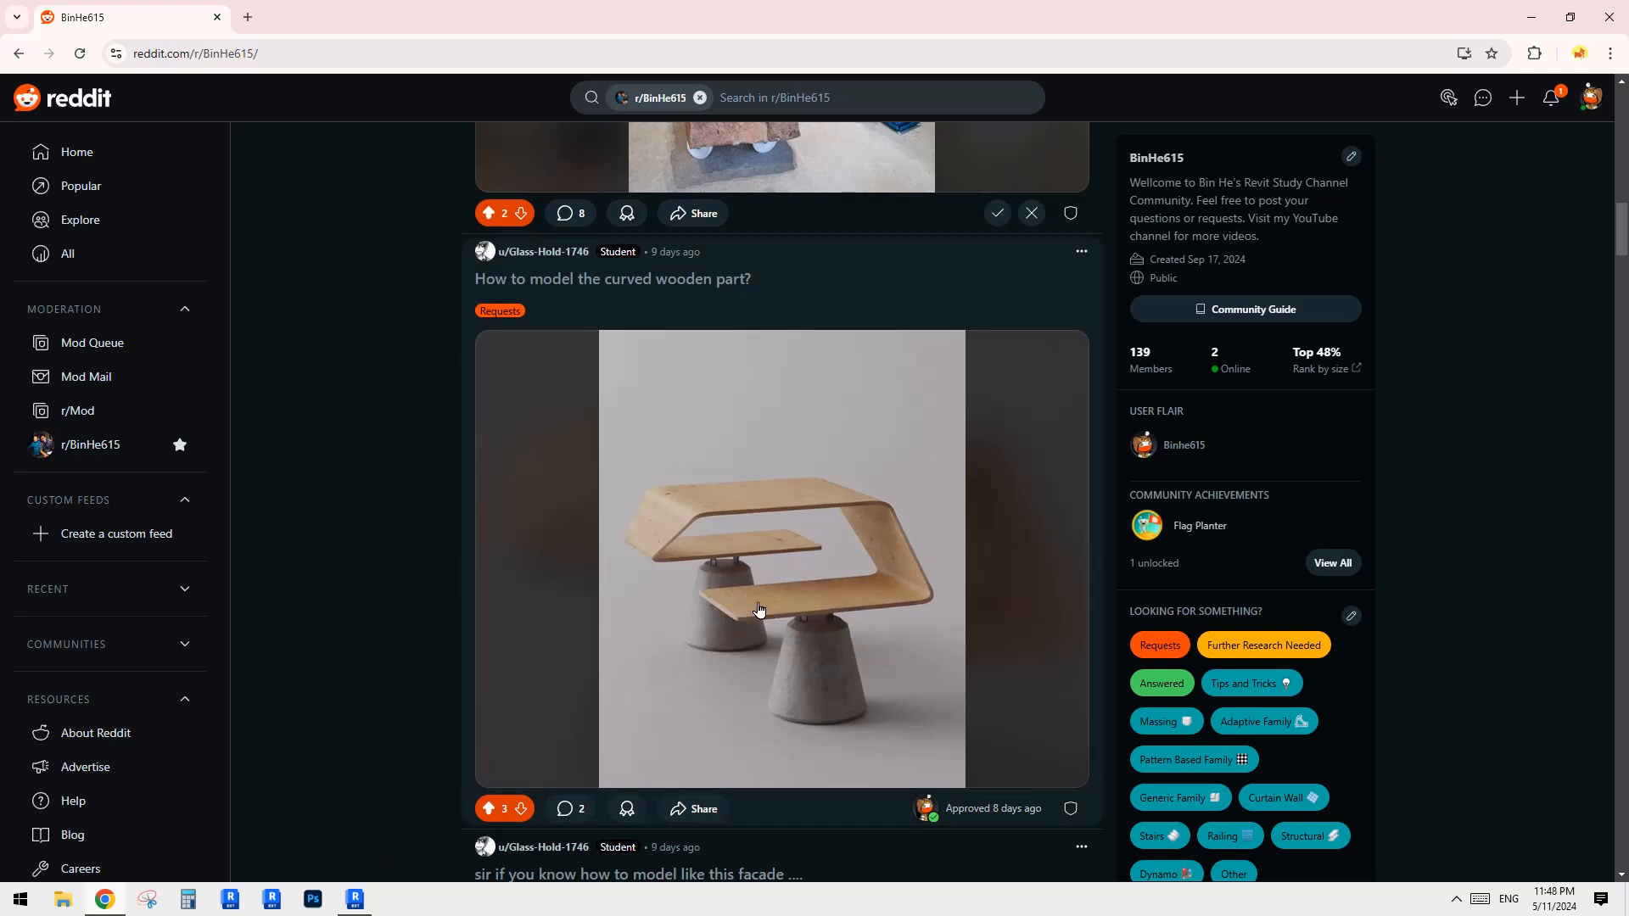
Compare the curved wooden table photo in the Reddit post with the Revit family model, ending in Revit.
click(355, 899)
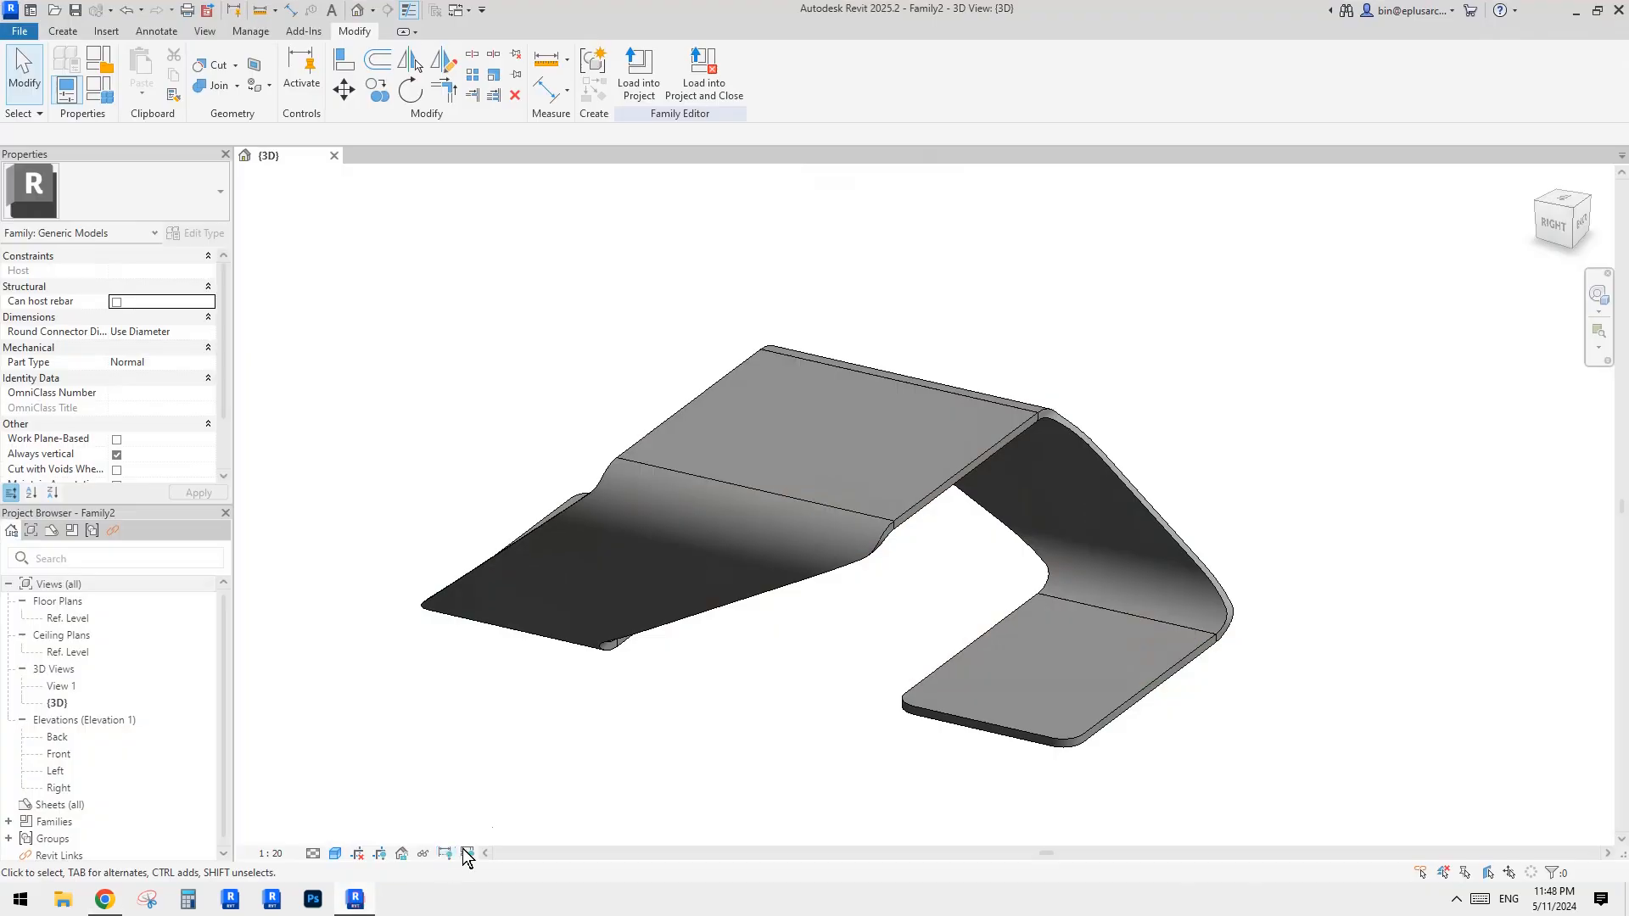
click(106, 899)
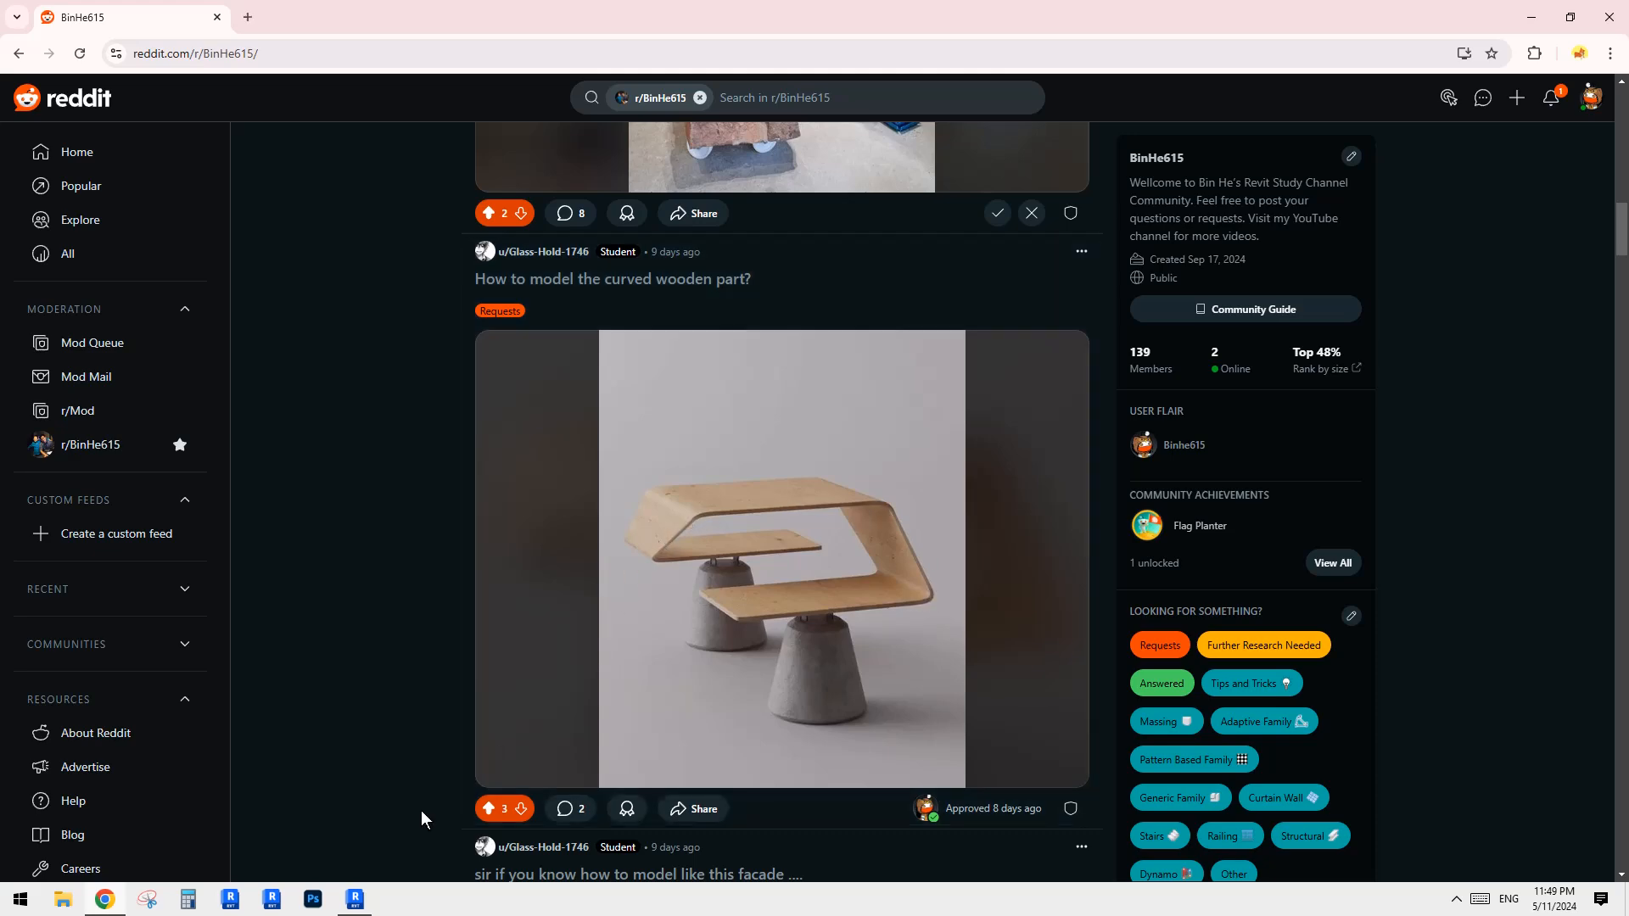
click(355, 898)
Examine the two nested curved side pieces of the table model from several angles.
shift+middle_drag(887, 543, 923, 504)
click(923, 504)
click(1092, 566)
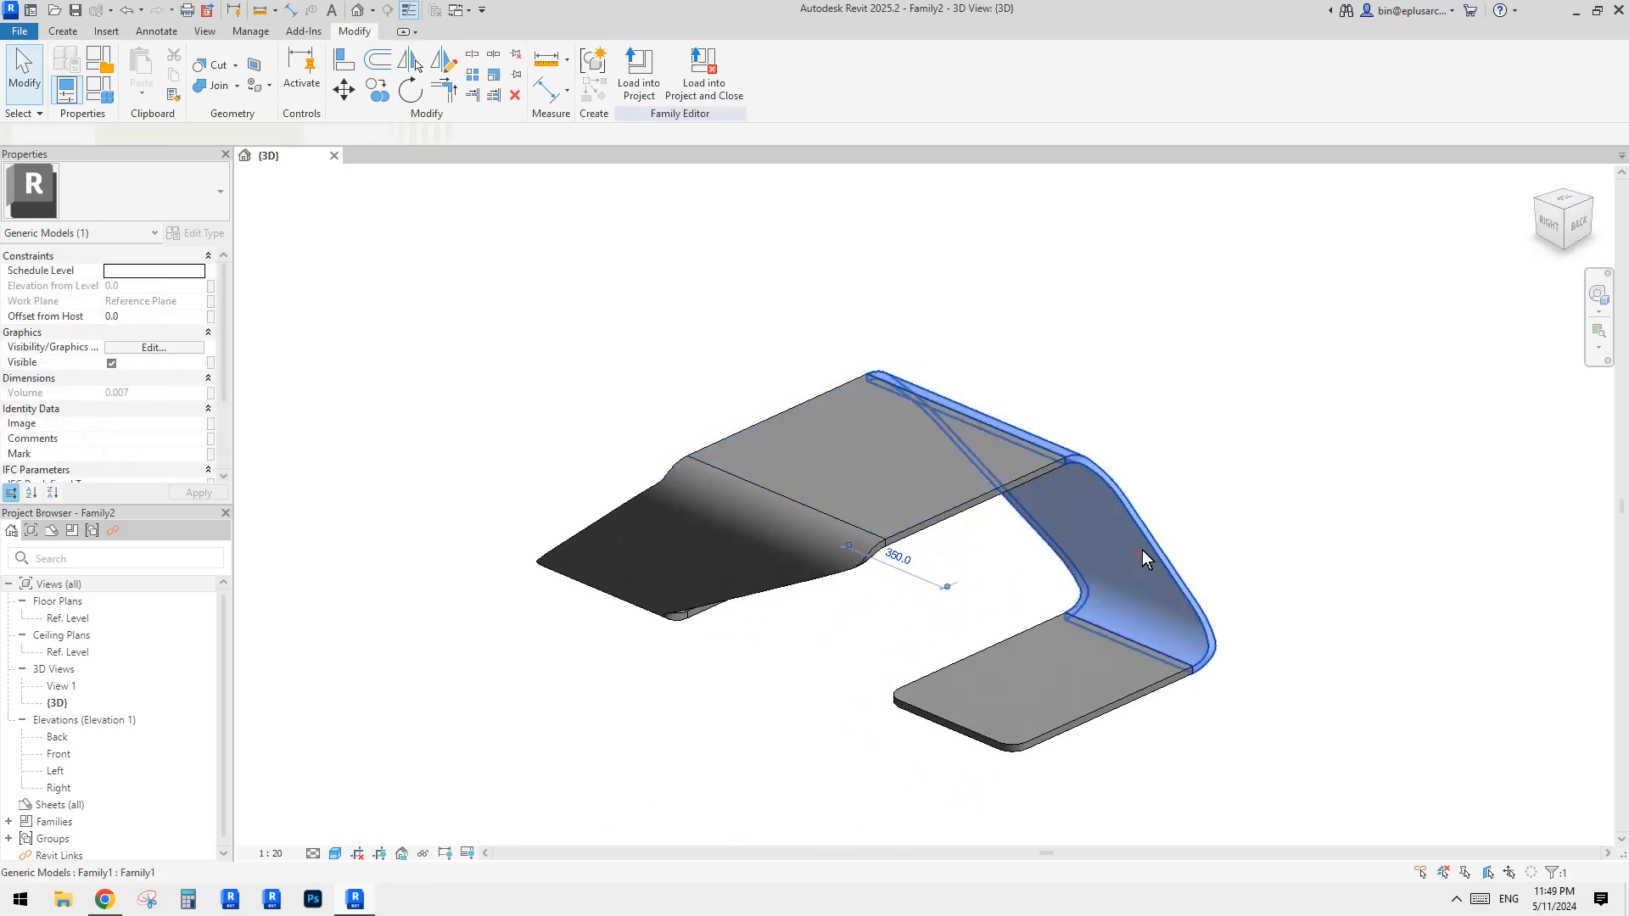
shift+middle_drag(1142, 549, 936, 585)
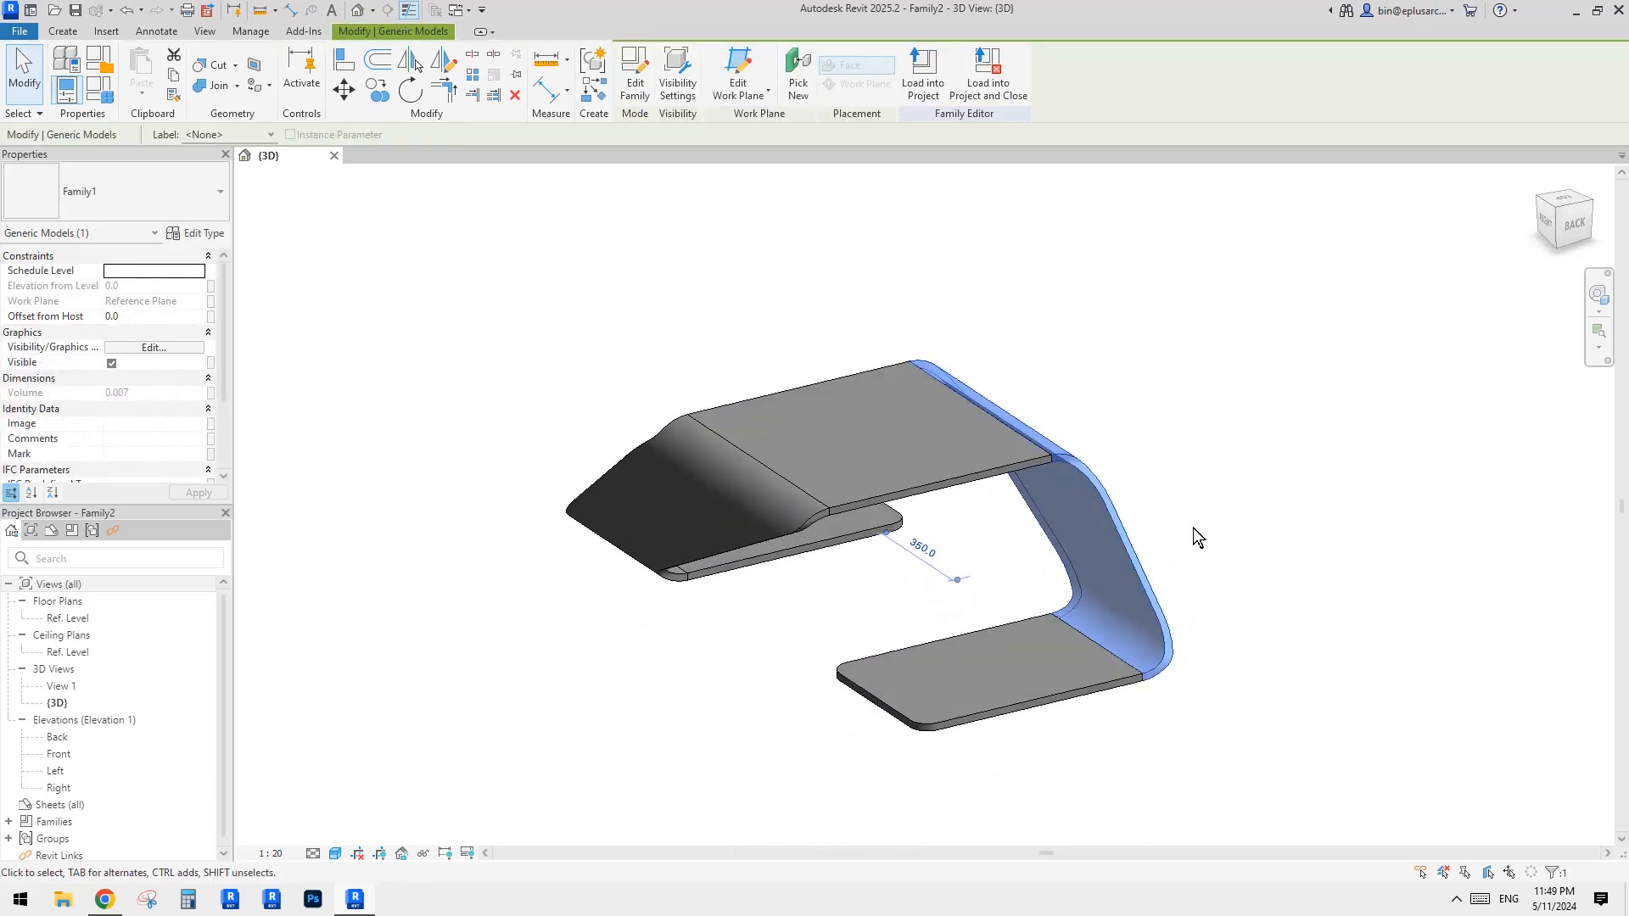
click(1193, 528)
click(1099, 538)
shift+middle_drag(1129, 547, 1207, 574)
click(741, 531)
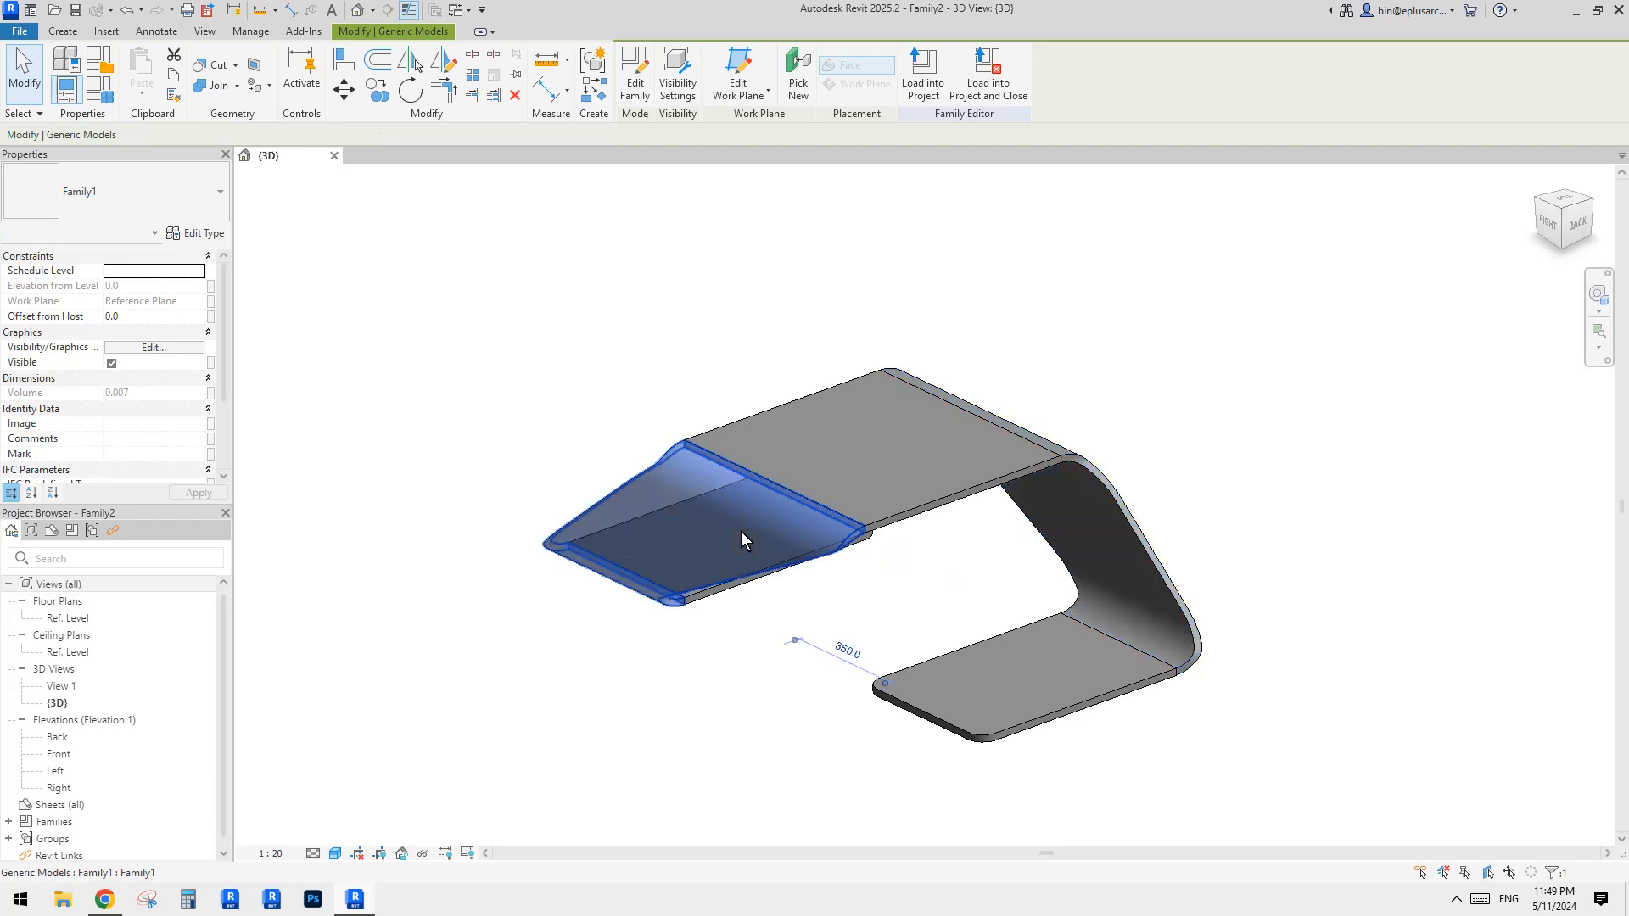
shift+middle_drag(741, 531, 959, 488)
click(1103, 566)
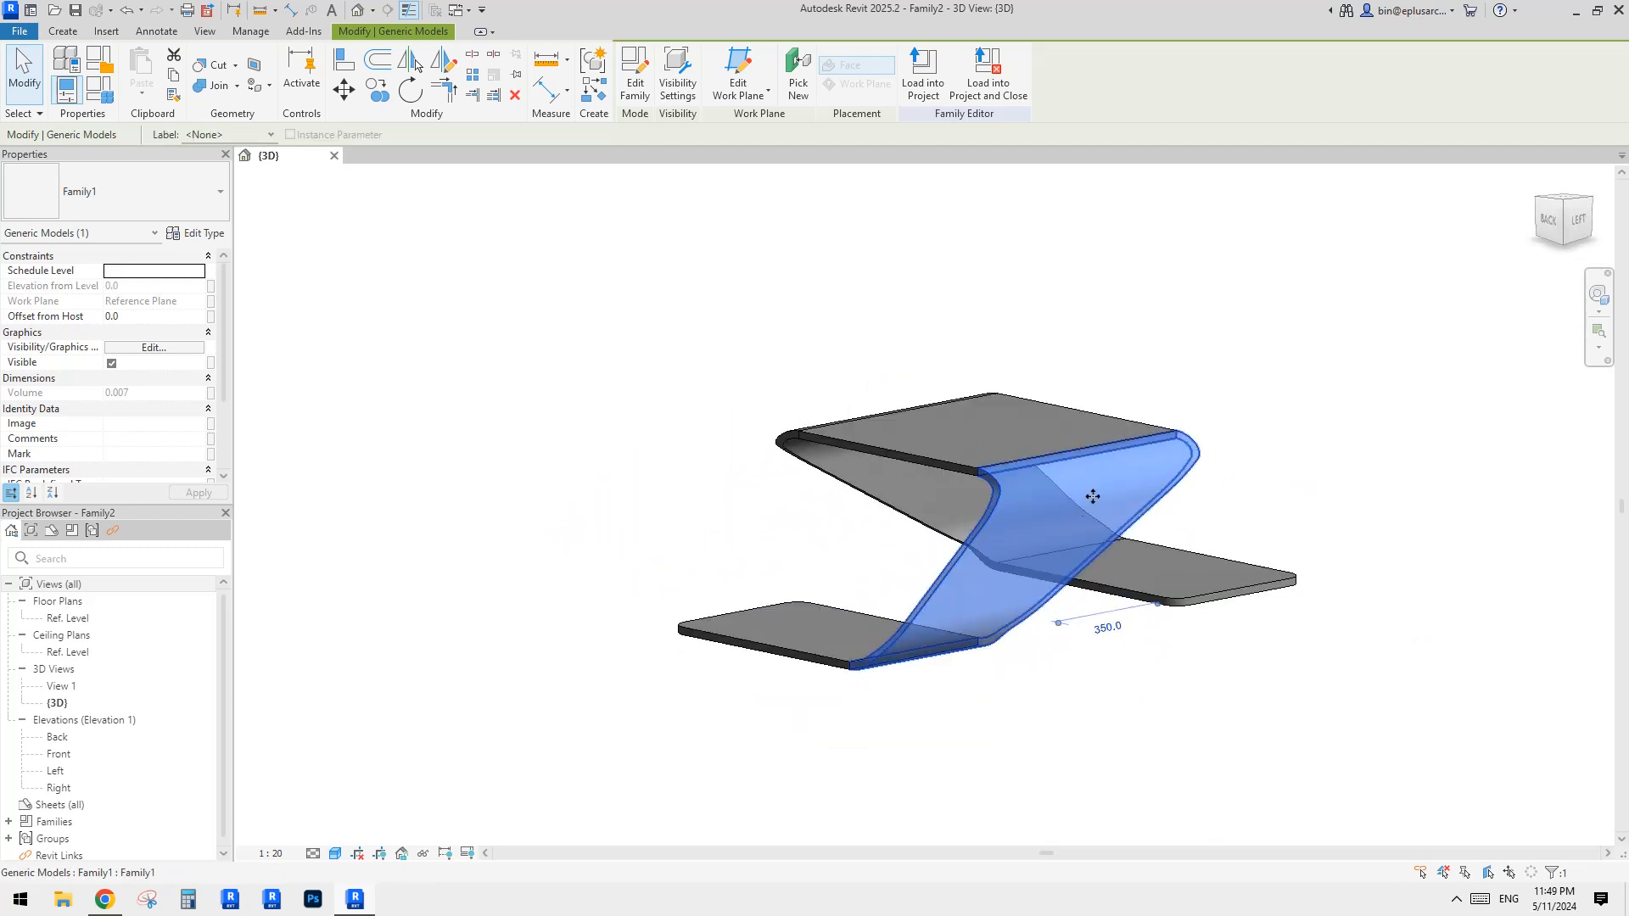
shift+middle_drag(1128, 574, 1225, 697)
click(1225, 697)
Inspect the flat extruded panels of the model: the tabletop and the two lower shelves.
click(957, 689)
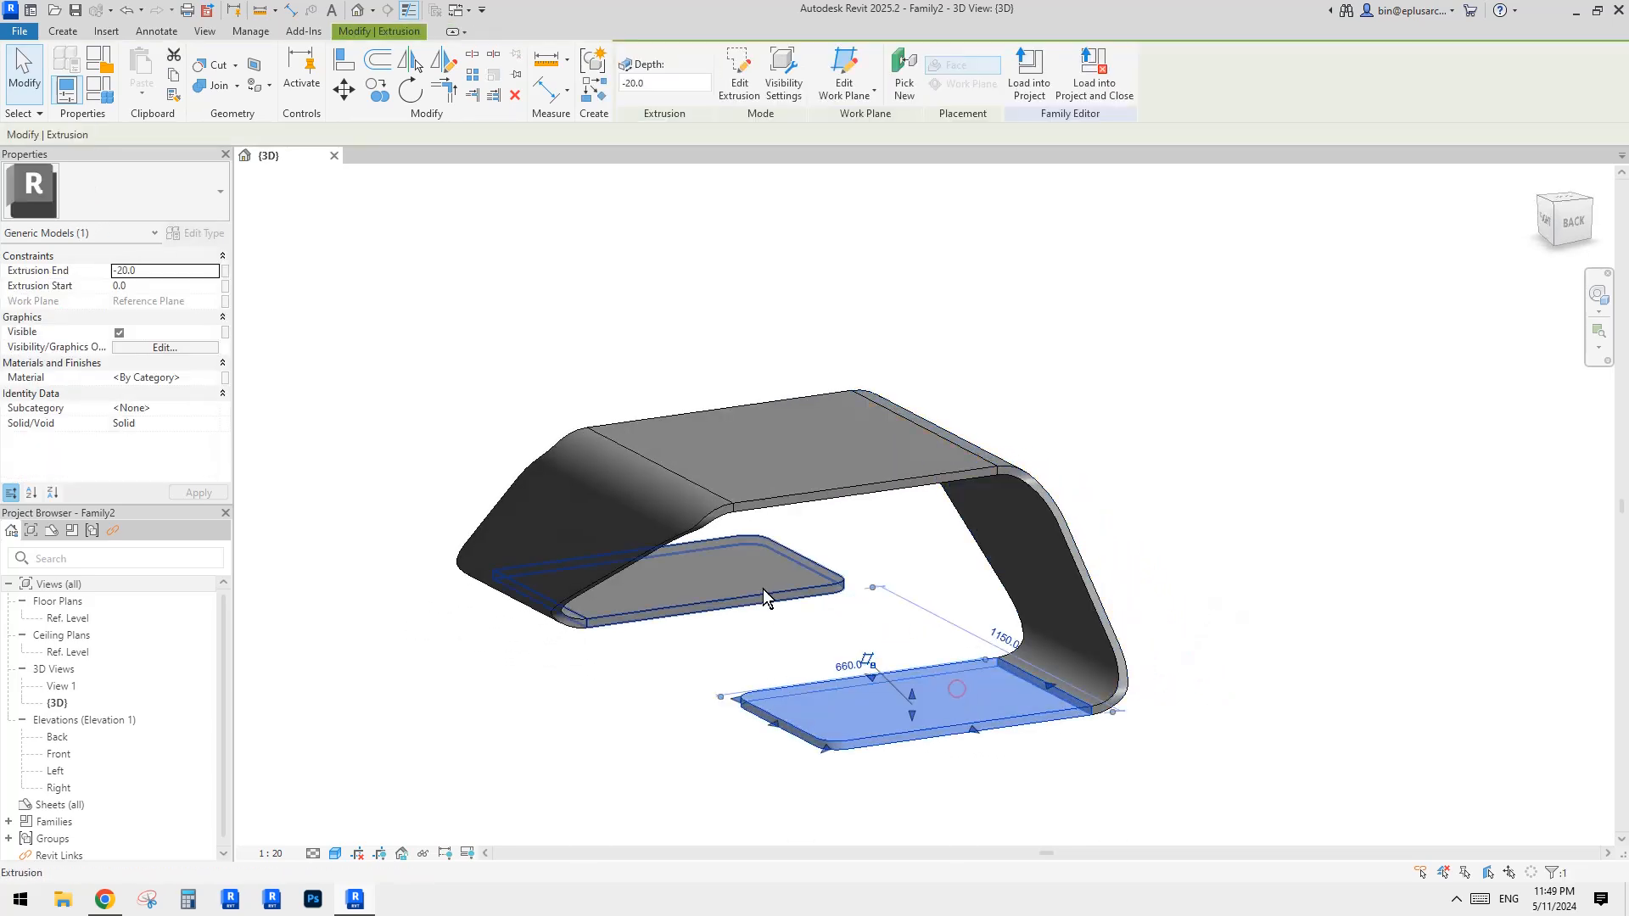
click(761, 589)
click(804, 480)
click(1137, 466)
click(856, 470)
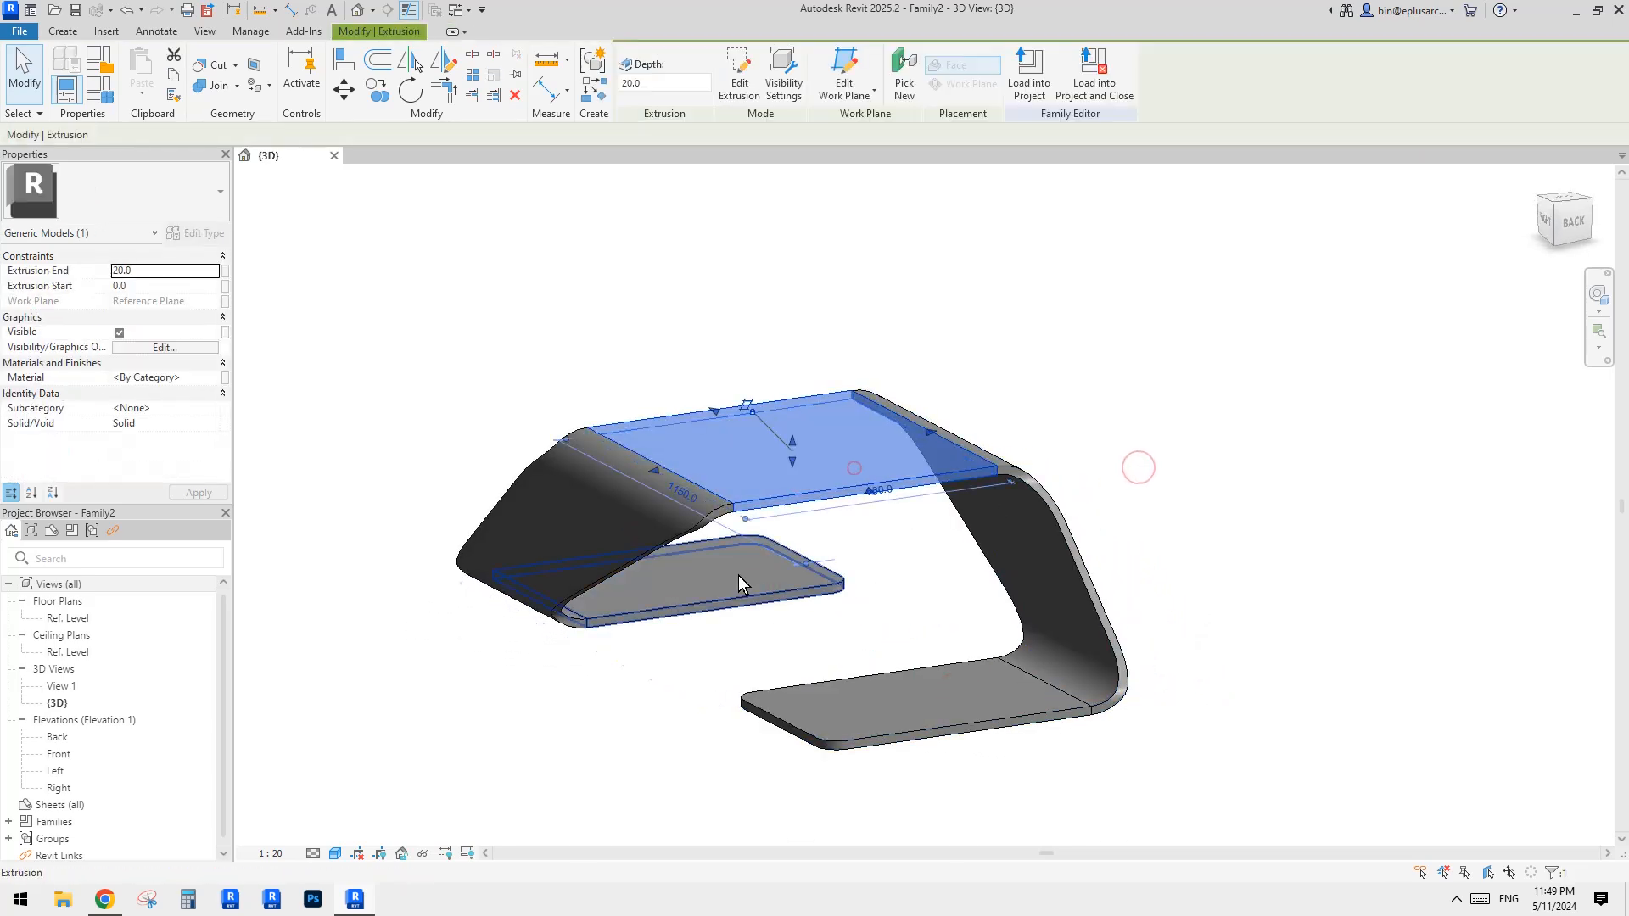
click(738, 575)
click(925, 688)
shift+middle_drag(1209, 575, 1228, 629)
middle_drag(819, 448, 884, 459)
click(965, 508)
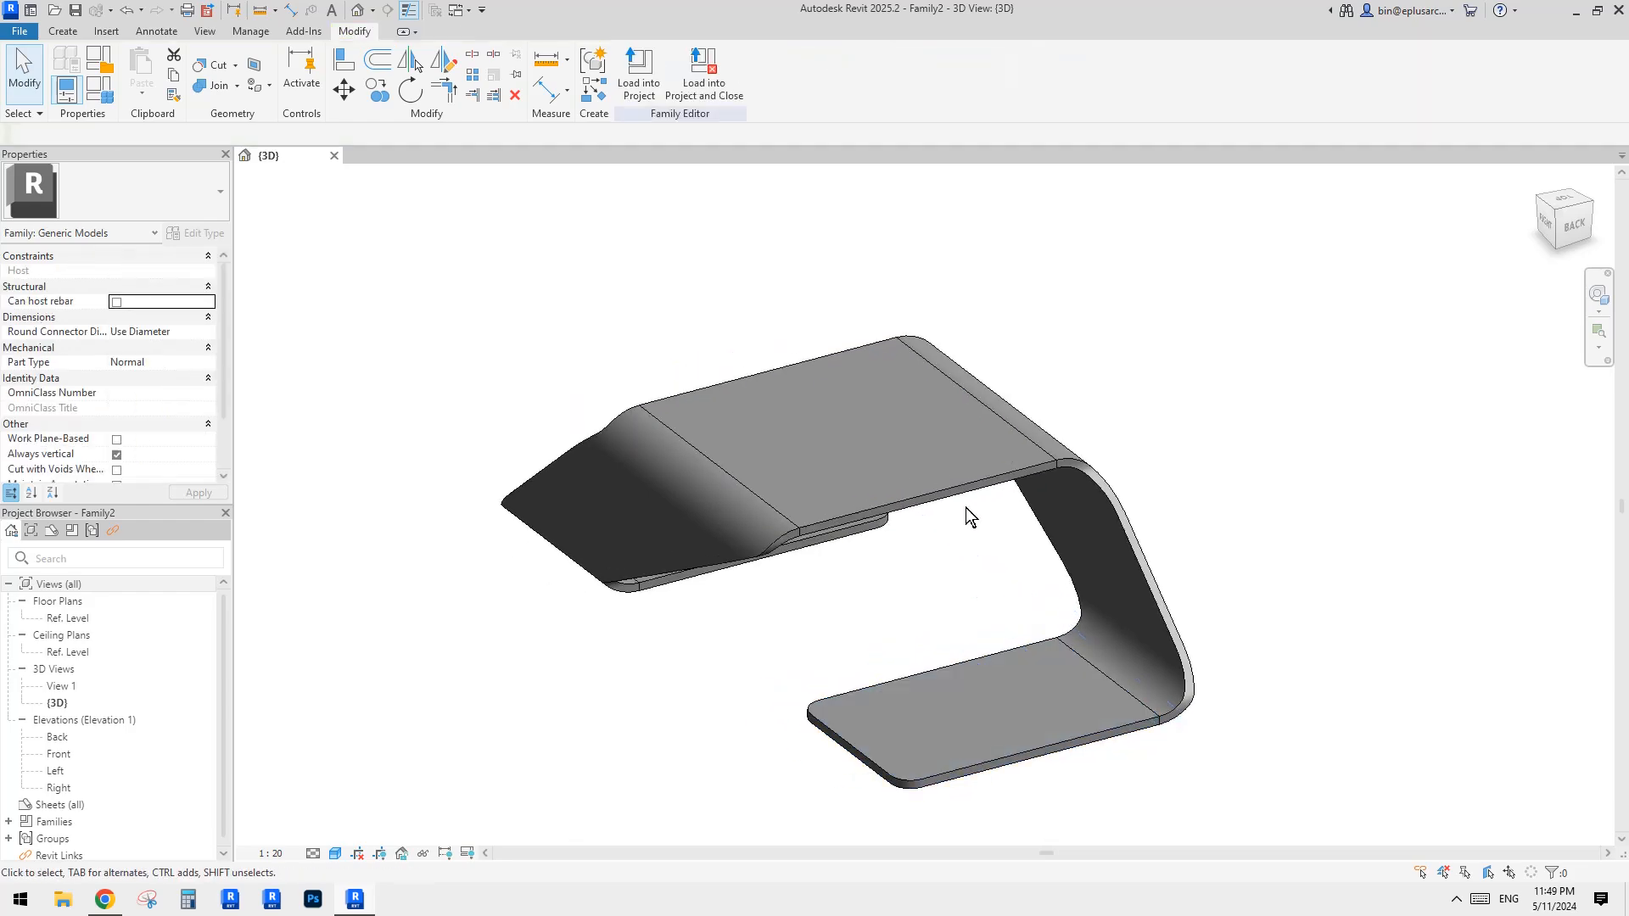
shift+middle_drag(1169, 482, 1272, 543)
shift+middle_drag(547, 351, 662, 424)
In the family's type parameters, set ds to 500 and dt to 900, applying each value.
click(99, 88)
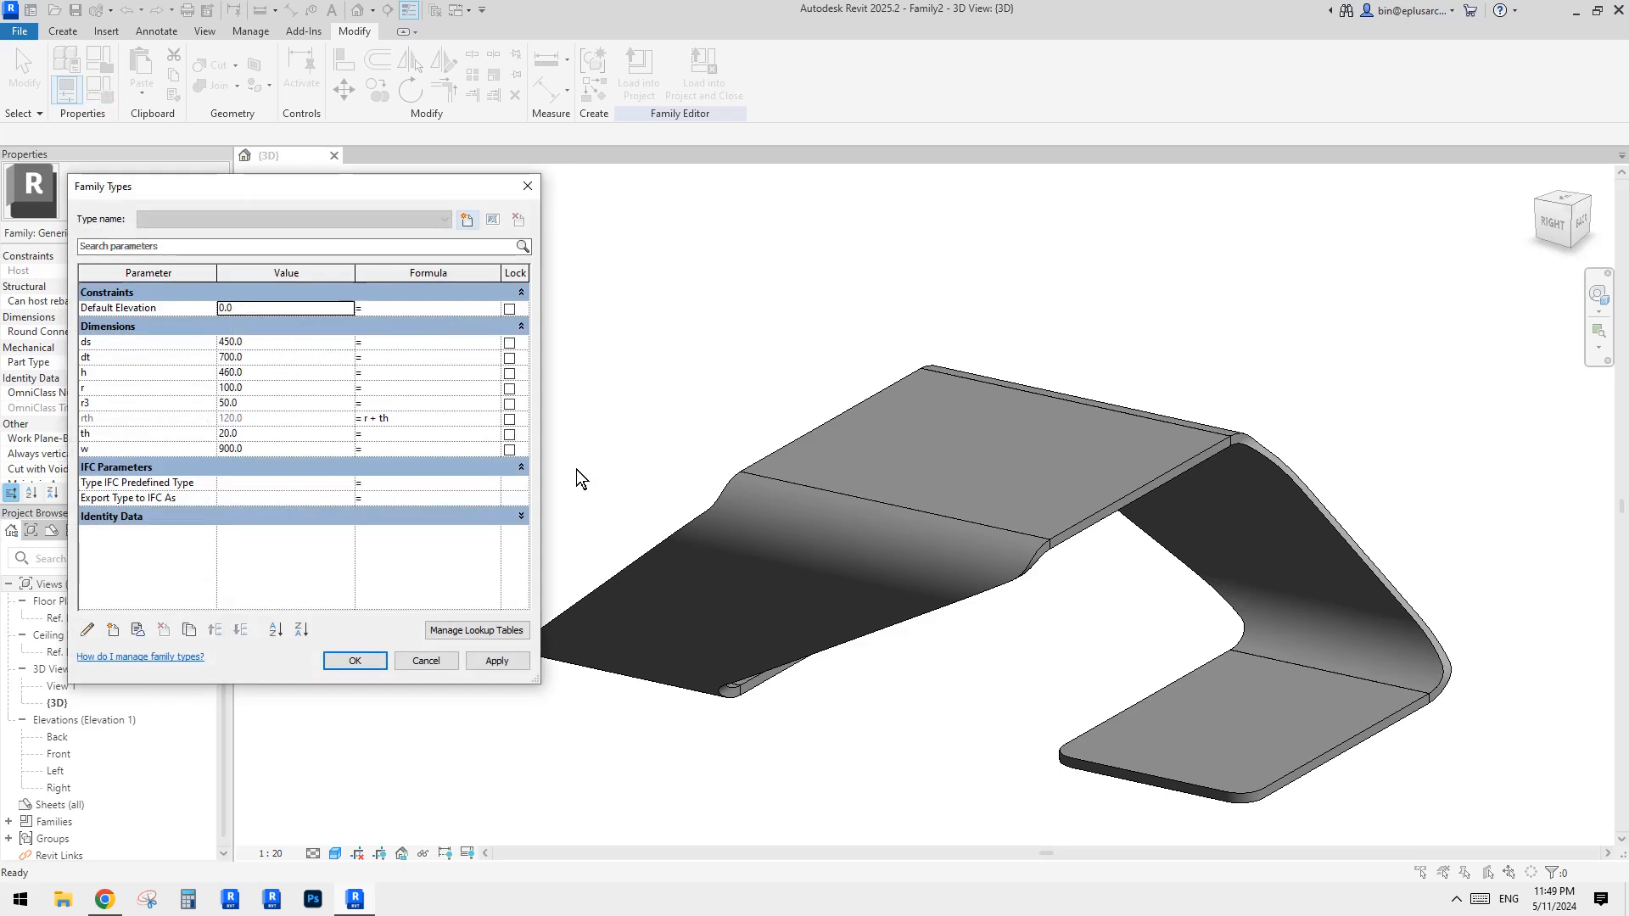
click(278, 343)
text(500)
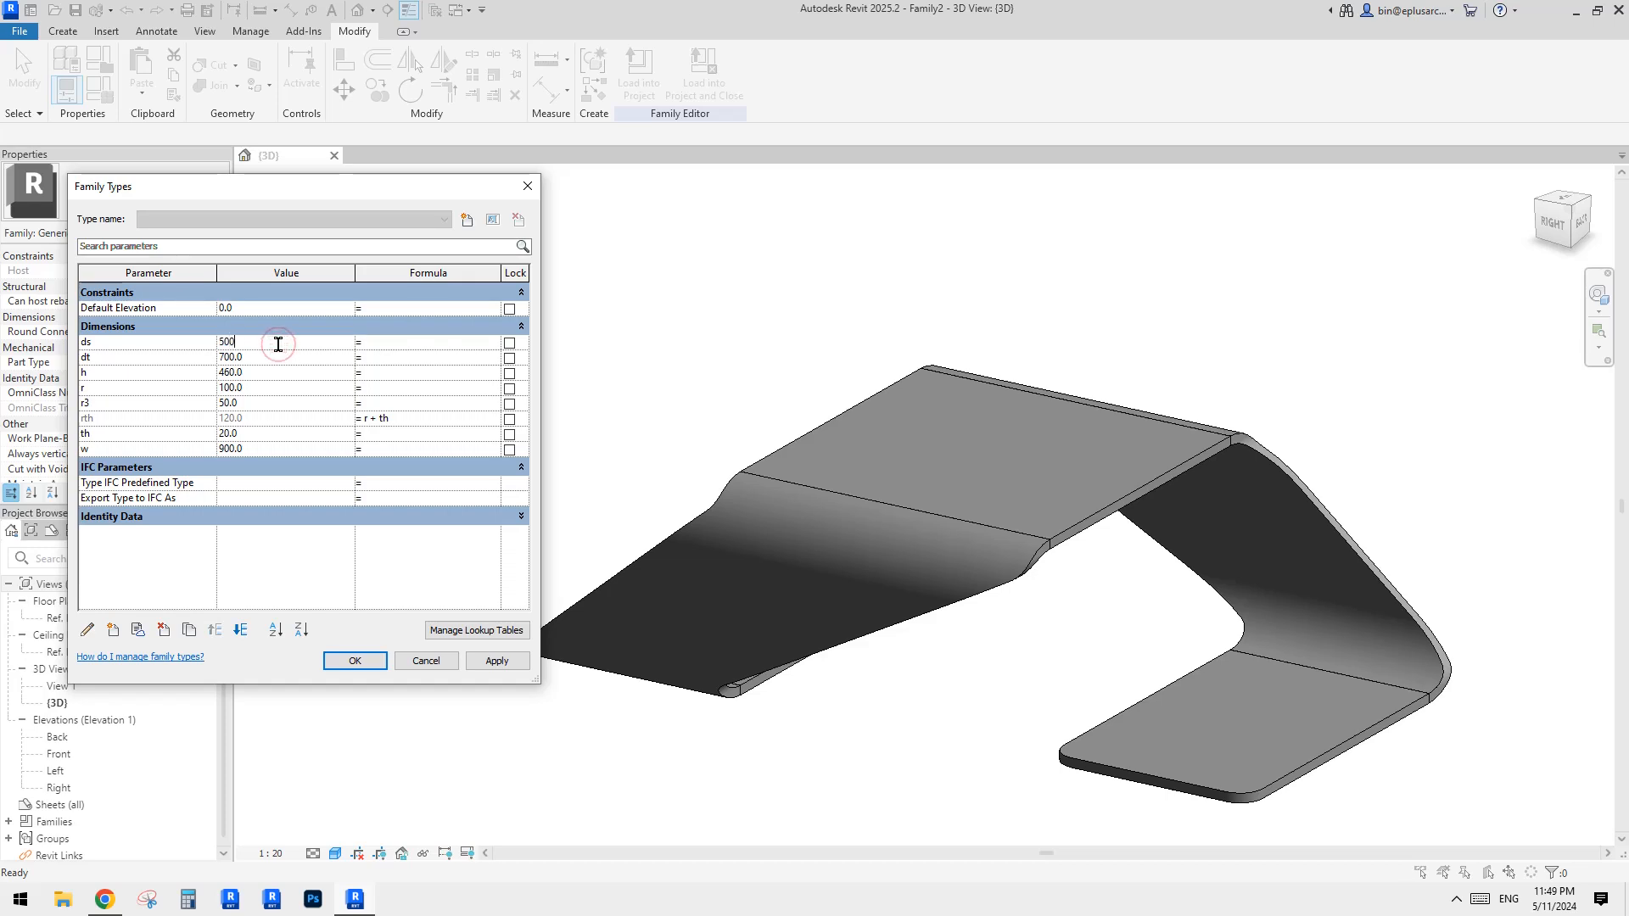
click(497, 661)
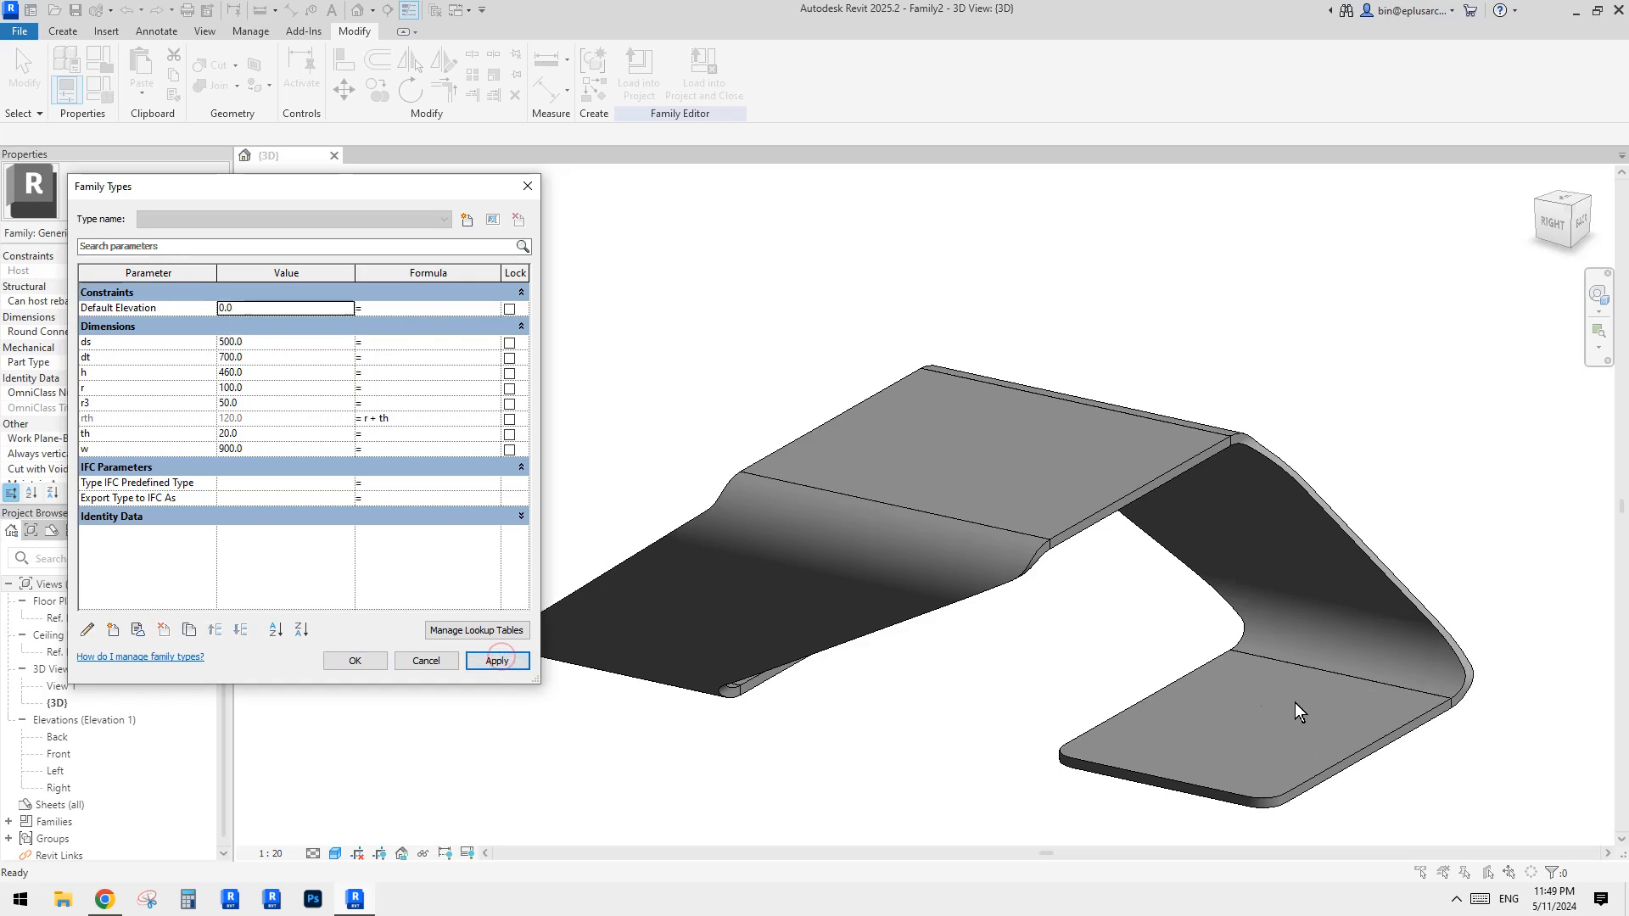
click(273, 359)
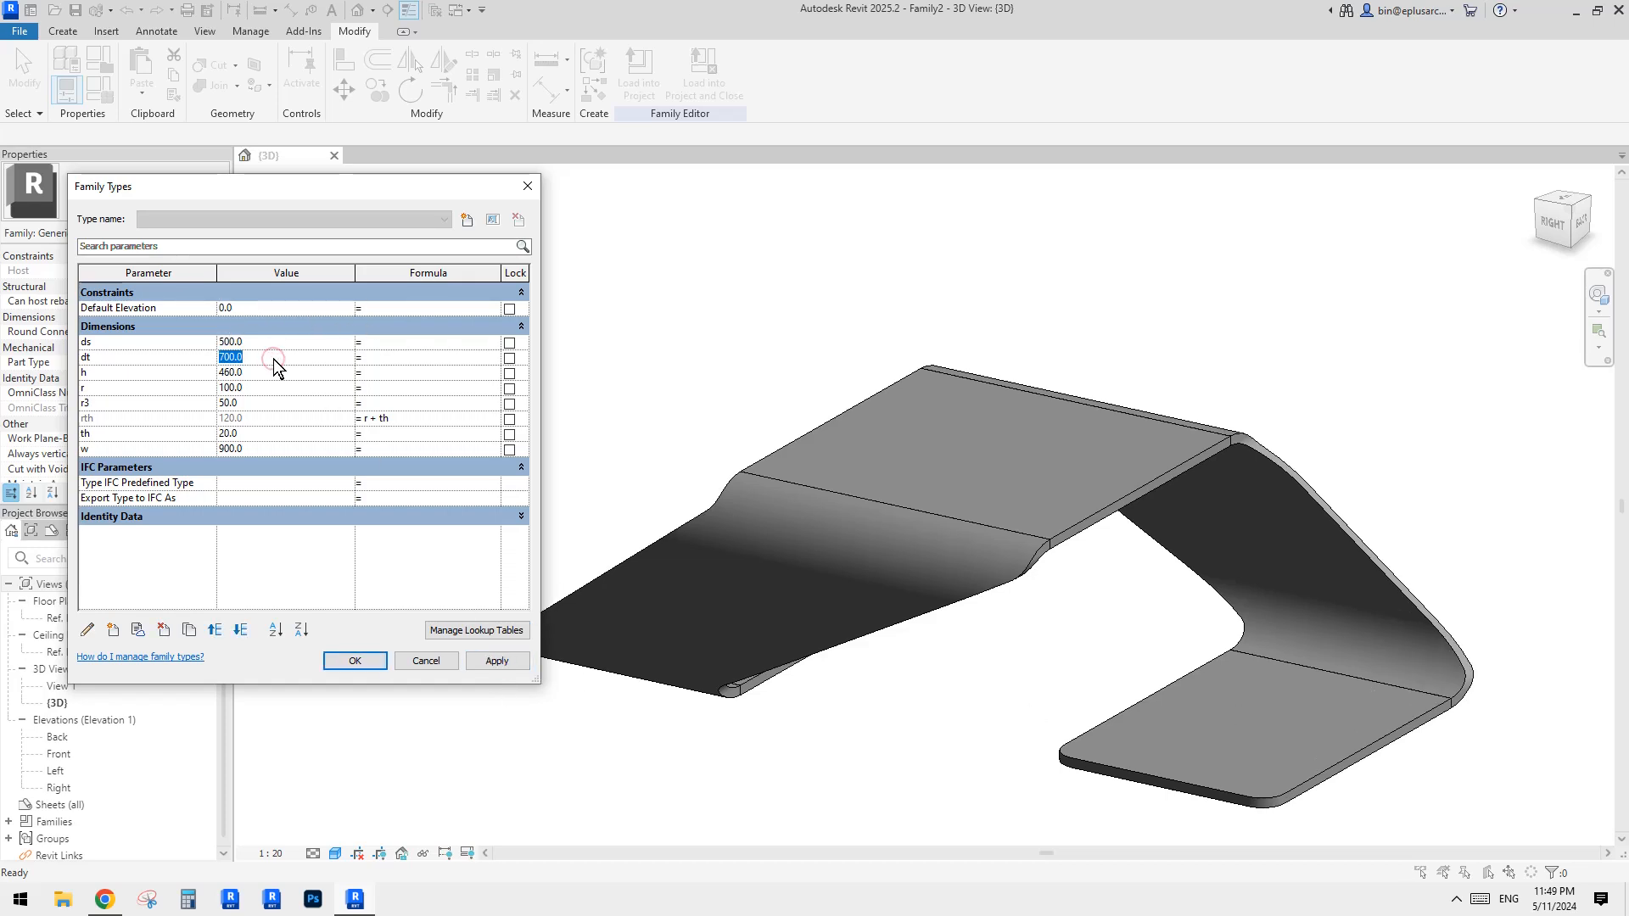
text(900)
click(497, 661)
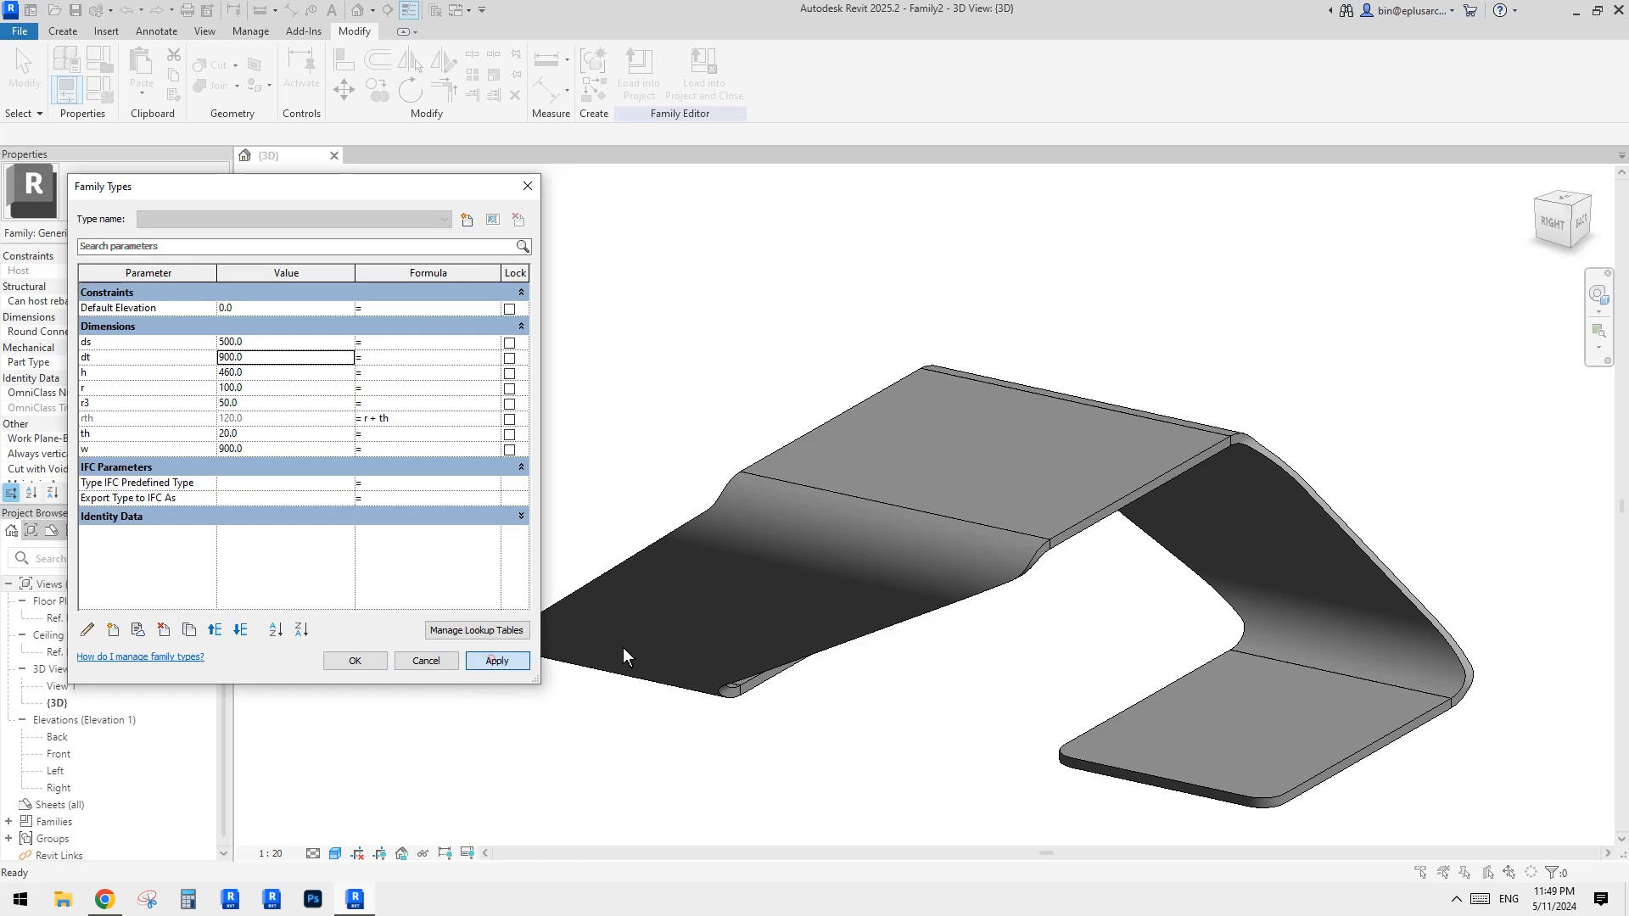
Set the family's height parameter h to 400 and apply it to the model.
click(271, 375)
text(40)
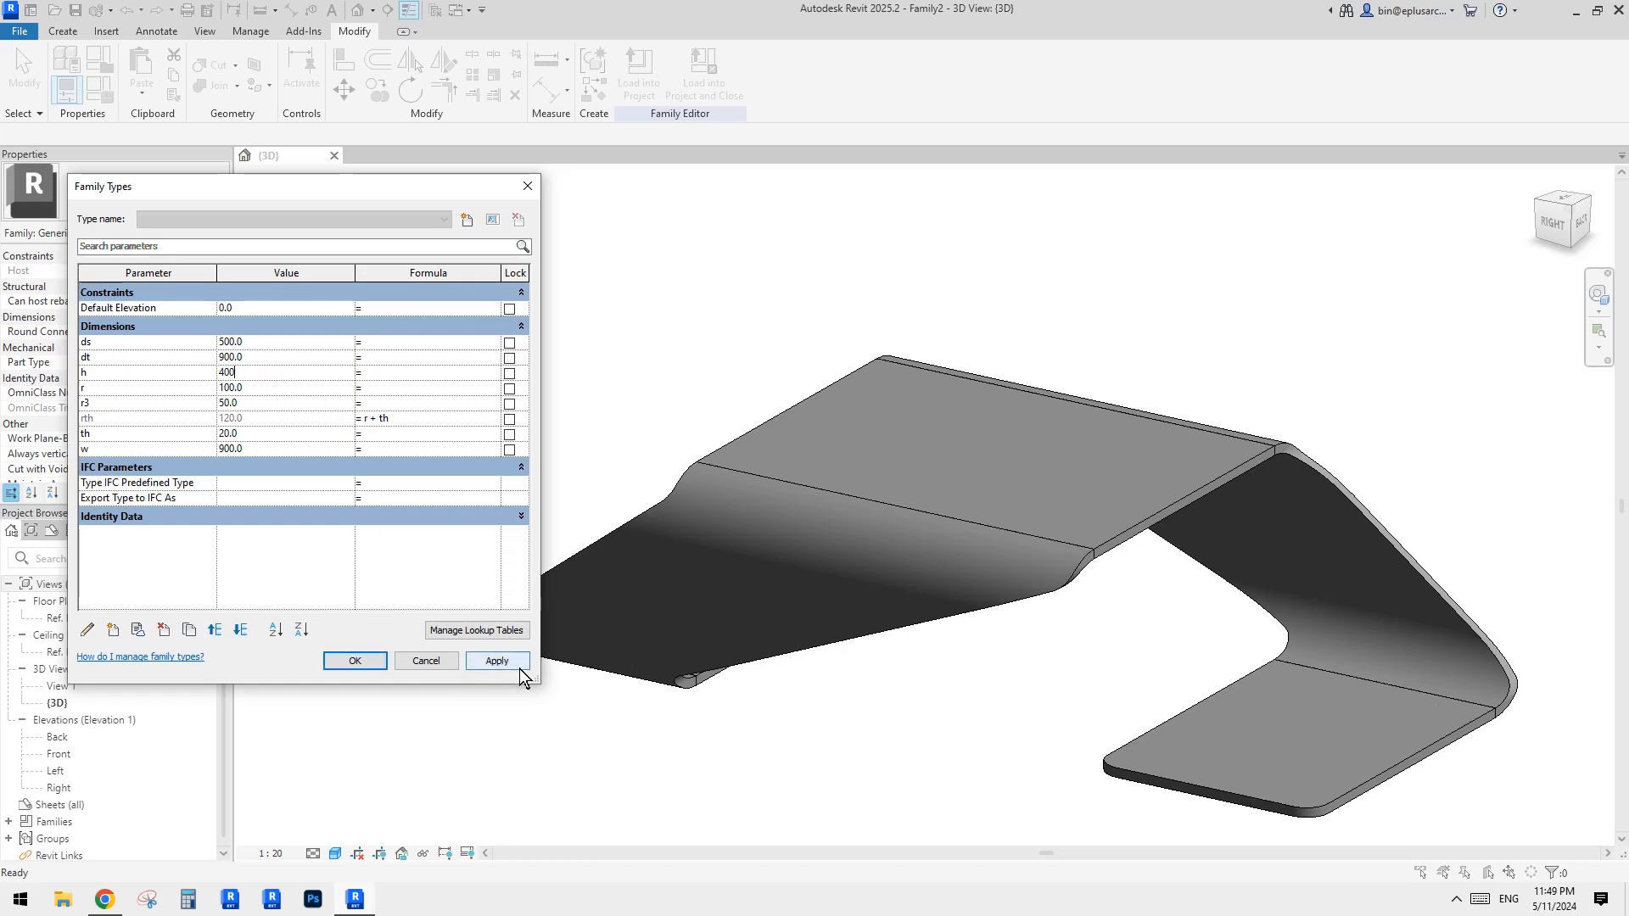
click(518, 666)
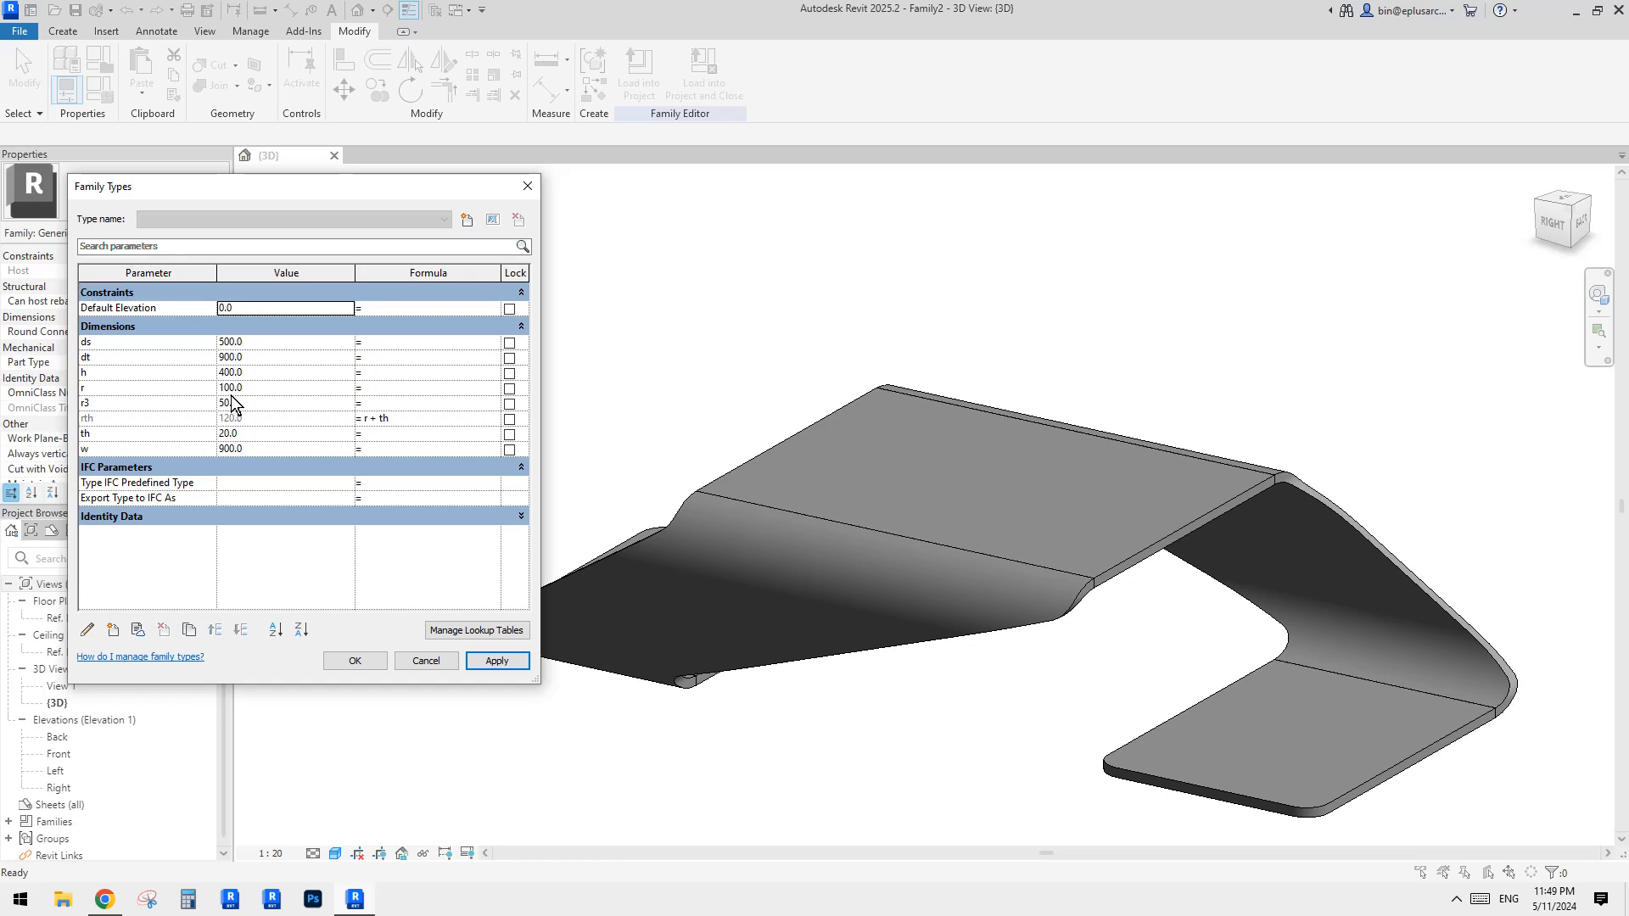
Test the bend radius parameter r at 50 and at 150, applying each value to the model.
click(261, 389)
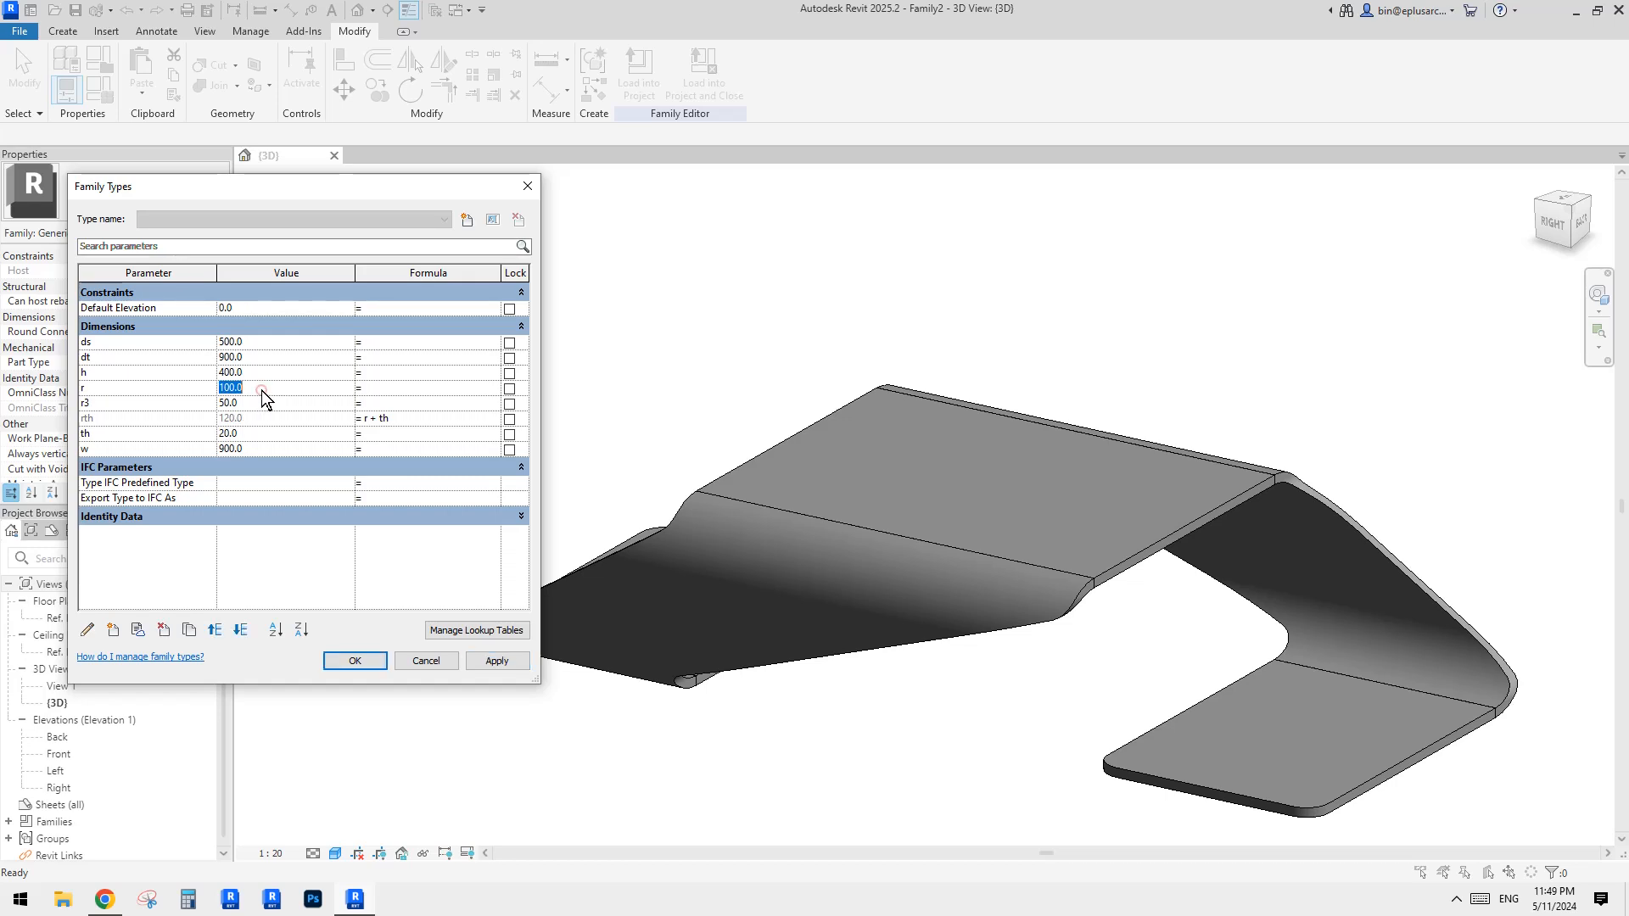
text(50)
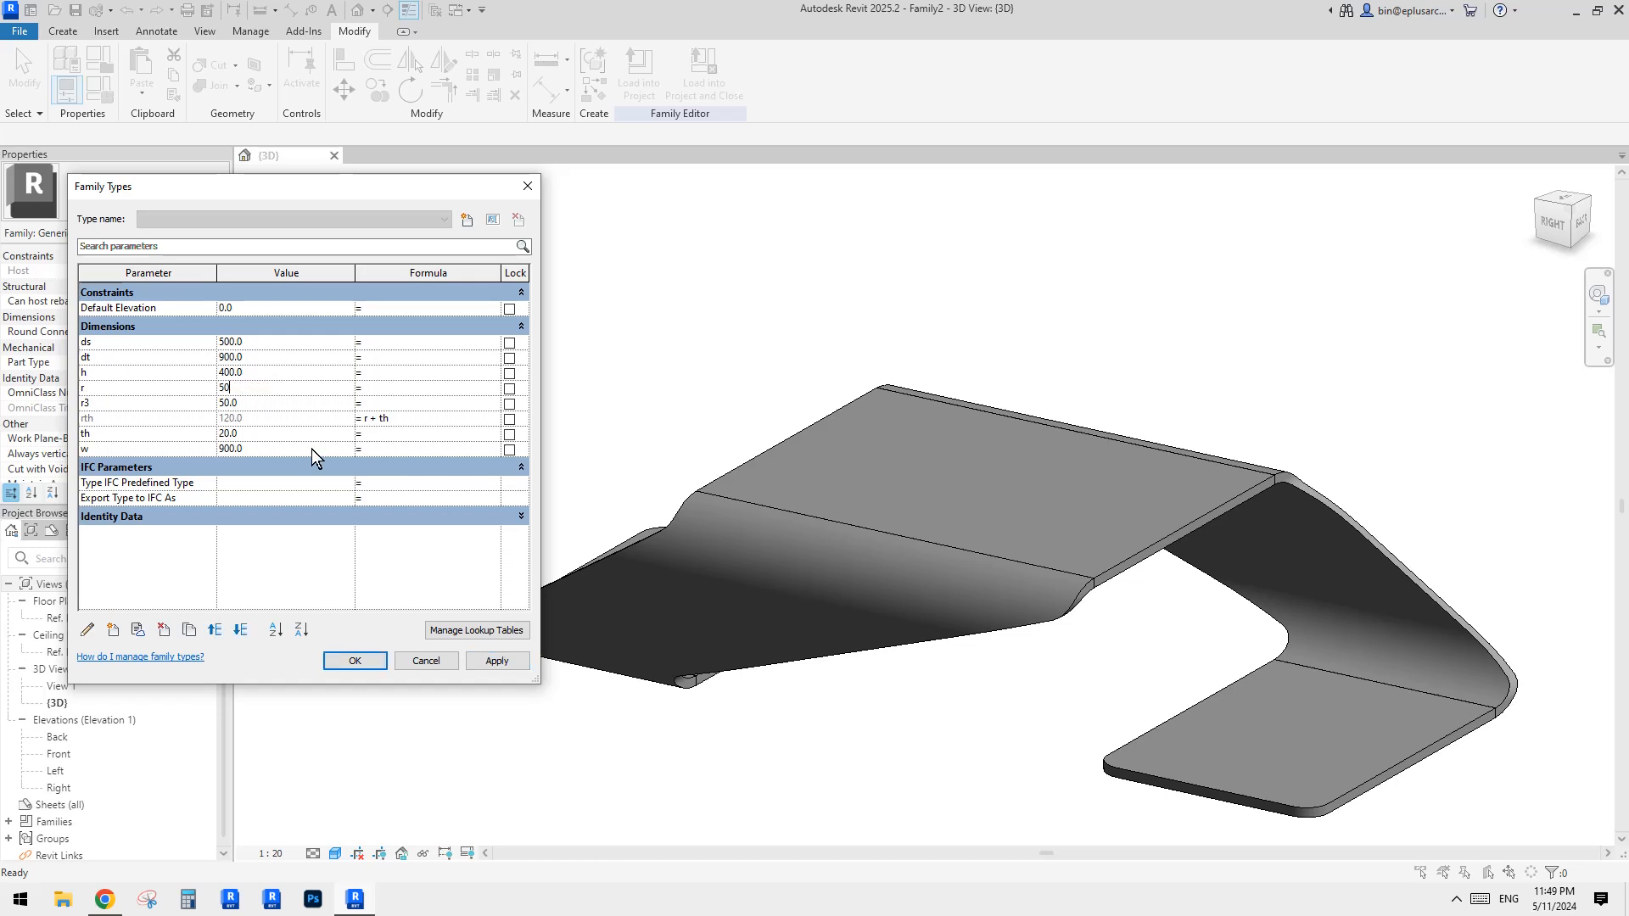
click(501, 662)
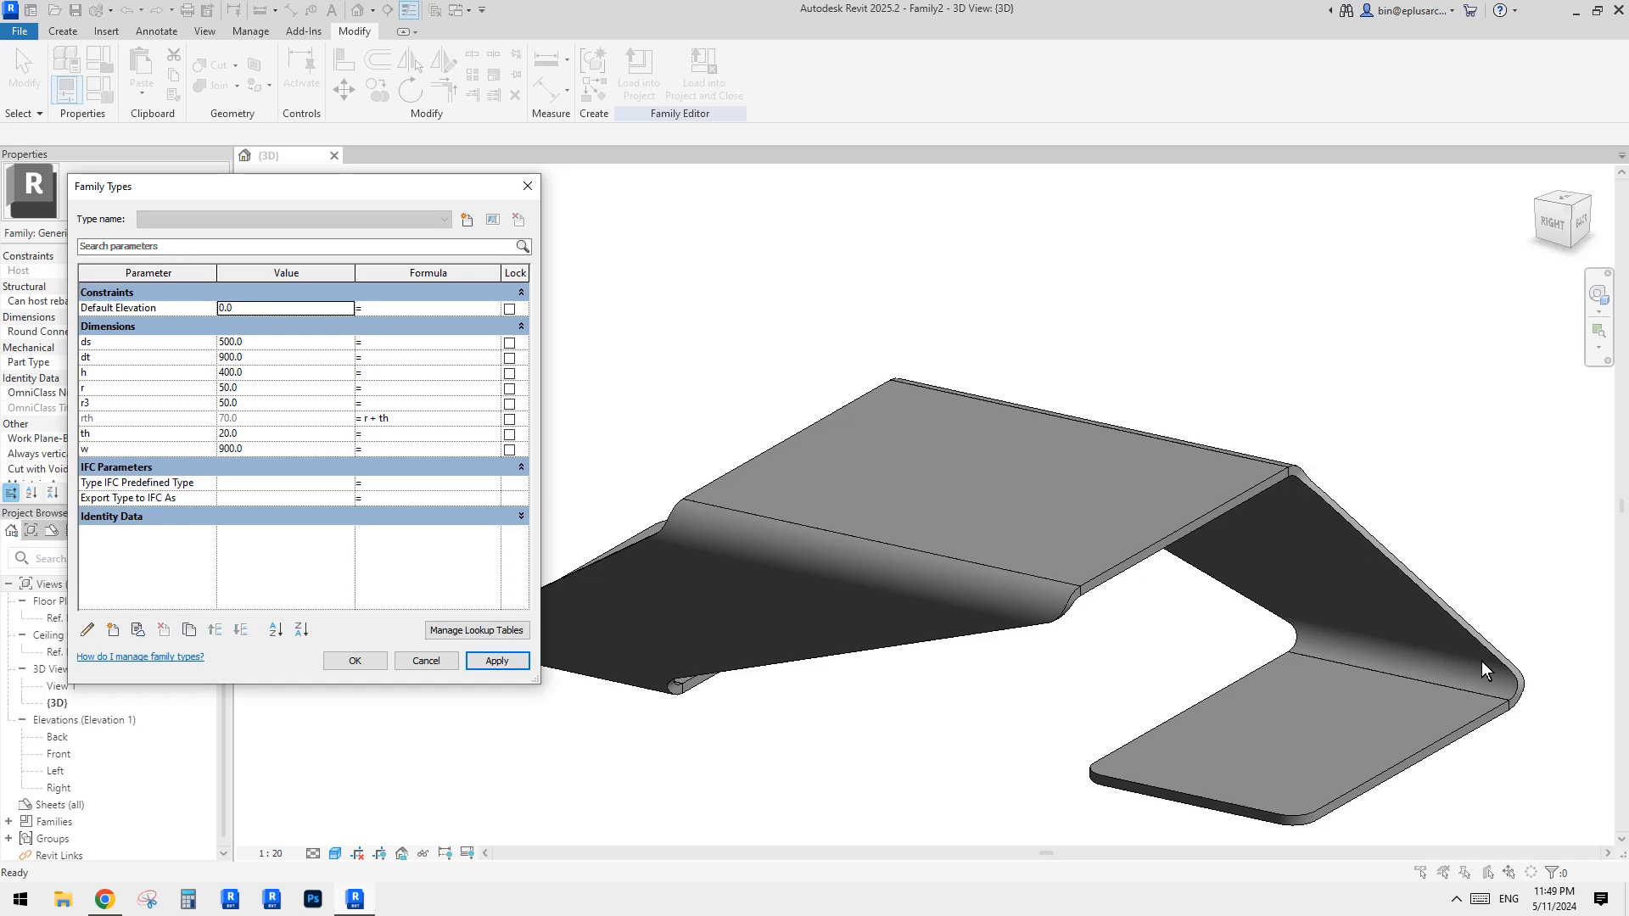
click(268, 392)
text(15)
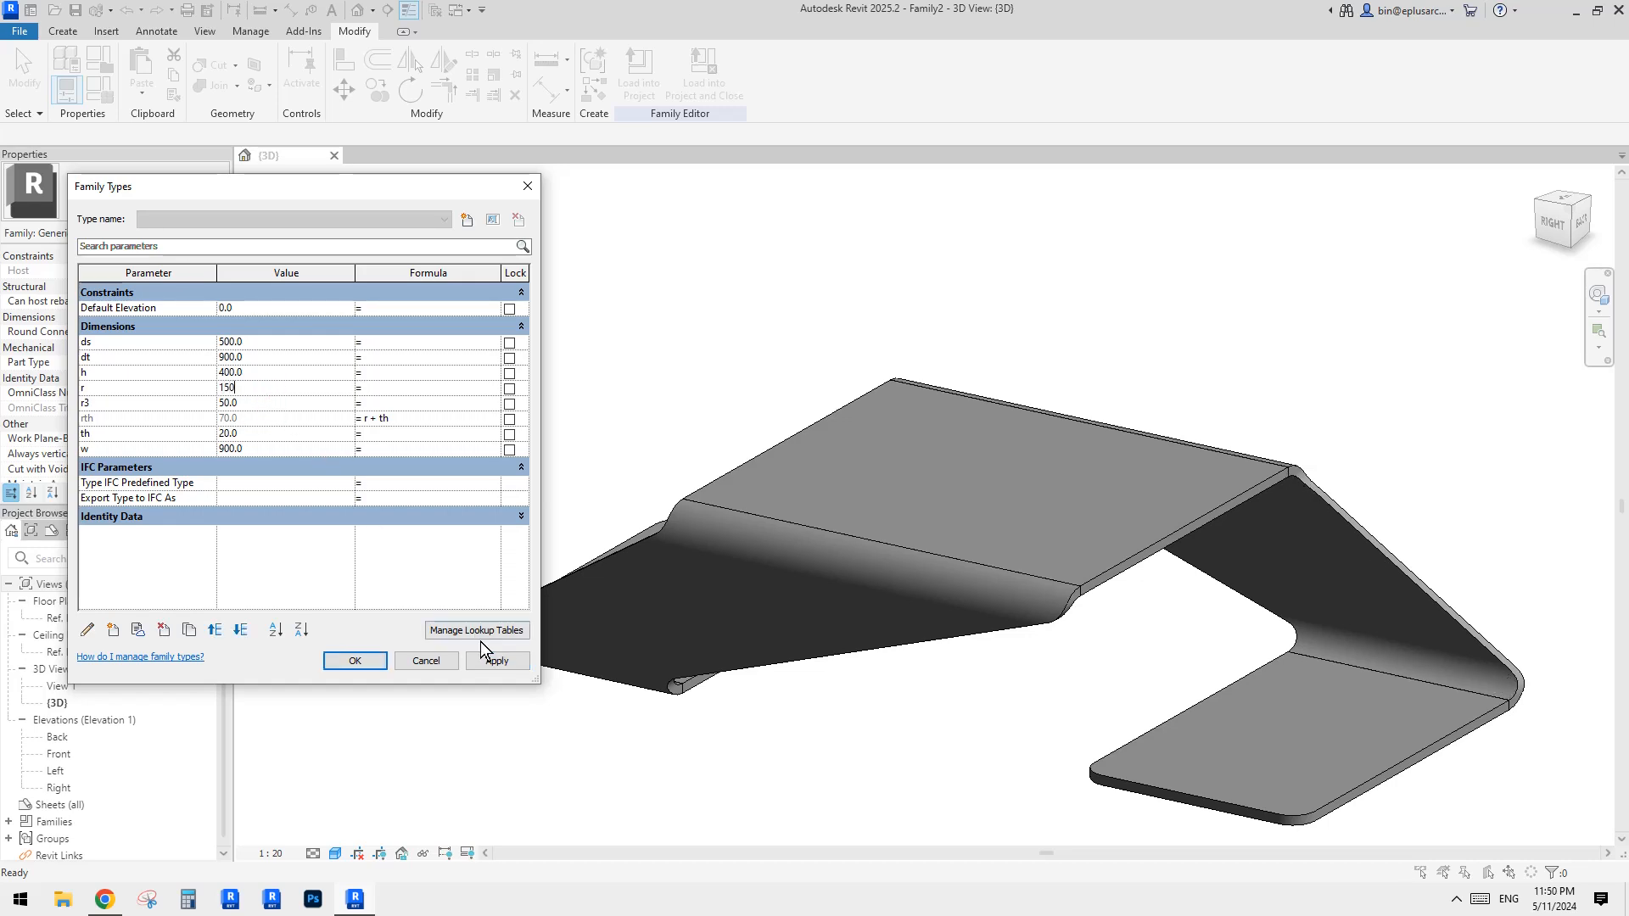
click(490, 660)
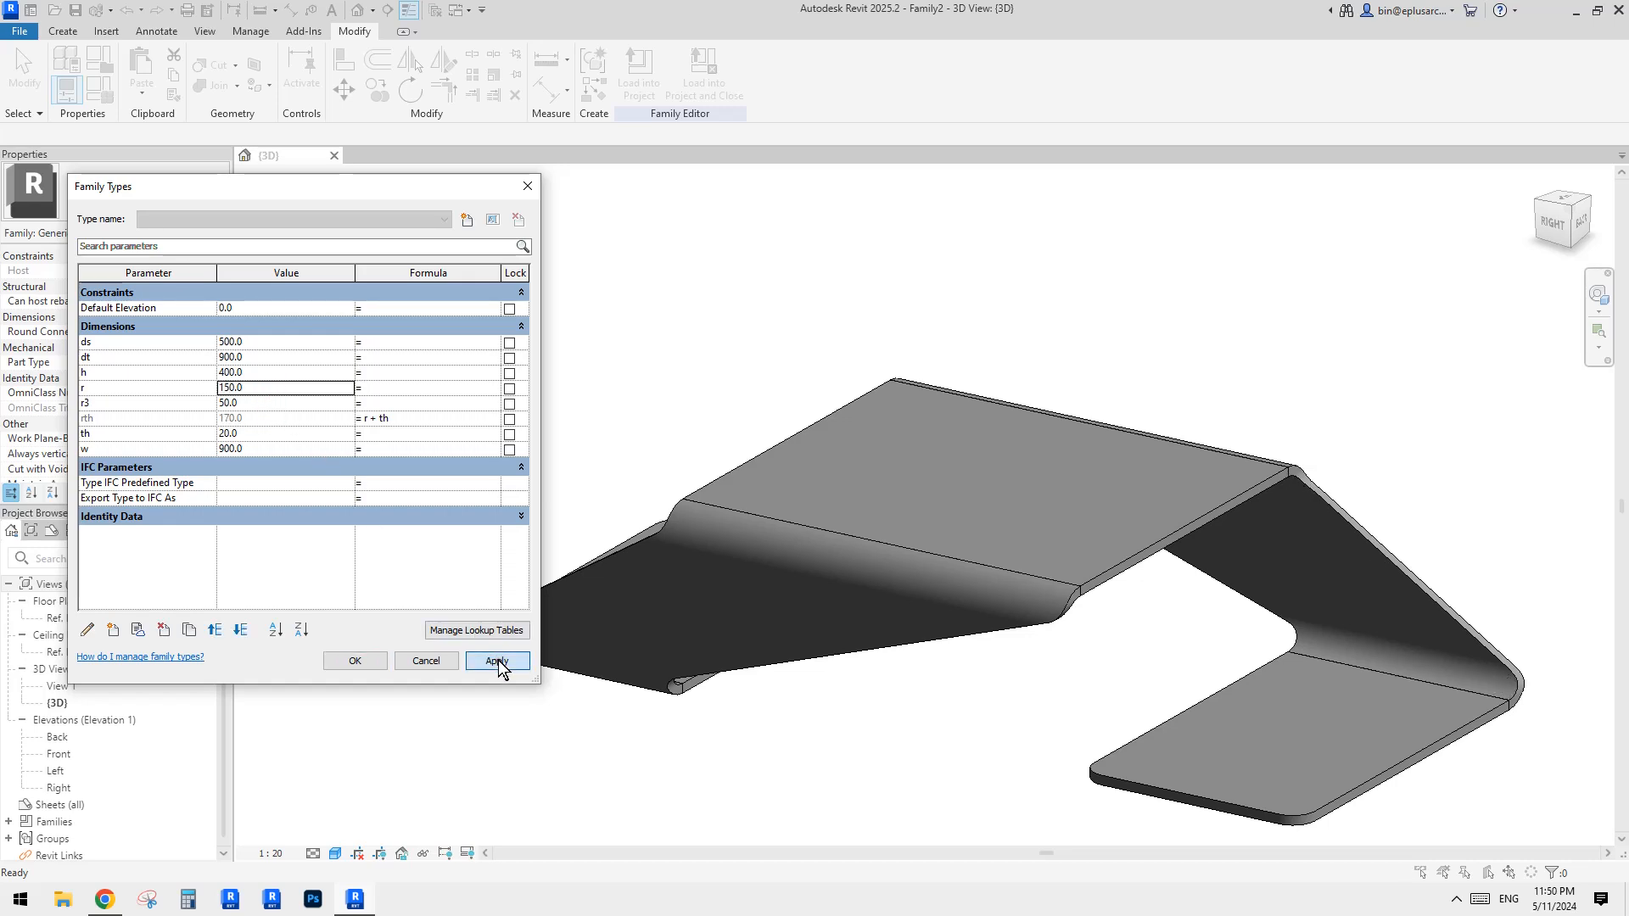
Test the corner radius parameter r3 at 100 on the model, and set it back to 50.
click(258, 404)
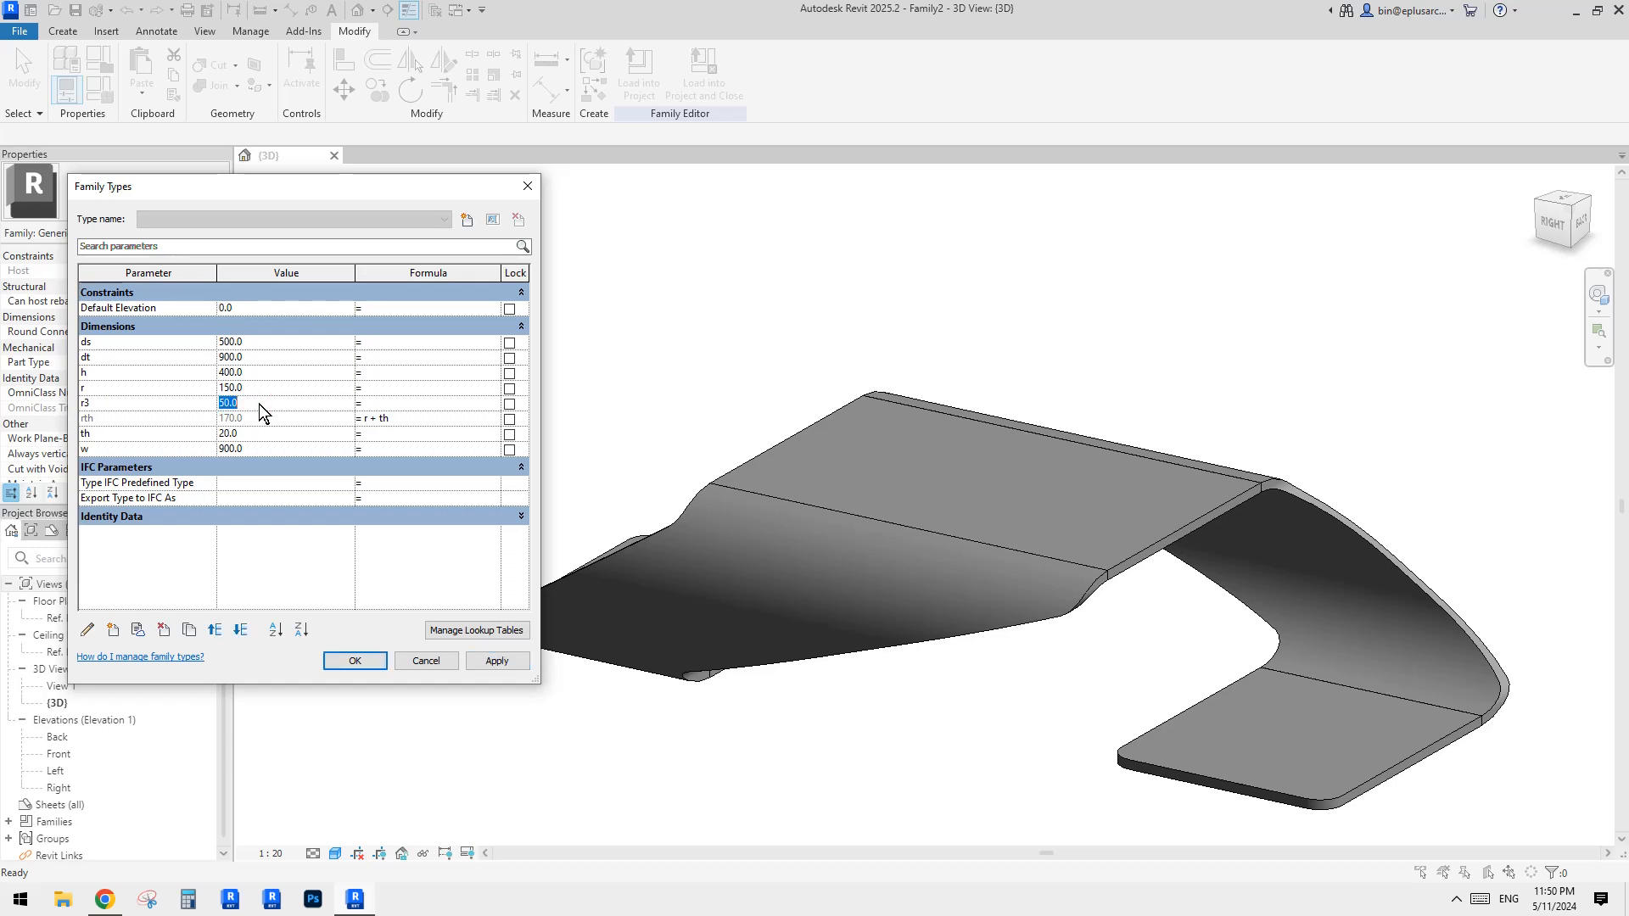
text(100)
click(526, 664)
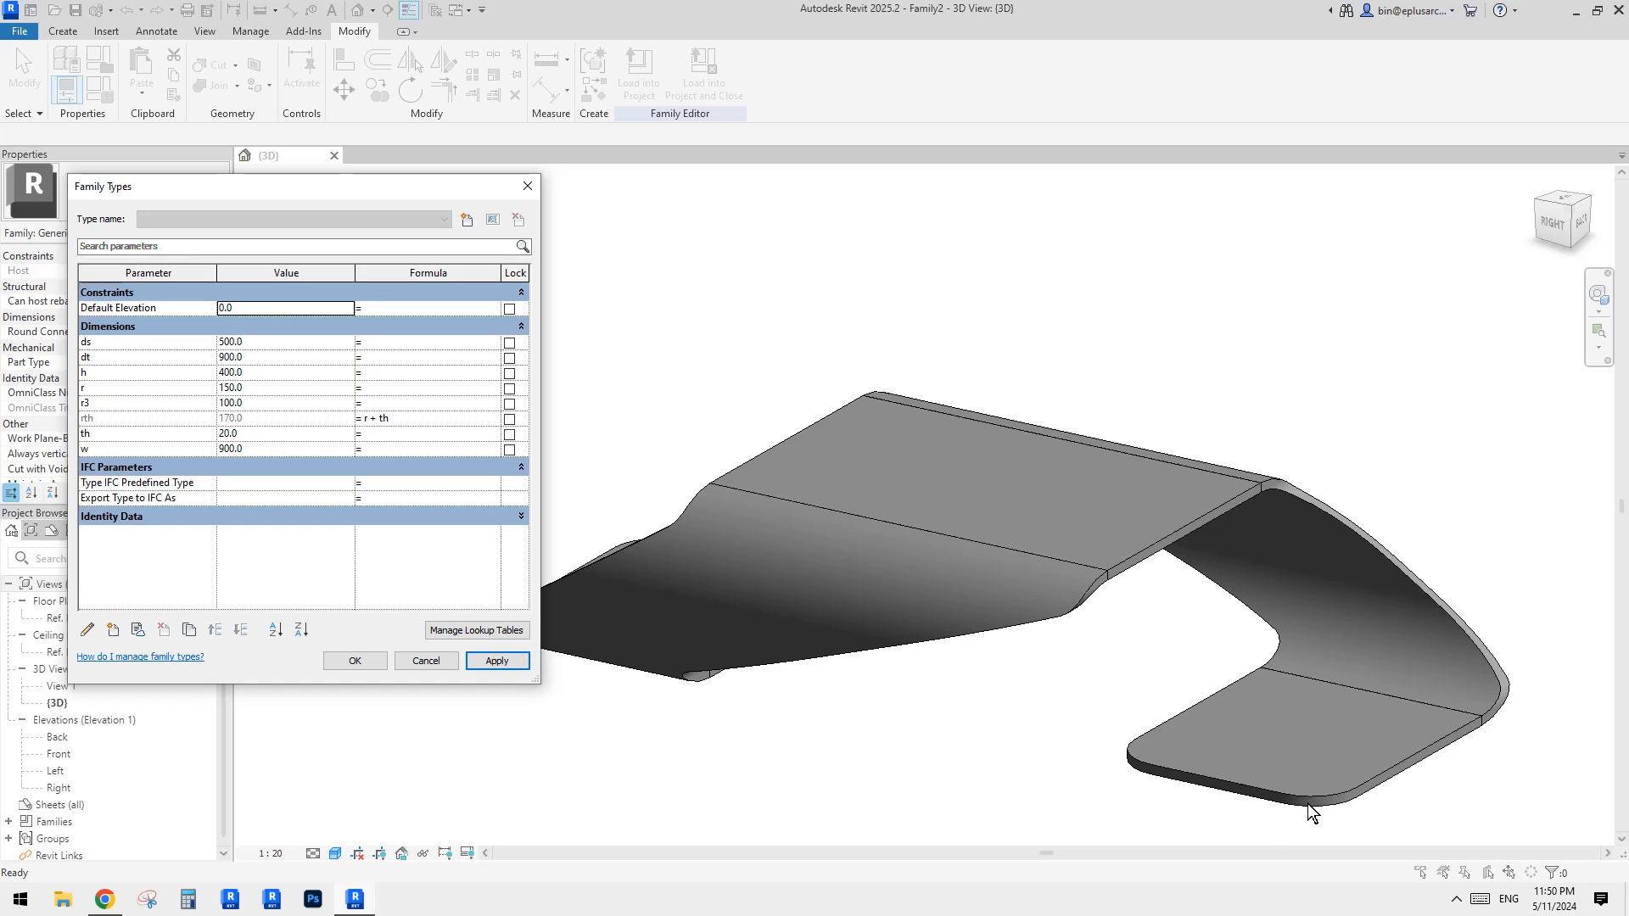
click(278, 405)
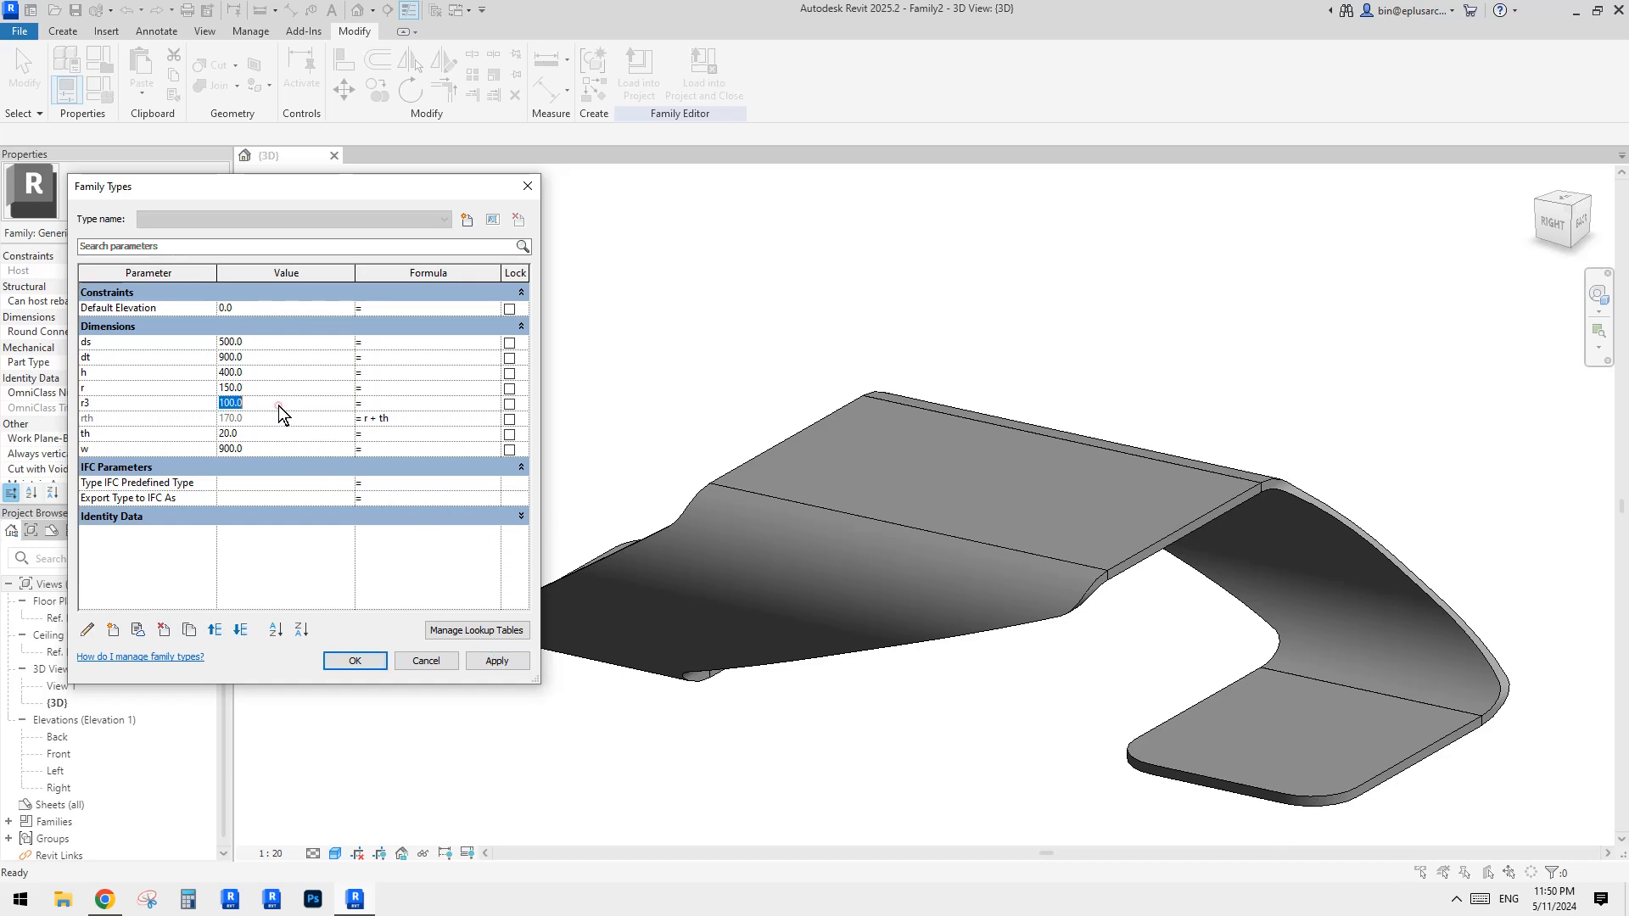
text(50)
Try to apply a thickness th of 50 to the model, and dismiss the resulting dialog.
click(281, 435)
text(30)
click(498, 661)
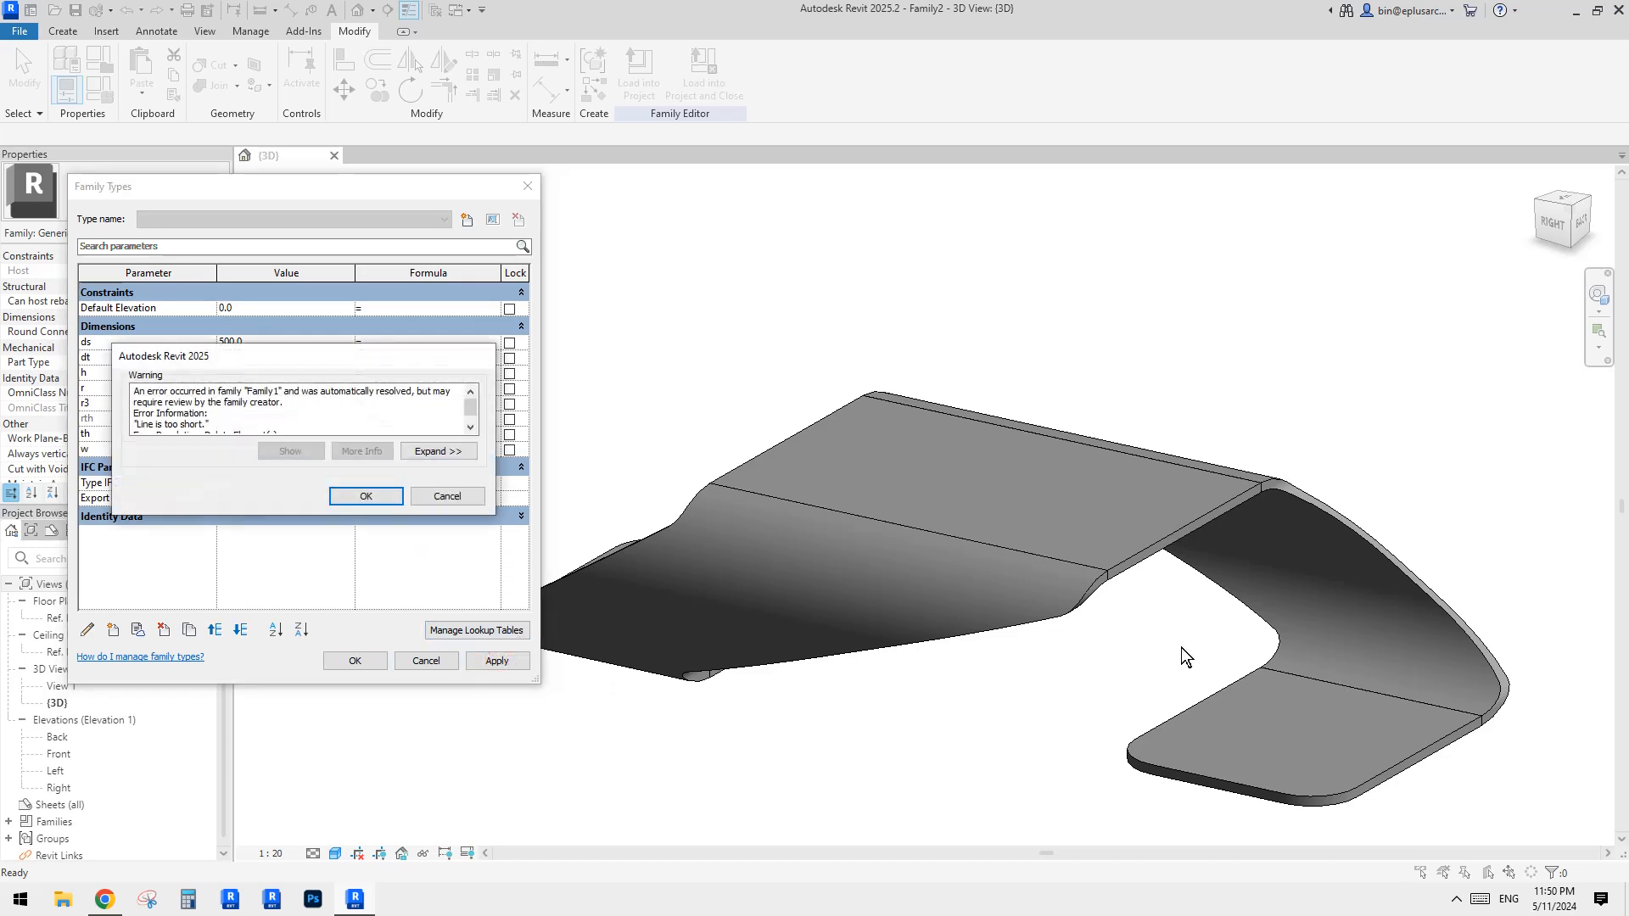
click(438, 491)
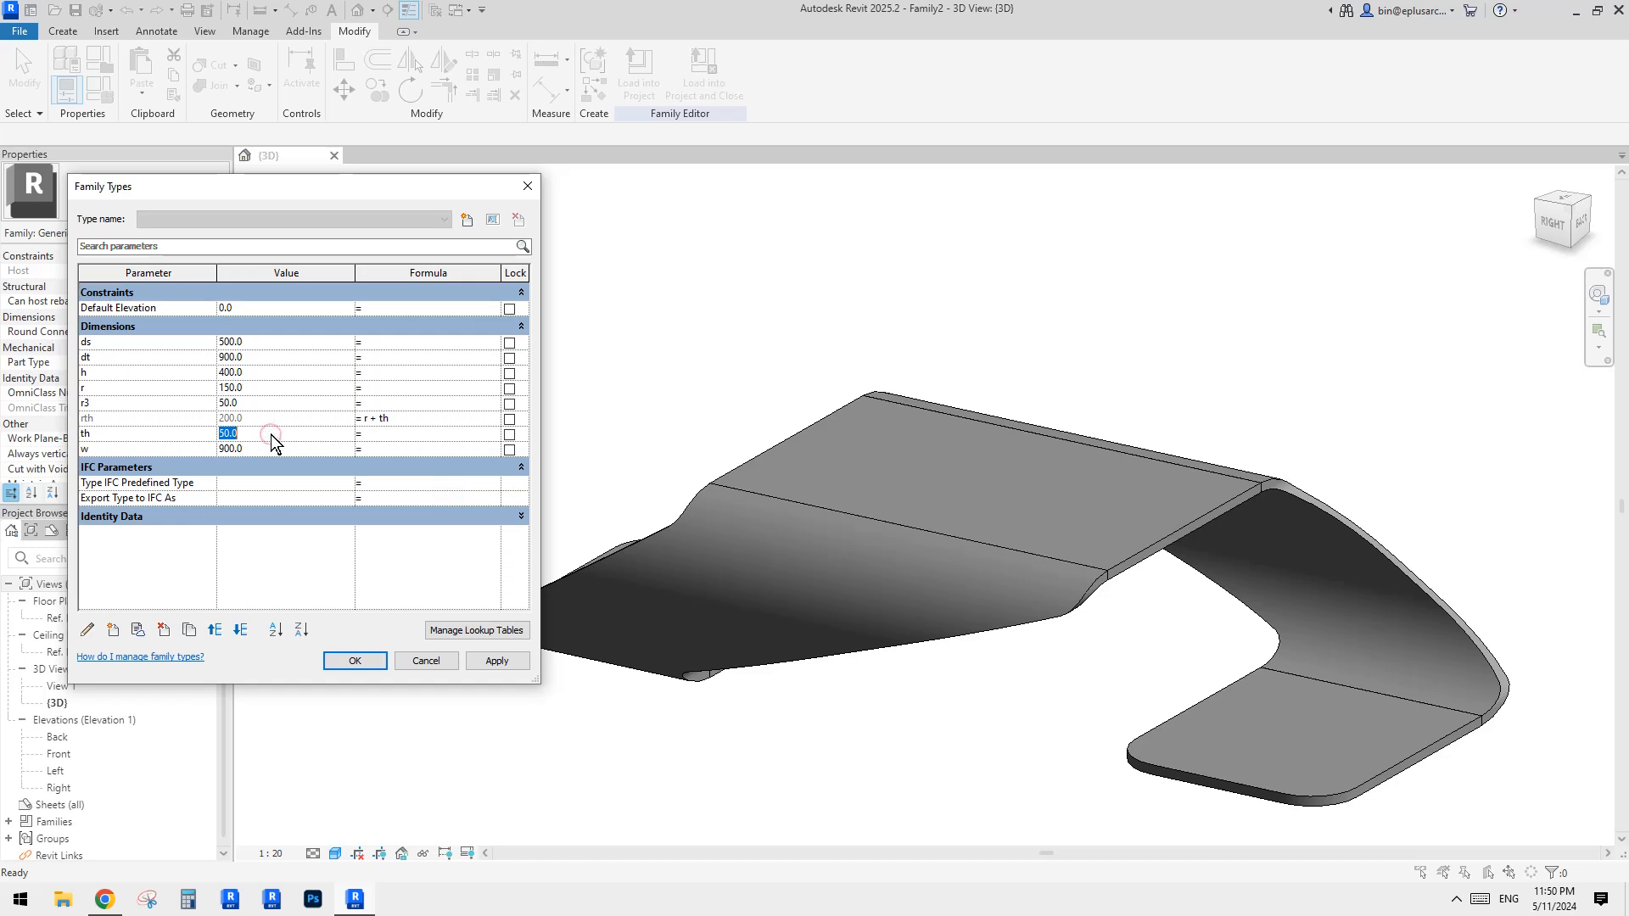
Test the thickness parameter th at 30, and set it to 5, applying each value to the model.
text(30)
click(509, 664)
click(268, 433)
text(1)
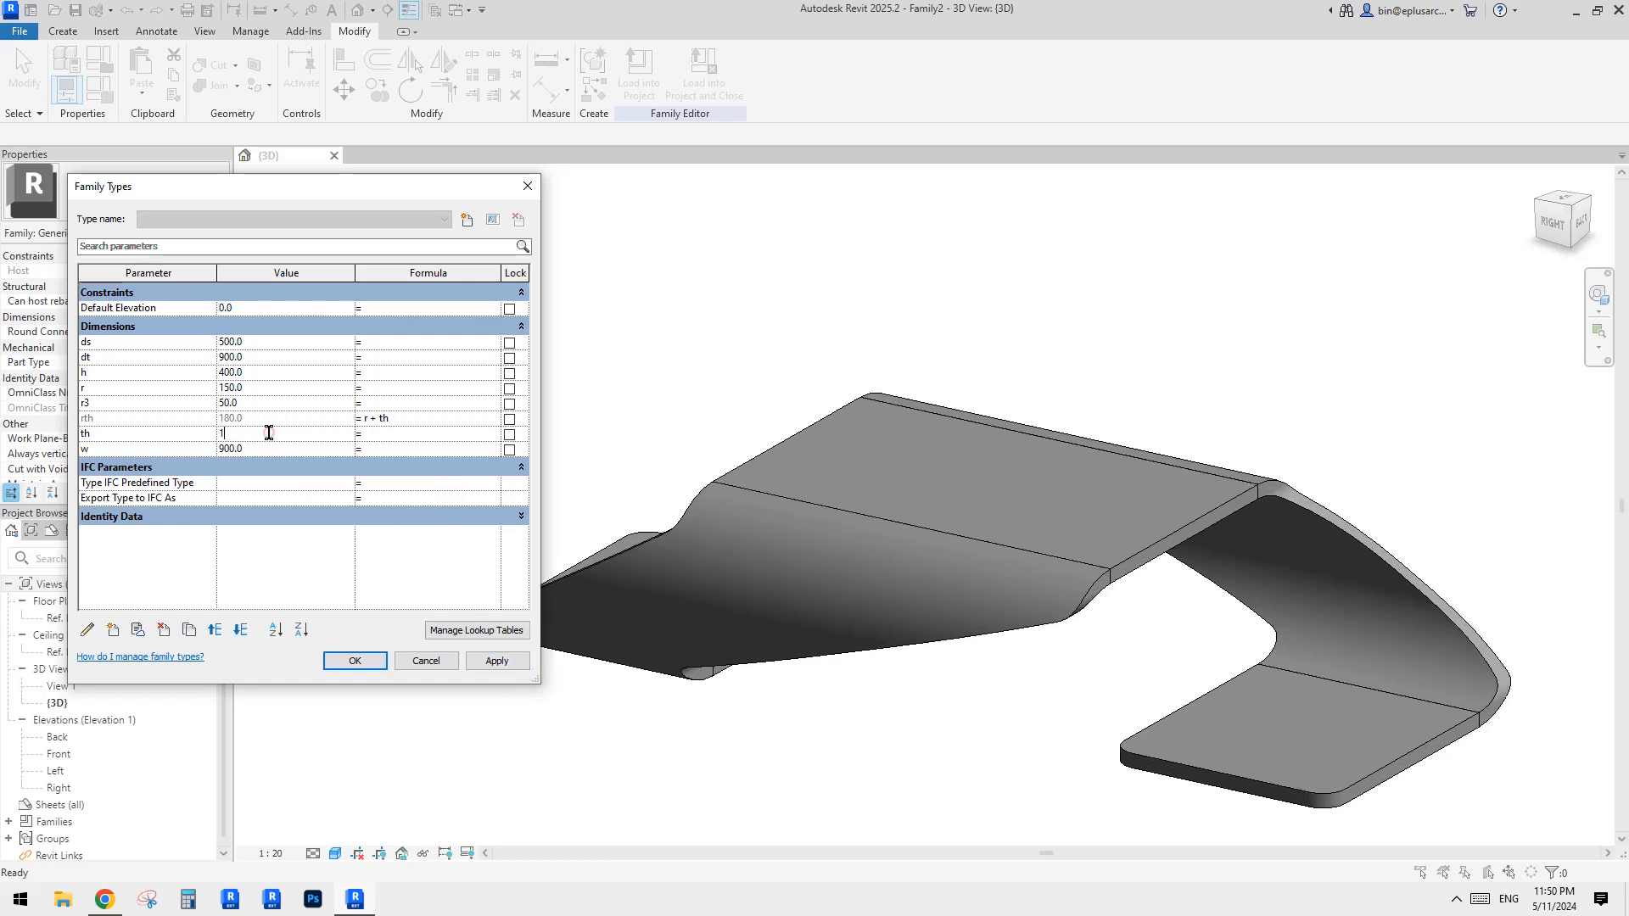
click(268, 432)
text(5)
click(497, 661)
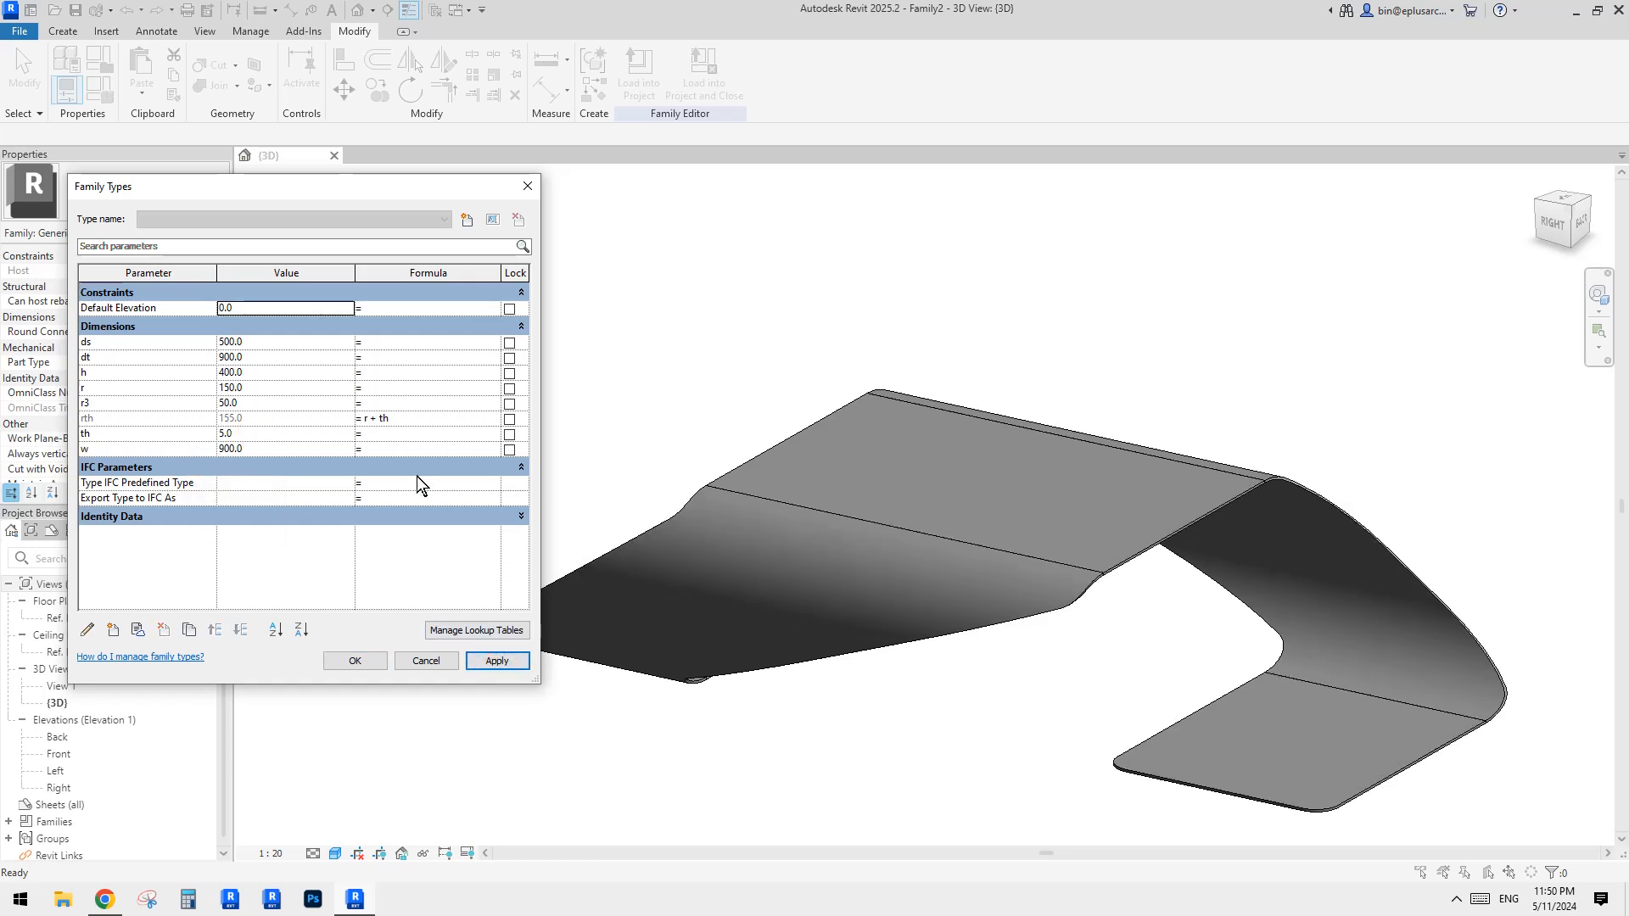
Set the width w to 1200 and the bend radius r to 50, apply both, and accept the family parameters.
click(263, 450)
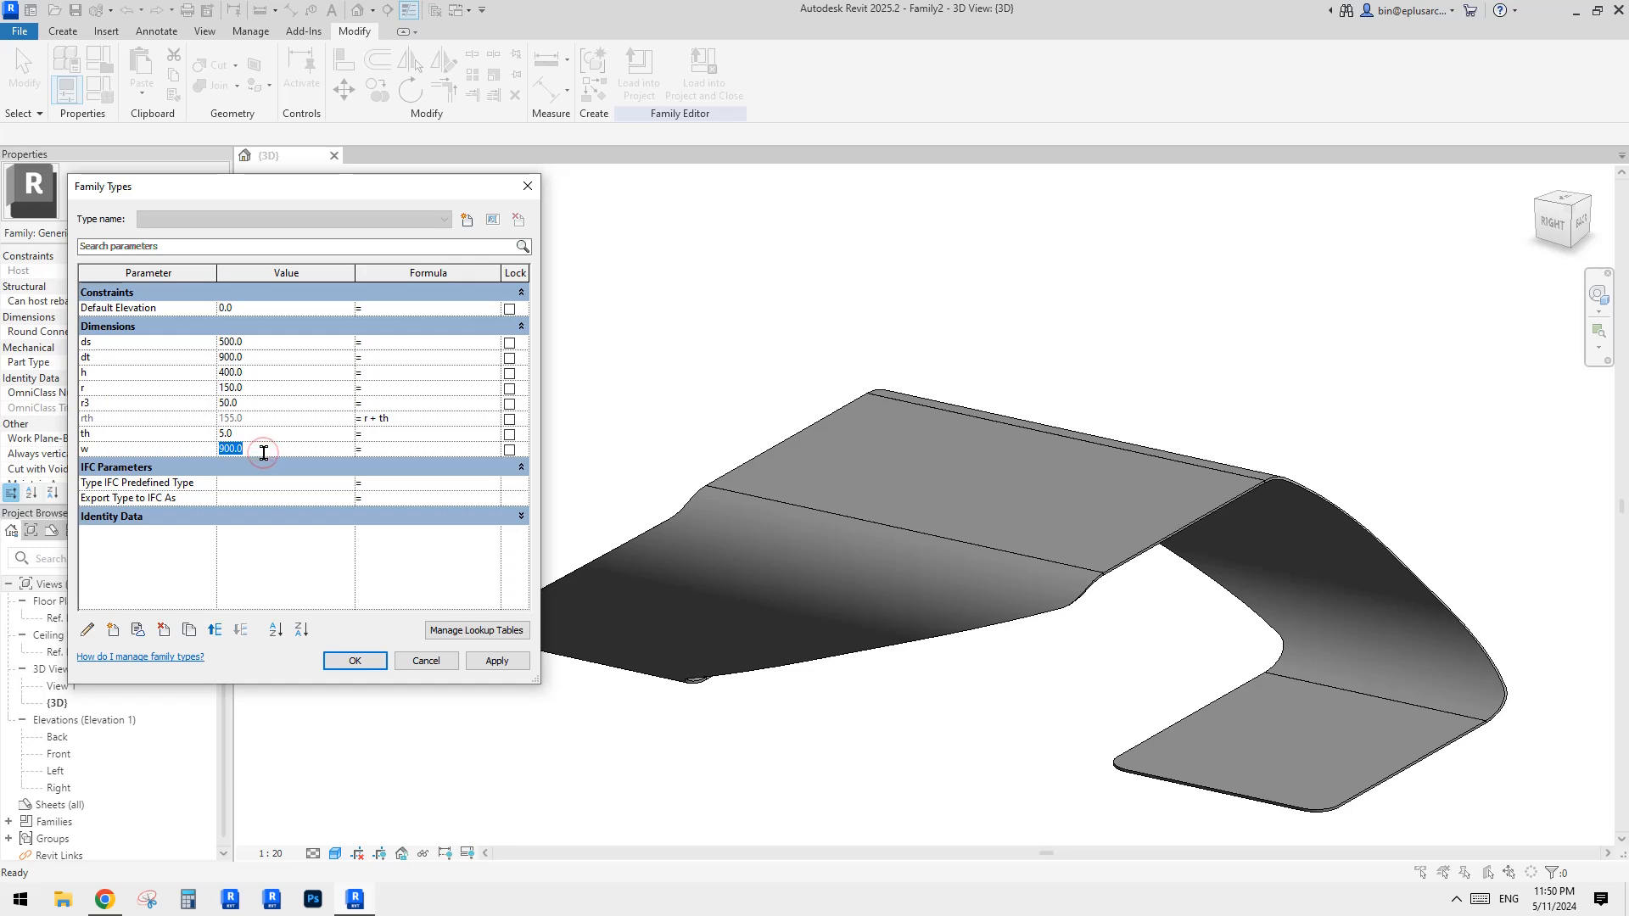
text(1200)
click(496, 661)
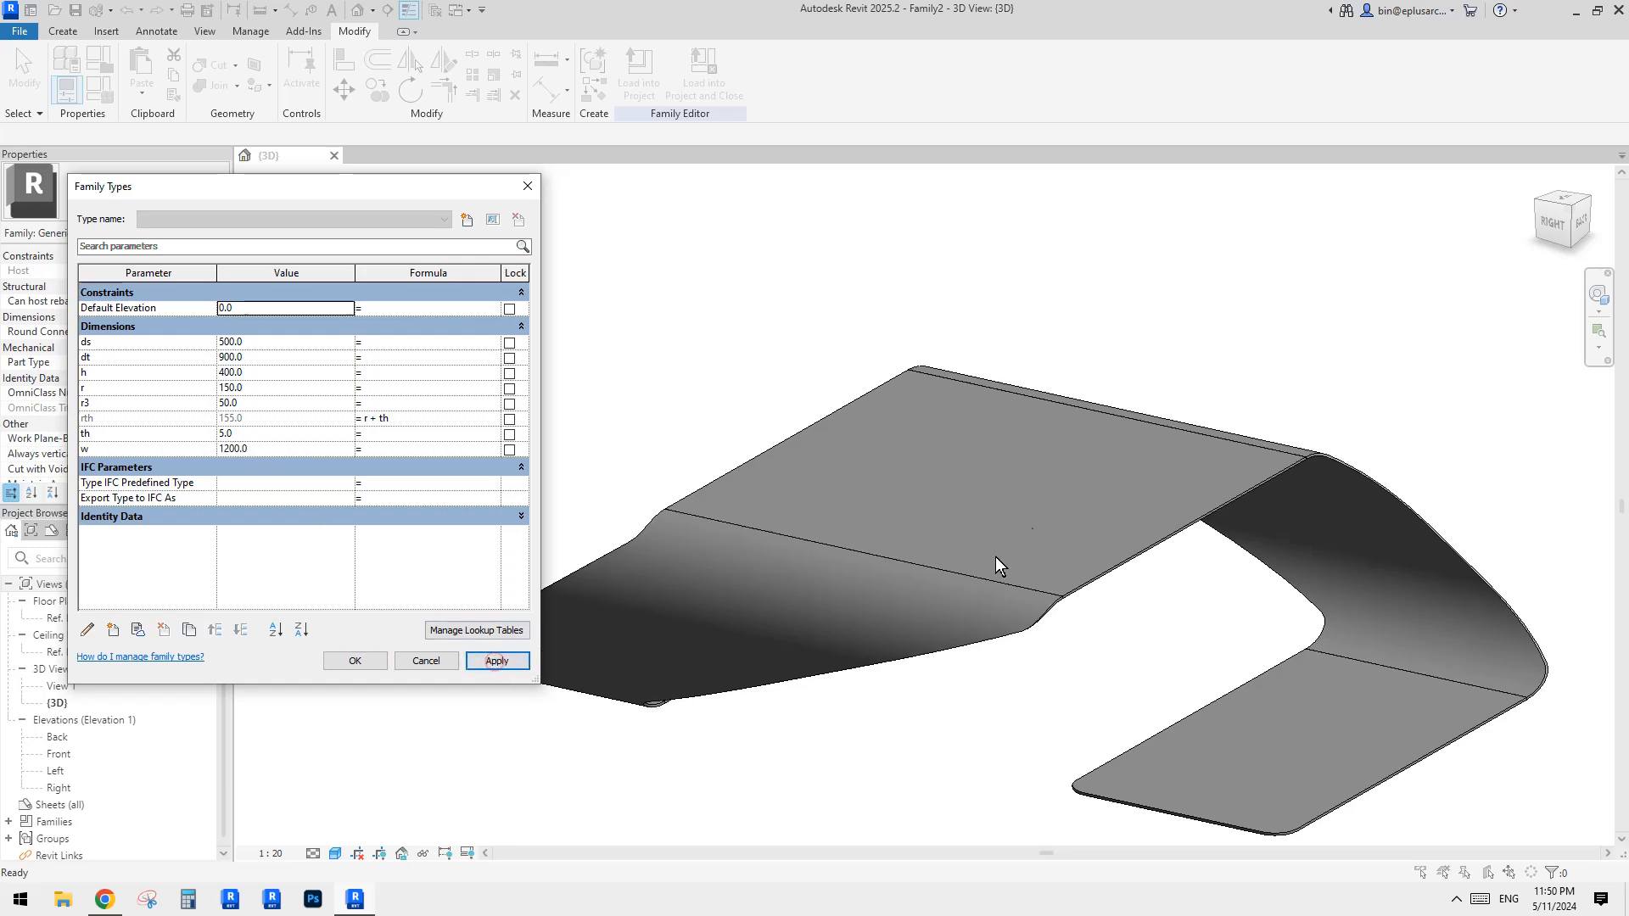
click(259, 391)
text(50)
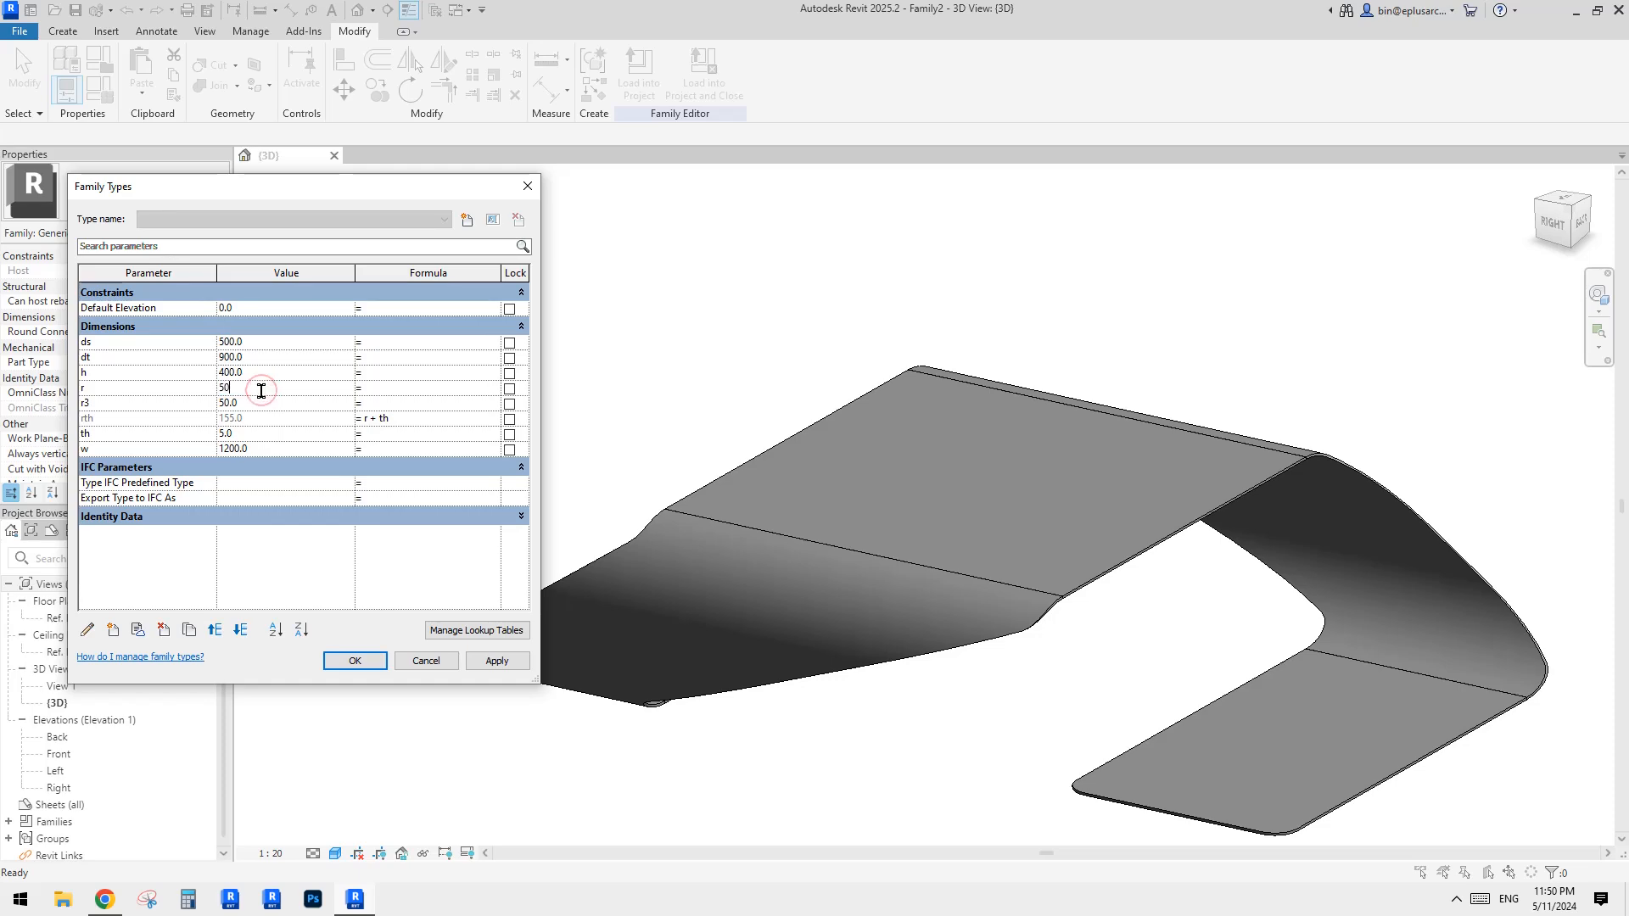
click(507, 660)
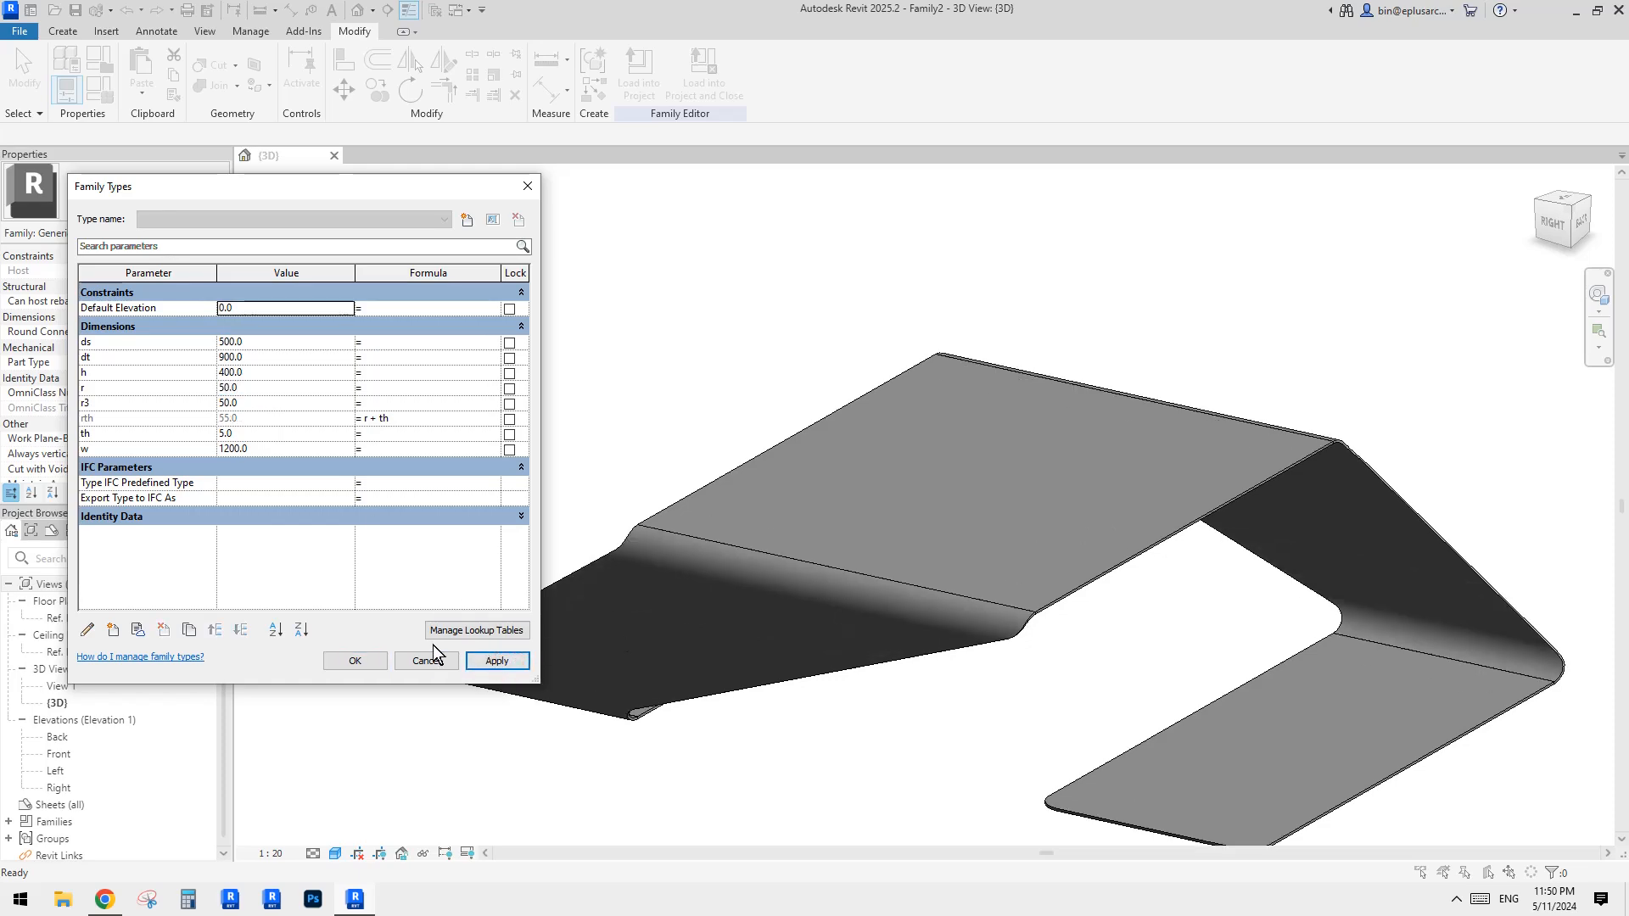
click(366, 660)
Examine the resized table model in the 3D view from different angles.
scroll(982, 594, down, 1)
shift+middle_drag(982, 594, 1061, 628)
scroll(1133, 600, up, 1)
scroll(988, 601, up, 1)
middle_drag(1061, 628, 619, 309)
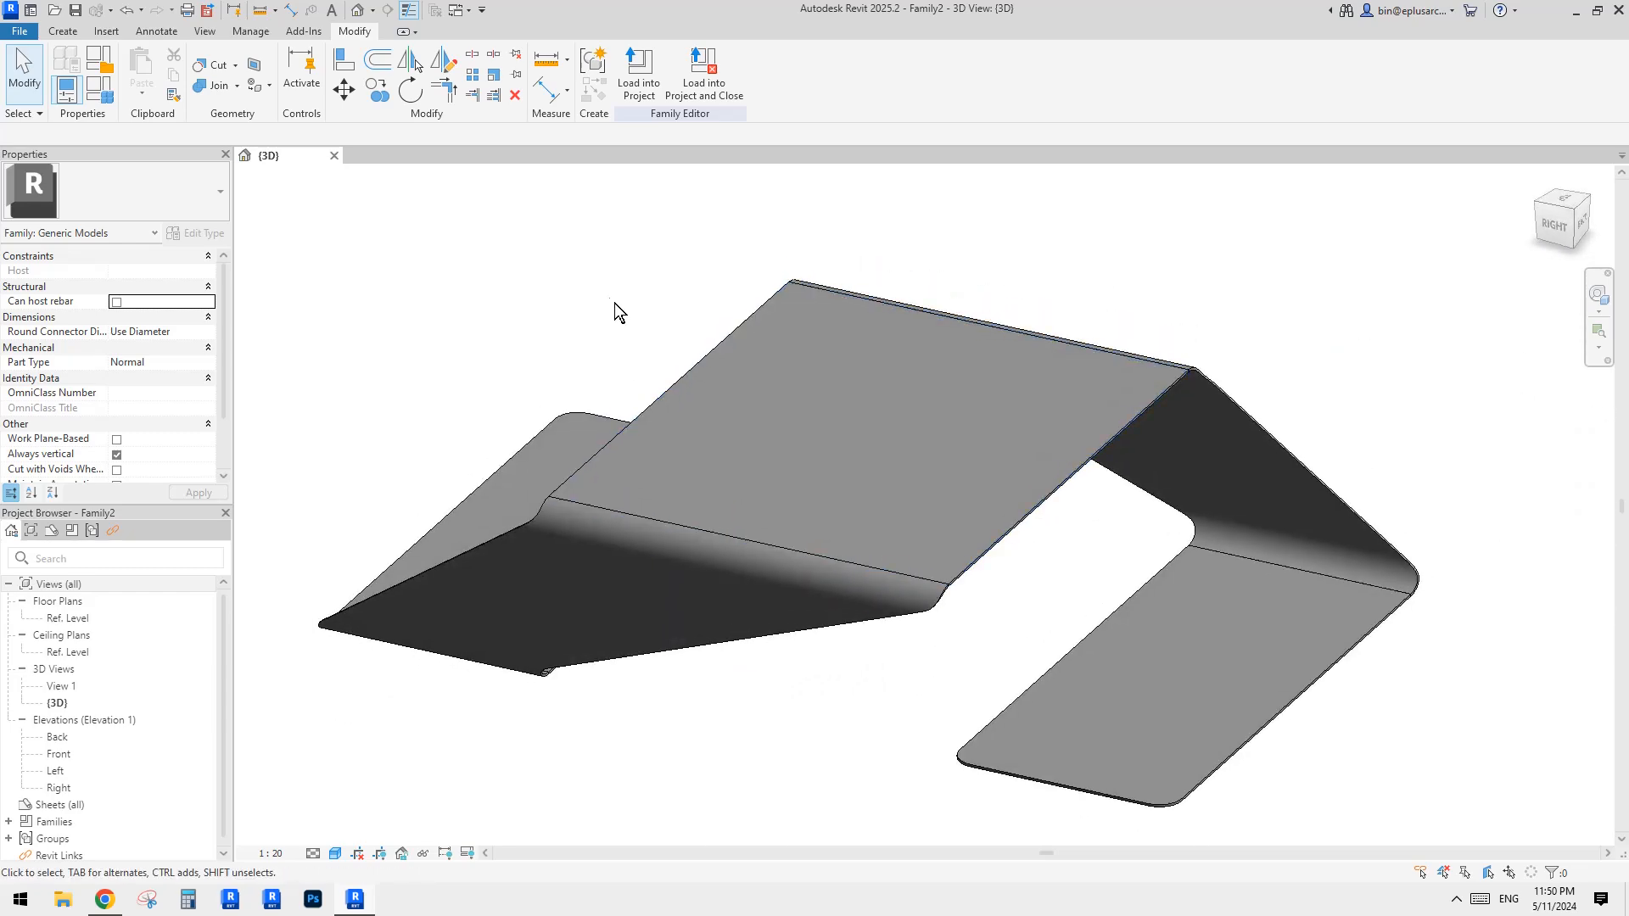
click(334, 155)
key(Escape)
shift+middle_drag(495, 277, 604, 309)
Save the table family as 20241105 and close it.
click(18, 30)
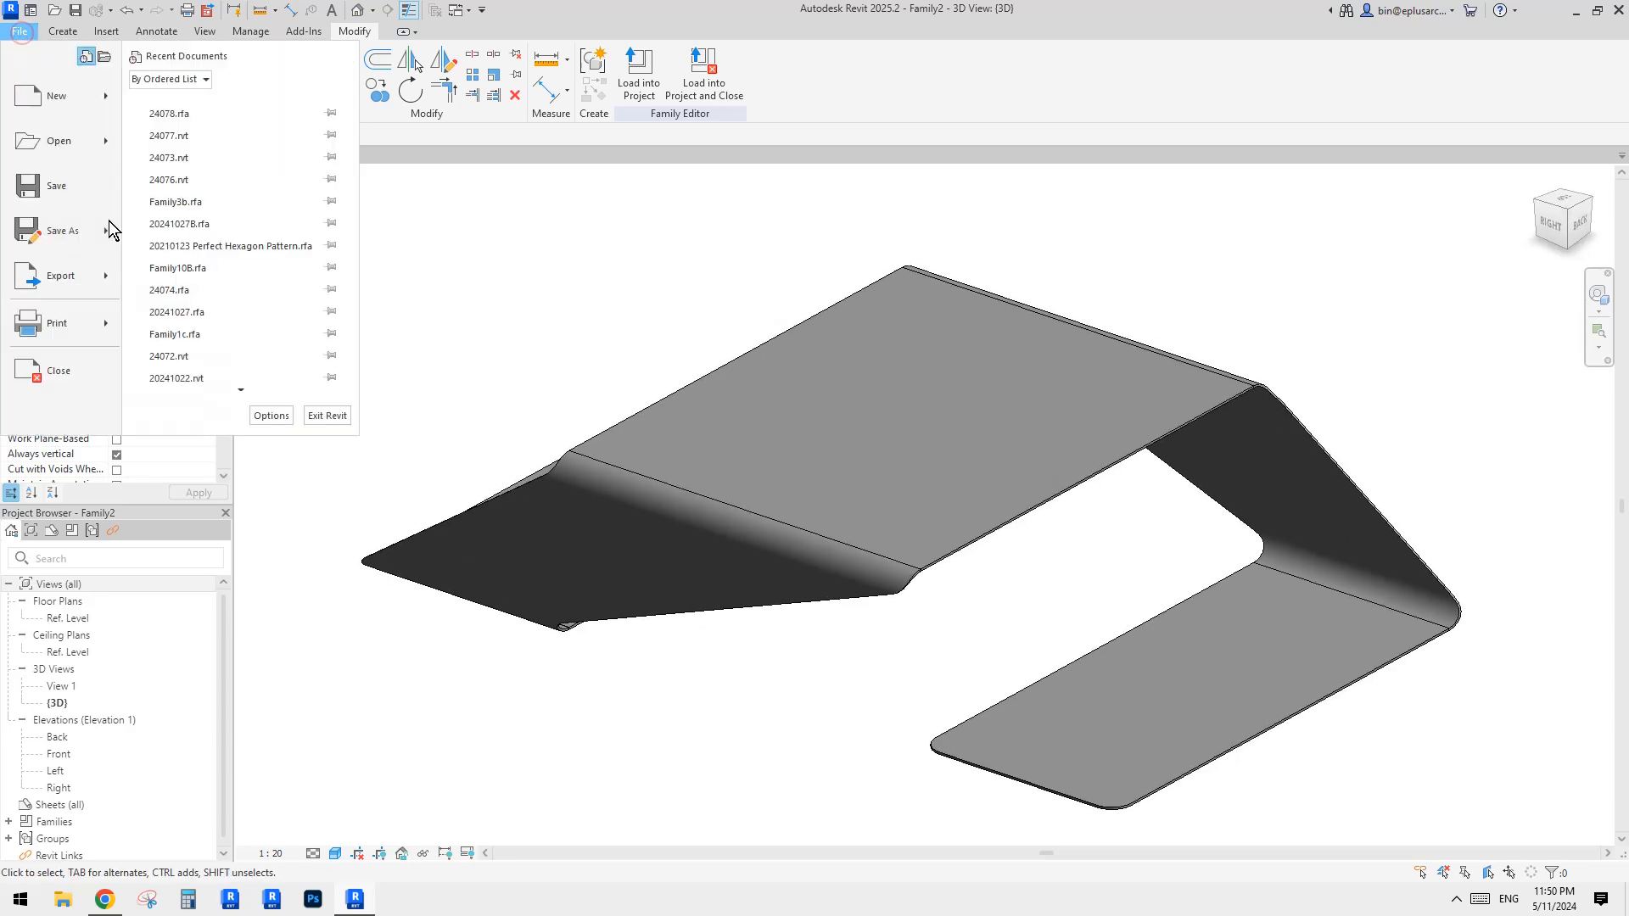
click(84, 246)
click(217, 212)
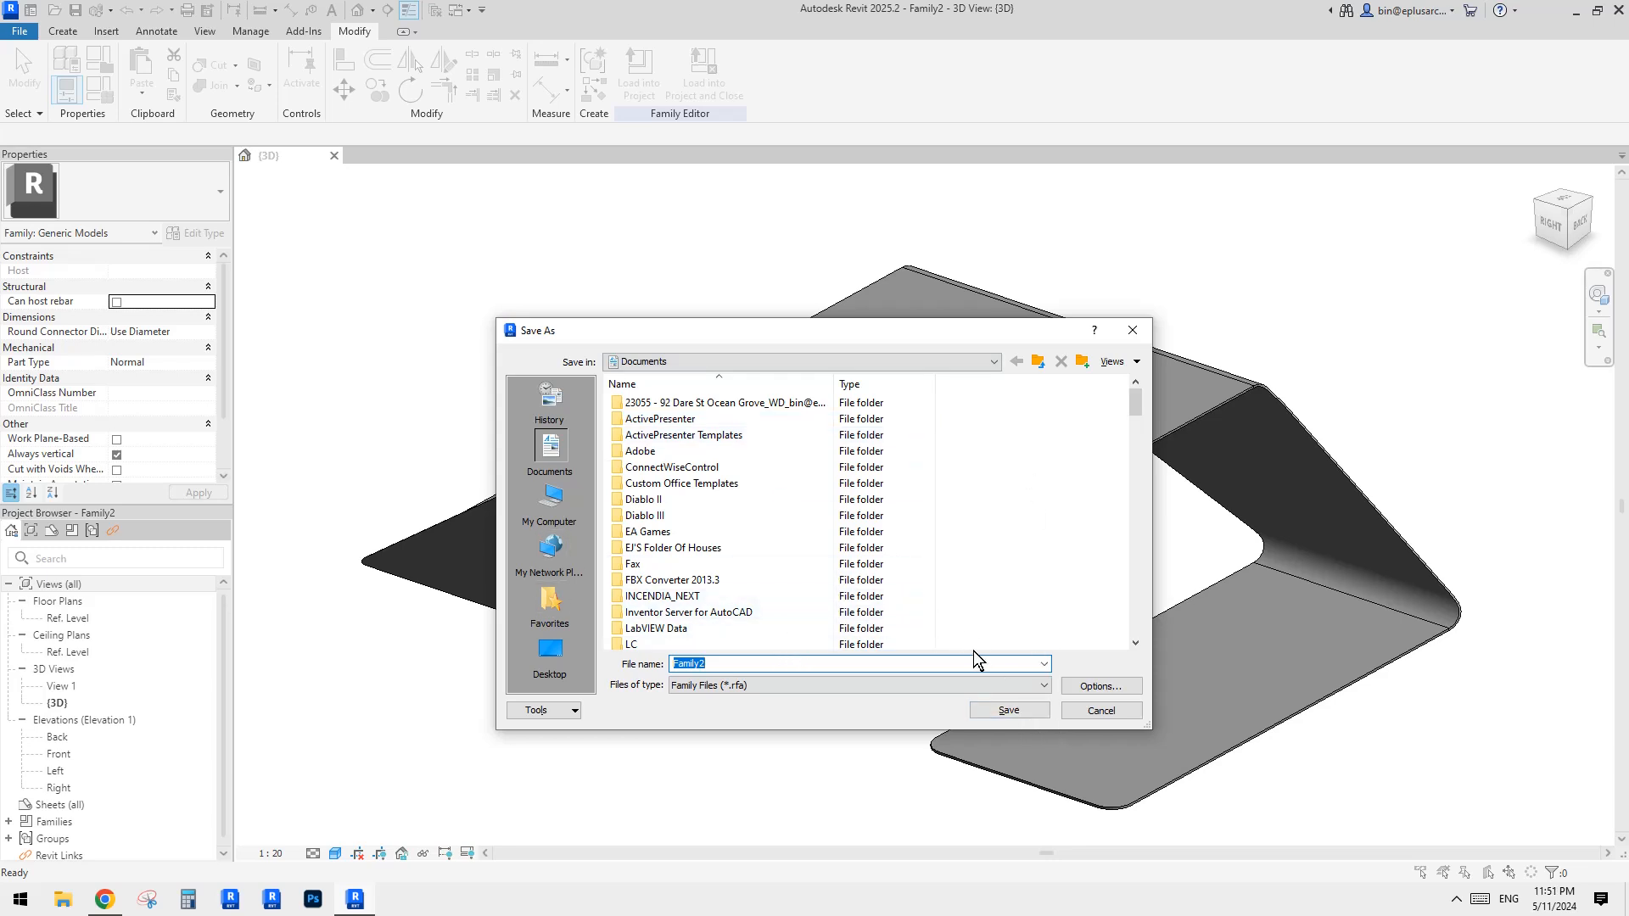
text(2024110)
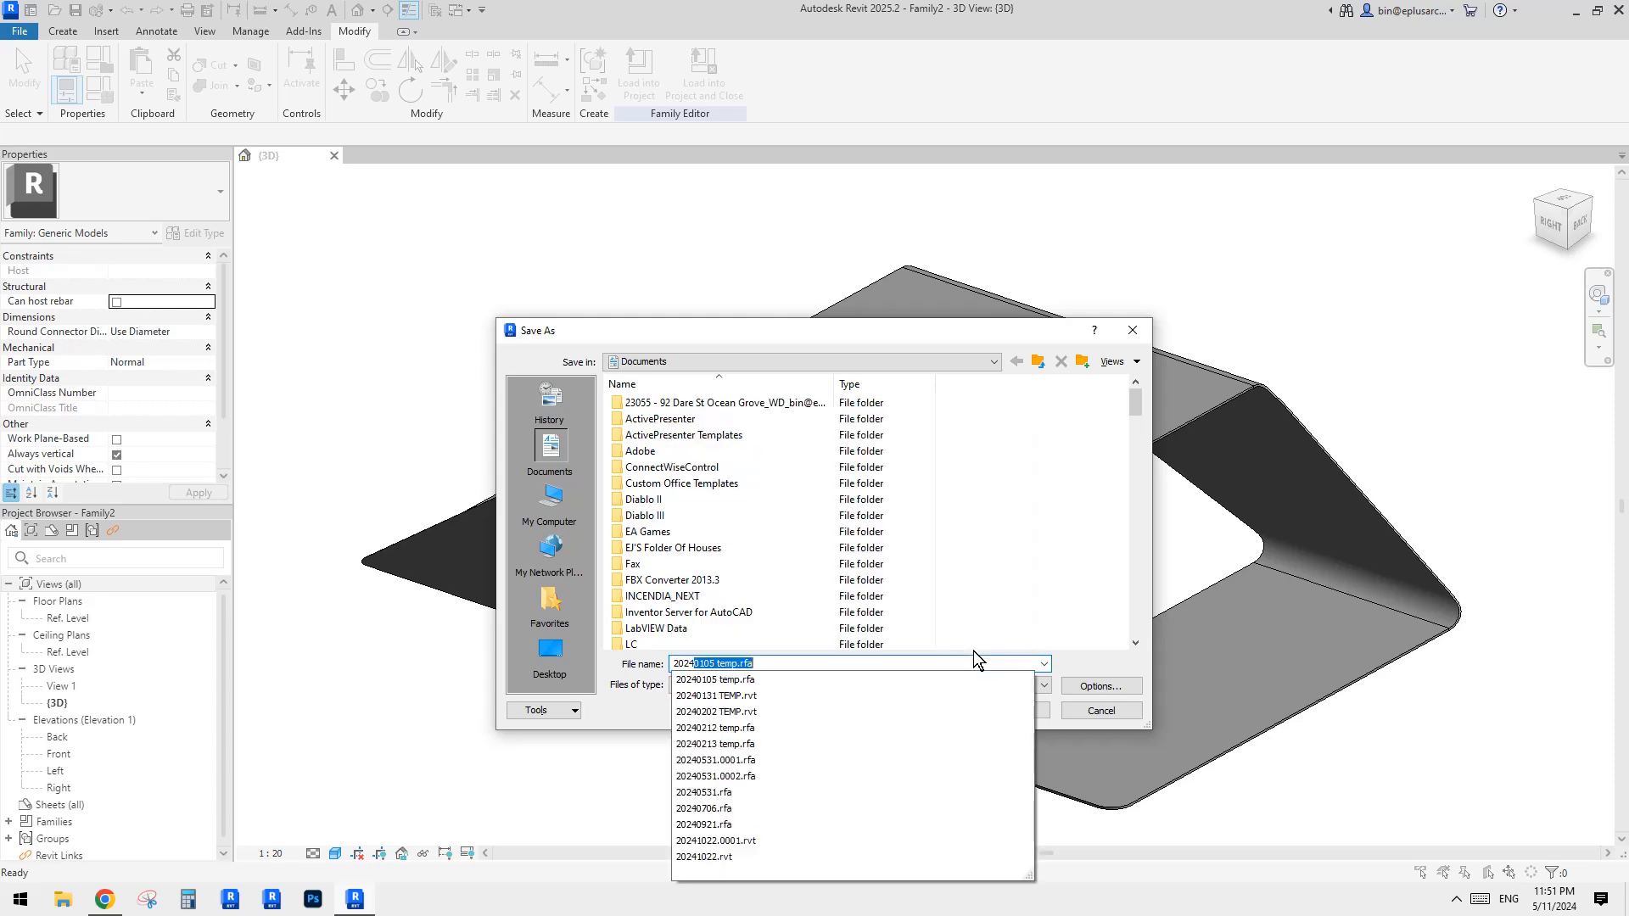
text(5)
key(Return)
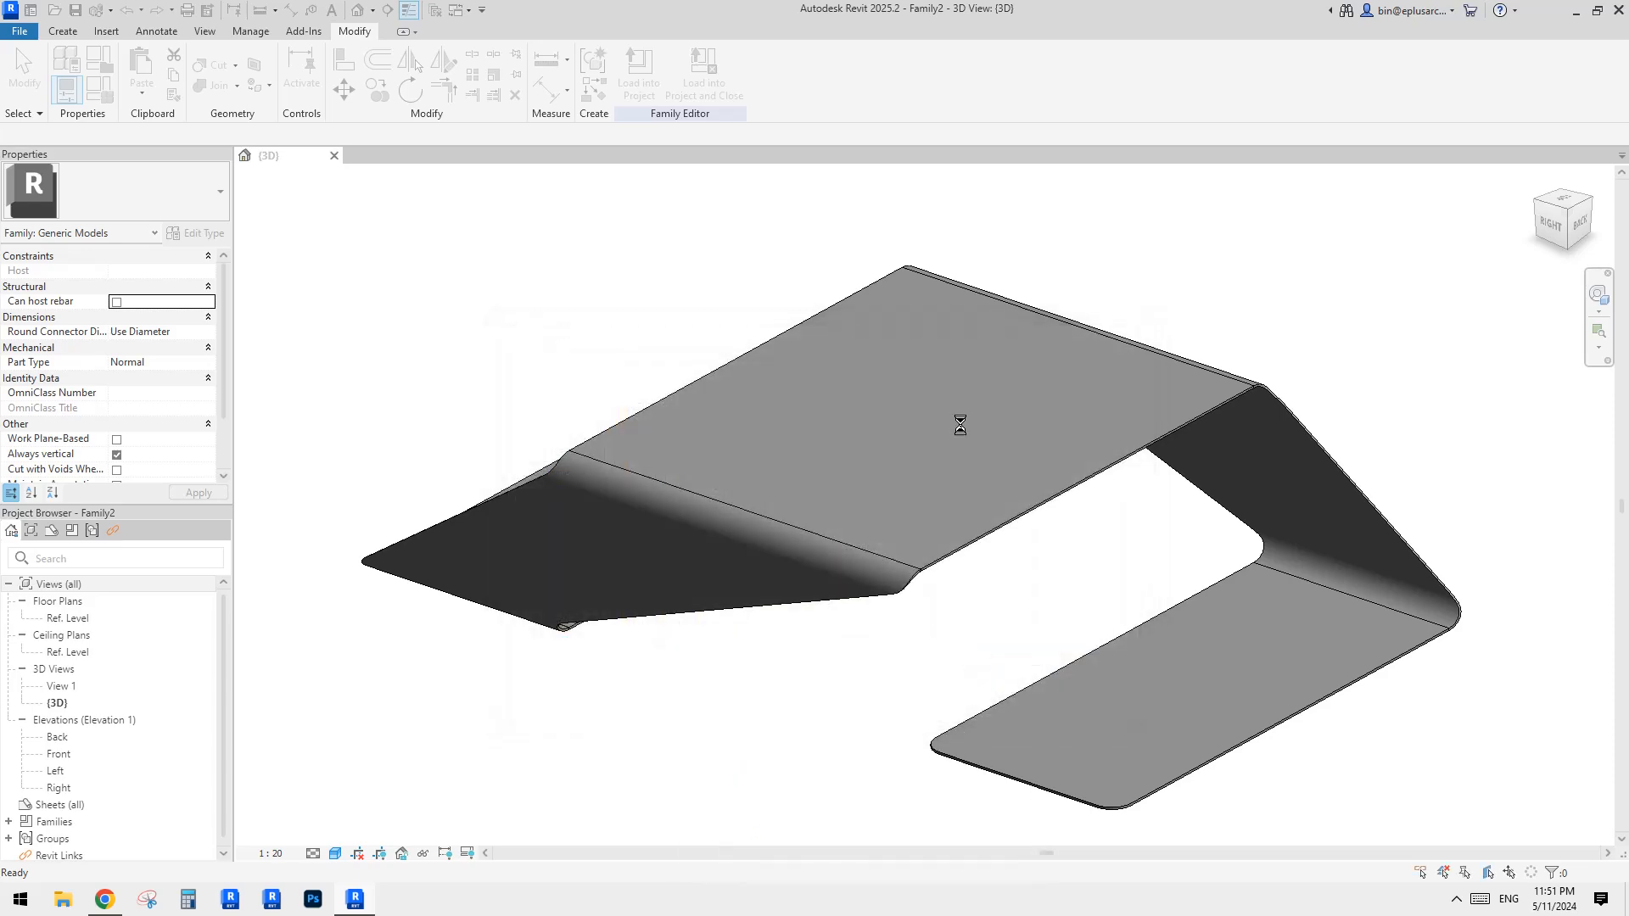
click(333, 156)
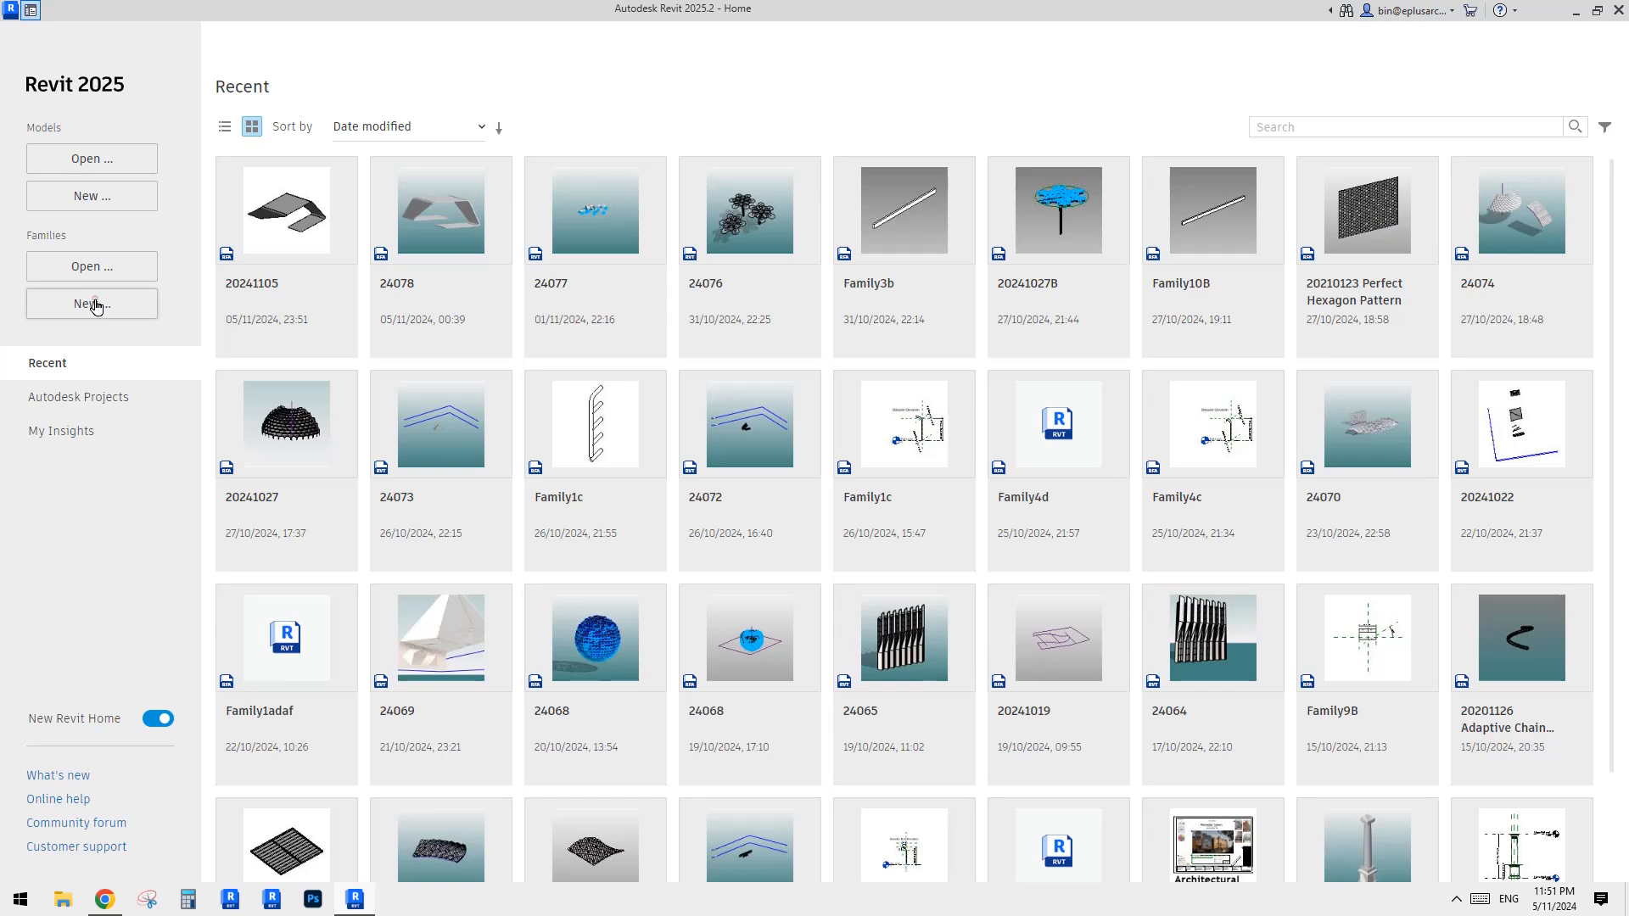
Start a new family and browse the available family templates.
click(91, 304)
scroll(1055, 472, down, 5)
click(1112, 468)
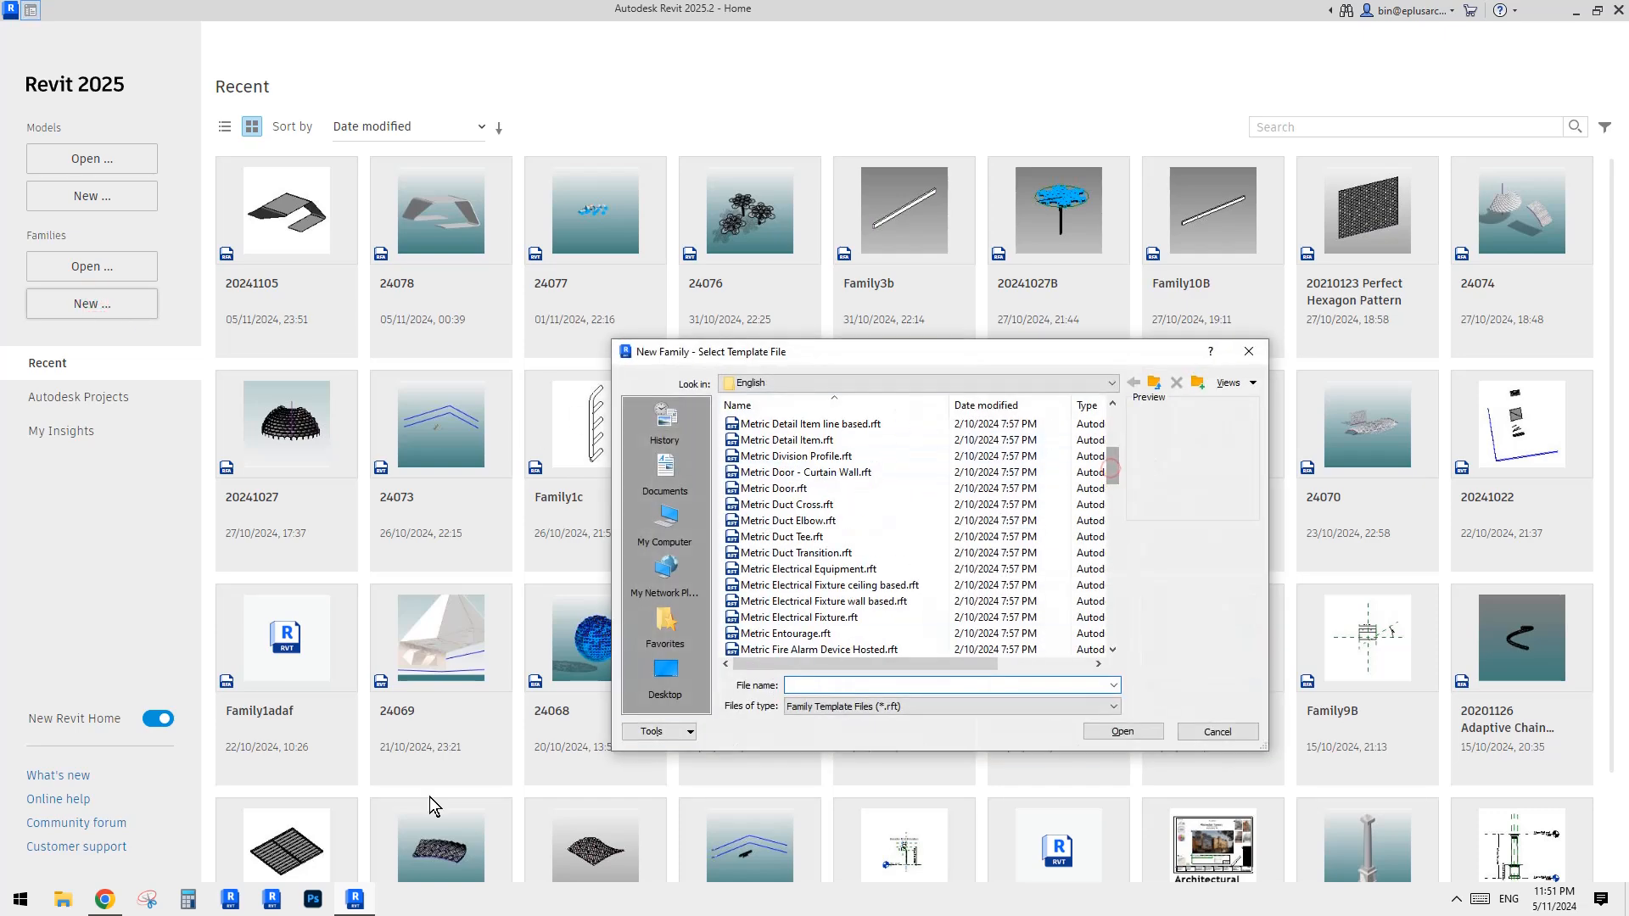
Switch to the Reddit post in Chrome and capture its curved wooden table photo with Snipping Tool.
click(105, 899)
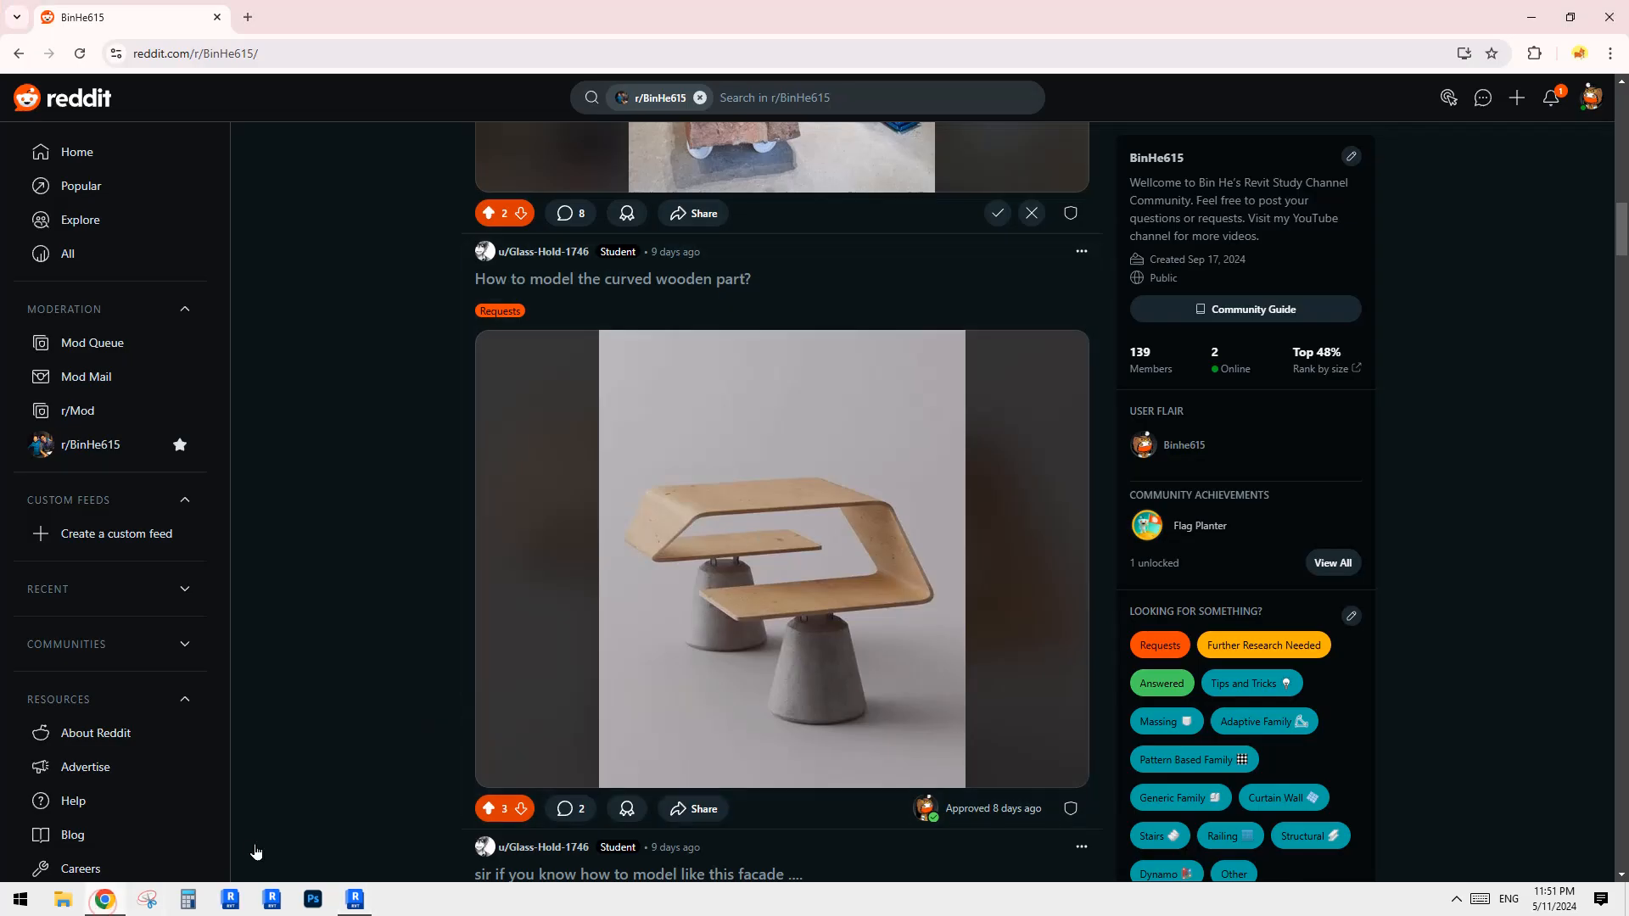
click(147, 900)
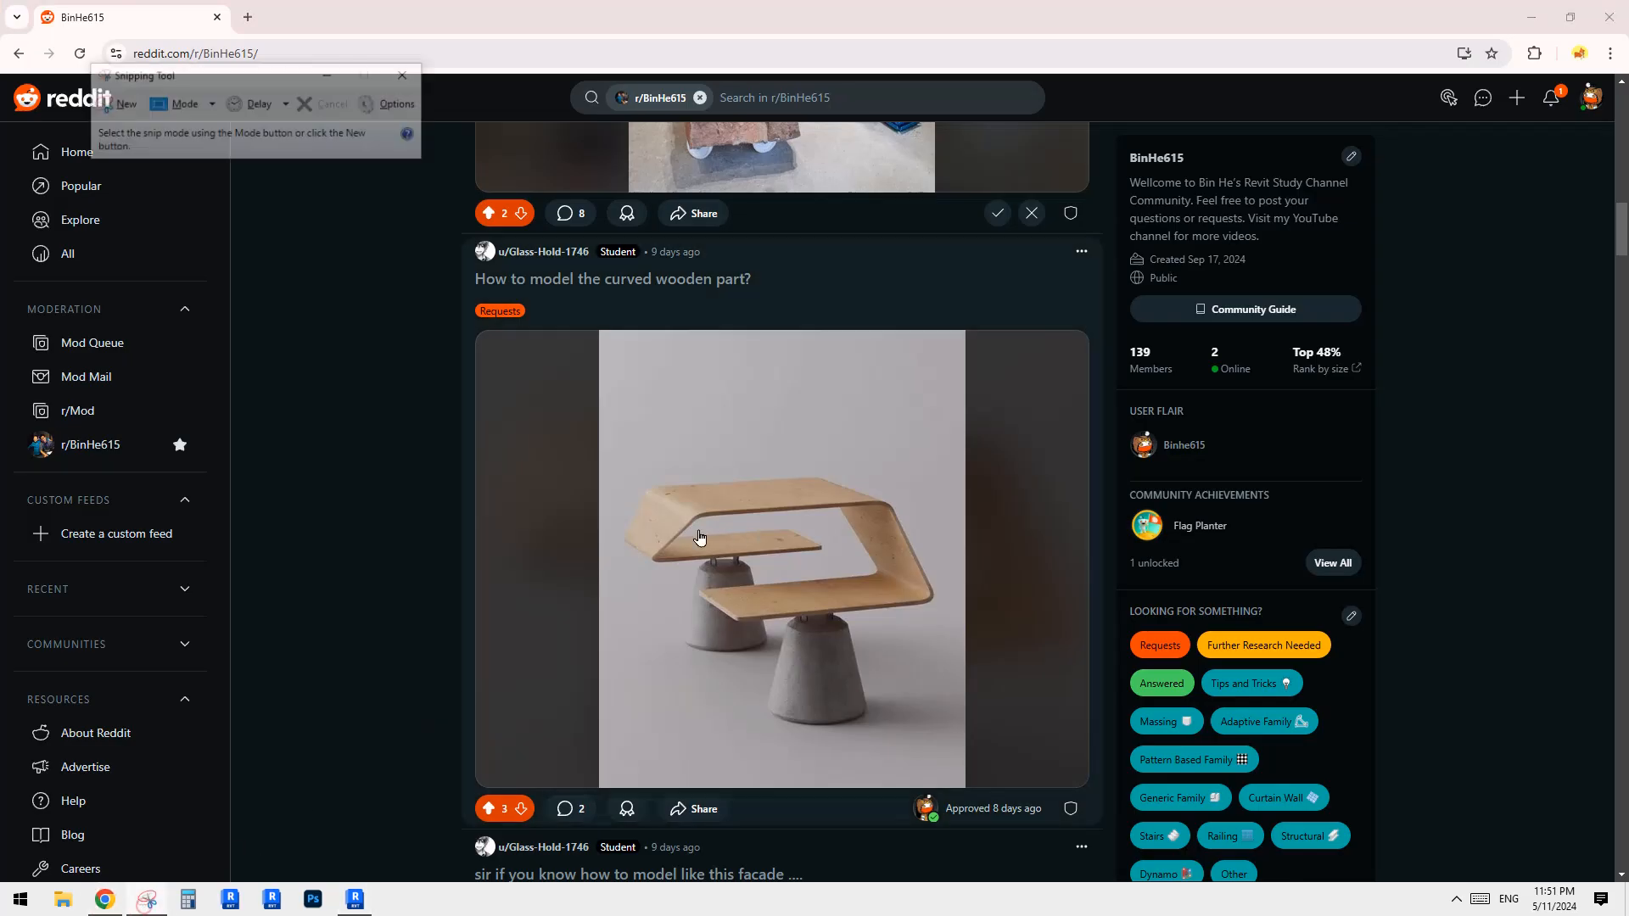
click(119, 105)
drag(500, 403, 1085, 751)
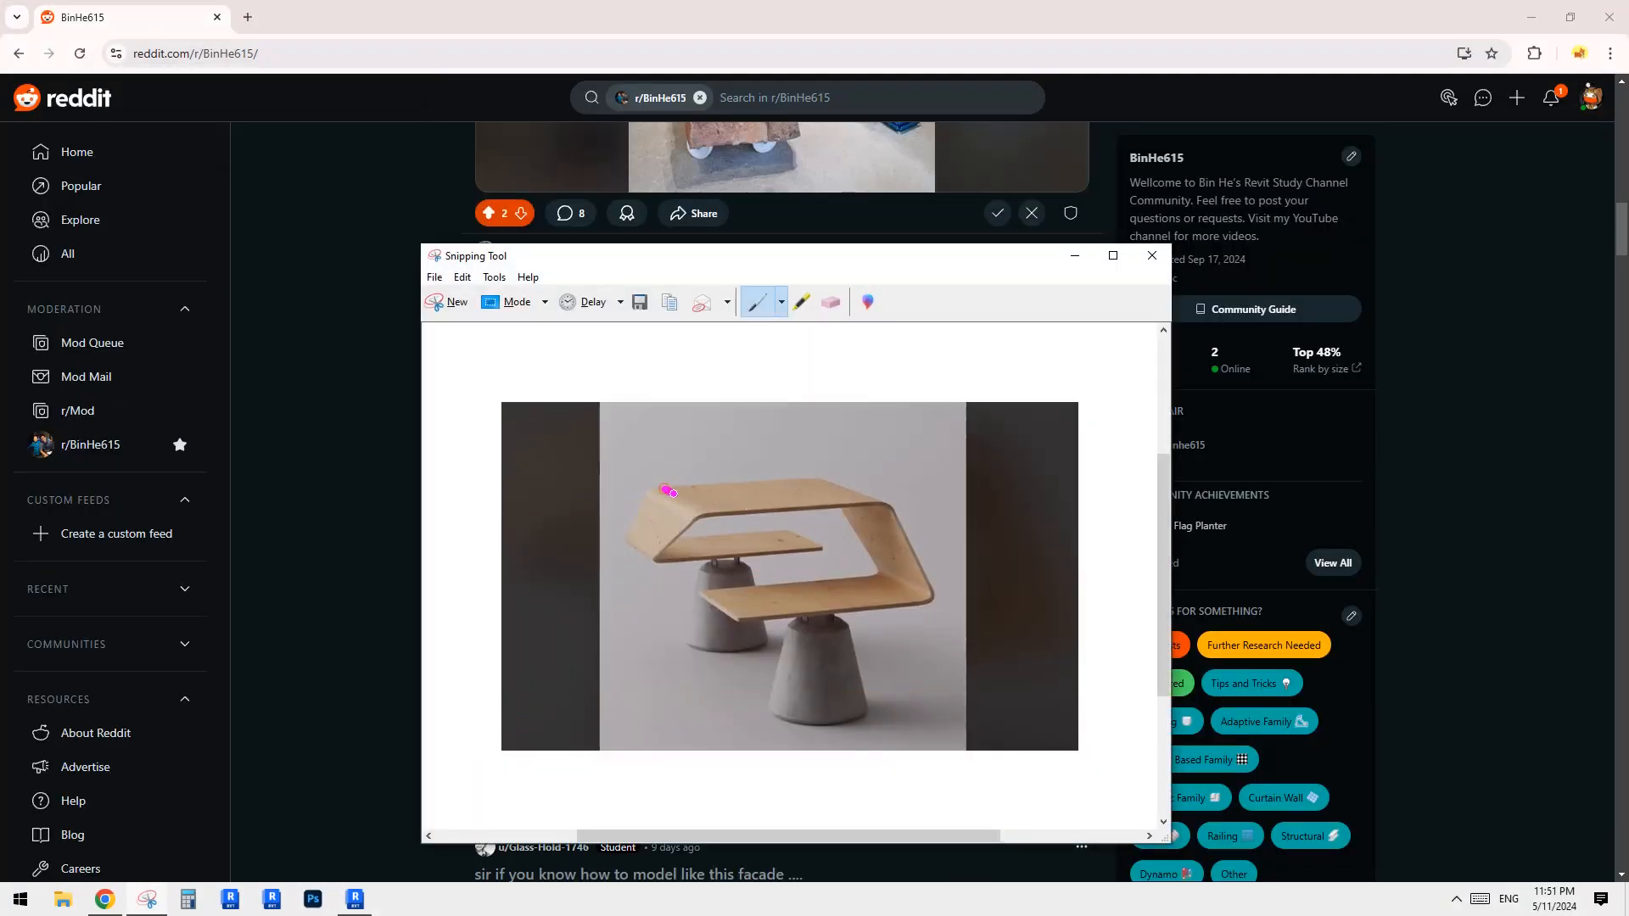
Mark the four bend lines of the wooden part on the snip and draw arrows pointing to its two slanted sides.
drag(672, 493, 697, 508)
mouse_move(822, 485)
mouse_down()
mouse_move(925, 538)
mouse_move(914, 548)
mouse_up()
drag(918, 530, 938, 552)
drag(630, 499, 659, 522)
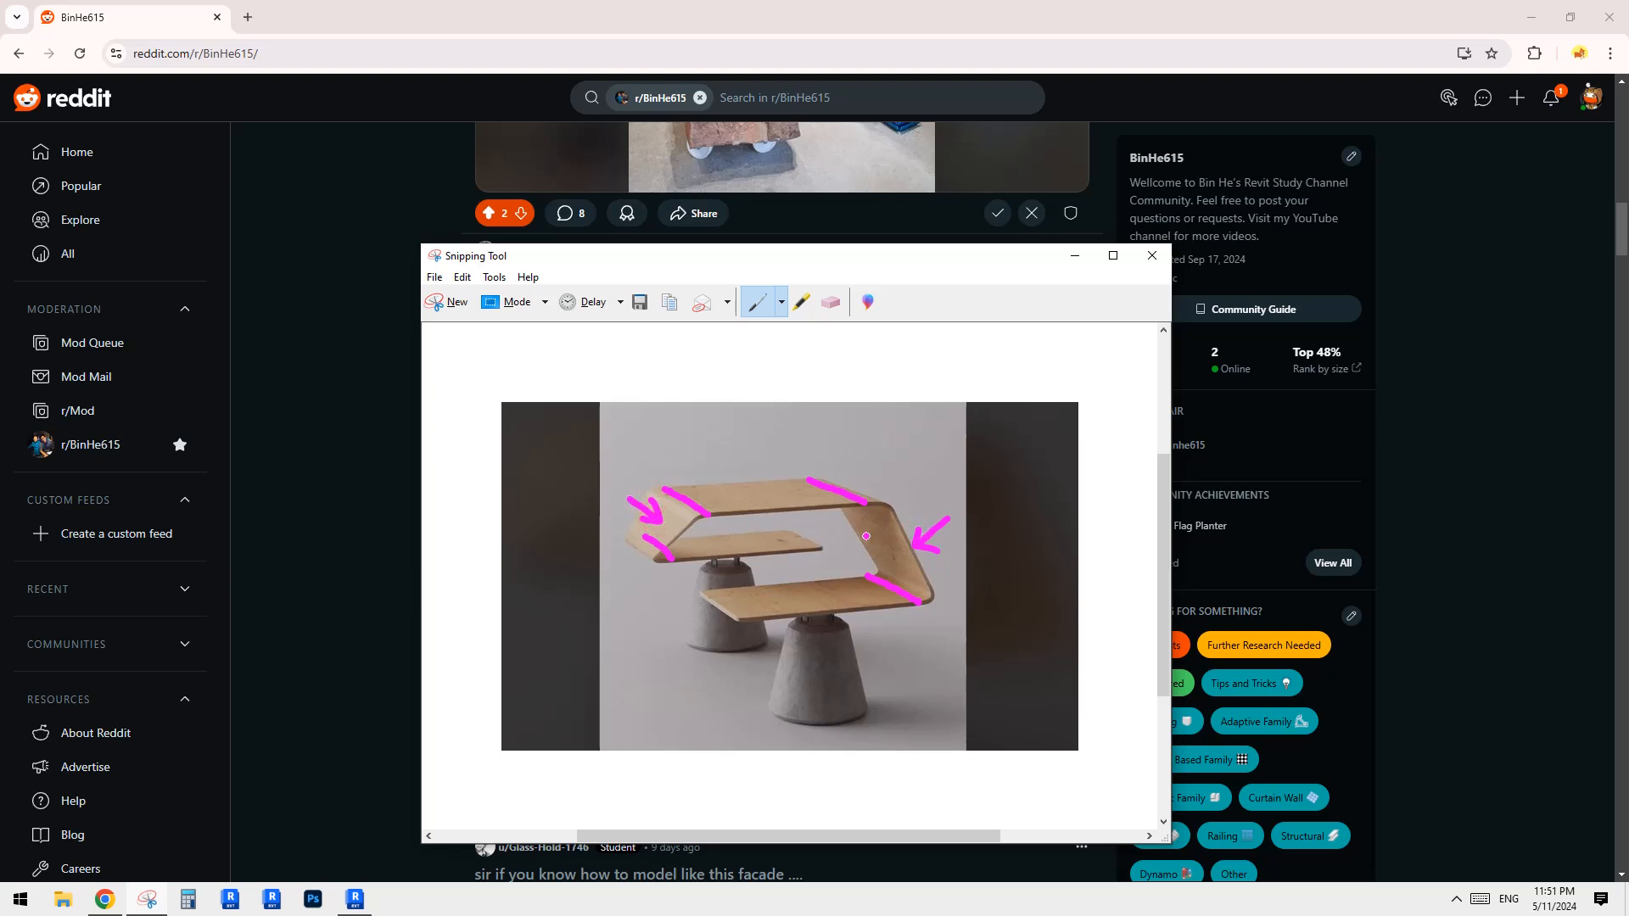
Switch back to Revit and create the new family from the Metric Generic Model.rft template.
click(348, 901)
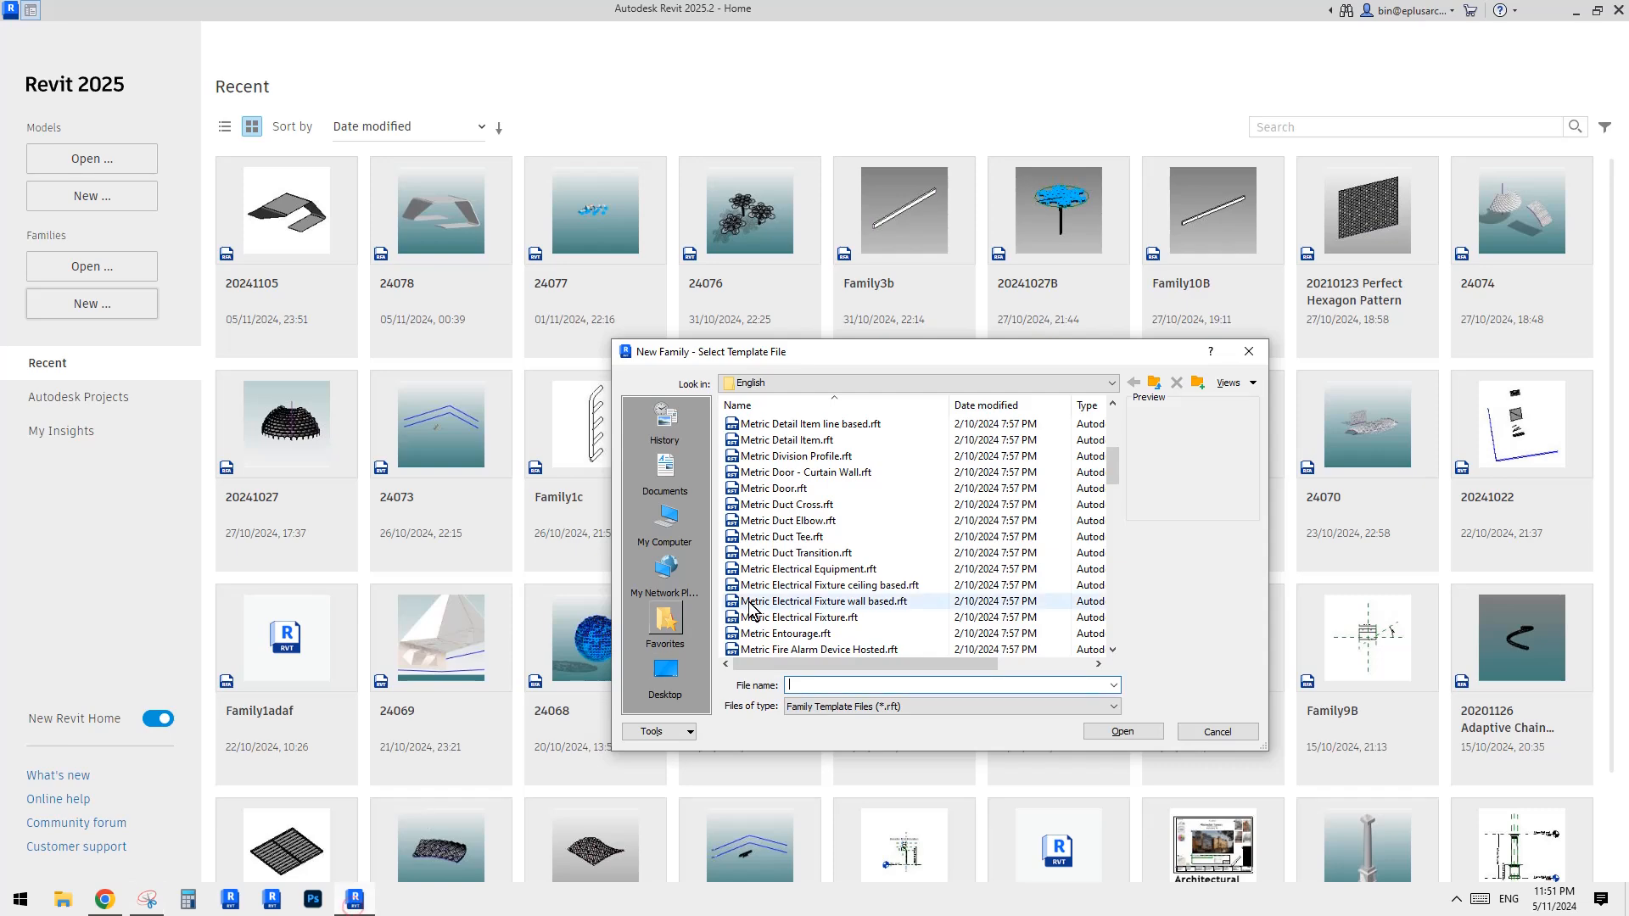
drag(1122, 510, 1112, 529)
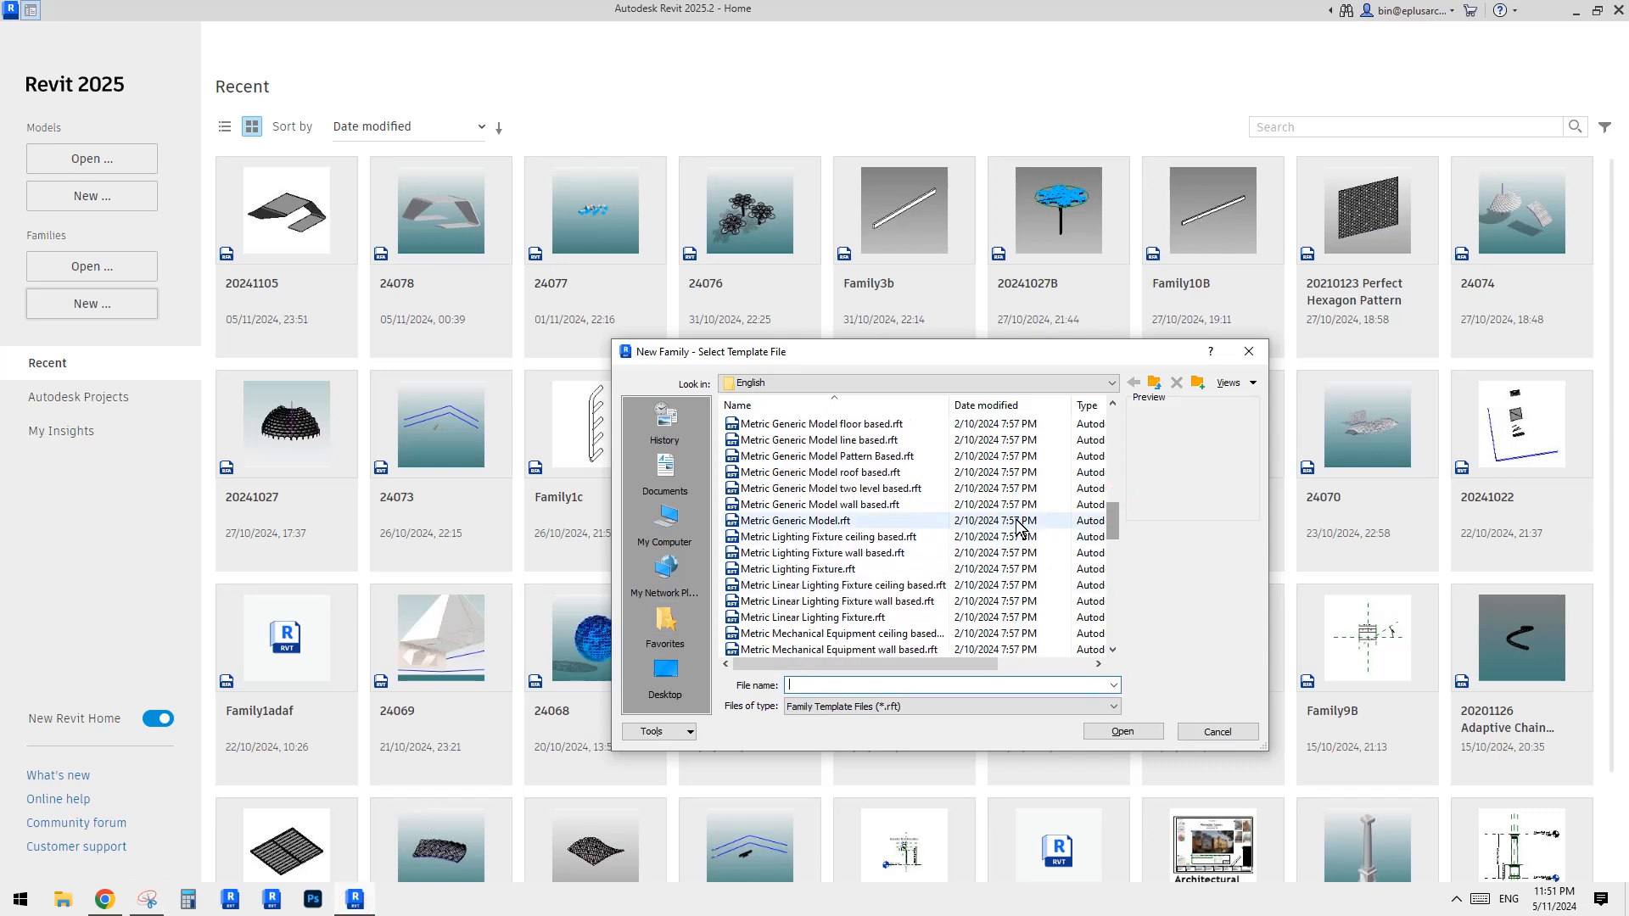
click(806, 521)
click(1110, 735)
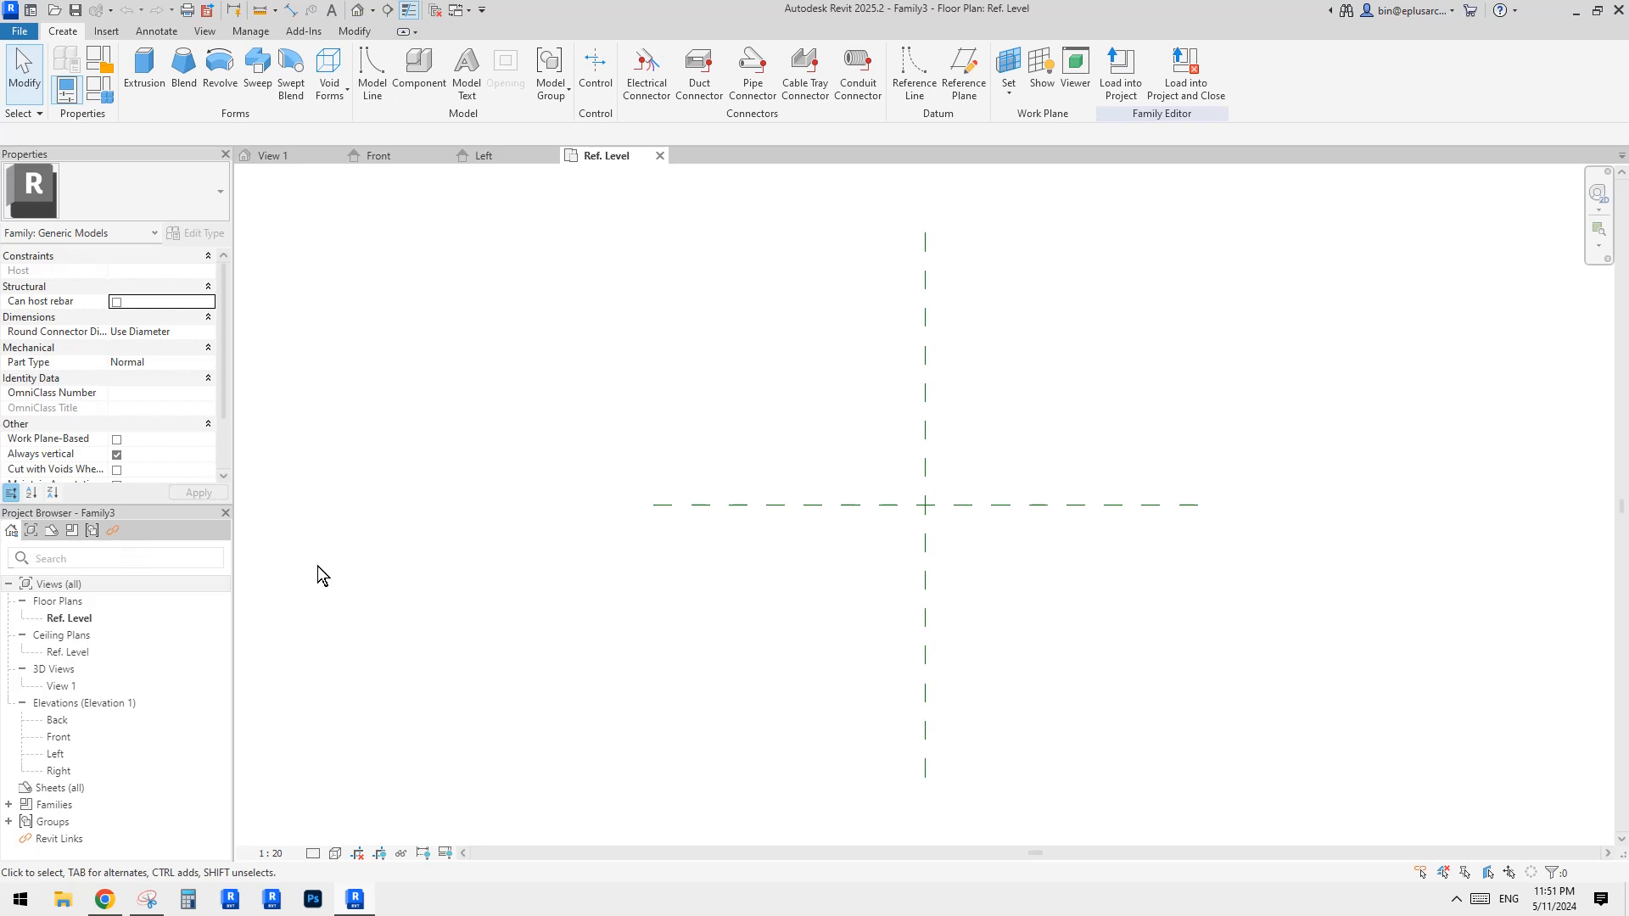
Draw a vertical reference plane about 196 mm to the right of the centre plane in the Ref. Level plan.
middle_drag(892, 520, 888, 523)
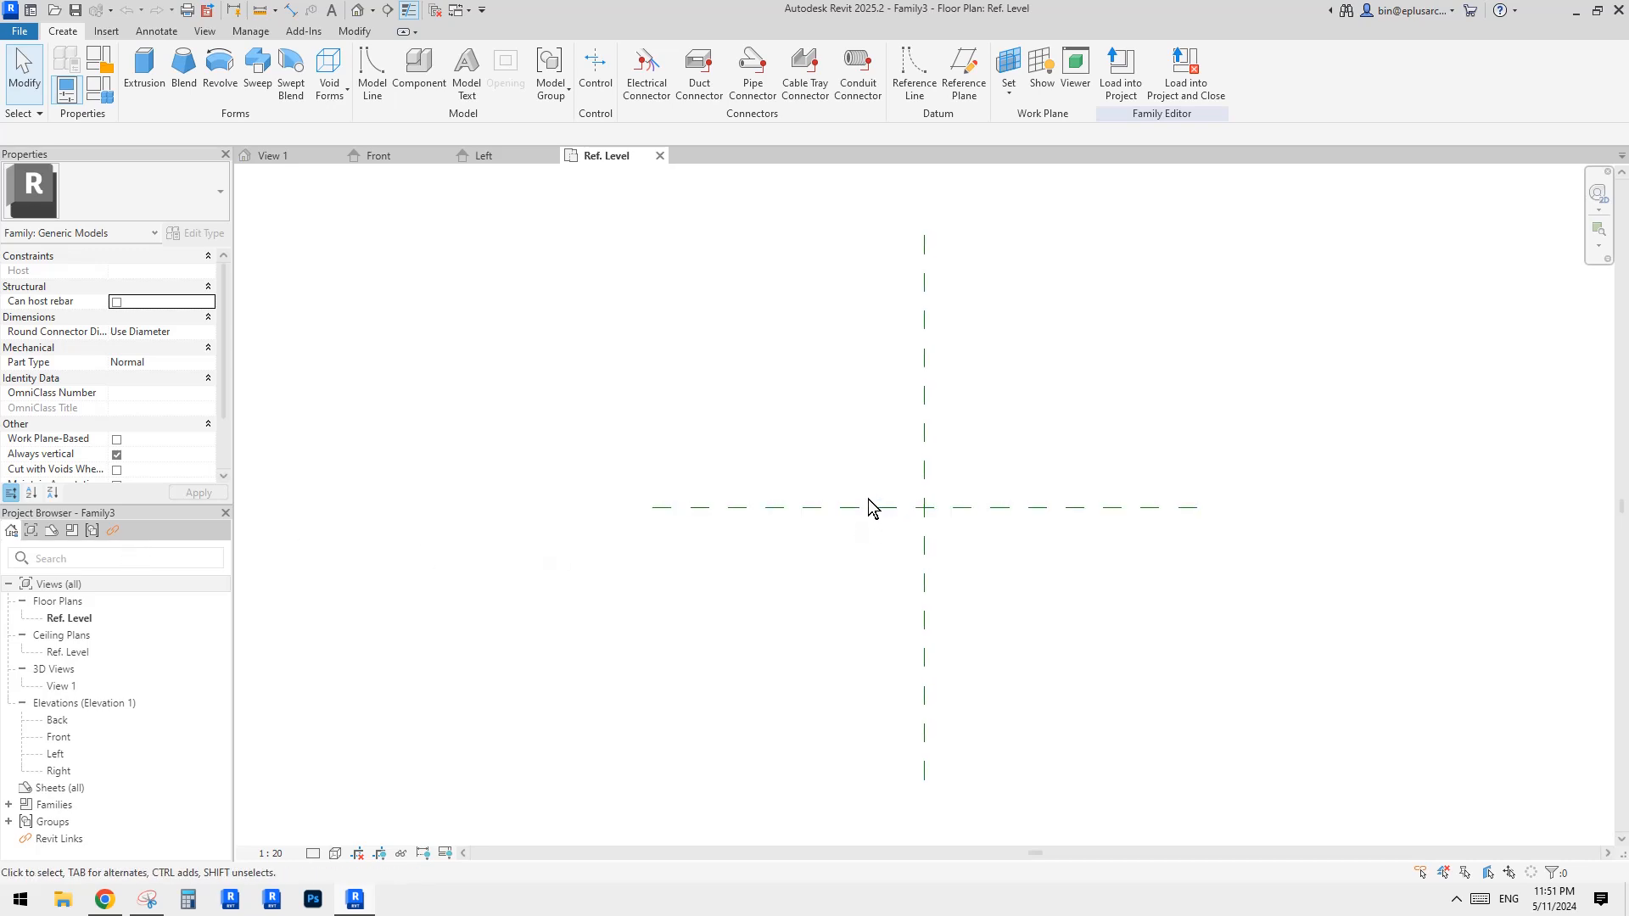
key(r)
key(p)
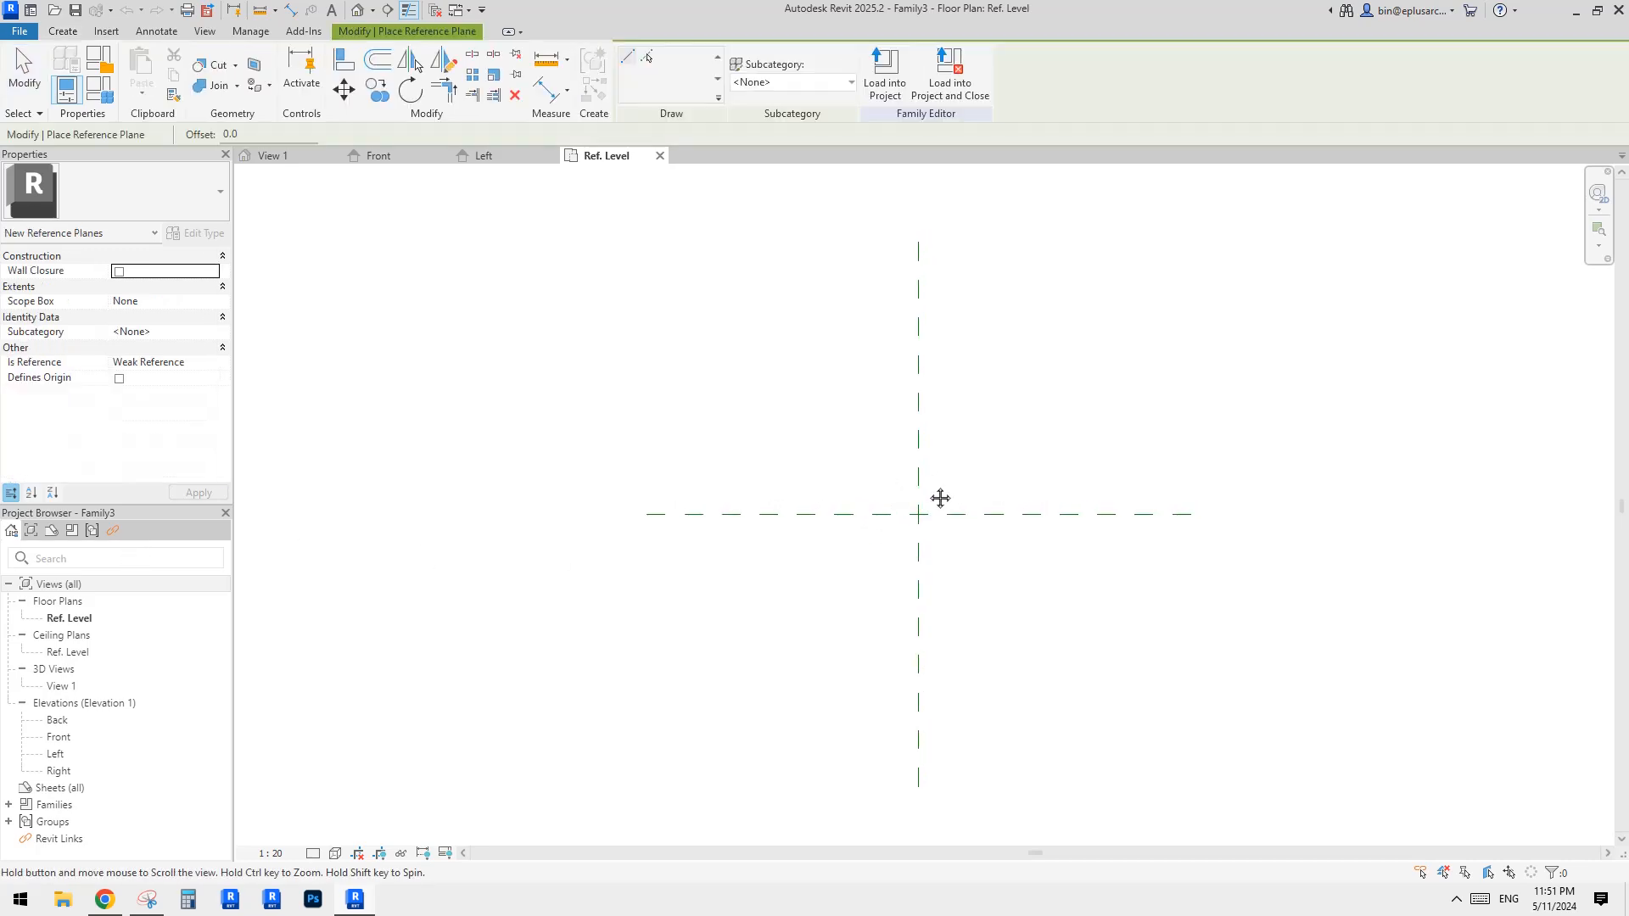
click(946, 330)
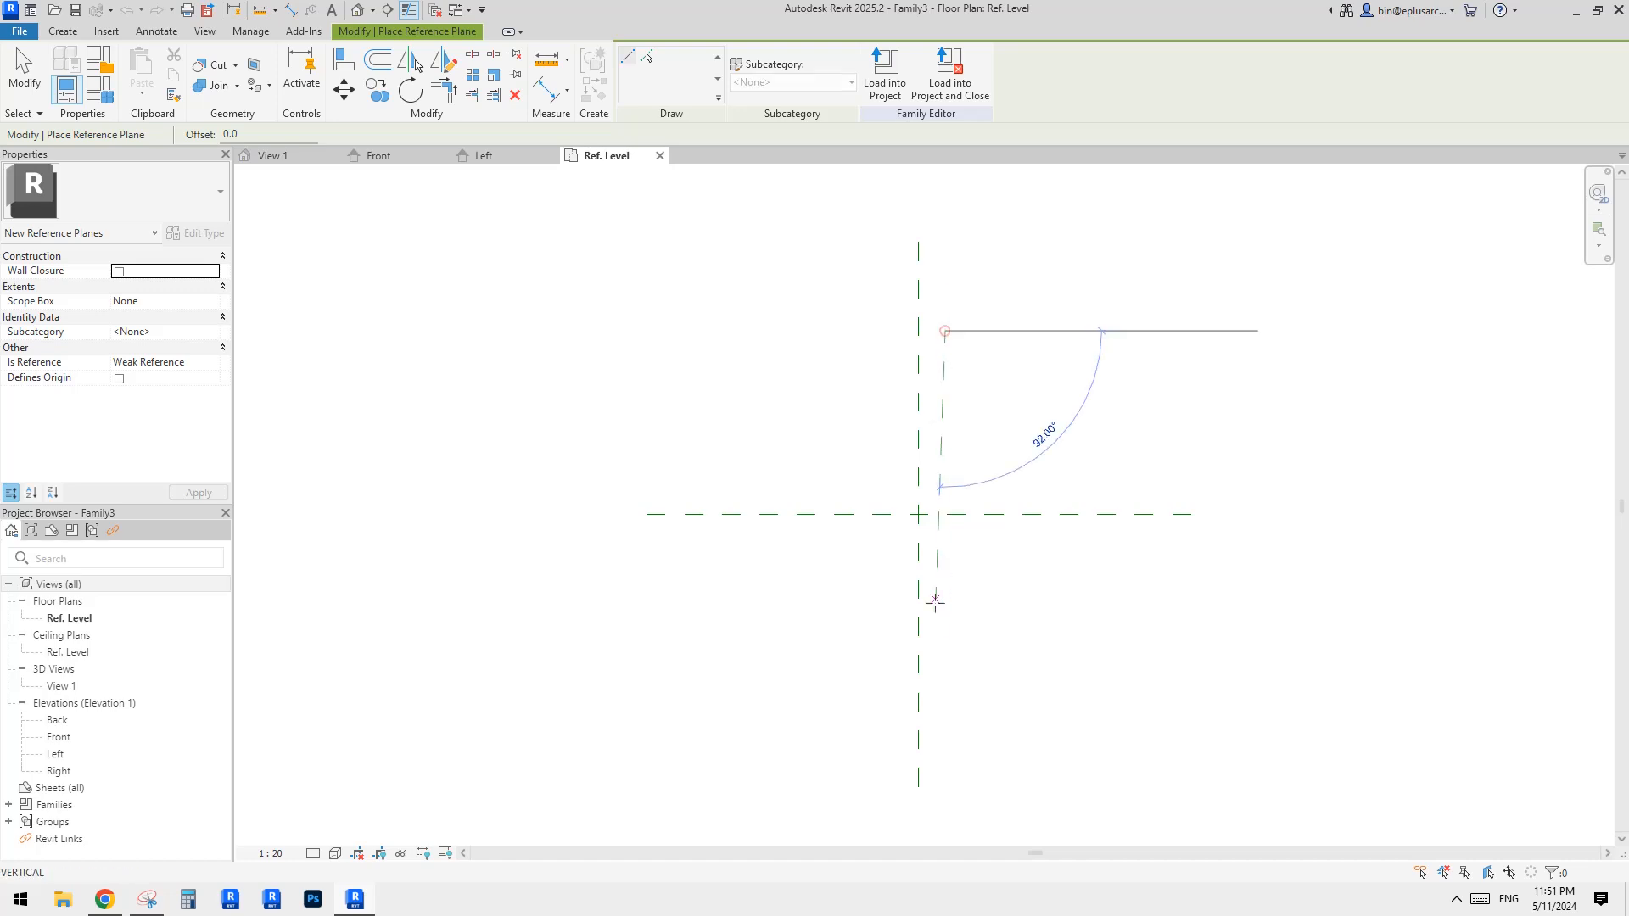
click(946, 694)
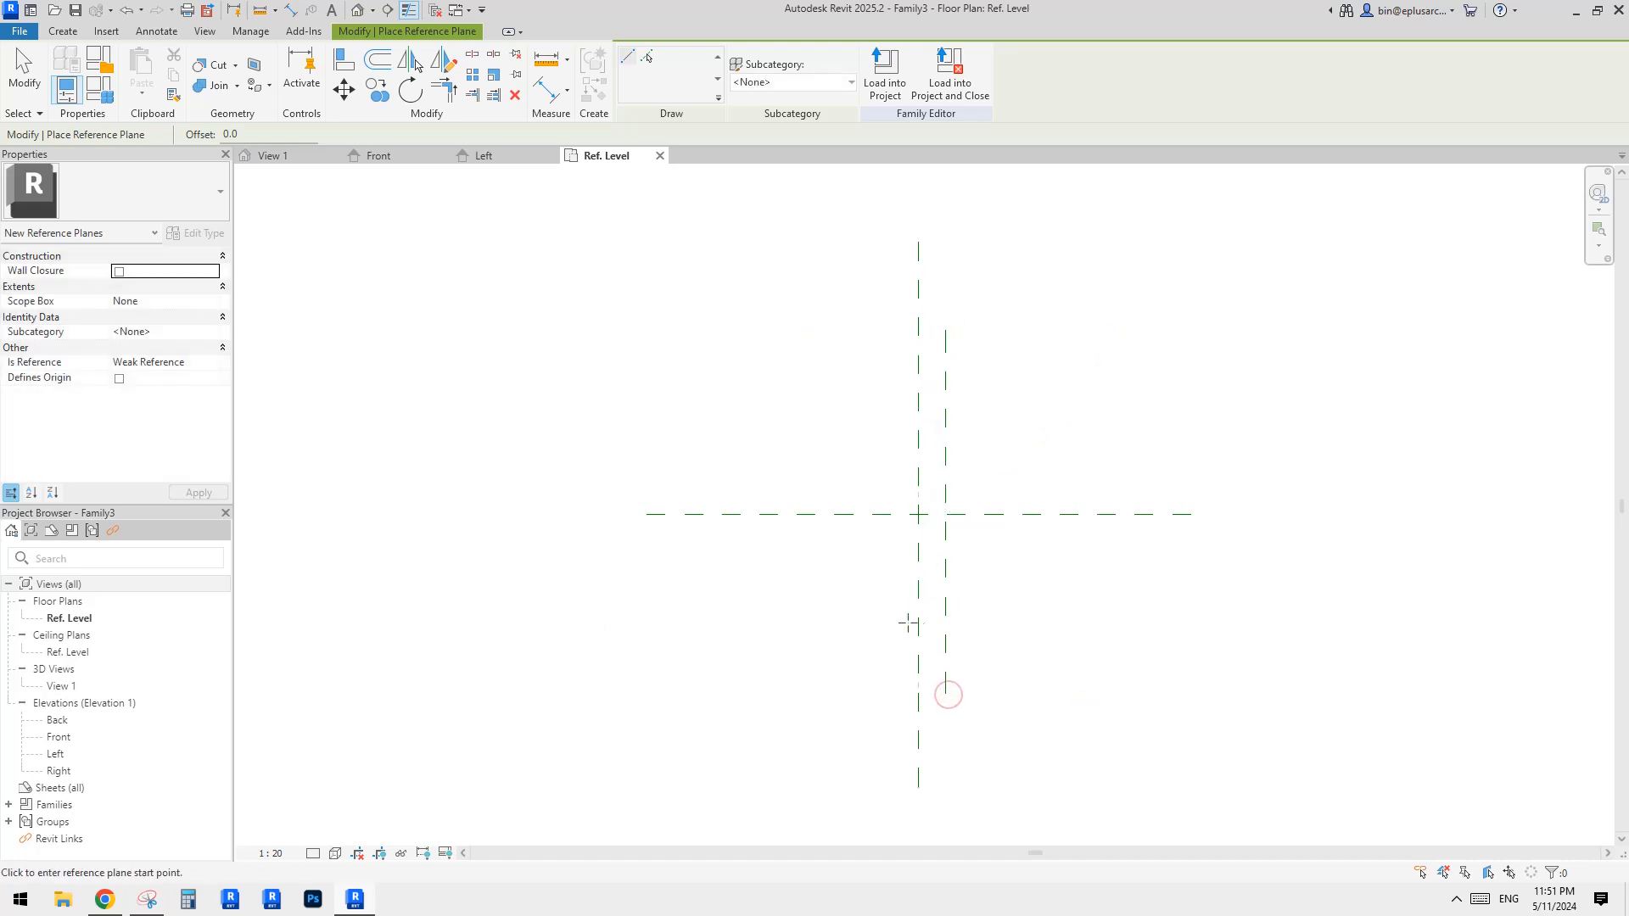
key(Escape)
scroll(961, 475, up, 1)
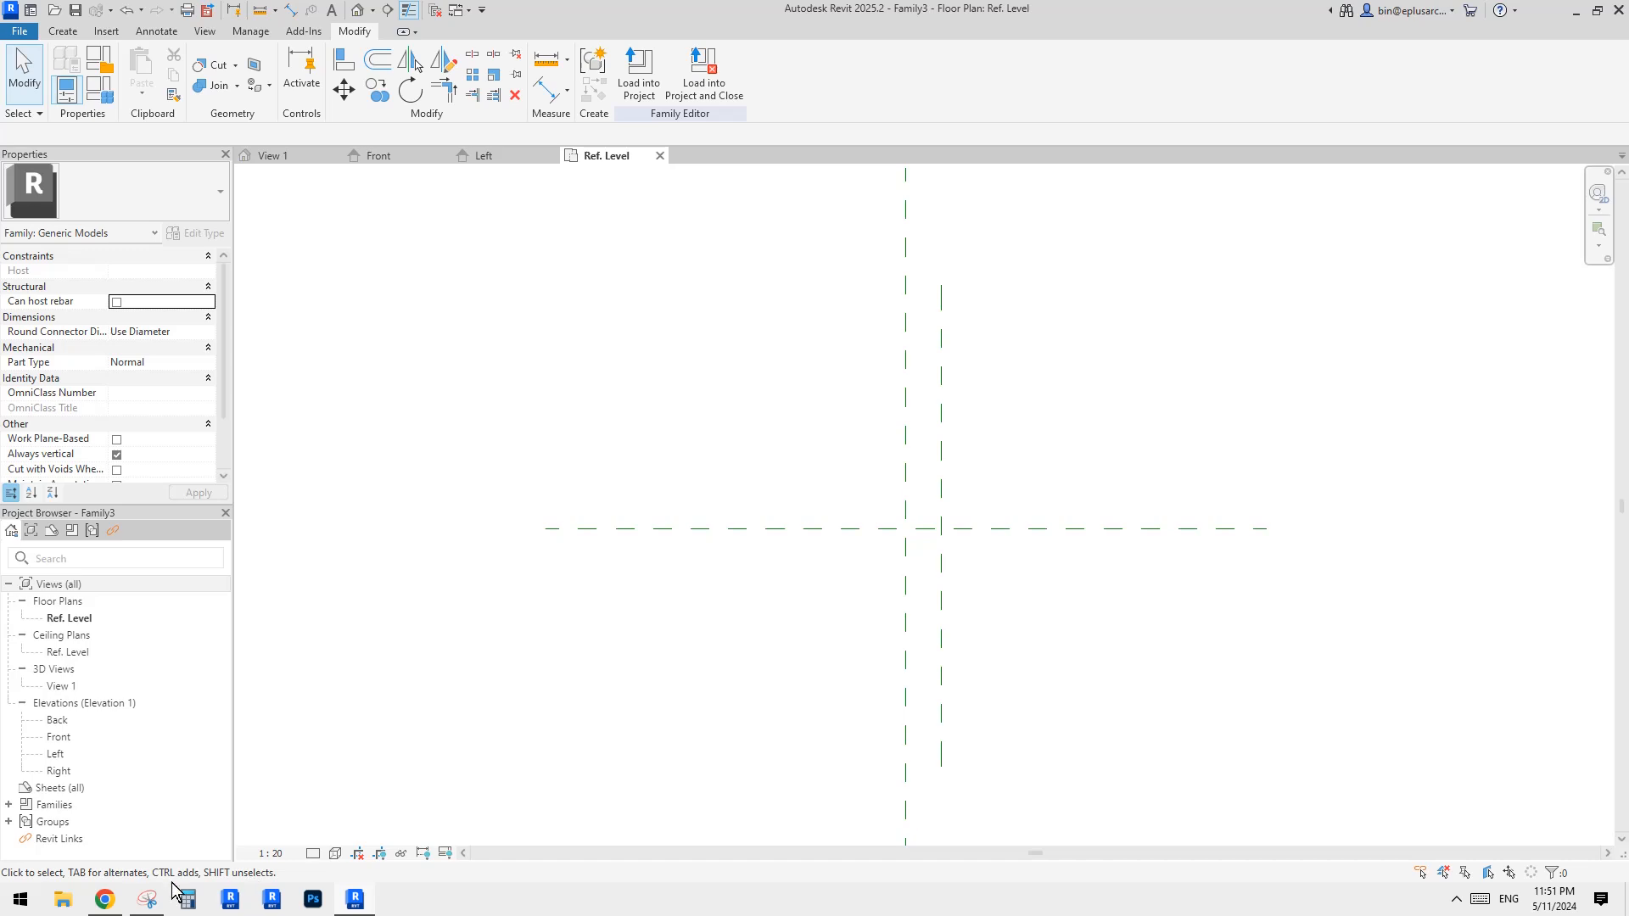
Return to the snip in Snipping Tool, draw an arrow to the lower shelf, and sketch a bracket-shaped bend profile beside the photo.
click(146, 899)
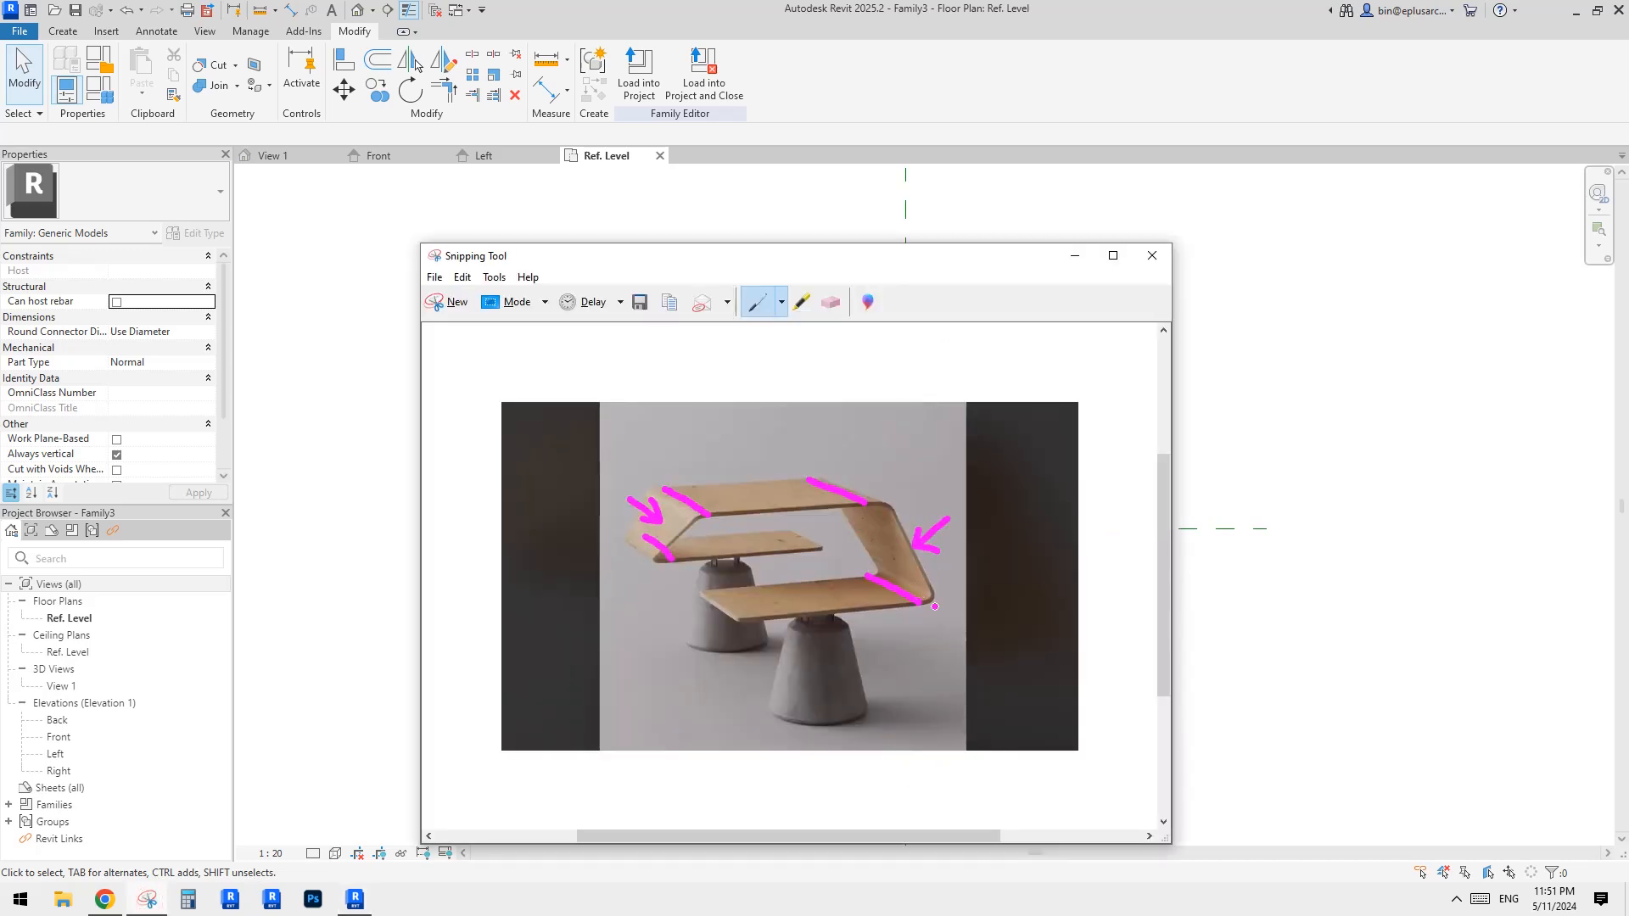
mouse_move(937, 673)
mouse_down()
mouse_move(853, 632)
mouse_move(811, 587)
mouse_move(838, 593)
mouse_up()
mouse_move(1097, 417)
mouse_down()
mouse_move(1099, 547)
mouse_move(1069, 573)
mouse_up()
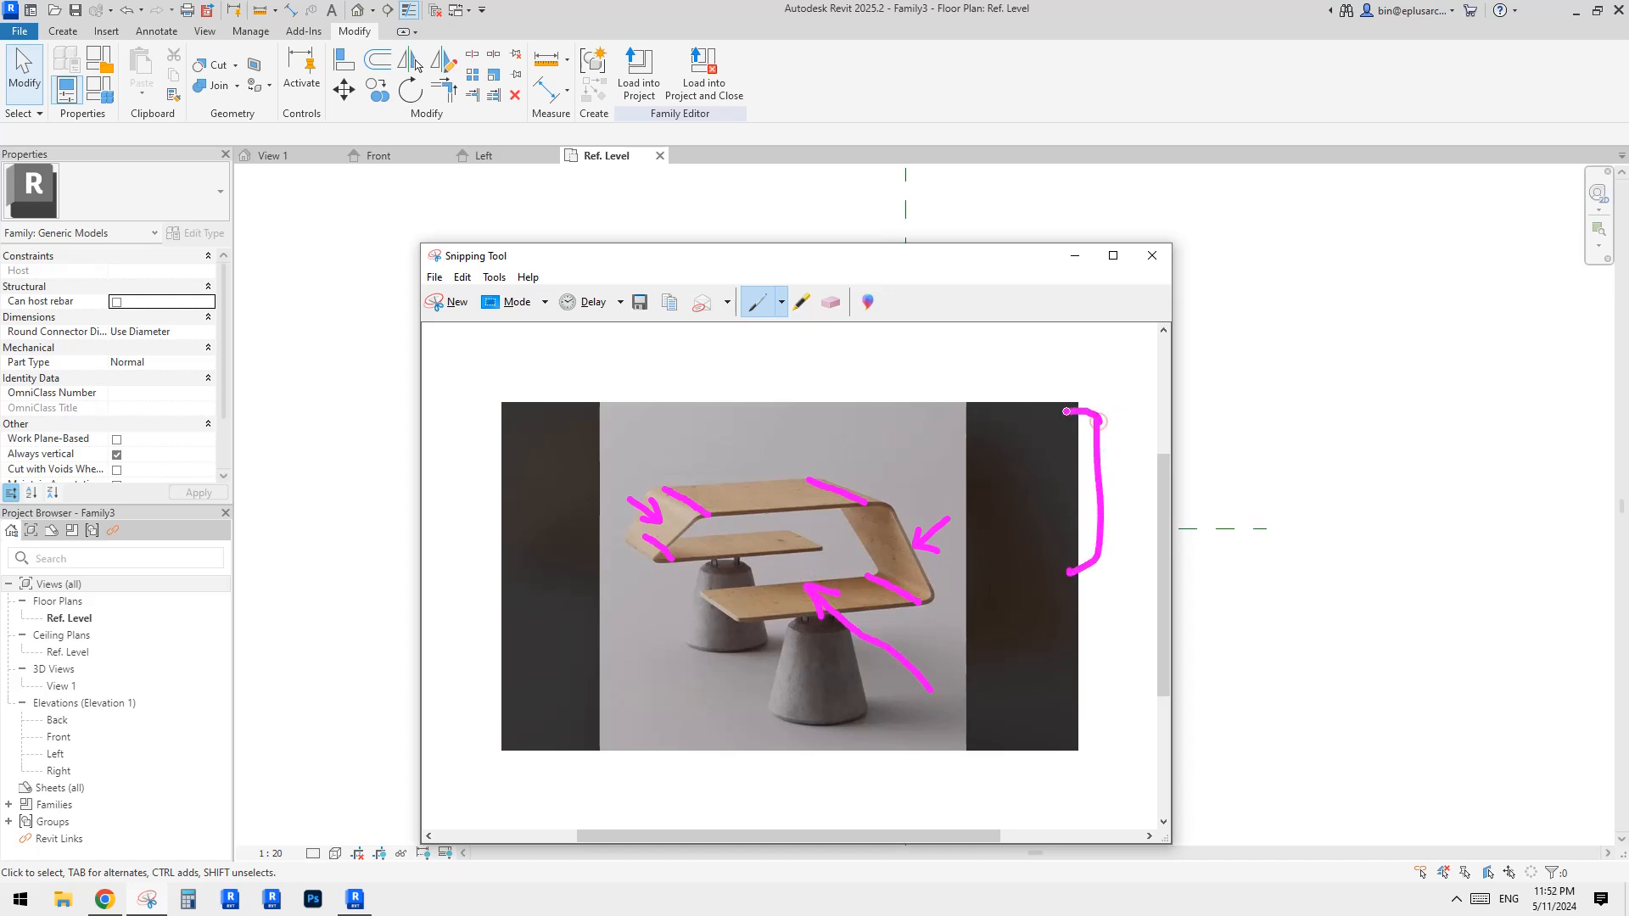
drag(1098, 422, 1101, 524)
Sketch the reference planes as crossing lines below the bracket, label them r and Th, and return to the Revit plan.
drag(1072, 594, 1065, 637)
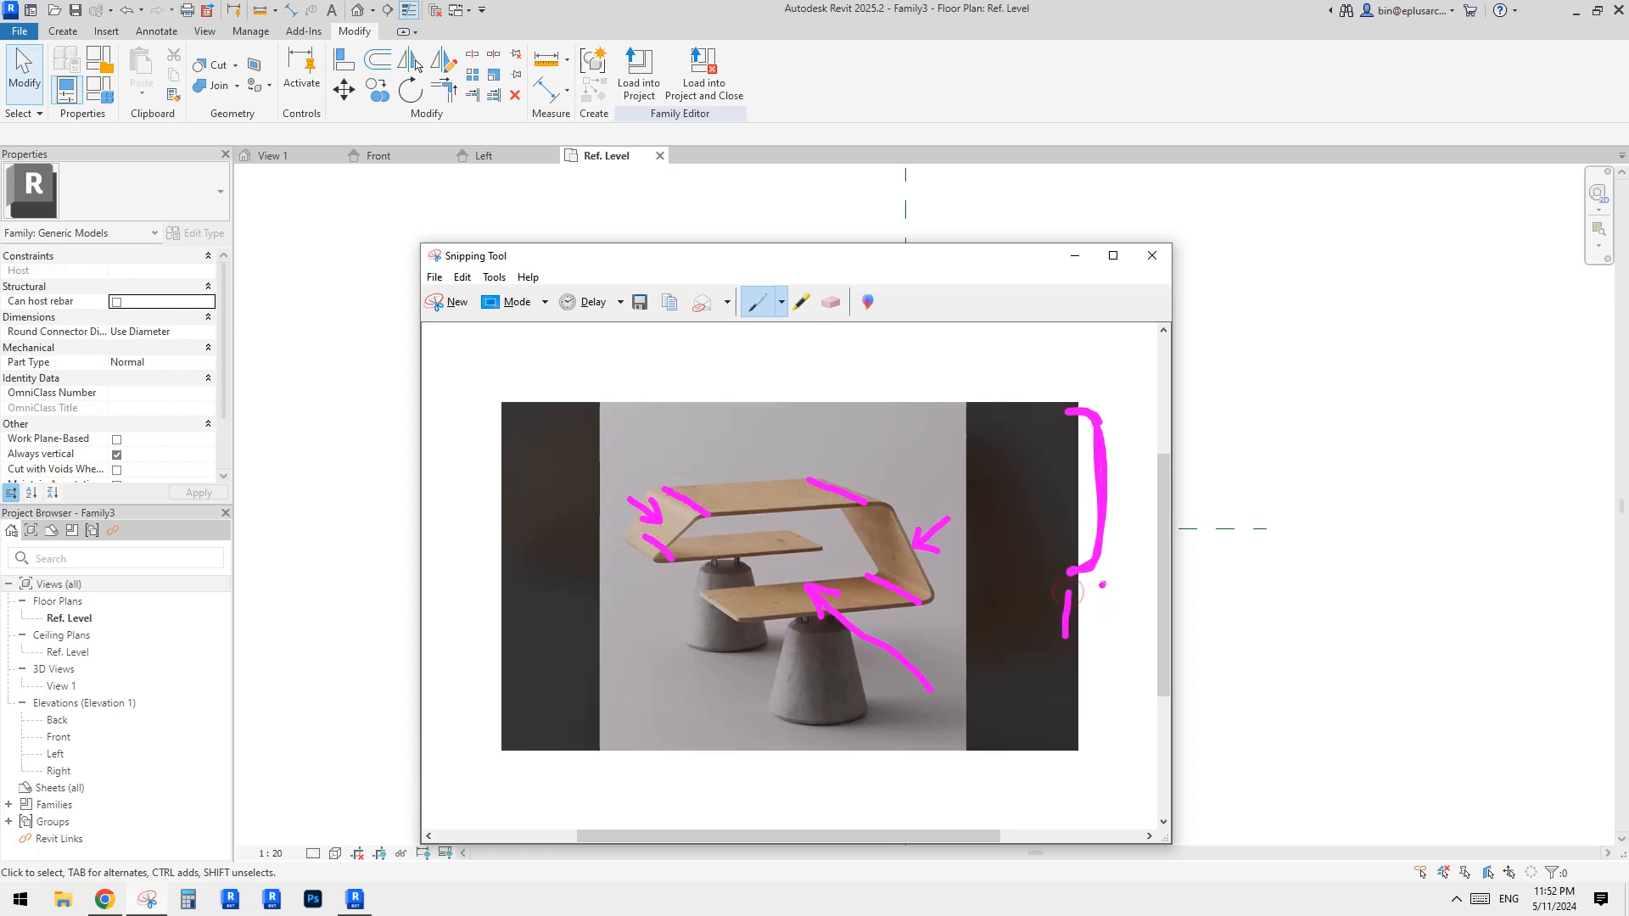
drag(1101, 582, 1099, 631)
drag(1108, 575, 1114, 620)
drag(1120, 650, 1143, 689)
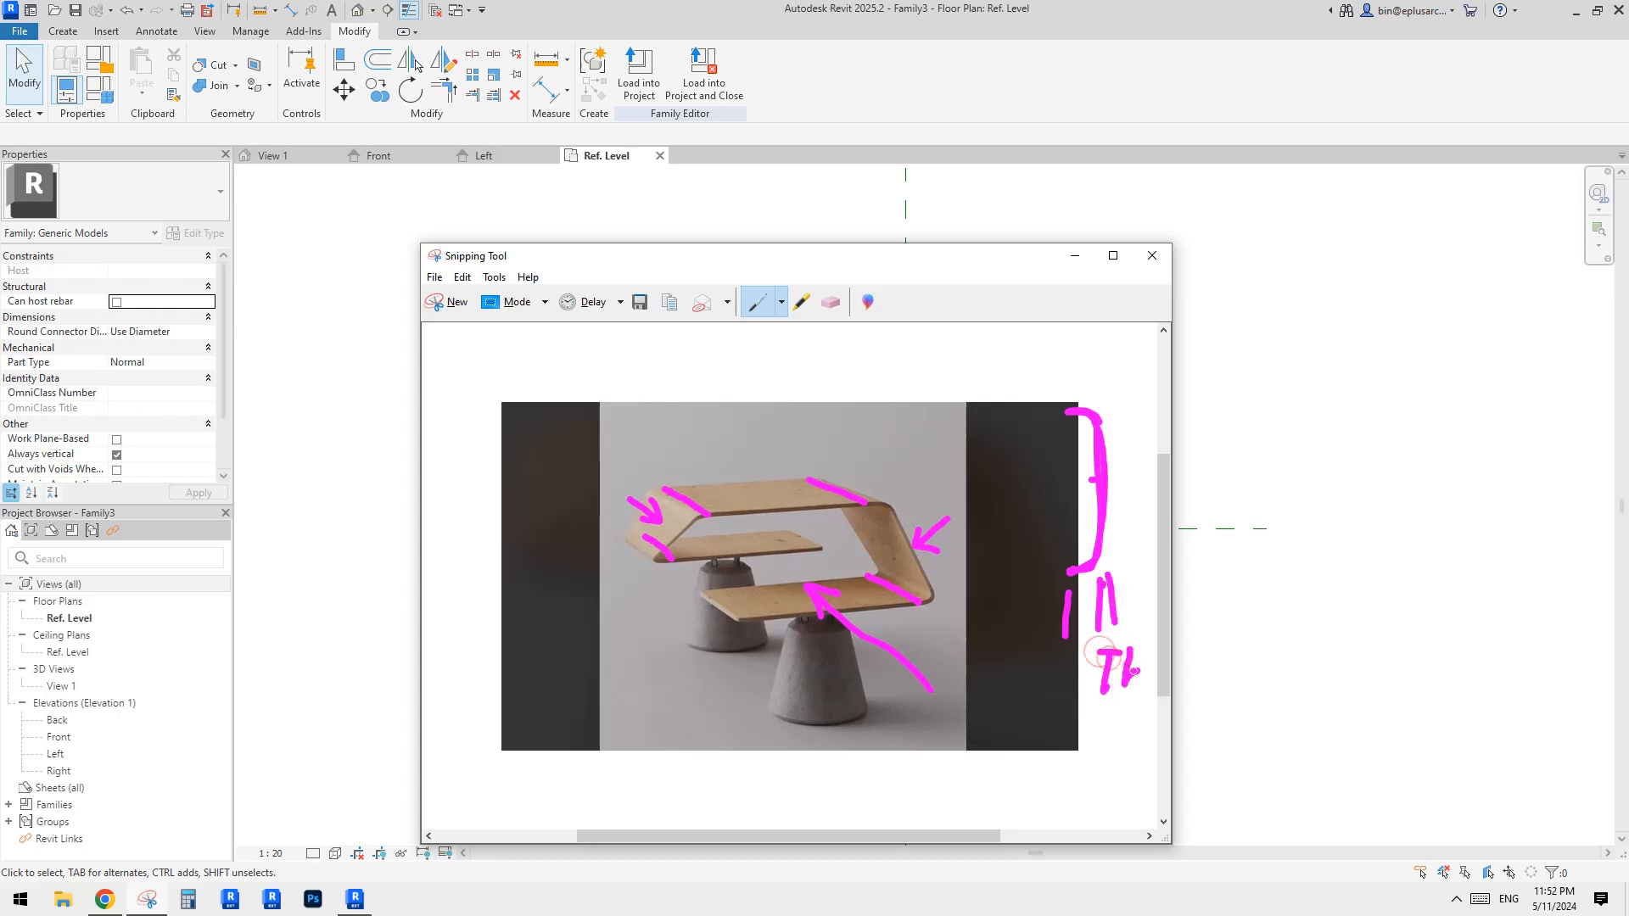
drag(1128, 598, 1051, 611)
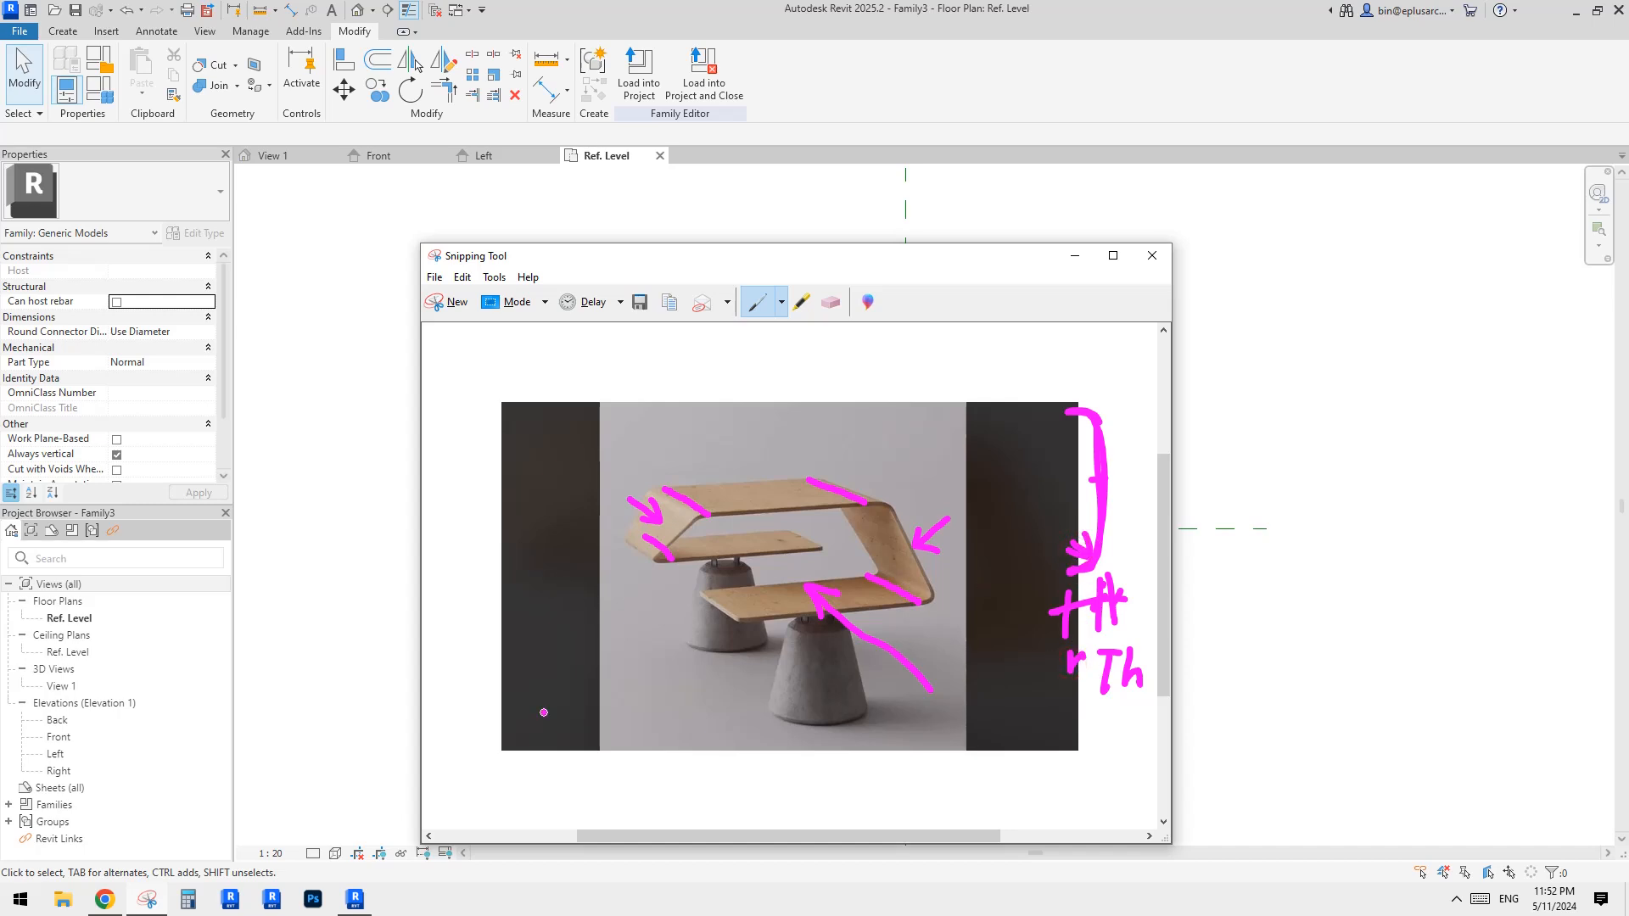
click(345, 723)
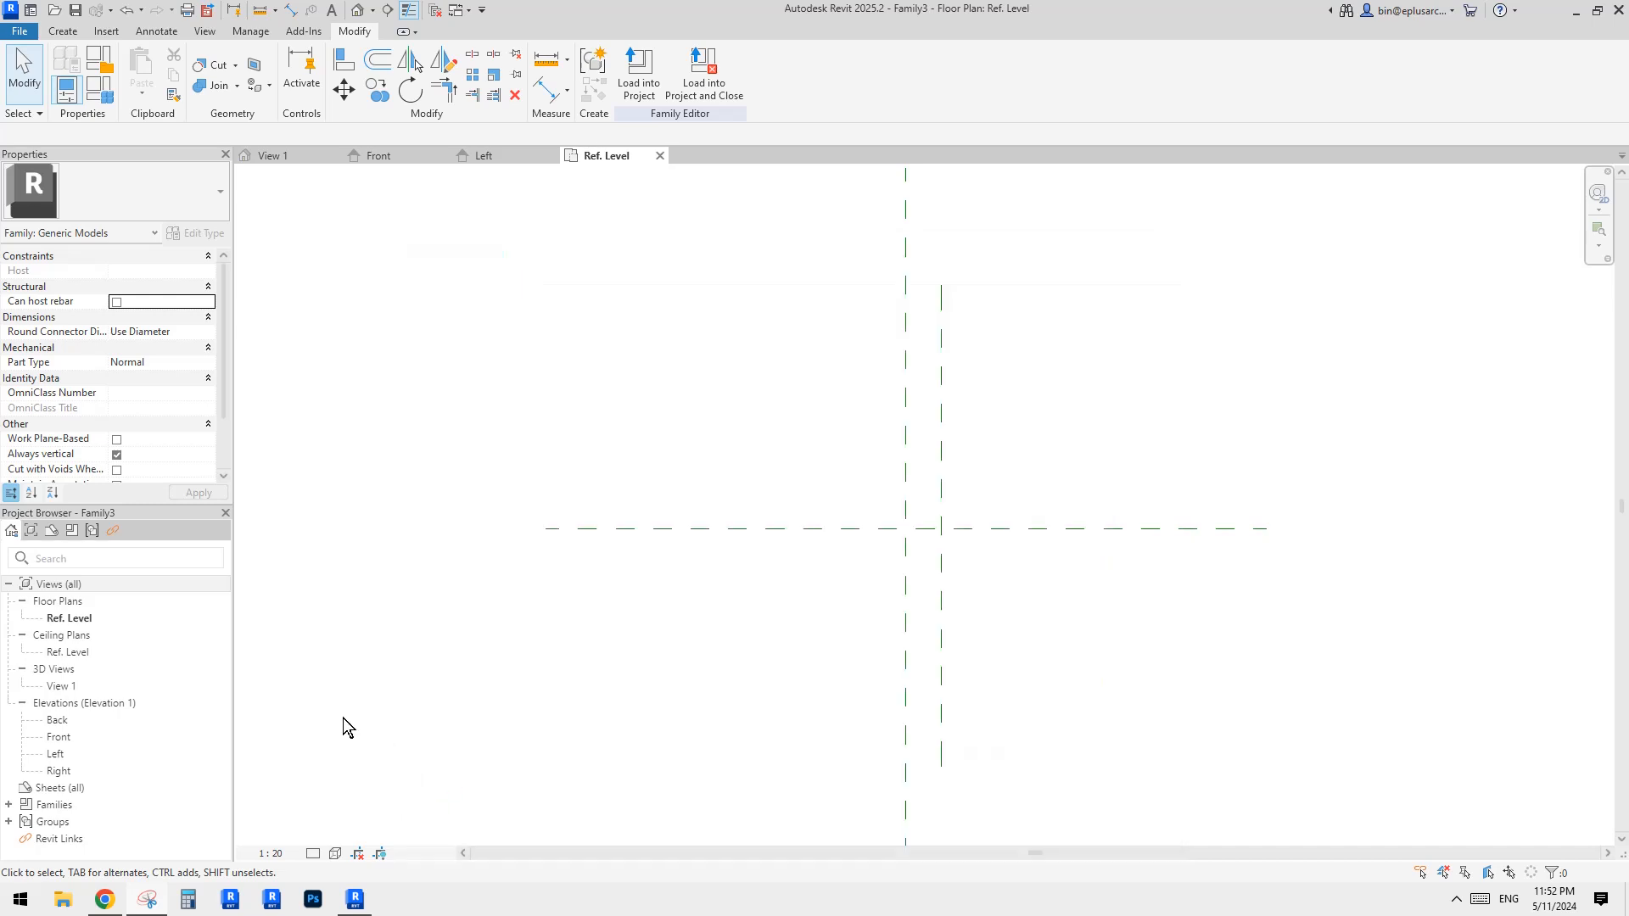
Copy the new vertical reference plane about 120 mm to the right.
scroll(915, 526, down, 2)
click(941, 492)
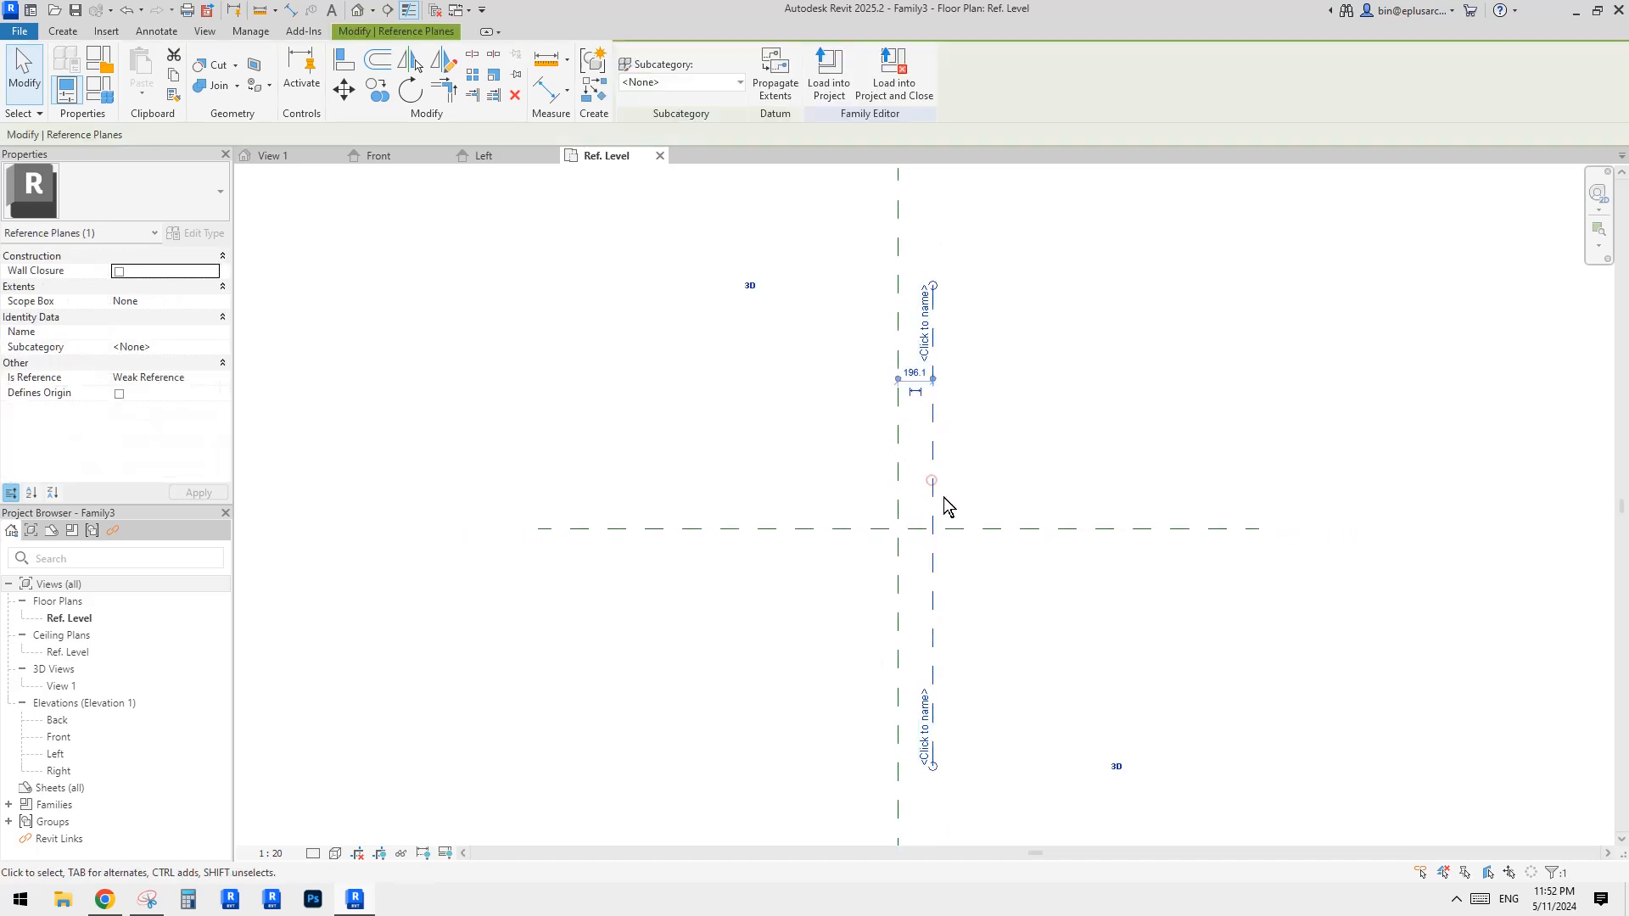
key(c)
key(o)
click(987, 480)
key(Escape)
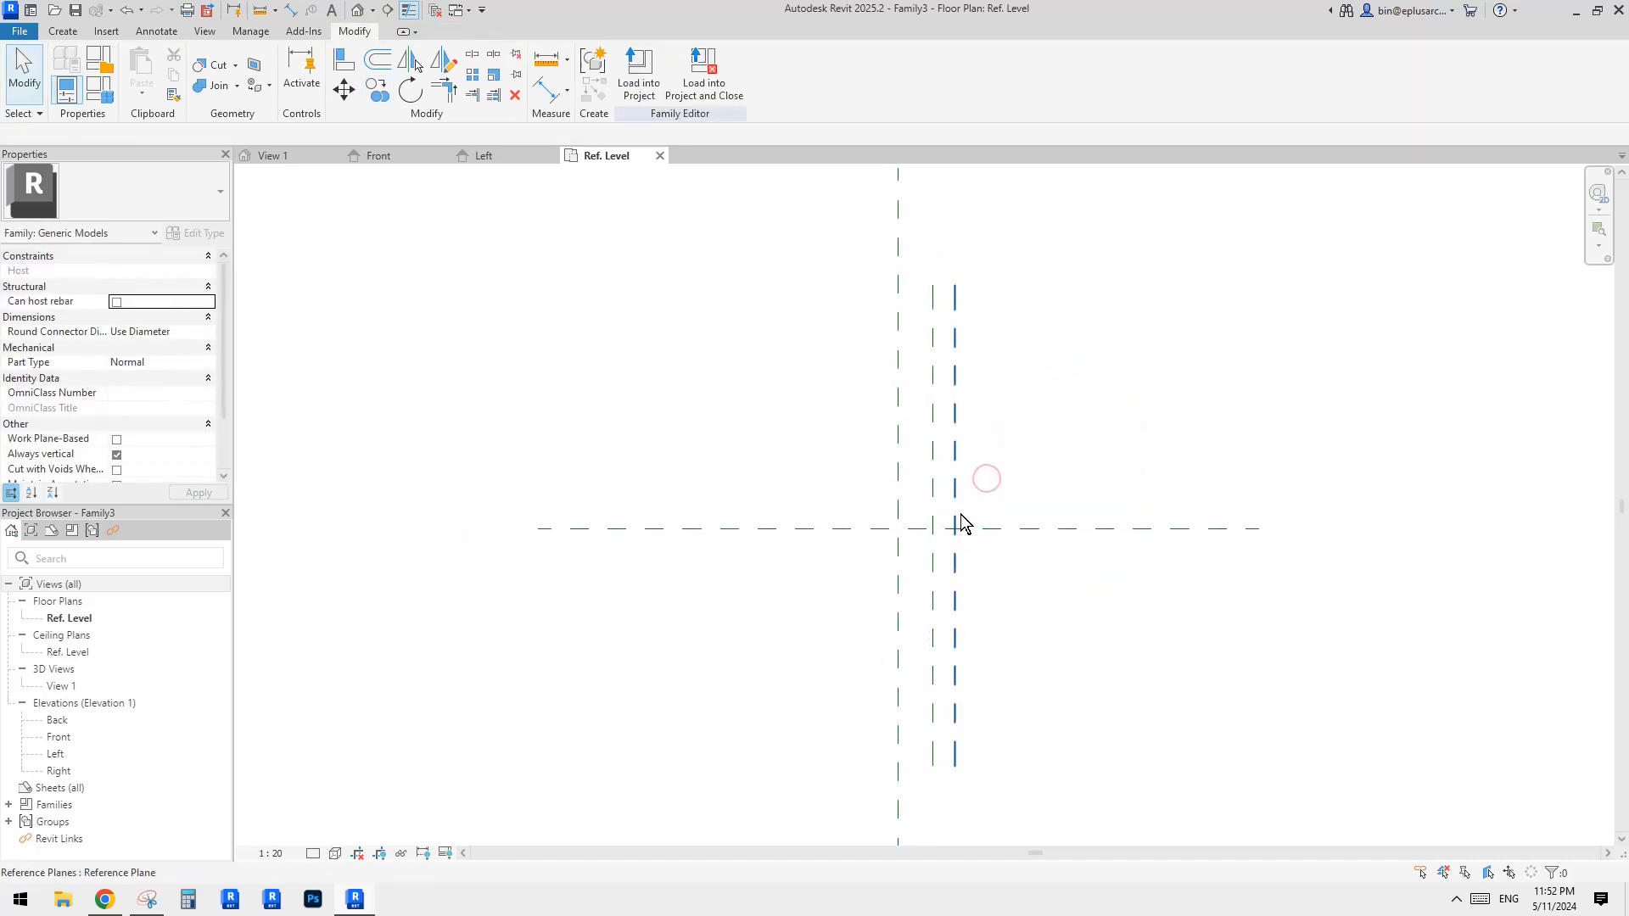
Dimension the gap between the two new reference planes and the distance from the centre plane to the first one.
key(d)
key(i)
click(934, 582)
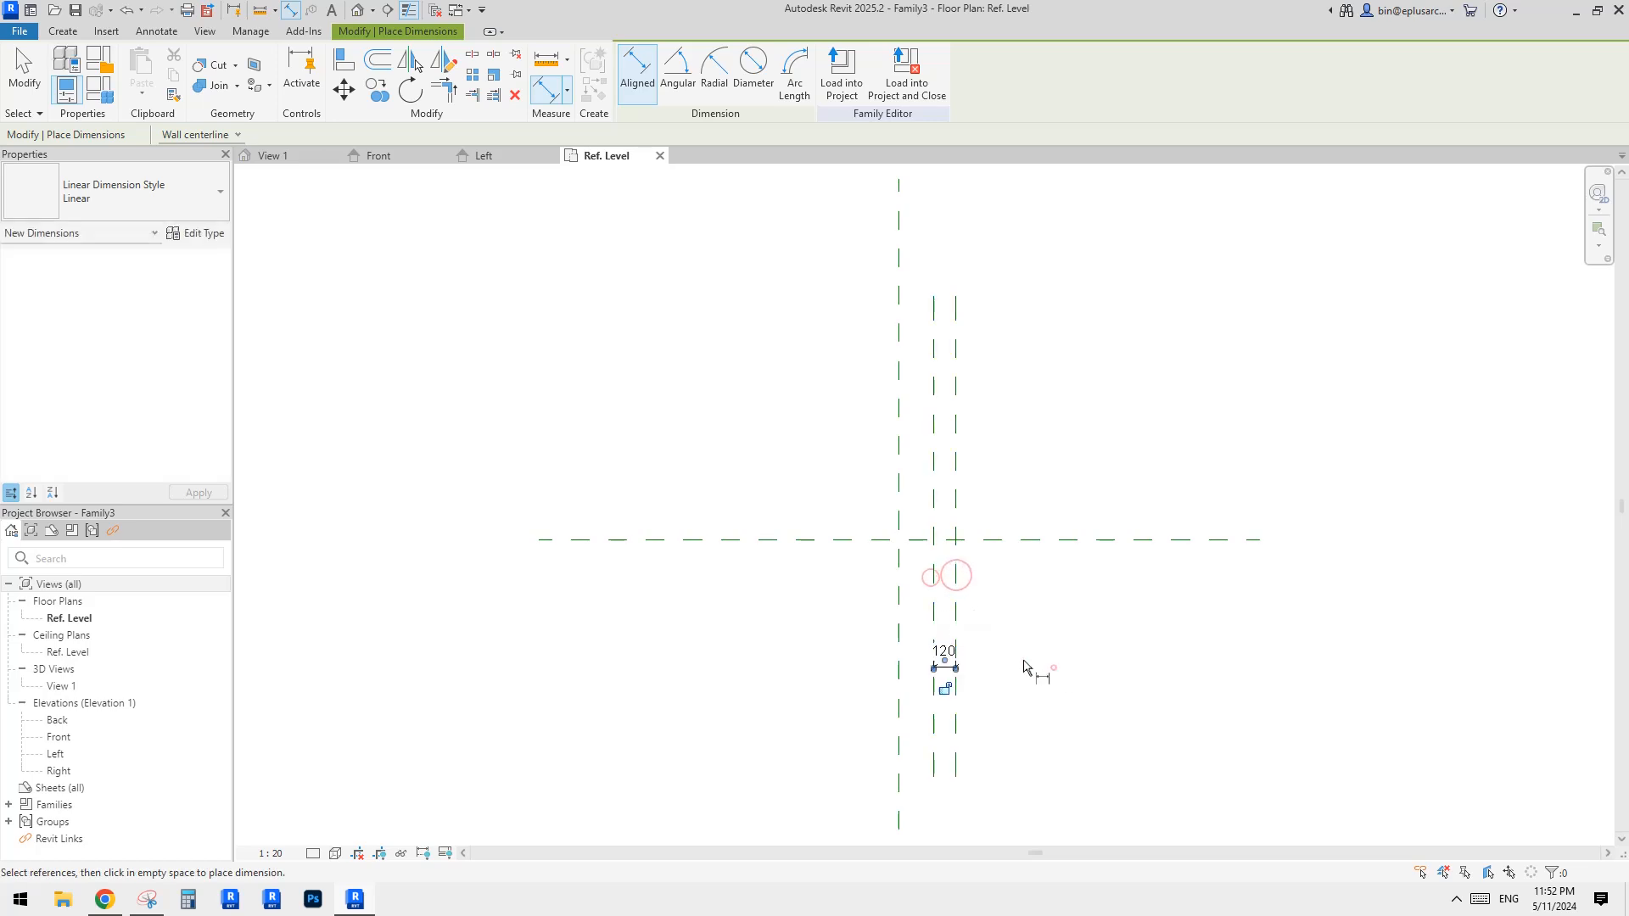
click(899, 621)
click(840, 681)
scroll(891, 667, up, 2)
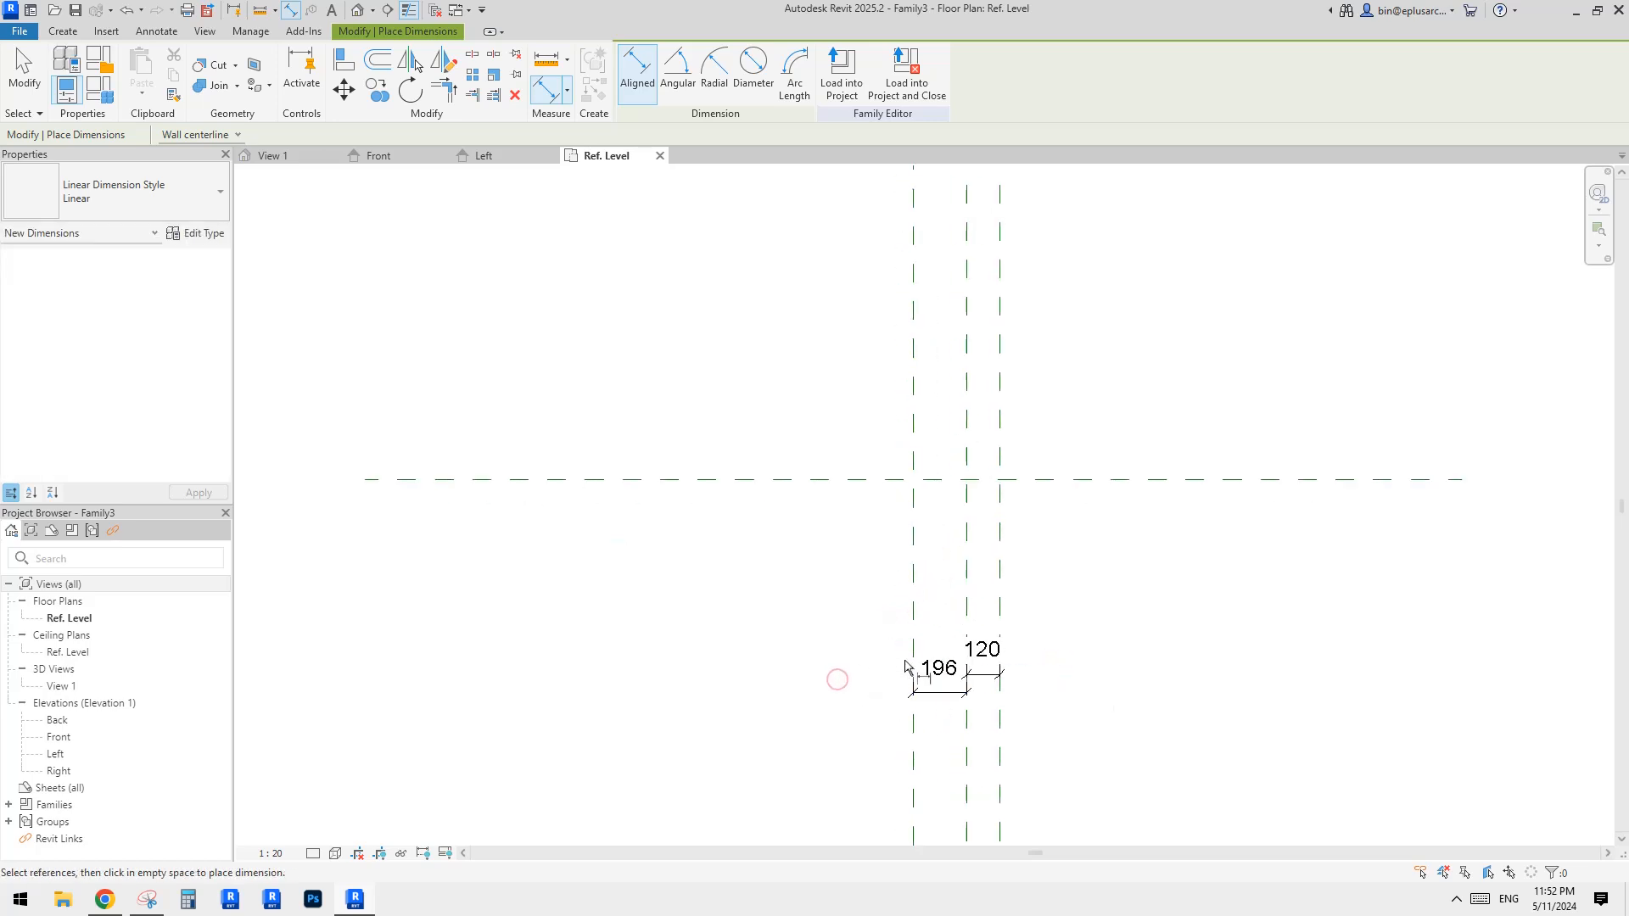
key(Escape)
Label the dimension from the centre plane with a new type parameter r1, and the gap between the new planes with th.
click(798, 72)
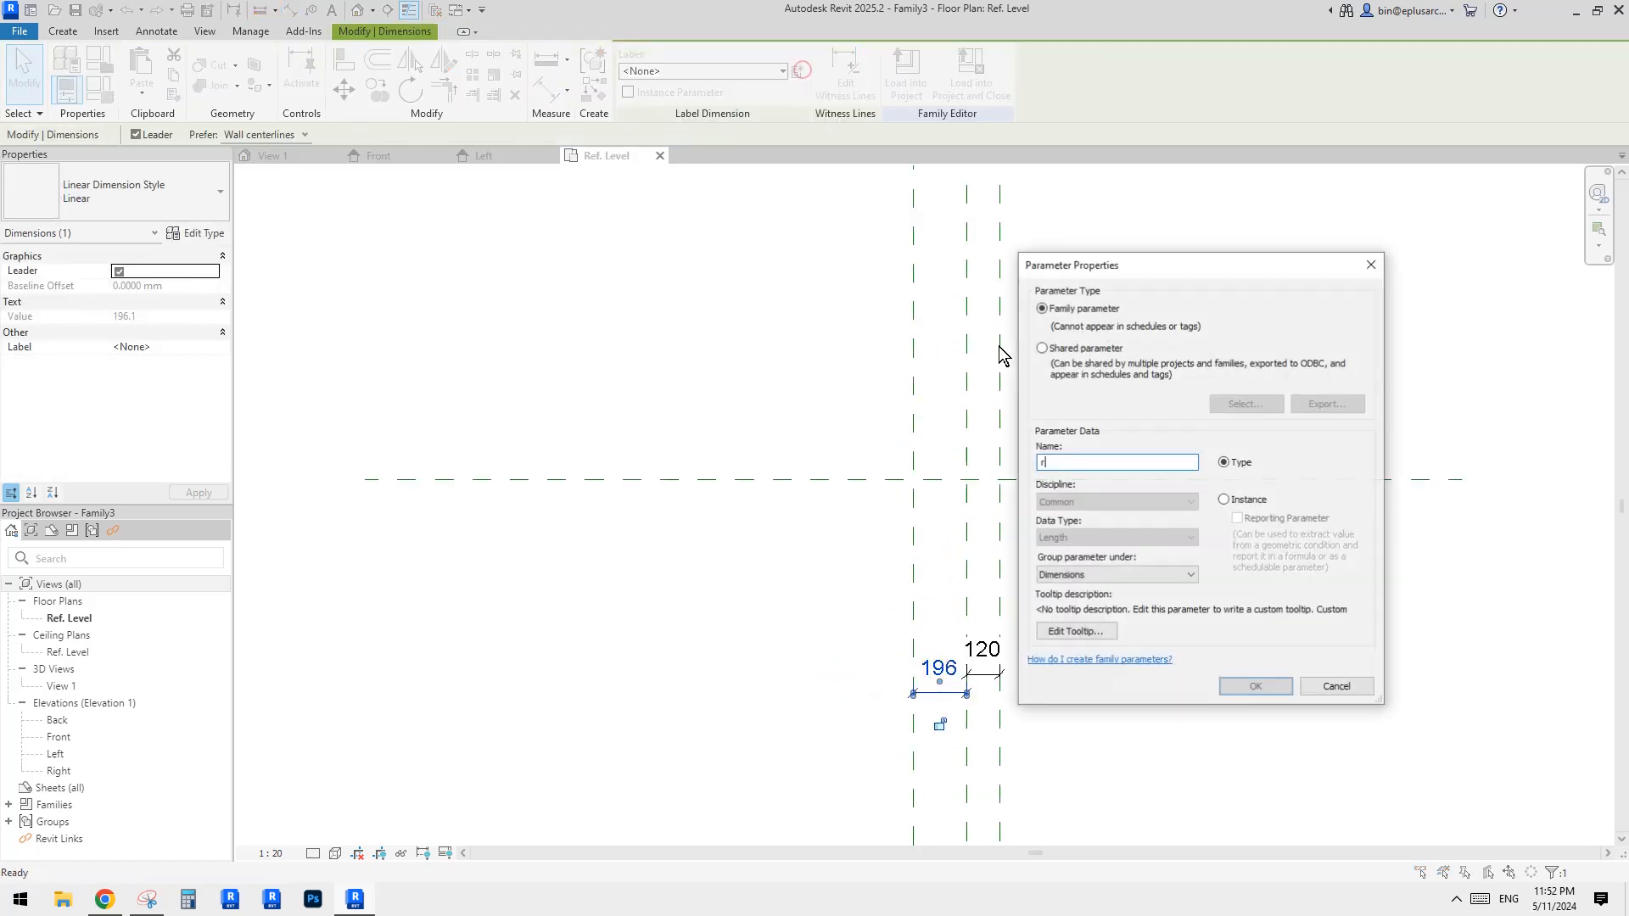
text(r)
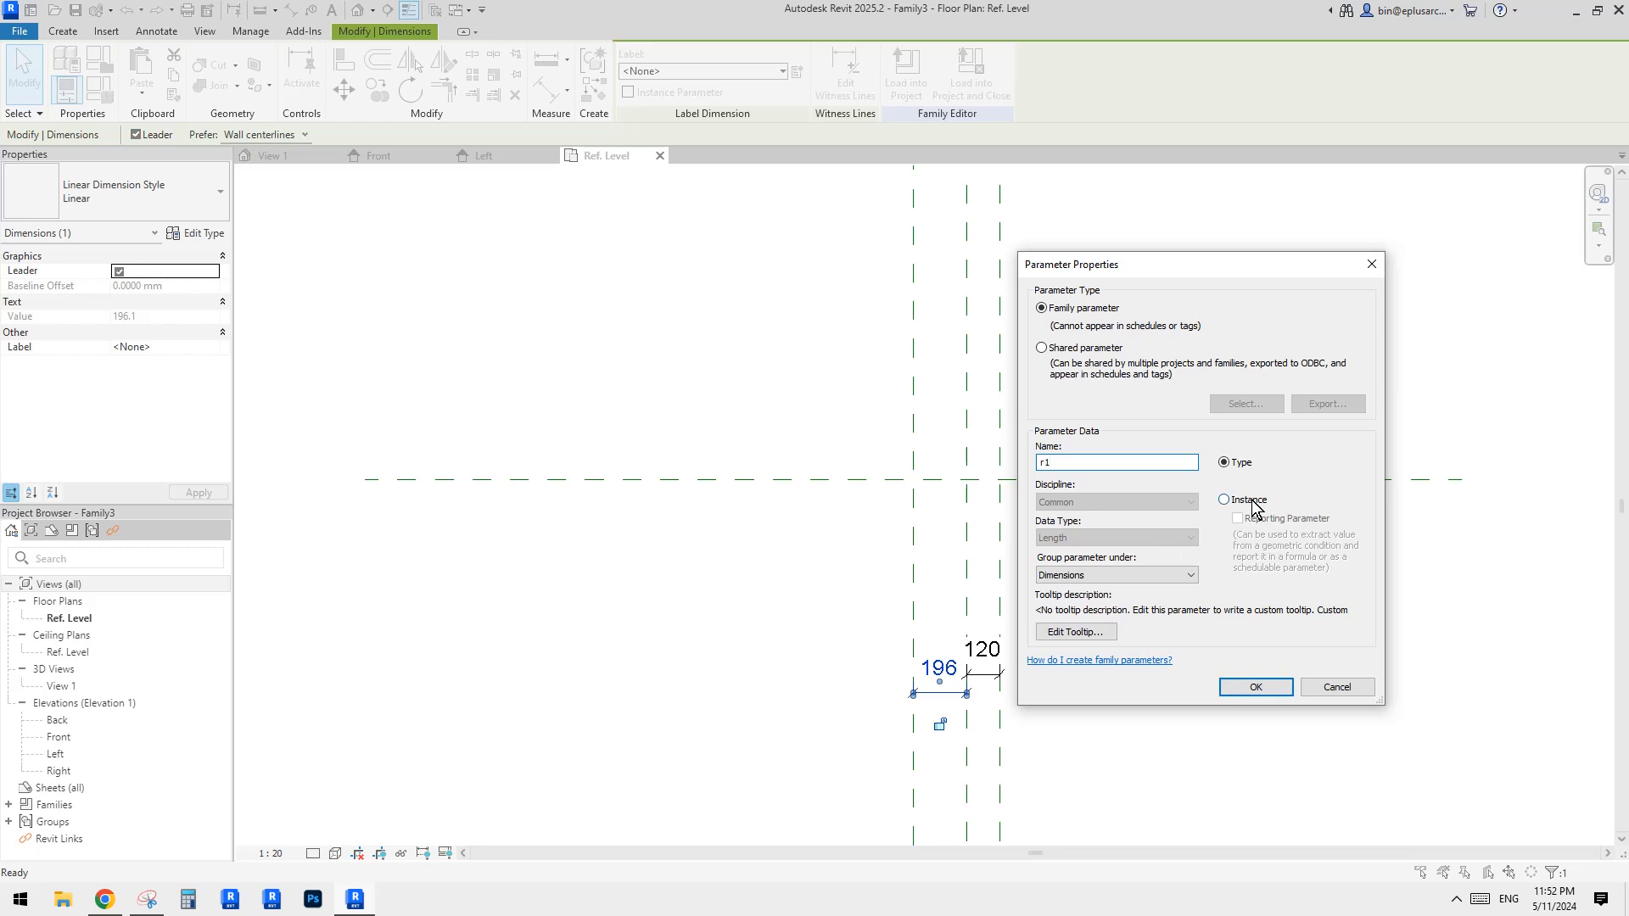
click(1256, 688)
click(984, 674)
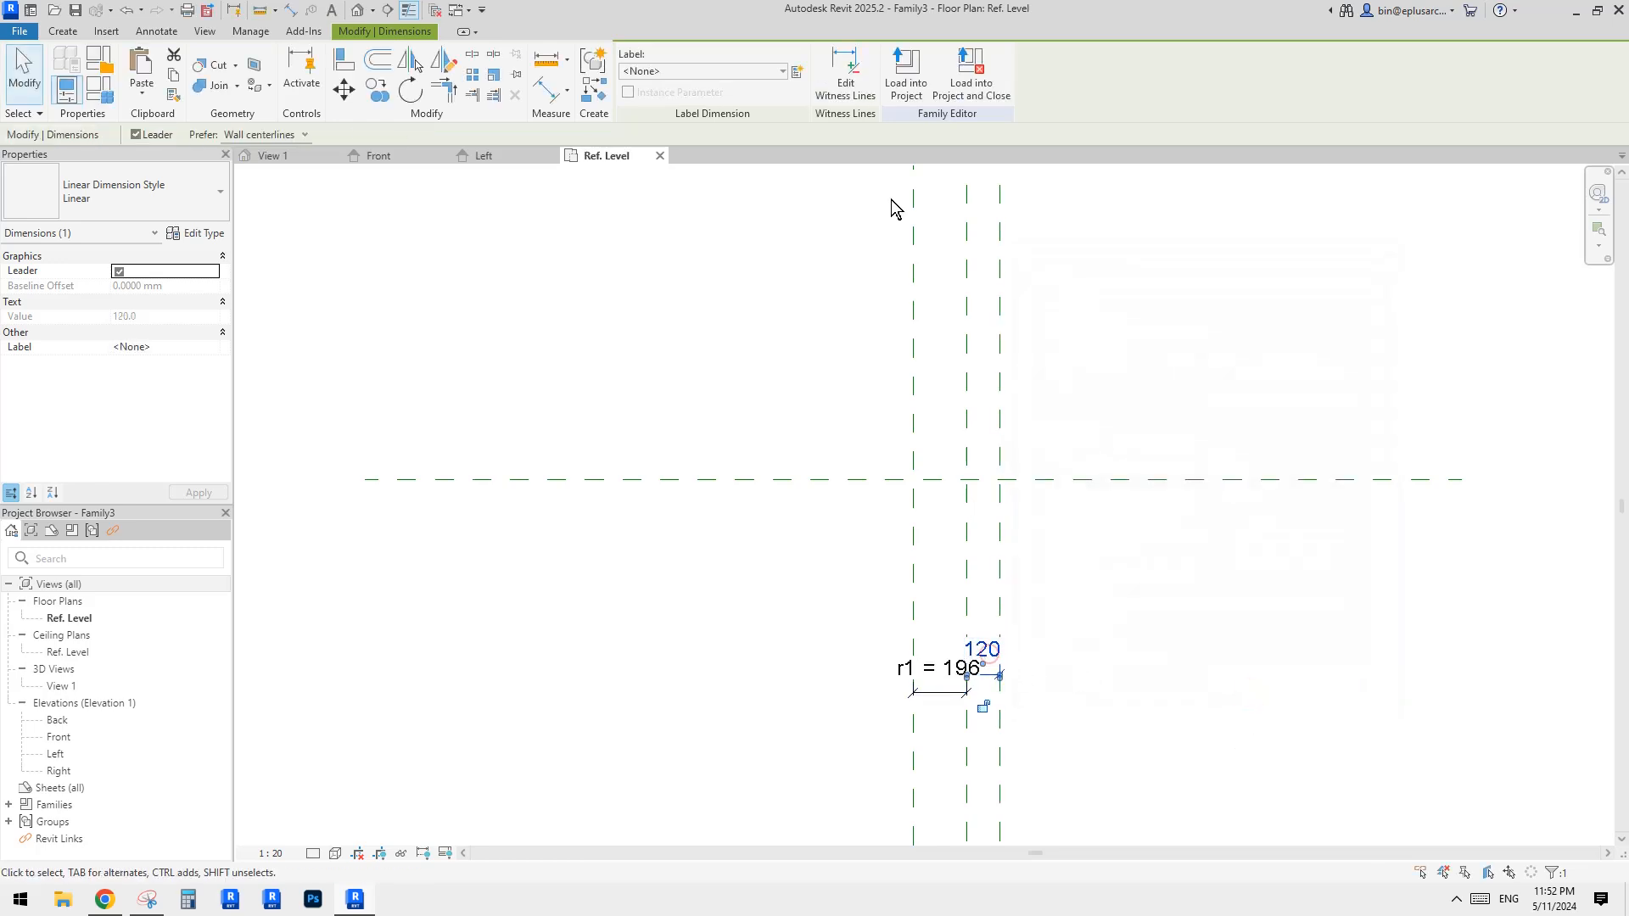
click(798, 72)
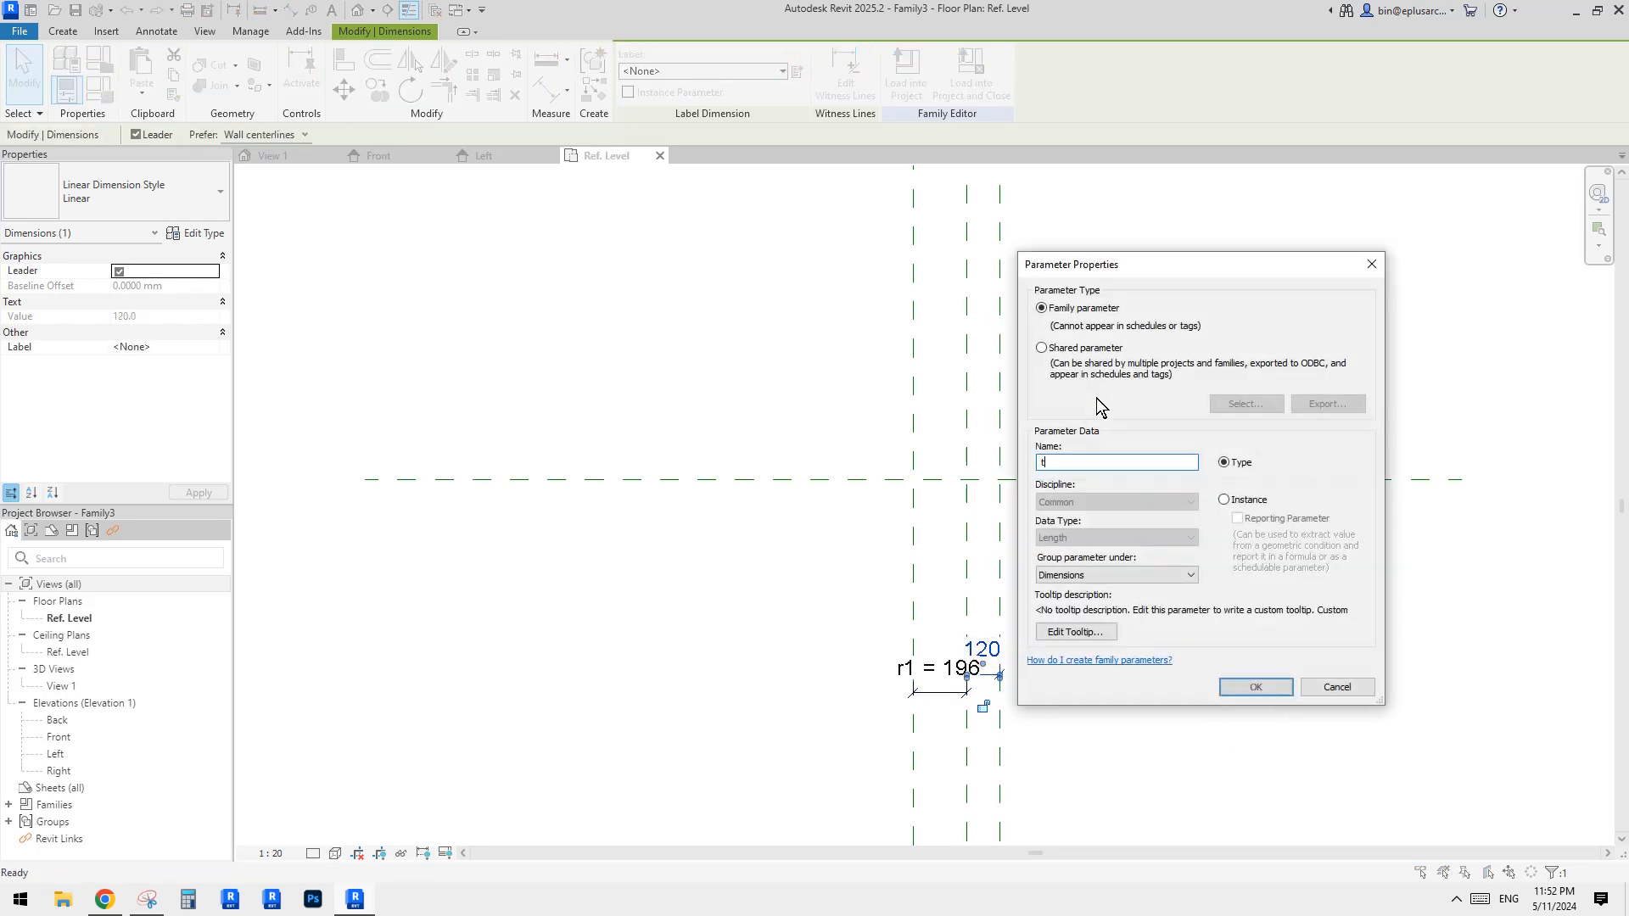
text(th)
click(1256, 688)
key(Escape)
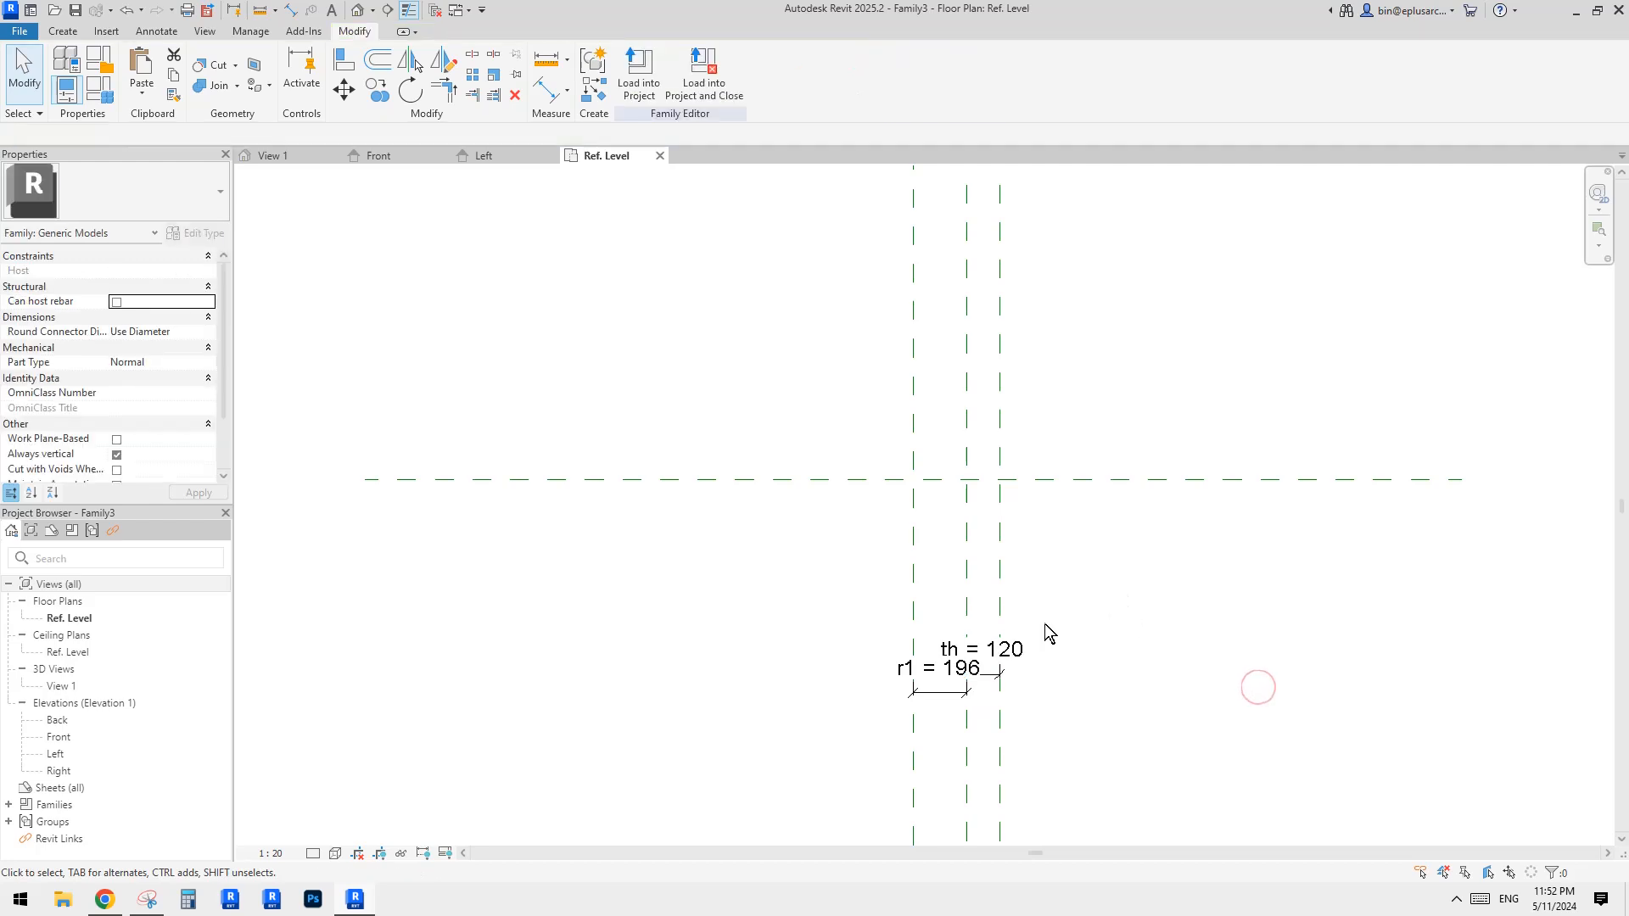
Set the r1 dimension from the centre plane to 100.
click(985, 594)
click(955, 666)
text(100)
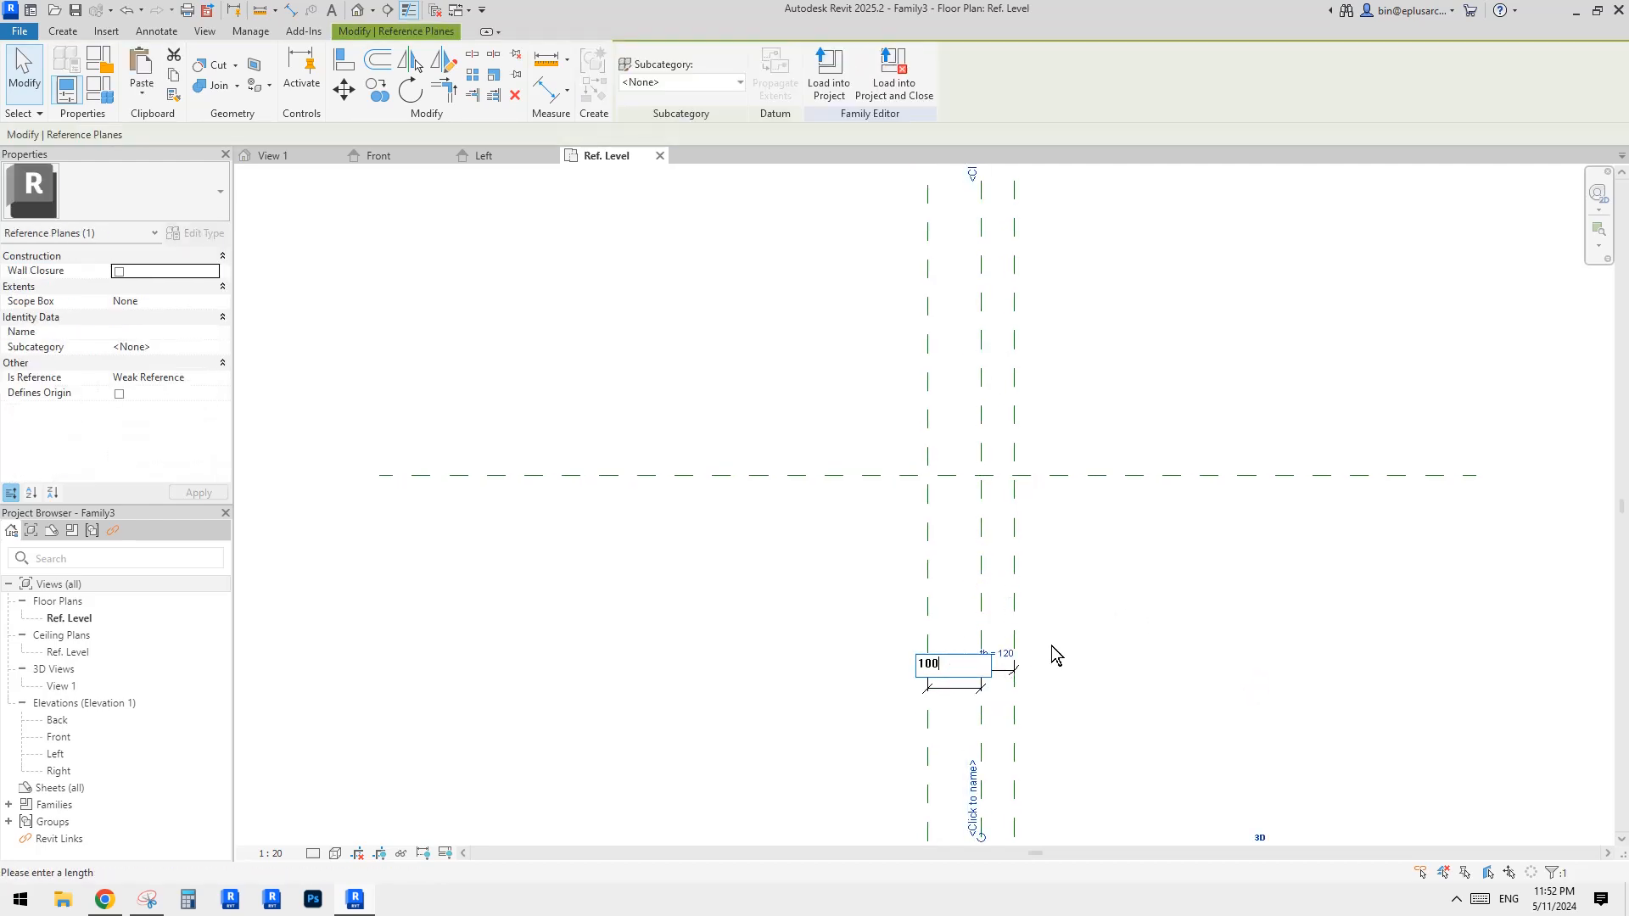
key(Return)
Set the th gap between the two new vertical reference planes to 20.
click(1003, 647)
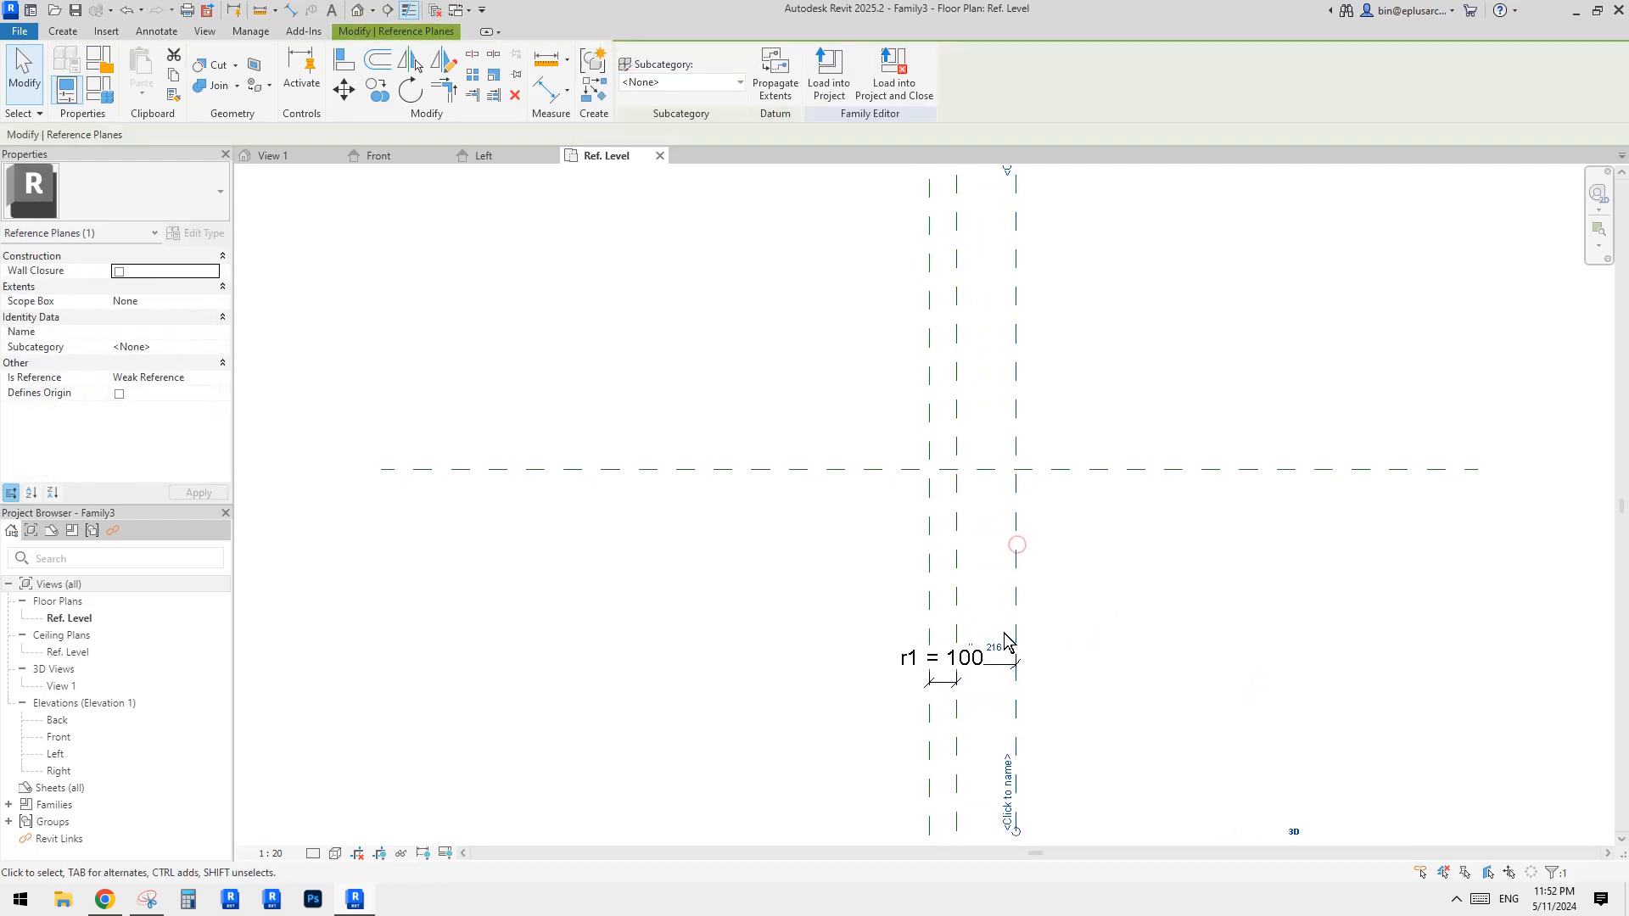
text(20)
key(Return)
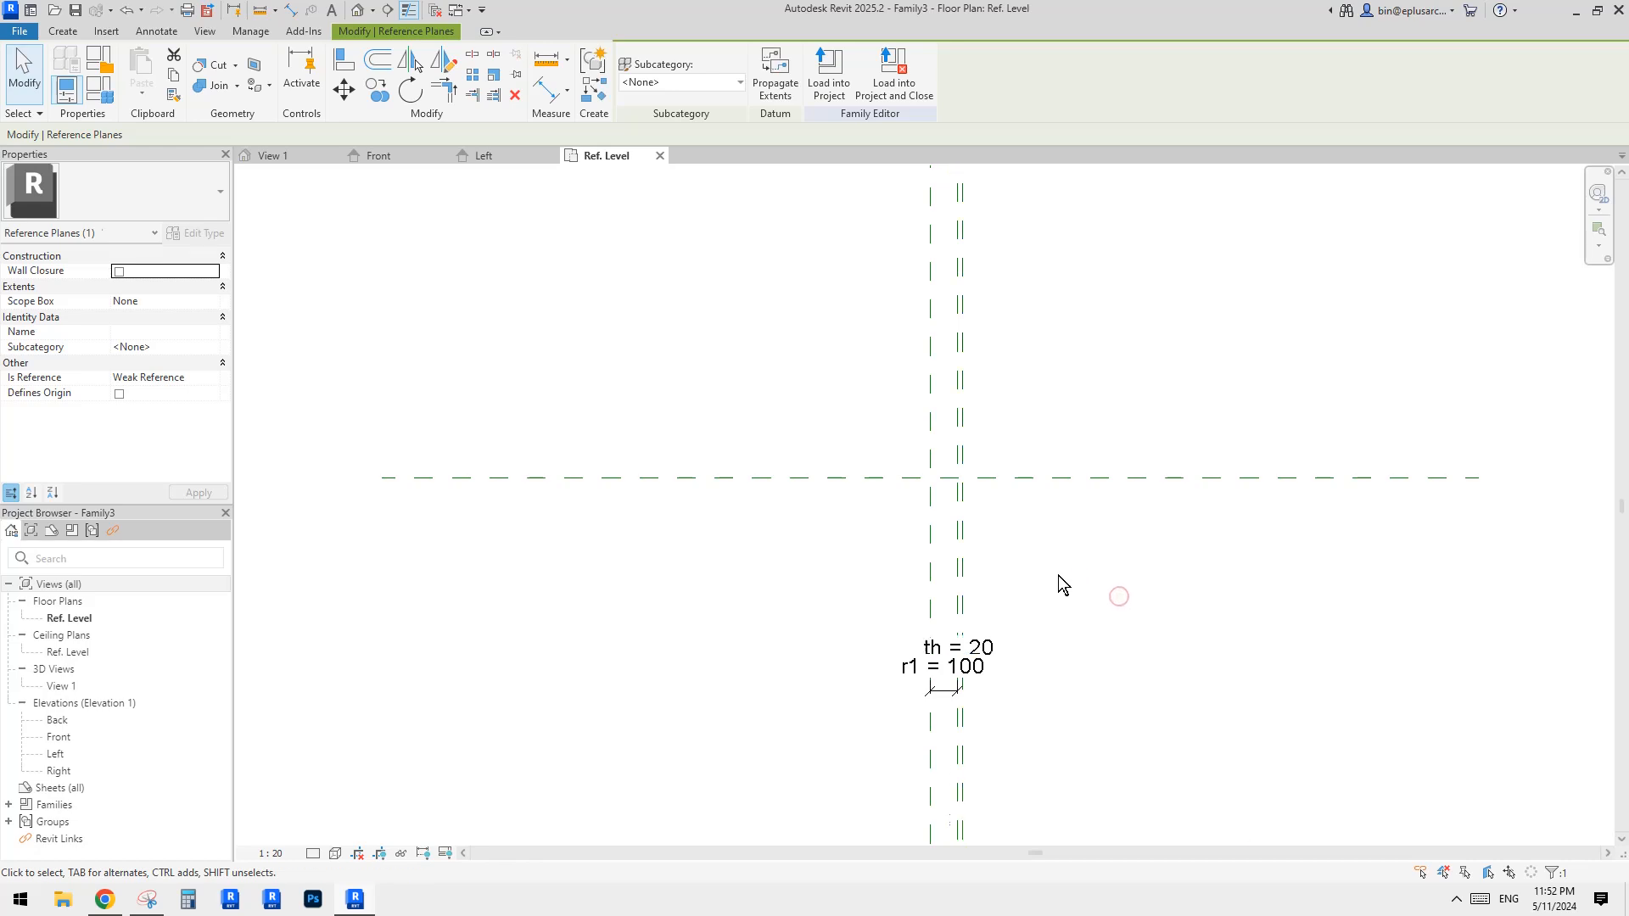
key(Escape)
Draw two short horizontal reference planes, about 455 mm above and about 340 mm below the horizontal centre plane.
scroll(1018, 574, down, 4)
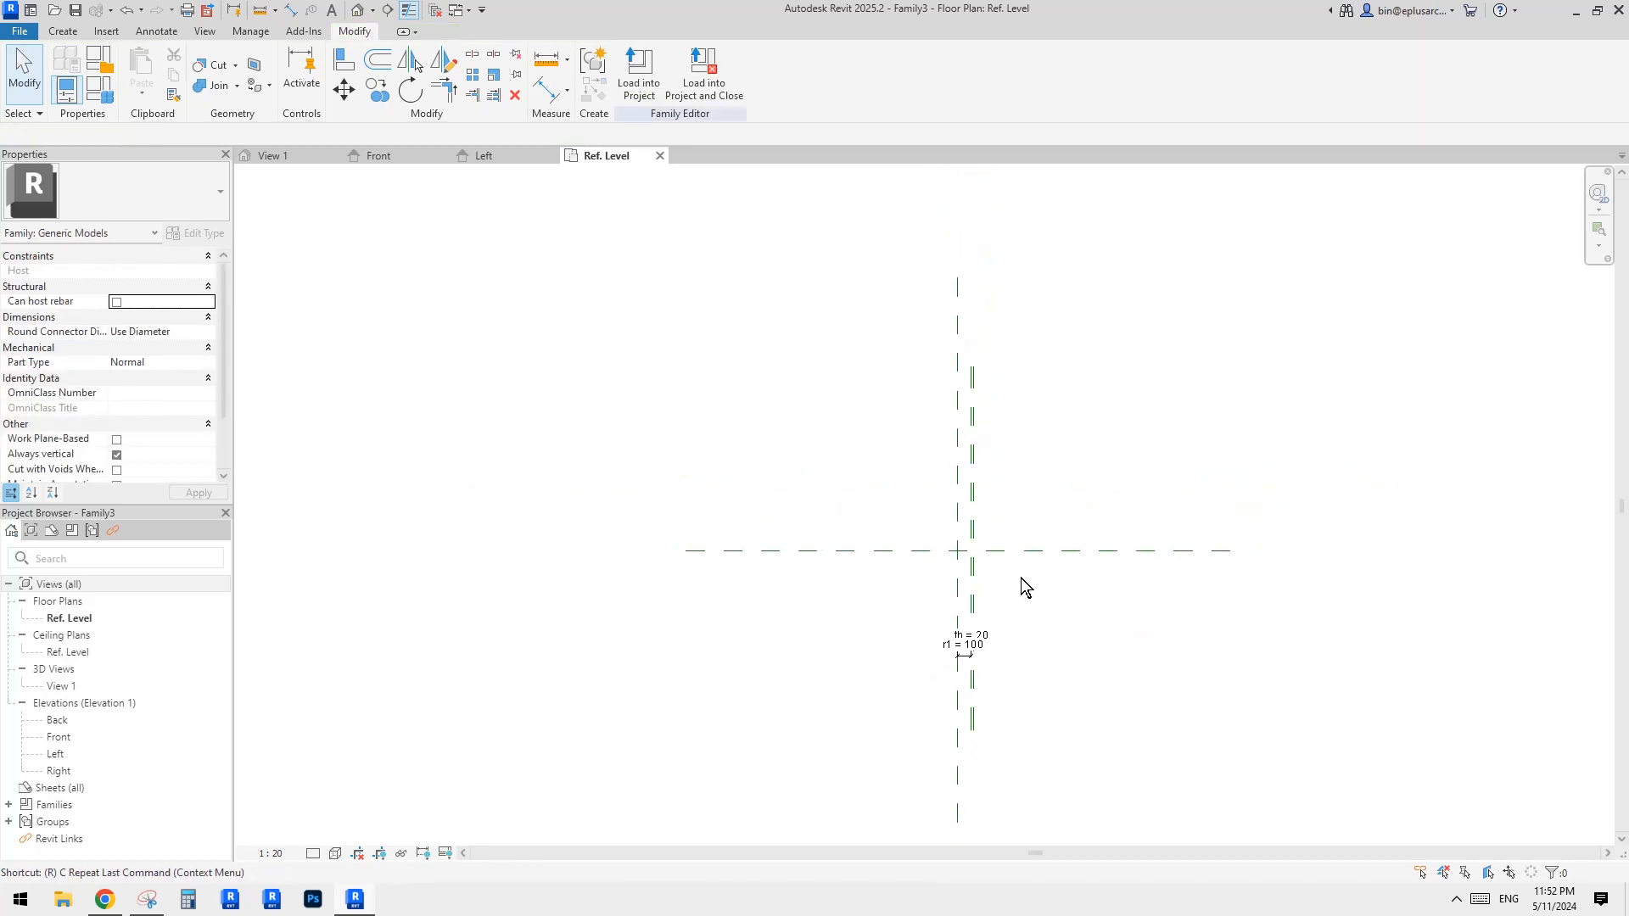
key(r)
key(p)
click(1065, 487)
click(883, 487)
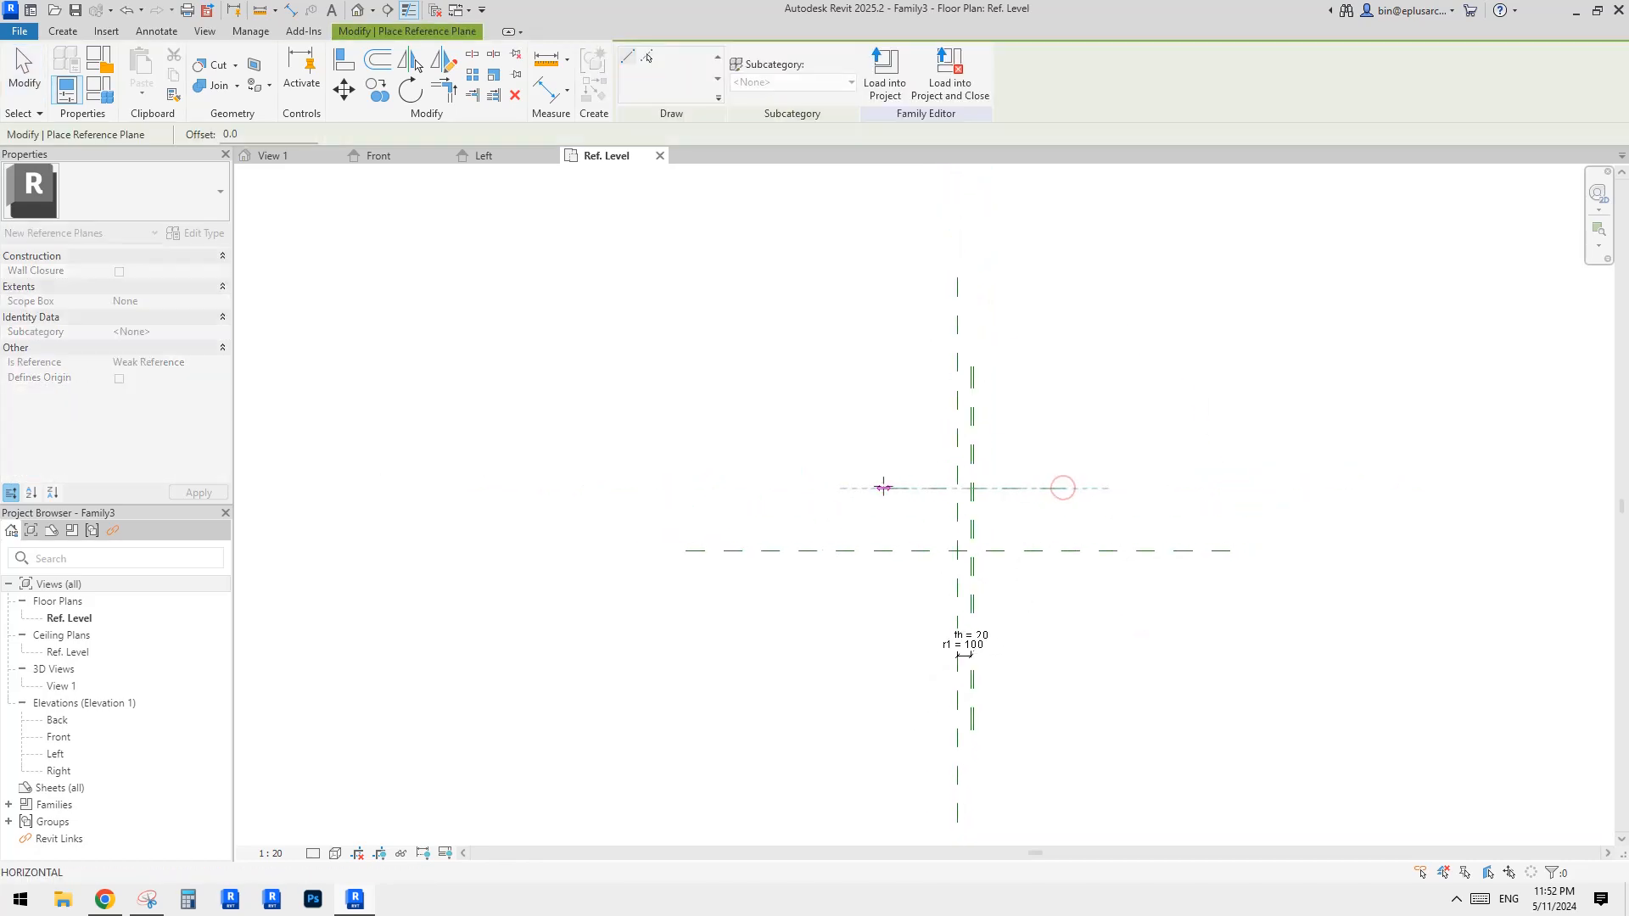
click(1065, 597)
click(883, 598)
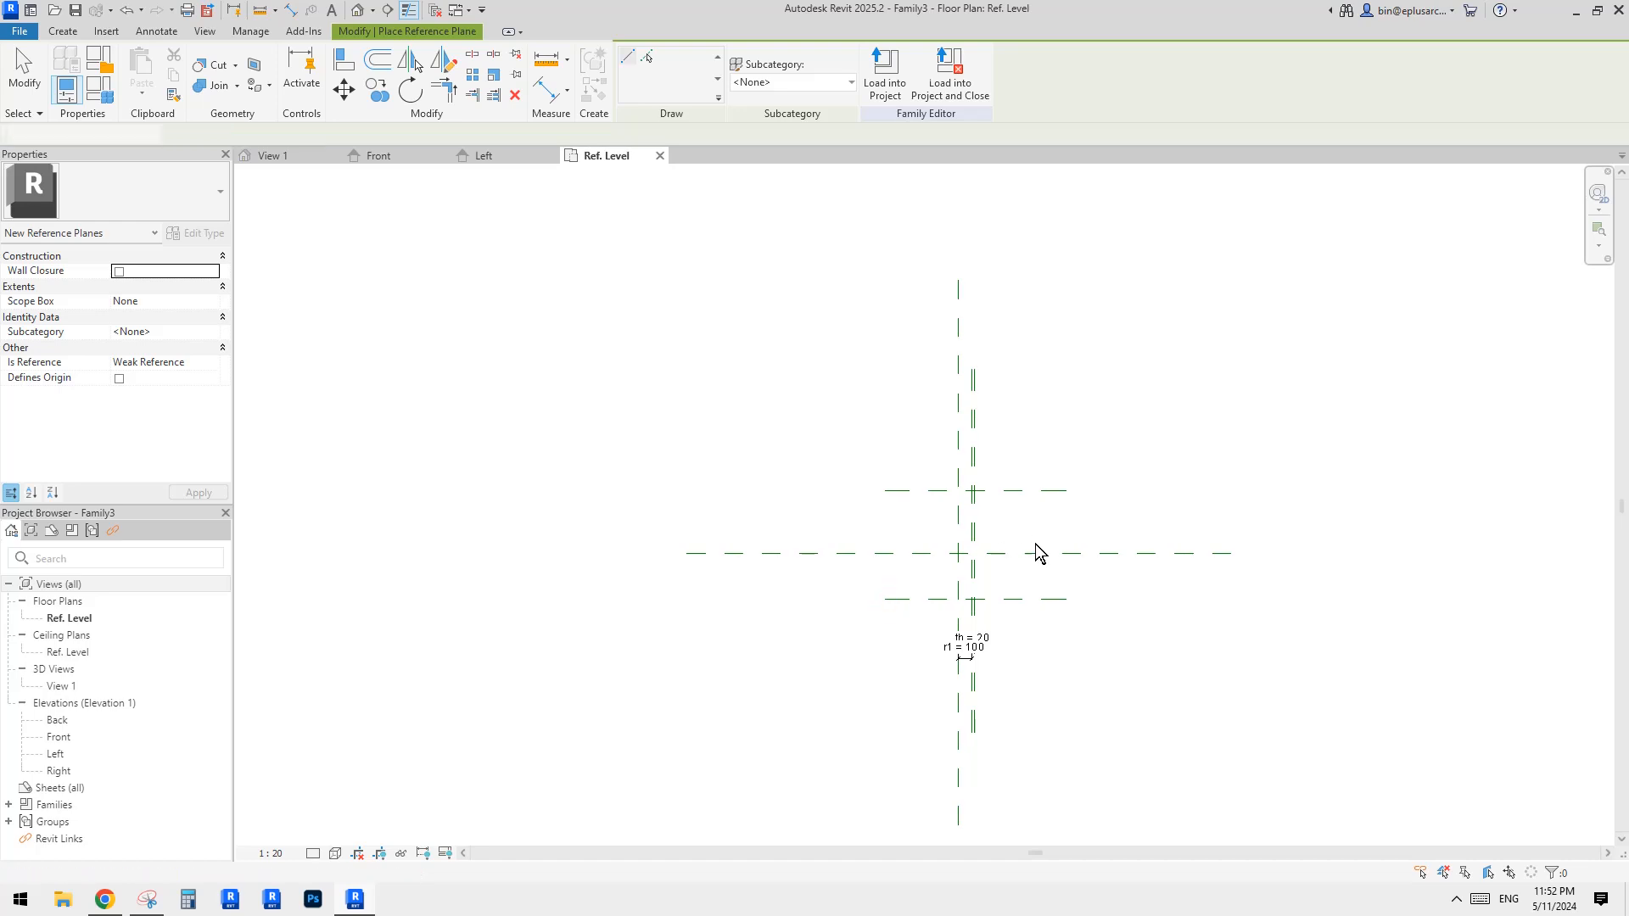
Dimension the two new horizontal planes through the centre plane and make the spacing equal.
key(d)
key(i)
click(1040, 599)
click(1032, 491)
click(1070, 515)
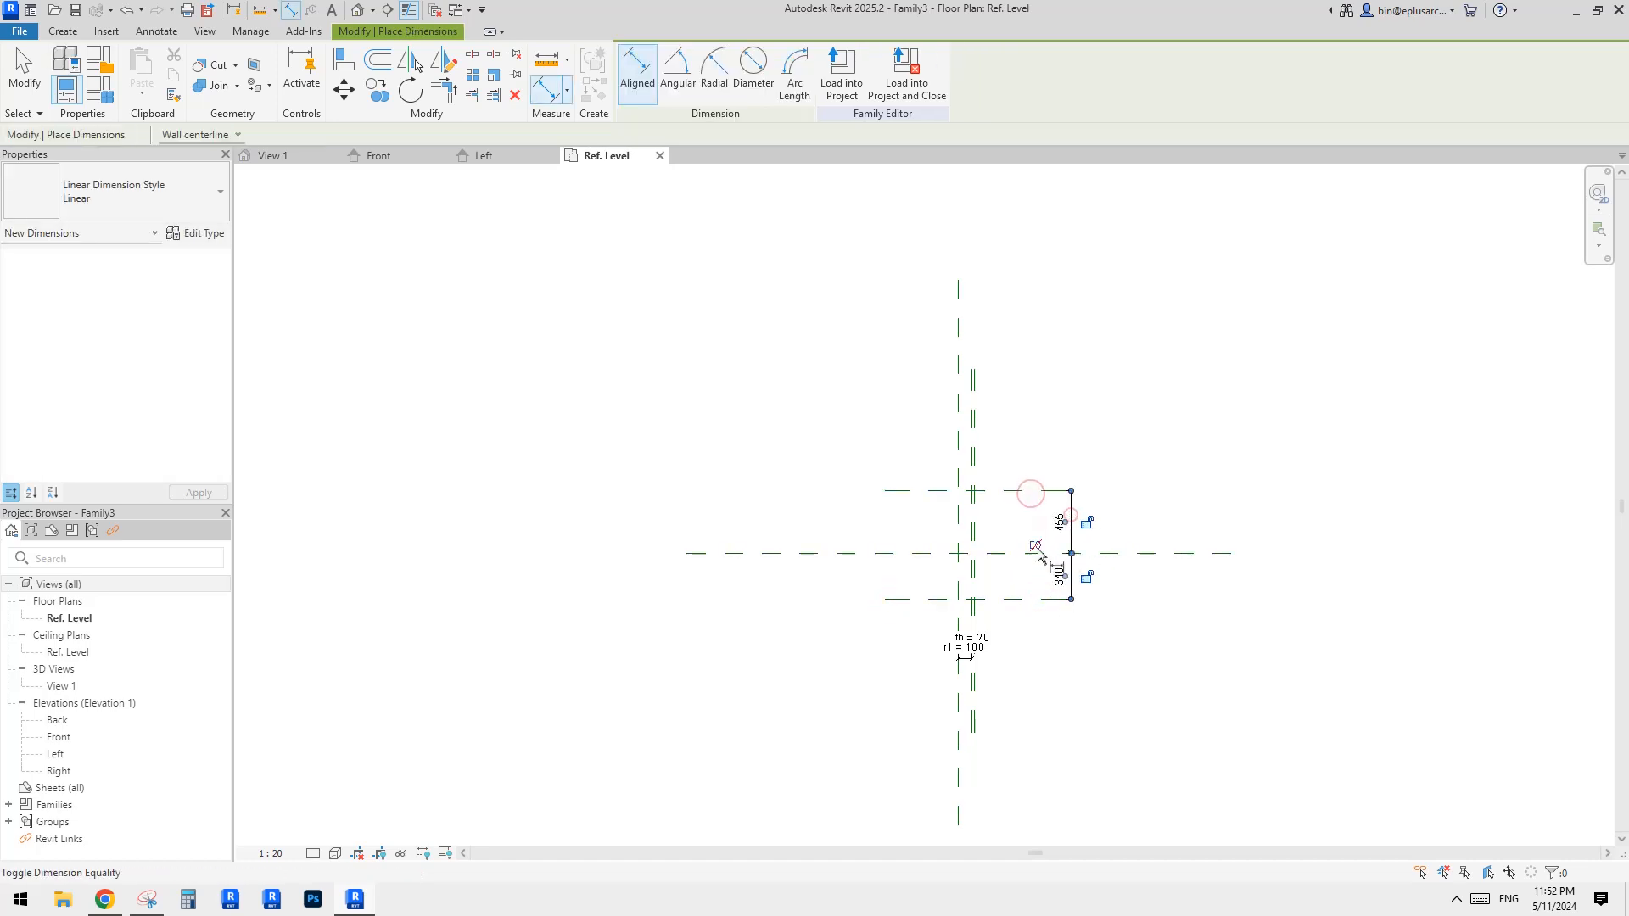
click(1031, 546)
Add an overall dimension between the upper and lower horizontal reference planes, outside the equality dimension.
click(1027, 492)
click(1036, 615)
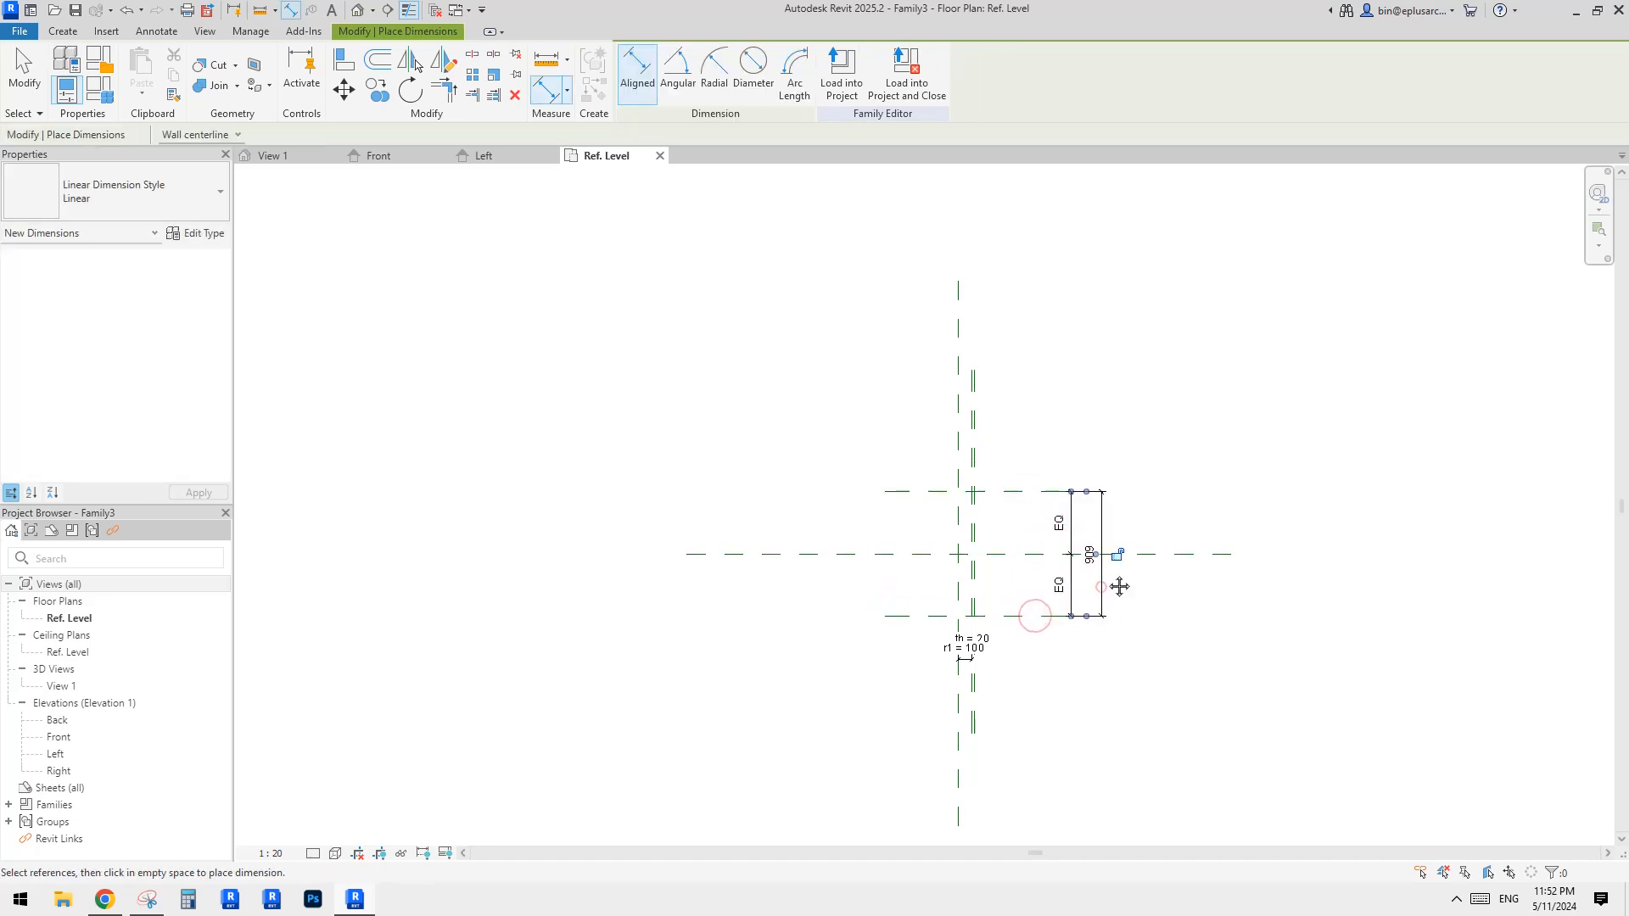
click(1102, 585)
key(Escape)
key(Escape)
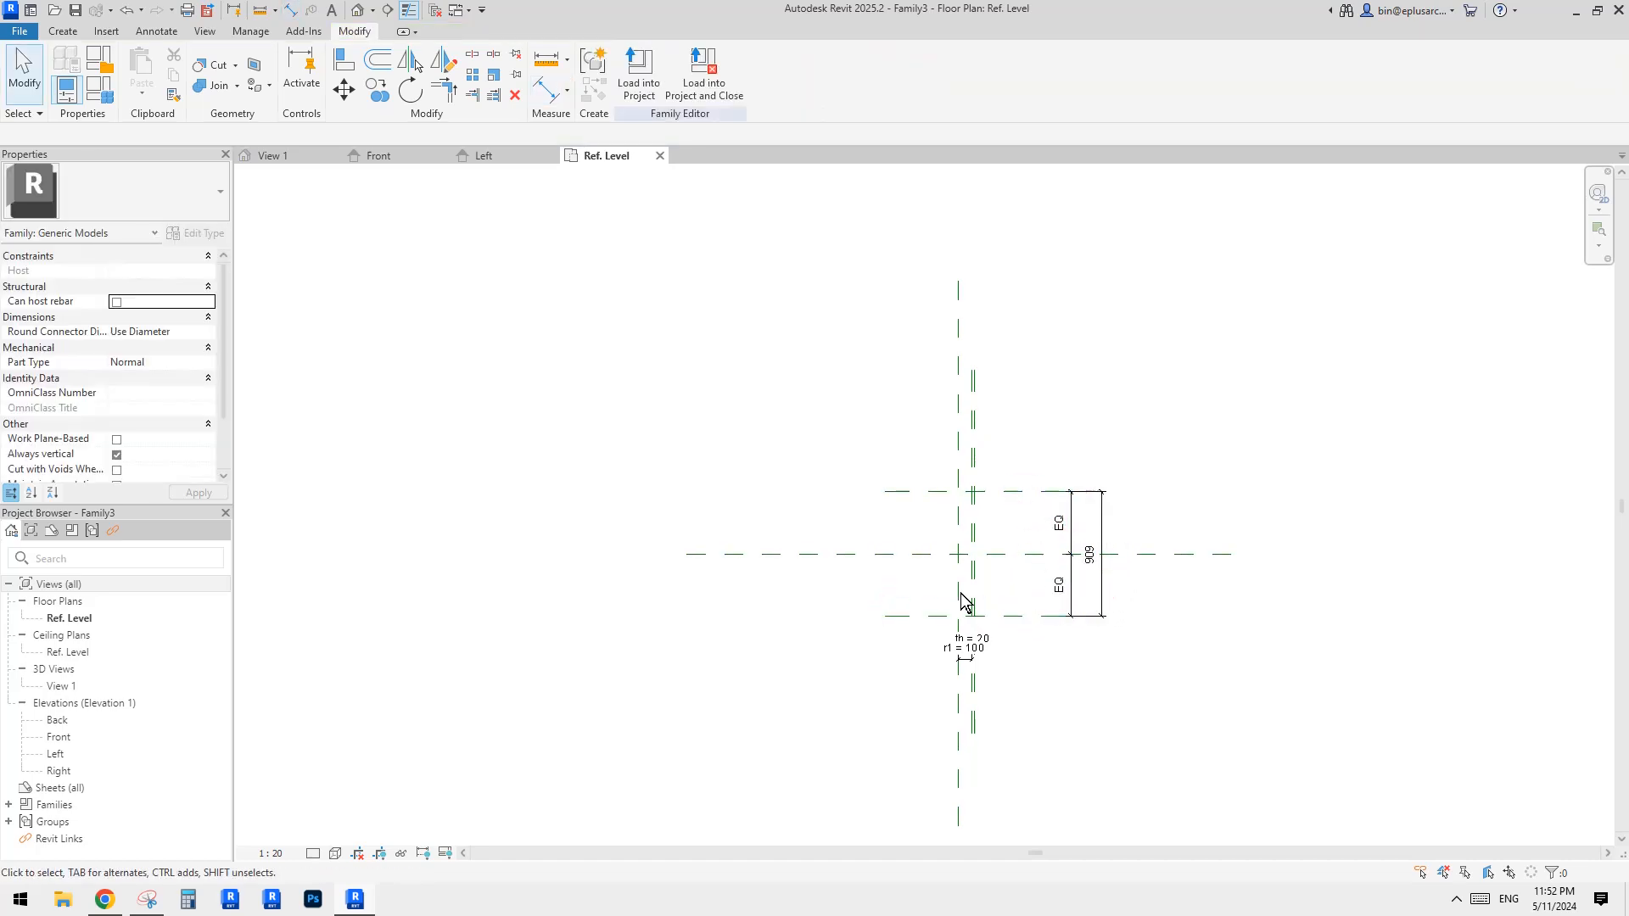
Switch to the Snipping Tool, mark the tabletop's width on the photo, sketch a three-part plan beside it with depths DT and DS, and return to Revit.
click(145, 900)
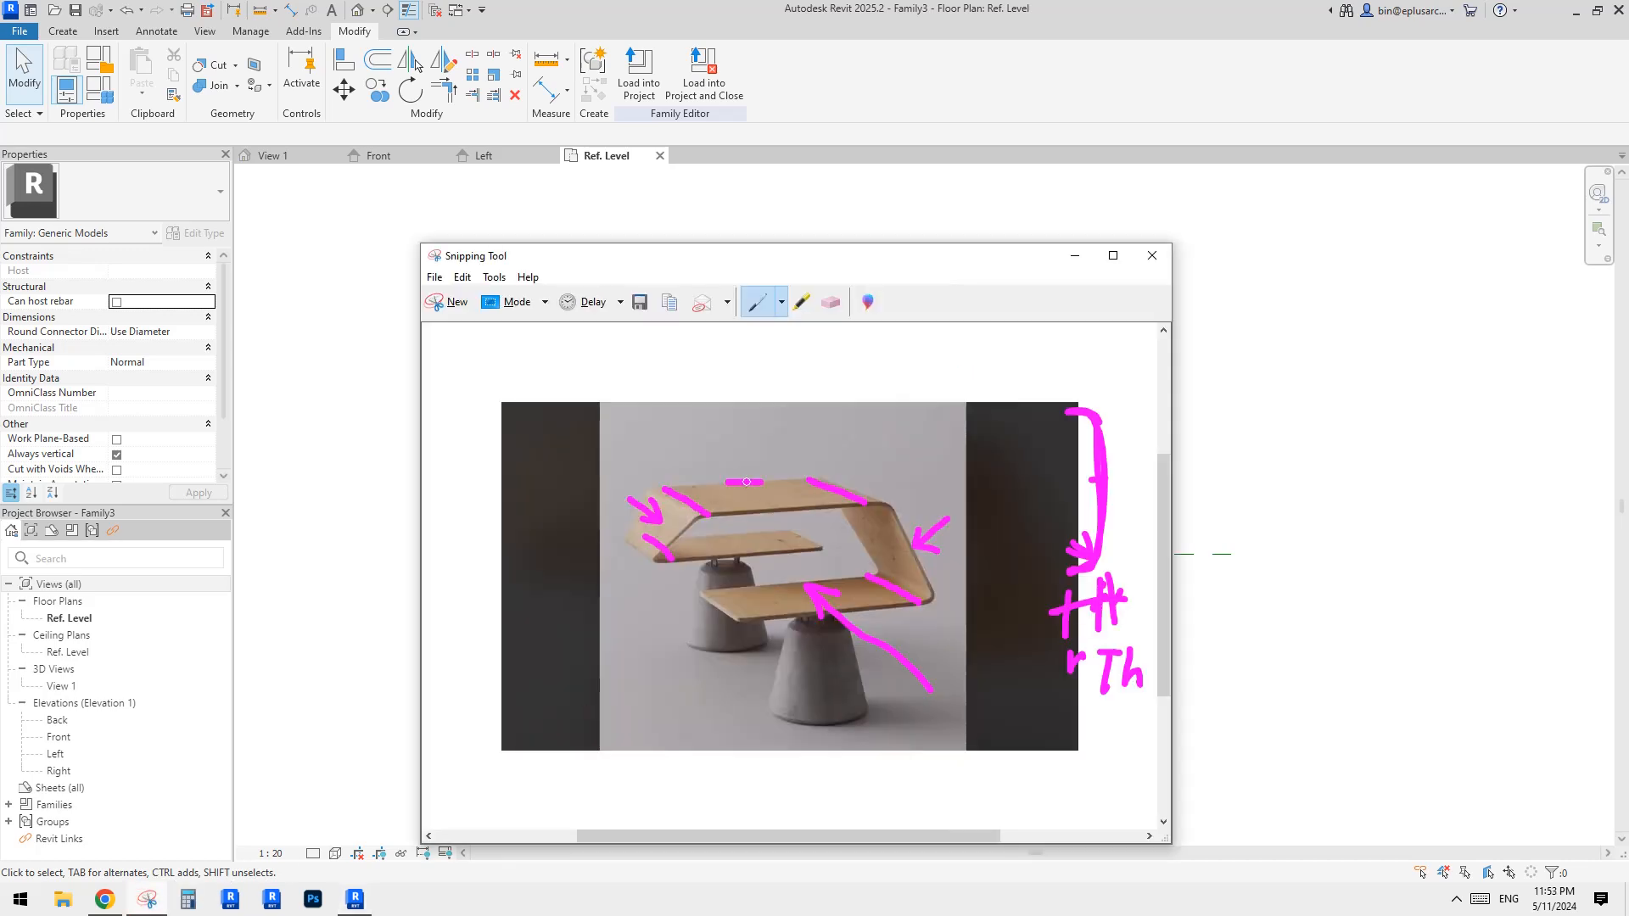
mouse_move(749, 511)
mouse_down()
mouse_move(785, 512)
mouse_move(788, 528)
mouse_up()
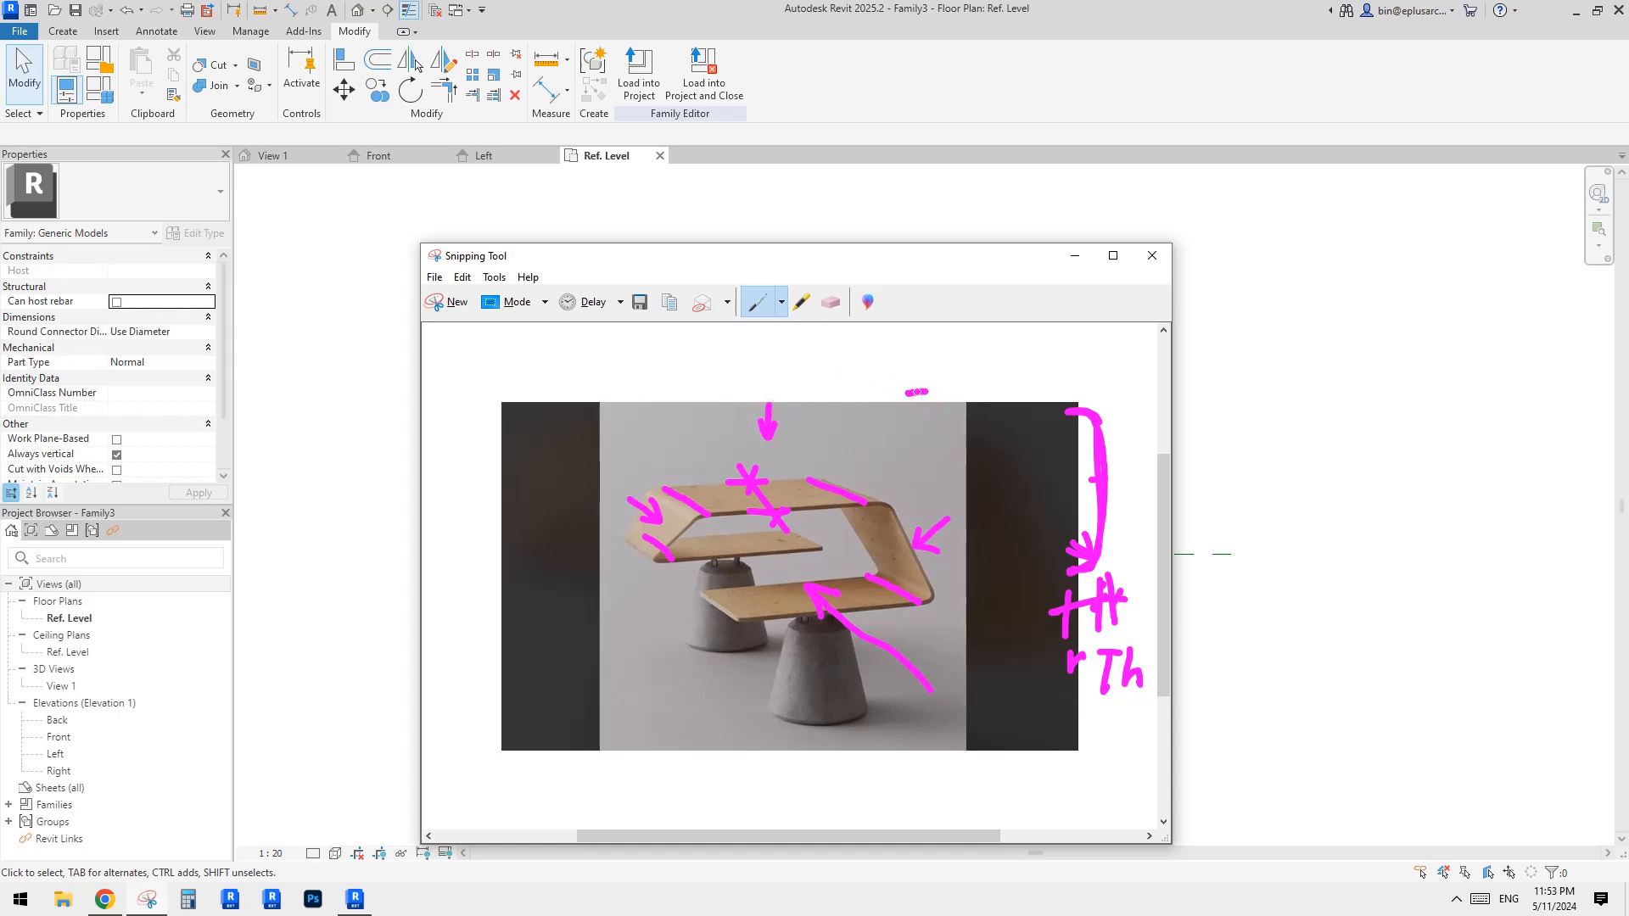
drag(975, 392, 971, 461)
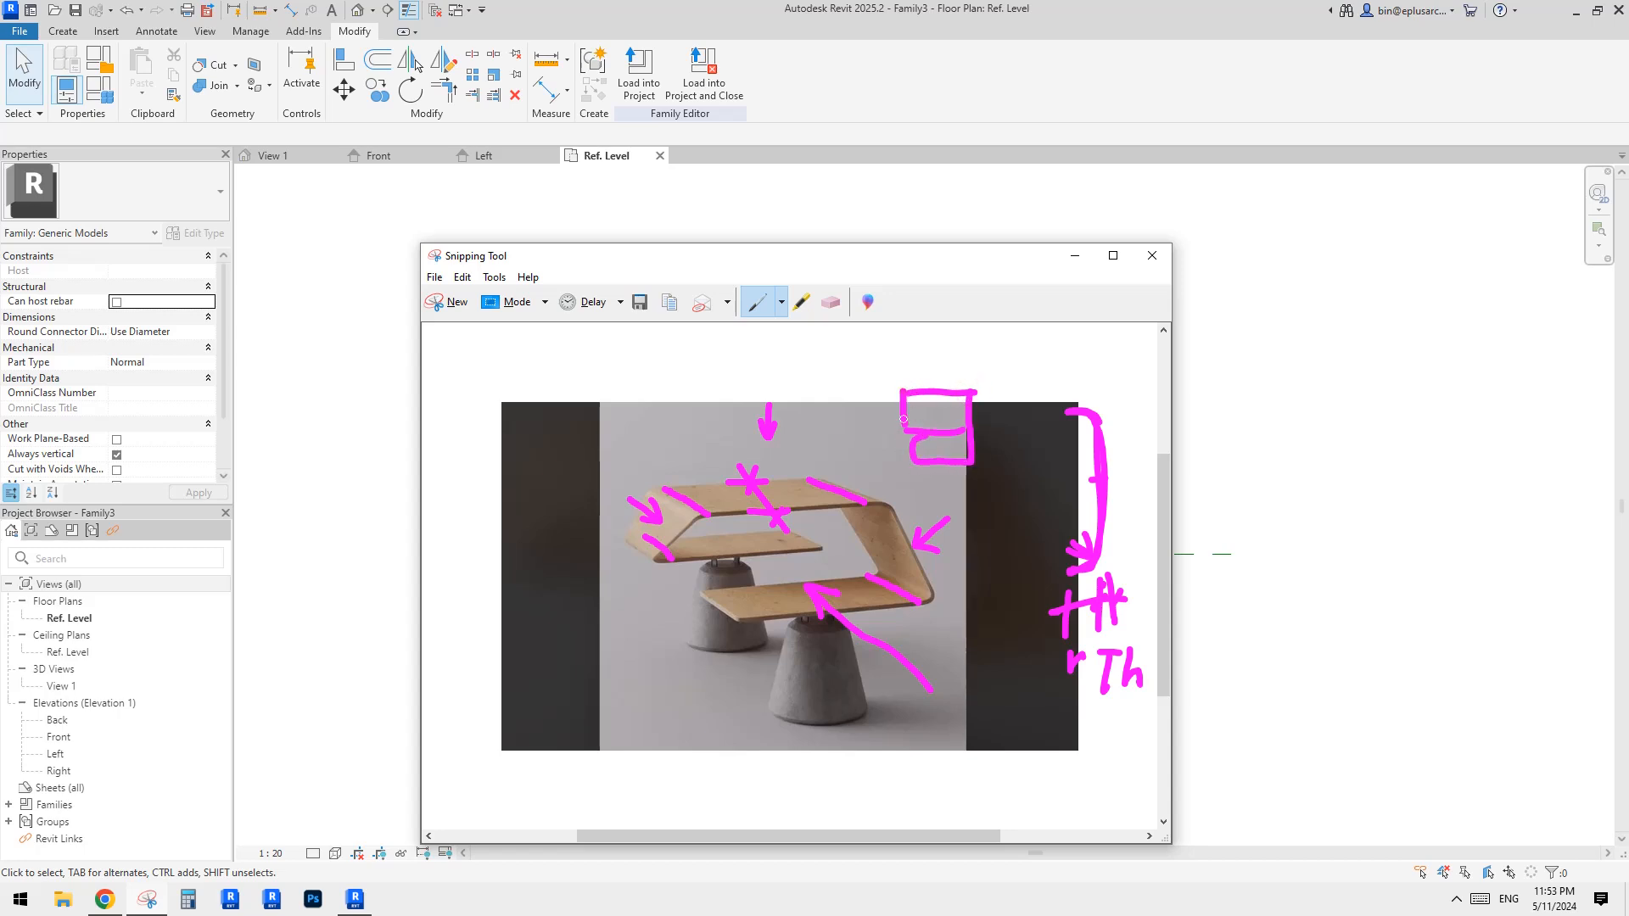
mouse_move(904, 392)
mouse_down()
mouse_move(906, 357)
mouse_move(954, 356)
mouse_up()
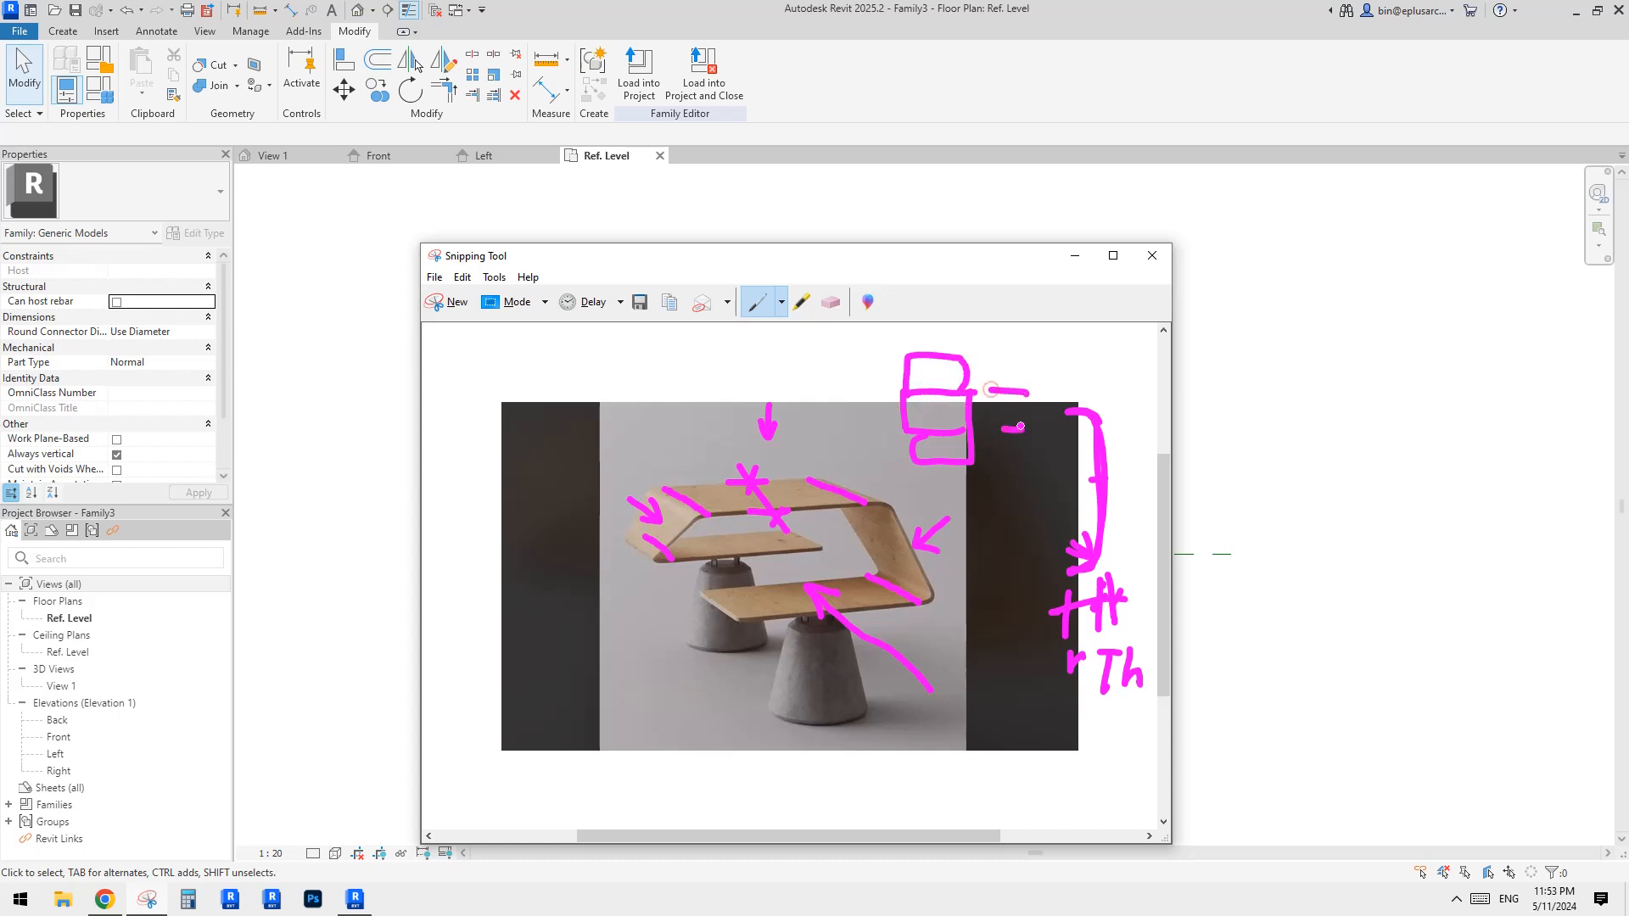
mouse_move(1002, 374)
mouse_down()
mouse_move(1004, 437)
mouse_move(1033, 423)
mouse_up()
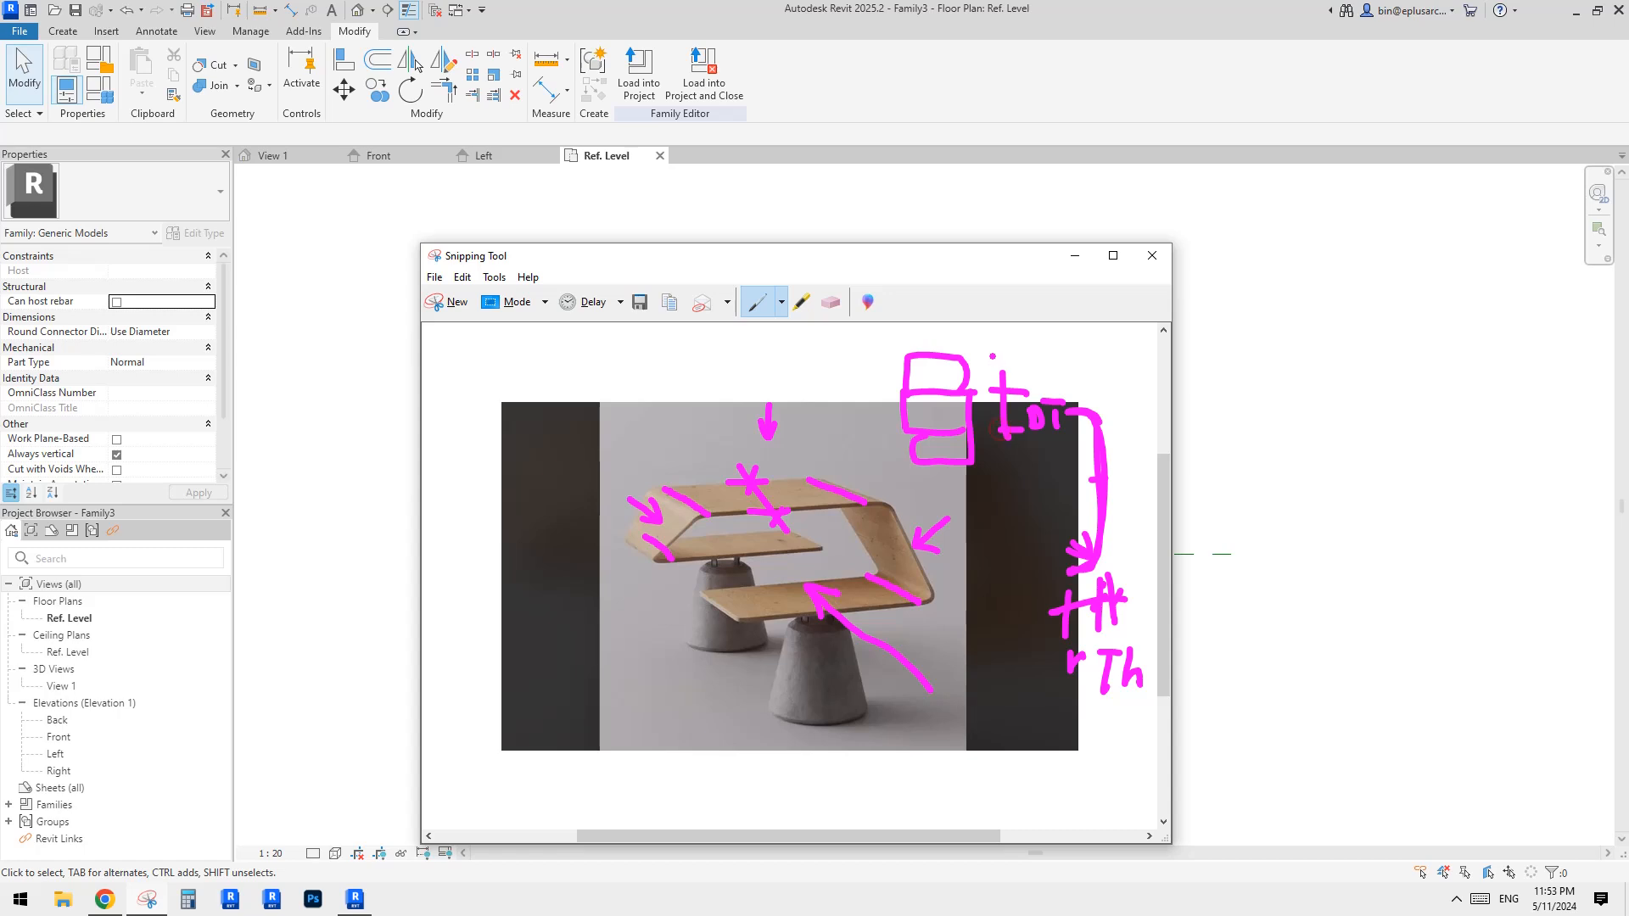
drag(1001, 349, 1003, 376)
mouse_move(1028, 362)
mouse_down()
mouse_move(1029, 379)
mouse_move(1050, 374)
mouse_up()
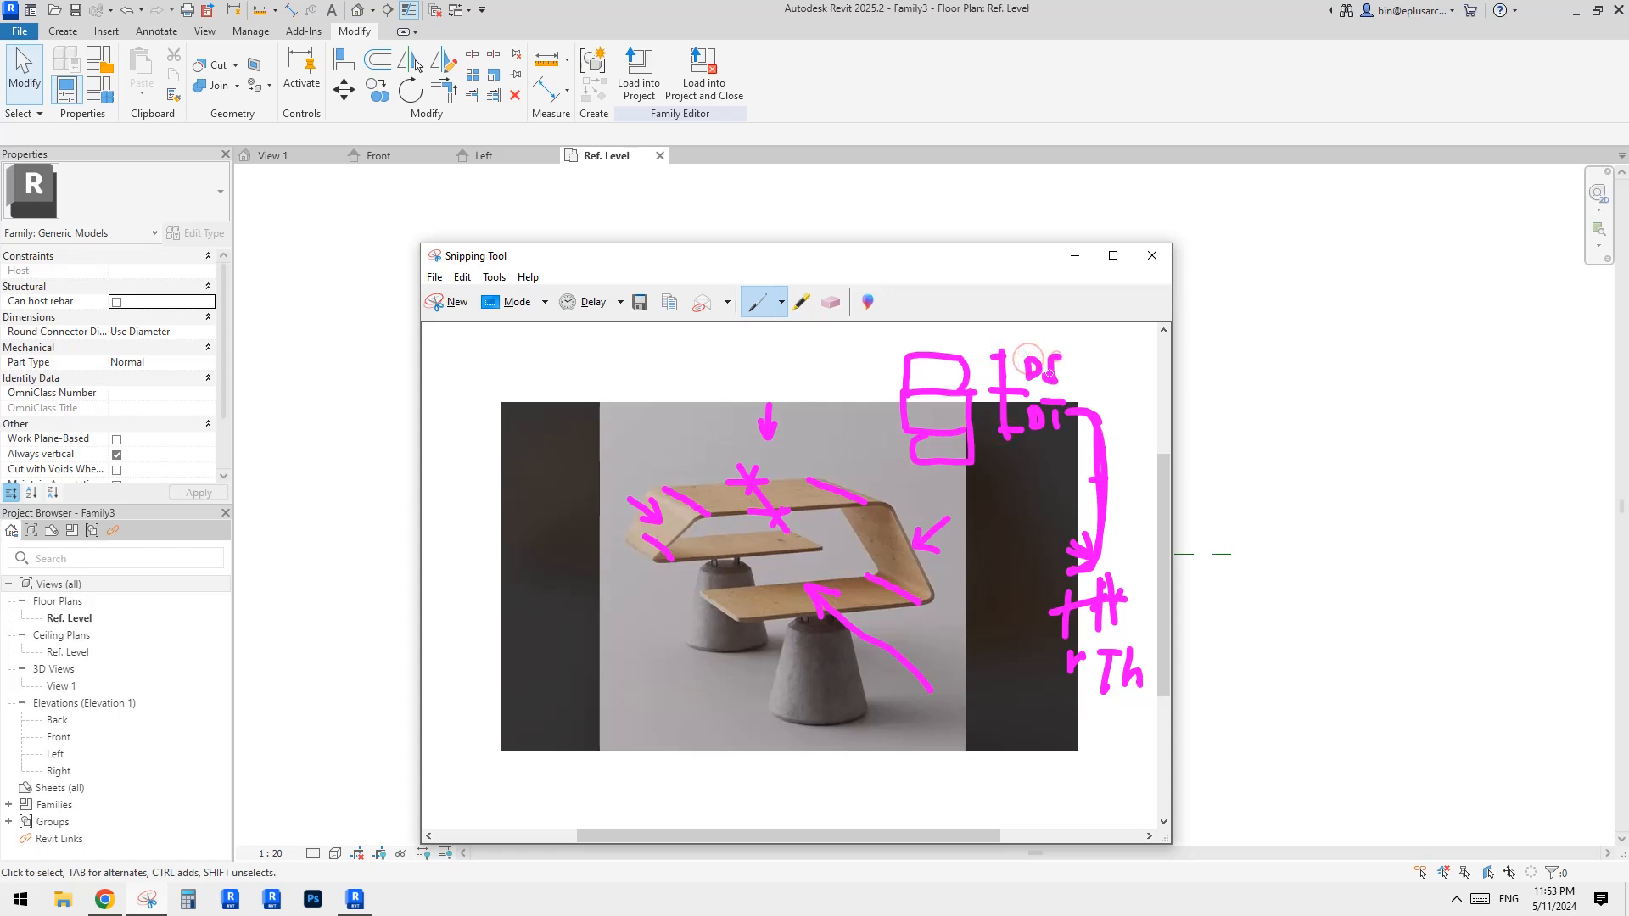
click(1250, 433)
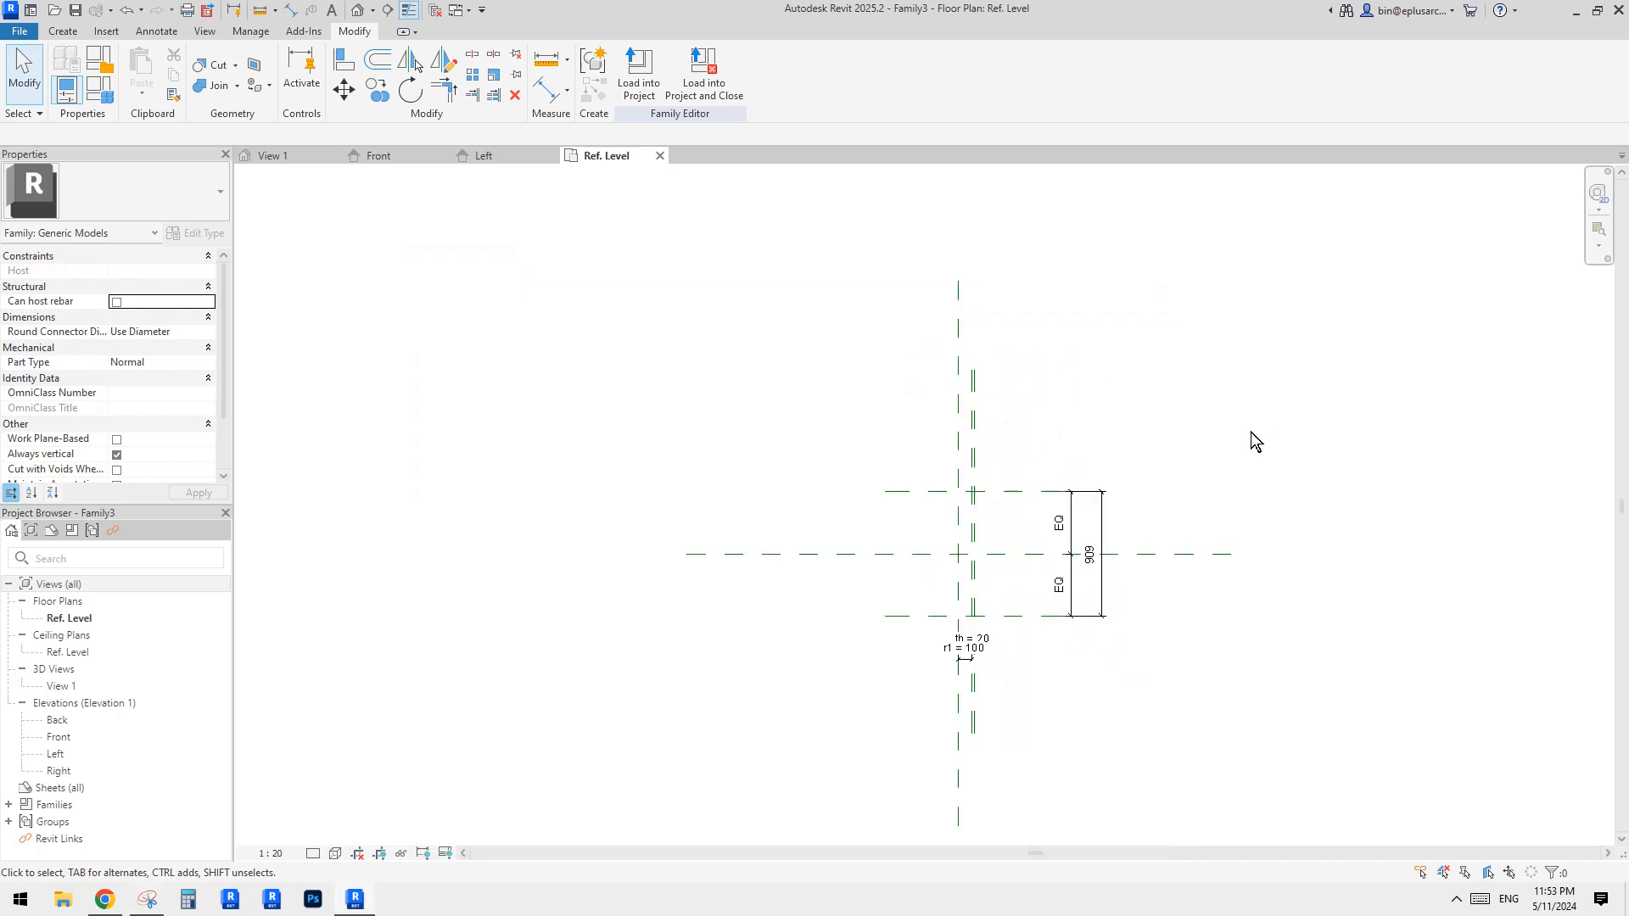
Label the overall dimension between the outer horizontal planes with a new type parameter named dt.
click(1104, 594)
click(795, 73)
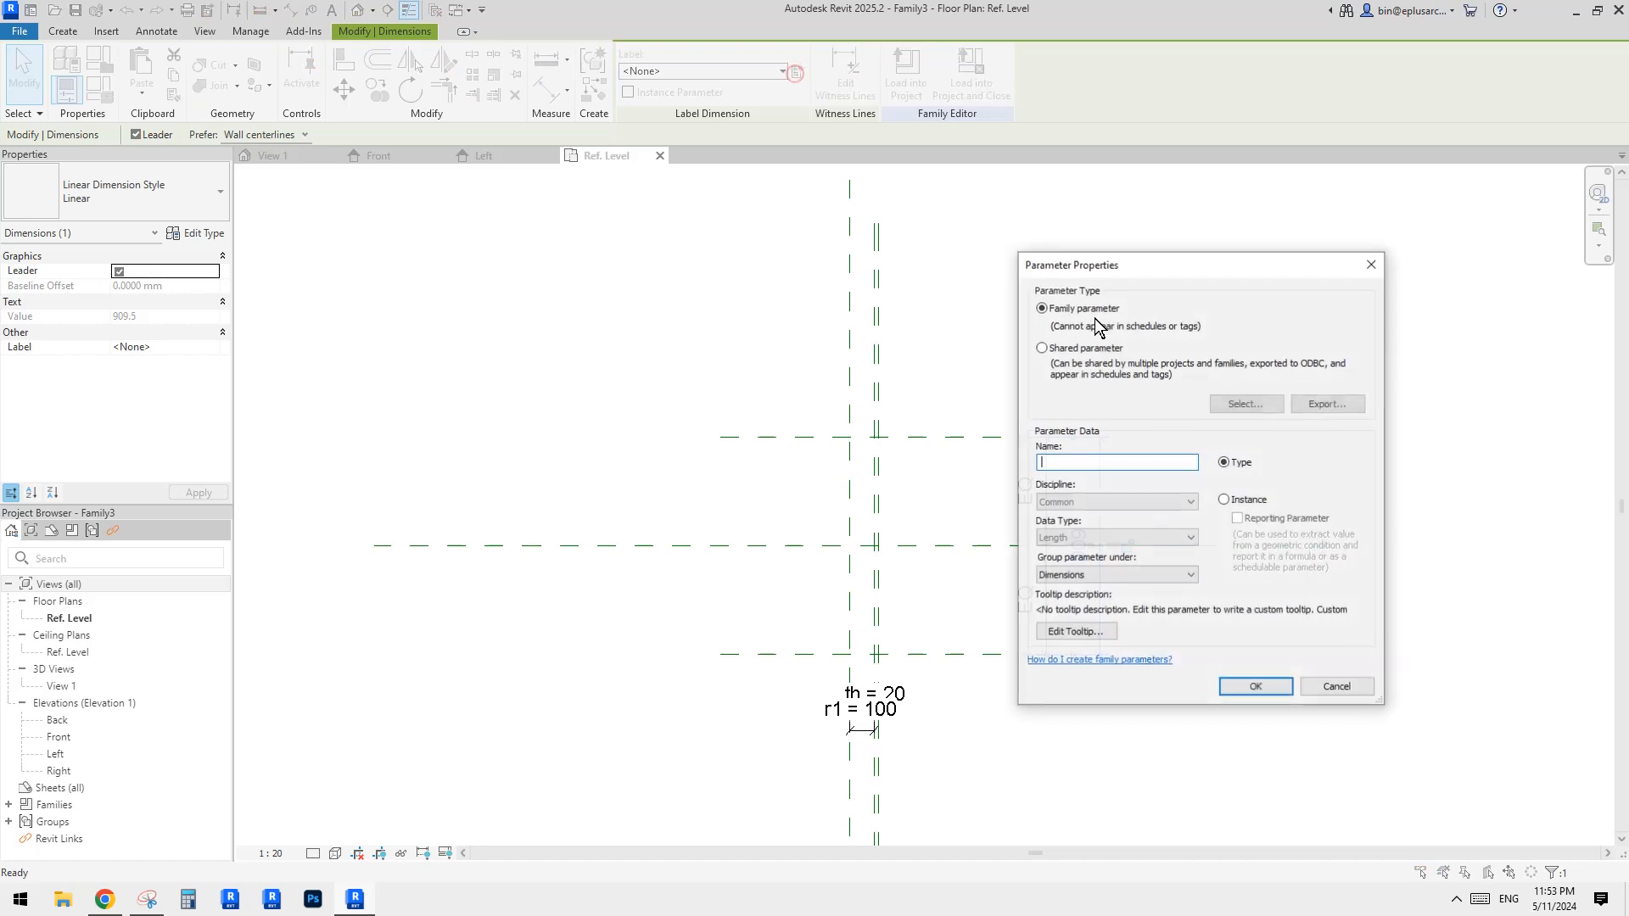
text(dt)
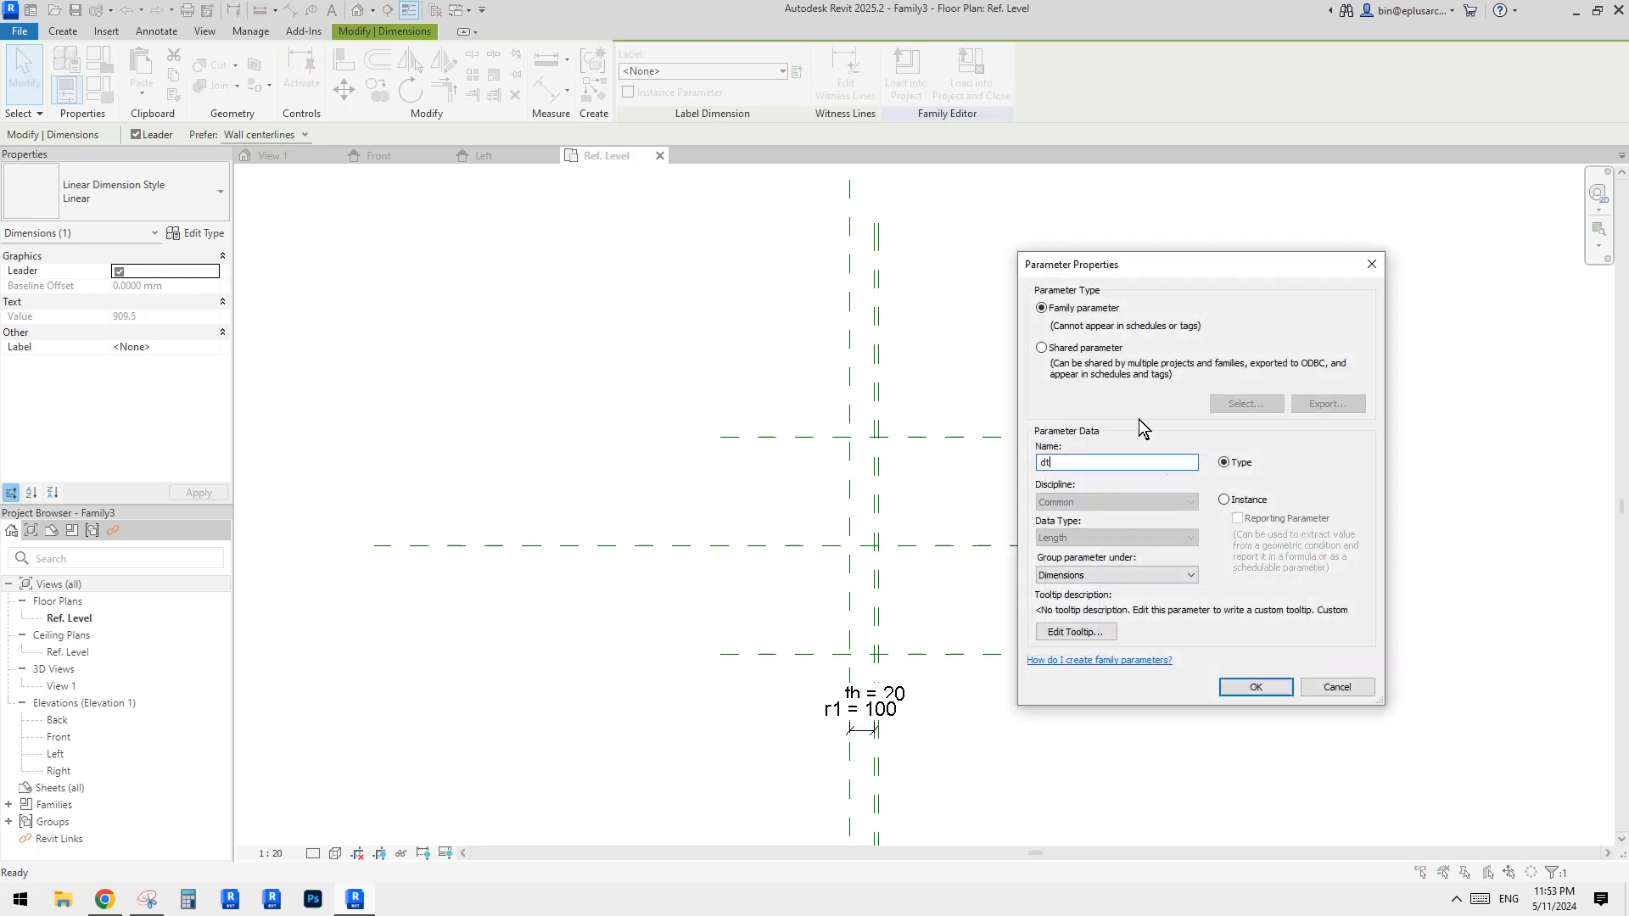
click(1254, 689)
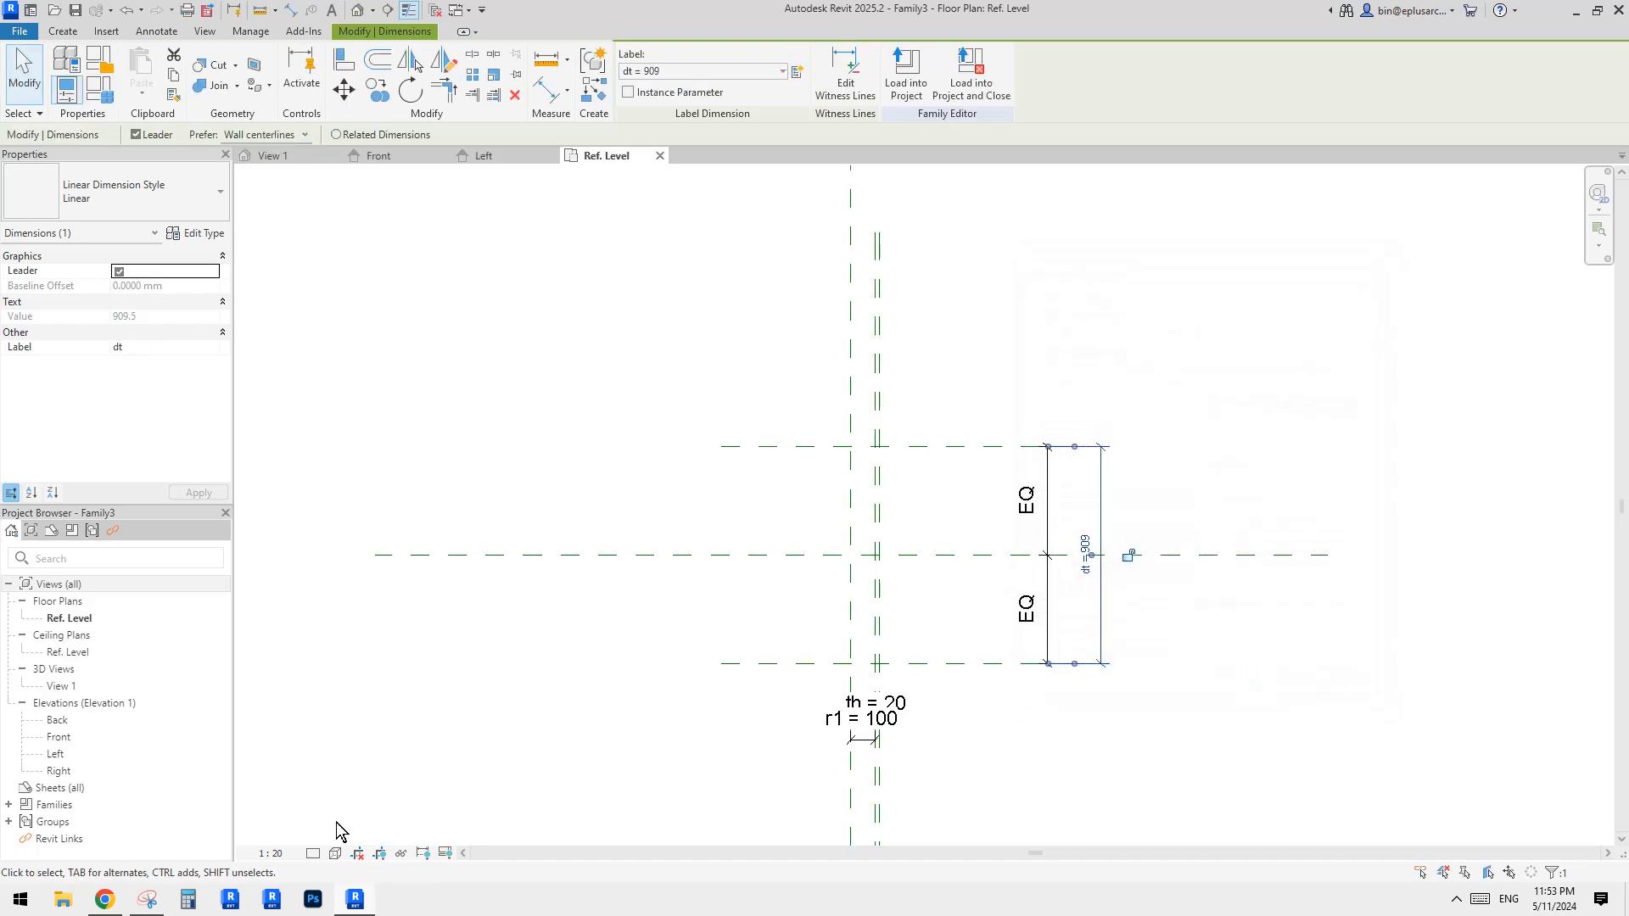
Check the annotated photo in the Snipping Tool and draw another horizontal reference plane in Revit, about 510 mm below the lower one.
click(153, 899)
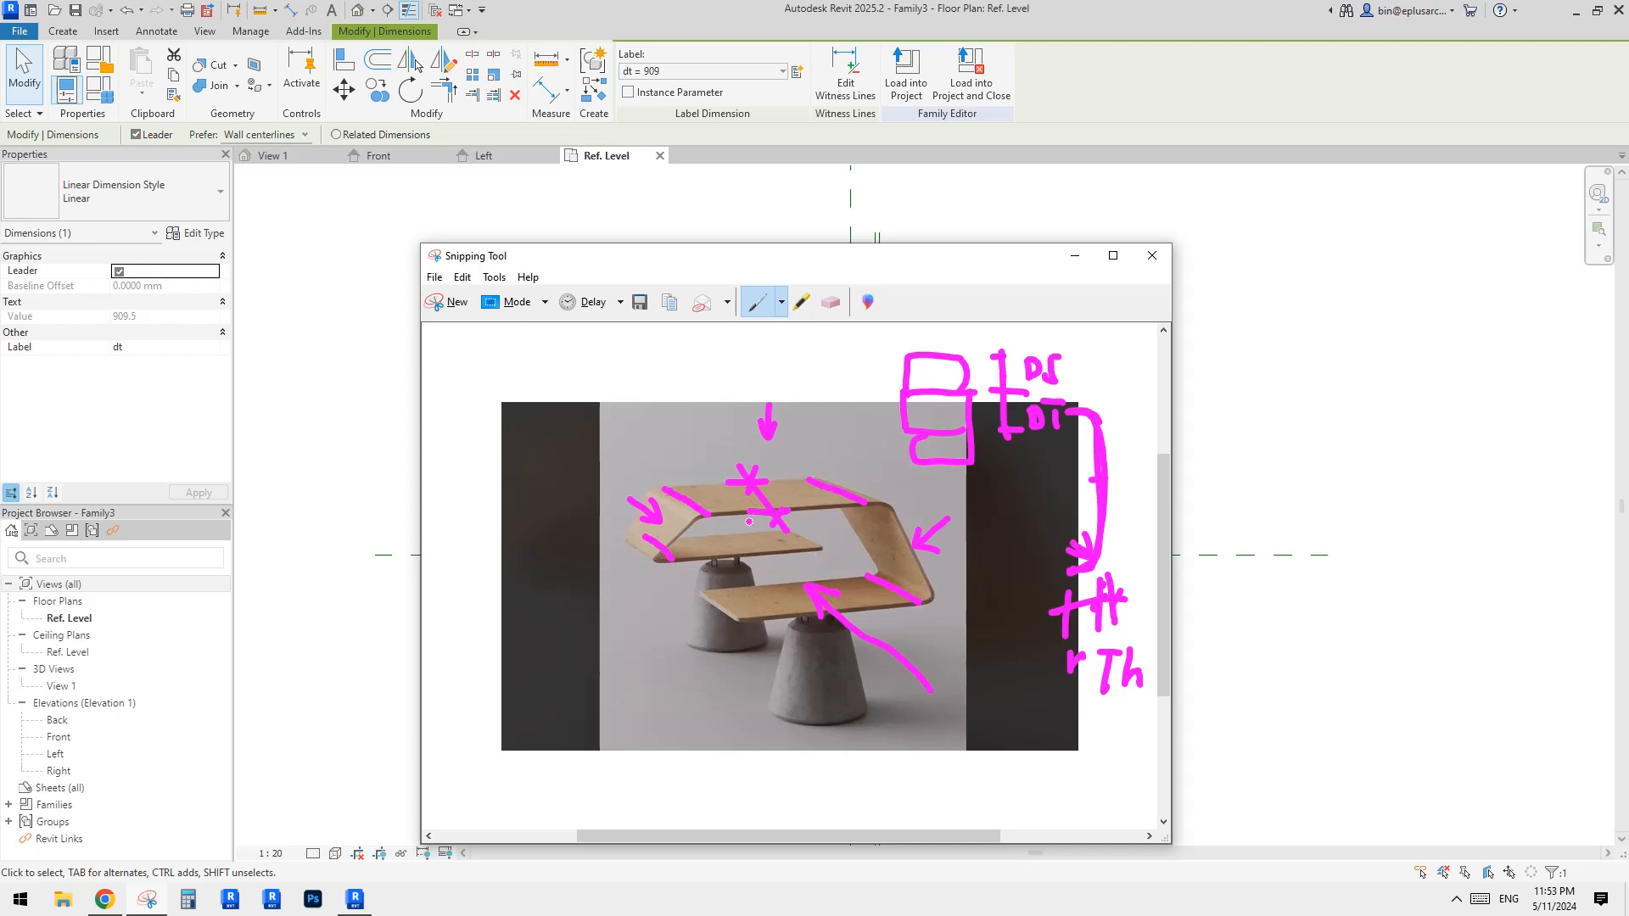
click(1349, 490)
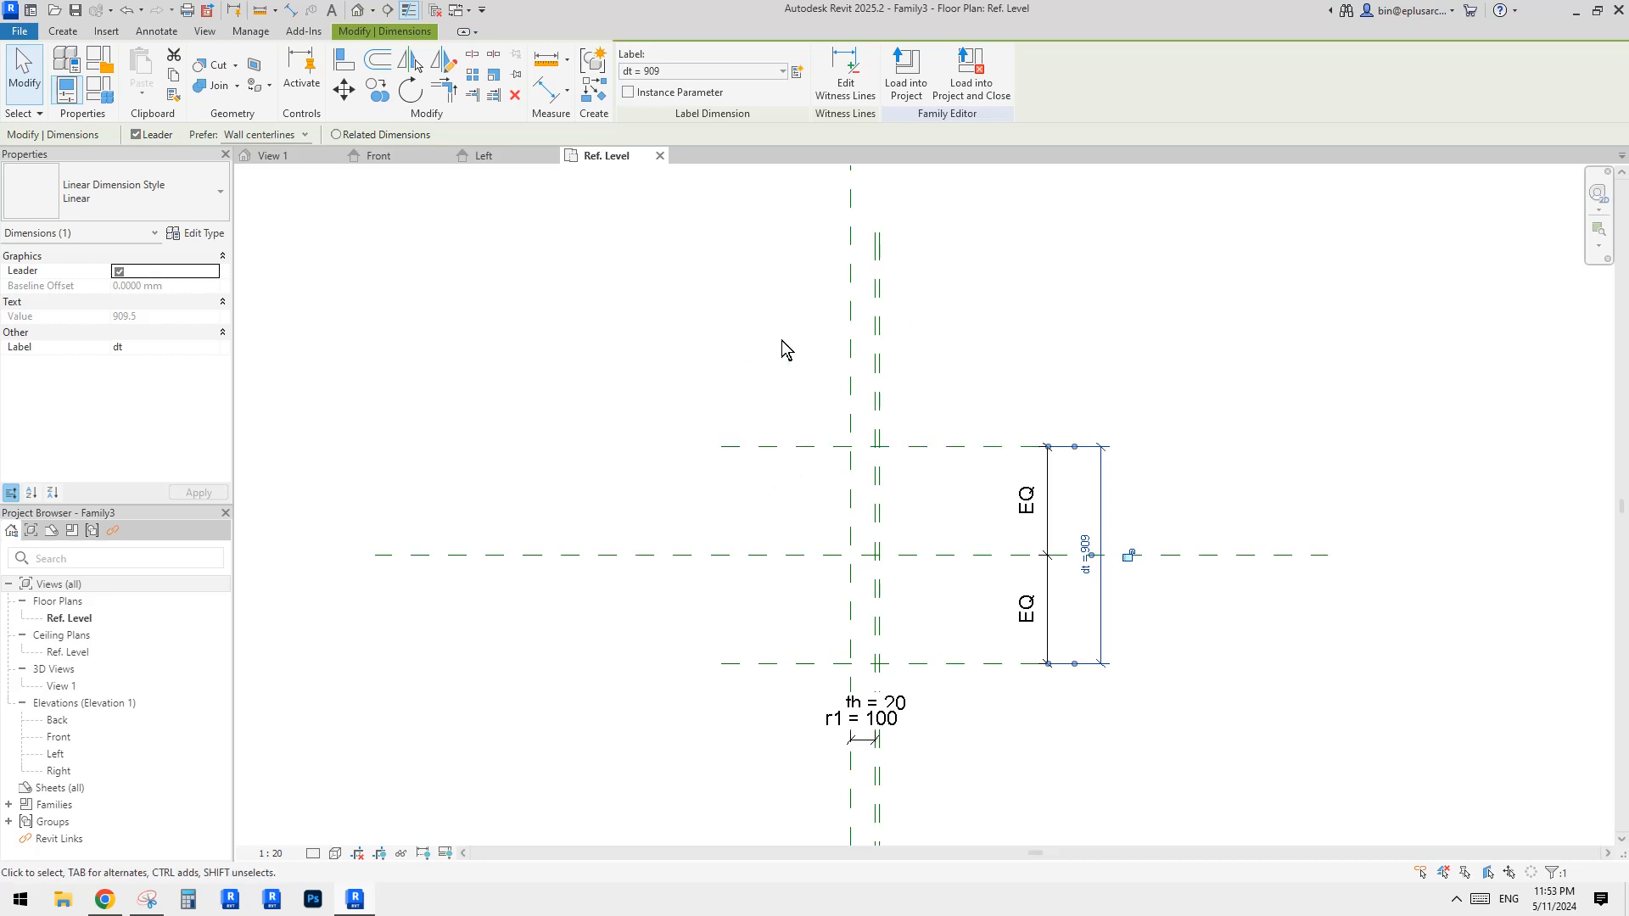
key(r)
key(p)
scroll(967, 495, down, 1)
middle_drag(968, 494, 929, 400)
click(1087, 651)
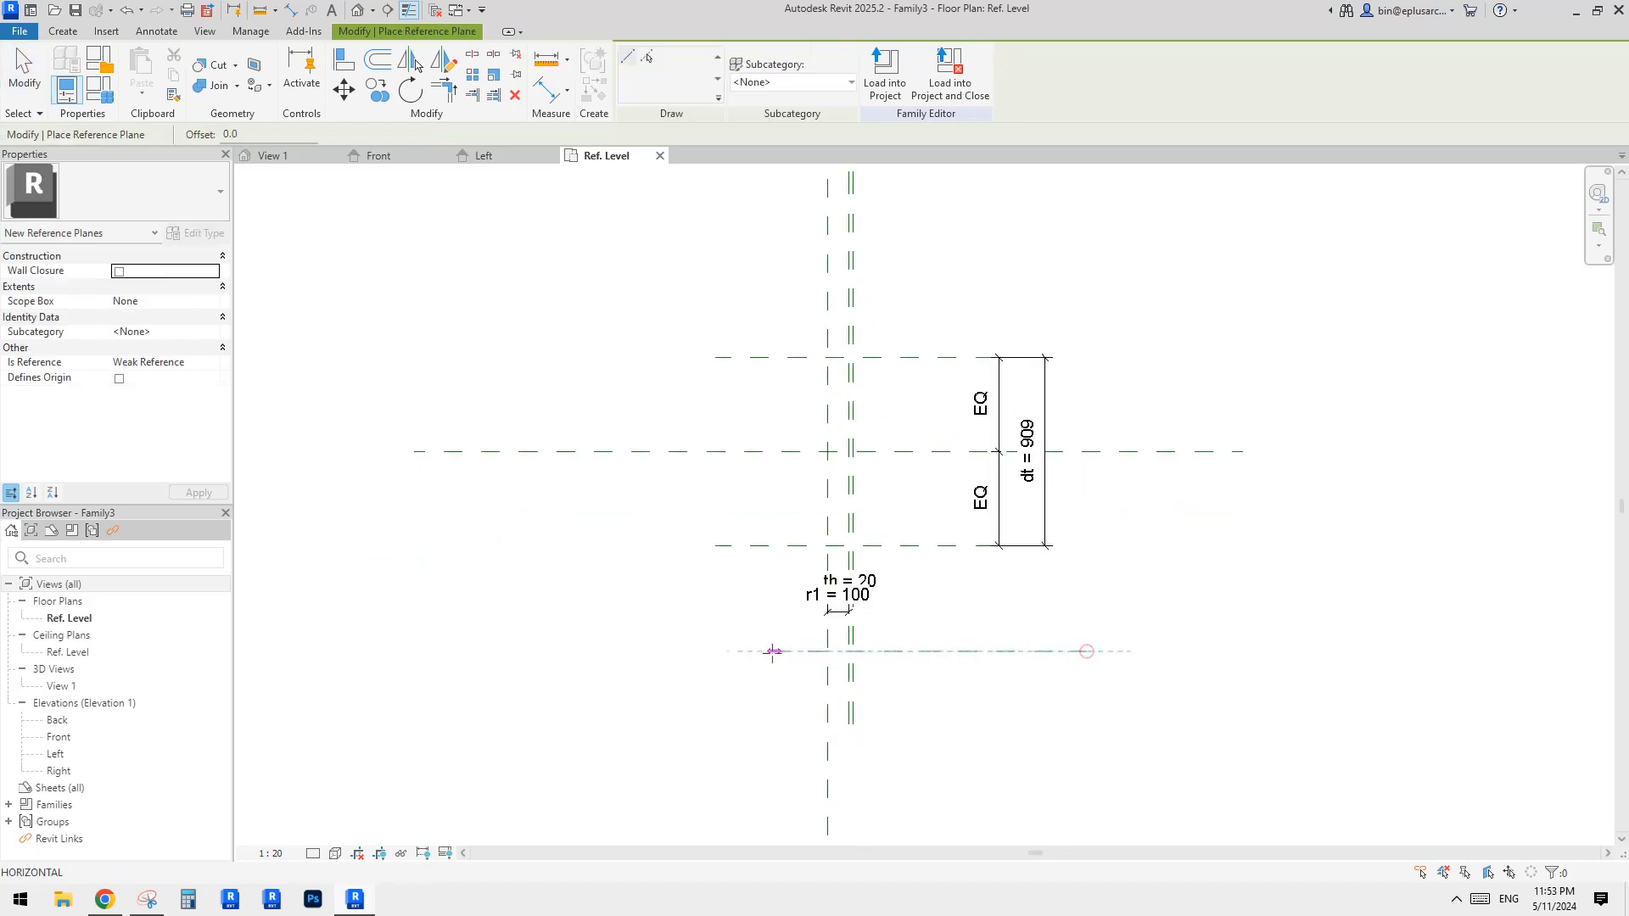
click(727, 651)
middle_drag(955, 545, 963, 557)
click(964, 563)
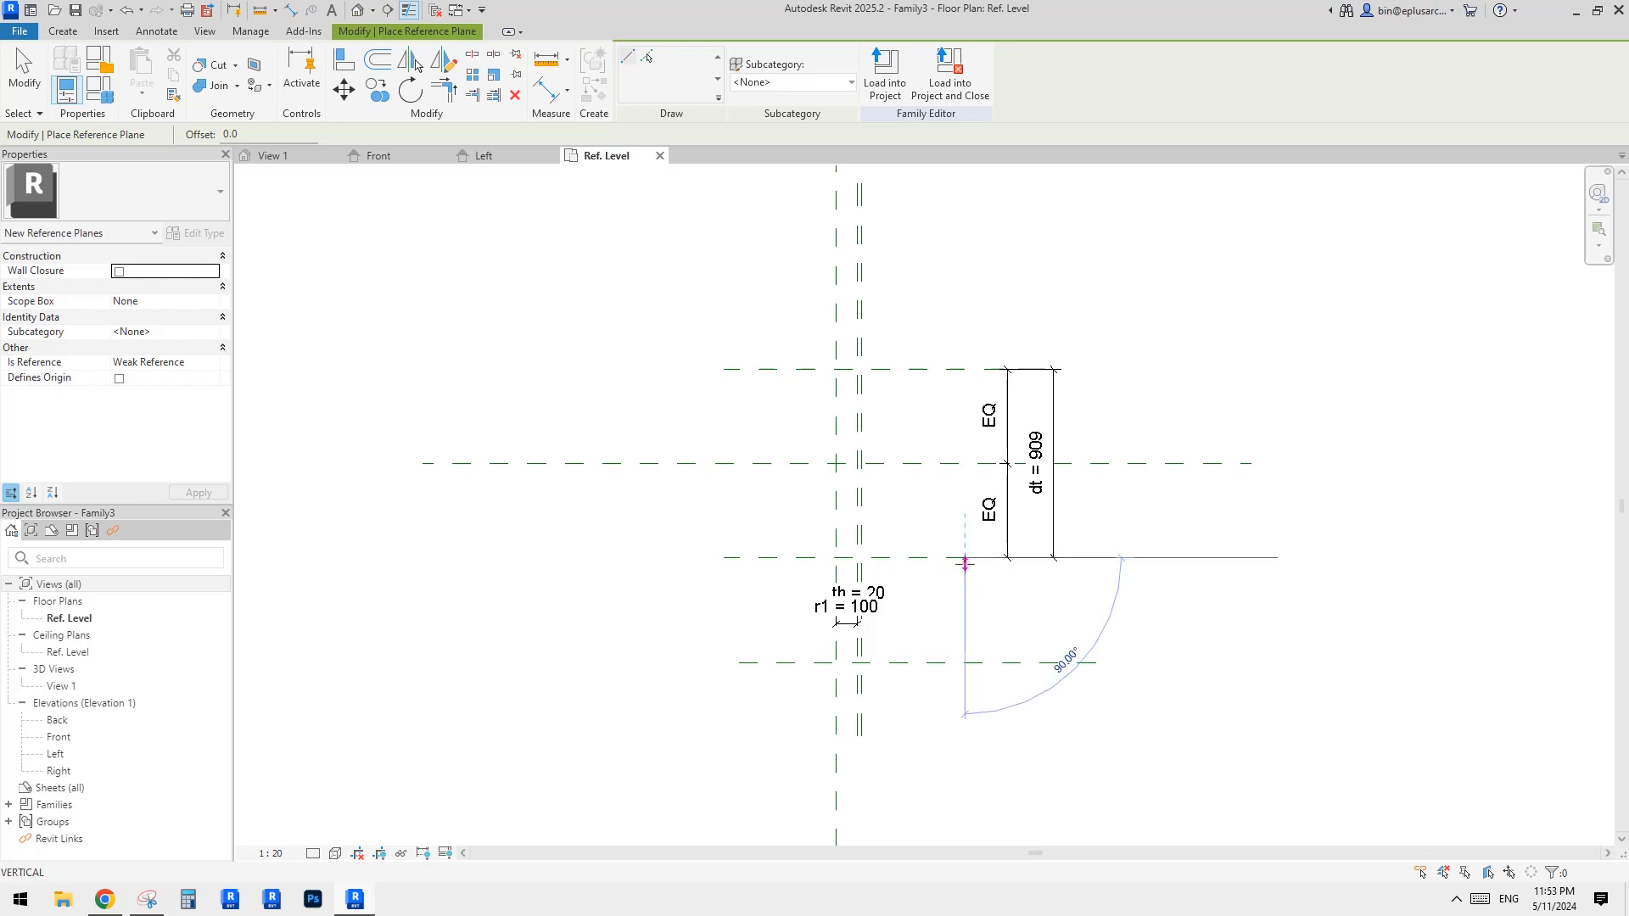
key(Escape)
key(Escape)
Dimension the distance from the lower equalised plane to the new horizontal plane beneath it, in line with the dt dimension.
key(d)
key(i)
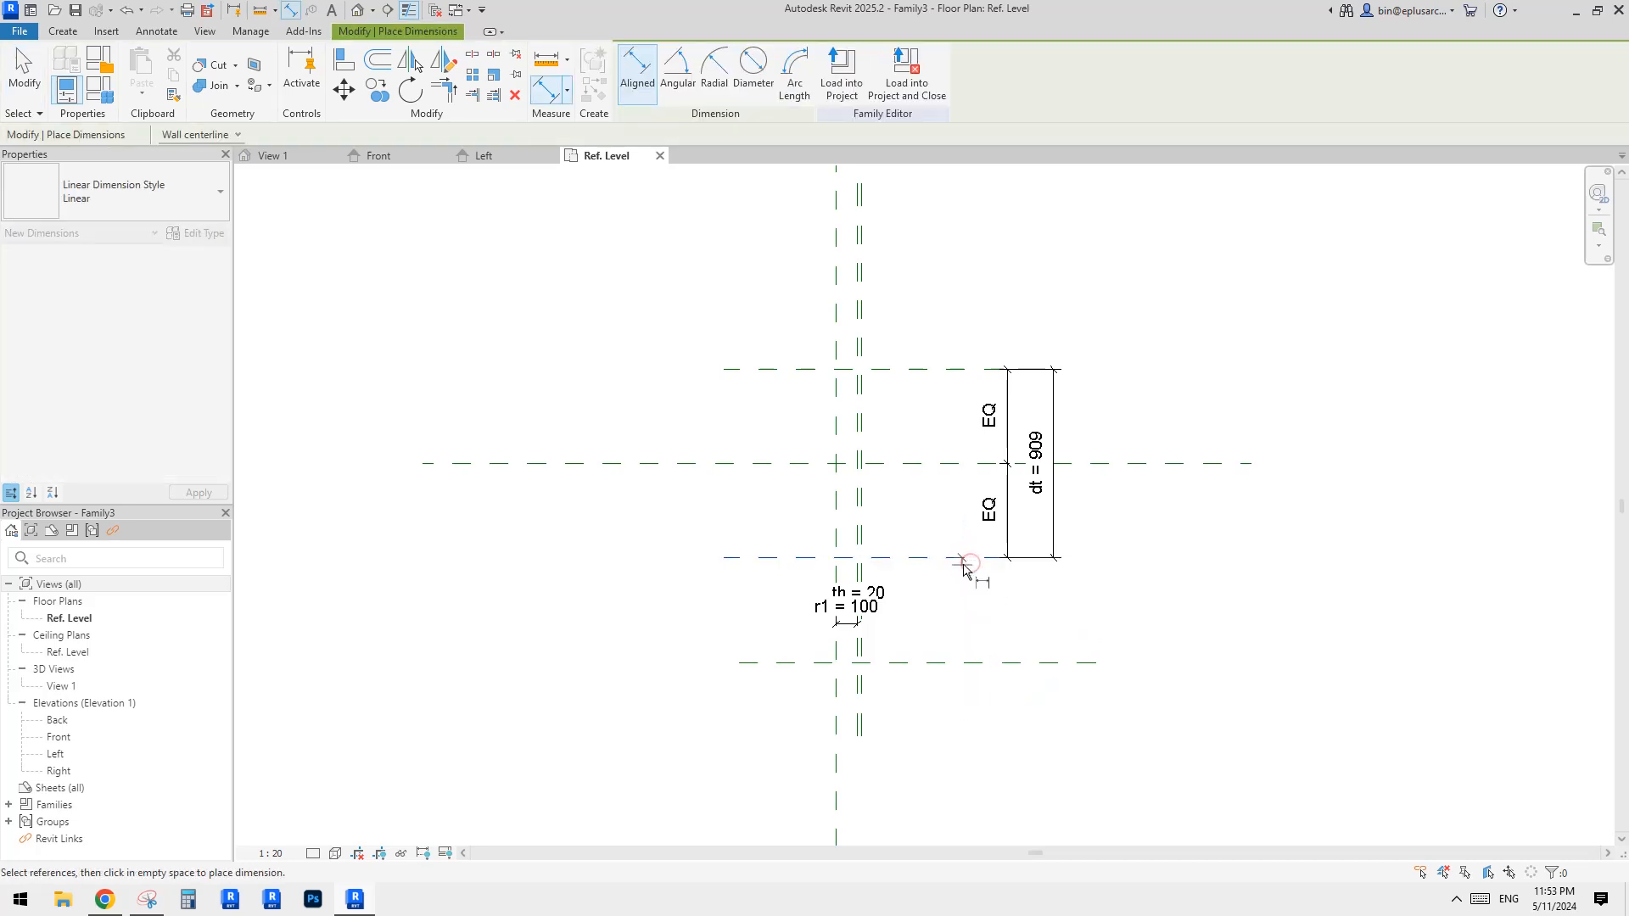
click(963, 560)
click(989, 663)
click(1074, 623)
key(Escape)
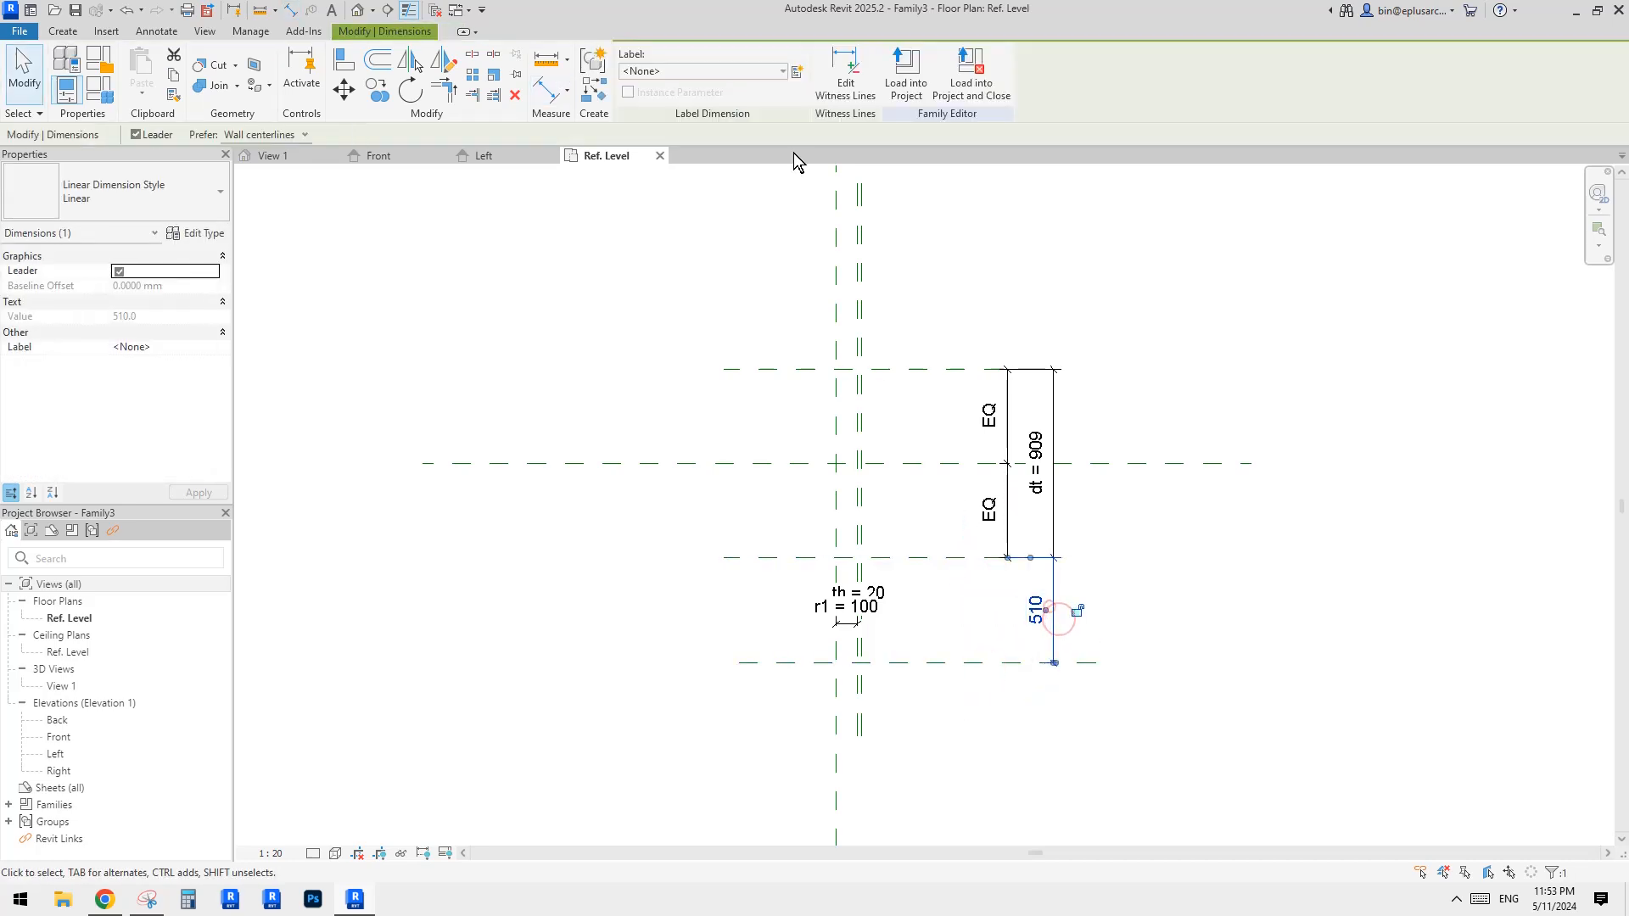
Label the dimension to the lowest horizontal plane with a new type parameter named ds.
click(797, 71)
text(d)
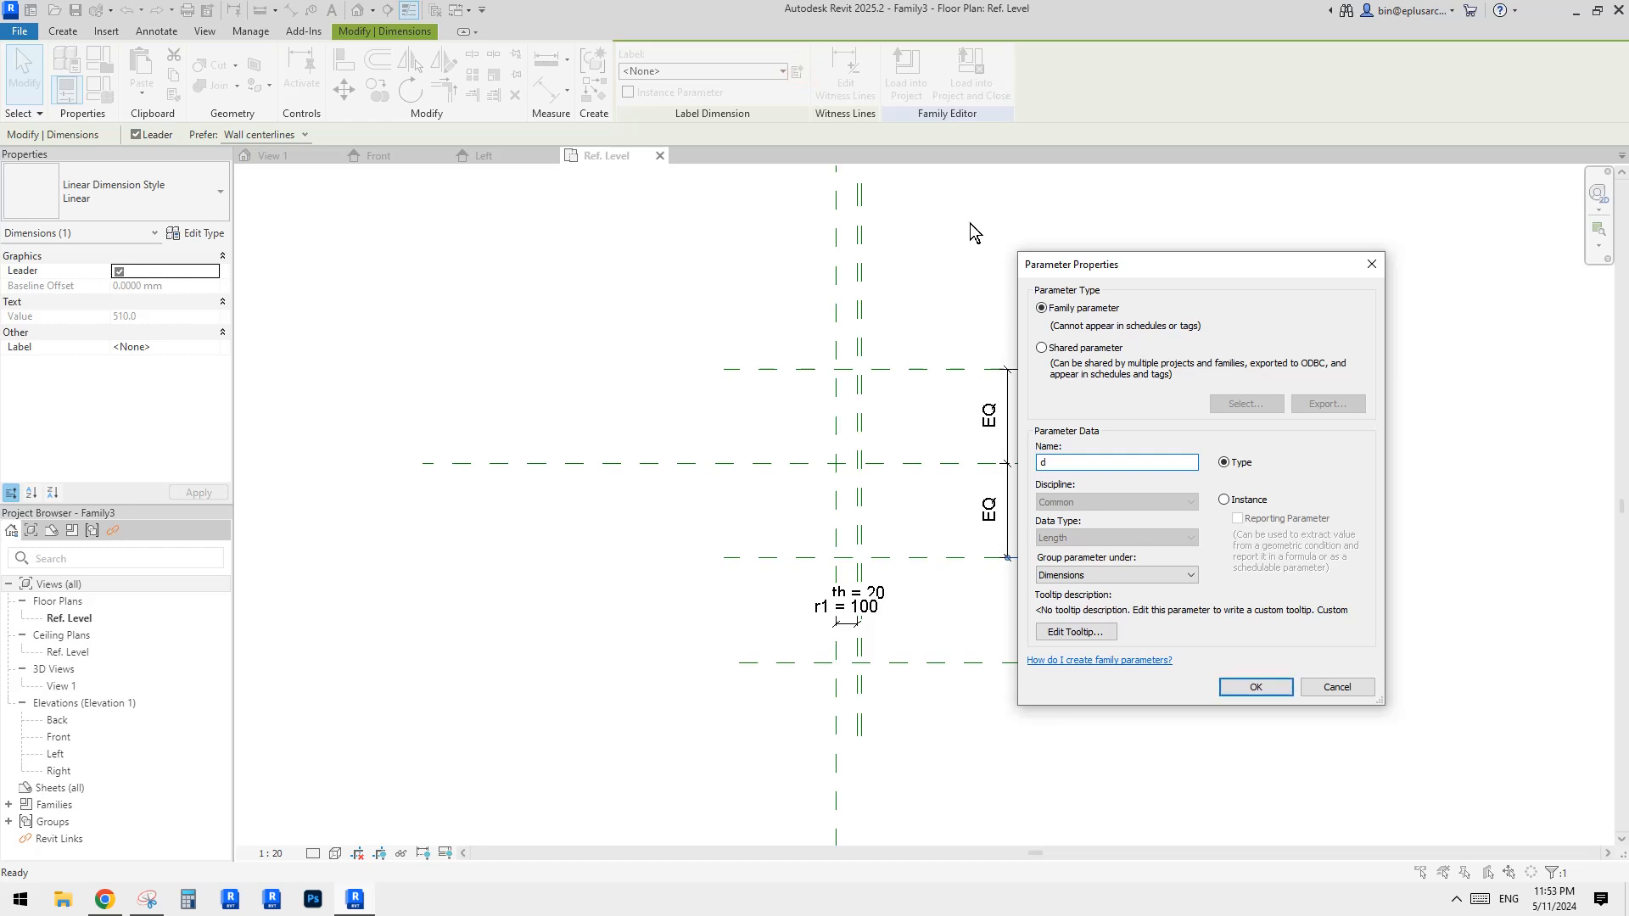
text(s)
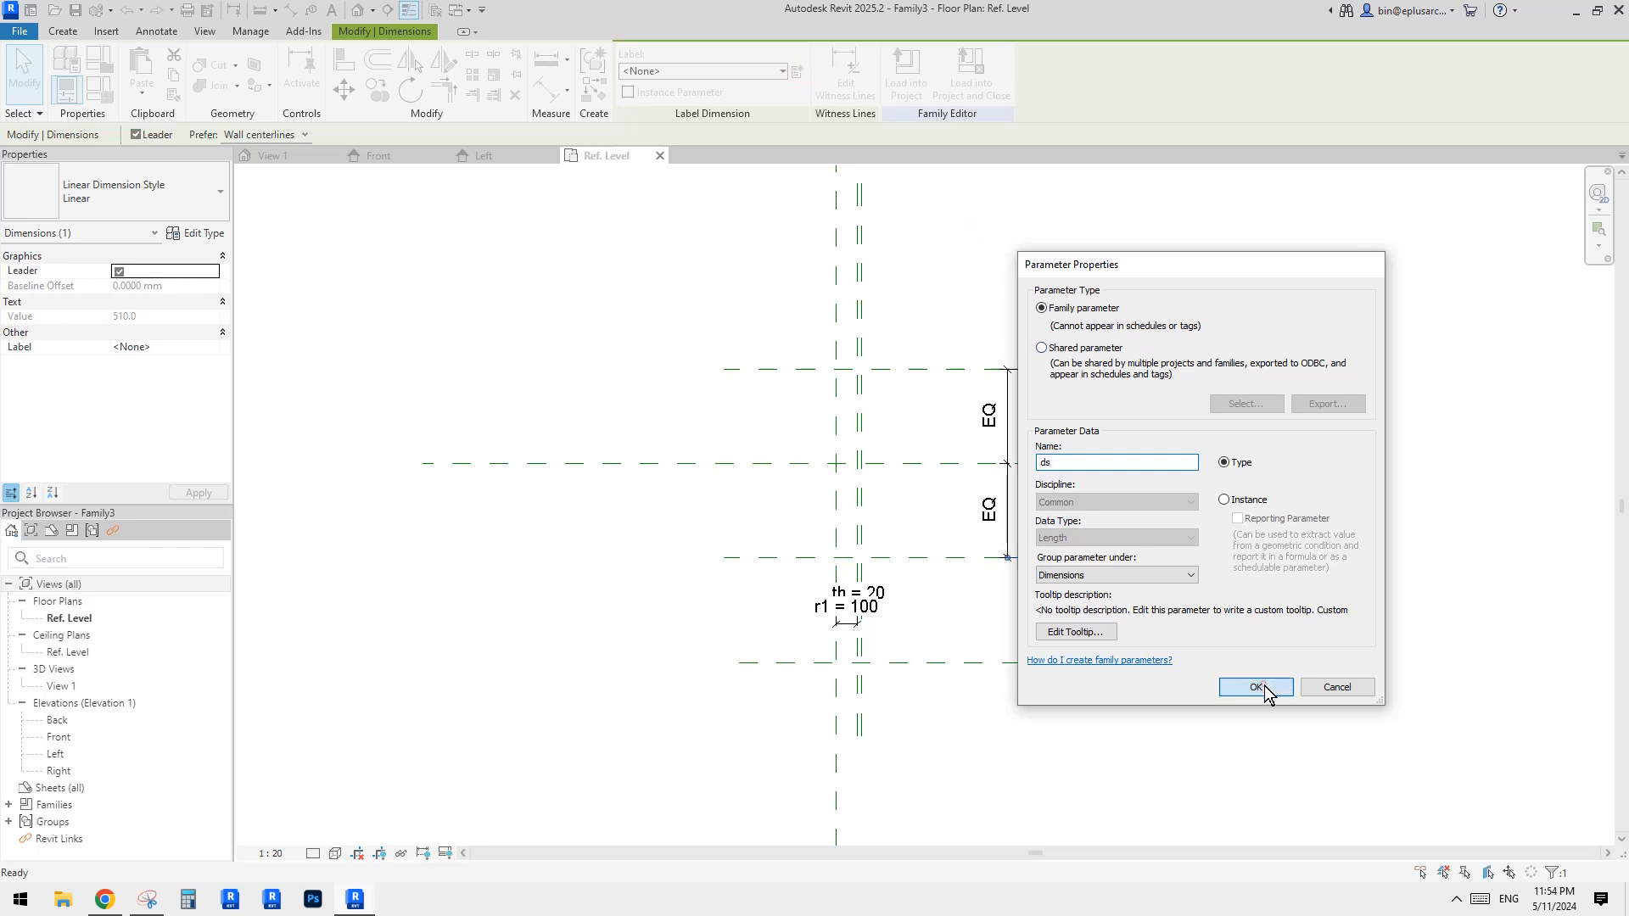
click(1263, 687)
key(Escape)
Open the Left elevation view, mark both concrete bases with crosses on the photo in the Snipping Tool, and return to Revit.
middle_drag(1029, 561, 1053, 572)
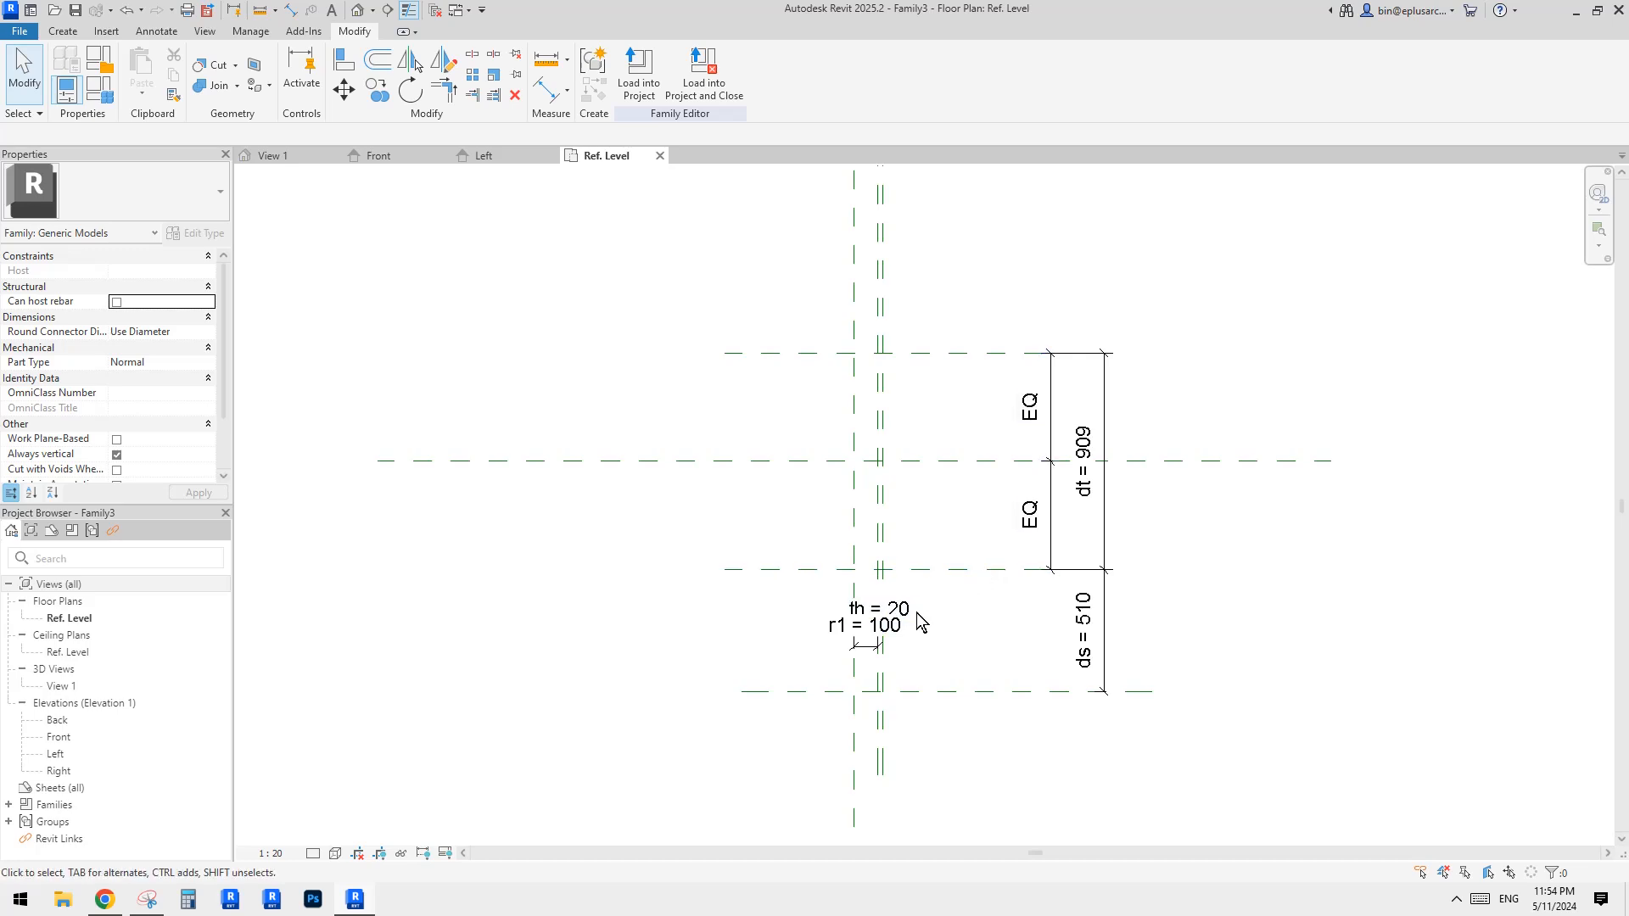
middle_drag(974, 613, 975, 613)
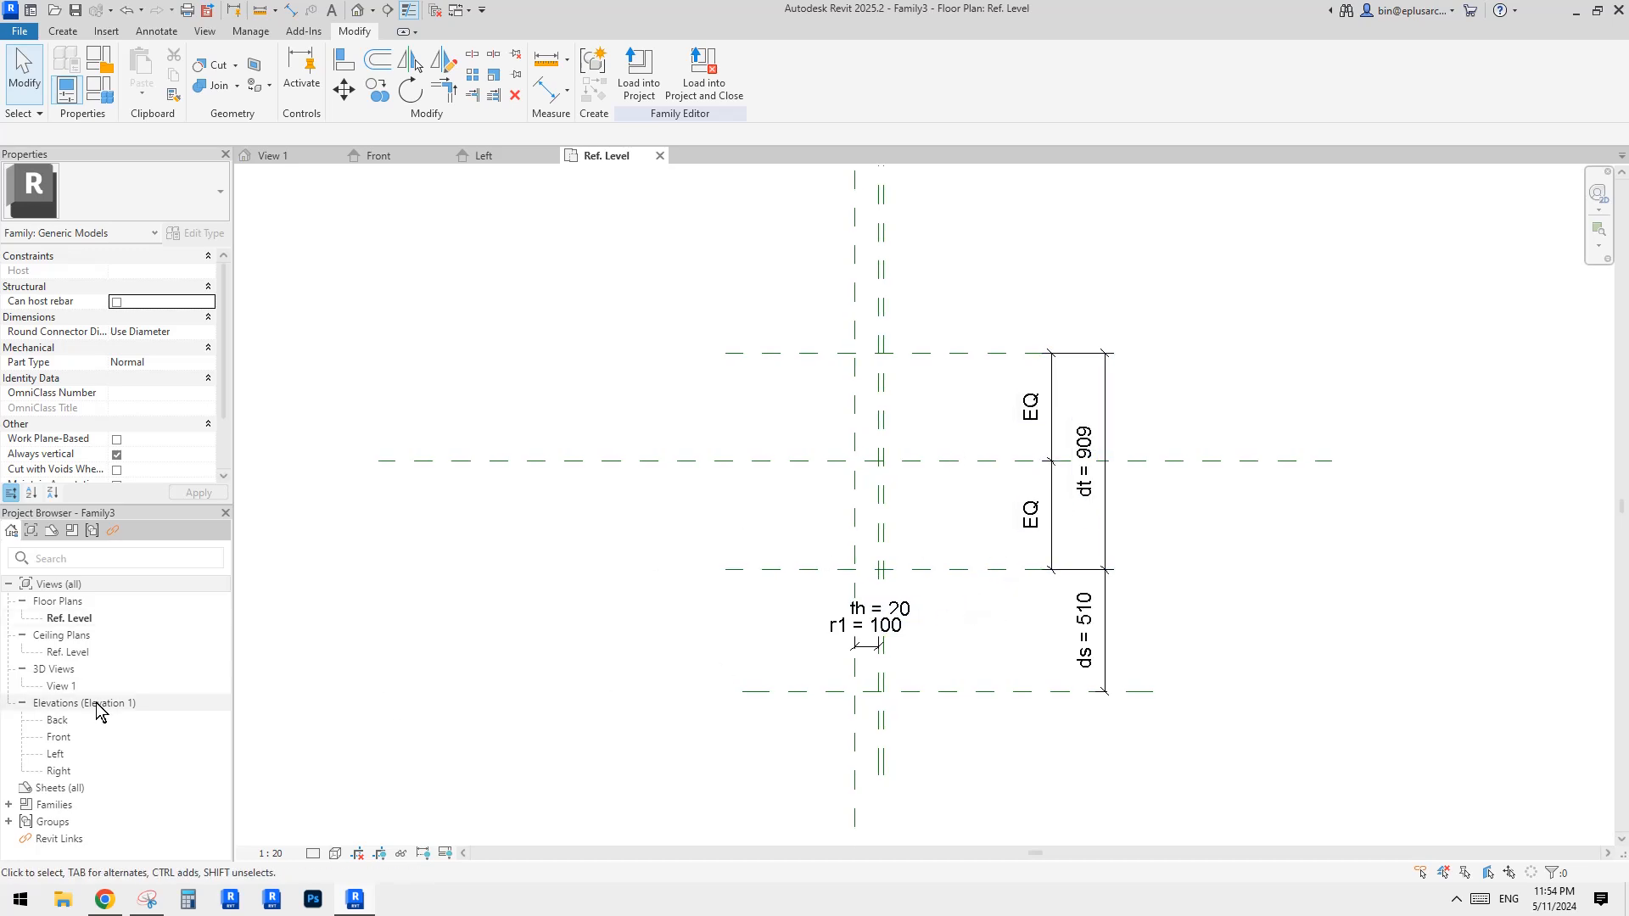
double_click(56, 756)
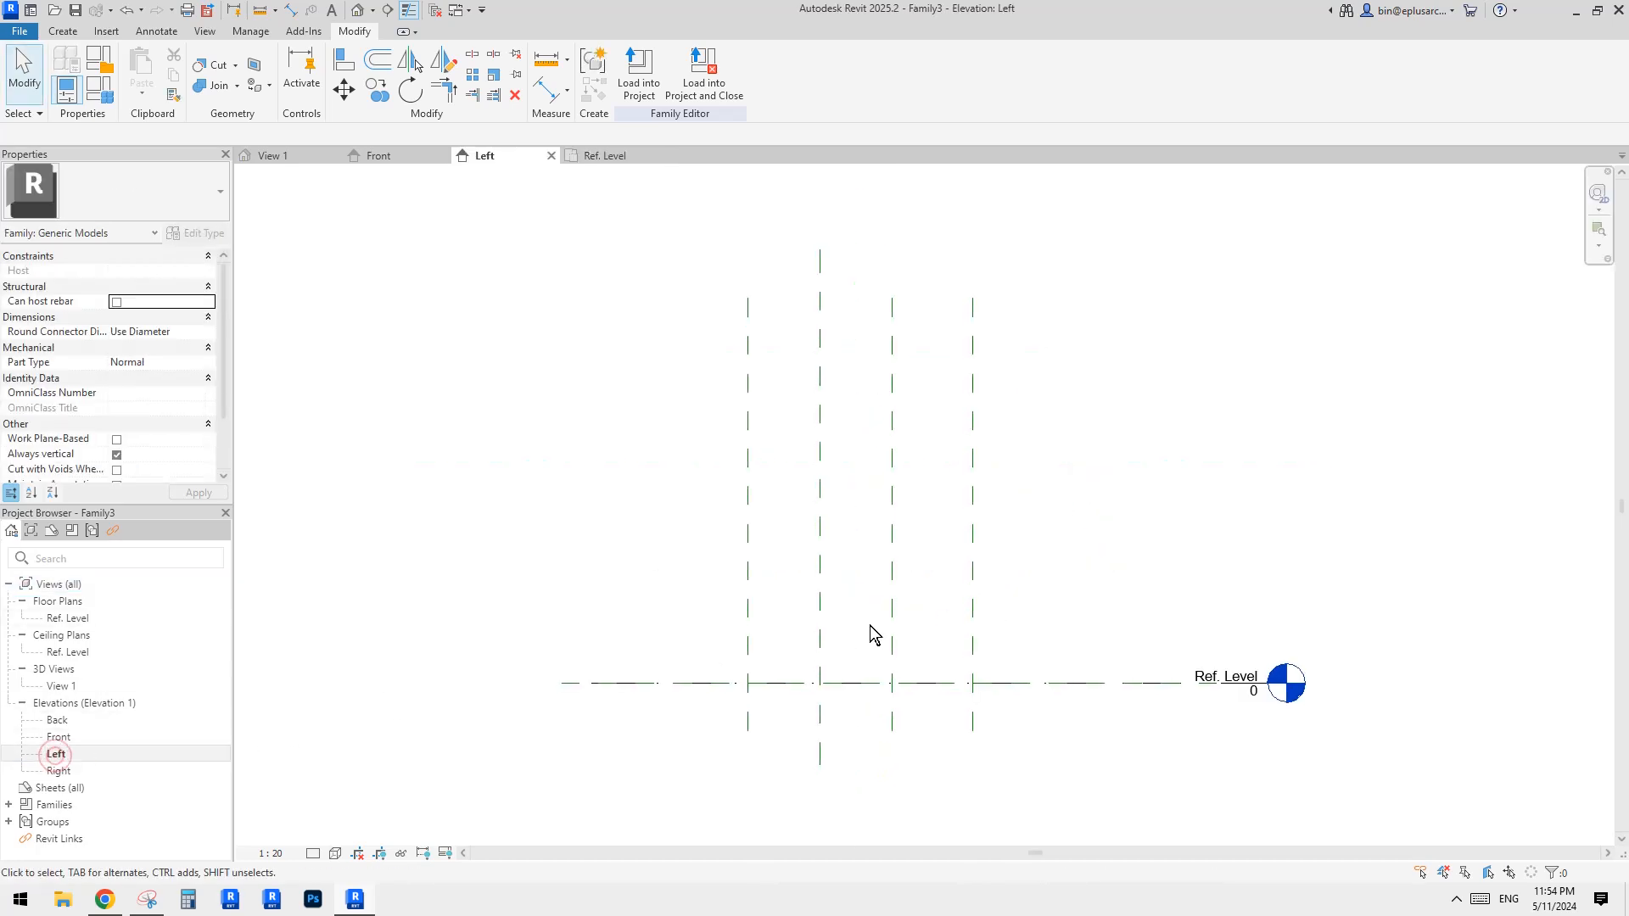
scroll(975, 615, up, 2)
key(p)
scroll(974, 595, up, 2)
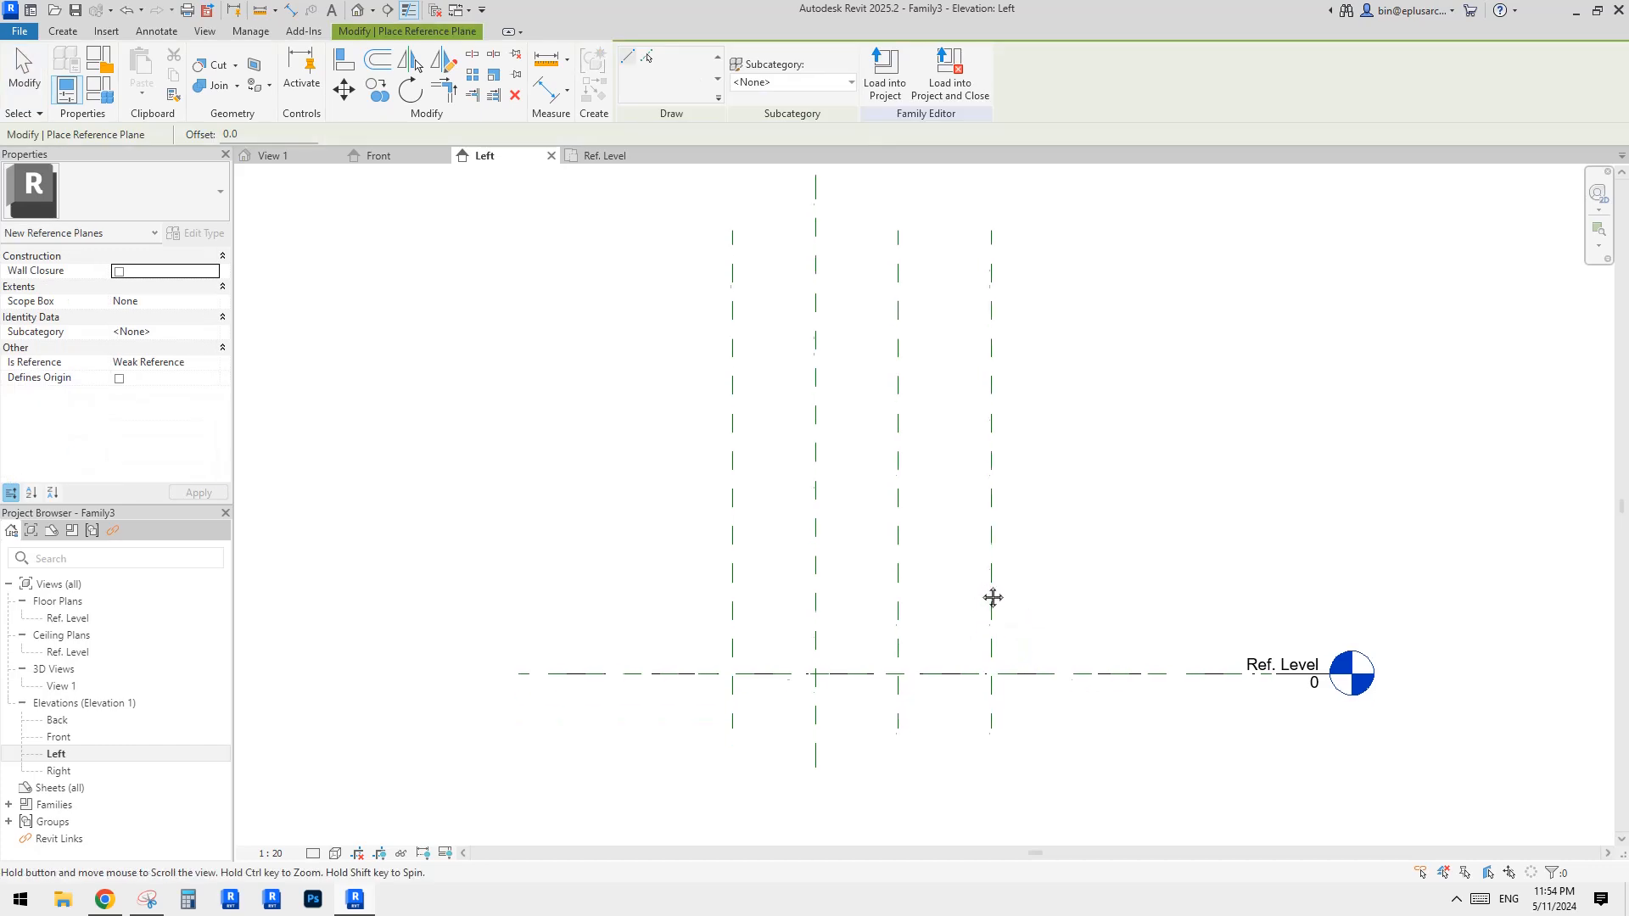
click(149, 899)
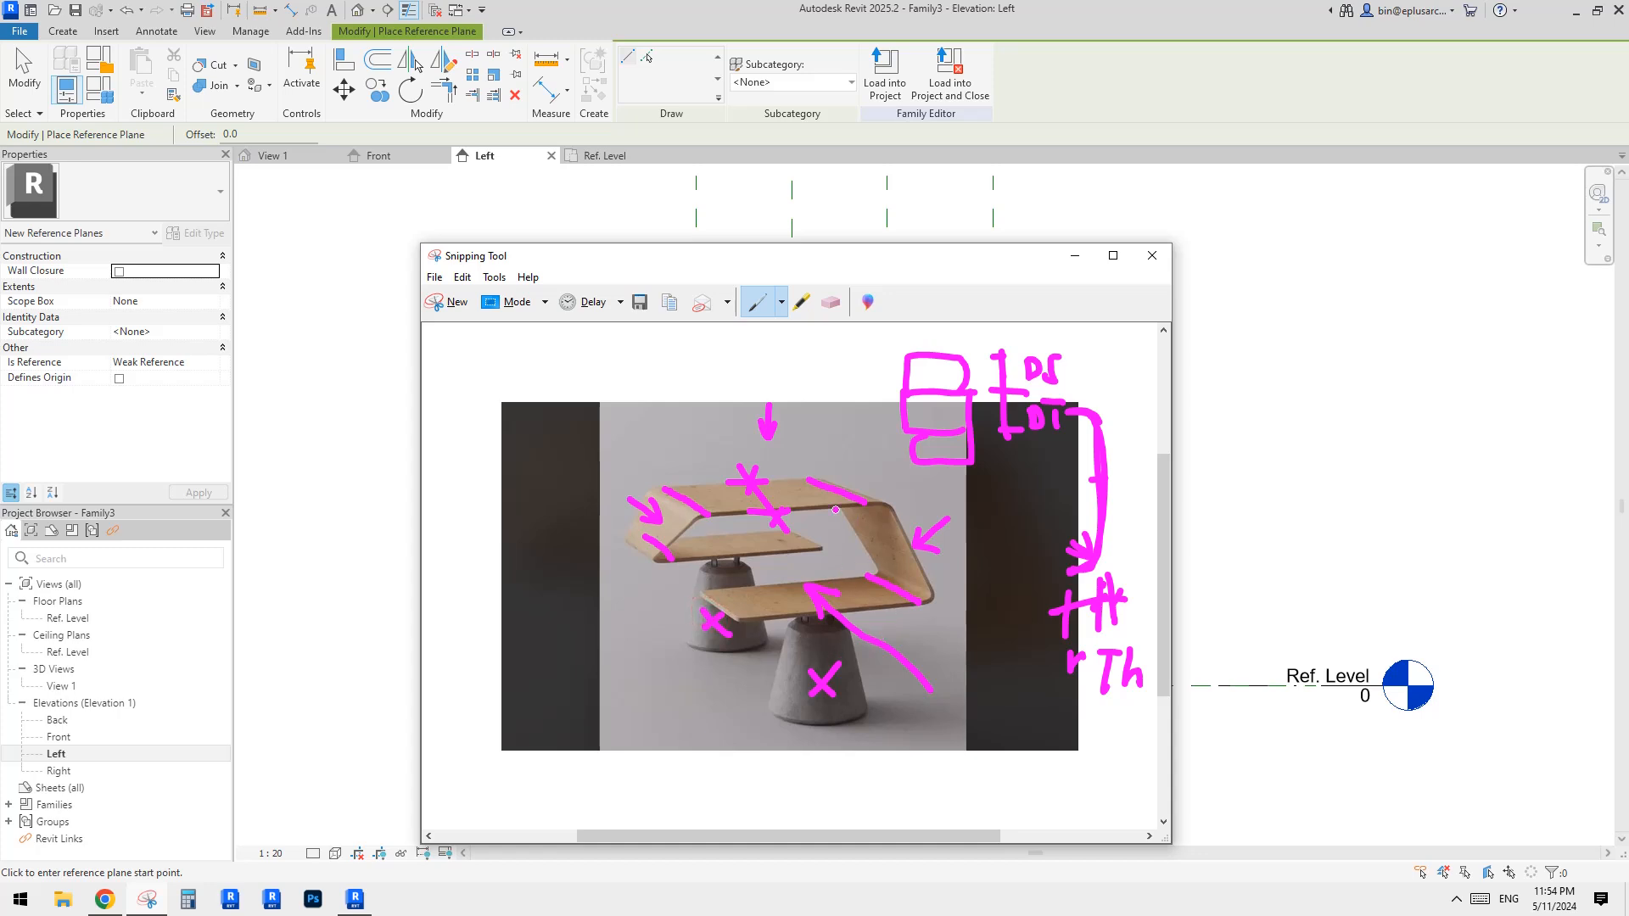
click(354, 899)
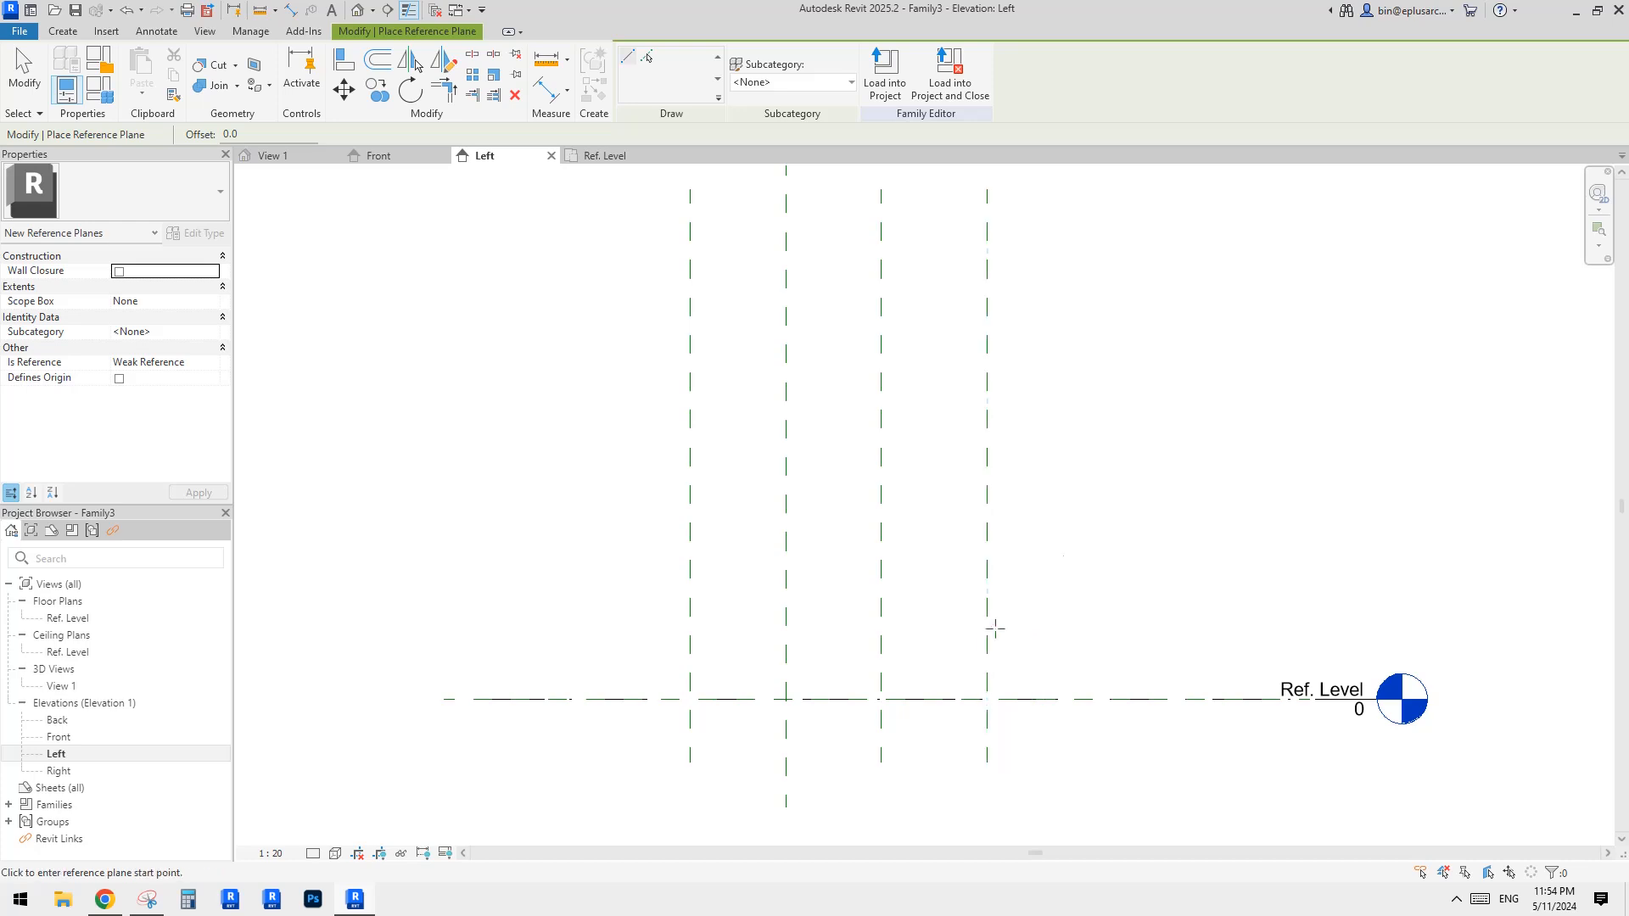
Draw a horizontal reference plane across the four vertical planes, about 427 mm above Ref. Level.
middle_drag(1028, 622, 1025, 630)
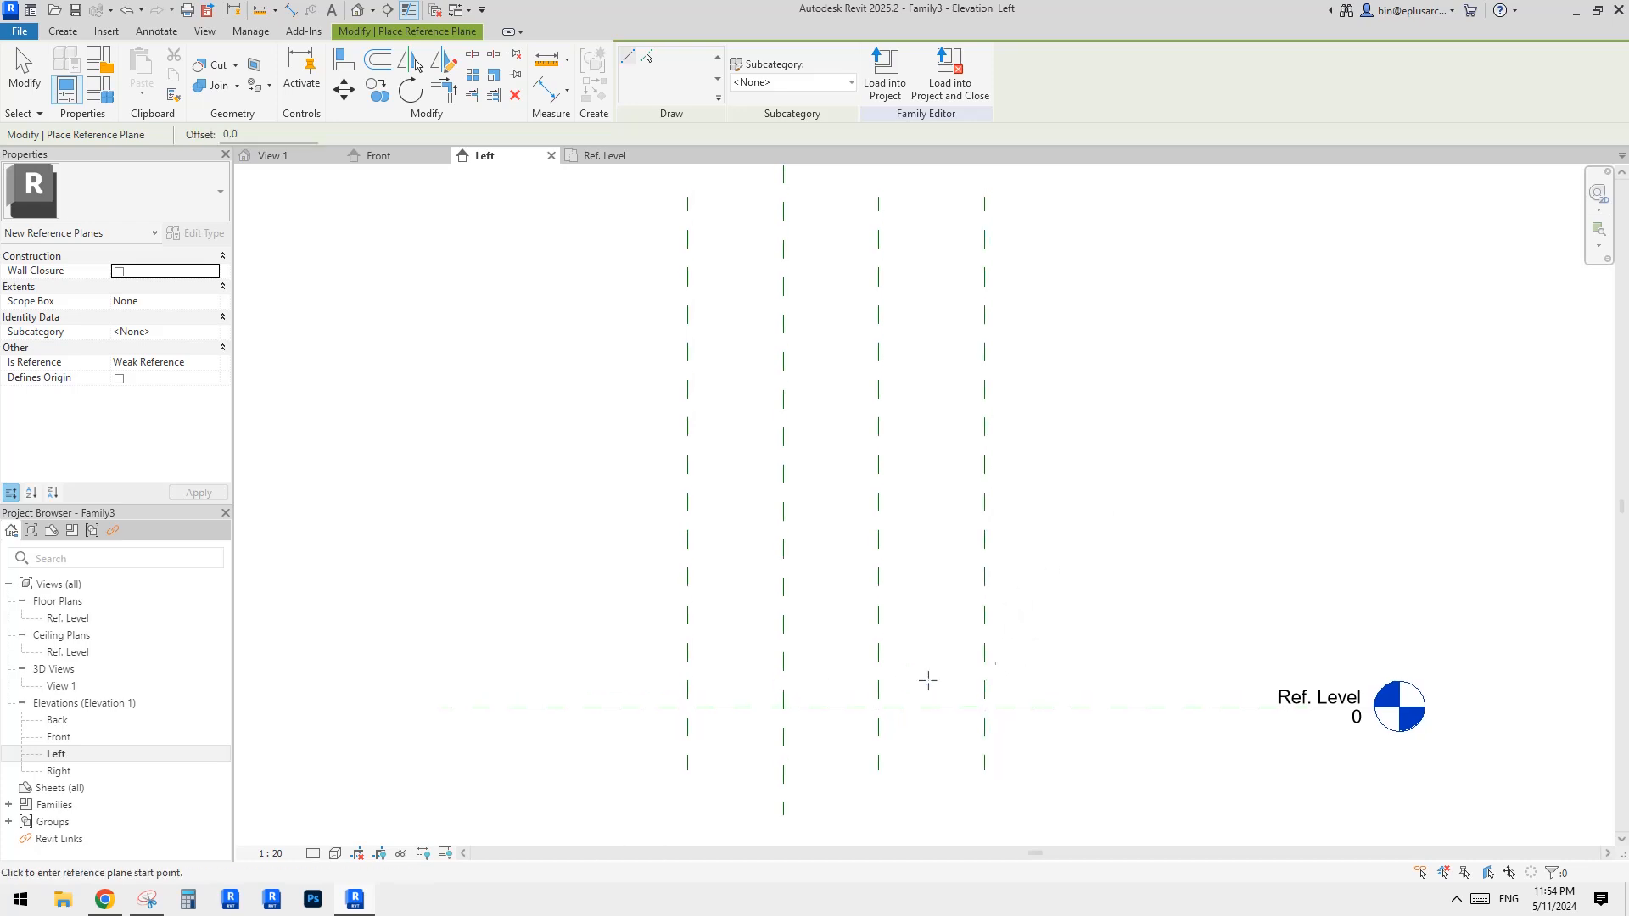
click(1088, 618)
click(608, 618)
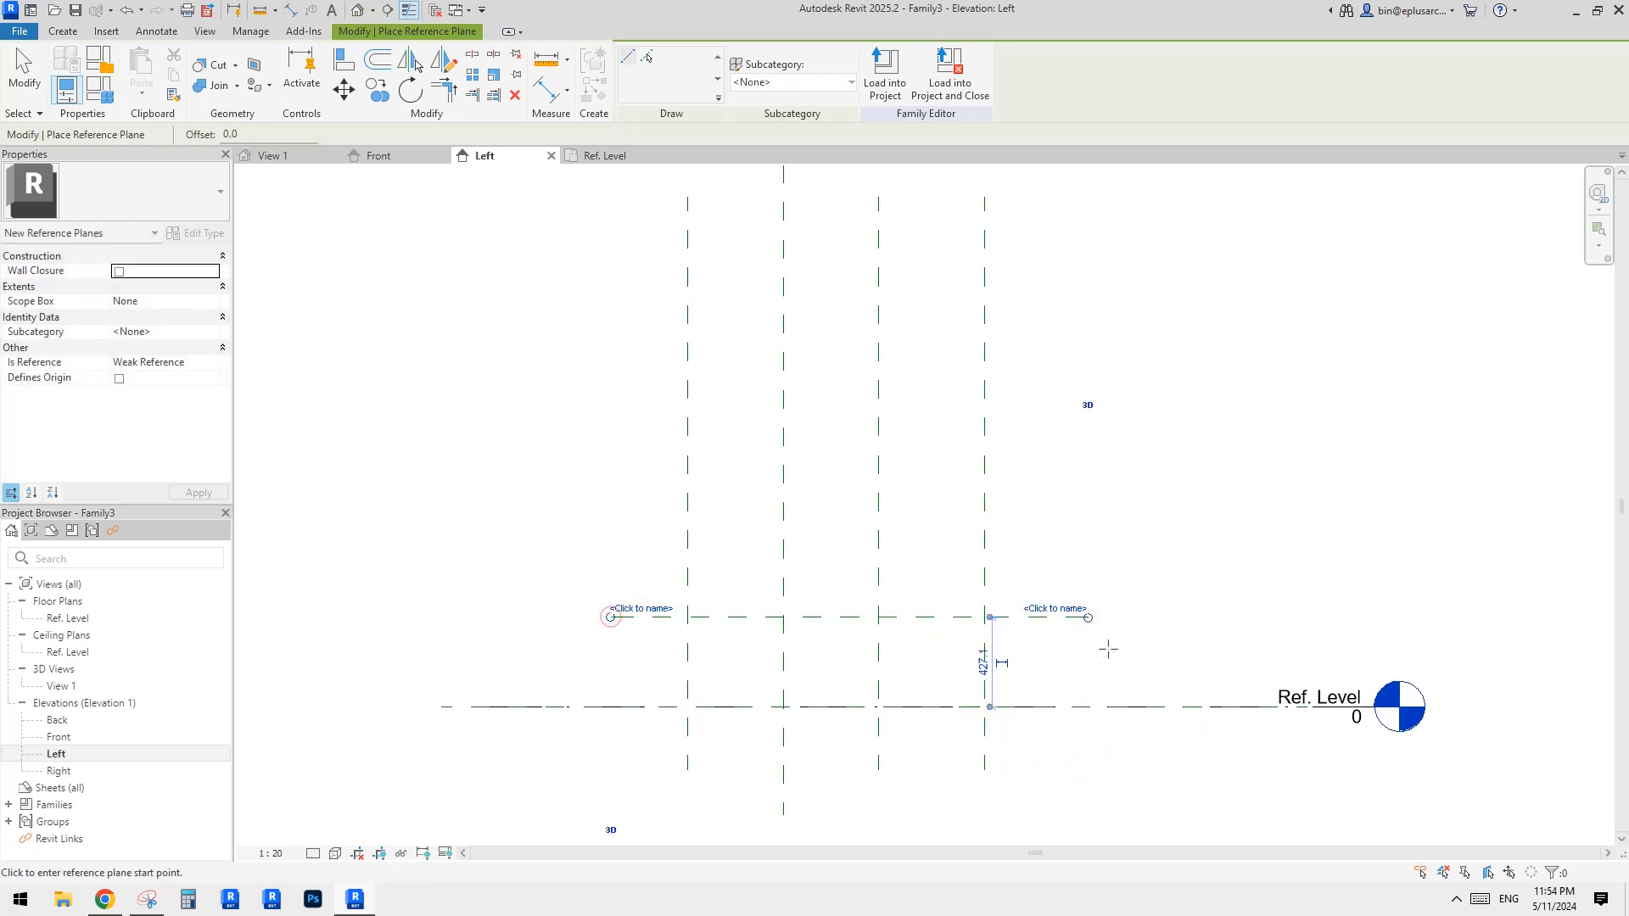
Dimension the height between Ref. Level and the new horizontal reference plane, placing it beyond the outermost vertical plane.
key(Escape)
key(d)
key(i)
click(1060, 618)
click(1056, 705)
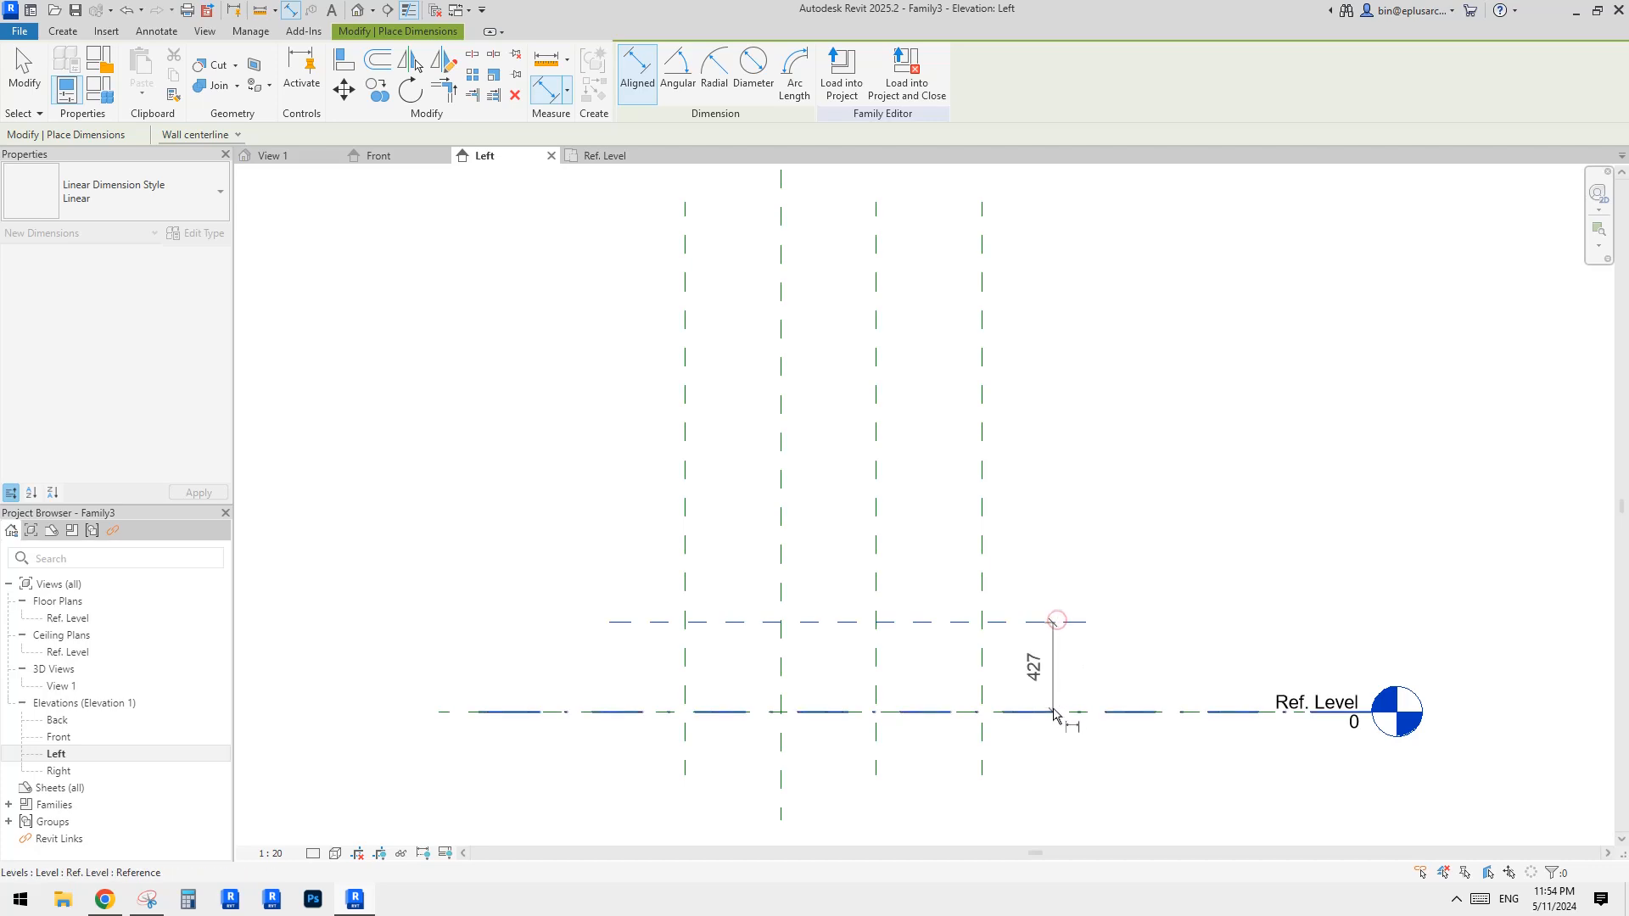
click(1127, 668)
key(Escape)
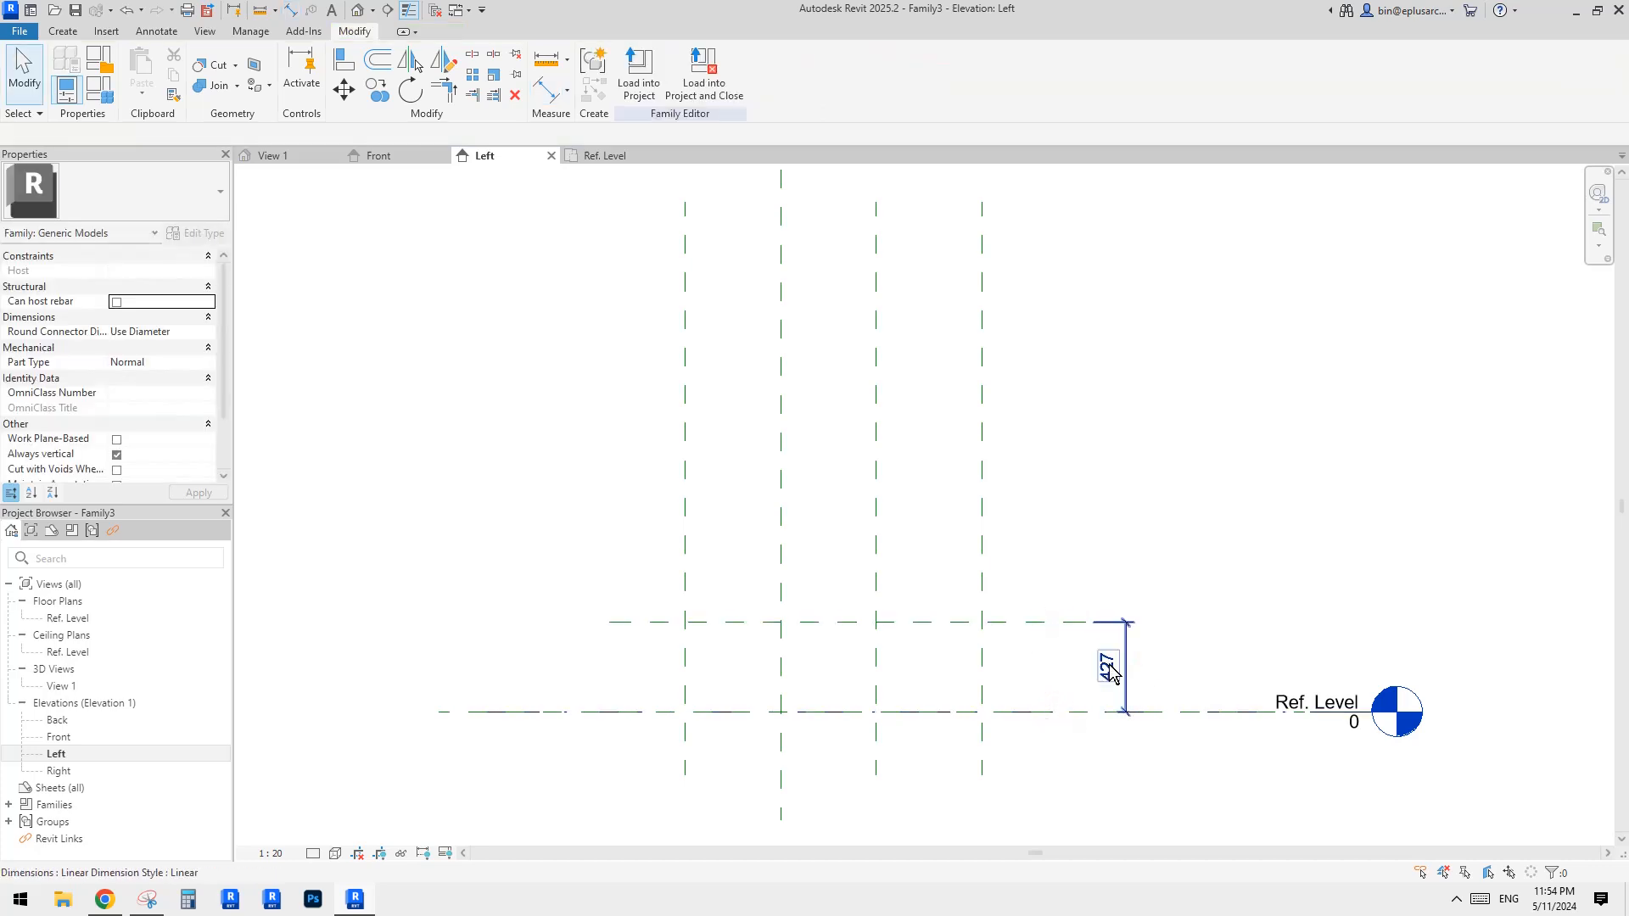
click(1112, 673)
scroll(1032, 526, up, 3)
key(Escape)
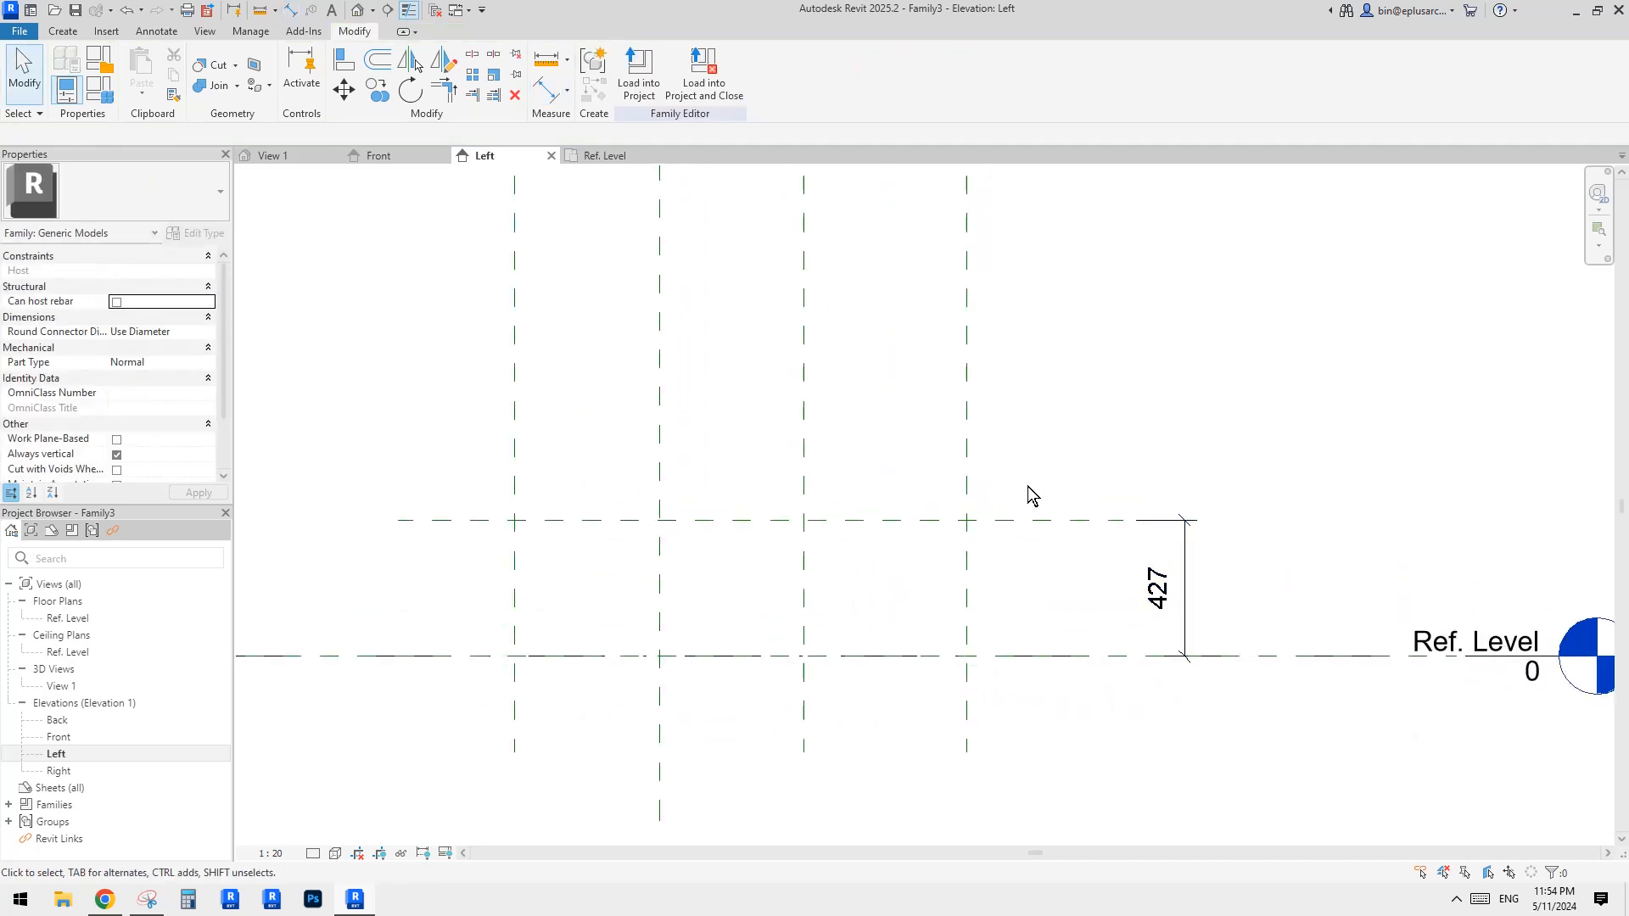
Copy the upper horizontal reference plane about 40 mm straight down.
middle_drag(1043, 493, 1054, 471)
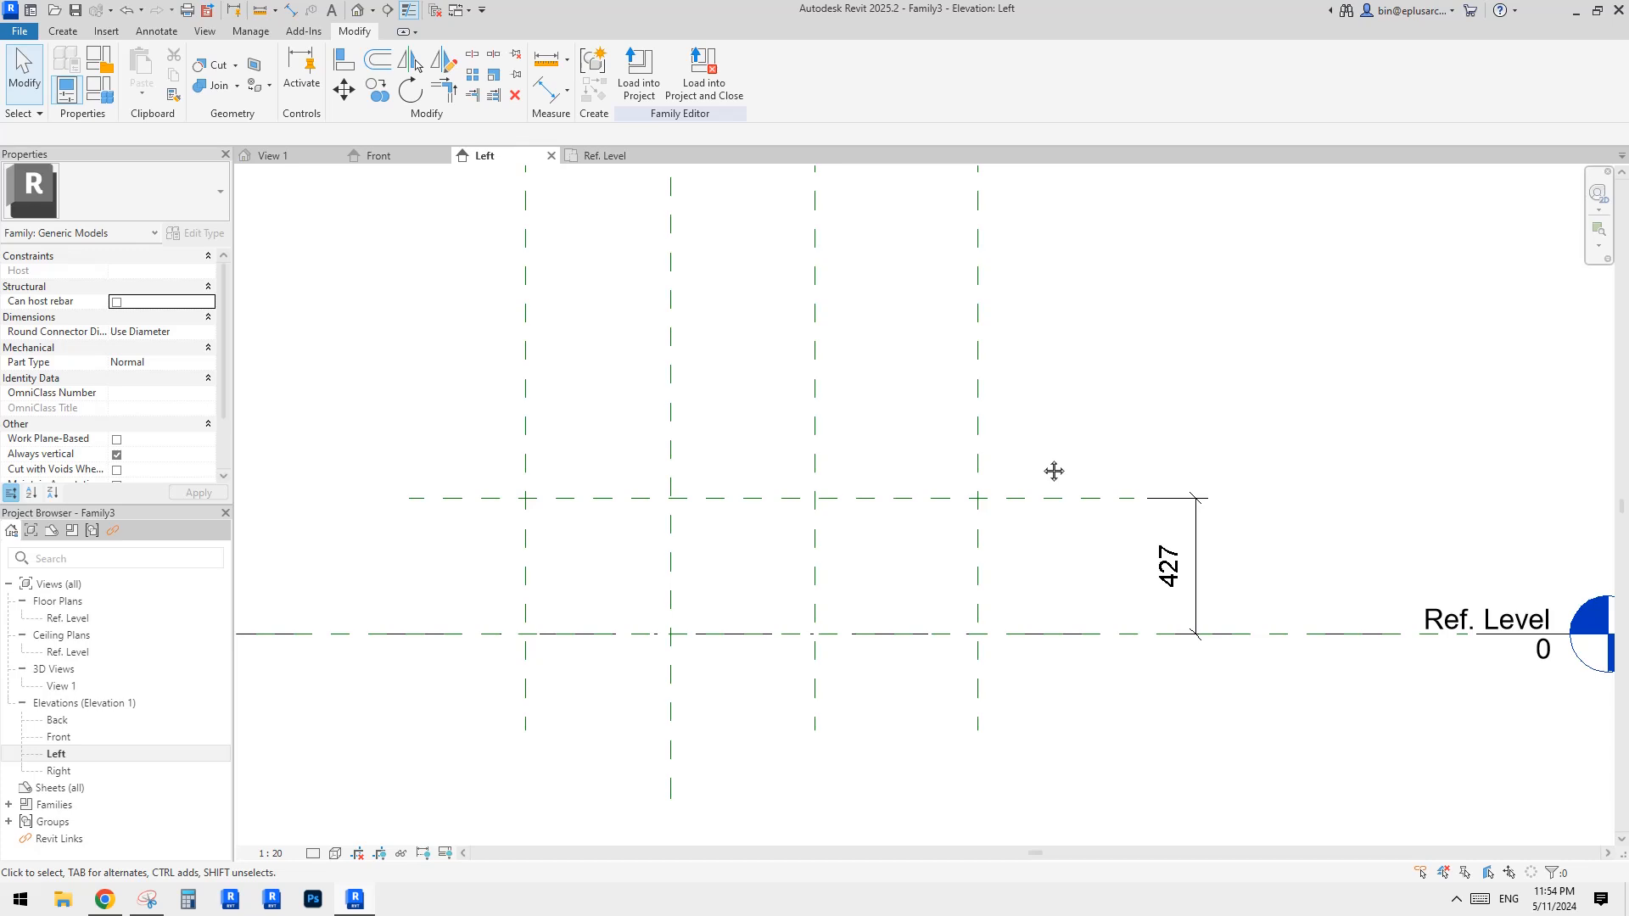
click(1055, 499)
key(c)
key(o)
click(1050, 498)
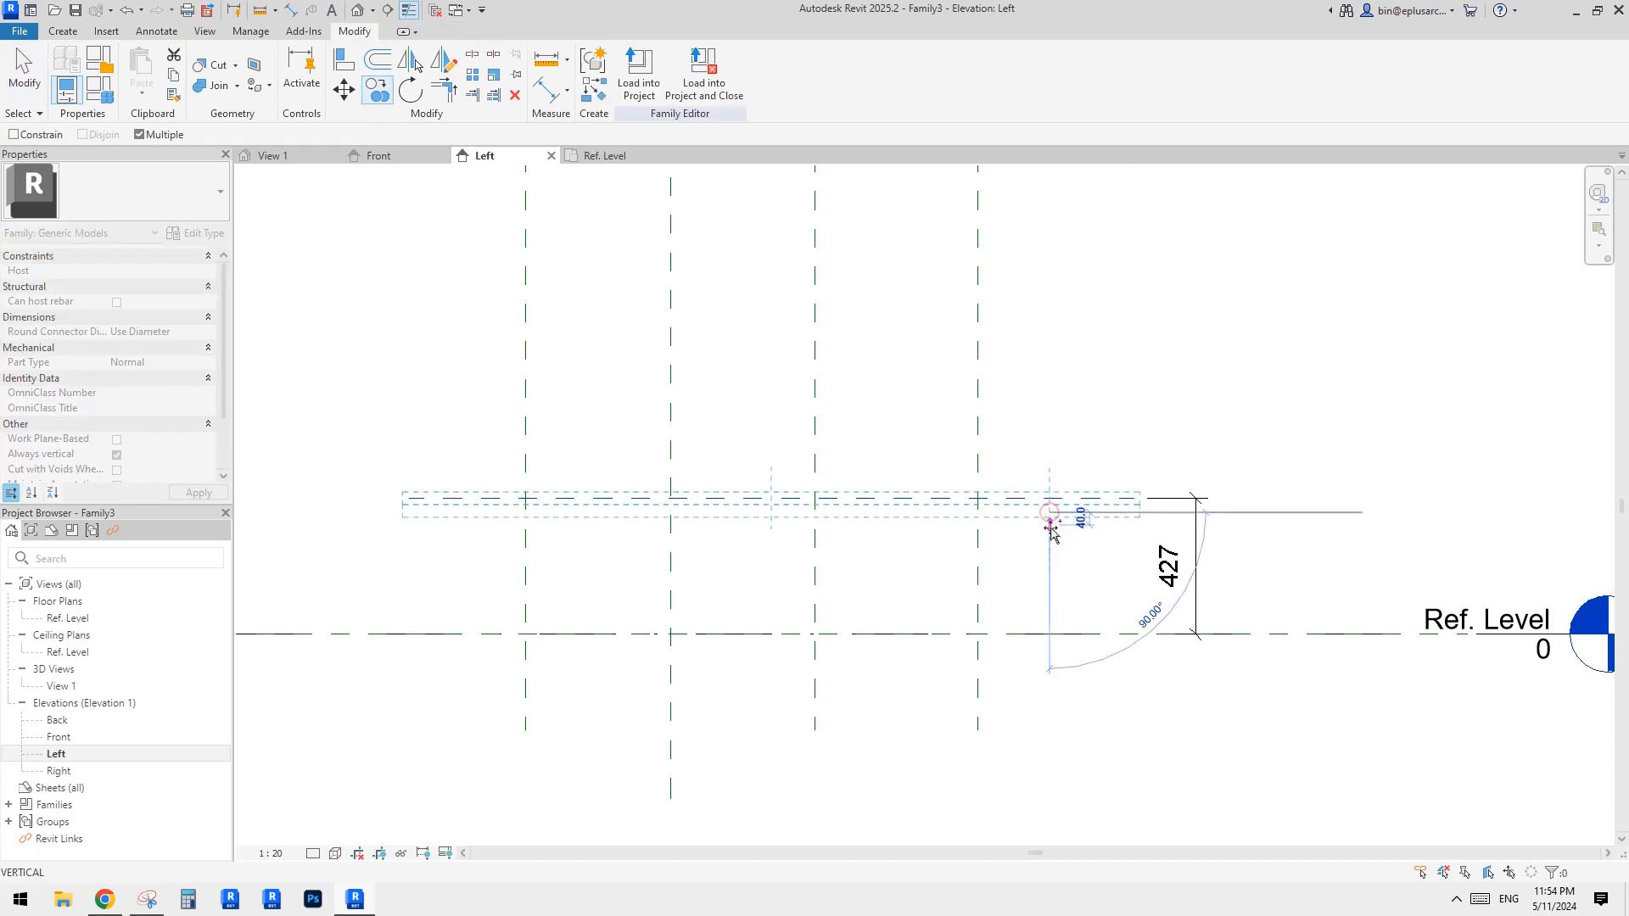
click(1049, 511)
key(Escape)
Draw a horizontal reference plane across the vertical planes, about 36 mm above Ref. Level.
key(r)
key(p)
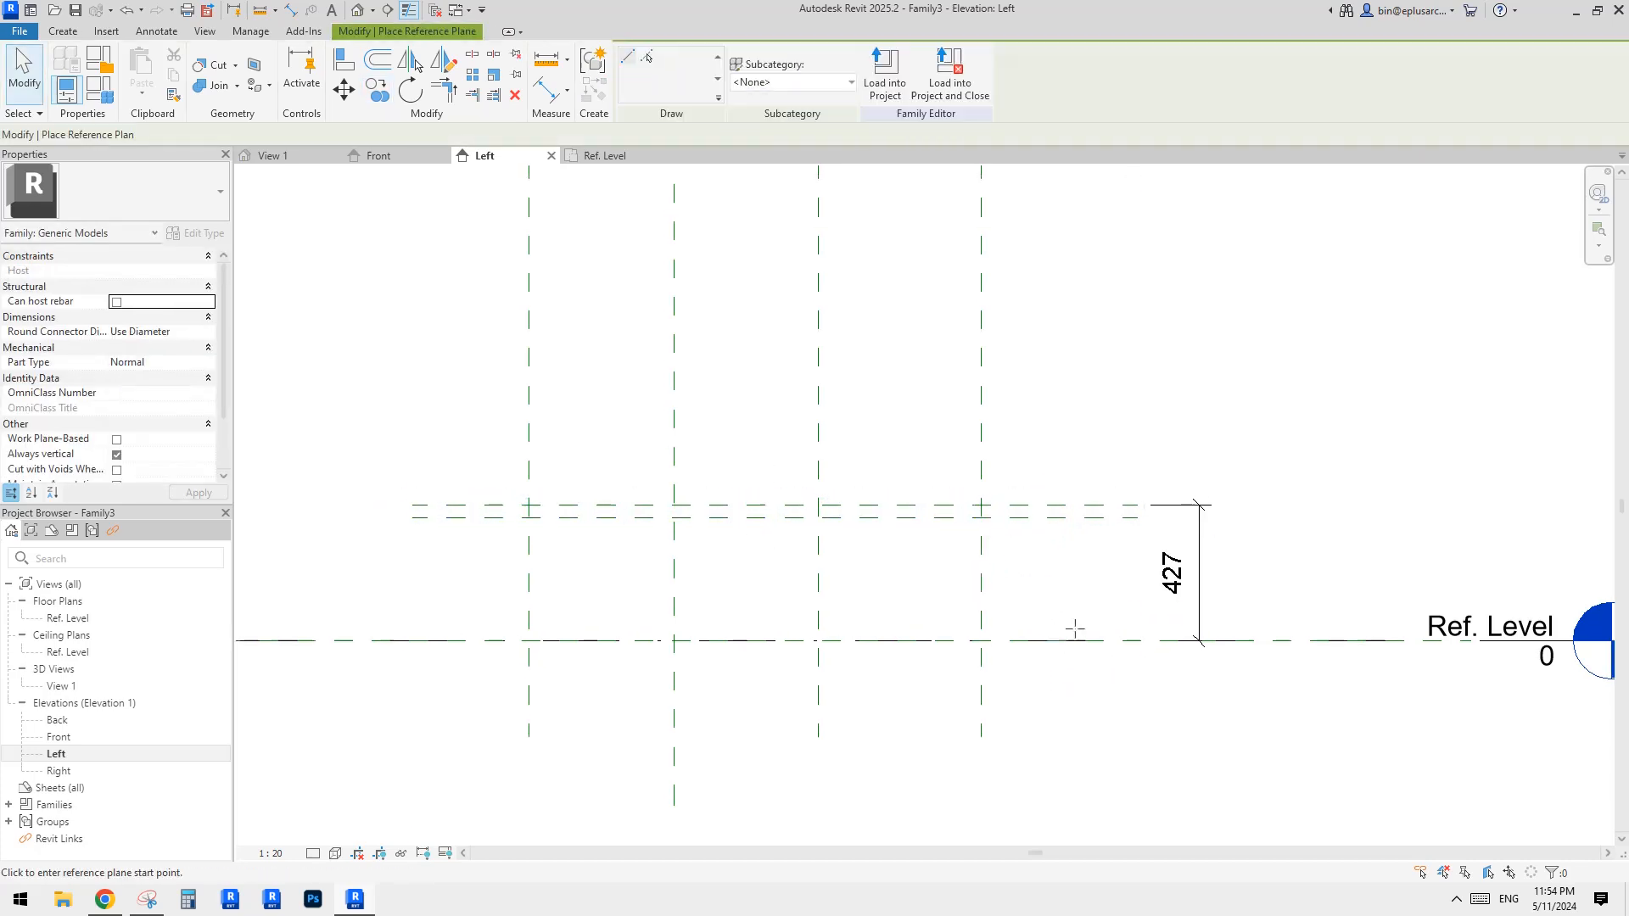
click(450, 629)
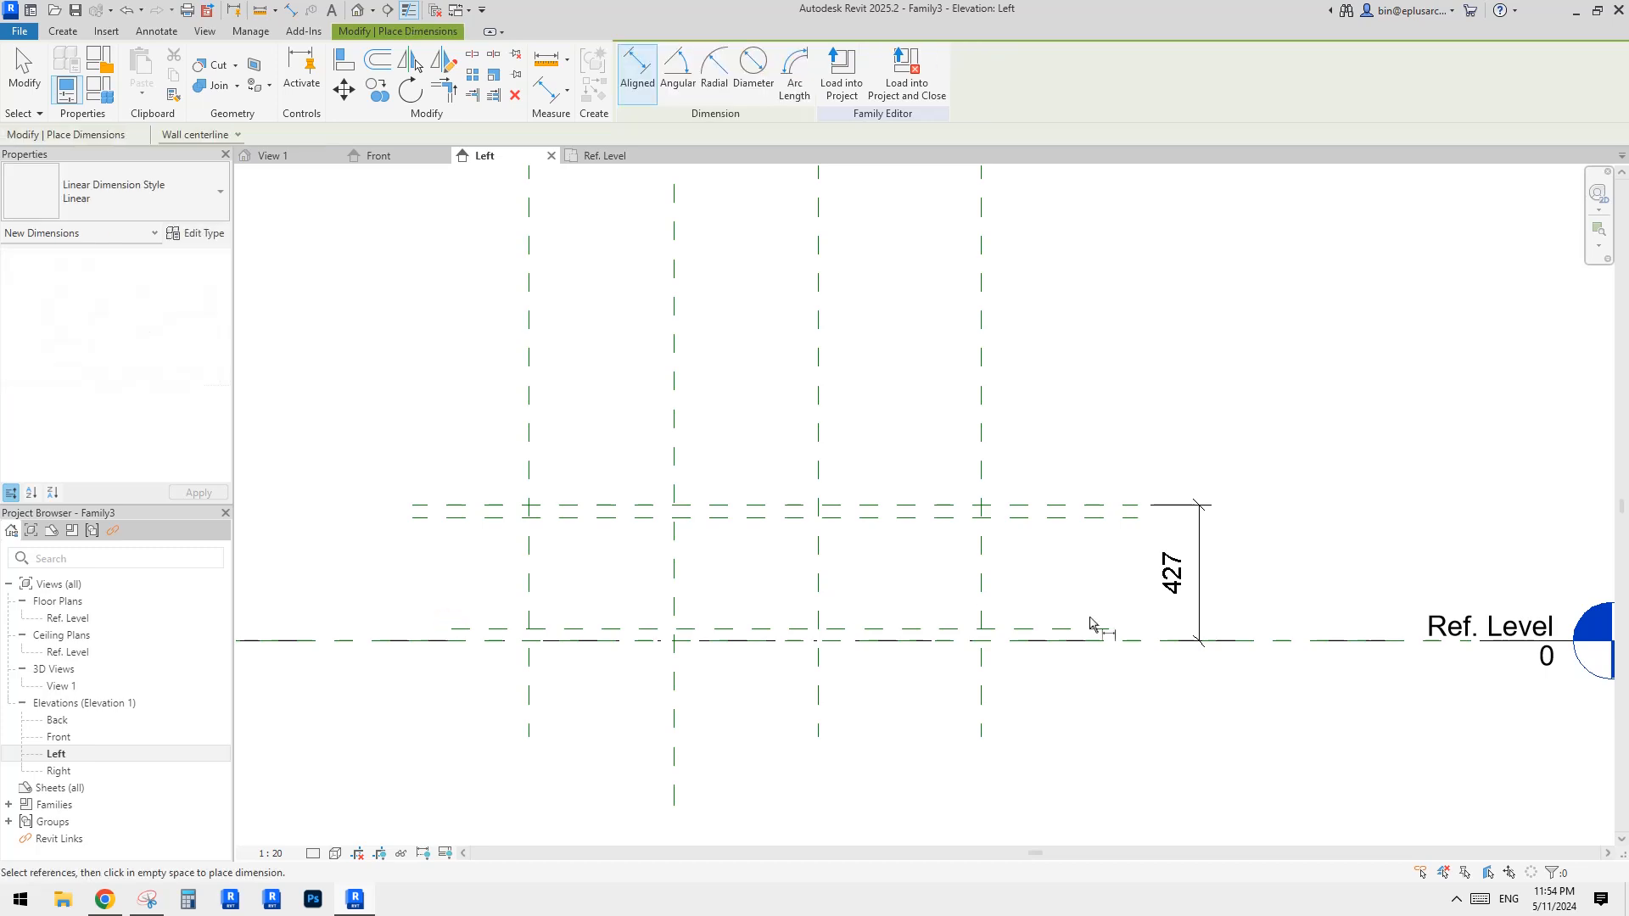
Dimension the gap between Ref. Level and the plane just above it, and the gap between the two upper planes.
key(d)
key(i)
click(1076, 641)
click(1083, 679)
click(1080, 518)
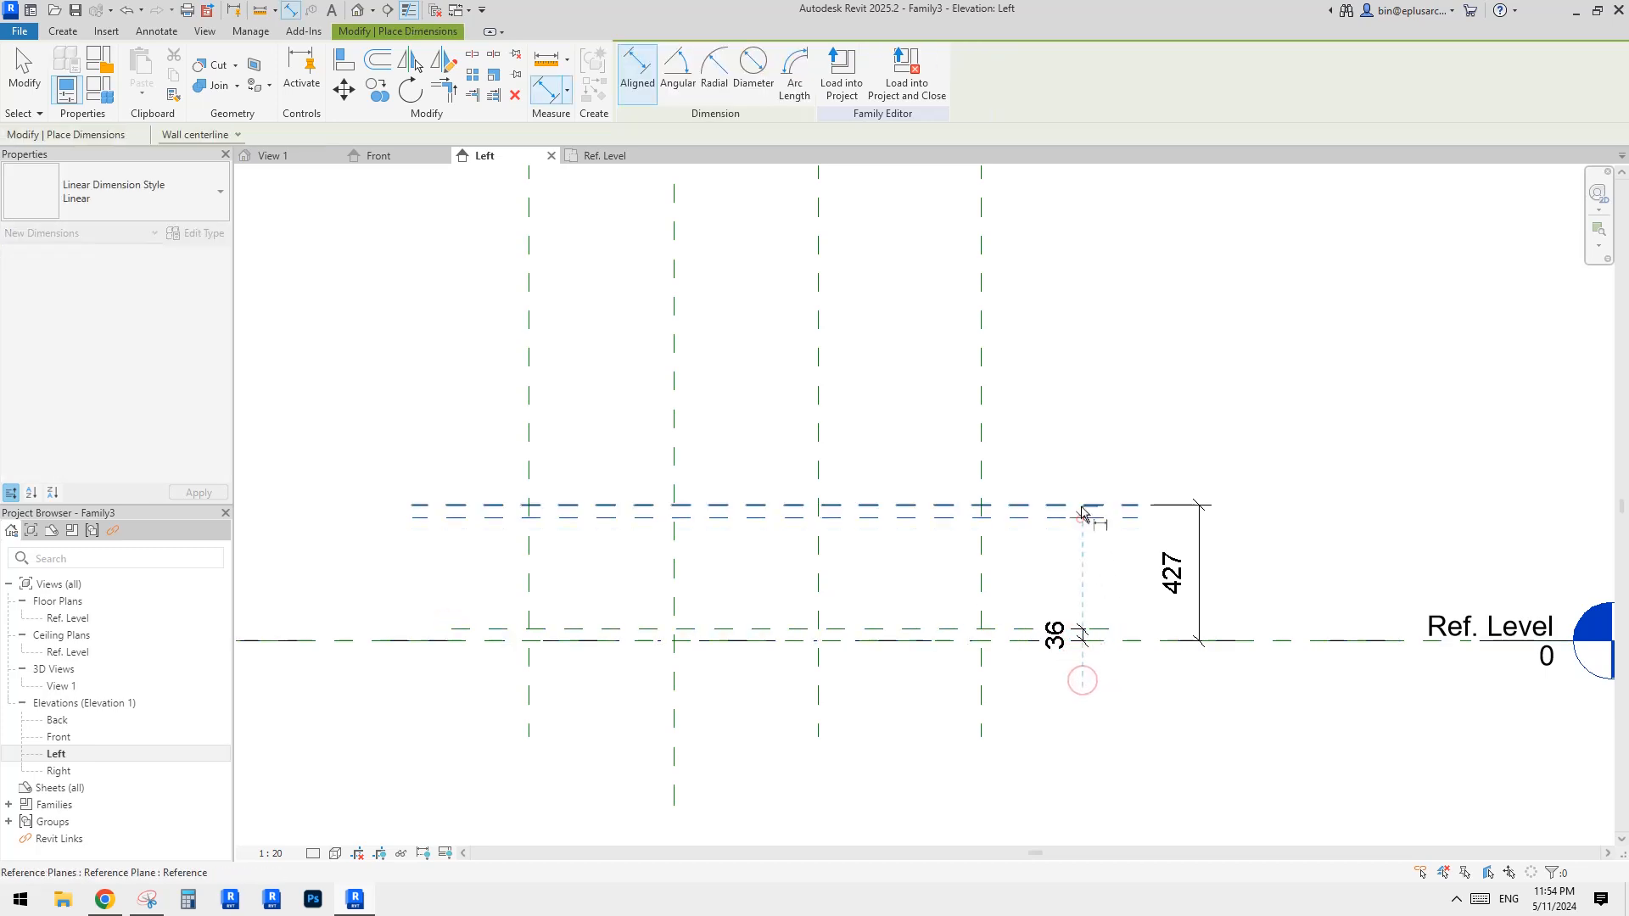
click(1080, 506)
click(1077, 459)
key(Escape)
Label both small gap dimensions with the existing th parameter.
click(1060, 523)
ctrl+click(1059, 637)
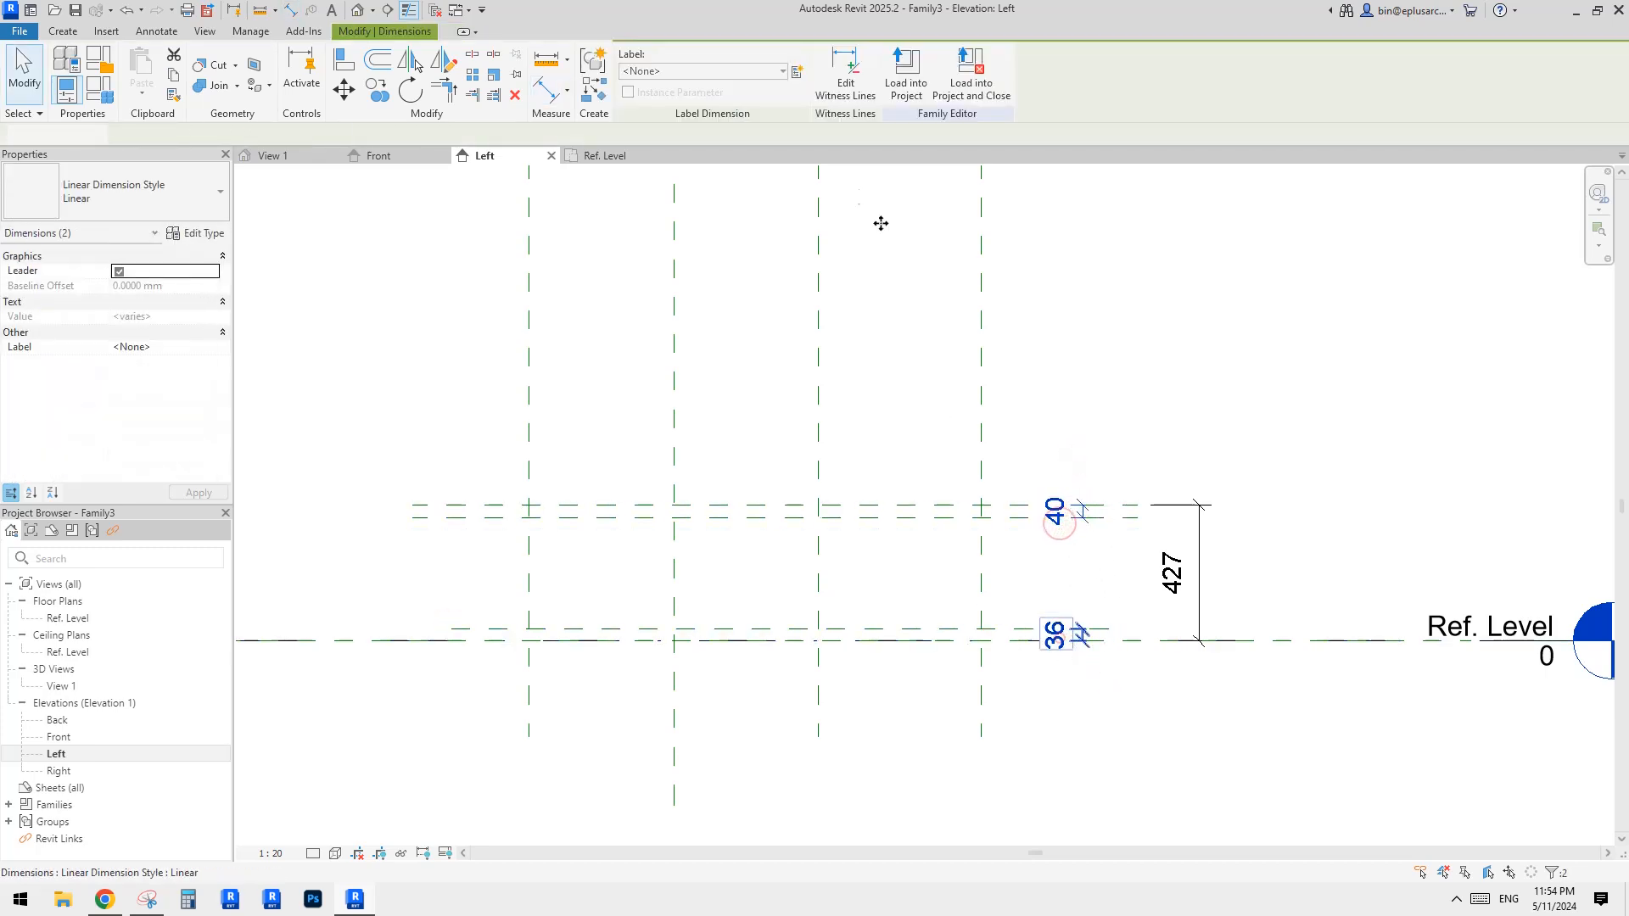
click(782, 71)
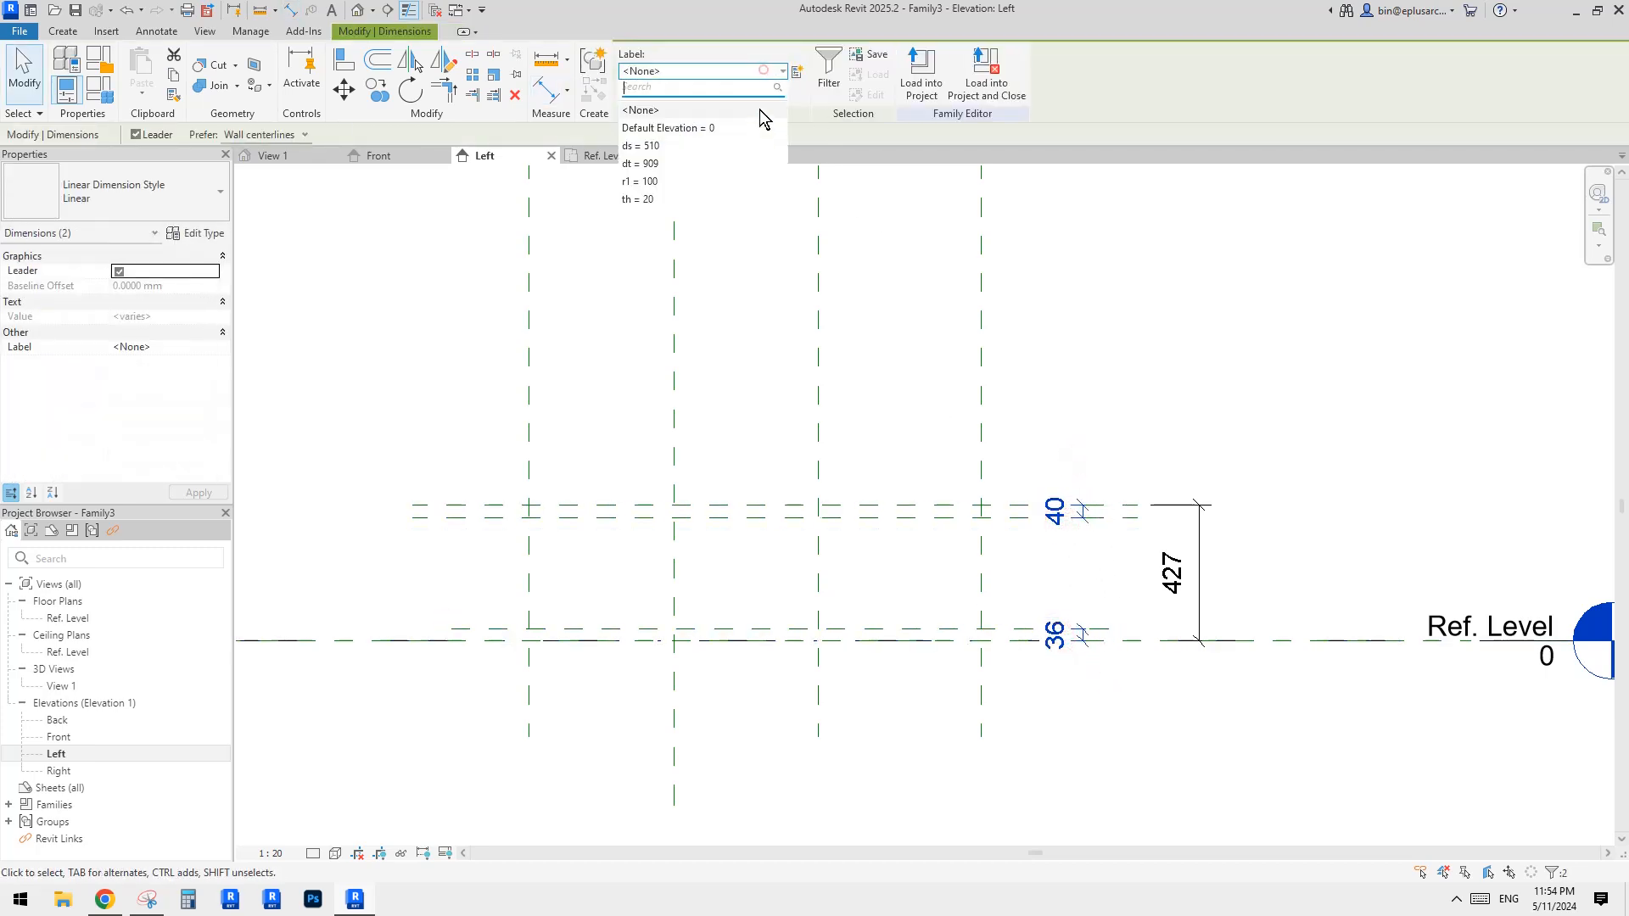
click(653, 199)
scroll(1152, 507, up, 1)
key(Escape)
Label the overall height dimension with a new type parameter named h.
click(1218, 584)
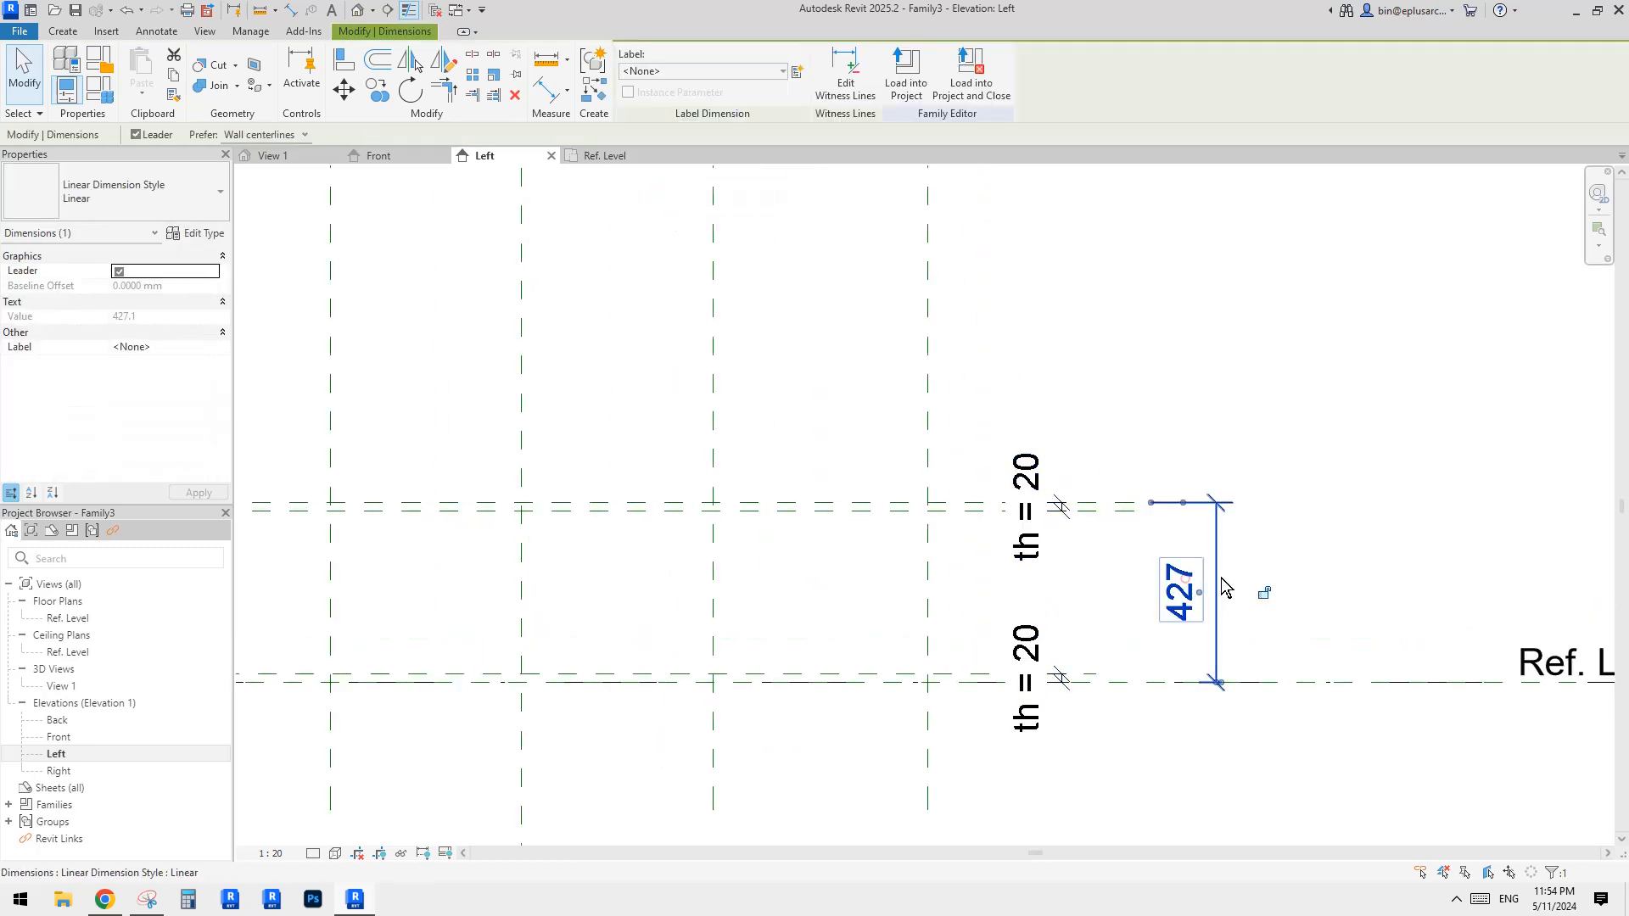
click(797, 73)
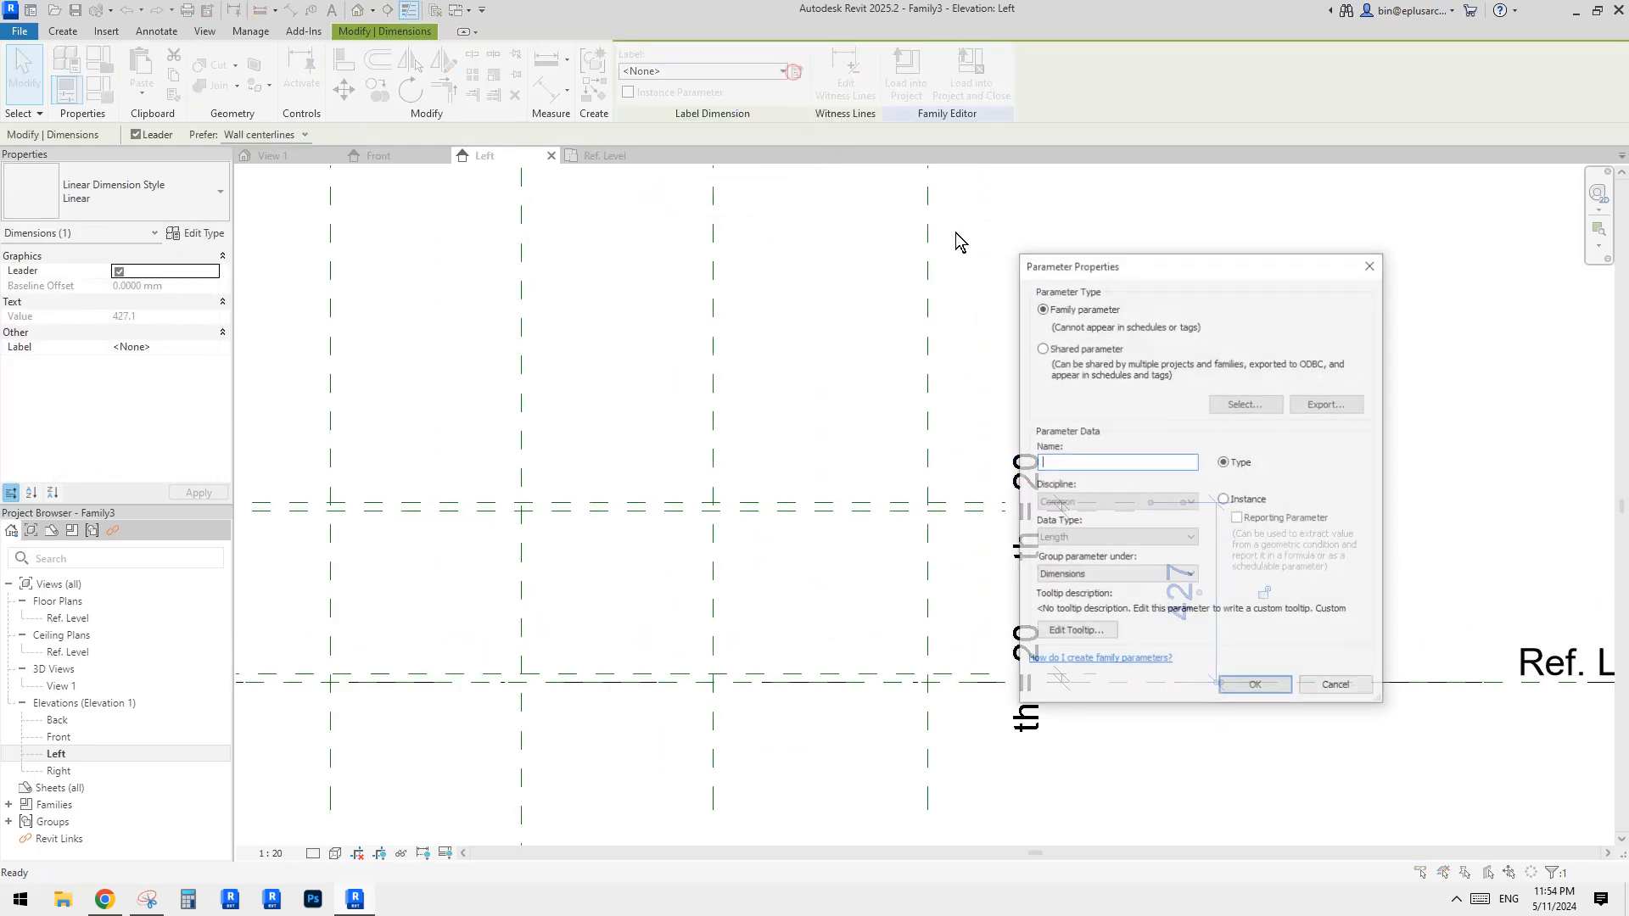
text(h)
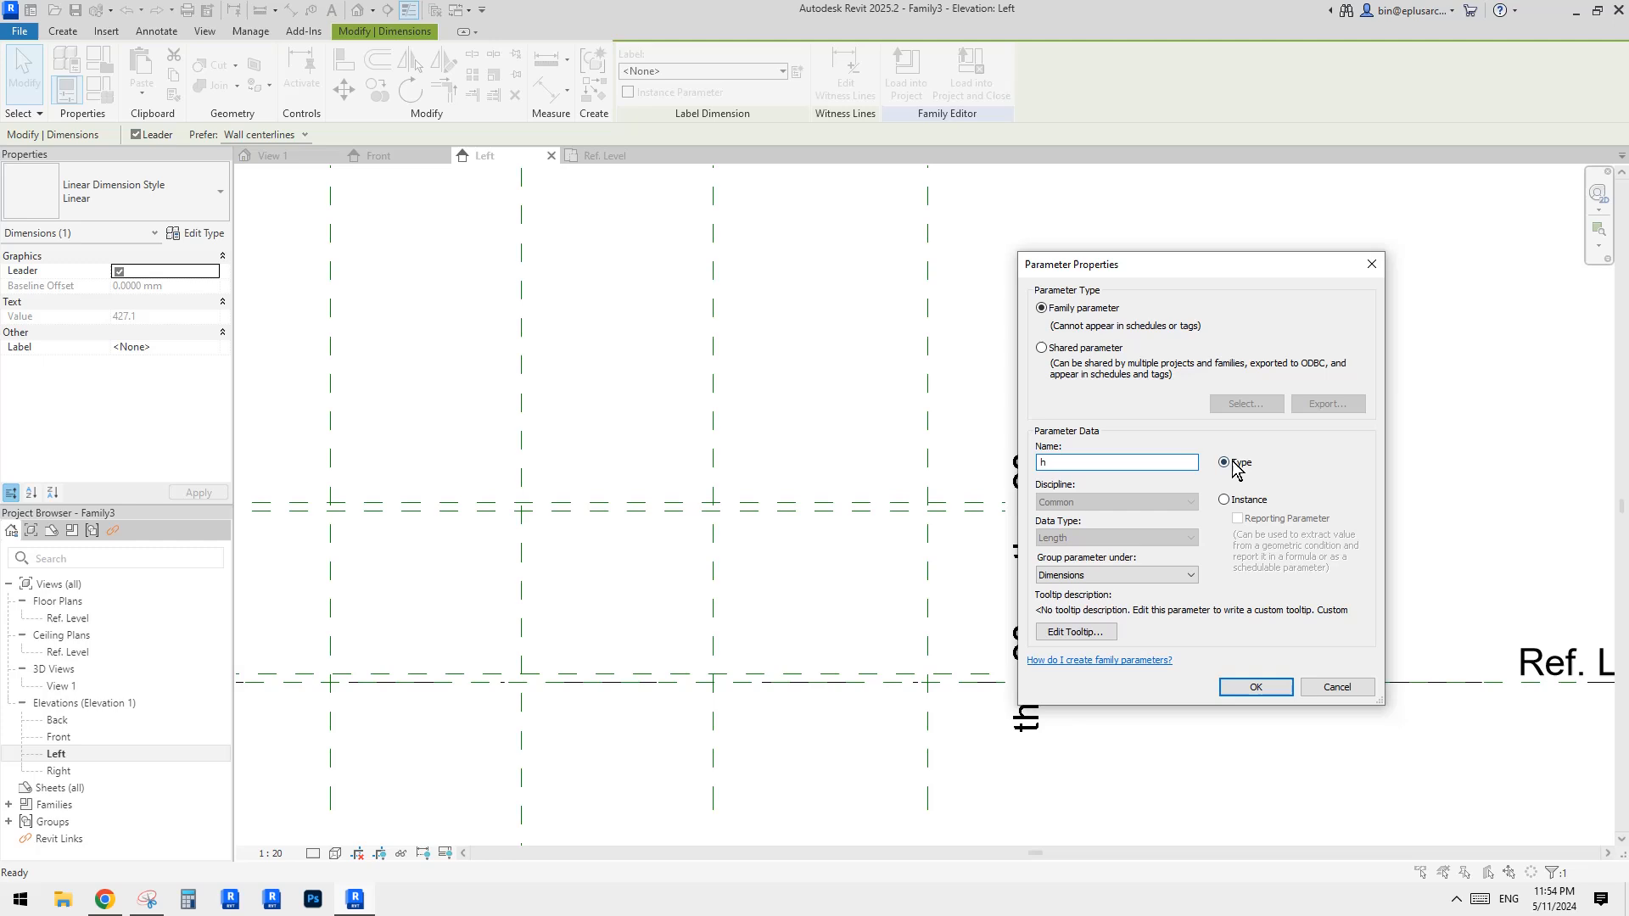
click(1256, 686)
scroll(1265, 680, down, 3)
key(Escape)
middle_drag(1153, 625, 1165, 625)
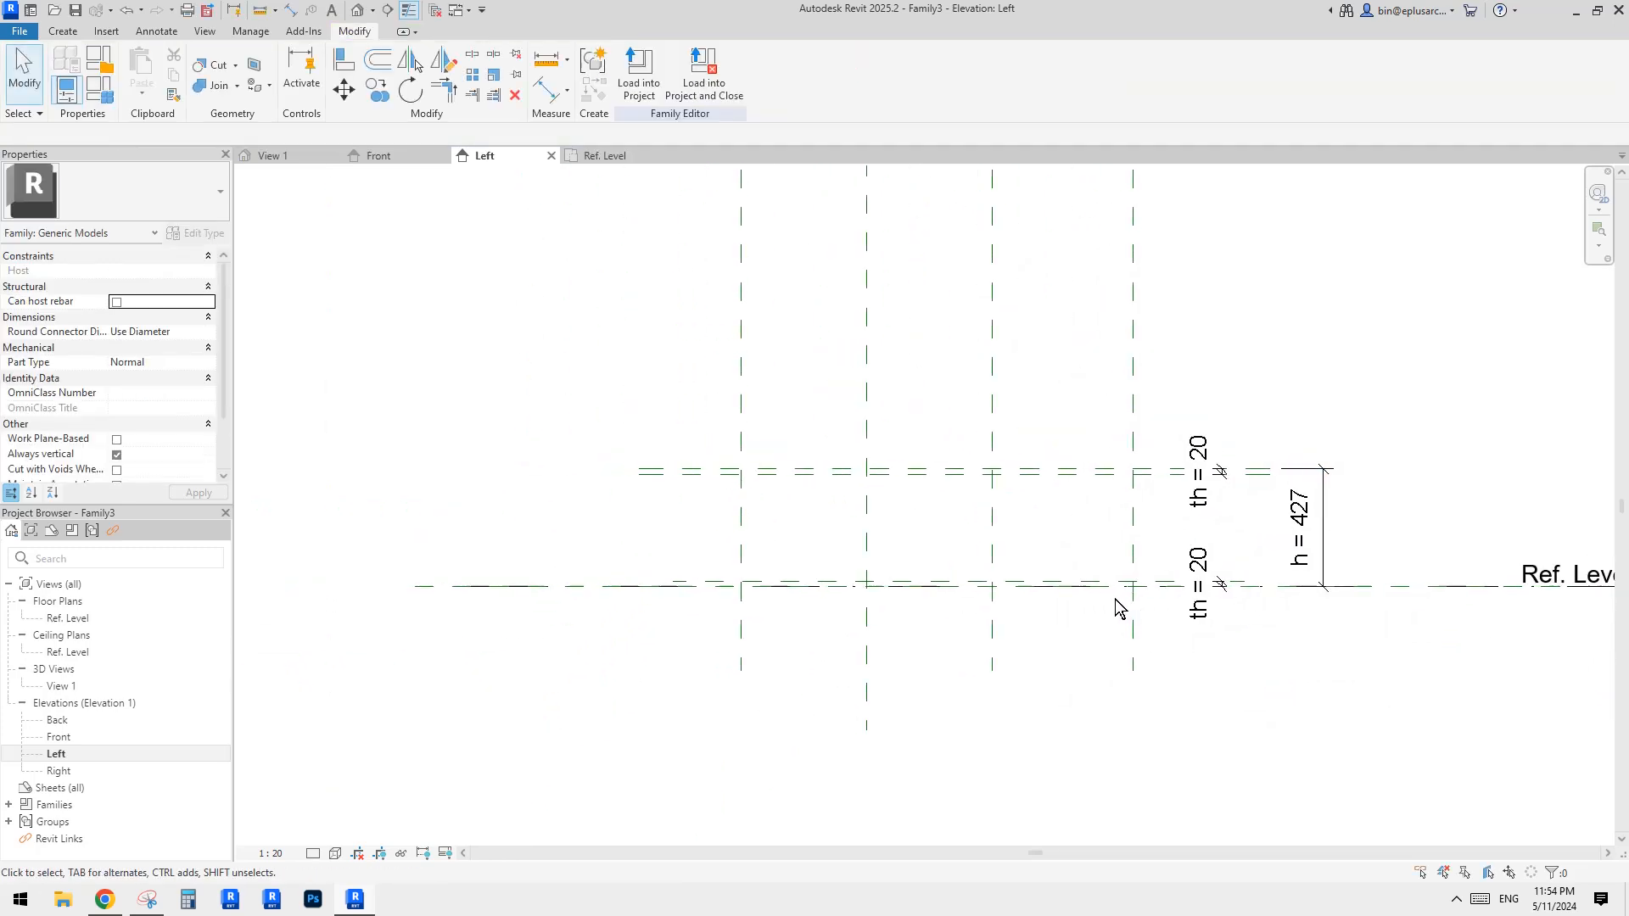
Open the Front elevation view and frame the crossing between the vertical and horizontal reference planes.
click(66, 738)
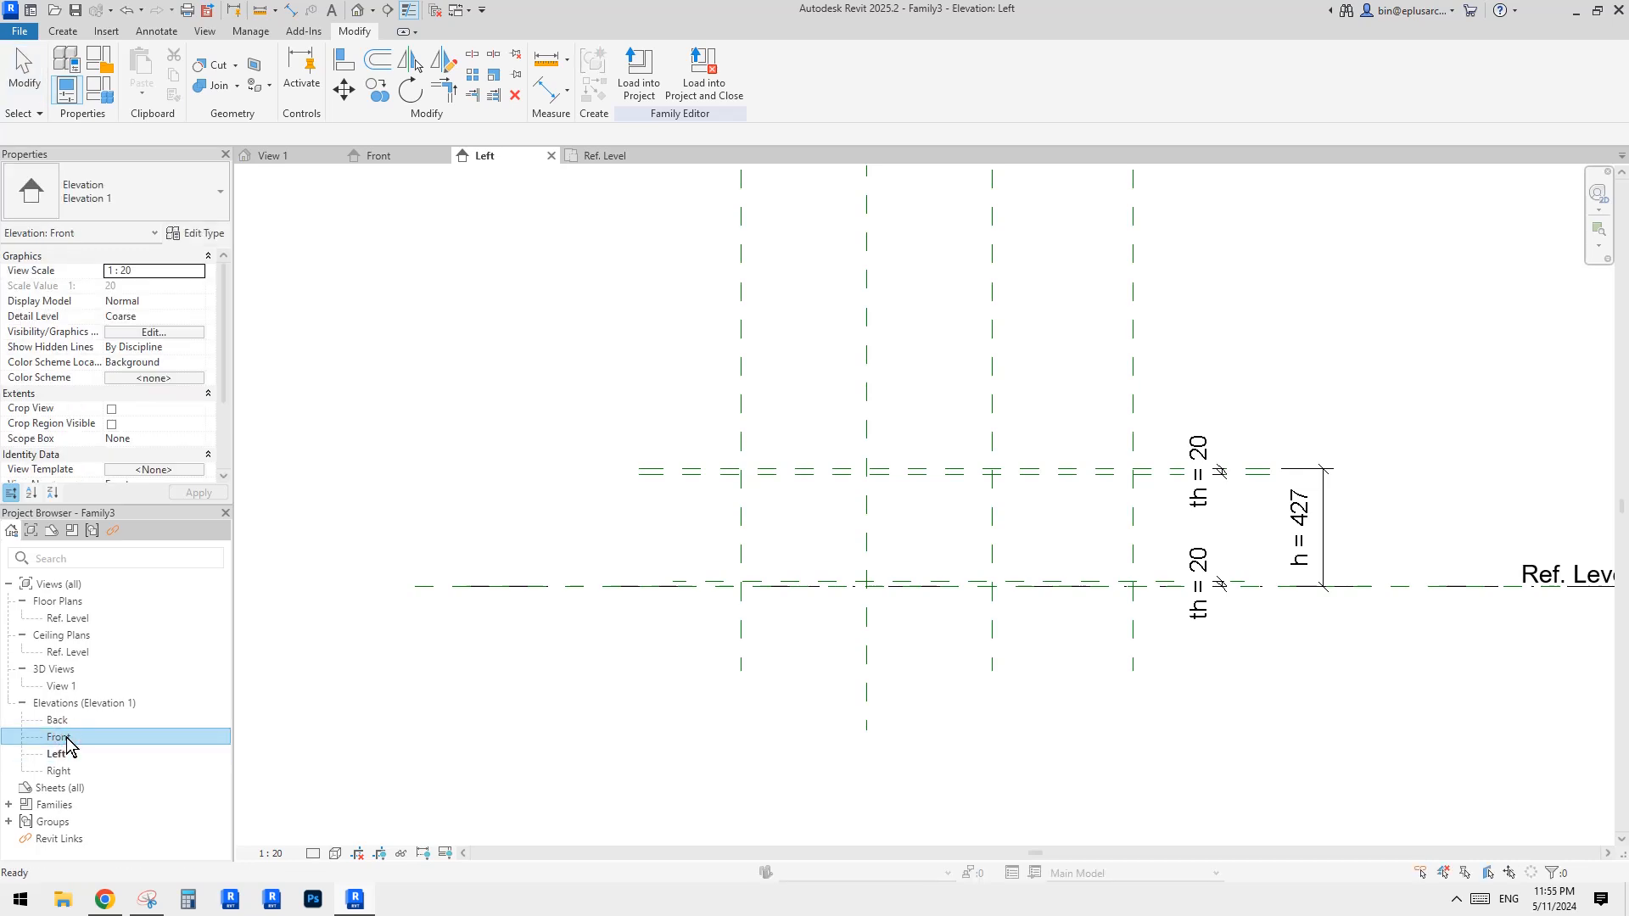
double_click(66, 738)
scroll(890, 679, up, 4)
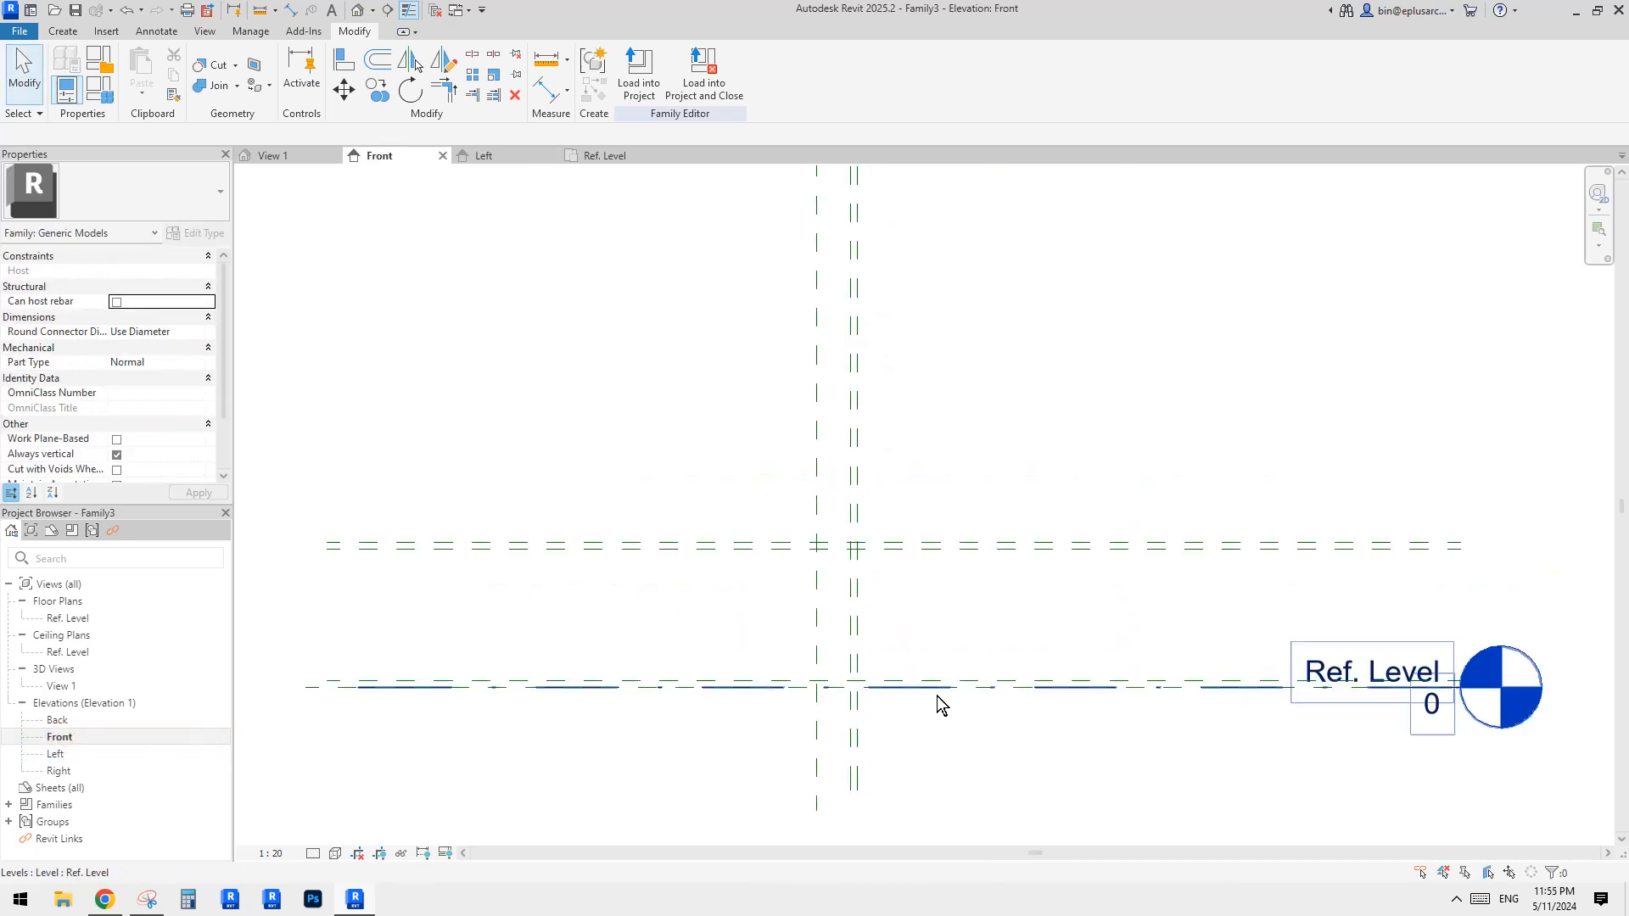
middle_drag(860, 668, 916, 651)
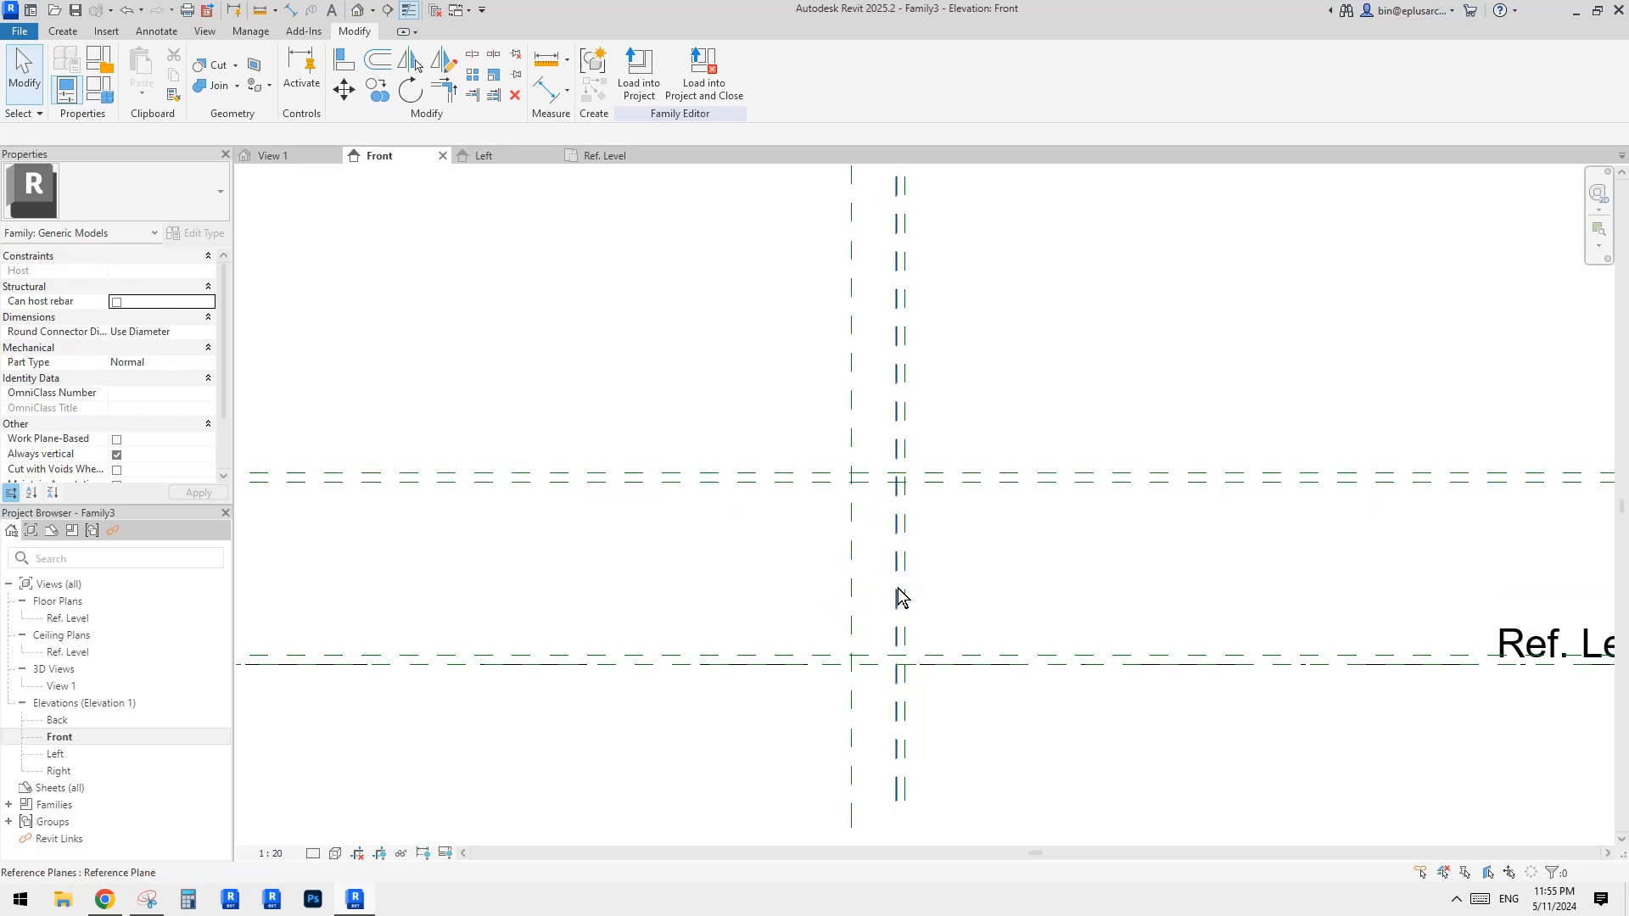
scroll(901, 570, up, 2)
middle_drag(896, 562, 932, 569)
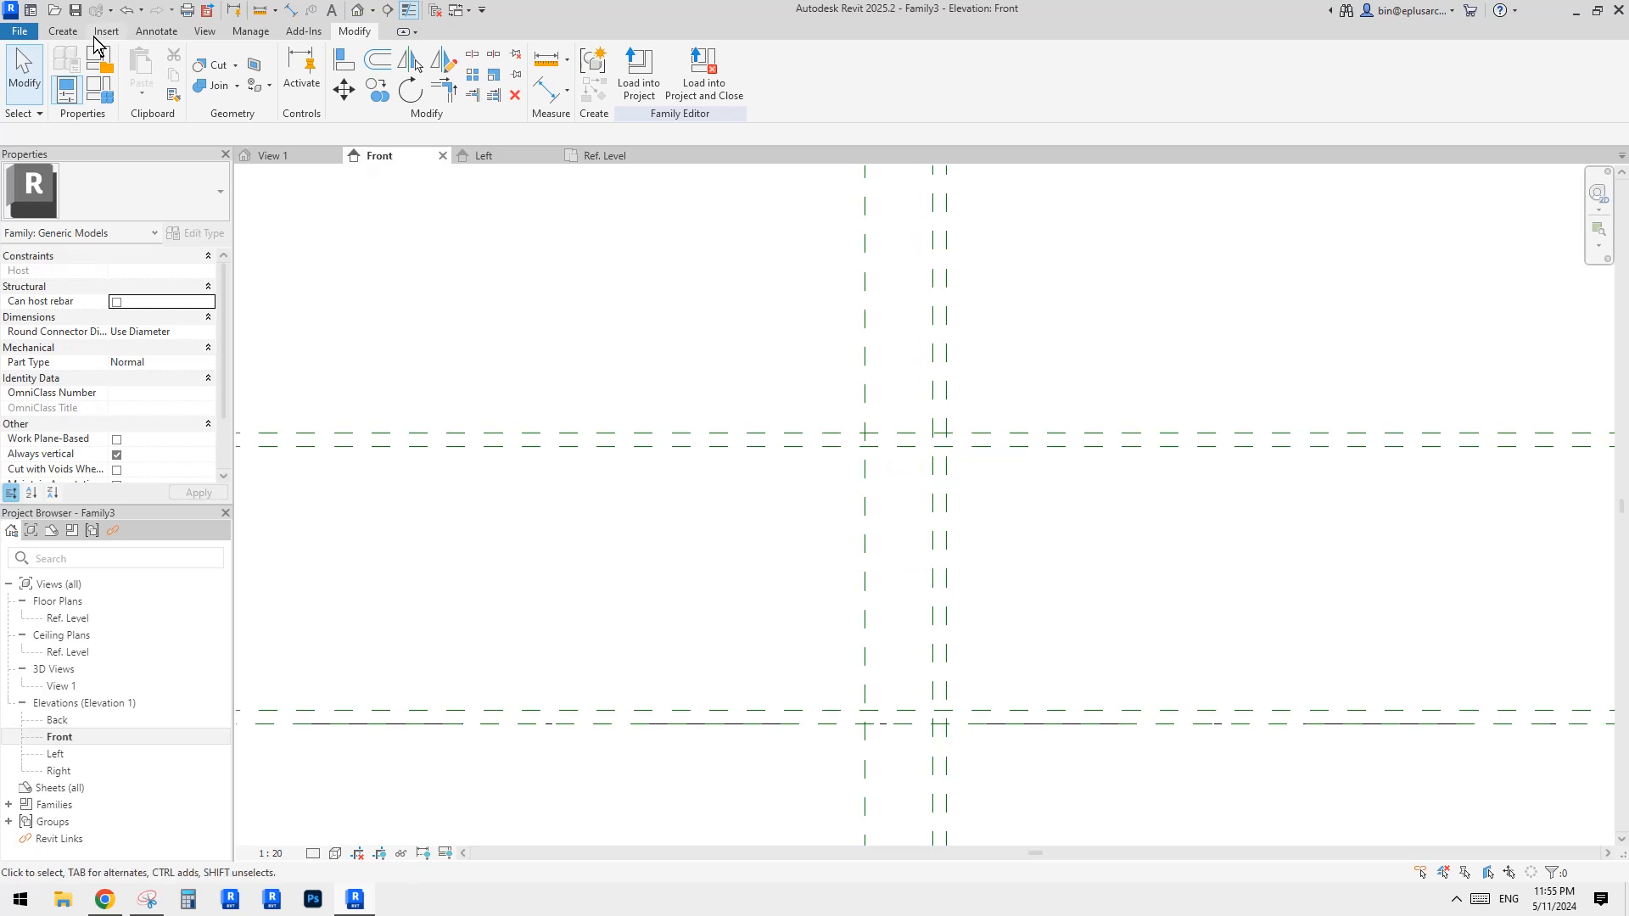
Start an extrusion and pick locked sketch lines along the two upper horizontal reference planes.
click(65, 31)
click(144, 72)
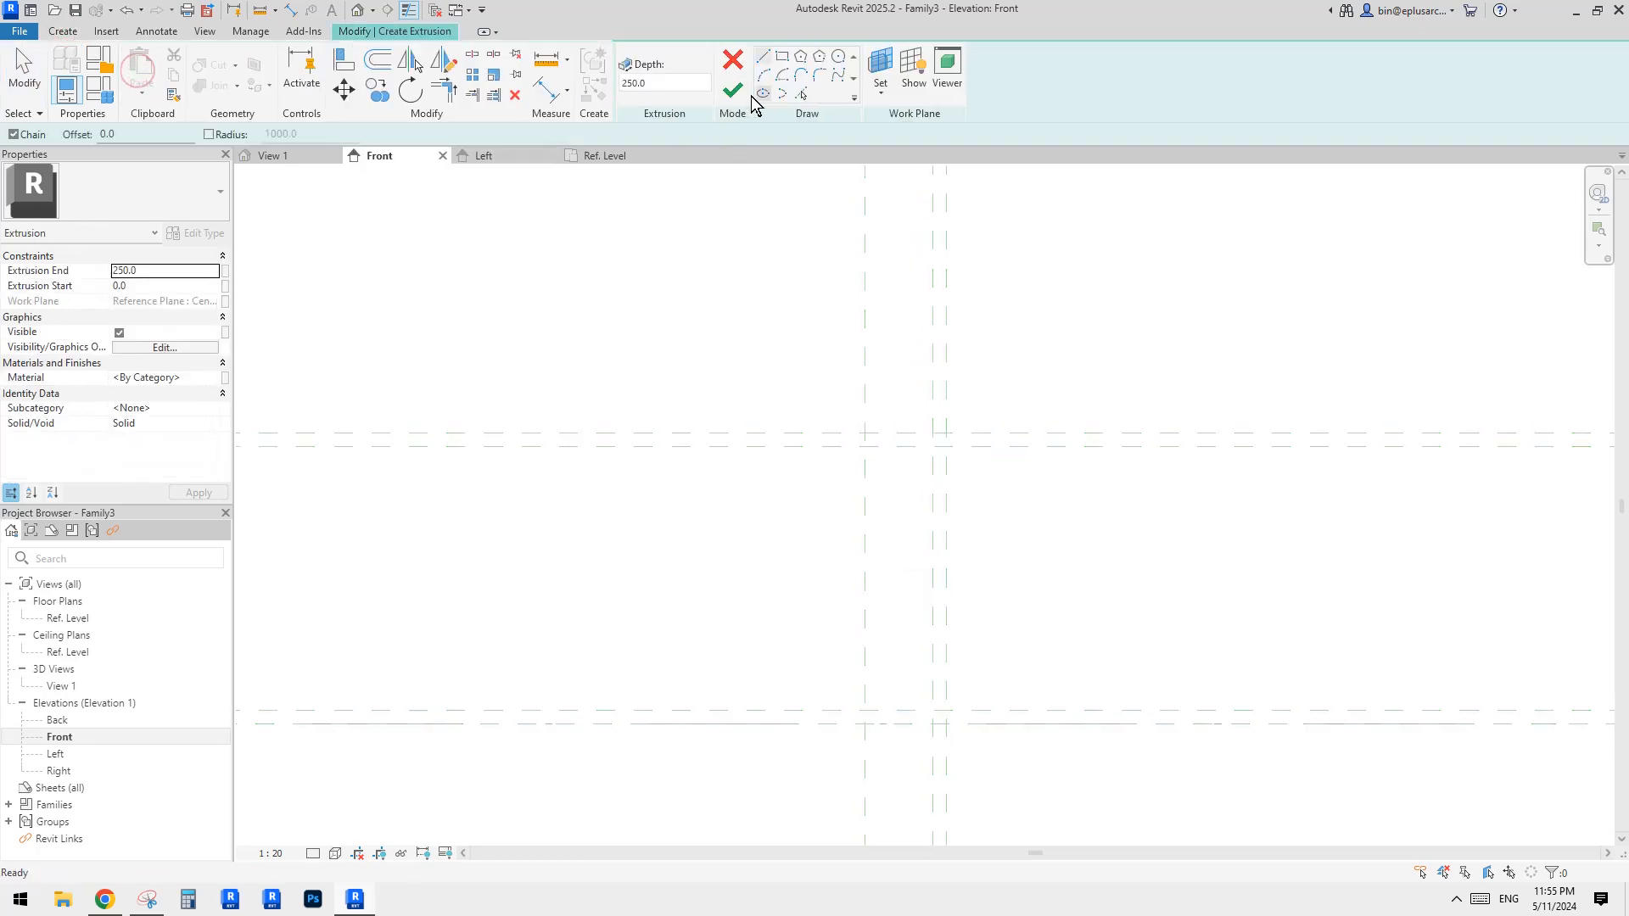
click(801, 93)
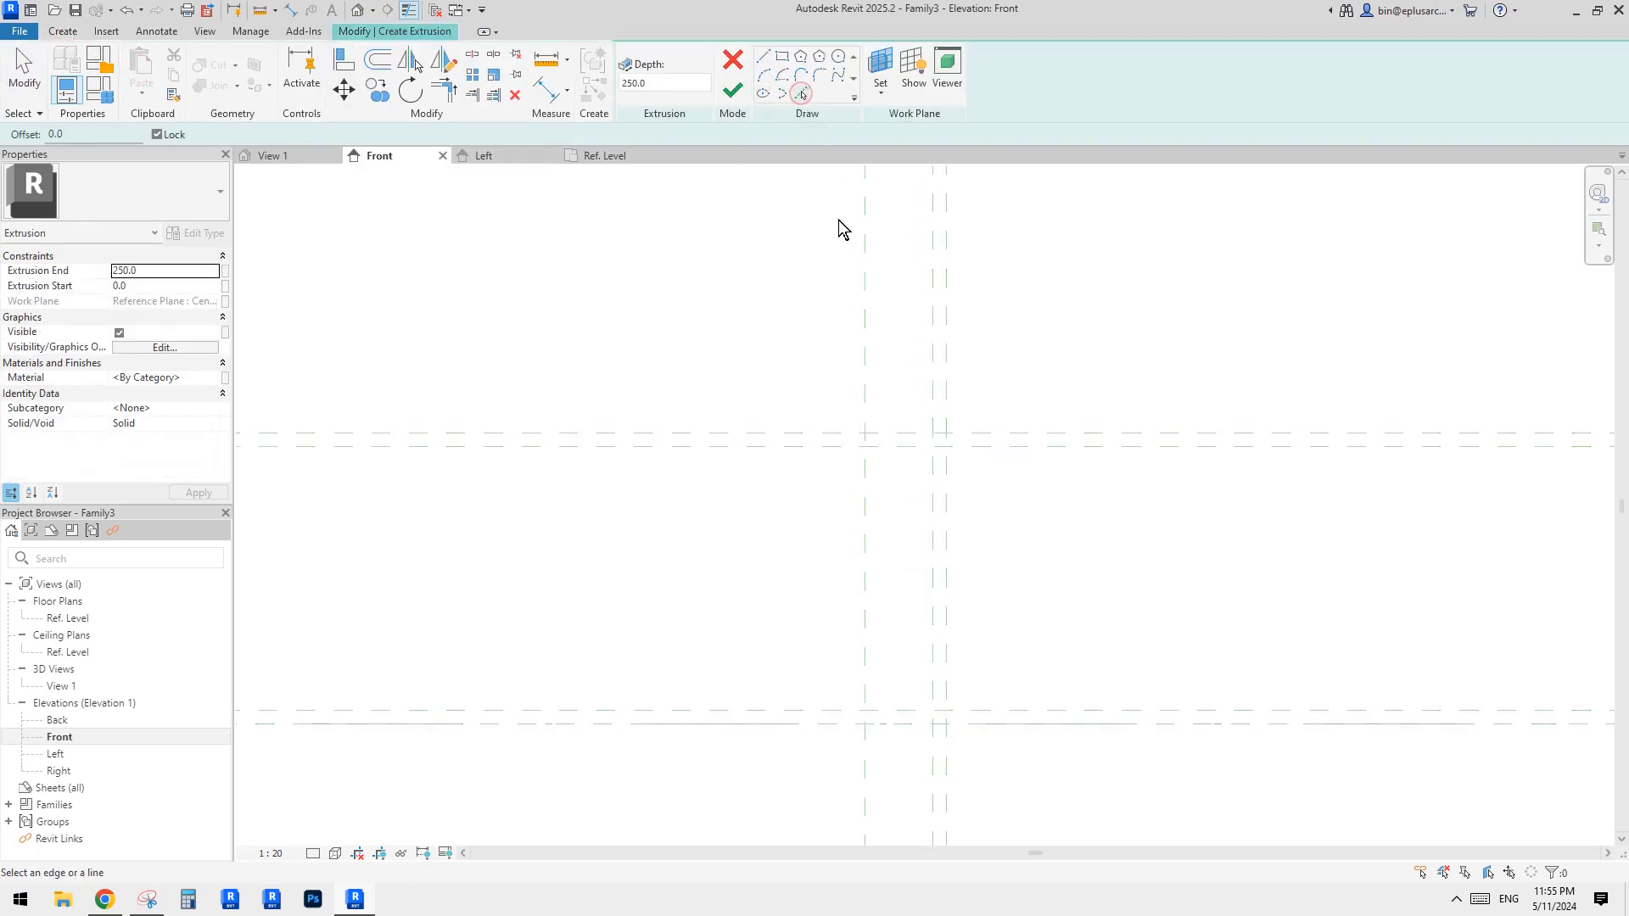
click(1036, 433)
click(1040, 445)
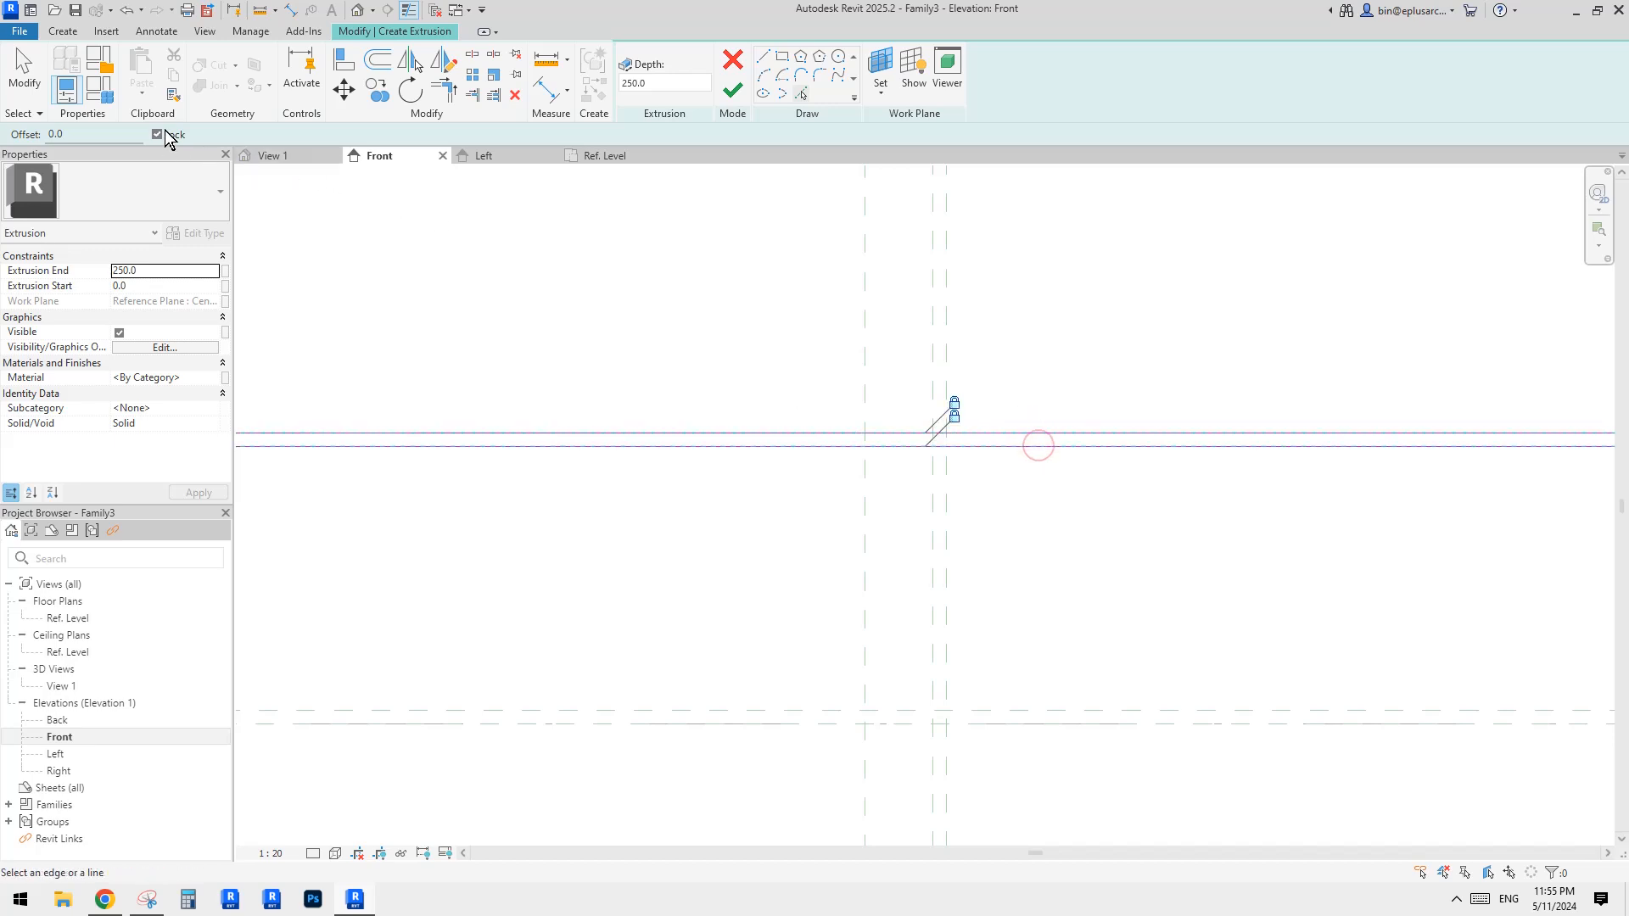
Add locked sketch lines along the two closely spaced vertical planes, the lower horizontal plane, Ref. Level and the centre plane.
middle_drag(1025, 470, 1055, 426)
click(960, 349)
click(942, 344)
click(1040, 620)
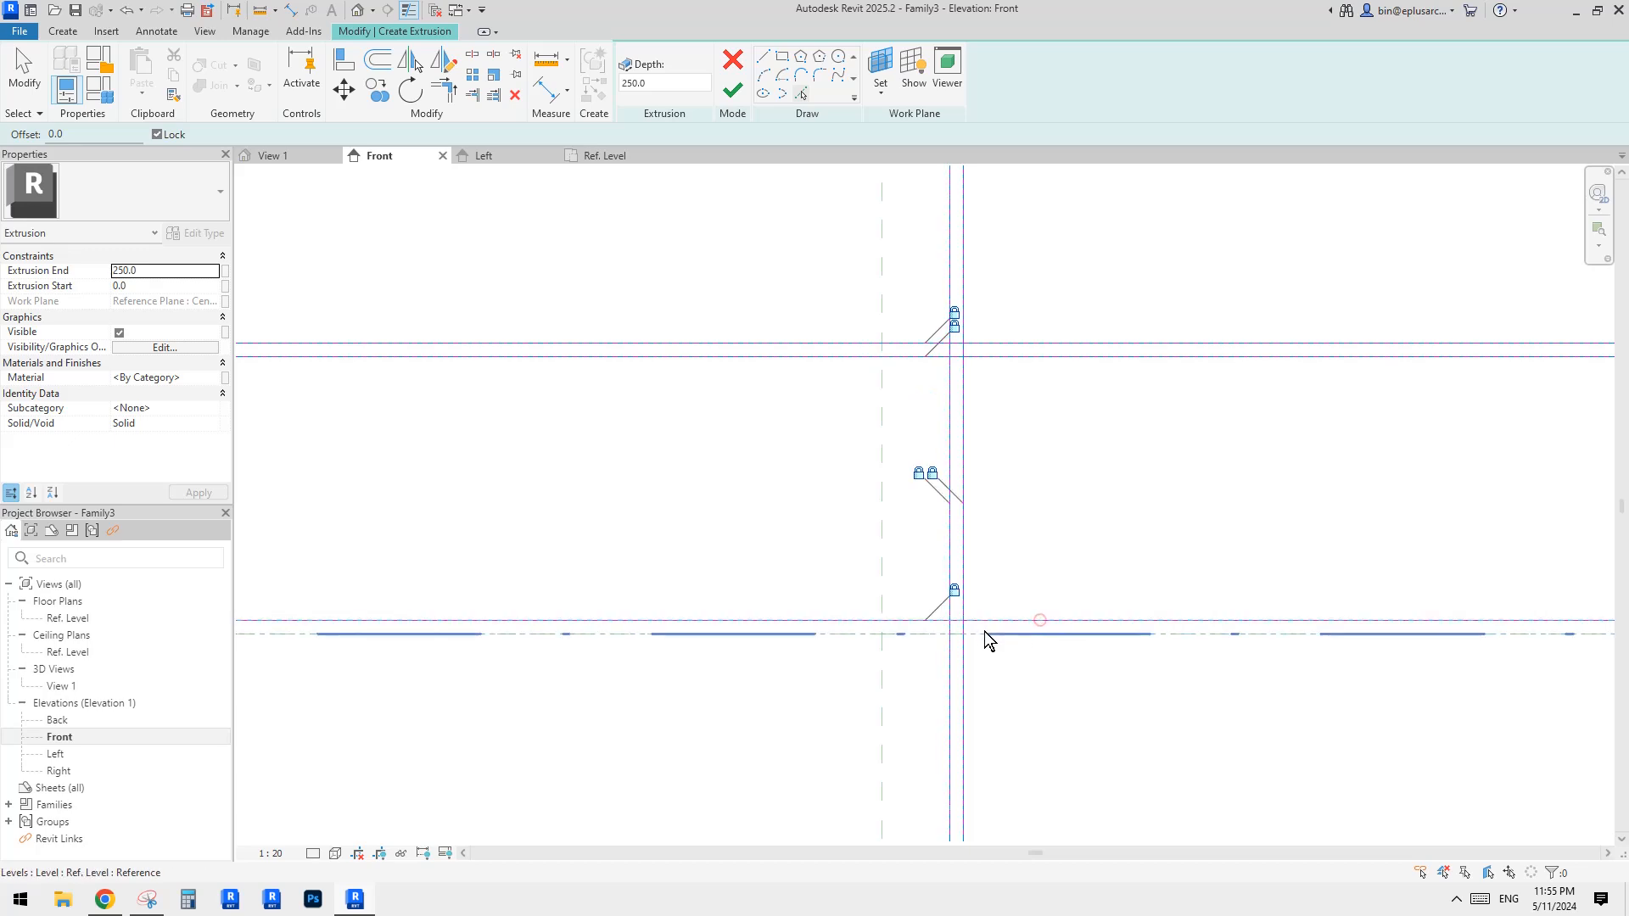
click(1027, 634)
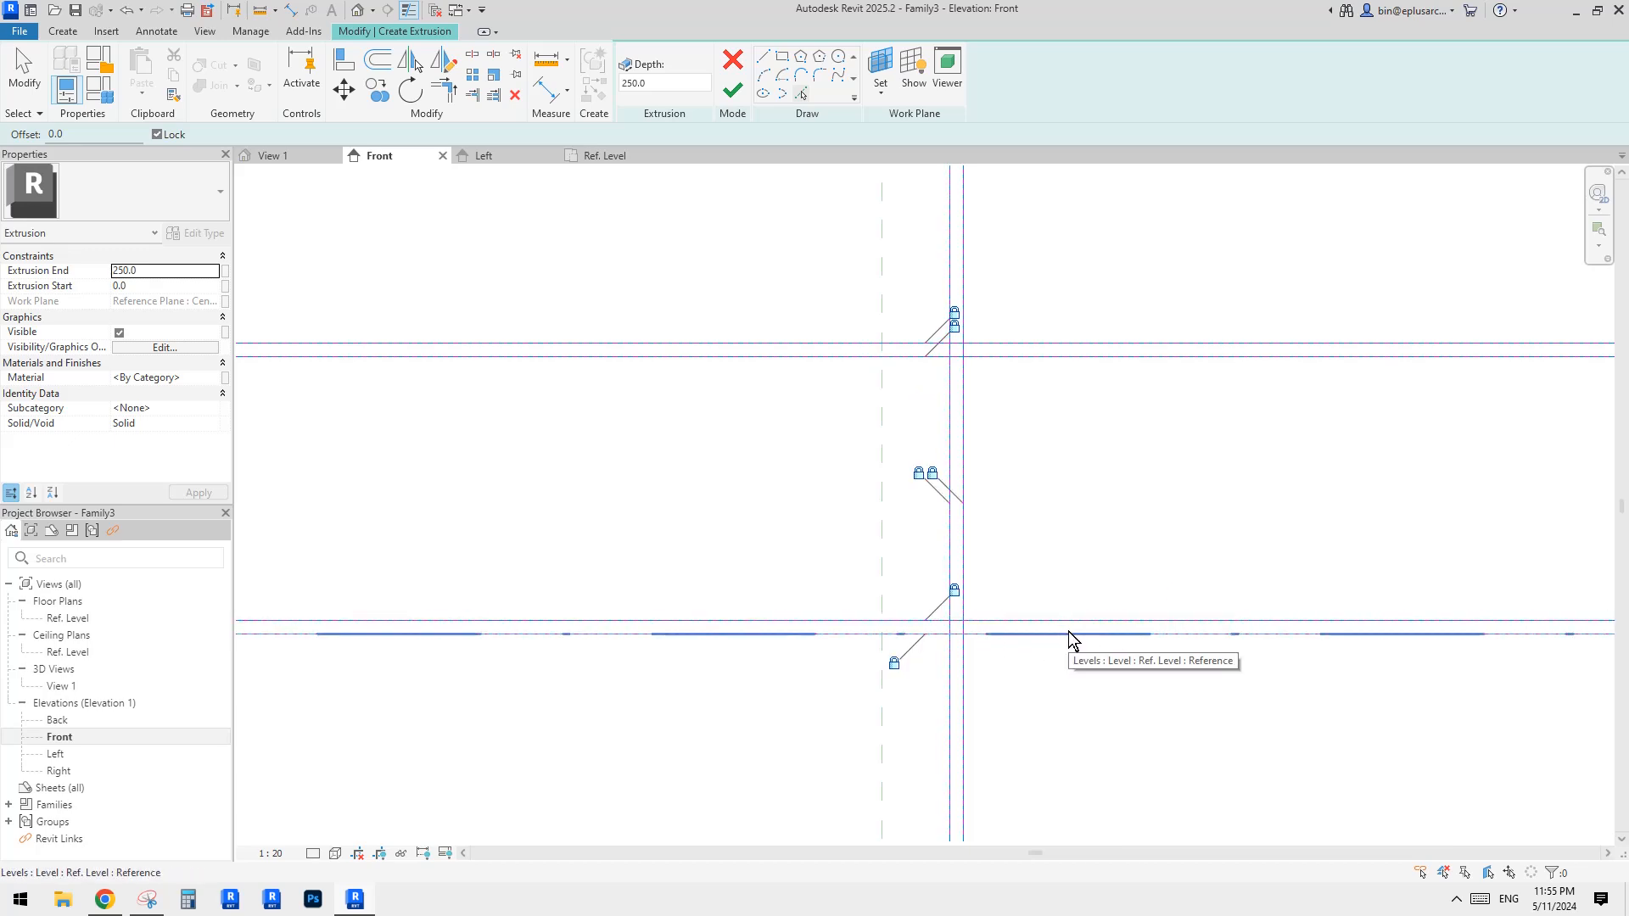
middle_drag(926, 436, 941, 457)
click(892, 409)
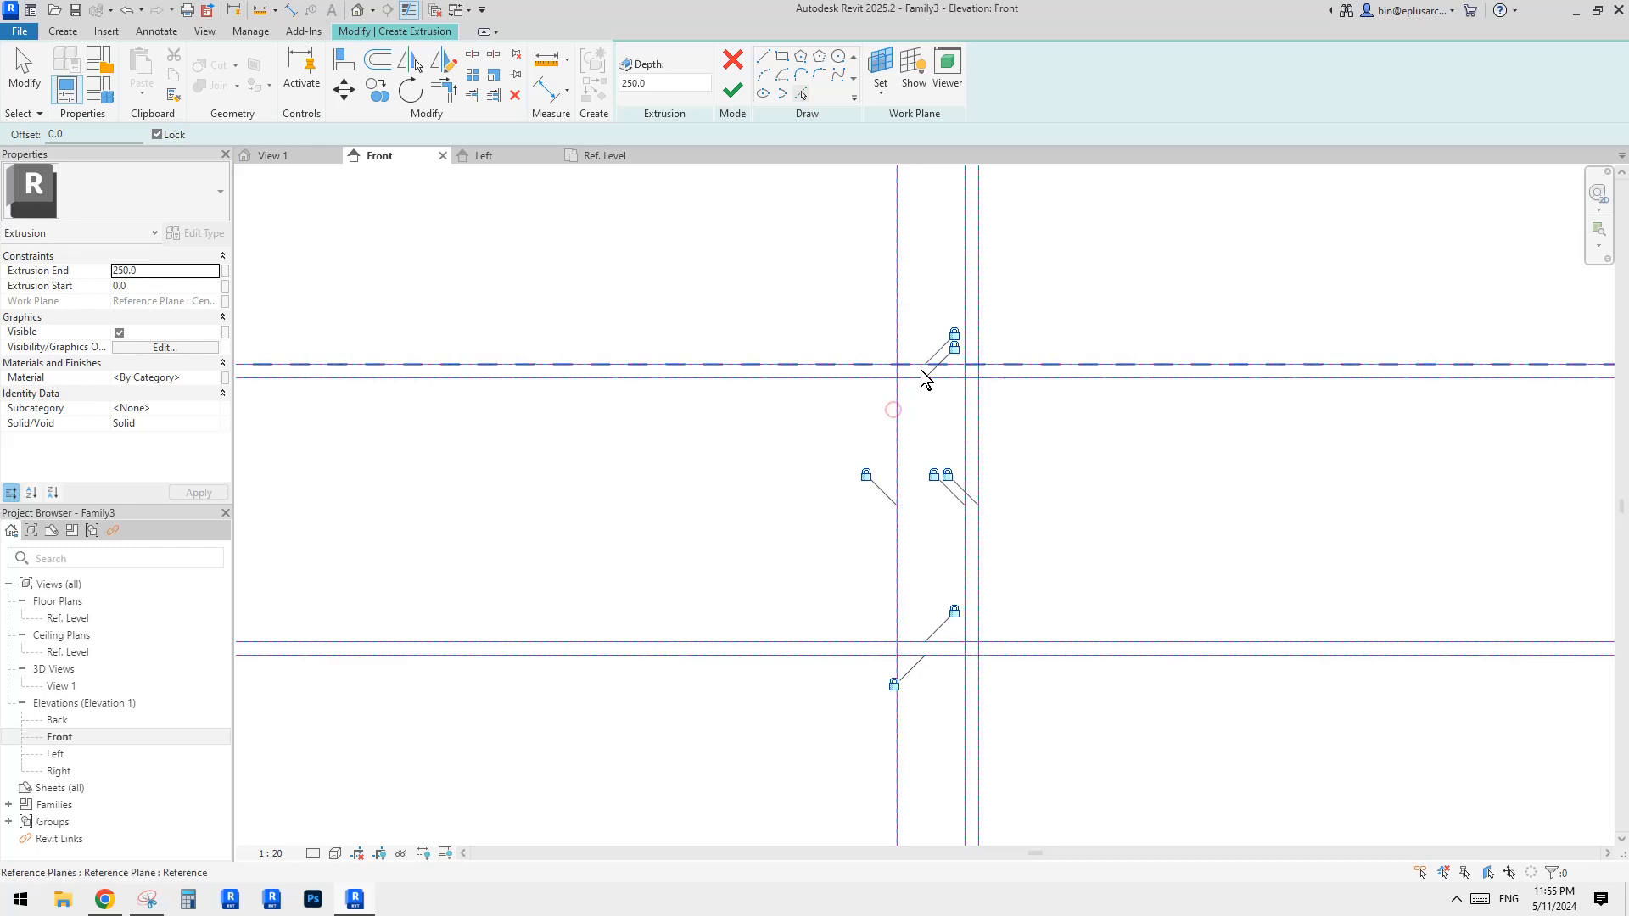
Trim the upper sketch lines into the top leg, closed at the centre plane and joined to both vertical lines.
scroll(922, 360, up, 2)
key(t)
key(r)
click(904, 367)
click(883, 376)
click(889, 388)
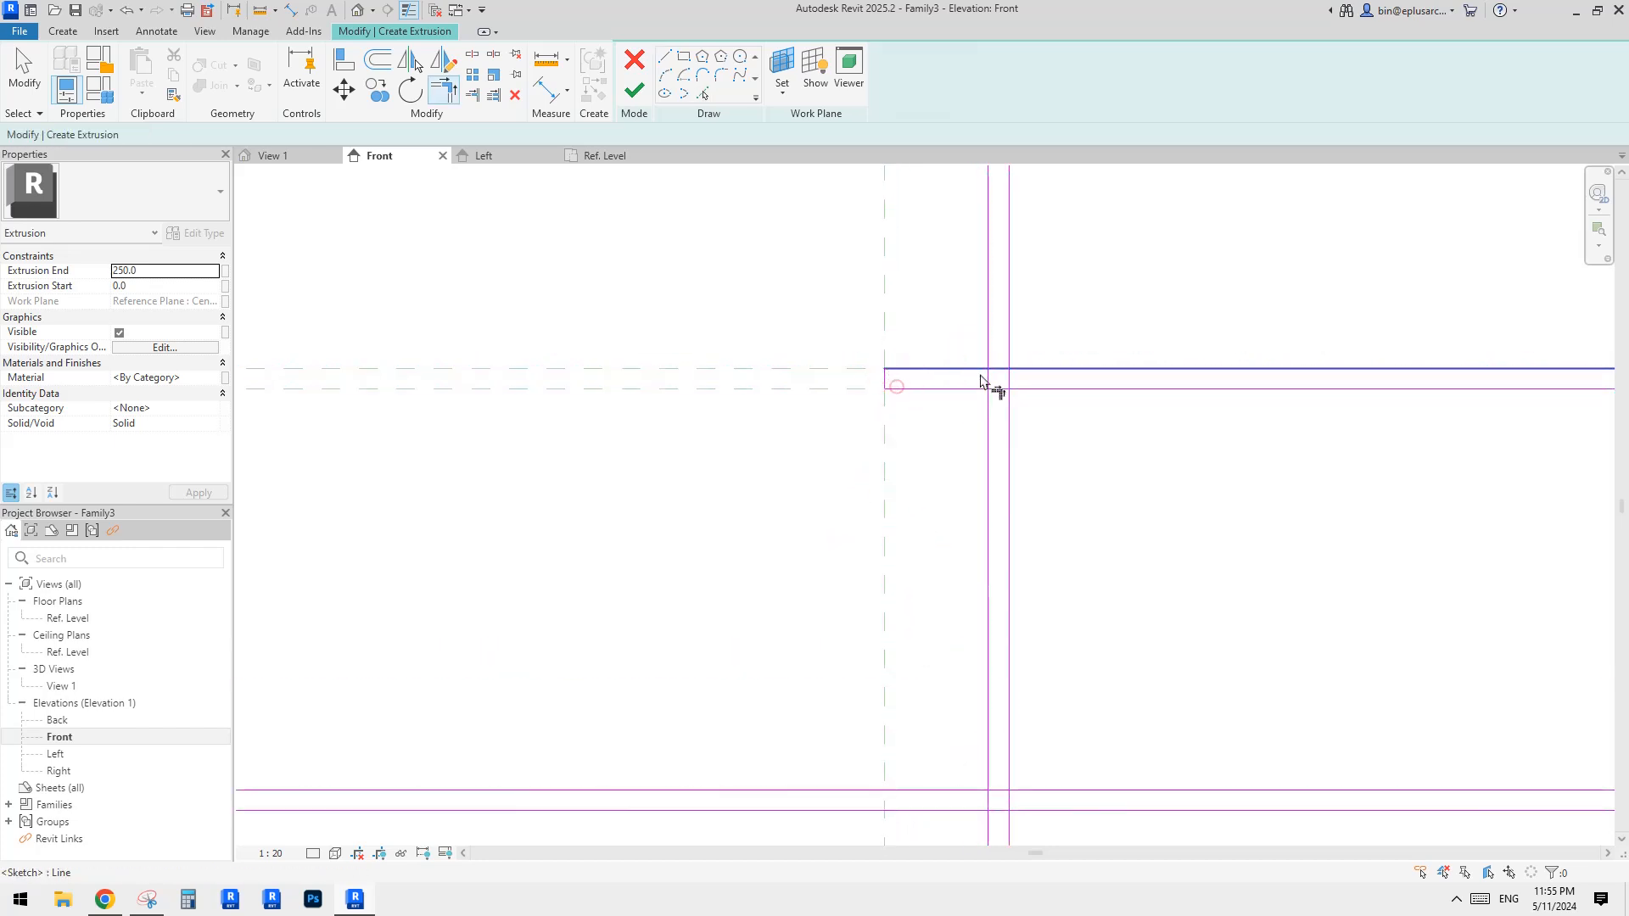
click(978, 389)
click(988, 401)
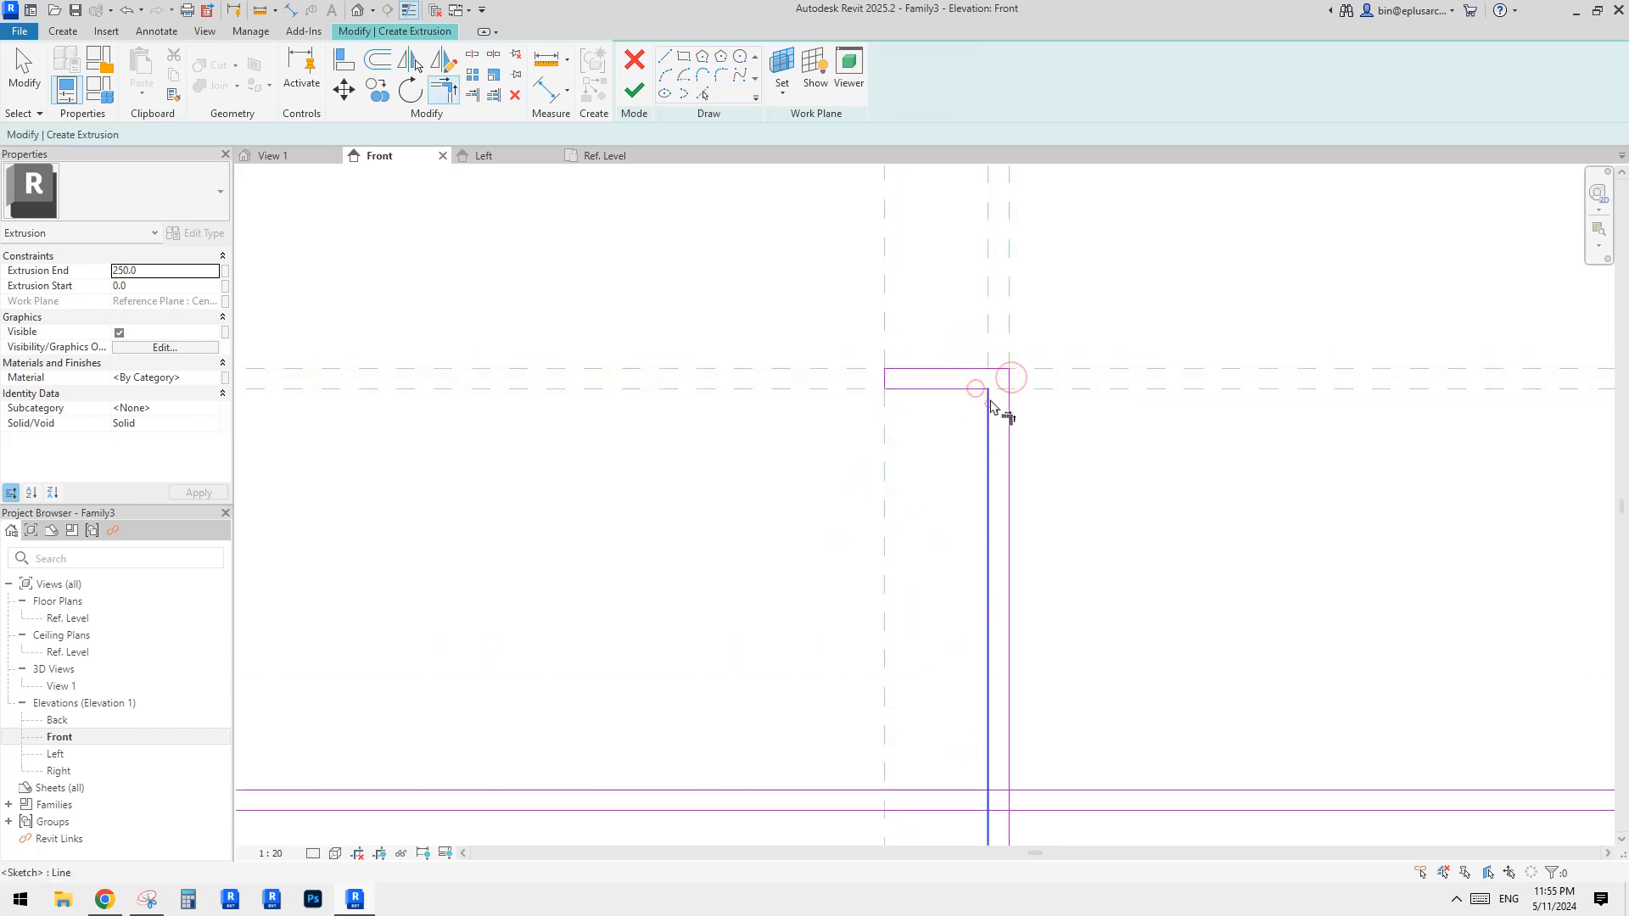
Trim the inner and outer corners where the vertical sketch lines meet the two lower horizontal lines.
middle_drag(990, 730, 997, 488)
click(993, 532)
click(983, 545)
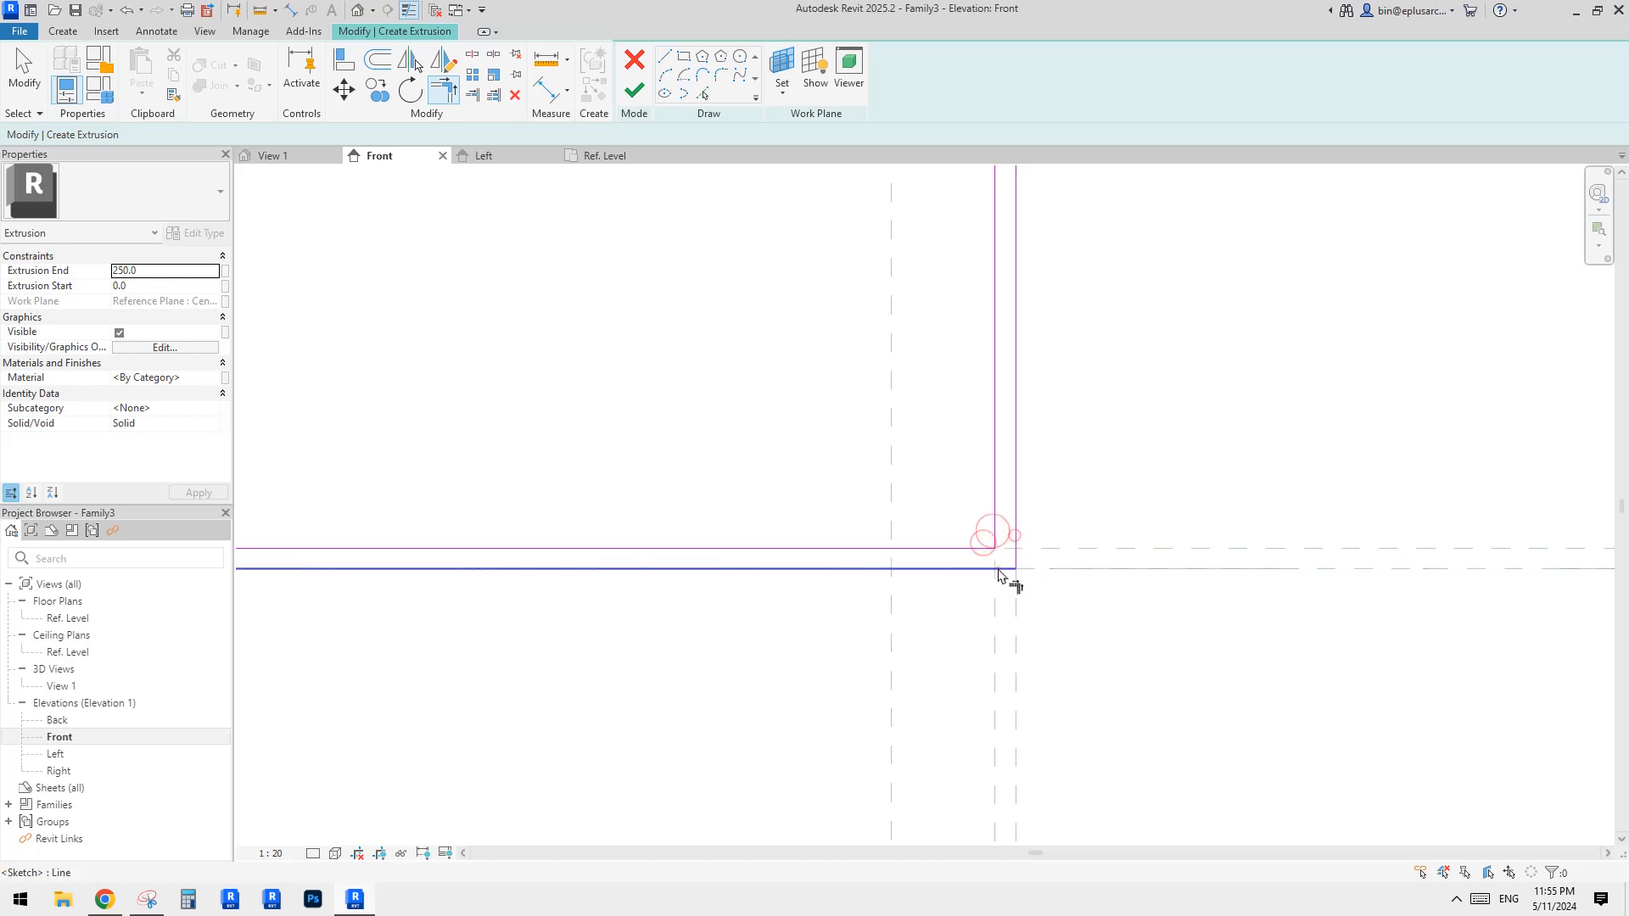
middle_drag(1007, 582, 1002, 612)
Pick another sketch line along the centre plane and trim it with both lower lines to close the C-shaped profile.
click(703, 93)
click(888, 636)
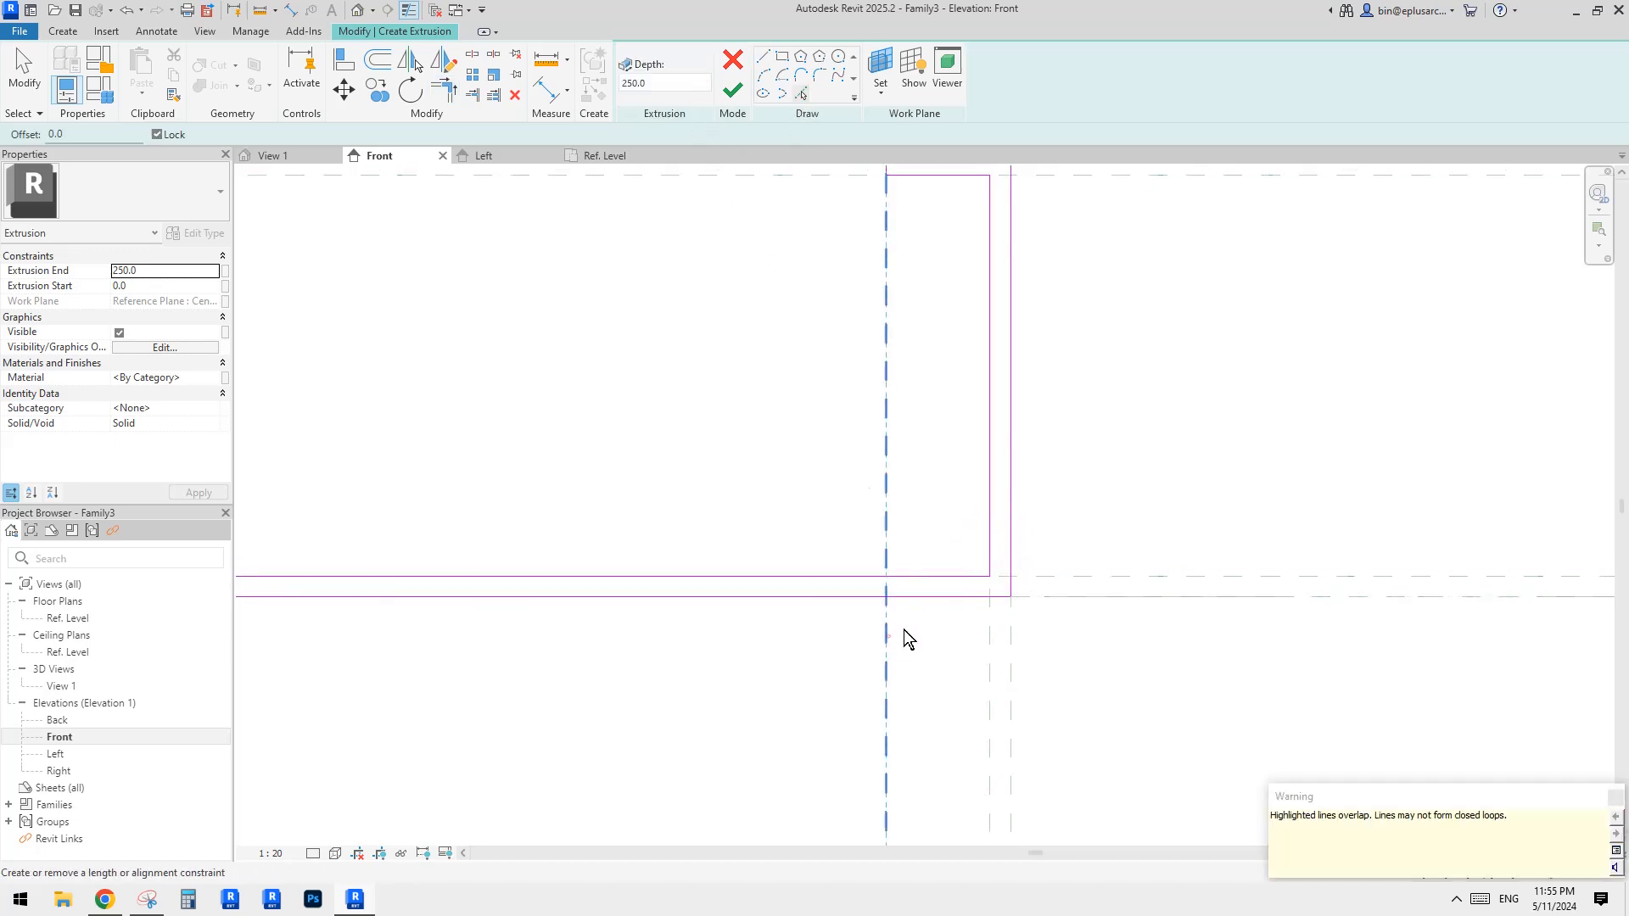
key(t)
key(r)
click(900, 578)
click(887, 582)
click(889, 588)
click(905, 599)
scroll(1010, 517, down, 2)
middle_drag(1014, 510, 978, 619)
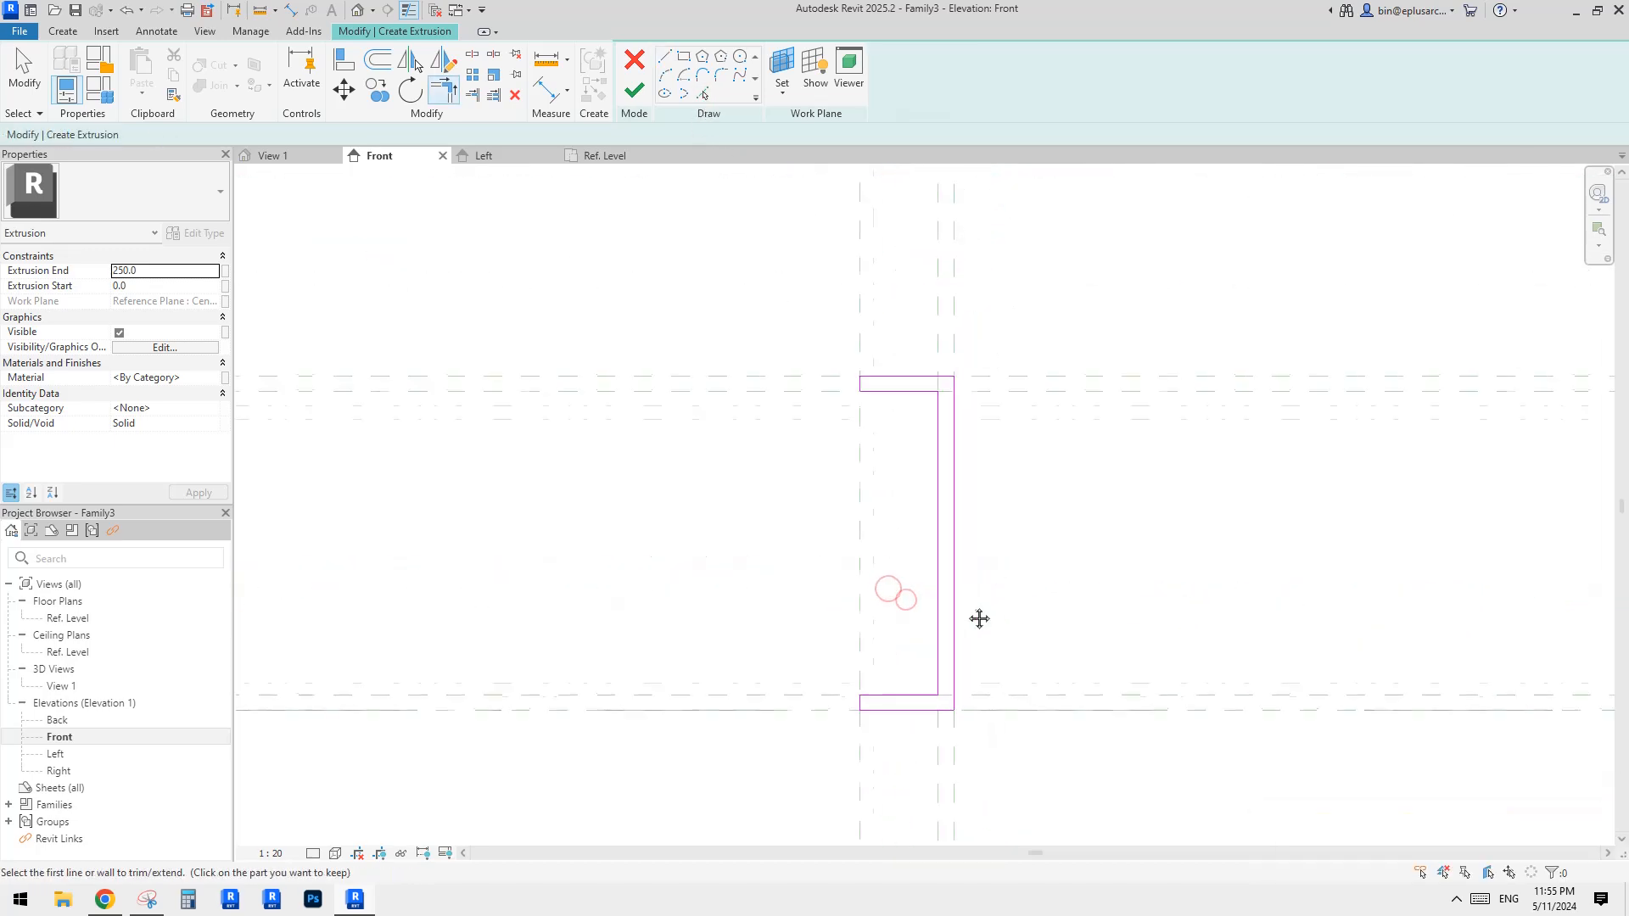
scroll(976, 616, down, 1)
key(Escape)
scroll(913, 450, up, 2)
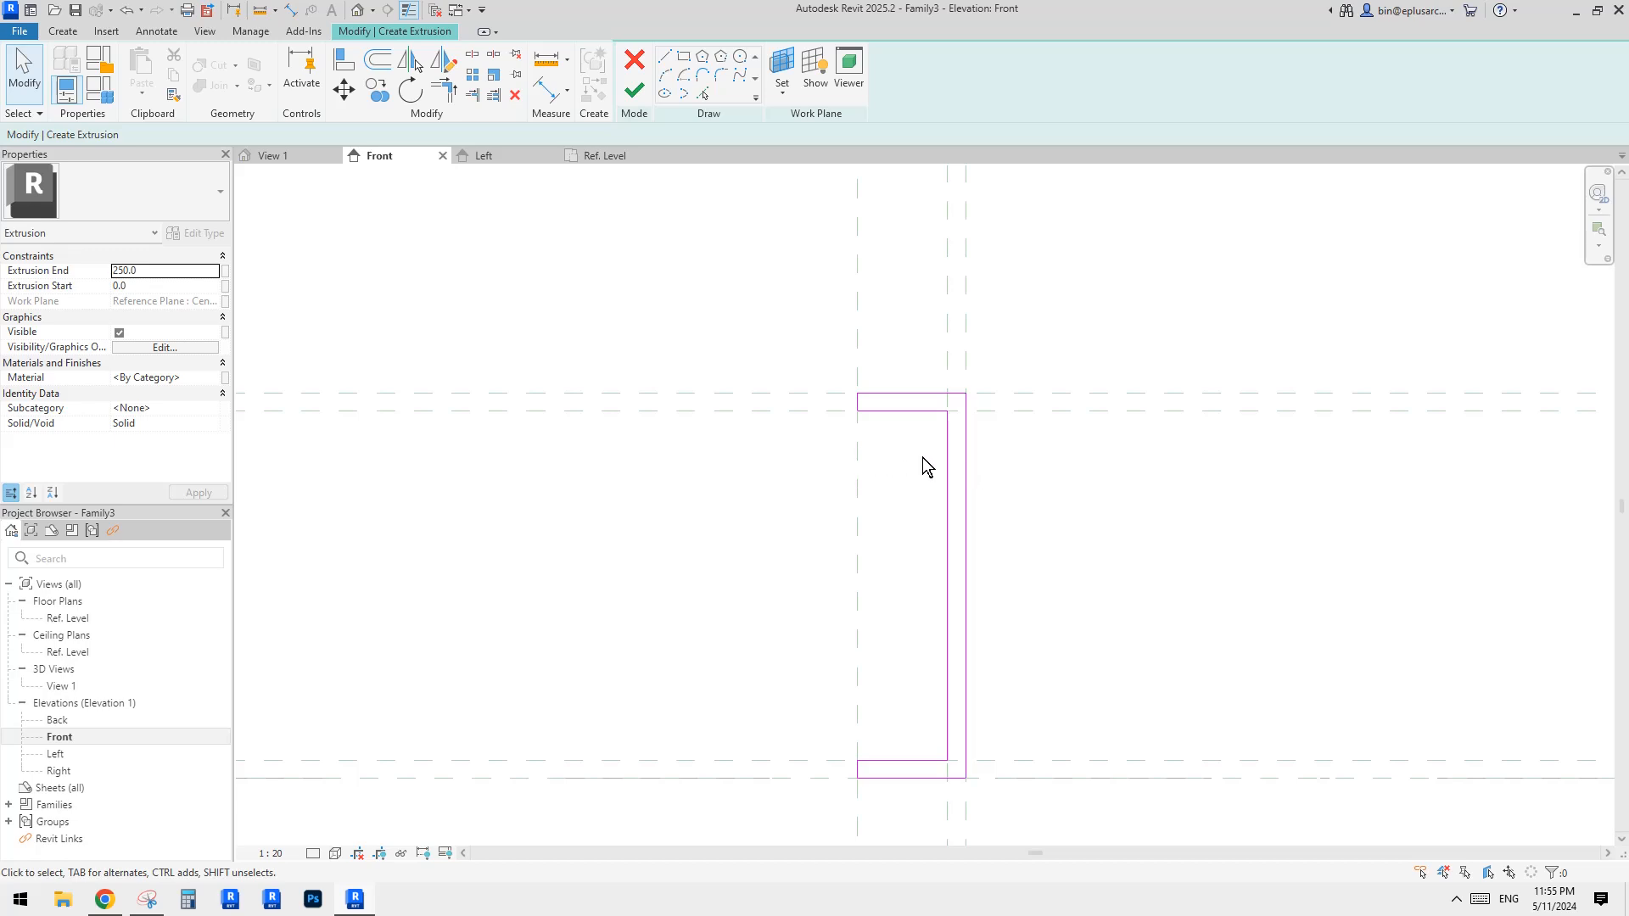
middle_drag(842, 360, 852, 366)
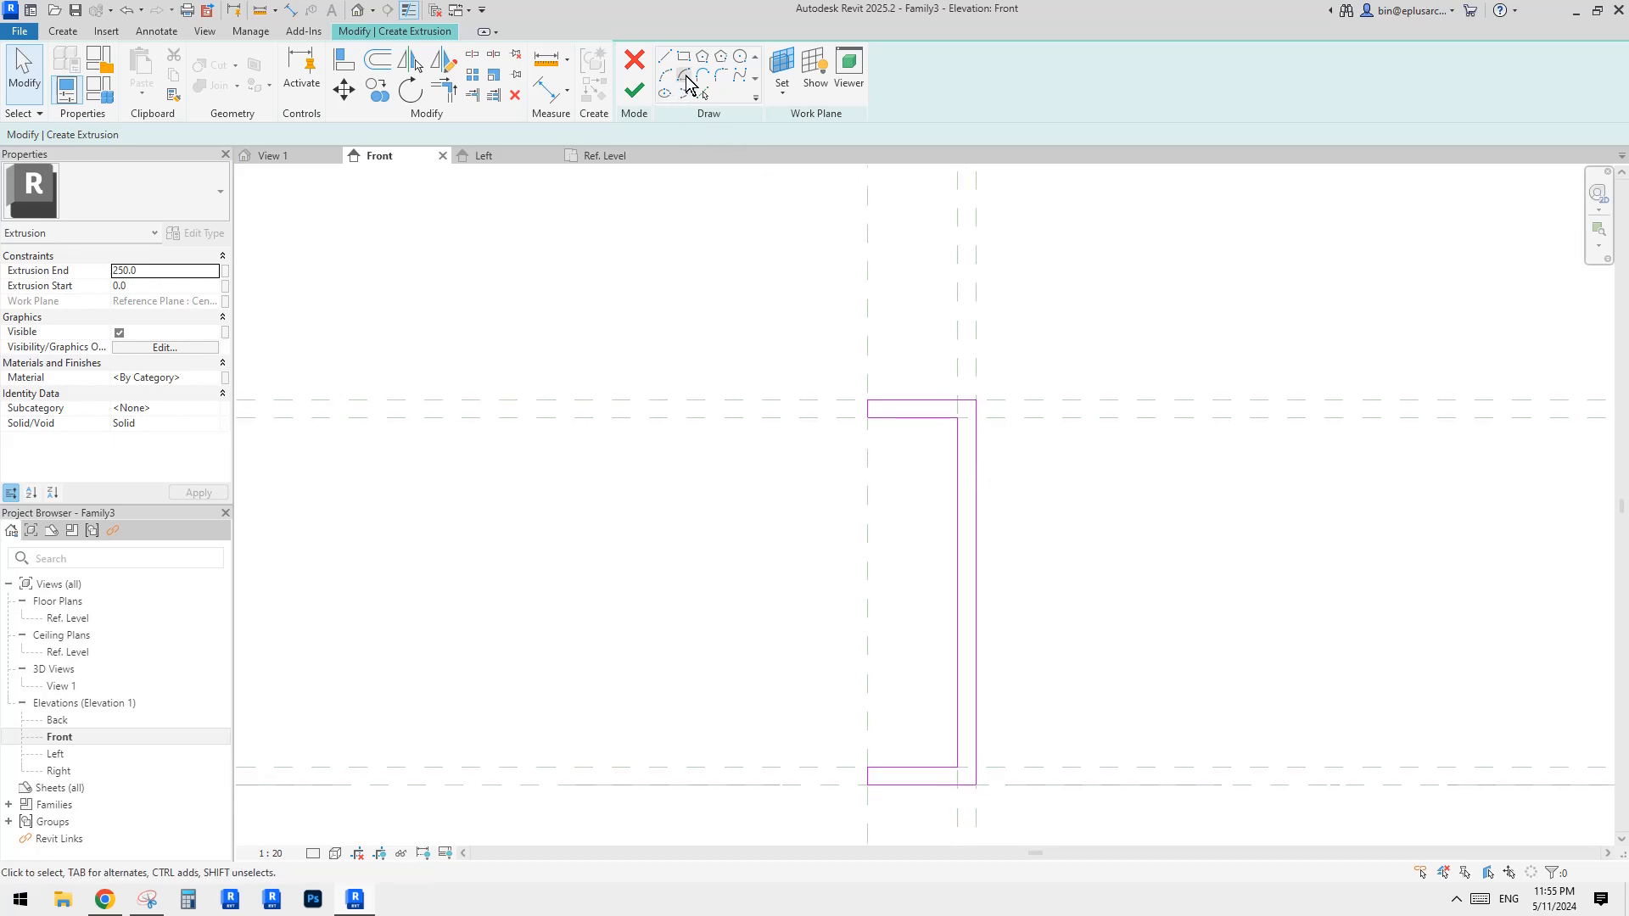
Draw a 100 mm radius quarter arc centred on the inner upper line's end at the centre plane, curving upward.
click(687, 78)
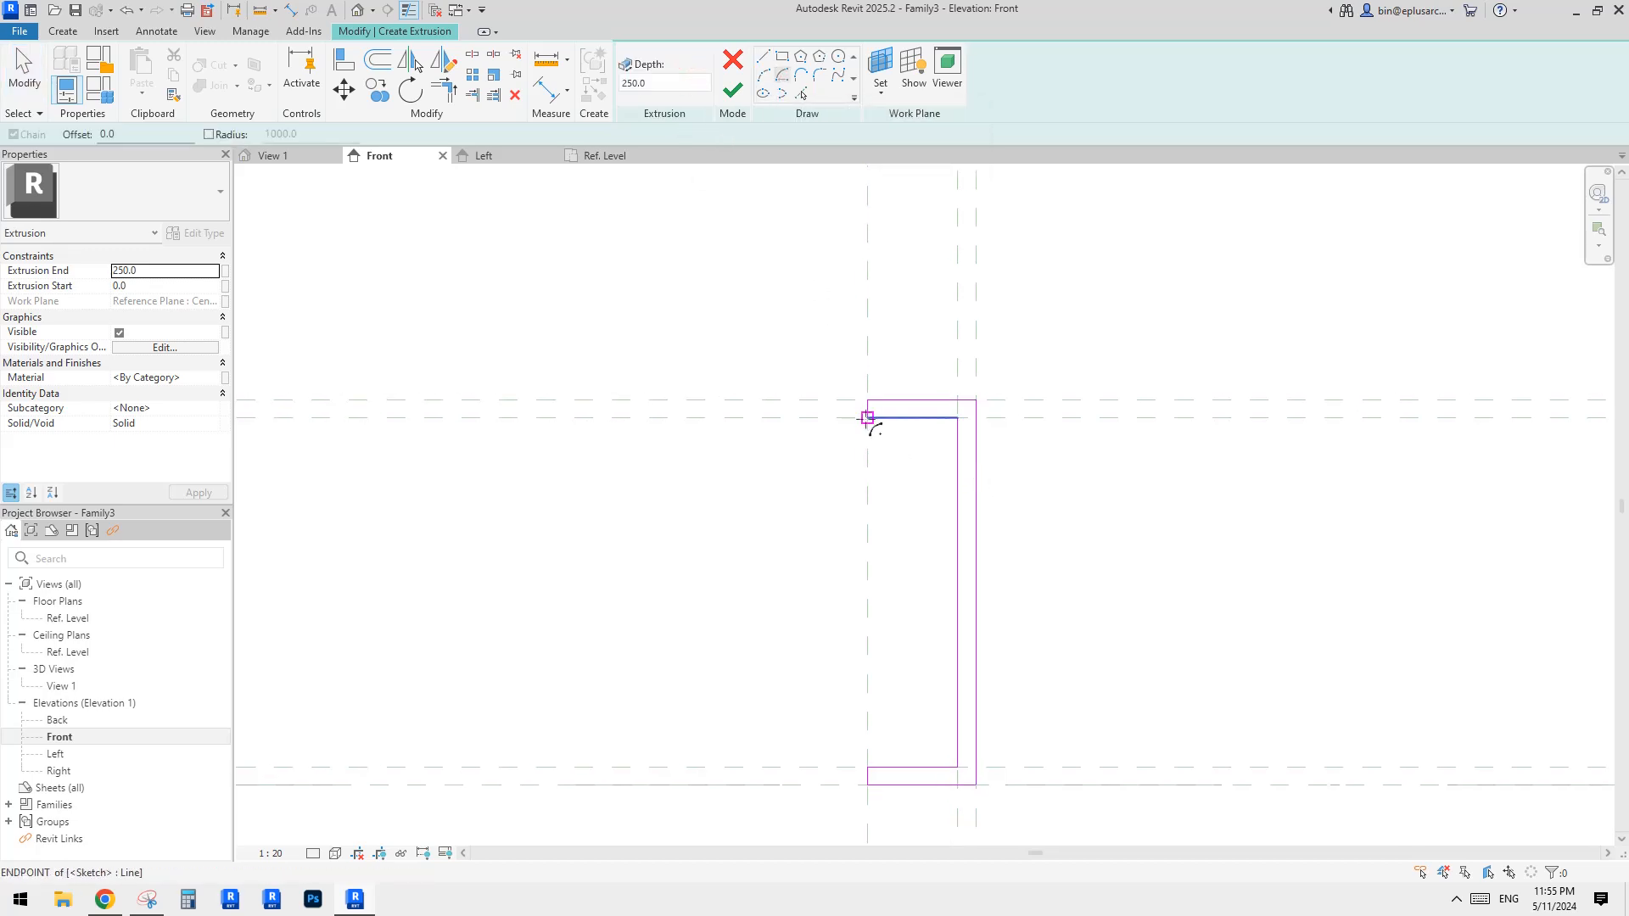
click(867, 417)
click(957, 417)
click(867, 327)
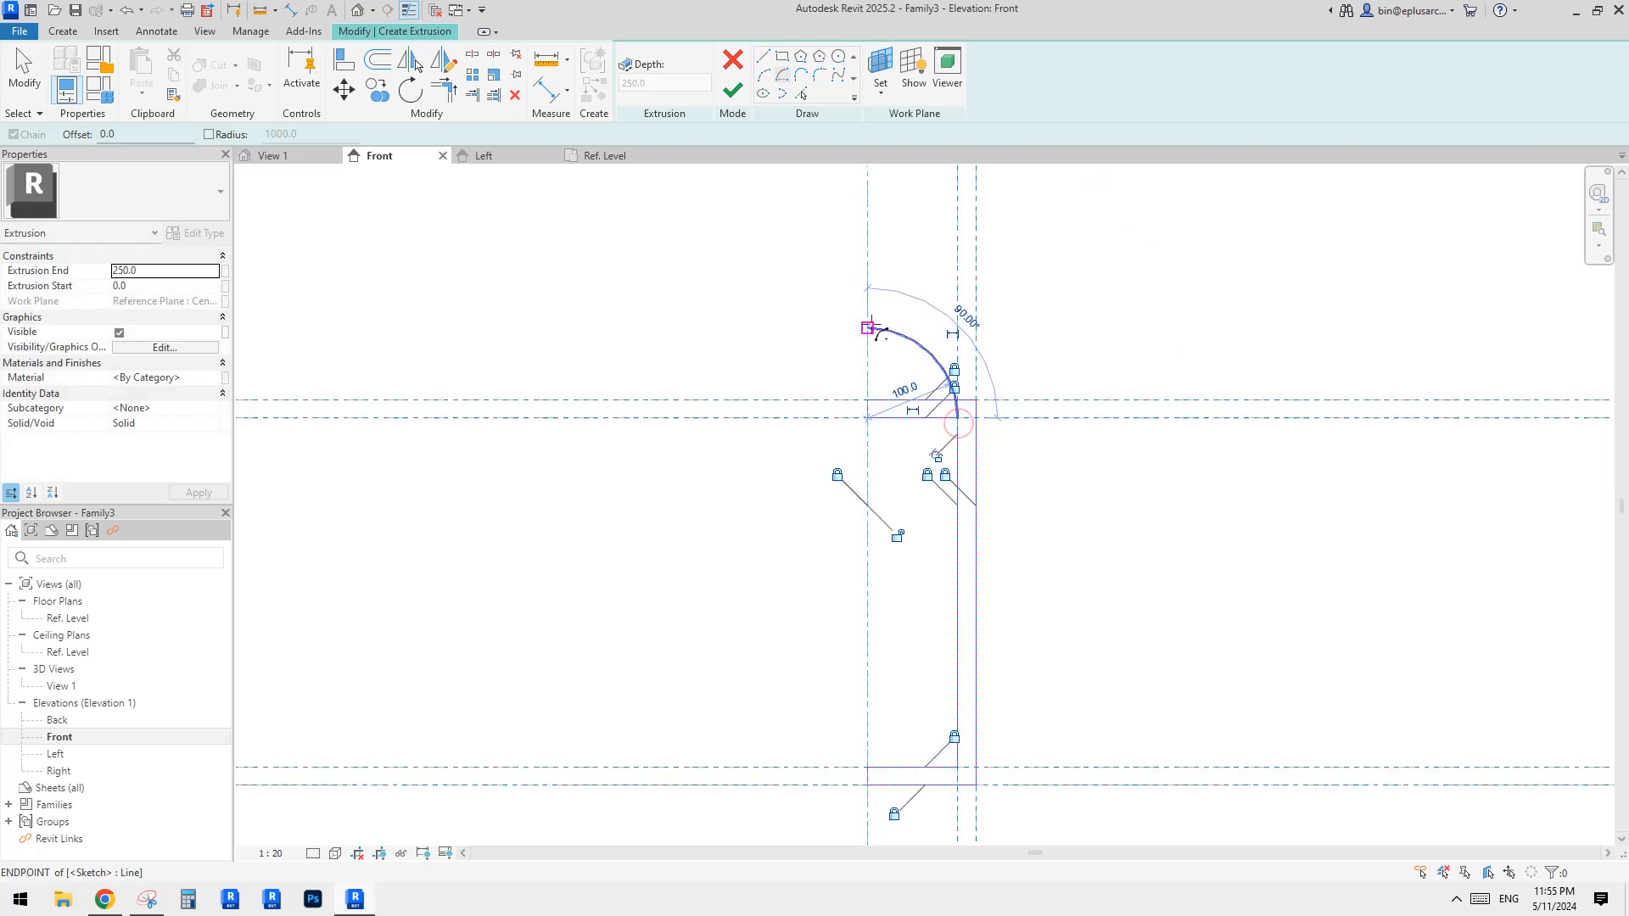
key(Escape)
key(Escape)
Move the quarter arc down 100 mm, from its upper end to its centre point on the centre plane.
click(930, 354)
scroll(931, 365, up, 1)
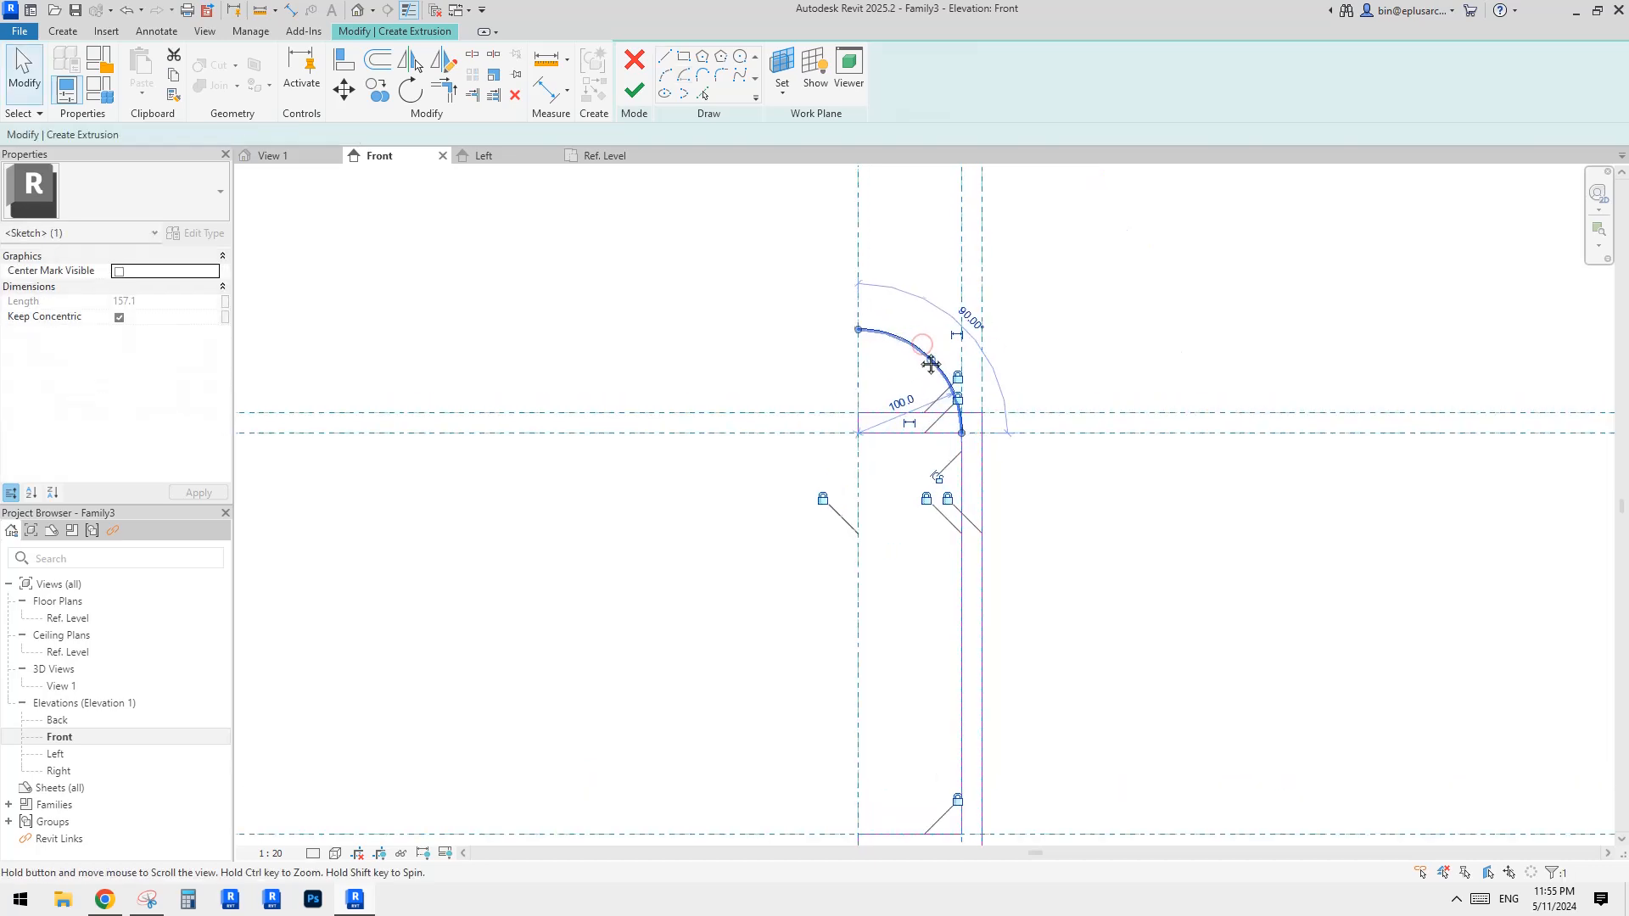
key(m)
key(v)
click(859, 329)
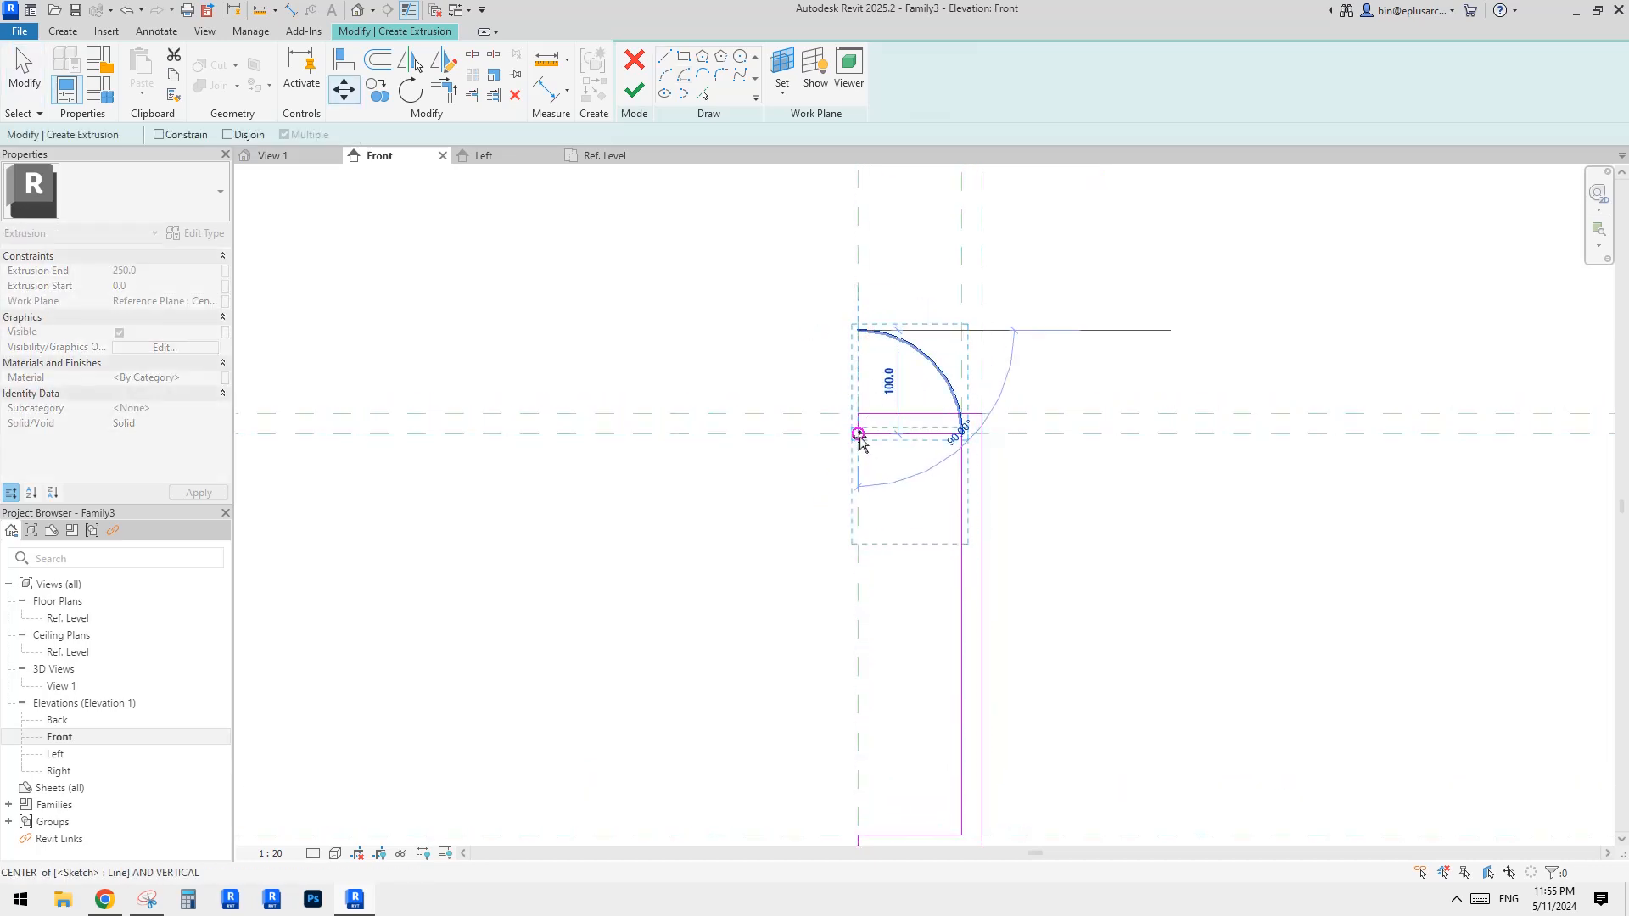
click(859, 434)
click(938, 548)
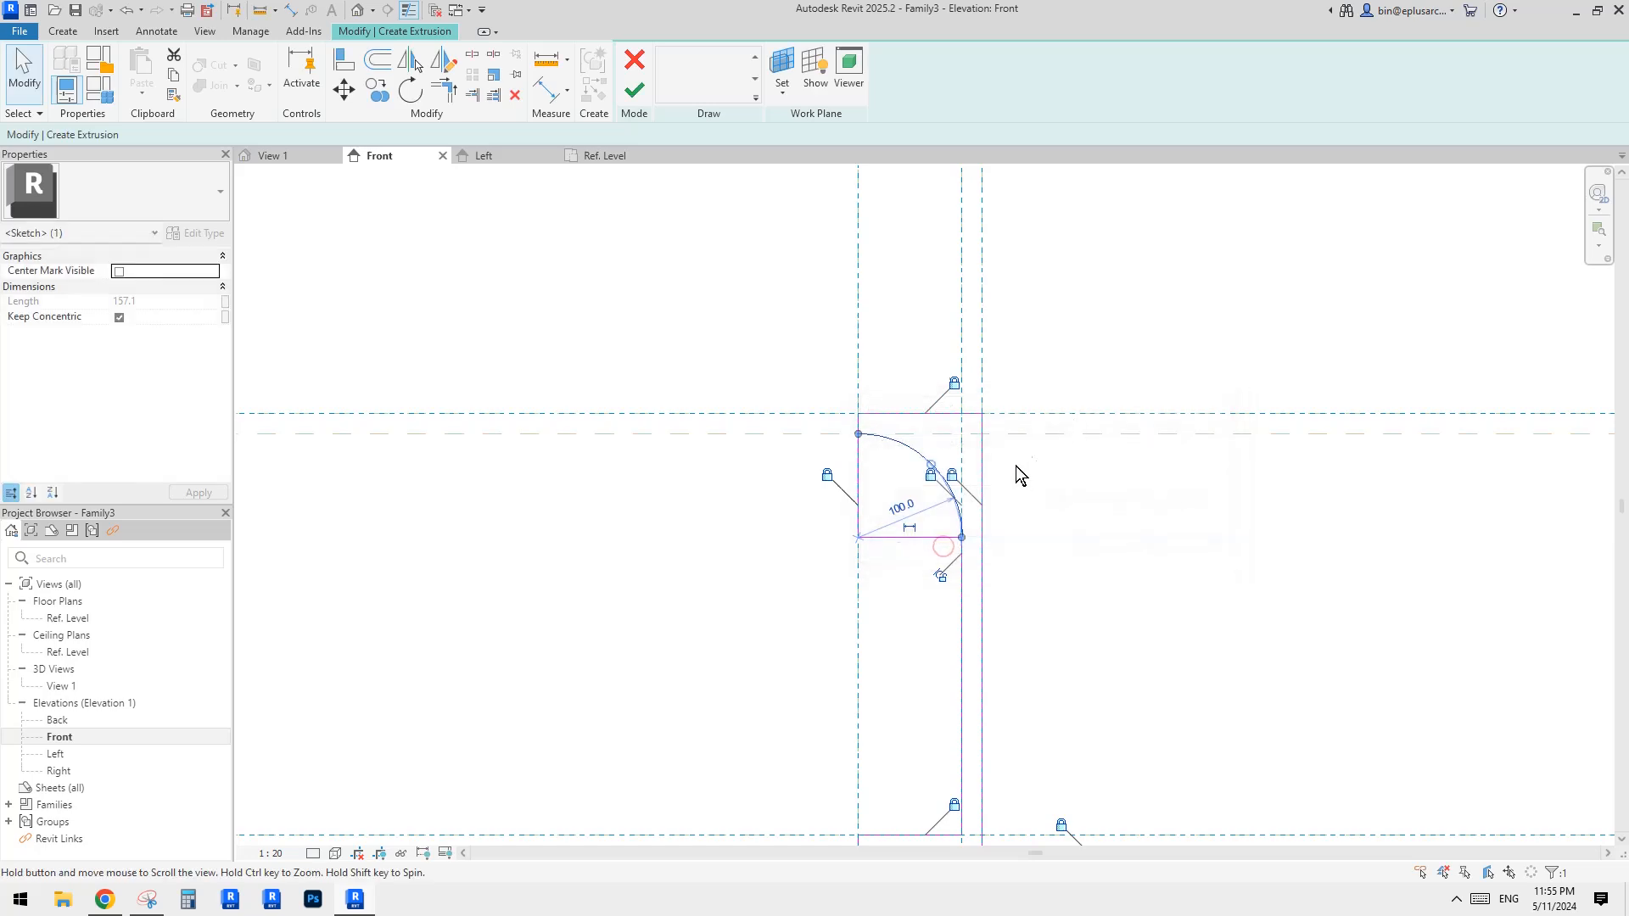
middle_drag(1016, 466, 1026, 336)
key(Escape)
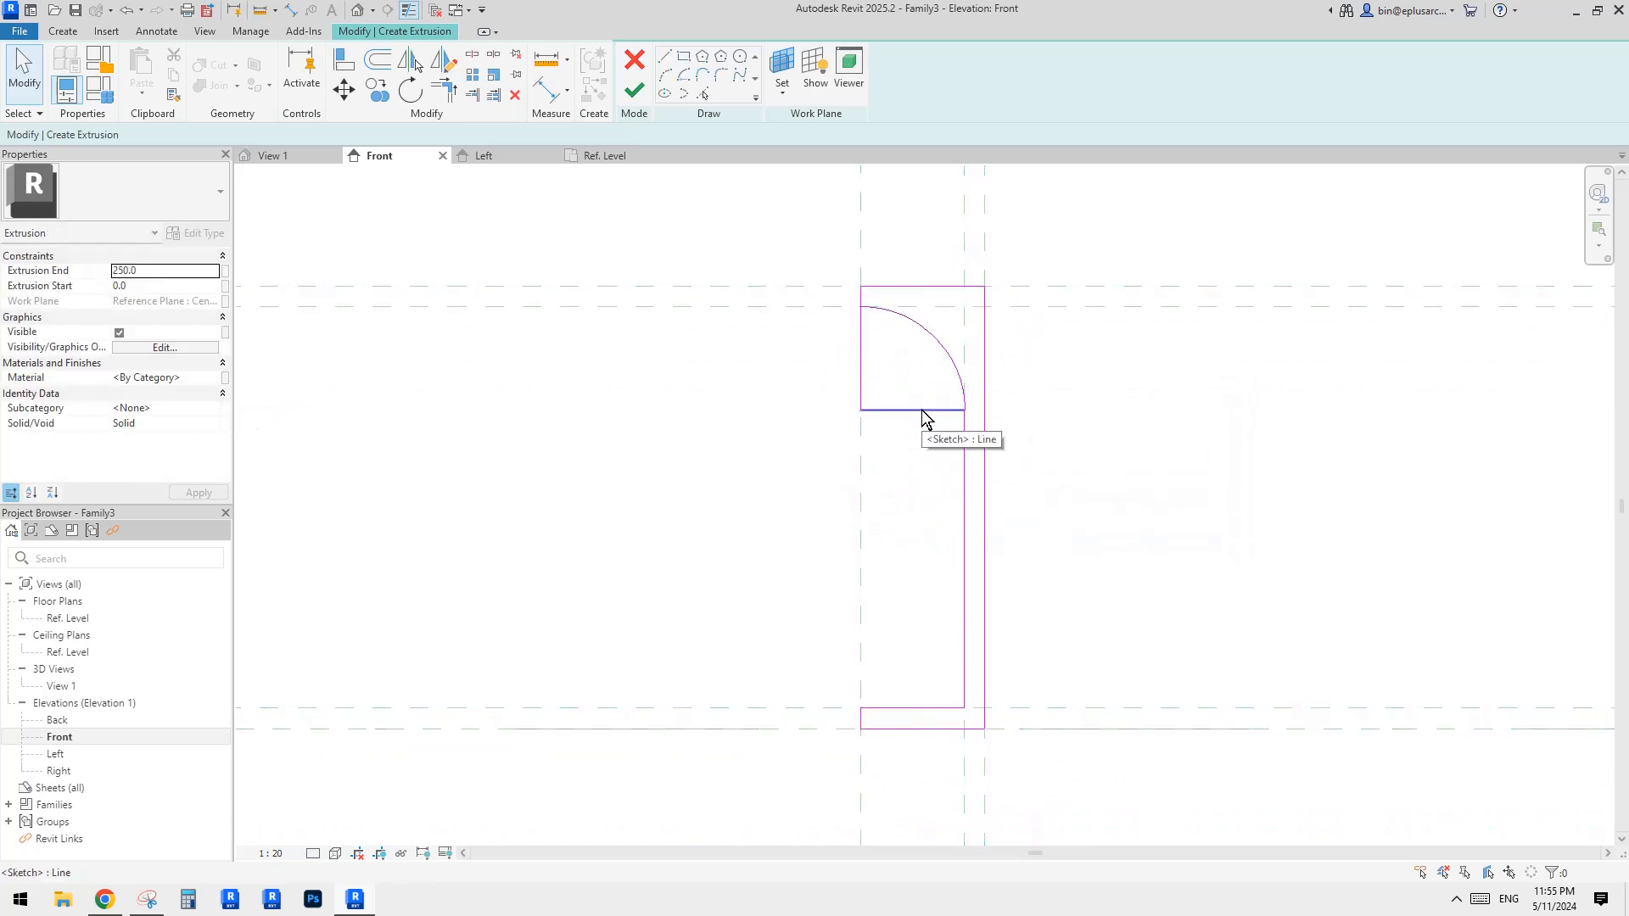
Delete the horizontal line below the arc and trim the centre-plane line back to the arc's upper end.
click(922, 410)
key(Delete)
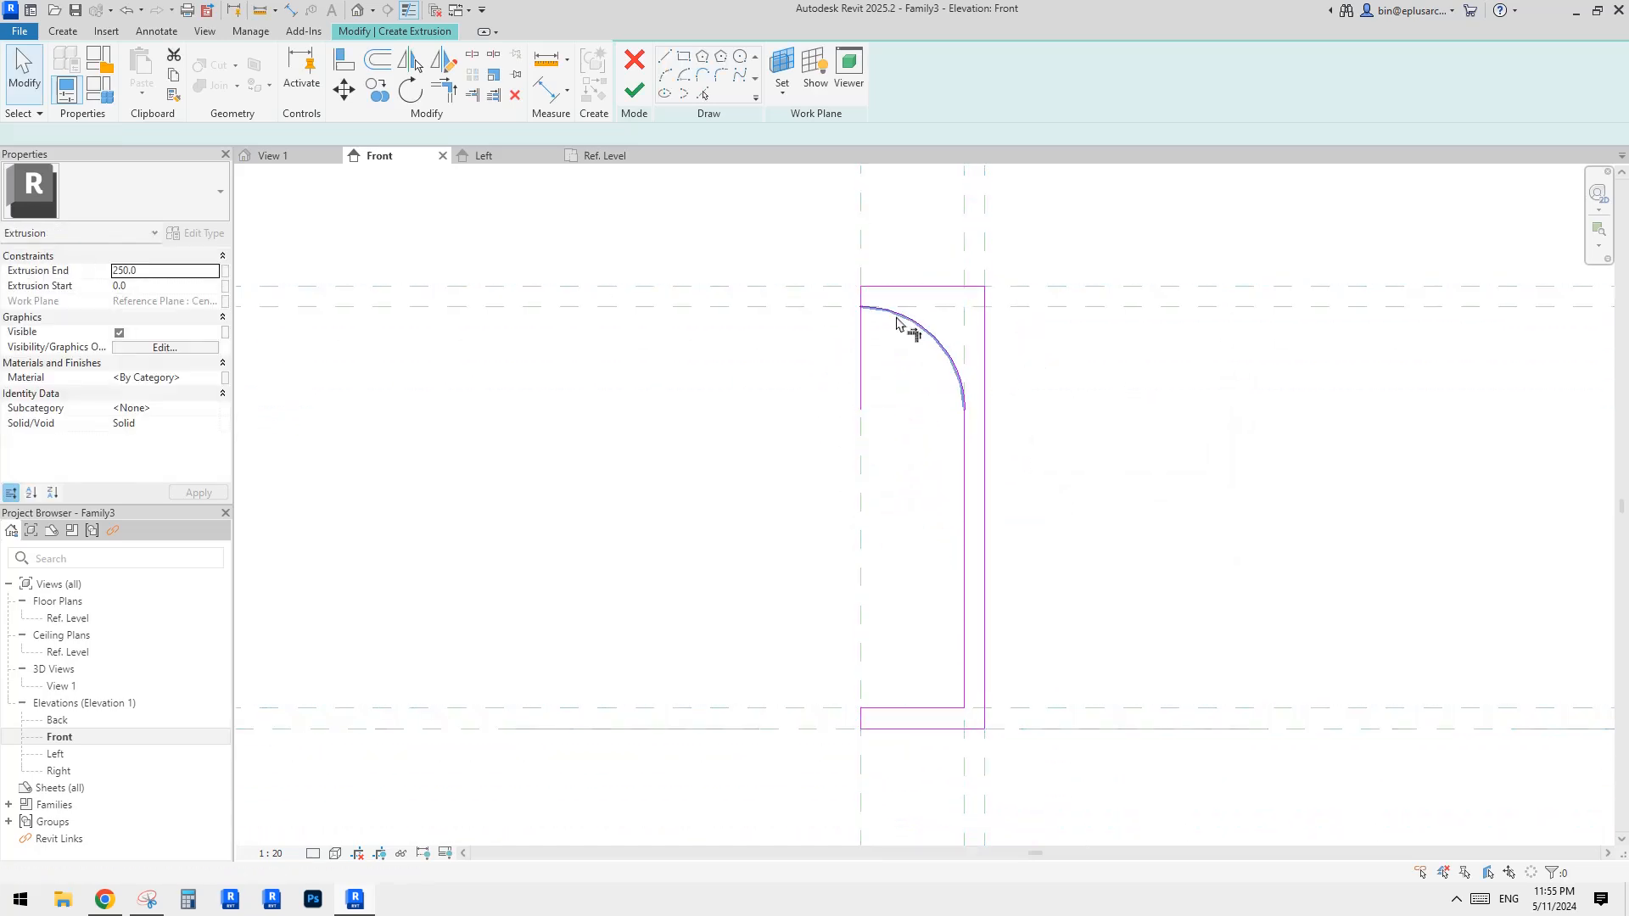
click(860, 296)
key(Delete)
scroll(1043, 386, down, 1)
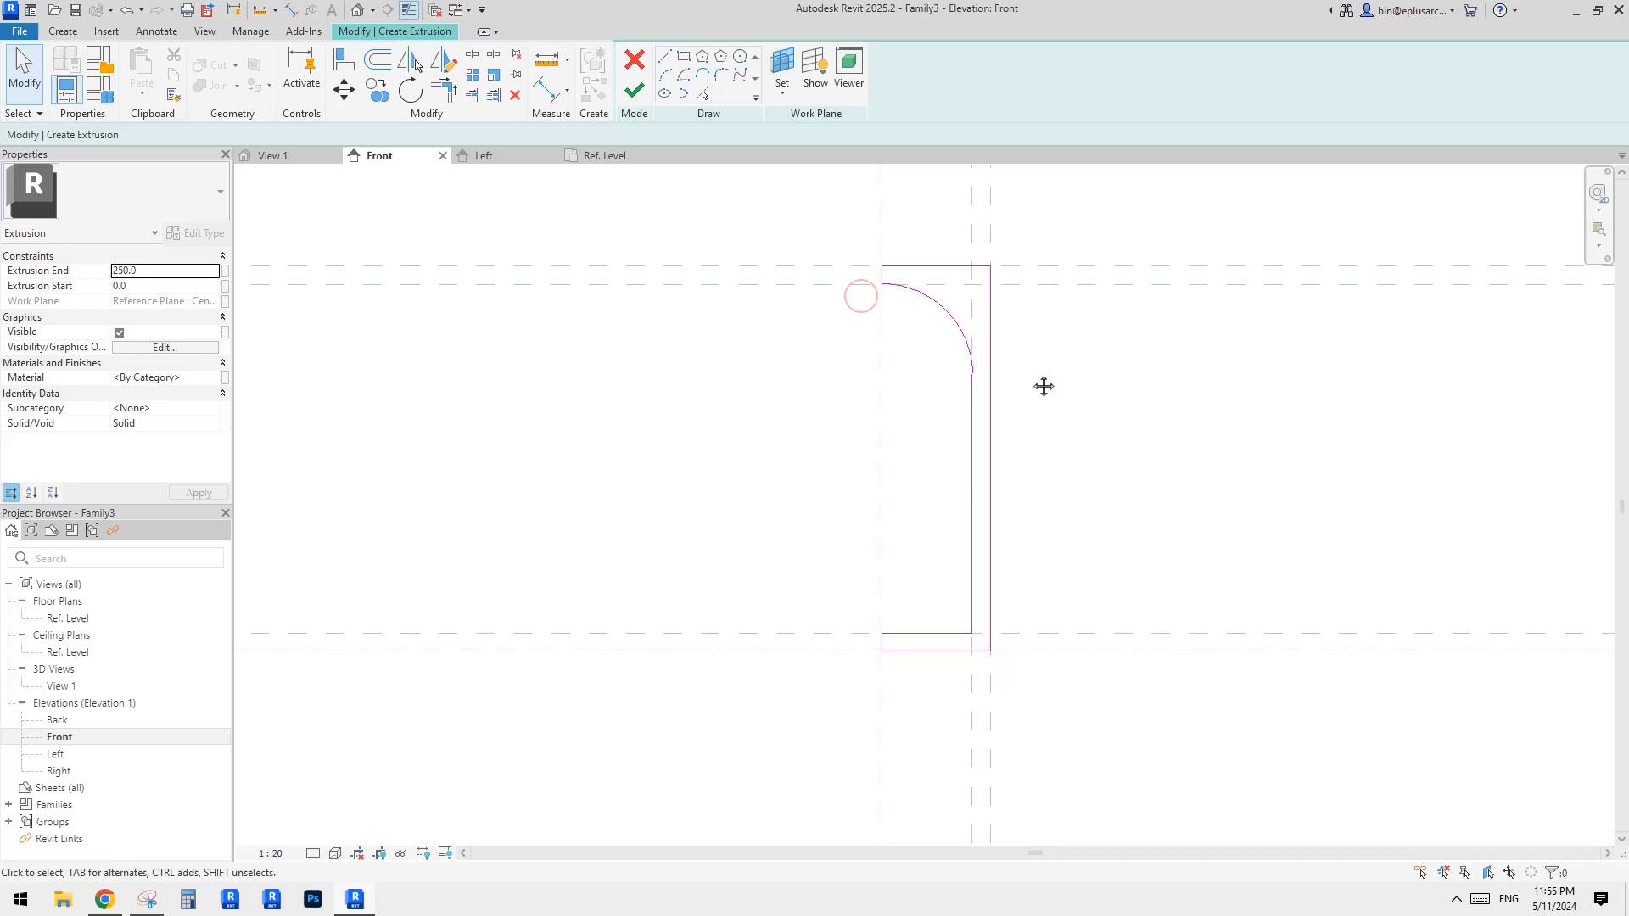
click(975, 339)
middle_drag(1079, 360, 1030, 385)
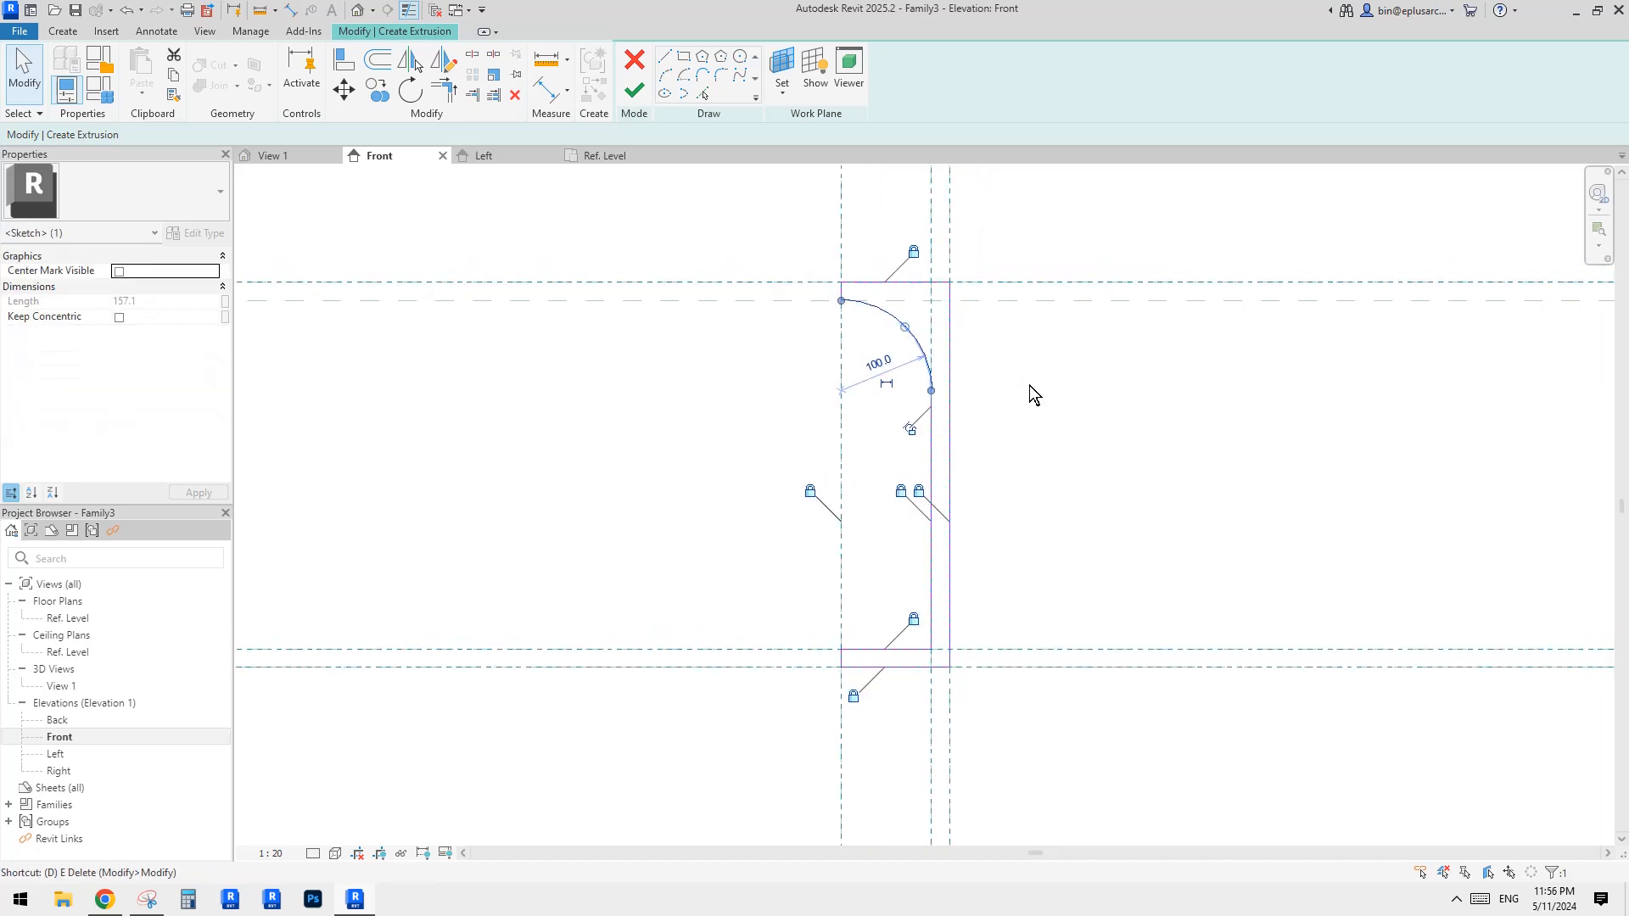
key(m)
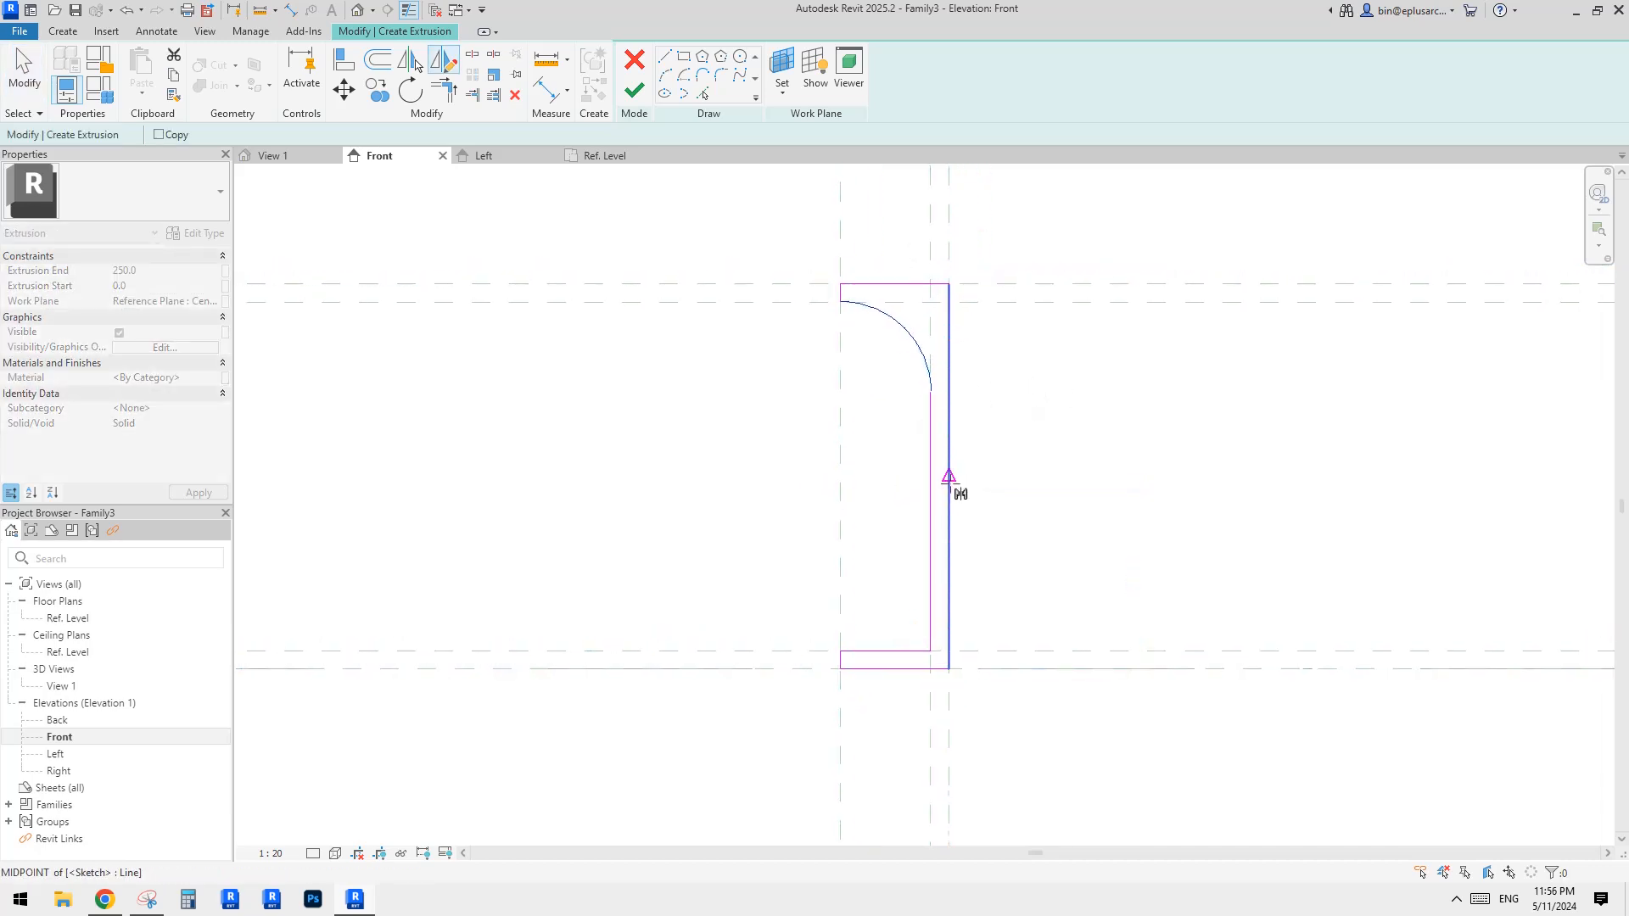
click(949, 477)
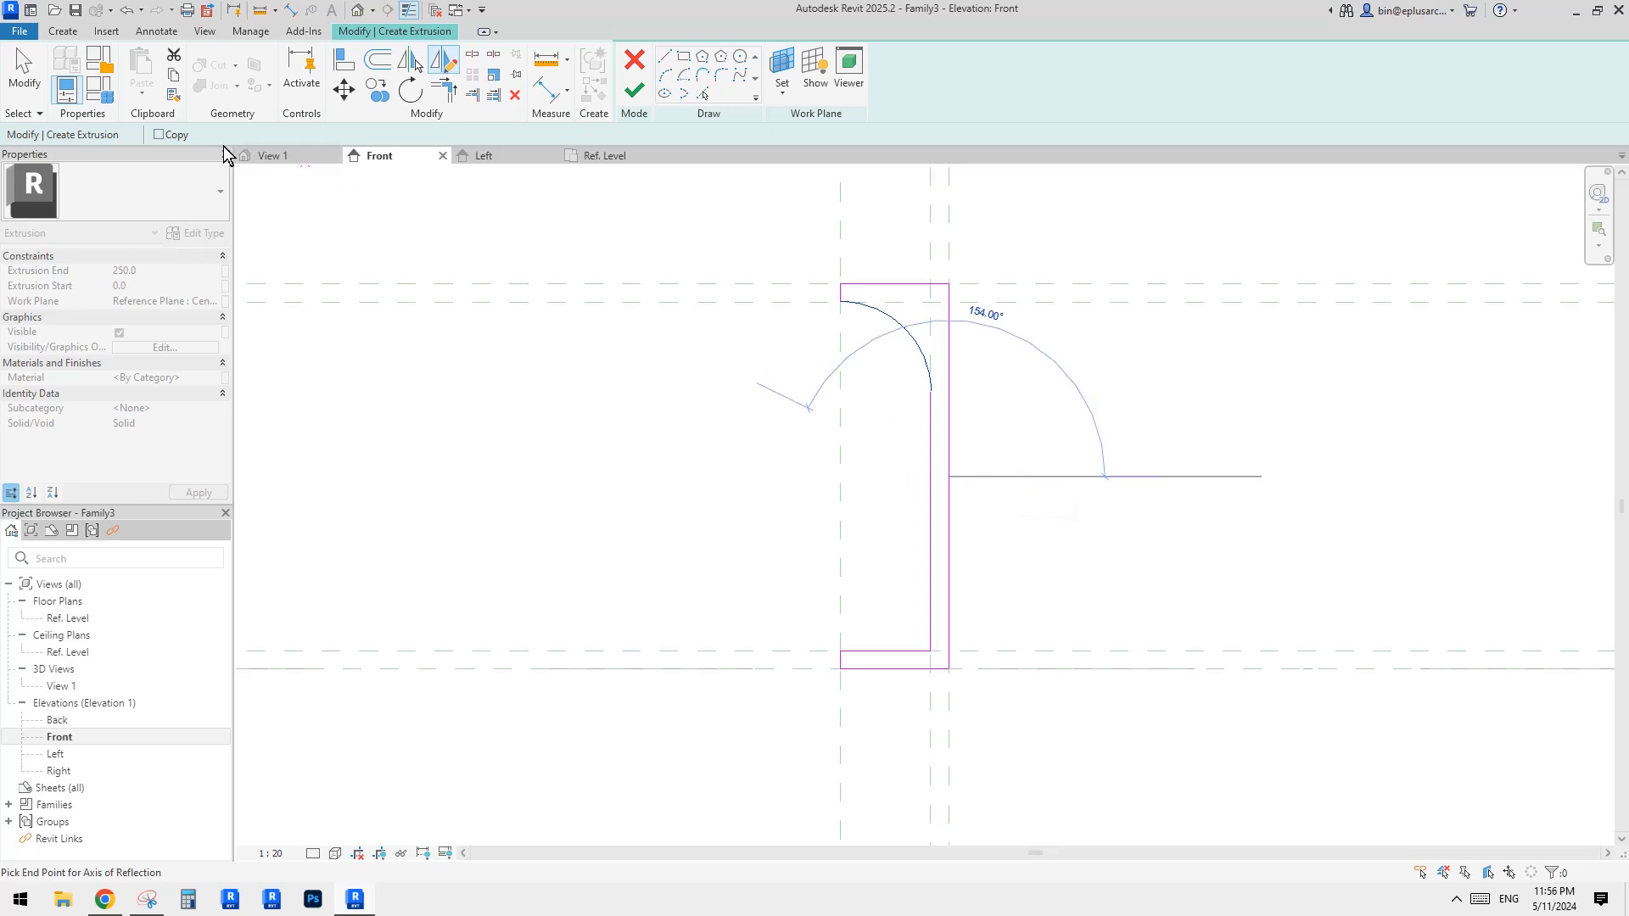
key(Escape)
middle_drag(973, 423, 974, 382)
key(Escape)
Mirror a copy of the arc about a horizontal axis through the outer line's midpoint and remove the inner lower horizontal line.
click(931, 365)
key(d)
key(m)
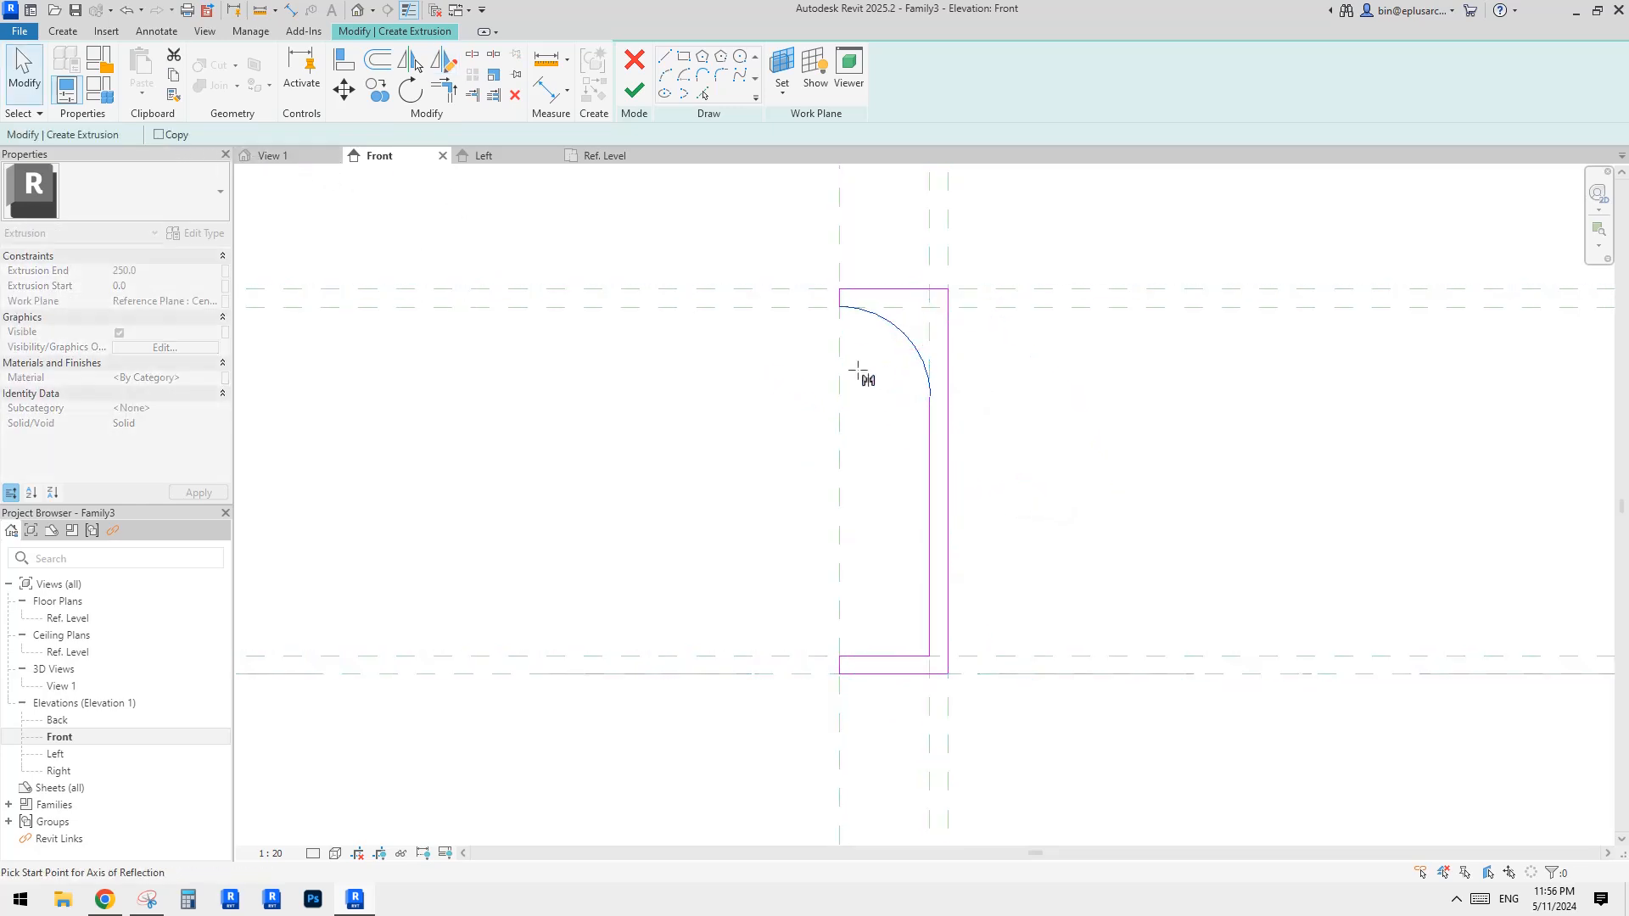
click(158, 135)
click(950, 482)
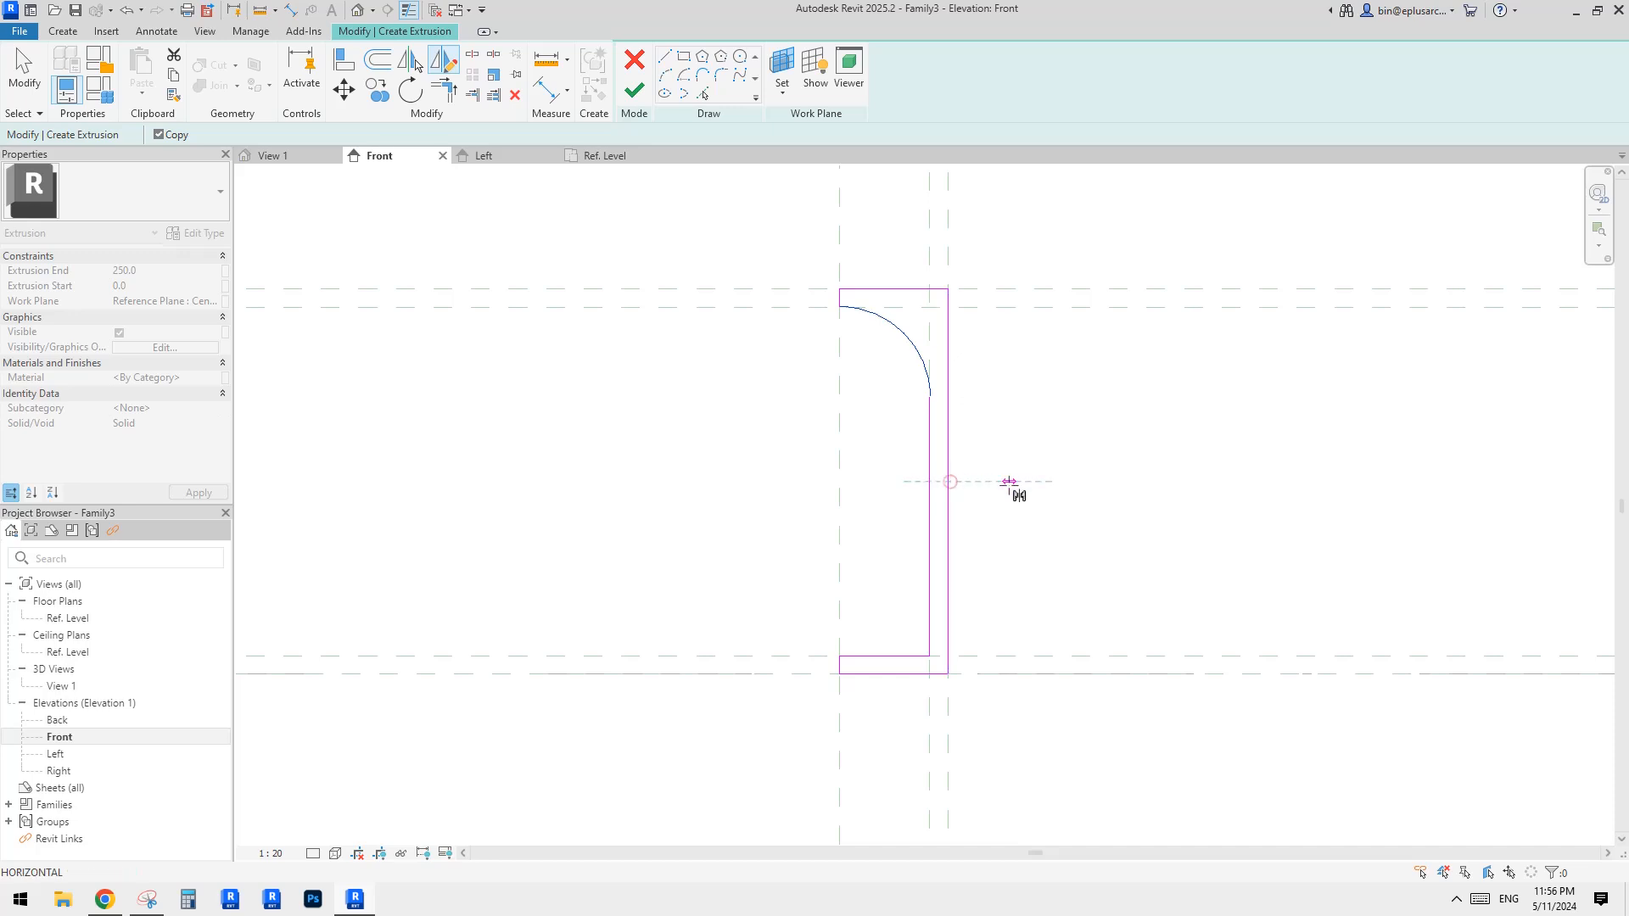
click(1012, 486)
key(Escape)
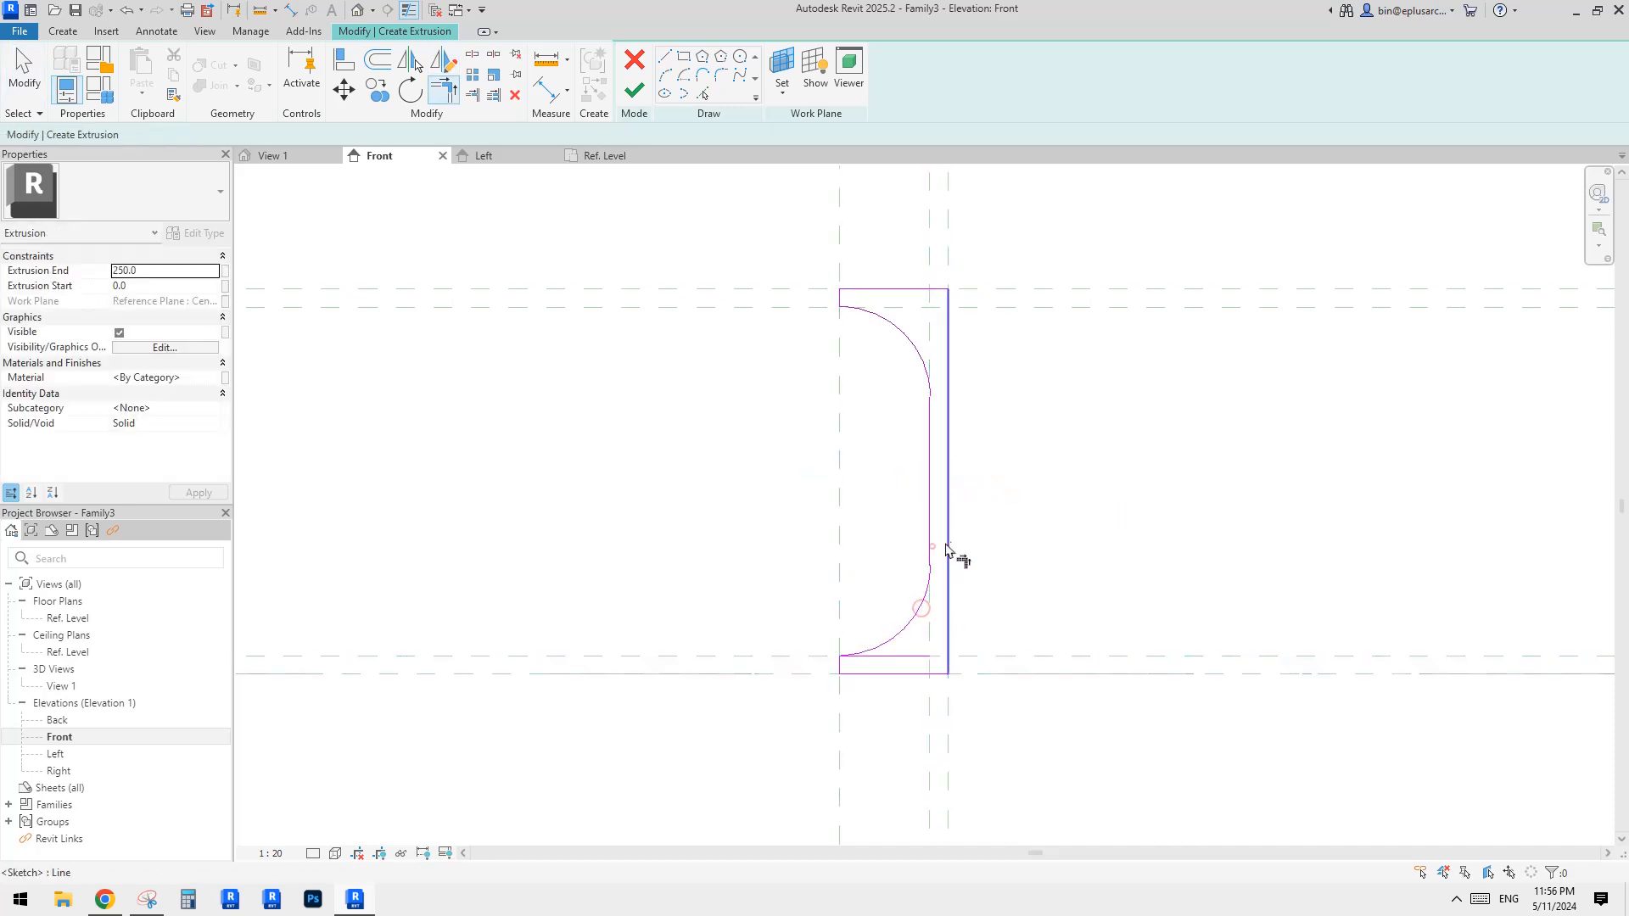
click(908, 655)
key(e)
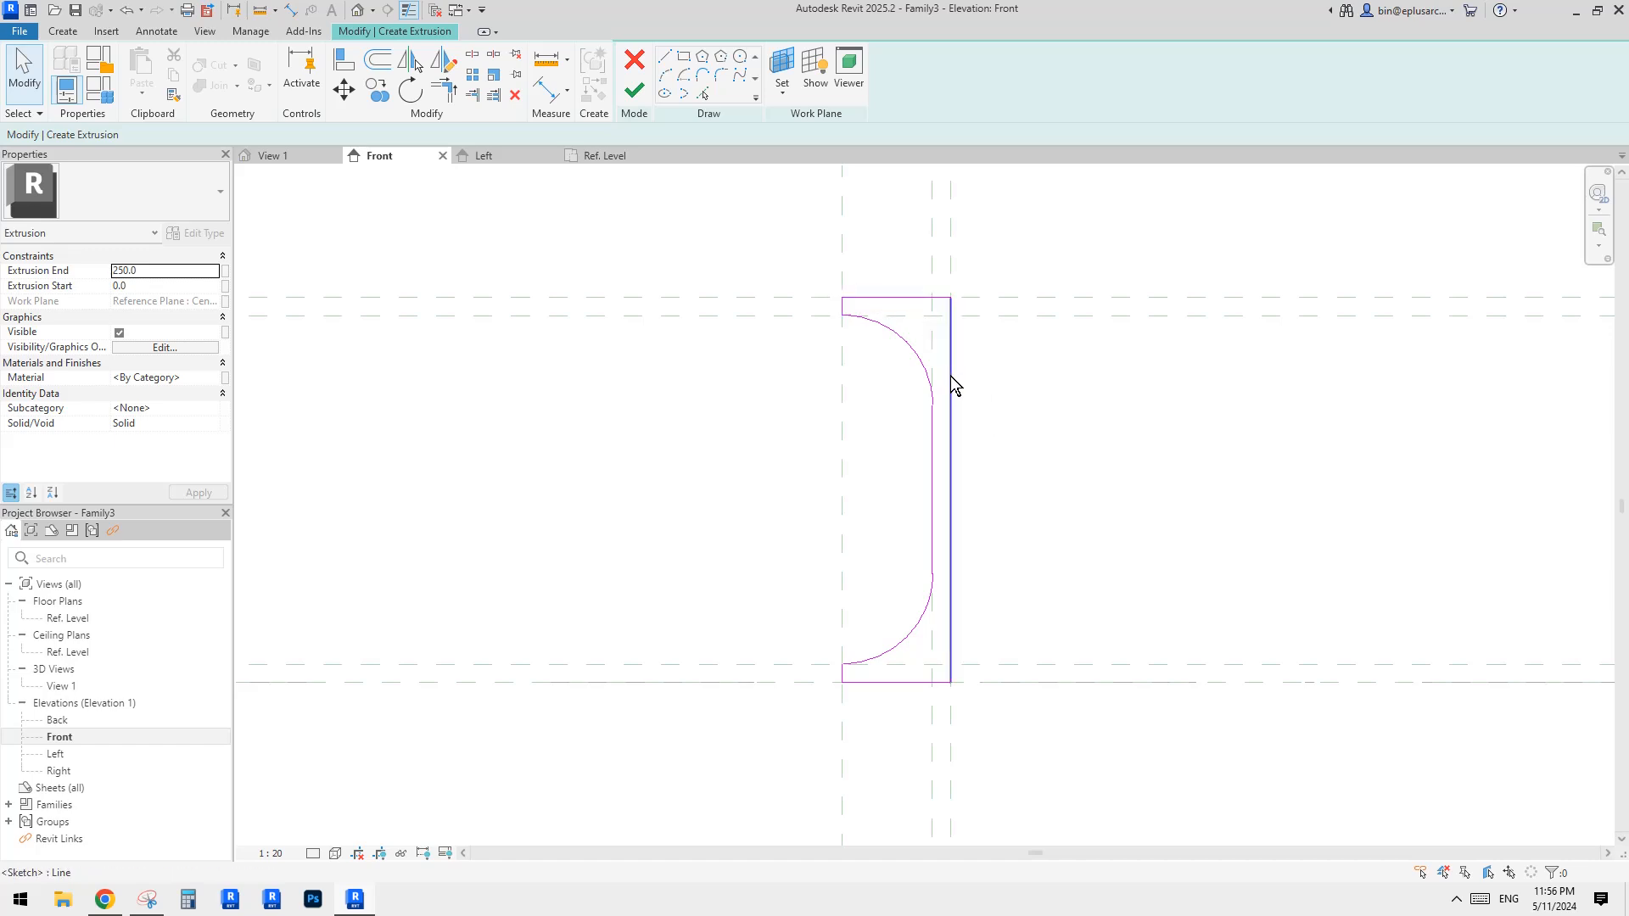
Make the upper arc's temporary radius dimension permanent and label it with the r1 parameter.
scroll(1004, 407, up, 2)
click(1007, 396)
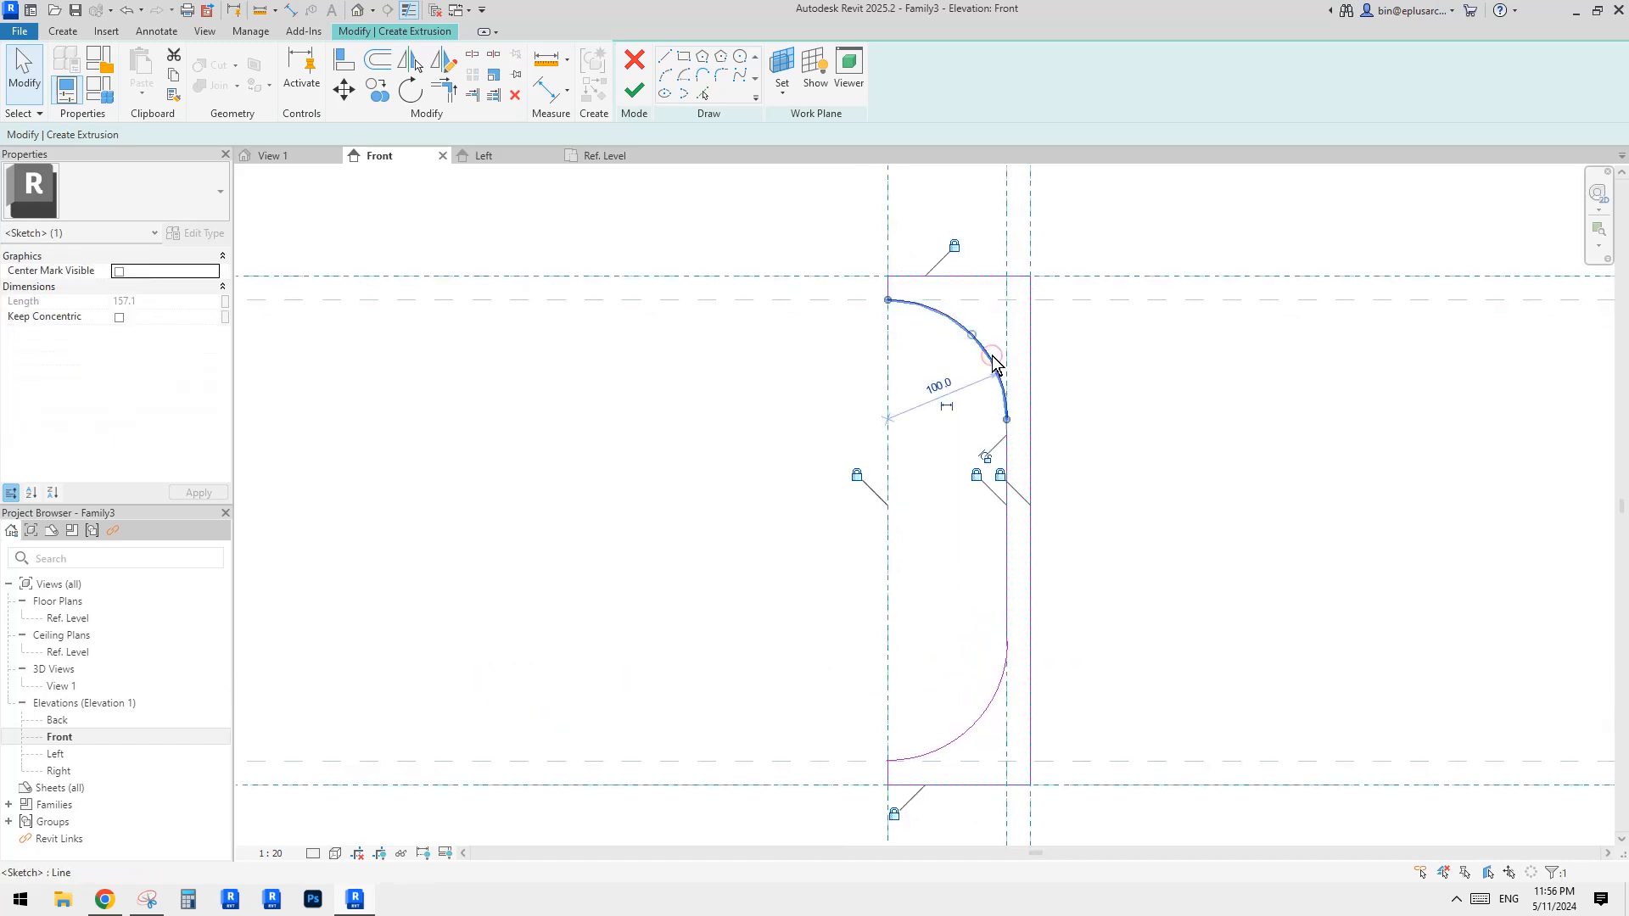
middle_drag(800, 349, 802, 353)
click(881, 314)
click(960, 329)
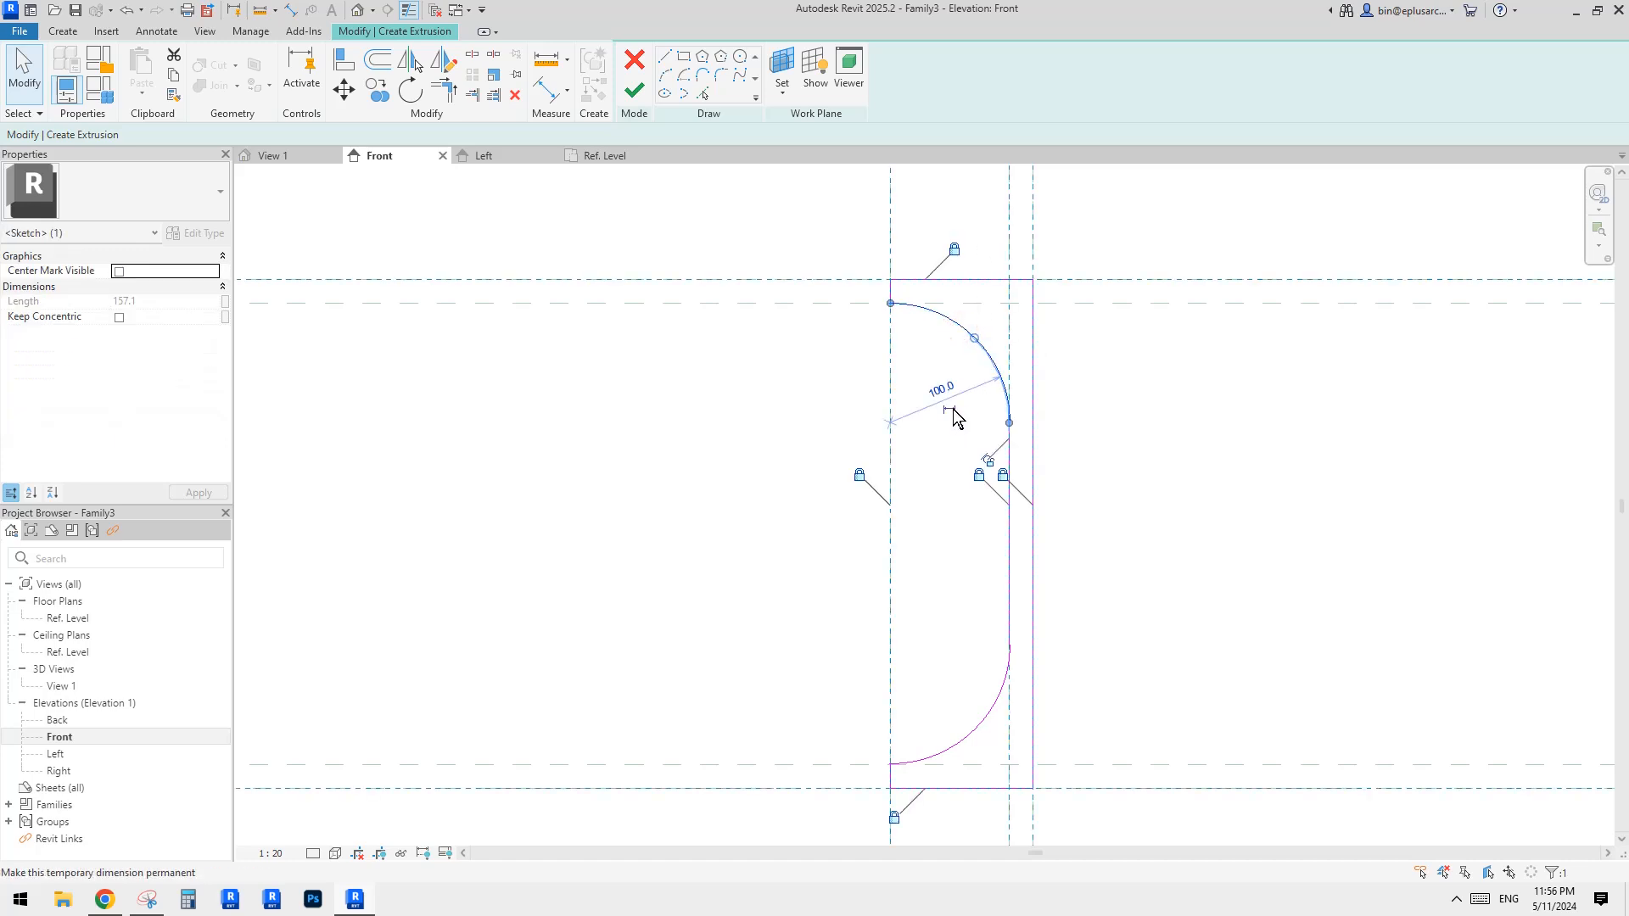
click(952, 412)
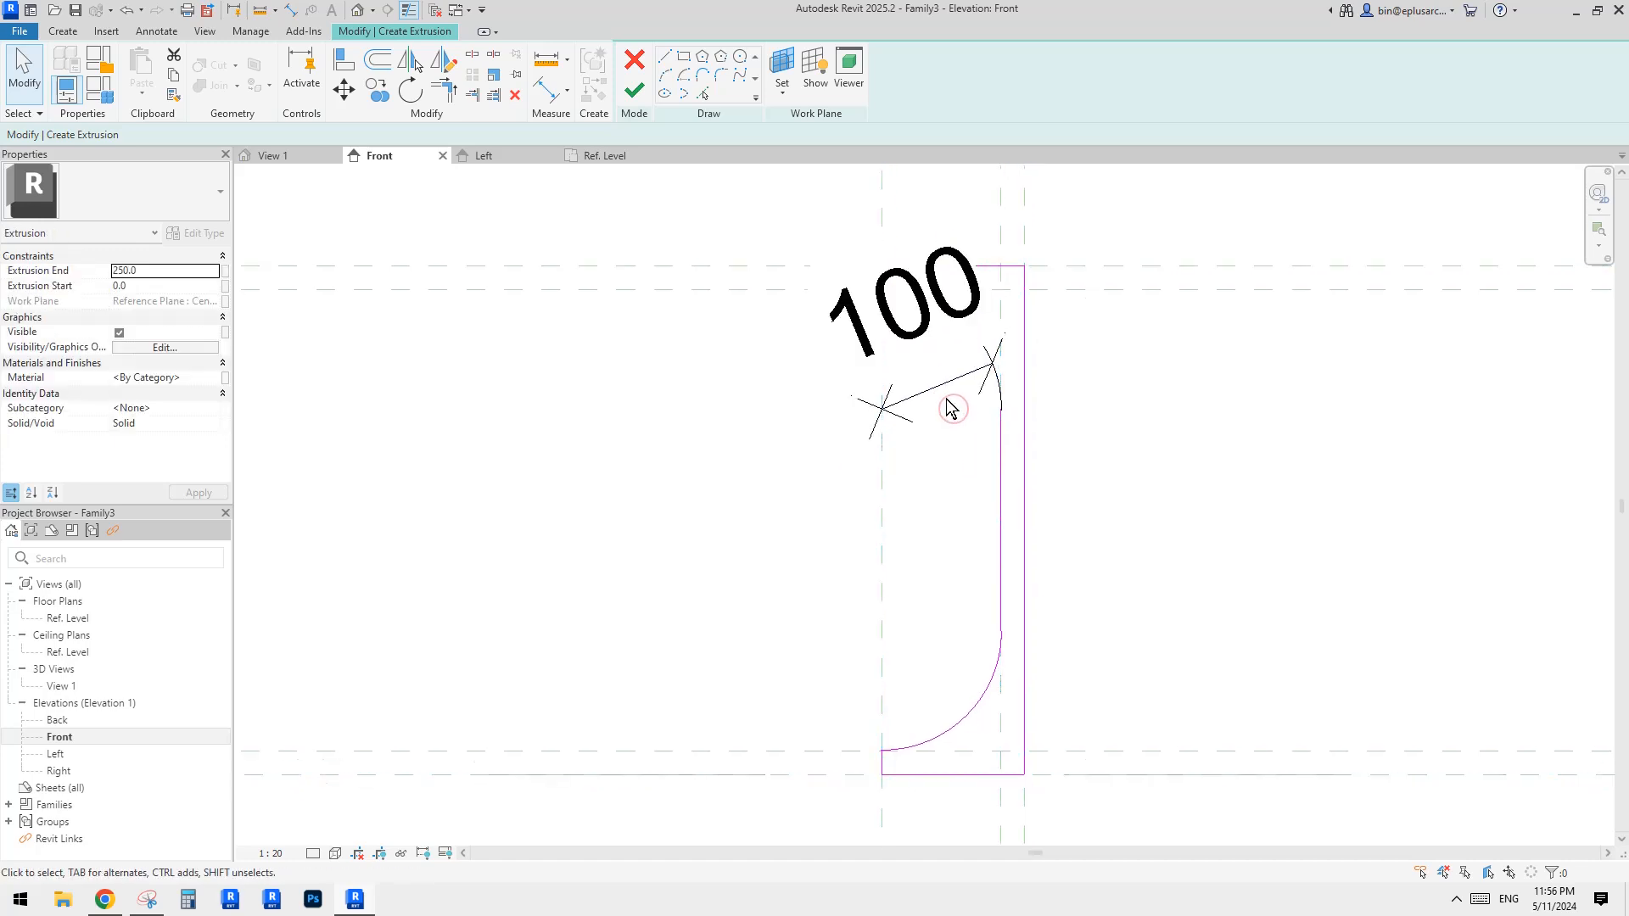
click(719, 72)
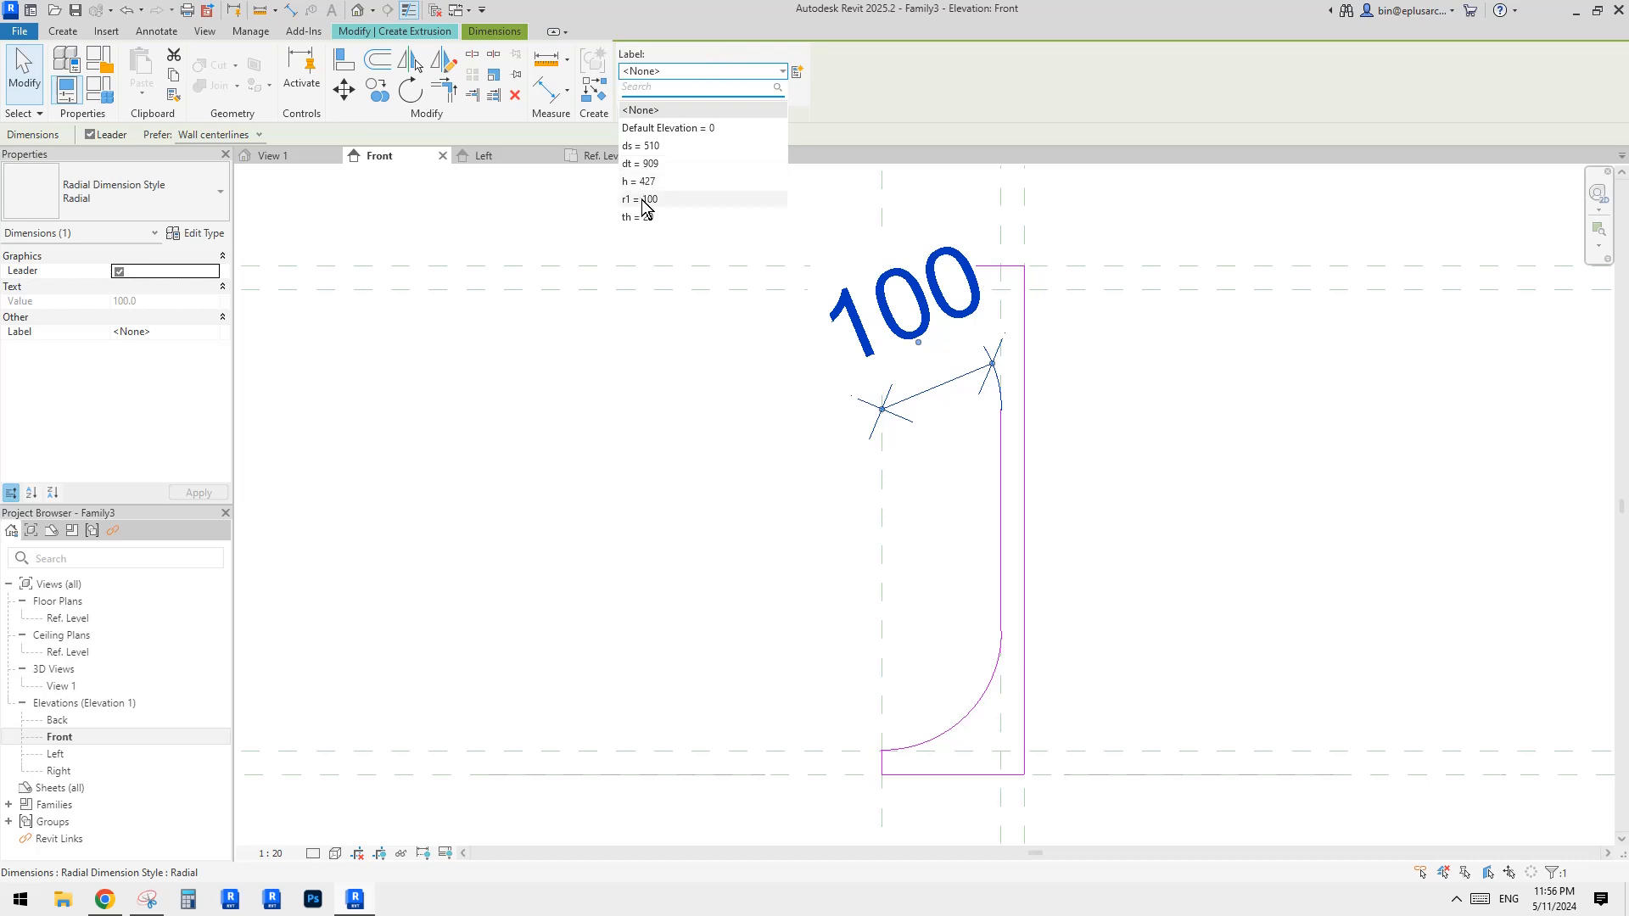
click(713, 213)
scroll(747, 271, down, 2)
click(791, 399)
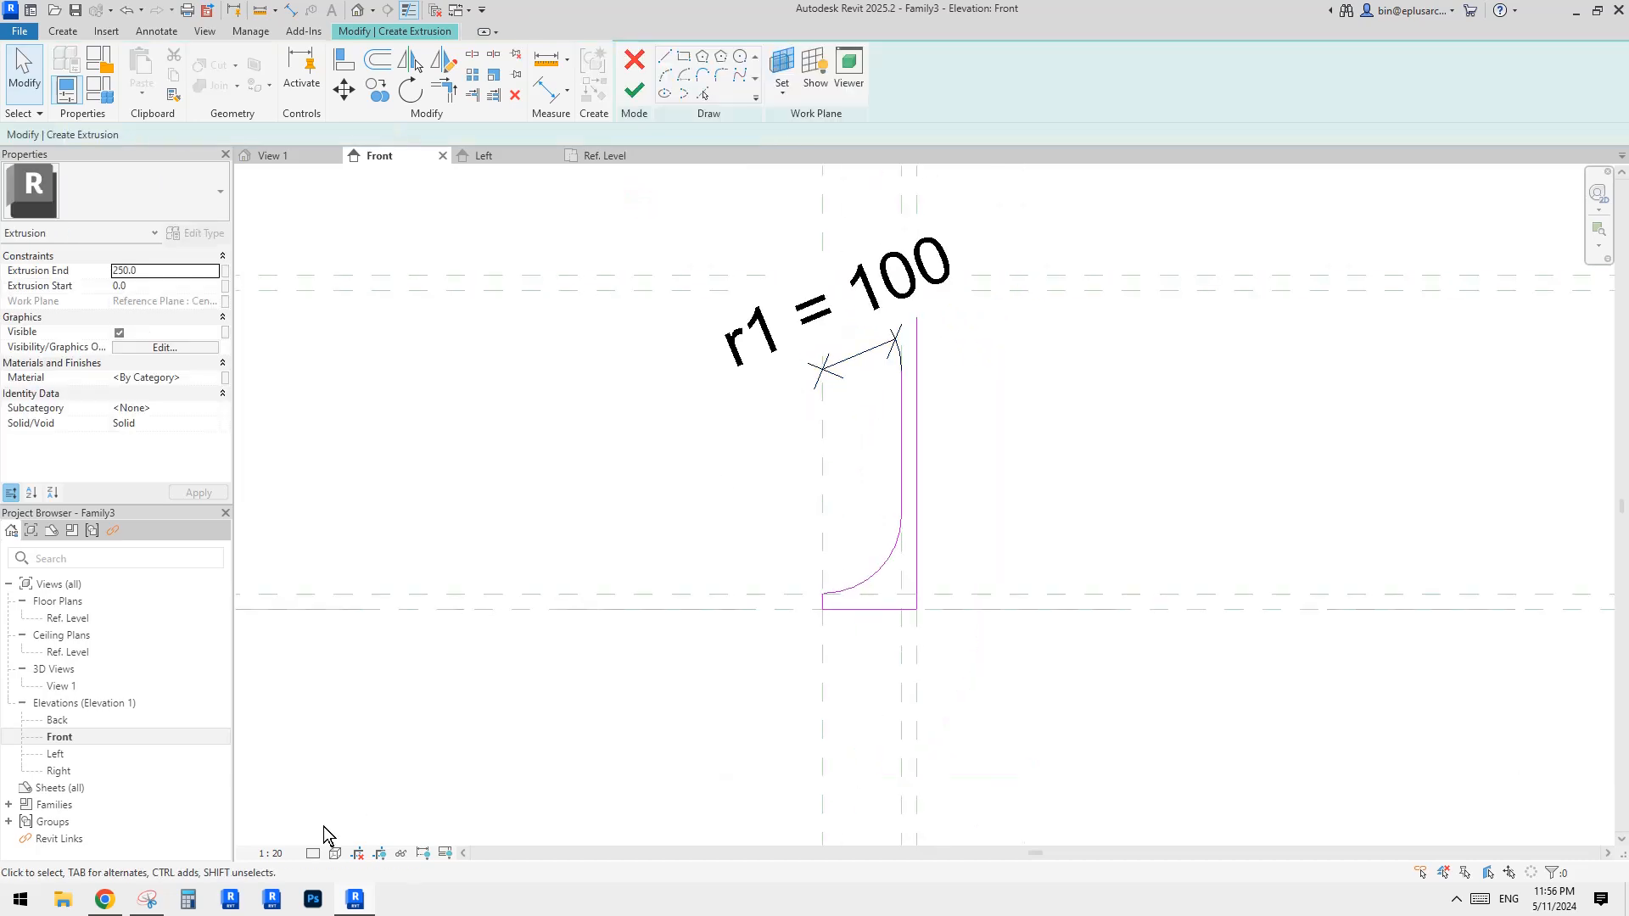
Set the view scale to 1:5 and turn off thin lines.
click(270, 853)
click(284, 650)
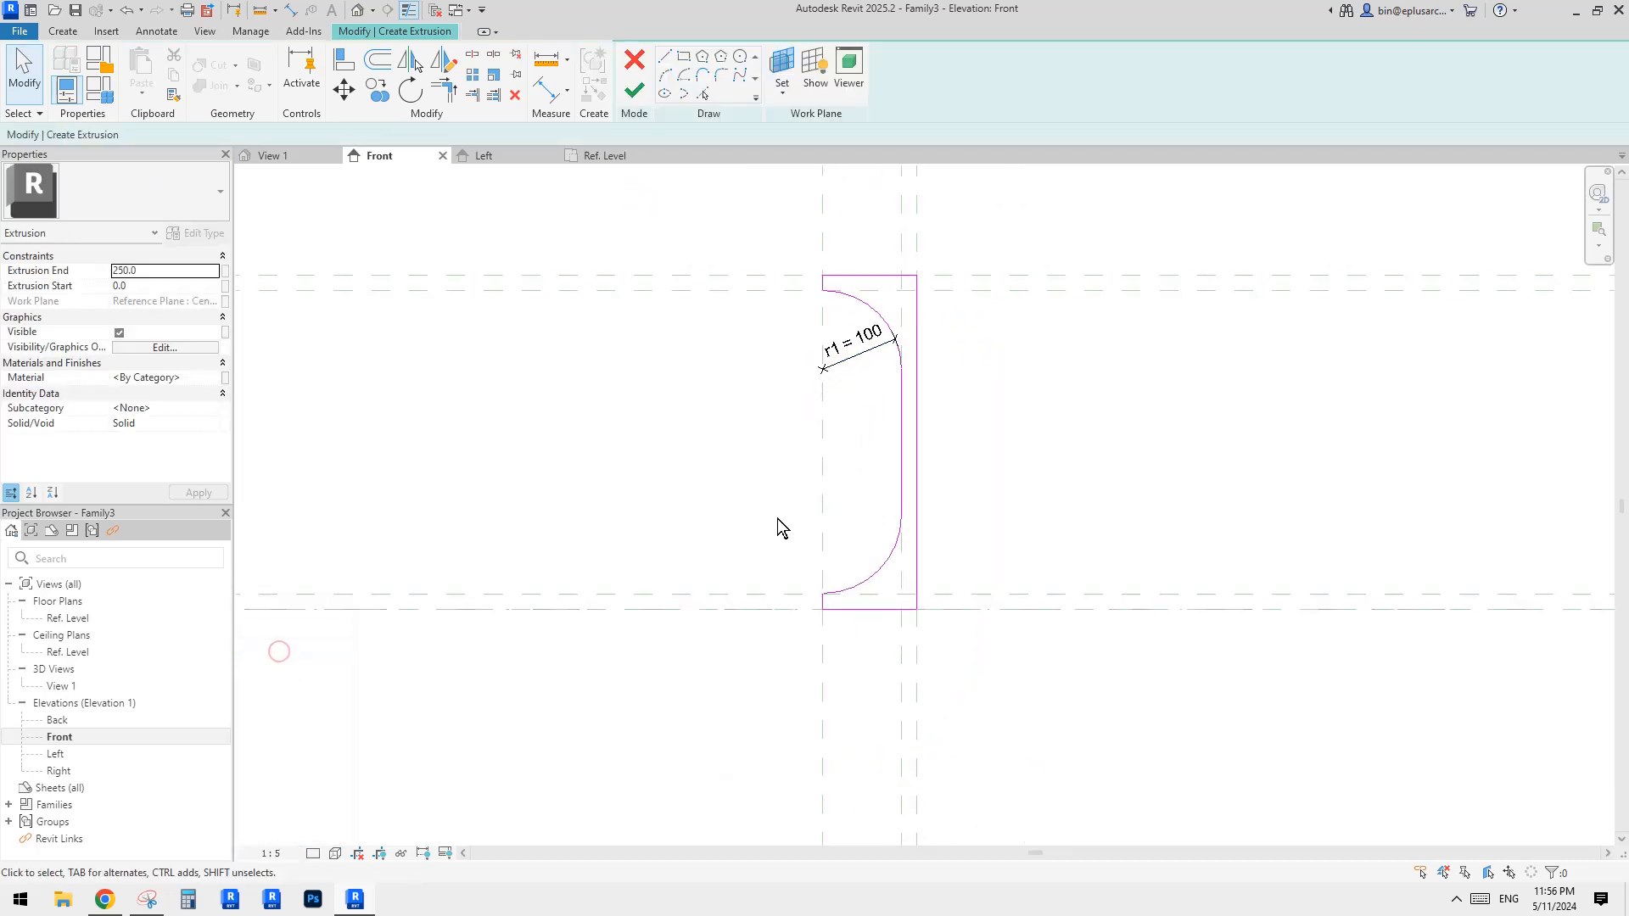
click(887, 556)
scroll(944, 564, up, 3)
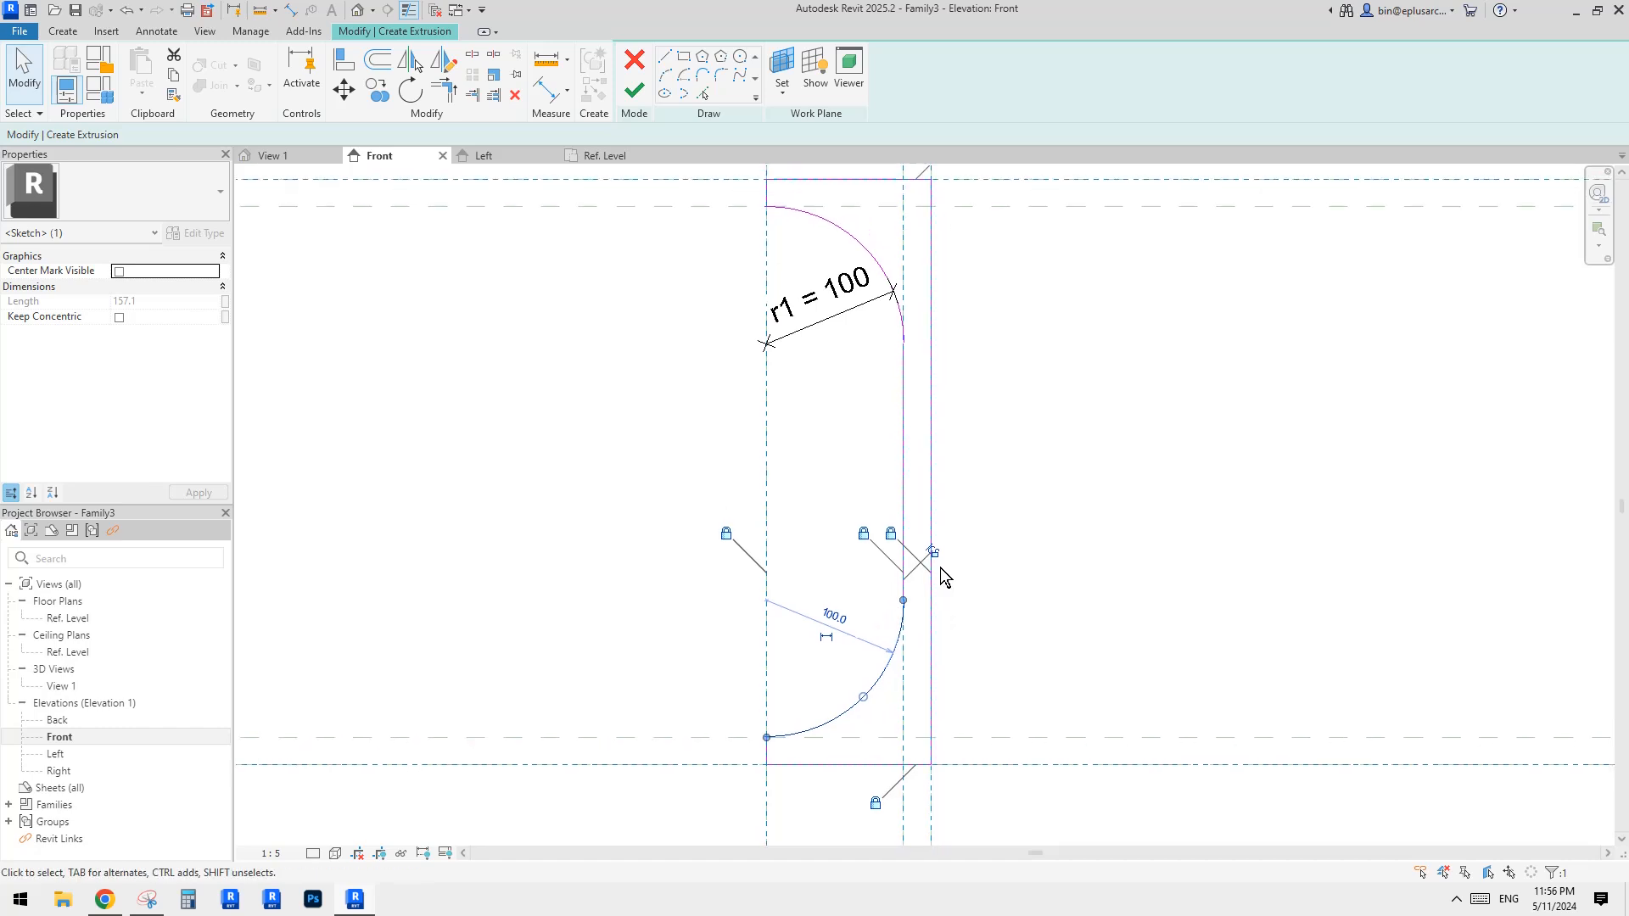
click(1005, 524)
key(t)
key(l)
scroll(969, 522, down, 2)
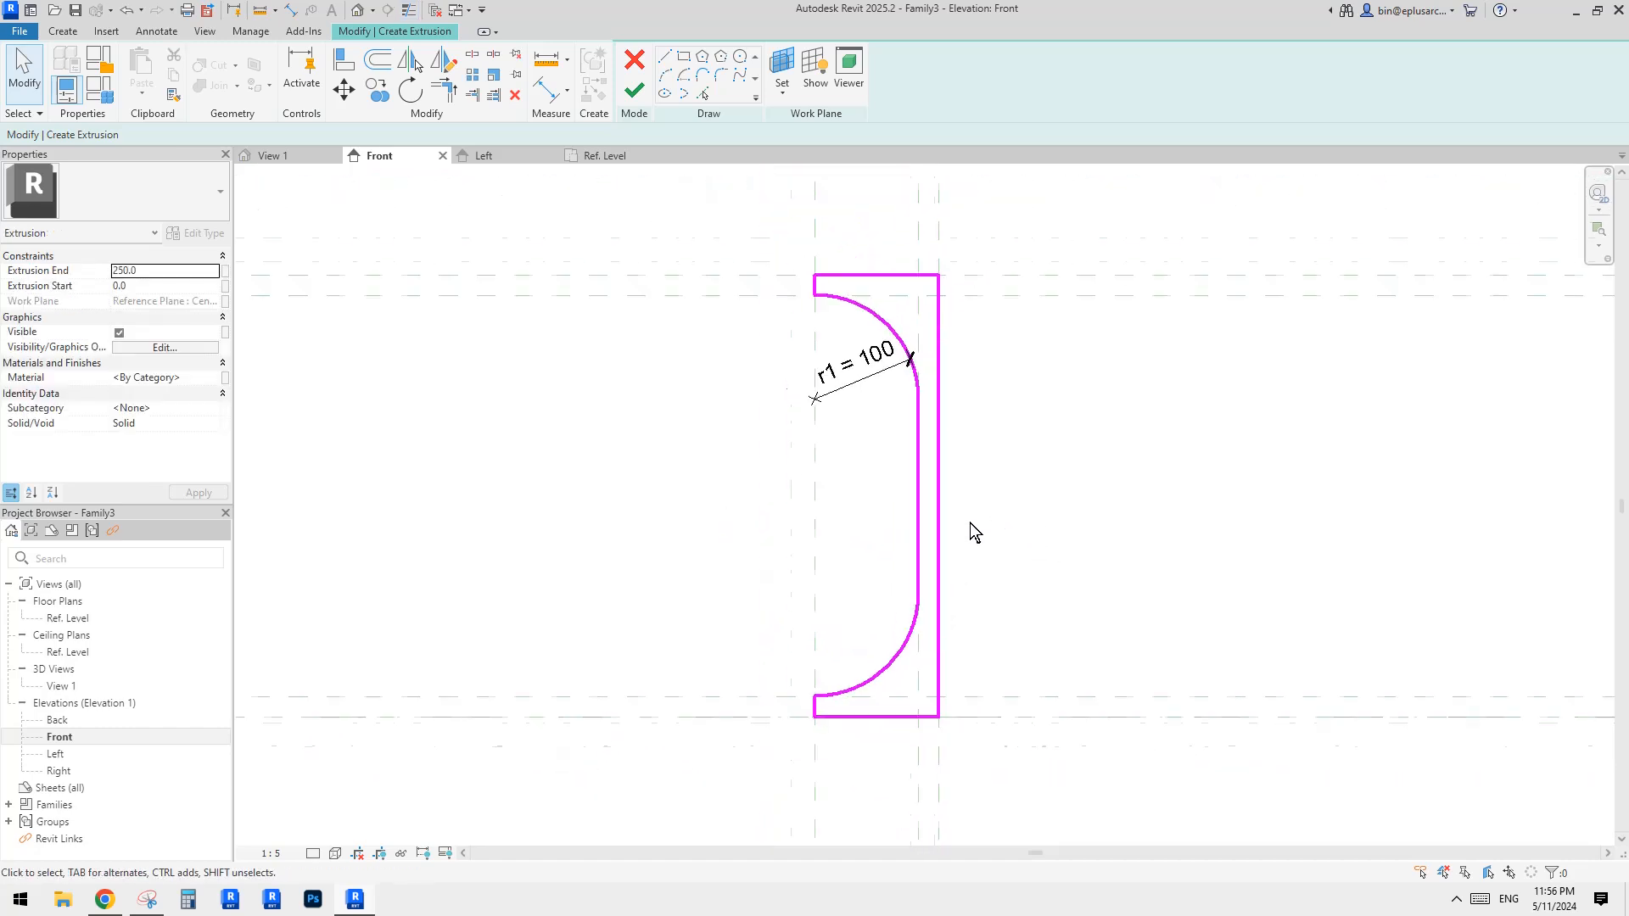
Make the lower arc's temporary radius dimension permanent and label it with the r1 parameter.
scroll(970, 523, up, 2)
click(874, 670)
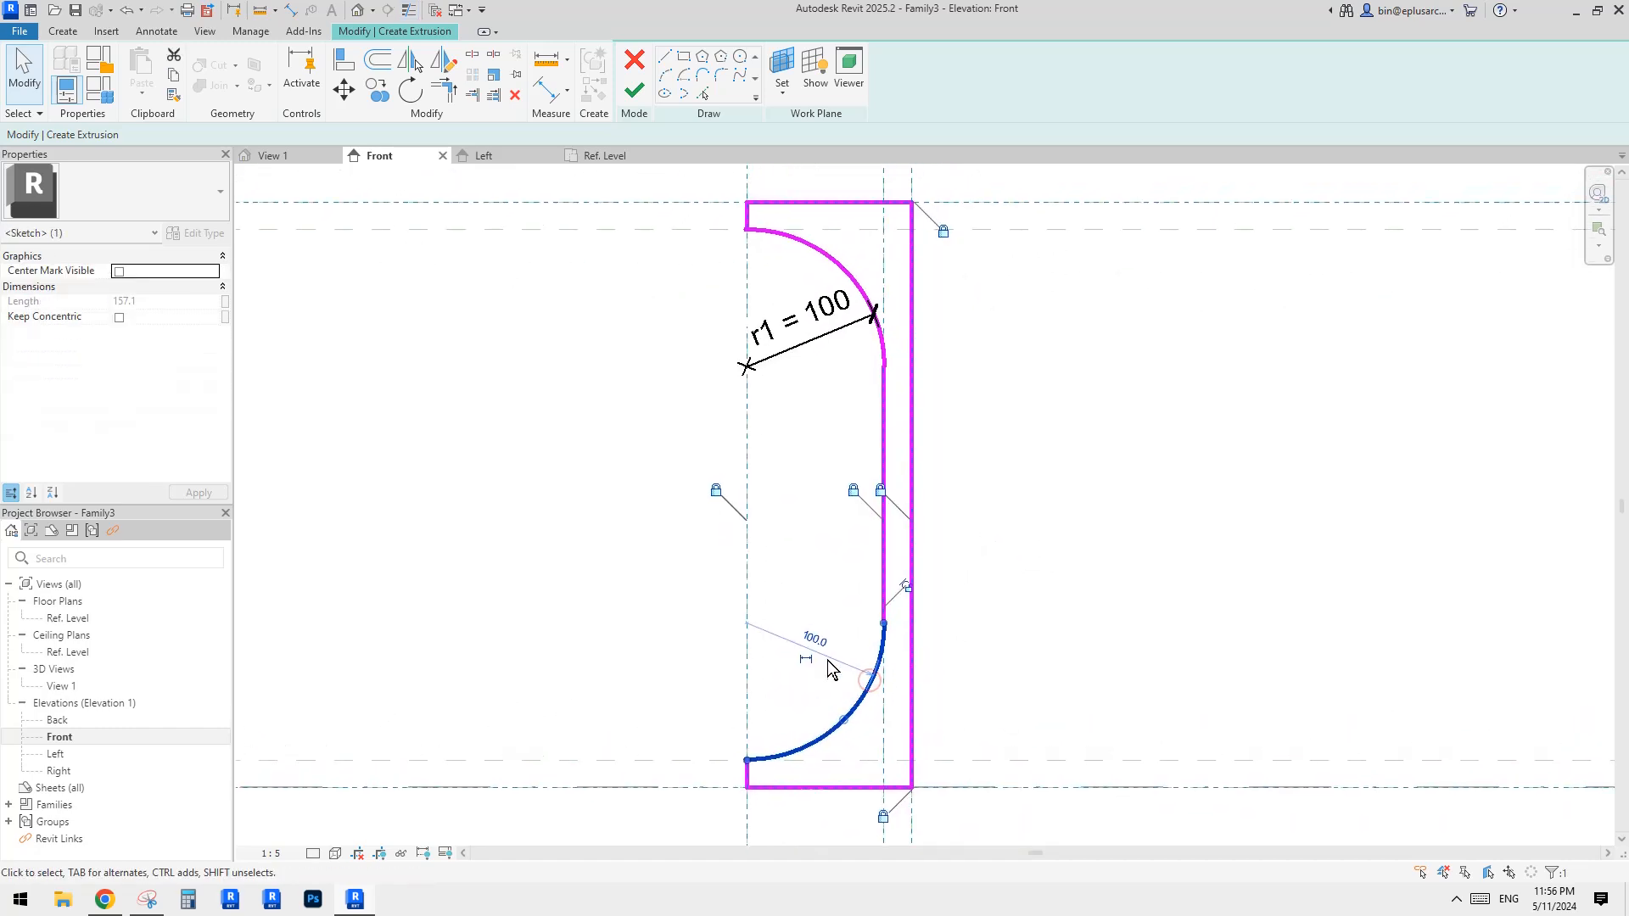
click(806, 660)
click(817, 630)
click(747, 71)
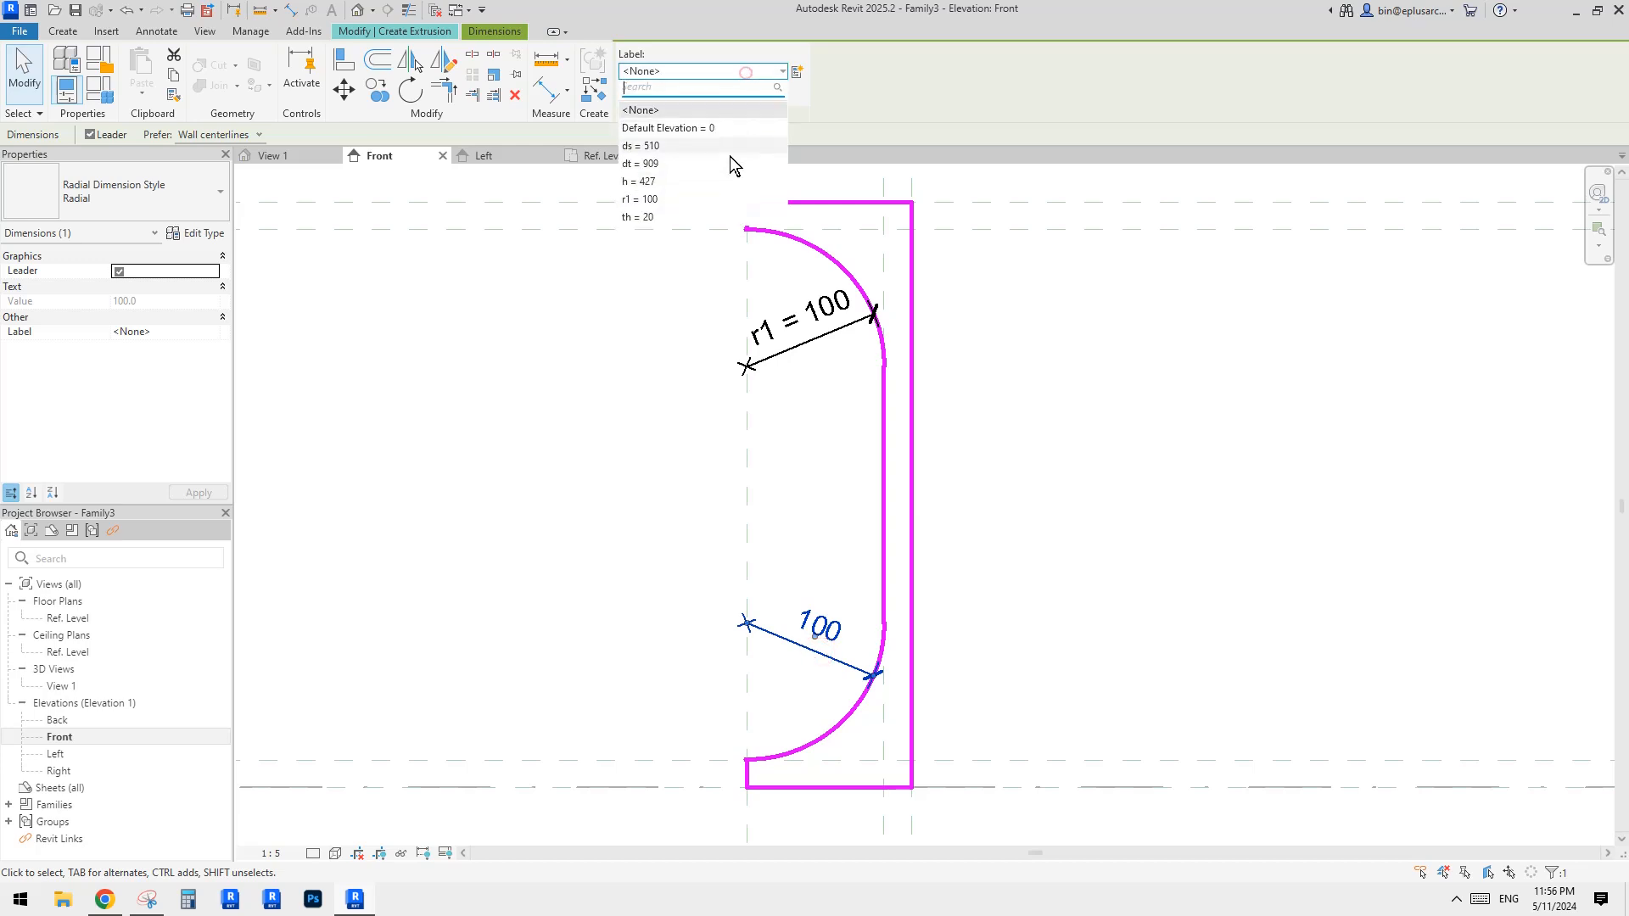
click(647, 200)
click(1010, 340)
scroll(1008, 357, down, 2)
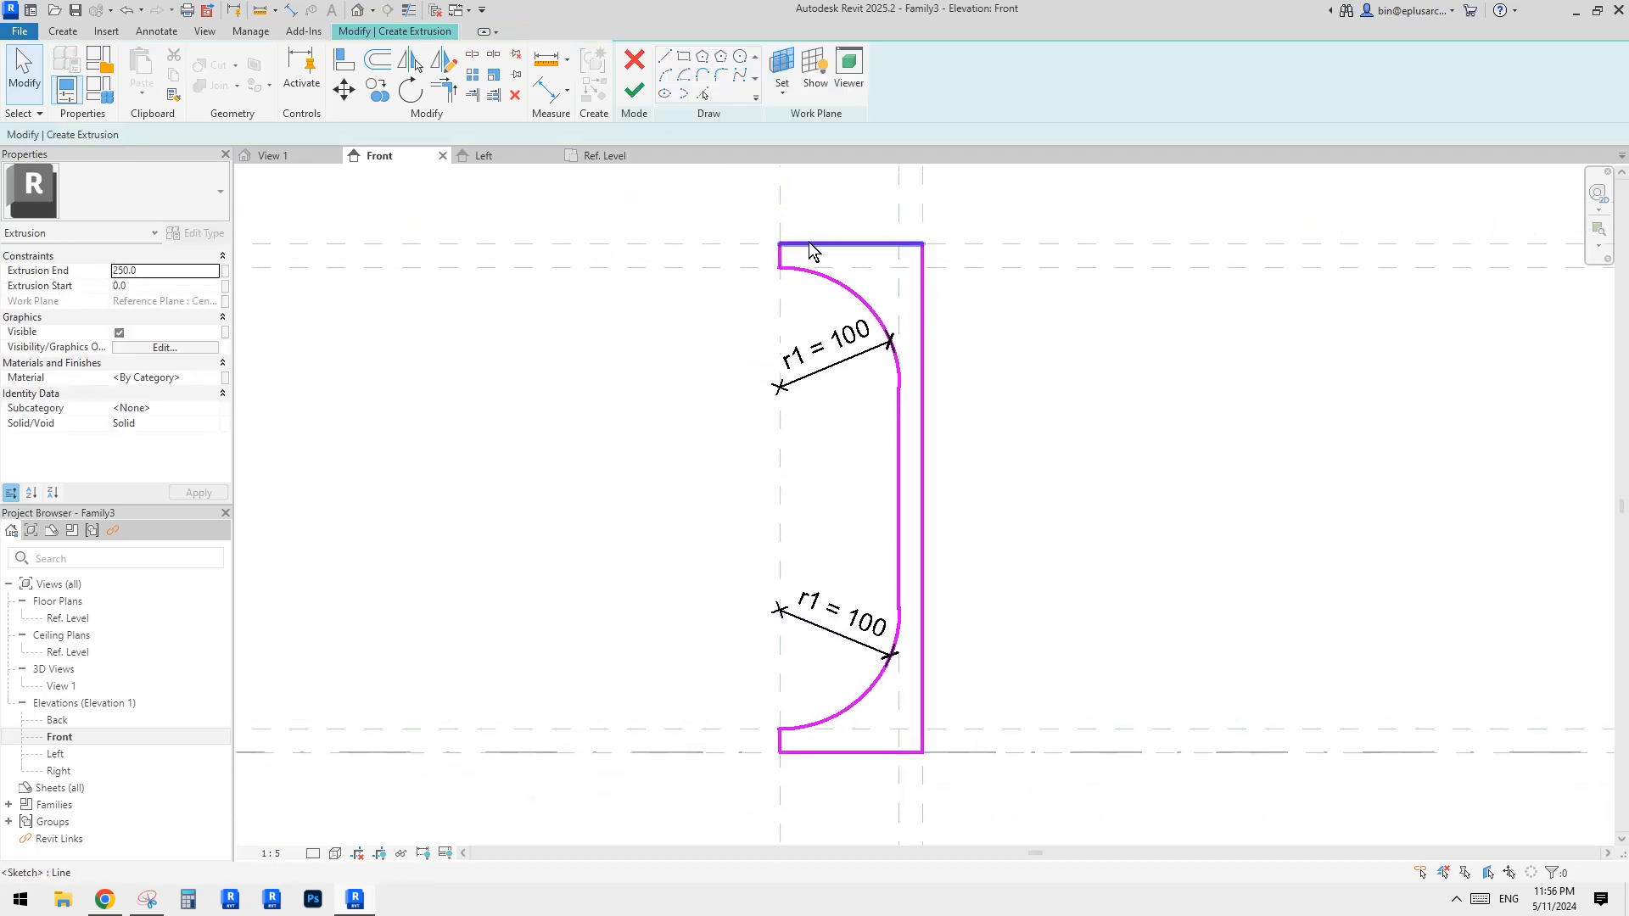
middle_drag(832, 273, 833, 278)
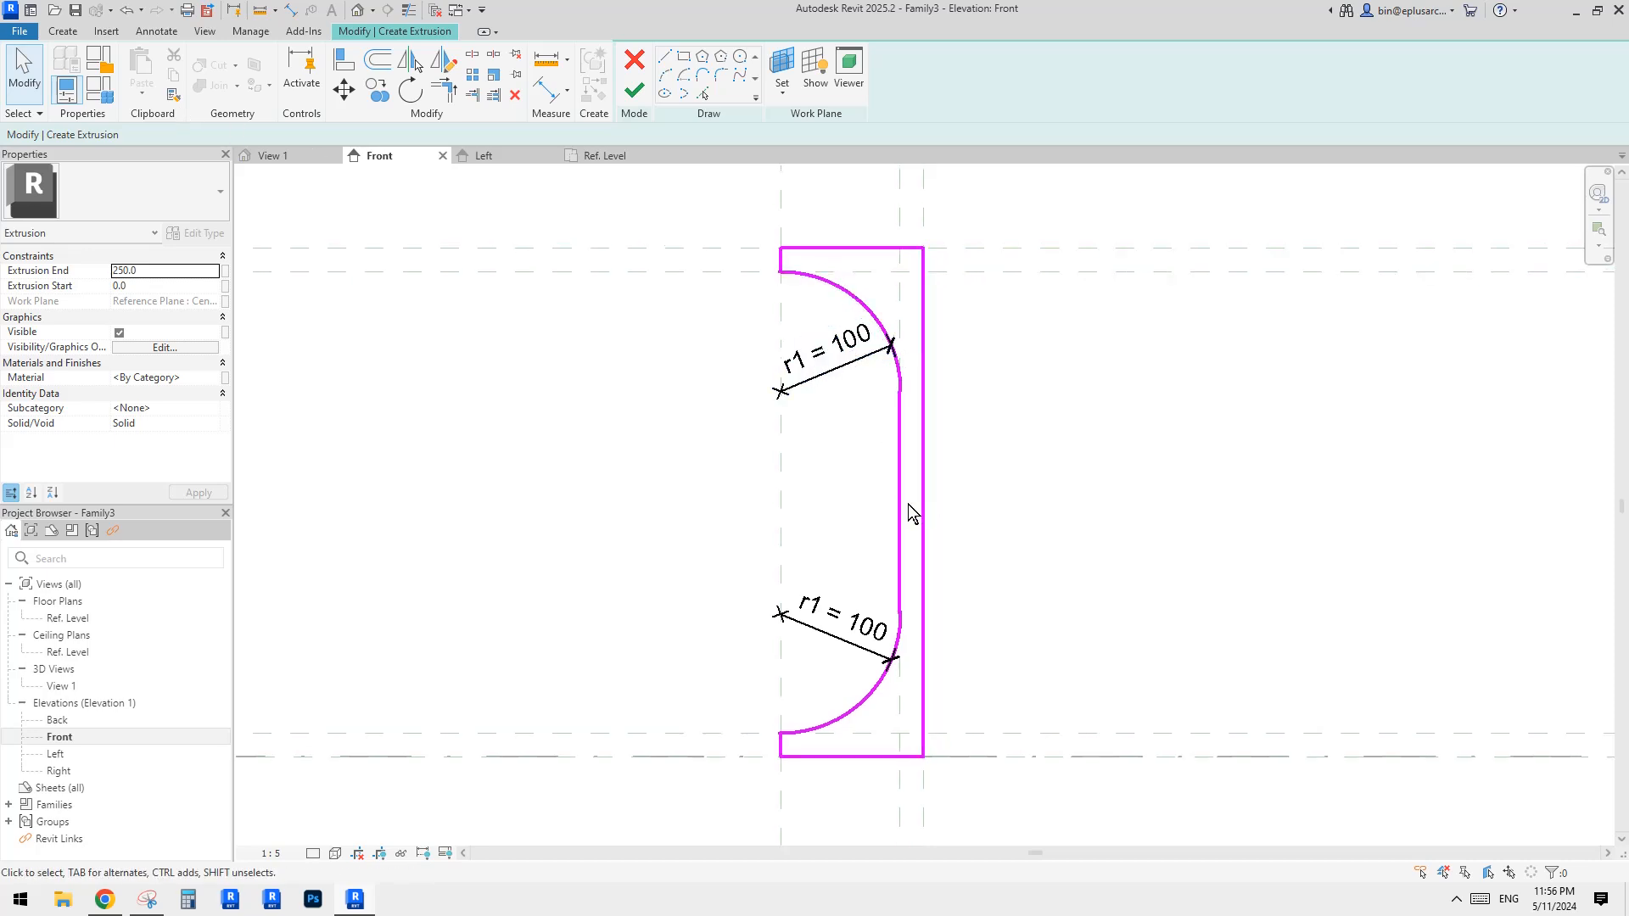
Add a length type parameter named r2 under Dimensions and give it the formula r1+th.
click(104, 89)
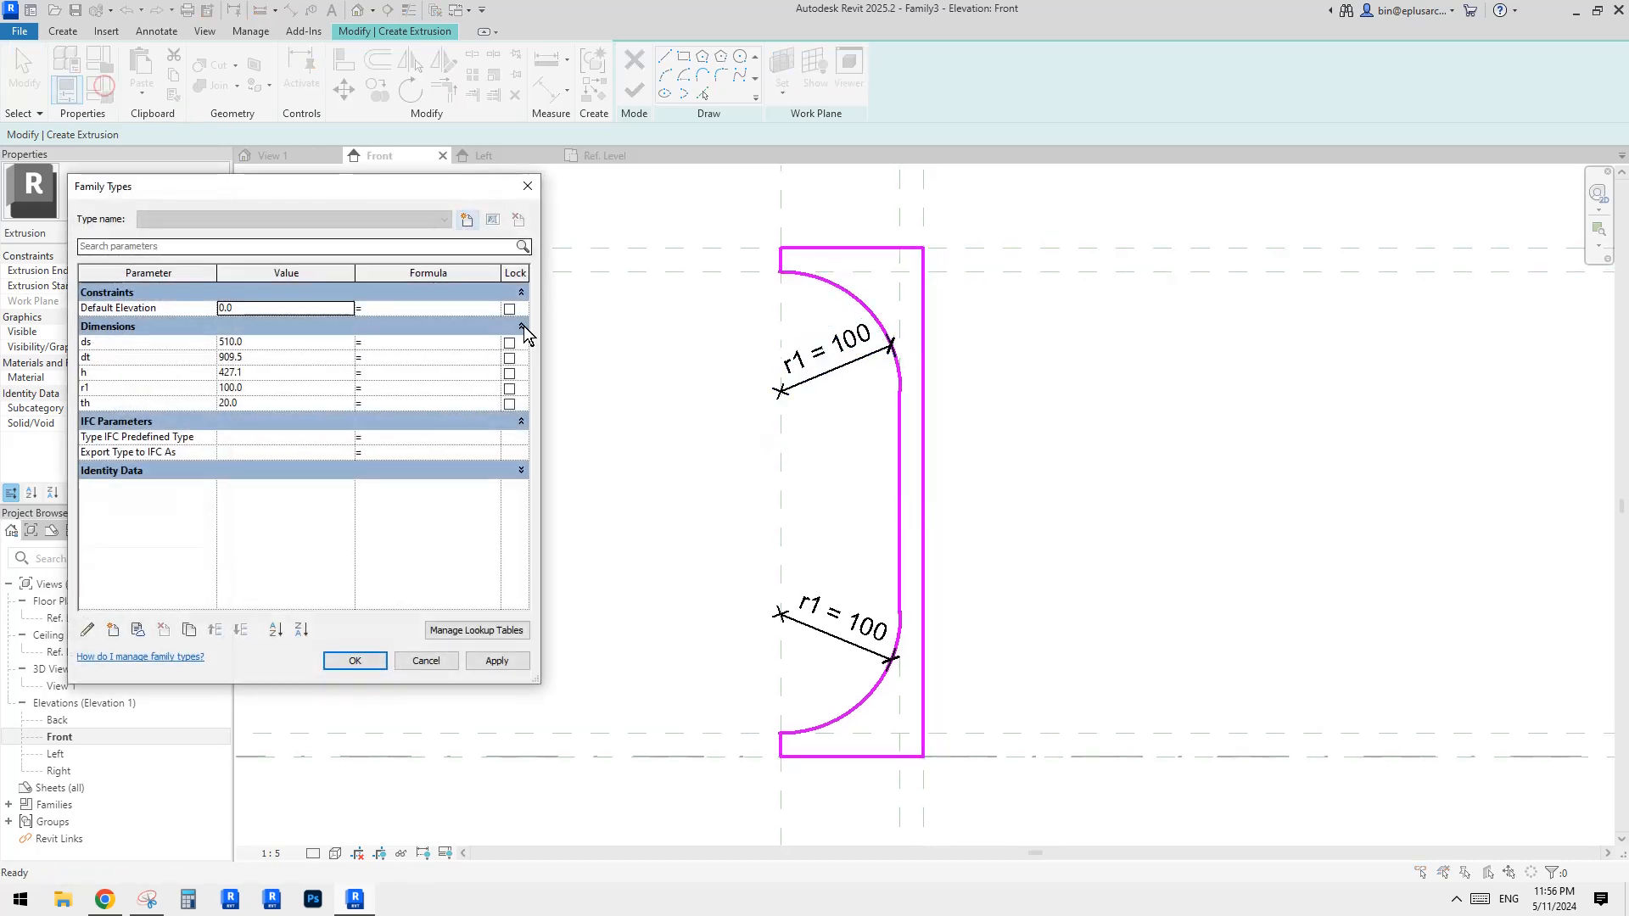
click(113, 629)
text(t2)
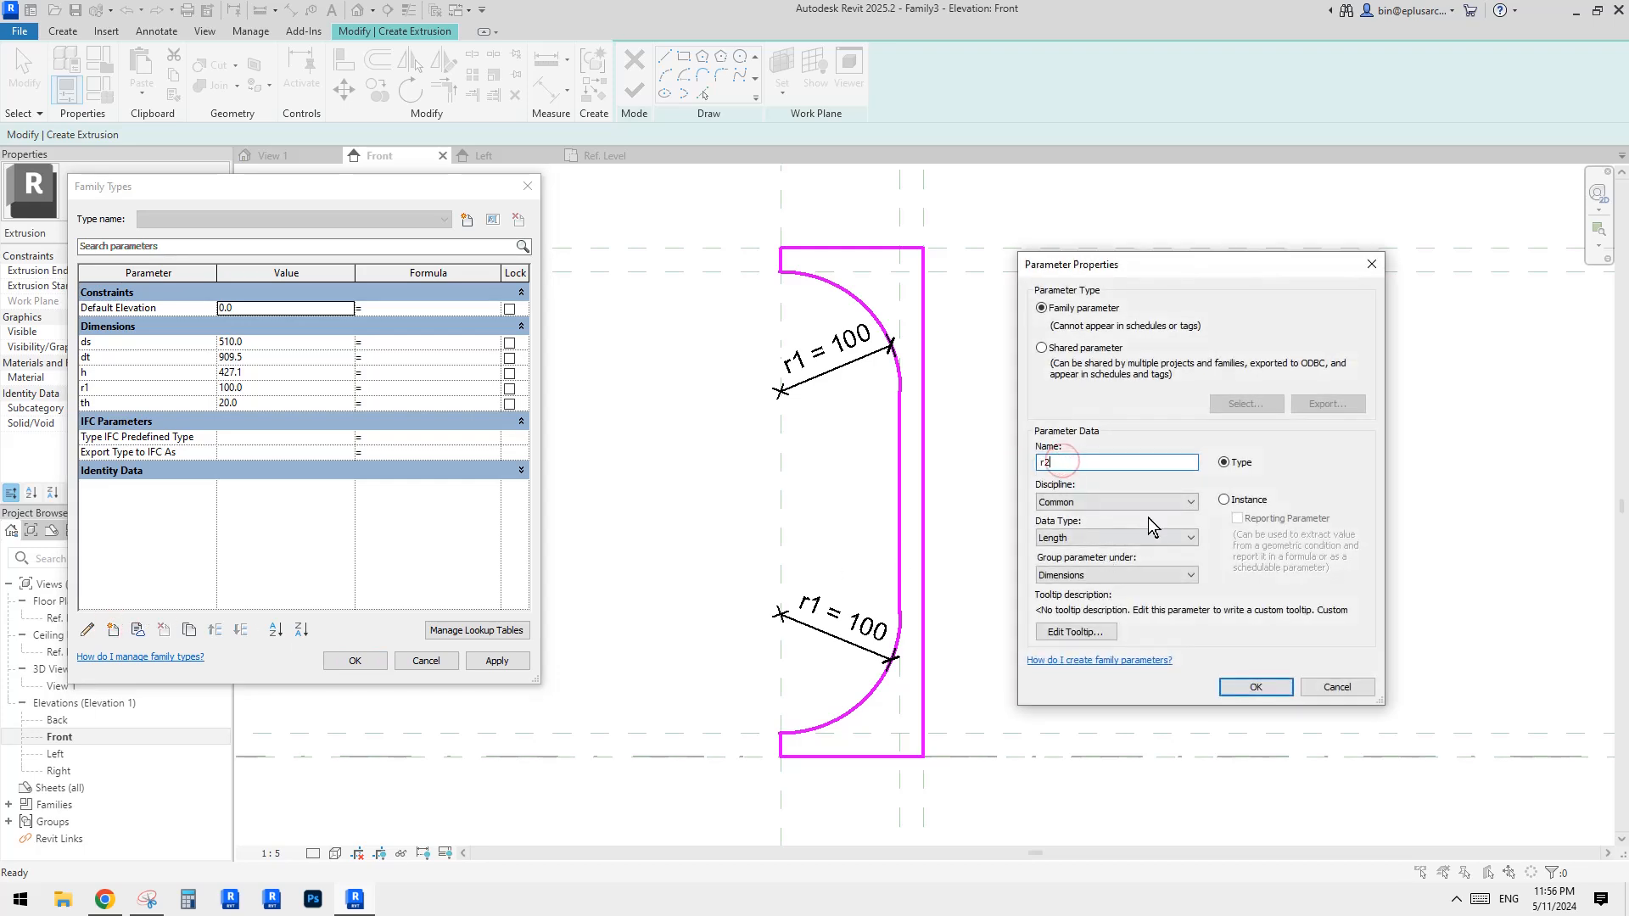
click(1255, 694)
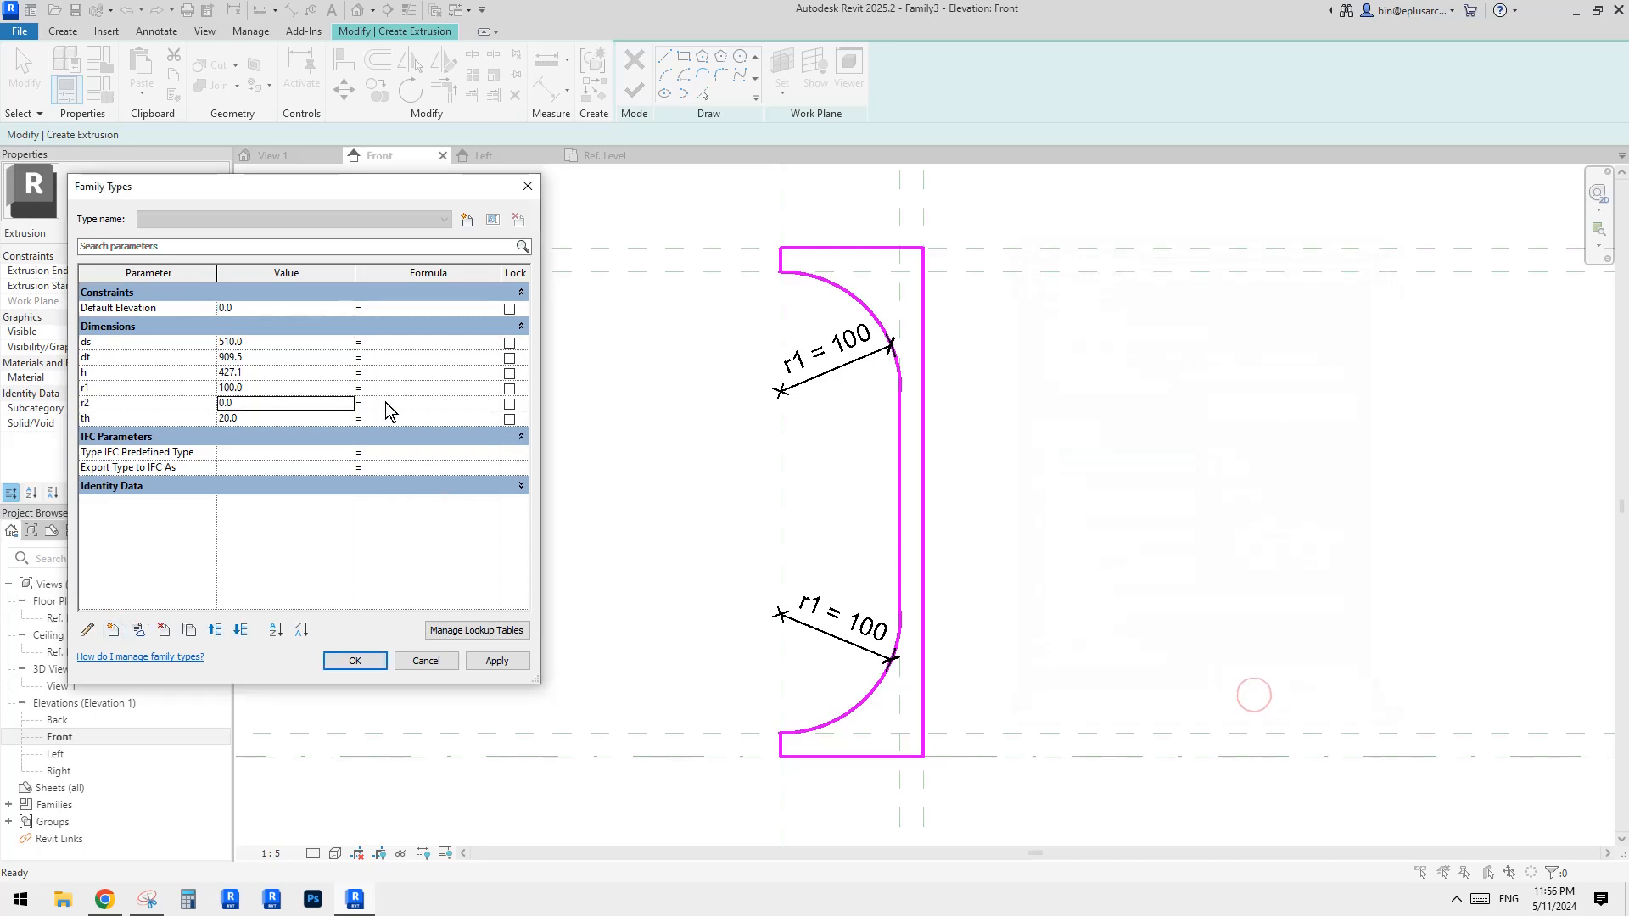
text(r1+th)
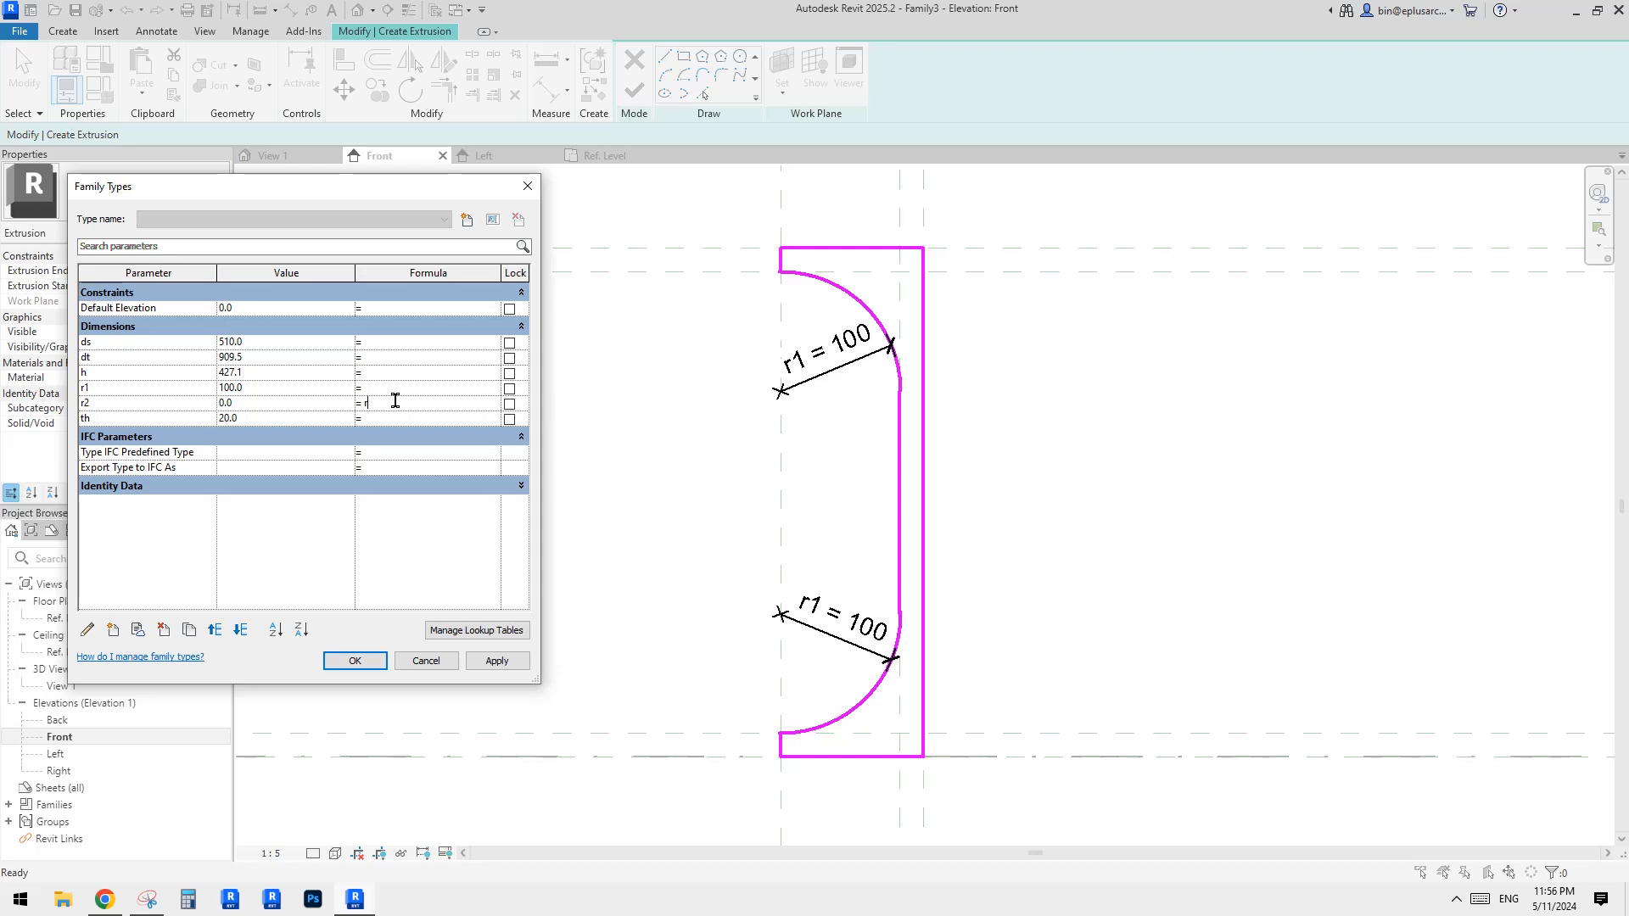
click(386, 529)
click(355, 661)
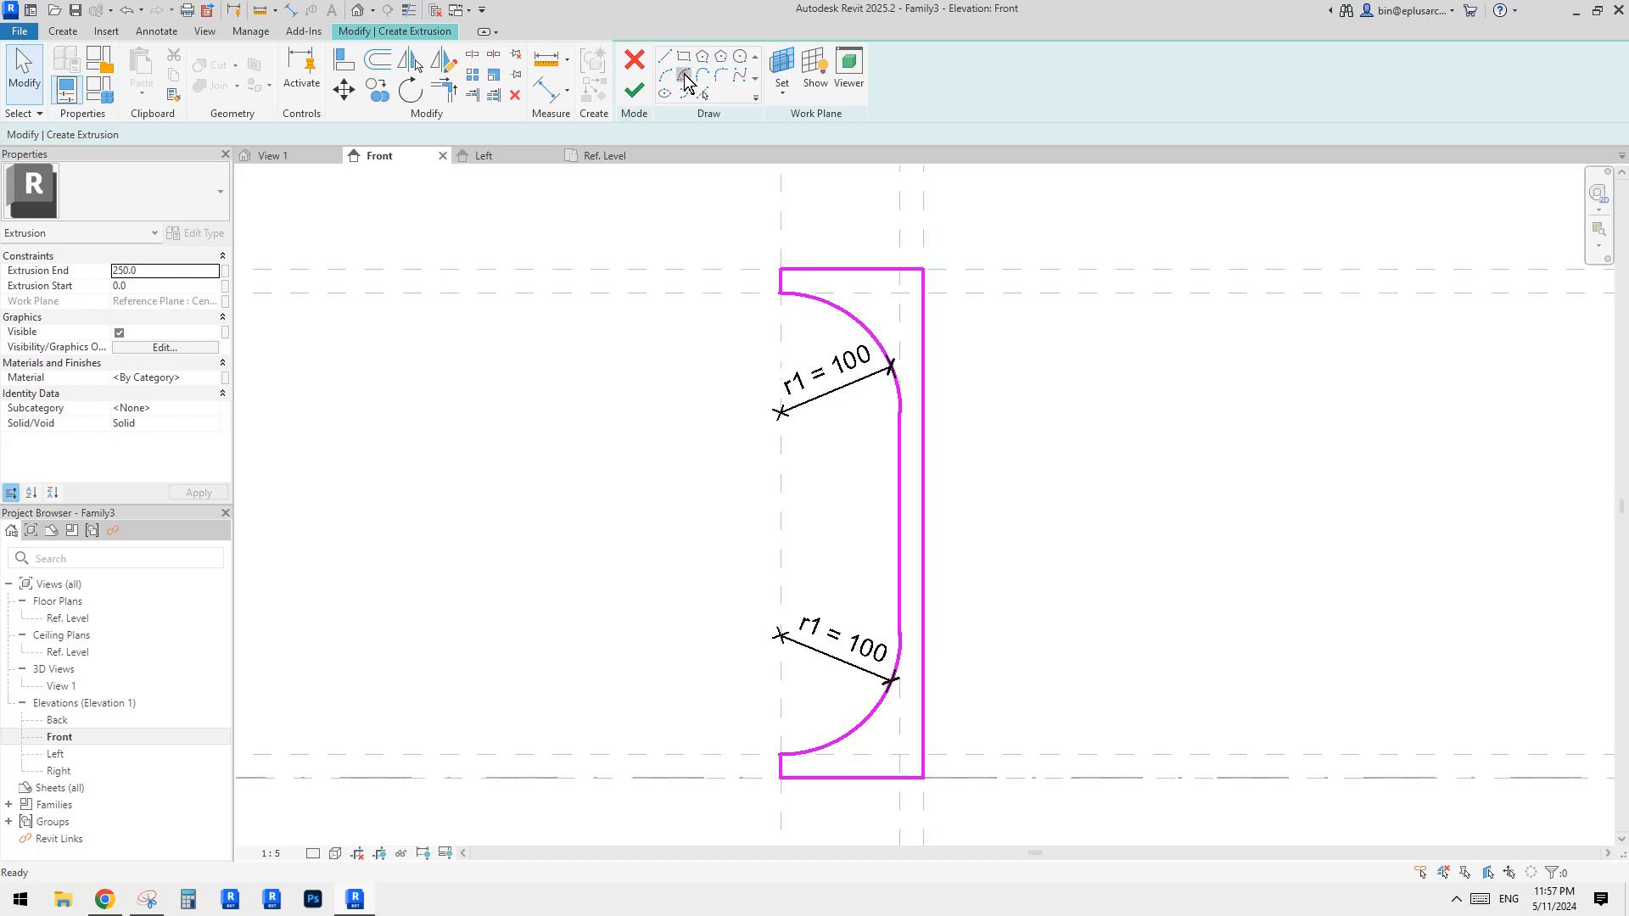
Draw a 120 mm radius quarter arc centred on the upper arc's centre, from the upper line's centre-plane end to the outer vertical line.
click(684, 74)
click(780, 412)
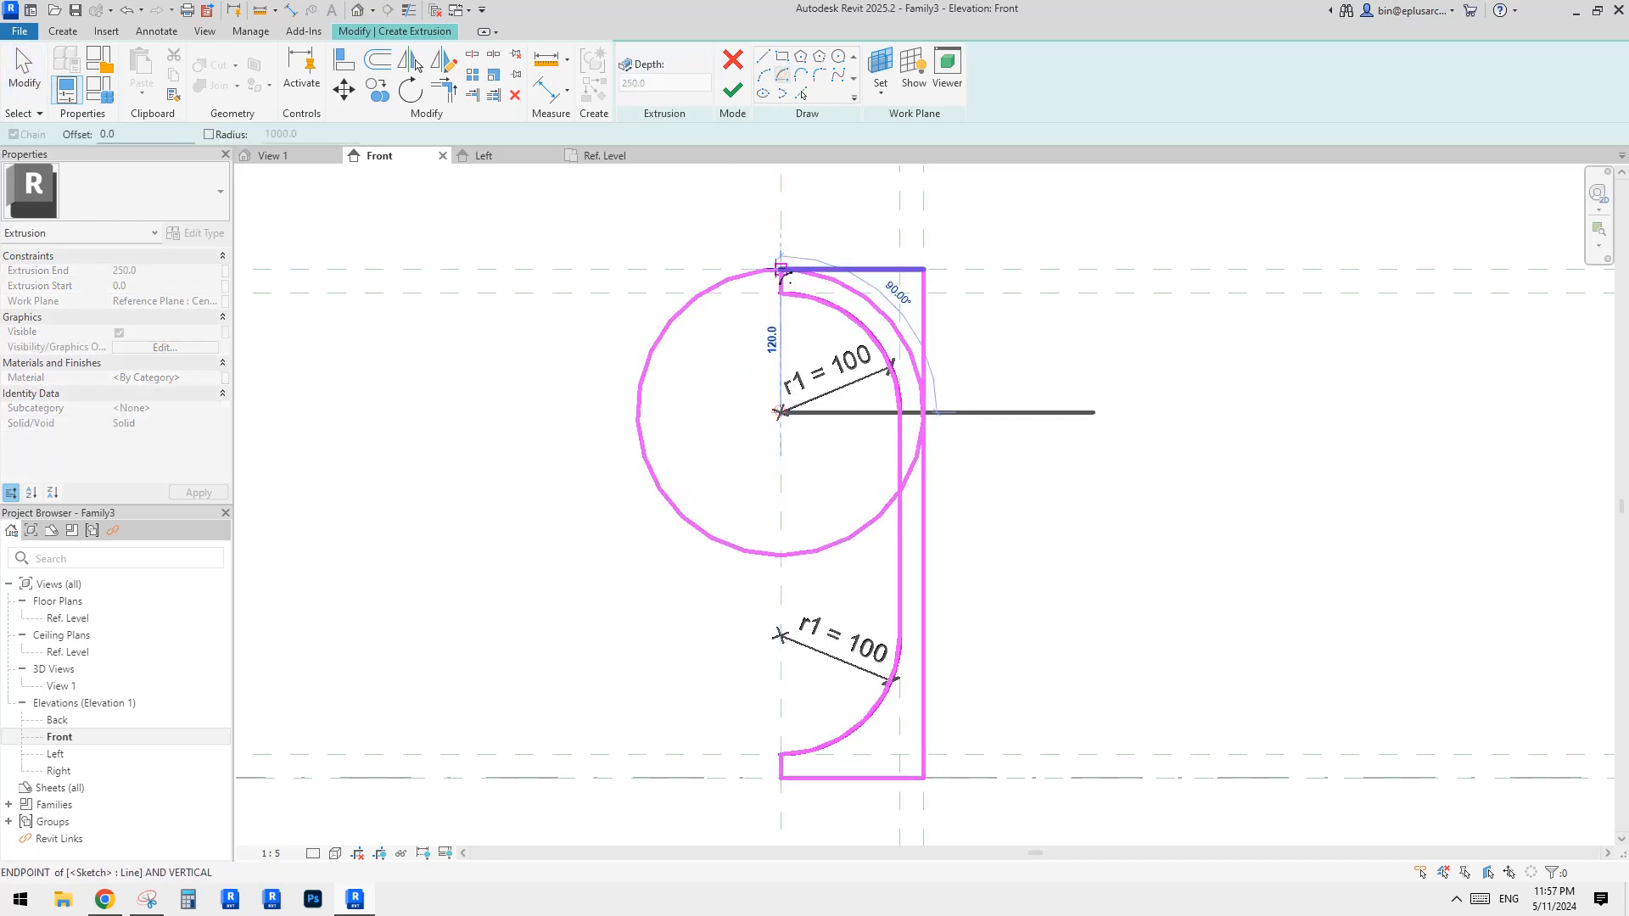
click(780, 270)
click(912, 414)
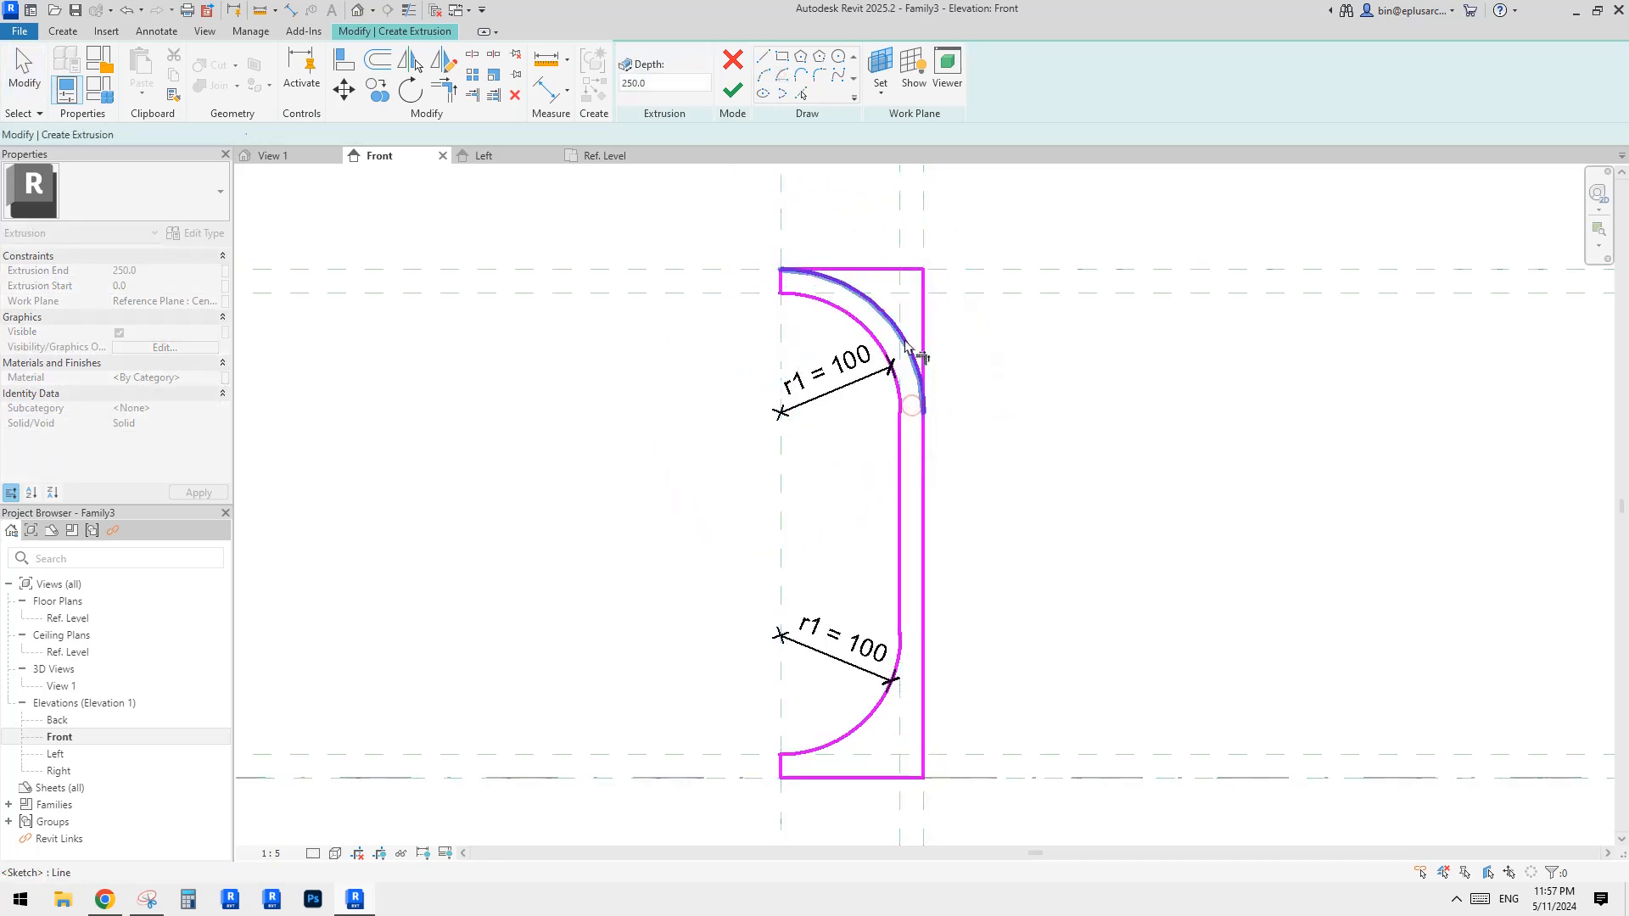
Trim the outer vertical line to the new outer arc and delete the upper outer horizontal line.
key(t)
key(r)
key(Escape)
click(895, 270)
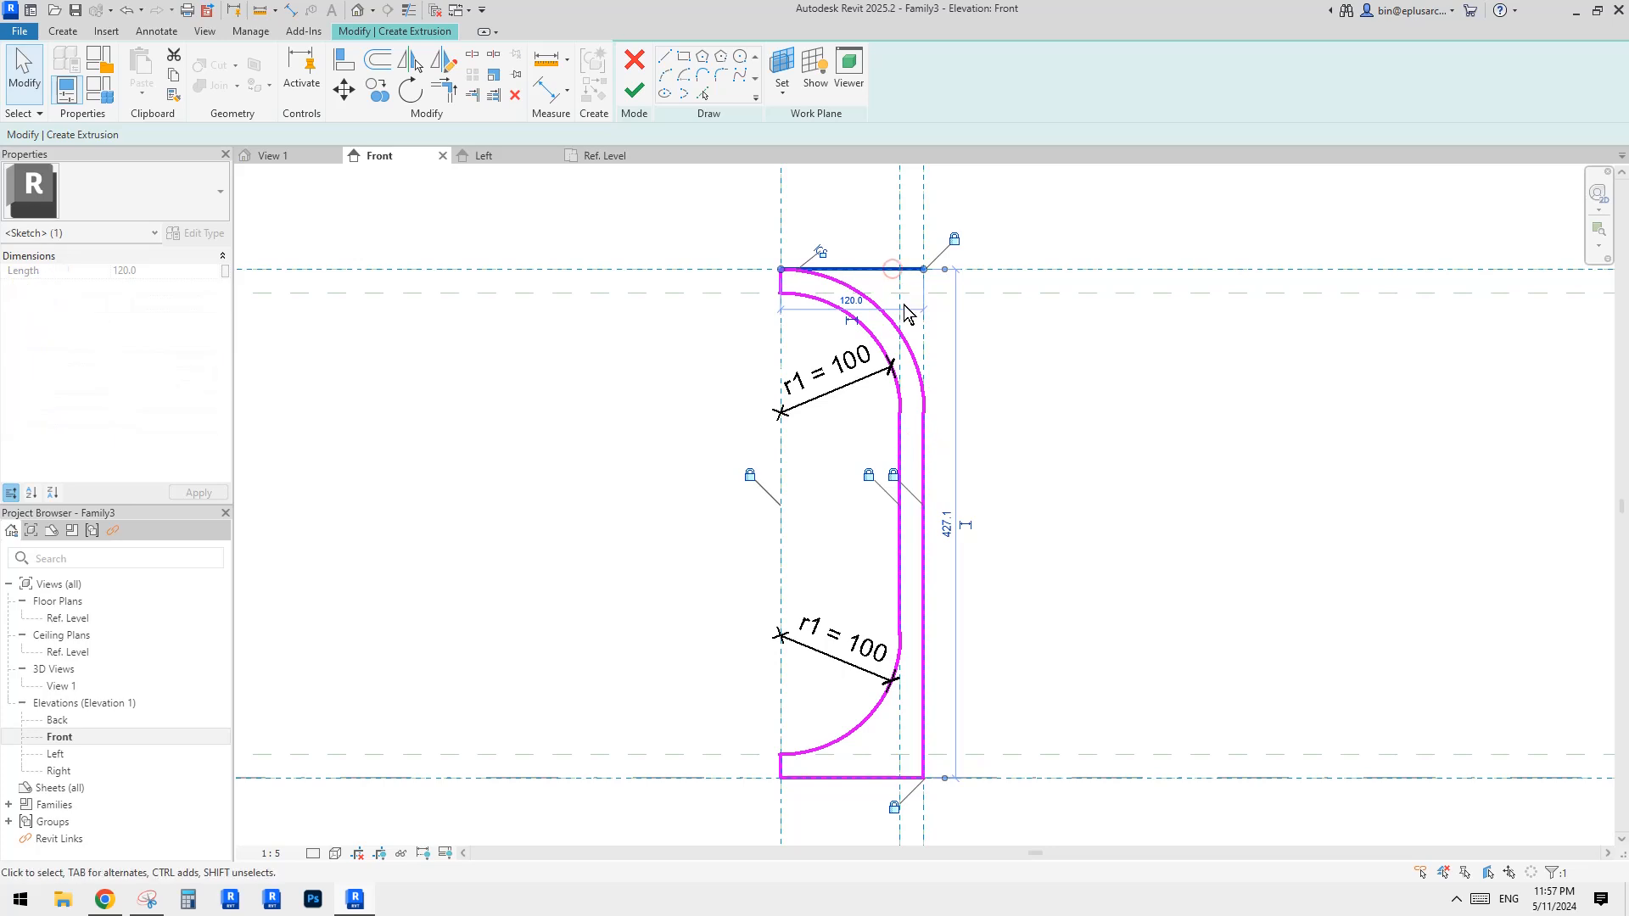
key(Delete)
Mirror the outer quarter arc about the inner vertical line's midpoint to form the lower corner, removing the leftover lower outer horizontal line.
click(883, 311)
middle_drag(947, 353, 904, 326)
key(d)
key(m)
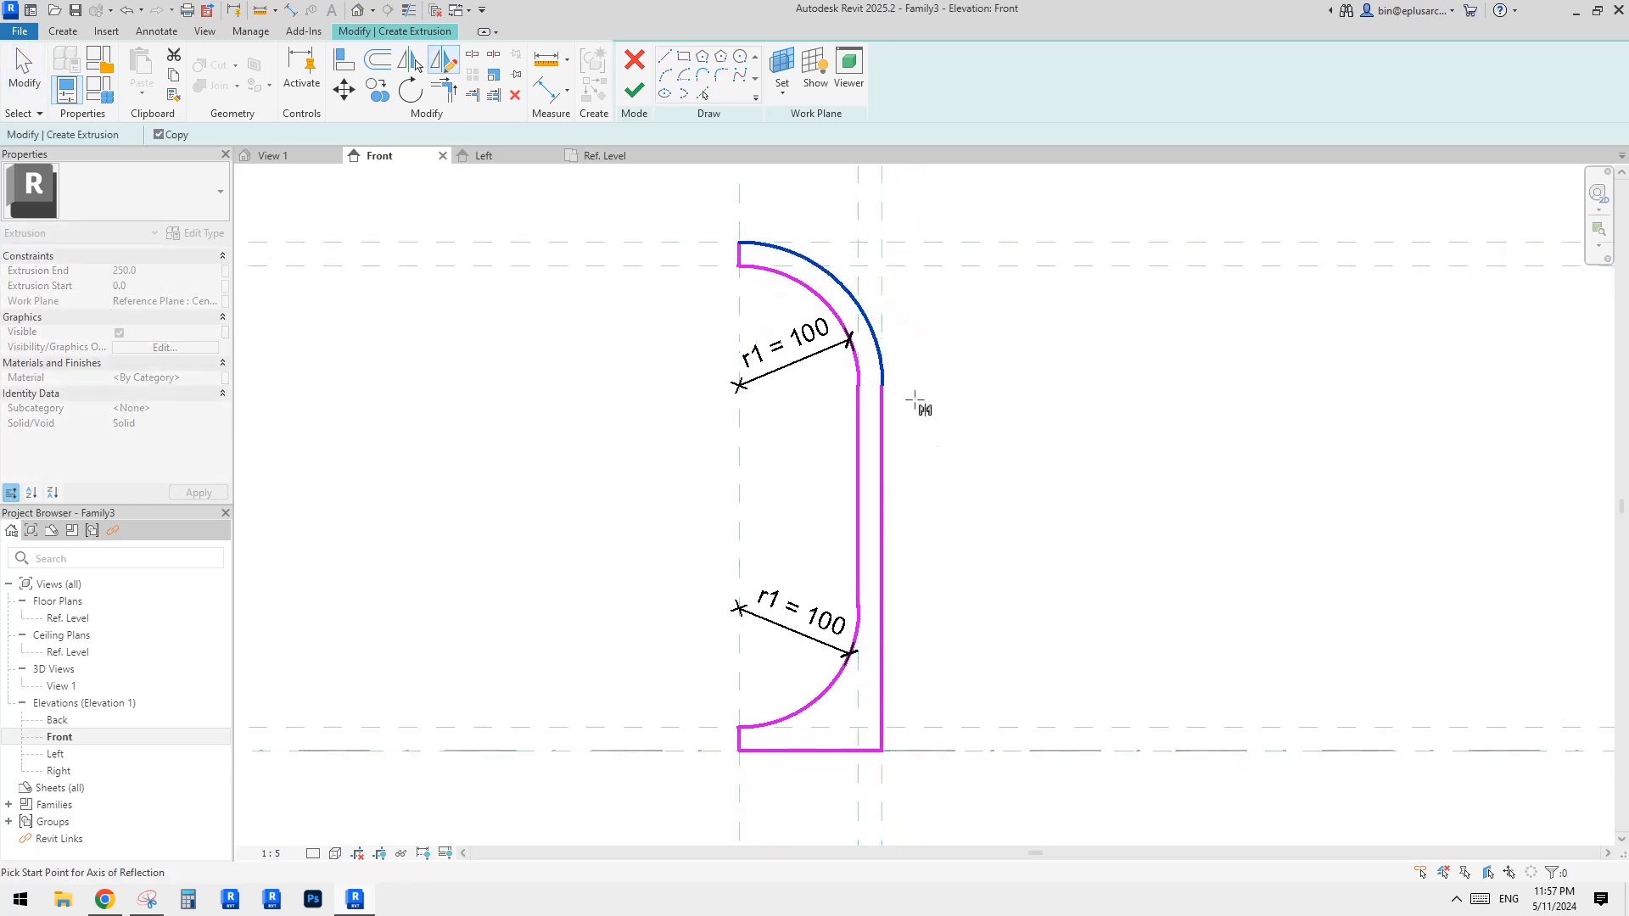
click(858, 501)
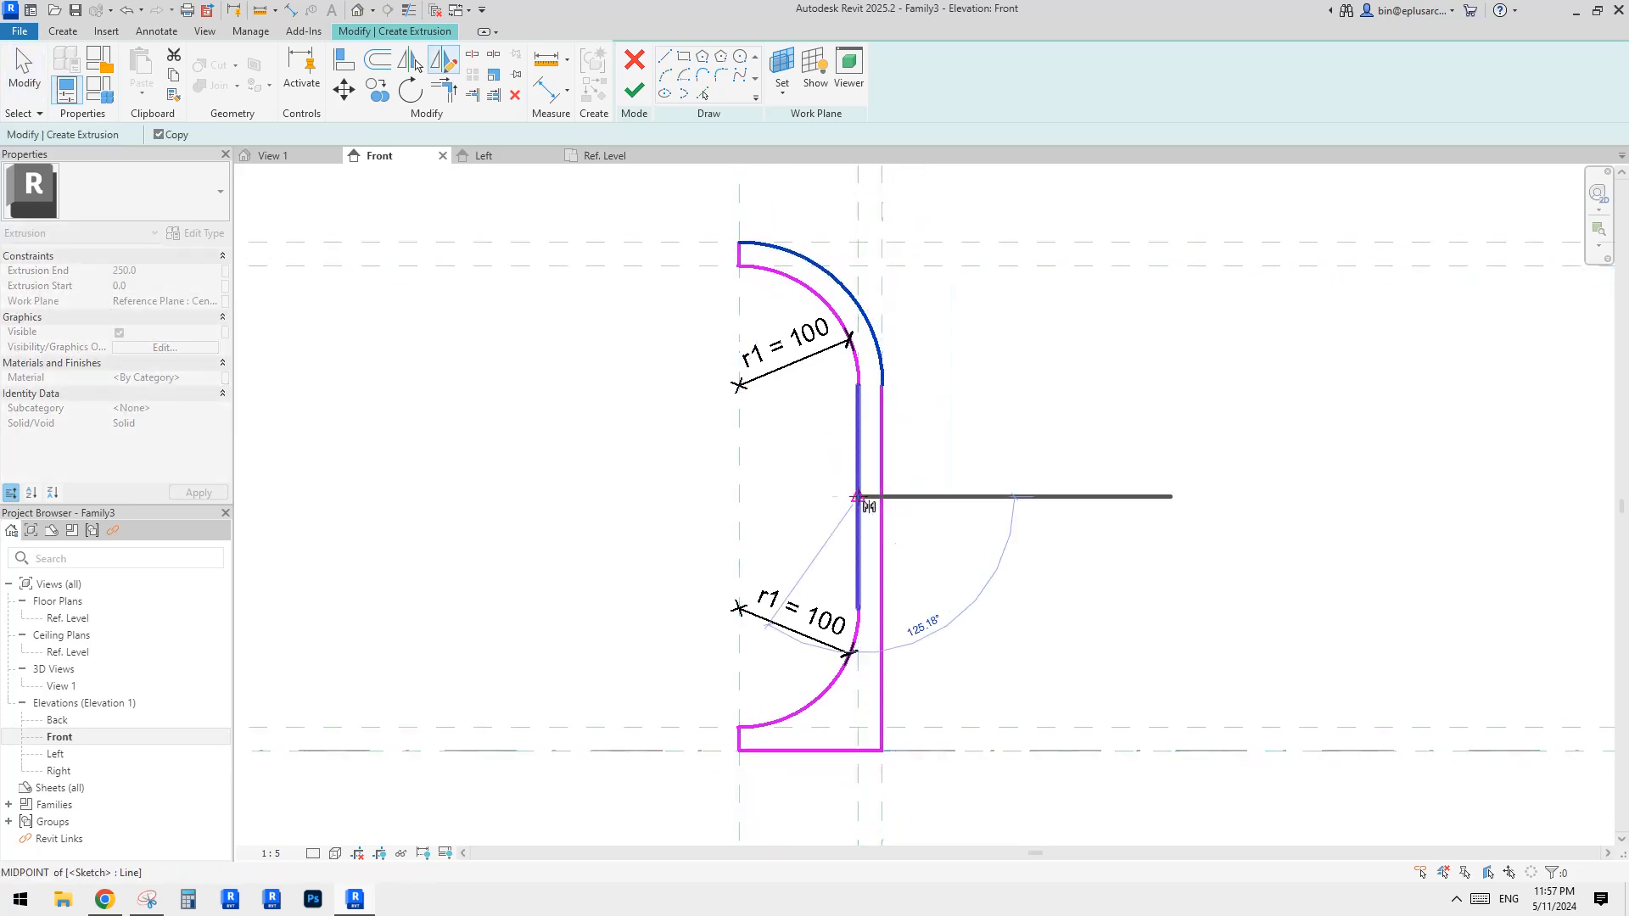
click(953, 498)
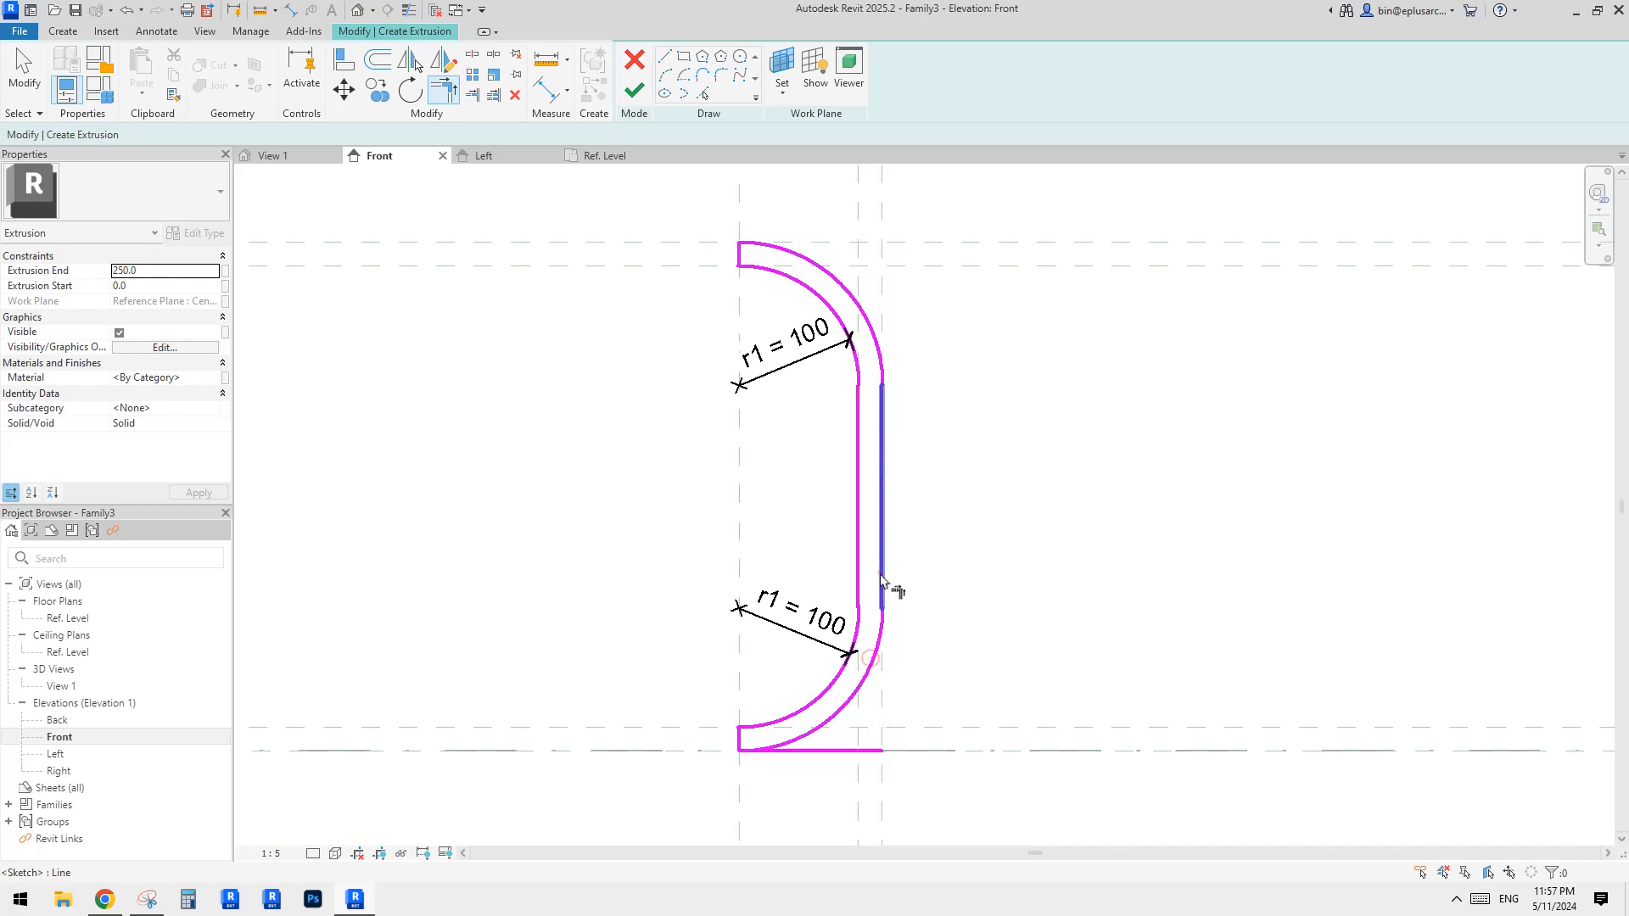
click(864, 752)
key(Delete)
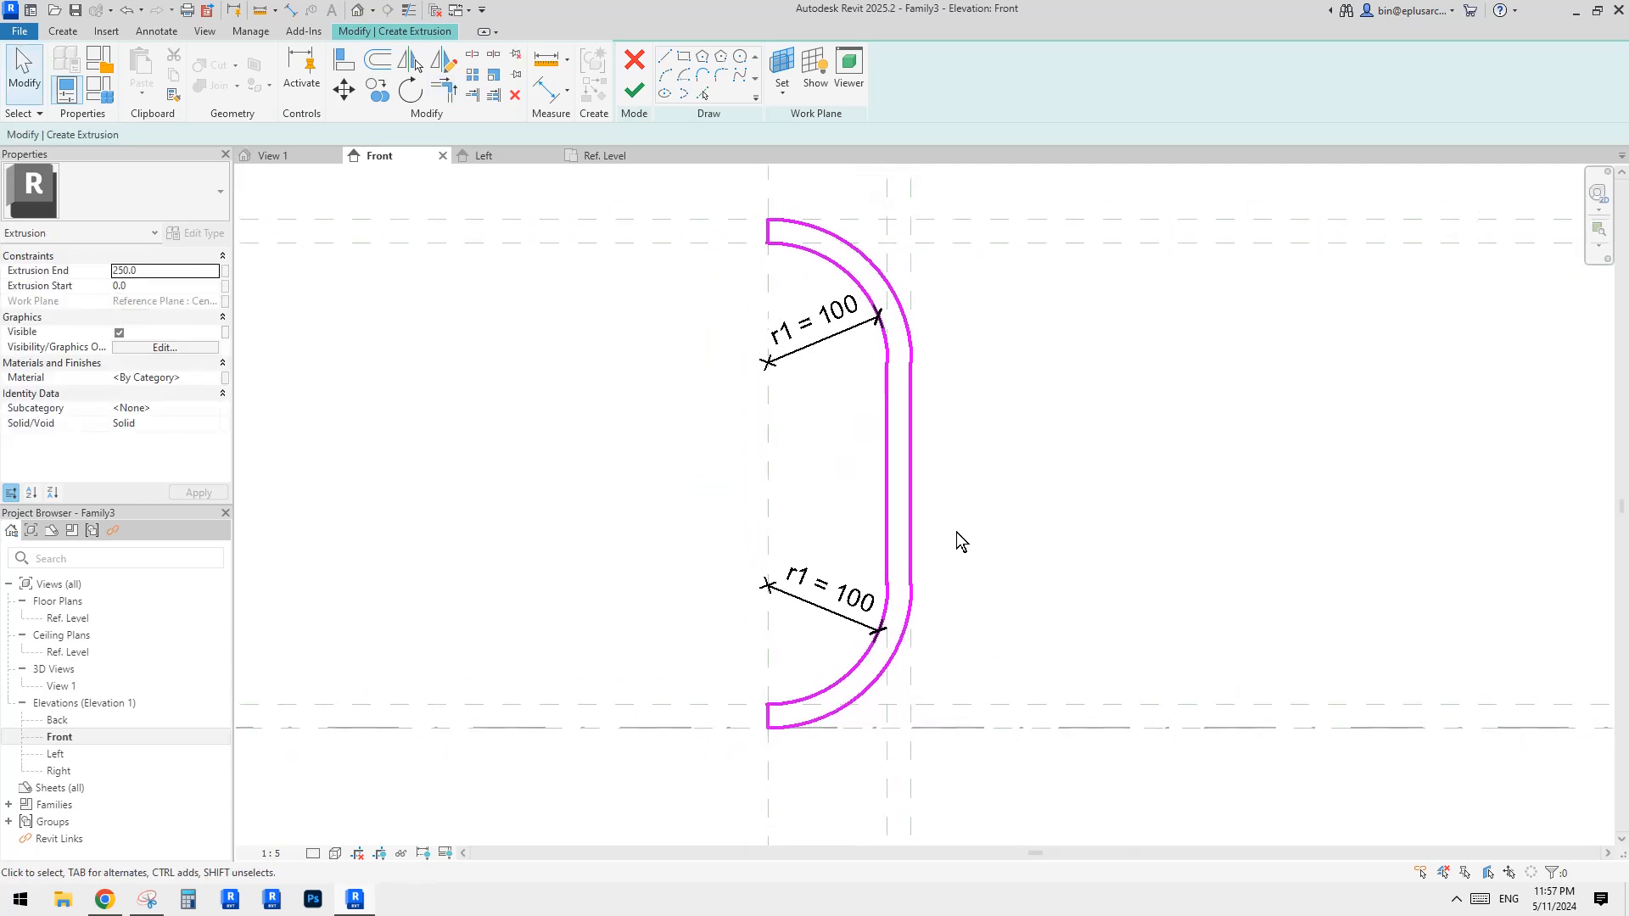
Turn on the visibility of Automatic Sketch Dimensions among the annotation categories of the Front elevation.
key(v)
key(g)
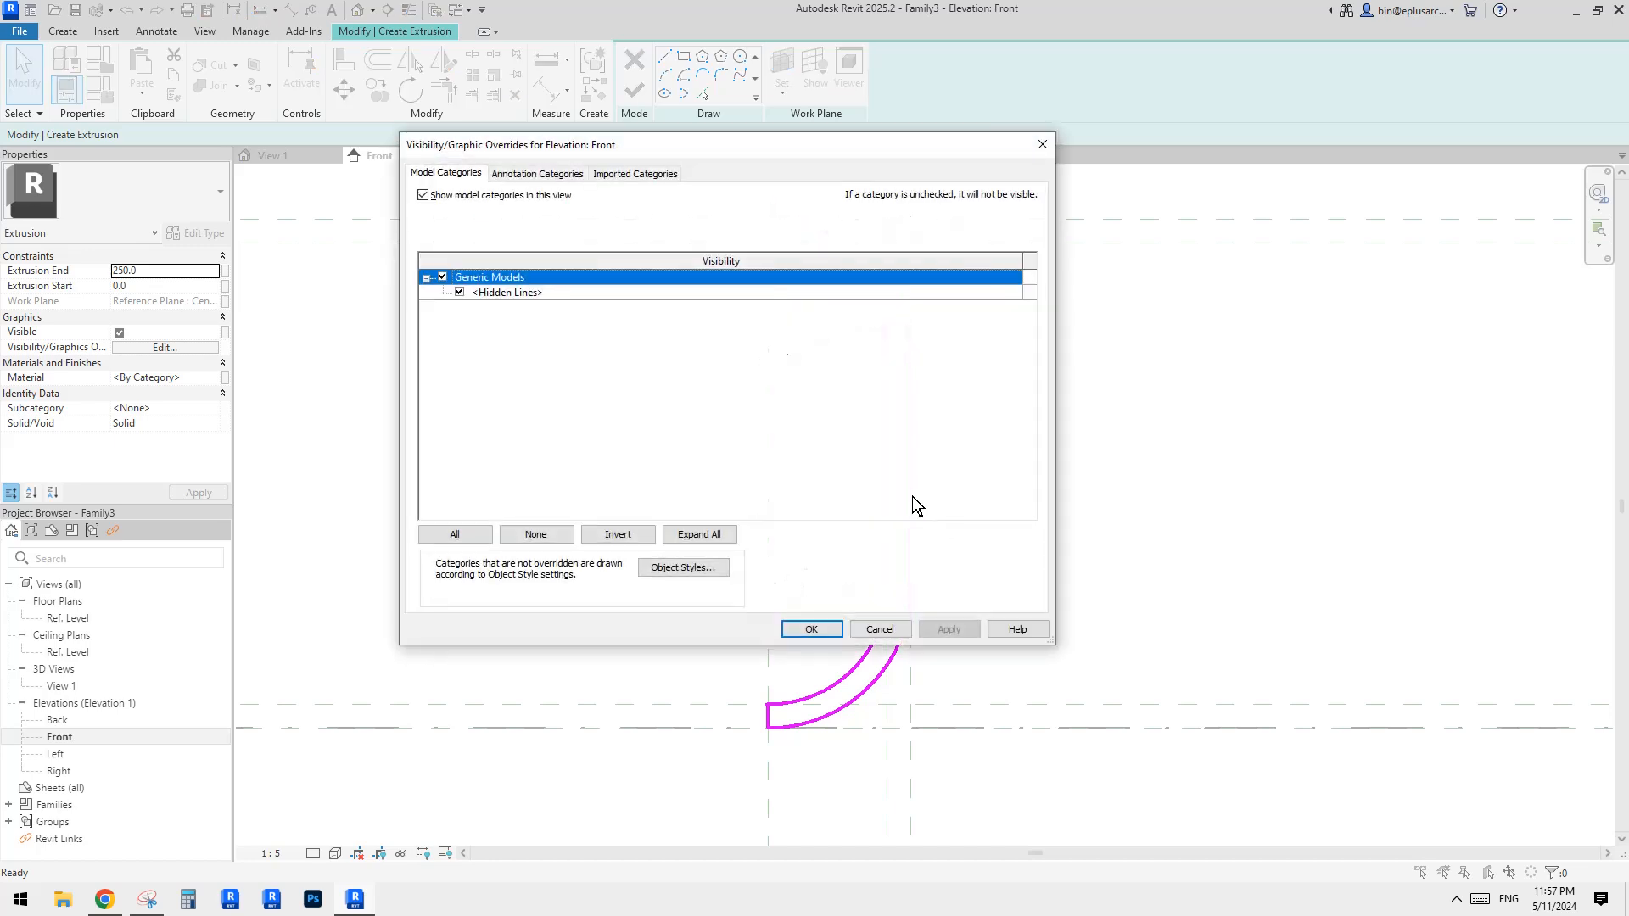
click(558, 175)
click(459, 292)
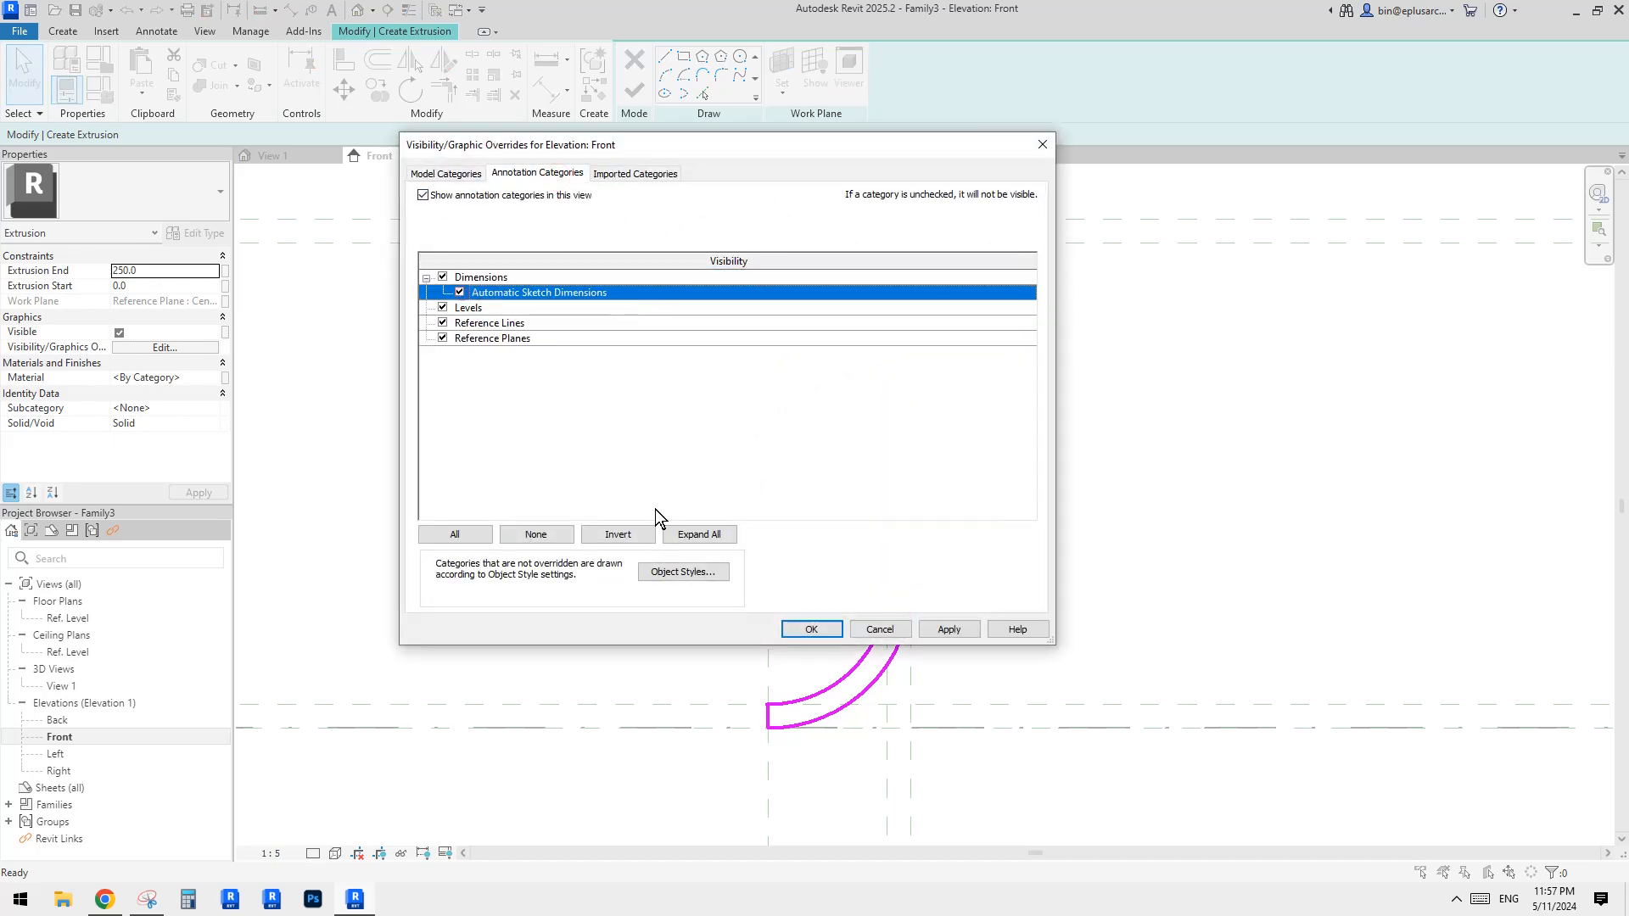
click(811, 630)
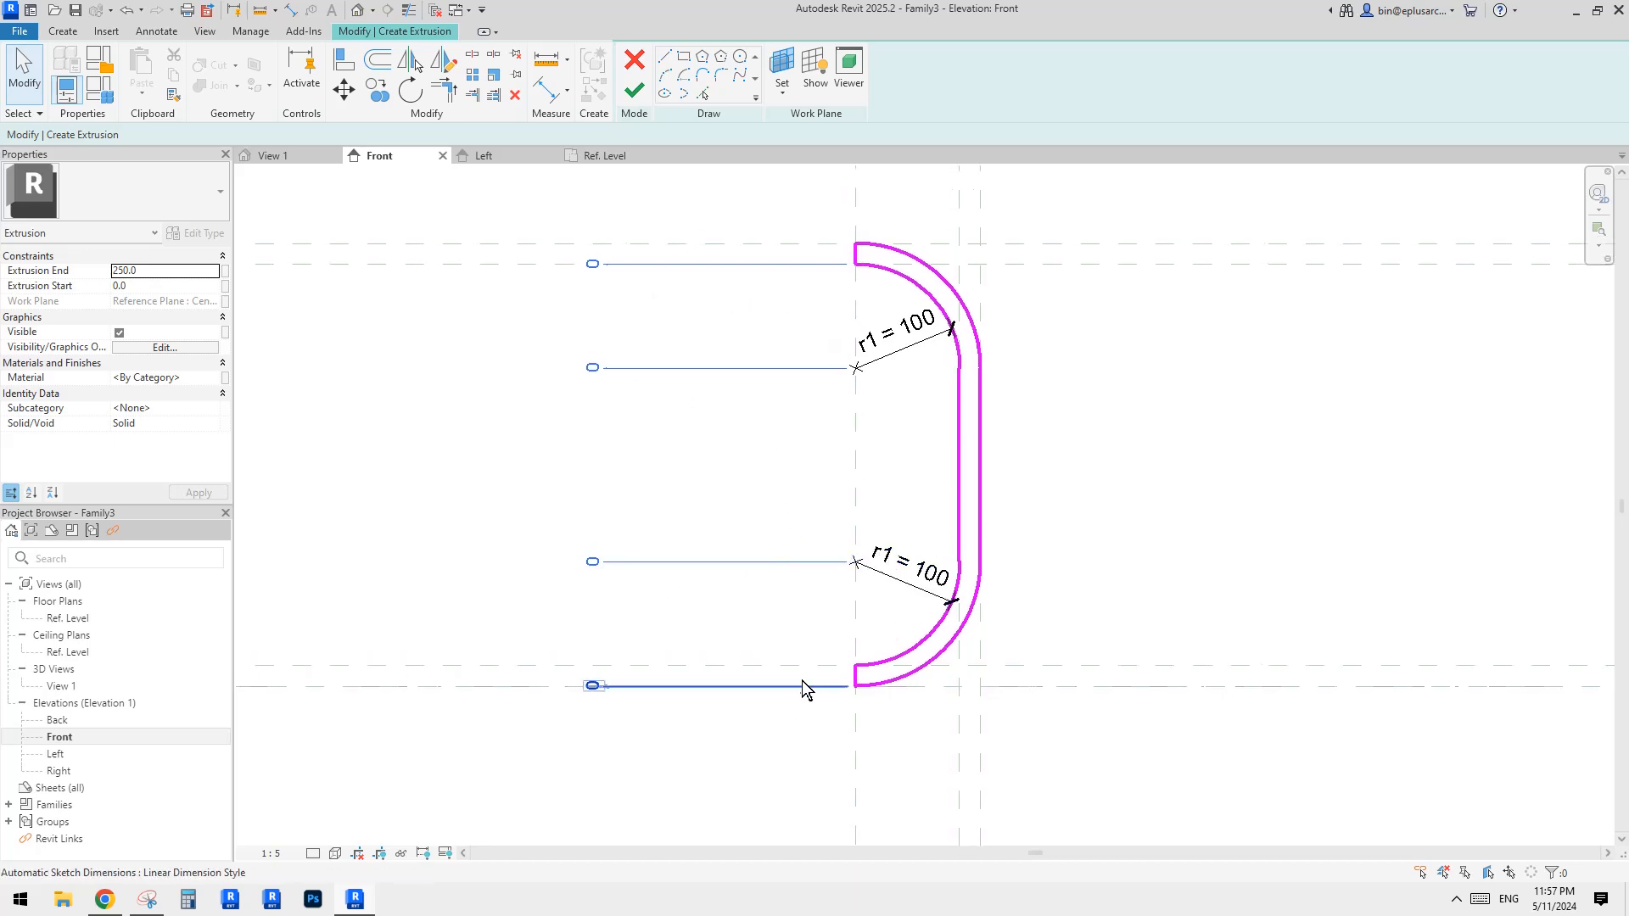
Align the upper inner arc's end with the lower of the two upper reference planes and lock the alignment.
scroll(827, 675, down, 1)
middle_drag(832, 669, 842, 673)
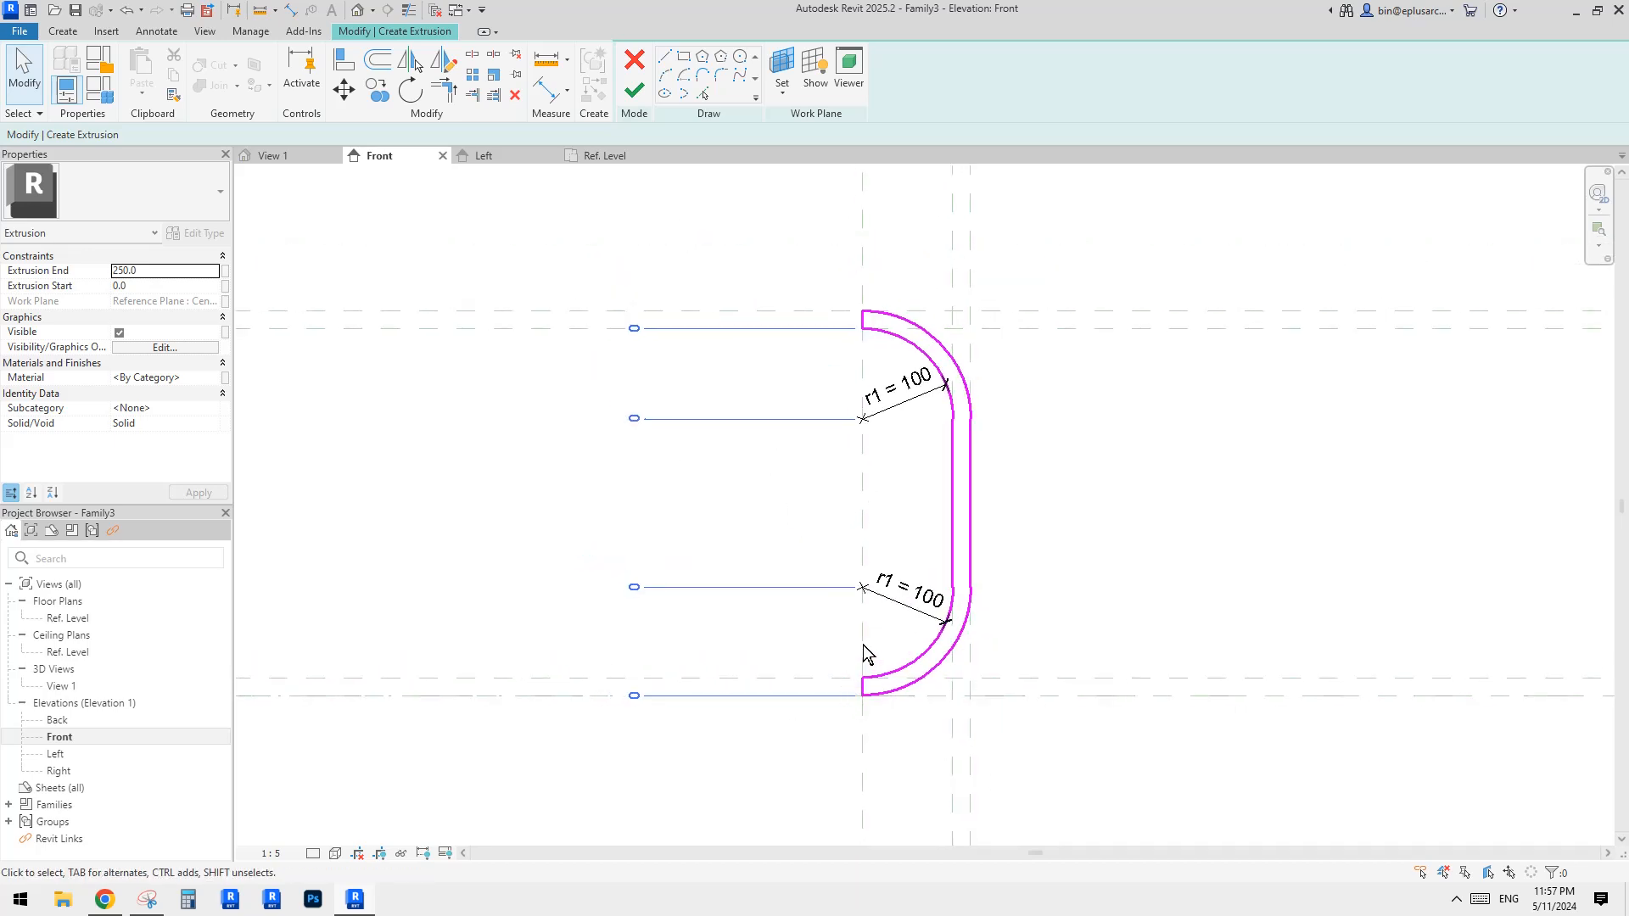
key(a)
key(l)
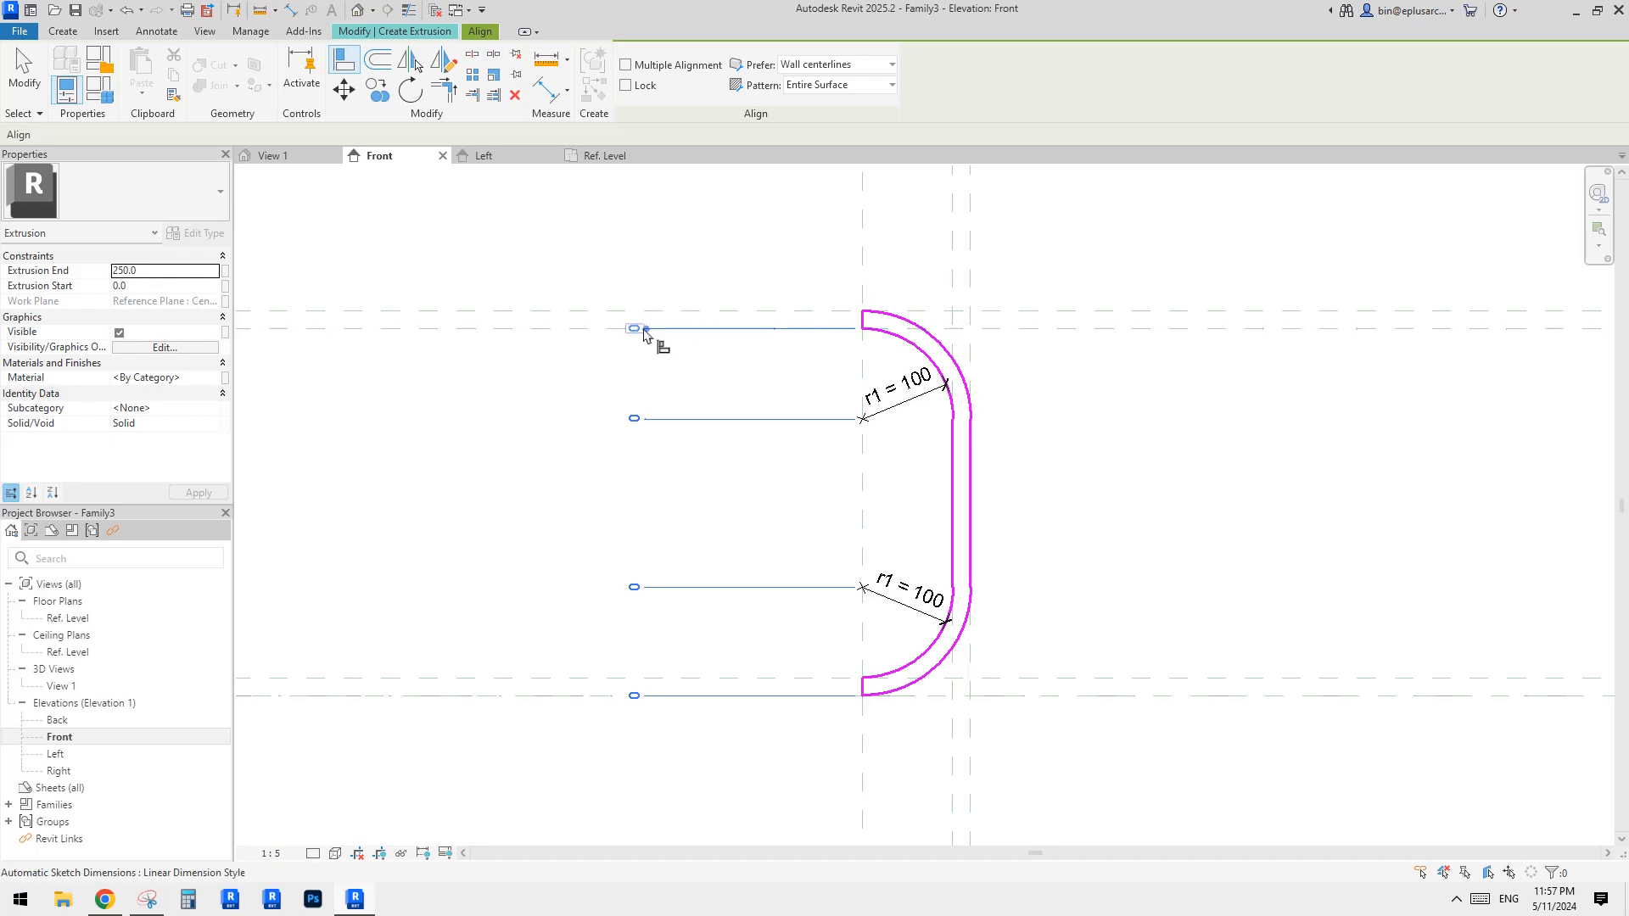
scroll(776, 364, up, 2)
click(1103, 343)
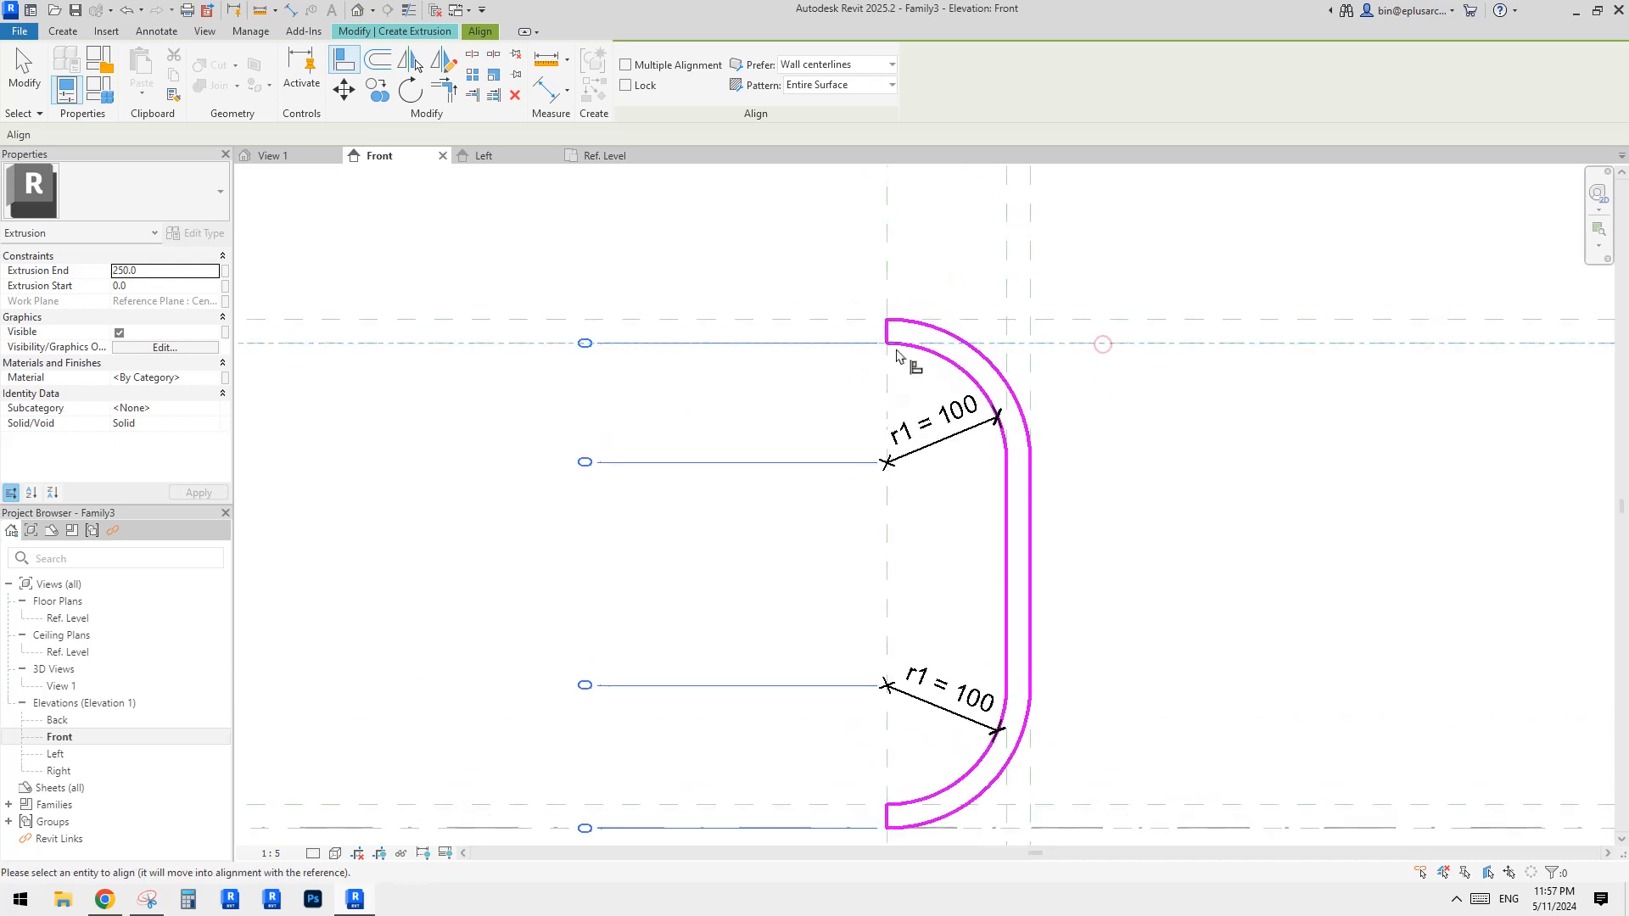
click(899, 361)
click(896, 373)
middle_drag(872, 477, 869, 399)
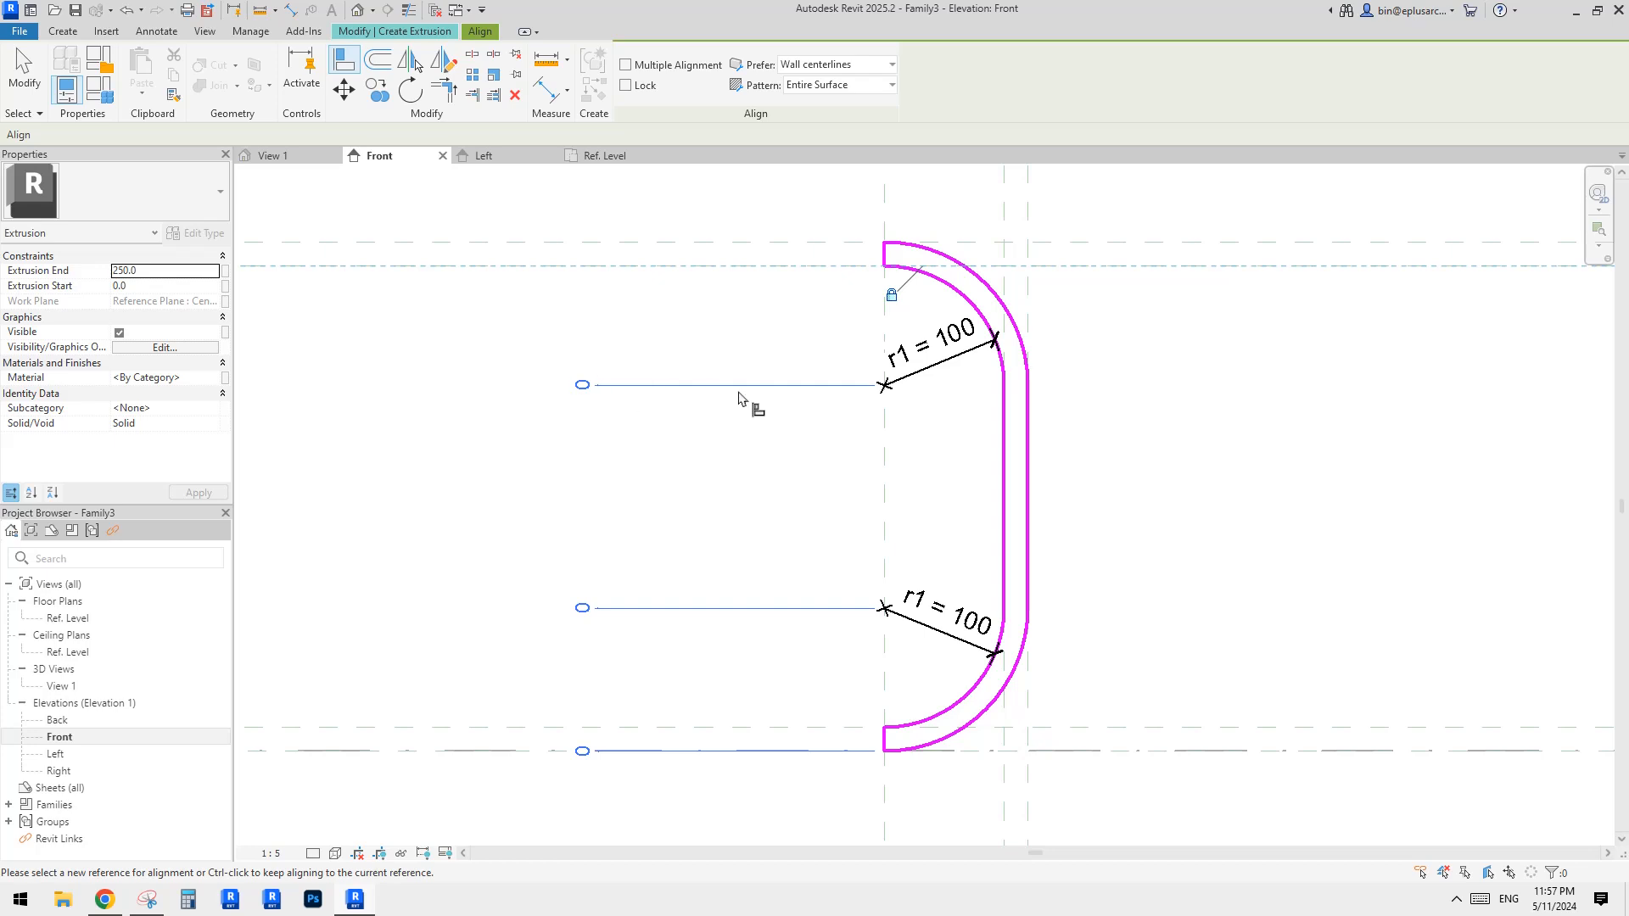
Align the lower outer arc with the bottom reference level and lock it there.
middle_drag(872, 666, 871, 603)
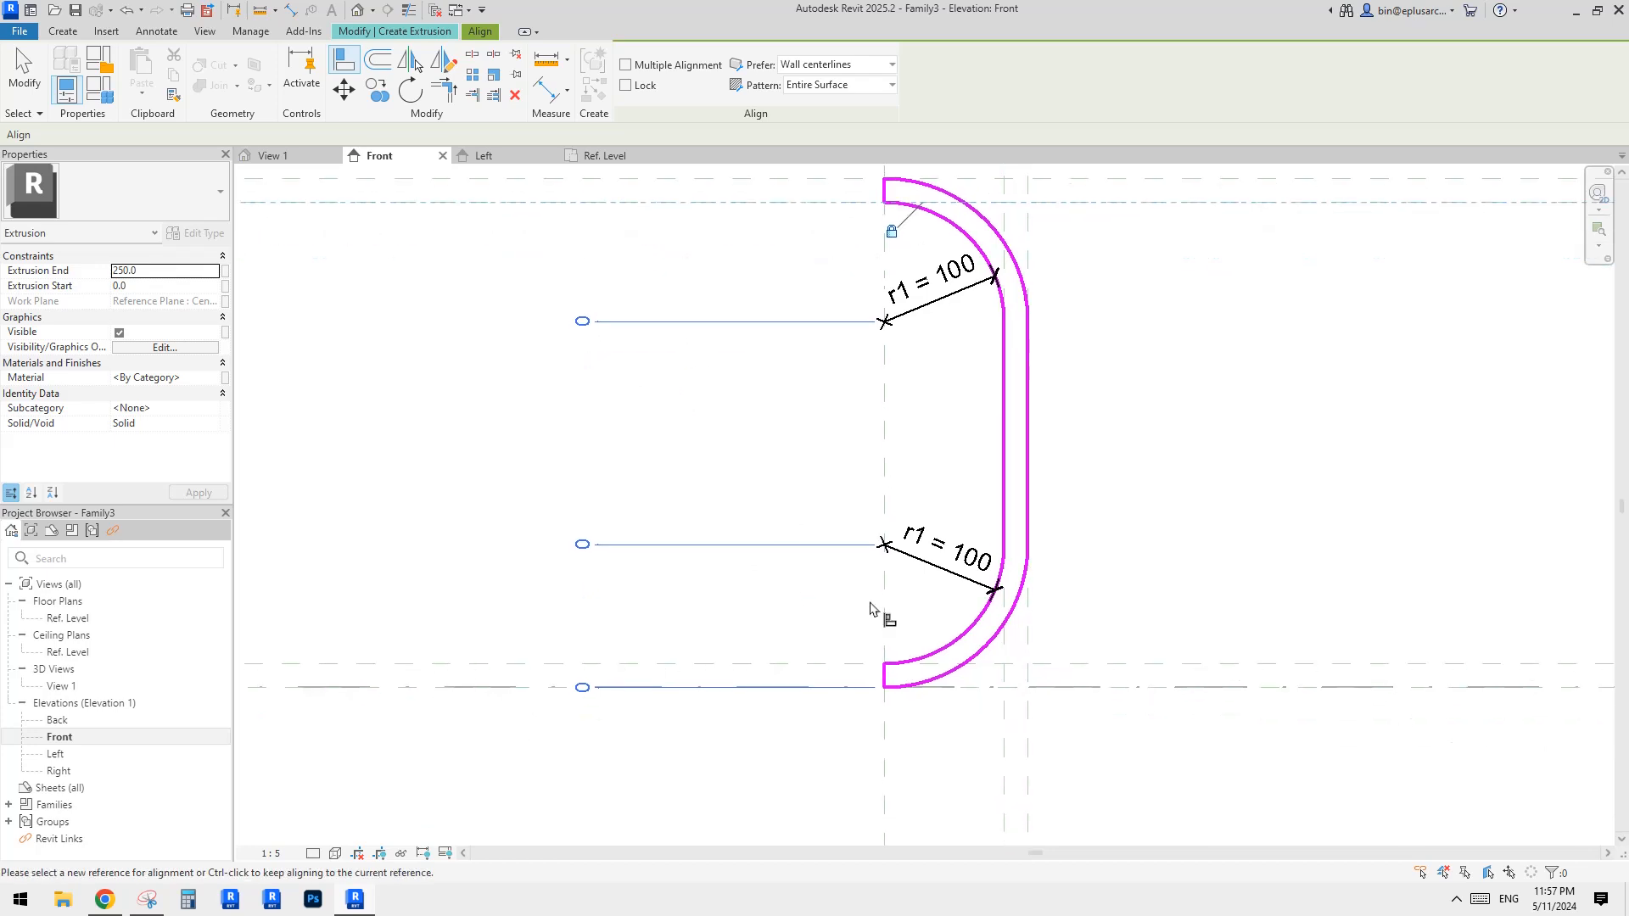
click(1094, 691)
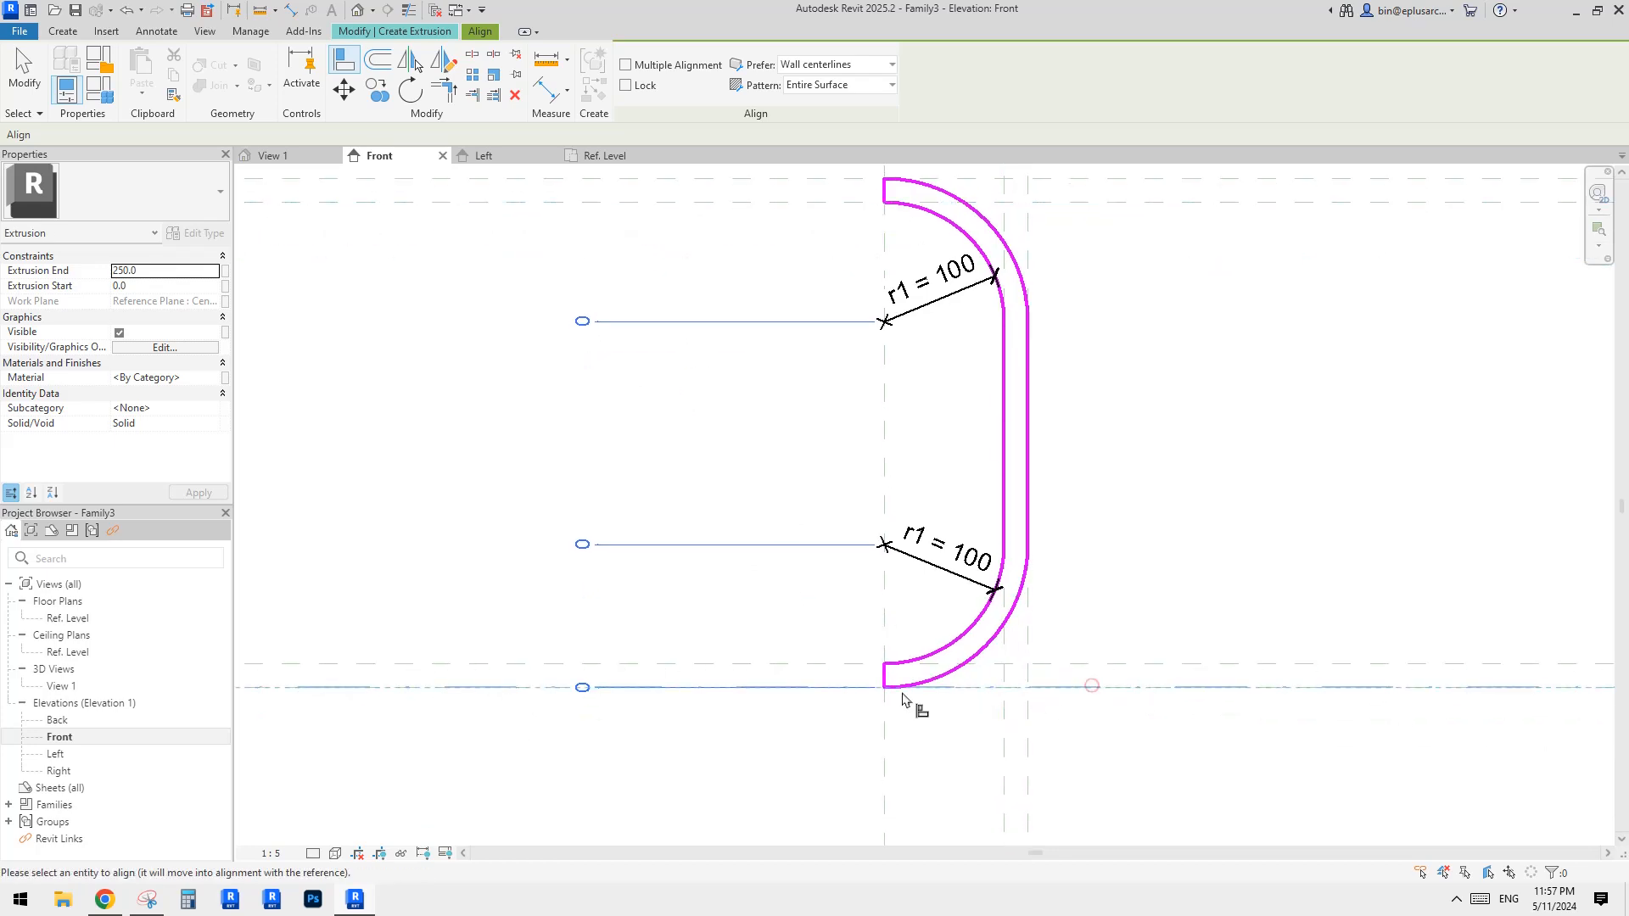
click(956, 671)
scroll(859, 671, down, 1)
key(Escape)
key(Escape)
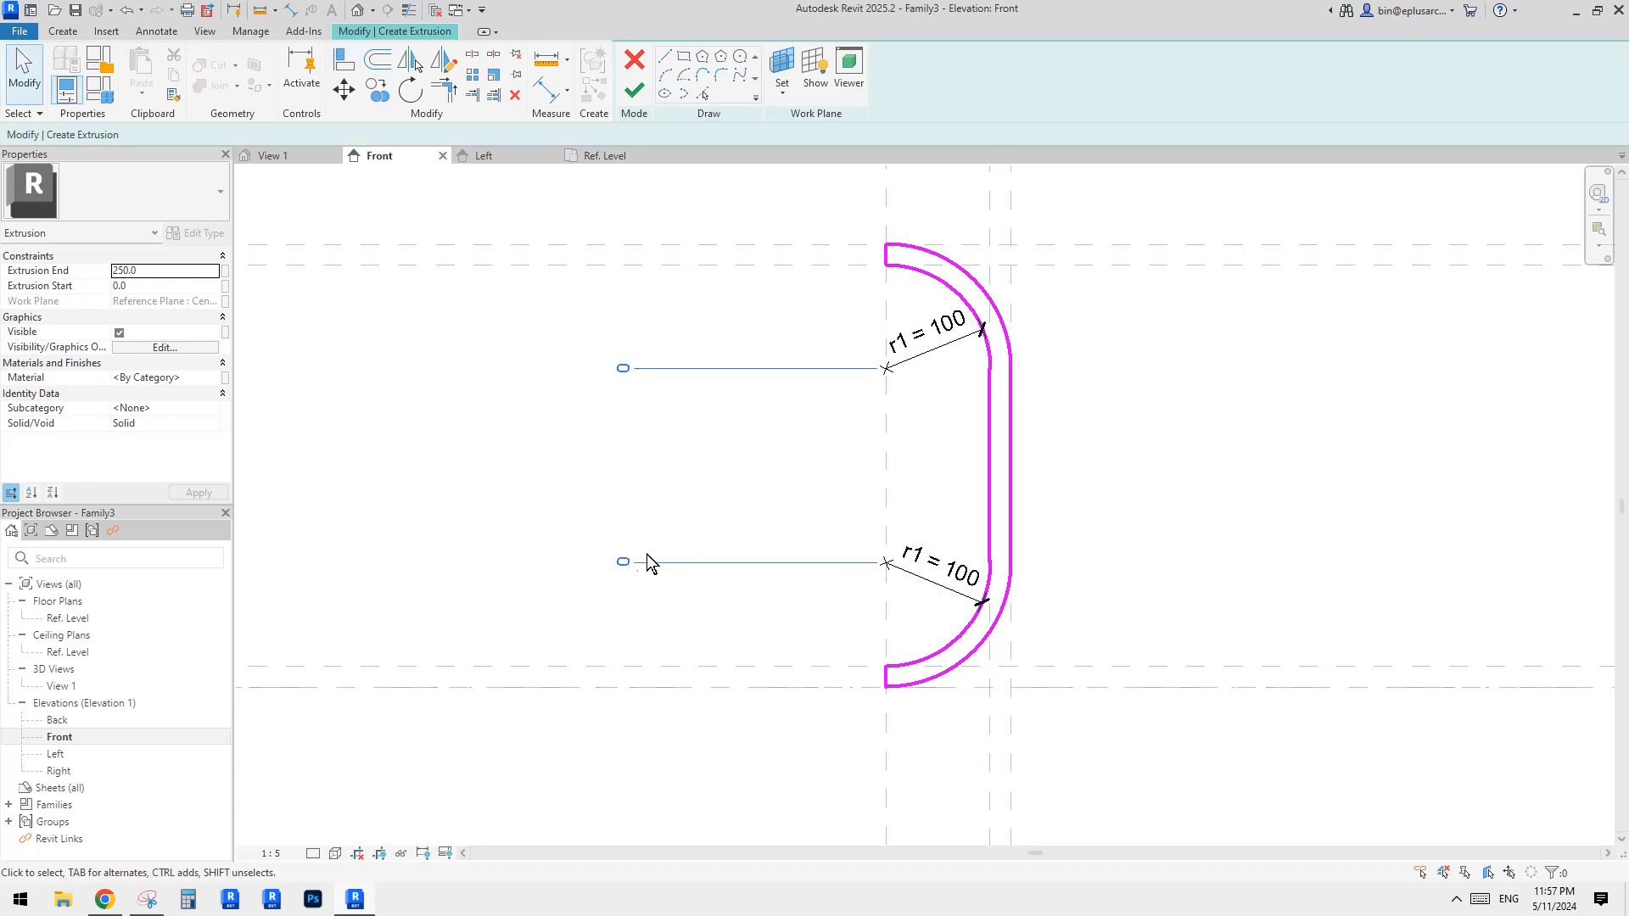
Make the center marks visible on both the upper and lower inner arcs.
click(939, 635)
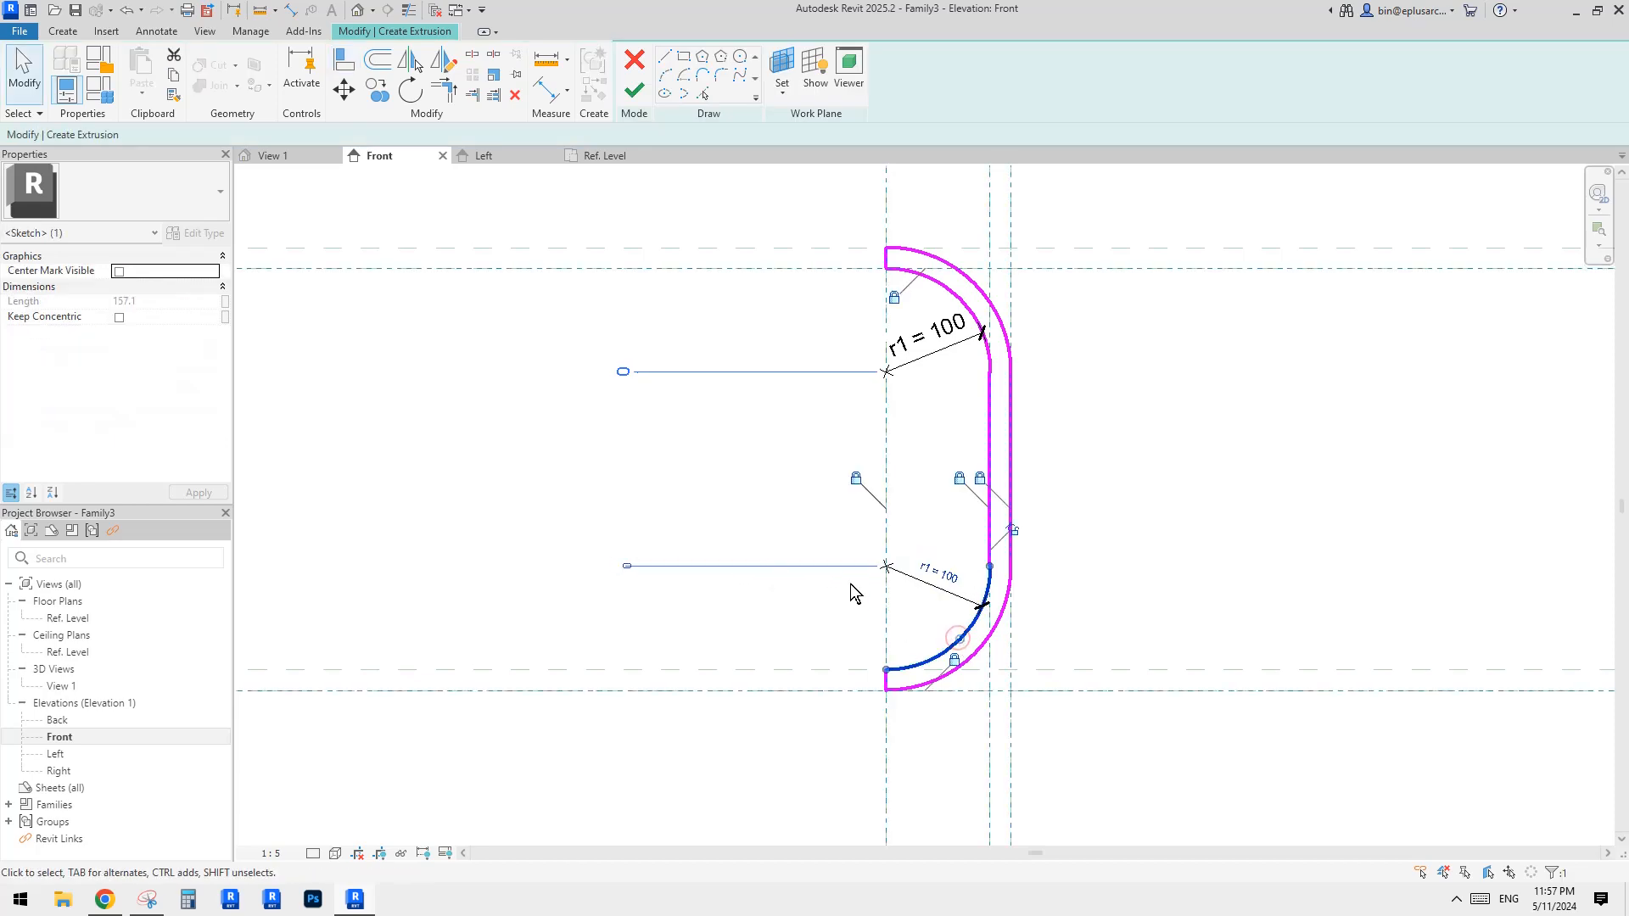
ctrl+click(951, 290)
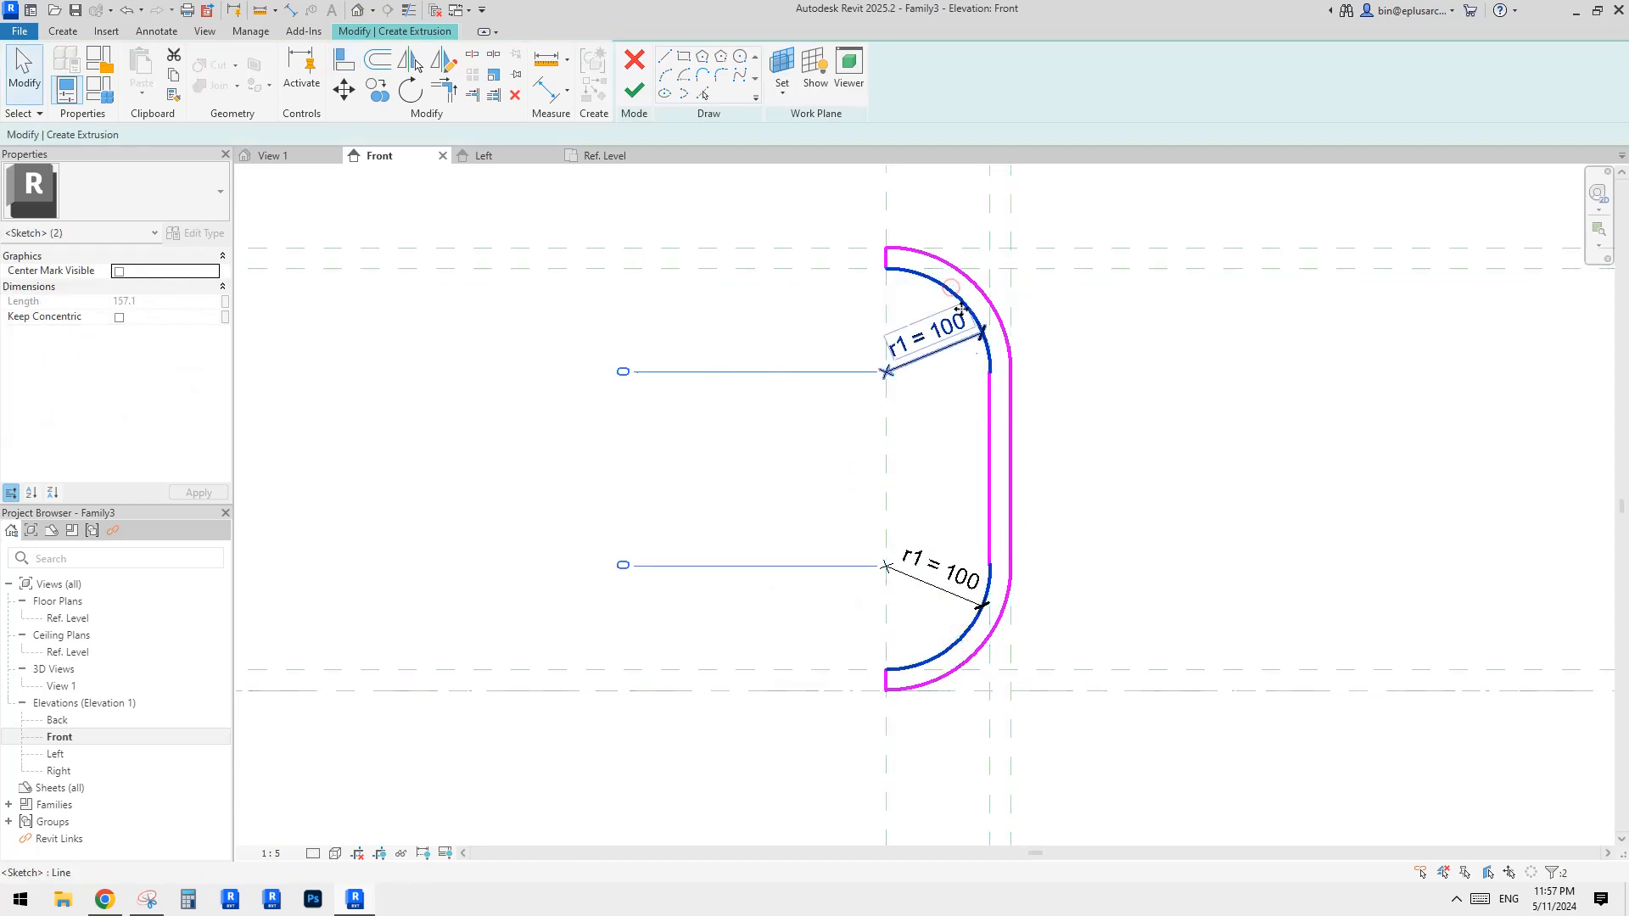
click(119, 271)
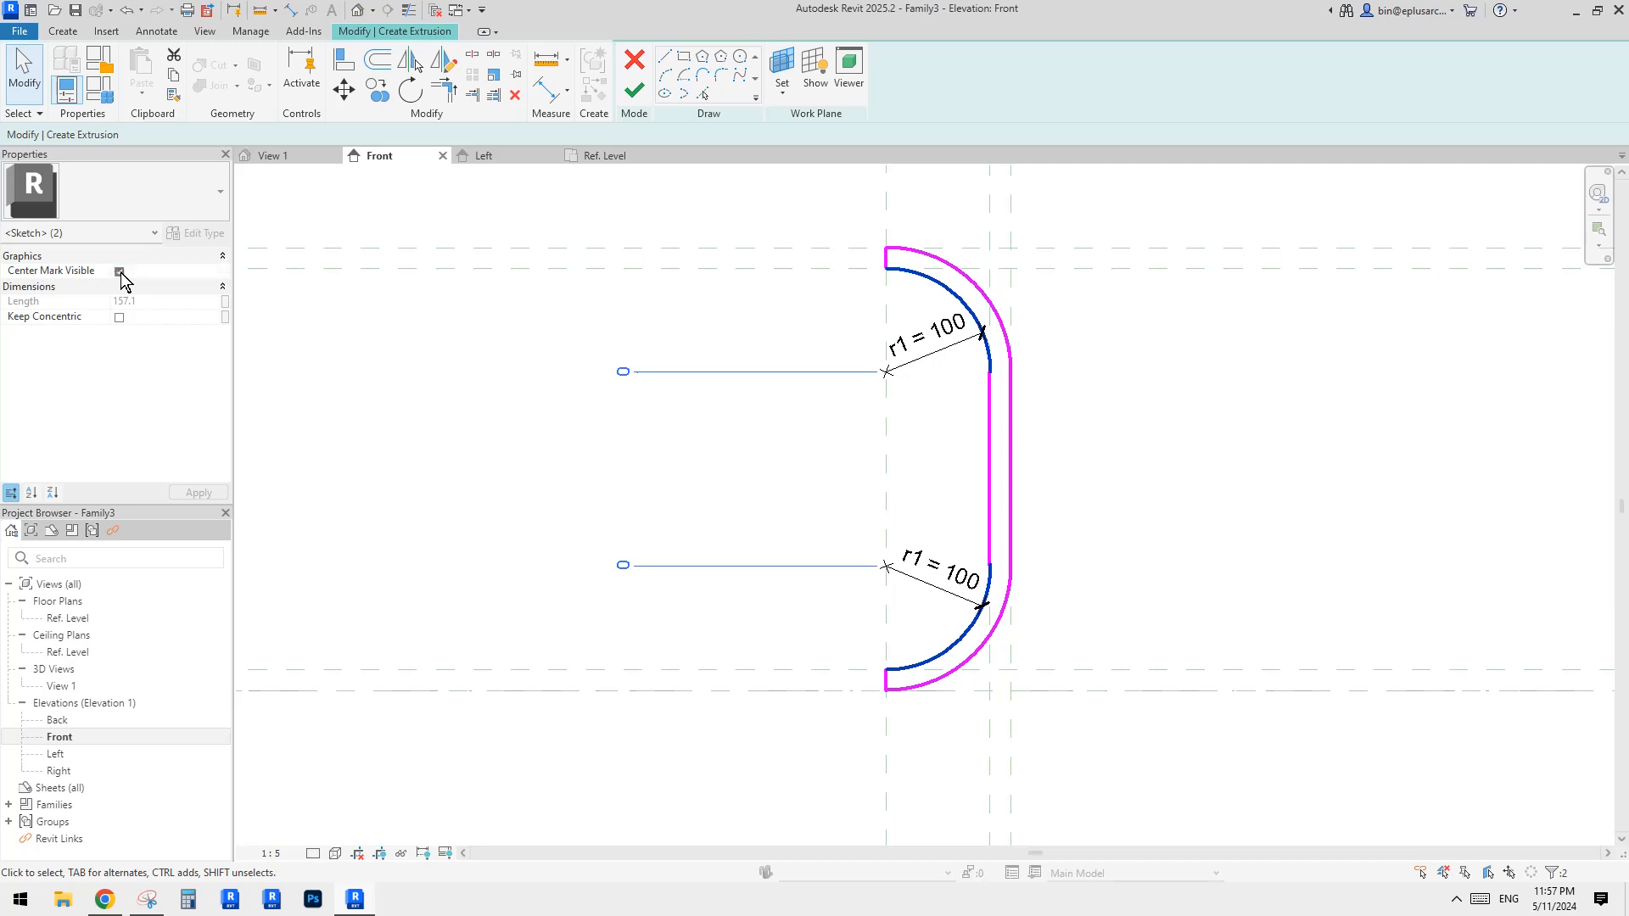
click(685, 317)
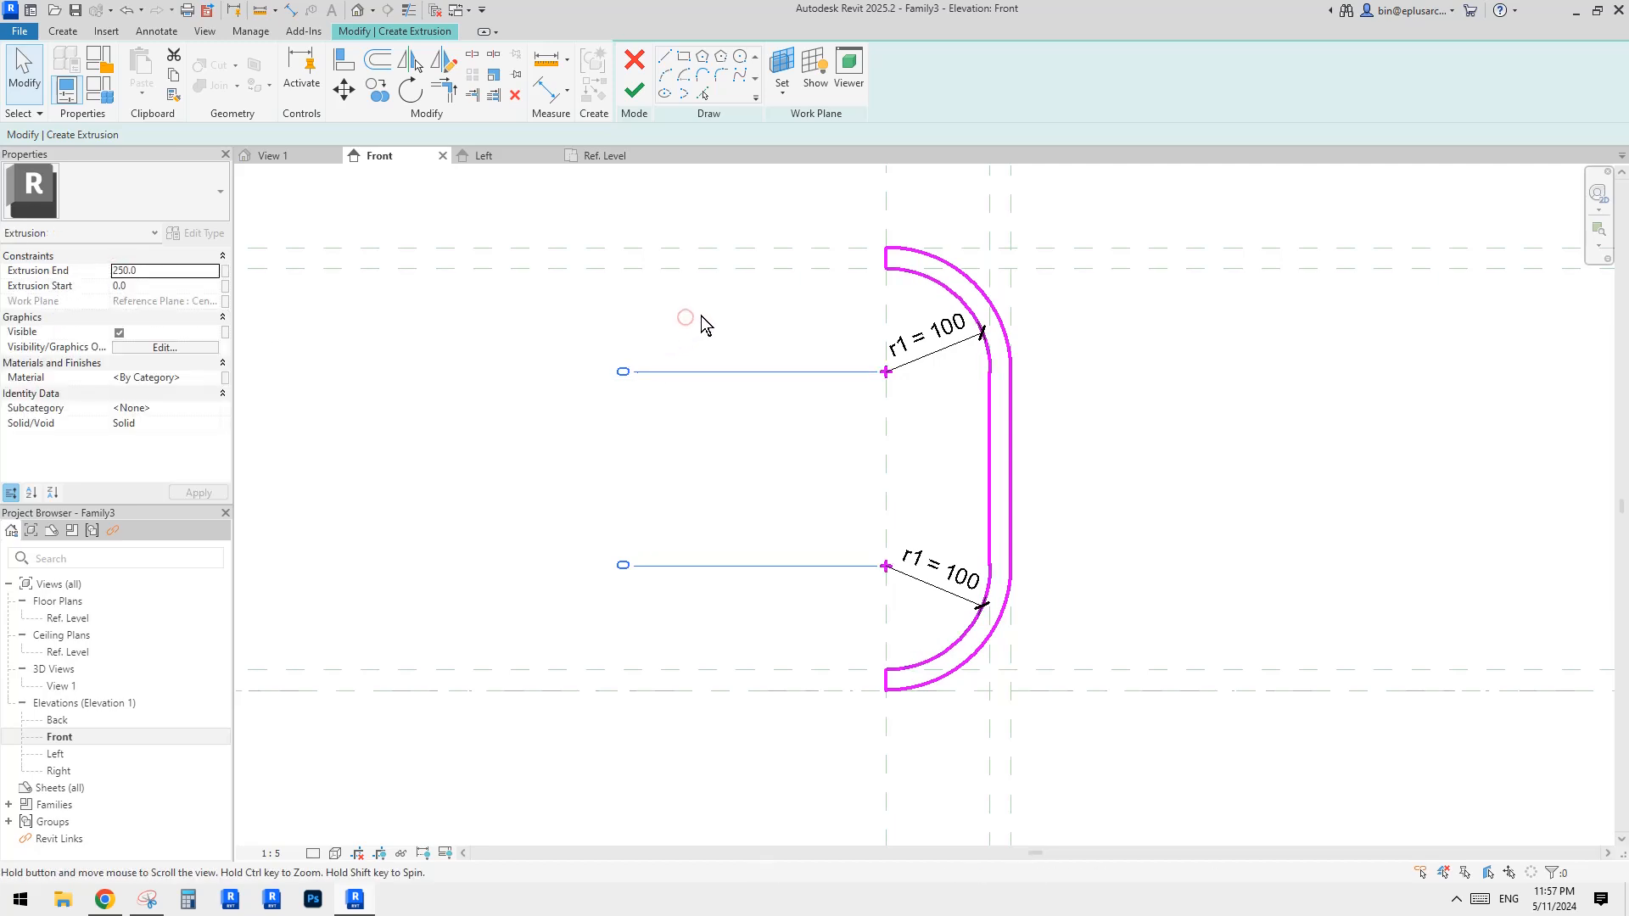
click(938, 298)
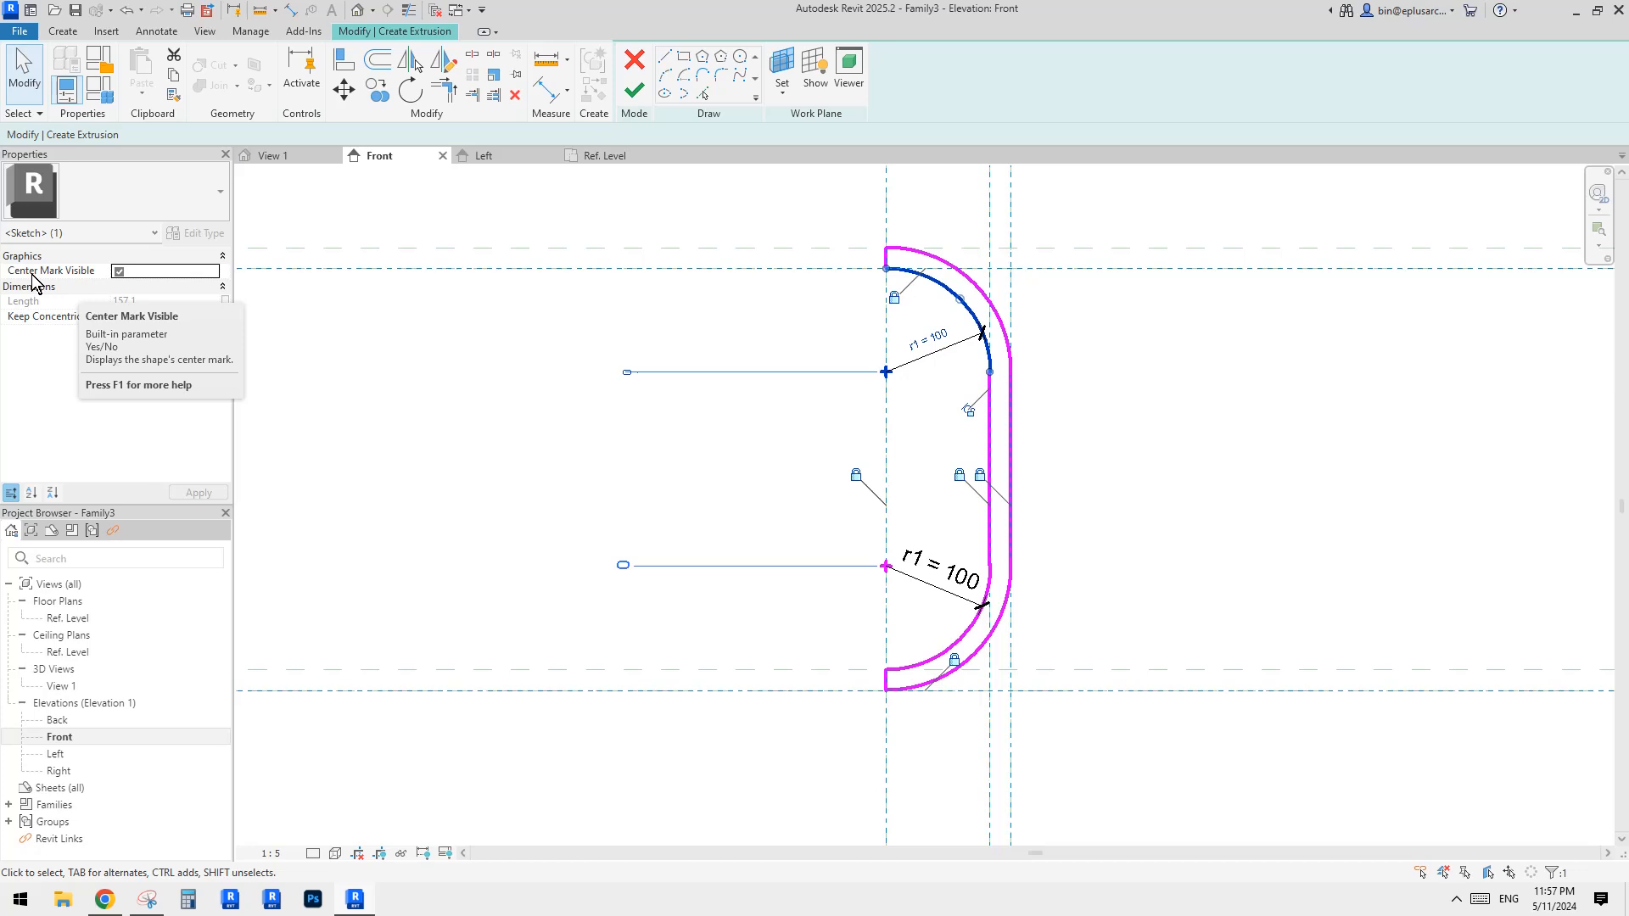
click(864, 346)
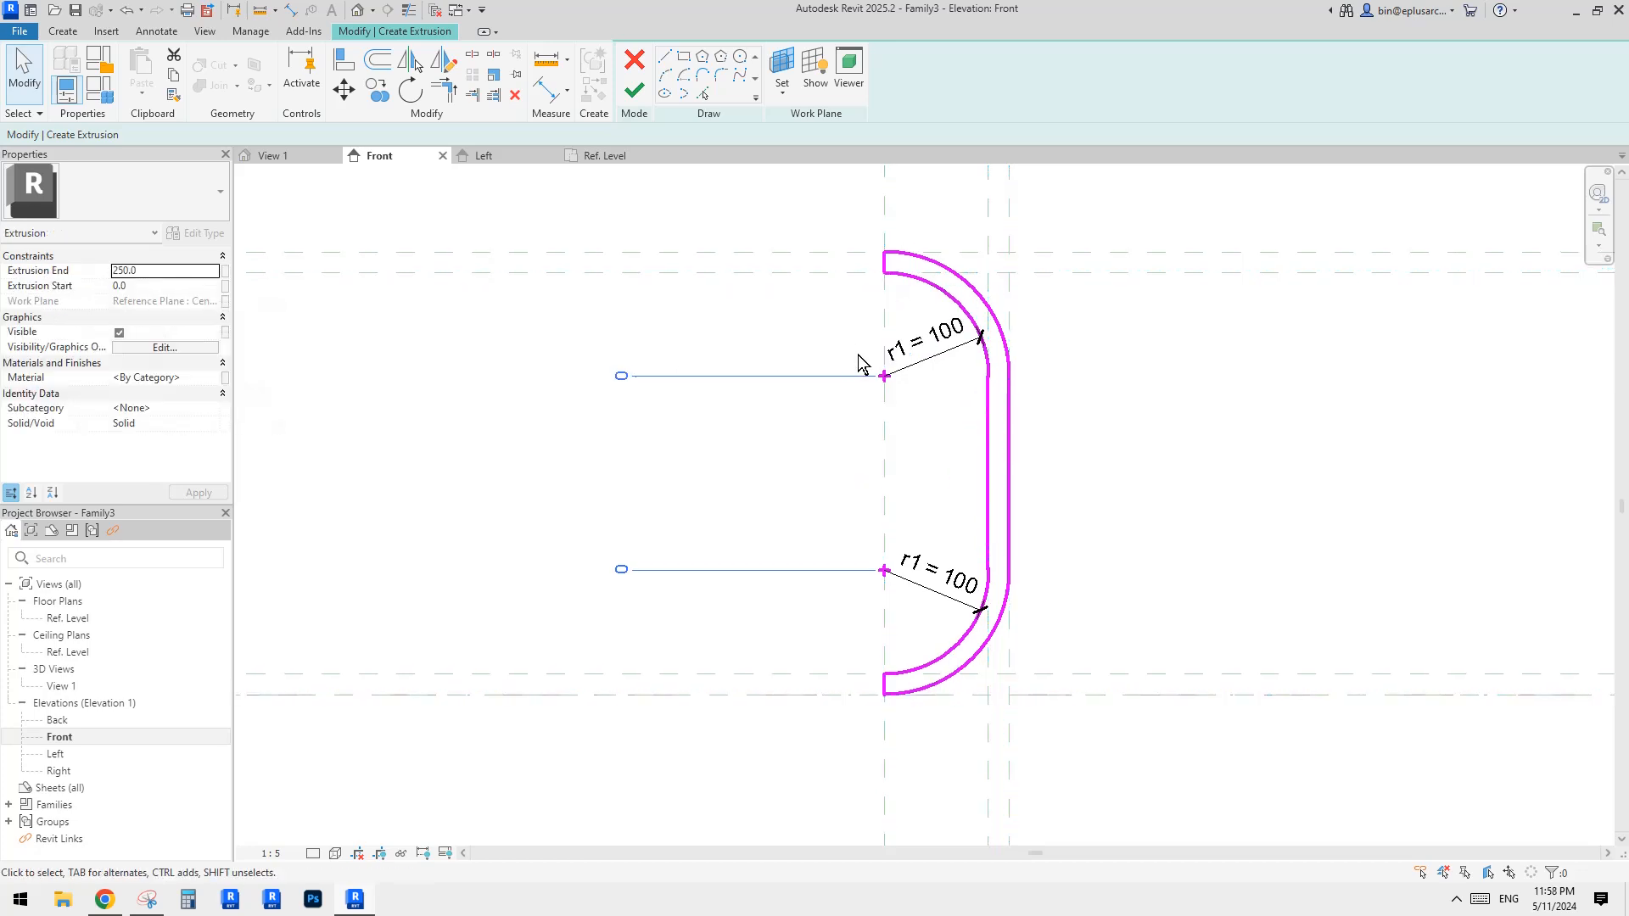
Try an r1-labelled dimension between the inner upper reference plane and the upper arc's center mark, and delete it.
key(d)
key(i)
click(814, 281)
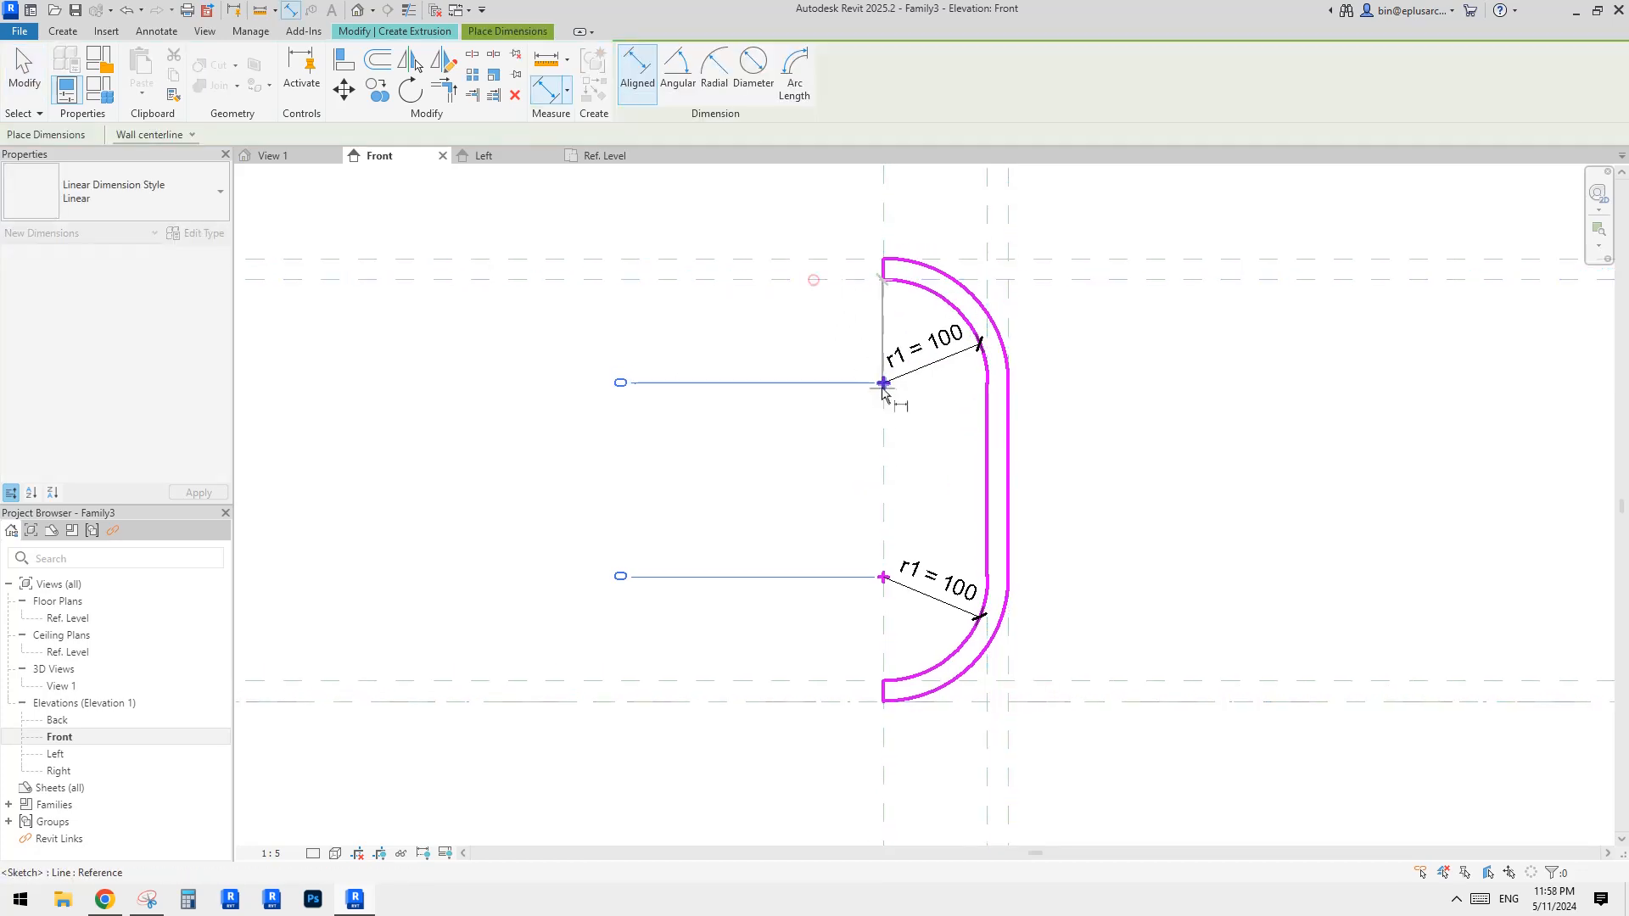
click(883, 382)
click(805, 361)
key(Escape)
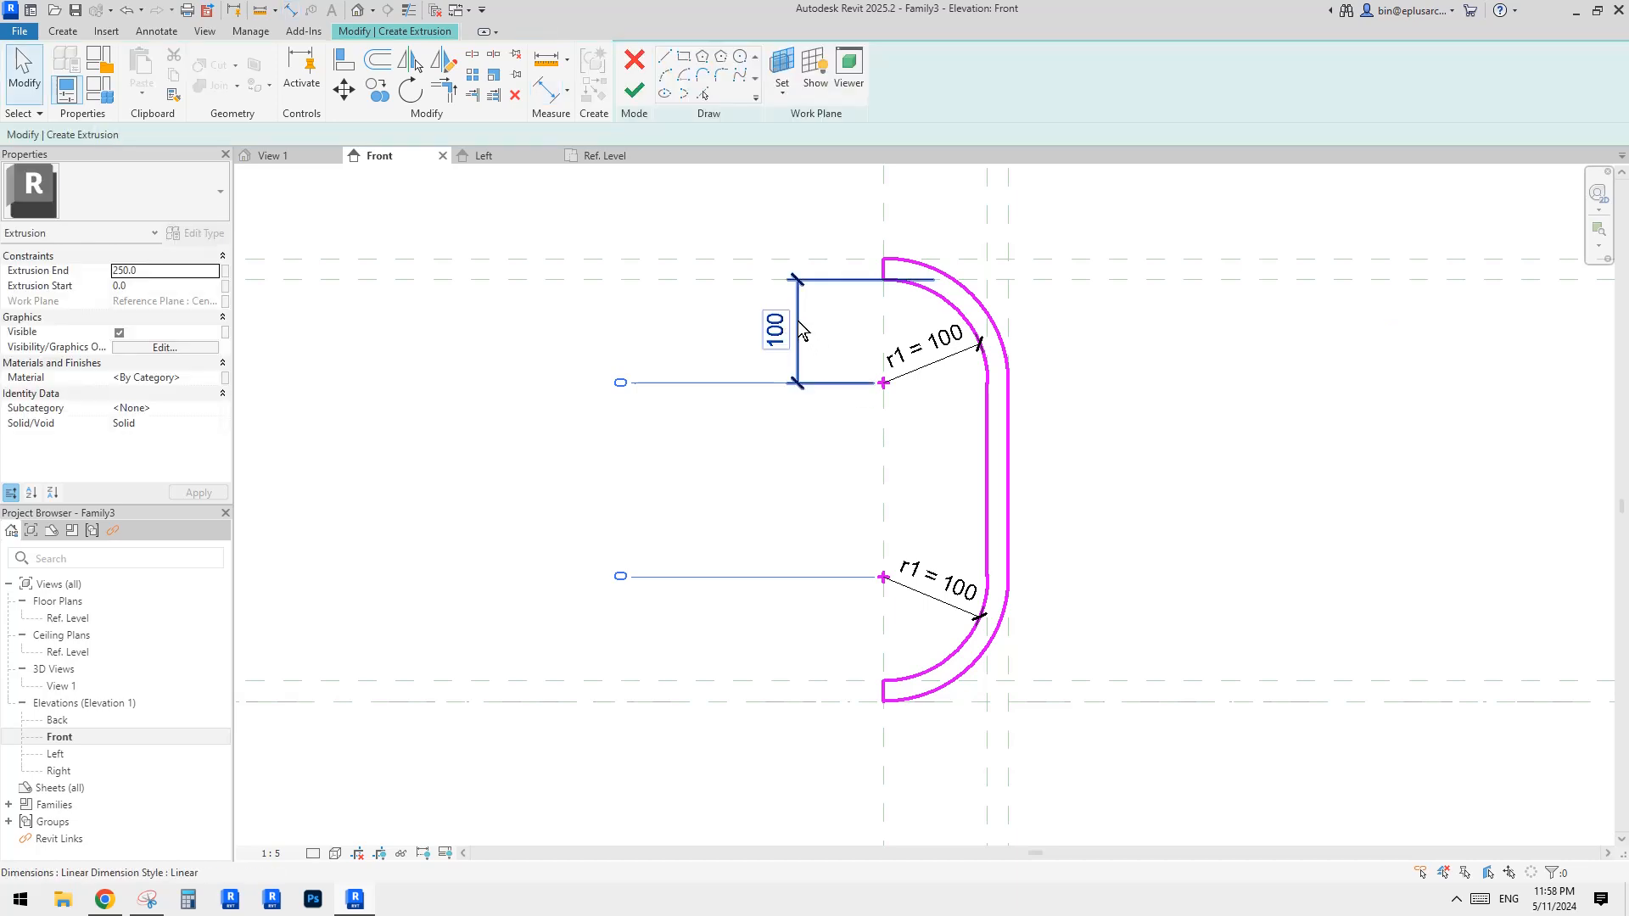
click(720, 68)
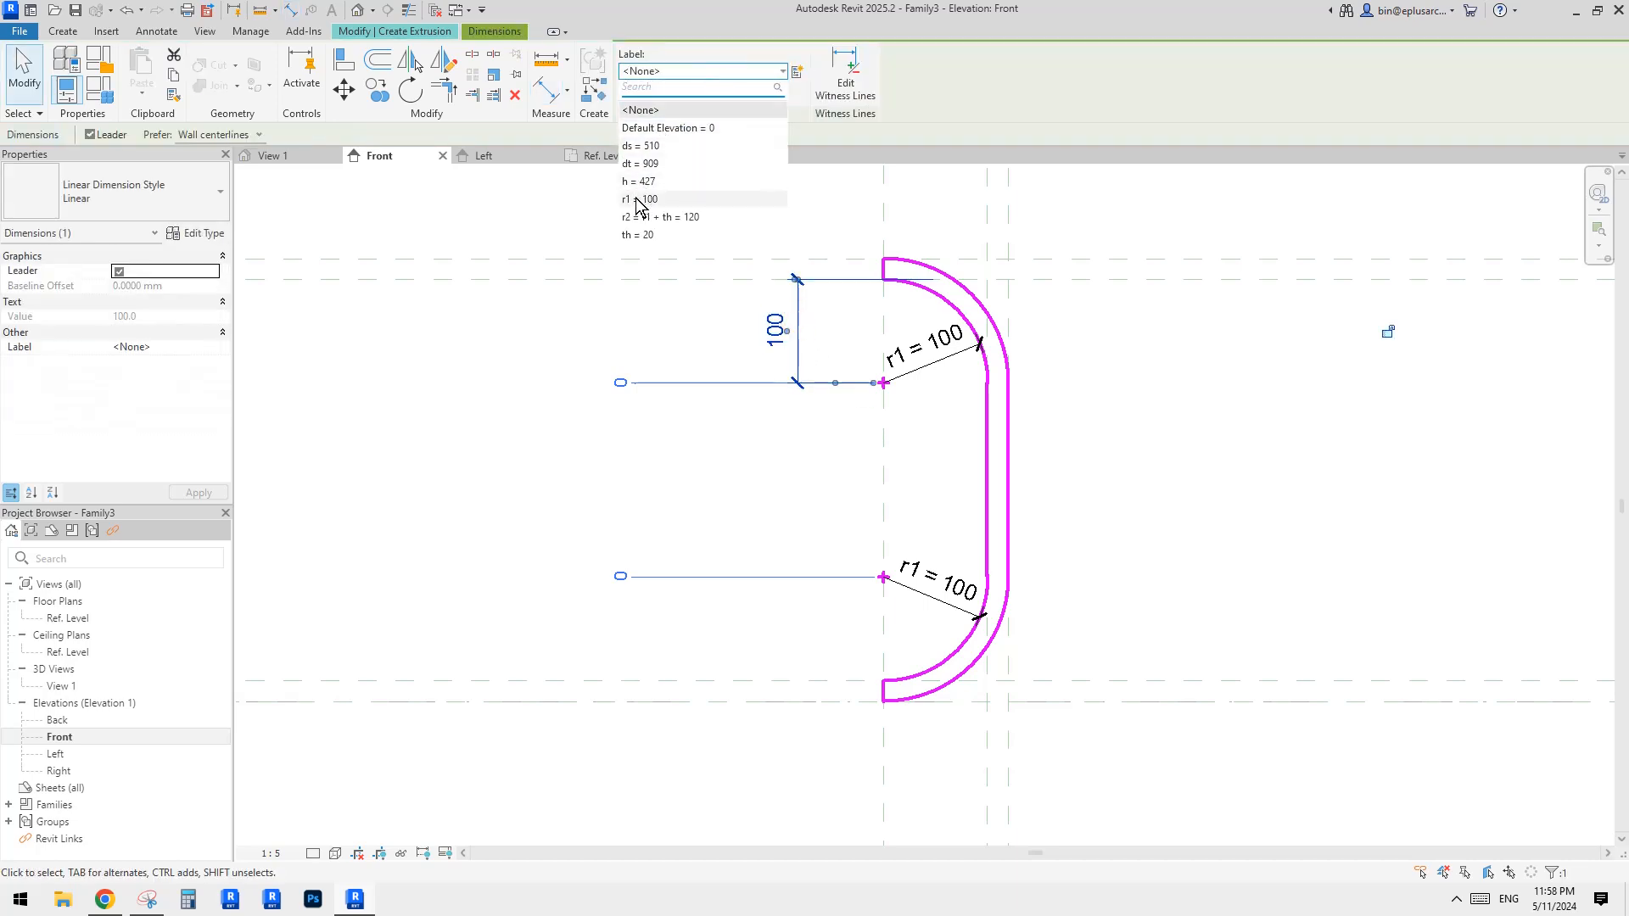
click(641, 200)
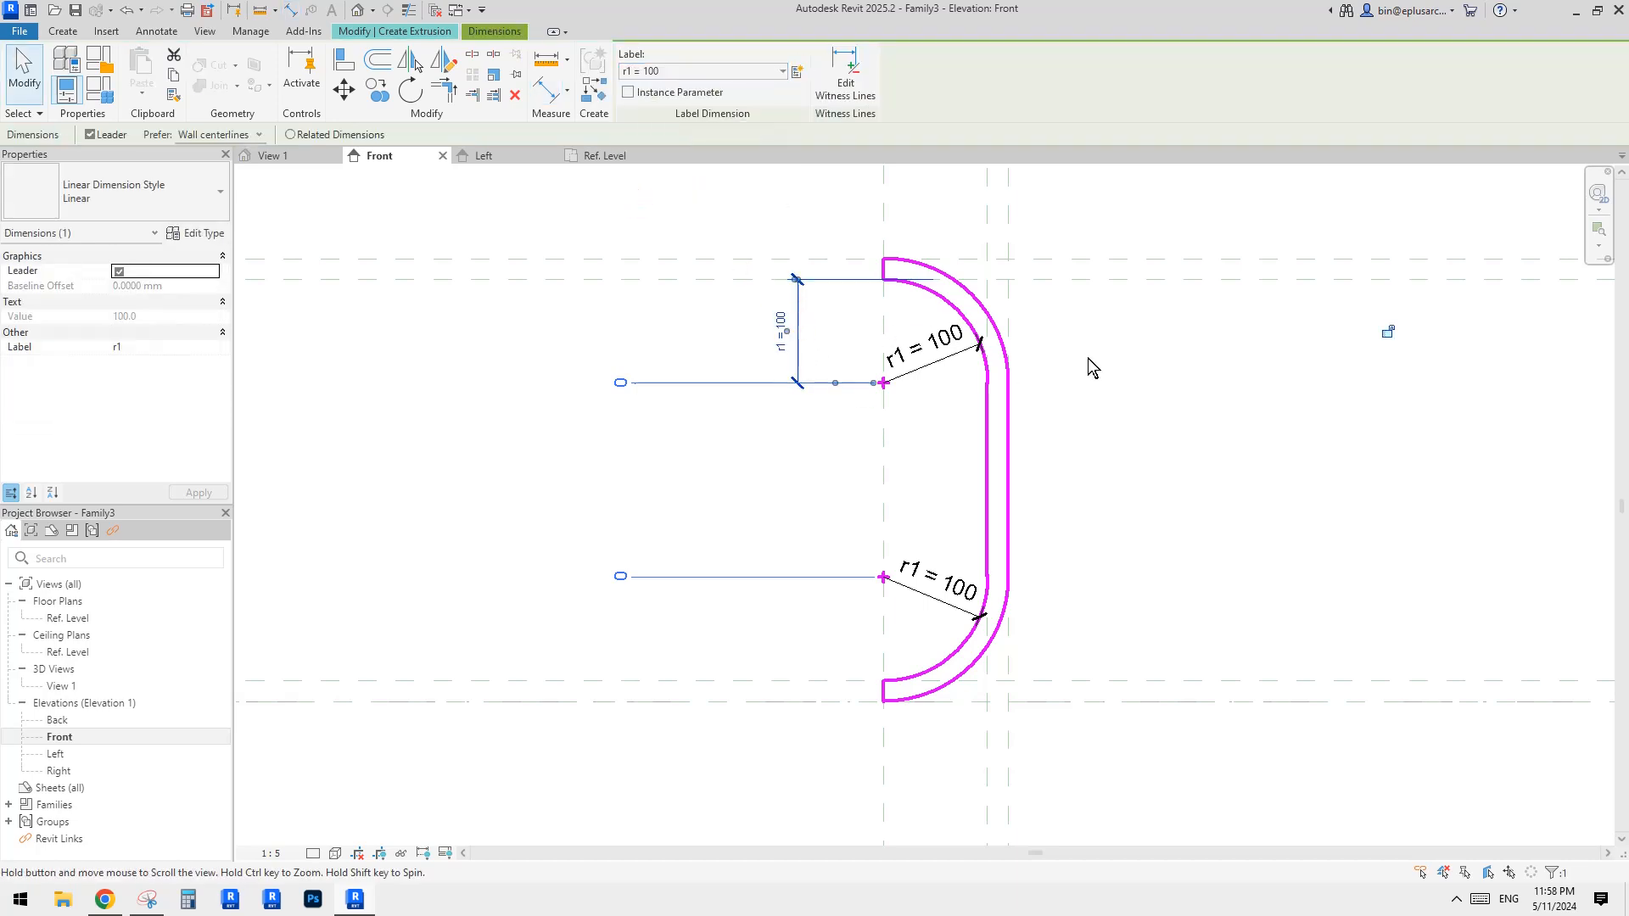
click(1168, 380)
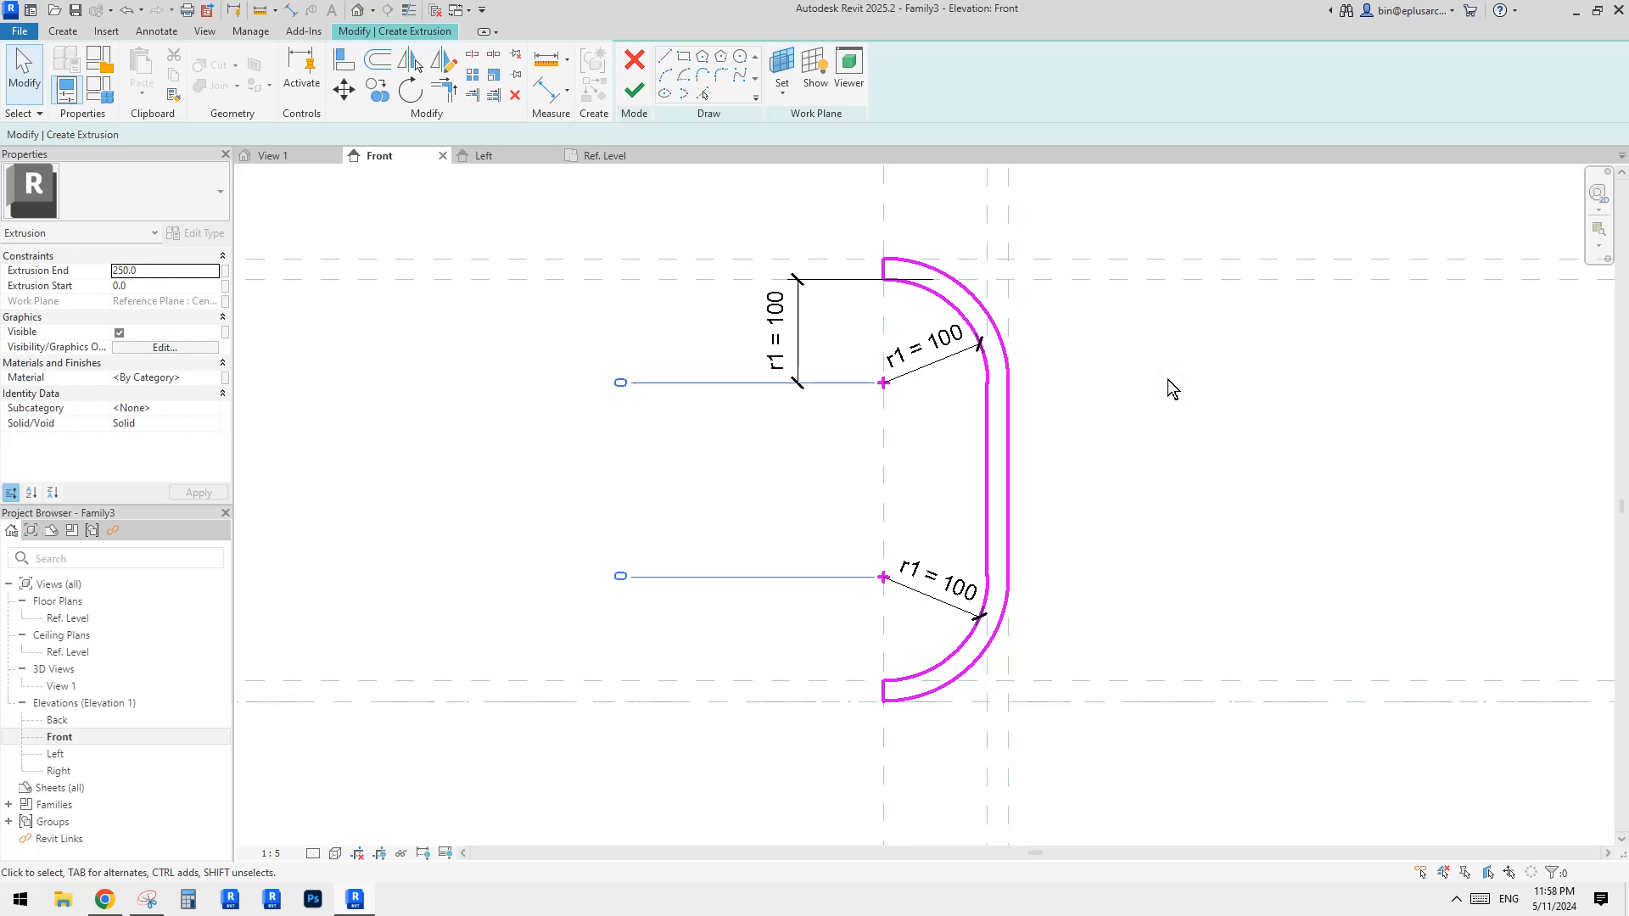
click(797, 314)
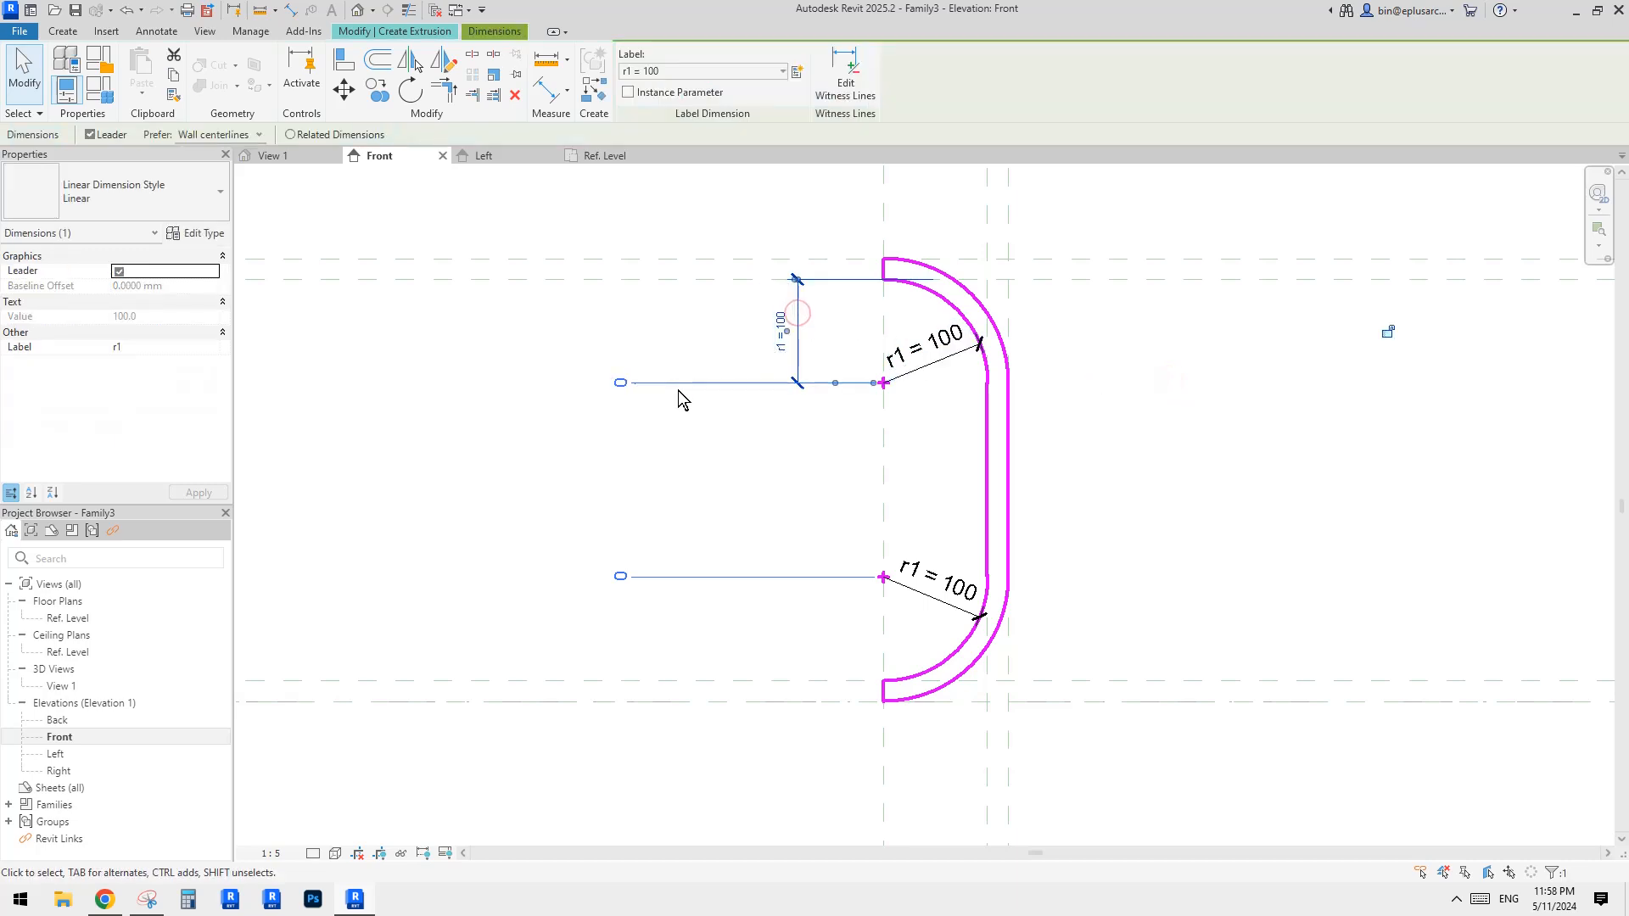
key(Delete)
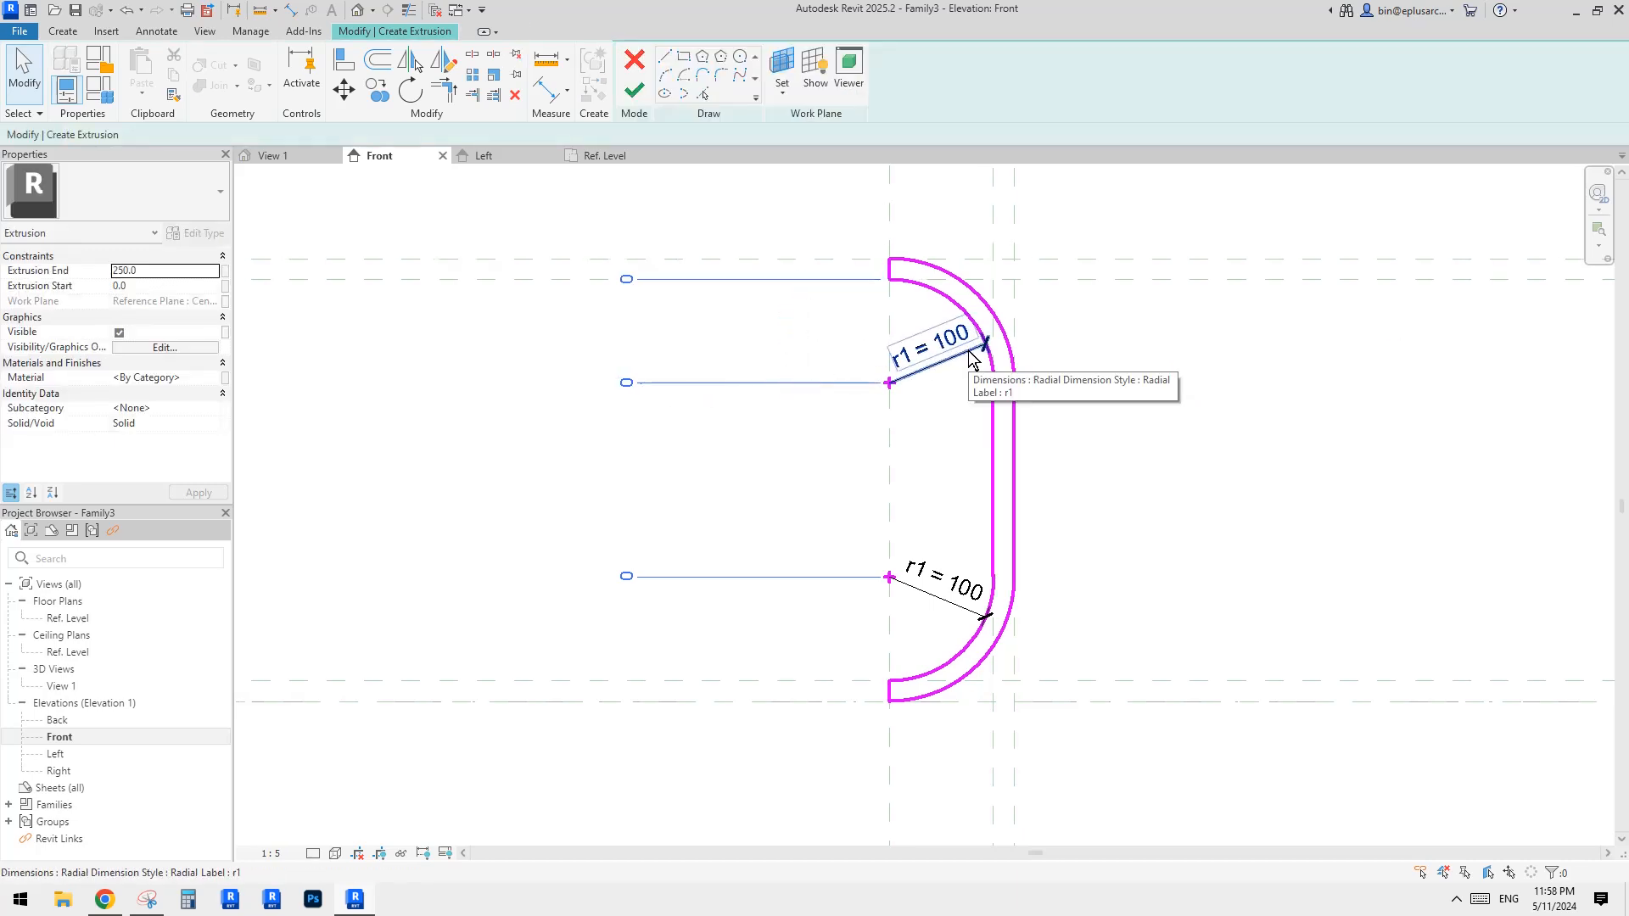
Realign the upper inner arc's end to the inner upper reference plane.
middle_drag(905, 293, 894, 305)
key(a)
key(l)
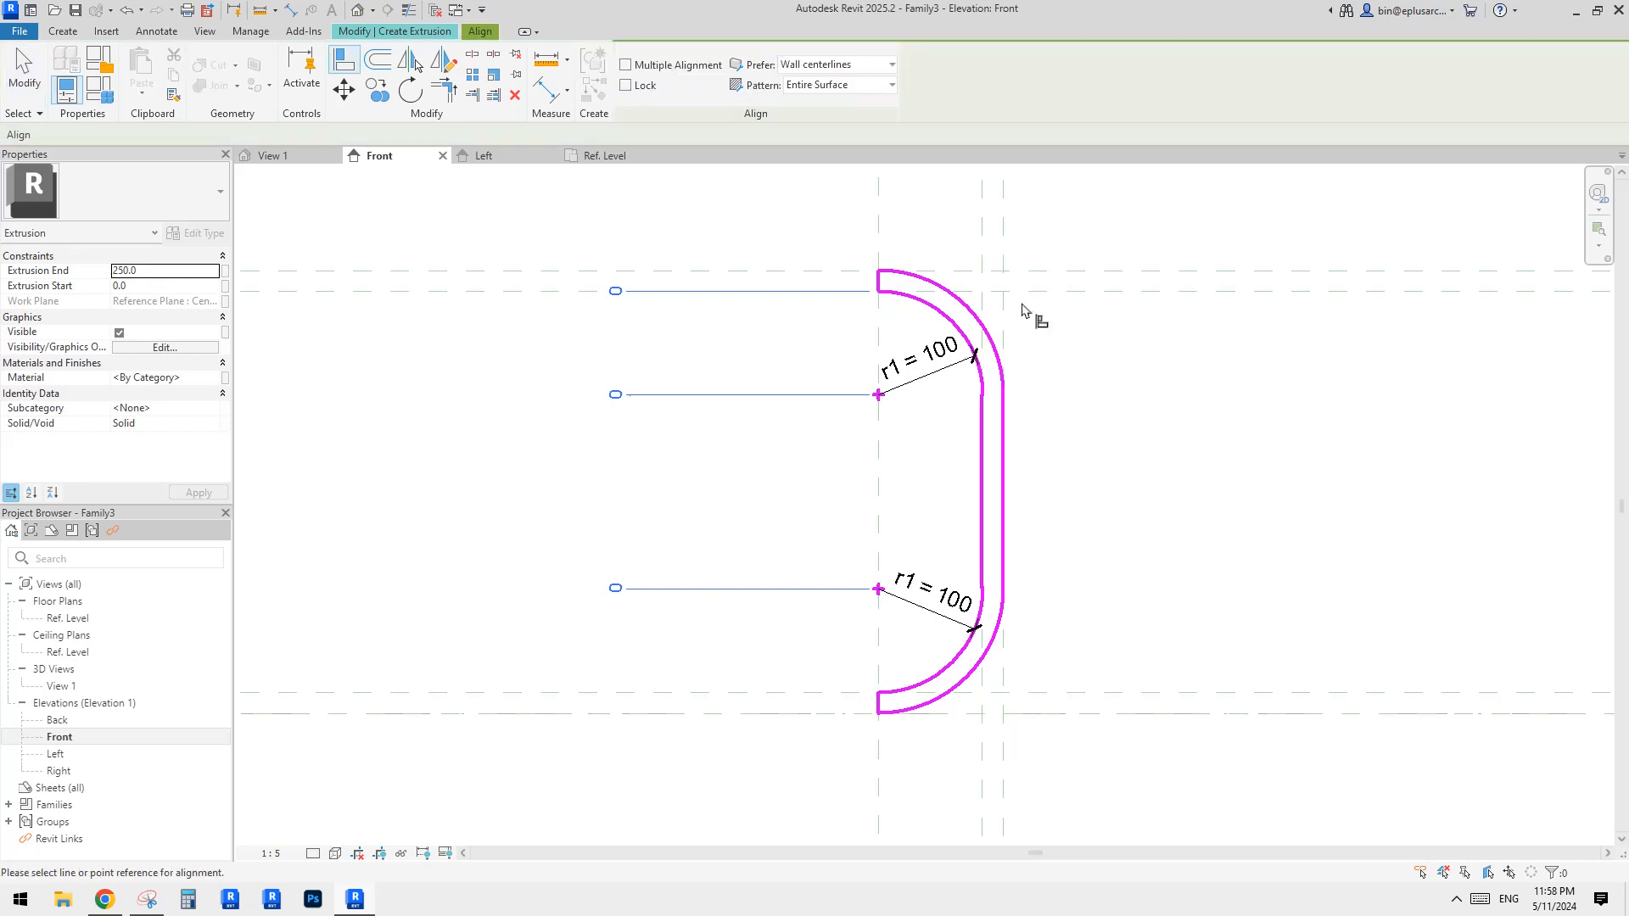
click(1045, 289)
click(877, 295)
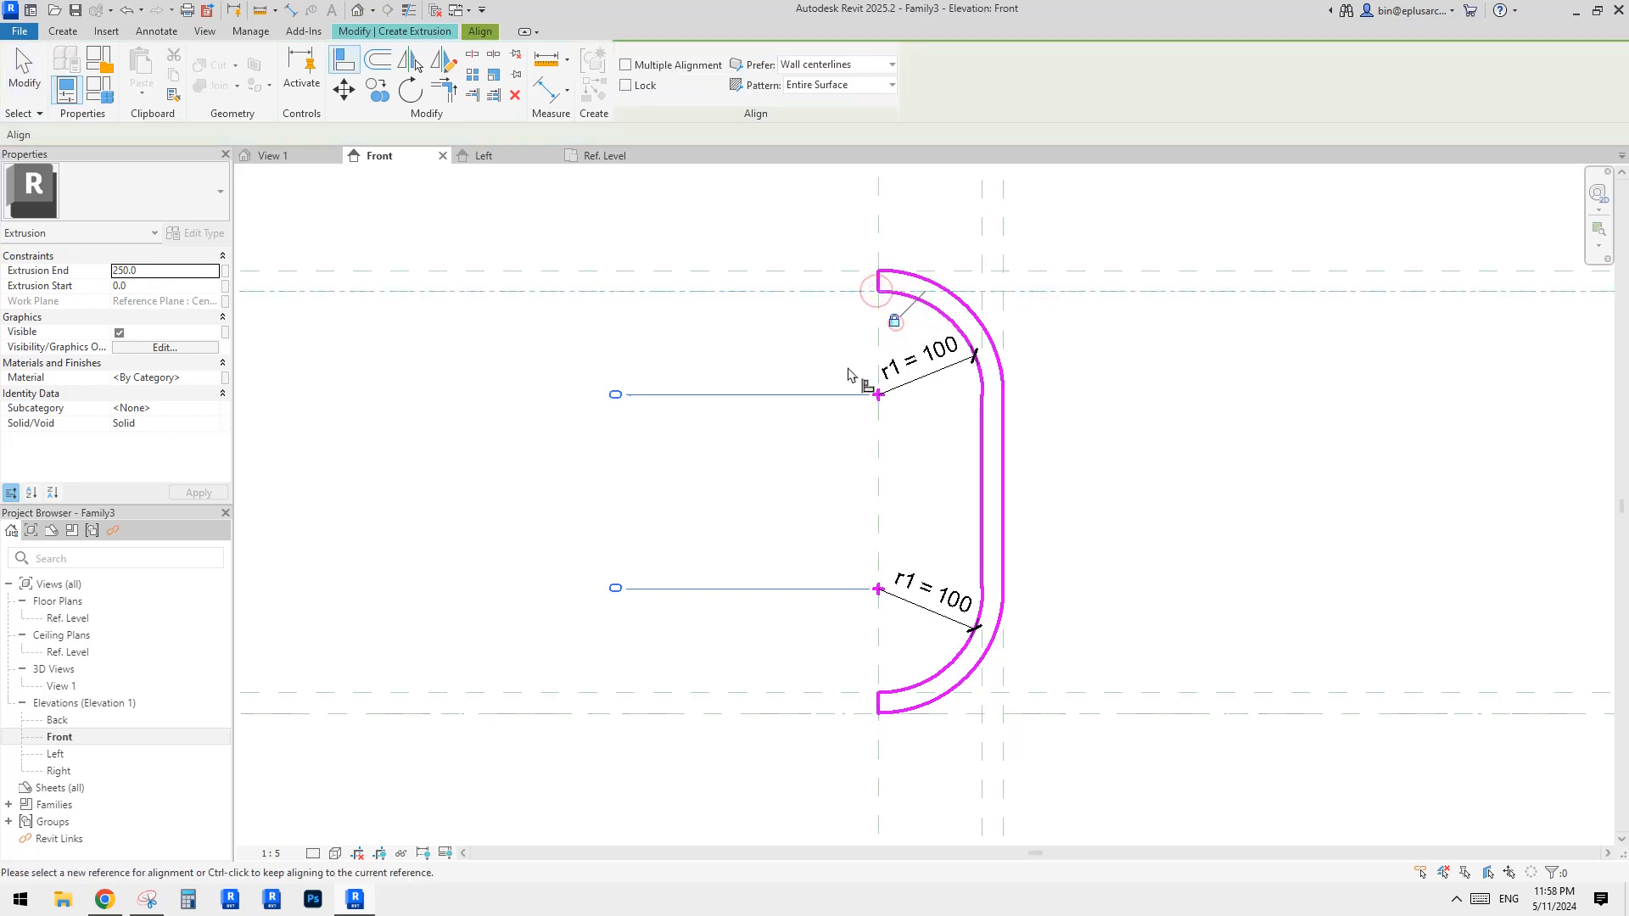
key(Escape)
middle_drag(784, 396, 834, 426)
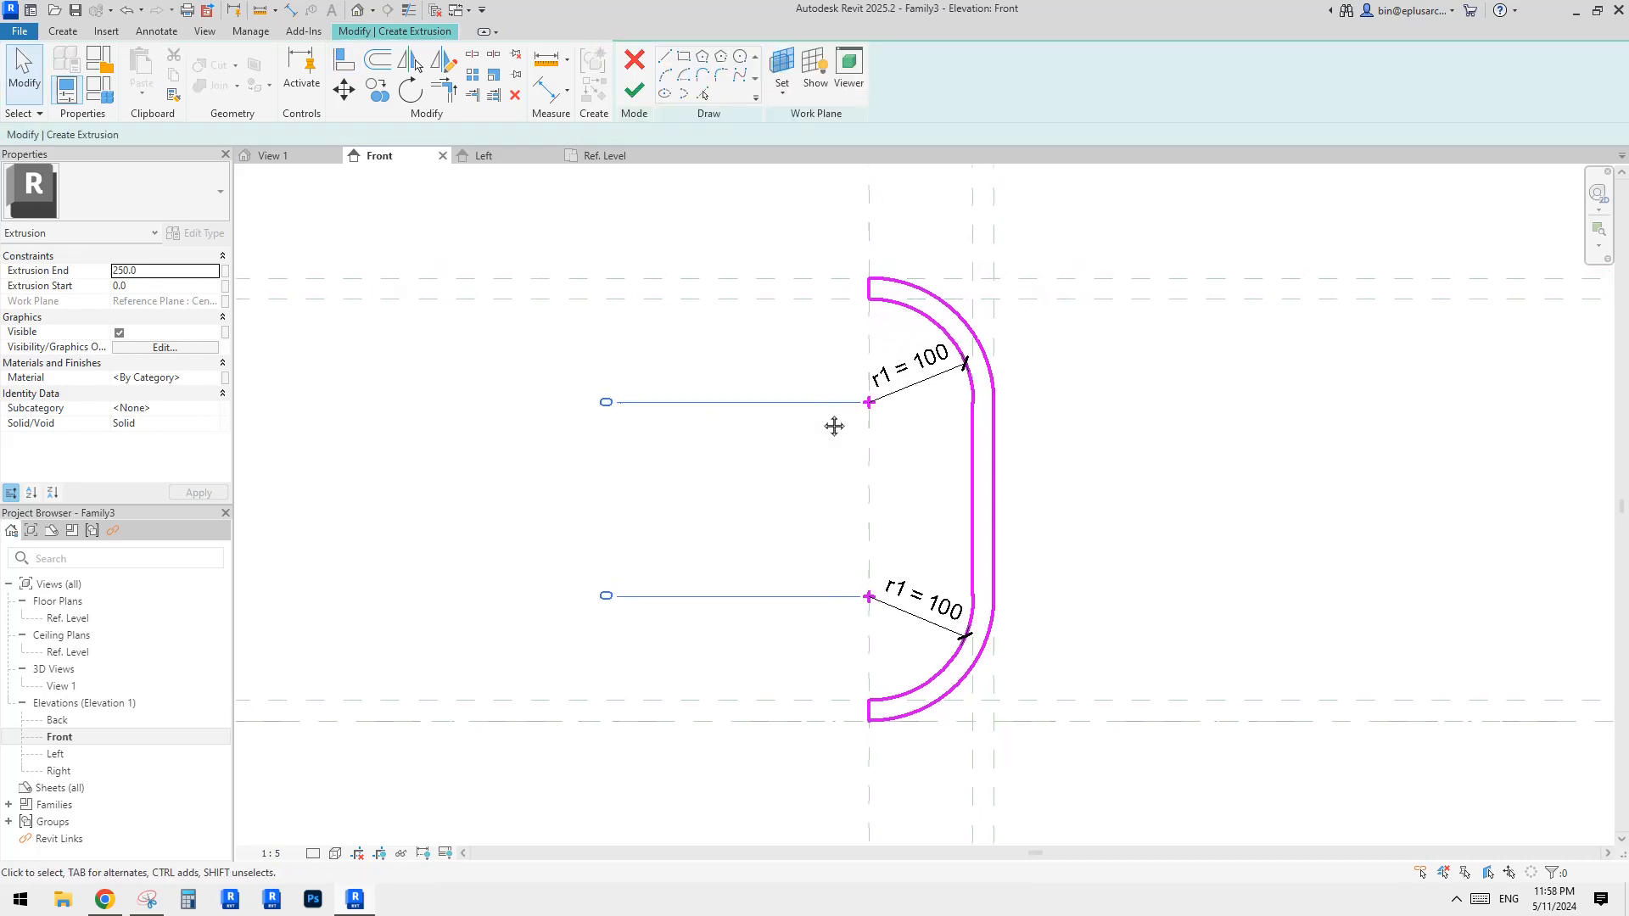
key(r)
key(p)
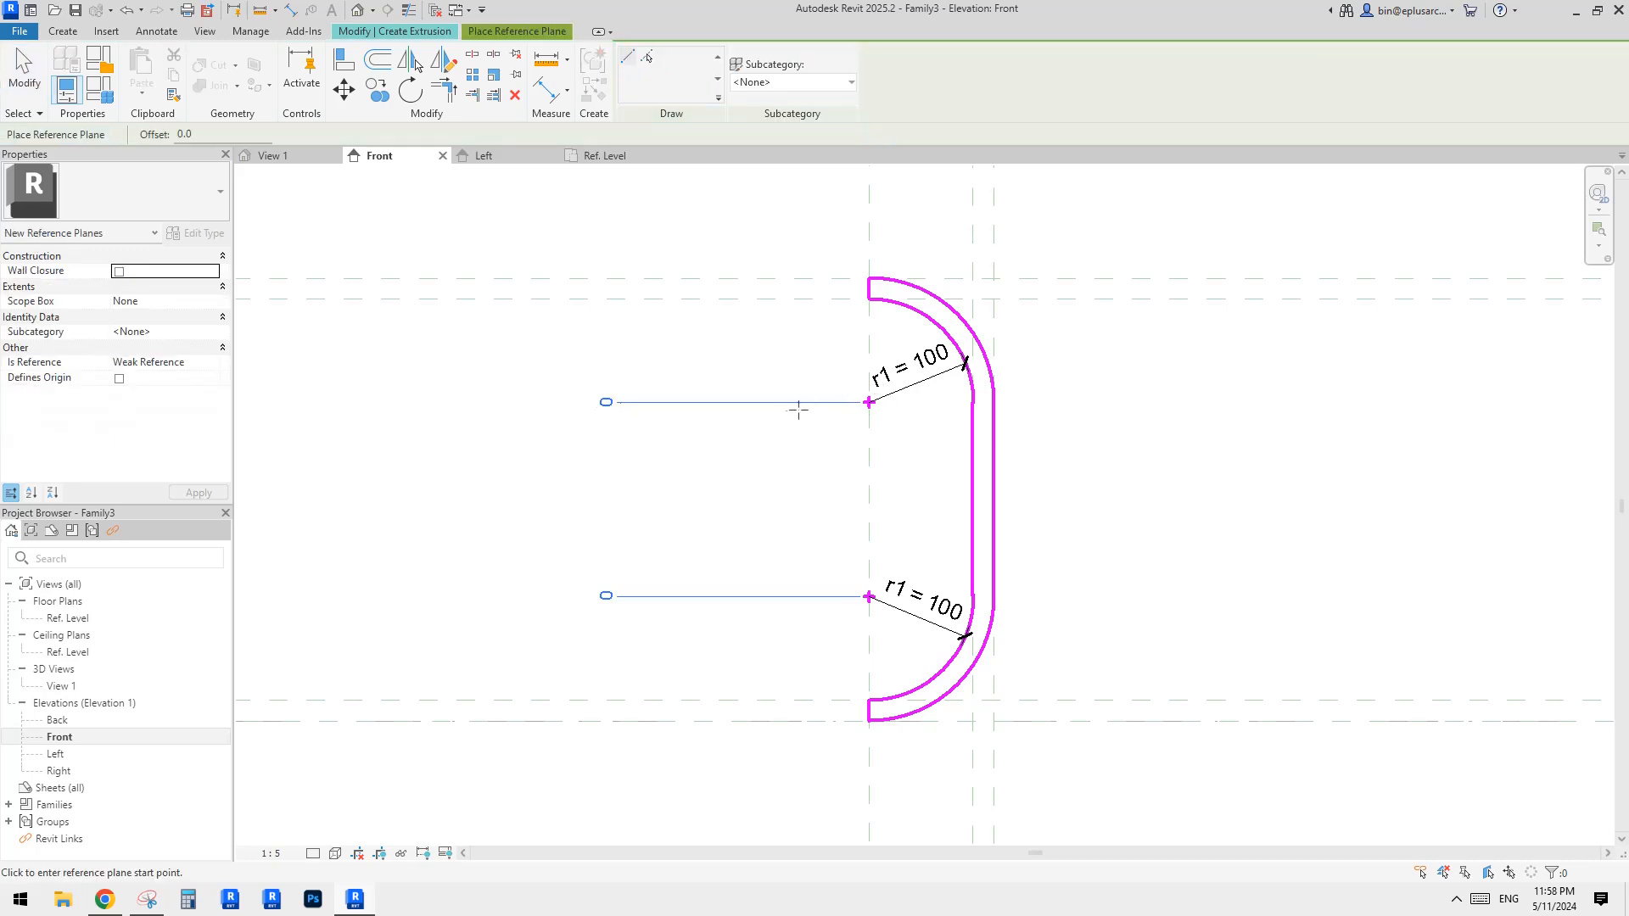
key(Escape)
scroll(891, 361, down, 1)
mouse_move(875, 390)
middle_down()
mouse_move(934, 378)
mouse_move(829, 421)
middle_up()
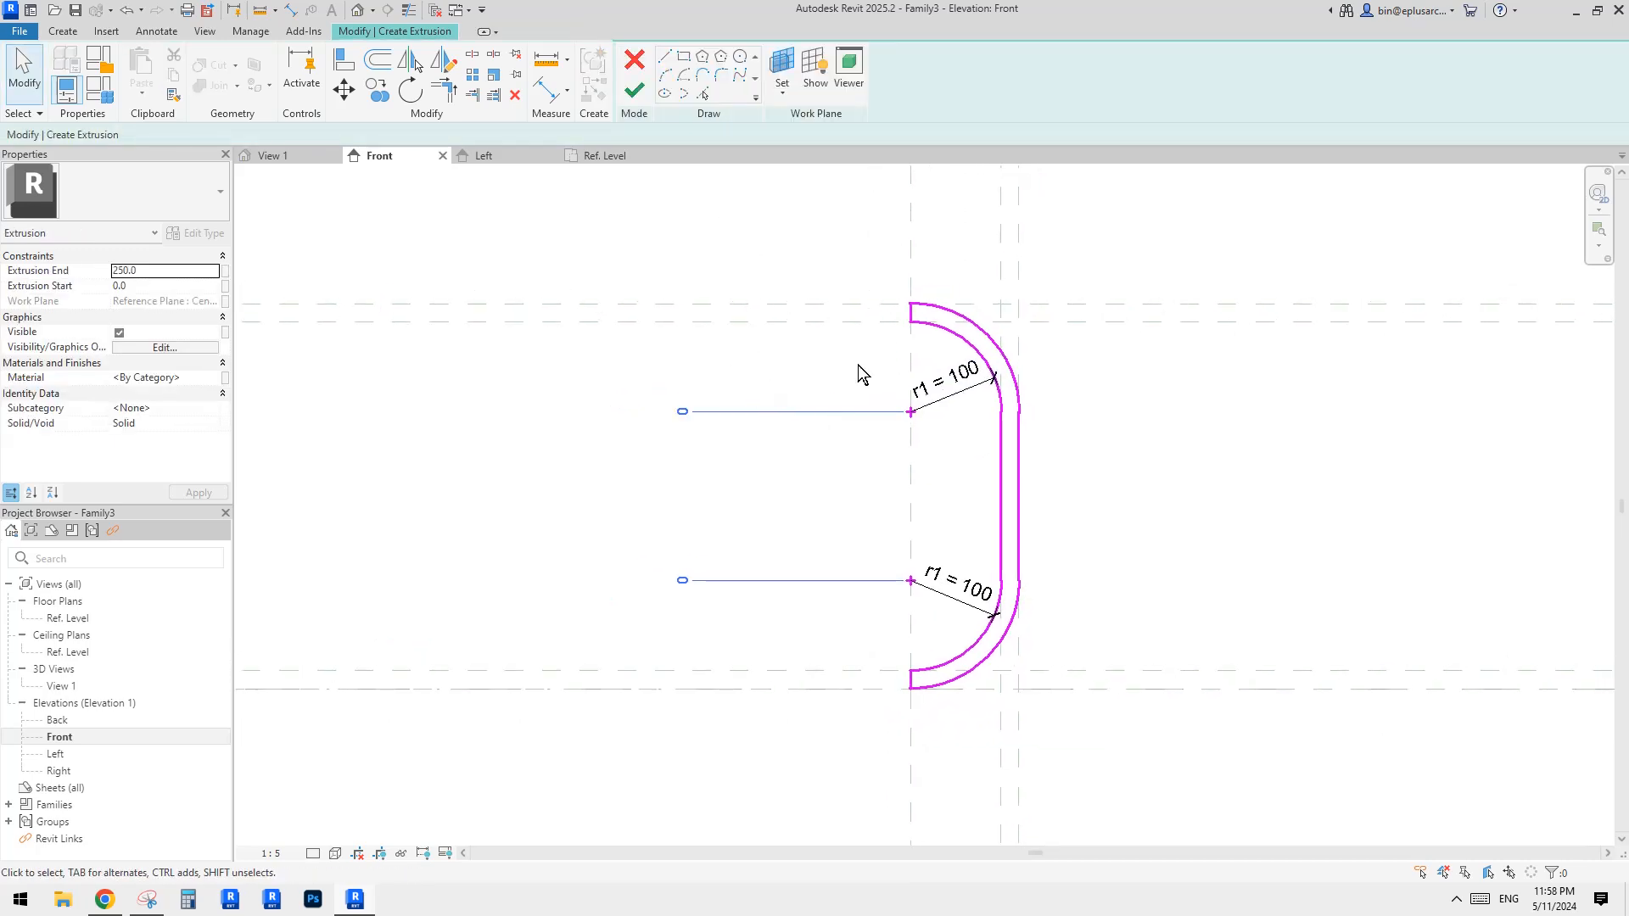
middle_drag(697, 411, 705, 436)
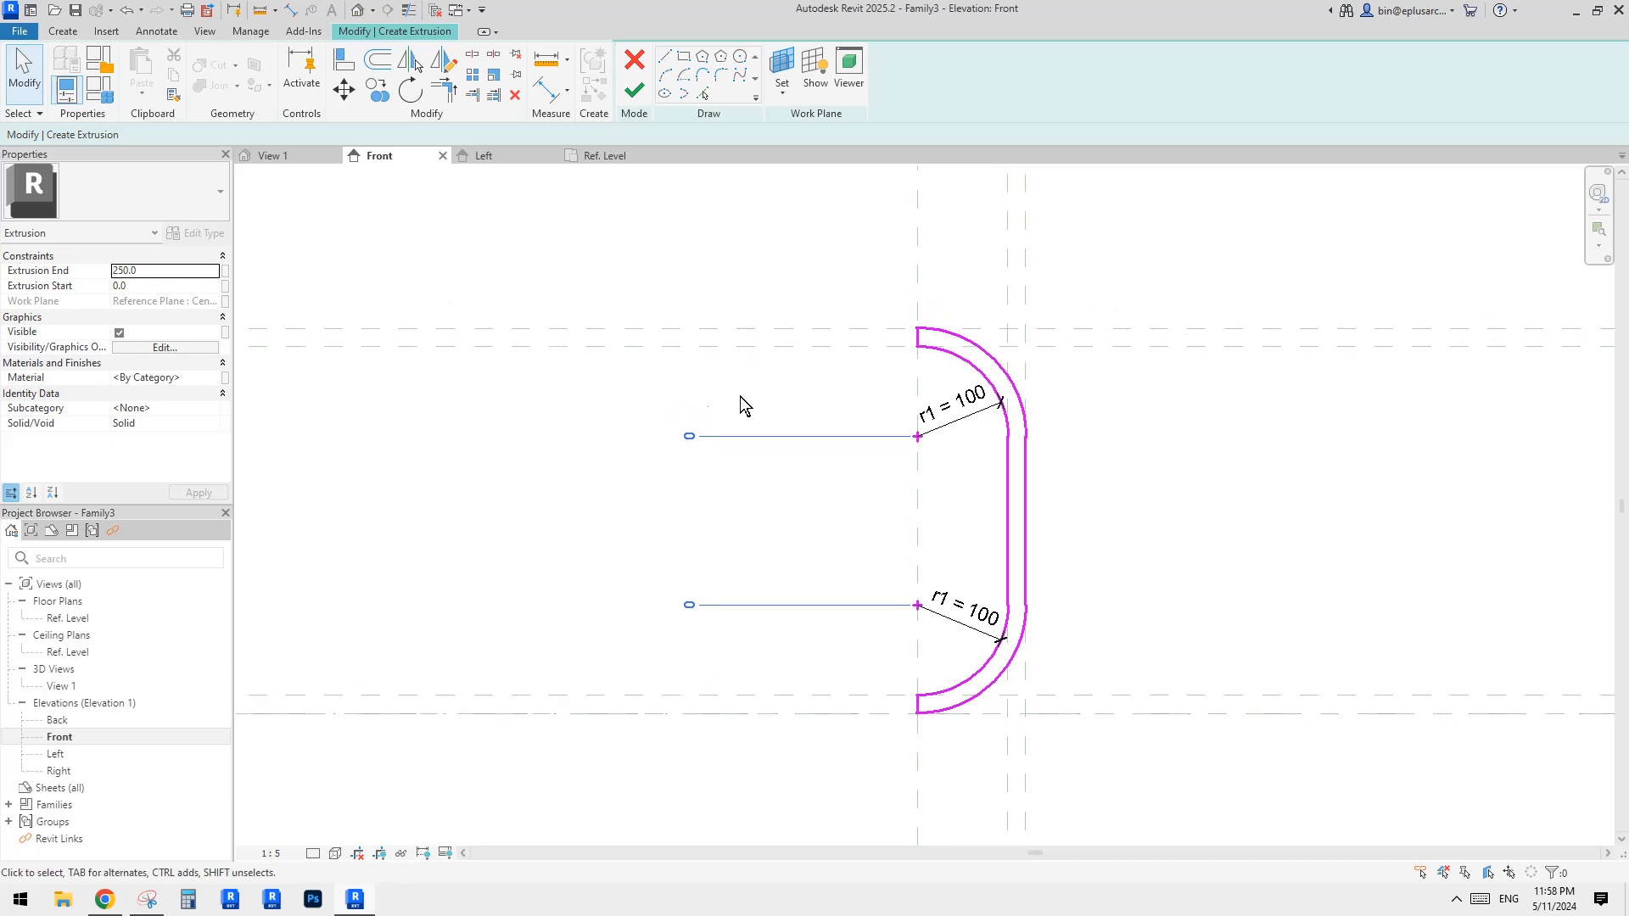
middle_drag(730, 248, 731, 250)
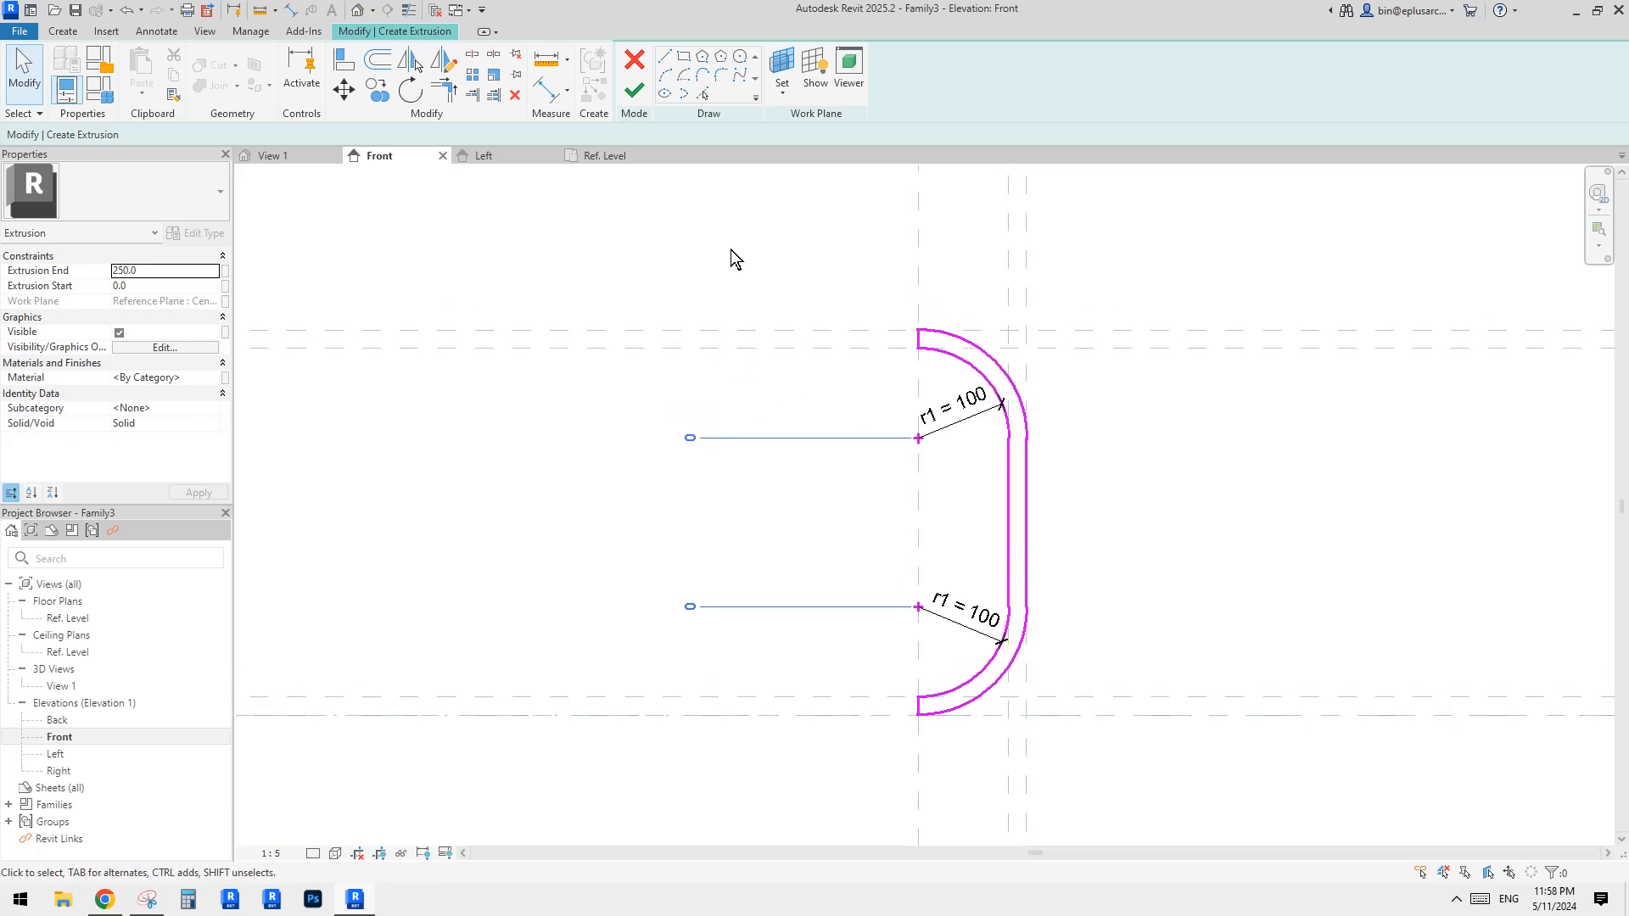
Finish the C-shaped extrusion sketch and open the family's parameter list.
click(632, 95)
middle_drag(862, 422, 896, 415)
click(100, 90)
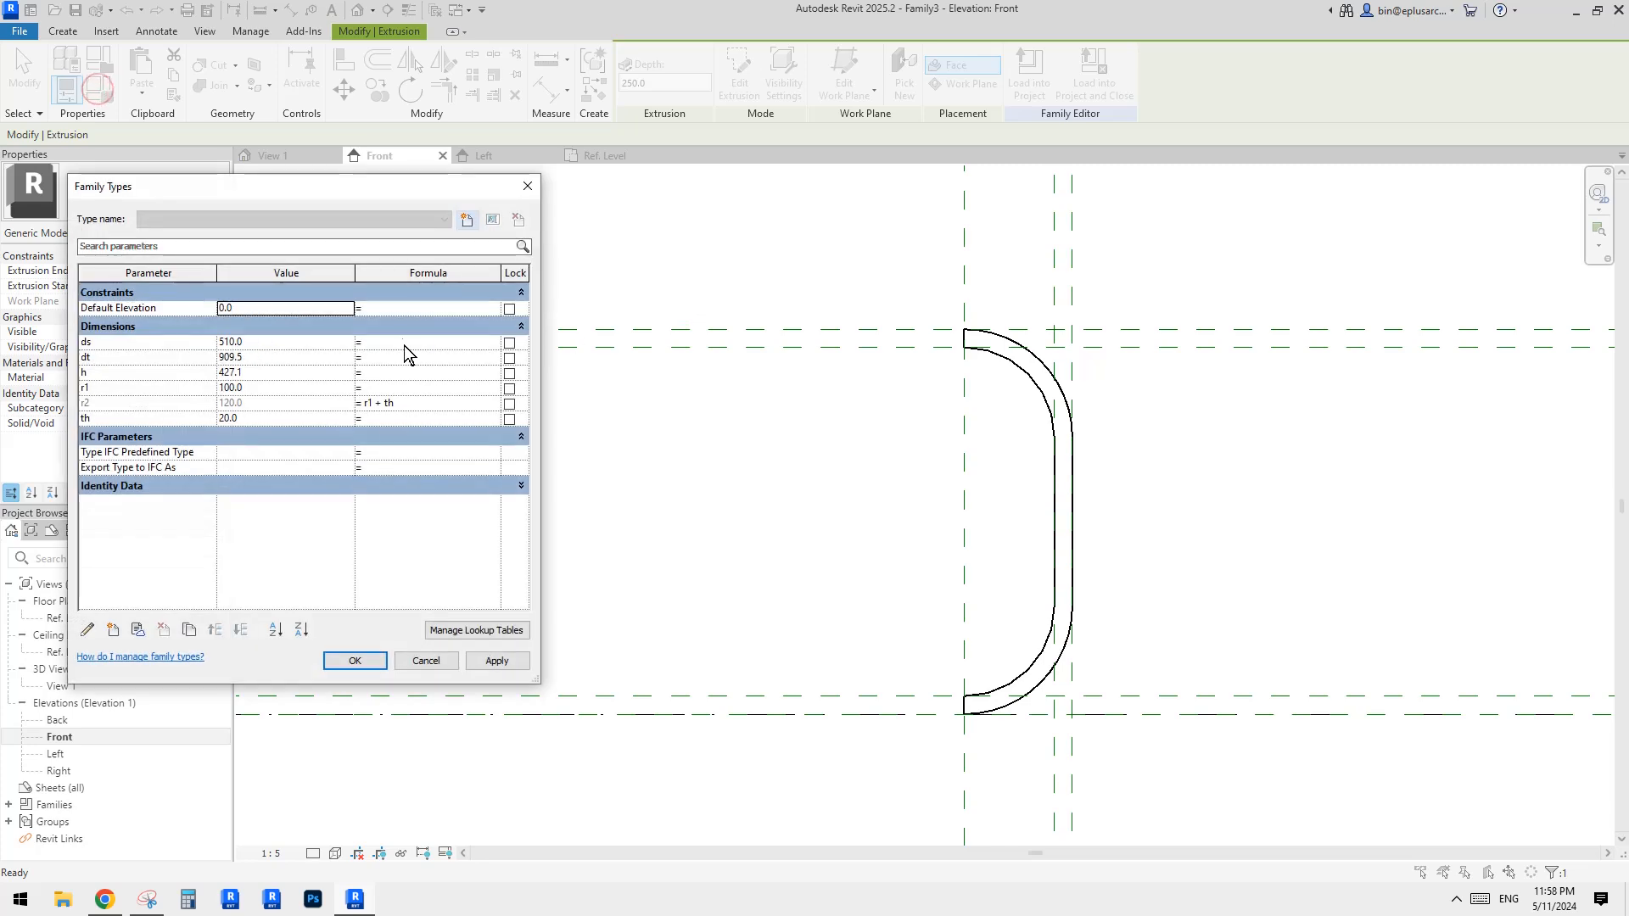
drag(335, 188, 537, 213)
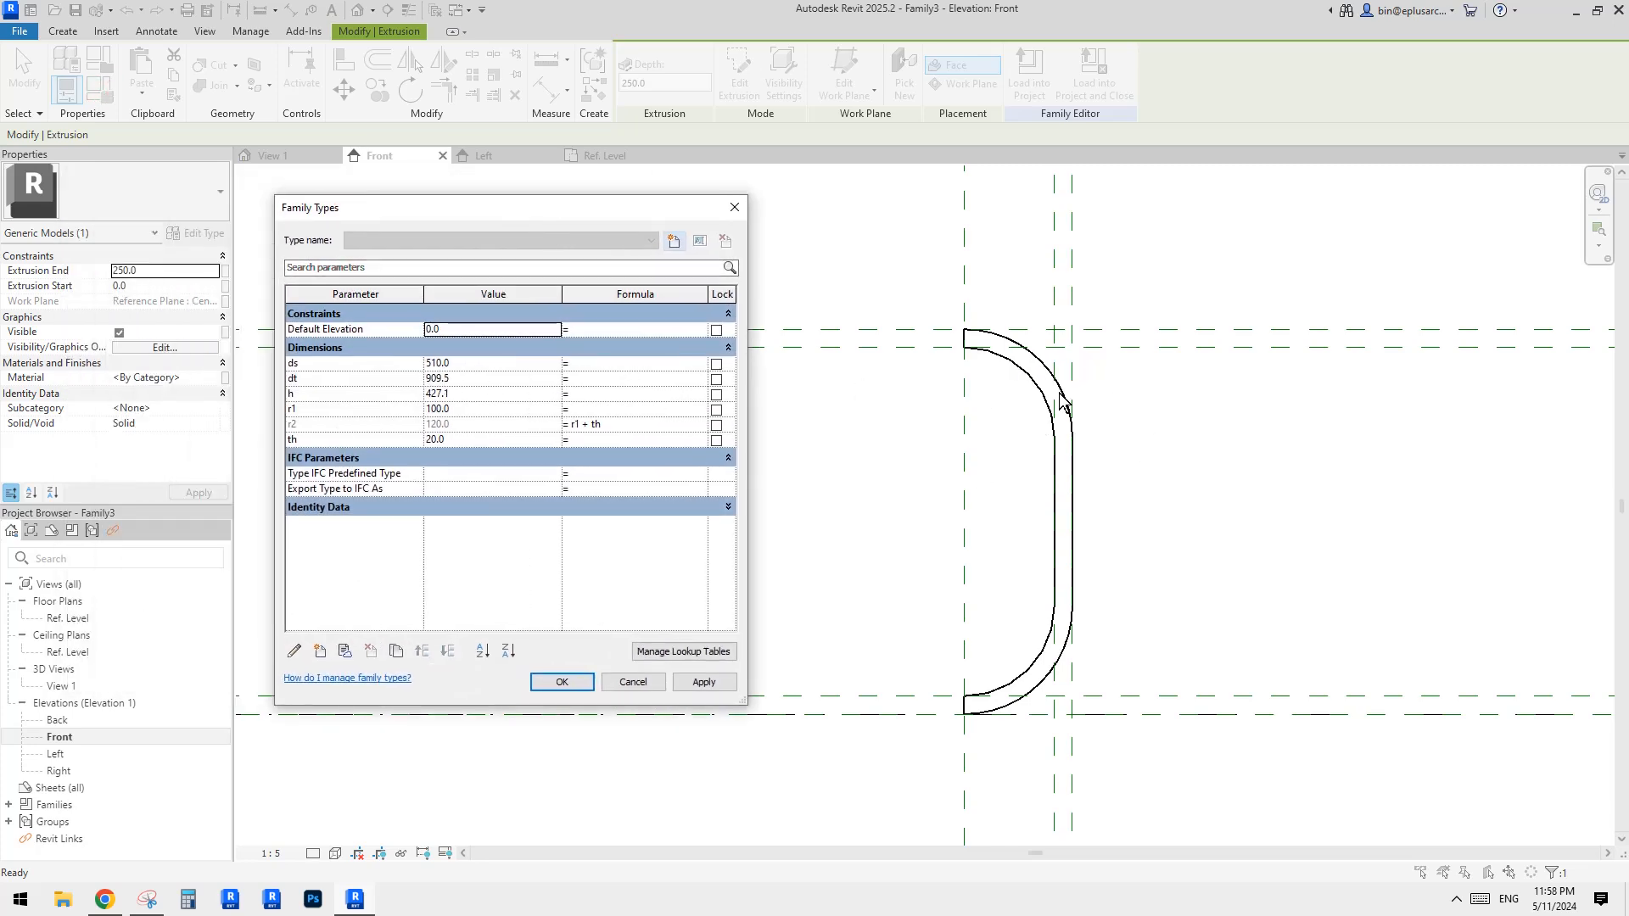
Flex the inner corner radius r1 by applying 50 and then 76.
click(481, 410)
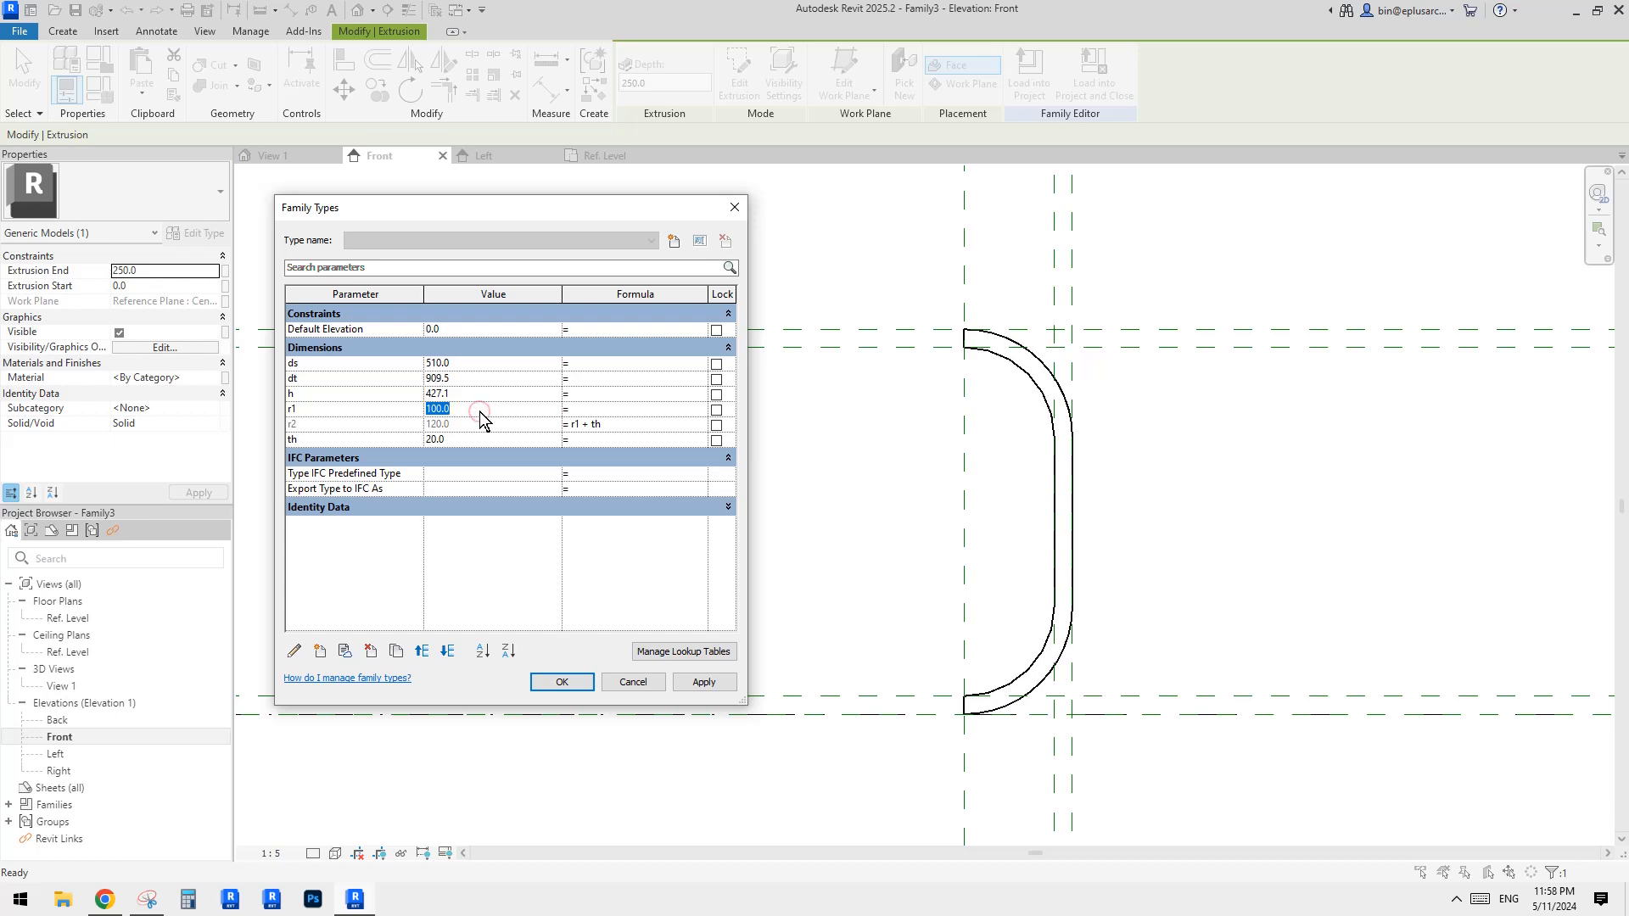
text(5)
click(711, 683)
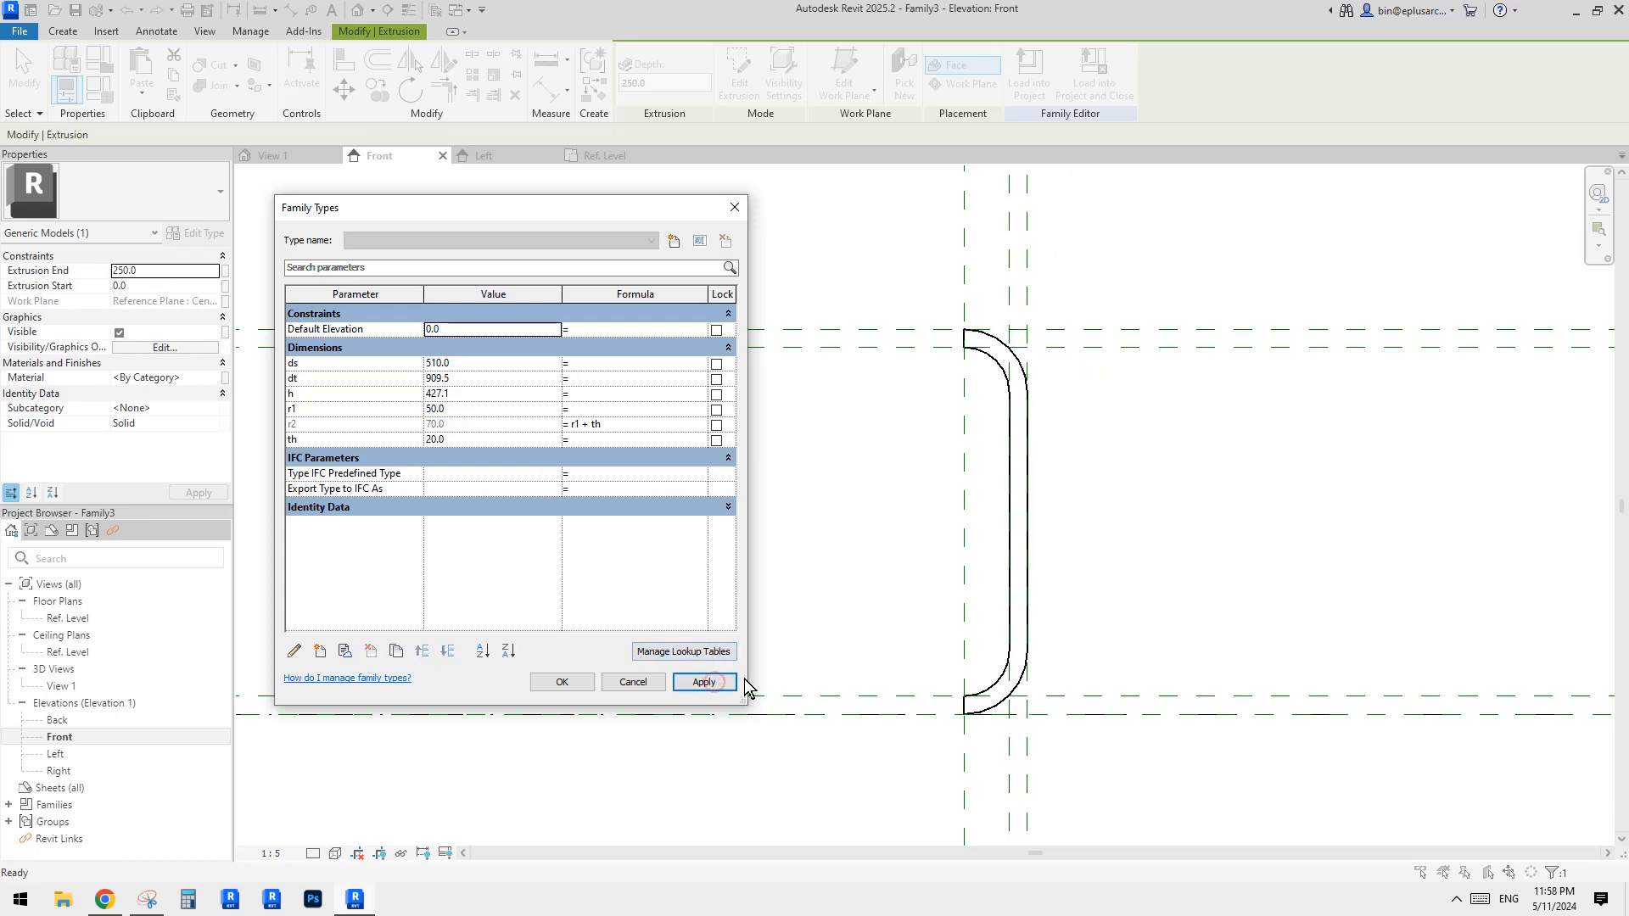
click(466, 410)
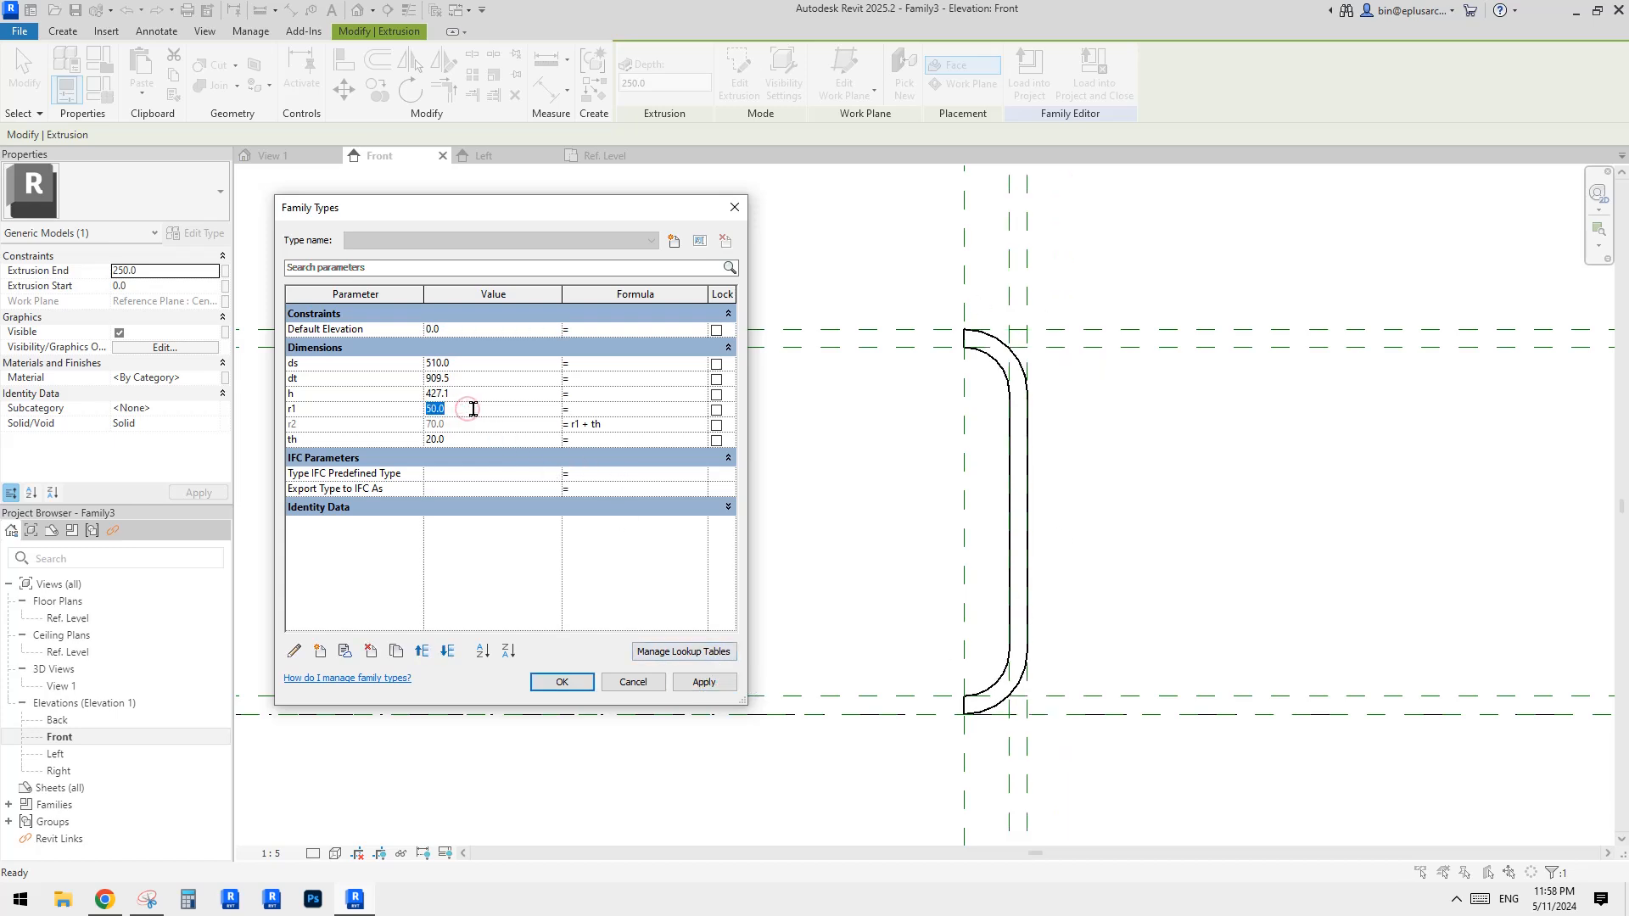
click(707, 683)
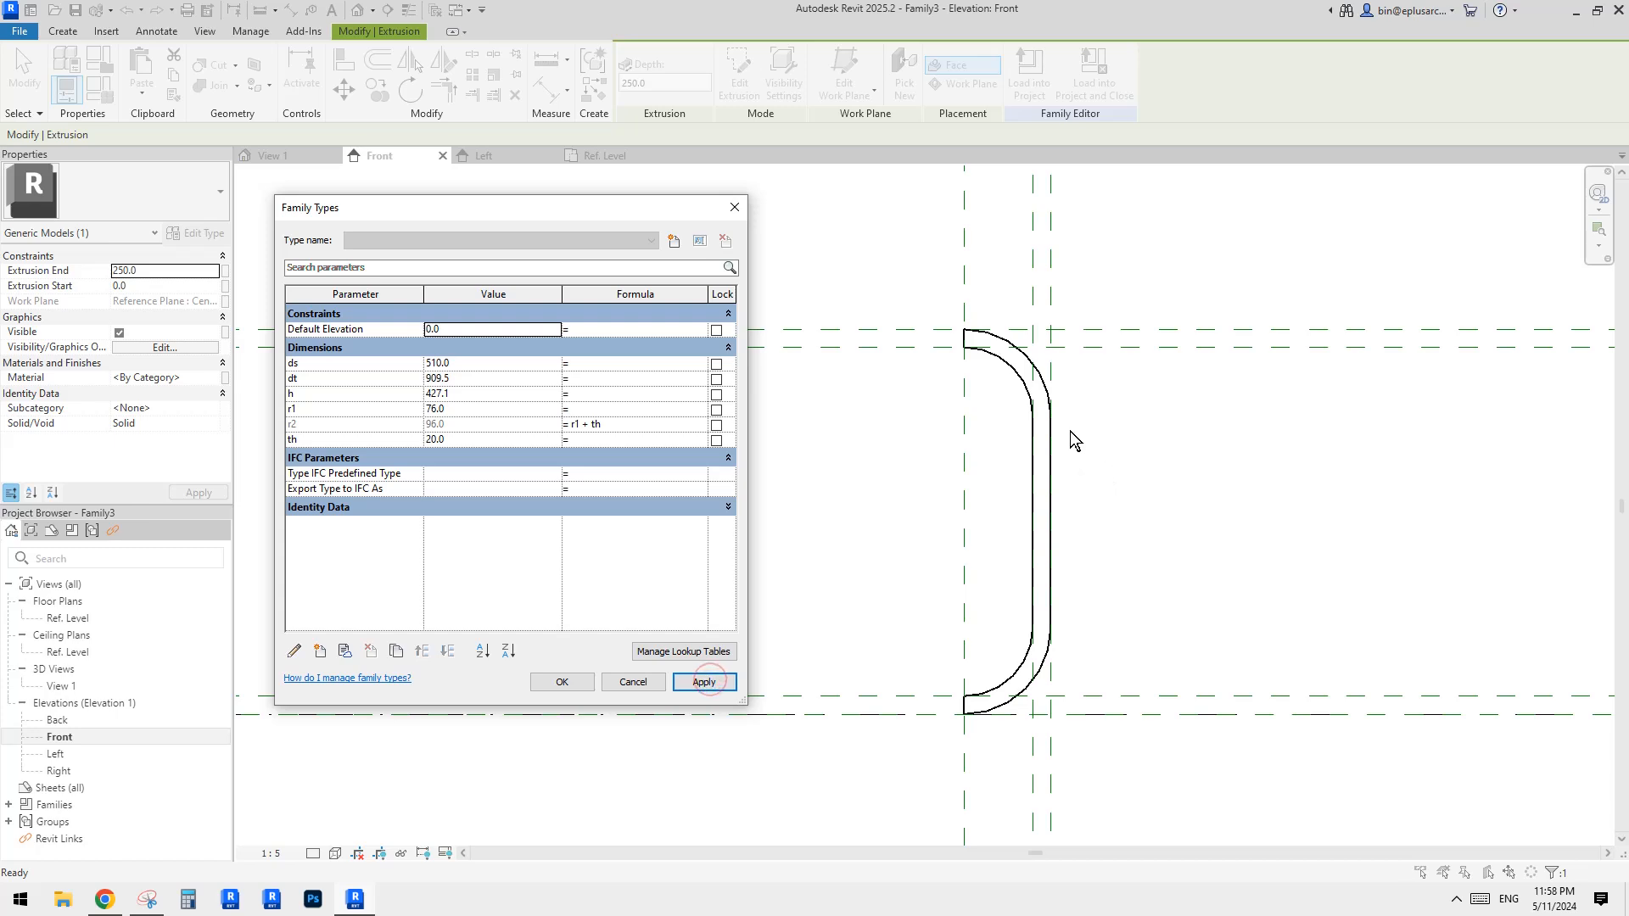
Set the thickness parameter th to 10 and accept the family parameter changes.
click(457, 439)
text(10)
click(705, 683)
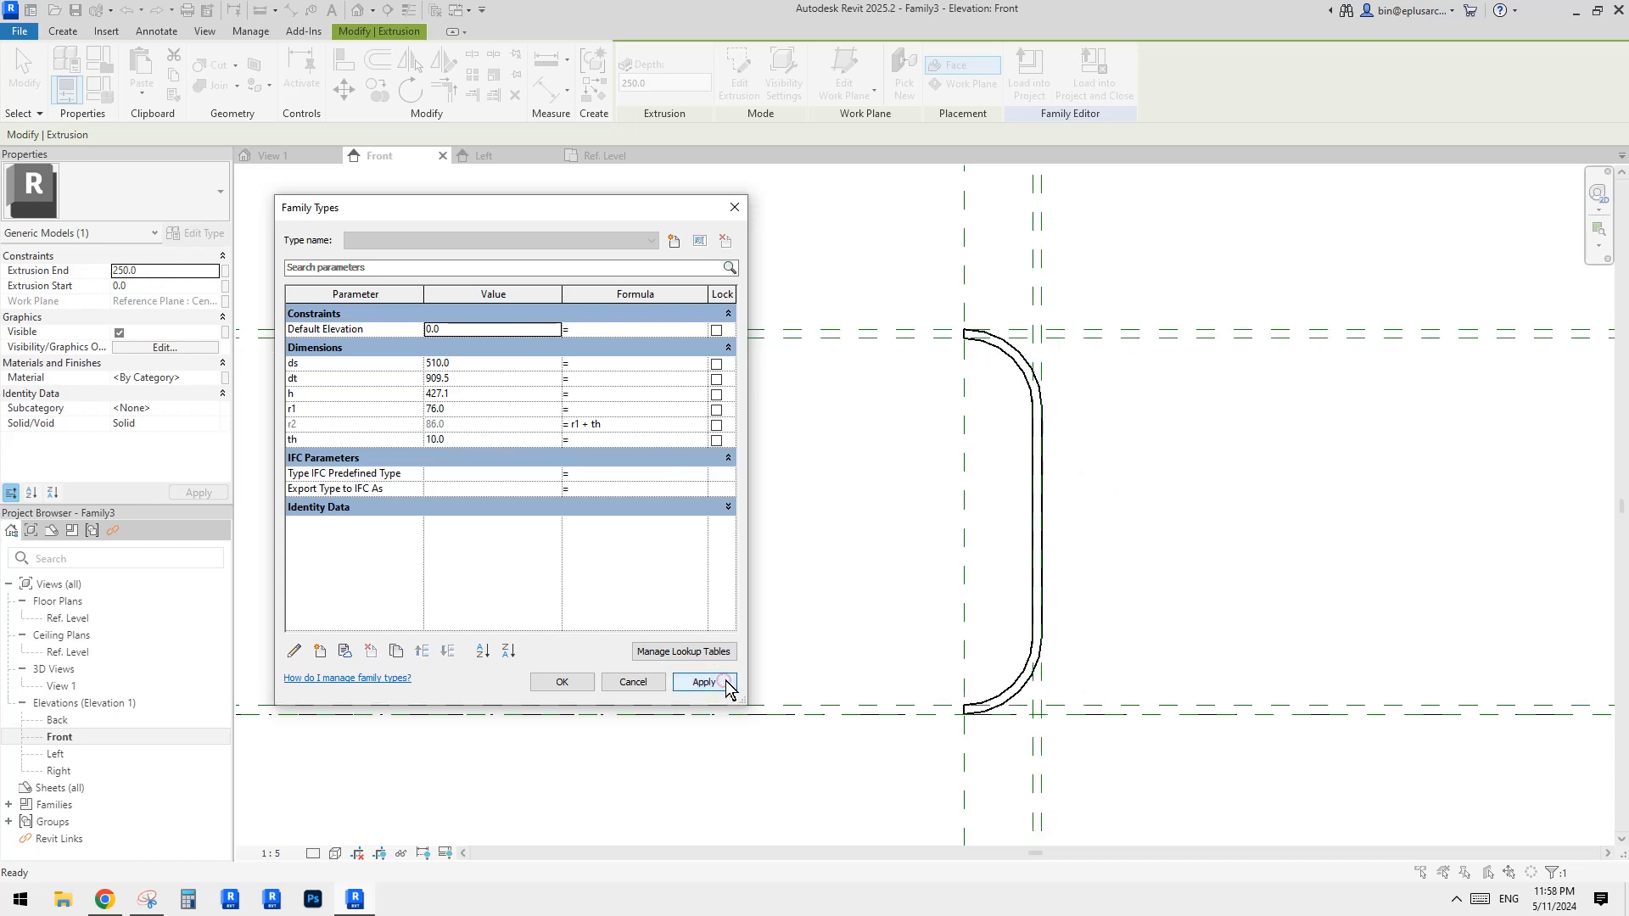
click(564, 683)
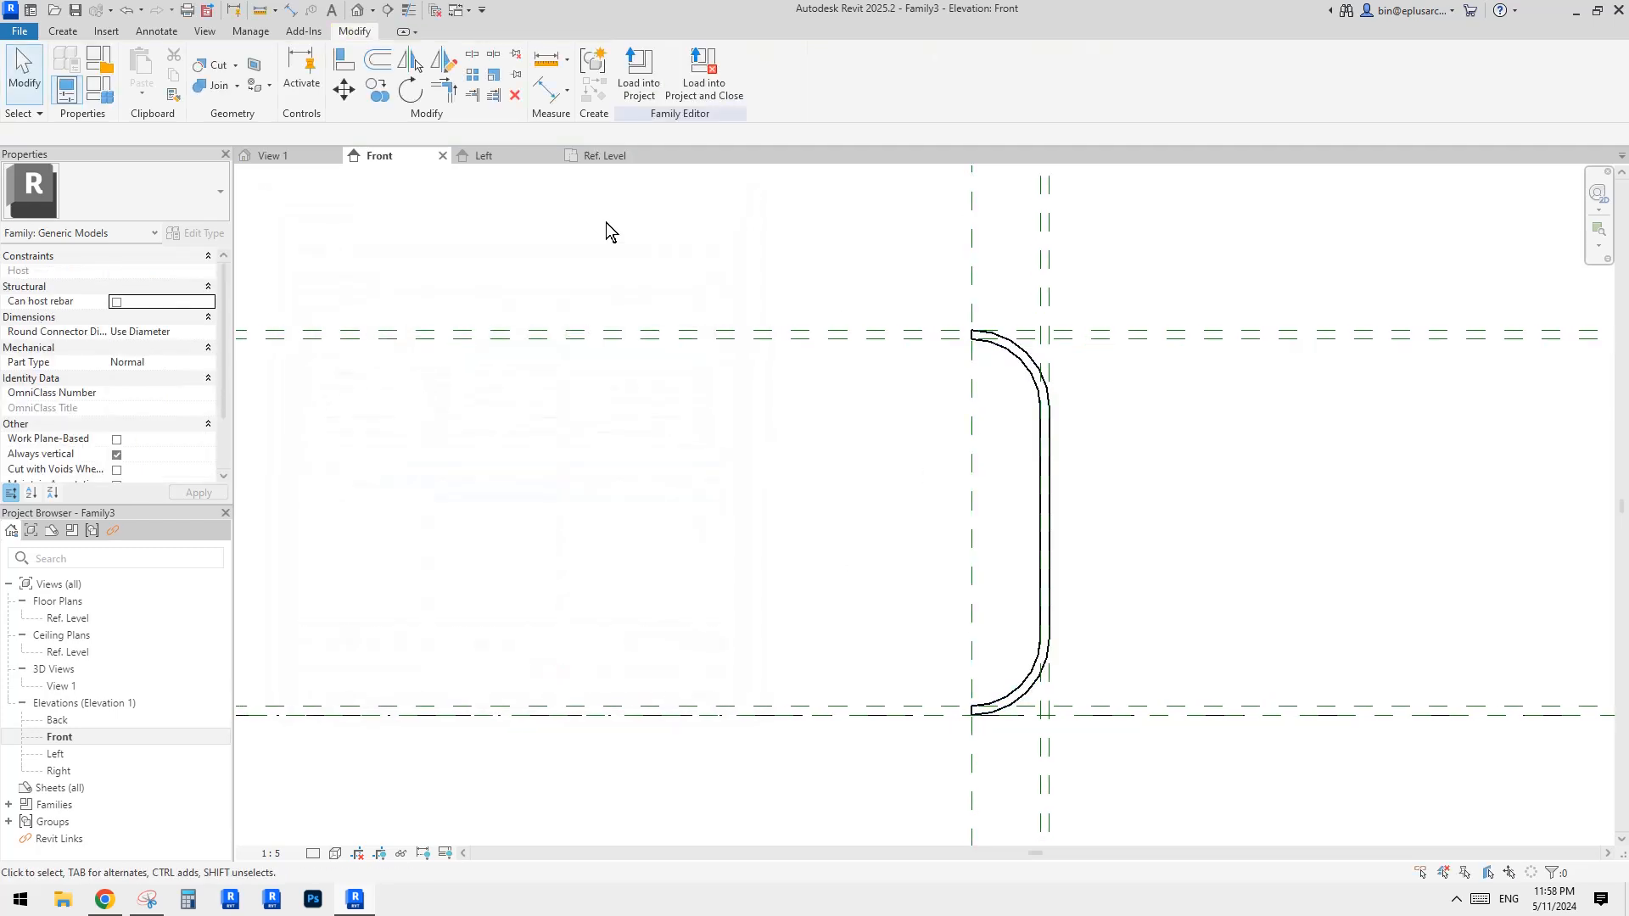
View the extrusion in 3D, and in the Left elevation stretch its left end to the leftmost vertical reference plane and lock it.
click(357, 10)
shift+middle_drag(938, 364, 871, 421)
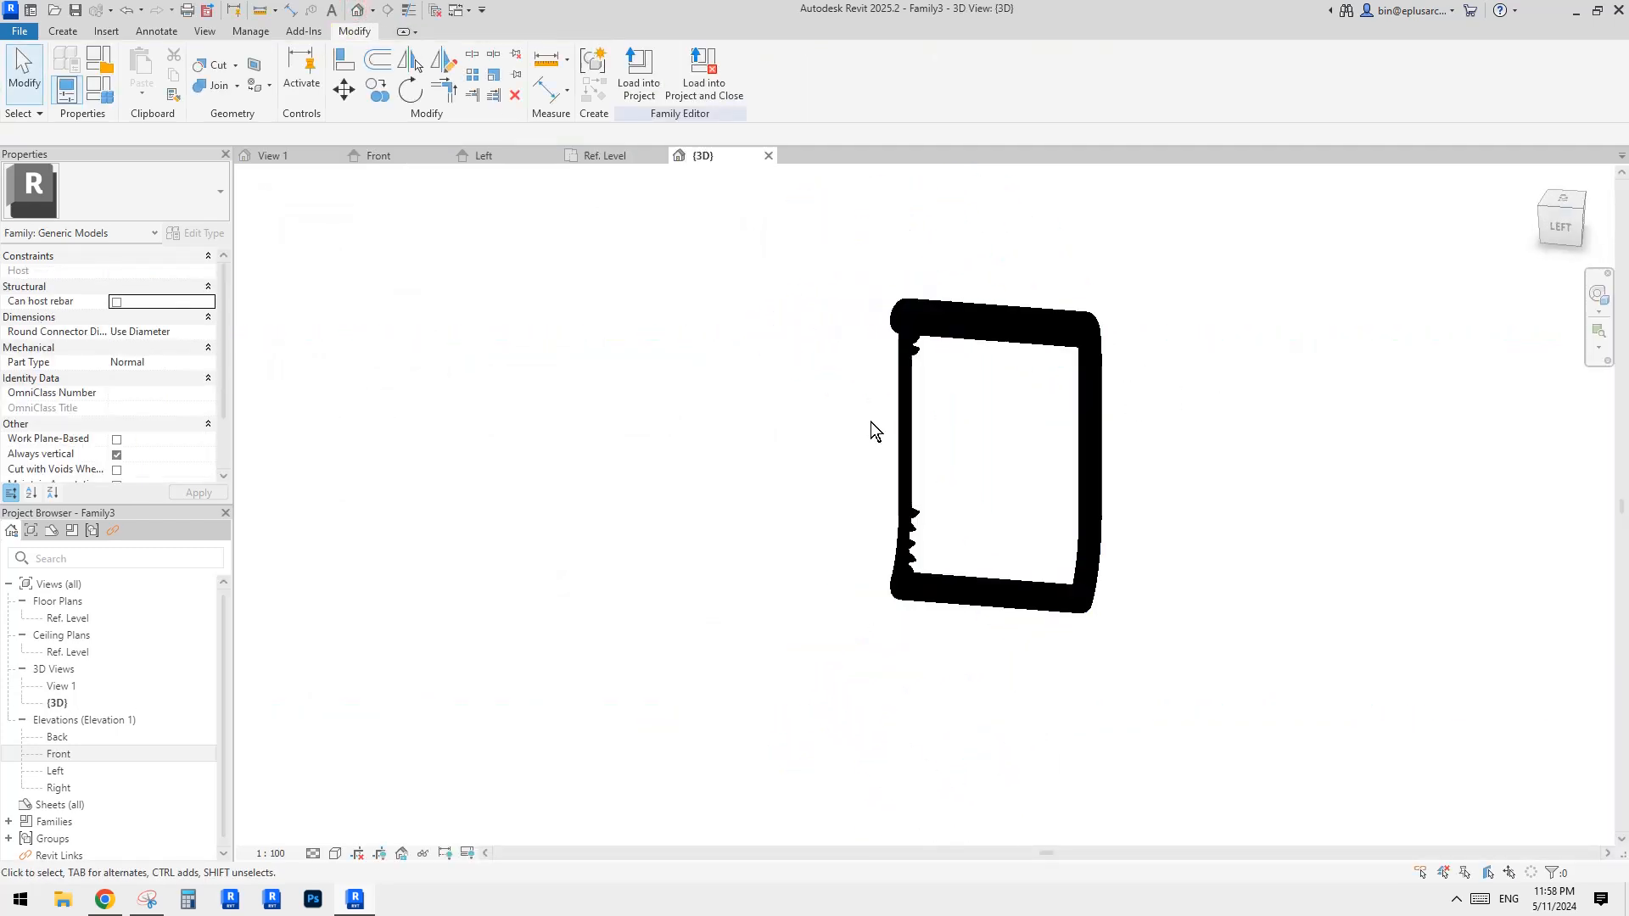
double_click(57, 772)
scroll(756, 619, up, 1)
click(958, 511)
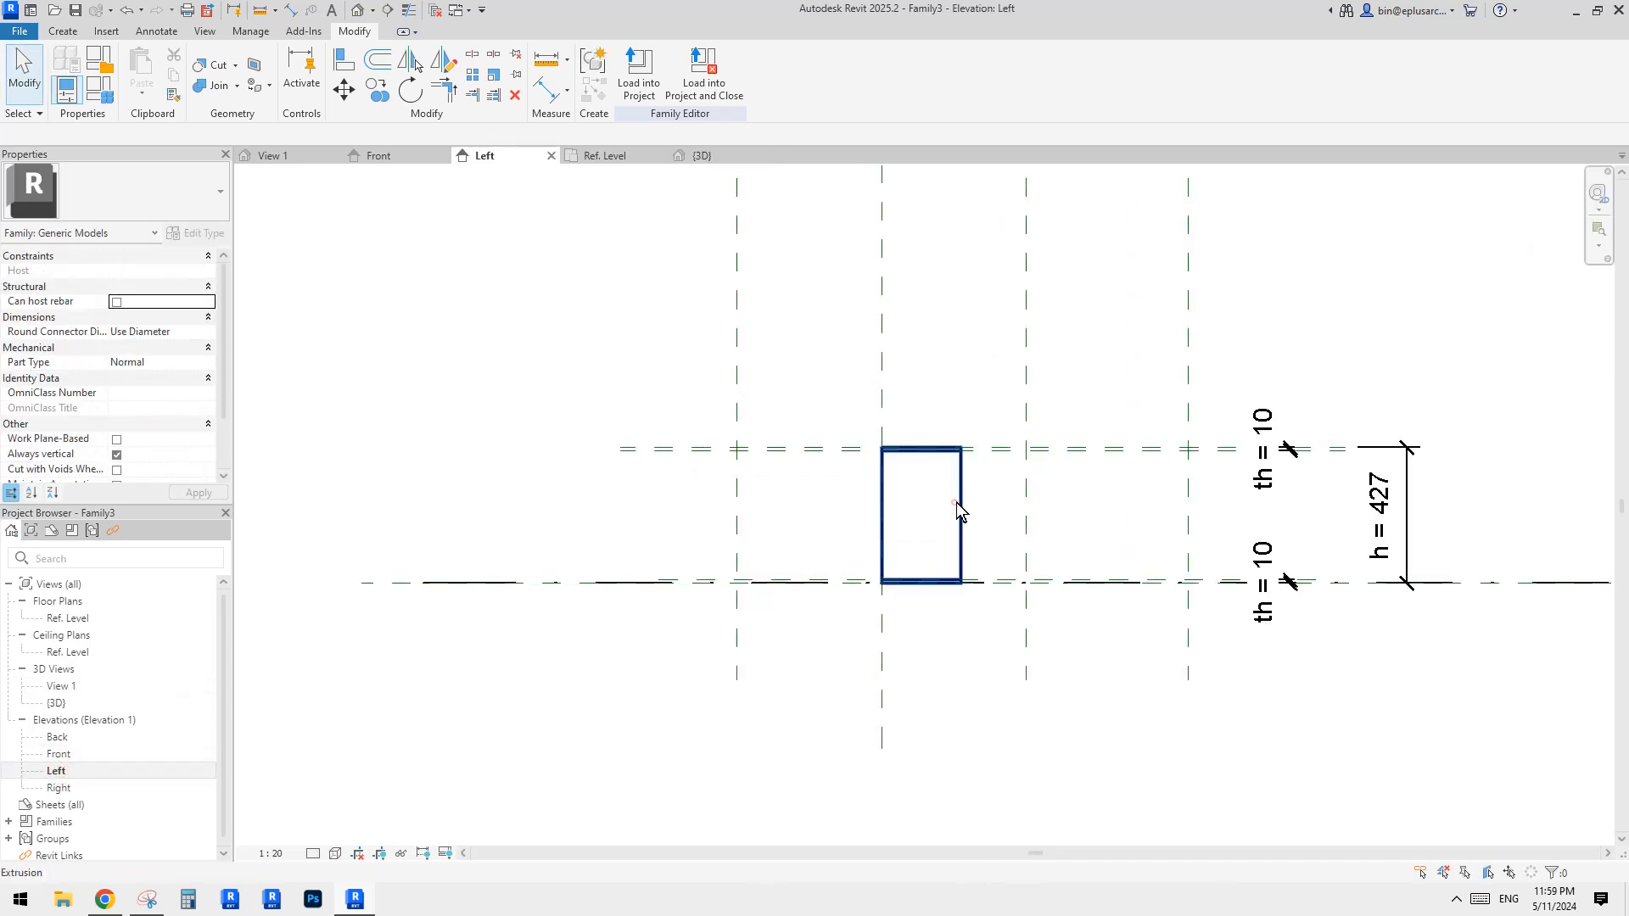
scroll(957, 512, up, 1)
drag(864, 517, 701, 515)
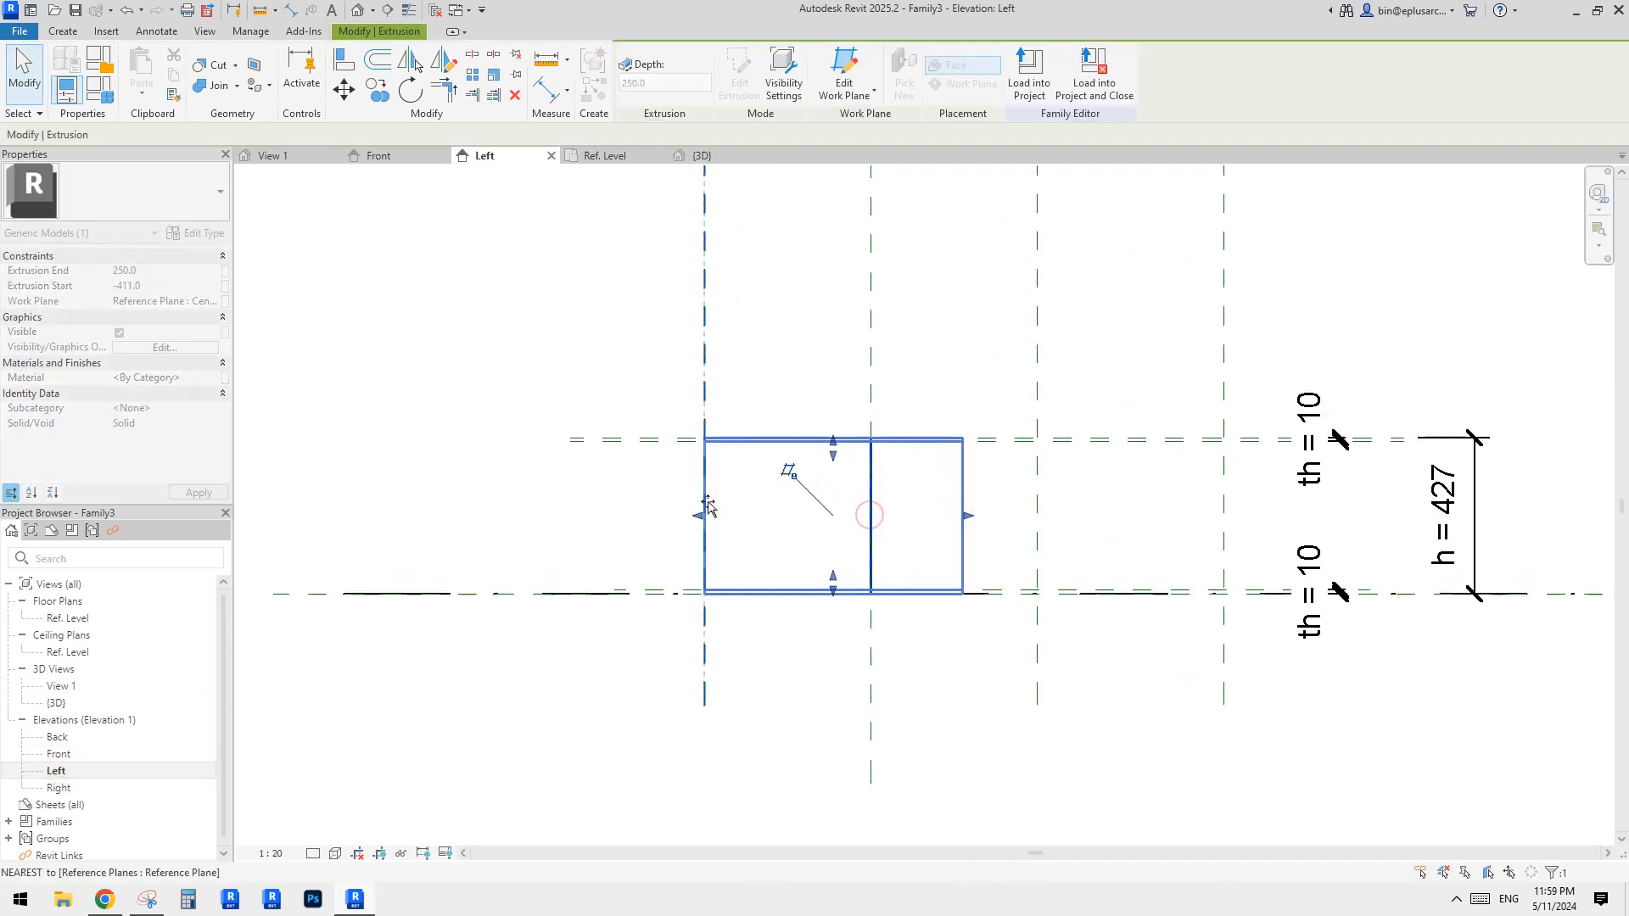
middle_drag(679, 415, 646, 439)
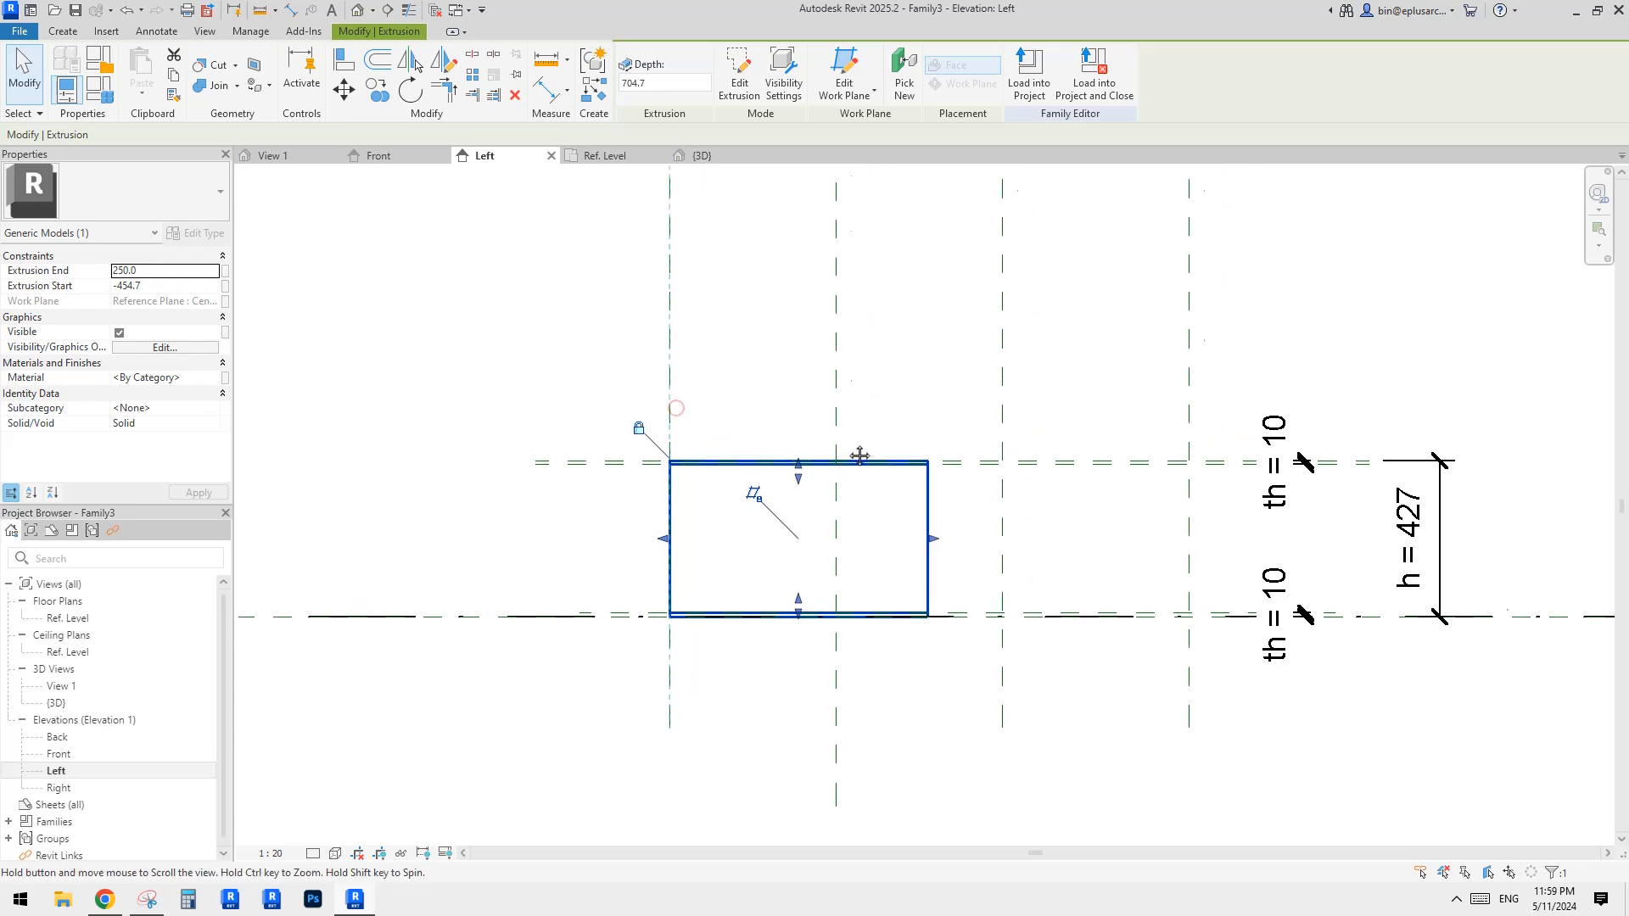
Align the extrusion's right end with the rightmost vertical reference plane in the Left elevation.
key(a)
key(l)
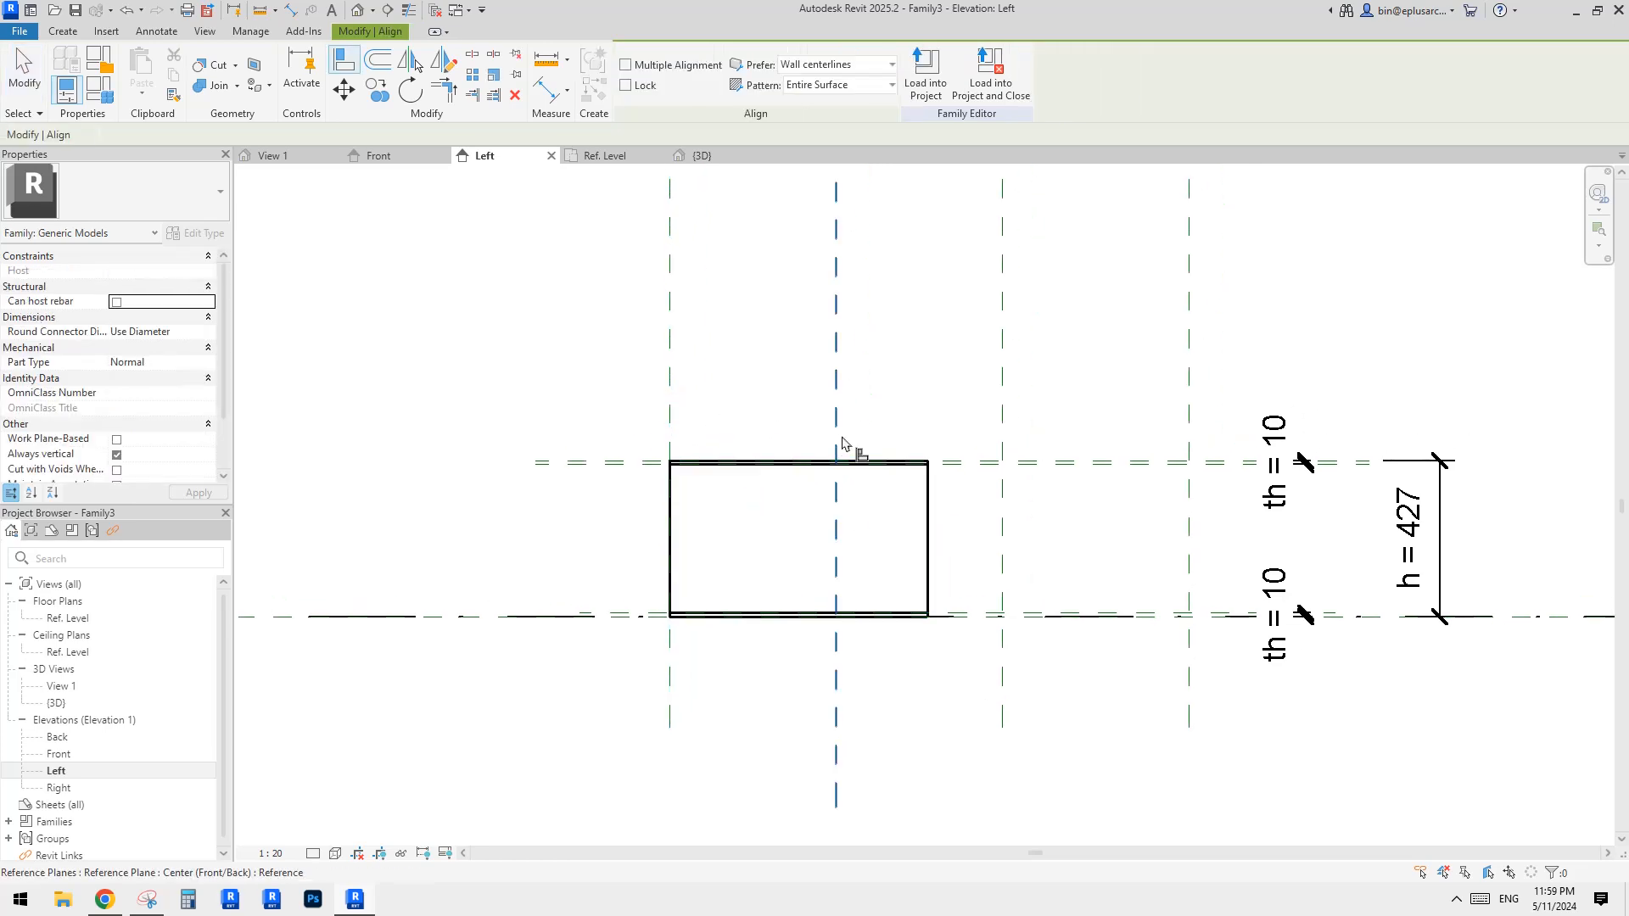
click(1187, 318)
click(928, 504)
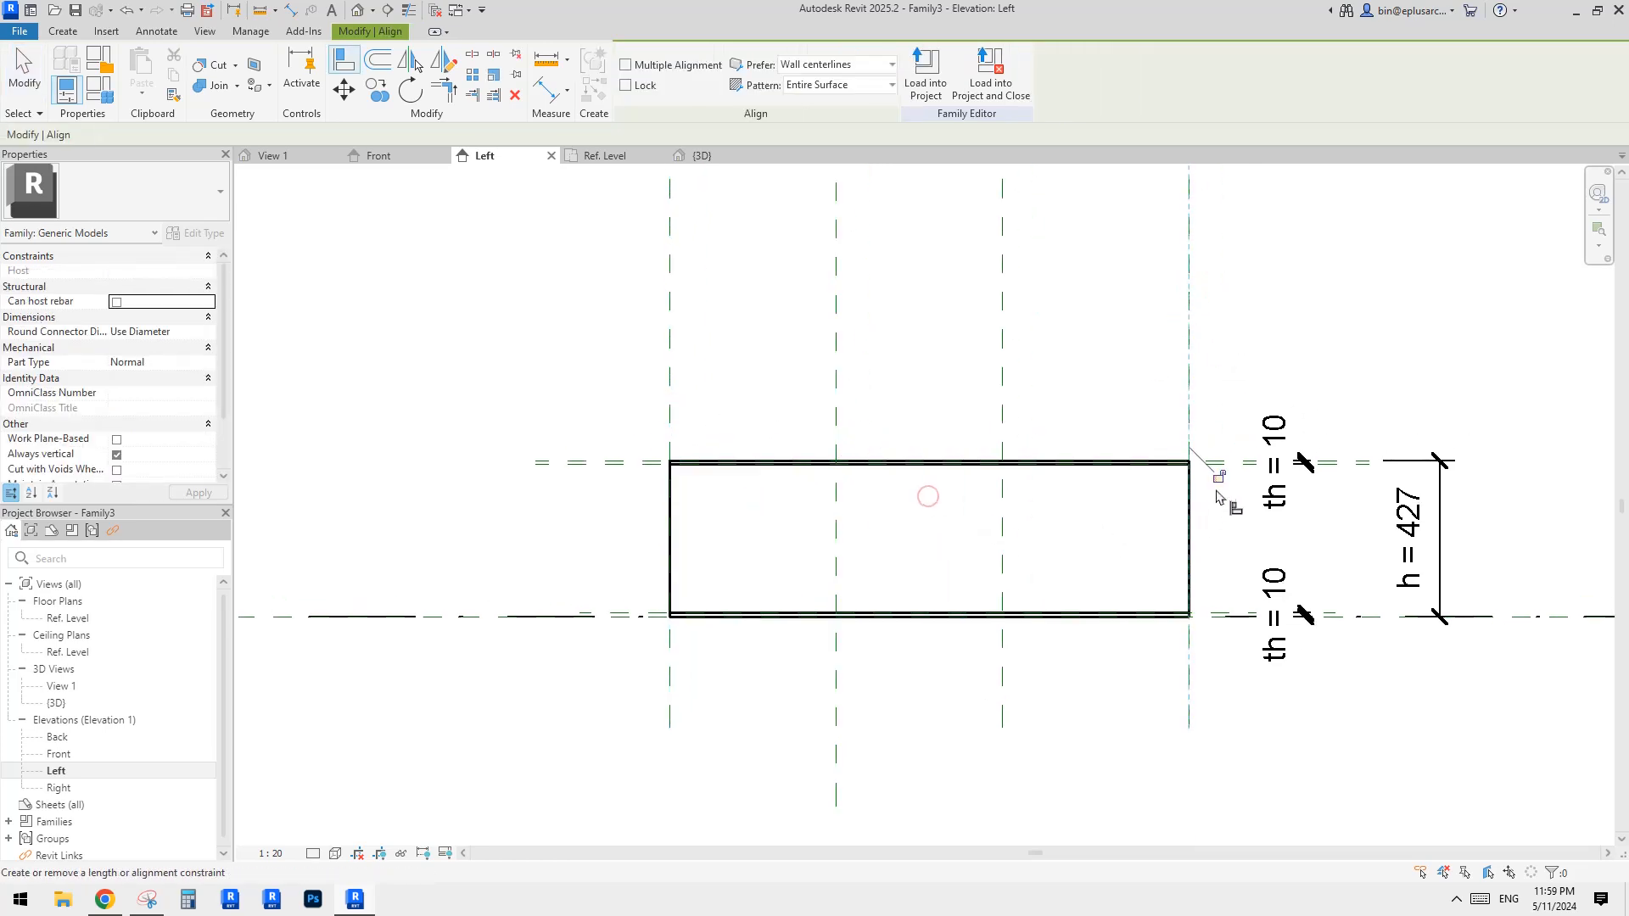
key(Escape)
scroll(1001, 367, down, 1)
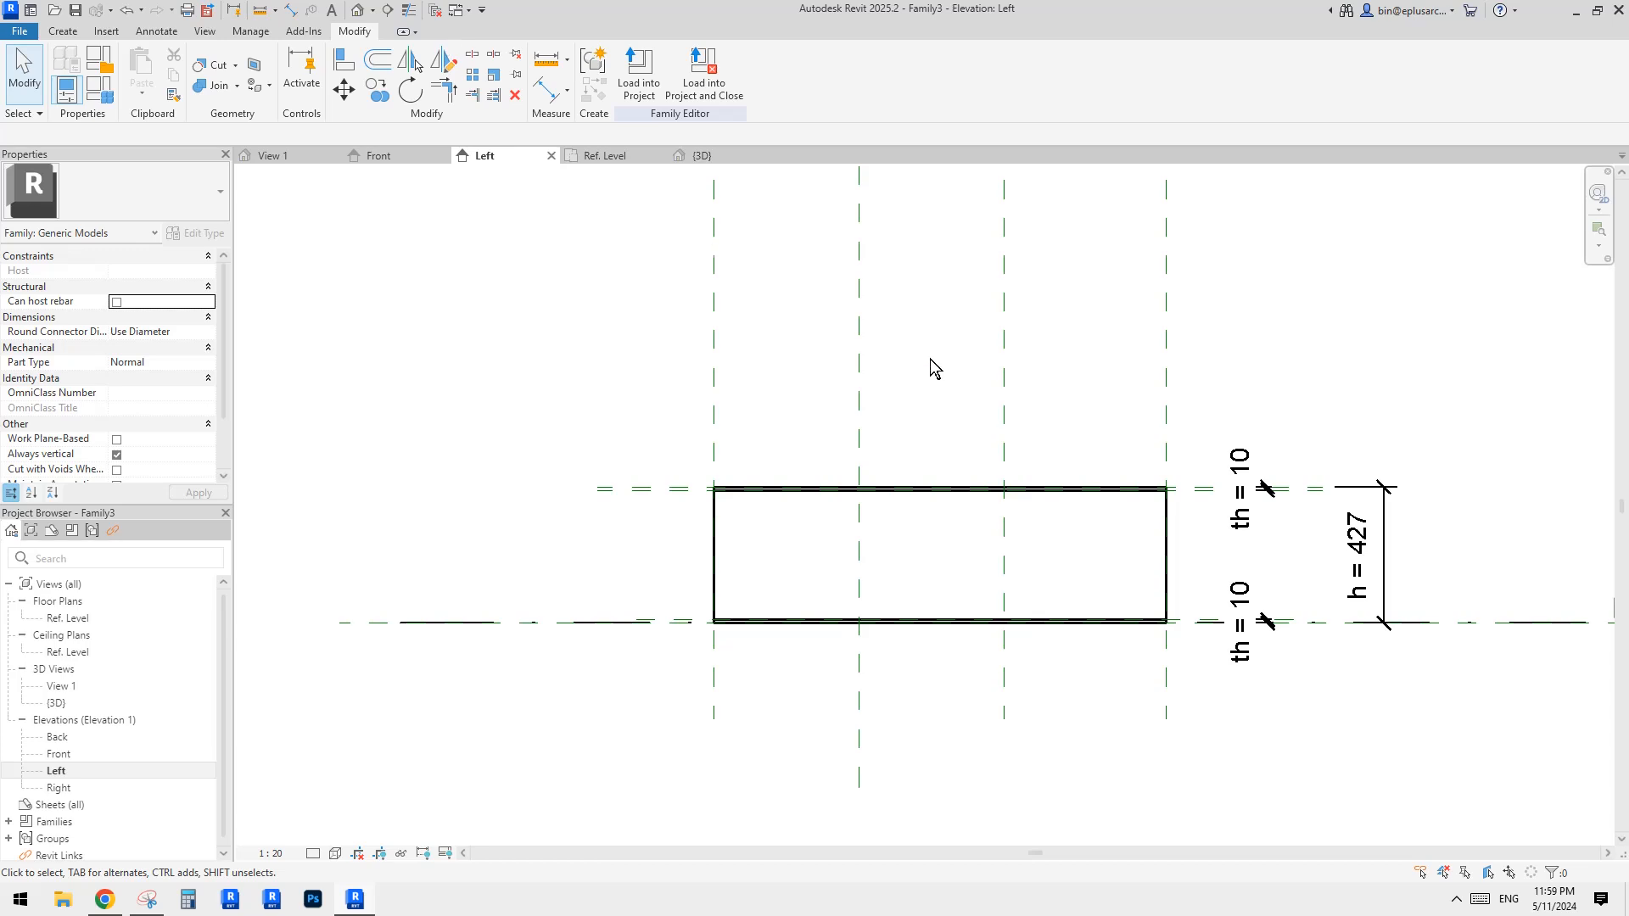
middle_drag(979, 426, 902, 487)
middle_drag(845, 543, 874, 412)
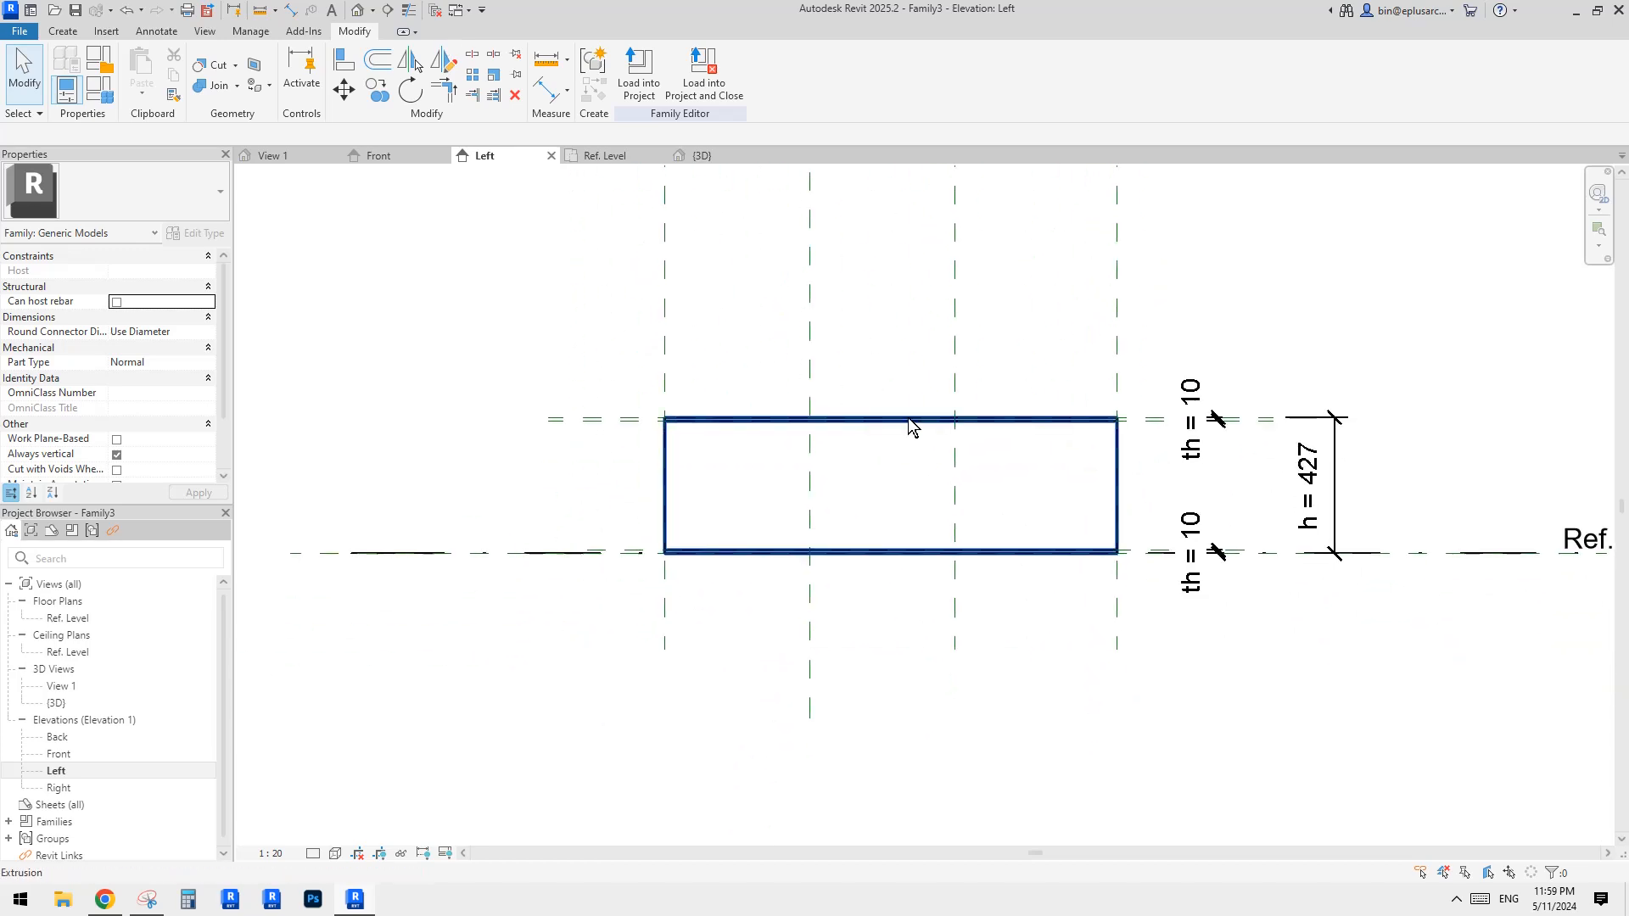
click(909, 420)
scroll(861, 403, up, 3)
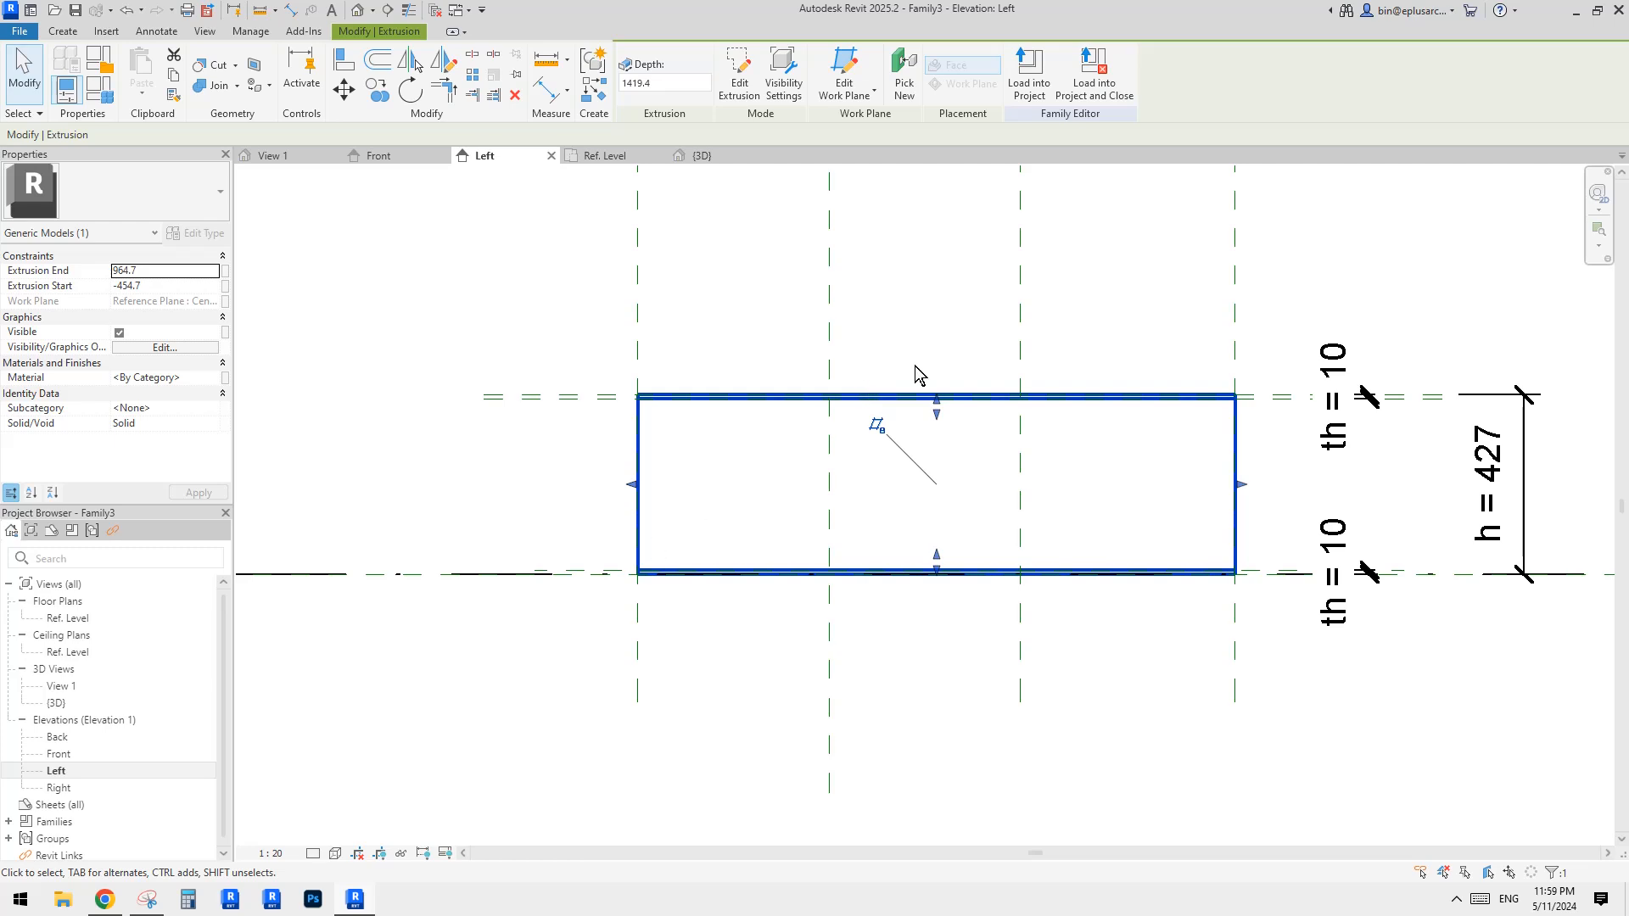
scroll(658, 431, up, 1)
middle_drag(652, 443, 659, 450)
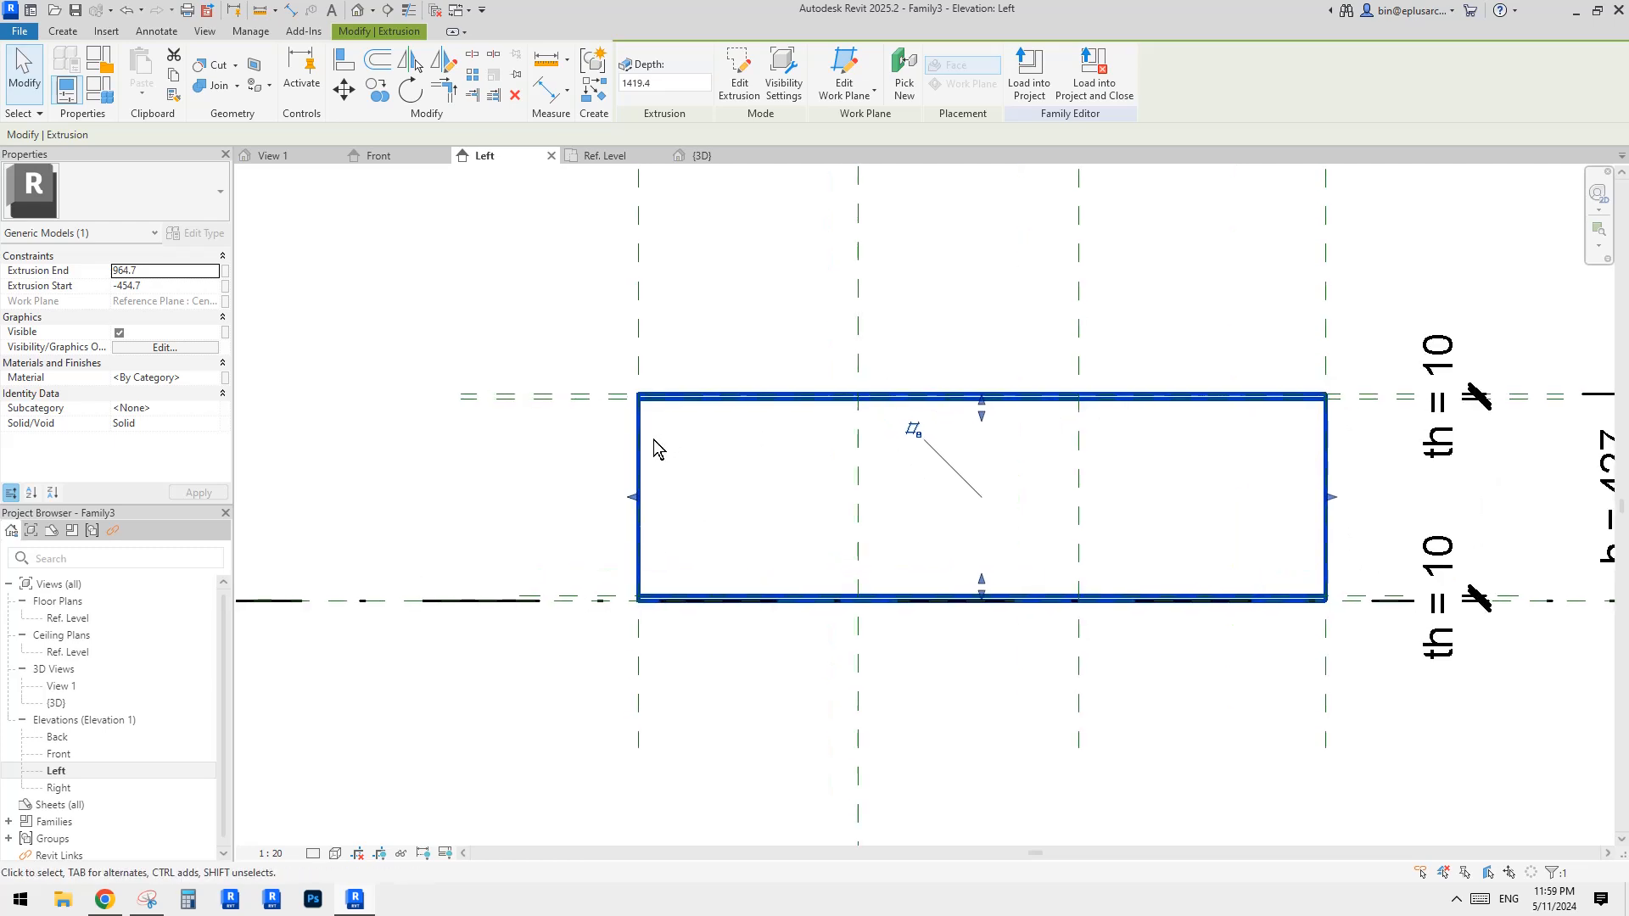
key(Escape)
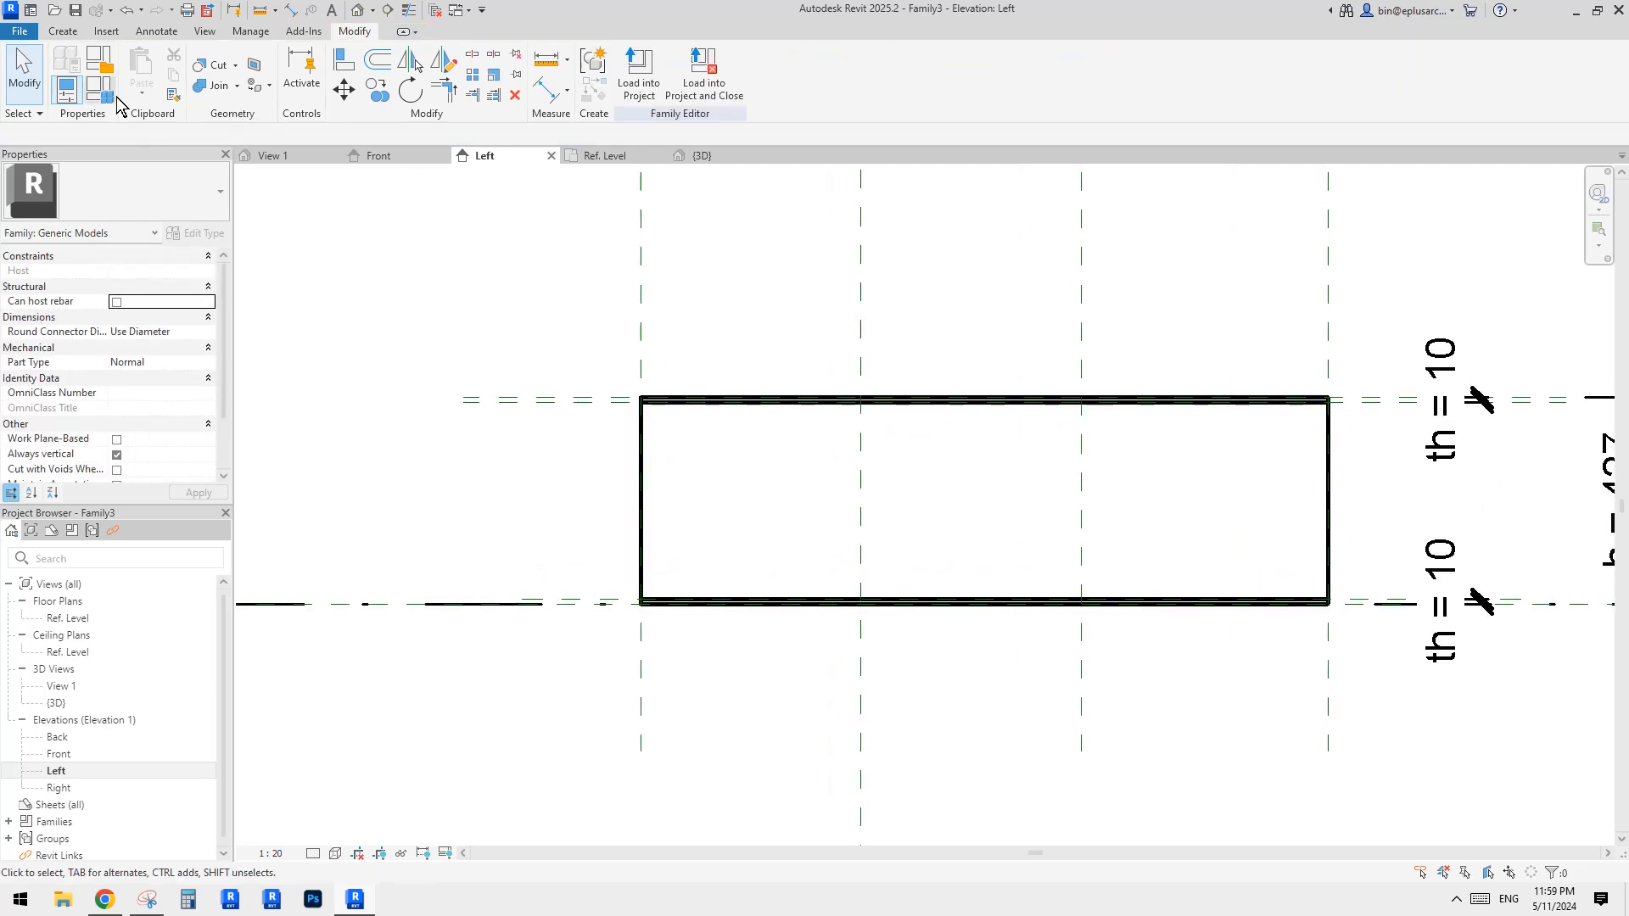
Start a void extrusion with locked lines picked from the uppermost reference plane, leftmost vertical plane, Center (Front/Back) plane and Ref. Level.
click(63, 31)
click(330, 81)
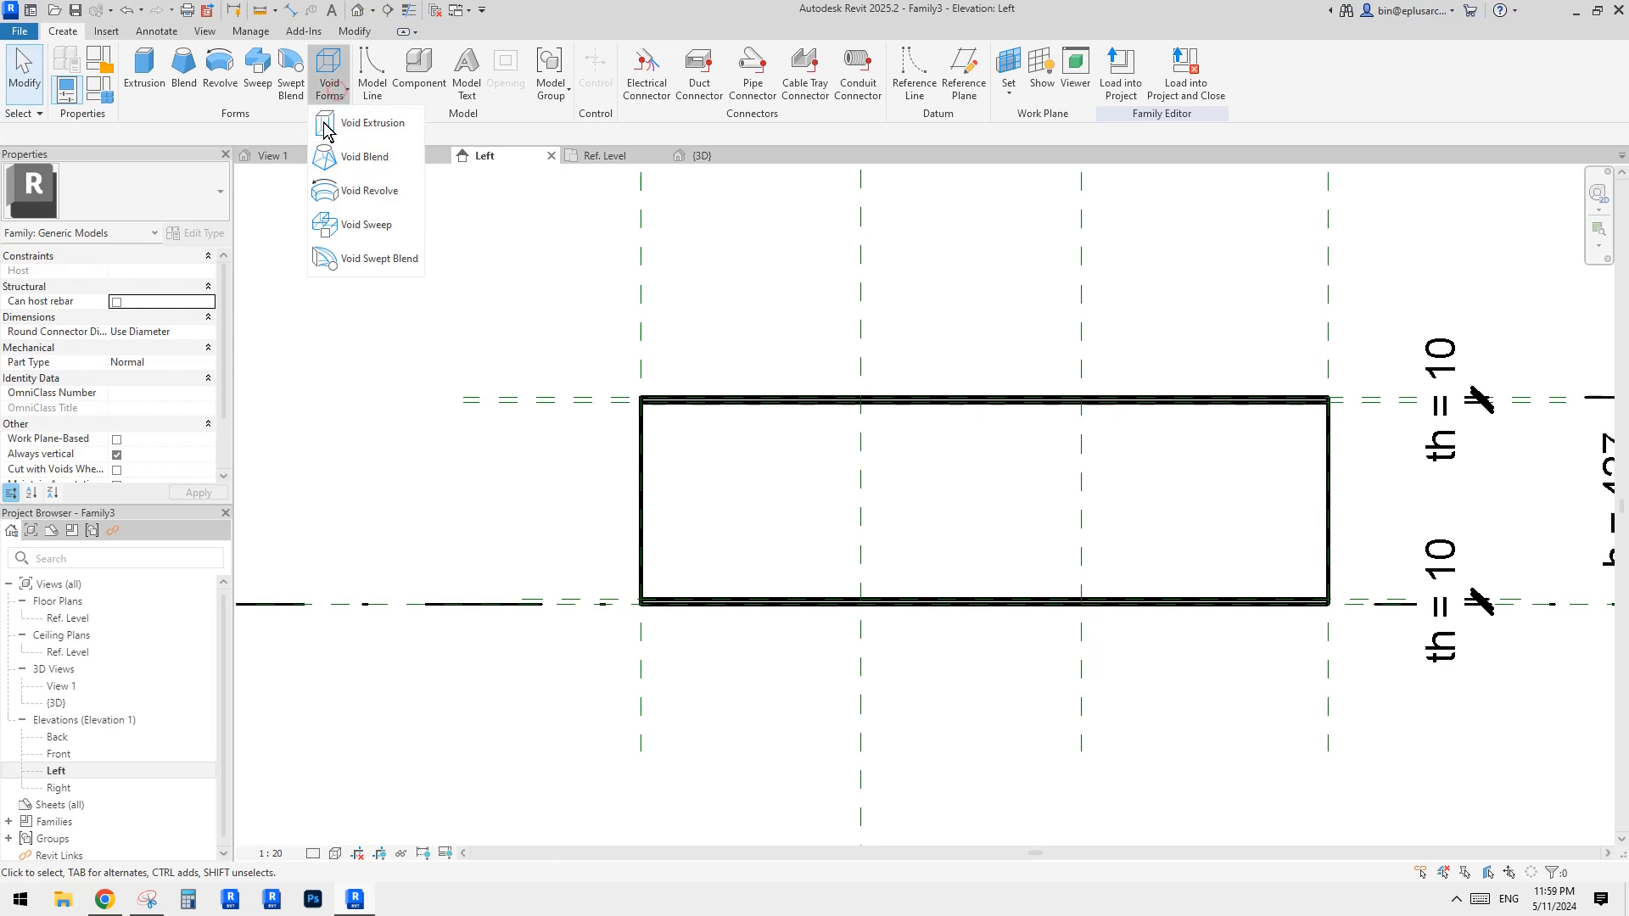
click(367, 124)
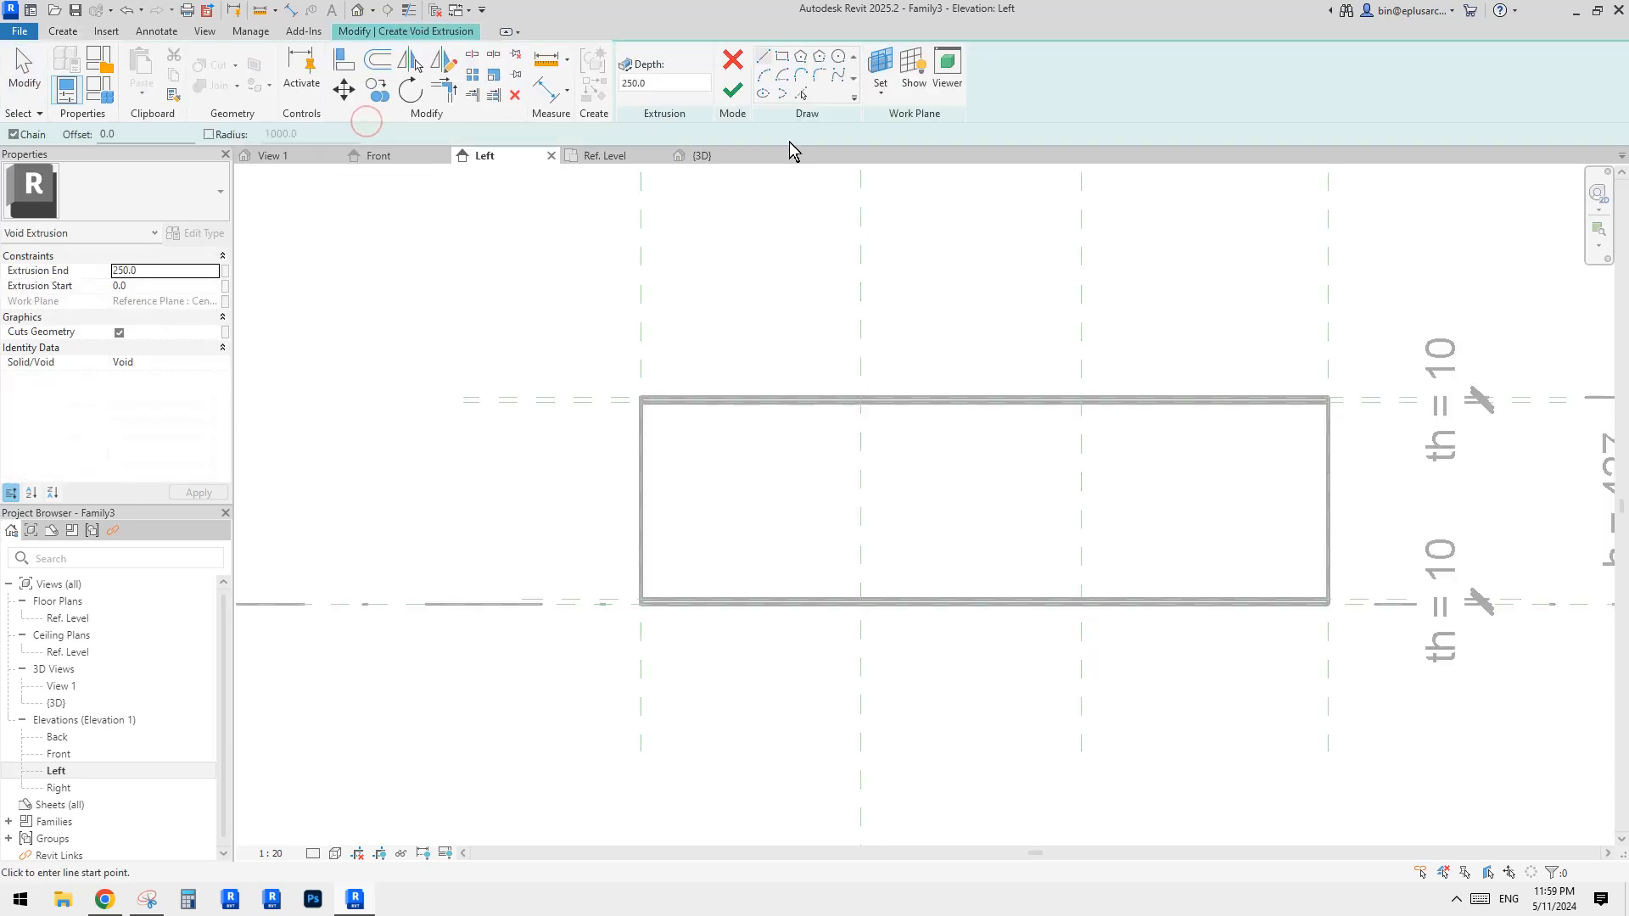
click(805, 94)
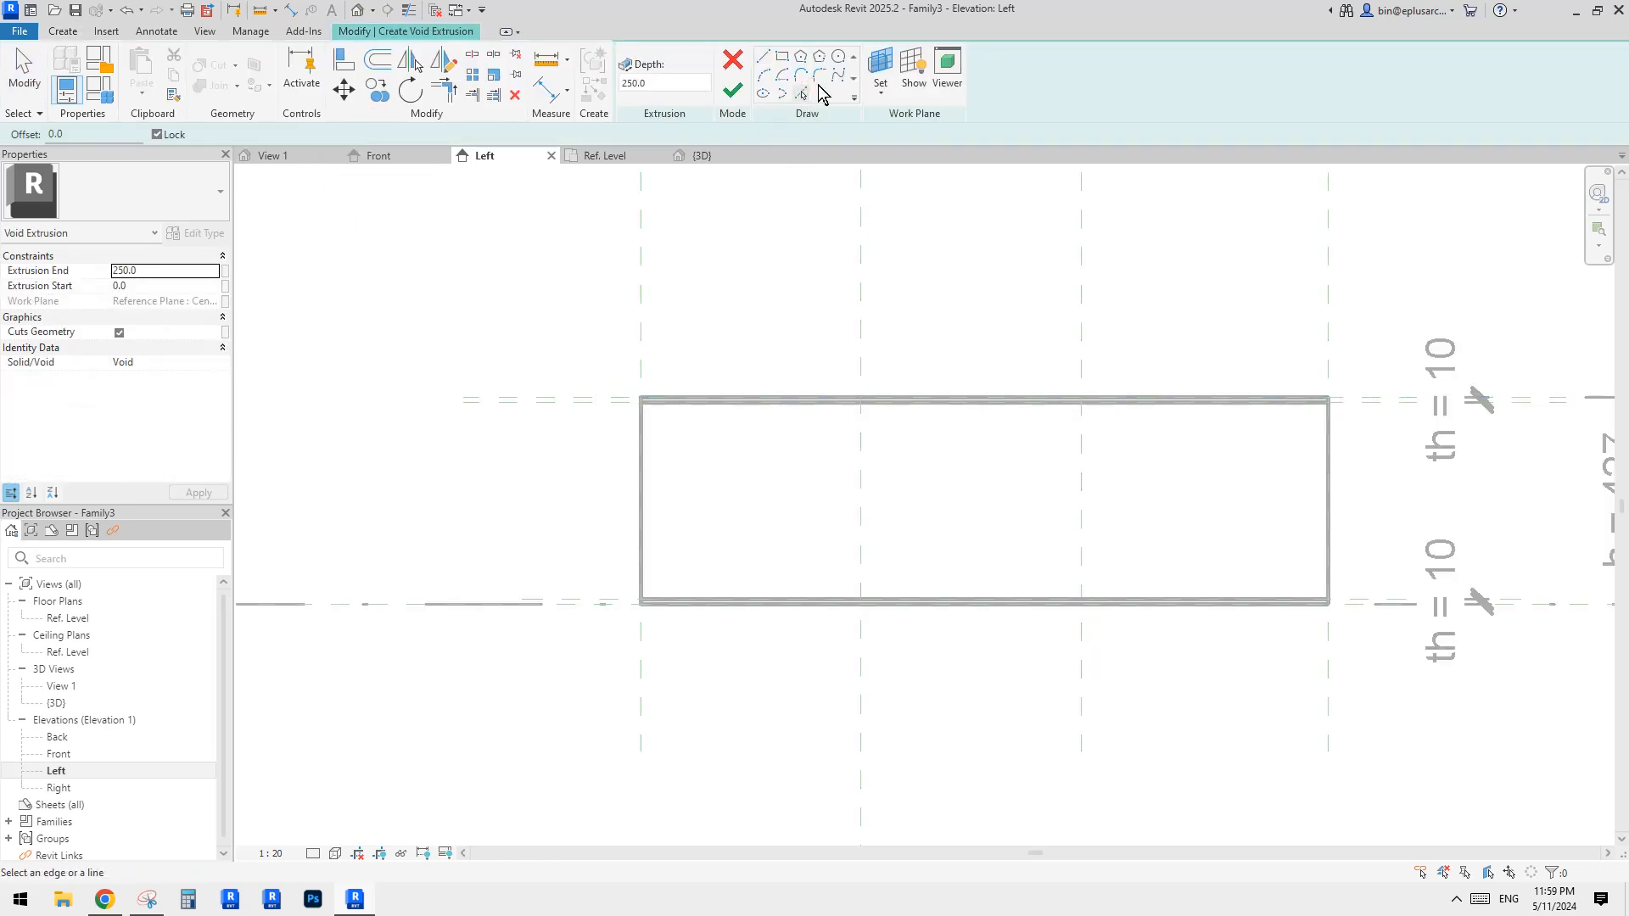
click(585, 399)
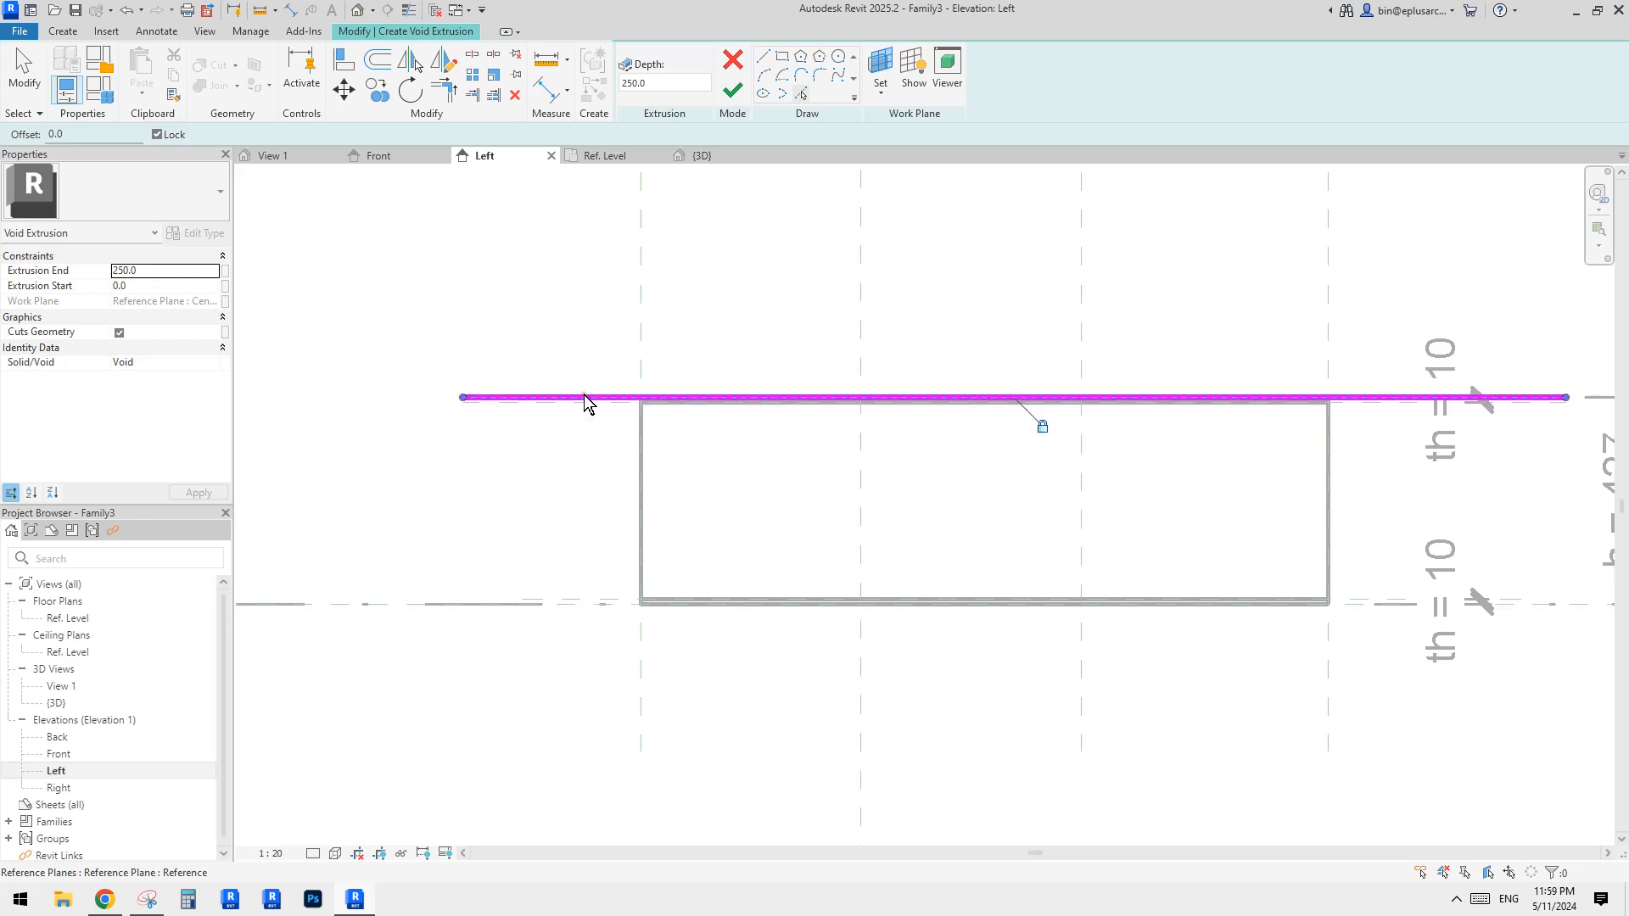
click(642, 346)
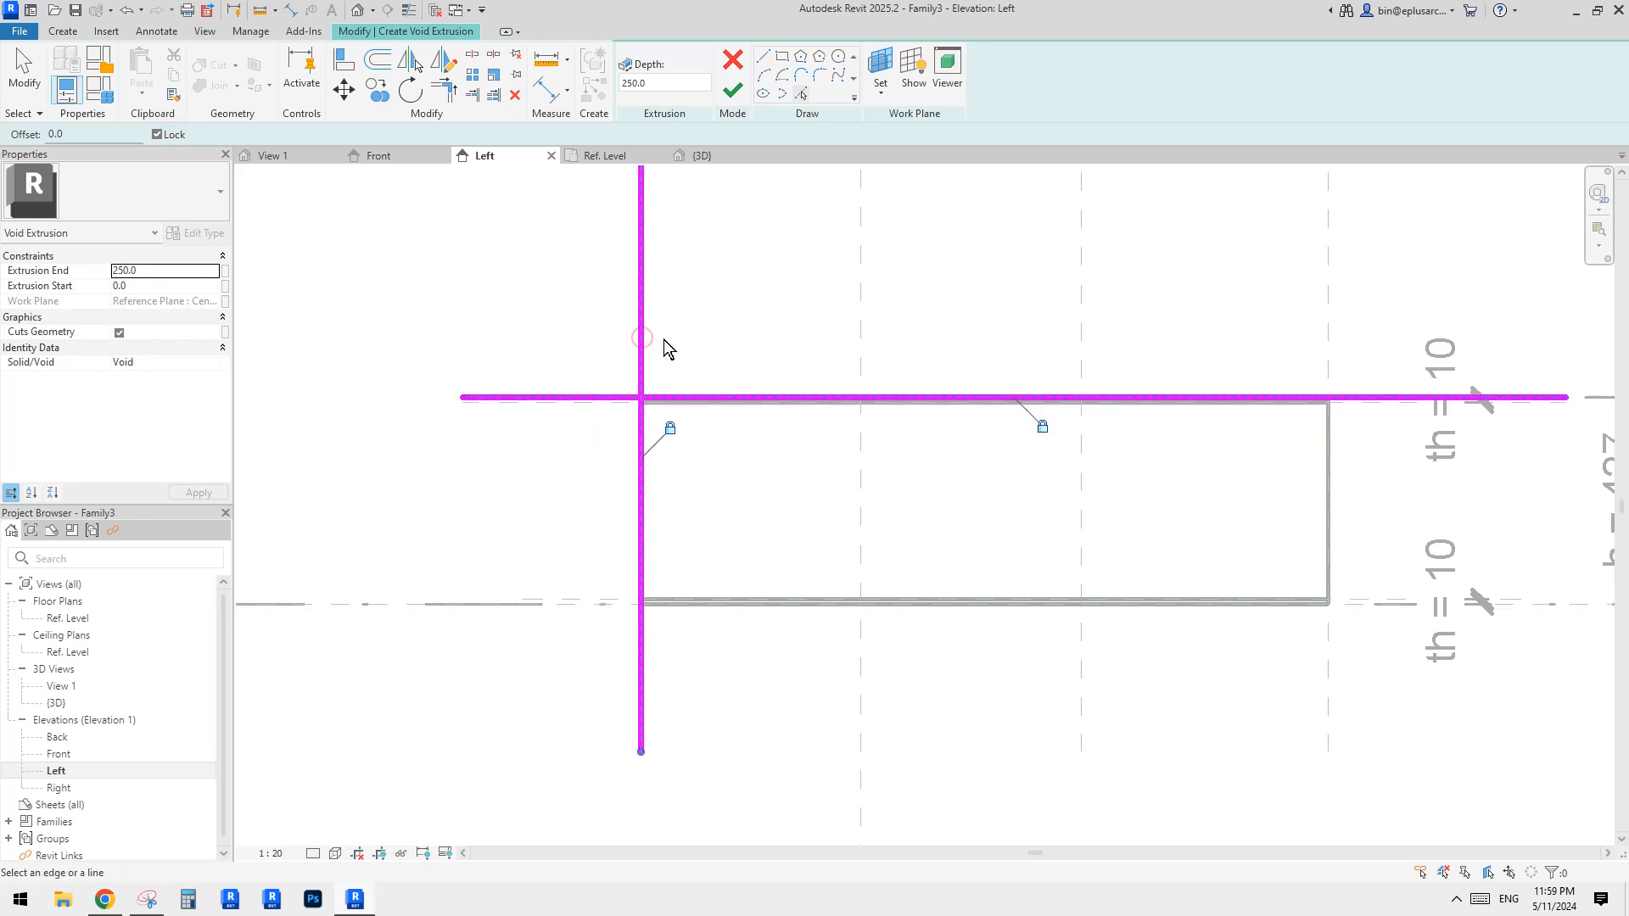
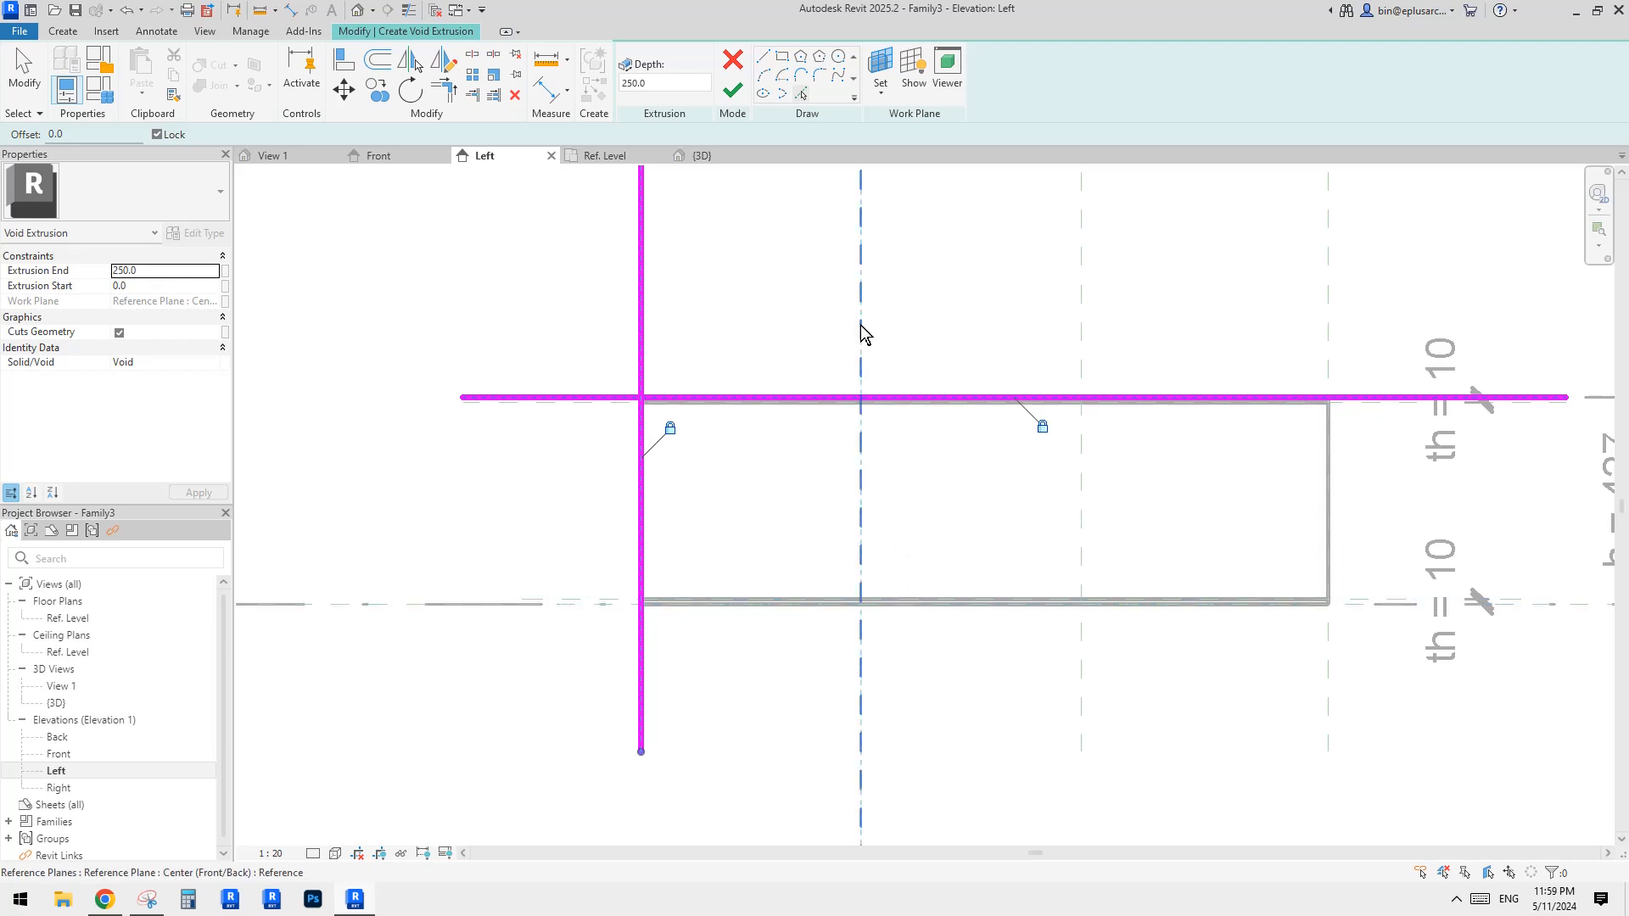
click(863, 297)
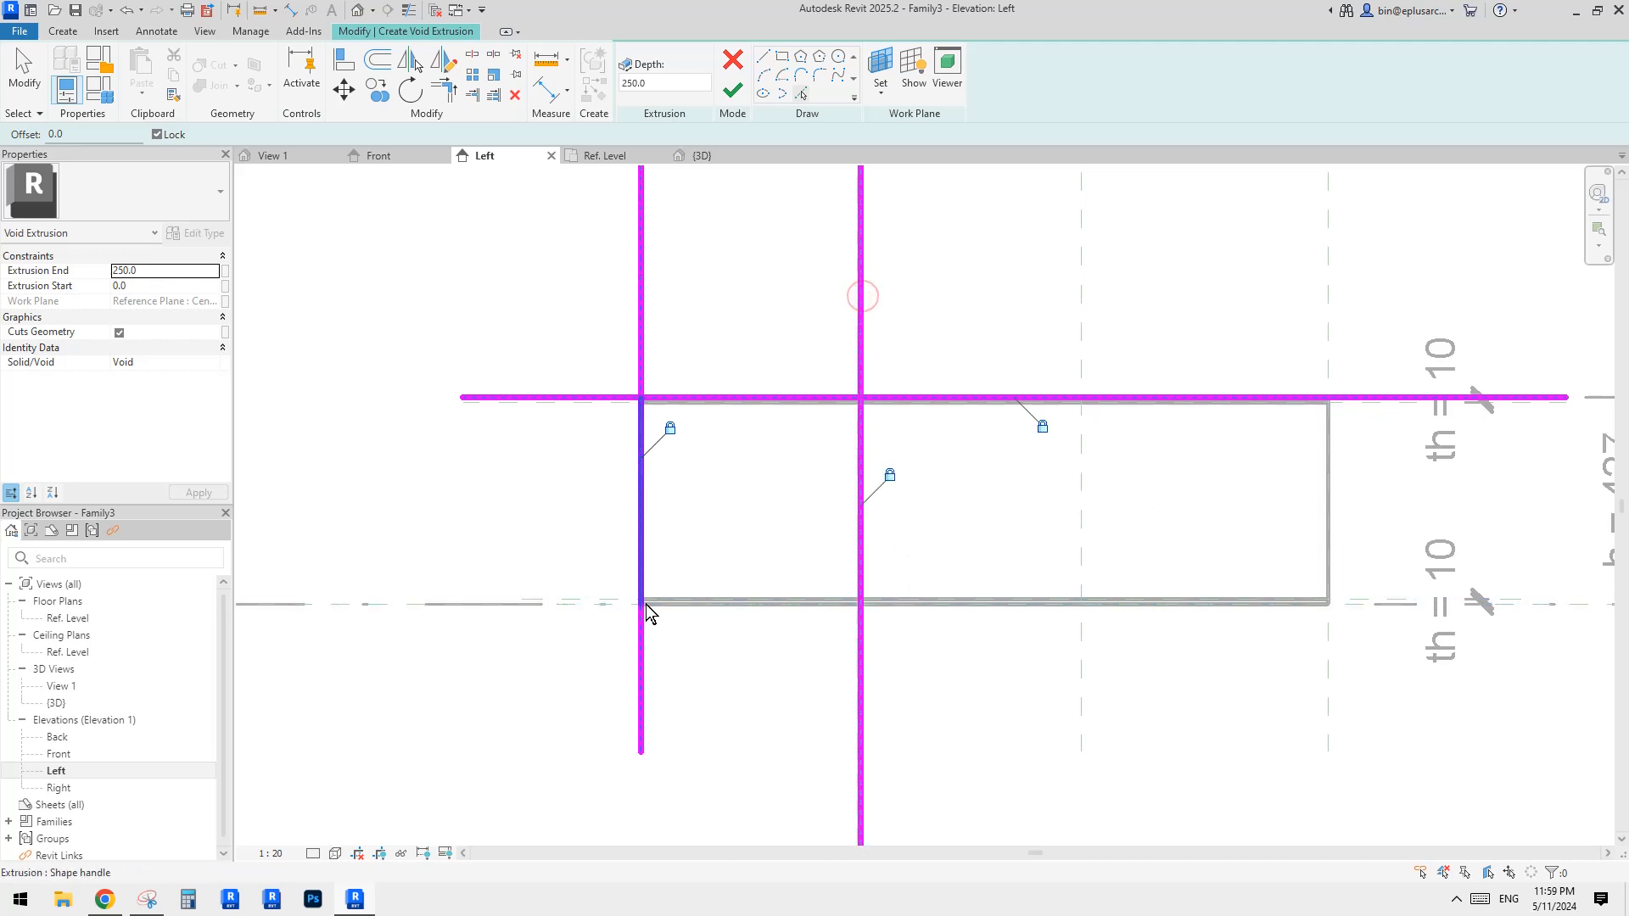
click(599, 612)
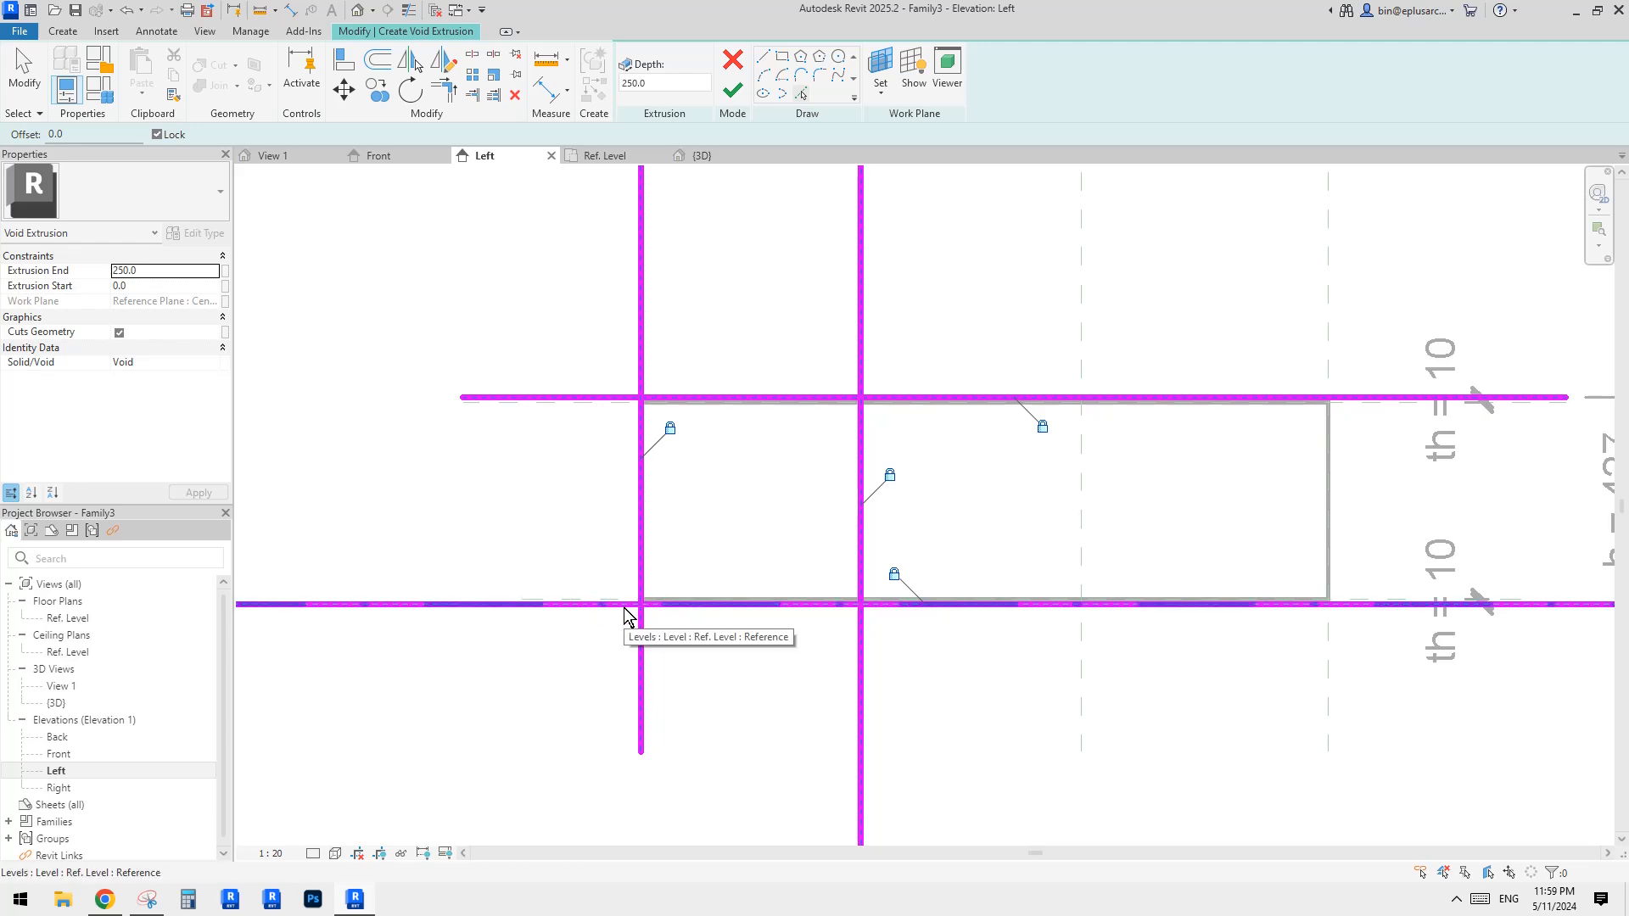
key(Escape)
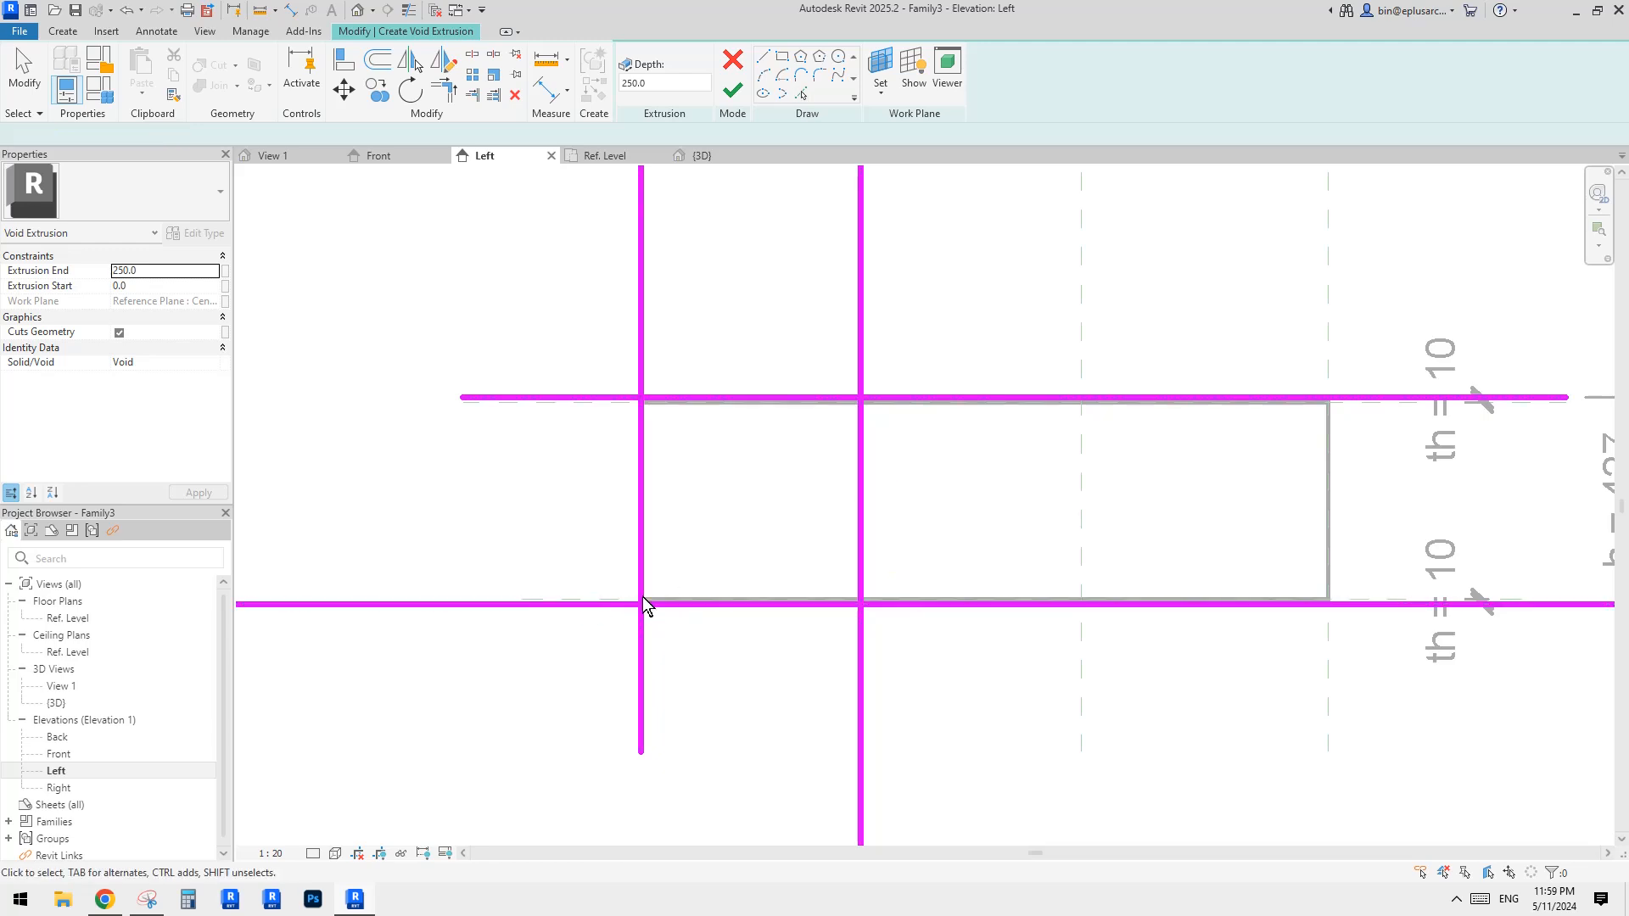
Set the Left elevation's view scale to 1:5 to thin the void sketch lines.
scroll(740, 453, up, 1)
scroll(743, 452, down, 1)
middle_drag(749, 450, 741, 487)
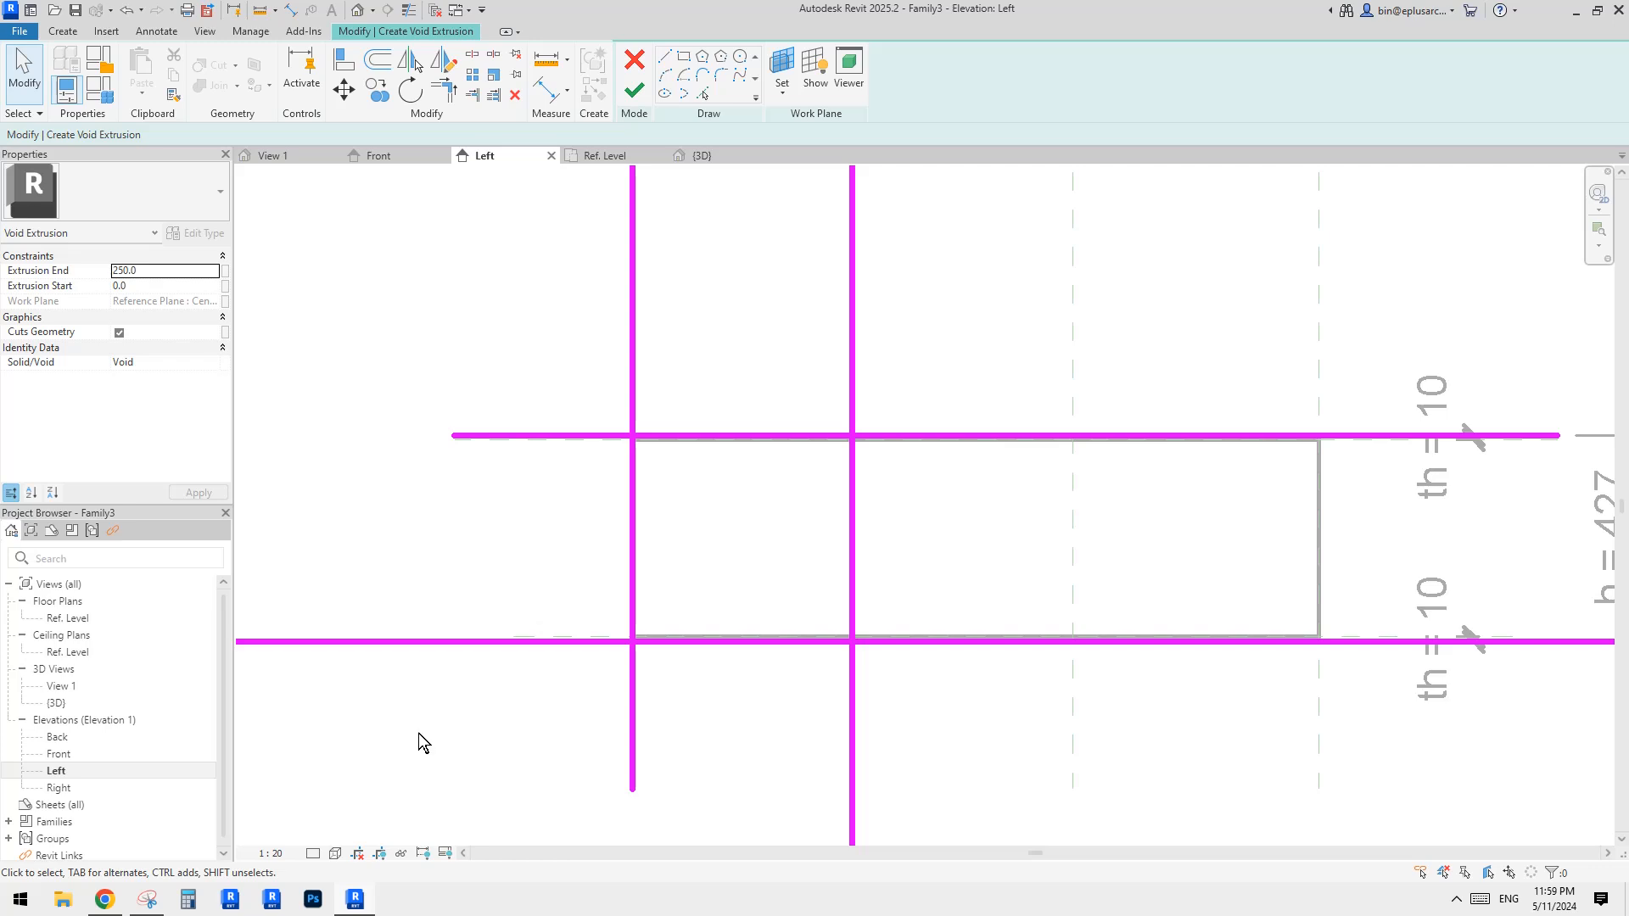
click(271, 854)
click(289, 643)
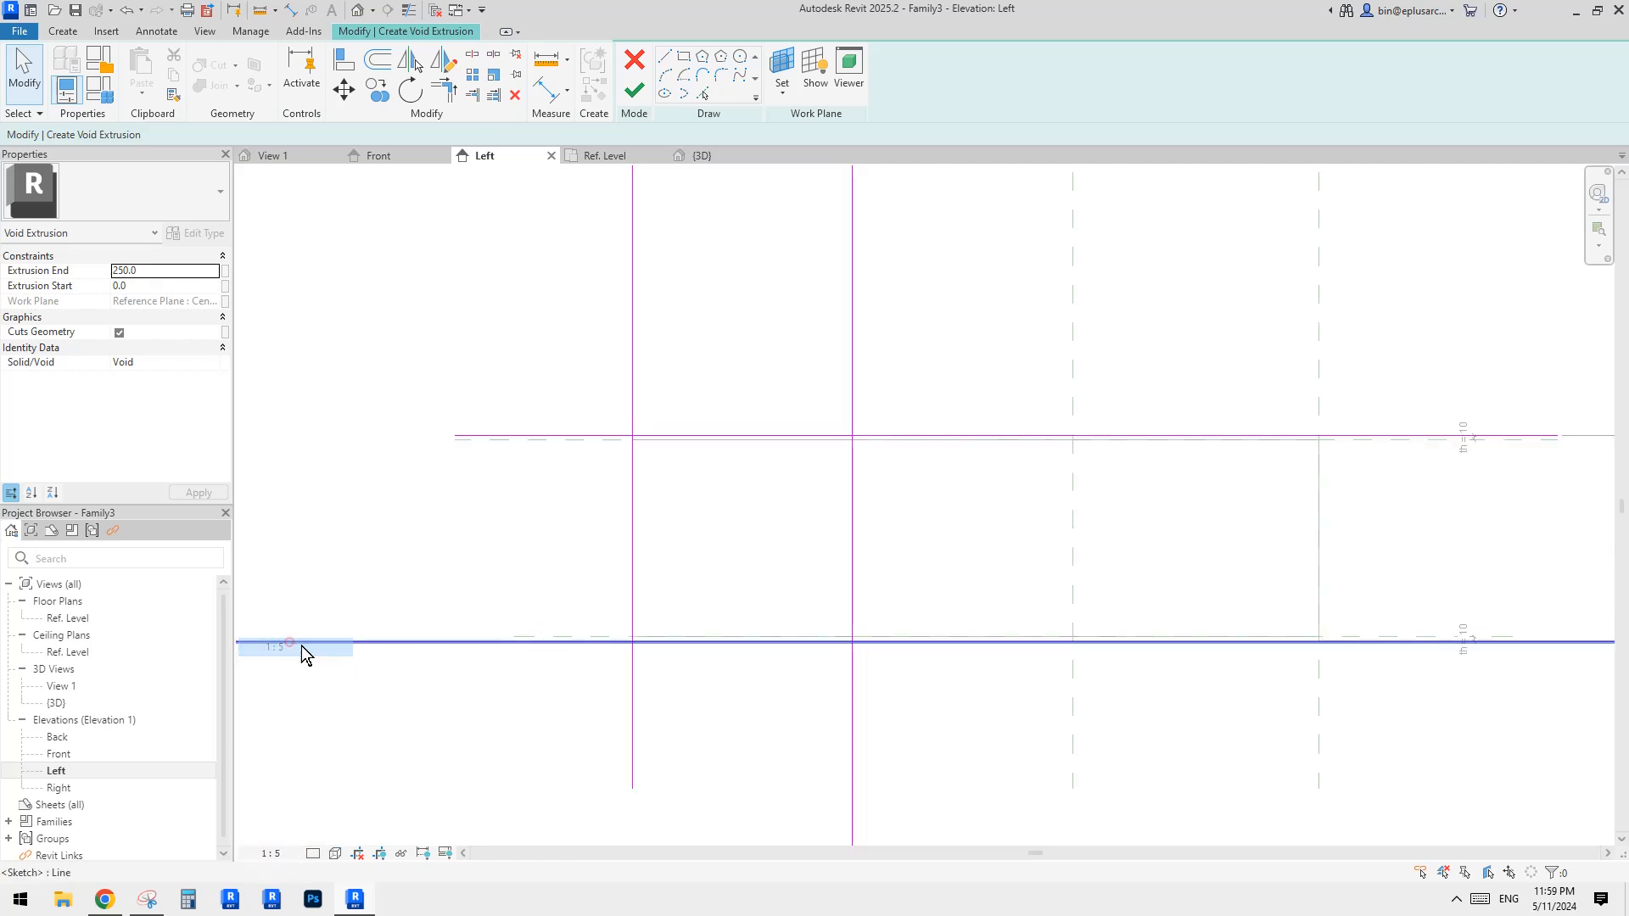
scroll(811, 467, up, 3)
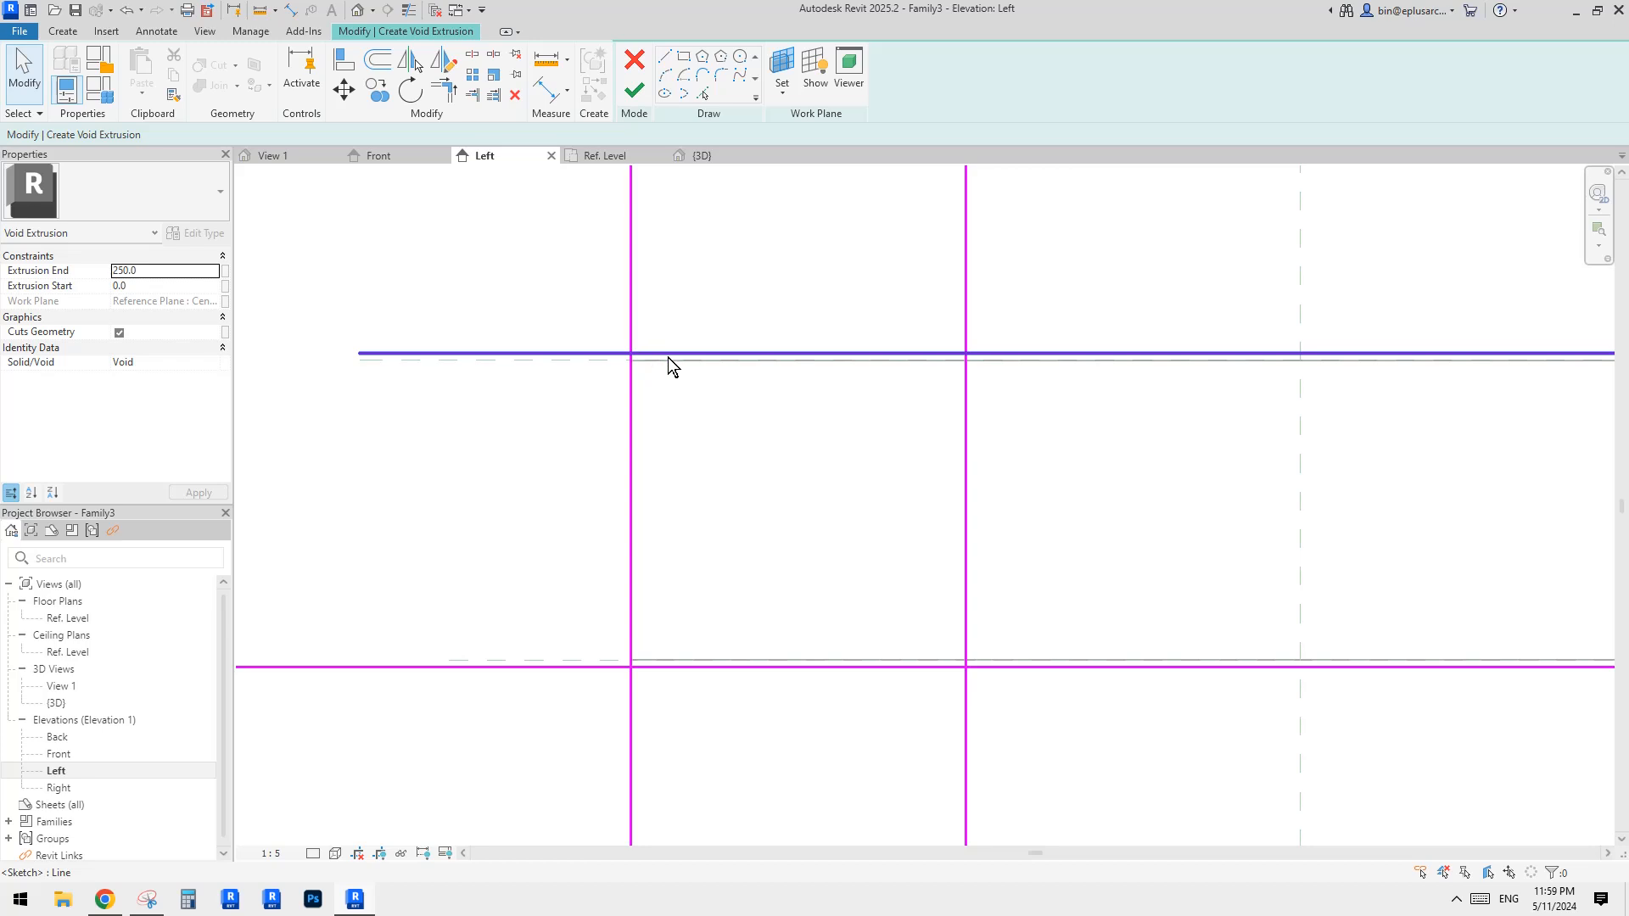
scroll(964, 357, down, 1)
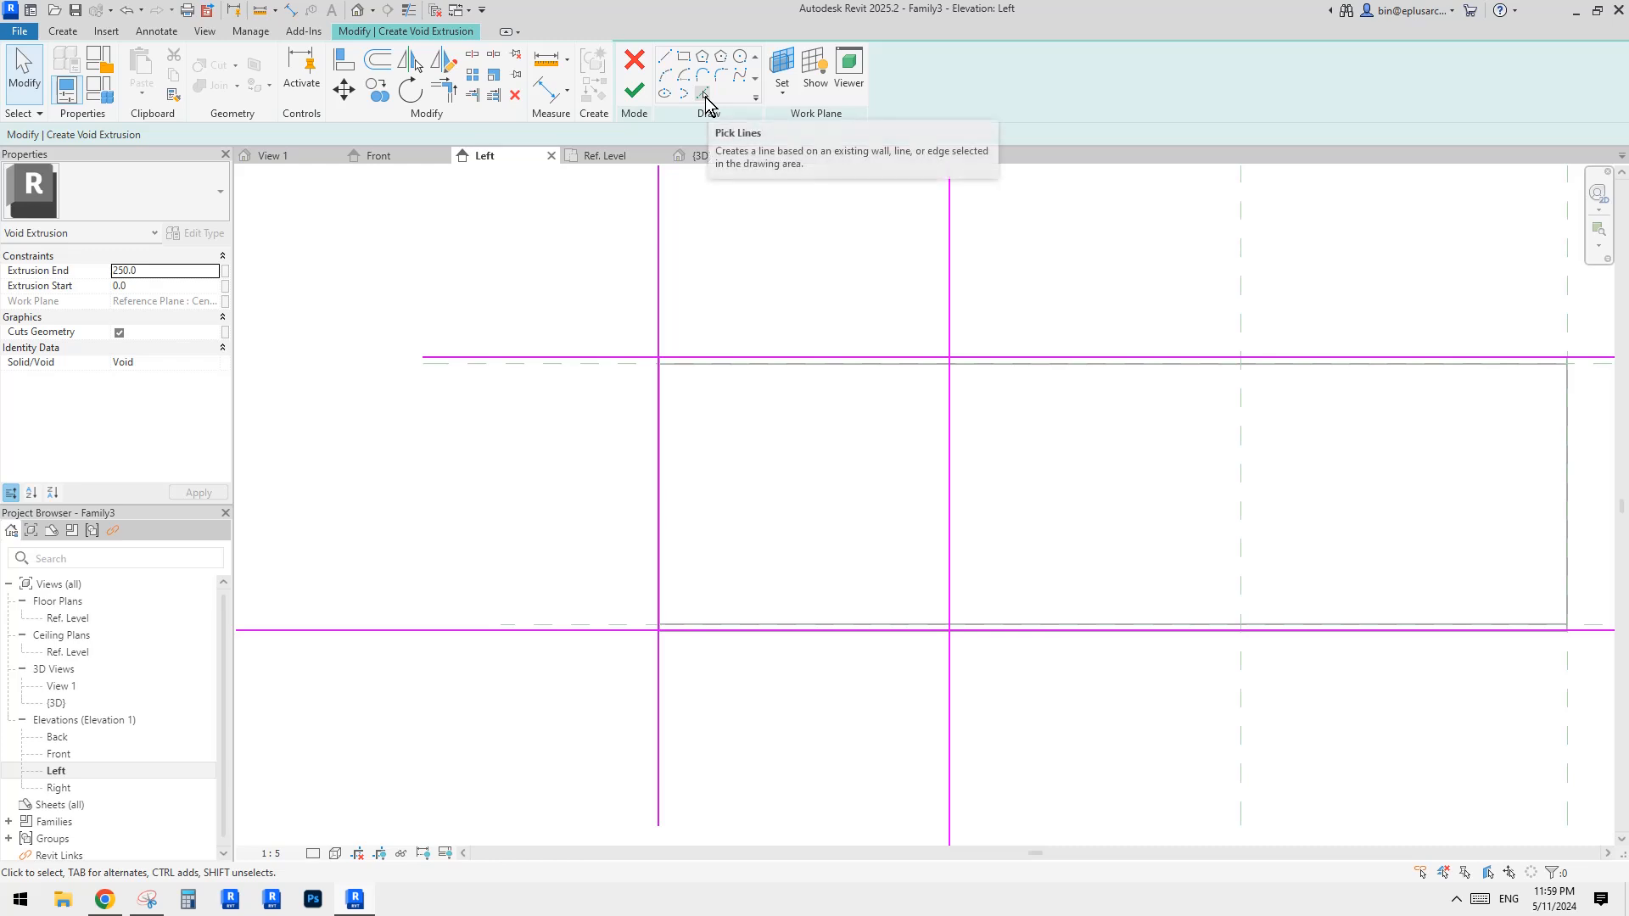
Sketch a diagonal void line from the Center (Front/Back) plane at the inner upper reference plane to the extrusion's inner lower edge at the leftmost plane.
click(674, 61)
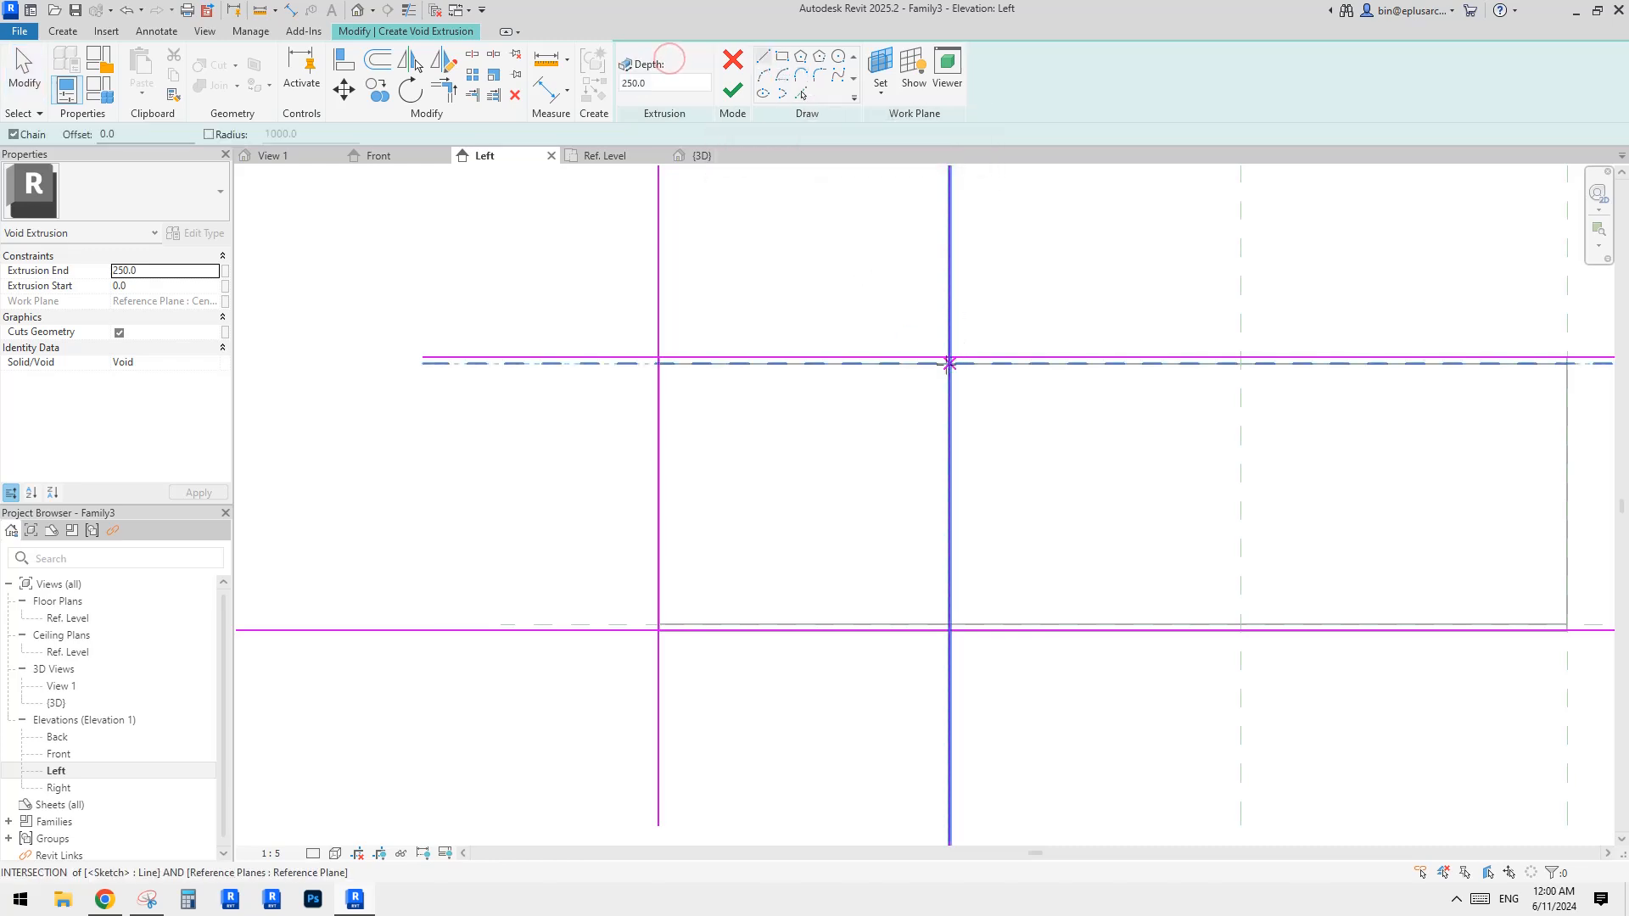
click(949, 364)
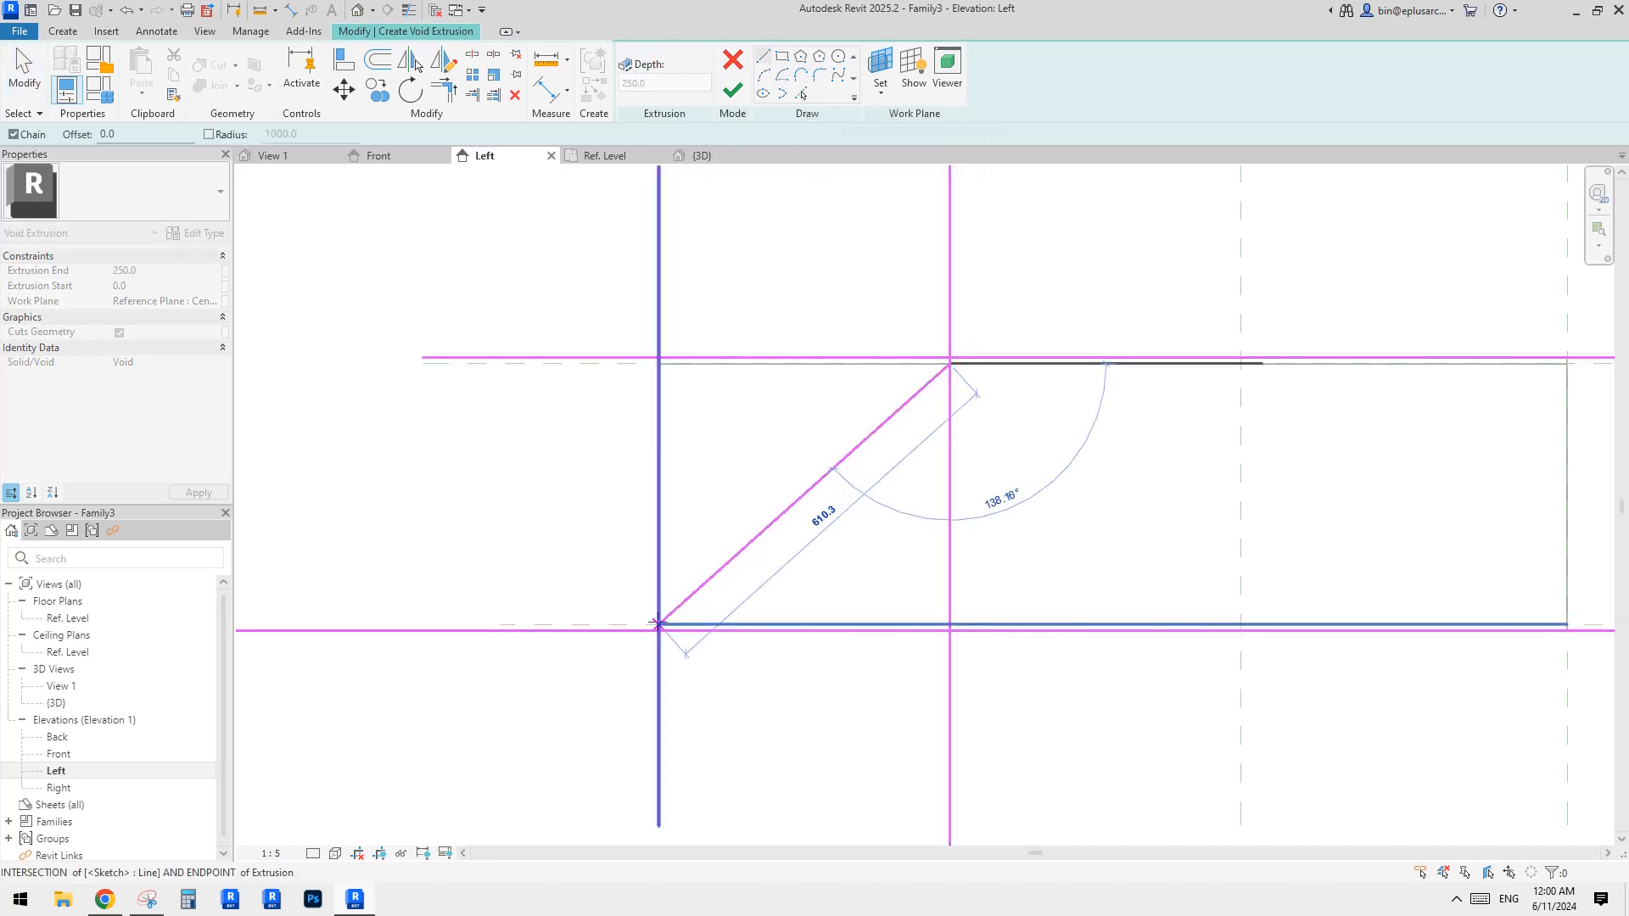
click(658, 624)
key(Escape)
key(Escape)
scroll(660, 627, up, 4)
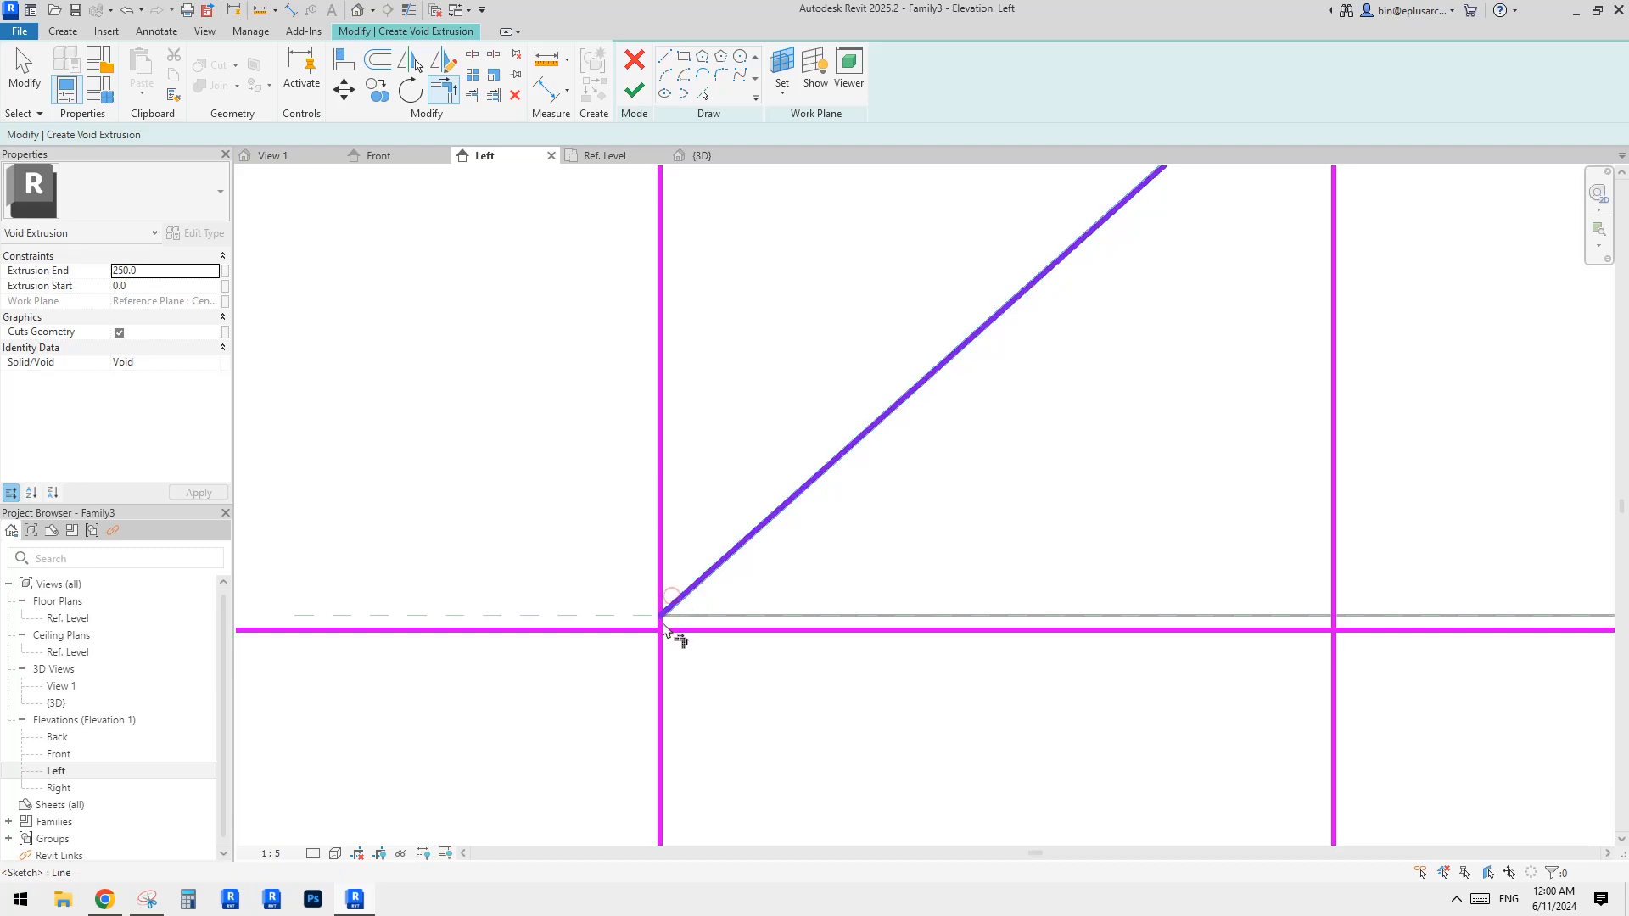
Trim the void's leftmost vertical, Ref. Level and Center (Front/Back) lines to meet below the diagonal.
click(674, 633)
scroll(676, 639, up, 3)
click(673, 631)
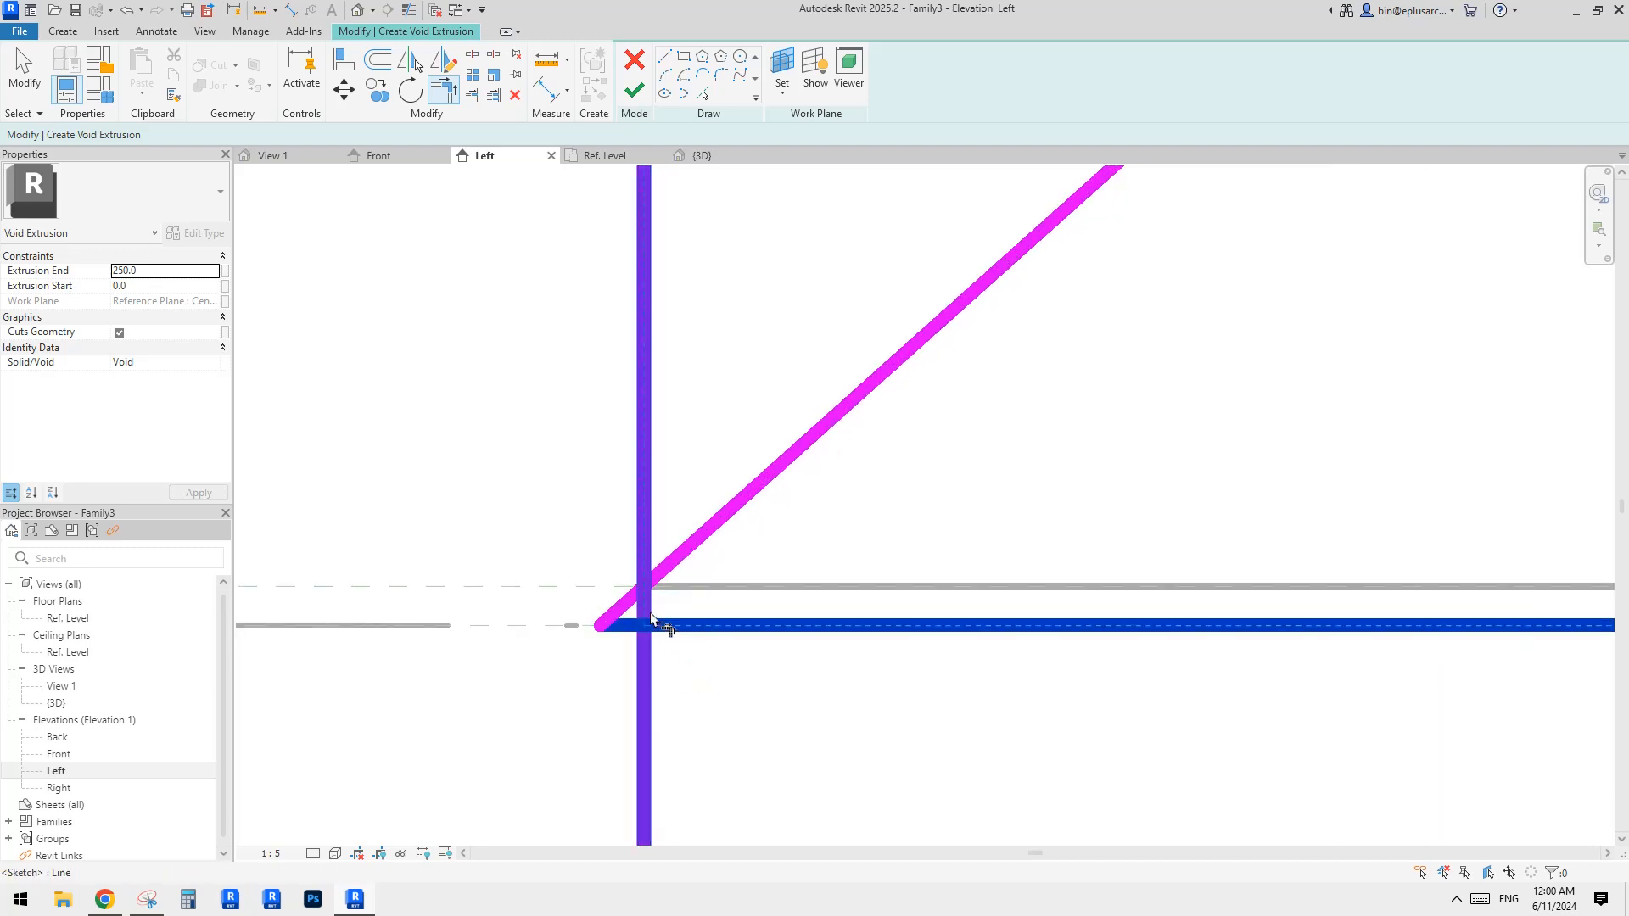
click(652, 616)
scroll(679, 612, down, 5)
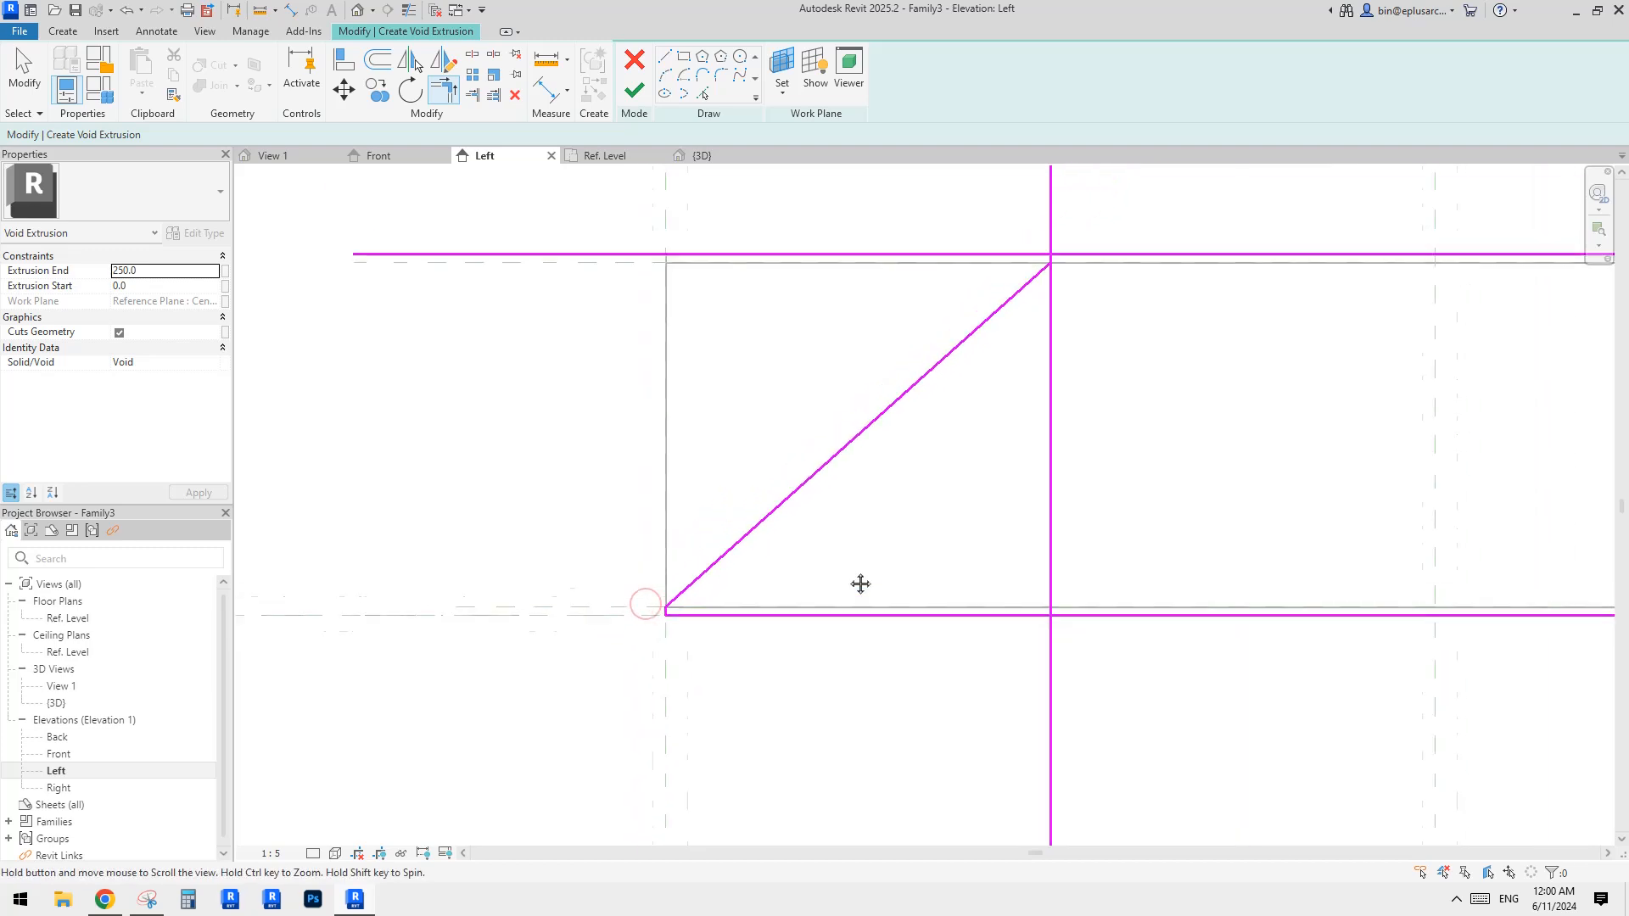
middle_drag(860, 584, 840, 609)
click(1032, 619)
click(1021, 642)
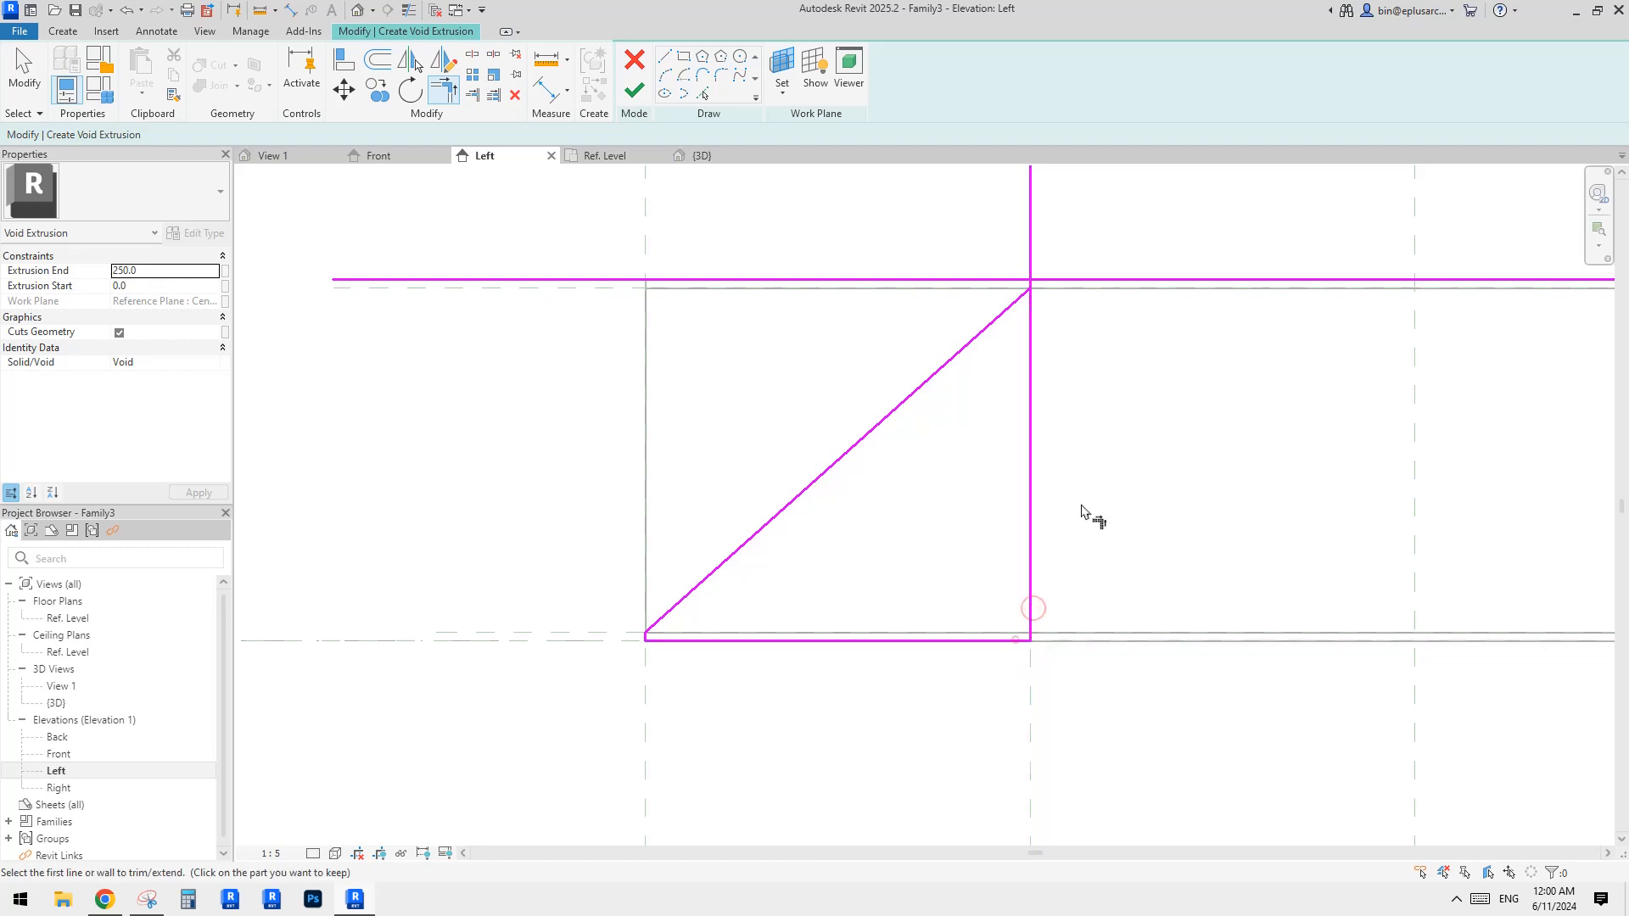
Trim the void's leftmost vertical line so it joins the uppermost horizontal line and the diagonal's lower end.
scroll(1022, 358, up, 4)
middle_drag(1037, 311, 971, 391)
scroll(997, 341, down, 4)
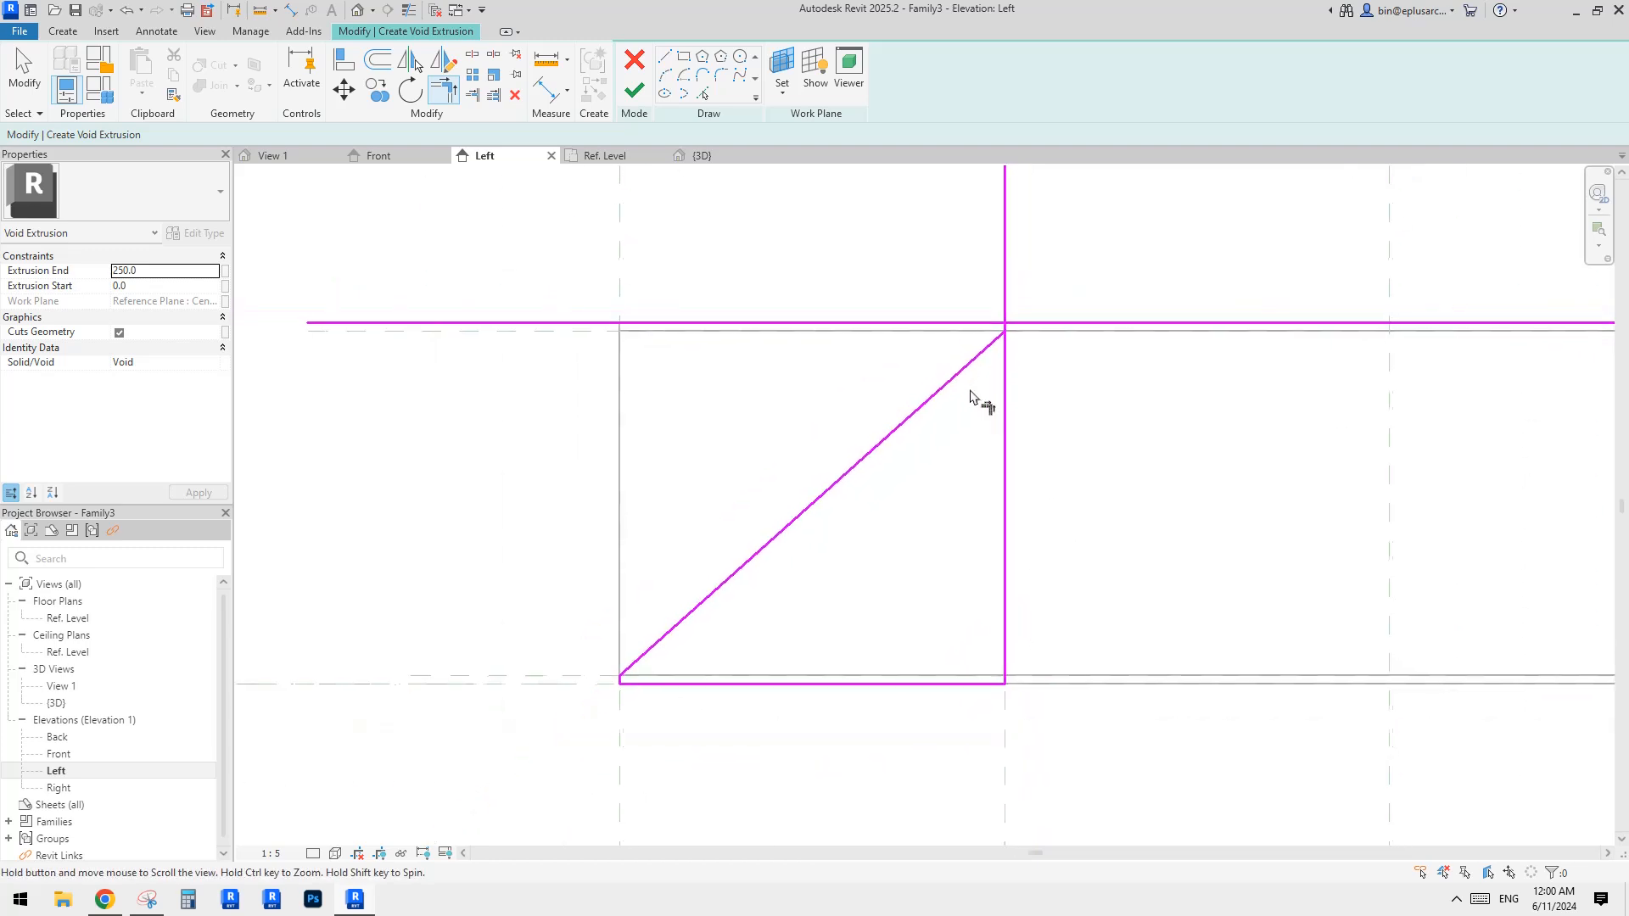
scroll(974, 399, down, 2)
scroll(953, 433, down, 1)
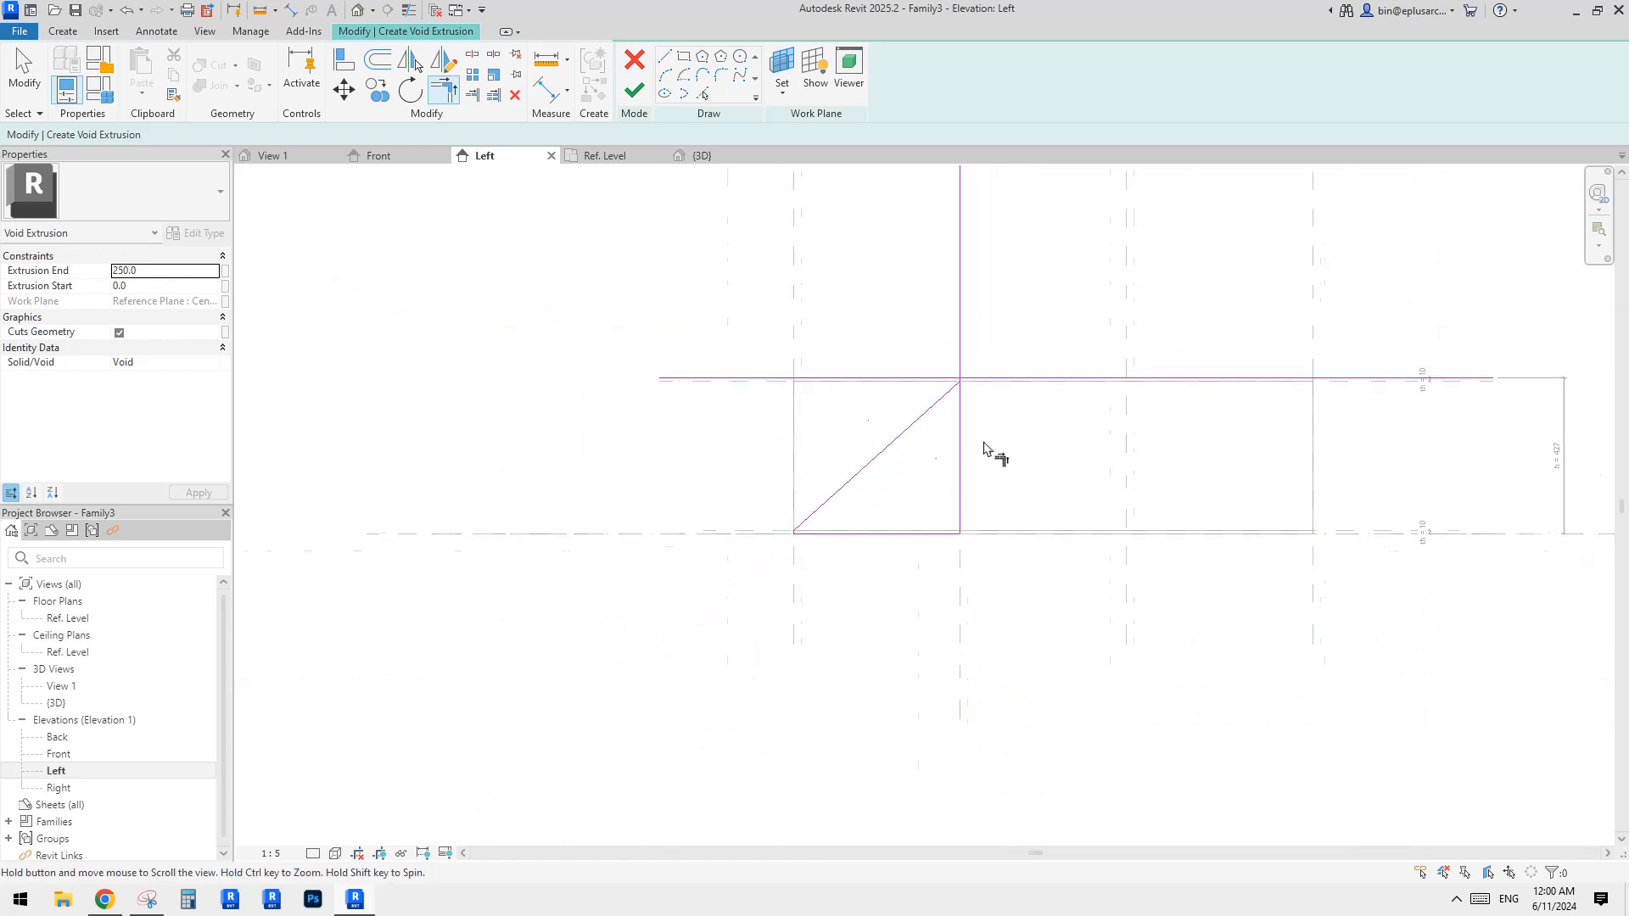
scroll(913, 458, up, 1)
scroll(702, 571, up, 6)
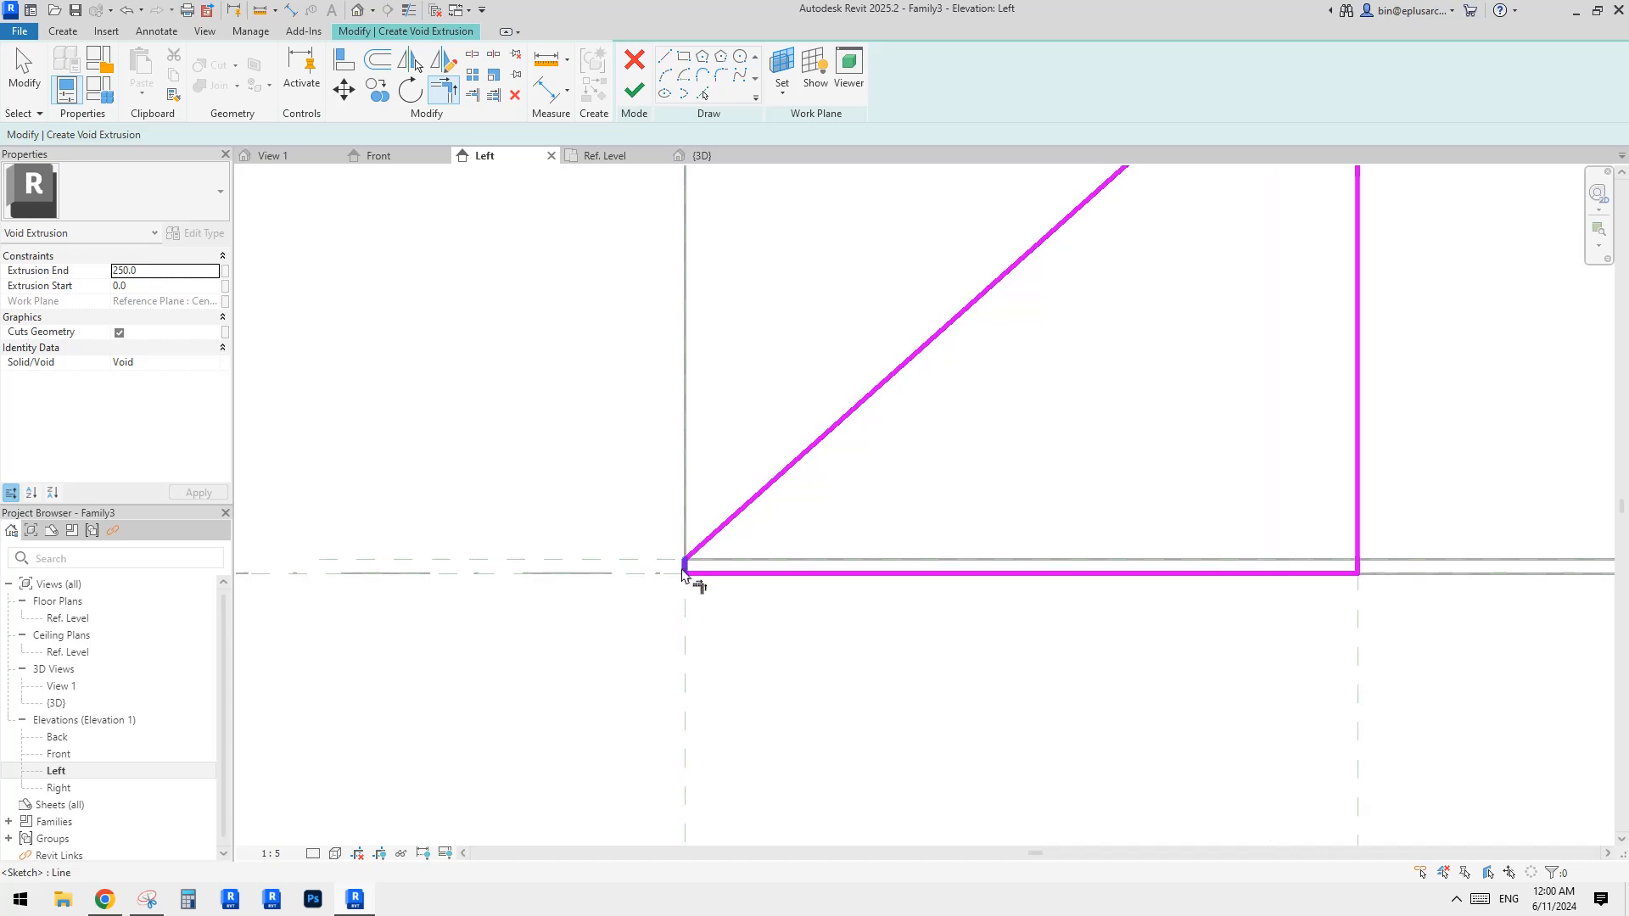
click(682, 570)
scroll(725, 494, down, 2)
middle_drag(745, 472, 727, 558)
click(718, 217)
click(681, 282)
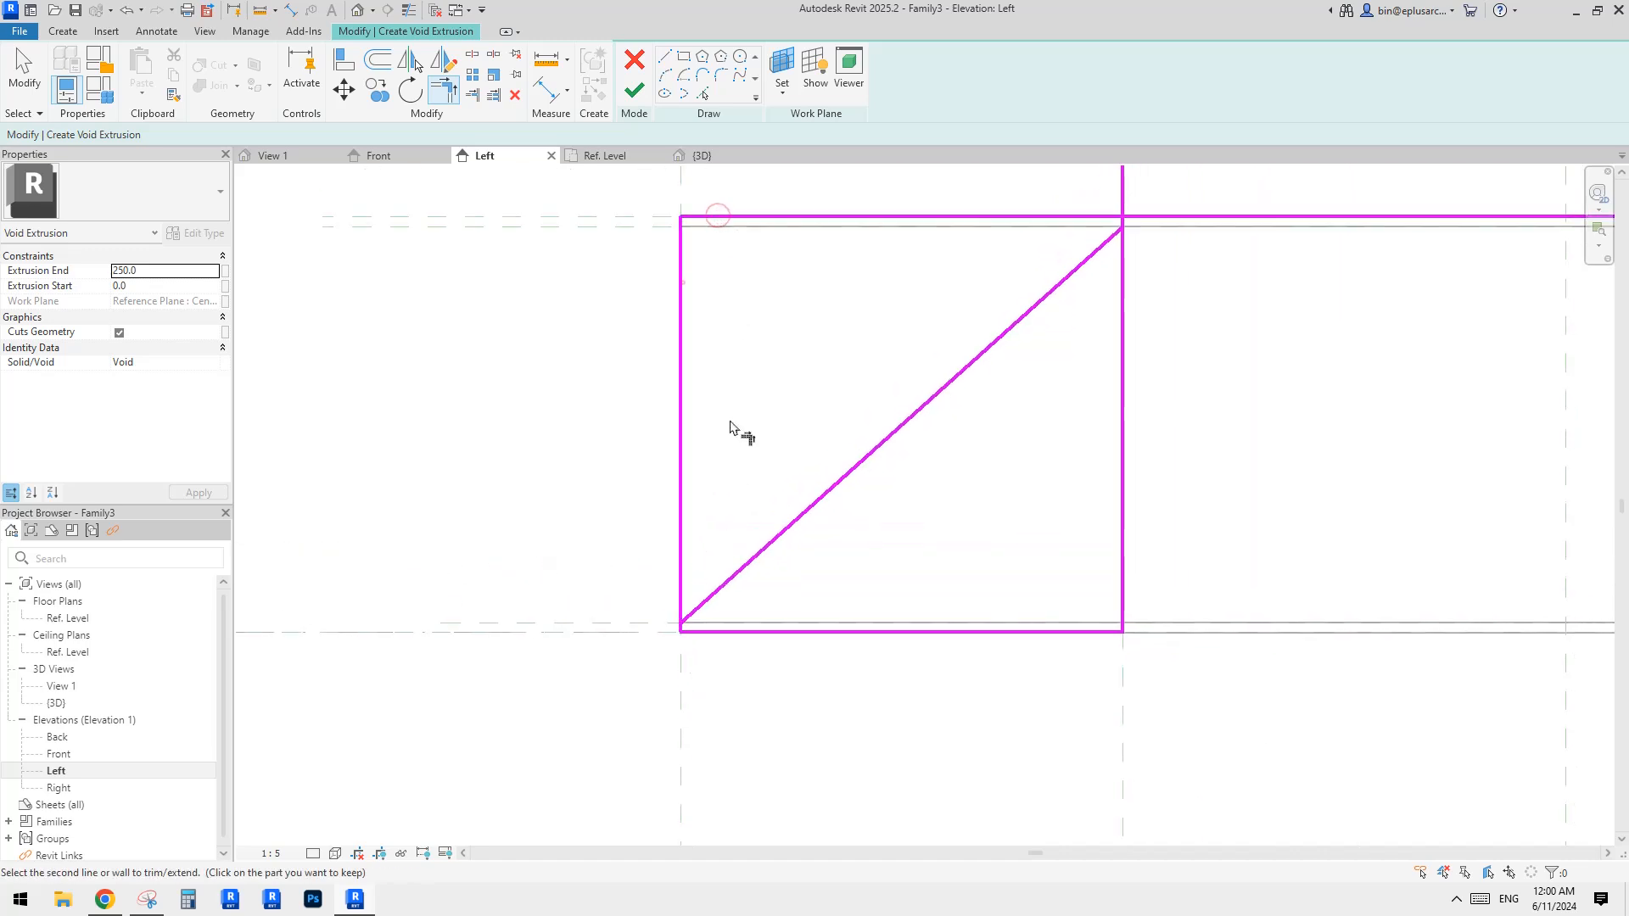
click(750, 563)
Trim the Center (Front/Back) line to a short segment joining the diagonal's upper end and the uppermost horizontal line.
middle_drag(909, 458, 822, 636)
scroll(1040, 394, up, 4)
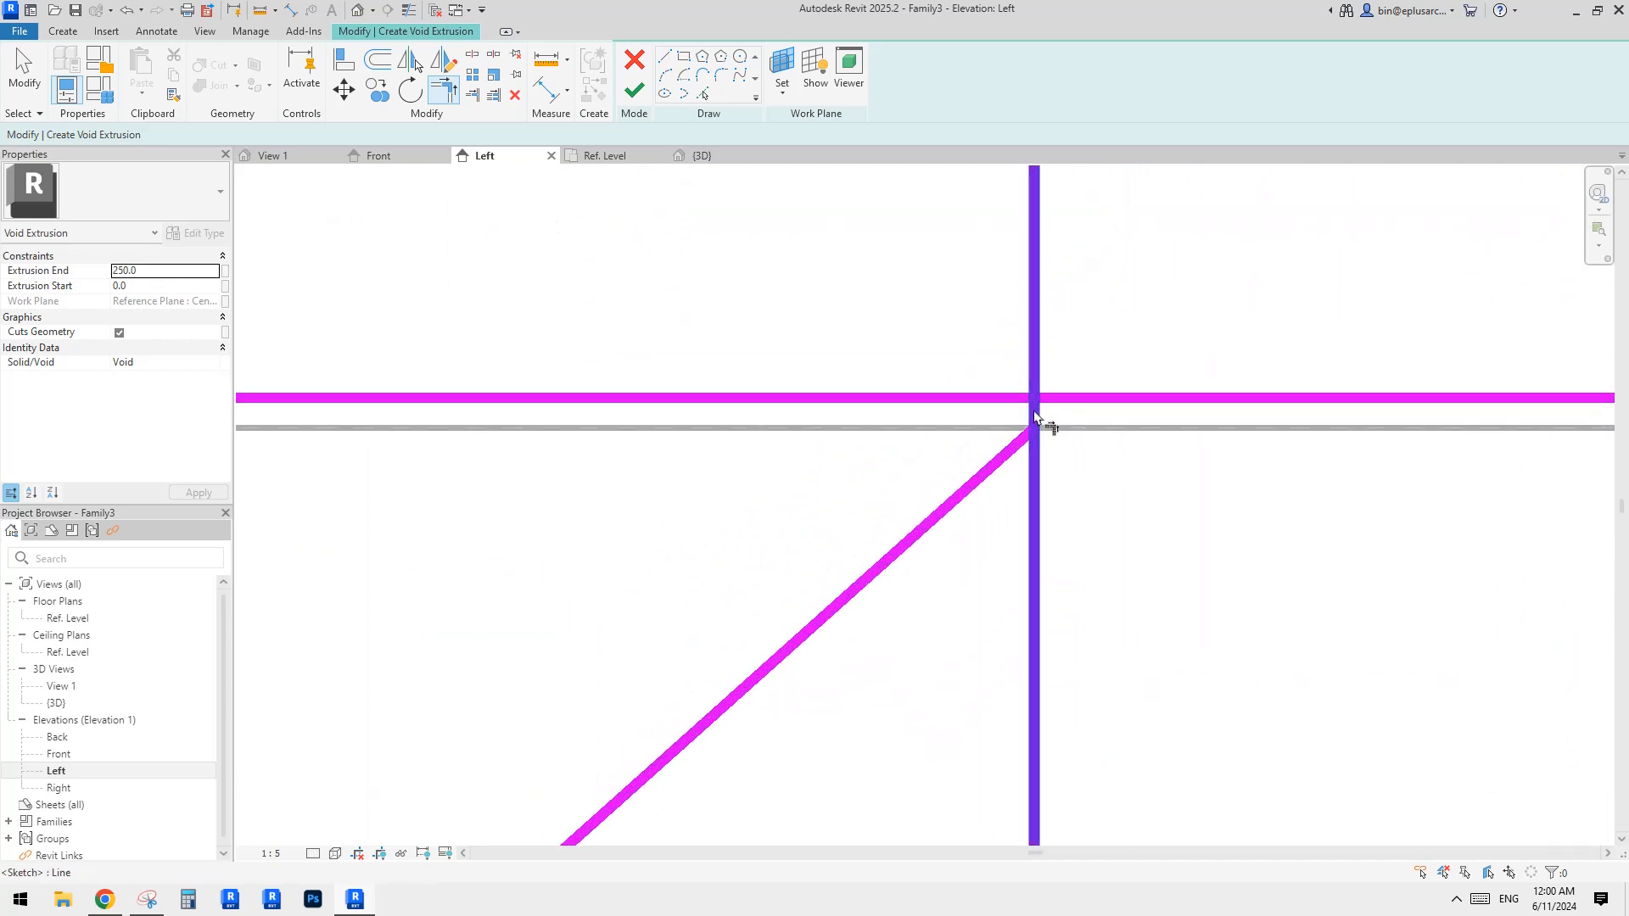
click(1033, 413)
click(1023, 437)
click(1034, 417)
click(1020, 400)
scroll(1032, 423, down, 4)
key(Escape)
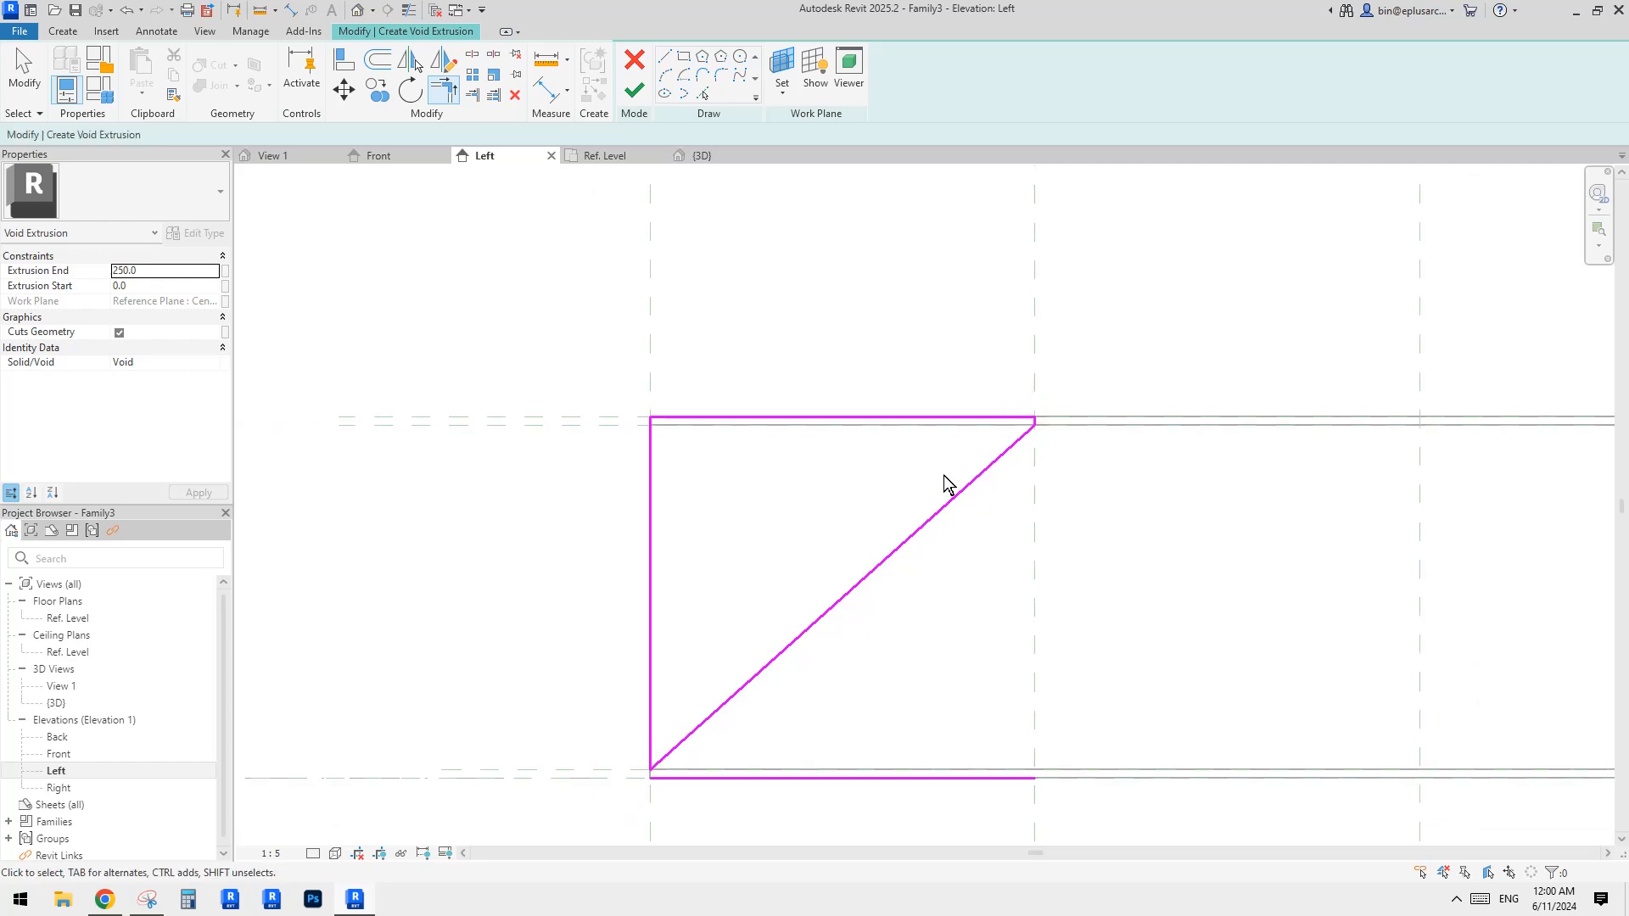
Delete the leftover void sketch line along Ref. Level.
click(921, 779)
key(Delete)
scroll(789, 536, down, 3)
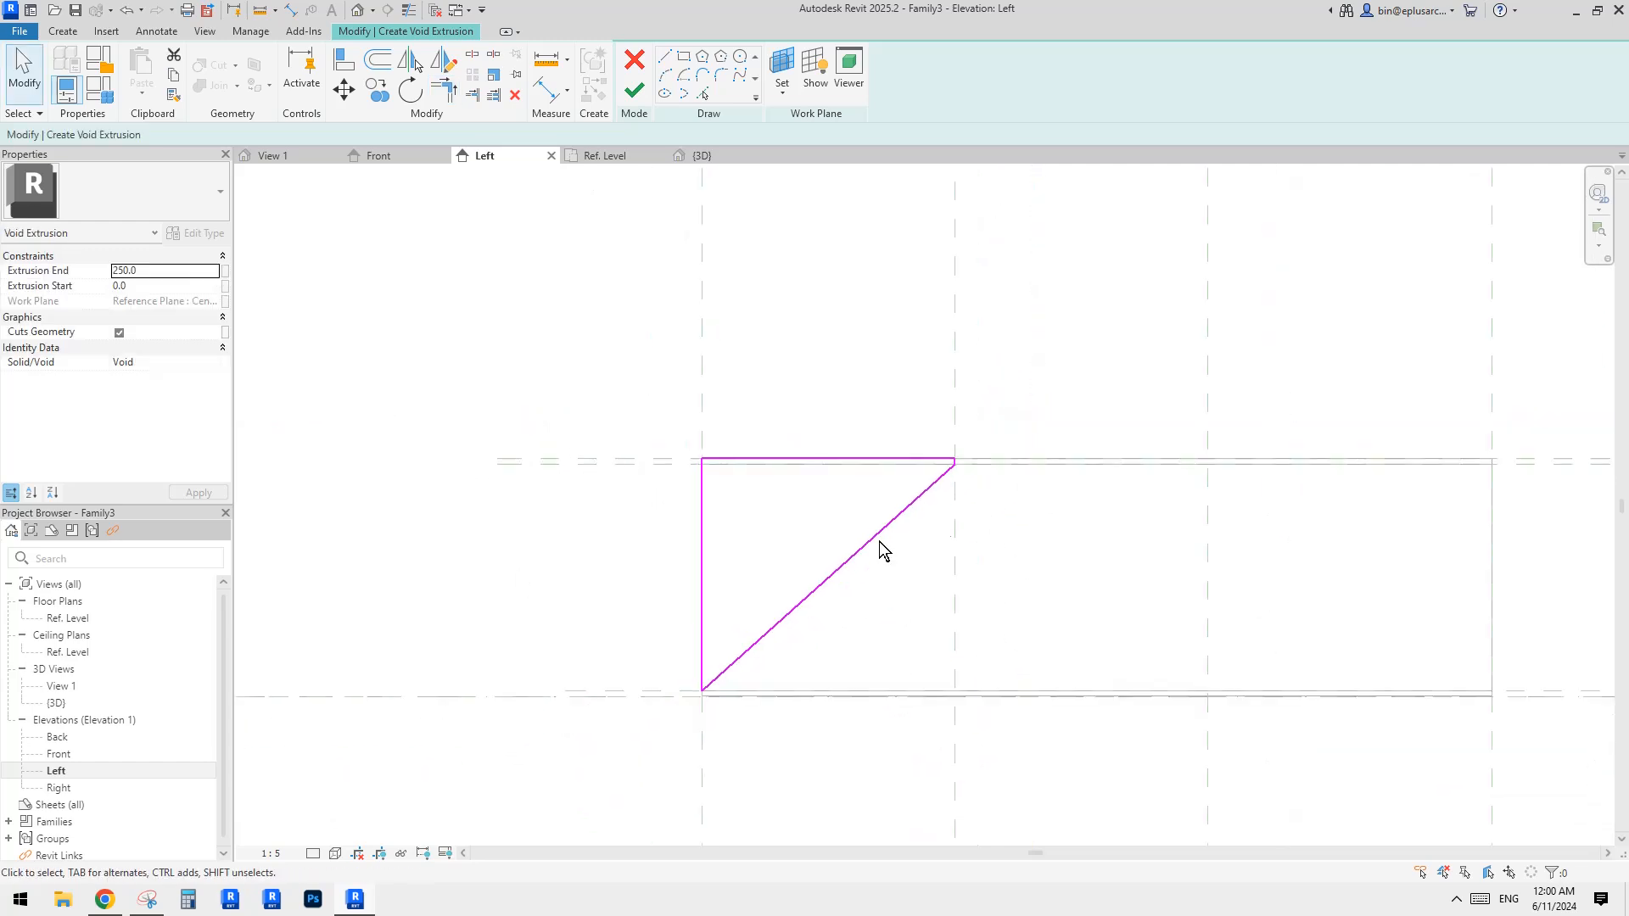
Sketch a second diagonal void line from the Center (Front/Back) plane at the inner lower reference plane to the extrusion's rightmost end at the inner upper plane.
mouse_move(943, 492)
middle_down()
mouse_move(731, 390)
mouse_move(836, 385)
mouse_move(717, 432)
middle_up()
scroll(837, 386, down, 1)
scroll(716, 432, up, 1)
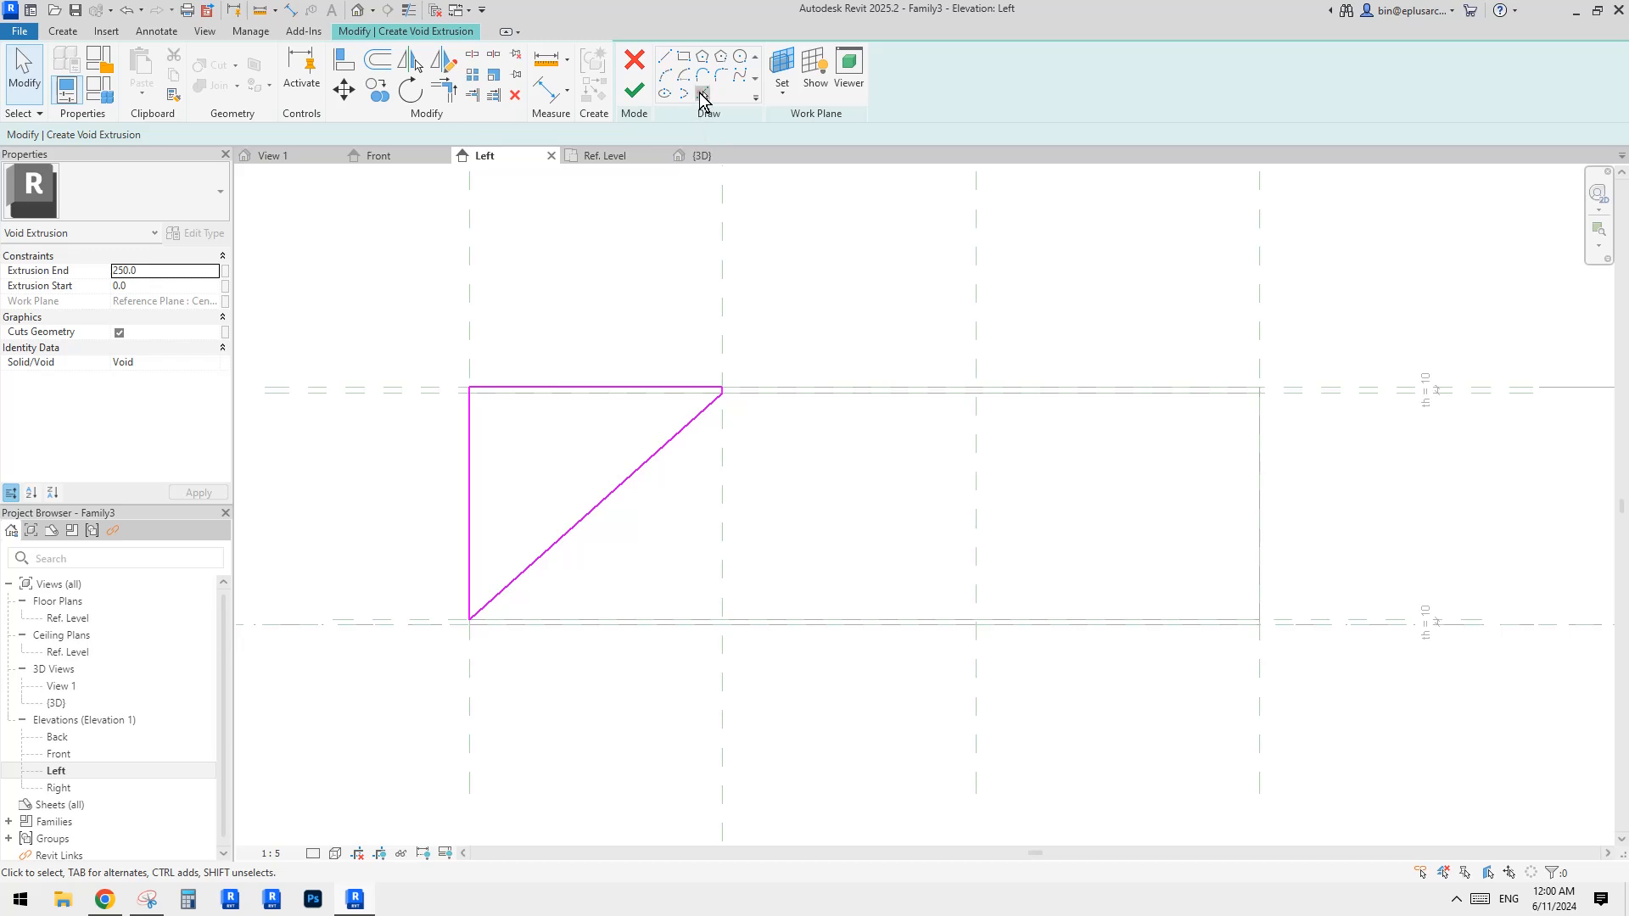
click(704, 95)
middle_drag(934, 367, 904, 350)
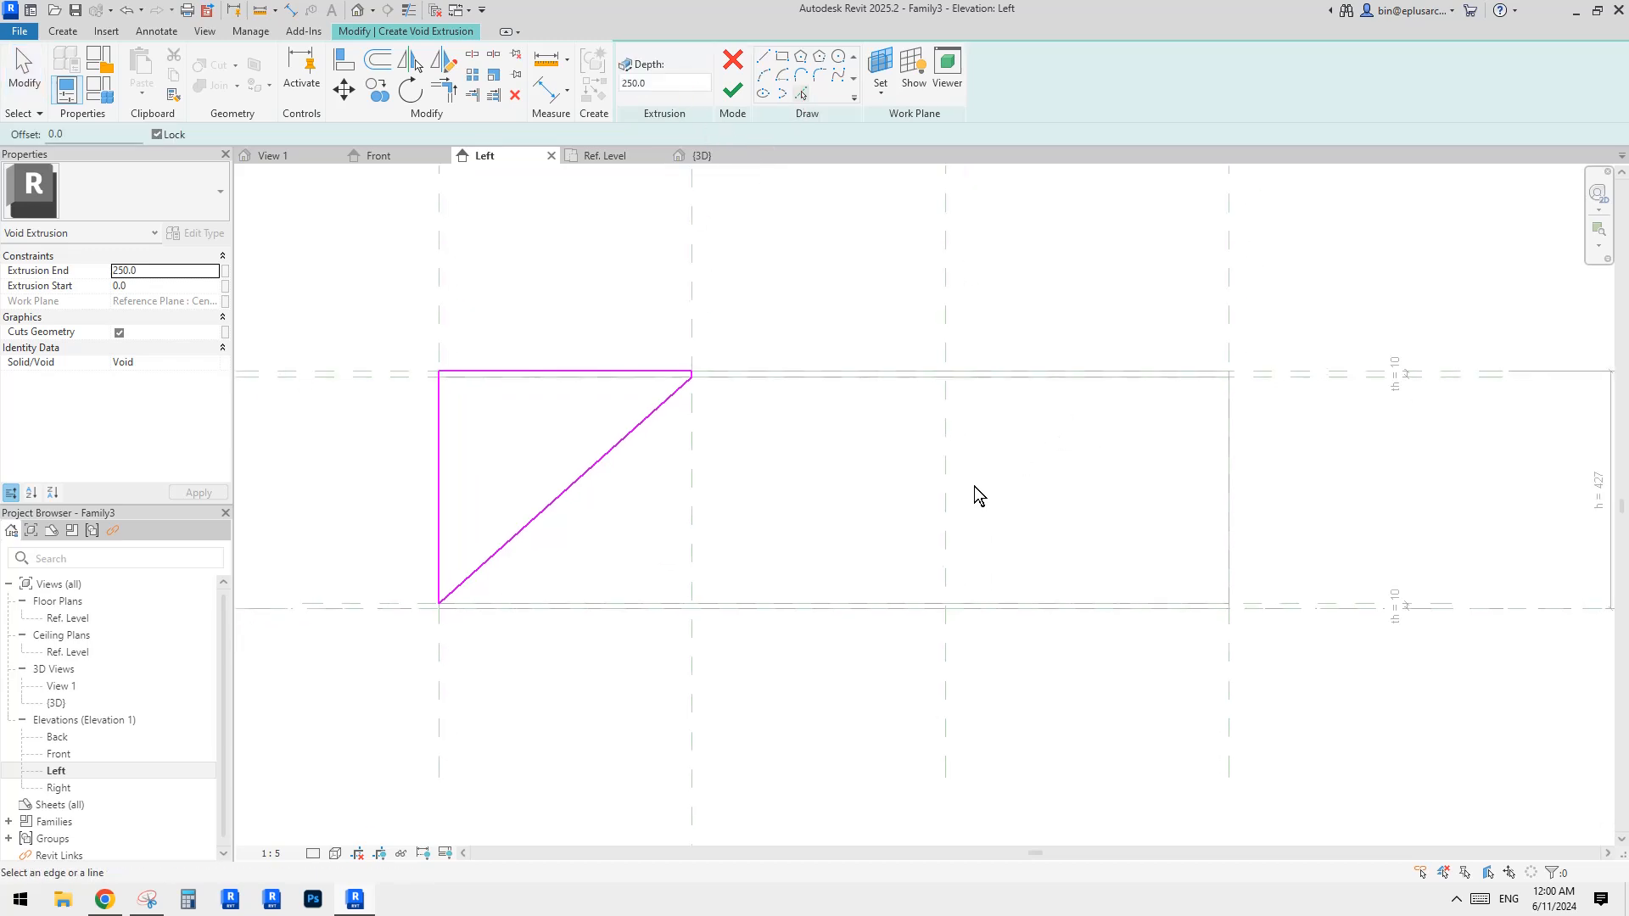
click(763, 57)
middle_drag(1094, 521, 1077, 483)
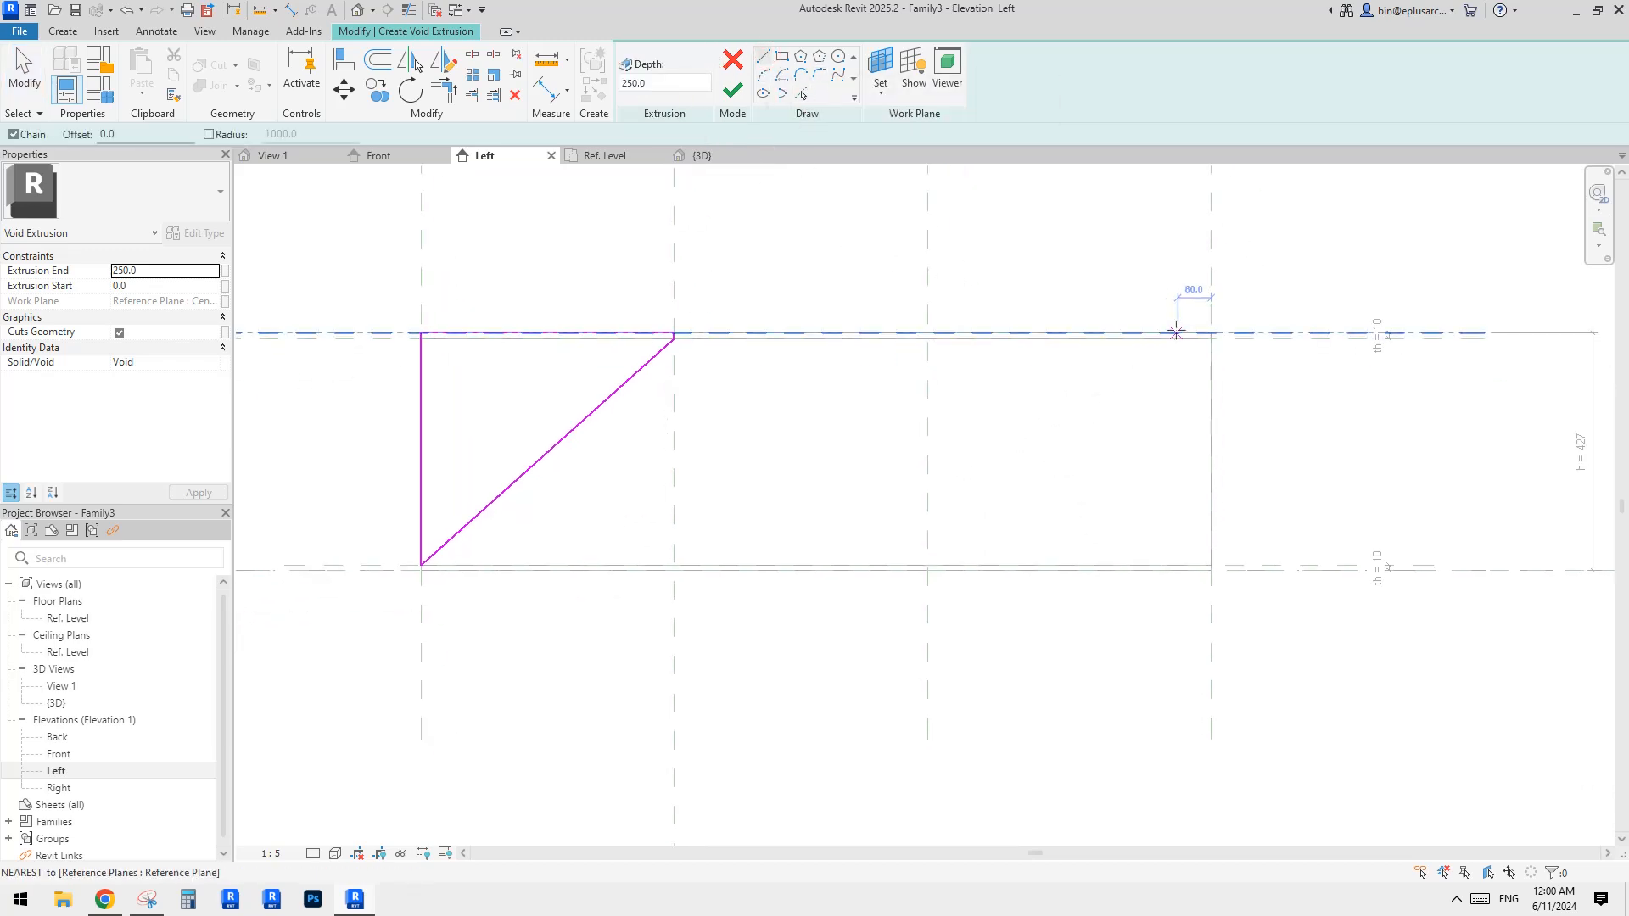
scroll(880, 497, up, 2)
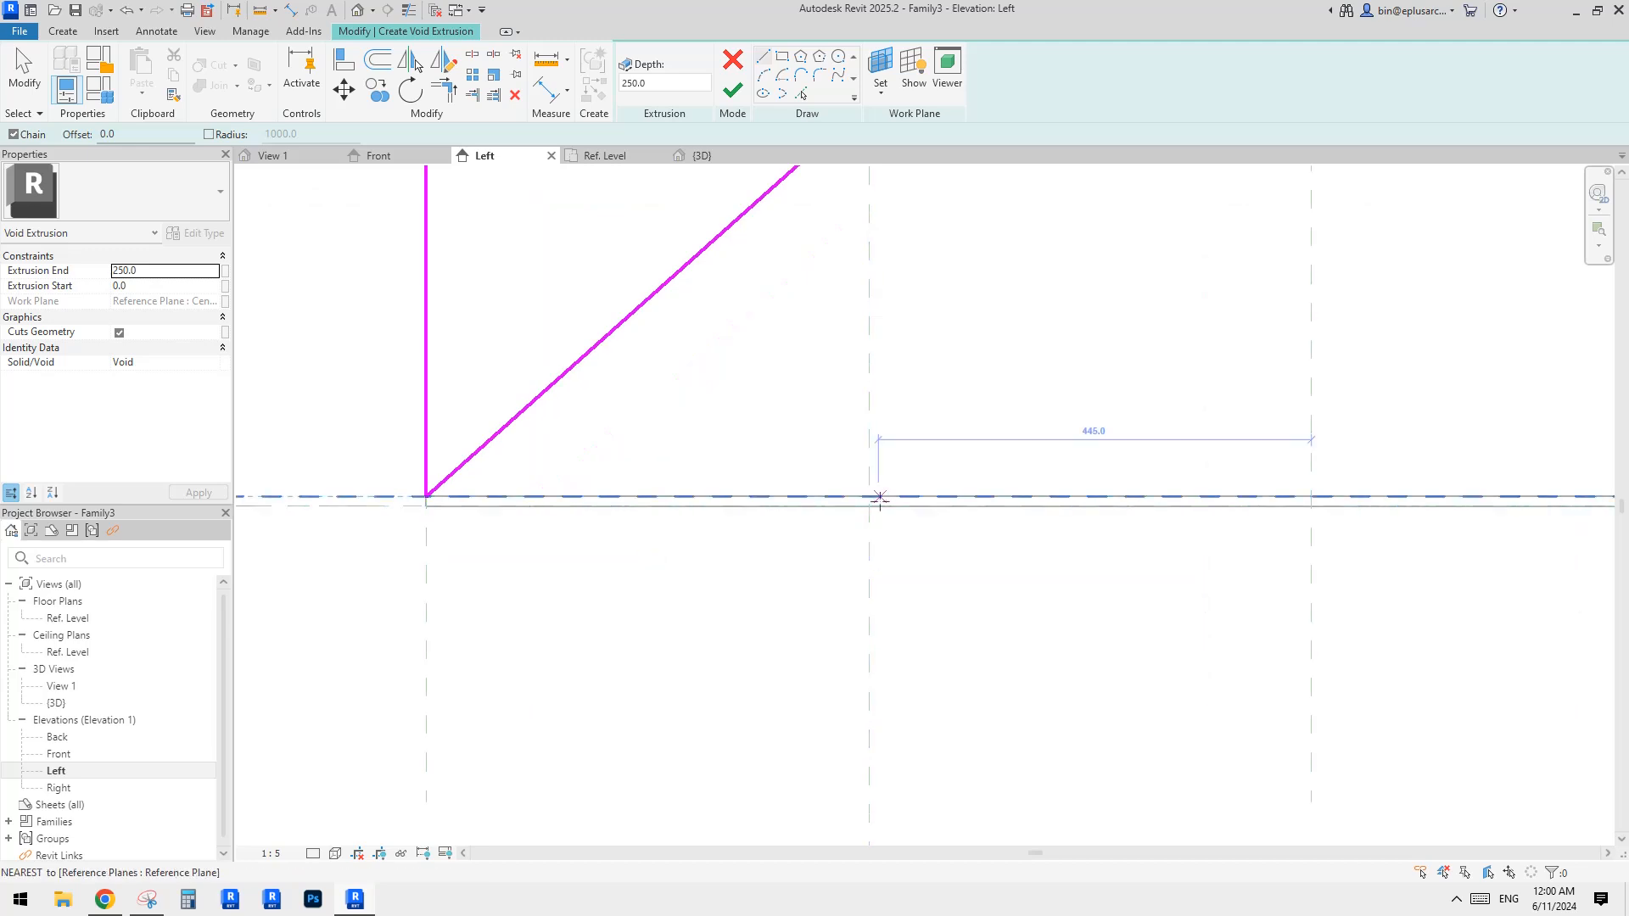
scroll(869, 496, down, 1)
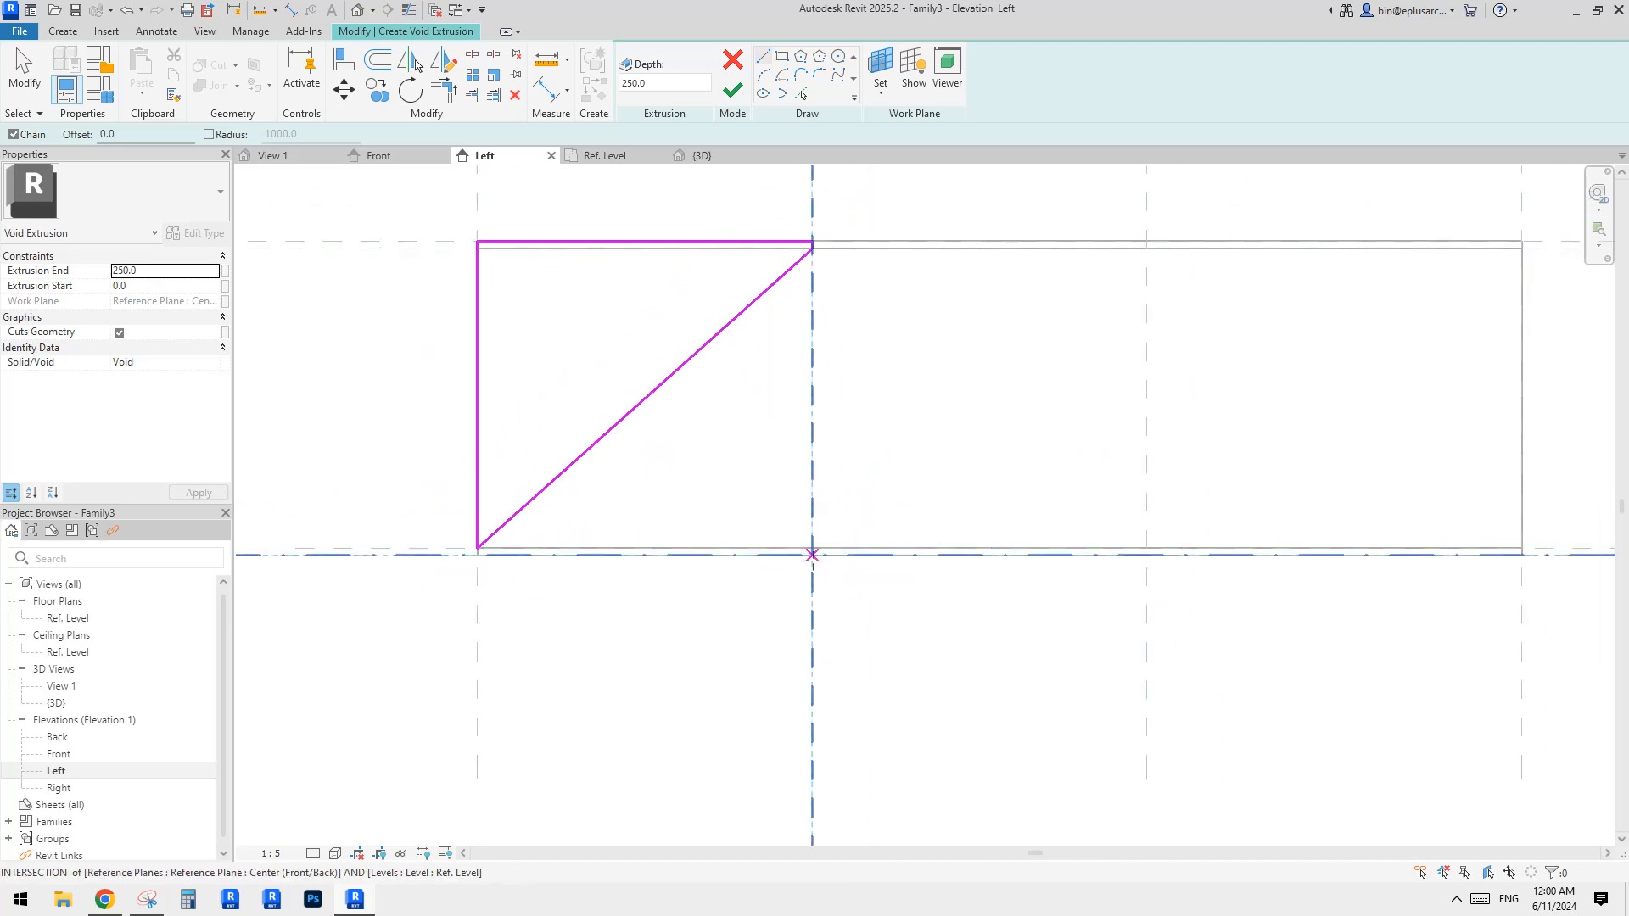
click(870, 497)
middle_drag(1103, 356, 936, 396)
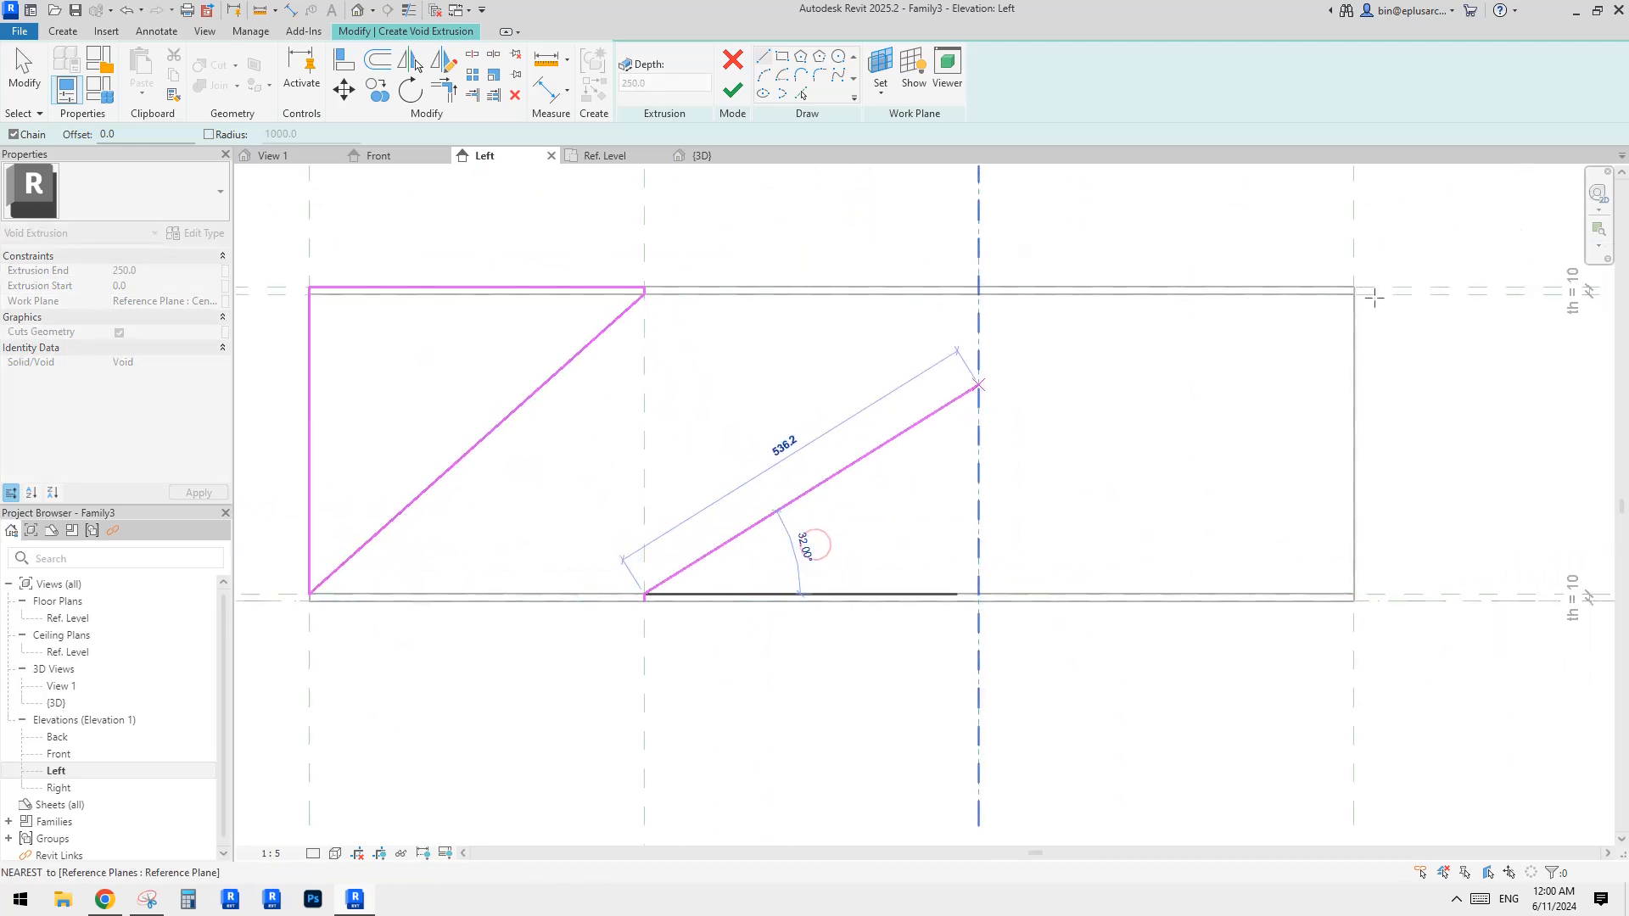
click(1353, 294)
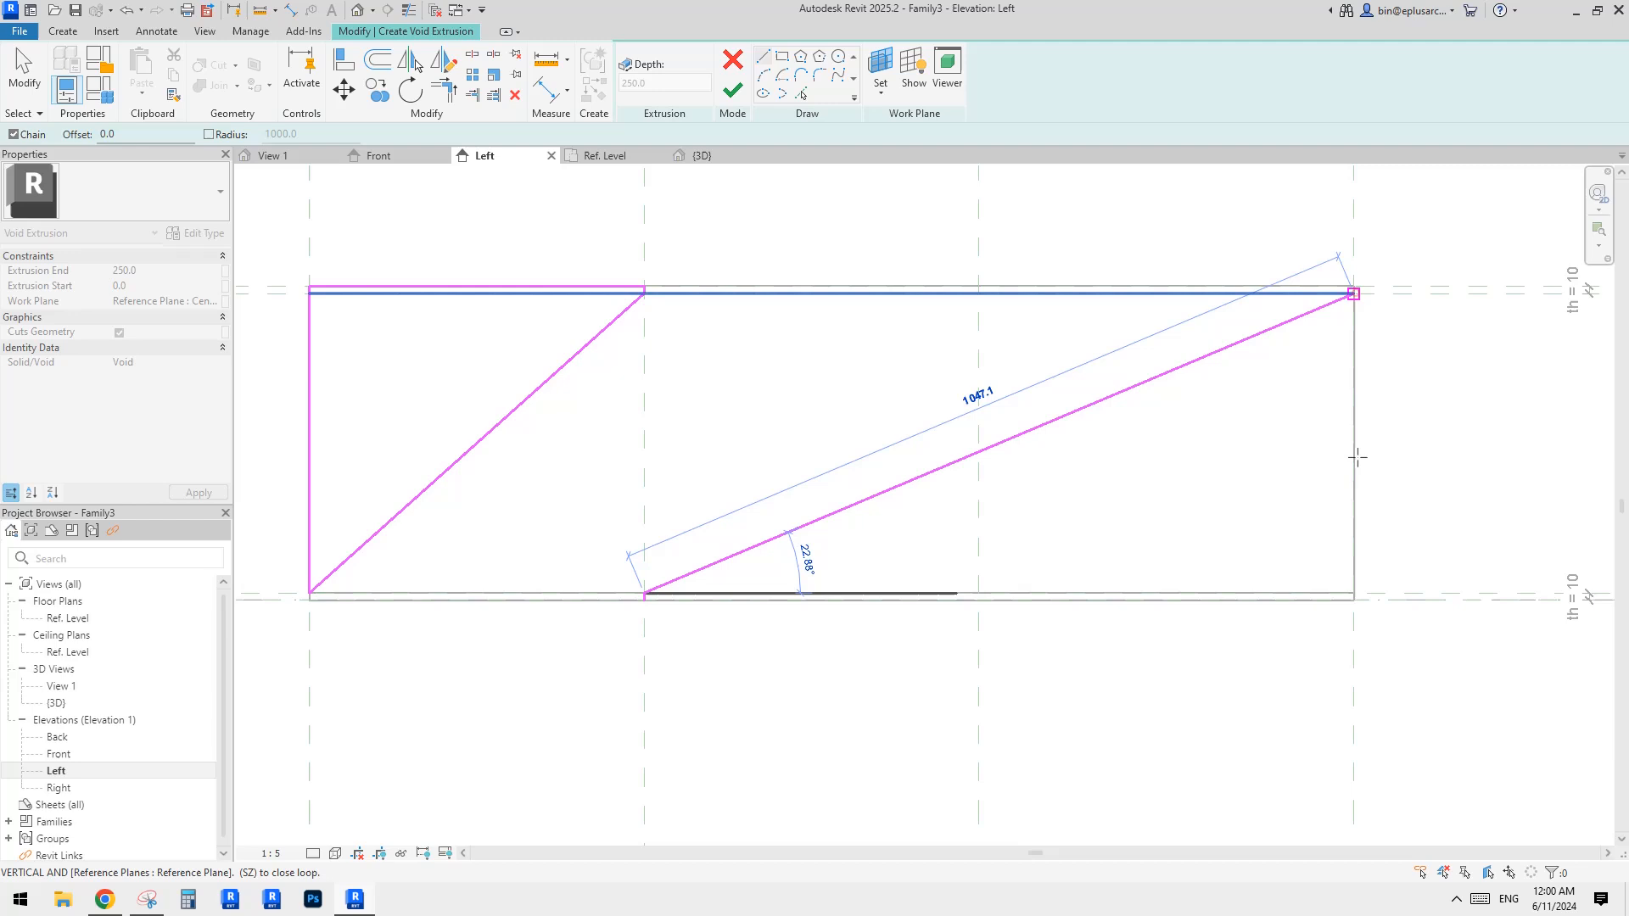
Close the second void outline down the extrusion's rightmost edge and back along Ref. Level to the diagonal's start.
click(1353, 600)
click(647, 593)
scroll(862, 430, down, 1)
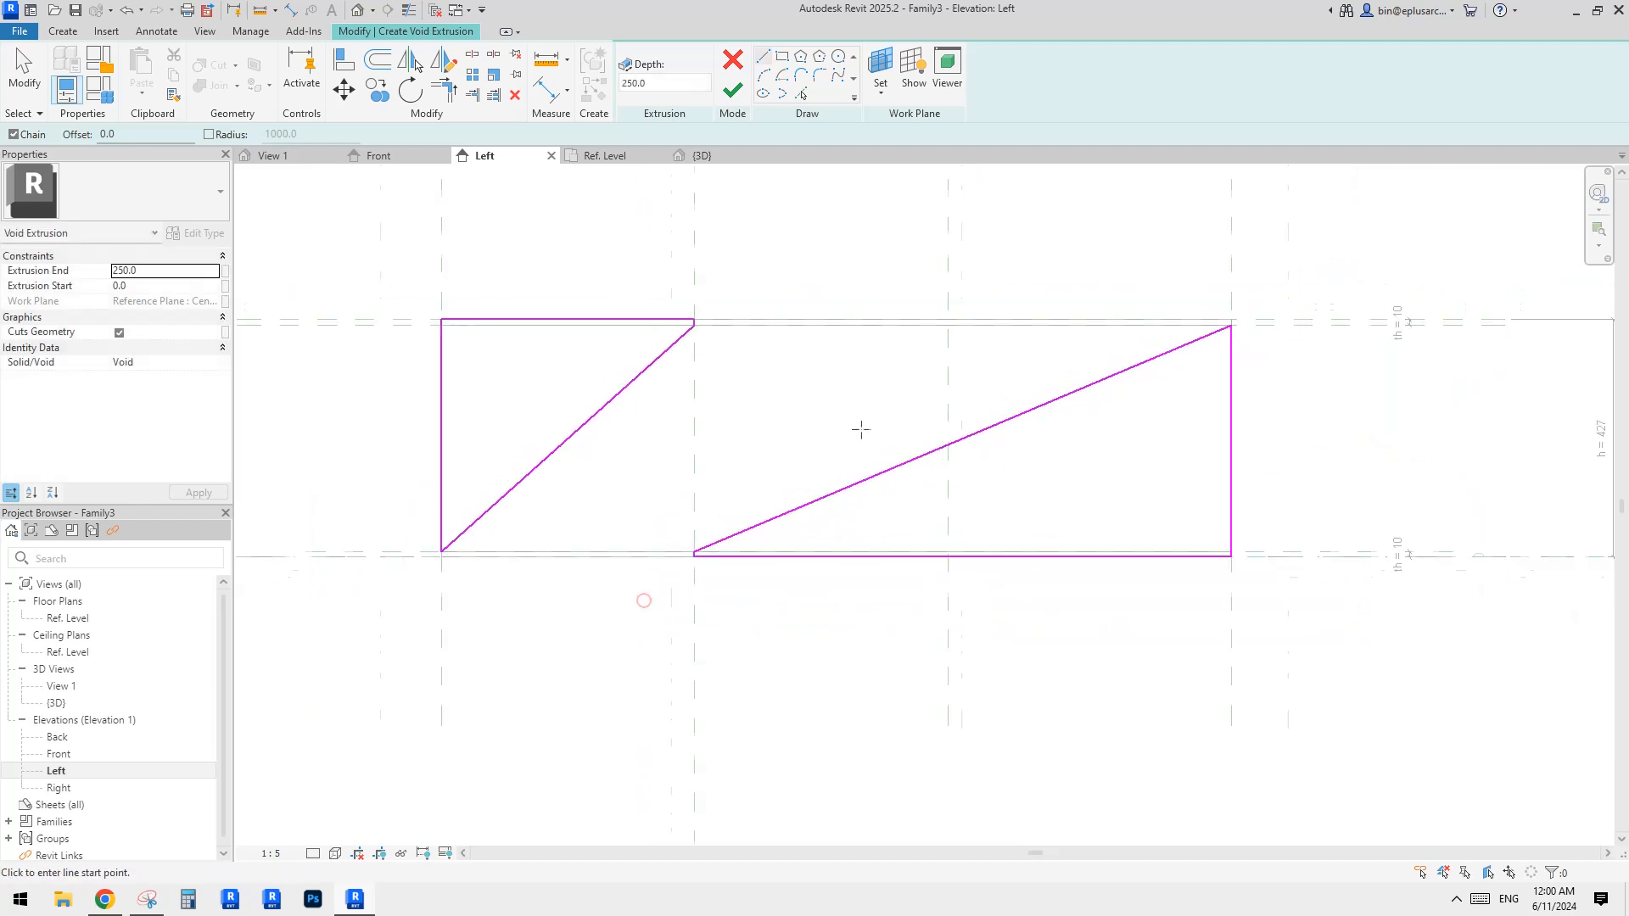
Turn on Automatic Sketch Dimensions in the Left elevation's annotation category visibility.
middle_drag(862, 429, 952, 444)
scroll(951, 443, up, 1)
key(v)
key(v)
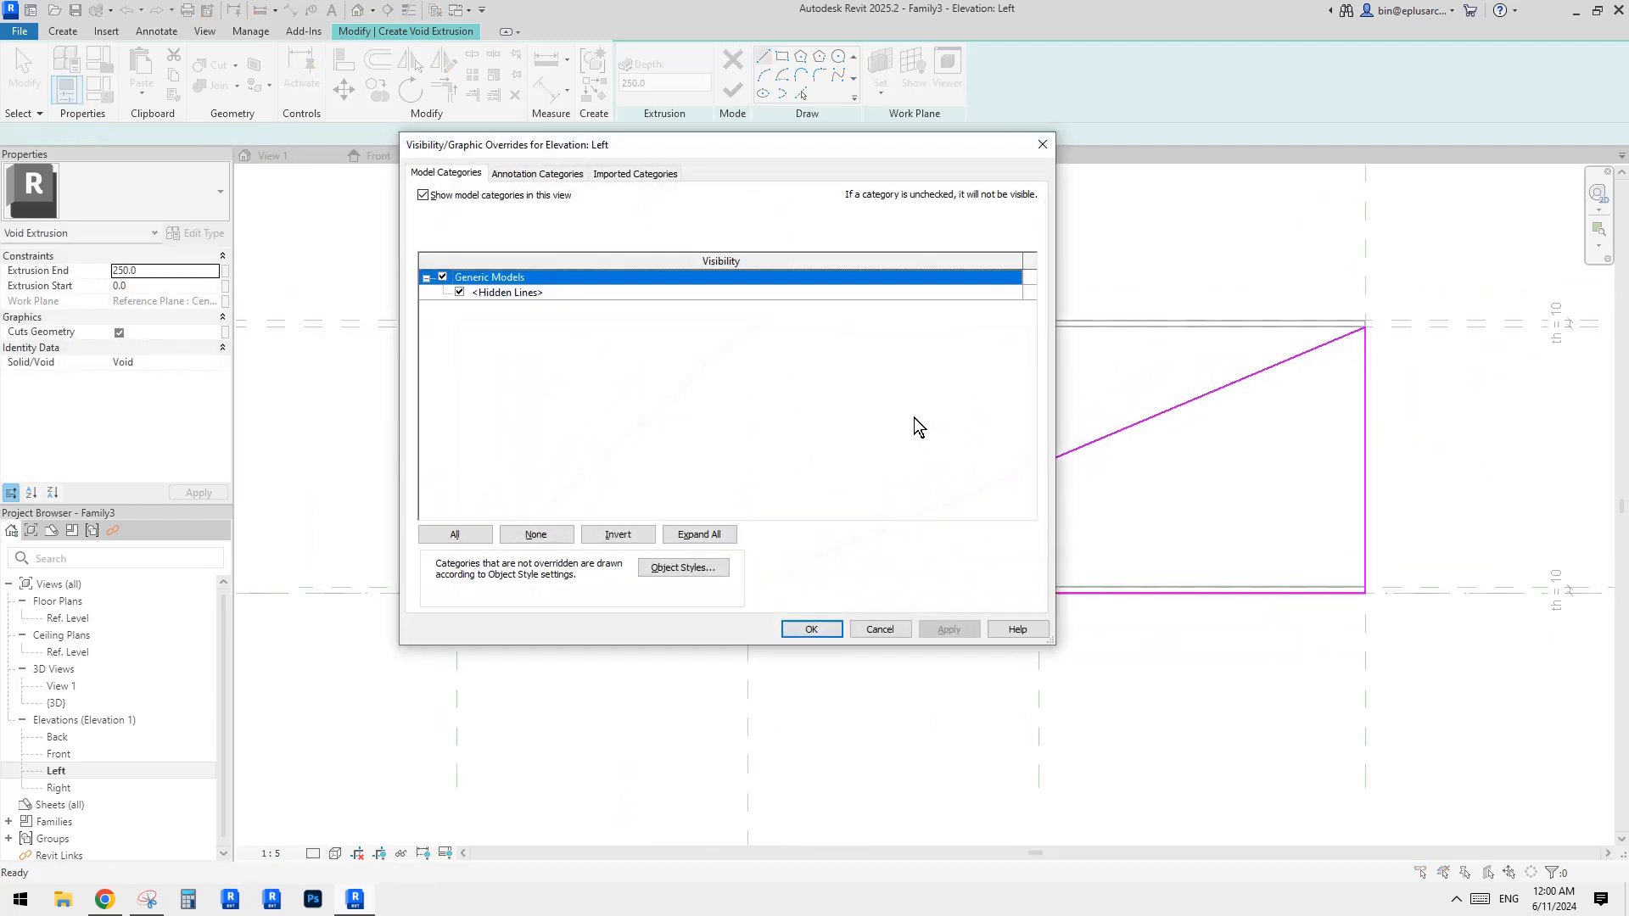
click(543, 174)
click(465, 294)
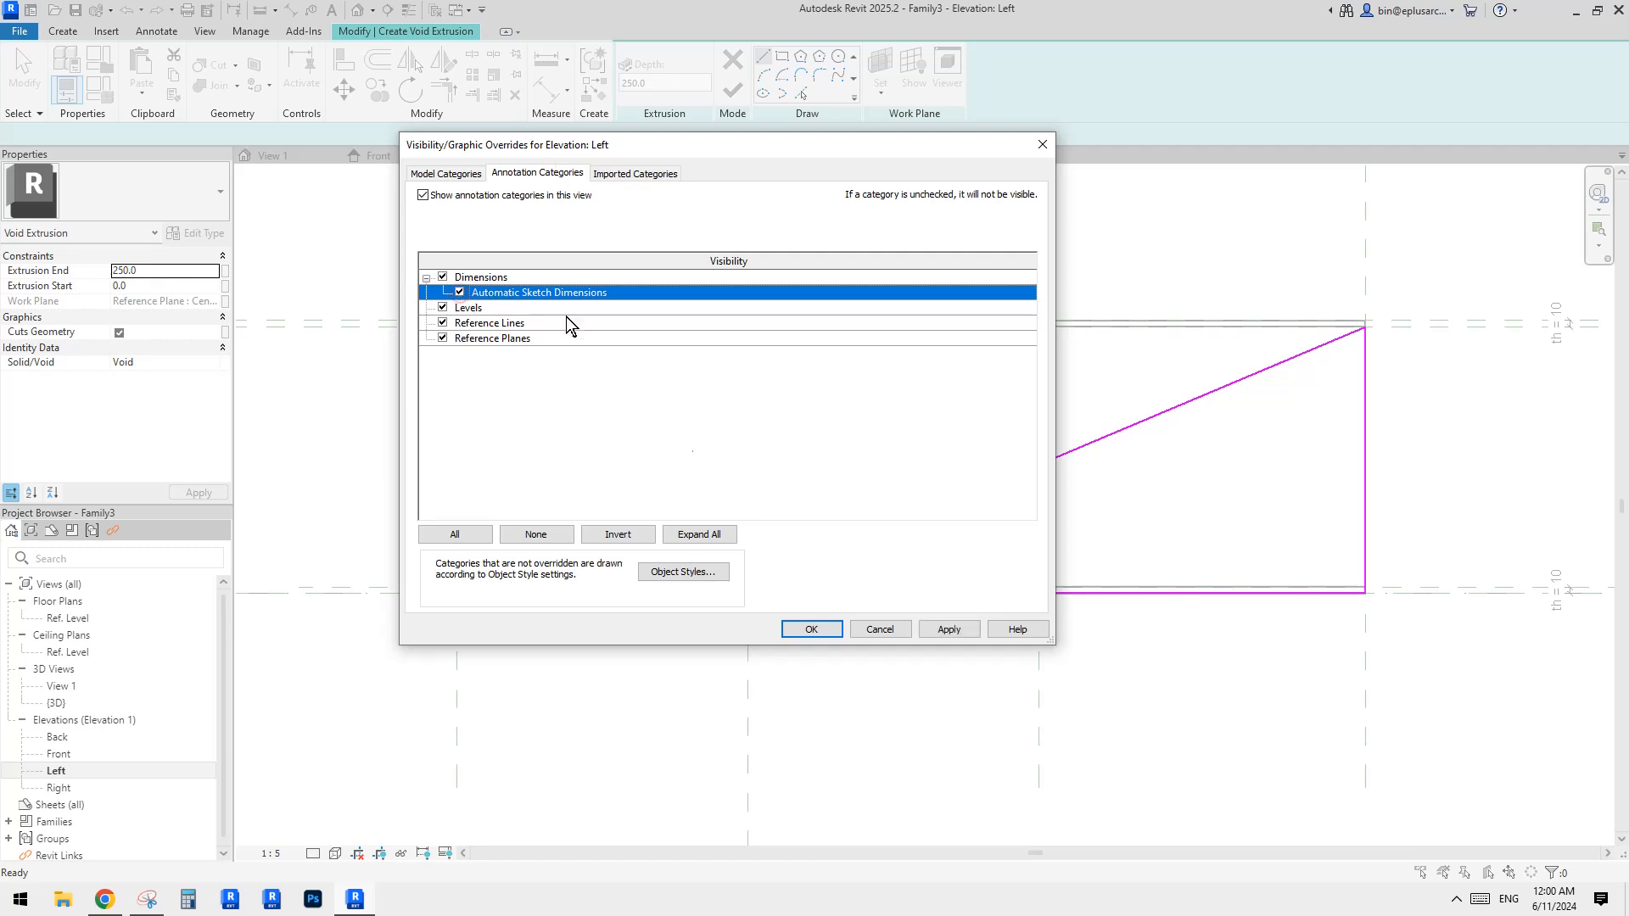
click(835, 629)
Align and lock the first diagonal's upper end to the inner upper reference plane.
scroll(980, 624, down, 1)
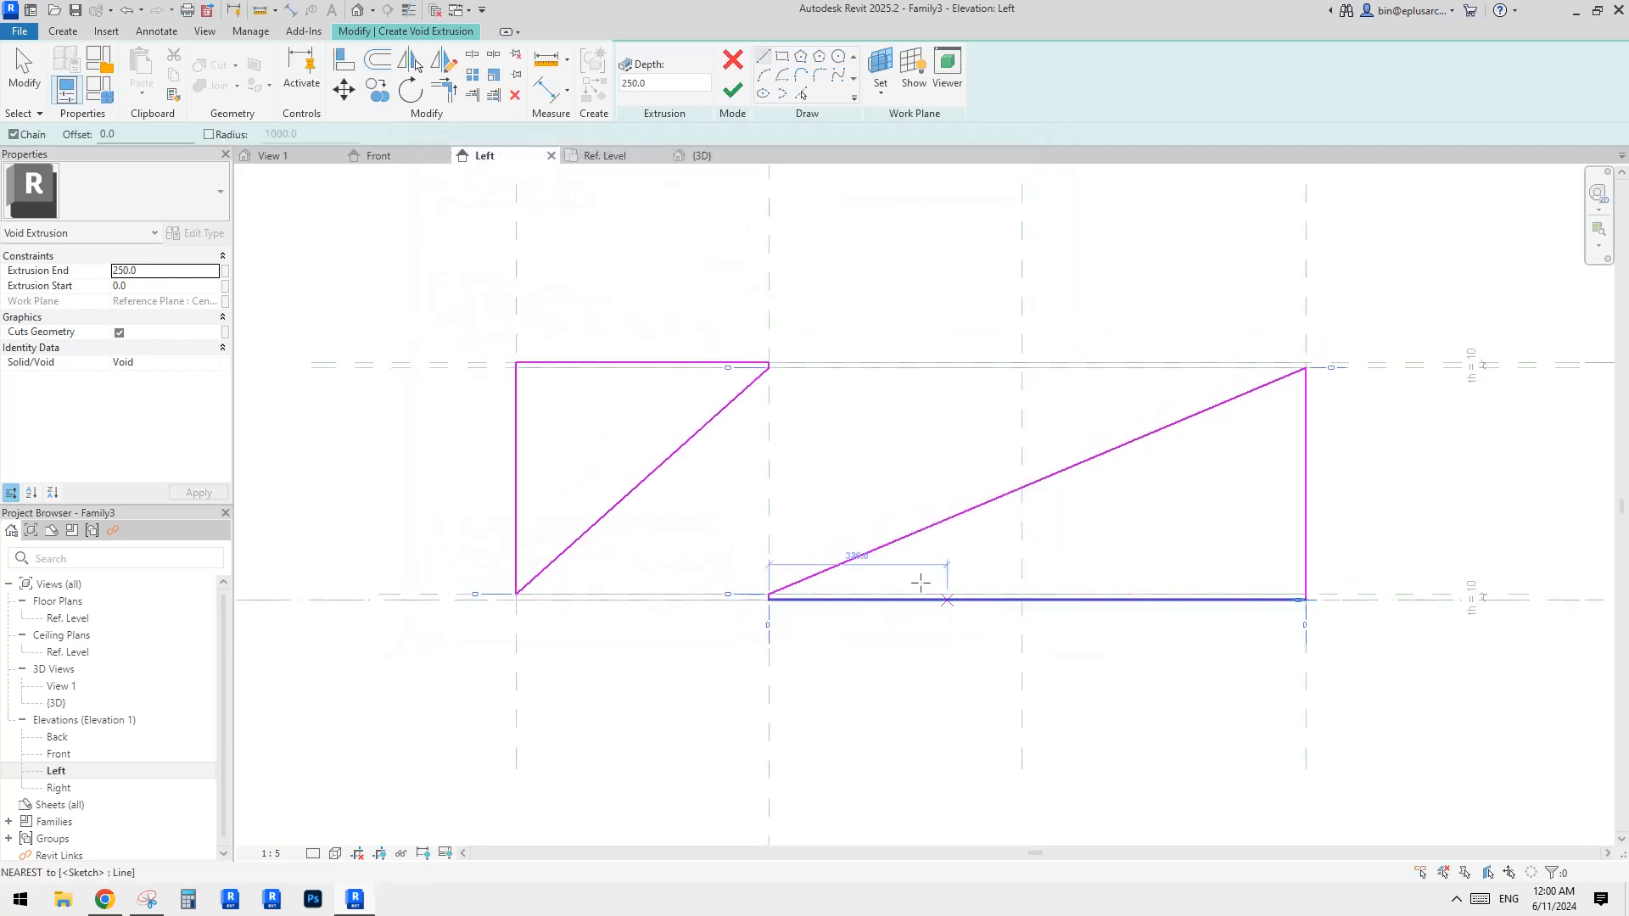
middle_drag(1062, 423, 974, 465)
key(a)
key(l)
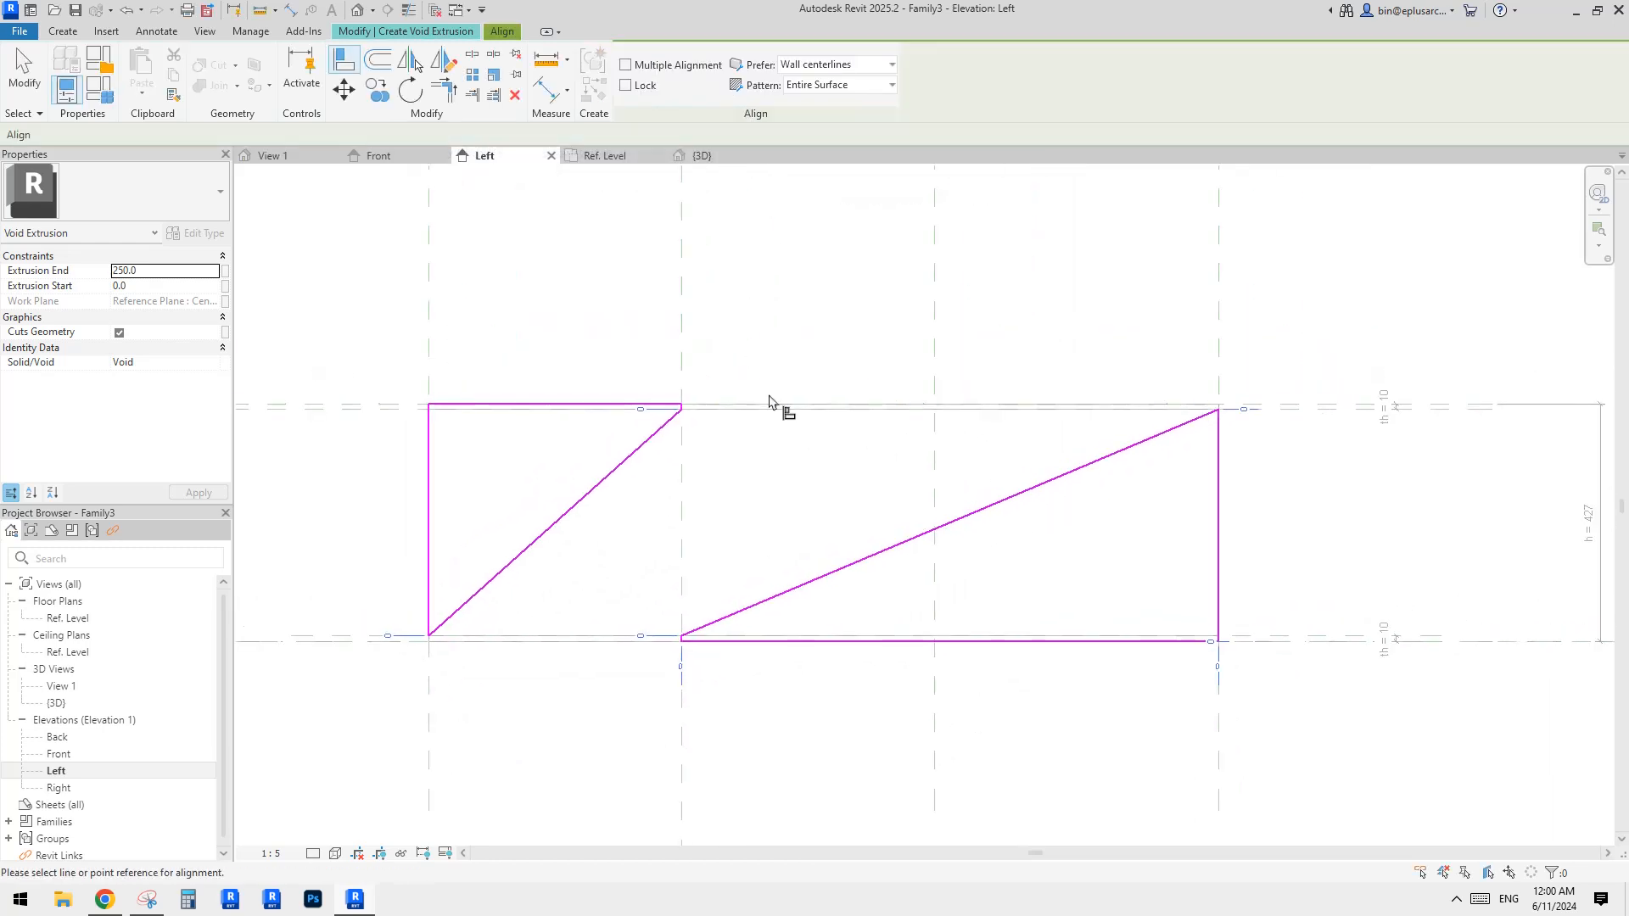
scroll(741, 426, up, 2)
click(1564, 413)
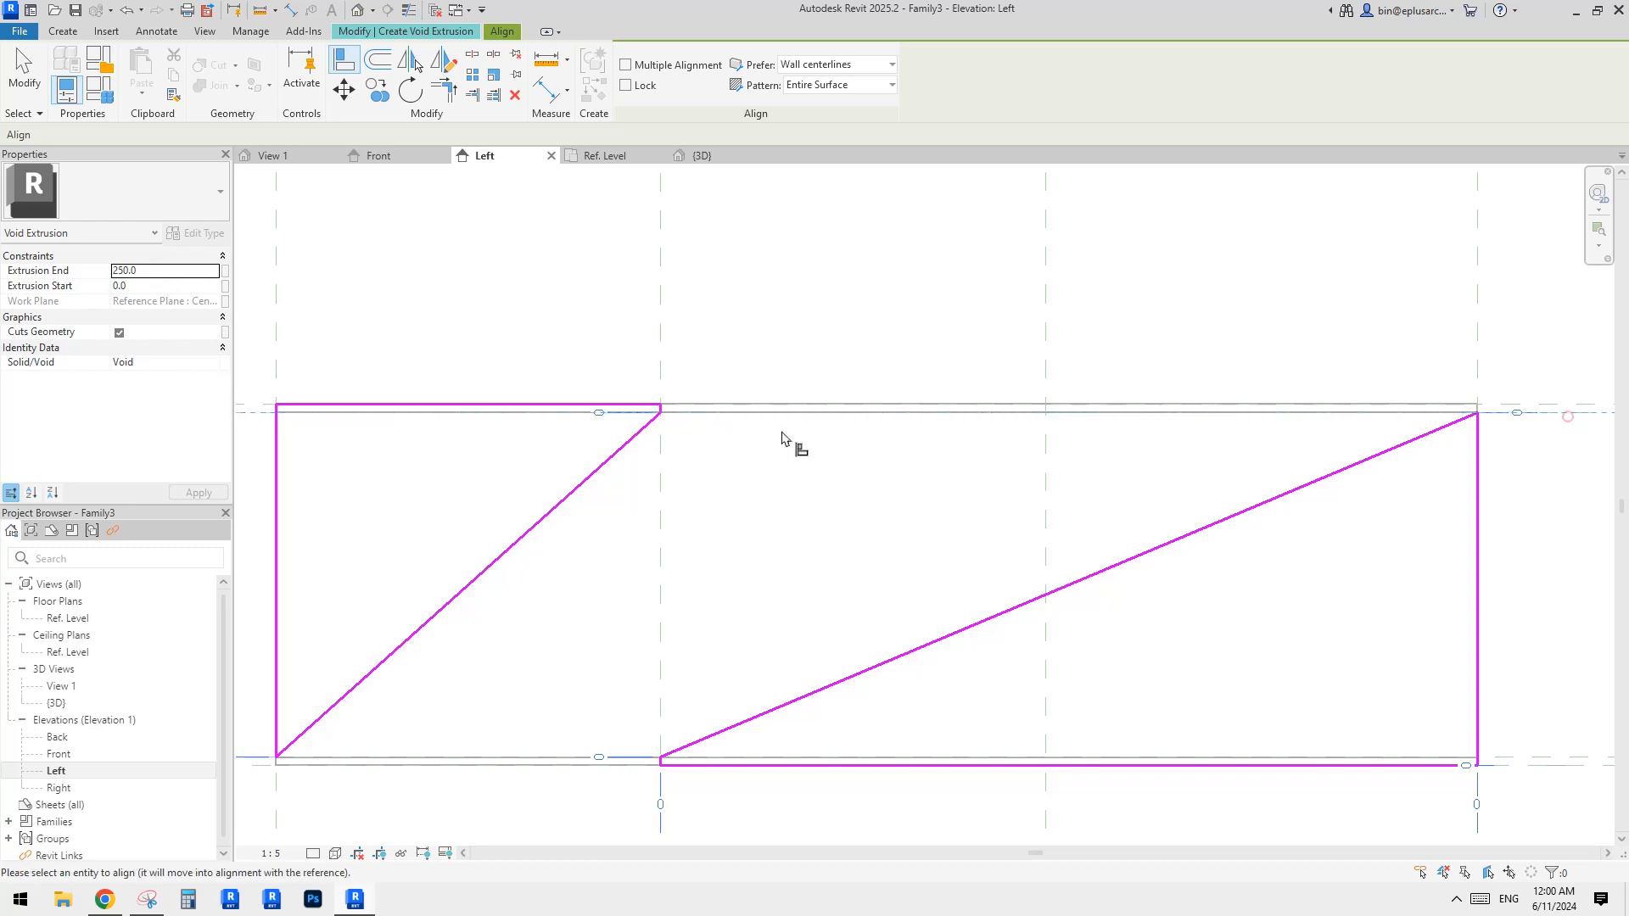
click(896, 443)
scroll(799, 438, down, 1)
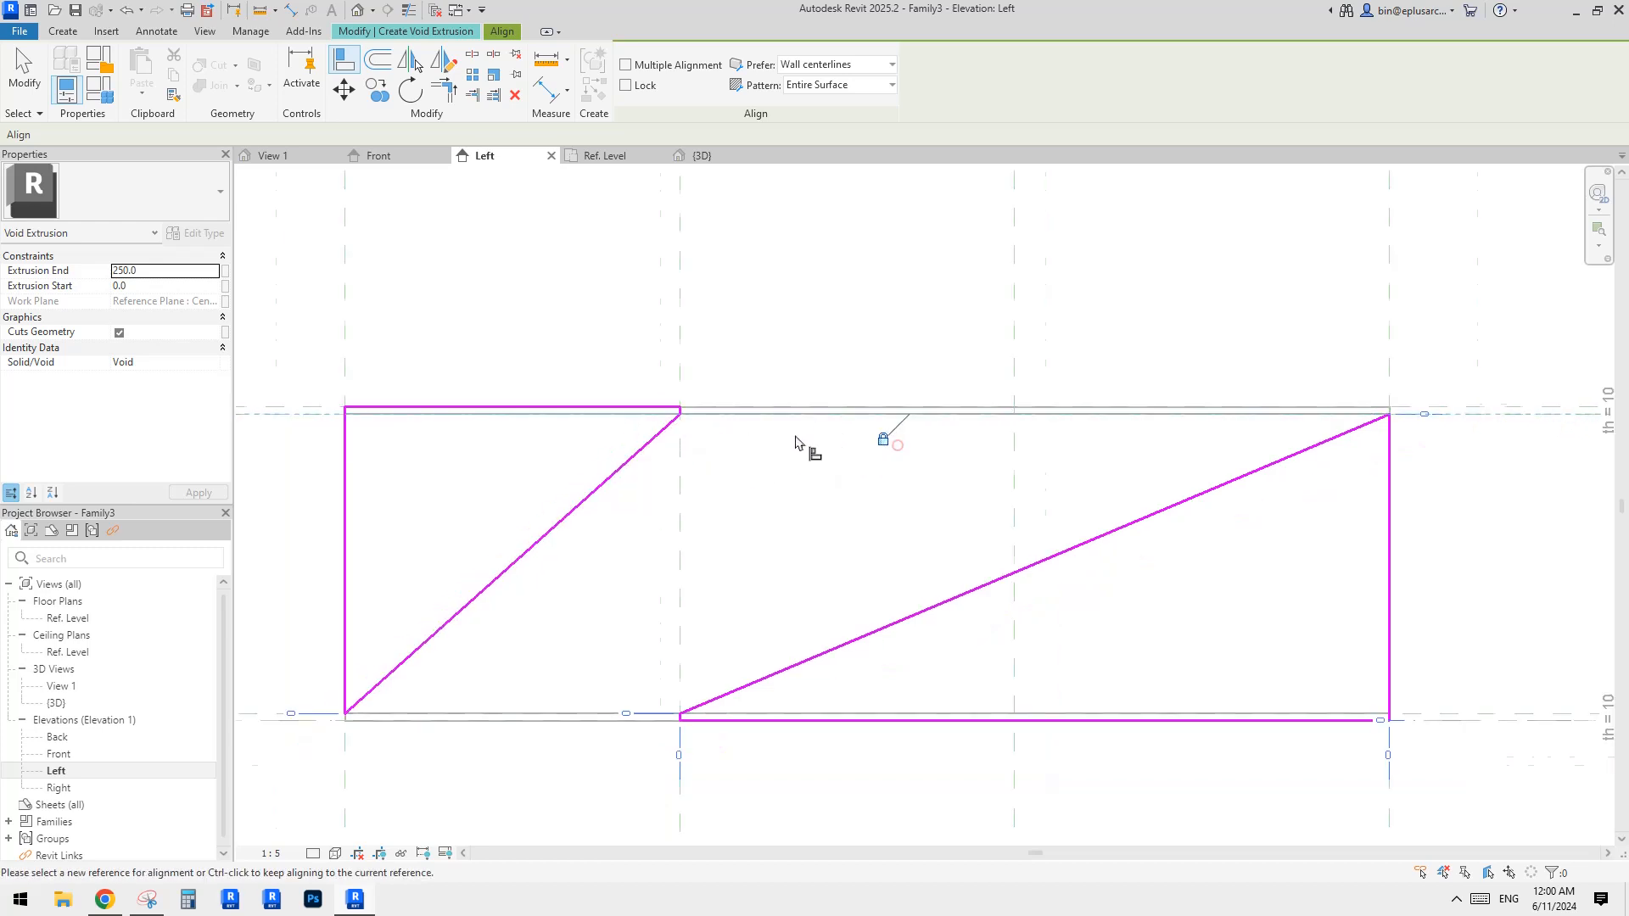
Align and lock the first diagonal's lower end to the inner lower reference plane.
middle_drag(545, 601, 899, 444)
click(567, 558)
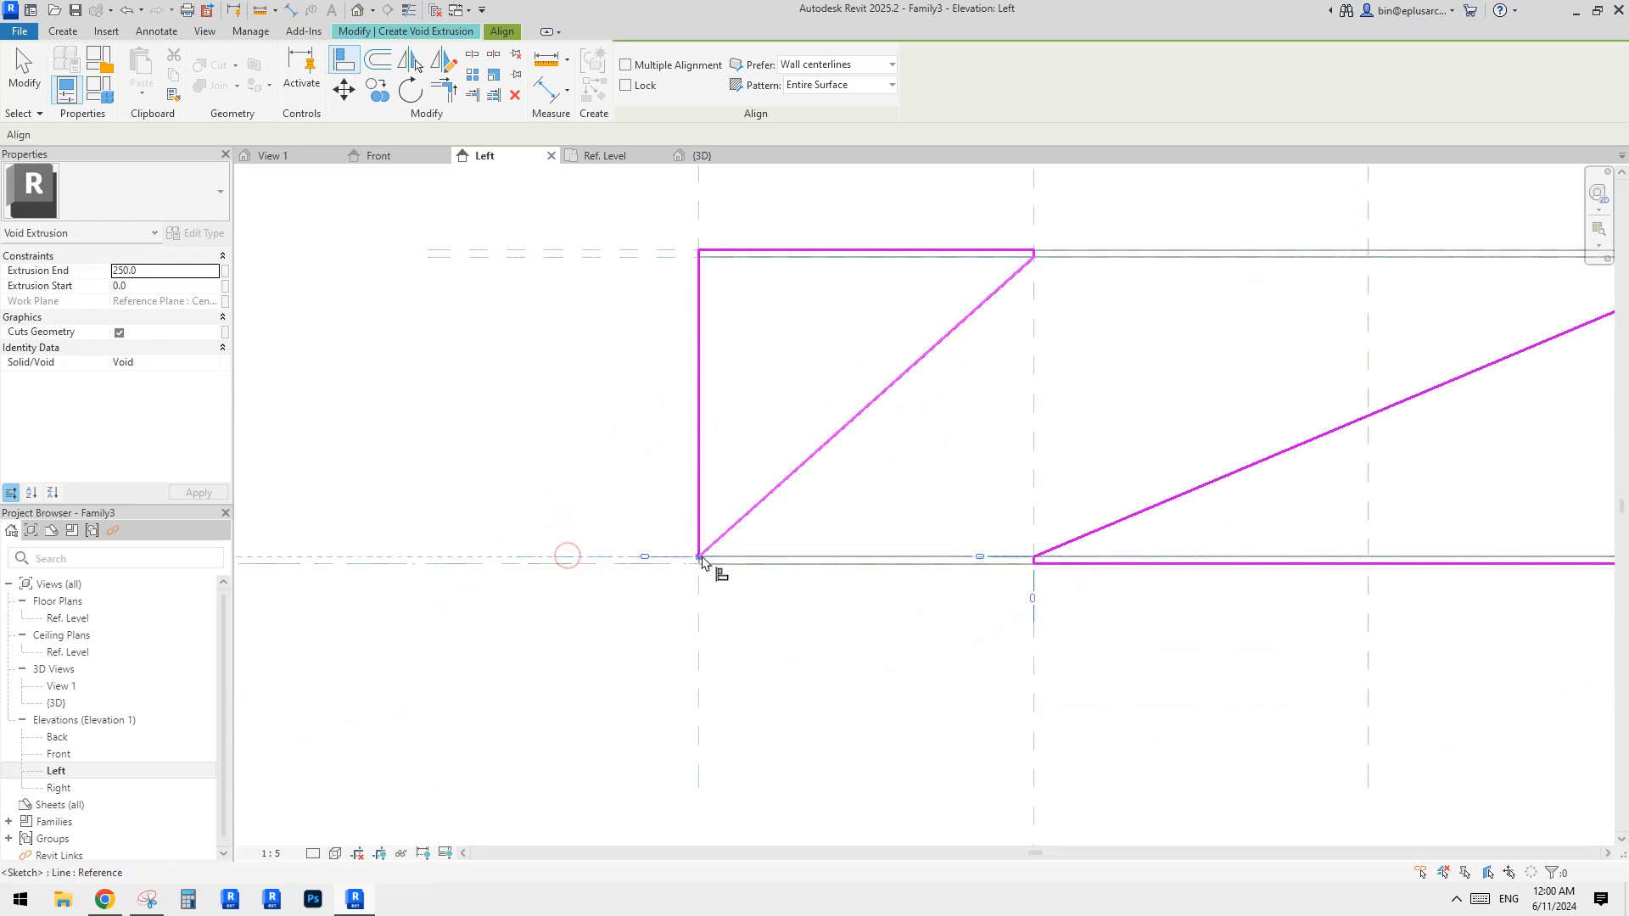
click(703, 557)
click(1040, 584)
Align and lock the second diagonal's lower end to the inner lower reference plane.
middle_drag(1580, 585, 986, 516)
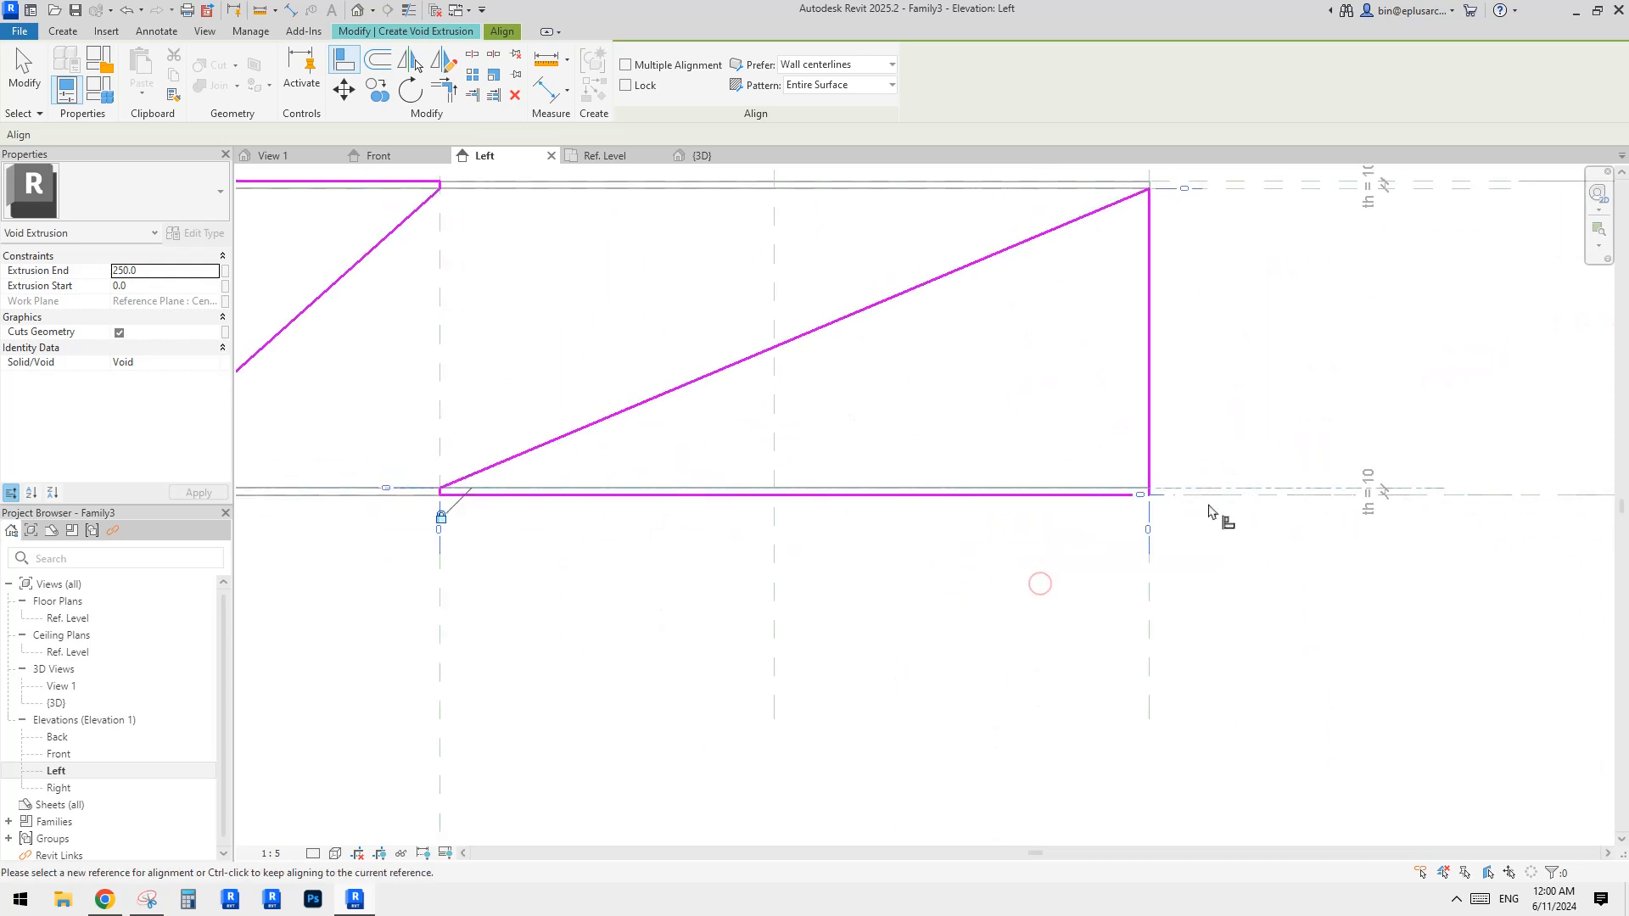
click(1292, 485)
click(471, 495)
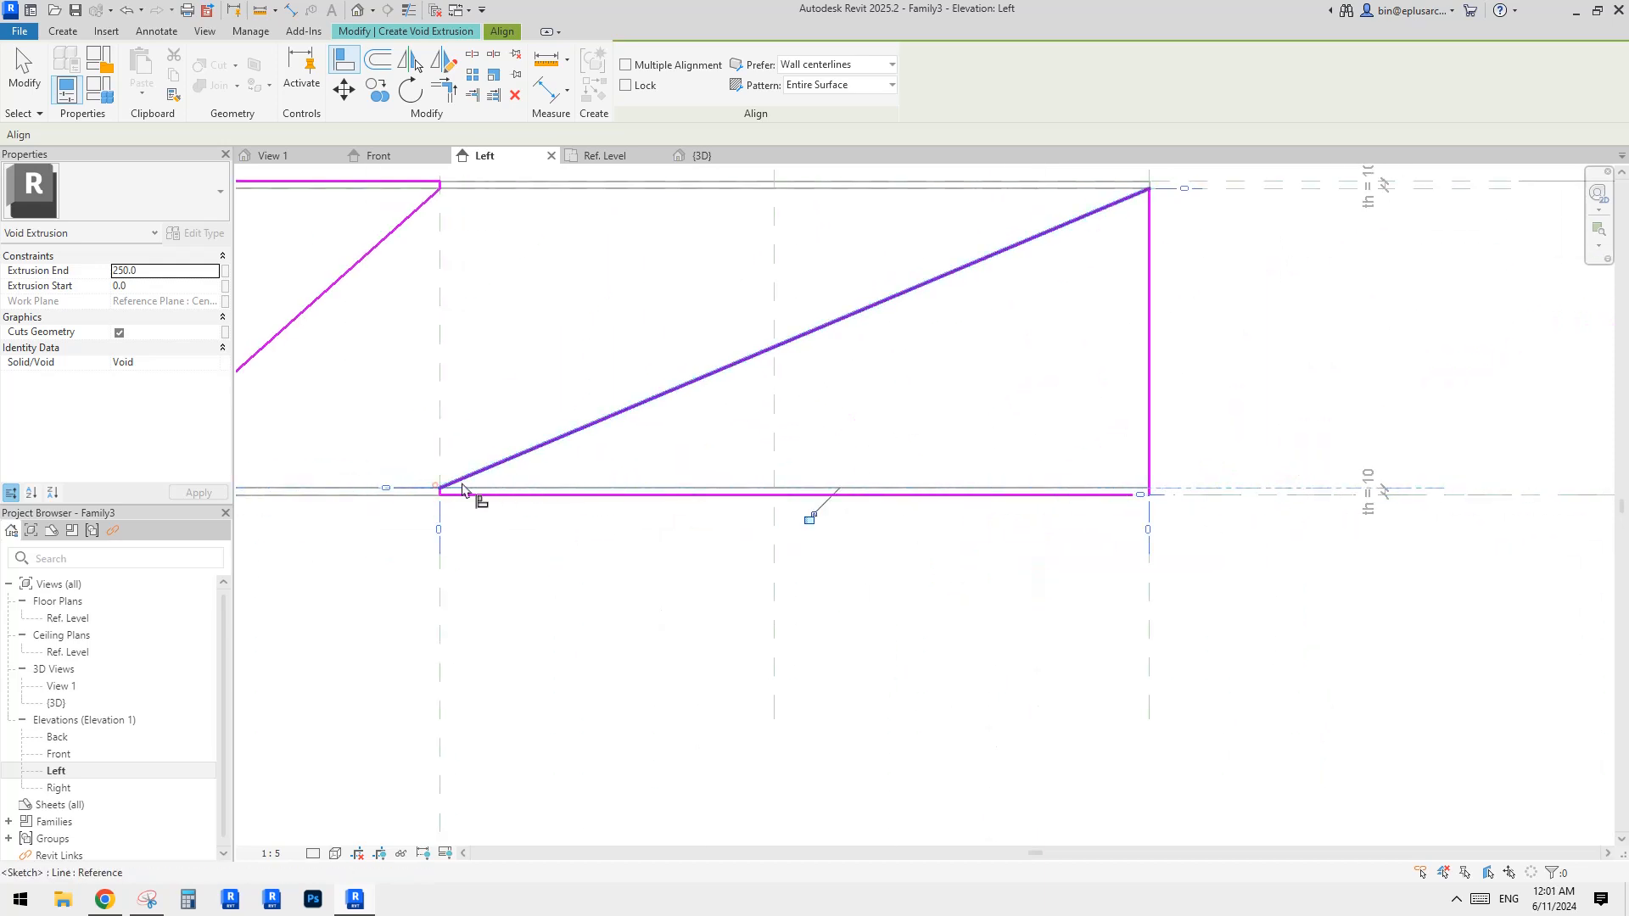
Align and lock the second void's bottom edge to Ref. Level and its vertical edge to the rightmost reference plane.
click(1210, 497)
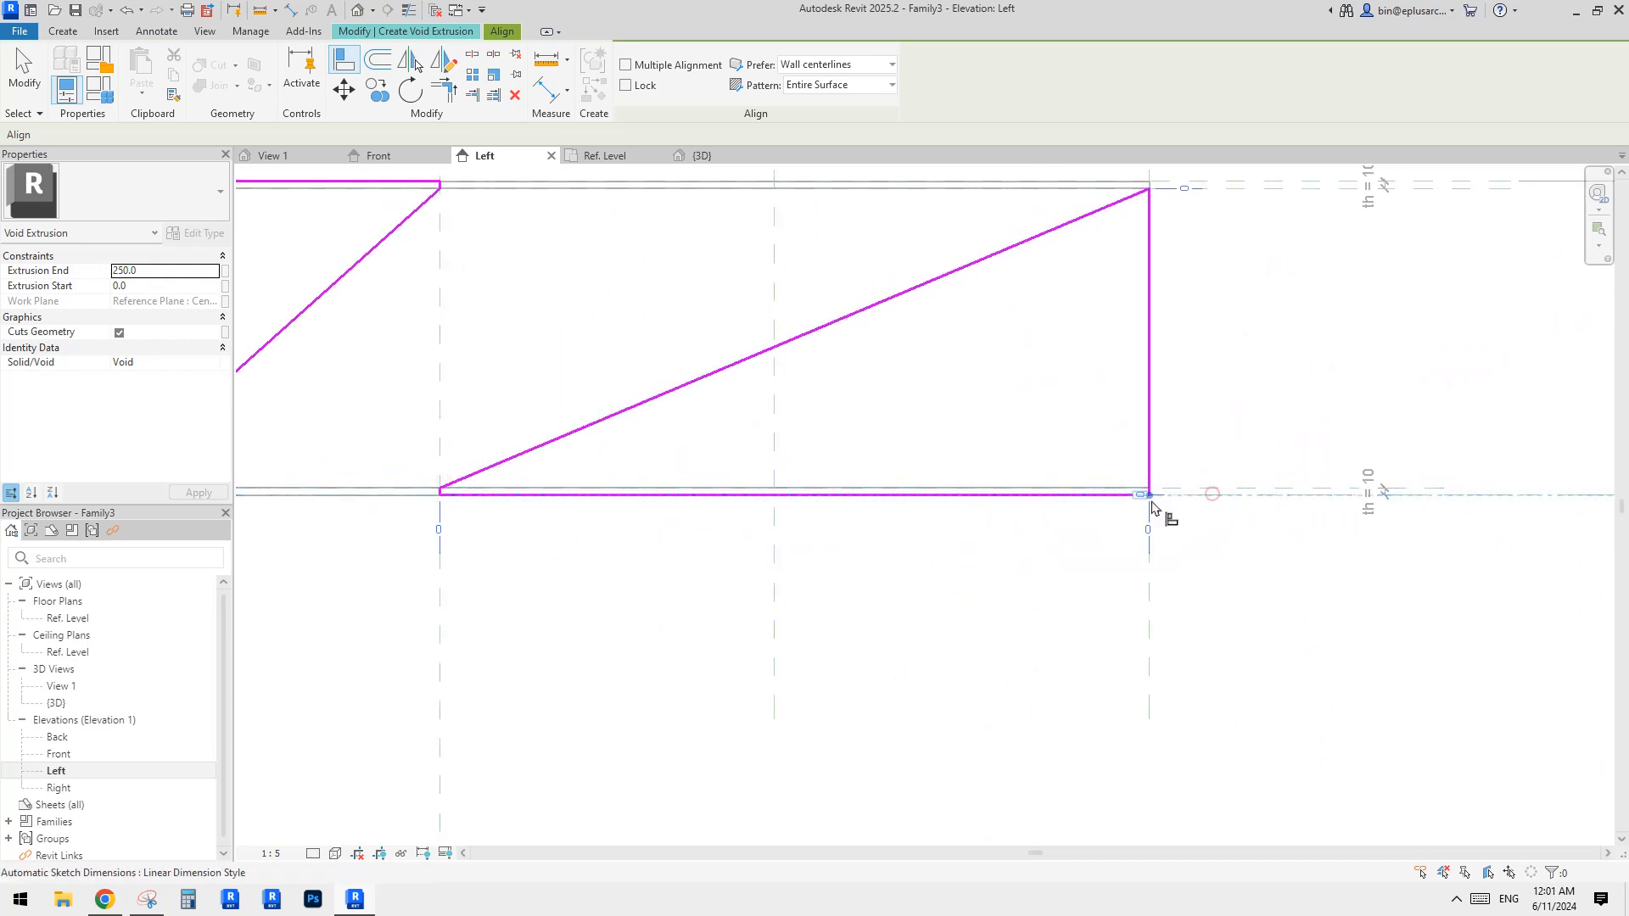
click(1045, 496)
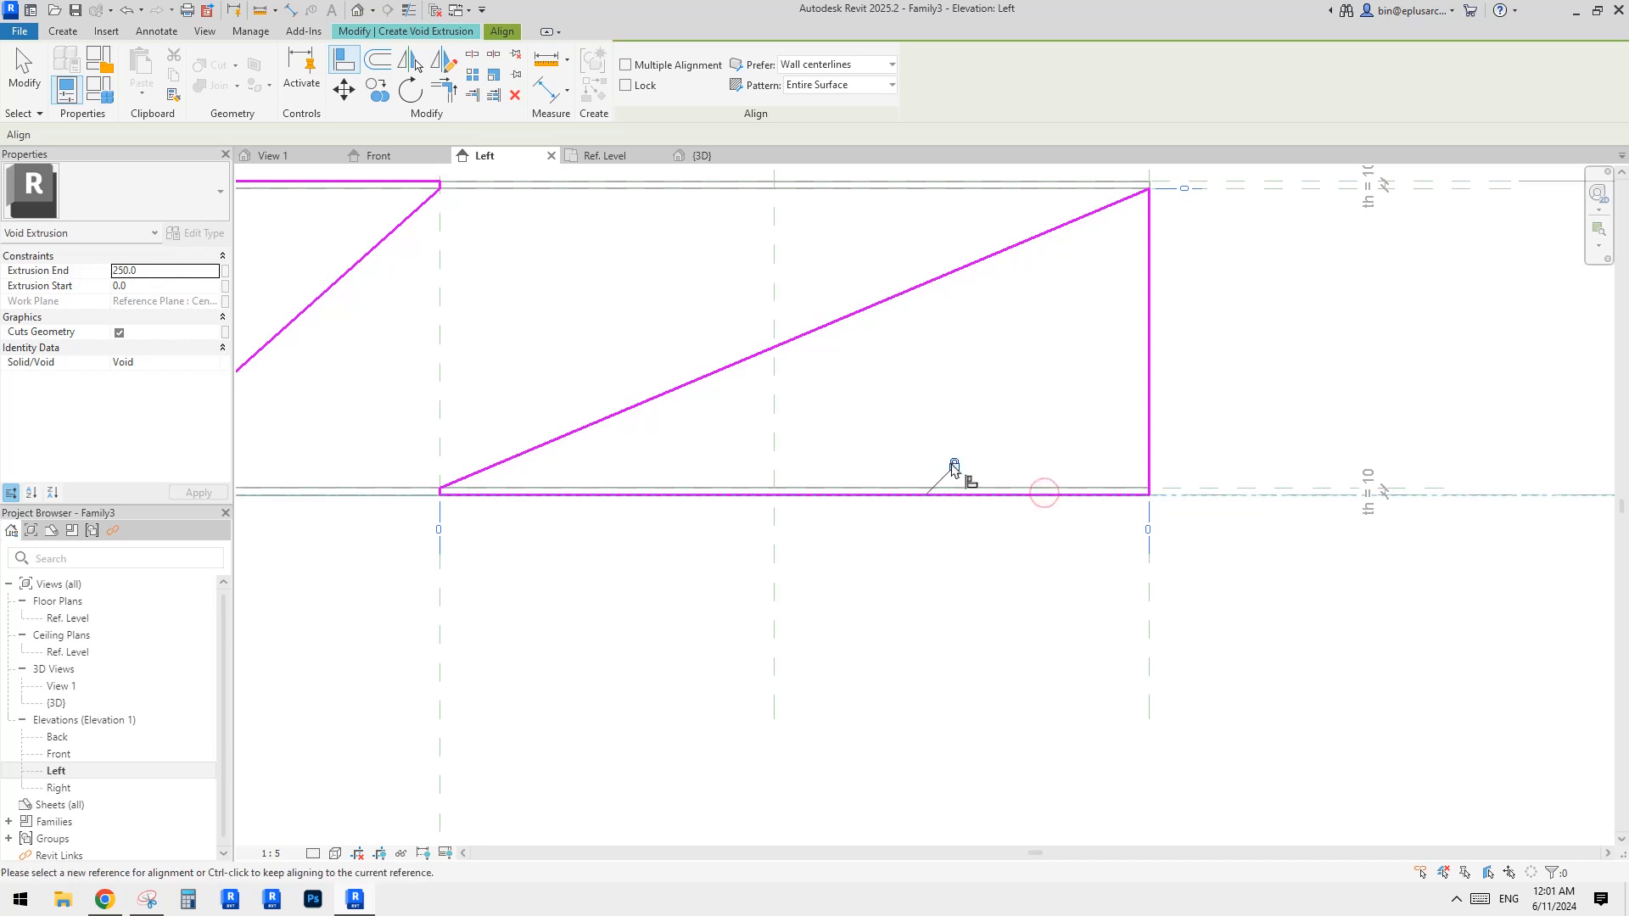
click(1152, 589)
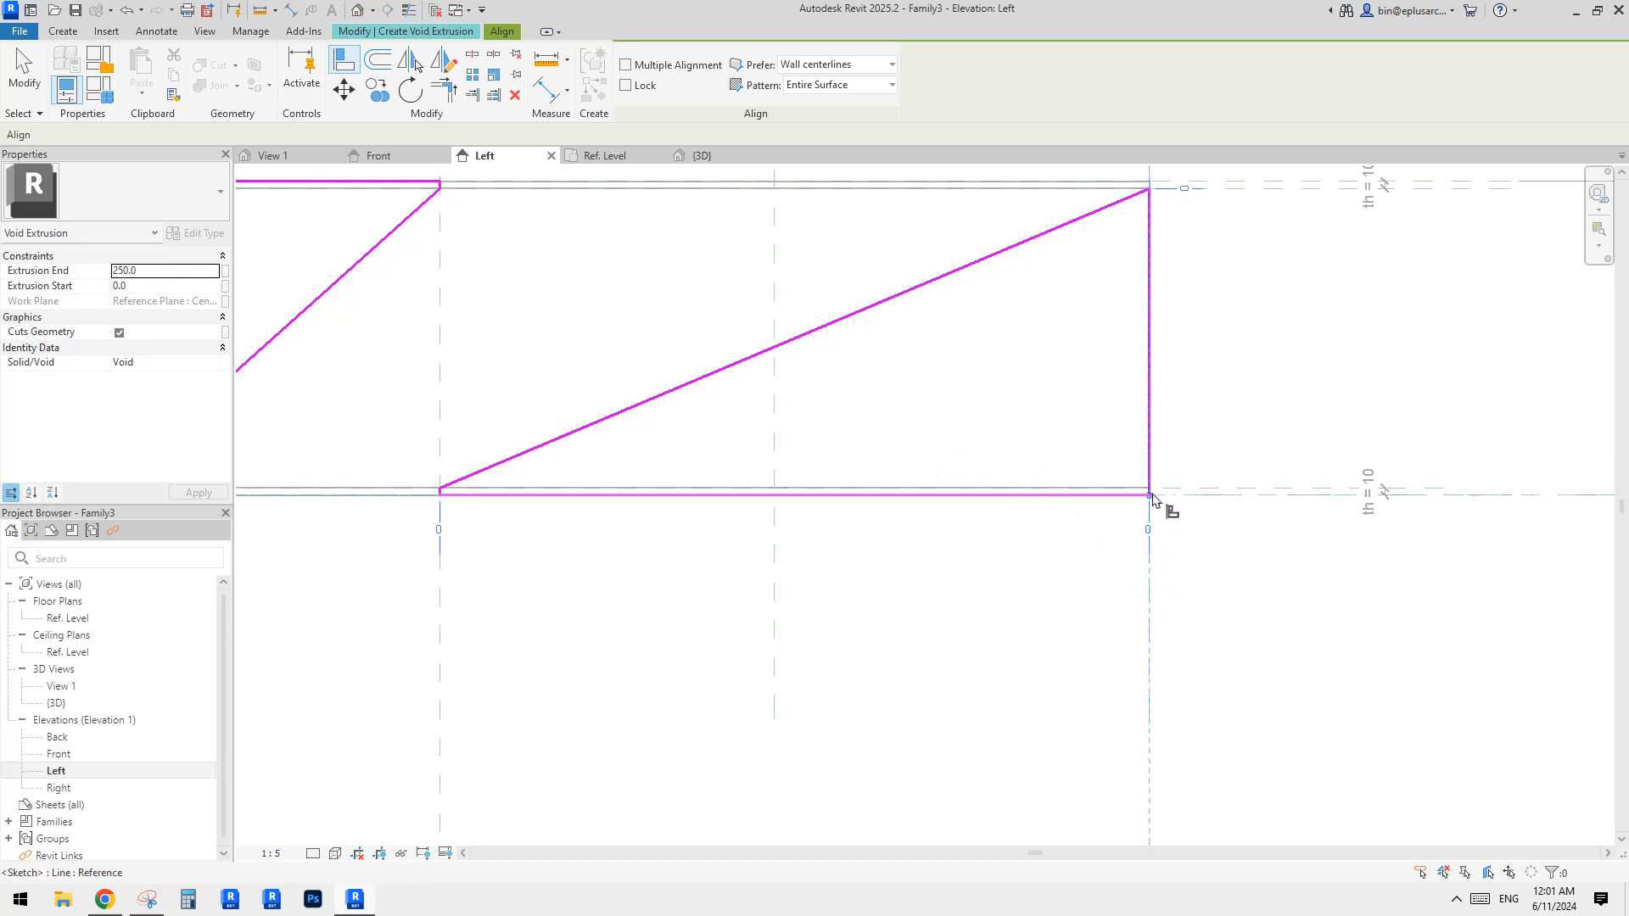
click(1119, 410)
Align and lock the second diagonal's upper end to the inner upper reference plane.
middle_drag(1127, 379, 1063, 596)
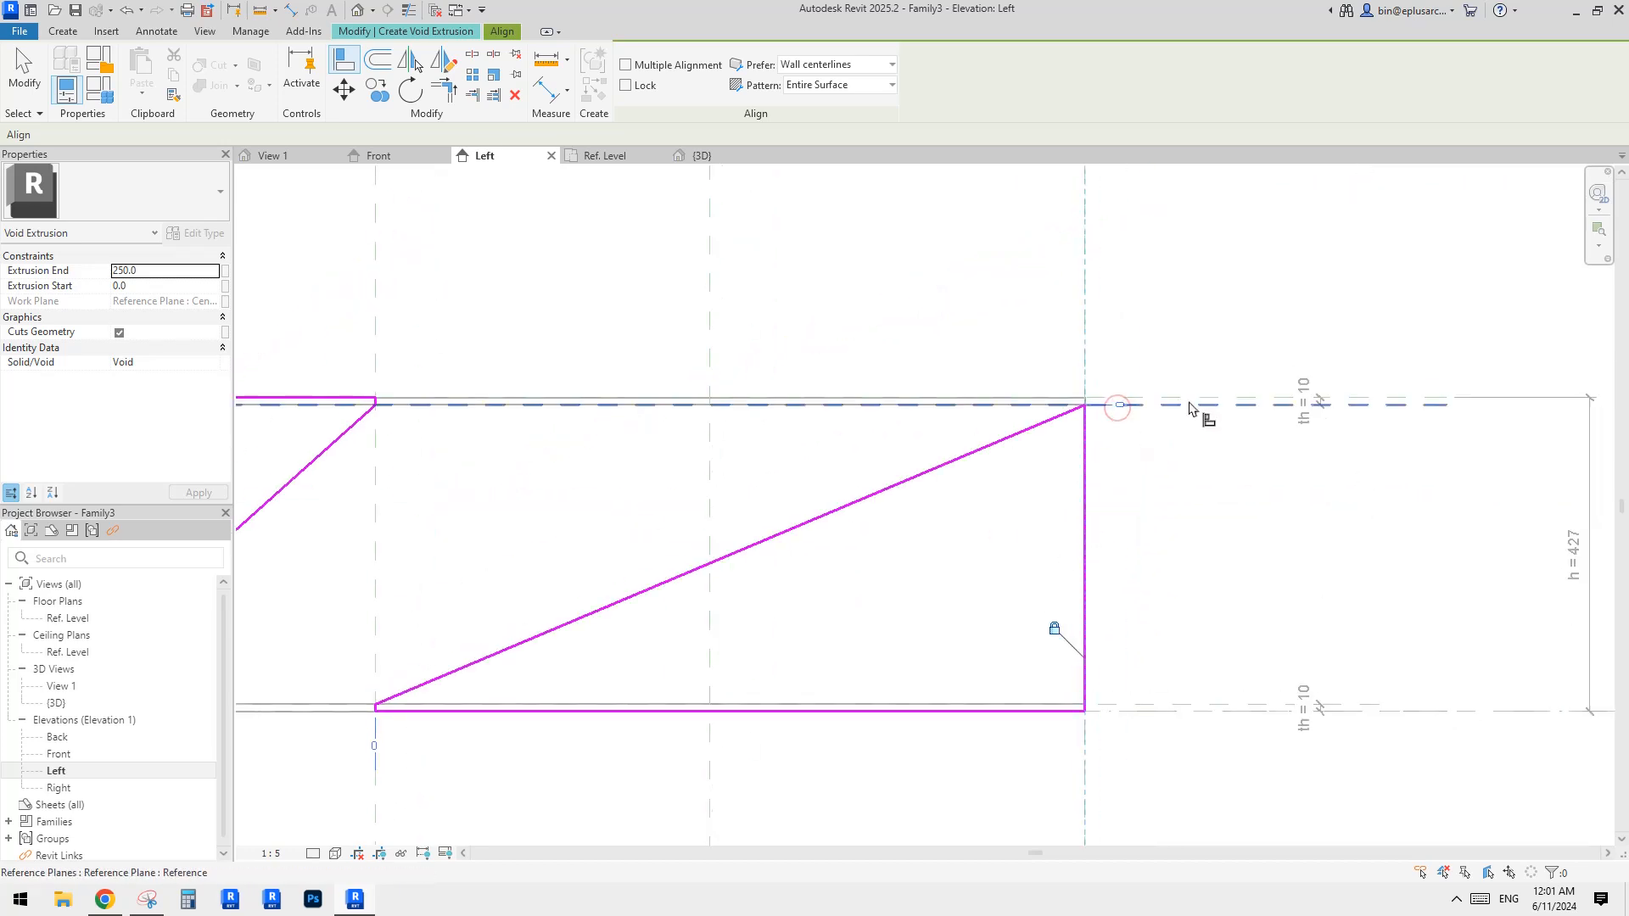
click(1203, 406)
click(1085, 406)
click(809, 435)
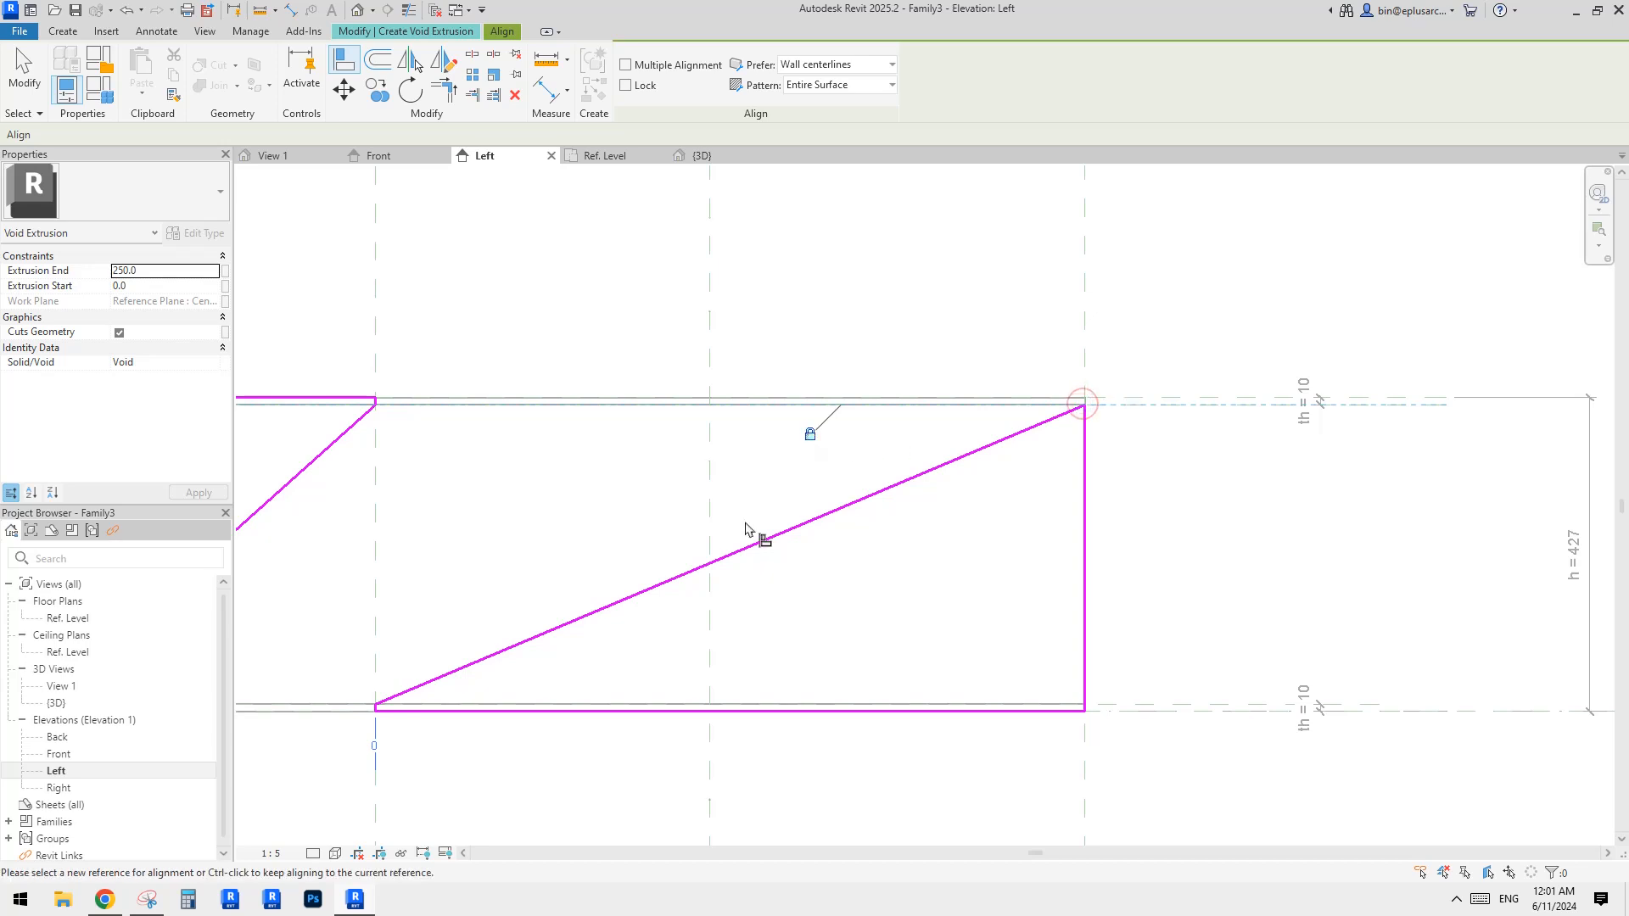
Align and lock the second void's short vertical segment to the Center (Front/Back) plane.
middle_drag(687, 585, 1059, 347)
scroll(750, 471, up, 5)
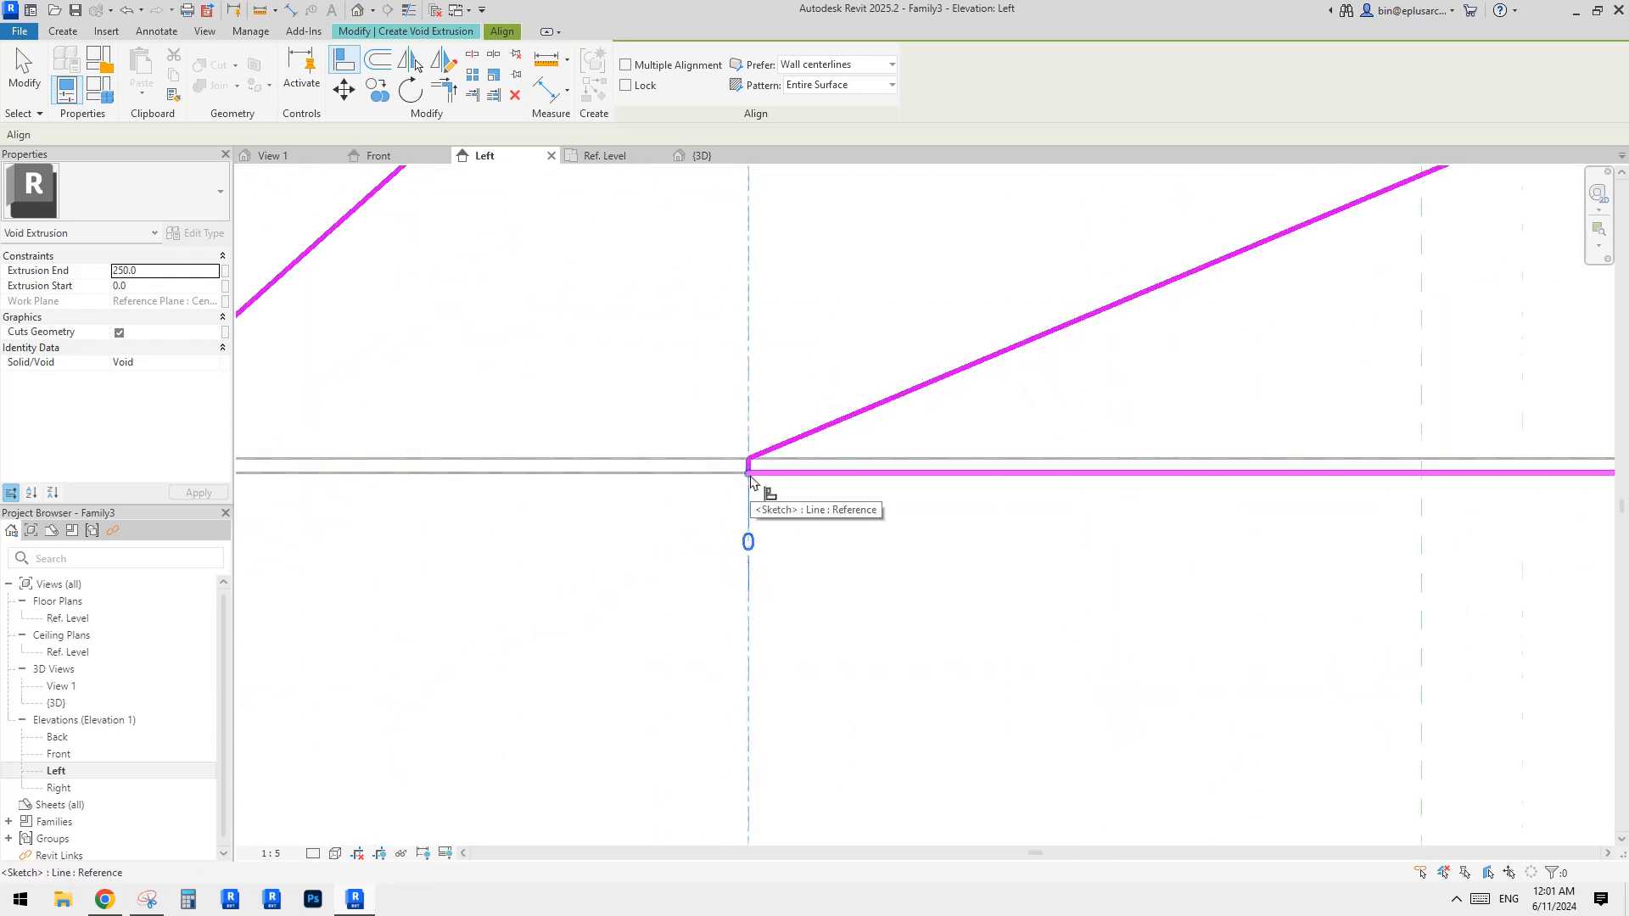
click(747, 469)
scroll(771, 518, down, 5)
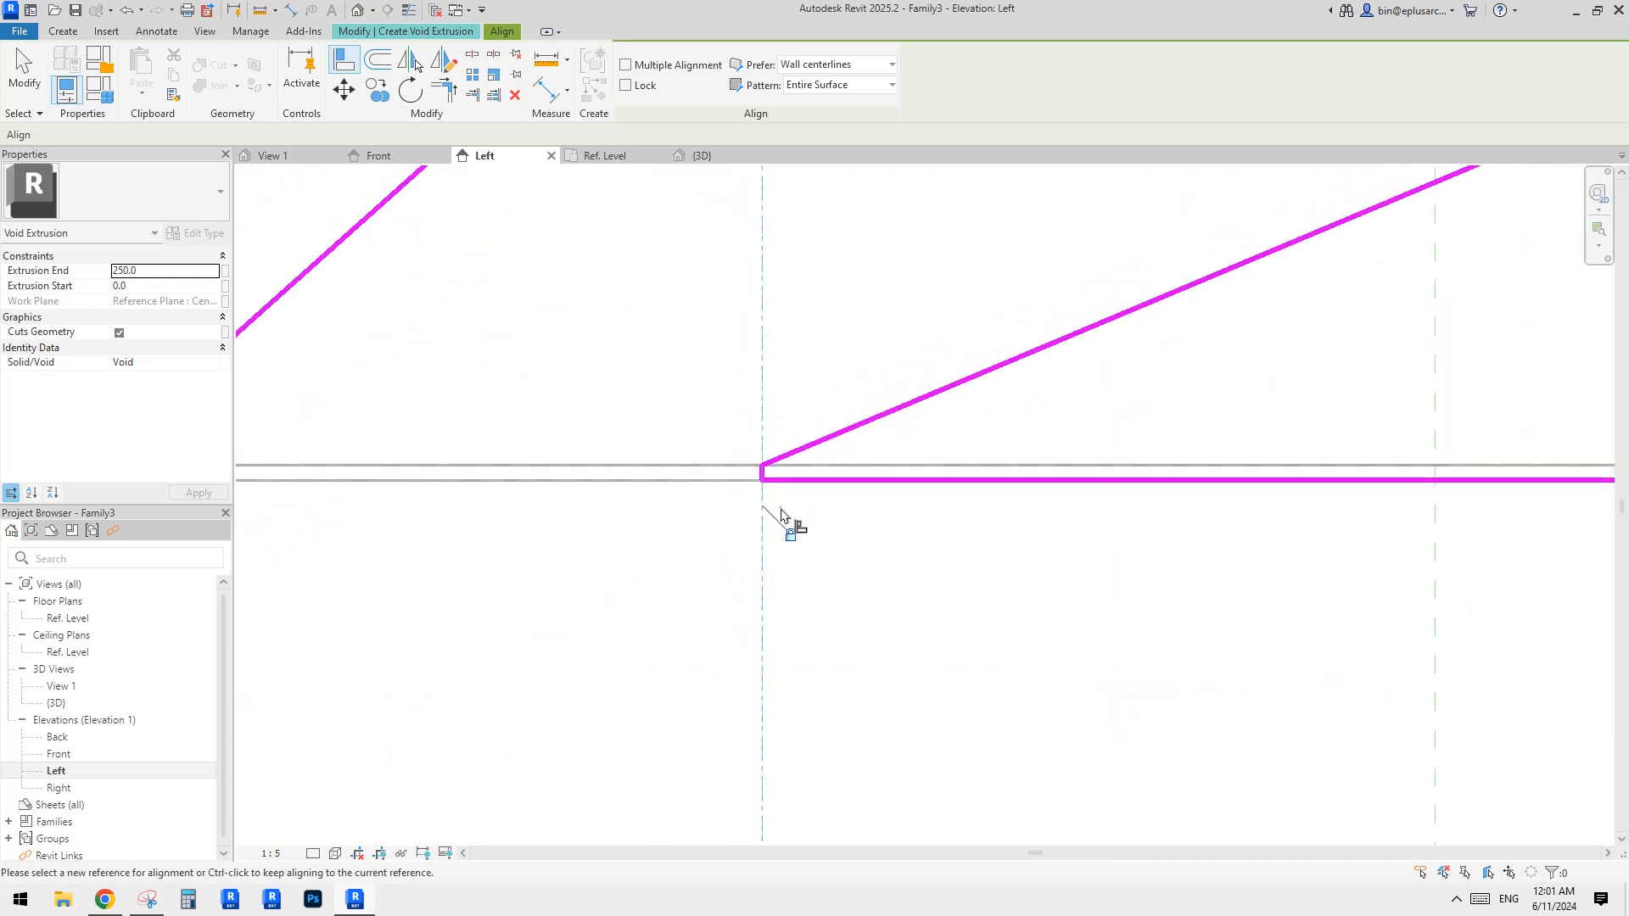
middle_drag(1037, 486, 1008, 517)
scroll(1029, 494, up, 2)
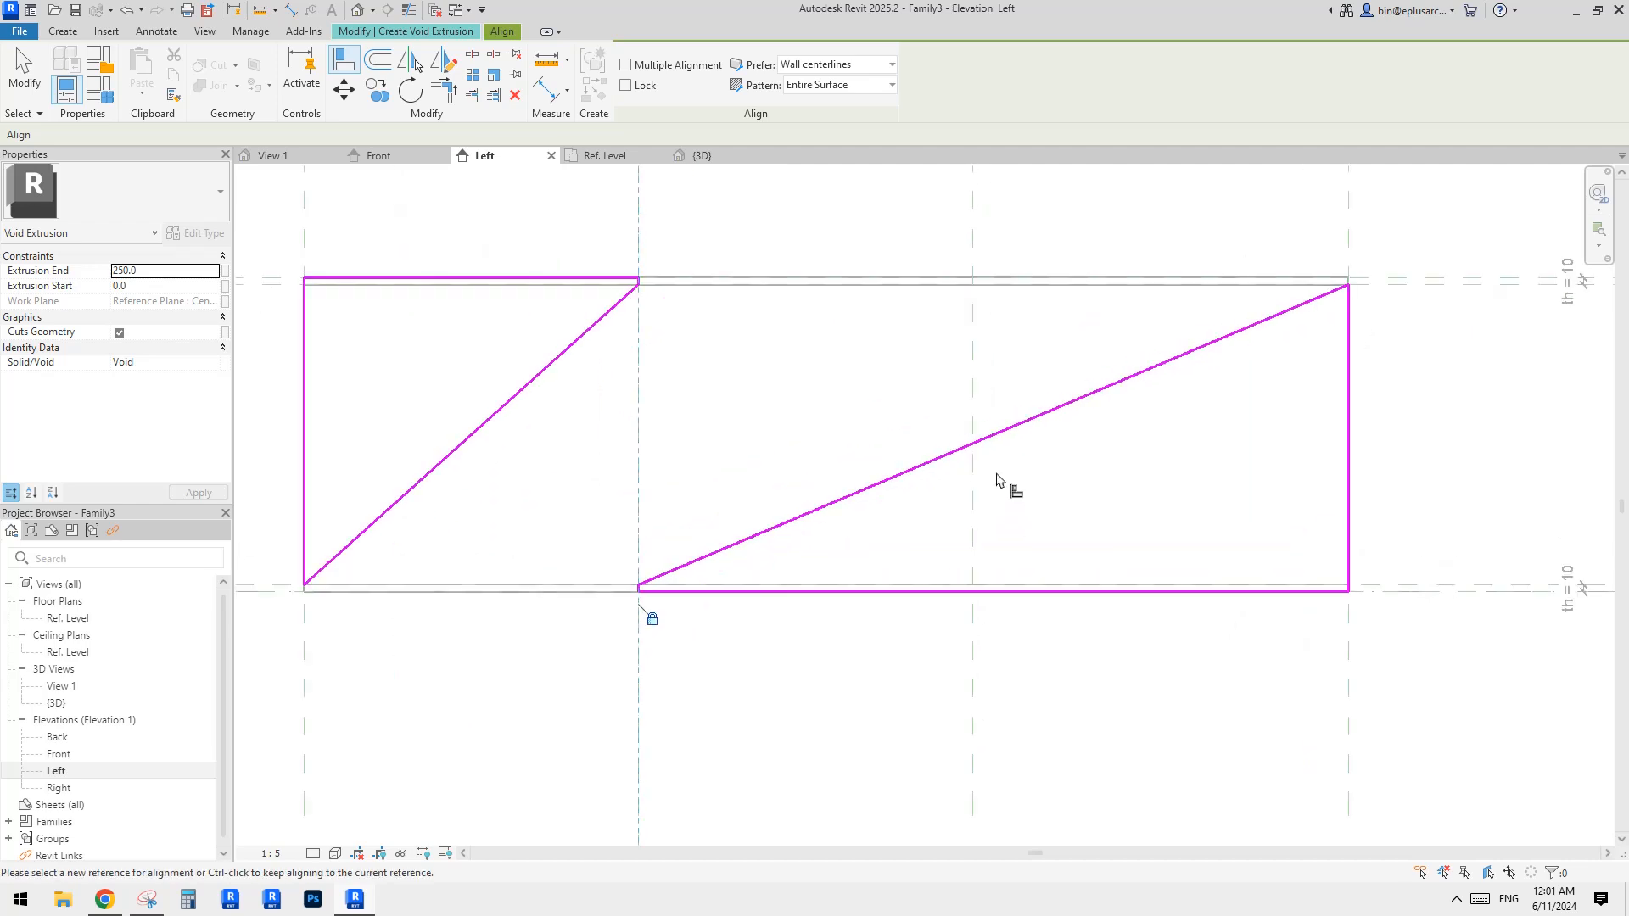
Finish the void extrusion sketch with the Front elevation open.
middle_drag(560, 203, 803, 277)
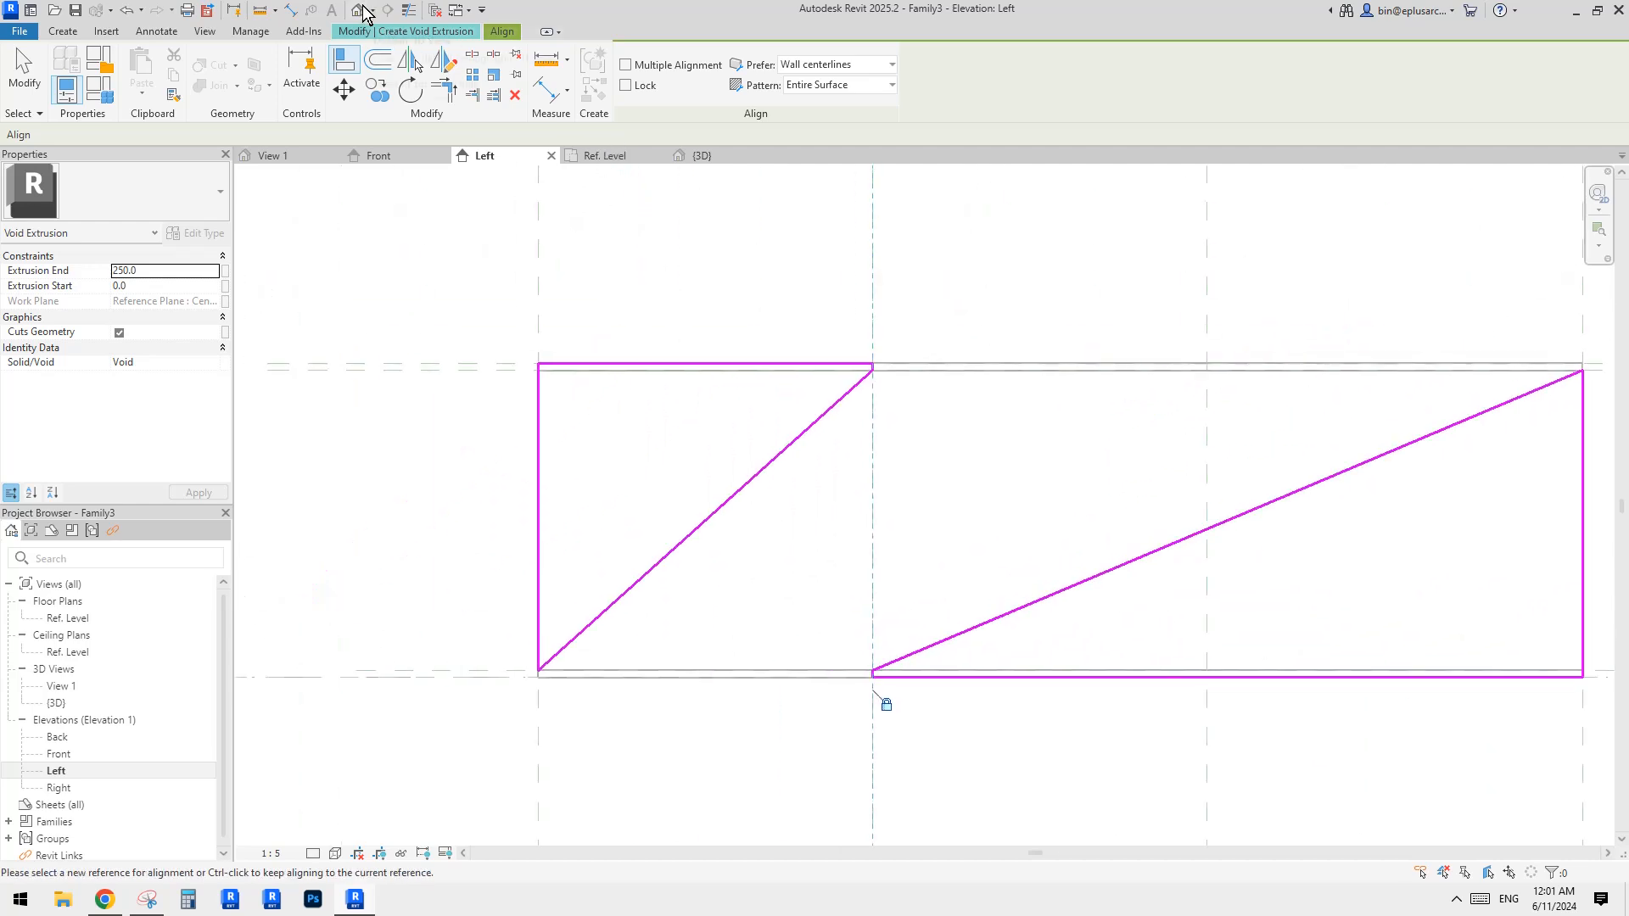
double_click(60, 753)
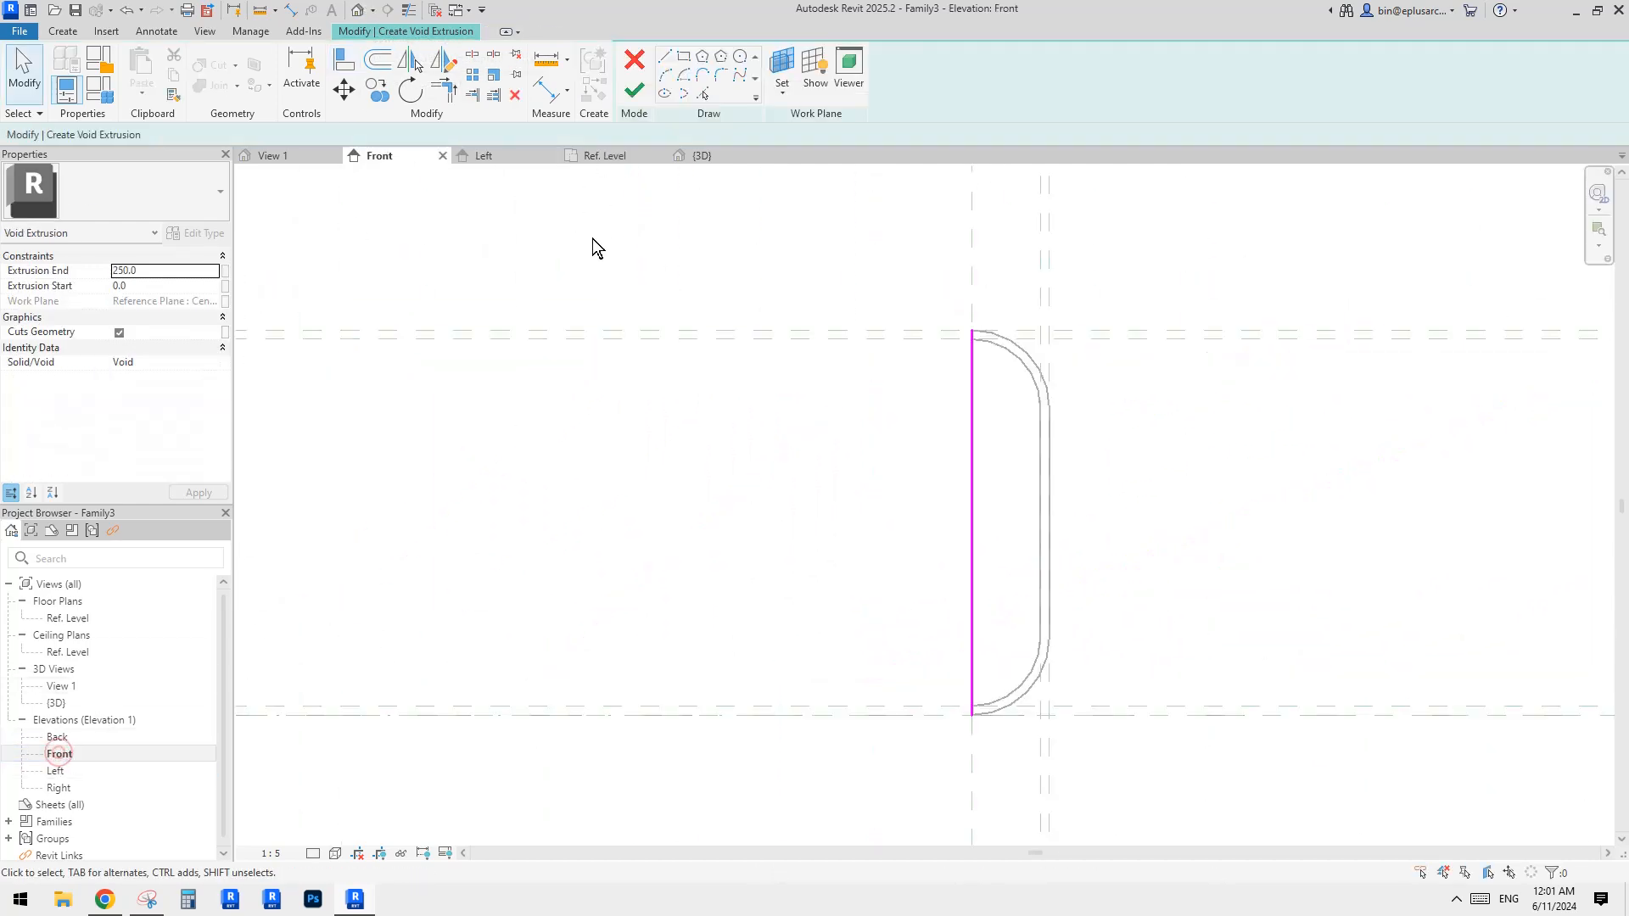
click(634, 90)
middle_drag(1023, 395, 886, 307)
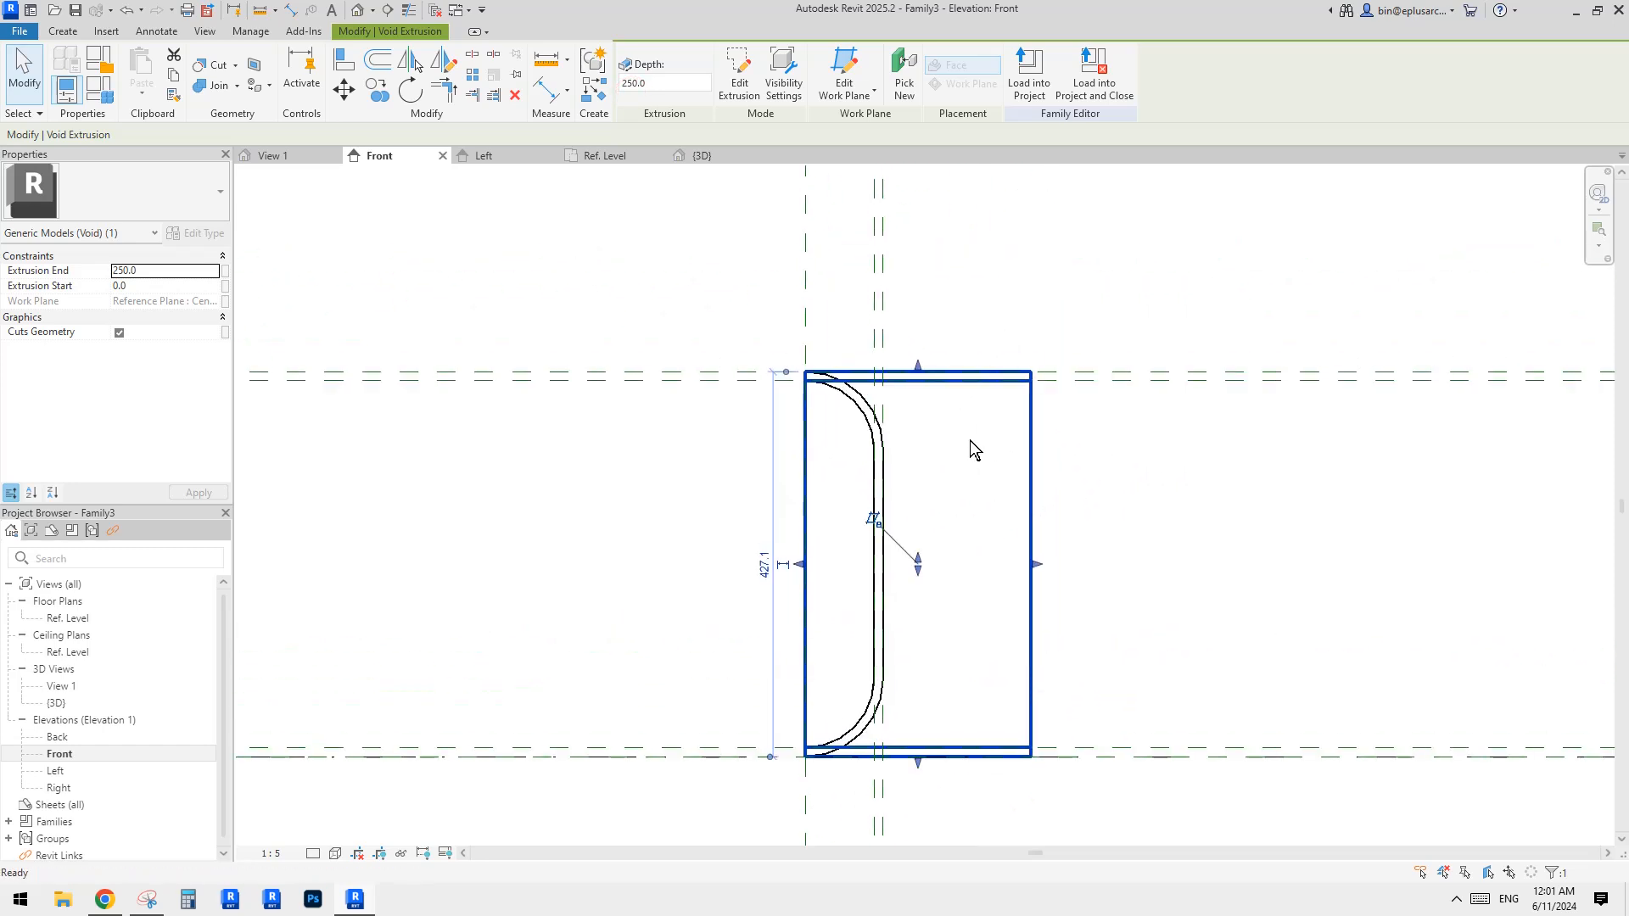
key(a)
key(l)
middle_drag(969, 440, 938, 568)
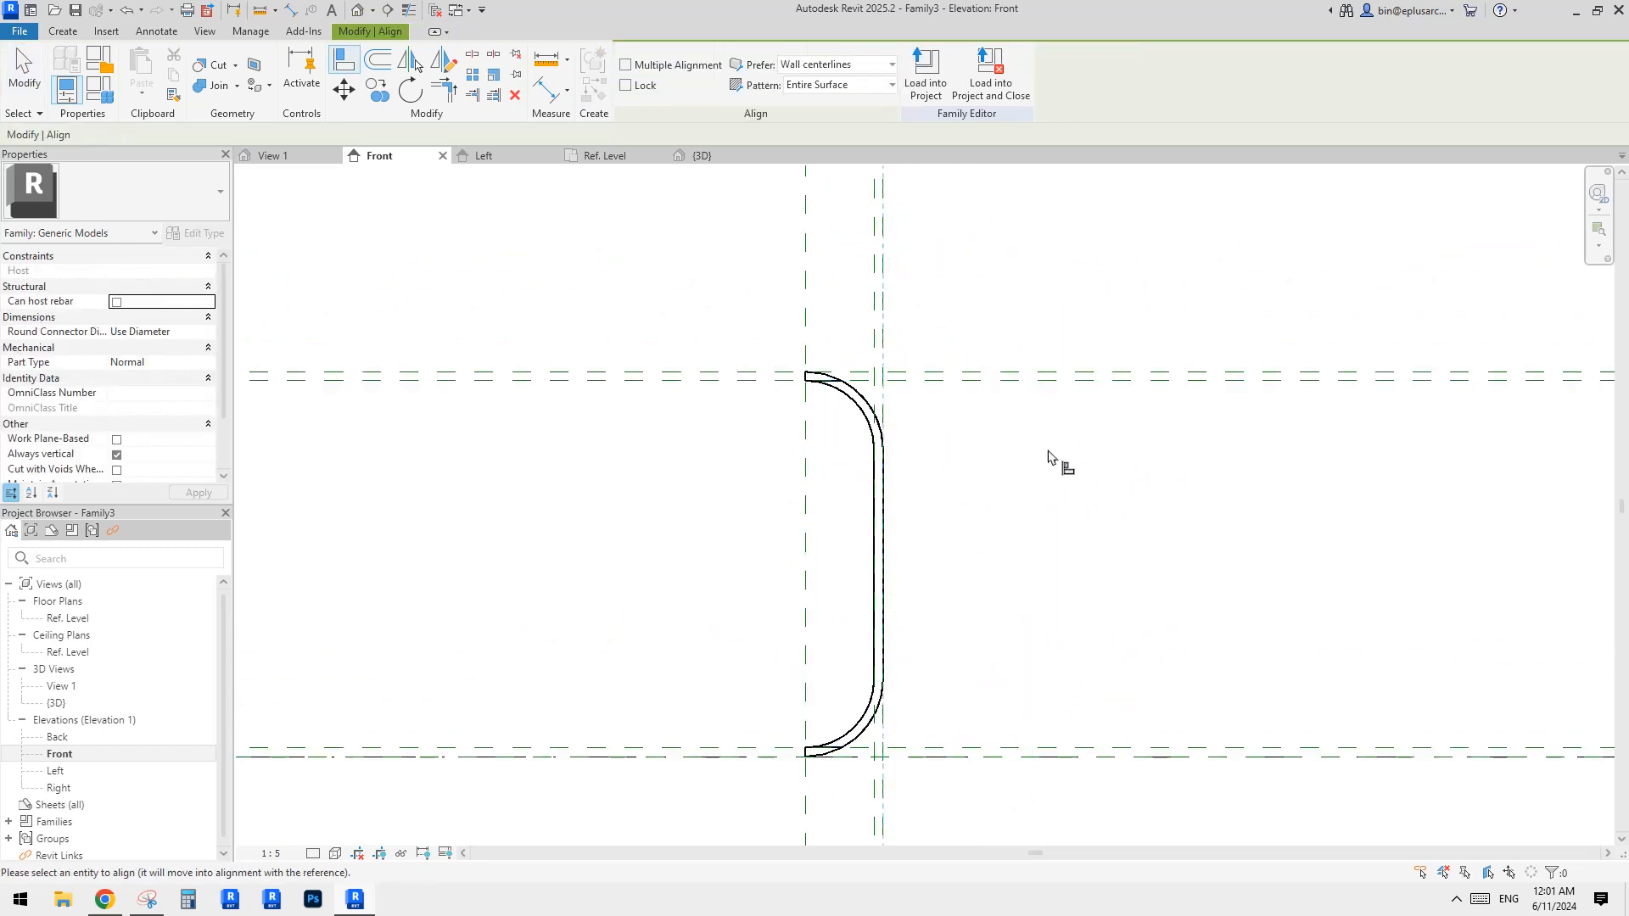
key(Escape)
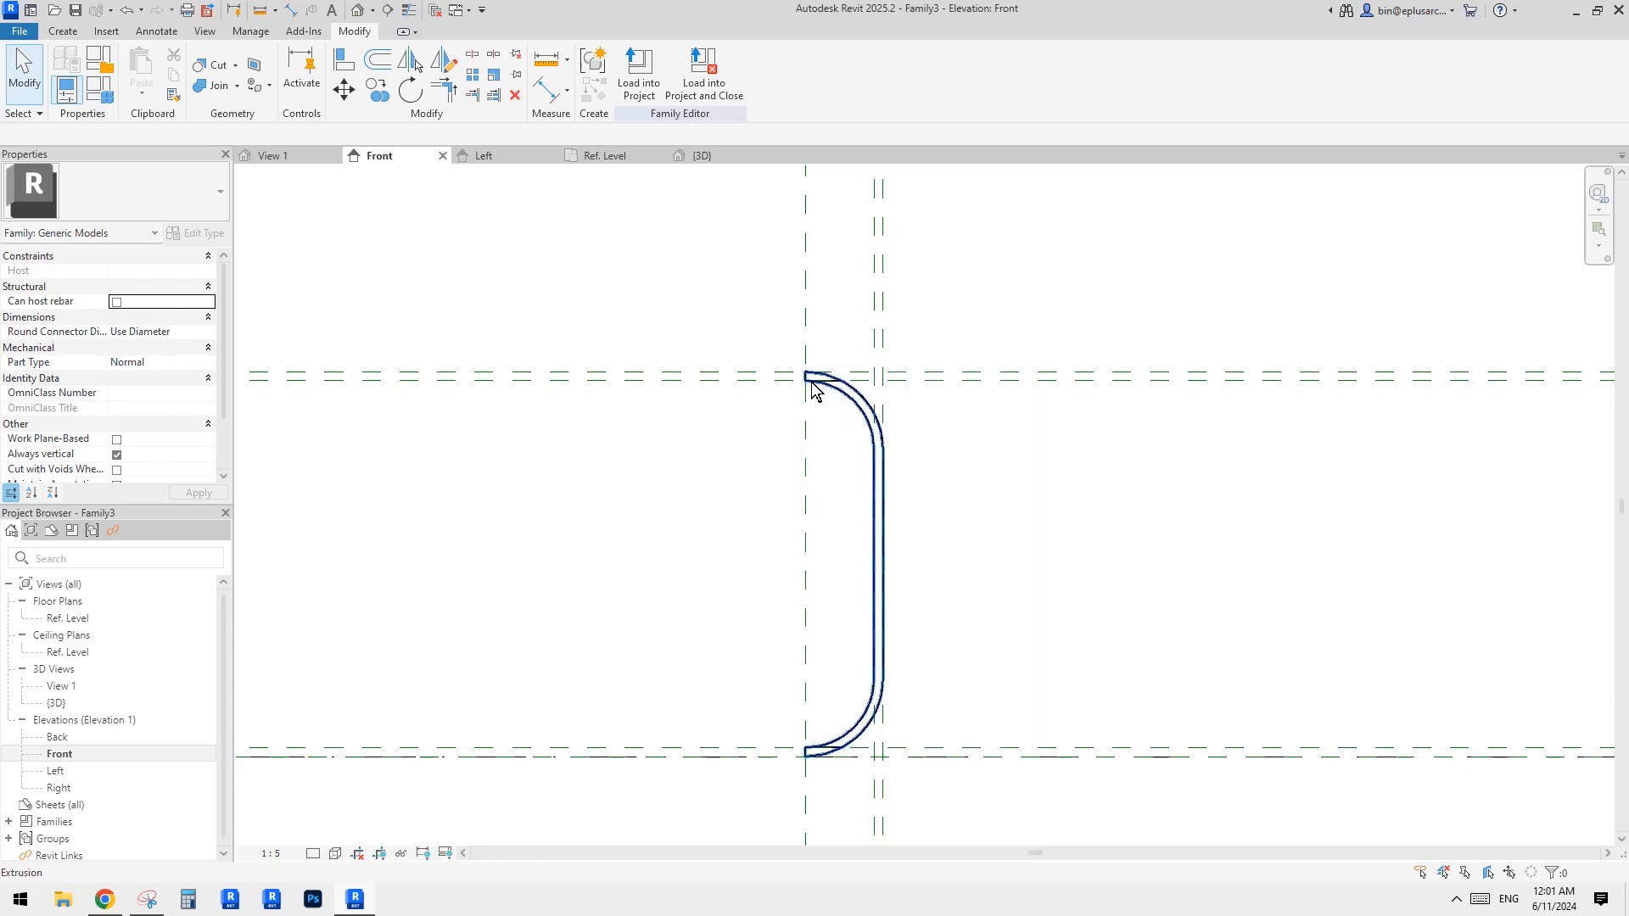
Pull the void extrusion's end face back to the outermost vertical reference plane, giving an 86 mm extrusion end.
click(1033, 552)
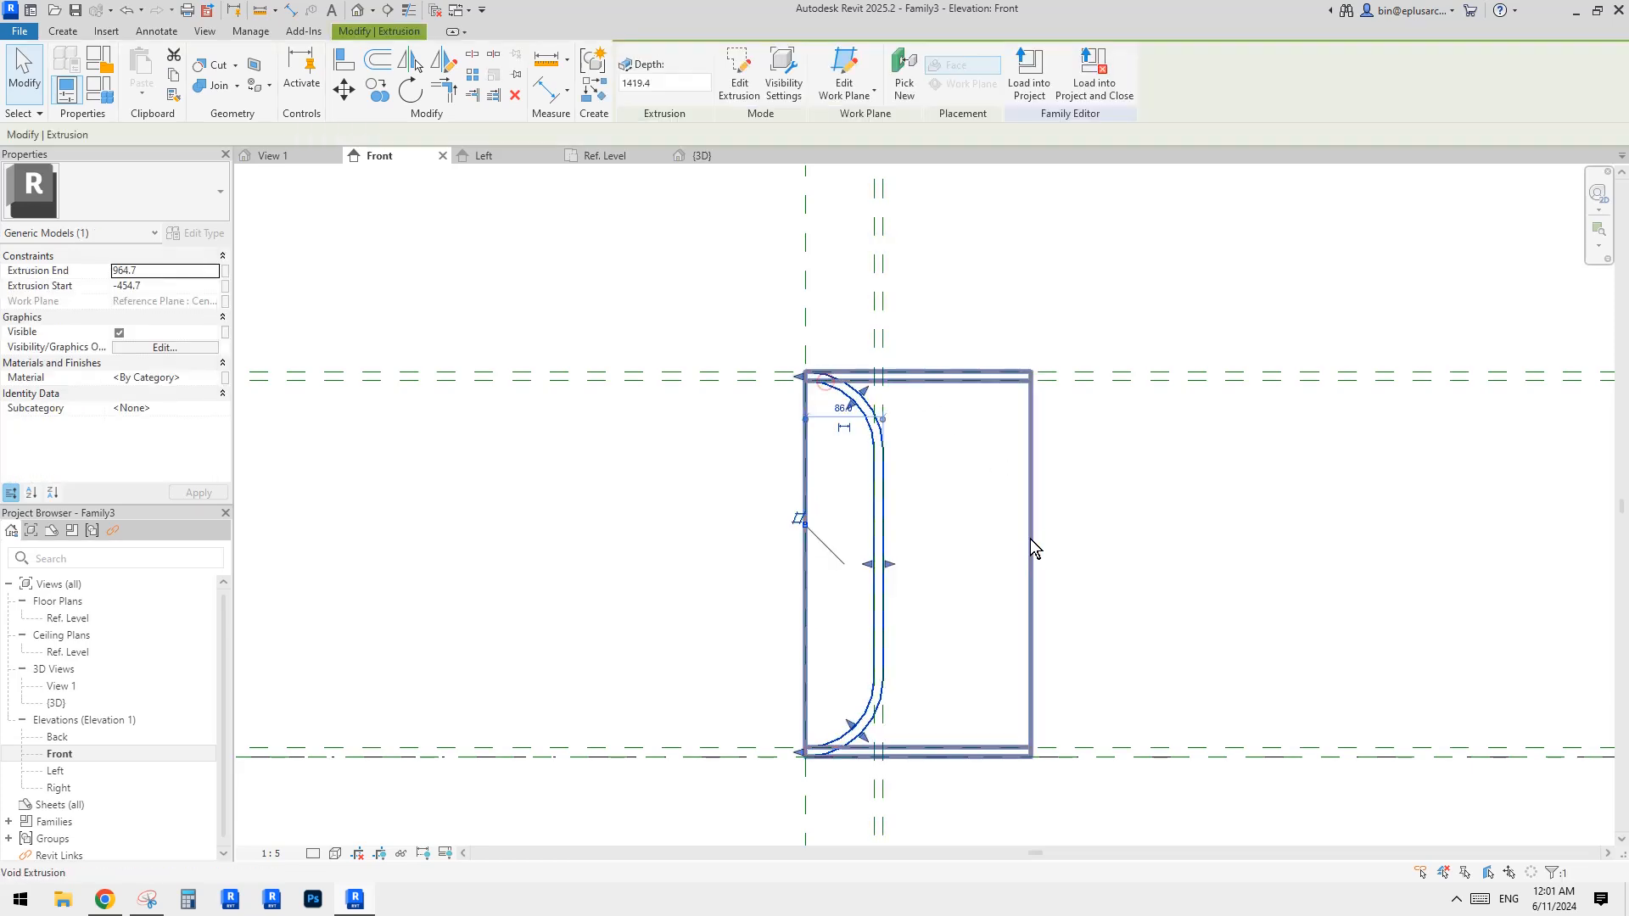
drag(1039, 564, 884, 564)
scroll(1044, 495, down, 2)
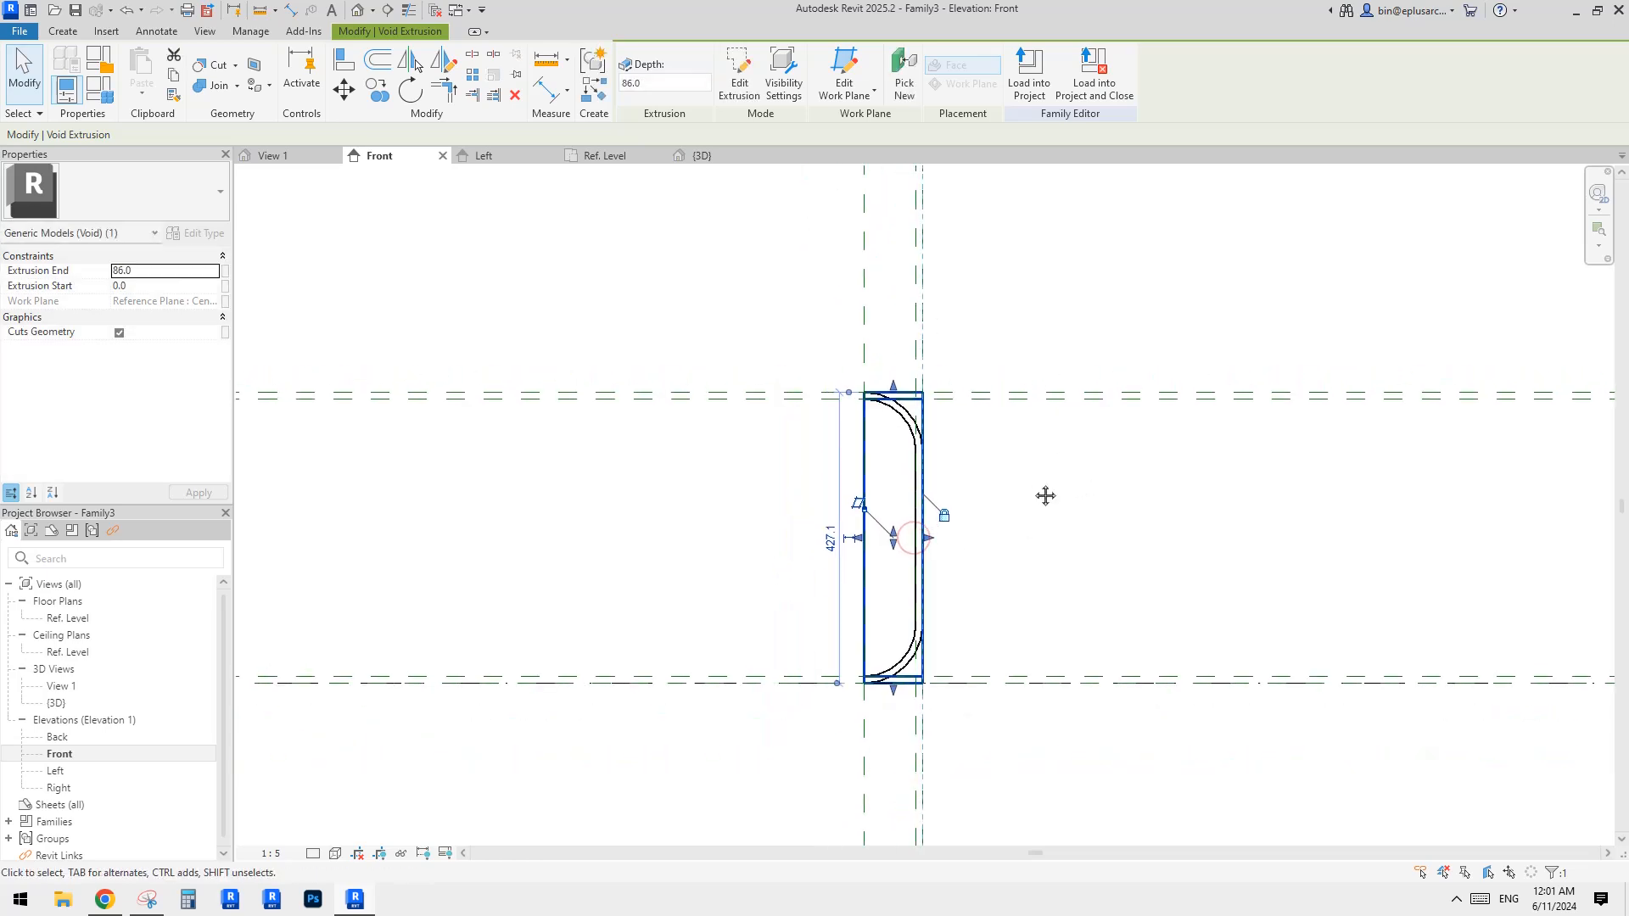
click(1062, 472)
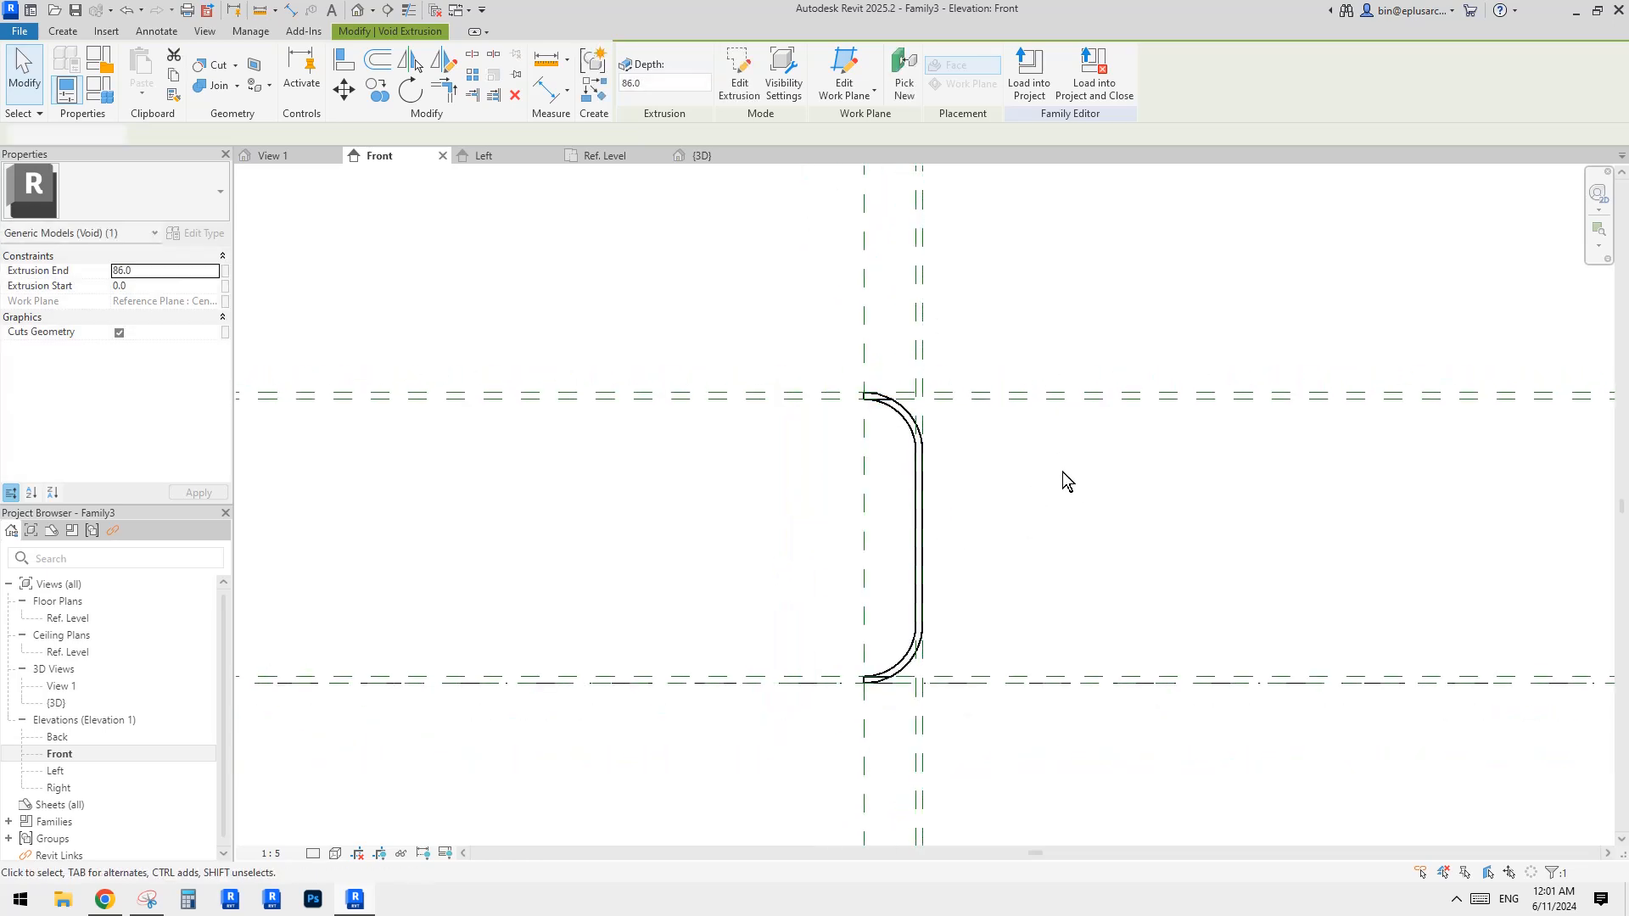
Show the family in the 3D view and set the ds parameter to 450 mm.
click(357, 10)
shift+middle_drag(829, 291, 492, 303)
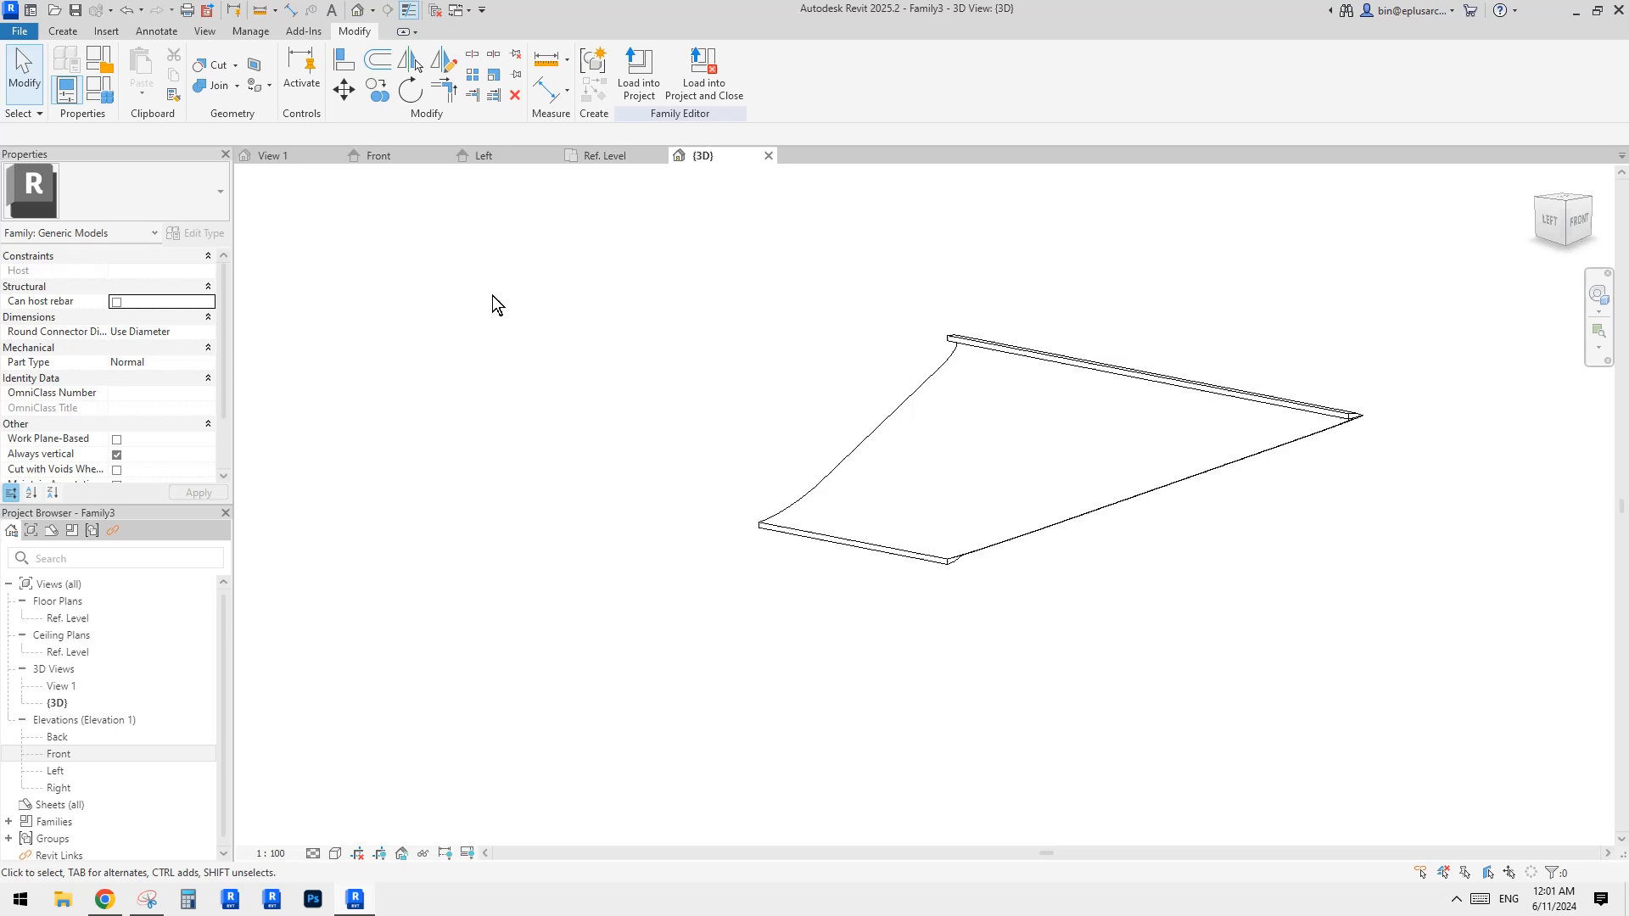
click(109, 88)
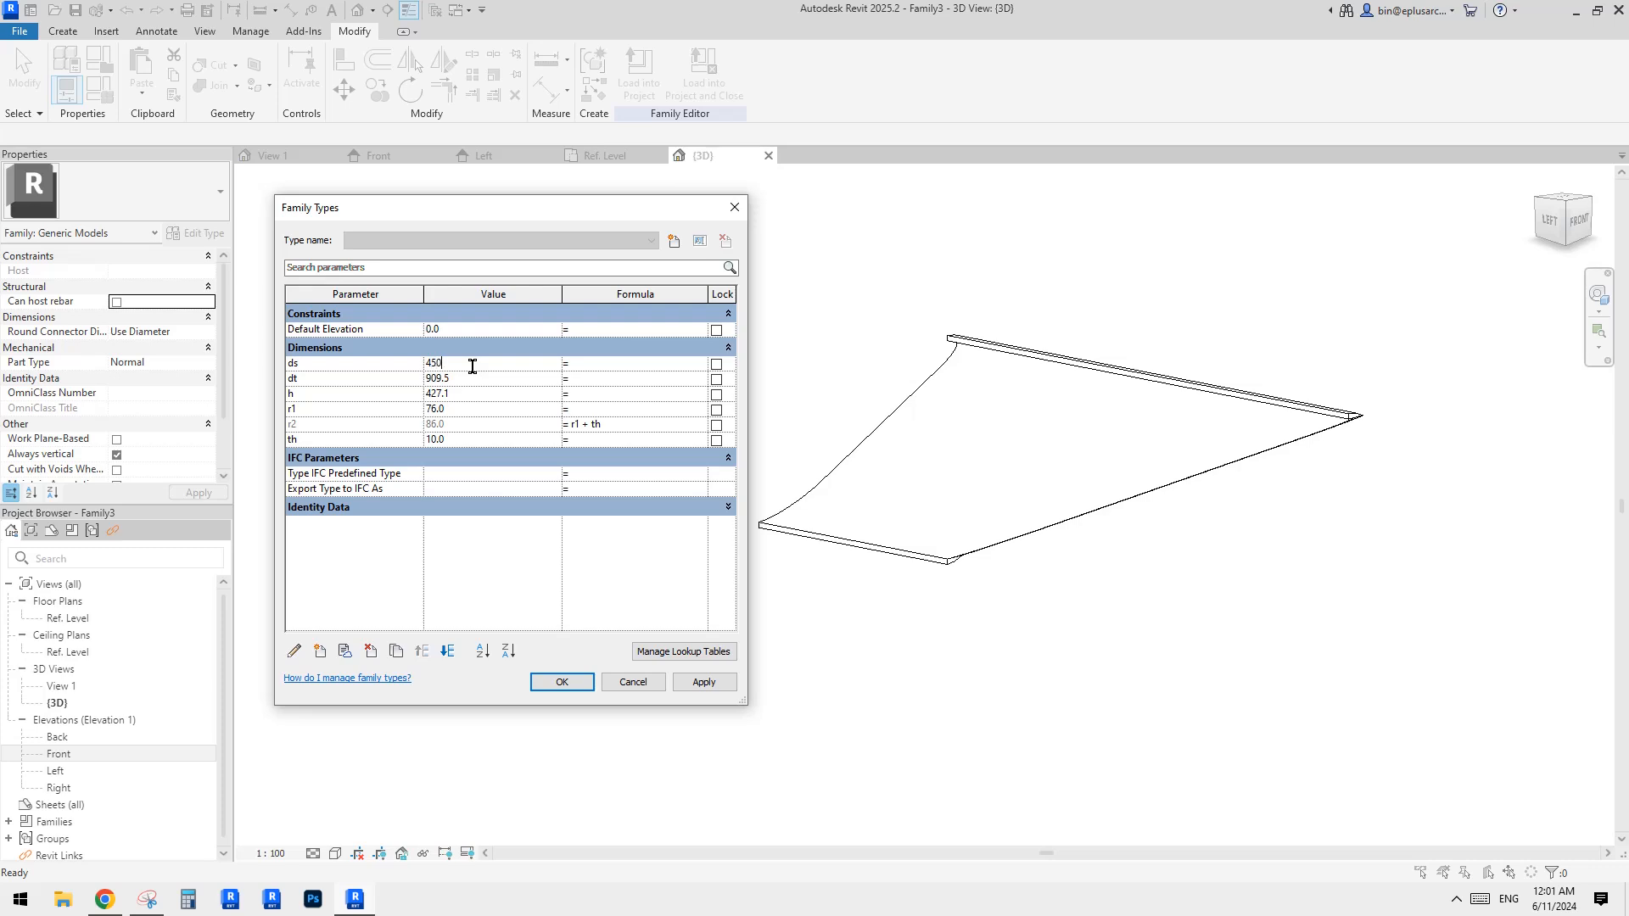
click(704, 683)
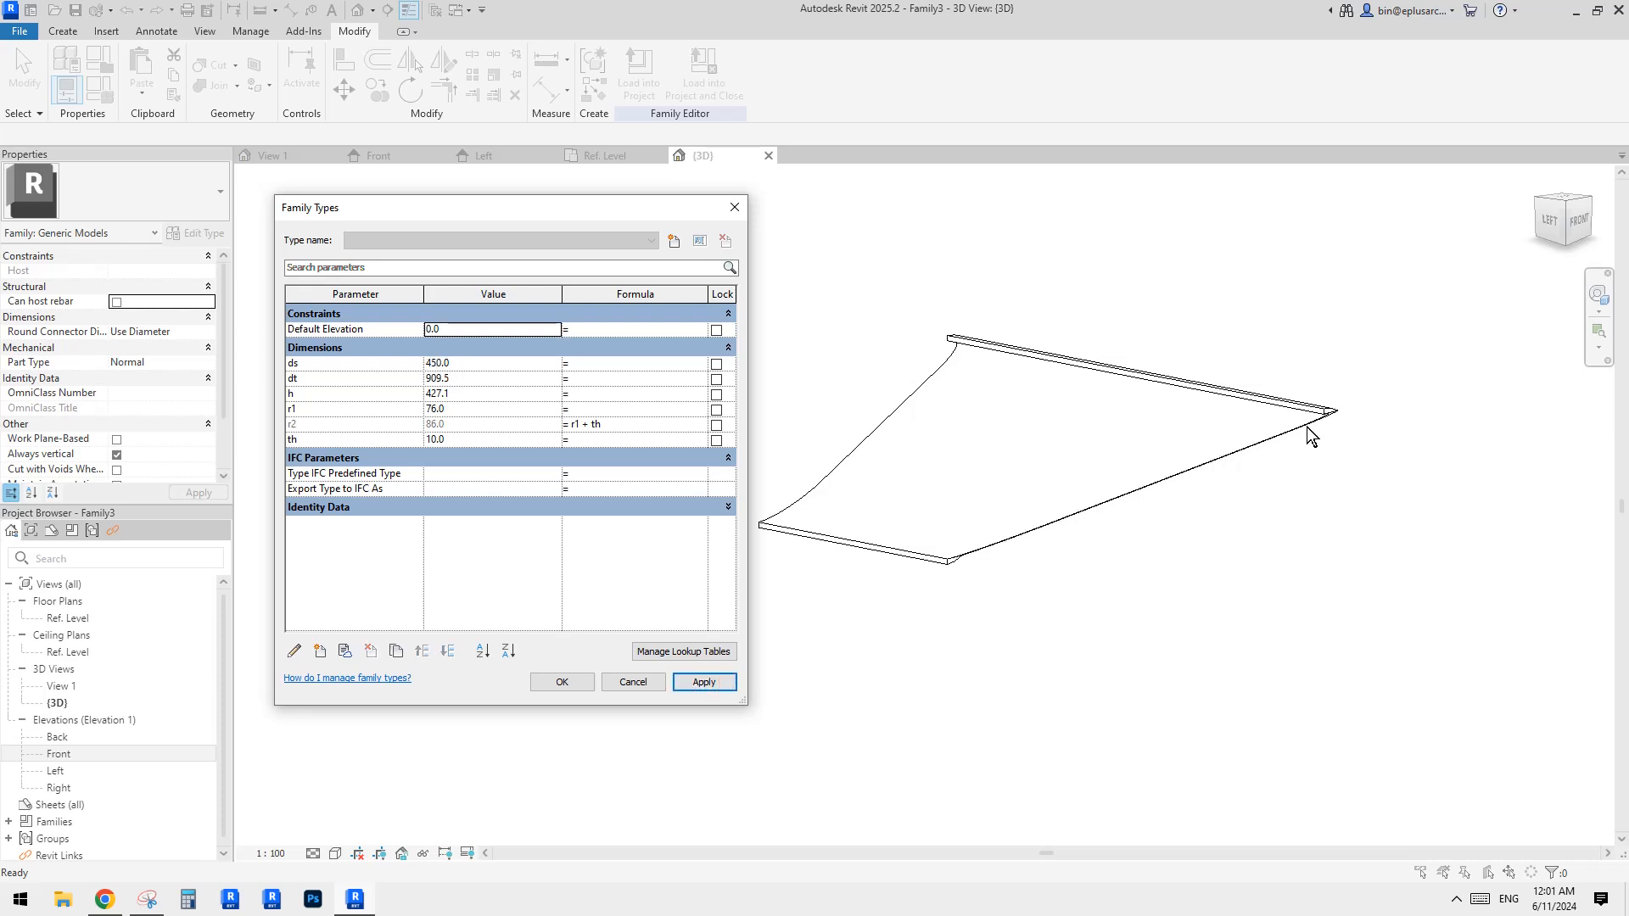
Set the family parameters dt to 750 mm and h to 450 mm, applying each change.
click(486, 379)
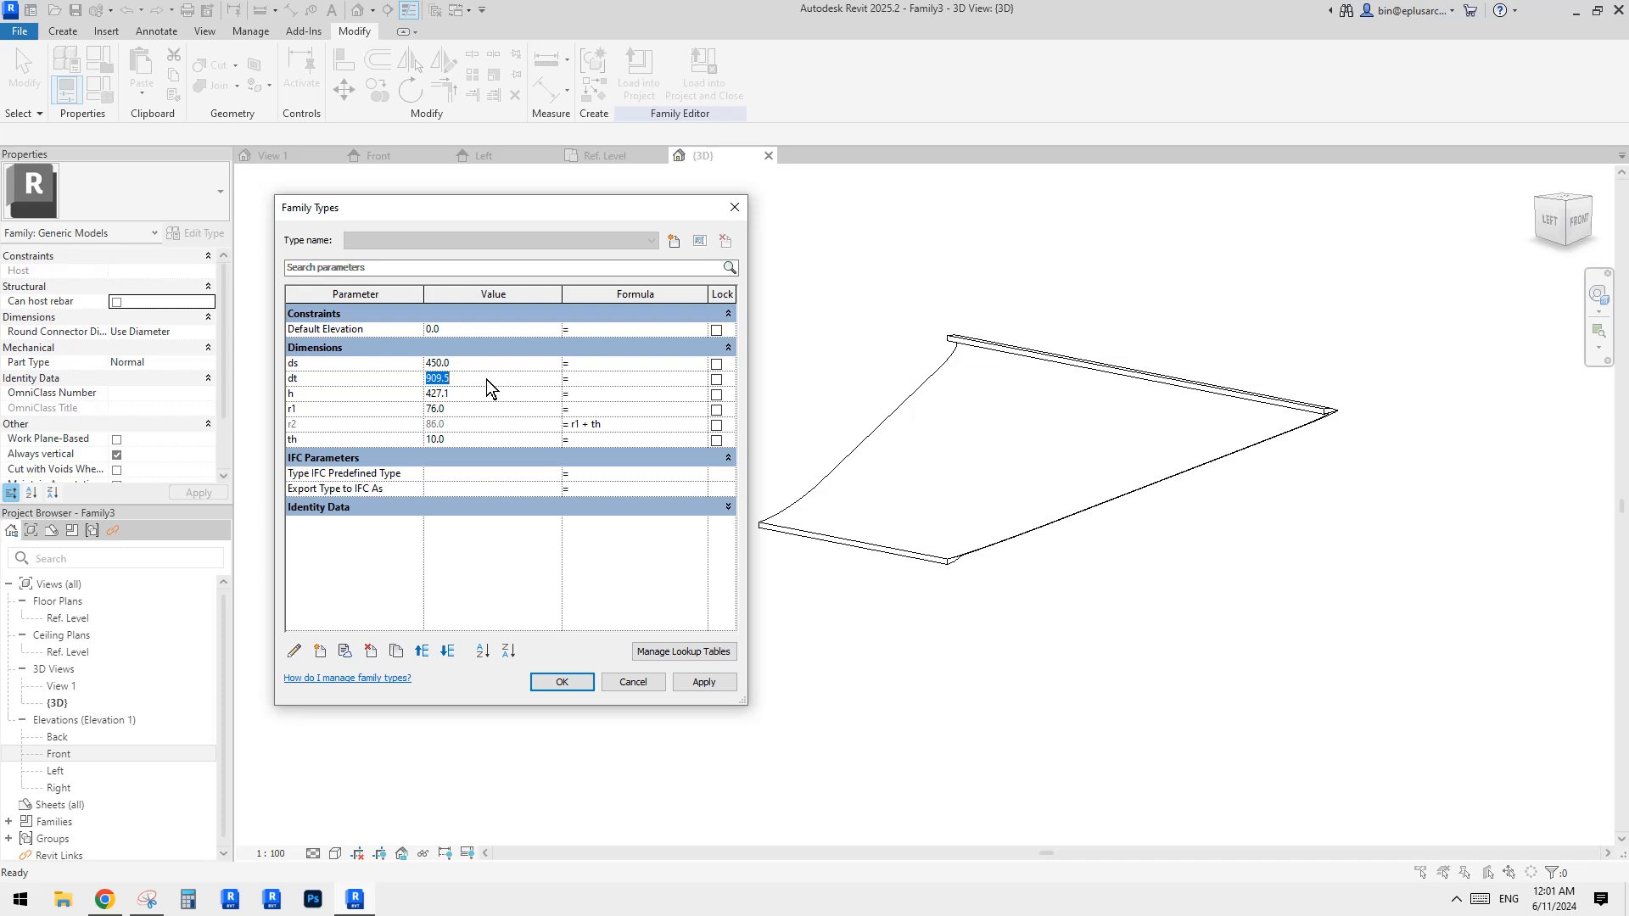
text(750)
click(721, 684)
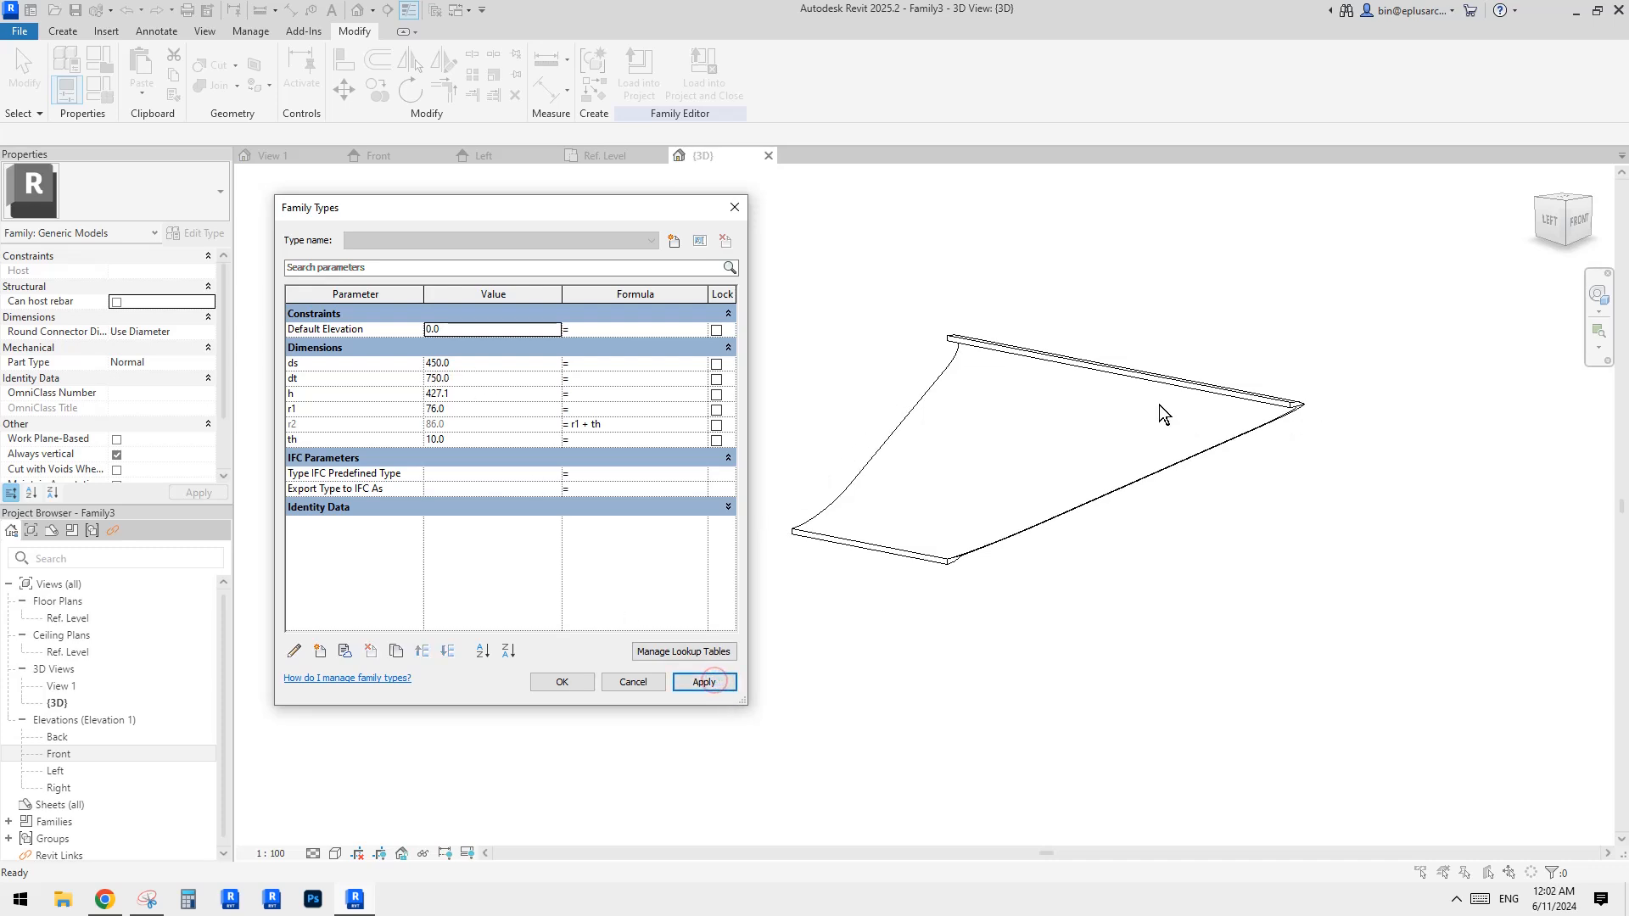
click(475, 394)
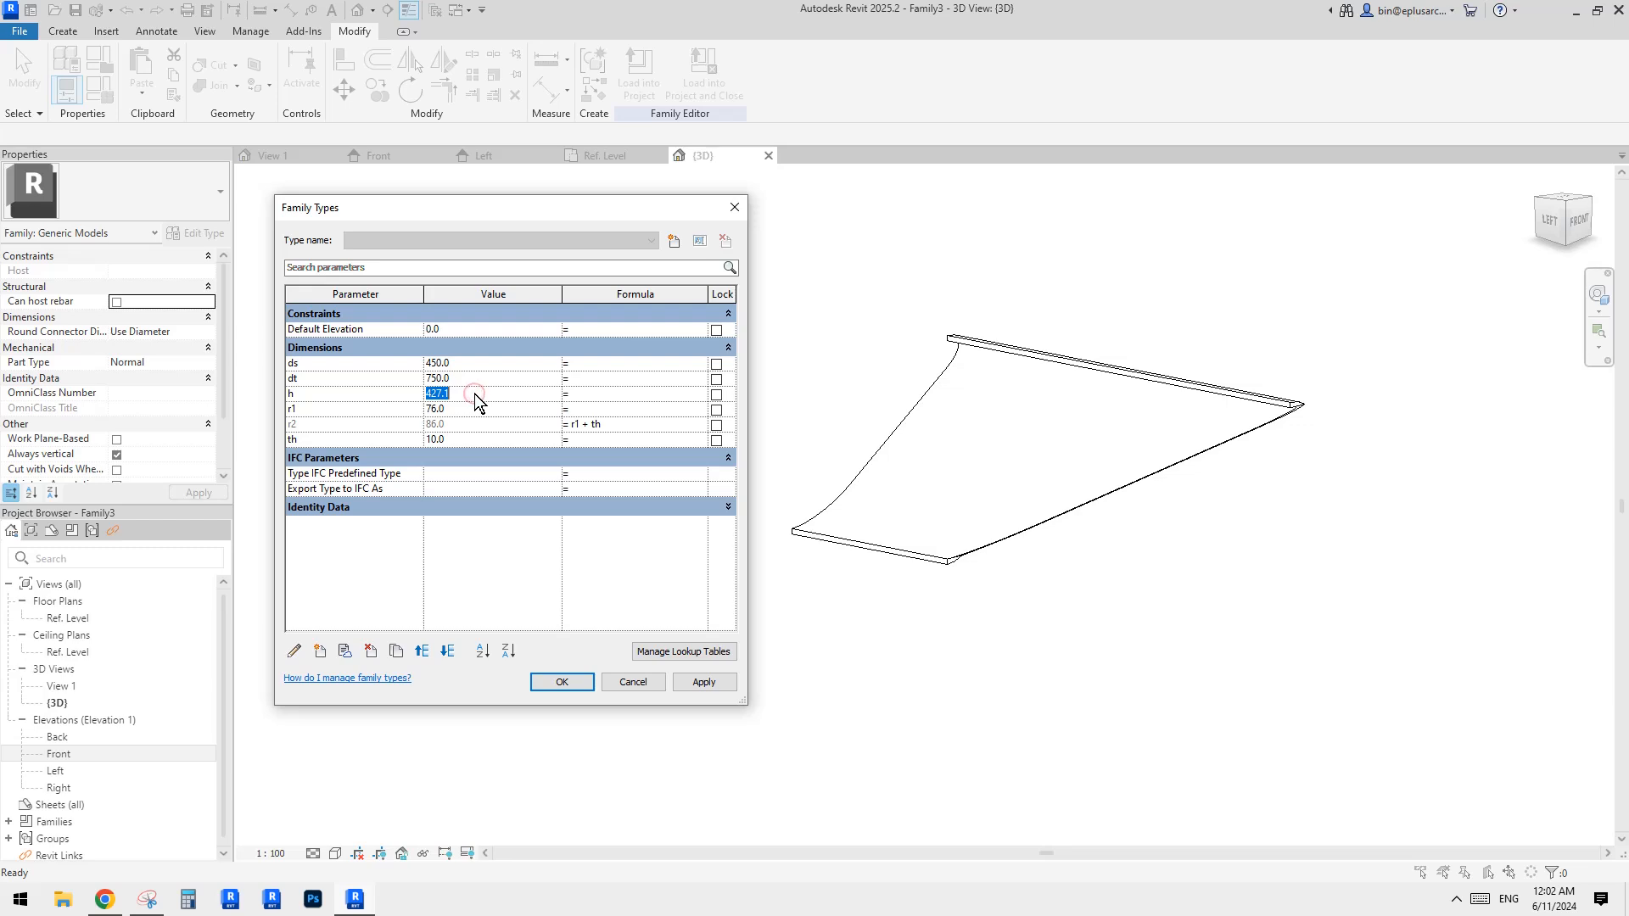
text(450)
click(704, 682)
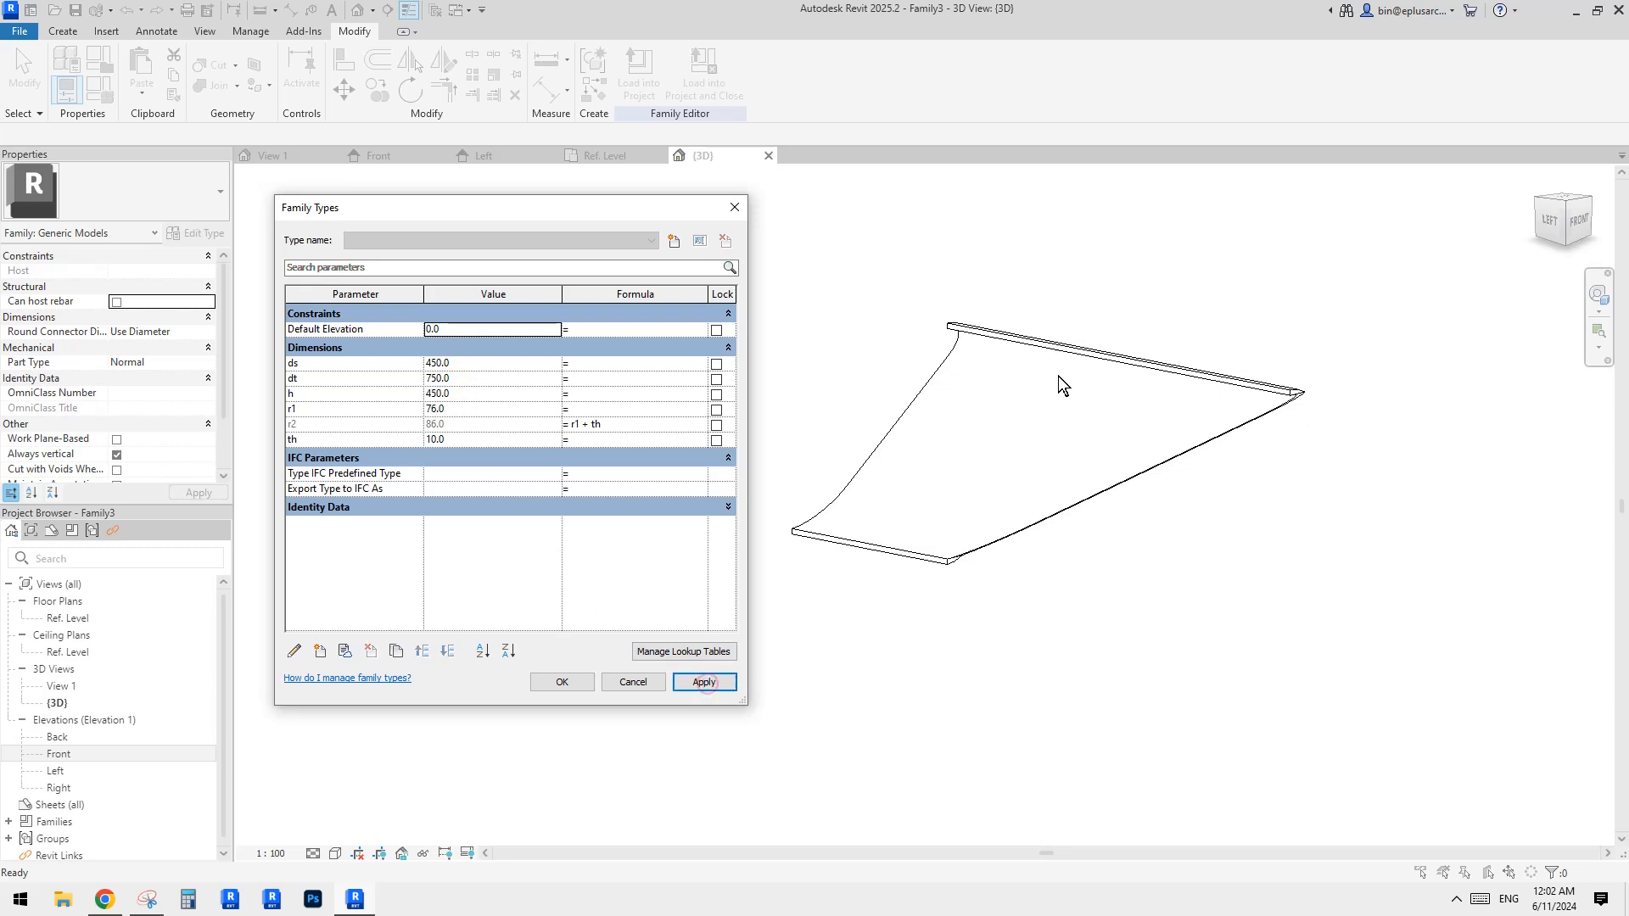
Set the family parameters r1 to 50 mm and th to 20 mm and accept the changes.
click(455, 409)
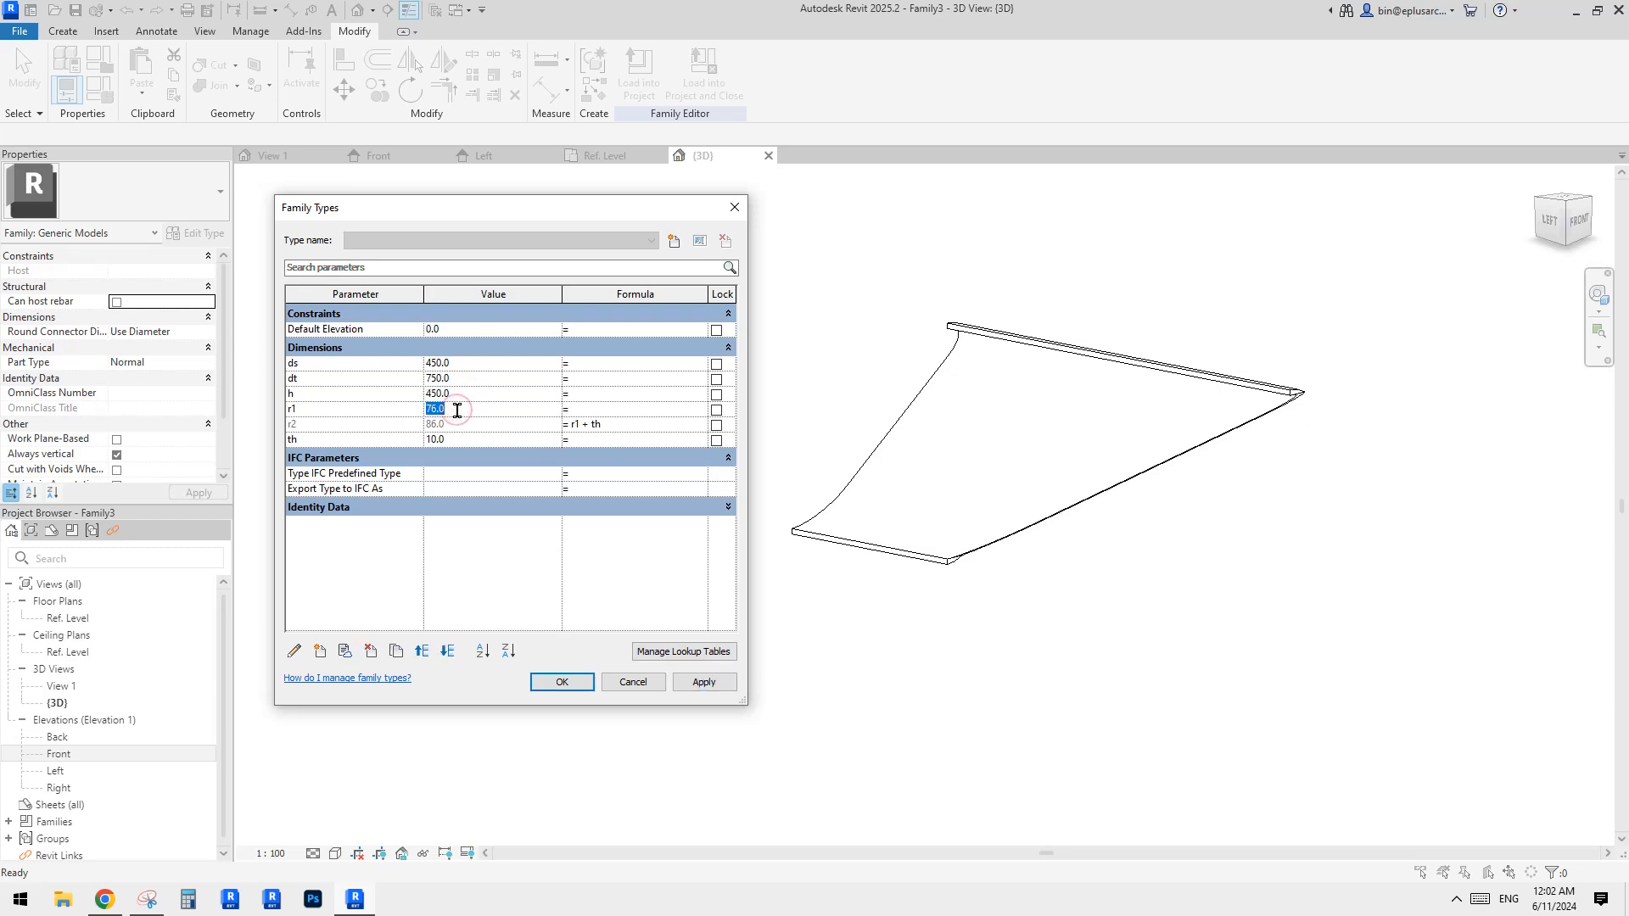
click(713, 681)
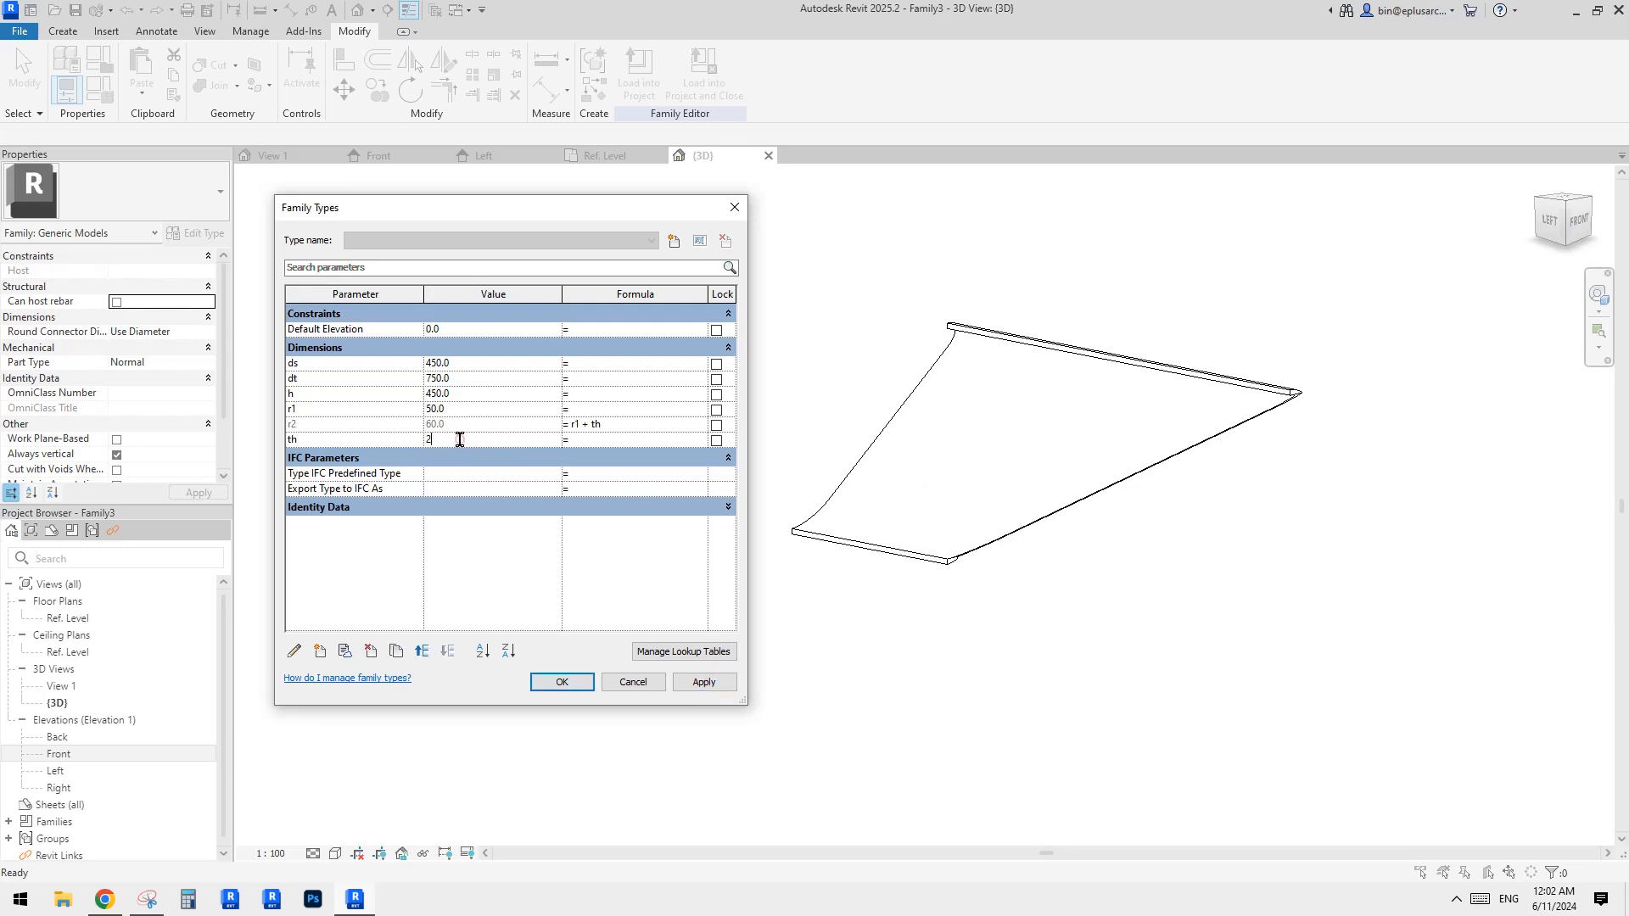
click(704, 683)
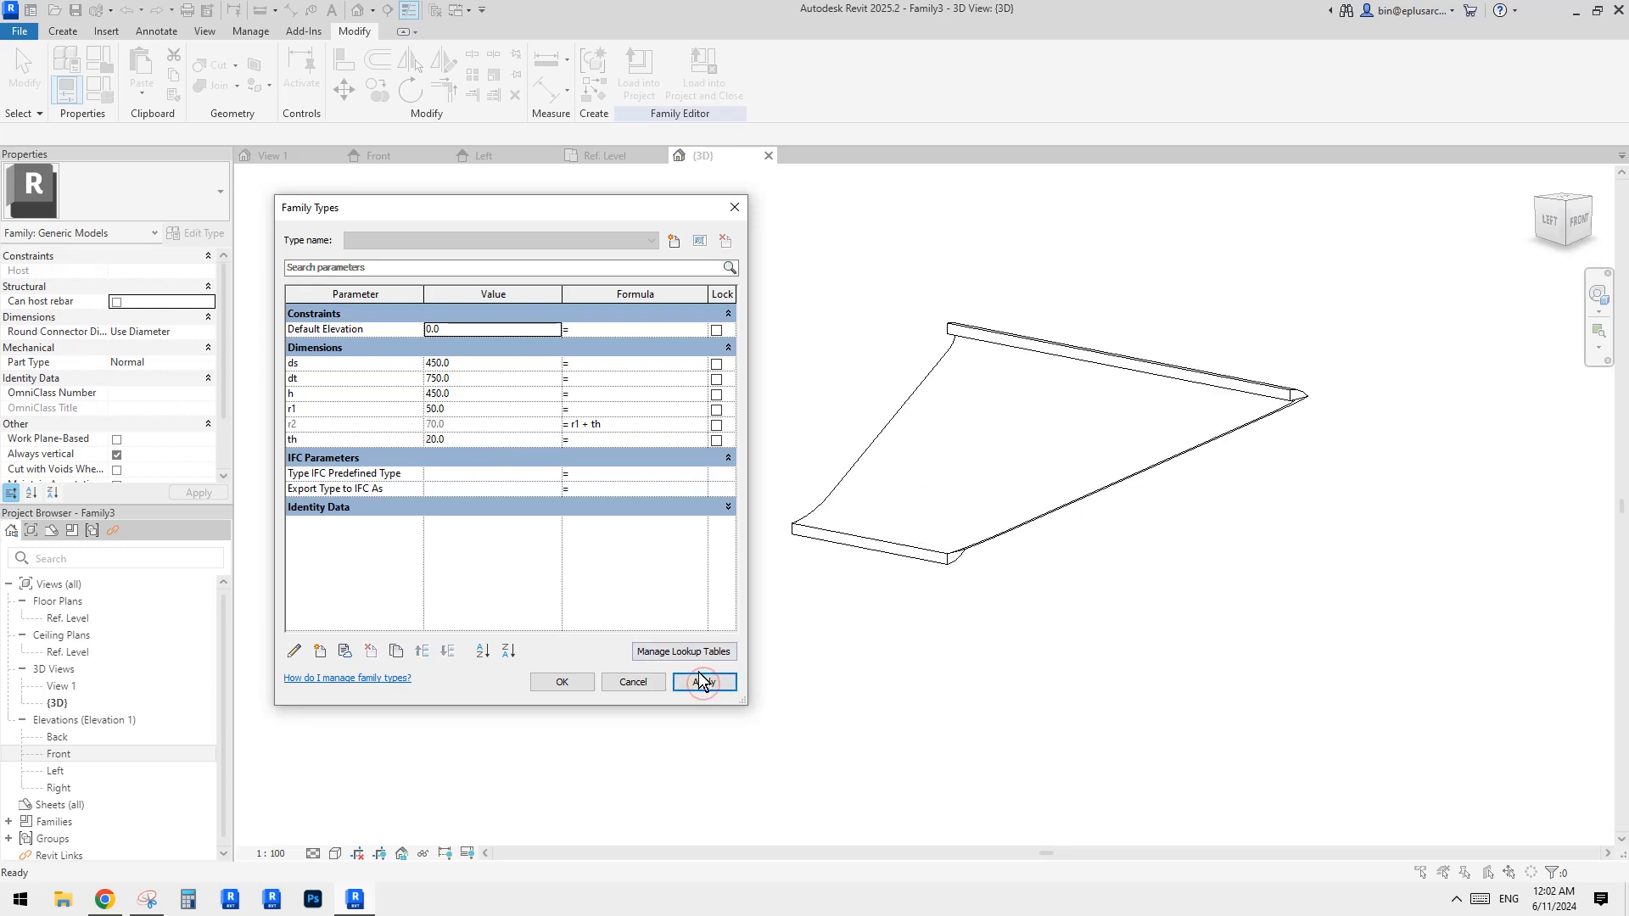
click(554, 683)
Close all inactive views so only the 3D view stays open.
shift+middle_drag(1141, 486, 764, 487)
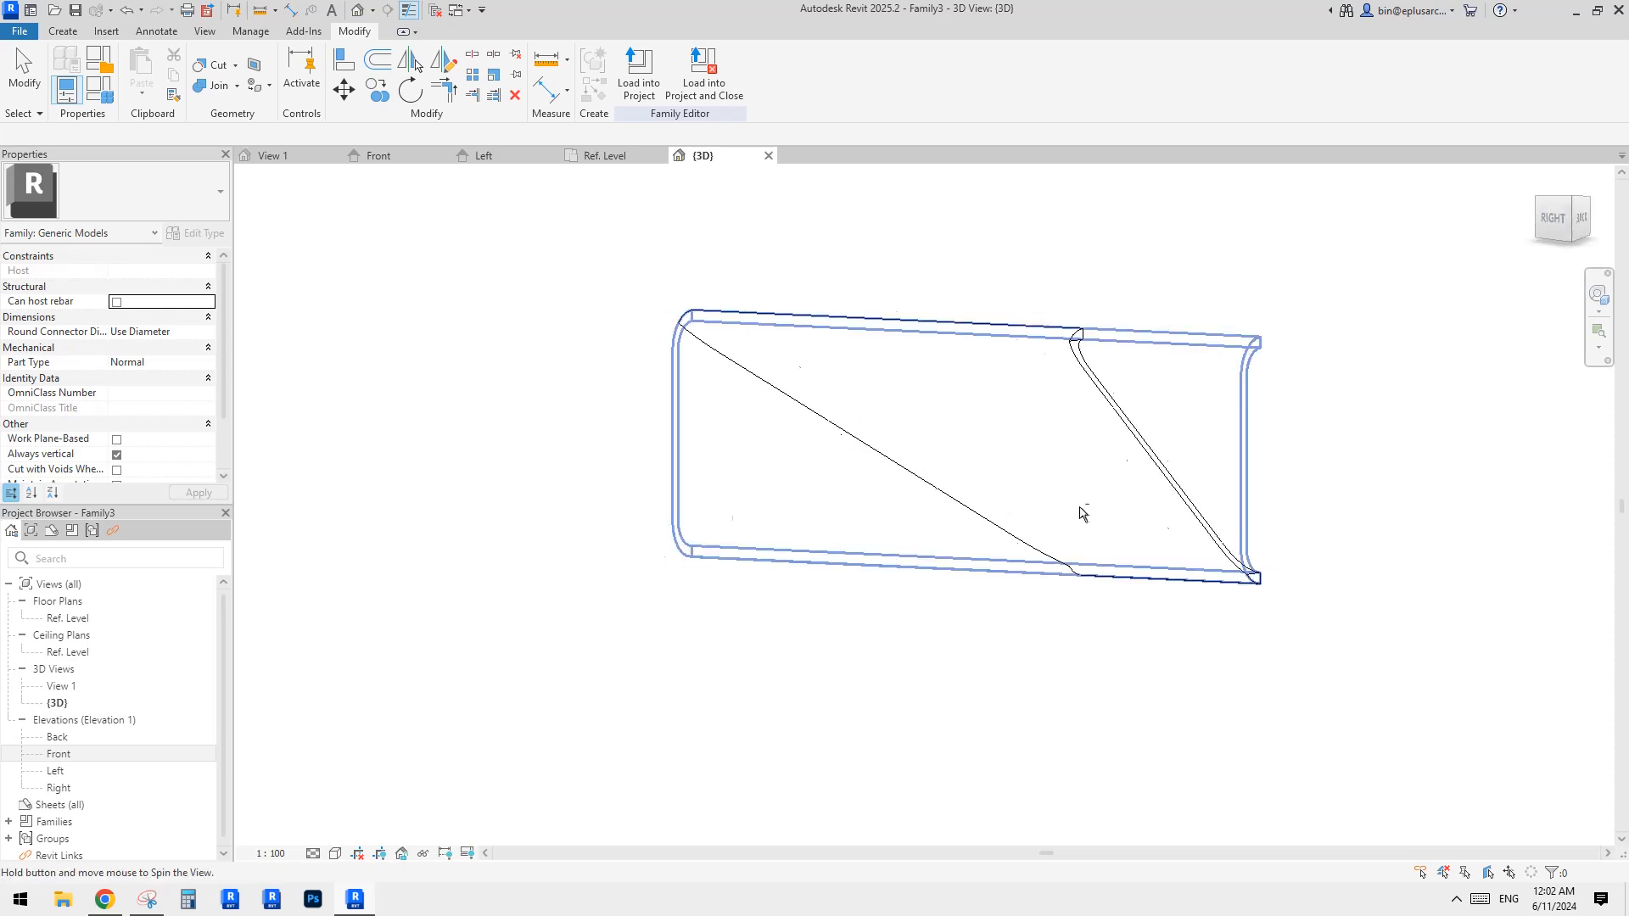
shift+middle_drag(1082, 514, 1027, 490)
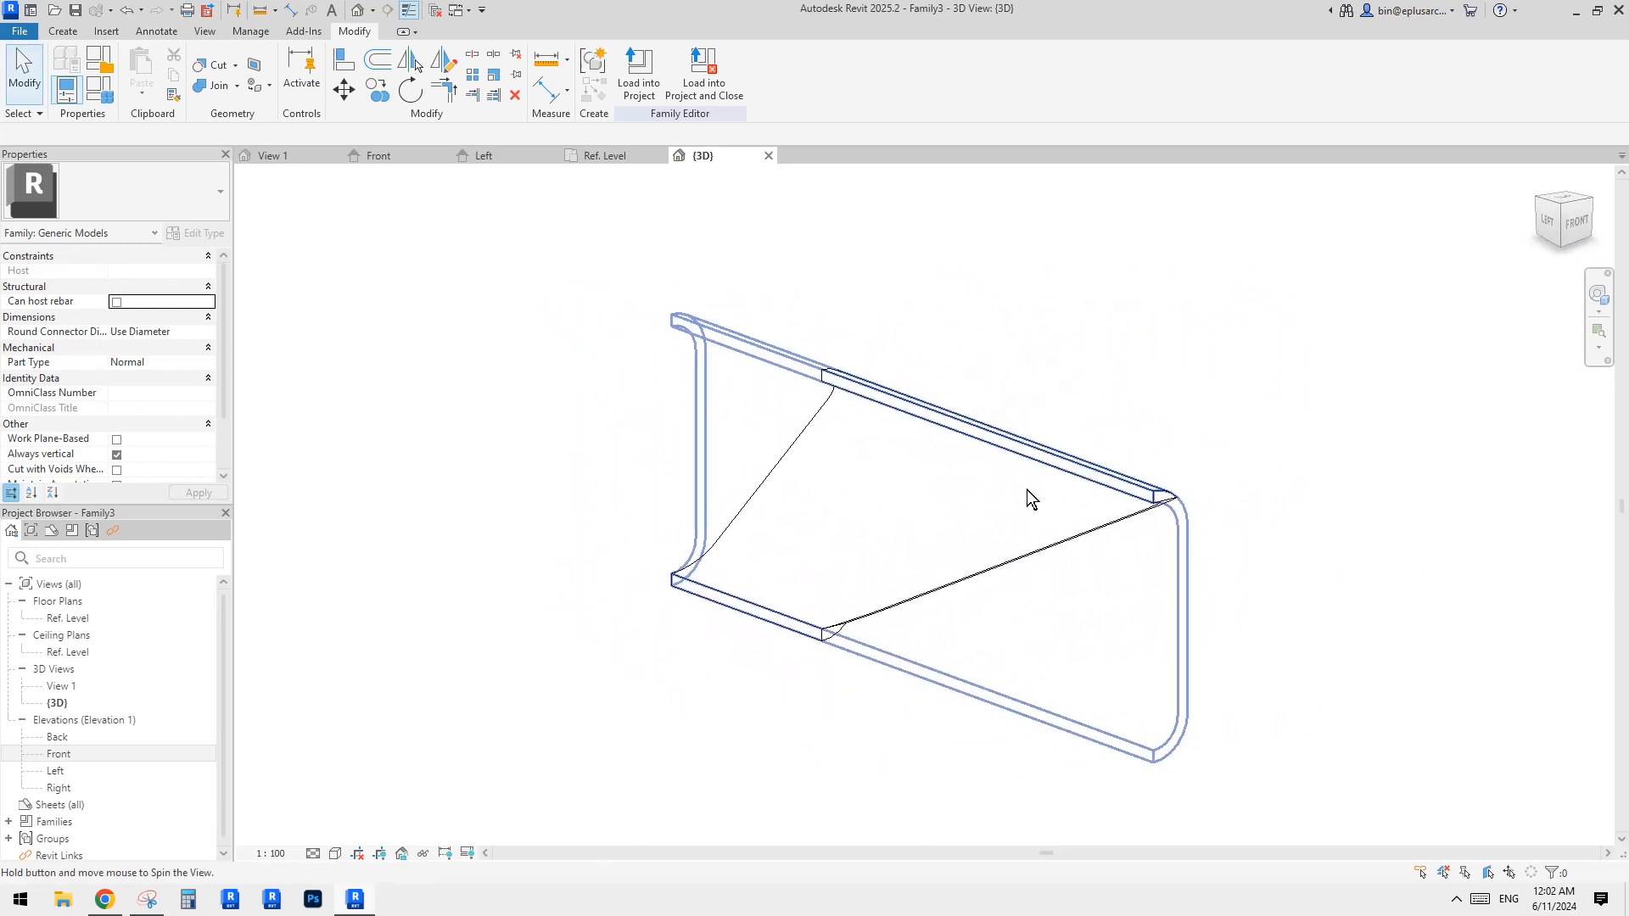
click(434, 10)
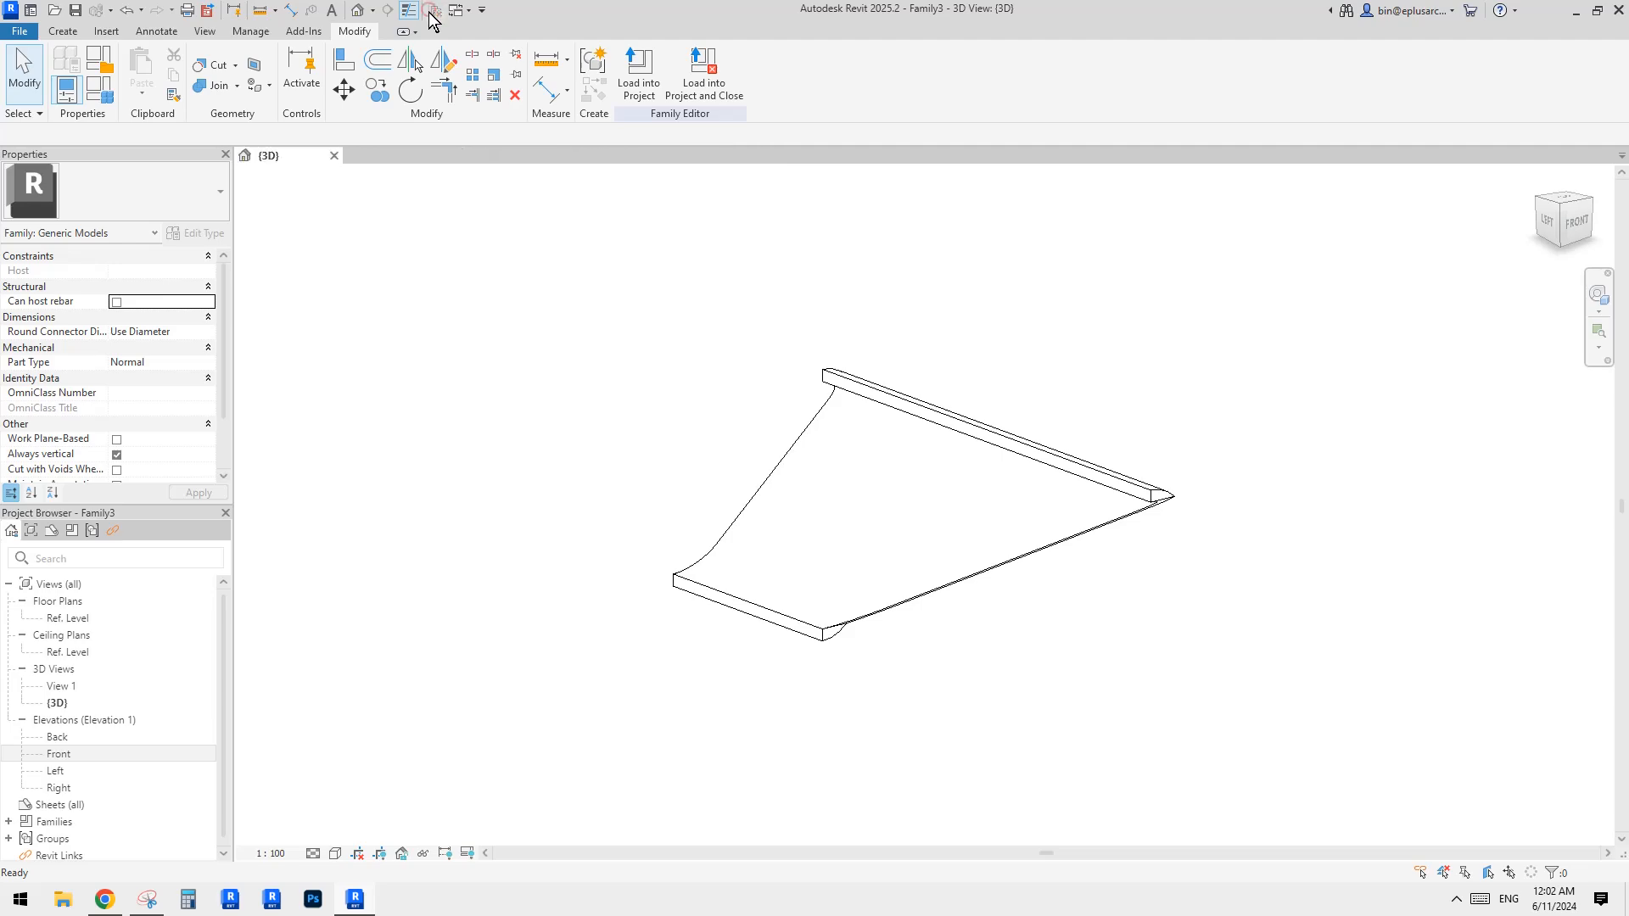
middle_drag(624, 283, 599, 281)
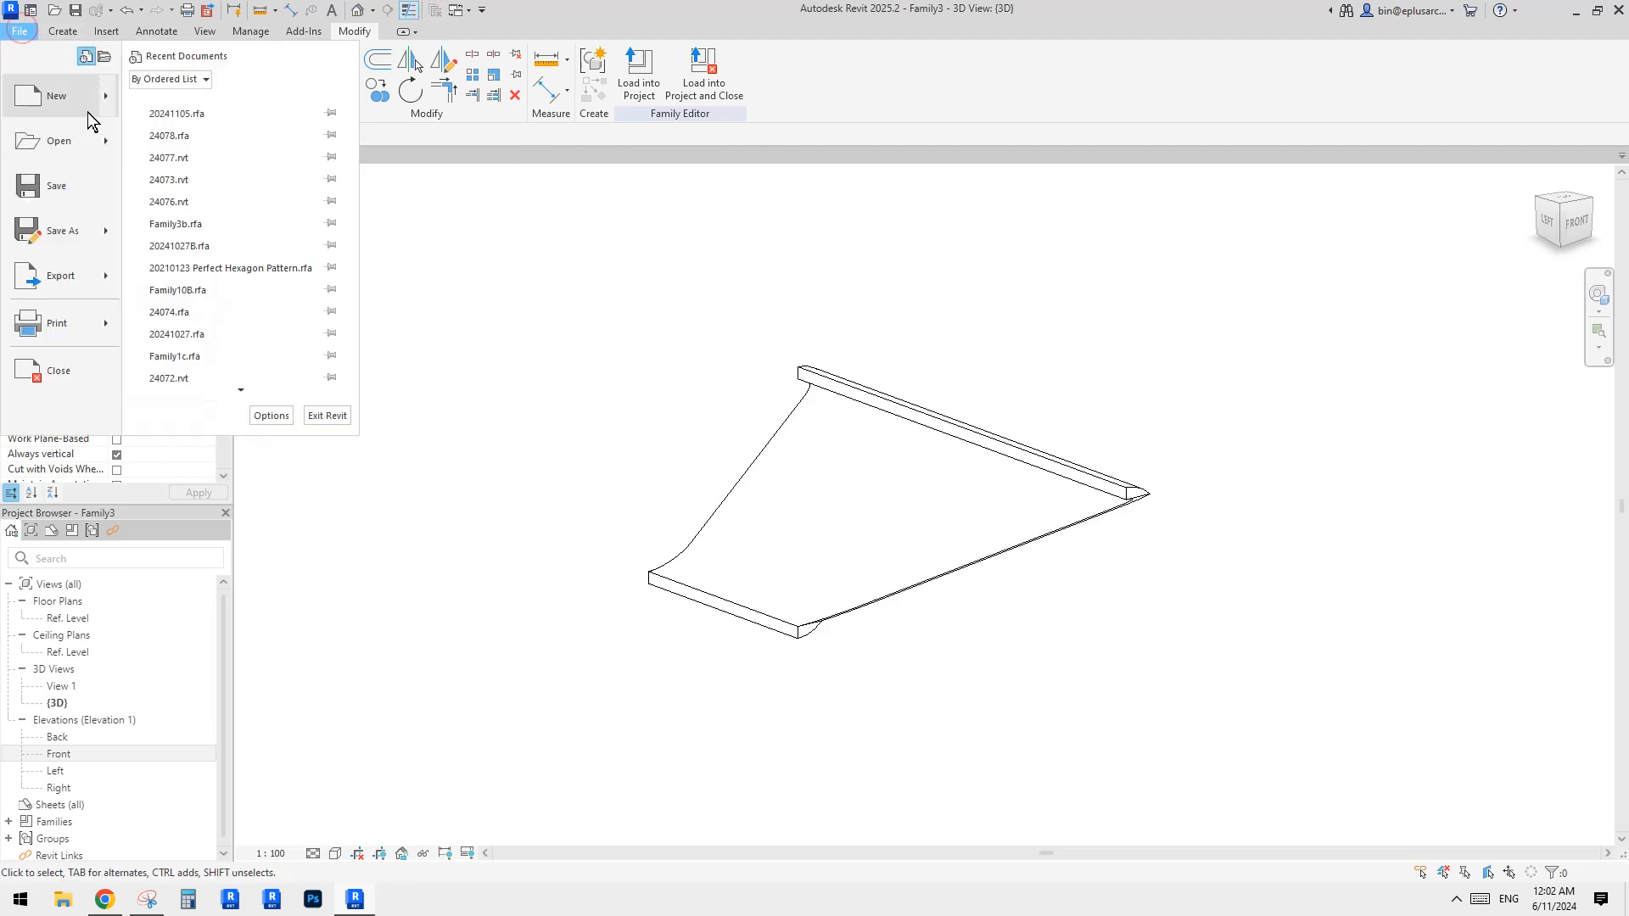
Create a new family from the Metric Generic Model template.
click(115, 102)
click(207, 156)
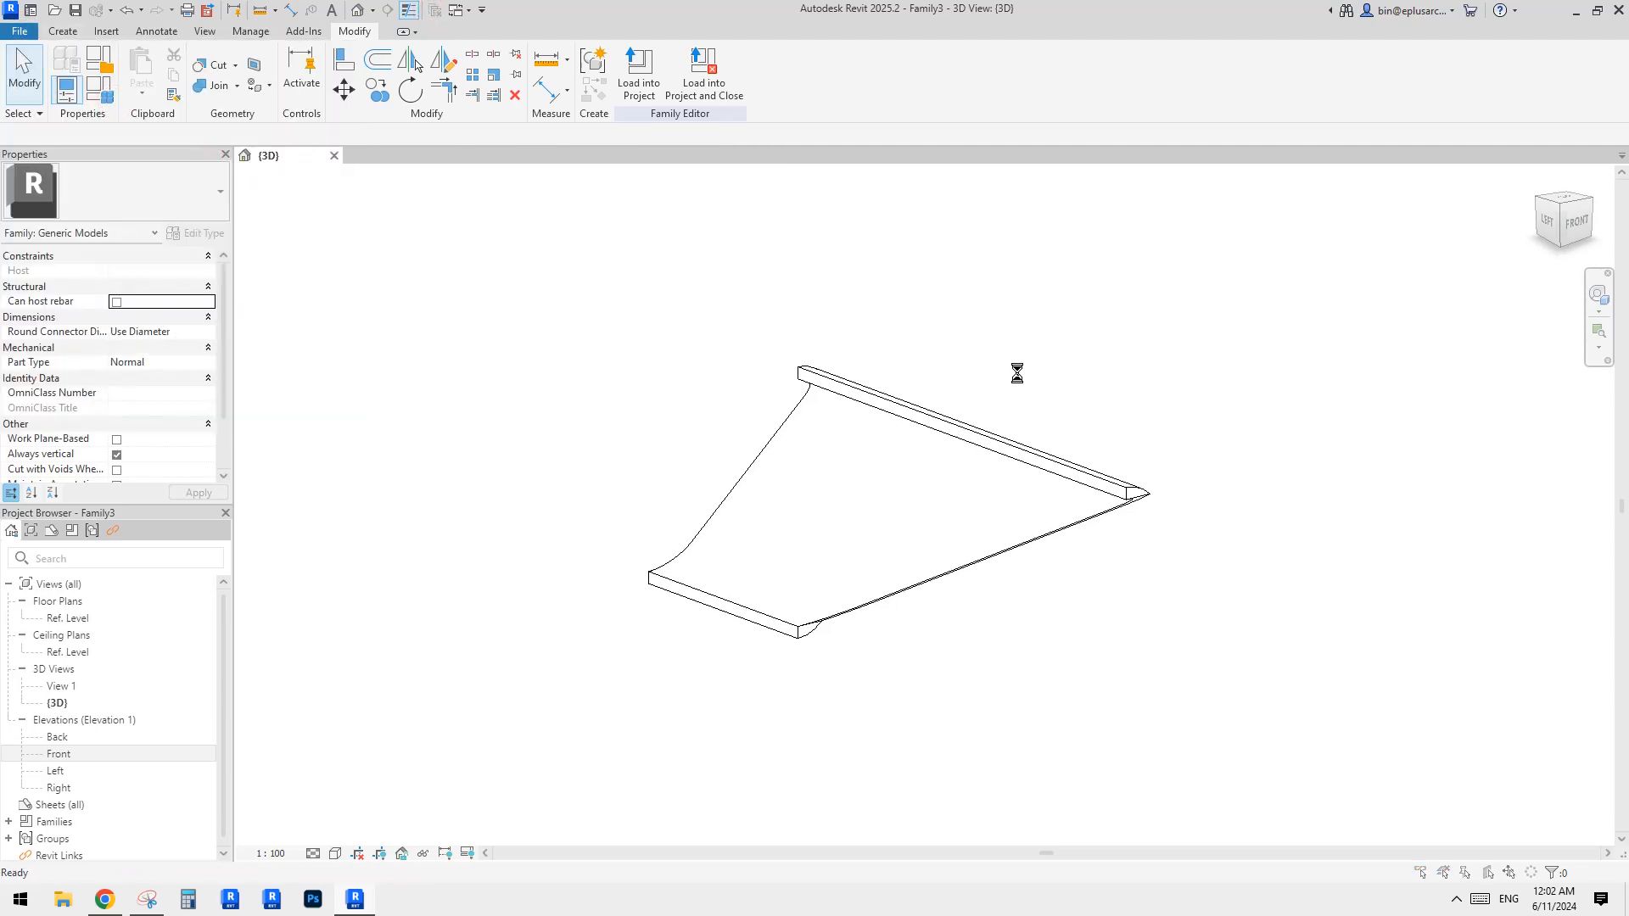
scroll(1112, 513, down, 7)
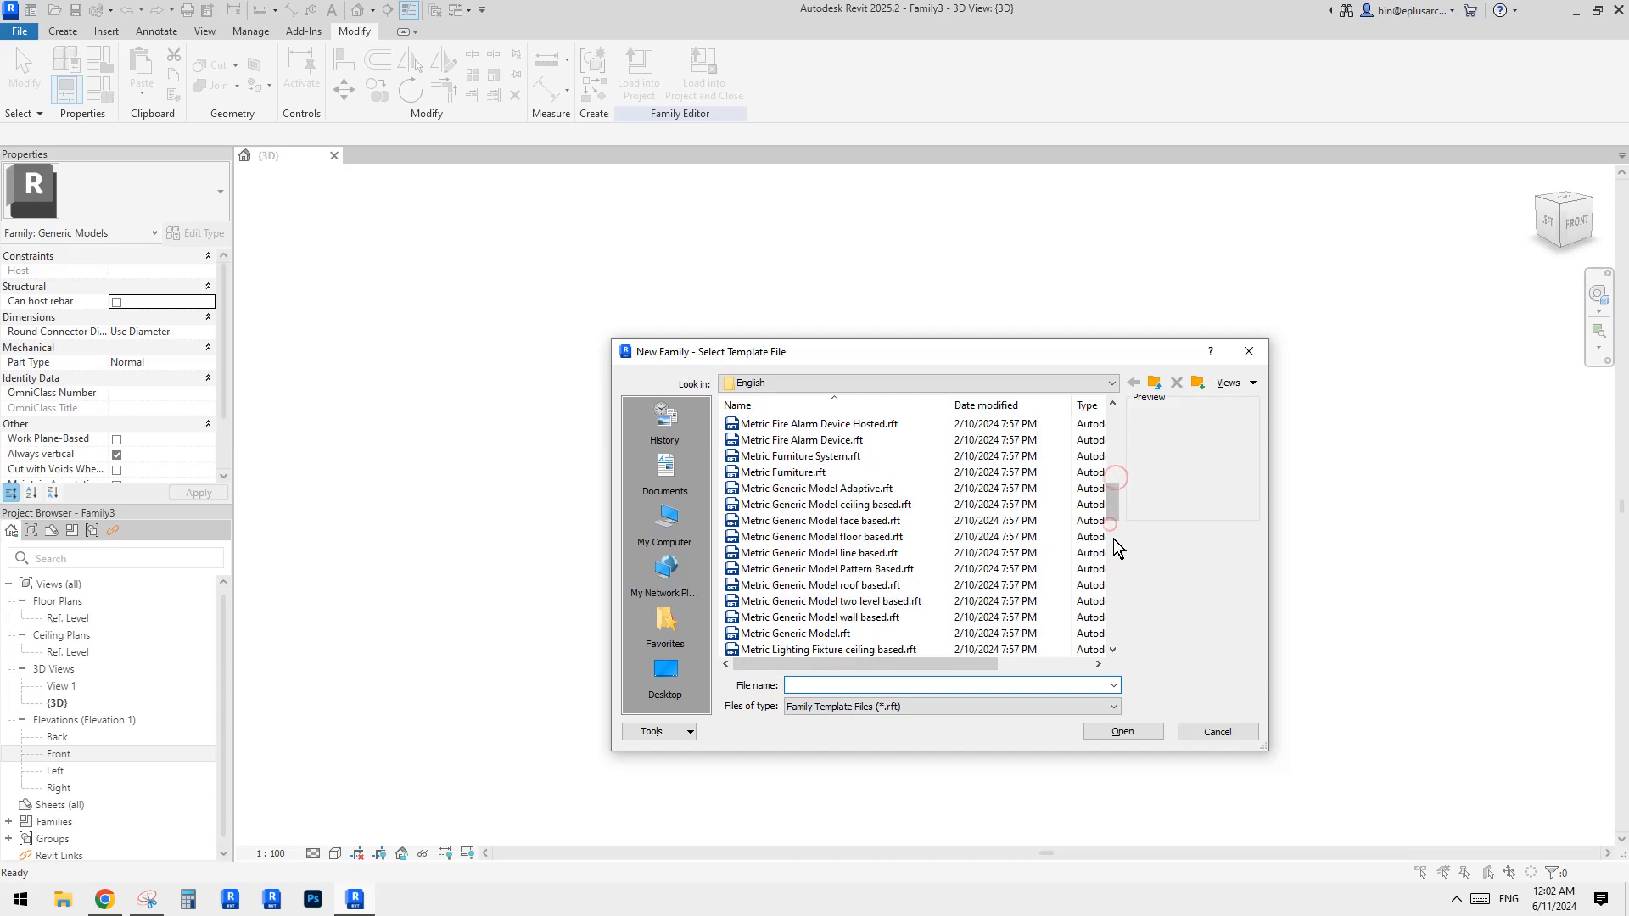
double_click(831, 585)
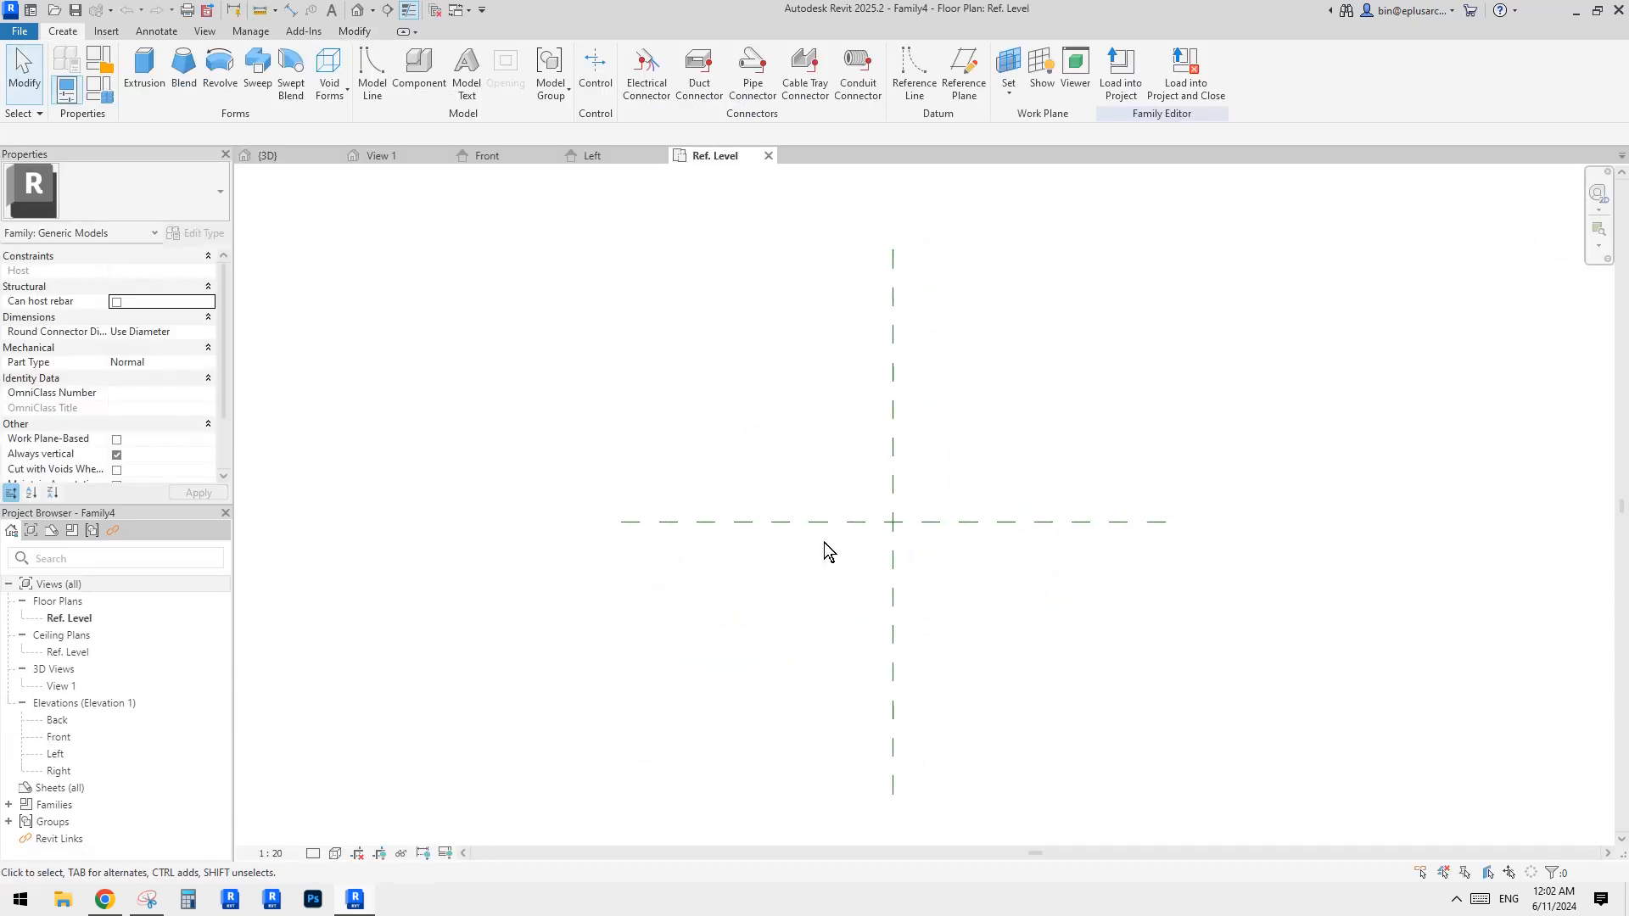
key(p)
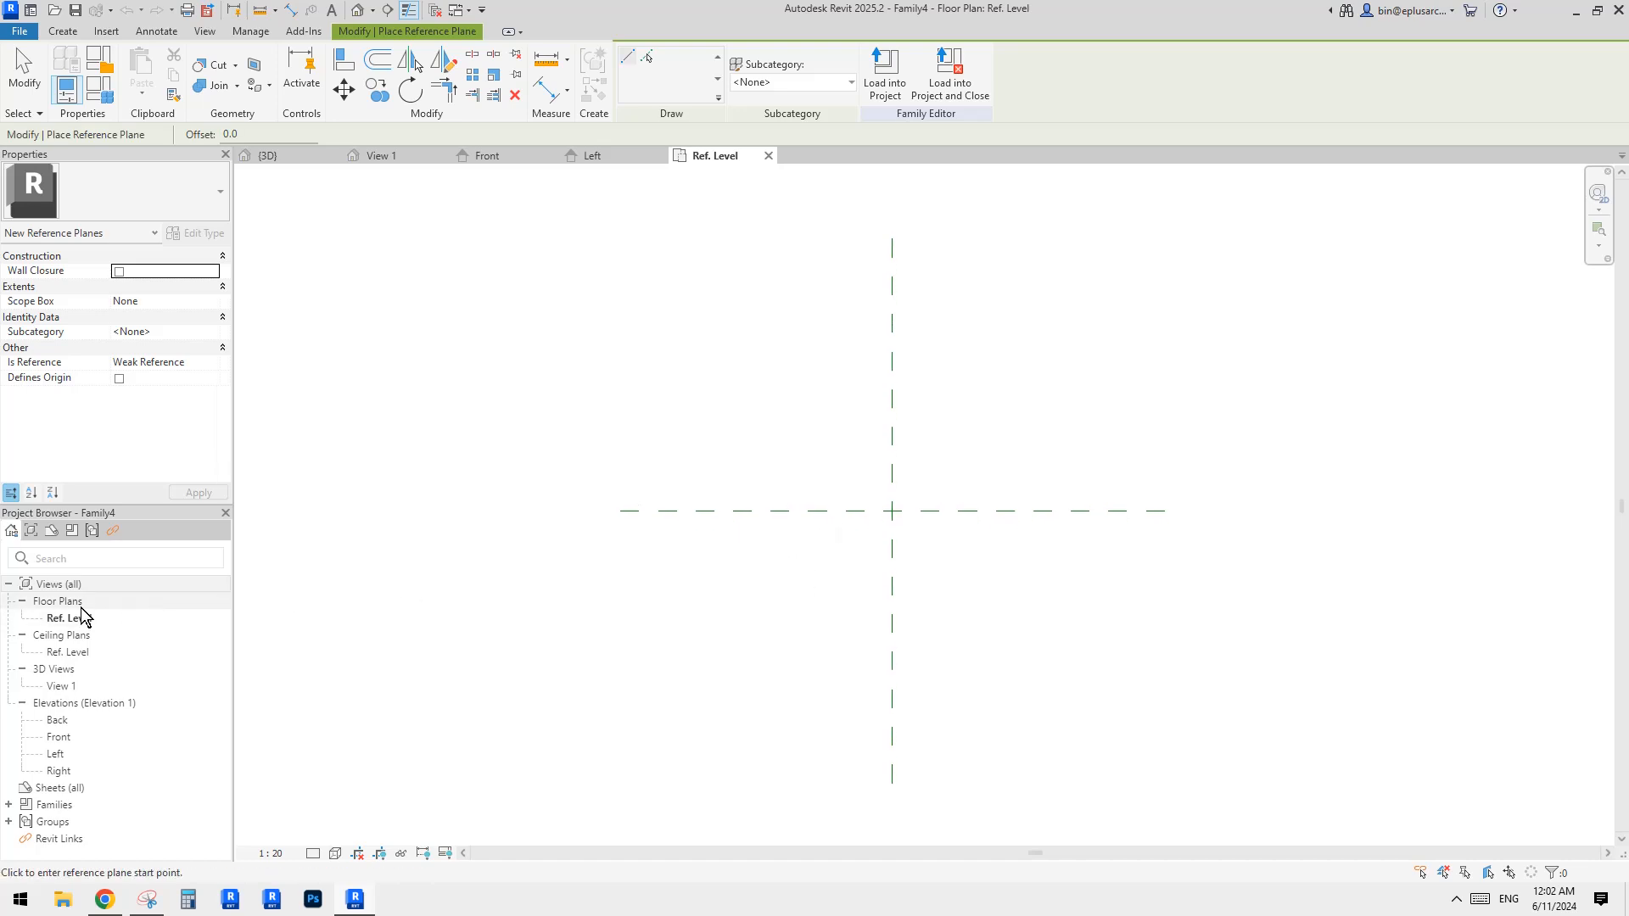
key(Escape)
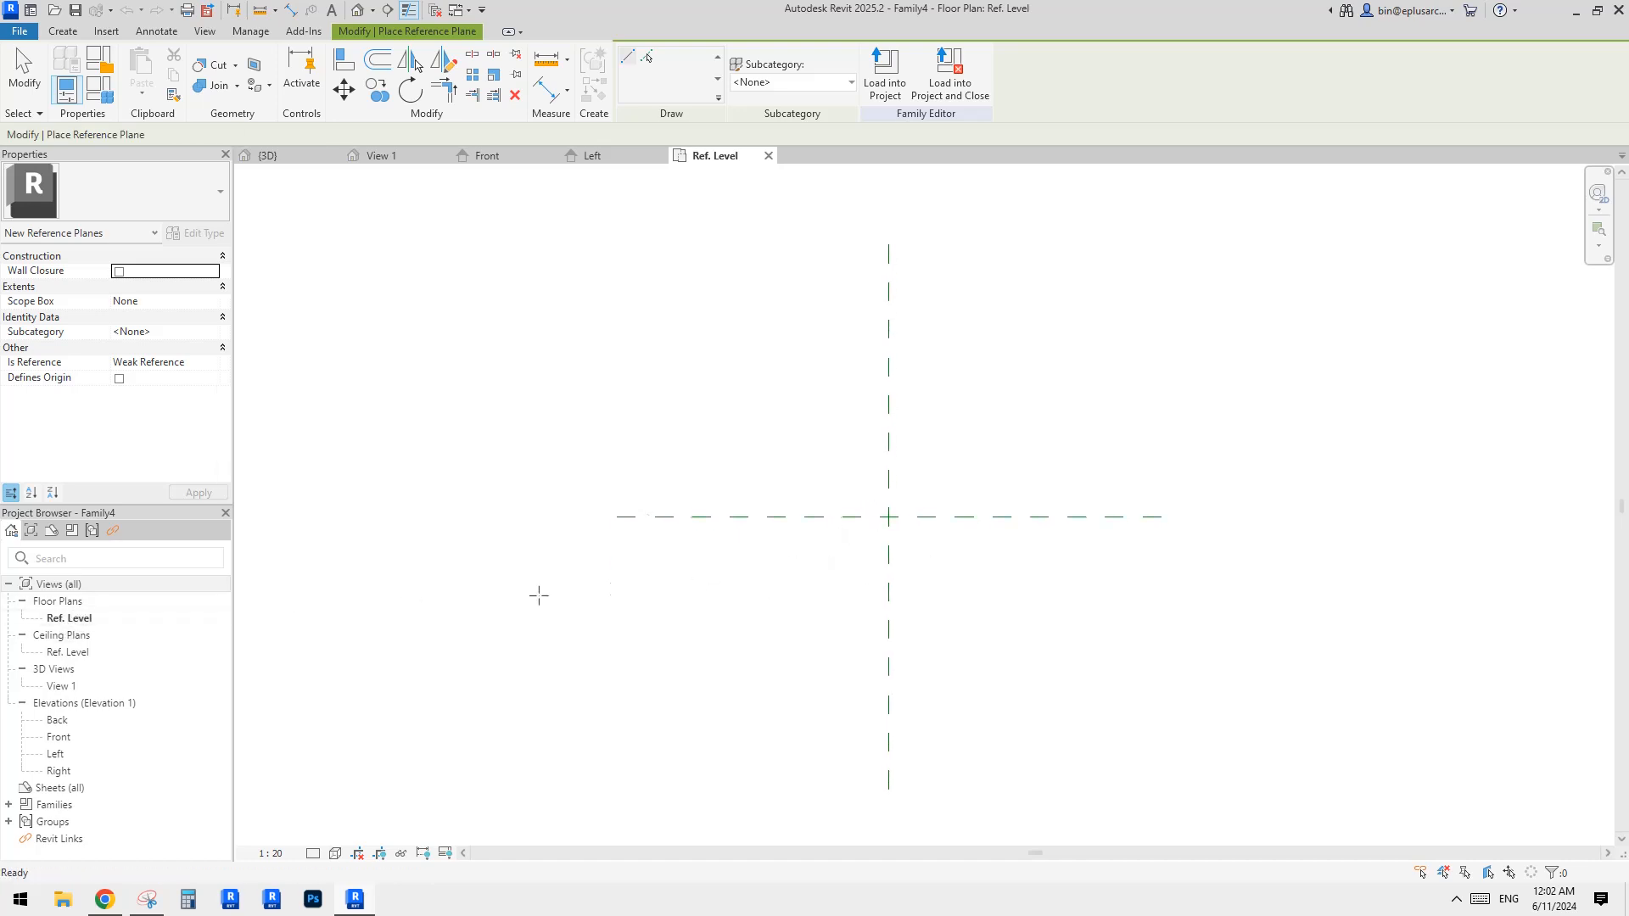
click(73, 622)
double_click(73, 622)
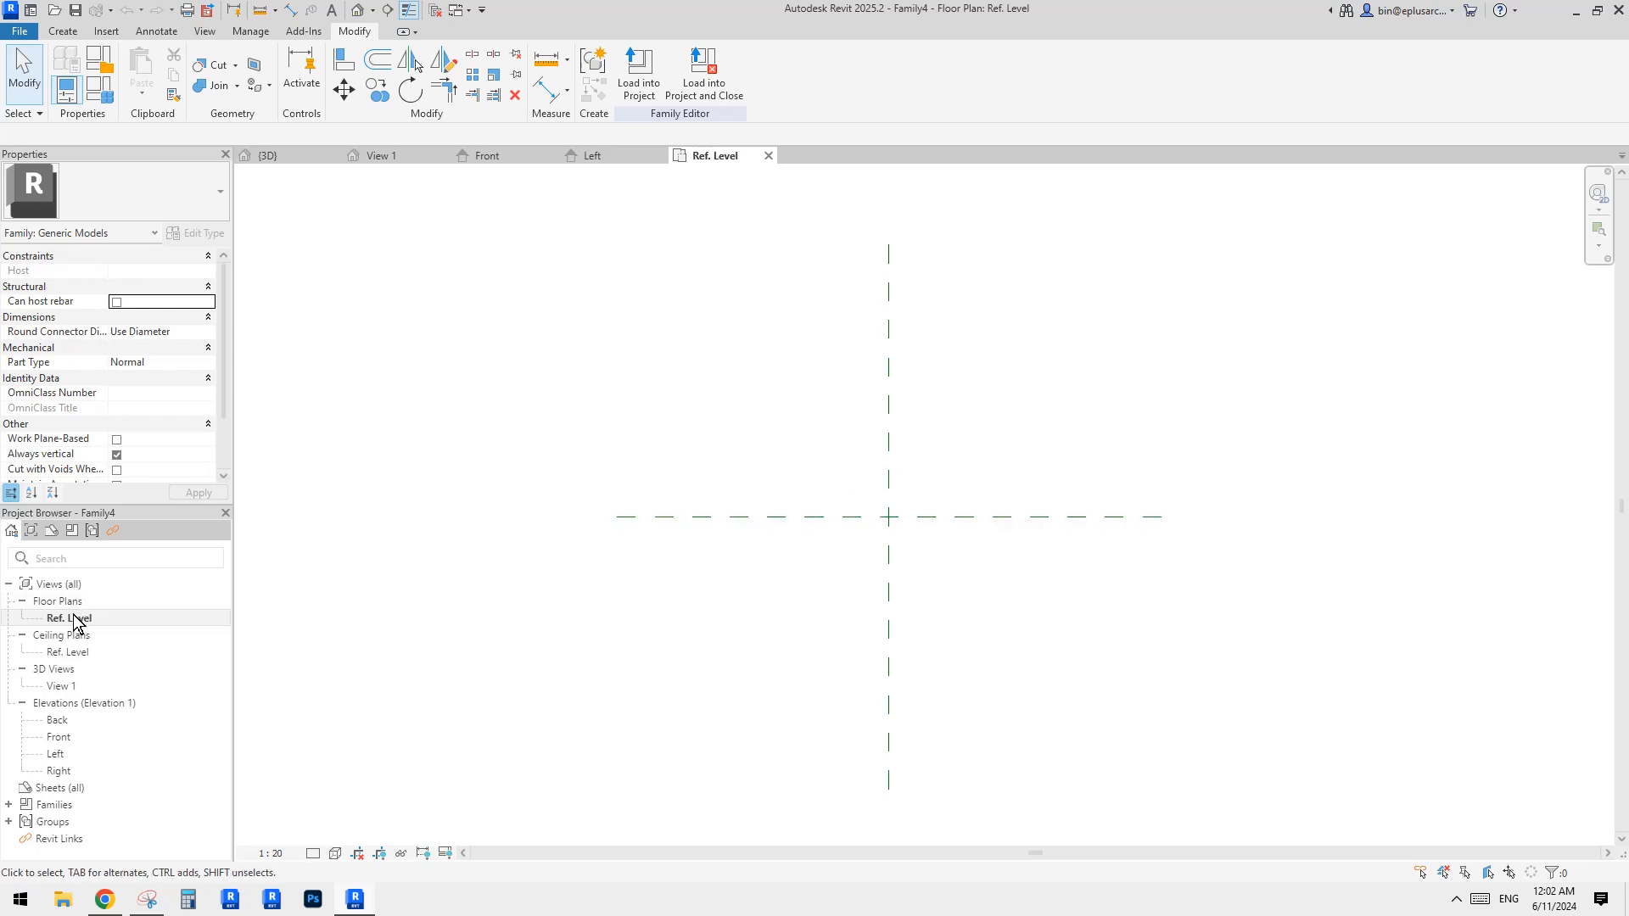
click(60, 738)
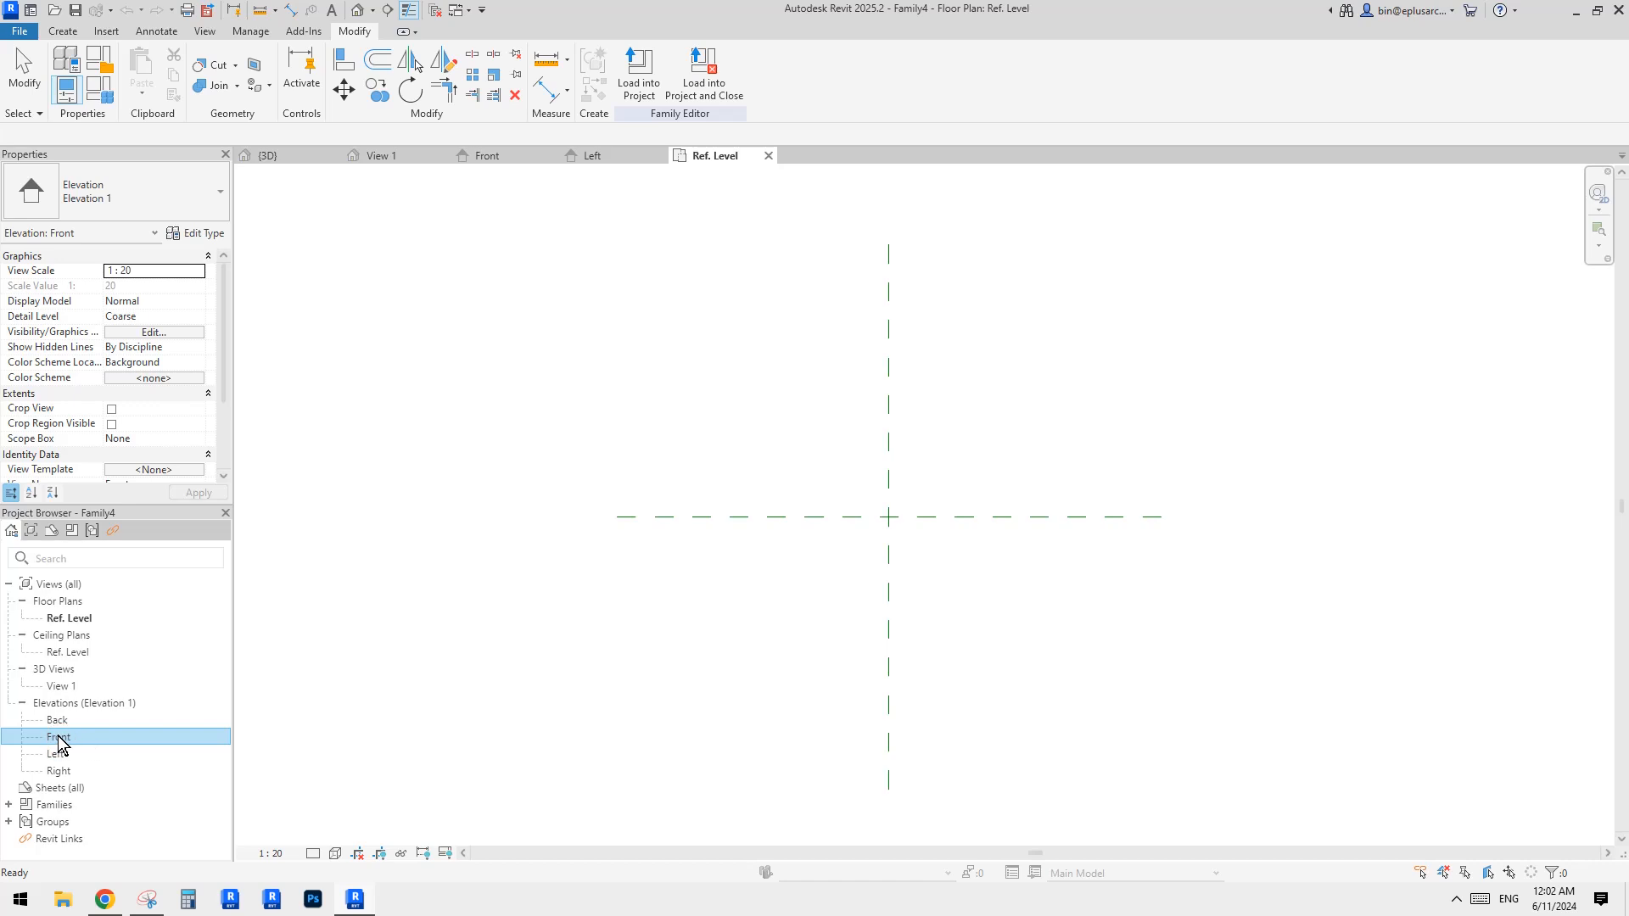
click(678, 636)
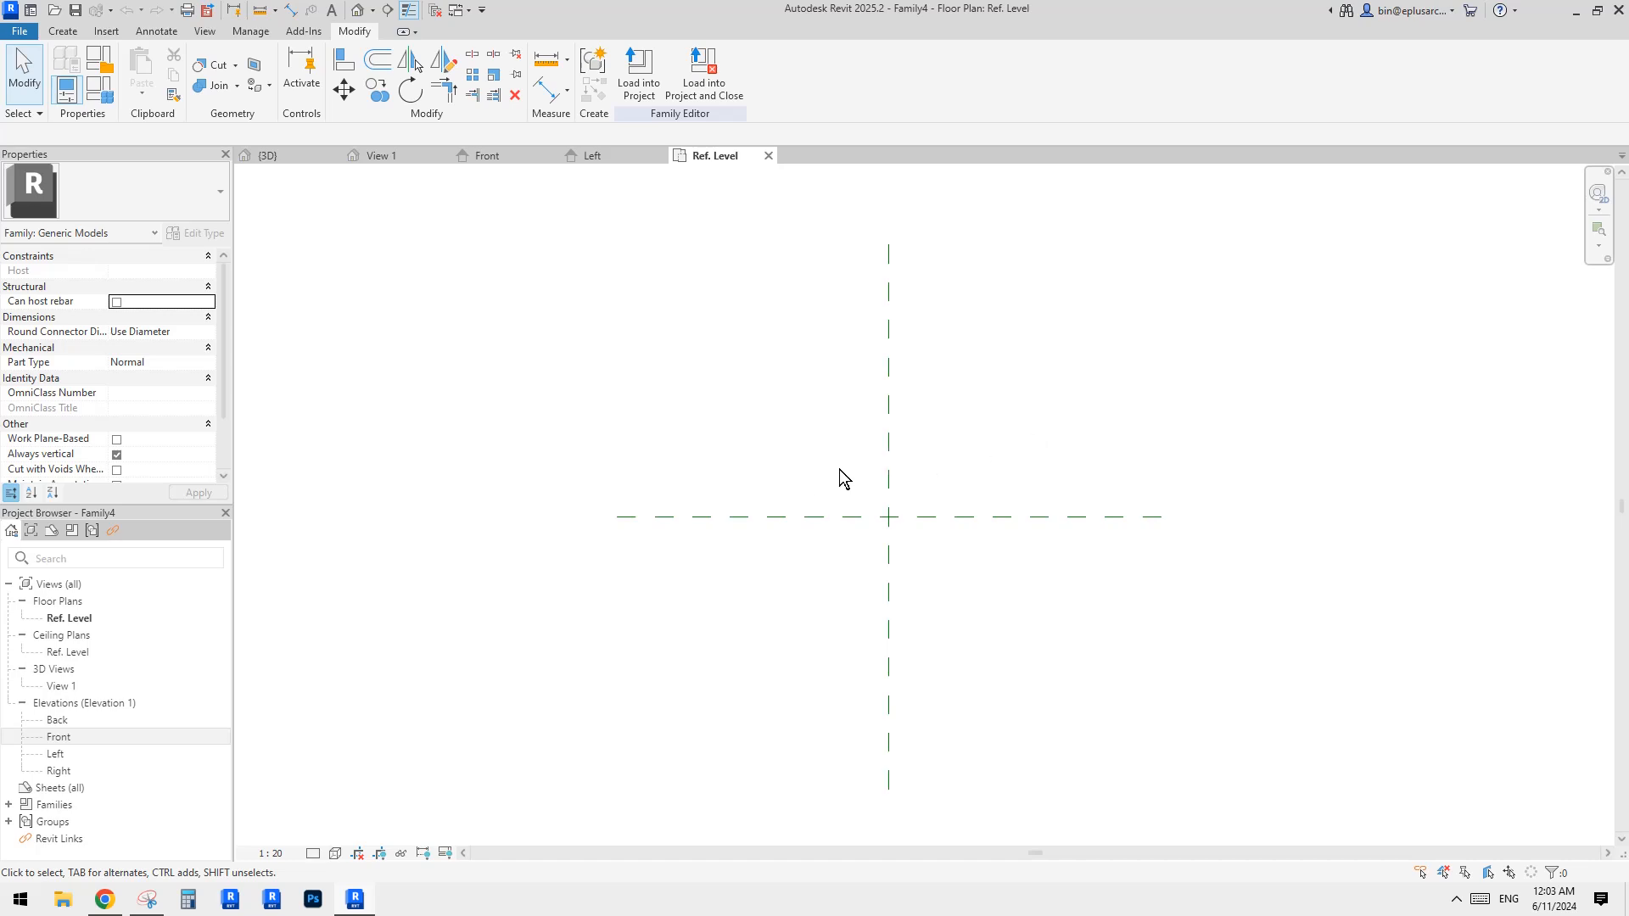
Draw two vertical reference planes on Ref. Level, one on each side of Center (Left/Right), the left one about 451 mm from it.
key(r)
key(p)
click(807, 651)
click(807, 357)
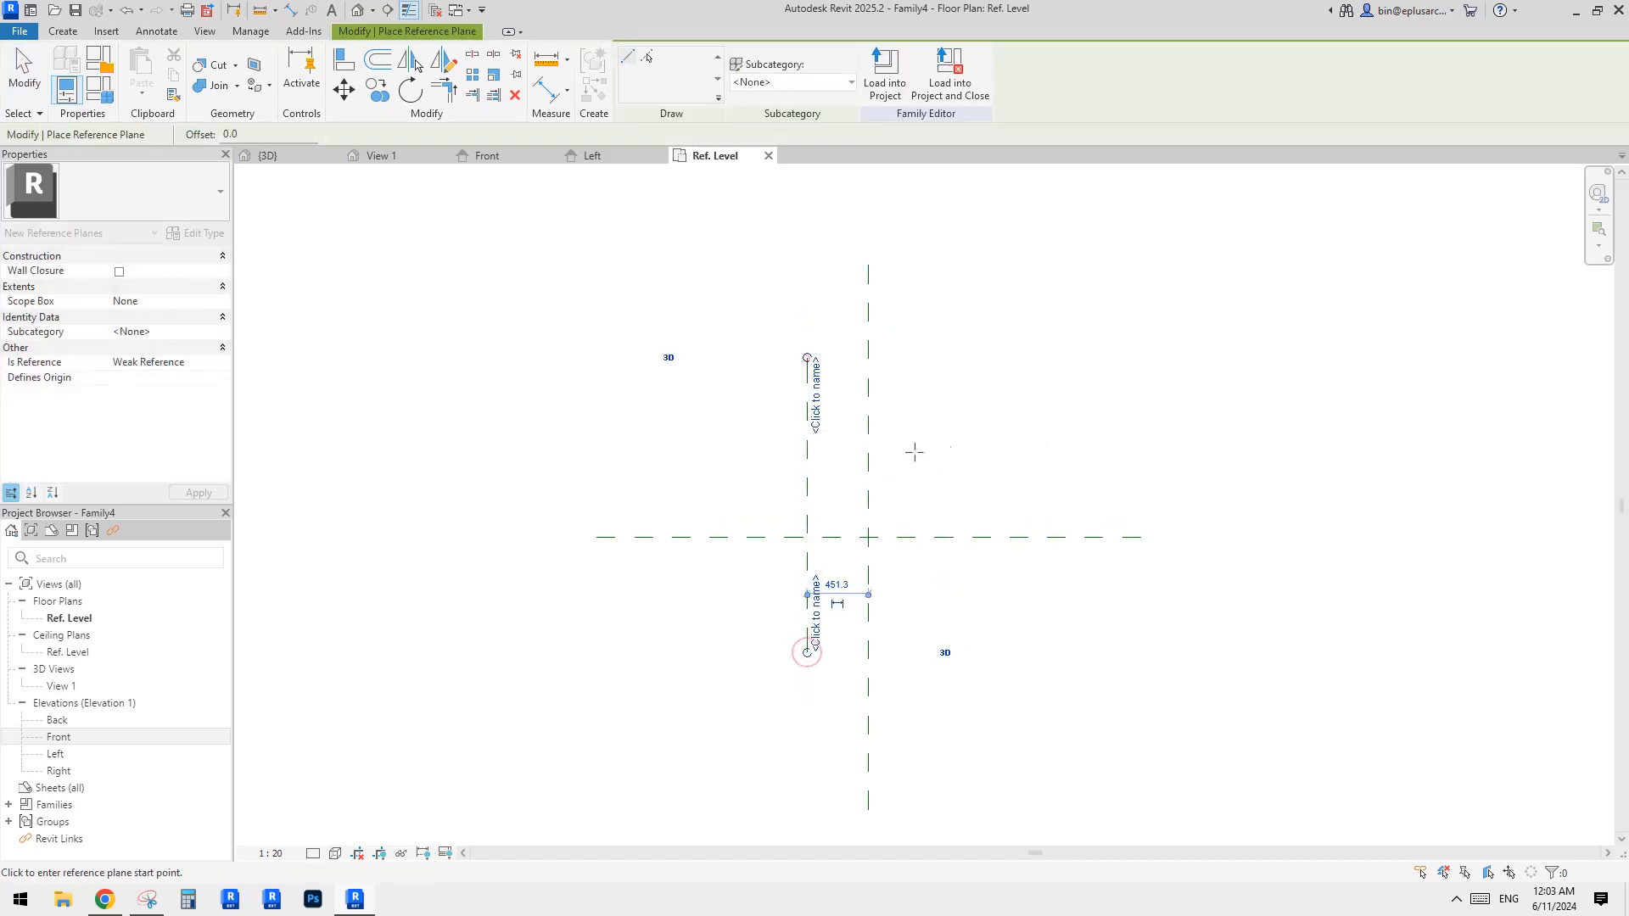
click(958, 347)
click(959, 658)
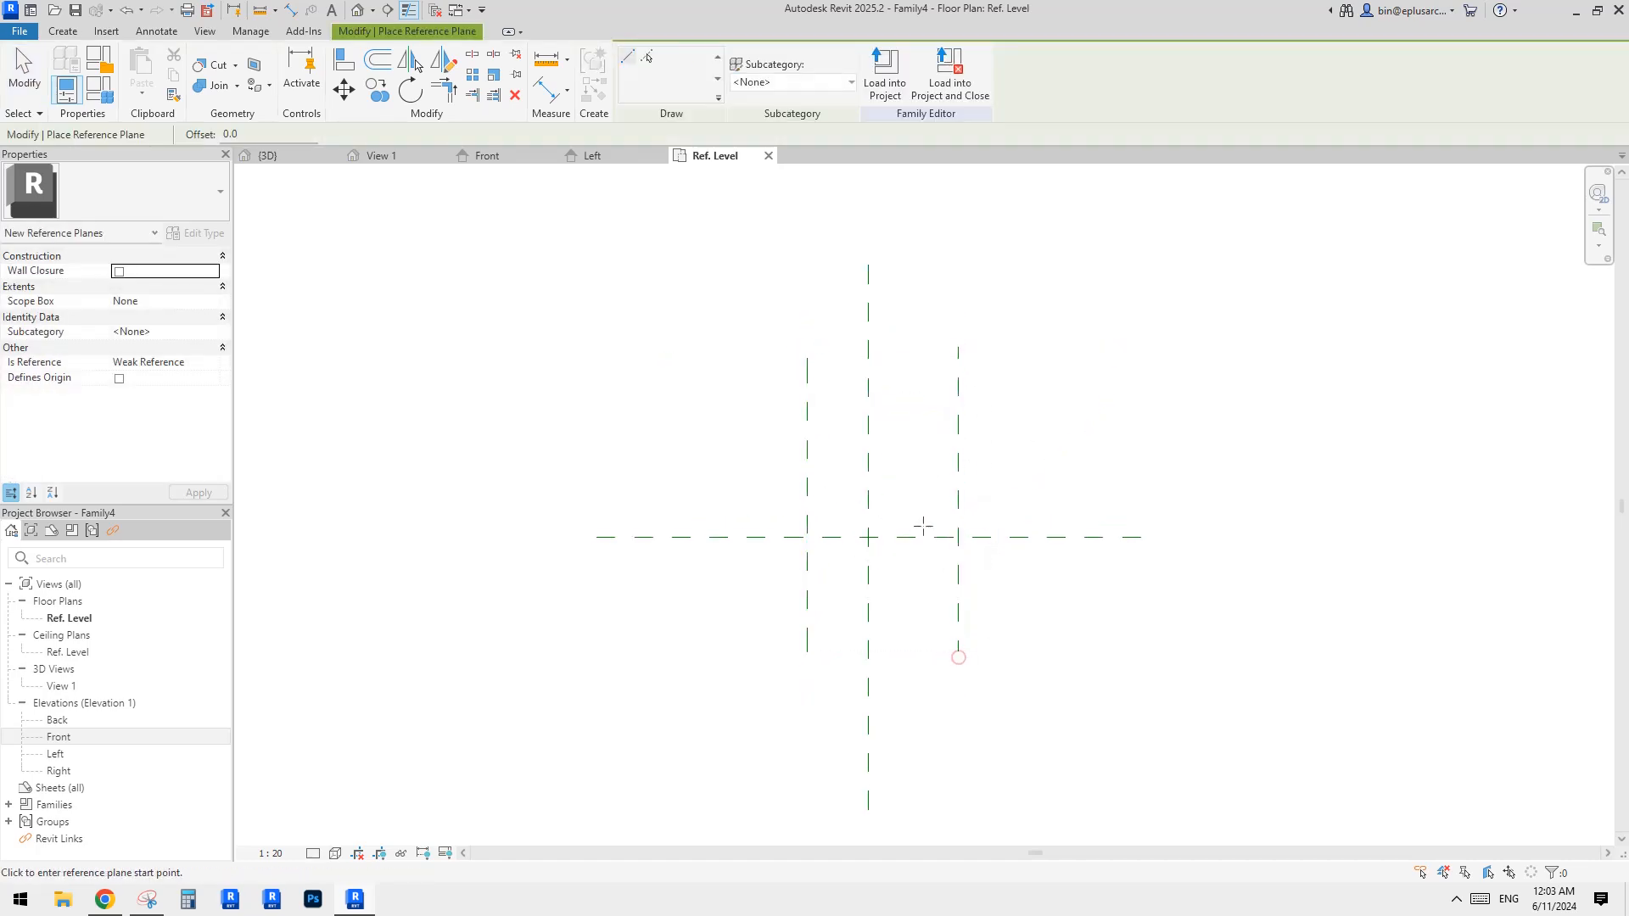
key(Escape)
Move the left vertical reference plane farther away from the Center (Left/Right) plane.
drag(807, 482, 765, 489)
click(883, 367)
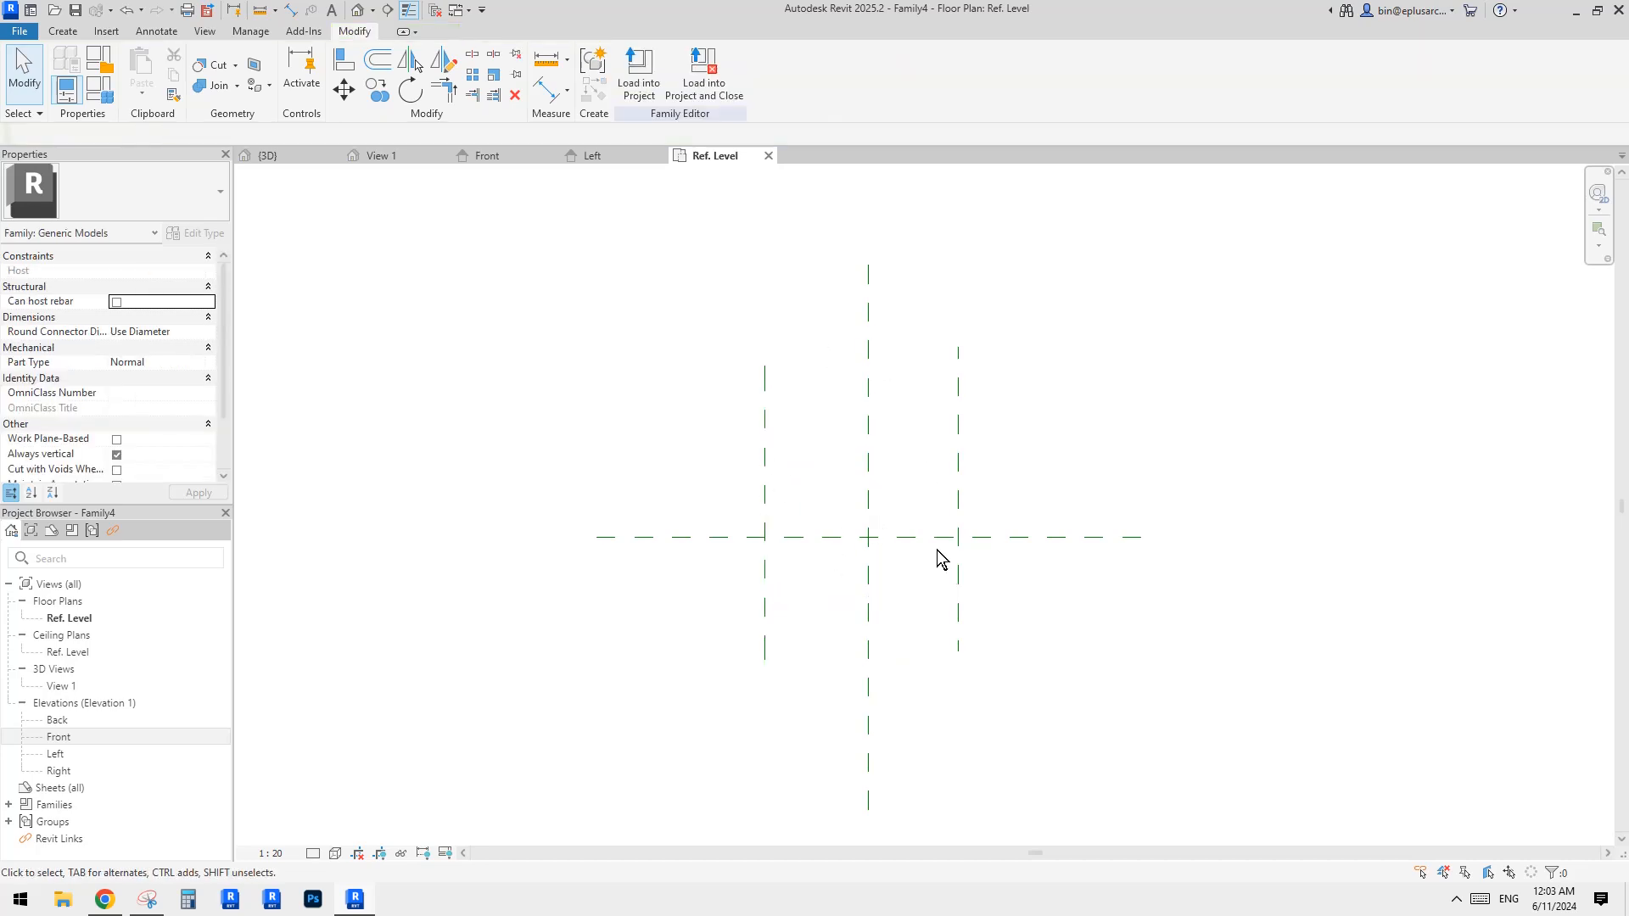
middle_drag(874, 538, 872, 545)
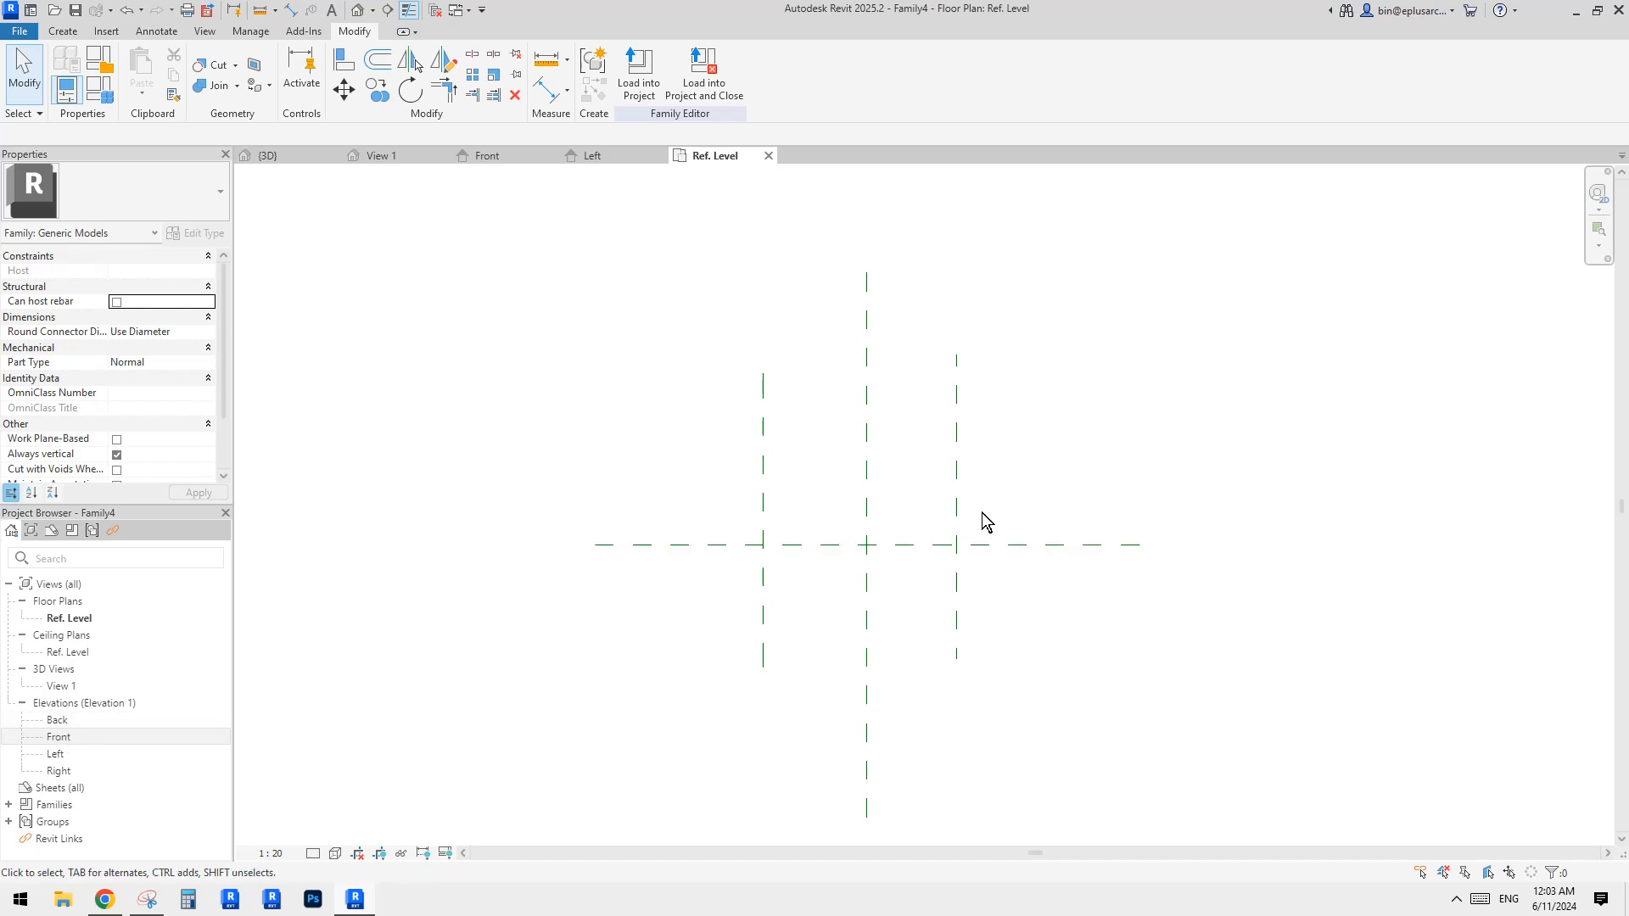
Dimension the two outer vertical reference planes through Center (Left/Right) on Ref. Level and constrain the segments to be equal.
key(d)
key(i)
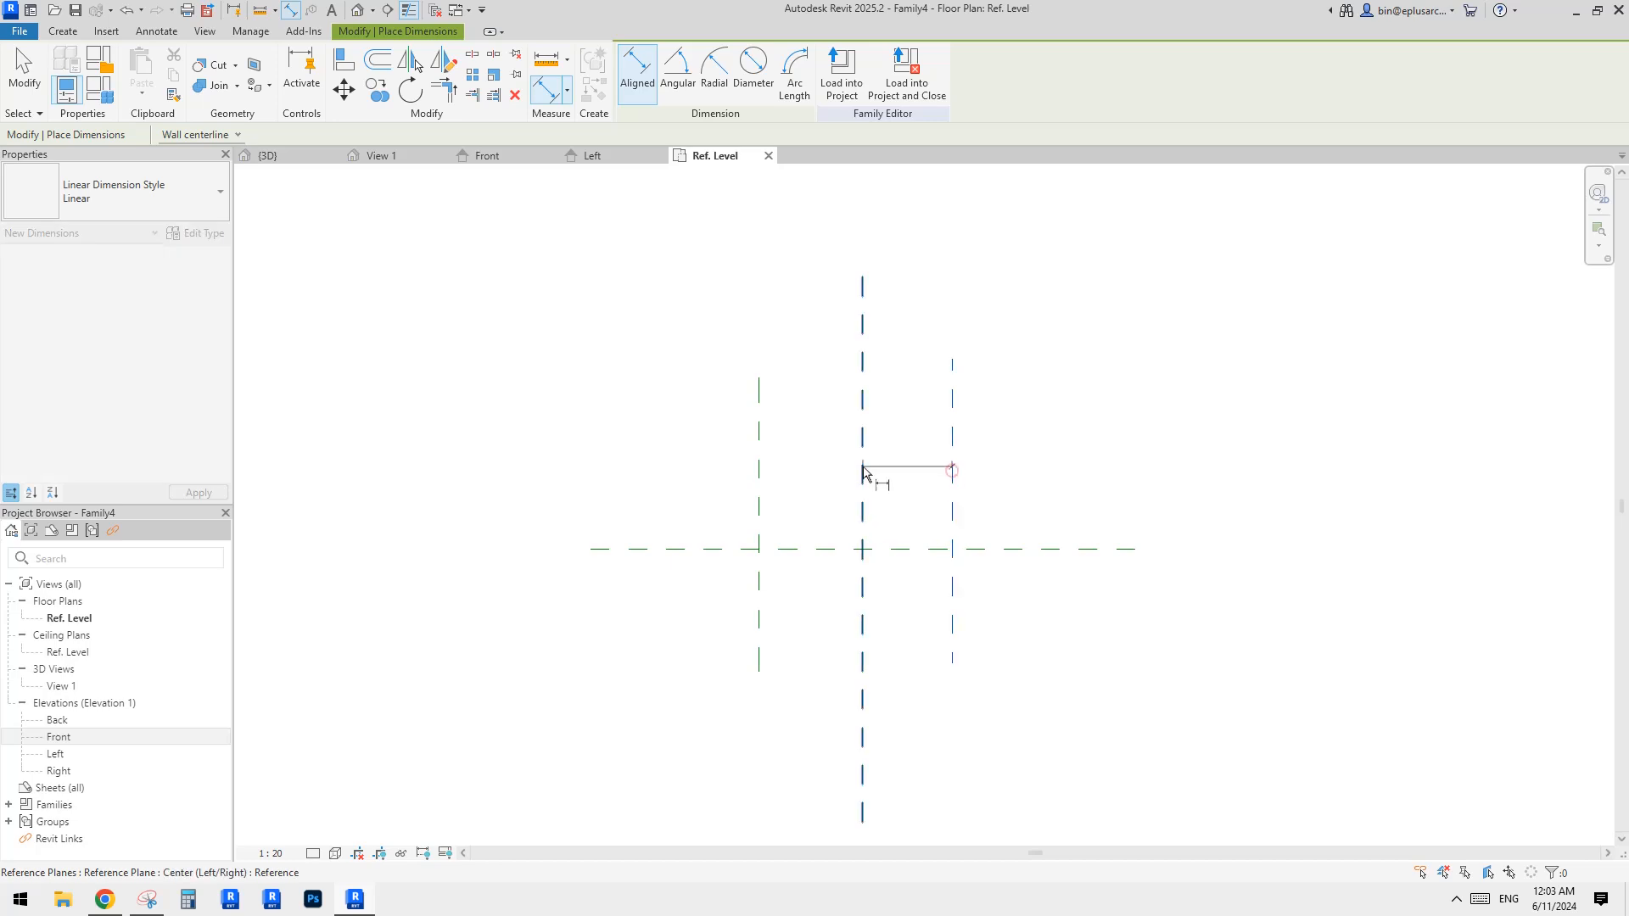
click(863, 468)
click(758, 468)
middle_drag(814, 366, 807, 394)
click(806, 392)
click(845, 360)
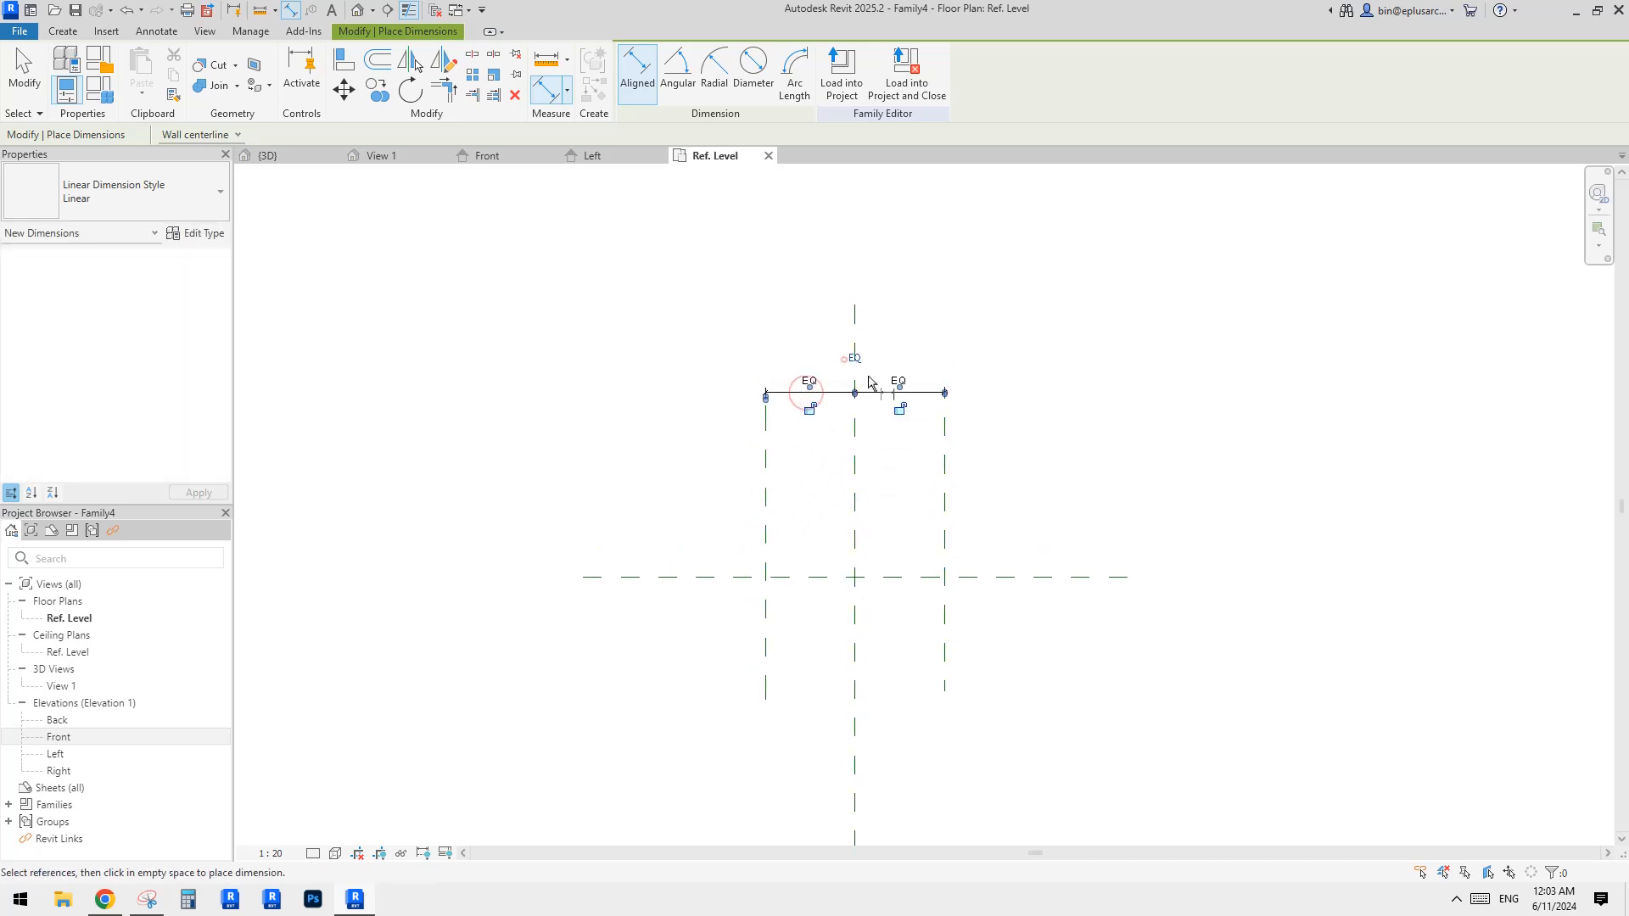
Add an overall aligned dimension between the two outer vertical reference planes, above the equality dimension.
click(944, 456)
click(764, 458)
click(793, 356)
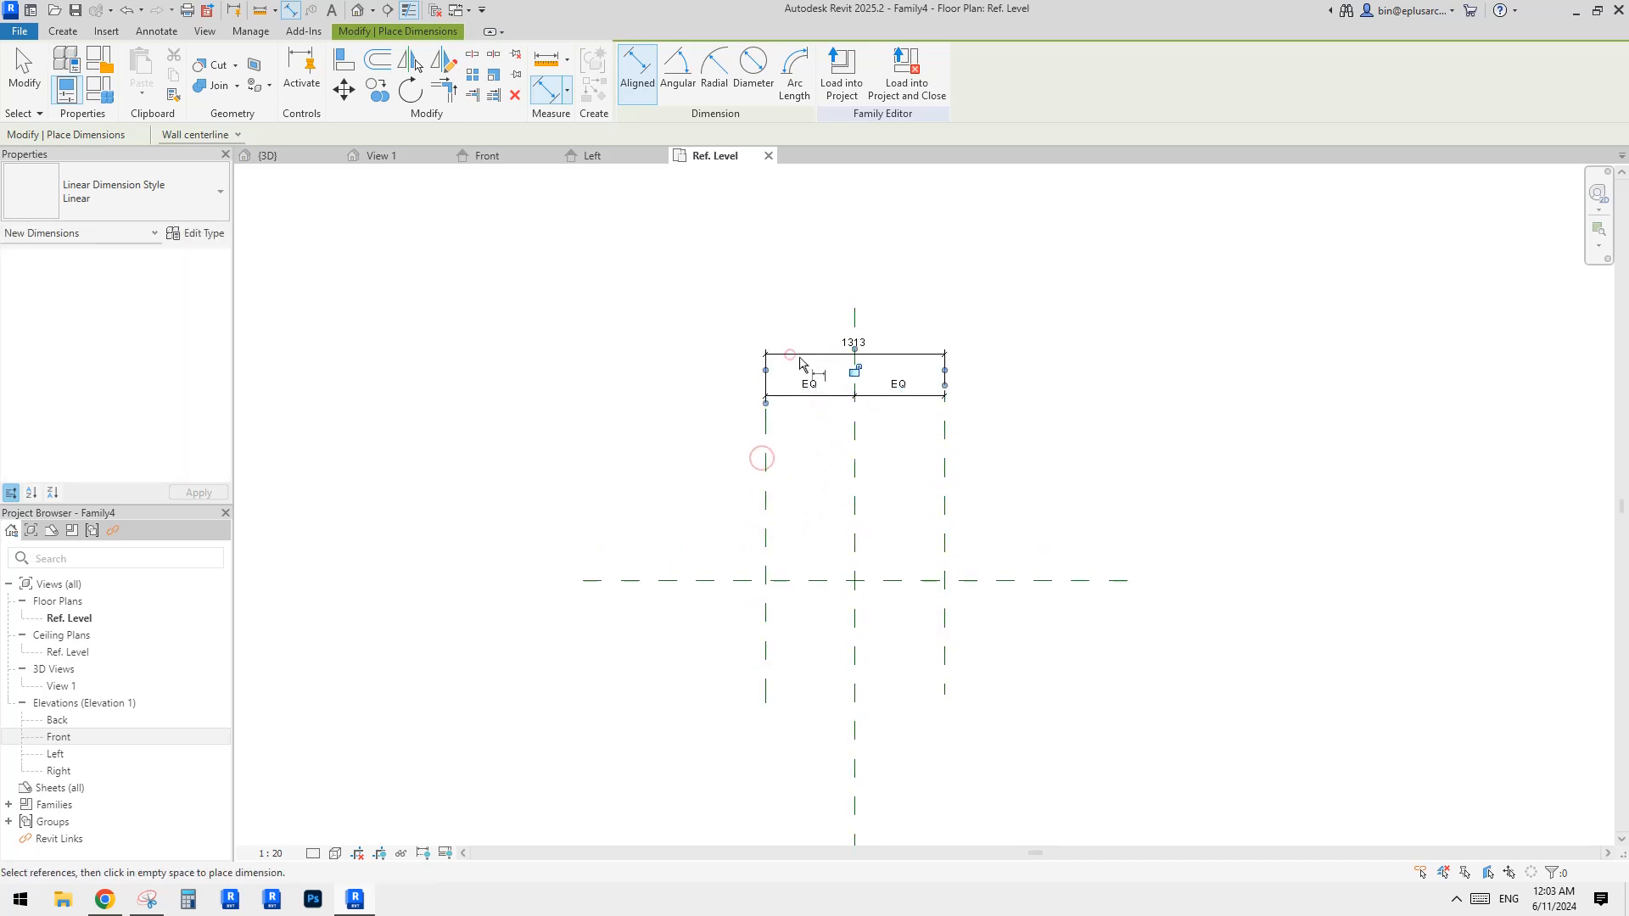
key(Escape)
key(Escape)
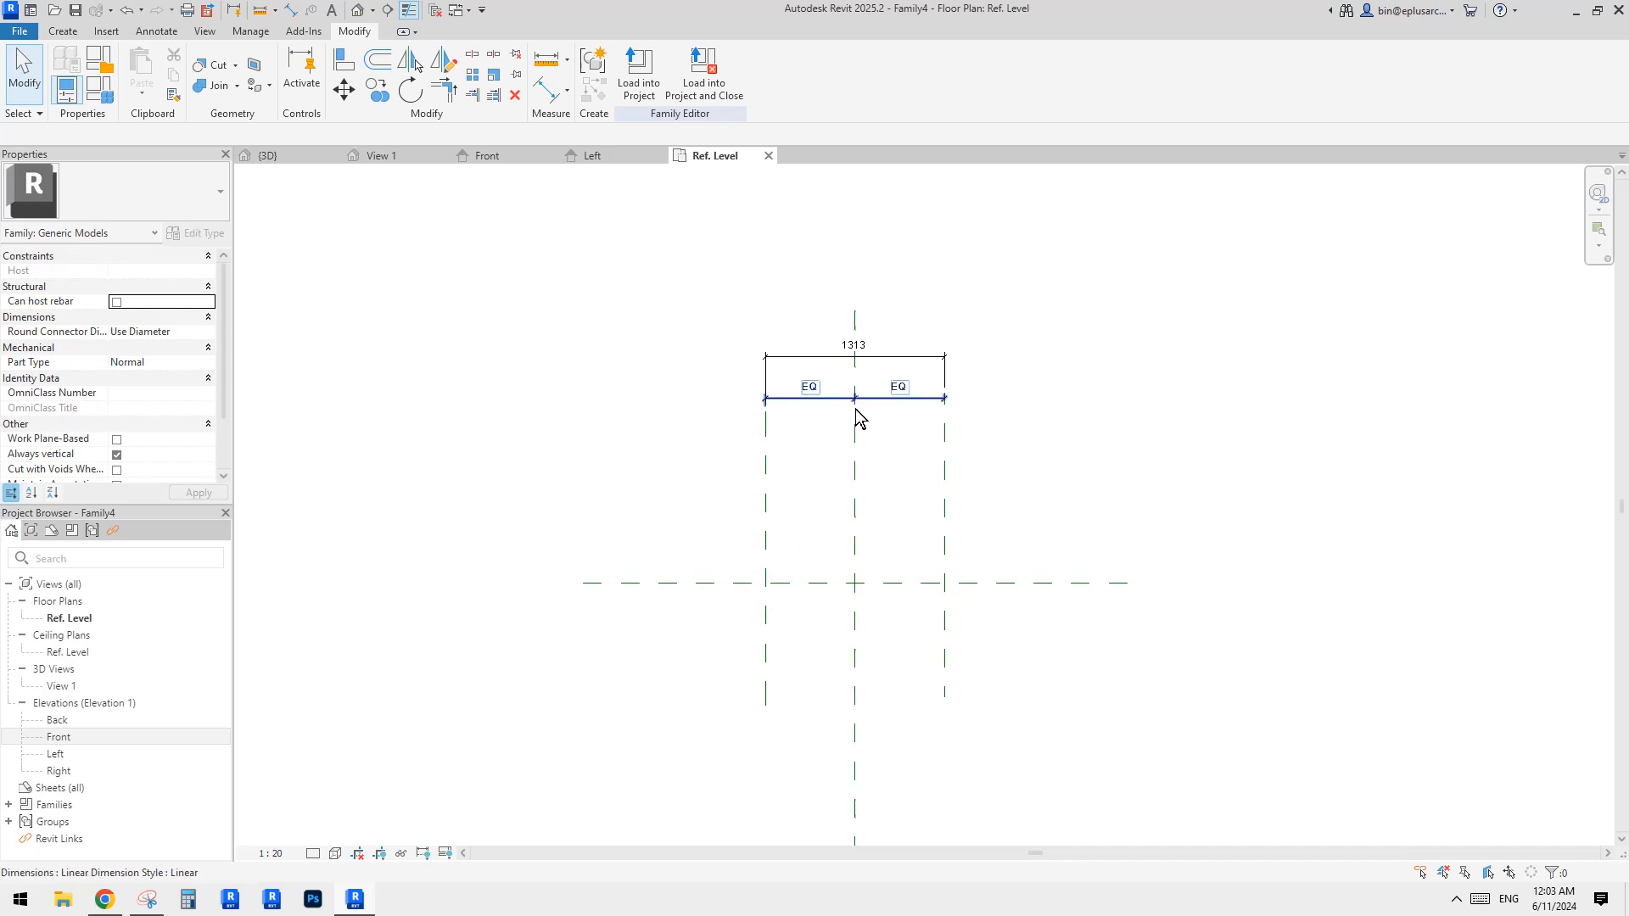
Label the overall width dimension with a new family type parameter named w.
click(830, 359)
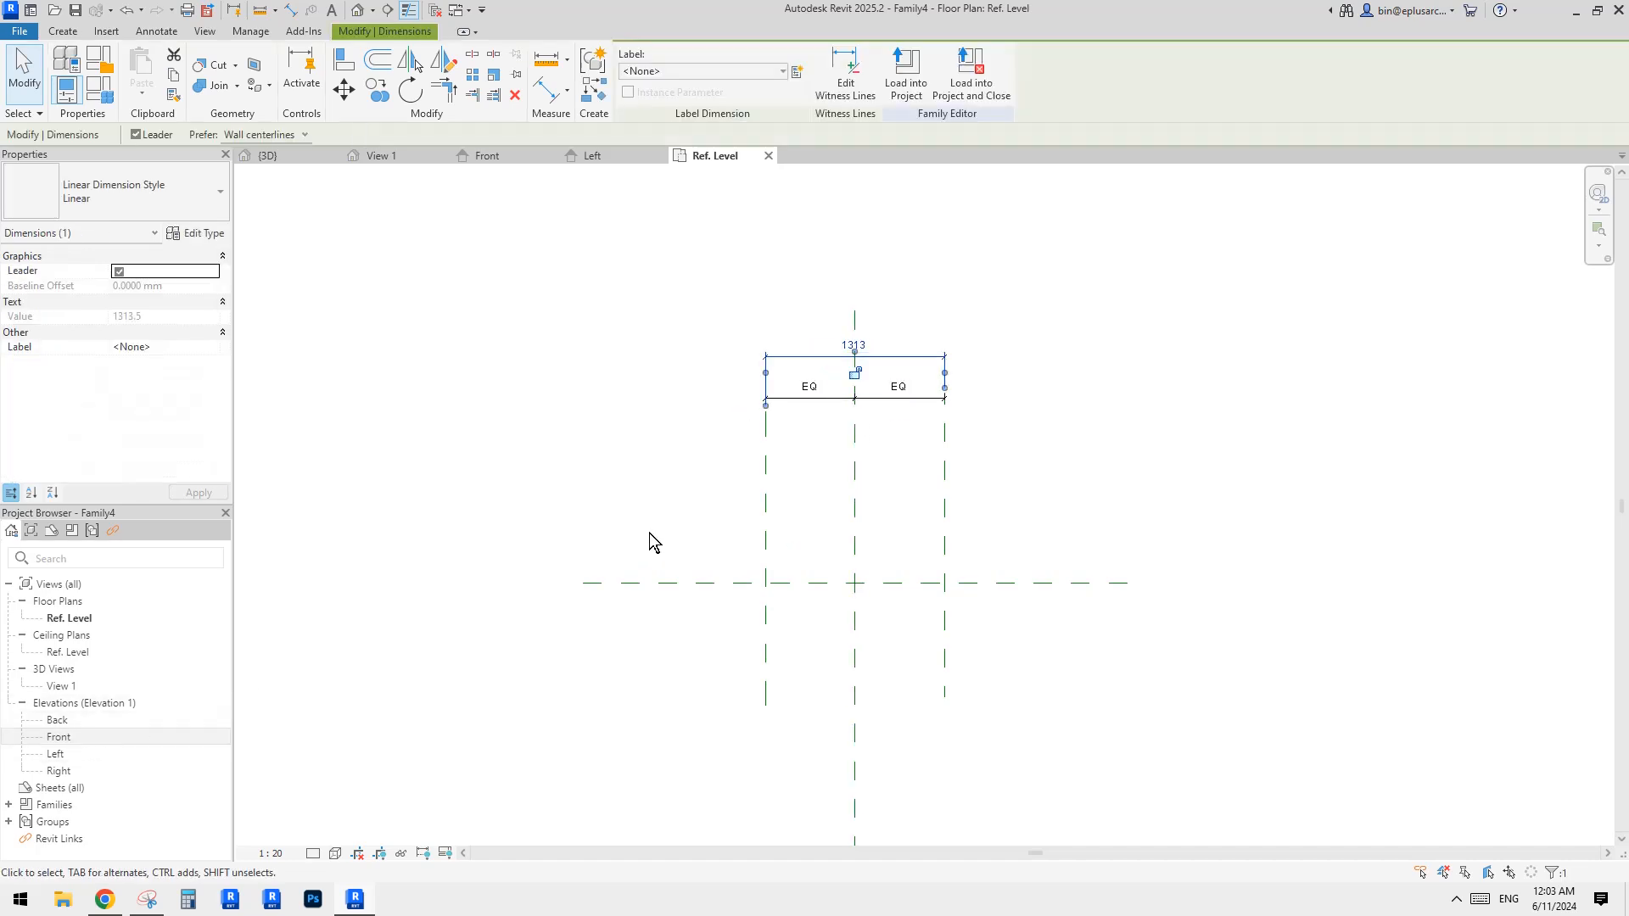
middle_drag(748, 514, 743, 519)
click(879, 492)
click(893, 365)
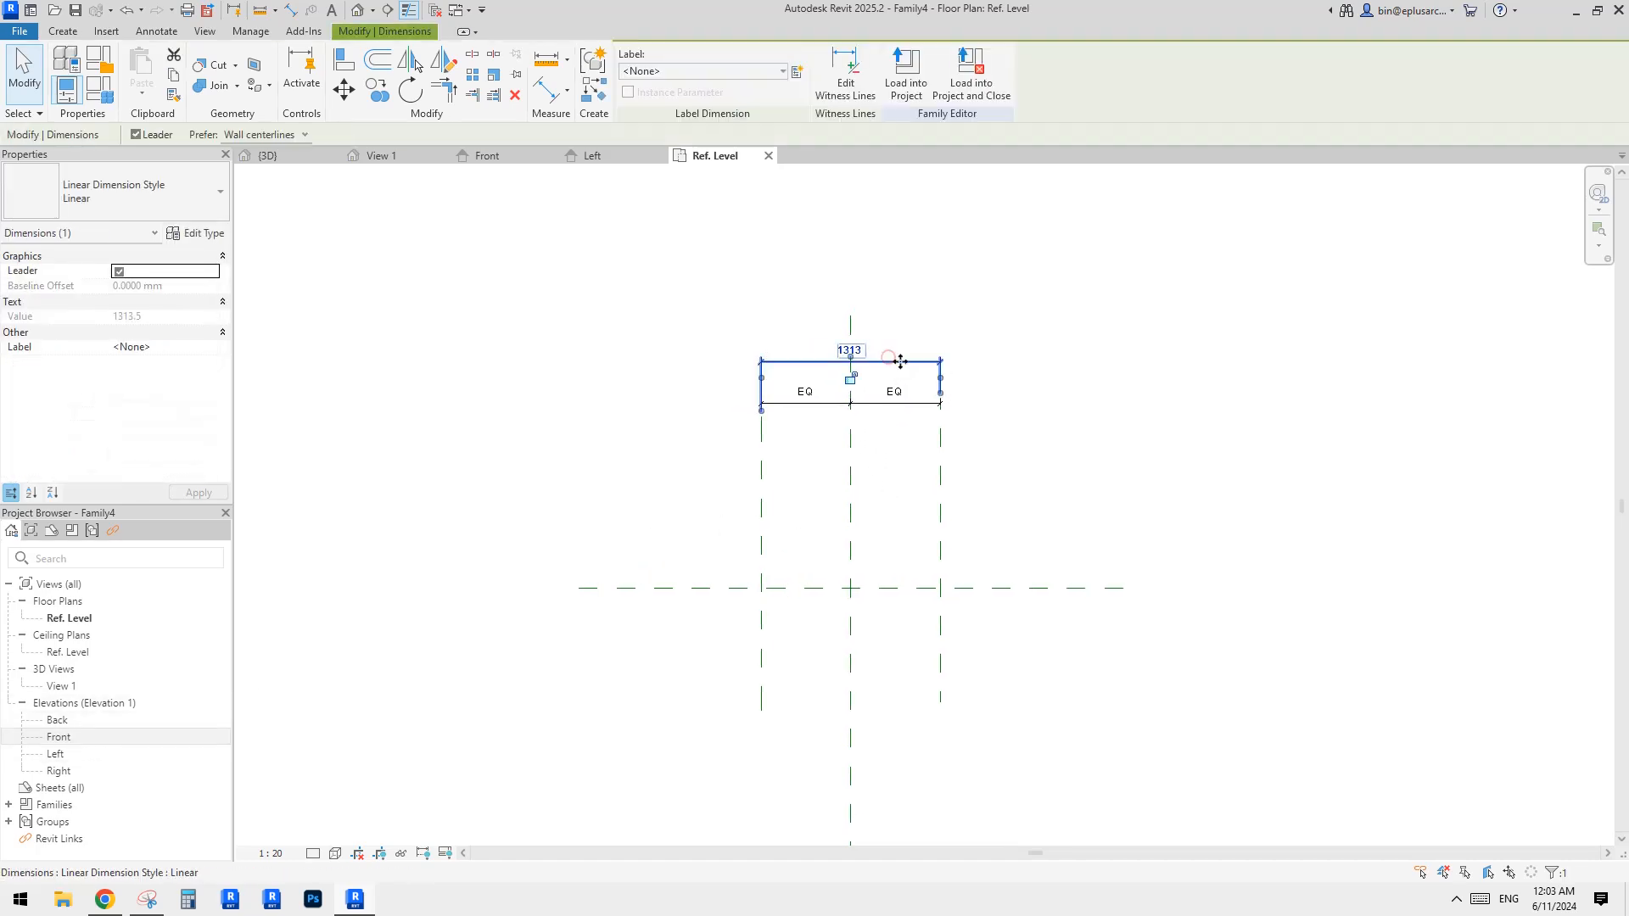
scroll(912, 348, up, 2)
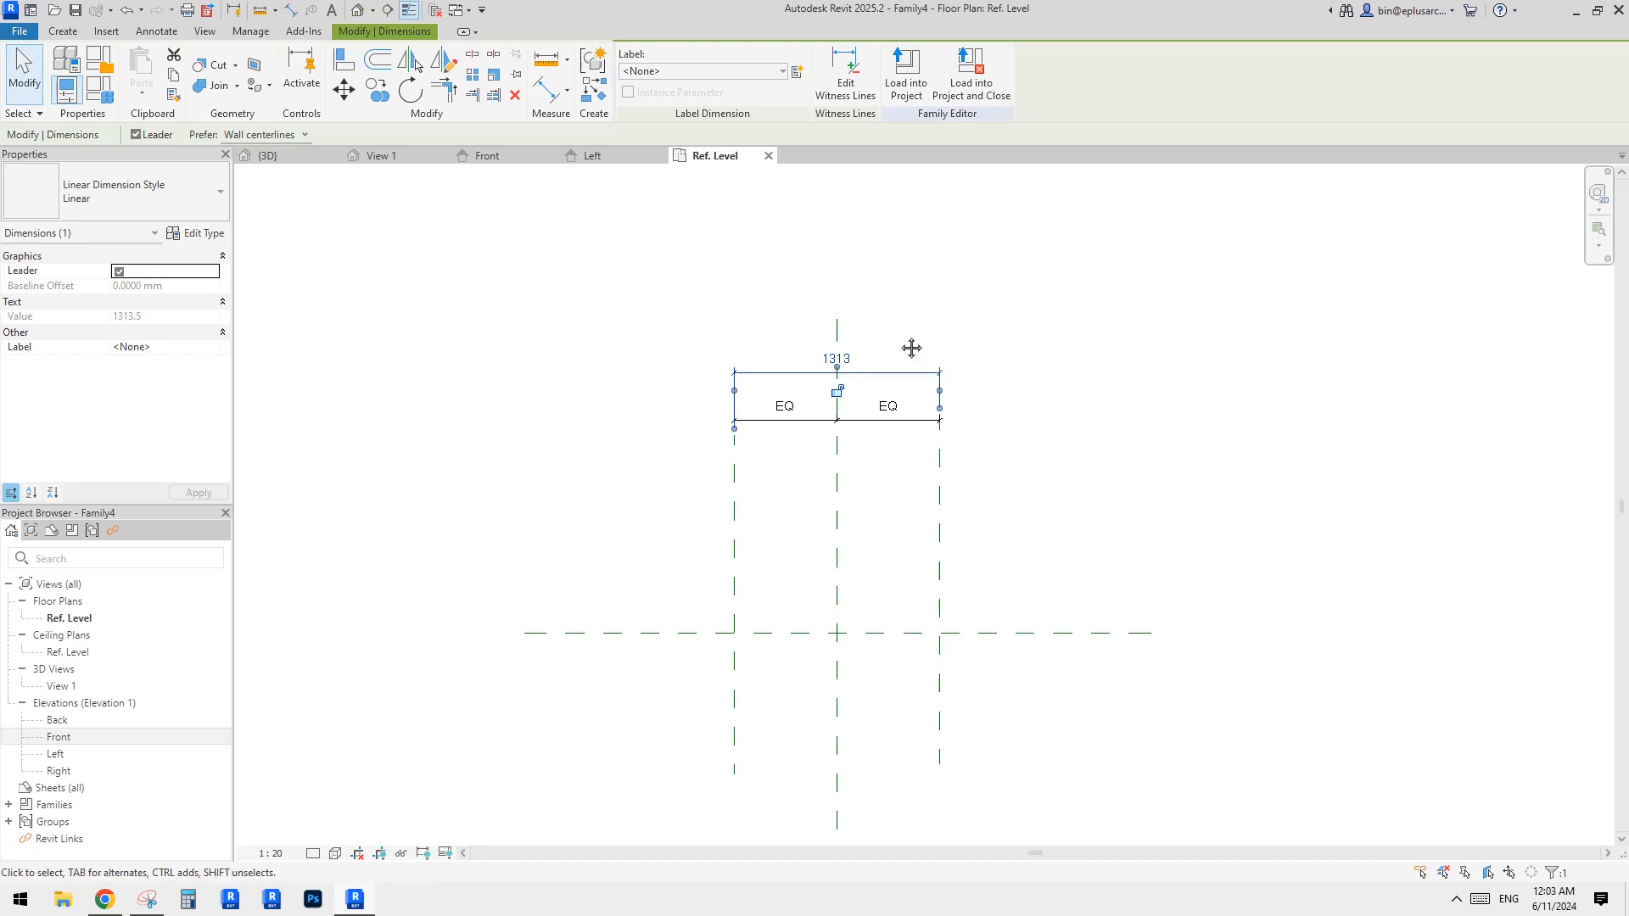
click(898, 338)
click(874, 375)
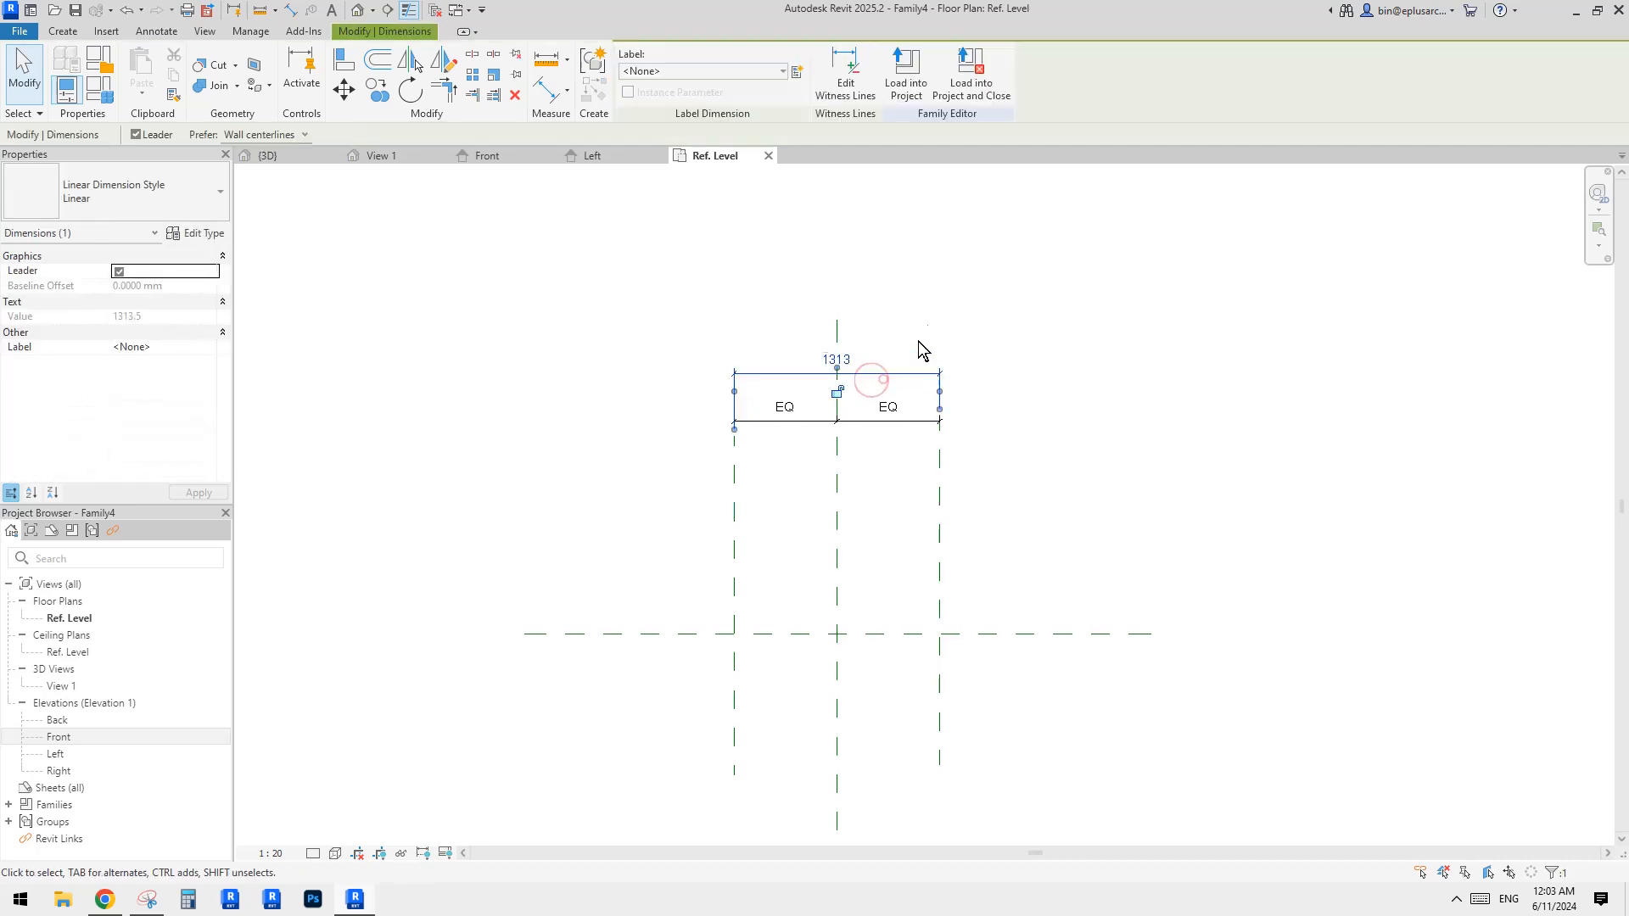
middle_drag(884, 309, 843, 277)
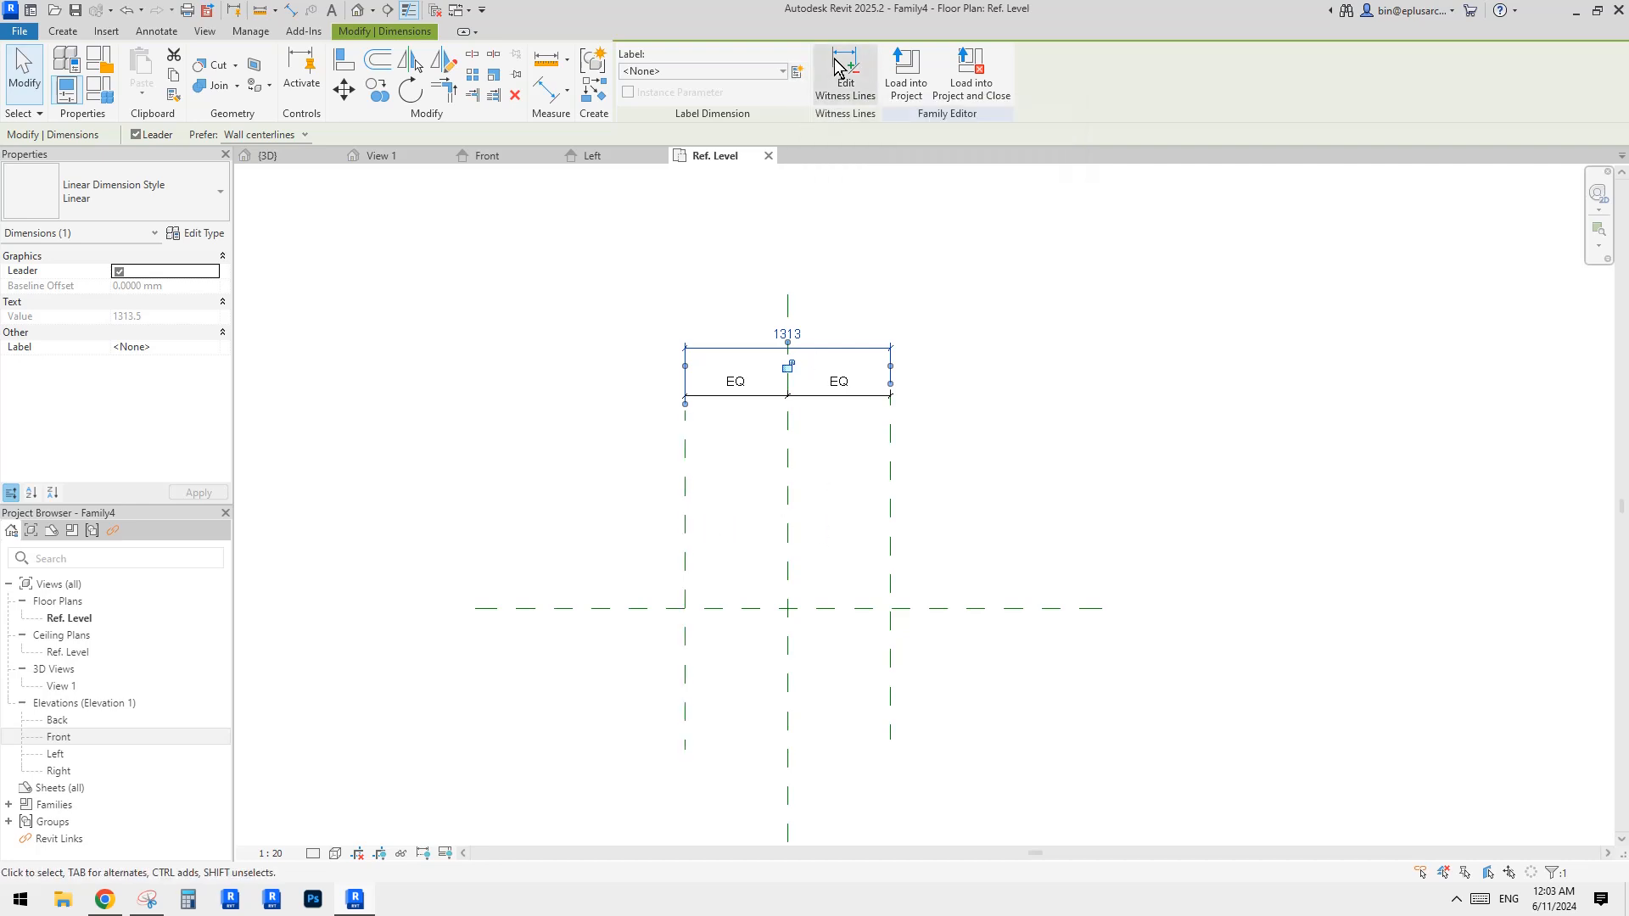
click(797, 71)
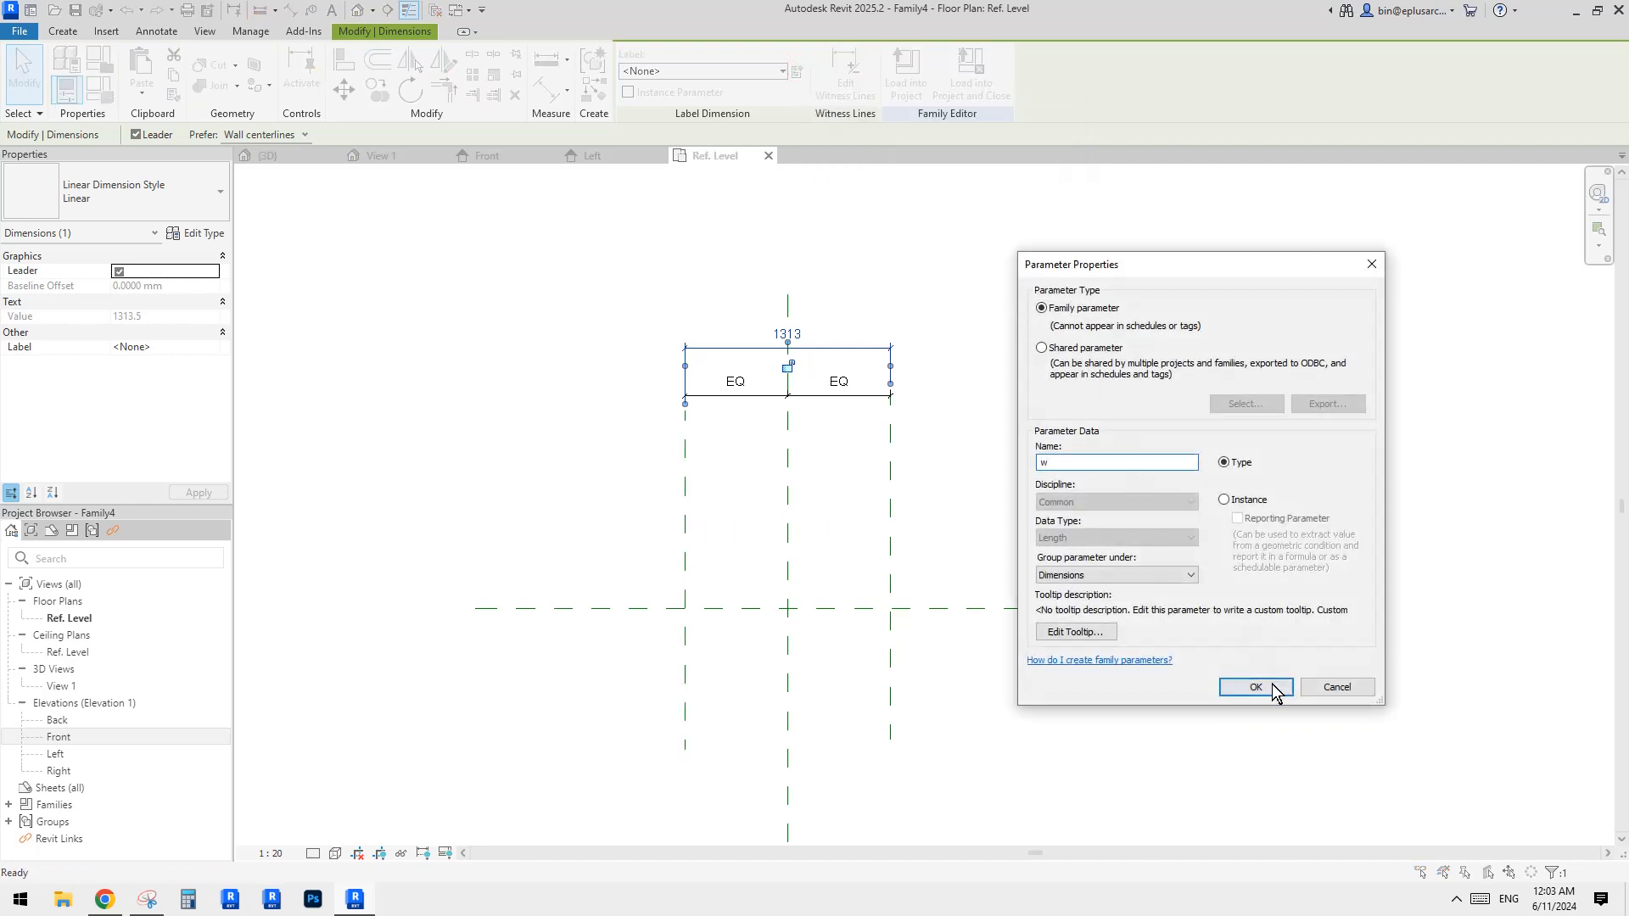
click(1255, 687)
Draw a horizontal reference plane on Ref. Level above Center (Front/Back), crossing the vertical planes.
middle_drag(938, 619, 933, 451)
key(r)
key(p)
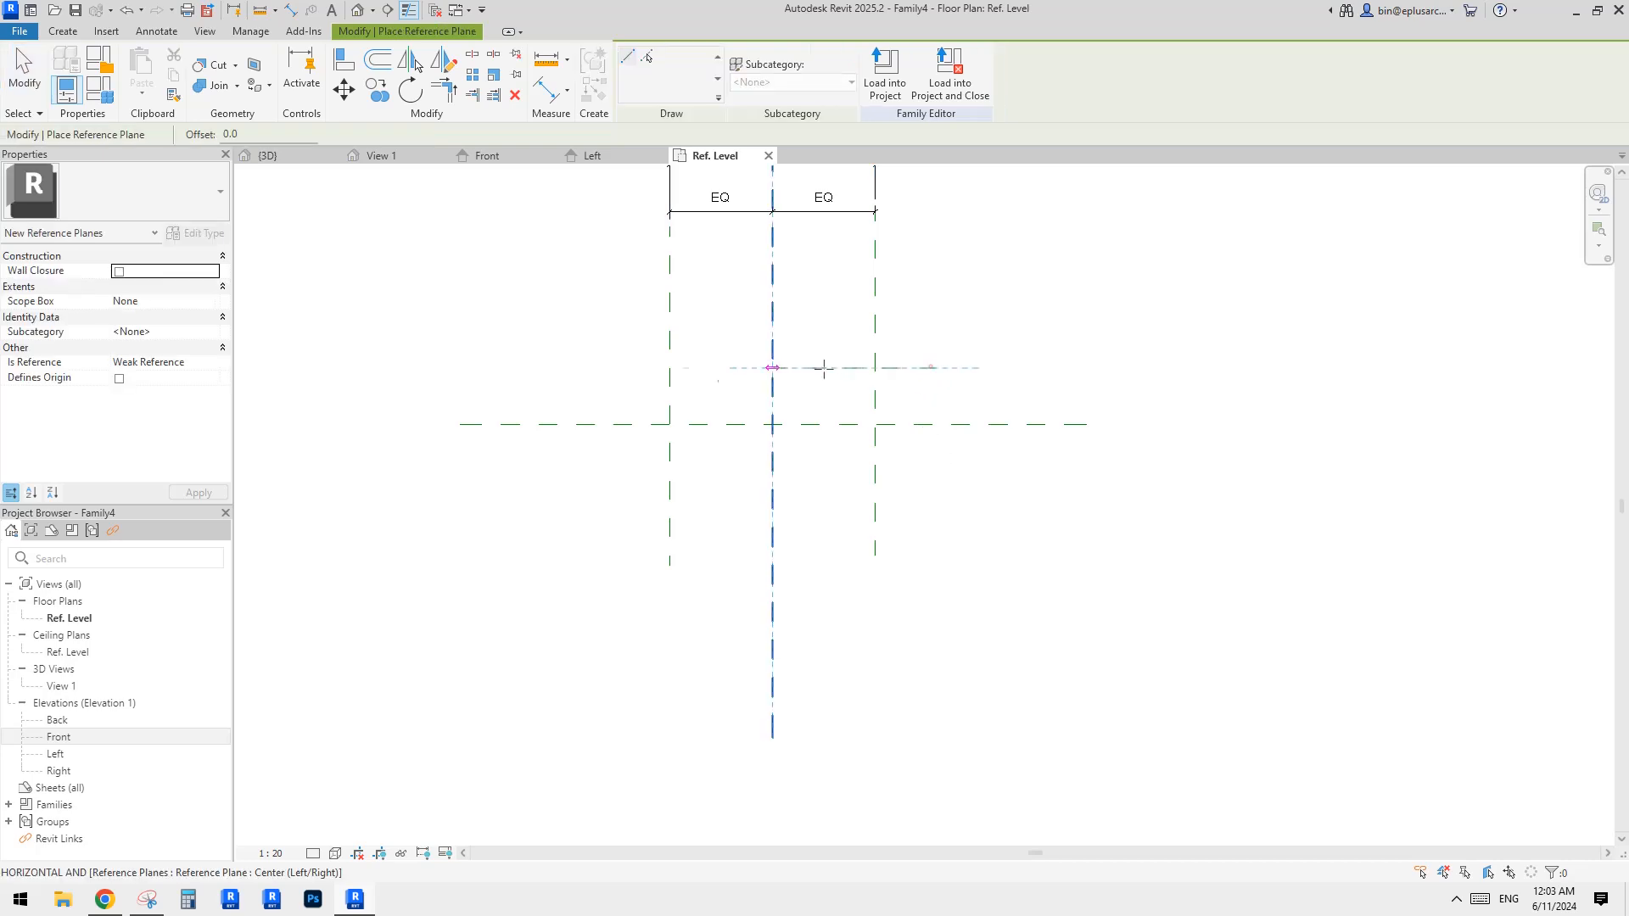
click(636, 368)
key(Escape)
key(Escape)
Copy the new horizontal plane three times: about 660 mm below it, about 480 mm above it, and once farther below the lower copy.
click(821, 369)
key(c)
key(o)
click(821, 368)
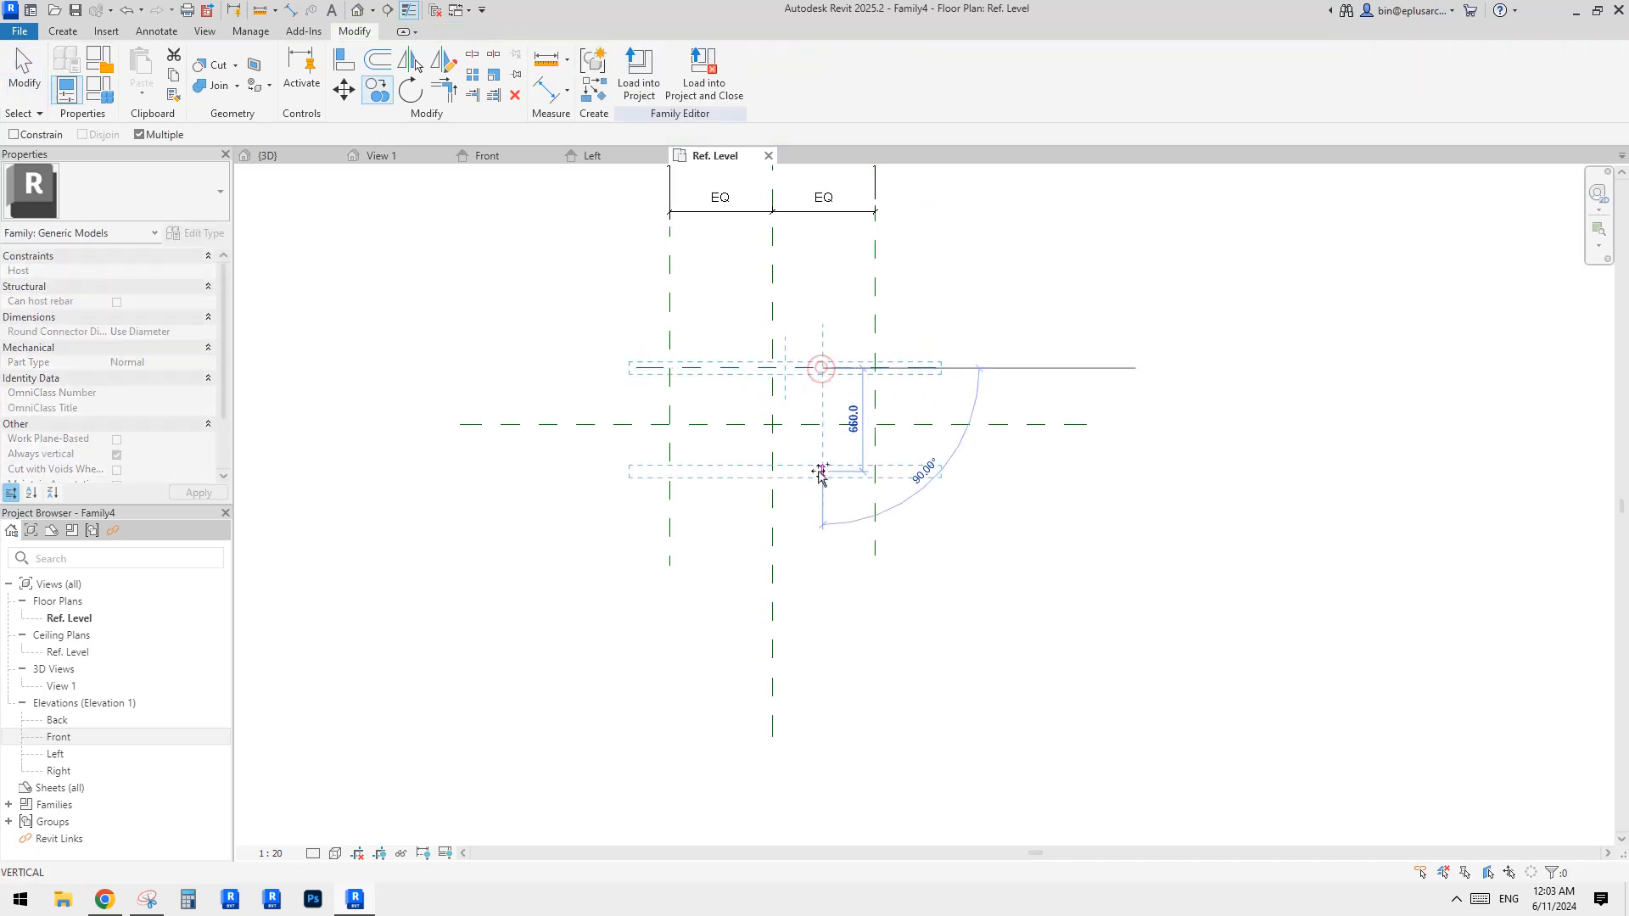
click(820, 474)
click(820, 294)
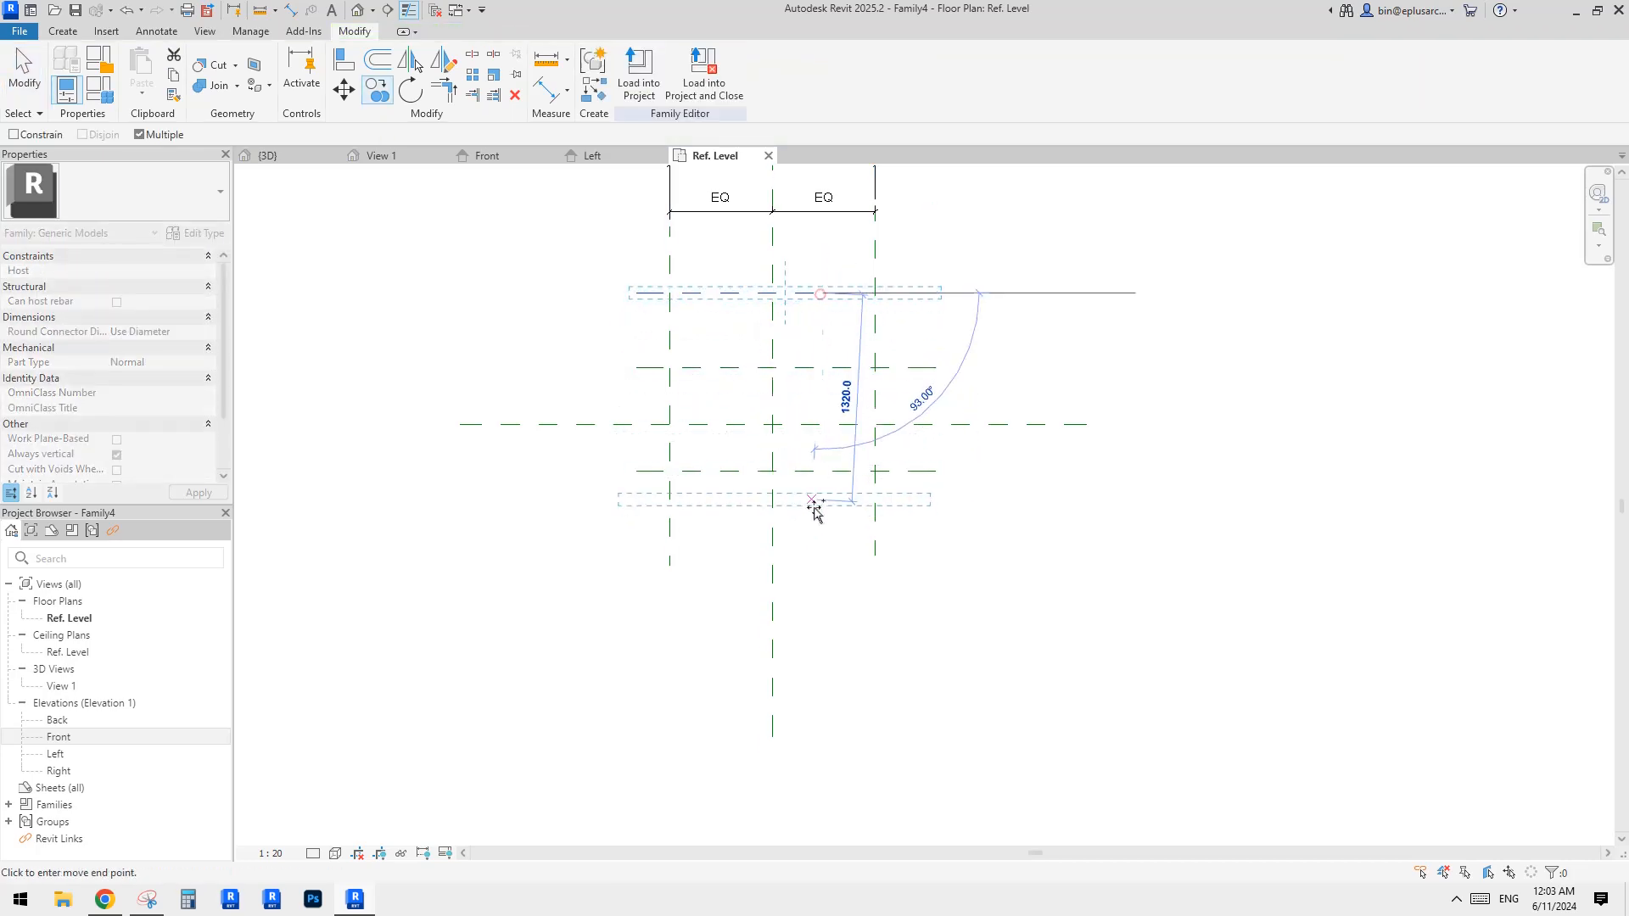
click(814, 525)
Dimension the two inner horizontal planes with Center (Front/Back) and constrain the two segments to be equal.
key(d)
key(i)
click(910, 471)
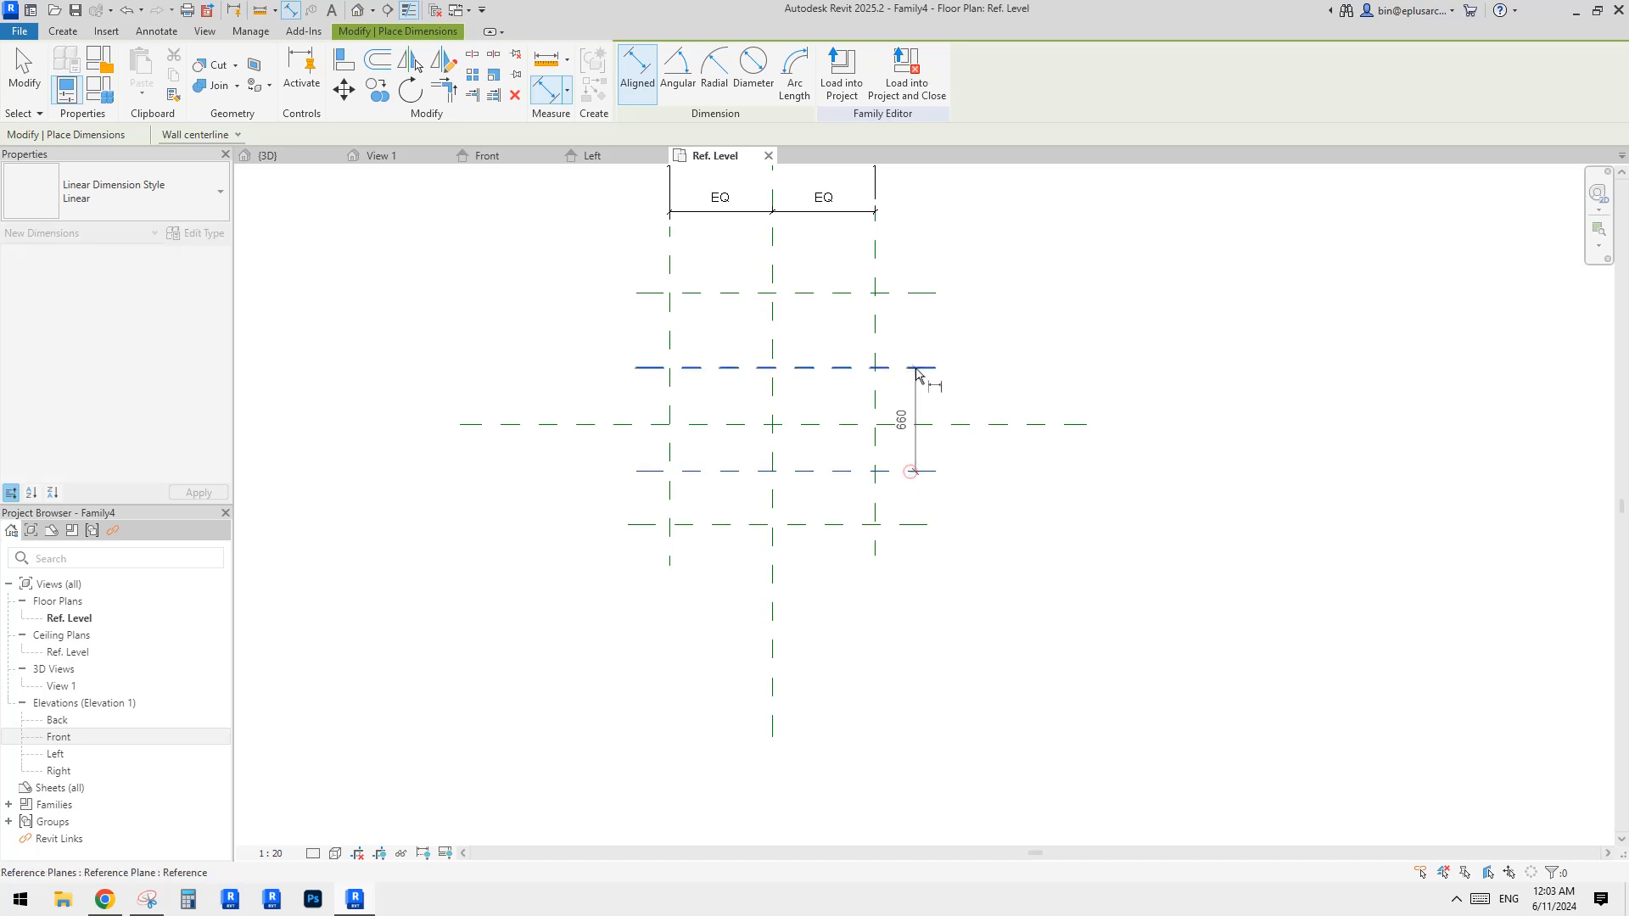
click(914, 368)
click(921, 423)
click(981, 440)
click(941, 419)
Dimension the distance between the two inner horizontal planes and the gap from each one to its neighbouring outer plane.
click(904, 369)
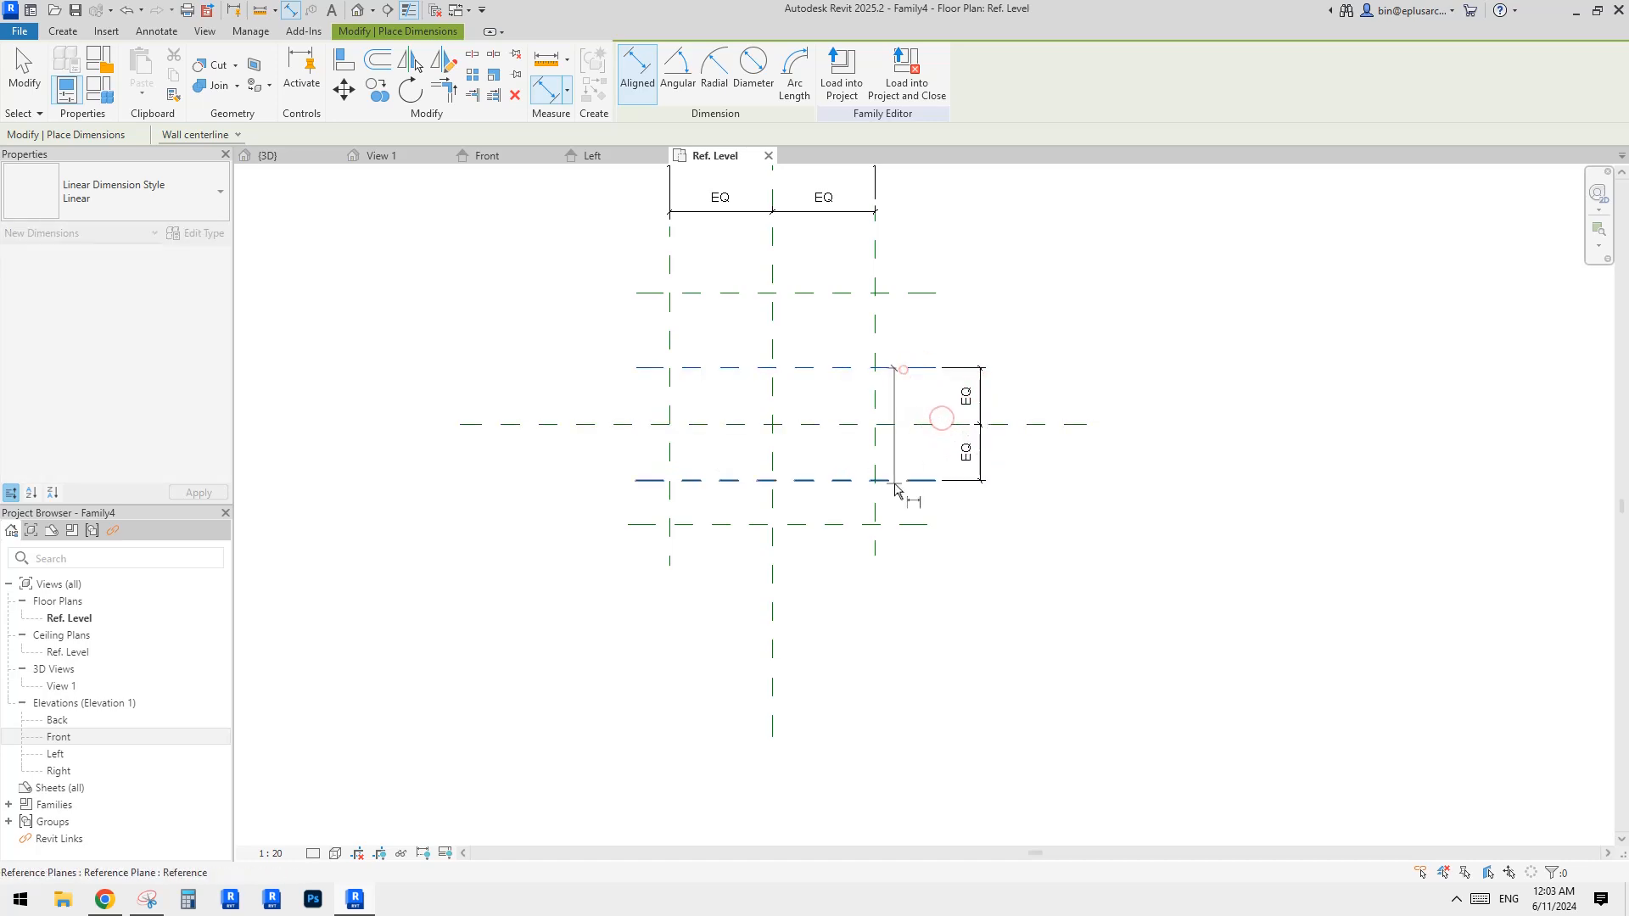
click(897, 481)
click(1016, 451)
click(912, 293)
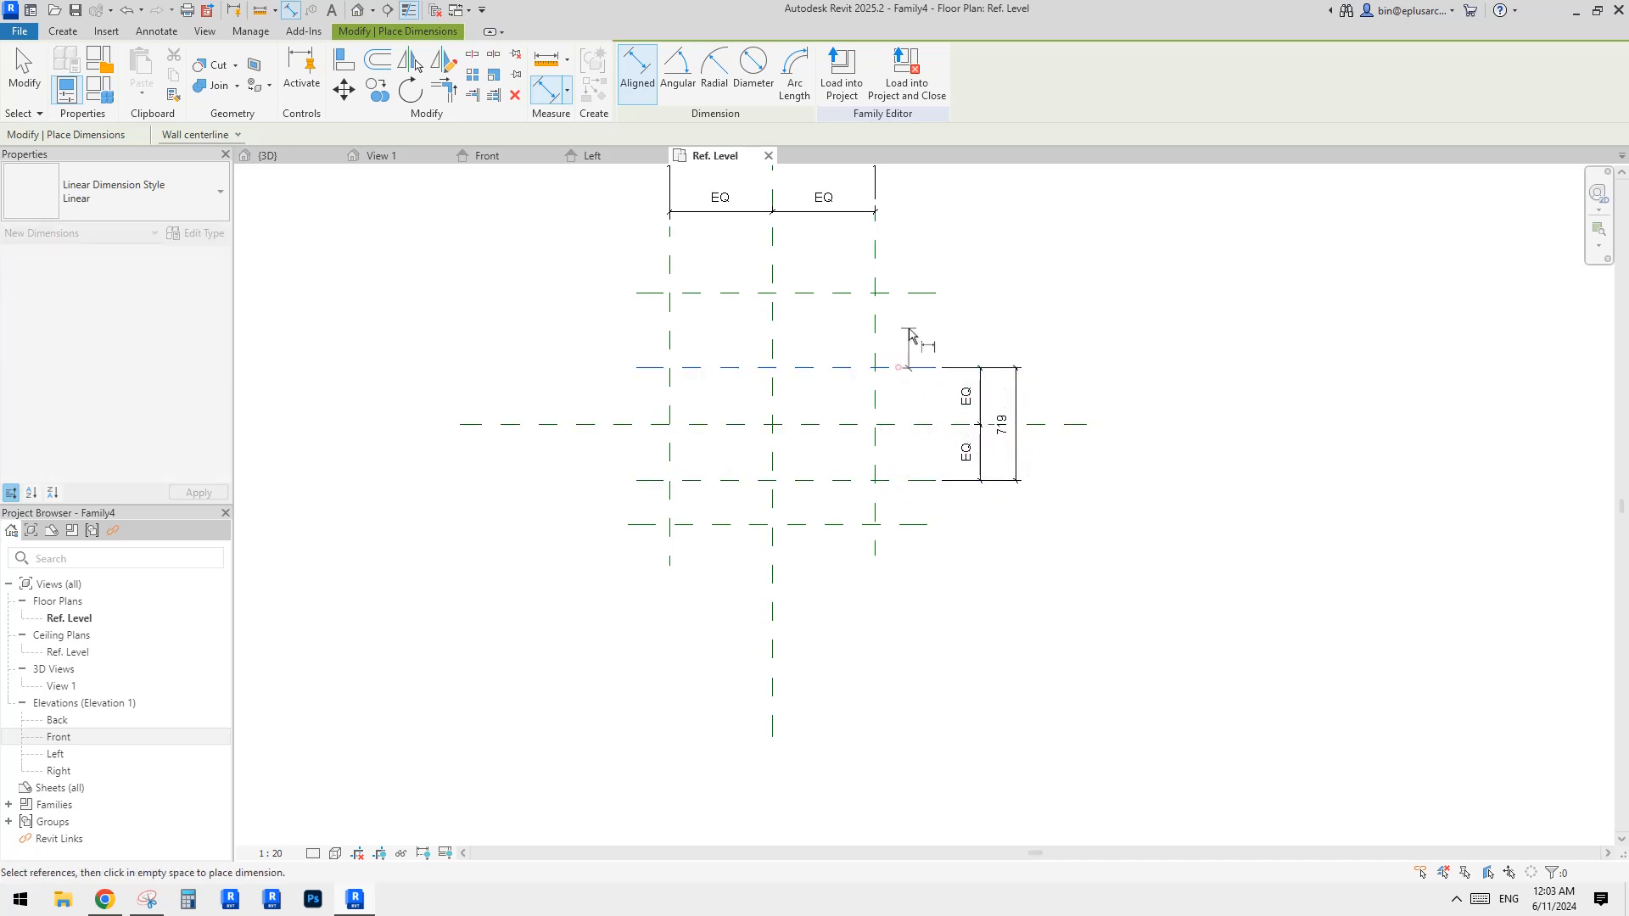
click(902, 368)
click(976, 325)
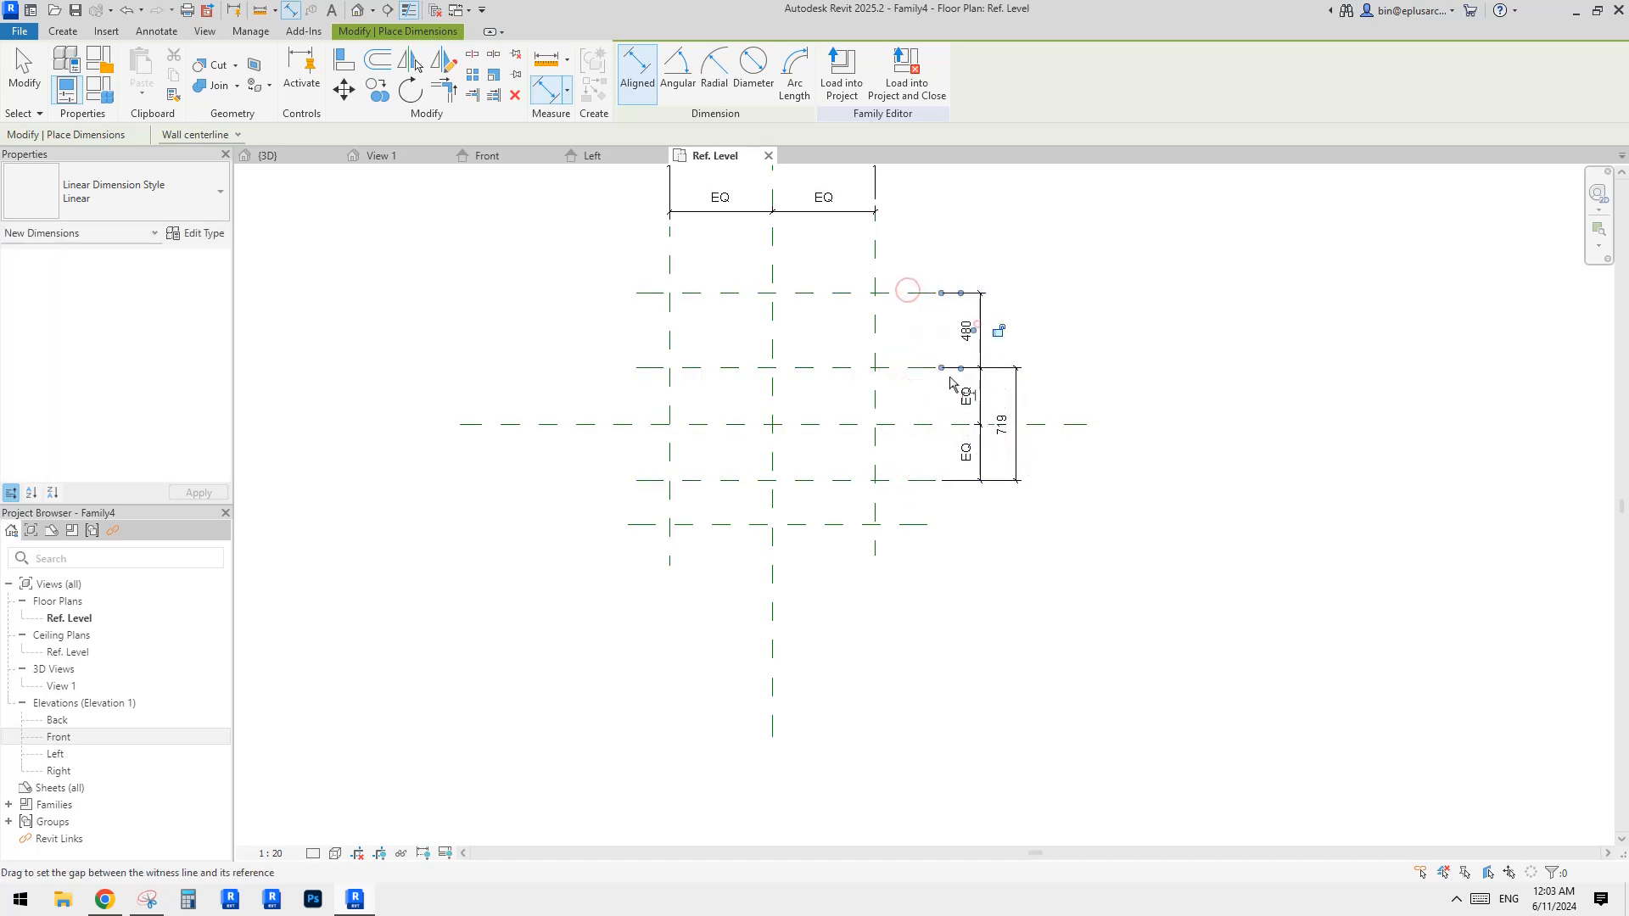
click(908, 481)
click(916, 524)
click(988, 526)
key(Escape)
Label both outer gap dimensions with one new family type parameter named ds.
click(989, 527)
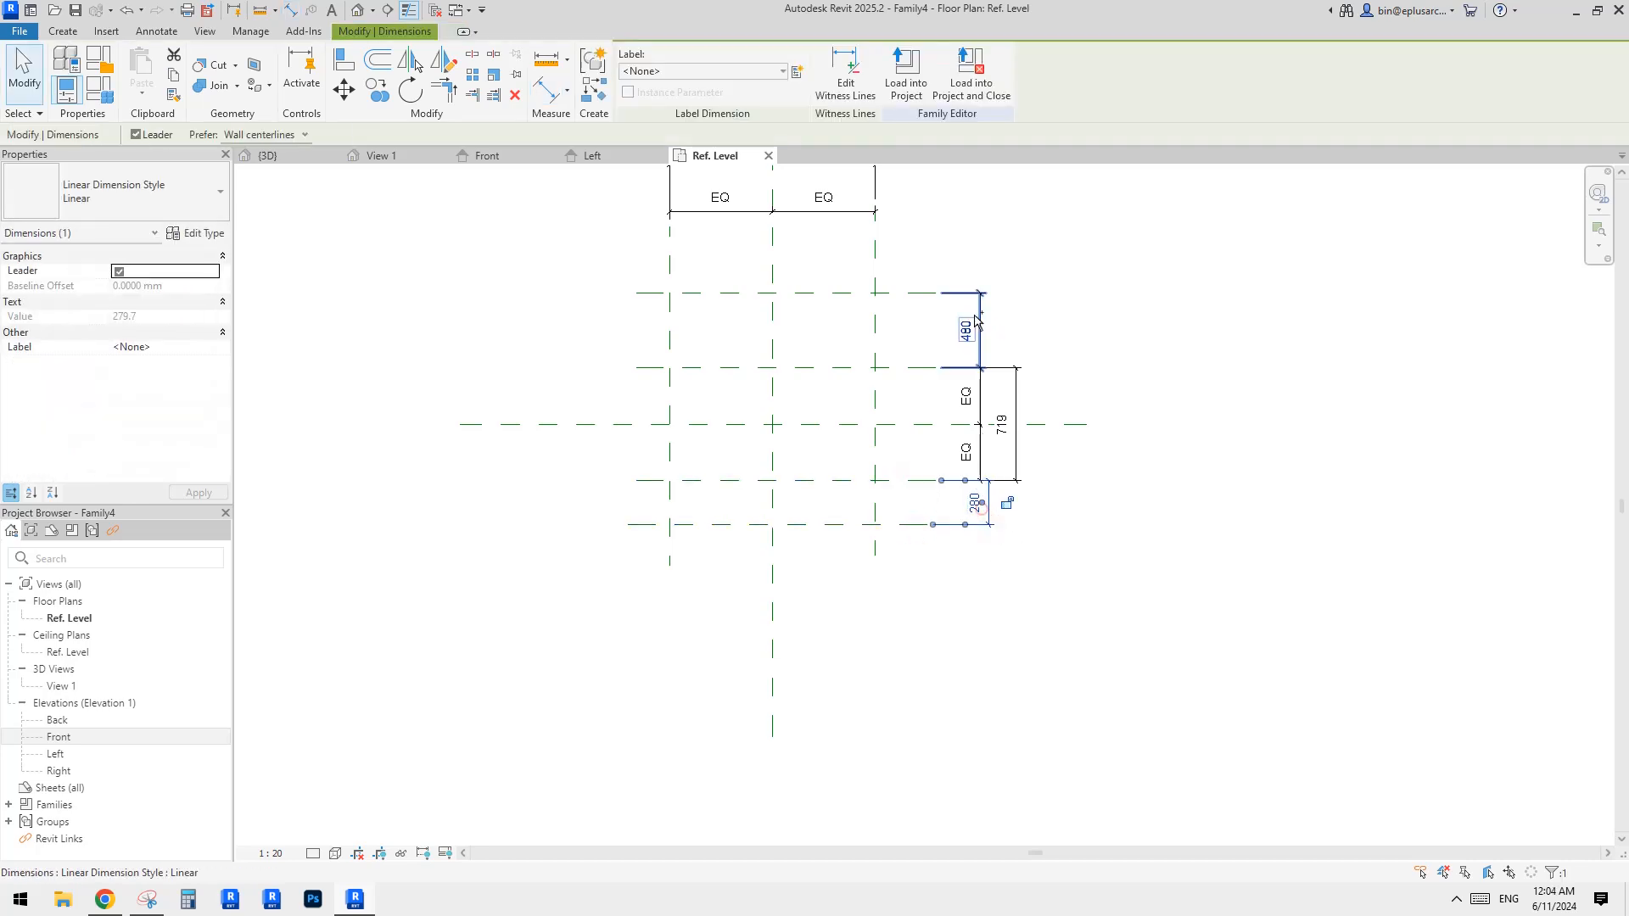
ctrl+click(979, 330)
click(797, 71)
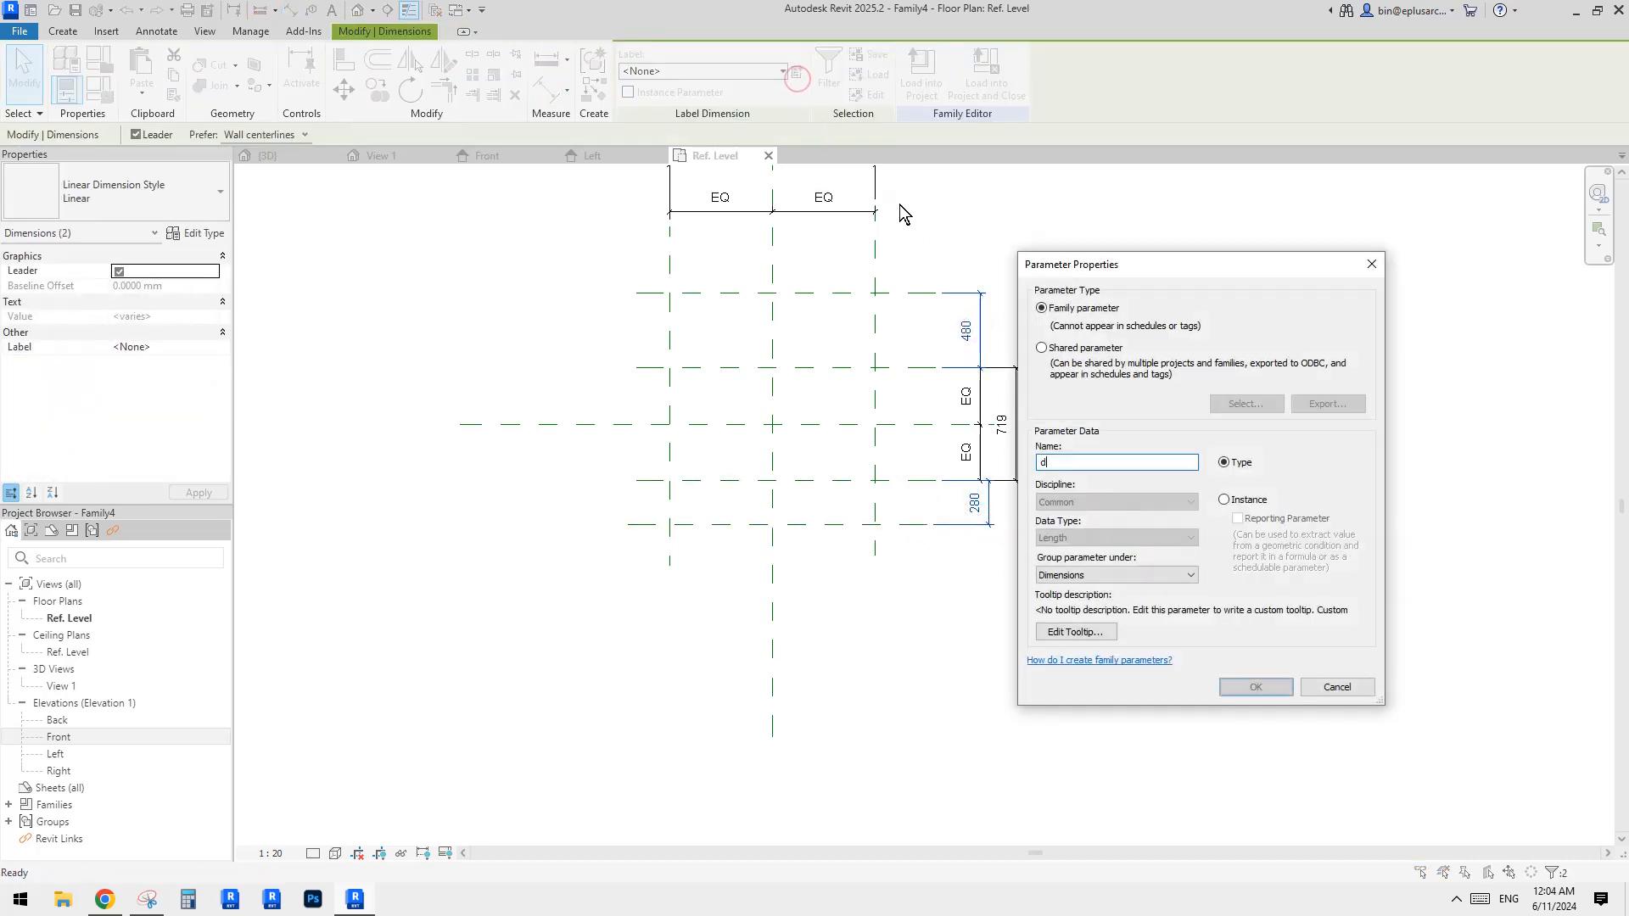
text(ds)
click(1256, 687)
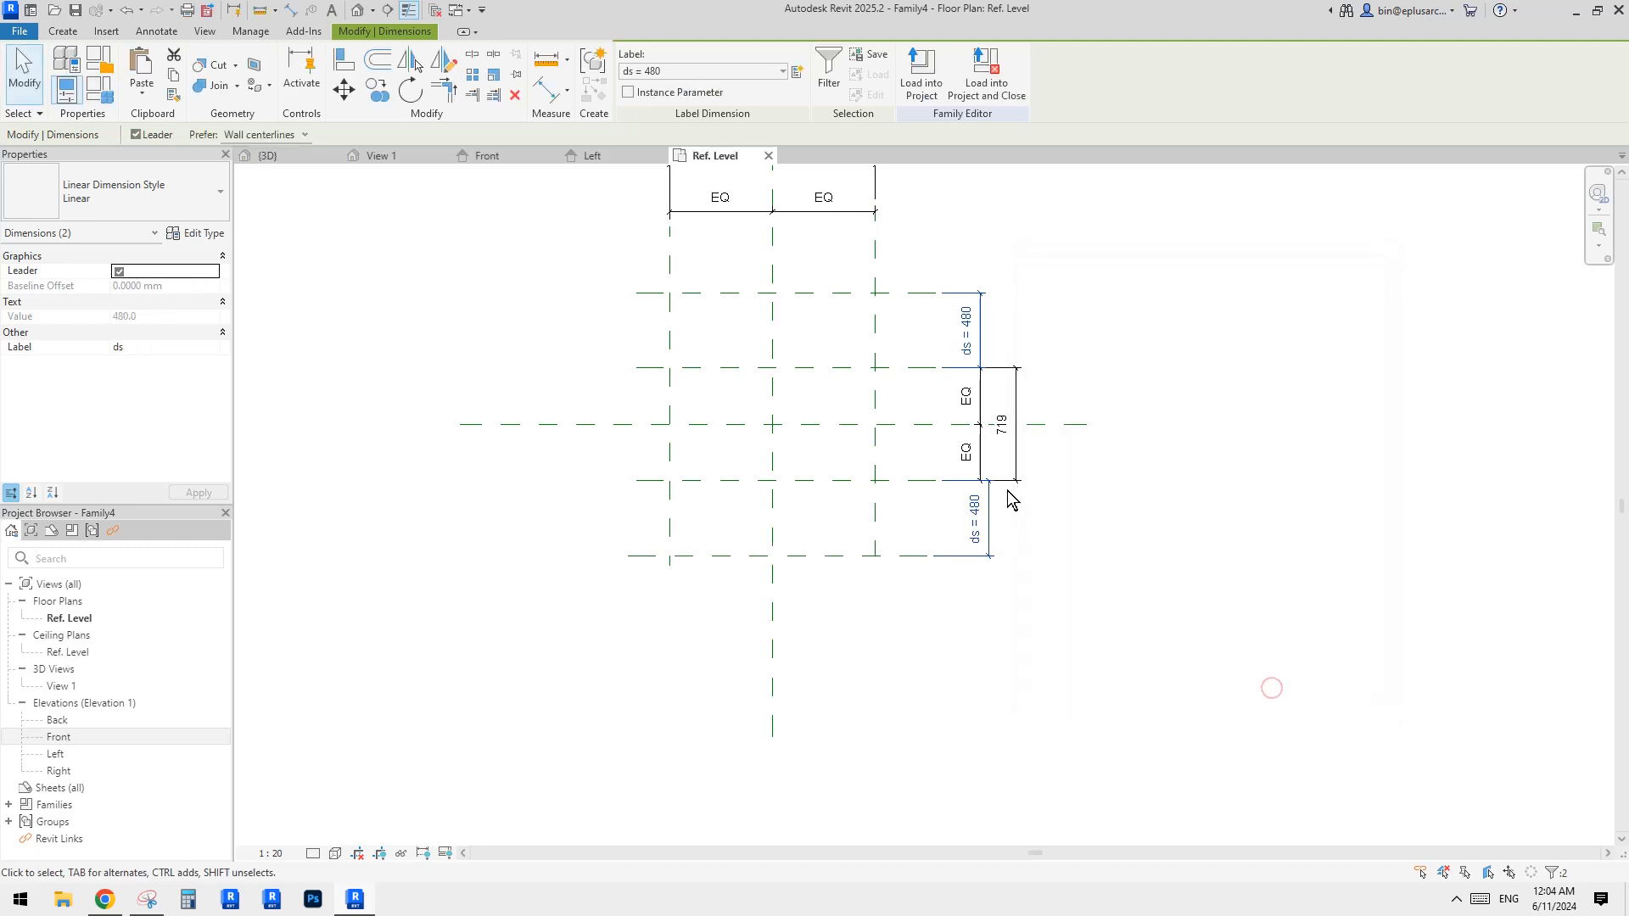
Label the dimension between the inner horizontal planes with a new family type parameter named dt.
click(1008, 476)
click(798, 72)
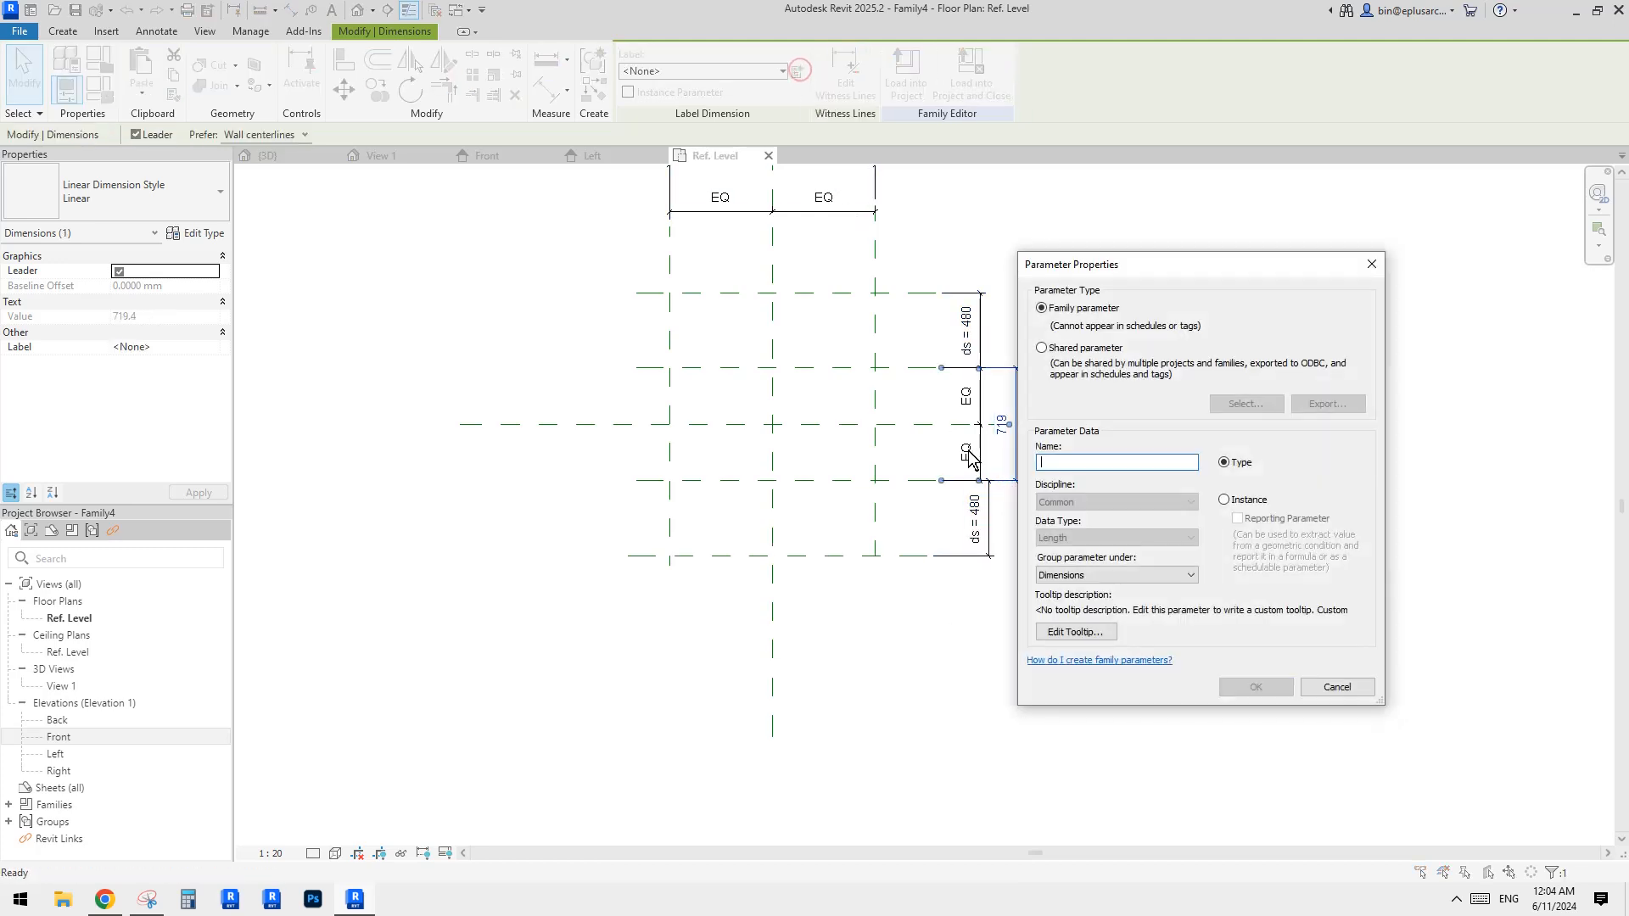
click(1262, 679)
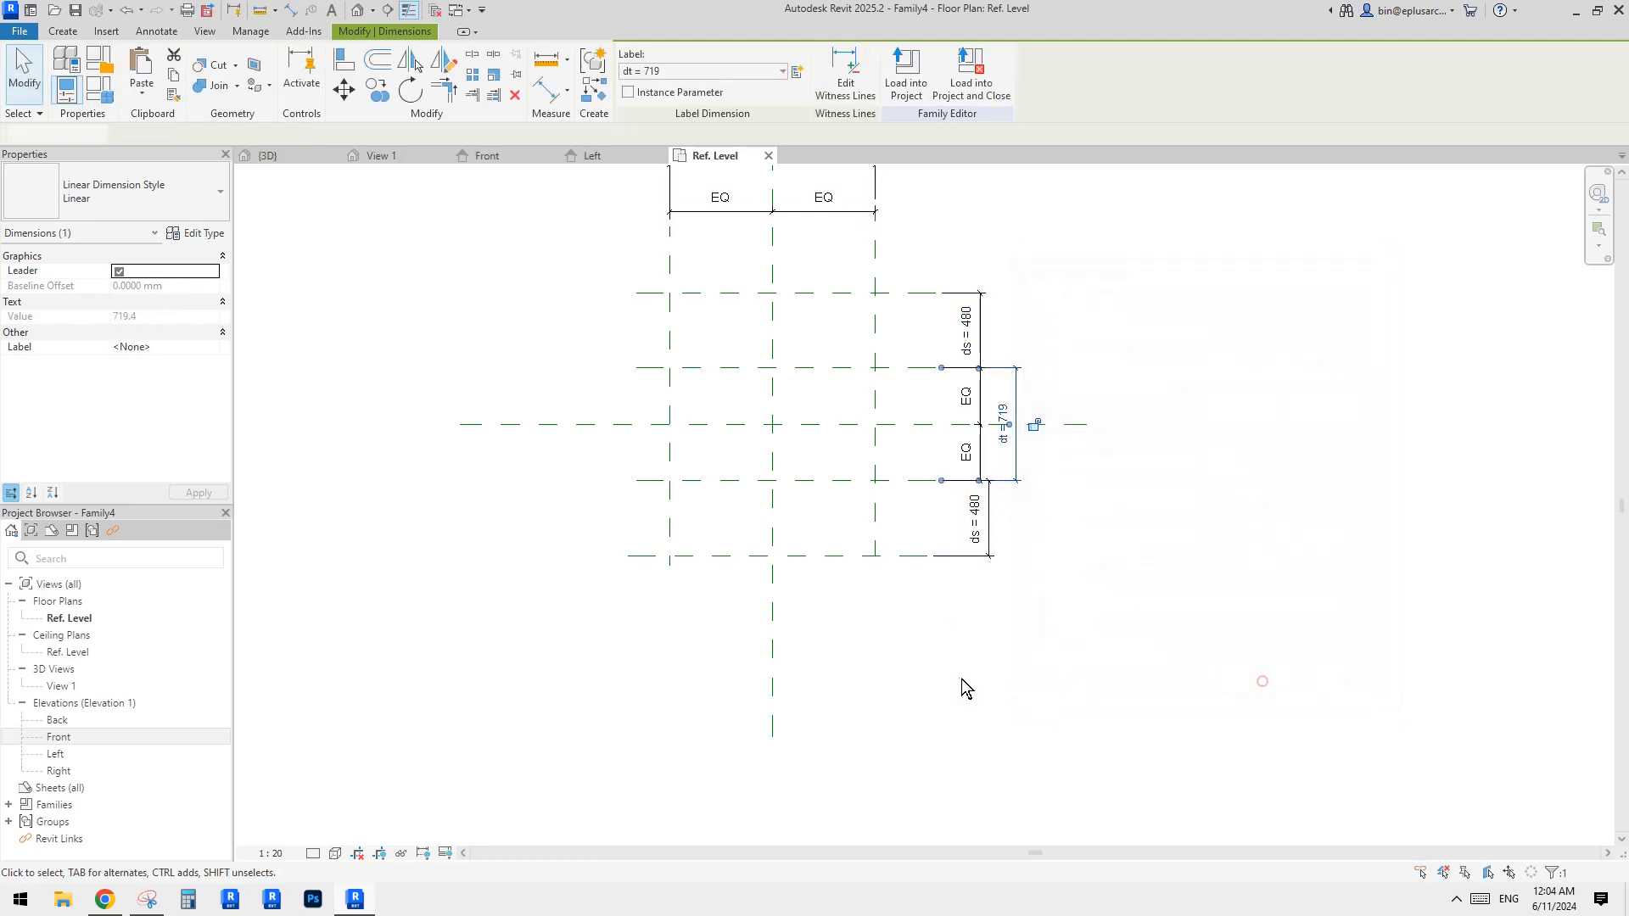
click(960, 679)
middle_drag(950, 615, 910, 522)
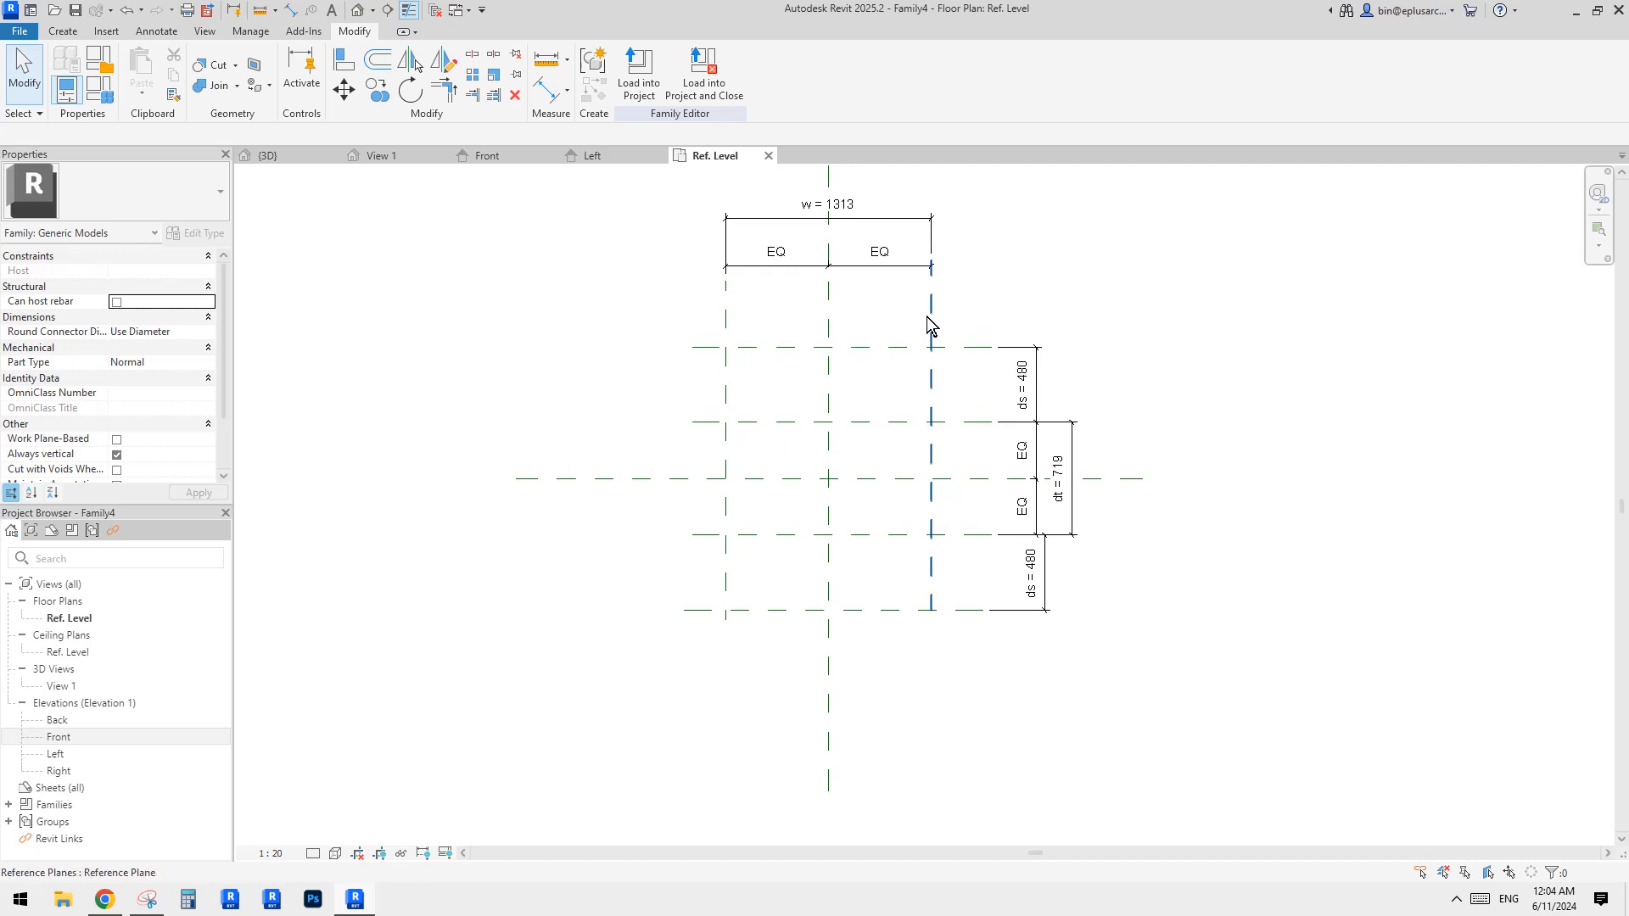
middle_drag(897, 478, 901, 500)
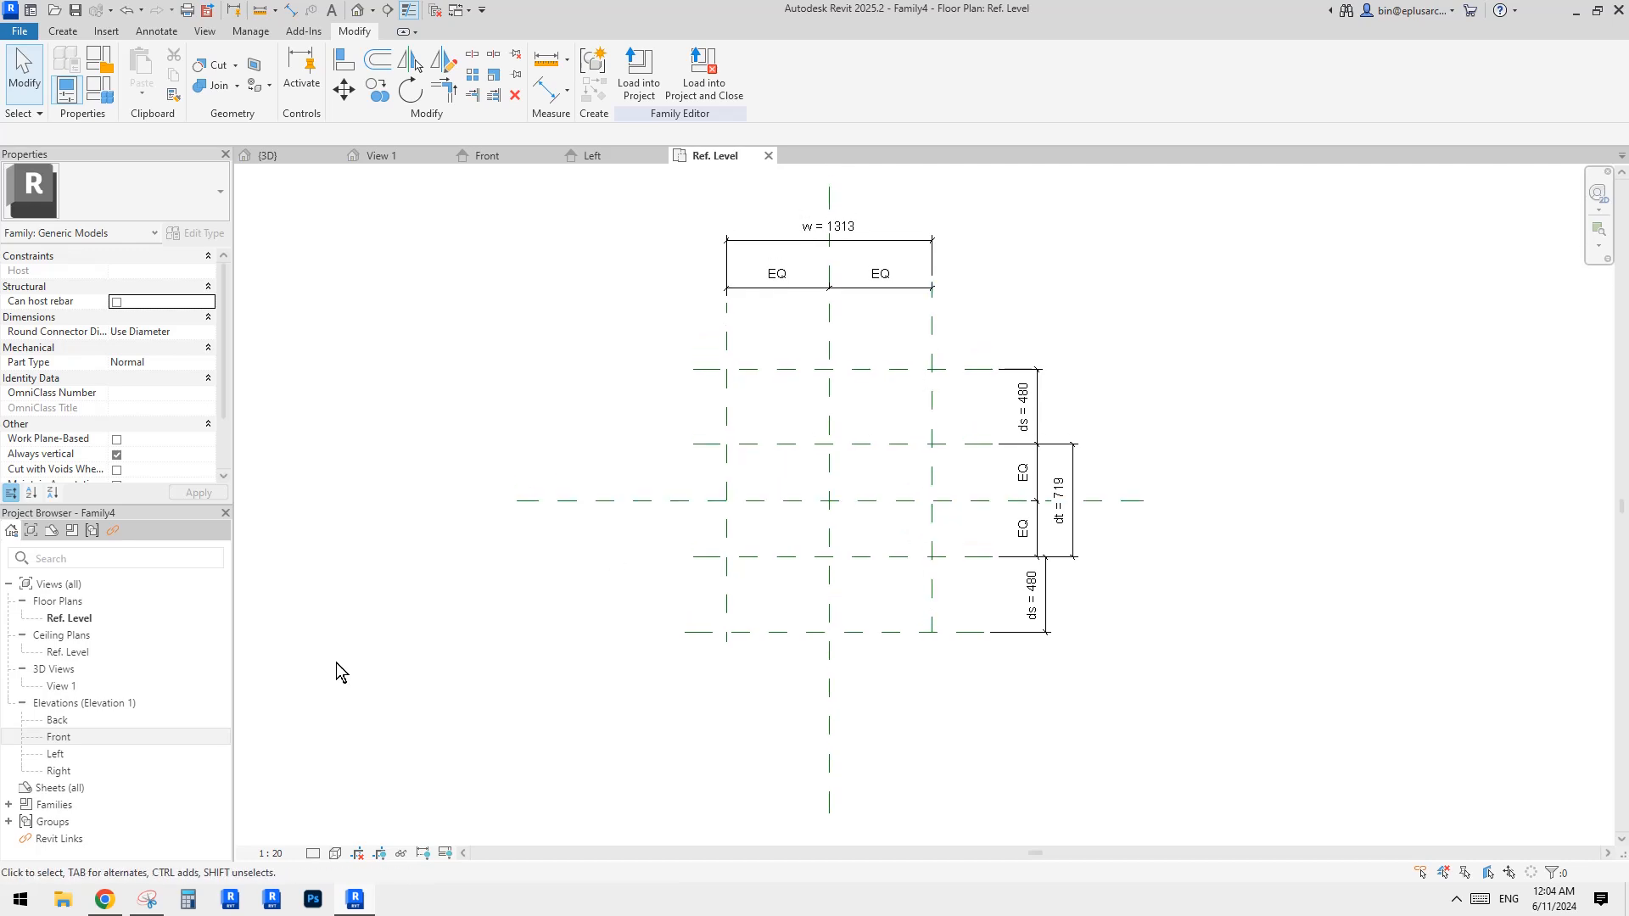
middle_drag(711, 572, 709, 578)
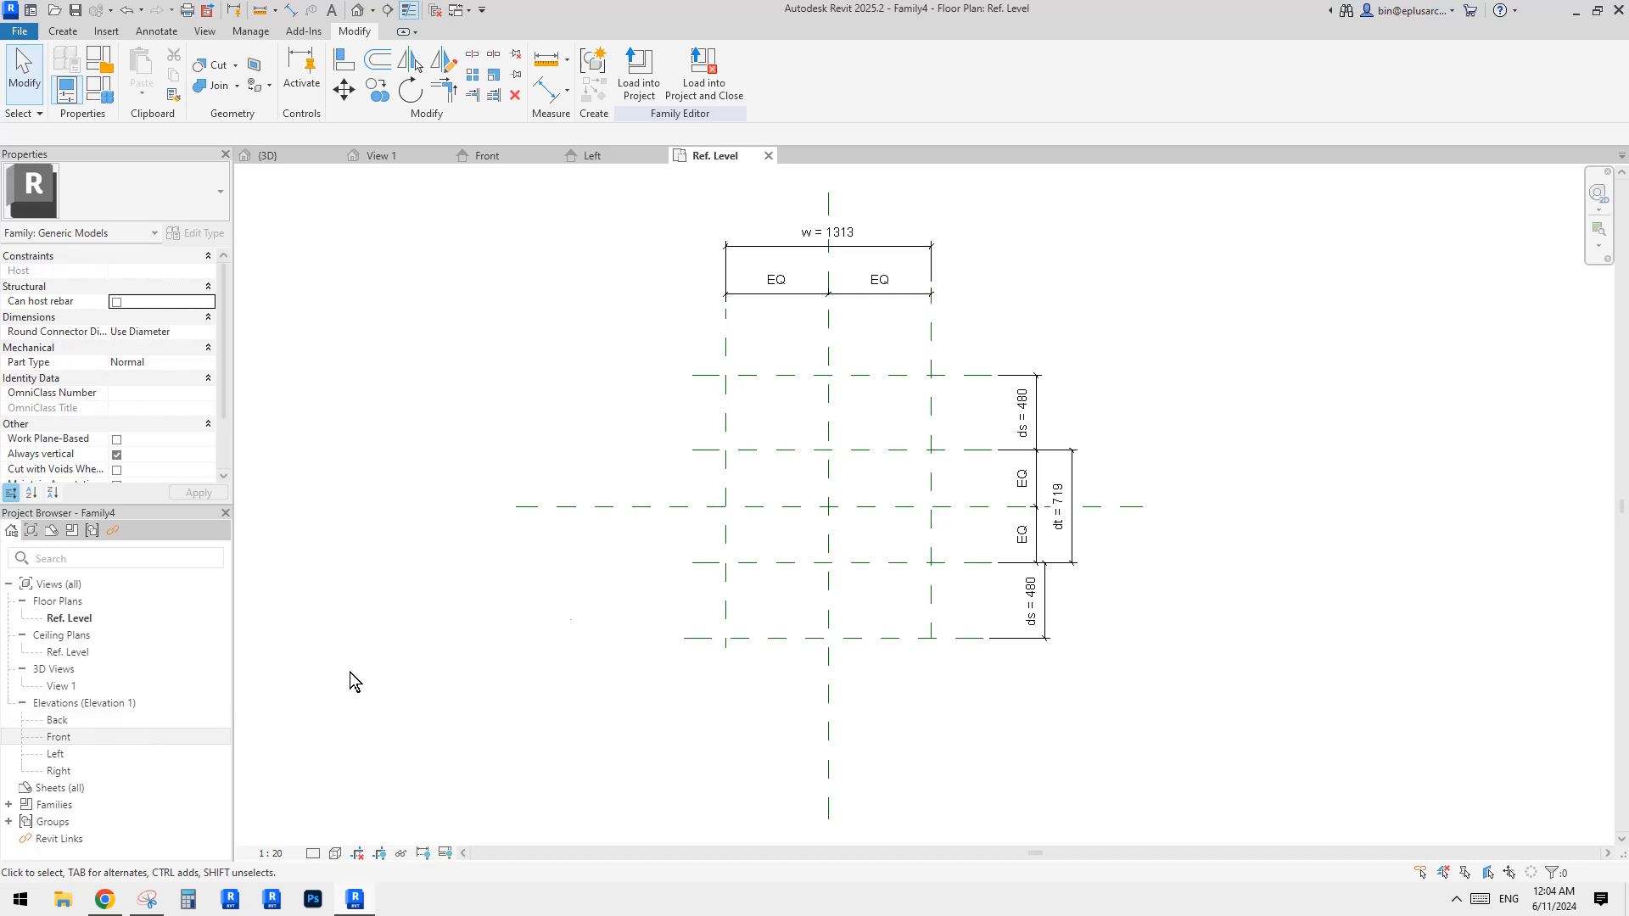
middle_drag(350, 674, 347, 679)
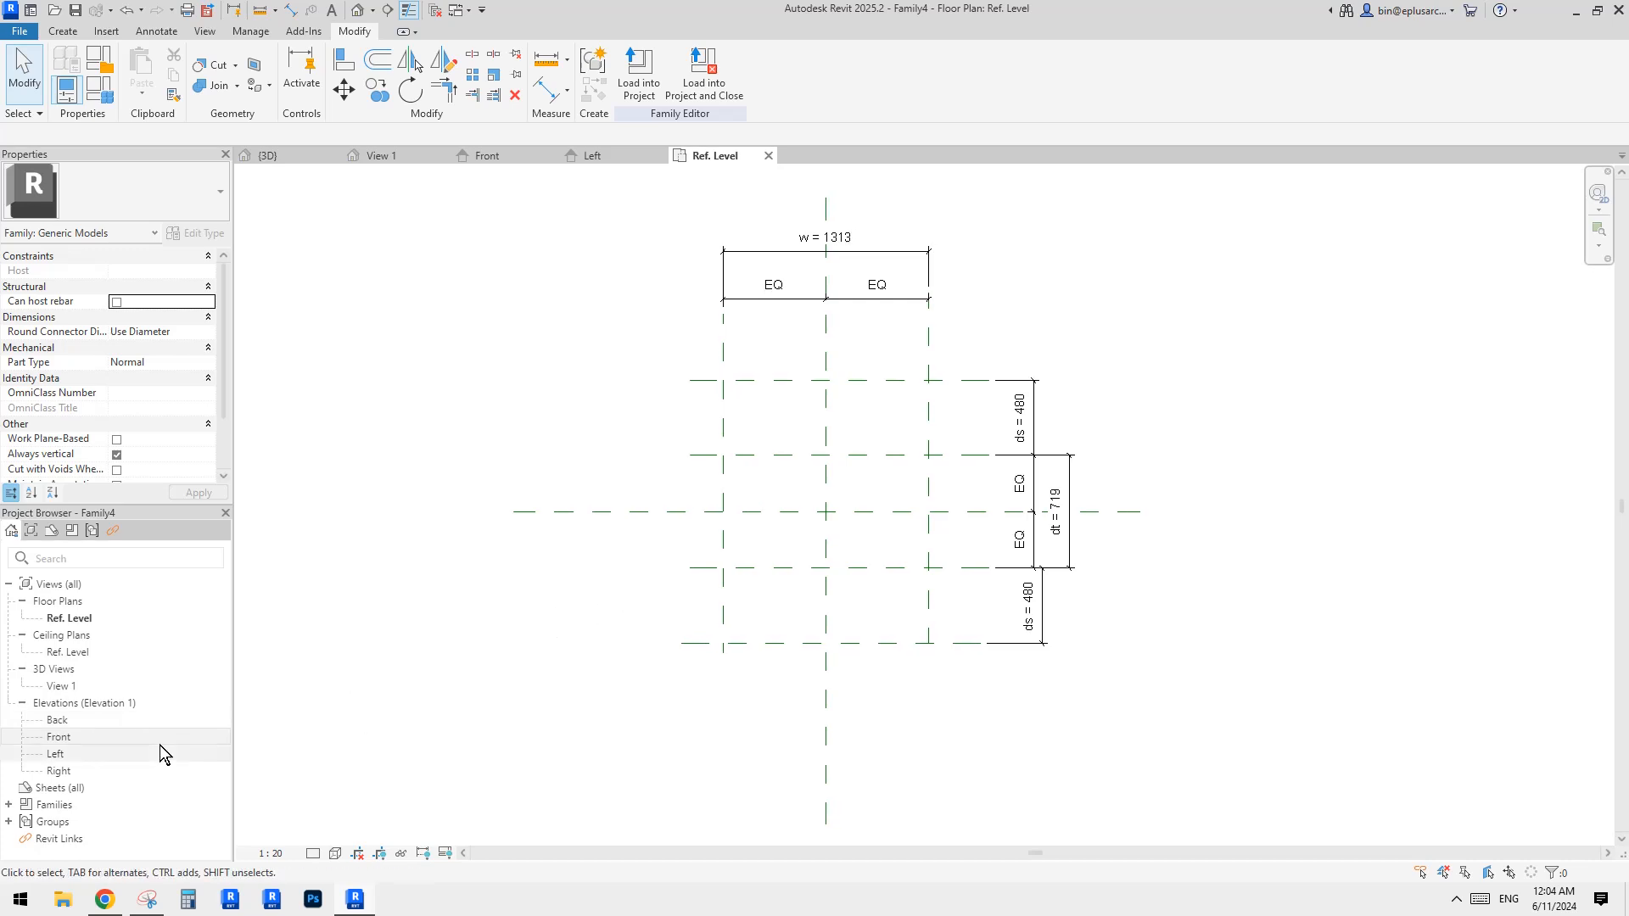
Draw a horizontal reference plane in the Left elevation, about 584 mm above Ref. Level and across all vertical planes.
double_click(60, 738)
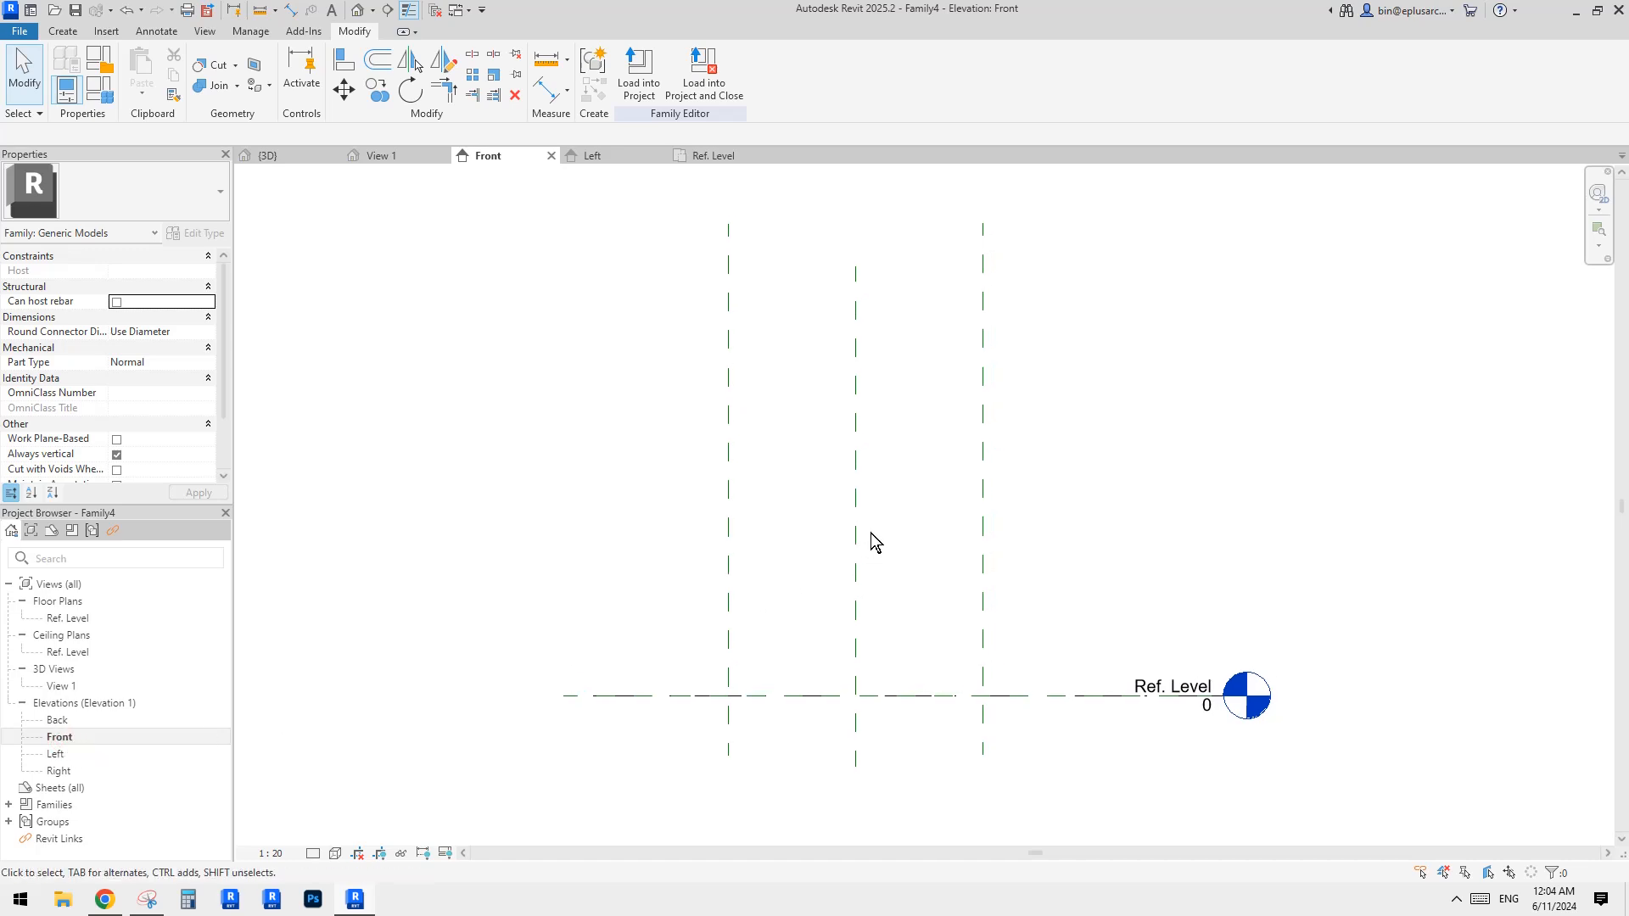
double_click(55, 754)
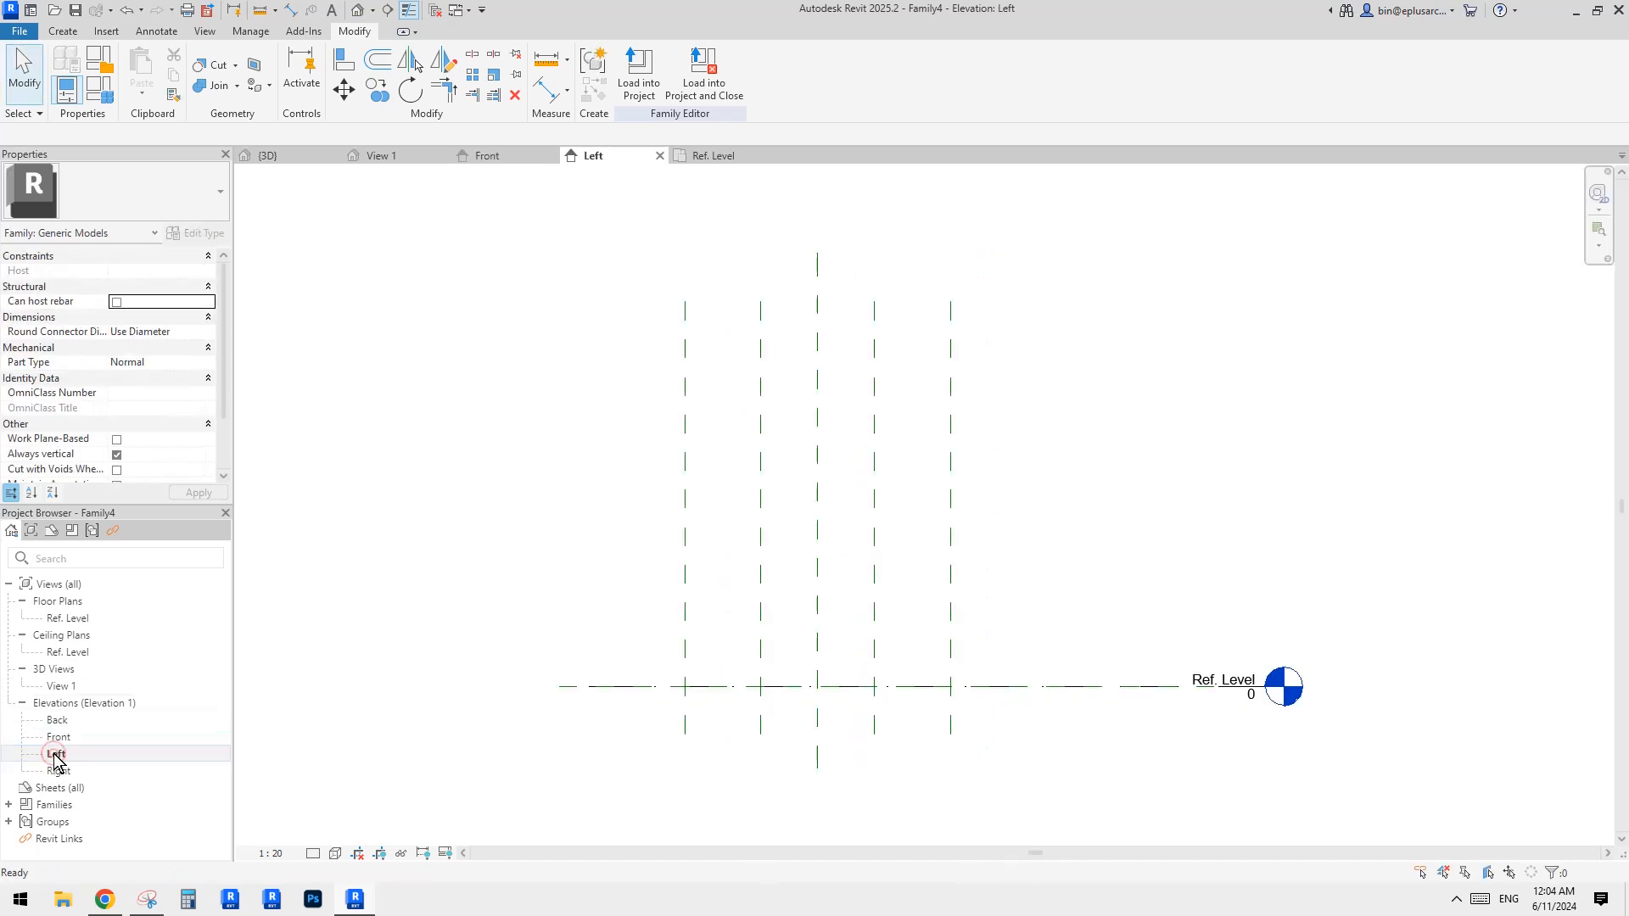
double_click(59, 739)
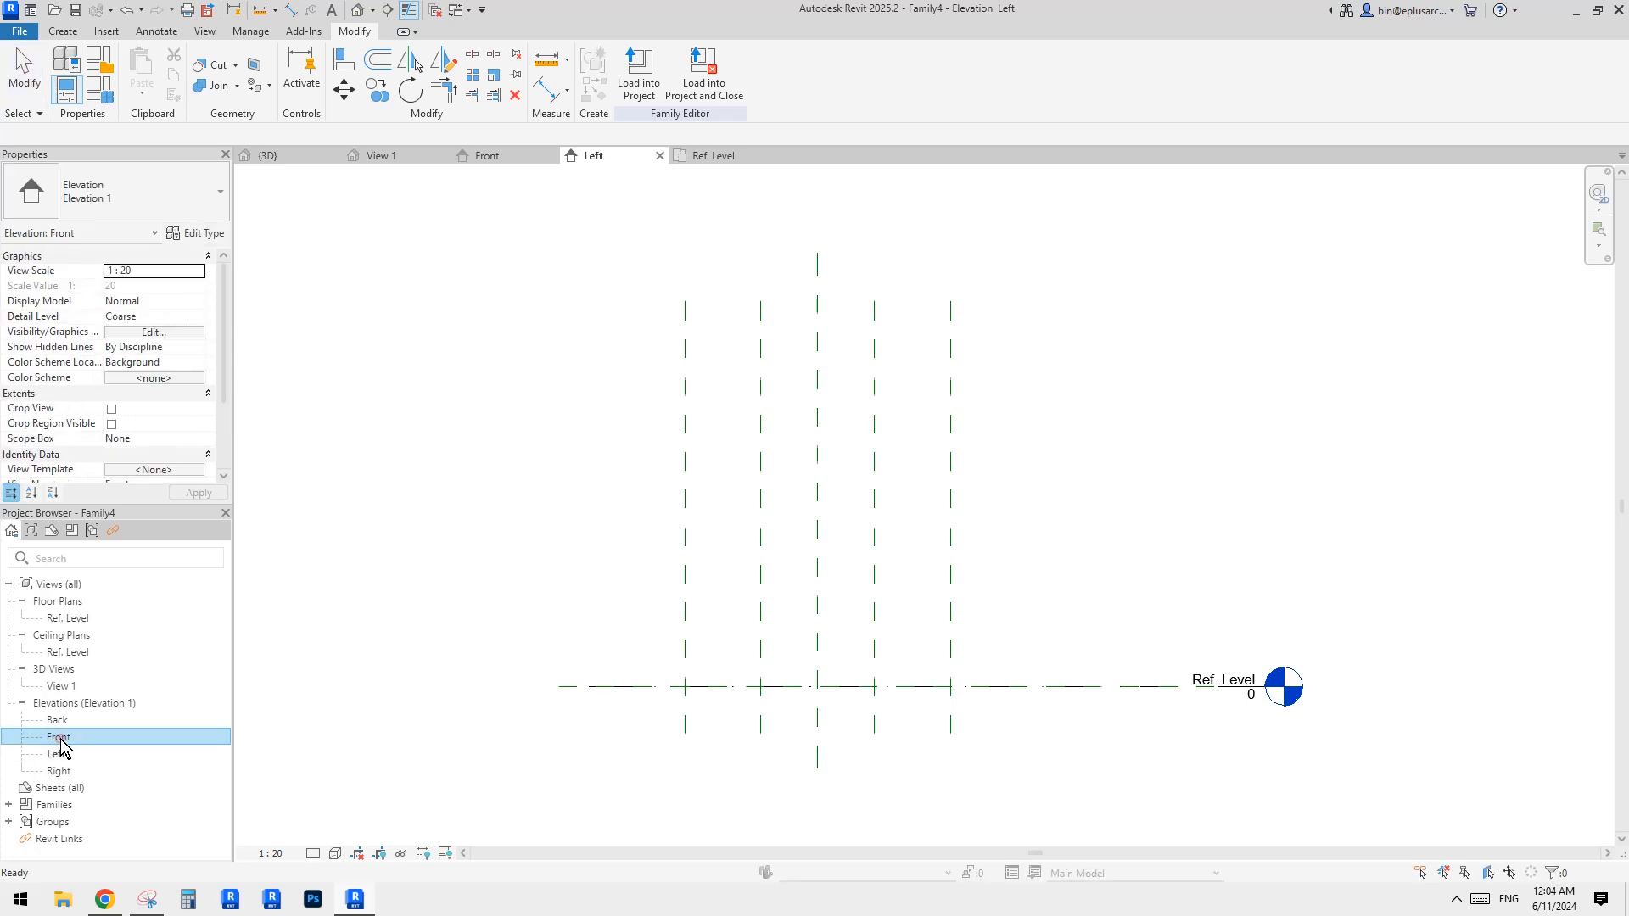
double_click(60, 754)
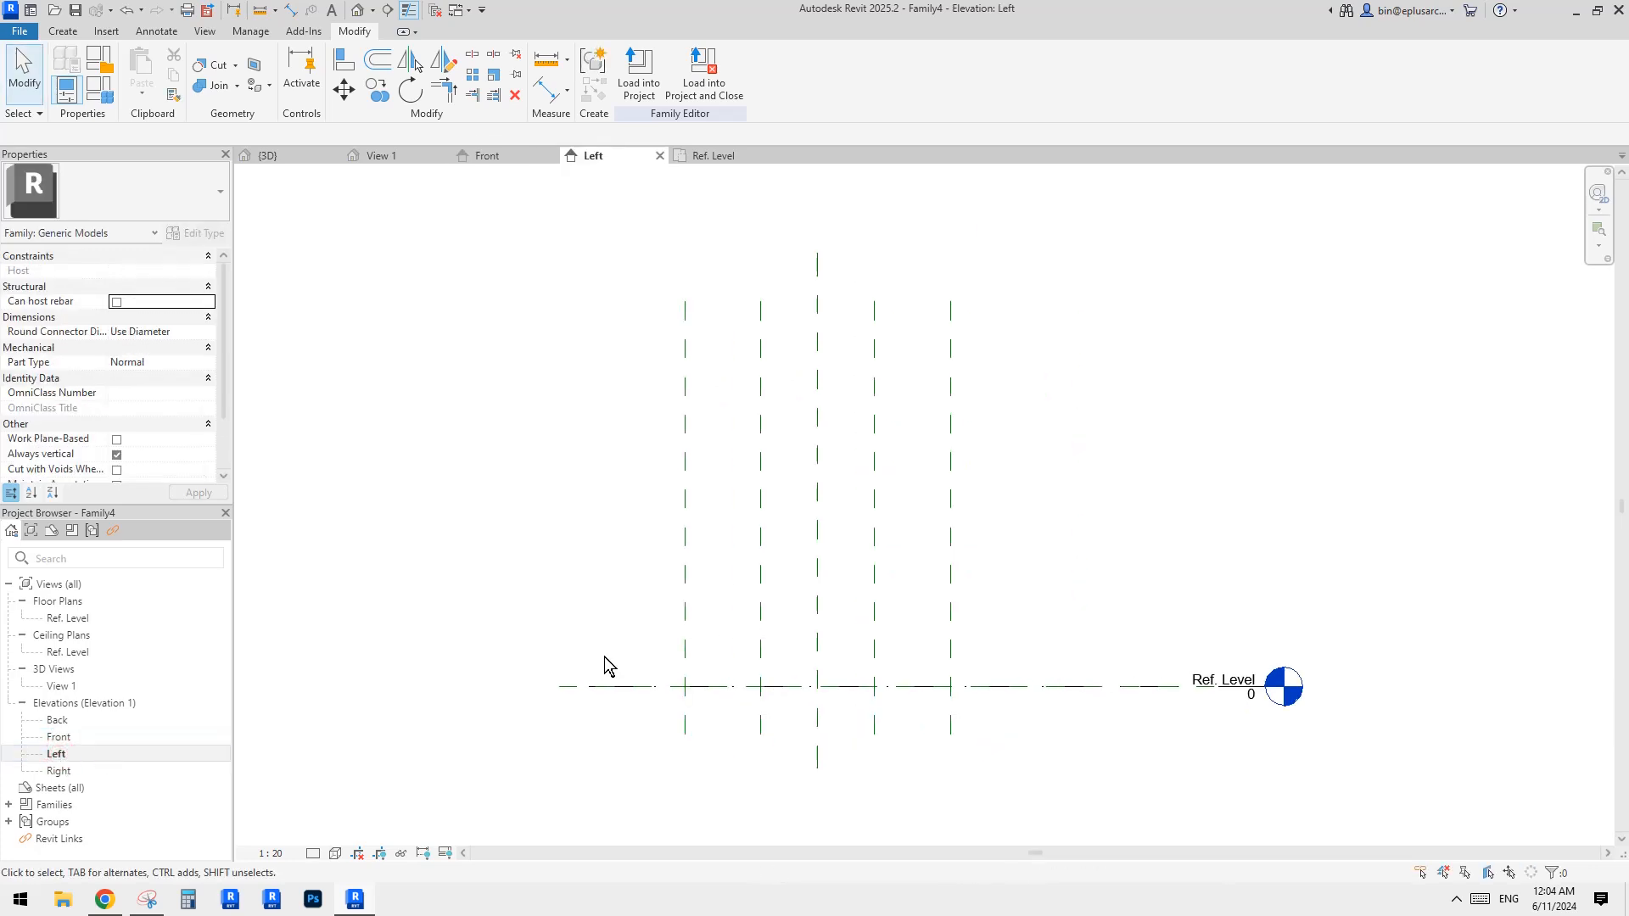
middle_drag(801, 576, 780, 587)
key(r)
key(p)
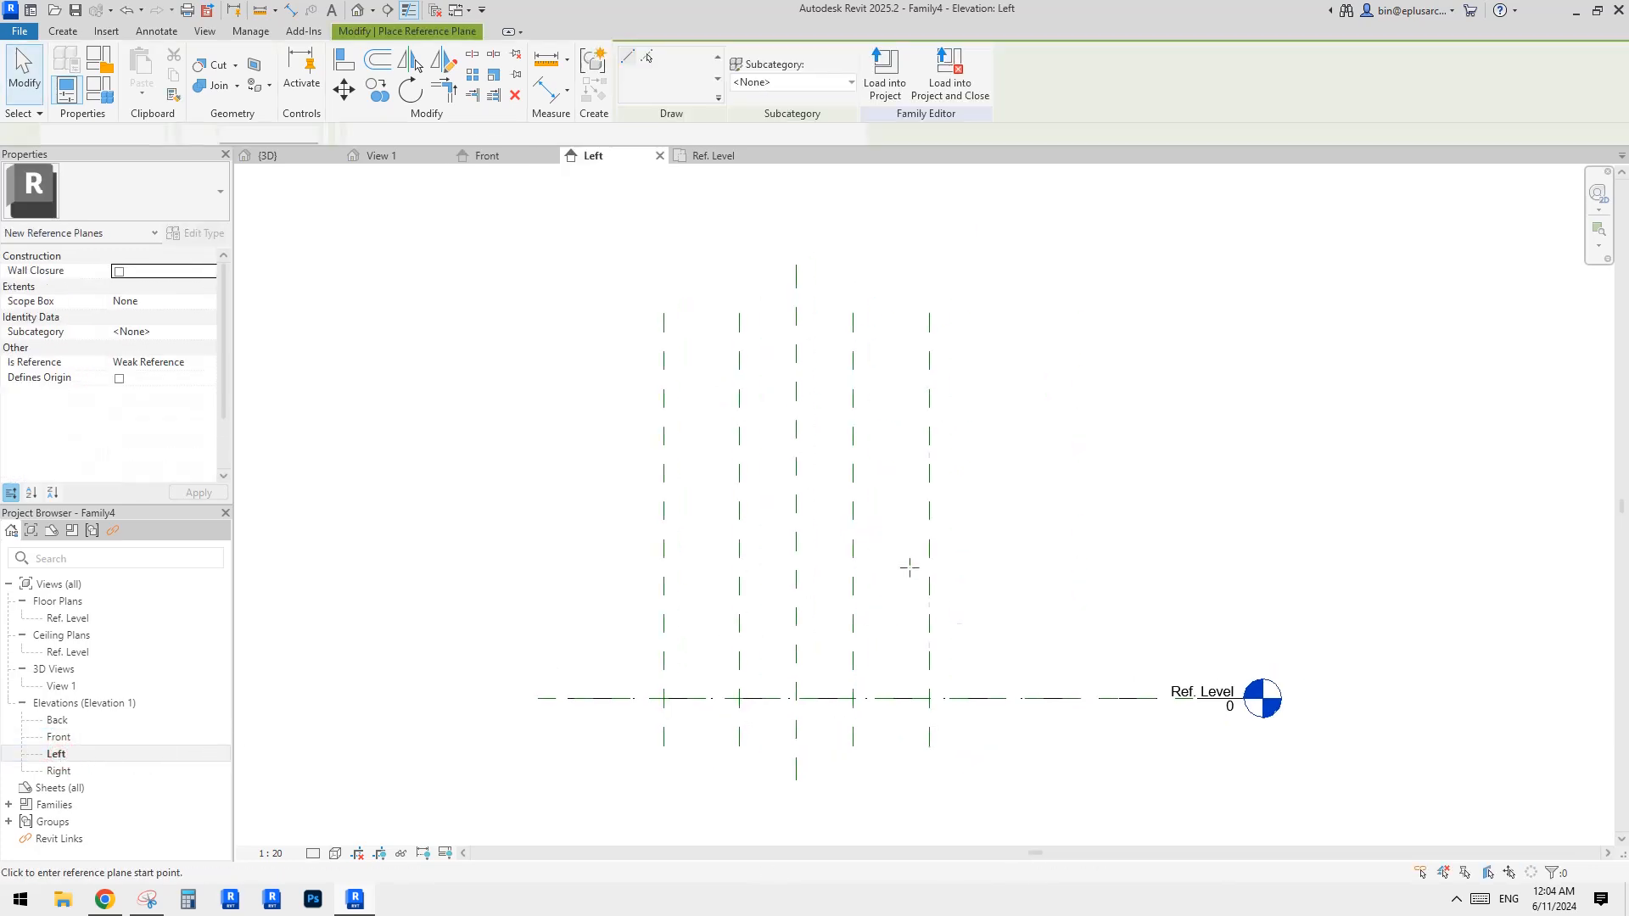
click(1029, 606)
click(596, 606)
key(Escape)
key(Escape)
Check the annotated table picture in Snipping Tool and reduce the horizontal reference plane's height above Ref. Level in the Left elevation.
middle_drag(1010, 589, 1007, 512)
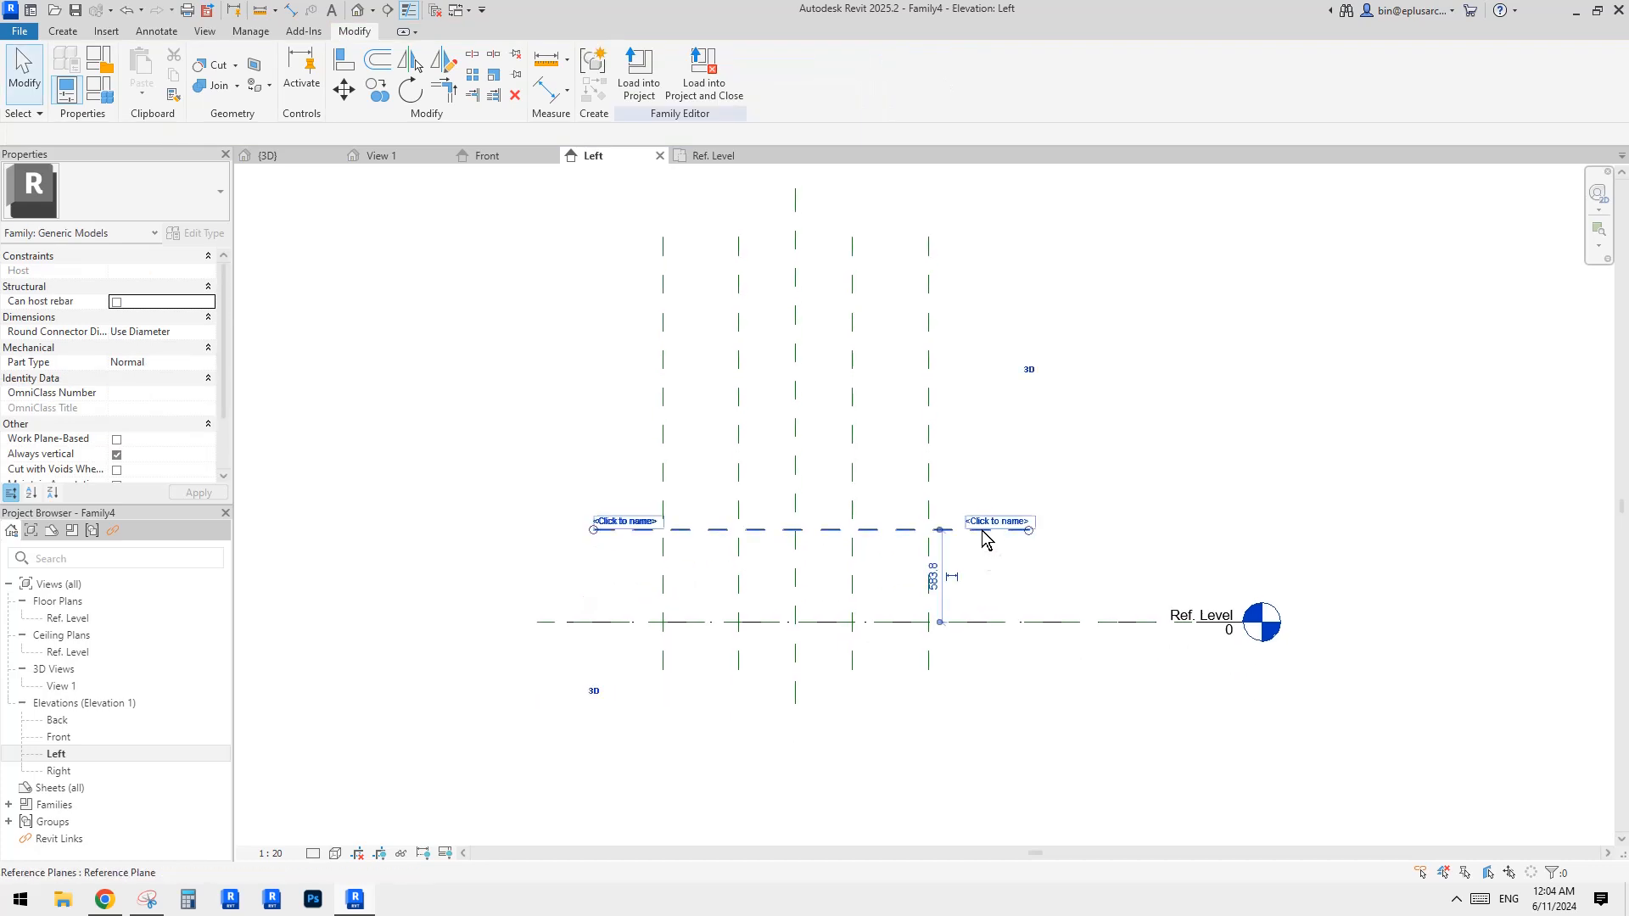
click(982, 538)
click(147, 900)
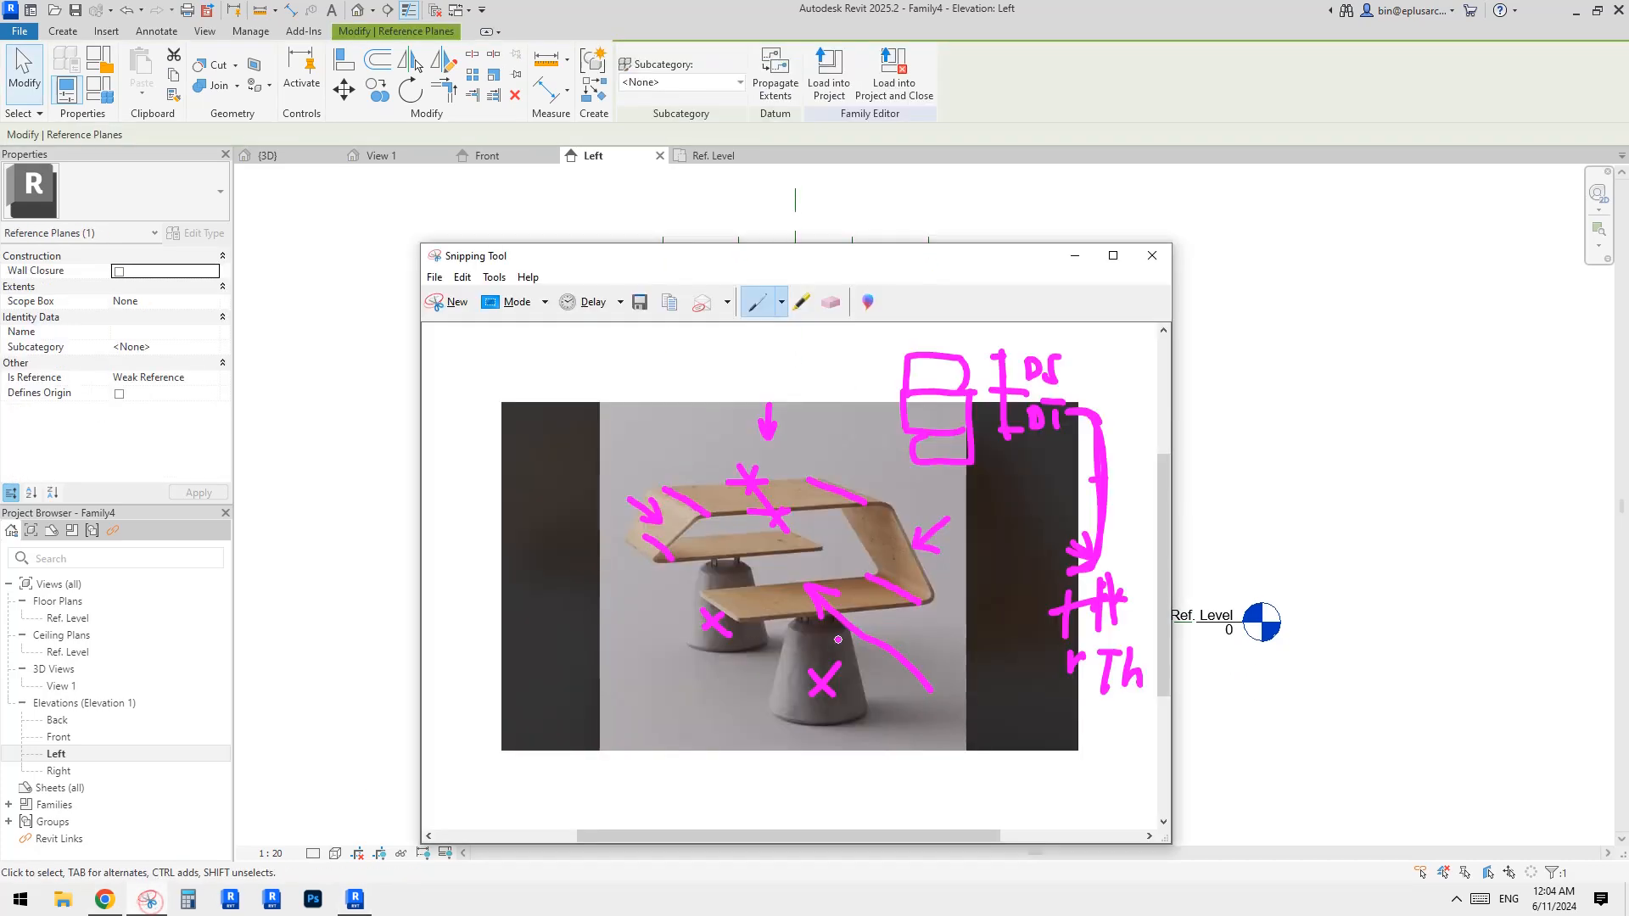
click(1247, 542)
scroll(1044, 599, up, 2)
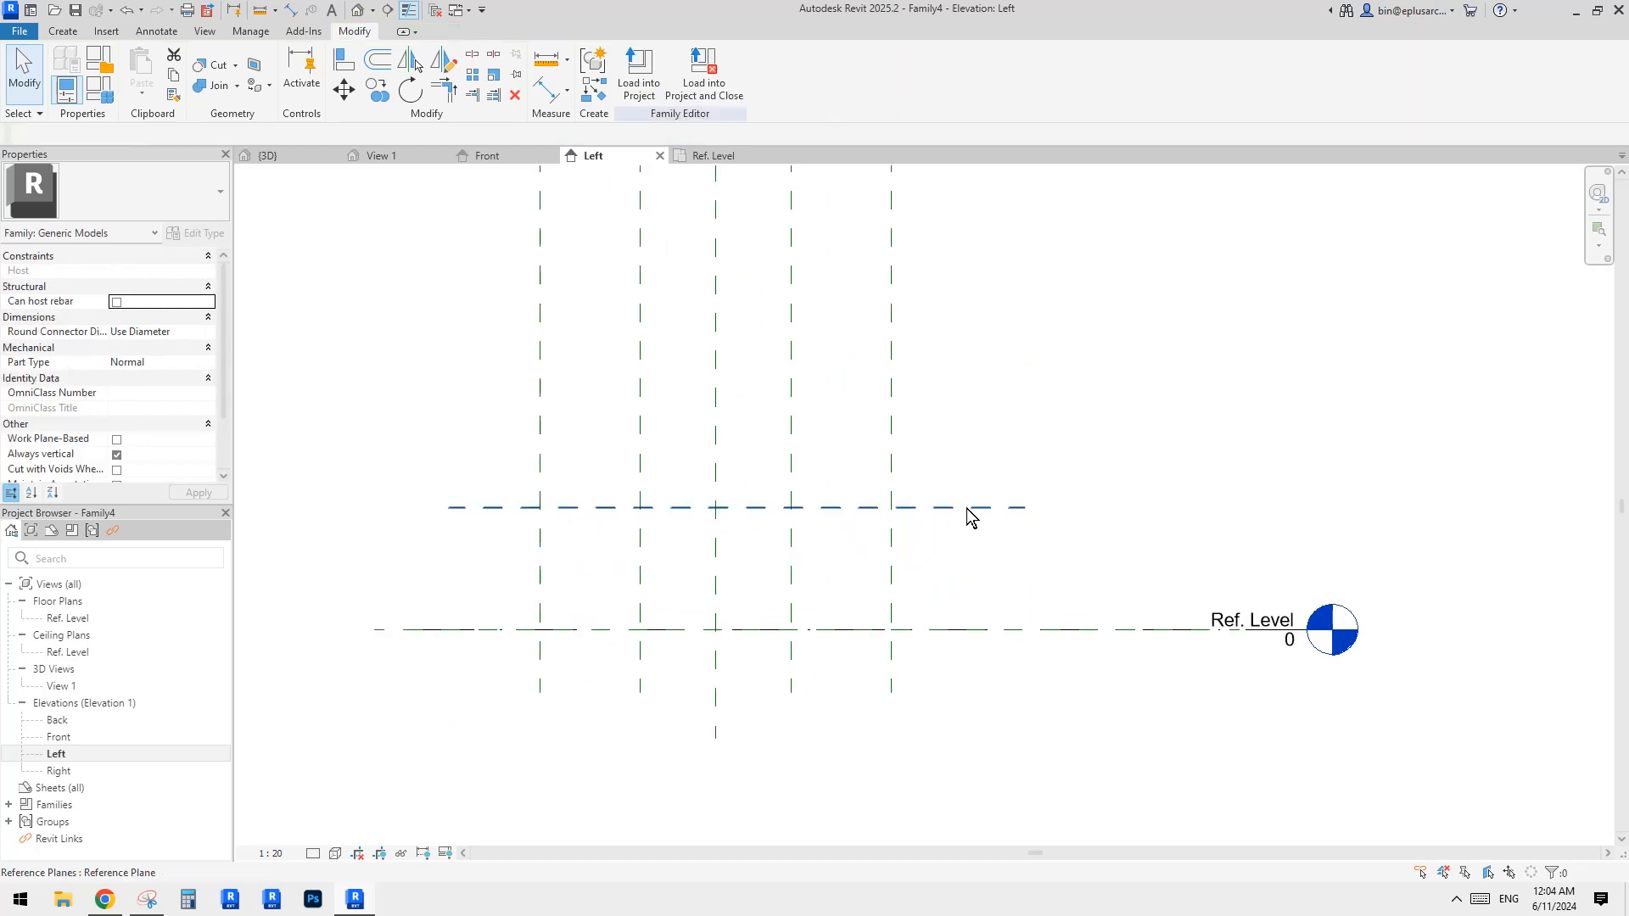
click(961, 507)
click(899, 569)
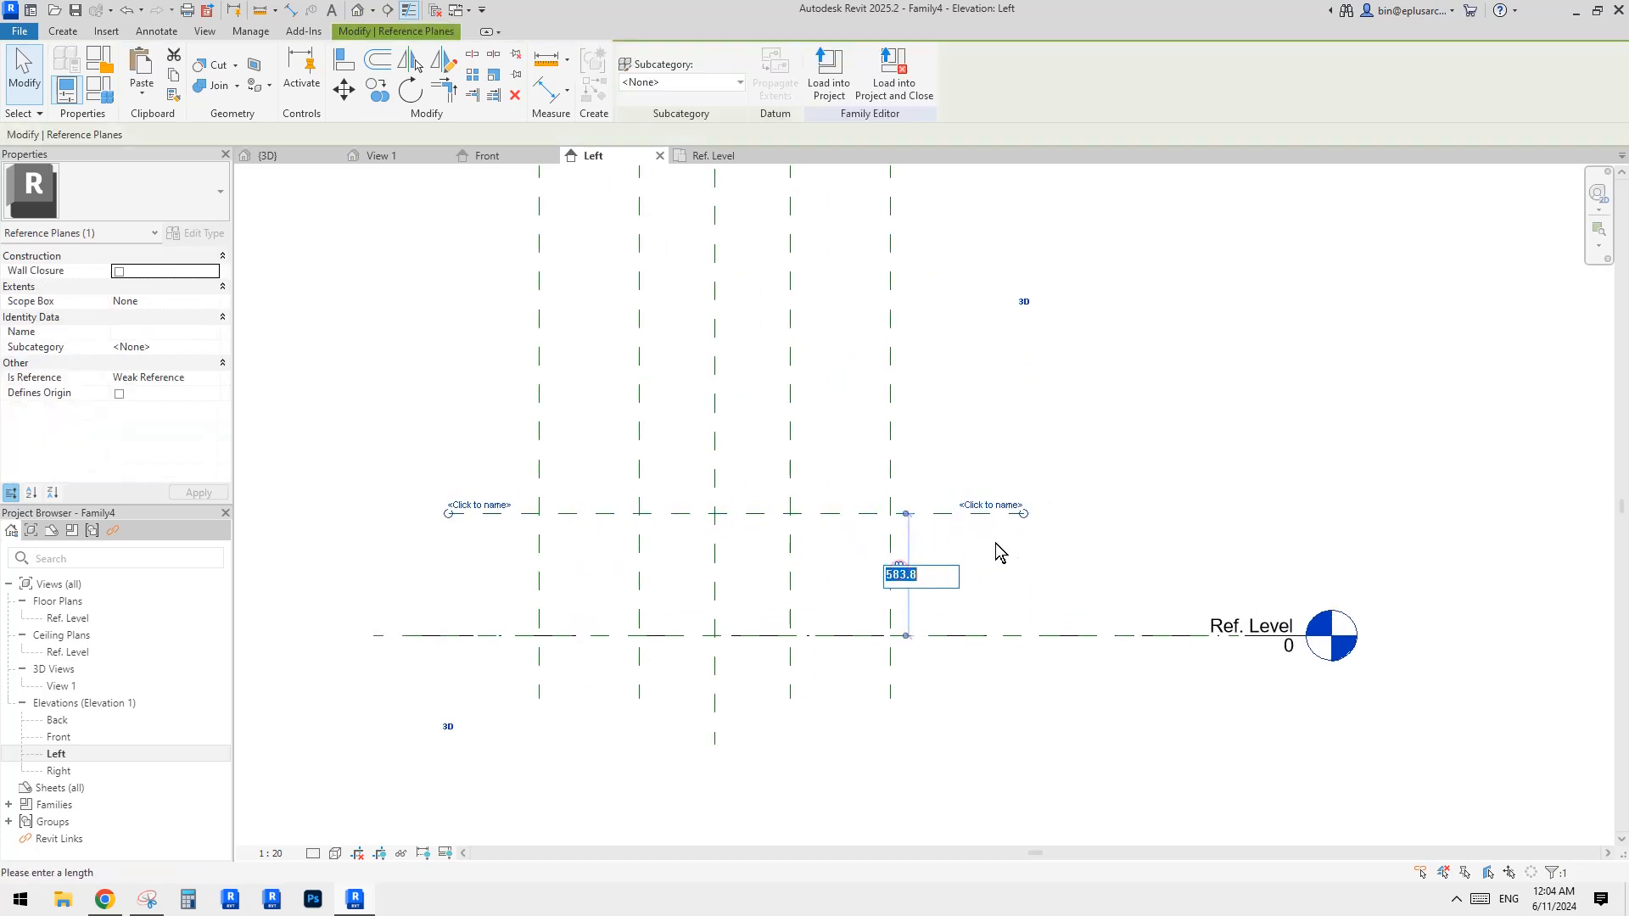
click(1092, 524)
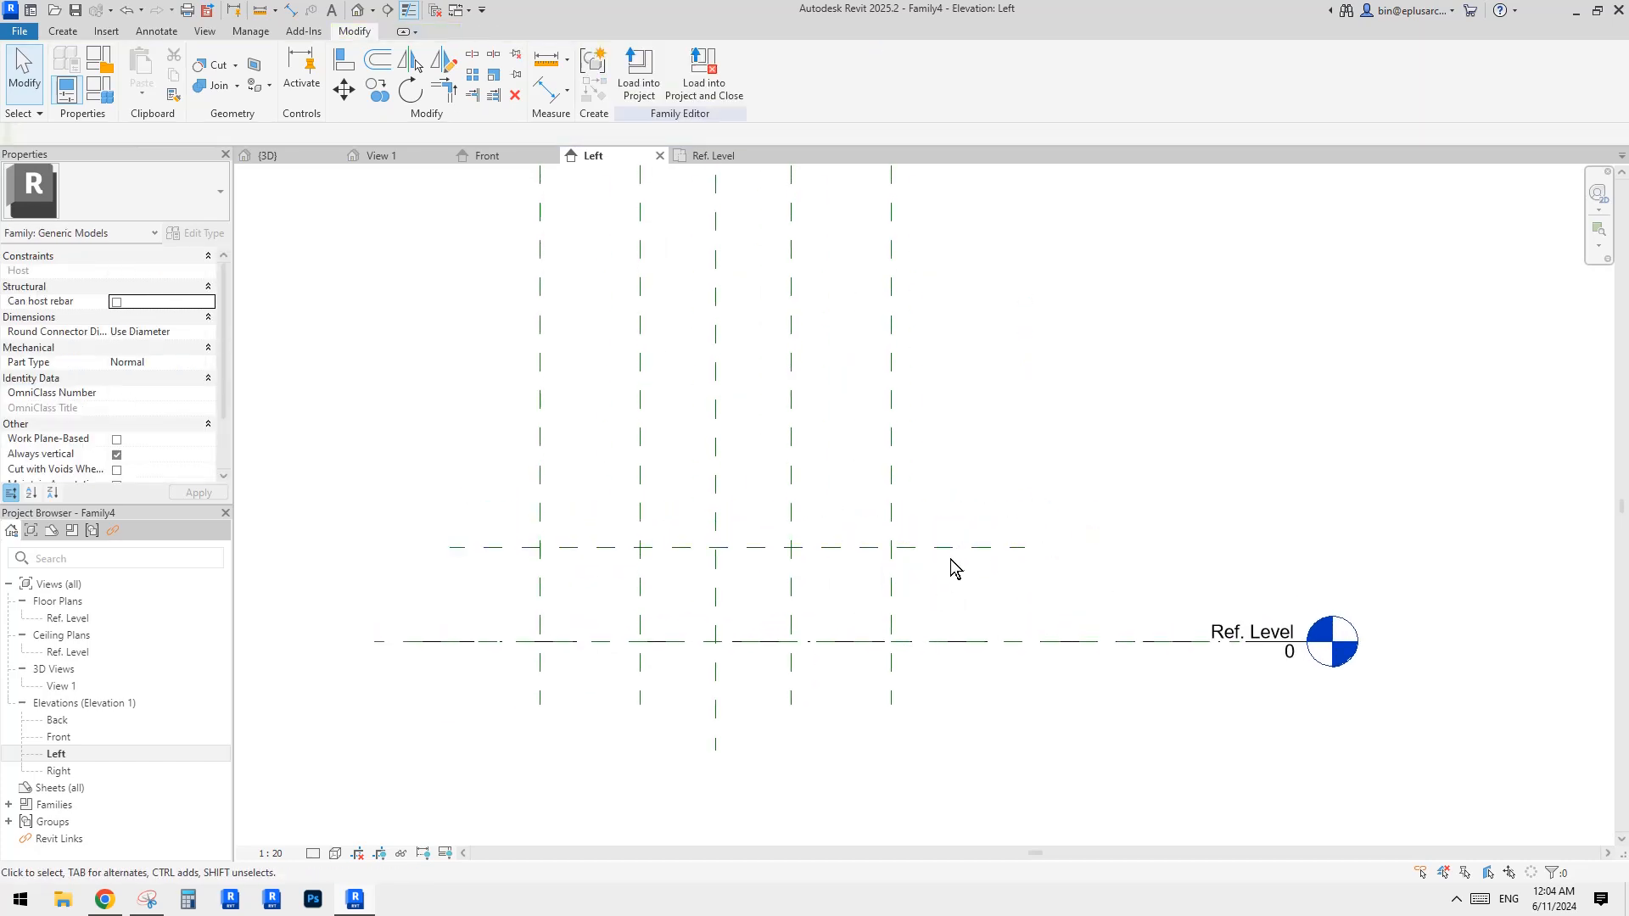
Dimension the height of the horizontal reference plane above the Ref. Level and lock that dimension.
key(d)
key(i)
click(991, 553)
click(994, 648)
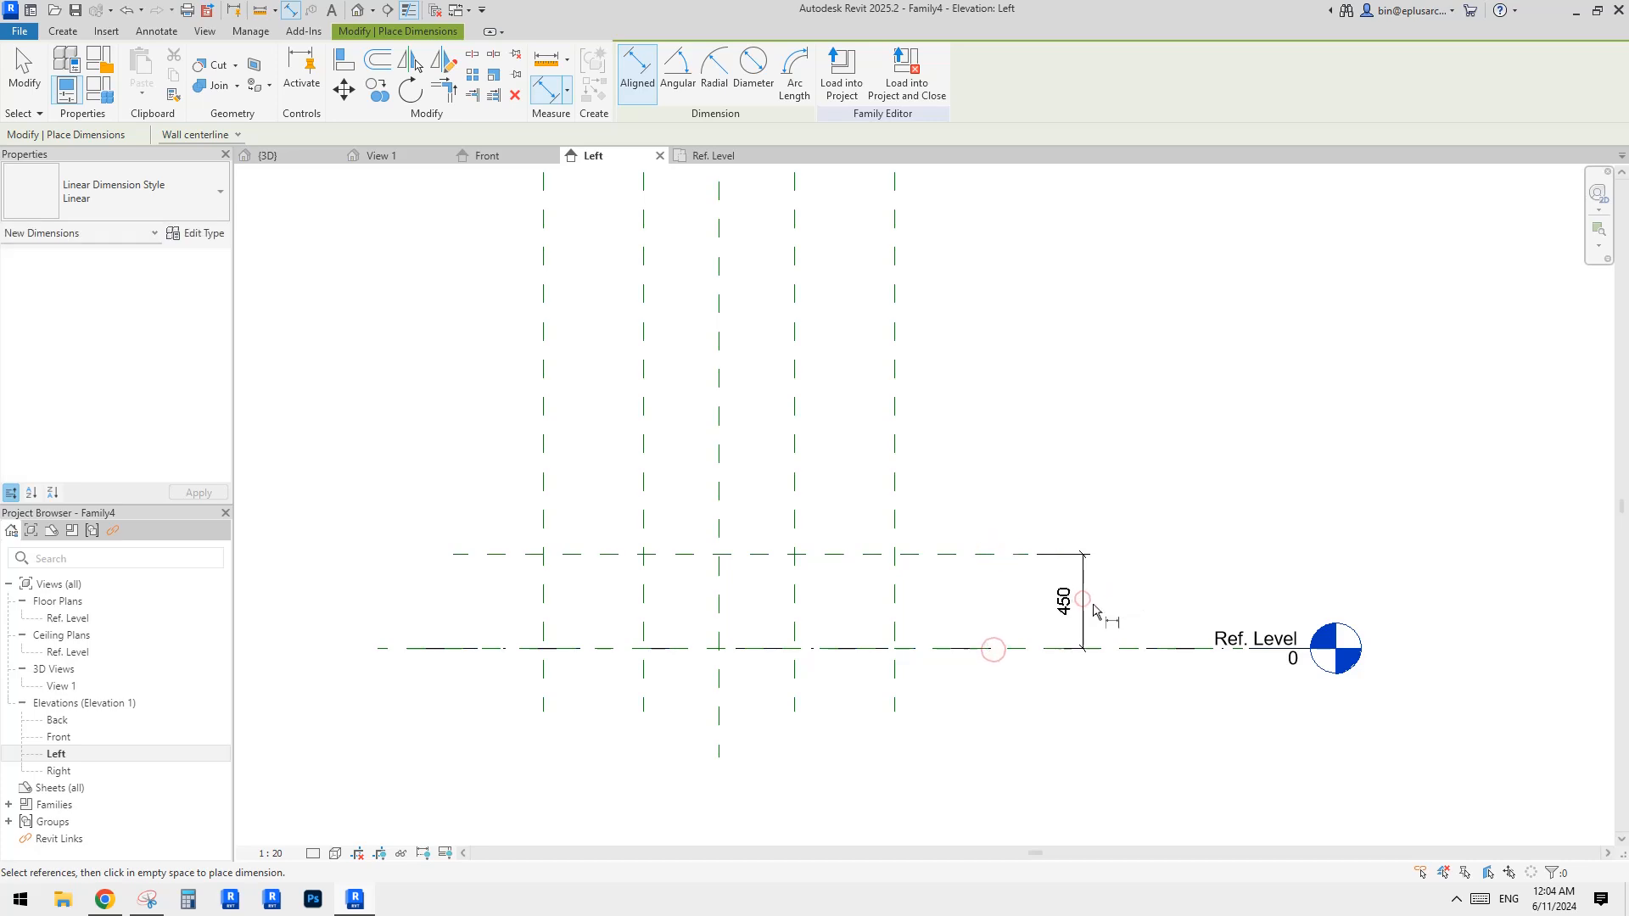
click(1083, 599)
key(Escape)
key(Escape)
click(1080, 602)
click(1108, 603)
middle_drag(1122, 568, 1151, 541)
key(Escape)
Copy the horizontal reference plane about 500 mm upward to create a second one above it.
click(1003, 525)
middle_drag(998, 534, 1016, 577)
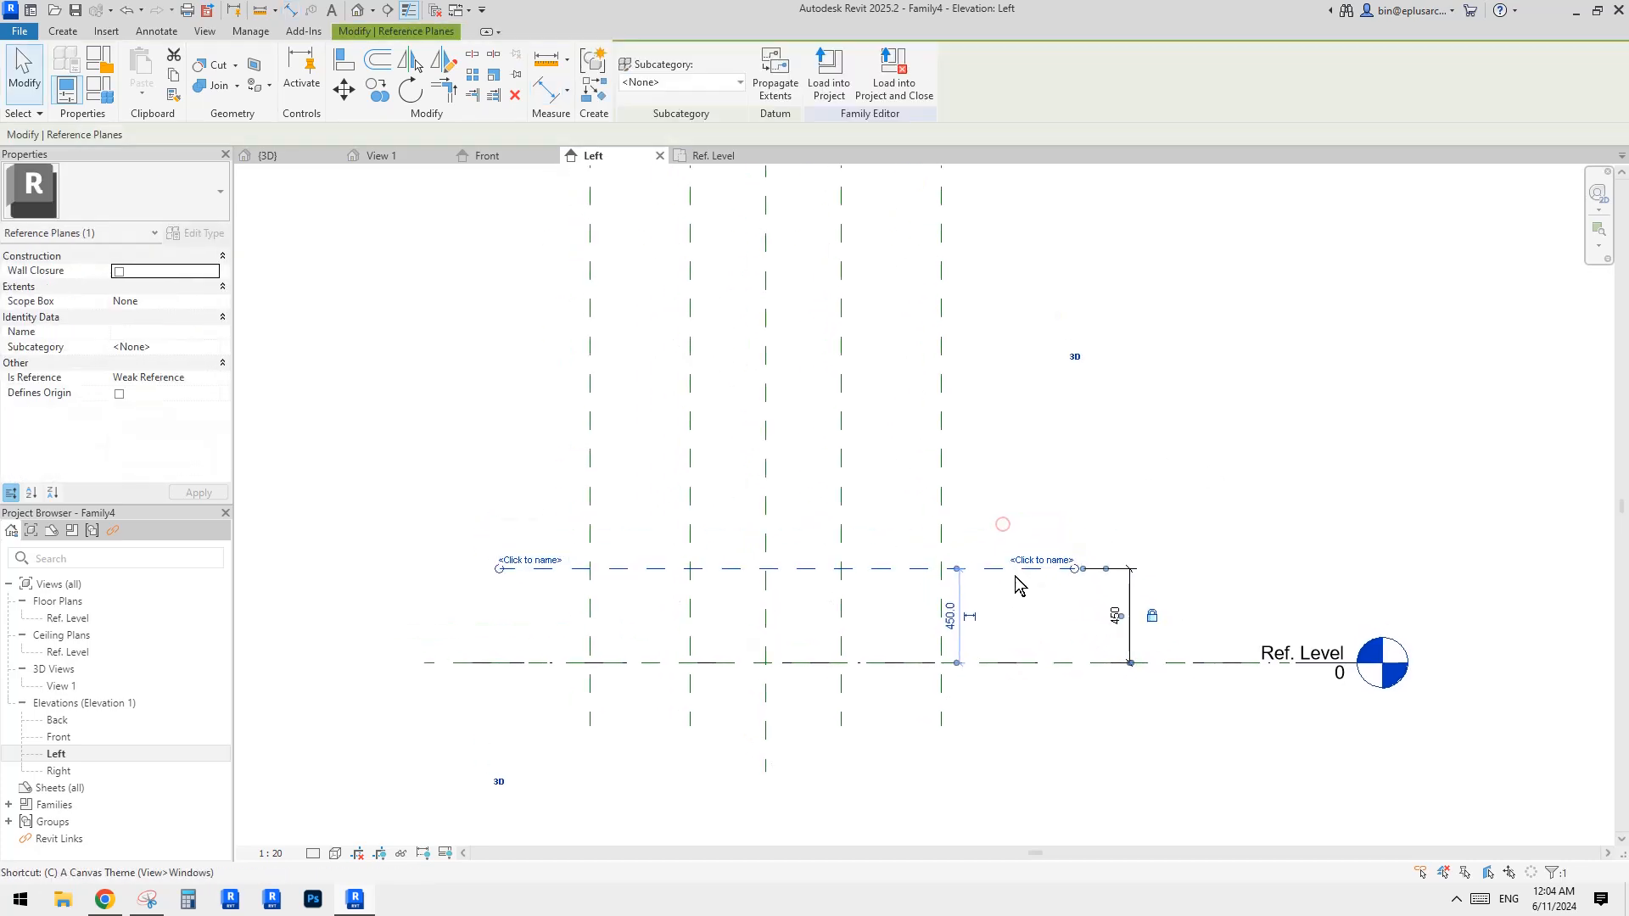
key(o)
click(1026, 568)
click(1031, 464)
key(Escape)
key(Escape)
middle_drag(1047, 495, 1045, 507)
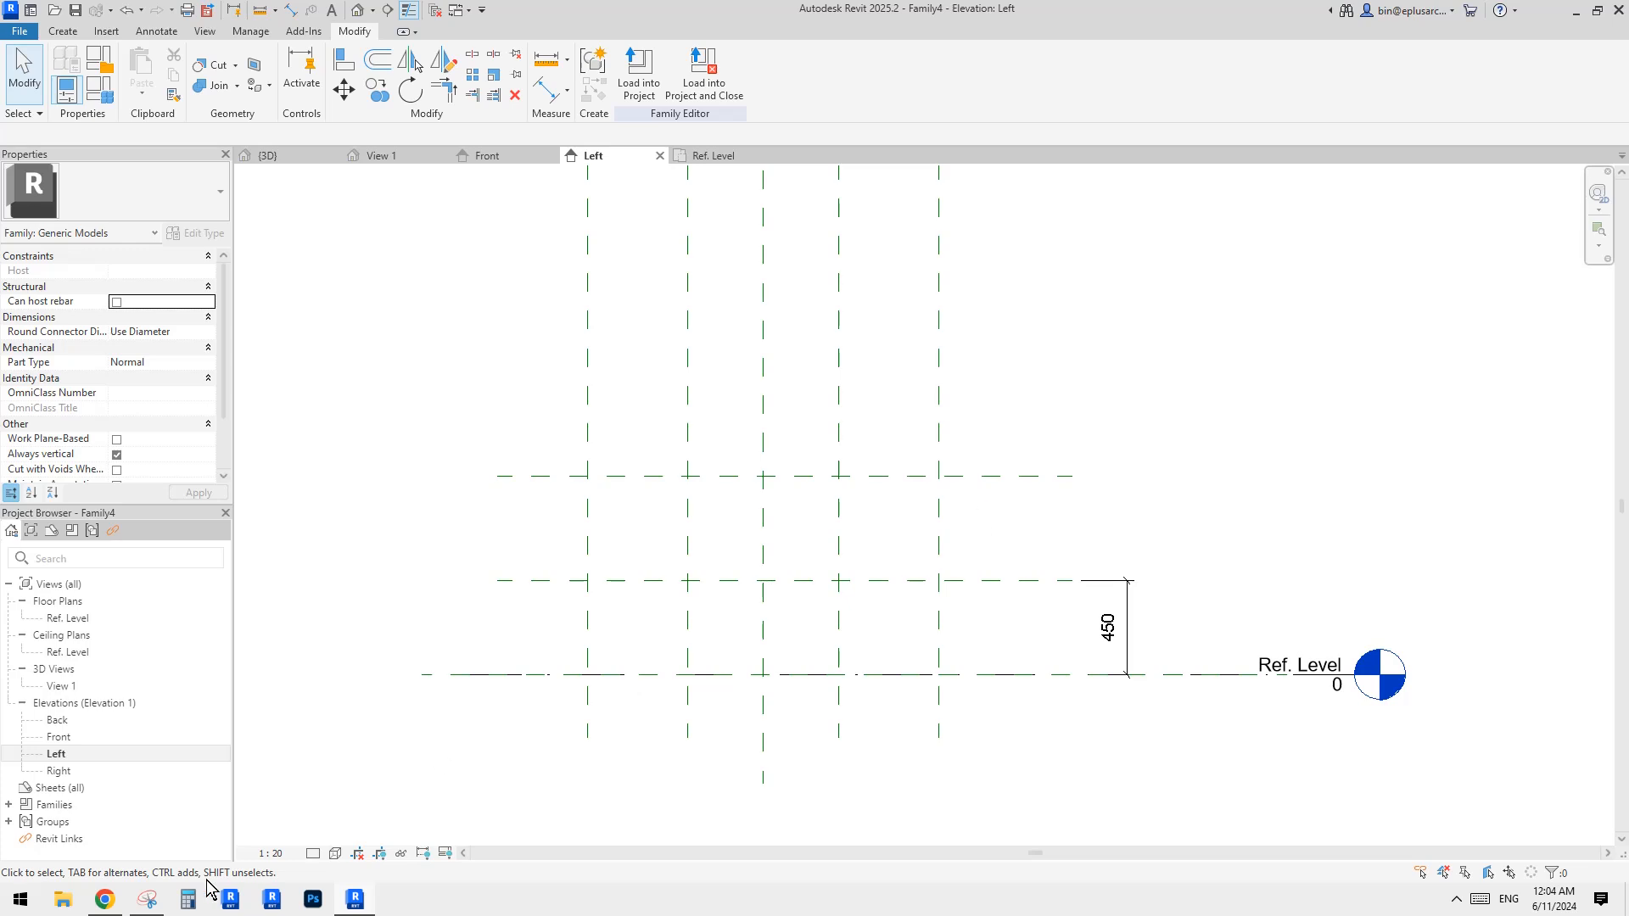
Check the annotated table reference image and dimension the spacing between the two horizontal reference planes.
click(154, 899)
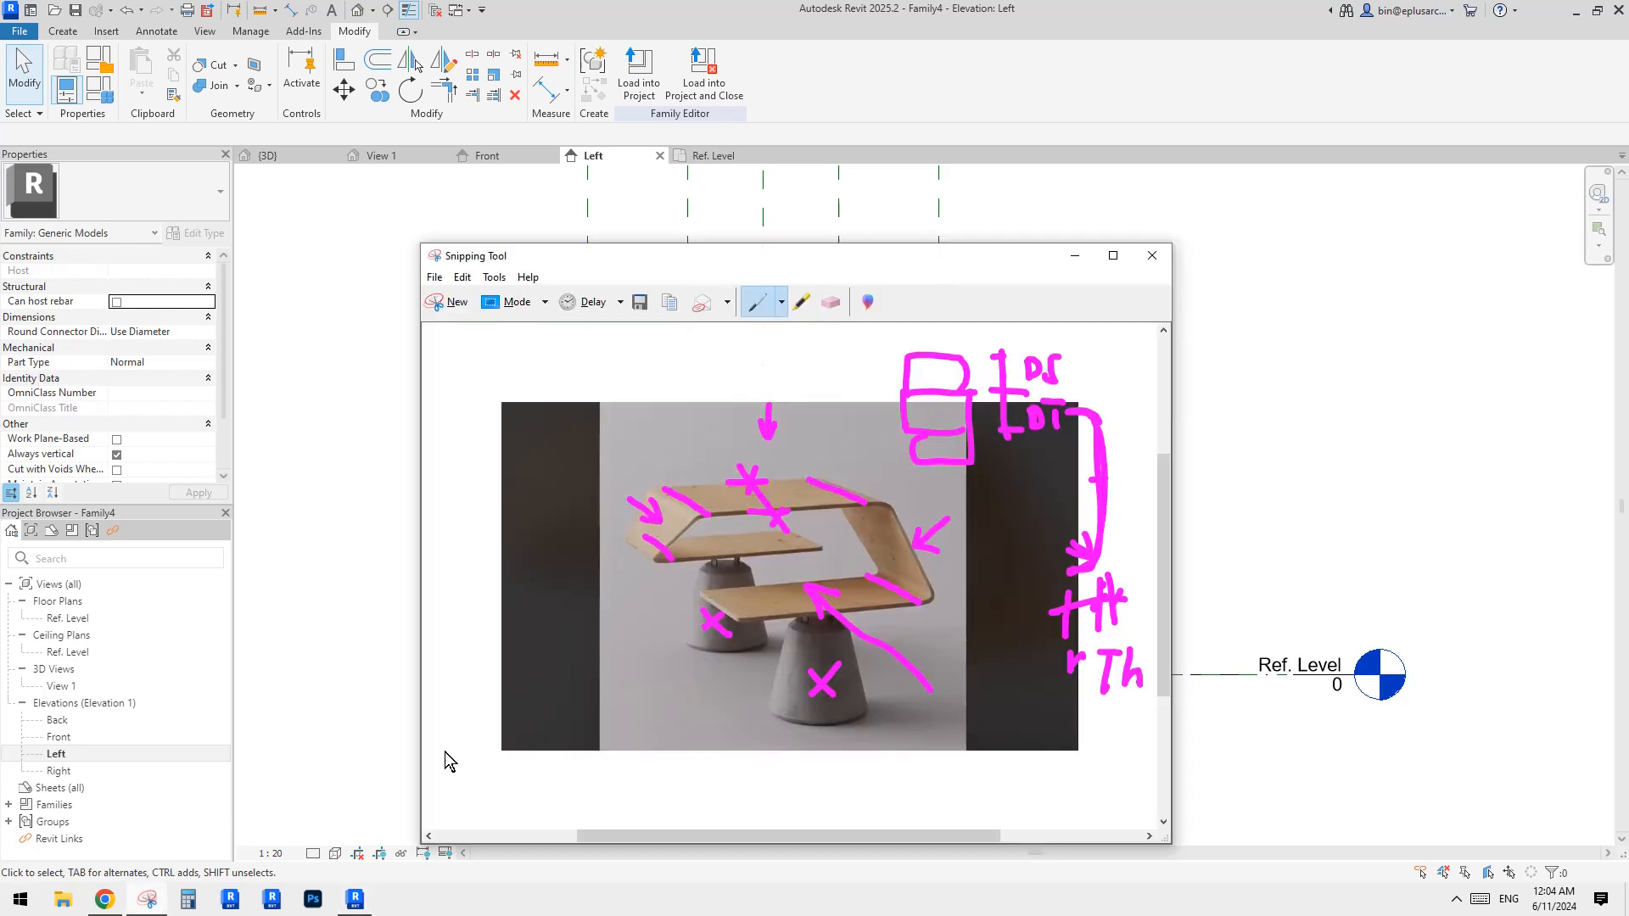
click(1346, 469)
key(d)
key(i)
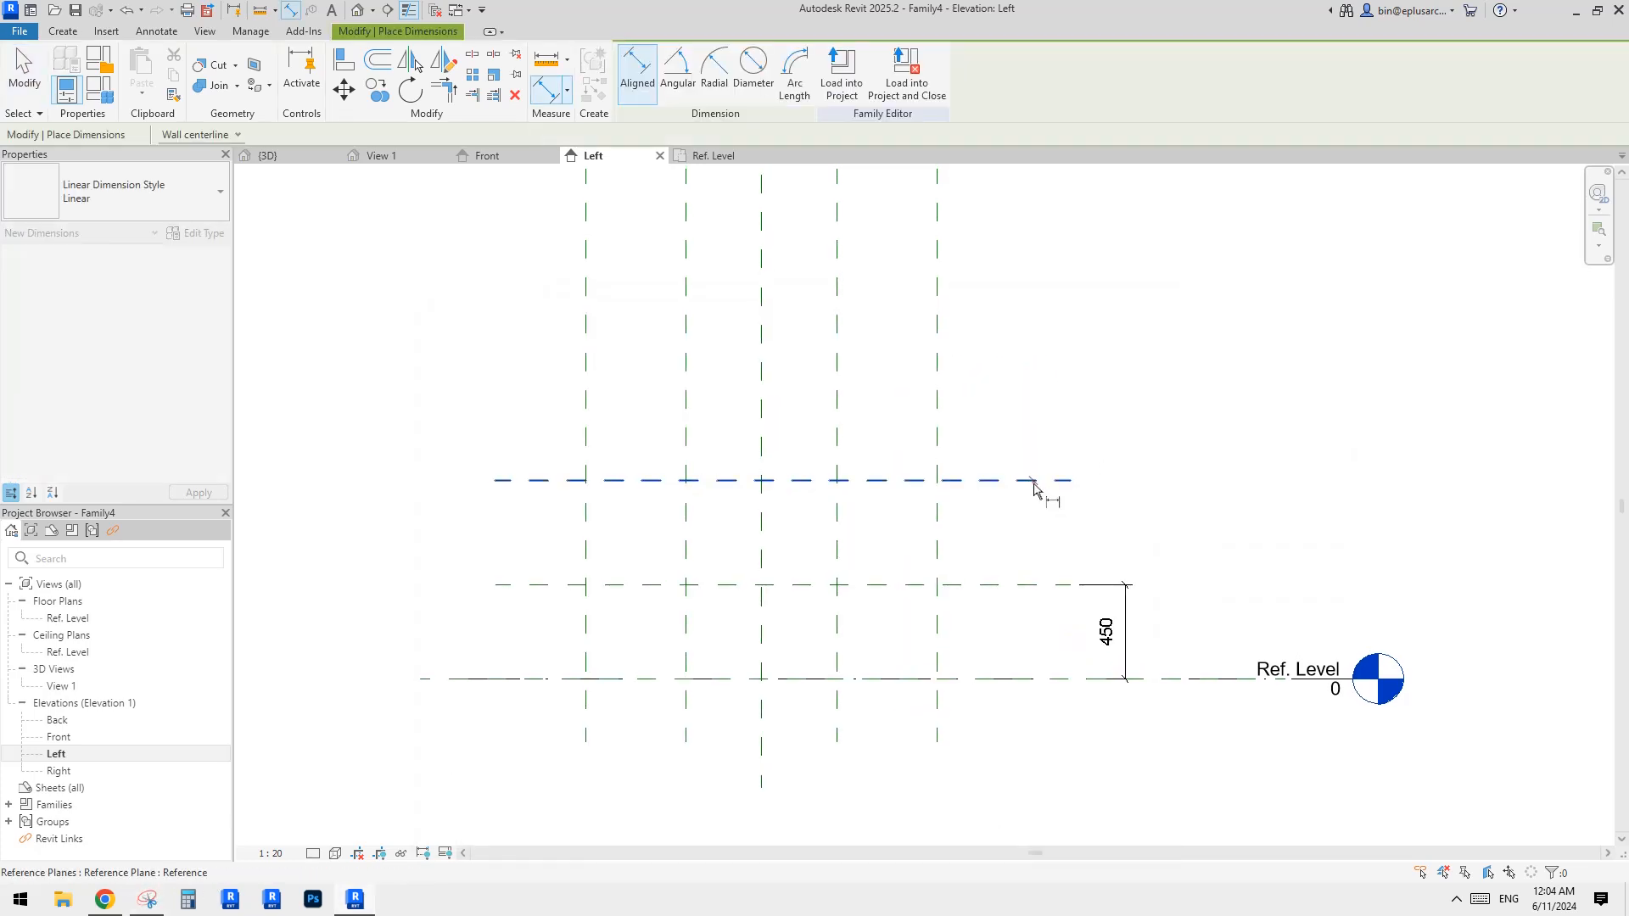
click(1034, 482)
click(1042, 585)
click(1126, 533)
key(Escape)
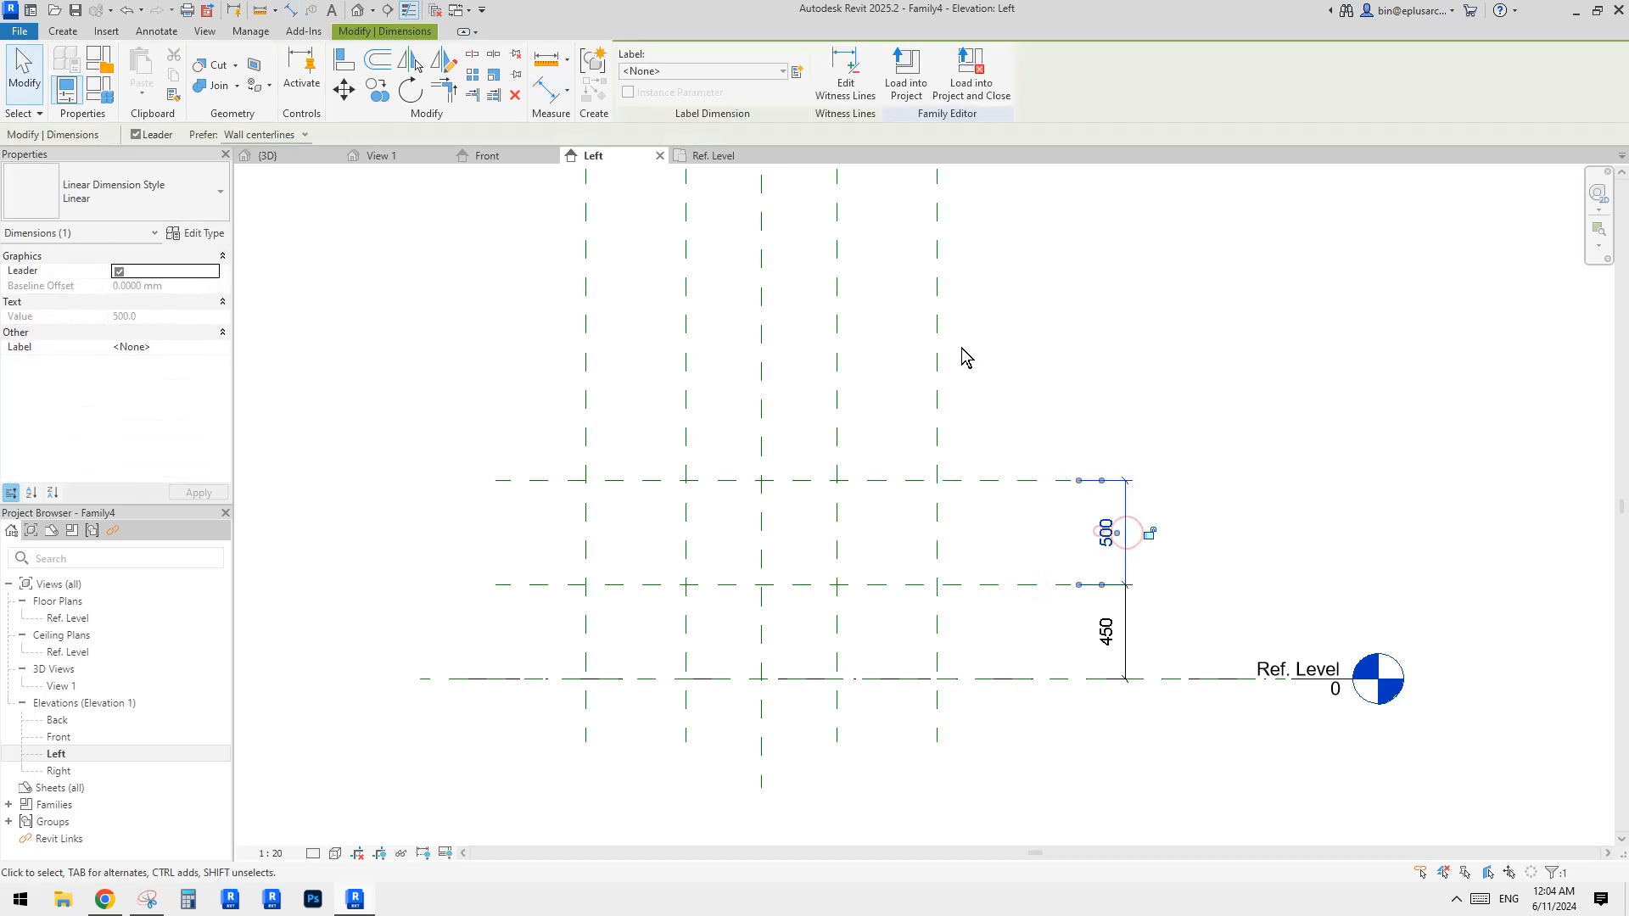
Label the dimension between the two horizontal reference planes with a new type parameter named h.
click(798, 71)
text(h)
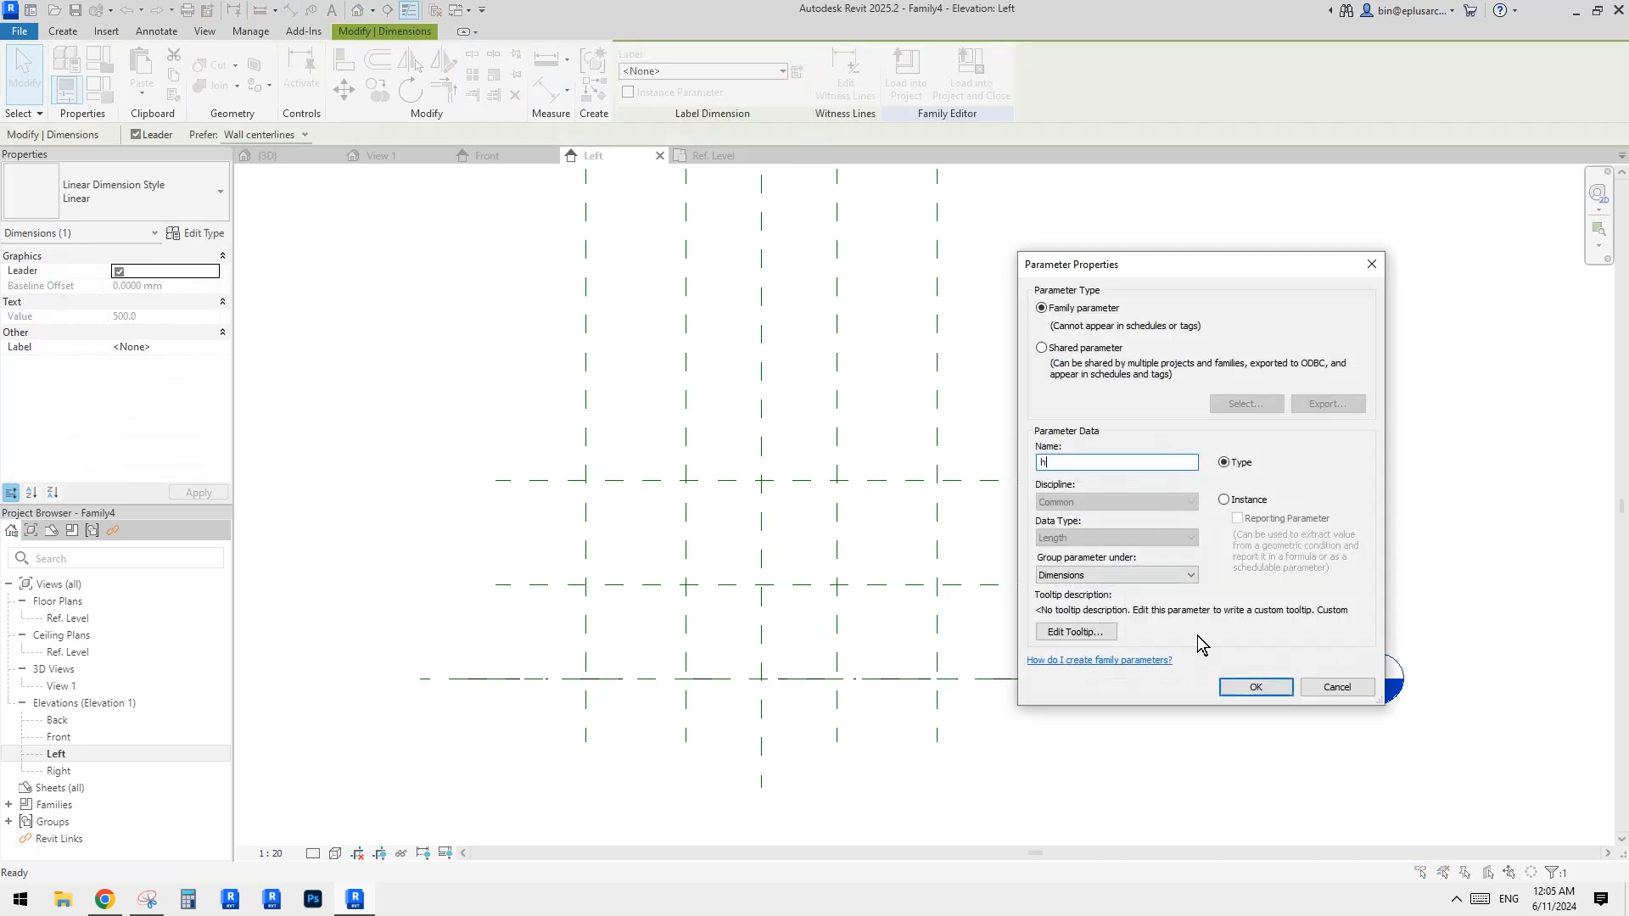
click(1254, 687)
key(Escape)
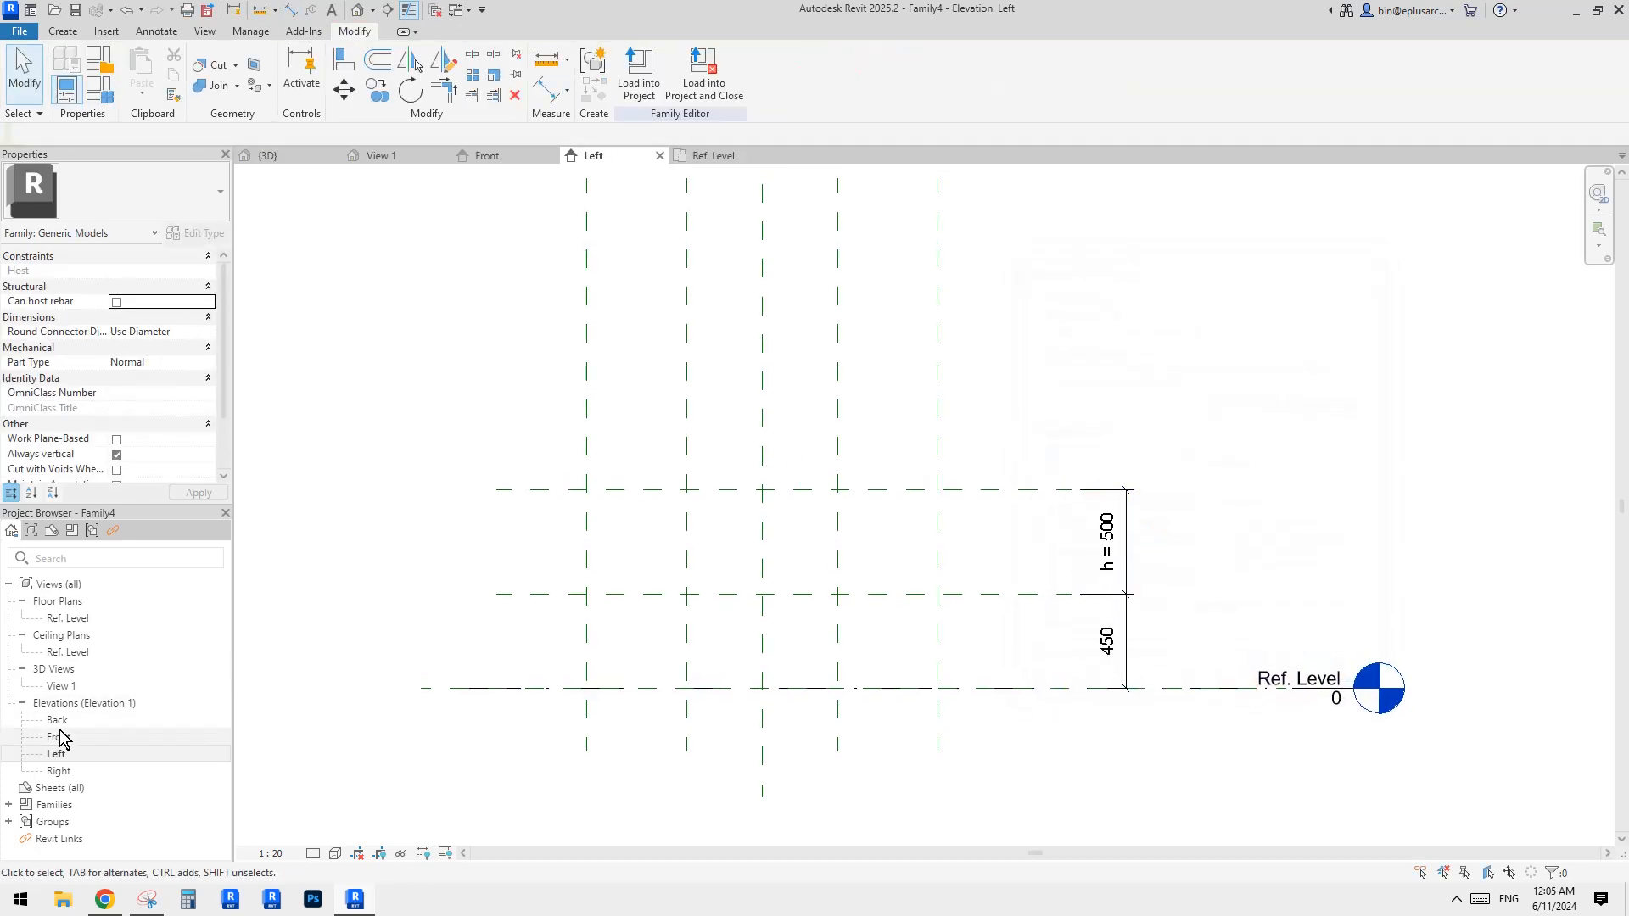
Show Family4's Ref. Level floor plan, close its inactive views, and switch to the 3D view of Family3.
double_click(68, 619)
scroll(861, 580, up, 1)
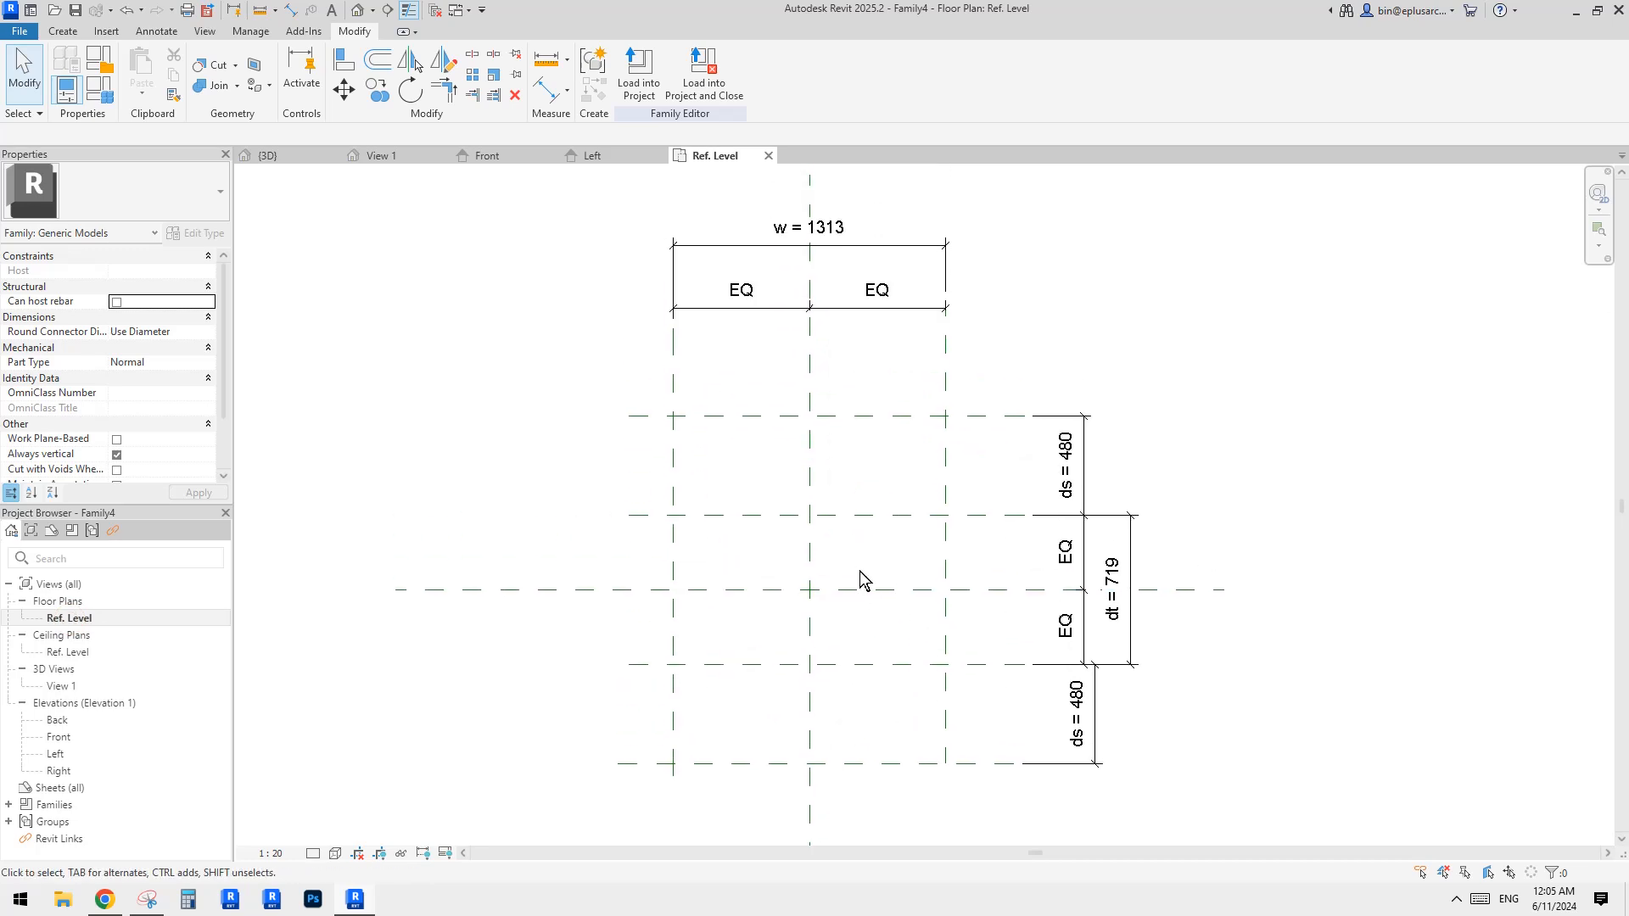
click(430, 12)
click(292, 155)
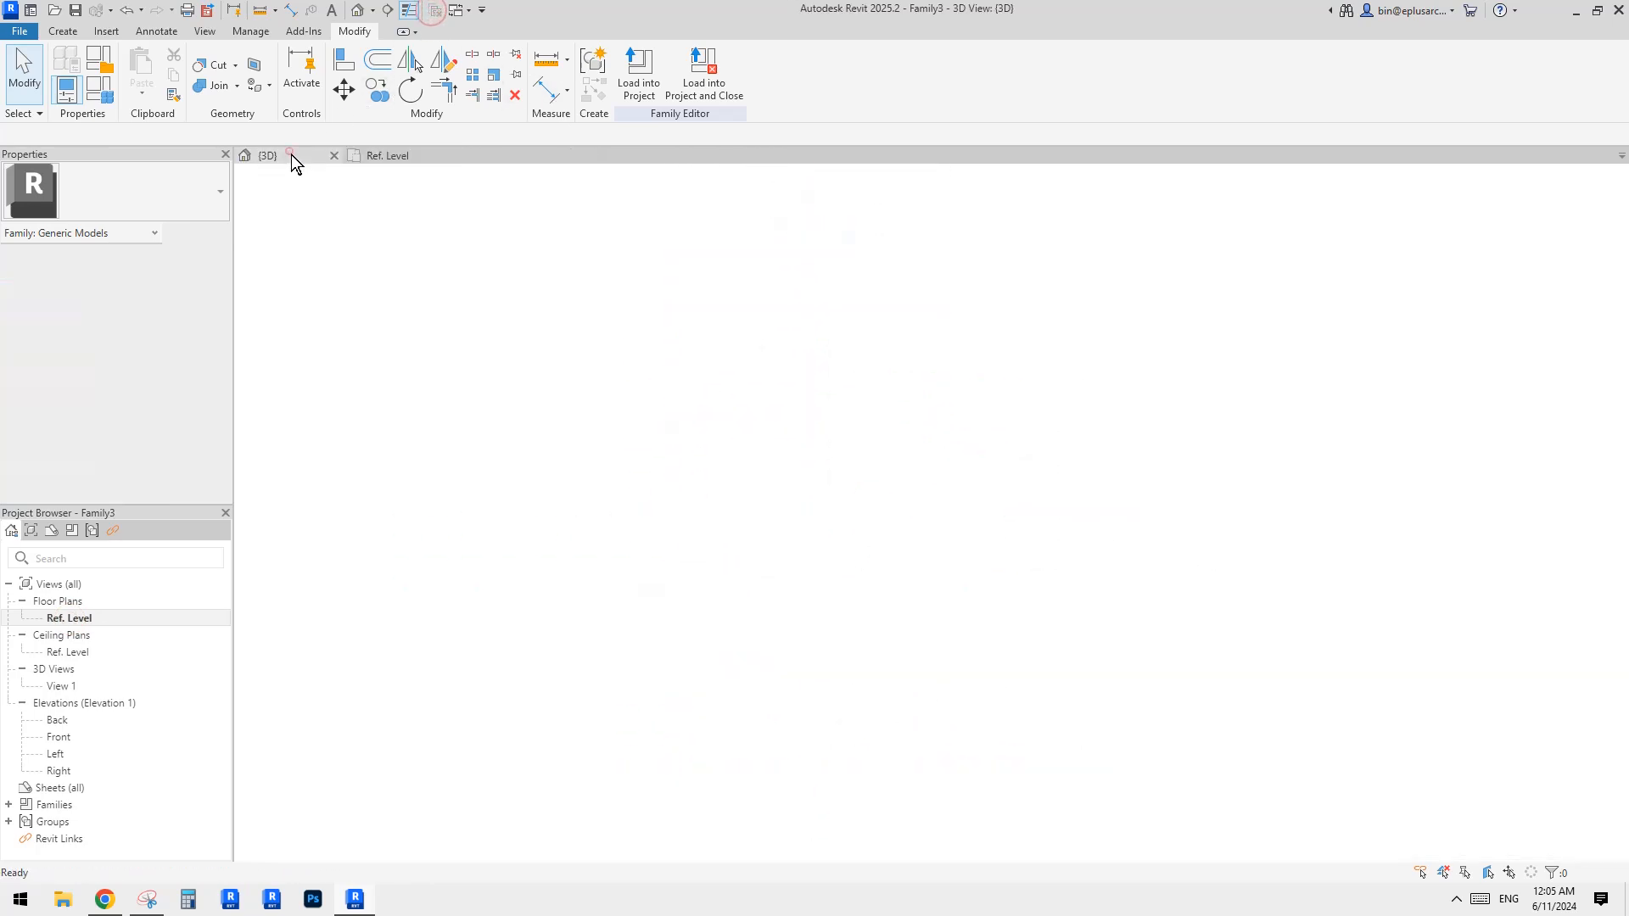
Load Family3 into Family4 and place one instance in the plan between the central and right vertical reference planes.
click(639, 77)
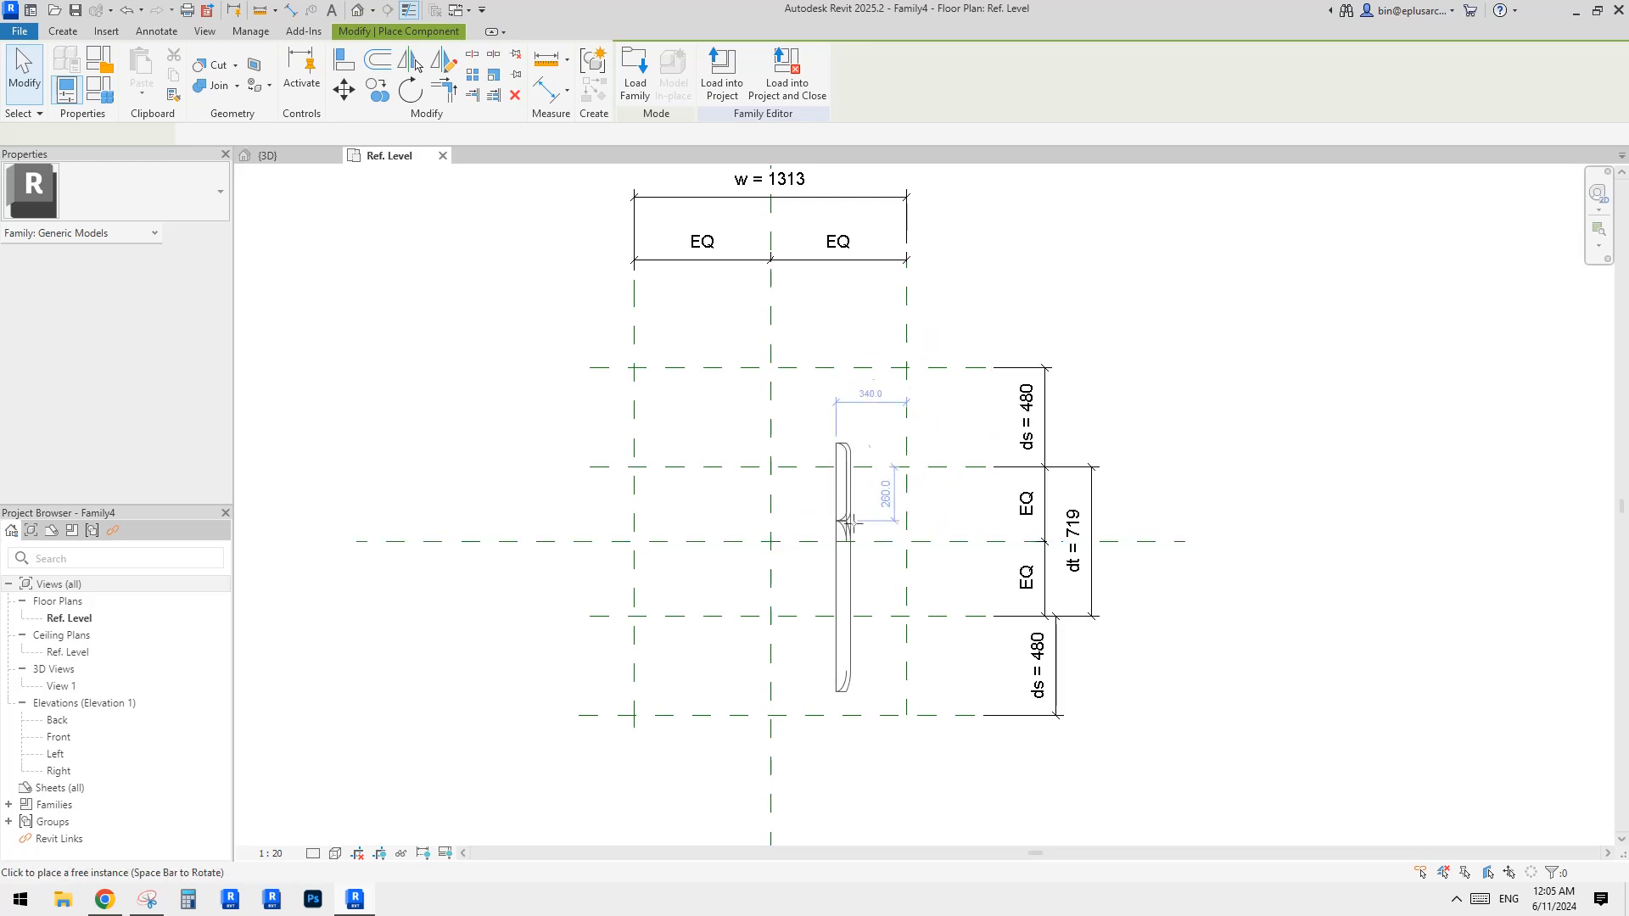
click(859, 509)
key(Escape)
key(Escape)
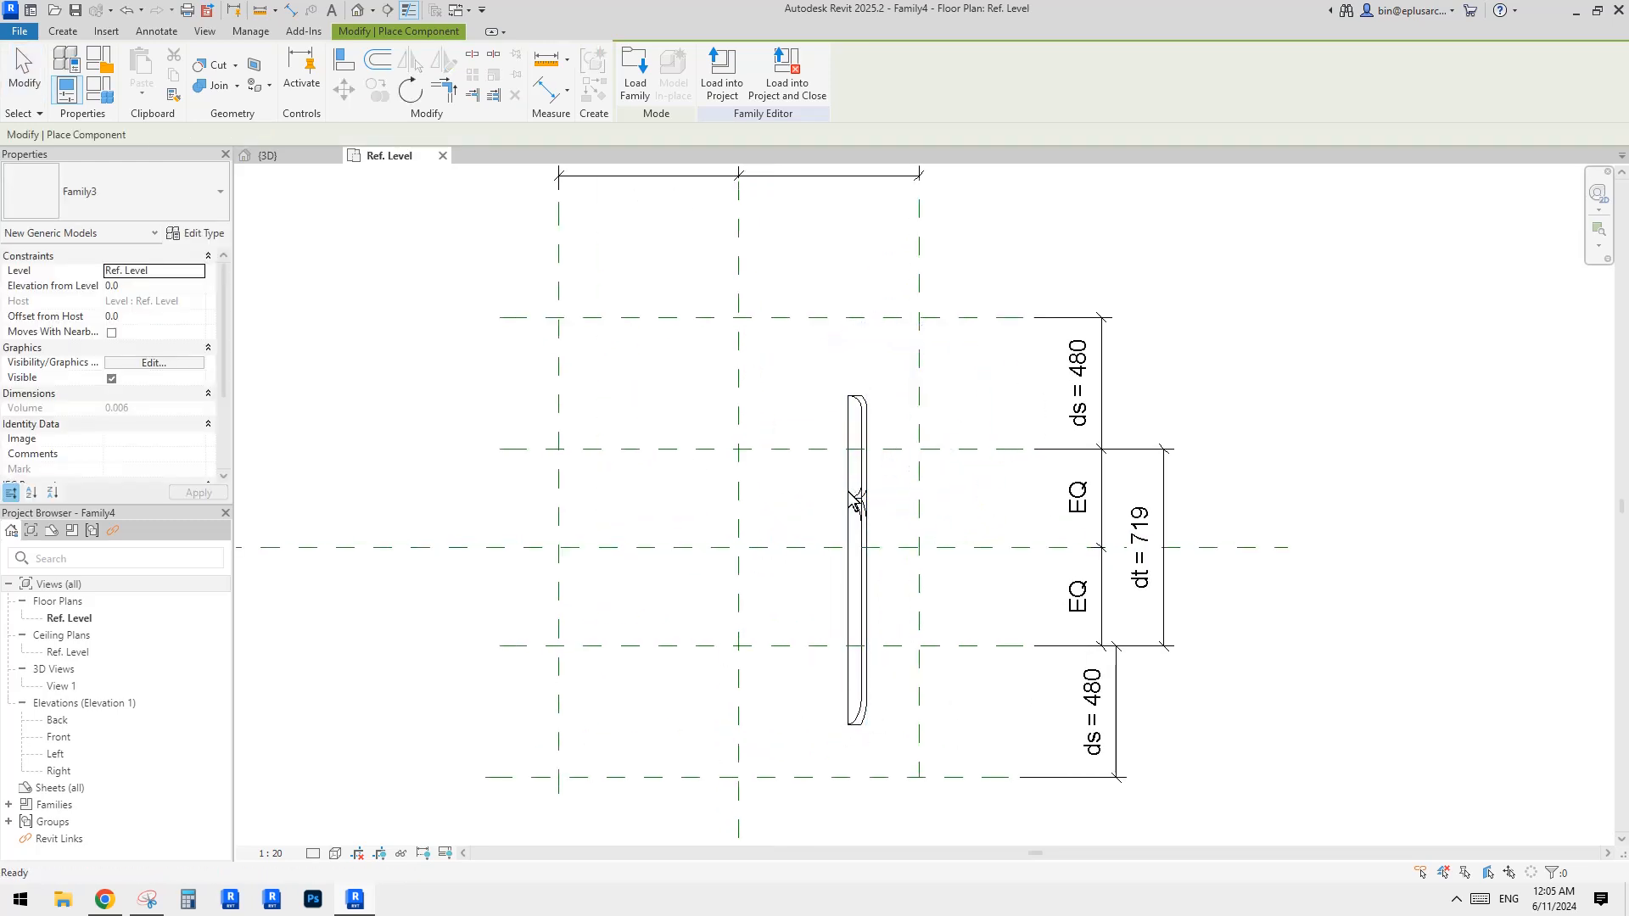
scroll(778, 522, up, 2)
scroll(833, 499, down, 1)
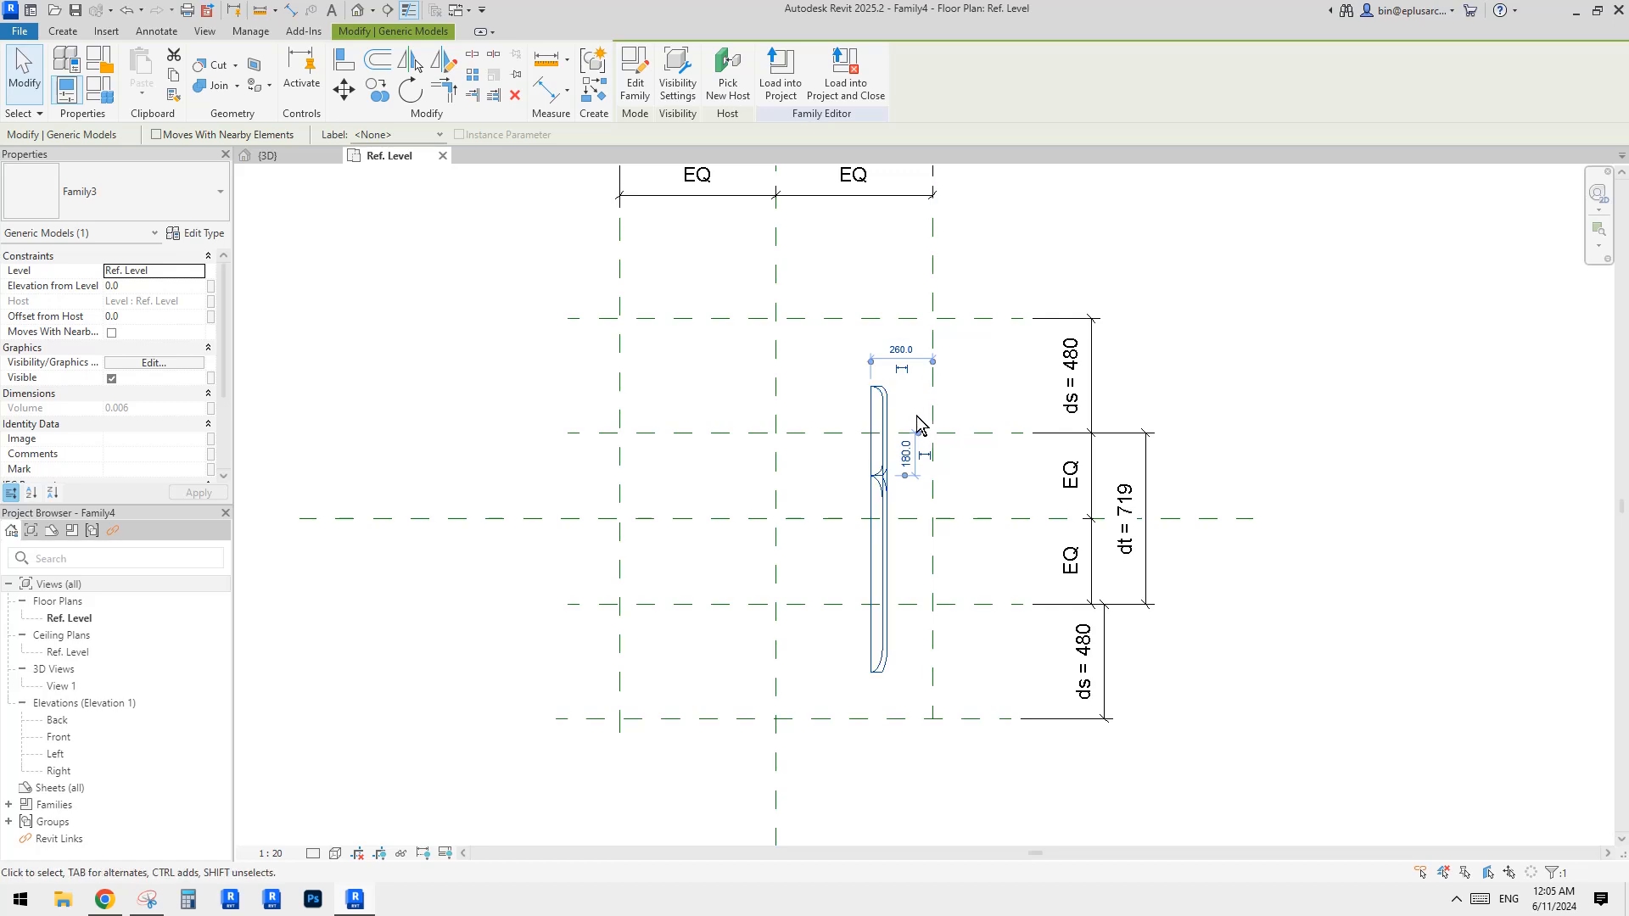
Associate the placed Family3 type's ds, dt and h parameters with the host family's ds, dt and h parameters.
click(195, 232)
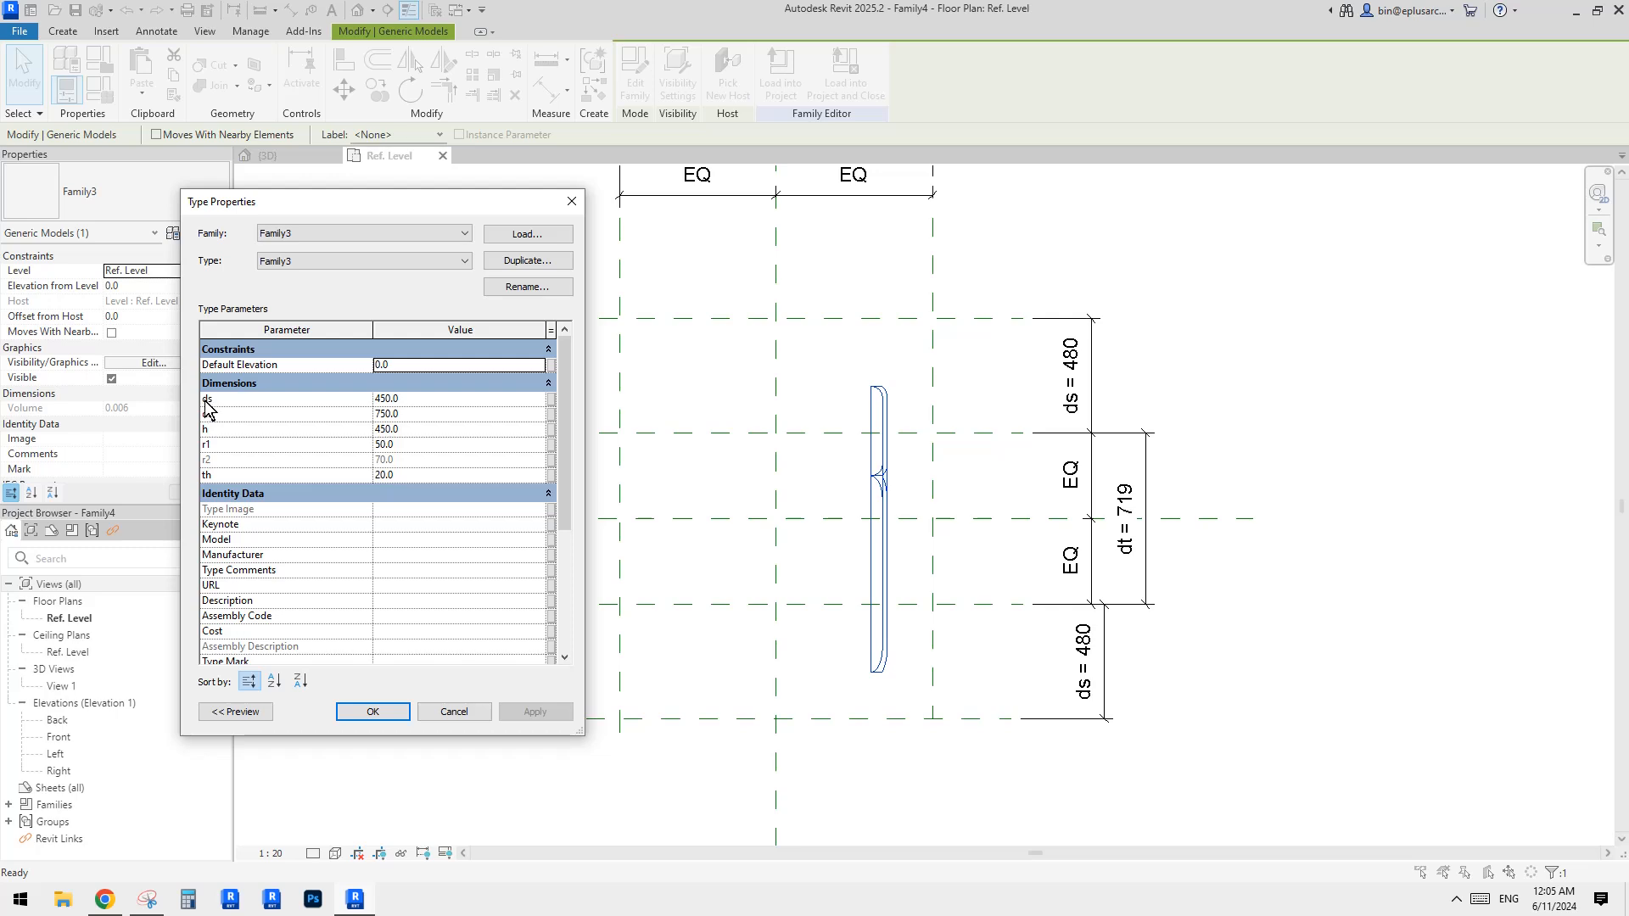
click(552, 401)
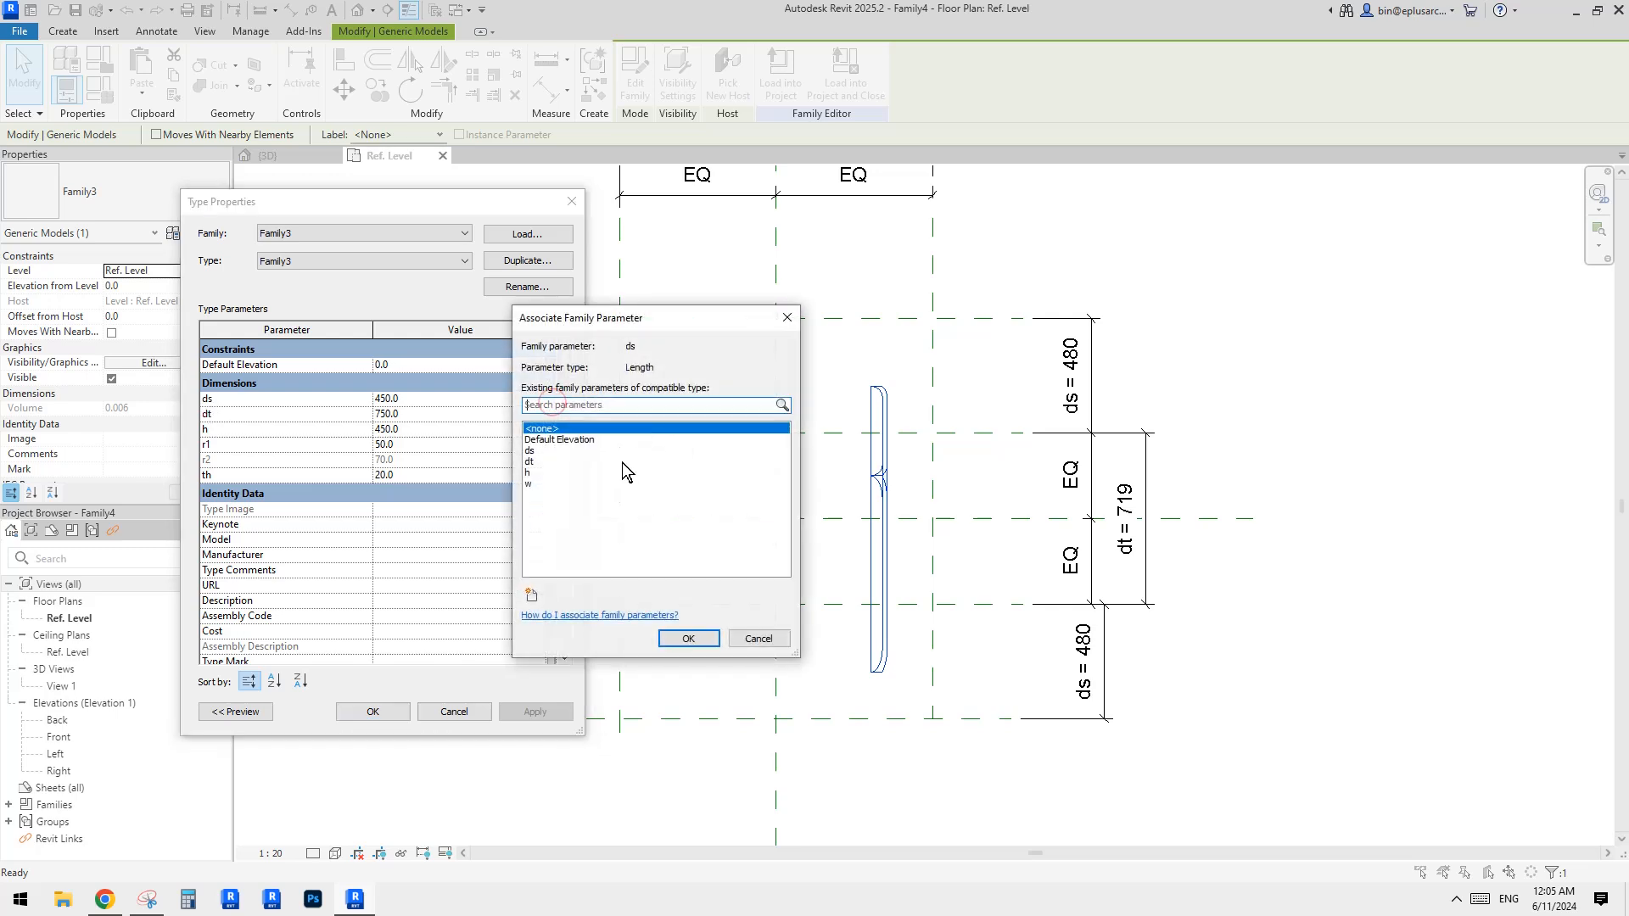
click(688, 639)
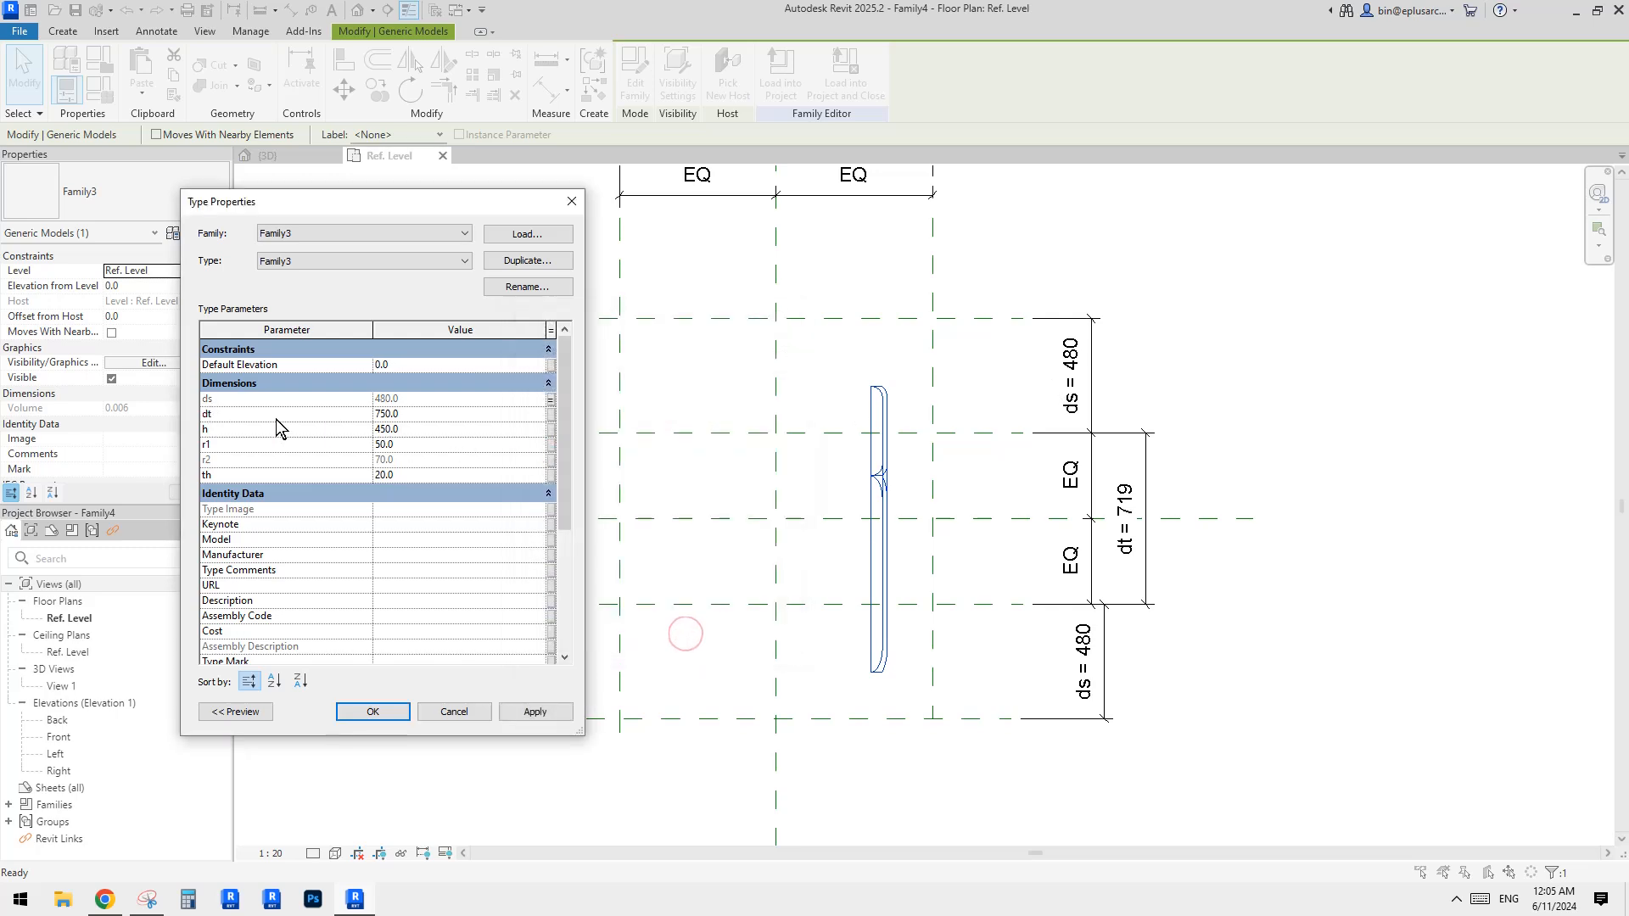
click(552, 414)
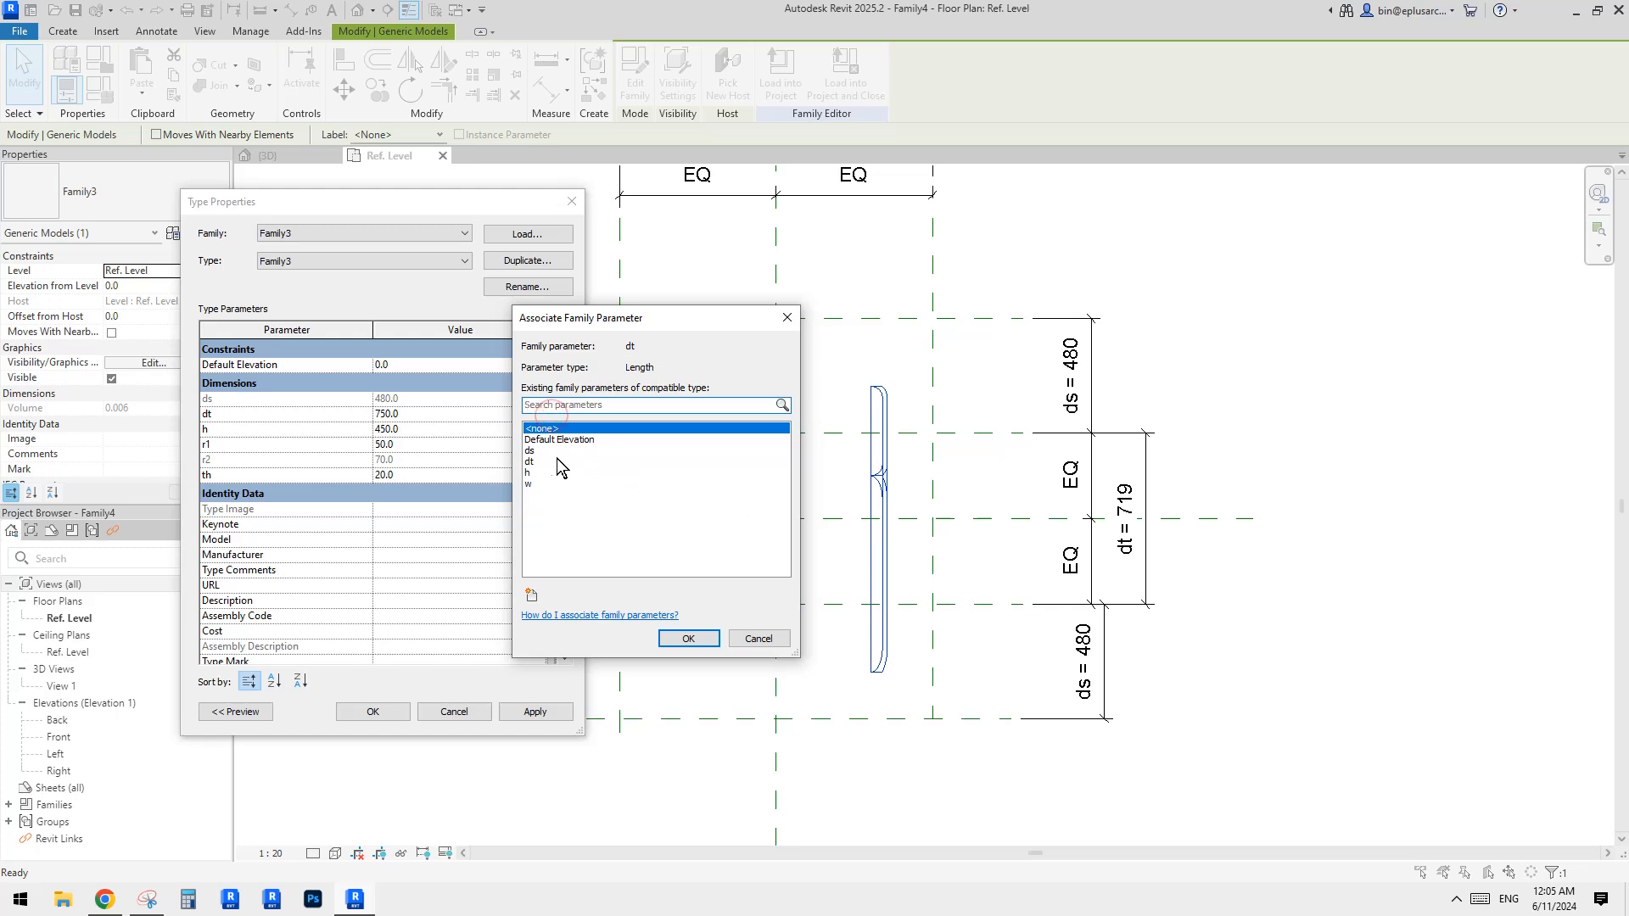
click(529, 461)
click(702, 635)
click(531, 474)
click(683, 639)
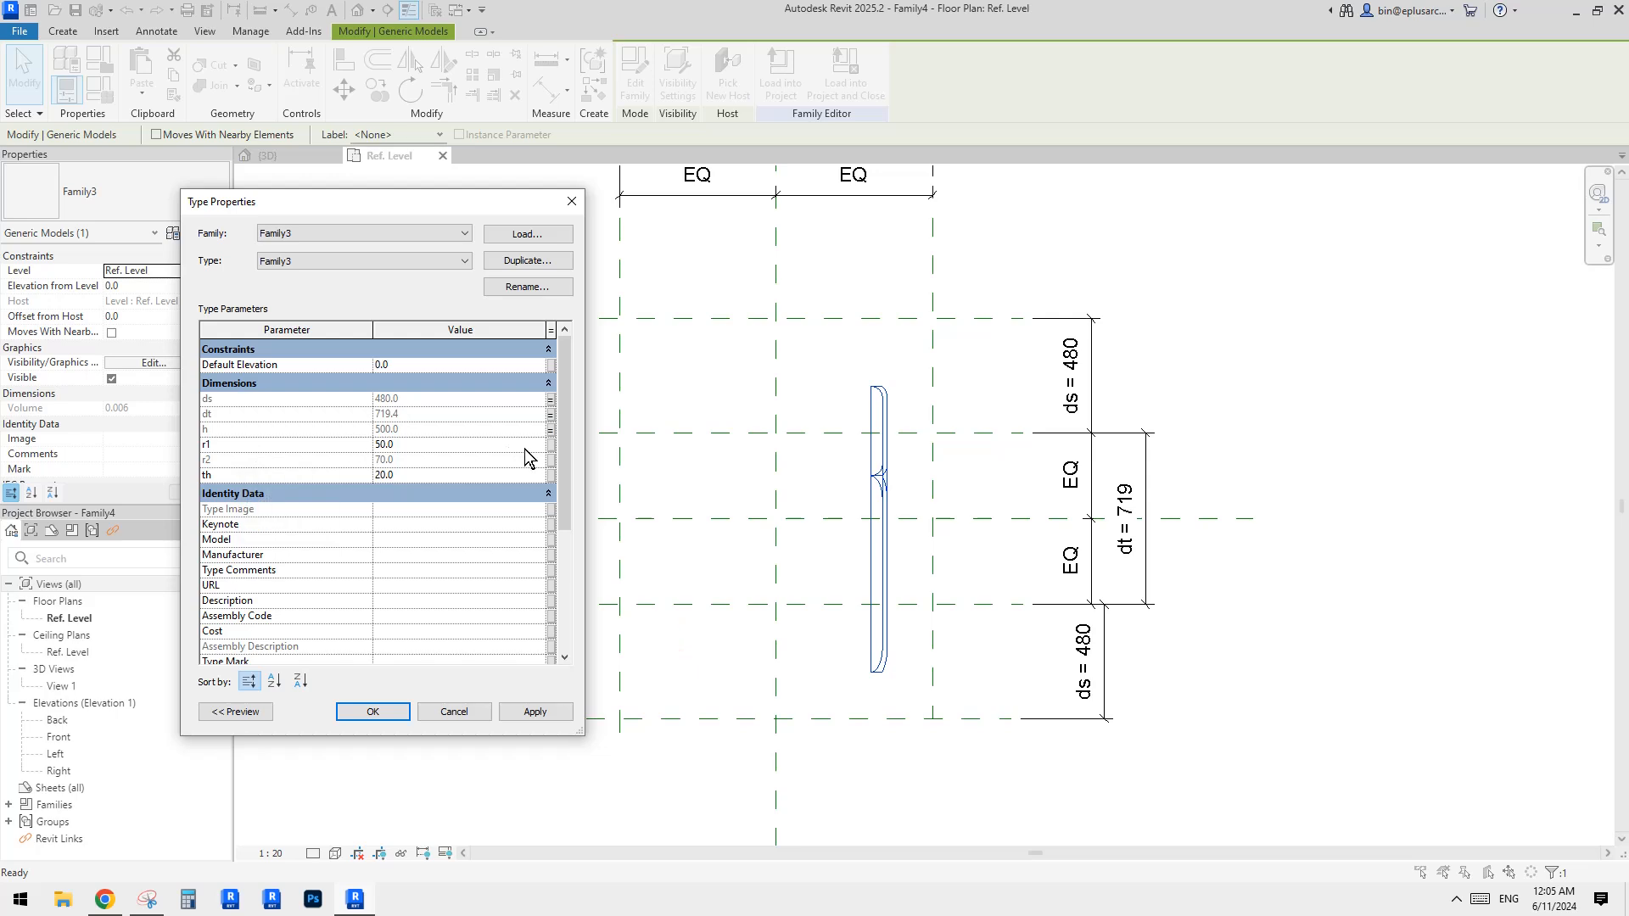
Associate the nested type's r1 parameter with a new host family type parameter named r1.
click(551, 445)
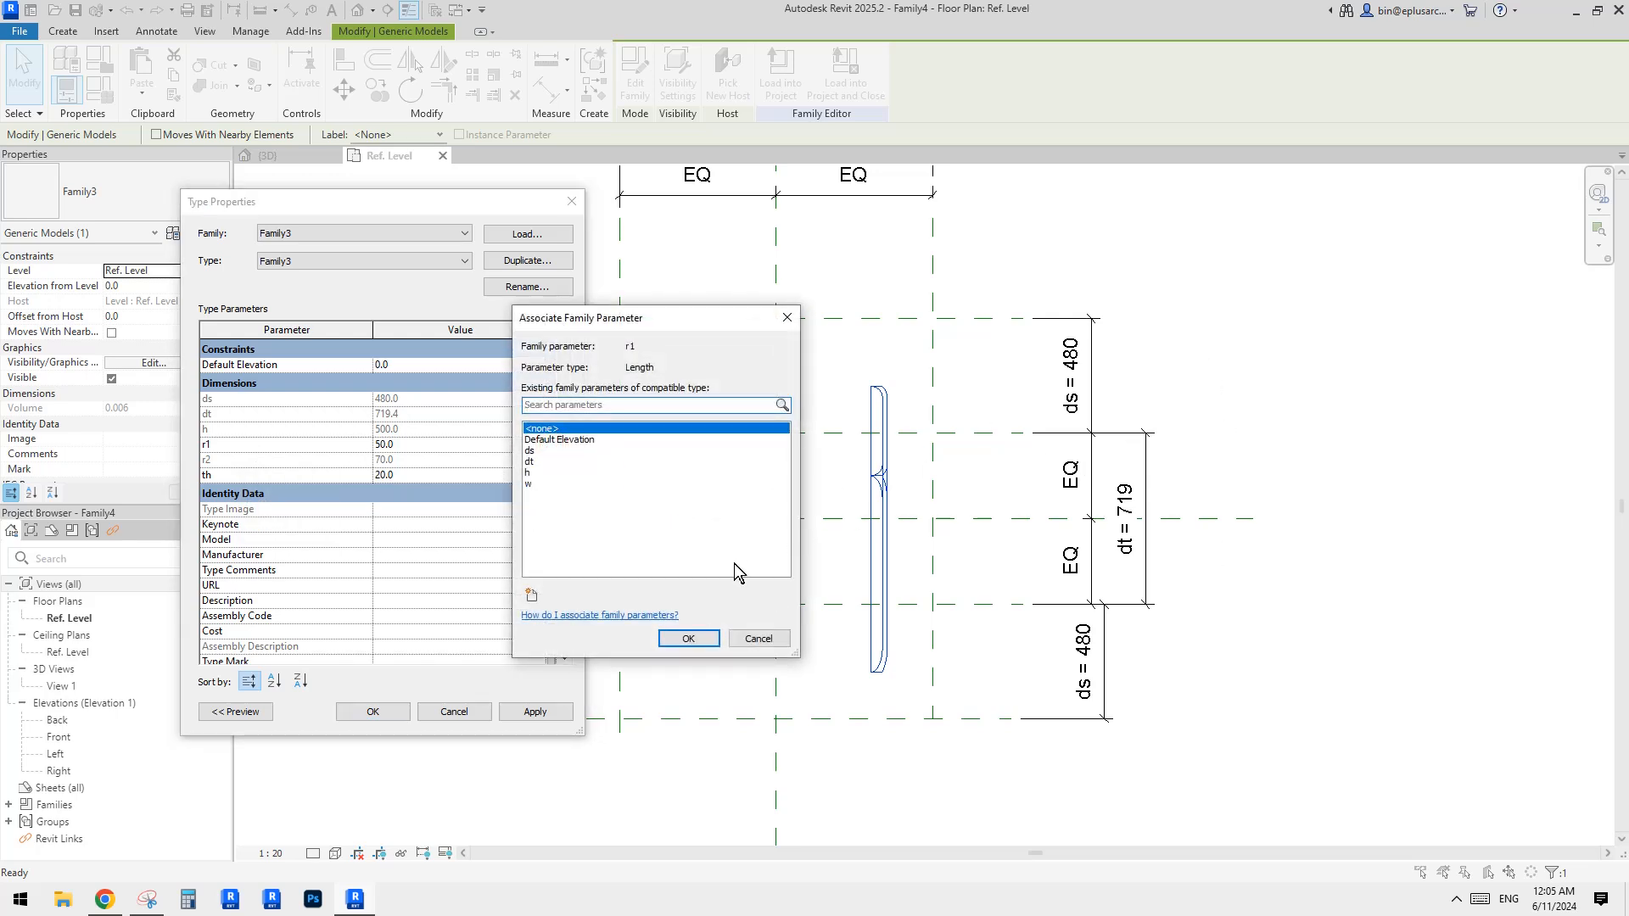
click(531, 594)
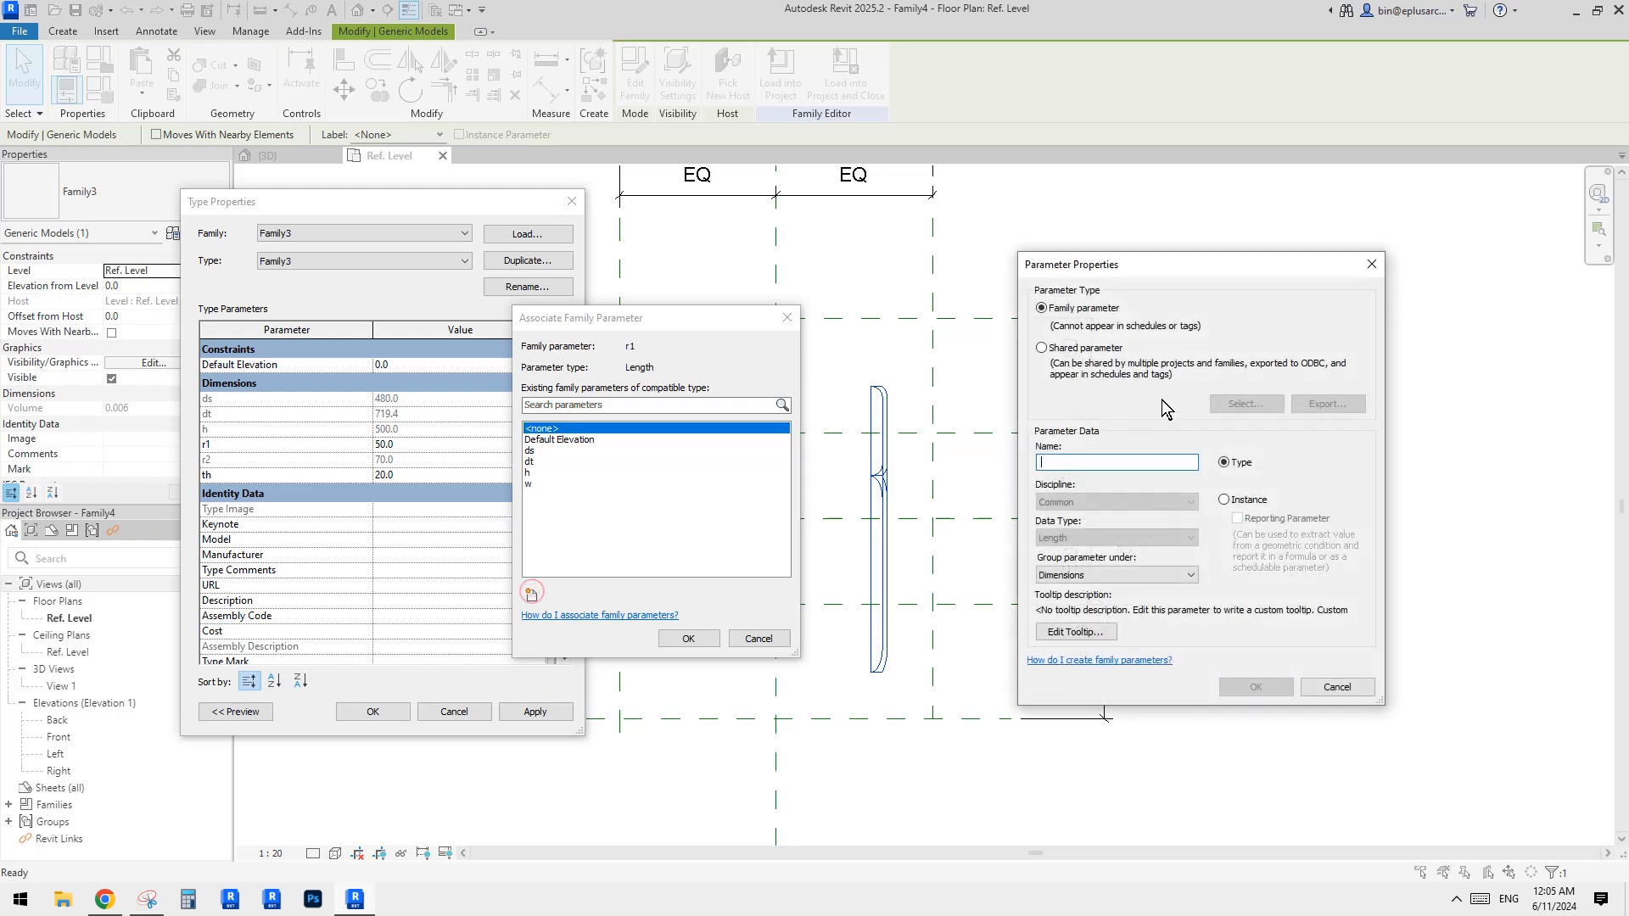
text(r1)
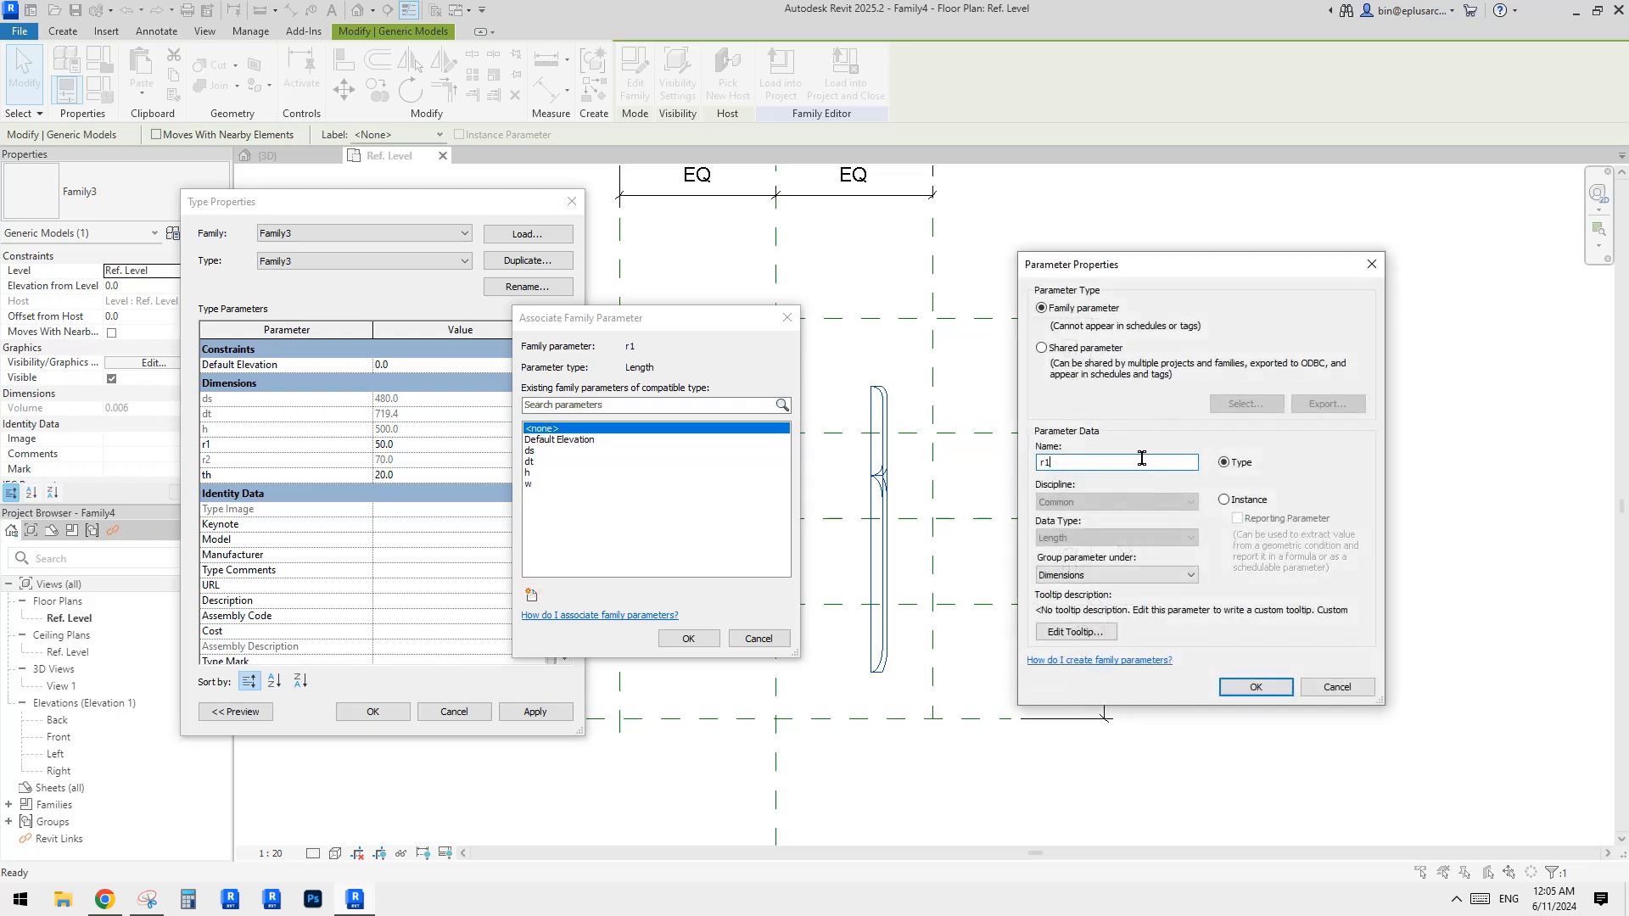
click(1256, 685)
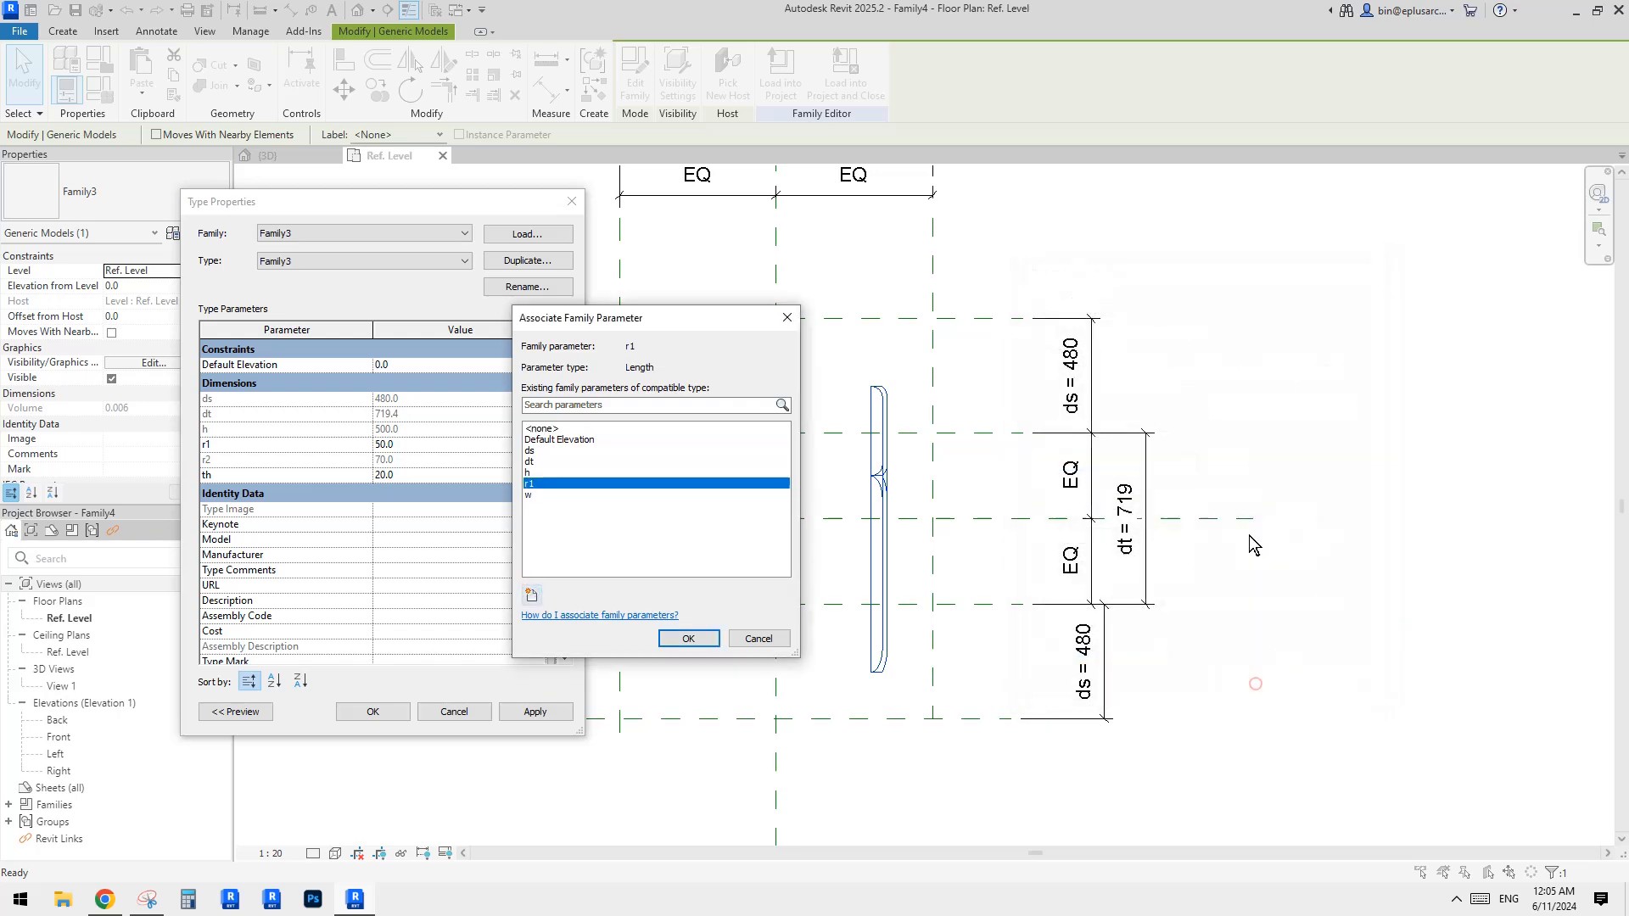
click(704, 638)
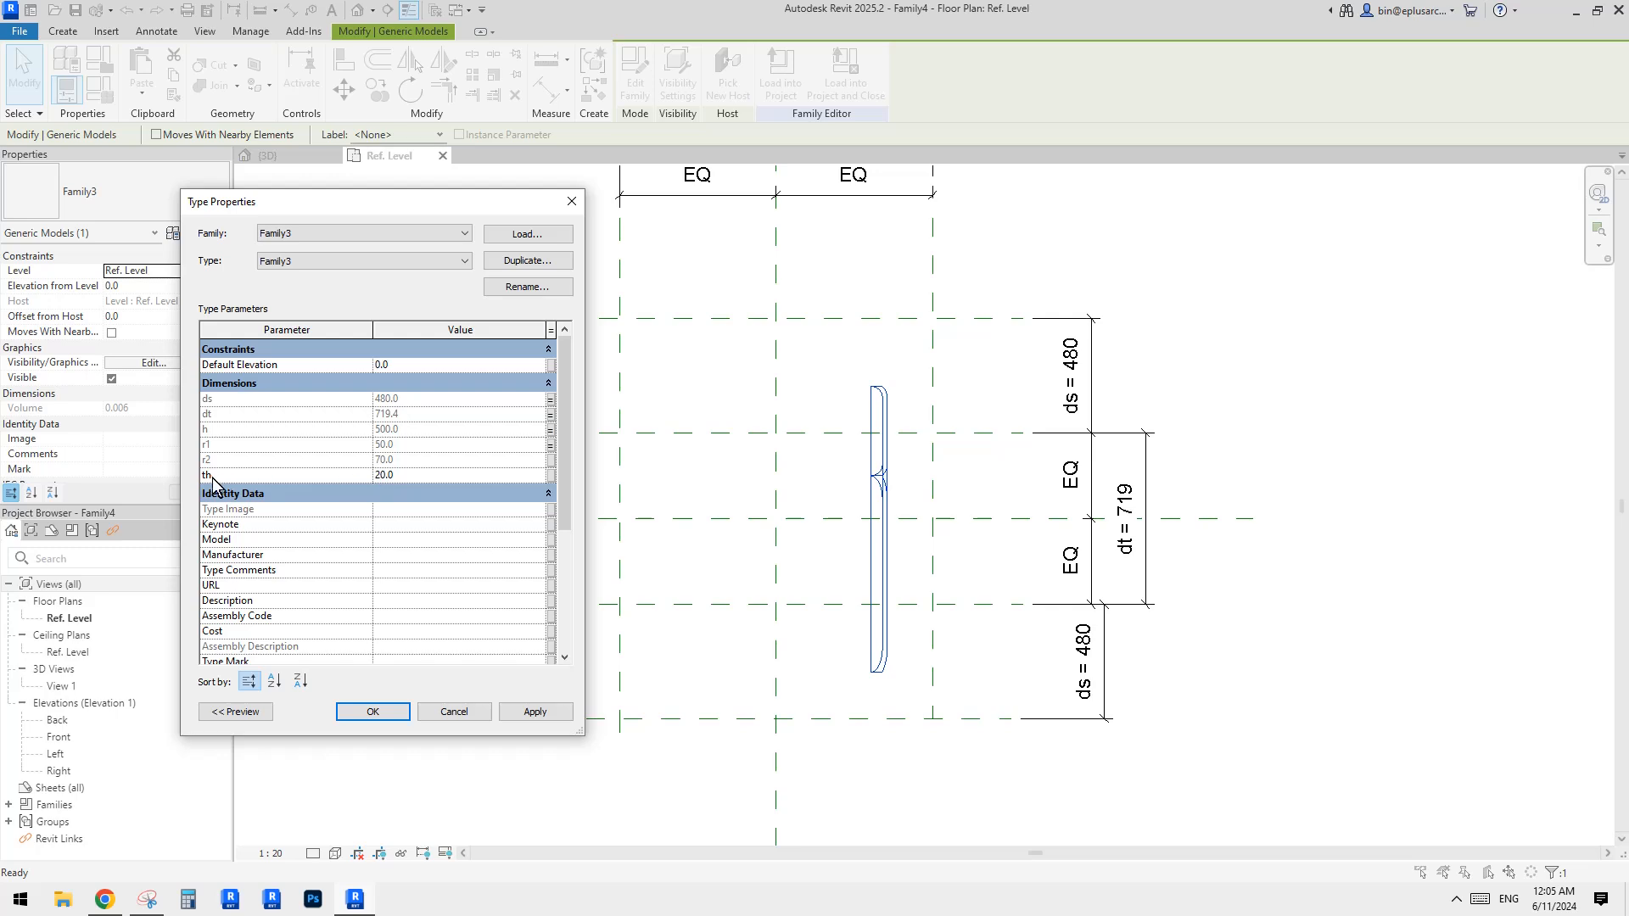
Associate the nested type's th parameter with a new host family type parameter named th and apply the type properties.
click(550, 474)
click(530, 594)
text(th)
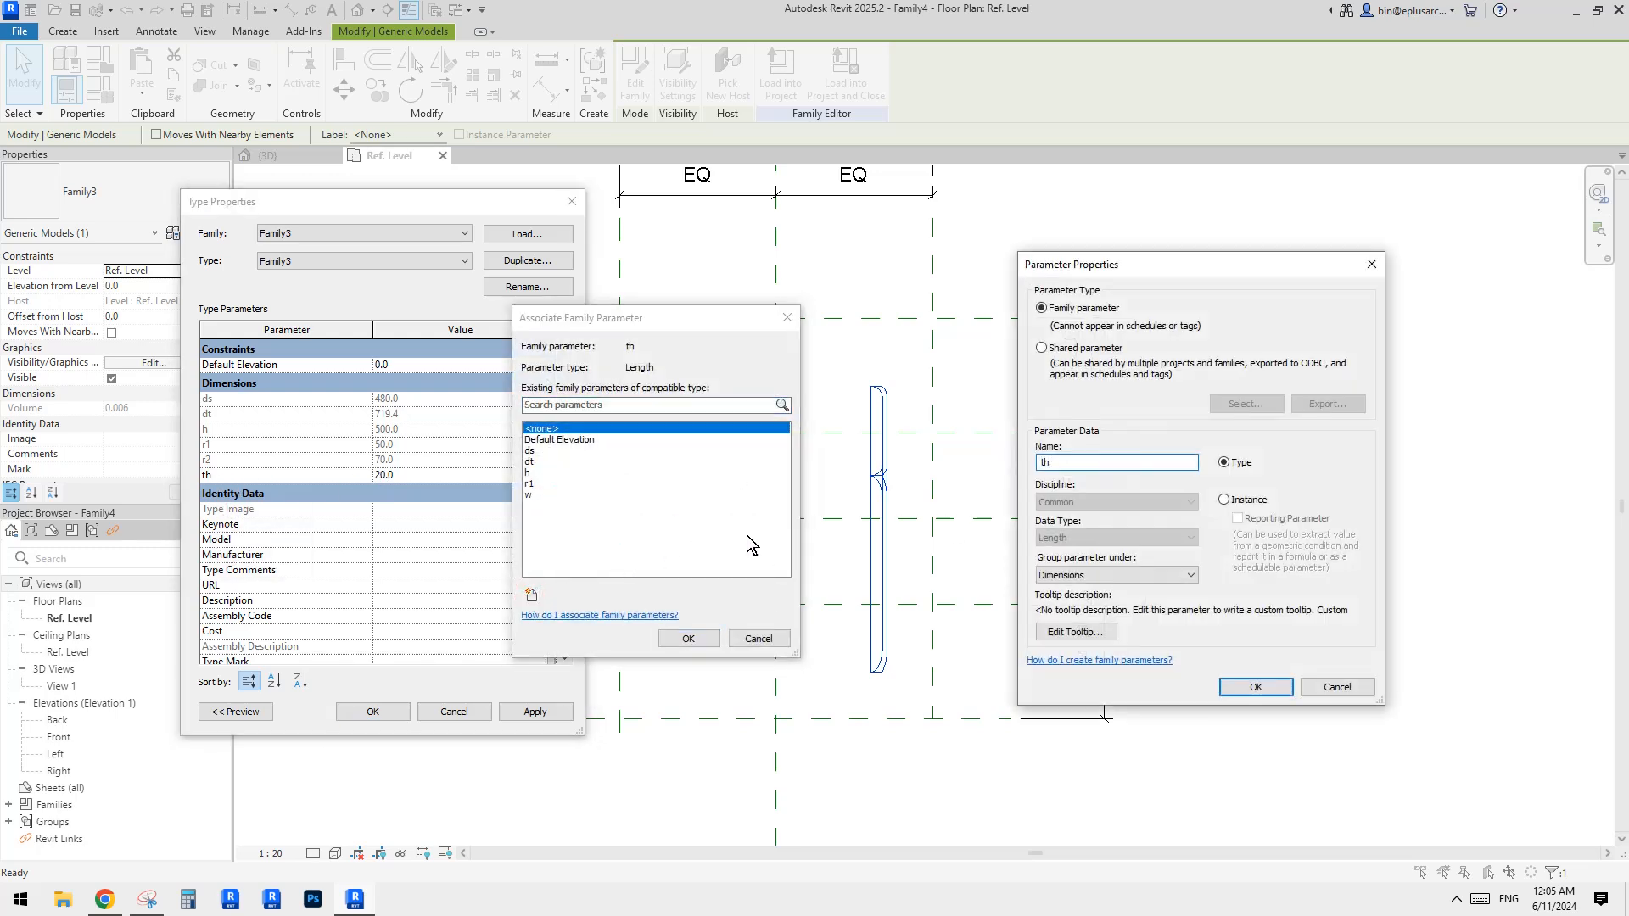
click(1256, 687)
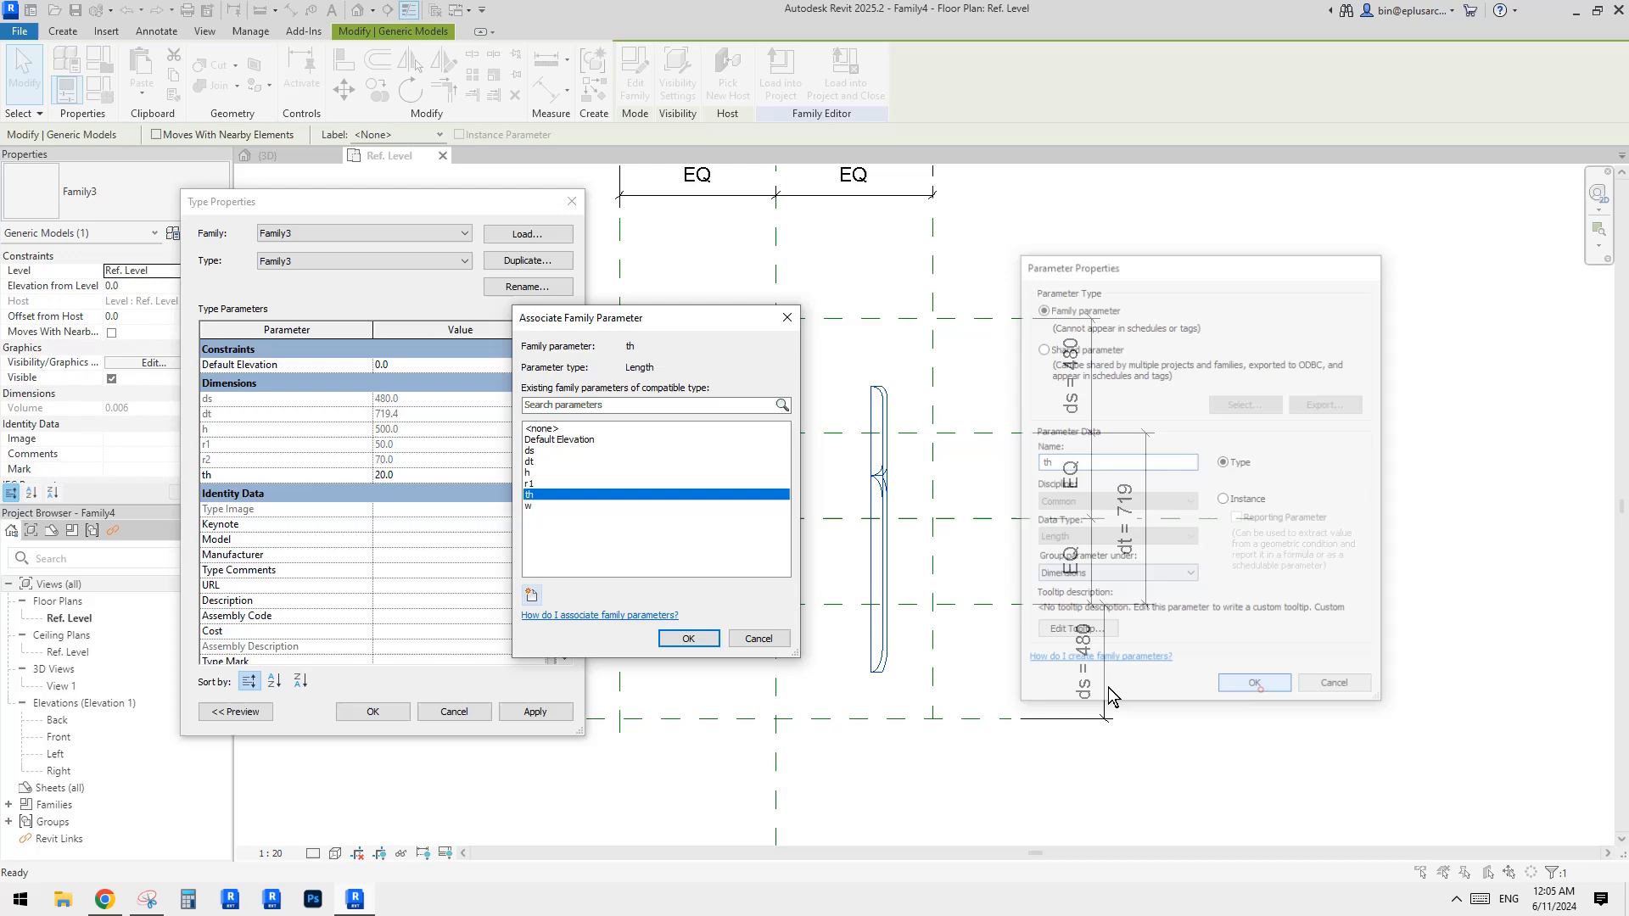
click(689, 639)
click(390, 712)
Align the Family3 instance's center to the central horizontal reference plane in plan and lock the alignment.
scroll(975, 484, up, 2)
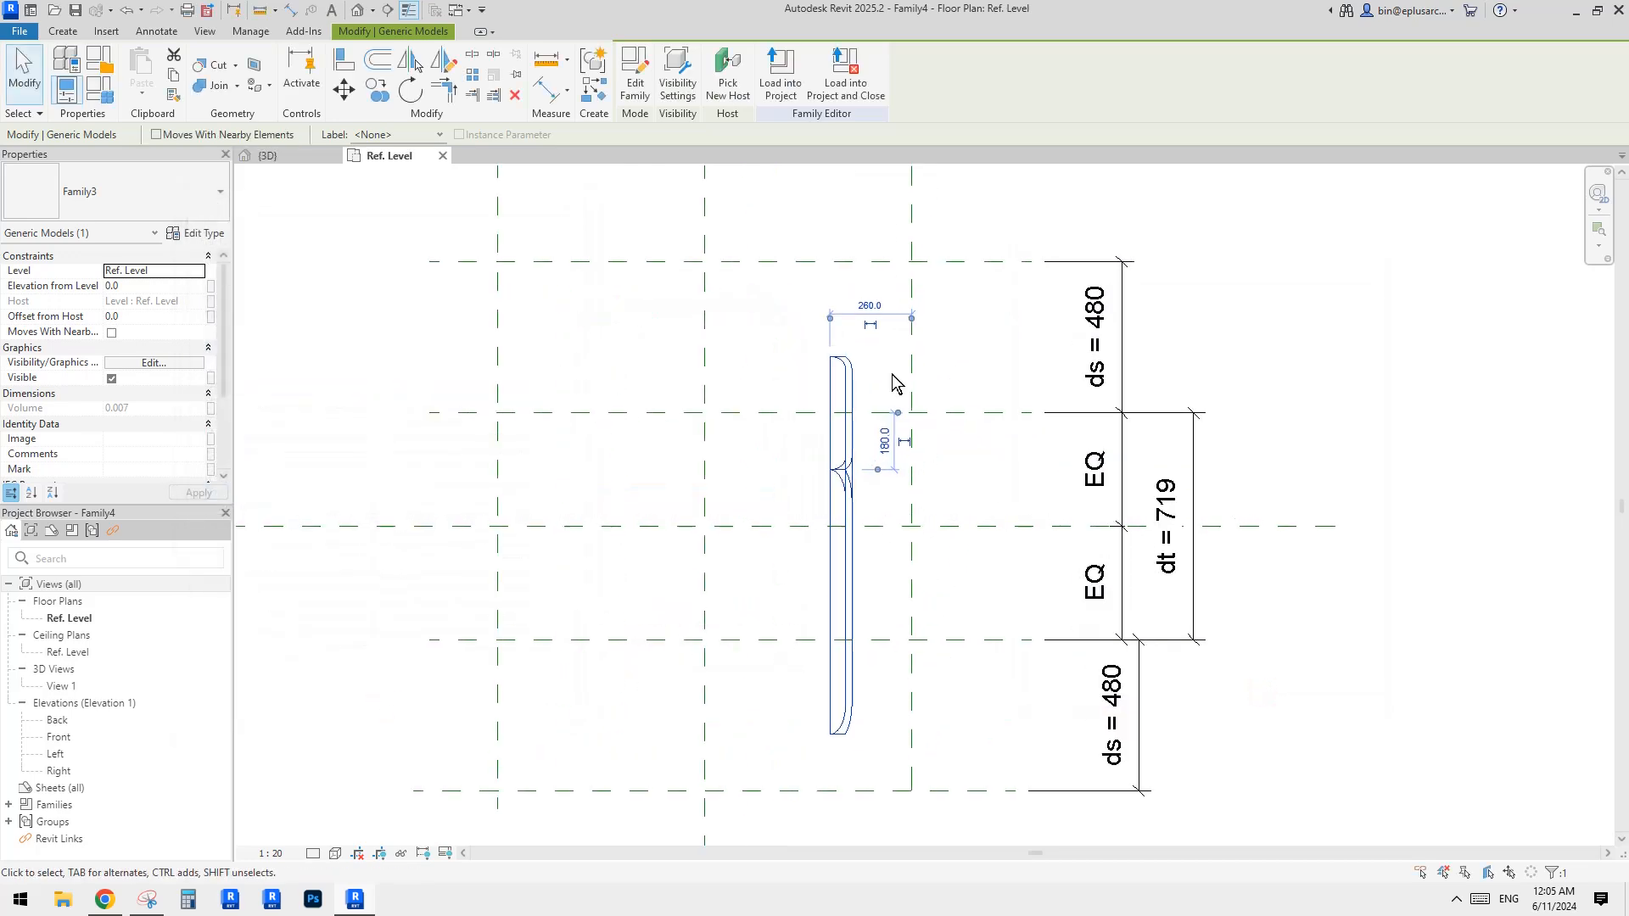
key(a)
key(l)
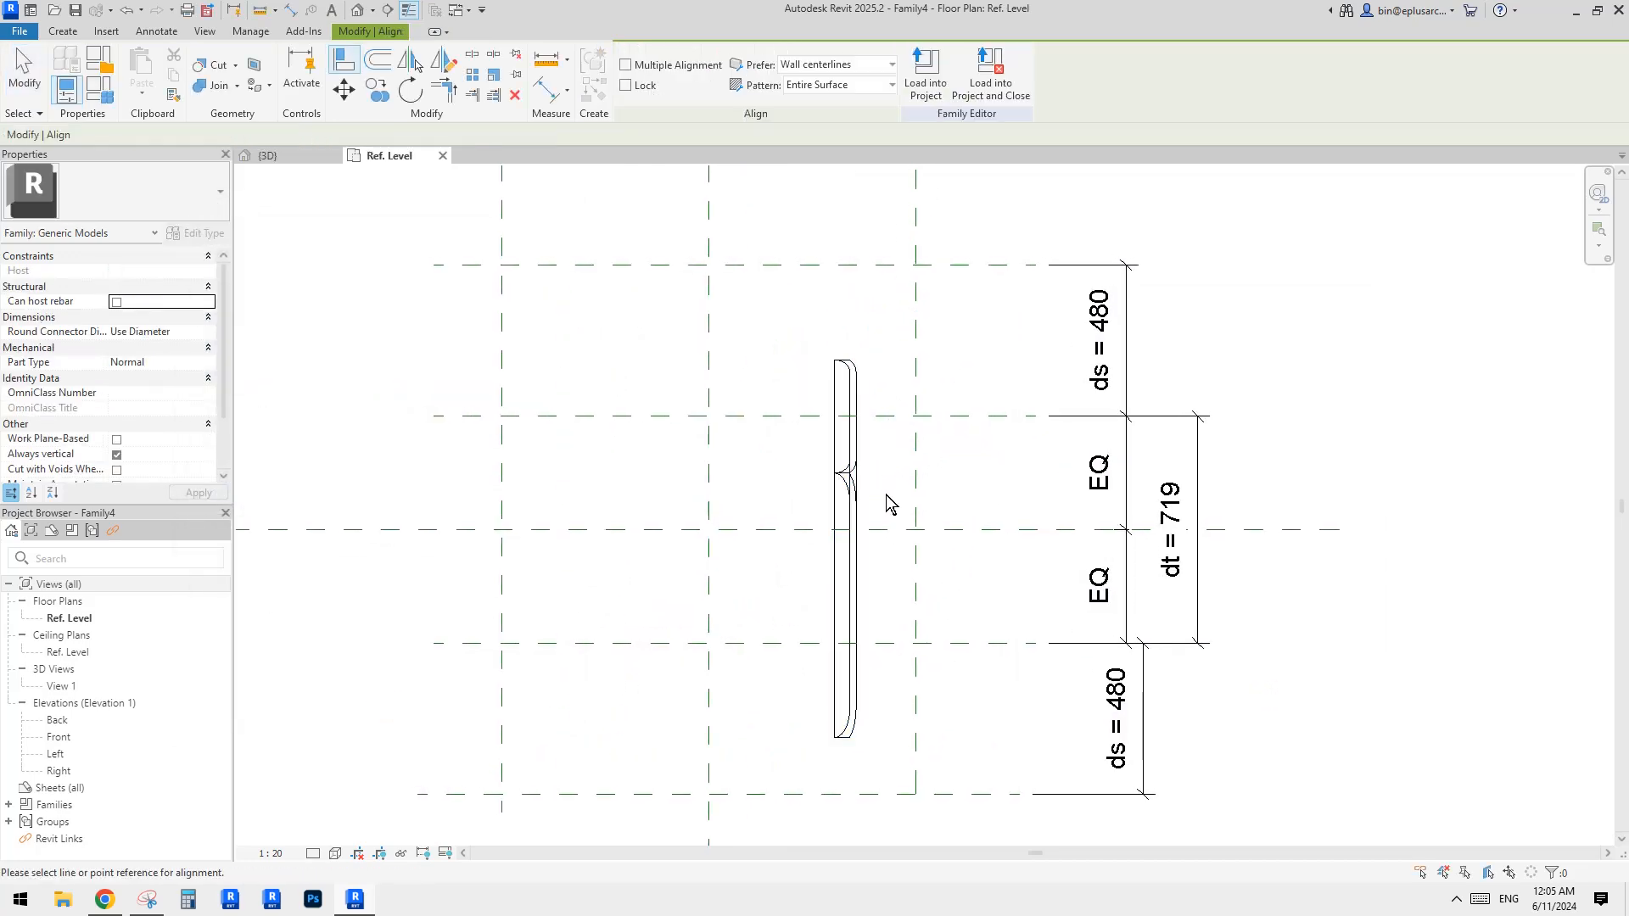
scroll(888, 503, down, 1)
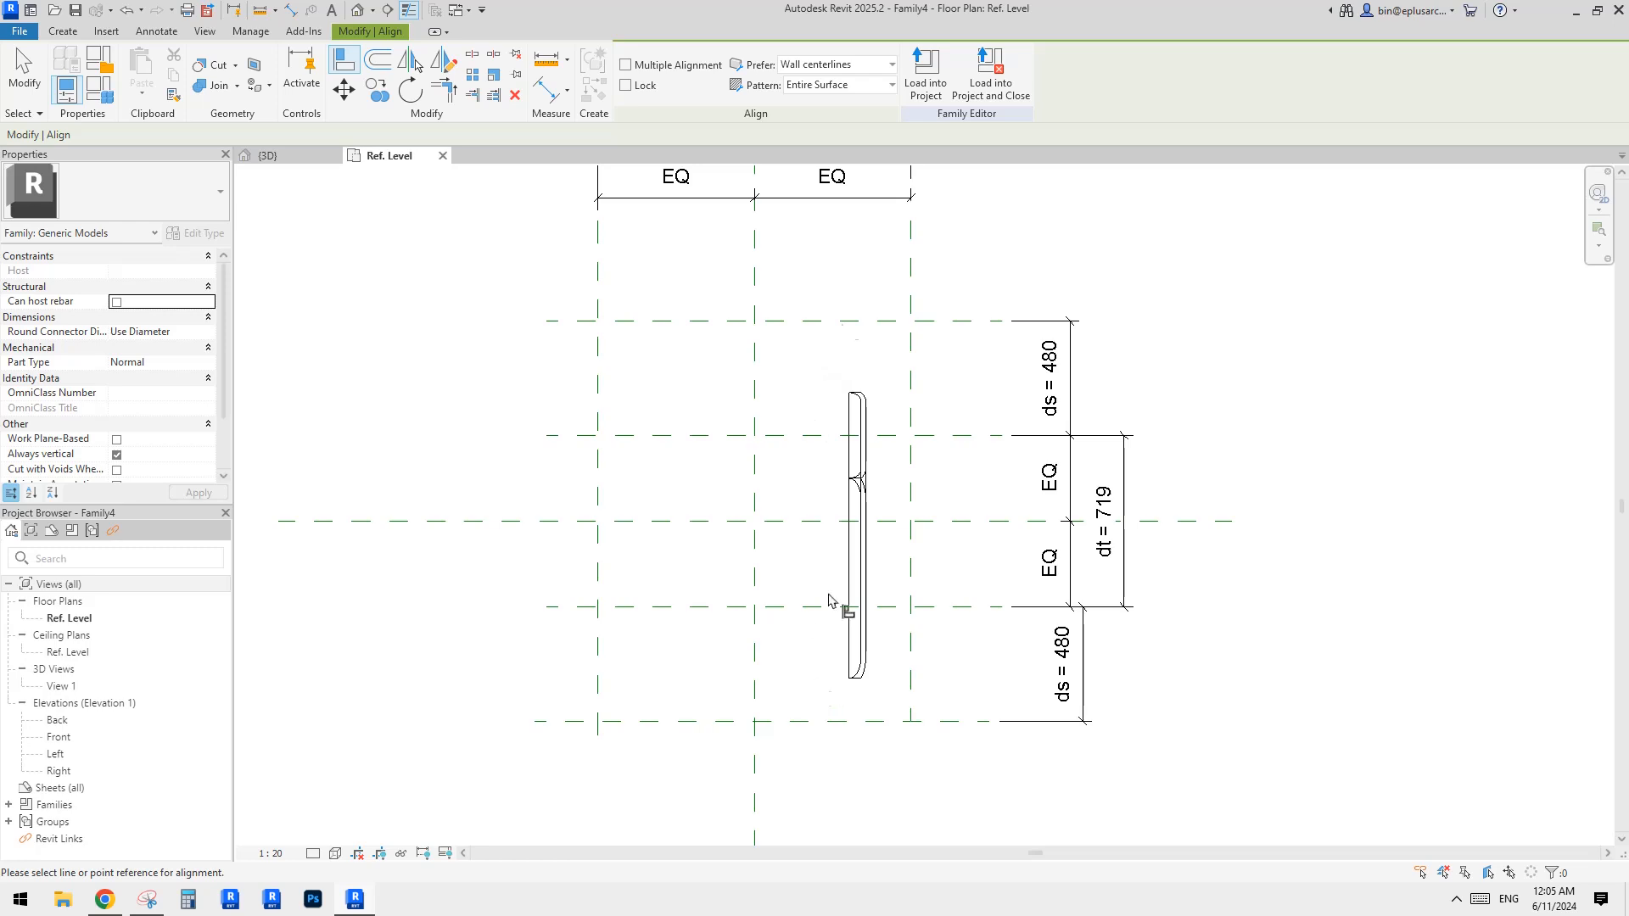
click(1001, 523)
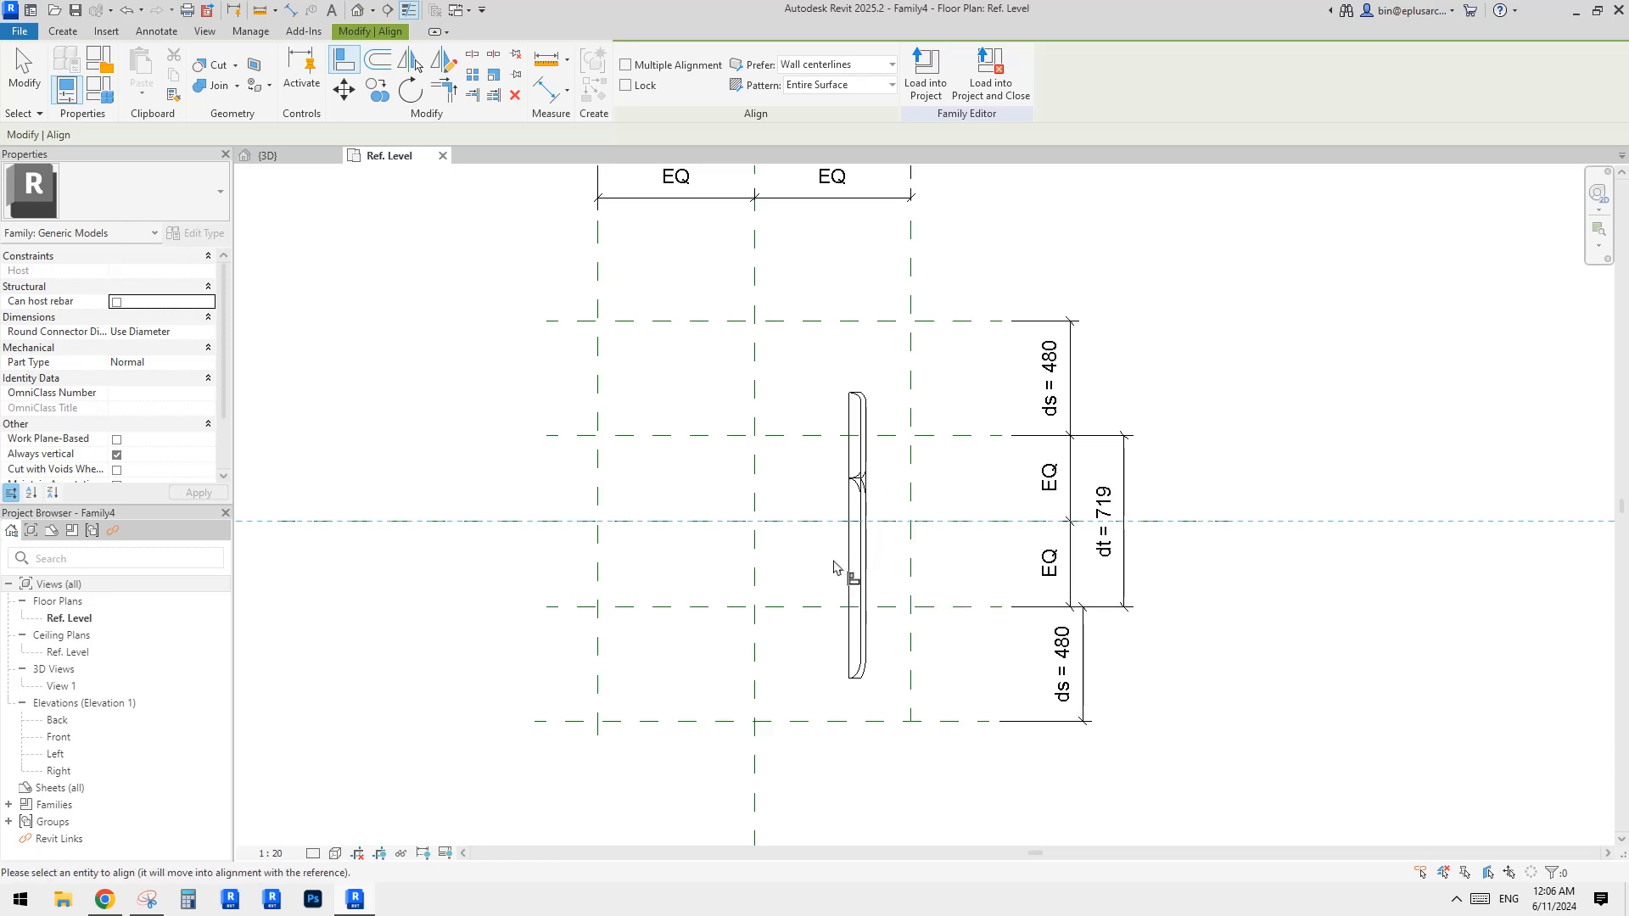
click(859, 566)
click(726, 553)
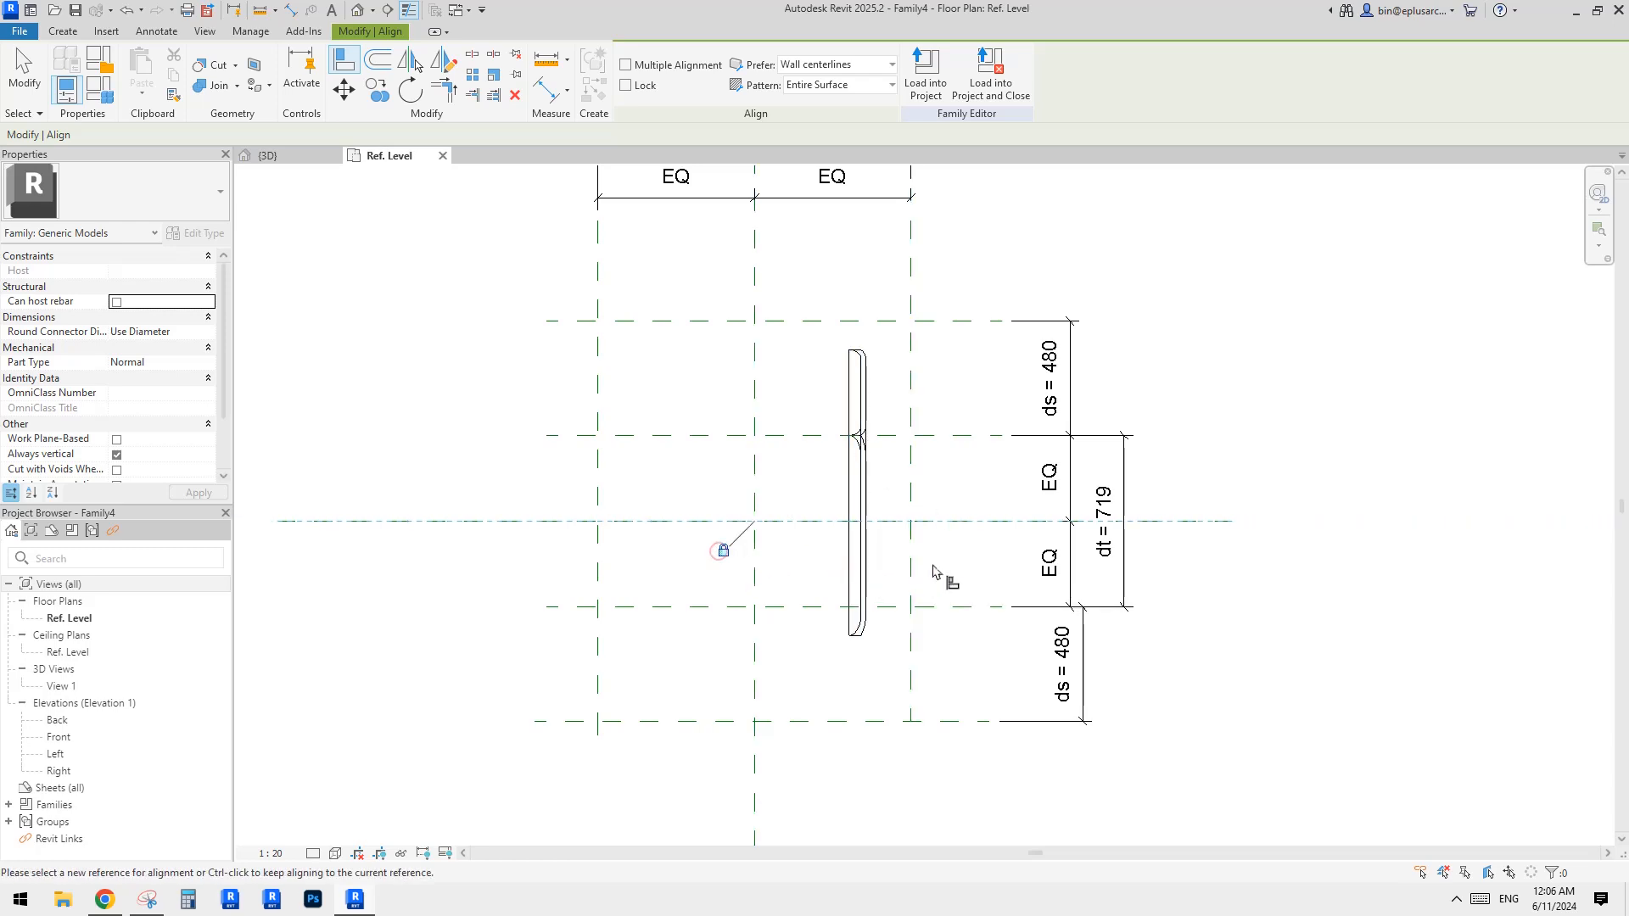
Align the Family3 instance's outer edge to the right vertical reference plane, lock the alignment, and select the instance.
middle_drag(978, 491, 970, 535)
key(Escape)
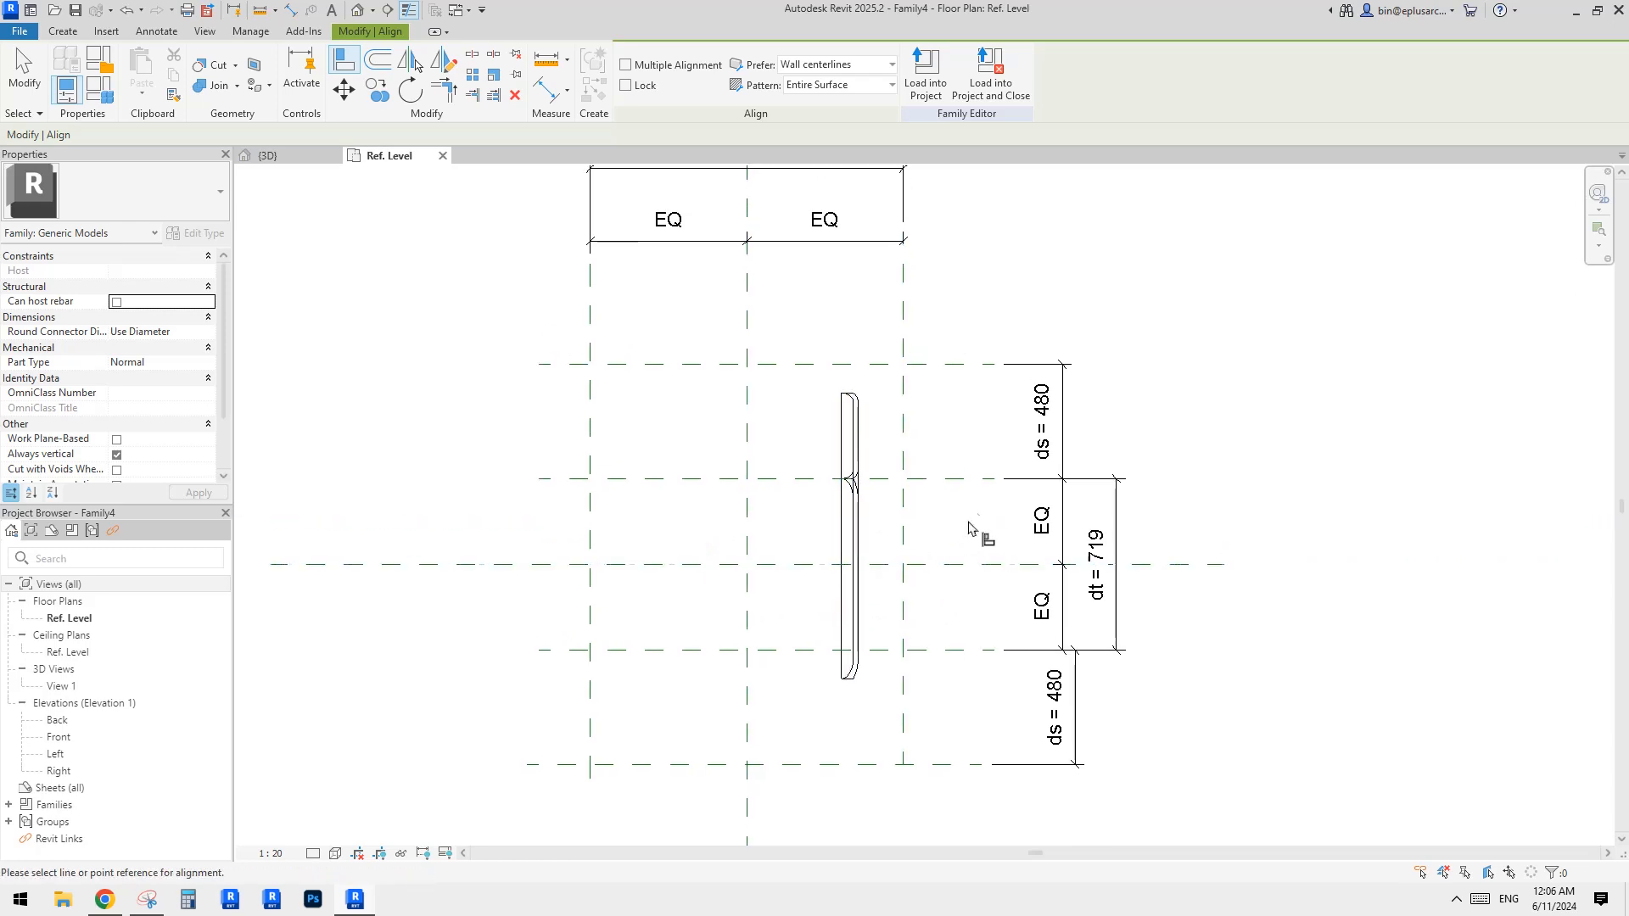
click(902, 301)
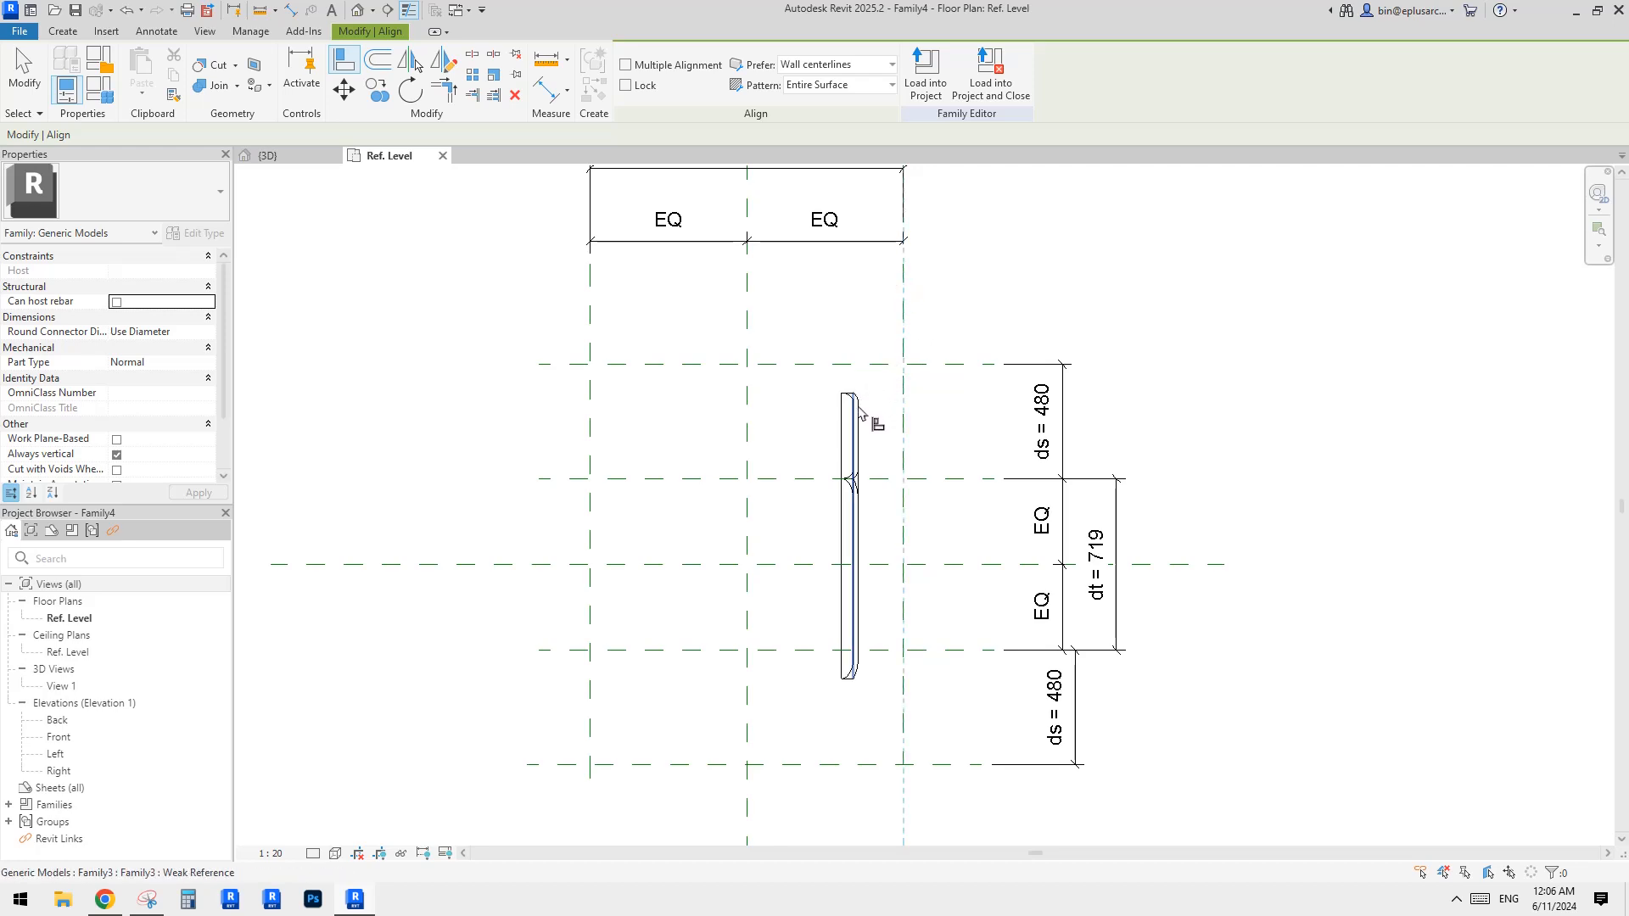
scroll(859, 409, up, 2)
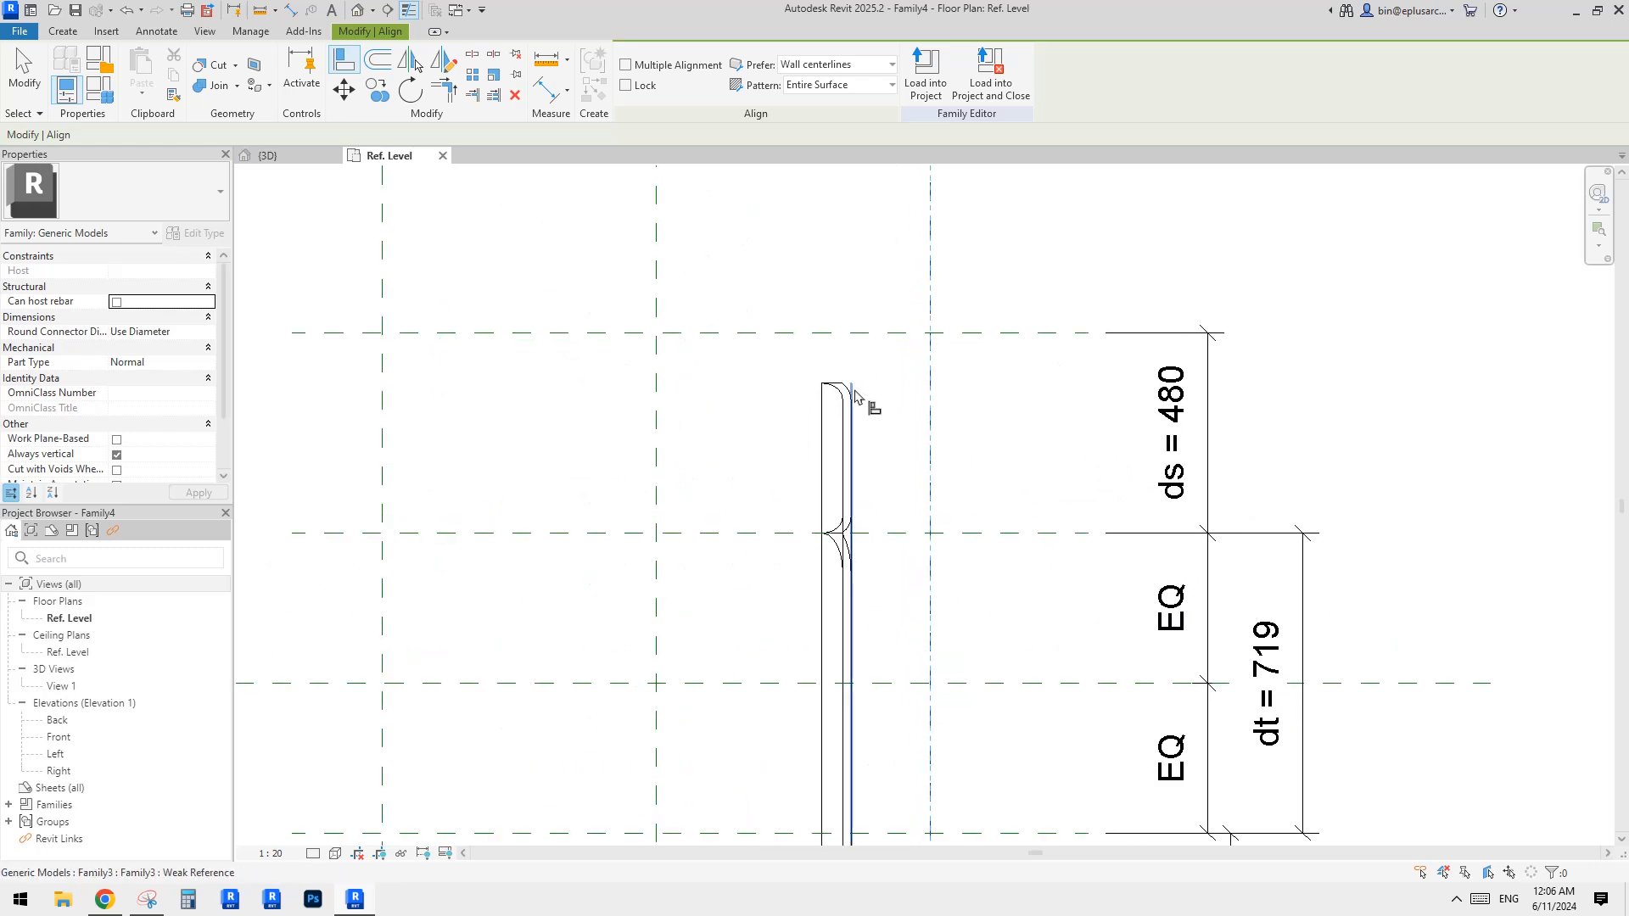
click(853, 394)
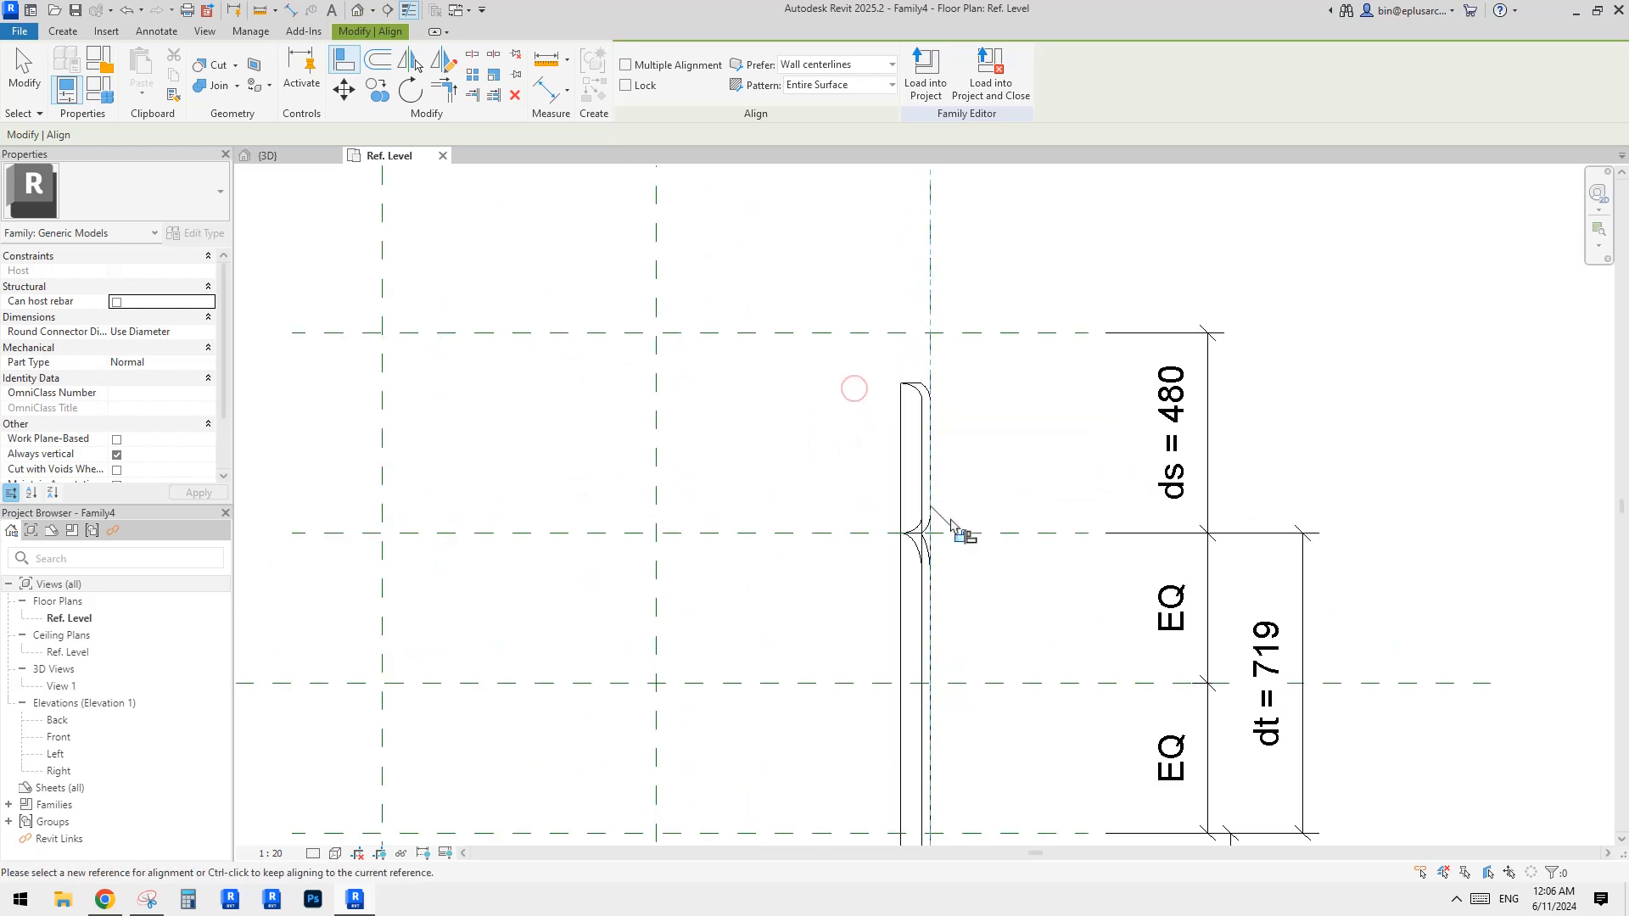
scroll(964, 538, down, 2)
middle_drag(964, 538, 1003, 382)
key(Escape)
key(Escape)
click(945, 370)
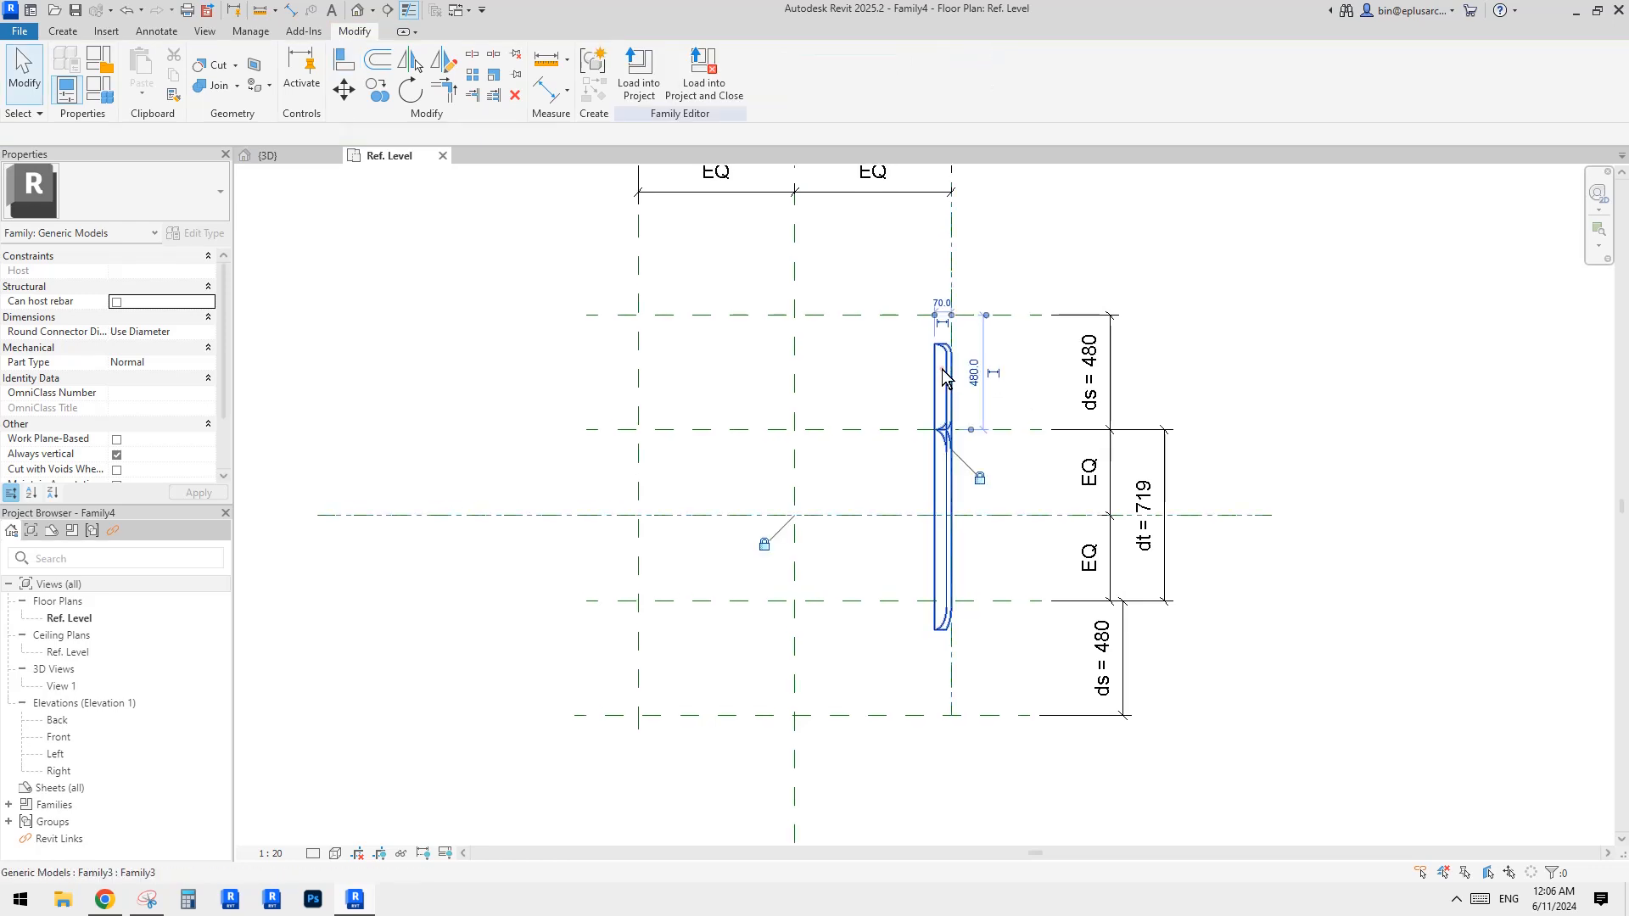
Examine the nested Family3 instance in the 3D view, left elevation and plan for its fit against the reference planes.
key(Escape)
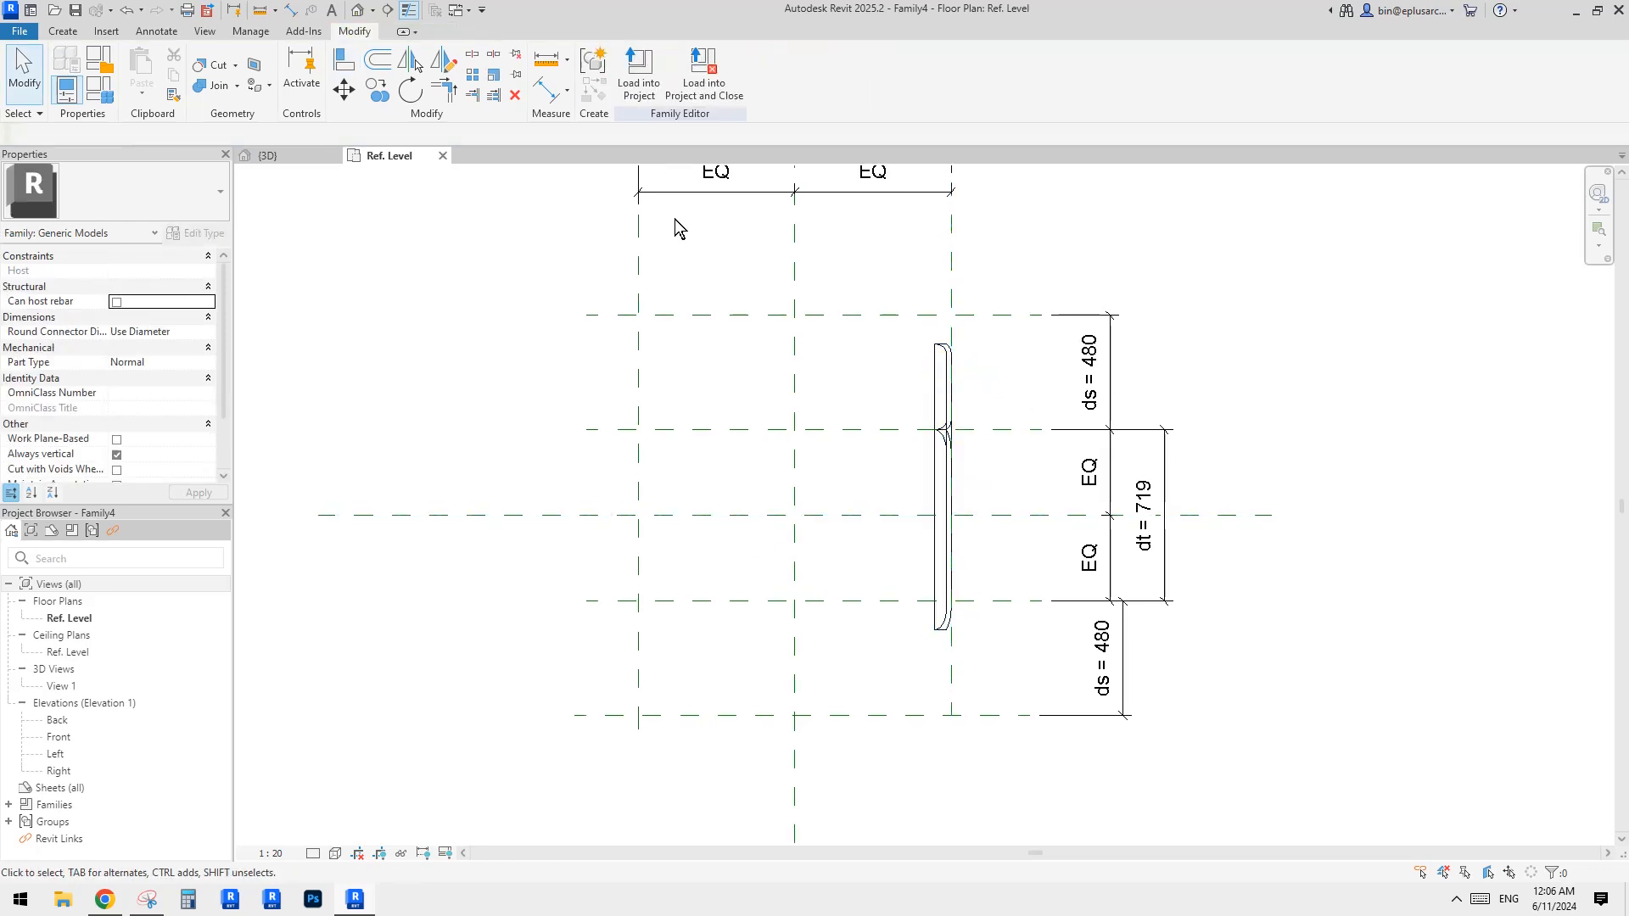
click(358, 10)
shift+middle_drag(1073, 385, 1279, 329)
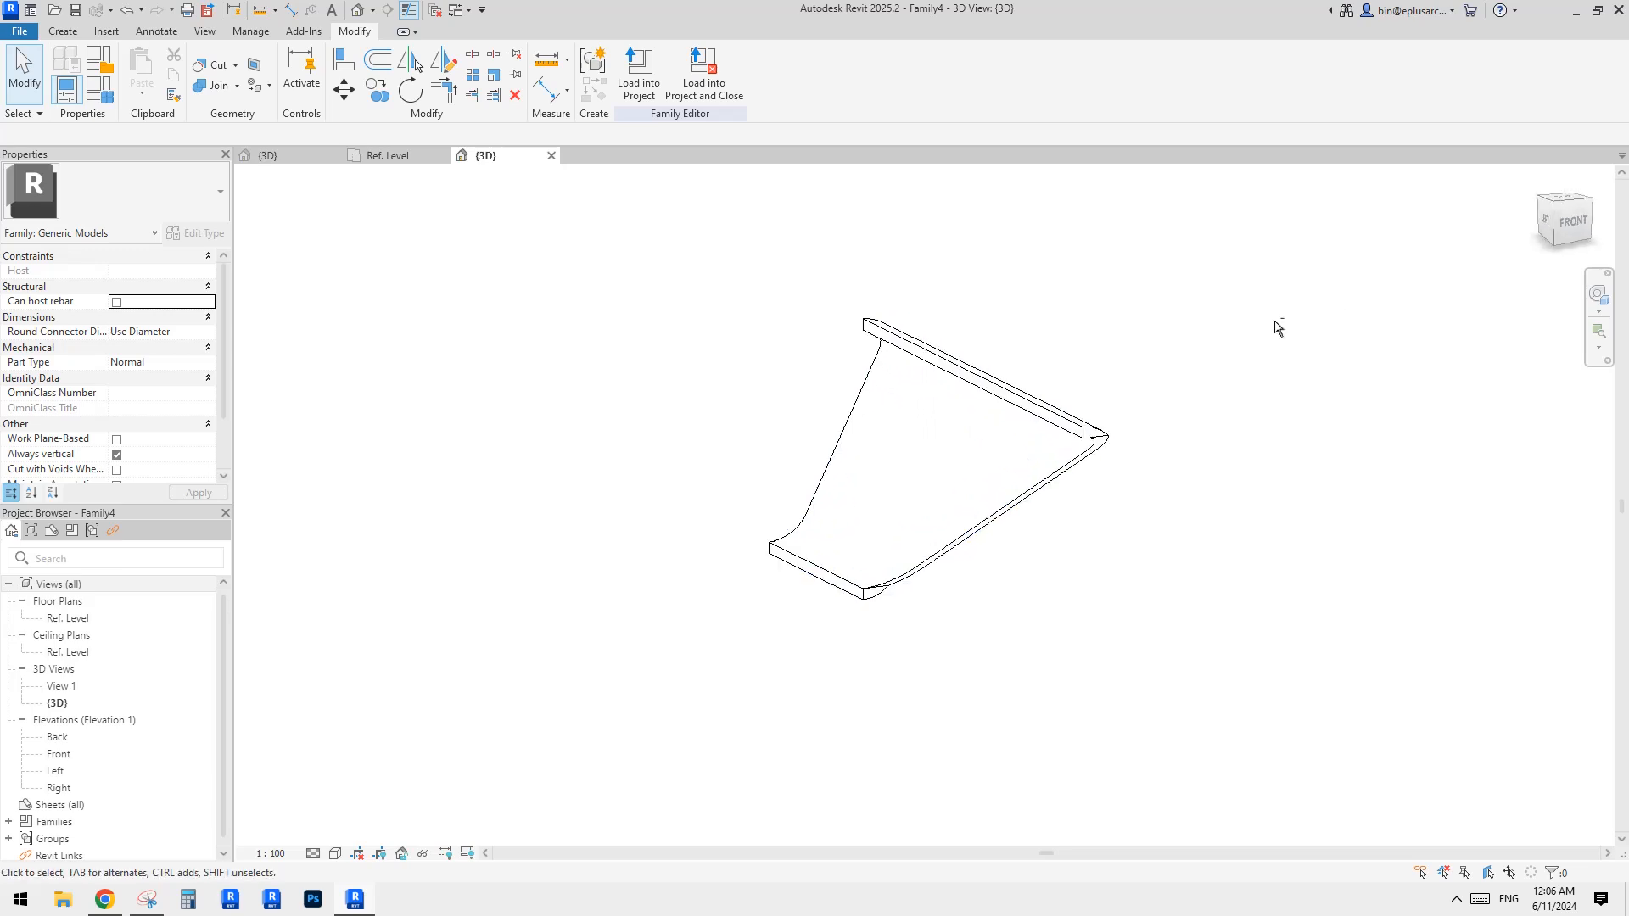
double_click(55, 771)
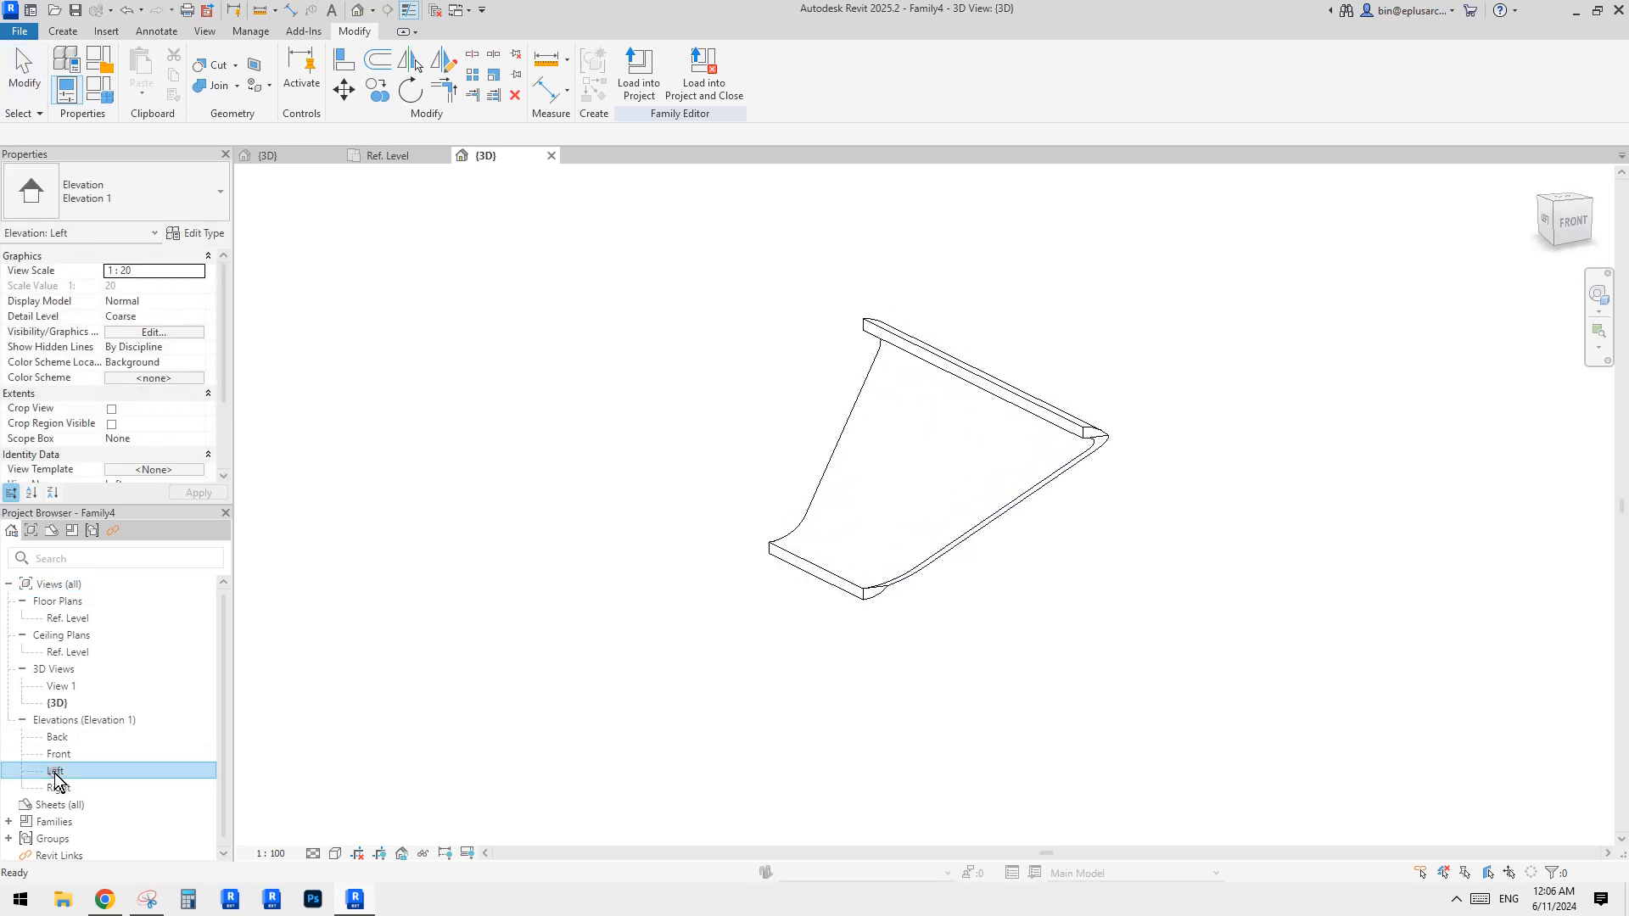
scroll(844, 751, up, 2)
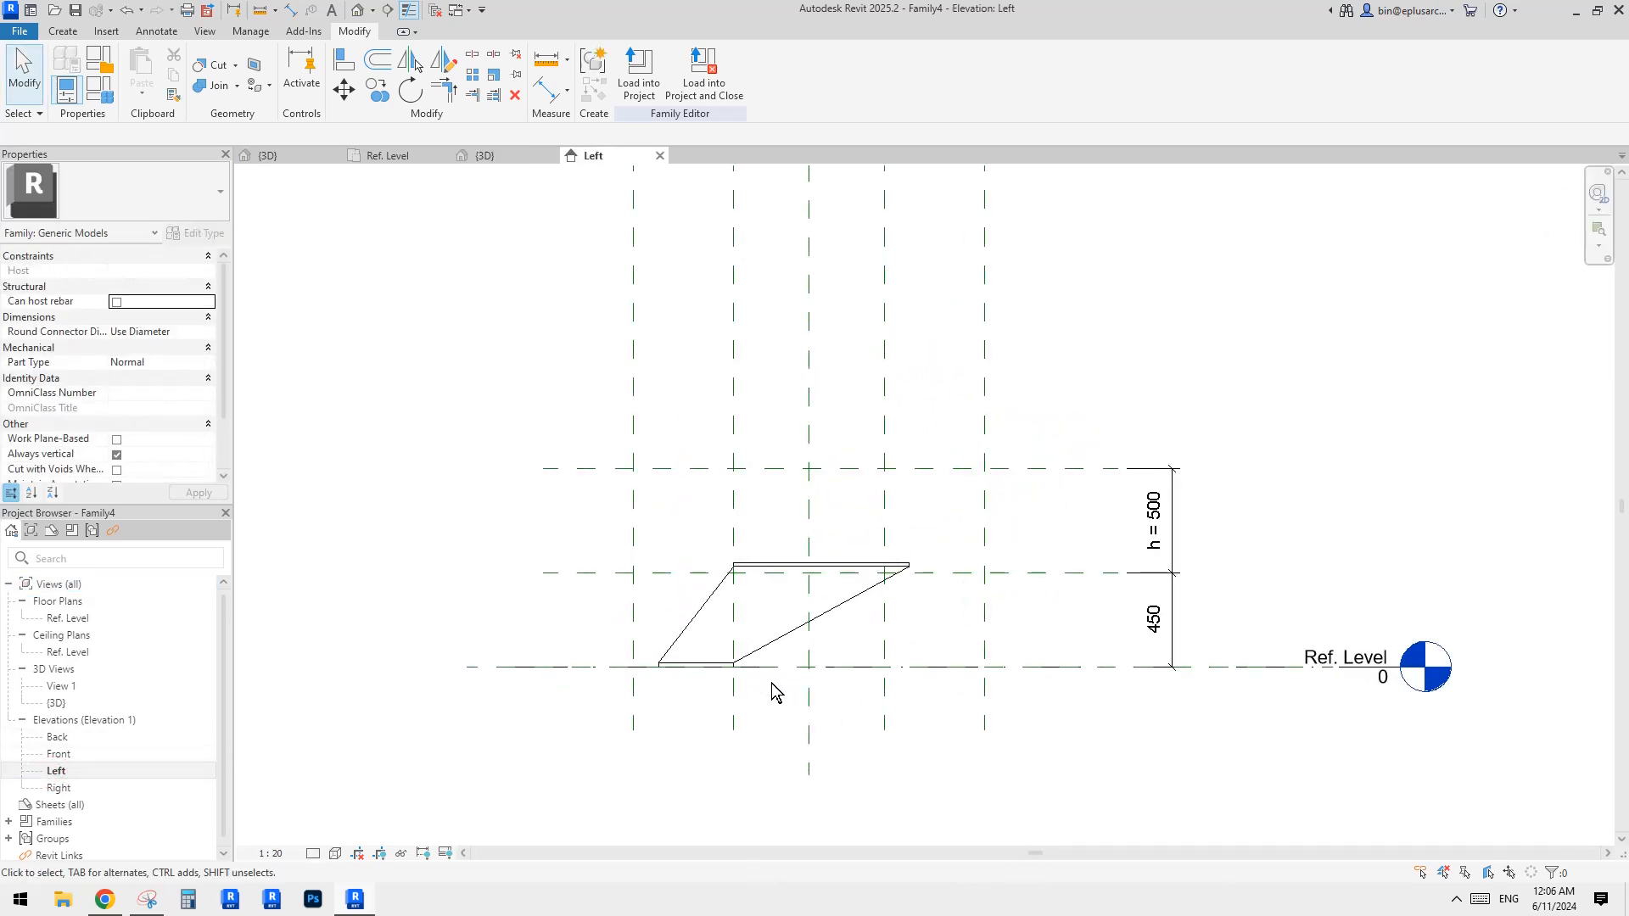
click(661, 666)
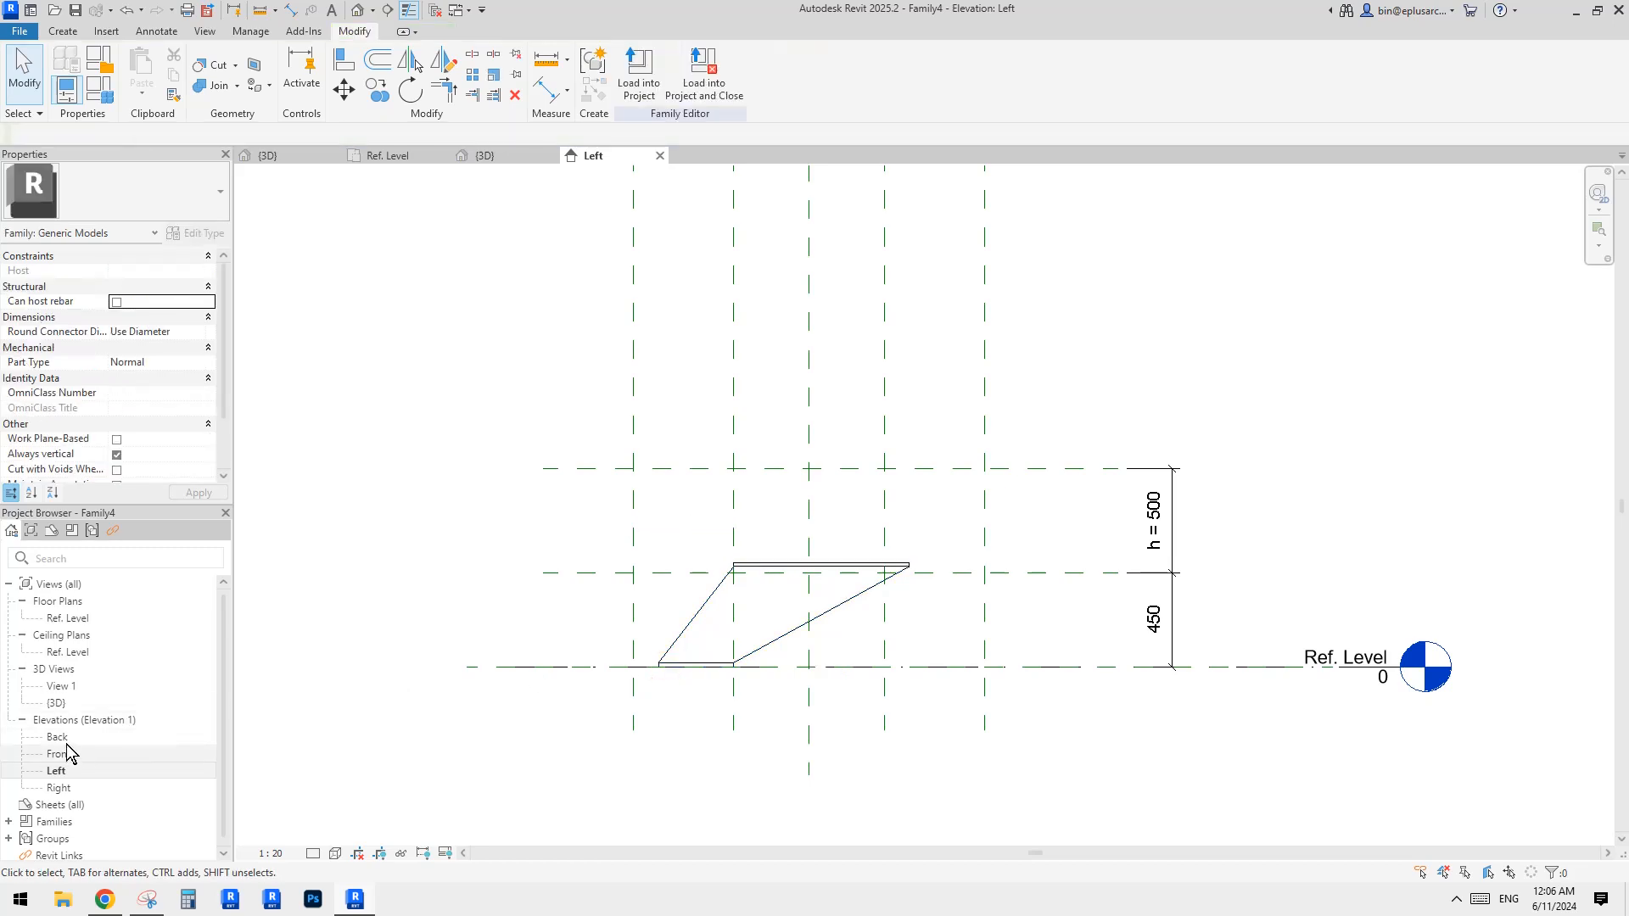
click(68, 617)
click(663, 666)
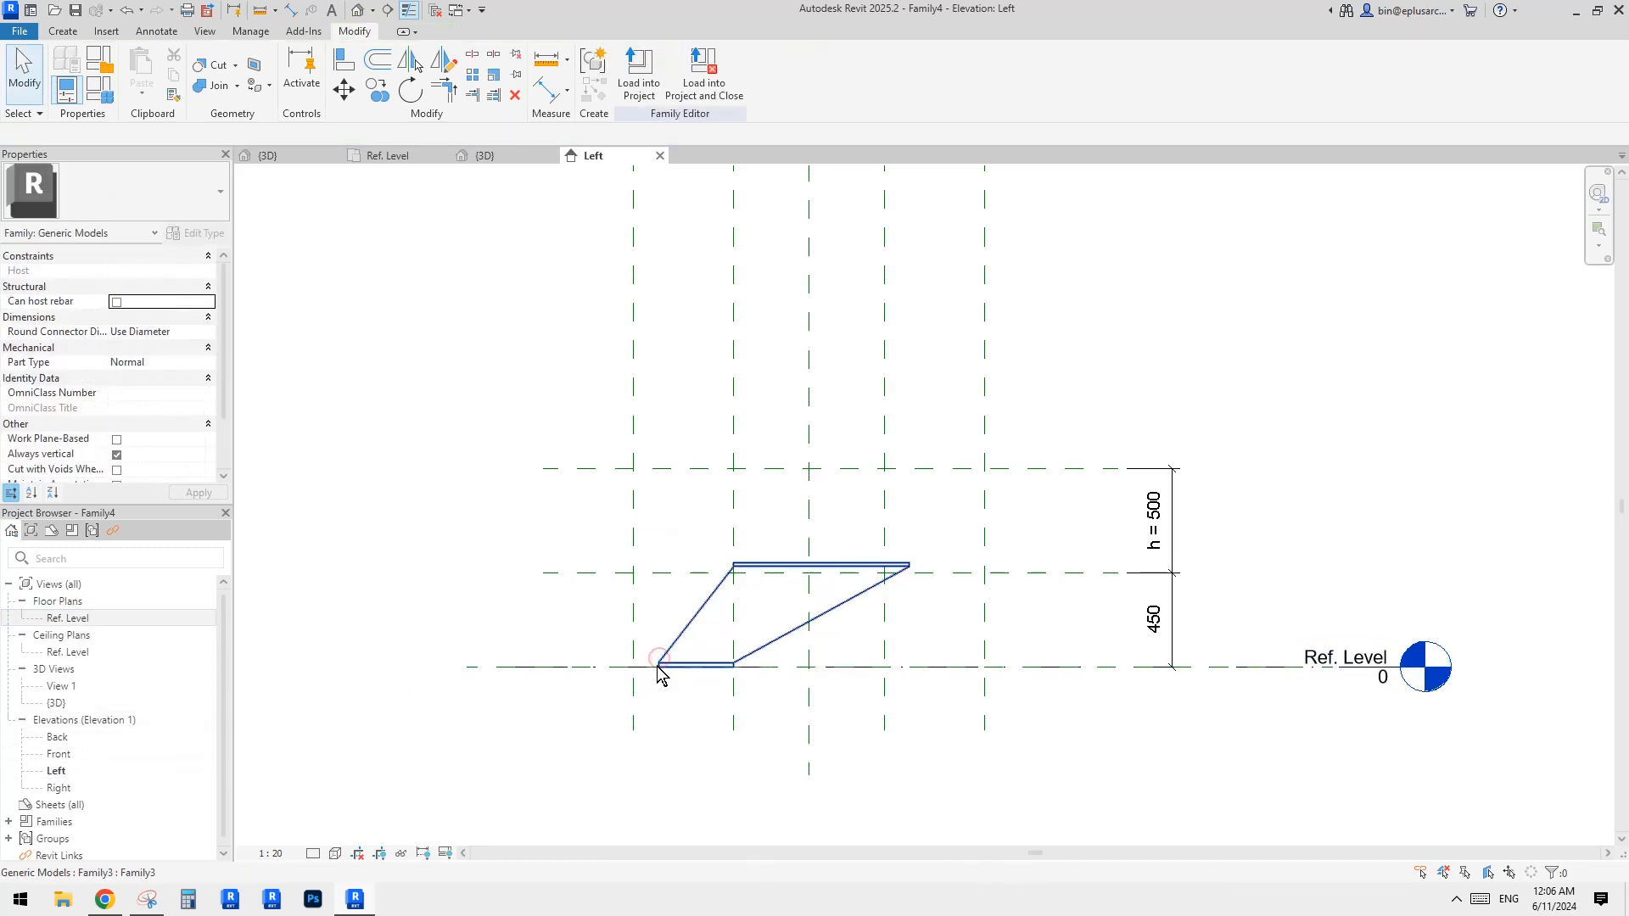
double_click(68, 618)
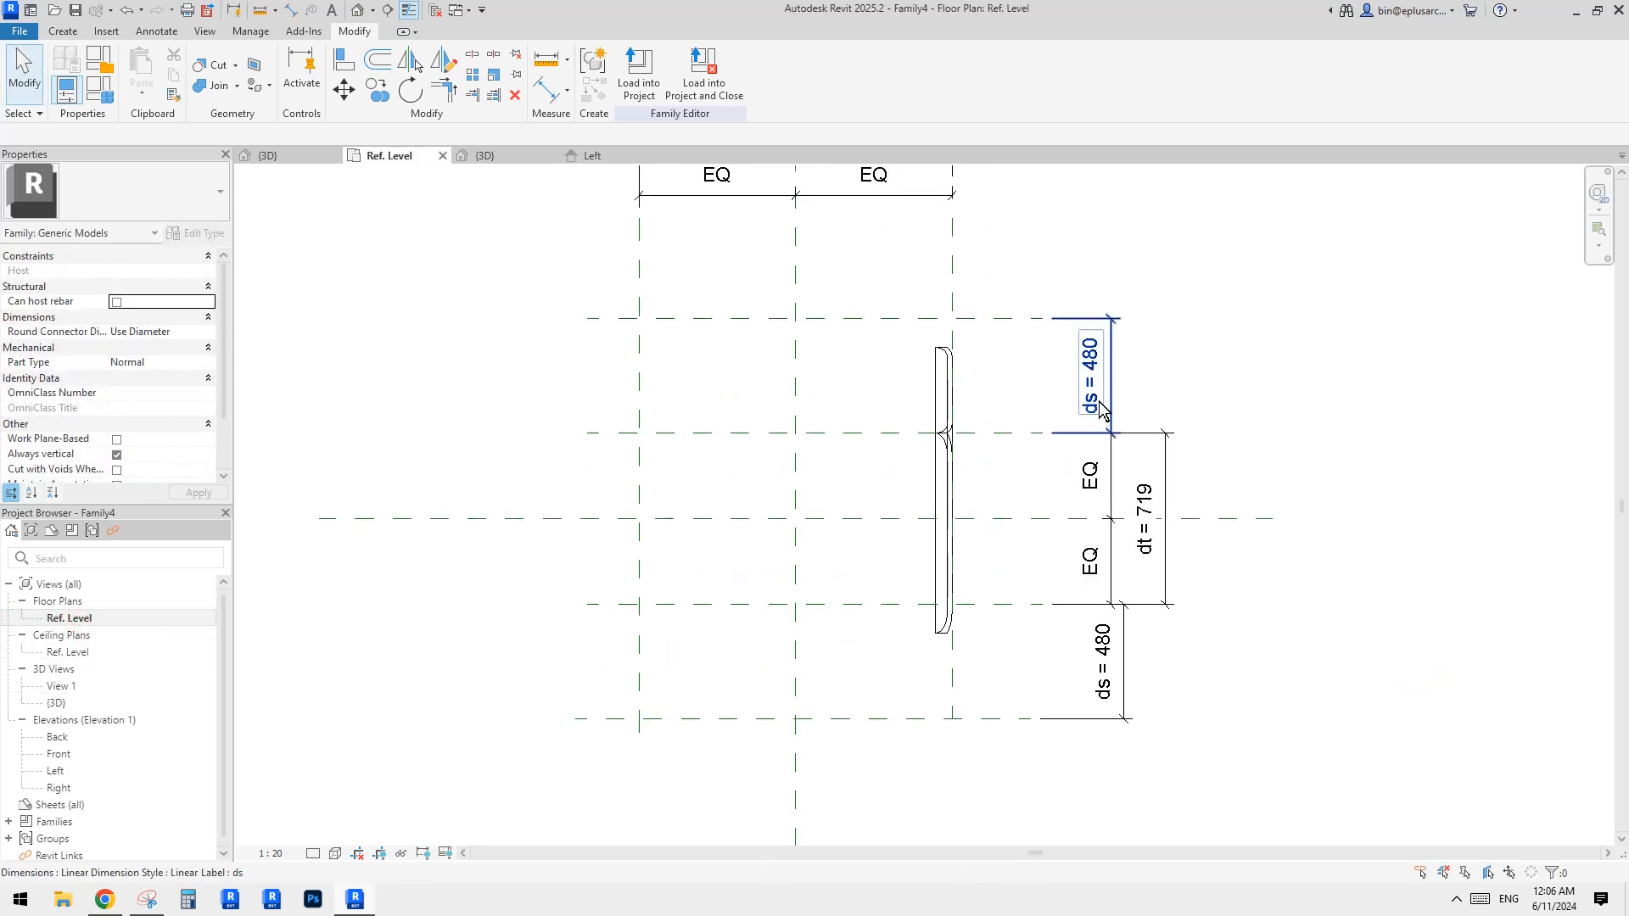
Check which host family parameter the nested Family3 type's ds parameter is associated with.
click(946, 382)
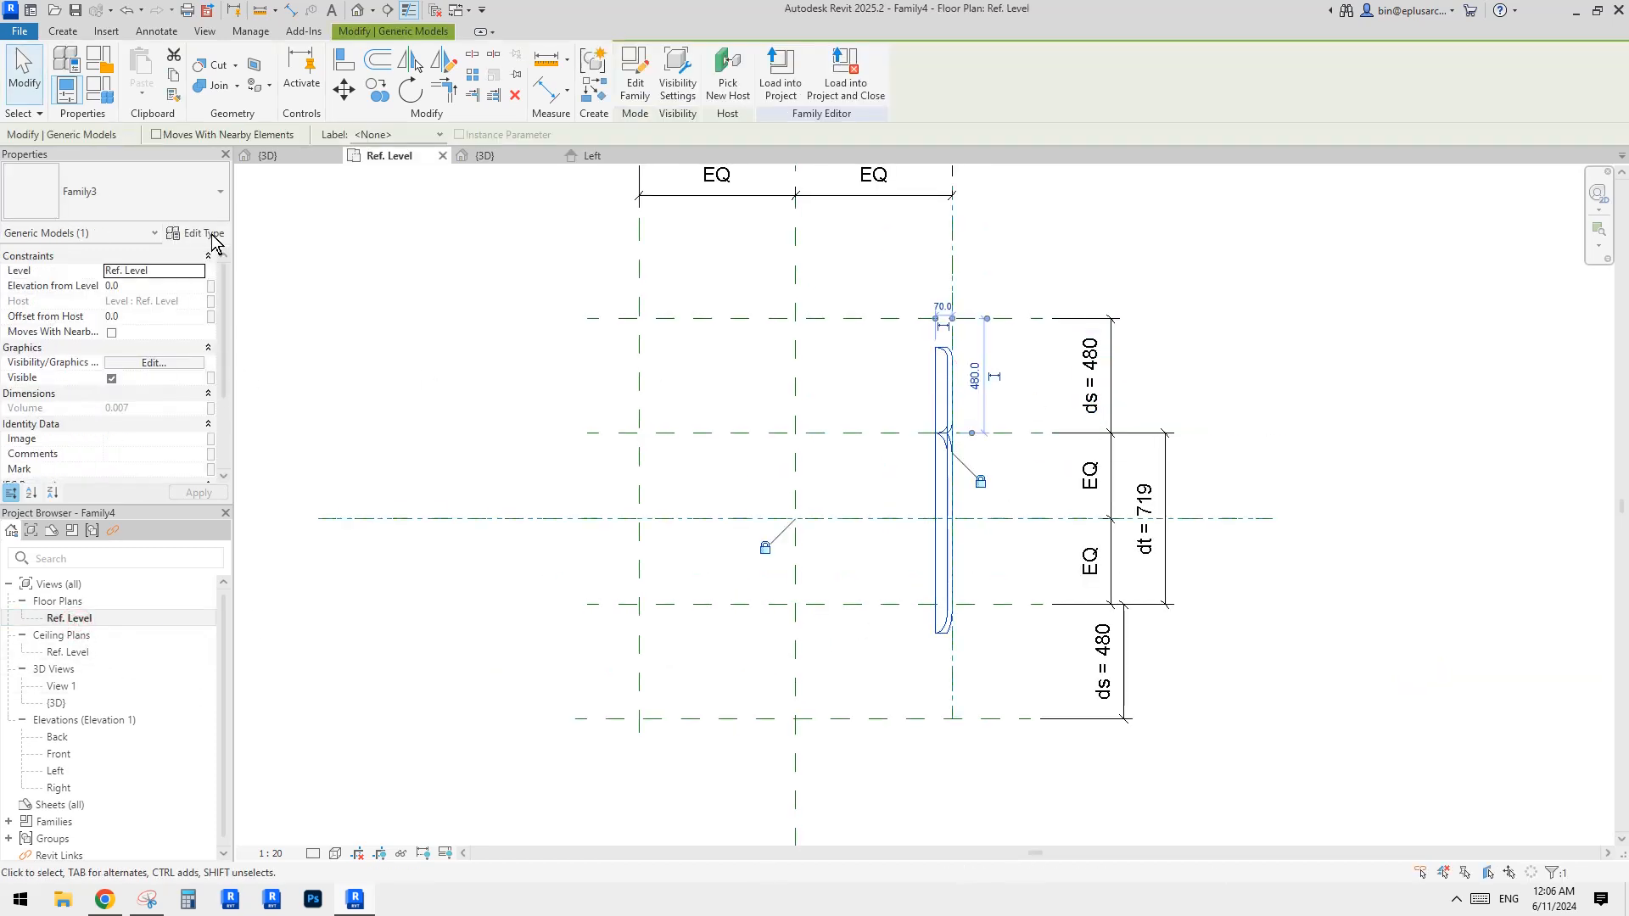
click(203, 234)
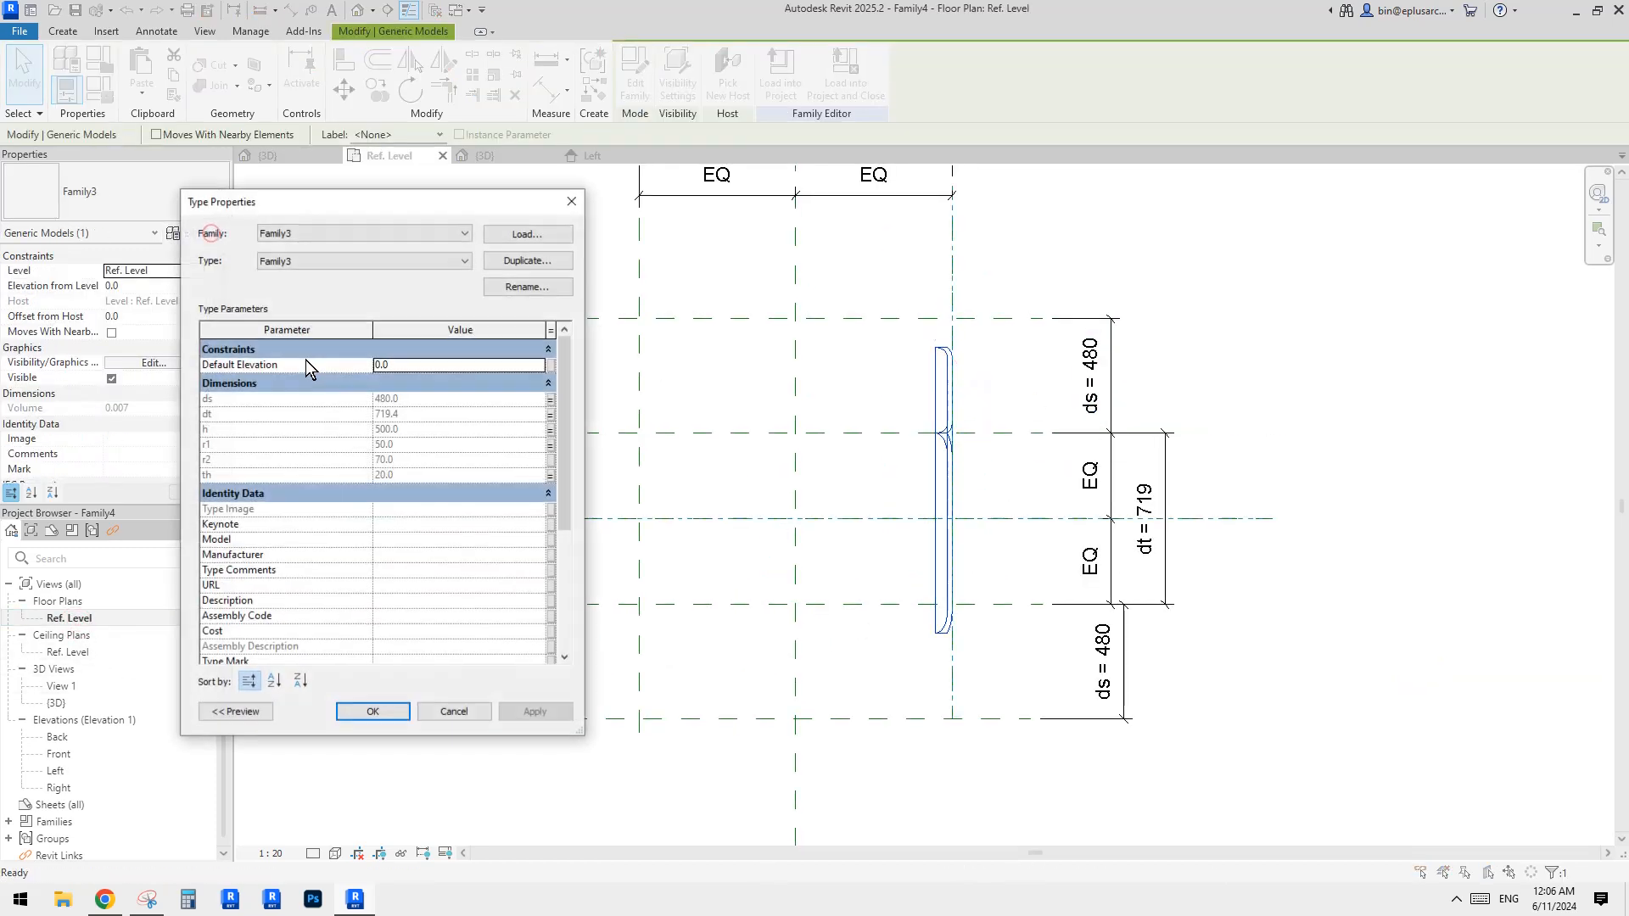
click(551, 400)
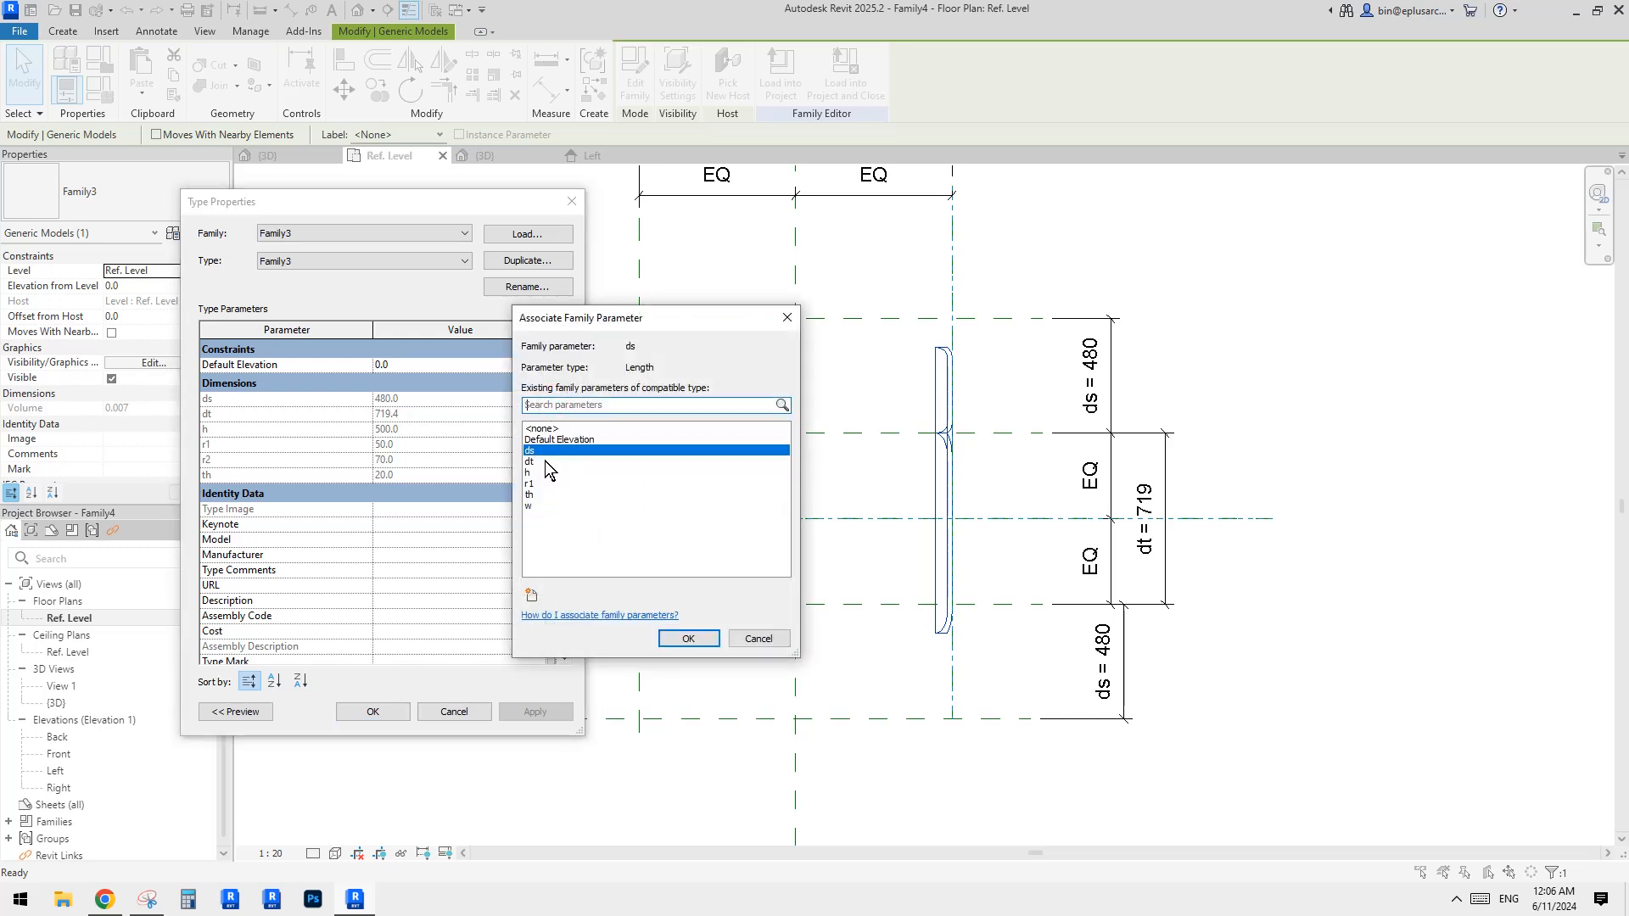
key(Escape)
key(Escape)
key(Escape)
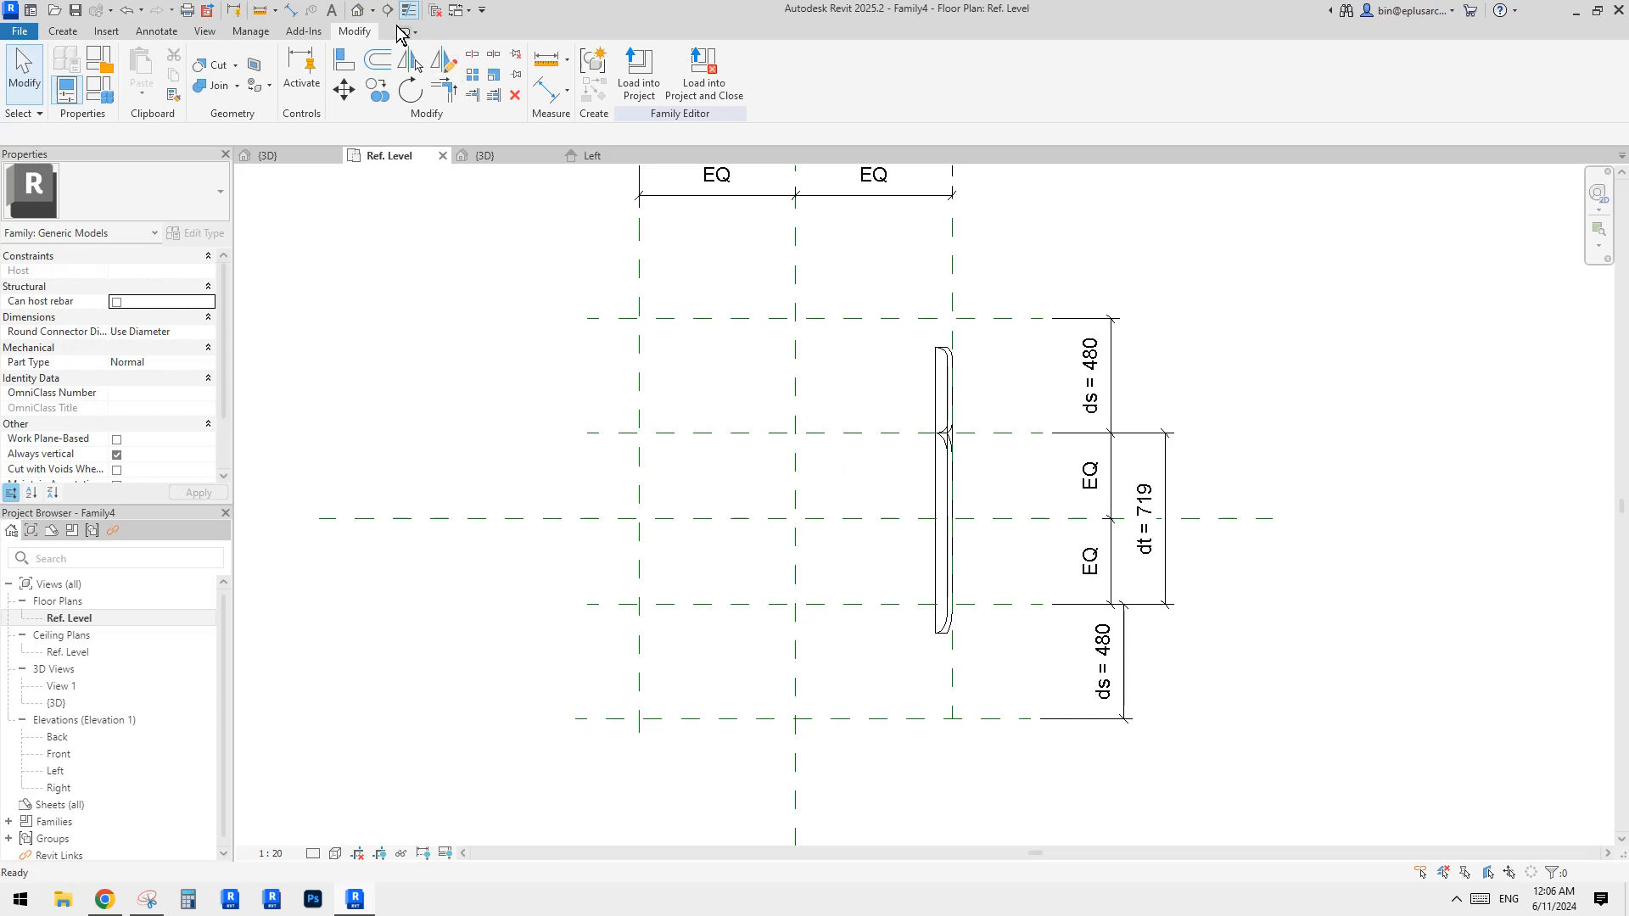
Switch to the Family3 source family and examine its reference planes and dimensions in the left elevation and Ref. Level plan.
double_click(60, 754)
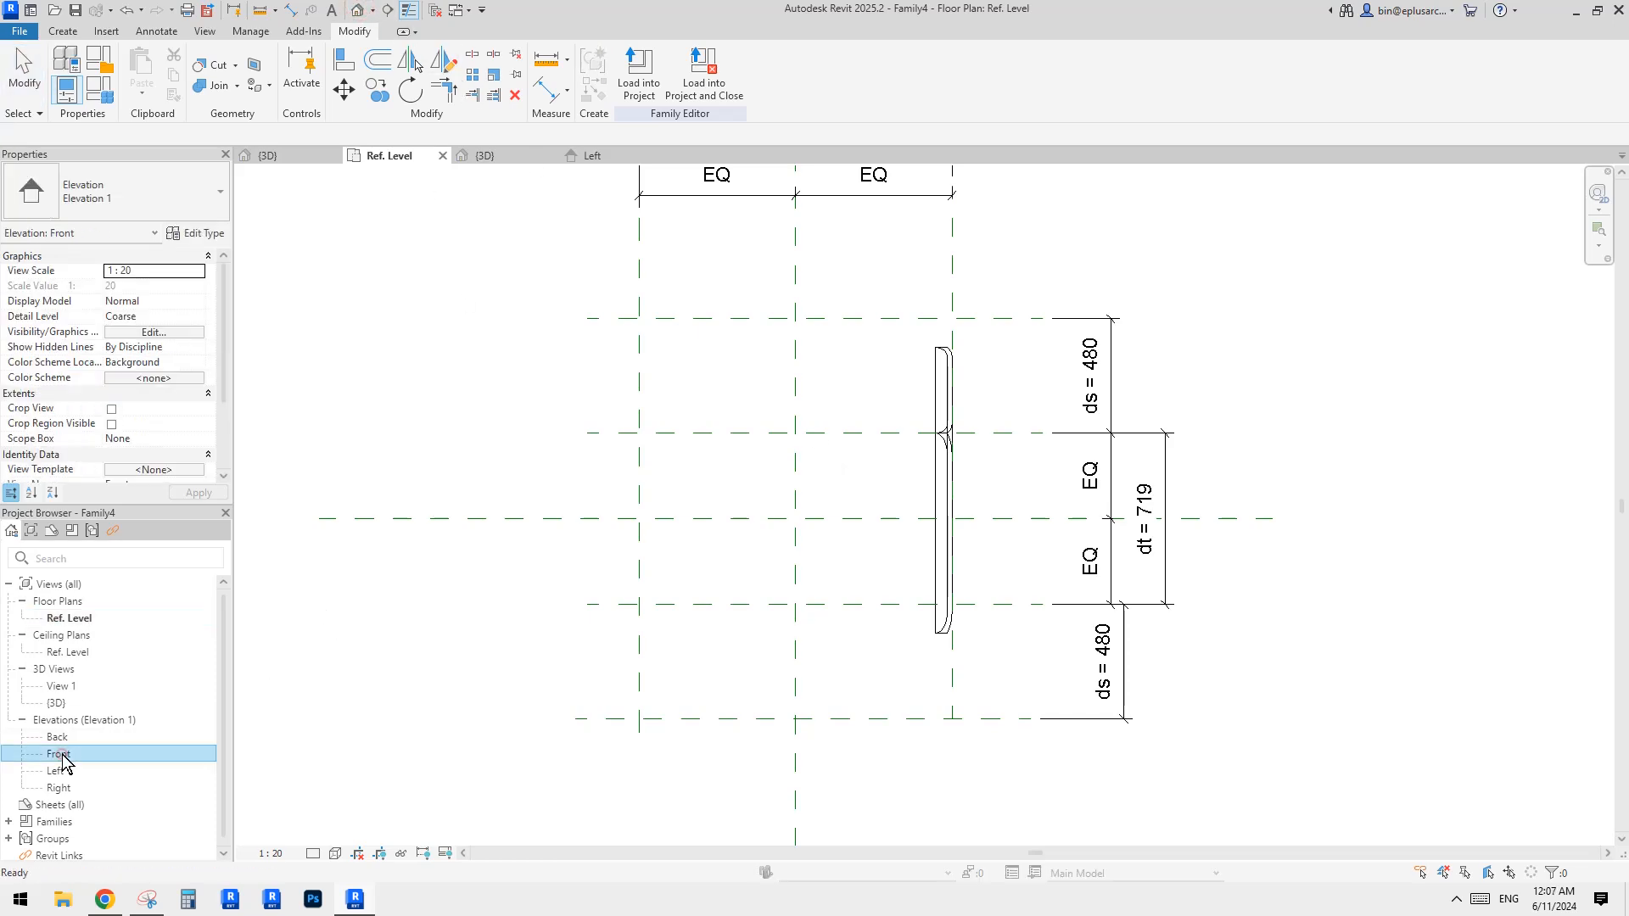
double_click(58, 772)
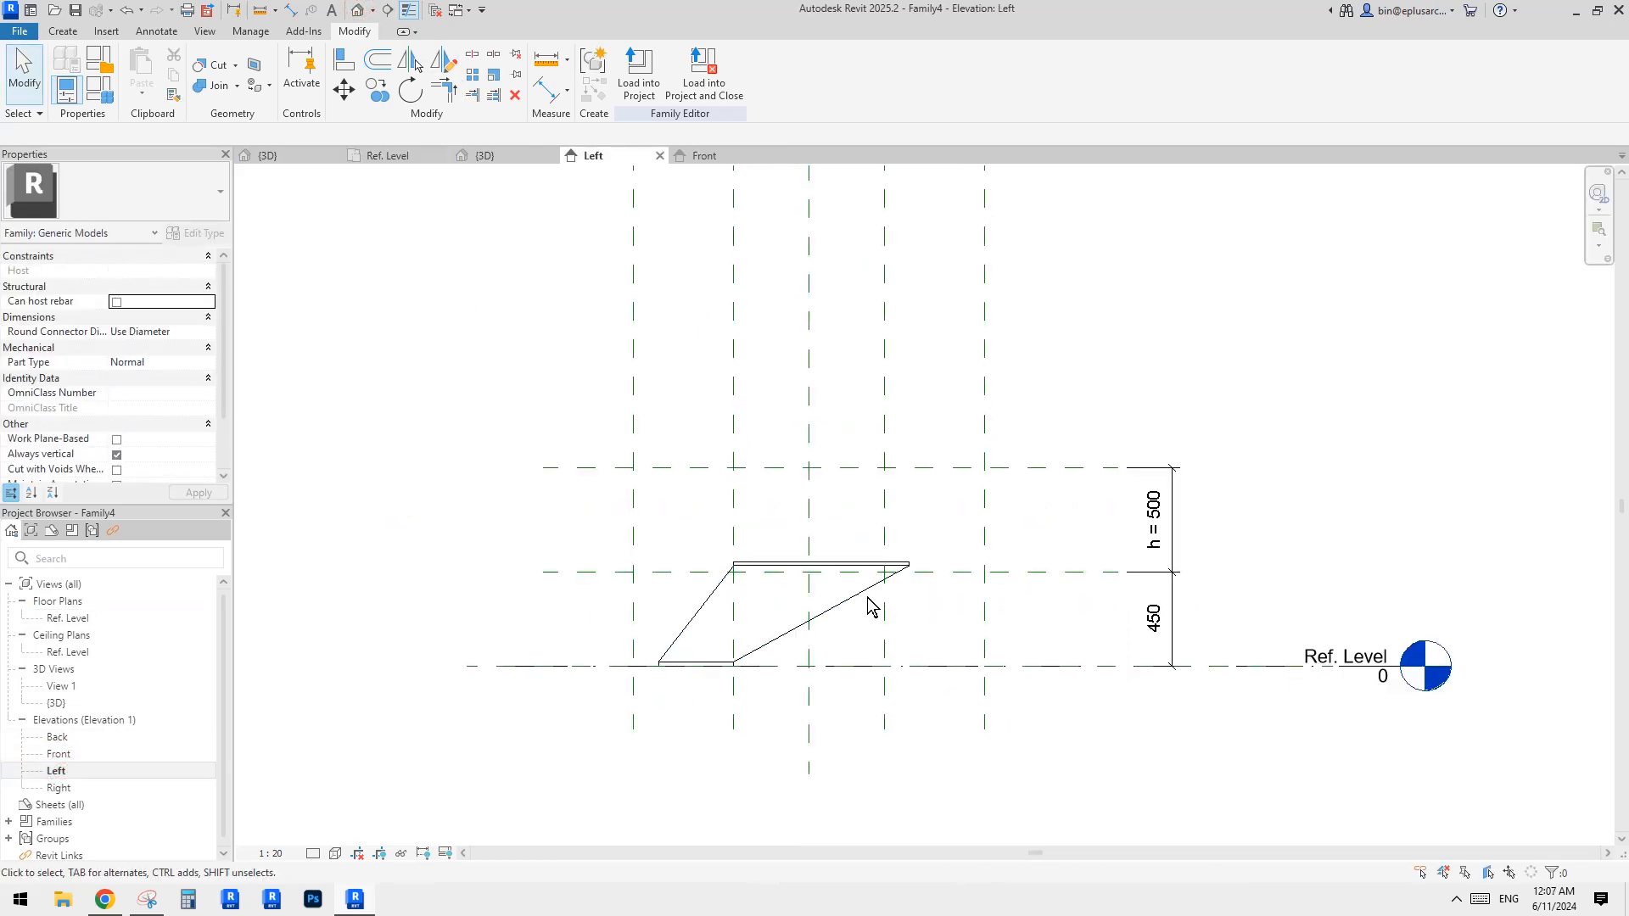
click(774, 573)
click(637, 75)
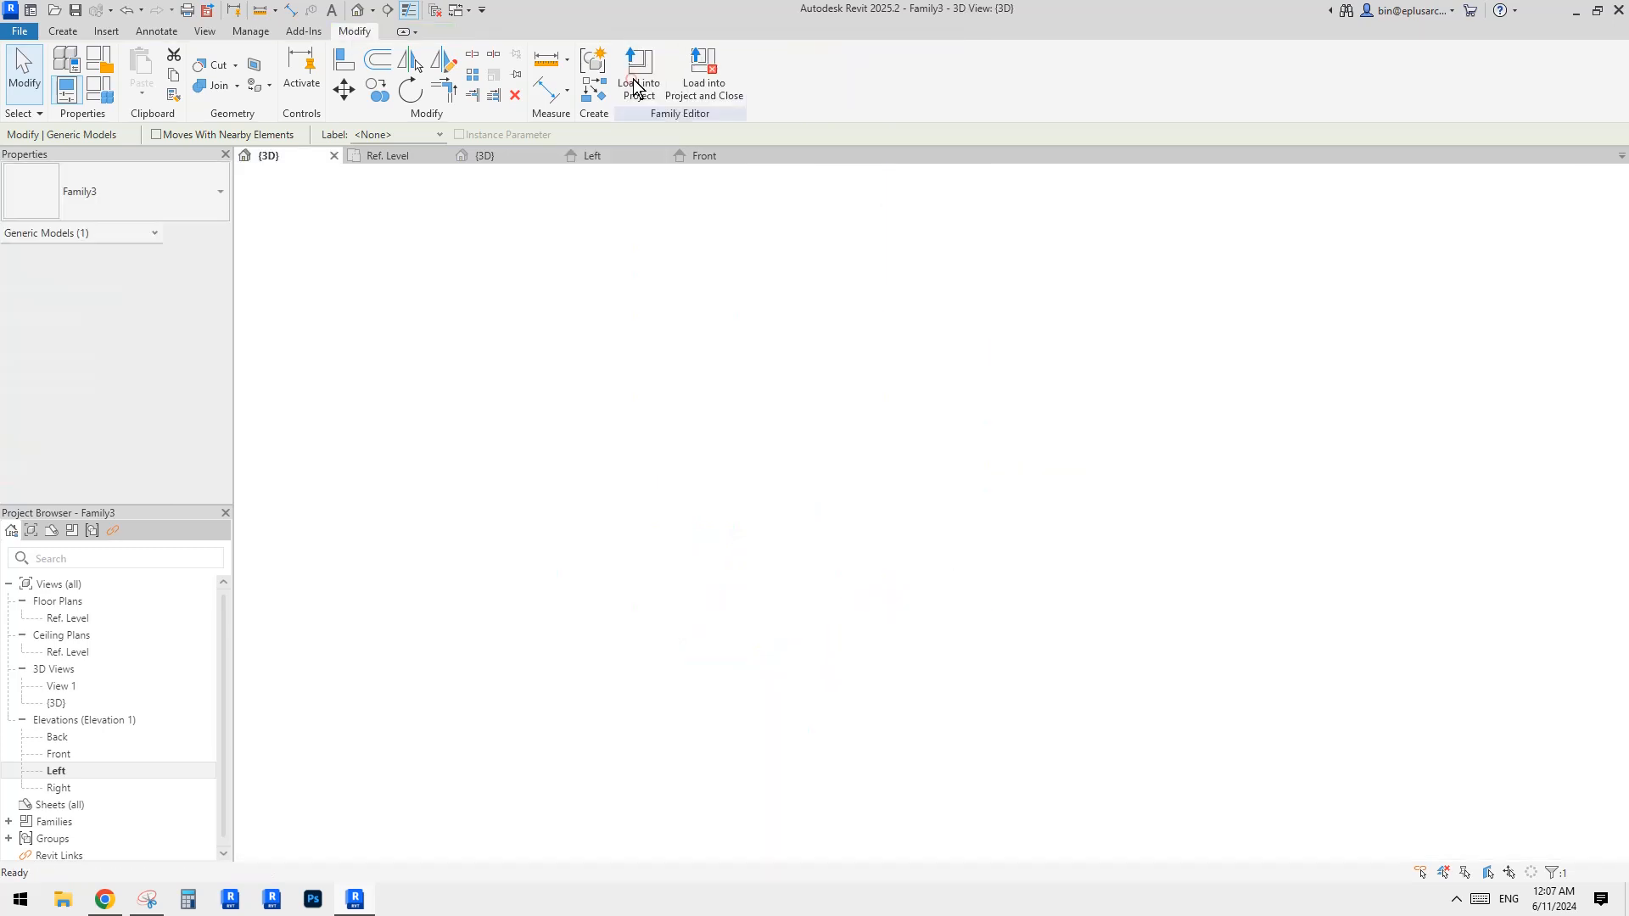
double_click(56, 756)
double_click(56, 772)
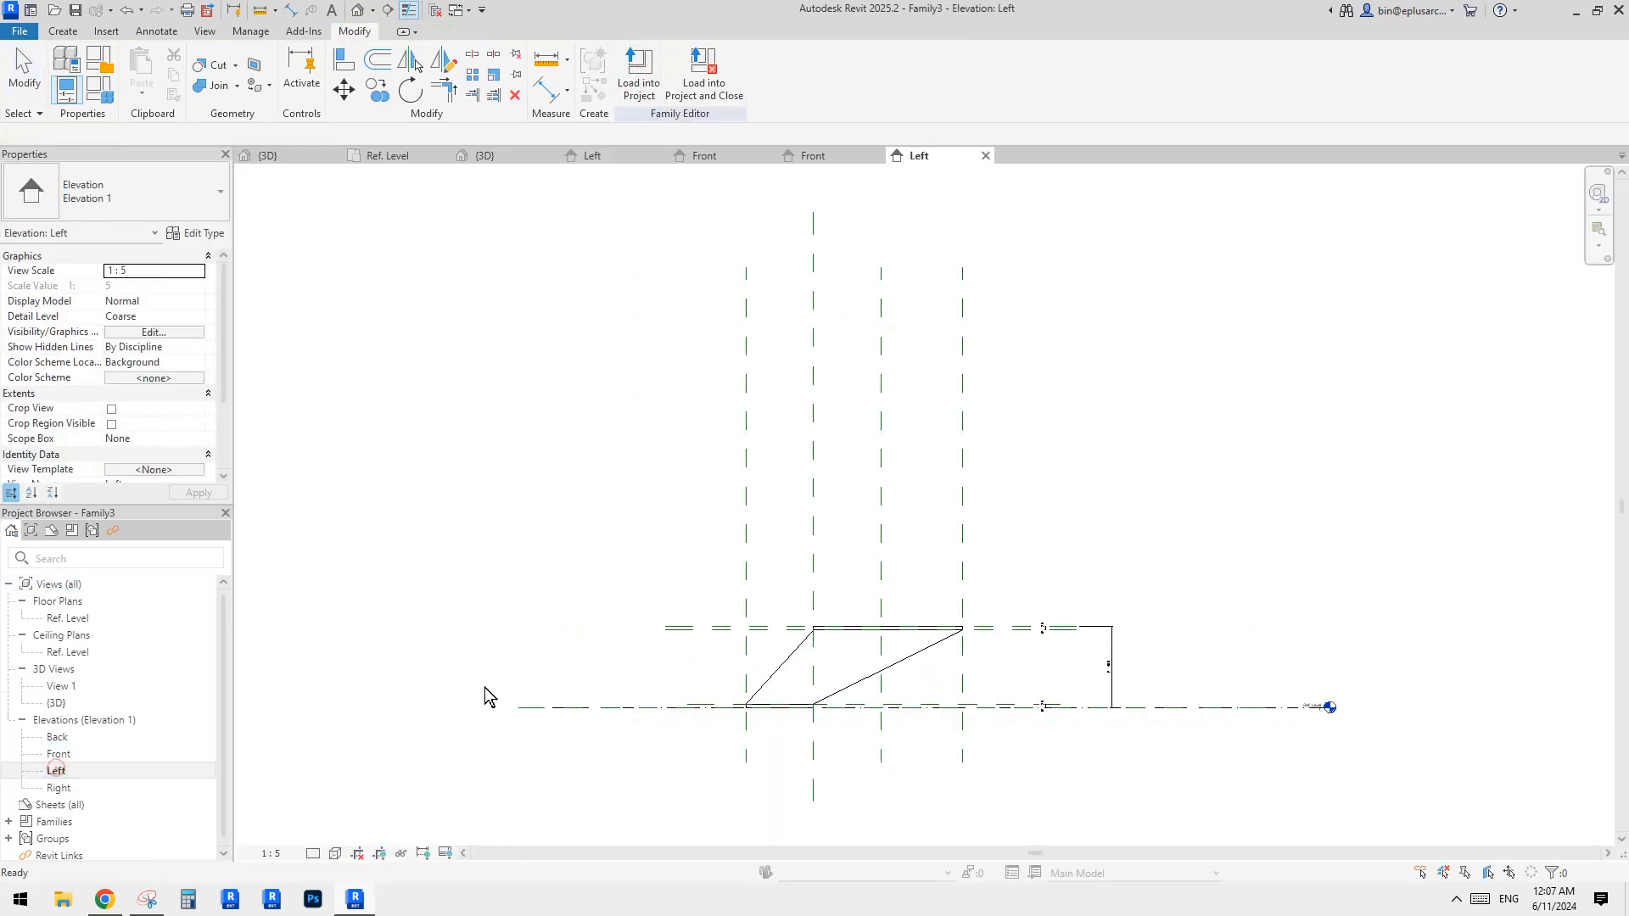
double_click(75, 619)
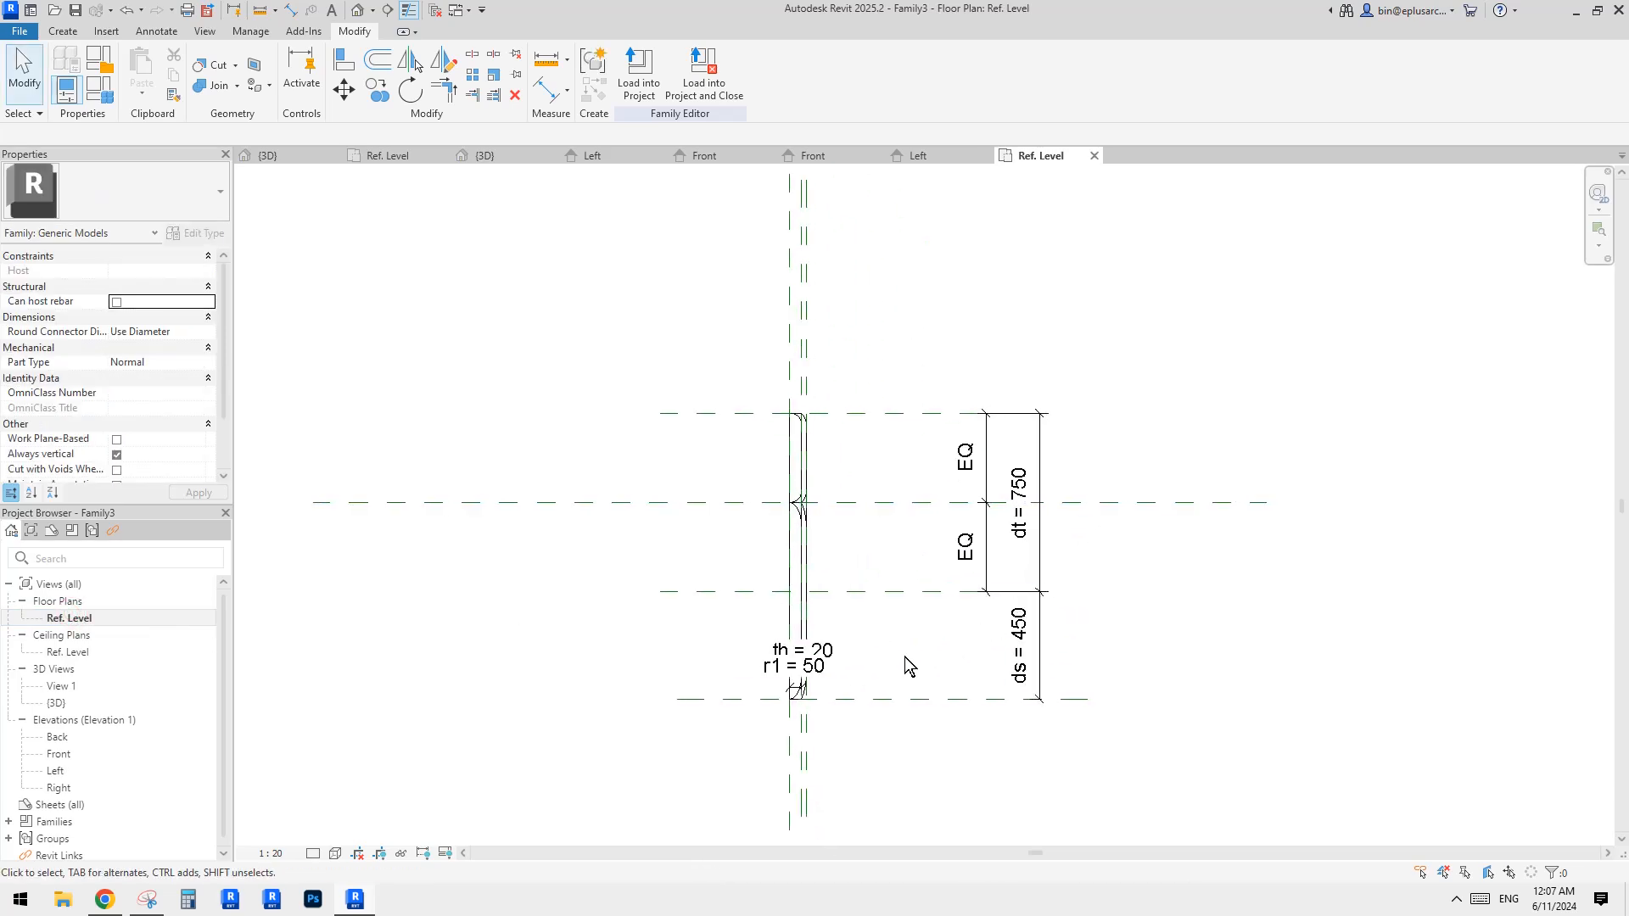
click(893, 700)
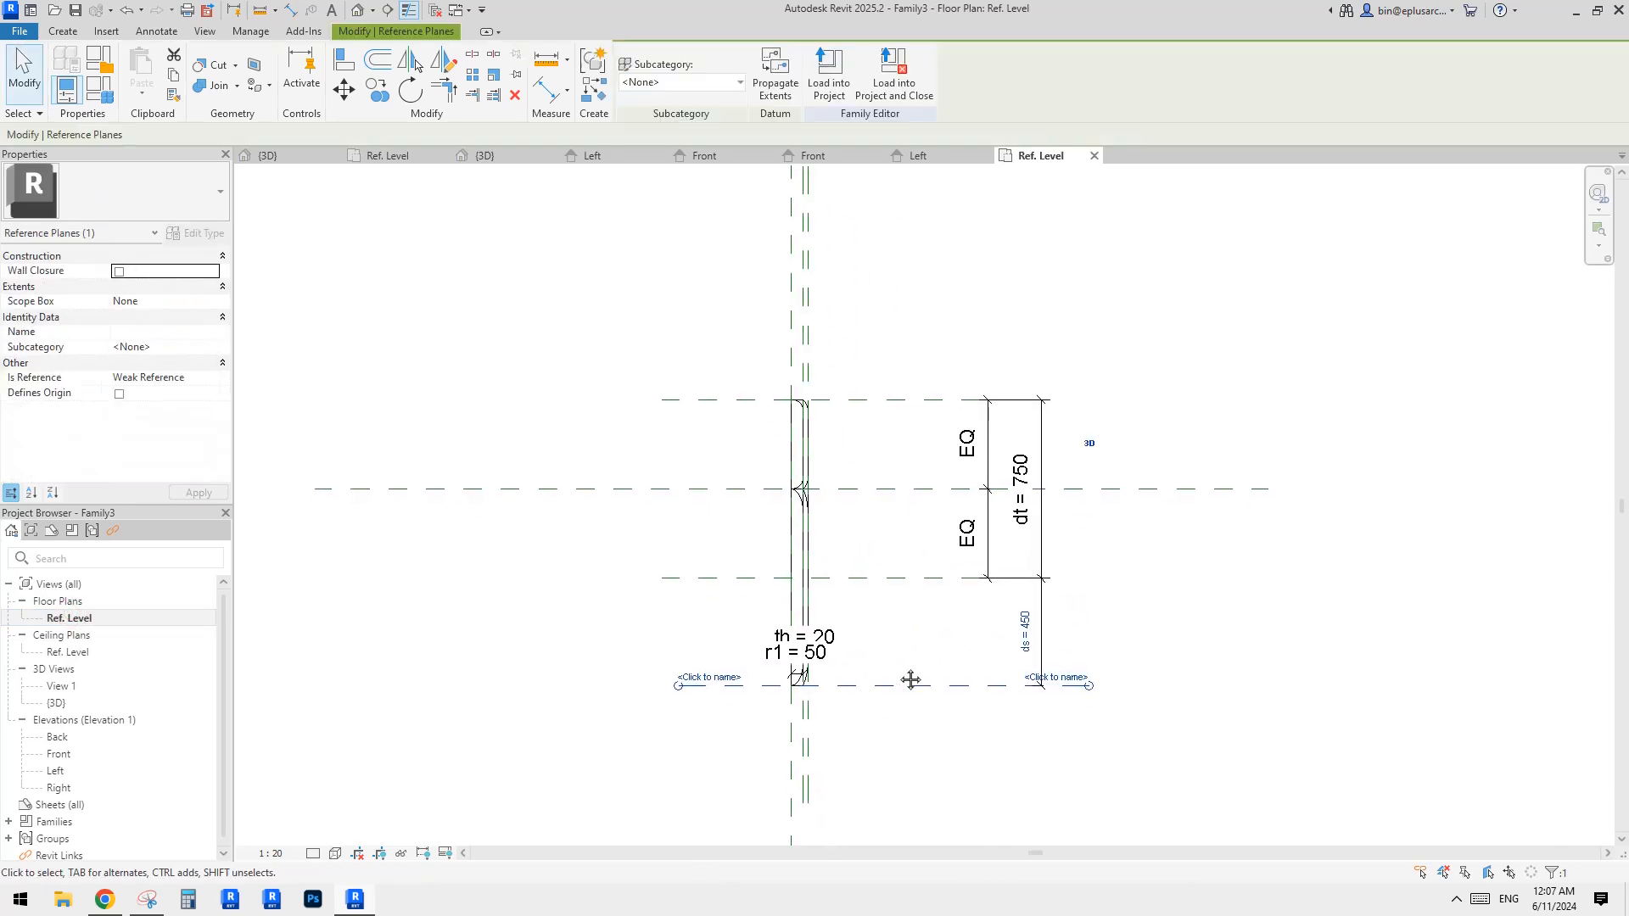
key(Escape)
middle_drag(910, 679, 921, 588)
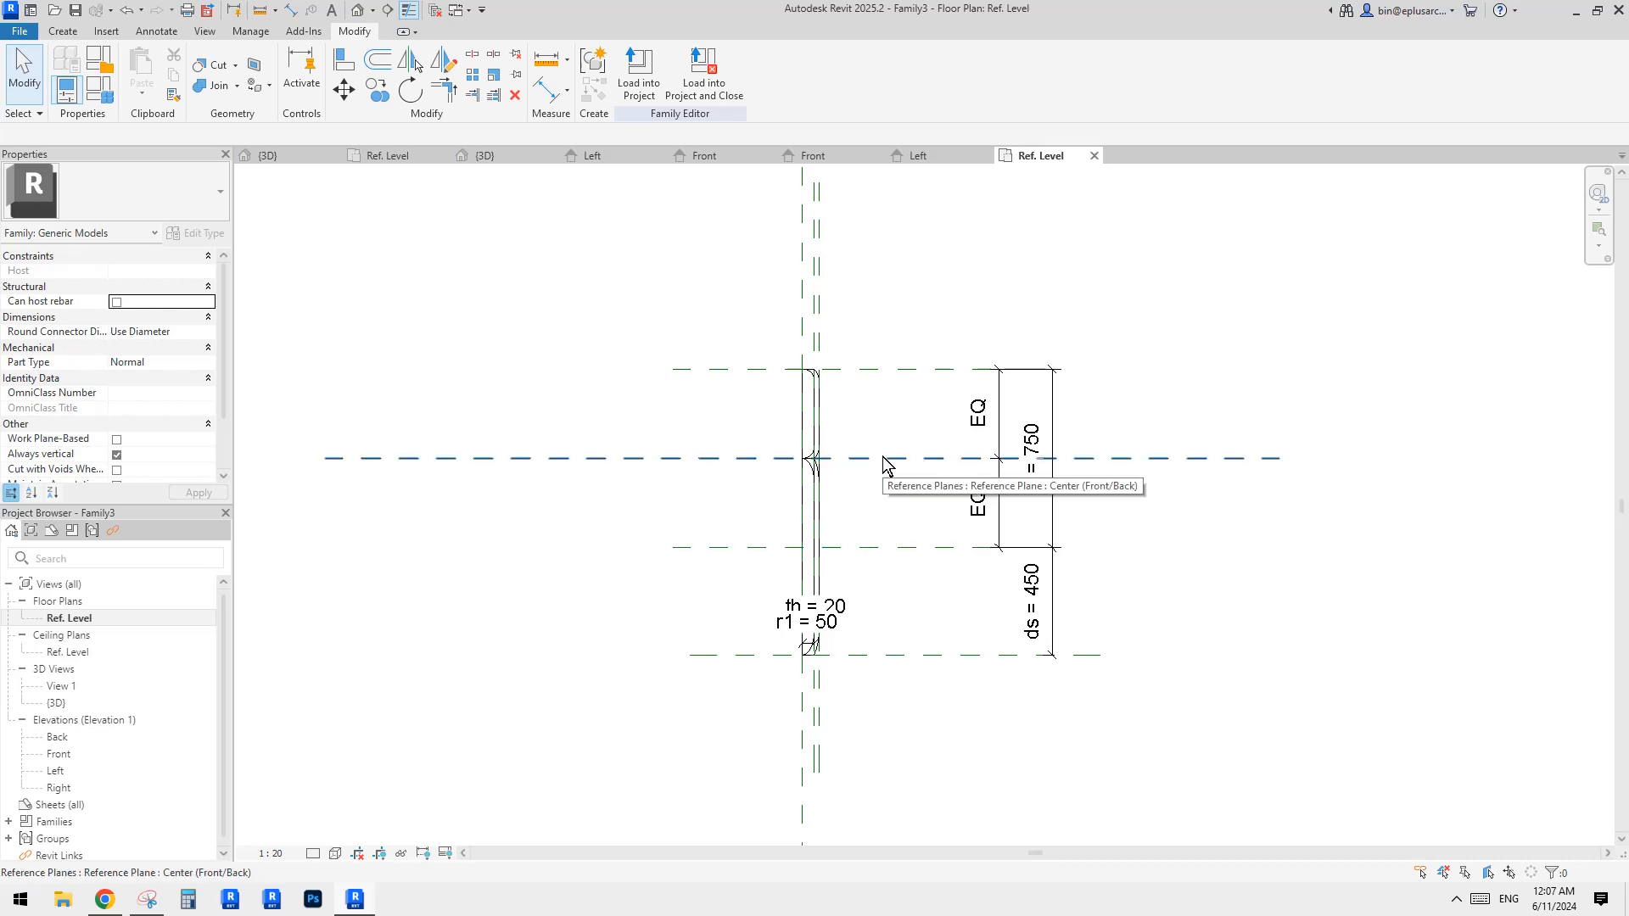
middle_drag(585, 411, 587, 421)
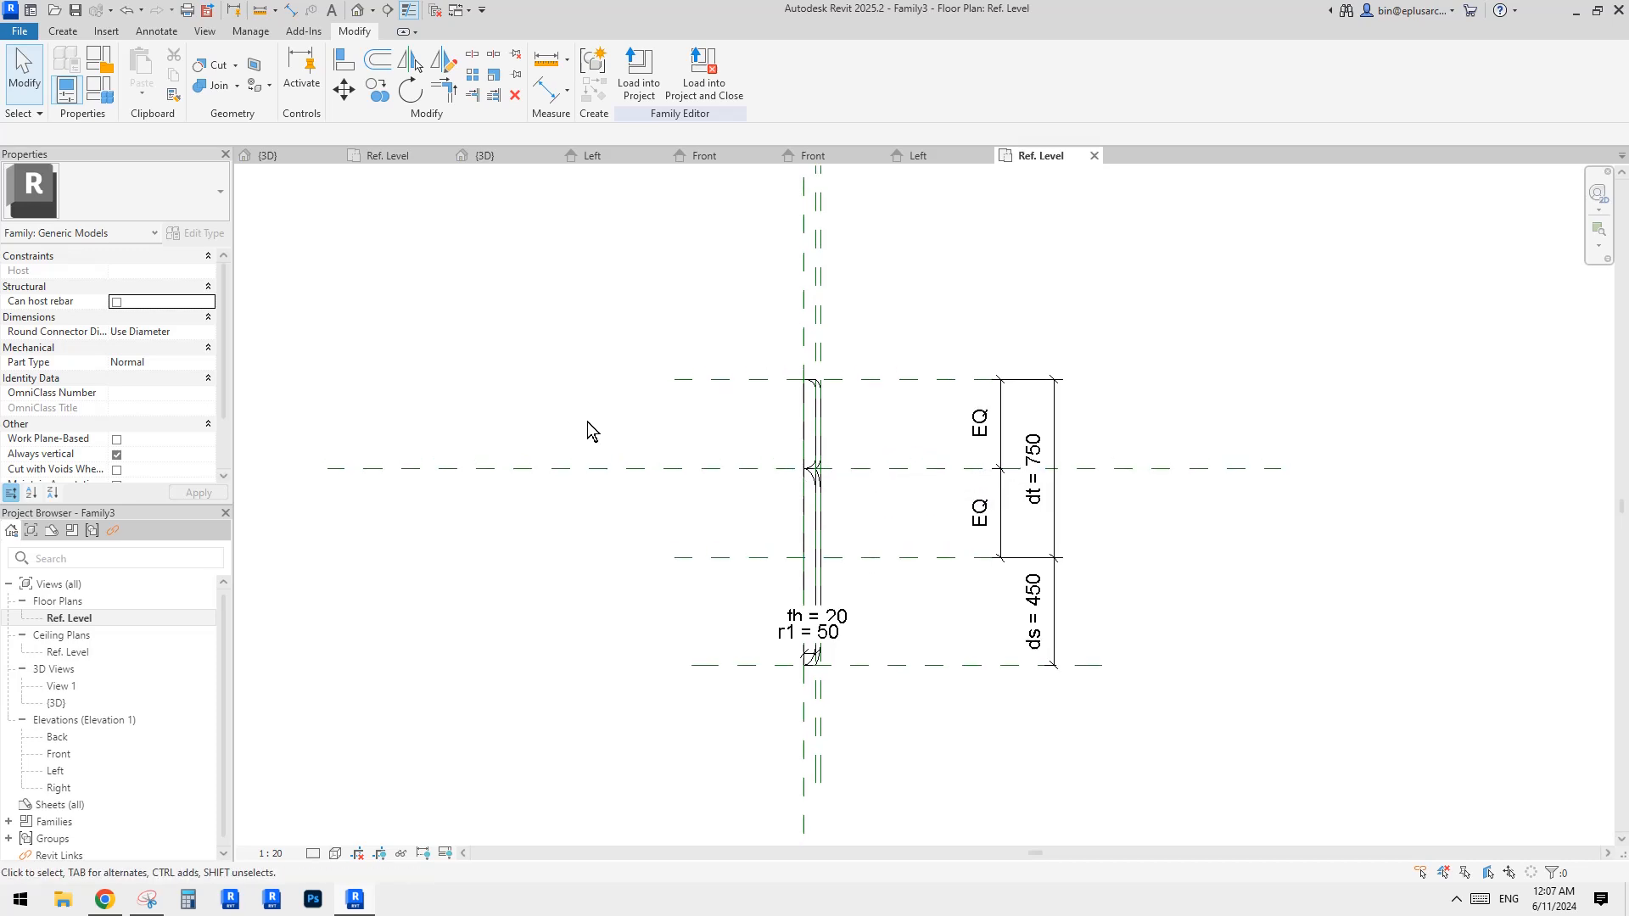
Close the inactive views, return to Family4's left elevation and inspect the Family3 instance's placement against the reference planes.
click(433, 9)
click(297, 161)
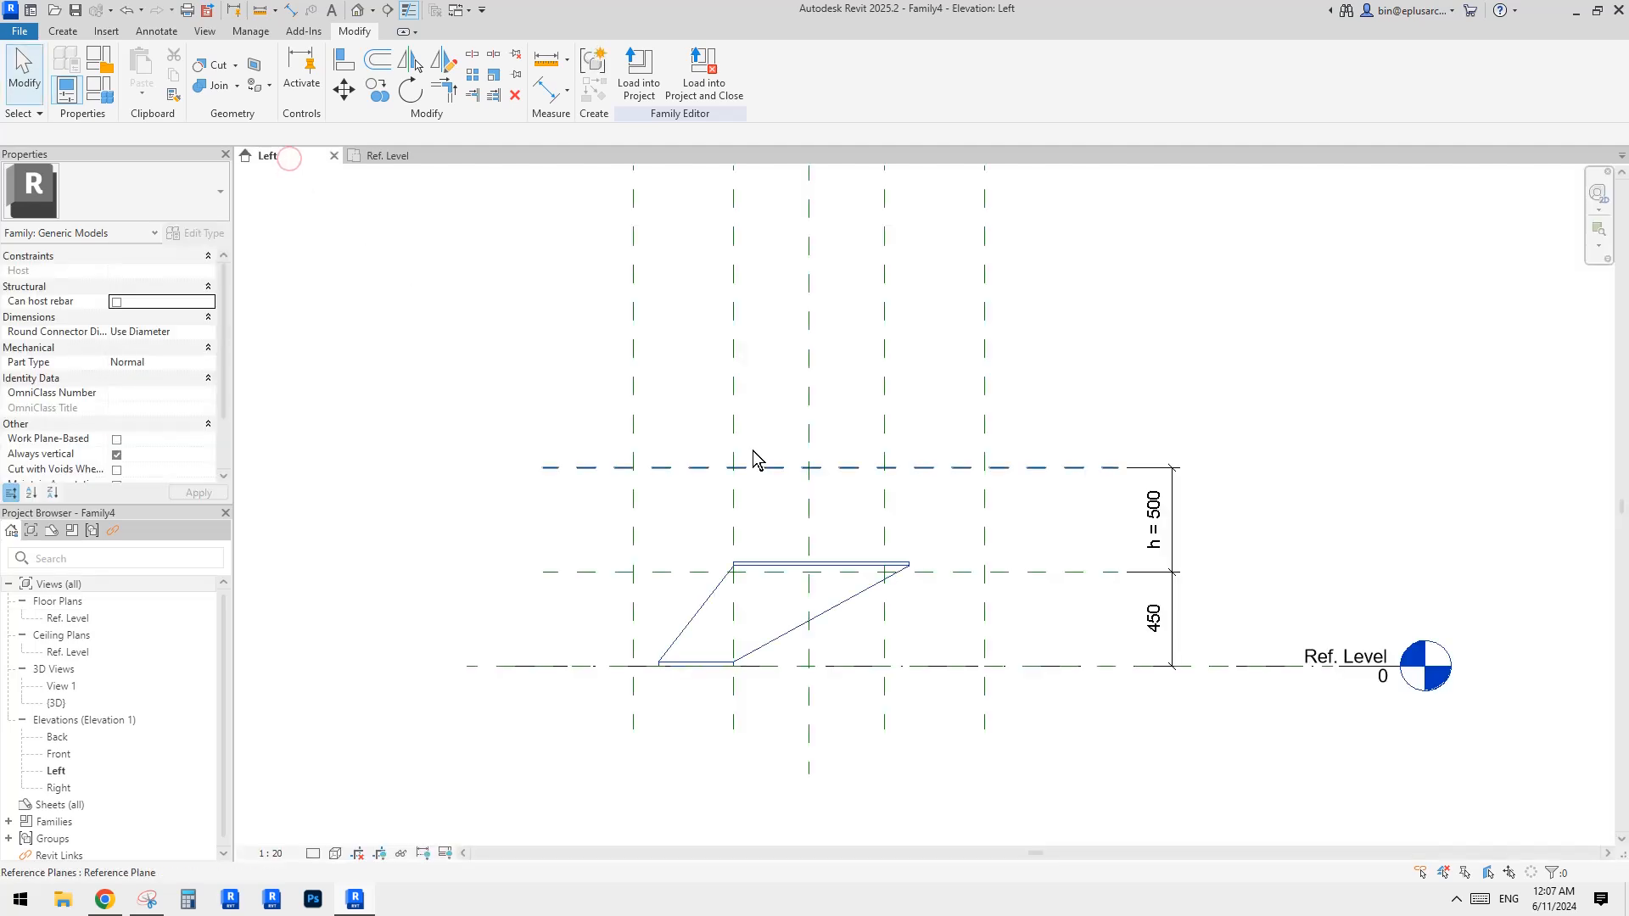
click(746, 497)
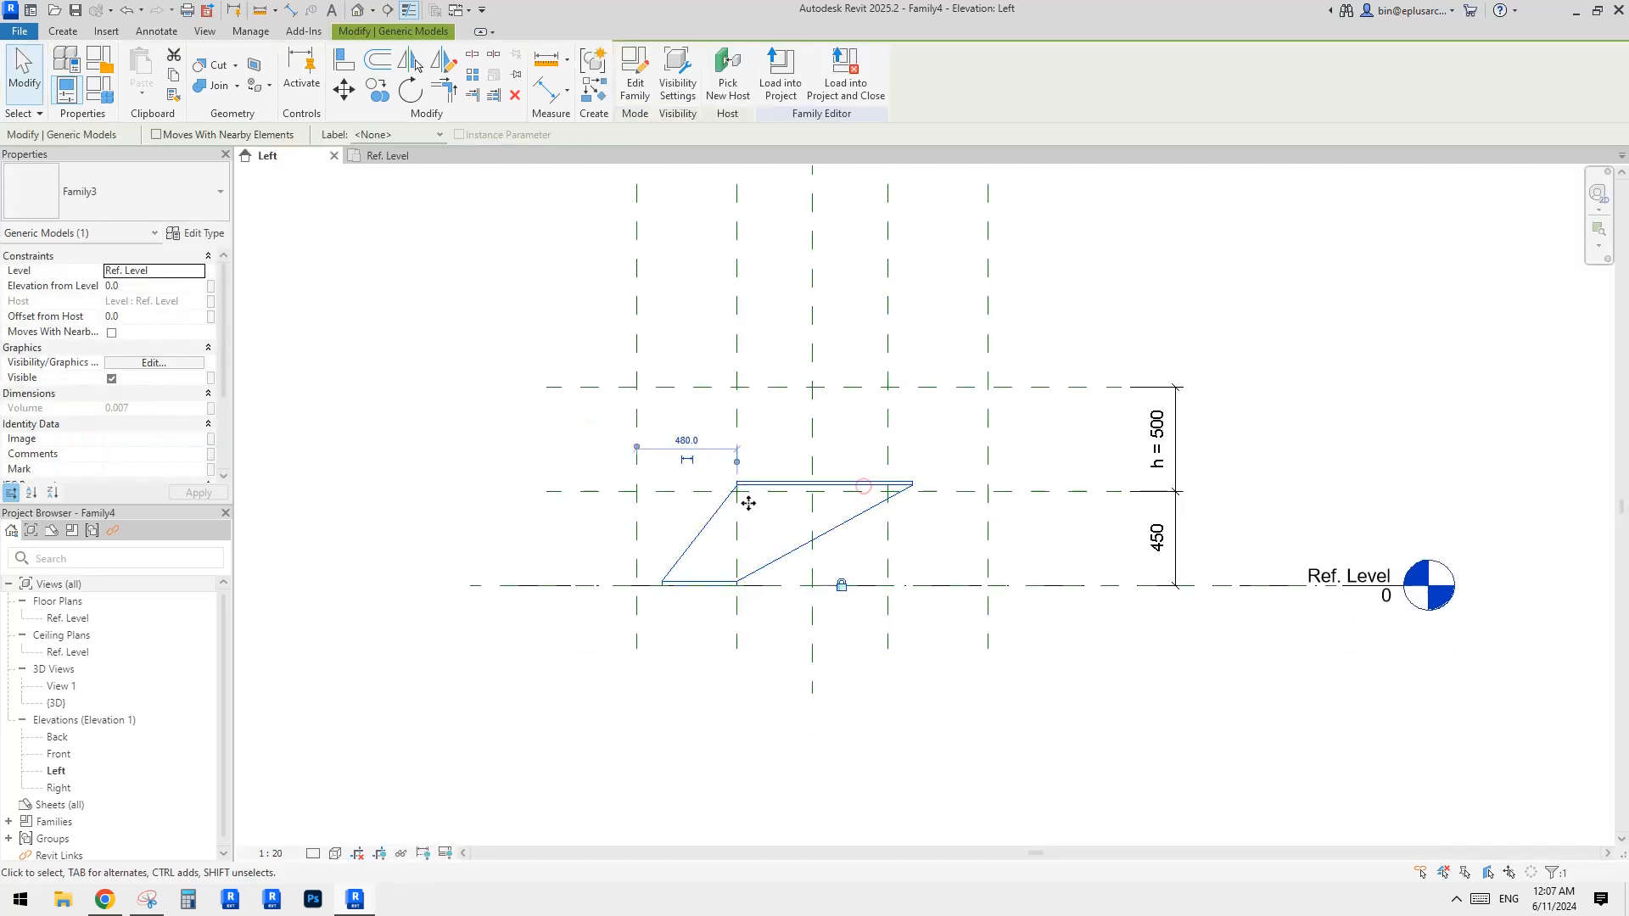
key(Escape)
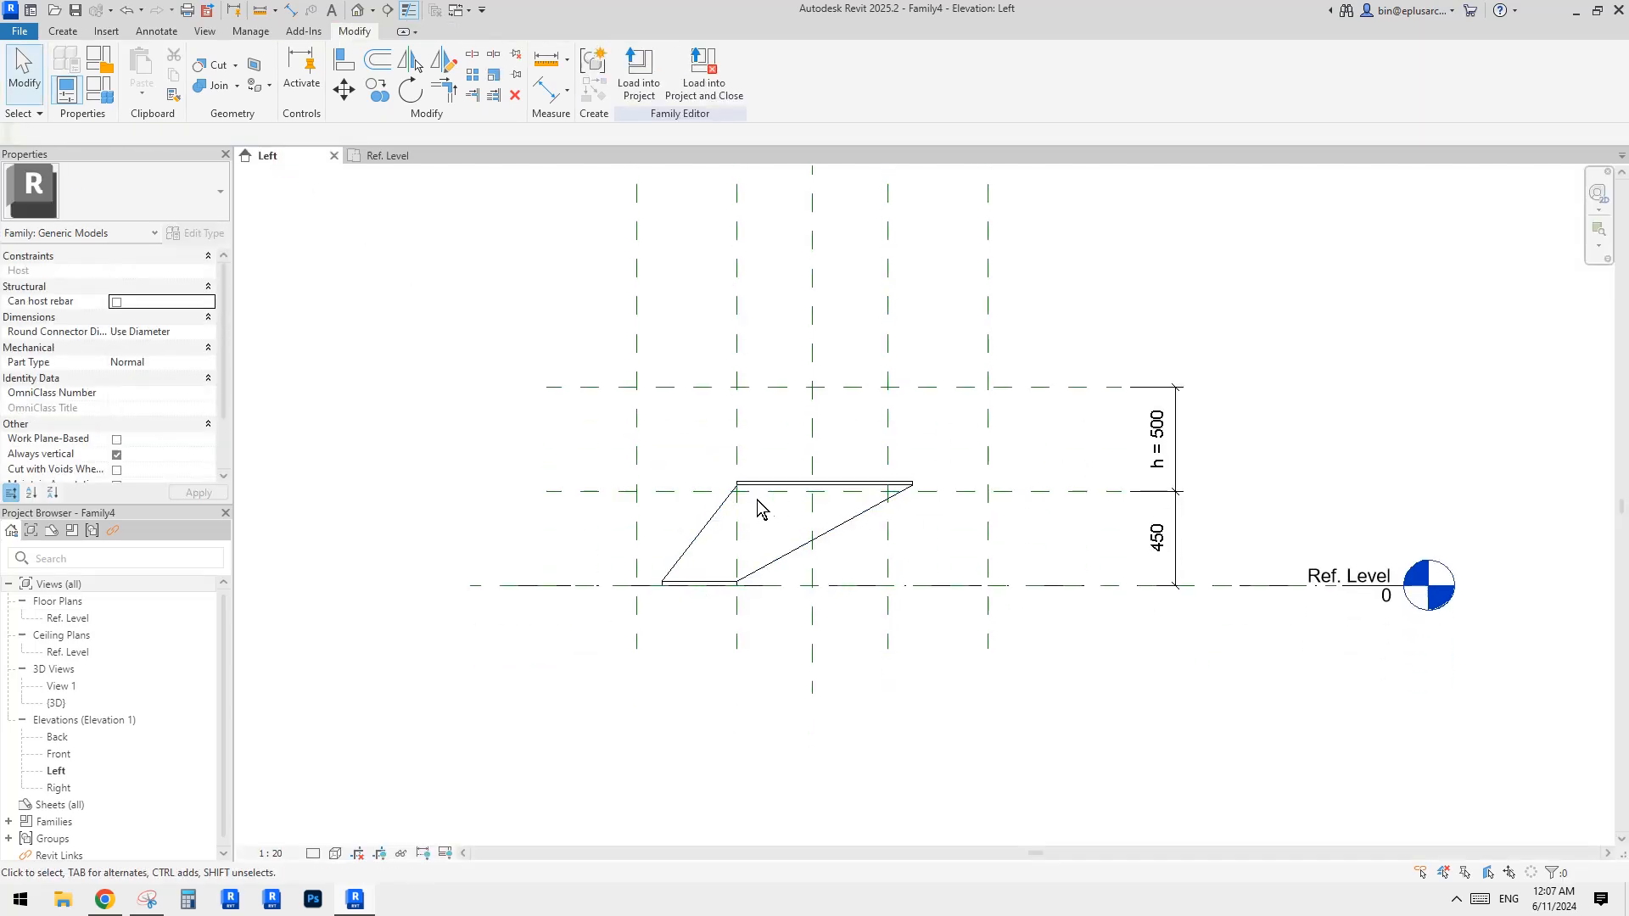
click(817, 490)
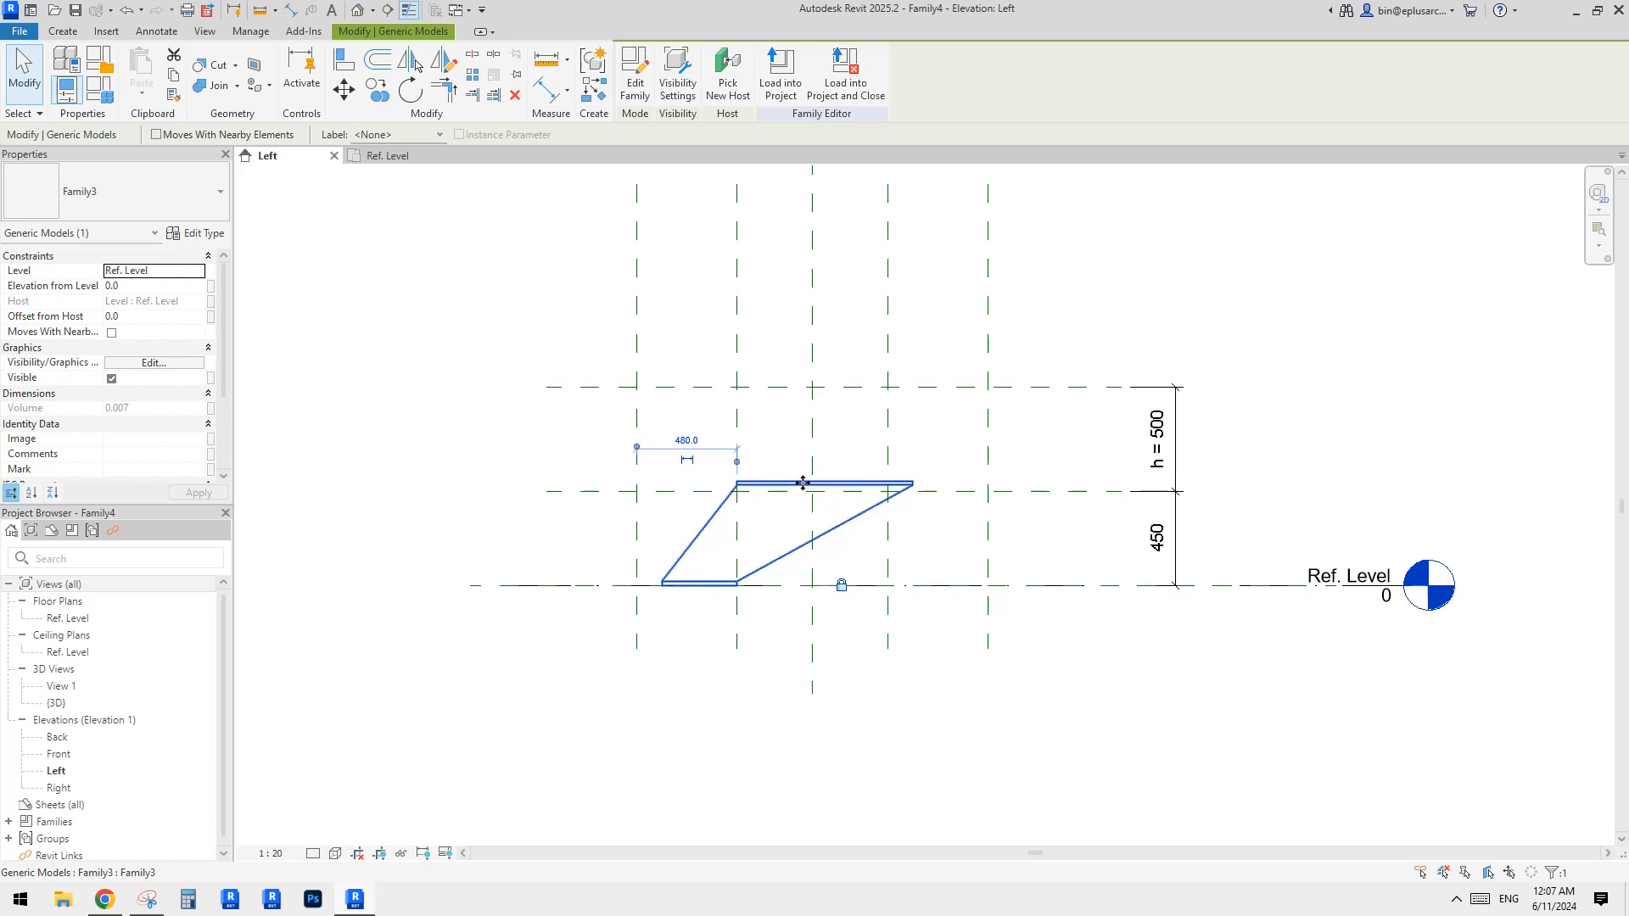
key(Escape)
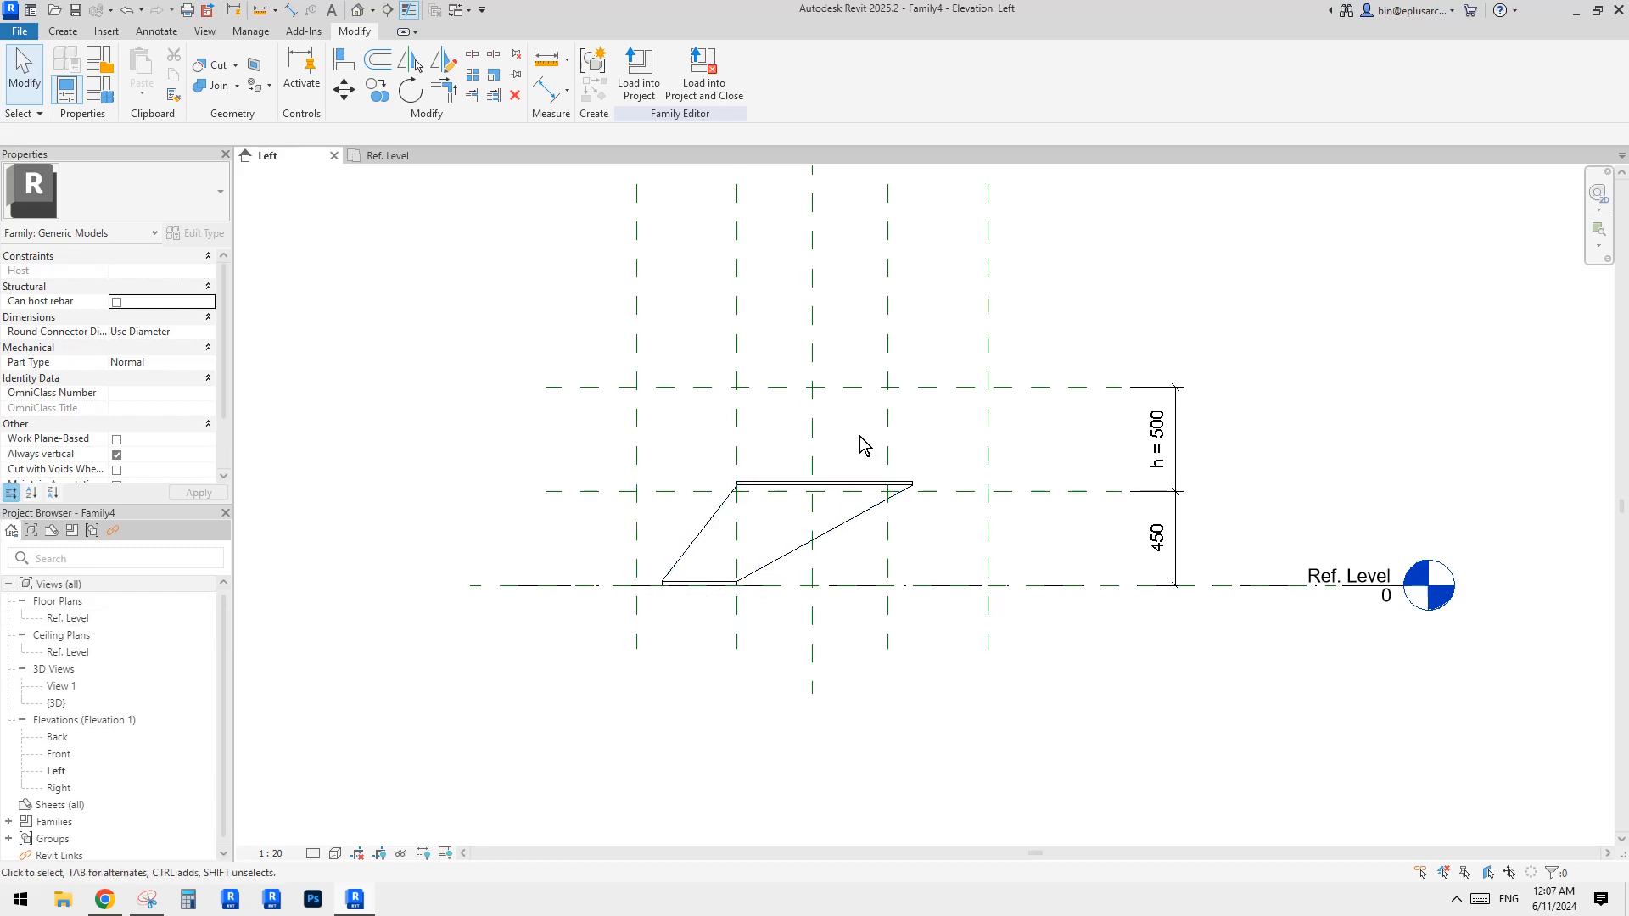
Check the host parameter associations of the nested Family3 type's dt and ds parameters.
click(827, 481)
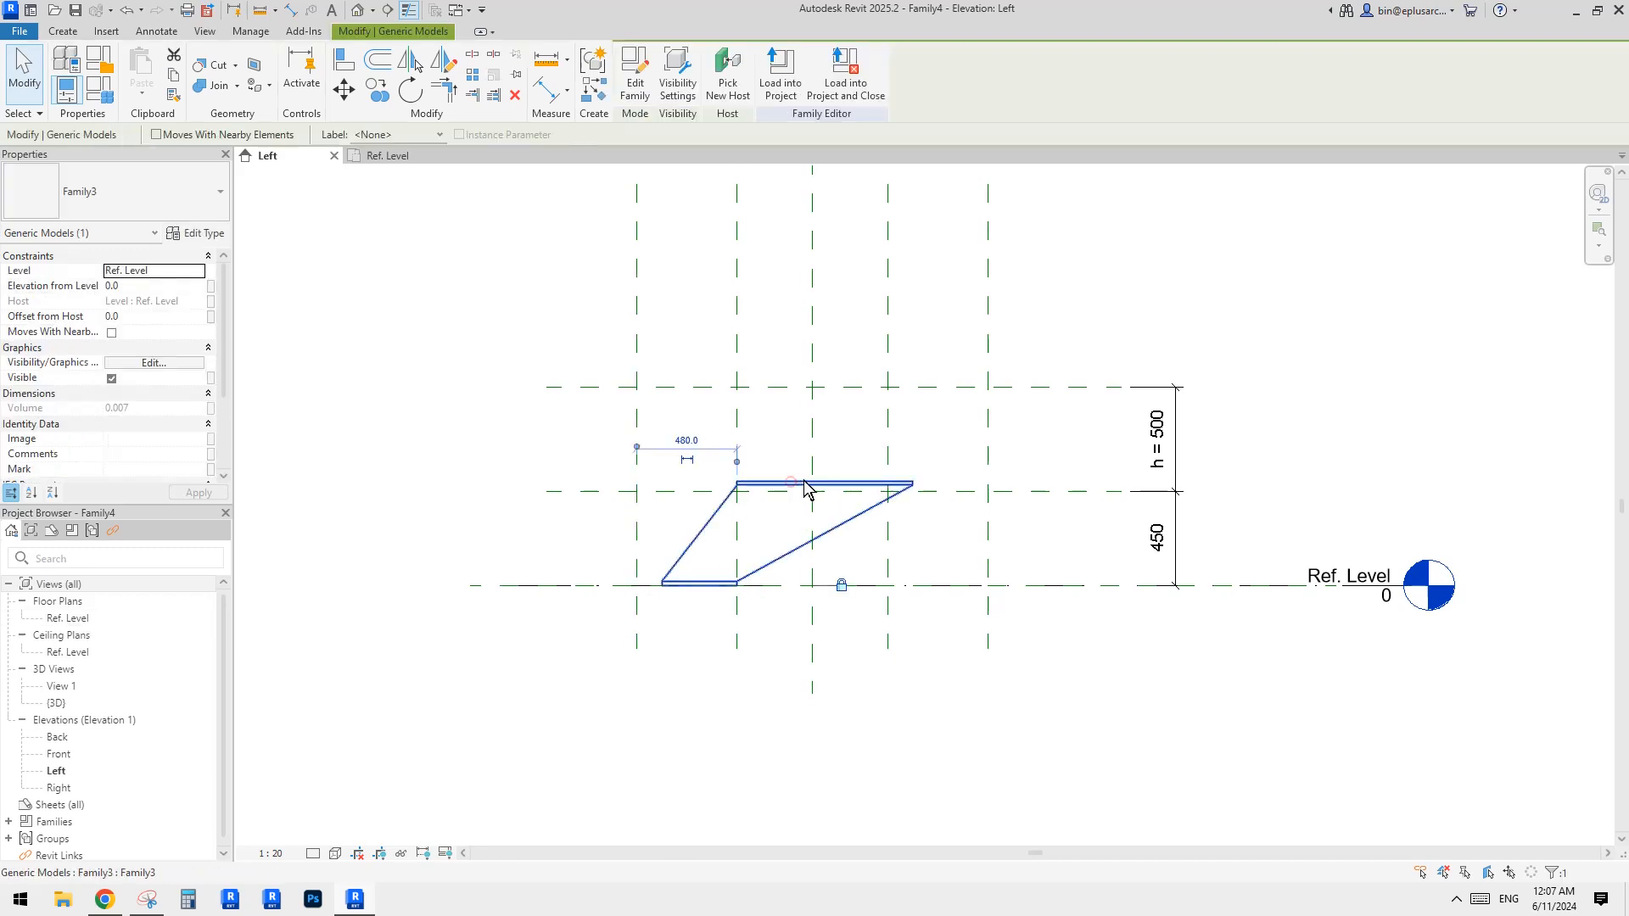
click(192, 230)
click(550, 415)
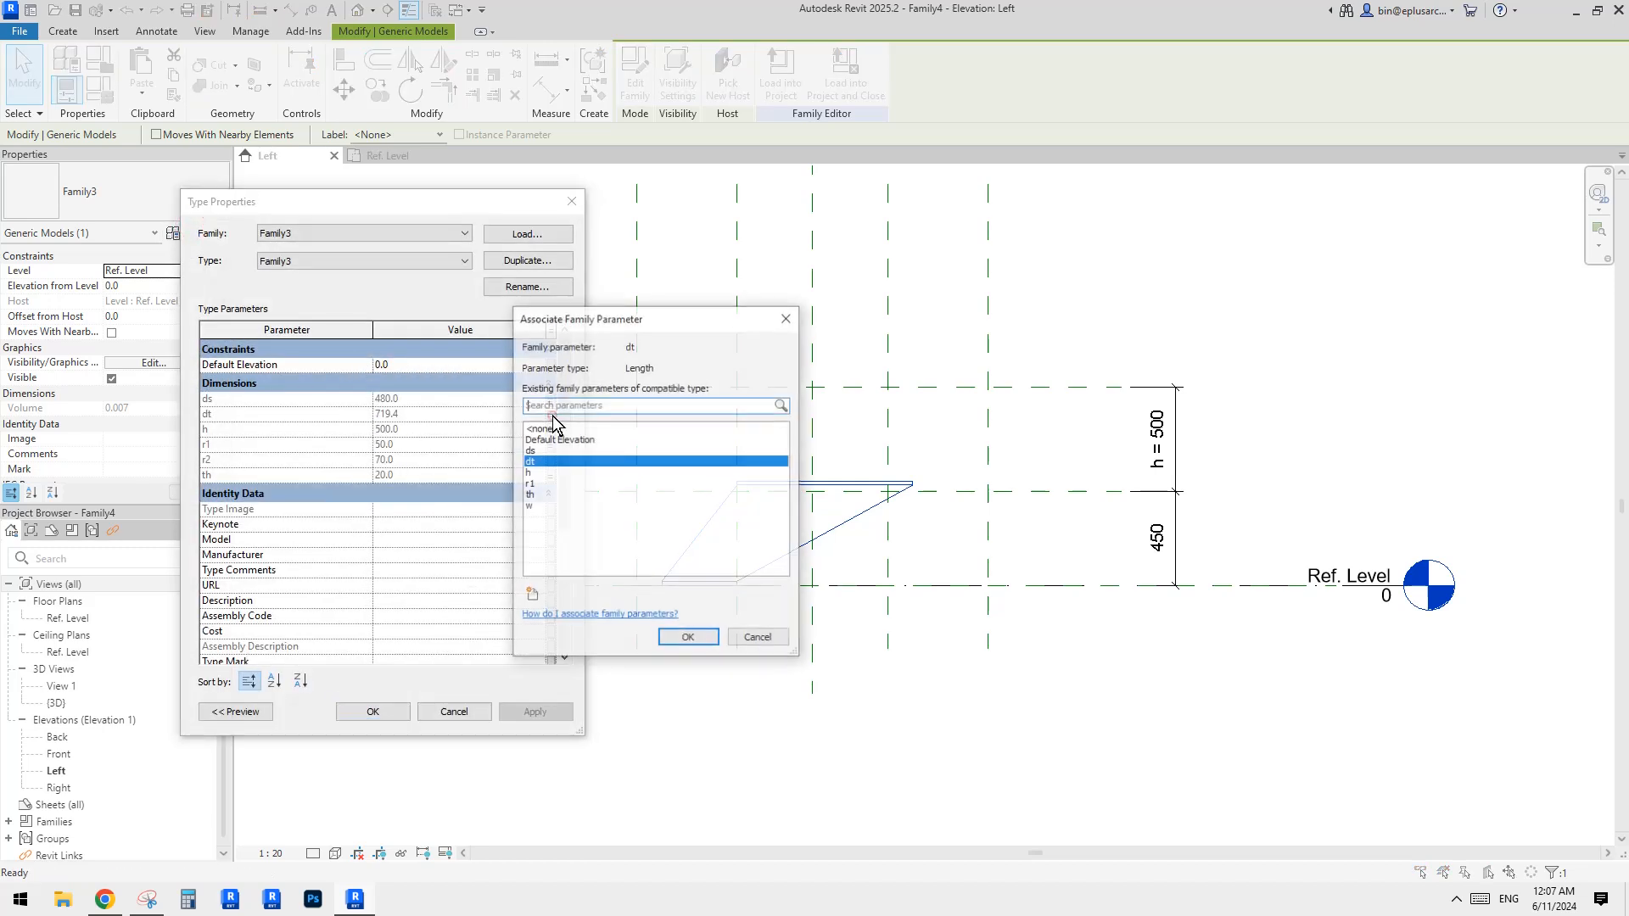
key(Escape)
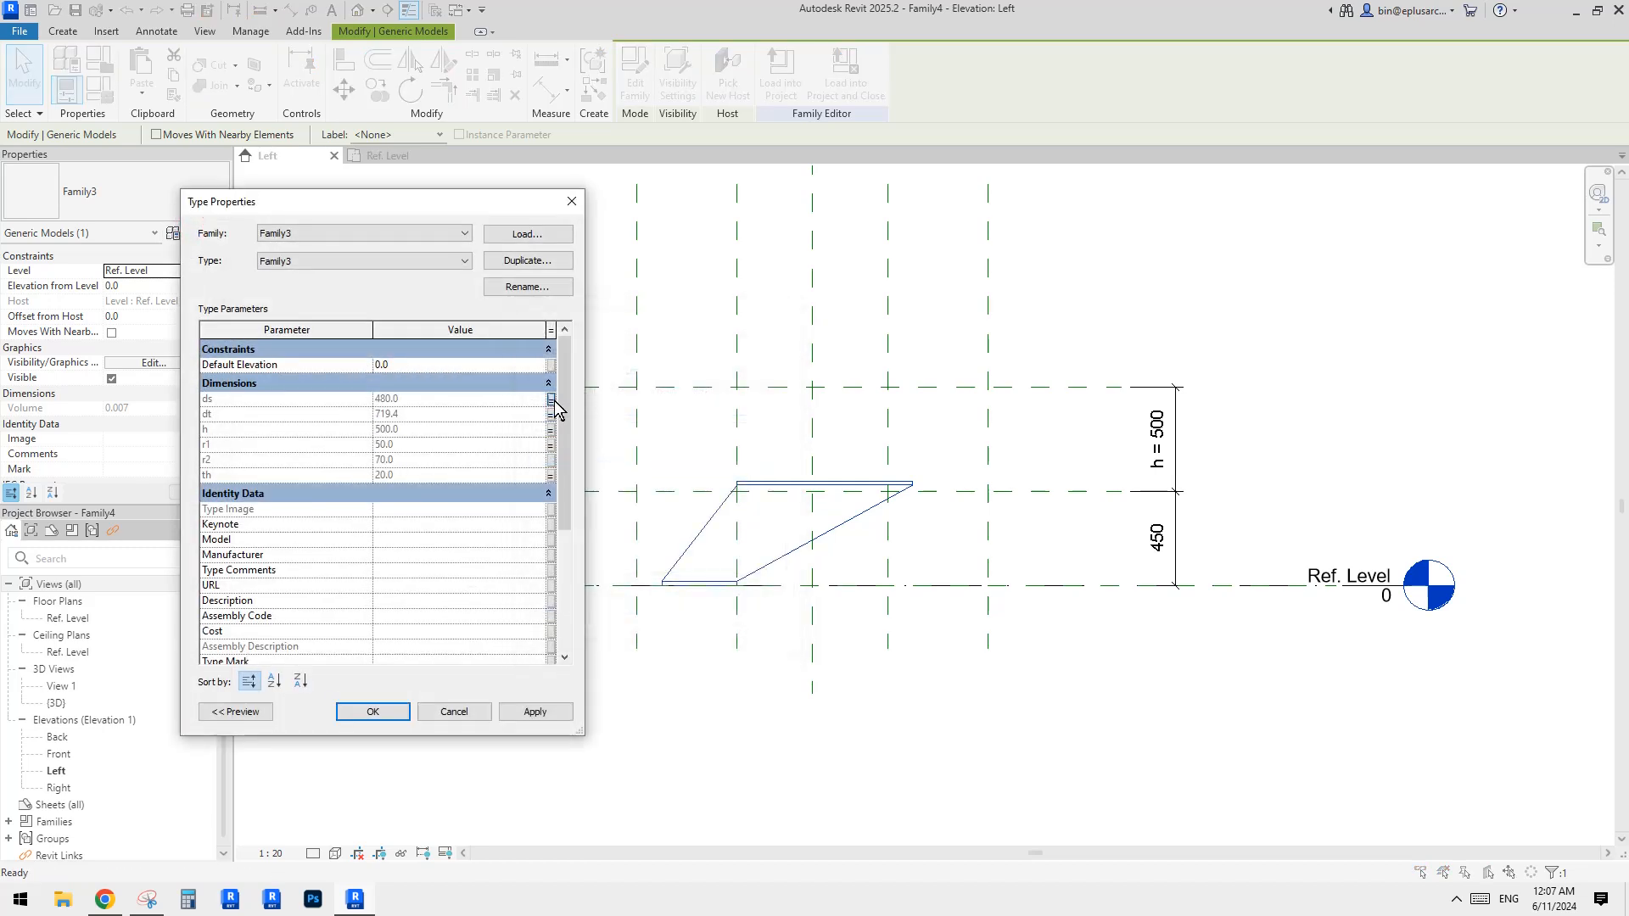
click(551, 399)
key(Escape)
key(Escape)
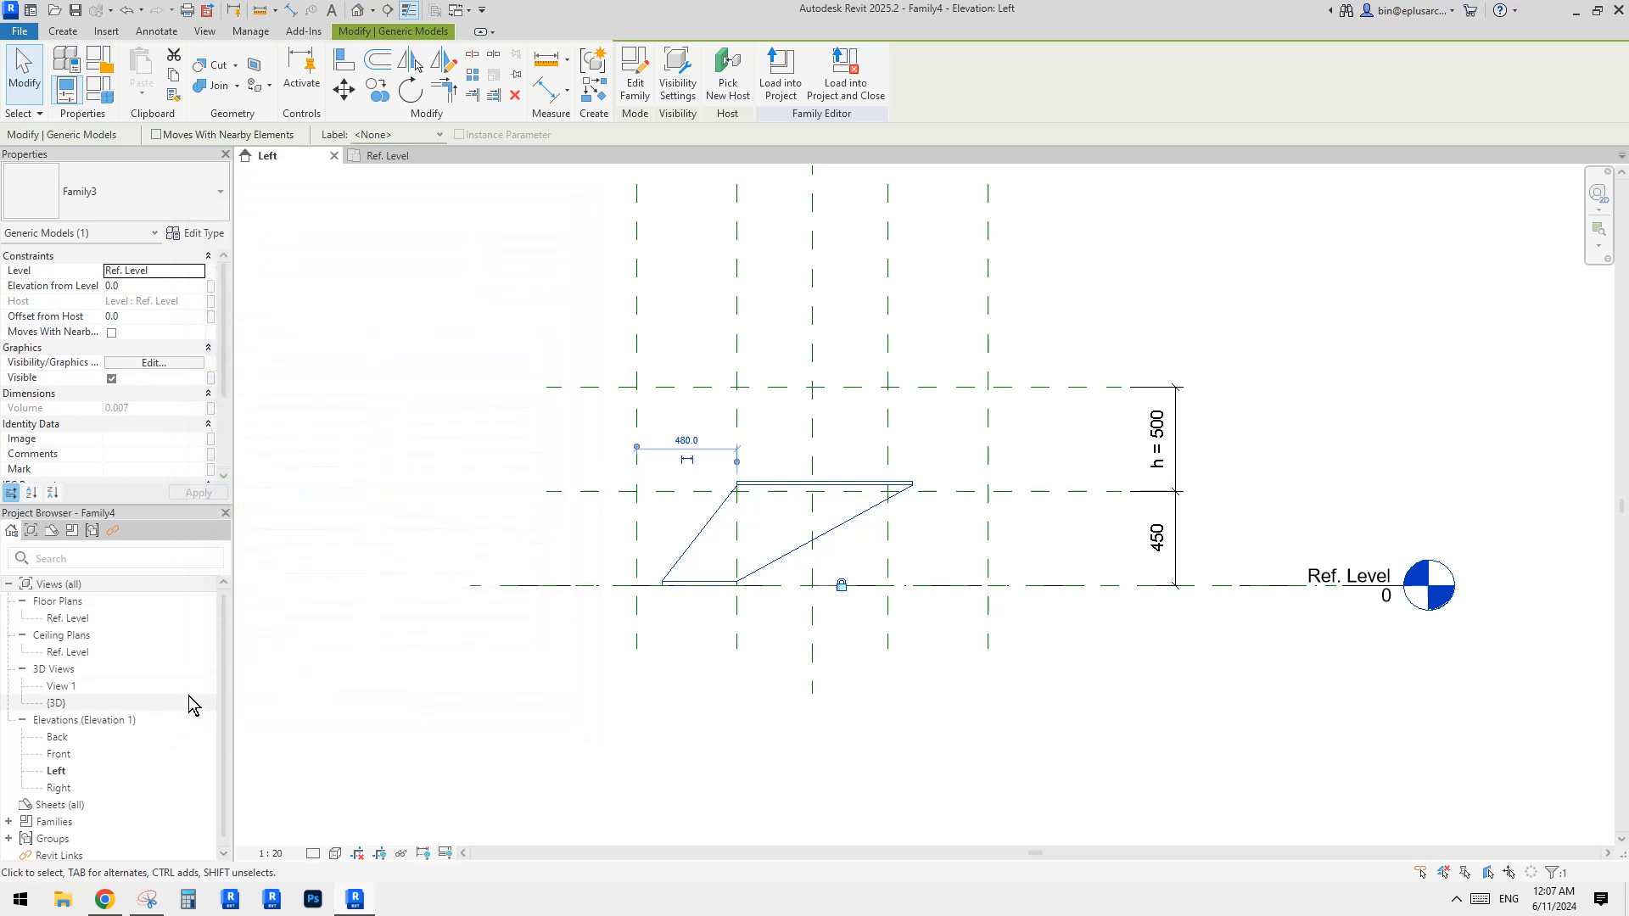
In the Ref. Level plan, unlock the Family3 instance's horizontal alignment and realign its center reference to the Center (Front/Back) plane.
click(156, 620)
double_click(155, 621)
scroll(954, 458, up, 3)
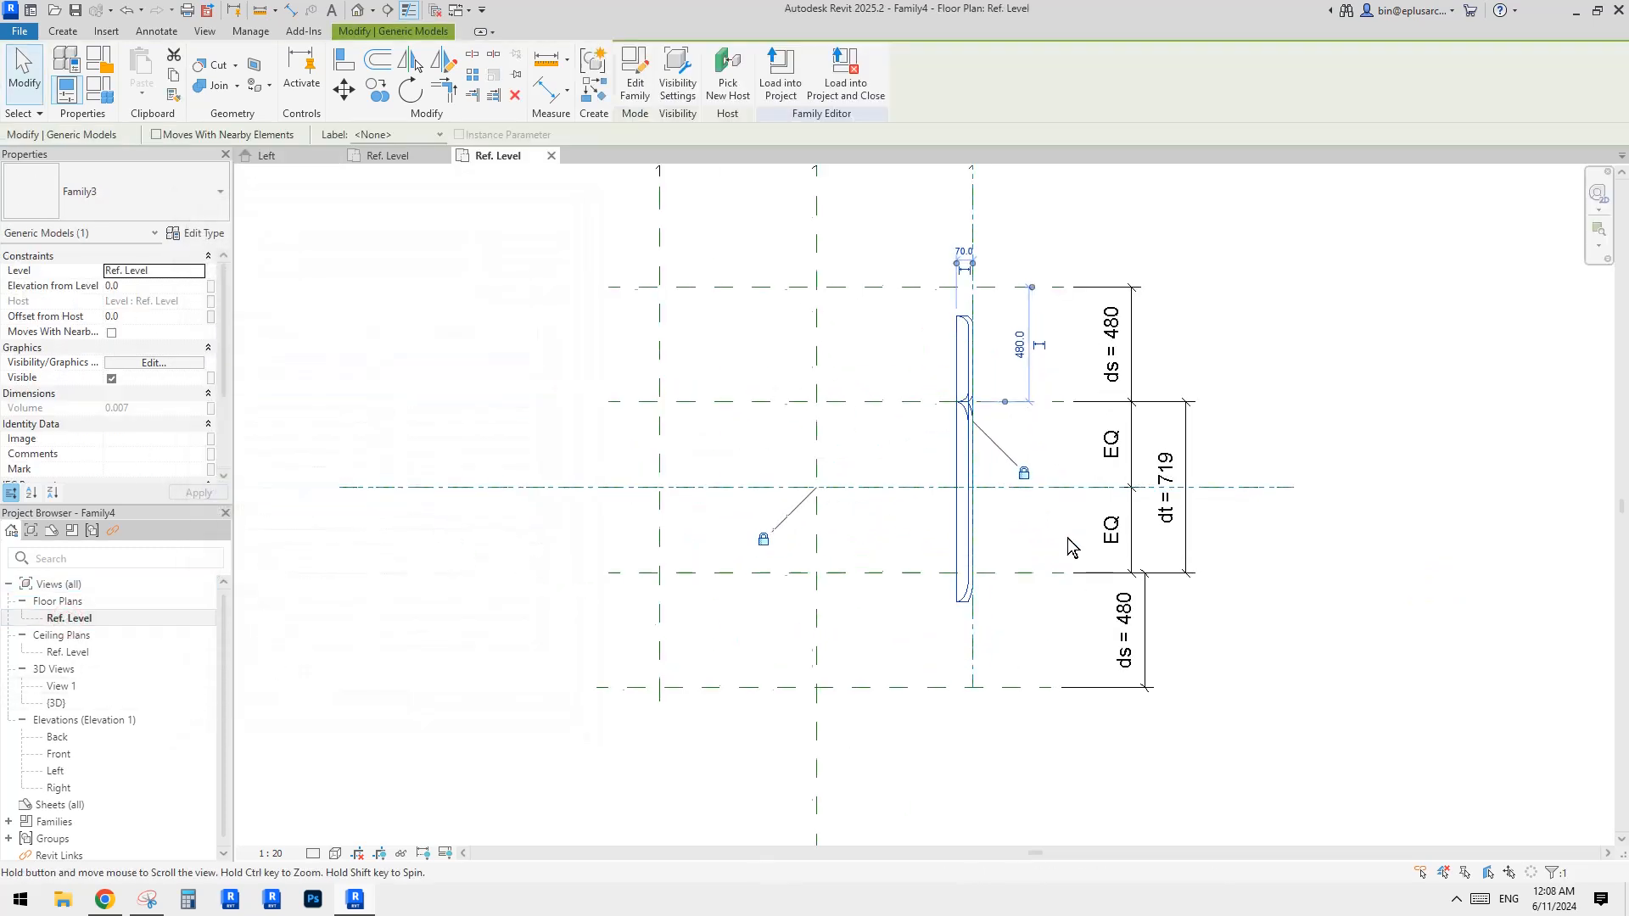
click(953, 448)
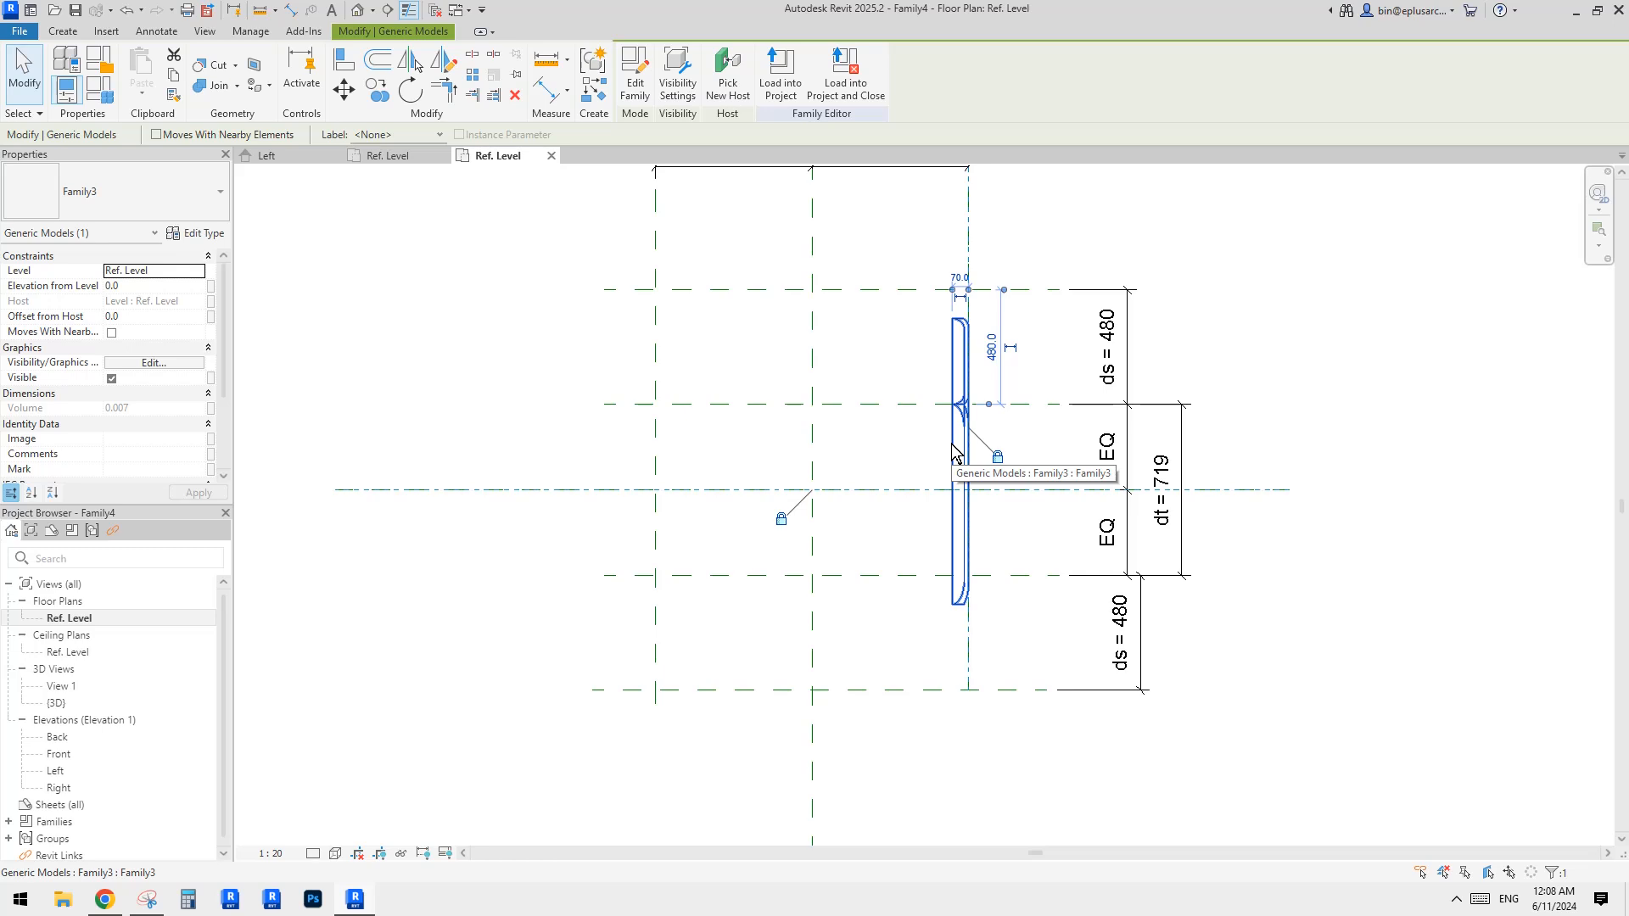
key(Escape)
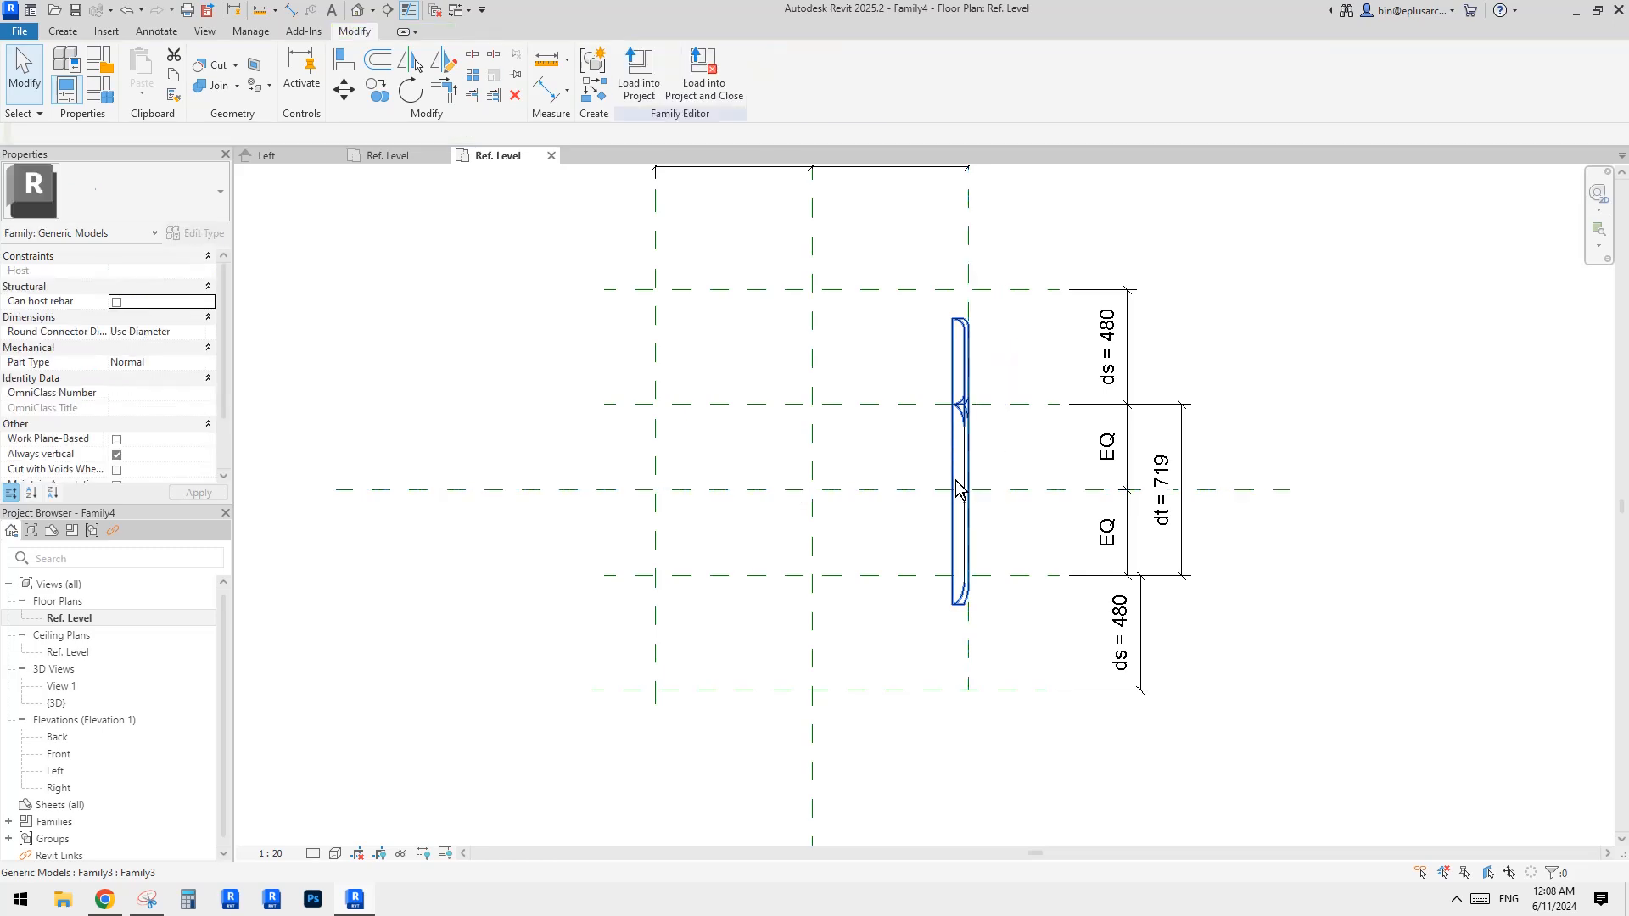
click(954, 476)
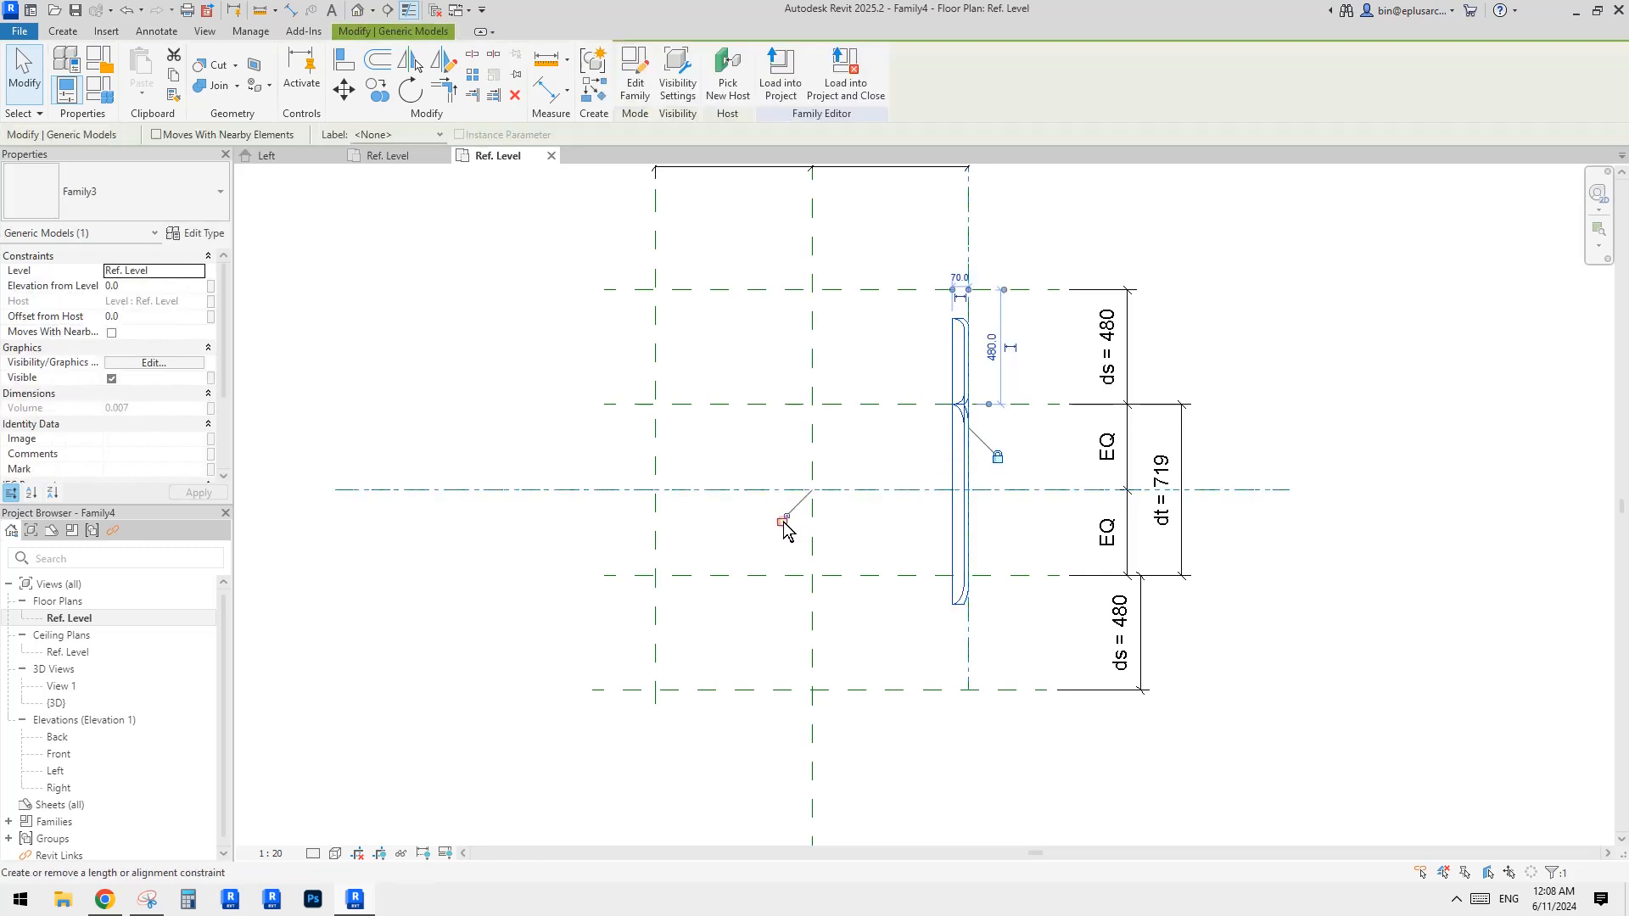
key(a)
key(l)
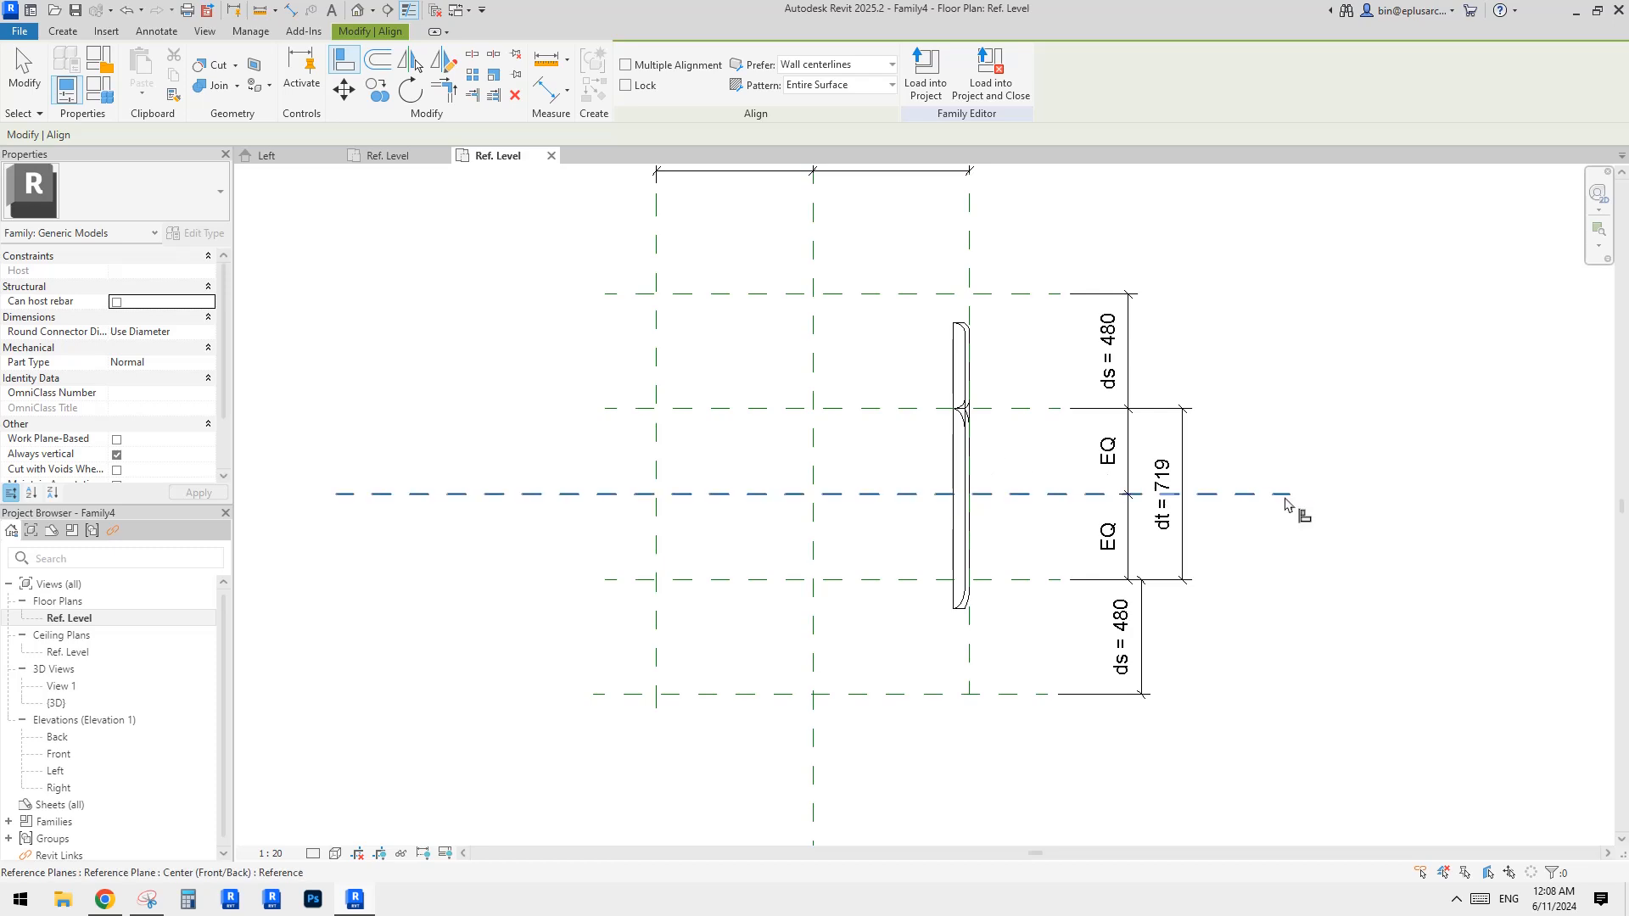
click(1270, 501)
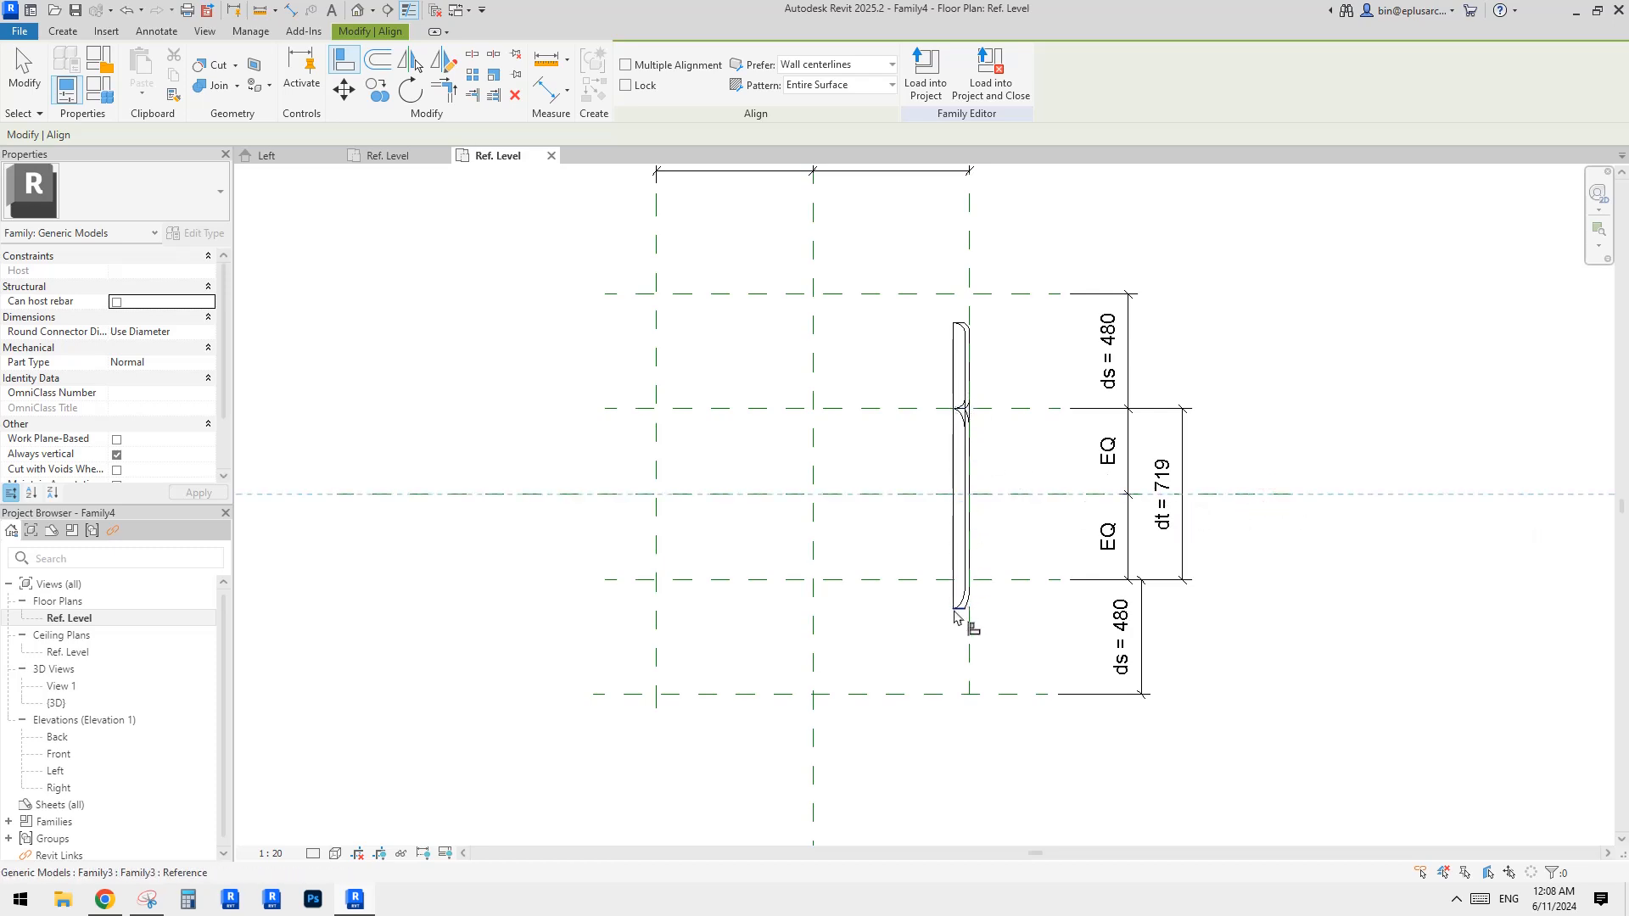
click(958, 414)
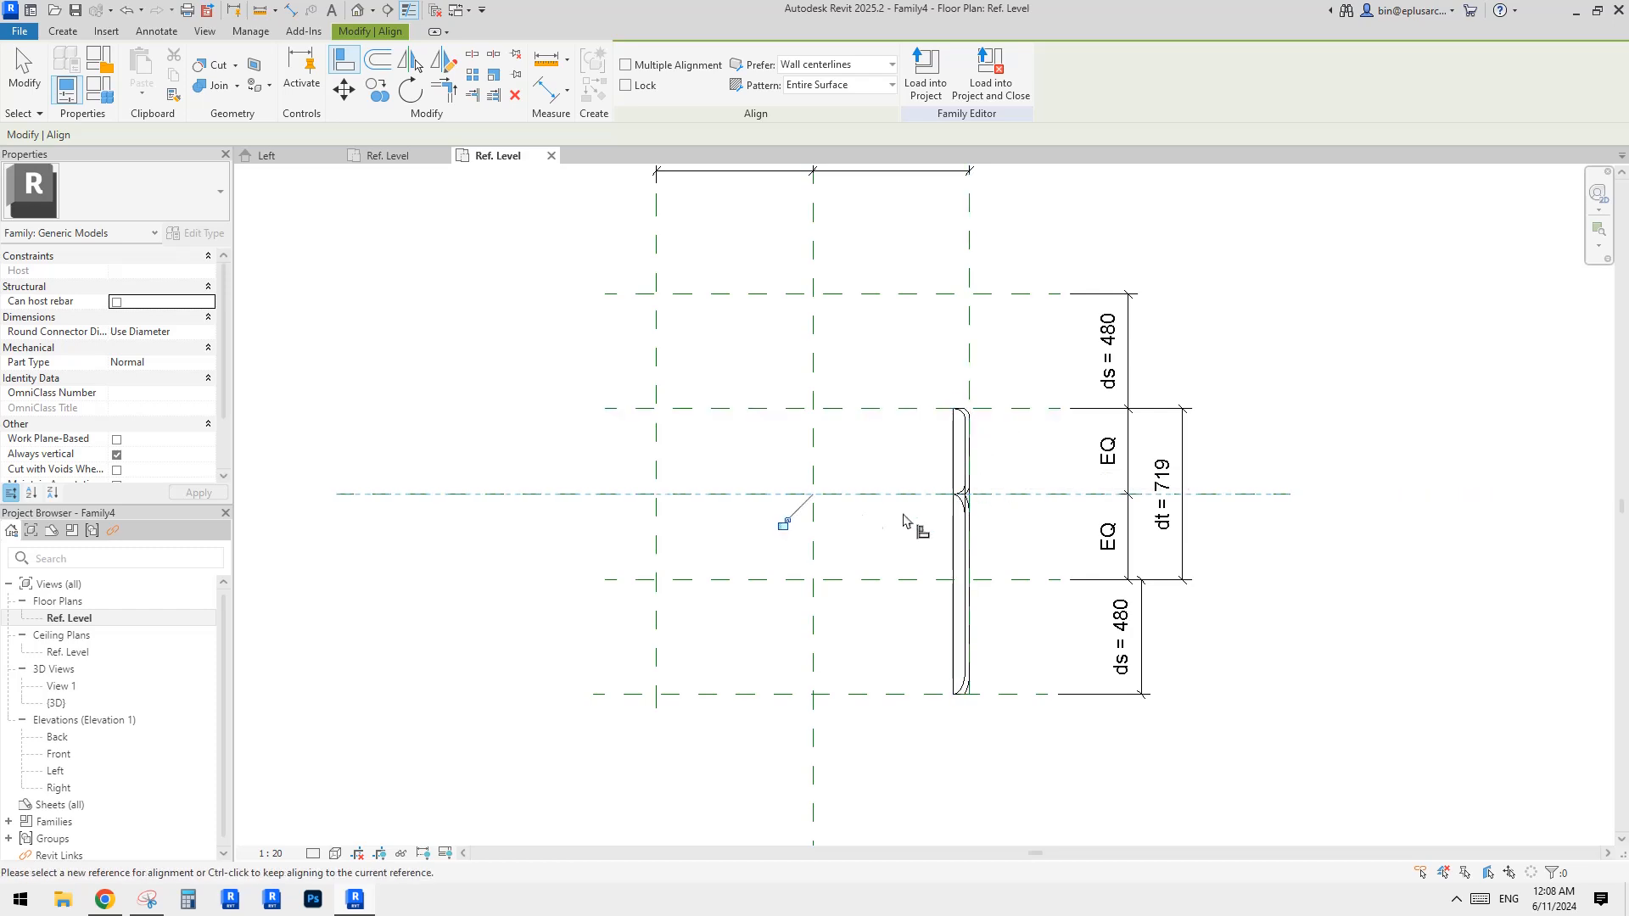
Lock the Family3 instance's alignment to the Center (Front/Back) plane in plan and check its placement in the left elevation.
click(784, 524)
key(Escape)
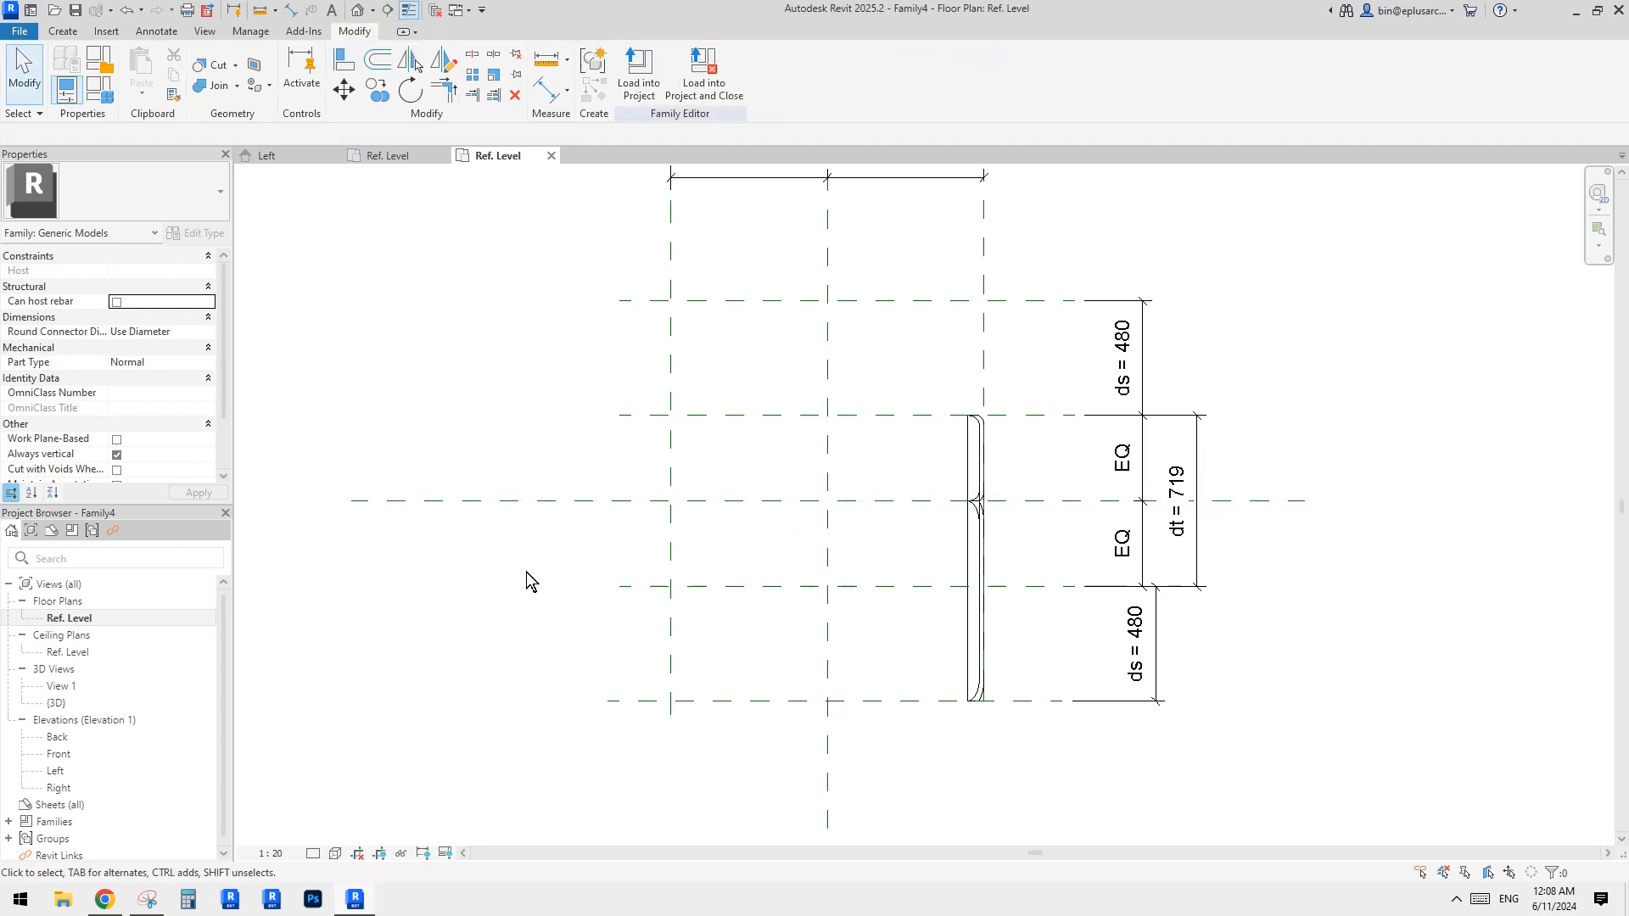
double_click(56, 770)
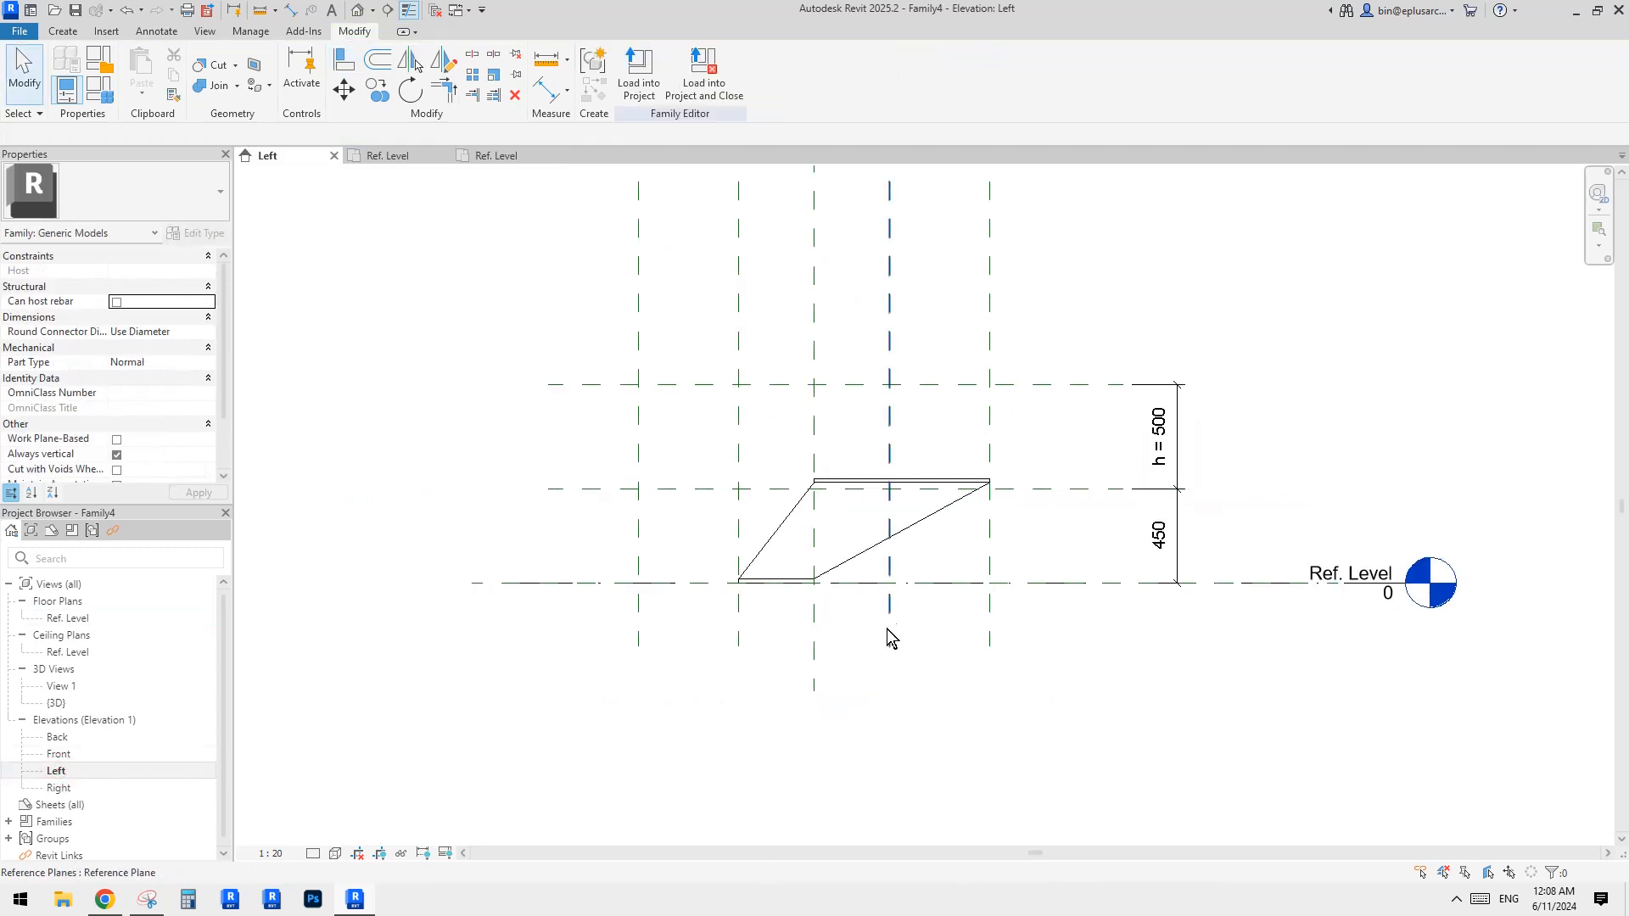
click(964, 483)
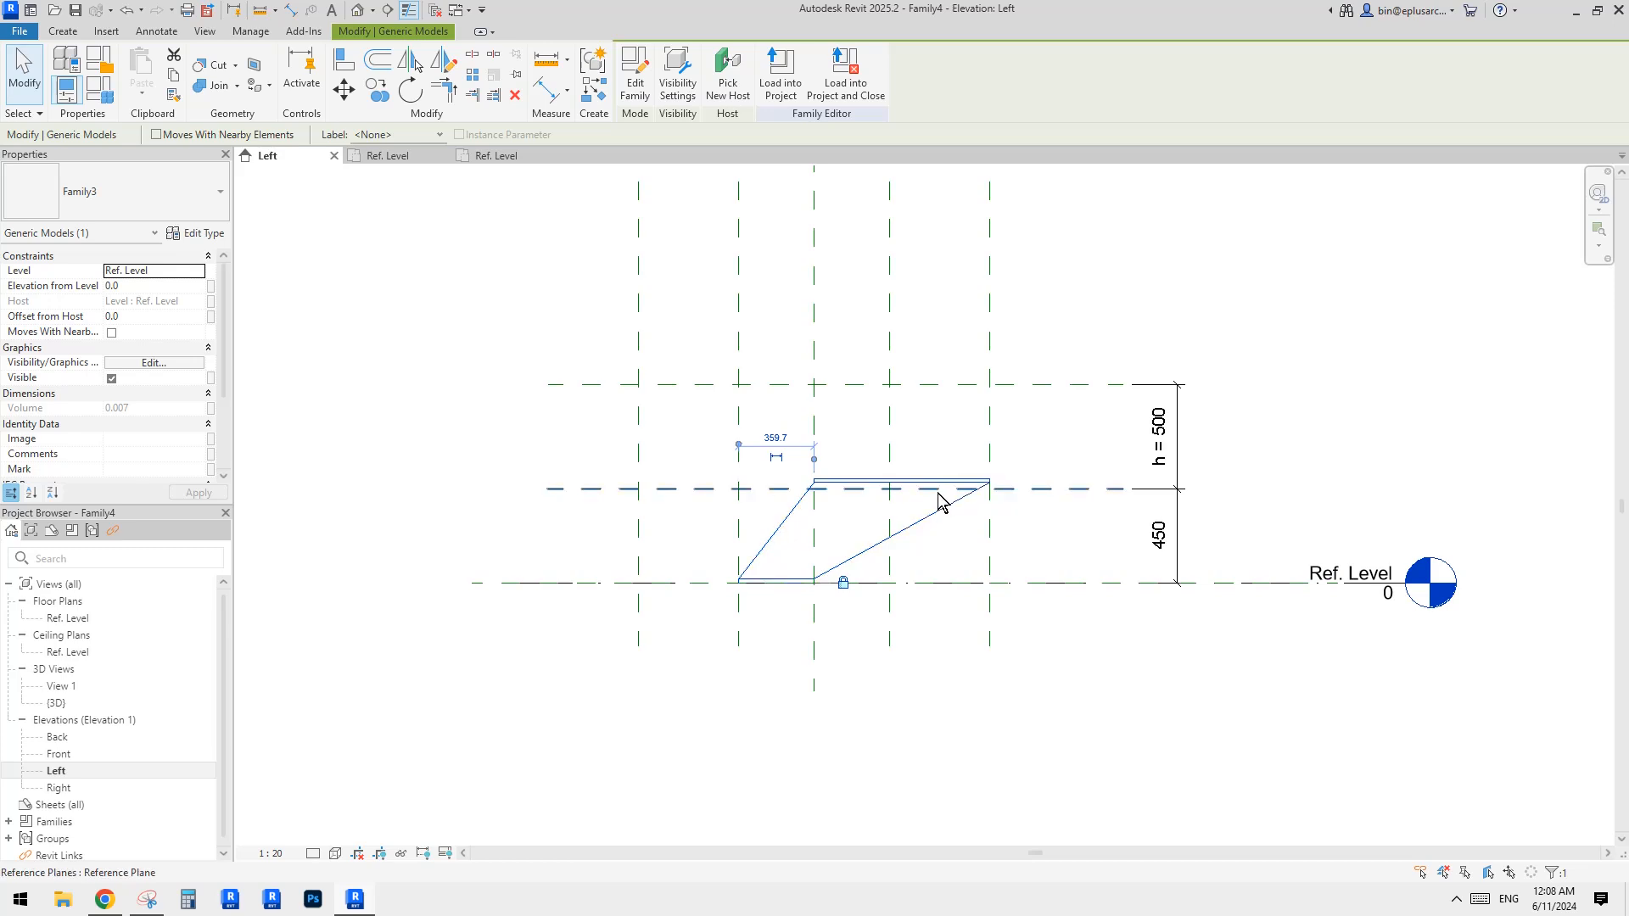
click(929, 502)
click(923, 477)
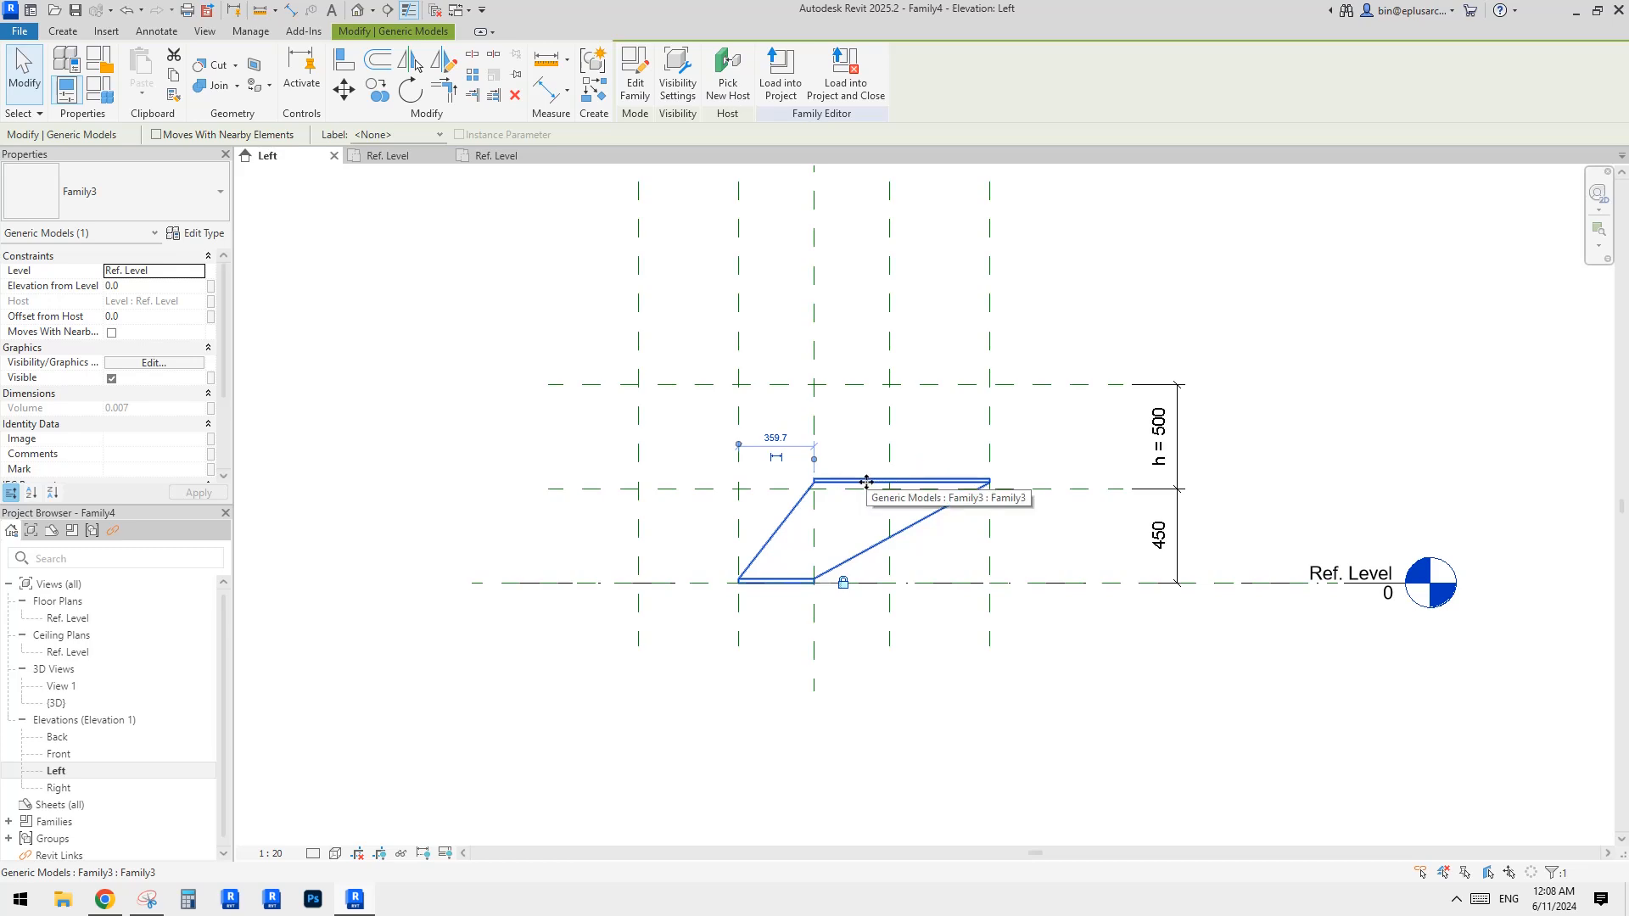
Edit the nested Family3, open its left elevation and check the Center (Front/Back) reference plane.
click(635, 77)
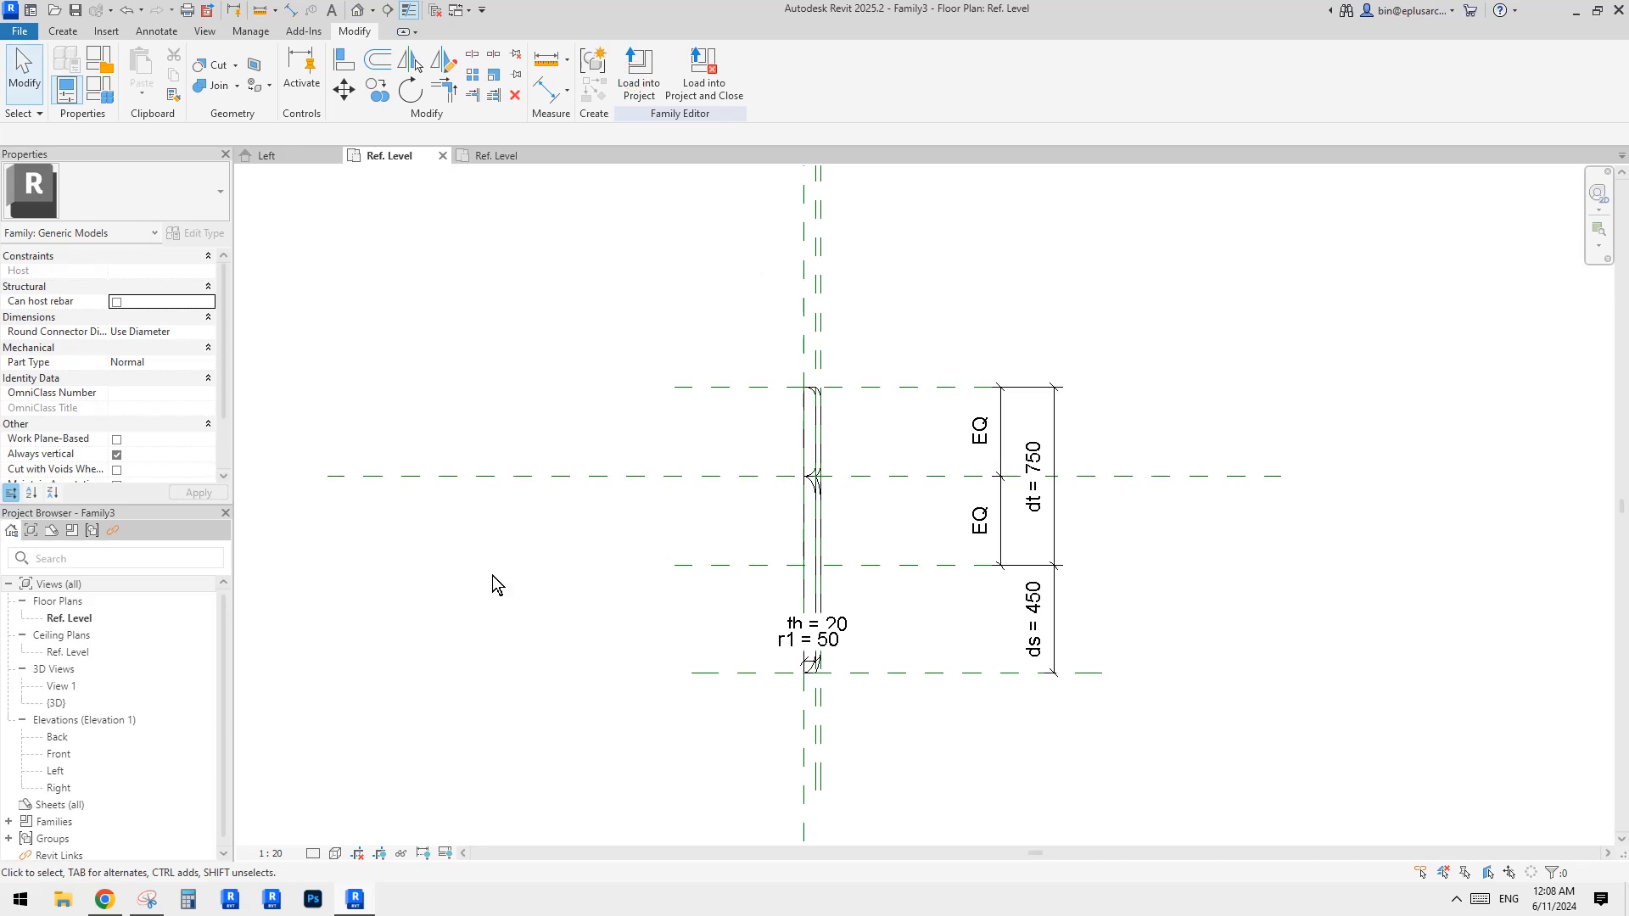
double_click(60, 753)
click(57, 771)
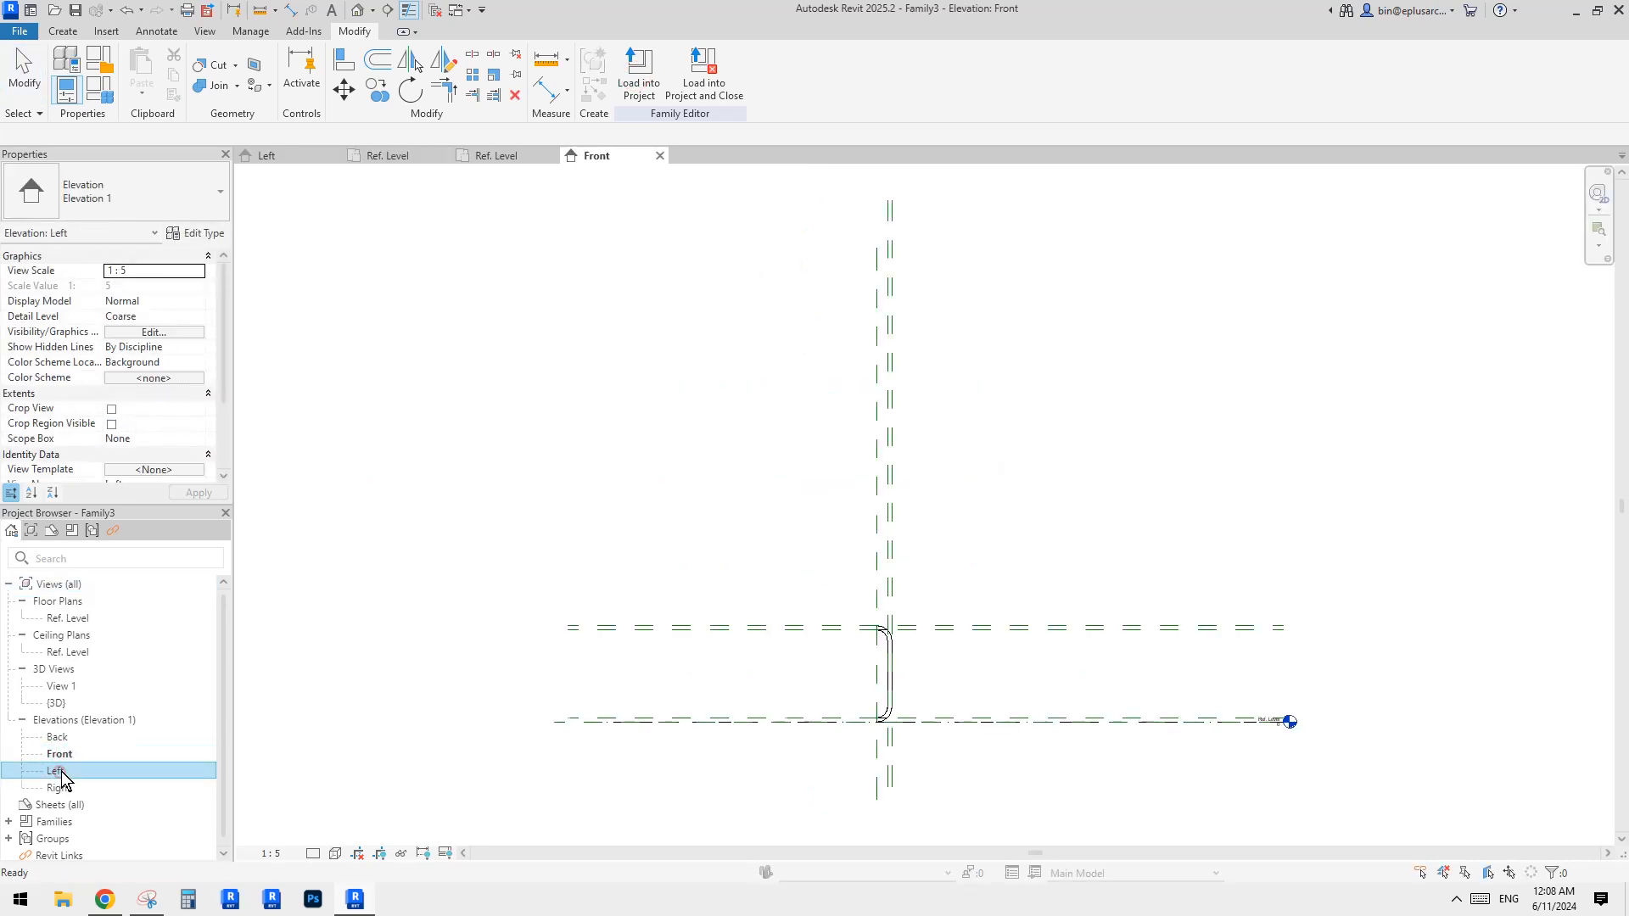
double_click(59, 770)
scroll(814, 670, up, 2)
click(770, 543)
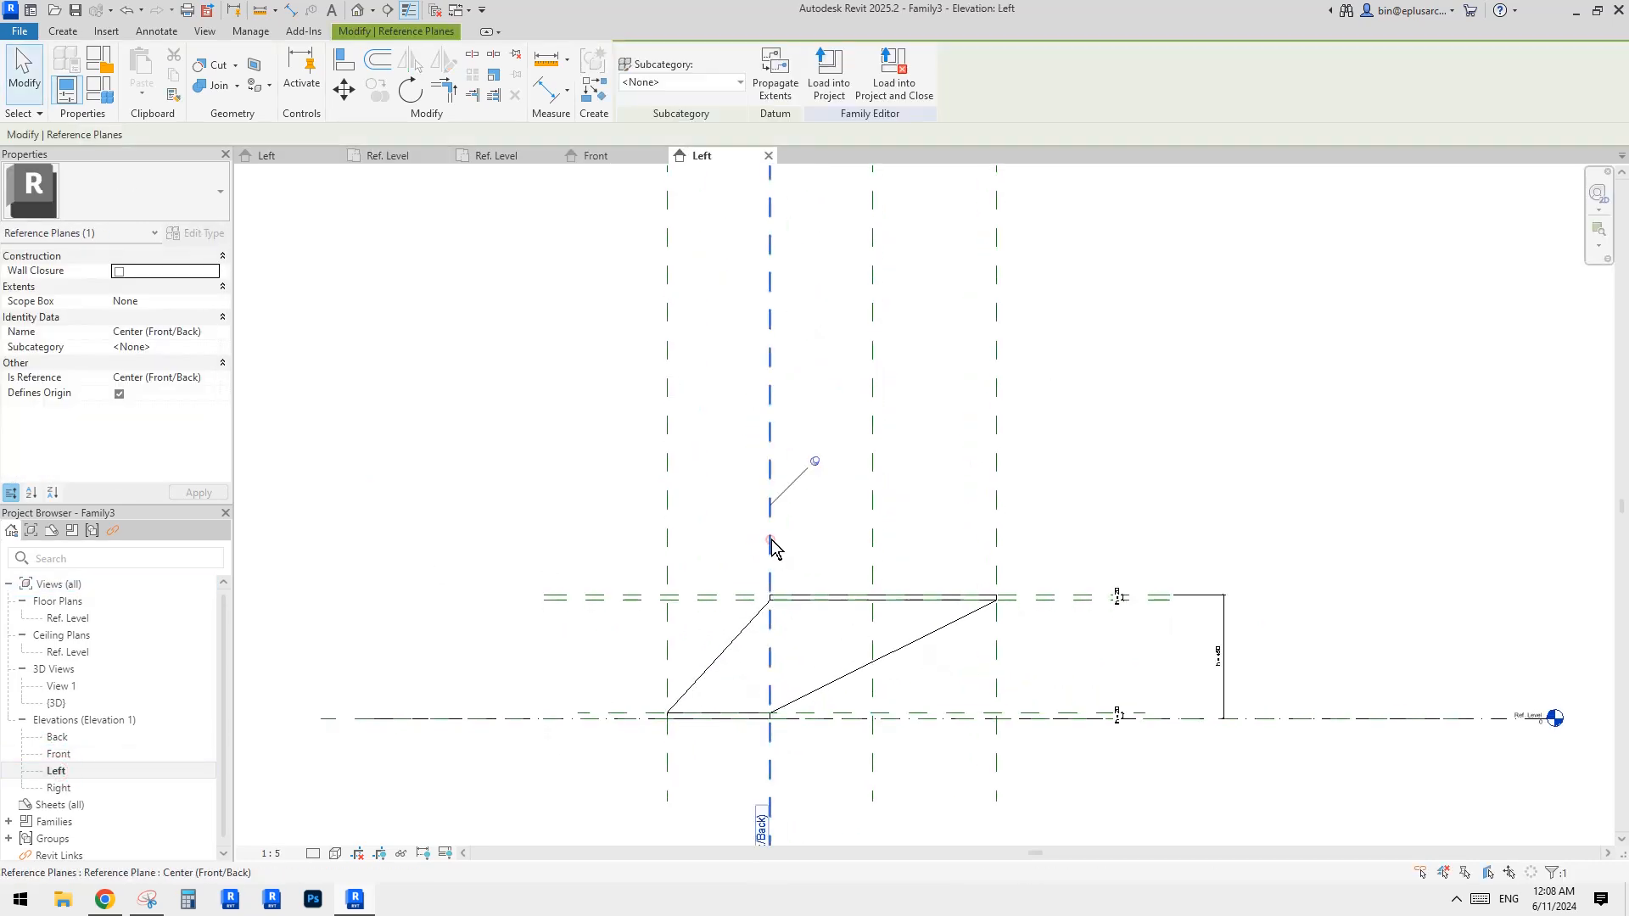
scroll(774, 551, down, 1)
middle_drag(785, 626, 859, 615)
scroll(807, 592, down, 2)
key(Escape)
mouse_move(882, 612)
middle_down()
mouse_move(939, 589)
mouse_move(931, 604)
middle_up()
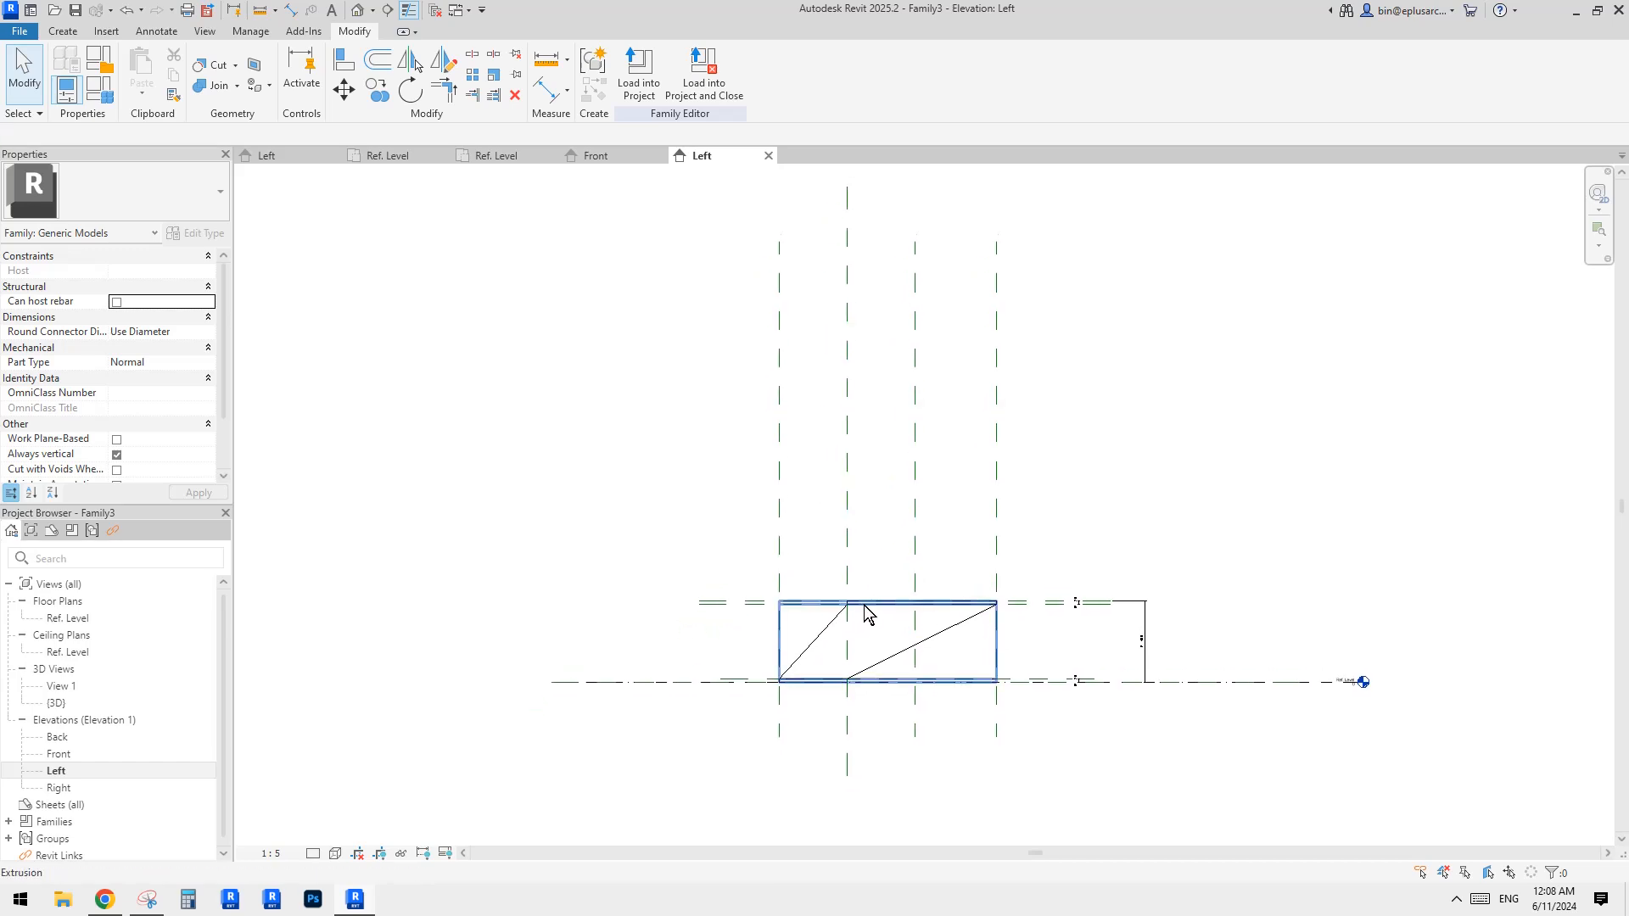
Examine how the void extrusion's sloped cuts relate to the vertical and horizontal reference planes.
click(818, 636)
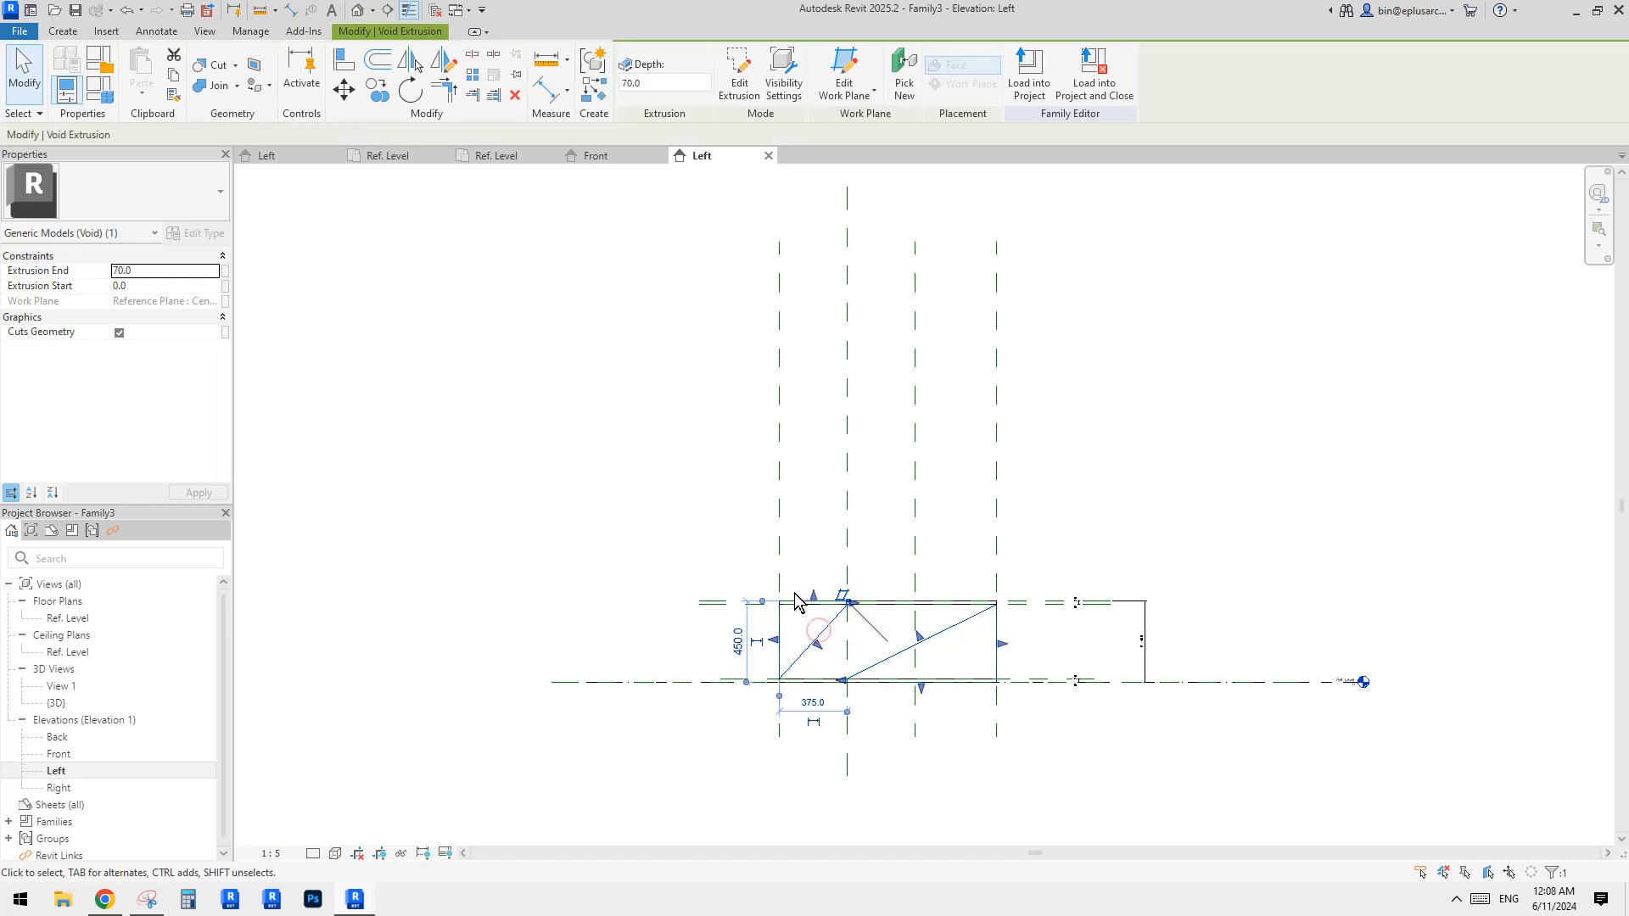
middle_drag(872, 565, 866, 609)
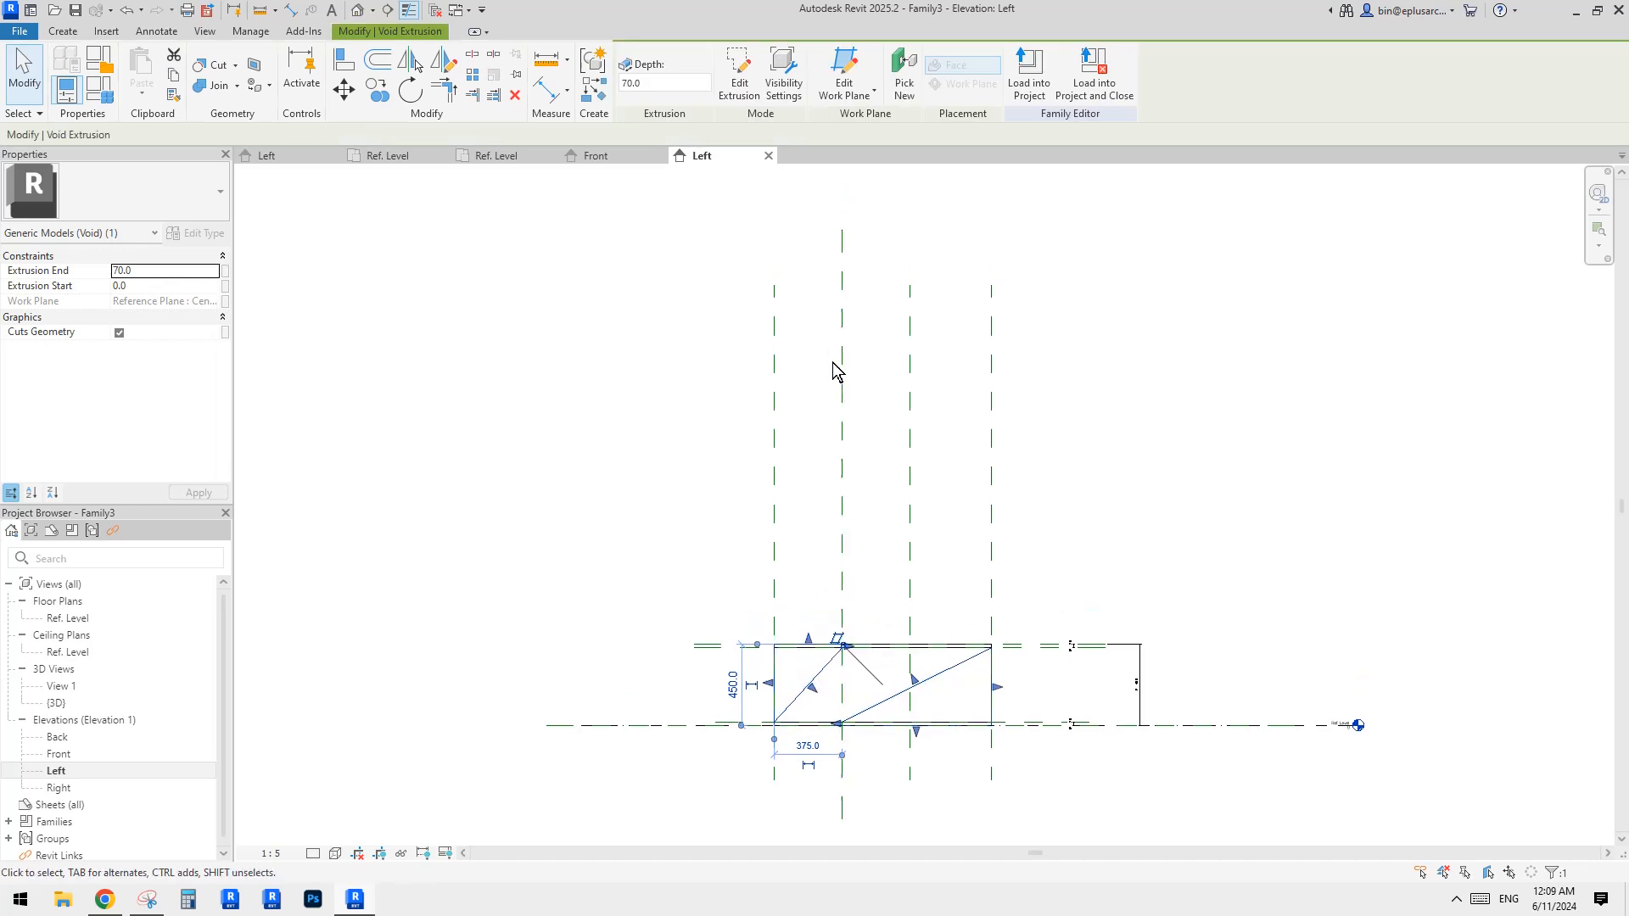
click(930, 465)
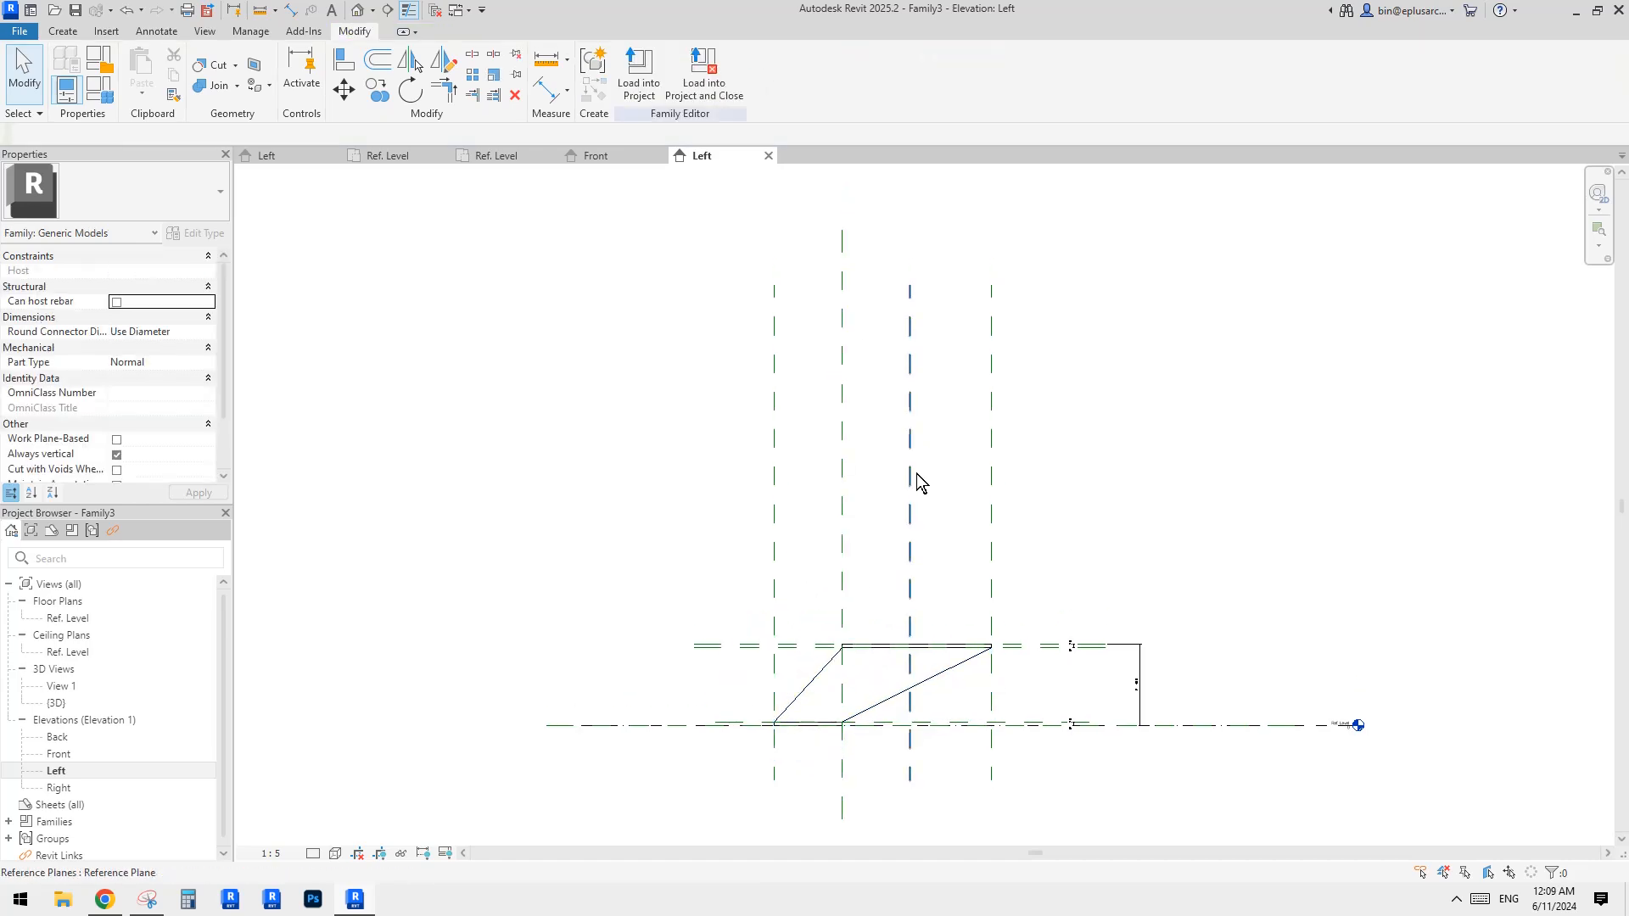
middle_drag(783, 686, 784, 642)
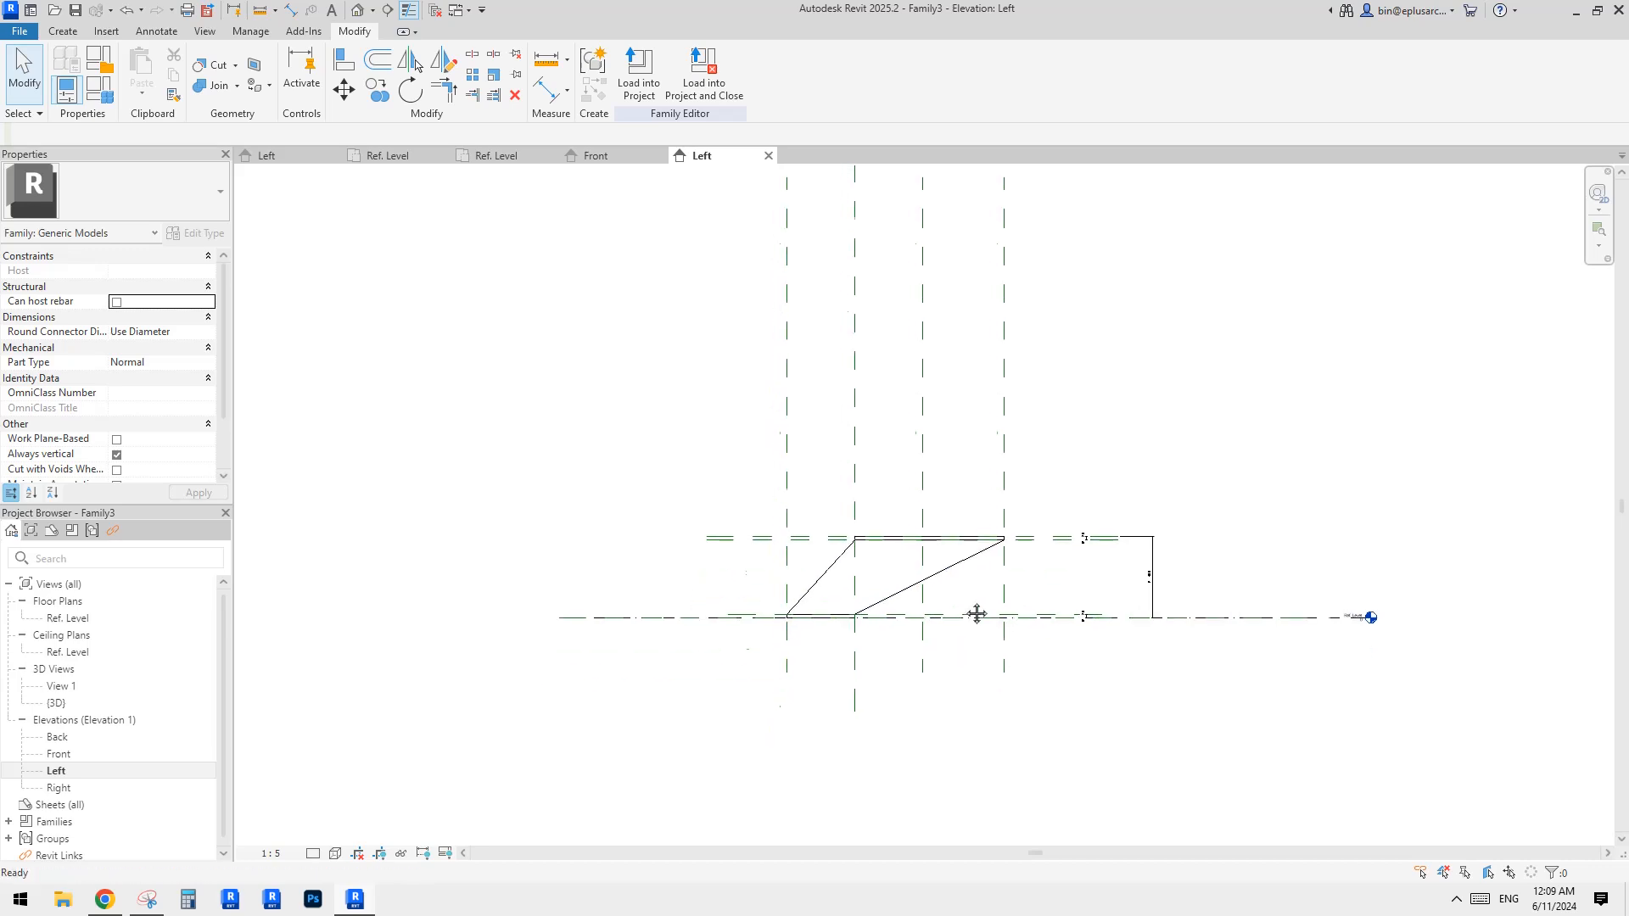
scroll(941, 555, up, 2)
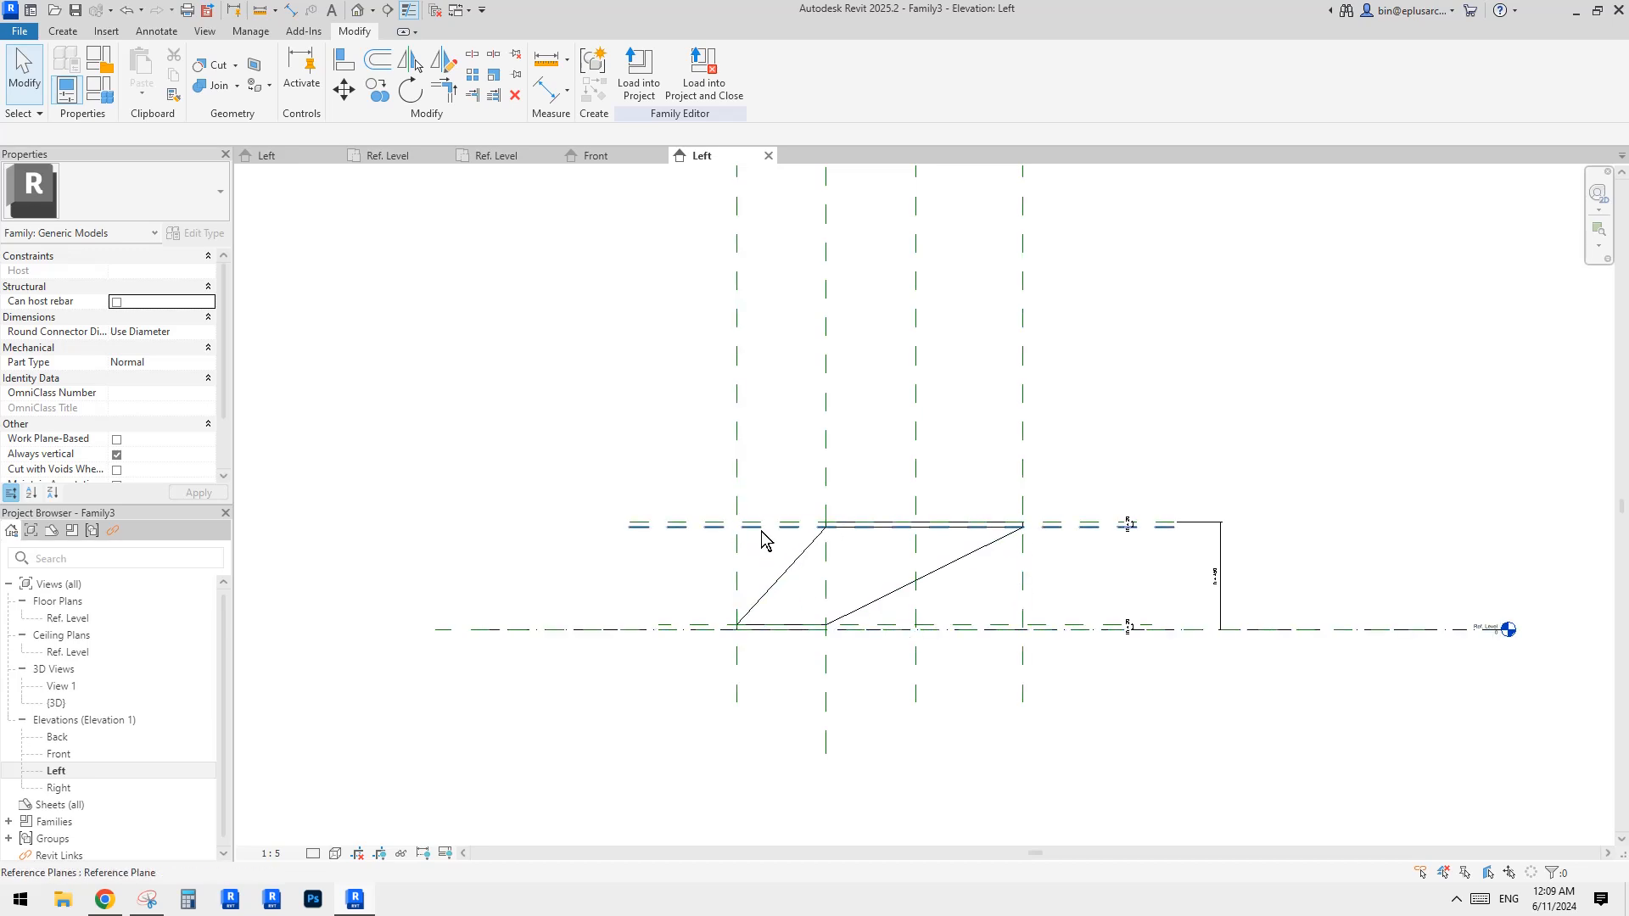
scroll(774, 585, up, 2)
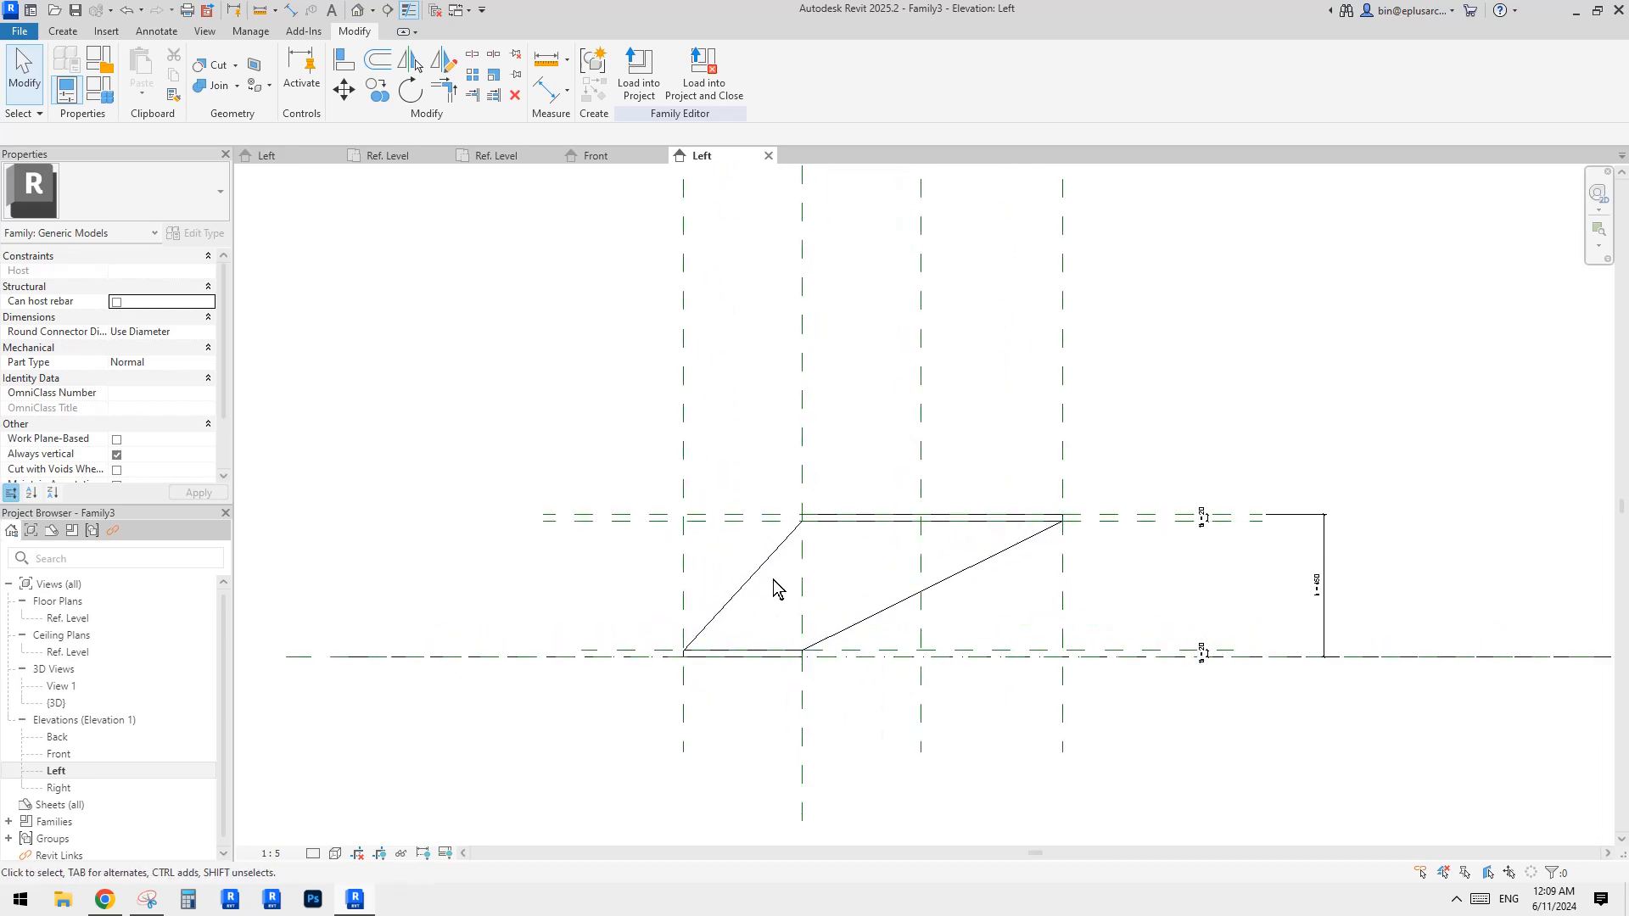
click(747, 519)
key(Escape)
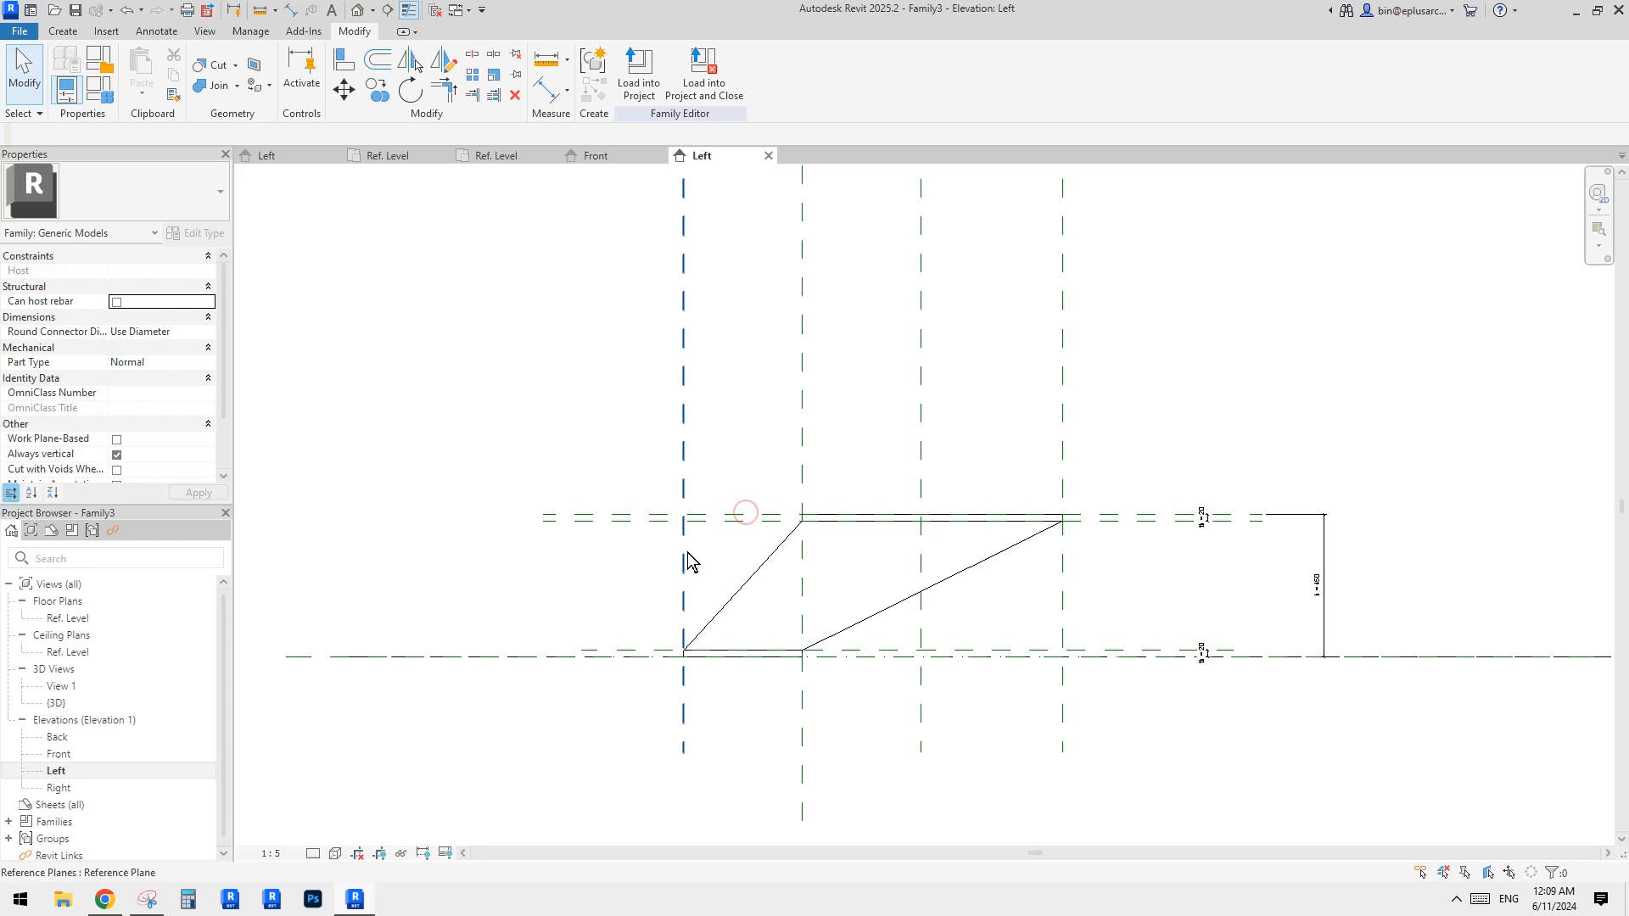
Edit the void extrusion's sketch and delete all of its existing boundary lines.
click(767, 567)
scroll(893, 550, up, 1)
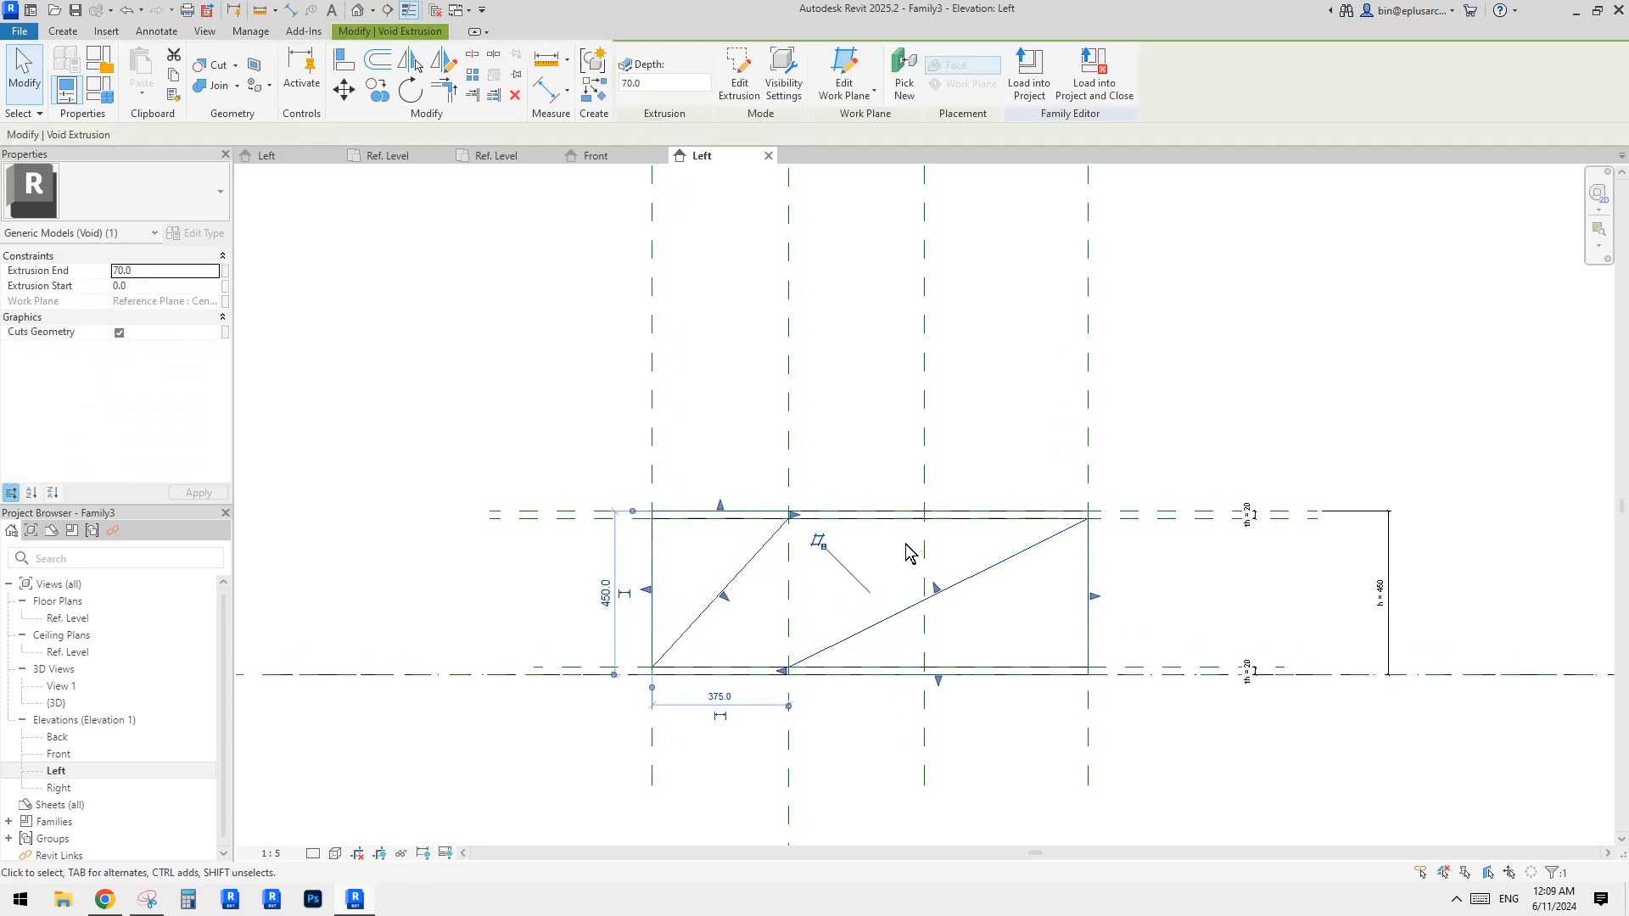
click(739, 78)
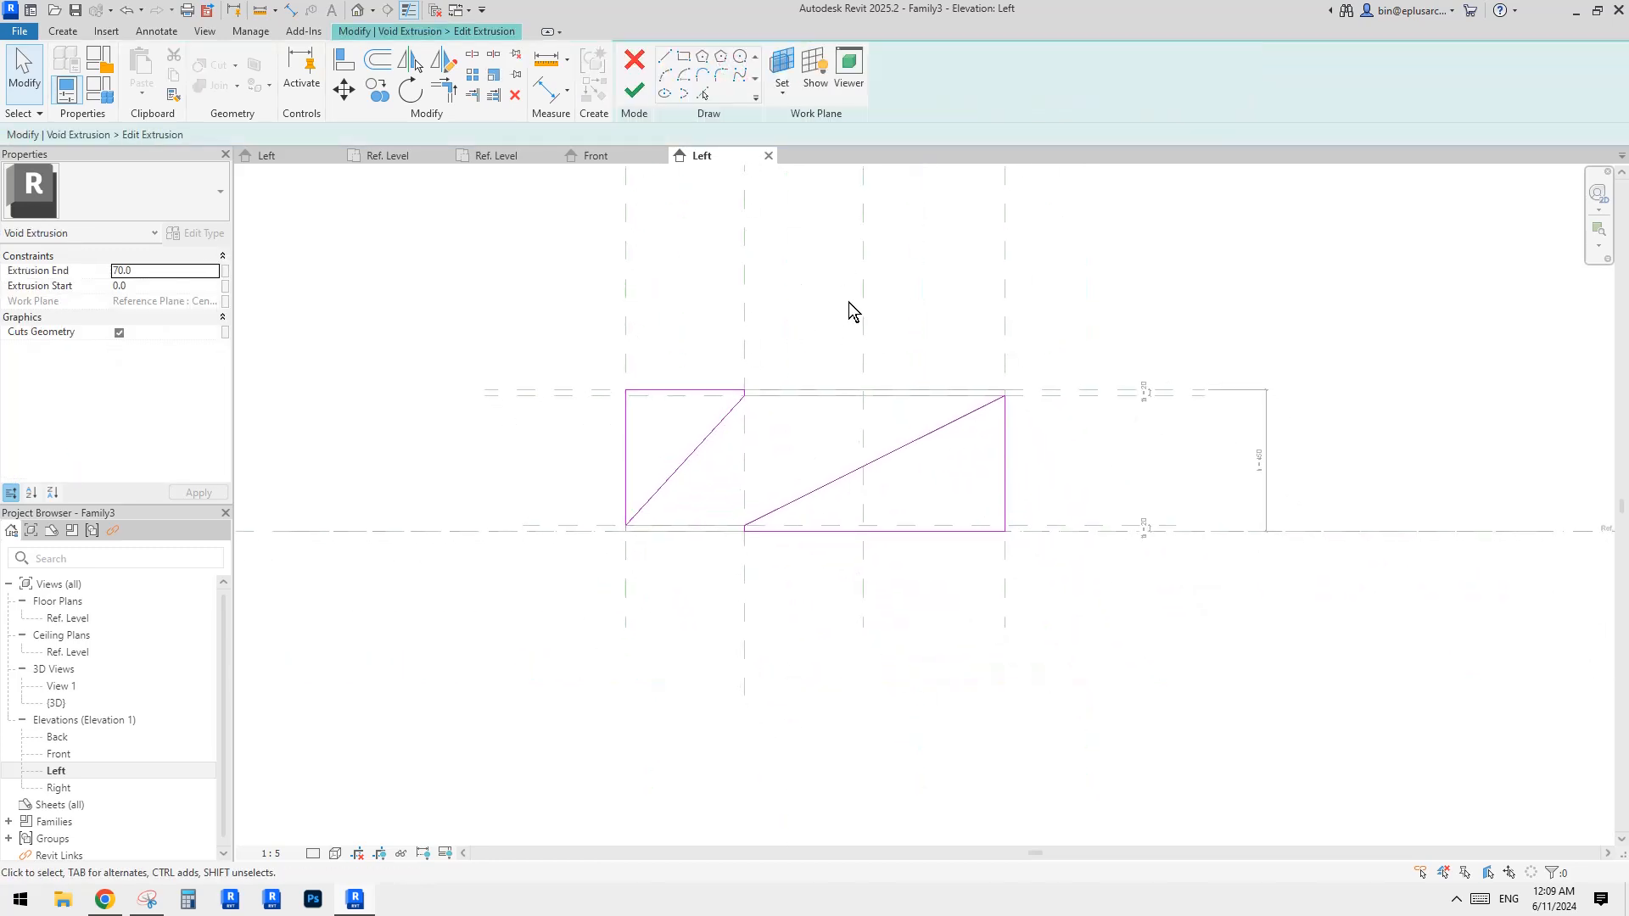
drag(530, 295, 1147, 640)
middle_drag(902, 393, 855, 429)
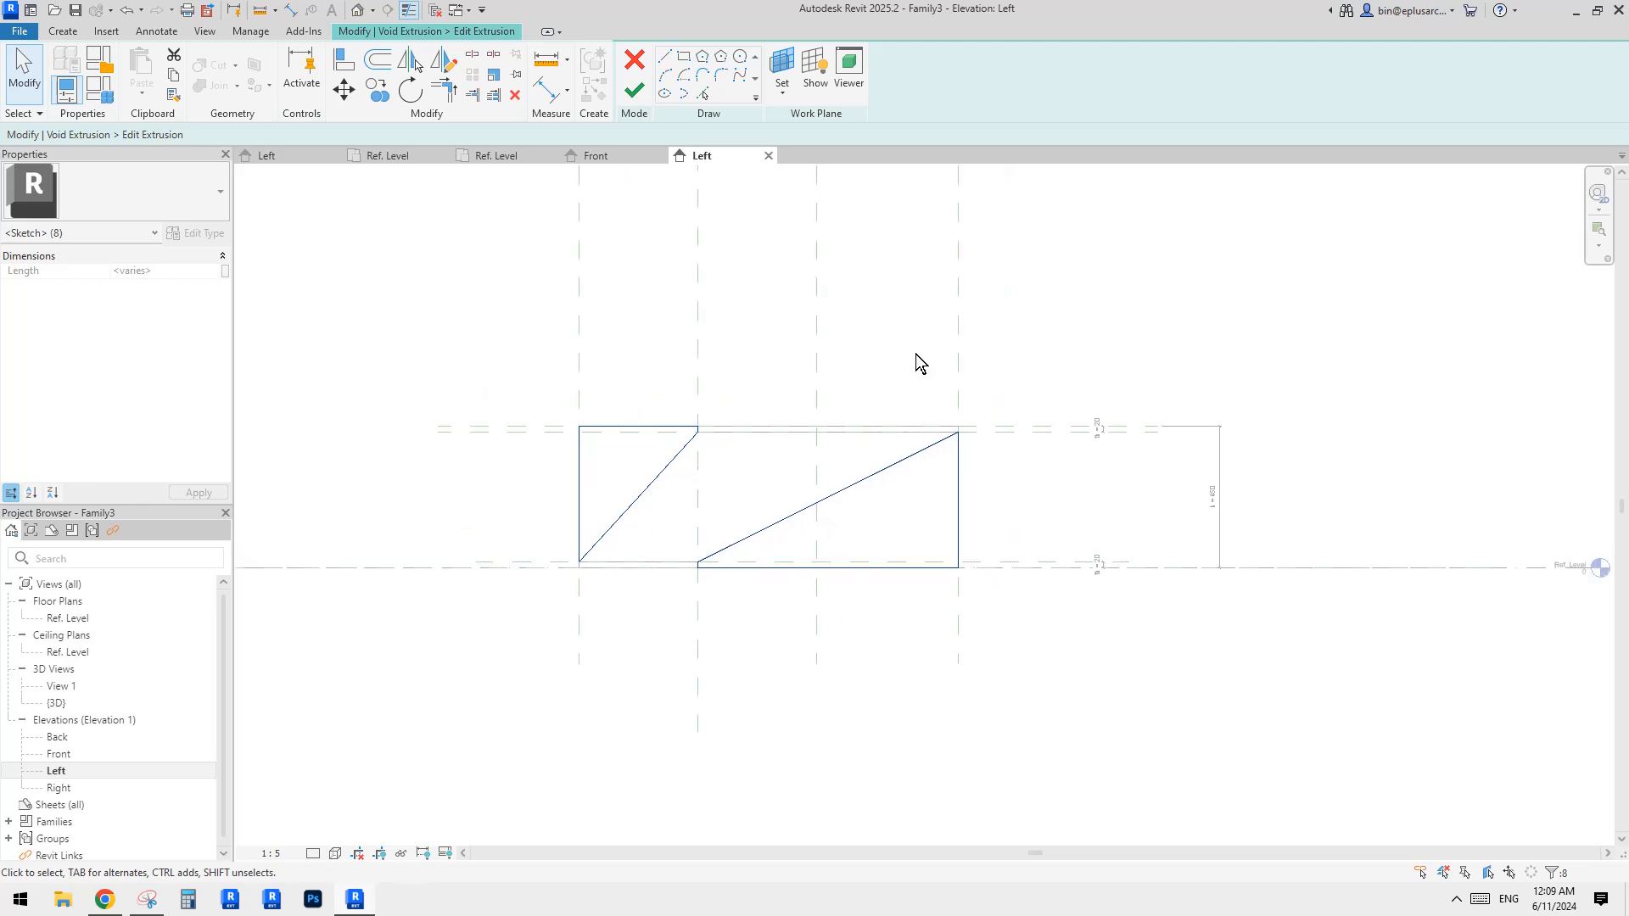
click(928, 358)
scroll(884, 425, up, 1)
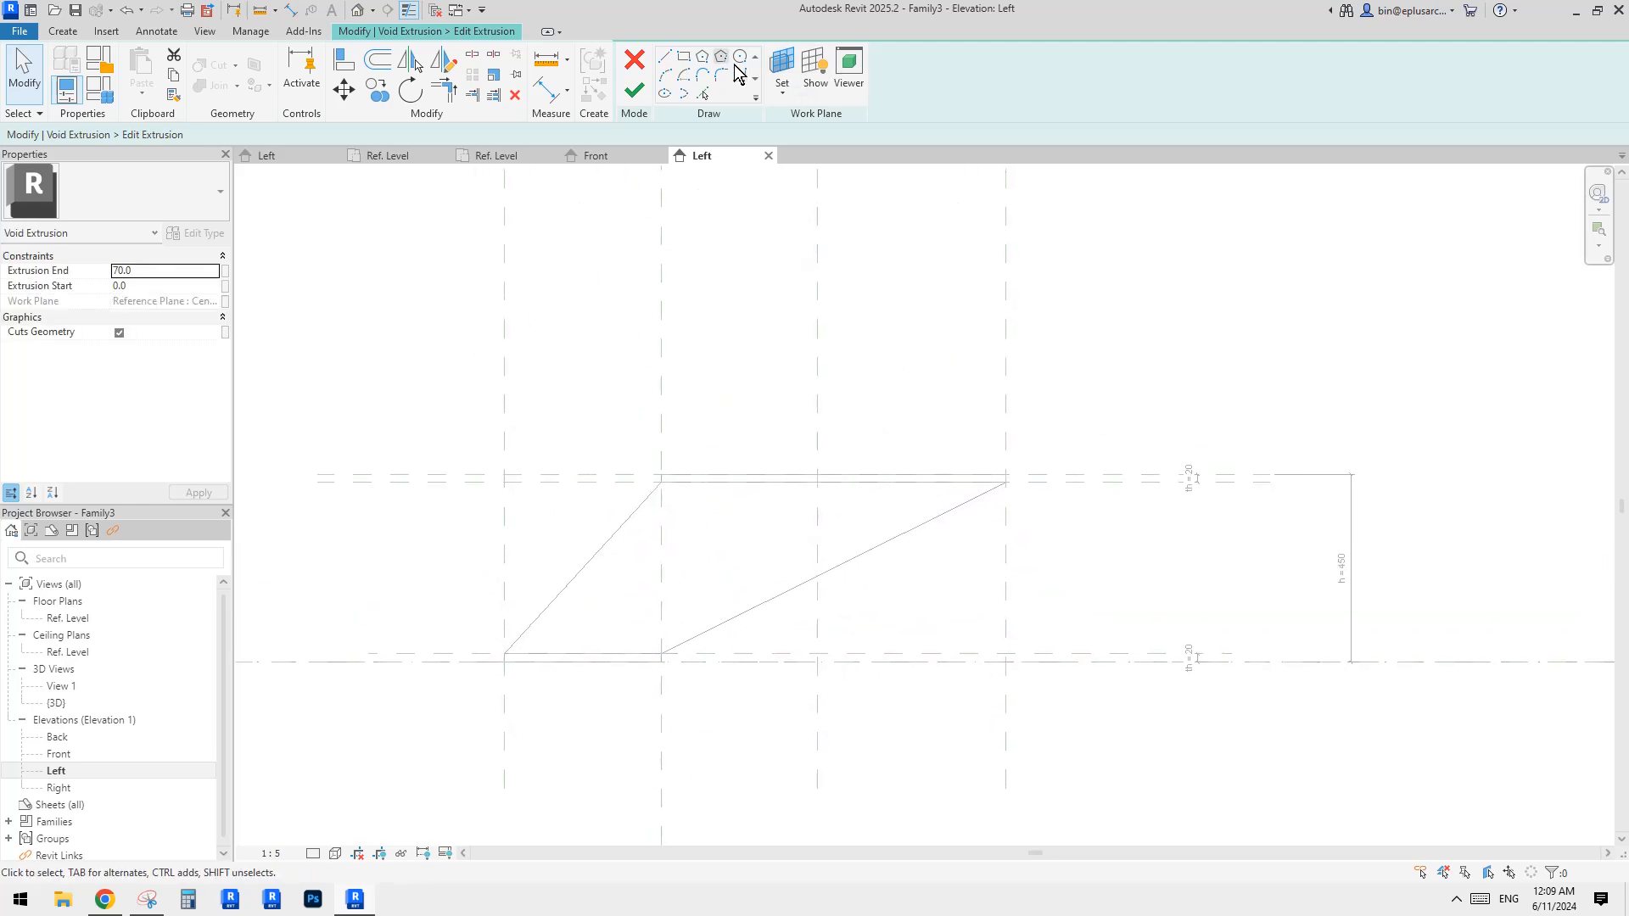
Sketch a loop sloping from the leftmost plane's upper th offset to the third vertical plane's lower th offset, returning along Ref. Level.
click(666, 57)
middle_drag(817, 479, 1036, 390)
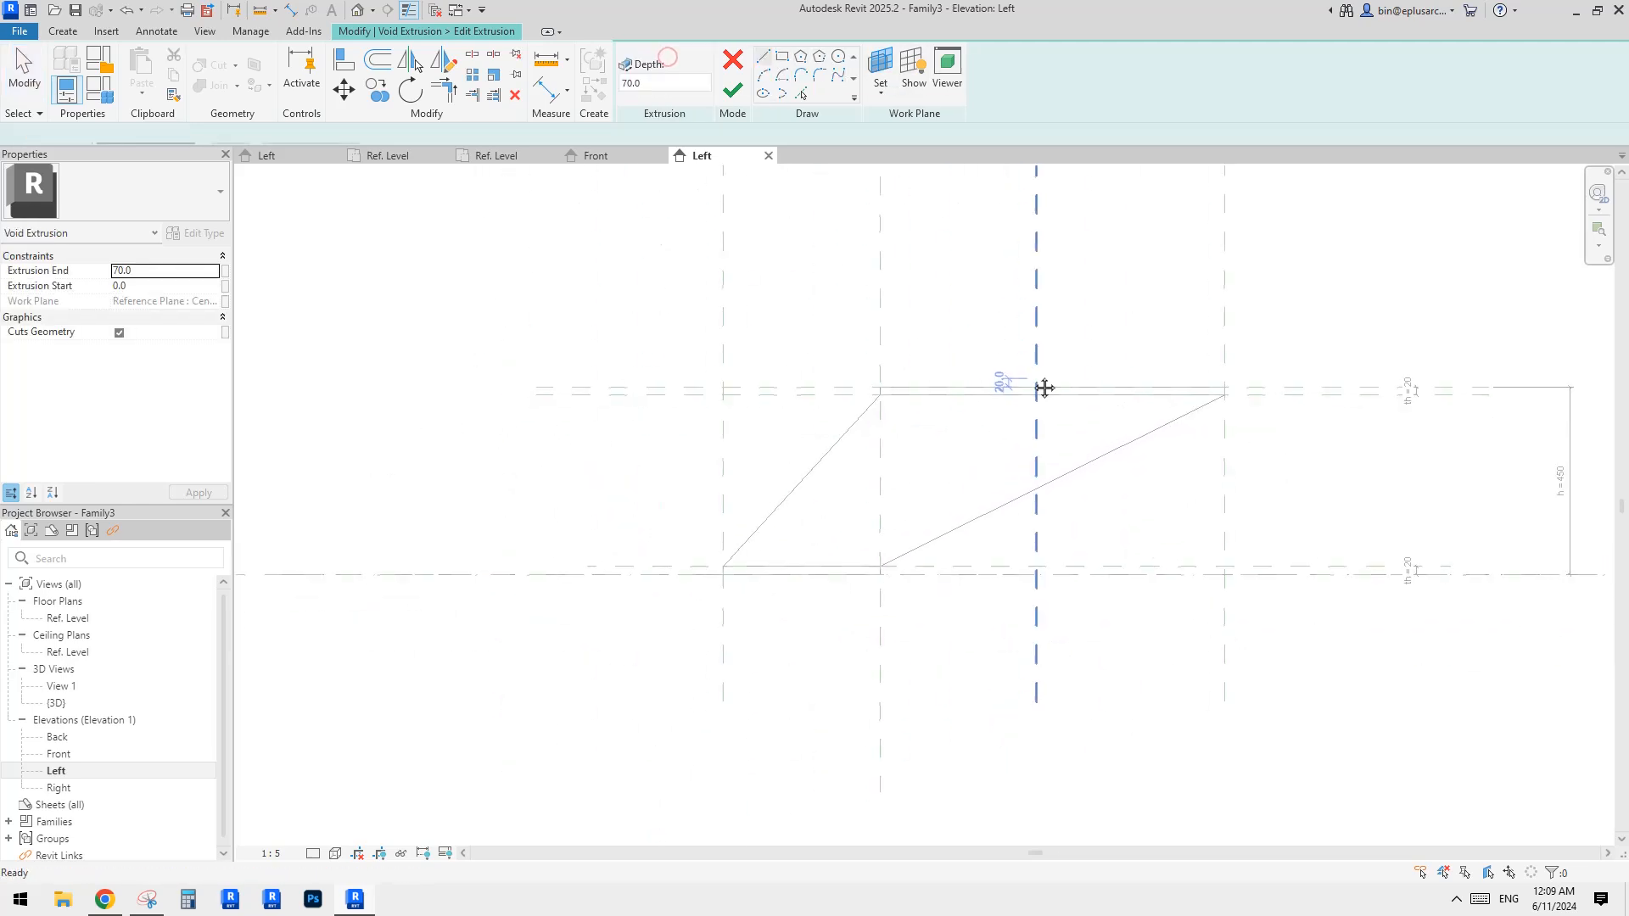
scroll(723, 380, up, 2)
click(723, 402)
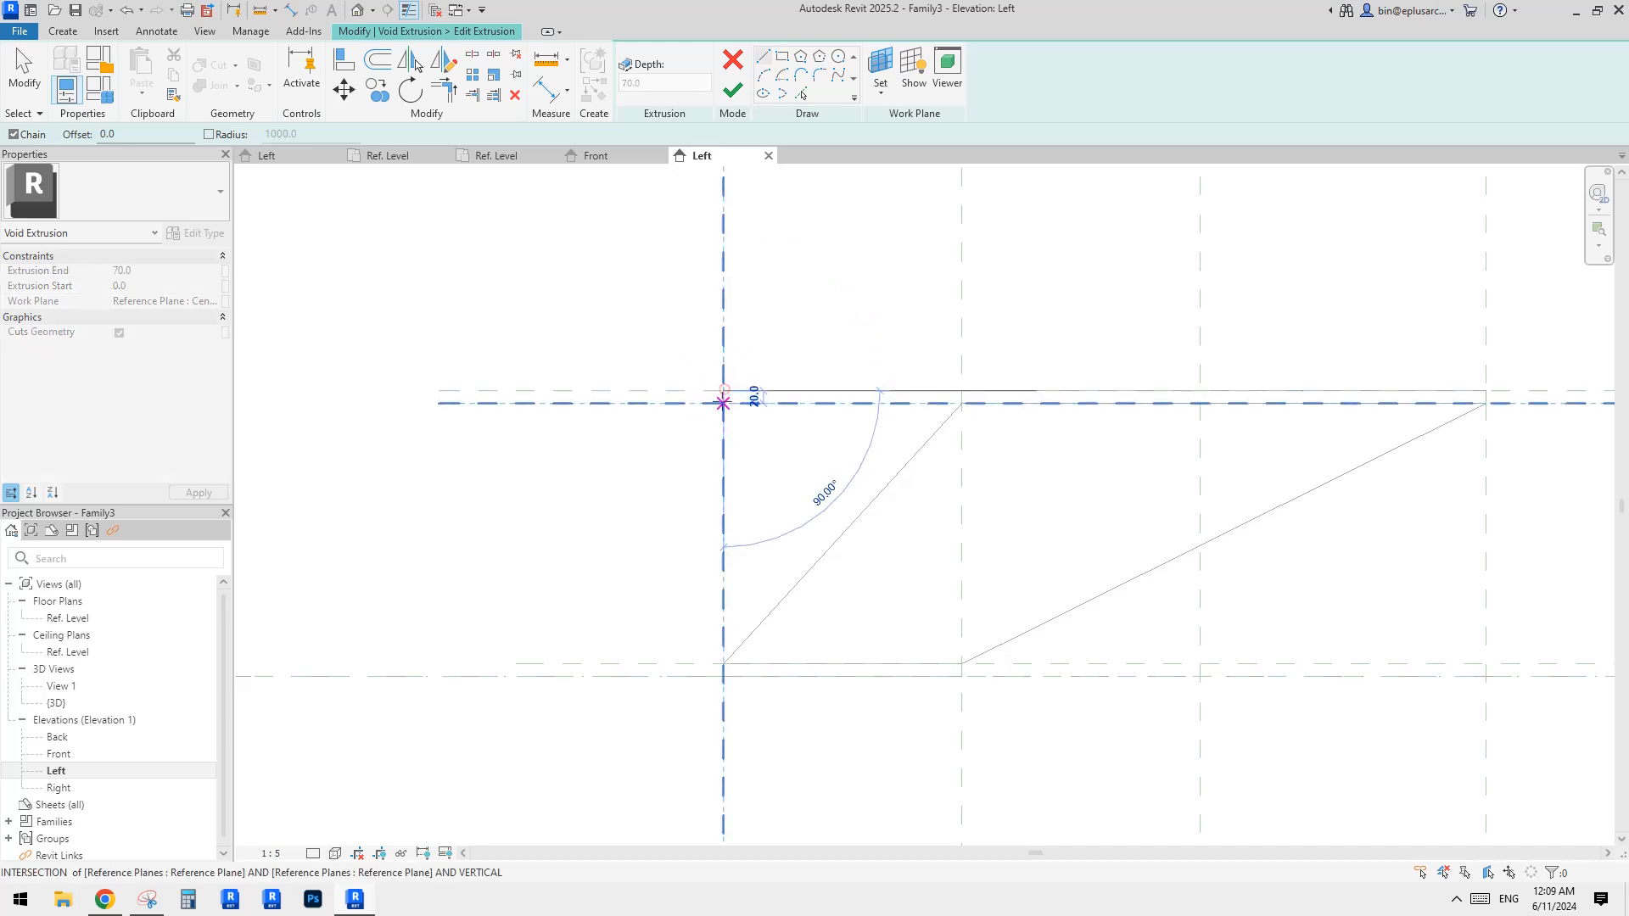
middle_drag(964, 618, 843, 593)
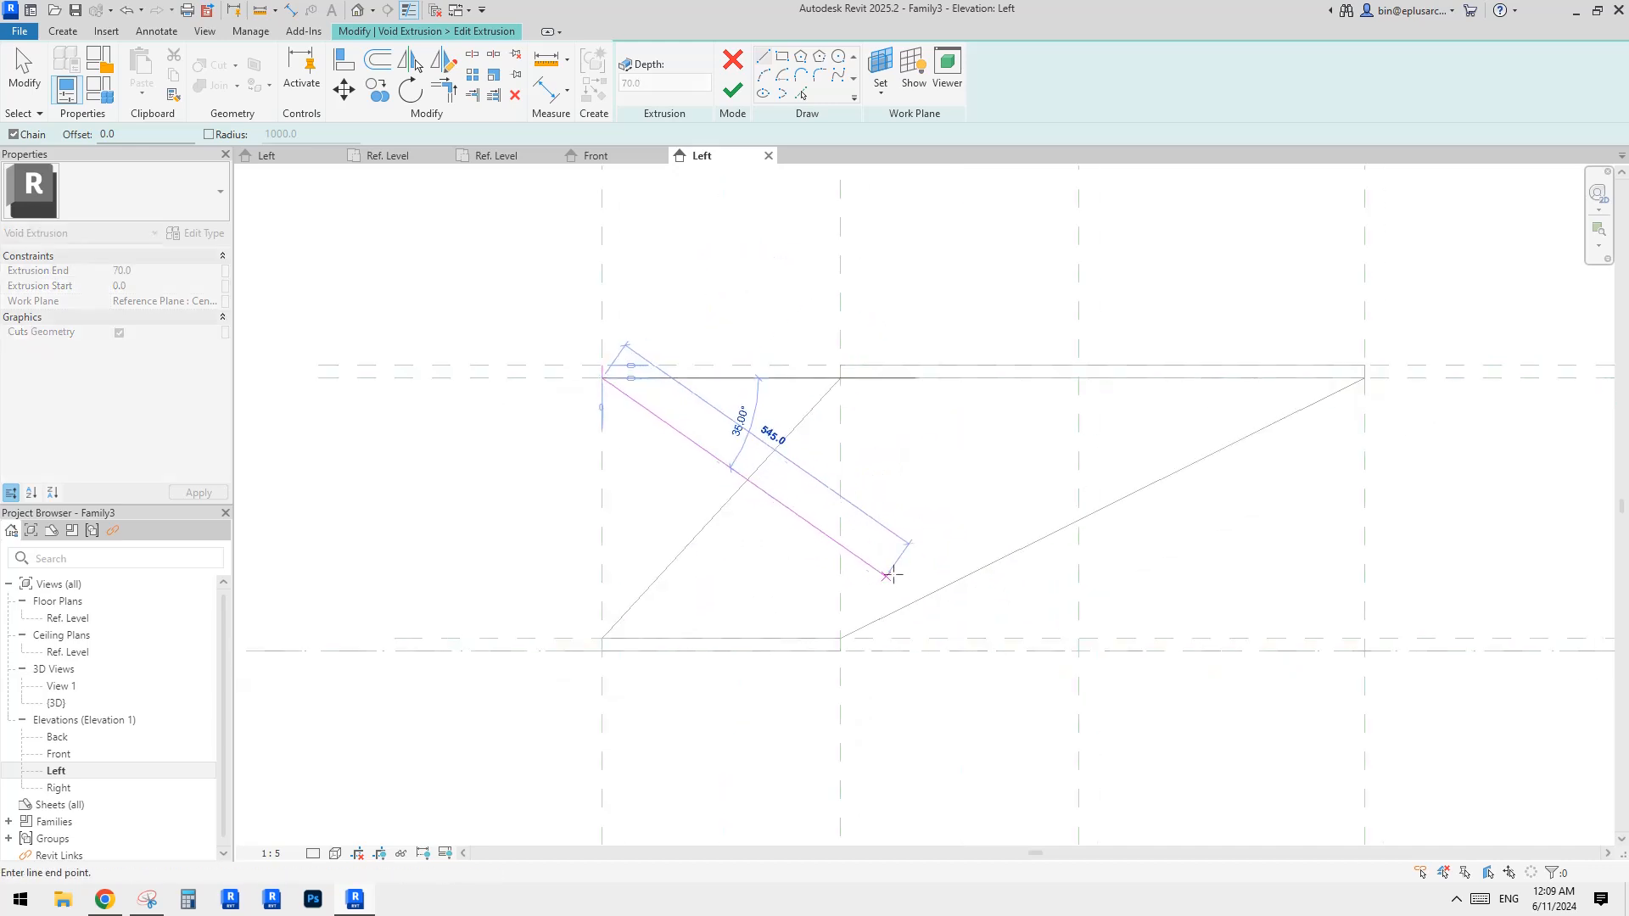
click(1078, 650)
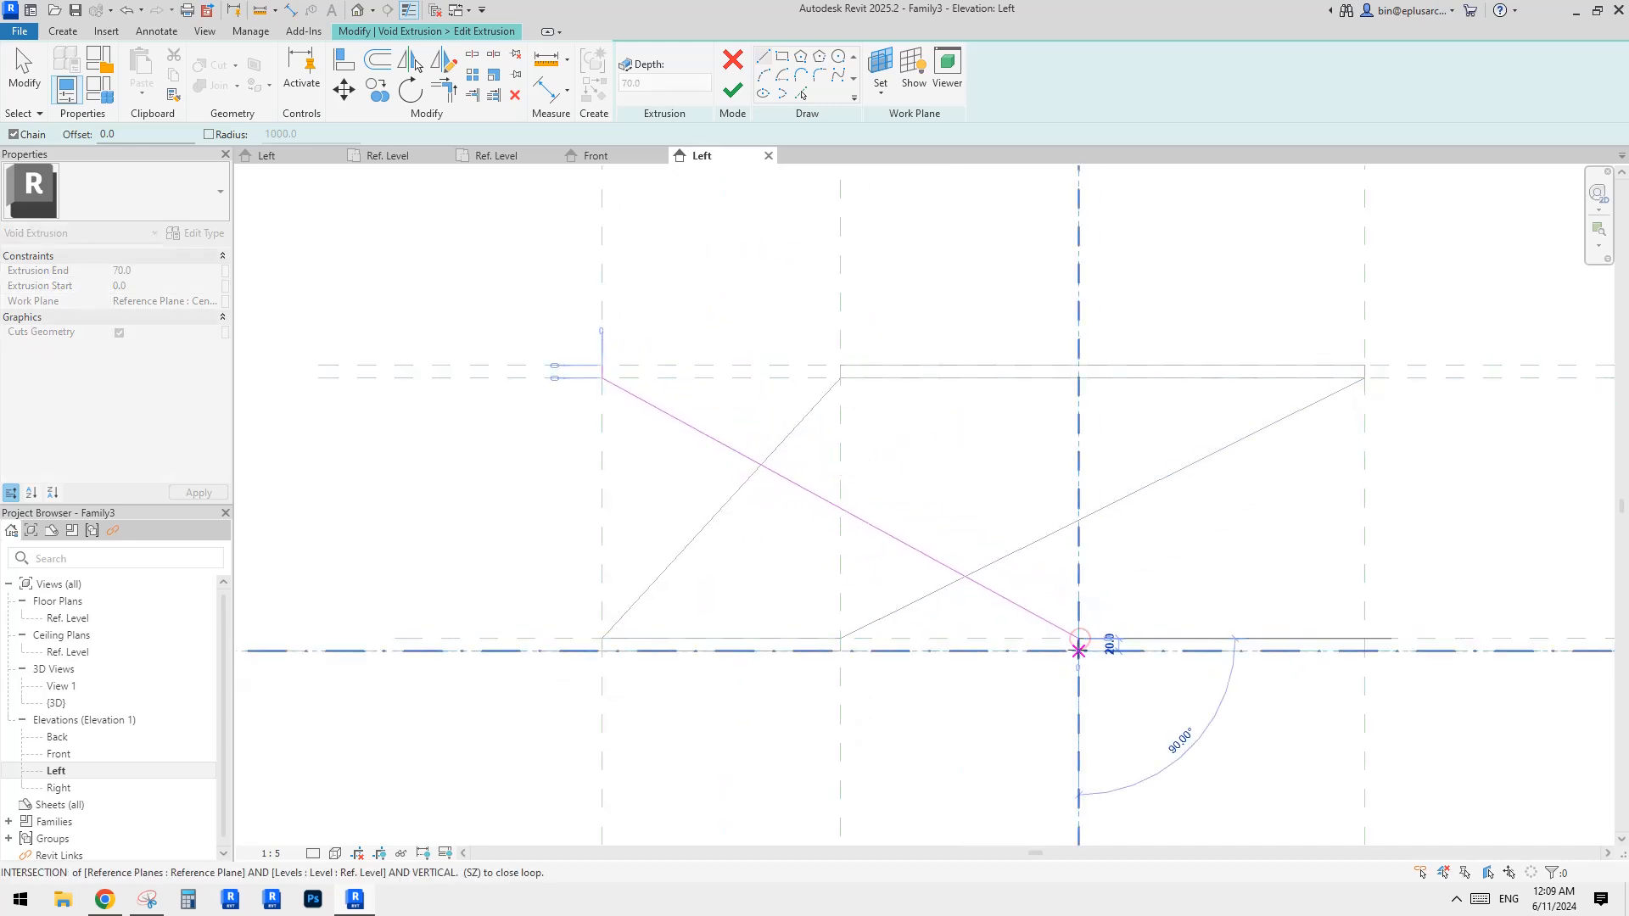
click(596, 650)
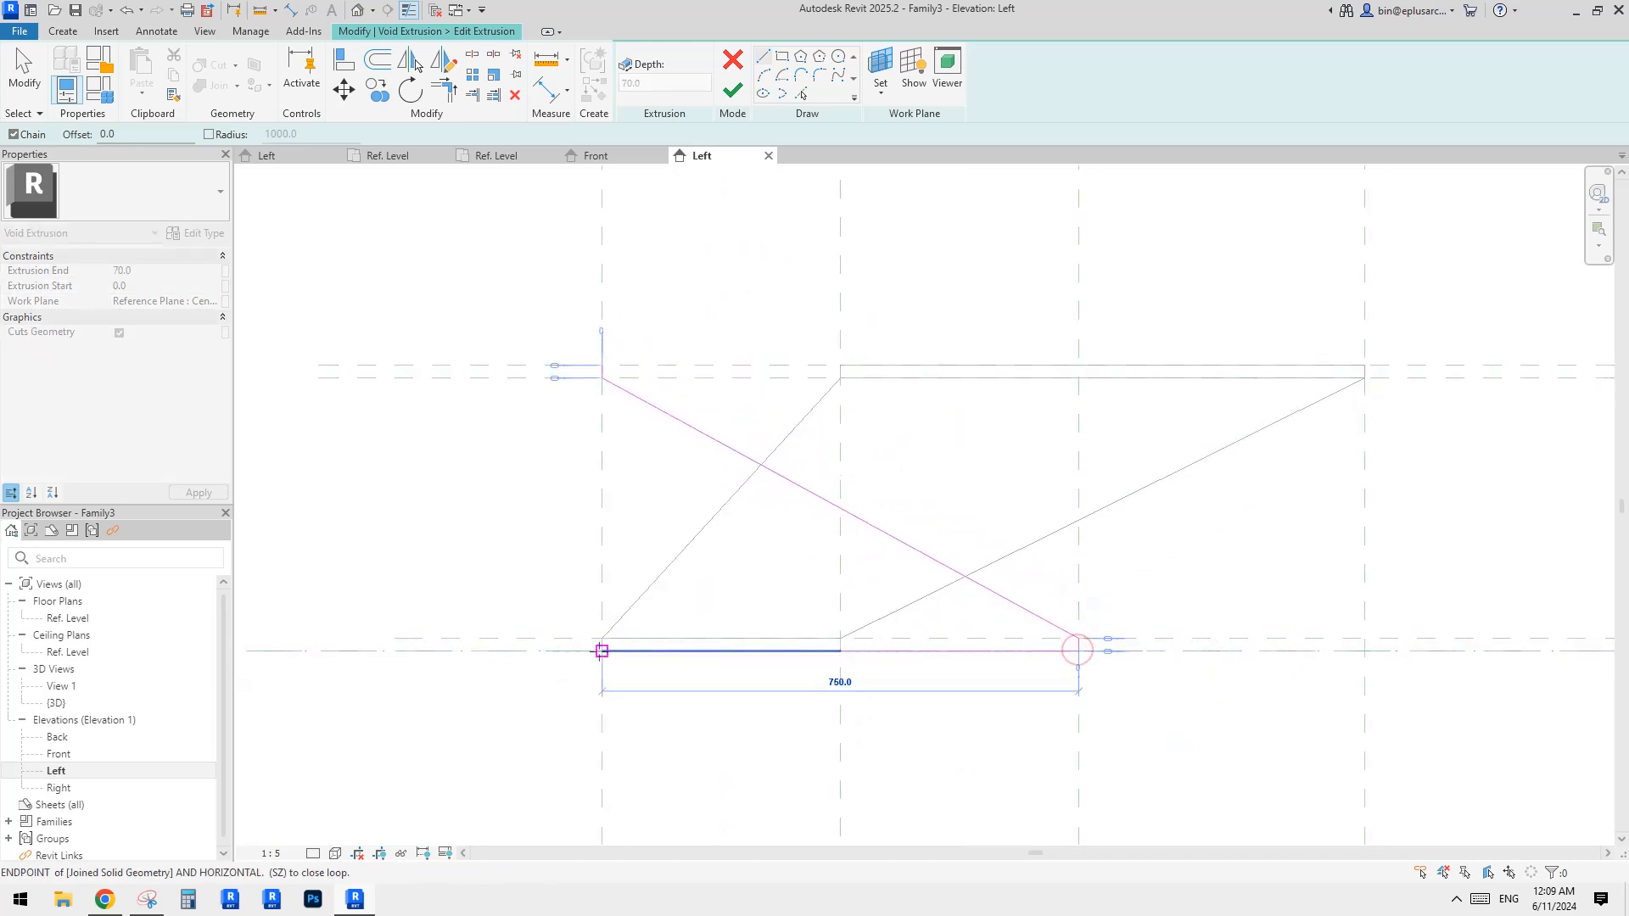
click(603, 366)
key(Escape)
key(Escape)
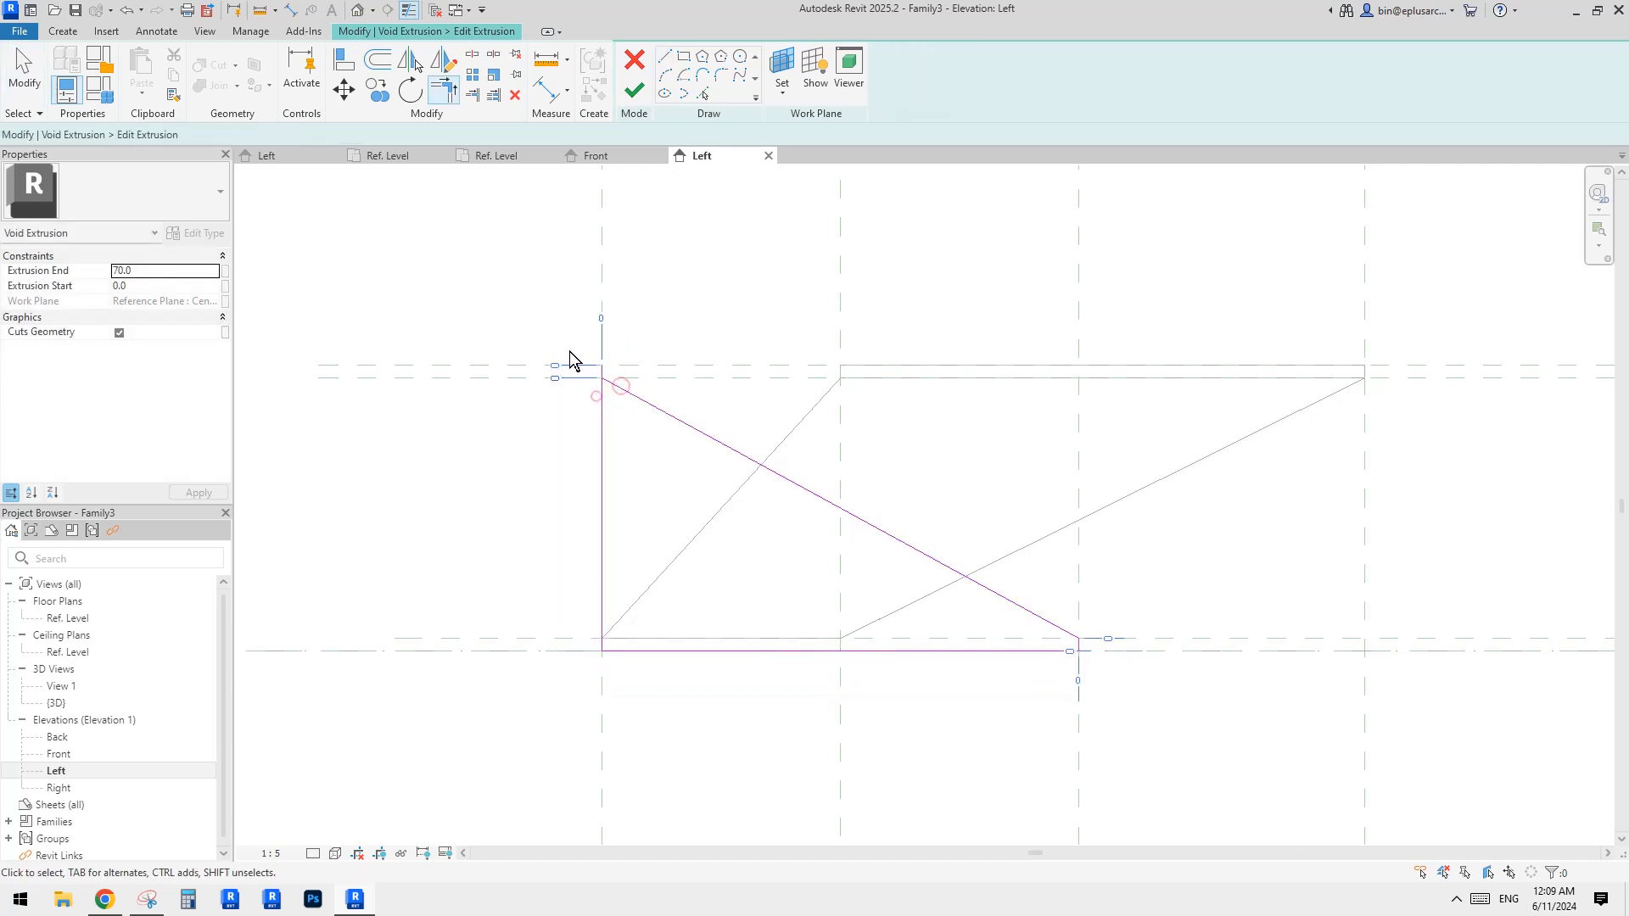
Remove the excess line segment above the upper corner of the lower-left loop.
click(602, 371)
key(e)
middle_drag(942, 443, 752, 440)
scroll(754, 382, down, 1)
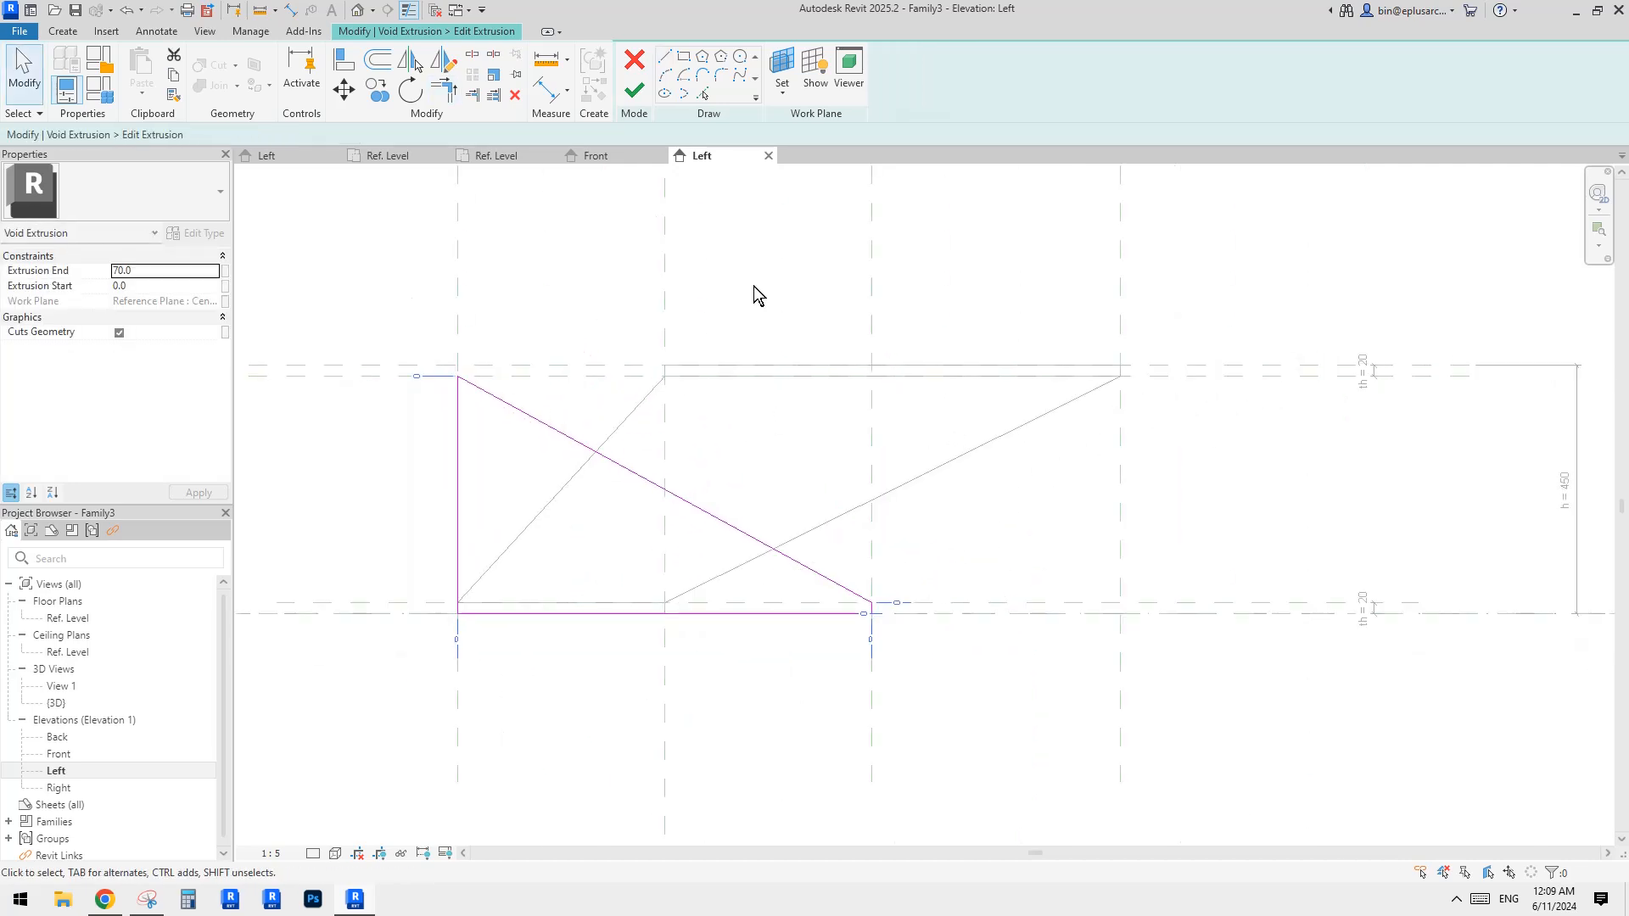
Sketch a second closed loop between the third and rightmost vertical planes, sloping from the upper th offset to the lower one.
click(666, 59)
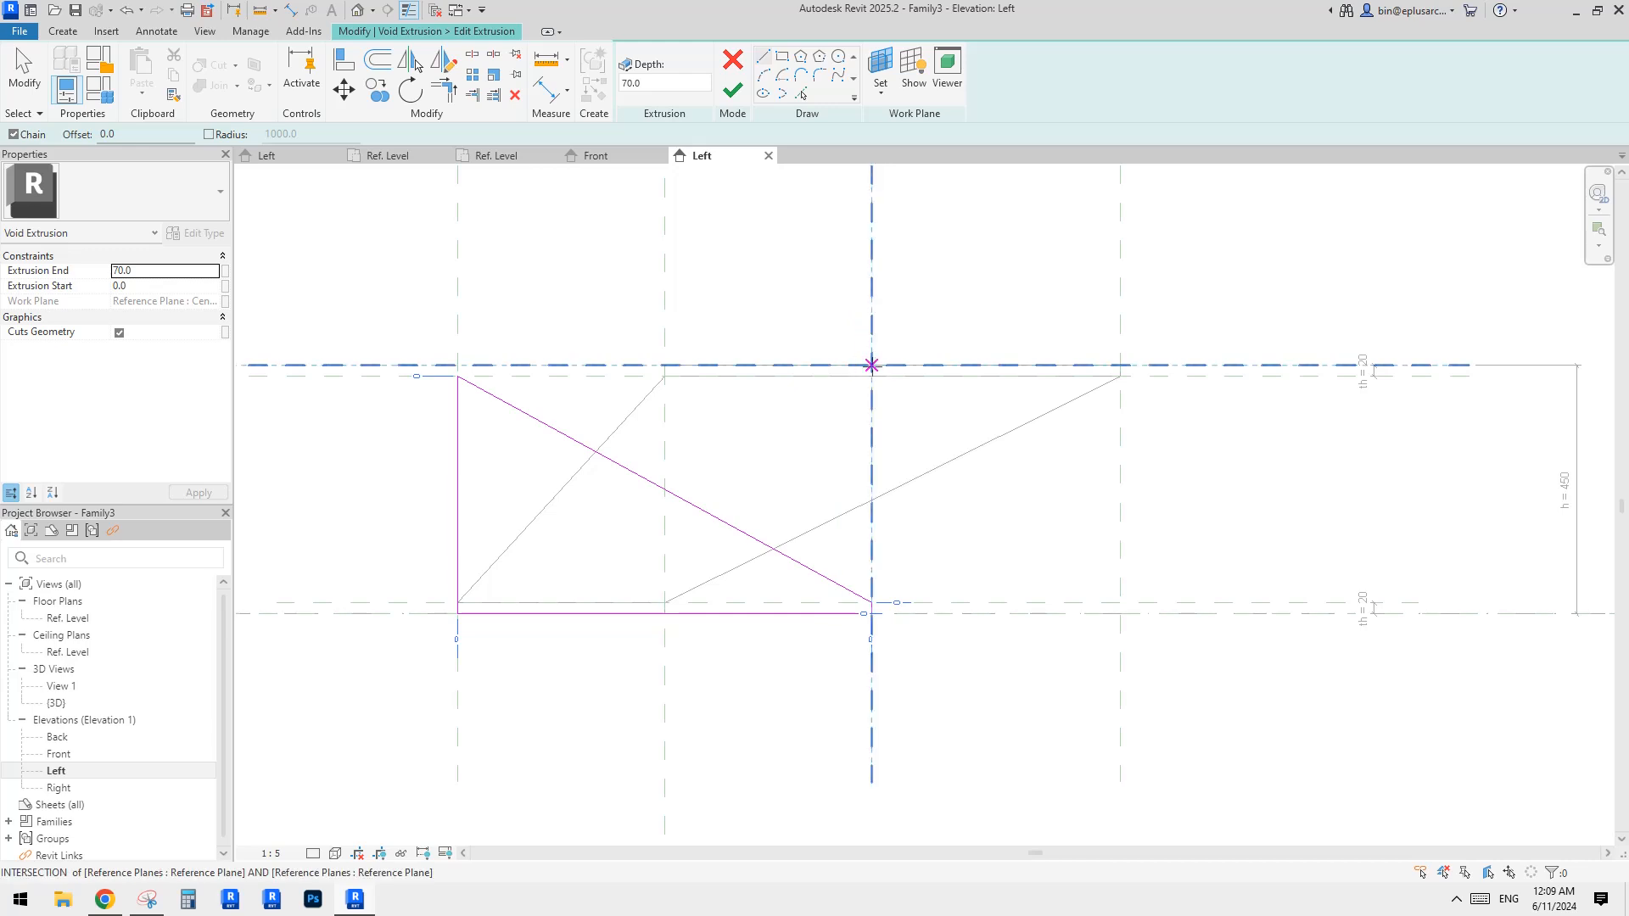
click(871, 365)
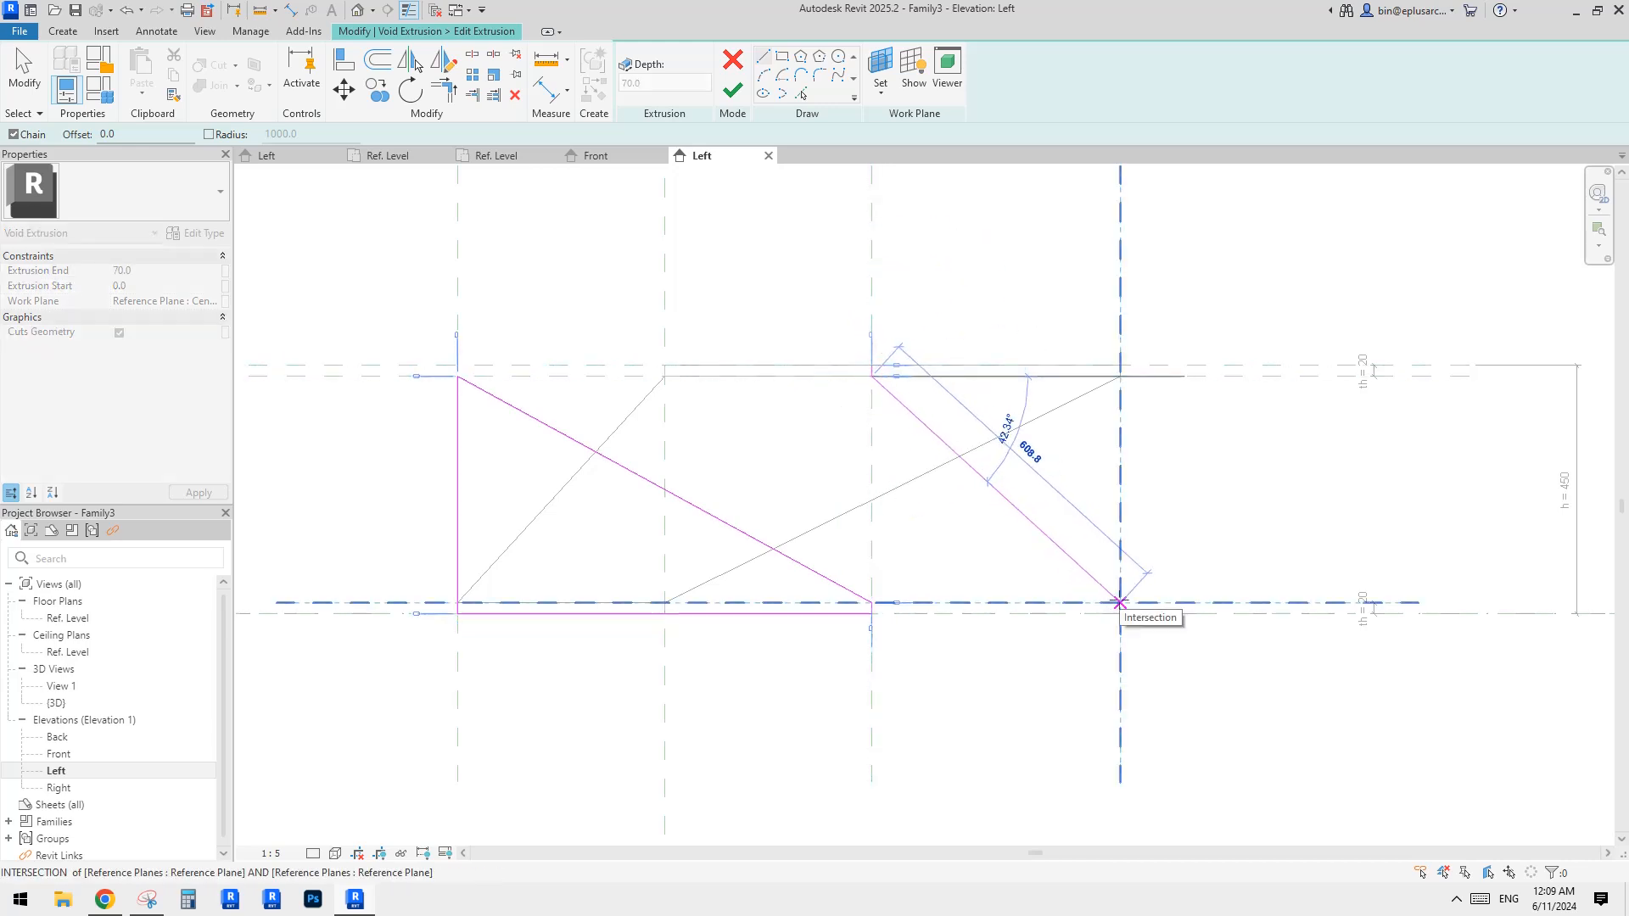
click(1121, 603)
click(1120, 365)
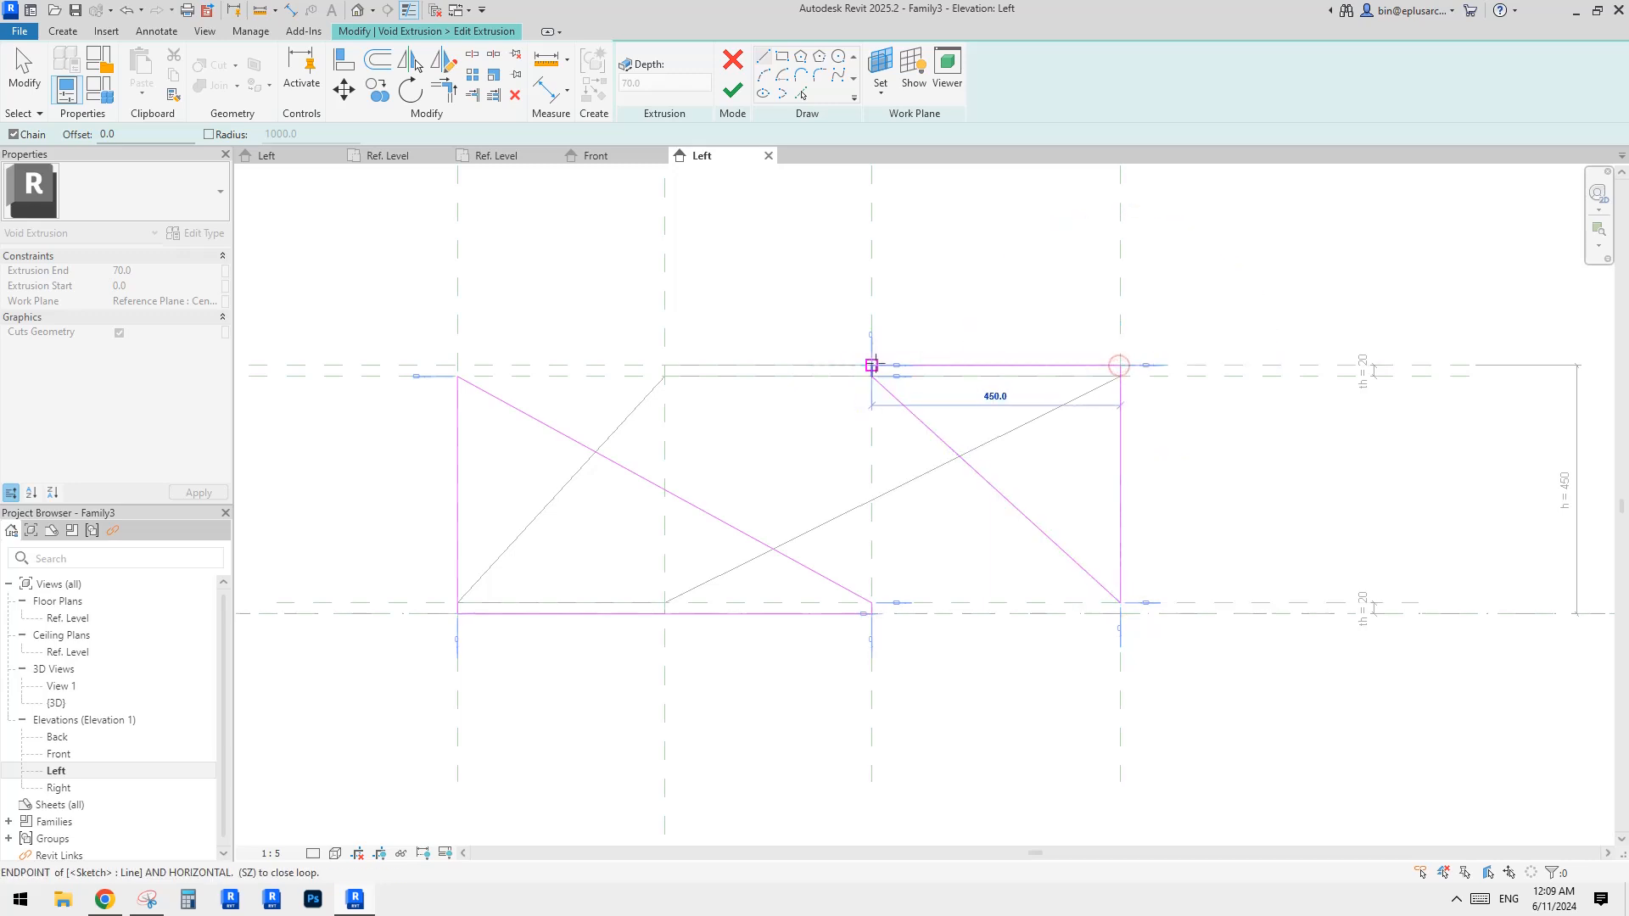
key(Escape)
key(Escape)
scroll(957, 461, down, 1)
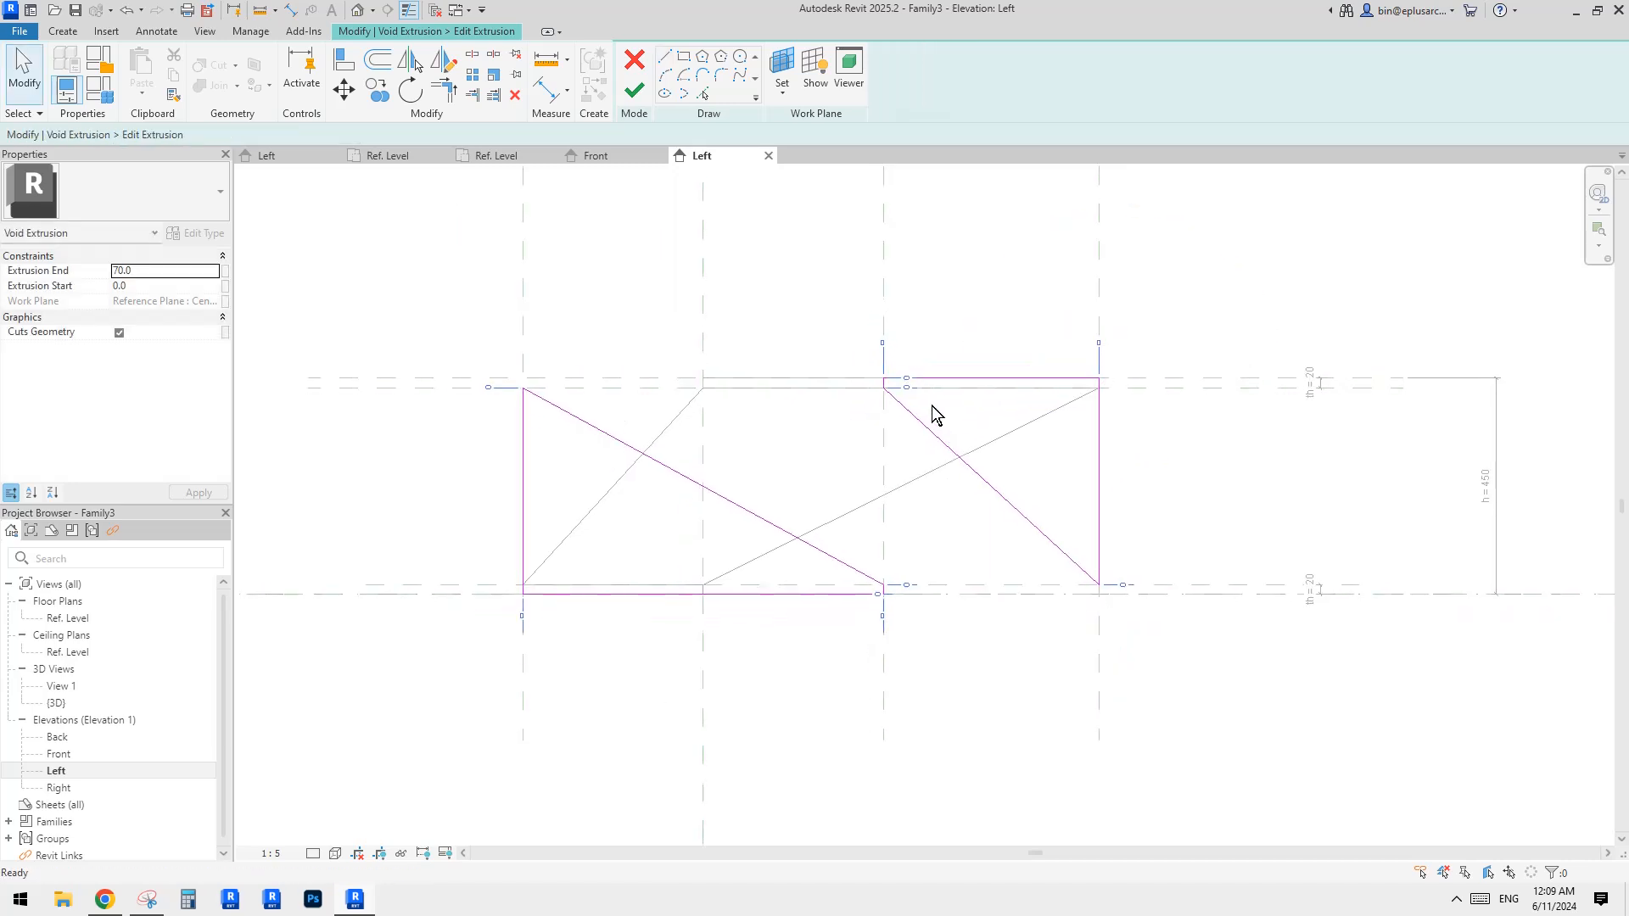
Align the second loop's top line to the topmost horizontal reference plane and lock it.
key(a)
key(l)
scroll(1124, 420, up, 2)
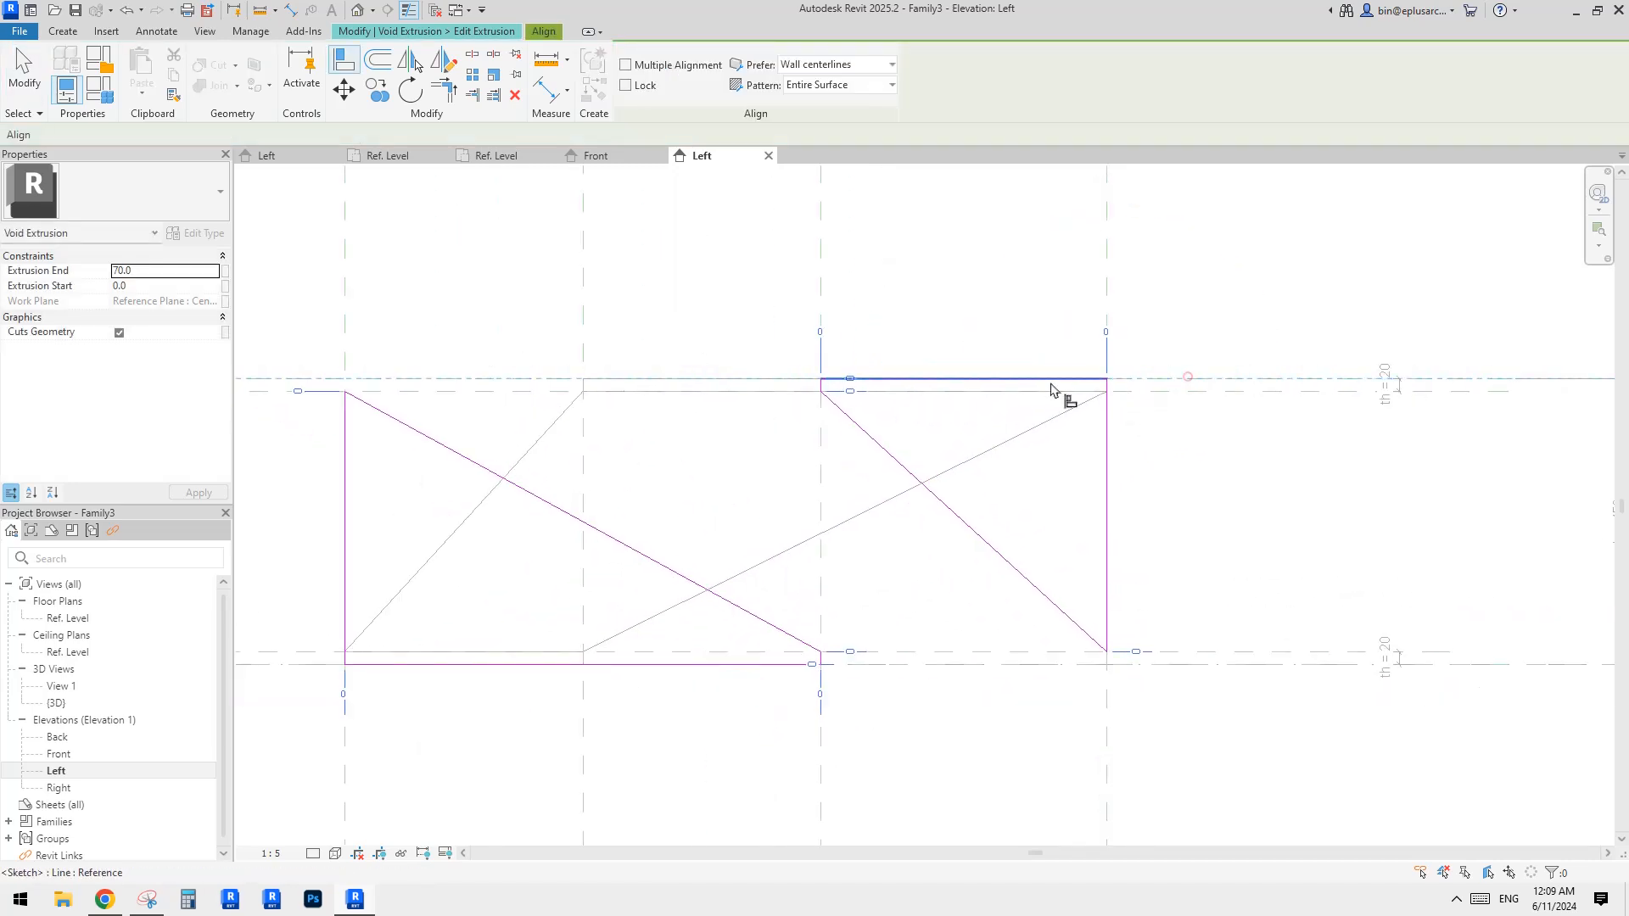
click(1015, 379)
click(901, 350)
scroll(896, 421, down, 2)
middle_drag(896, 421, 970, 414)
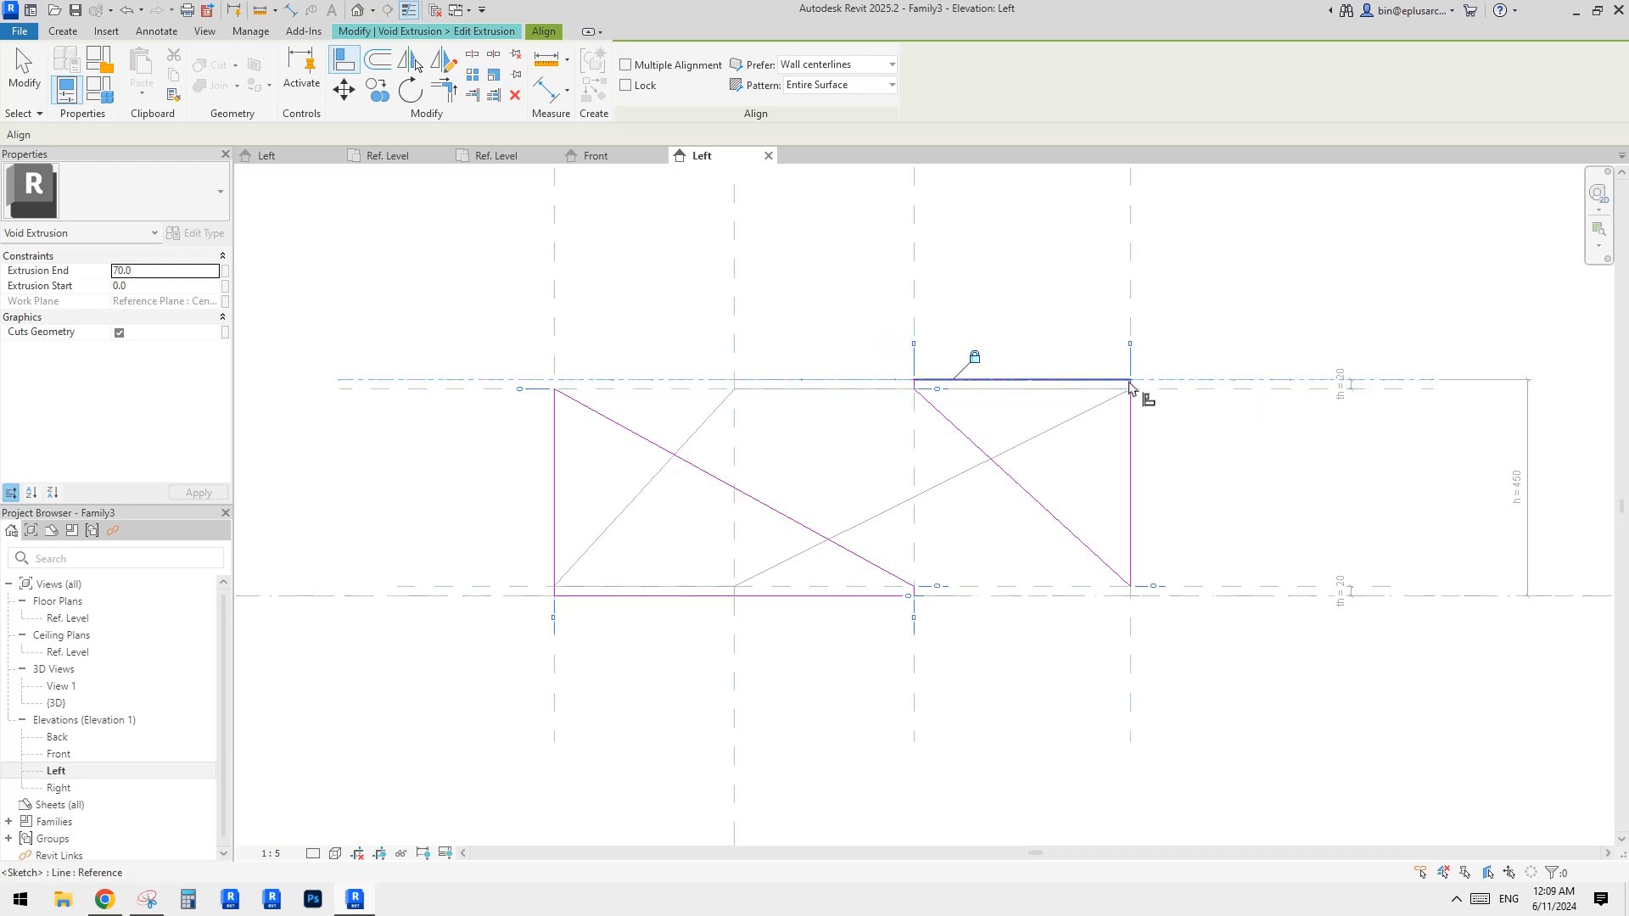
Align and lock the second loop's short vertical line to the third vertical reference plane, and turn off thin line display.
click(916, 318)
scroll(929, 401, up, 3)
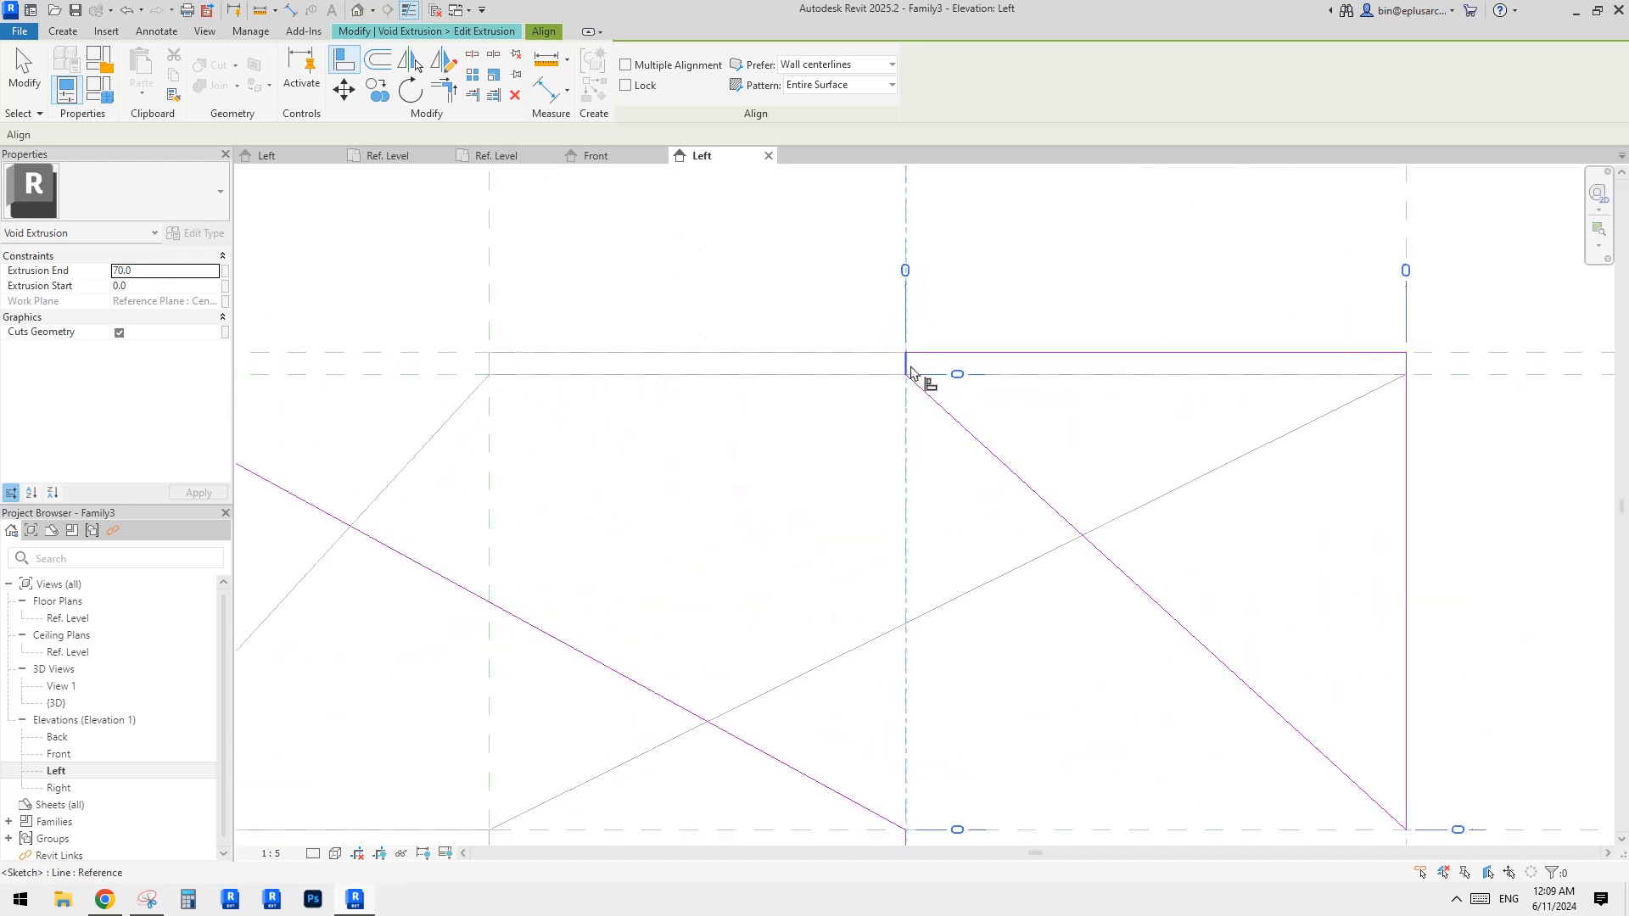
scroll(907, 378, down, 2)
click(908, 363)
middle_drag(890, 438, 799, 441)
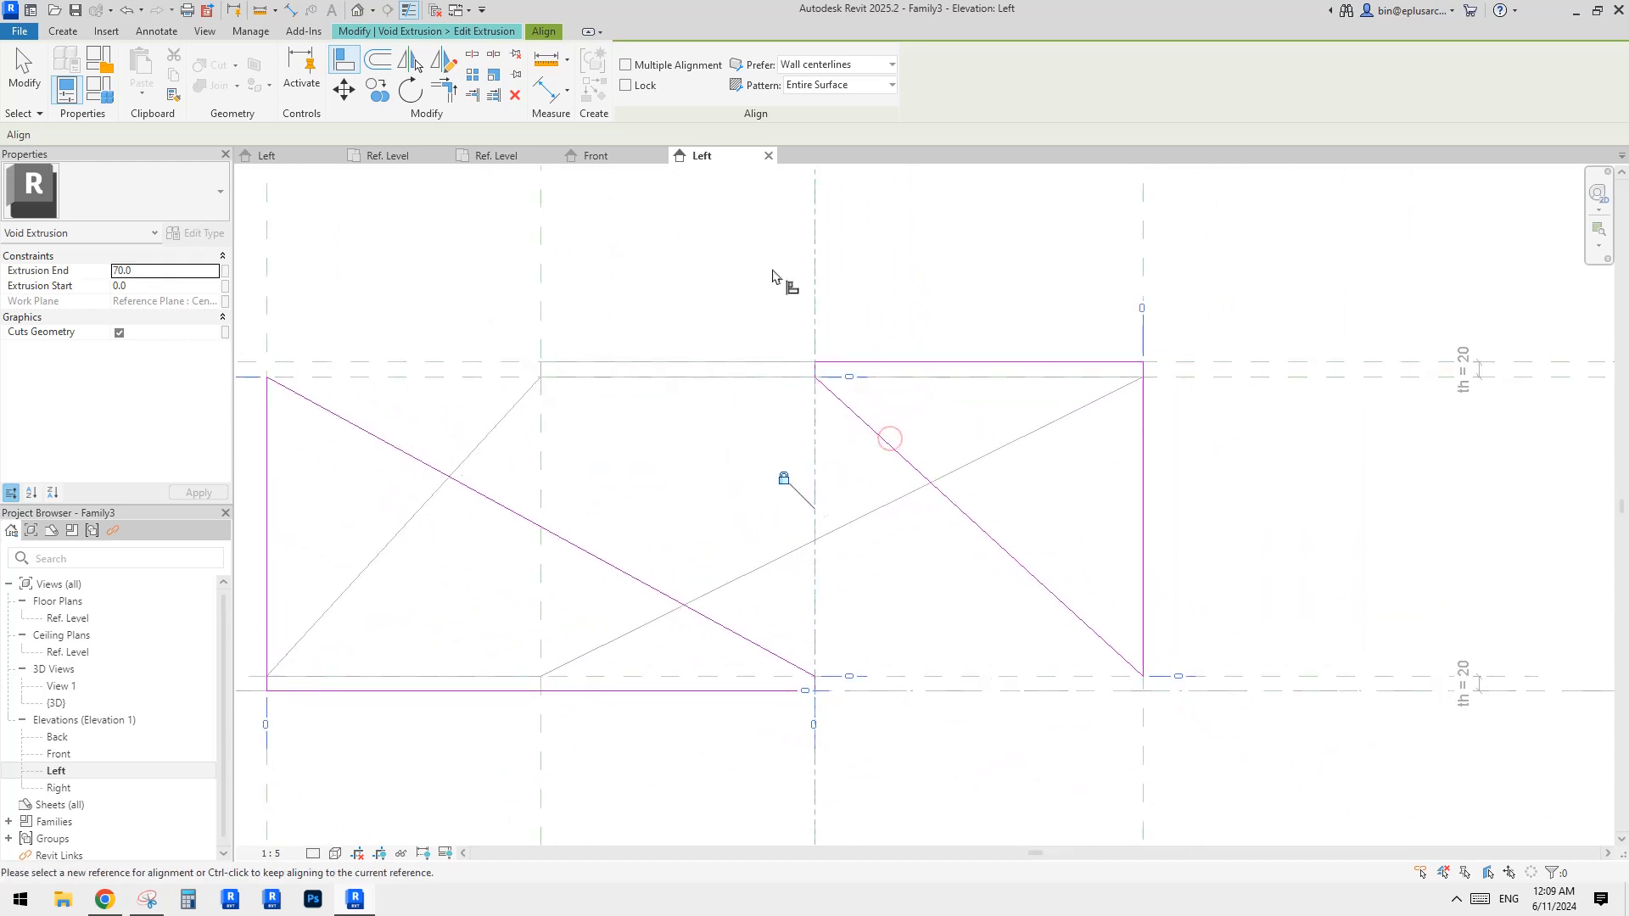
click(411, 11)
scroll(1226, 393, up, 1)
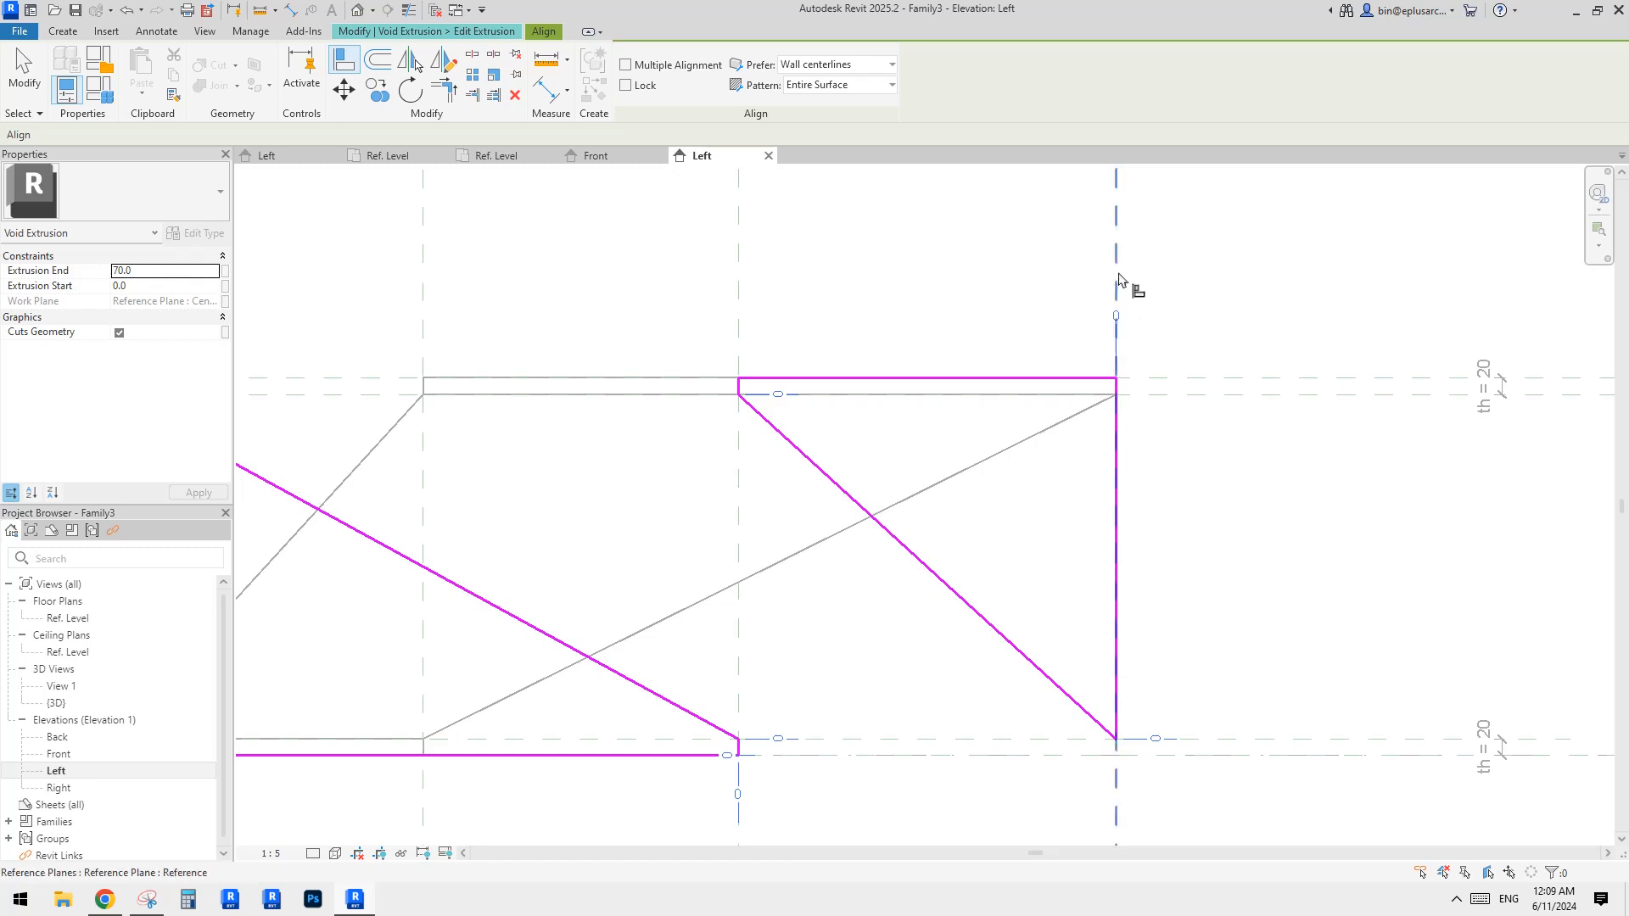
Align and lock the second loop's long vertical line to the rightmost vertical plane, and the loop endpoint to the lower th offset plane.
click(1118, 256)
click(1117, 453)
middle_drag(1153, 543, 1159, 393)
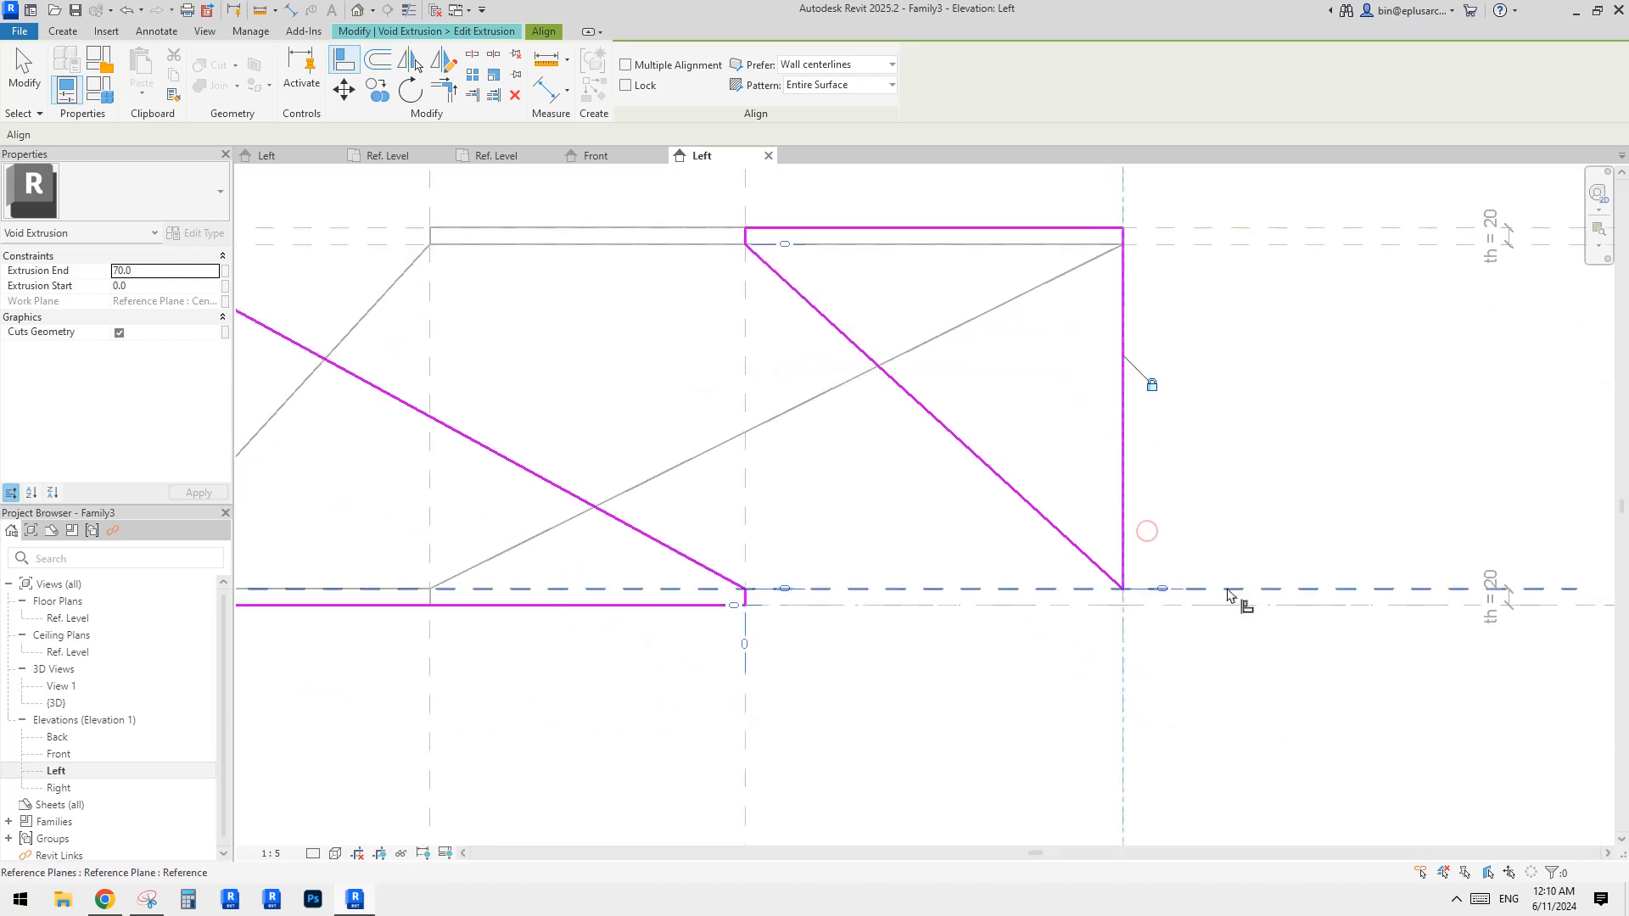
click(877, 605)
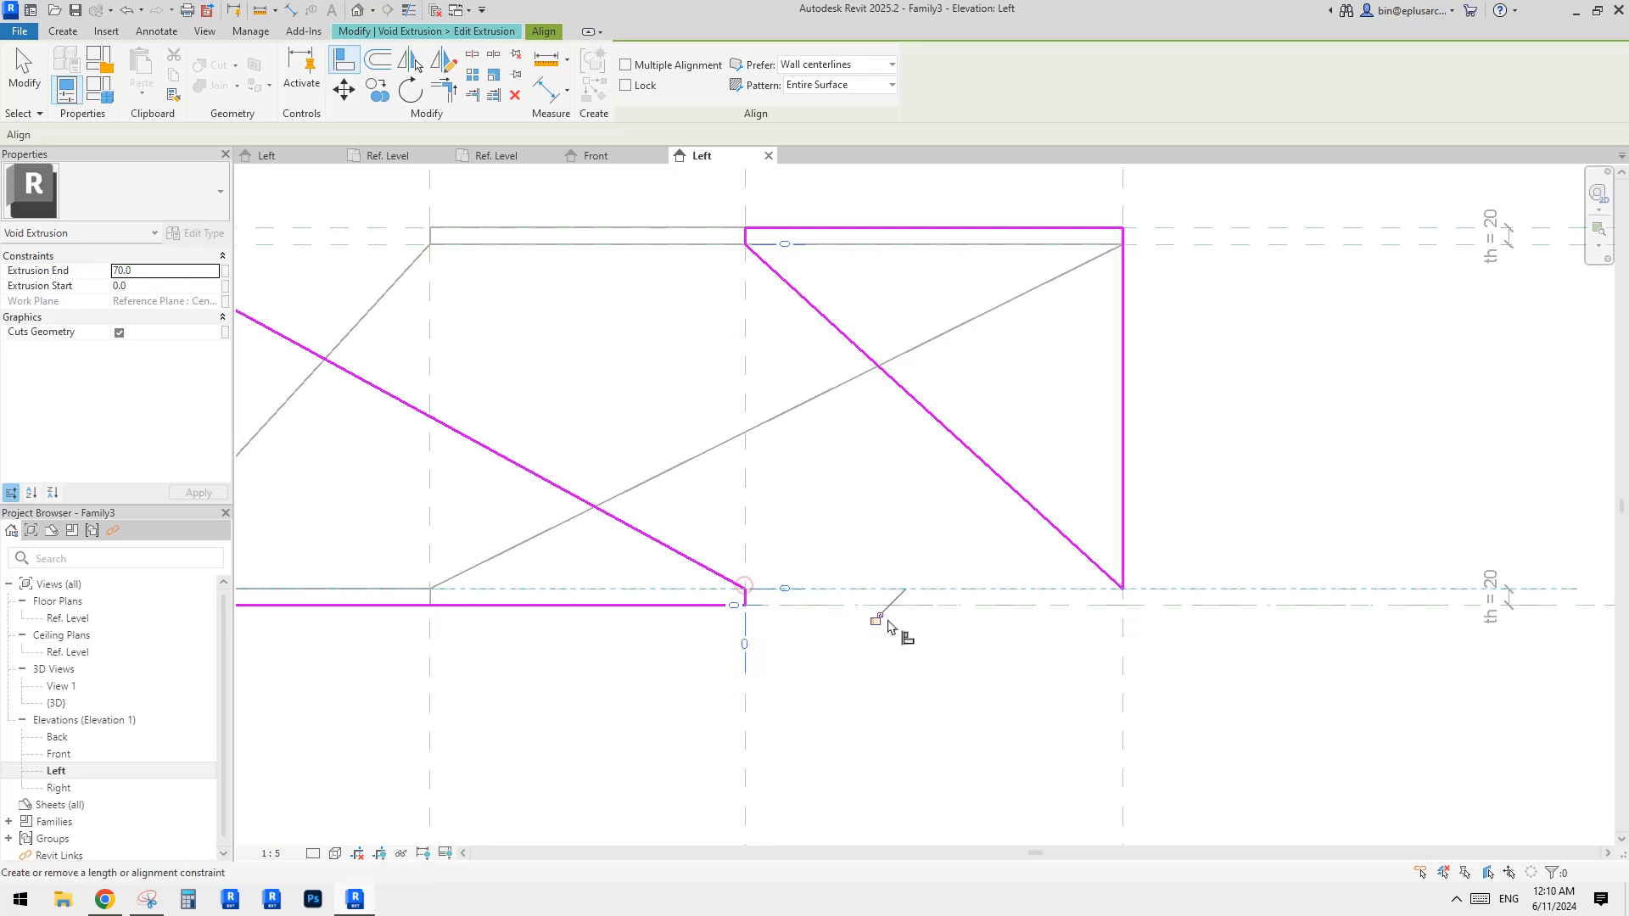
Align and lock the lower-left loop's short vertical line to the third vertical reference plane.
middle_drag(889, 627, 1022, 565)
scroll(902, 567, up, 3)
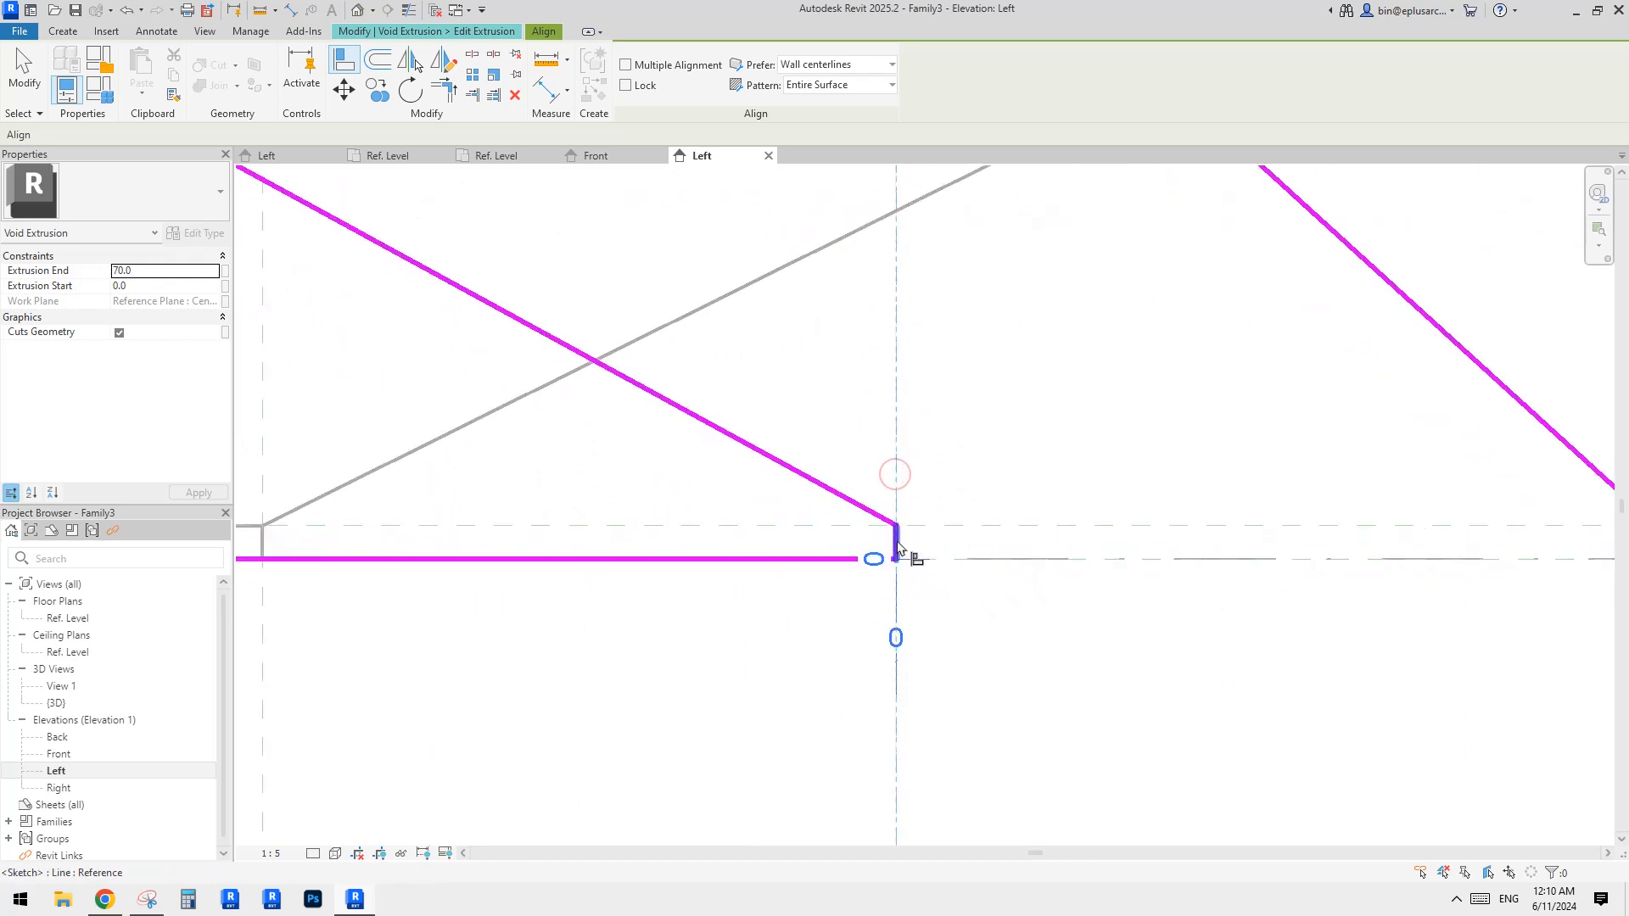
click(898, 547)
scroll(892, 545, down, 5)
middle_drag(891, 546, 1081, 552)
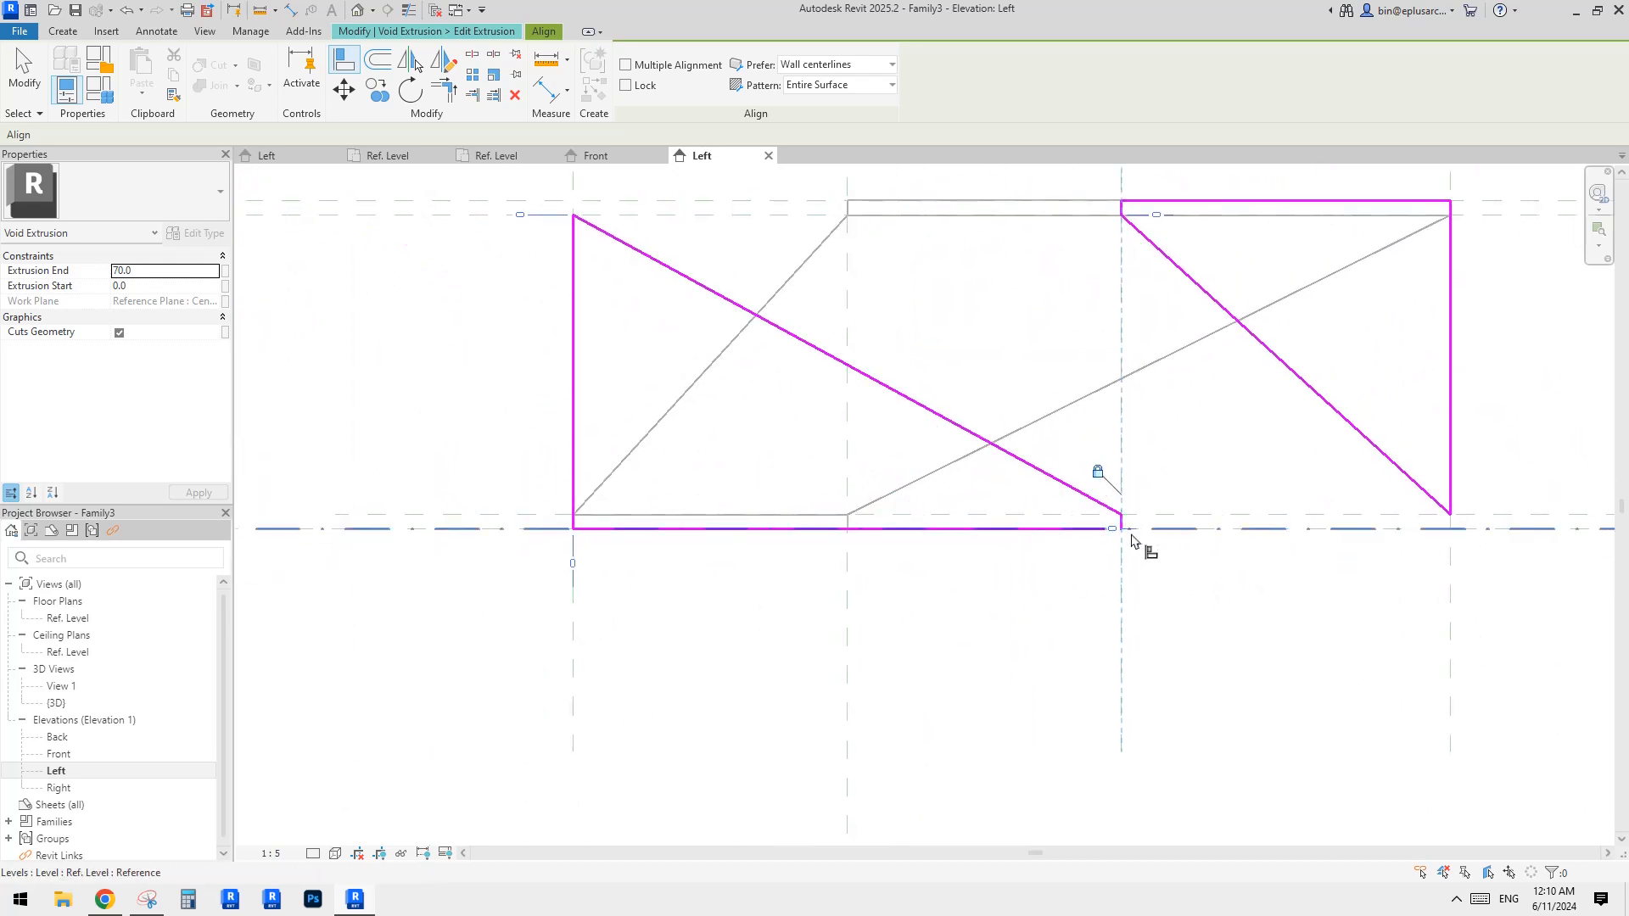
Align and lock the lower-left loop's bottom line to Ref. Level and its long vertical line to the leftmost vertical plane.
click(489, 528)
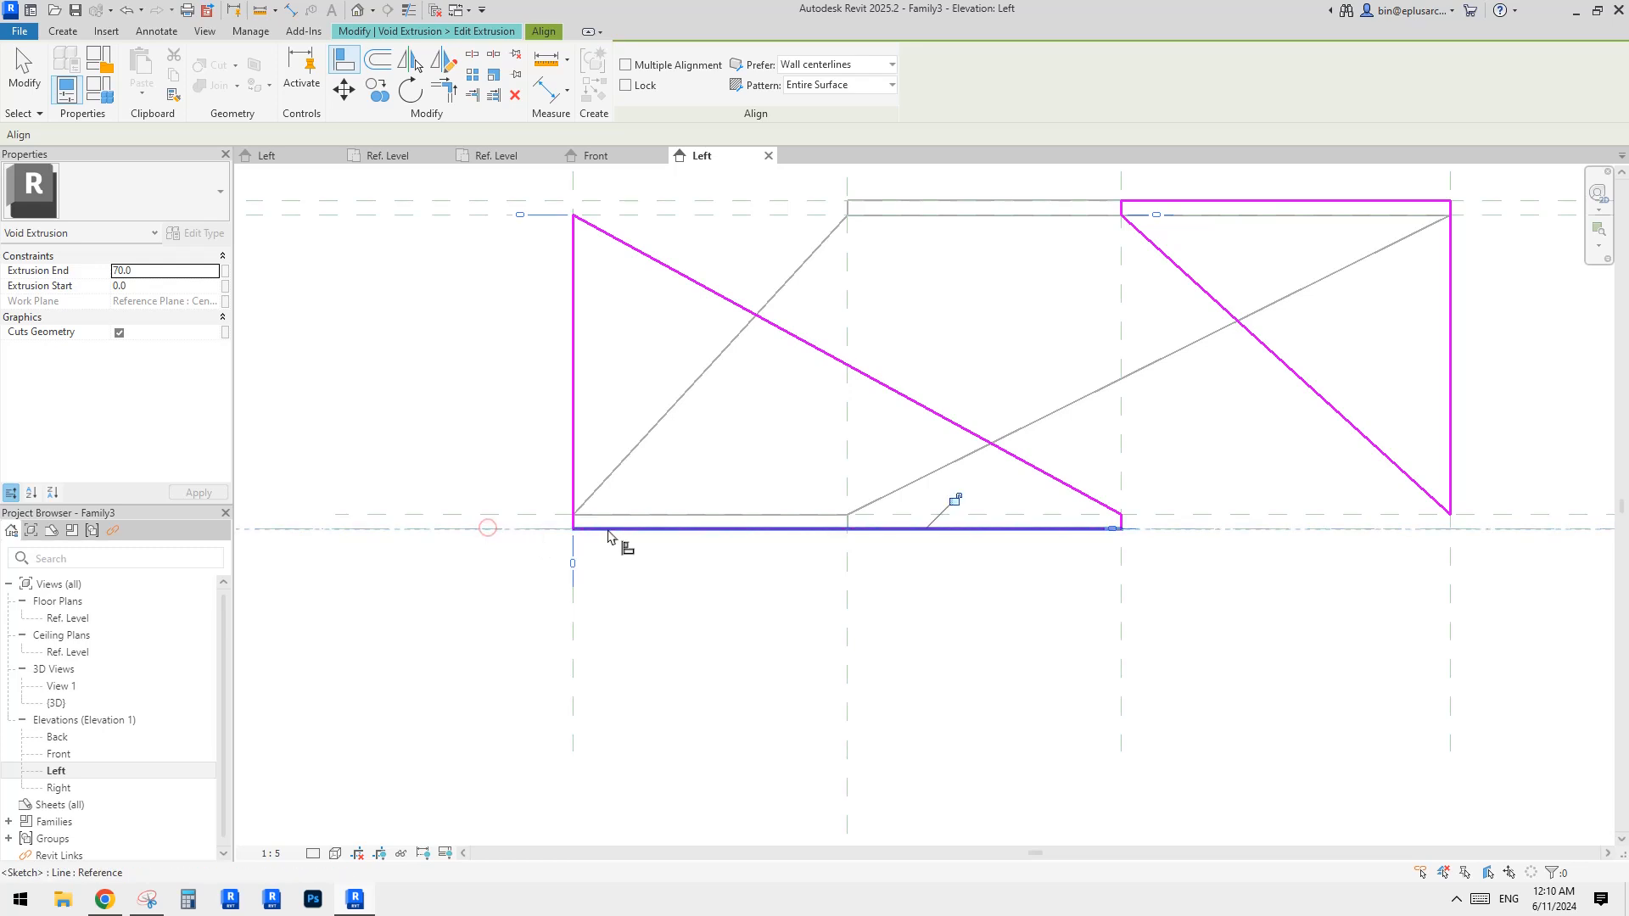
click(608, 530)
click(948, 497)
middle_drag(753, 461, 800, 564)
click(621, 253)
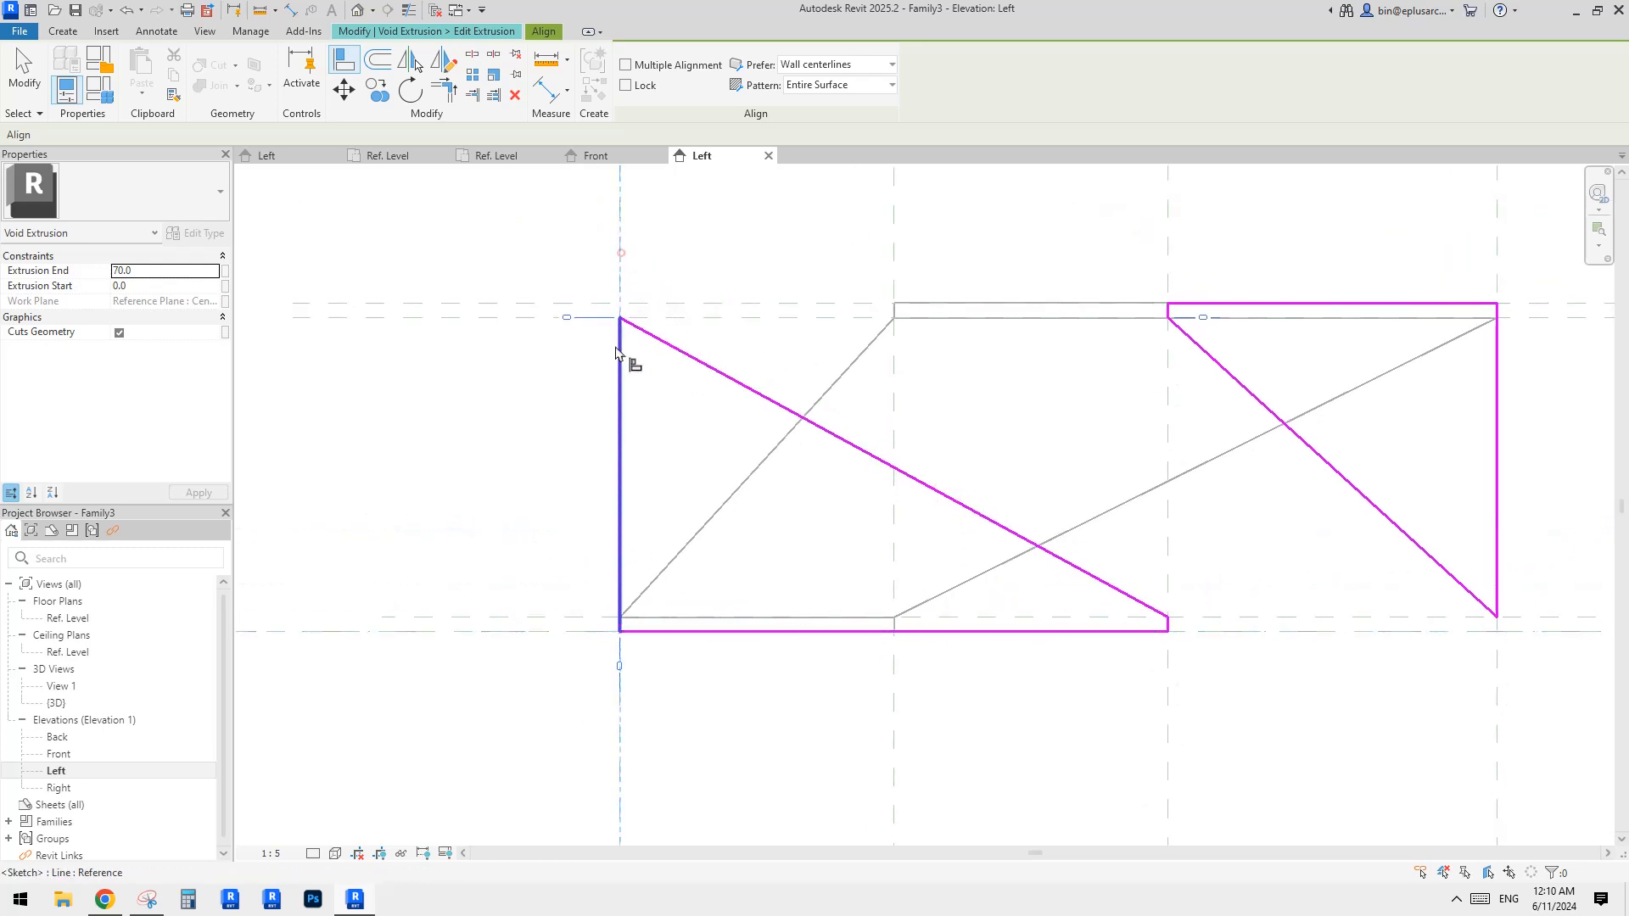
click(617, 353)
click(651, 542)
Align and lock the start points of both loops' sloping lines to the upper th offset reference plane.
click(473, 317)
scroll(618, 327, up, 1)
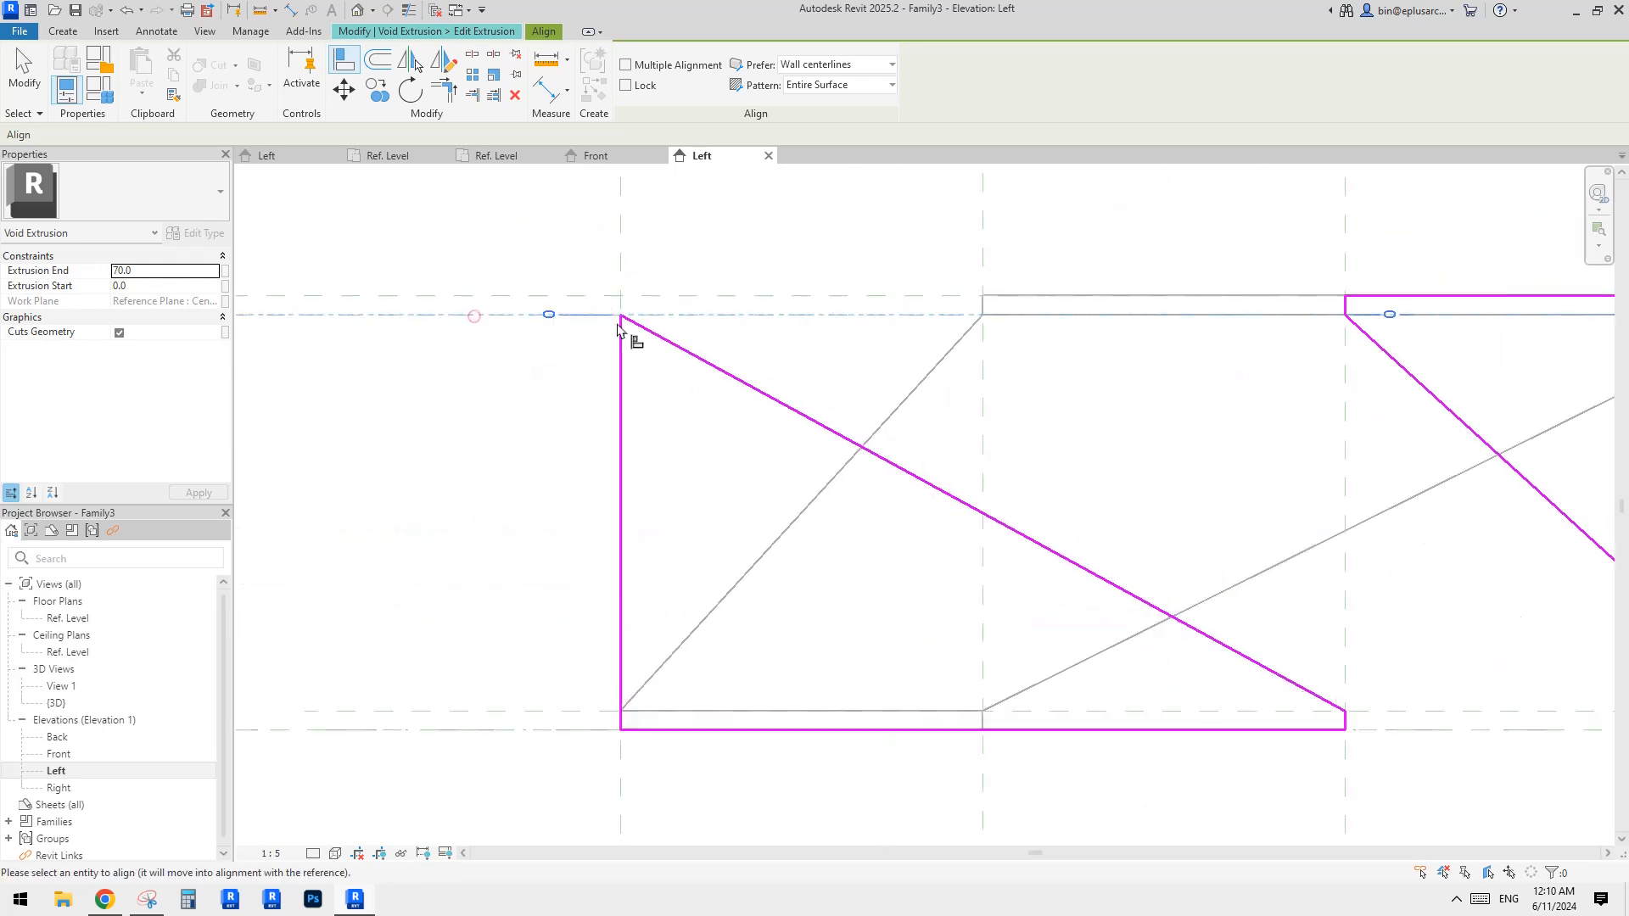
click(623, 314)
scroll(866, 425, down, 3)
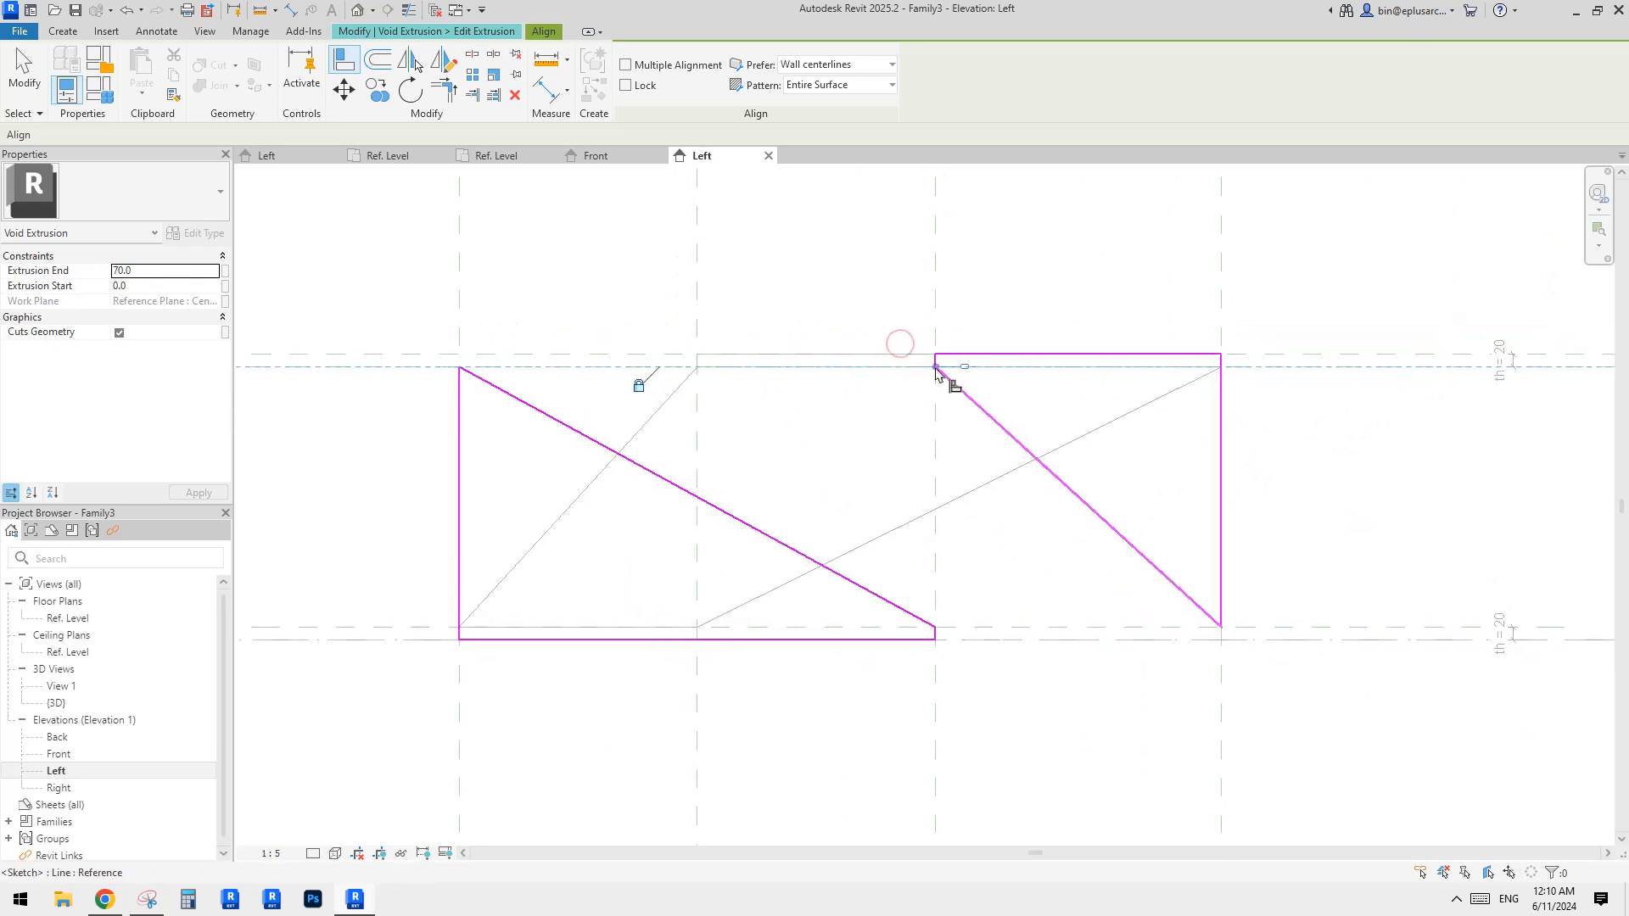
click(867, 367)
click(938, 377)
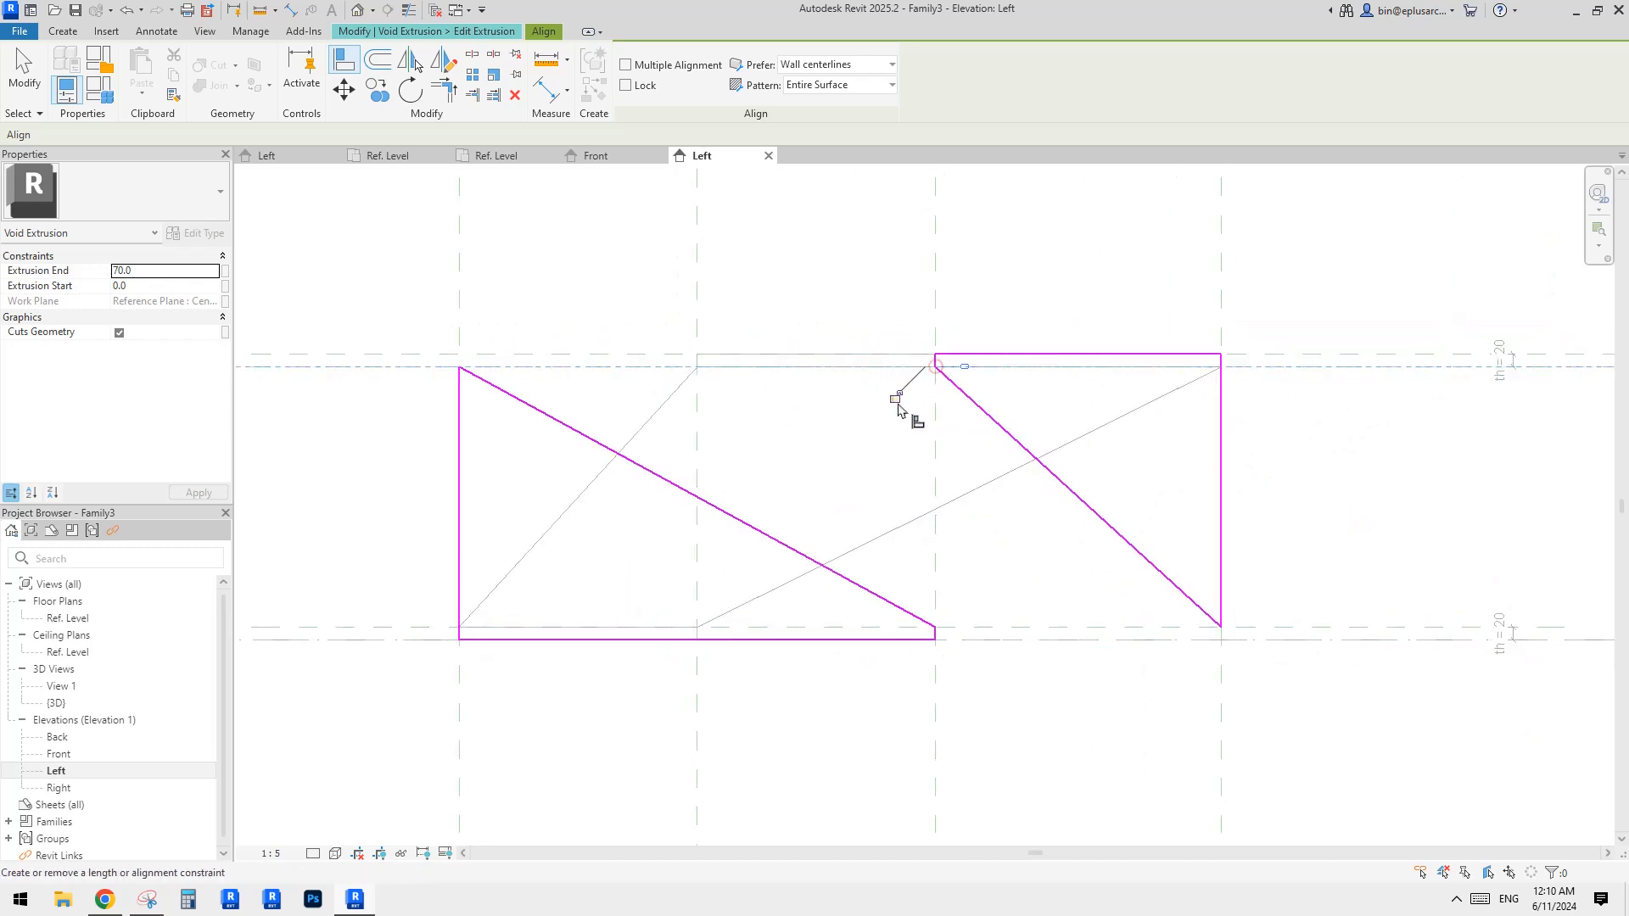
scroll(933, 466, down, 2)
scroll(1106, 322, up, 1)
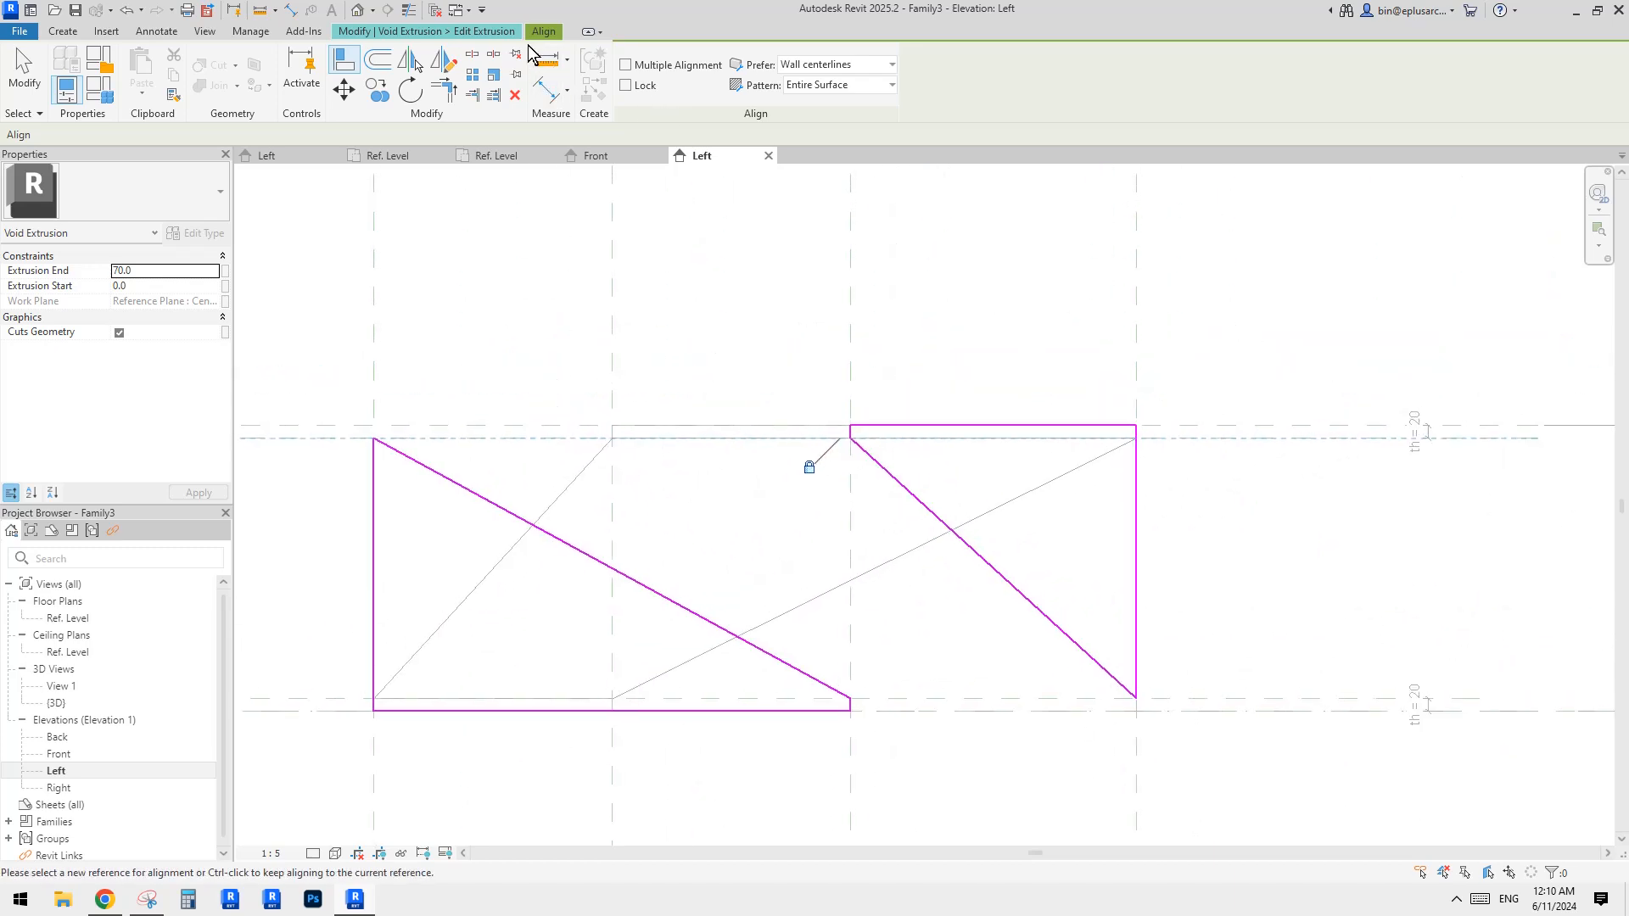
Finish the void extrusion sketch and load the profile family into Family4, overwriting only the existing version.
key(Escape)
click(632, 72)
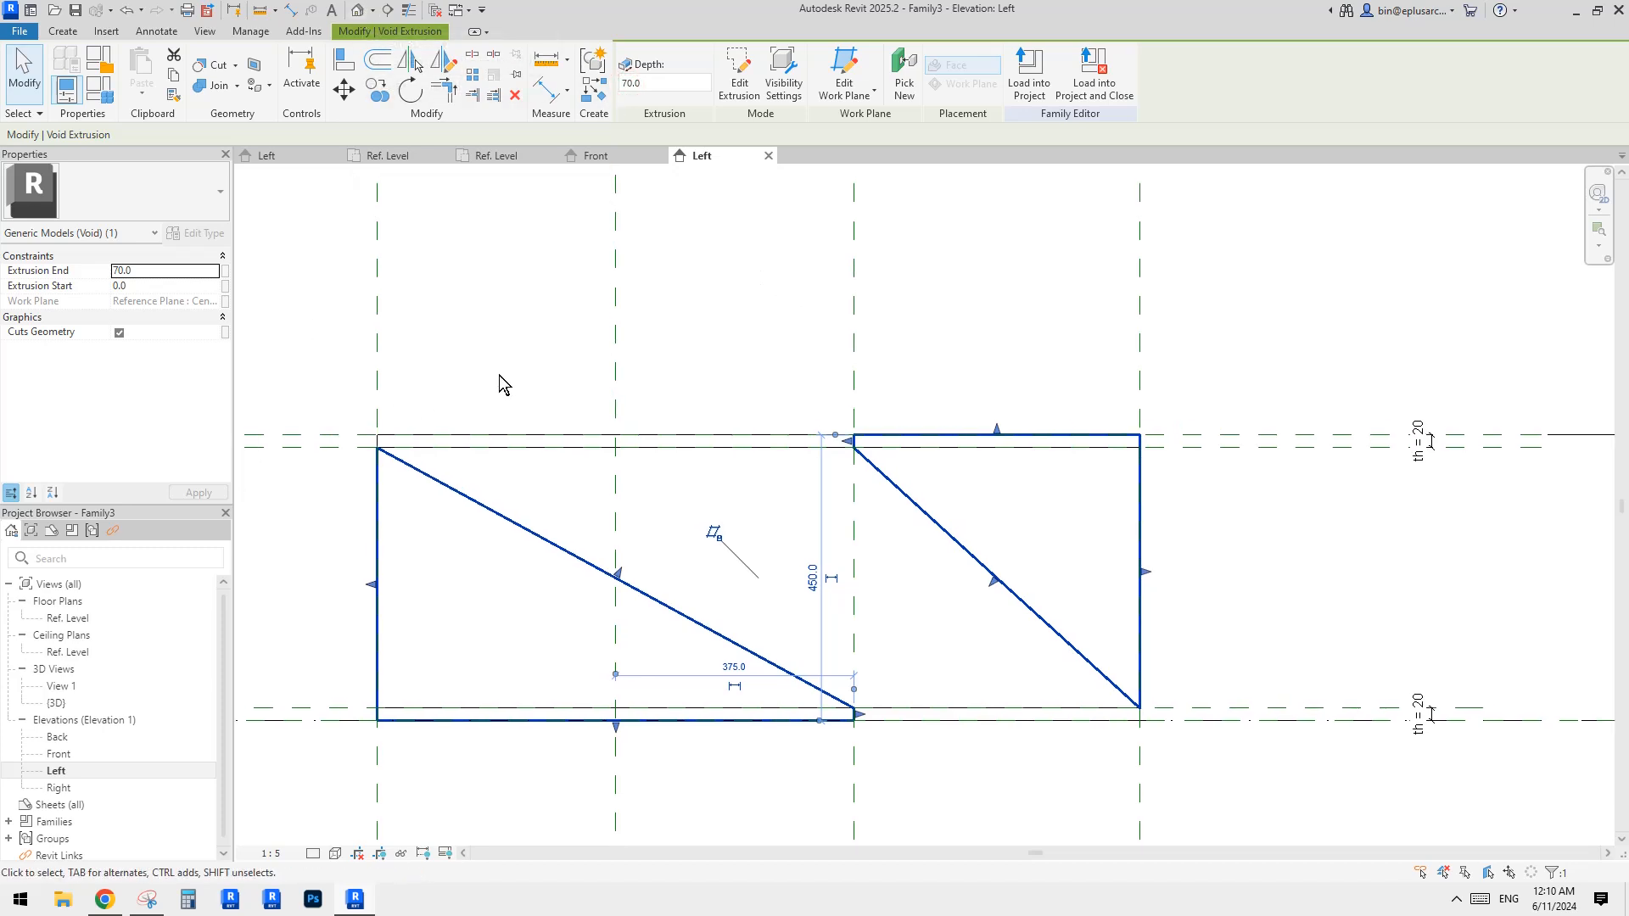
click(1030, 75)
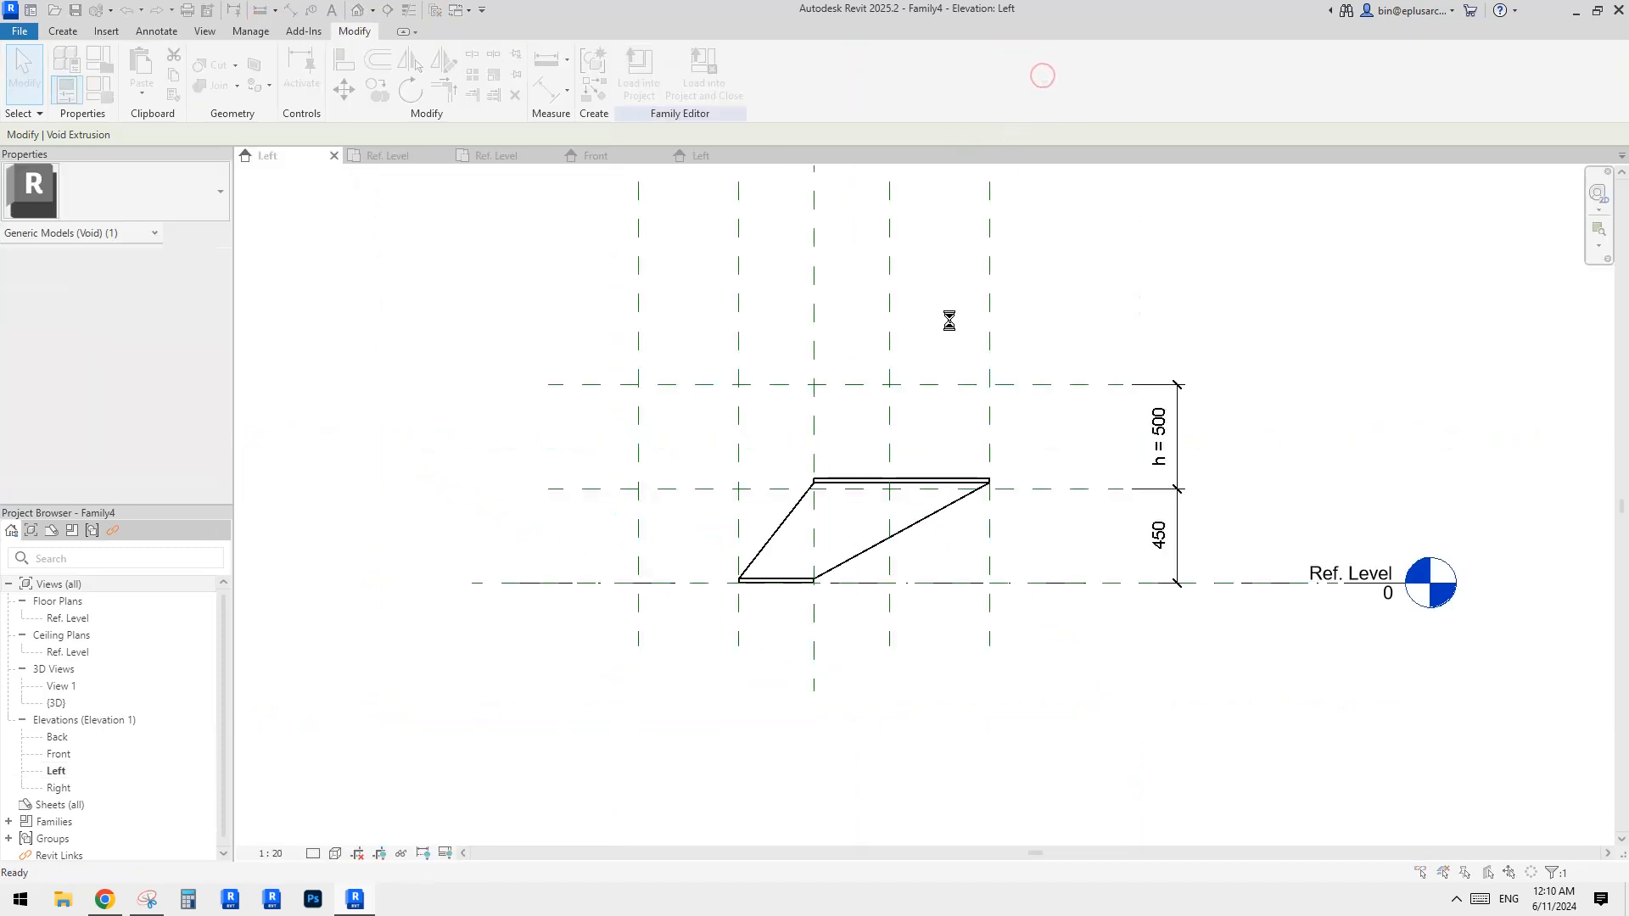
click(768, 397)
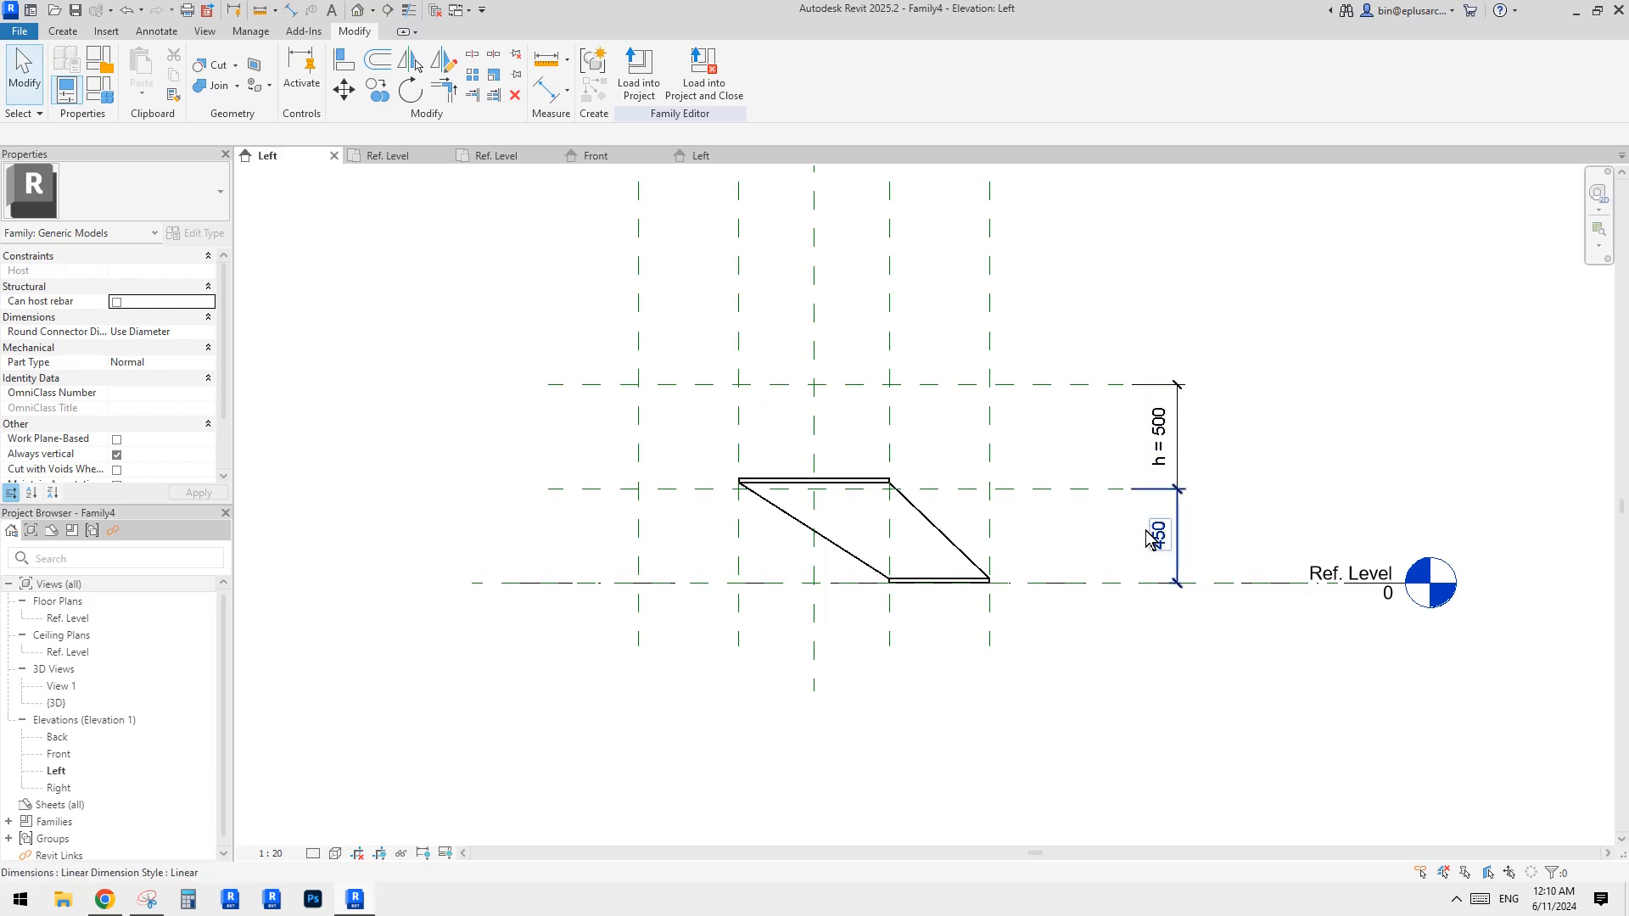
Make the nested Family3 Work Plane-Based and reload it into Family4, overwriting the existing version and its parameter values.
scroll(937, 571, up, 4)
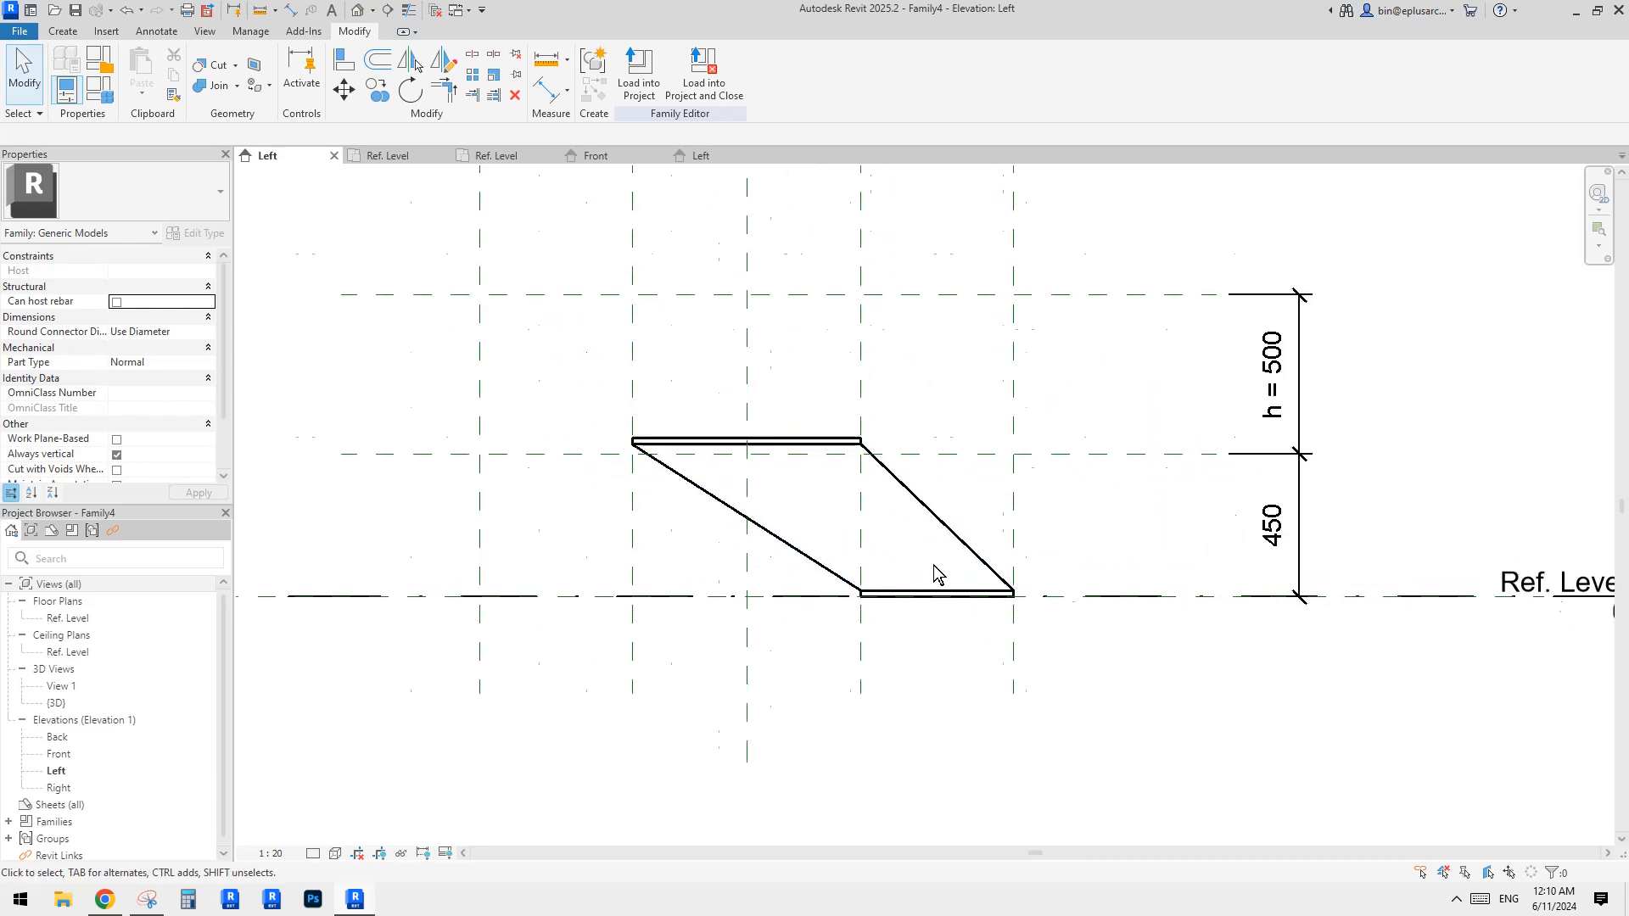
click(950, 532)
middle_drag(906, 573, 940, 551)
scroll(939, 544, down, 3)
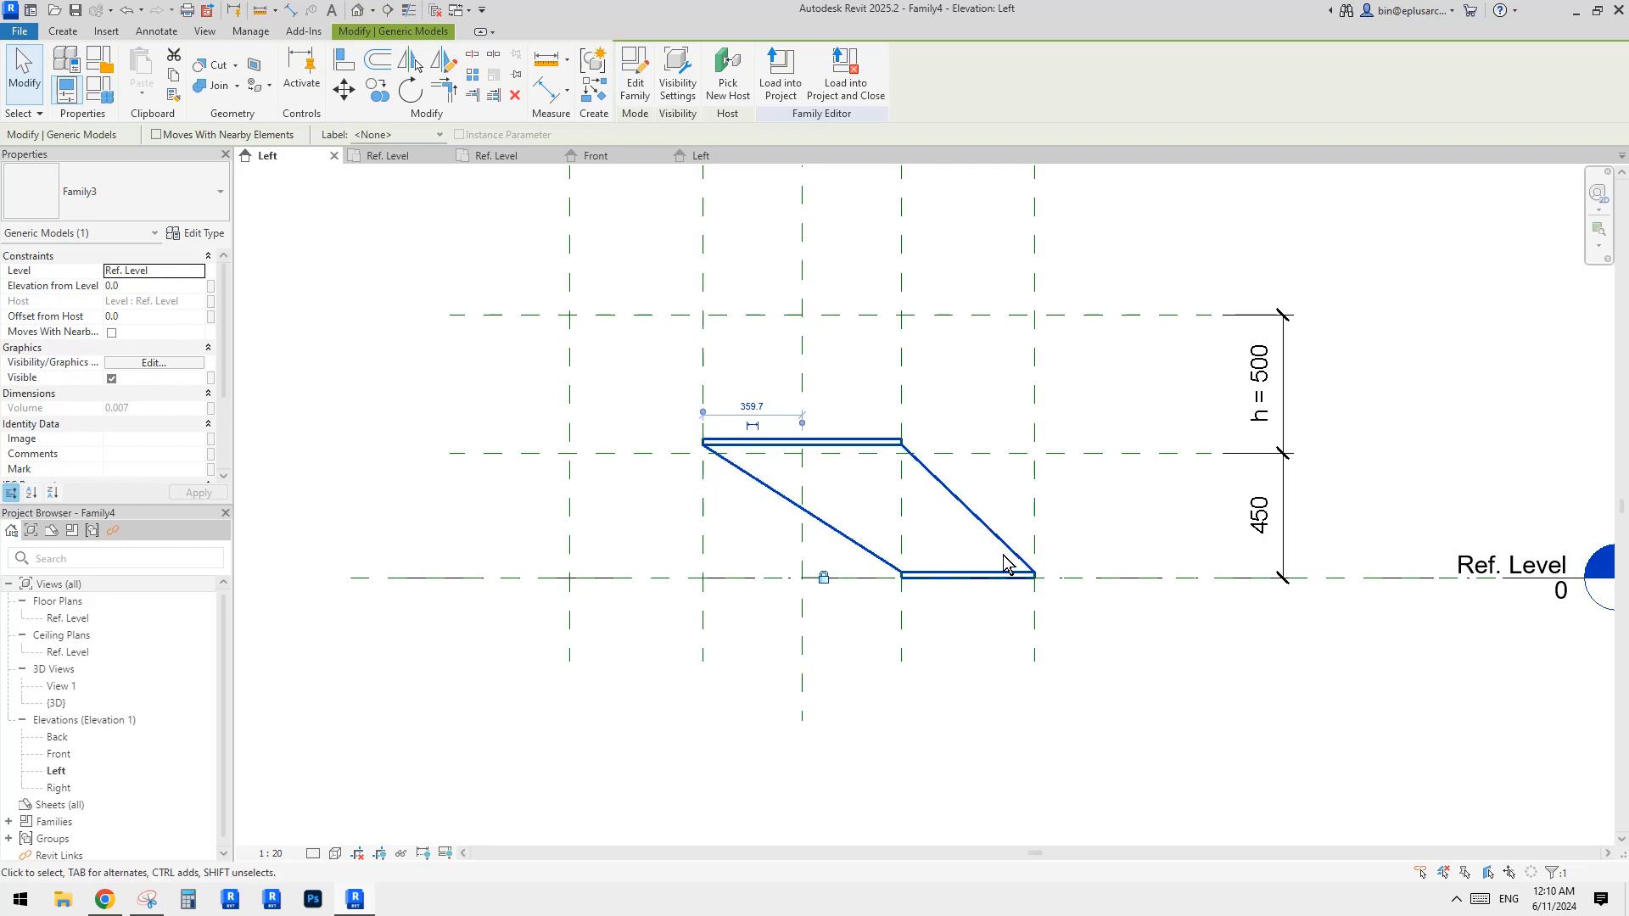
middle_drag(412, 353, 414, 361)
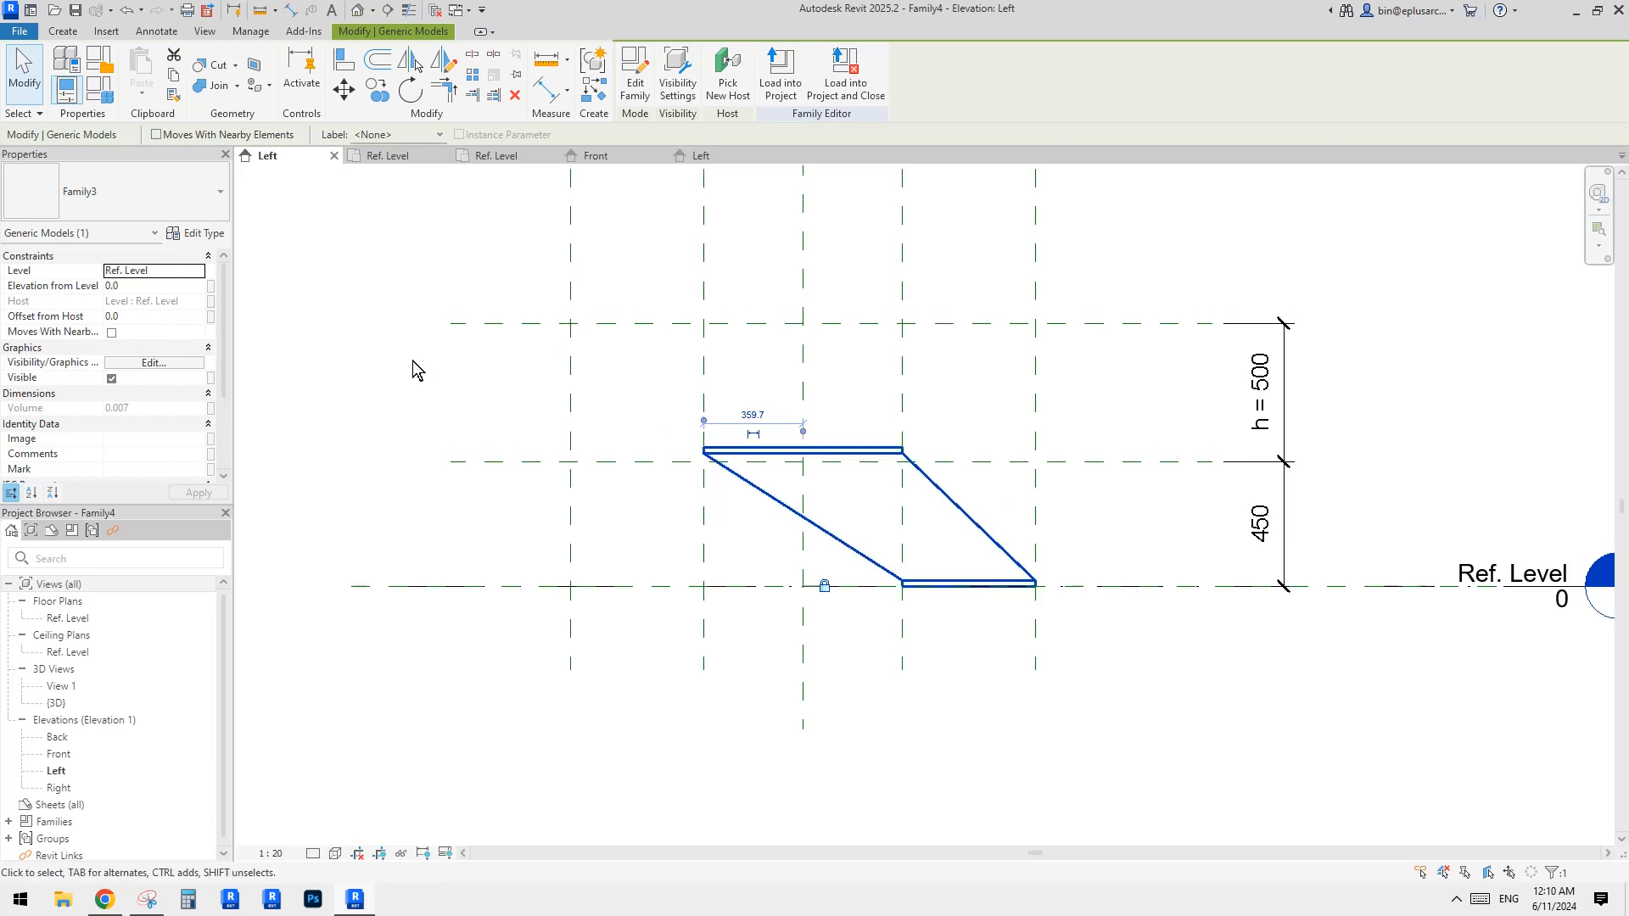
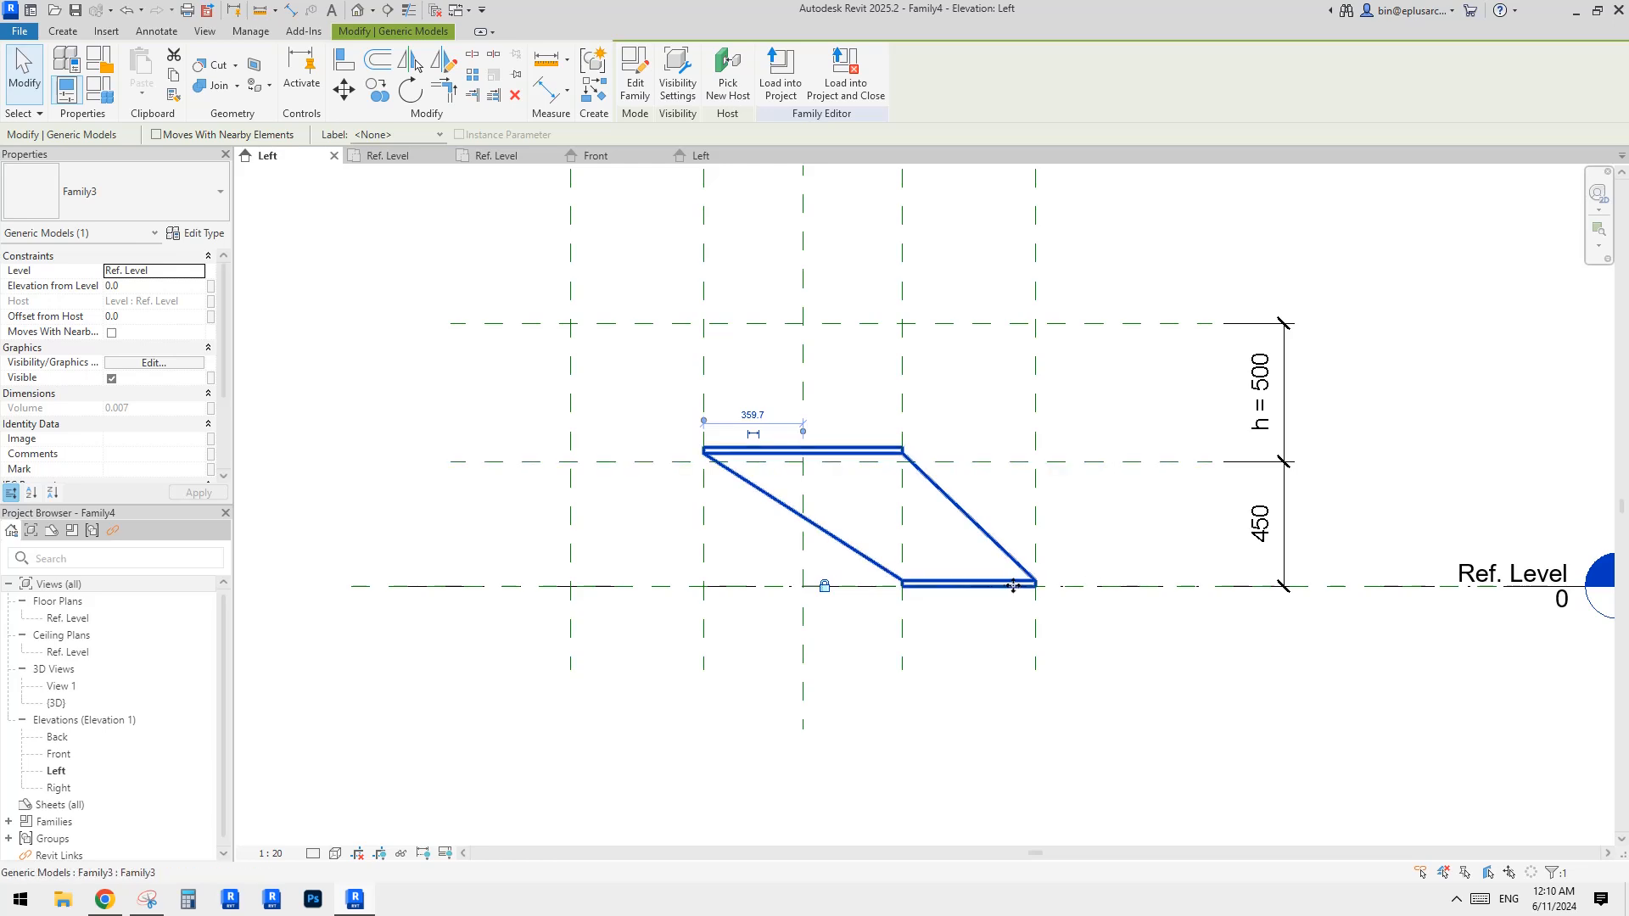
middle_drag(1008, 587, 1016, 598)
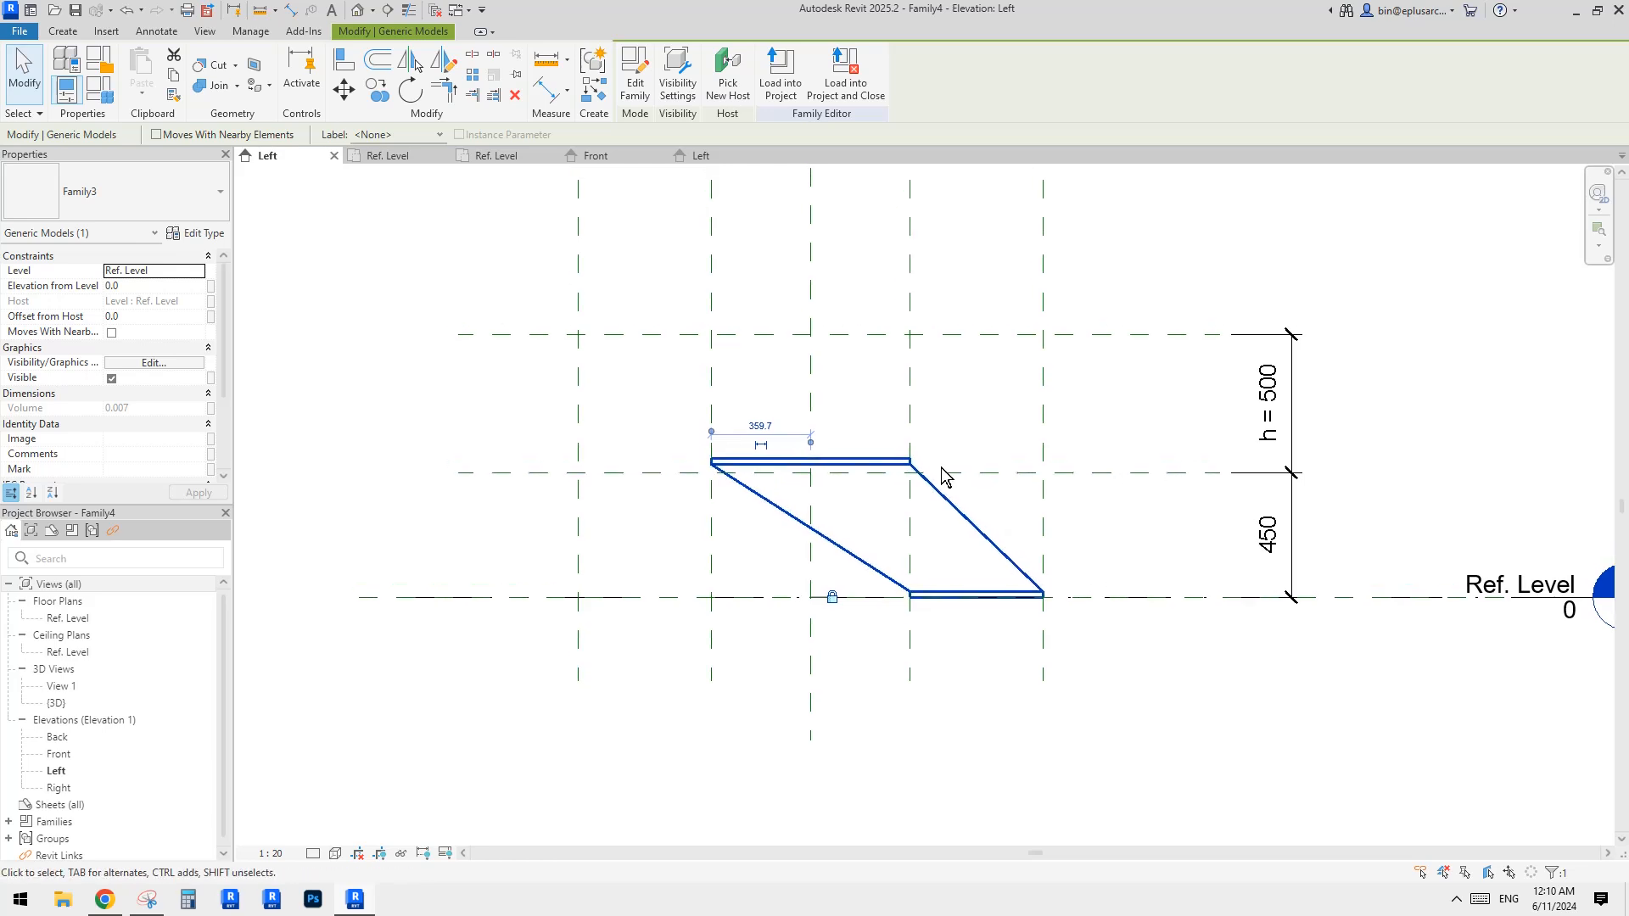
click(637, 81)
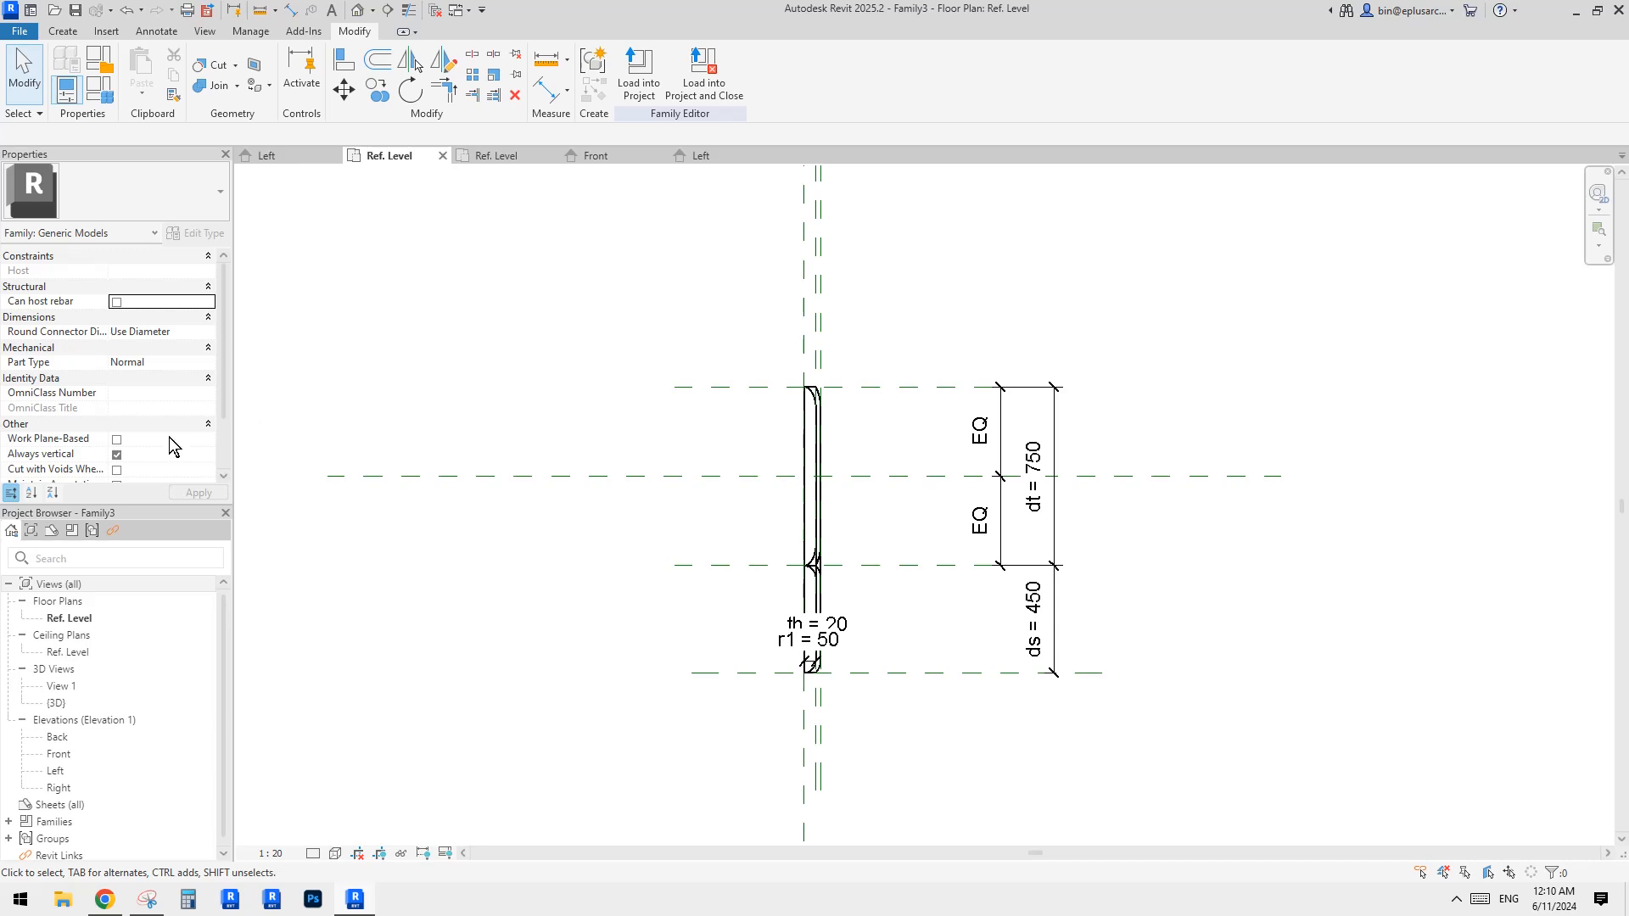
click(117, 440)
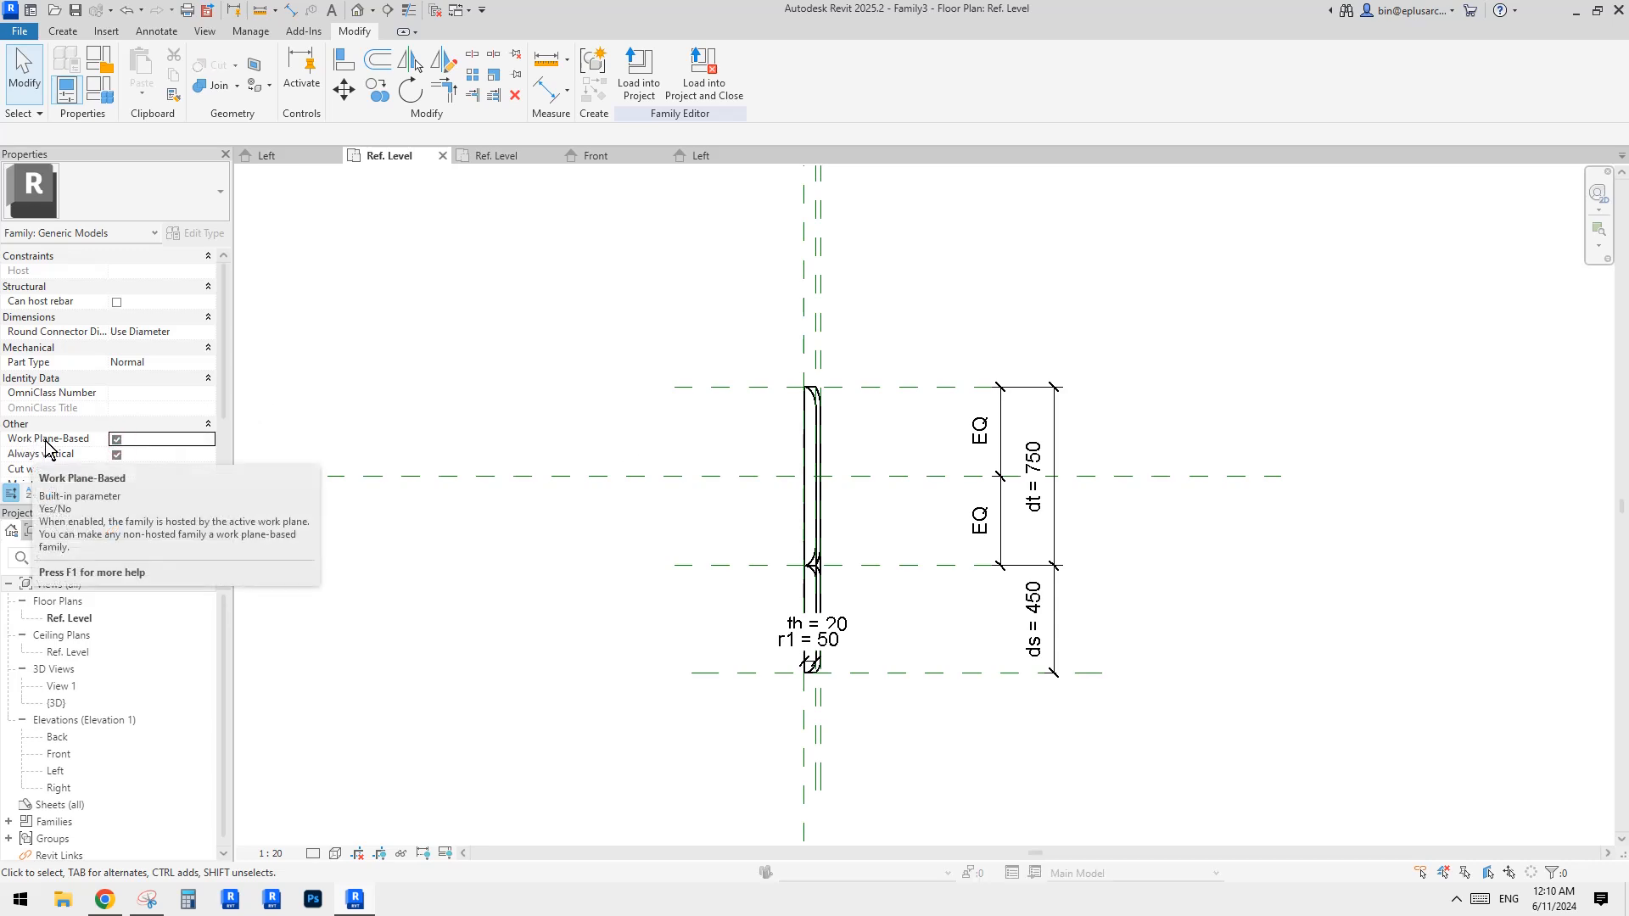
click(639, 72)
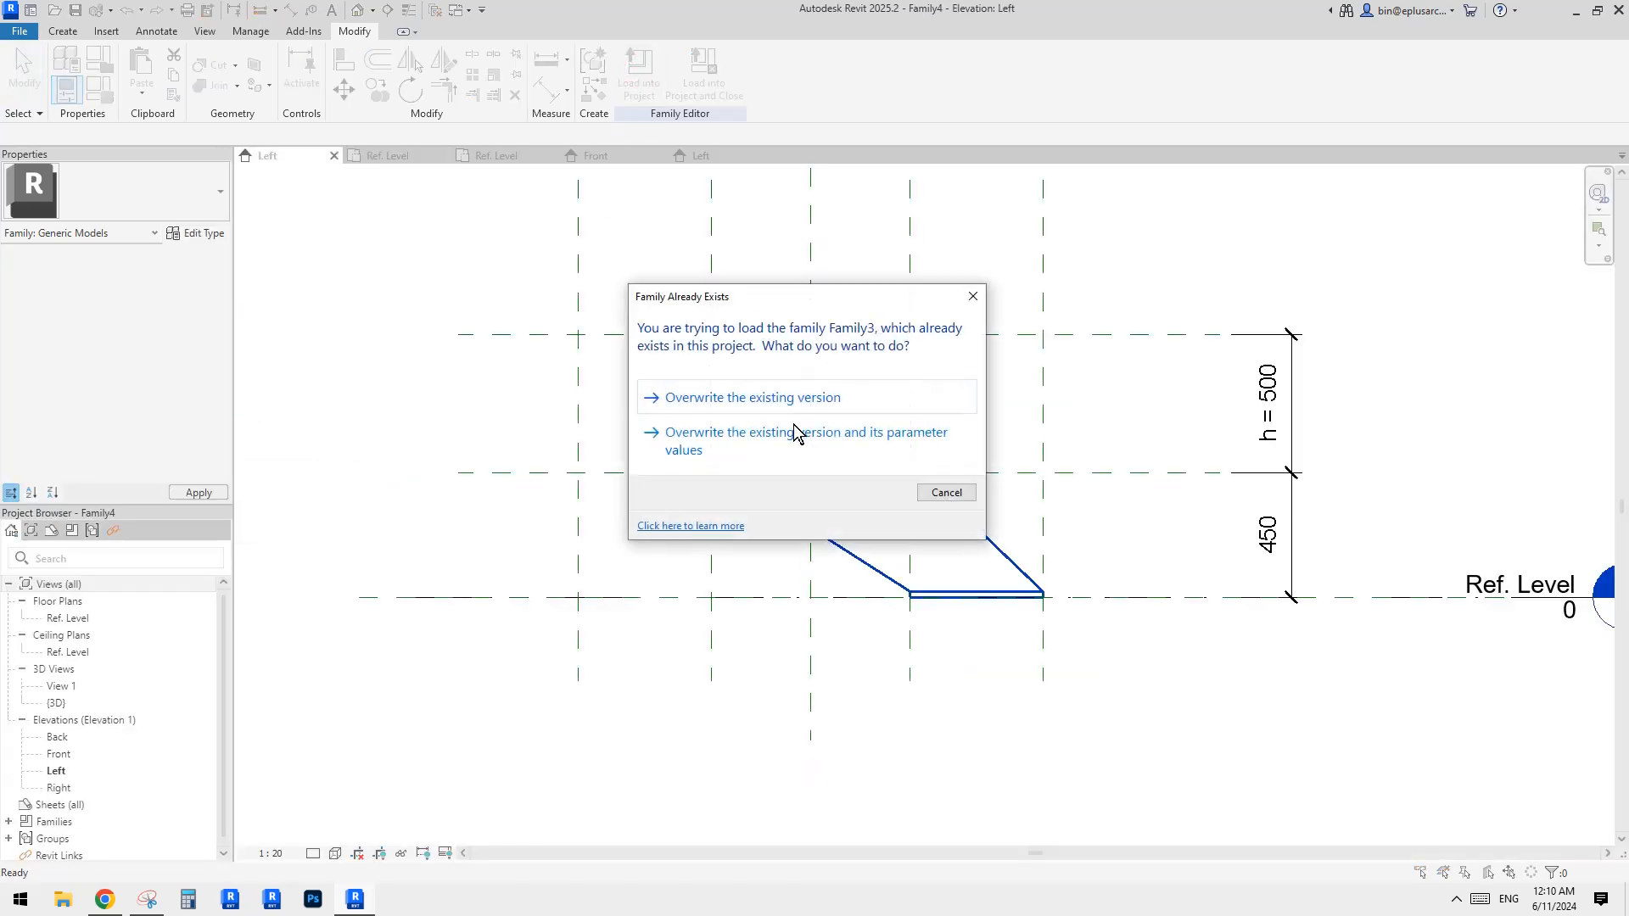
click(855, 427)
Rehost the nested profile on the horizontal reference plane 450 above Ref. Level by picking it as the new work plane.
click(1005, 556)
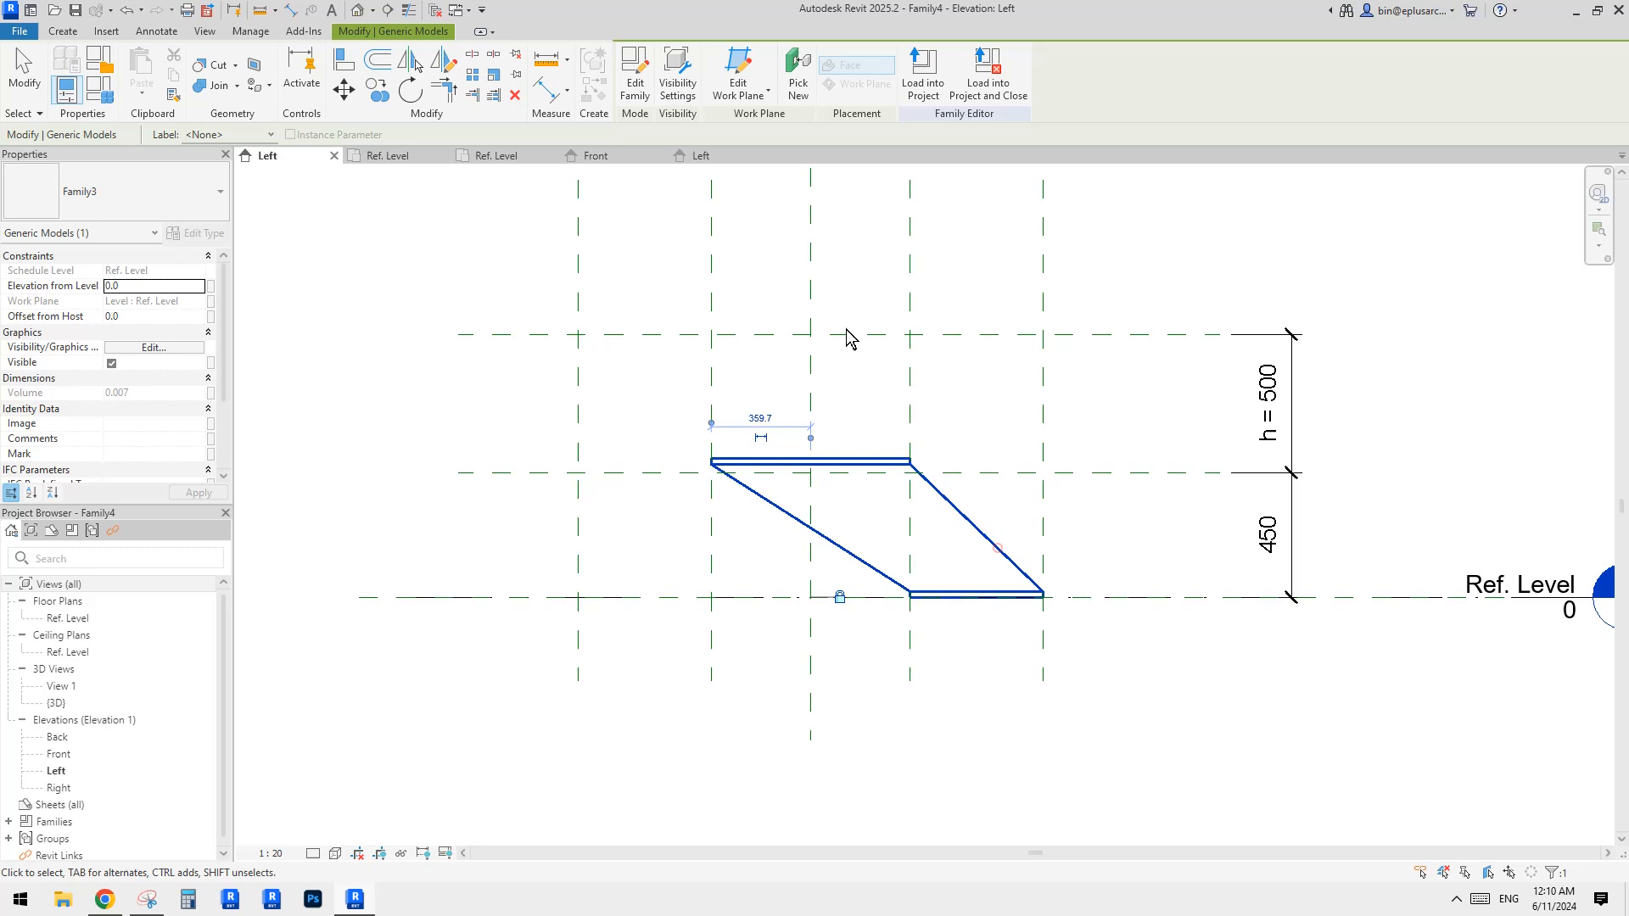
click(738, 68)
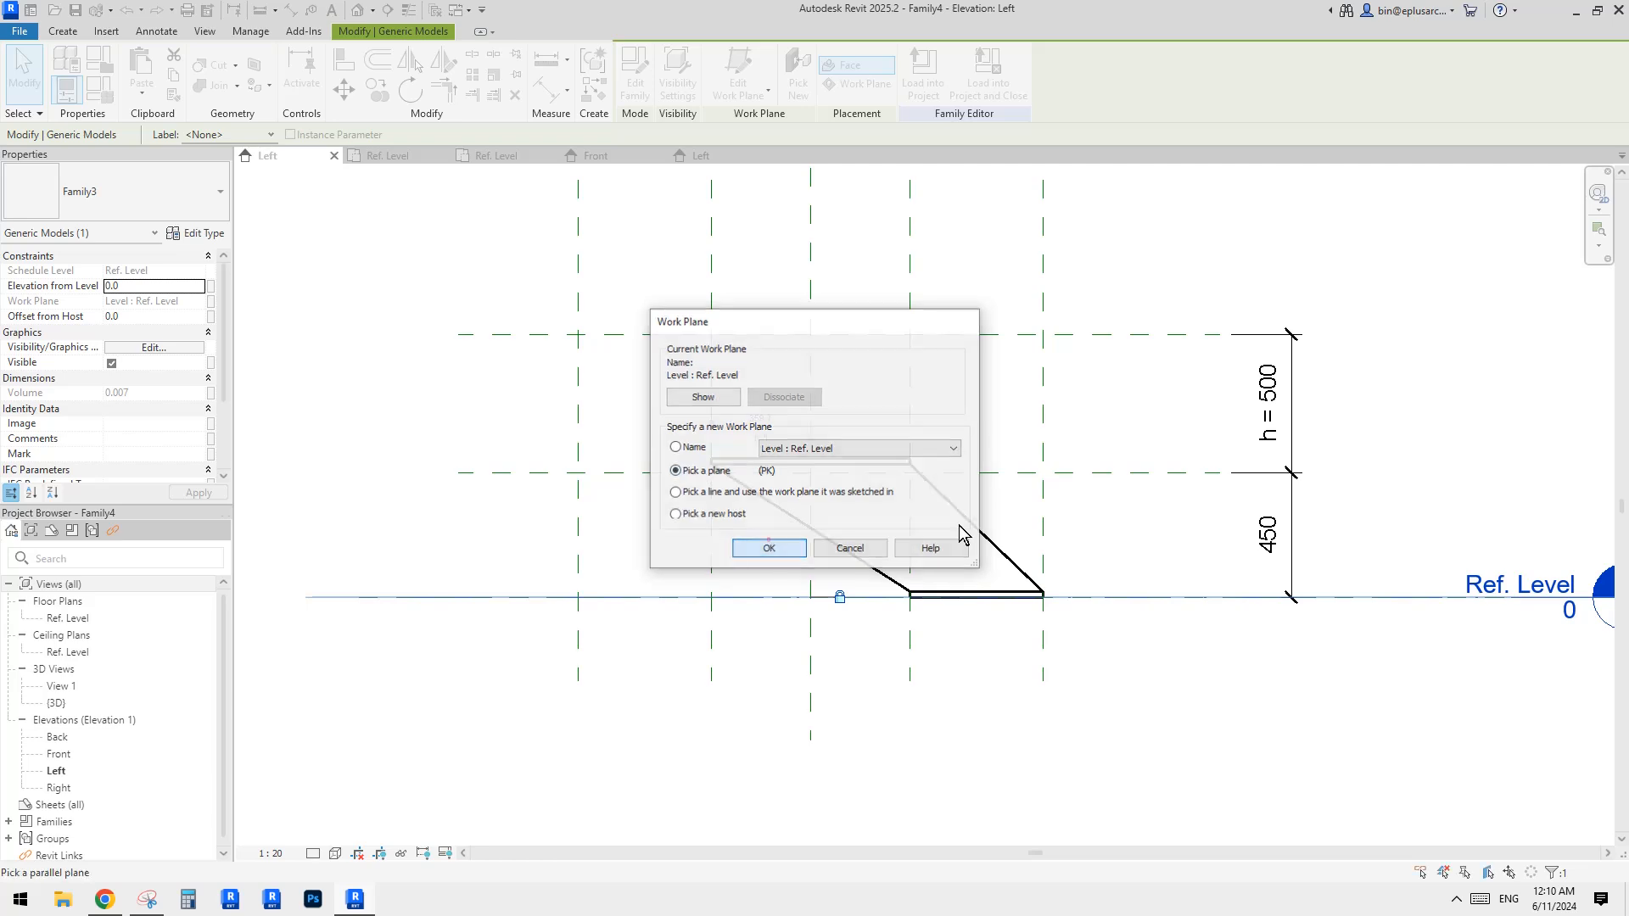
click(749, 548)
click(1145, 473)
middle_drag(1398, 348, 1352, 363)
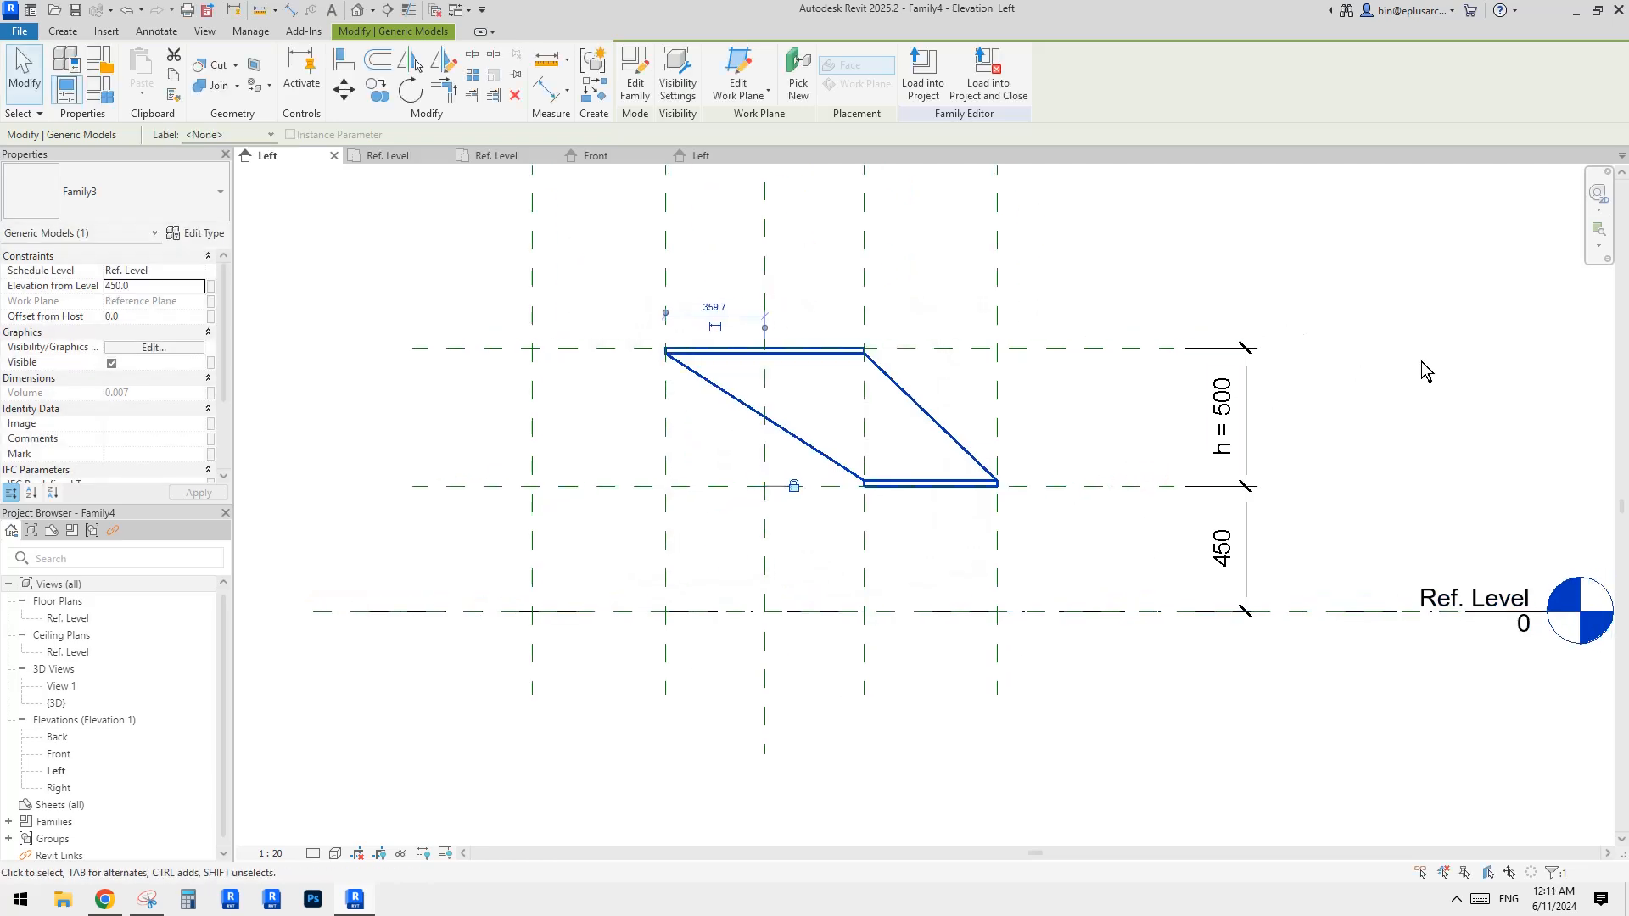
key(Escape)
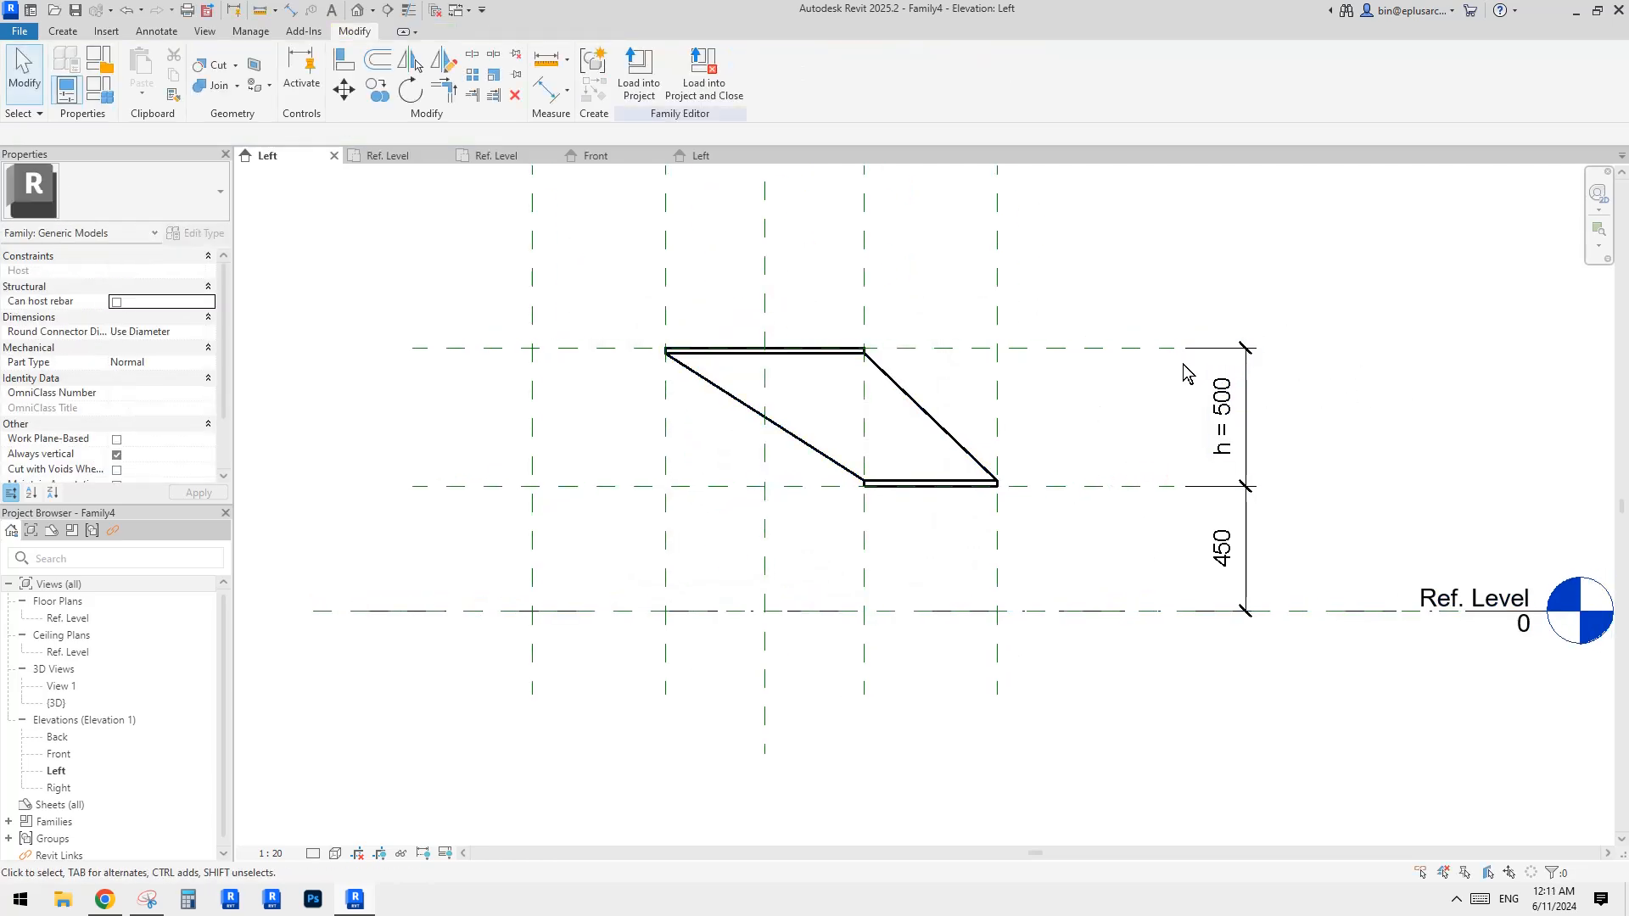
middle_drag(1017, 376, 1021, 392)
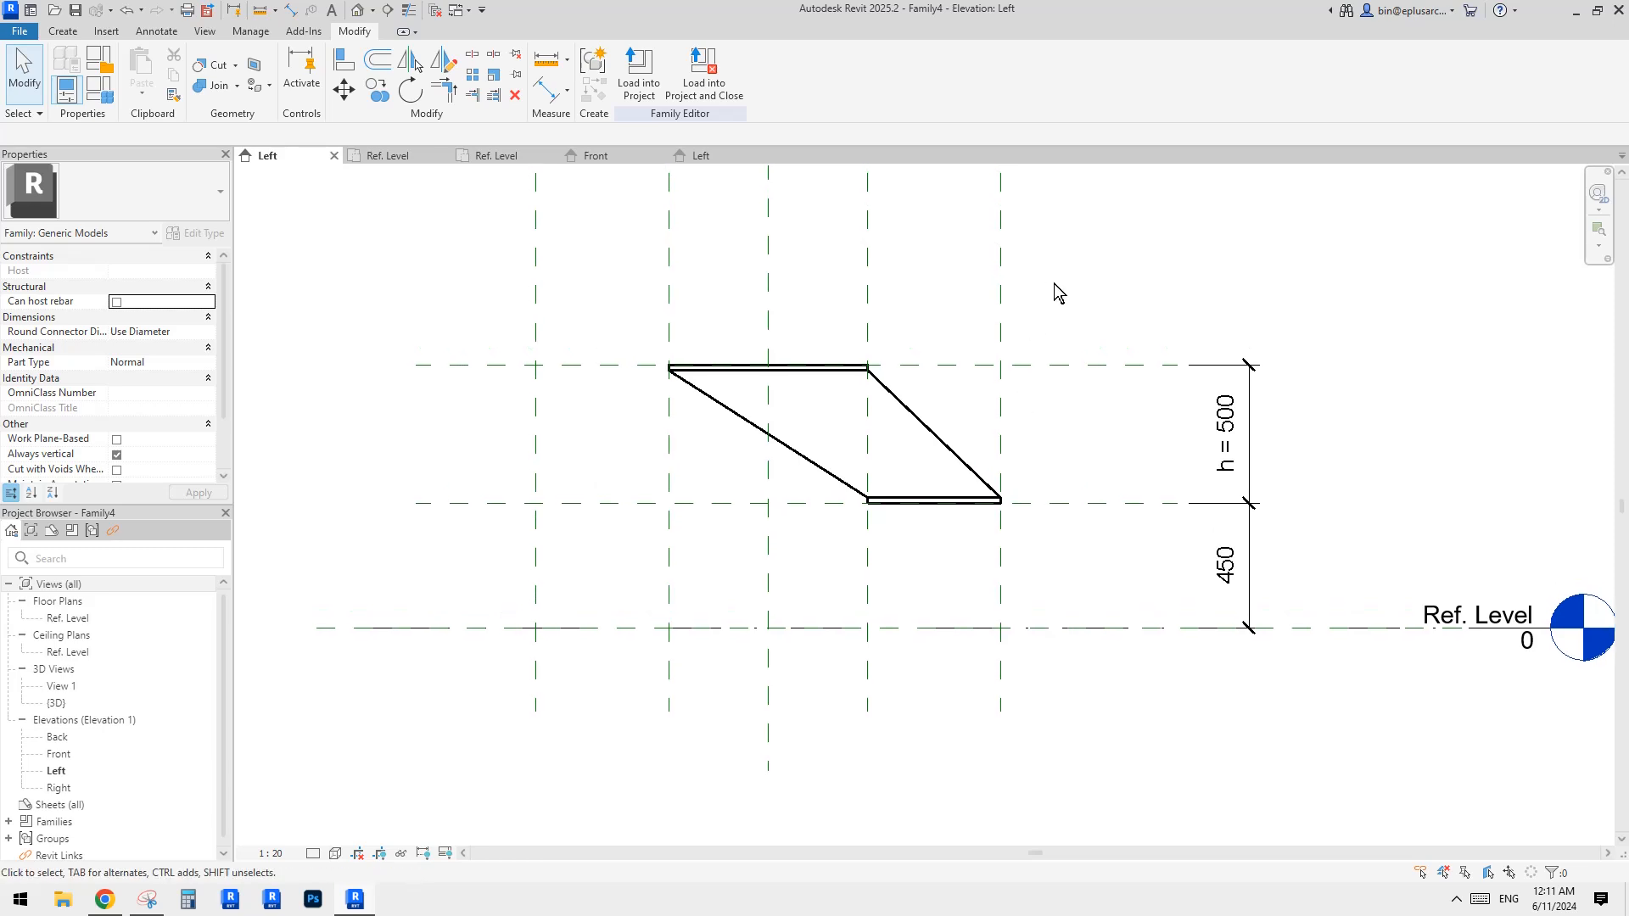
In the Ref. Level floor plan, mirror a copy of the nested profile about the Center (Left/Right) reference plane.
double_click(68, 619)
middle_drag(1041, 485, 1018, 487)
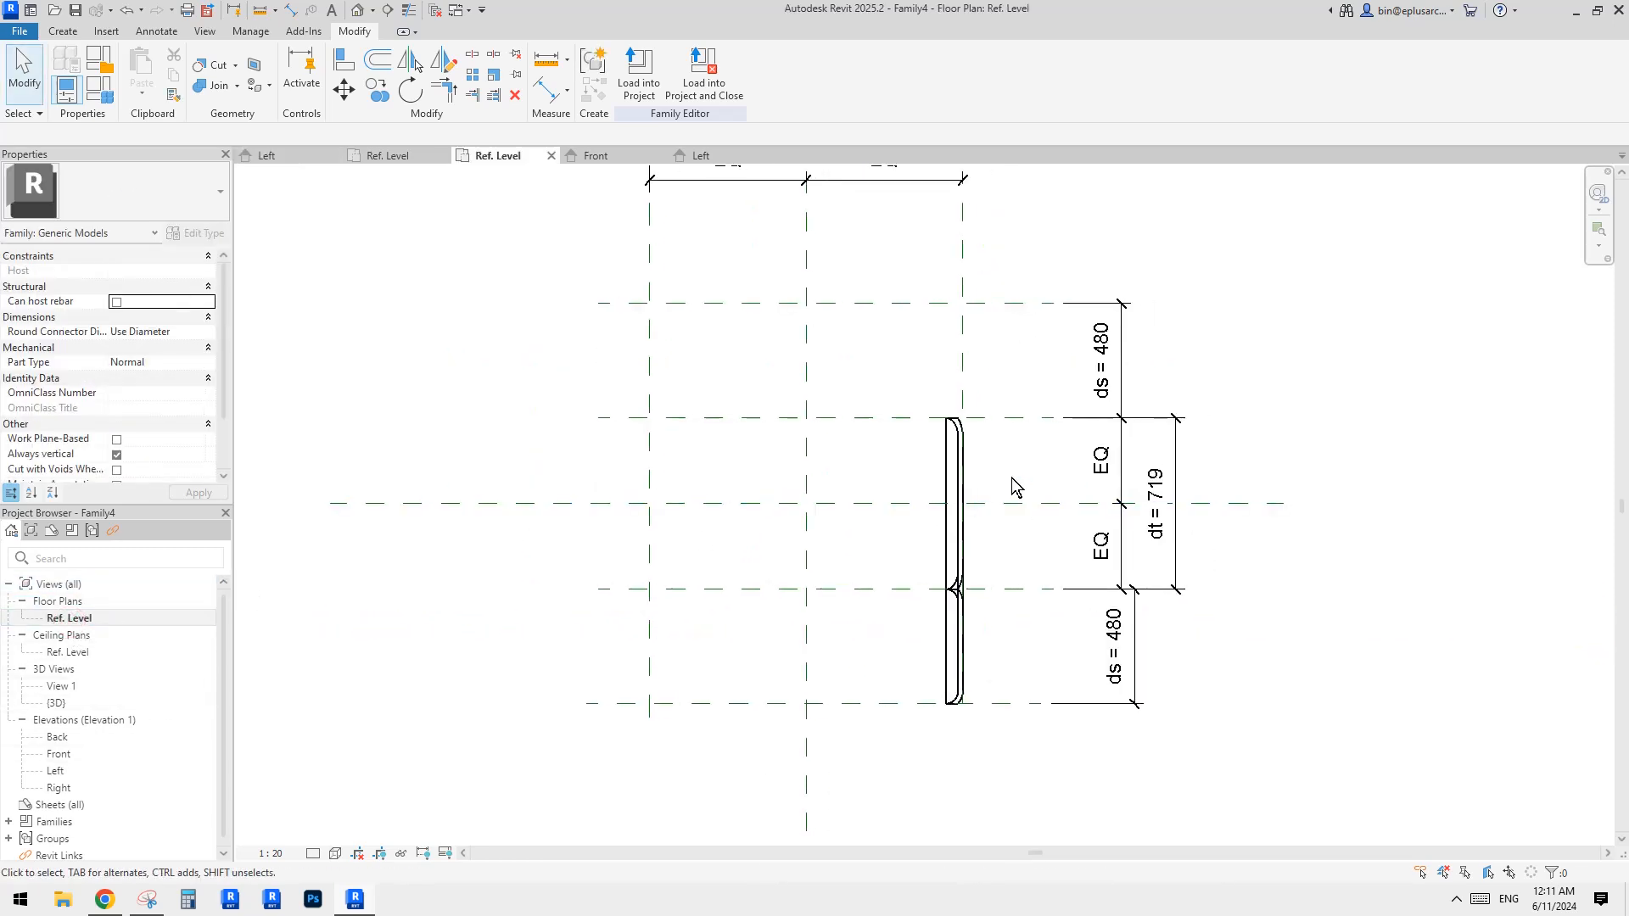
click(961, 460)
middle_drag(939, 542, 894, 496)
scroll(921, 514, down, 1)
key(m)
key(m)
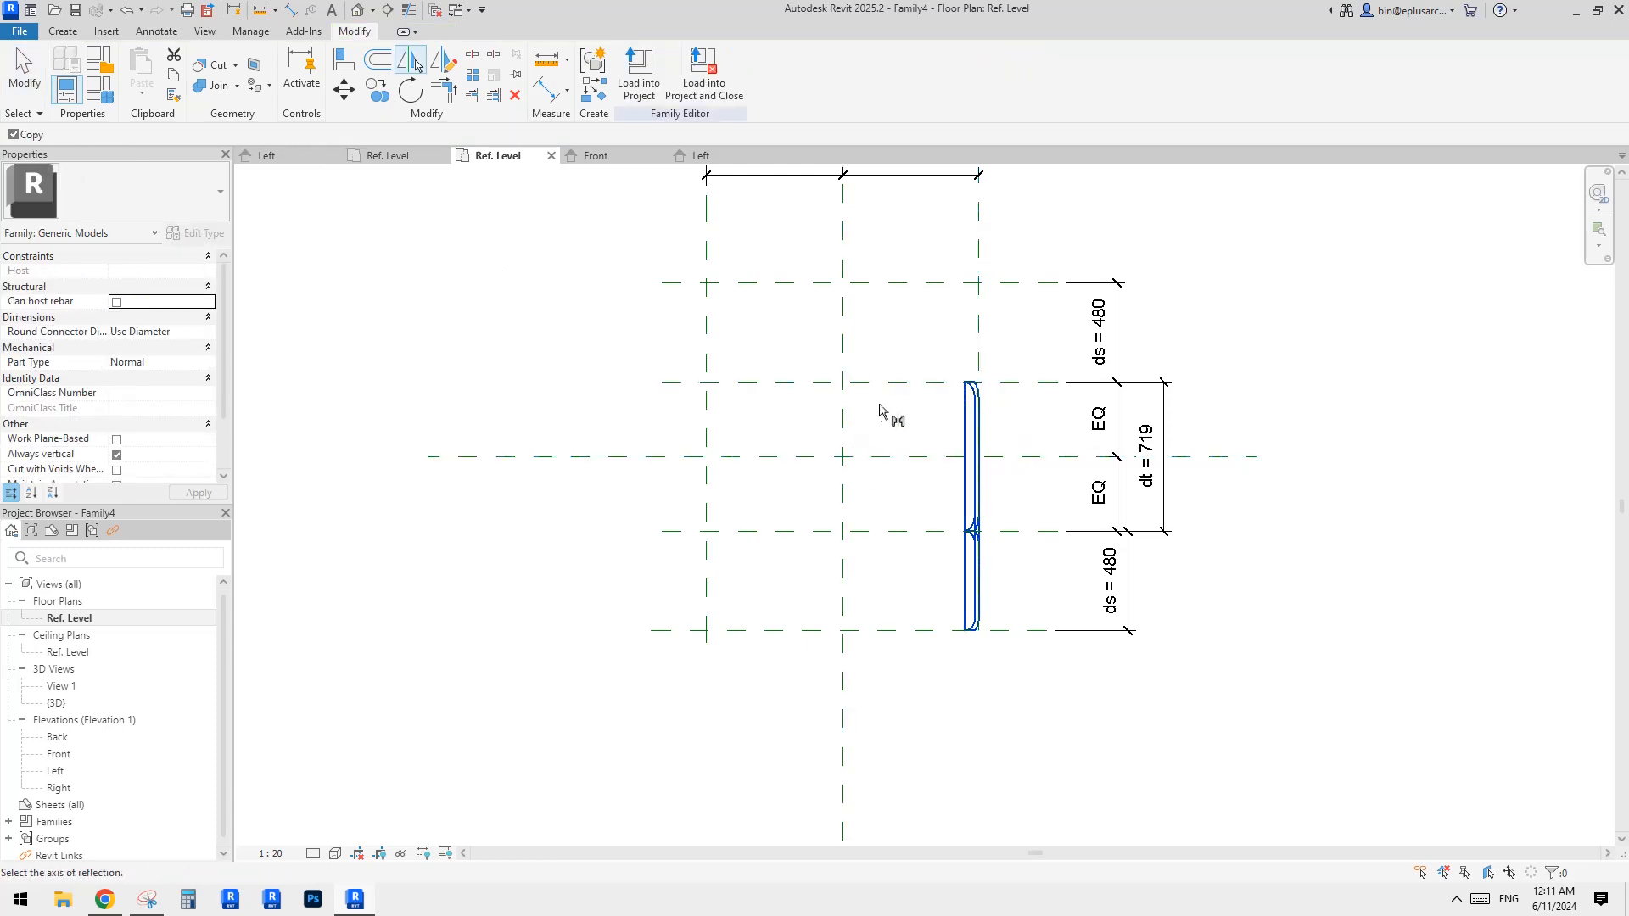
click(853, 431)
Try to rotate the mirrored profile copy by 180 degrees in plan.
click(717, 437)
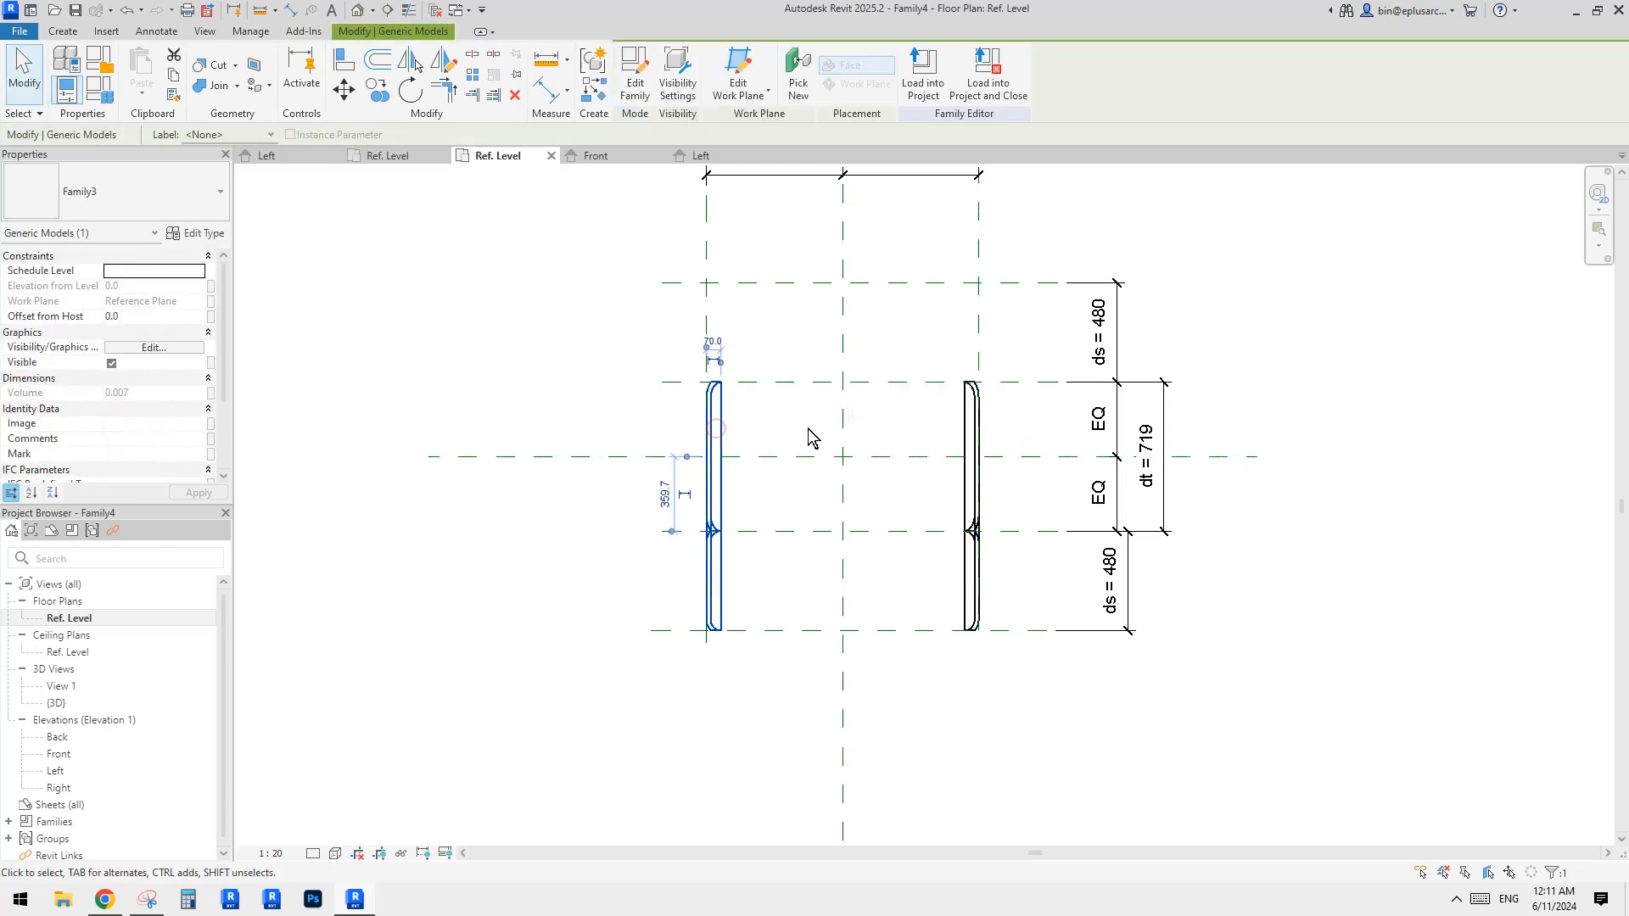
key(space)
key(space)
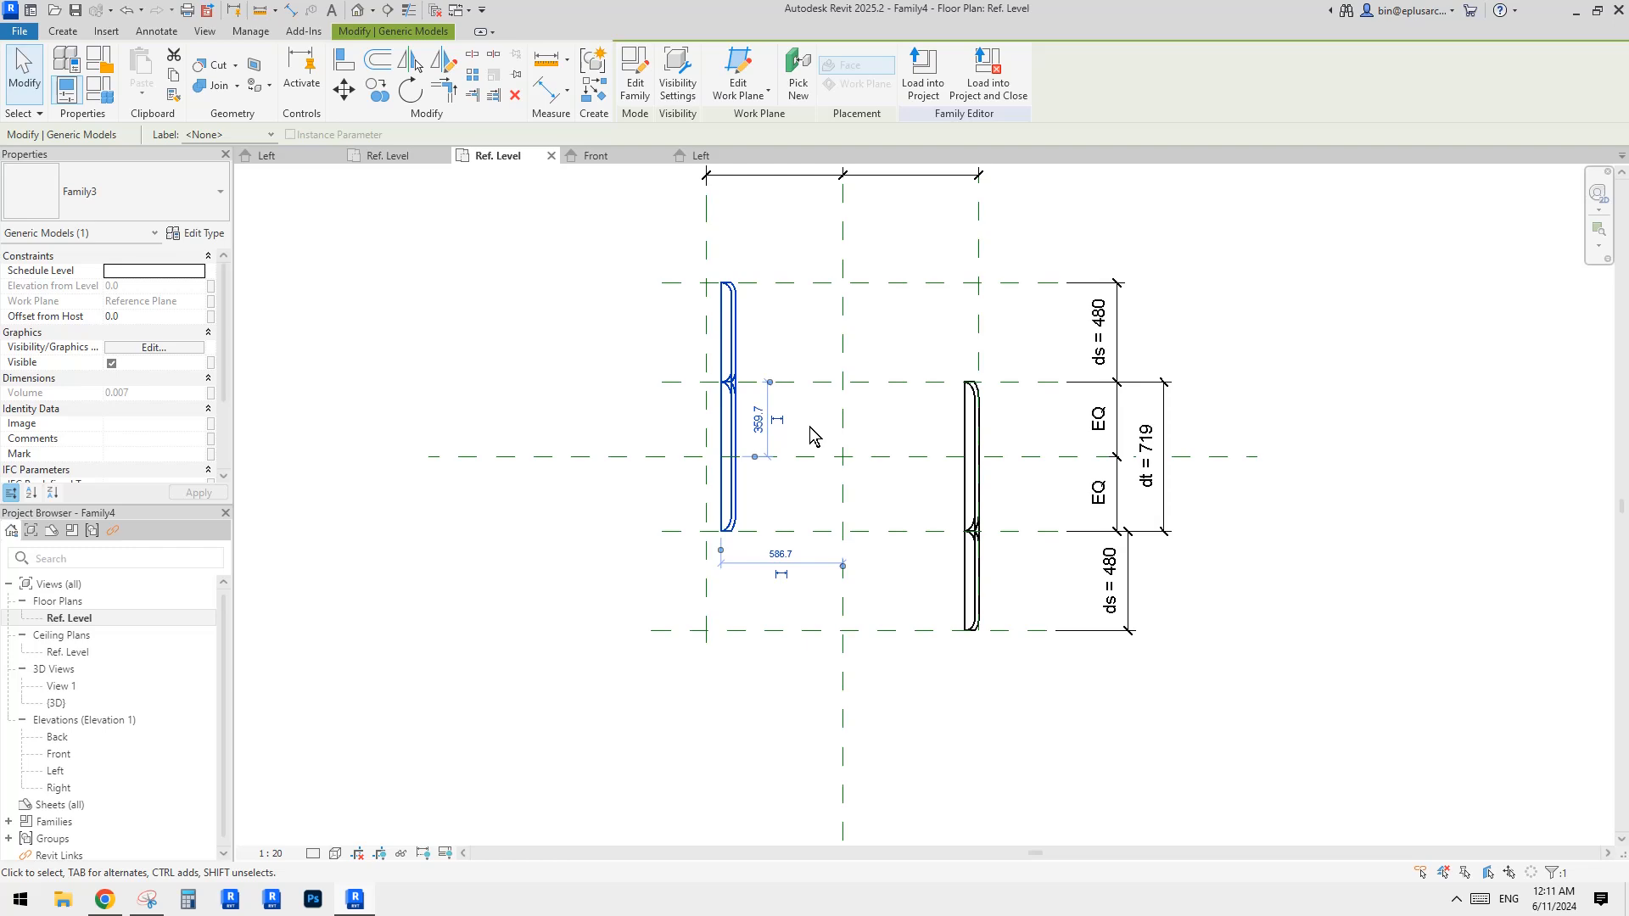
key(ctrl+z)
key(ctrl+z)
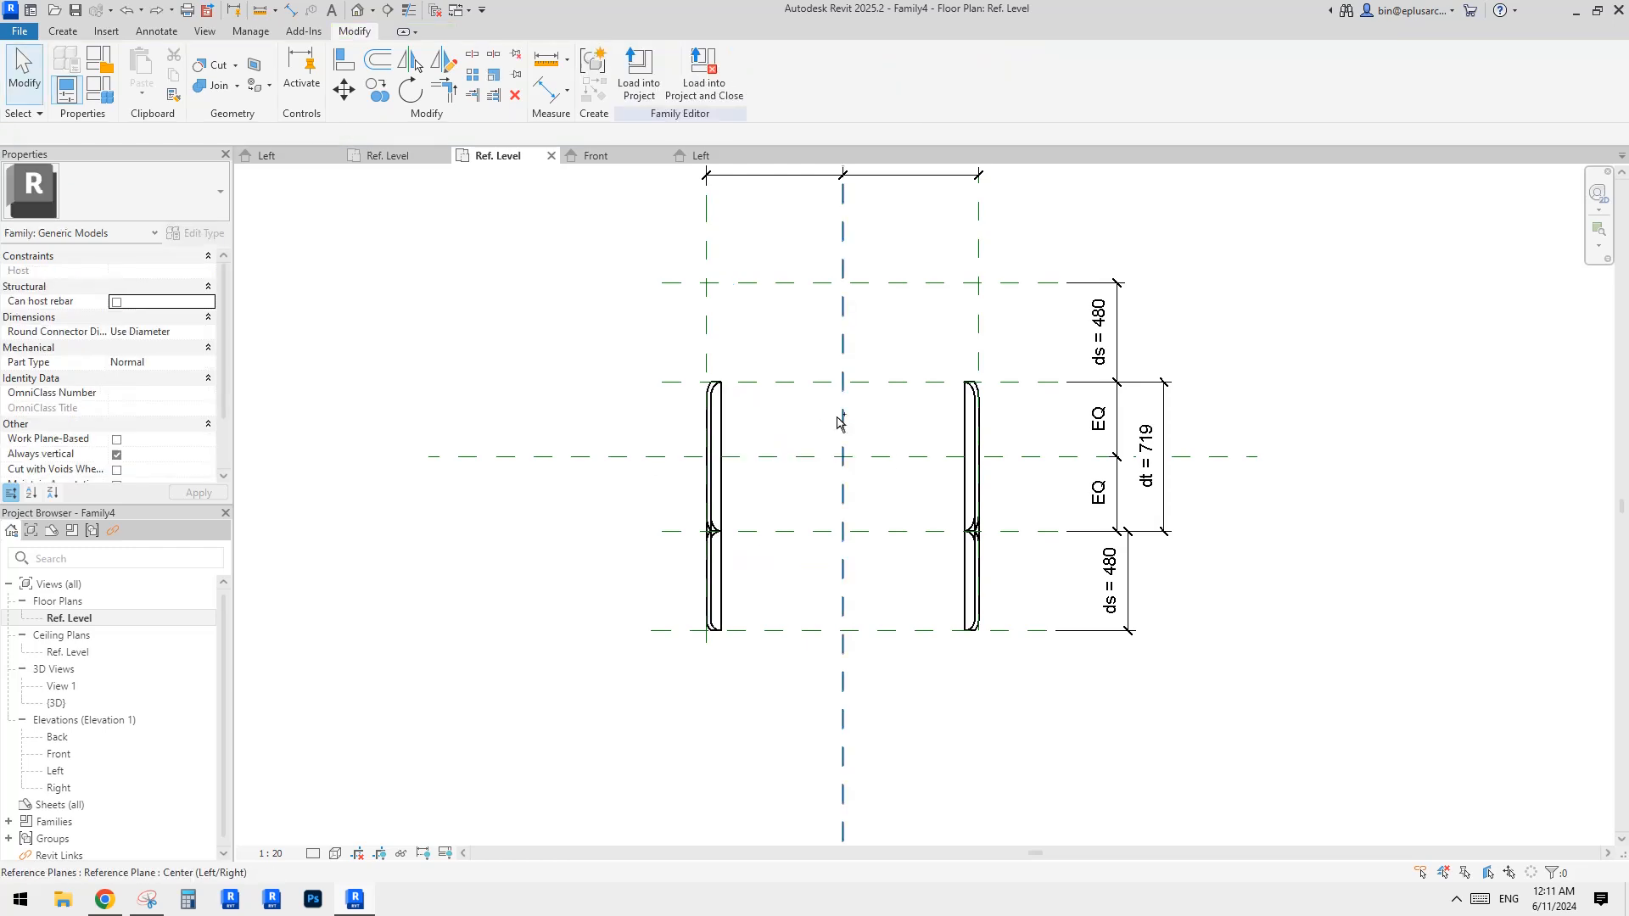
Mirror the left profile instance about the horizontal center reference plane without keeping a copy.
click(719, 439)
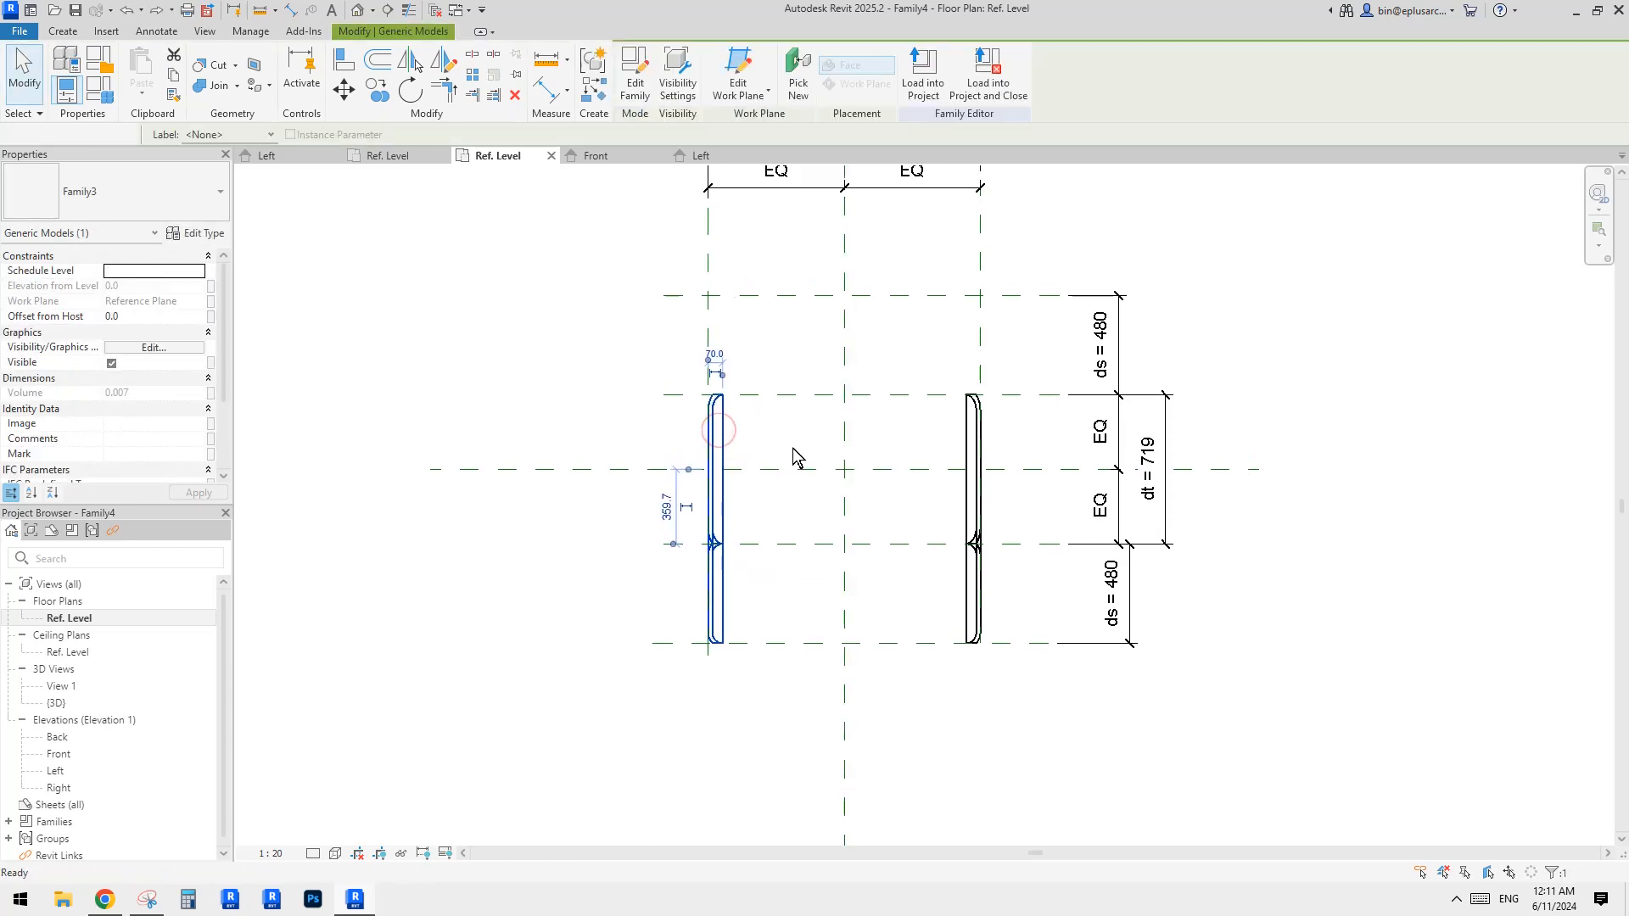
key(m)
key(m)
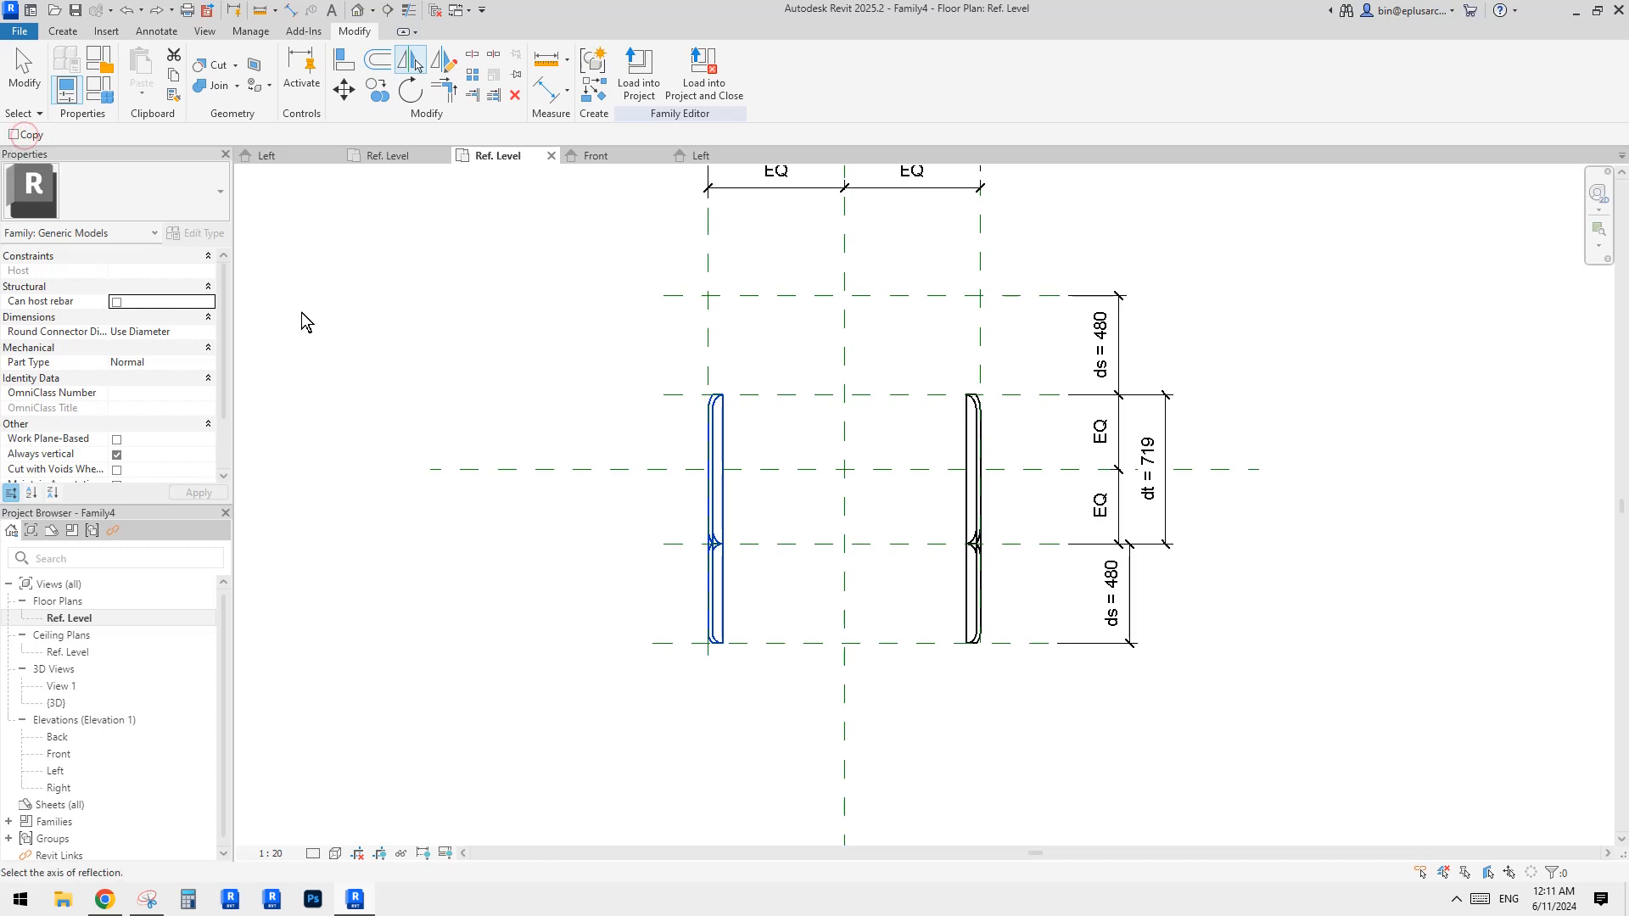
click(802, 470)
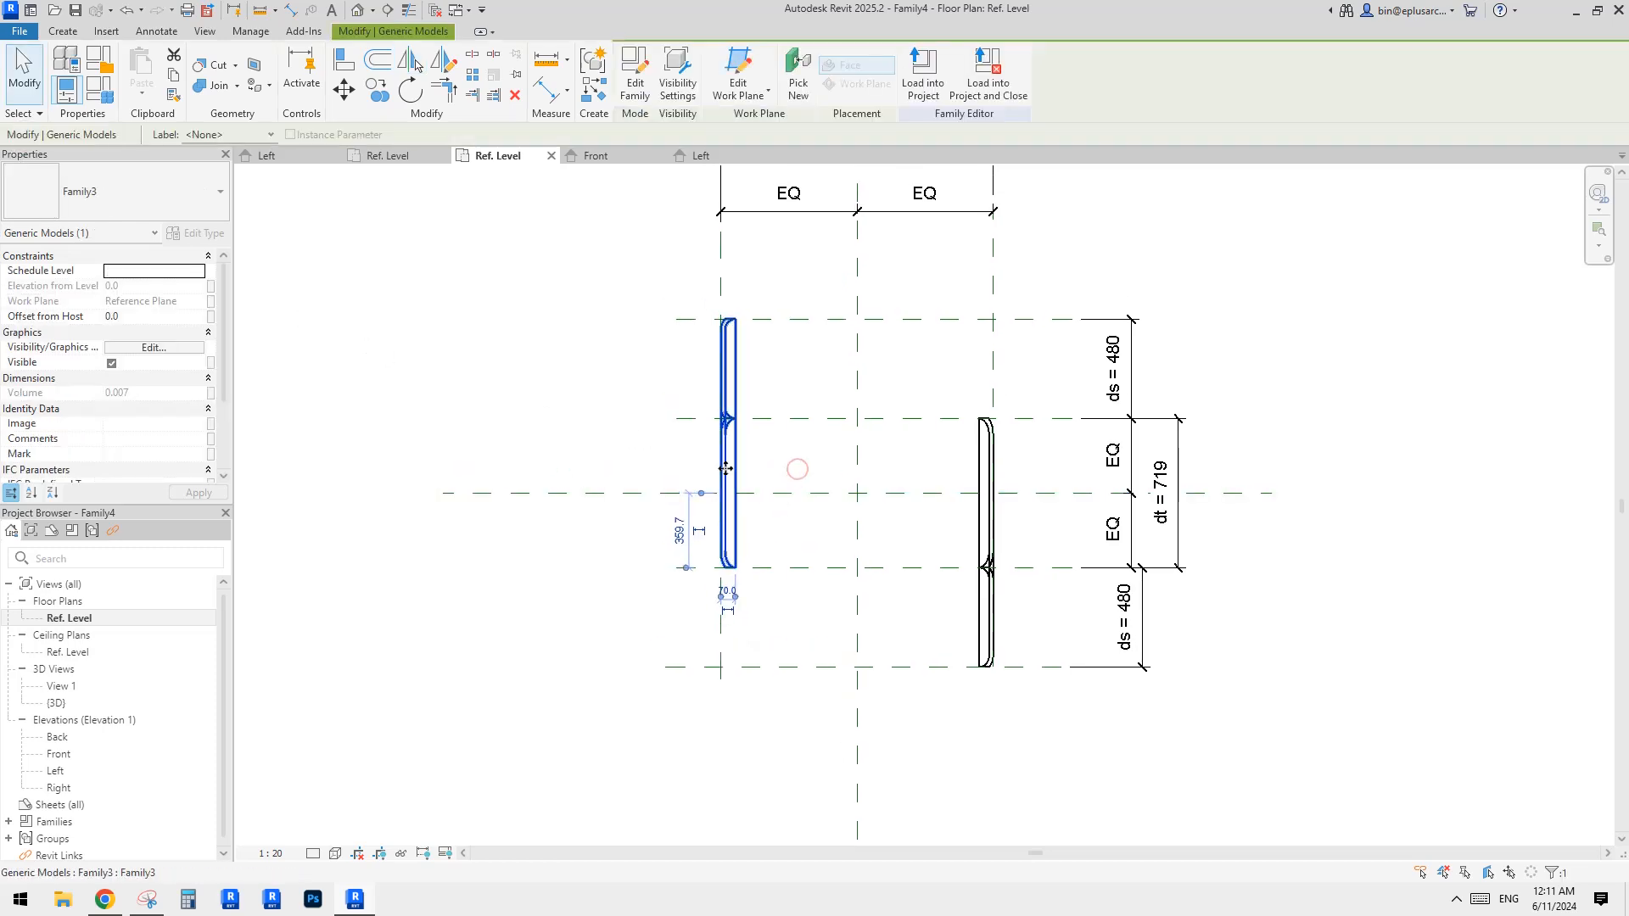
click(782, 461)
scroll(785, 456, up, 2)
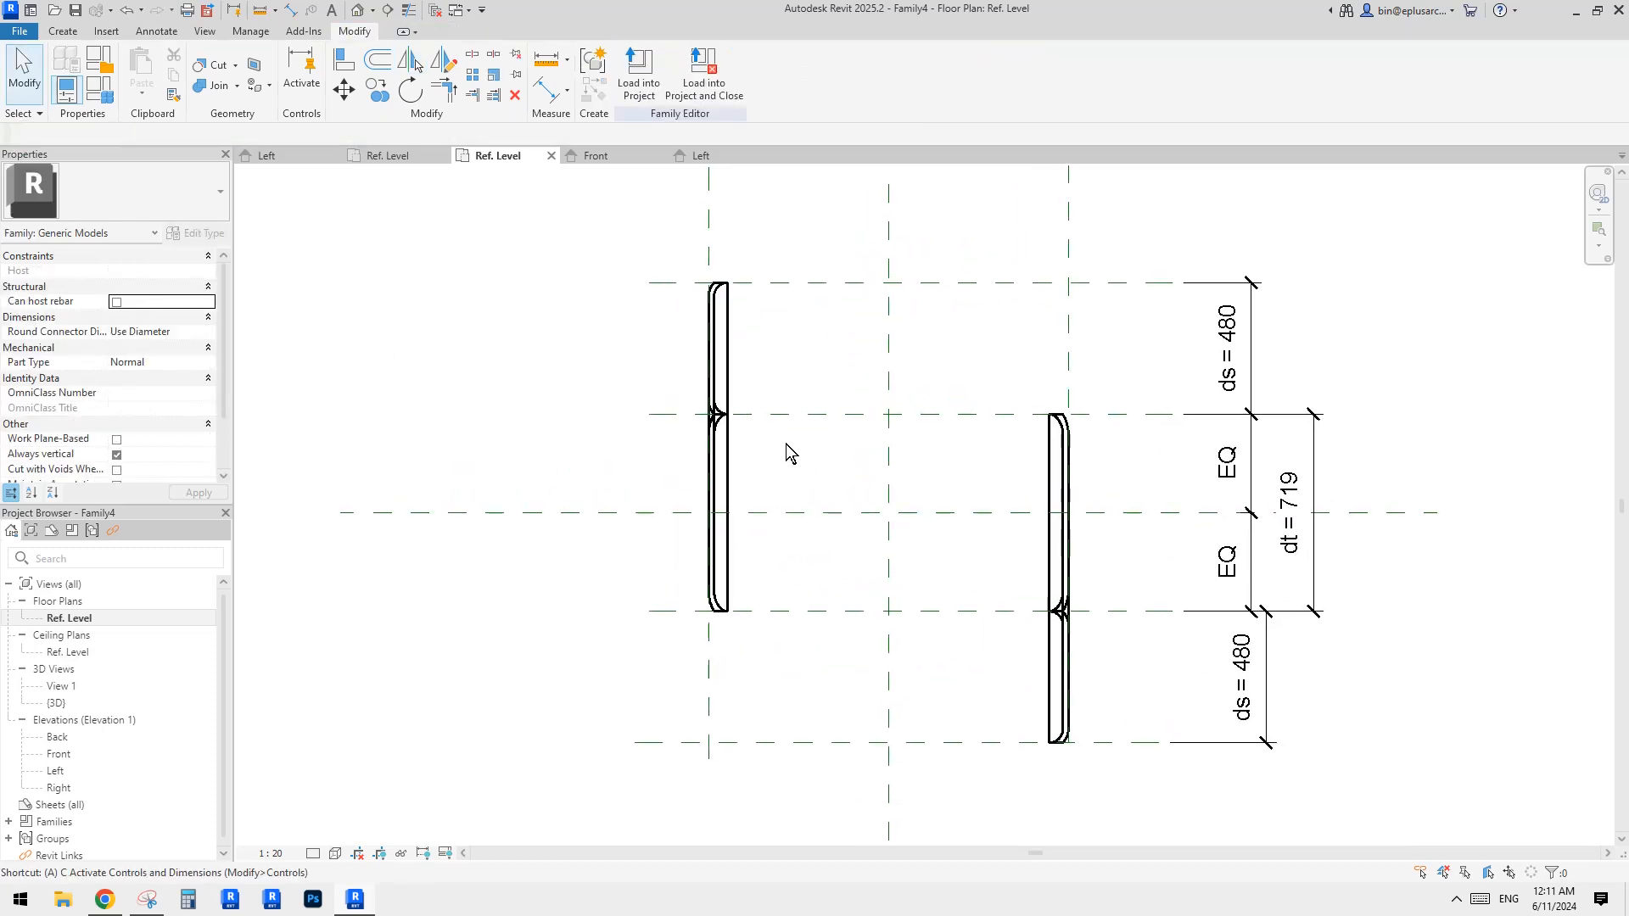
Align and lock the left profile's outer edge to the left side reference plane, and align its centre with Center (Front/Back).
key(a)
key(l)
click(711, 217)
click(706, 310)
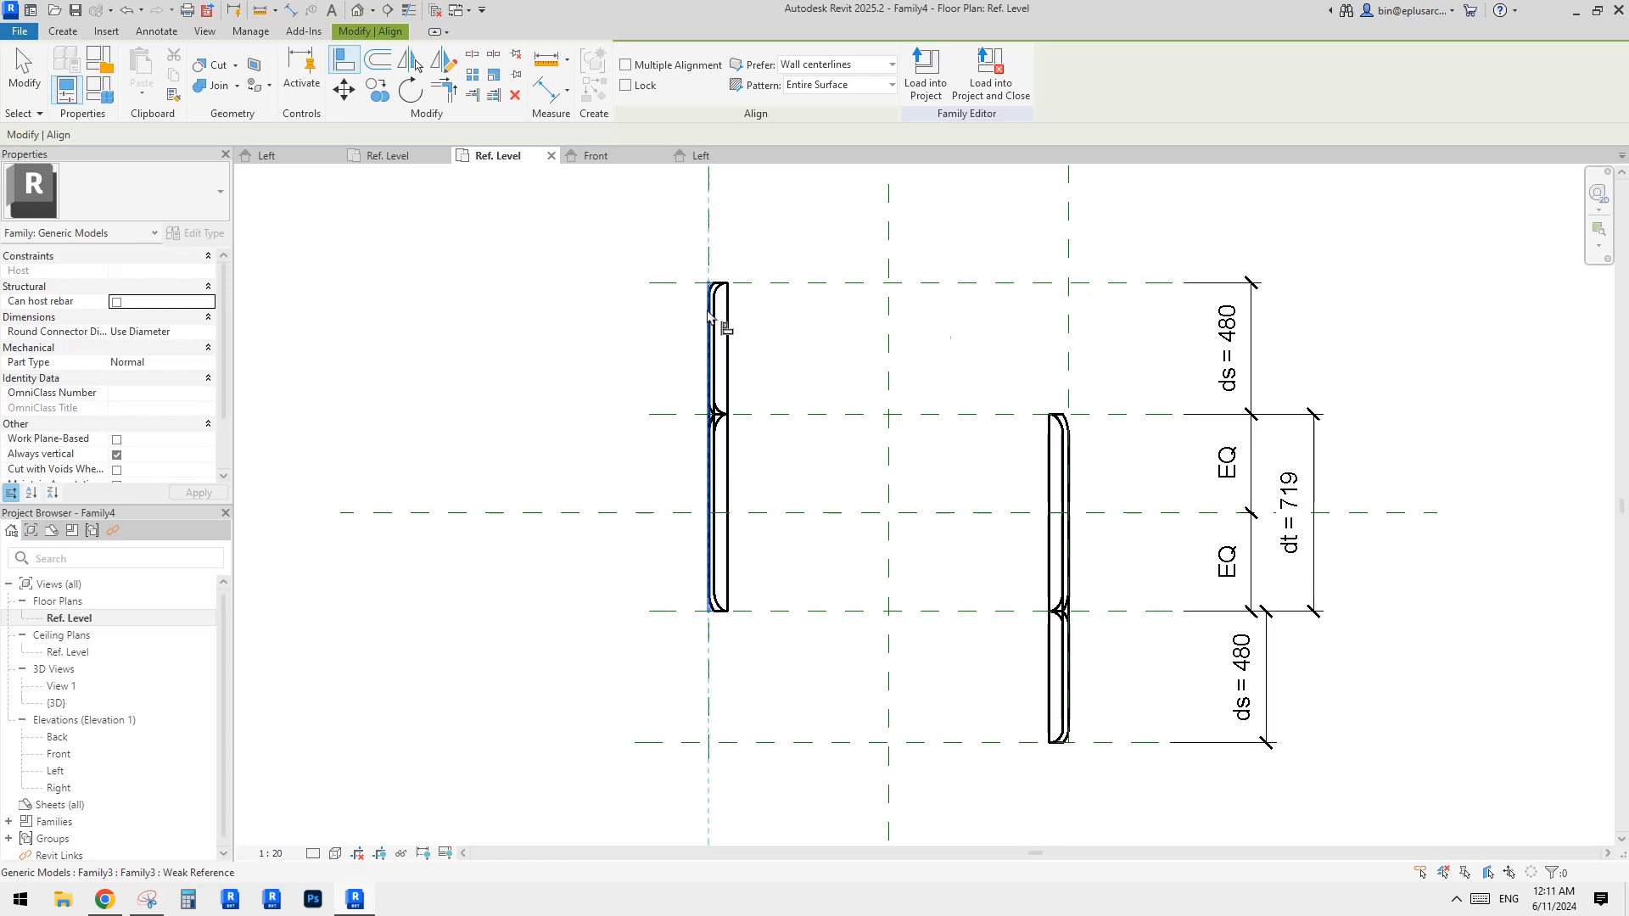
click(682, 434)
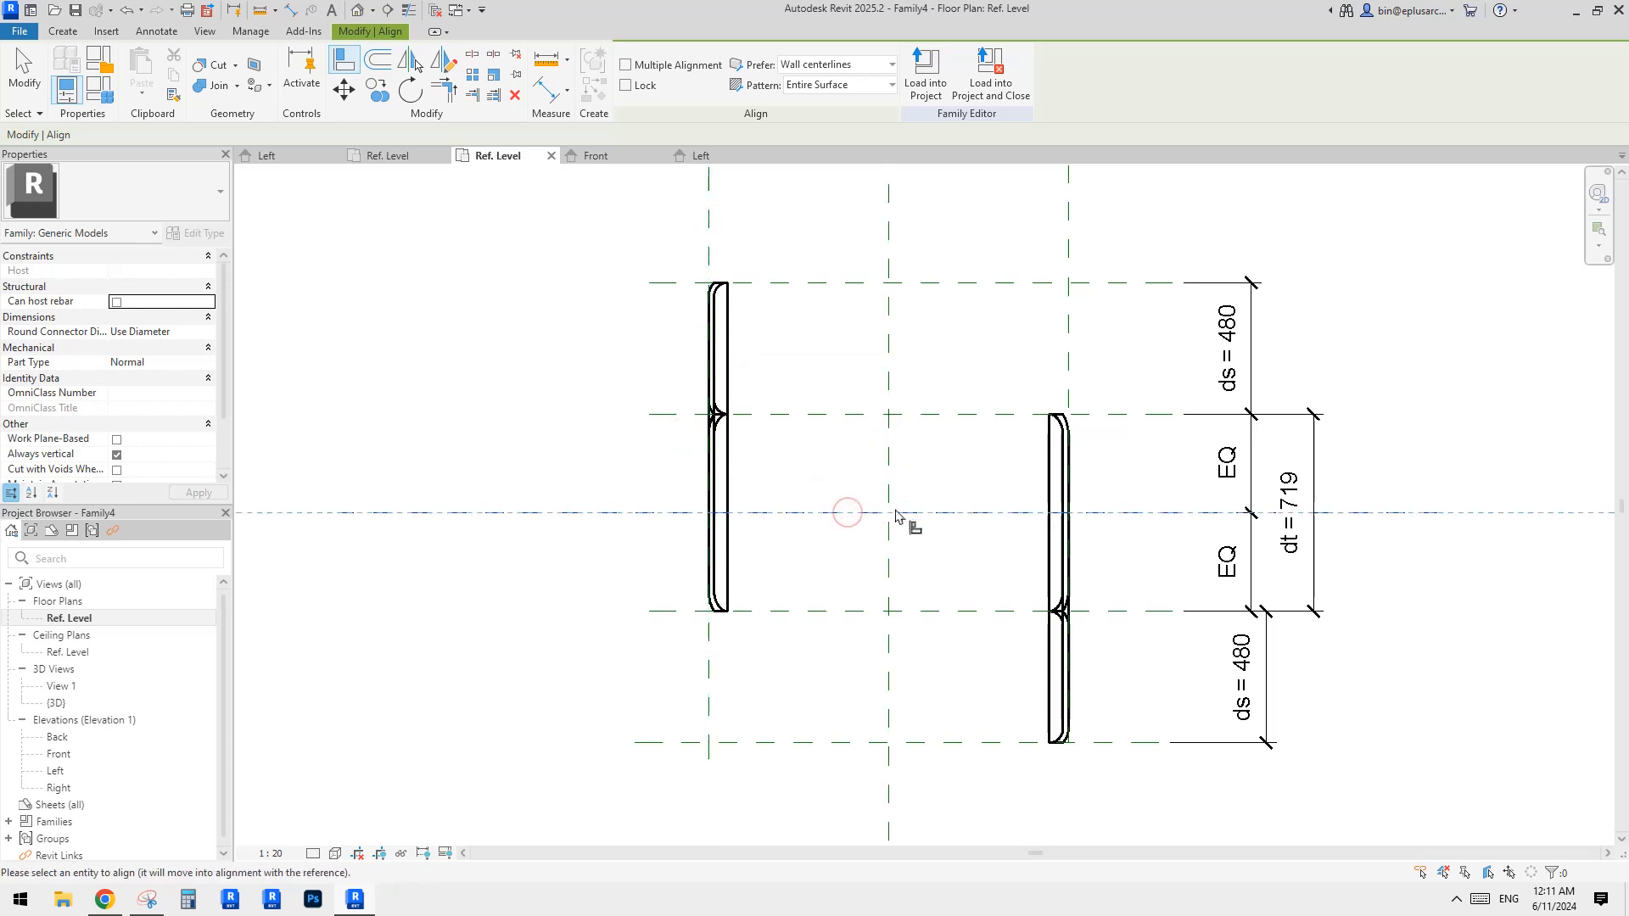
scroll(721, 520, up, 2)
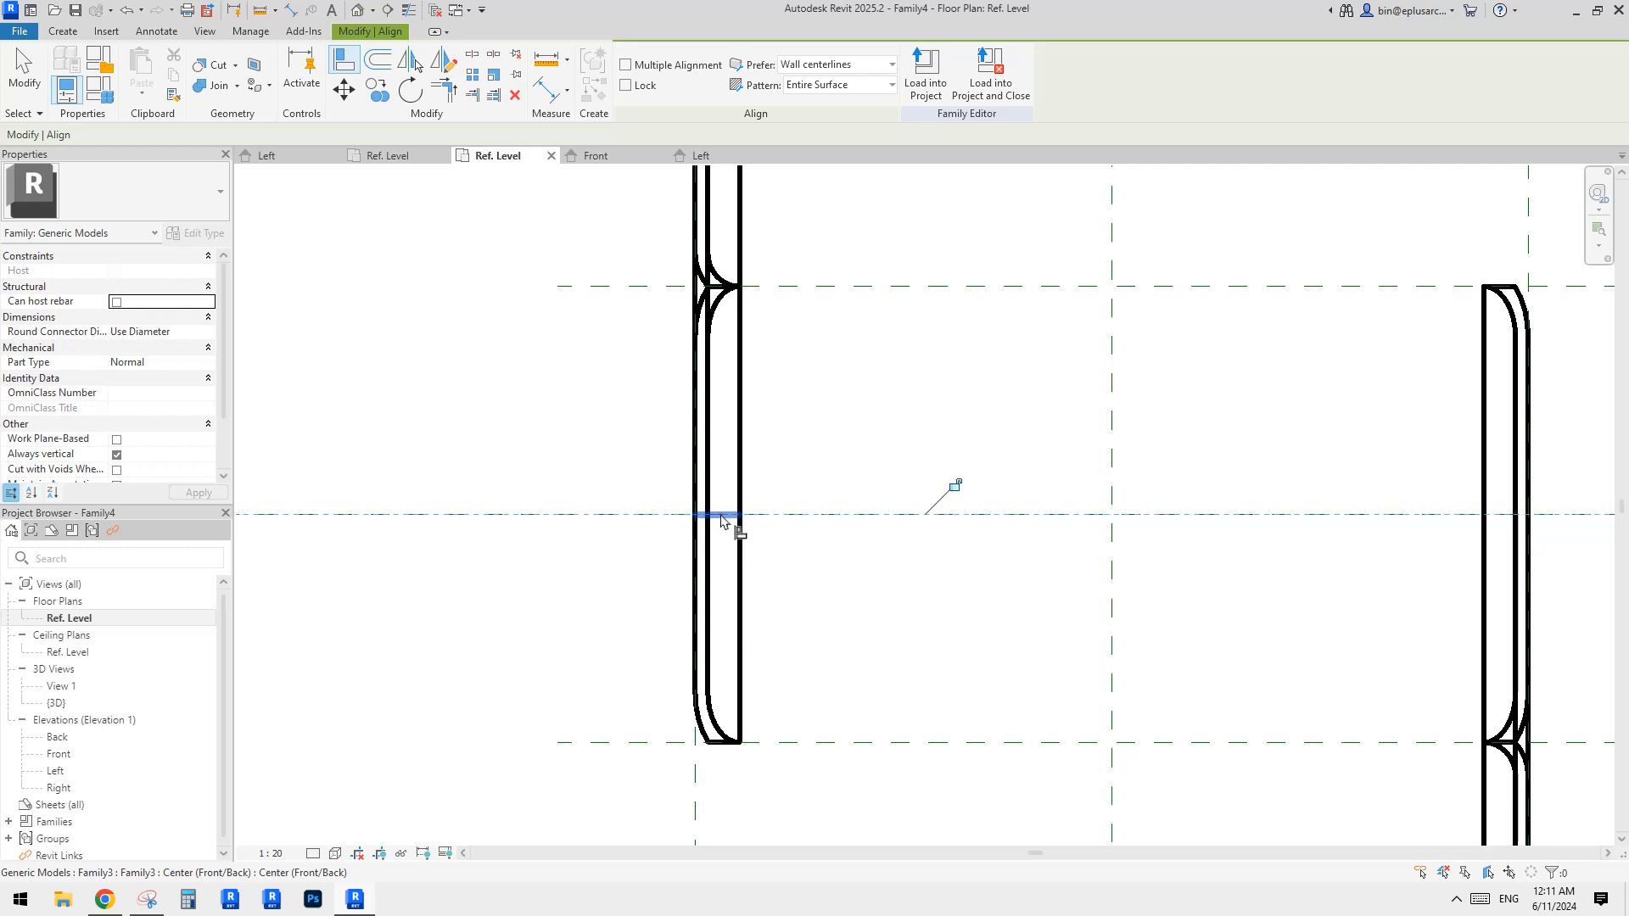
scroll(938, 502, down, 1)
scroll(953, 483, down, 2)
middle_drag(953, 484, 899, 433)
key(Escape)
Examine the placement of both profile instances in the 3D view, the Ref. Level plan, and the Front and Left elevations.
click(358, 10)
double_click(68, 618)
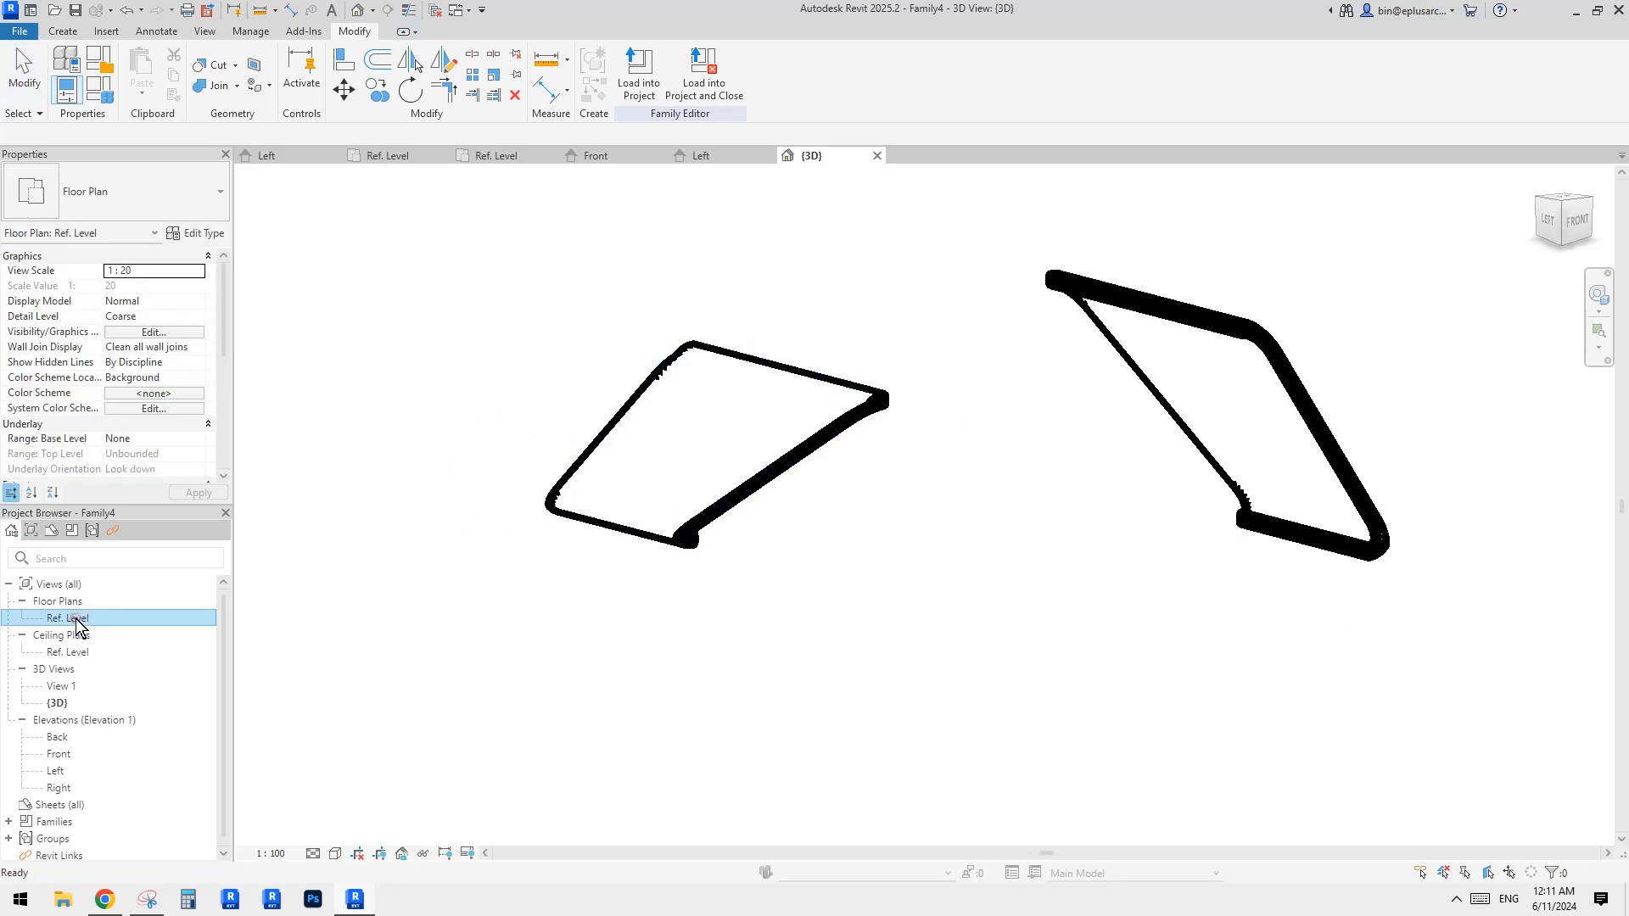
scroll(940, 503, up, 3)
middle_drag(939, 495, 934, 497)
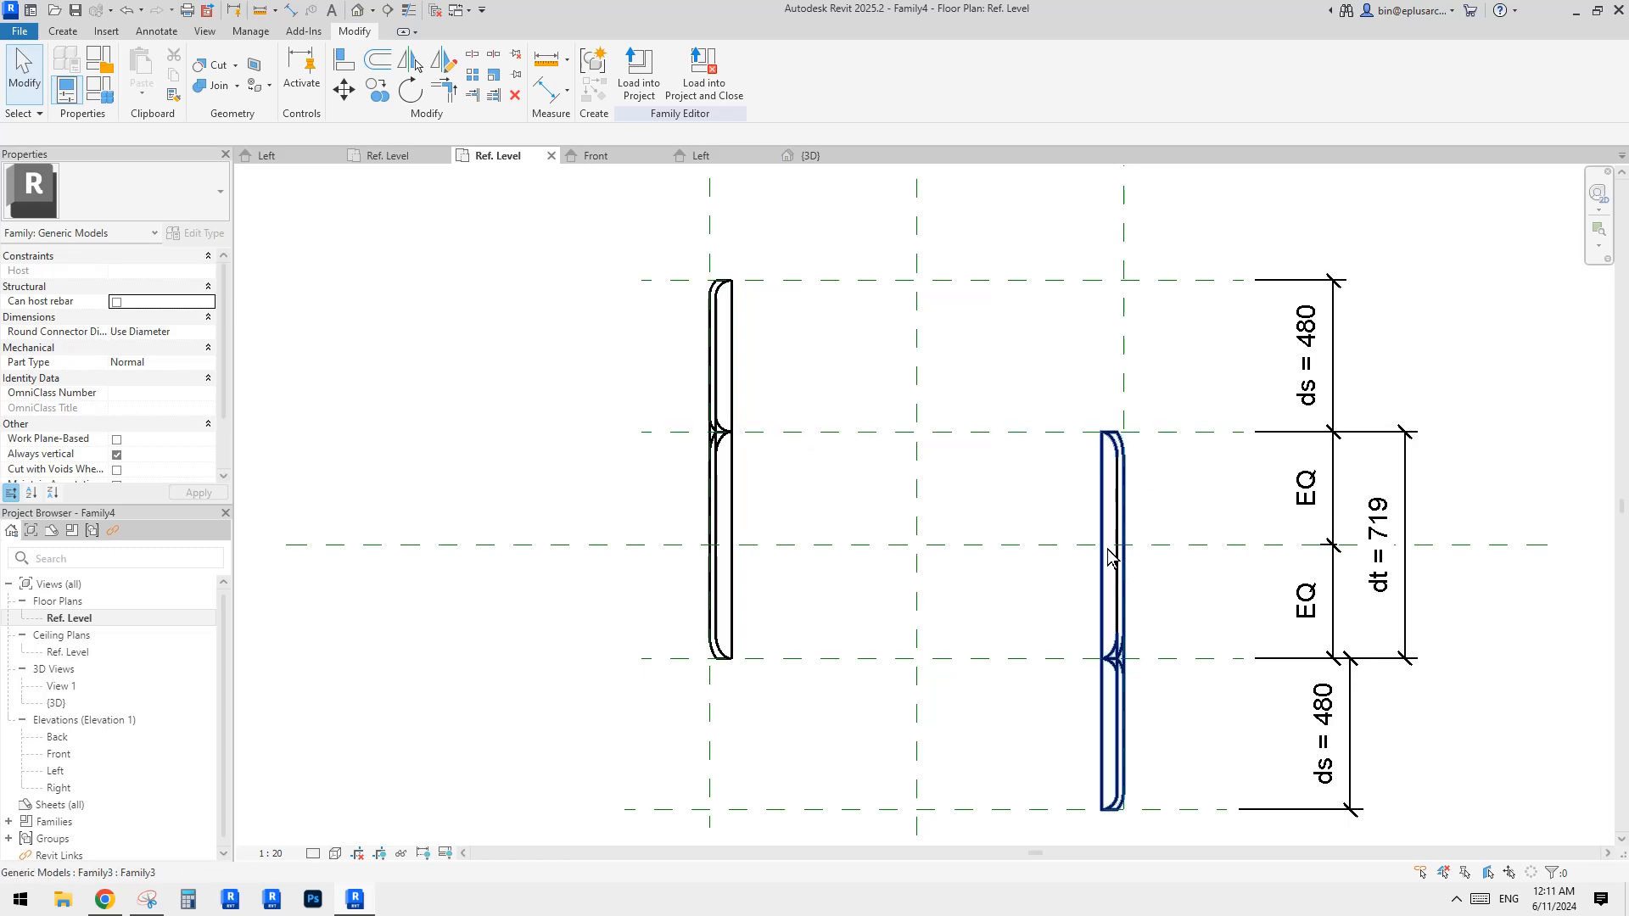
click(358, 12)
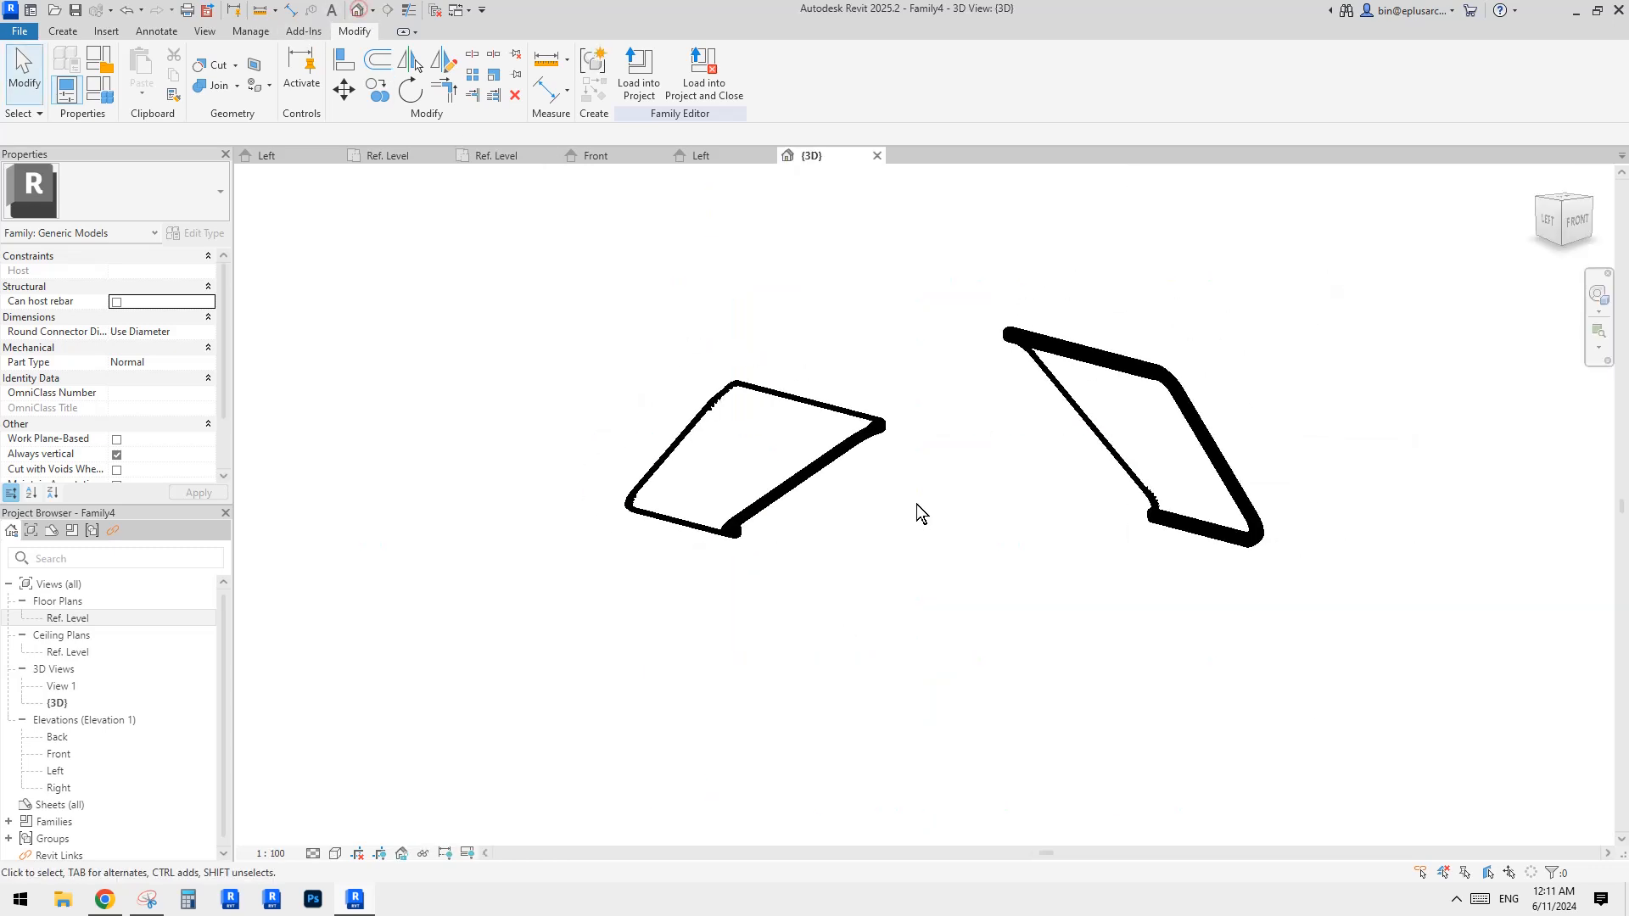
shift+middle_drag(916, 504, 759, 395)
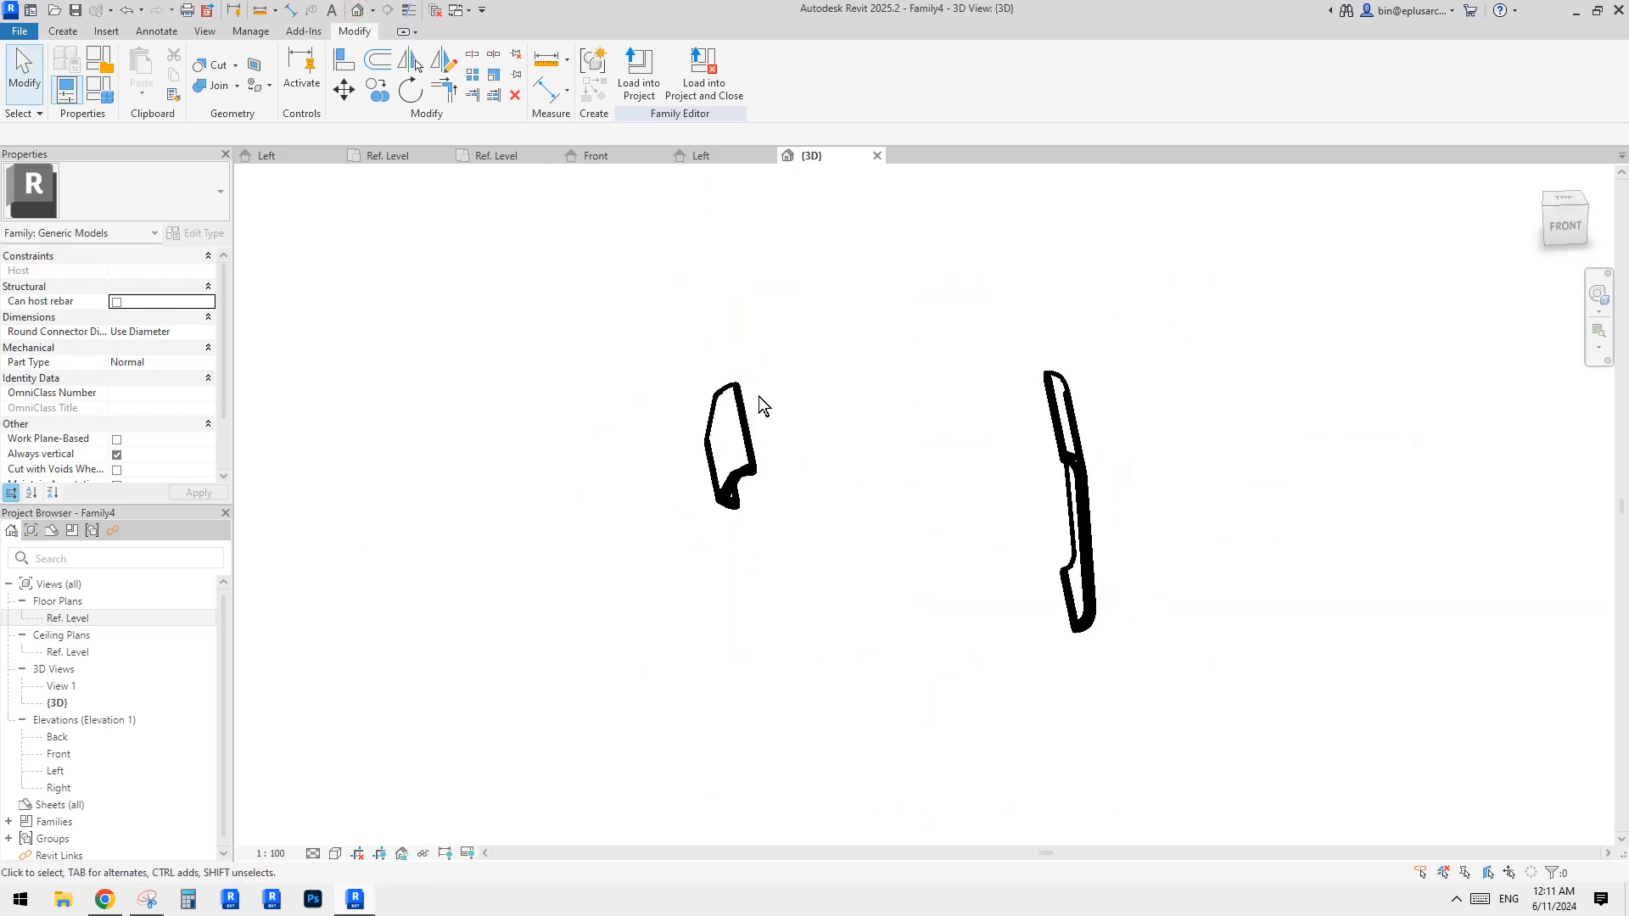
shift+middle_drag(796, 491, 693, 611)
double_click(68, 618)
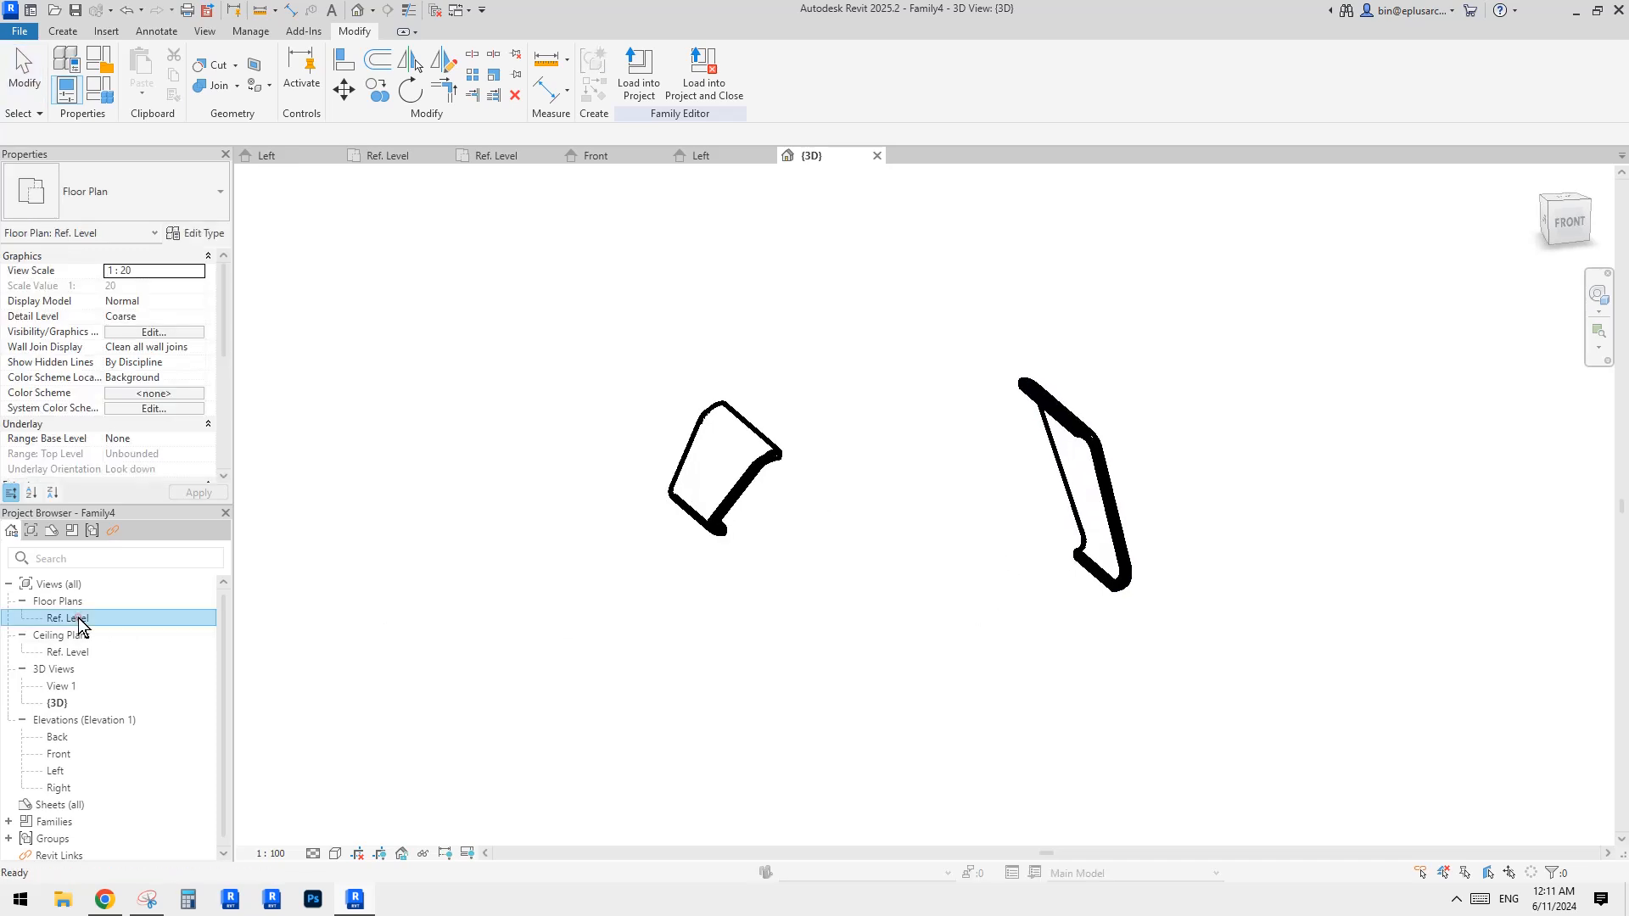
double_click(57, 753)
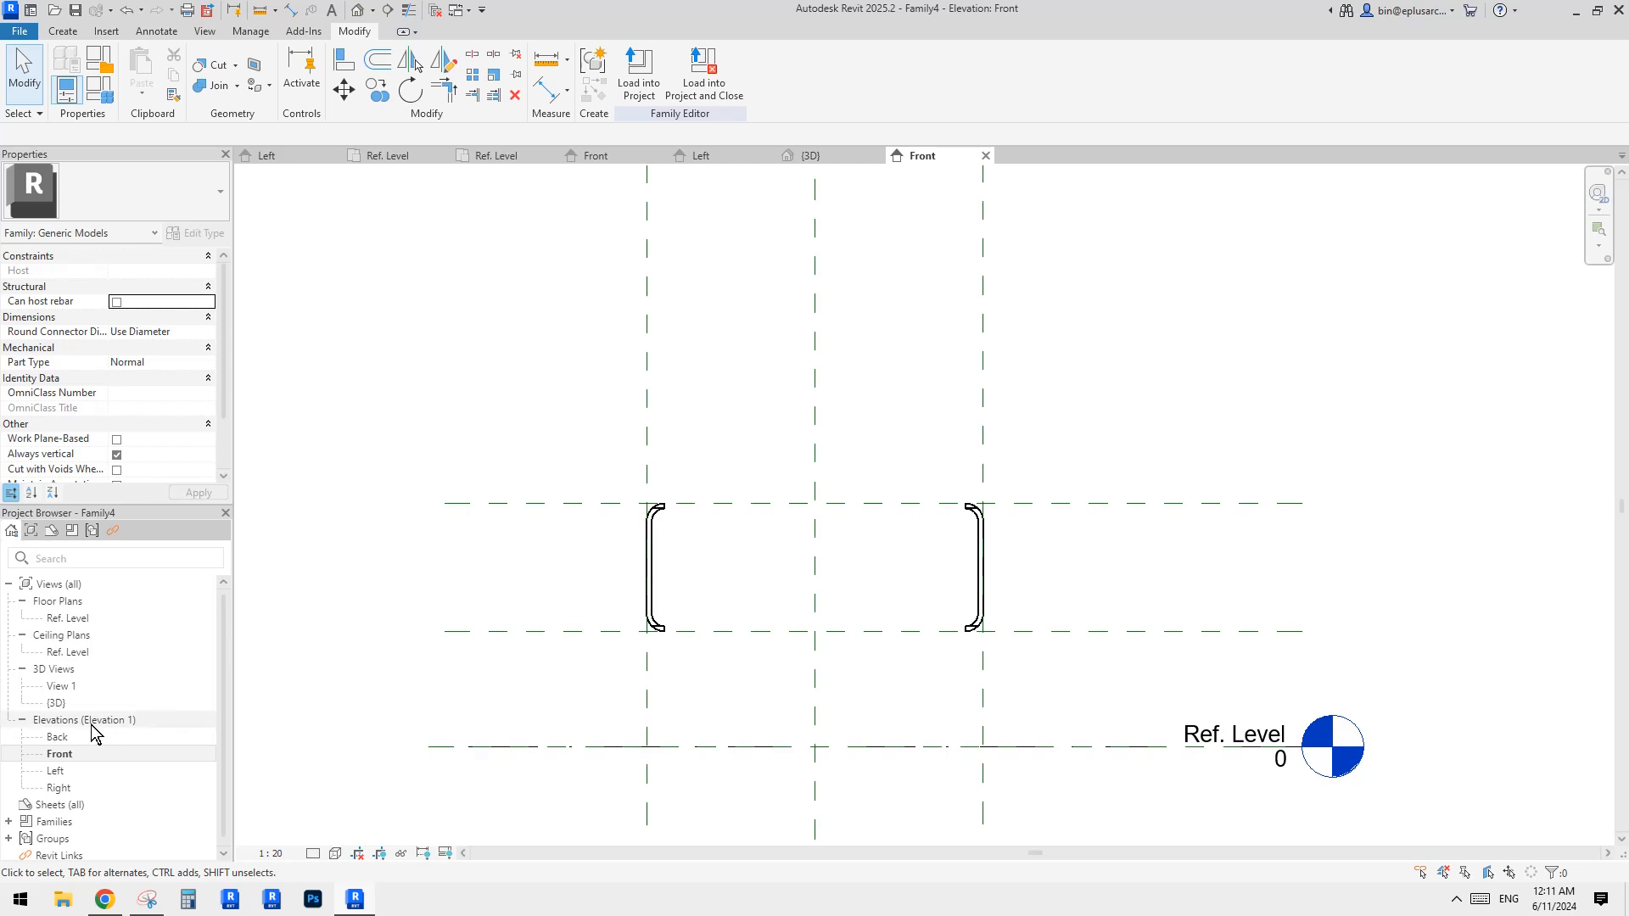
double_click(56, 770)
middle_drag(956, 602, 958, 626)
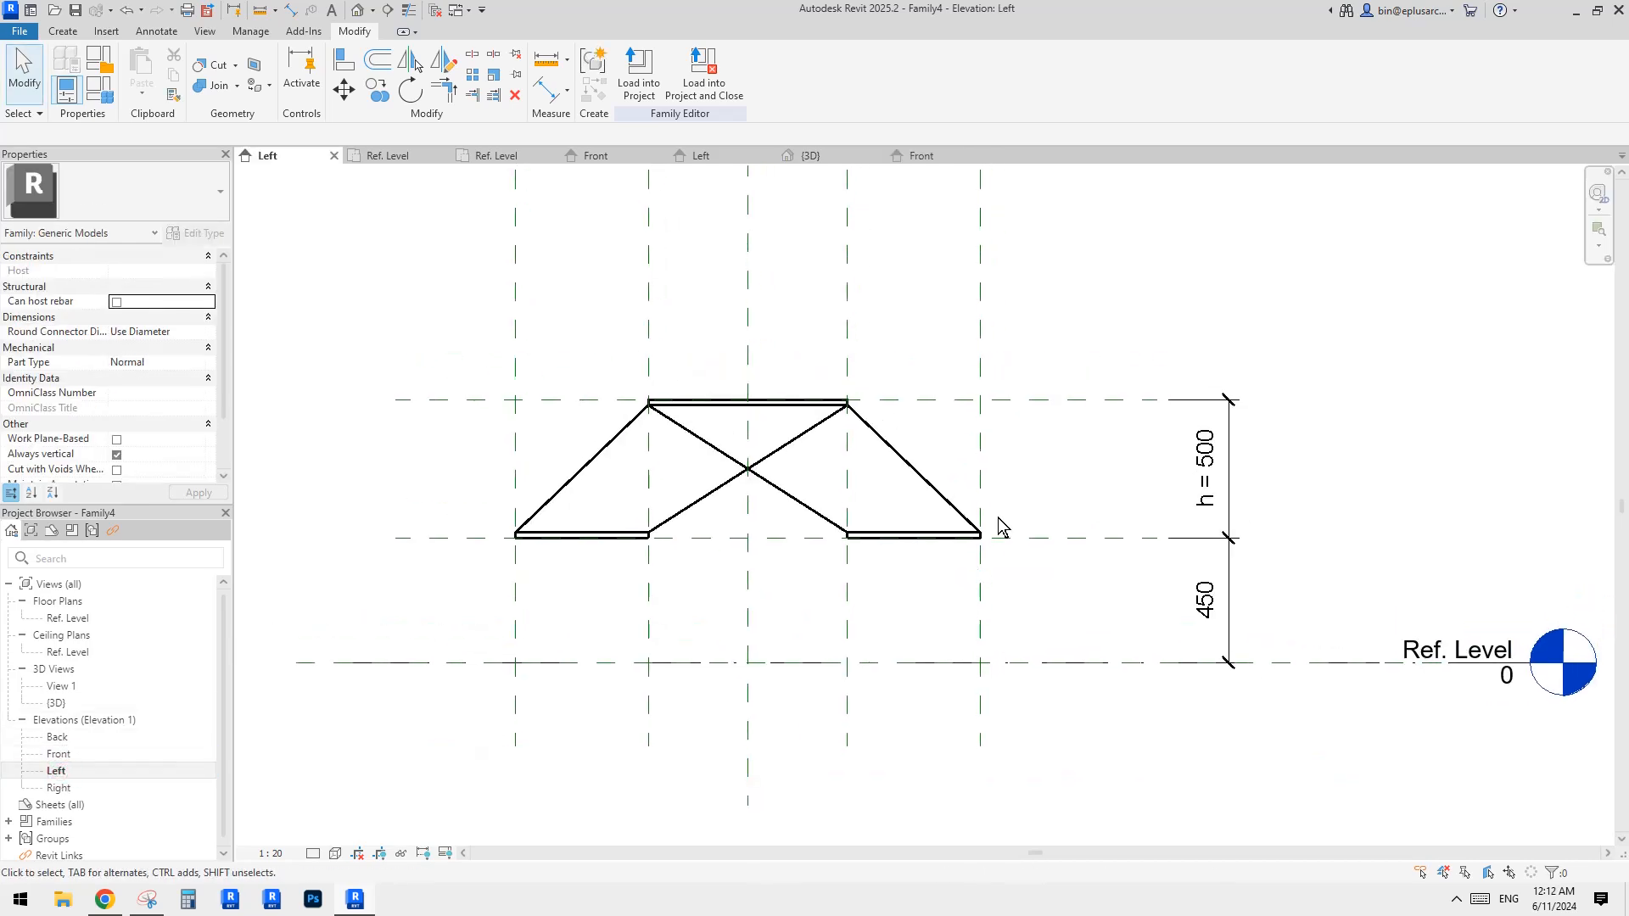
middle_drag(998, 518, 1080, 541)
In the Left elevation, pick the upper horizontal reference plane as the work plane and open the Ref. Level floor plan.
click(64, 31)
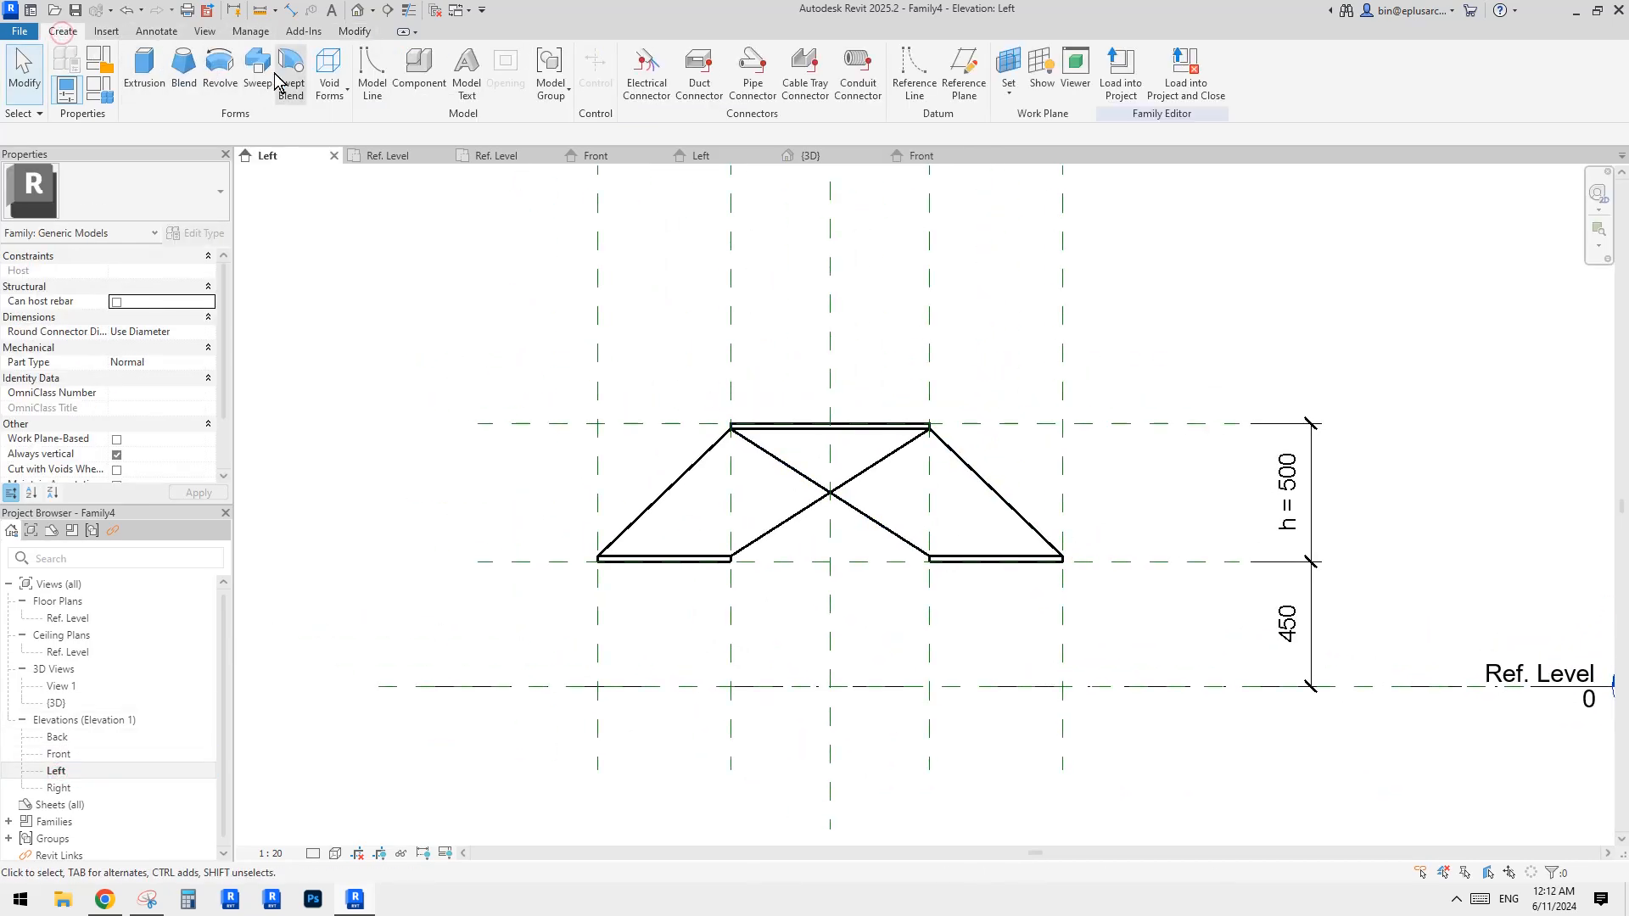
click(1010, 66)
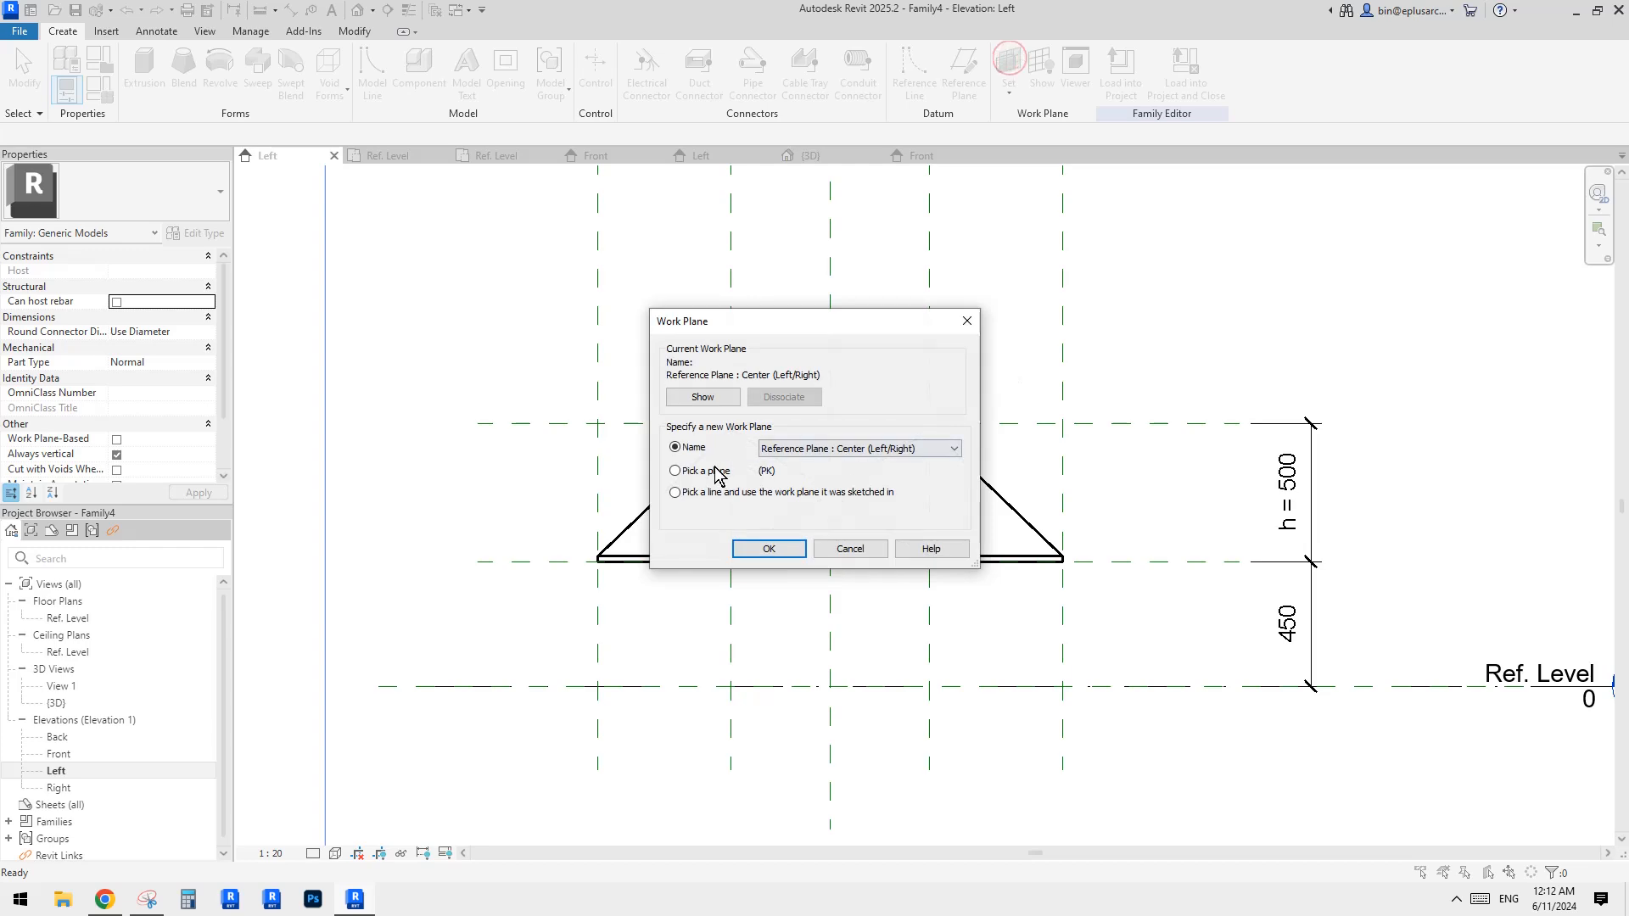
click(773, 548)
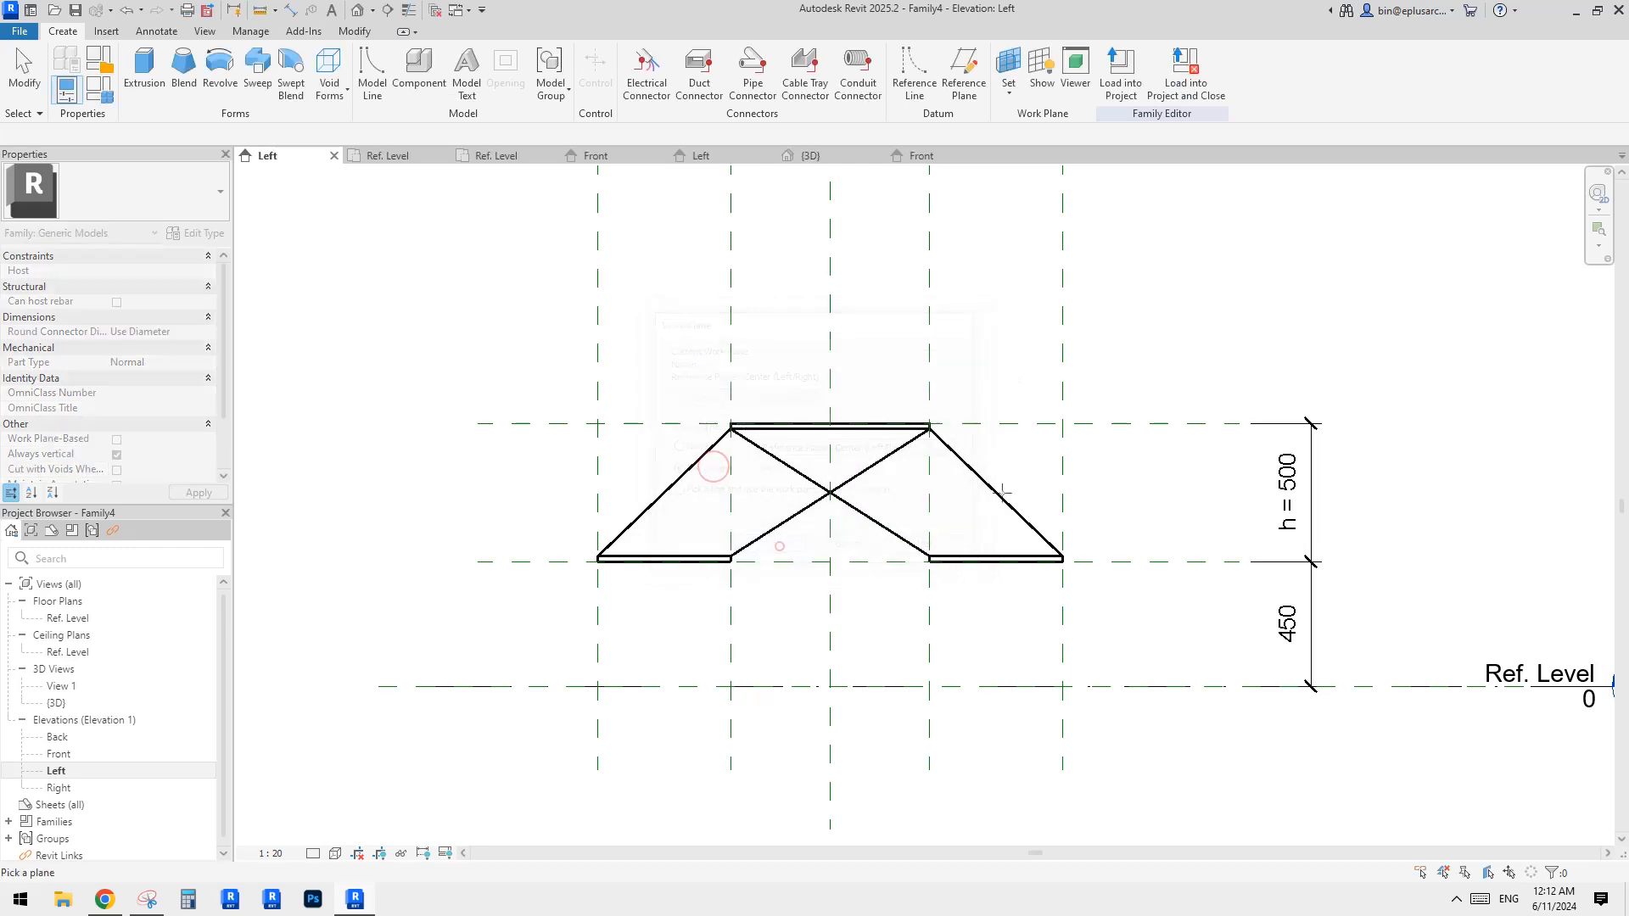
click(1151, 426)
click(809, 614)
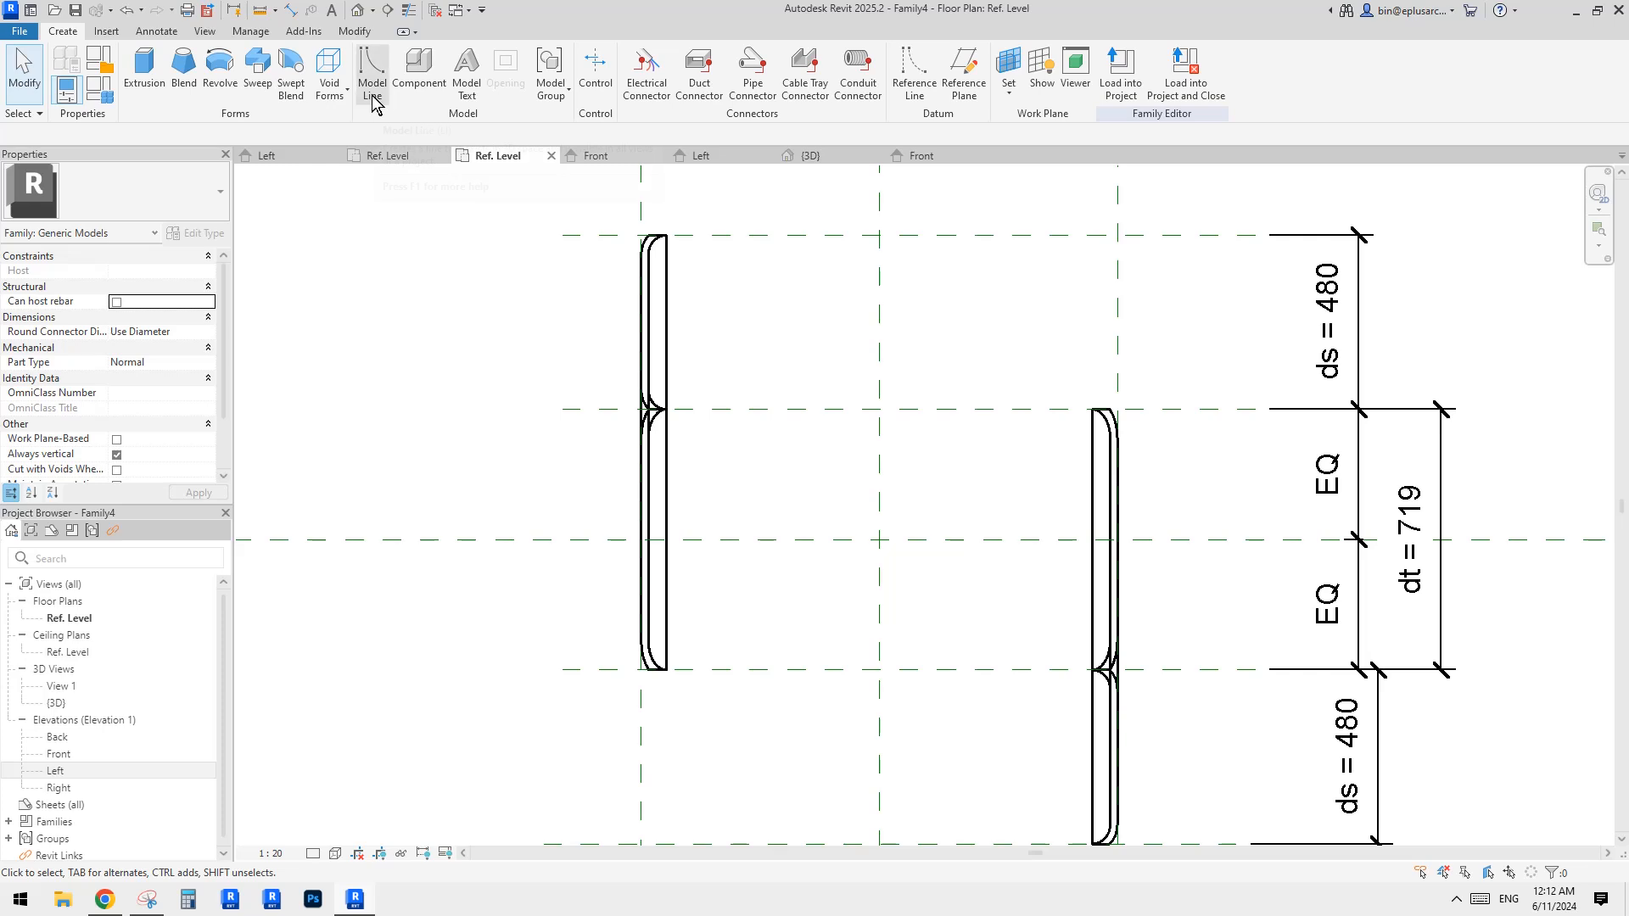
scroll(643, 339, down, 1)
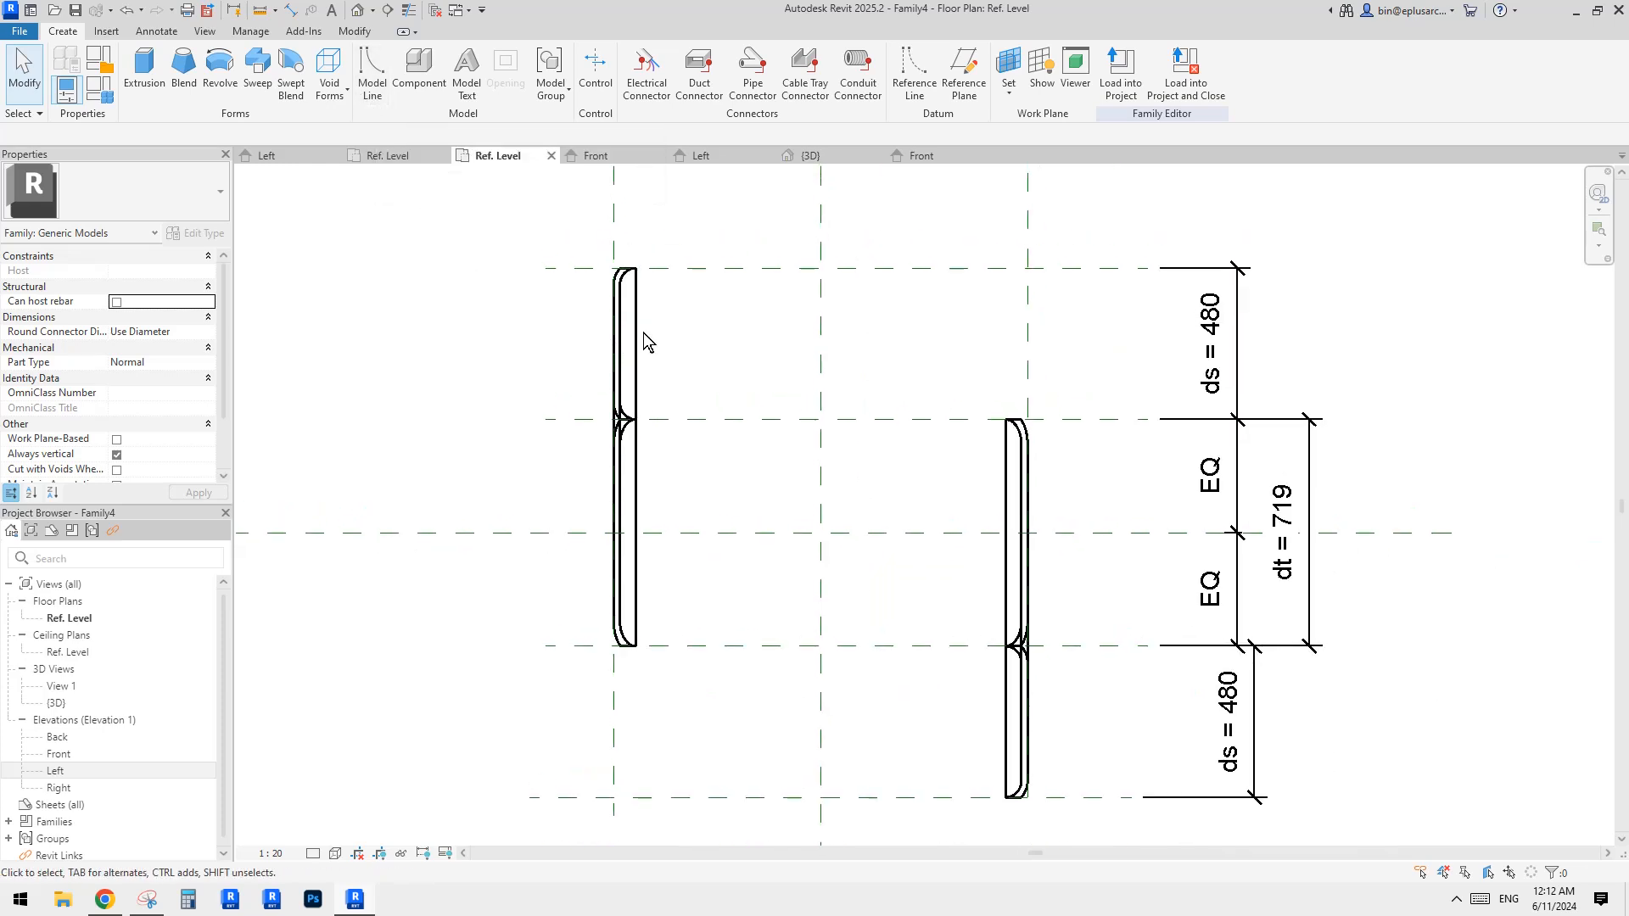
middle_drag(644, 341, 726, 366)
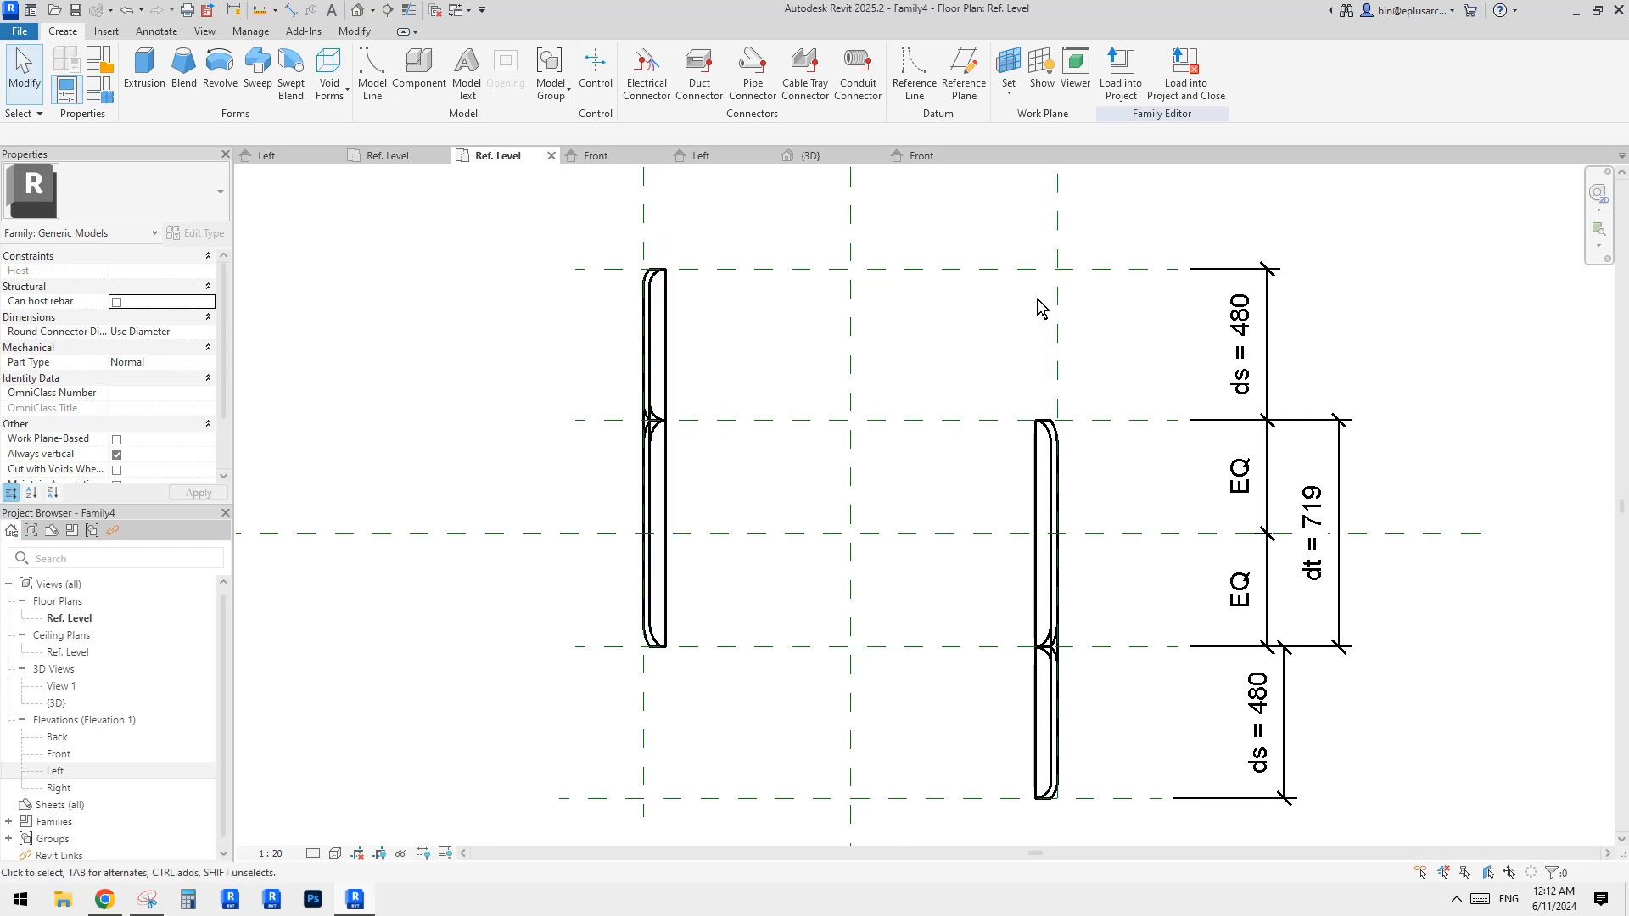
scroll(721, 356, down, 1)
key(r)
key(p)
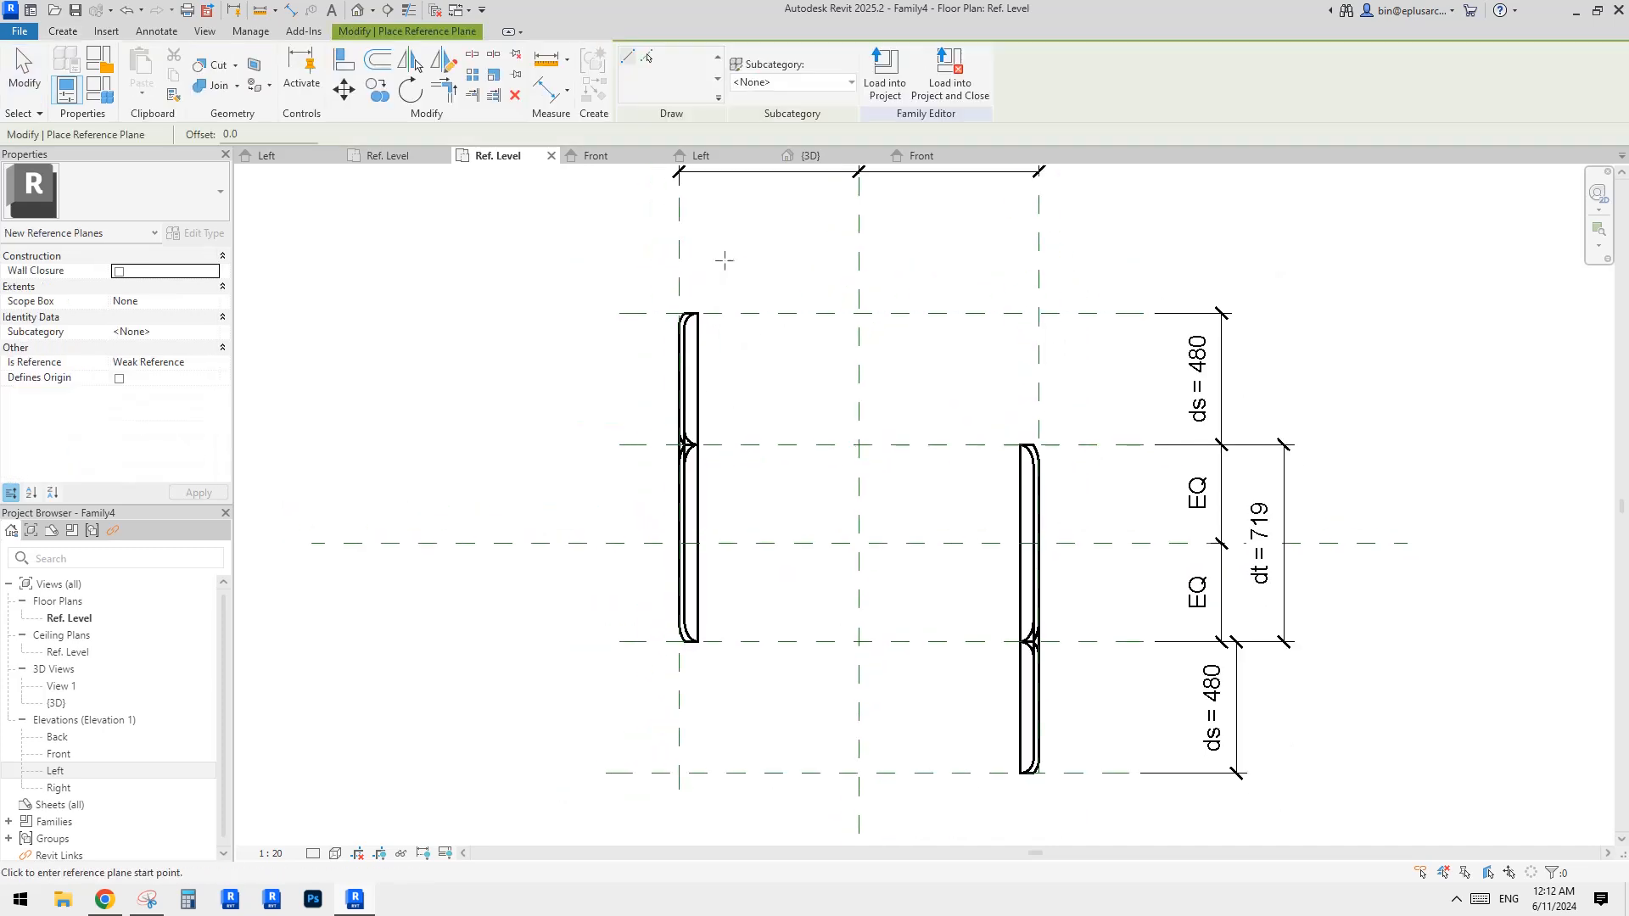
click(715, 235)
click(698, 698)
key(Escape)
key(Escape)
click(713, 296)
middle_drag(790, 360, 798, 432)
key(Delete)
Draw two vertical reference planes inside the profiles, about 98 mm from the left side plane and 178 mm from the right side plane.
key(r)
key(p)
click(704, 260)
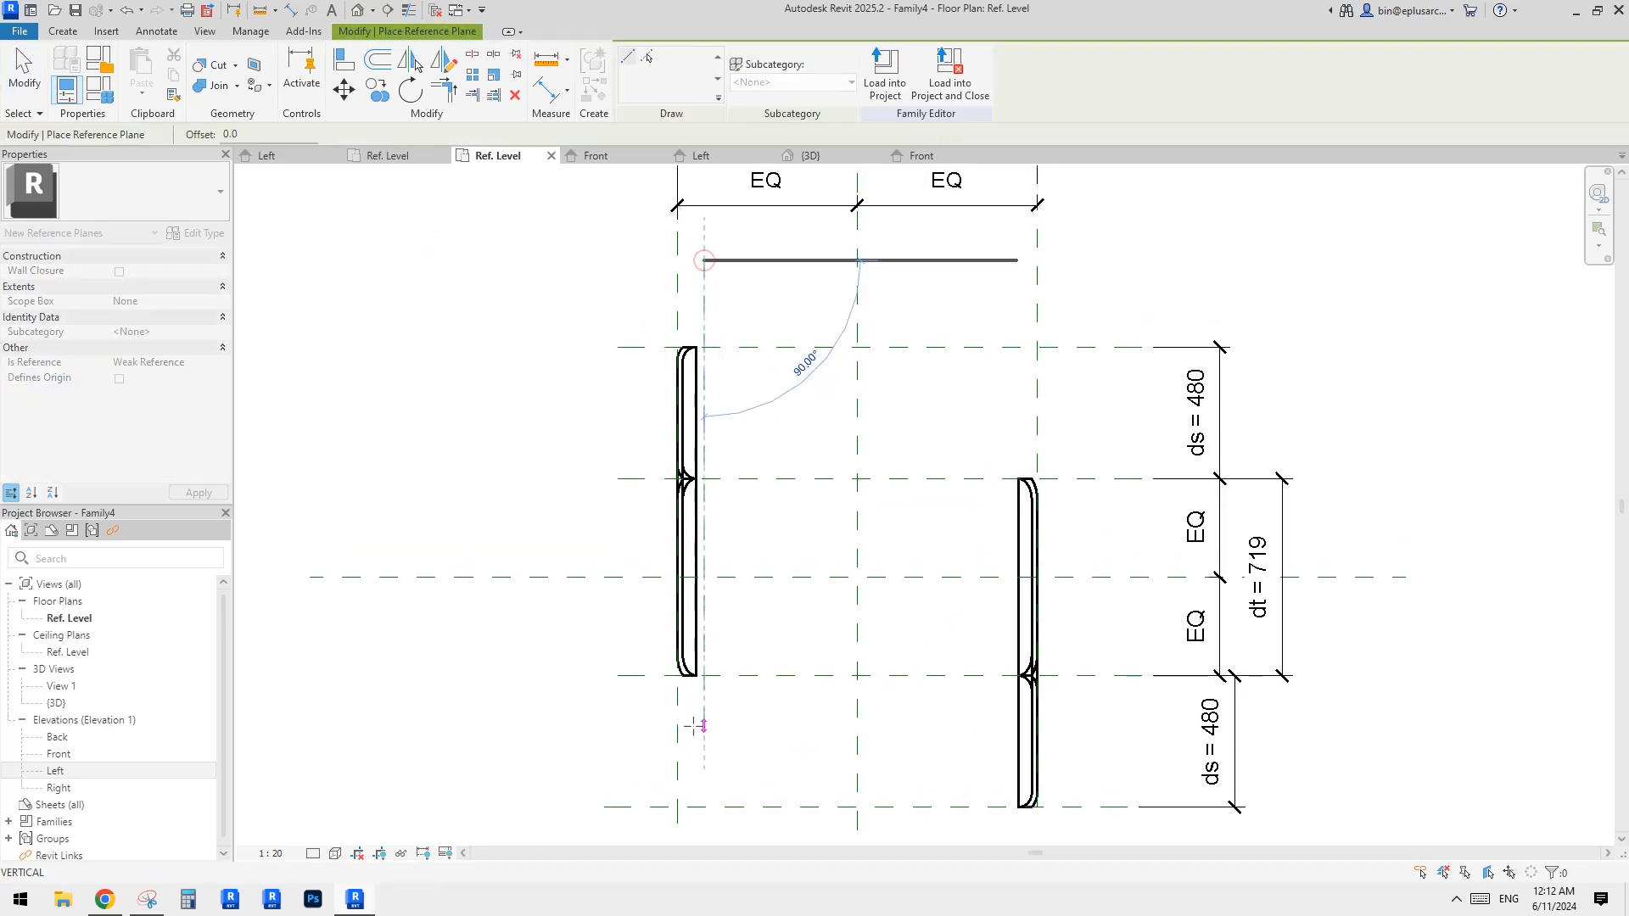
click(696, 729)
click(988, 302)
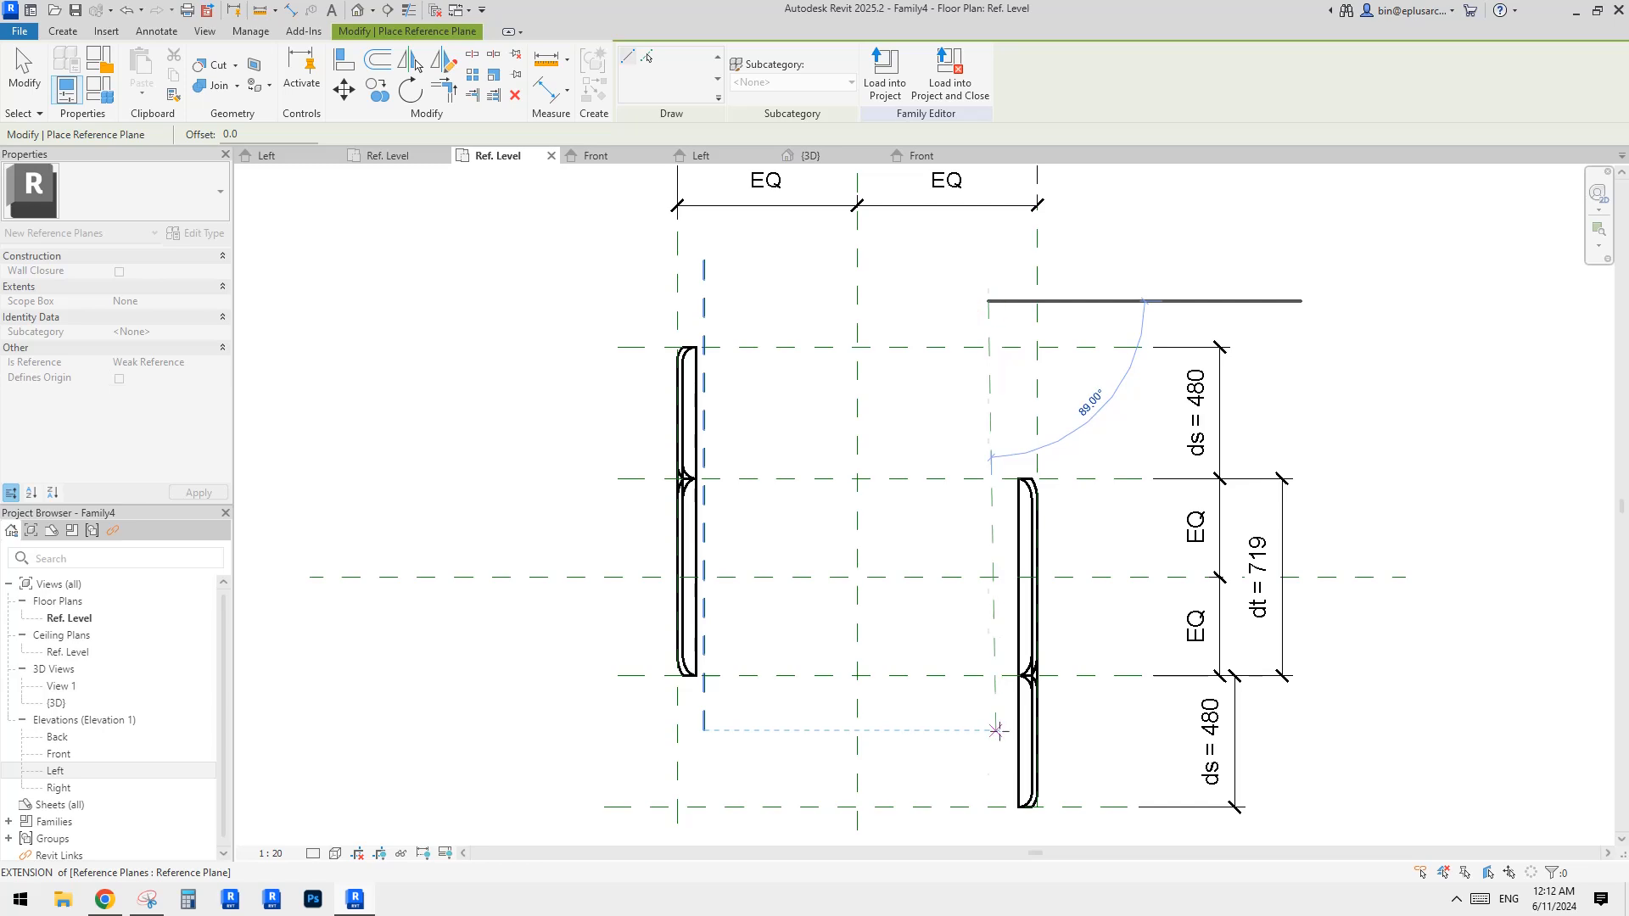
key(Escape)
key(Escape)
Add aligned dimensions between each new vertical reference plane and its neighbouring outer side plane.
scroll(704, 407, up, 2)
key(d)
key(i)
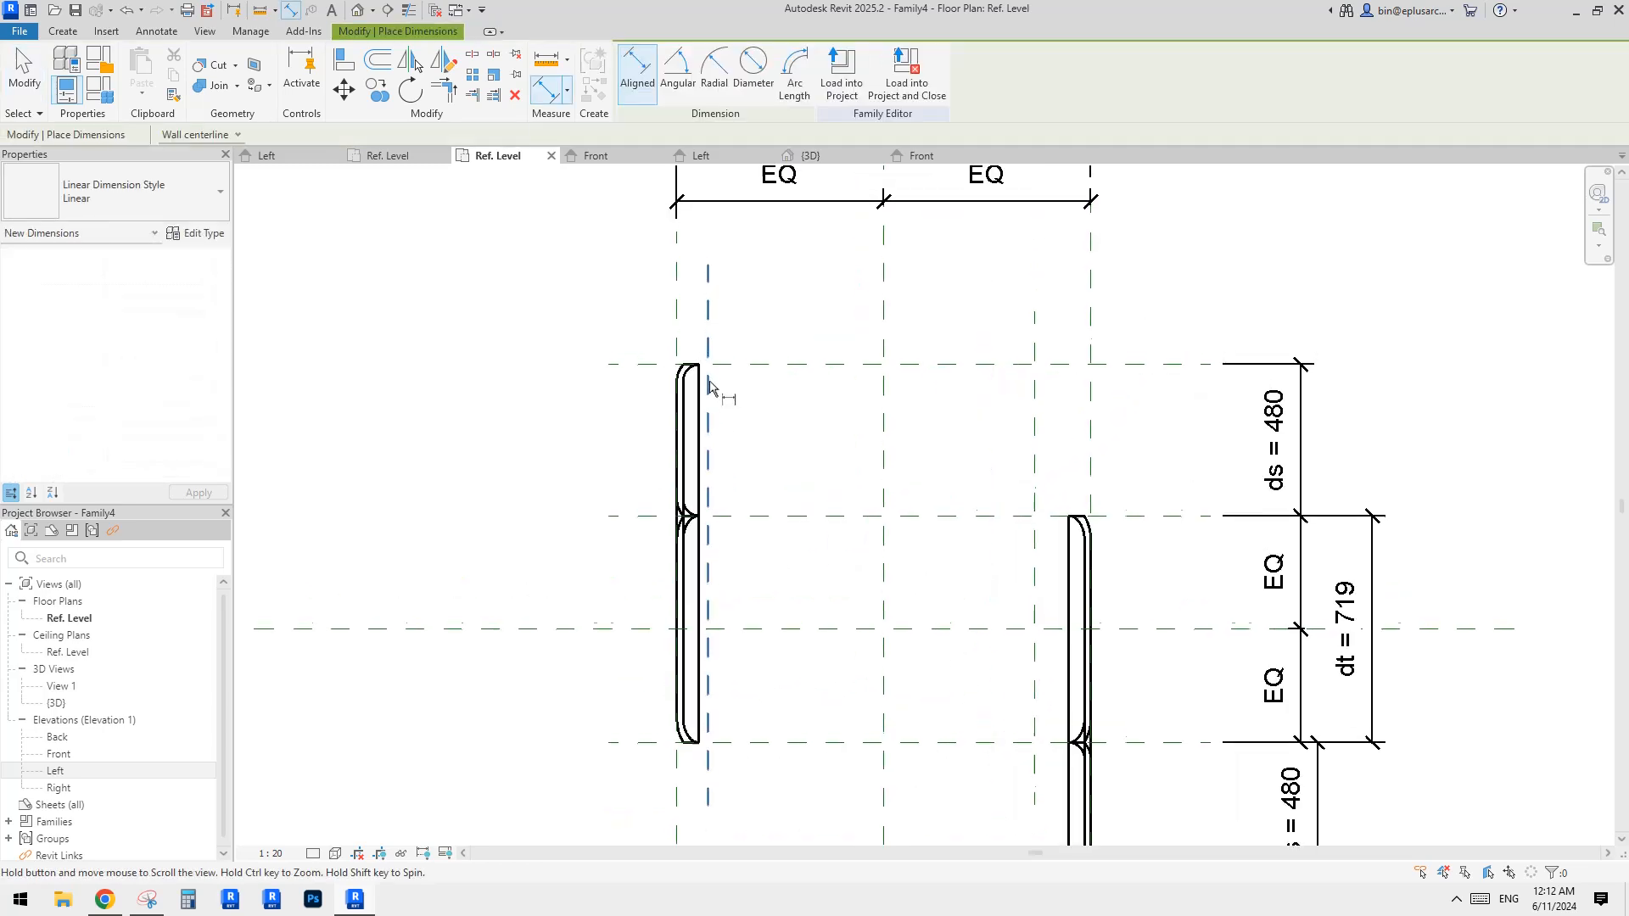
click(710, 315)
click(675, 300)
click(756, 271)
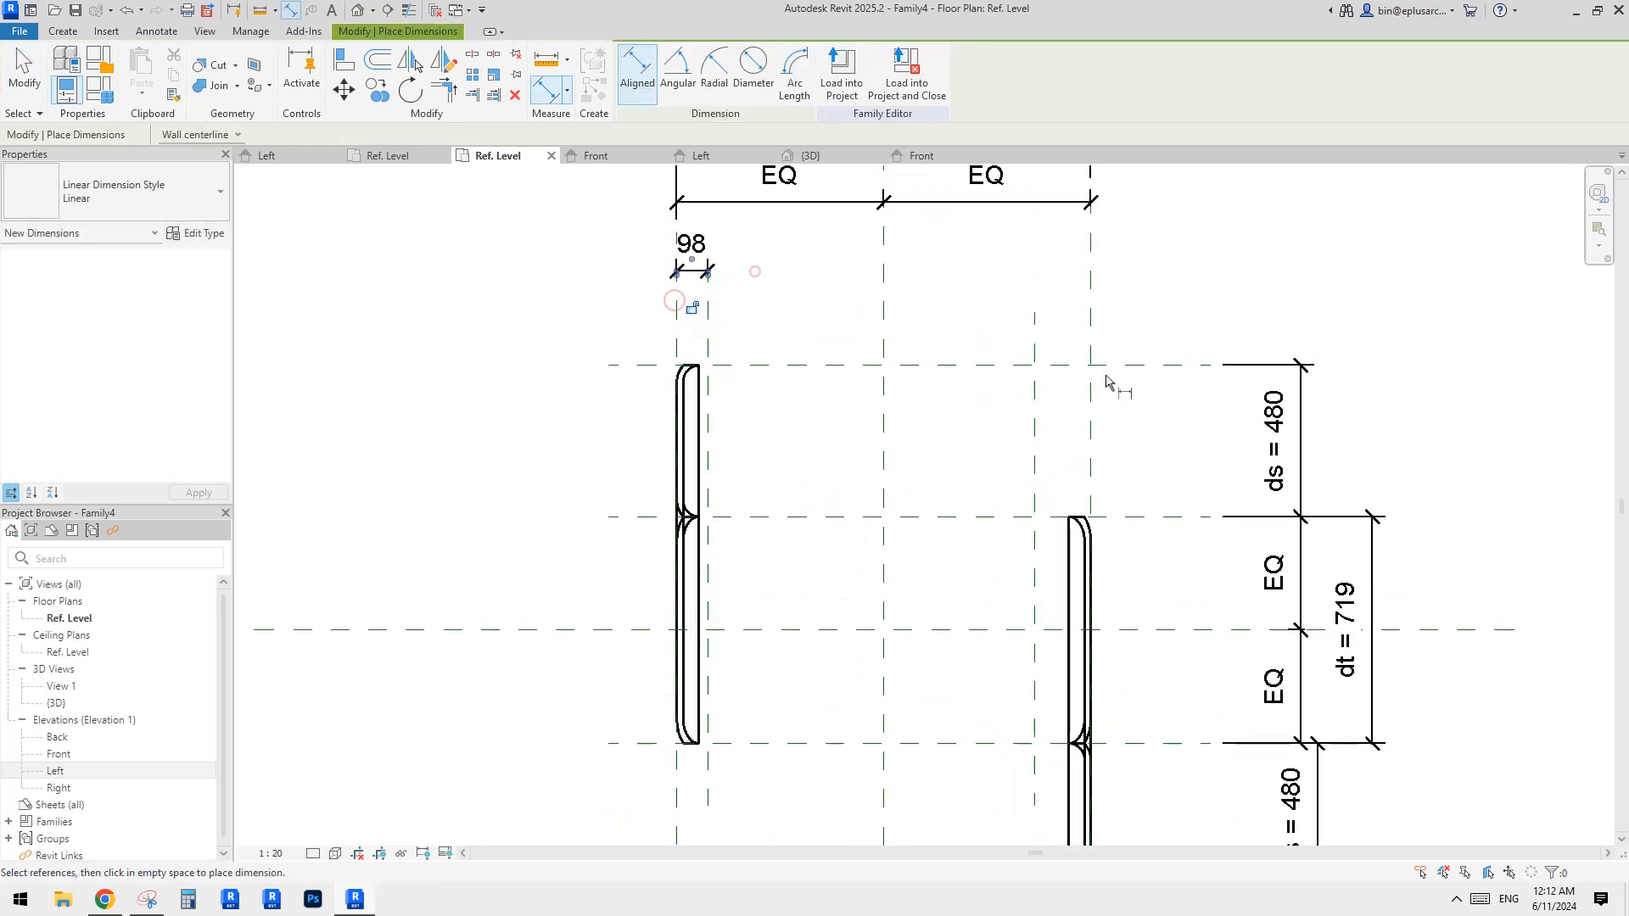
click(1040, 336)
click(1087, 321)
click(1028, 277)
key(Escape)
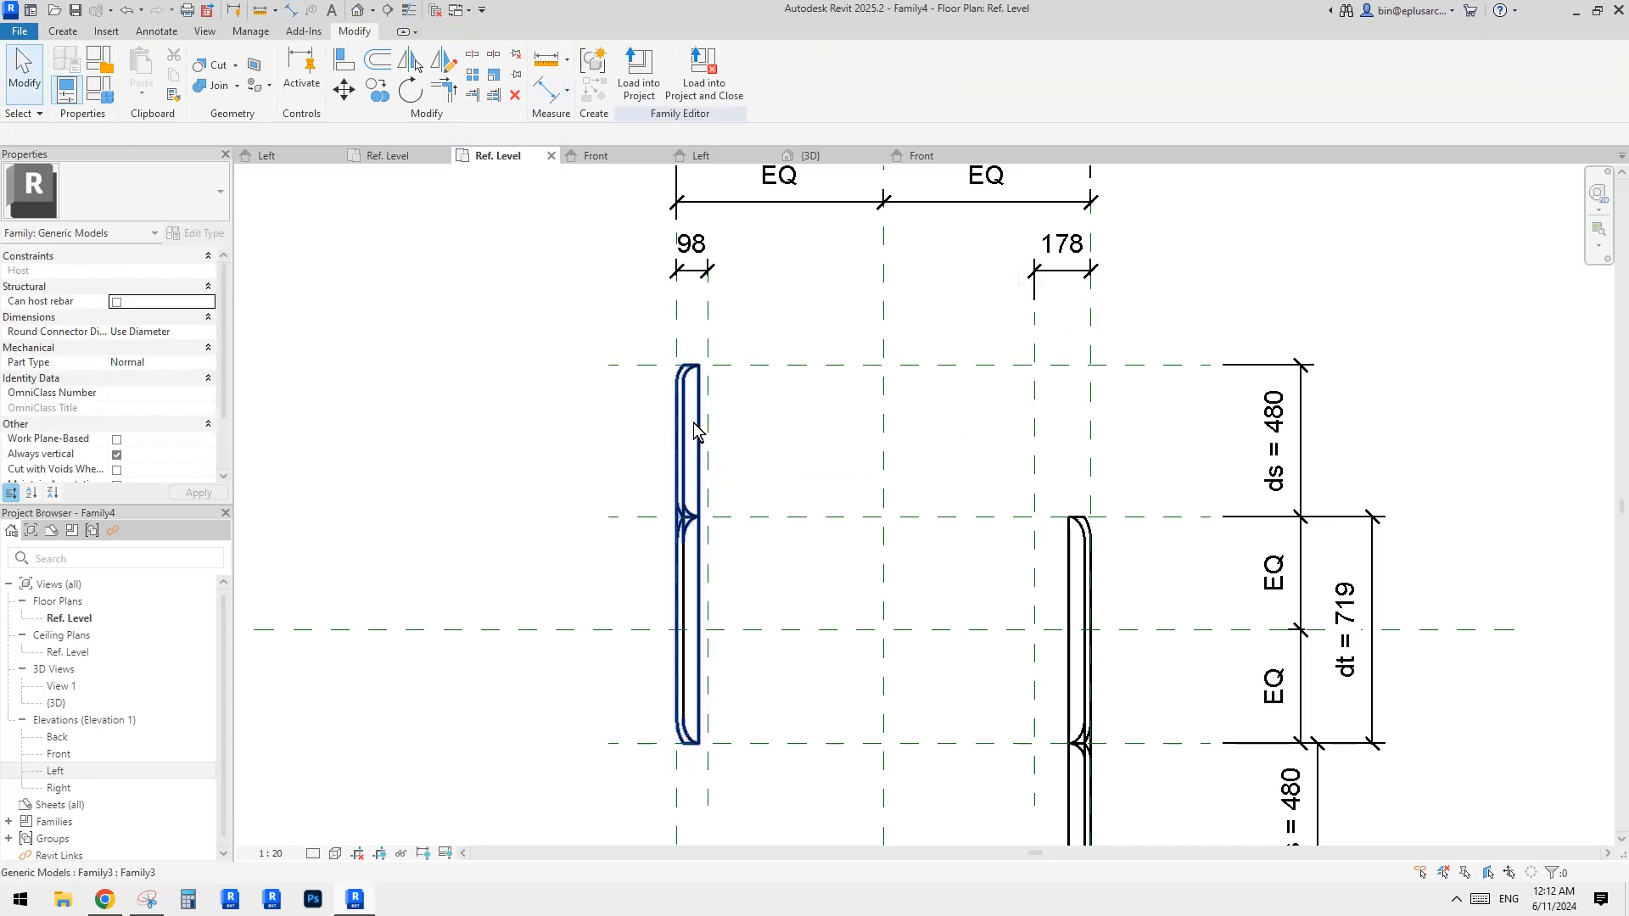
Label the left offset dimension with a new family type parameter named r2, grouped under Dimensions.
click(102, 99)
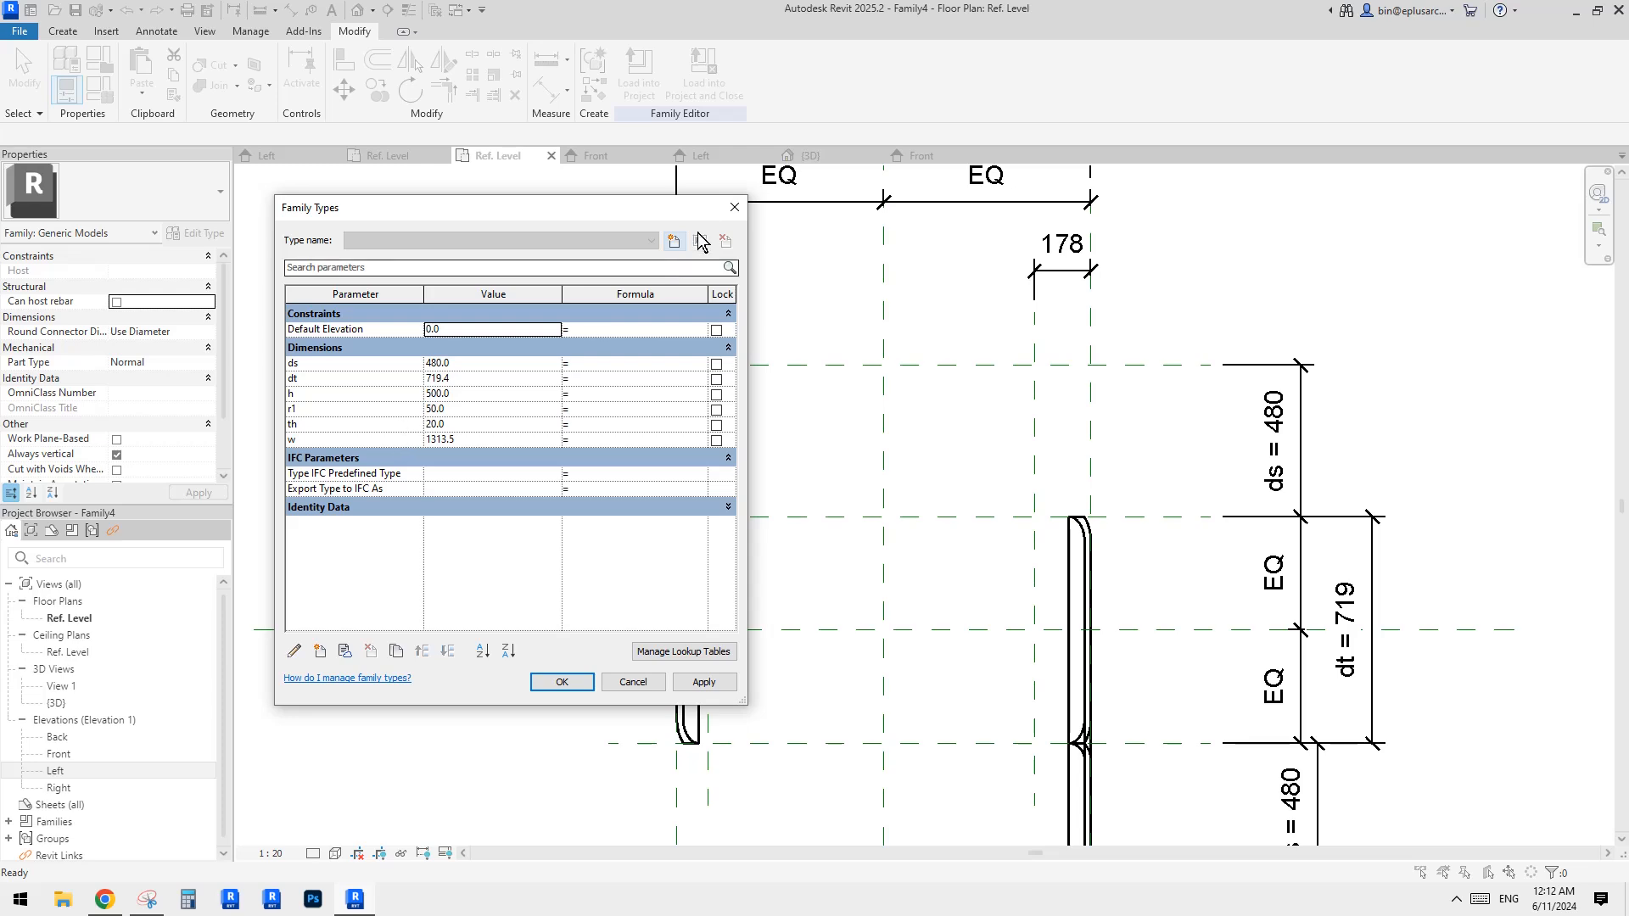
click(737, 211)
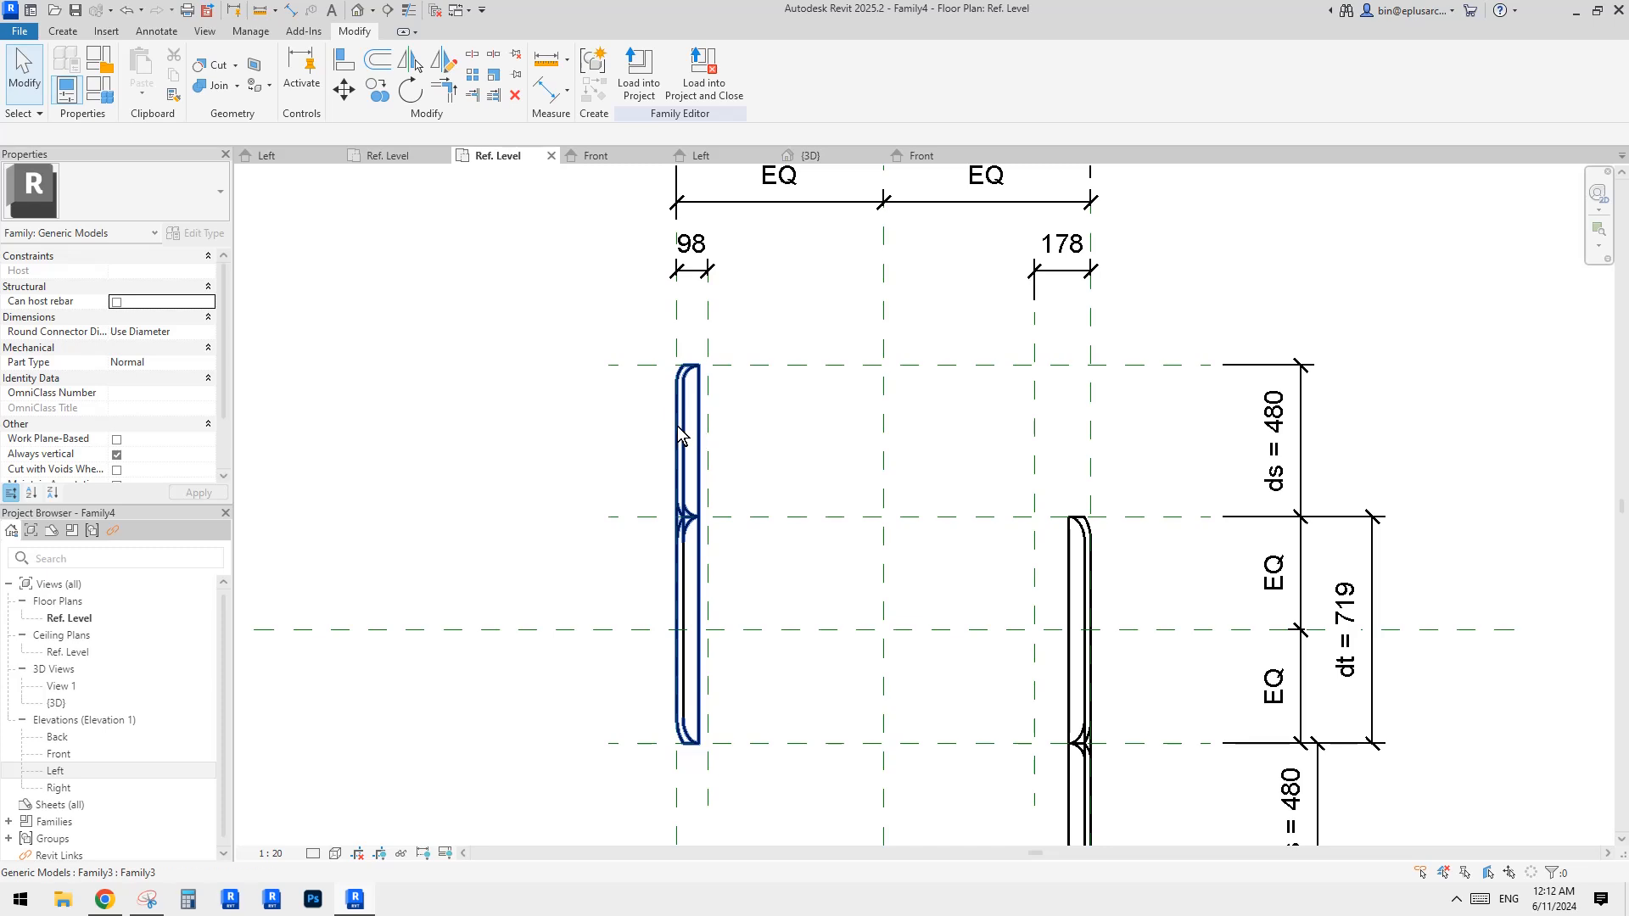
middle_drag(700, 434, 701, 406)
click(701, 246)
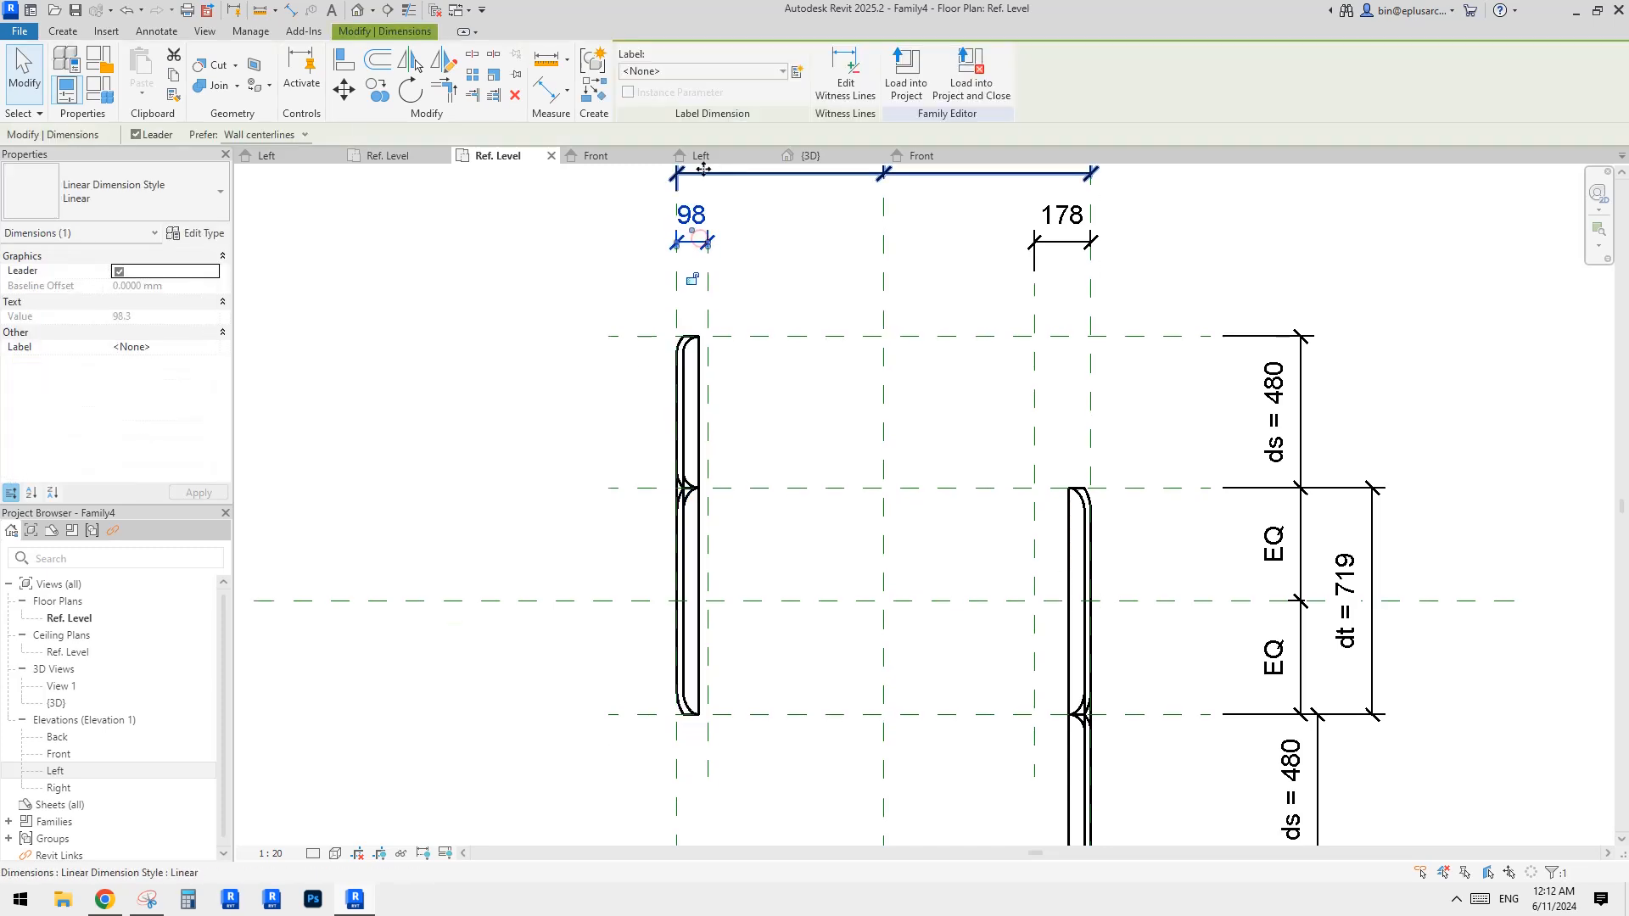
click(800, 75)
drag(1136, 240, 1141, 259)
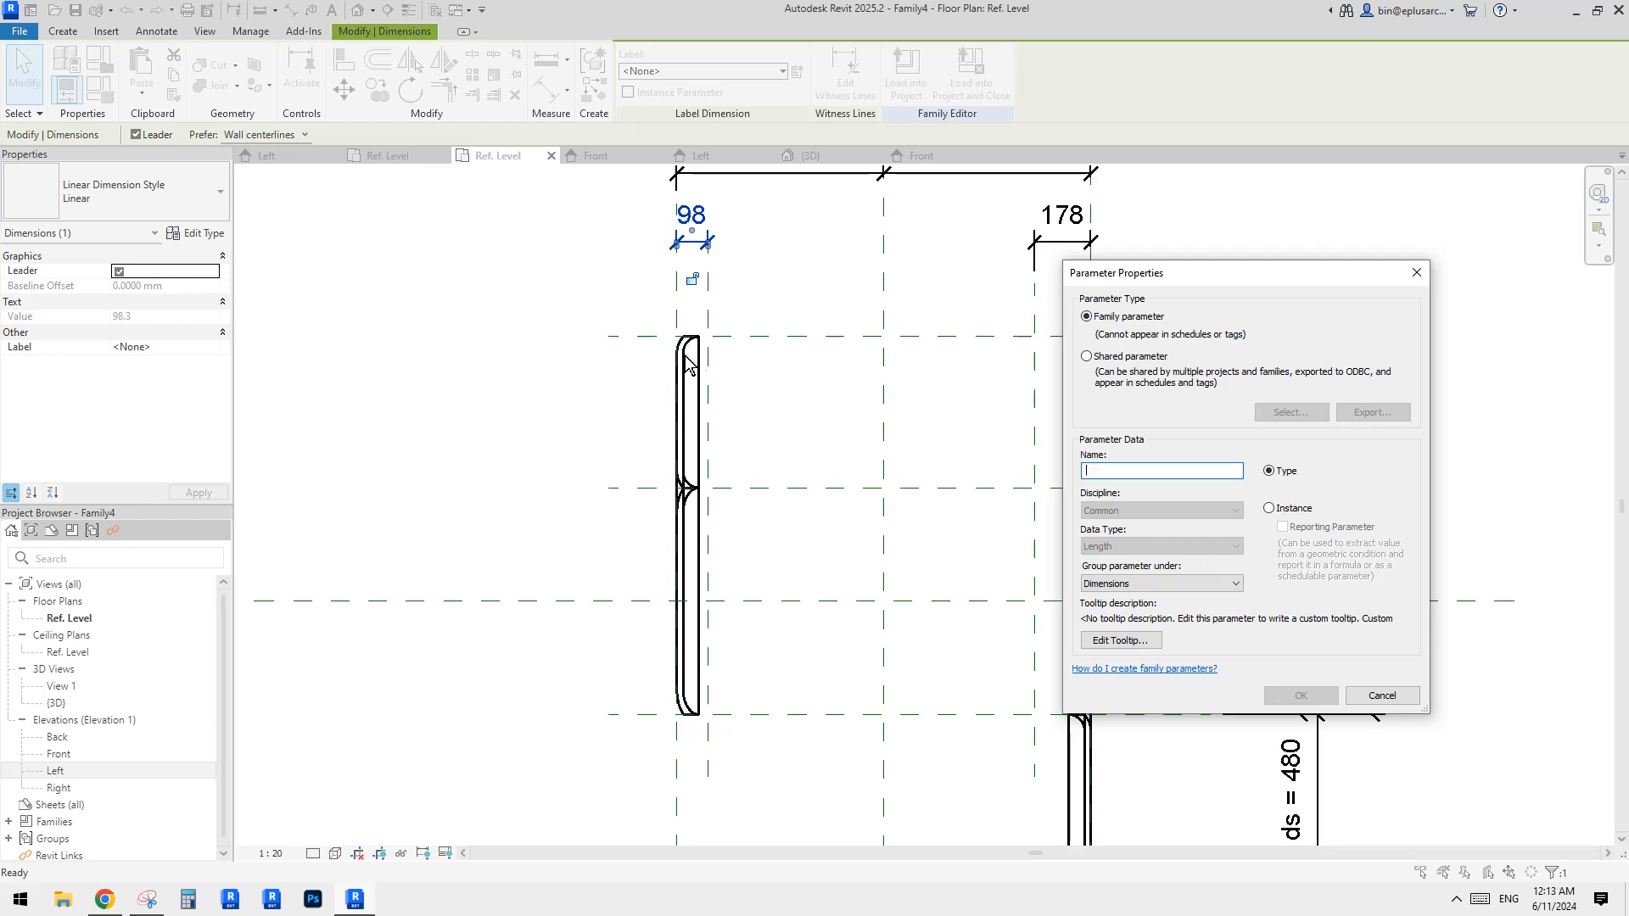
text(r2)
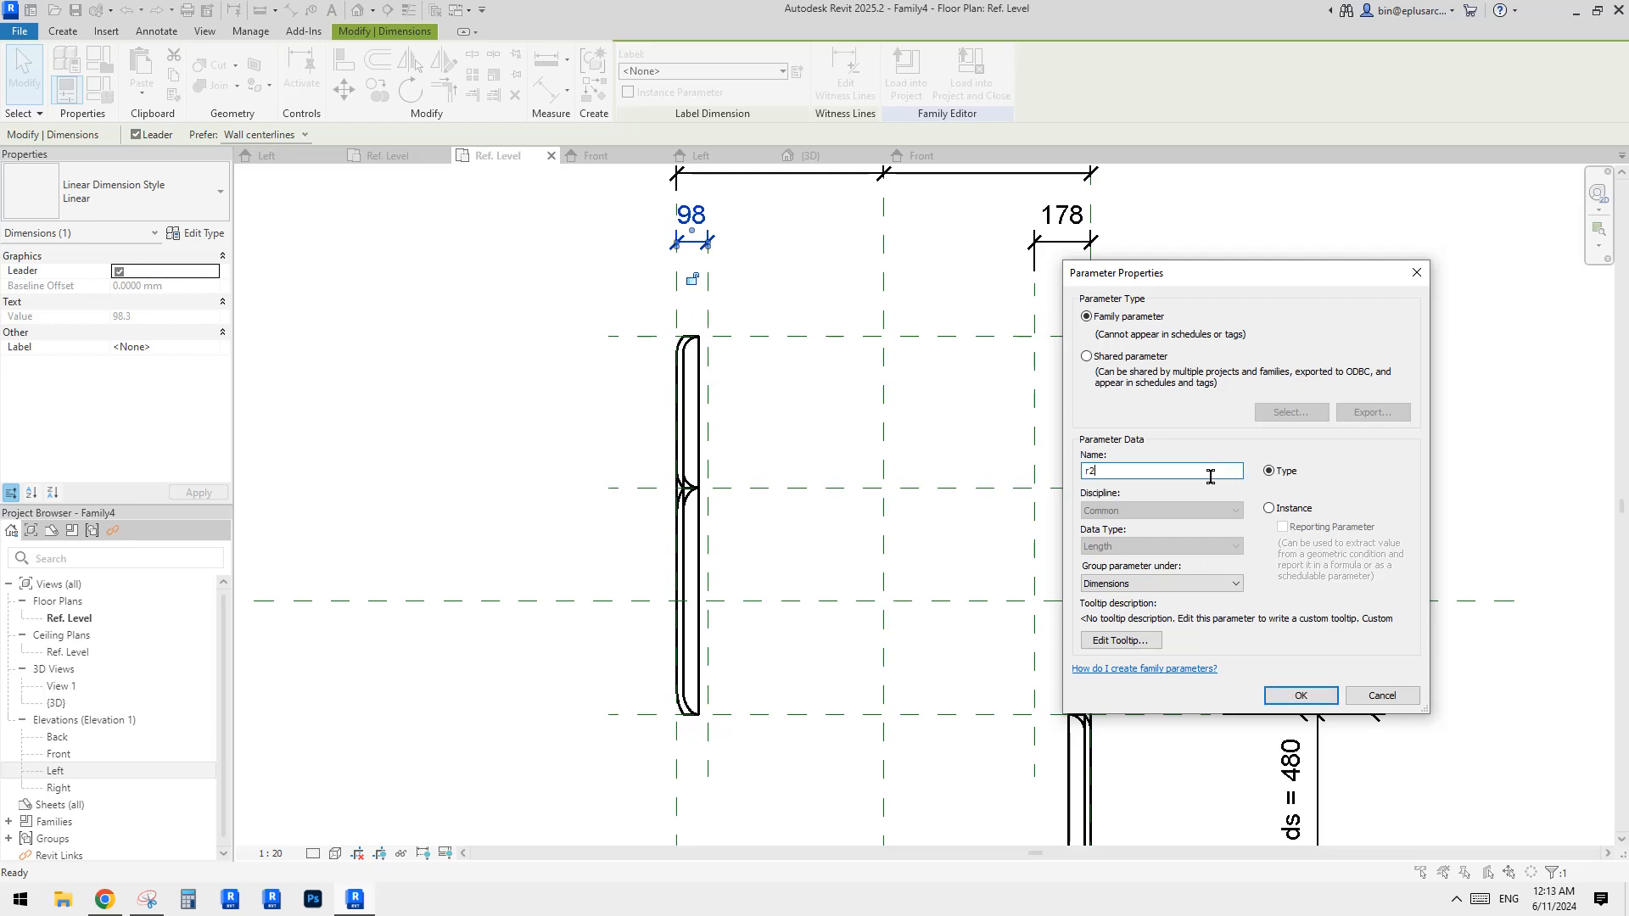
click(1305, 694)
middle_drag(871, 386, 873, 410)
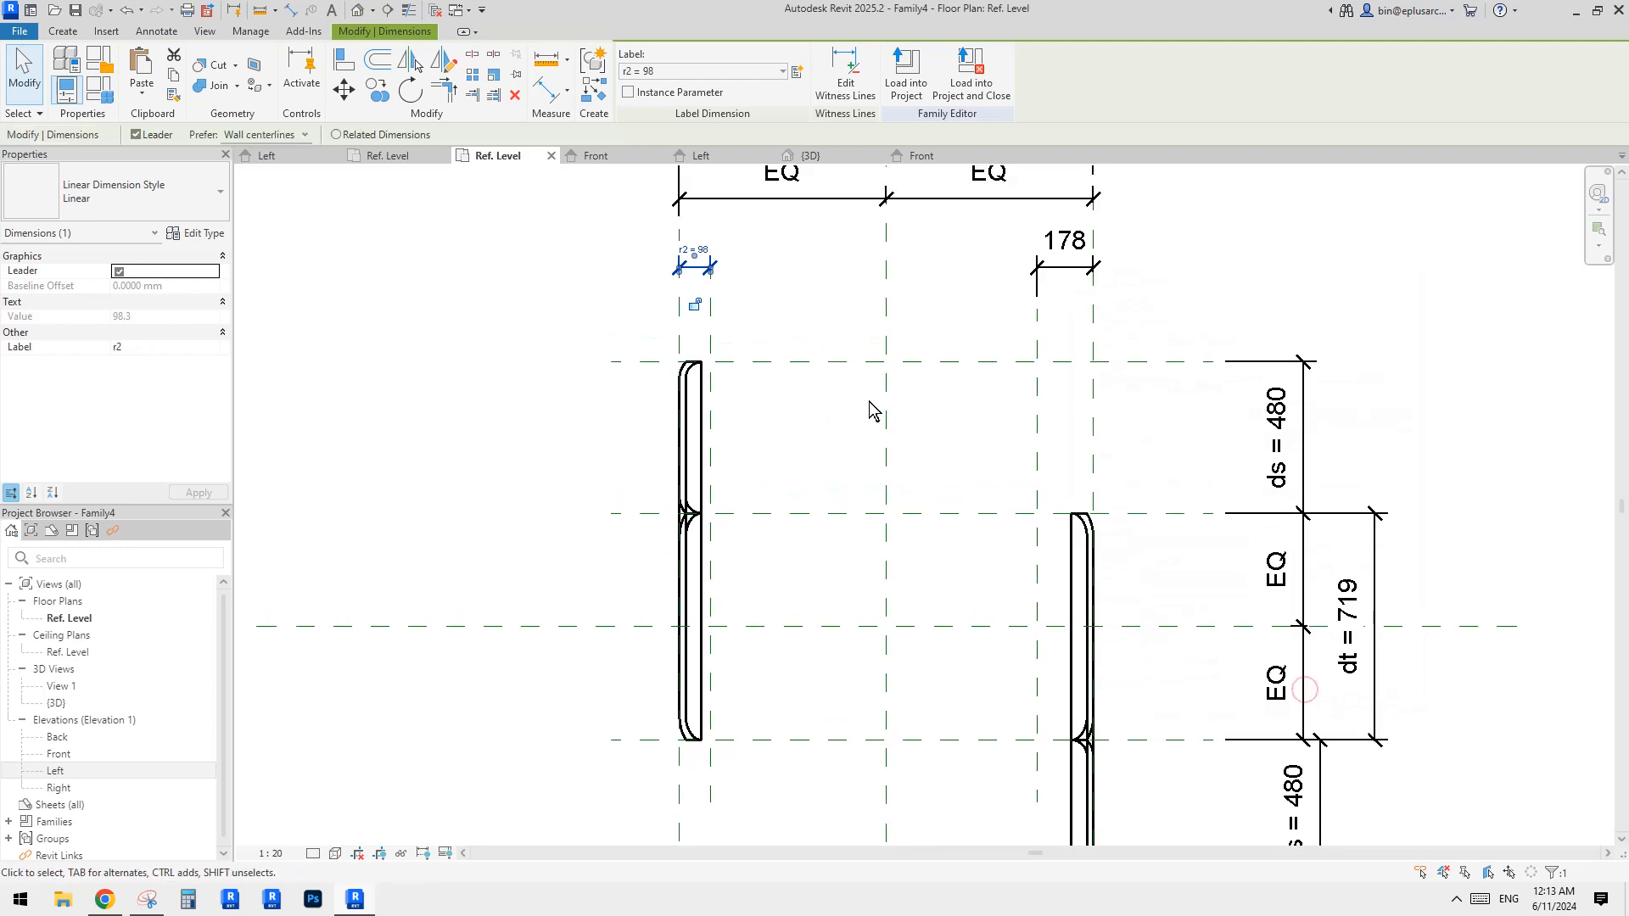
Label the right offset dimension with the existing r2 parameter.
click(1065, 246)
click(782, 71)
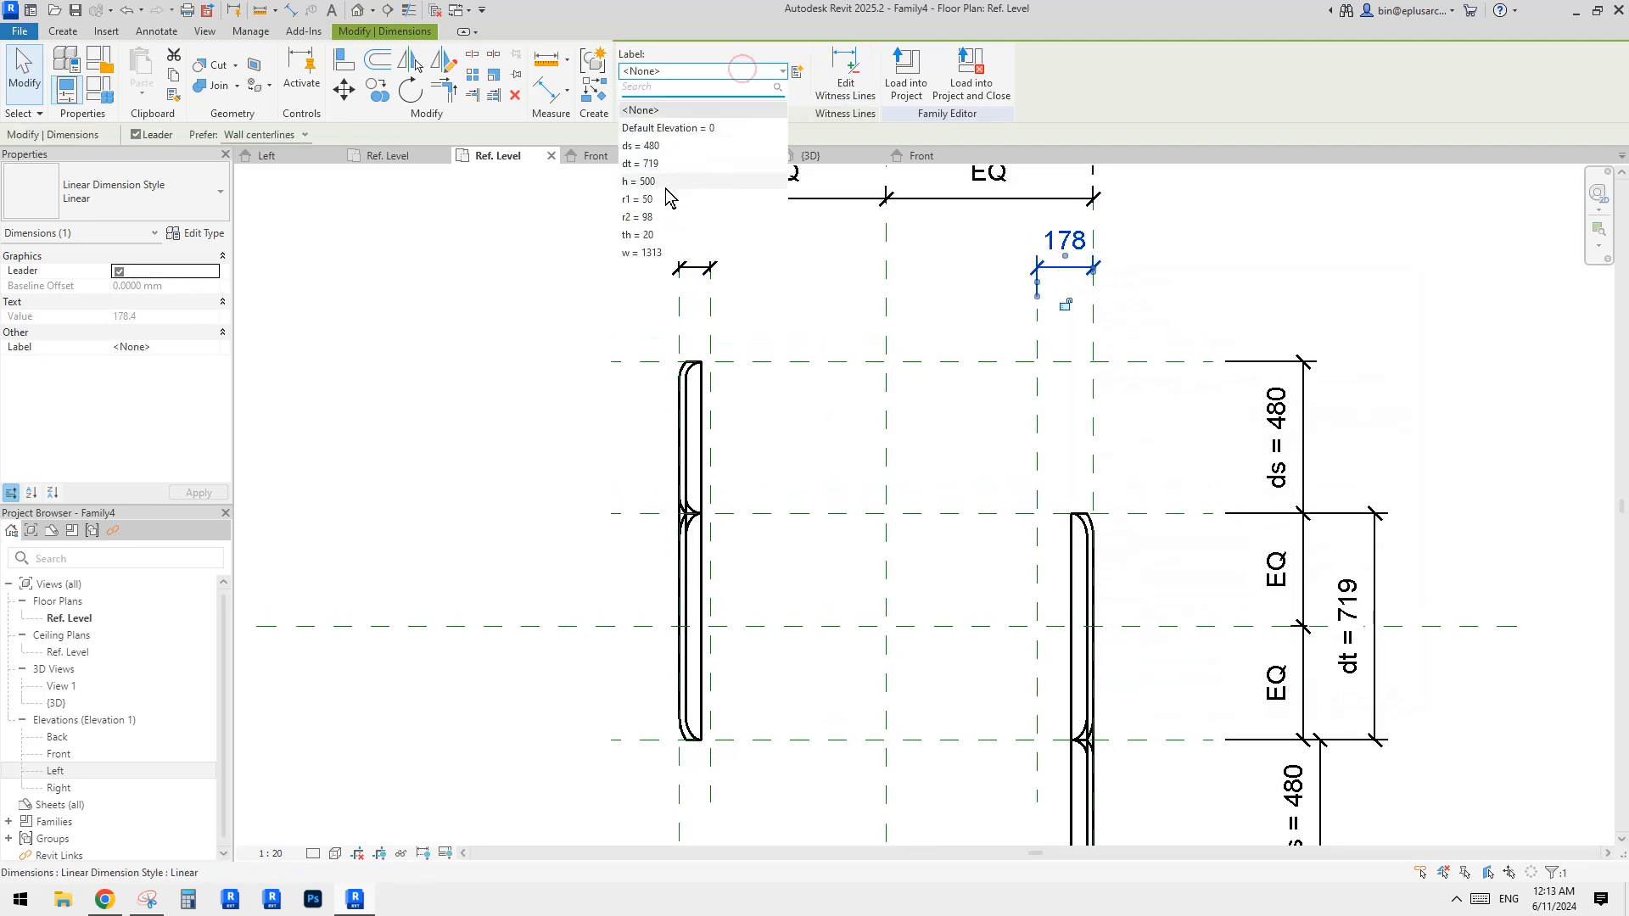
click(640, 213)
click(547, 278)
In the family types, give the r2 parameter the formula r1 + th and apply it.
click(99, 88)
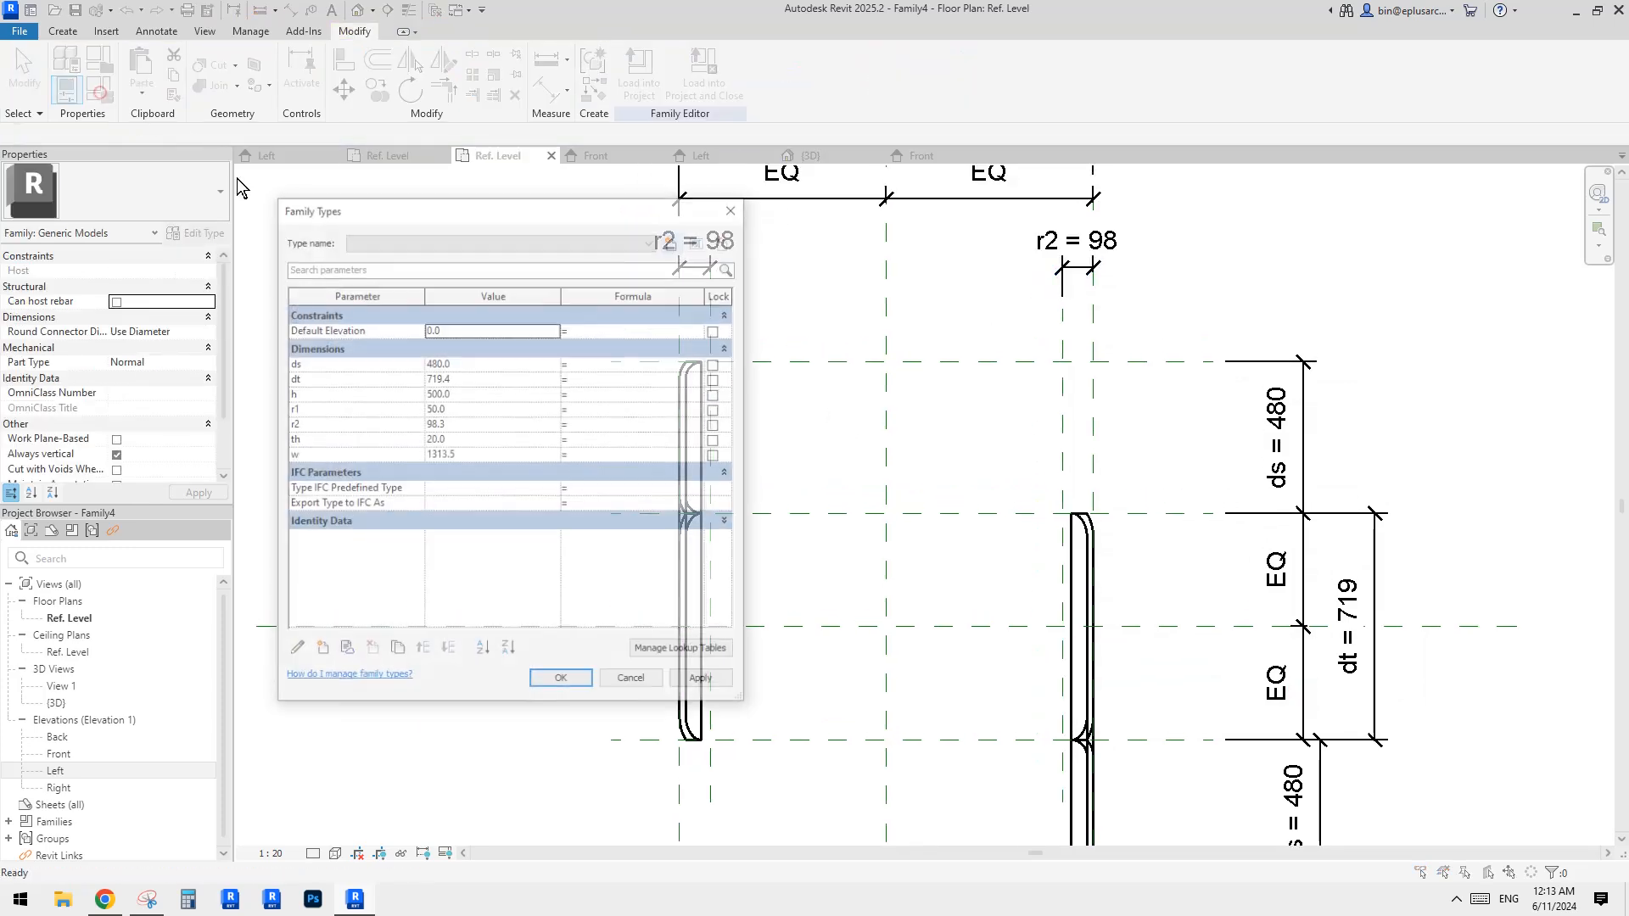
click(620, 426)
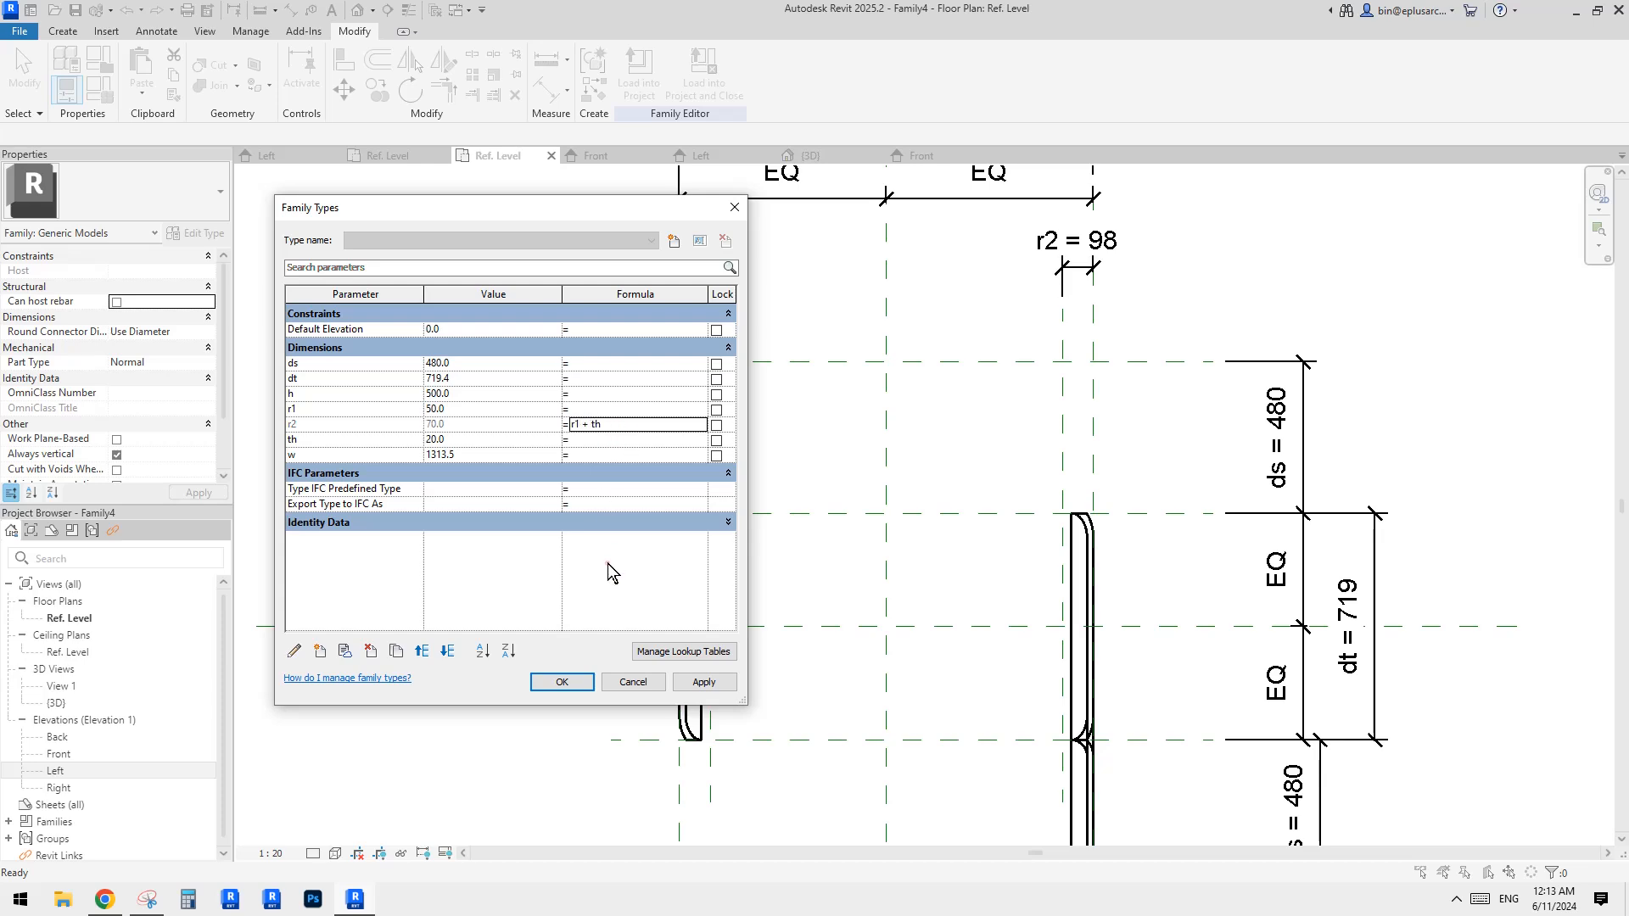
click(575, 681)
Start an extrusion and pick locked sketch lines from both inner r2 planes, the uppermost horizontal plane and the lower dt plane.
scroll(781, 492, down, 2)
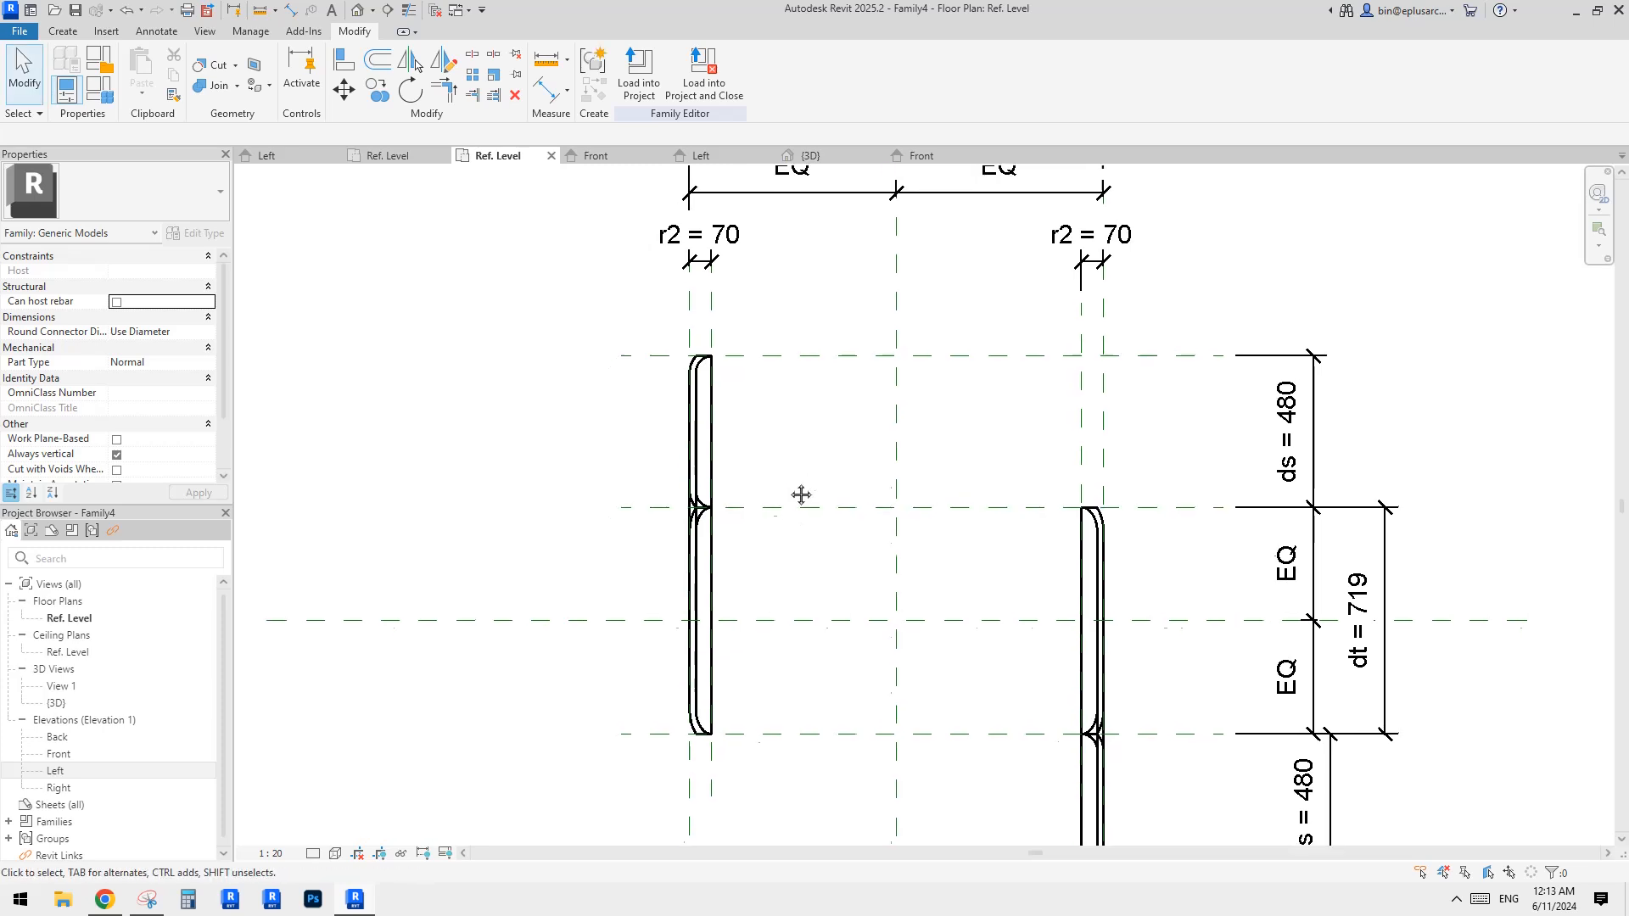
middle_drag(788, 444, 773, 436)
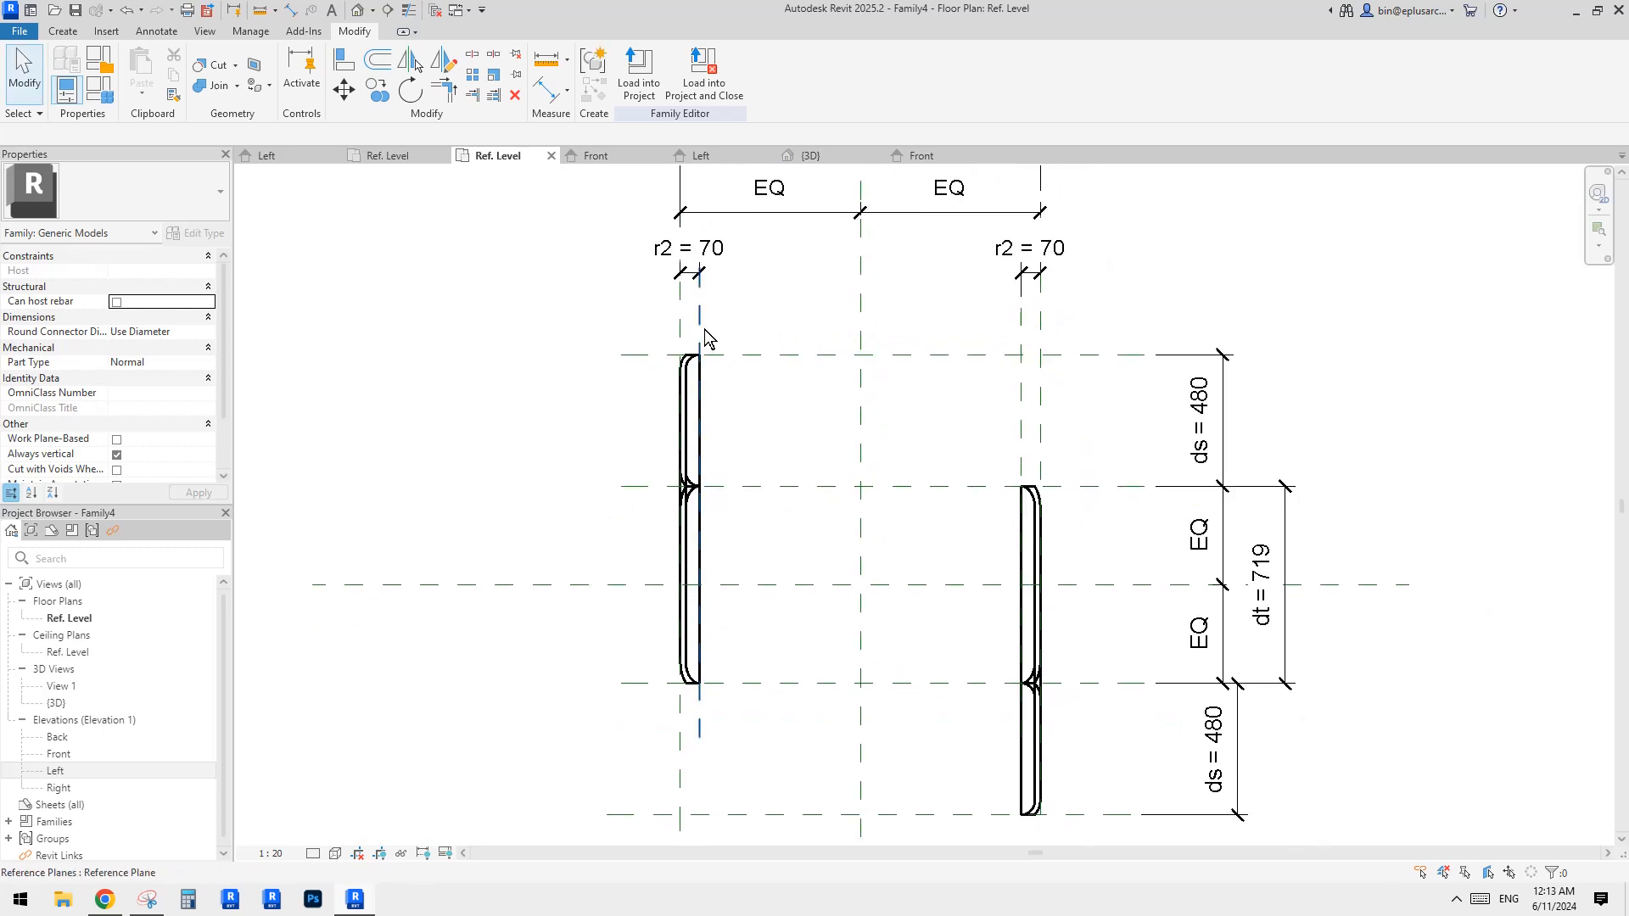
click(63, 31)
click(146, 73)
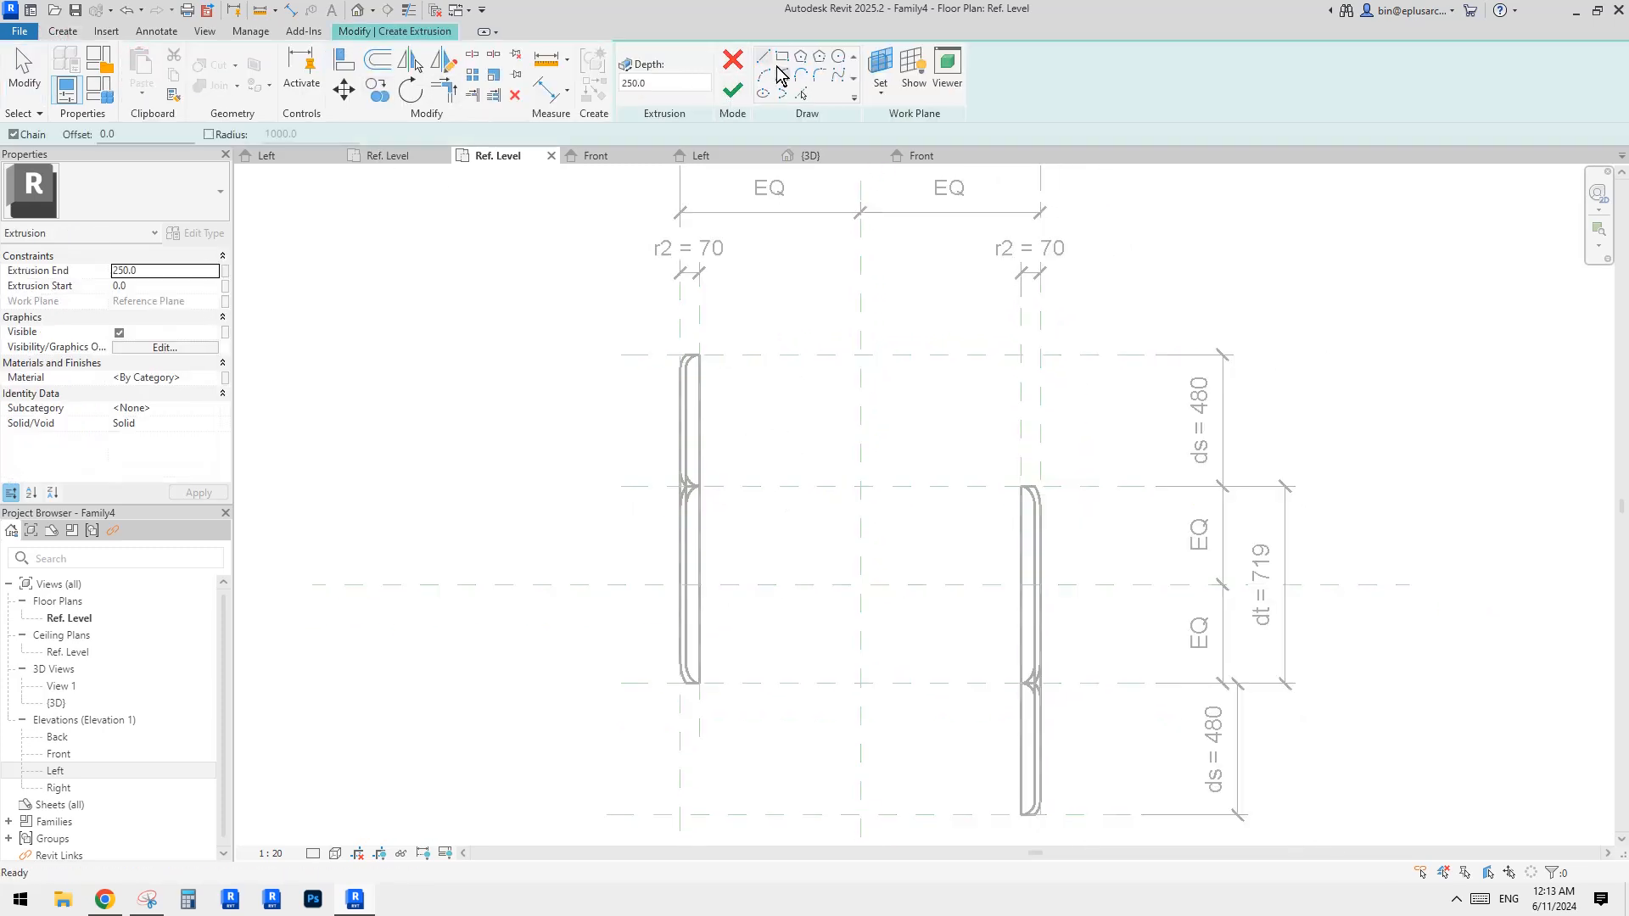
click(803, 92)
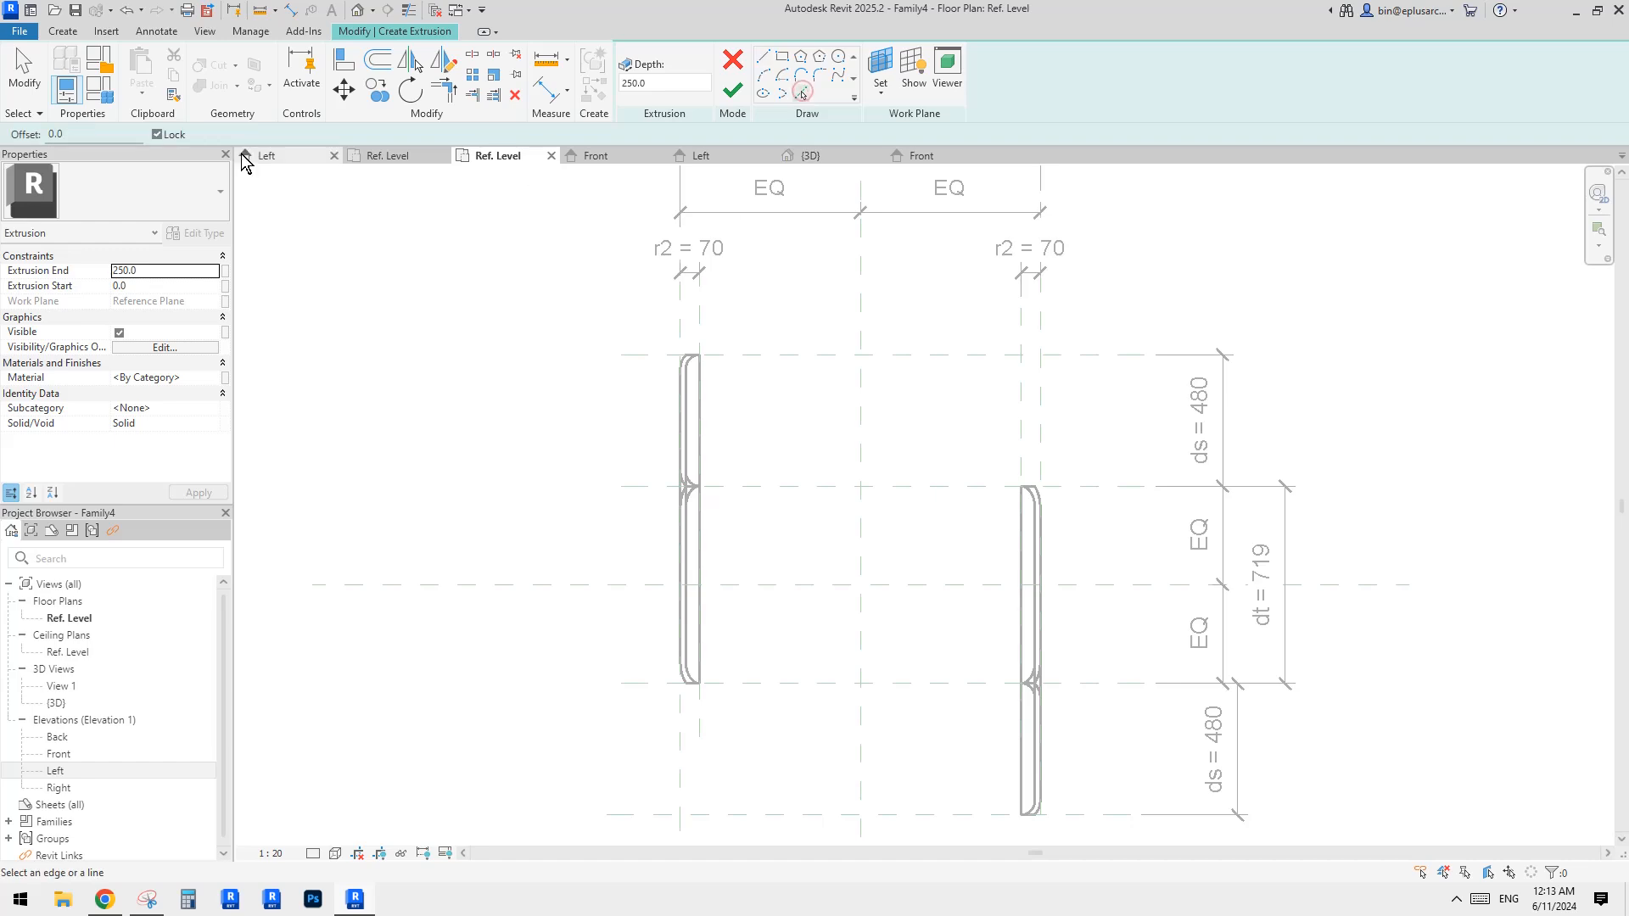
click(699, 322)
click(819, 356)
click(1021, 327)
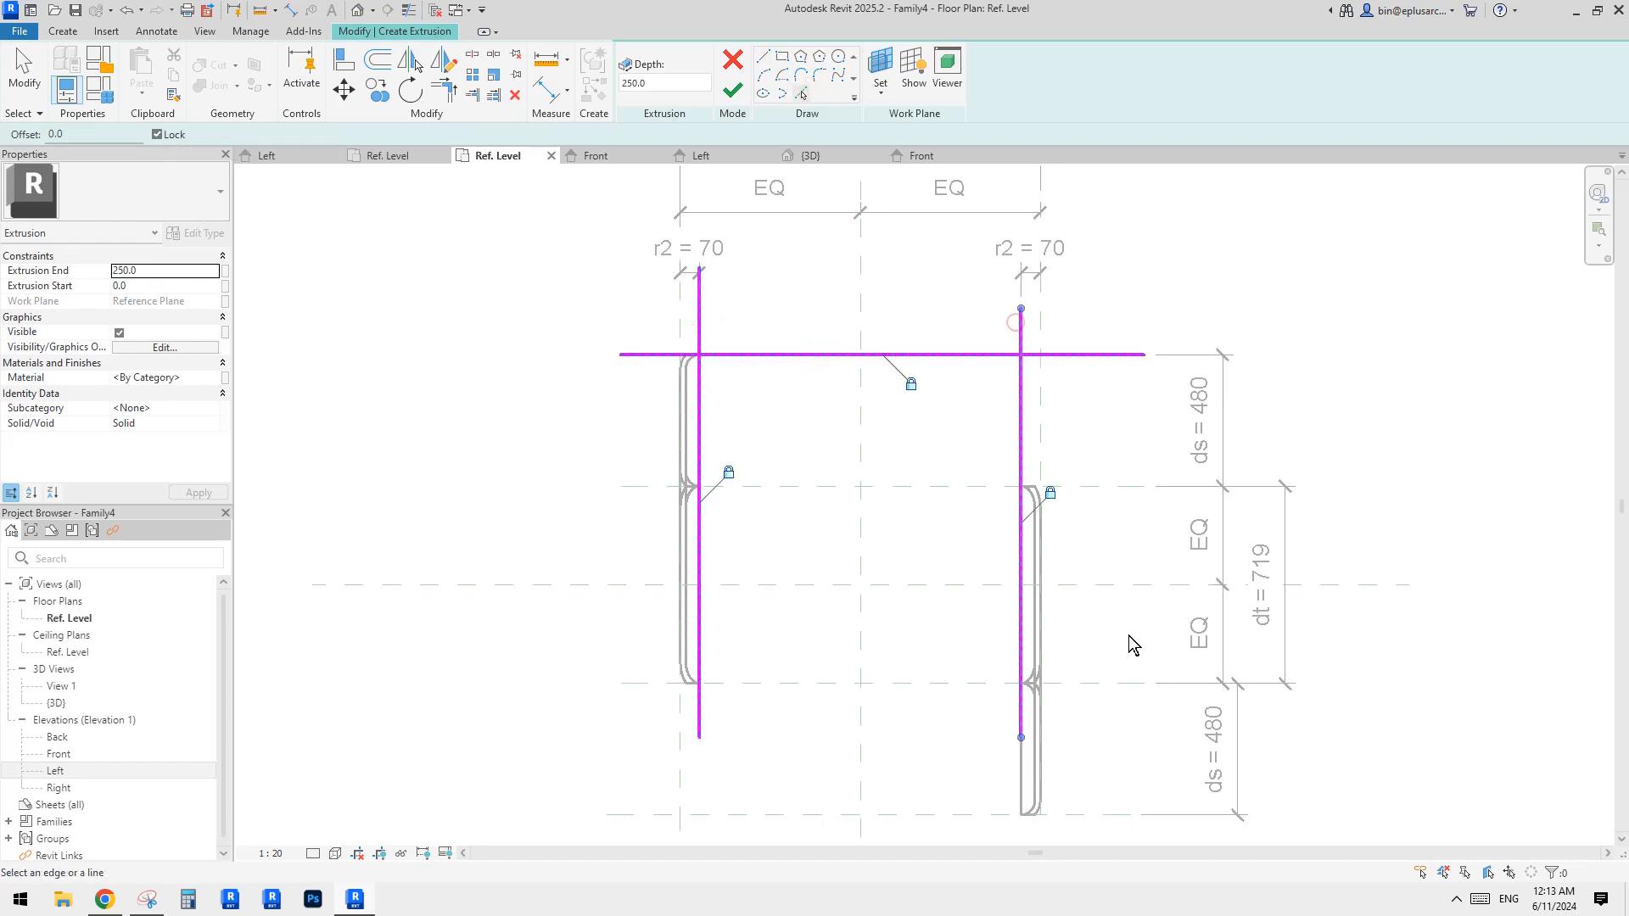
click(1106, 686)
Trim the picked sketch lines into a closed rectangle and finish the extrusion.
key(t)
key(r)
click(1006, 681)
click(973, 680)
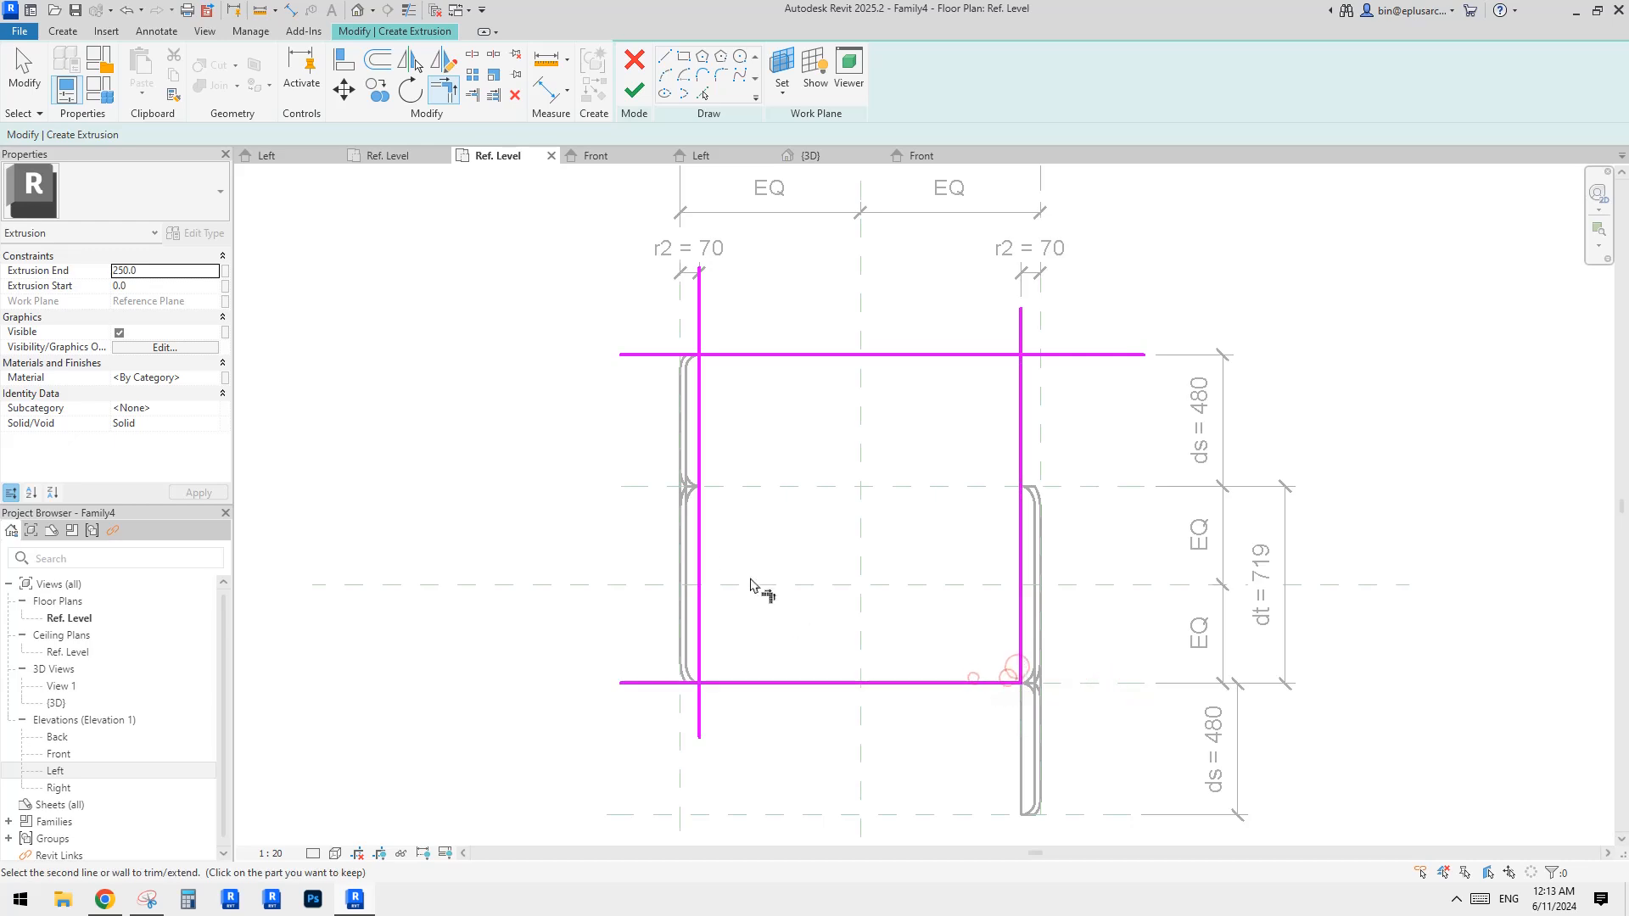
click(698, 544)
click(700, 373)
click(764, 355)
click(797, 355)
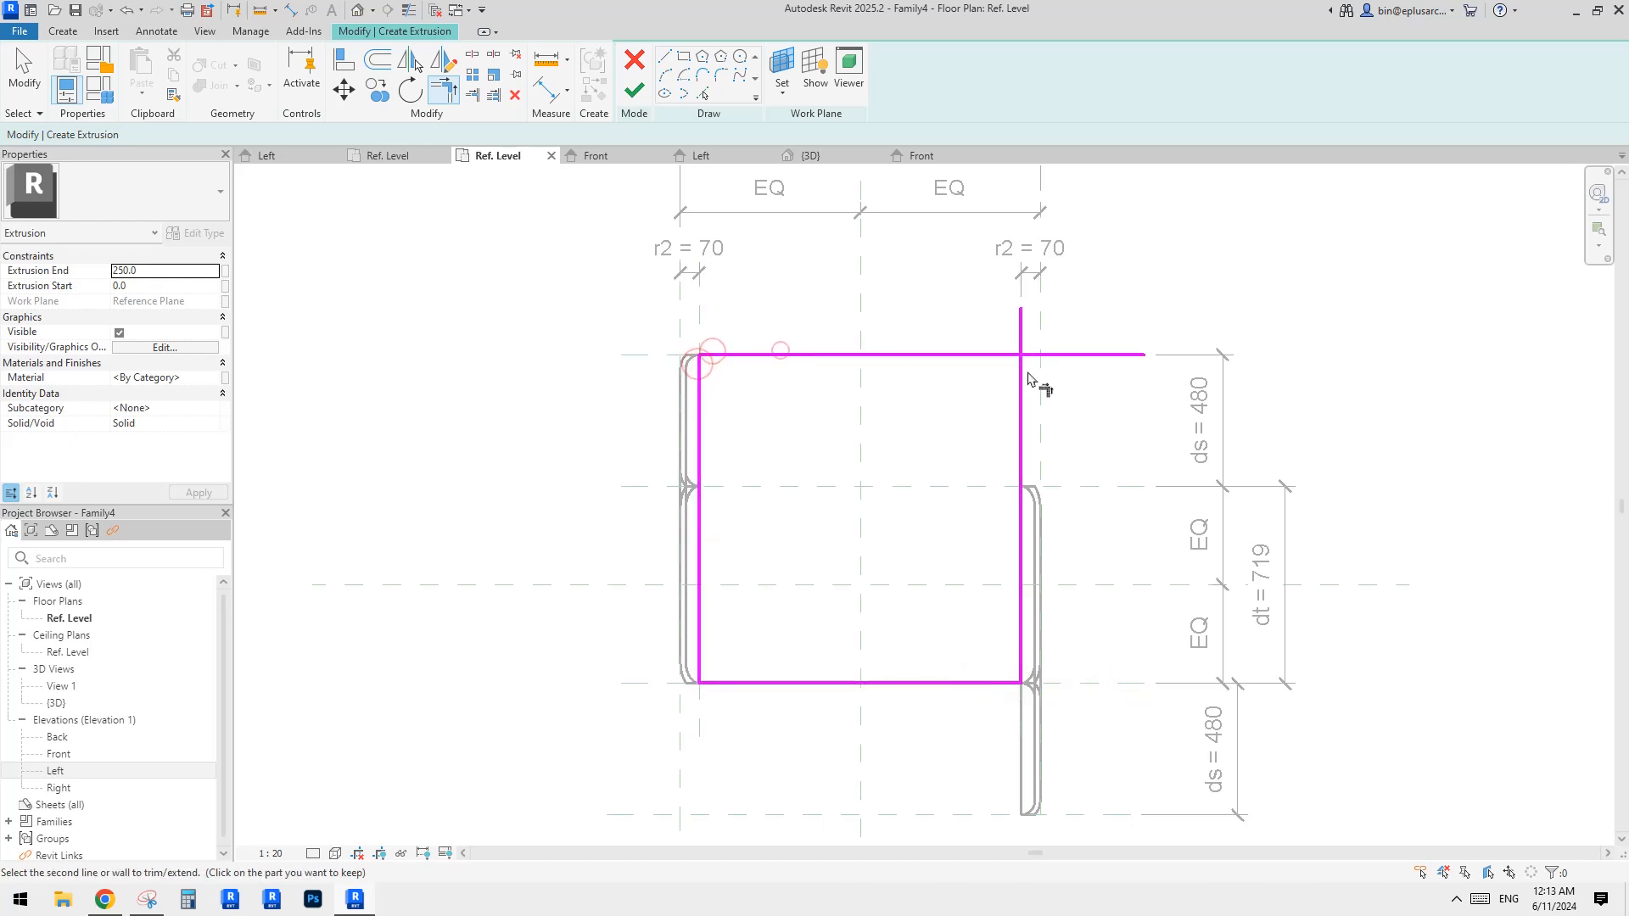
click(1022, 380)
key(Escape)
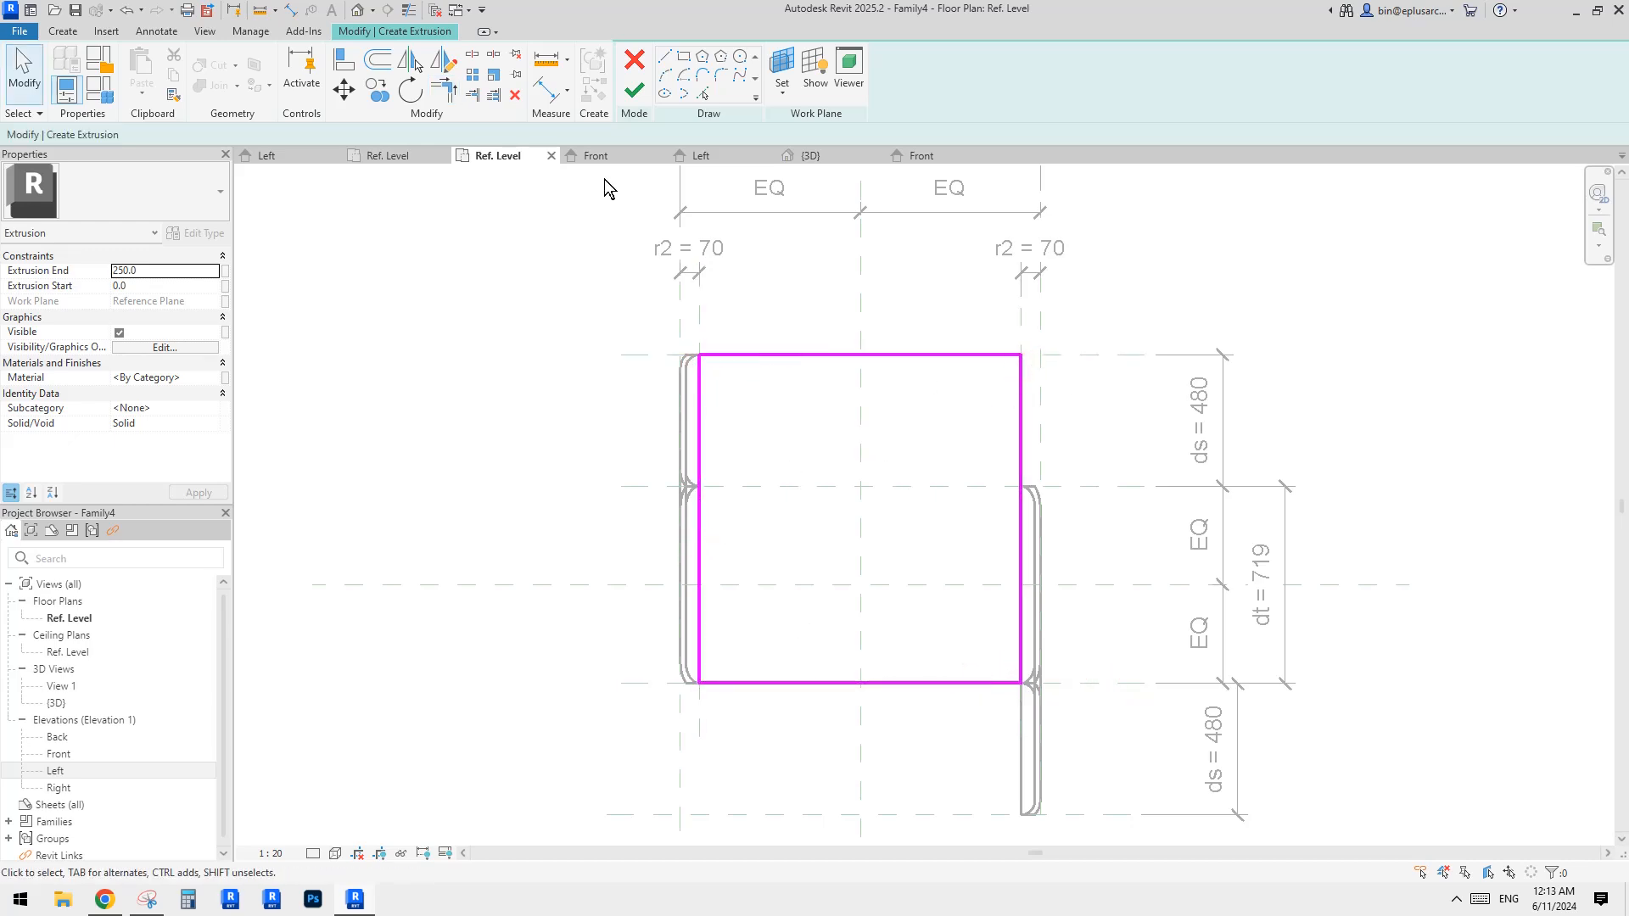
click(636, 90)
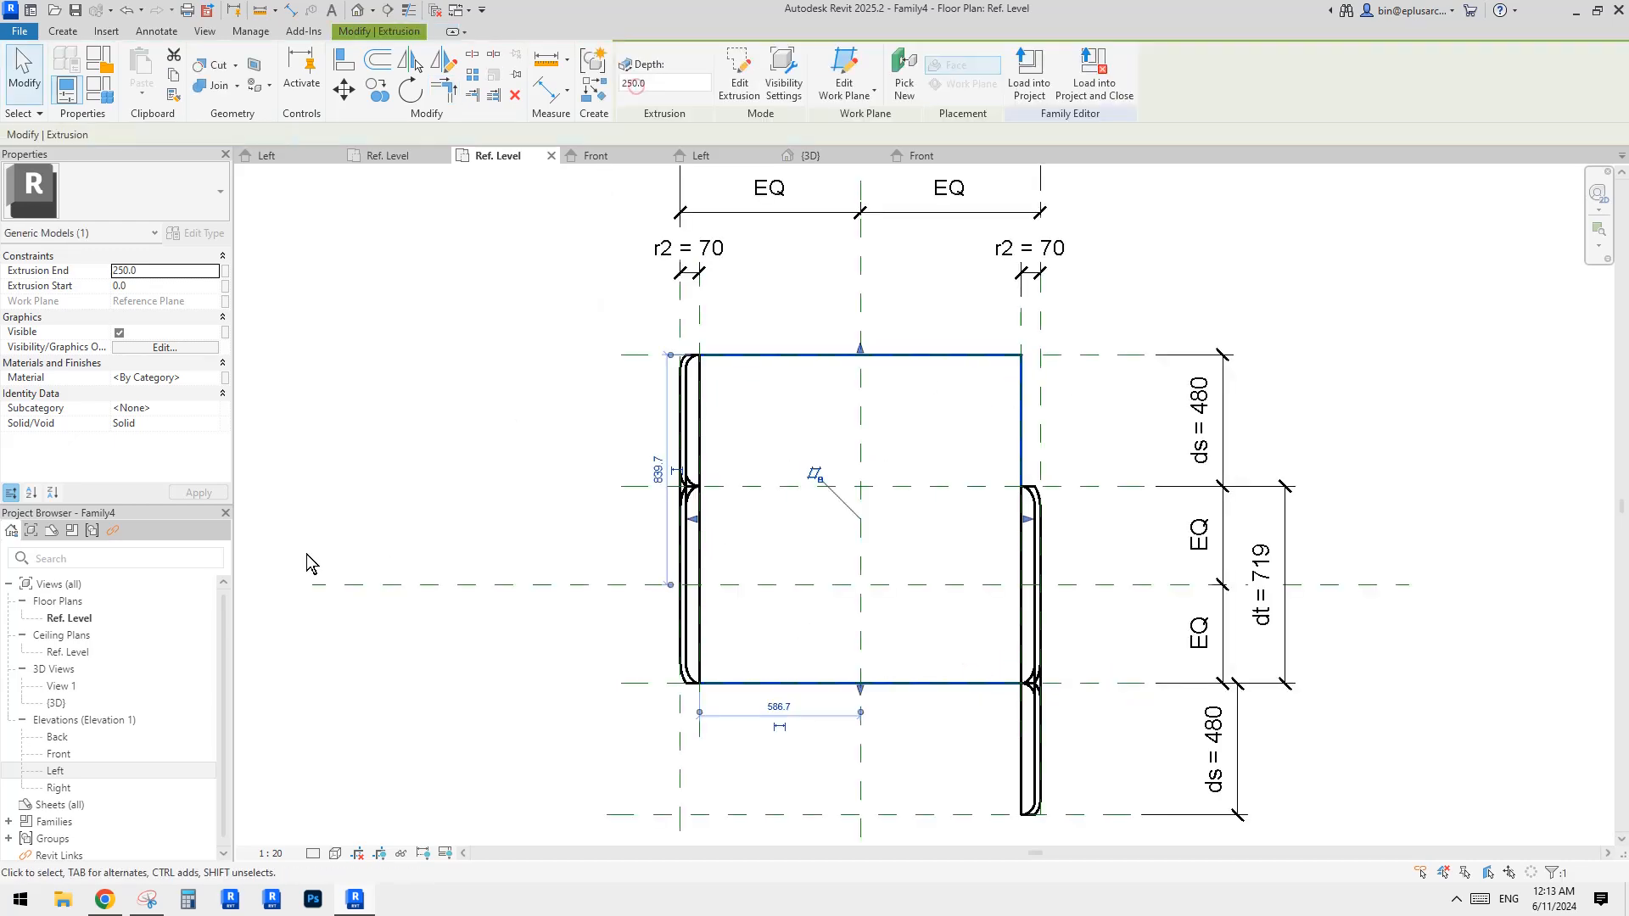
Open the Left elevation view and frame the new extrusion.
double_click(58, 771)
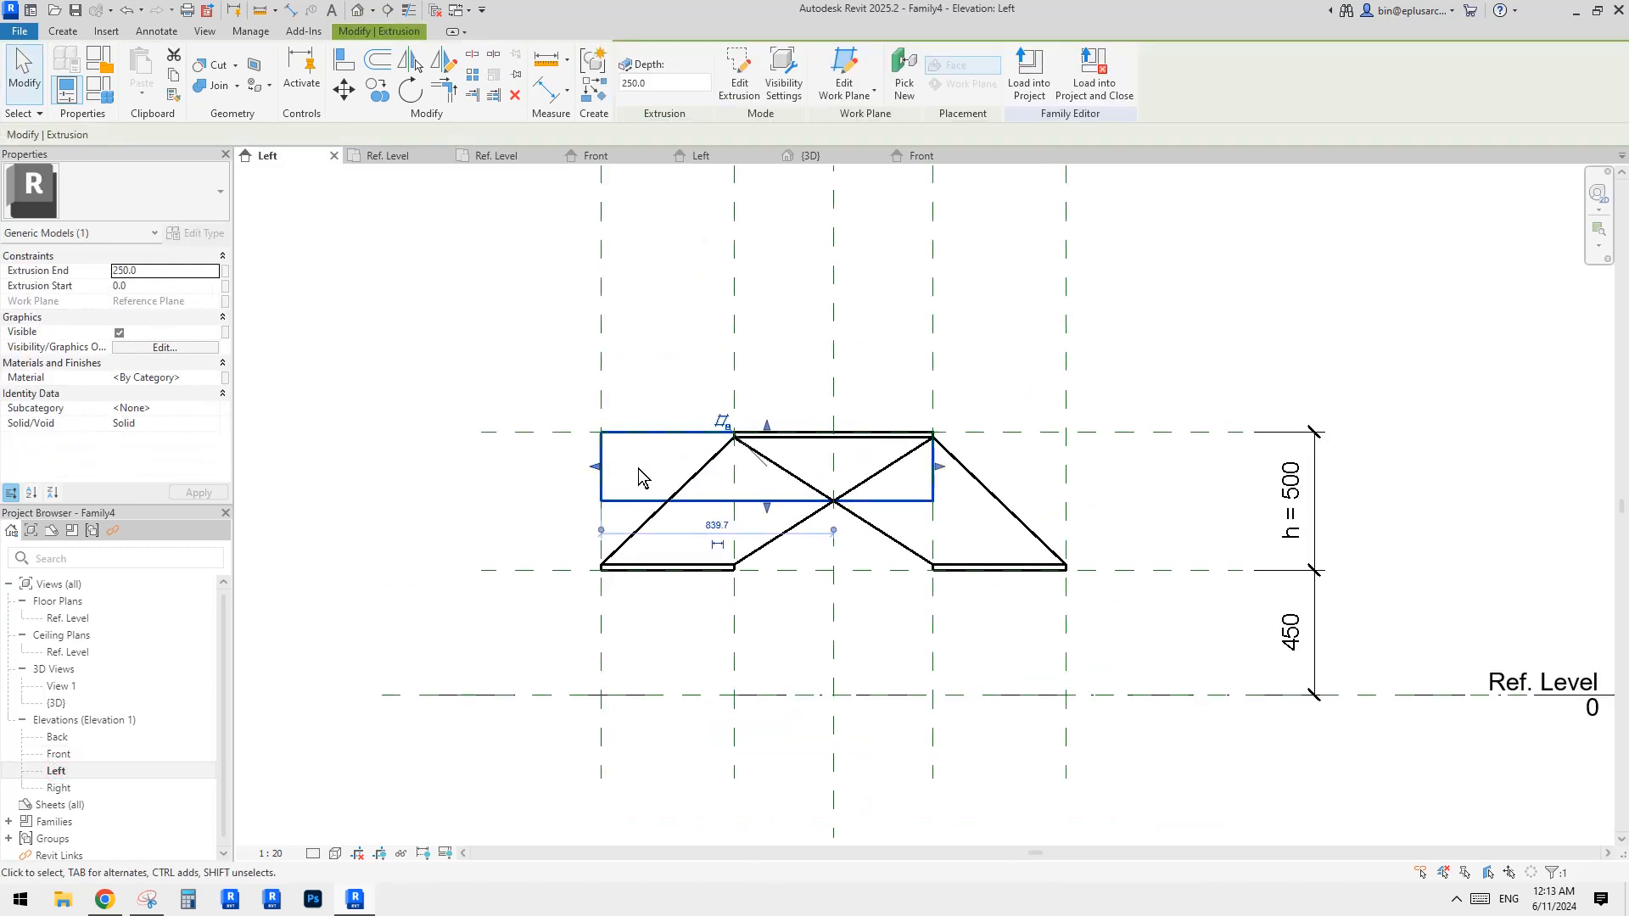
middle_drag(640, 493, 701, 489)
scroll(703, 487, up, 2)
scroll(687, 495, down, 1)
key(Escape)
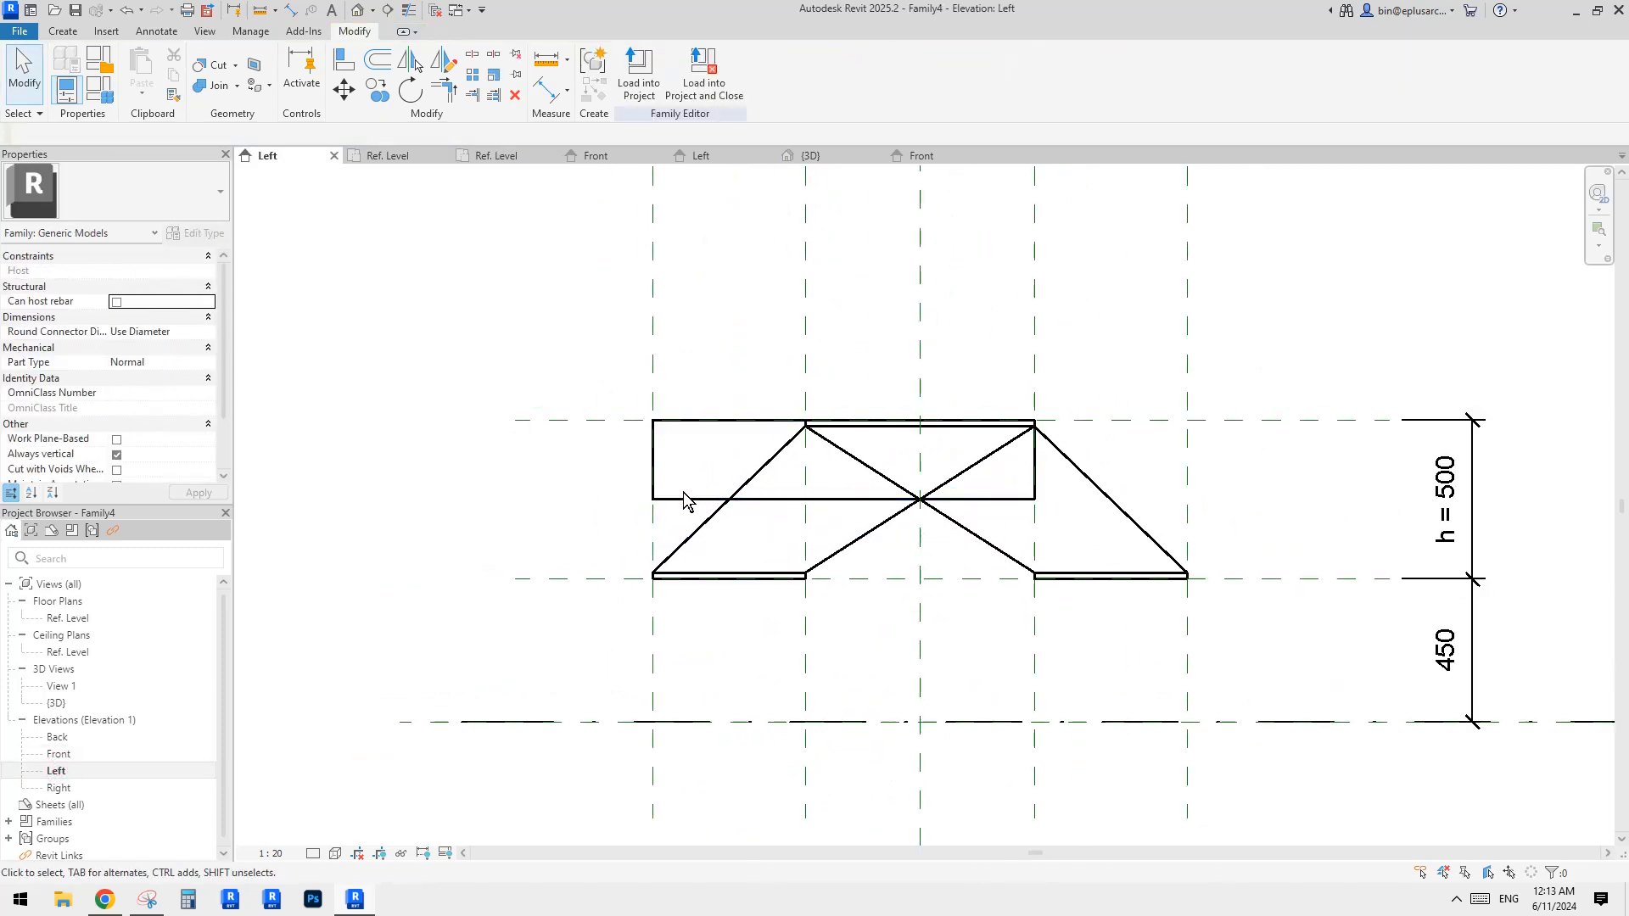
click(679, 499)
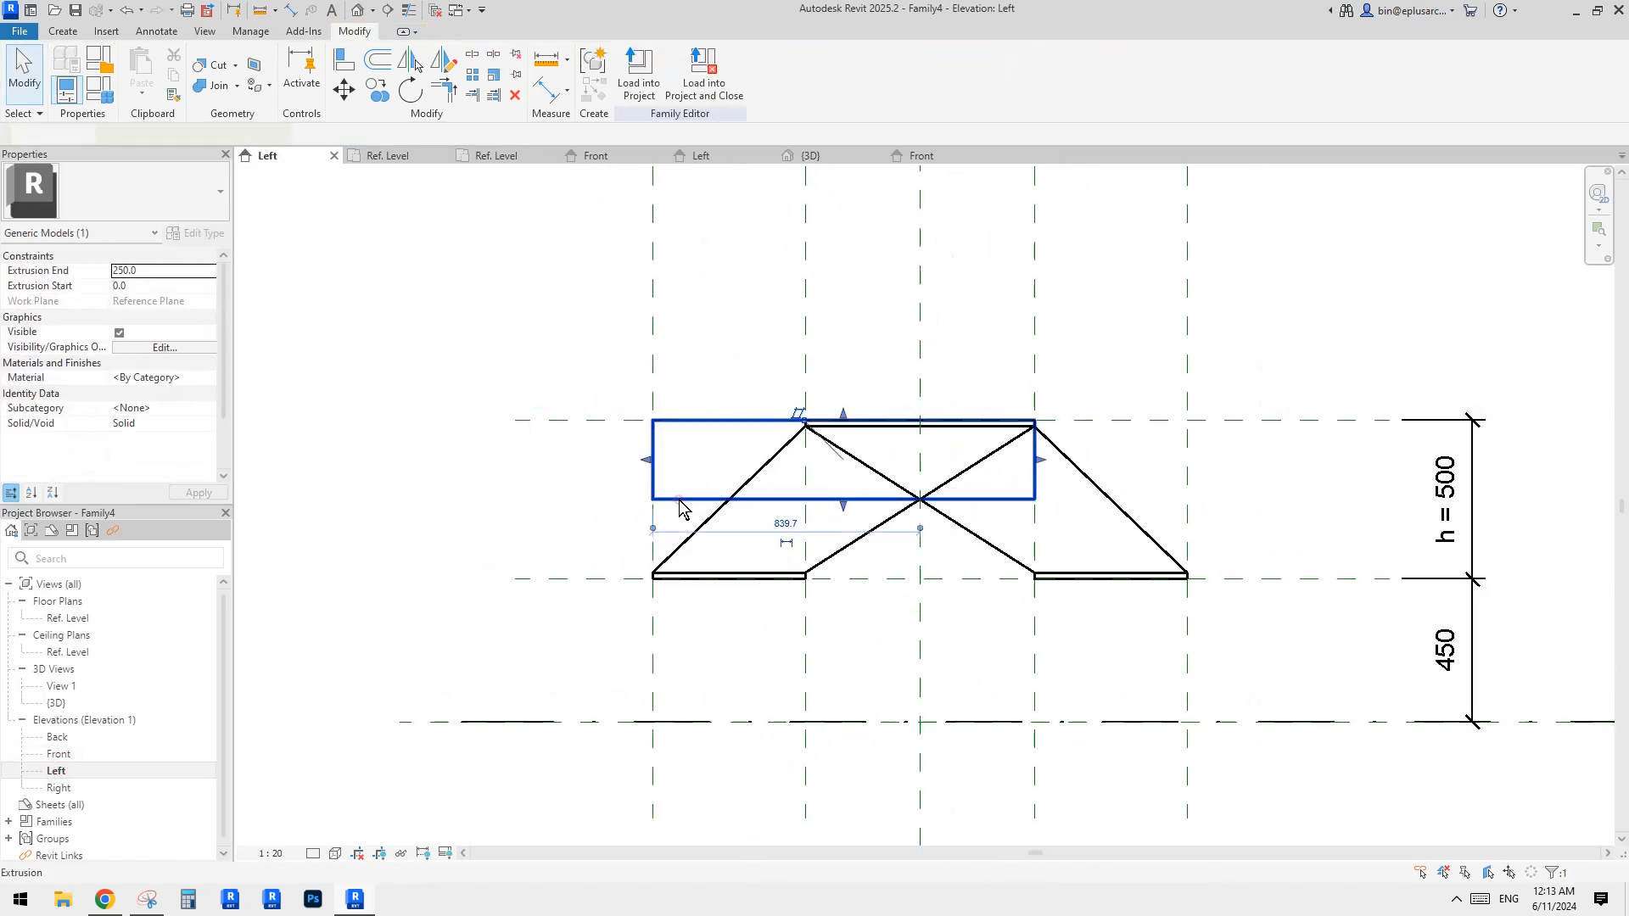
click(136, 270)
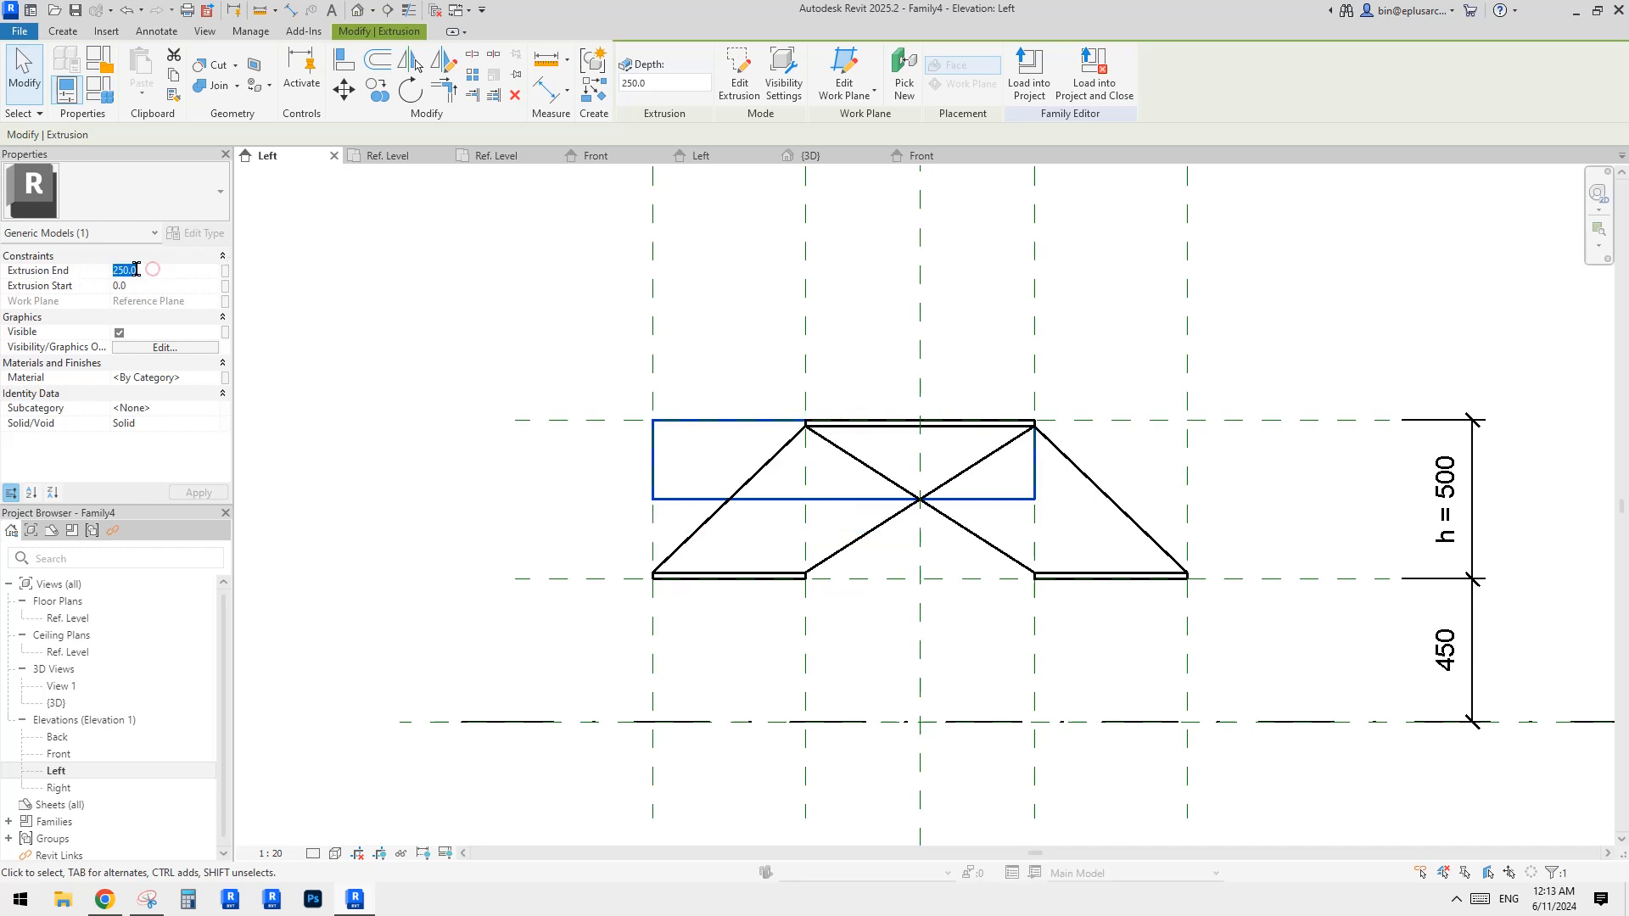
click(225, 271)
key(Escape)
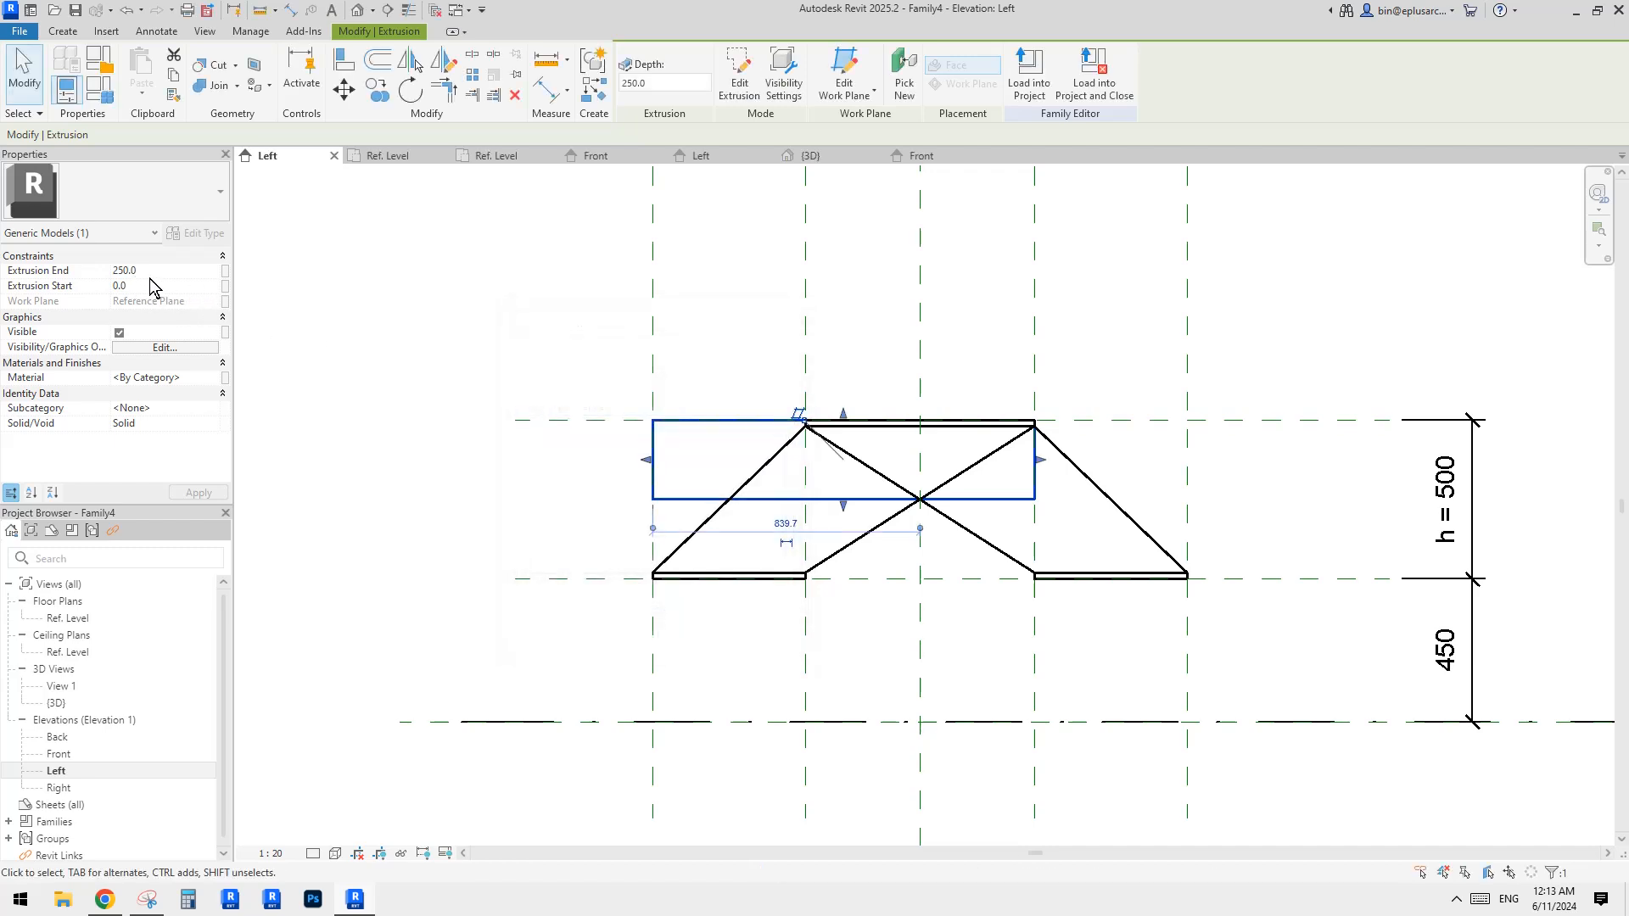
Draw two horizontal reference planes in the Left elevation, one slightly below the h dimension's upper plane and one slightly above its lower plane.
middle_drag(611, 387, 603, 404)
key(r)
key(p)
click(530, 452)
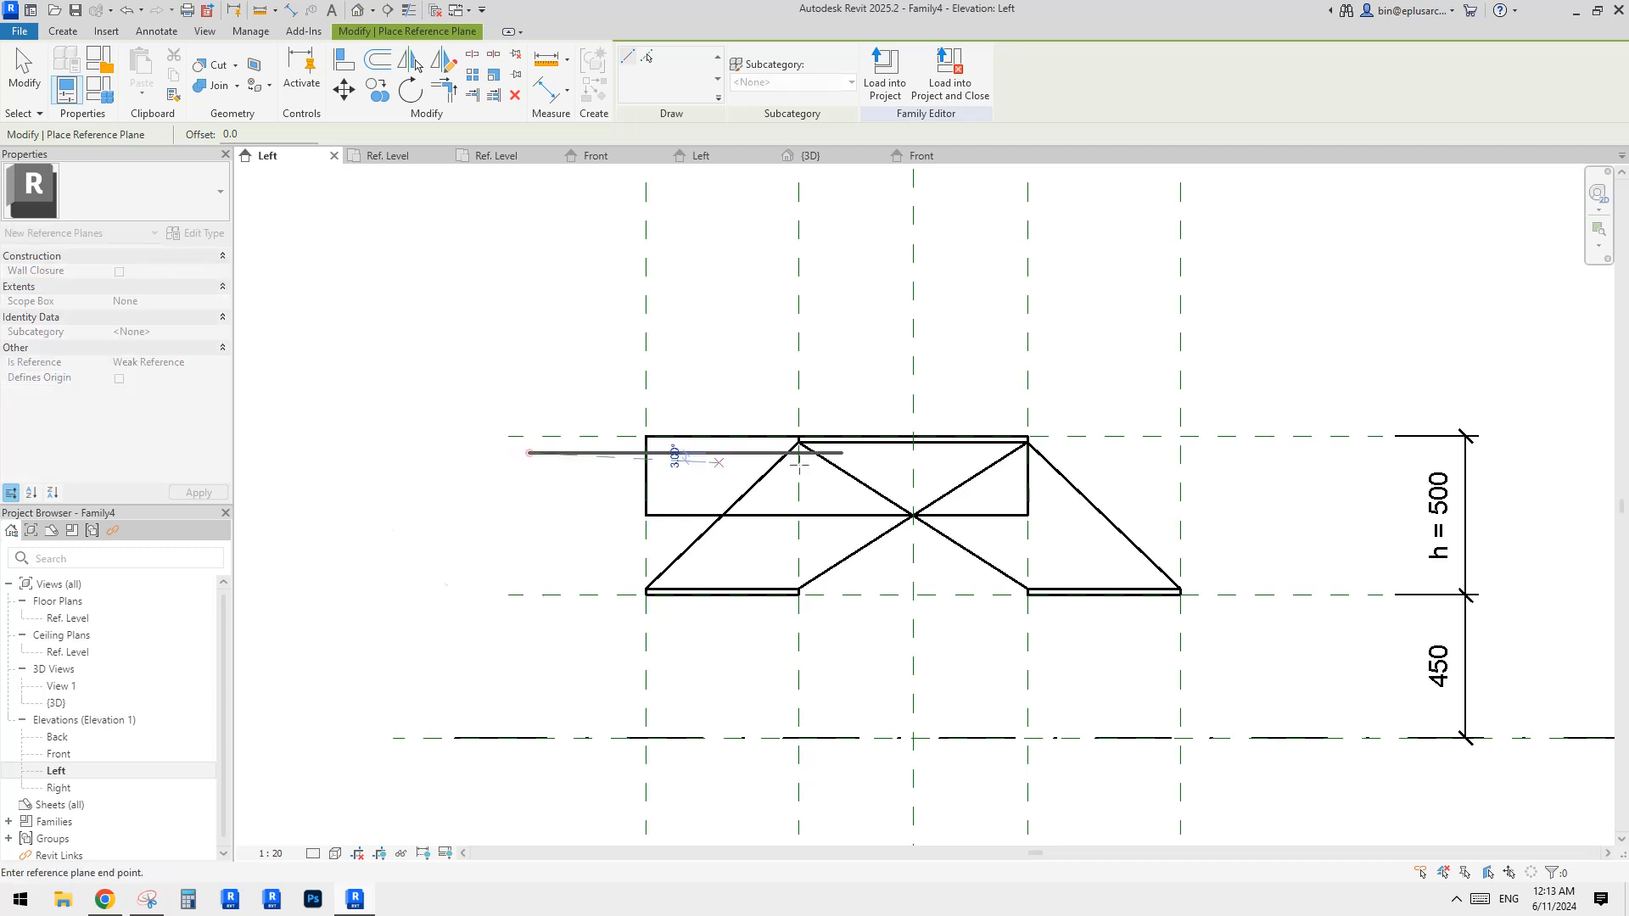
click(1224, 454)
middle_drag(613, 461, 614, 477)
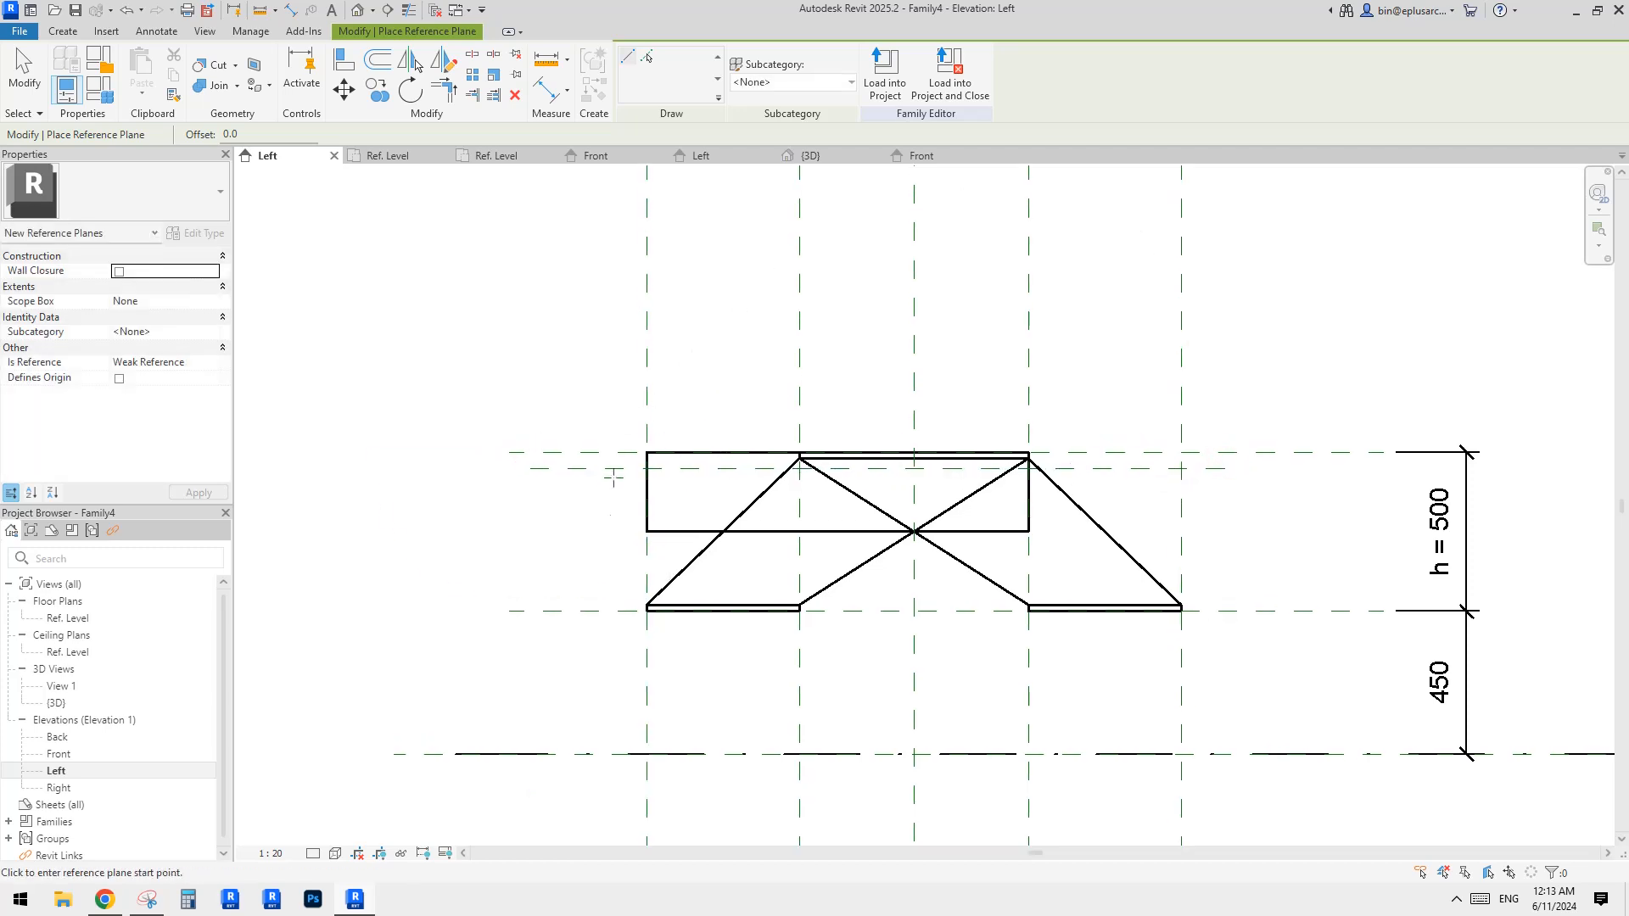
click(552, 596)
click(1311, 597)
key(Escape)
key(Escape)
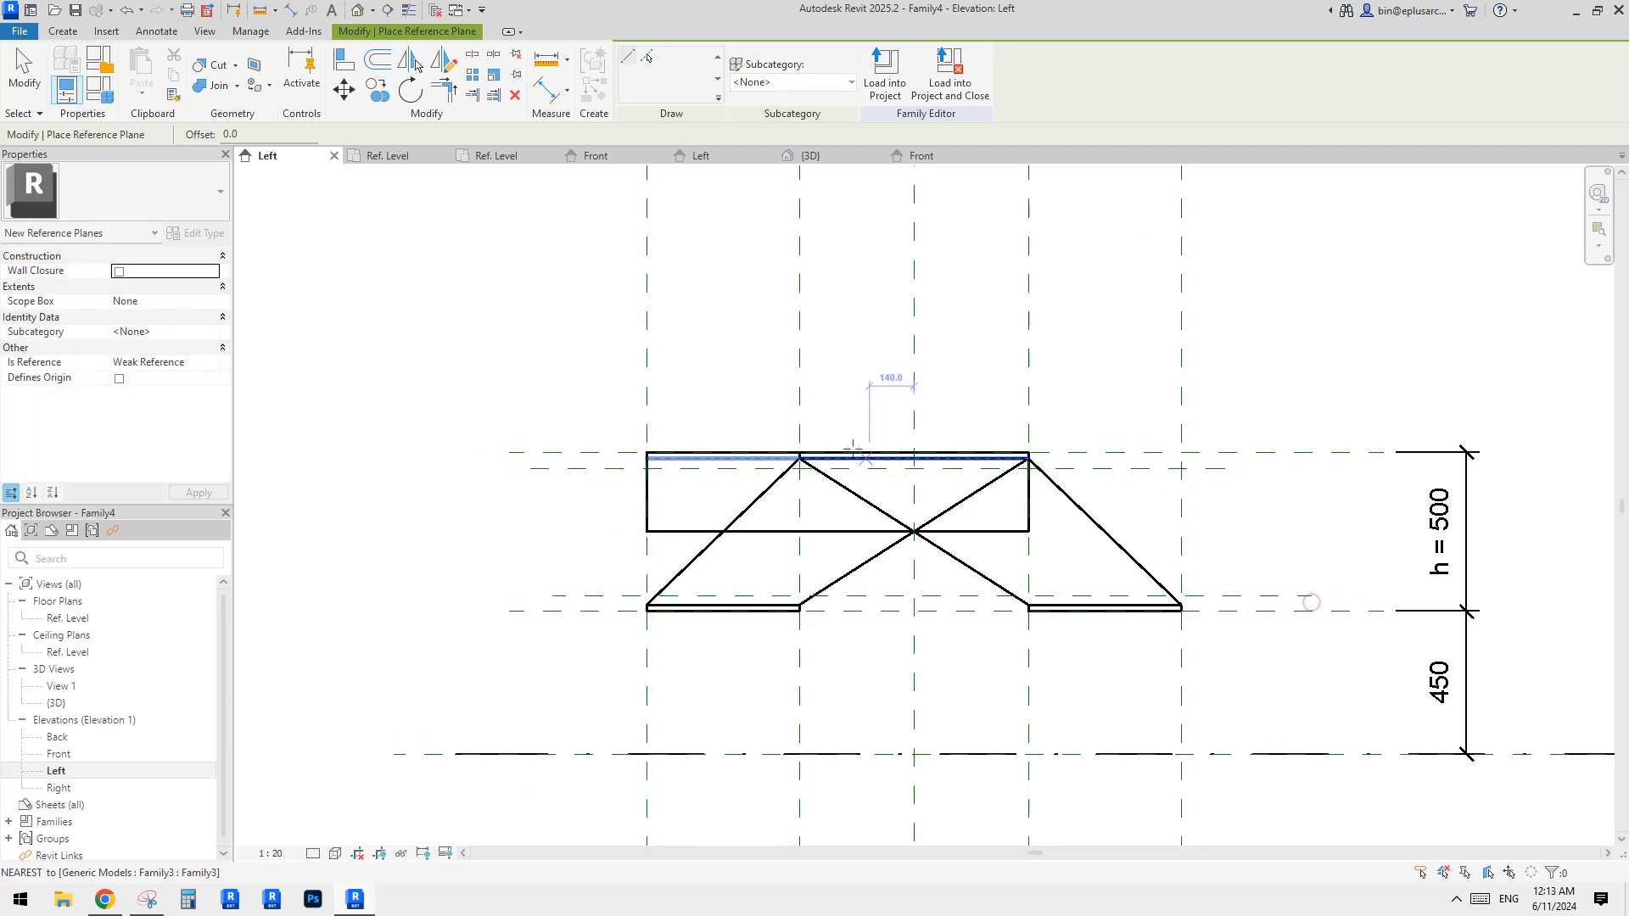
Add an aligned dimension between the new upper reference plane and the top plane of the h dimension.
scroll(640, 534, up, 1)
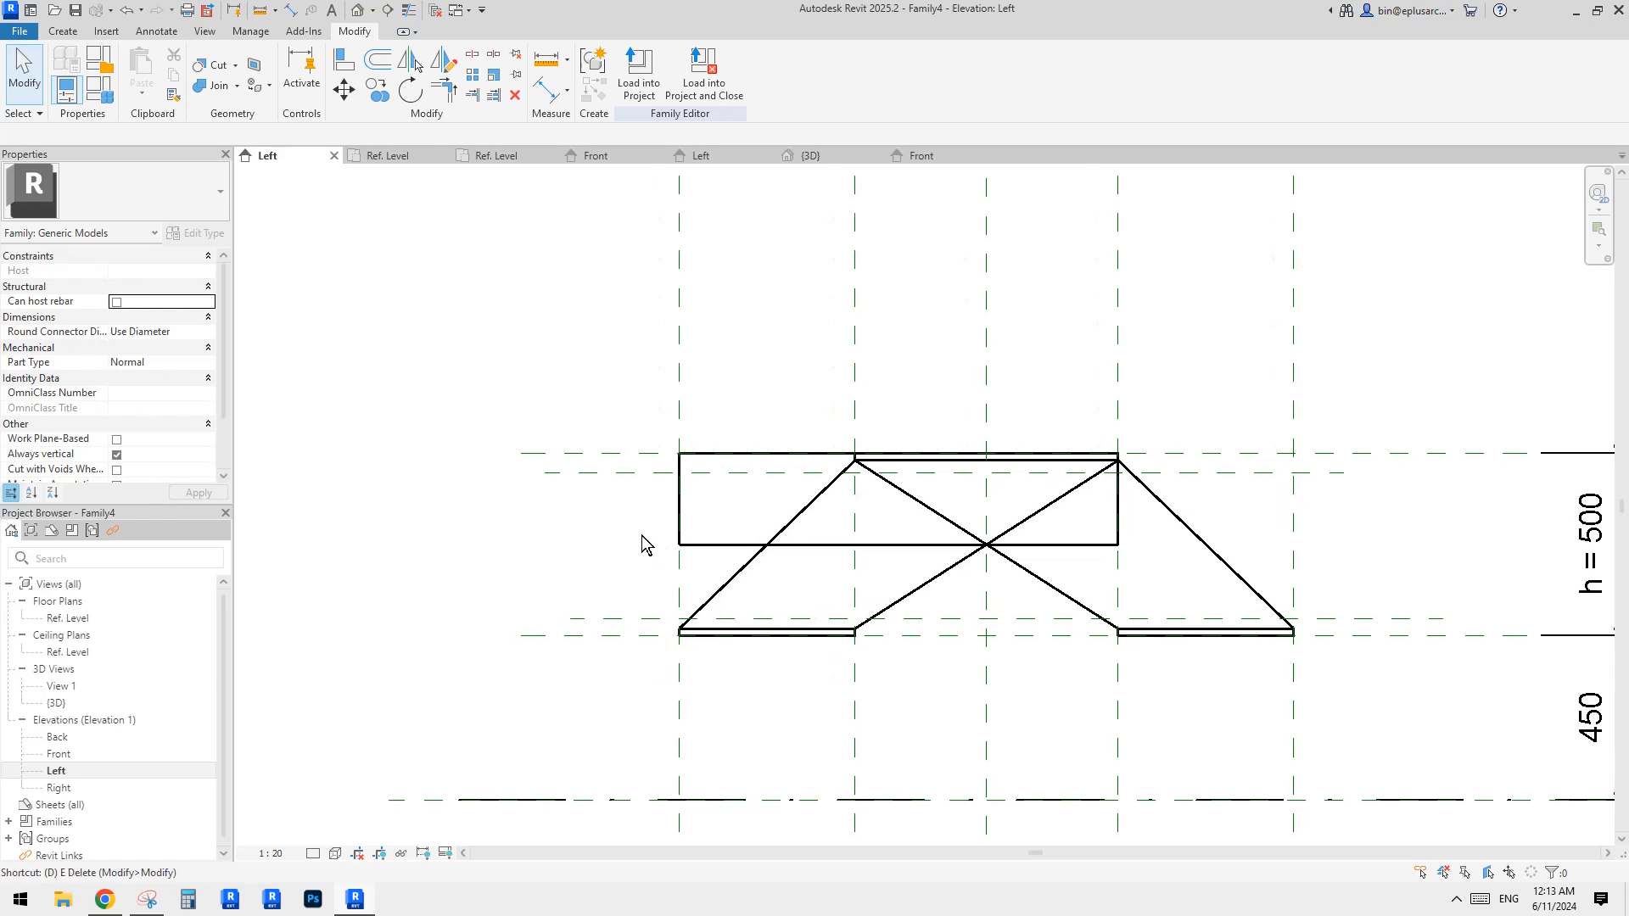
key(d)
key(i)
middle_drag(641, 525, 653, 525)
click(618, 474)
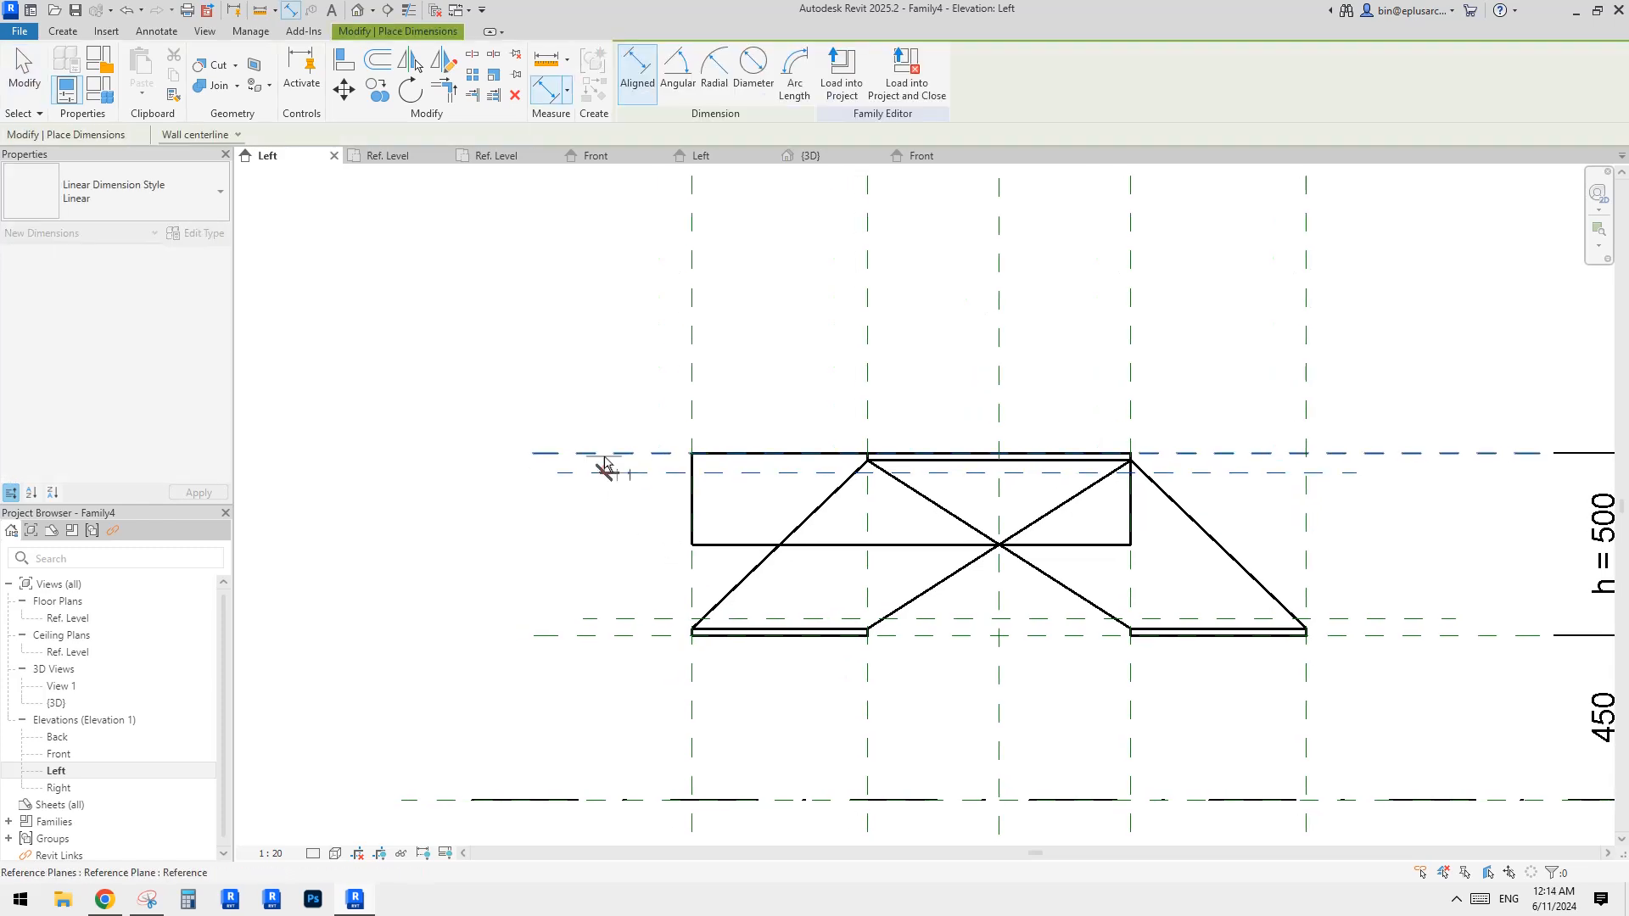
click(415, 472)
key(Escape)
key(Escape)
Label the dimension between the two upper reference planes with the existing th parameter.
click(455, 475)
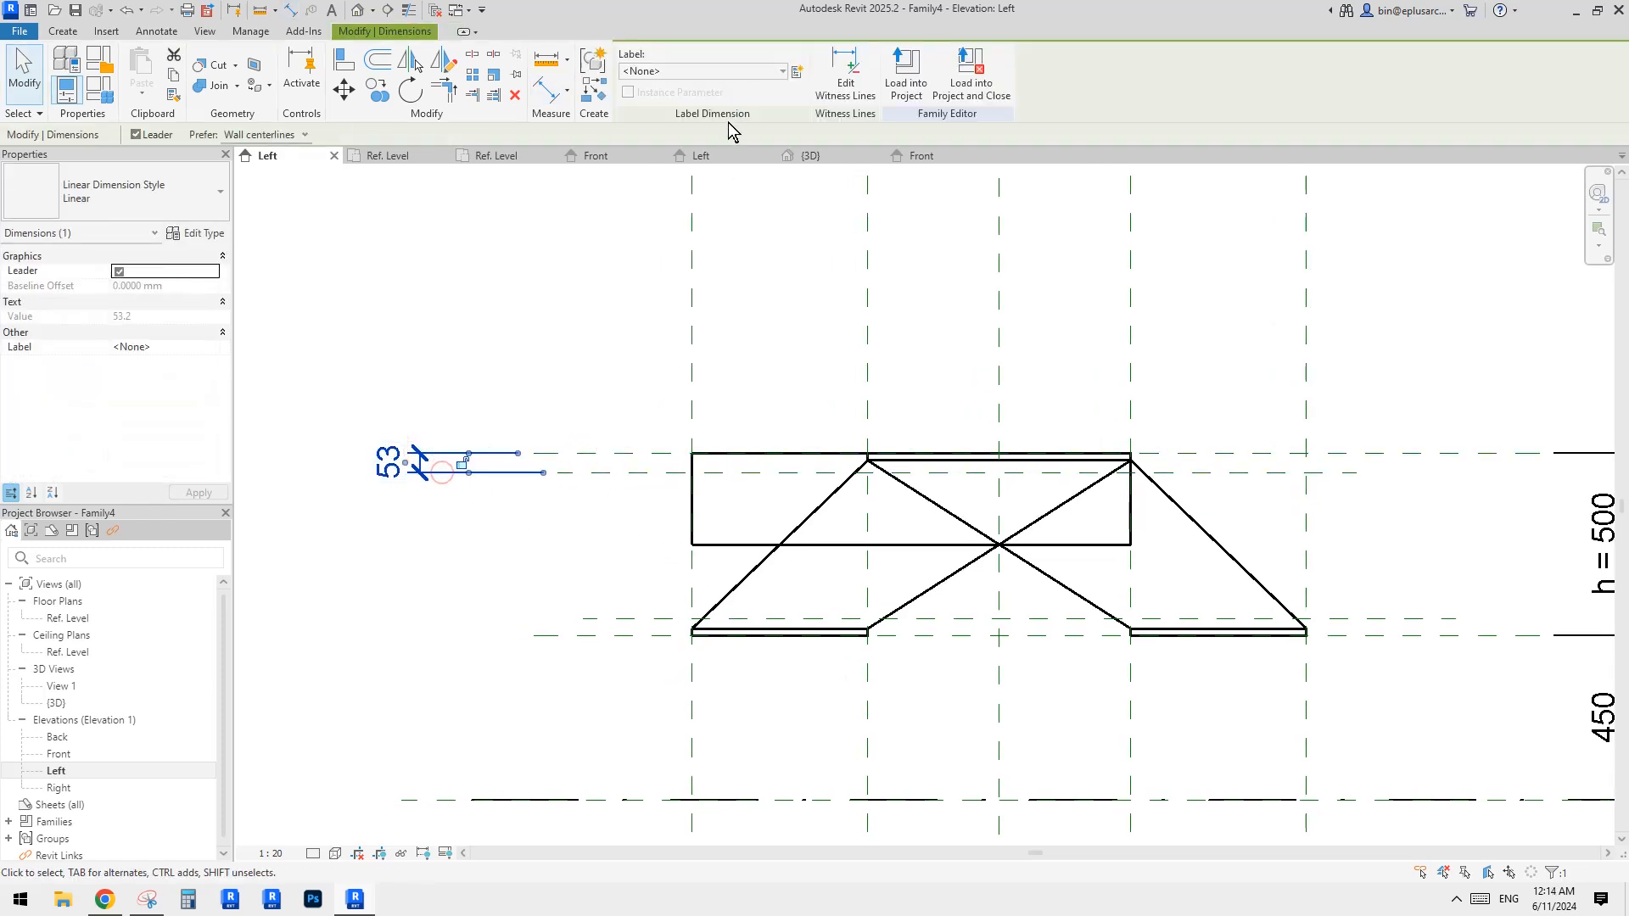
click(701, 70)
click(645, 234)
middle_drag(776, 357, 747, 349)
key(Escape)
Align the extrusion's bottom edge to the upper th reference plane and lock the alignment.
scroll(725, 466, up, 2)
click(691, 575)
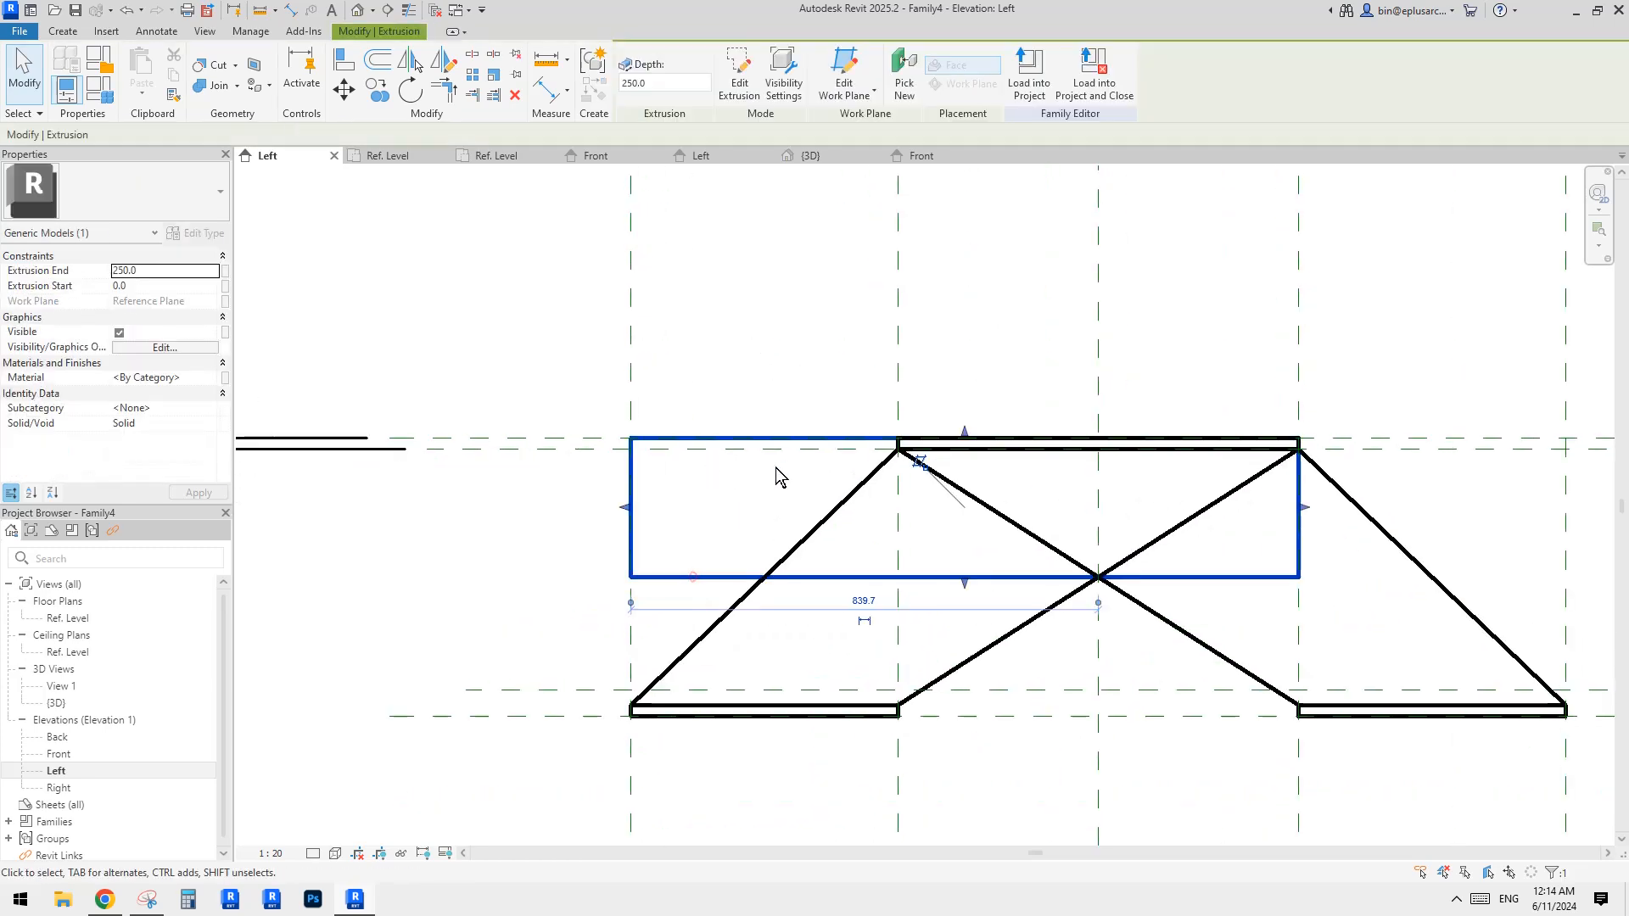
key(a)
key(l)
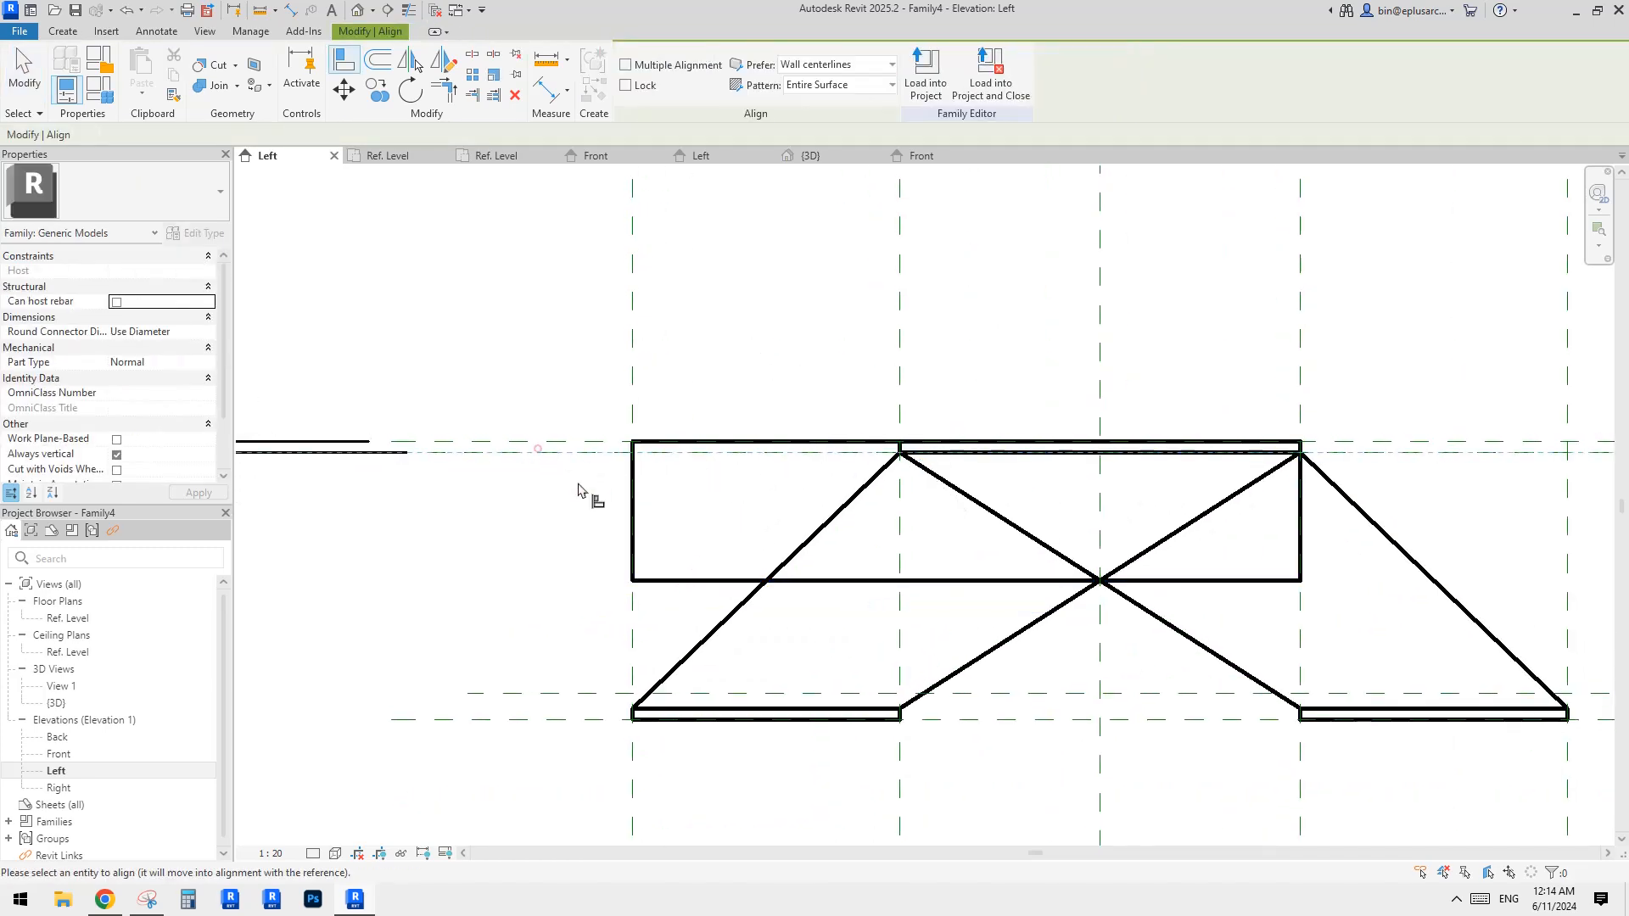
click(679, 580)
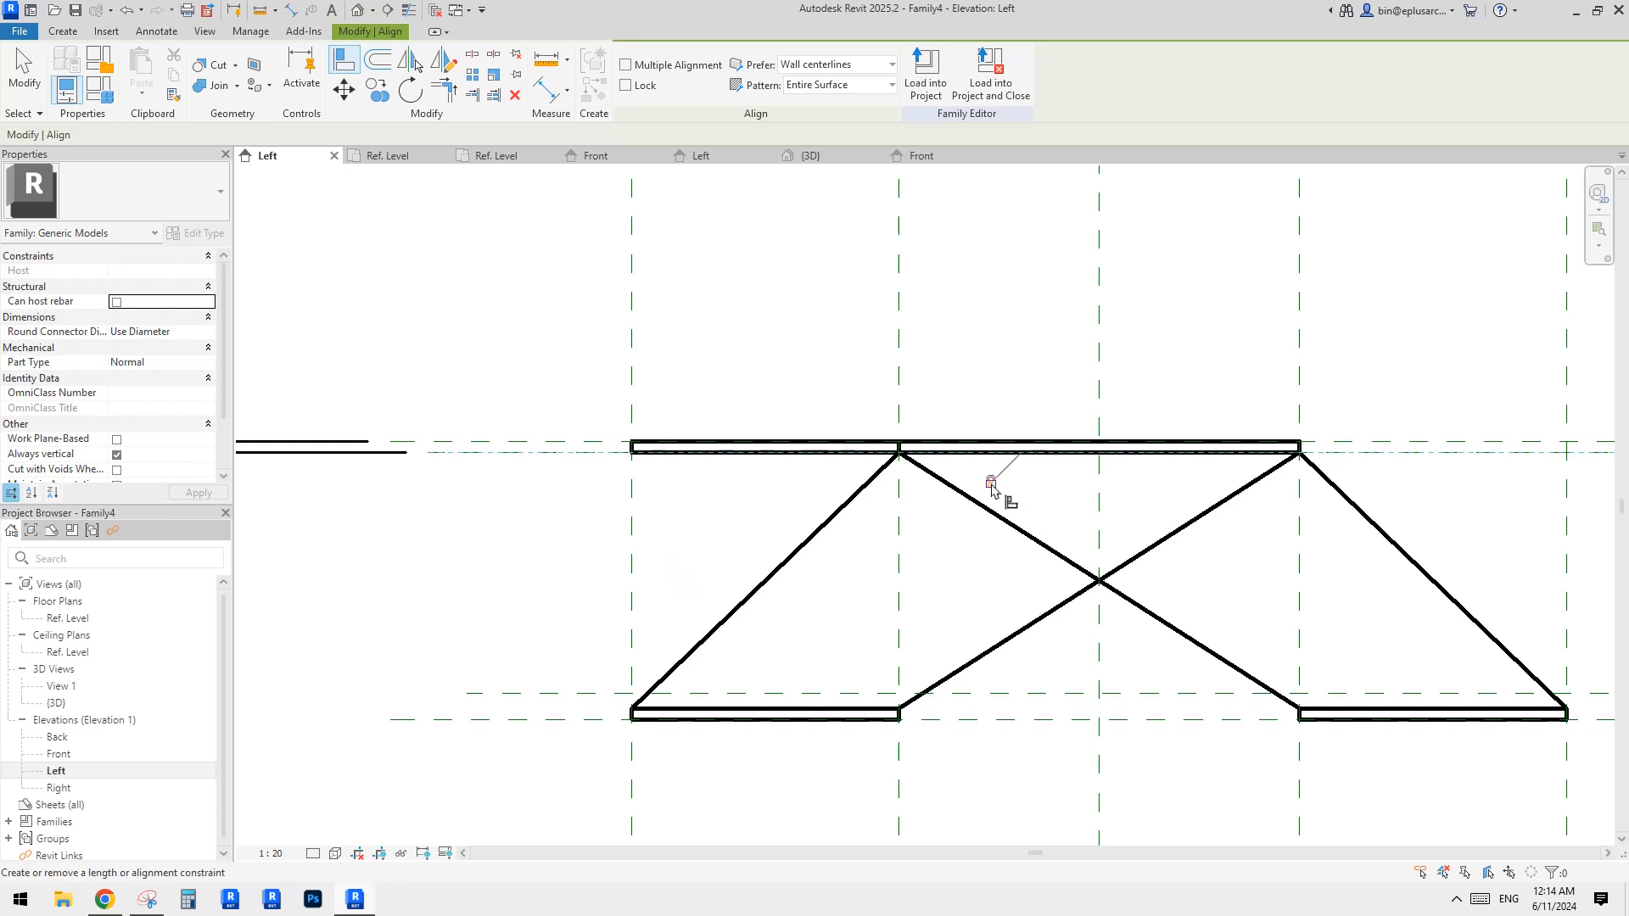
scroll(934, 495, down, 2)
key(Escape)
key(Escape)
middle_drag(886, 484, 826, 470)
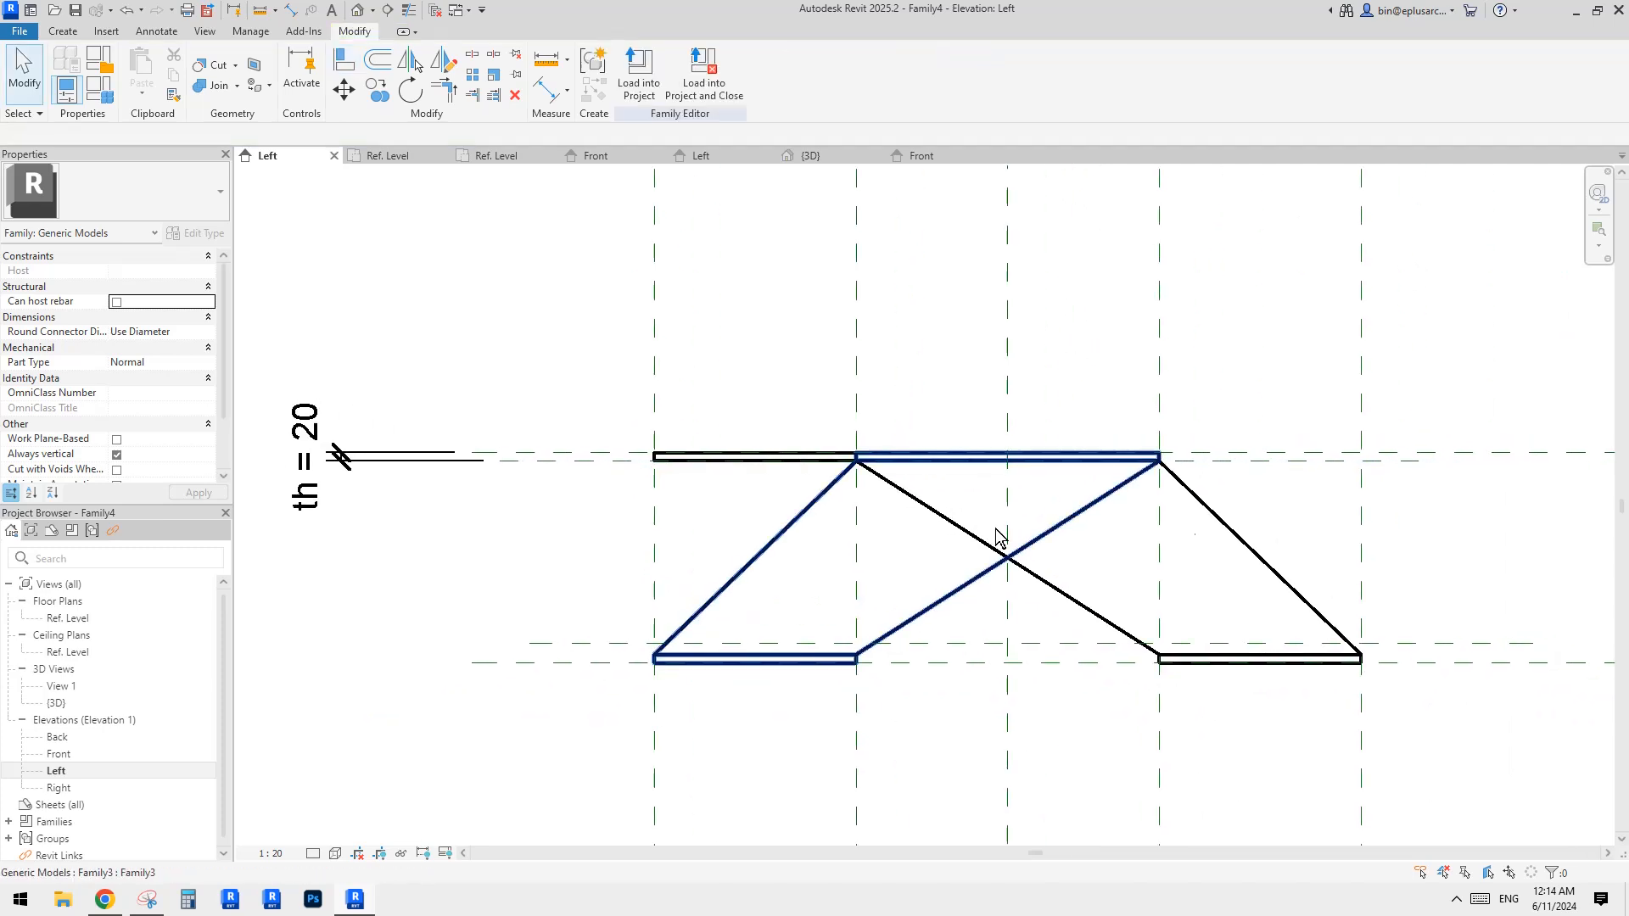
Examine how the top extrusion sits between the nested profiles in the Left elevation and the 3D view.
scroll(1139, 411, down, 1)
middle_drag(1131, 422, 1091, 439)
click(826, 467)
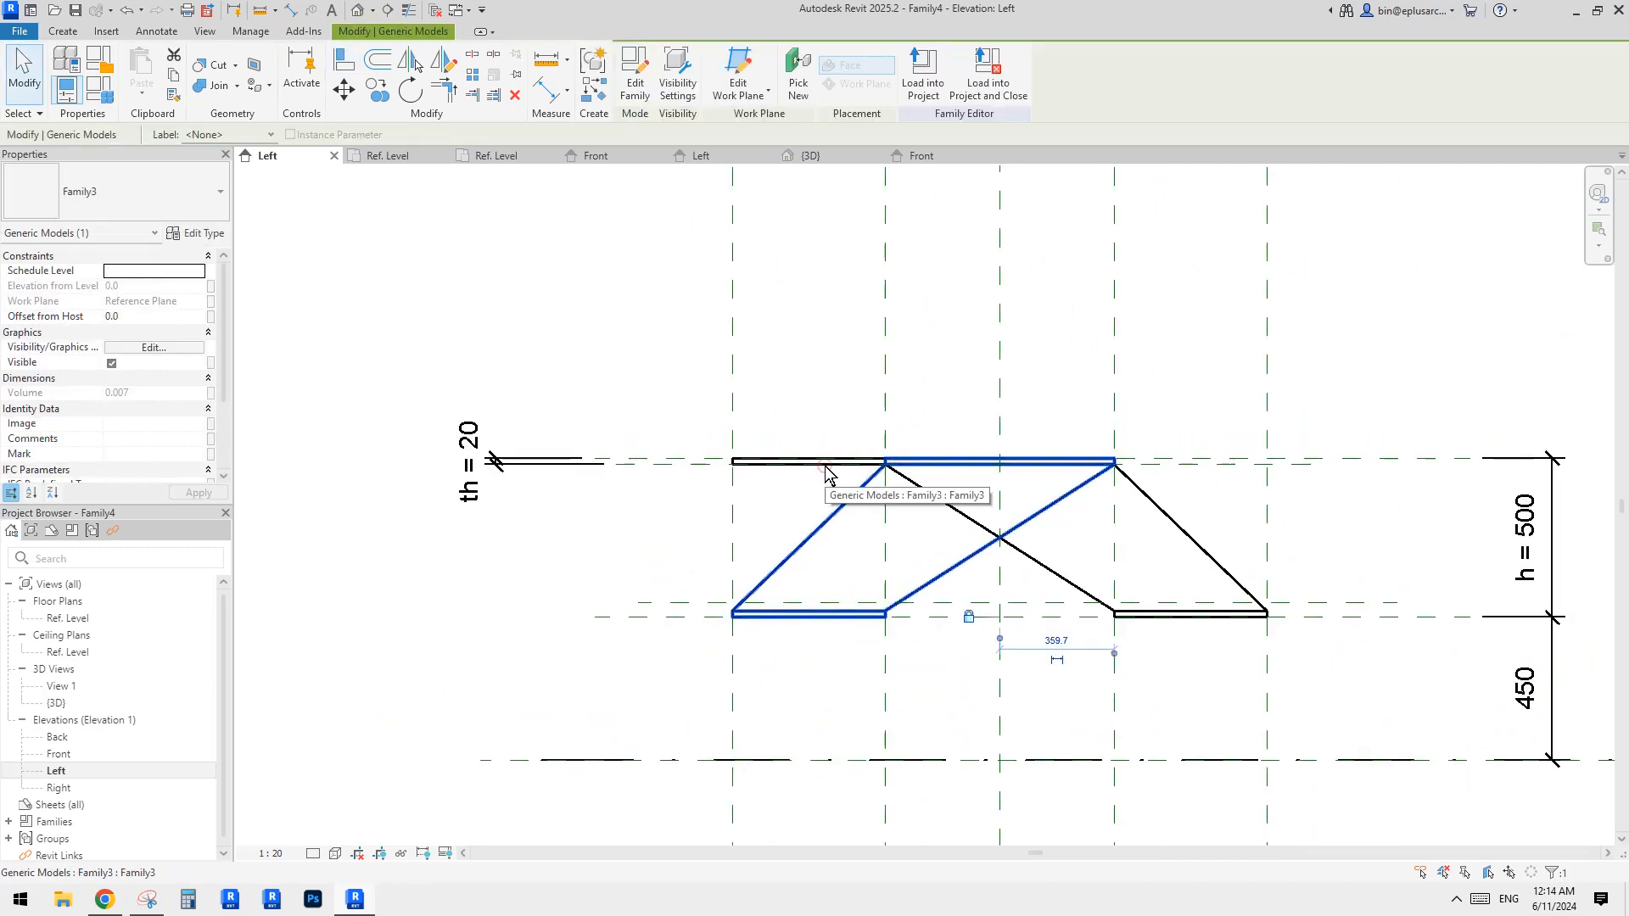
click(825, 466)
click(844, 457)
click(844, 456)
key(Escape)
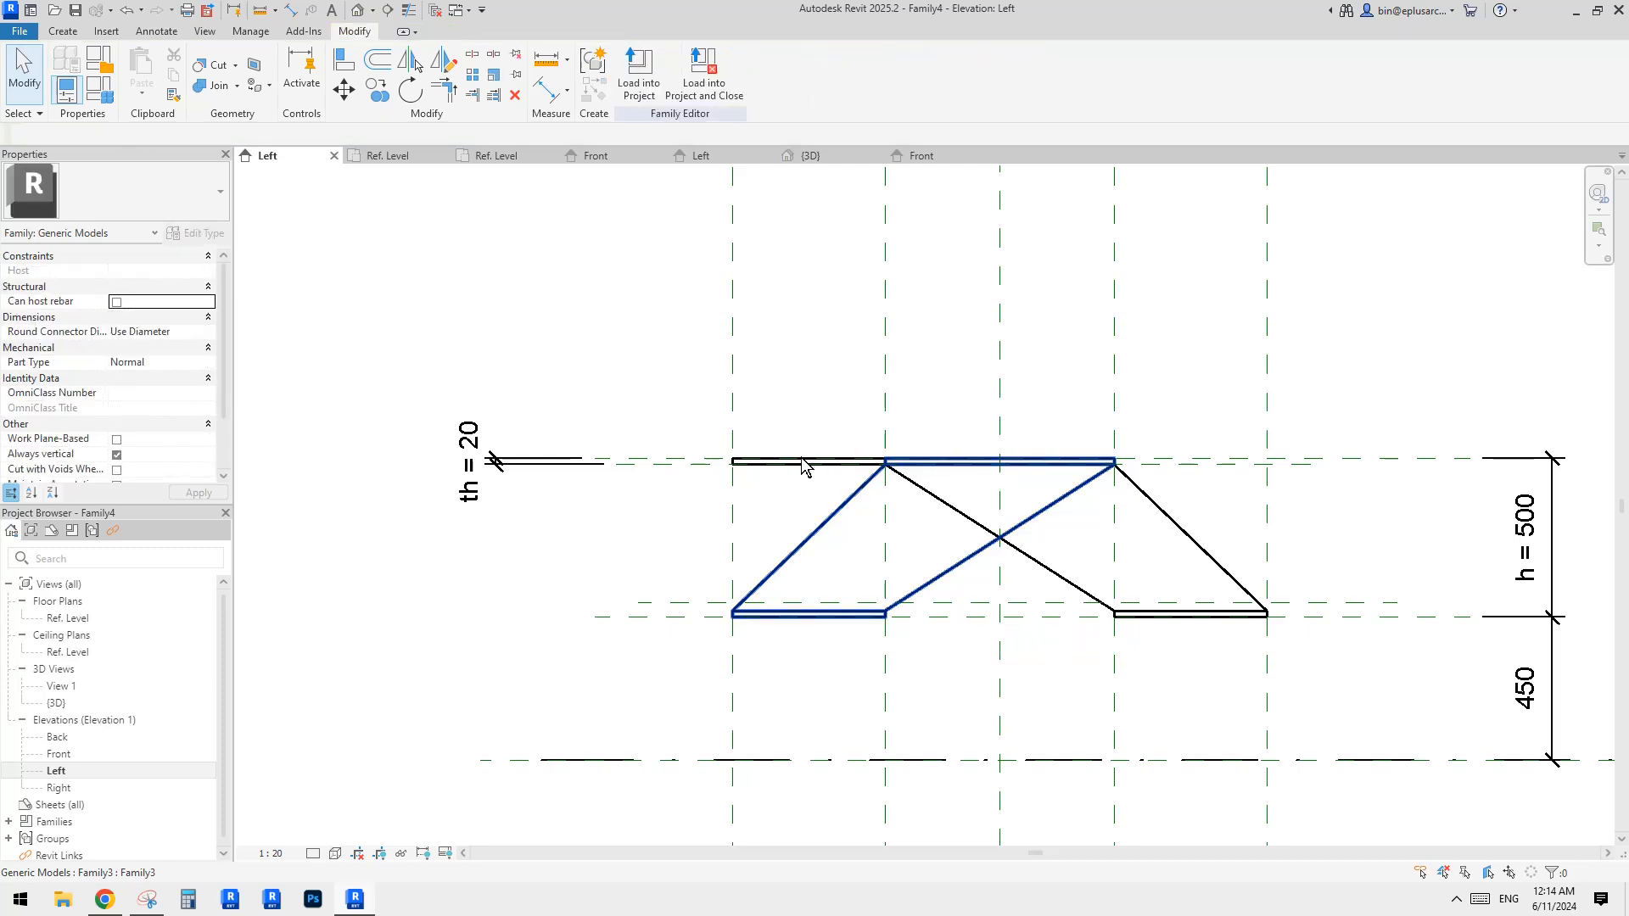
click(359, 11)
shift+middle_drag(927, 334, 1106, 574)
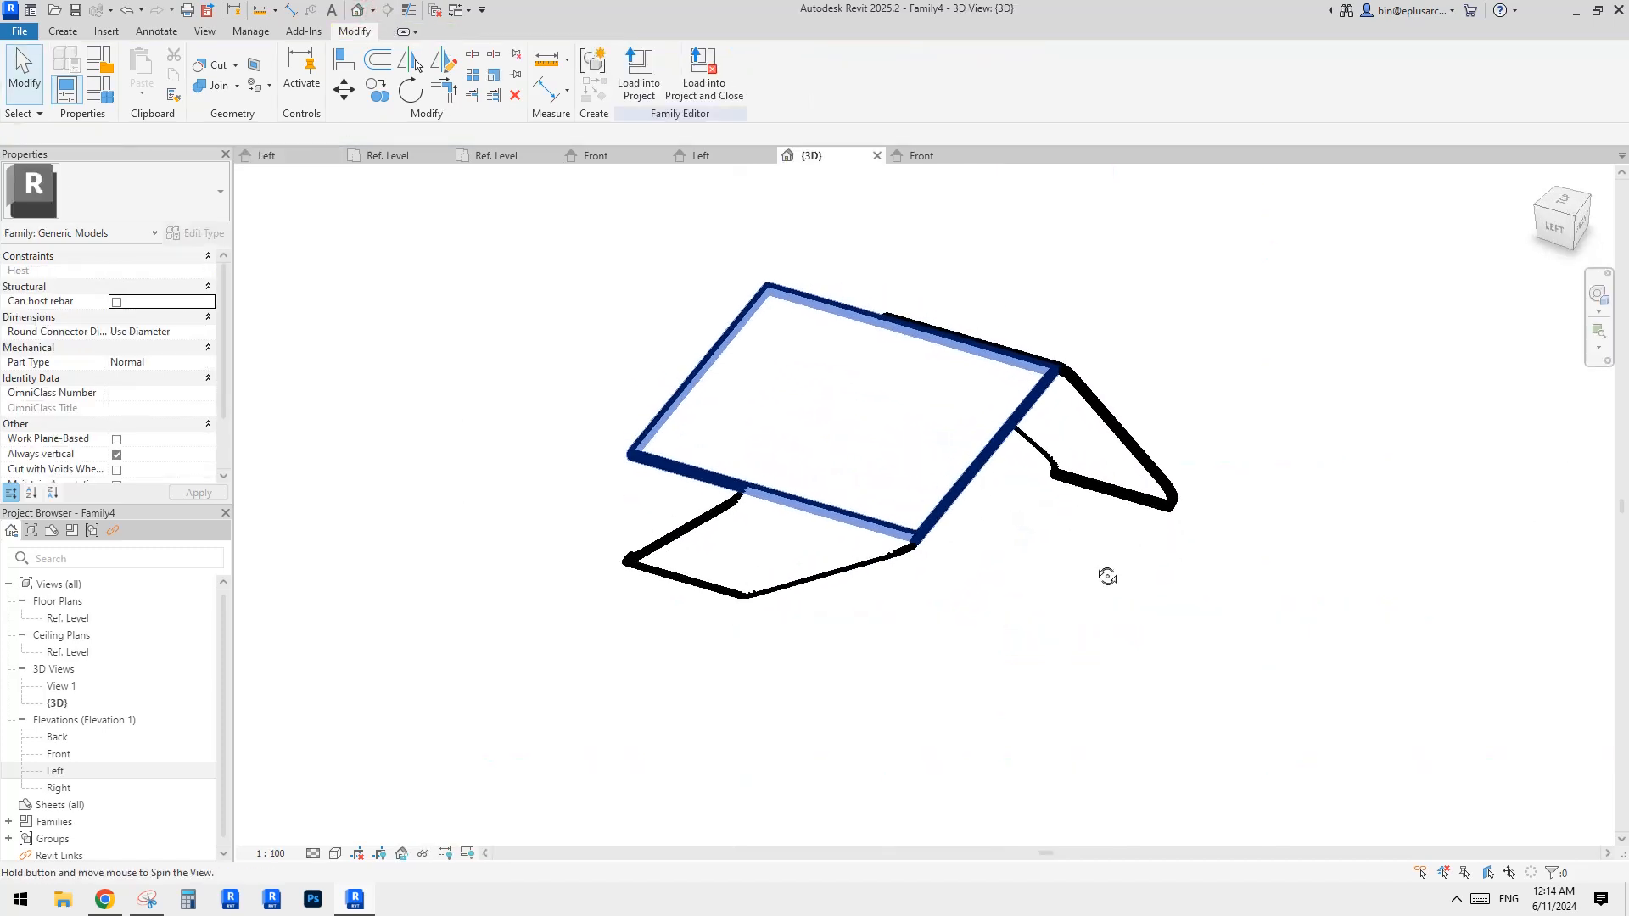
click(753, 383)
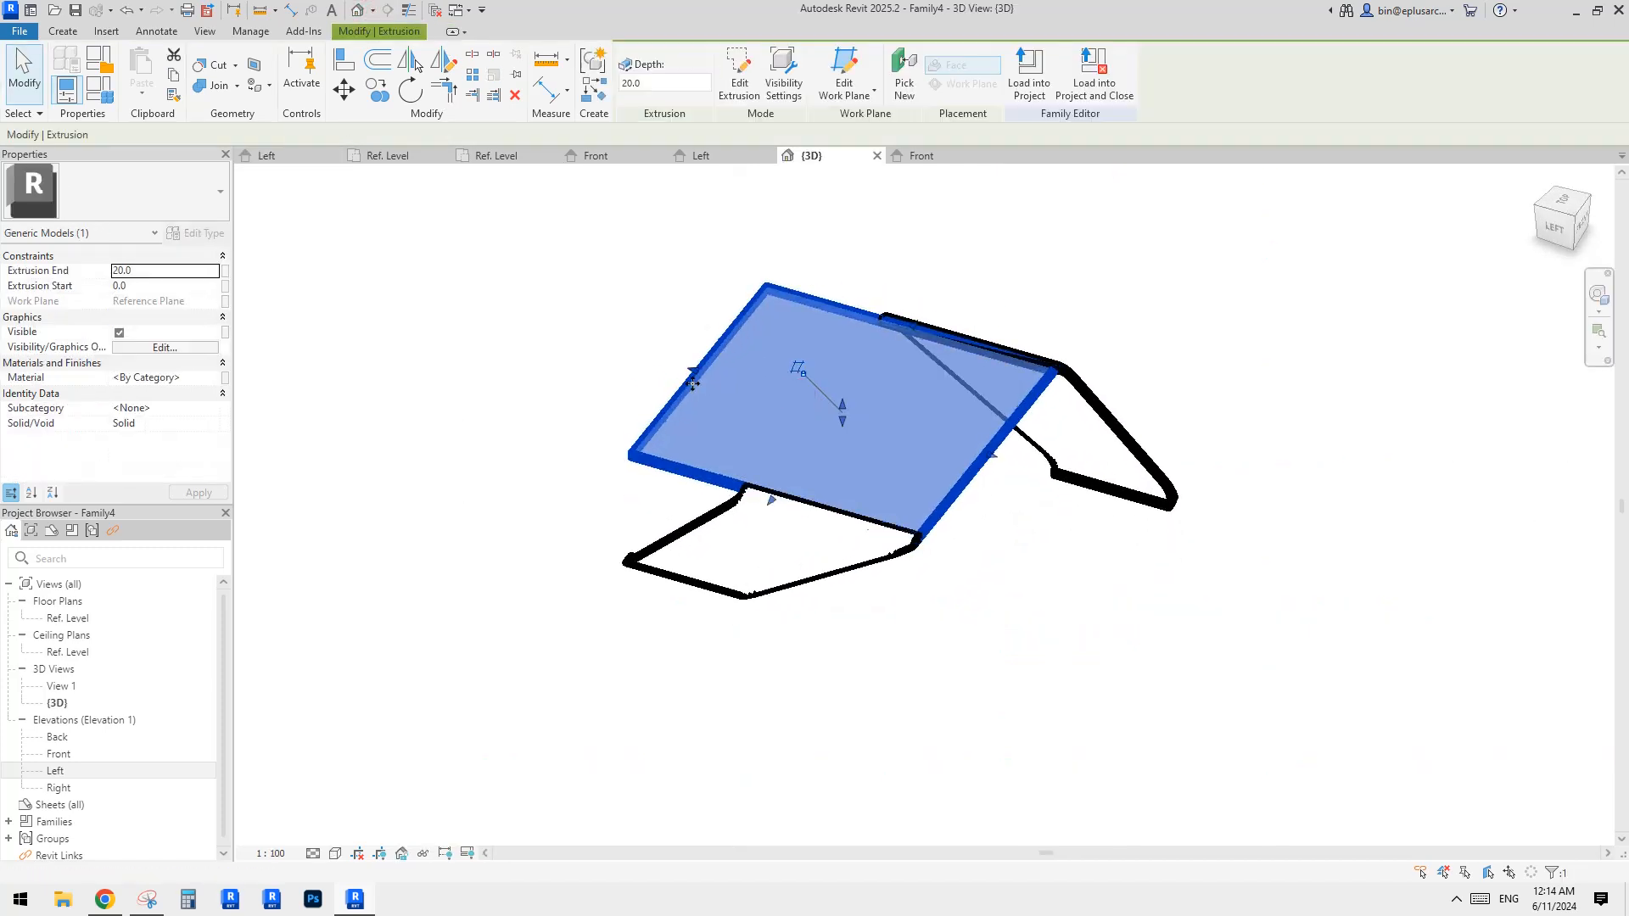
click(533, 479)
Edit the extrusion's sketch in the Ref. Level plan, moving its upper line to the upper dt plane and locking it, and finish the sketch.
click(68, 618)
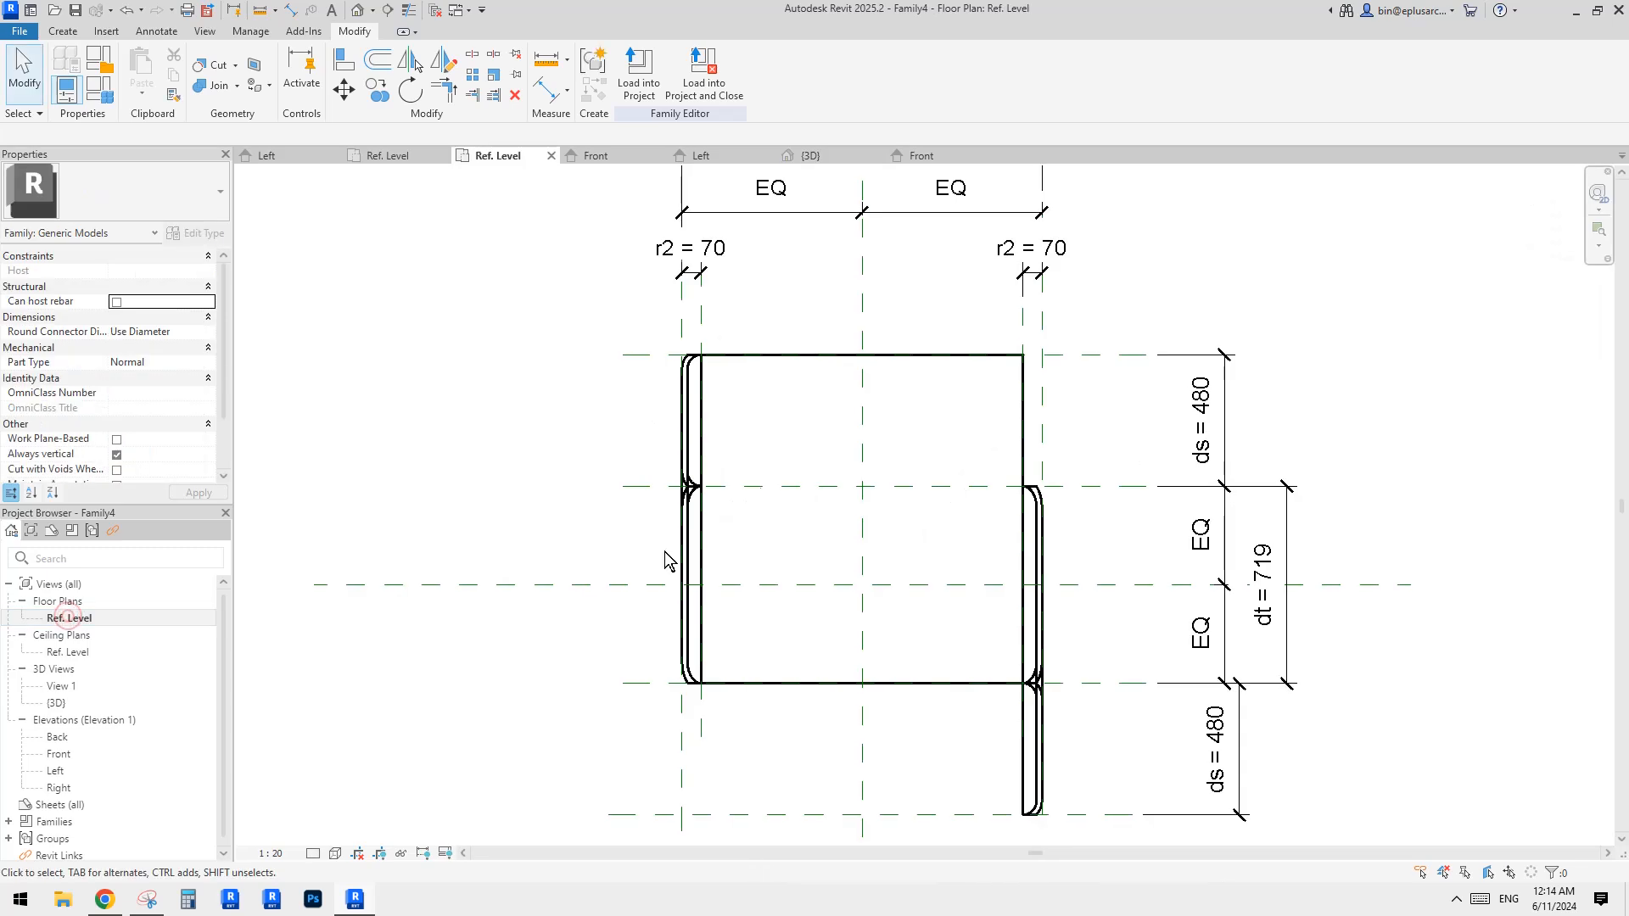
click(810, 386)
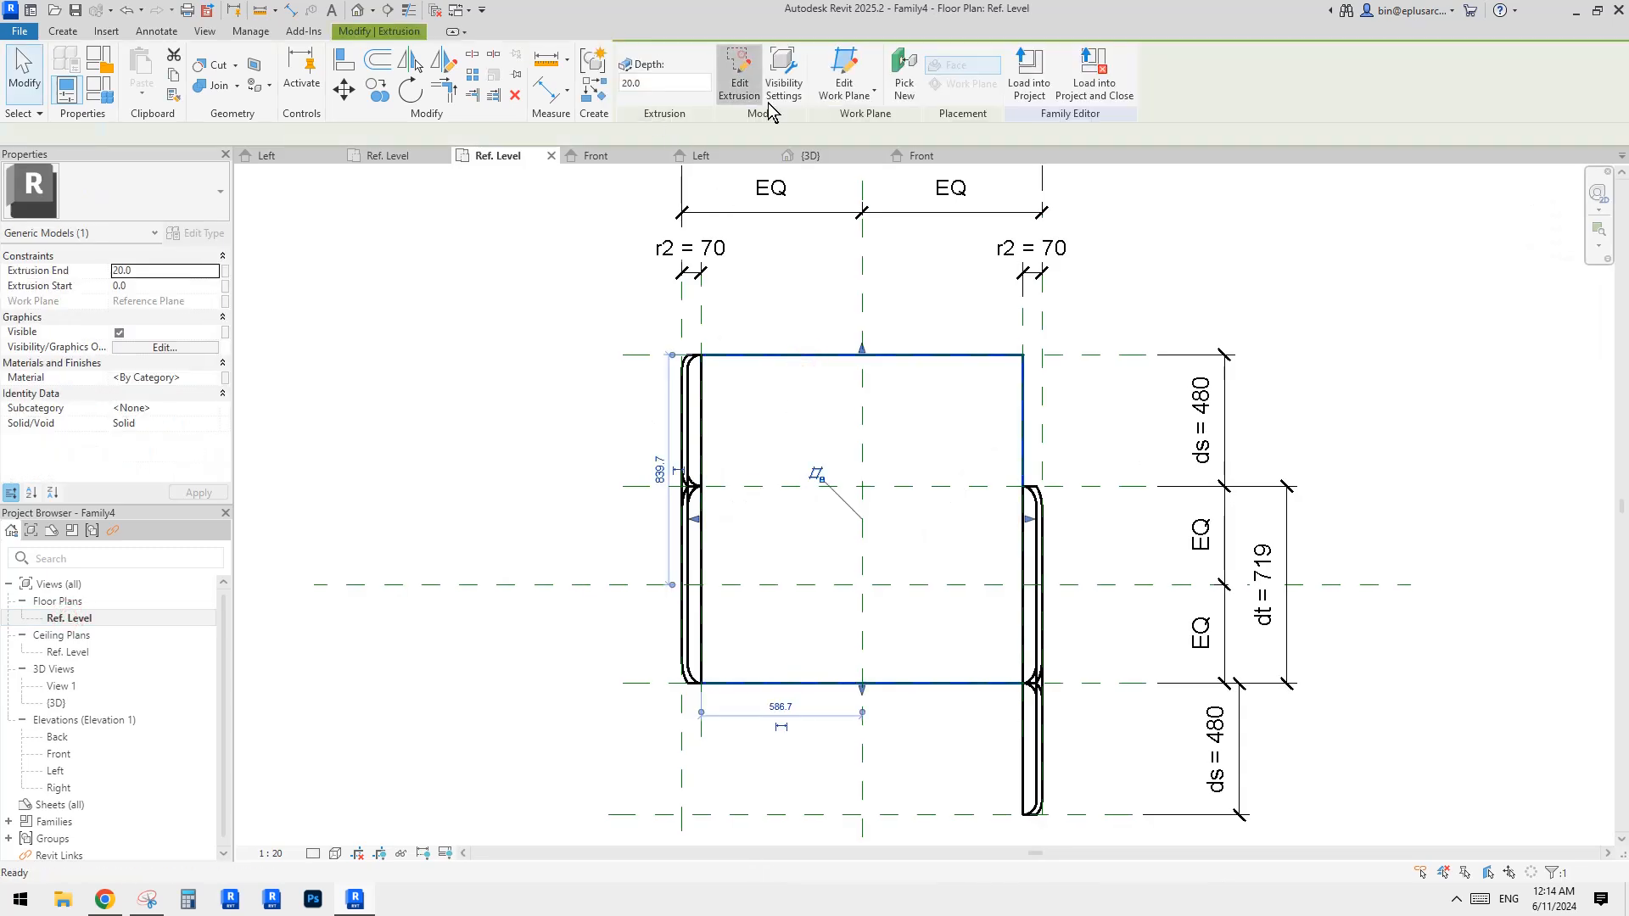
click(739, 76)
click(944, 358)
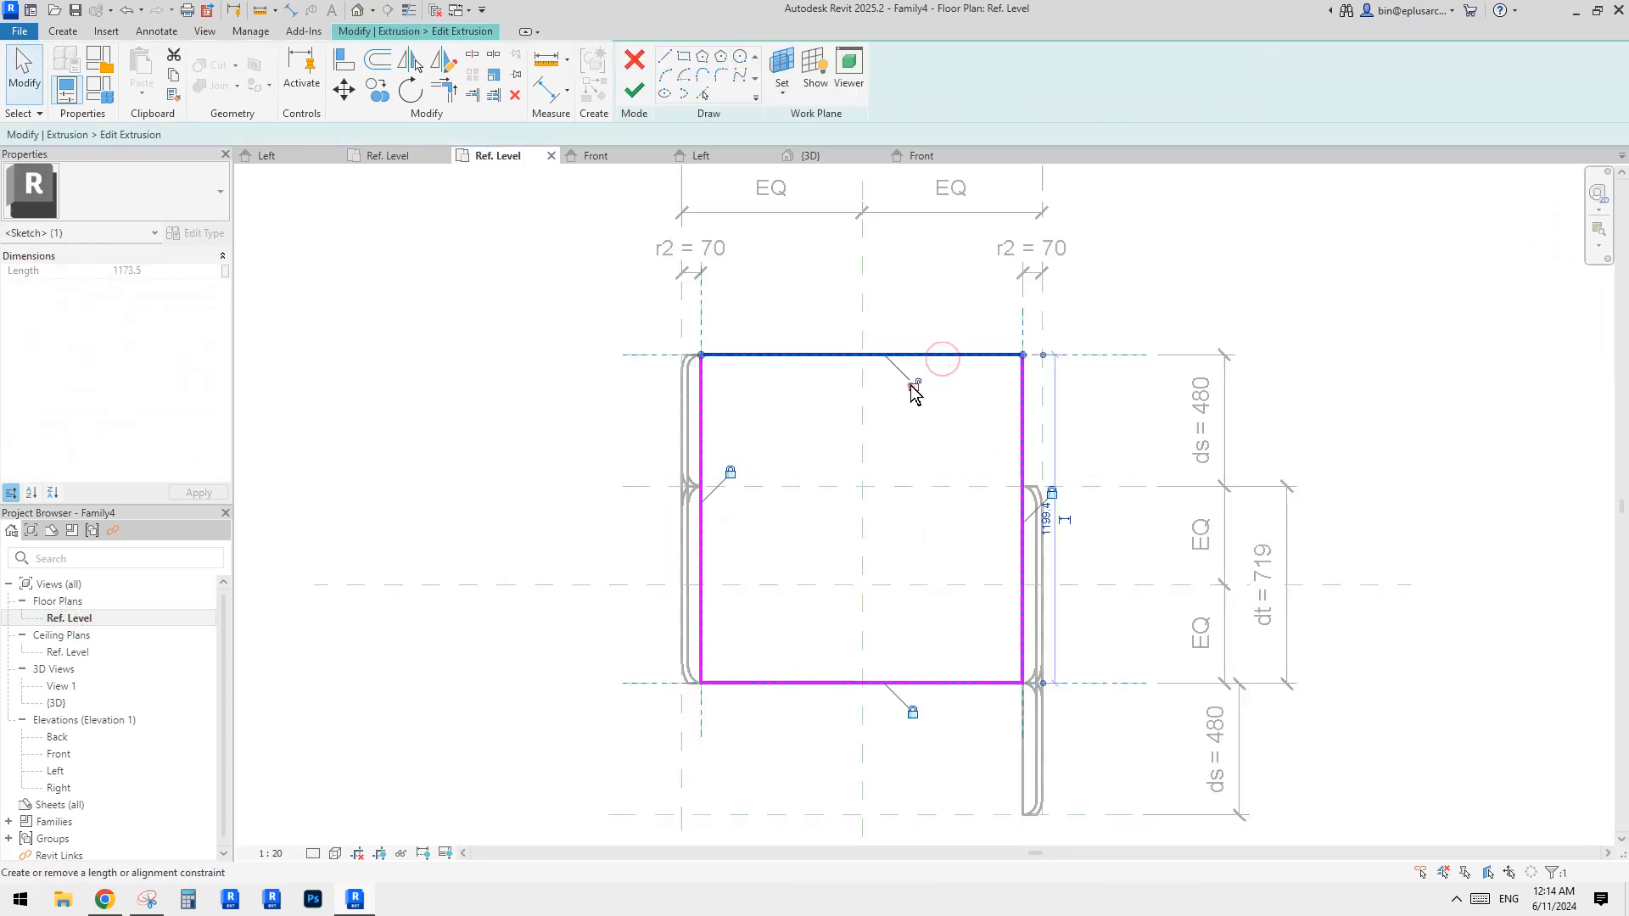
drag(959, 356, 953, 491)
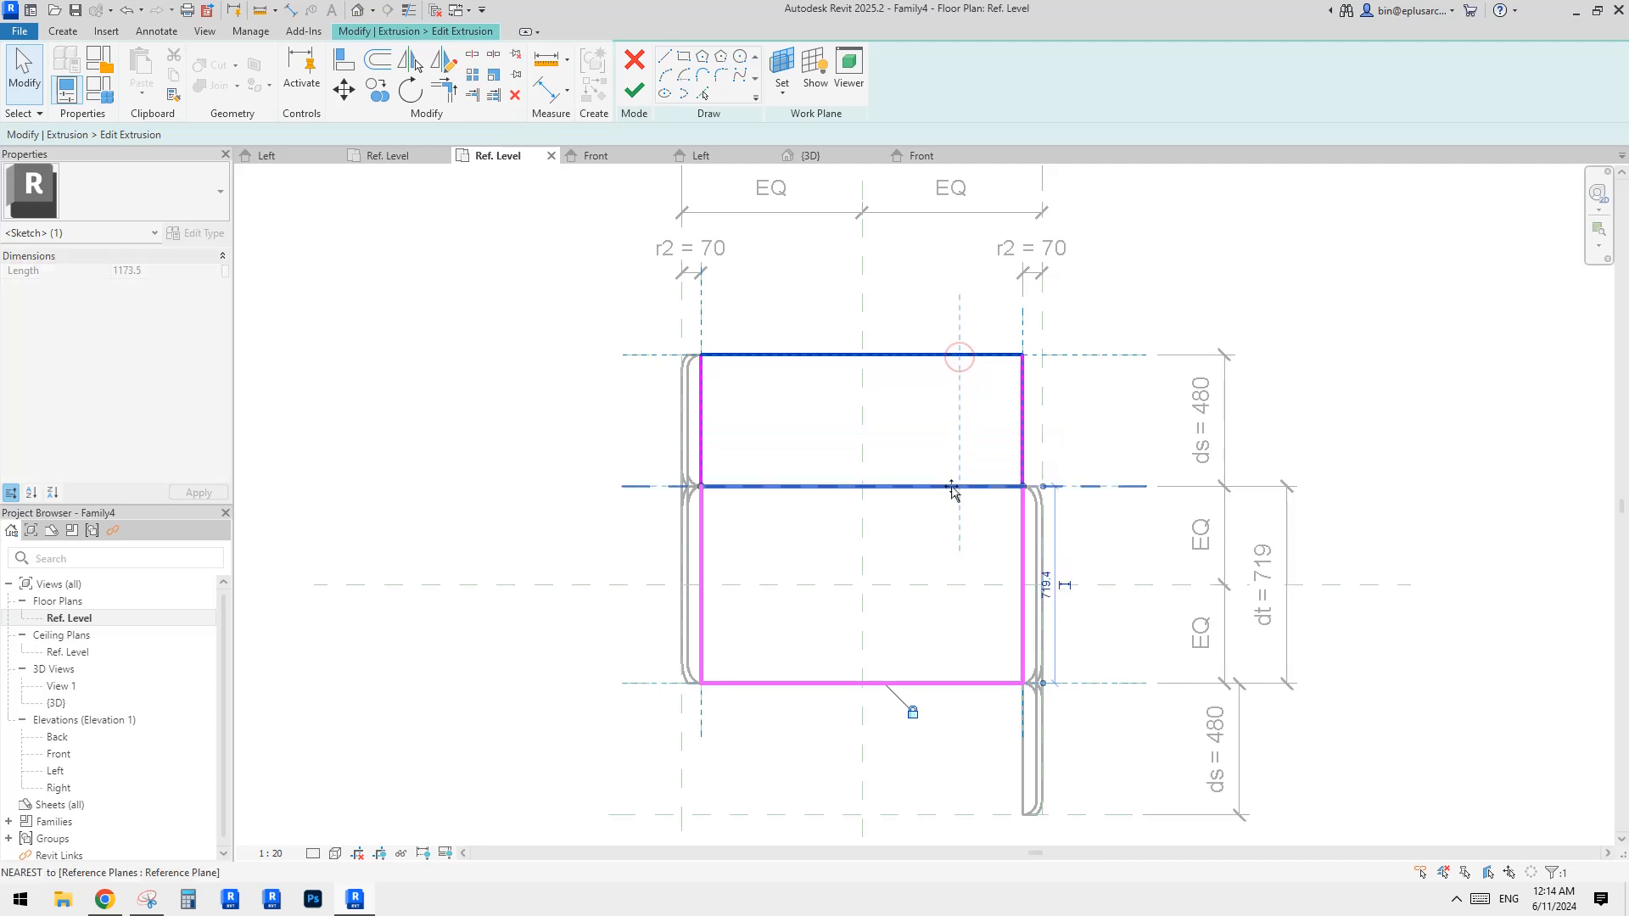
drag(1133, 488, 1132, 488)
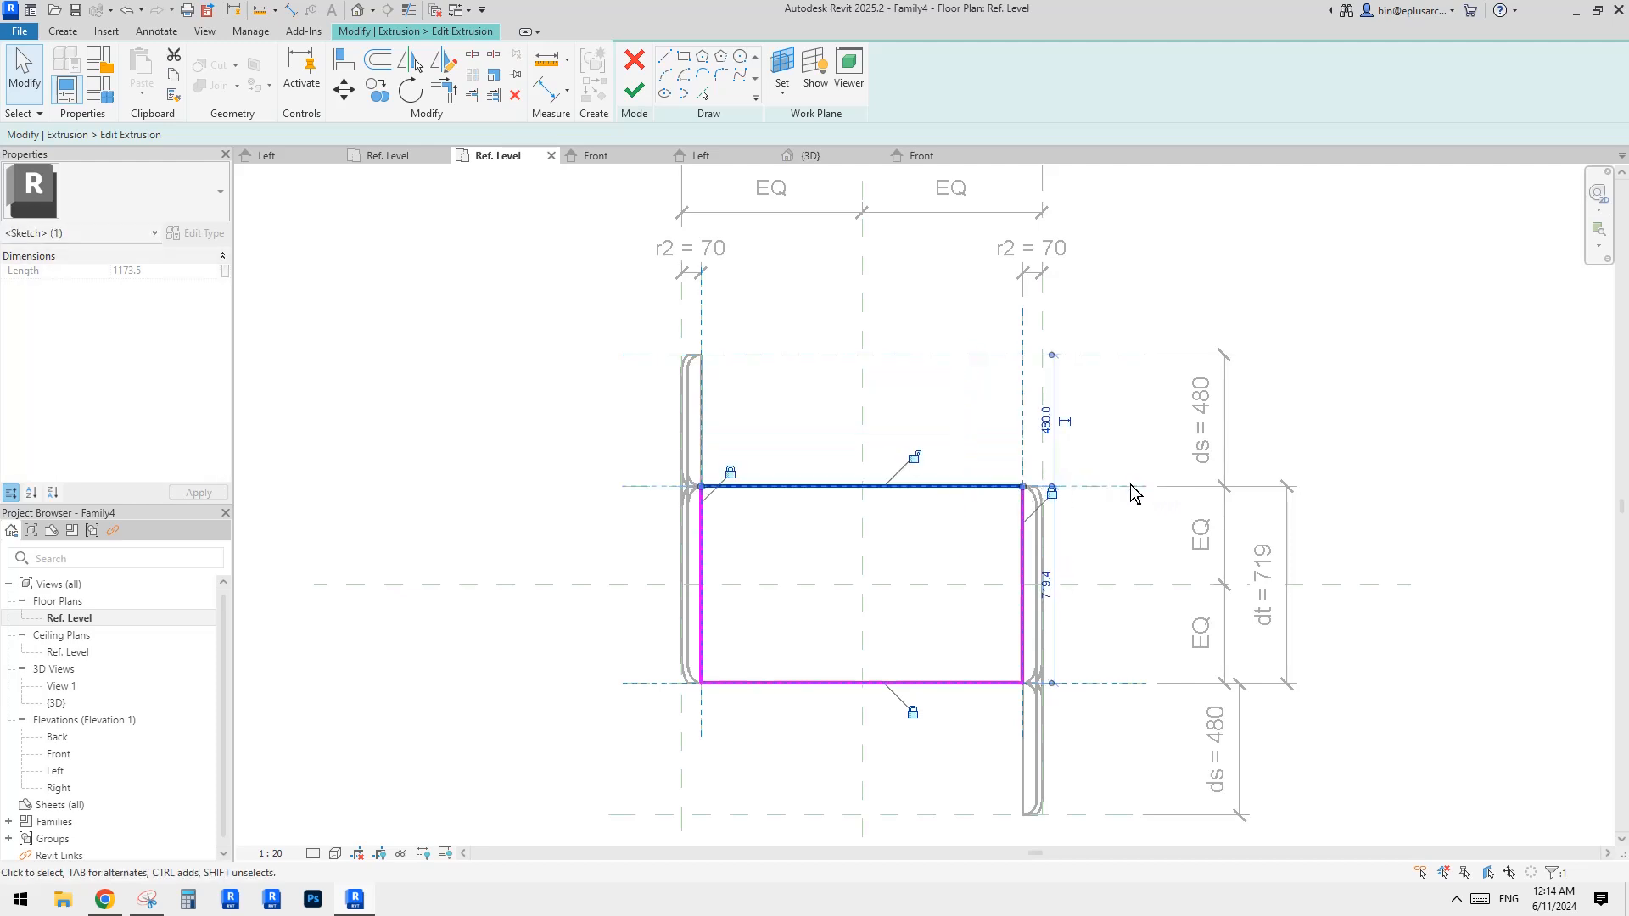
click(908, 458)
click(634, 90)
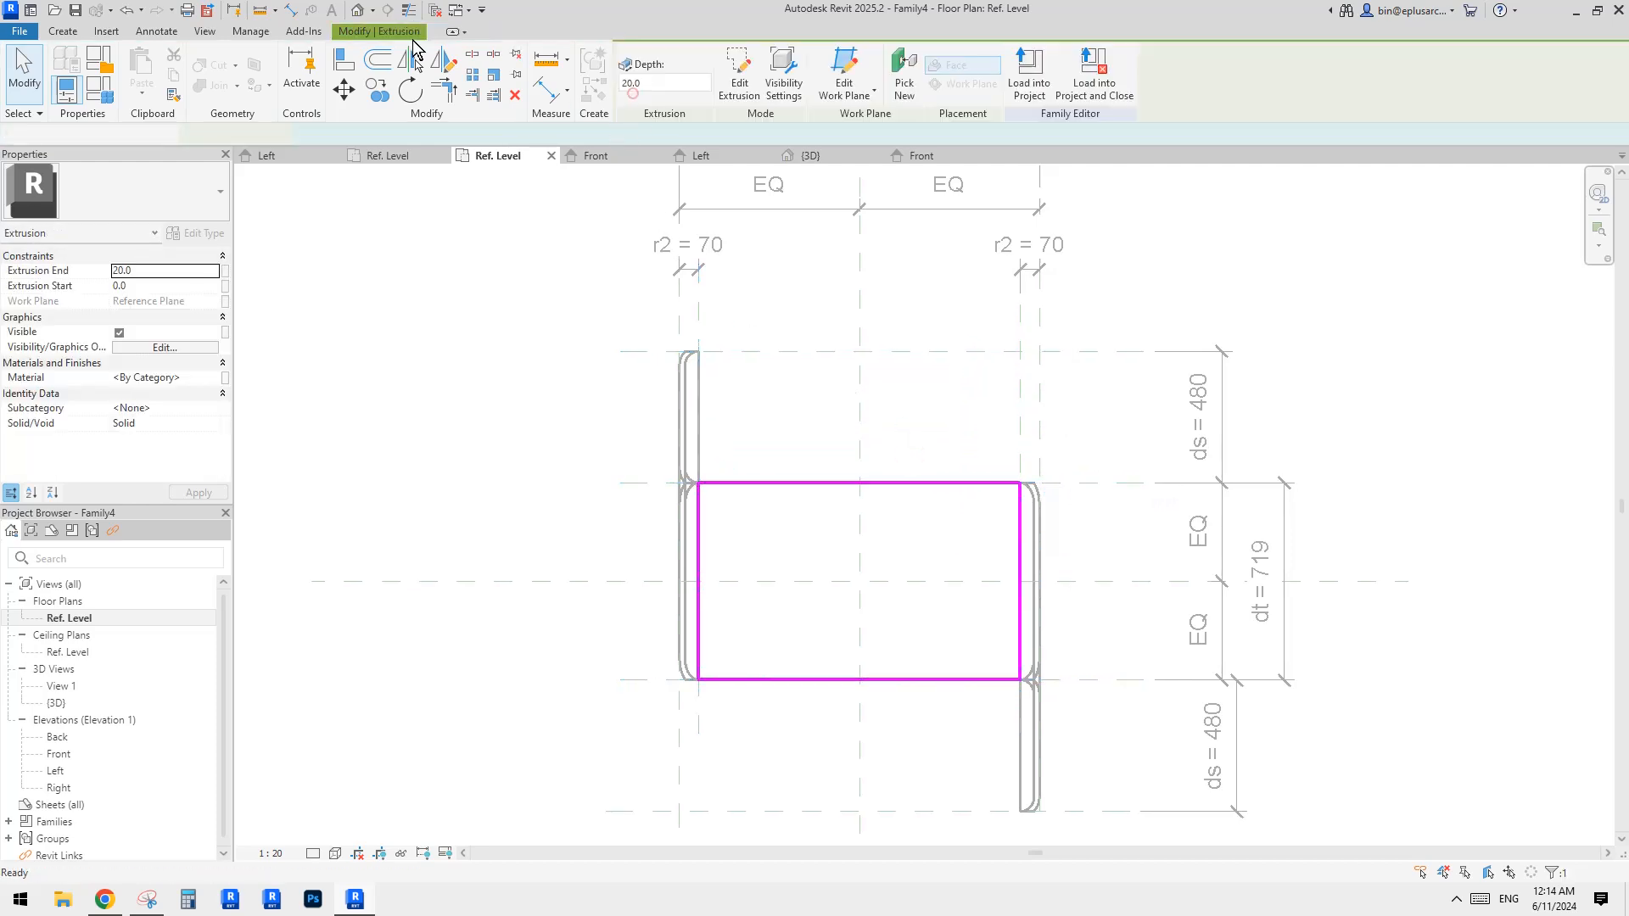
click(357, 9)
shift+middle_drag(1110, 476, 1131, 438)
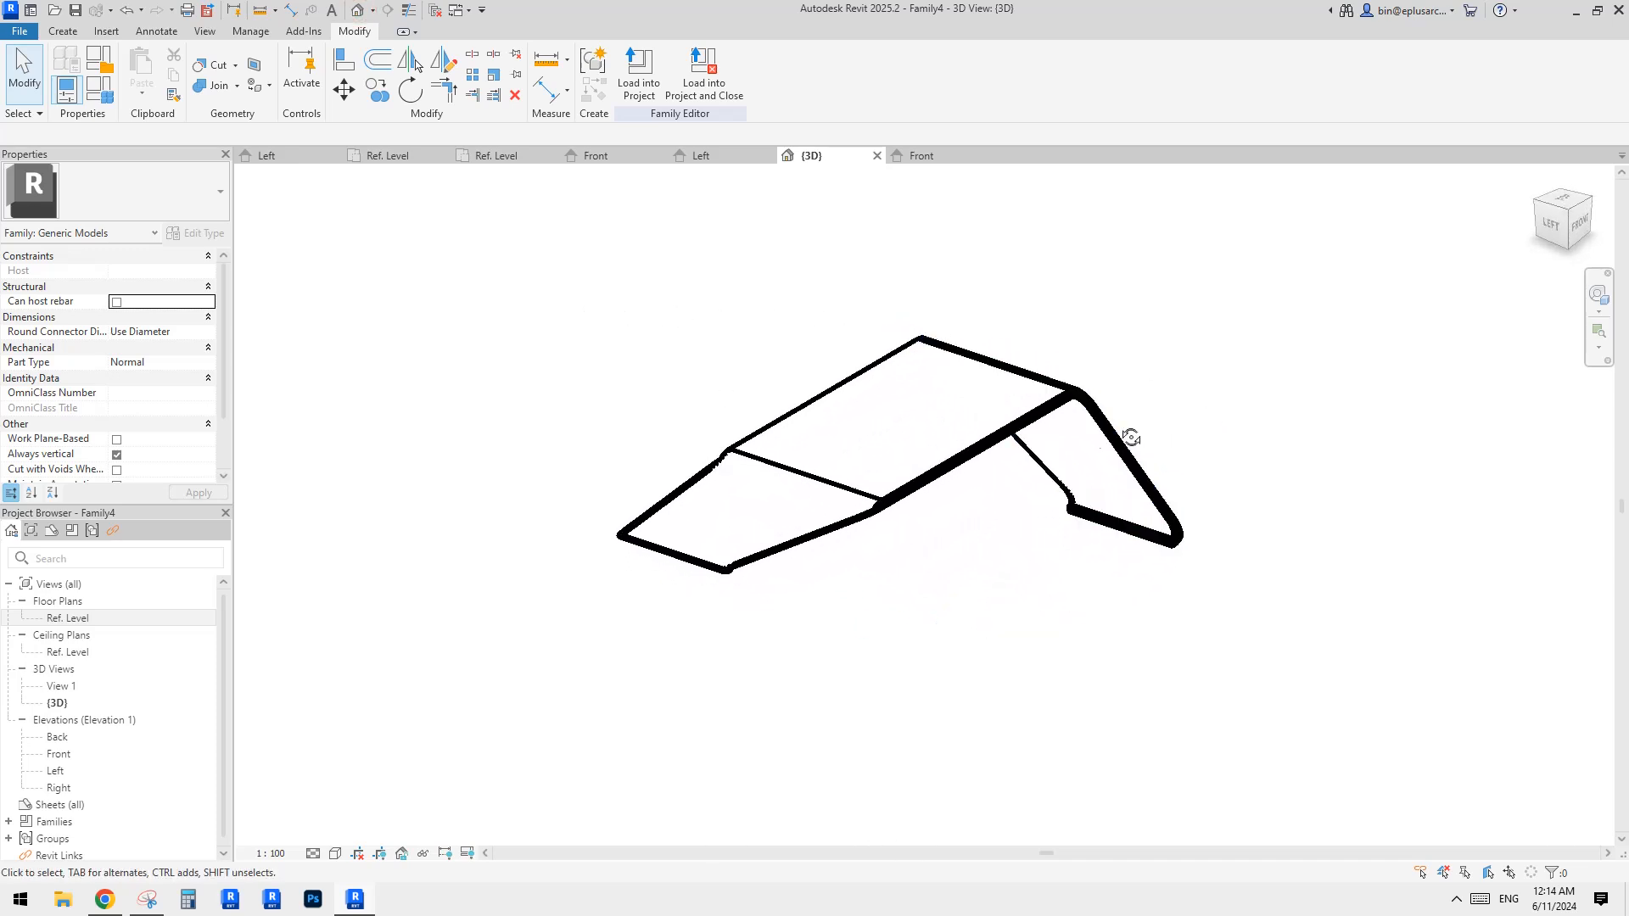
Start an extrusion from the Left elevation on the lower h reference plane as work plane, opening the Ref. Level floor plan for the sketch.
double_click(83, 619)
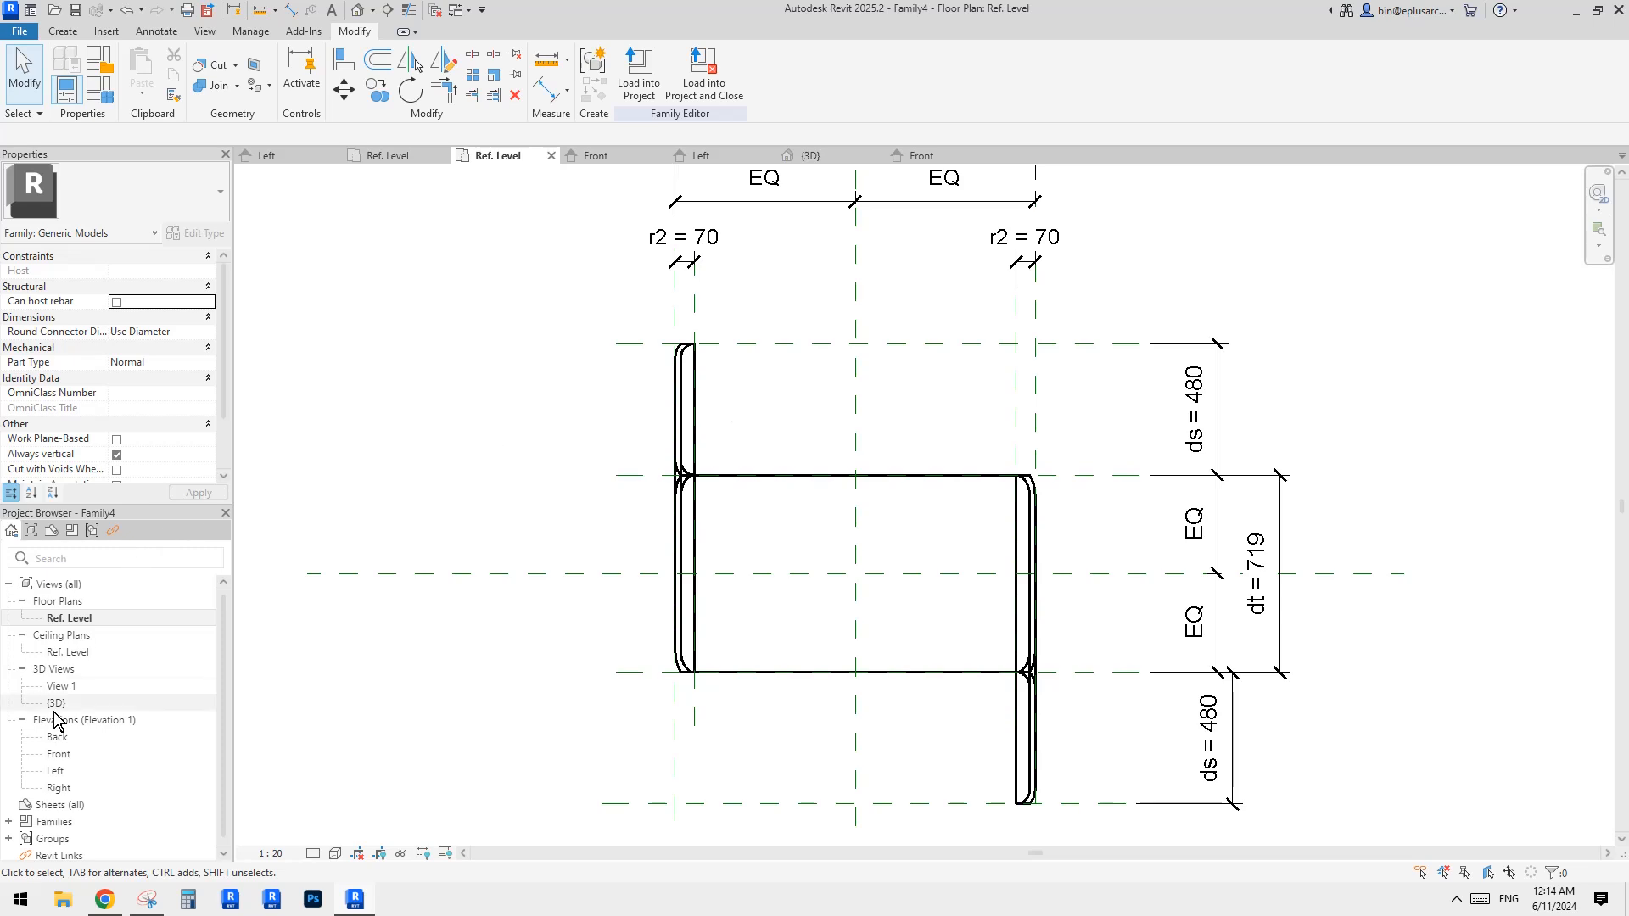
click(58, 772)
double_click(56, 772)
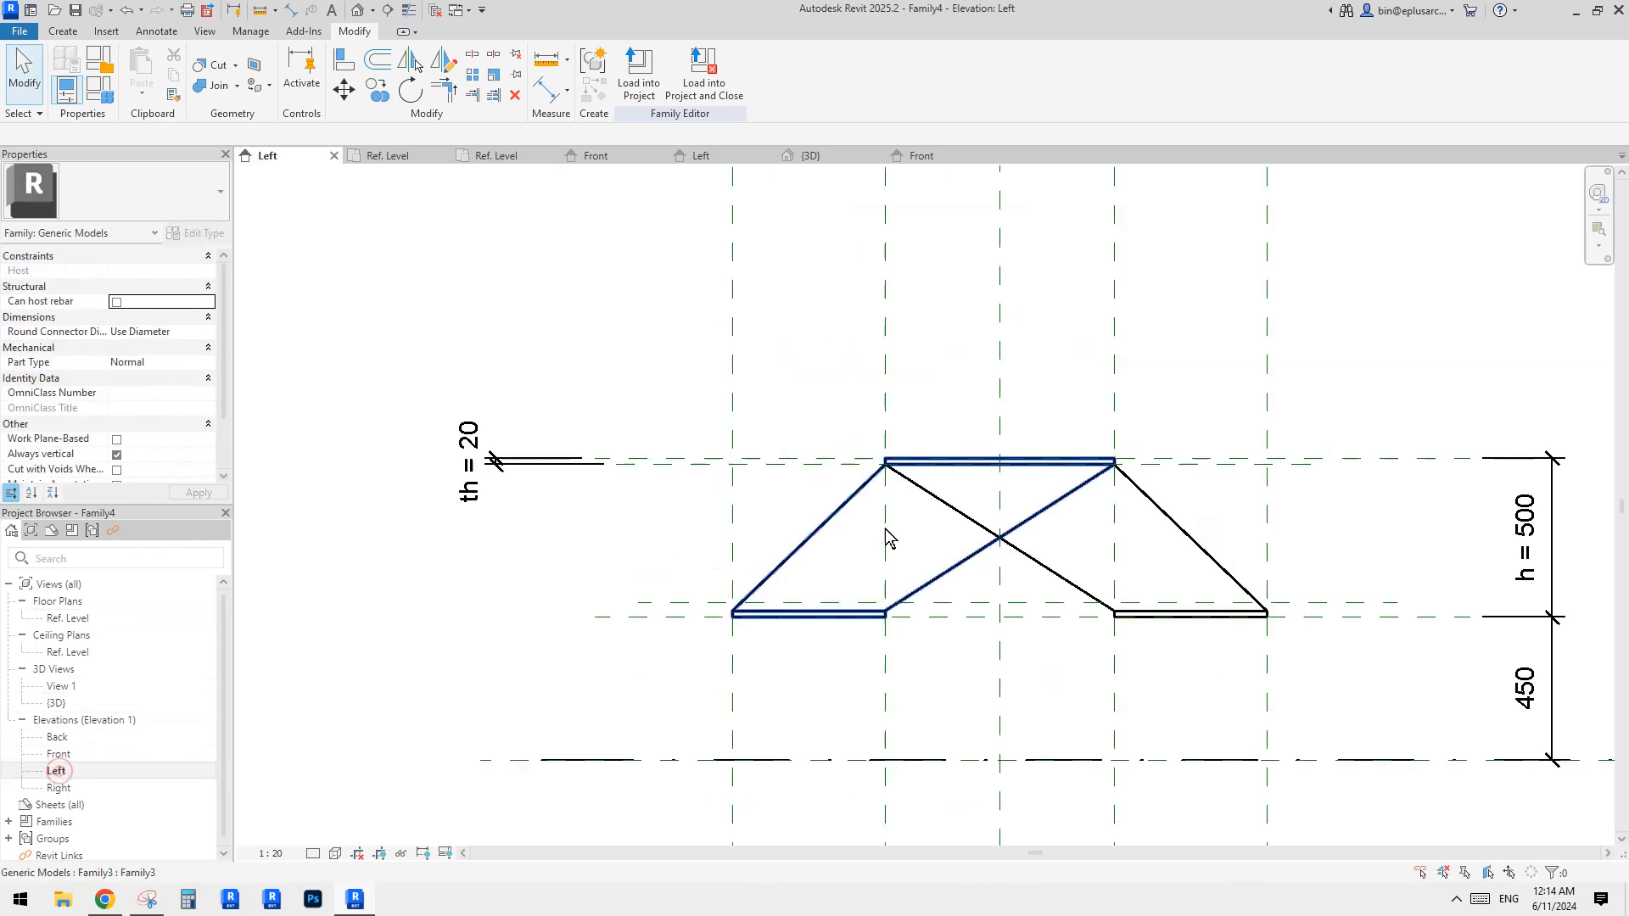
click(63, 31)
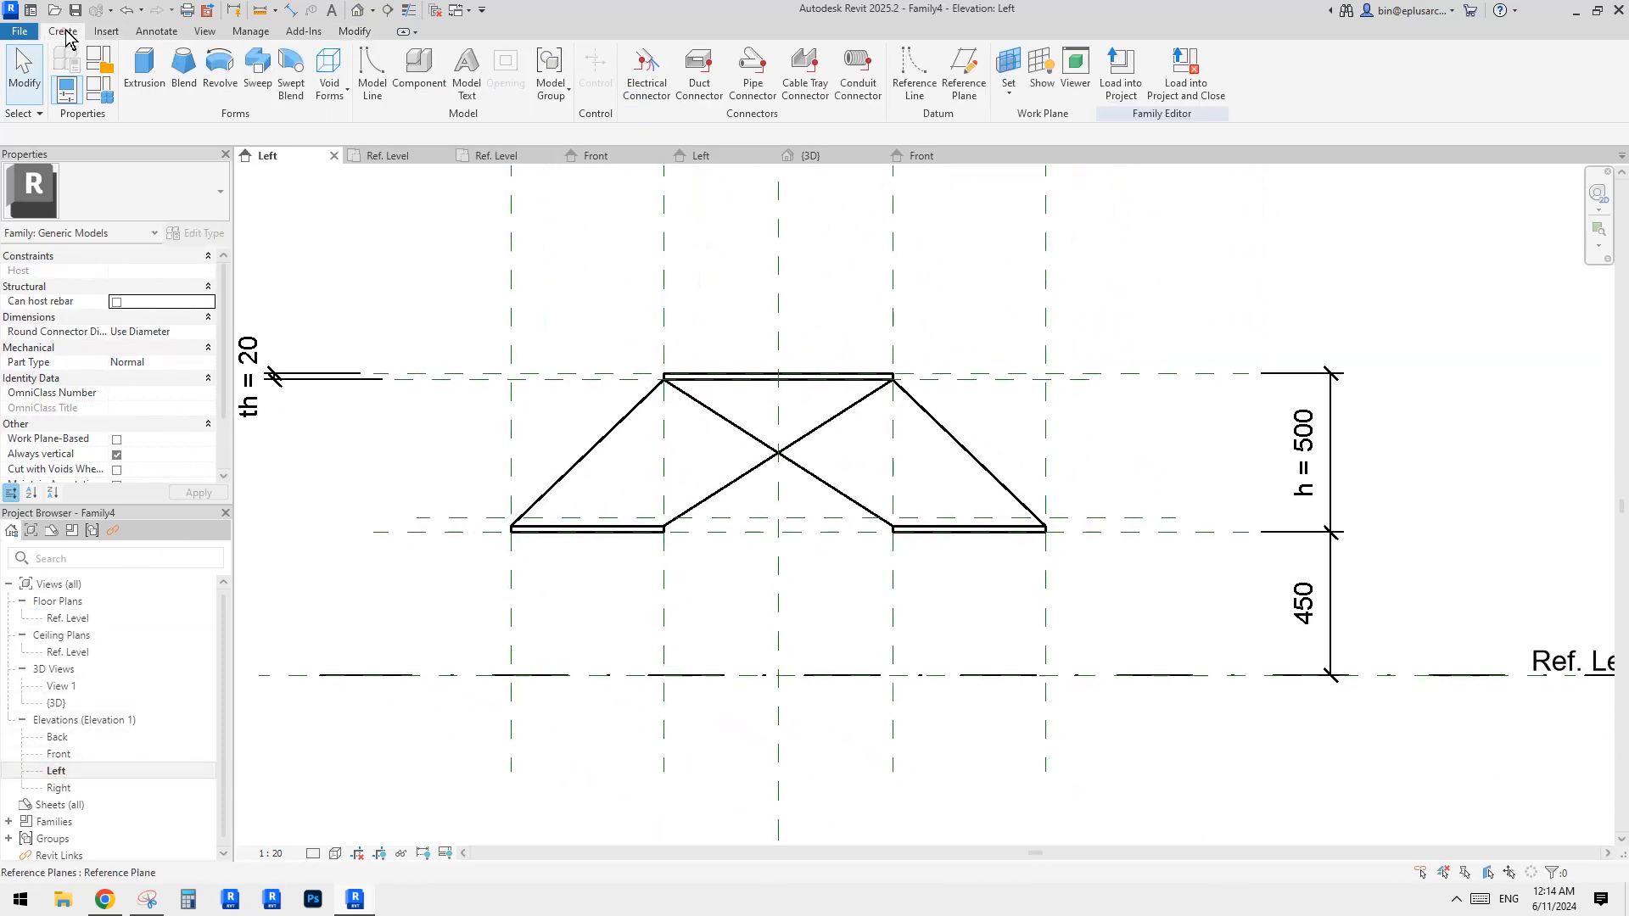
click(144, 72)
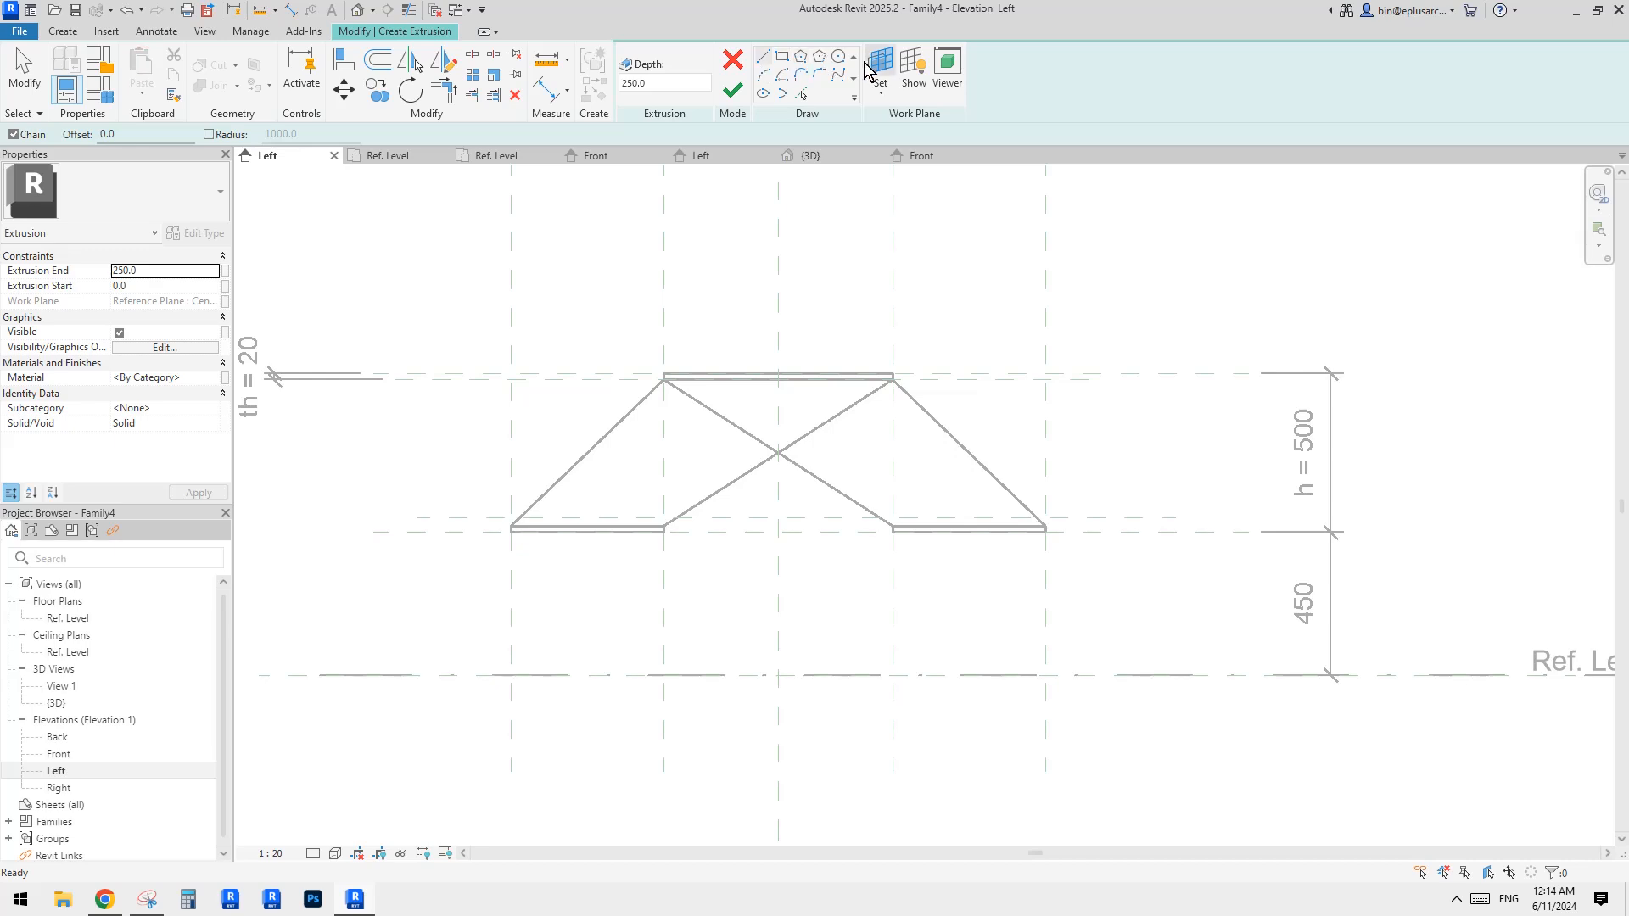
click(868, 67)
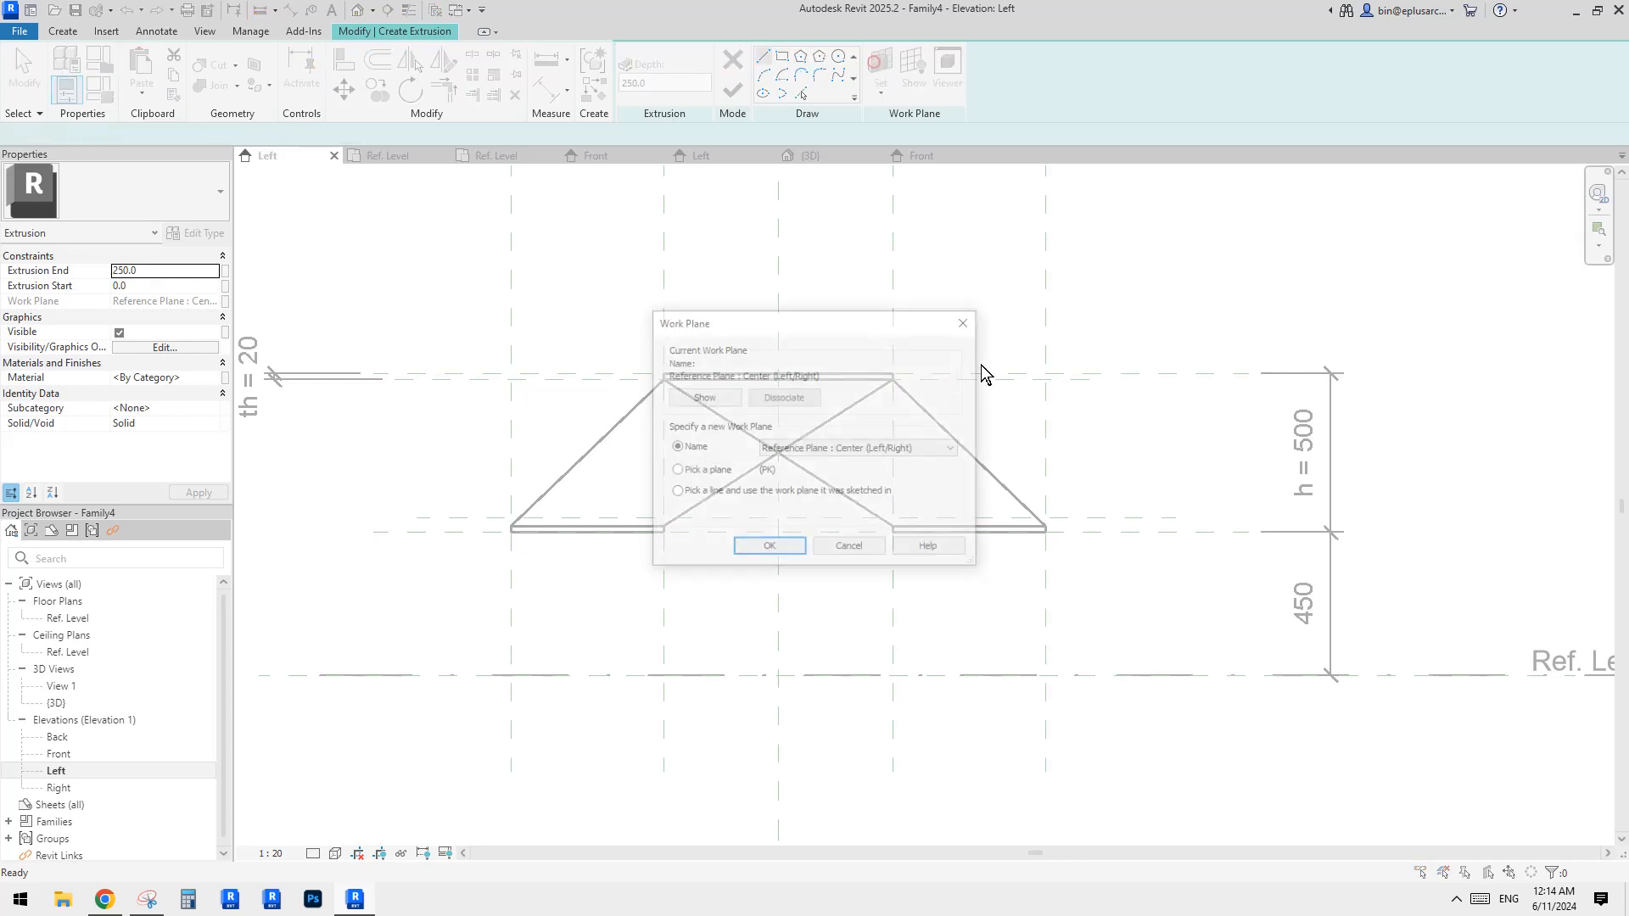
click(770, 550)
click(1120, 533)
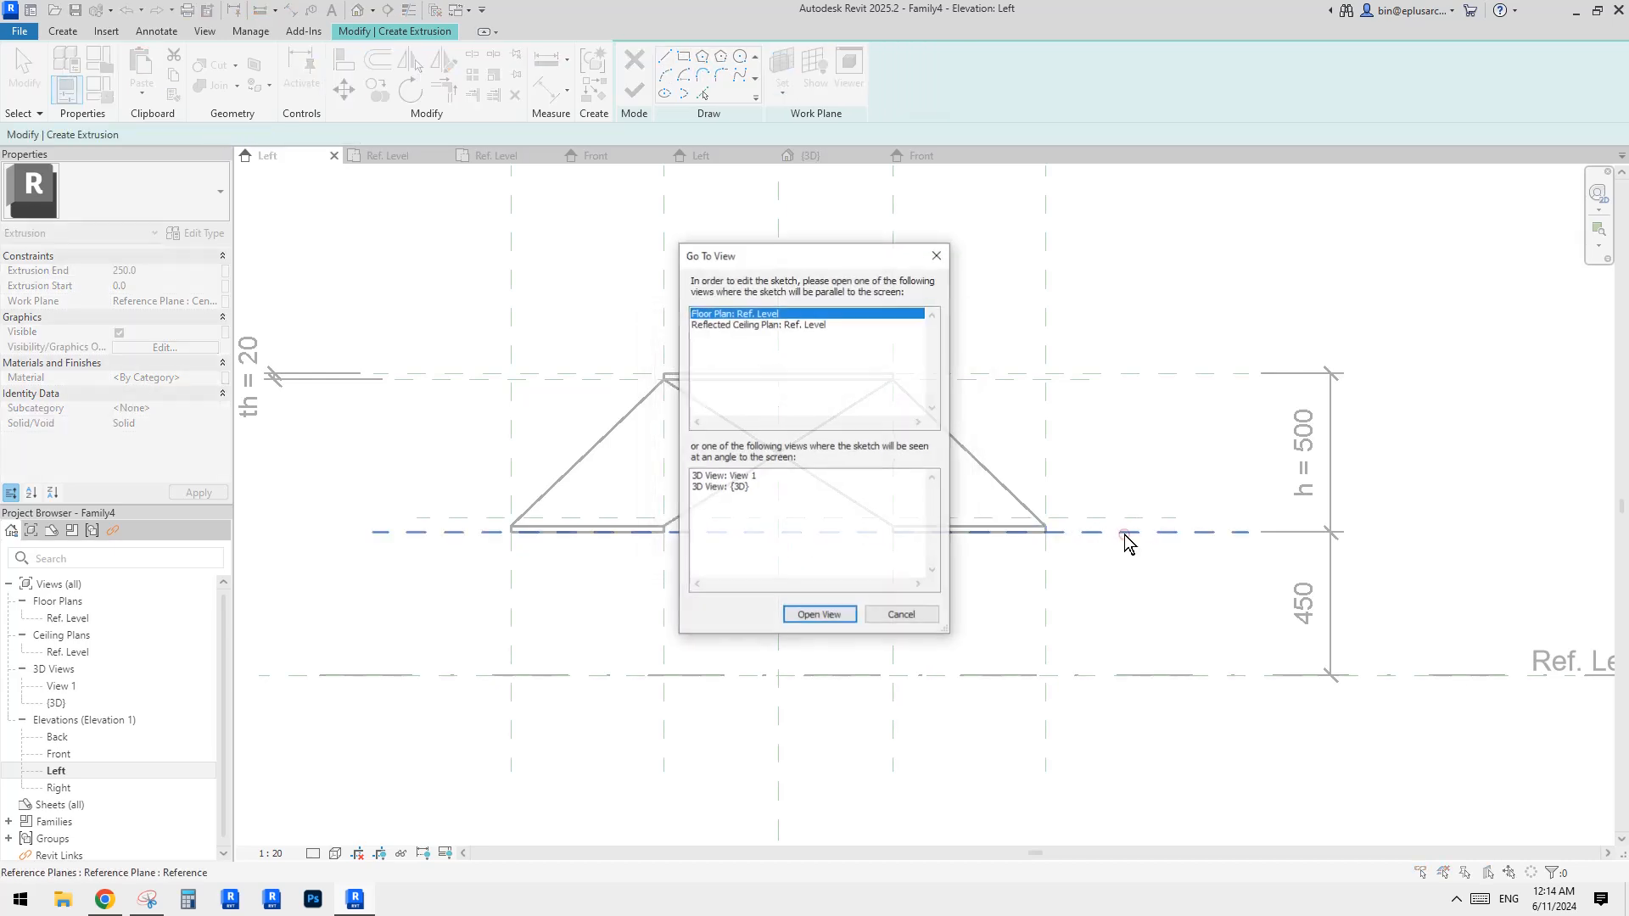
click(811, 613)
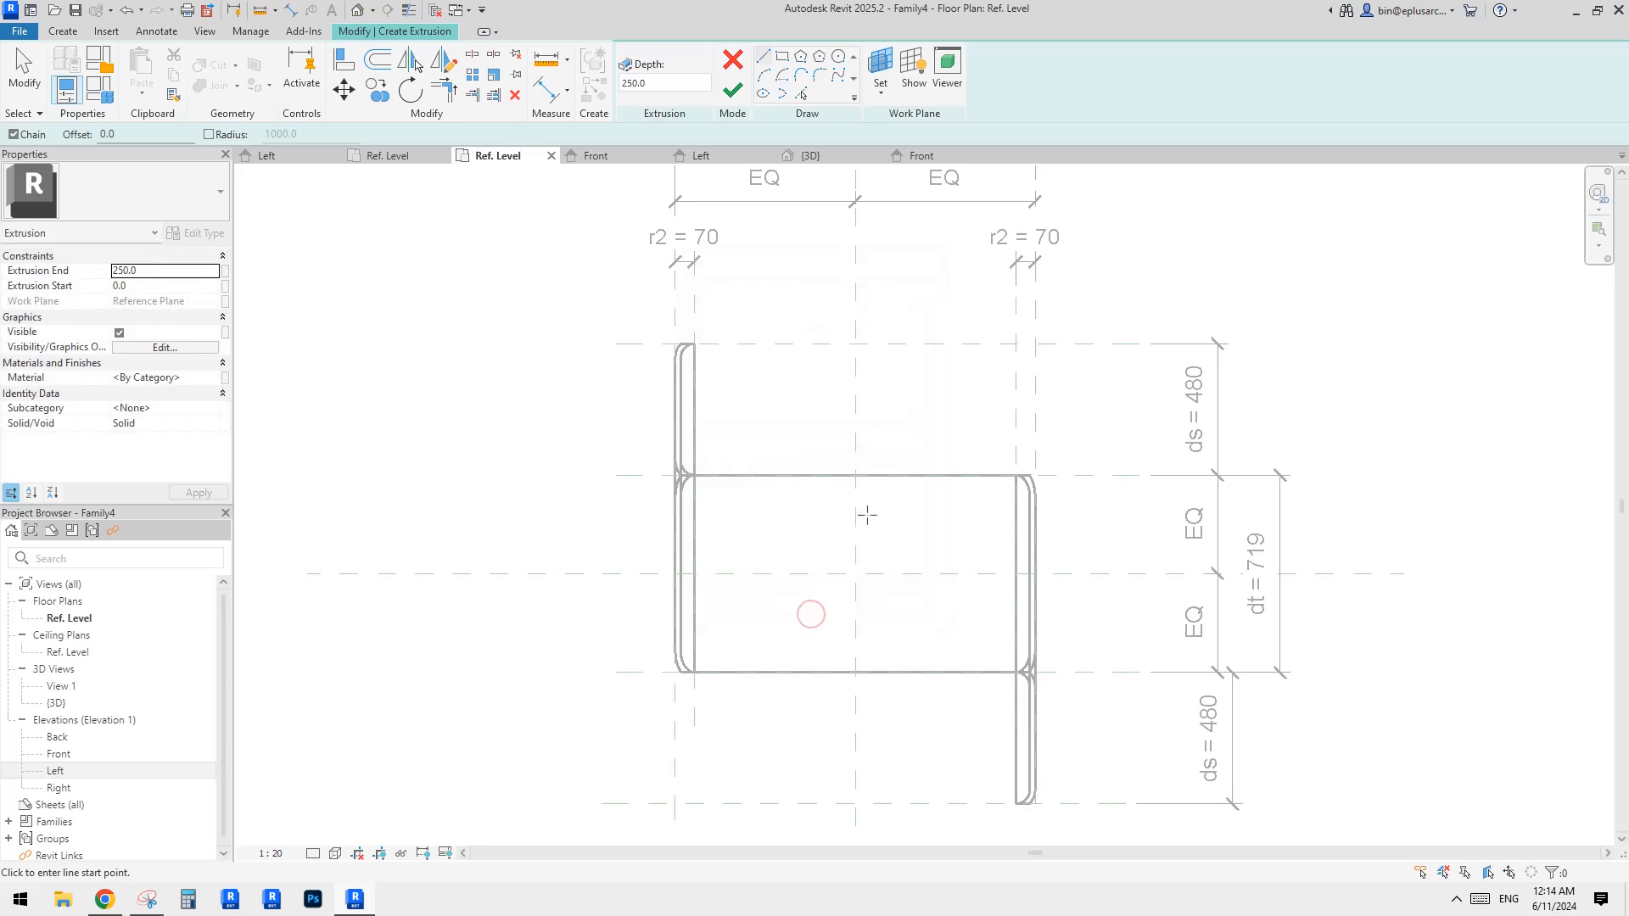
Pick locked sketch lines along the two reference planes of the upper ds = 480 zone and the two inner r2 reference planes.
click(59, 32)
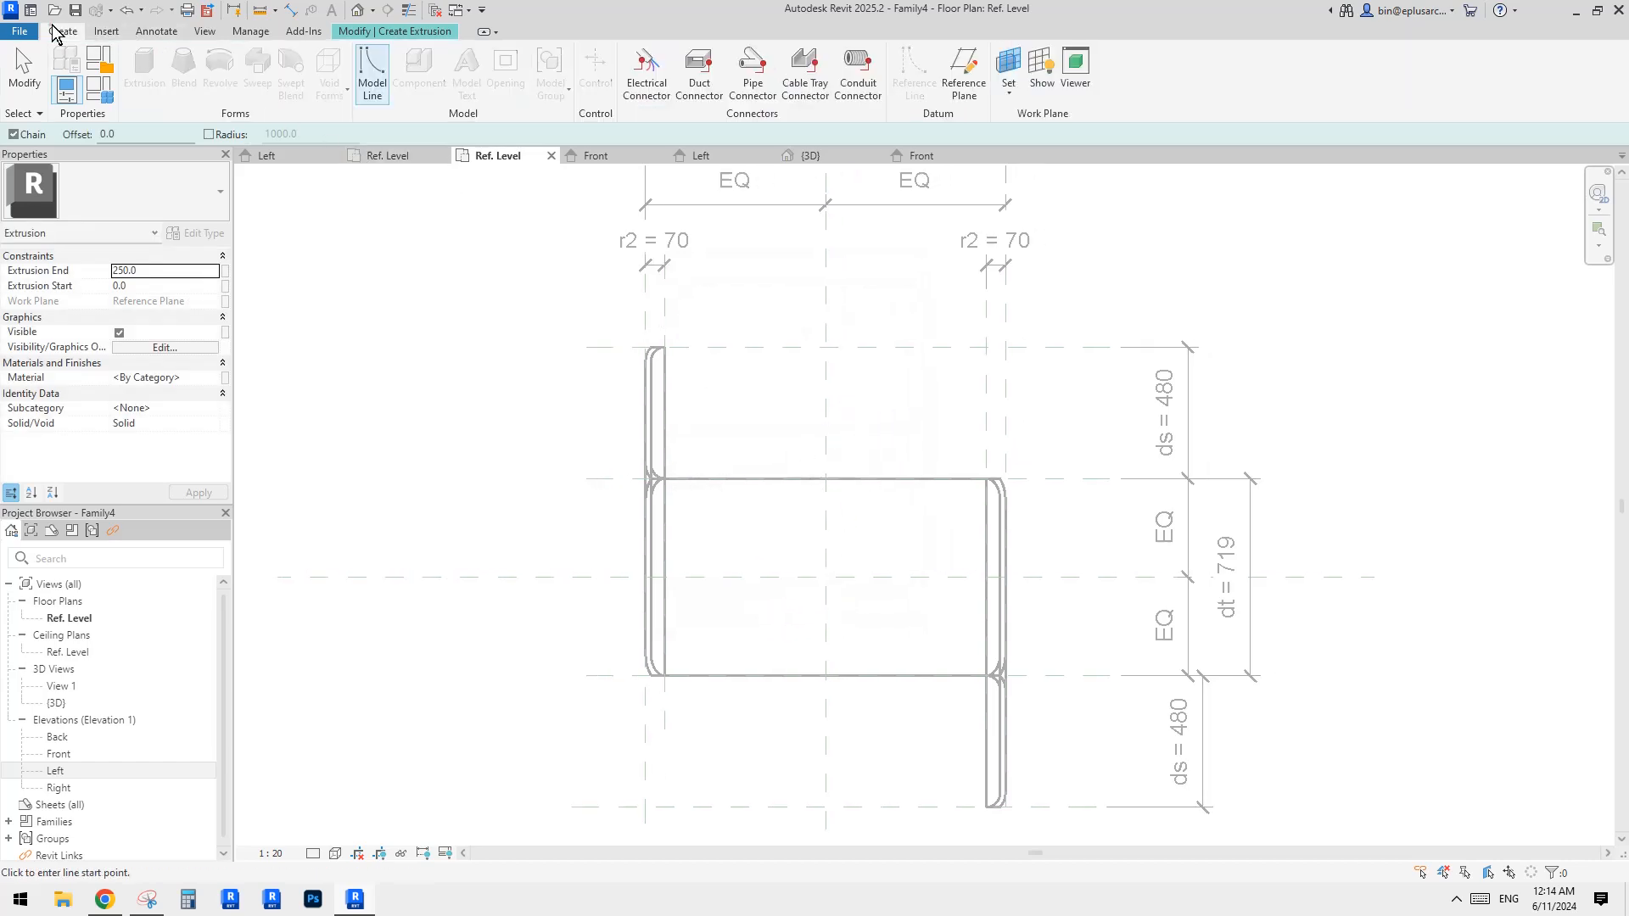
click(421, 32)
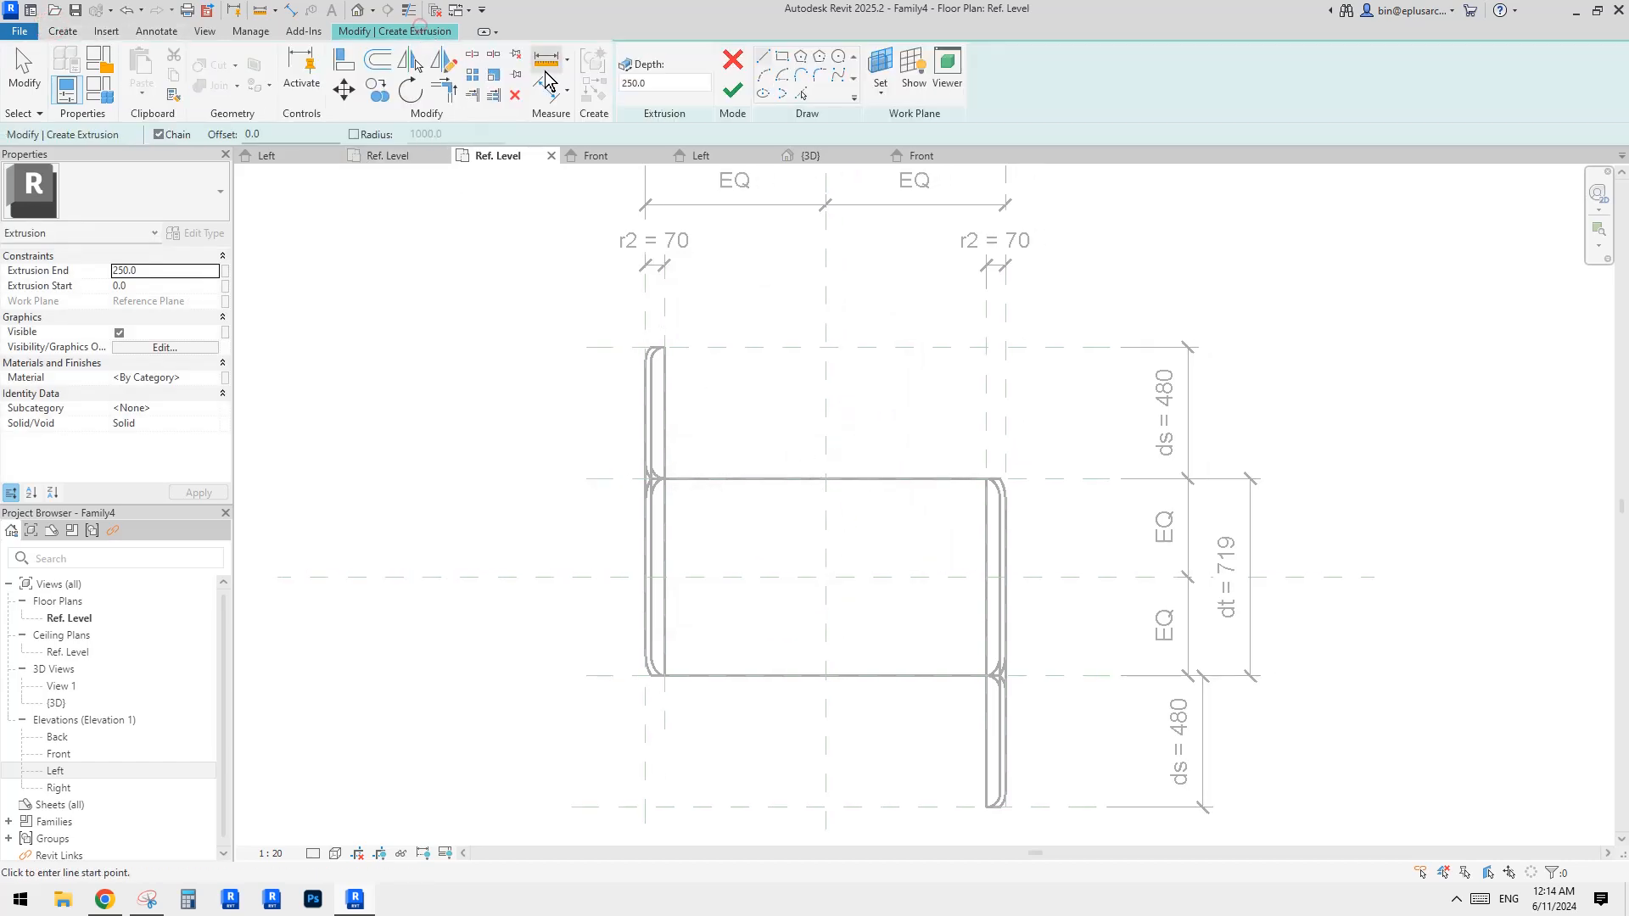
click(800, 95)
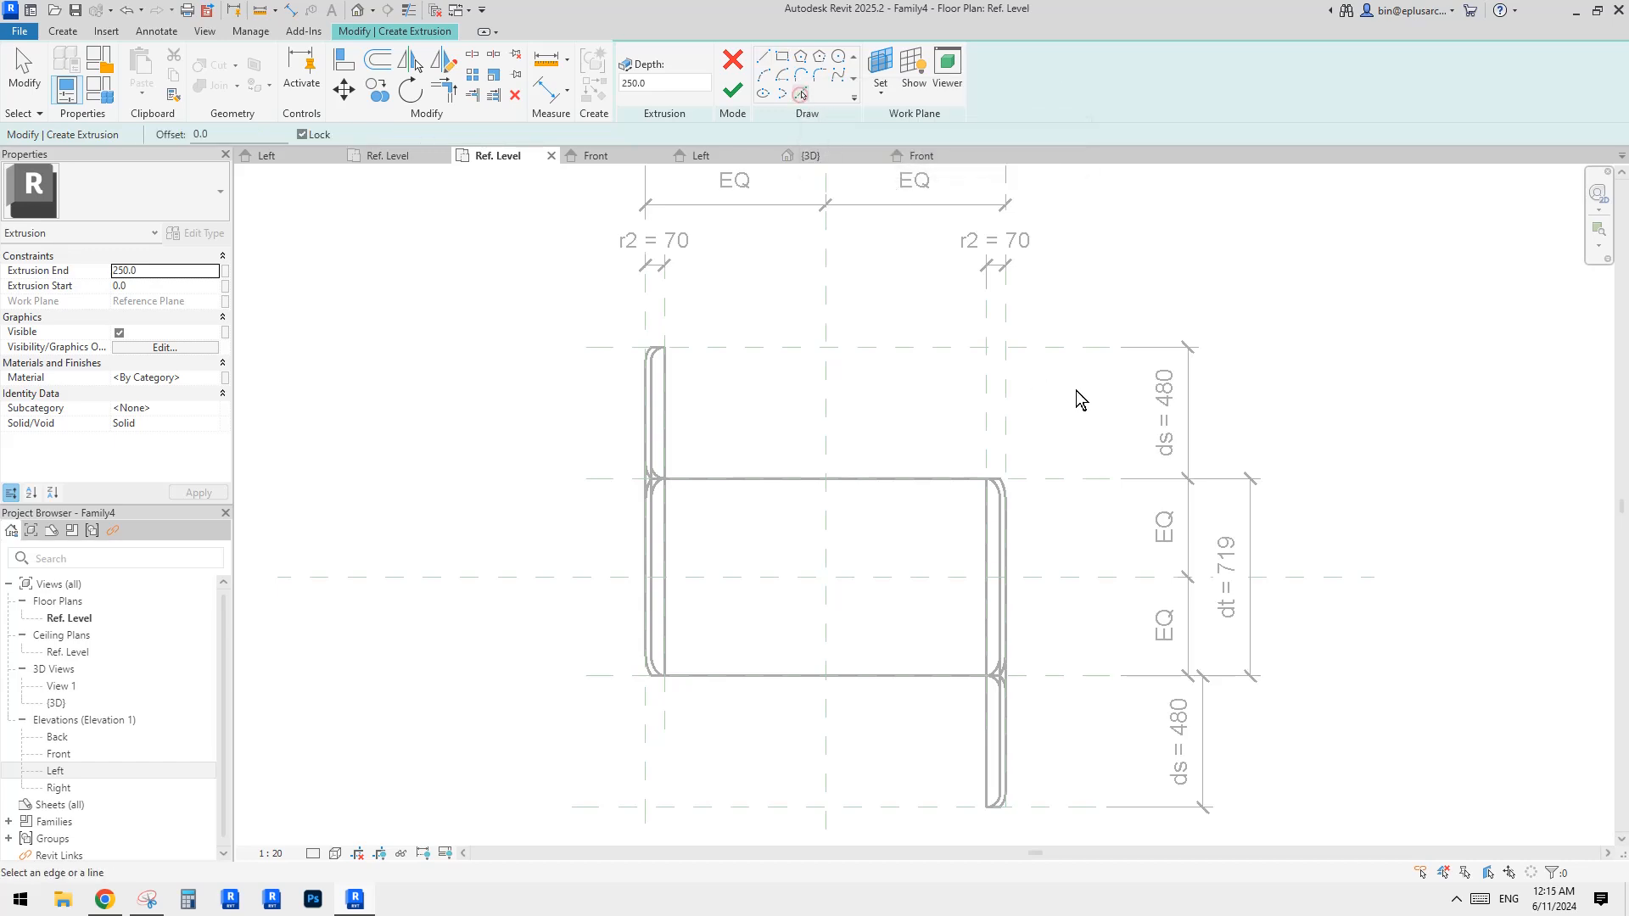
click(1047, 346)
click(1062, 478)
click(987, 325)
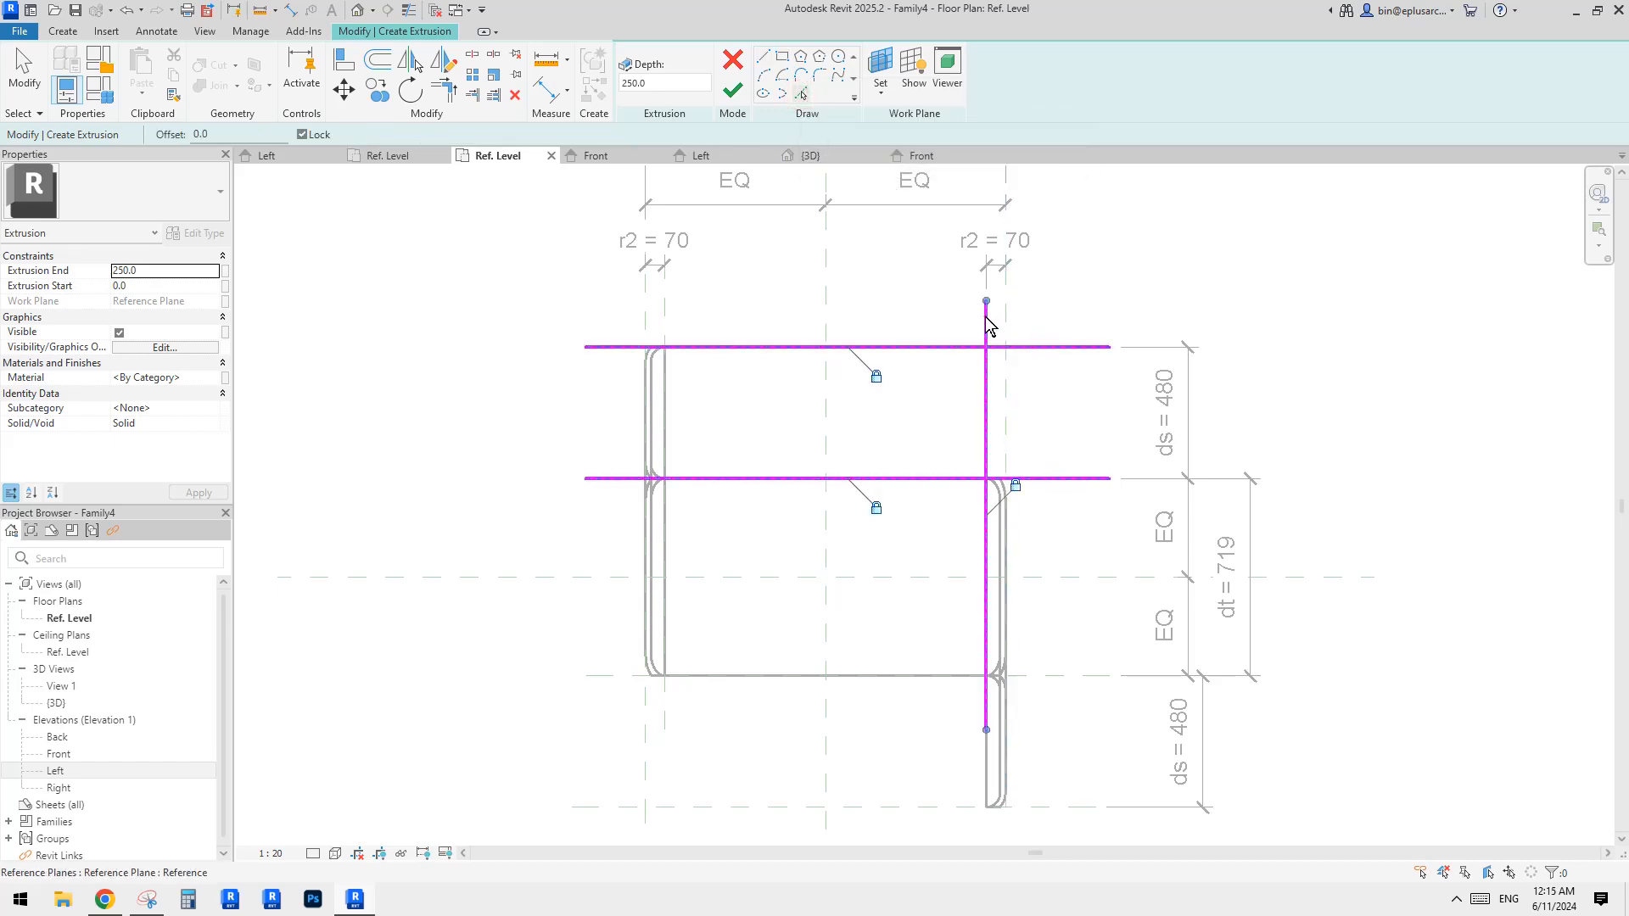
click(667, 377)
Trim the four sketch lines to corners so they form a closed rectangle in the upper ds zone.
key(t)
key(r)
click(668, 363)
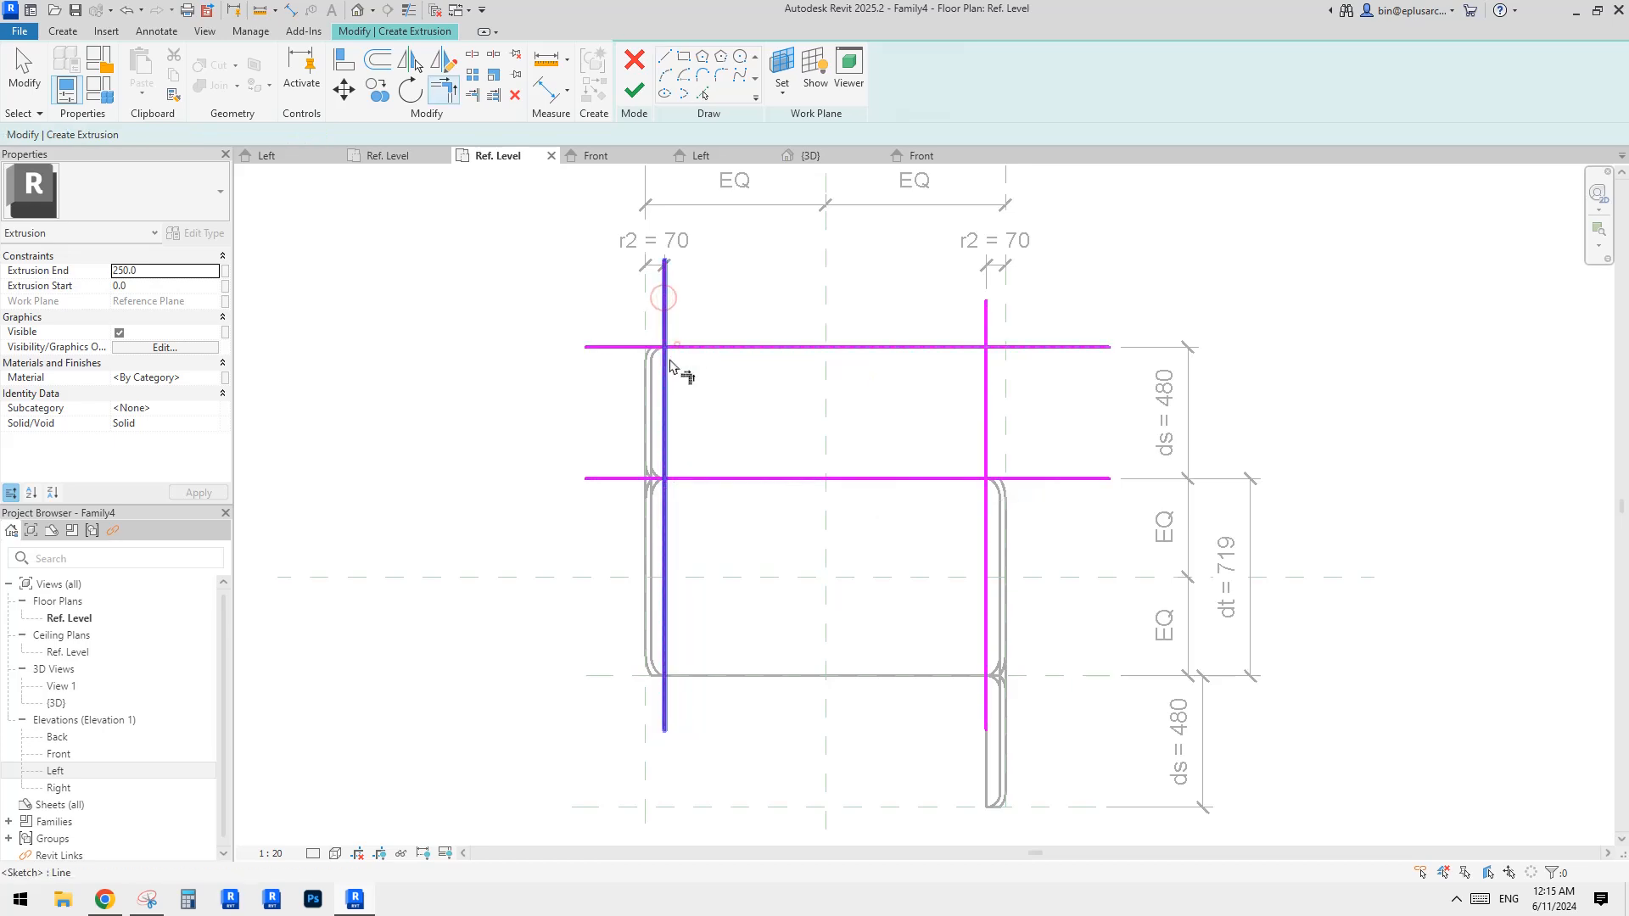
click(676, 344)
click(706, 478)
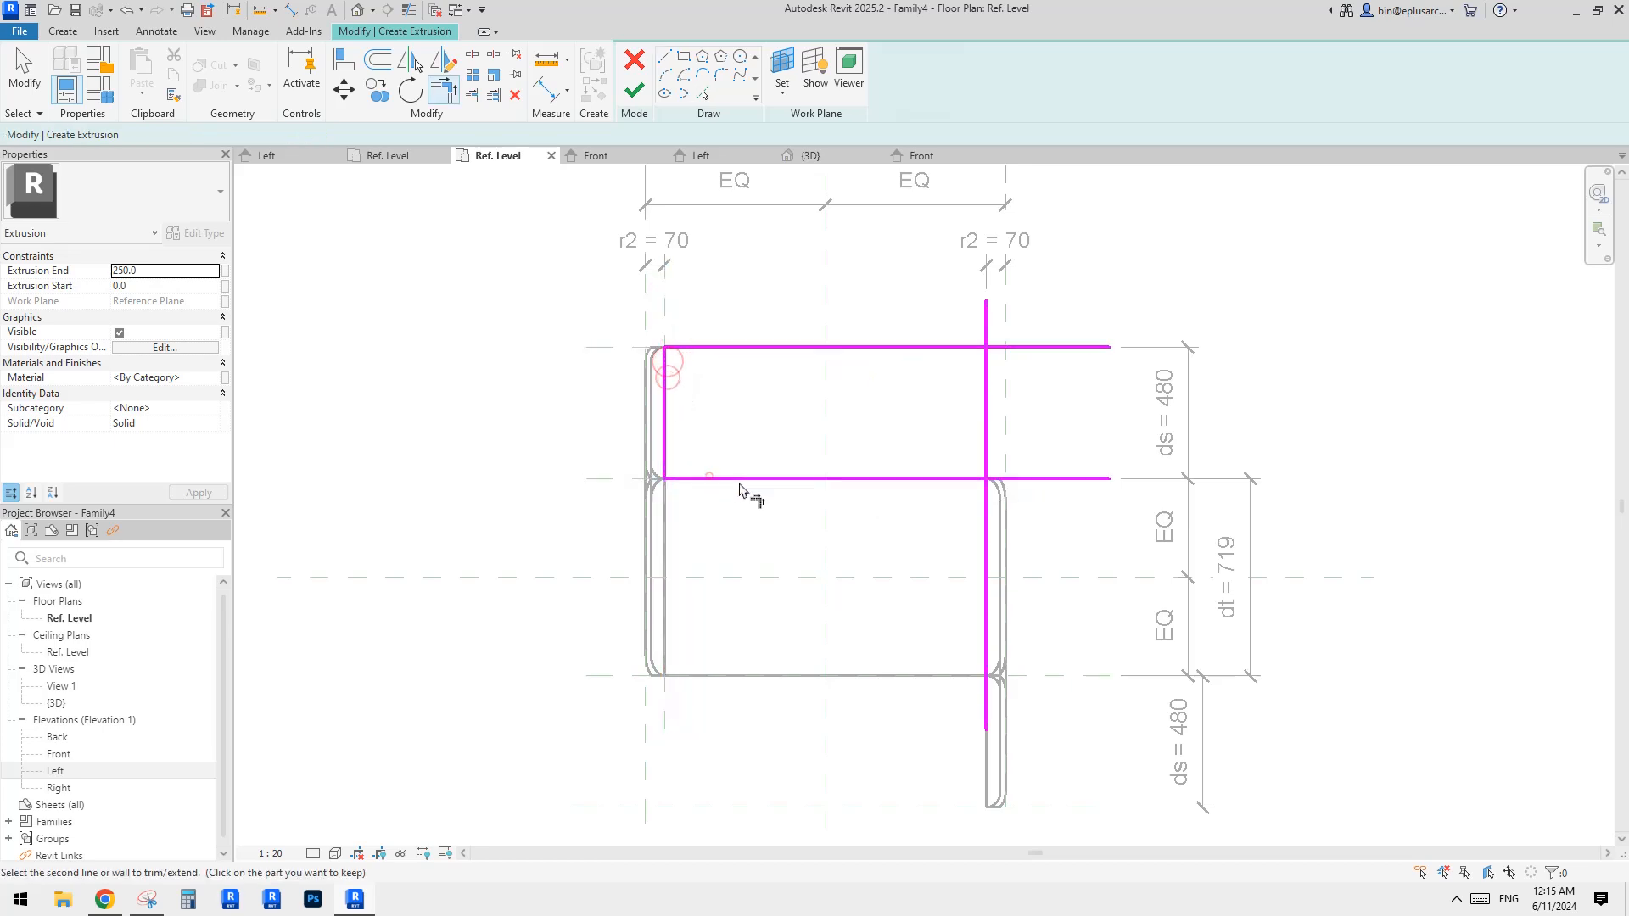
click(984, 401)
click(971, 347)
click(986, 469)
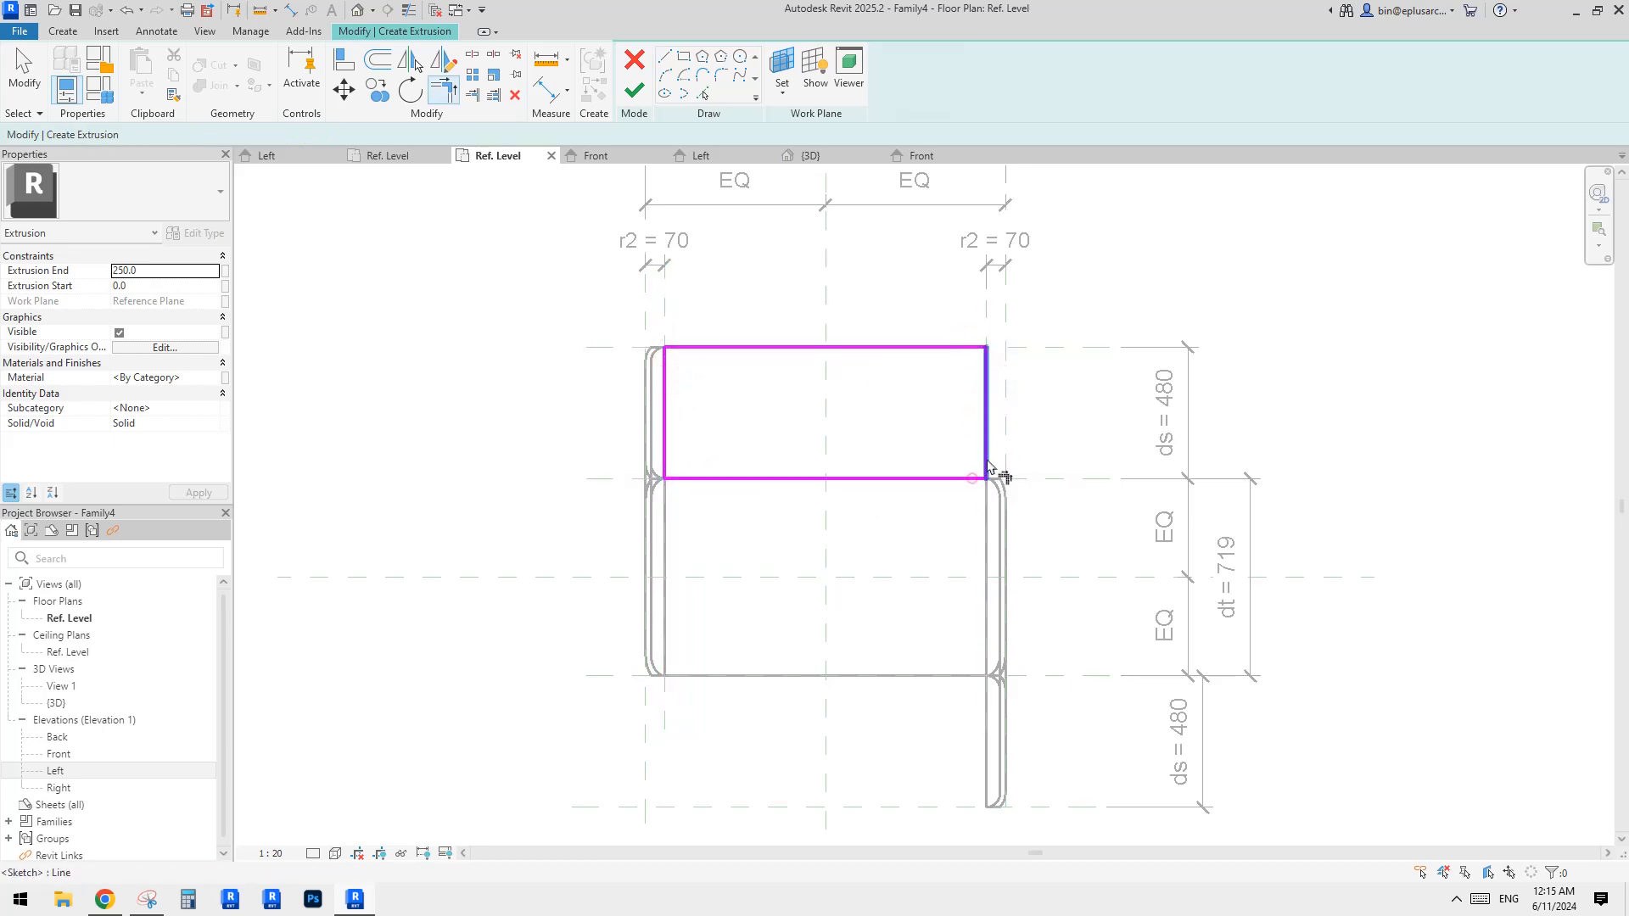
scroll(987, 356, up, 4)
key(Escape)
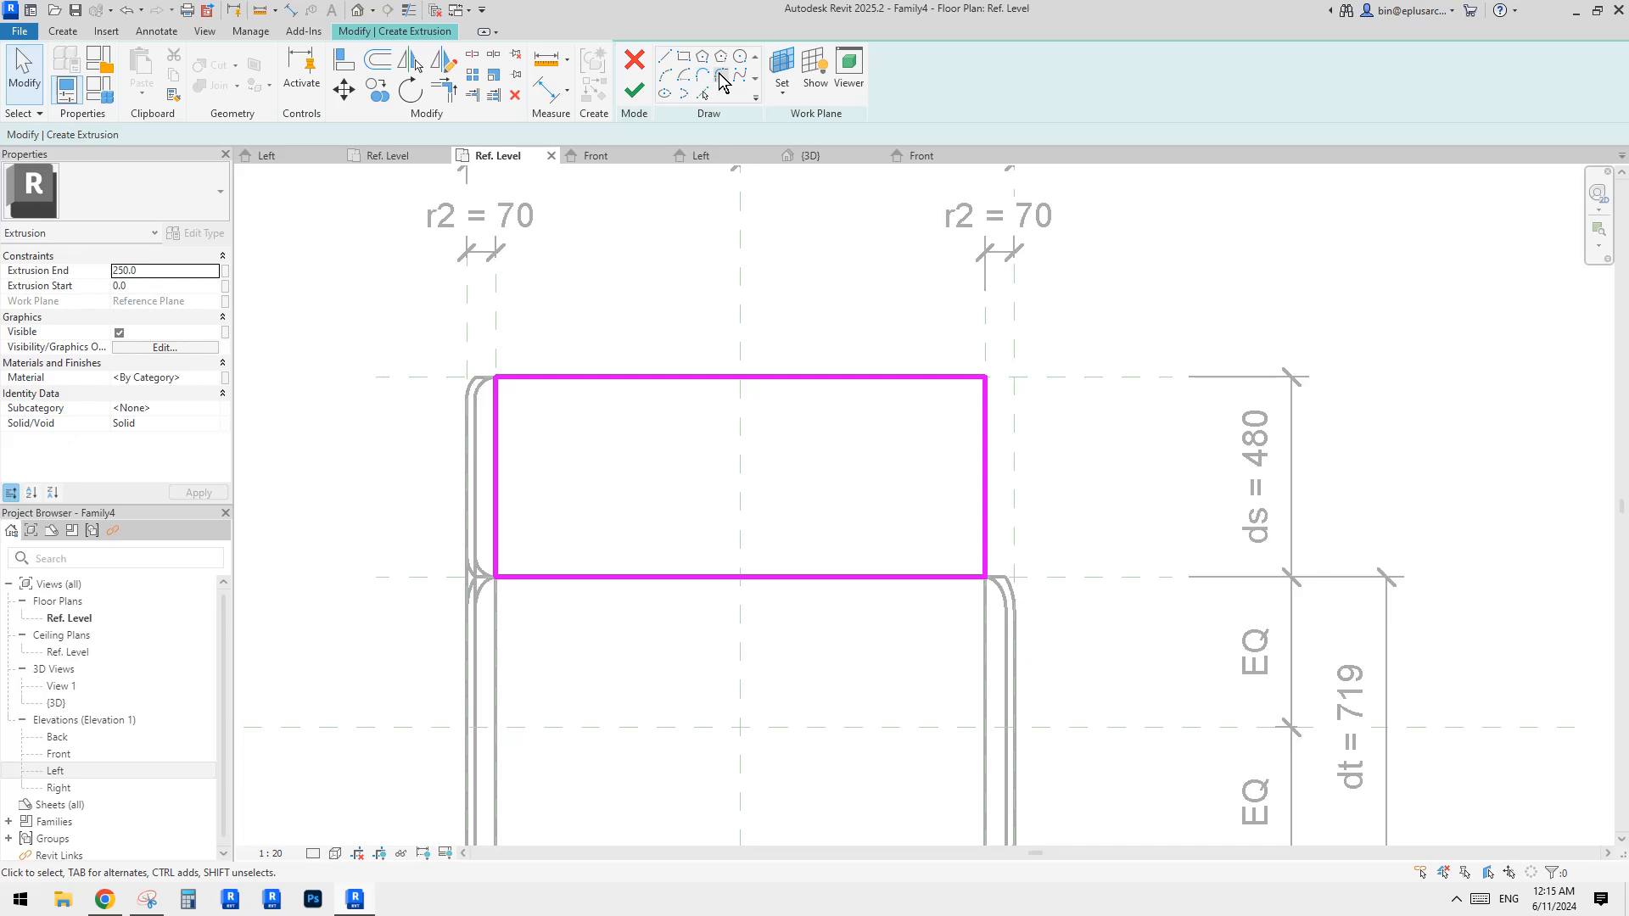
Fillet the rectangle's upper-right corner with a radius of about 80 and its lower-right corner with about 120.
click(721, 78)
scroll(964, 407, up, 3)
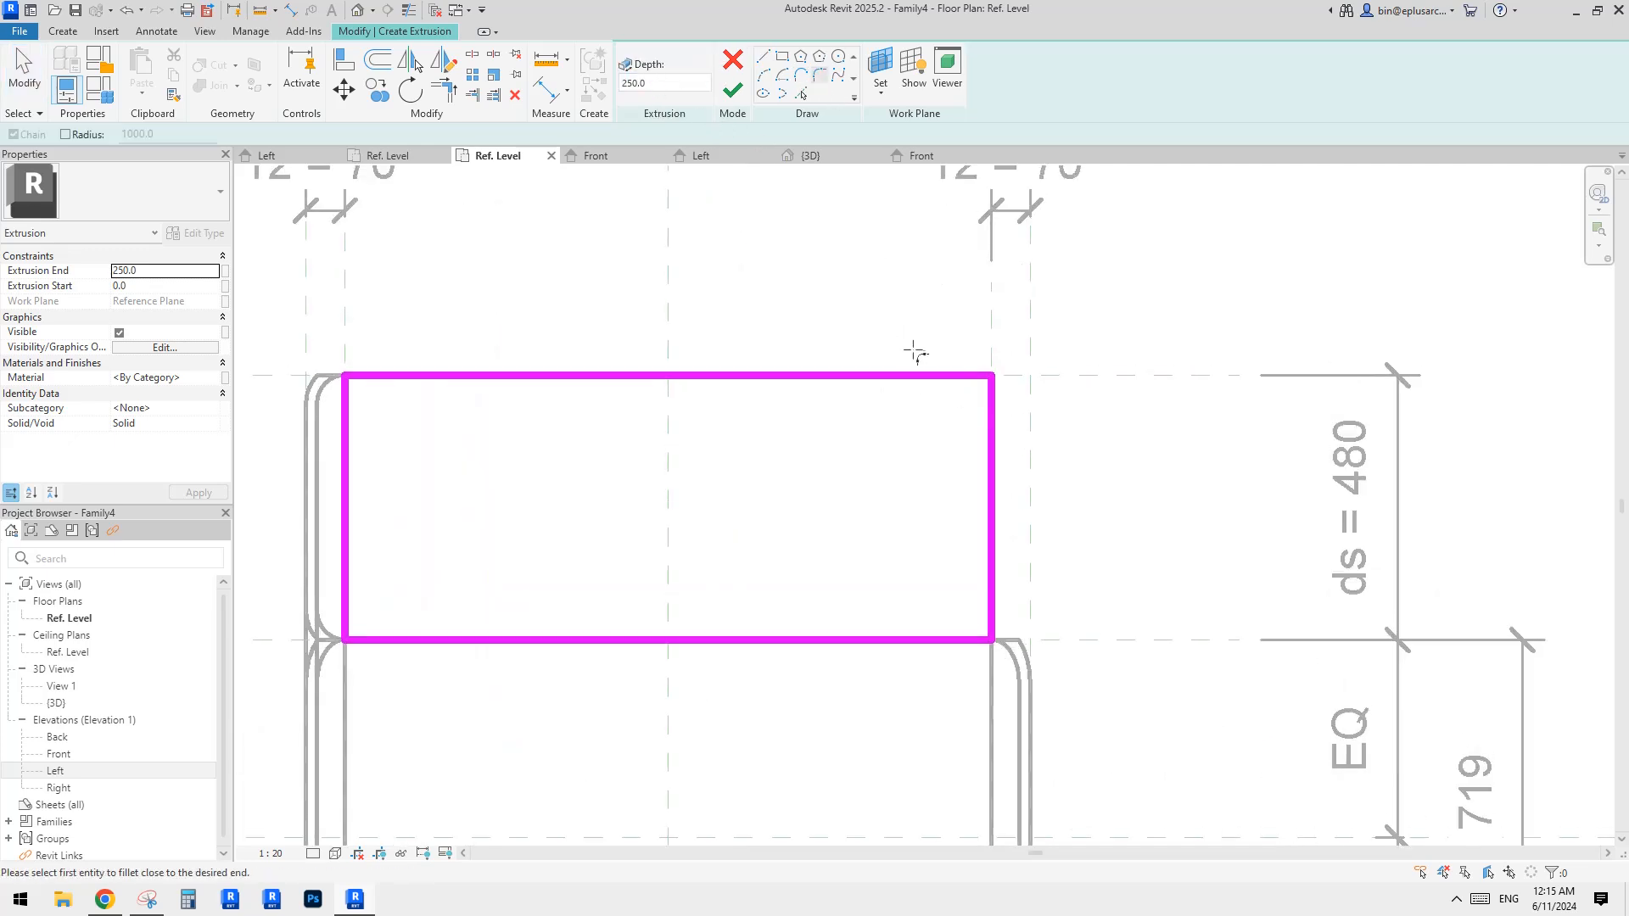
click(957, 371)
click(989, 392)
scroll(977, 386, up, 2)
click(977, 386)
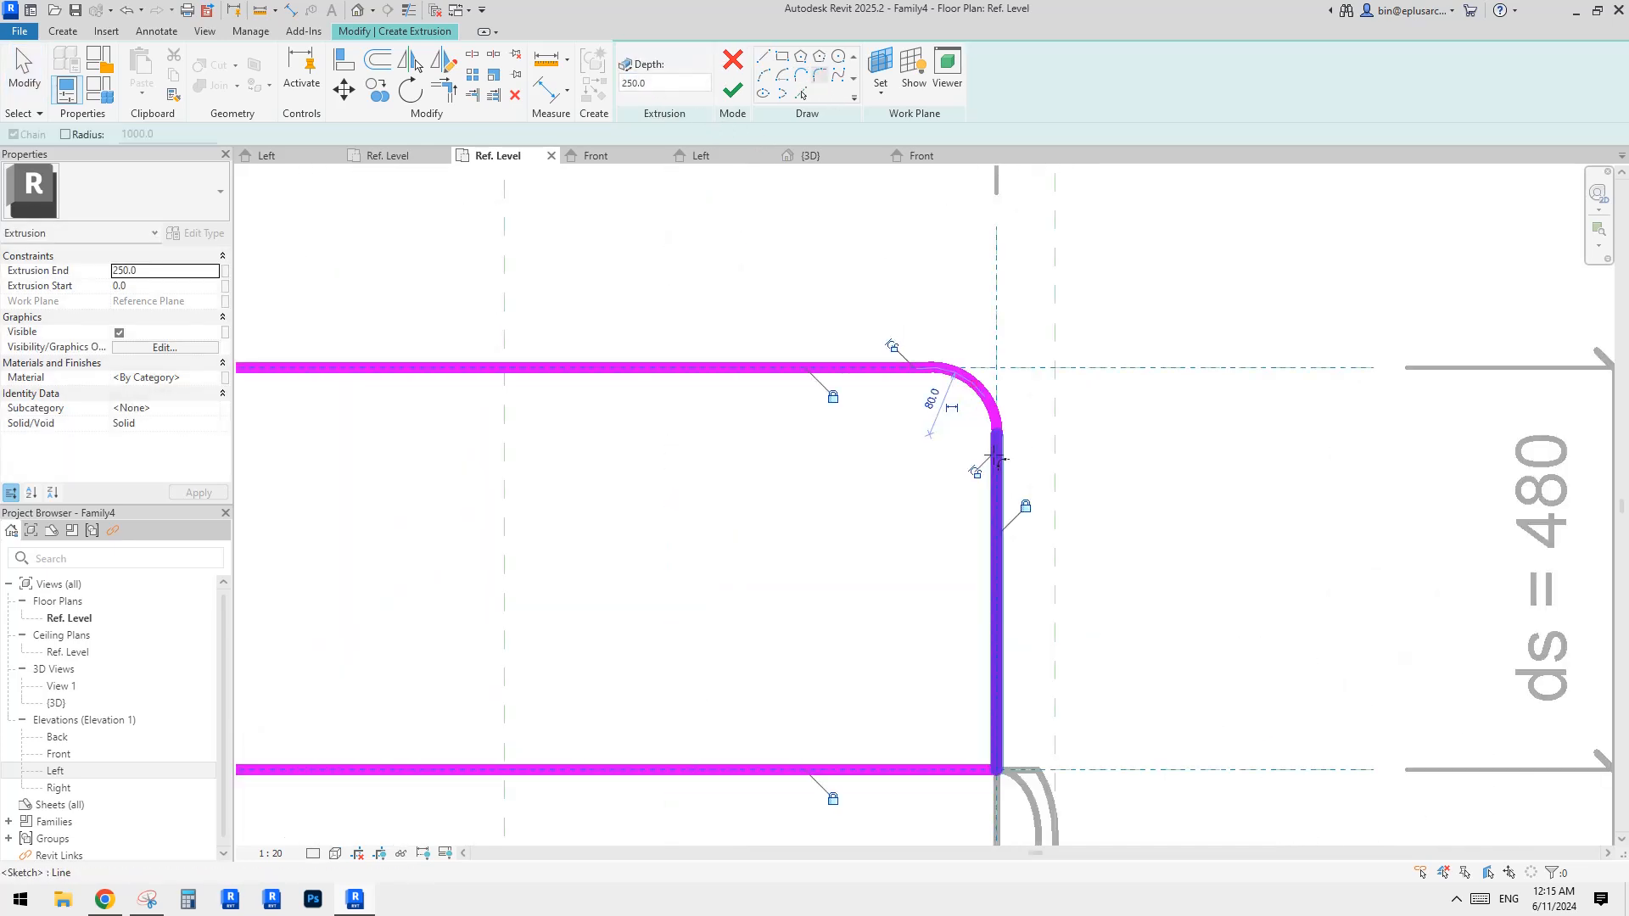
click(996, 670)
click(953, 769)
click(981, 692)
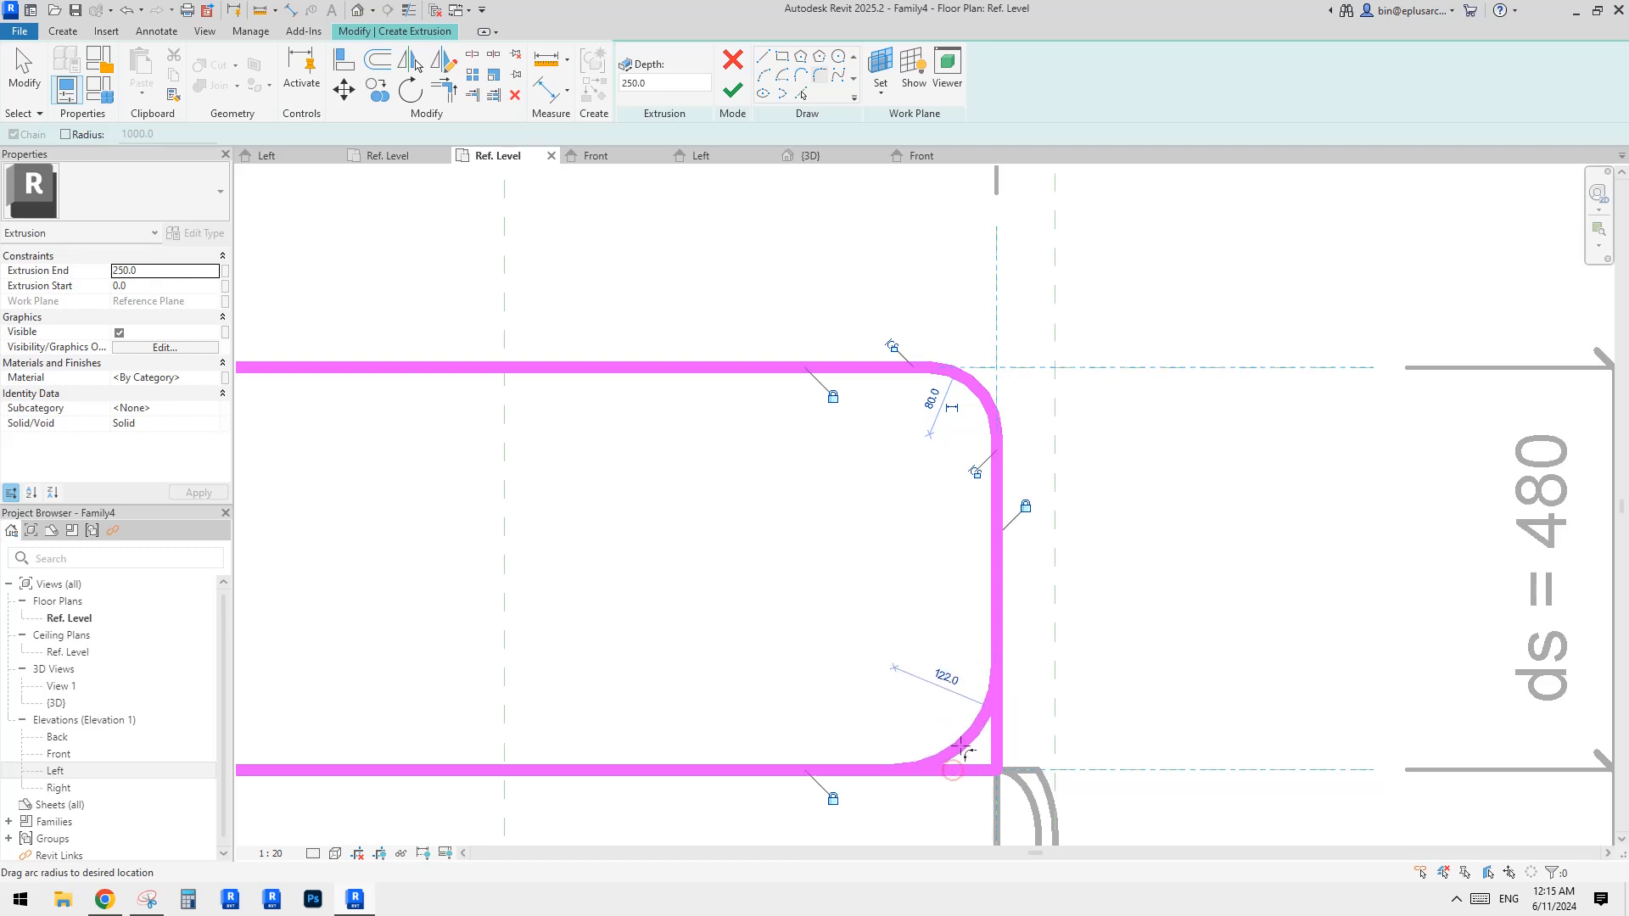
Lock the tangent joins between the two fillet arcs and their adjoining sketch lines.
middle_drag(982, 691, 982, 636)
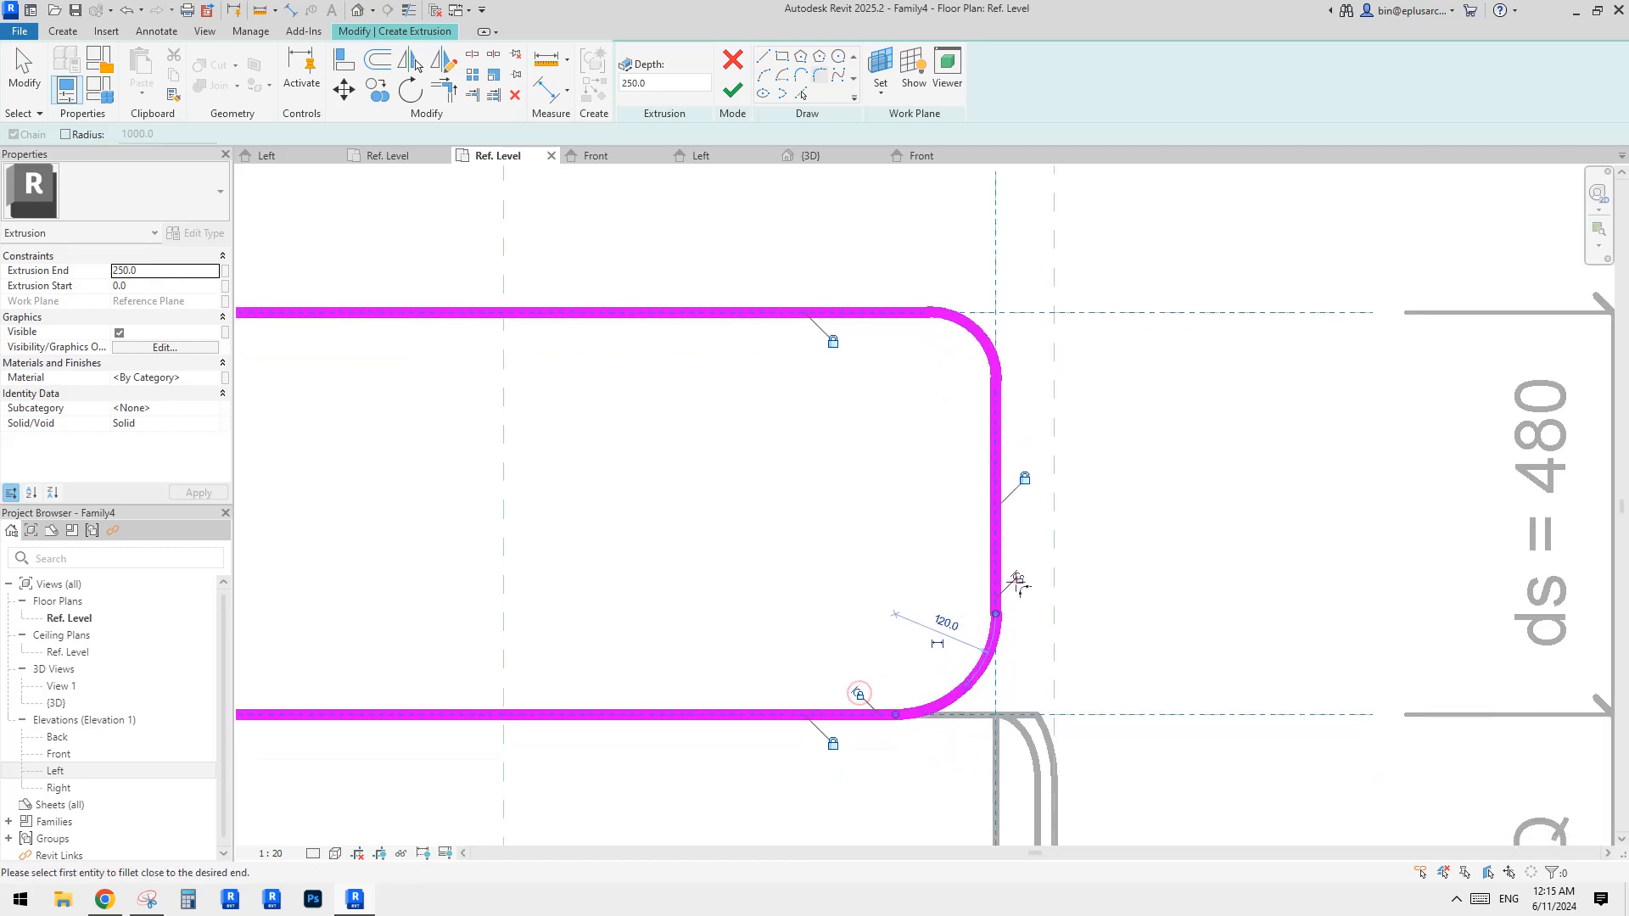
key(Escape)
key(Escape)
click(998, 365)
click(890, 290)
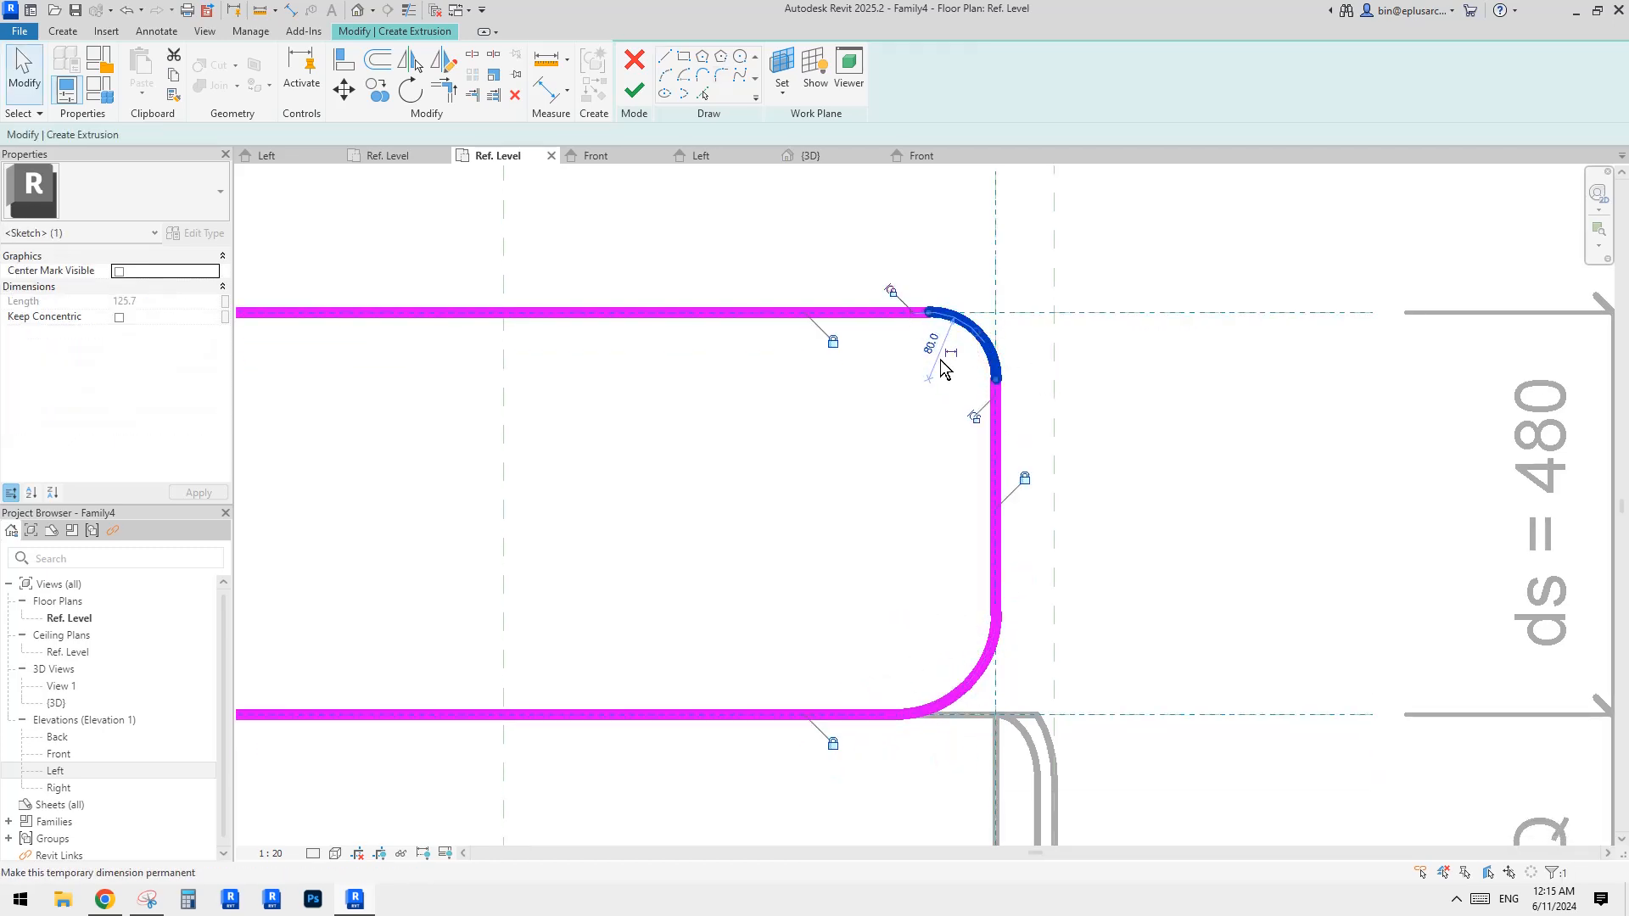
click(973, 419)
key(Escape)
Make the temporary radius dimensions of both fillet arcs permanent.
click(979, 336)
click(951, 352)
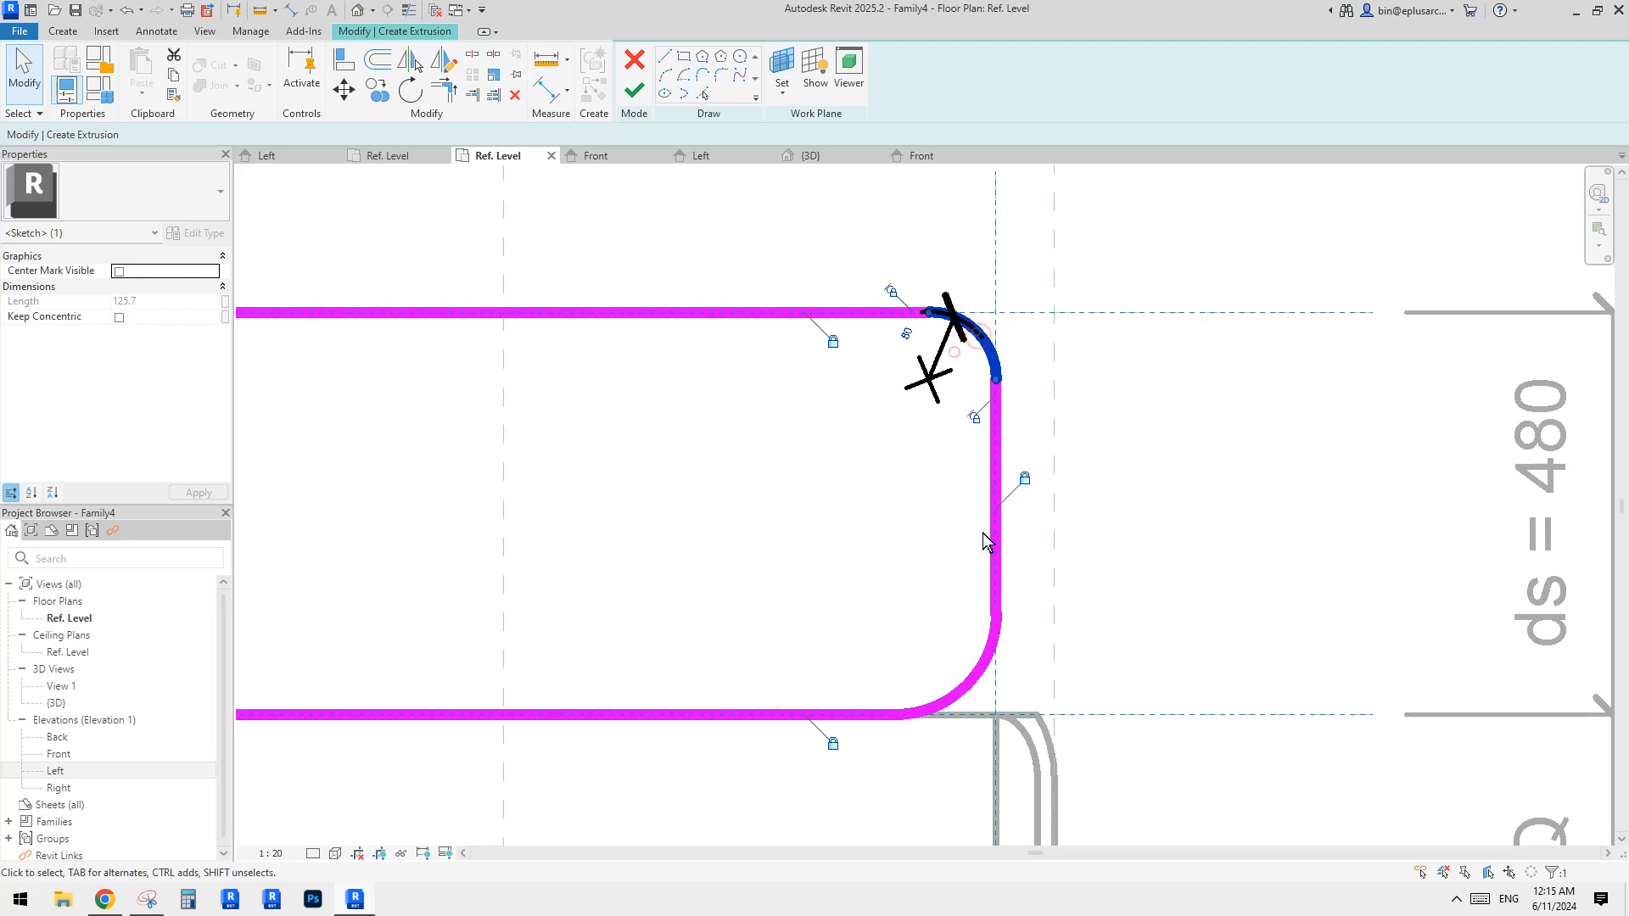
key(Escape)
click(976, 669)
click(937, 650)
key(Escape)
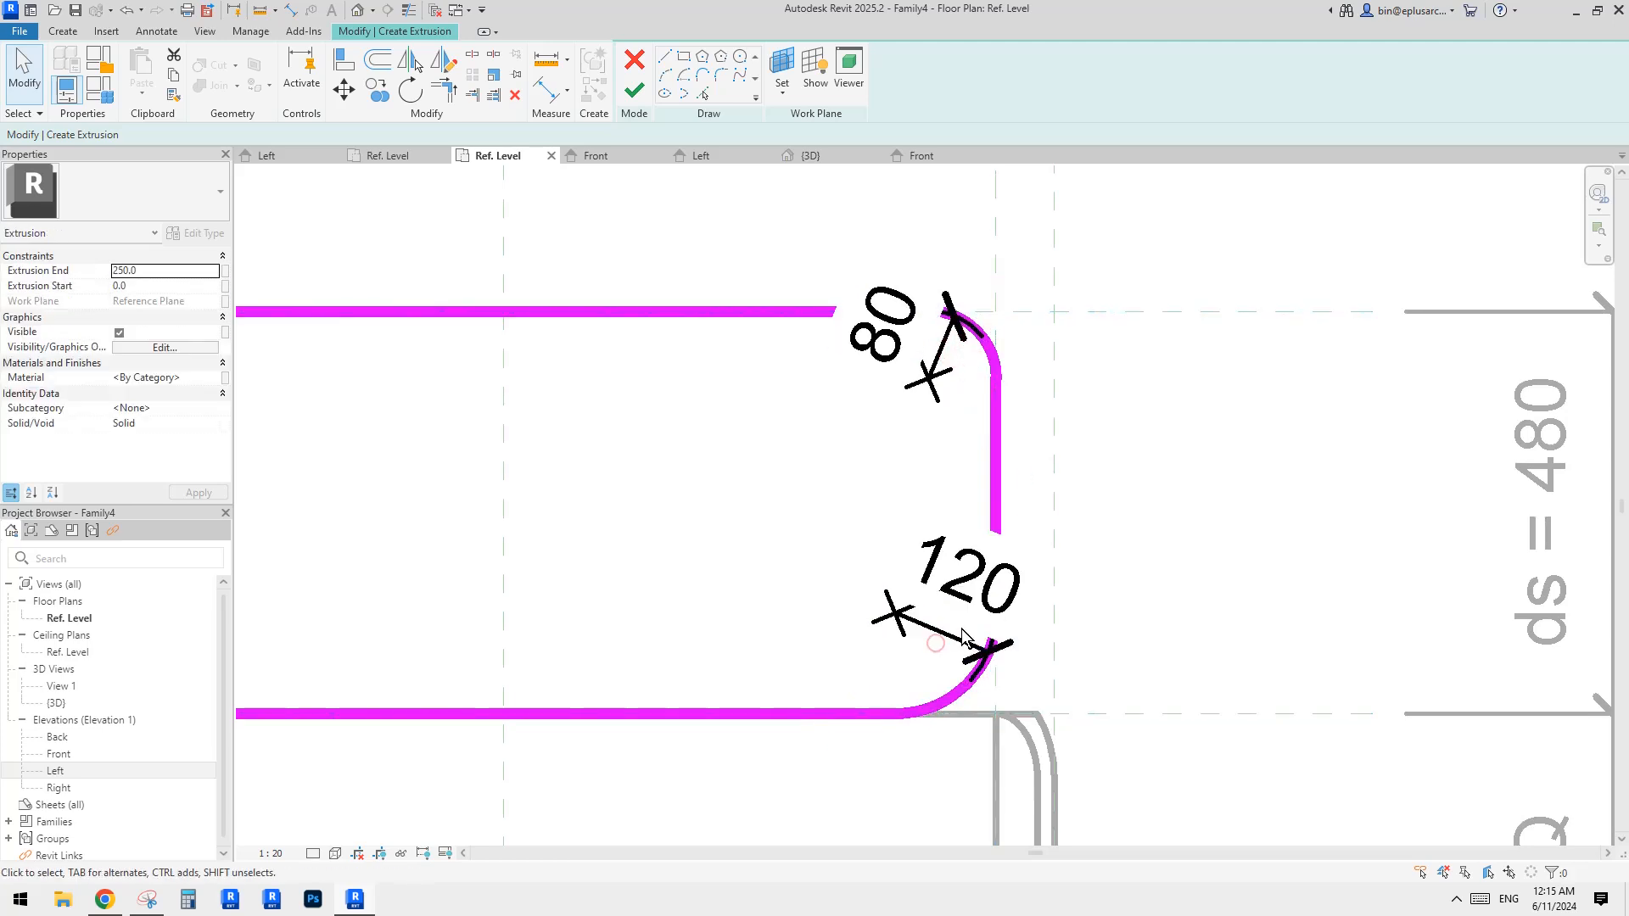
Label both radius dimensions with a new family type parameter named r3.
click(939, 625)
ctrl+click(941, 369)
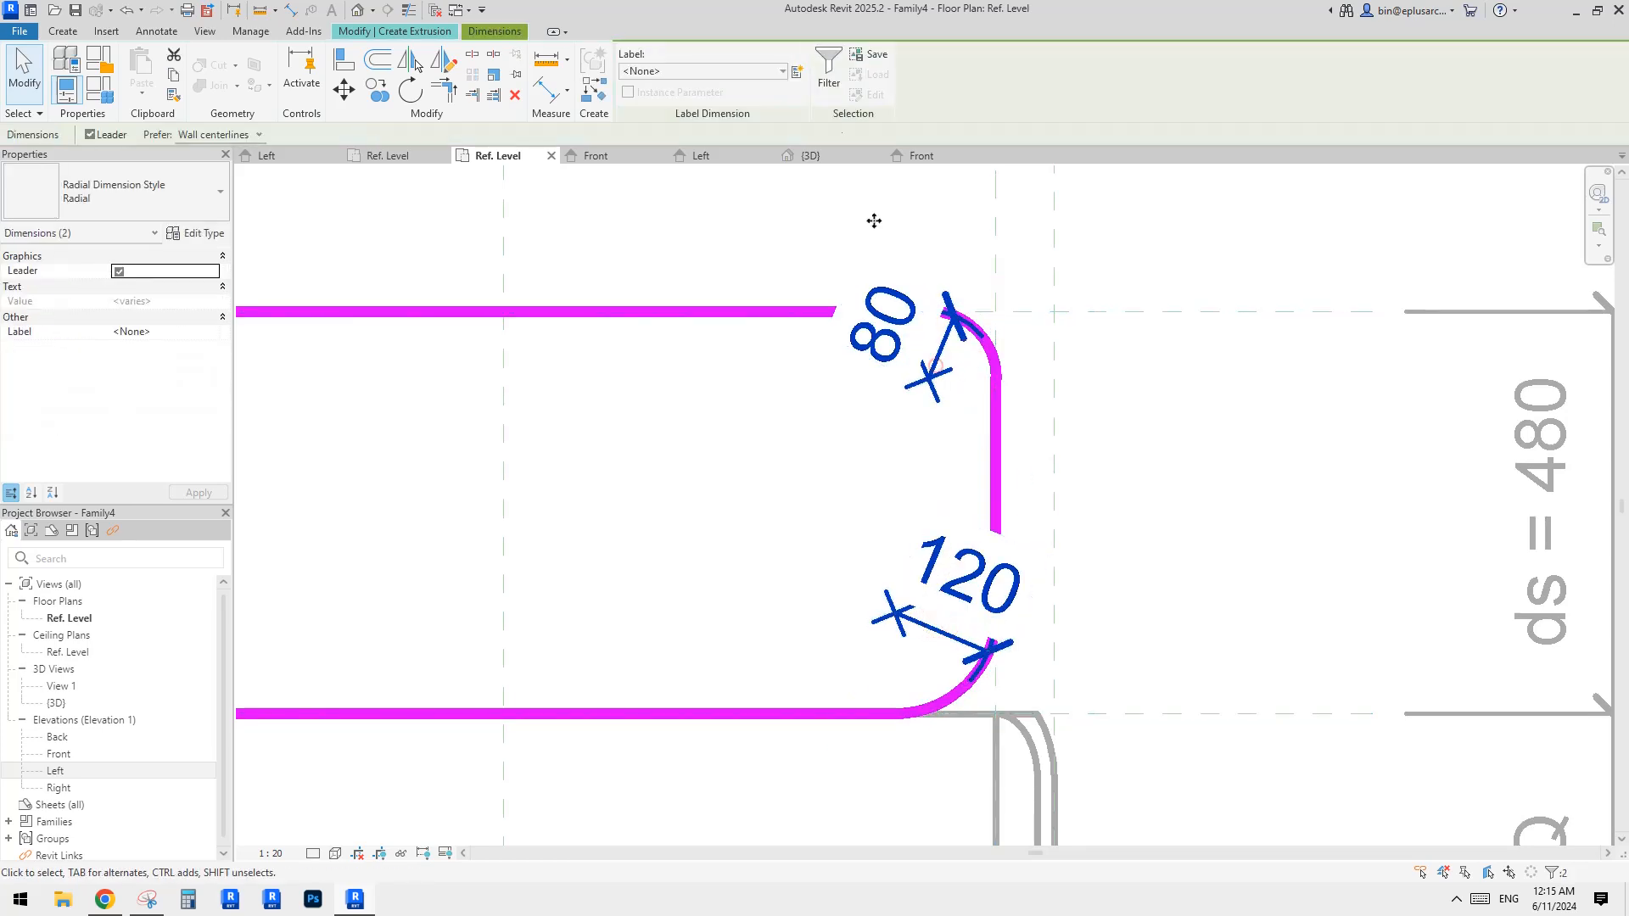
click(799, 73)
text(r3)
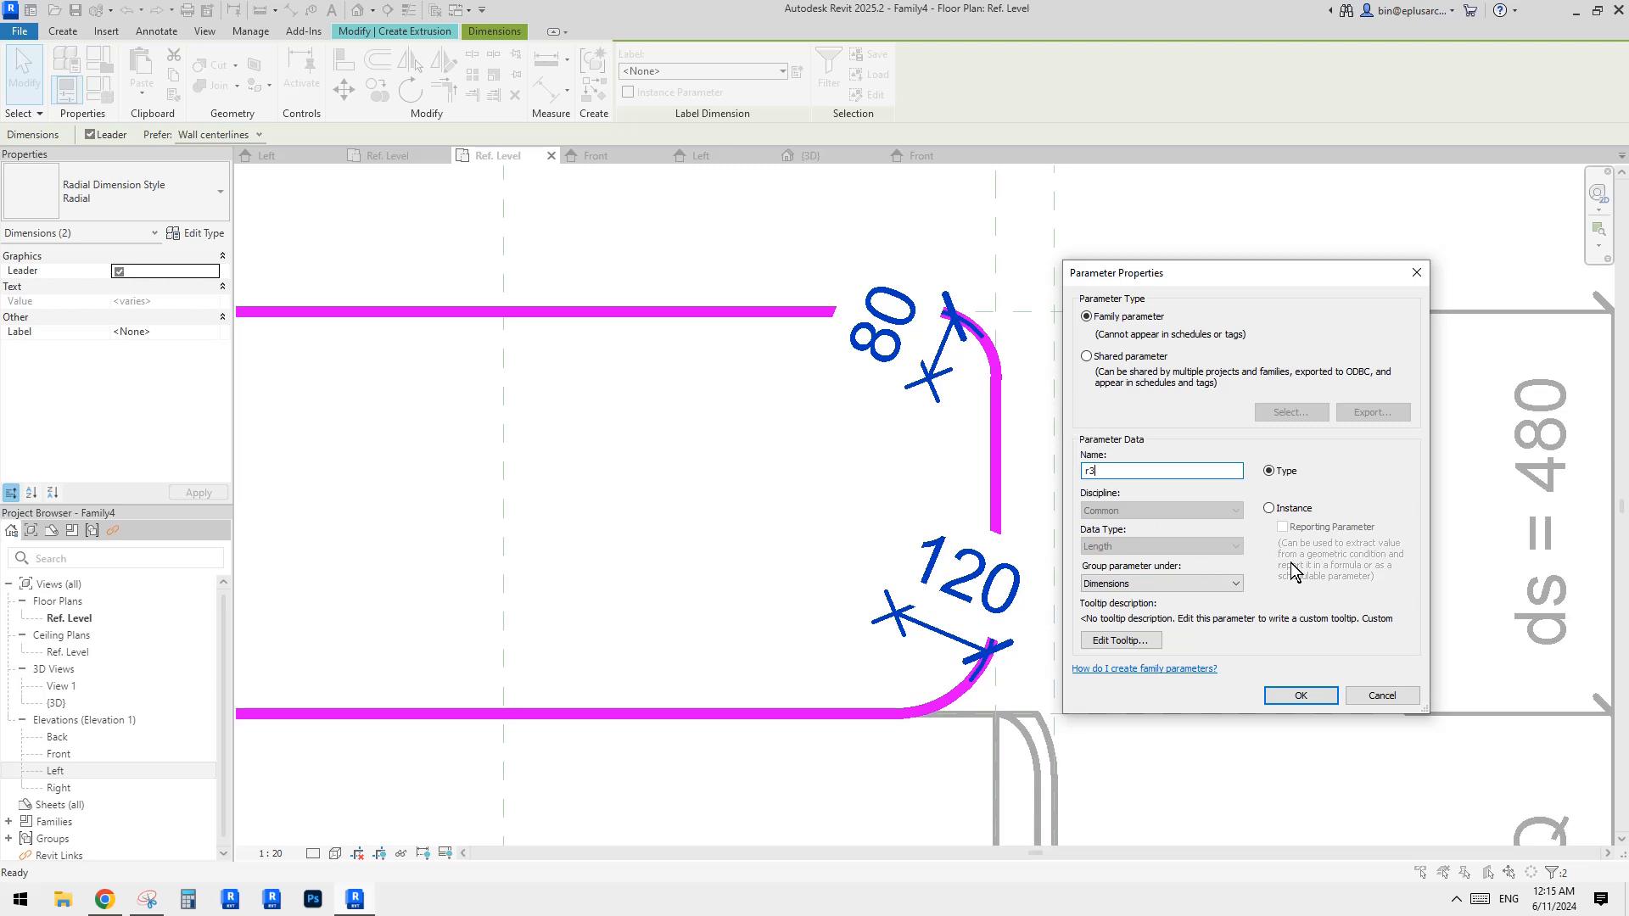
click(1294, 694)
Try to set the upper-right fillet arc's radius to 50 through the arc's own temporary dimension.
click(976, 344)
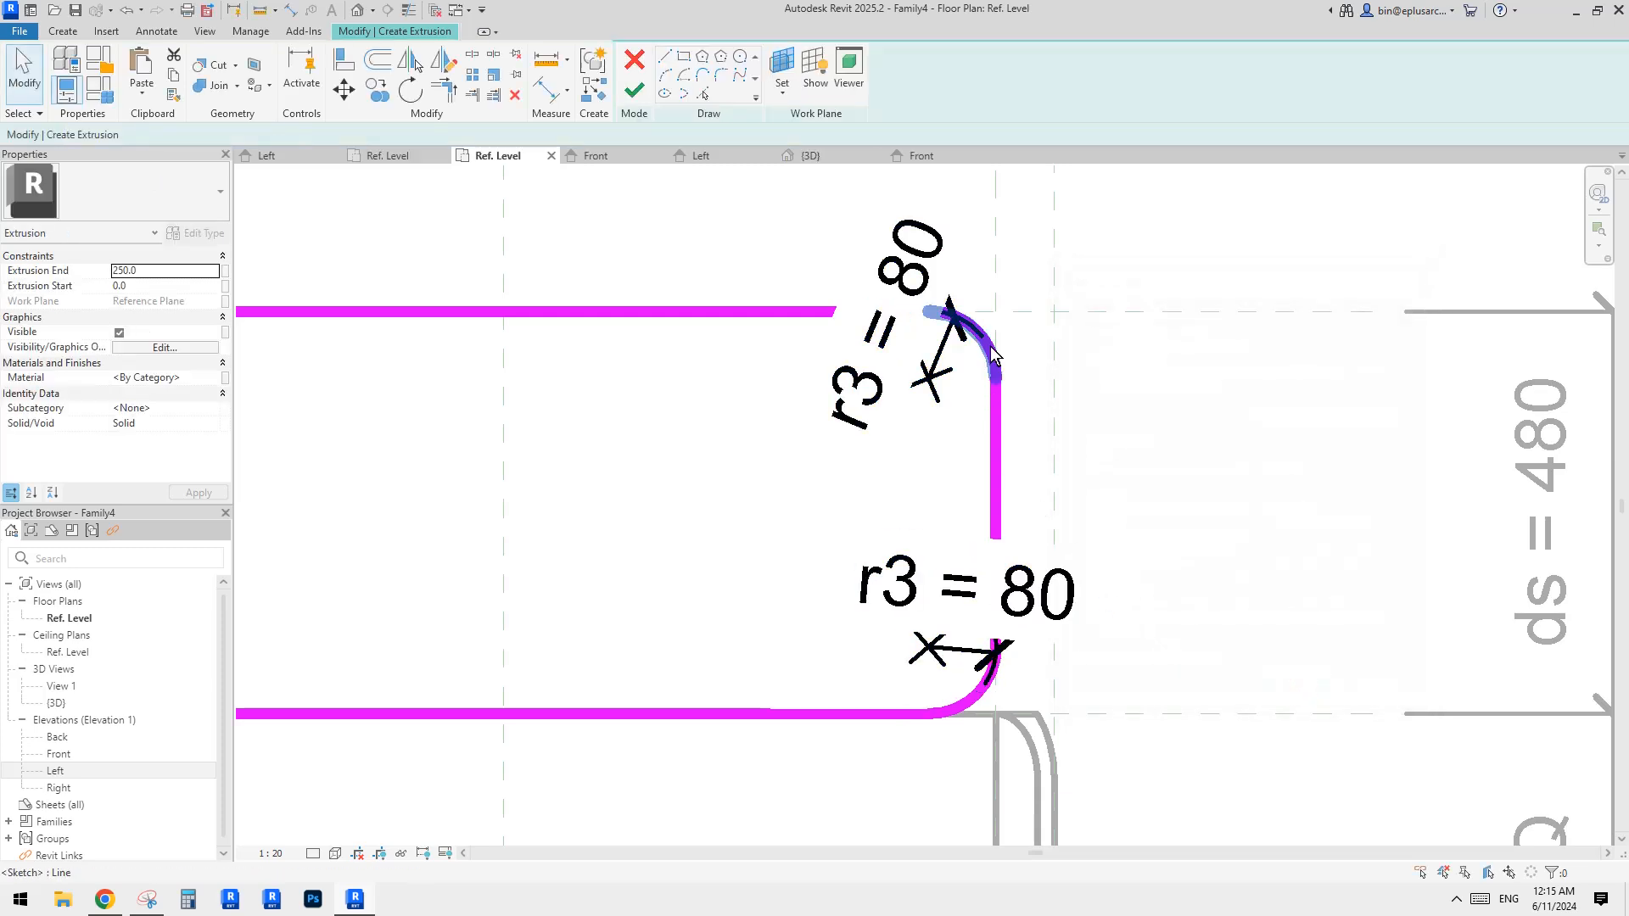
click(909, 354)
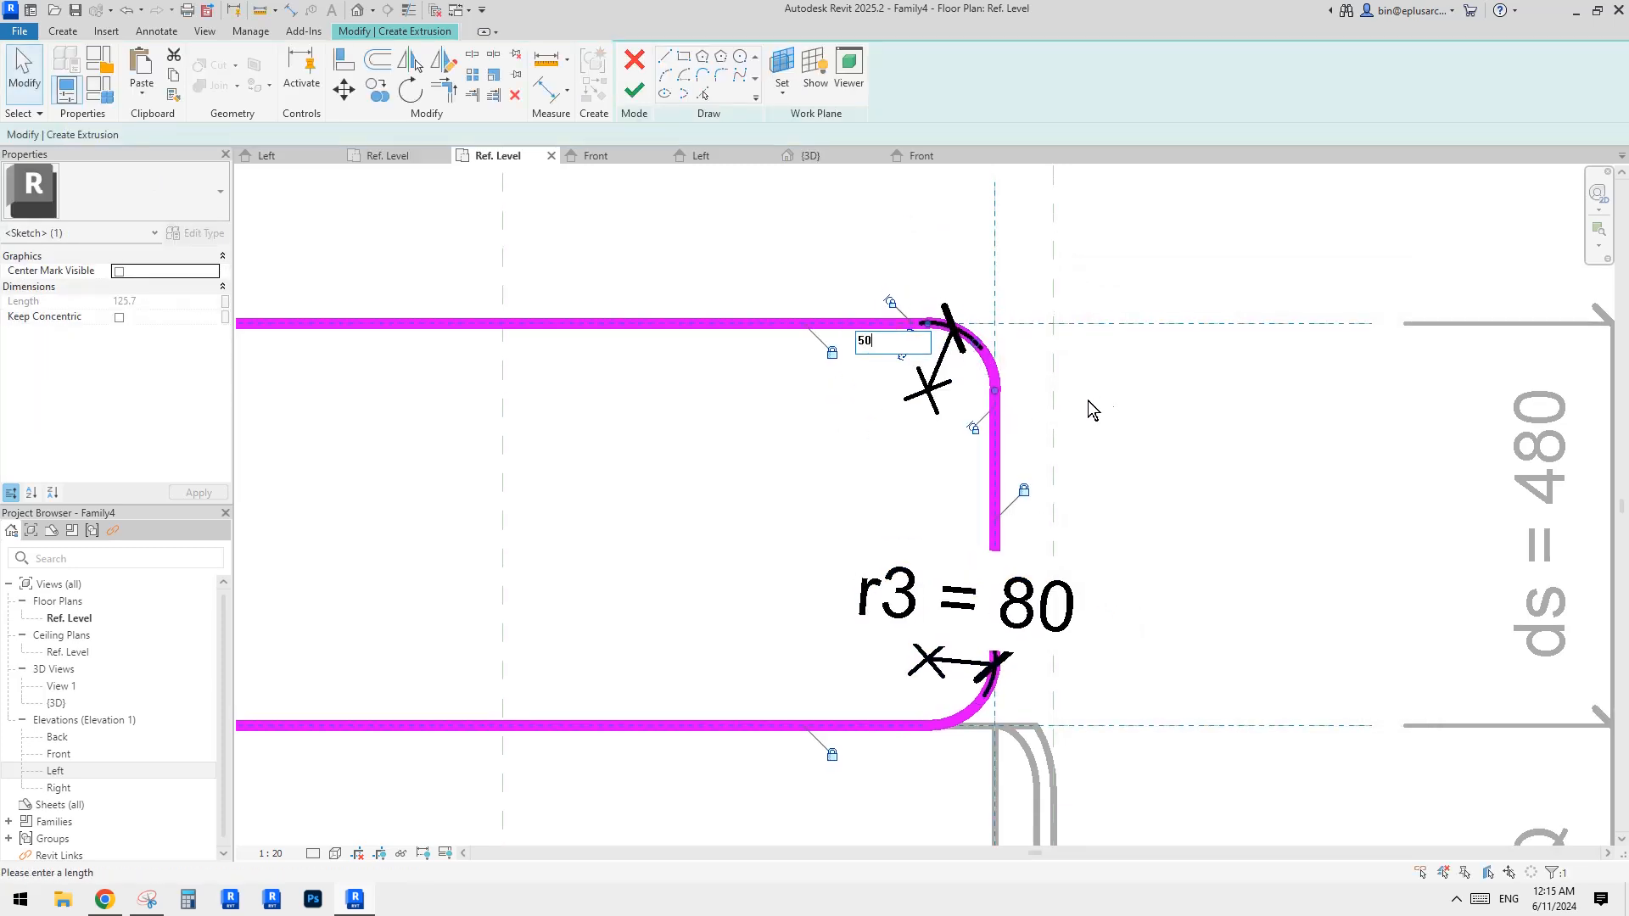
key(Return)
key(Escape)
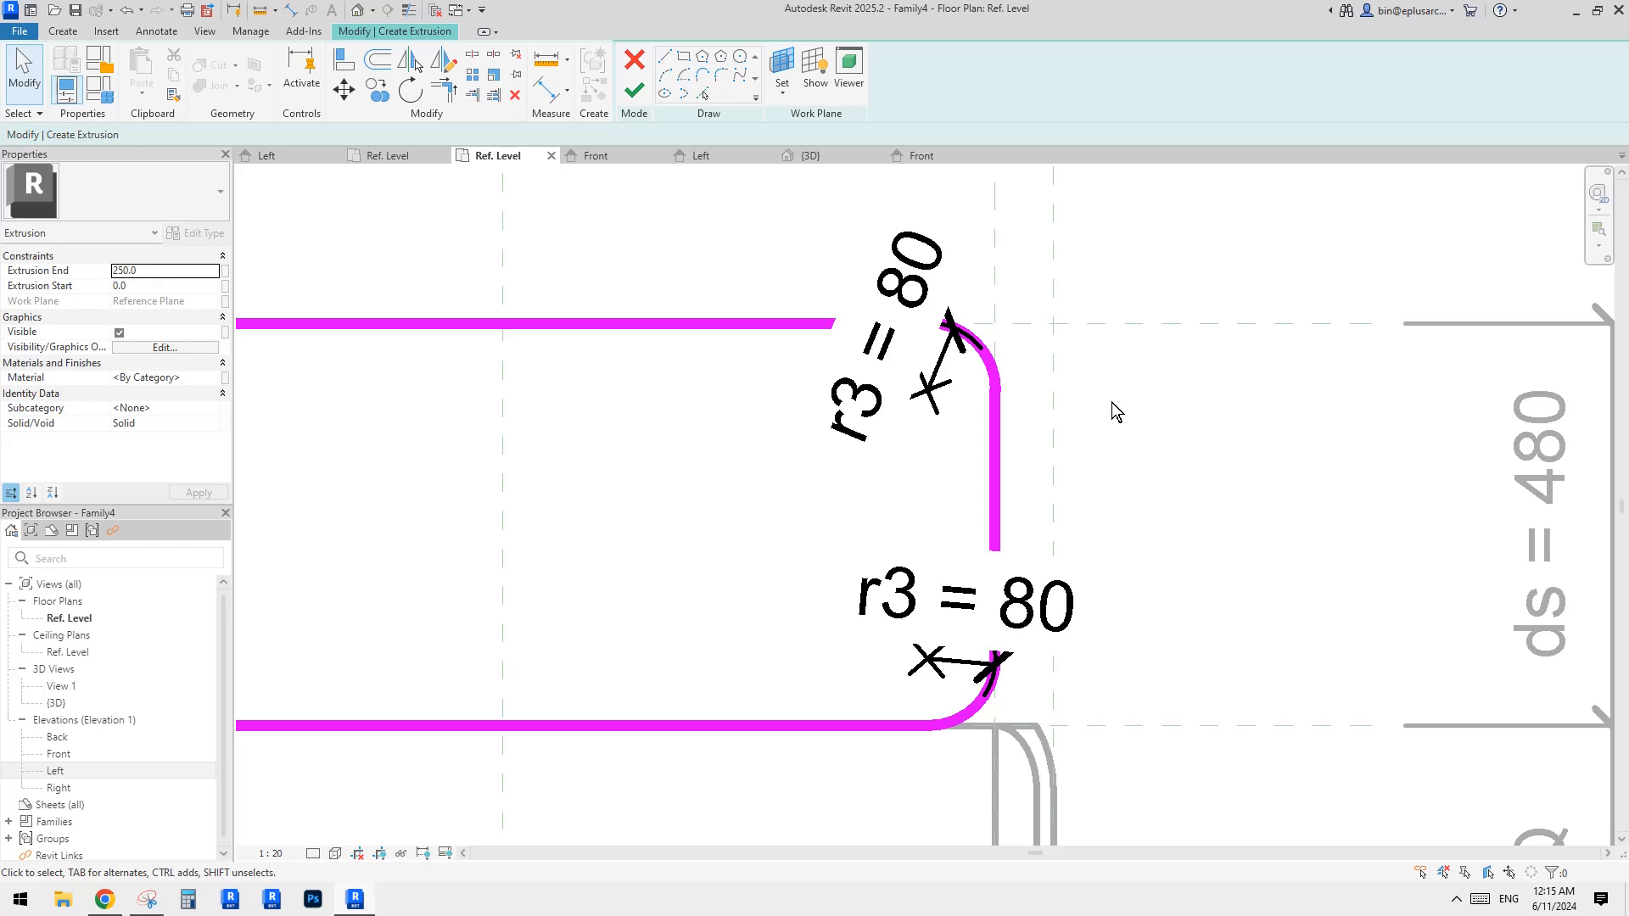
Set r3 to 50 through the labelled radius dimension at the upper-right corner.
scroll(1062, 410, down, 1)
click(1019, 399)
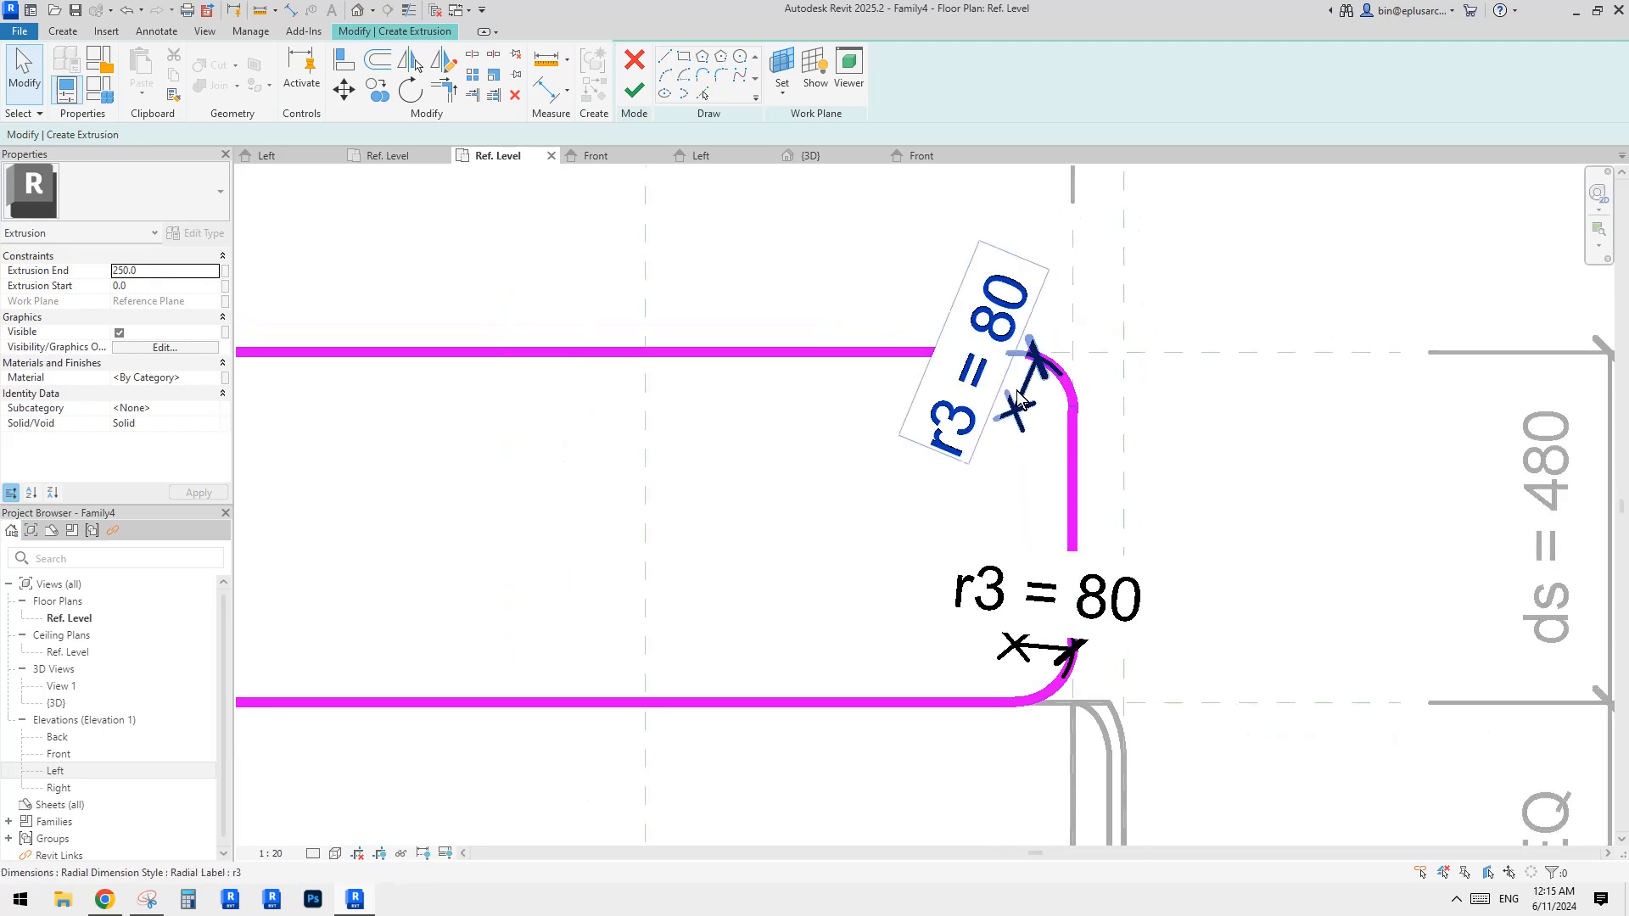
click(1022, 412)
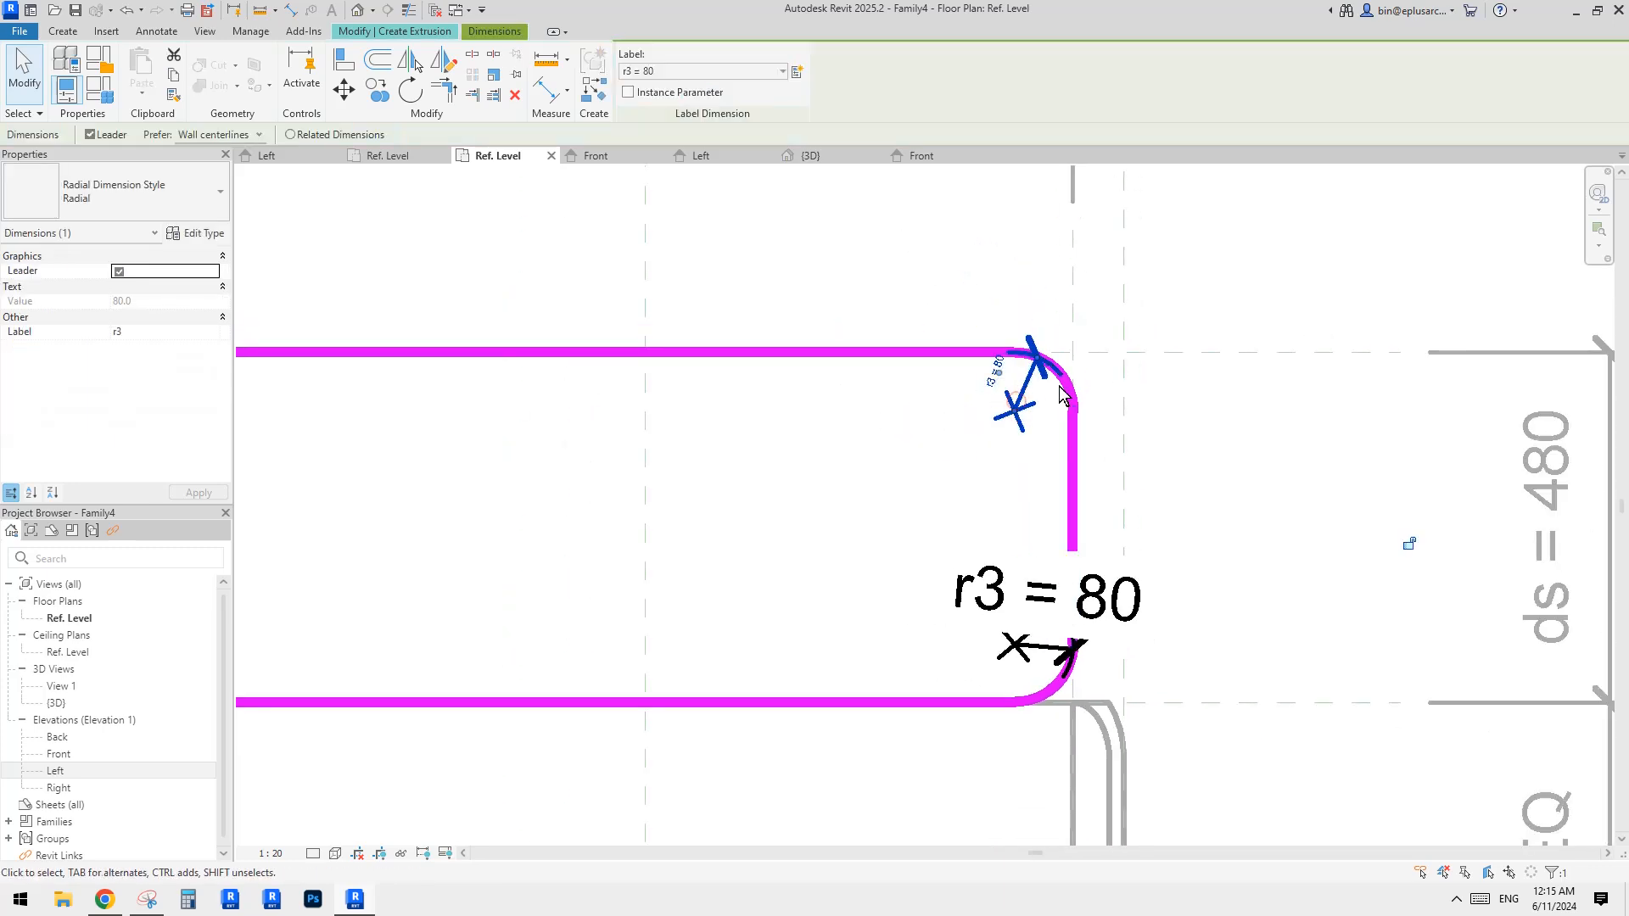
click(1003, 365)
key(Return)
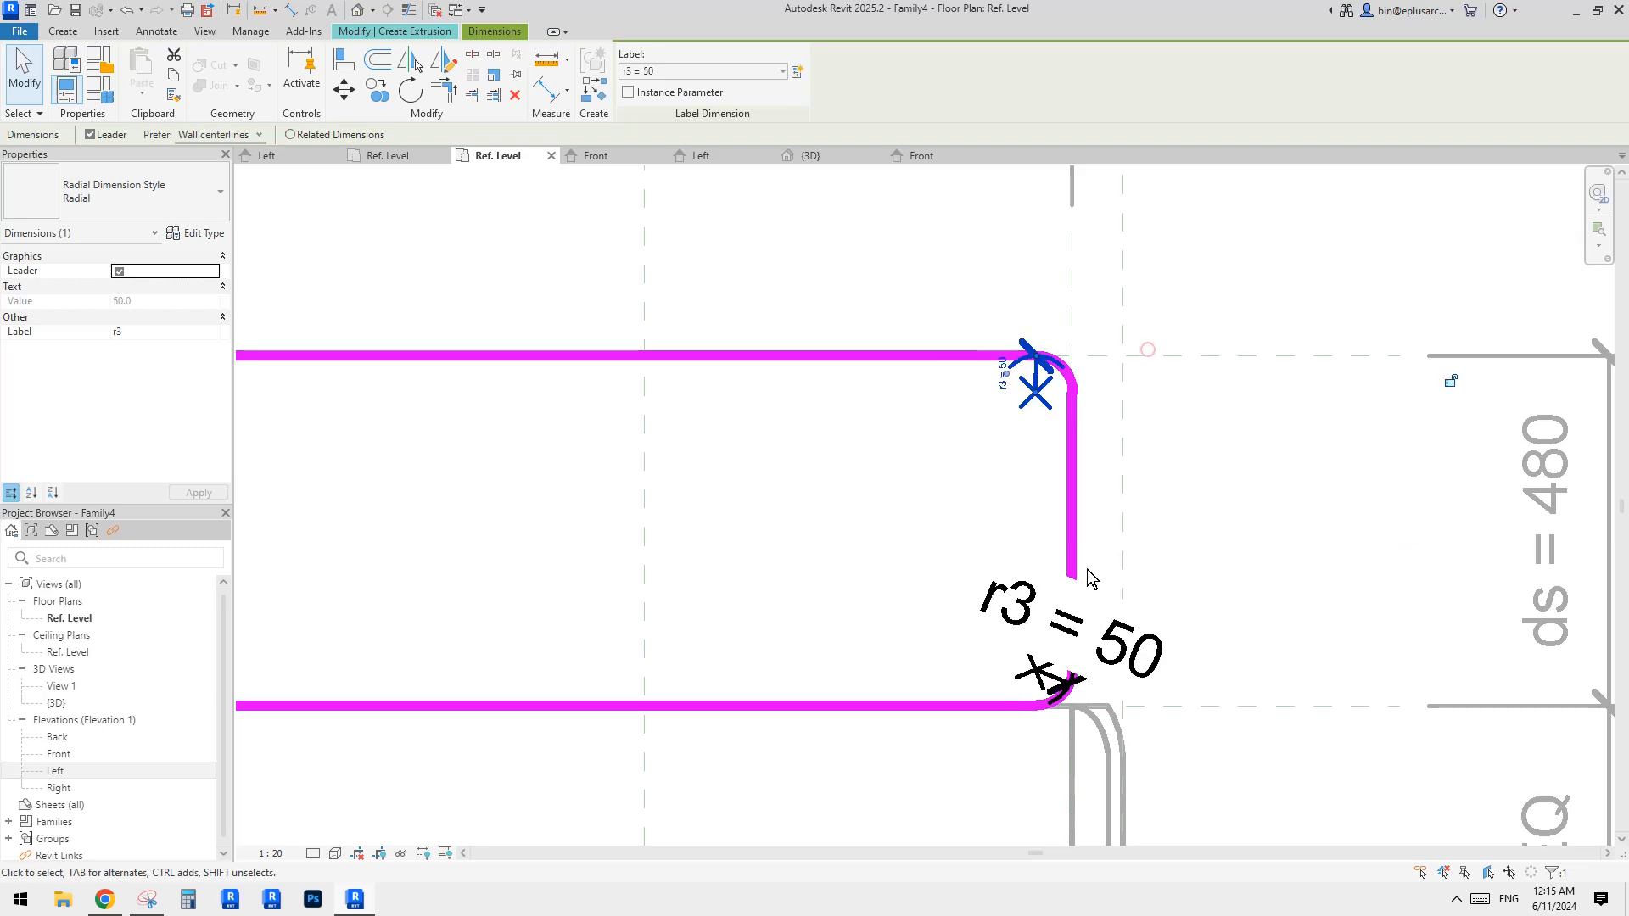
Try to set the upper-right fillet arc's radius to 40 through its temporary dimension, and dismiss the change.
click(1073, 386)
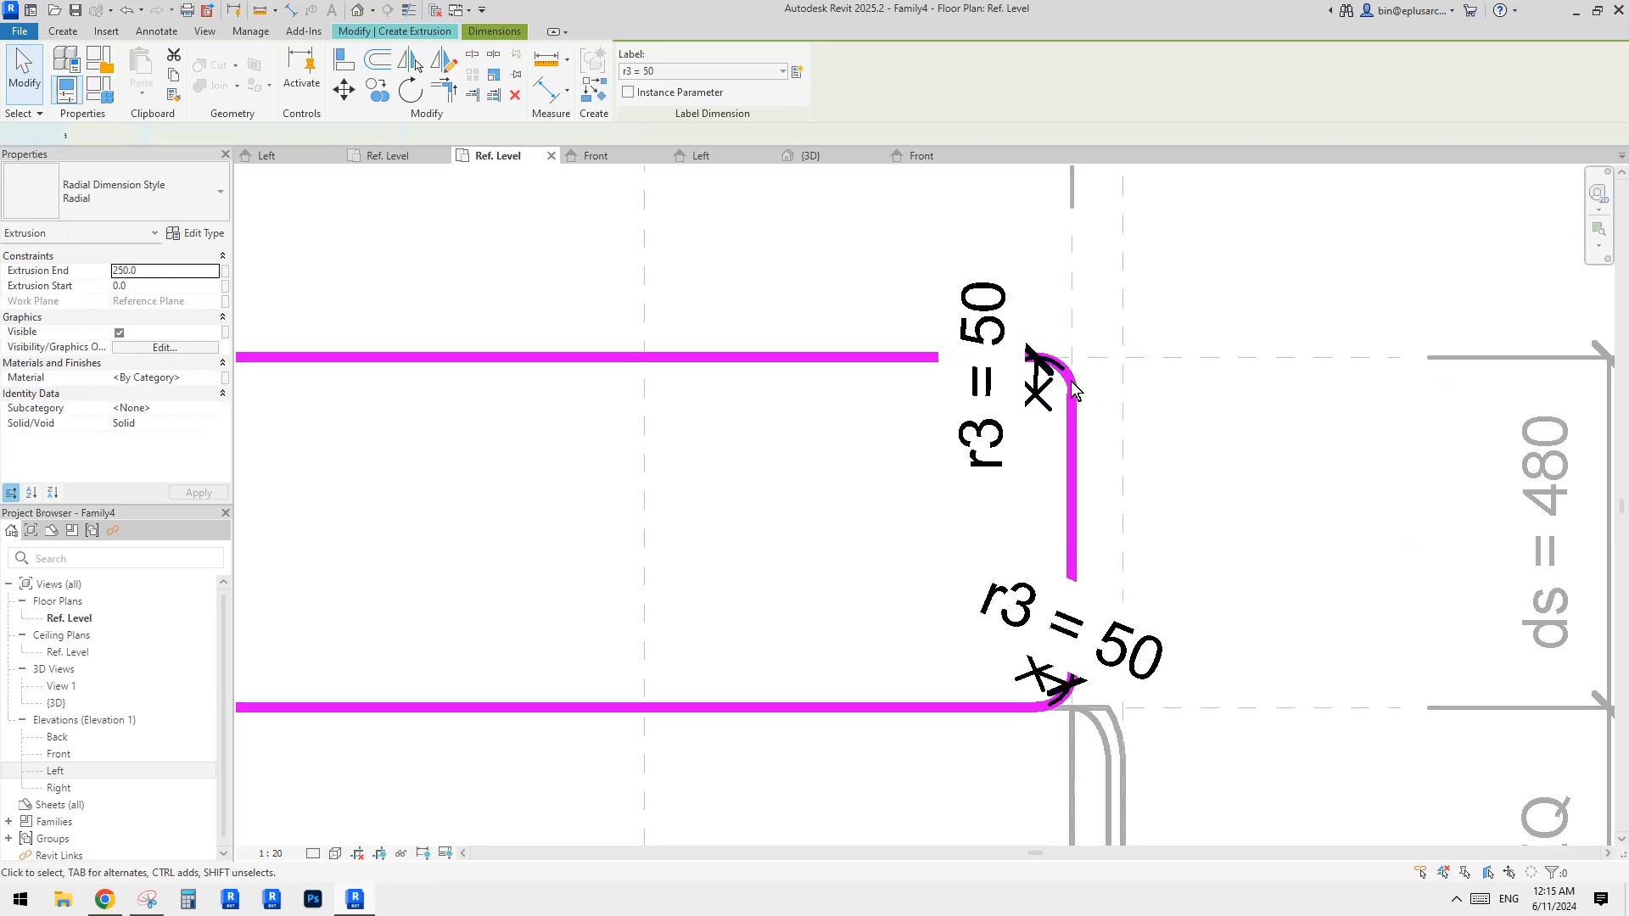
click(1003, 375)
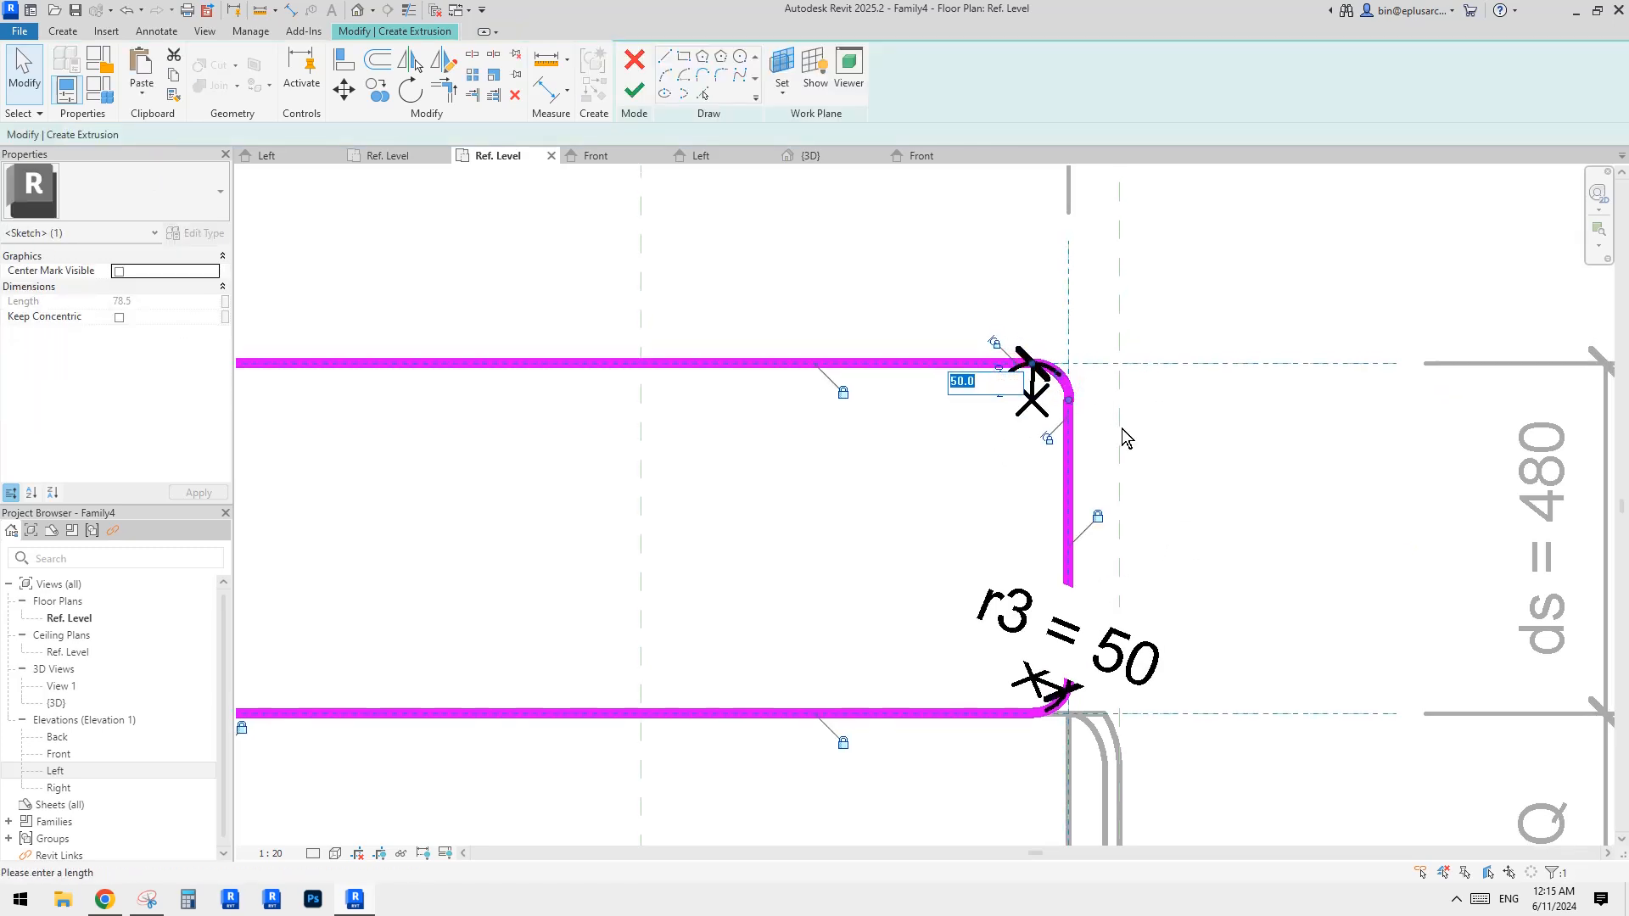
text(4)
key(Return)
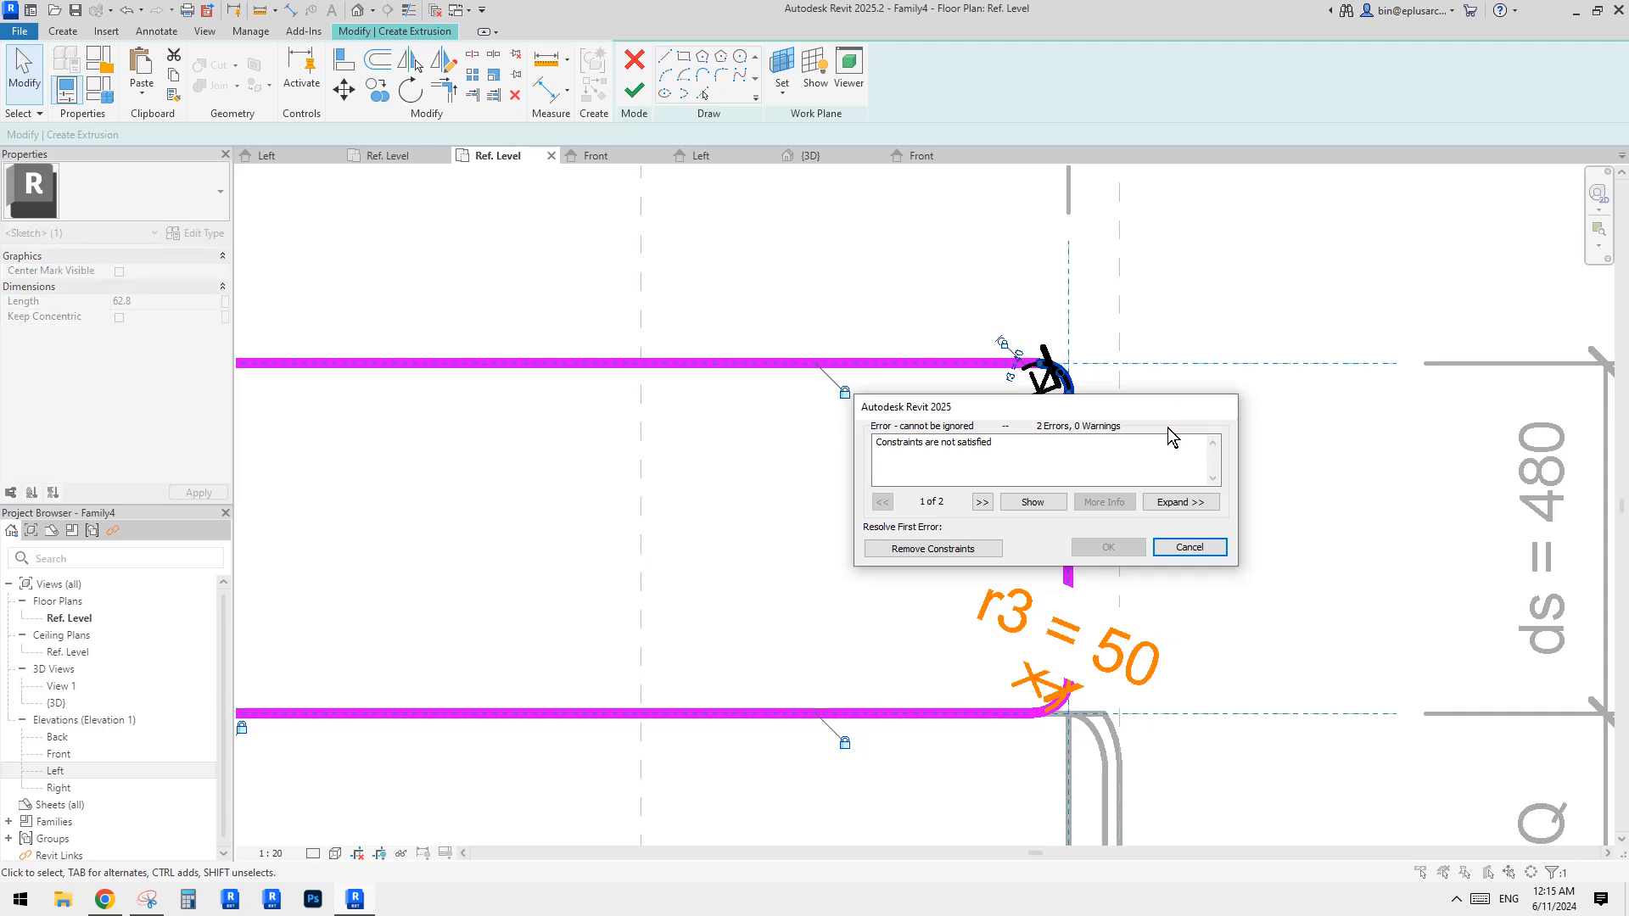
key(Escape)
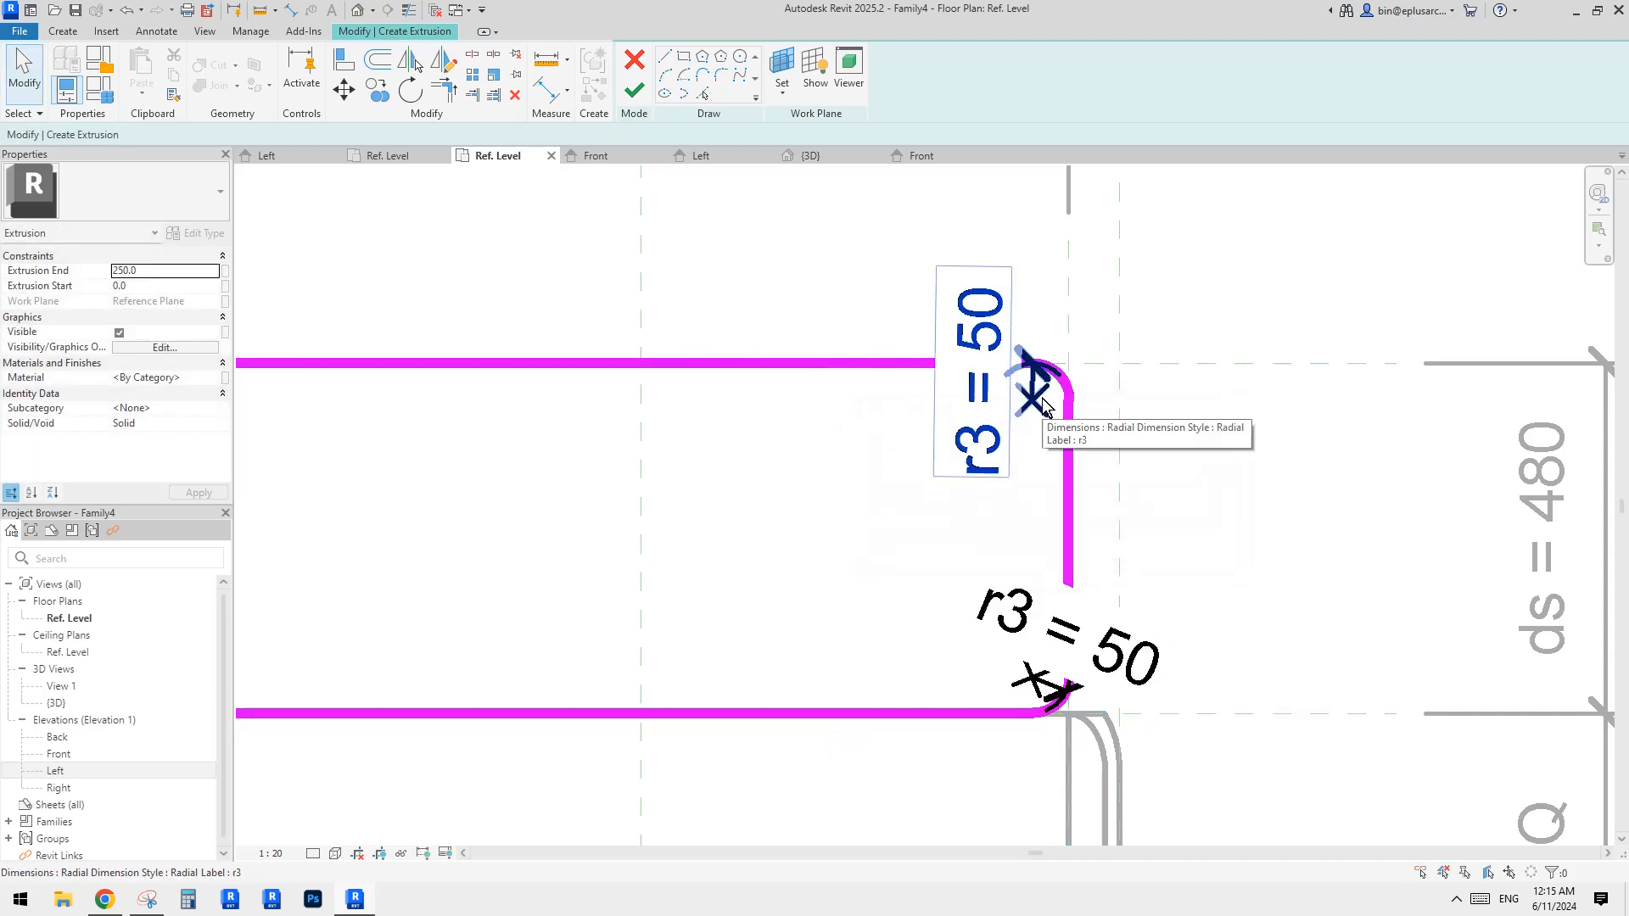
Retry a radius of 40 directly on the upper-right fillet arc, and cancel the change.
click(1067, 395)
click(1006, 380)
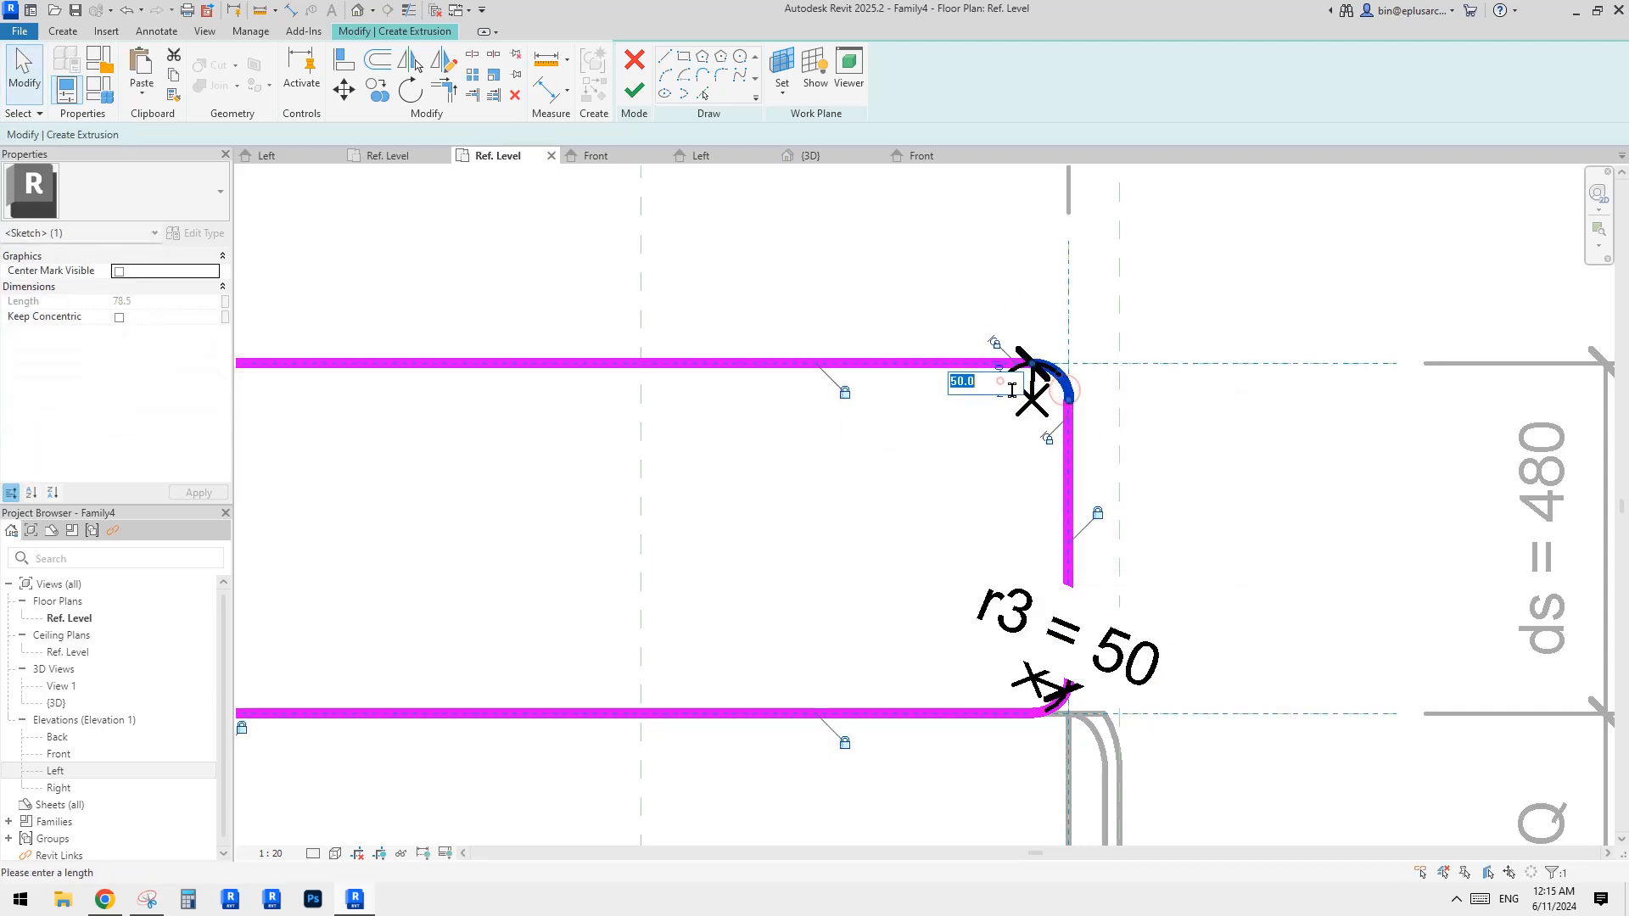
key(Return)
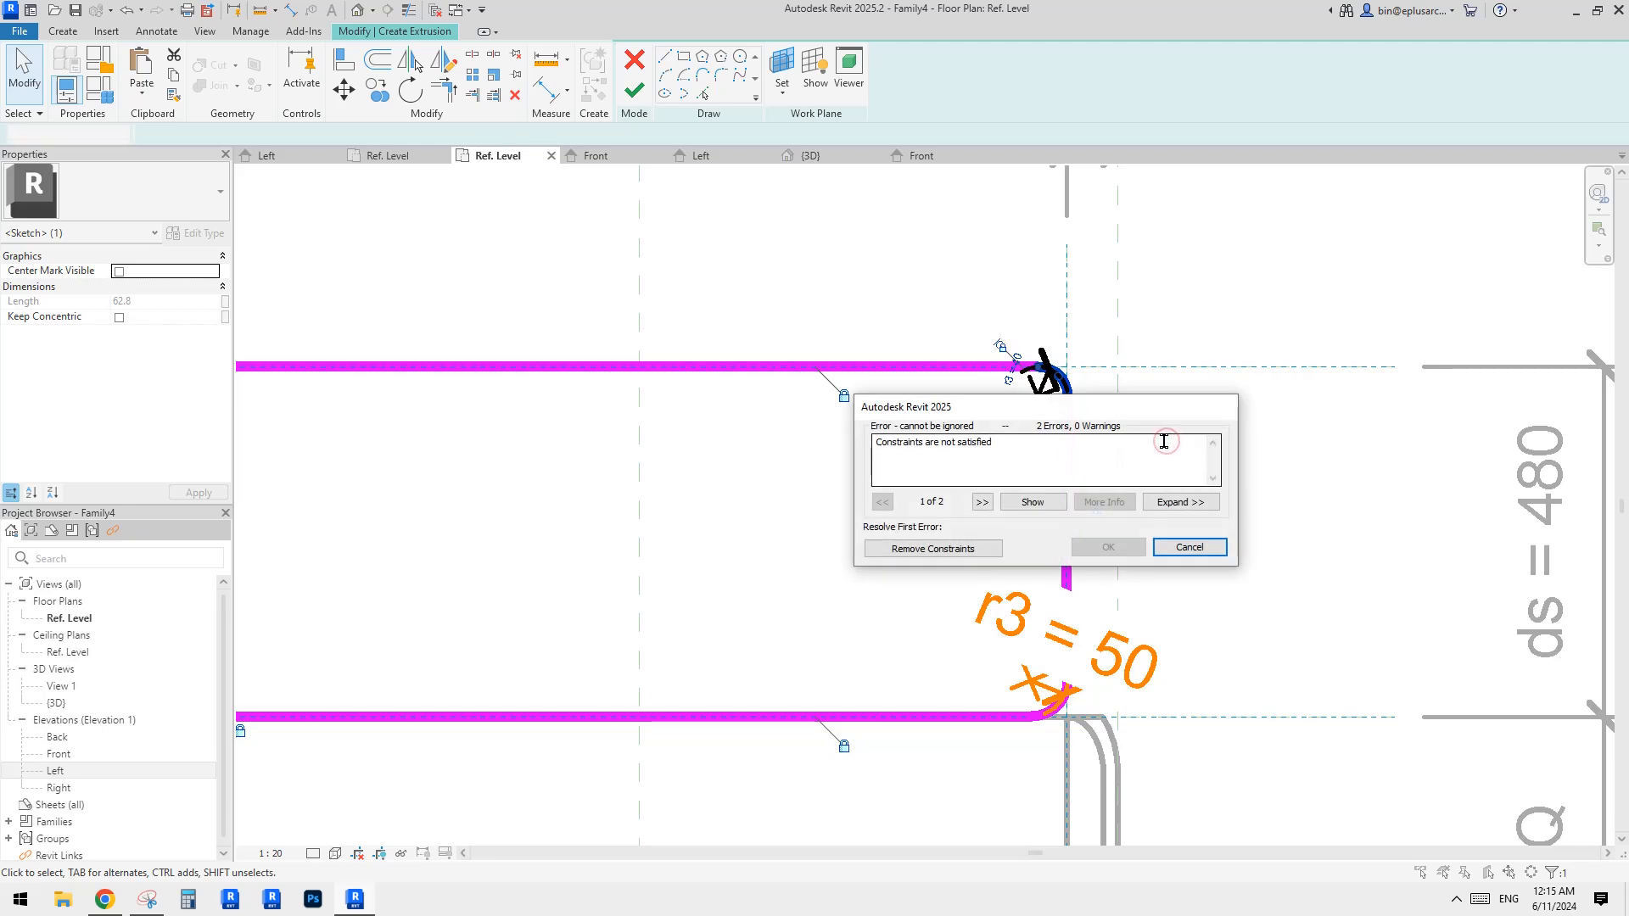
key(Escape)
Set r3 to 40 through the labelled radius dimension at the upper-right corner.
click(1031, 397)
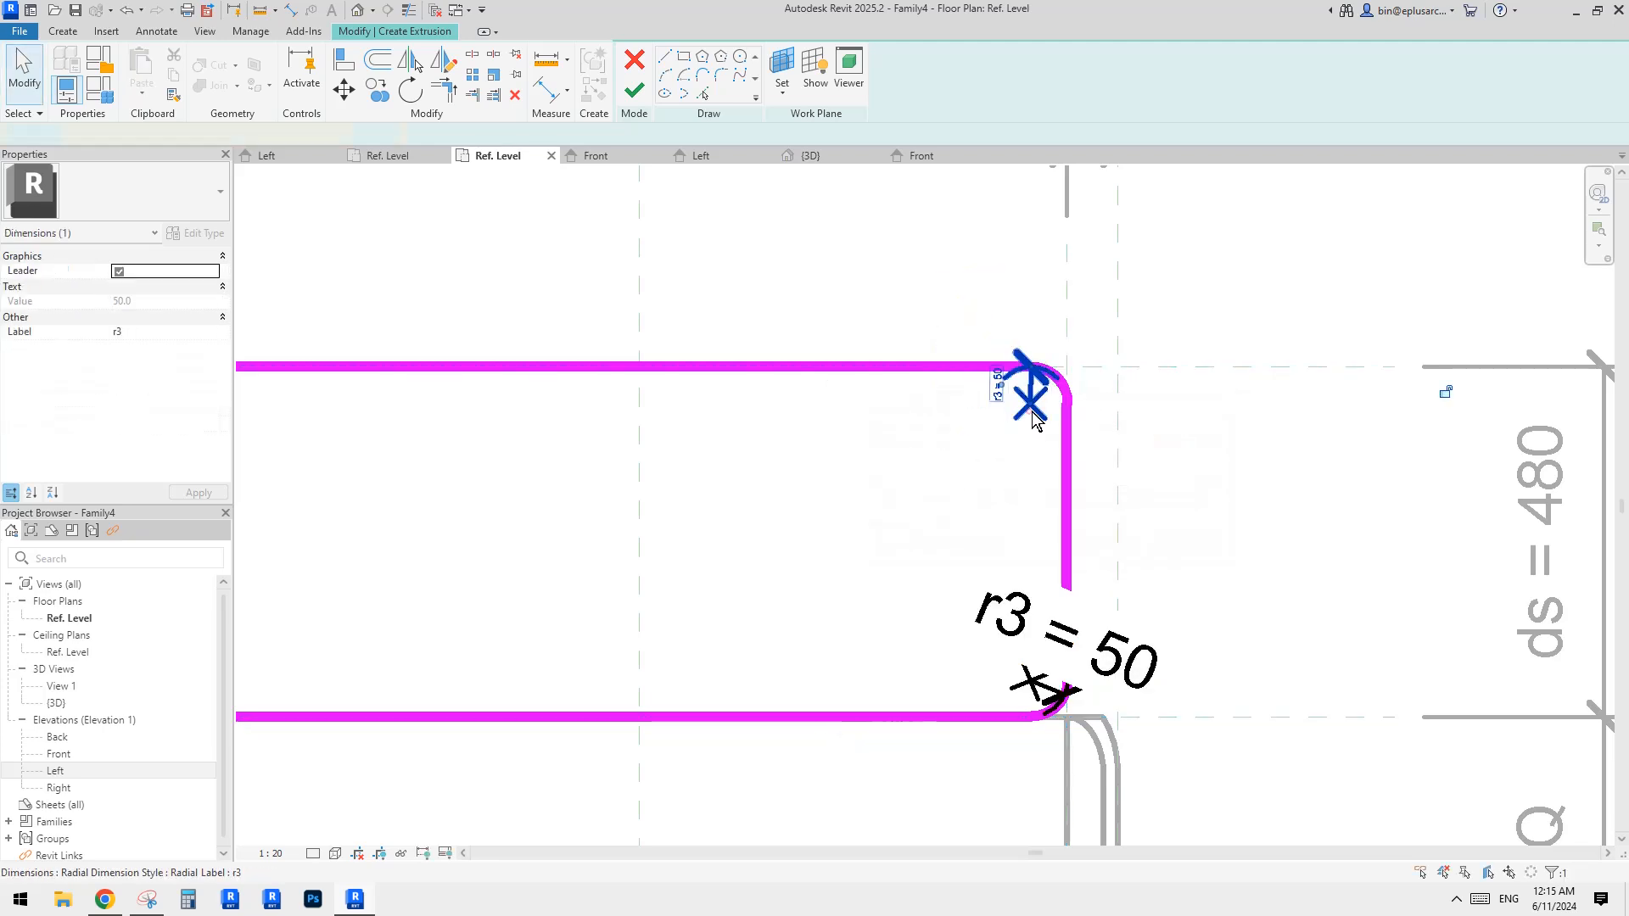
click(1178, 501)
click(1050, 422)
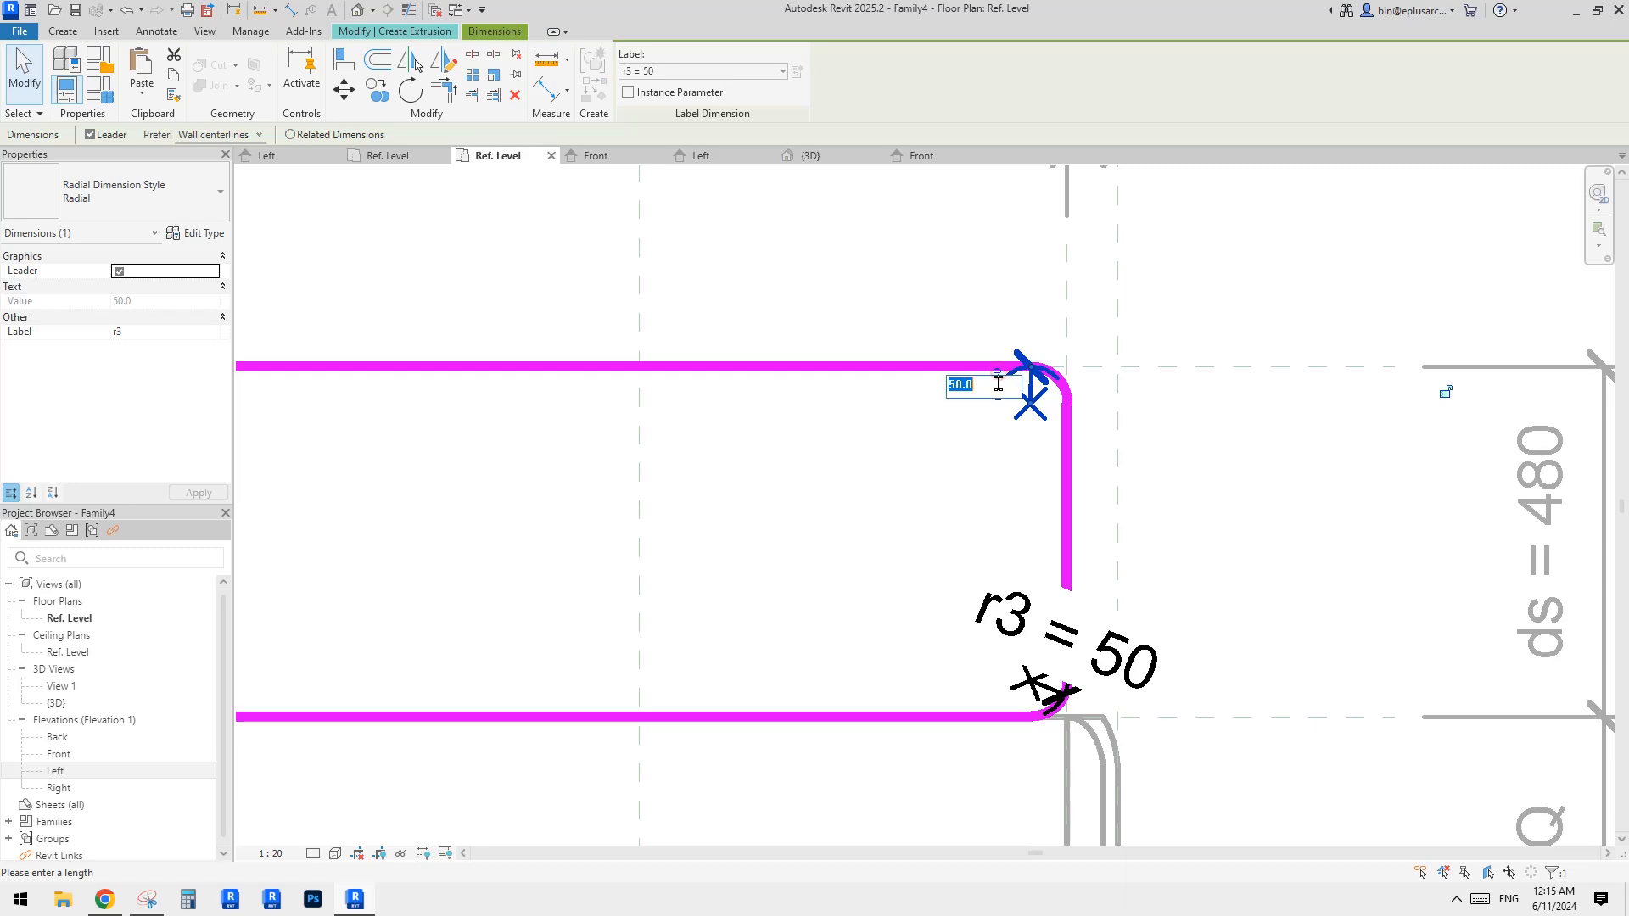
click(1001, 384)
text(40)
key(Return)
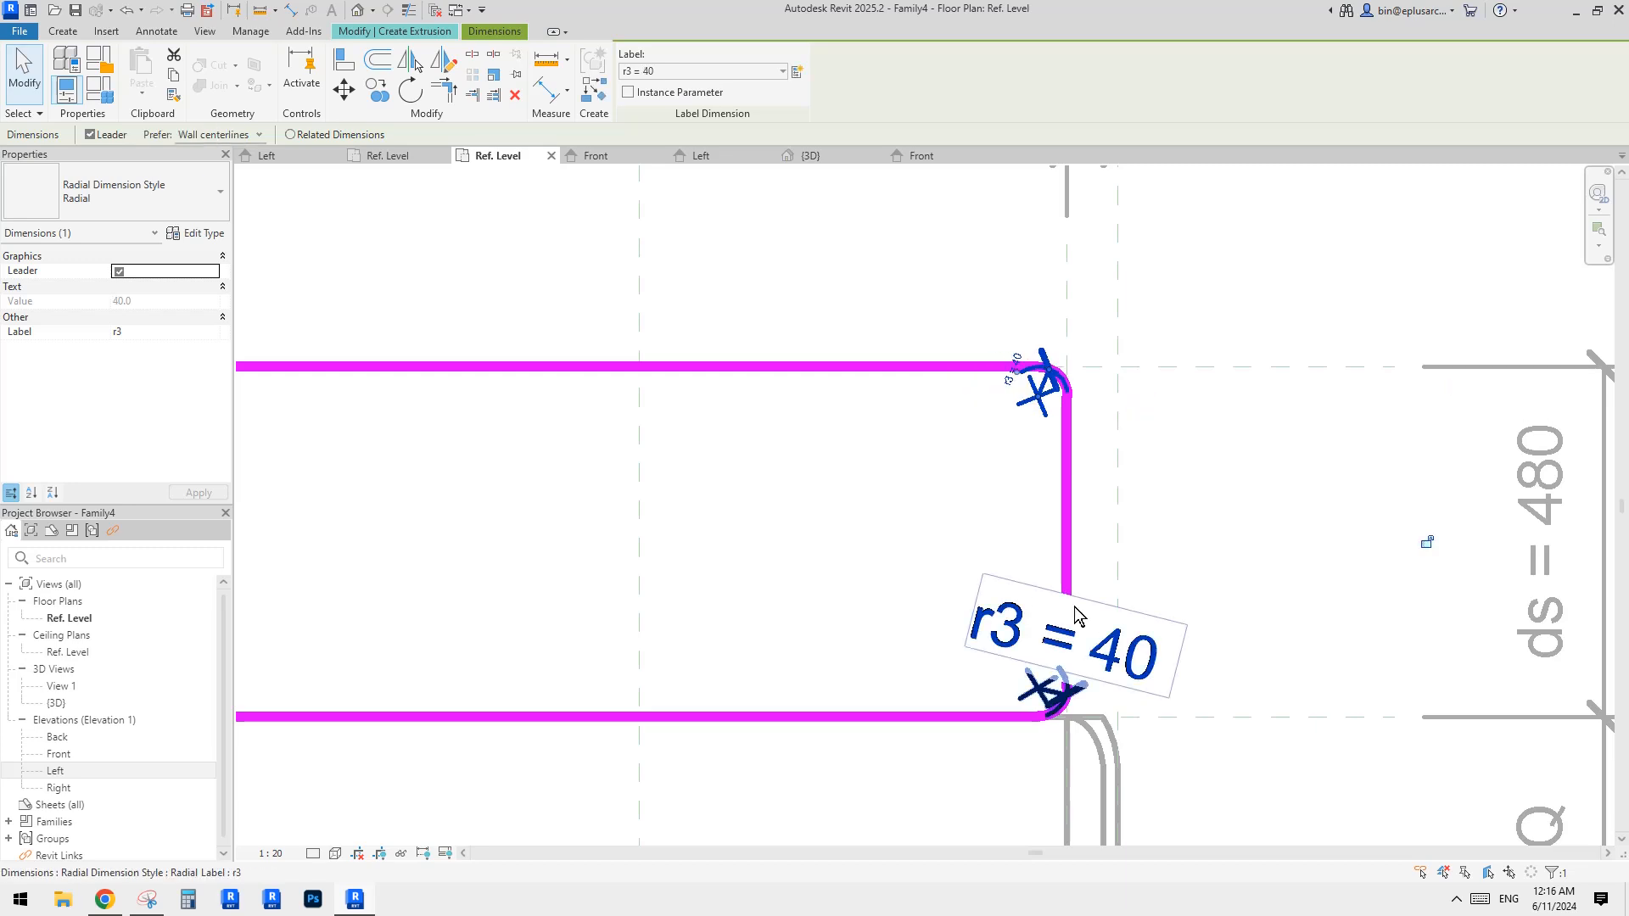
key(Escape)
Try to set the upper-right fillet arc's radius to 50 through its temporary dimension, and cancel the change.
scroll(1068, 602, down, 1)
middle_drag(1055, 654, 1036, 583)
scroll(1067, 560, down, 2)
scroll(1037, 588, down, 1)
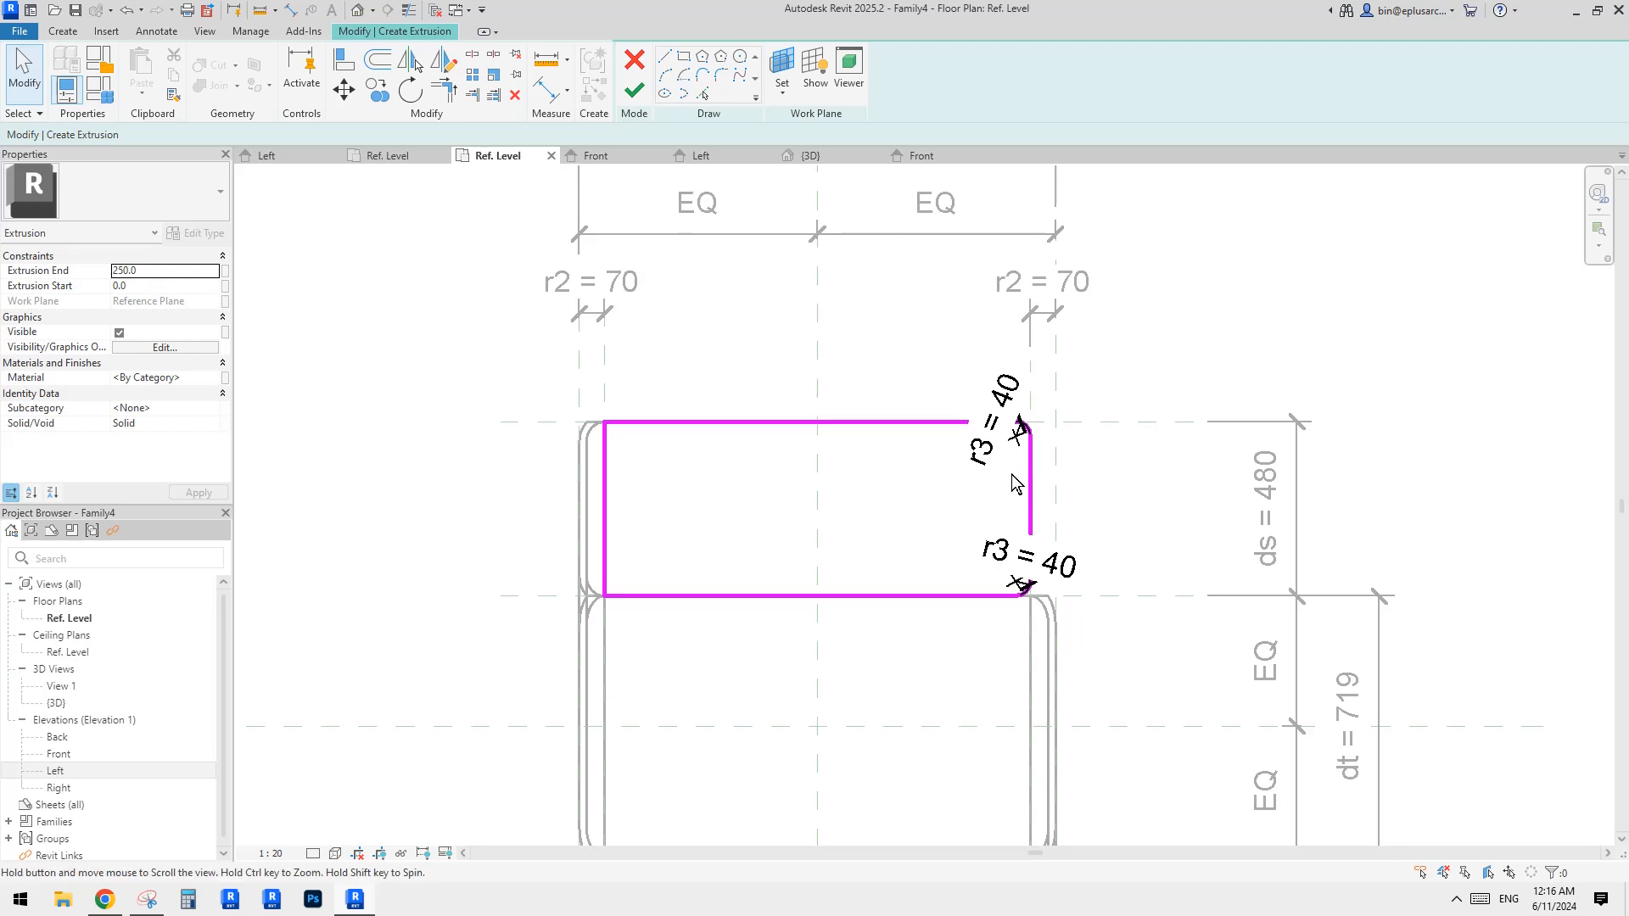
middle_drag(972, 495, 1026, 512)
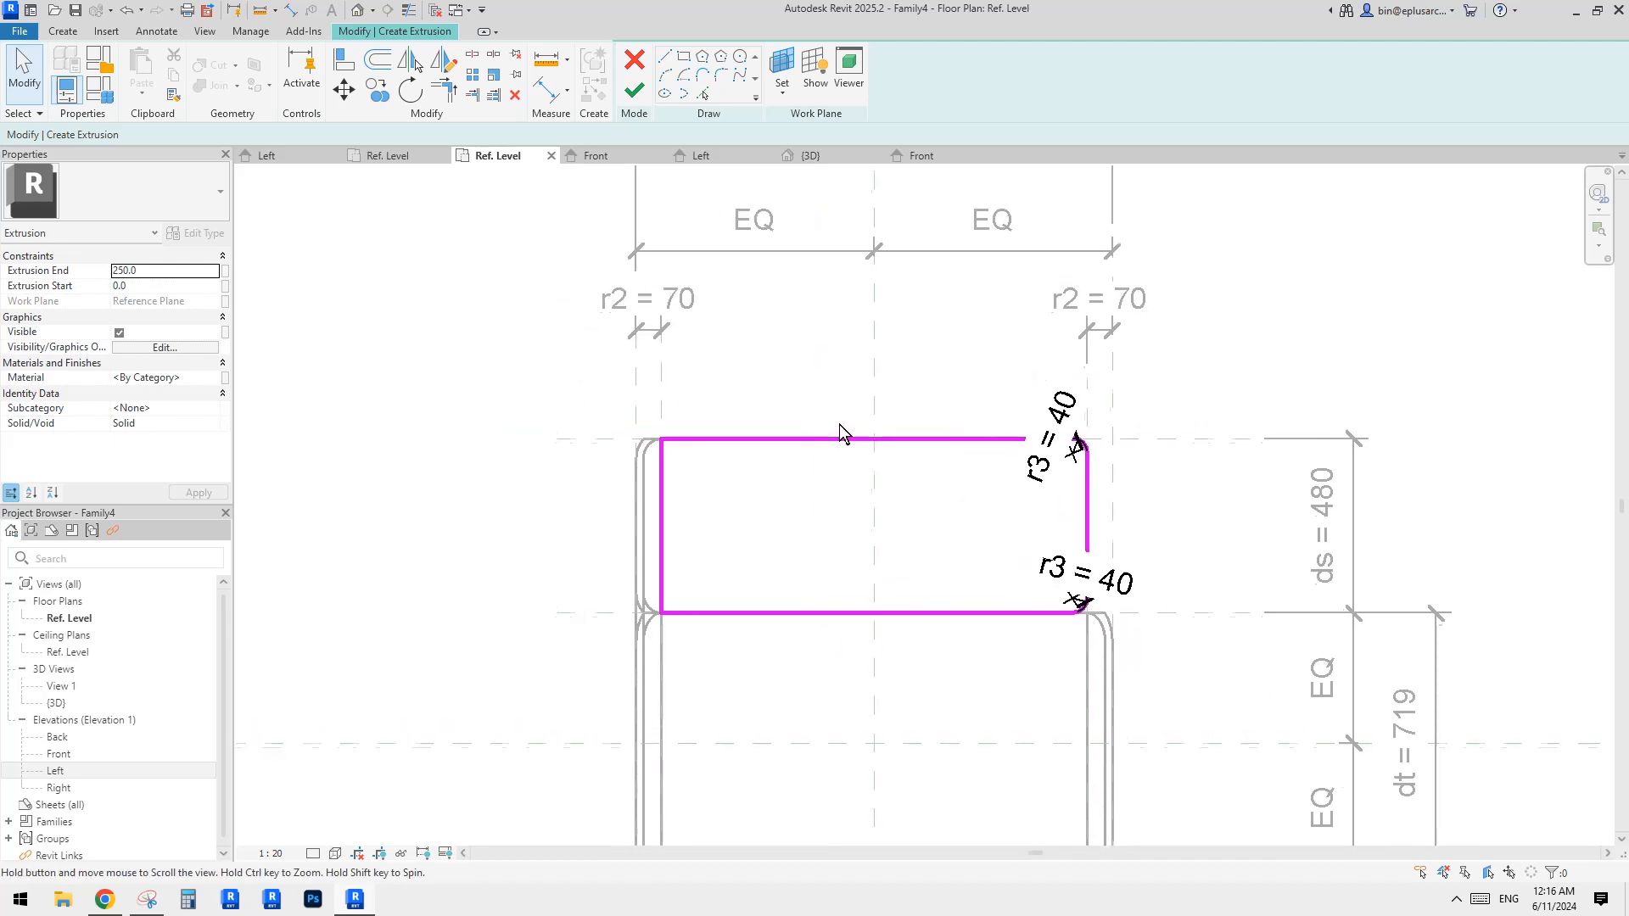
scroll(1090, 426, up, 2)
scroll(1060, 460, up, 1)
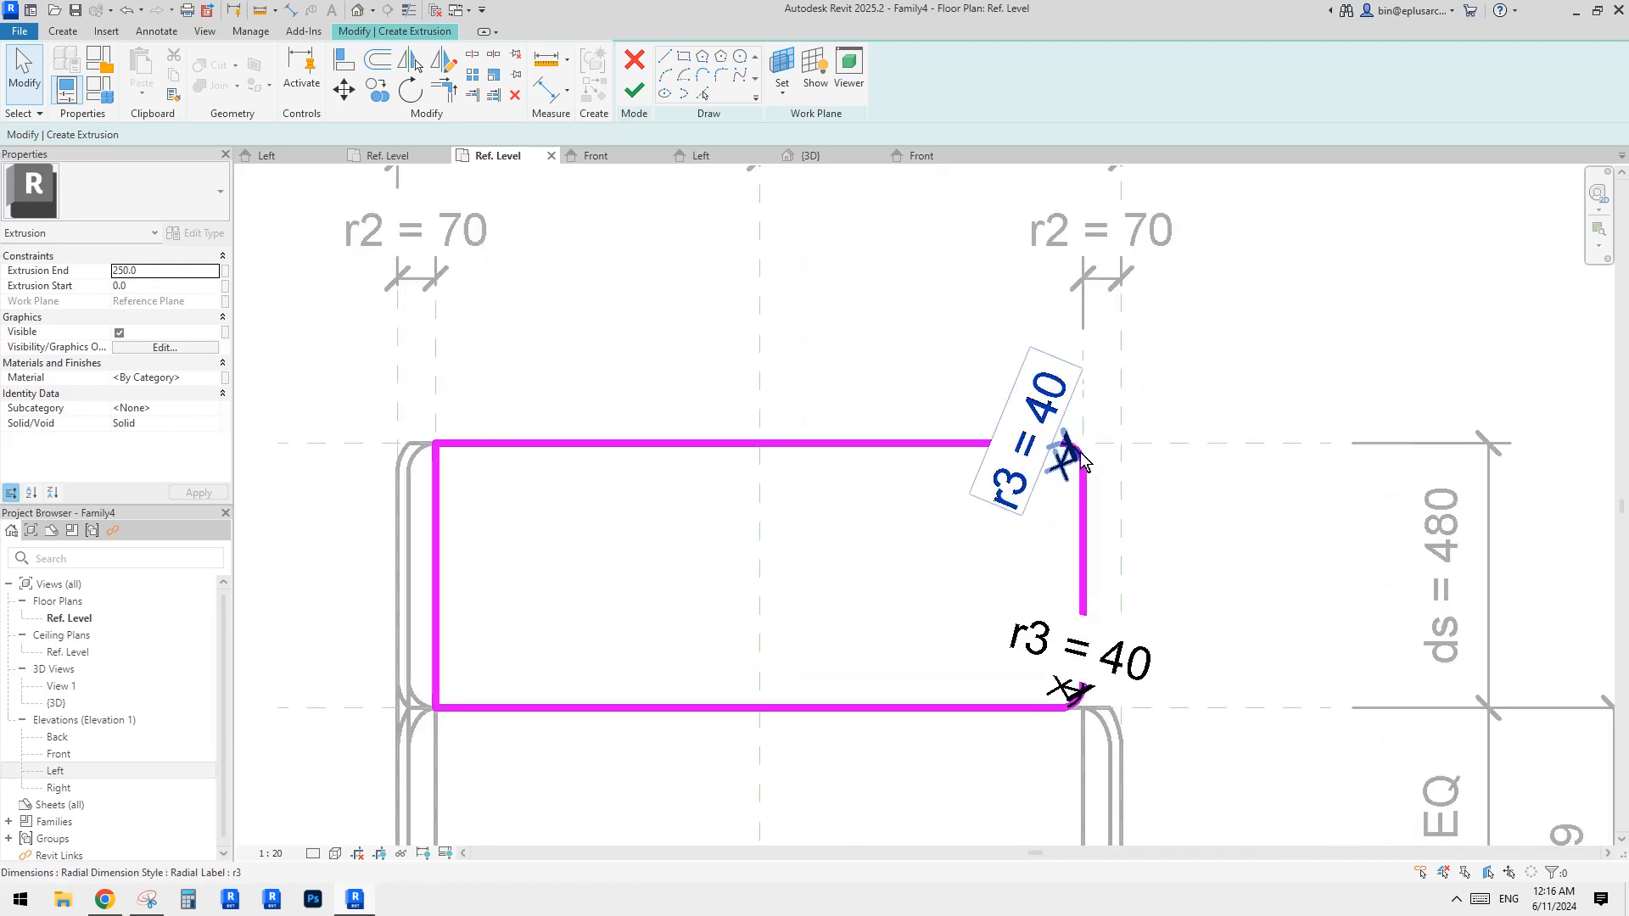
click(1080, 456)
scroll(1071, 462, up, 2)
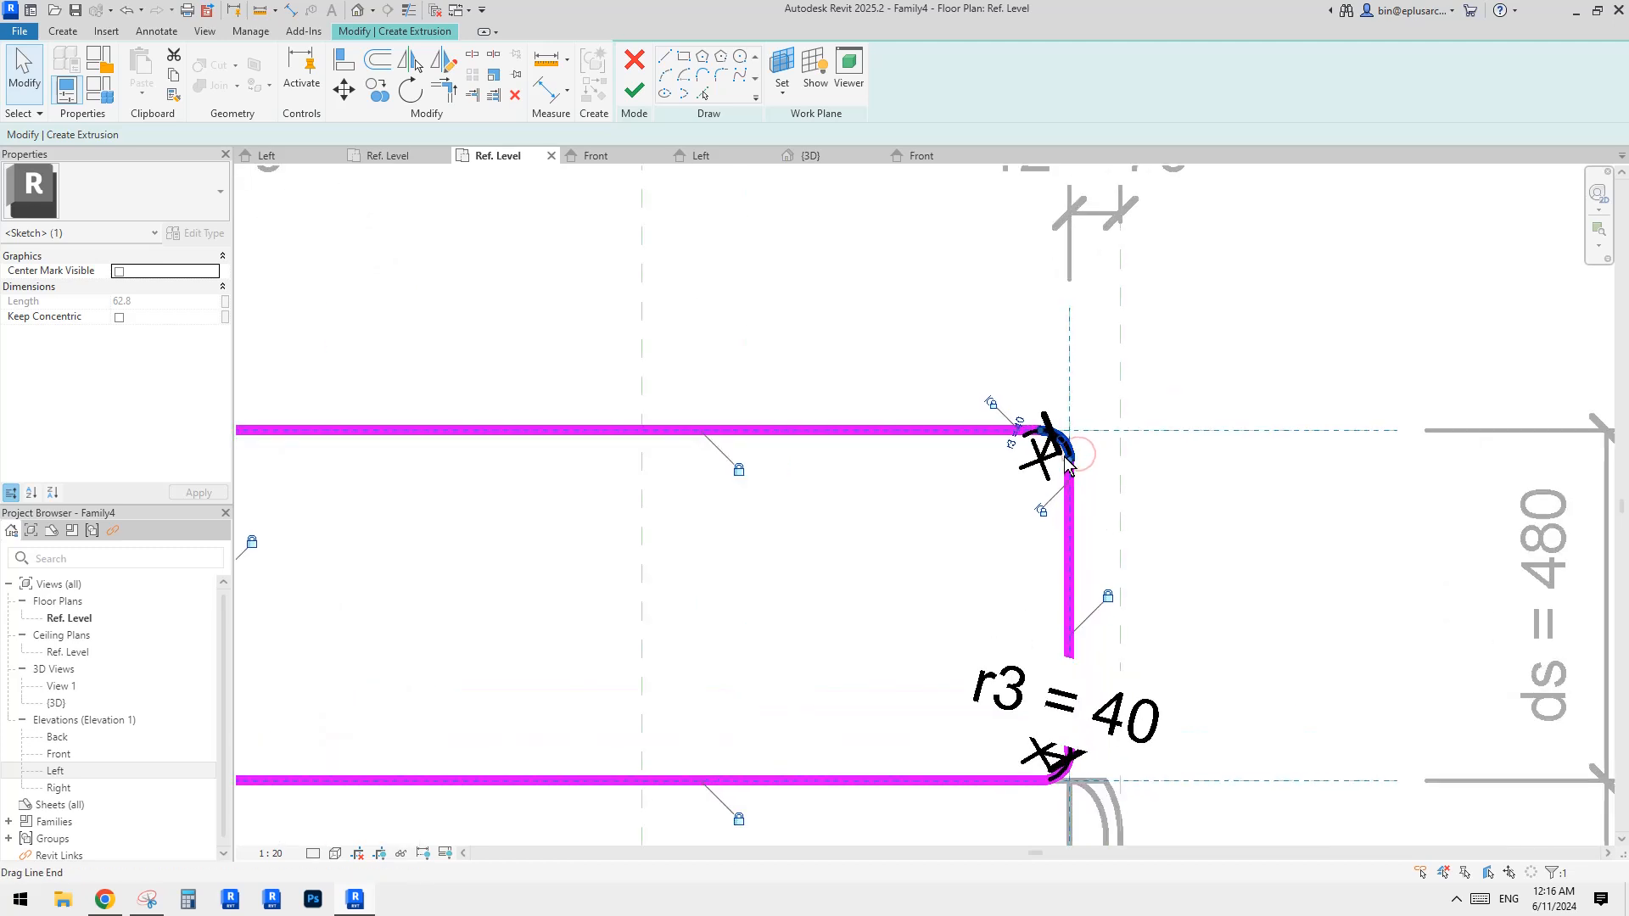
middle_drag(1067, 463, 1008, 408)
scroll(1015, 418, up, 1)
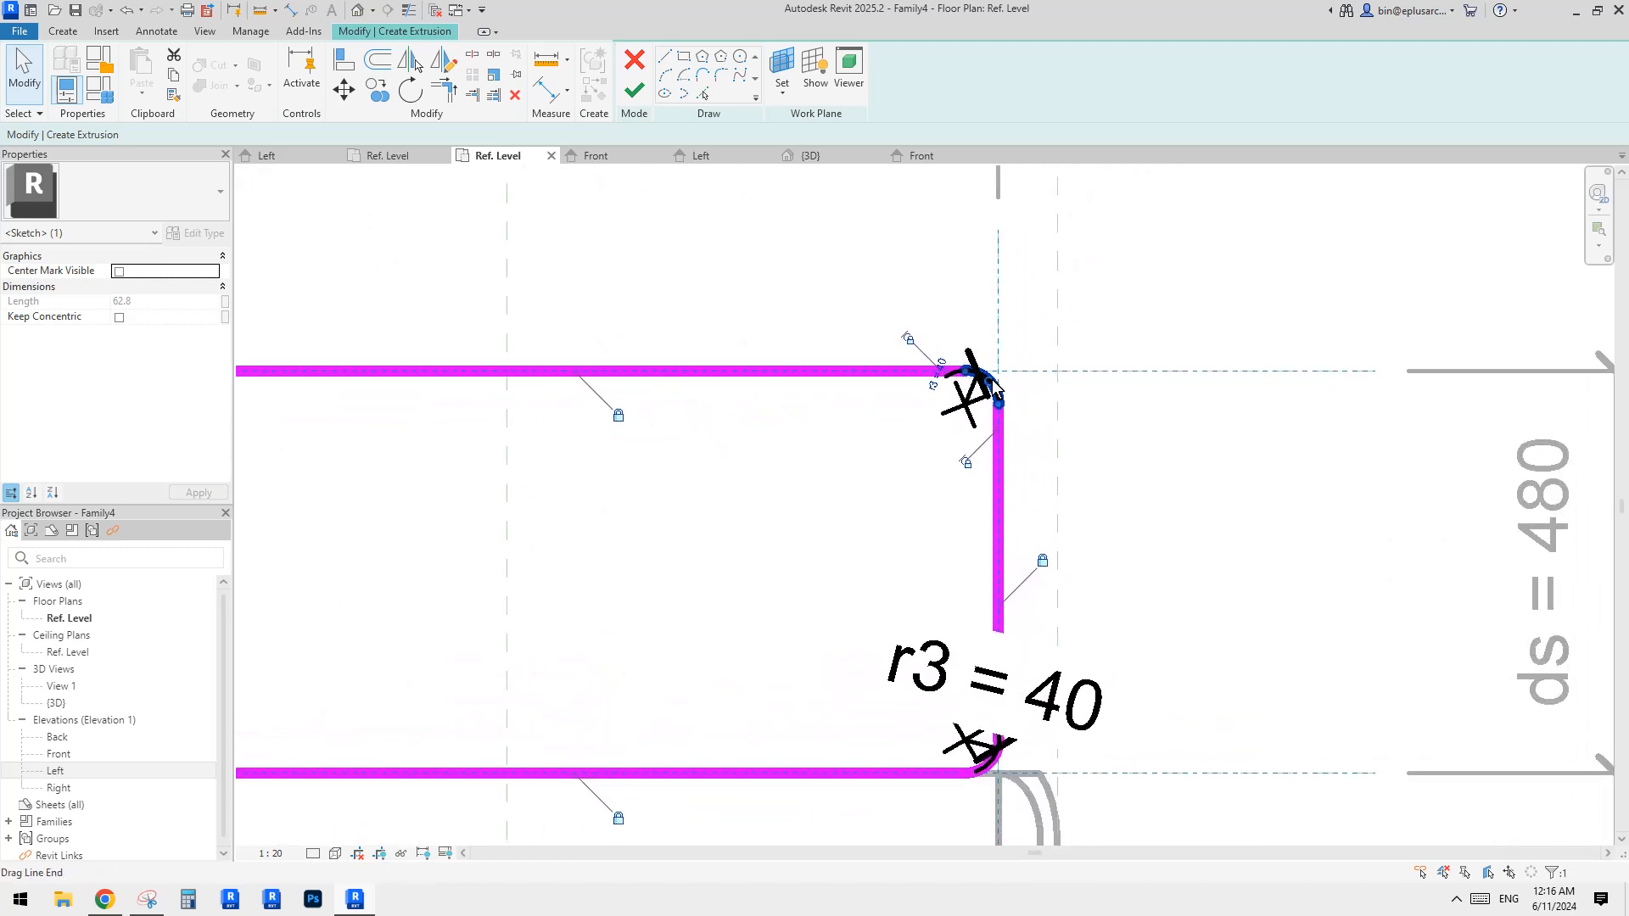
click(941, 360)
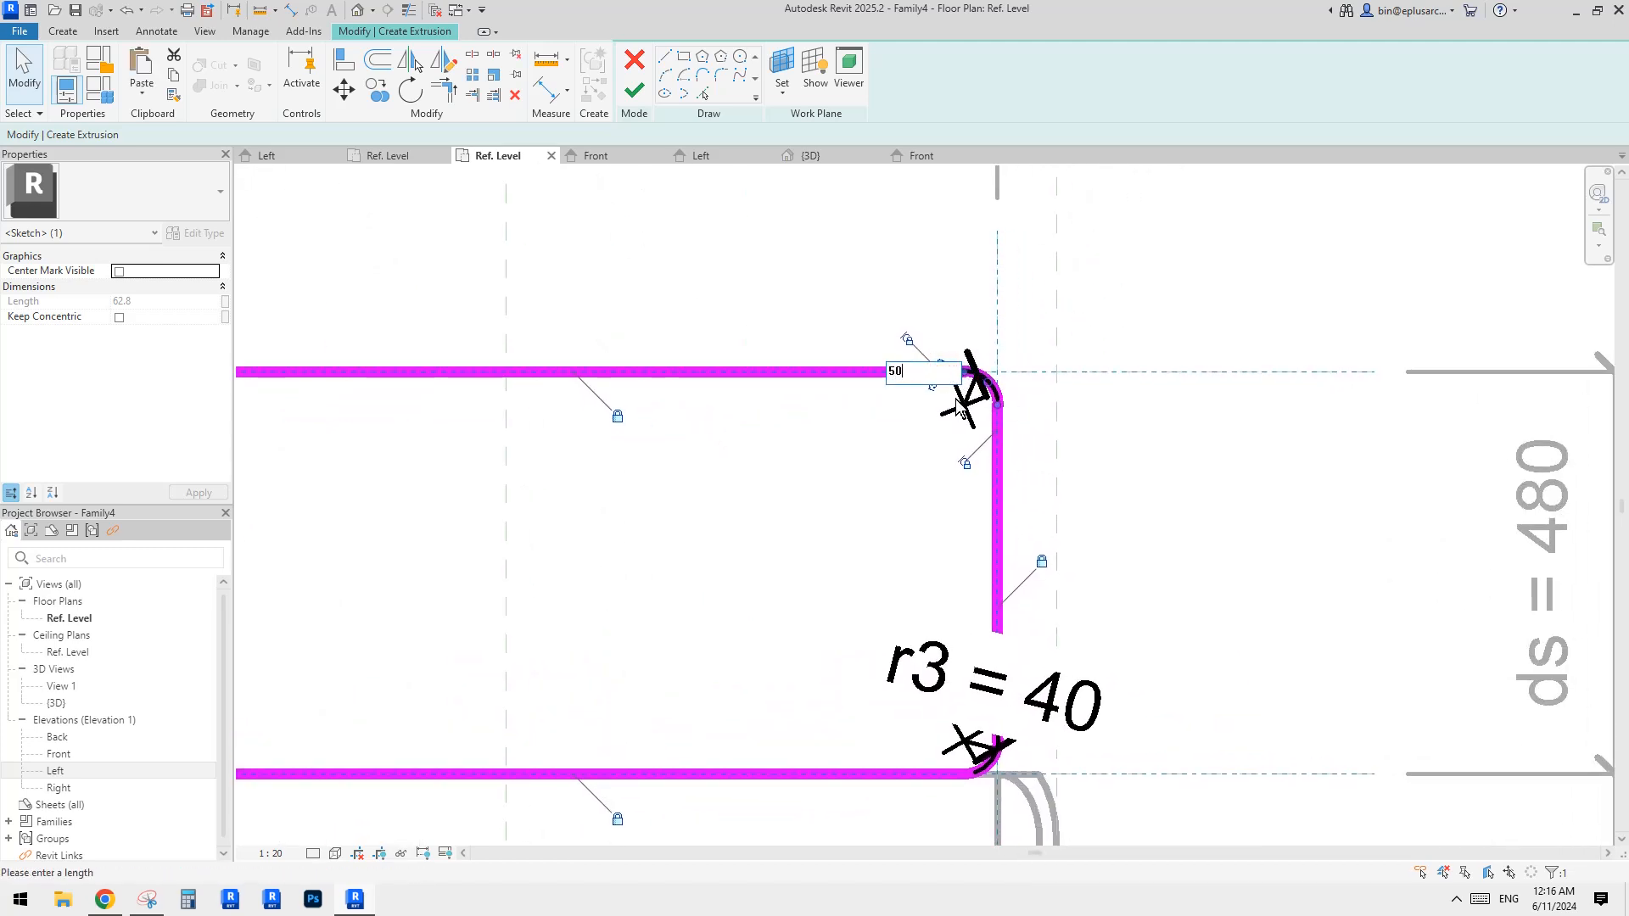
key(Return)
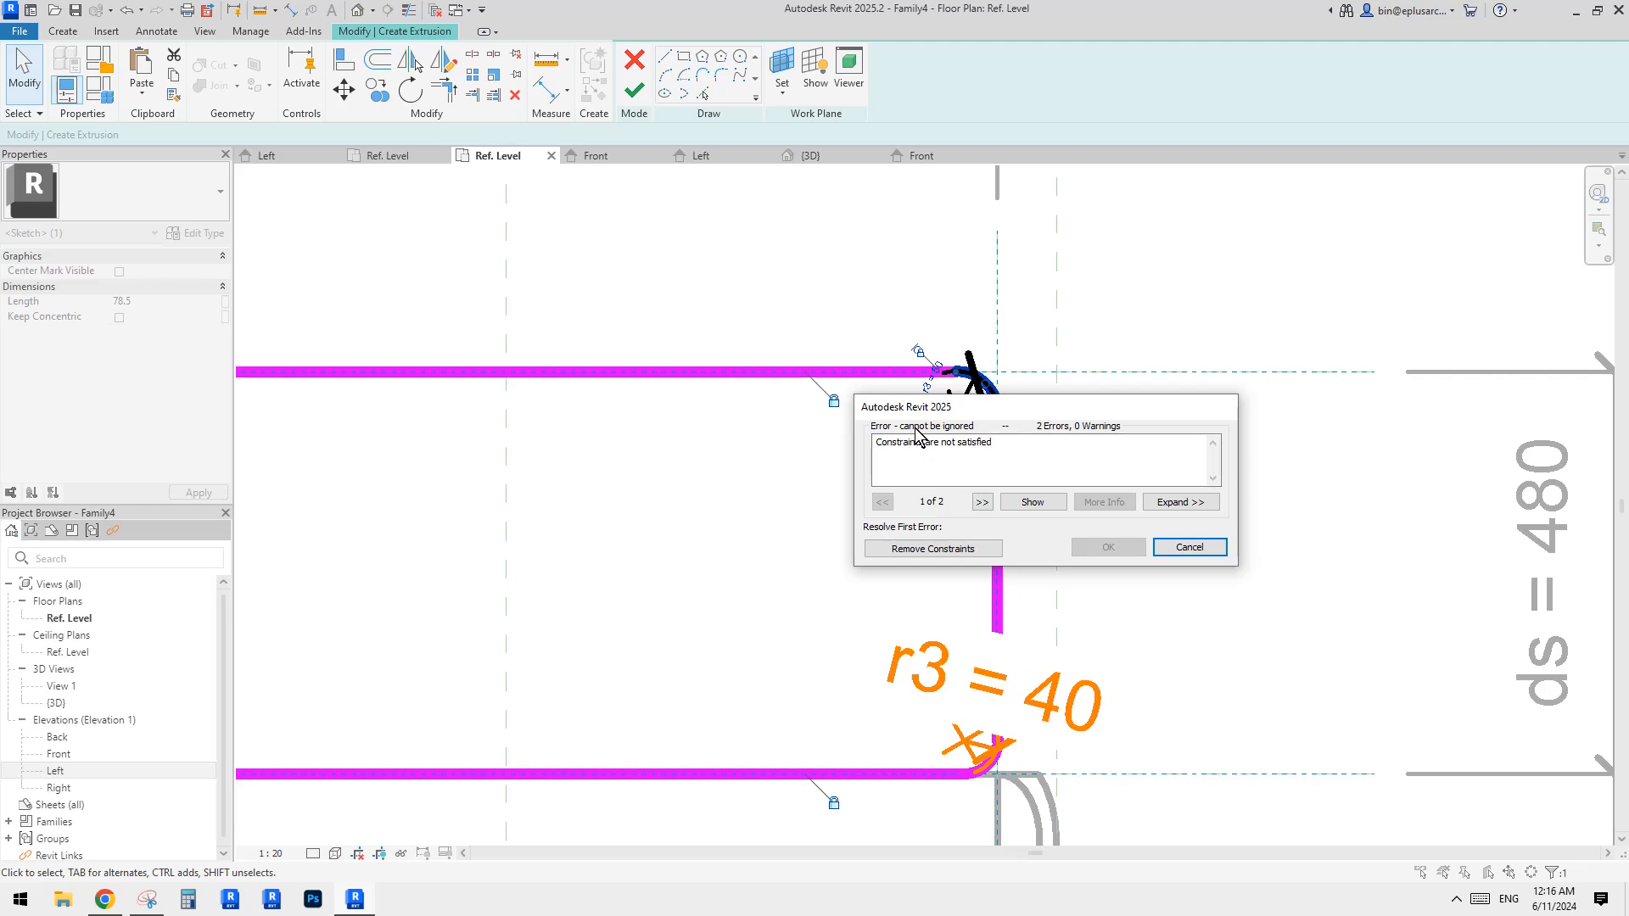
click(1161, 548)
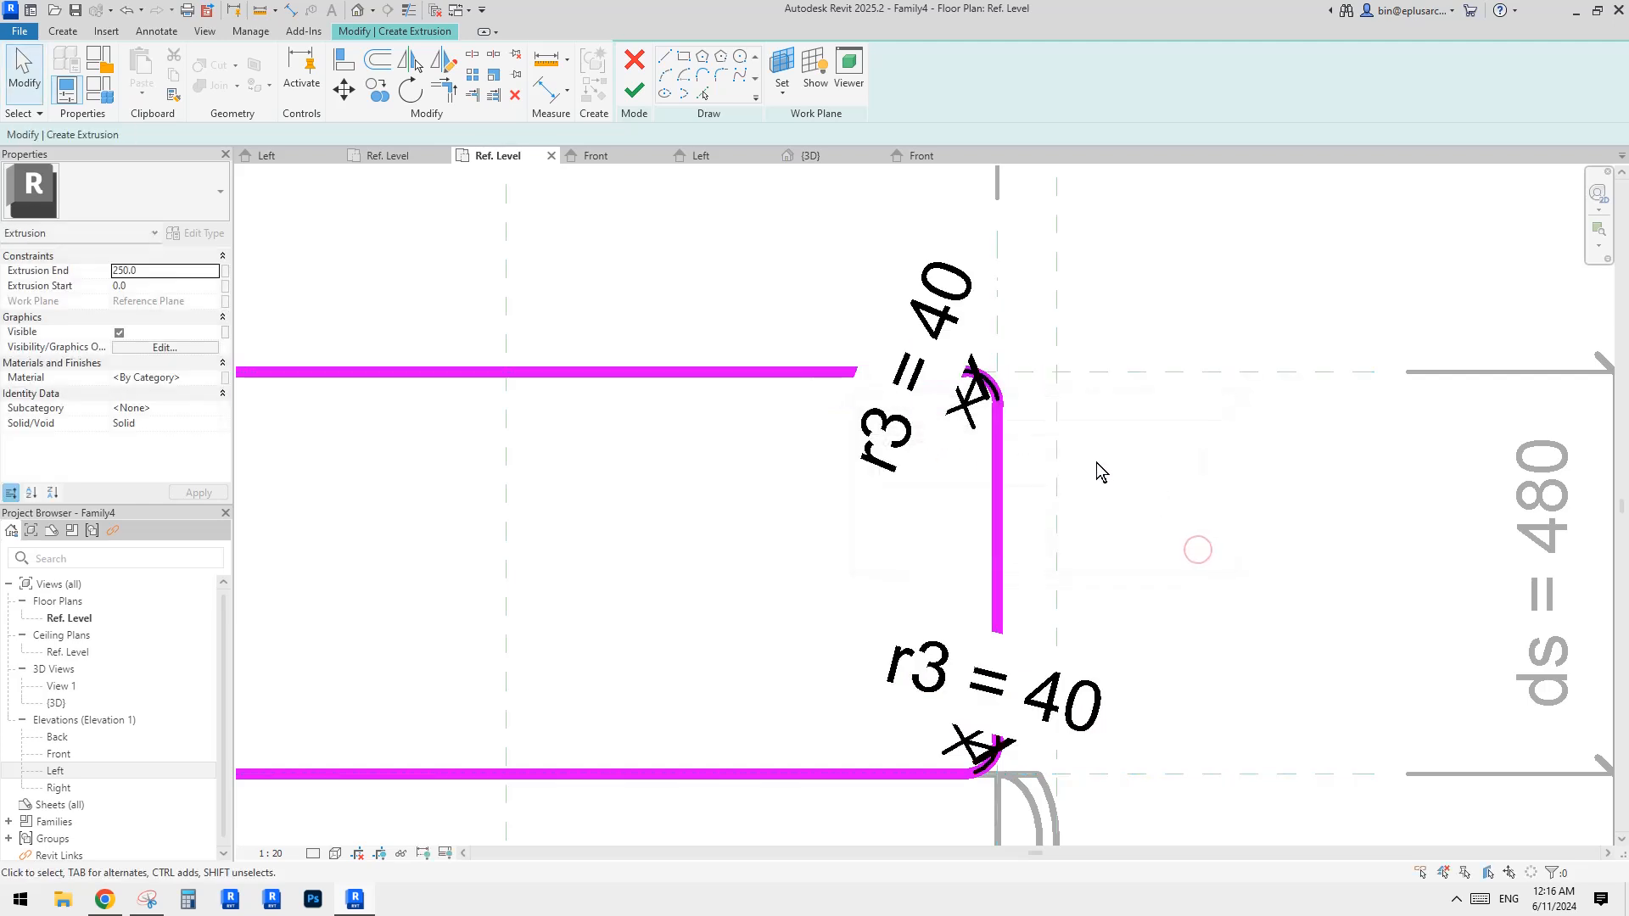
Set r3 to 50 through the upper-right labelled radius dimension and finish the extrusion sketch.
click(939, 436)
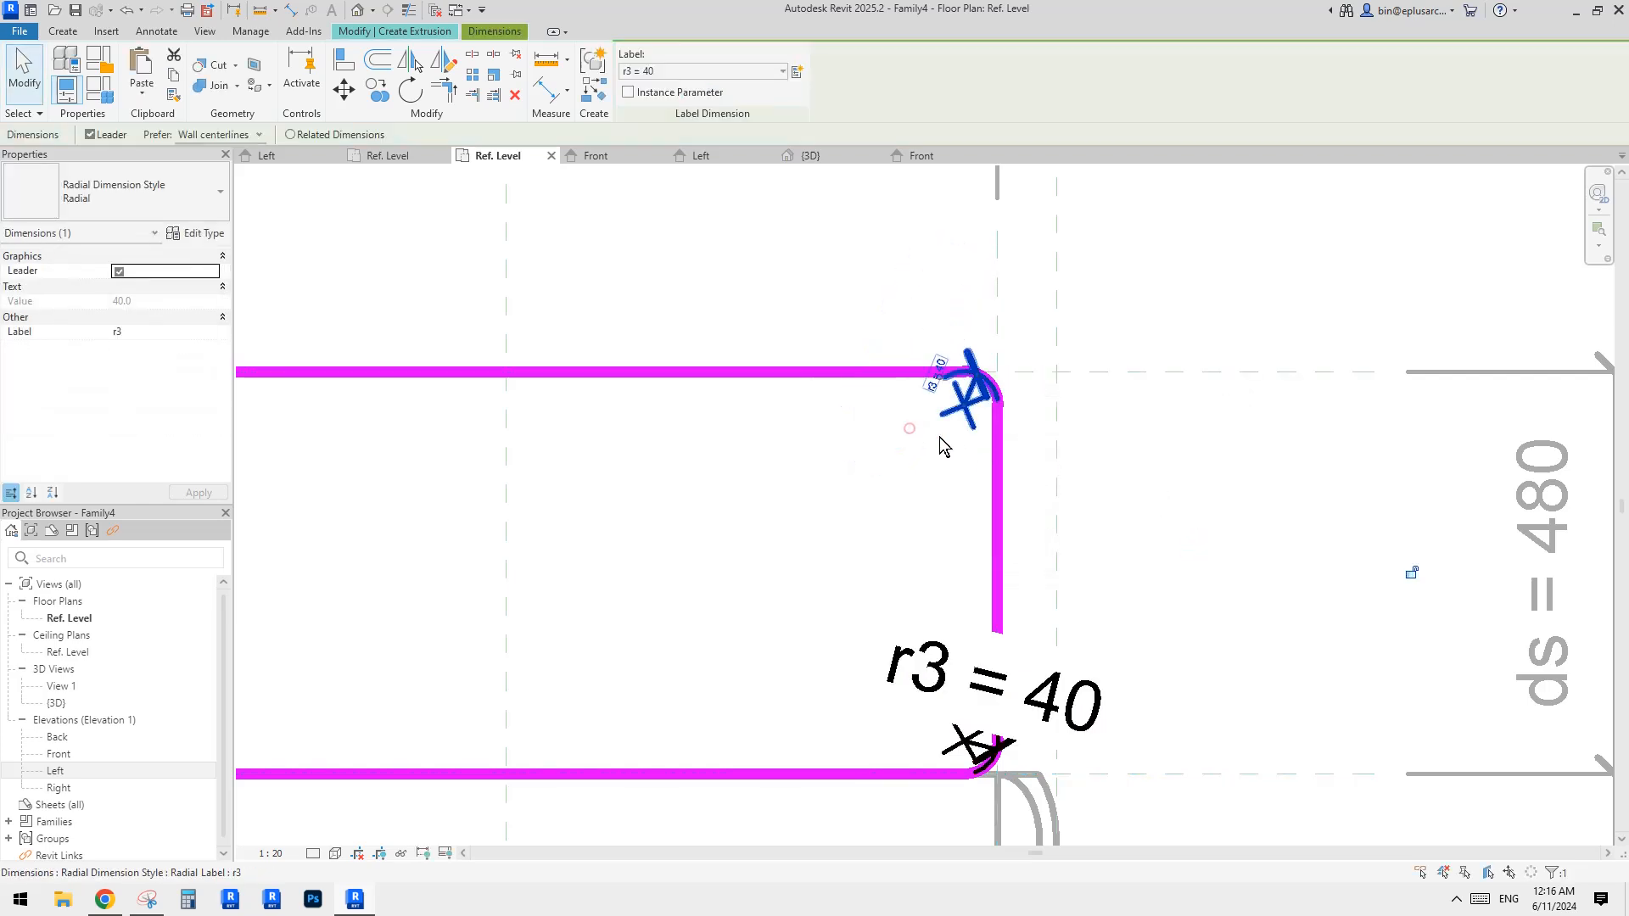
click(941, 373)
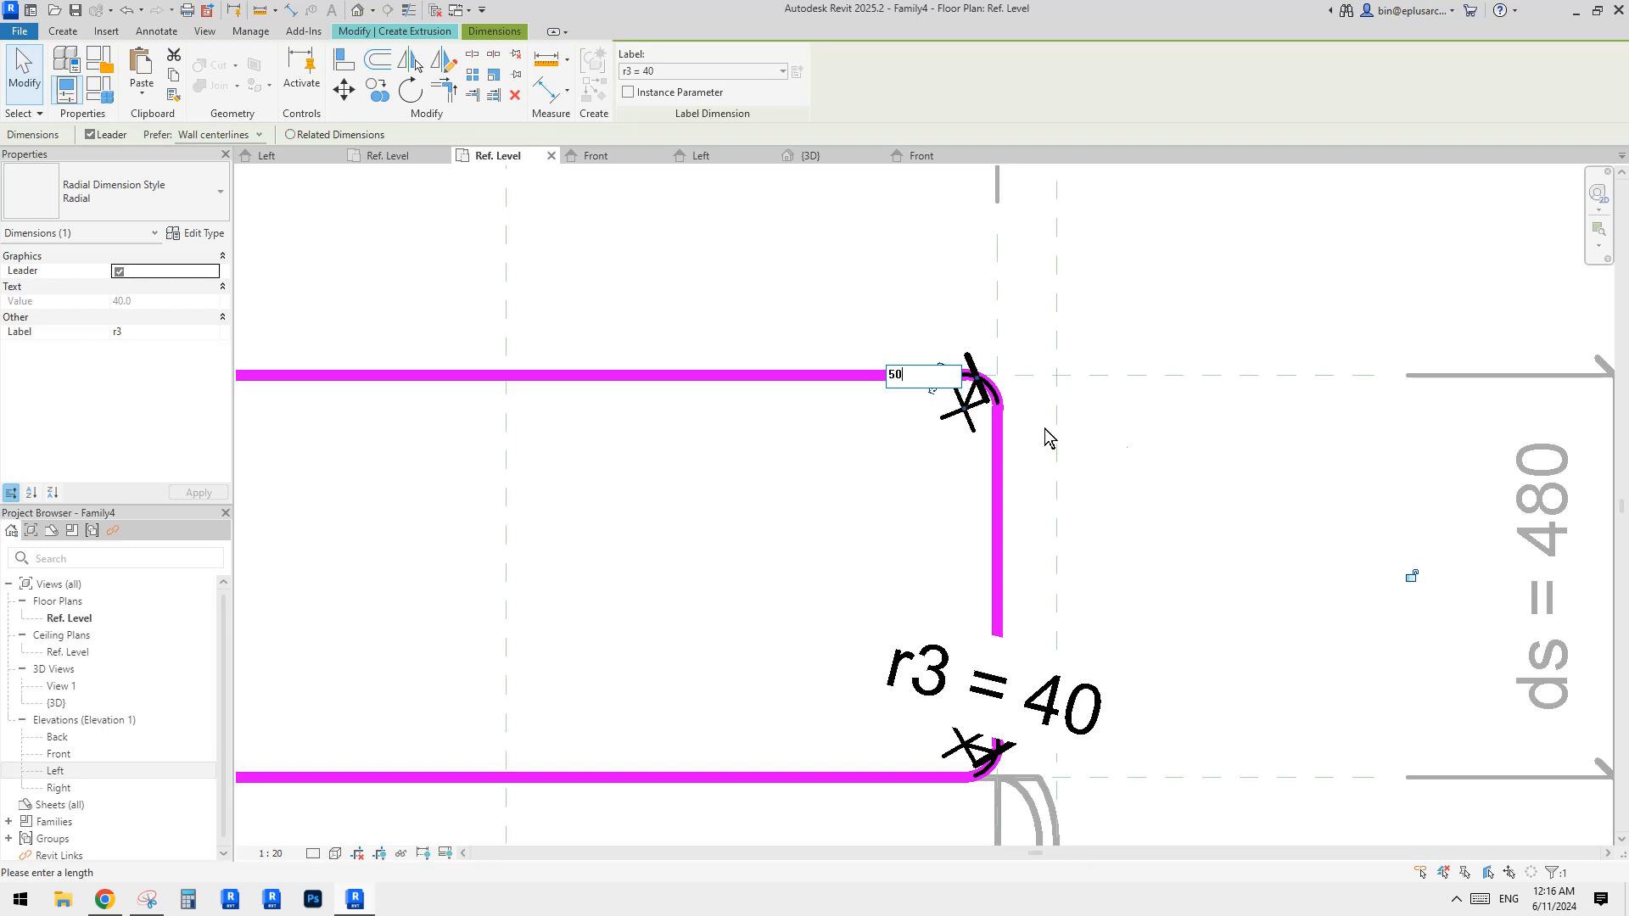
click(1130, 443)
click(1057, 542)
scroll(1056, 542, down, 3)
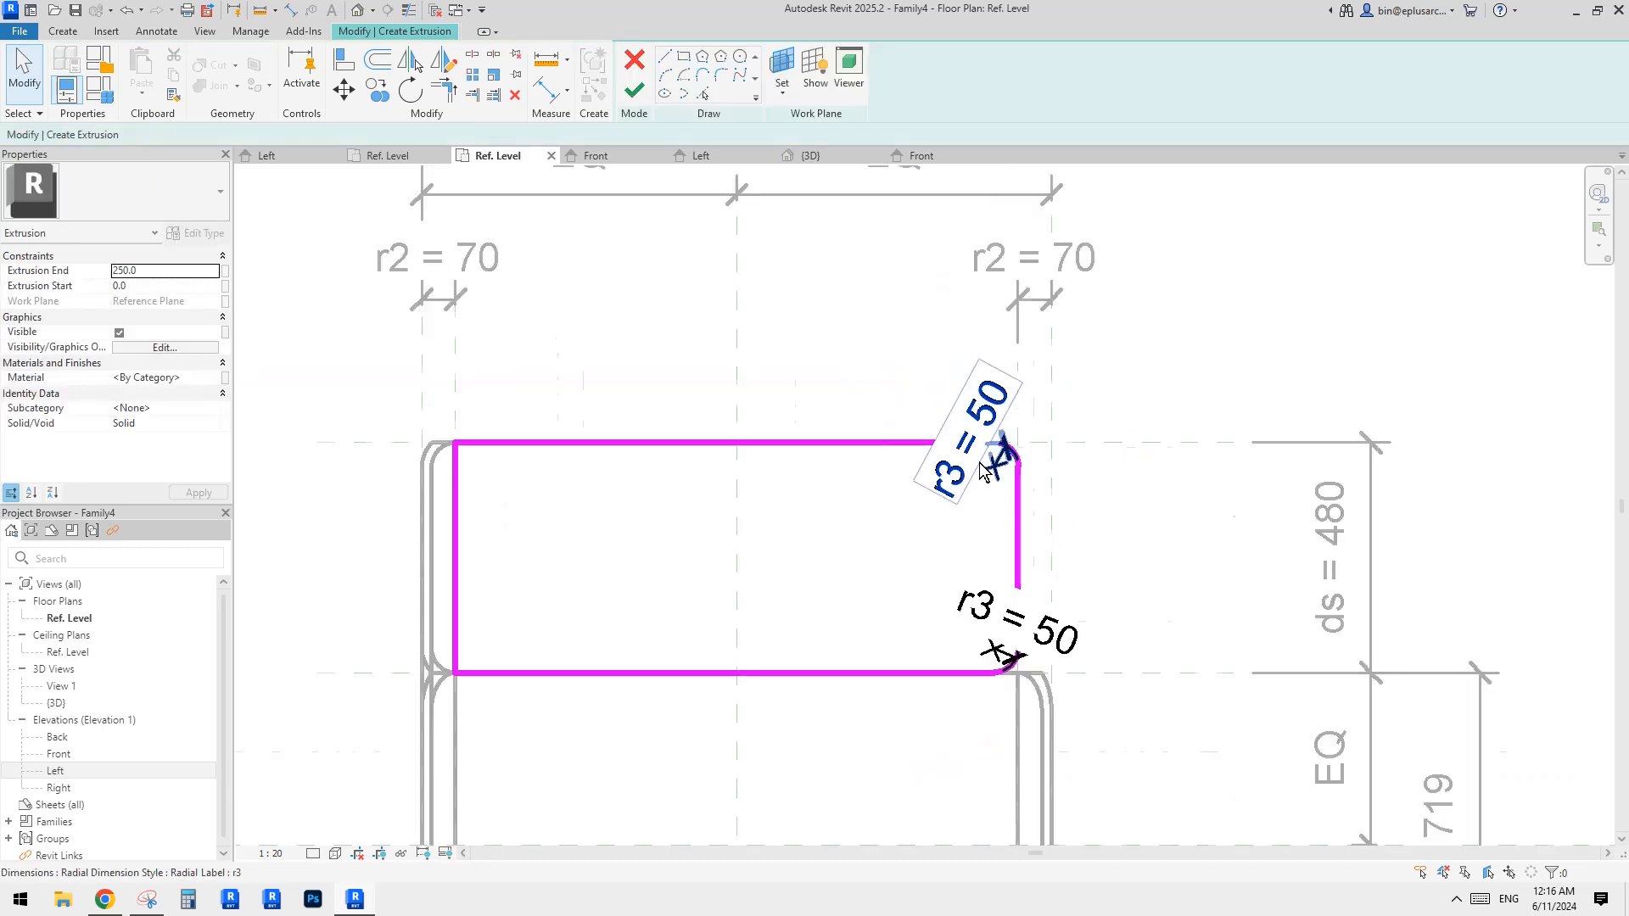
click(635, 93)
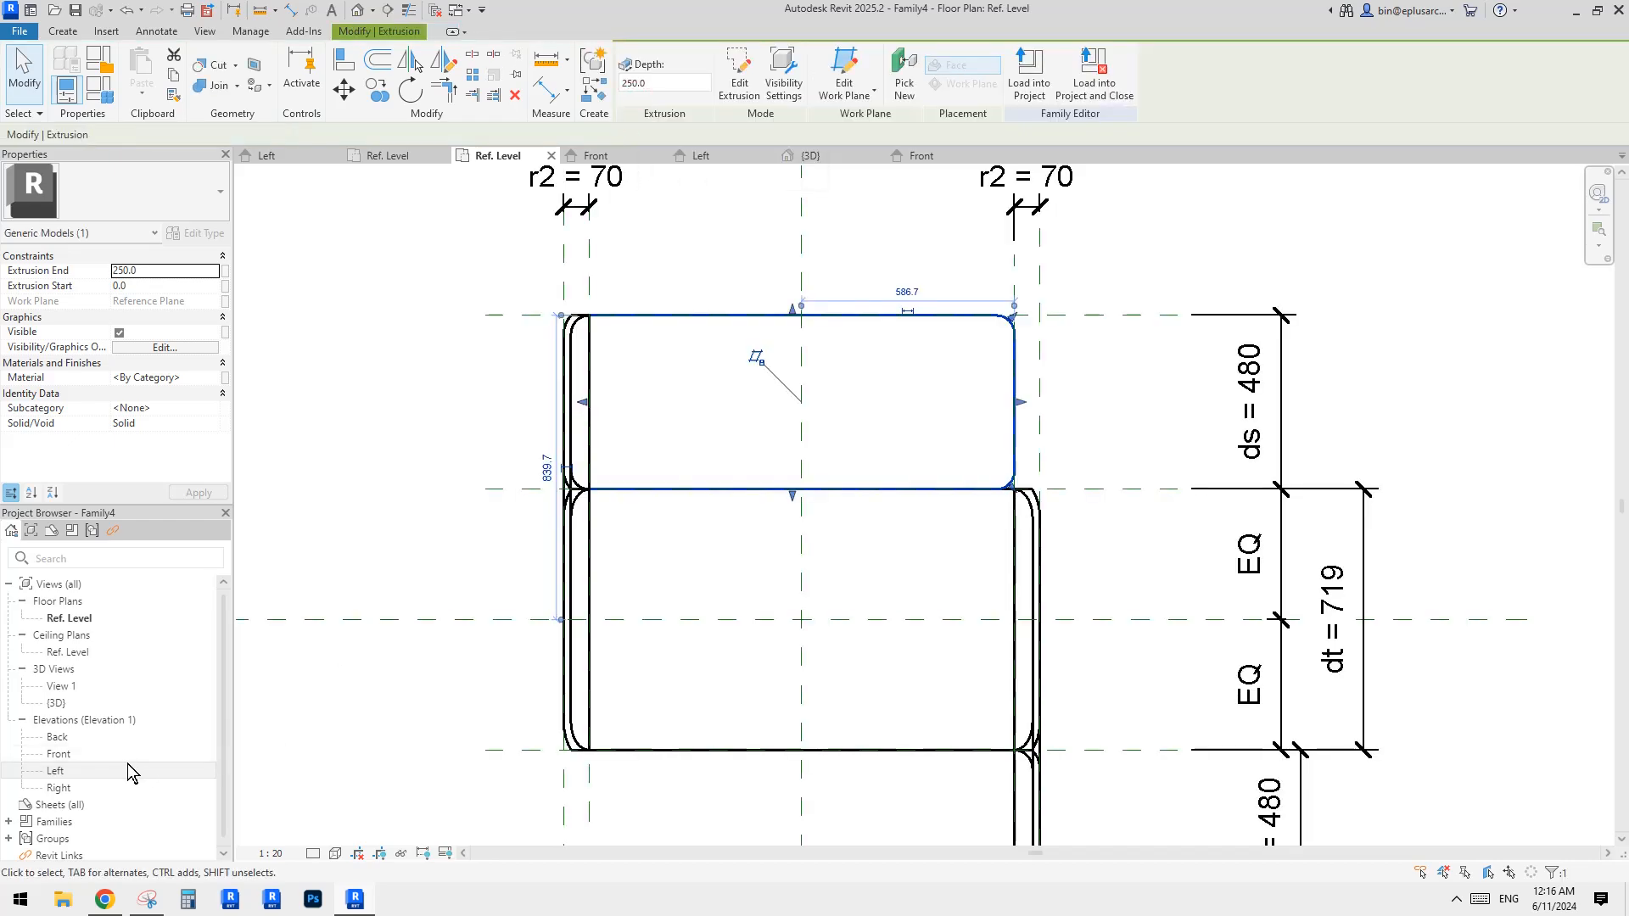
In the Left elevation, pull the new panel extrusion's bottom face up to a depth of about 138 mm.
double_click(57, 771)
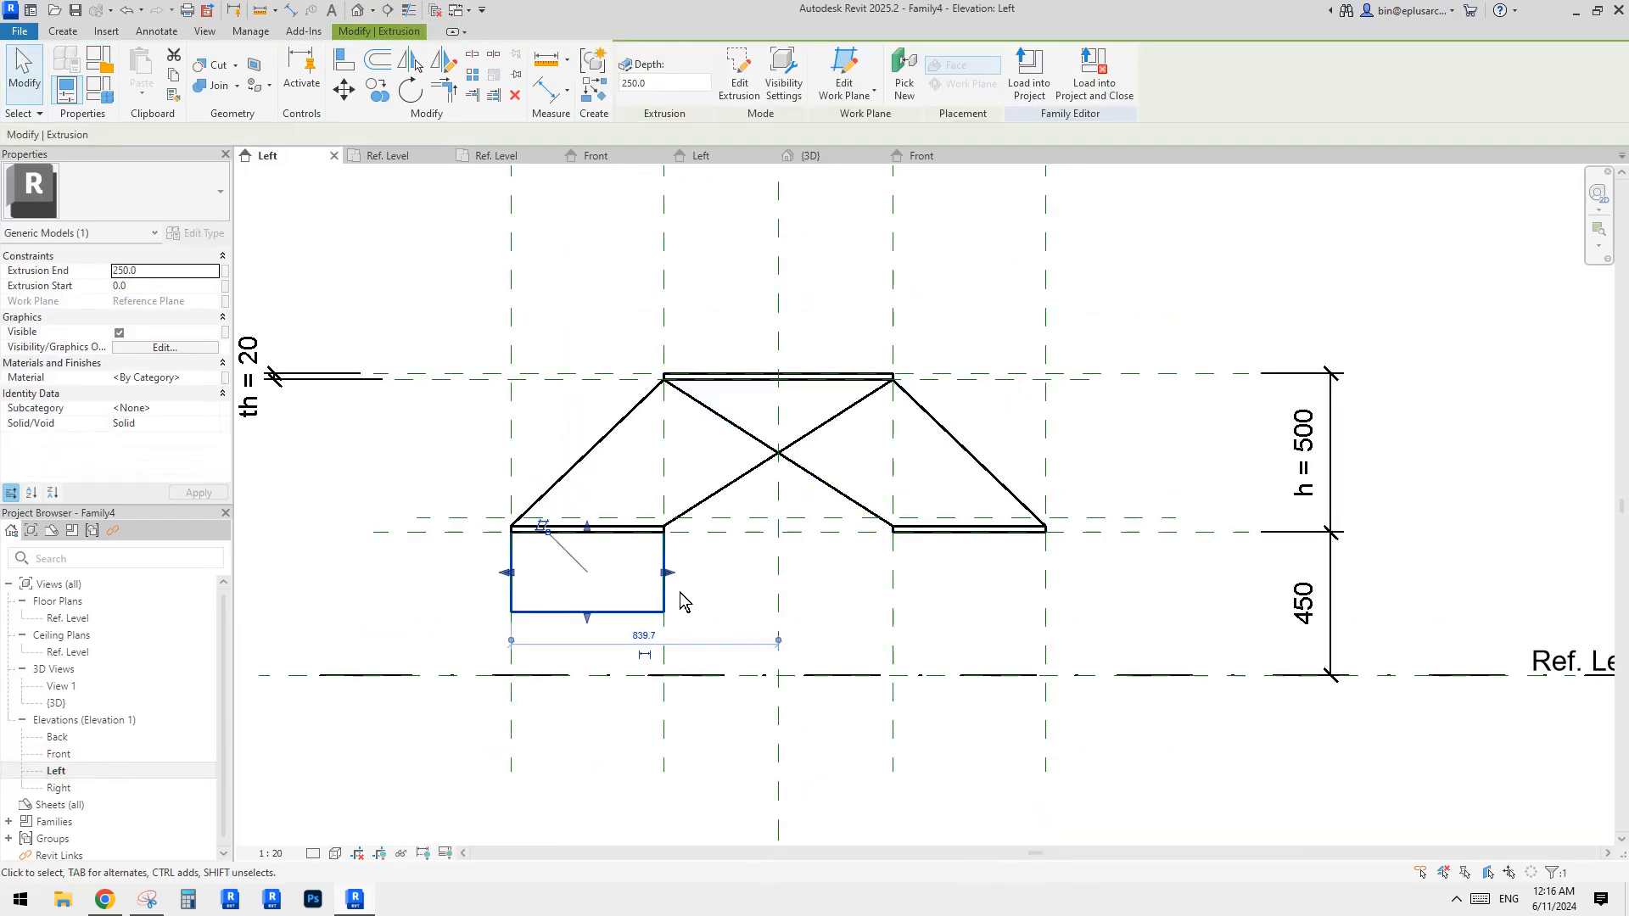
scroll(632, 599, up, 3)
middle_drag(641, 601, 859, 590)
drag(785, 613, 800, 551)
scroll(799, 552, down, 1)
middle_drag(794, 555, 957, 552)
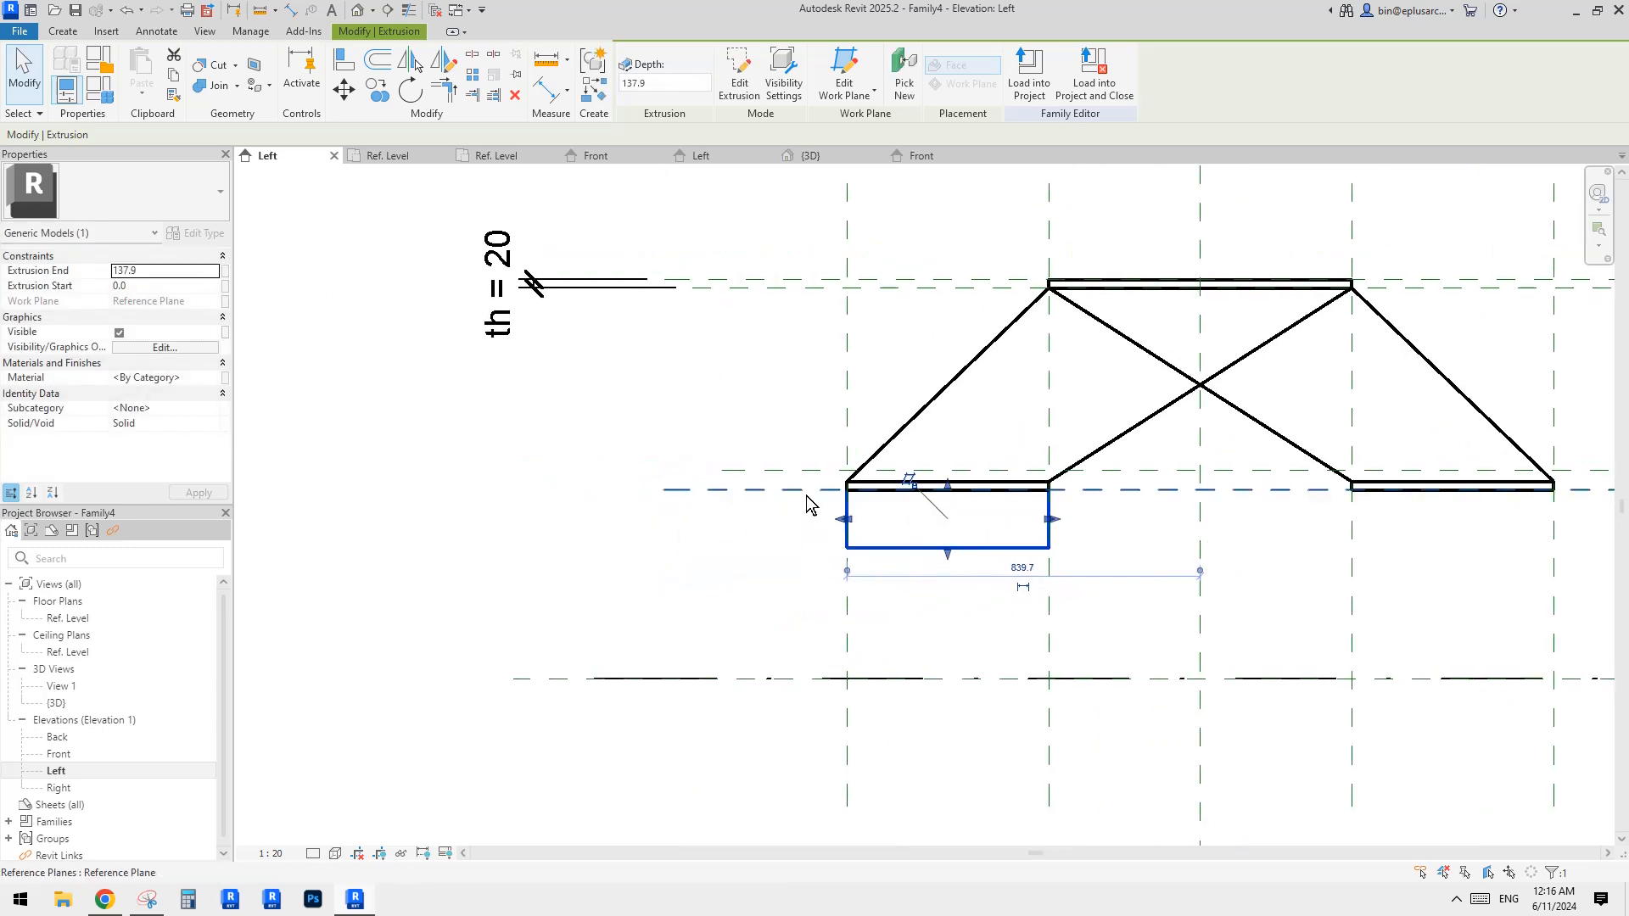
Dimension the gap between the two reference planes at the lower panels and label it with the th parameter.
key(d)
key(i)
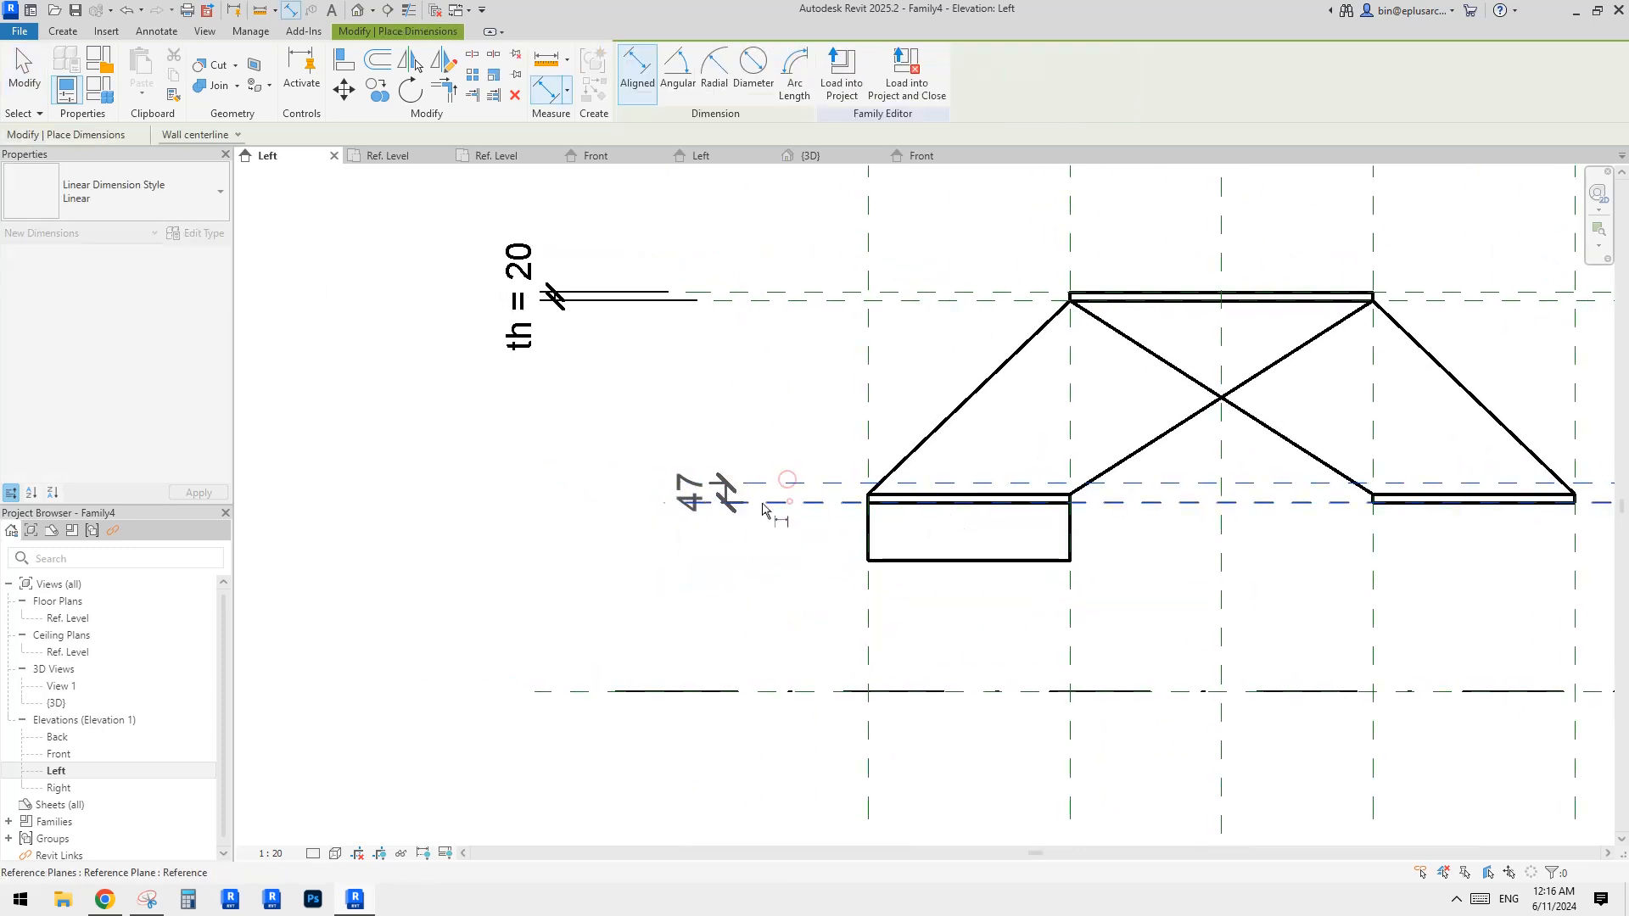
click(613, 500)
key(Escape)
click(717, 70)
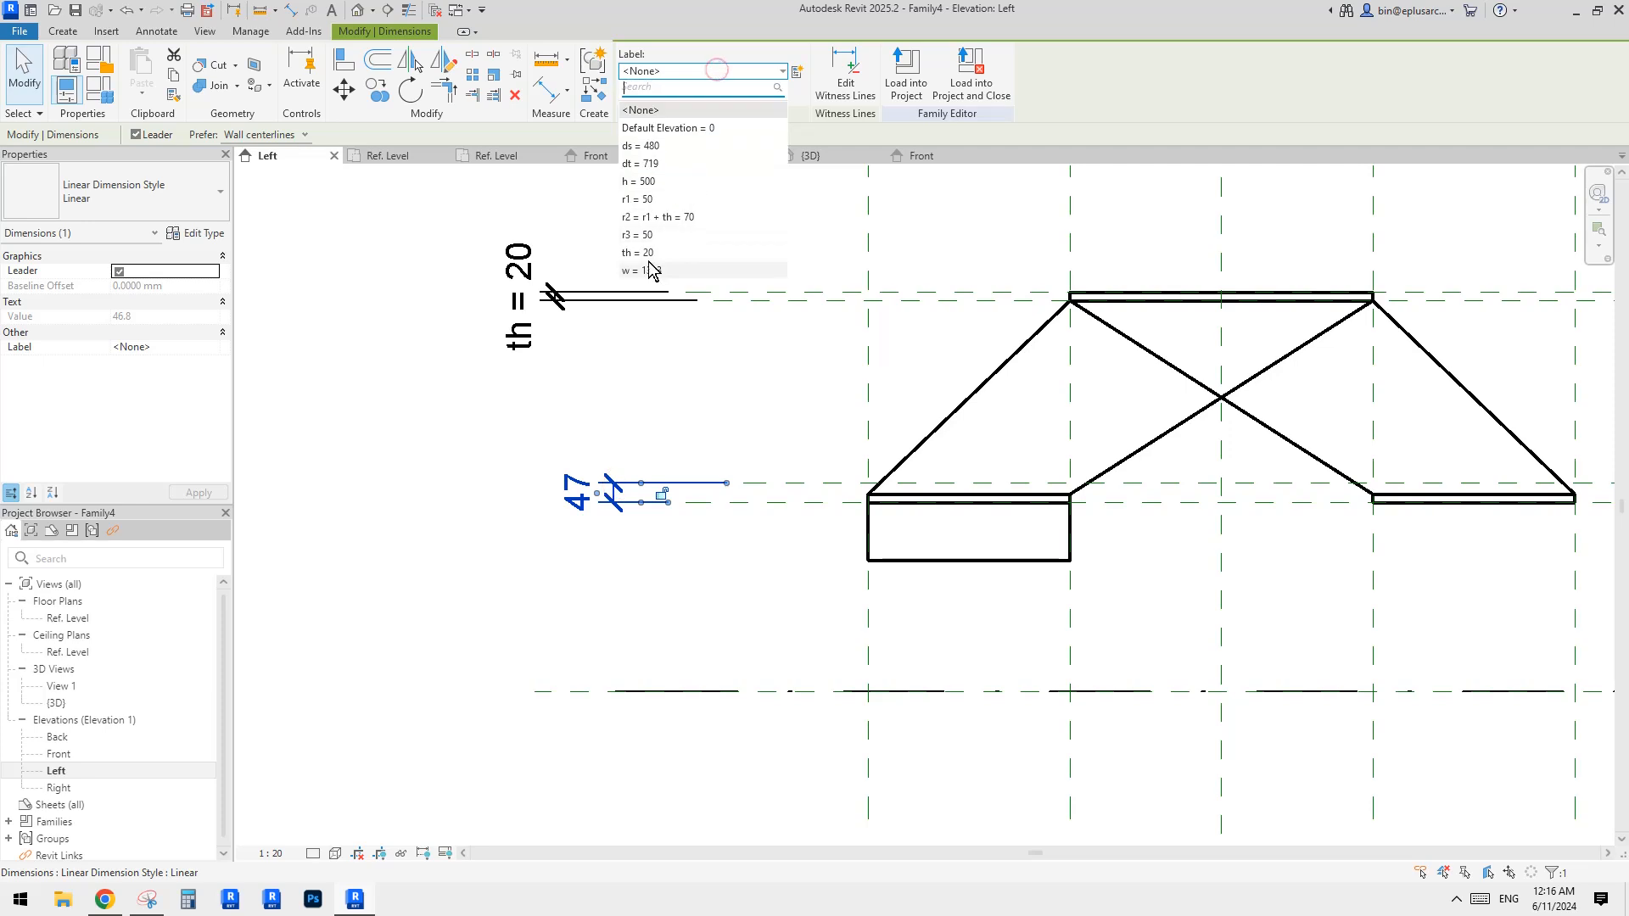
click(644, 252)
scroll(840, 421, up, 1)
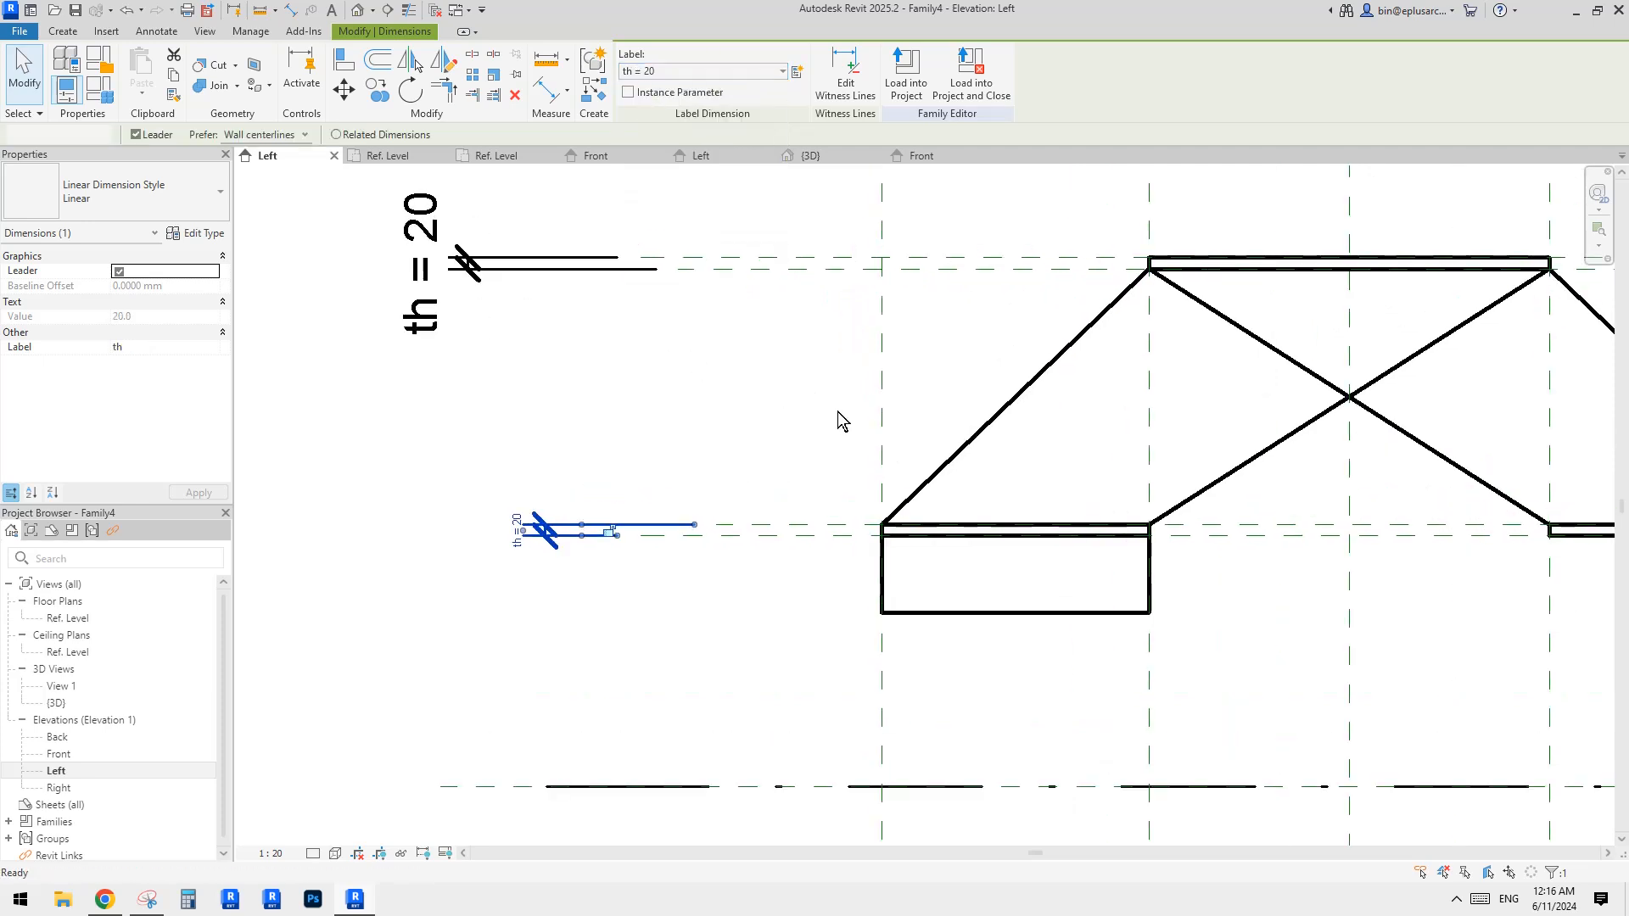
Align the new extrusion's bottom face to the upper plane of the lower th pair, and check the model in 3D.
key(a)
key(l)
click(818, 534)
click(983, 611)
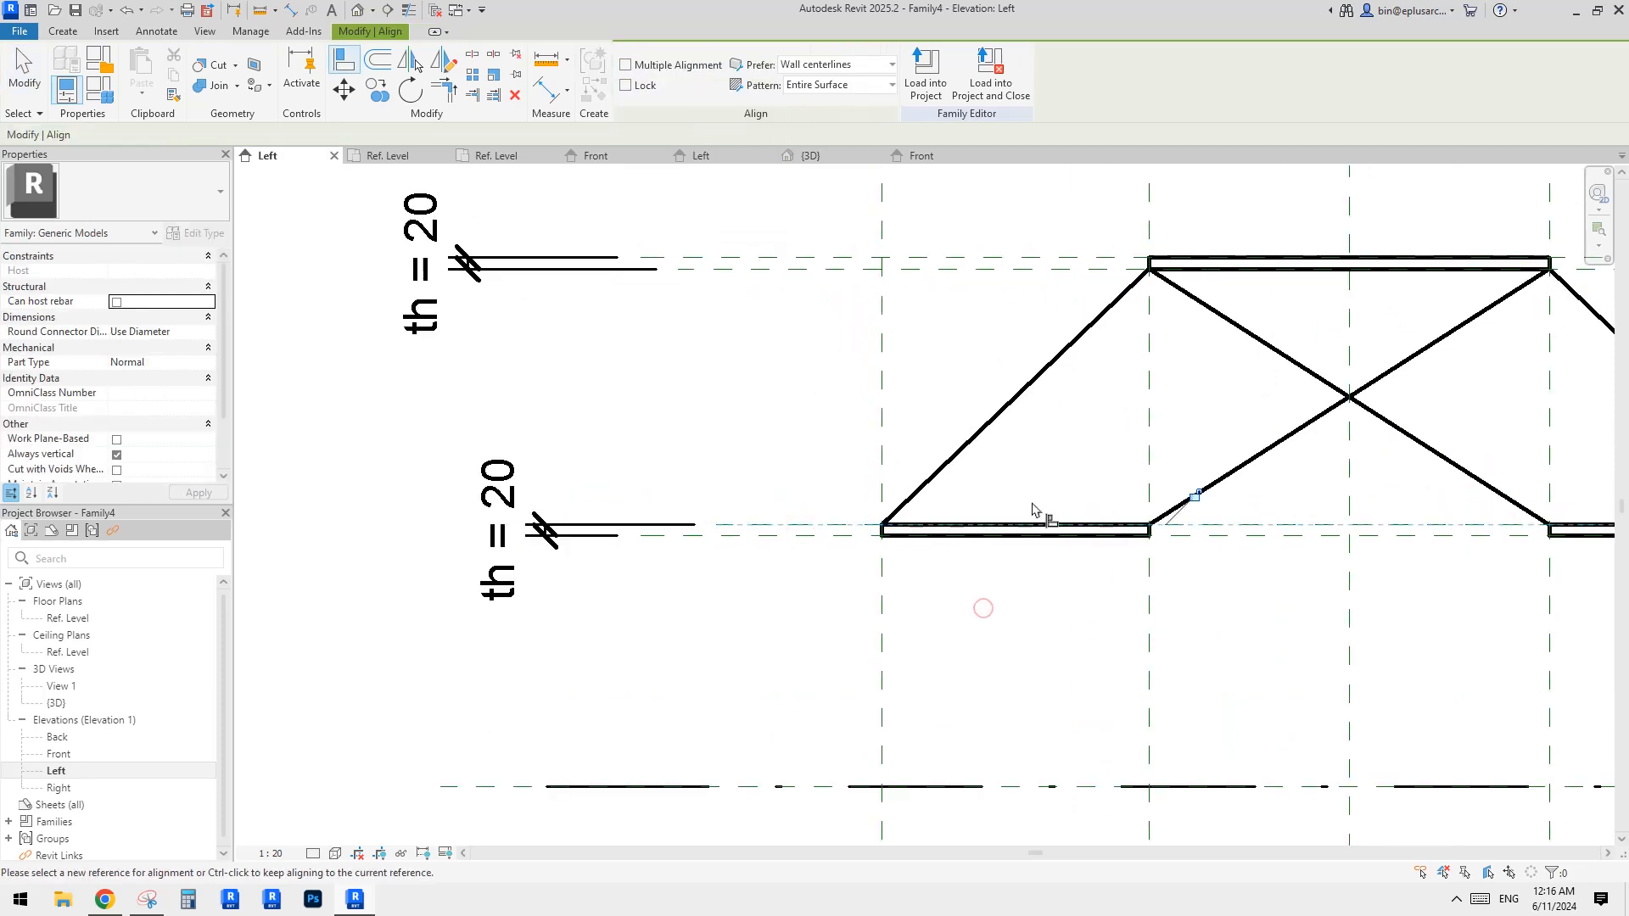
key(Escape)
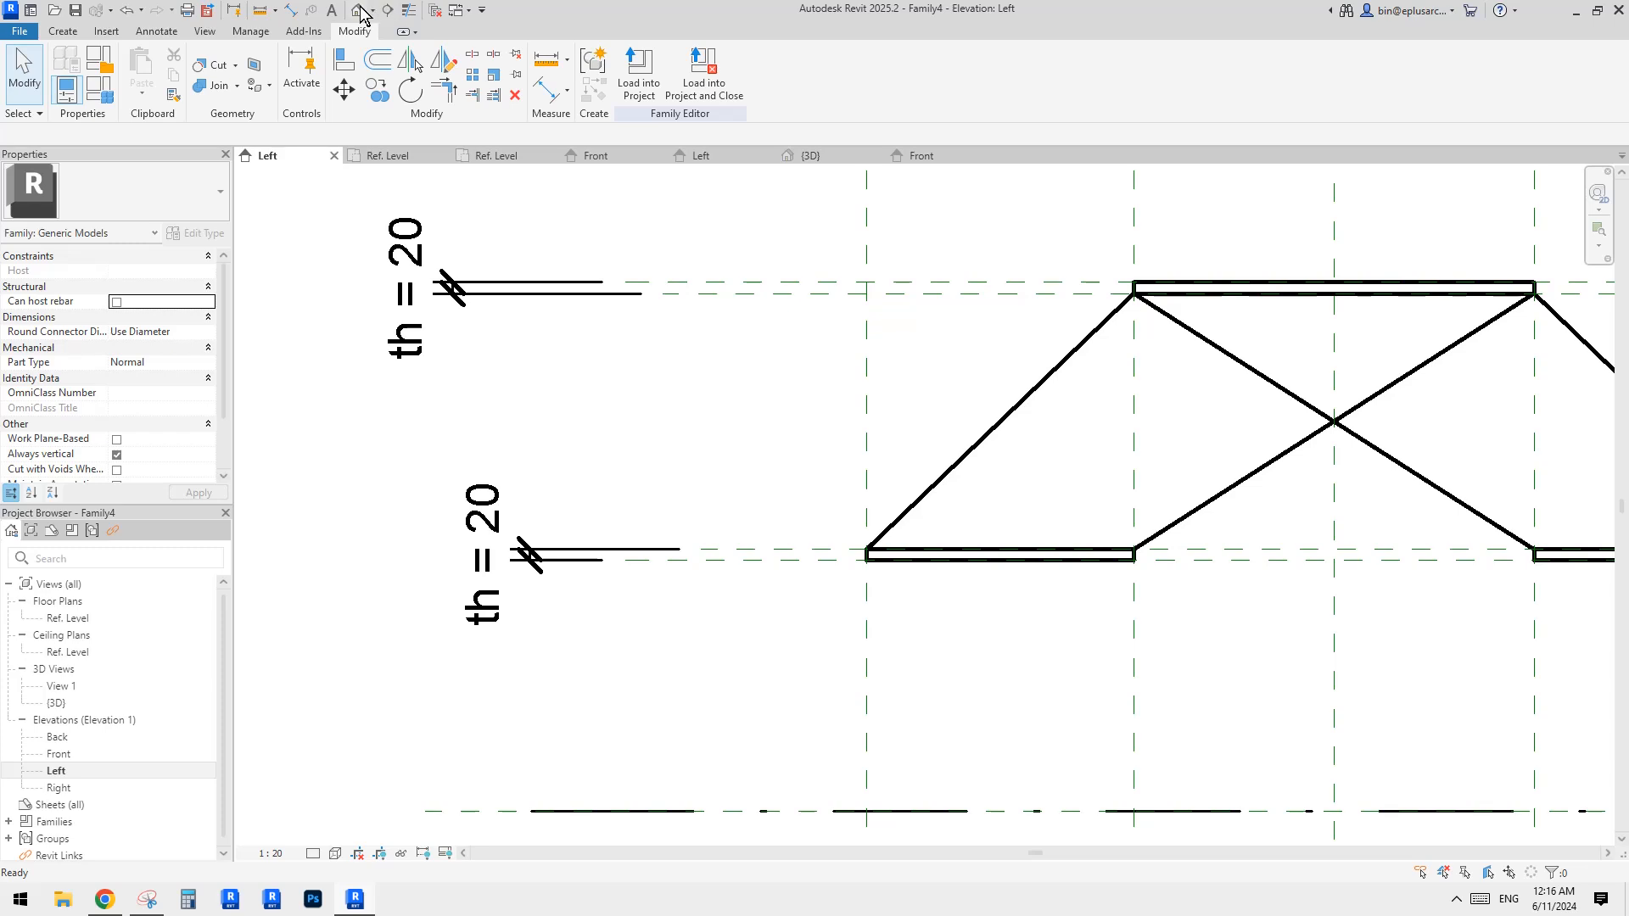
click(361, 13)
shift+middle_drag(934, 452, 669, 596)
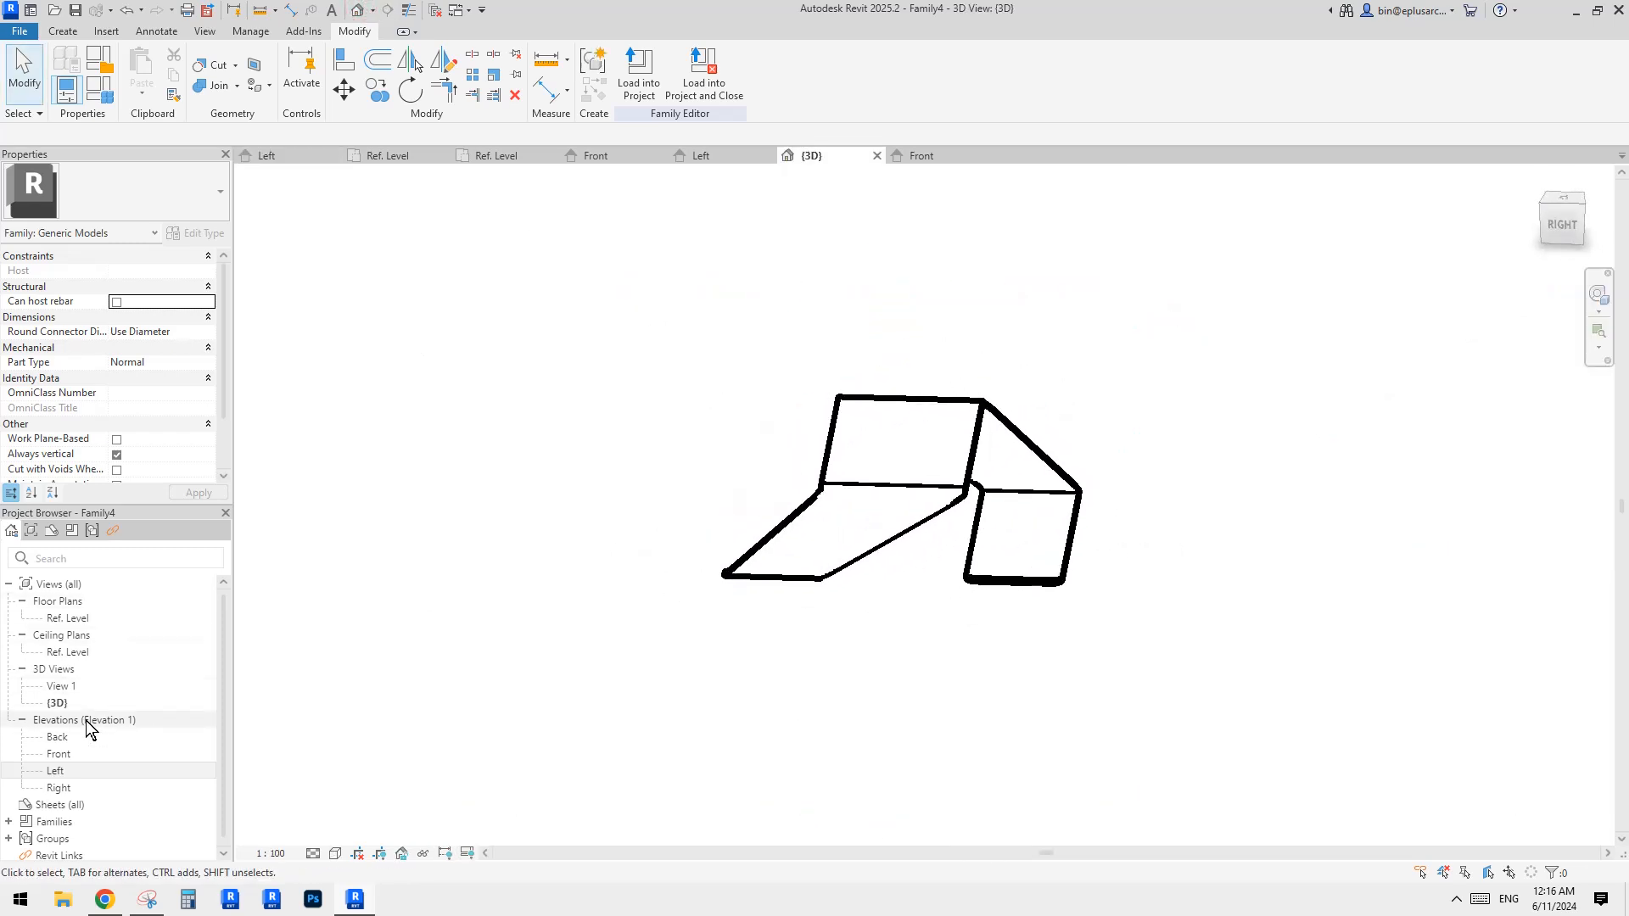
In the Ref. Level plan, try mirroring the upper panel about the horizontal centre plane with Copy off, and undo it.
double_click(74, 618)
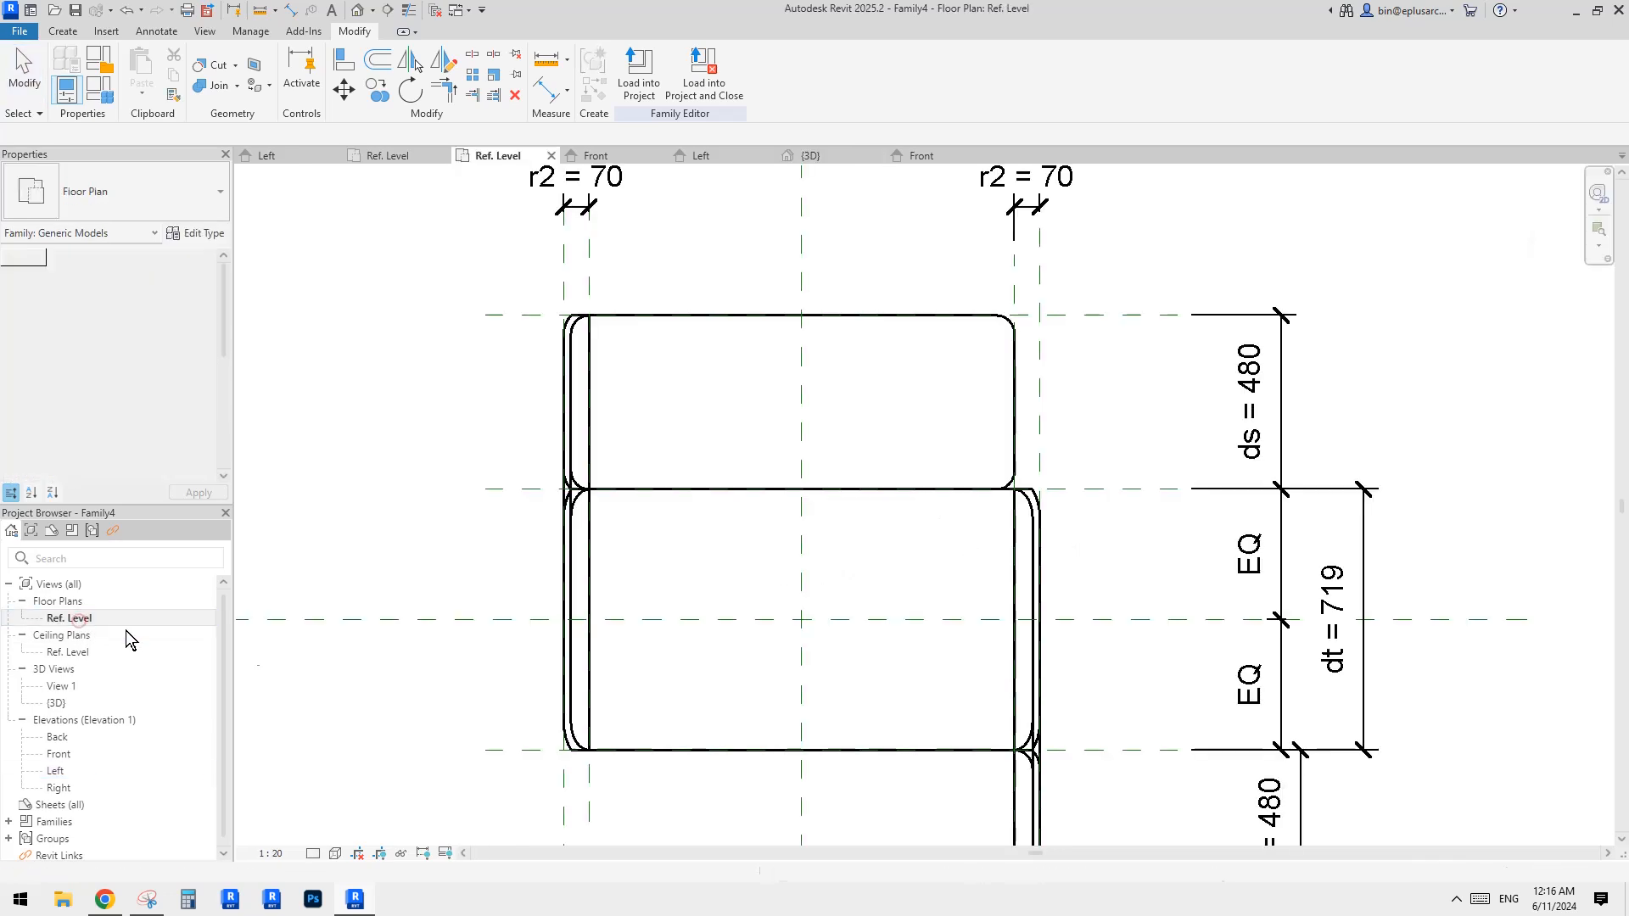
click(919, 313)
scroll(873, 451, down, 3)
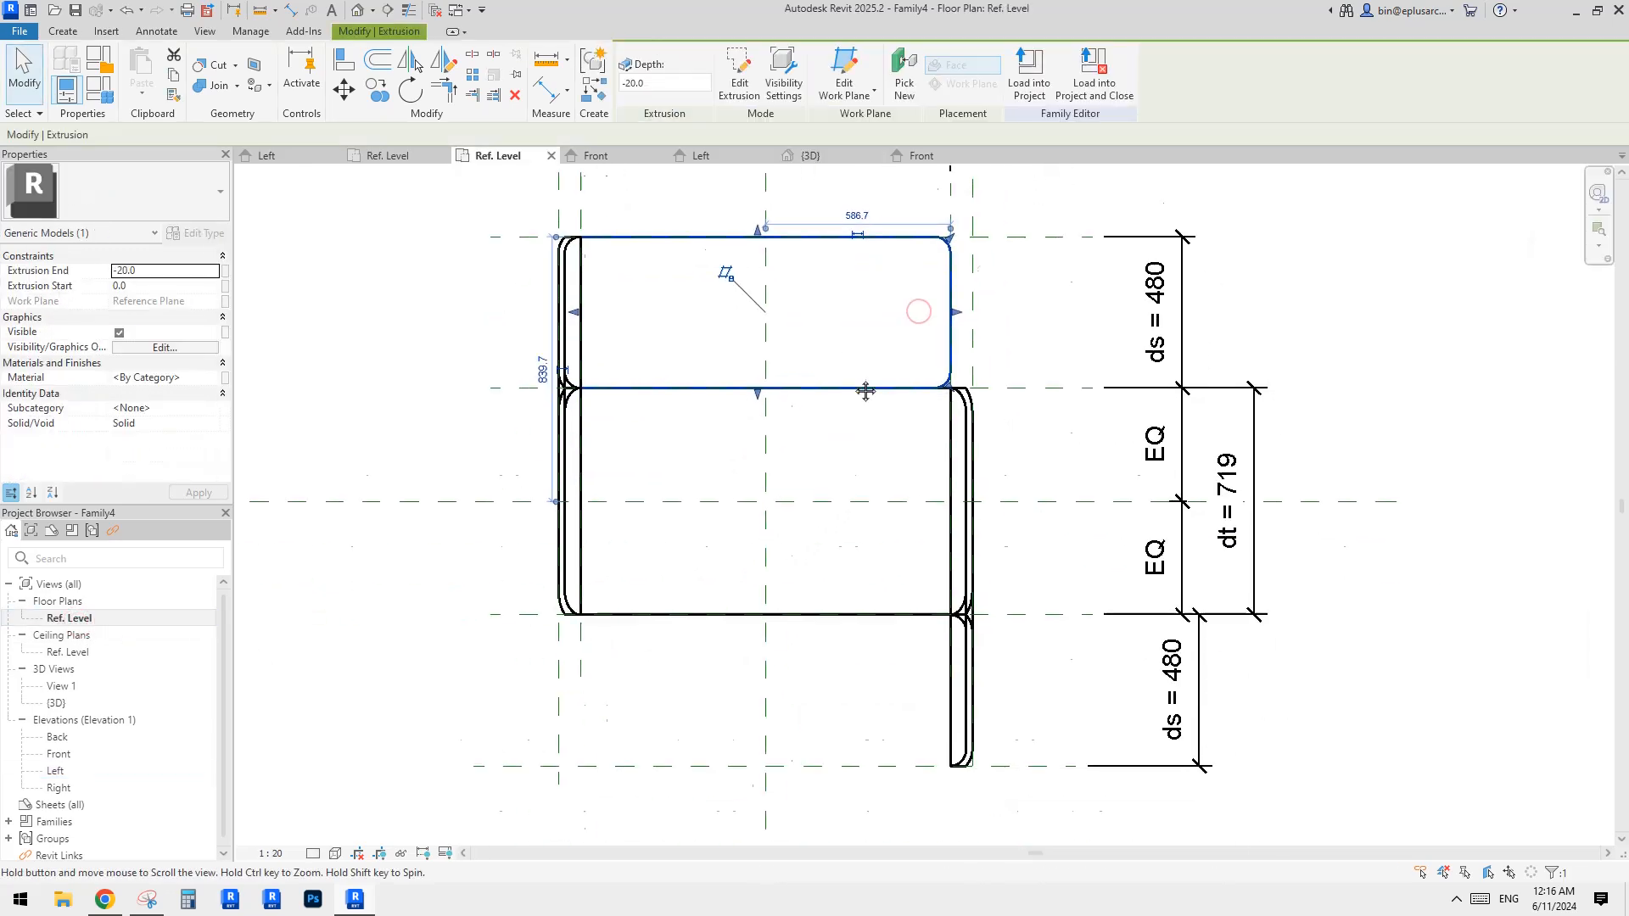
key(m)
key(m)
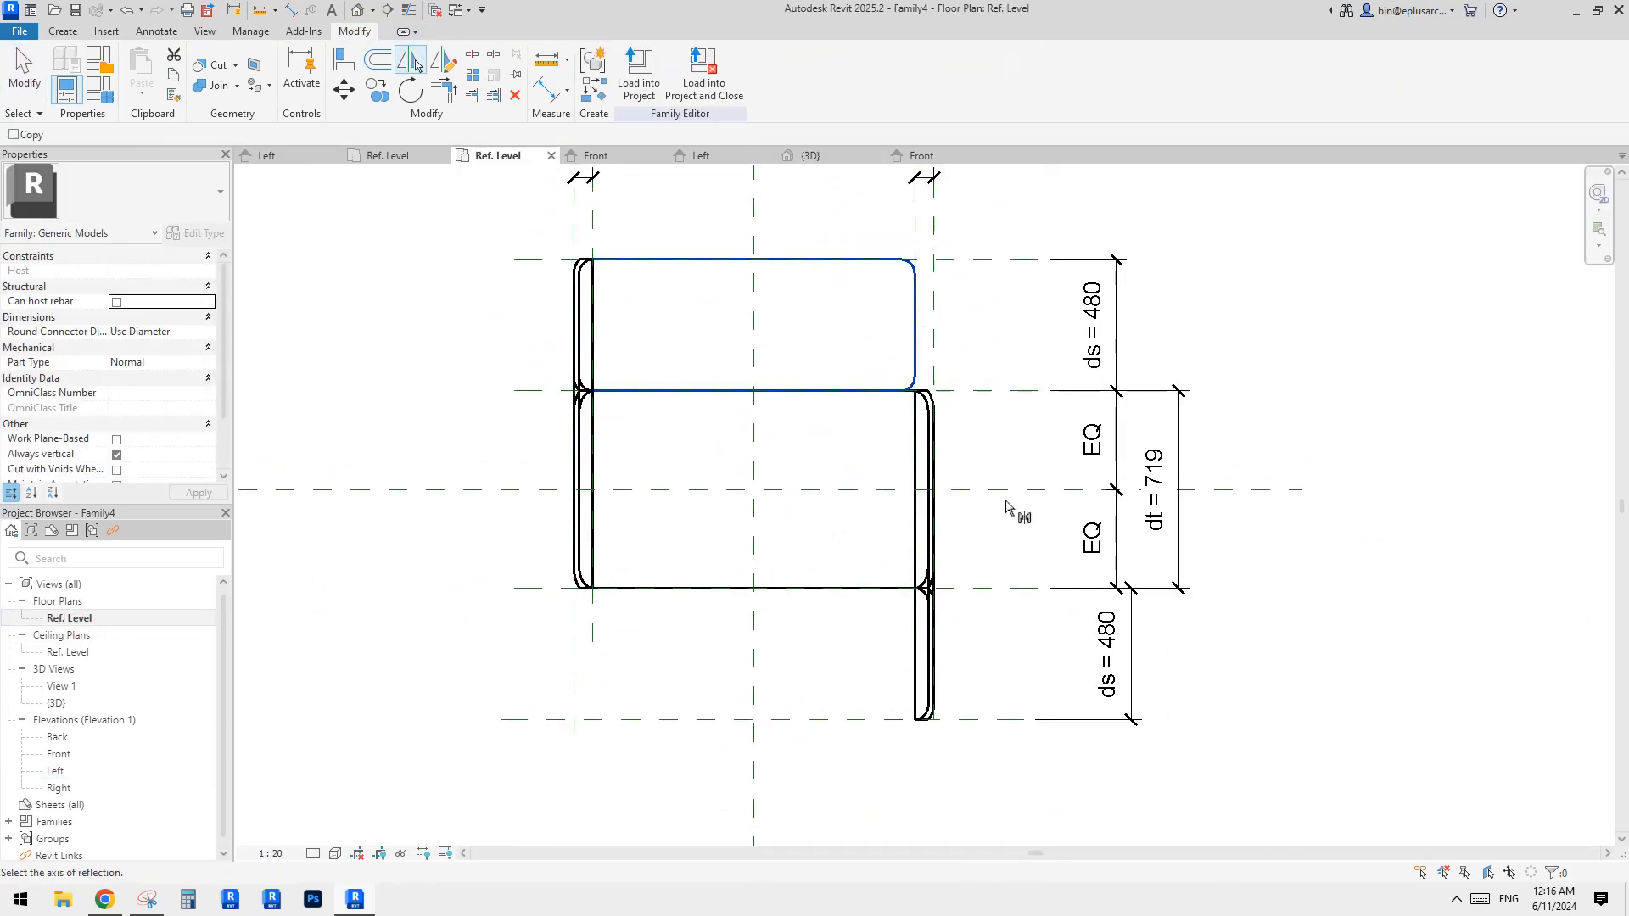
click(1014, 491)
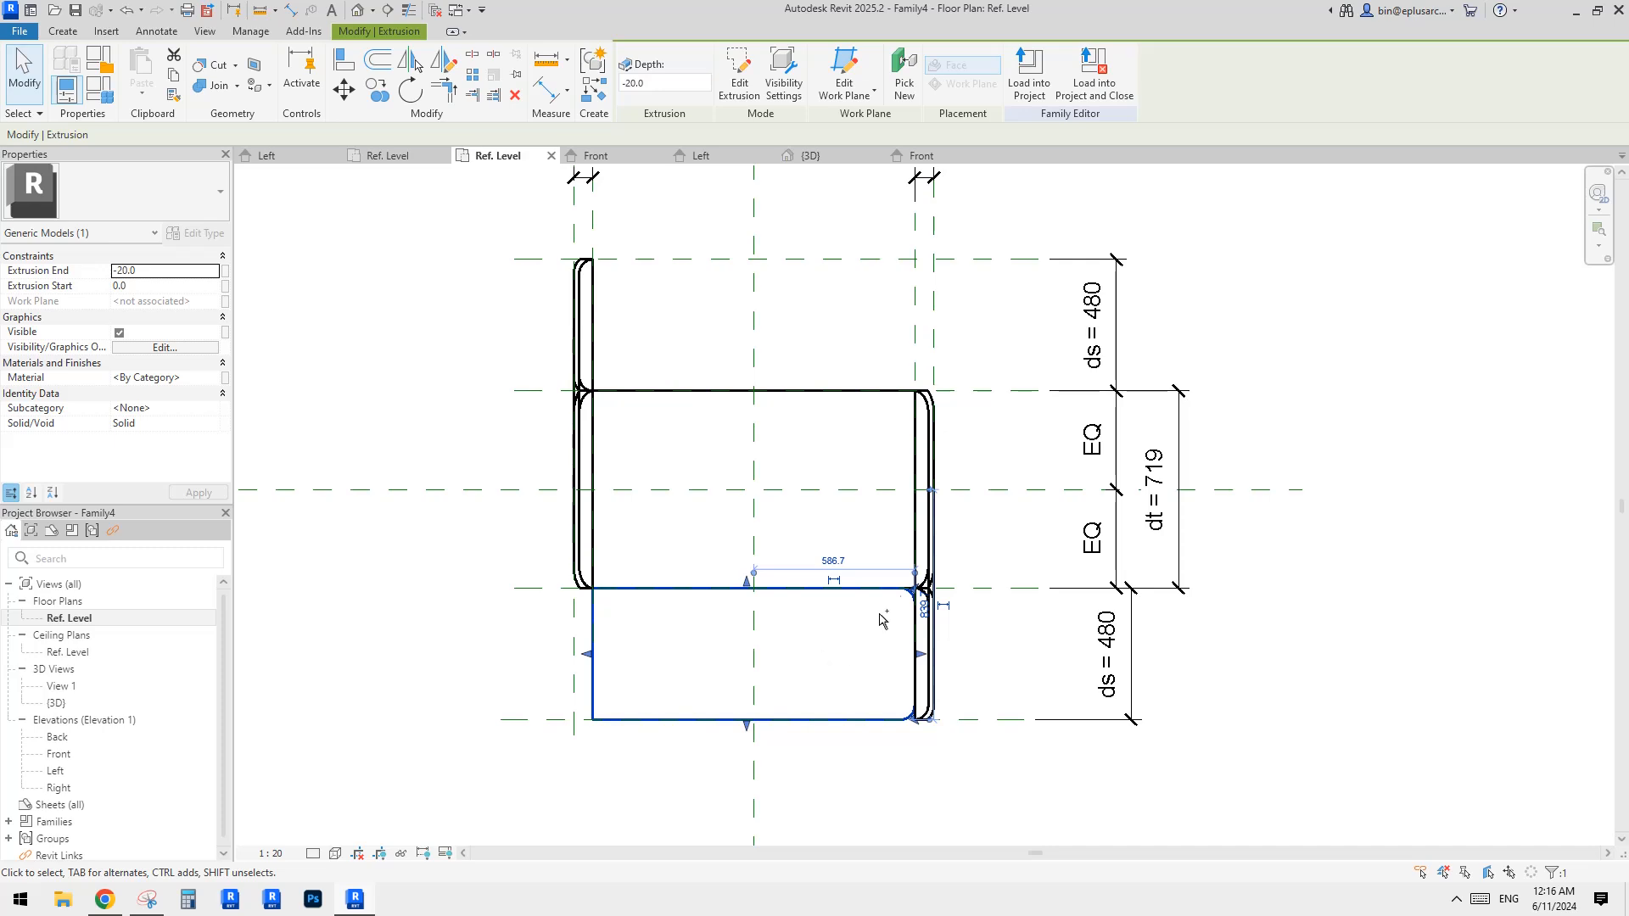
key(ctrl+z)
Mirror a copy of the upper rounded panel about the horizontal centre reference plane.
click(881, 261)
middle_drag(880, 265, 878, 270)
key(m)
key(m)
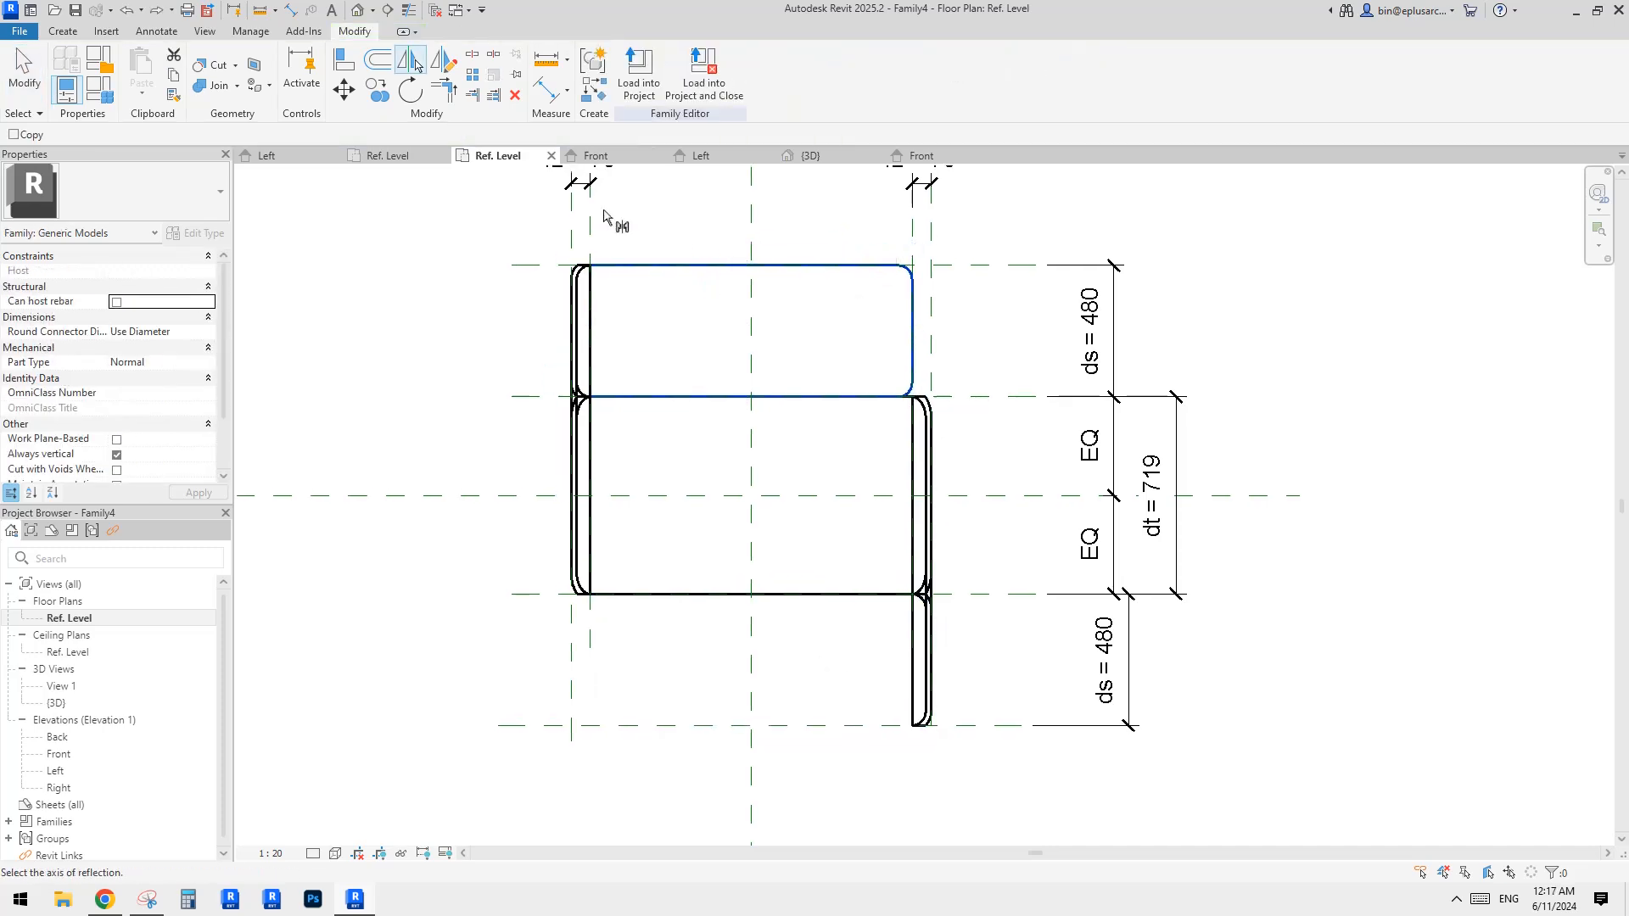
click(999, 496)
click(998, 502)
Mirror the lower panel about the vertical centre reference plane without keeping a copy, putting its rounded corners on the left.
middle_drag(999, 502, 1014, 328)
click(822, 550)
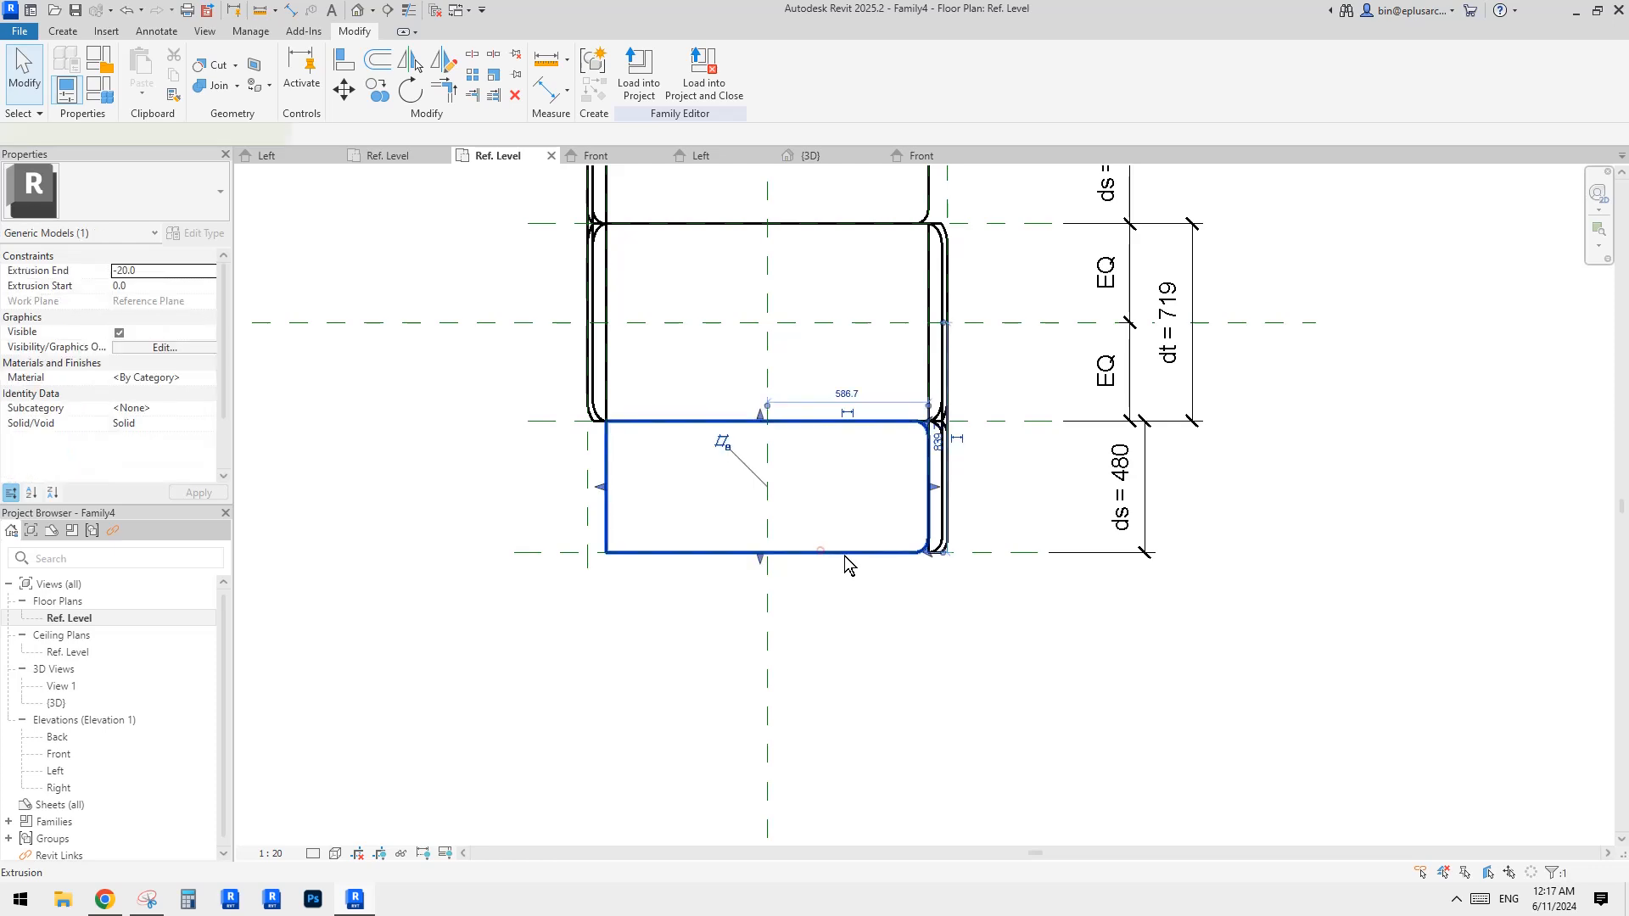
middle_drag(811, 607, 822, 550)
key(m)
key(m)
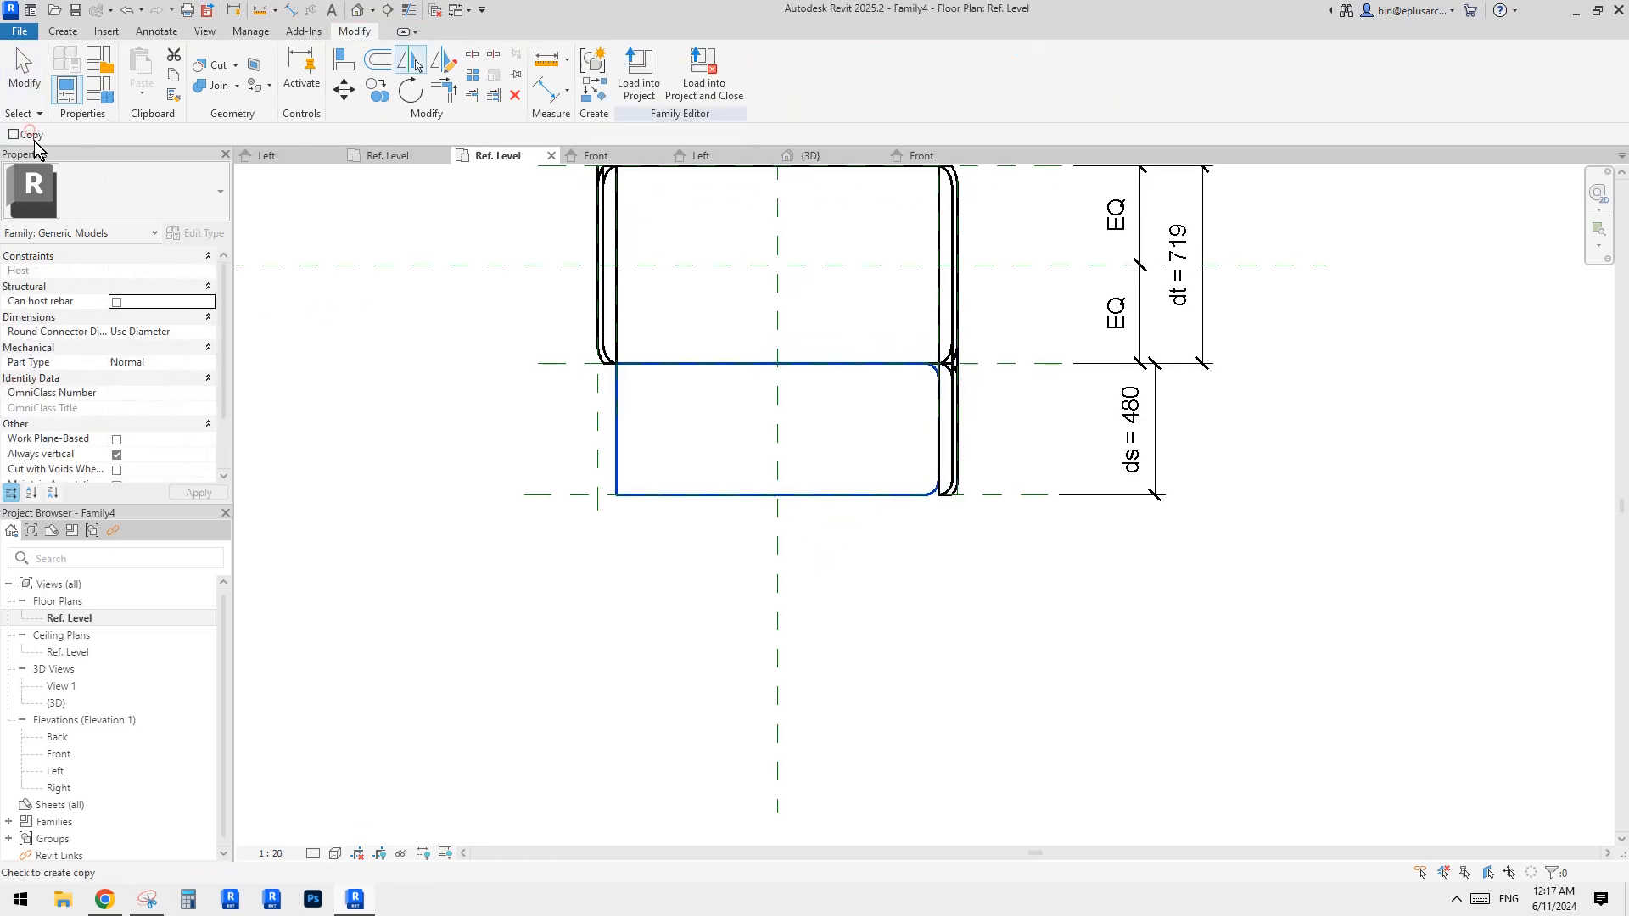
key(Escape)
Open the sketch of the mirrored lower panel for editing.
click(626, 371)
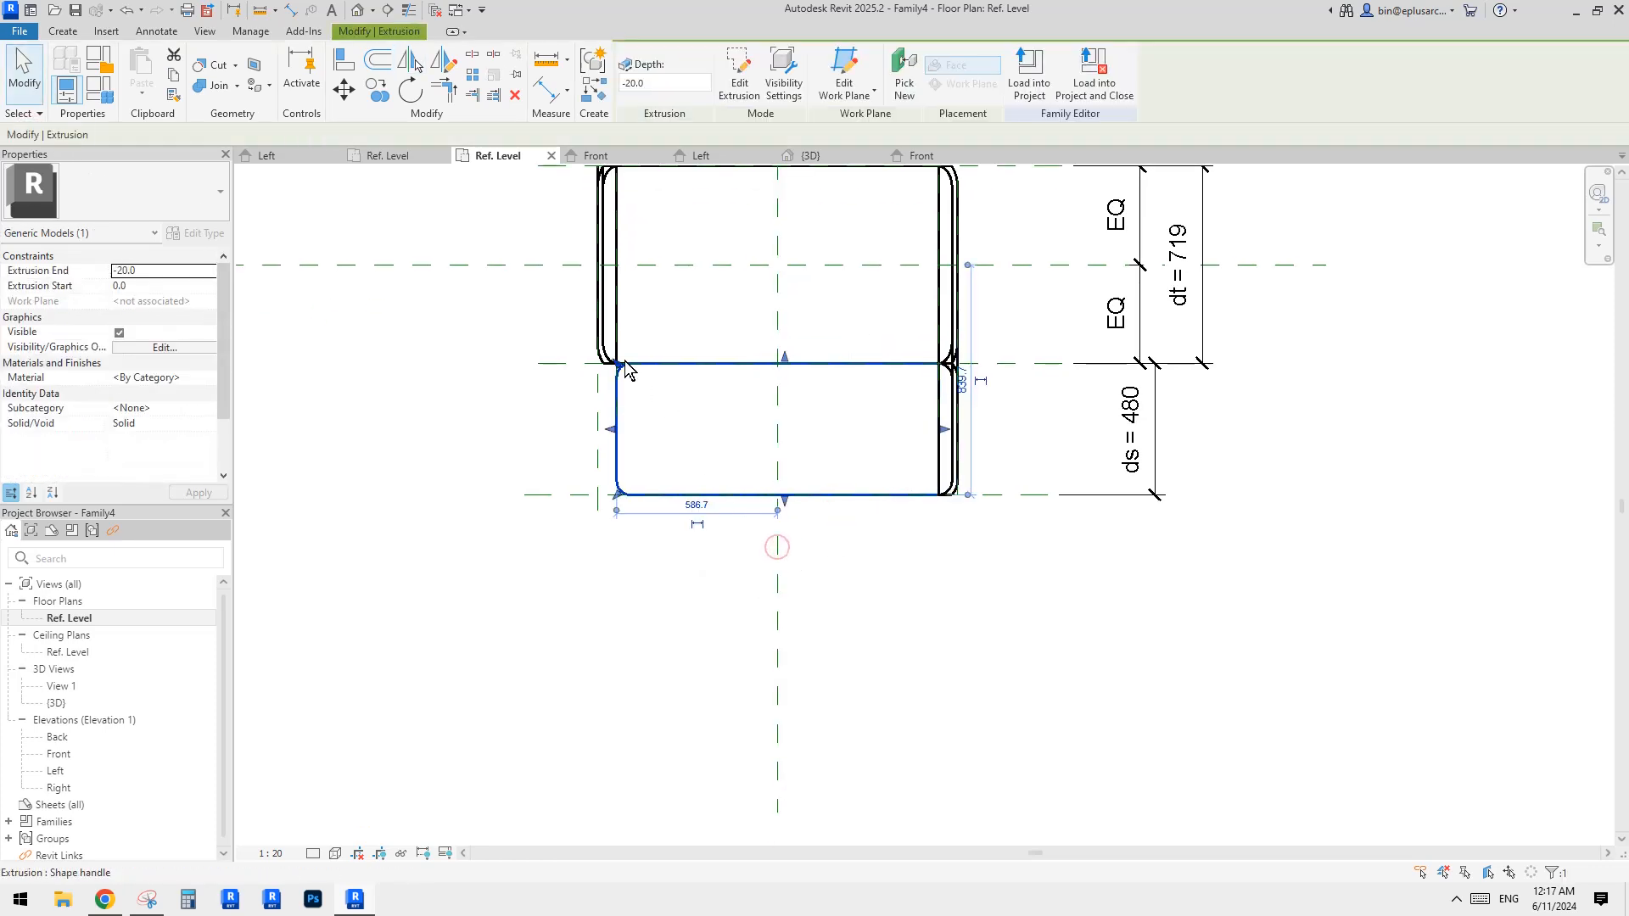
scroll(620, 437, up, 2)
middle_drag(666, 547, 679, 629)
click(740, 83)
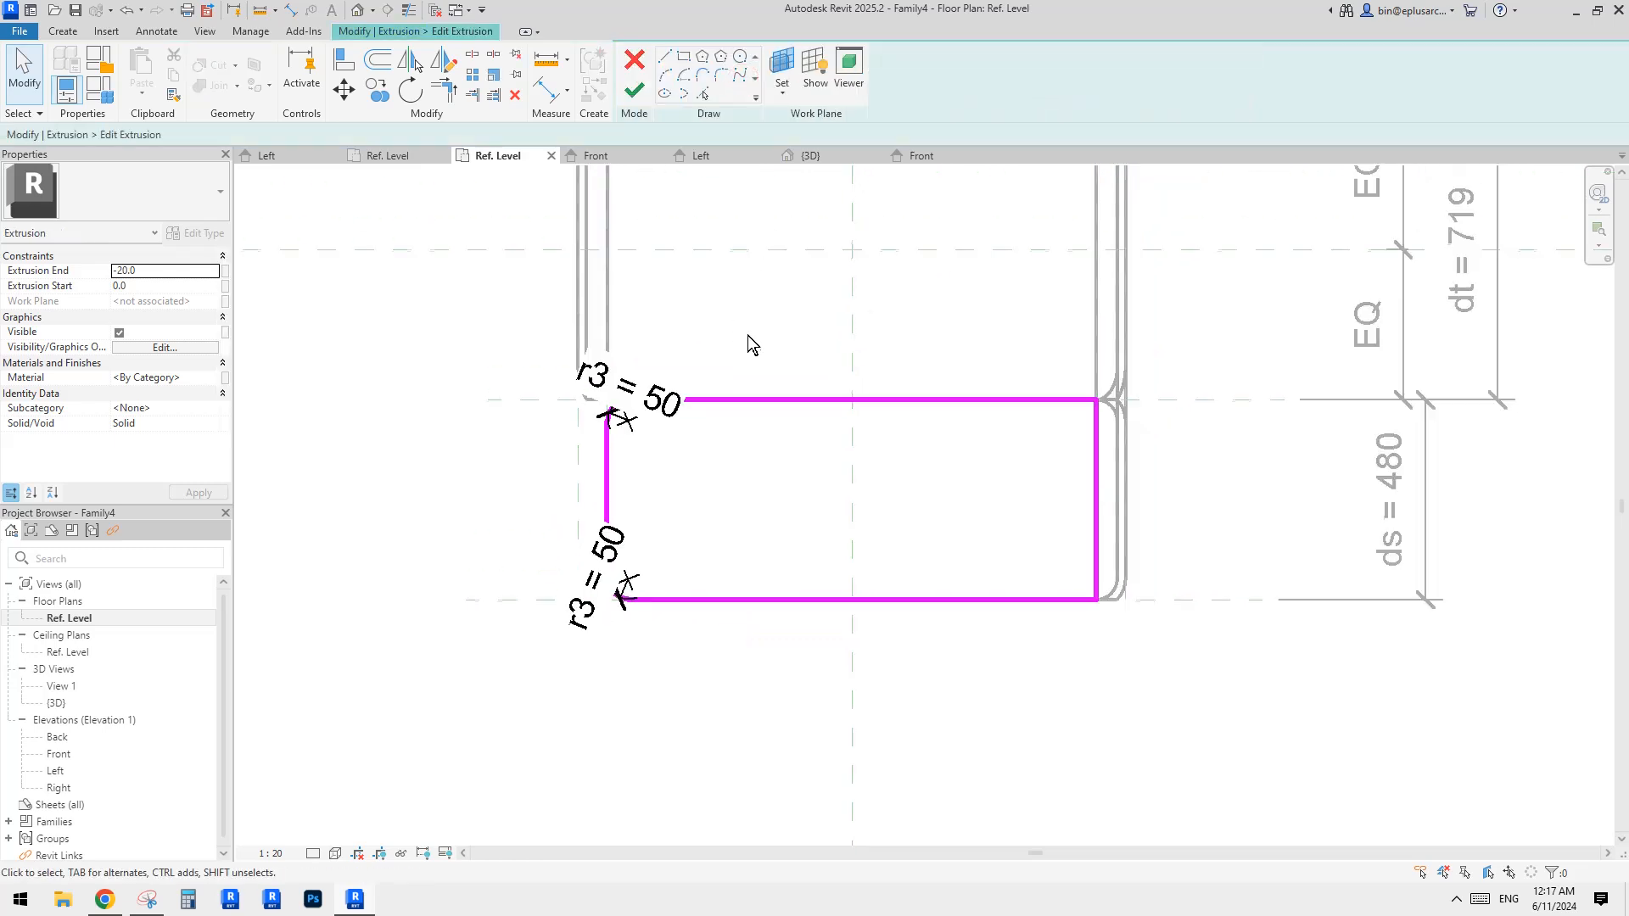
middle_drag(747, 335, 737, 363)
scroll(866, 443, down, 1)
mouse_move(878, 466)
middle_down()
mouse_move(871, 488)
mouse_move(850, 466)
mouse_move(936, 482)
middle_up()
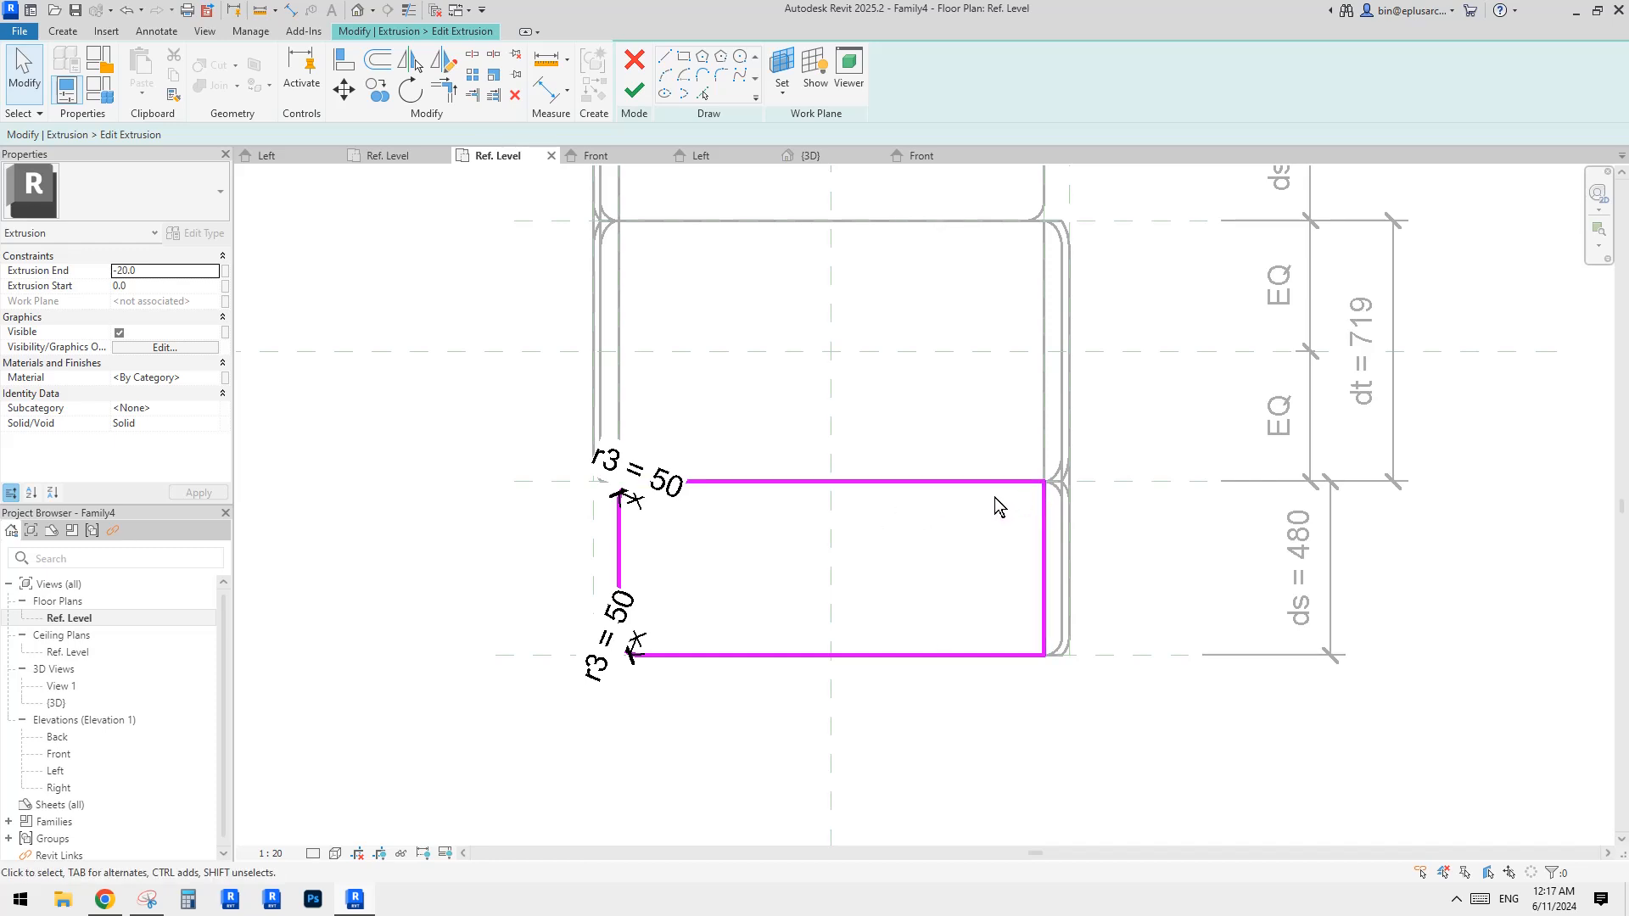
middle_drag(995, 497, 1011, 527)
Make the automatic sketch dimensions visible in the Ref. Level plan through the annotation category visibility settings.
key(v)
key(v)
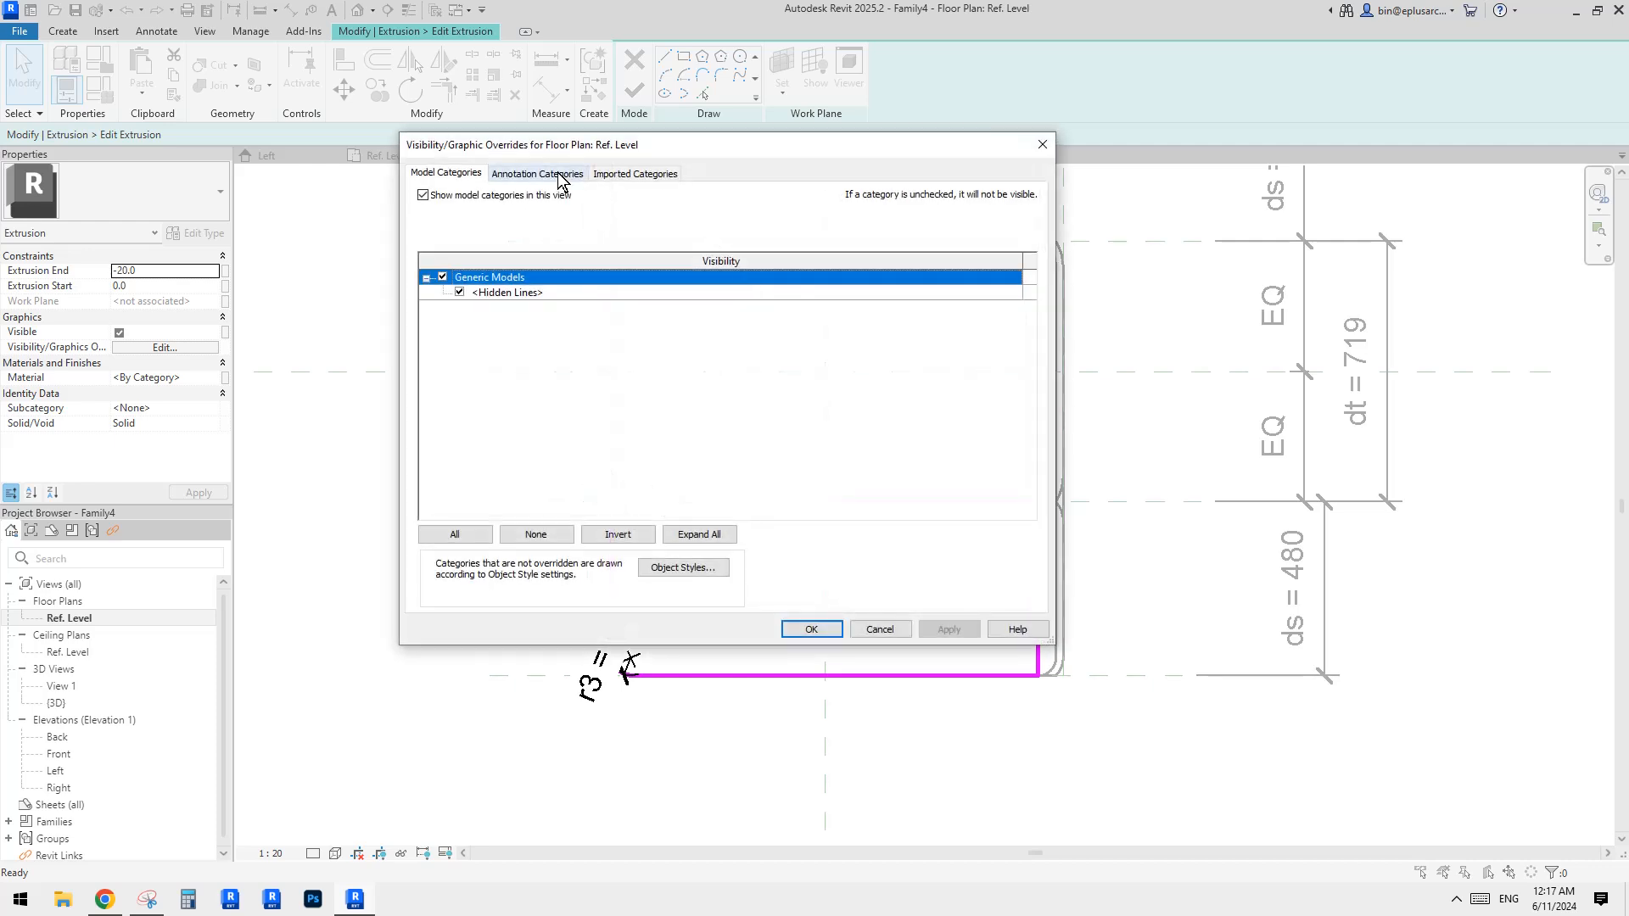
click(537, 172)
click(462, 293)
click(835, 632)
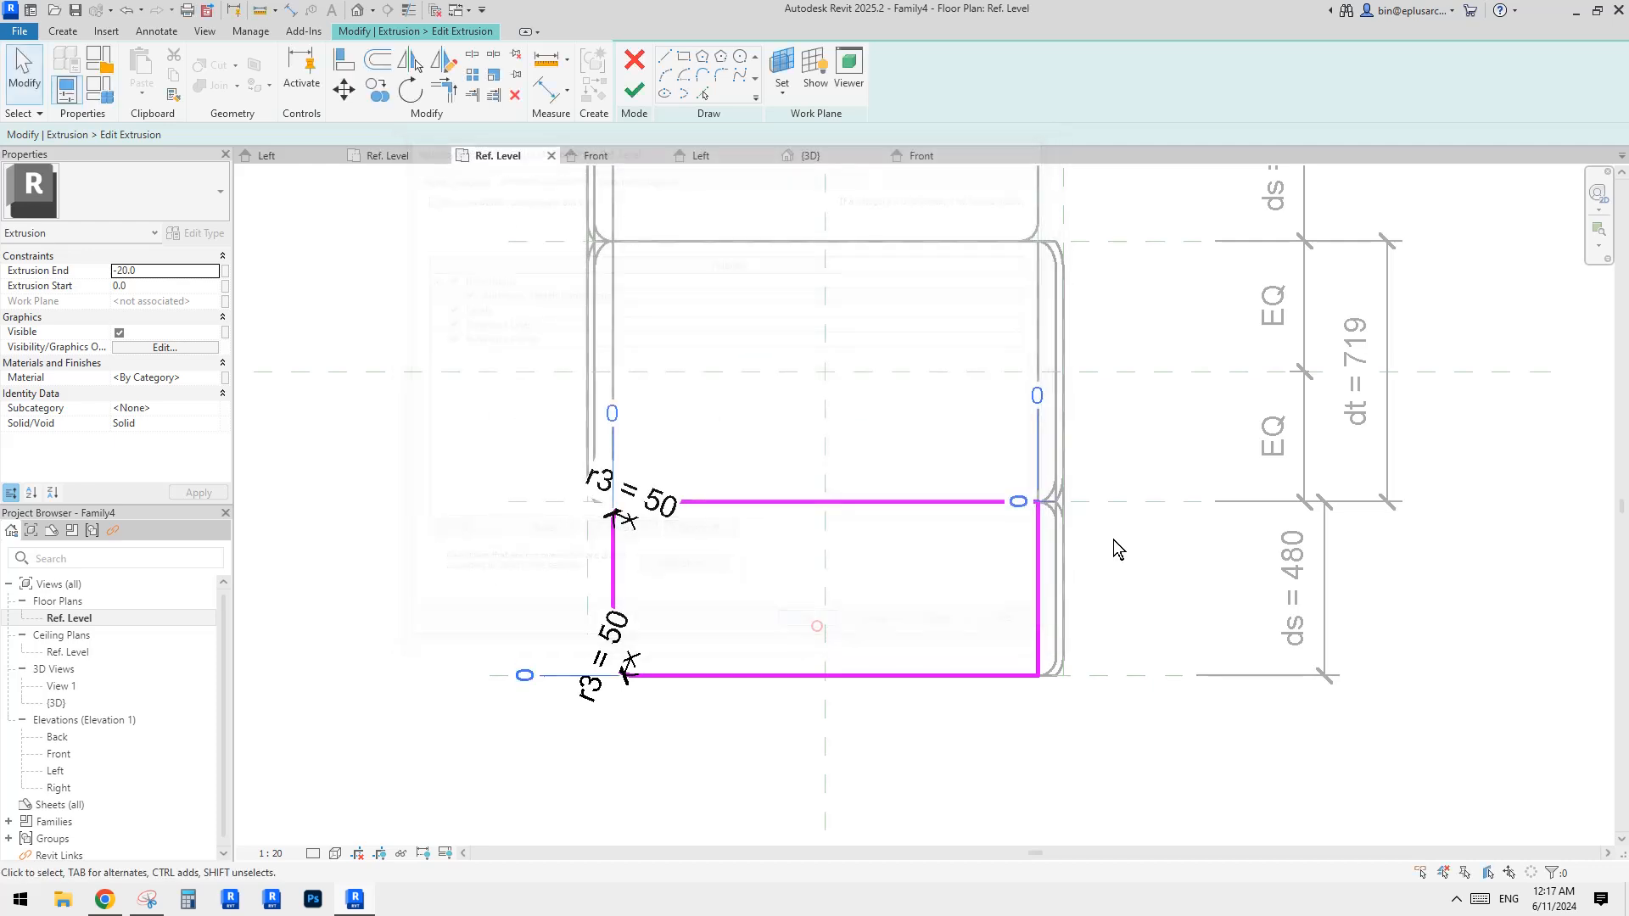
Align and lock the sketch's top edge to the plane between dt and ds, and its right edge to the right inner r2 plane.
middle_drag(999, 514, 974, 520)
key(a)
key(l)
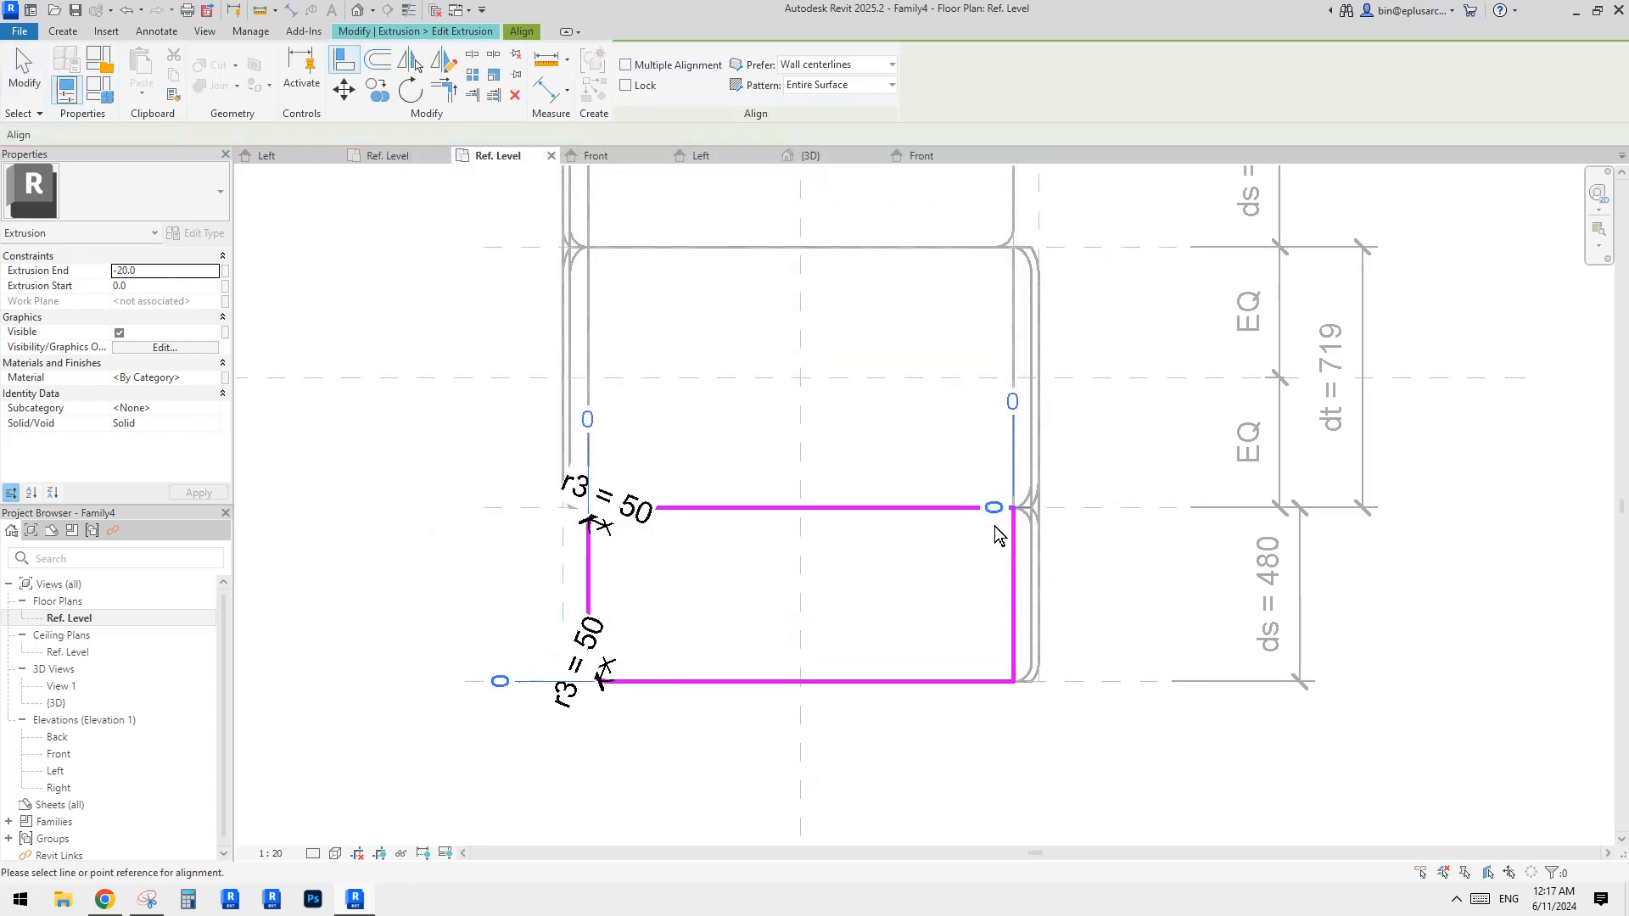
click(904, 509)
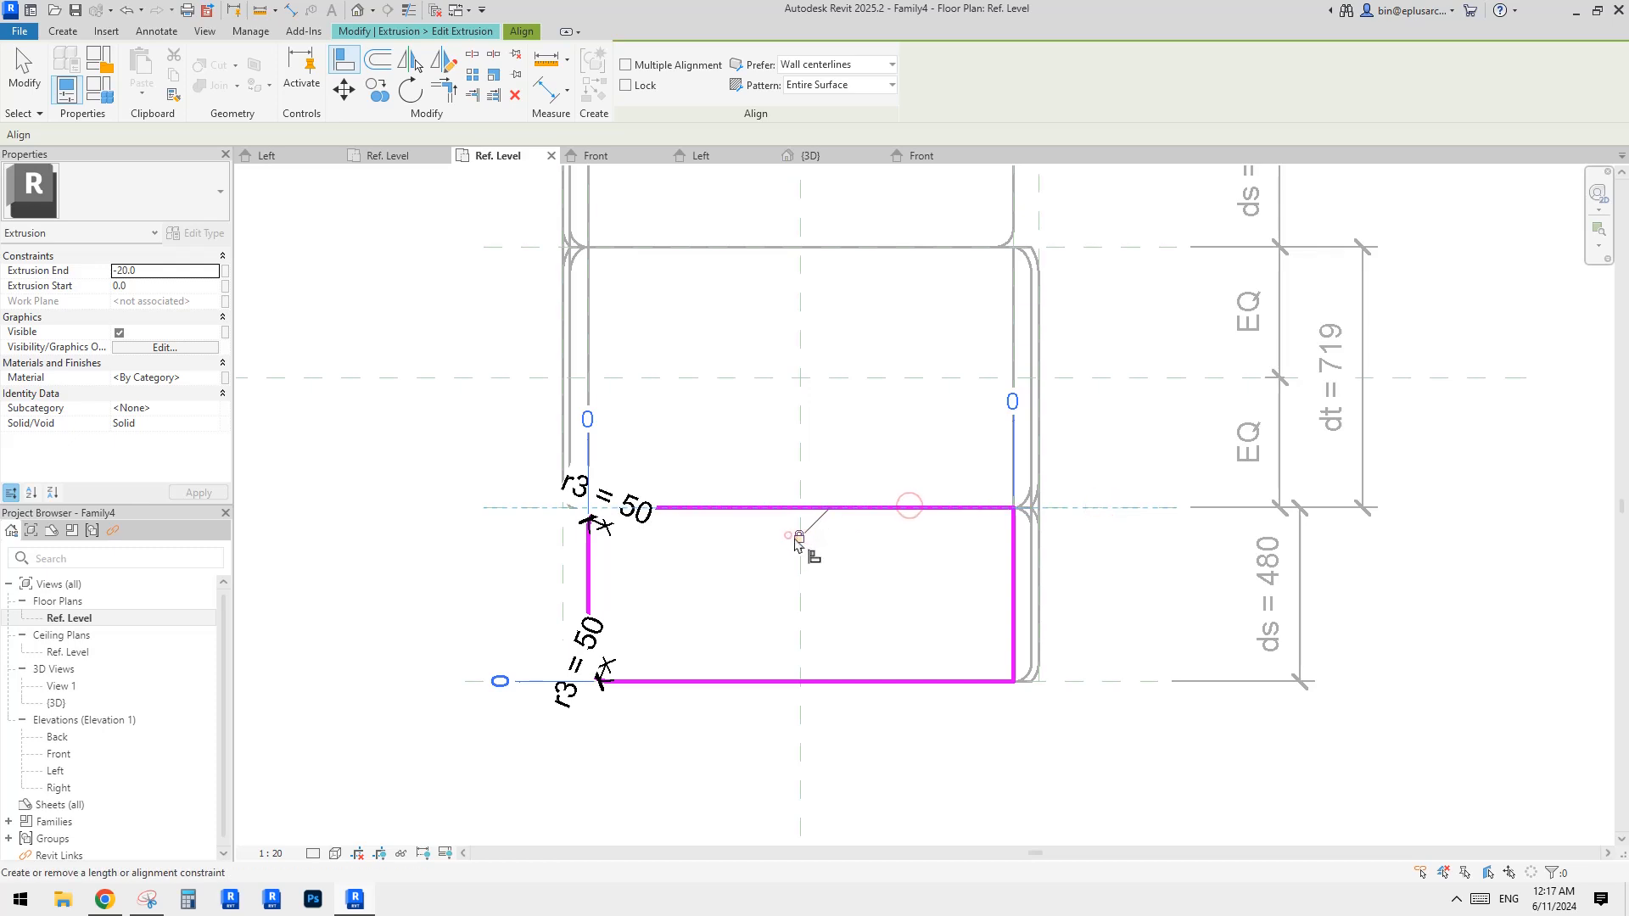
scroll(1002, 441, down, 2)
middle_drag(1002, 399, 973, 482)
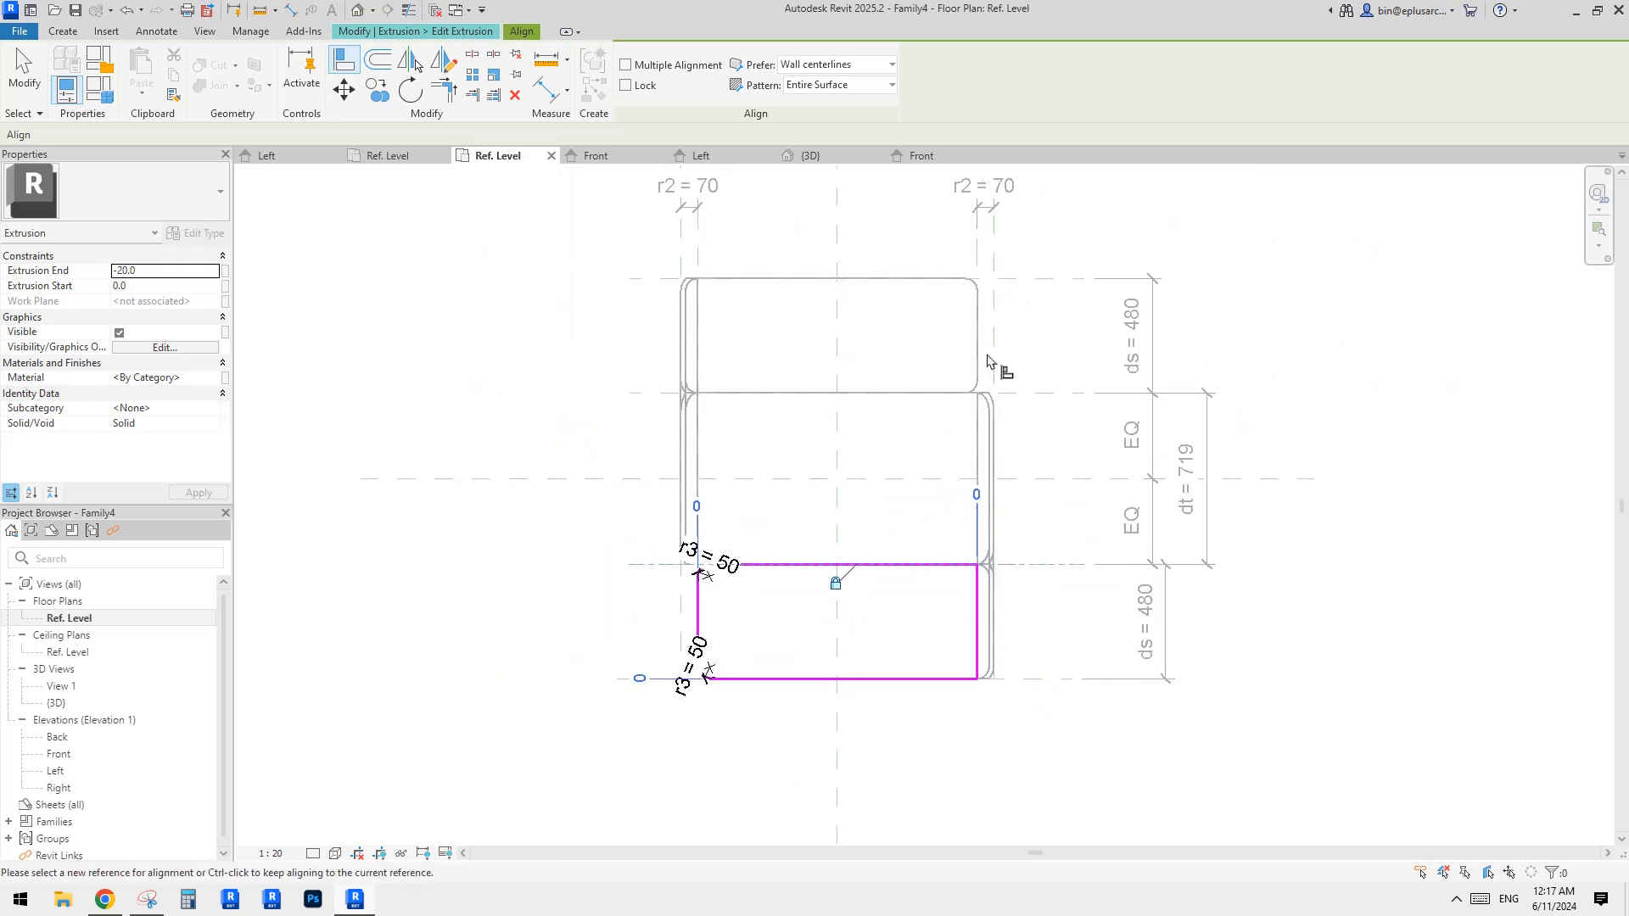
click(976, 247)
click(974, 614)
Align and lock the sketch's left edge to the left inner r2 plane and bottom edge to the lowest ds plane, and finish the sketch.
middle_drag(813, 579, 826, 596)
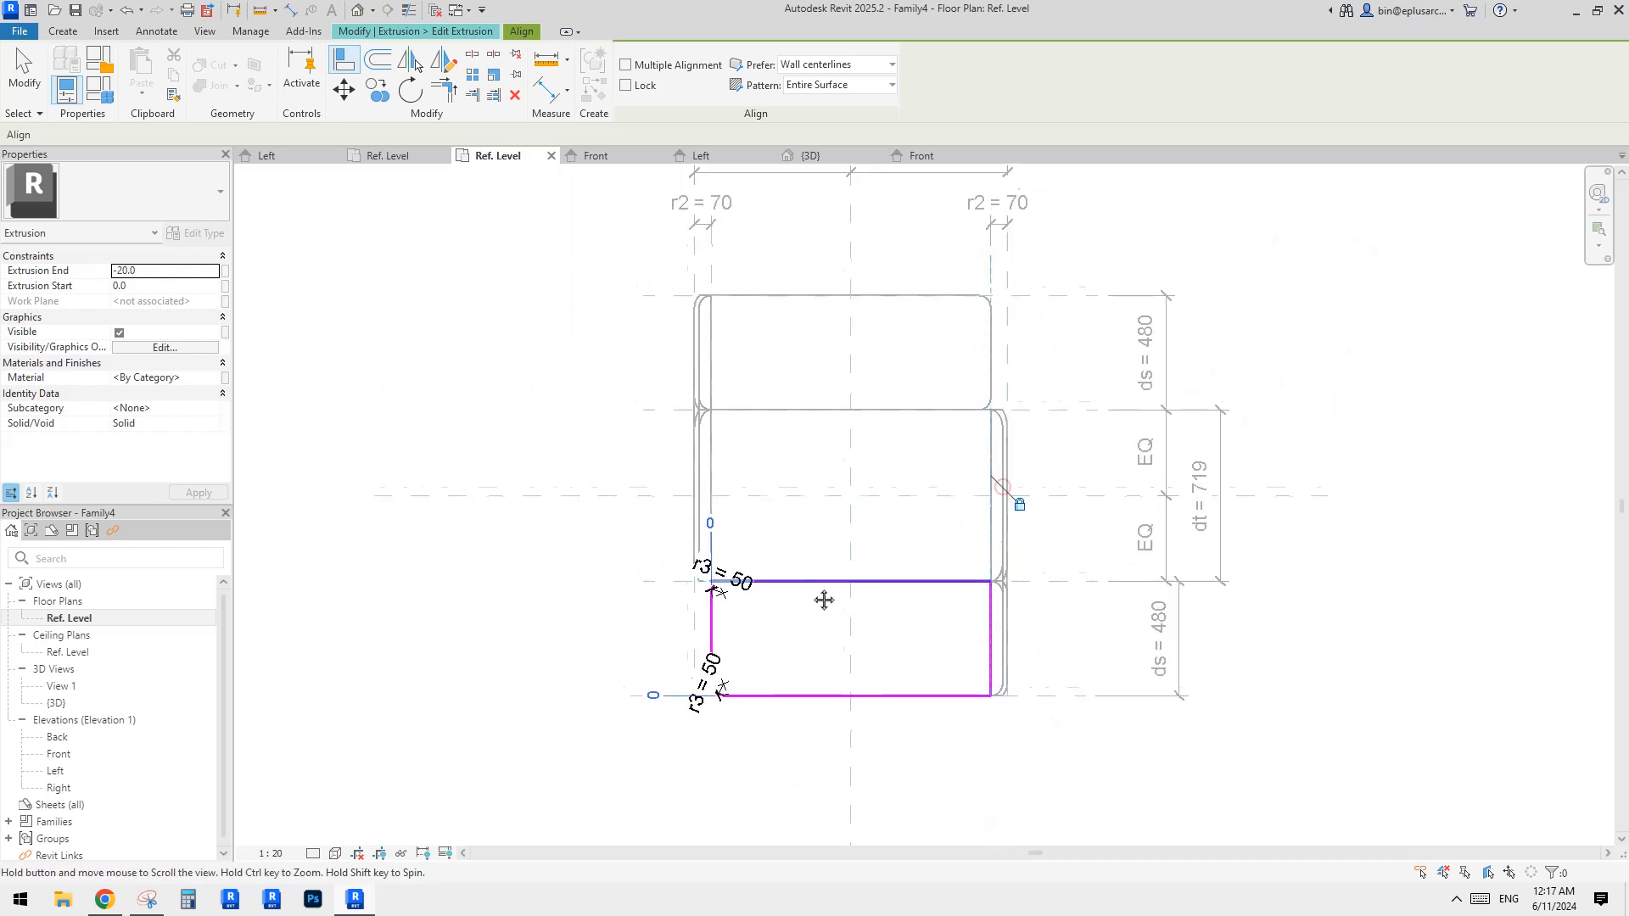
click(698, 250)
click(712, 632)
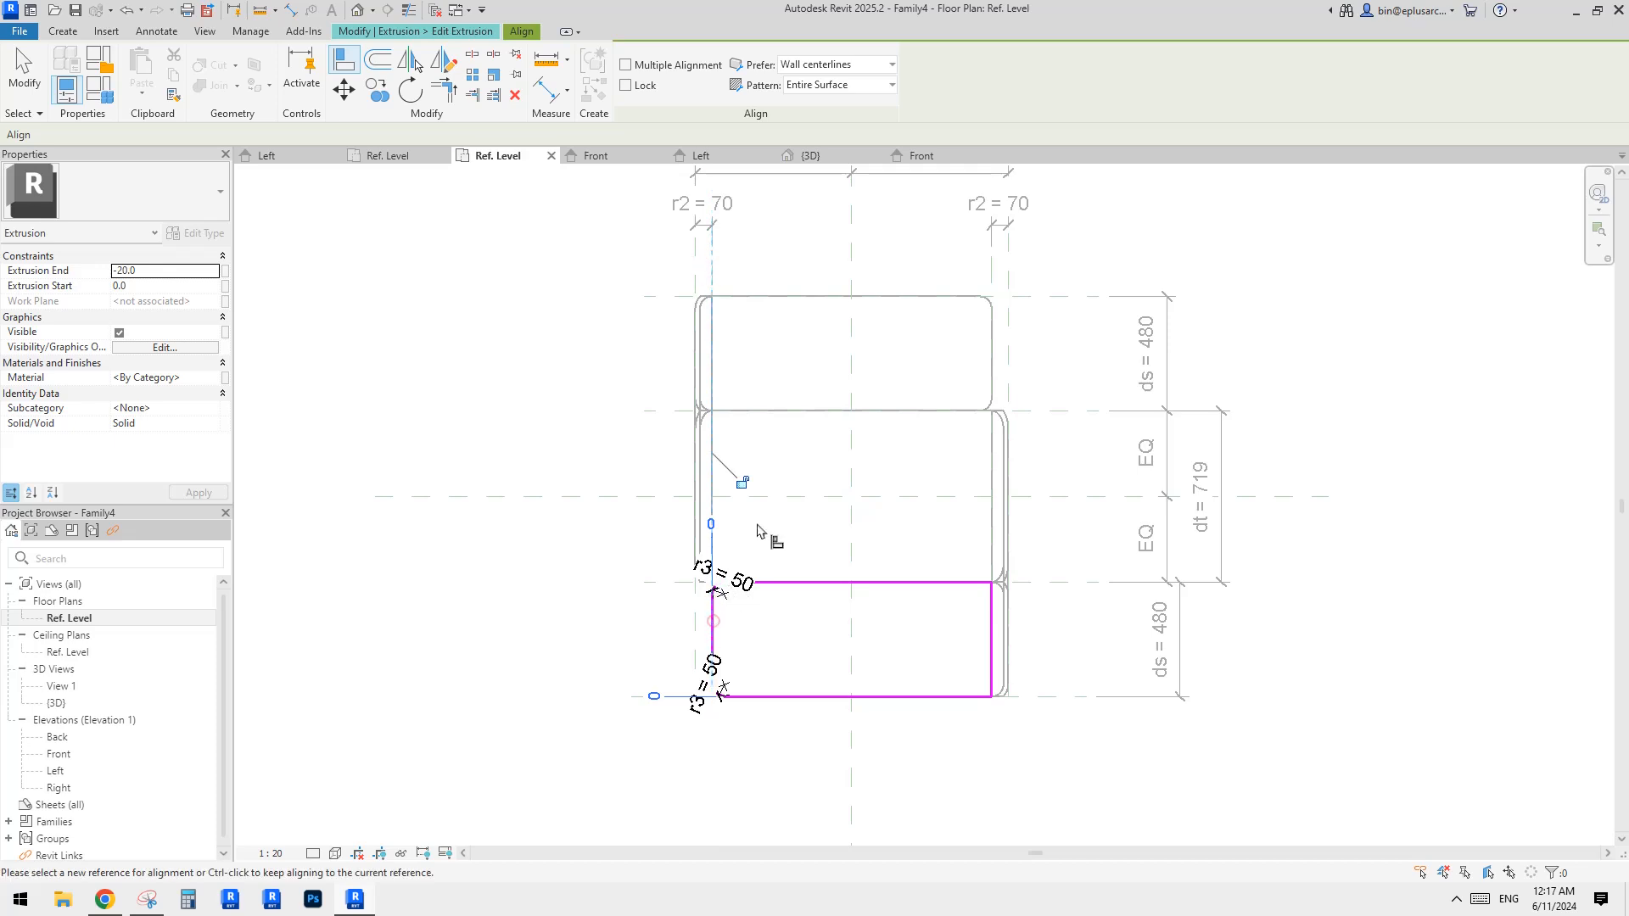
click(1067, 698)
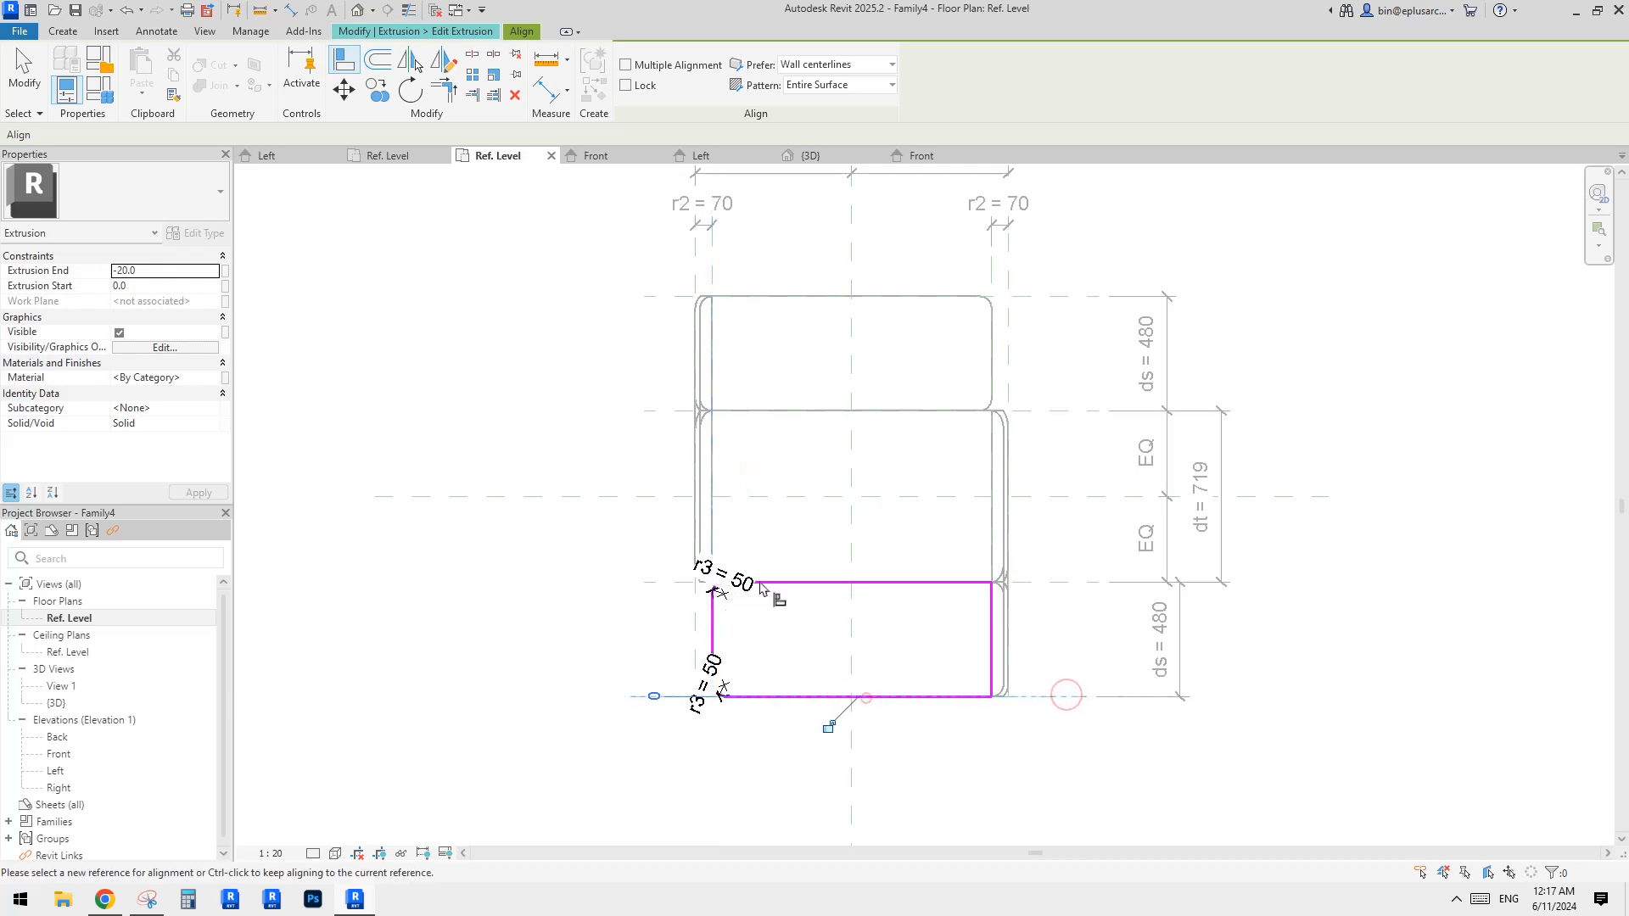
click(830, 726)
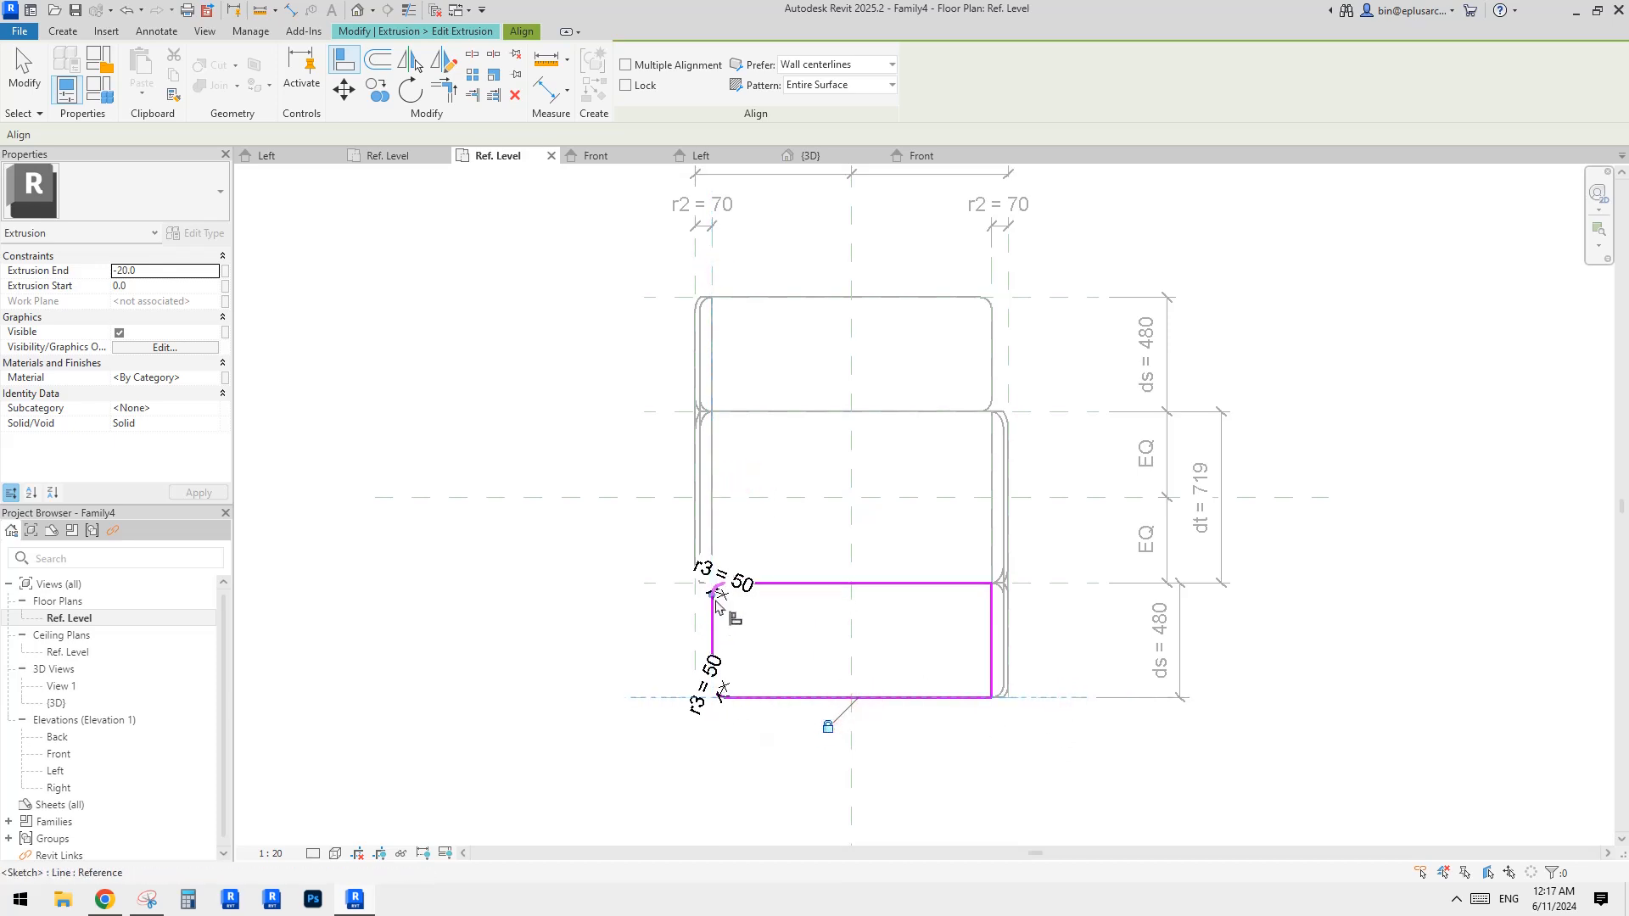
key(Escape)
scroll(727, 645, up, 2)
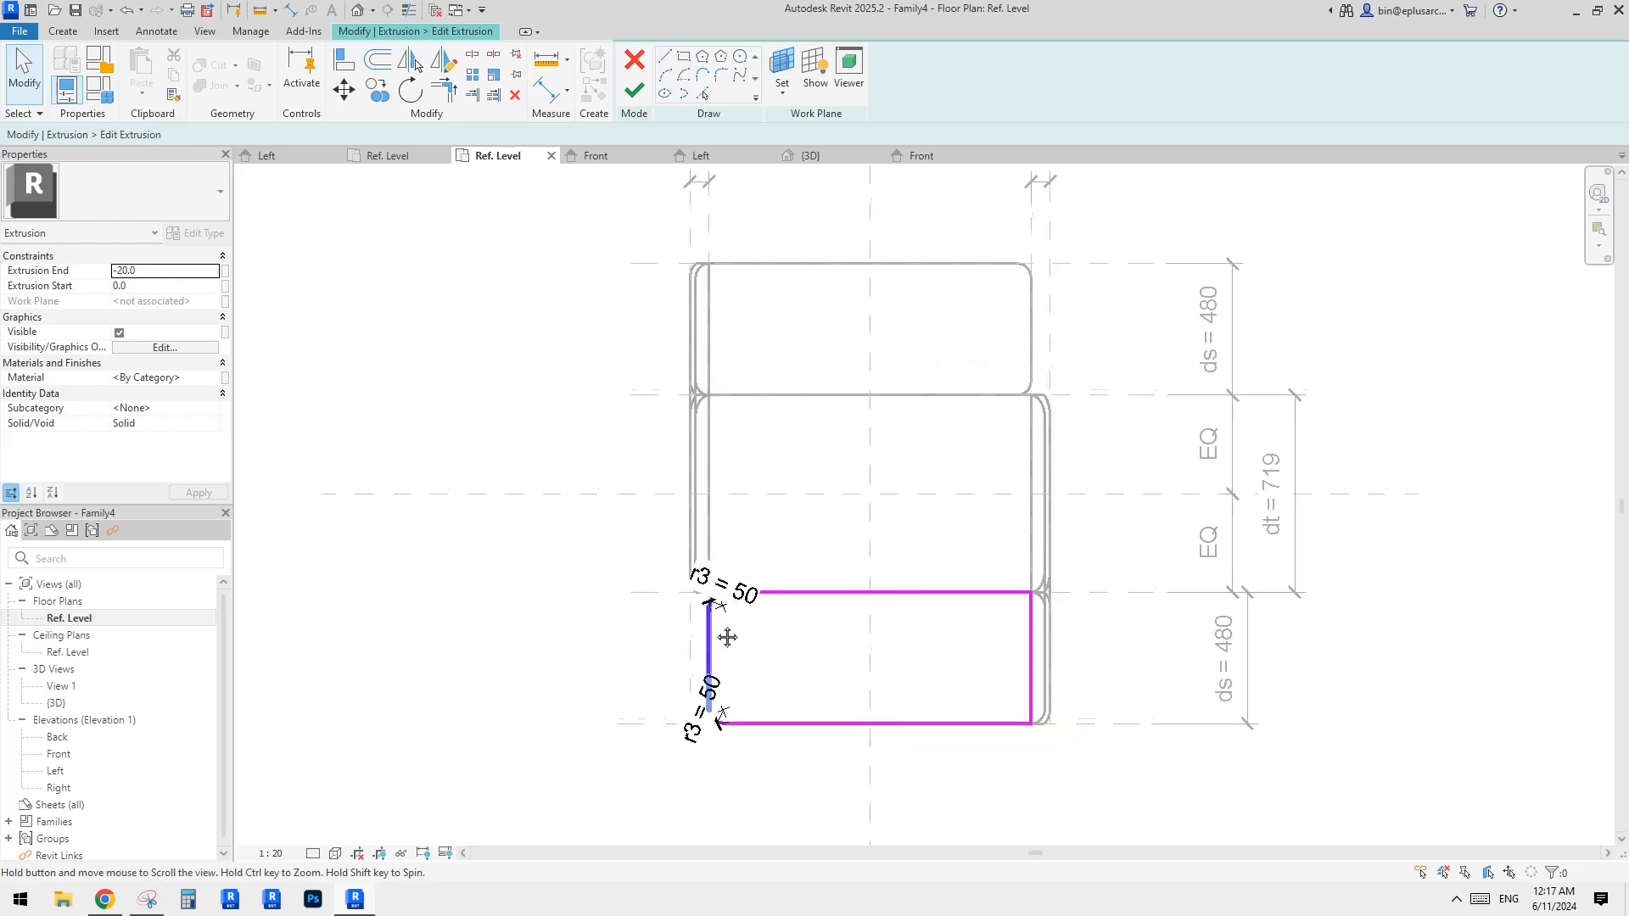
middle_drag(712, 327, 681, 314)
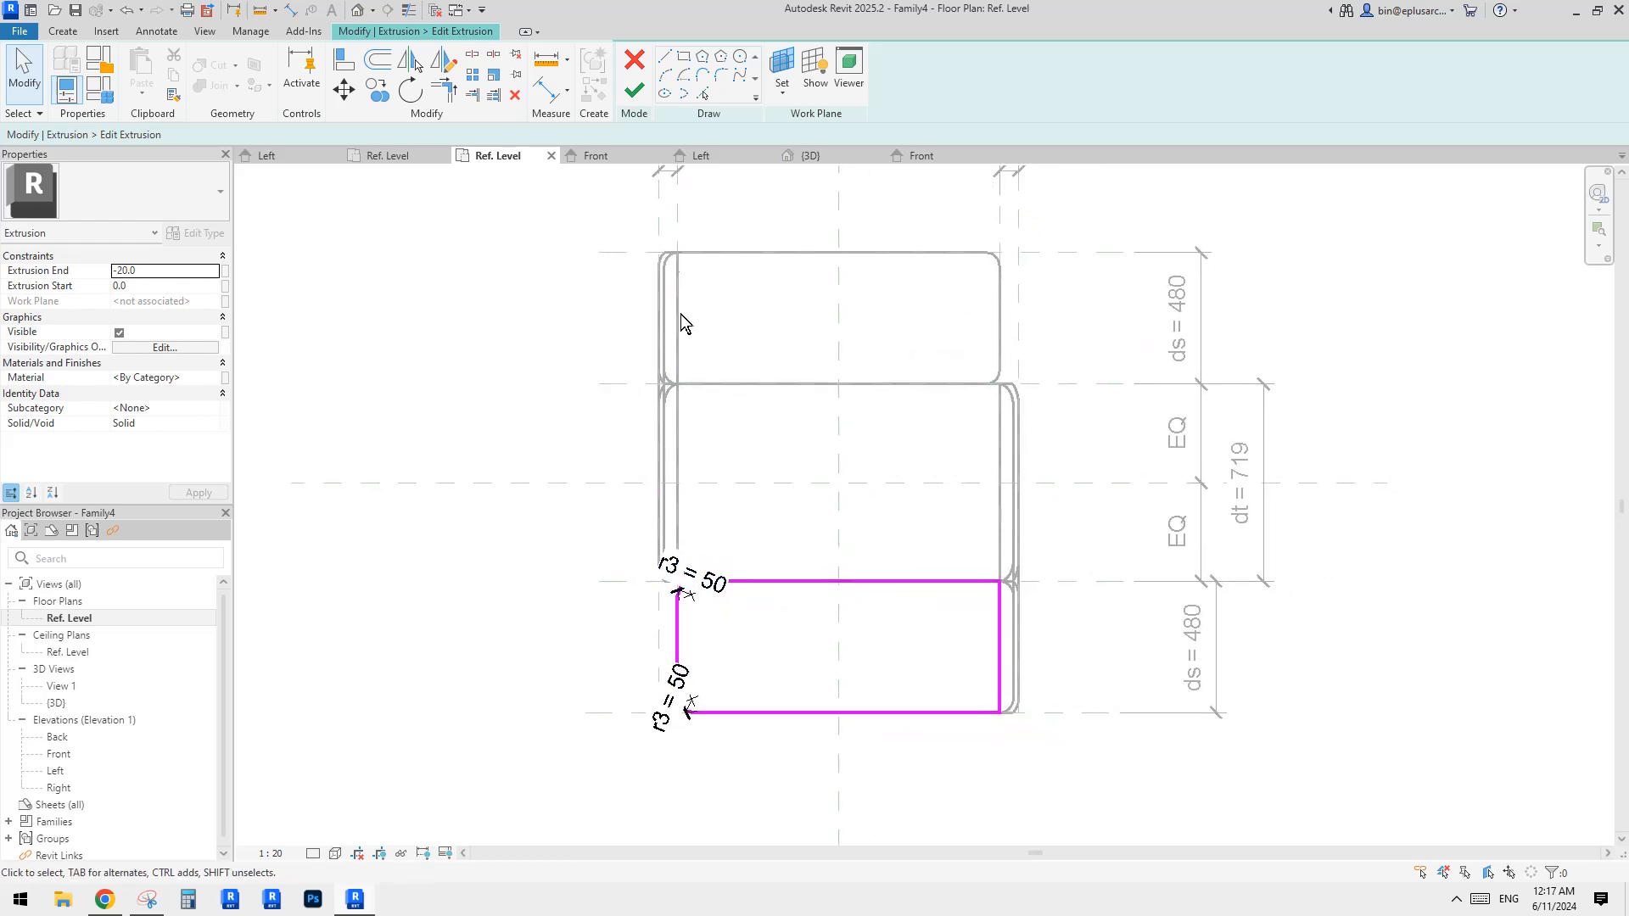
click(638, 102)
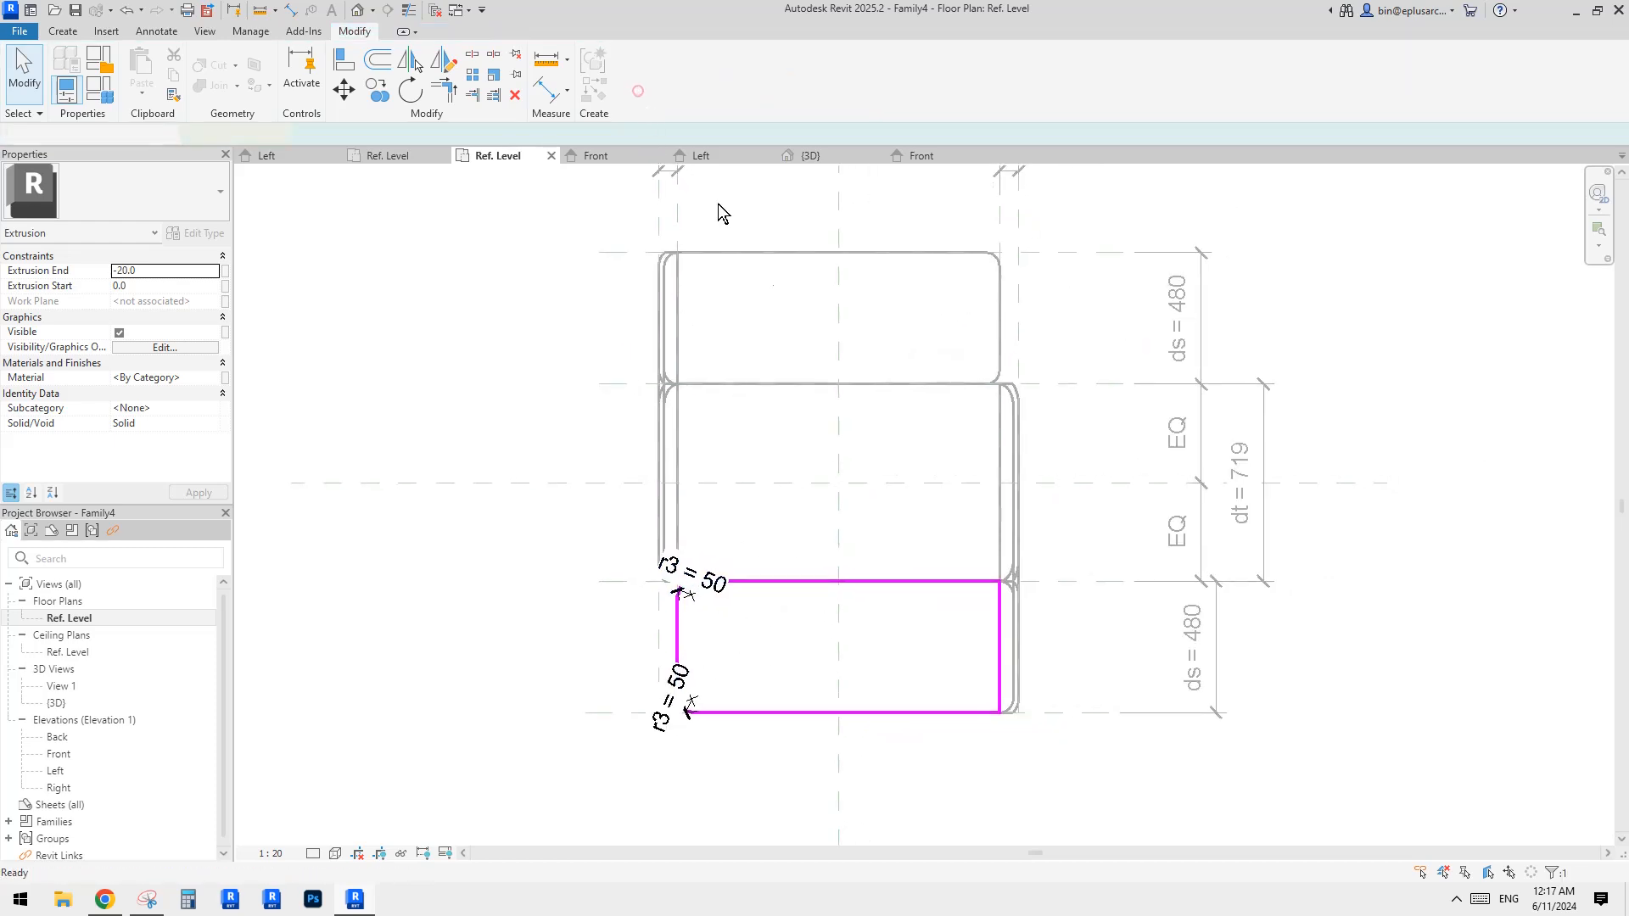
Open the Front elevation and select the lower panel.
double_click(61, 755)
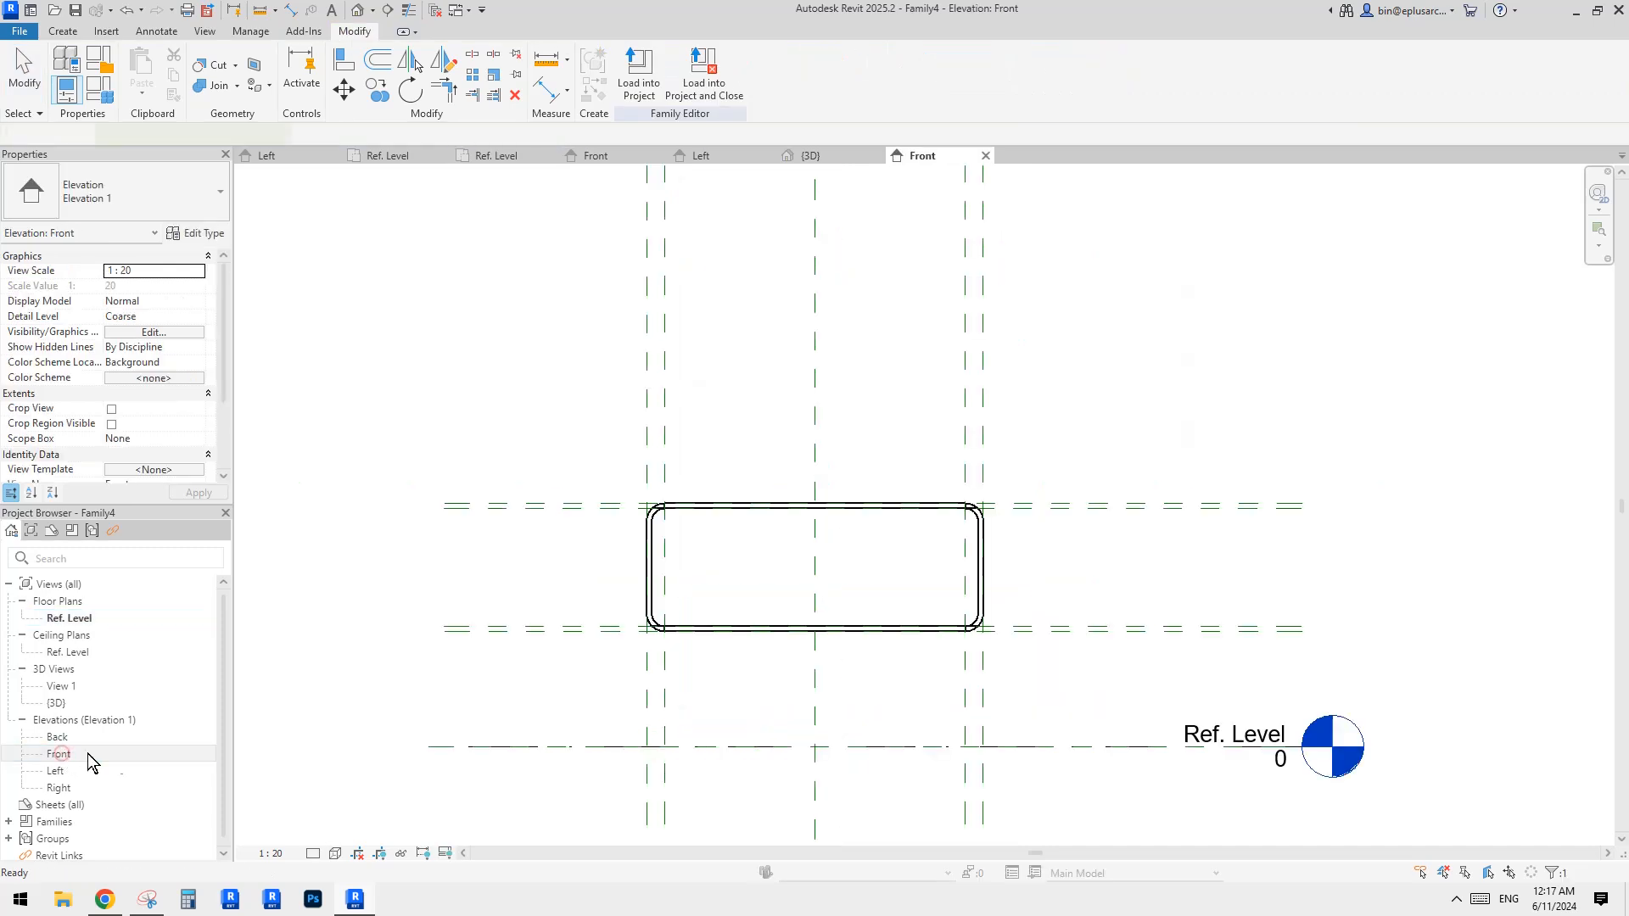
click(698, 628)
scroll(810, 645, up, 2)
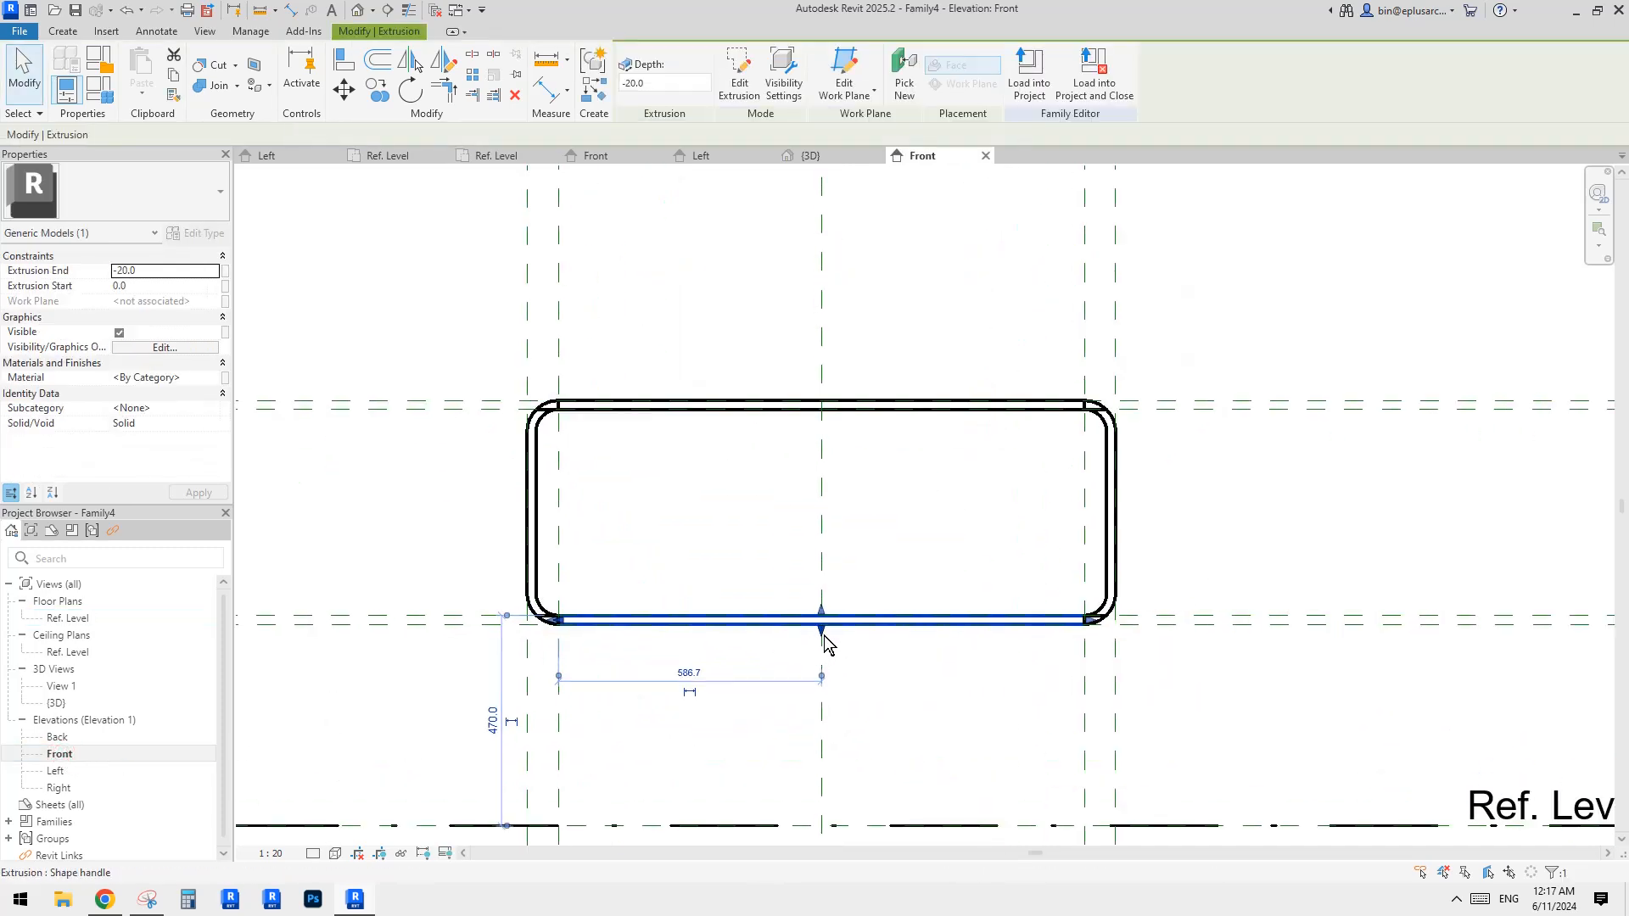
middle_drag(825, 637, 835, 528)
scroll(835, 521, up, 1)
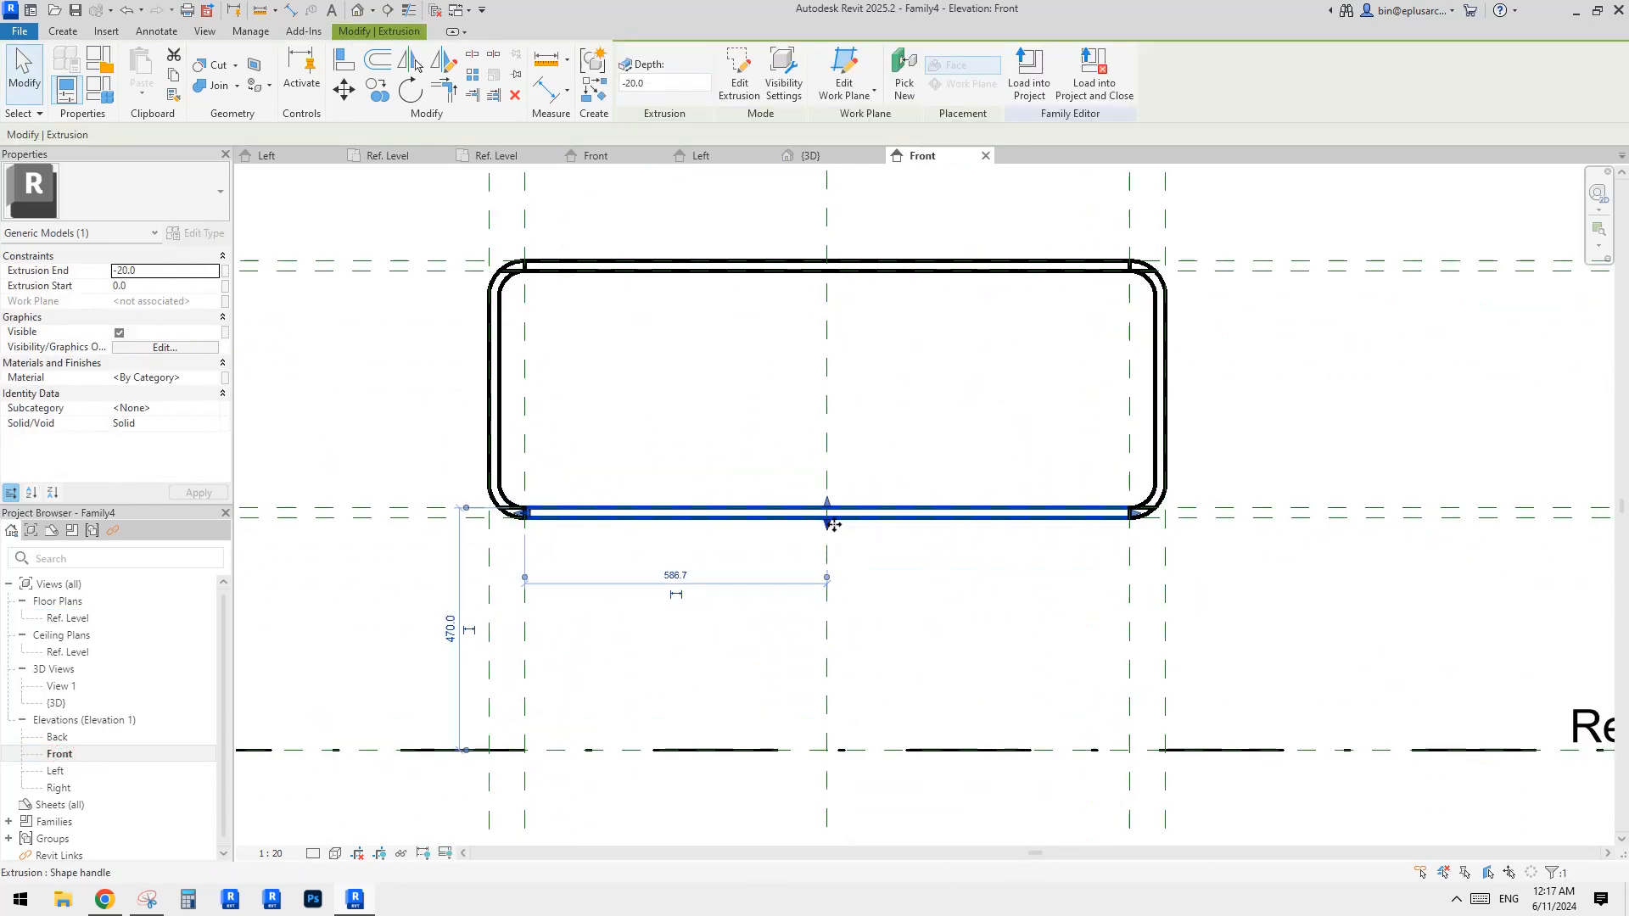
Try to move the lower plane of the lower th pair downward.
click(1245, 519)
drag(1244, 519, 1247, 550)
click(1188, 547)
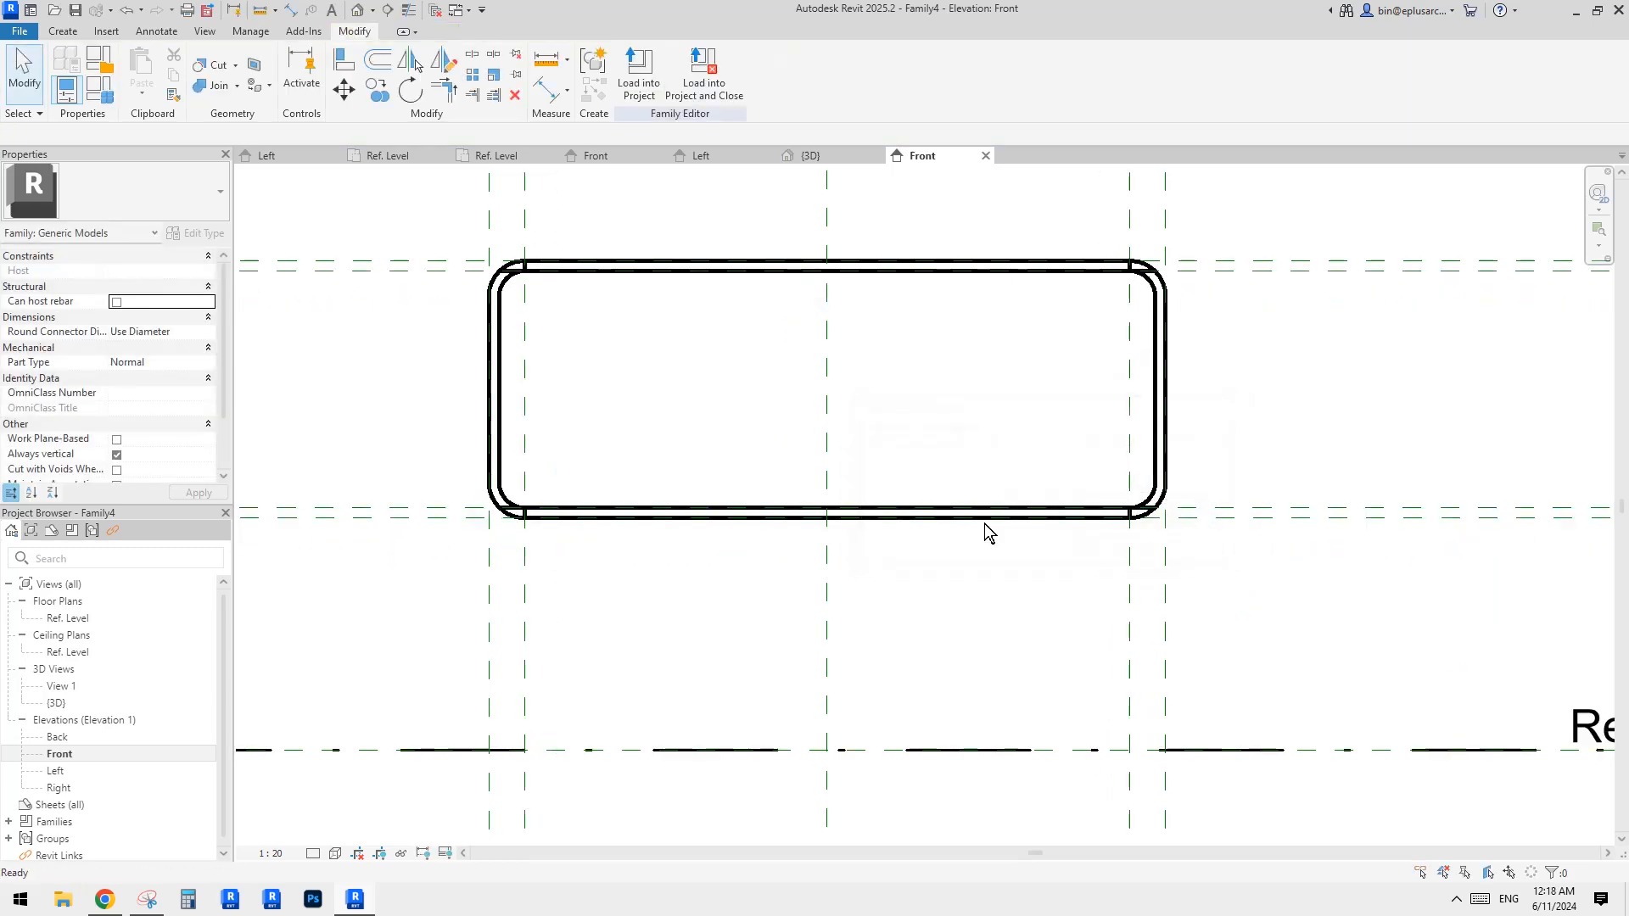
Pull the lower panel's top face upward and align it back to the upper plane of the lower th pair.
click(1006, 518)
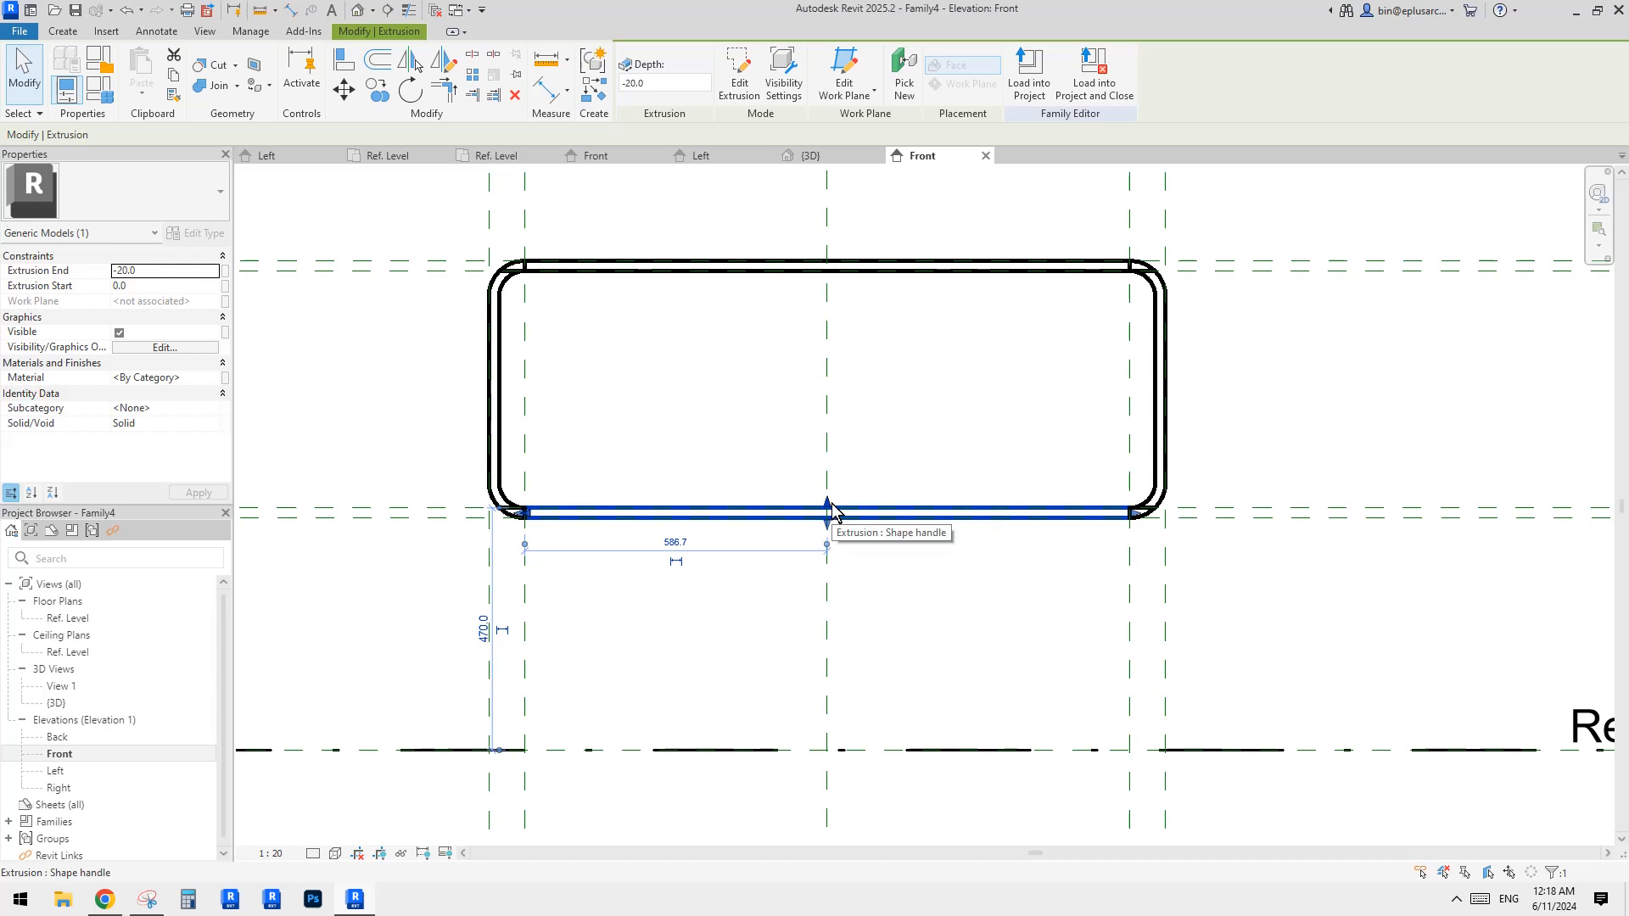
drag(831, 509, 902, 476)
key(a)
key(l)
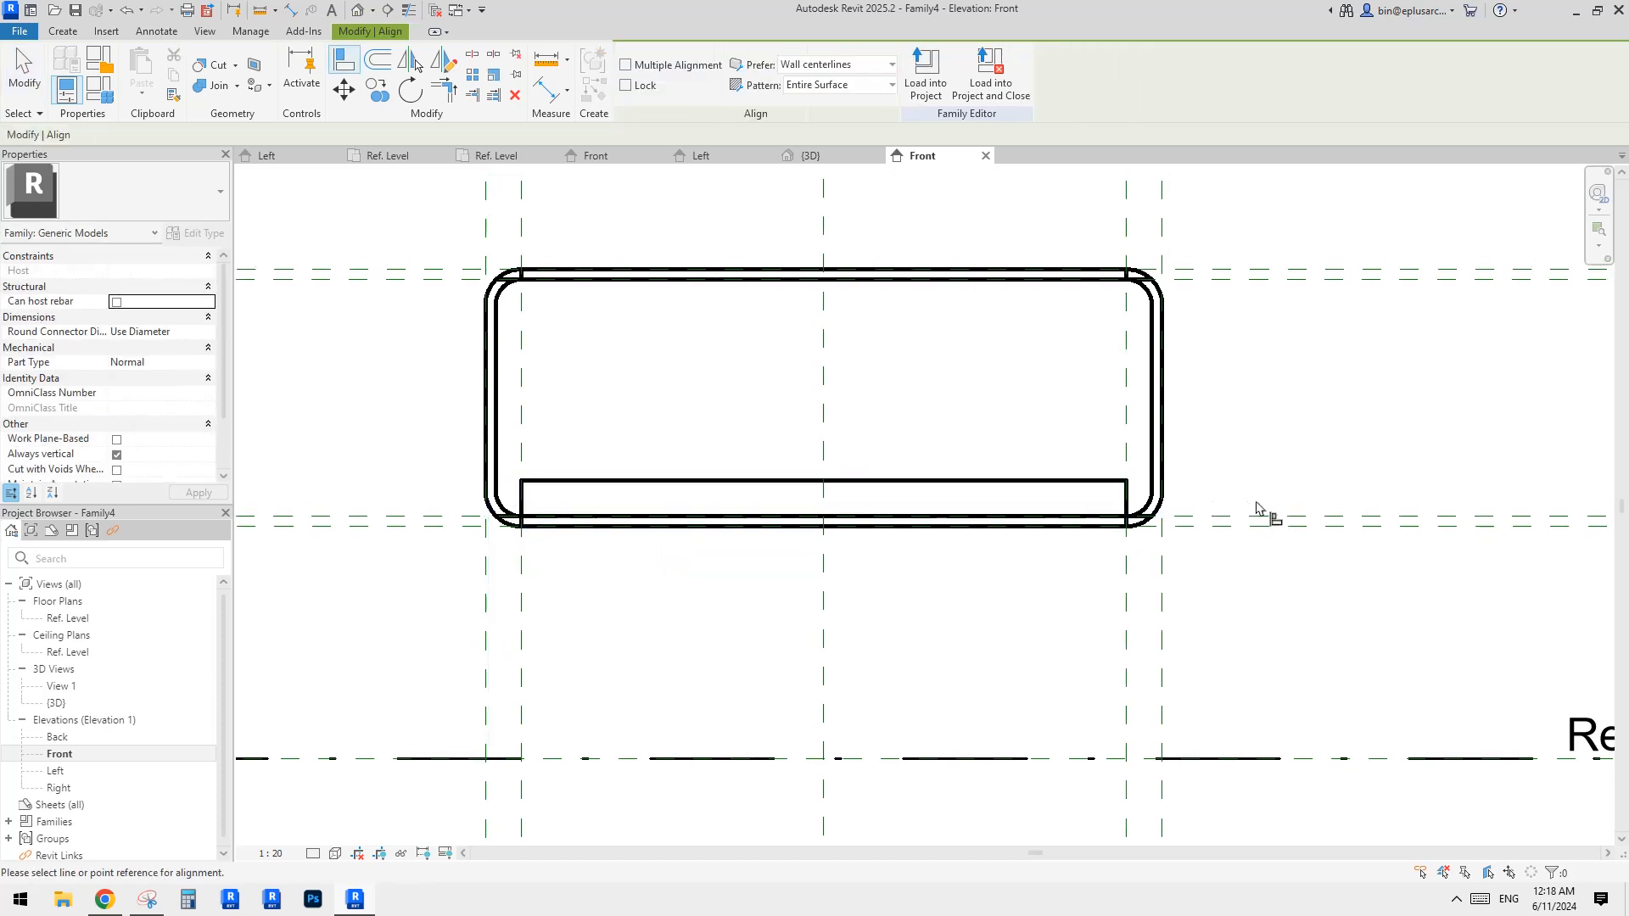
click(1257, 511)
click(1082, 480)
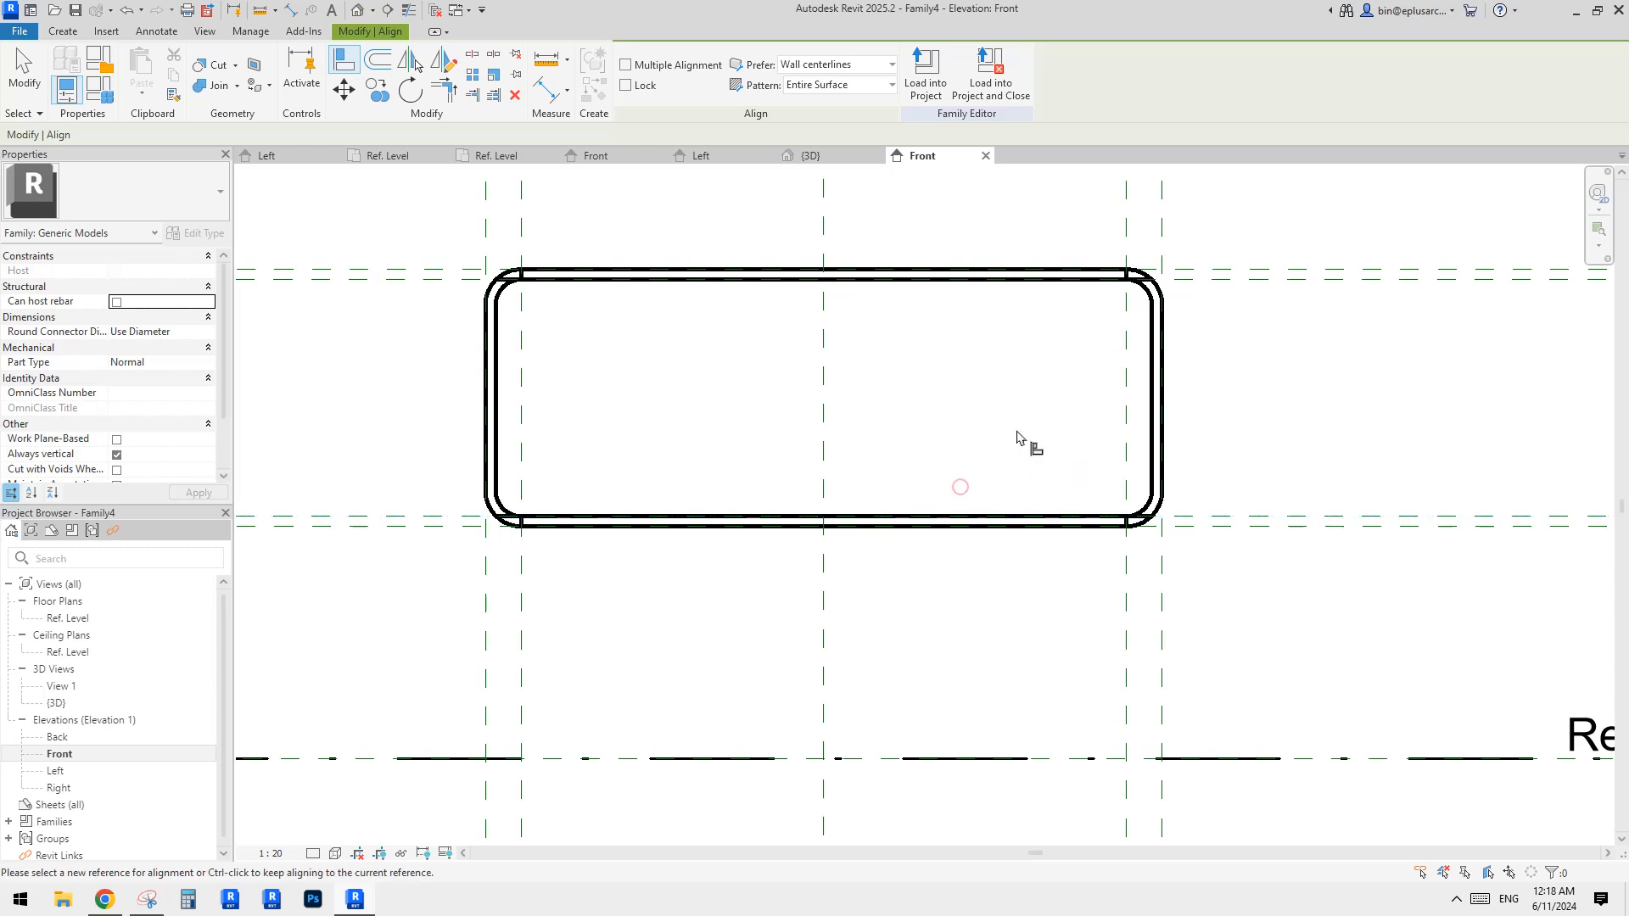
key(Escape)
key(Escape)
Flex the thickness by moving the upper plane of the lower th pair upward, and undo the move.
drag(1234, 514, 1244, 461)
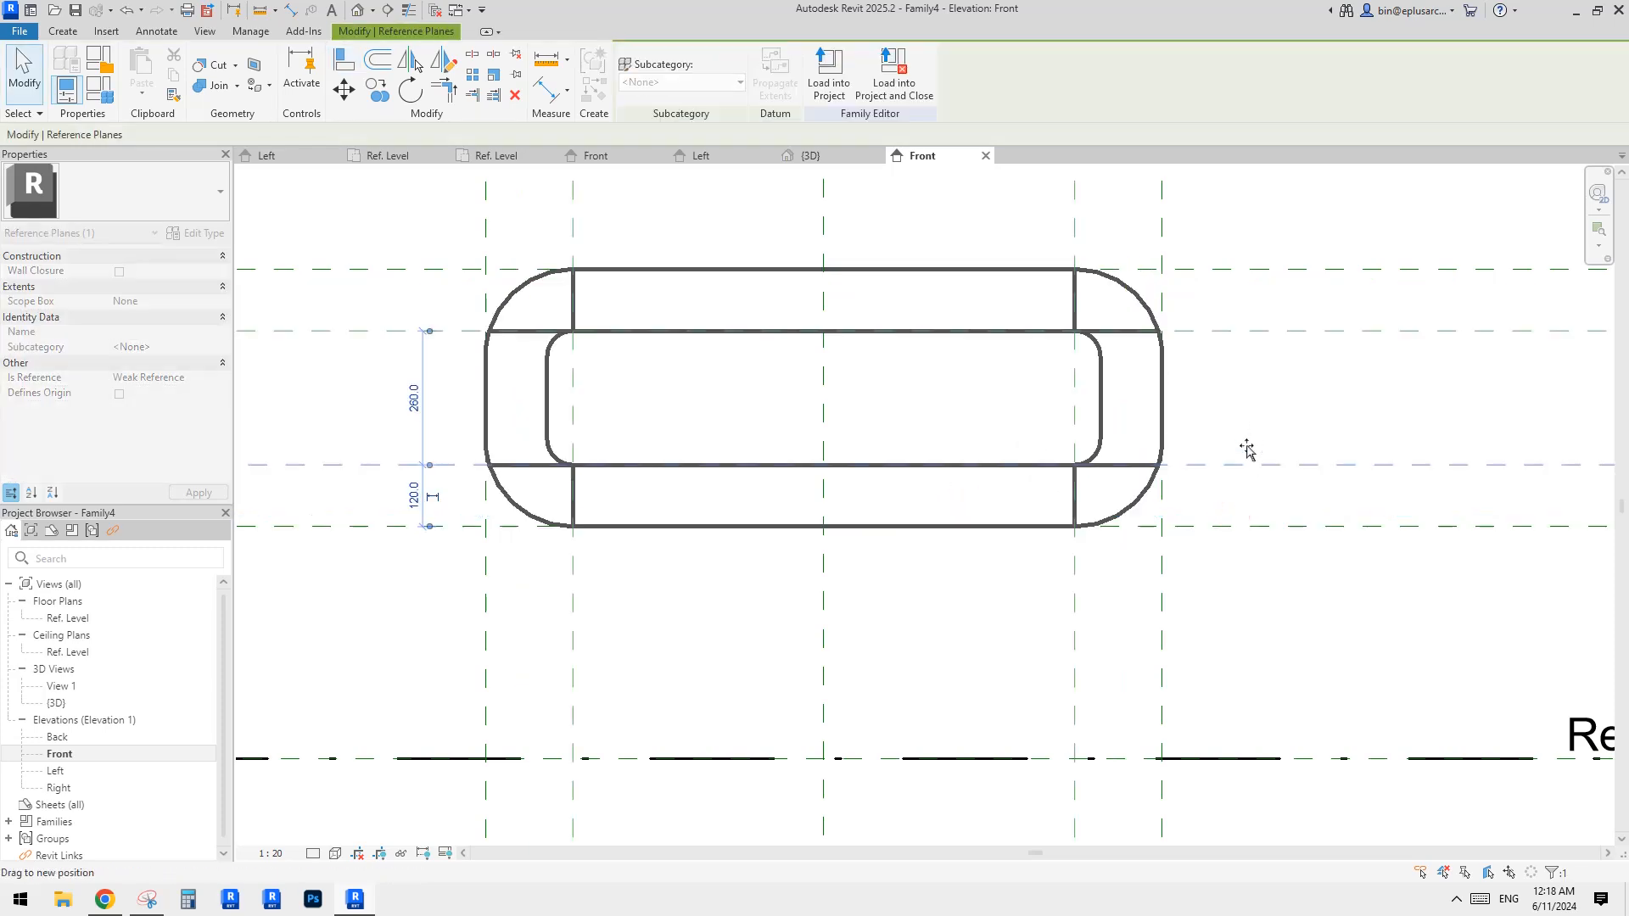
key(ctrl+z)
middle_drag(821, 348, 858, 437)
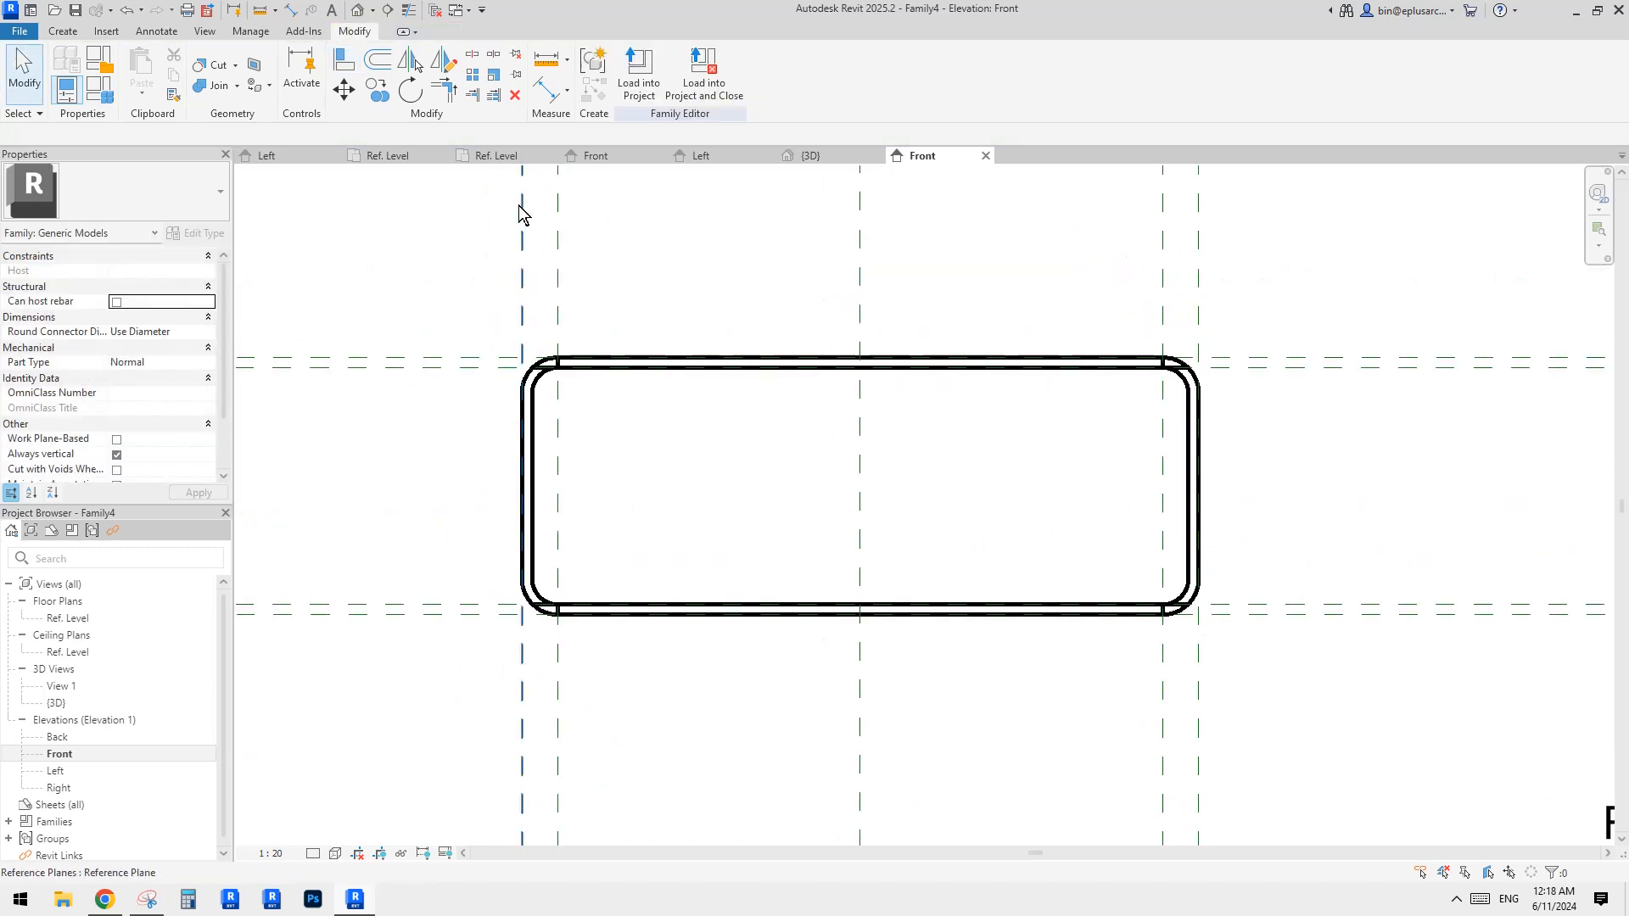
Open the default 3D view, set its scale to 1:20 and give the model a shaded visual style.
click(354, 10)
shift+middle_drag(1031, 451, 1286, 466)
scroll(1014, 481, up, 3)
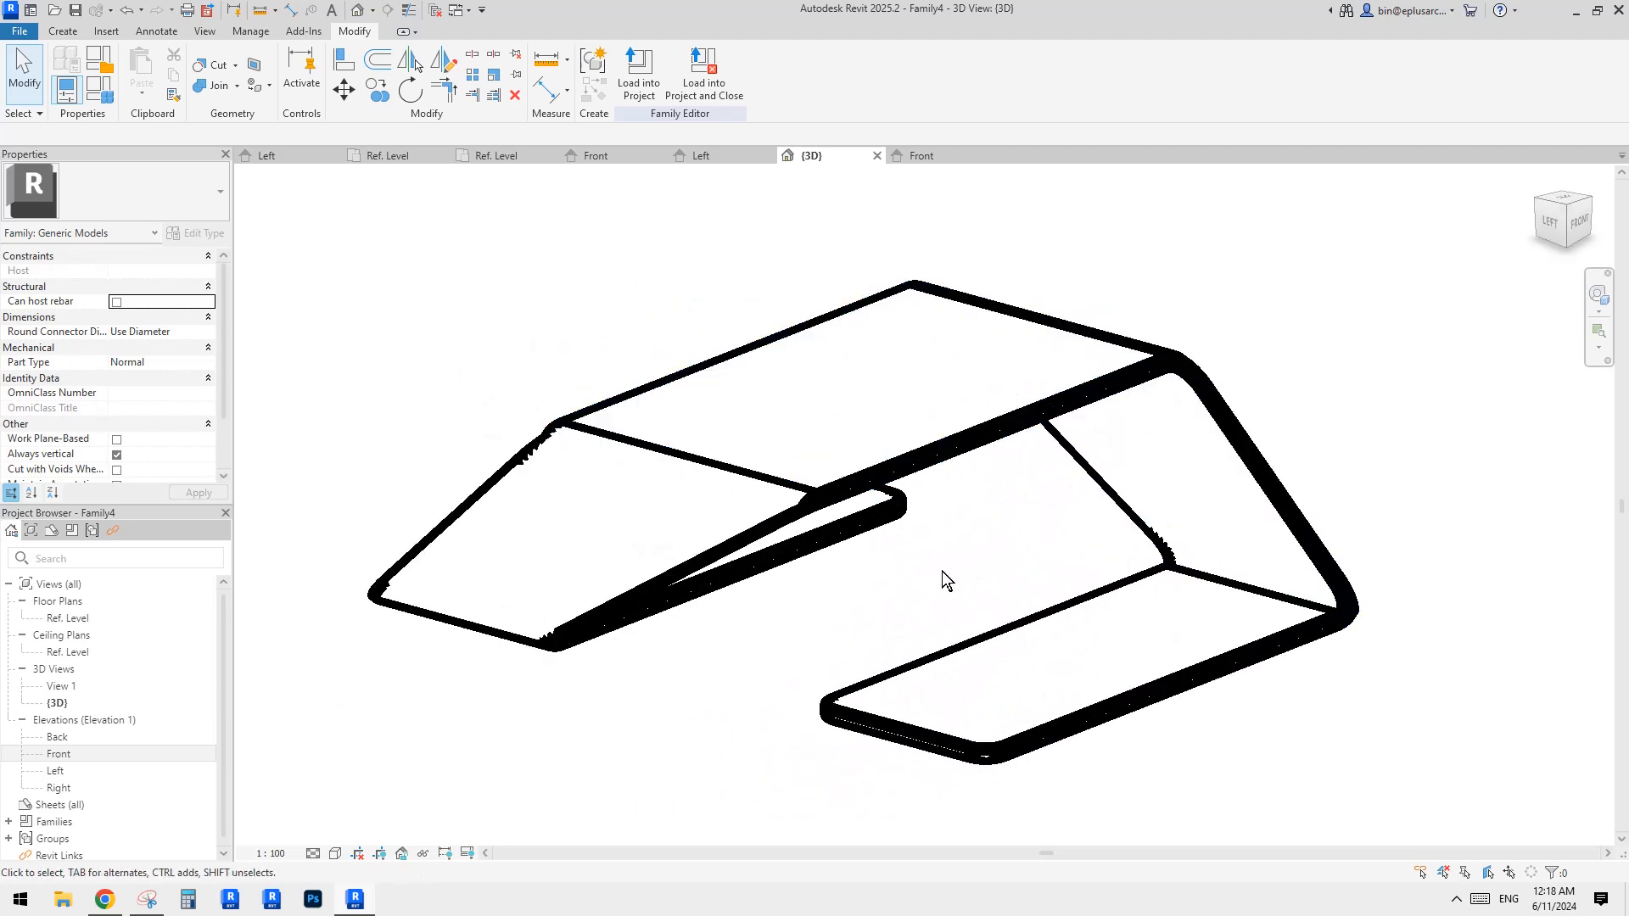
mouse_move(942, 572)
shift+middle_down()
mouse_move(730, 627)
mouse_move(1001, 610)
mouse_move(858, 625)
mouse_move(1073, 636)
mouse_move(1020, 632)
mouse_move(849, 462)
shift+middle_up()
click(295, 852)
click(294, 682)
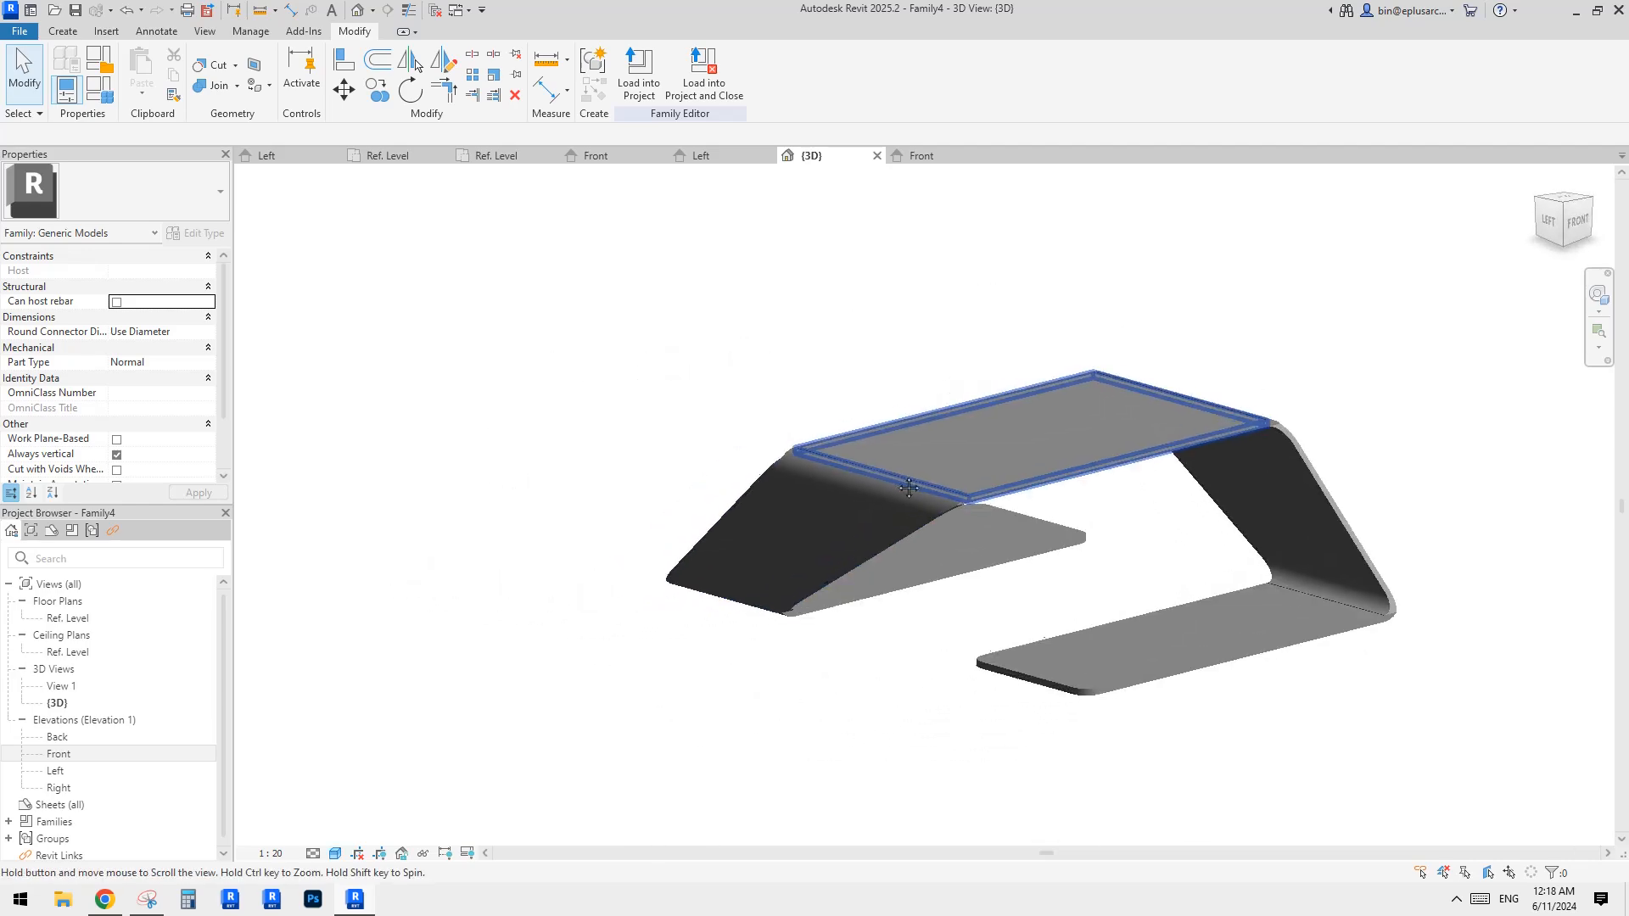
Flex the family in Family Types by setting ds to 550 and dt to 900, applying each value.
click(106, 92)
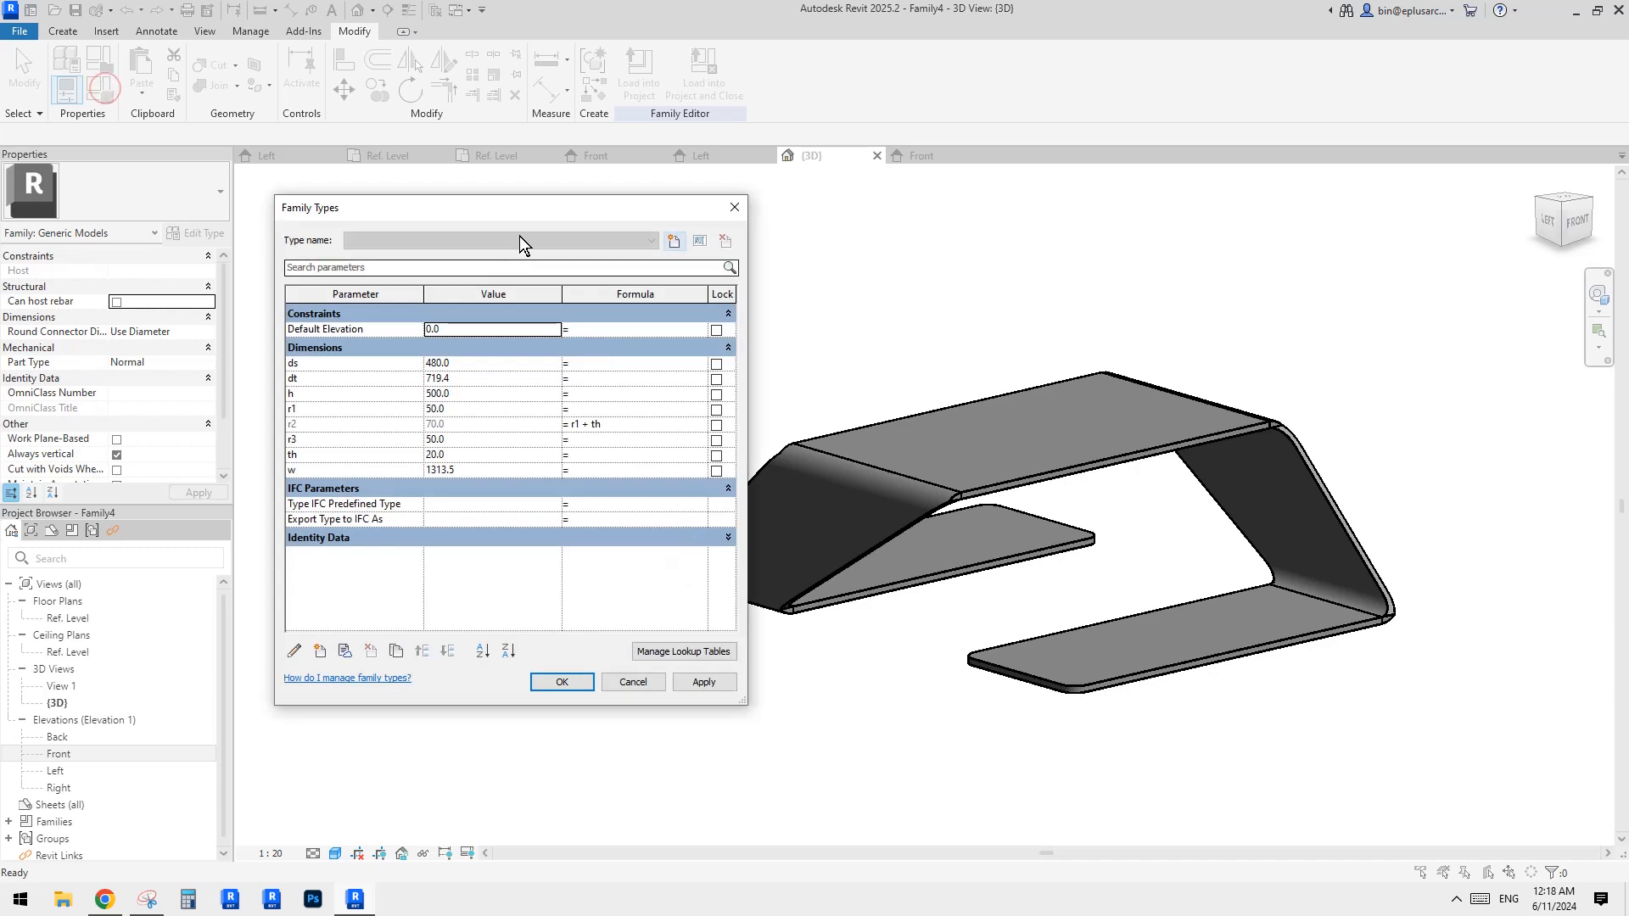
drag(517, 214, 401, 219)
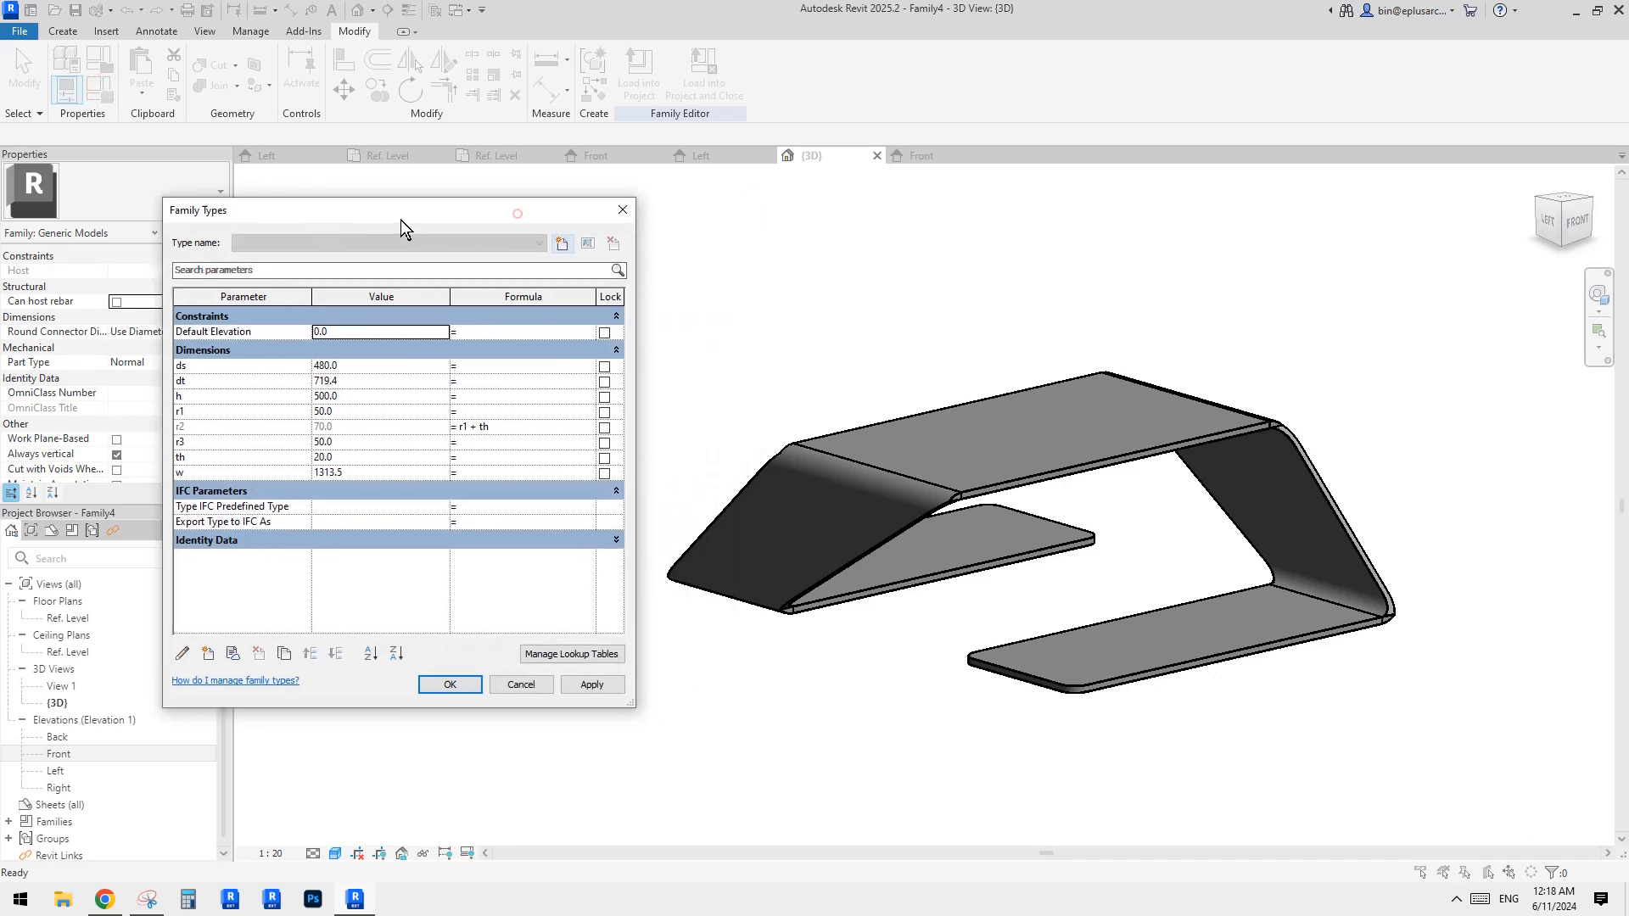
click(367, 370)
text(550)
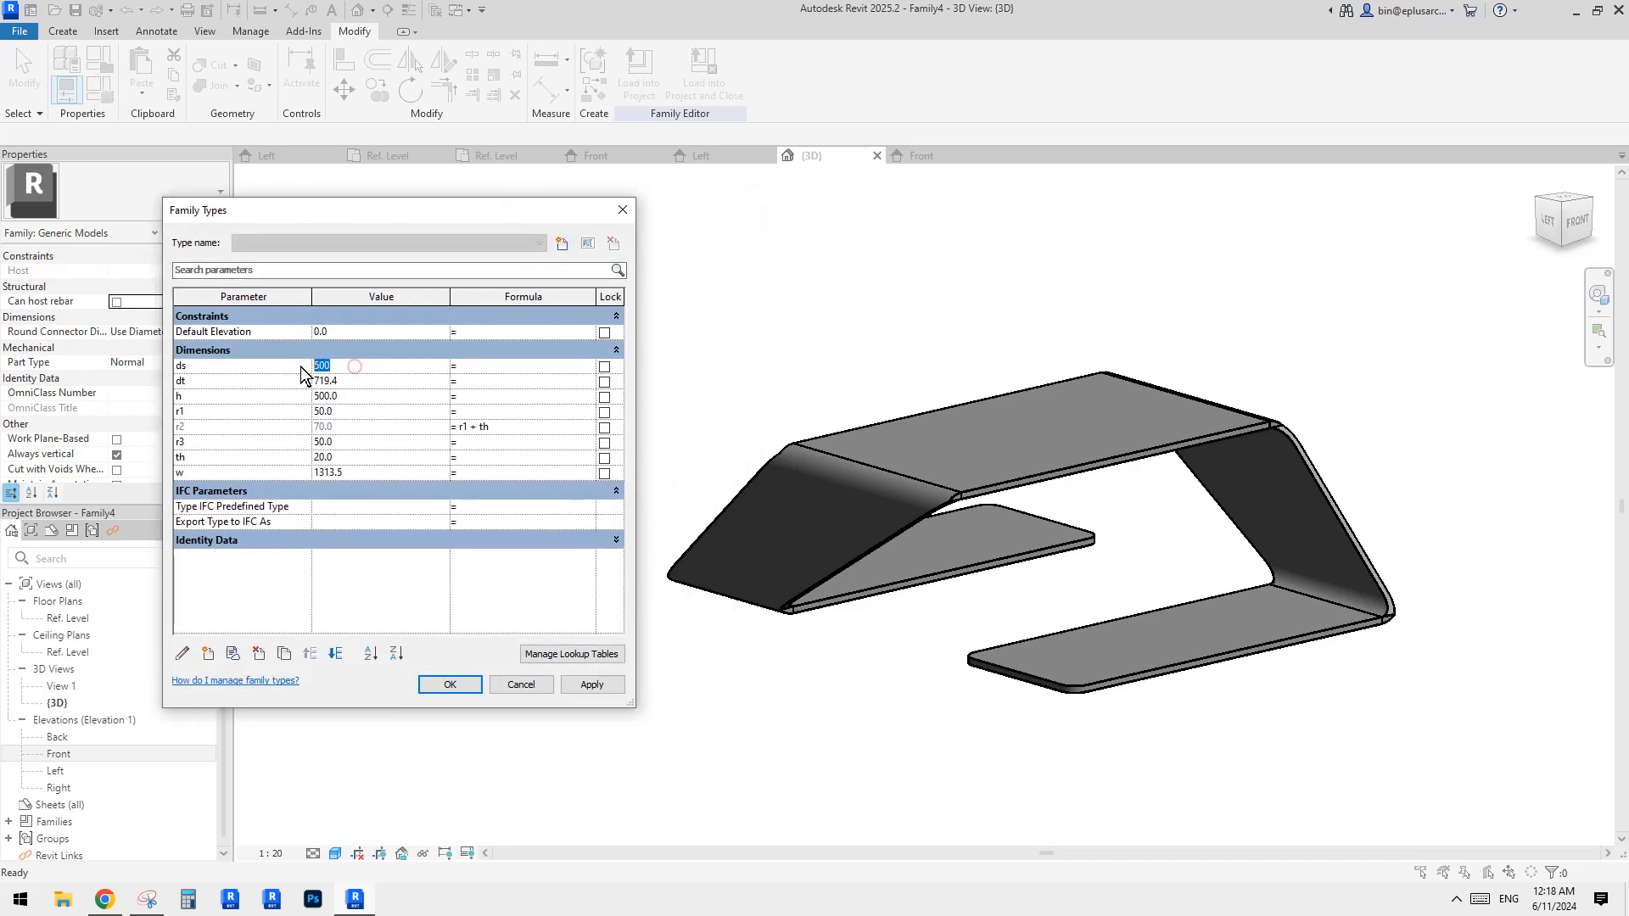
click(592, 685)
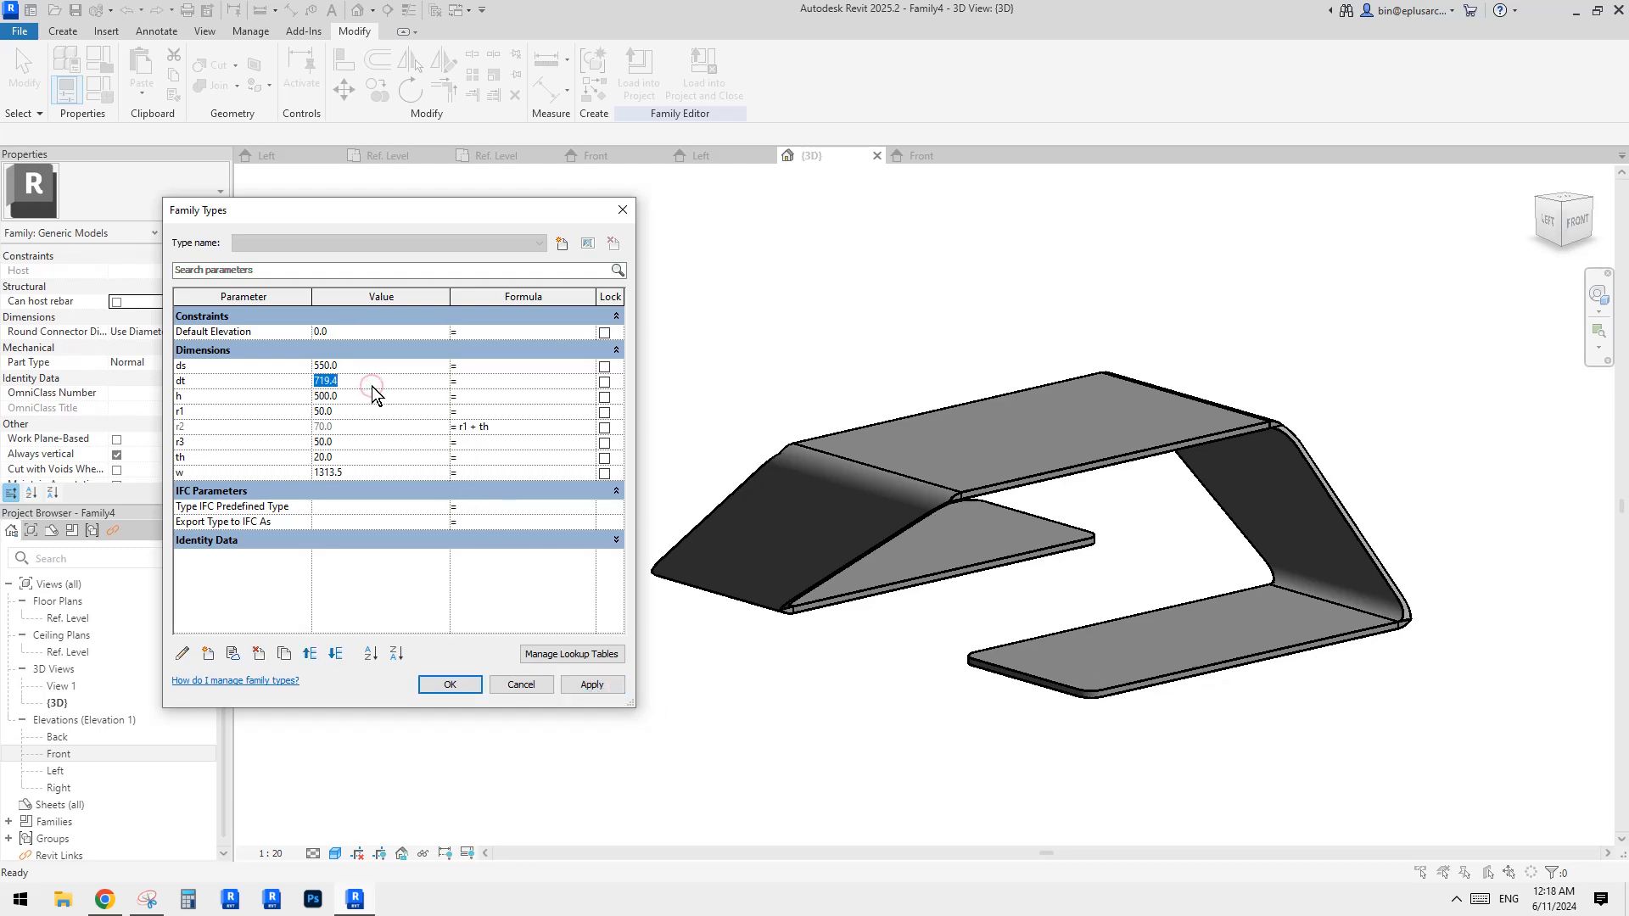
text(900)
click(592, 684)
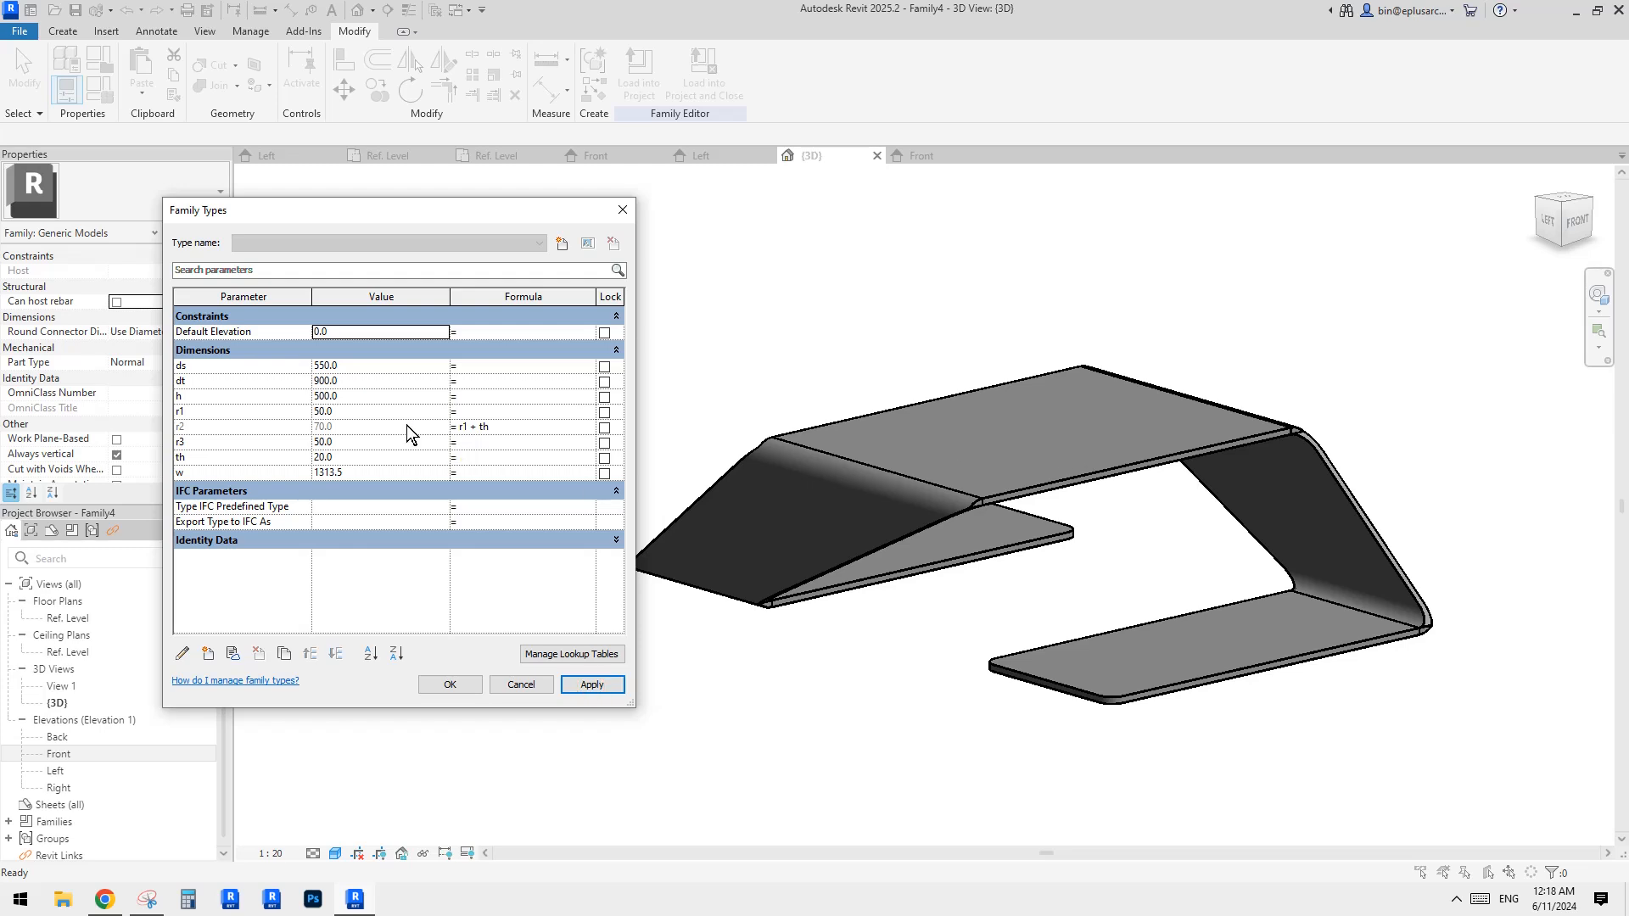
Set the width w to 1000 and the height h to 450, applying each value to the model.
double_click(368, 472)
text(1000)
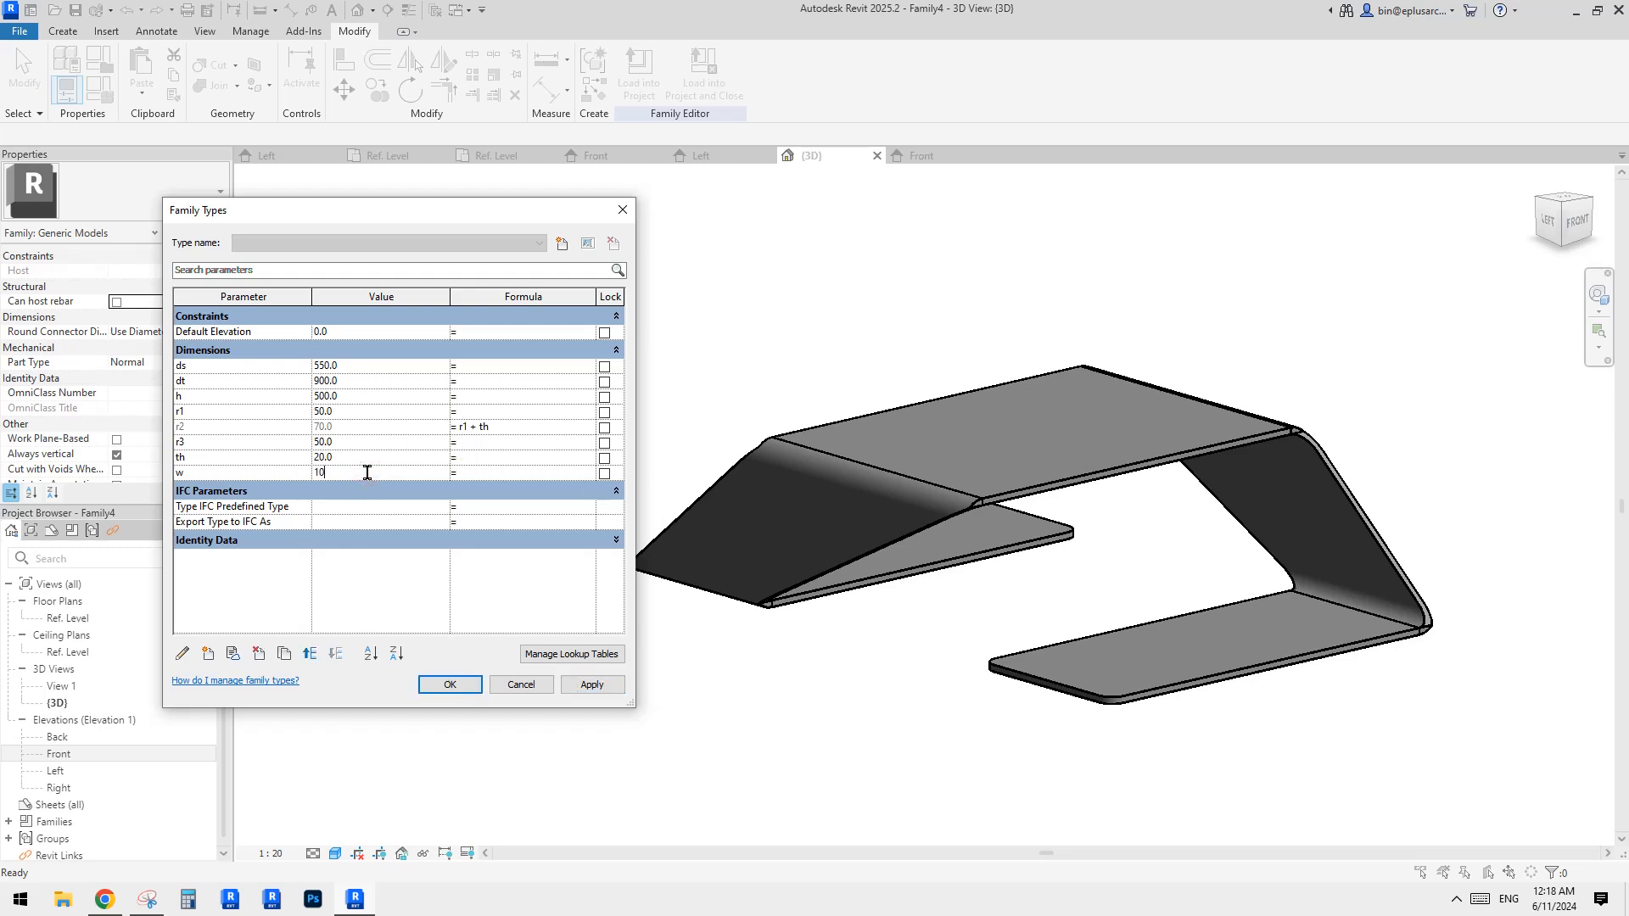
click(591, 686)
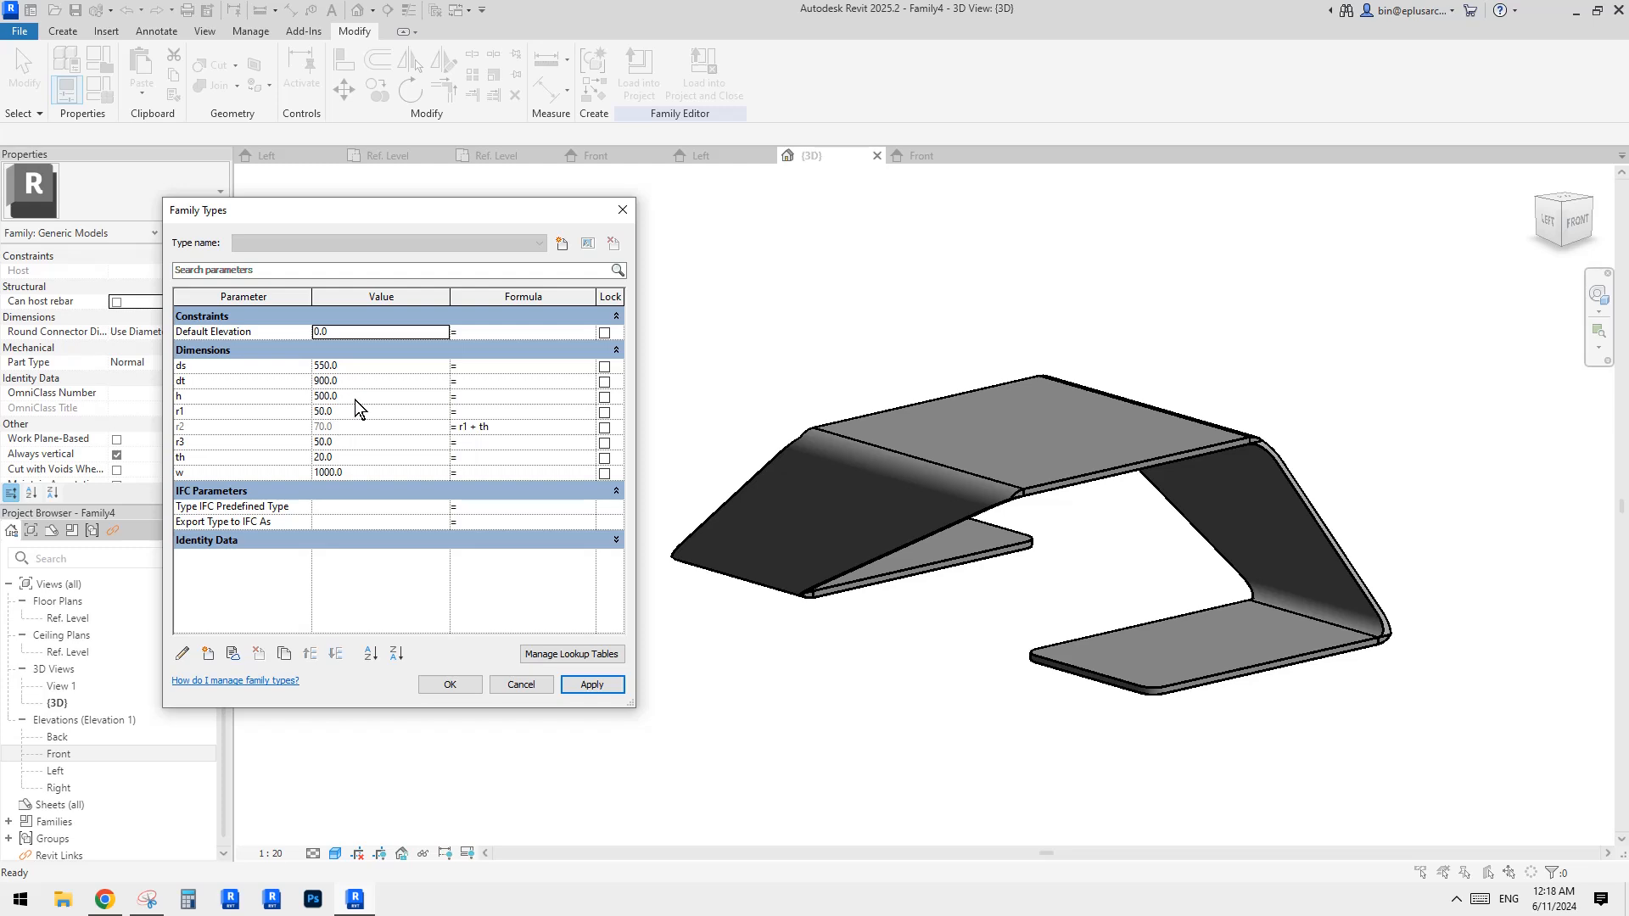
text(450)
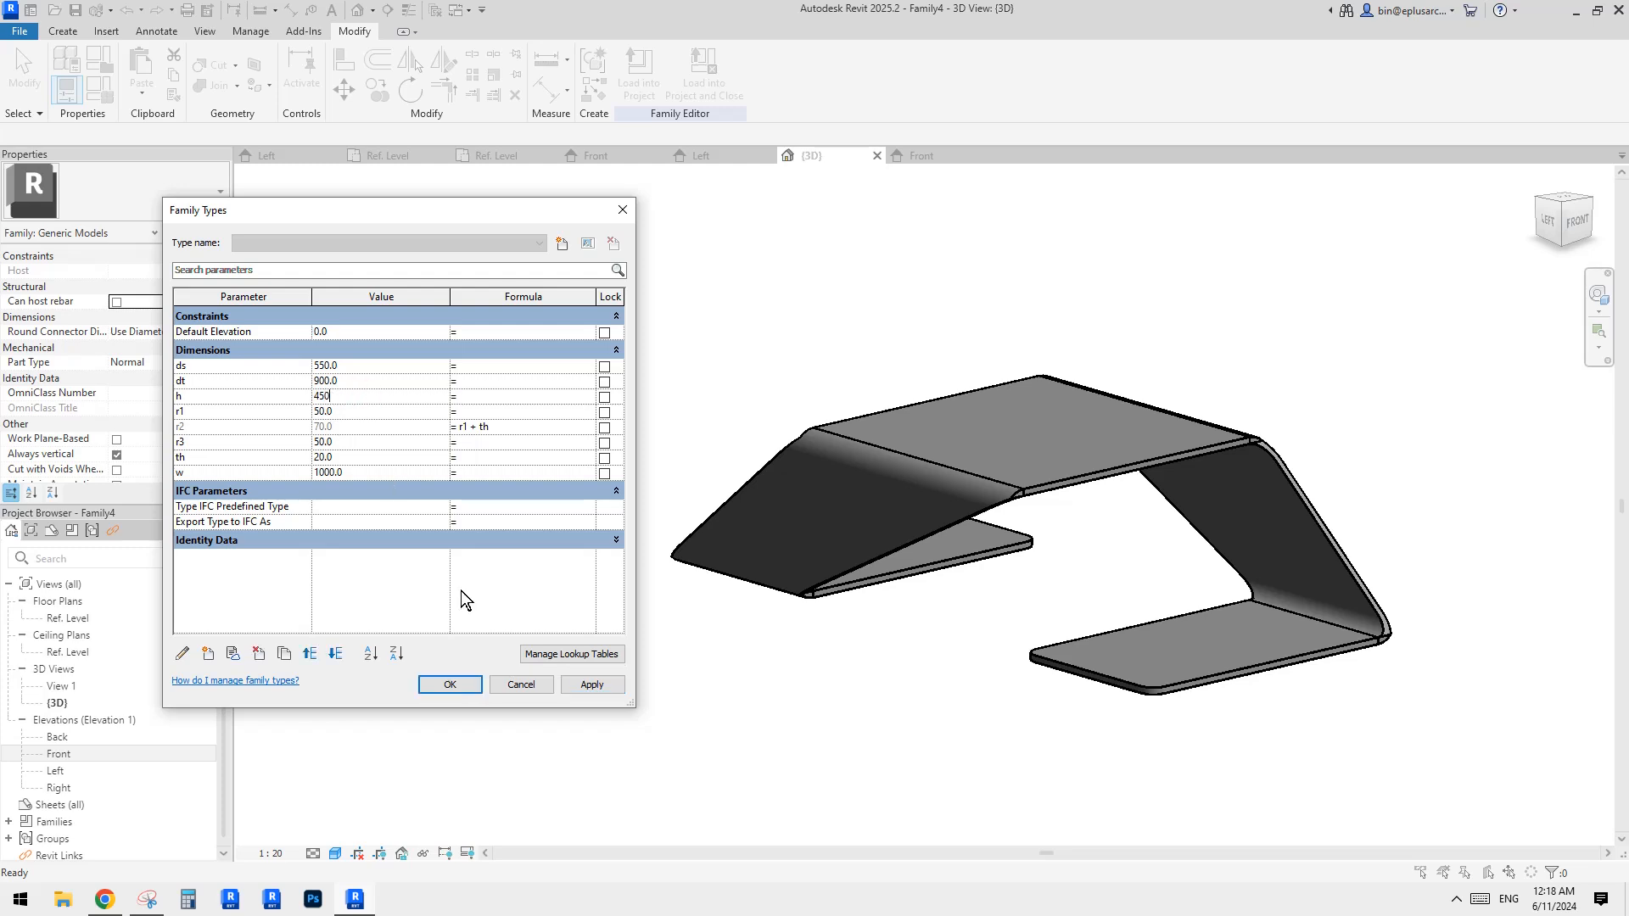
click(585, 686)
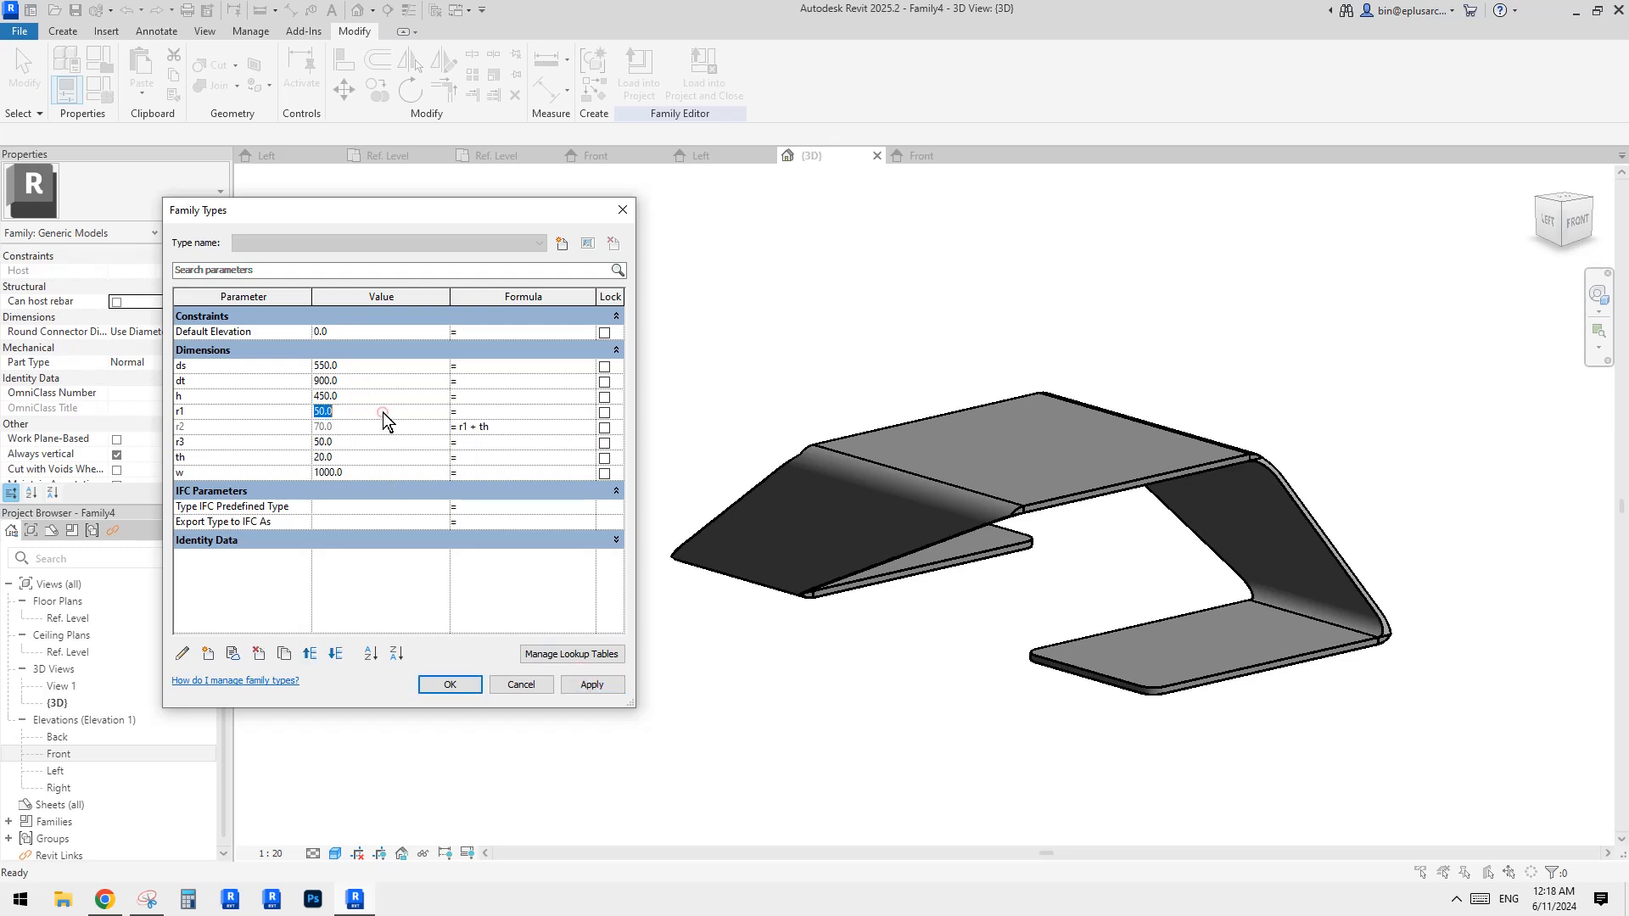
Flex the radius r1 by setting it to 100 and 150, applying each value, and close Family Types.
text(1)
click(592, 684)
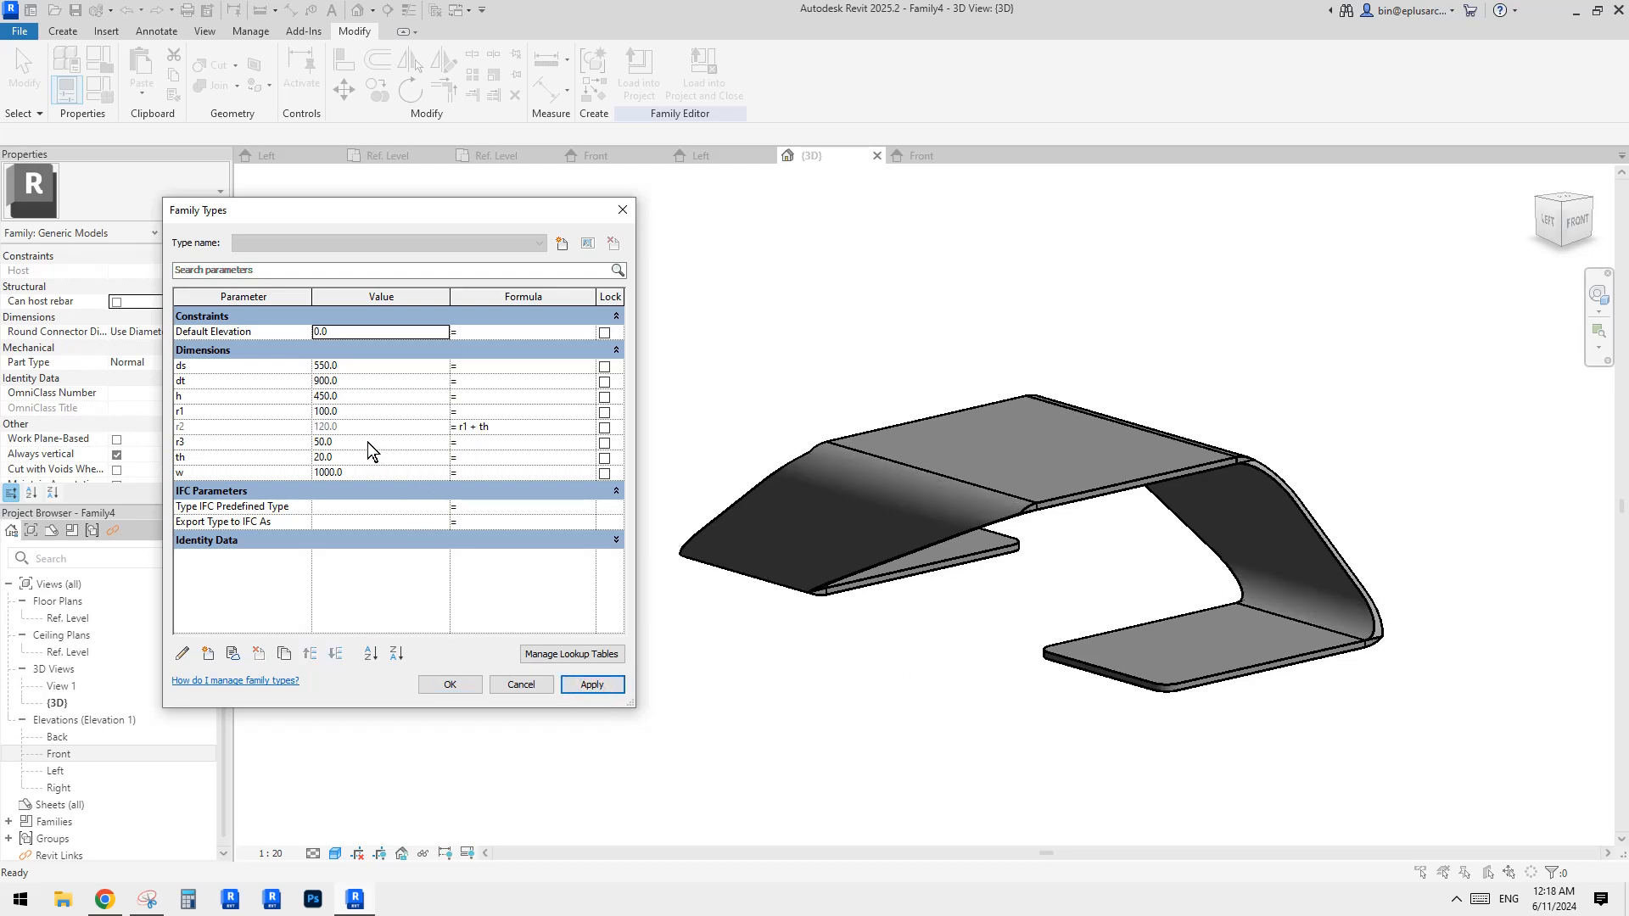
click(353, 412)
text(15)
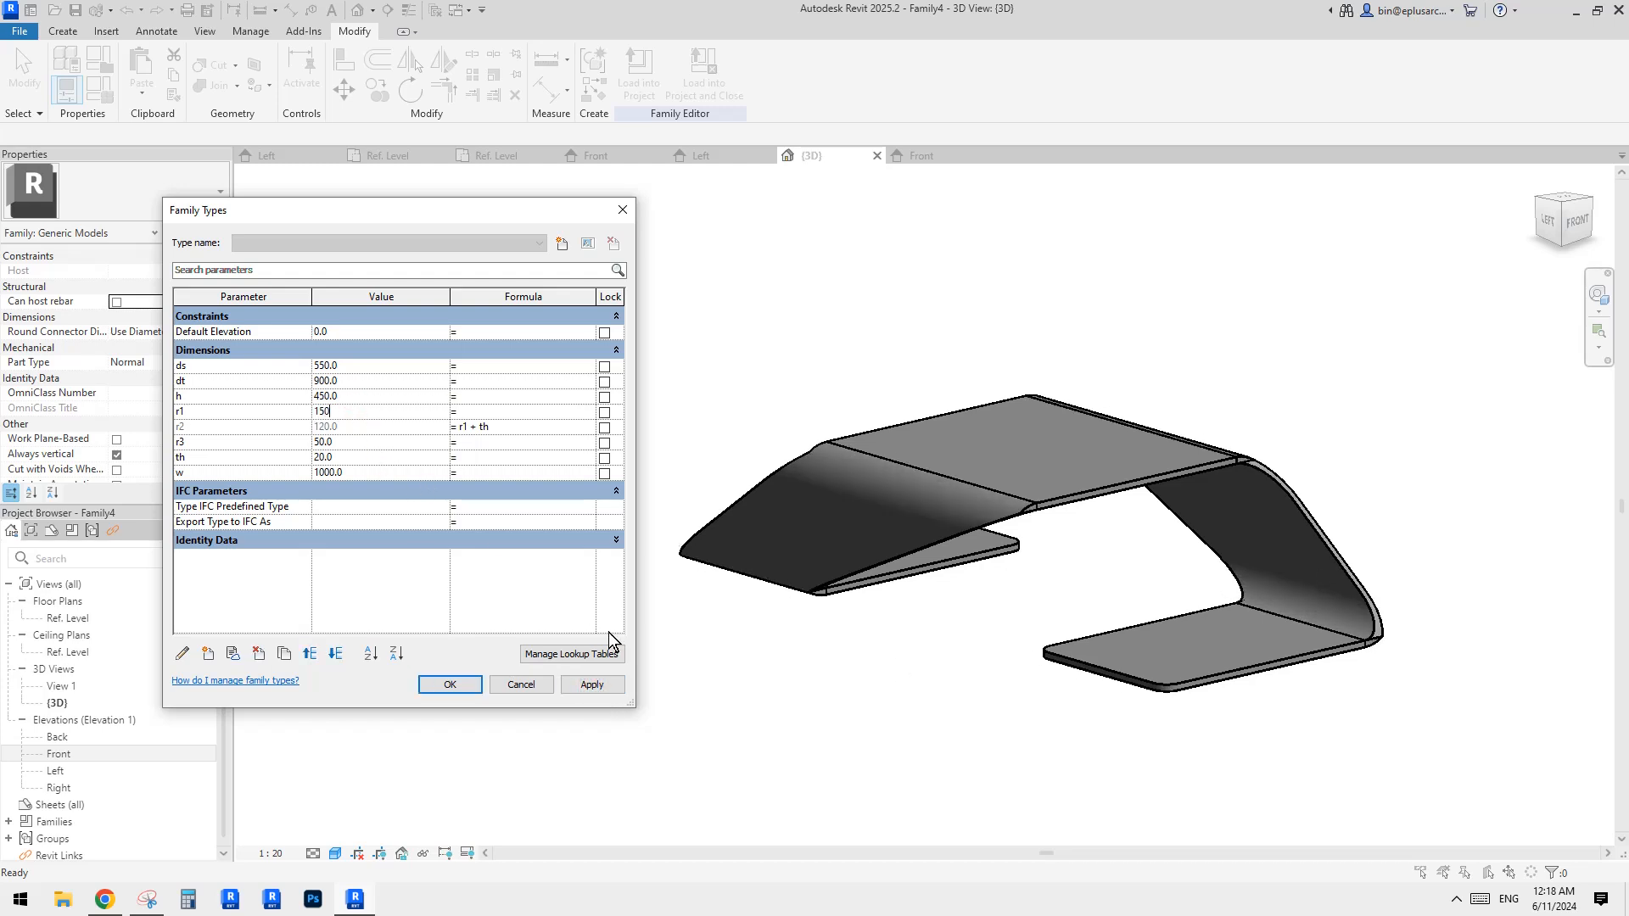
text(0)
click(593, 684)
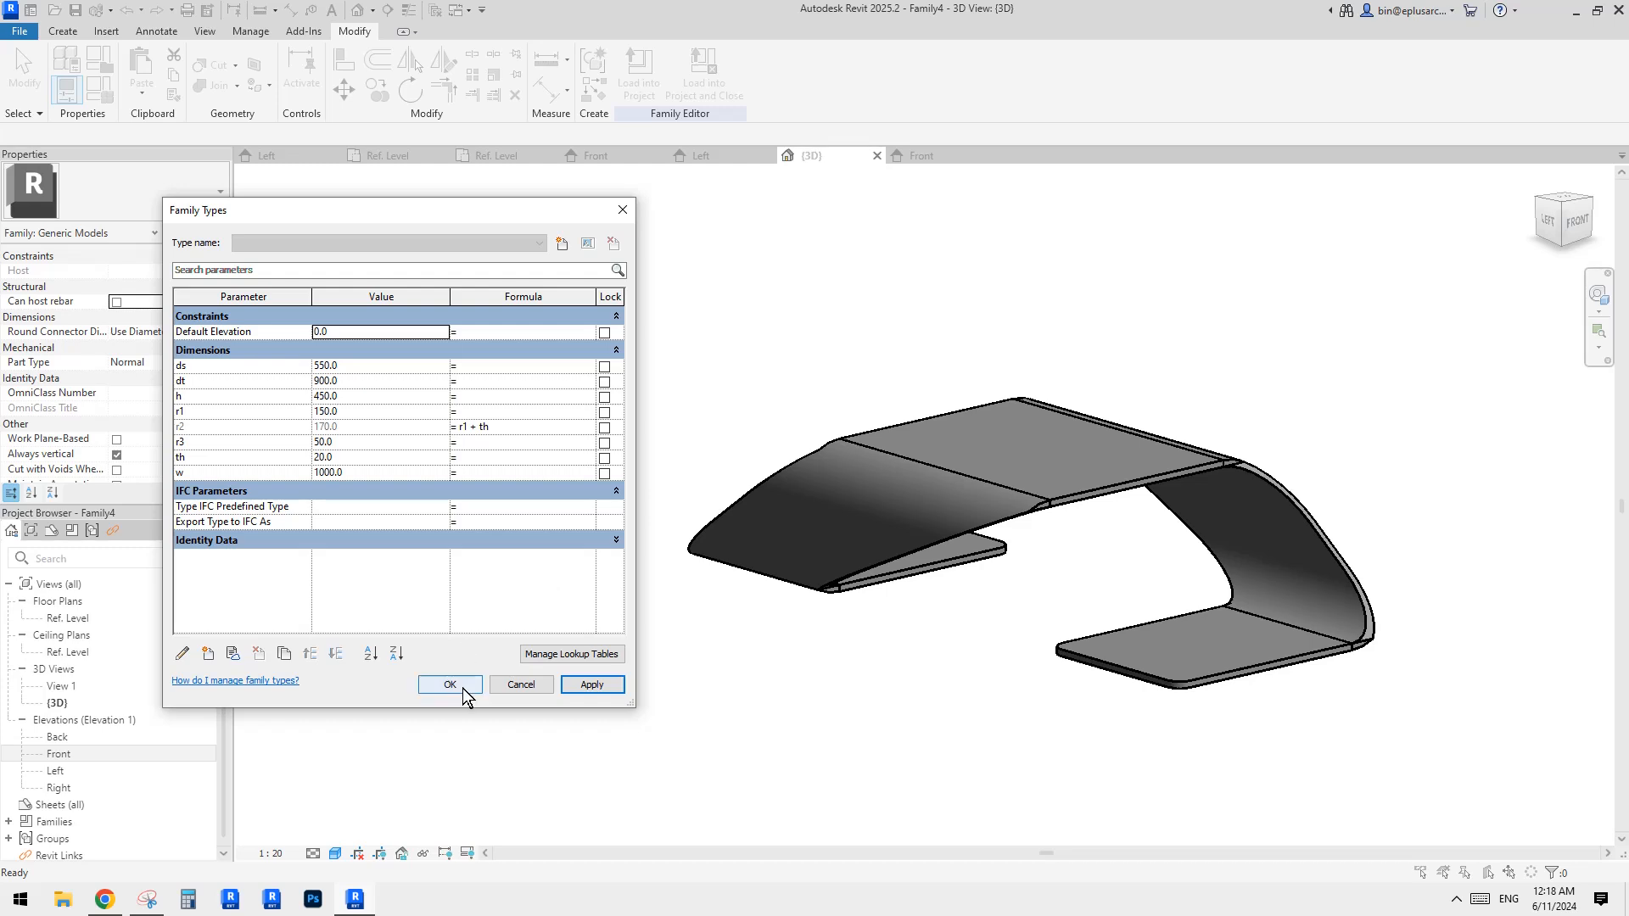
click(462, 689)
View the model from the front and set r1 to 200 in Family Types, applying the value.
shift+middle_drag(1048, 597, 1101, 466)
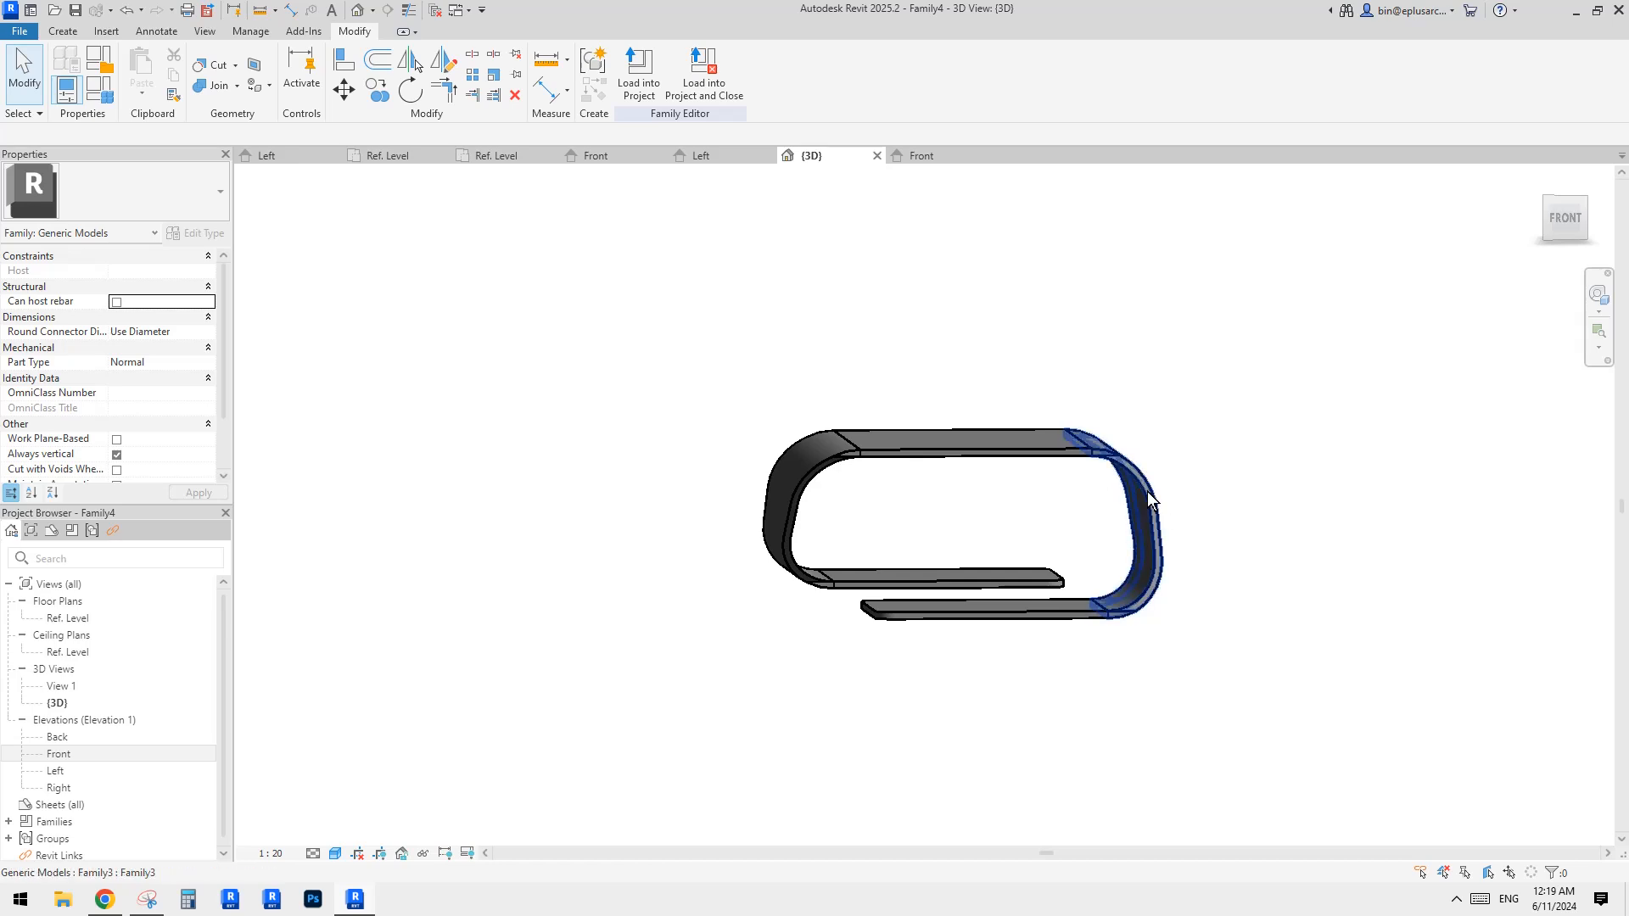
click(118, 98)
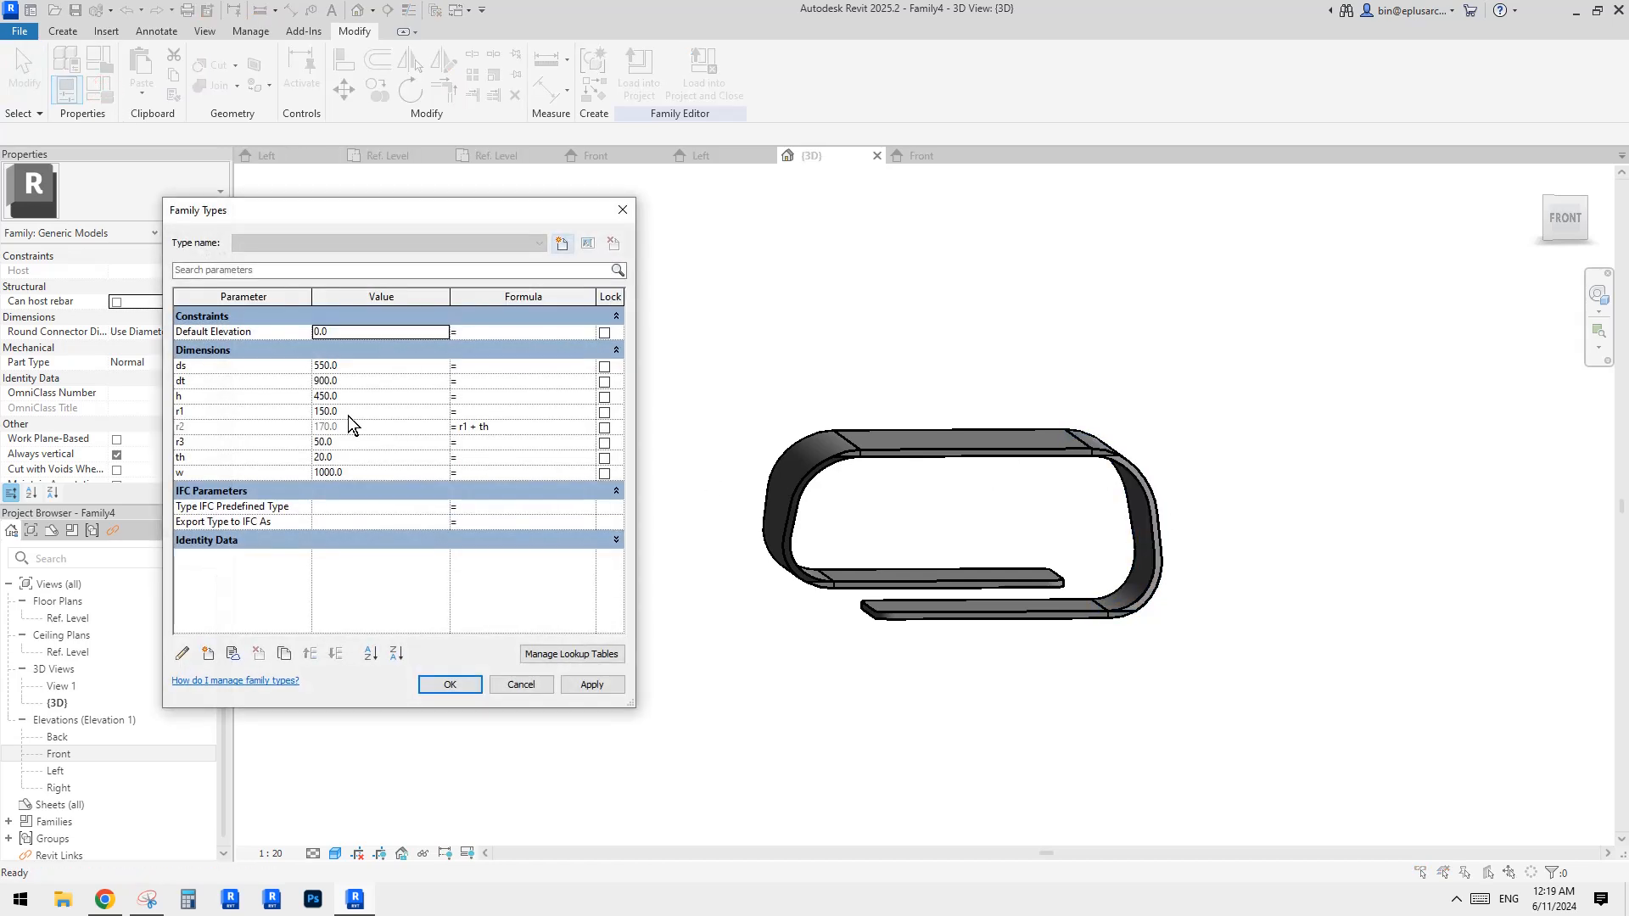
click(352, 411)
text(200)
click(594, 684)
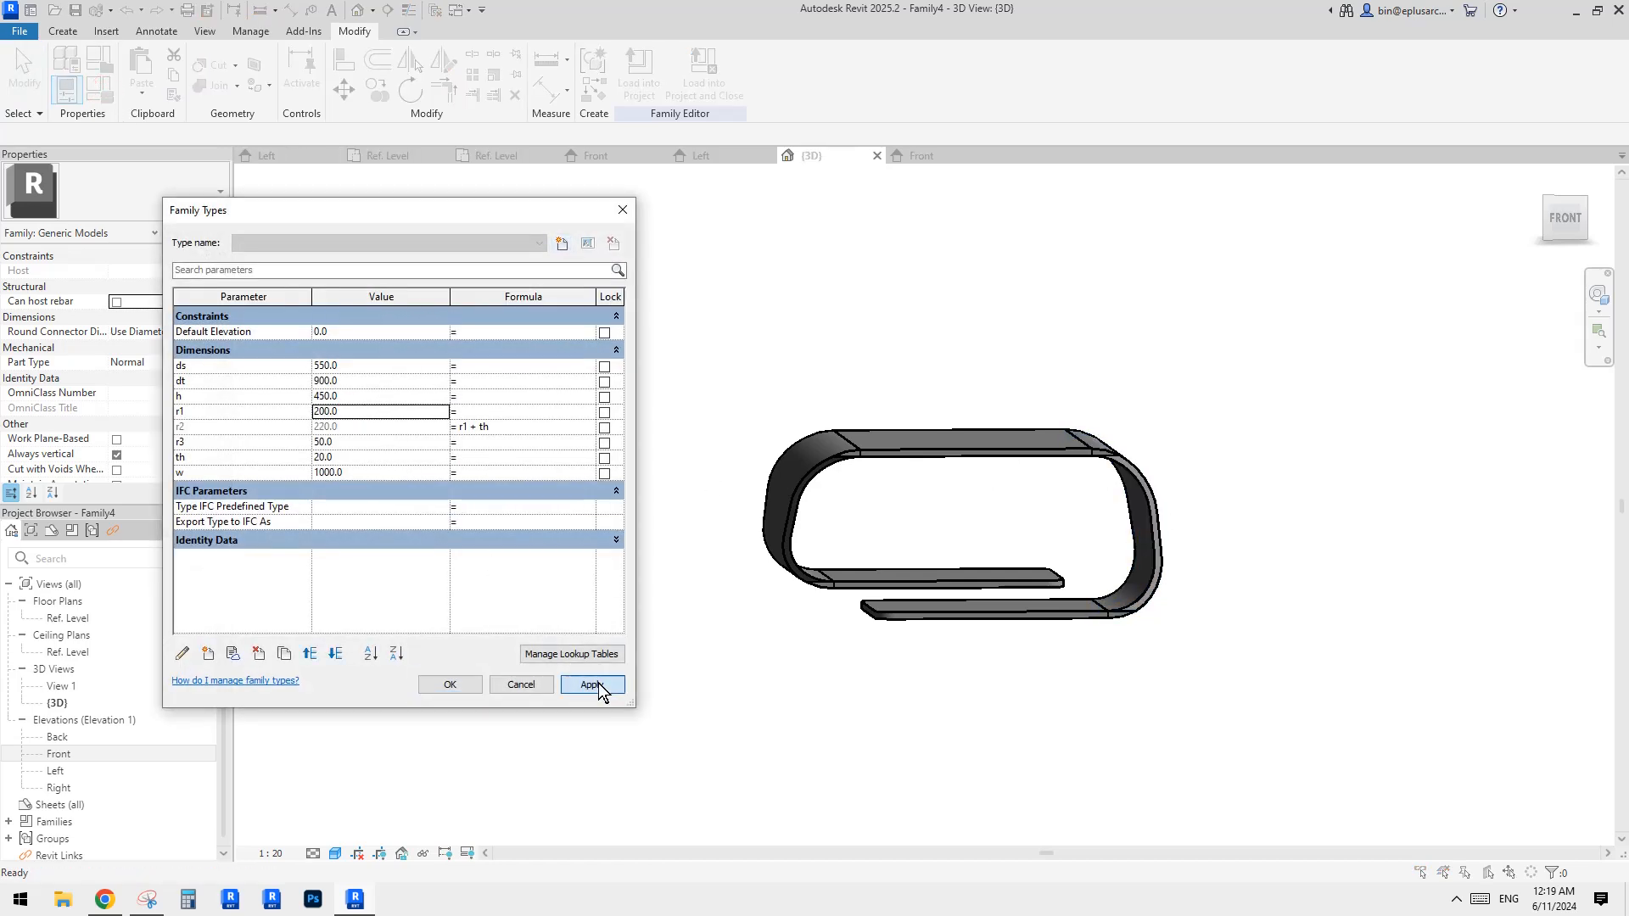
Try an r1 radius of 220, applying it and accepting the resulting message.
click(355, 412)
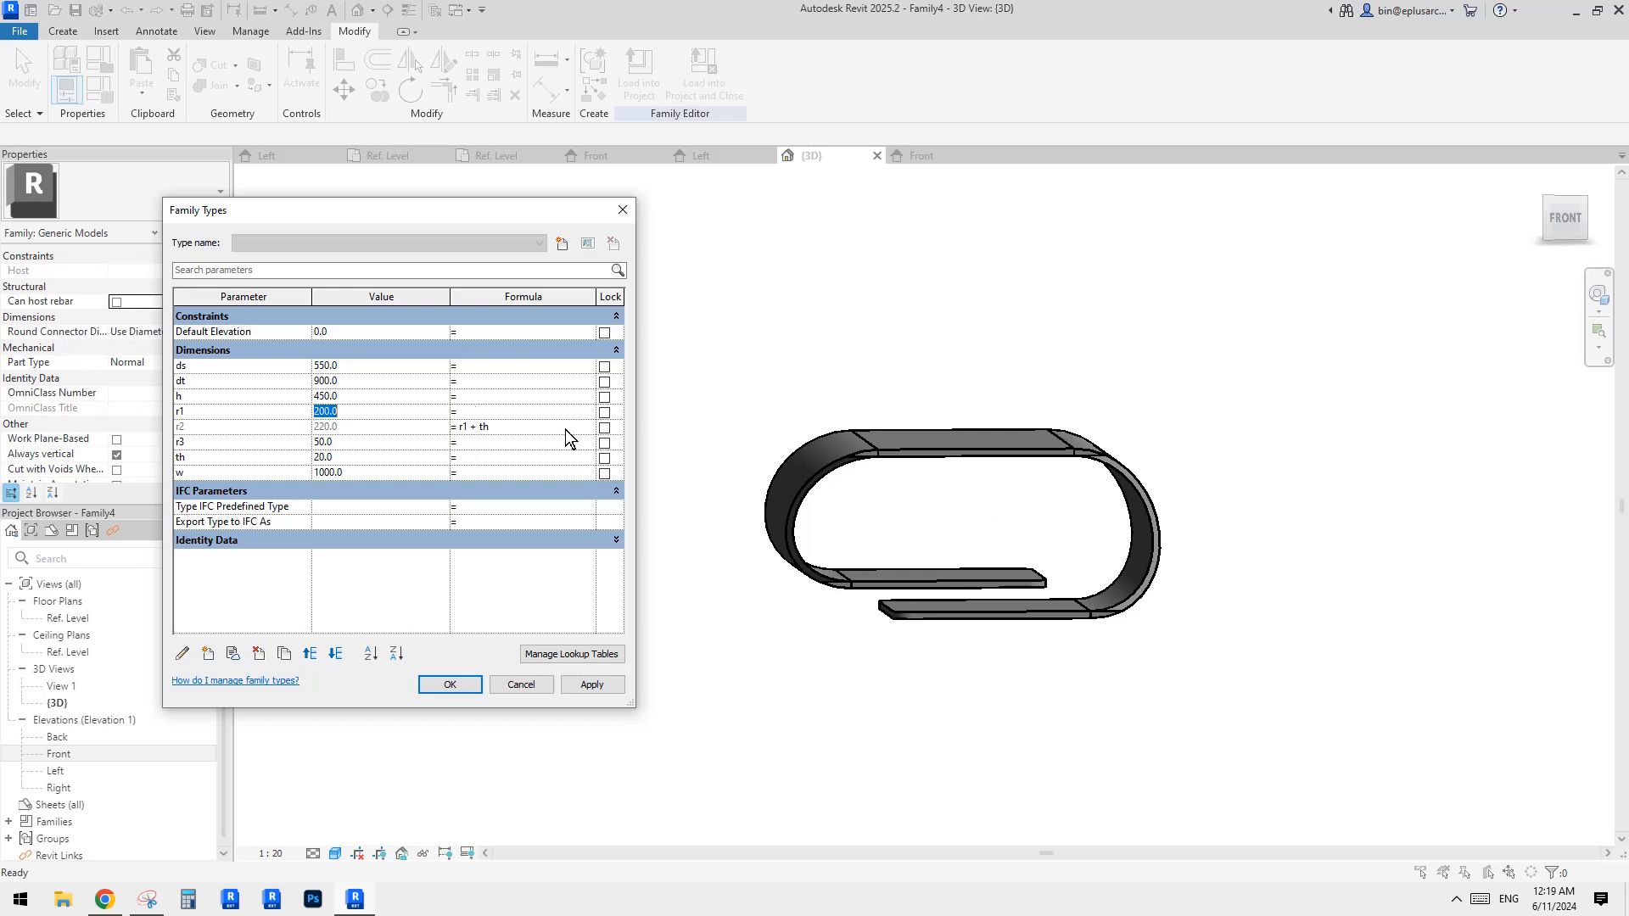
click(357, 411)
text(220)
click(592, 686)
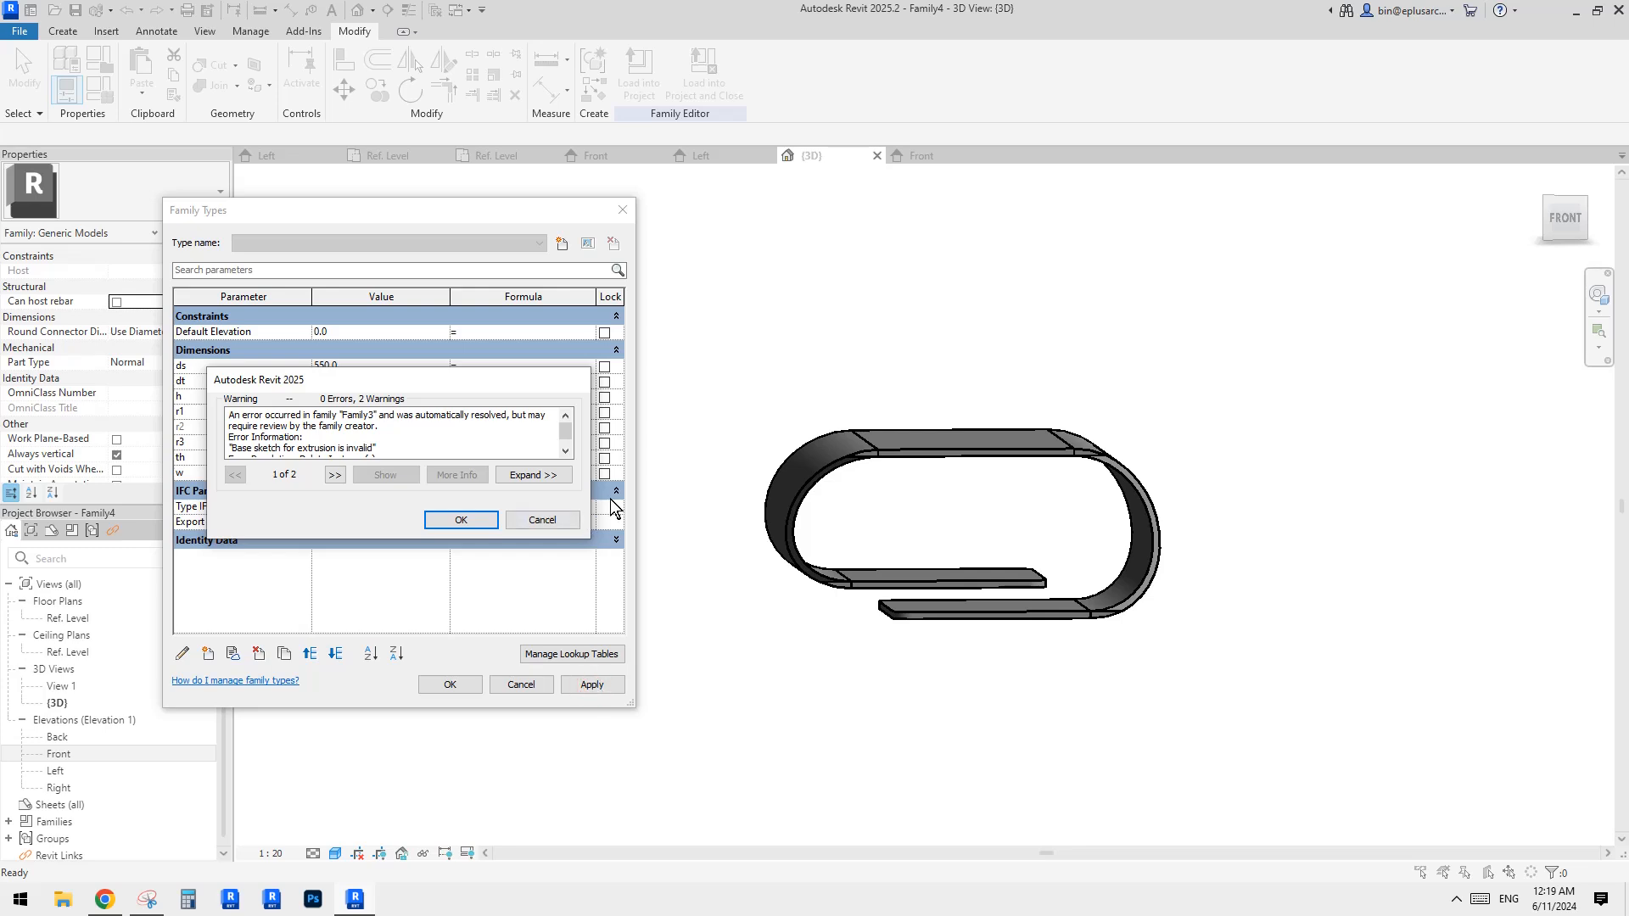
key(Return)
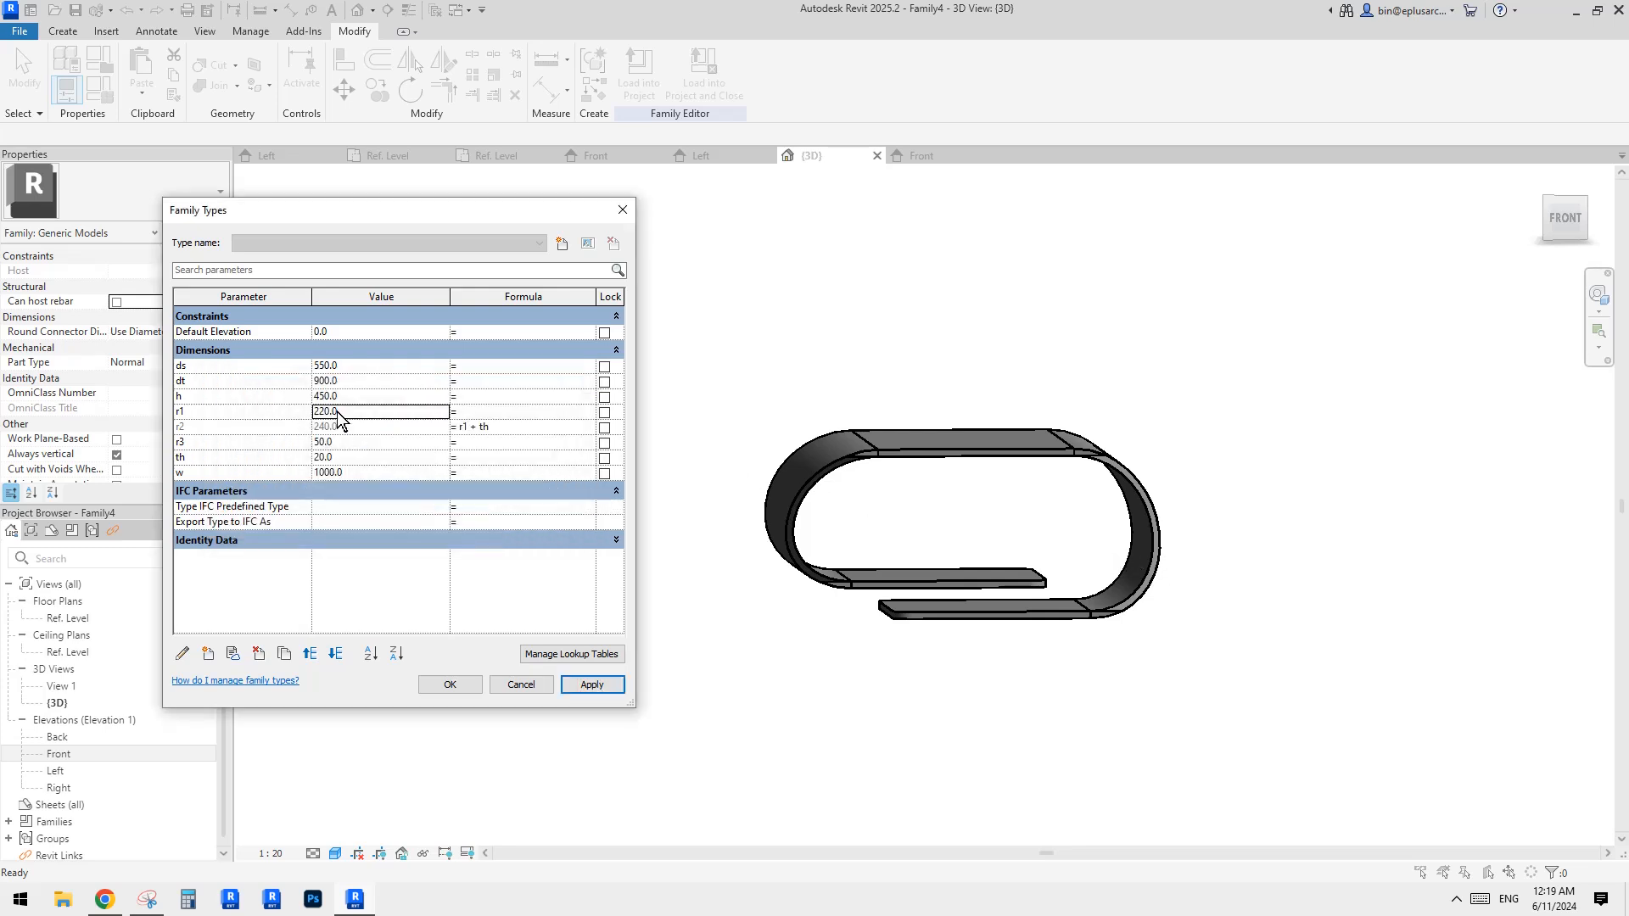
Set the radius r1 to 50 and the corner radius r3 to 30, applying each value.
click(368, 410)
text(1)
text(50)
click(582, 689)
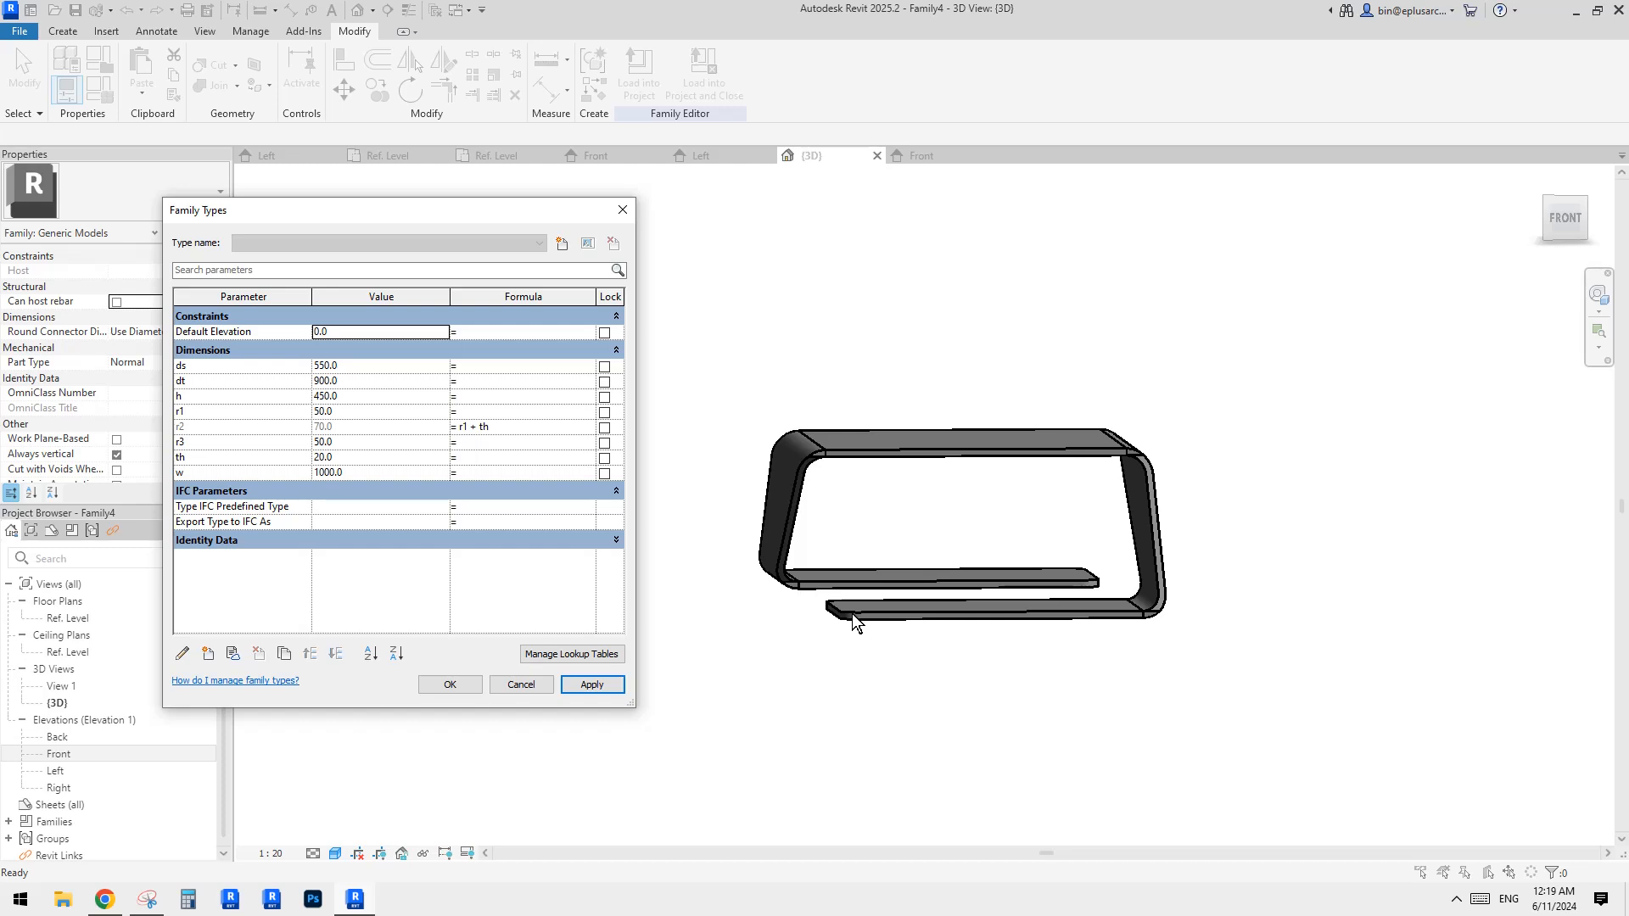
click(365, 445)
text(30)
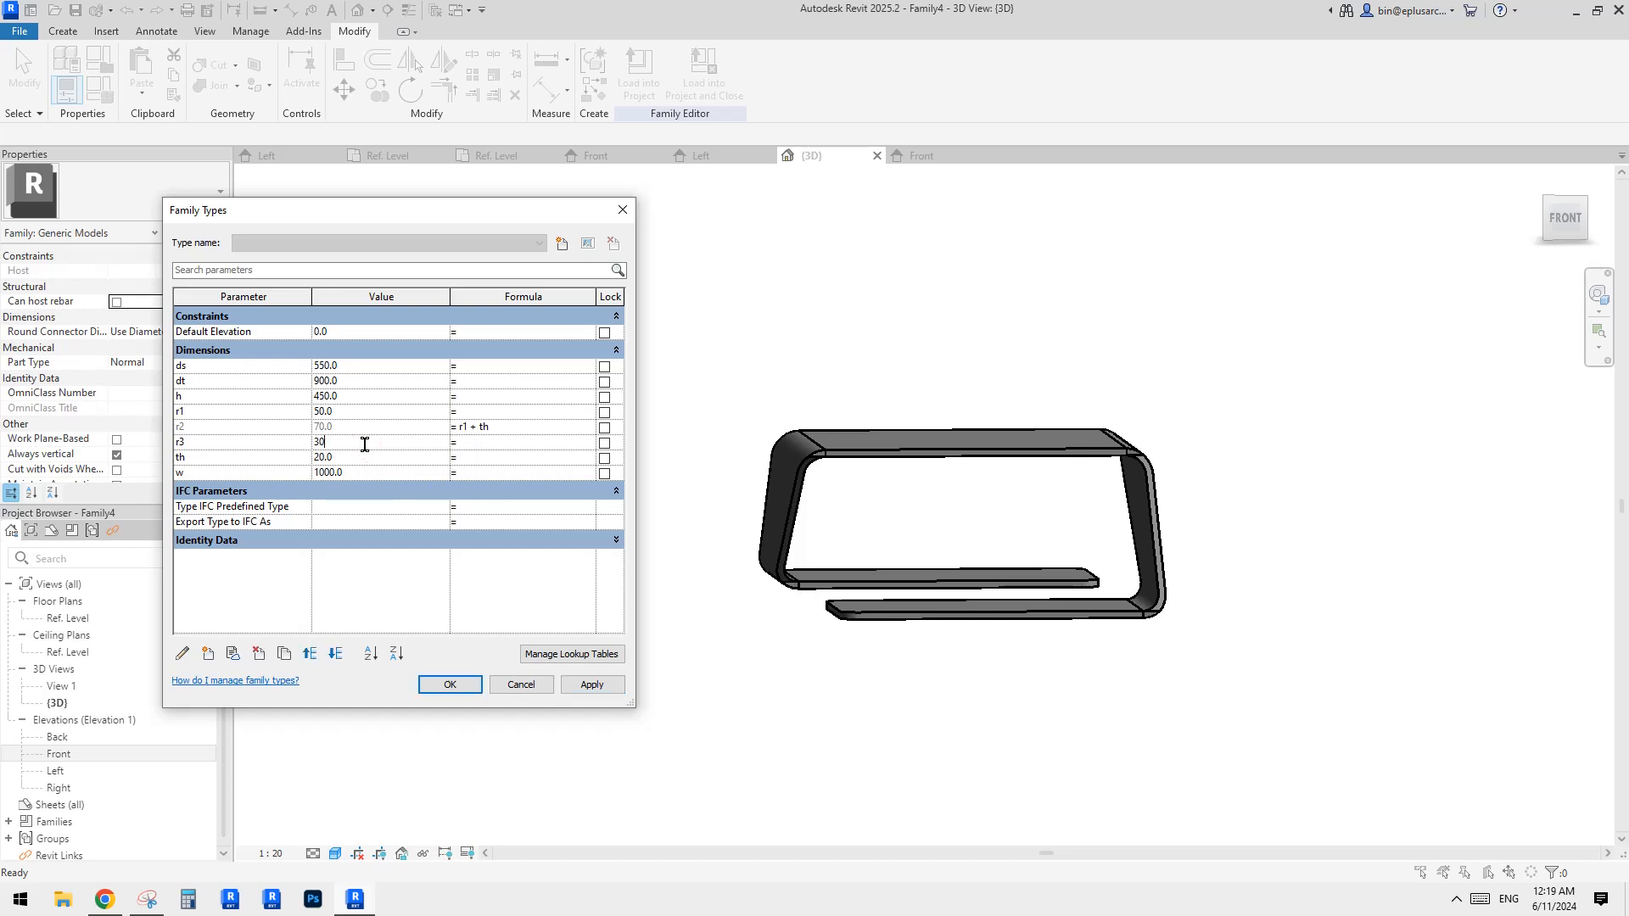
click(591, 684)
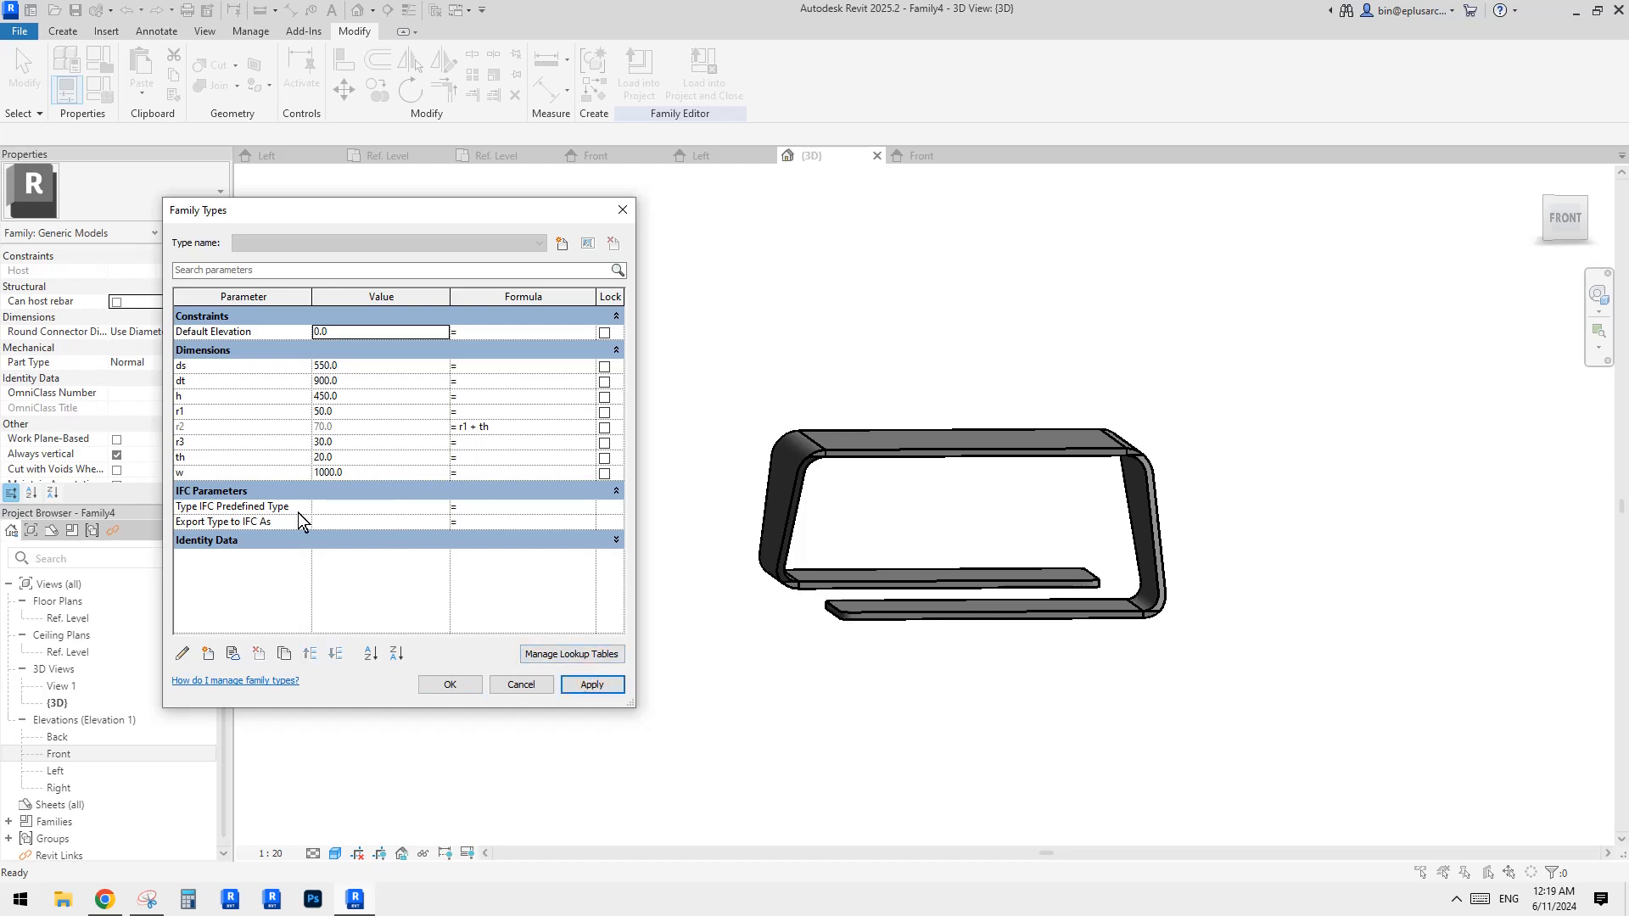
Flex the thickness th by applying 50 and 10, and close Family Types.
click(349, 456)
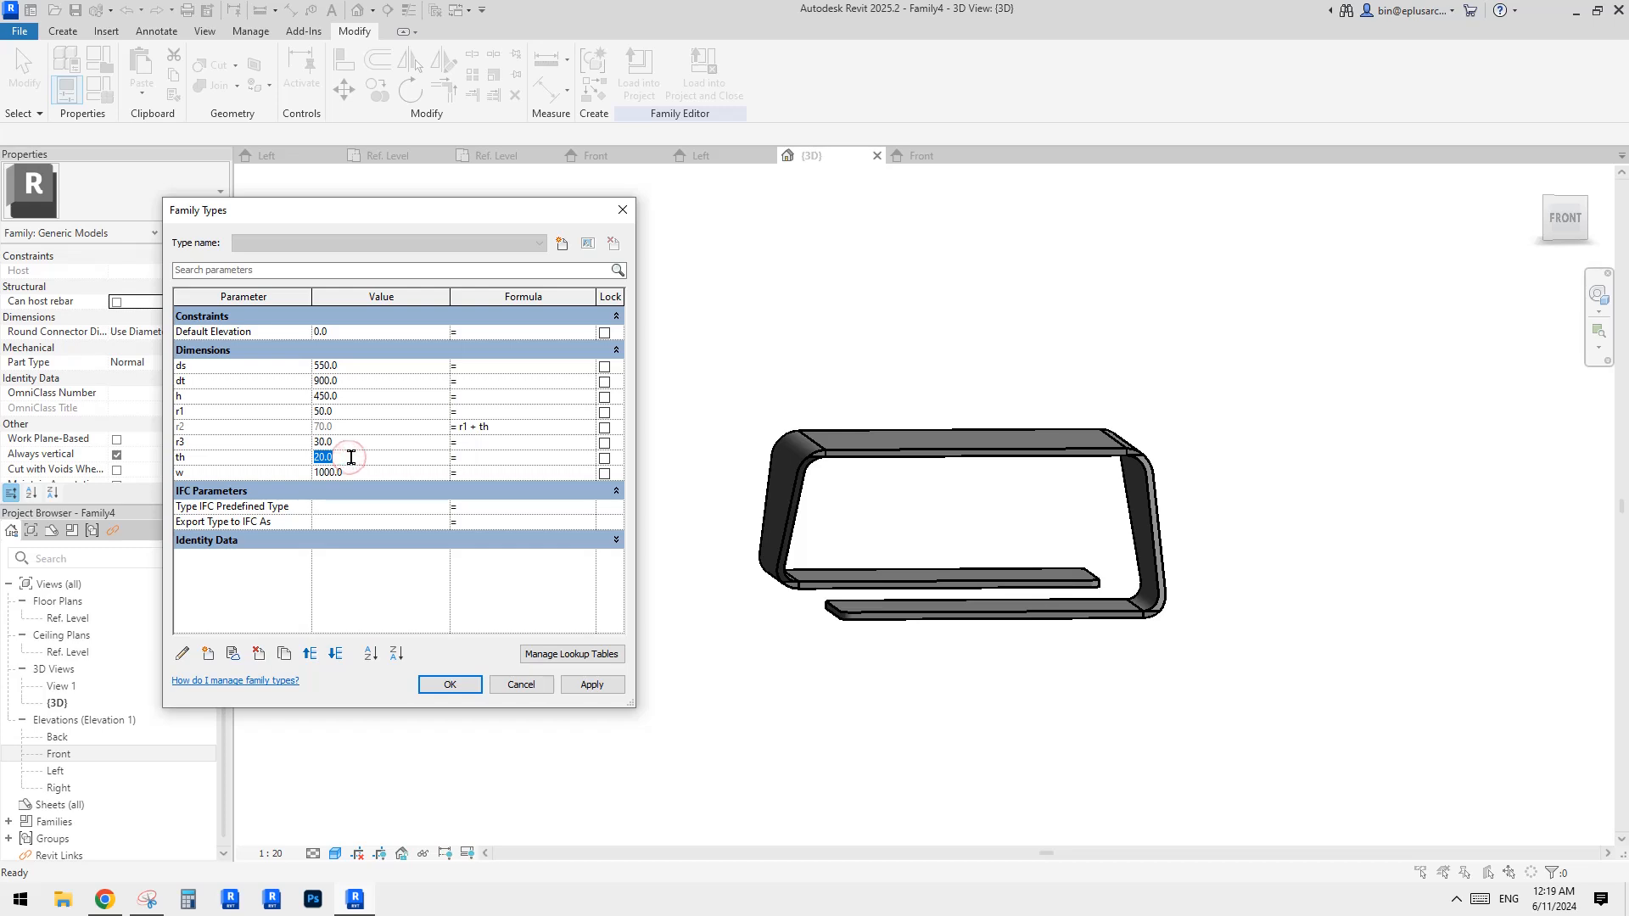
text(50)
click(592, 684)
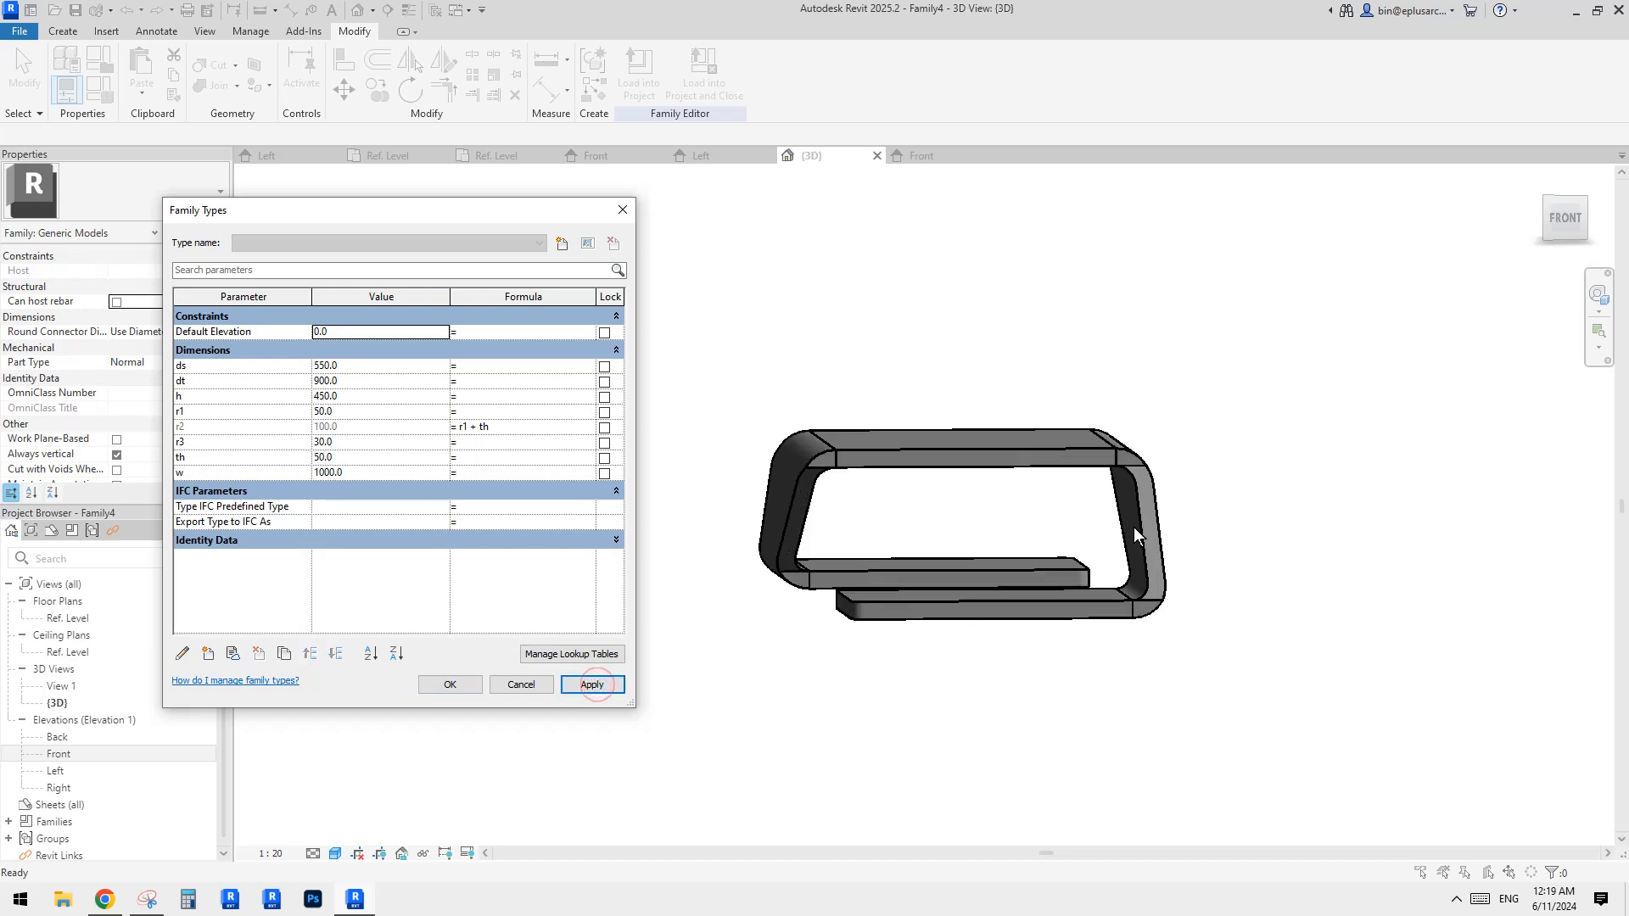
click(360, 457)
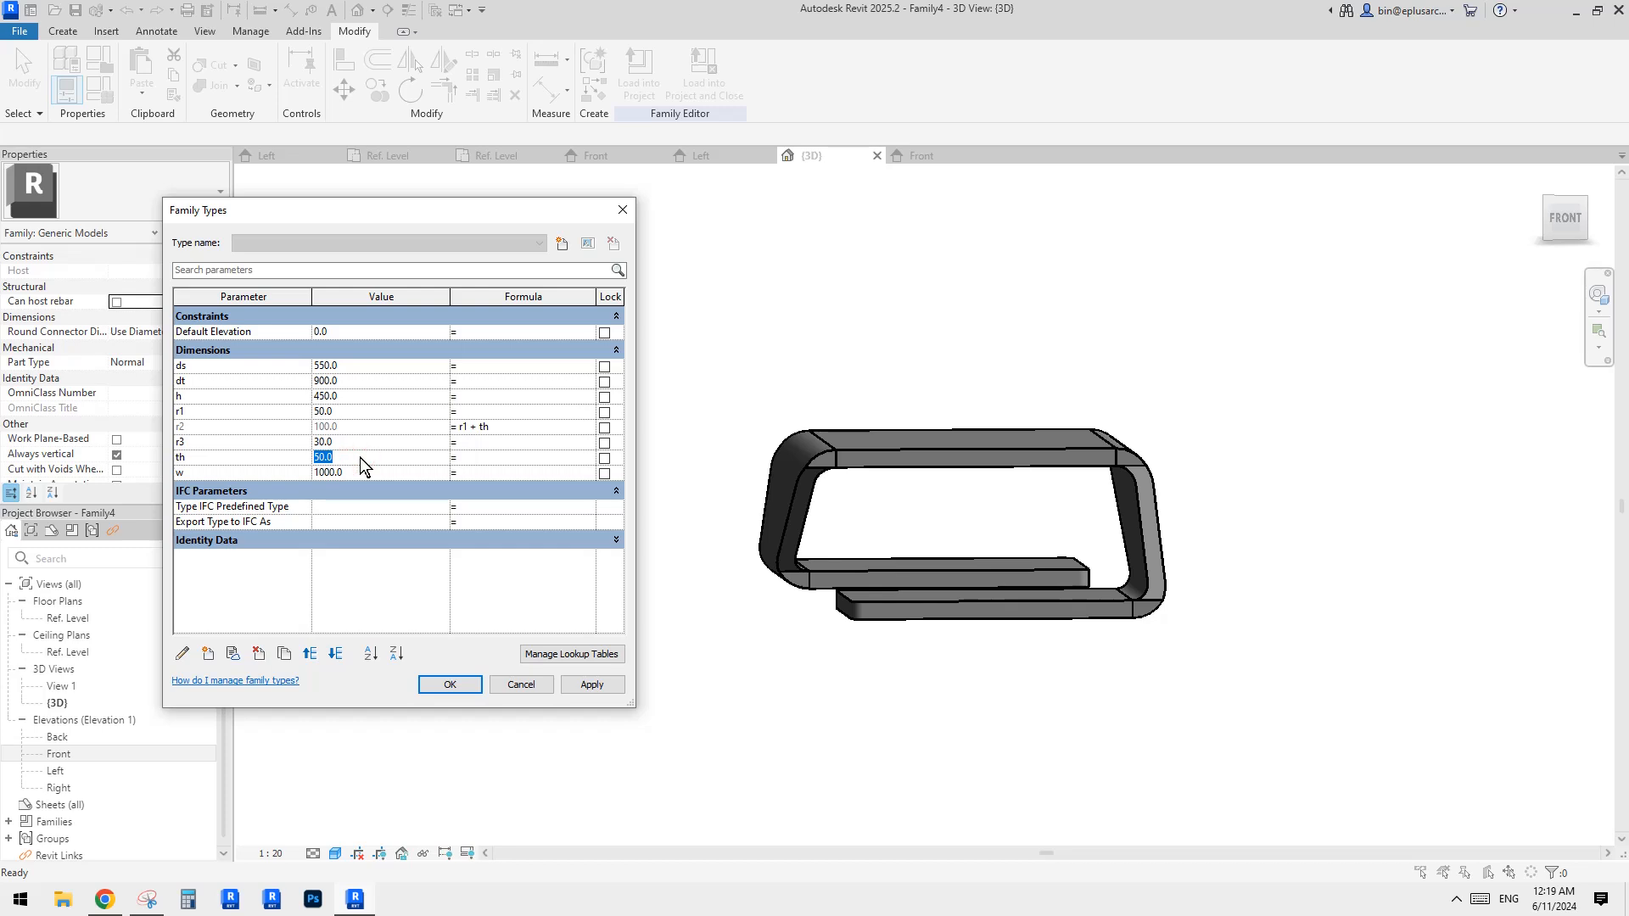
text(10)
click(591, 684)
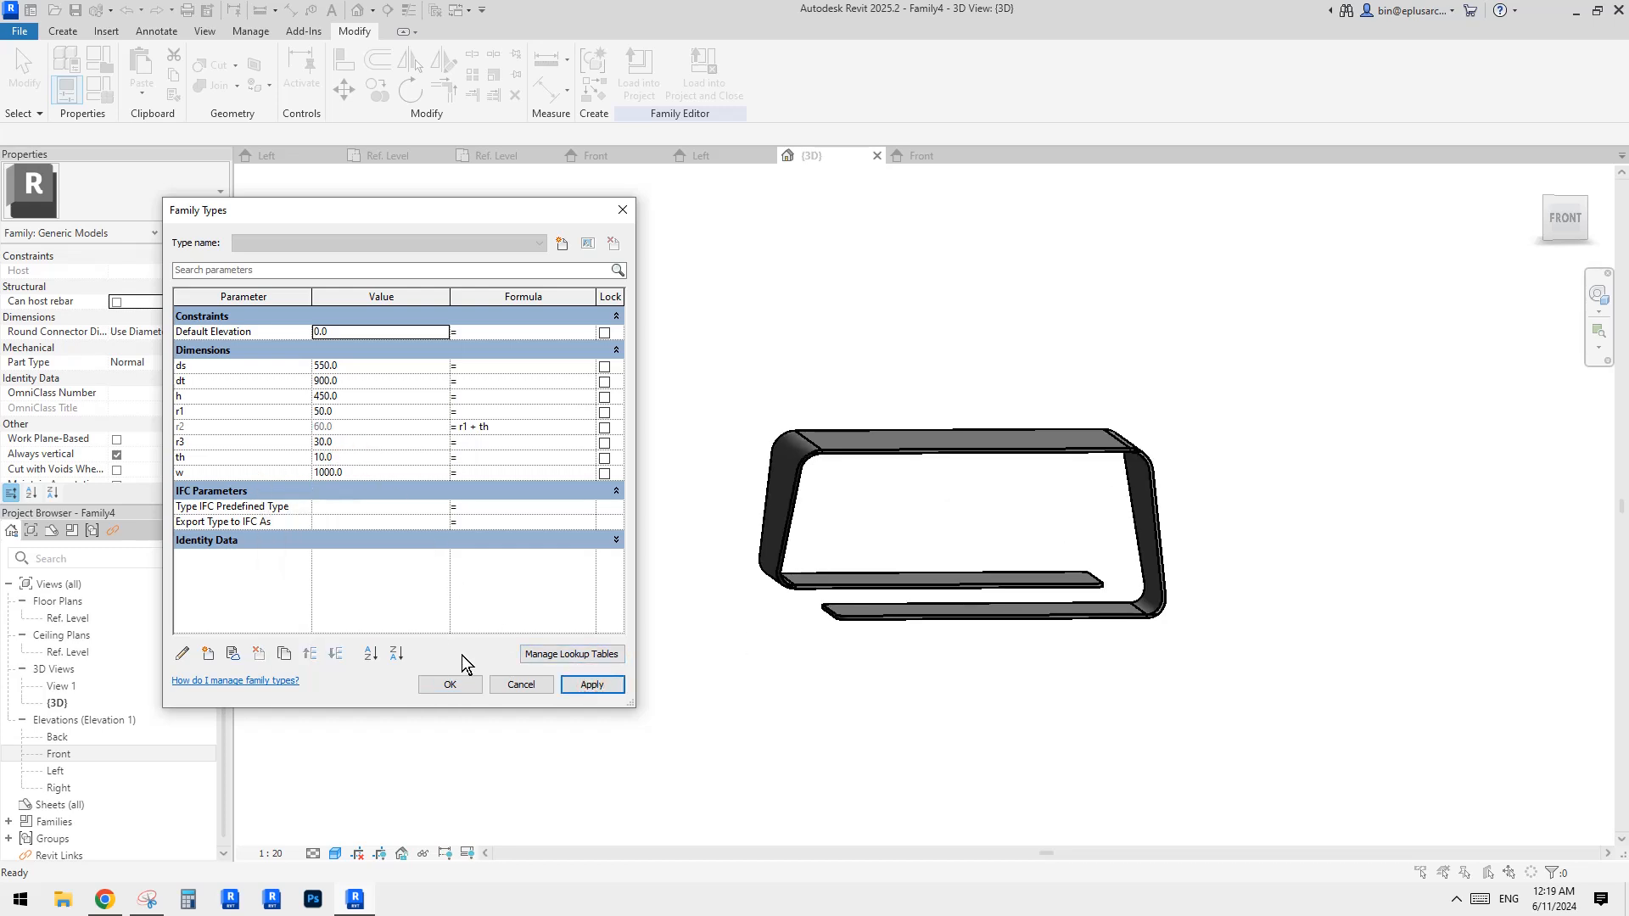
click(452, 684)
Set the thickness th to 20 in Family Types, apply it and close the dialog.
shift+middle_drag(383, 415, 1078, 570)
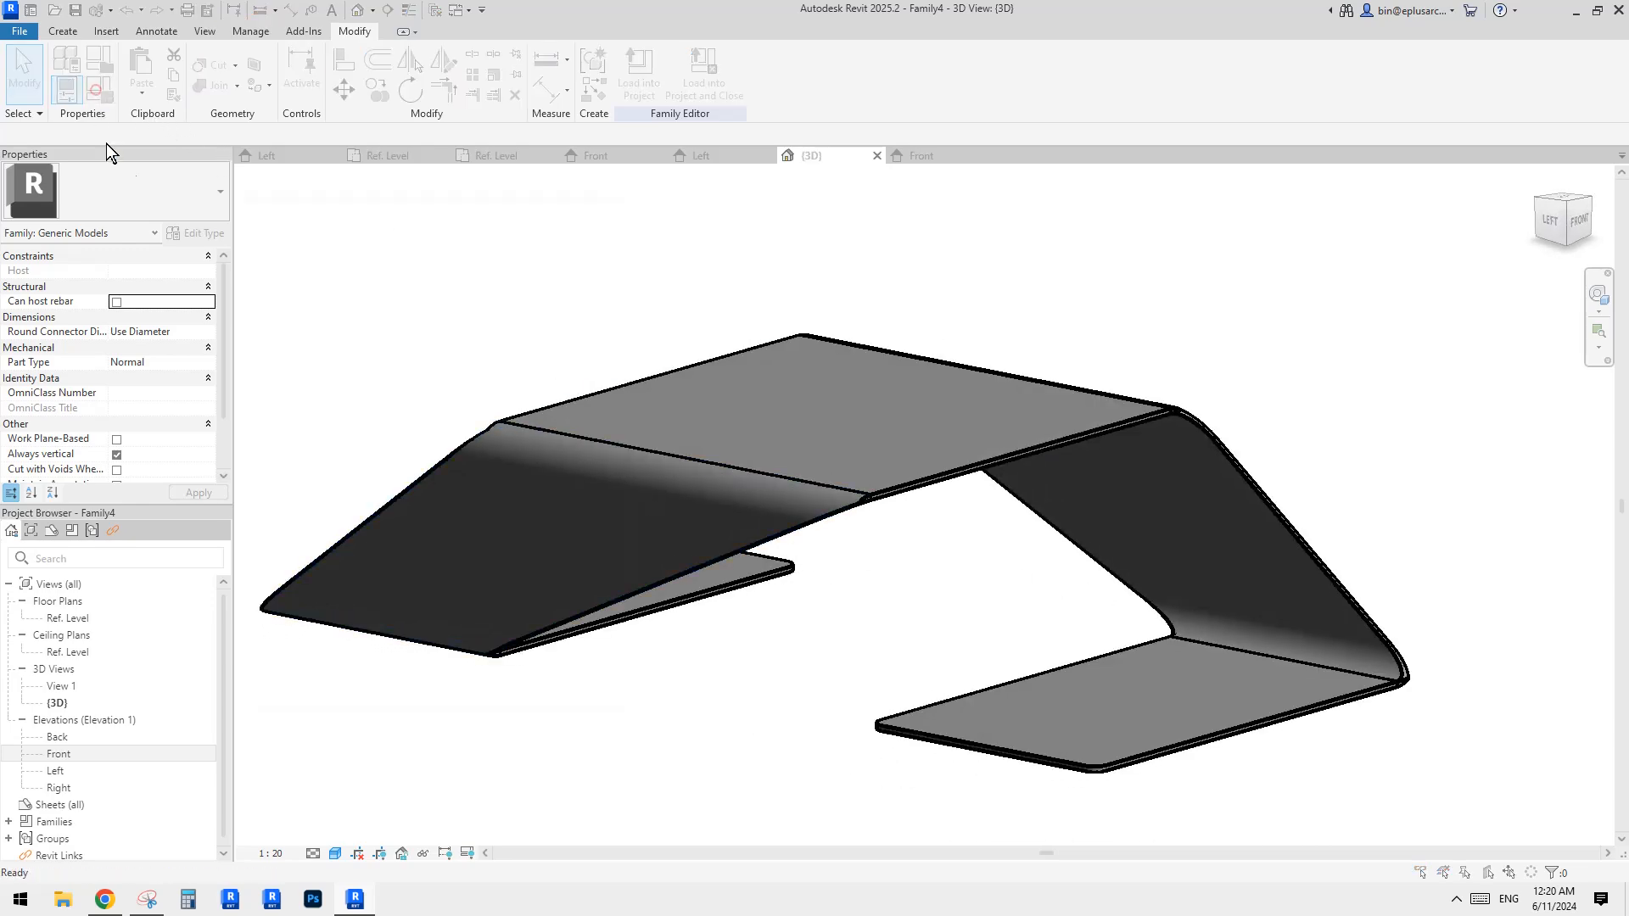
click(96, 89)
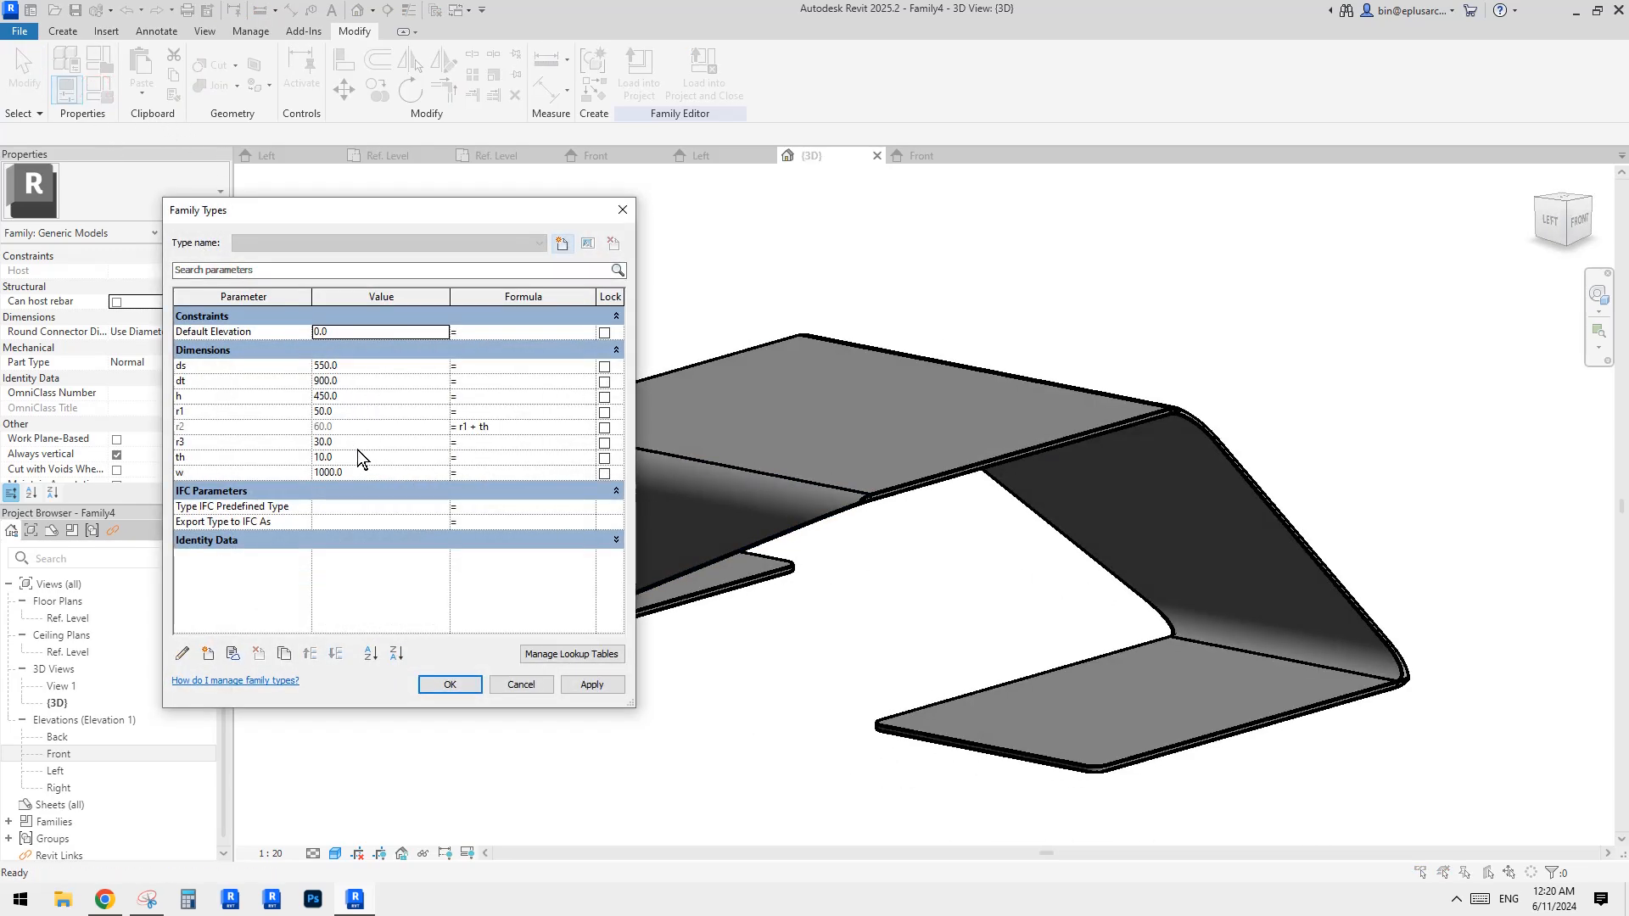
click(363, 458)
click(618, 691)
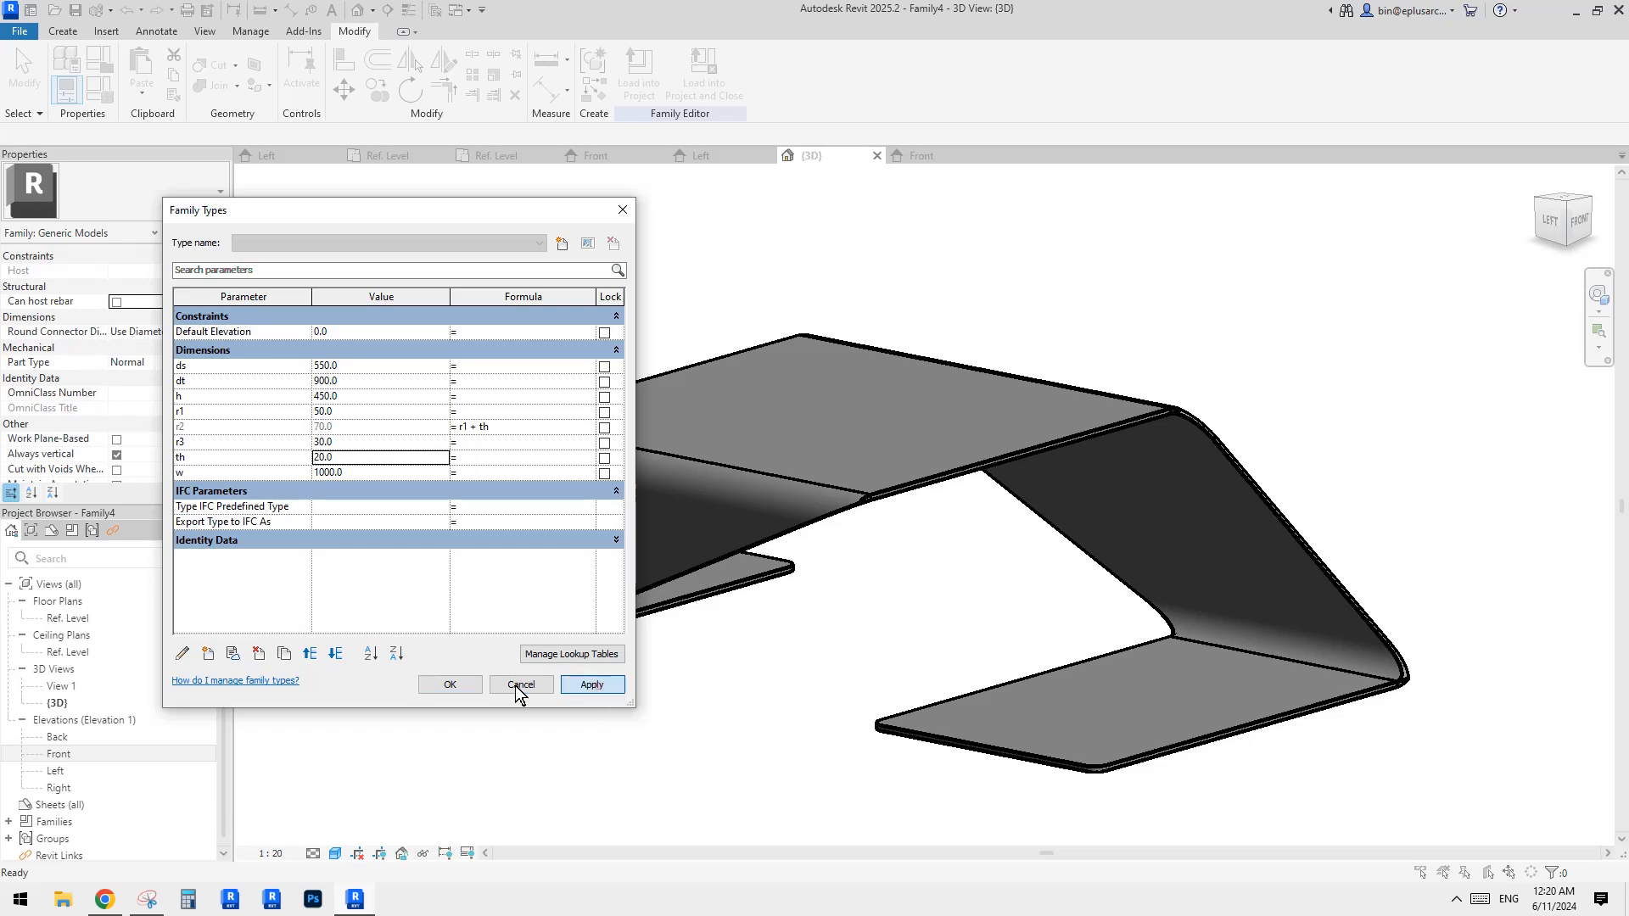
click(463, 684)
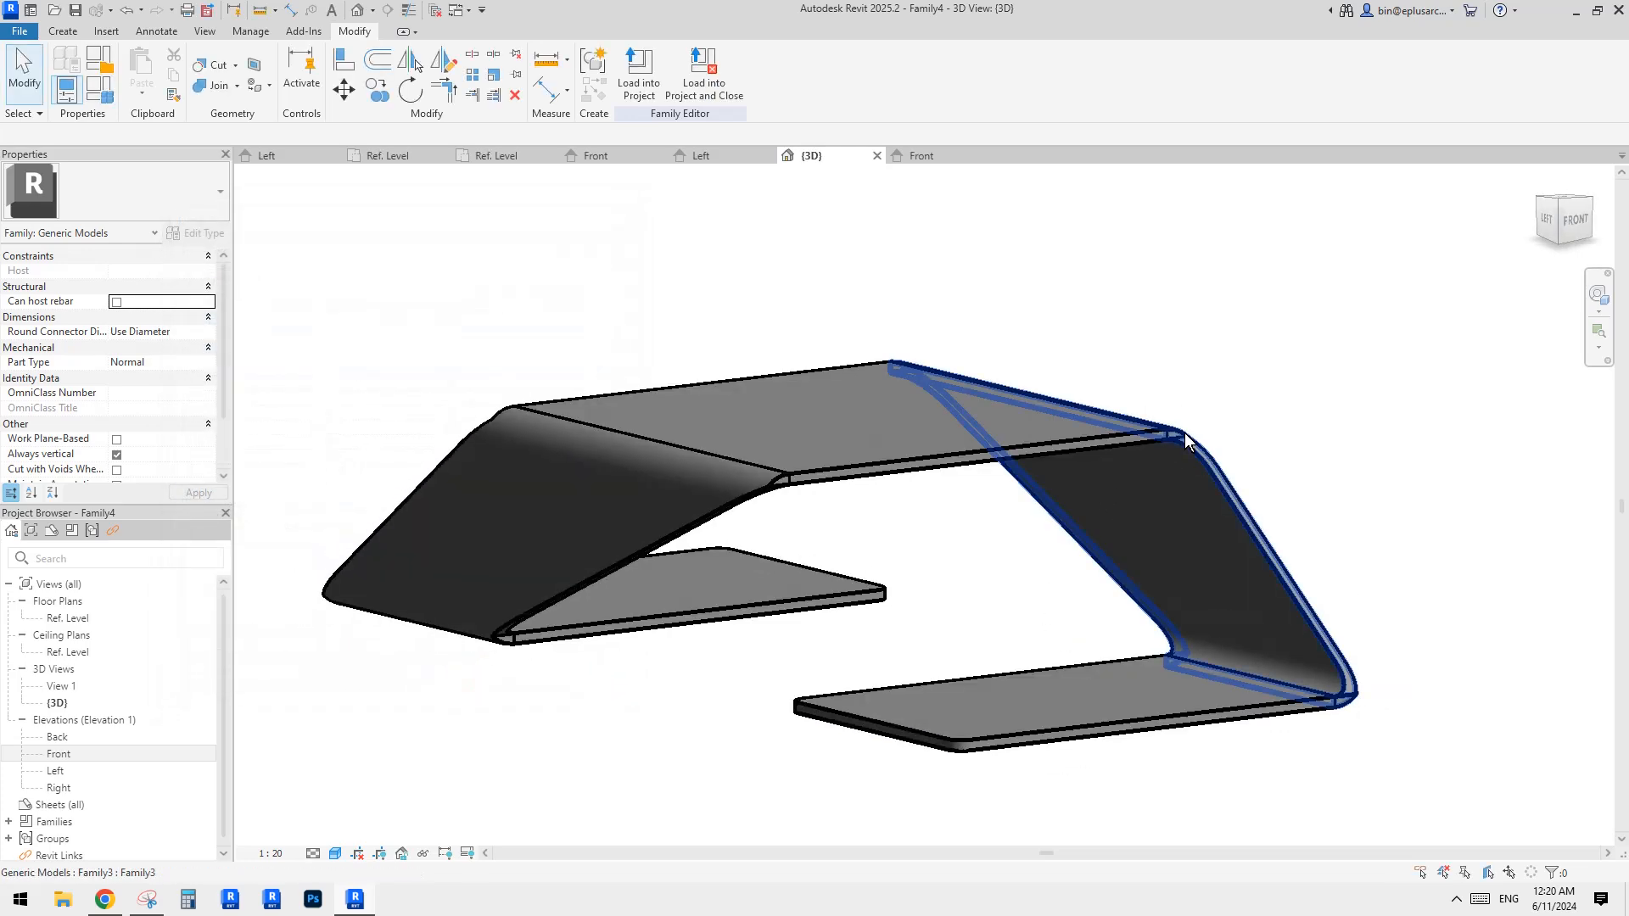
Examine the joints between the tabletop, the curved side panels and the lower shelves from several angles in 3D.
scroll(794, 509, up, 5)
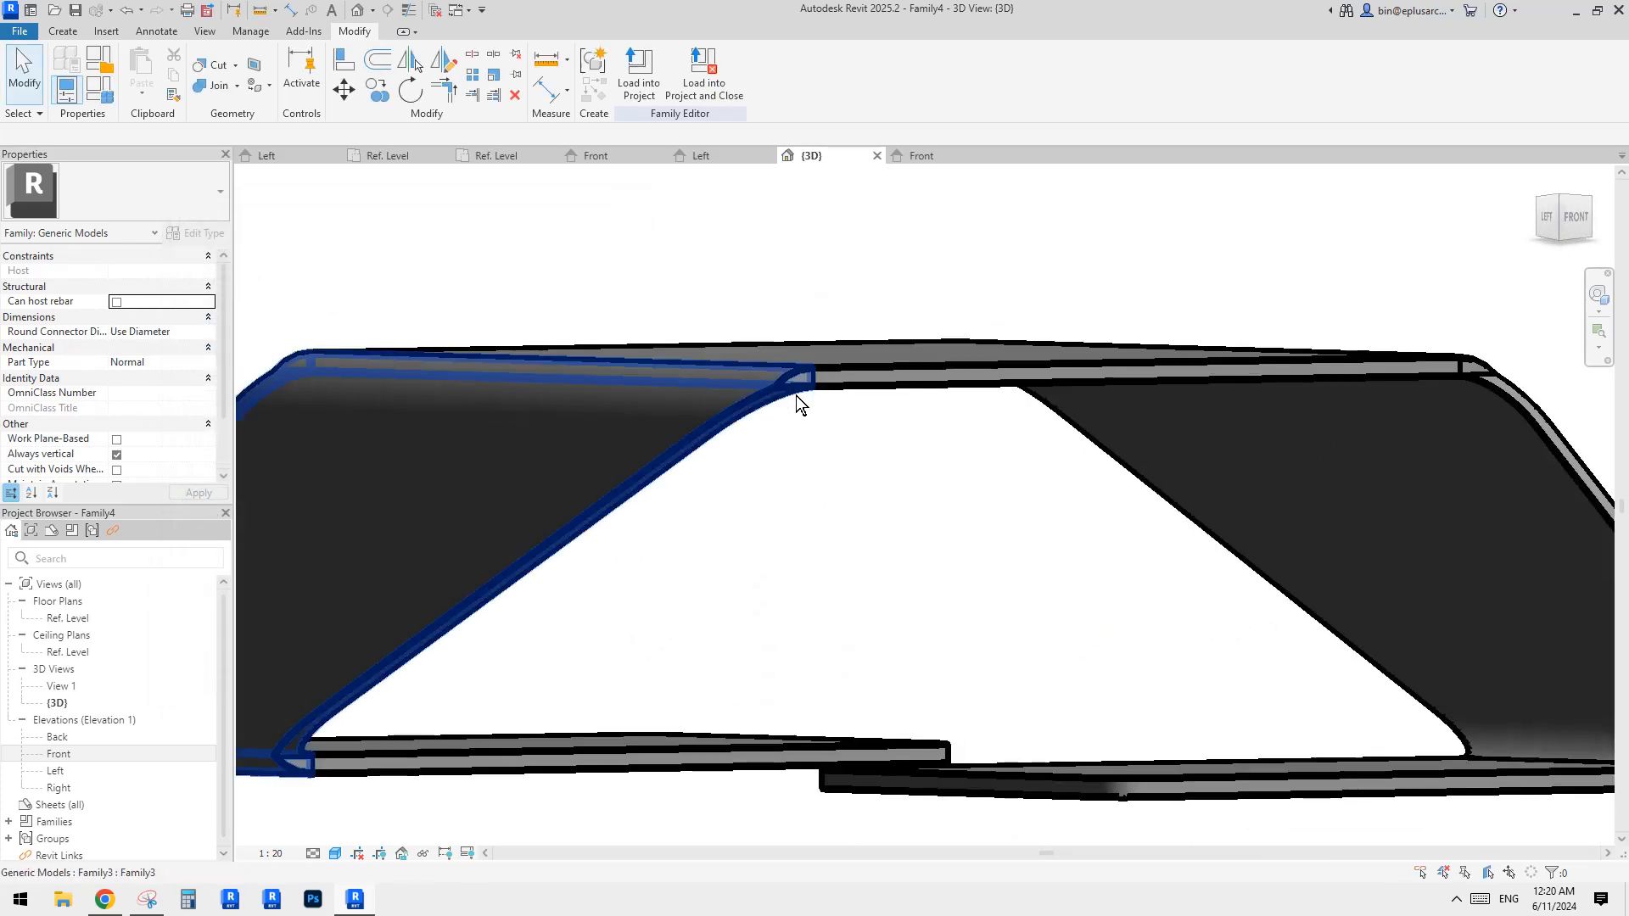
scroll(798, 398, down, 1)
shift+middle_drag(1090, 586, 1120, 775)
middle_drag(1387, 824, 1083, 465)
scroll(1103, 711, down, 1)
scroll(1086, 467, up, 2)
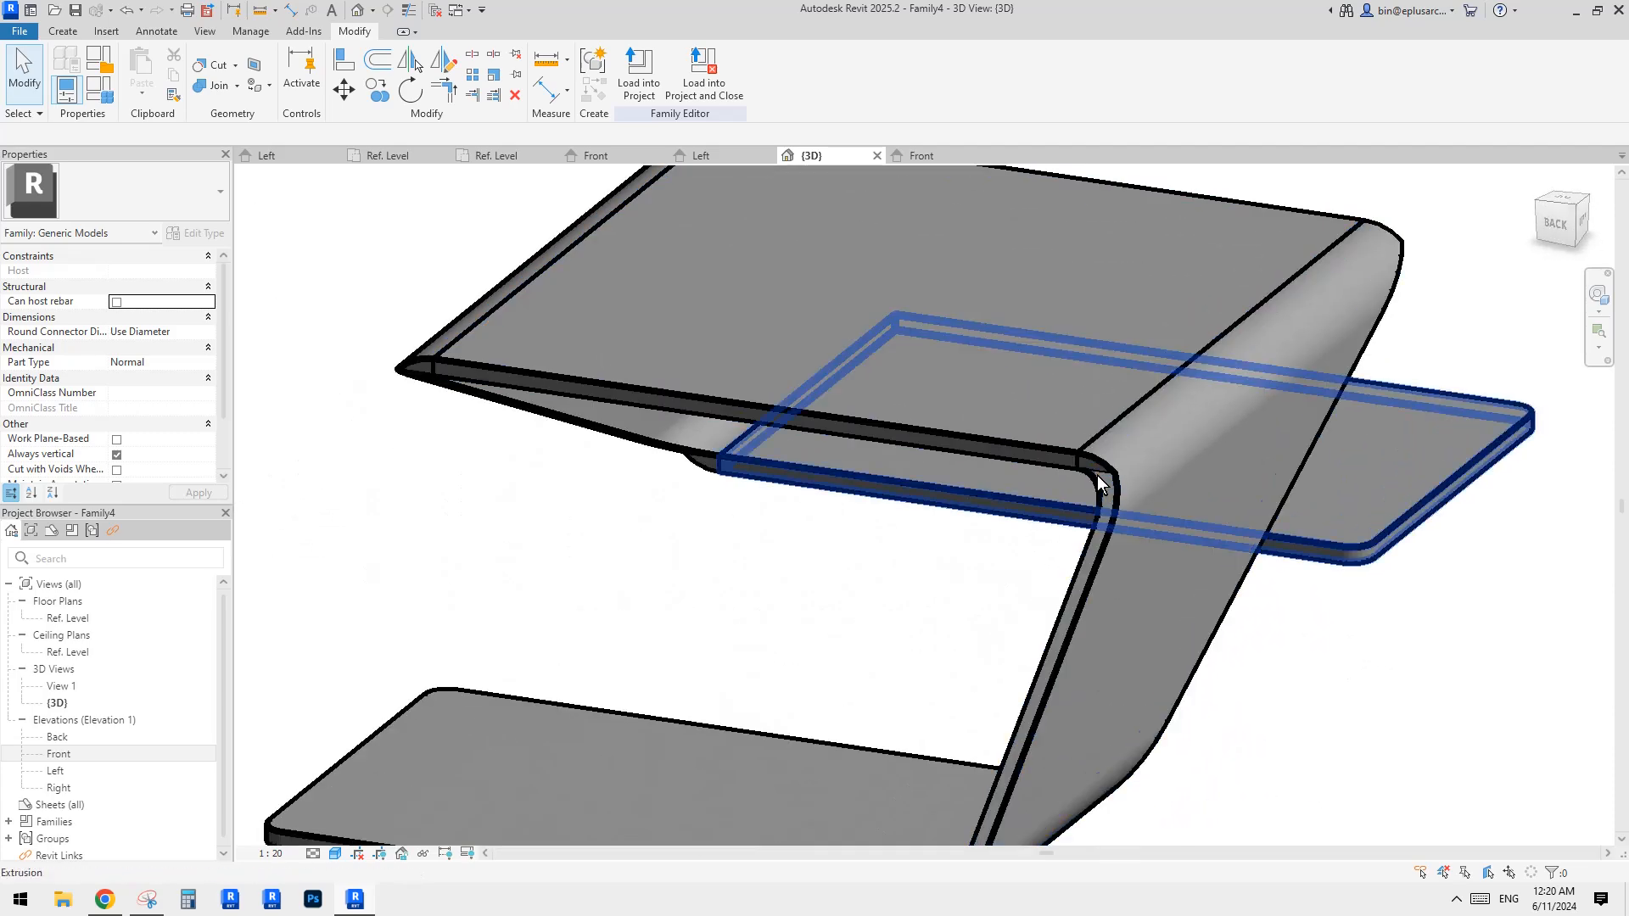
scroll(1097, 475, down, 1)
middle_drag(984, 760, 1247, 653)
scroll(1373, 647, up, 2)
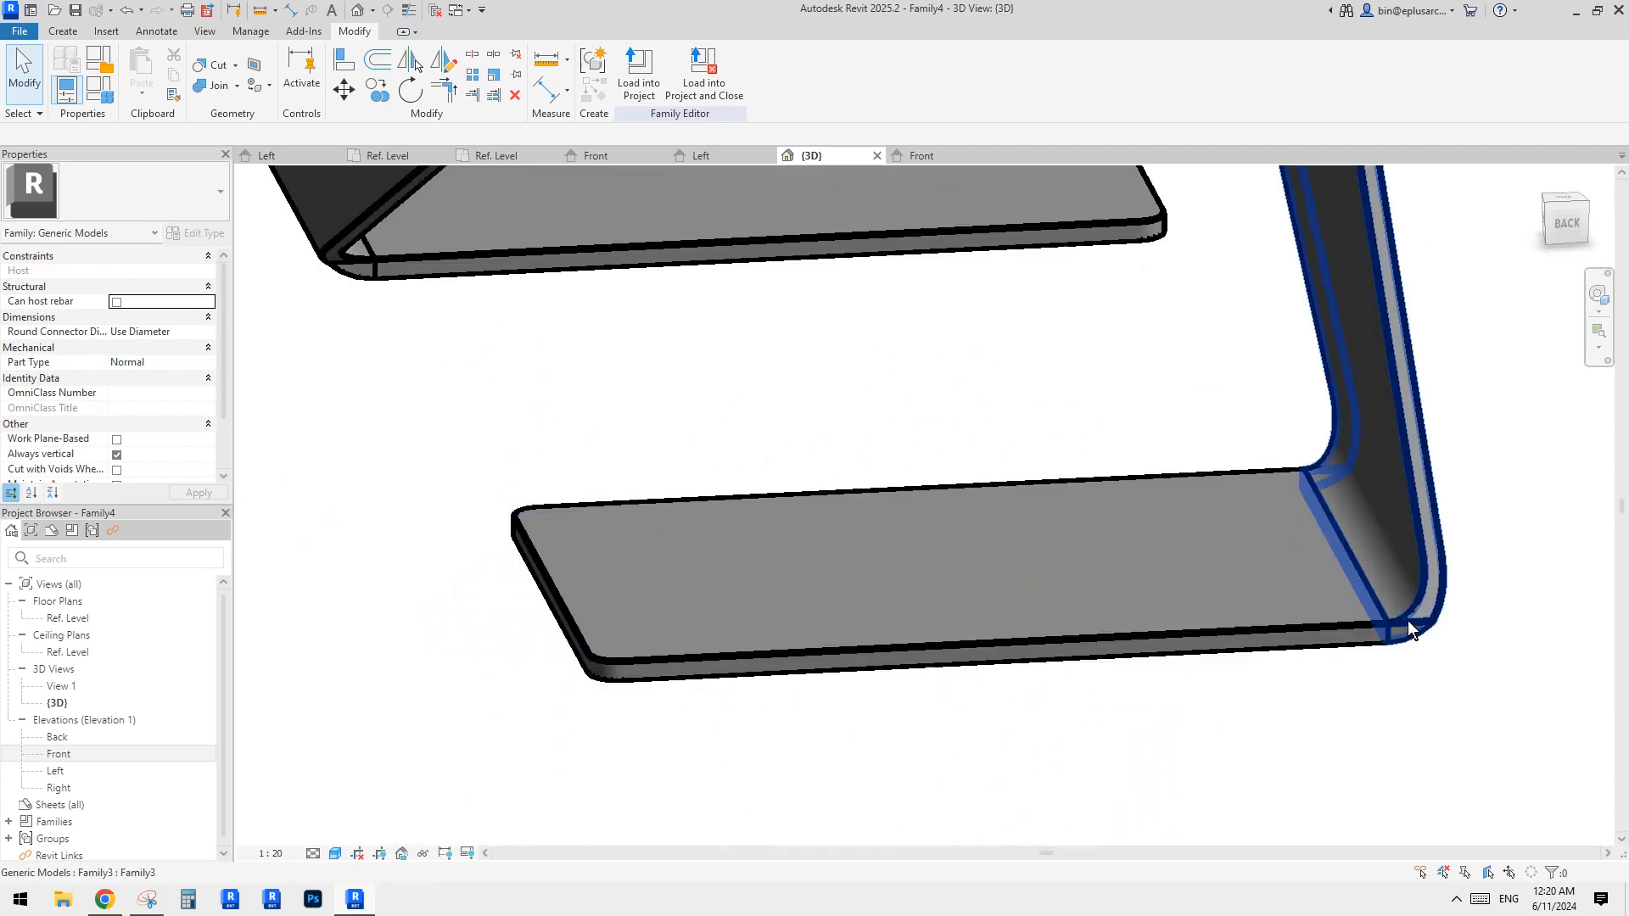
scroll(1123, 615, down, 2)
shift+middle_drag(1124, 614, 920, 582)
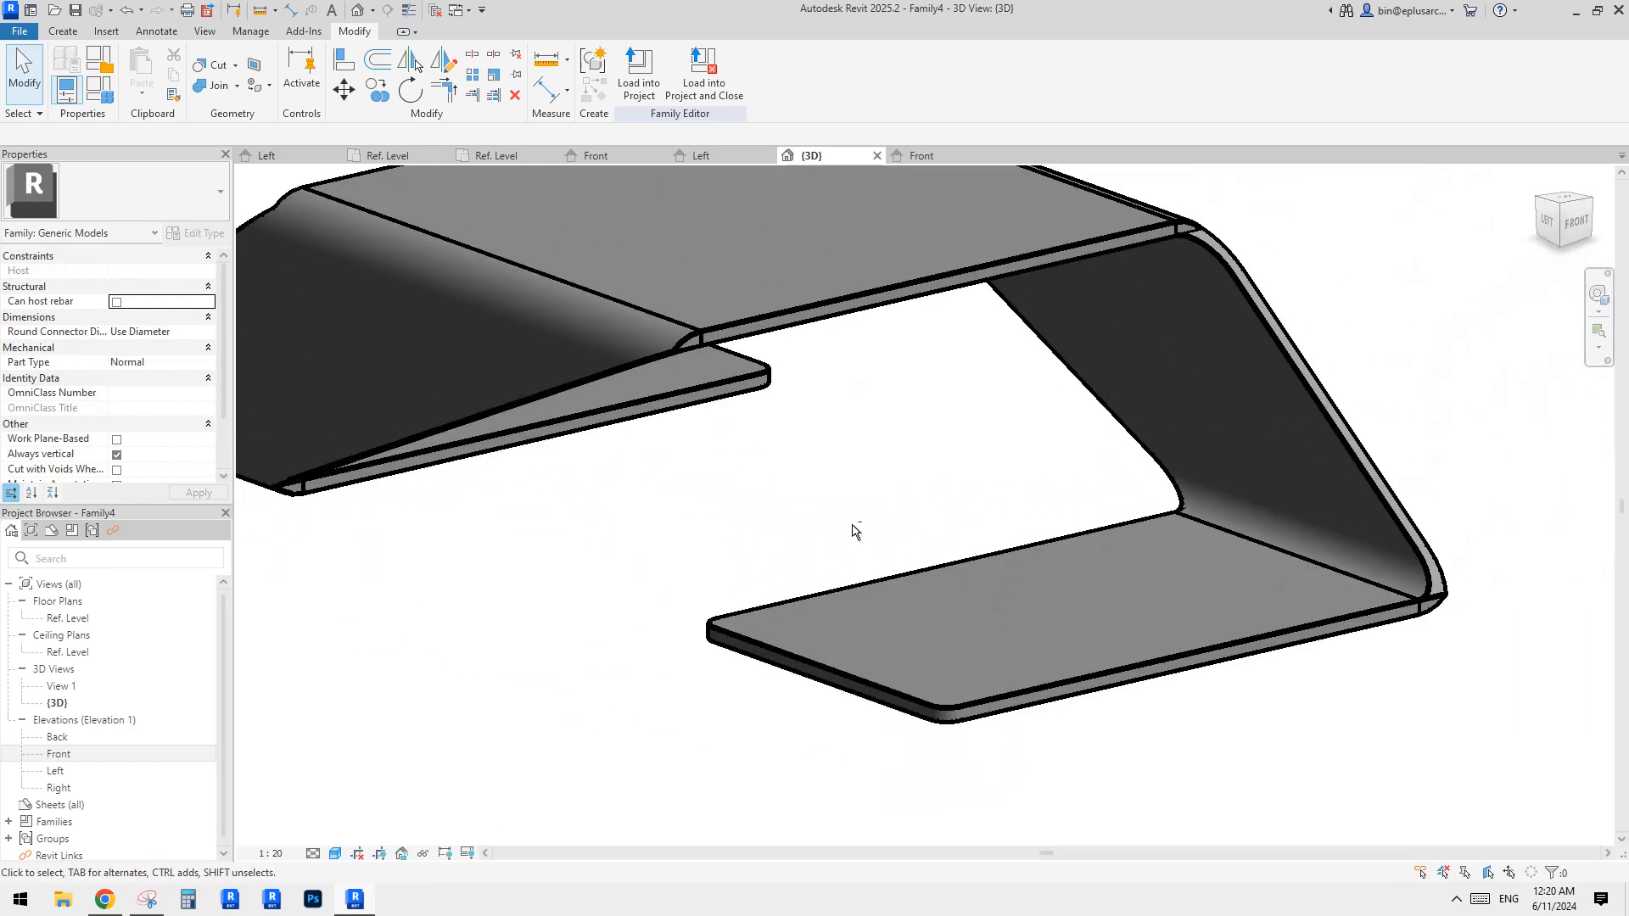
Switch to the Reddit post in Chrome to compare its curved wooden table photo with the Revit model.
click(104, 898)
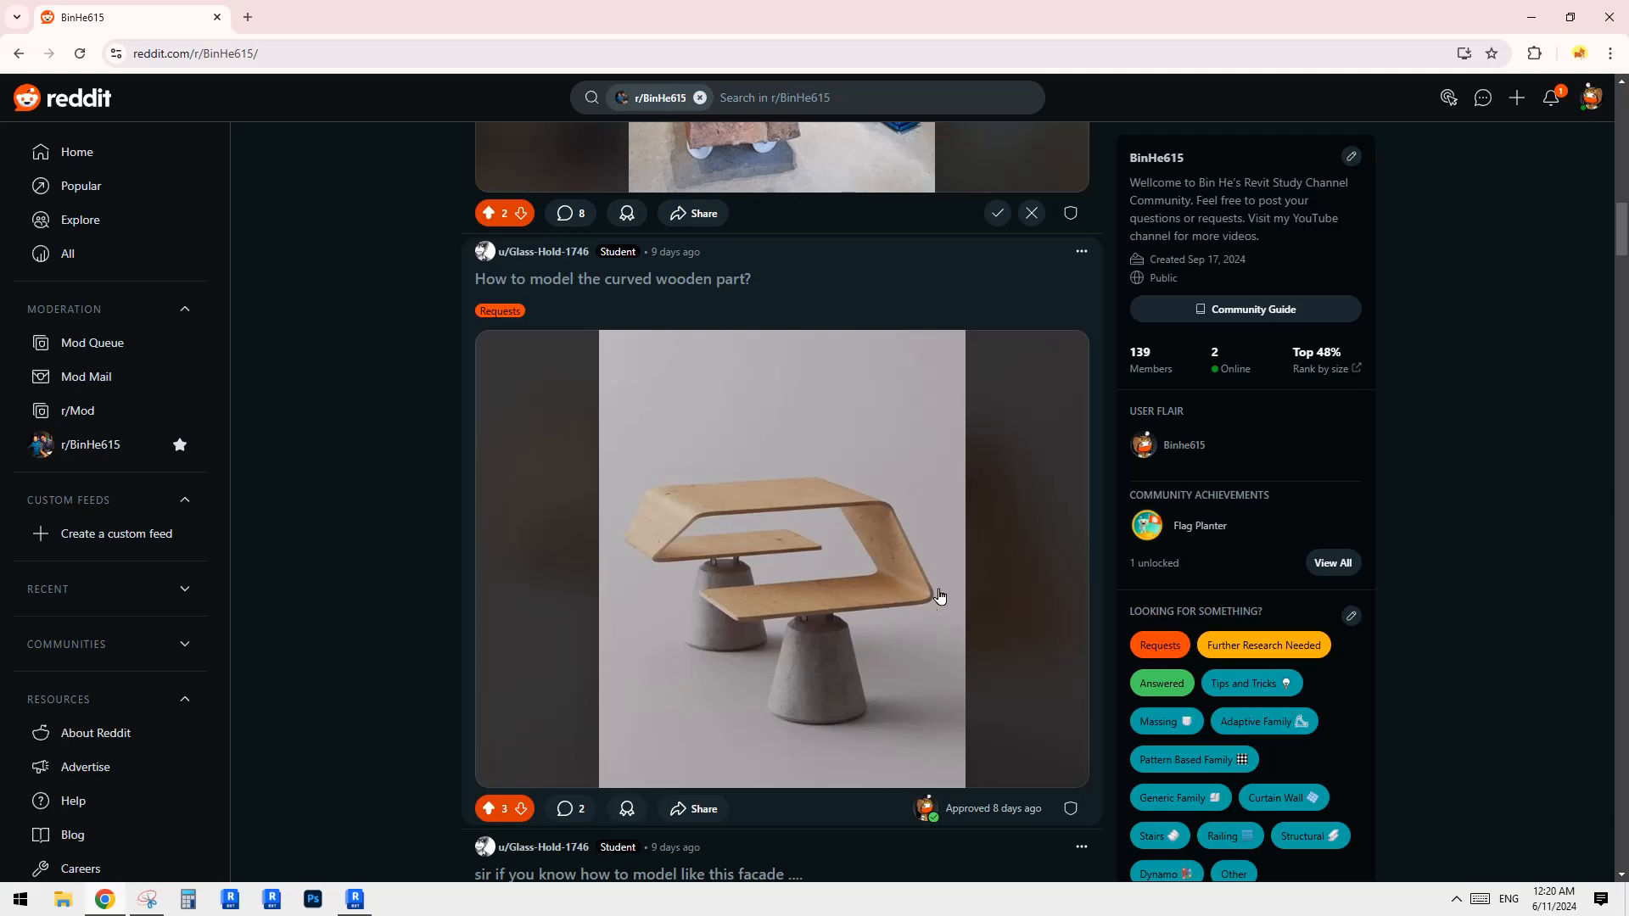
click(354, 898)
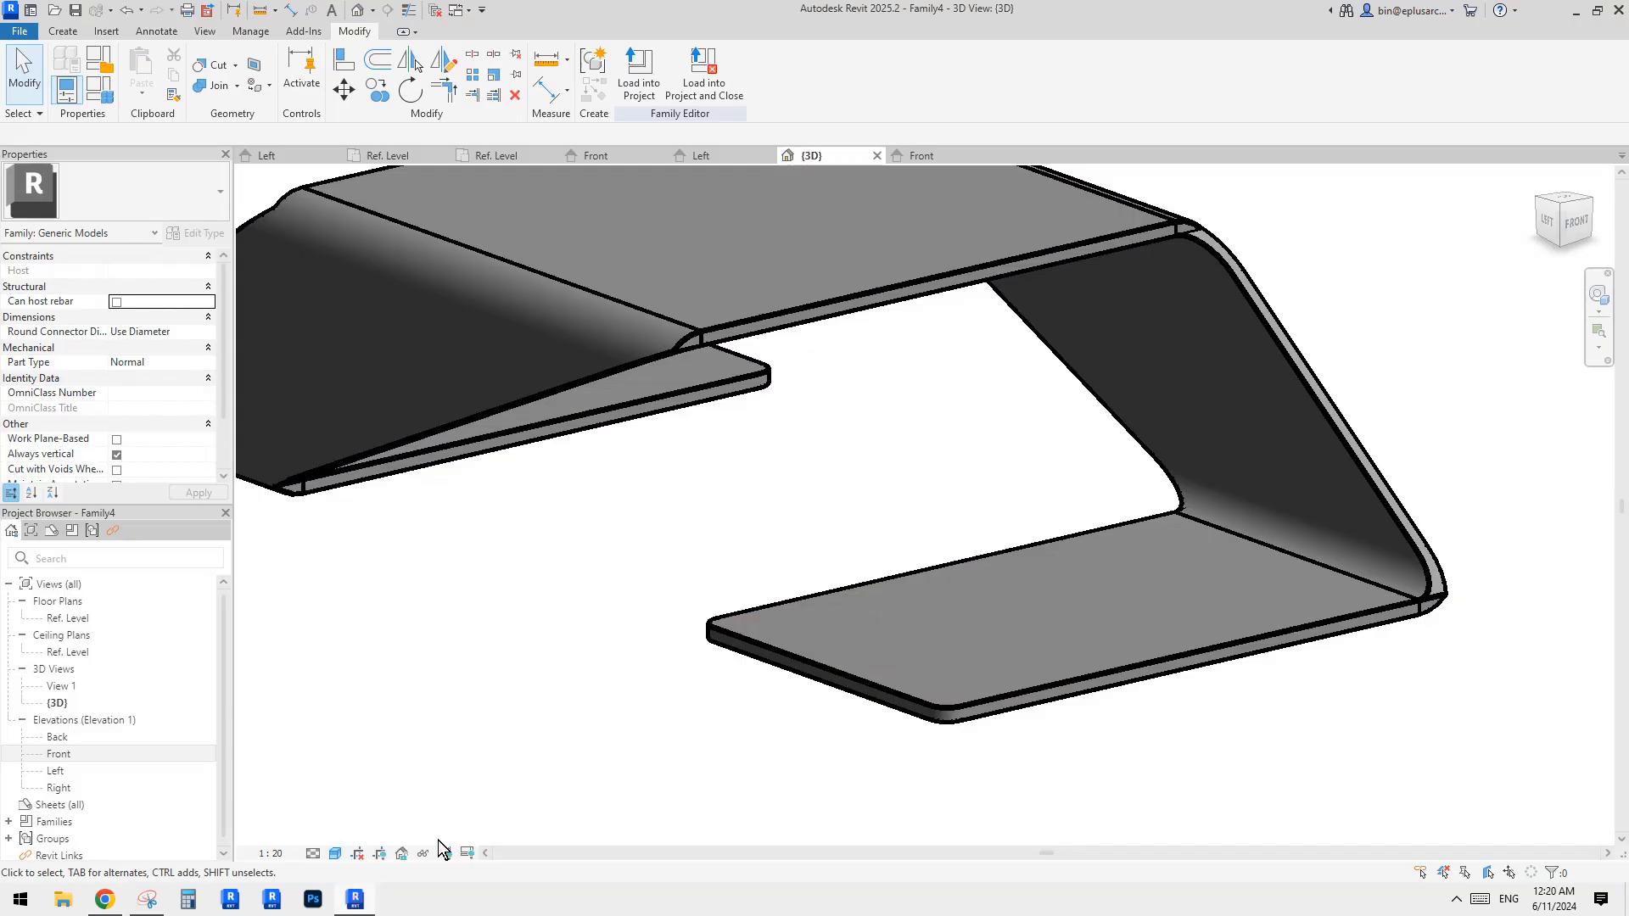
click(104, 899)
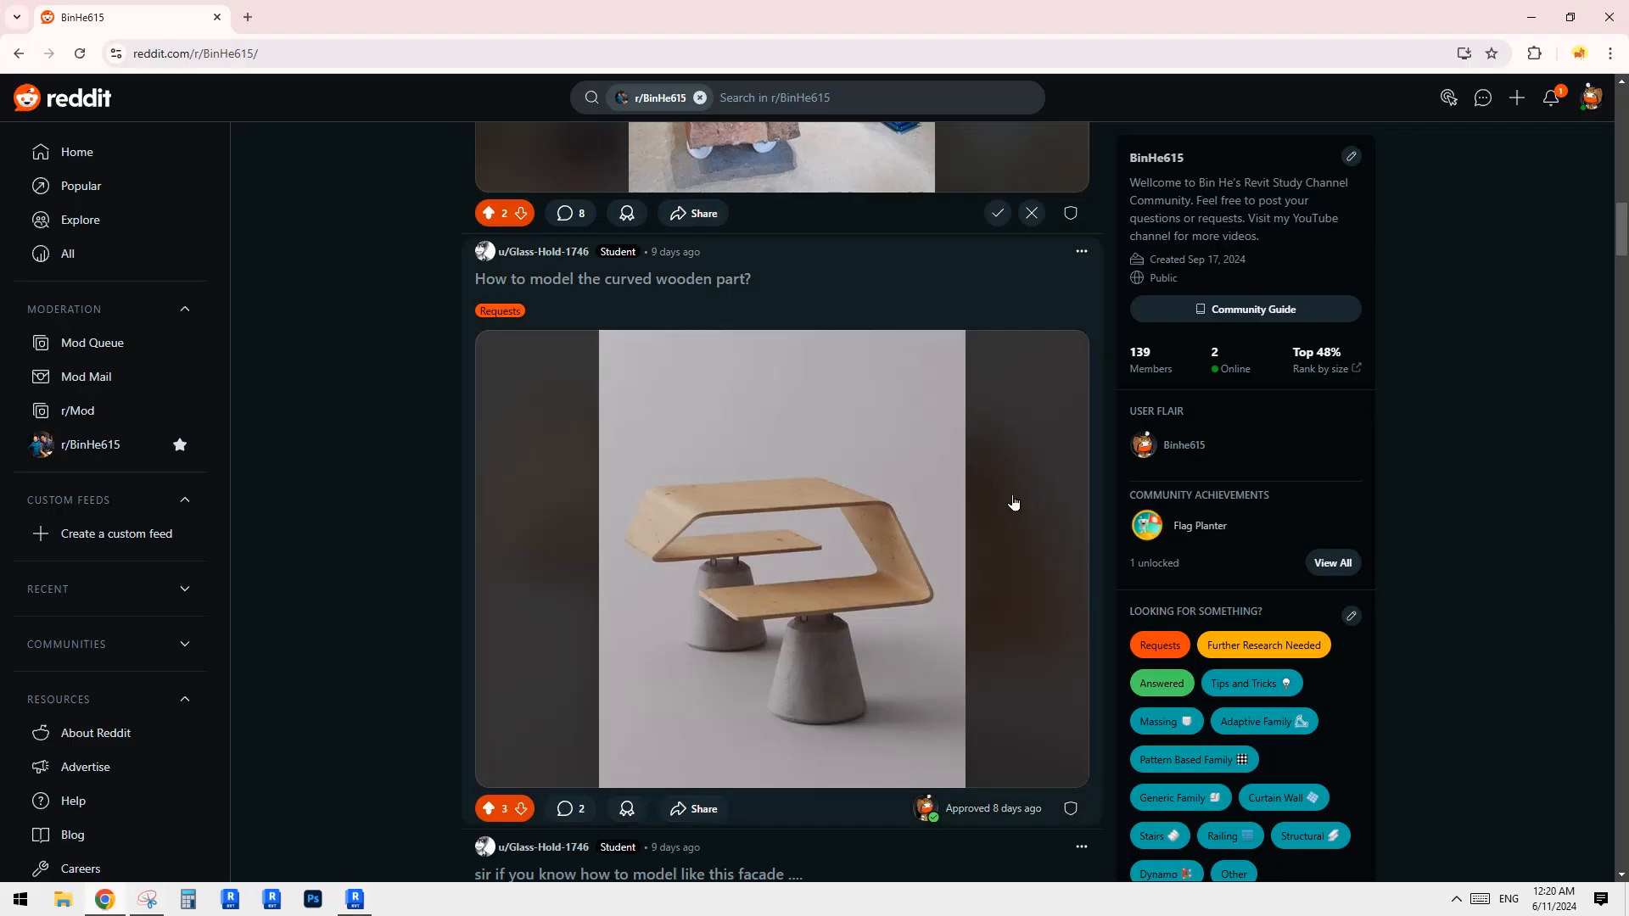
click(357, 900)
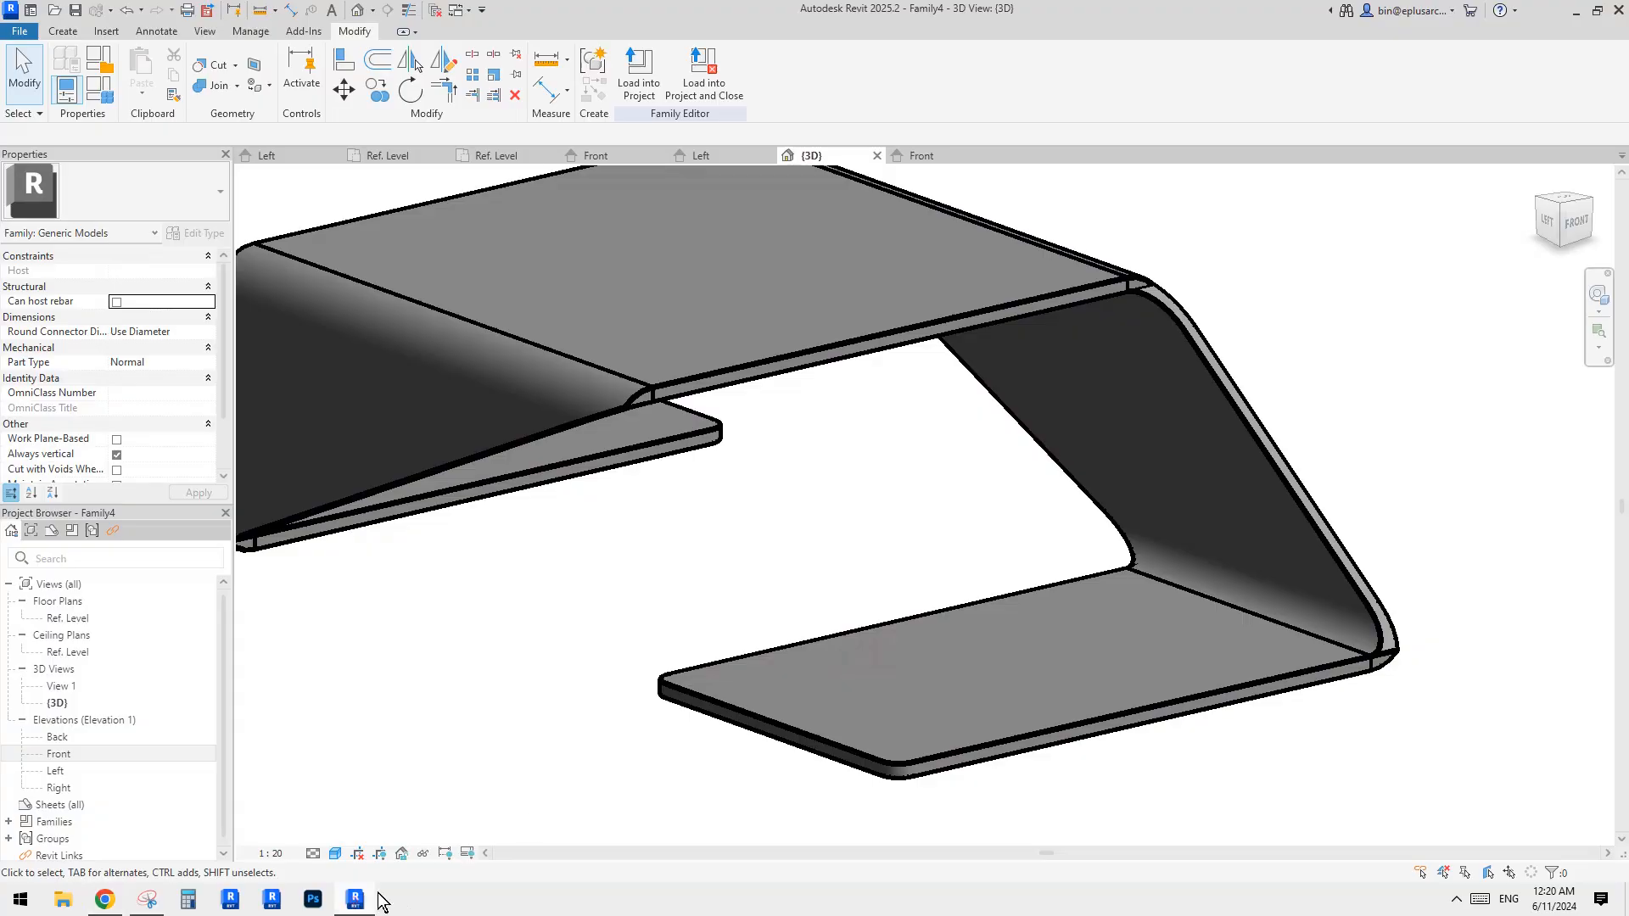
Select the nested side panel, switch to its Family3 window and open the Left elevation.
shift+middle_drag(1020, 567, 947, 528)
click(947, 528)
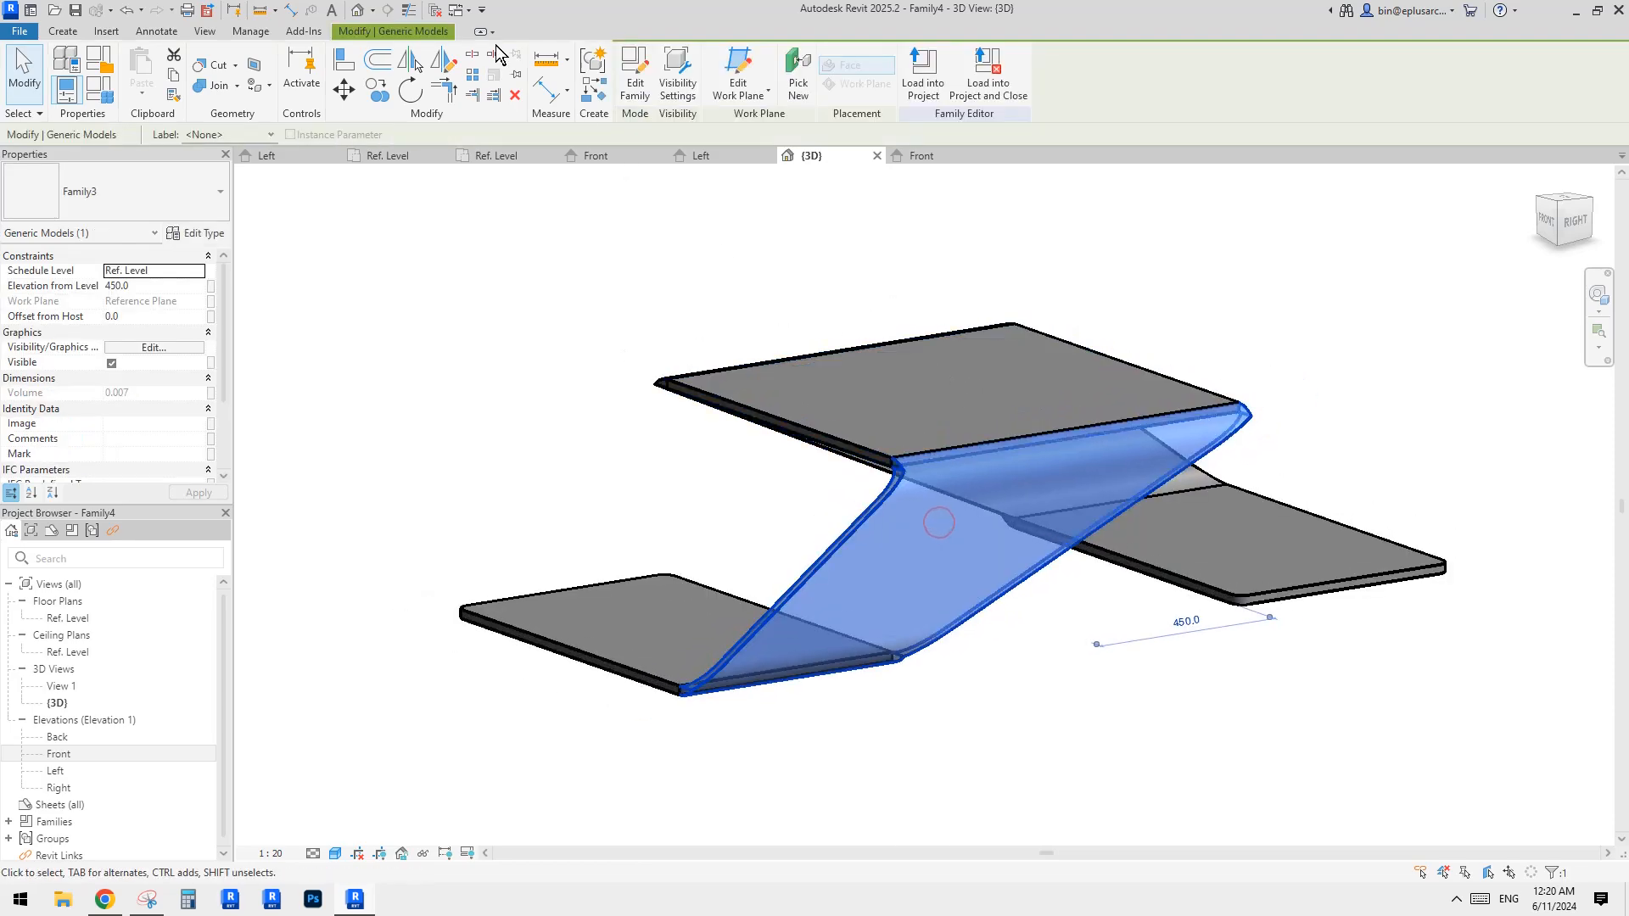
click(437, 10)
click(280, 156)
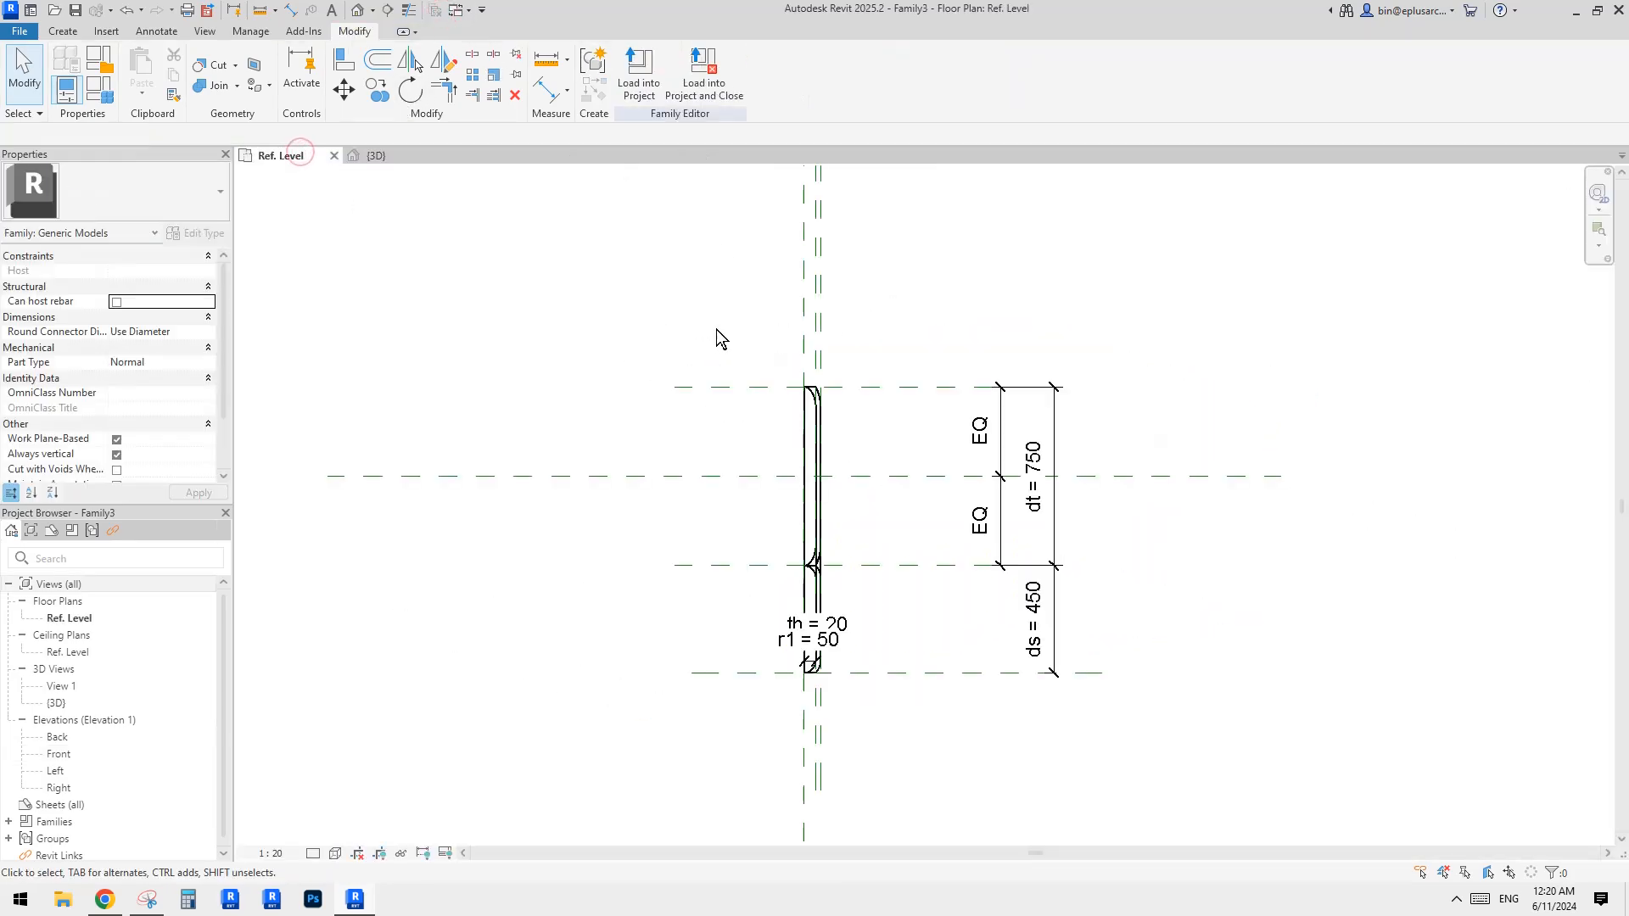
double_click(56, 786)
double_click(55, 772)
scroll(873, 676, up, 4)
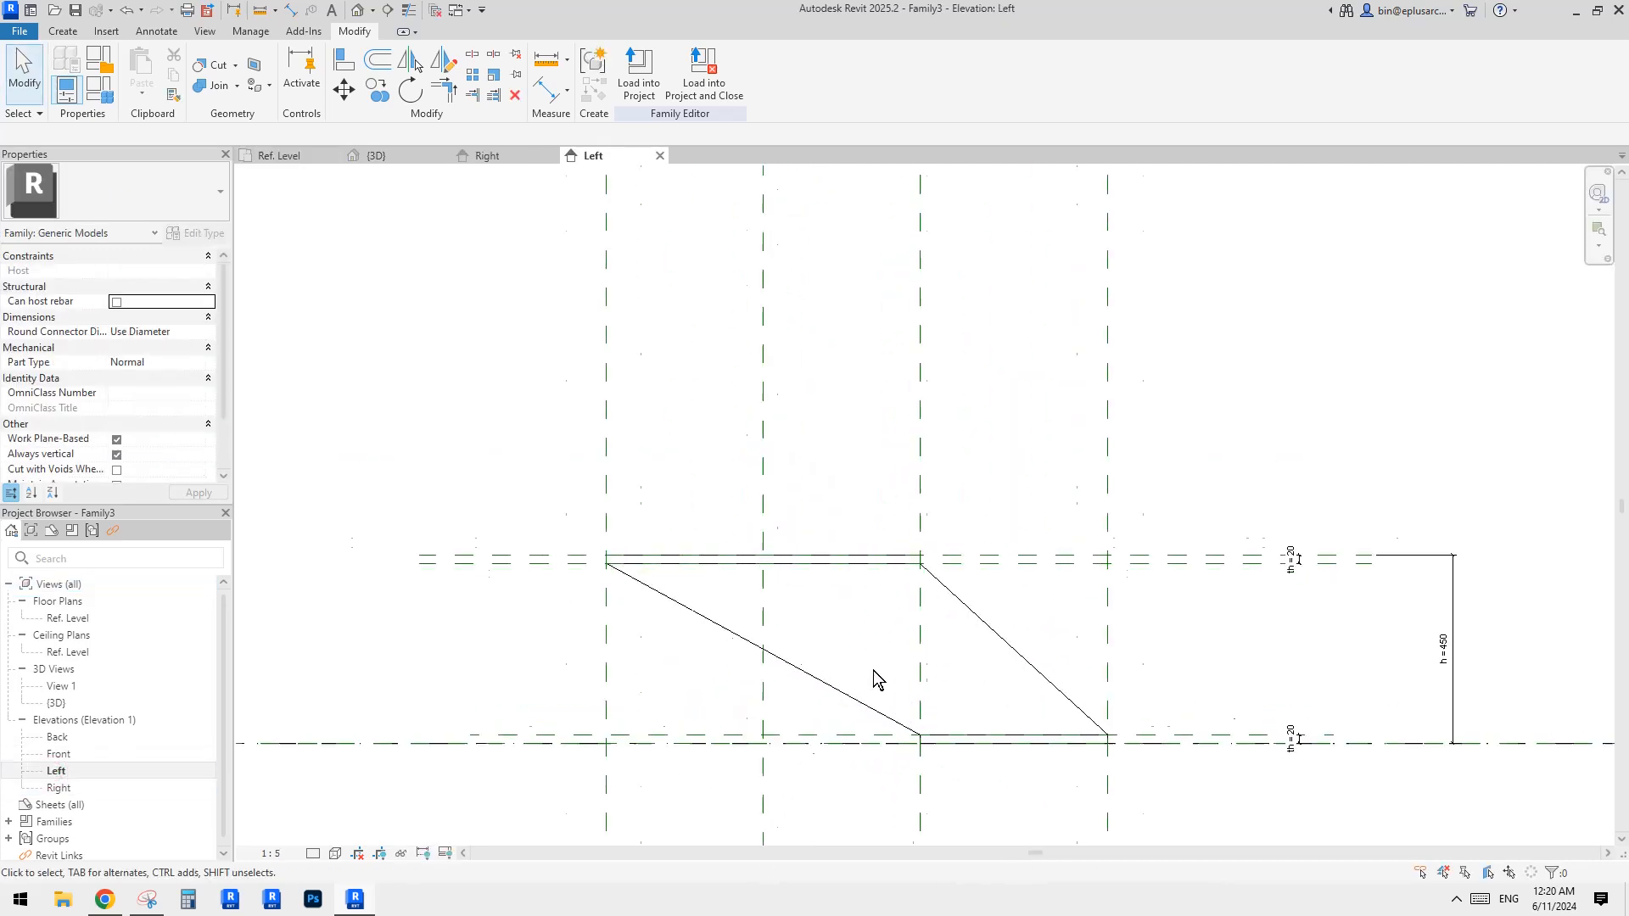
Select the void extrusion in the Left elevation and examine its short edge at the upper th-thick band.
click(973, 581)
scroll(968, 458, up, 3)
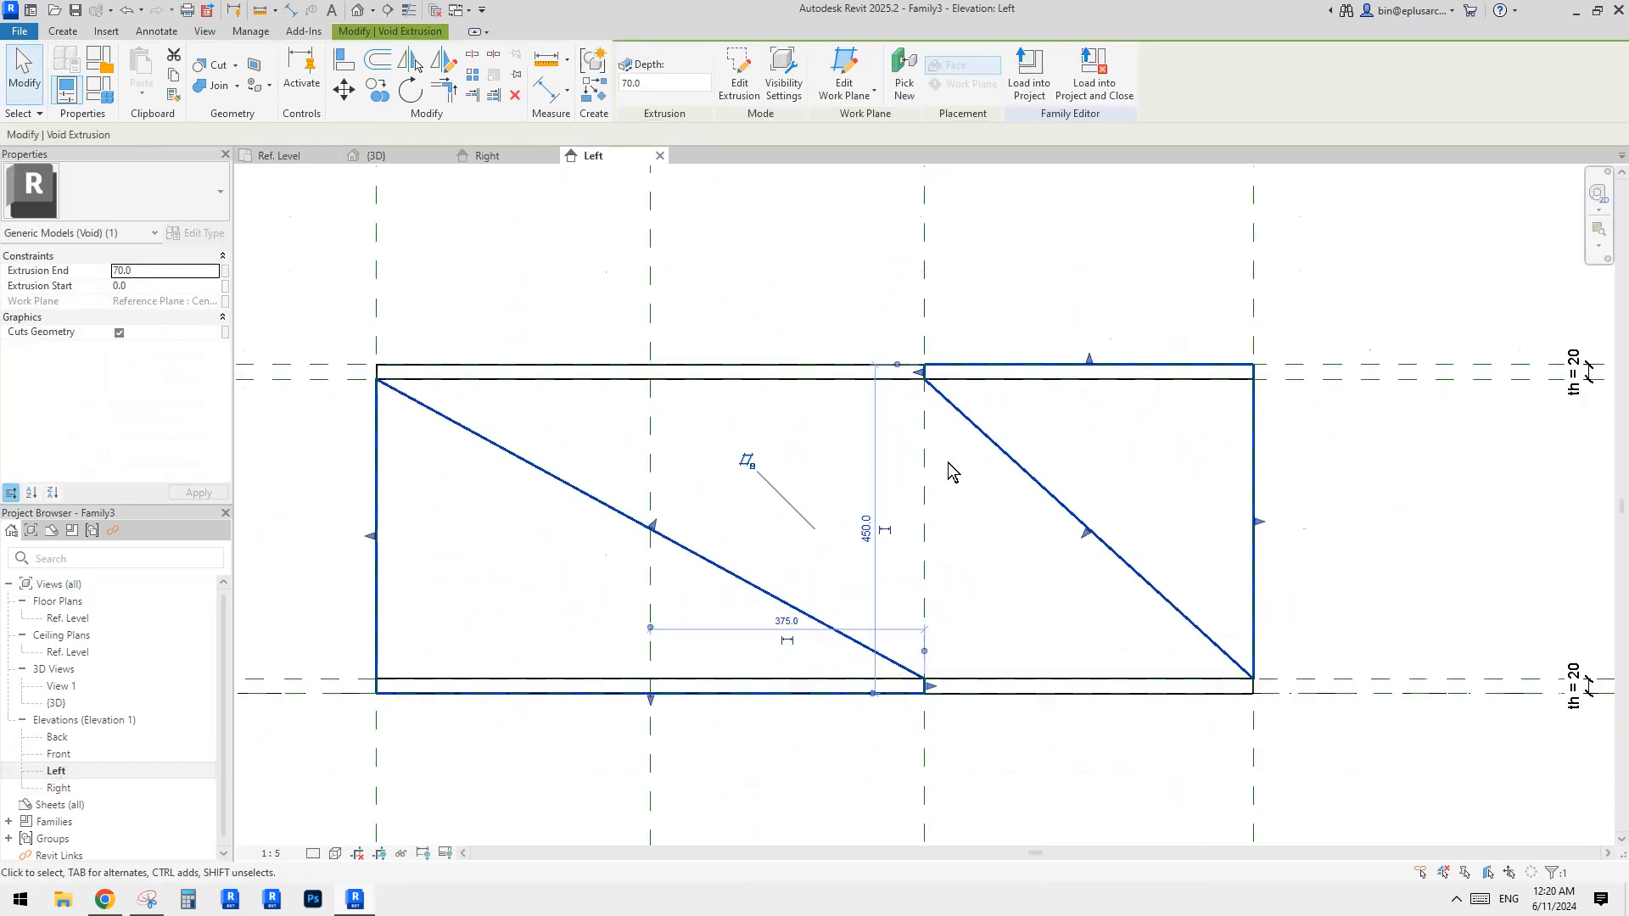
scroll(976, 394, down, 1)
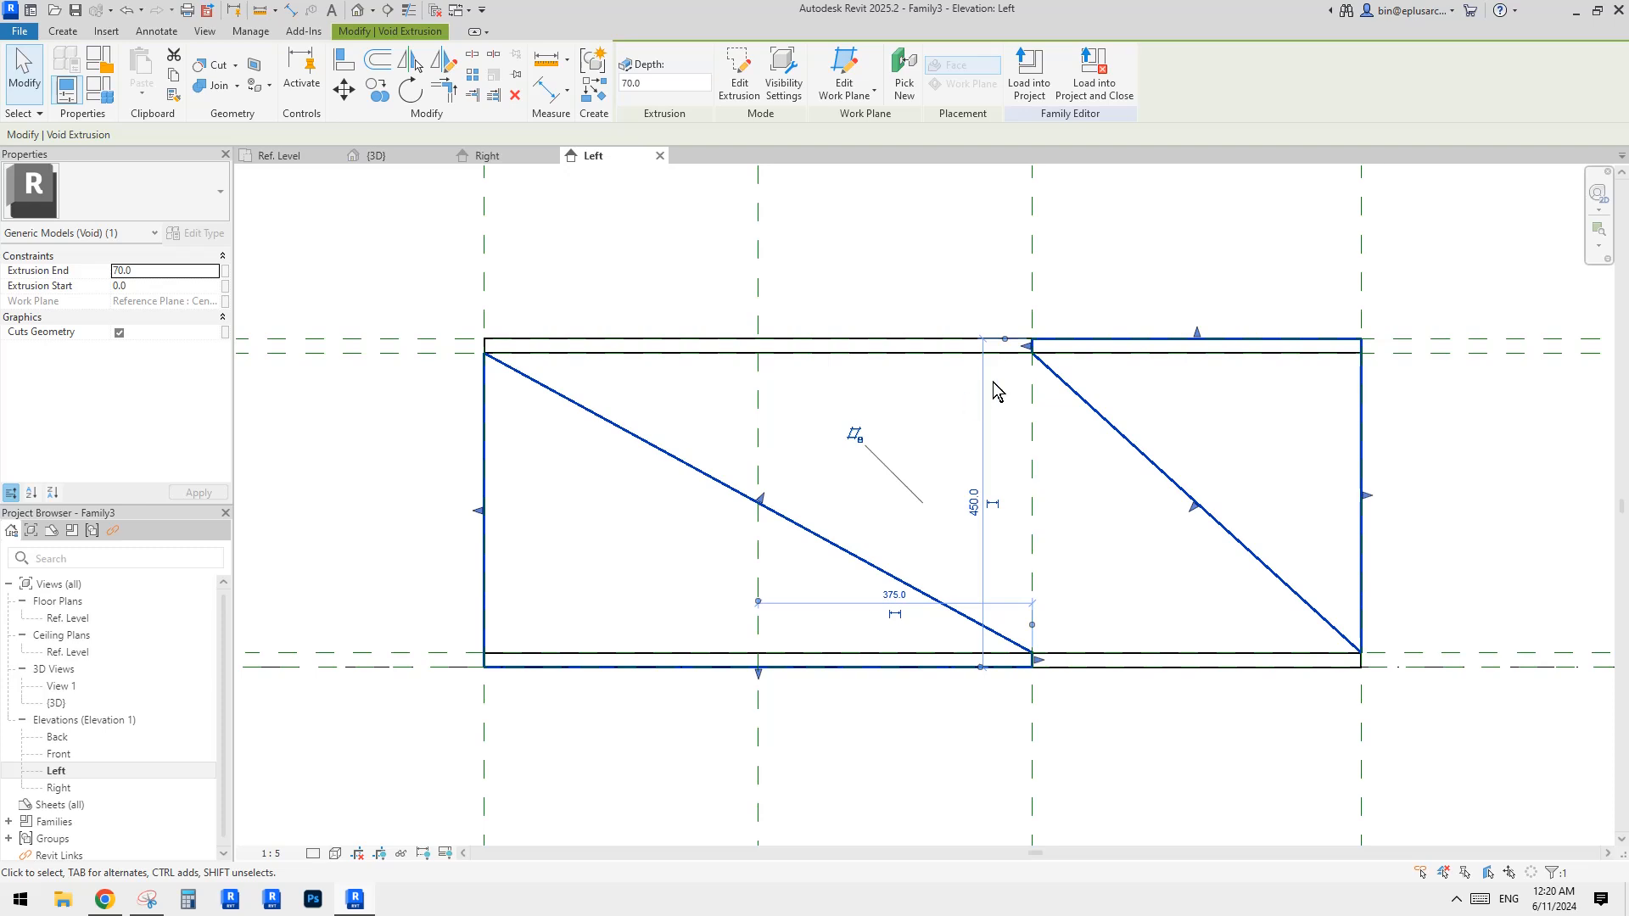
middle_drag(1075, 397, 939, 409)
scroll(922, 396, up, 3)
middle_drag(890, 360, 861, 362)
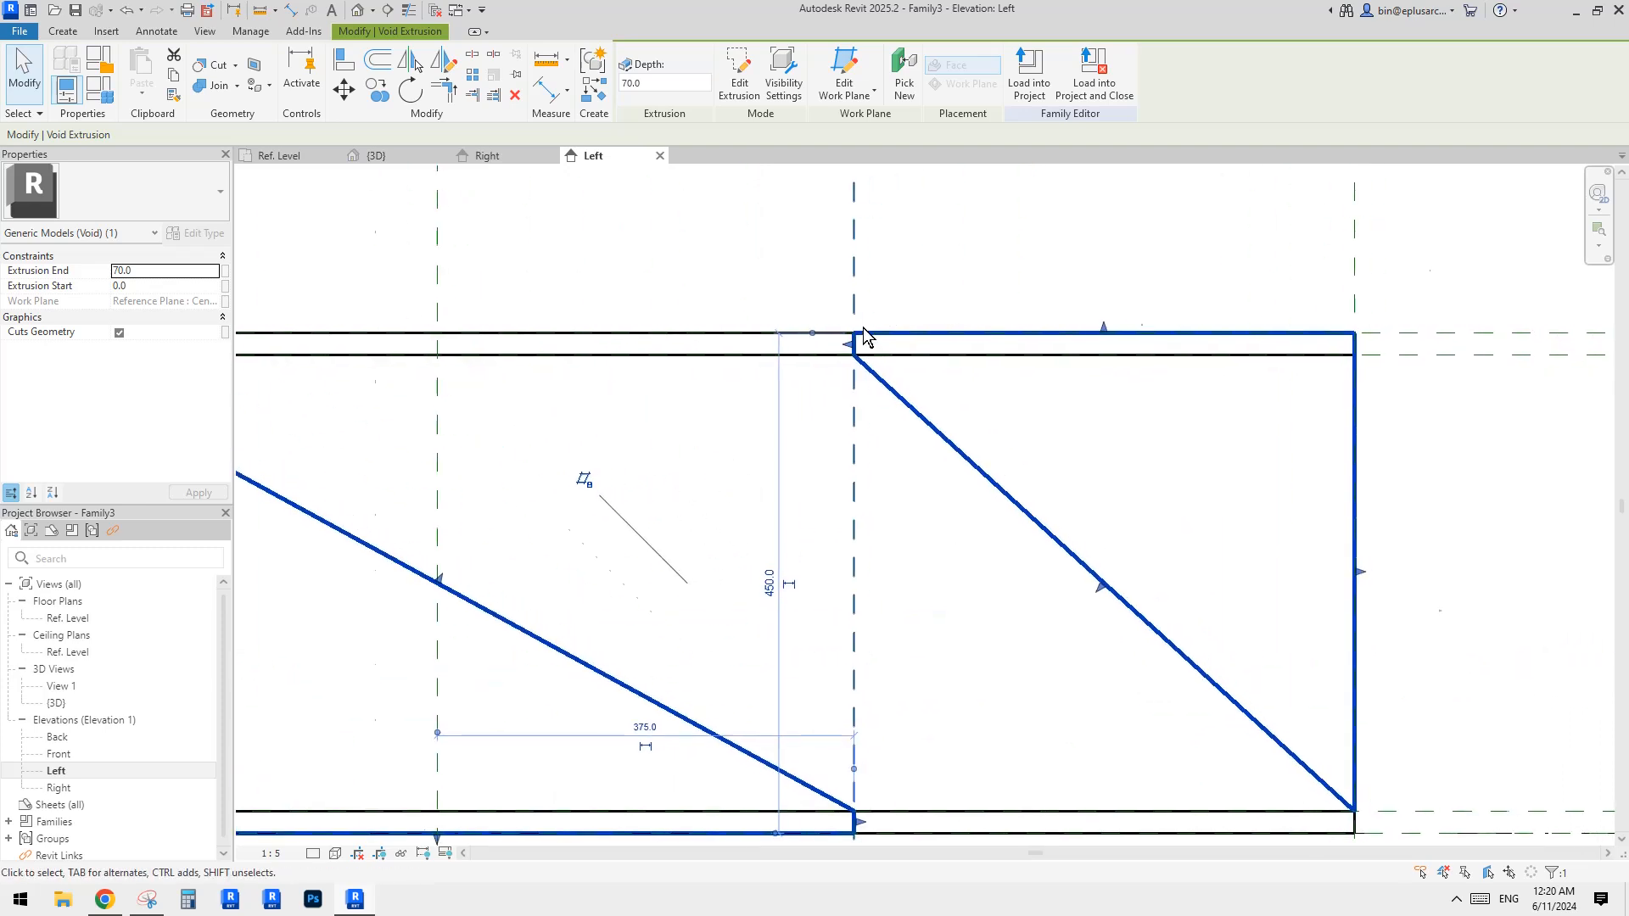
Examine the rounded corner between the tabletop and the slanted leg in the Family4 3D view.
scroll(859, 339, up, 2)
scroll(853, 342, up, 2)
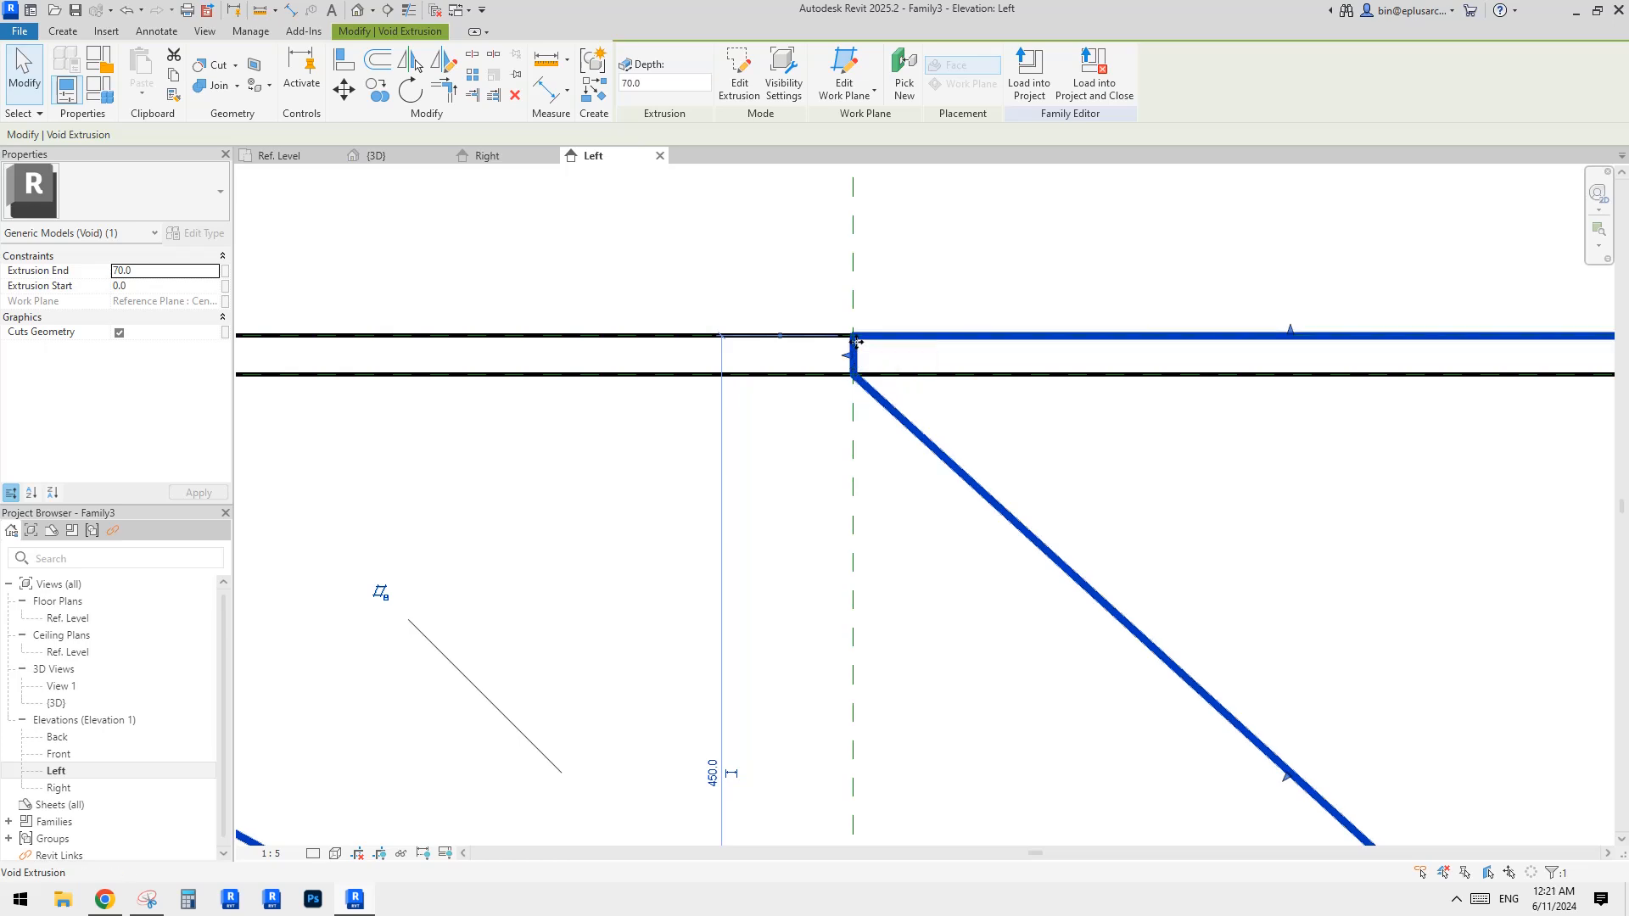
click(304, 160)
click(399, 159)
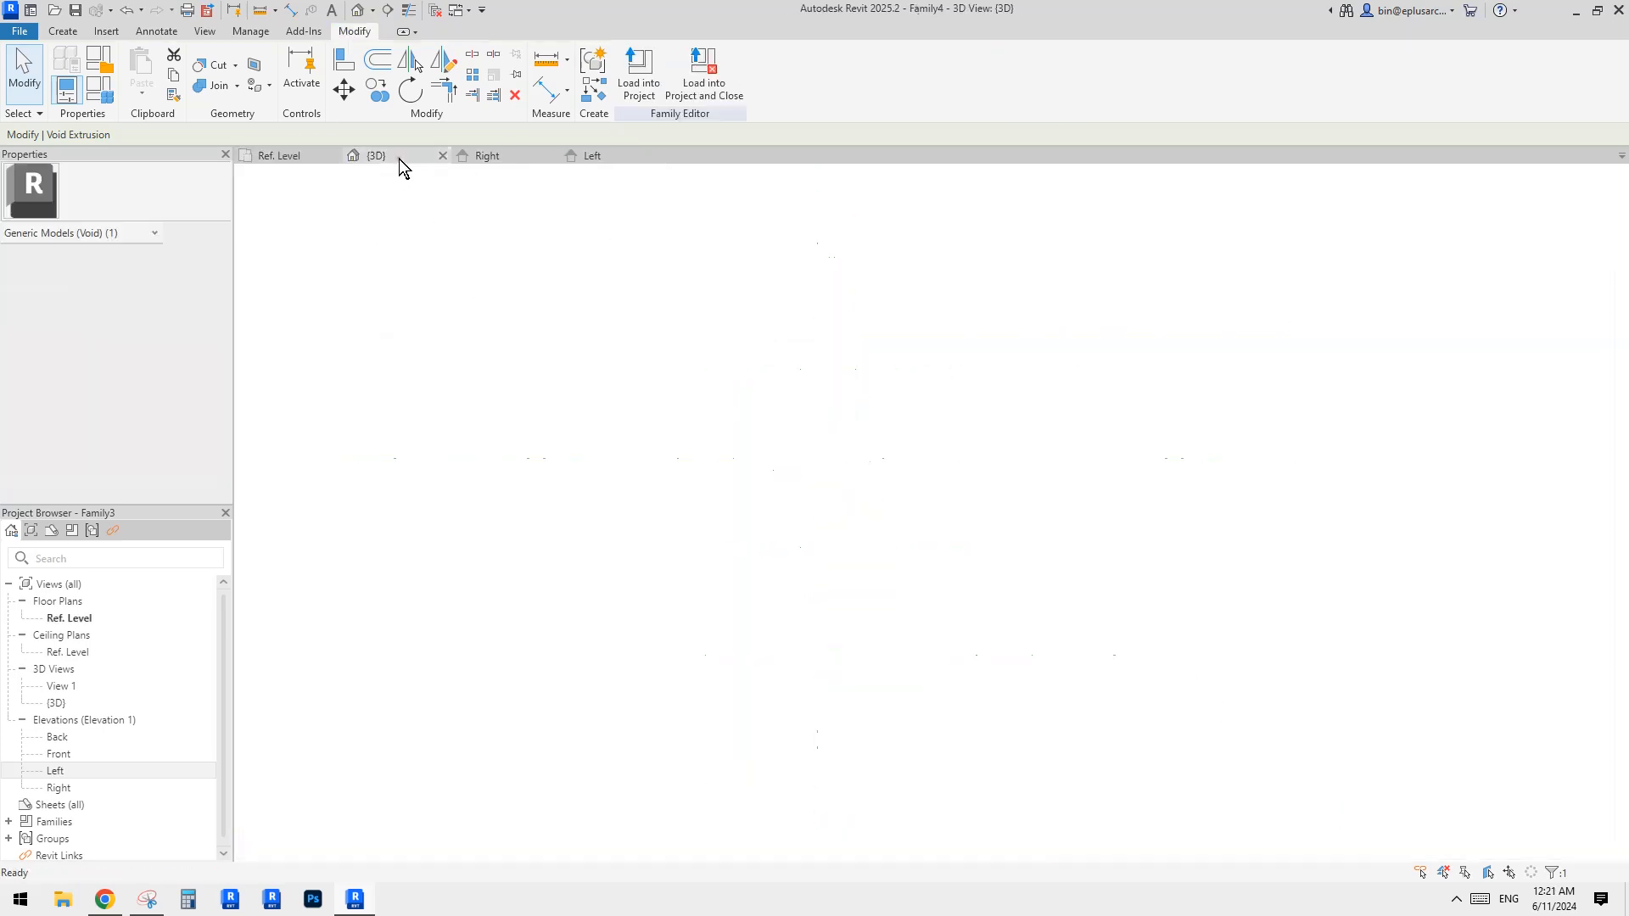
scroll(1011, 502, up, 10)
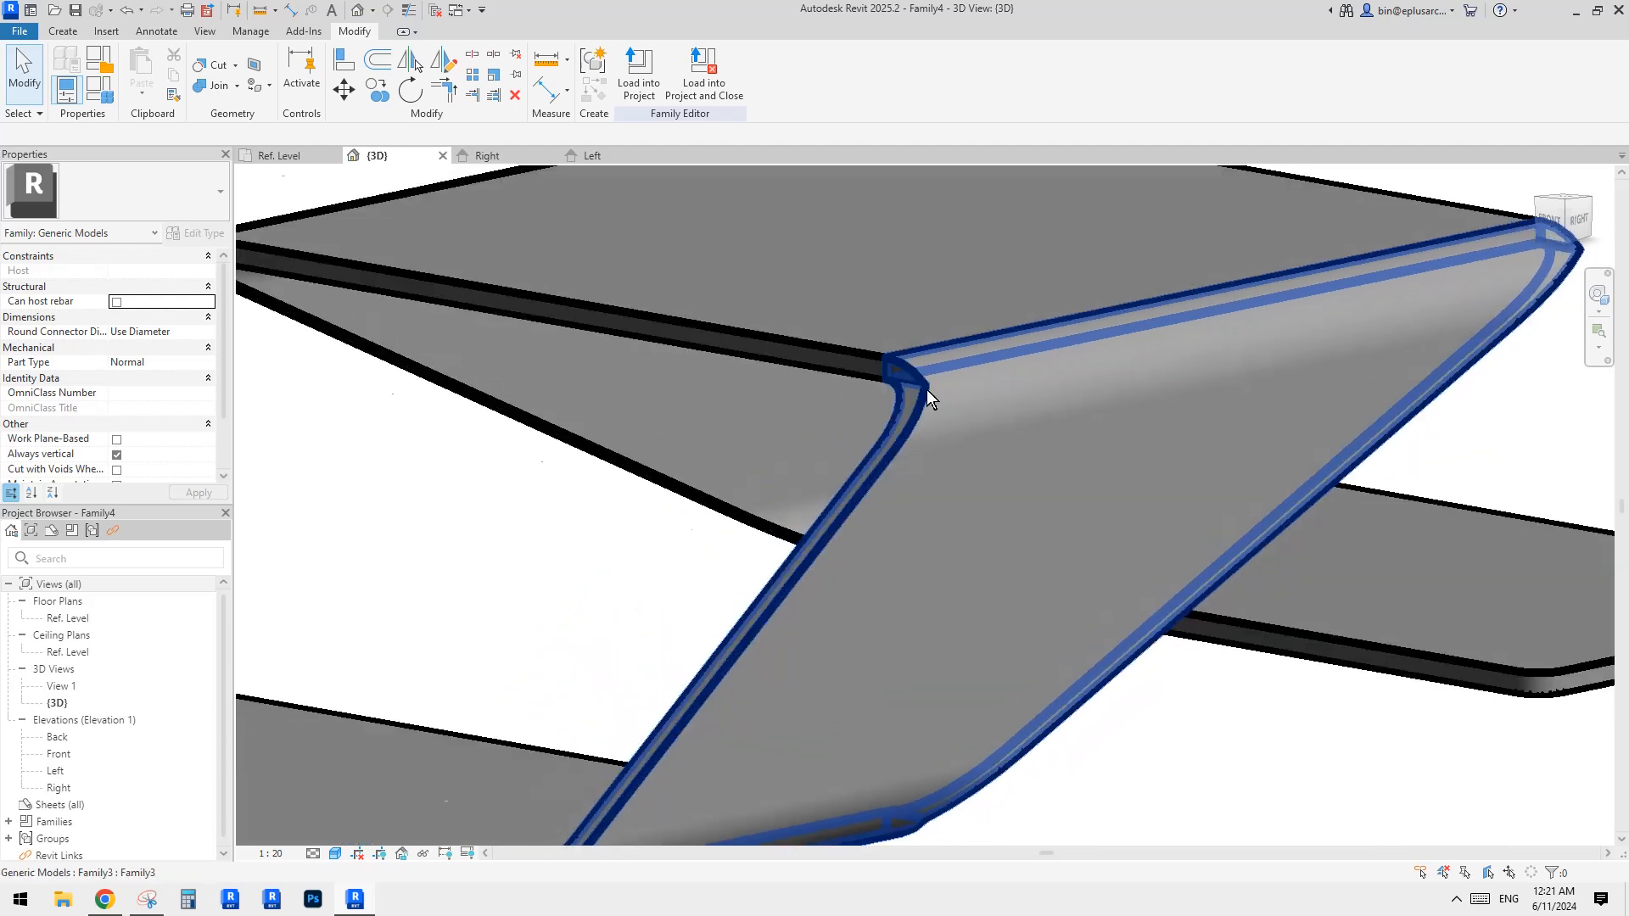
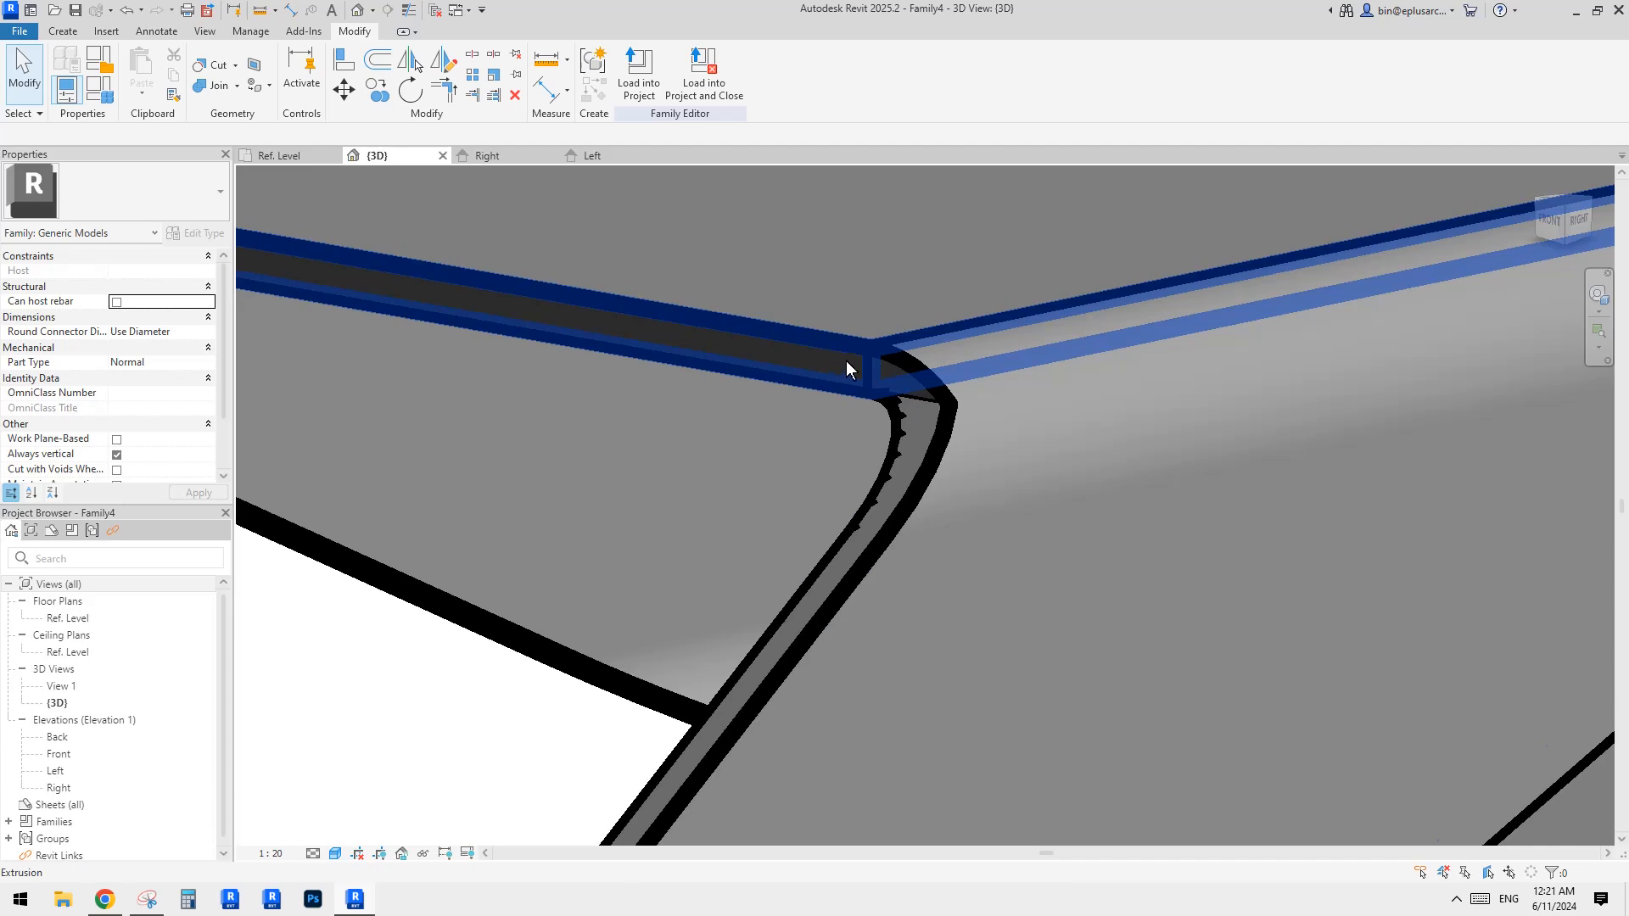
shift+middle_drag(847, 362, 617, 340)
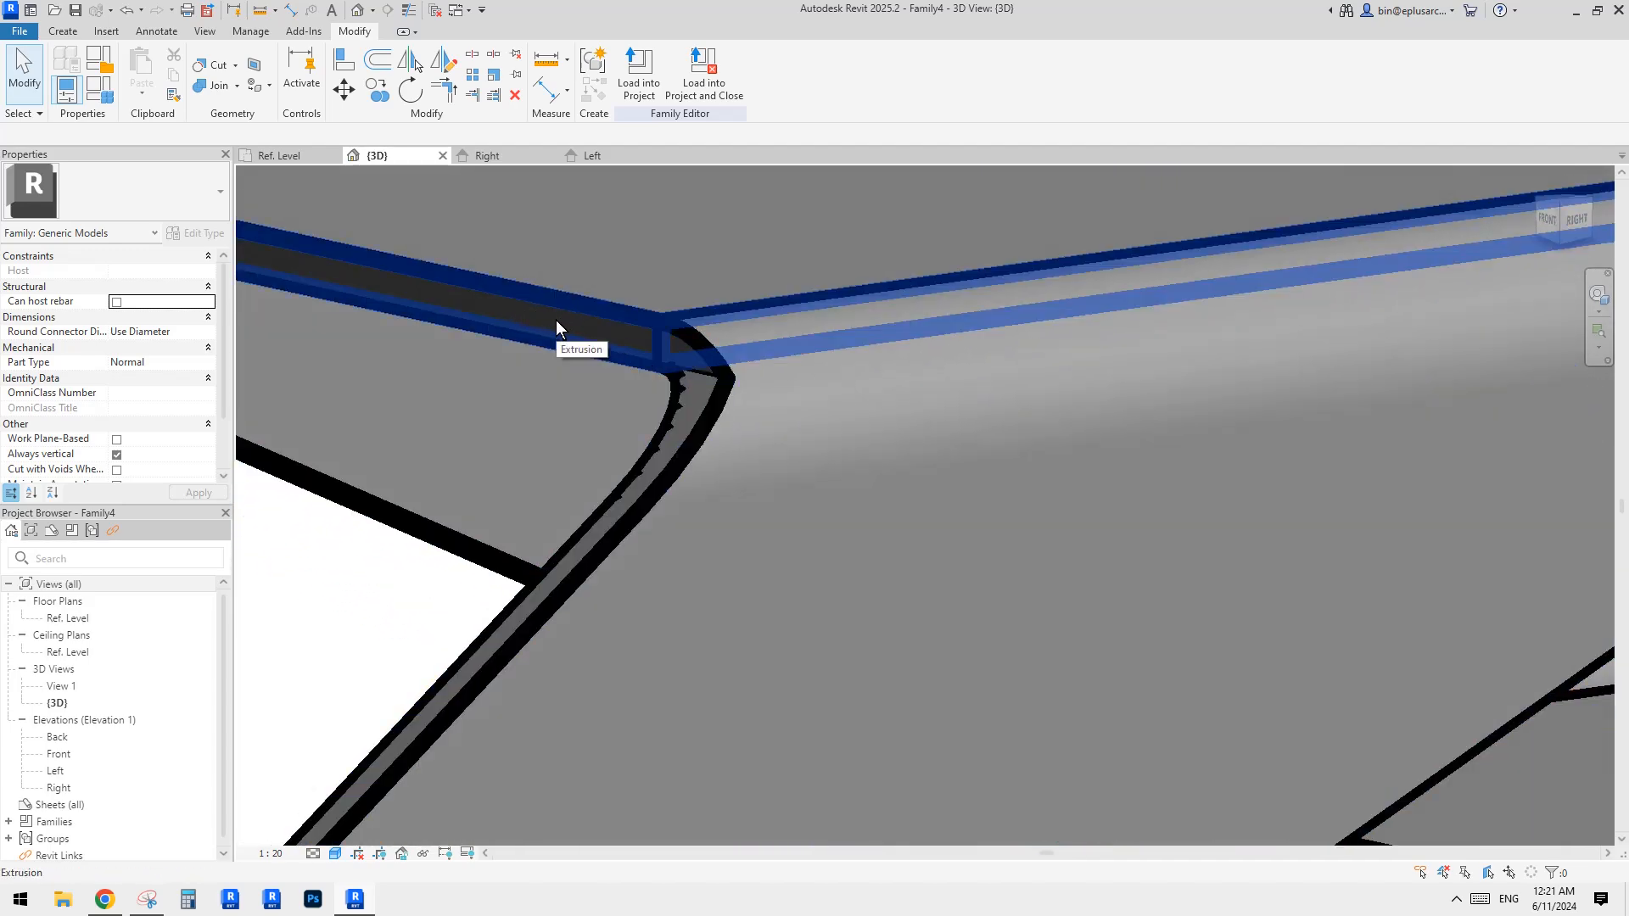
scroll(557, 319, down, 5)
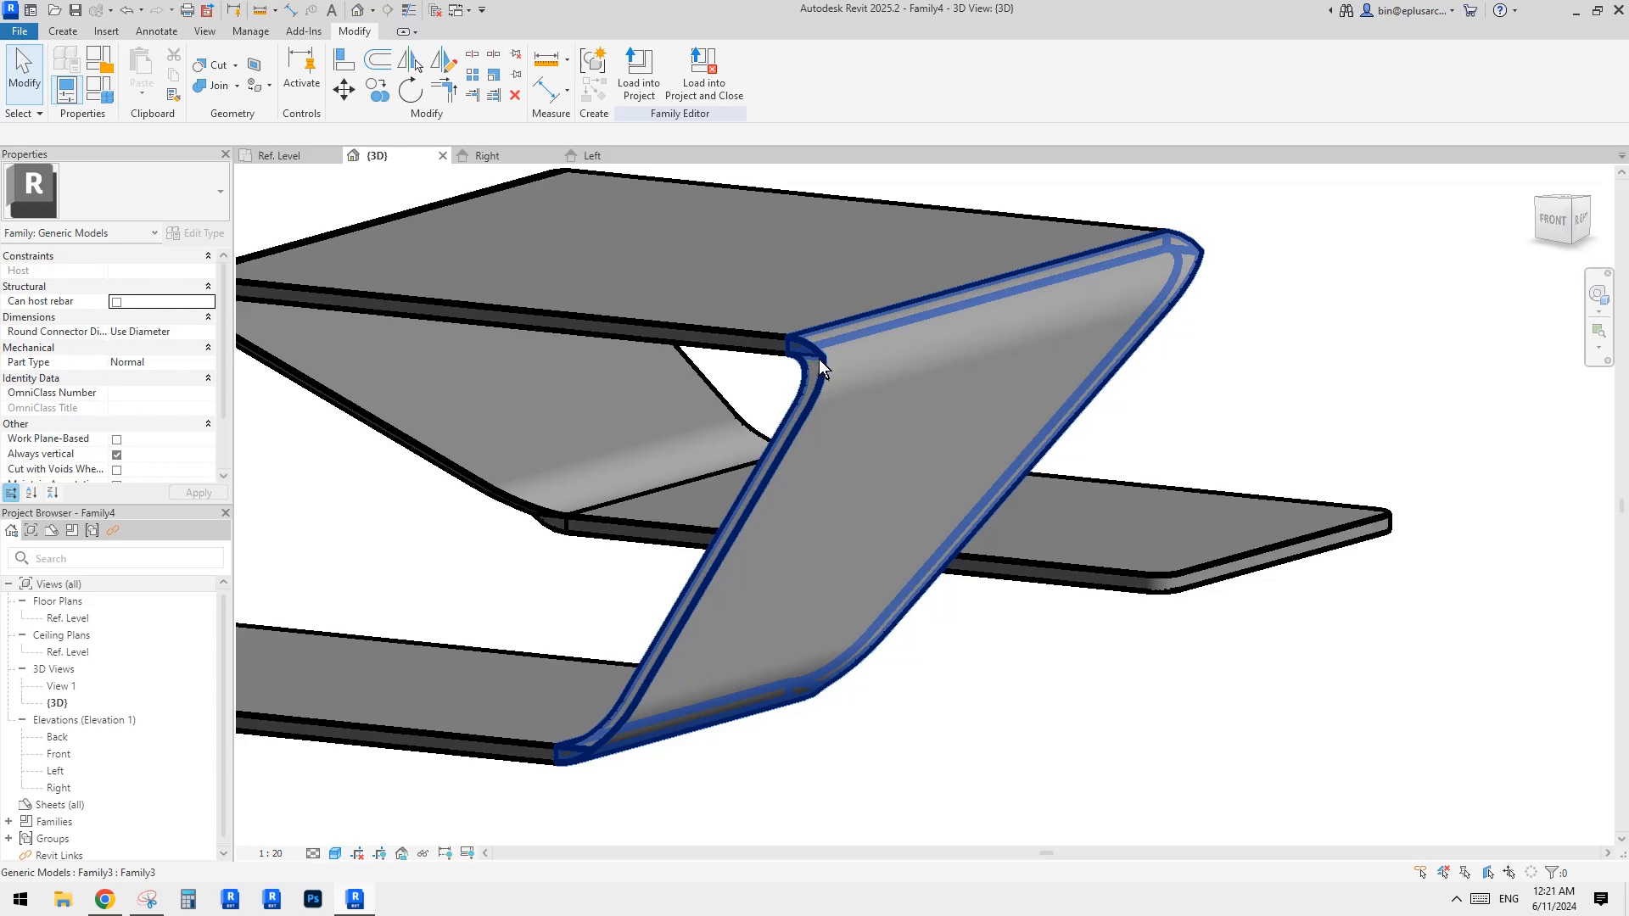
Open the void extrusion's sketch for editing in Family3's Left elevation.
click(292, 157)
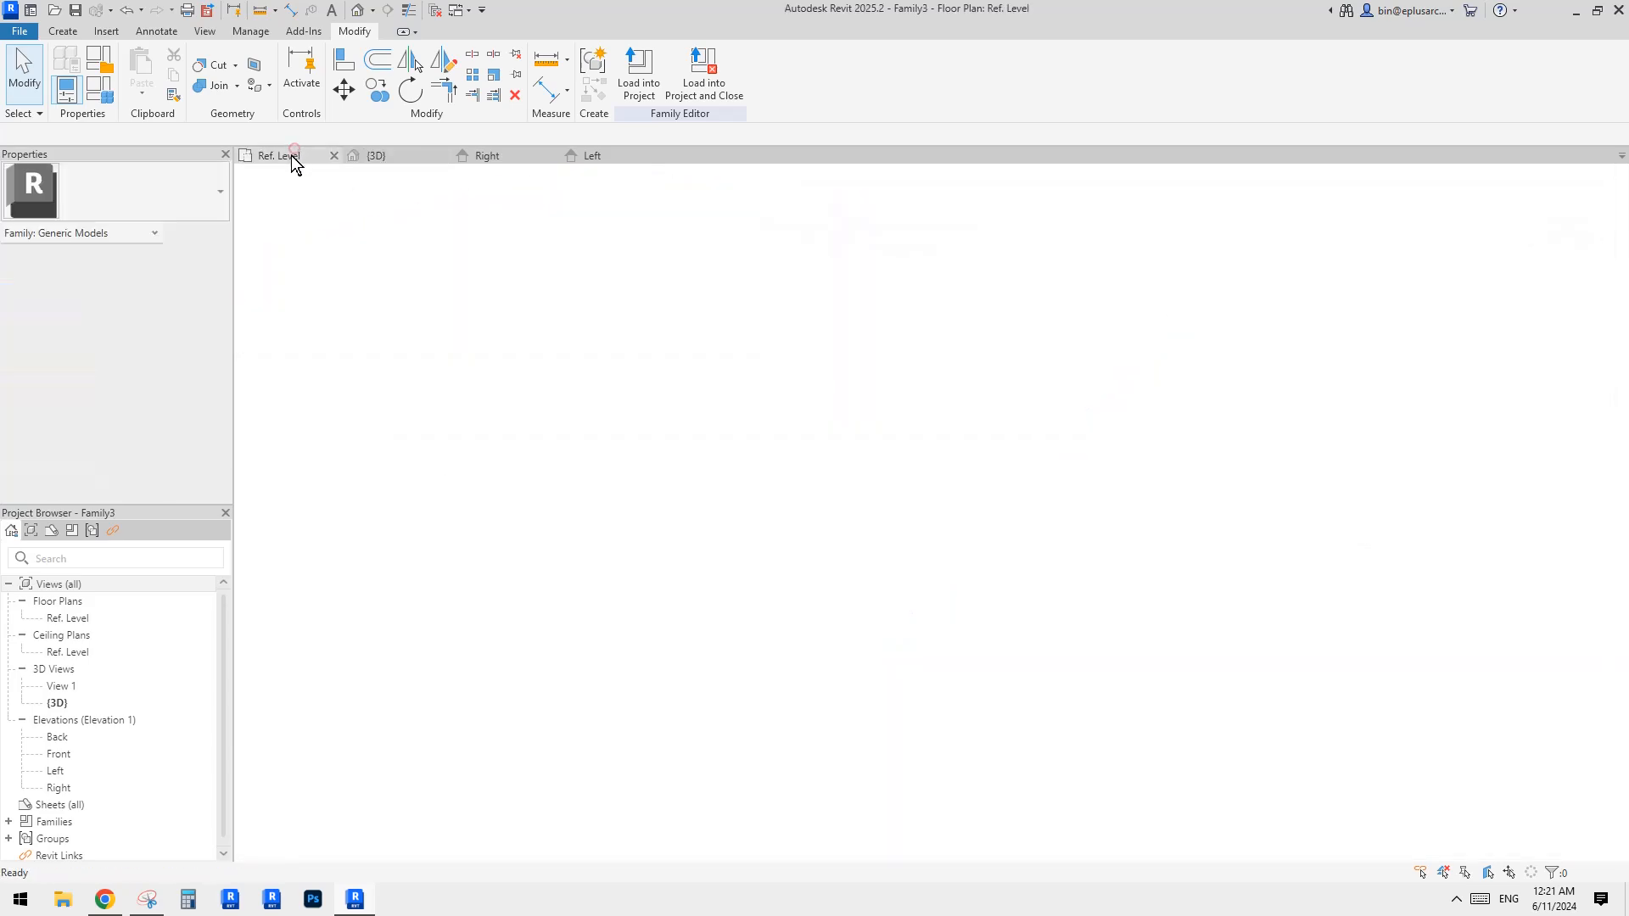
click(496, 156)
click(594, 156)
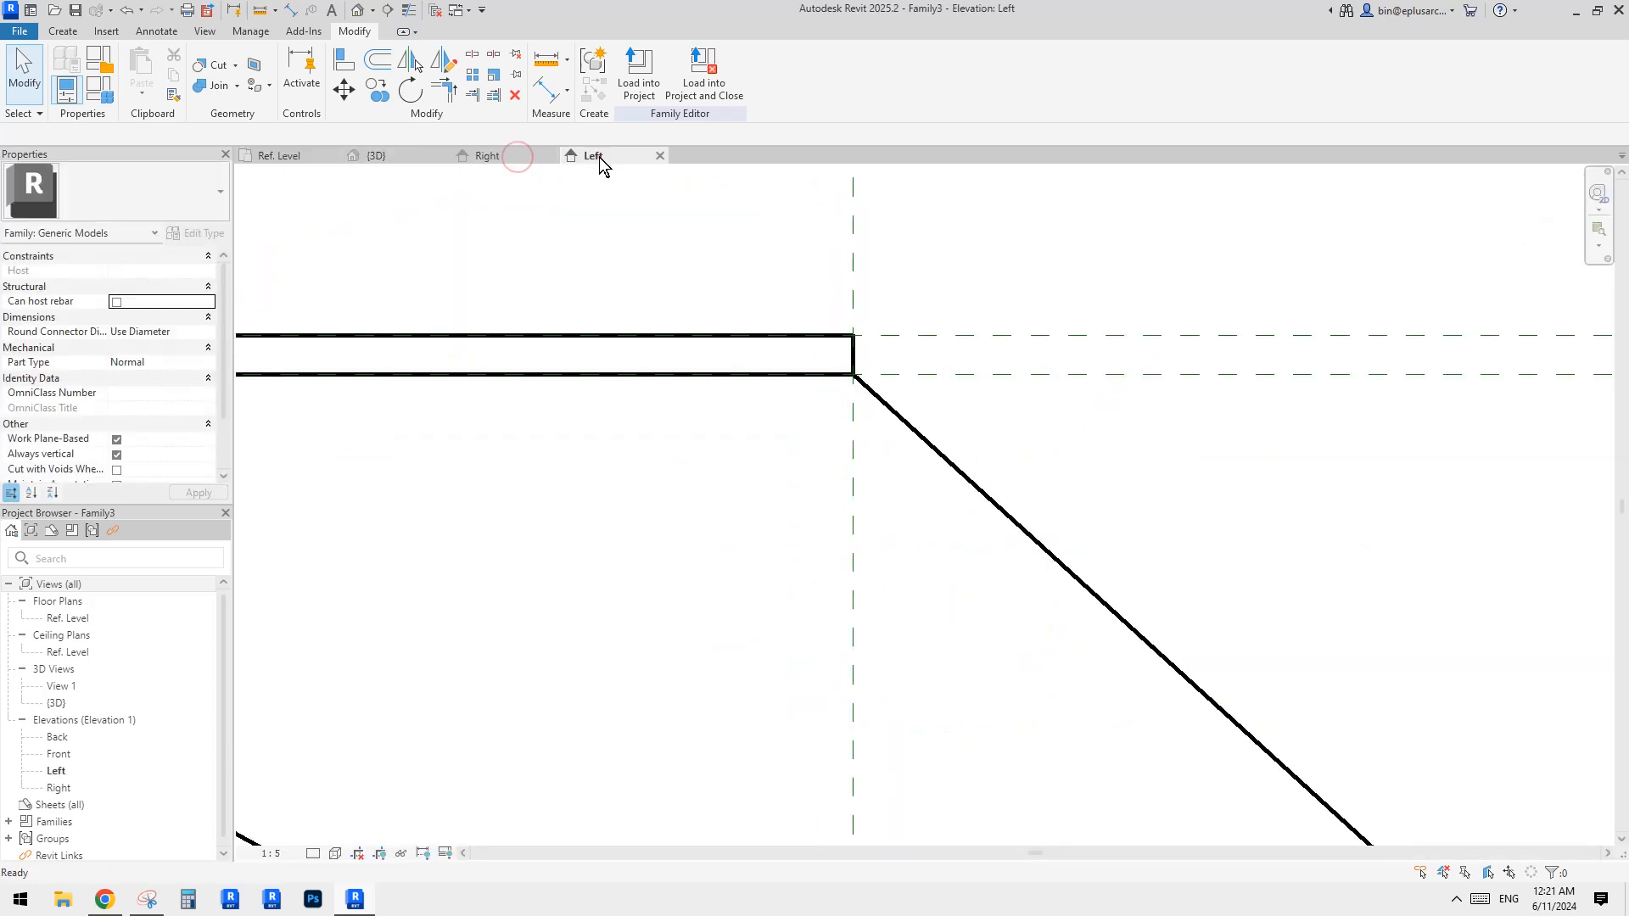
scroll(947, 527, down, 1)
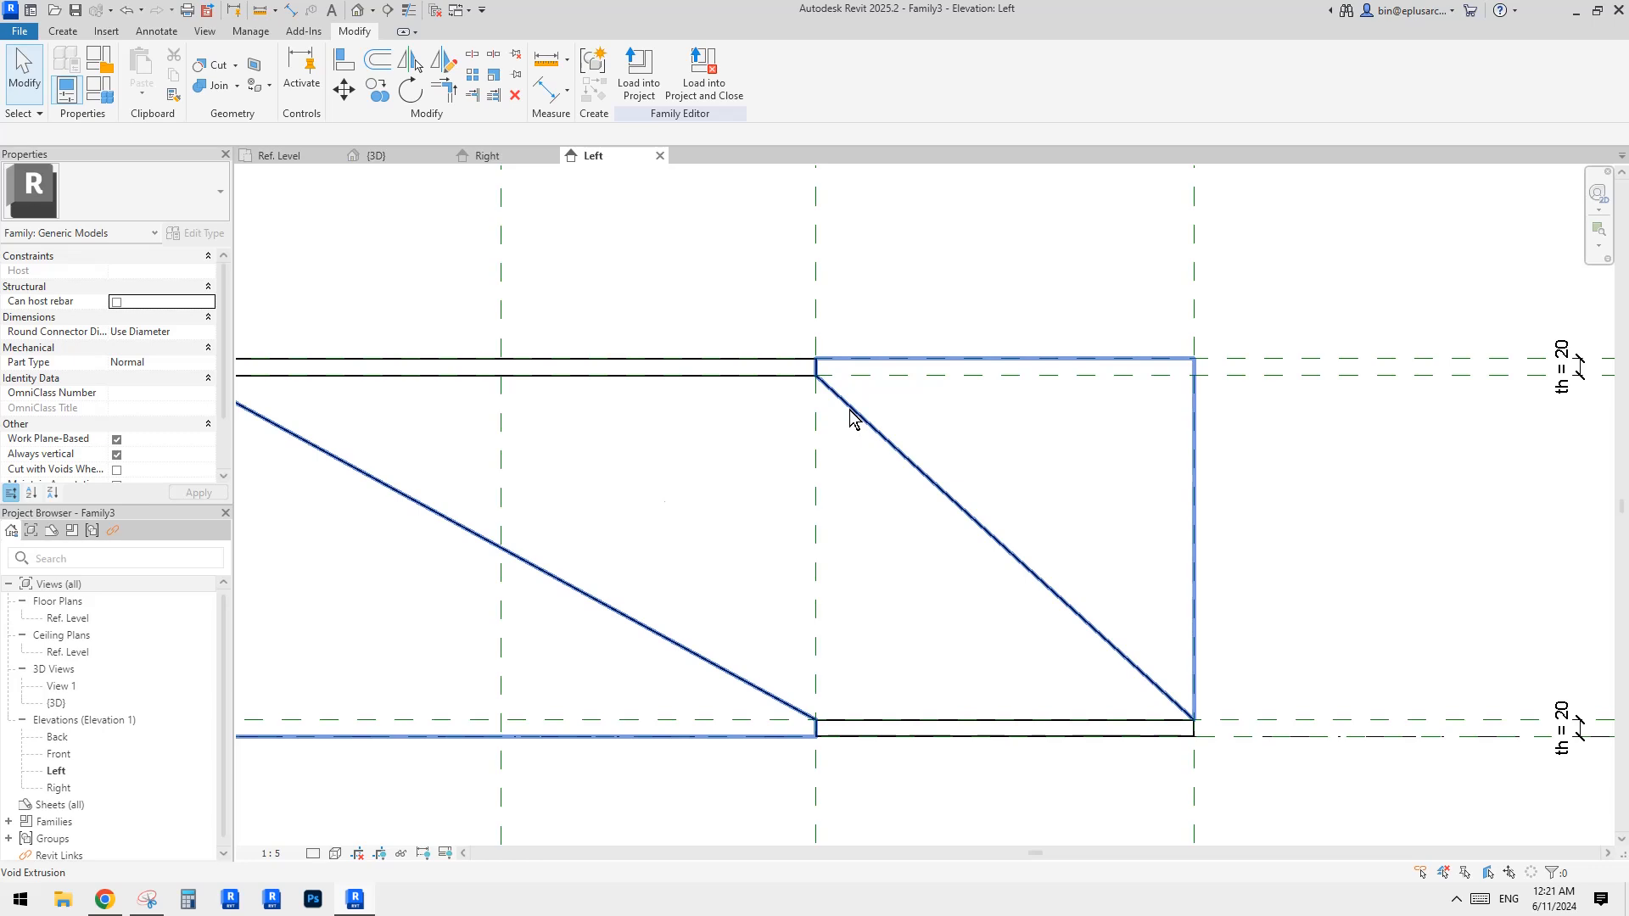
click(851, 410)
mouse_move(885, 449)
middle_down()
mouse_move(1083, 428)
mouse_move(1009, 397)
mouse_move(1032, 405)
middle_up()
scroll(1083, 428, down, 1)
click(728, 76)
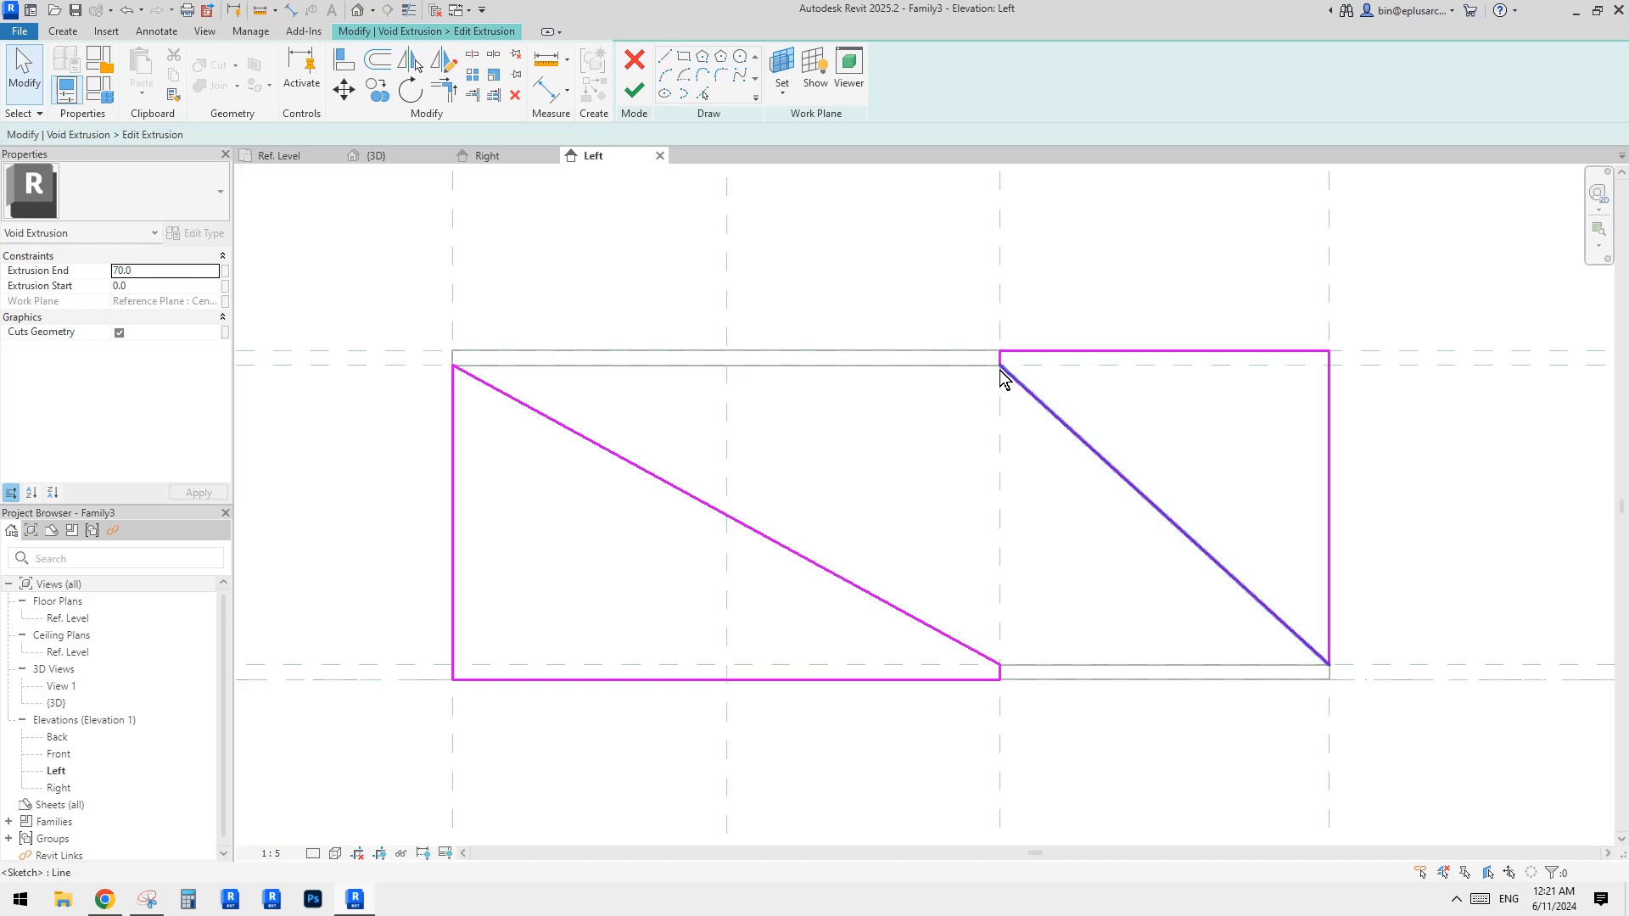
Sketch a center-ends arc with a 25 mm radius centred on the upper horizontal reference plane, right of the void's upper inner corner.
scroll(1004, 371, up, 2)
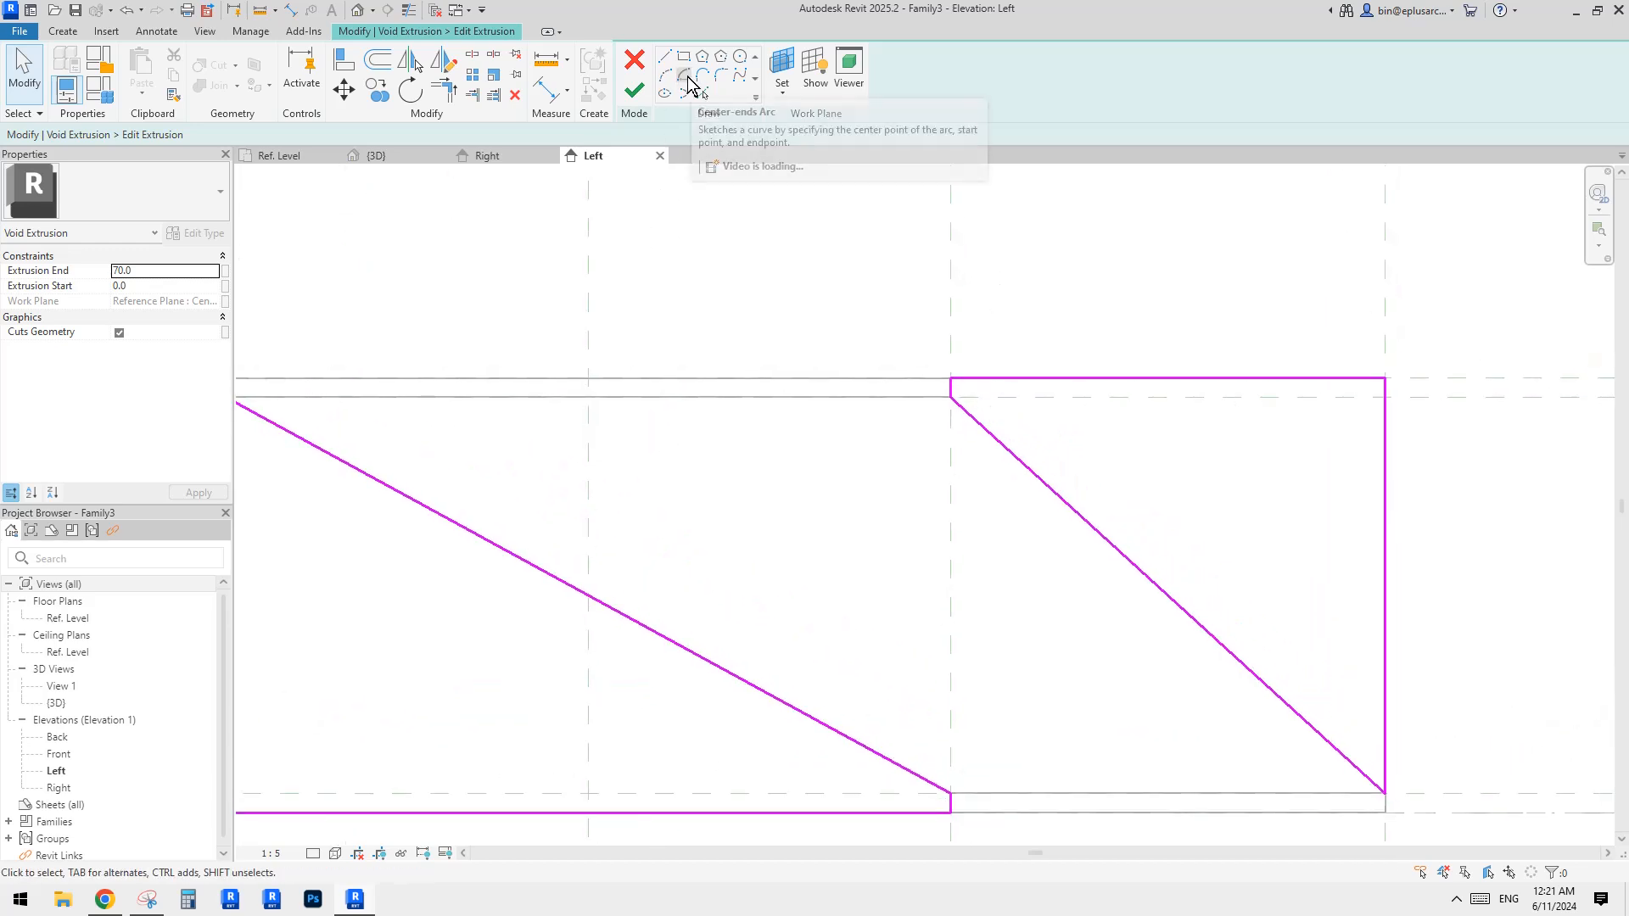
click(682, 78)
scroll(1095, 406, up, 1)
scroll(1107, 410, up, 3)
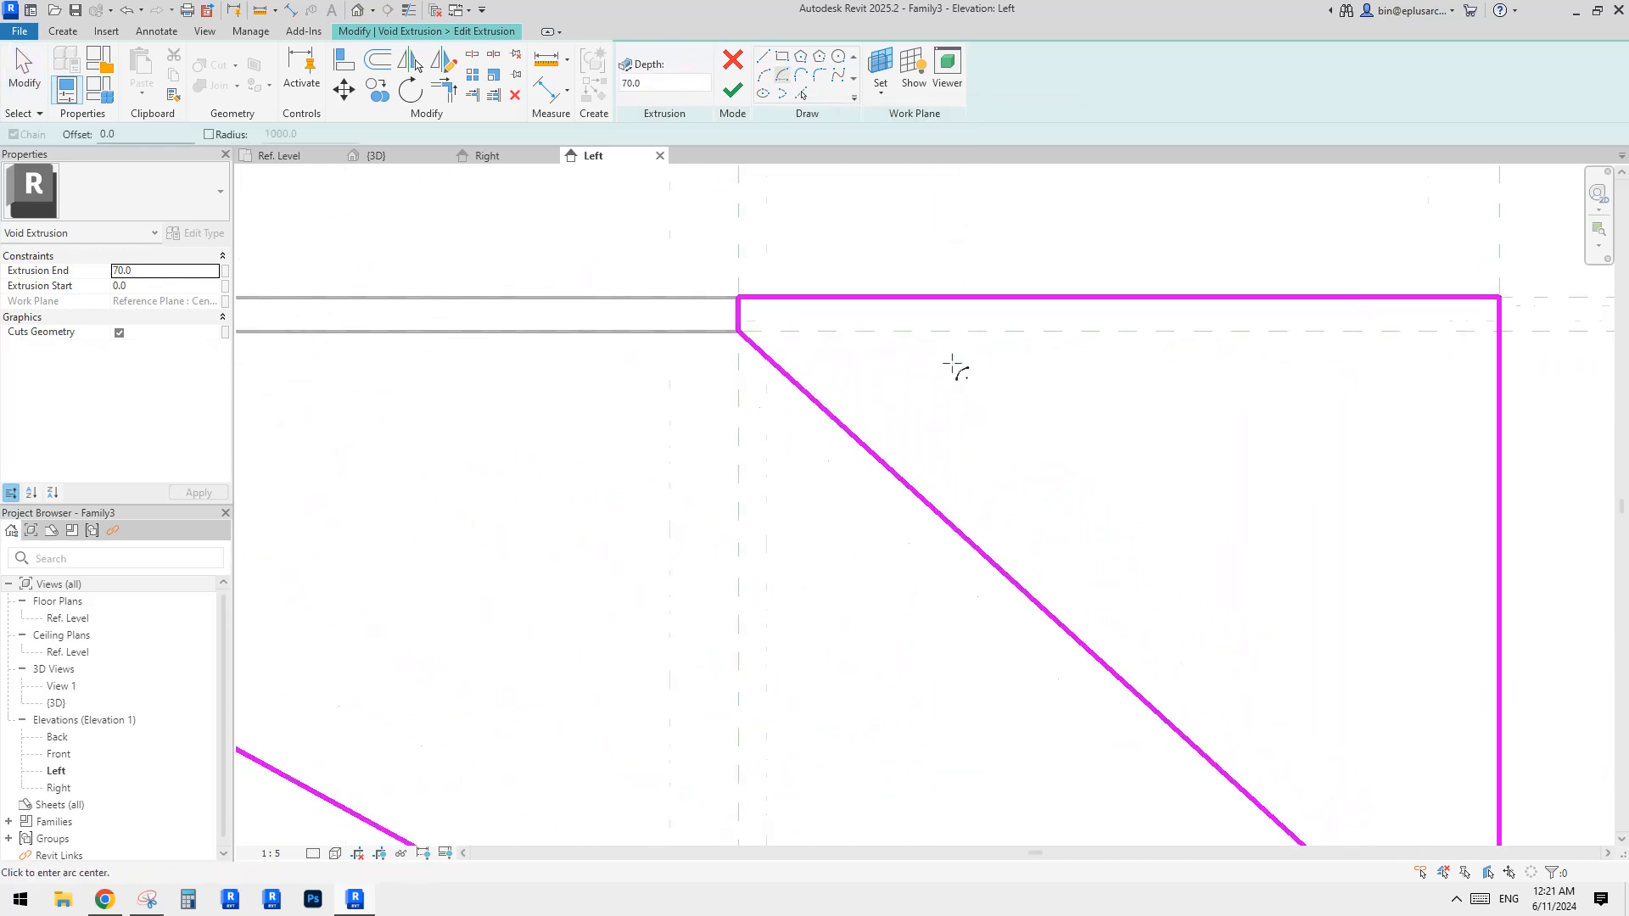
click(972, 321)
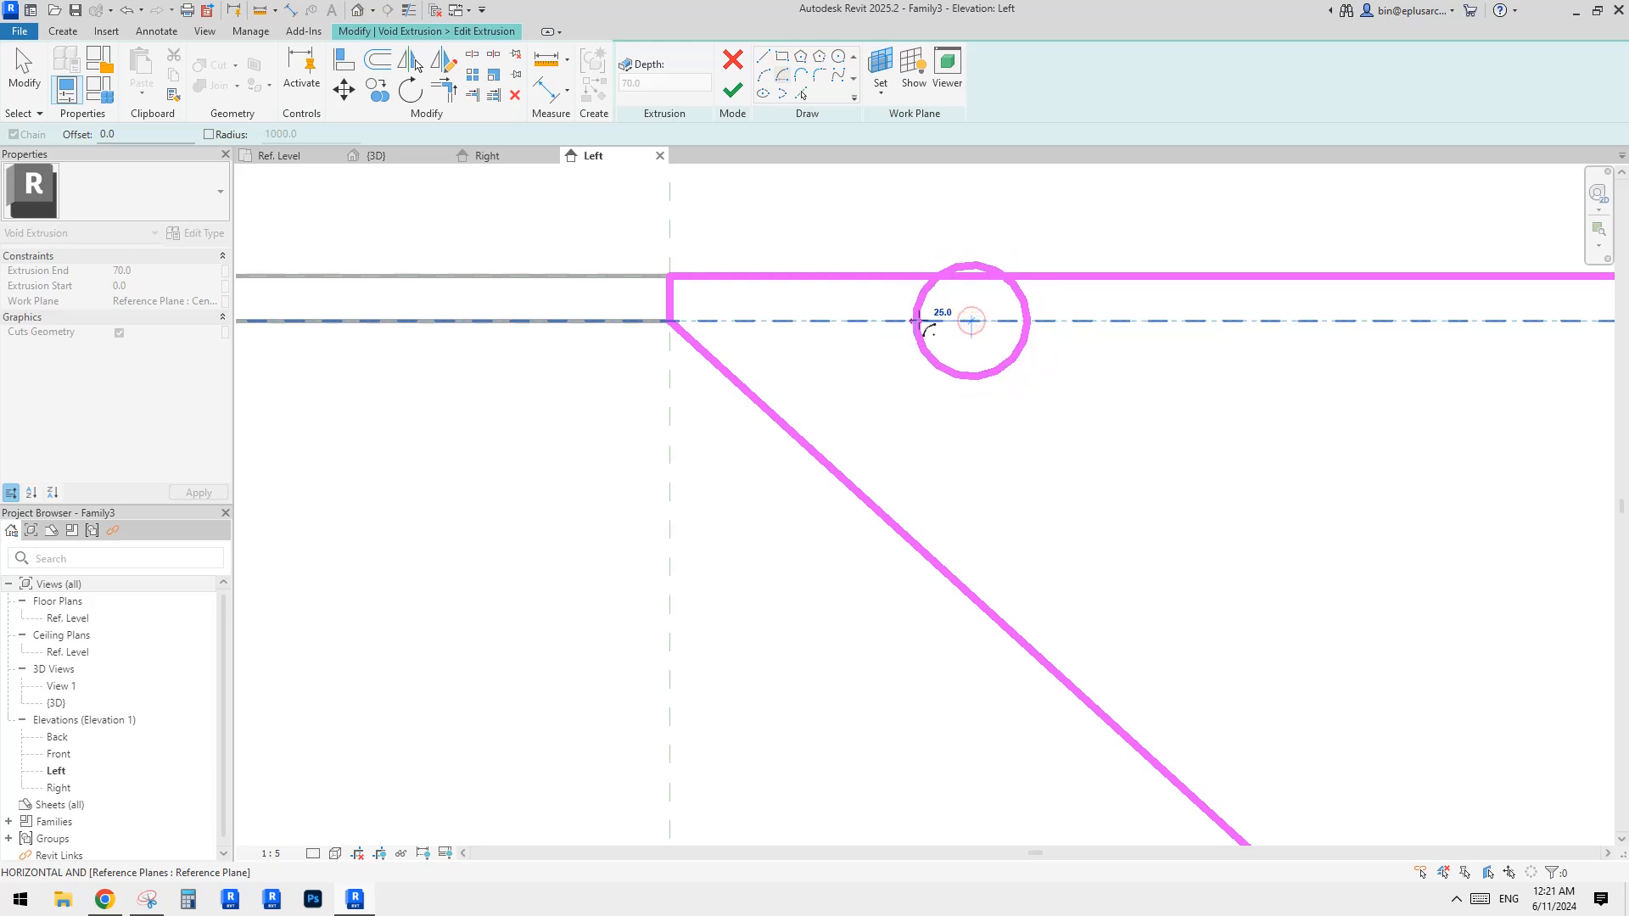
click(916, 323)
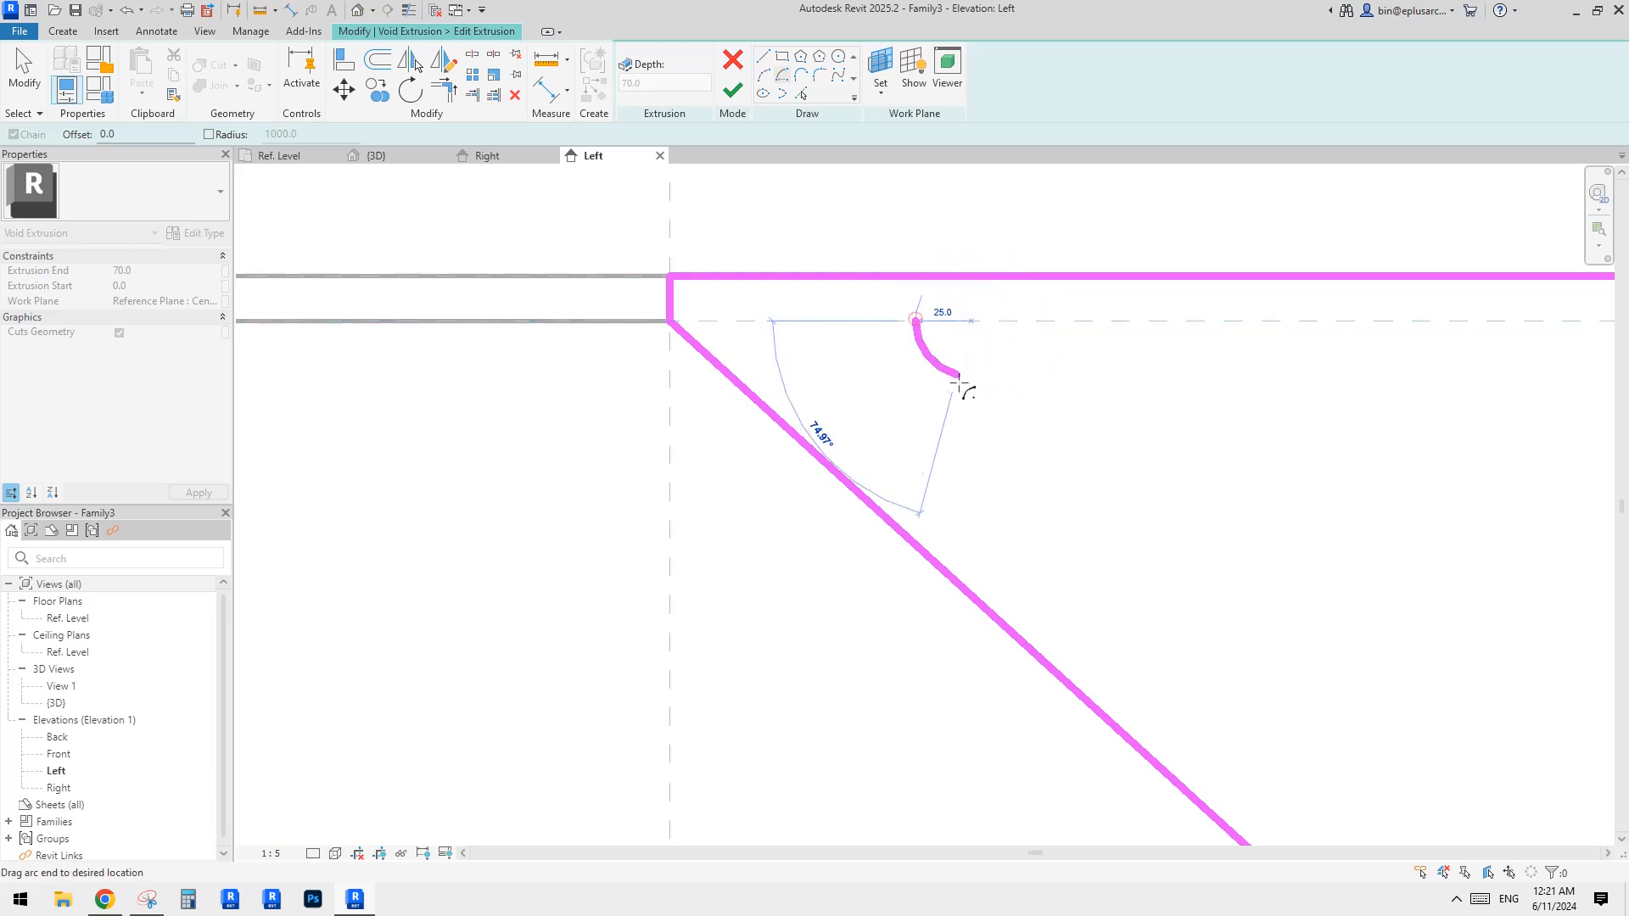
click(957, 388)
key(Escape)
key(Escape)
Make the arc's radius dimension permanent and label it with a new family type parameter named r4.
click(925, 373)
middle_drag(964, 382, 949, 369)
click(933, 358)
click(933, 356)
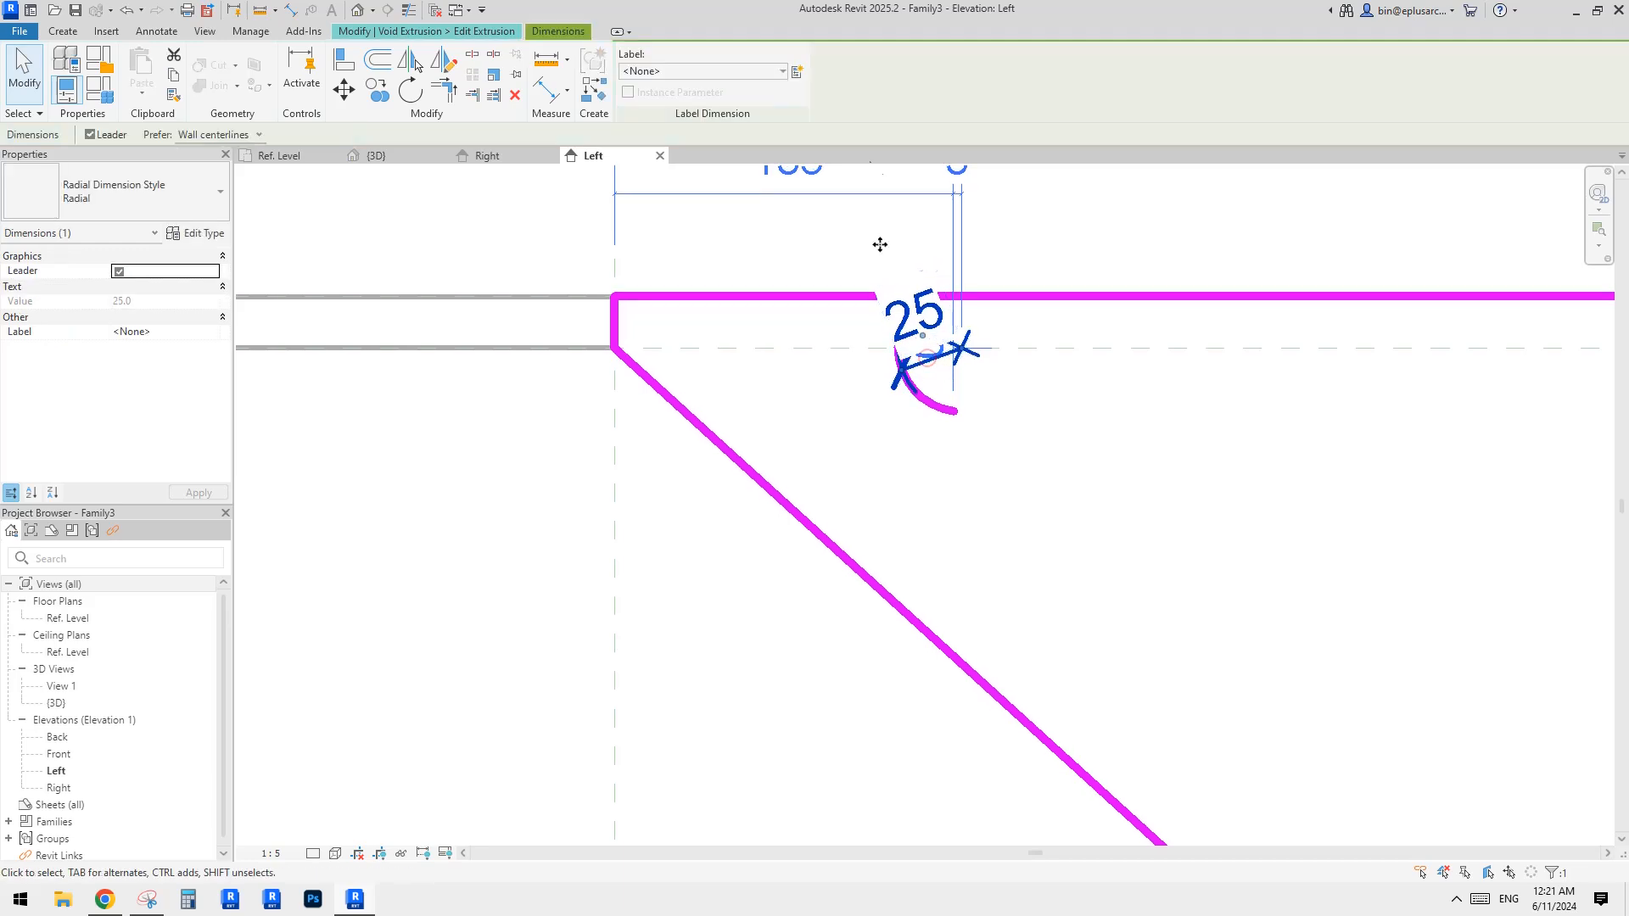
click(797, 72)
text(r)
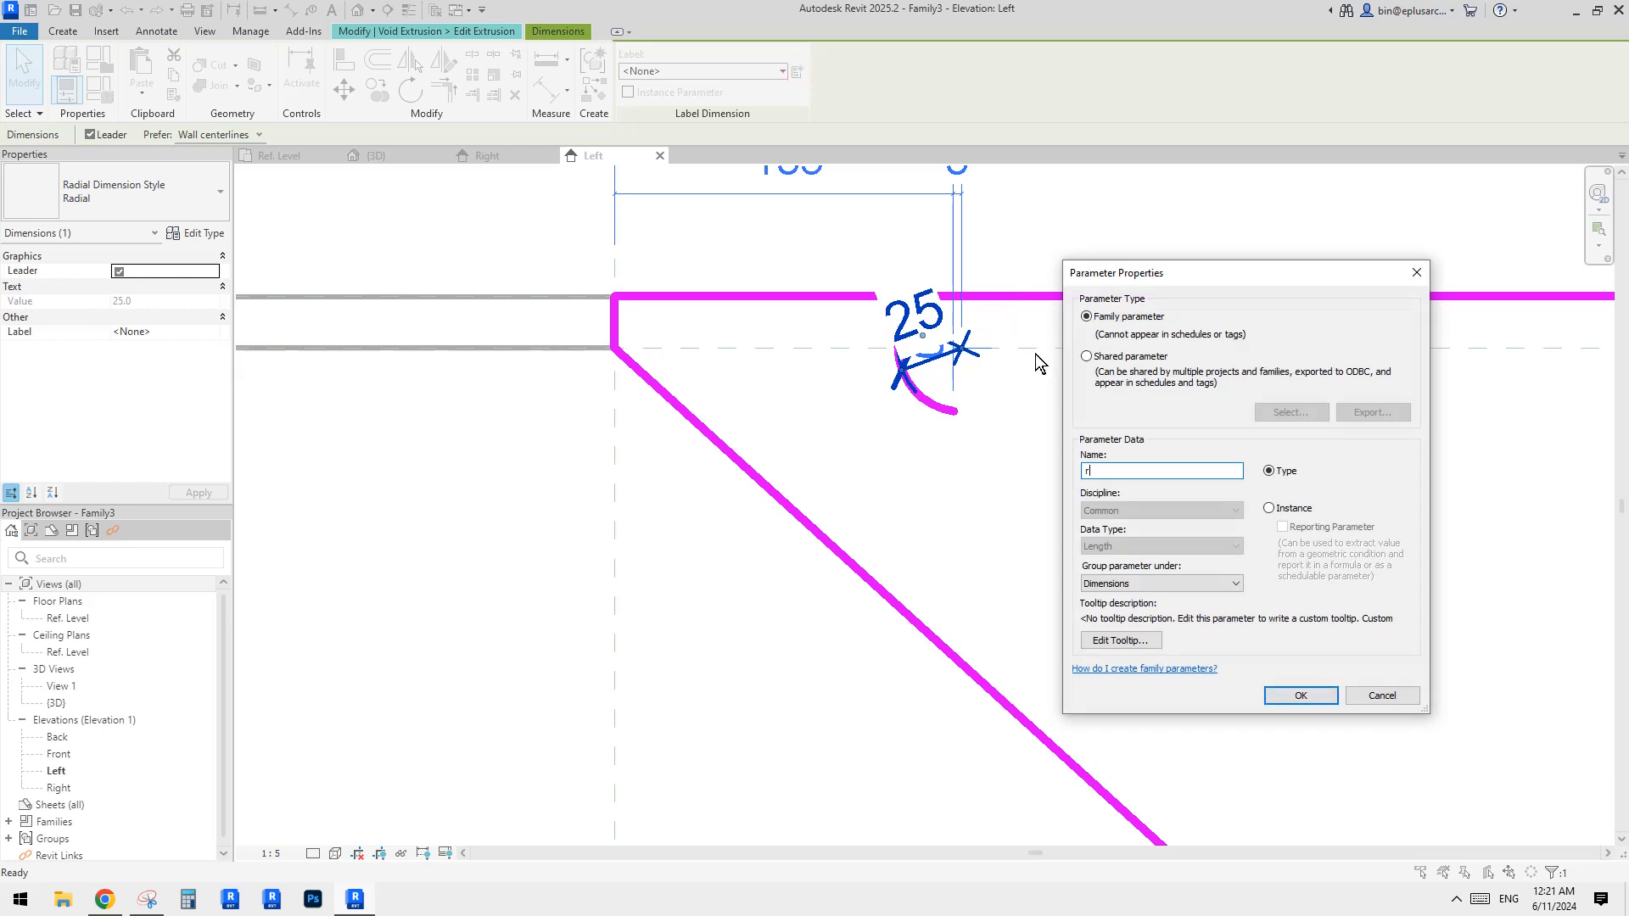
text(4)
click(1298, 696)
Move the arc by its upper endpoint onto the corner where the short vertical line meets the diagonal.
click(924, 468)
scroll(934, 425, up, 3)
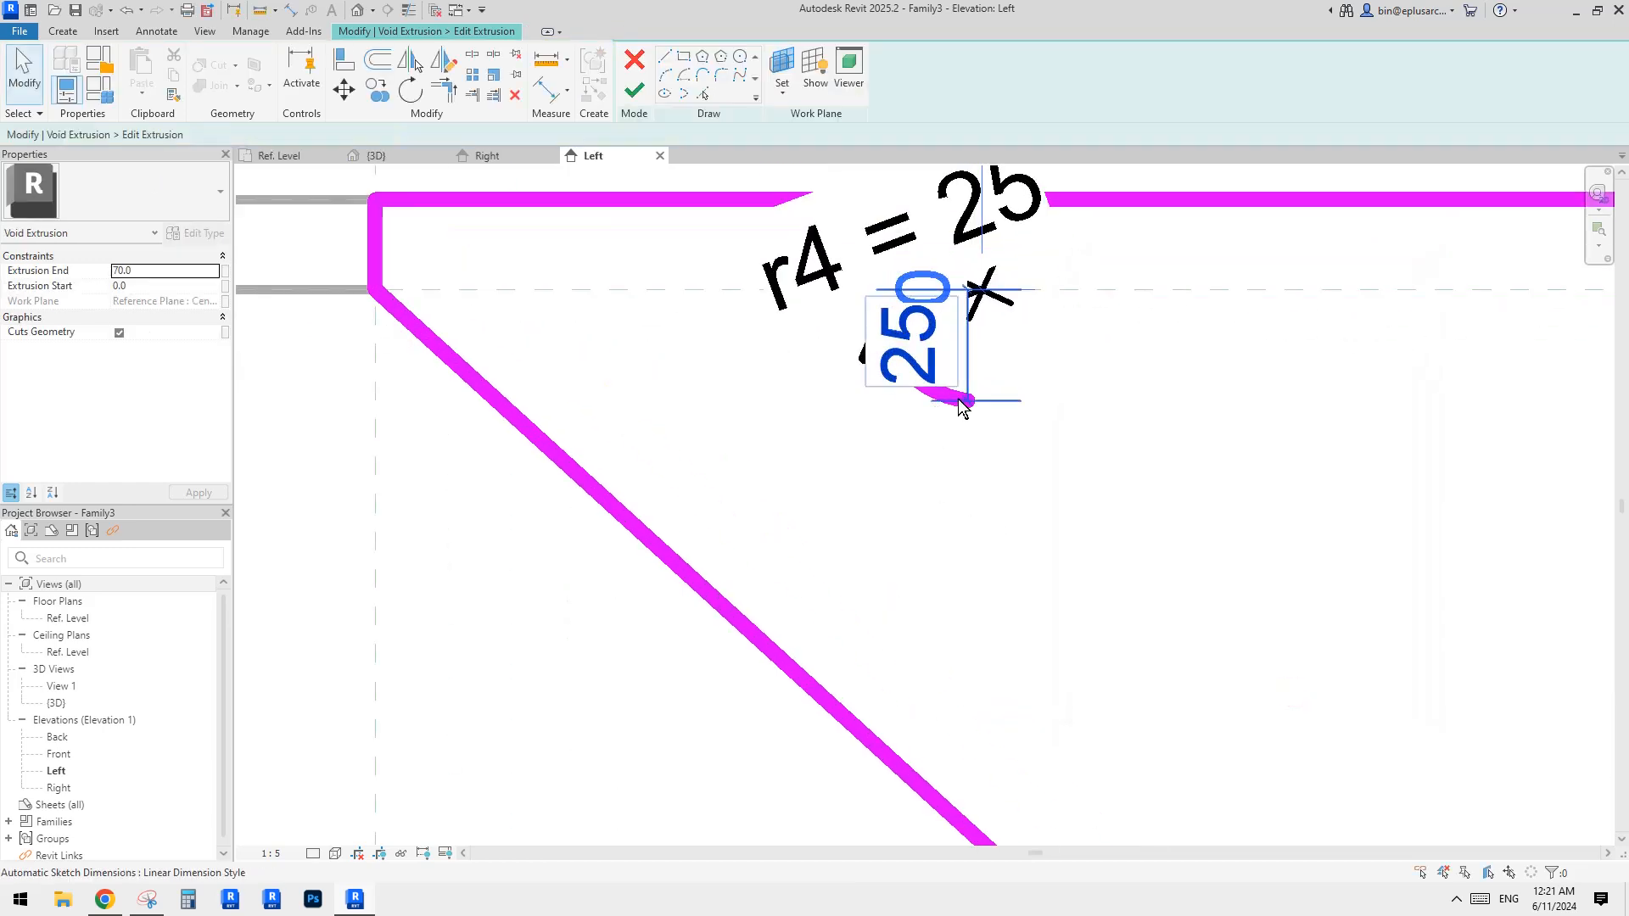
click(957, 401)
scroll(957, 402, down, 1)
middle_drag(957, 402, 970, 409)
key(m)
key(v)
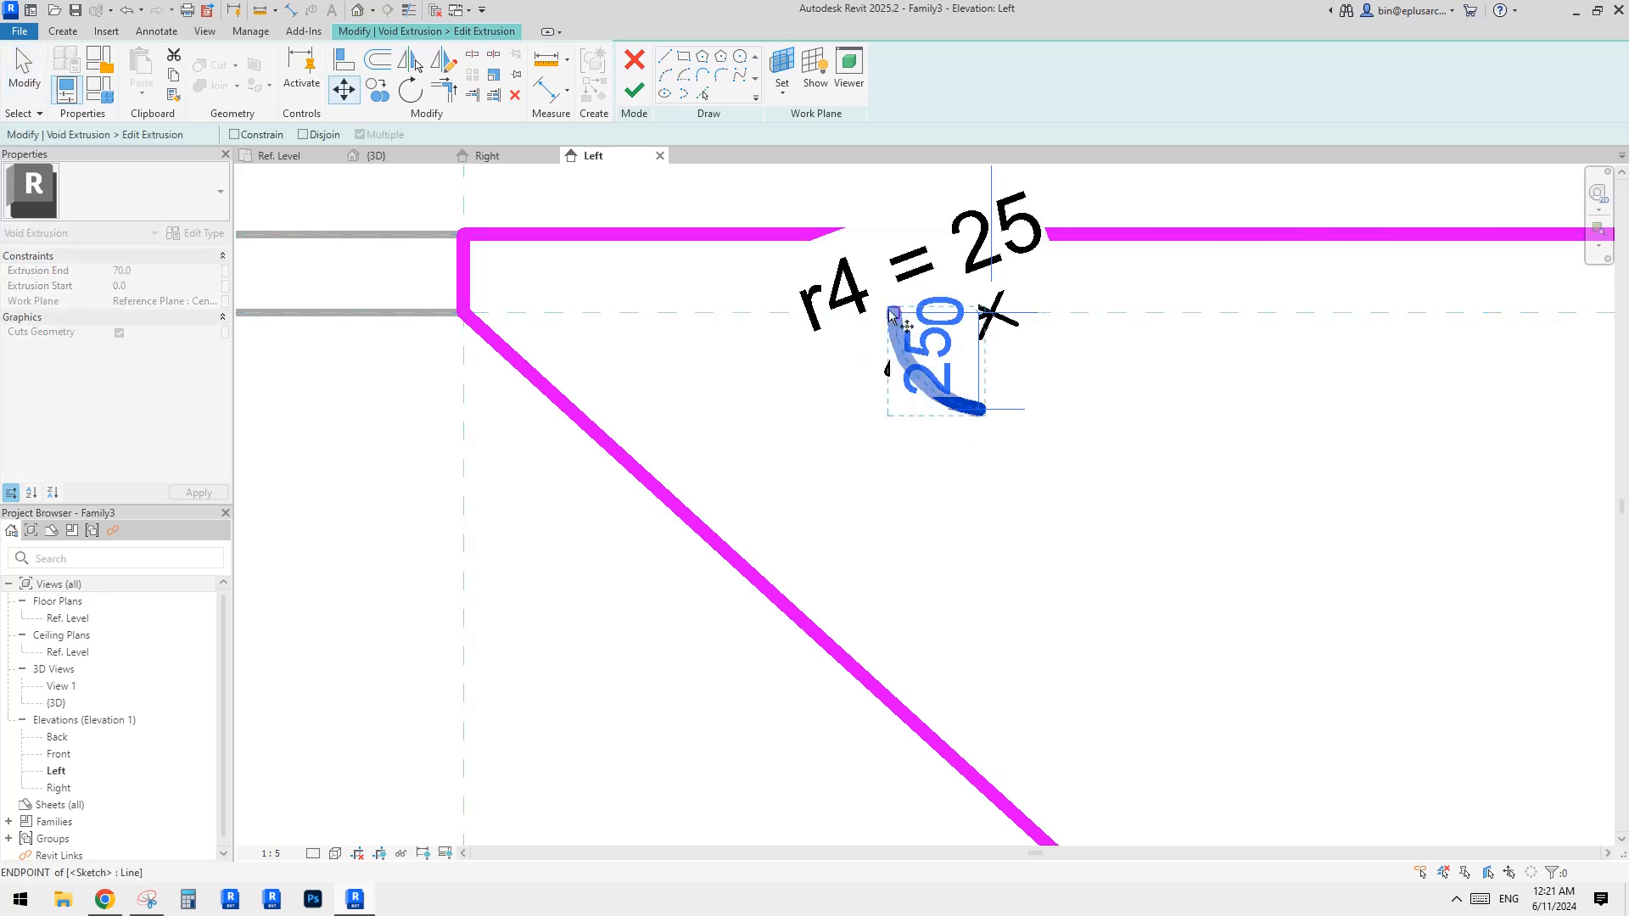
click(892, 313)
click(463, 314)
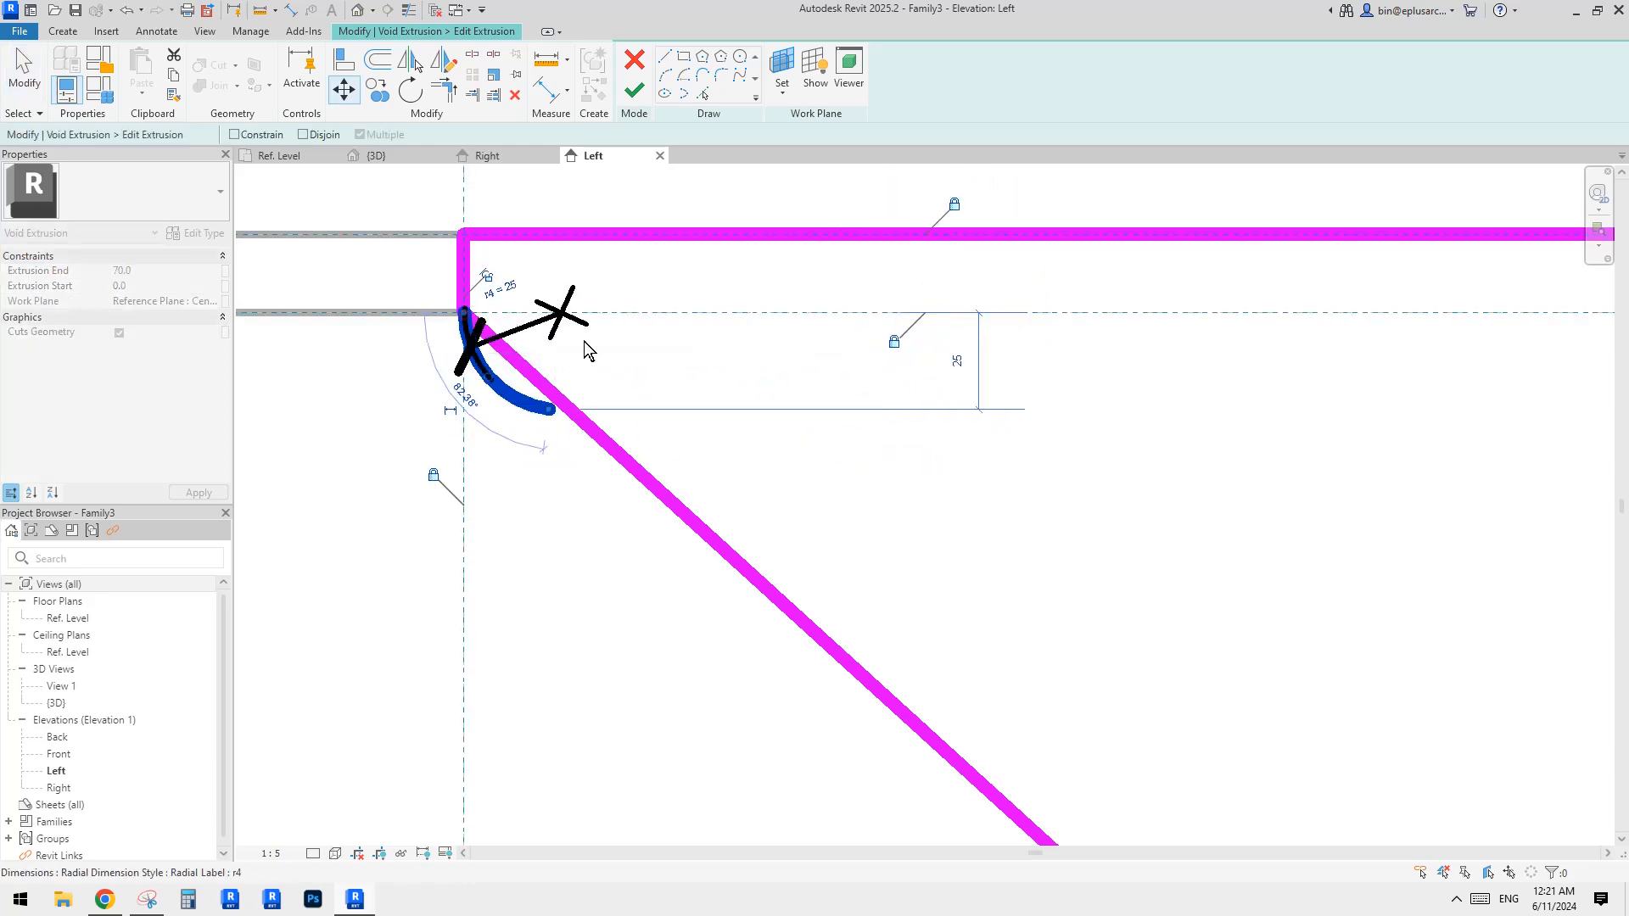
click(584, 343)
scroll(623, 378, down, 4)
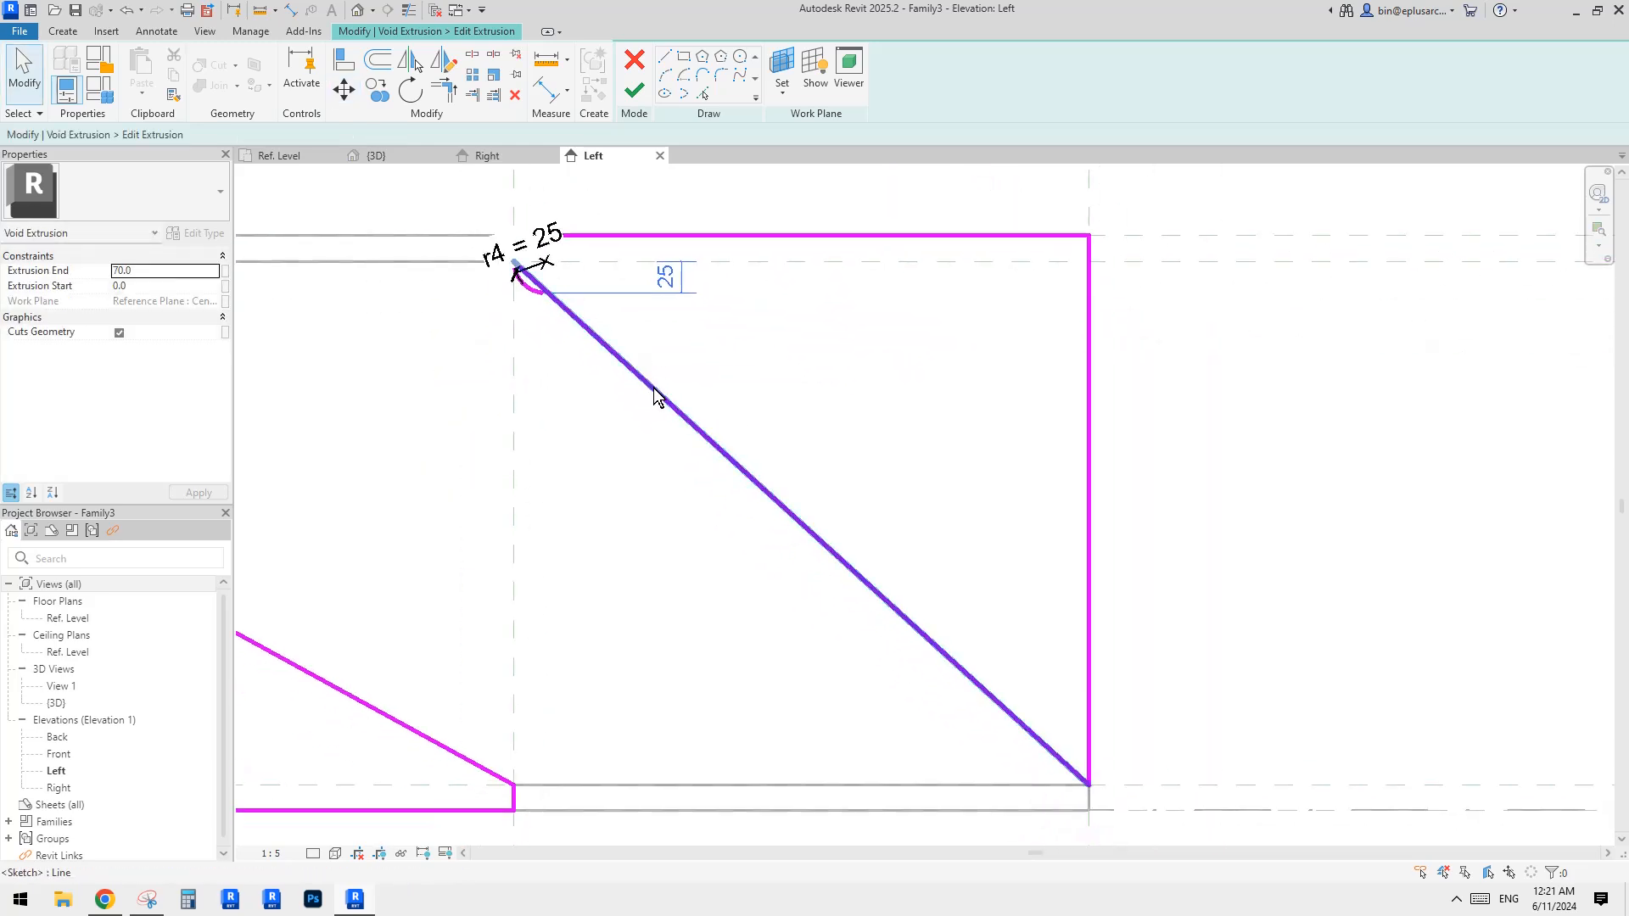
Delete the diagonal sketch line of the right-hand void loop.
click(653, 389)
key(Delete)
middle_drag(593, 340, 664, 372)
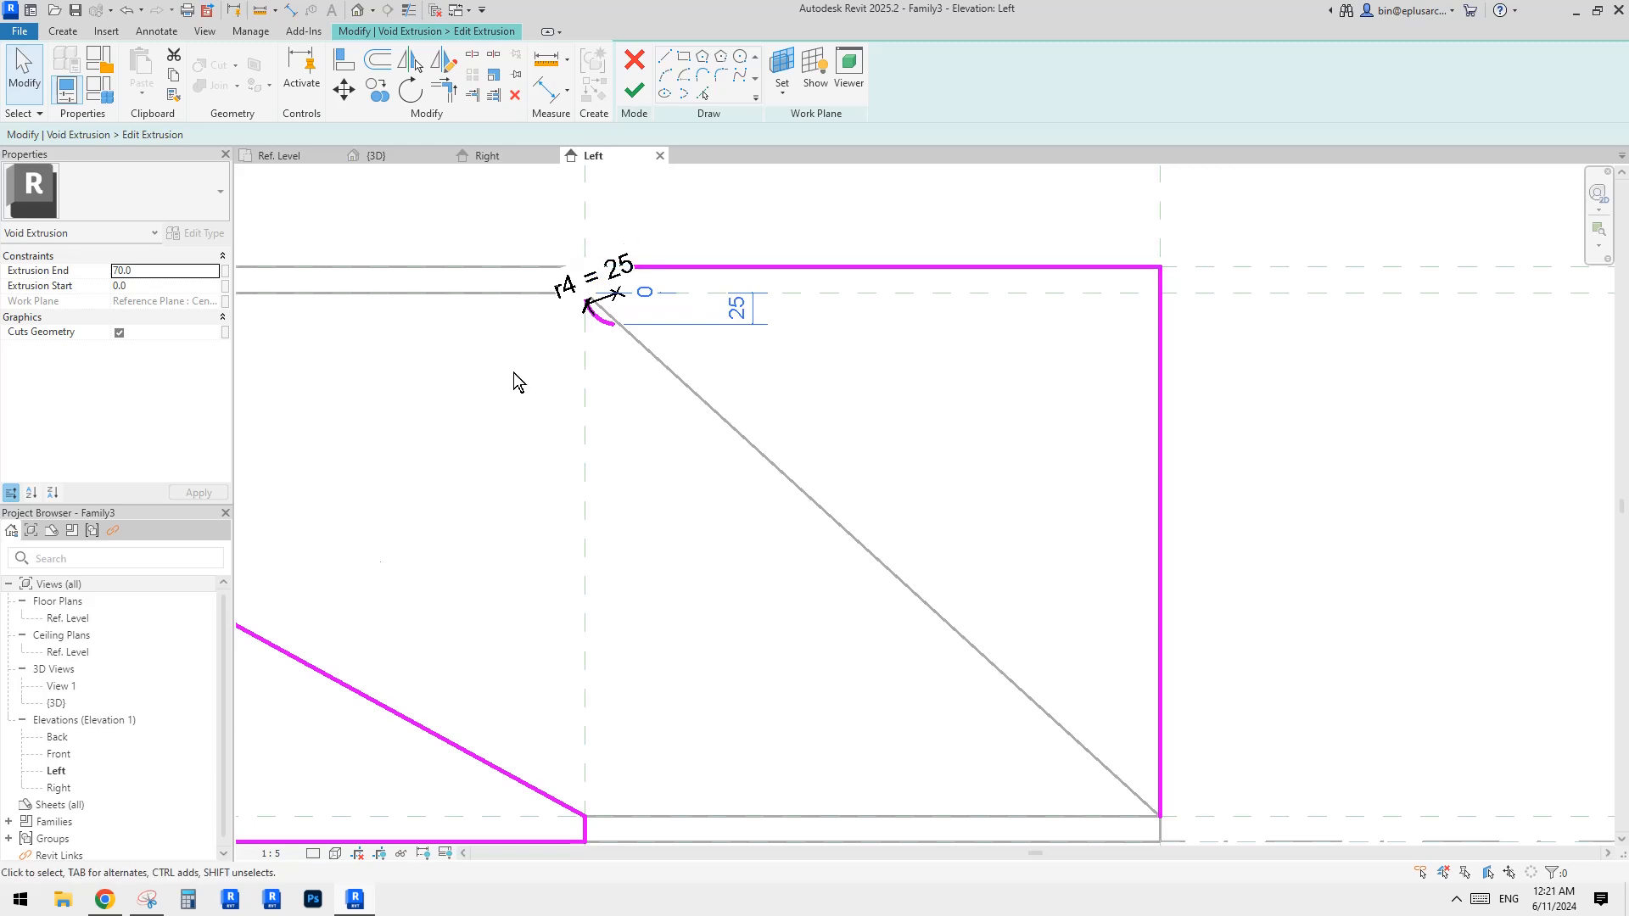
Set the Left elevation's view scale to 1:2.
click(270, 852)
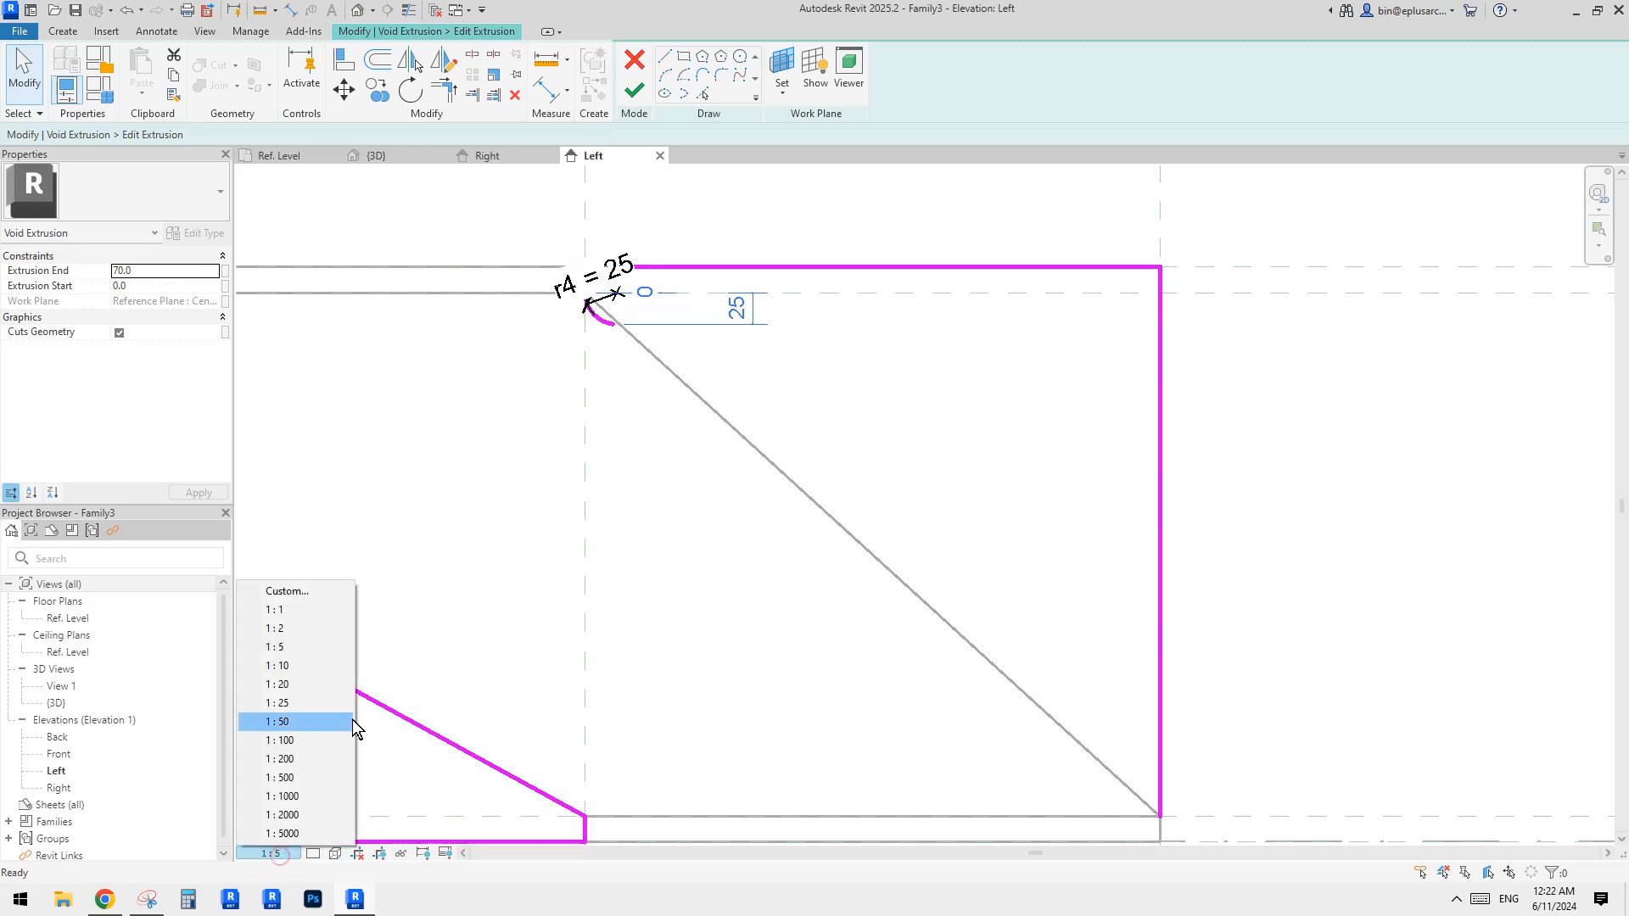
click(280, 627)
scroll(621, 314, up, 1)
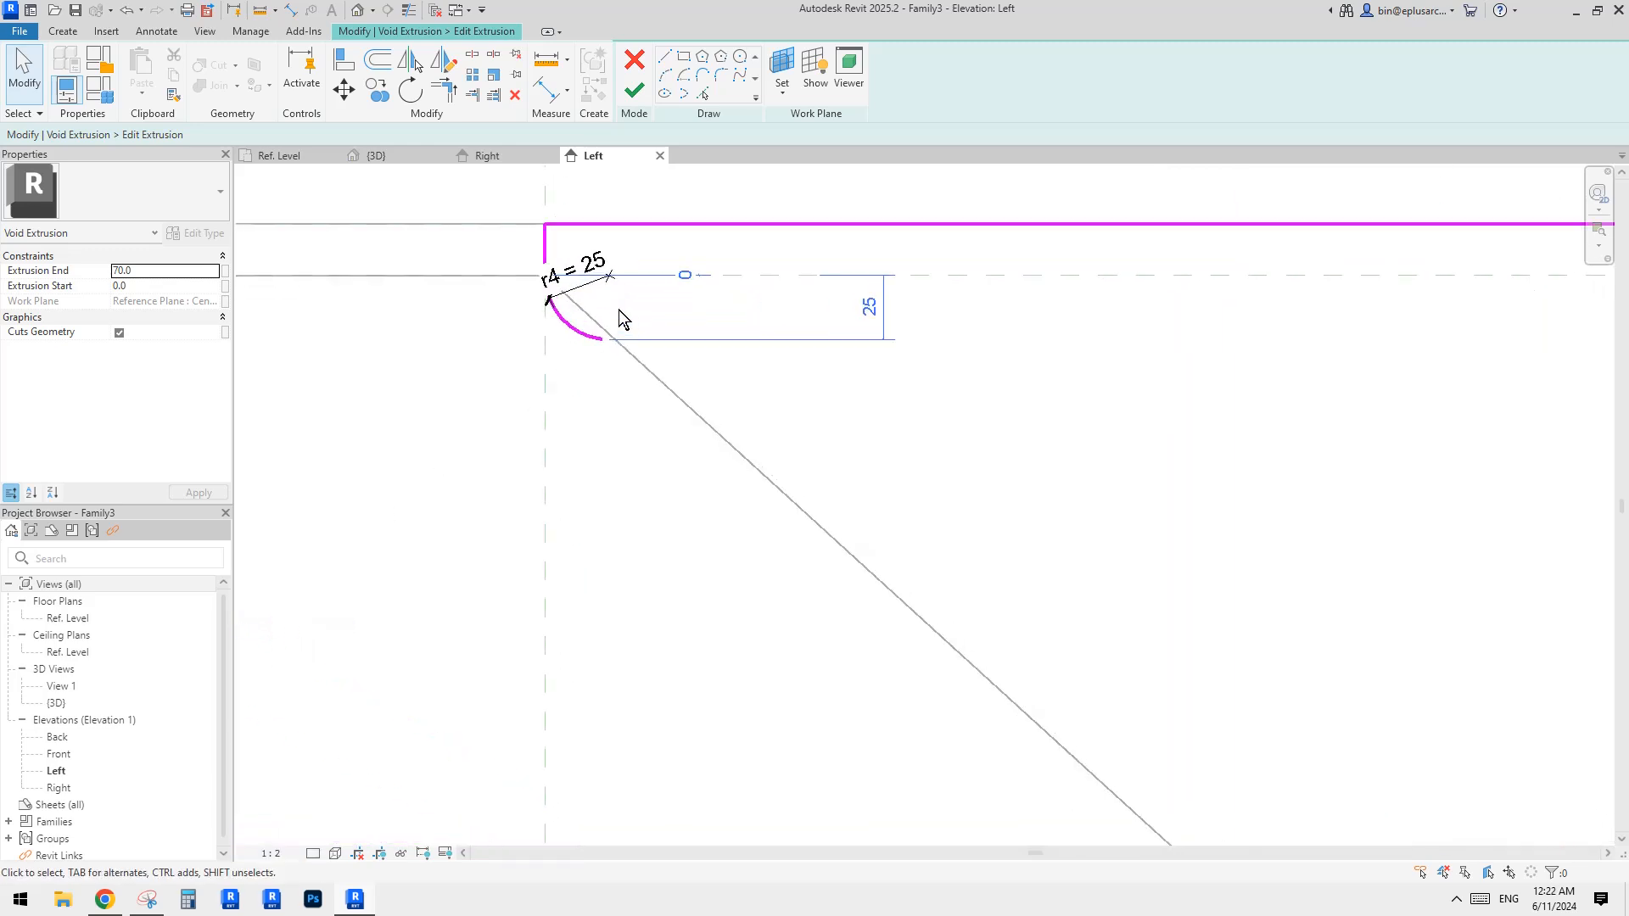
Shorten the corner arc by pulling its free lower end back to an angle of about 69 degrees.
click(584, 336)
scroll(583, 322, down, 2)
scroll(565, 307, up, 1)
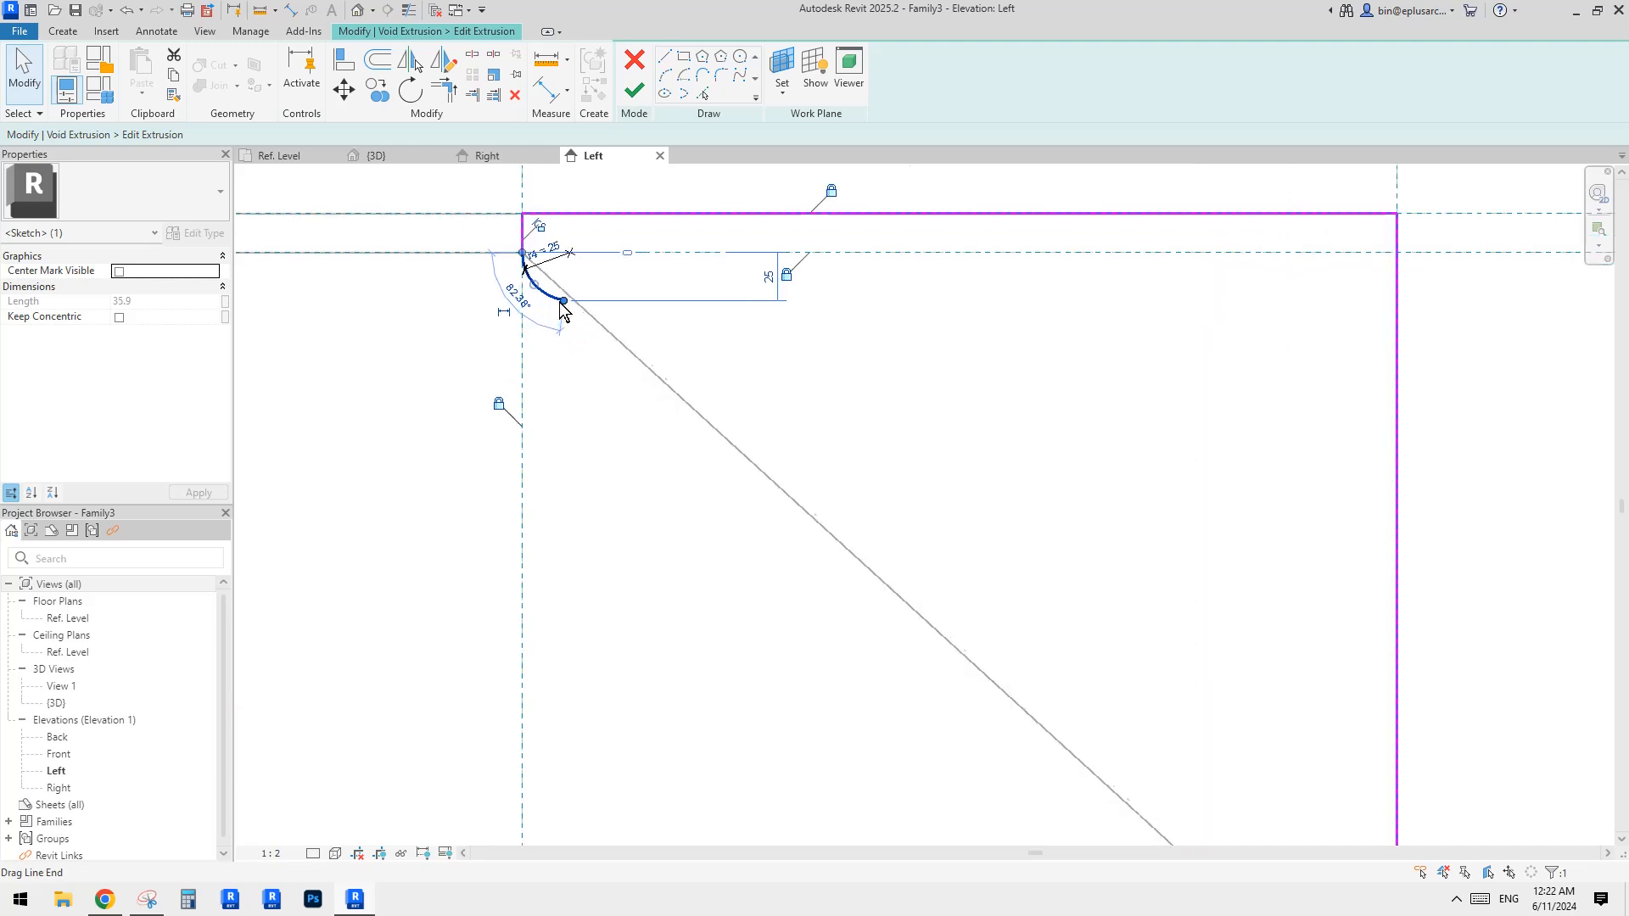
scroll(564, 307, up, 2)
key(Escape)
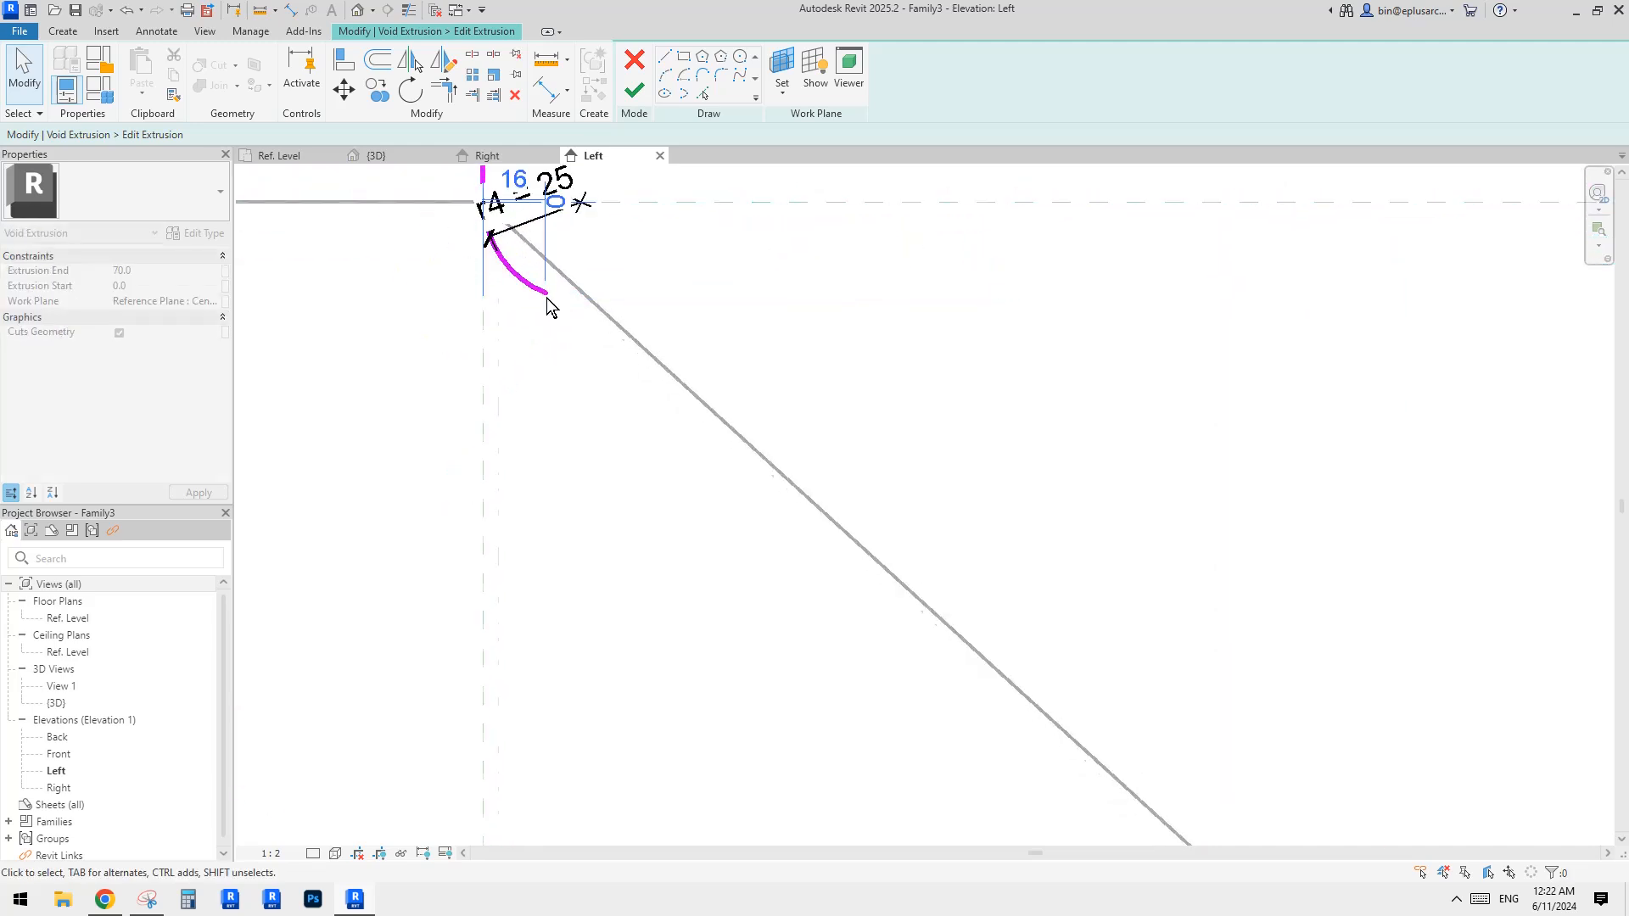
scroll(560, 305, down, 4)
scroll(585, 307, up, 1)
scroll(620, 331, down, 2)
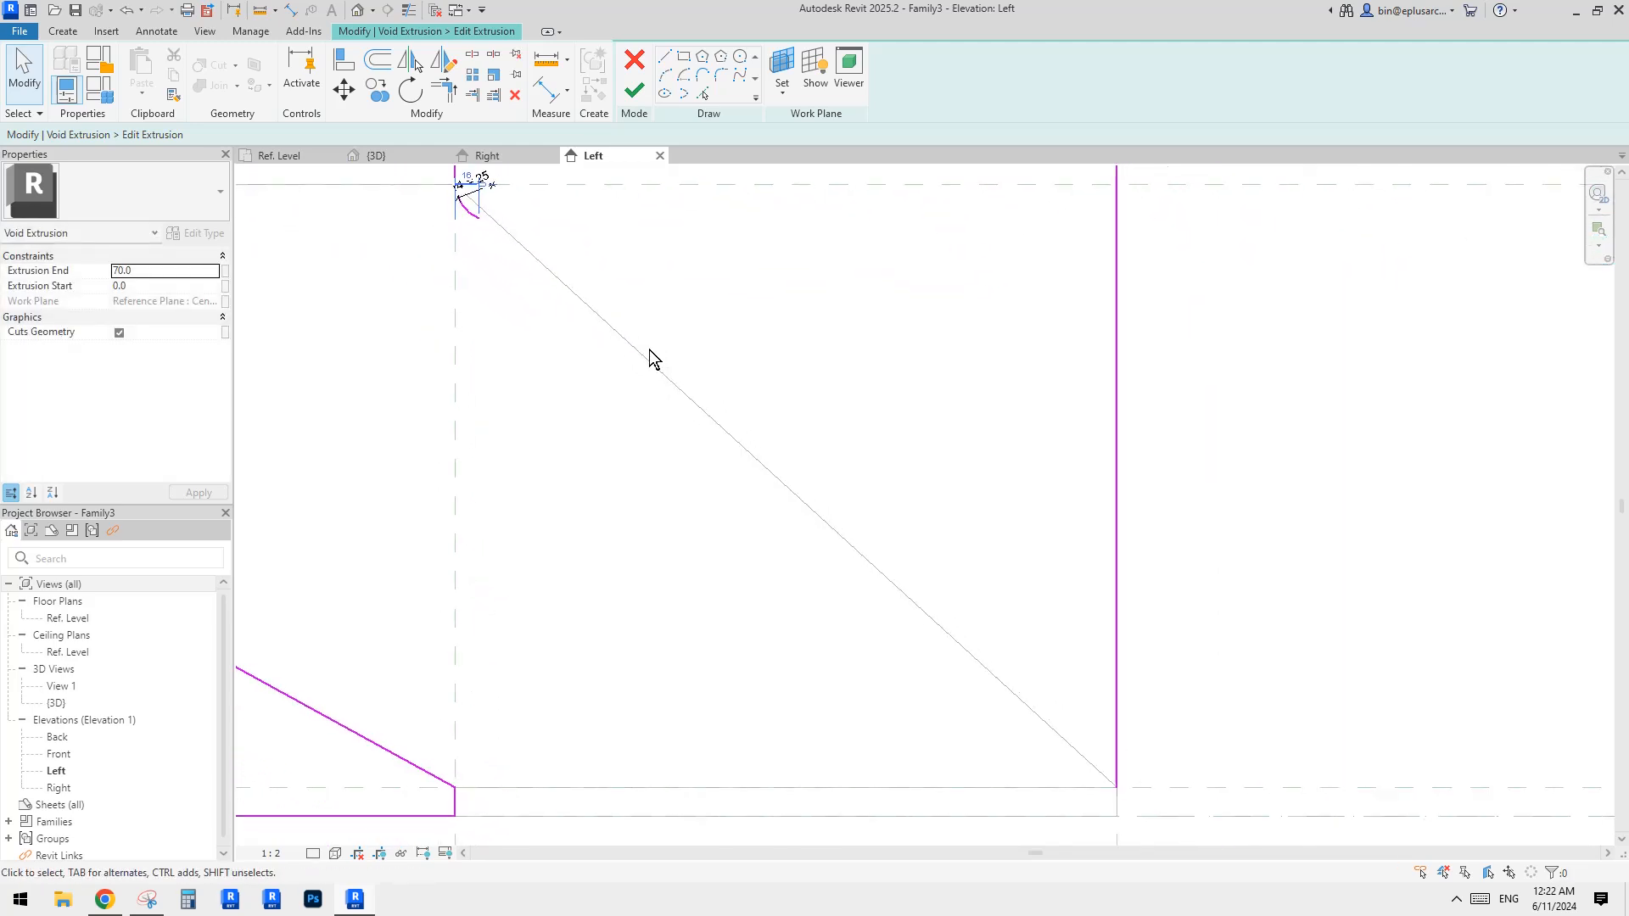
scroll(565, 293, up, 2)
key(l)
key(i)
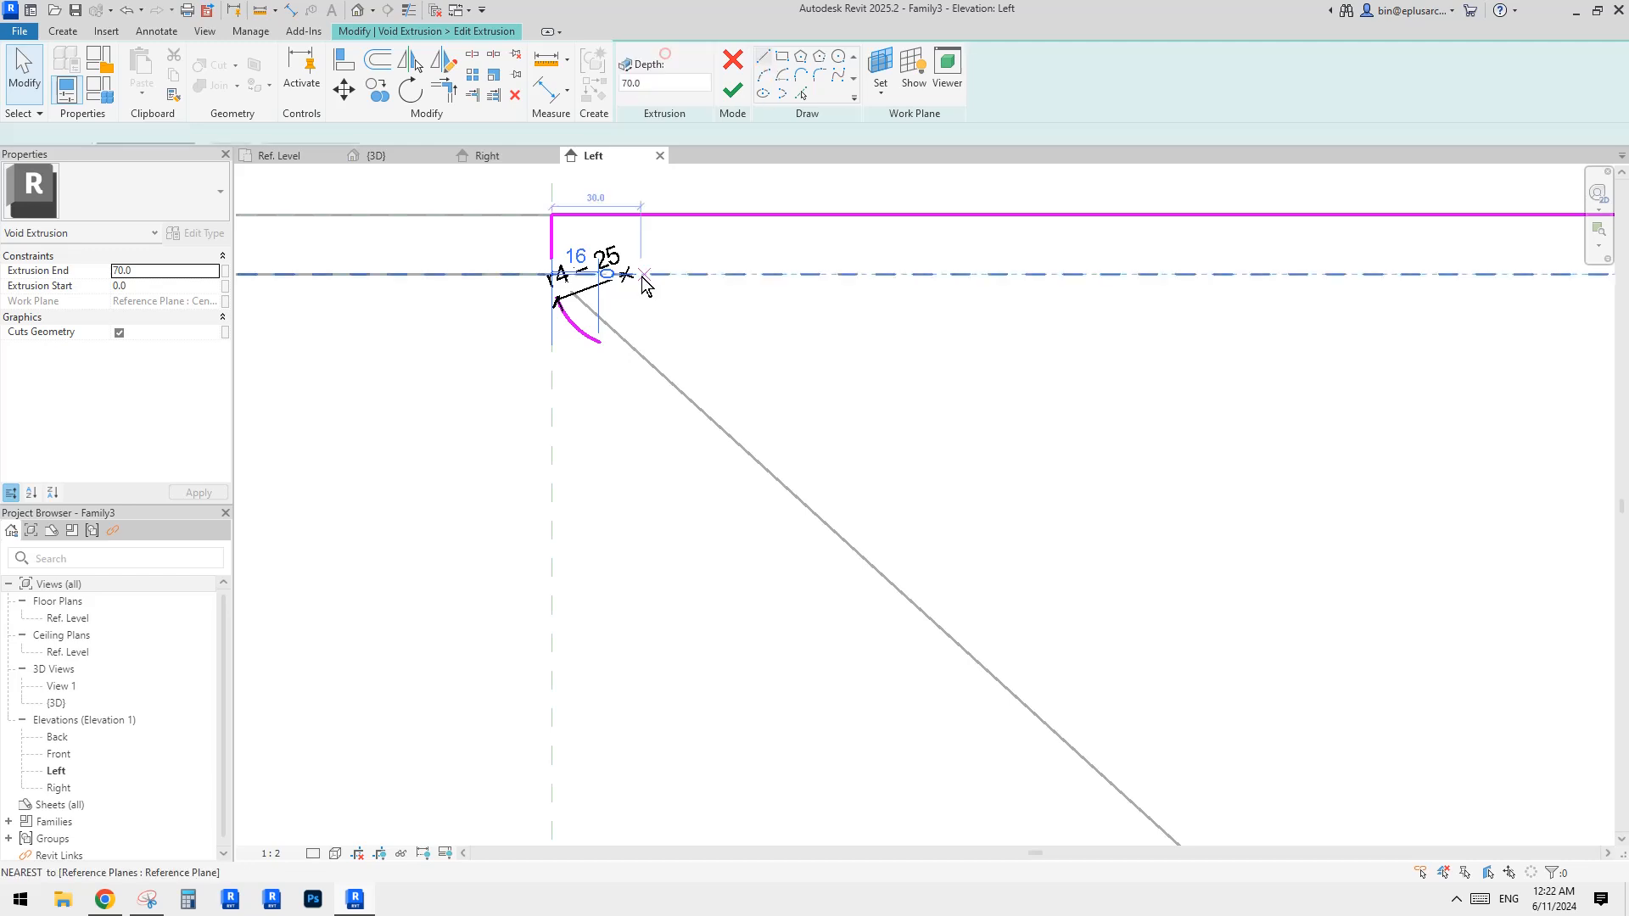
middle_drag(648, 299, 655, 299)
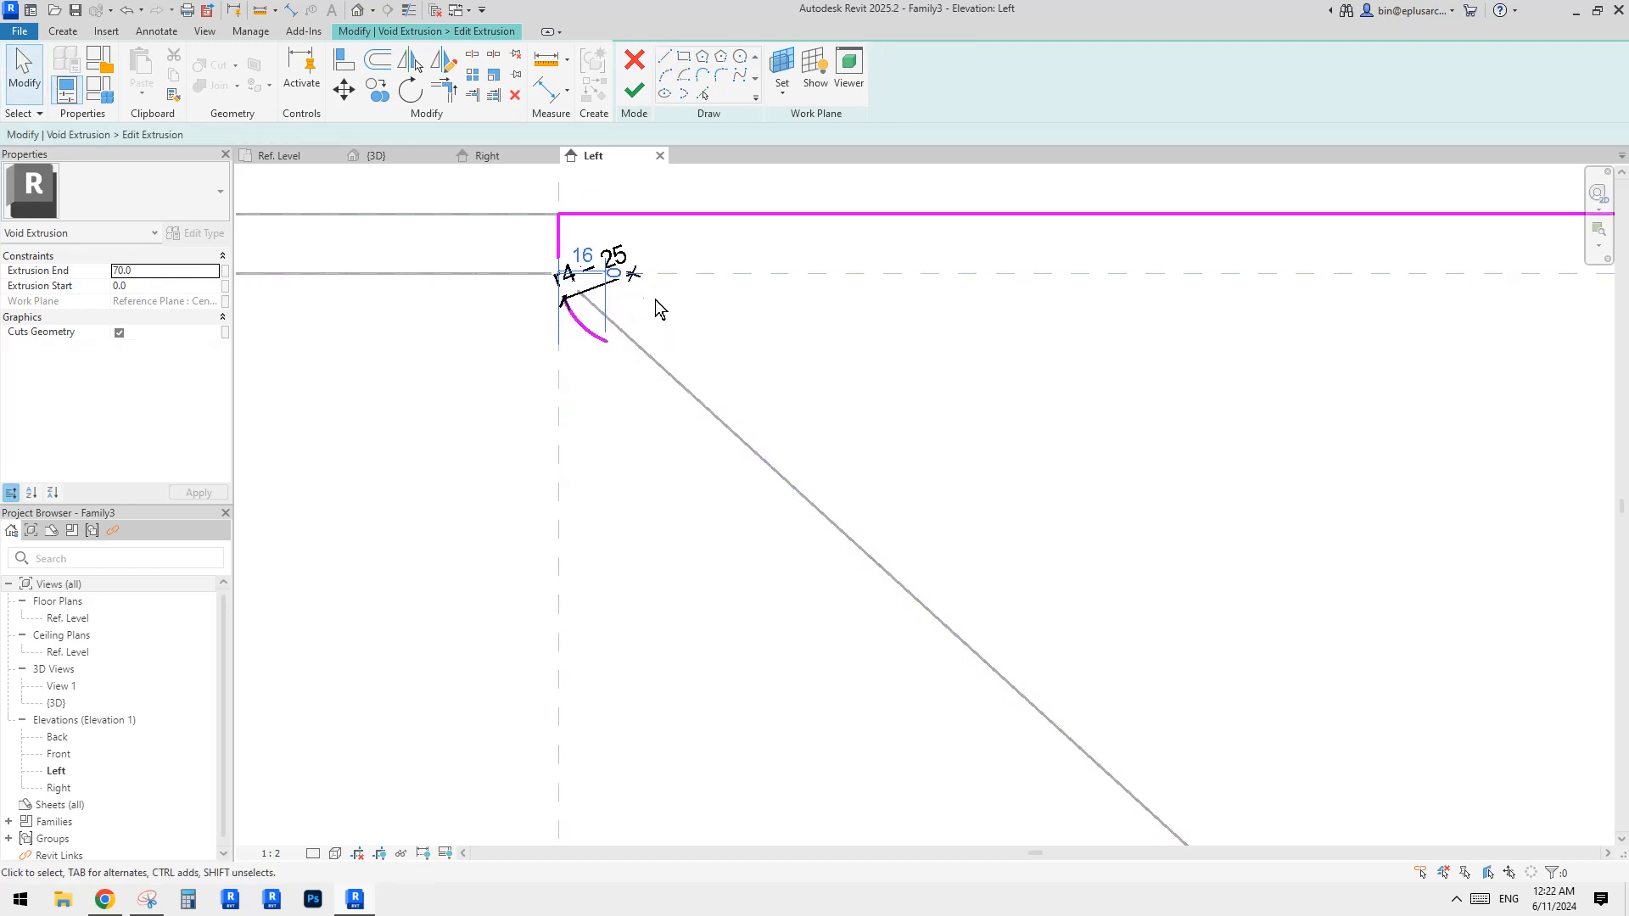
Make the center mark of the r4 corner arc visible.
click(585, 335)
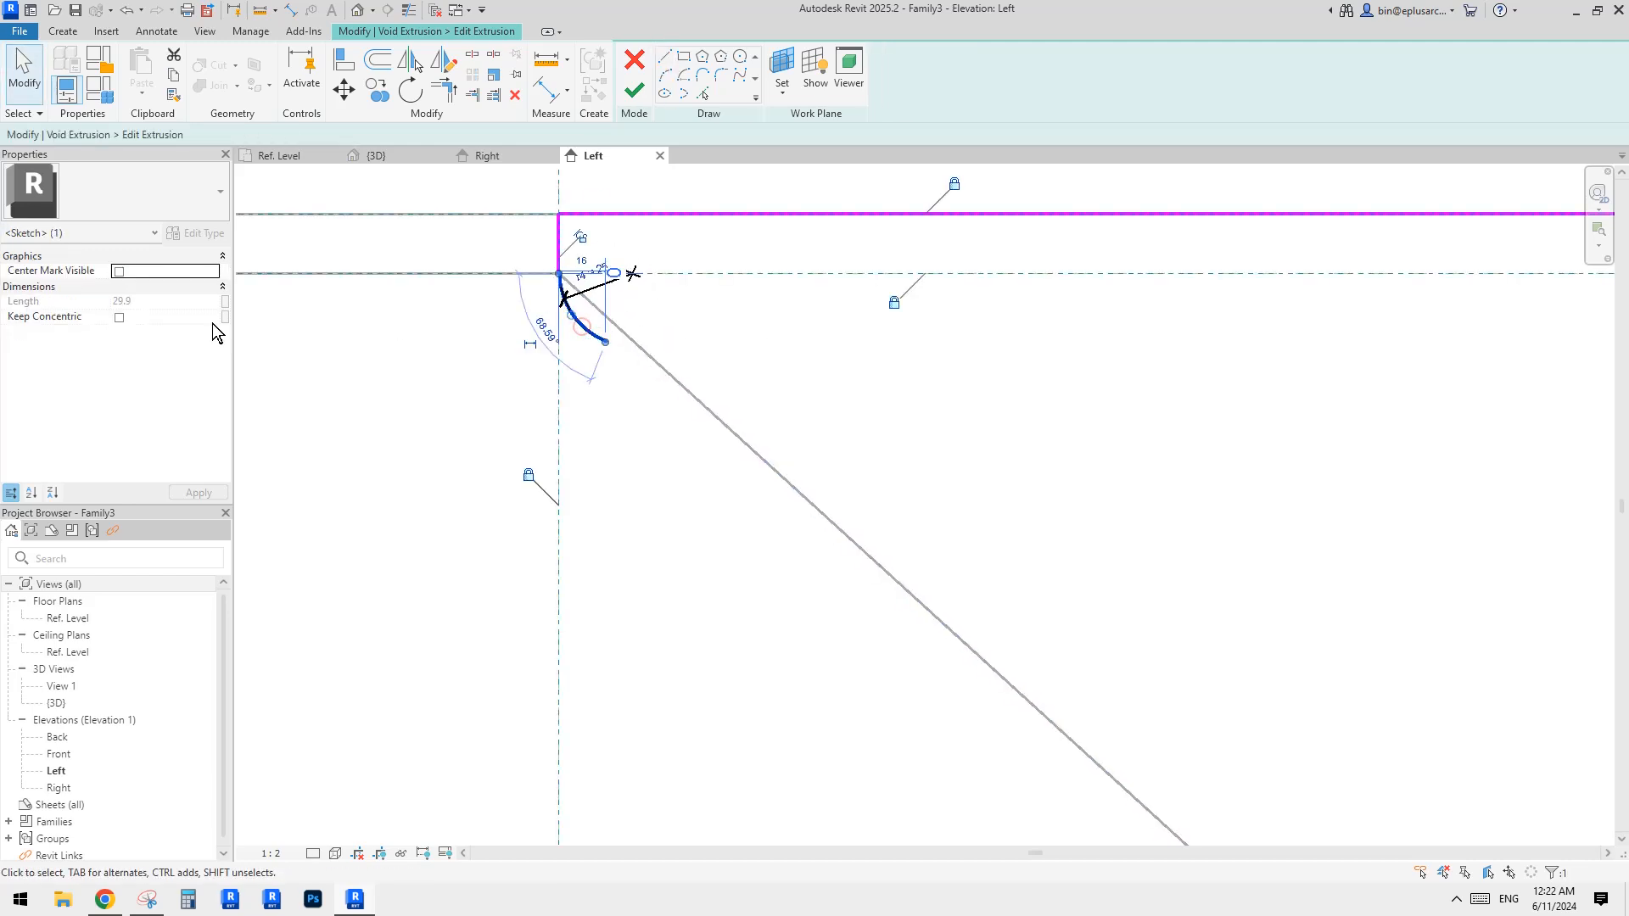
click(118, 273)
click(747, 357)
Align the arc's center to the upper horizontal reference plane and lock the alignment.
middle_drag(748, 358, 767, 369)
key(a)
key(l)
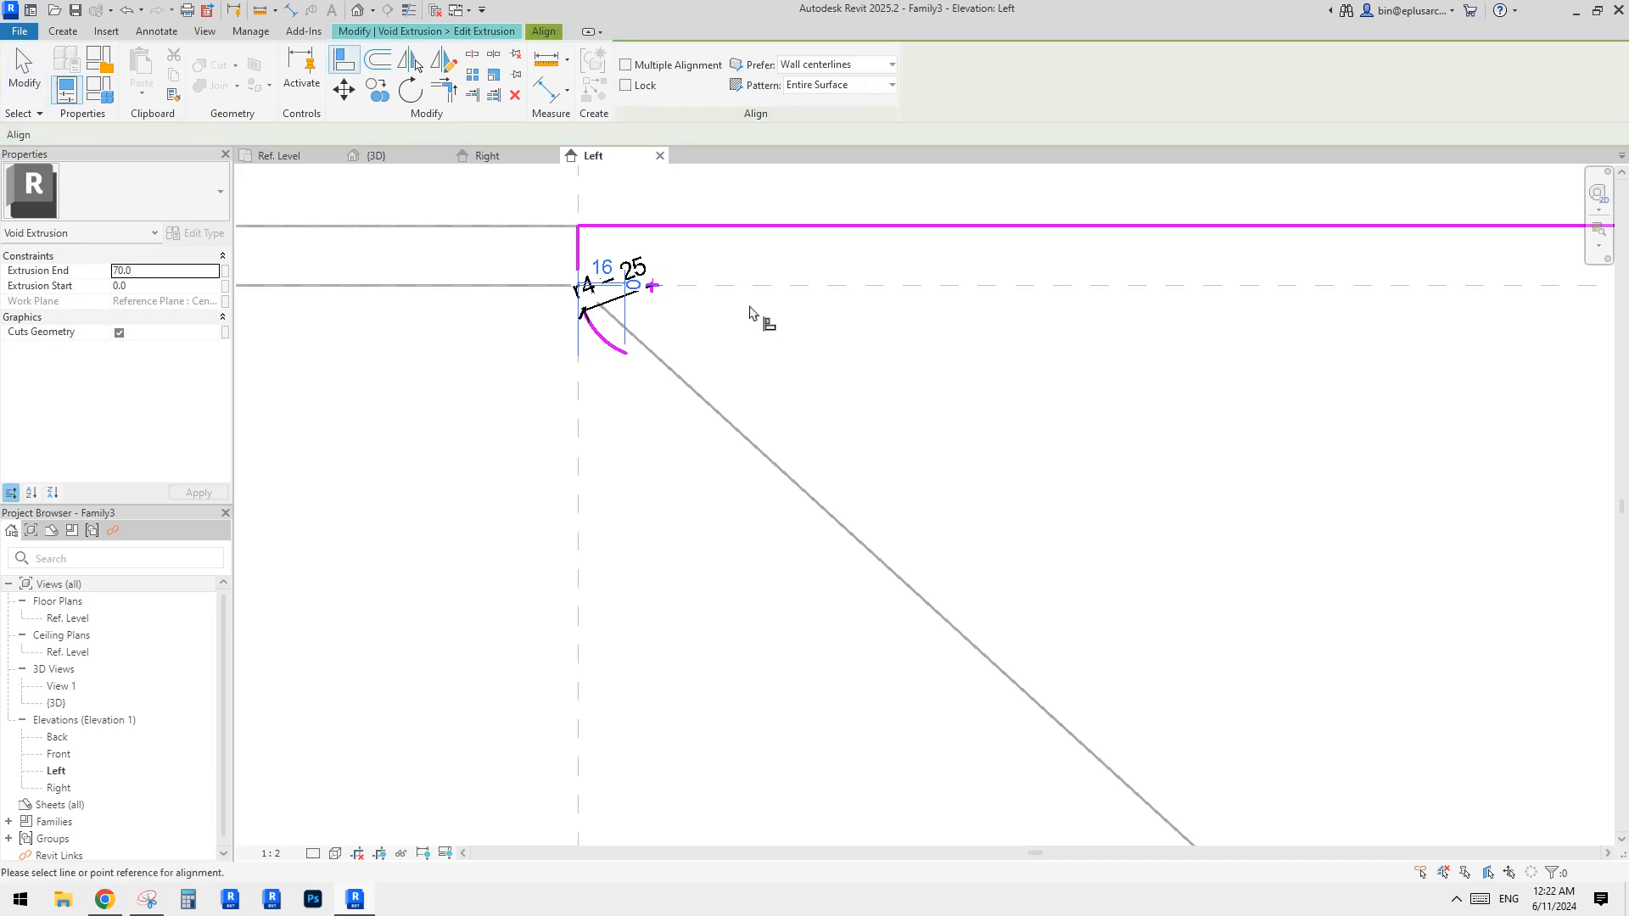
click(654, 291)
click(696, 287)
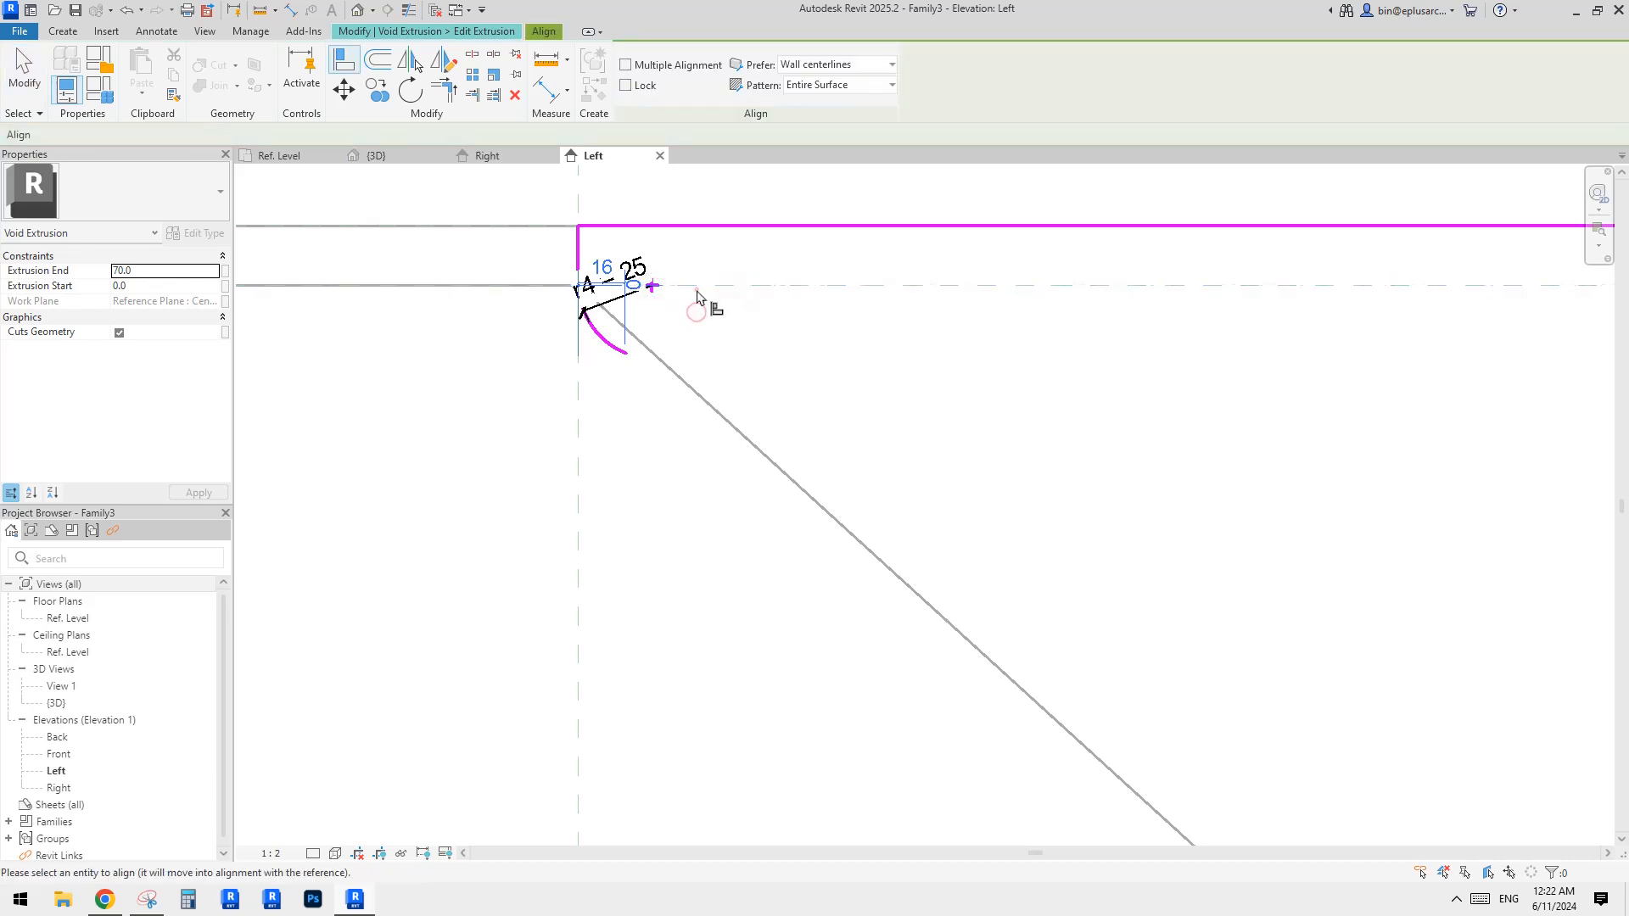
click(657, 286)
click(895, 315)
middle_drag(824, 345, 825, 345)
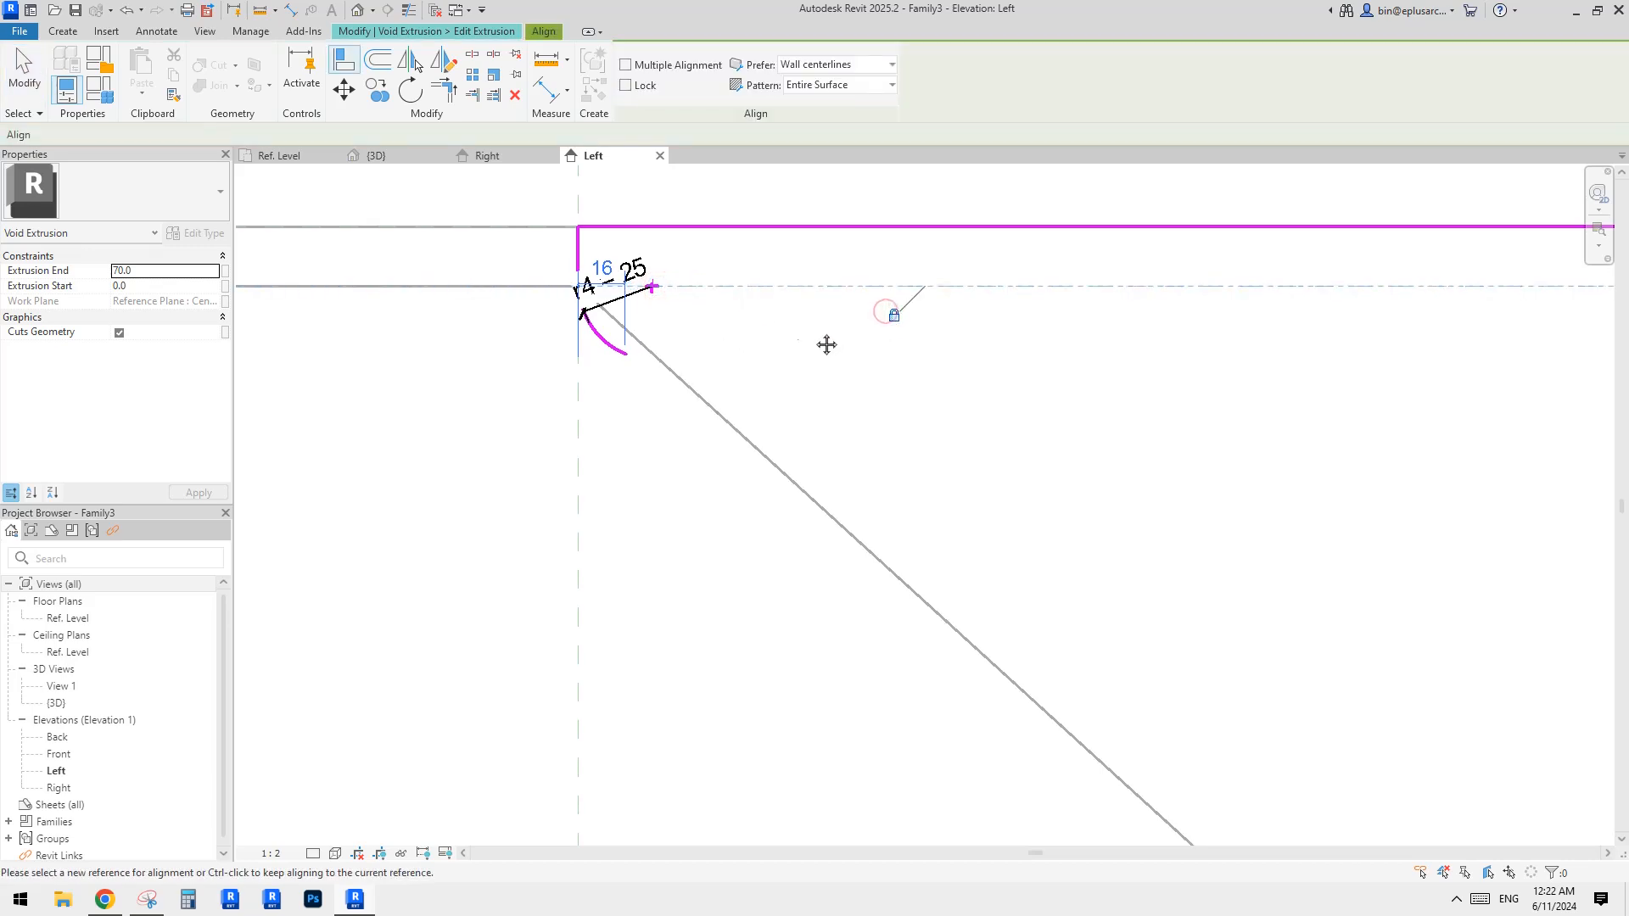
key(Escape)
key(Escape)
Draw a line tangent to the arc from its free lower end, ending about 54 mm below the upper horizontal reference plane.
middle_drag(662, 356, 691, 353)
scroll(686, 330, up, 1)
click(668, 56)
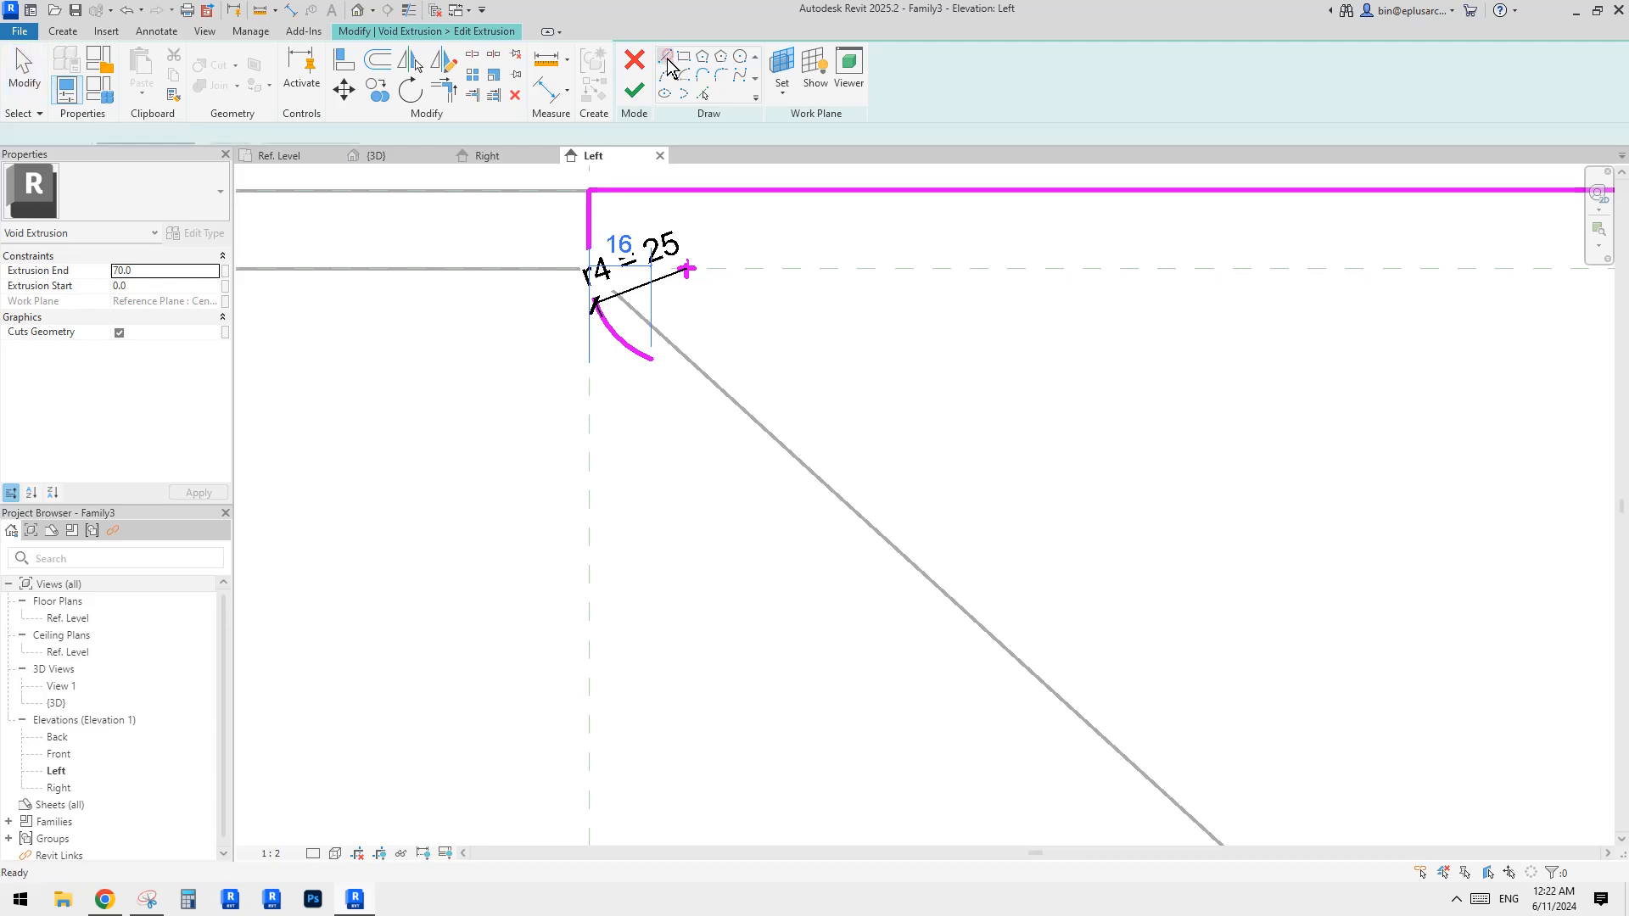
click(652, 360)
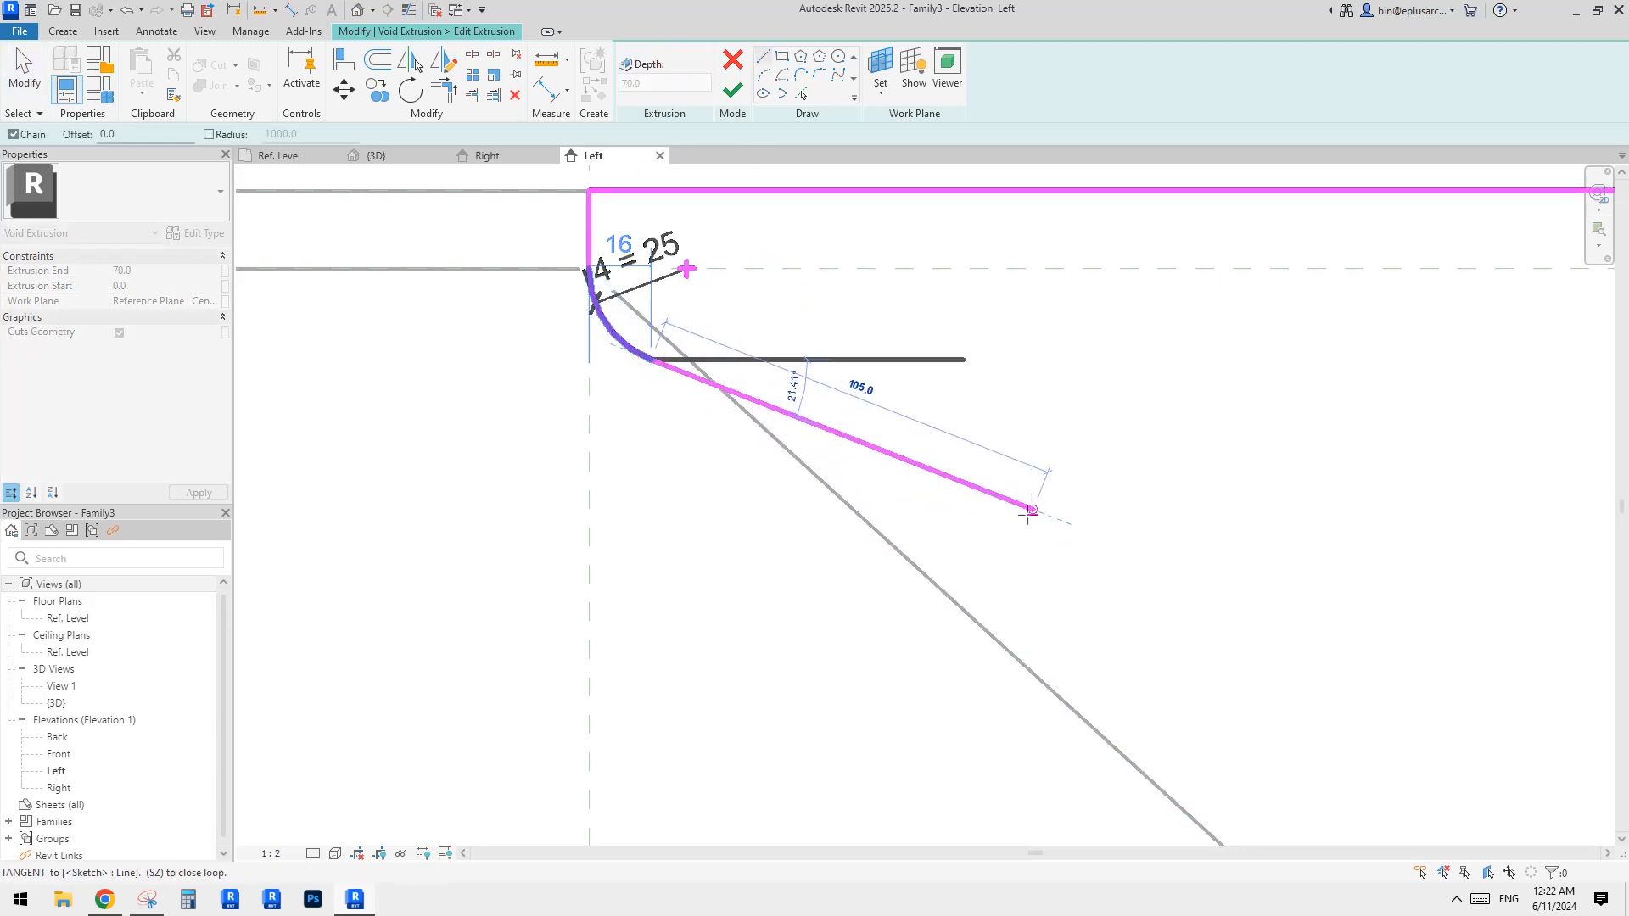
click(954, 480)
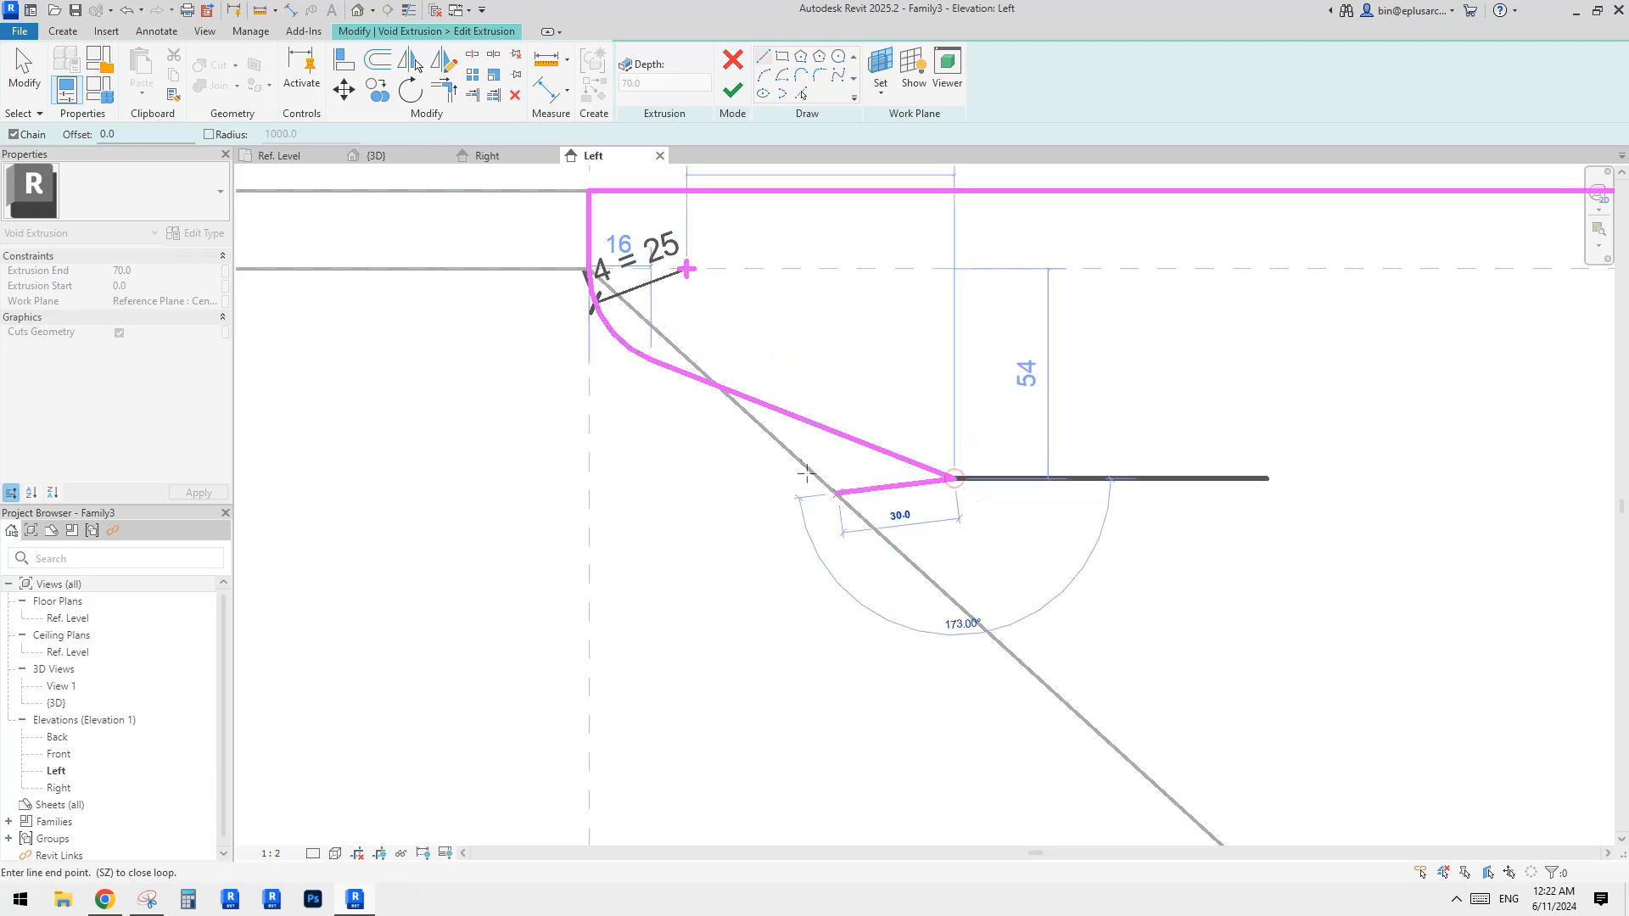
Leave the line command and examine the tangent join between the upper r4 arc and the new sketch line.
key(Escape)
key(Escape)
click(803, 419)
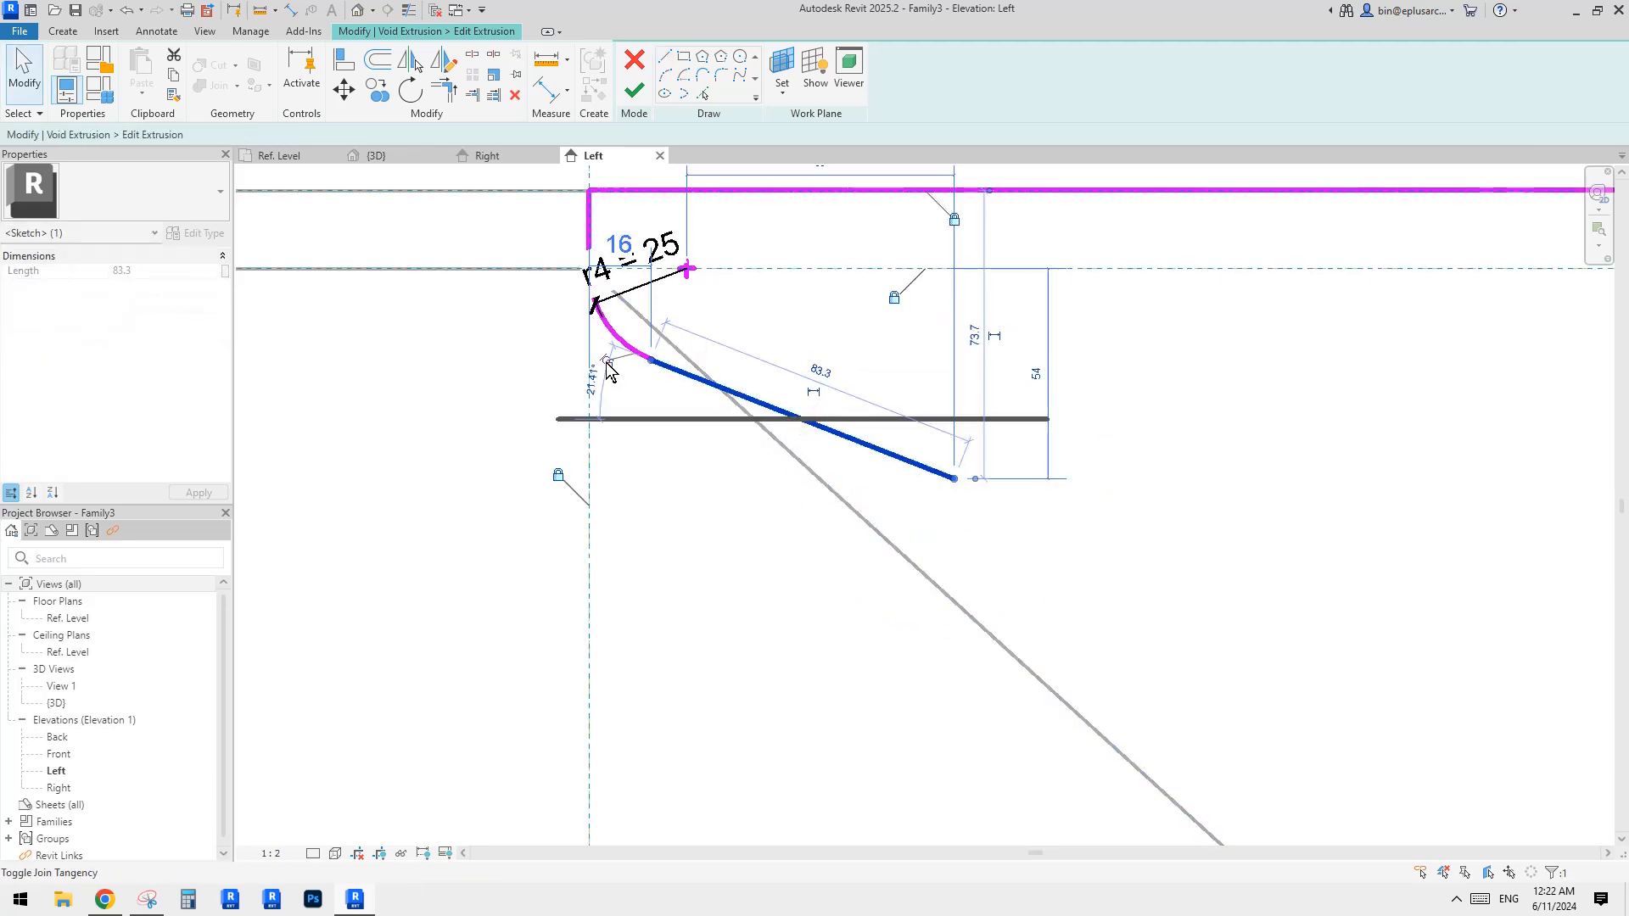
click(660, 423)
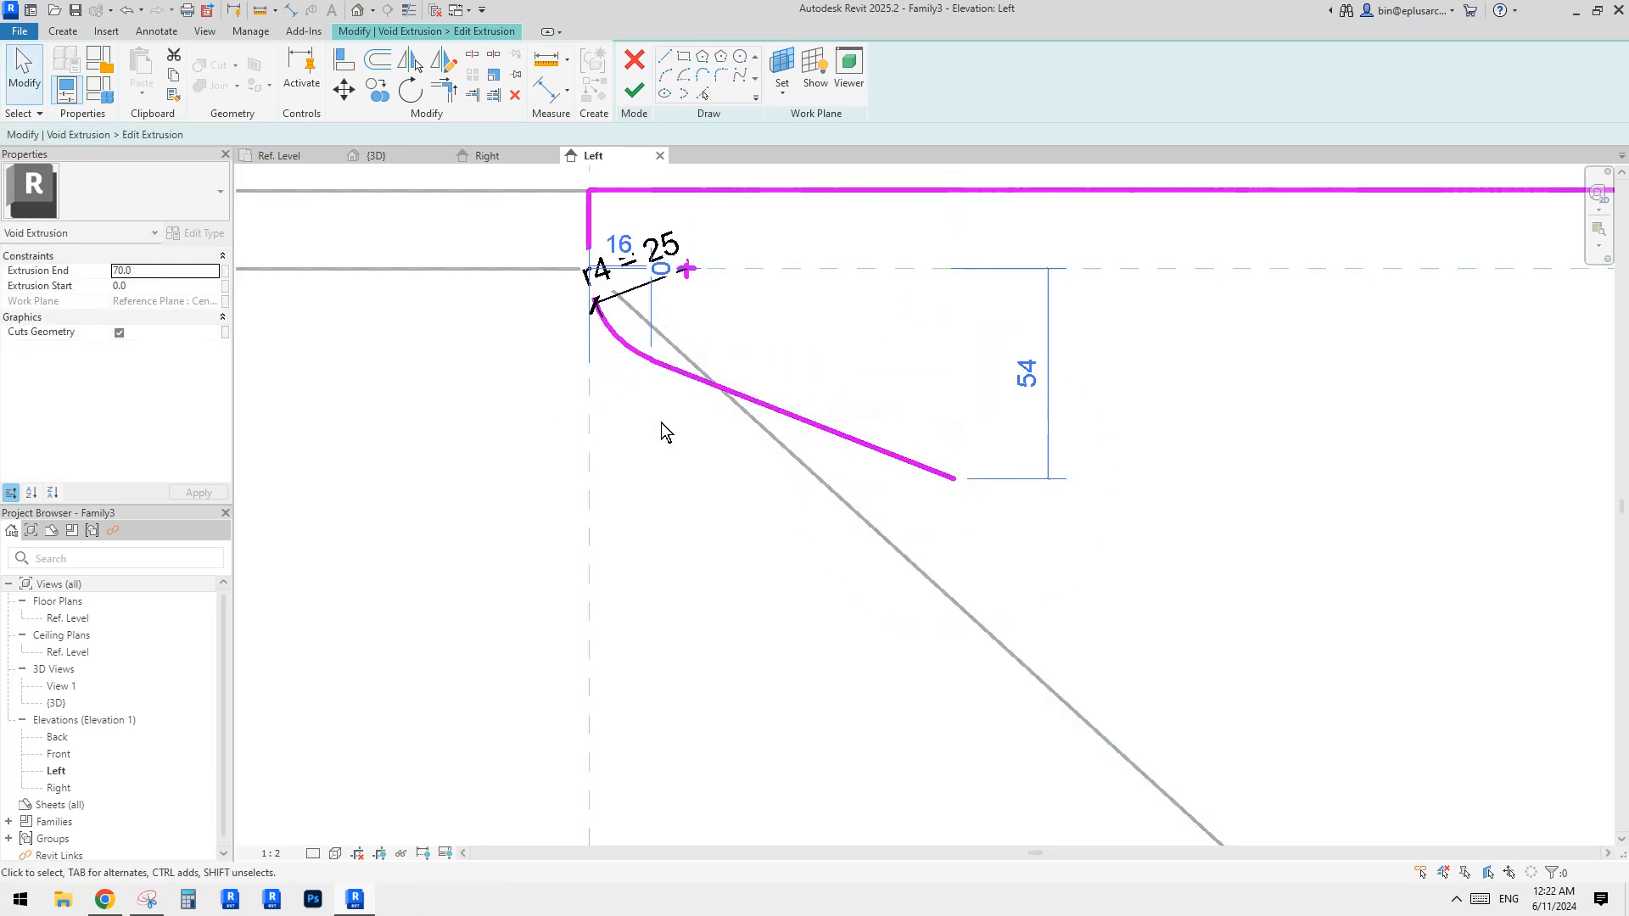
click(615, 335)
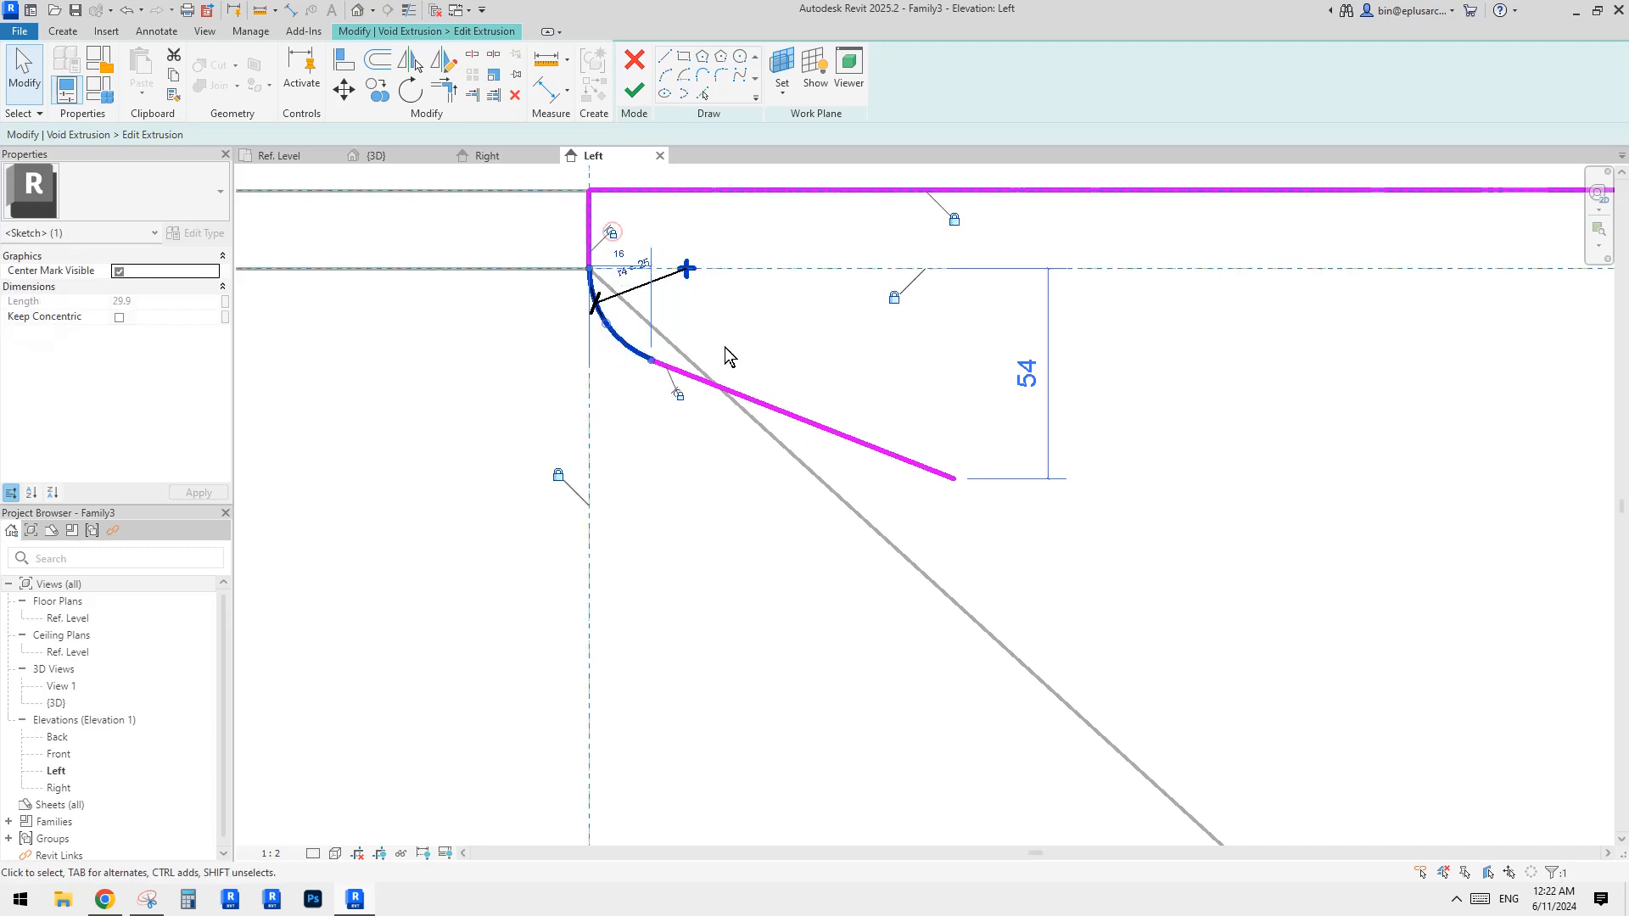
click(771, 373)
click(835, 429)
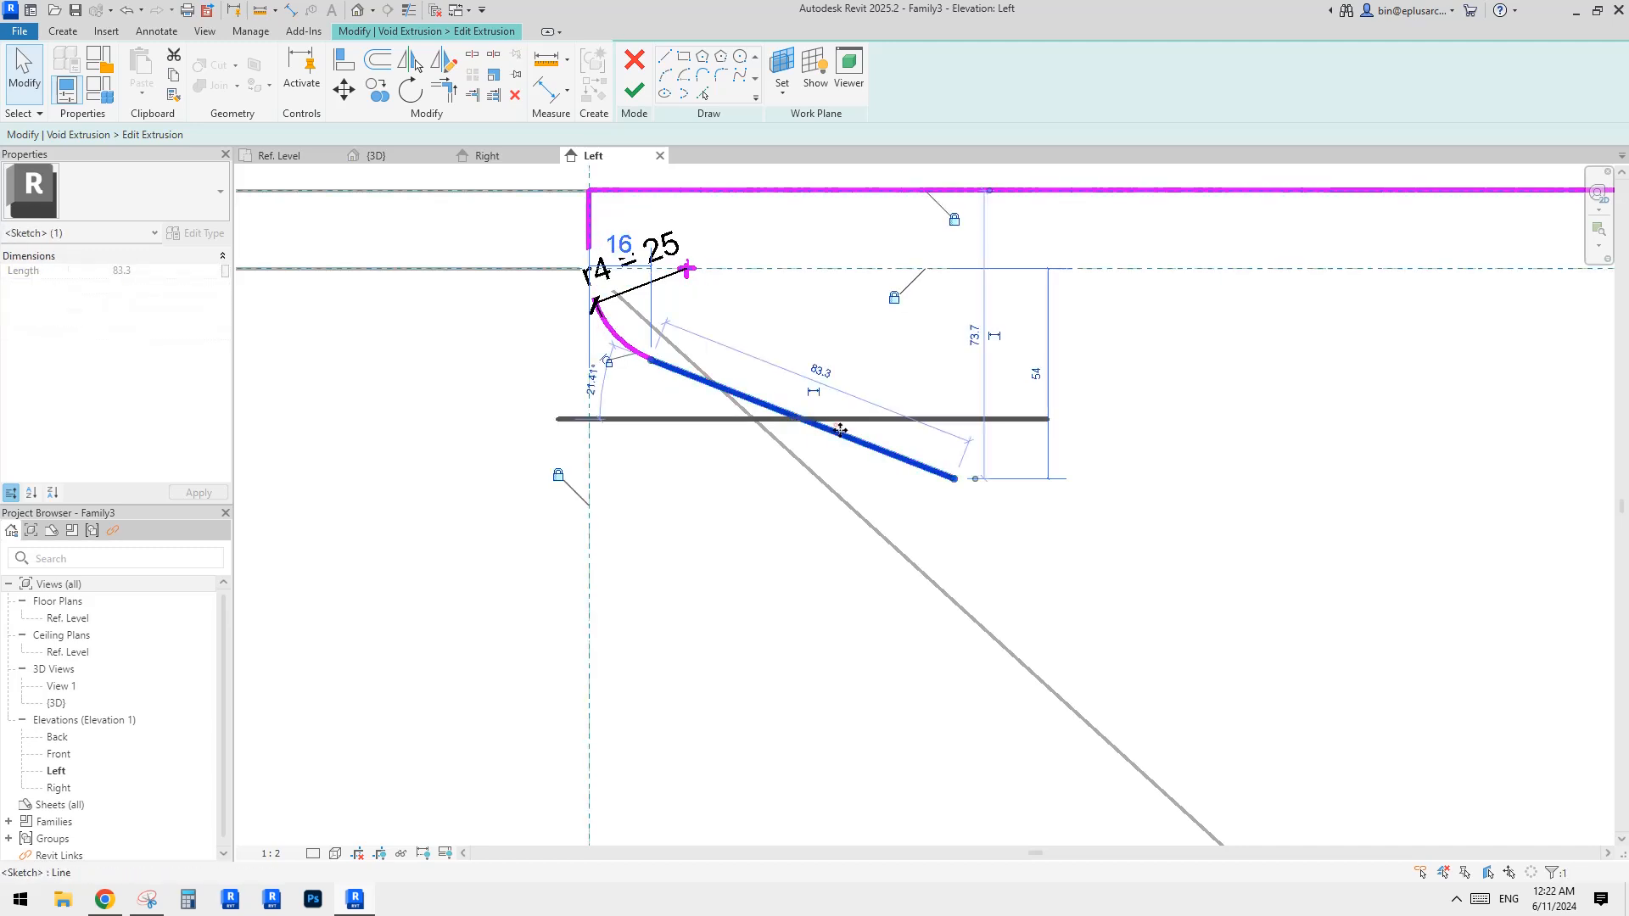
Draw a center-ends arc of 40 mm radius spanning about 64 degrees, centered on the lower horizontal reference plane near the void's lower-right corner.
scroll(842, 431, down, 4)
middle_drag(1101, 581, 725, 267)
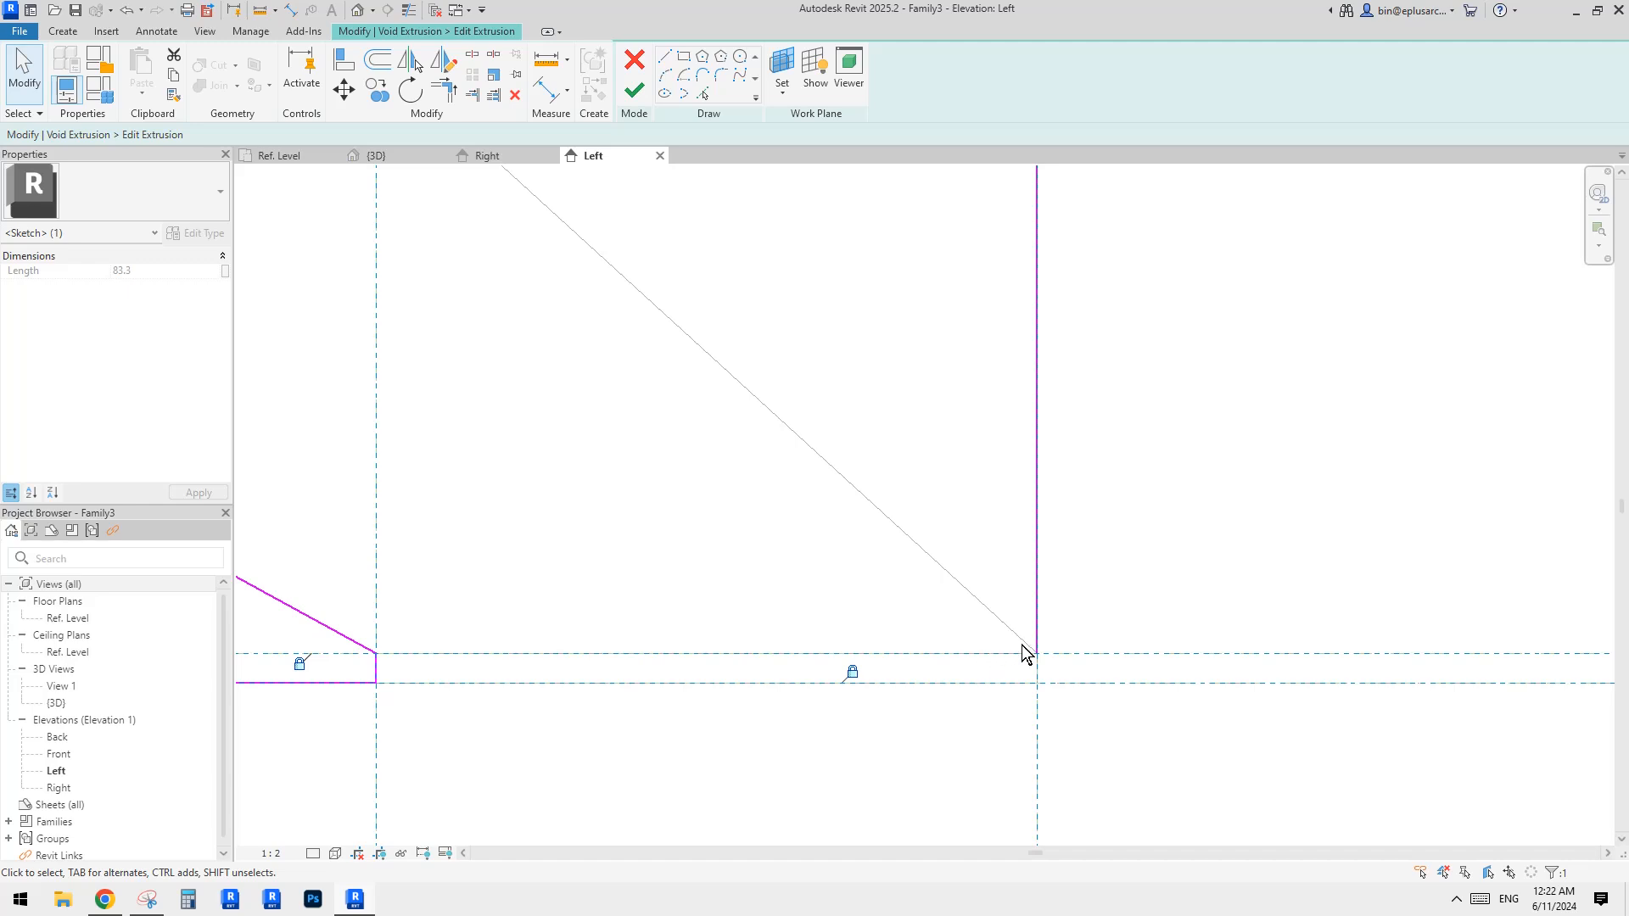
scroll(1039, 658, down, 2)
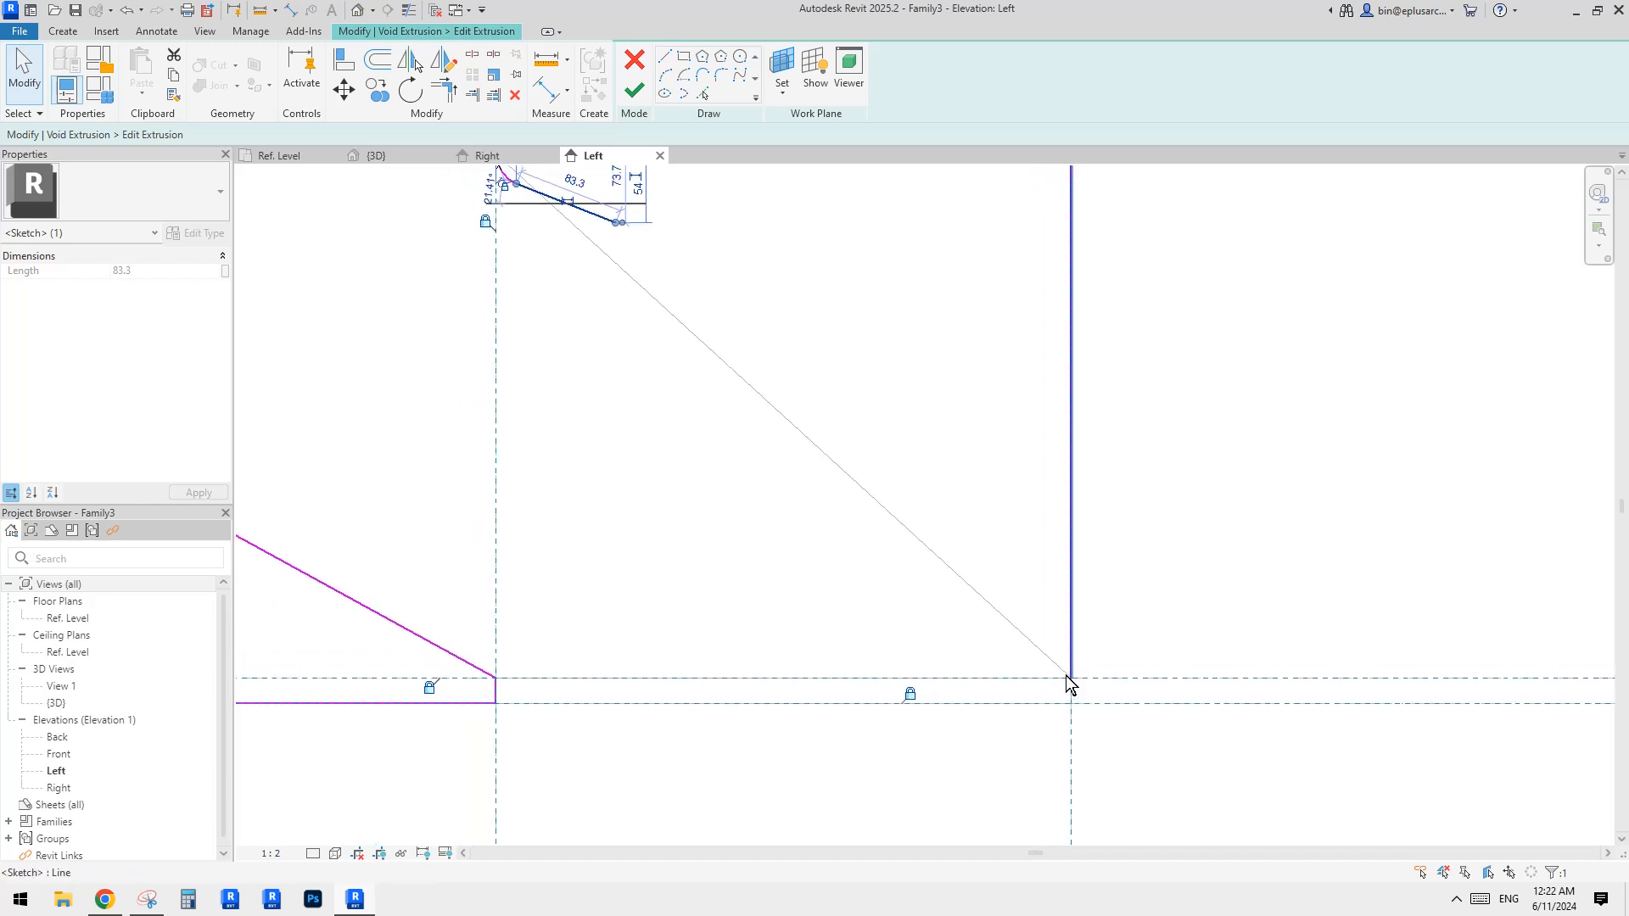
scroll(1071, 684, down, 2)
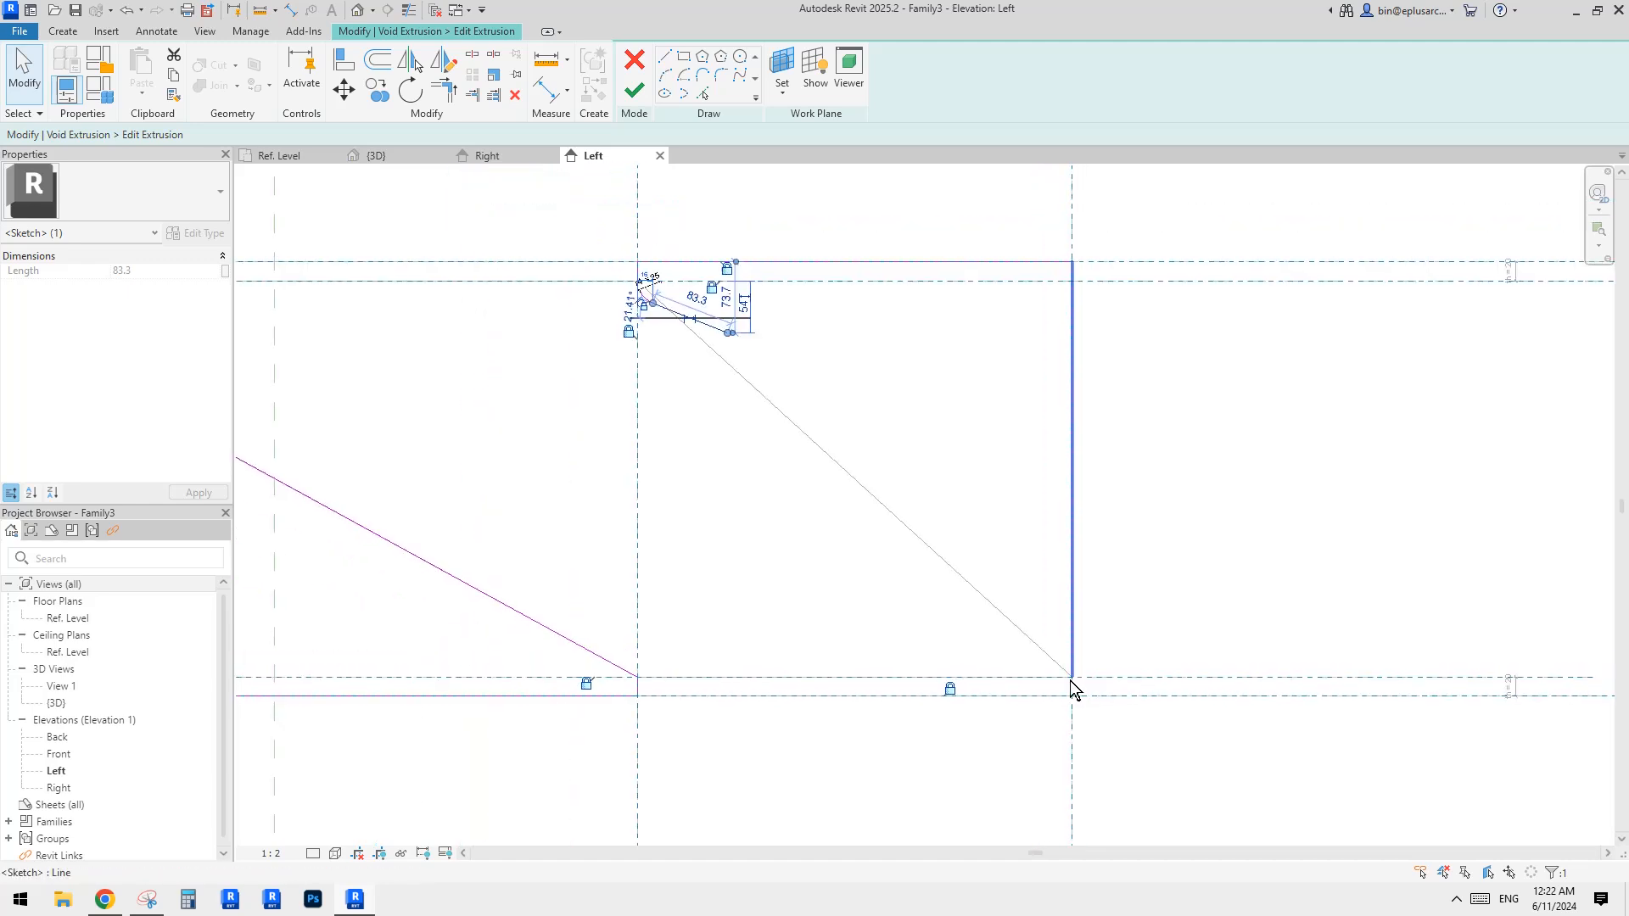
middle_drag(921, 513, 934, 533)
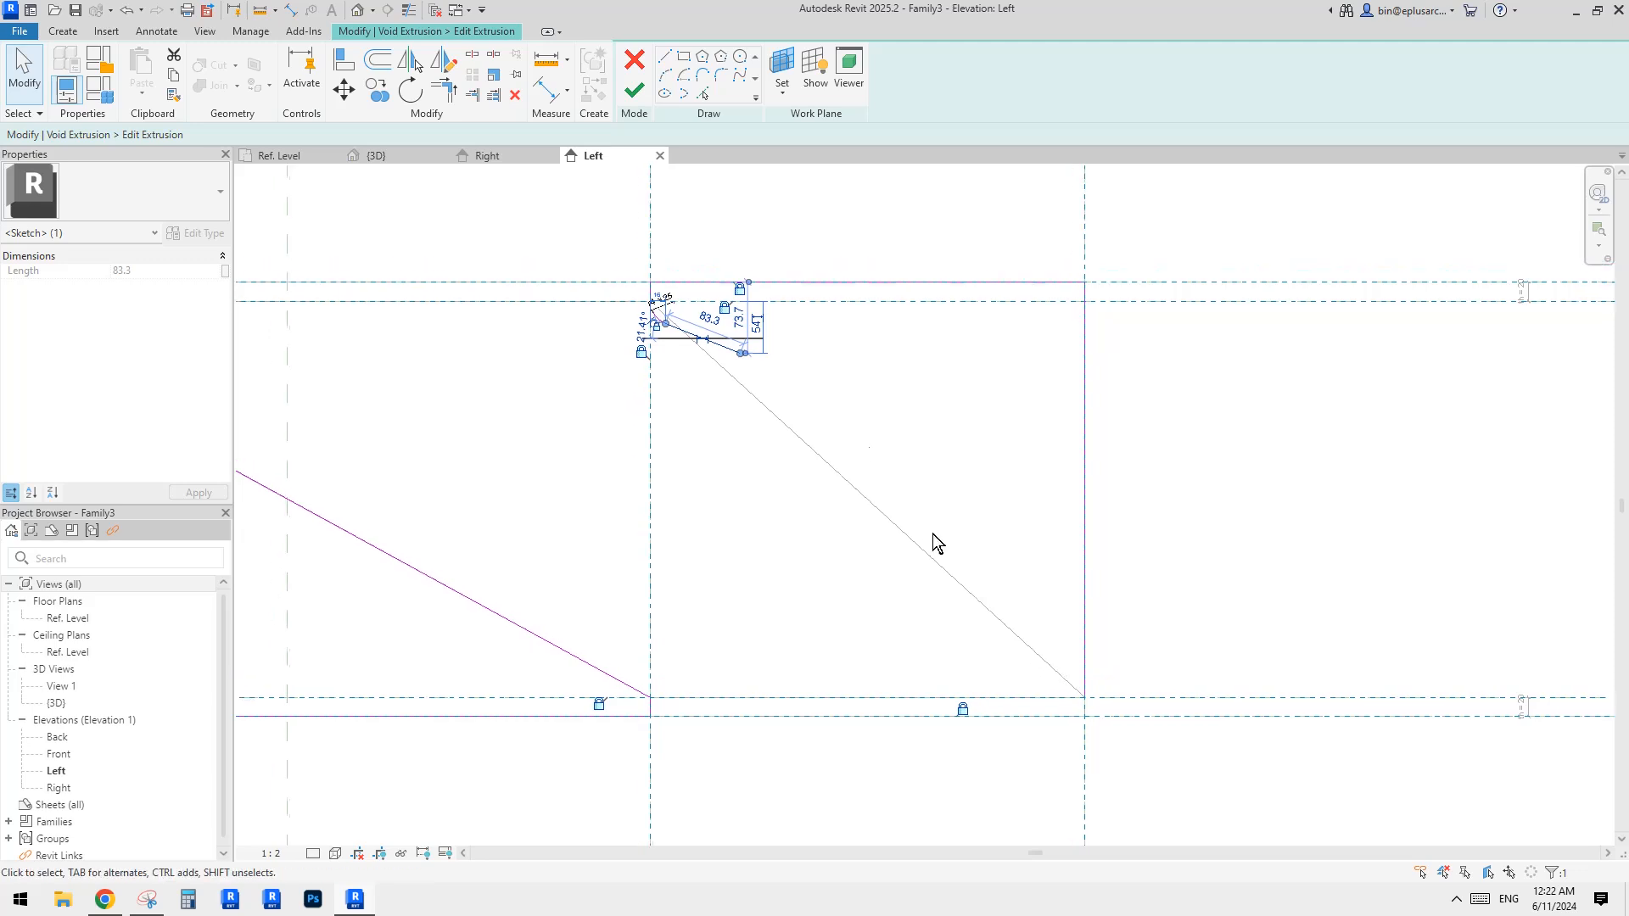
click(933, 533)
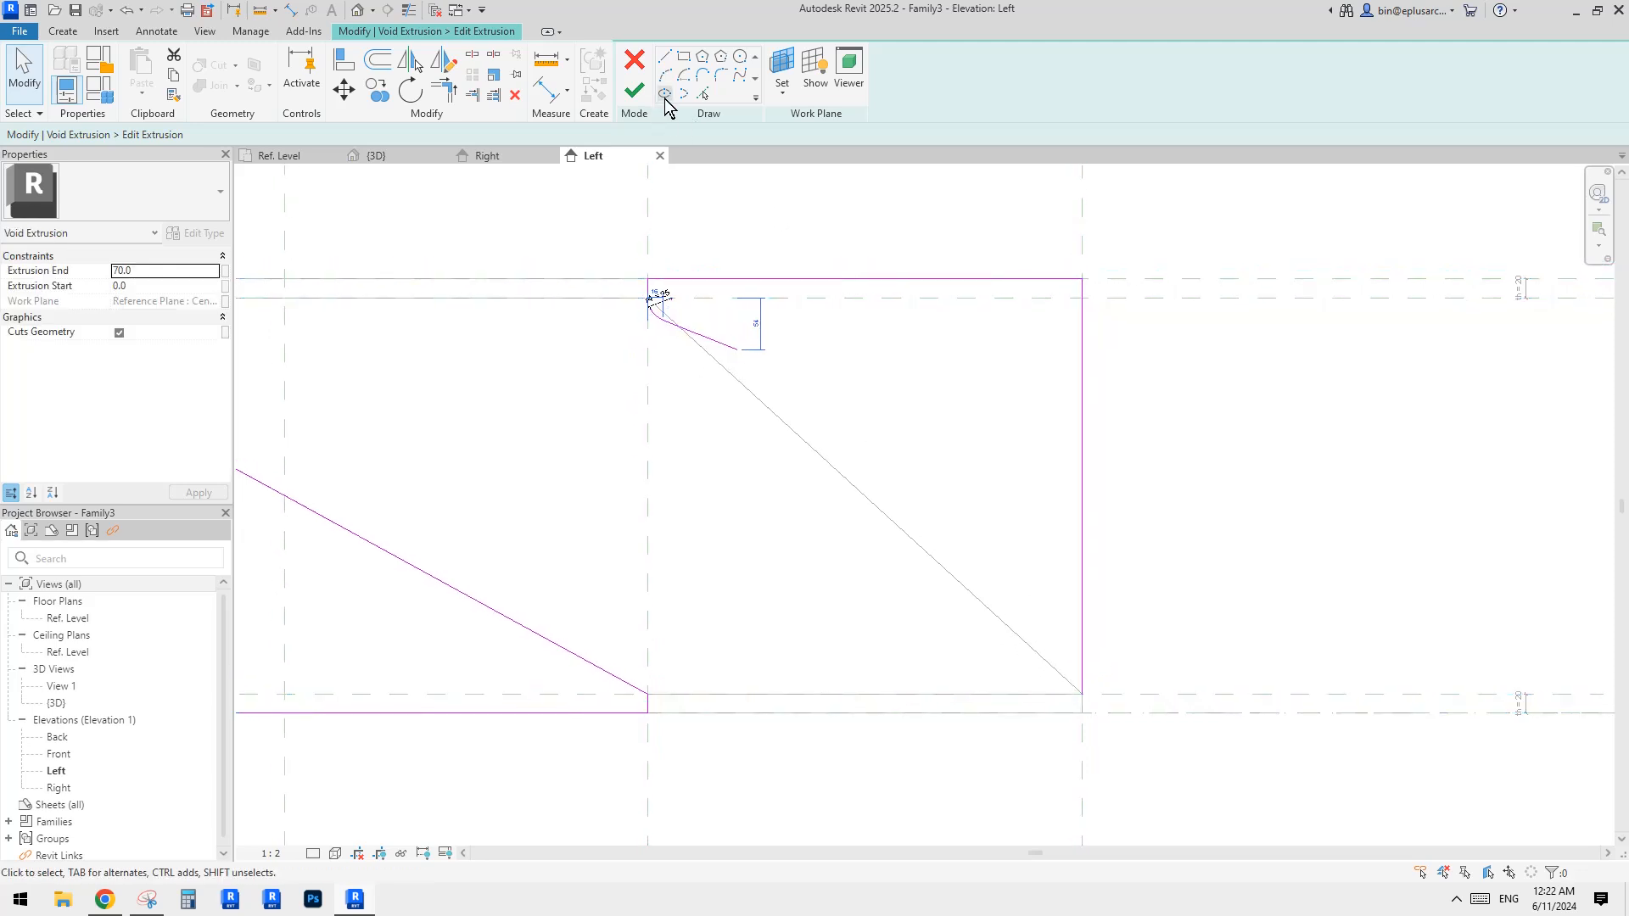
click(684, 76)
scroll(1077, 691, up, 2)
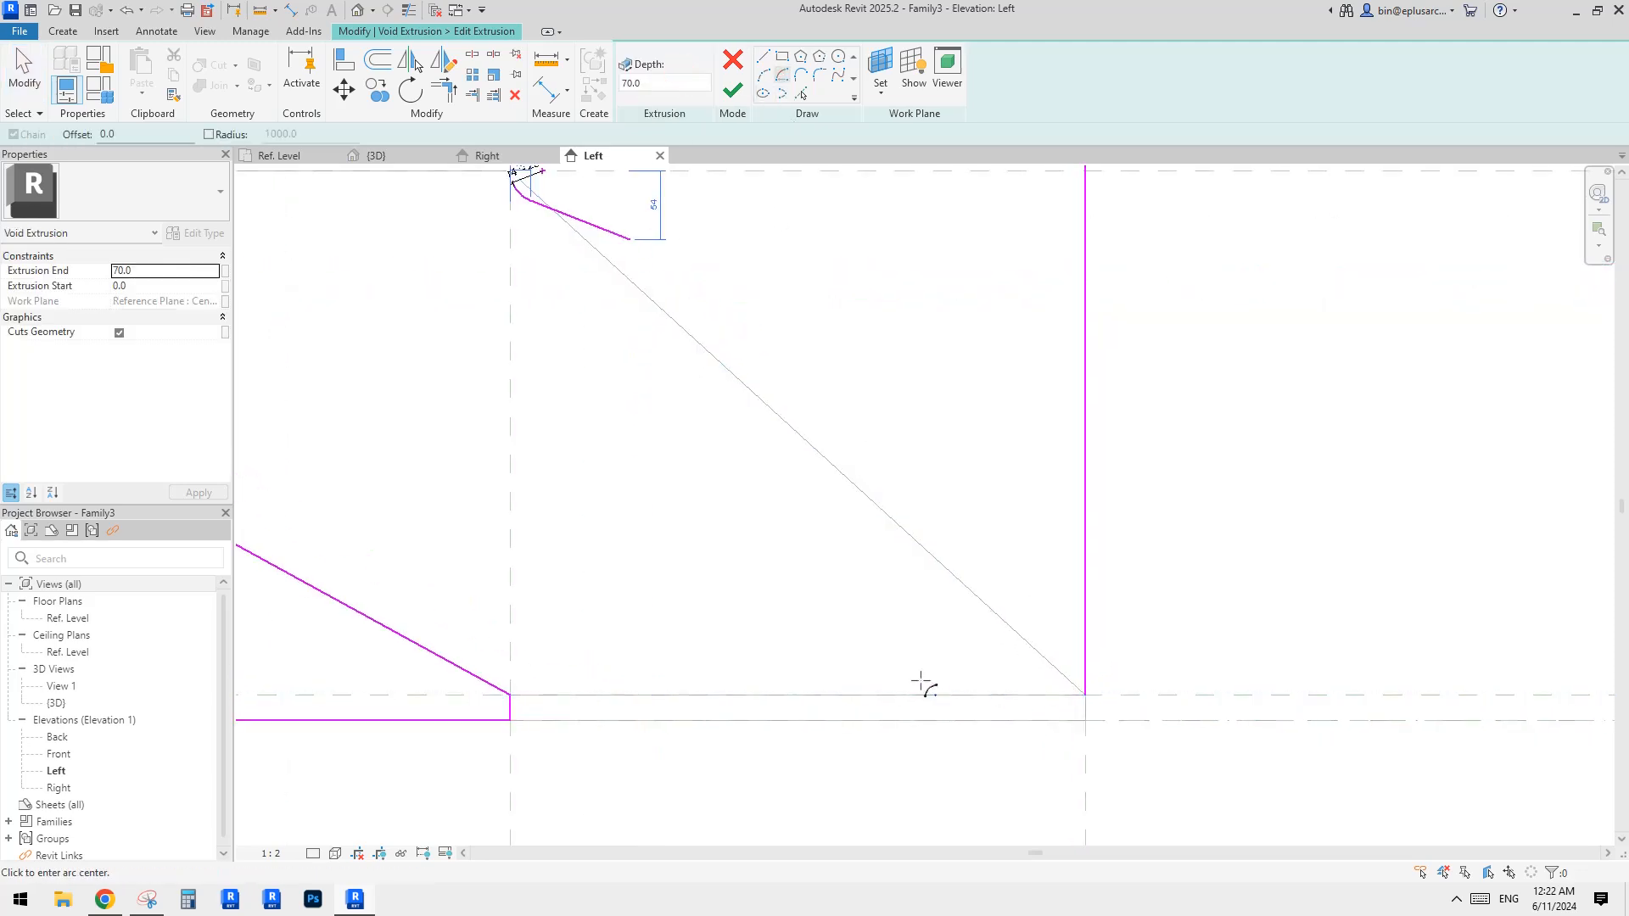
click(985, 694)
click(1033, 695)
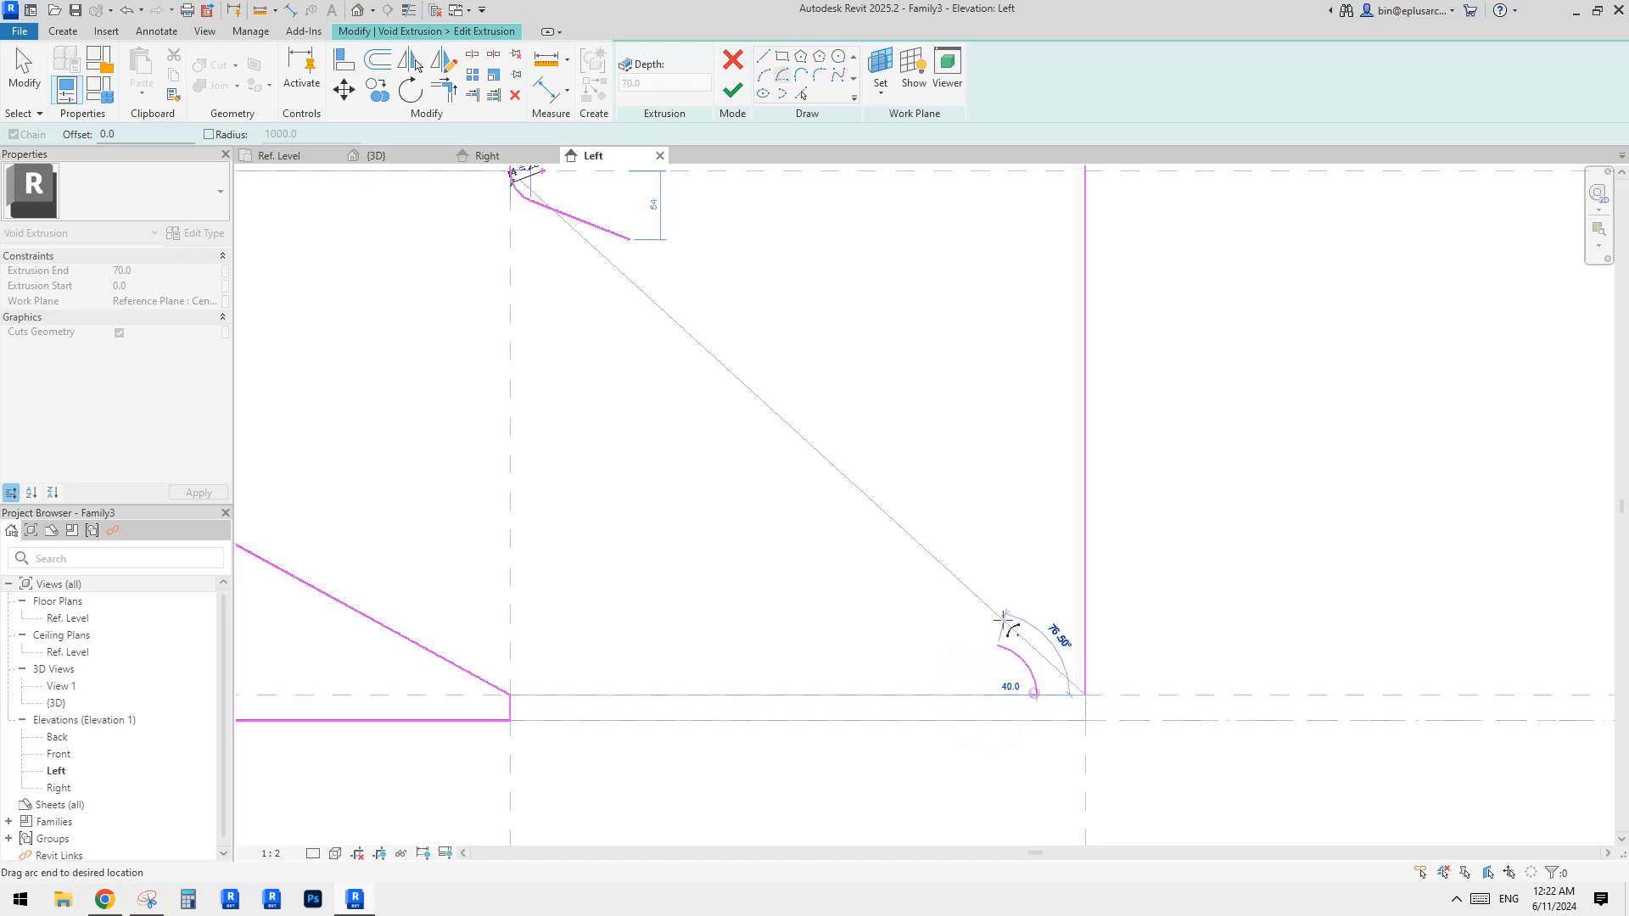
click(1006, 648)
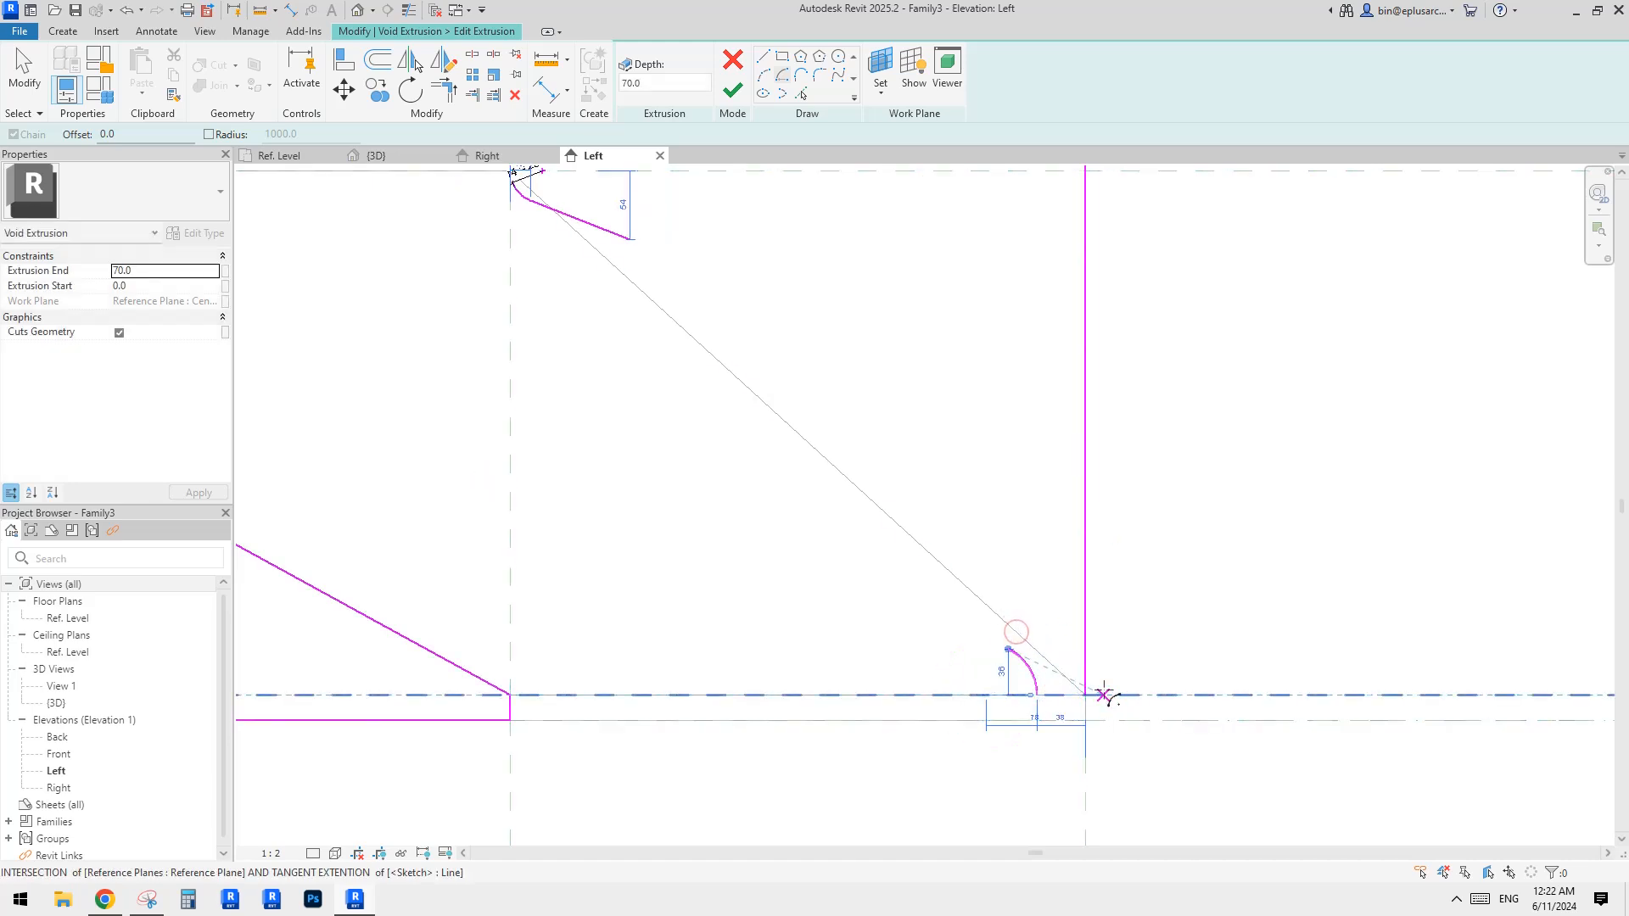
key(Escape)
Try to label the lower arc's radius dimension with the r4 parameter while its center sits on the reference plane.
scroll(1052, 691, up, 2)
click(981, 693)
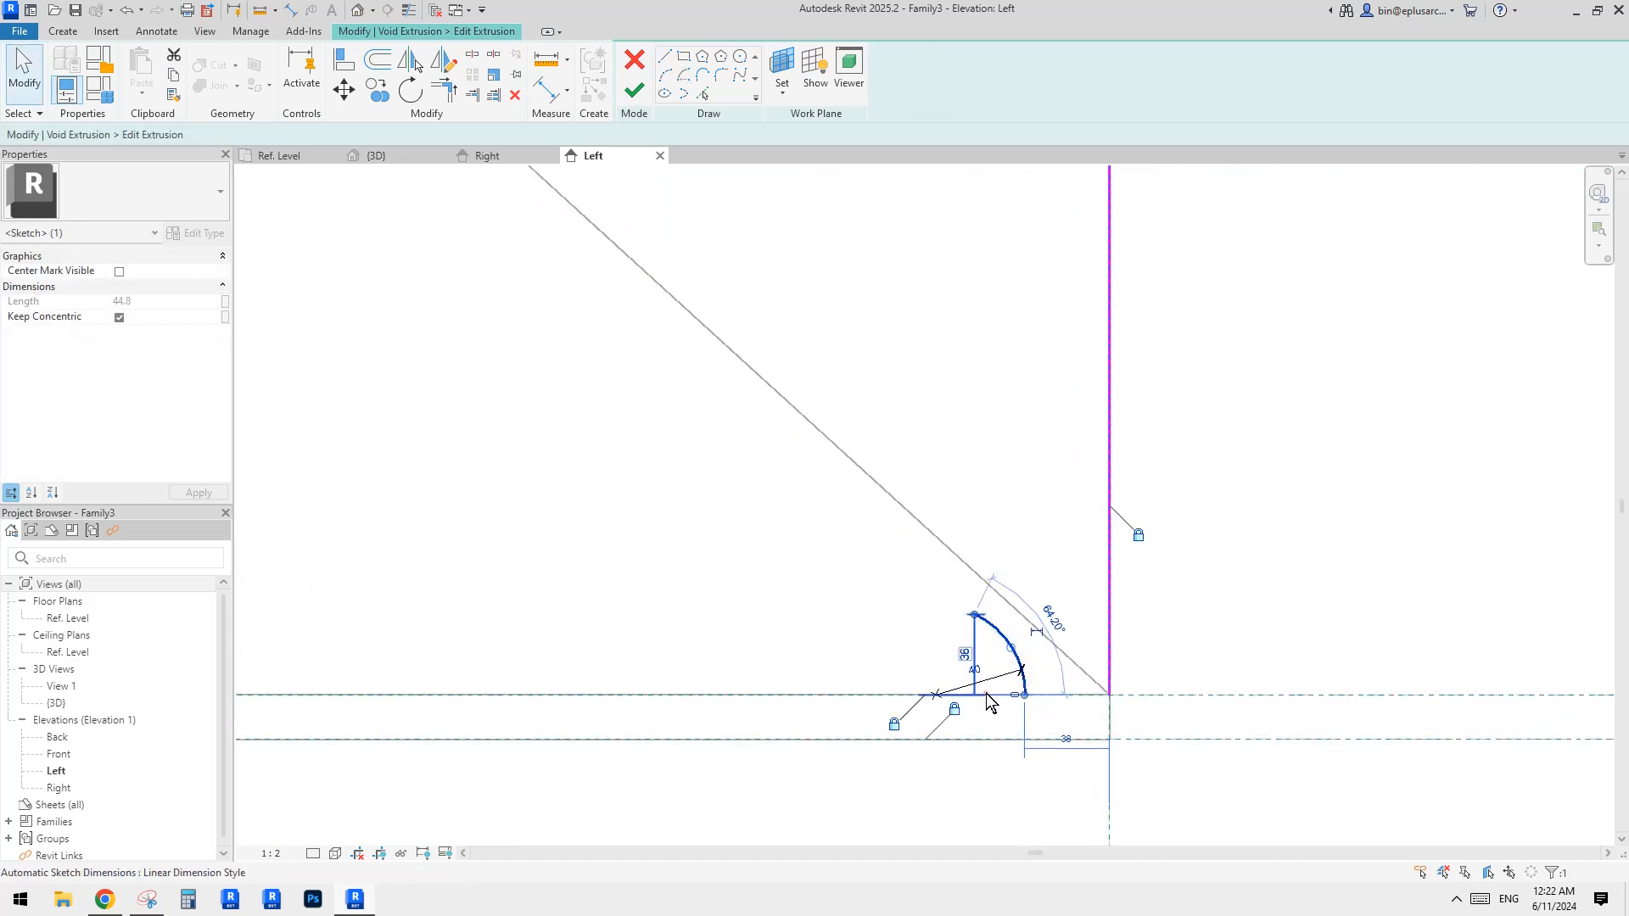
key(Escape)
click(1000, 680)
click(763, 72)
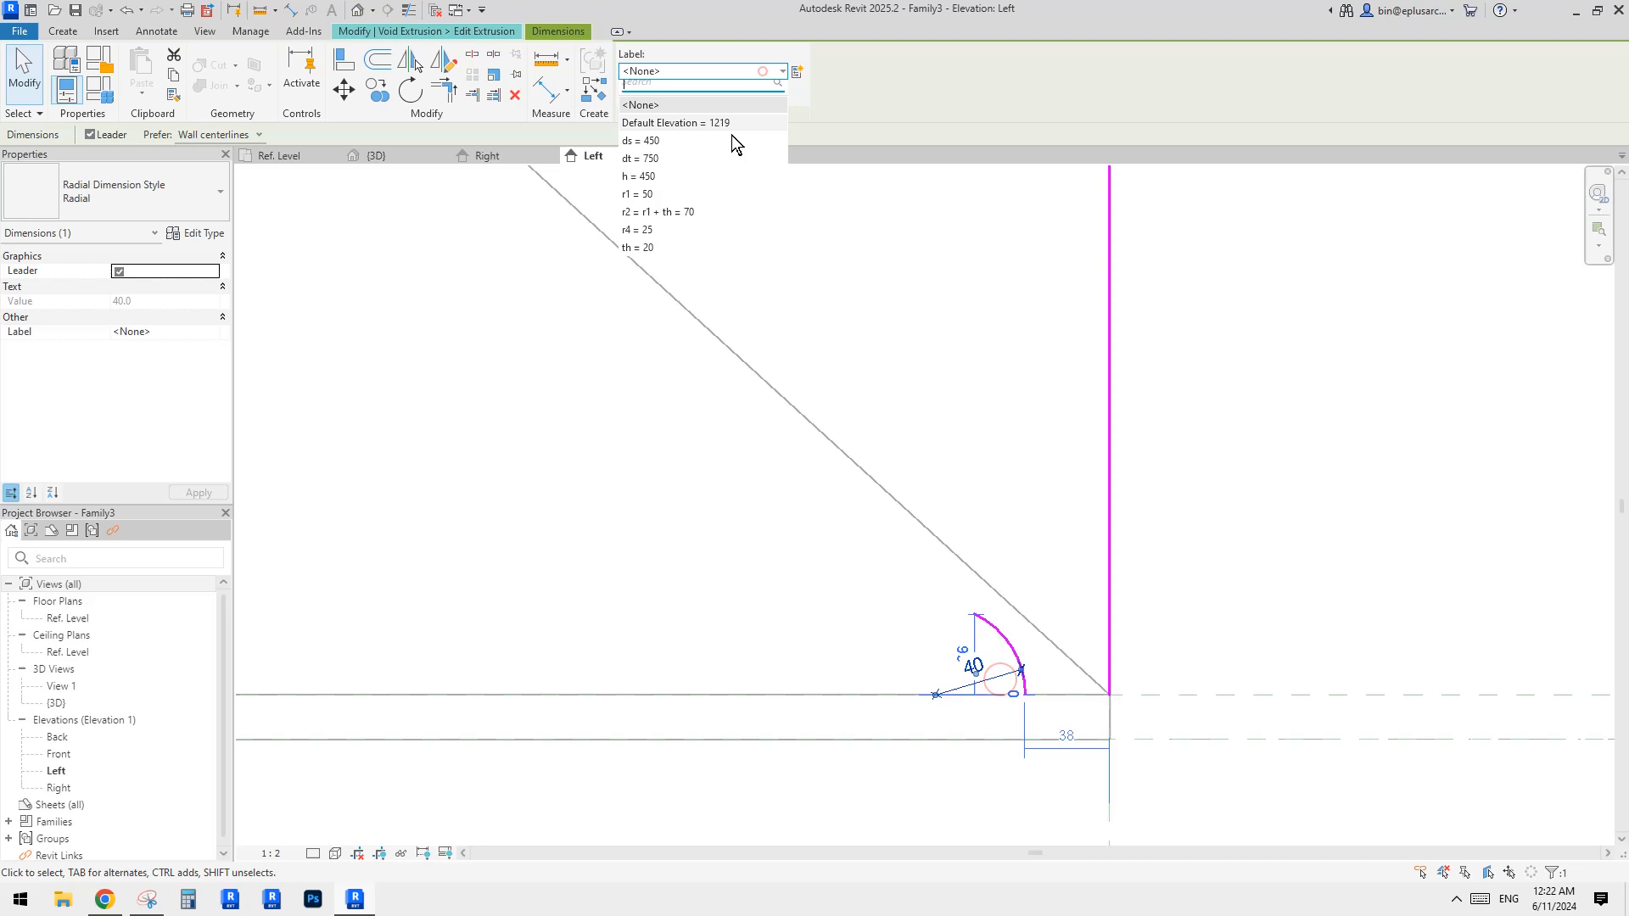
click(645, 235)
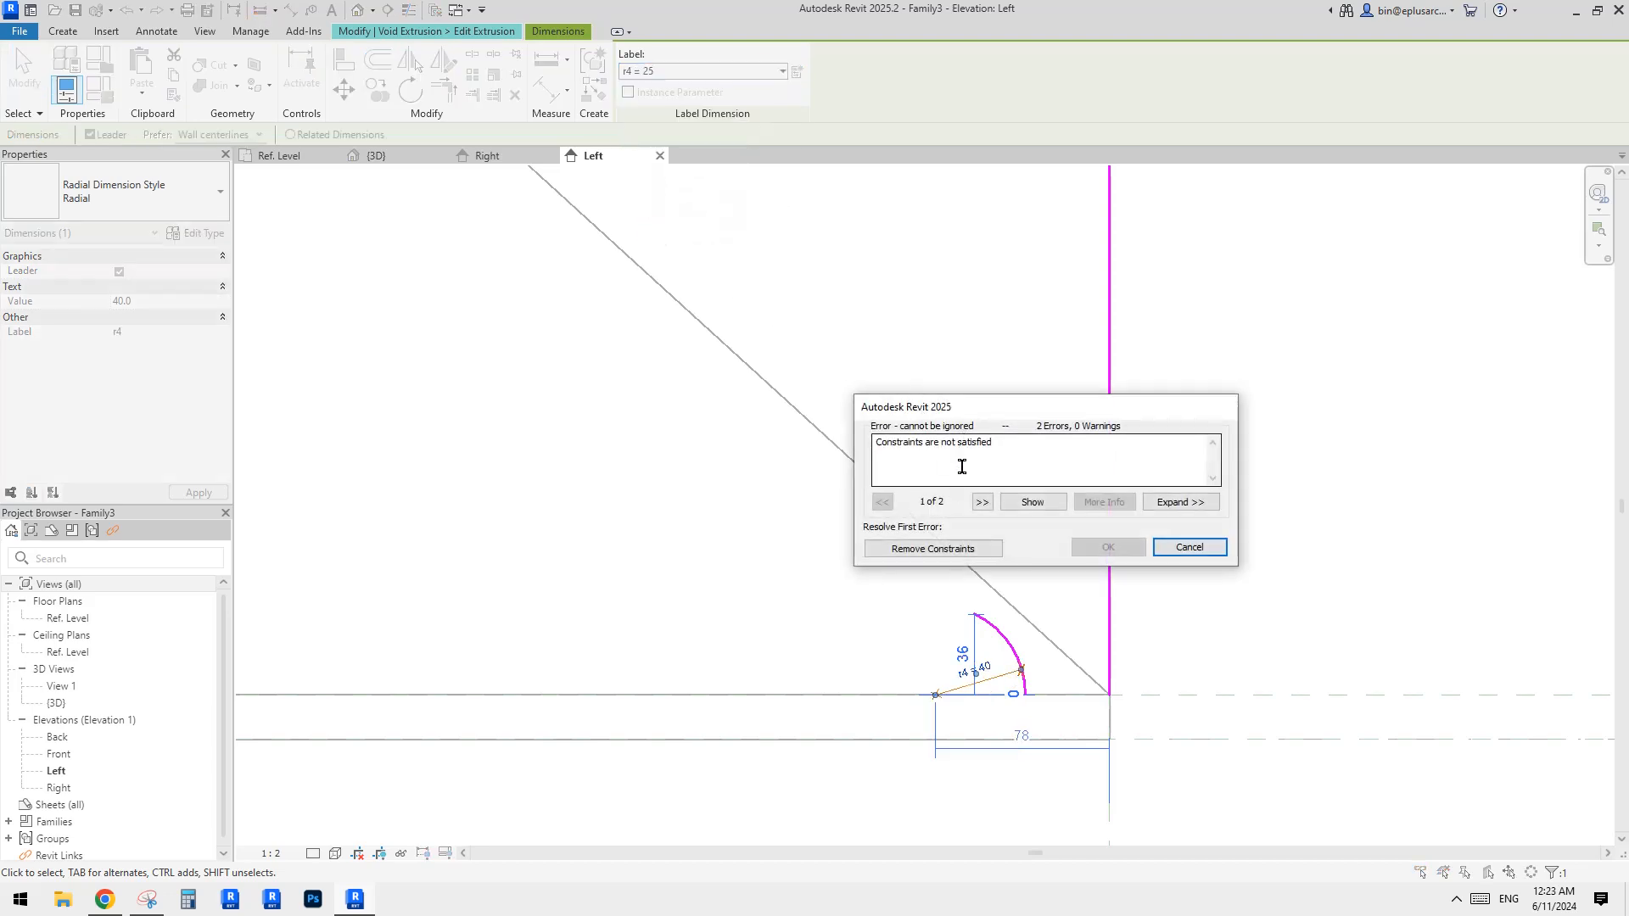
click(1175, 547)
Move the lower arc about 35 mm above the lower horizontal reference plane and label its radius dimension with r4 = 25.
mouse_move(1009, 645)
mouse_down()
mouse_move(899, 564)
mouse_move(890, 576)
mouse_up()
click(857, 588)
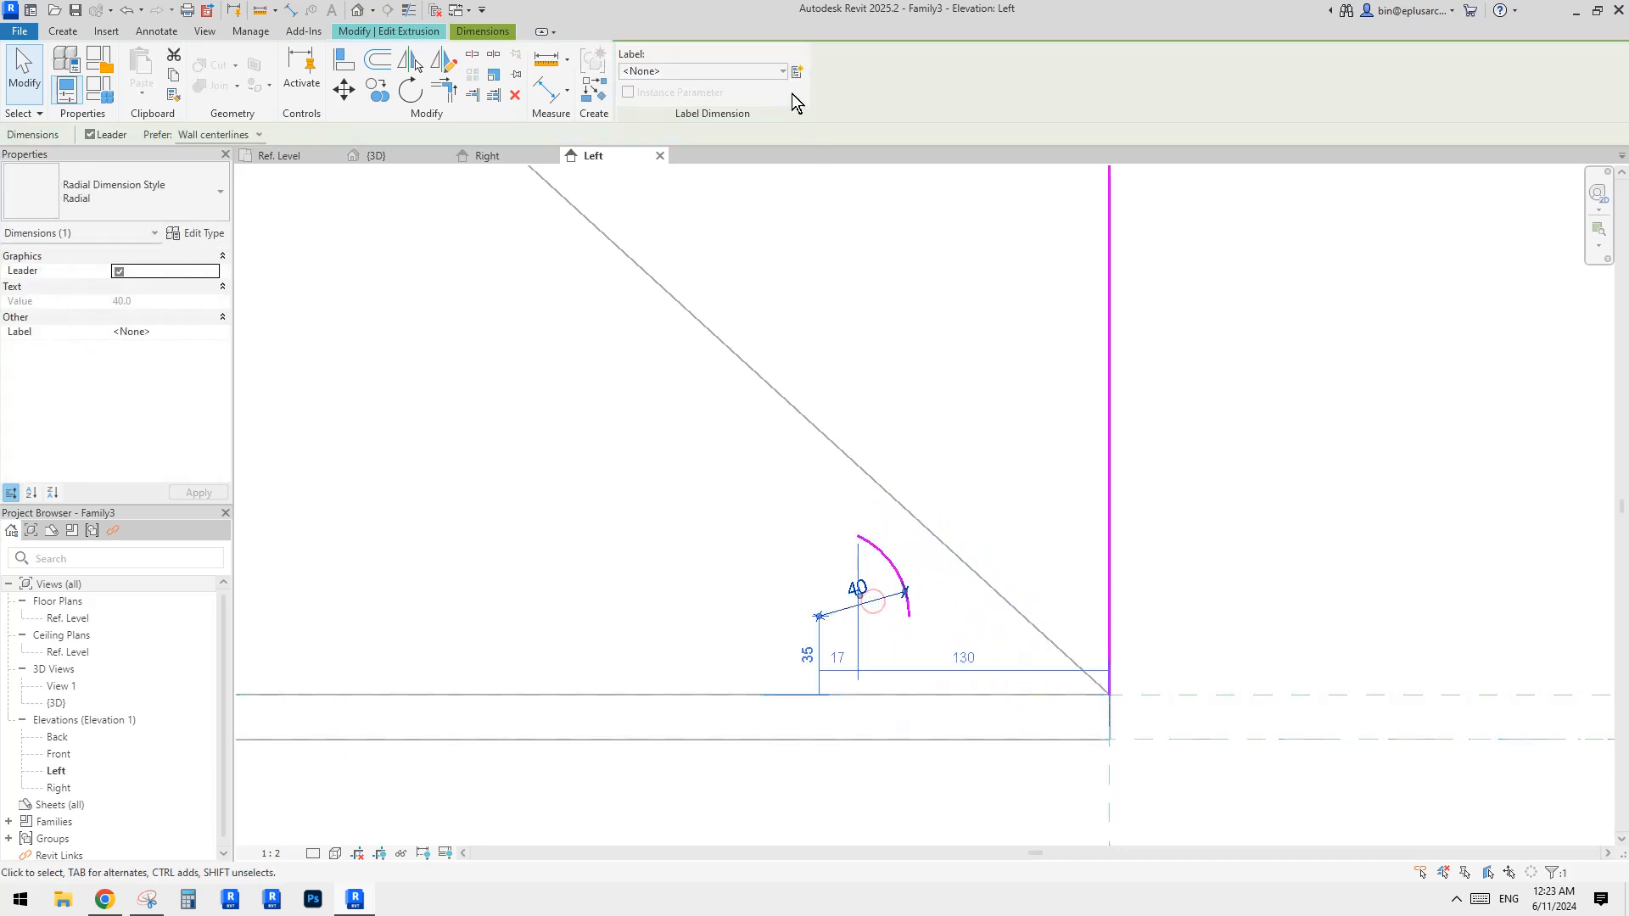
click(768, 71)
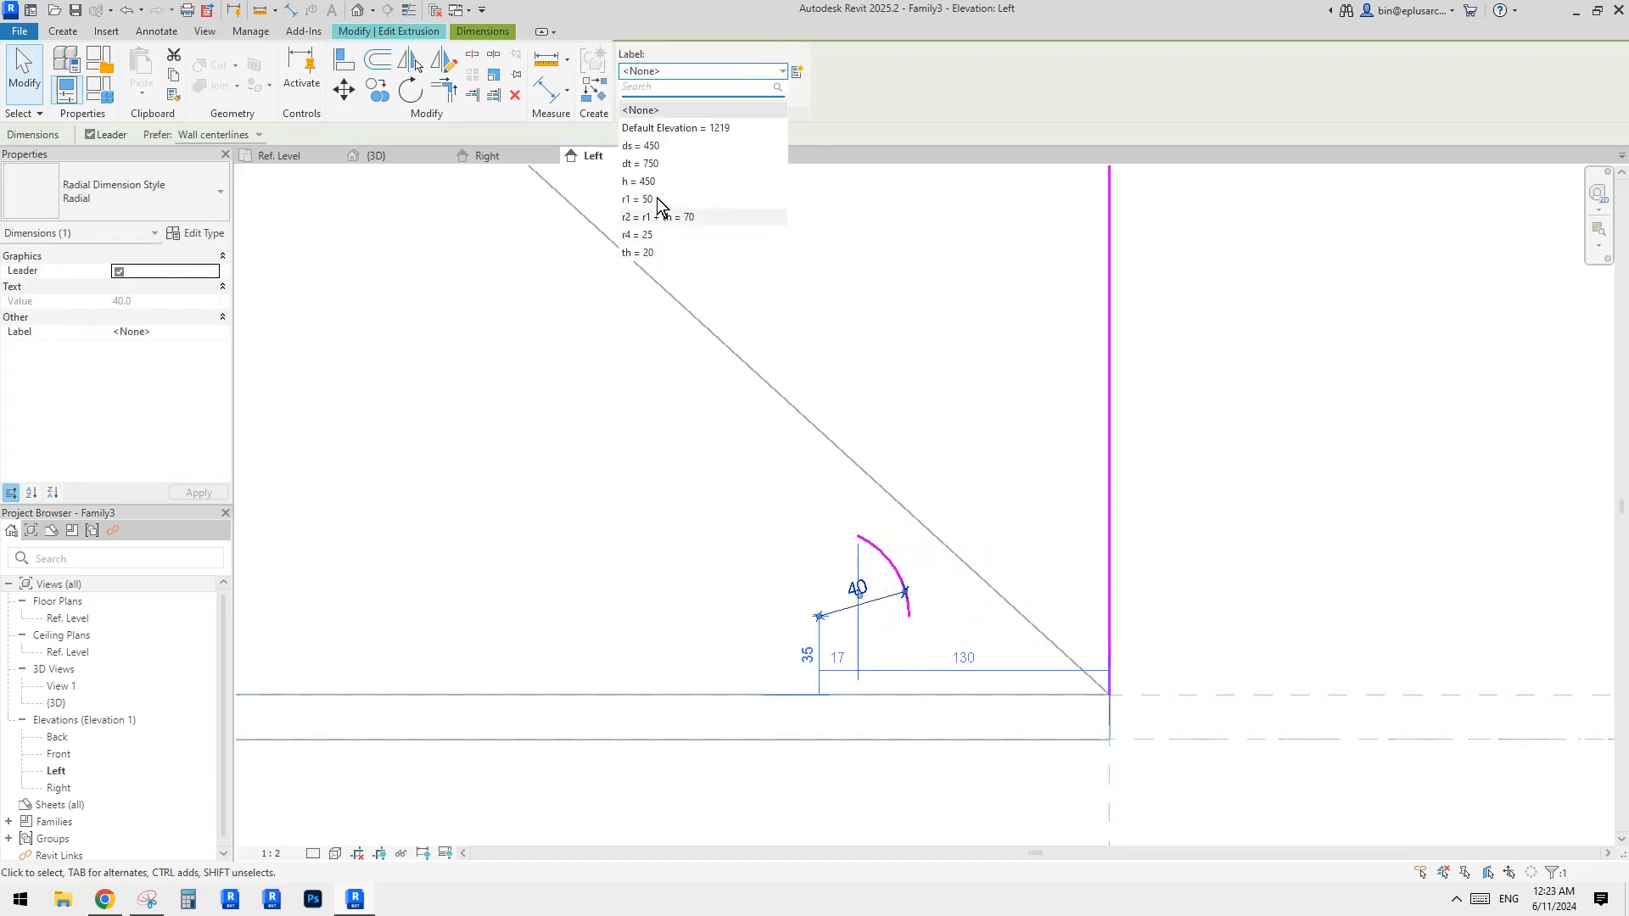
click(642, 237)
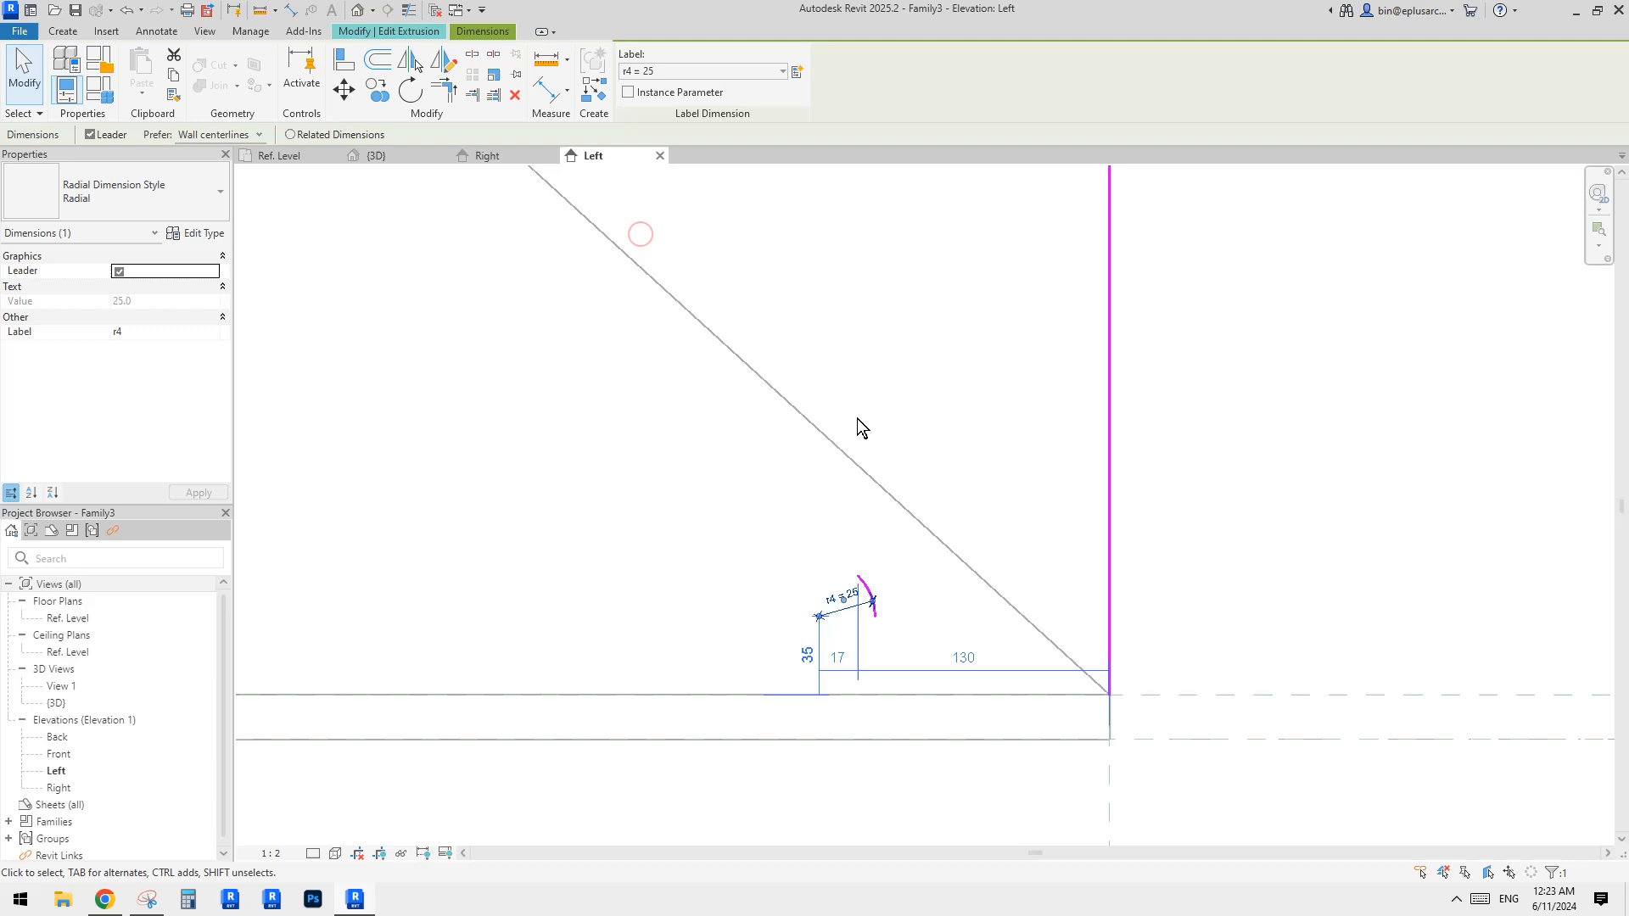
click(894, 466)
Make the center mark of the lower r4 arc visible.
scroll(951, 577, up, 3)
scroll(965, 582, down, 2)
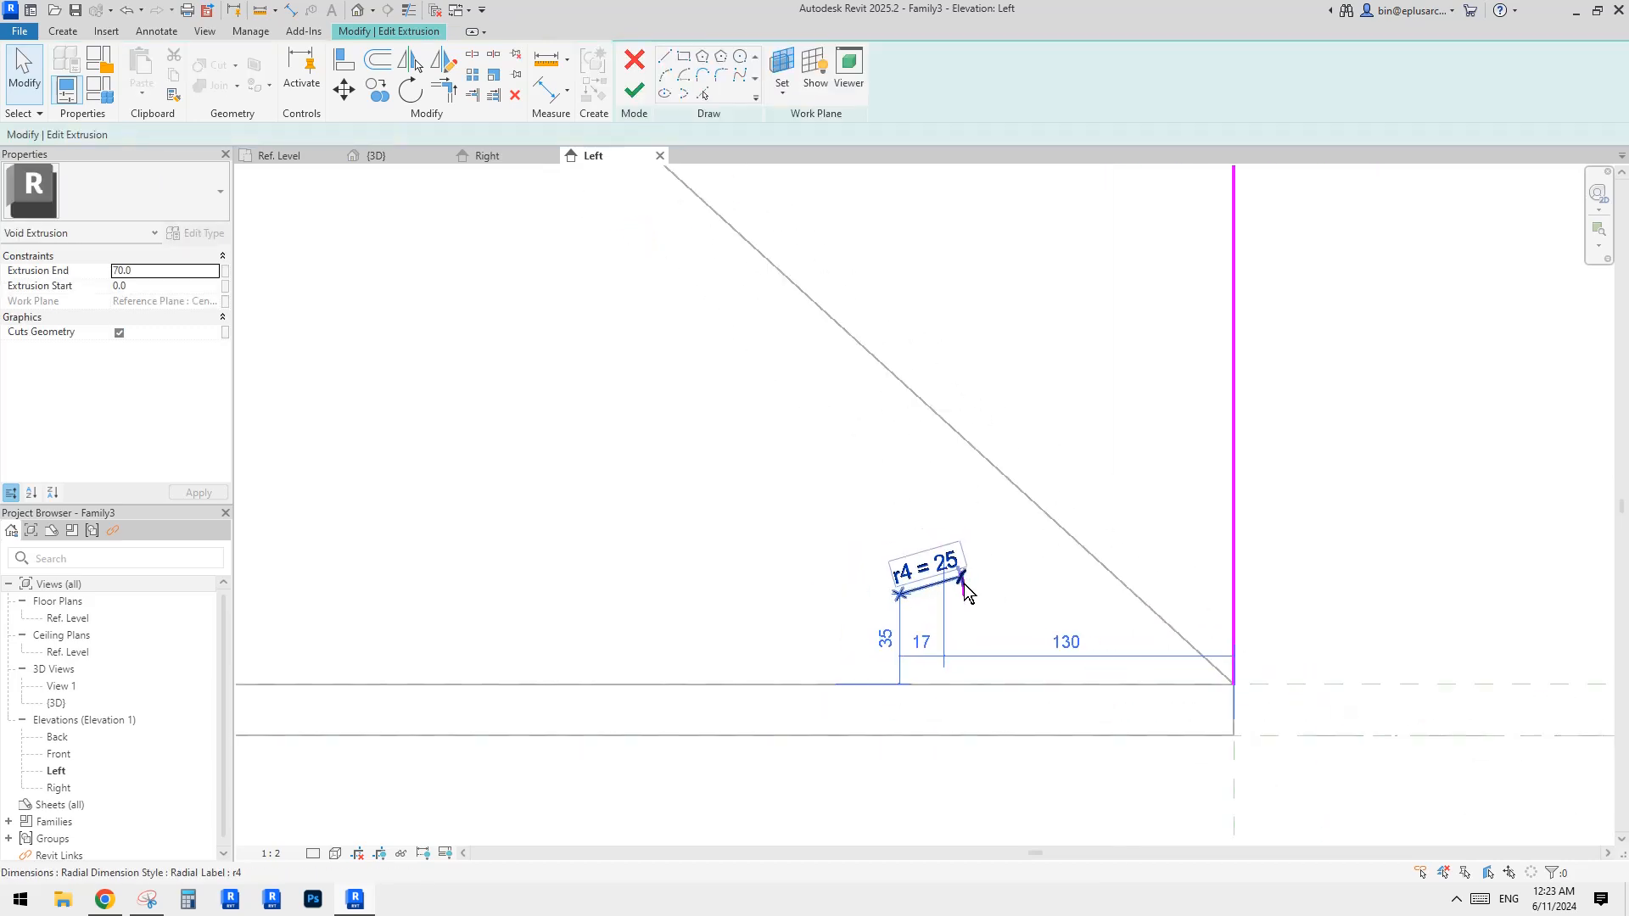
scroll(967, 594, up, 2)
click(968, 594)
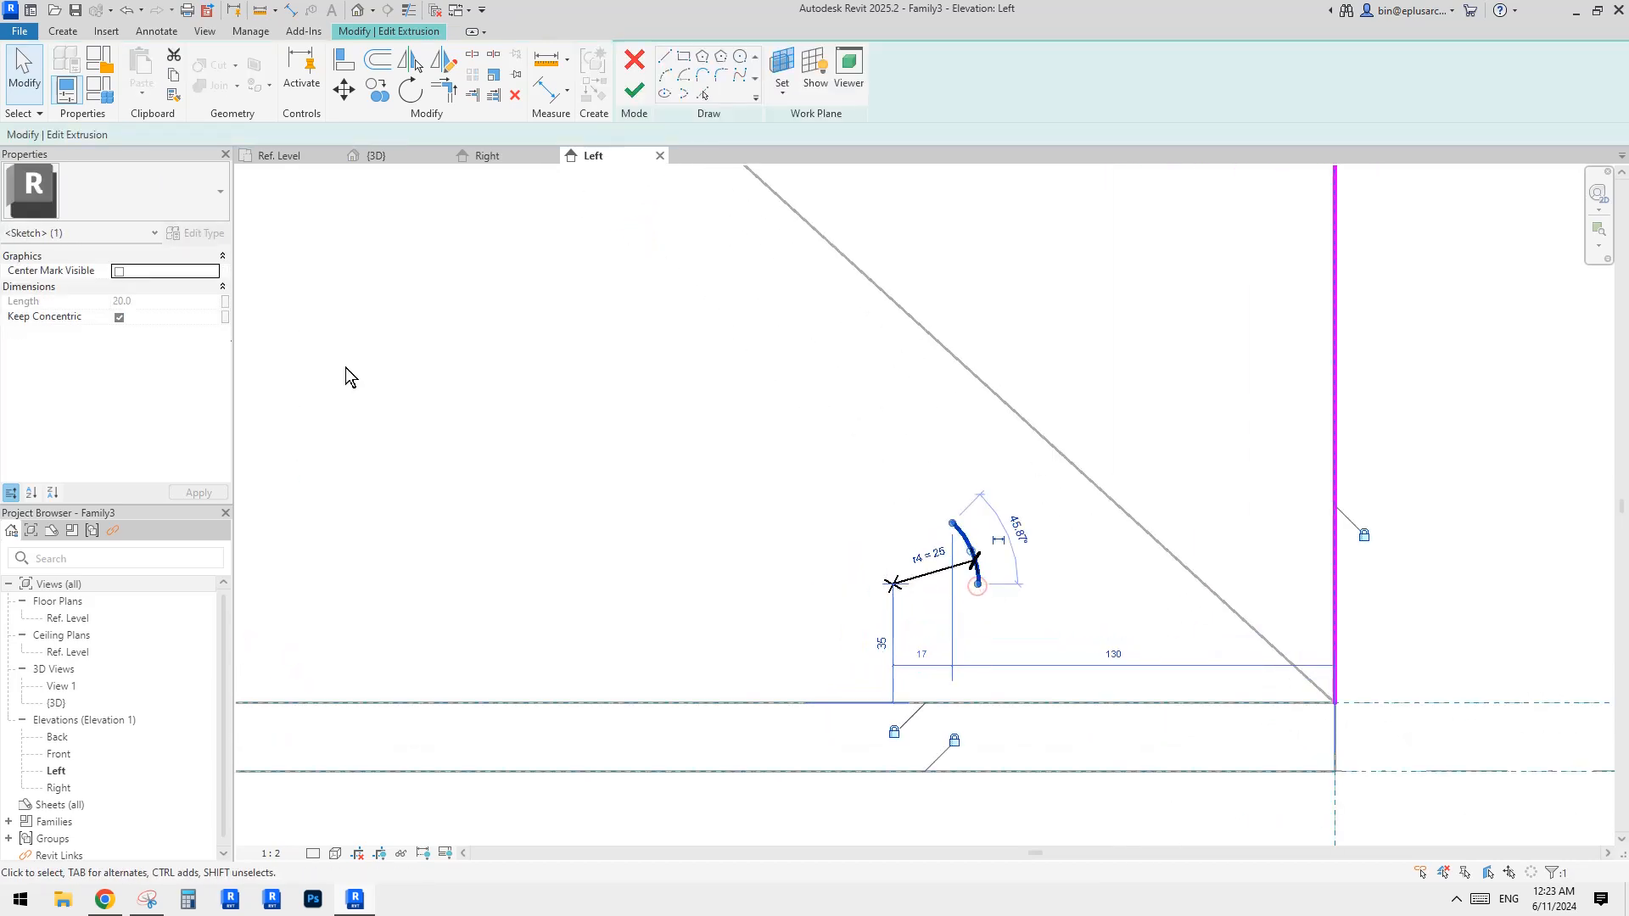
click(117, 273)
Move the lower arc by its lower end to the intersection of the right vertical sketch line and the lower horizontal reference plane.
middle_drag(920, 604, 900, 556)
key(v)
click(955, 550)
click(899, 558)
click(881, 544)
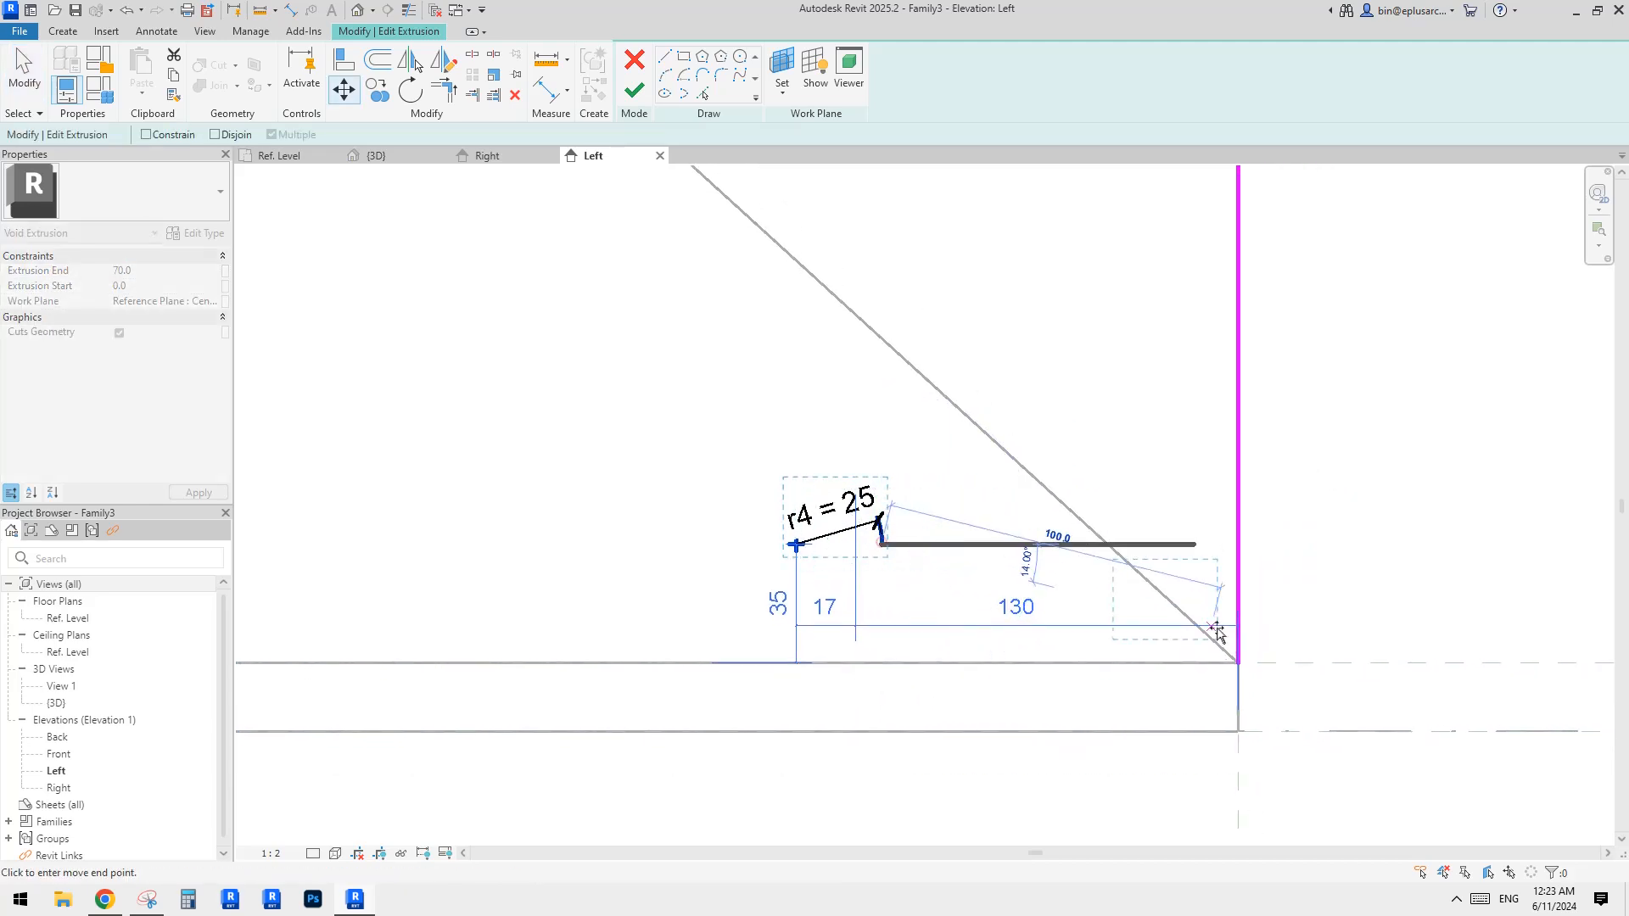
click(1237, 663)
Align the lower arc's center to the lower horizontal reference plane and lock the alignment.
middle_drag(1136, 633, 927, 553)
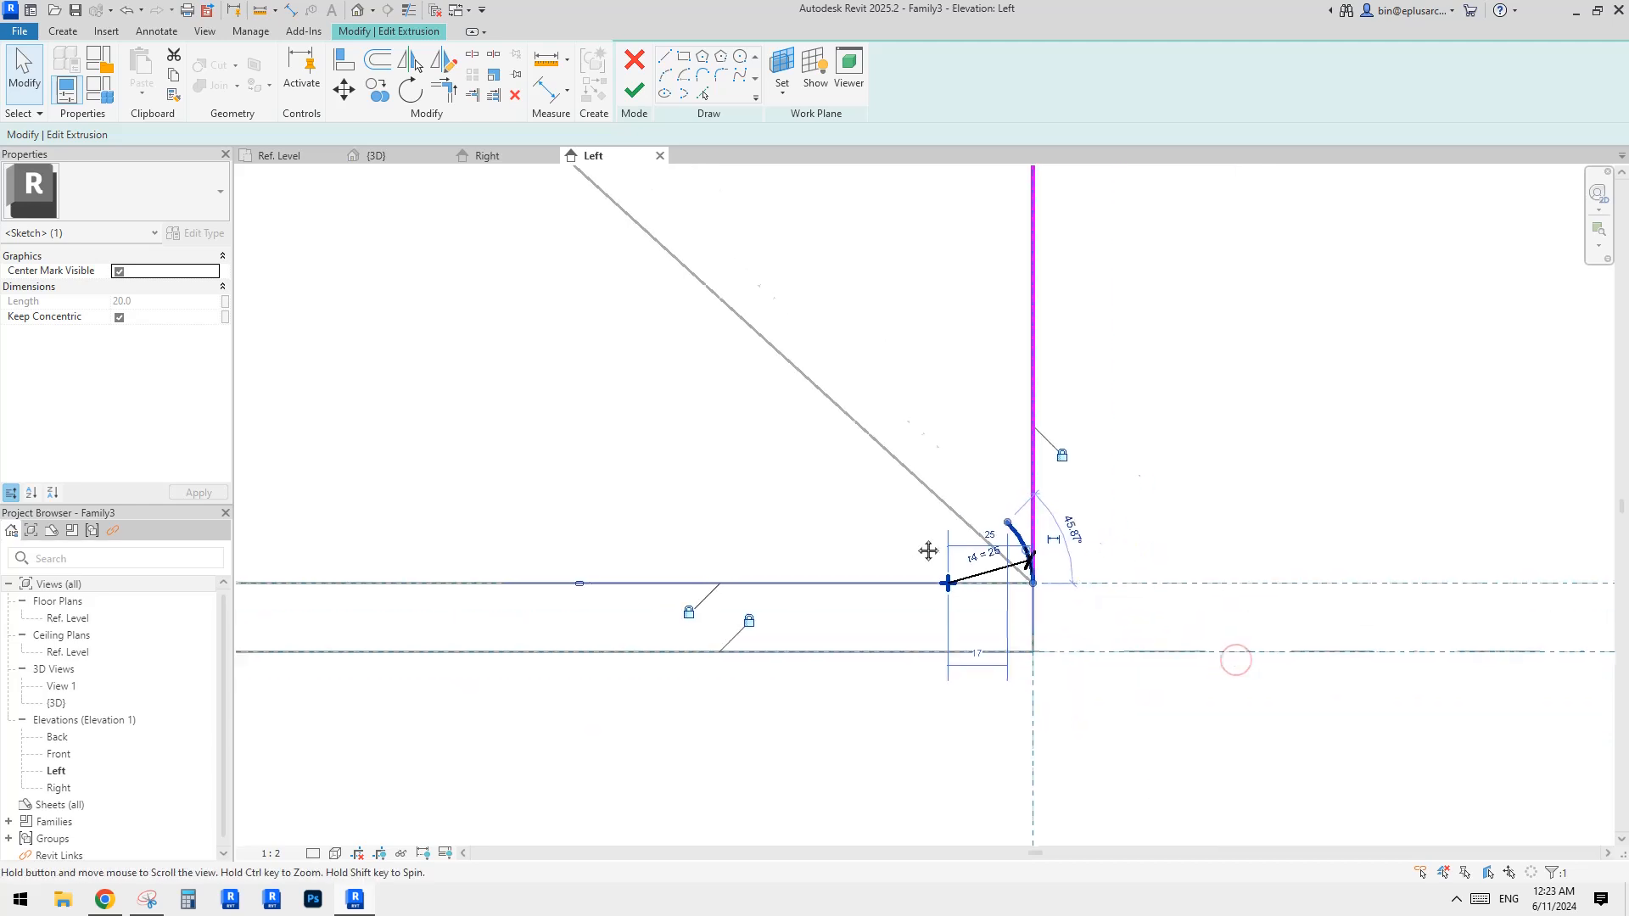
key(a)
key(l)
click(1159, 584)
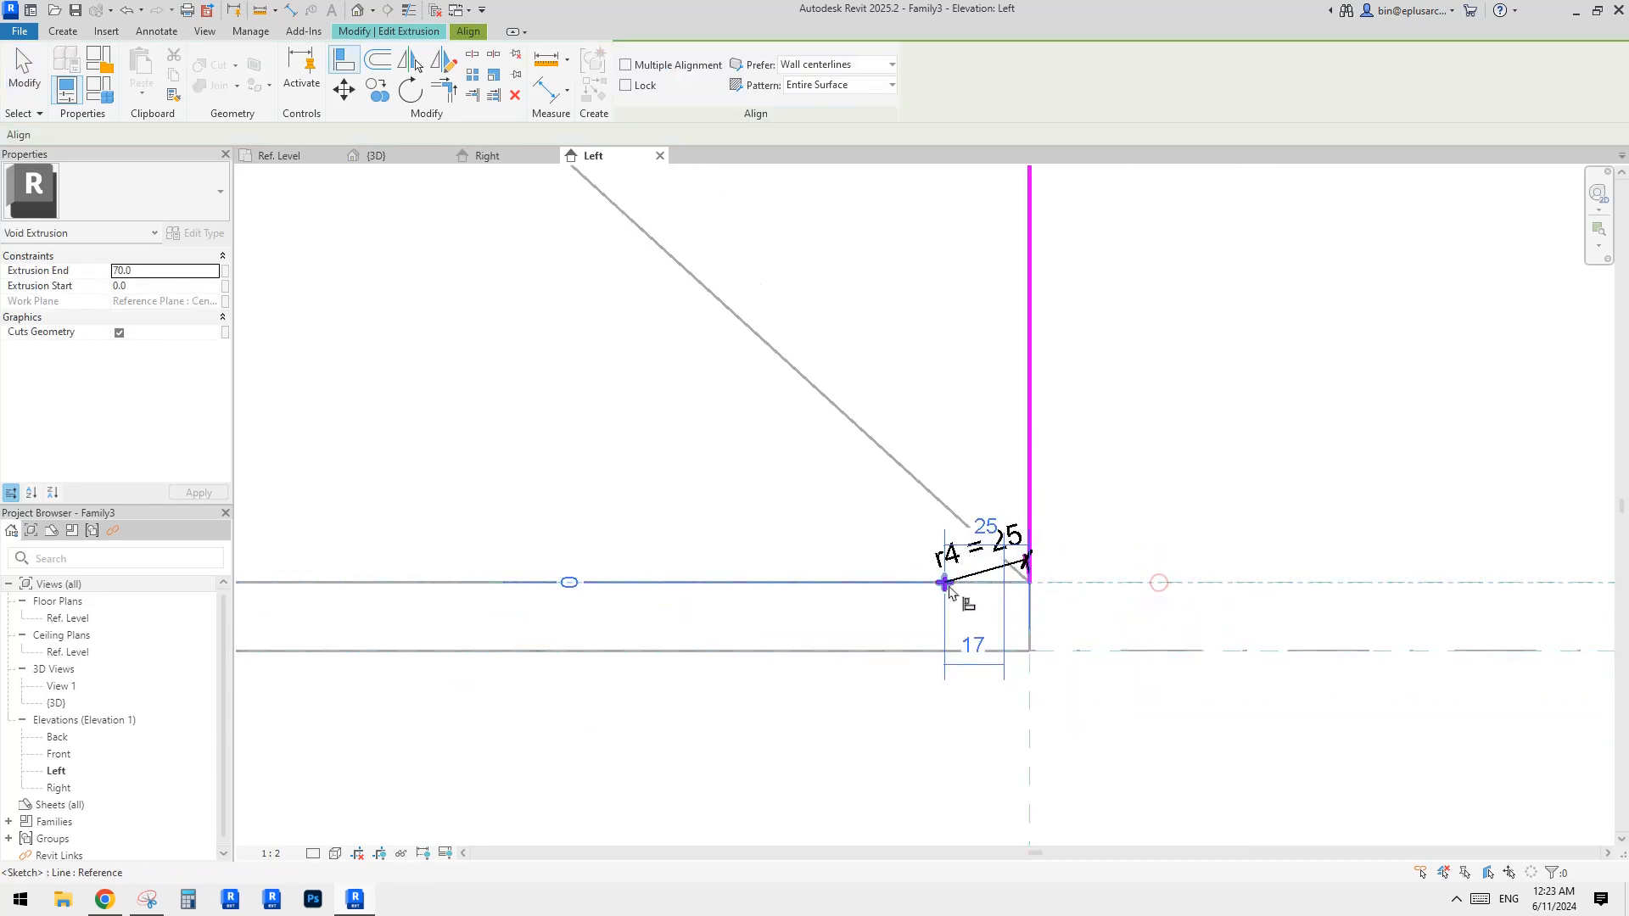
scroll(1150, 588, down, 1)
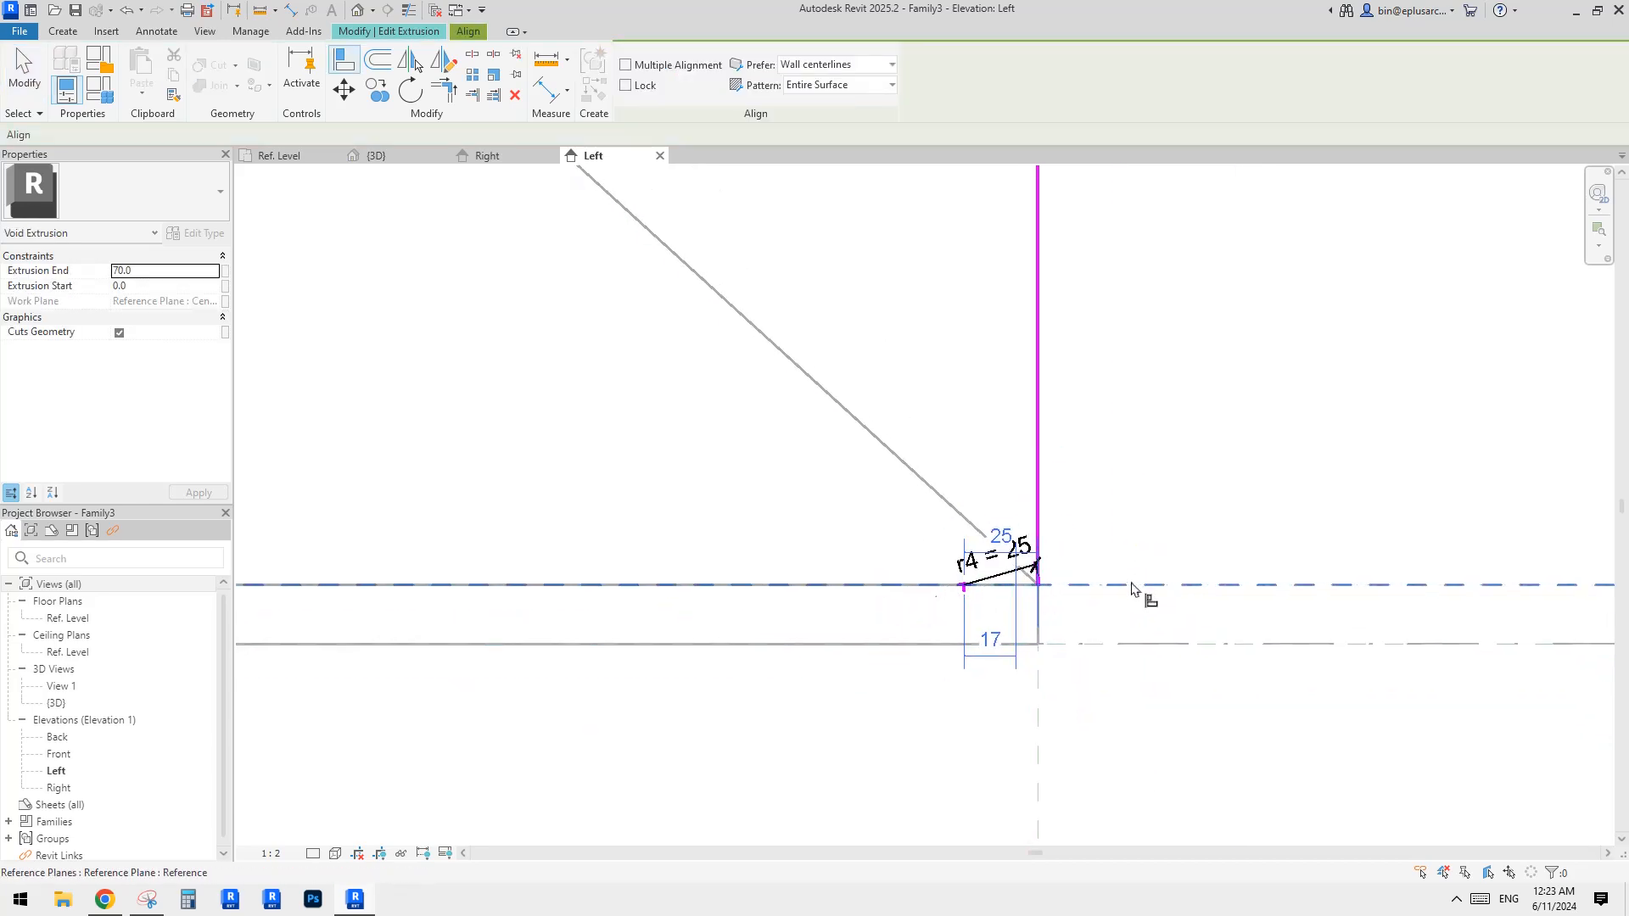
key(Escape)
Examine the lower arc's constraints and its contact with the right vertical sketch line.
scroll(1050, 564, up, 4)
click(1021, 579)
scroll(1018, 567, up, 3)
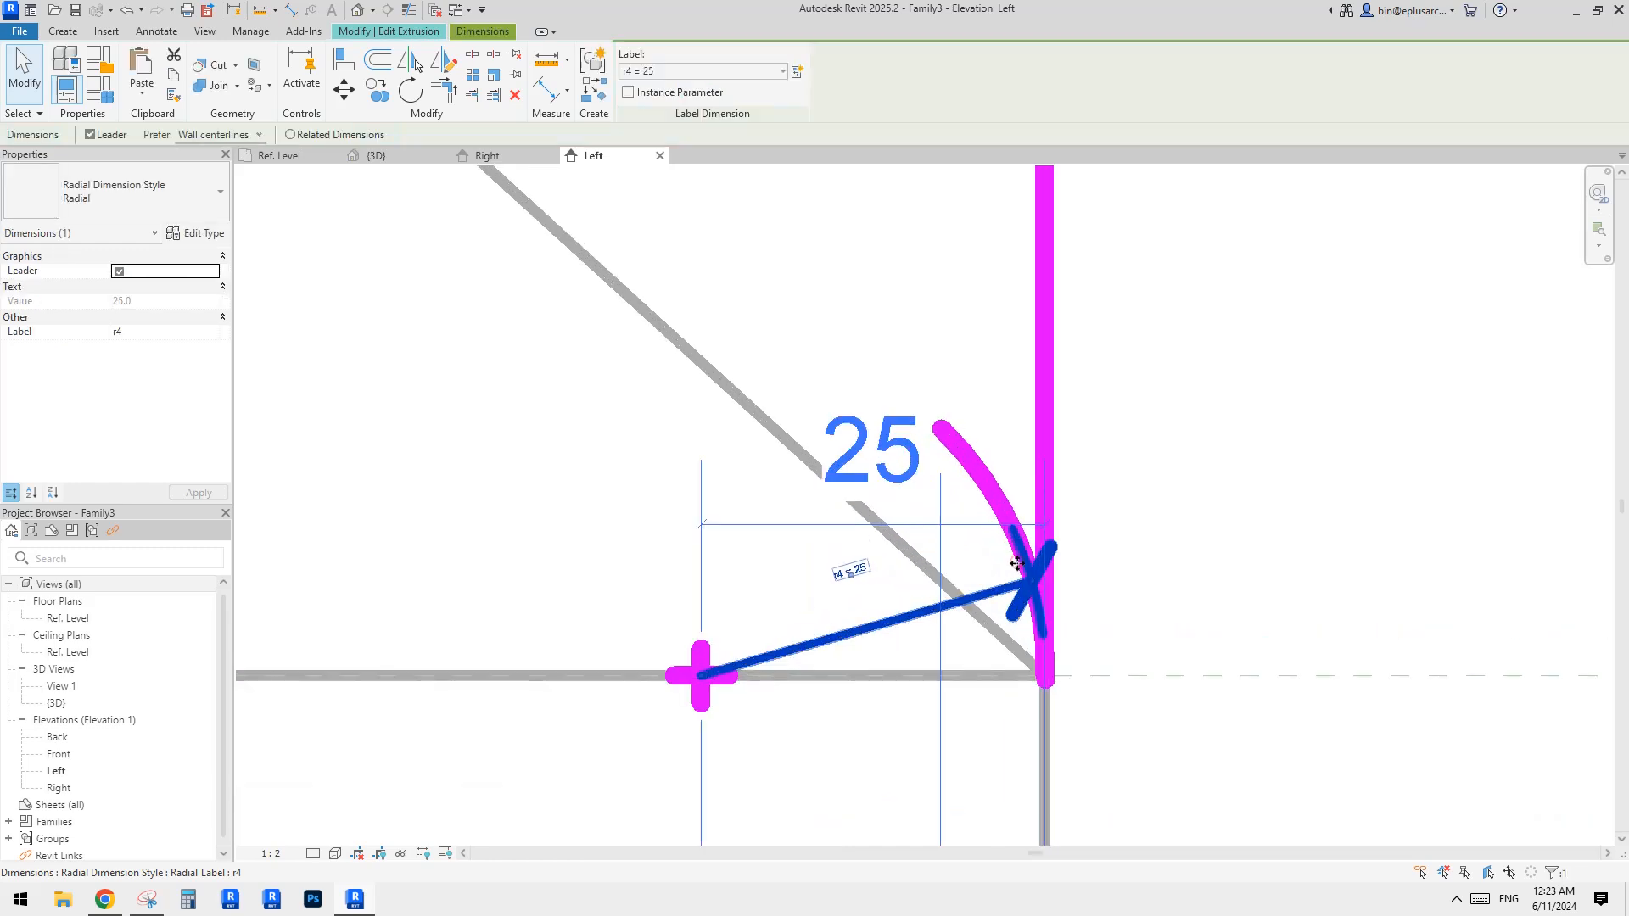
middle_drag(1029, 549, 1025, 518)
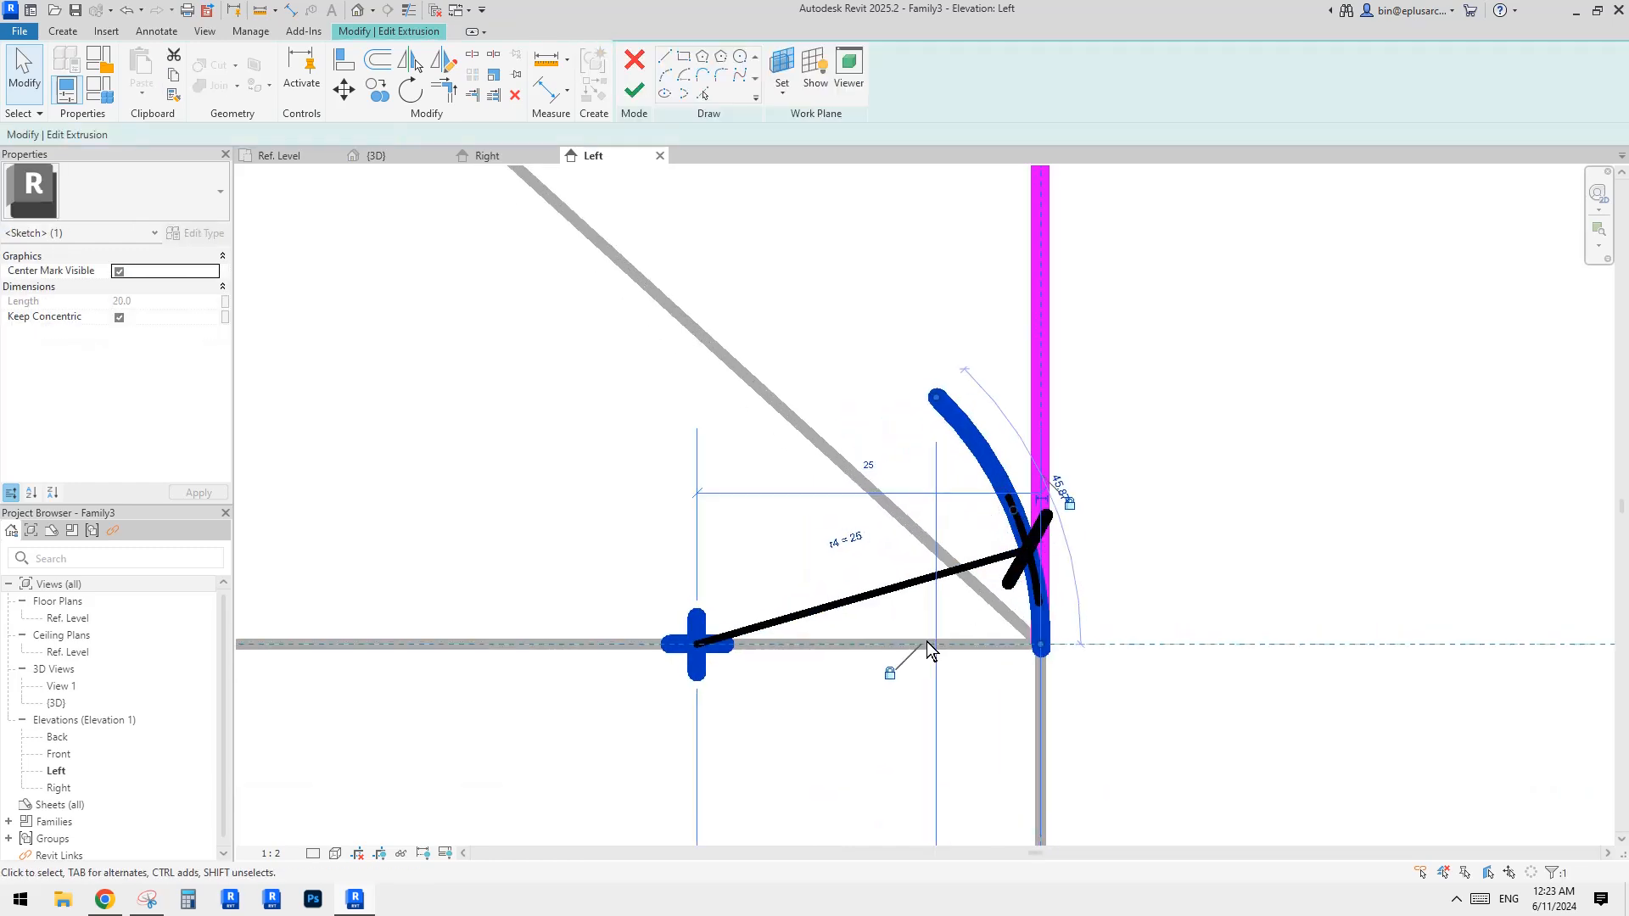
scroll(1073, 517, up, 5)
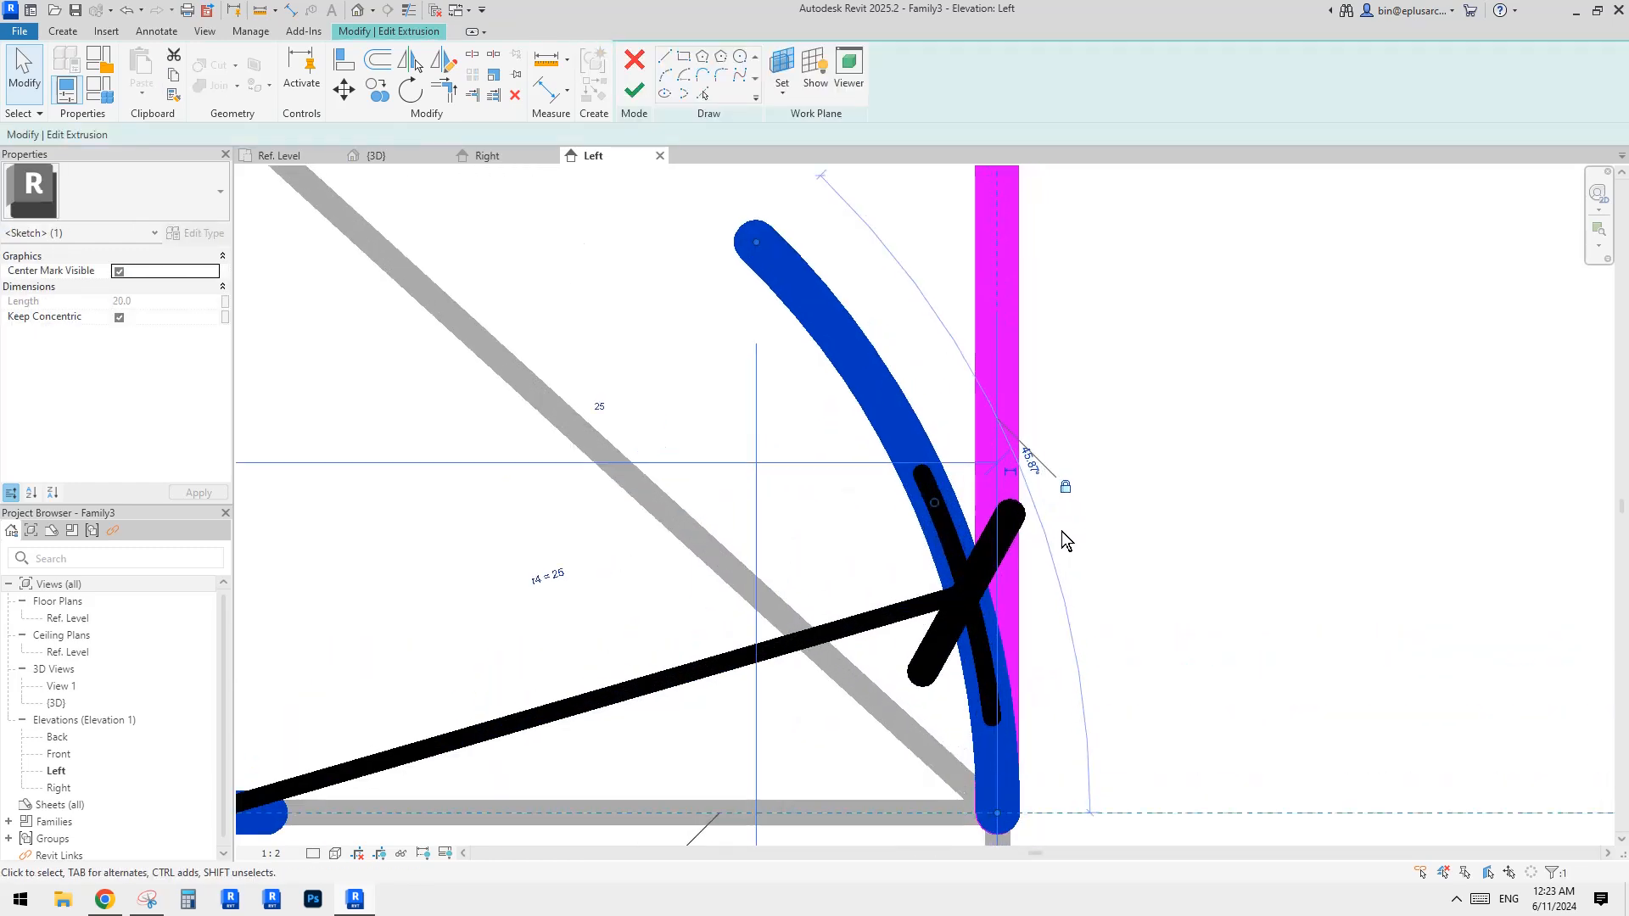
scroll(1059, 551, down, 6)
key(Escape)
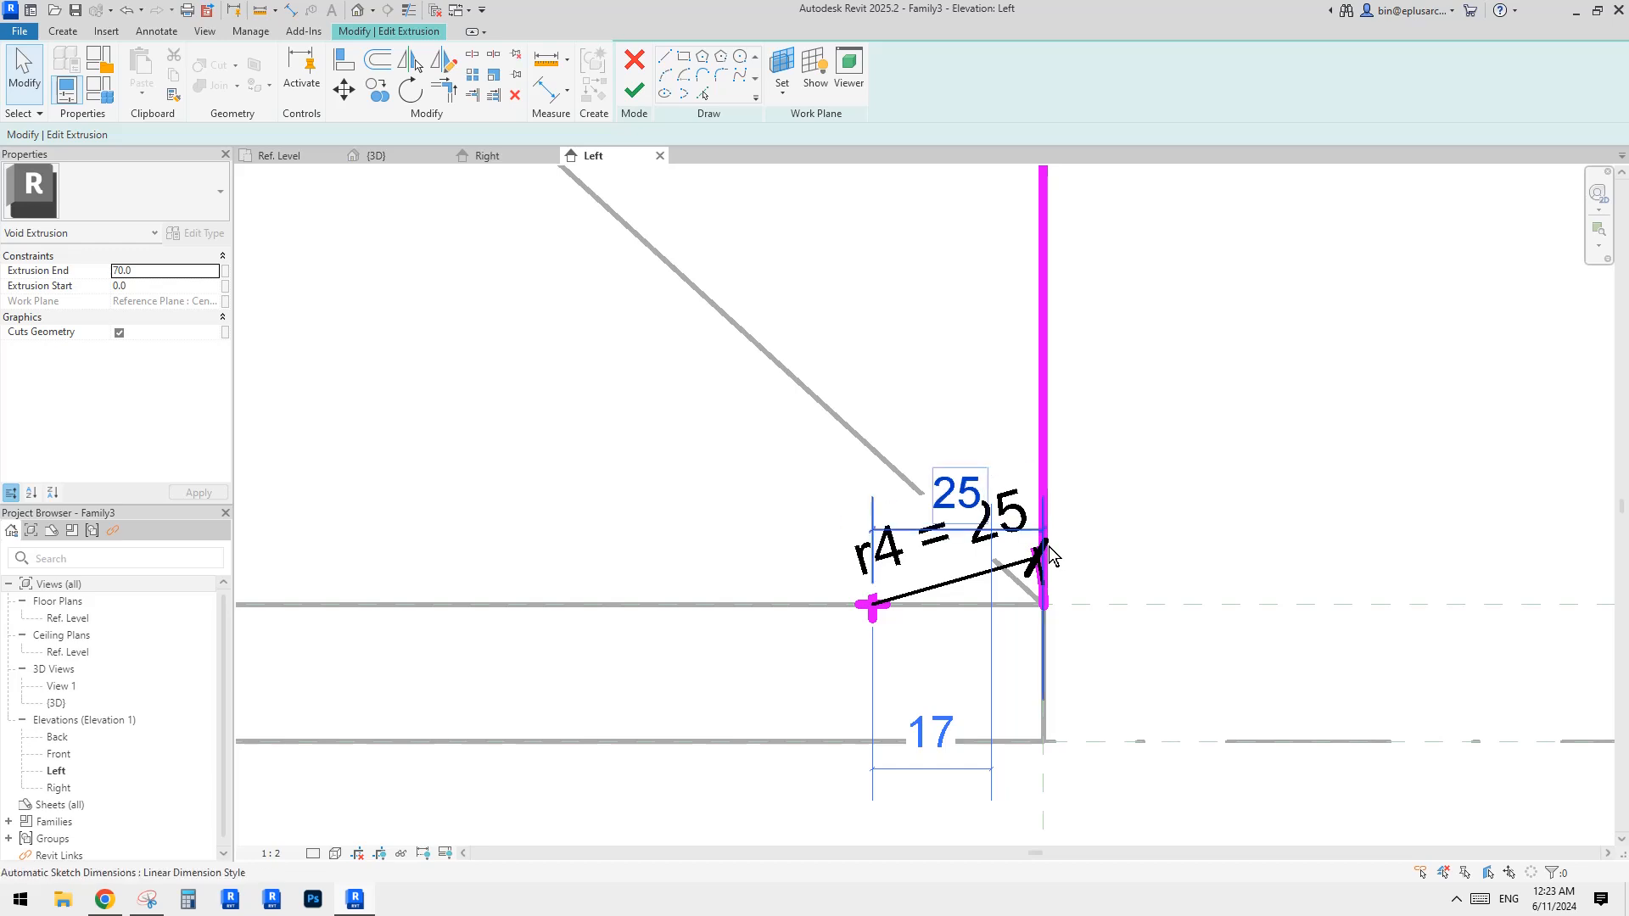
scroll(1049, 553, down, 3)
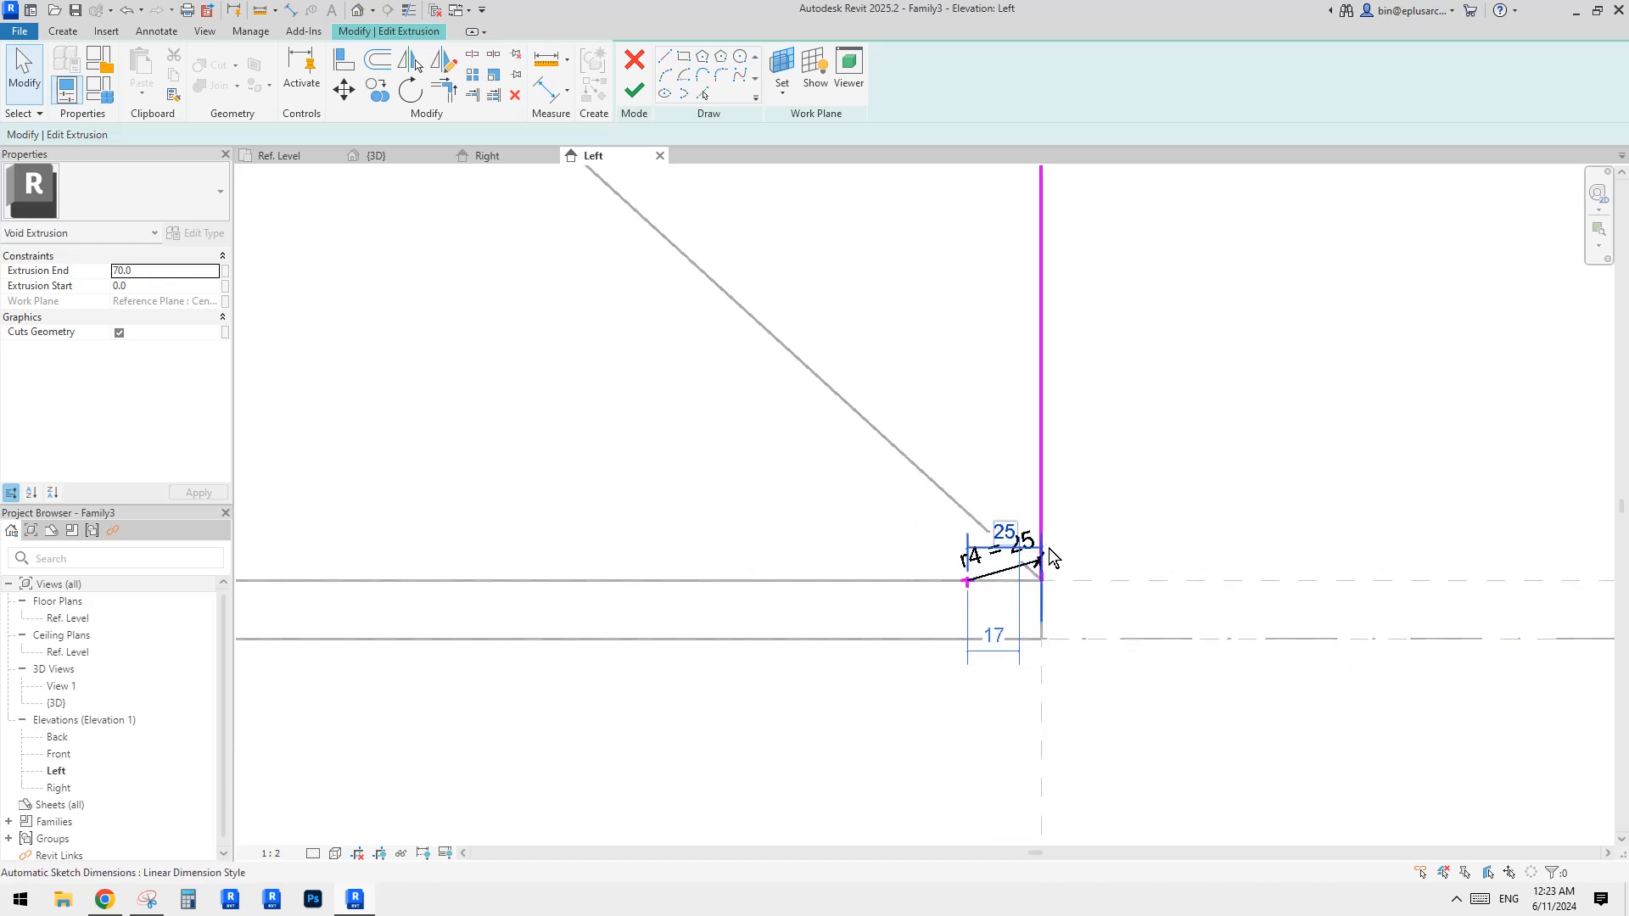
Align the lower arc's lower end to the right vertical reference plane and lock the alignment.
mouse_move(1049, 556)
middle_down()
mouse_move(1047, 570)
mouse_move(1036, 558)
middle_up()
key(a)
key(l)
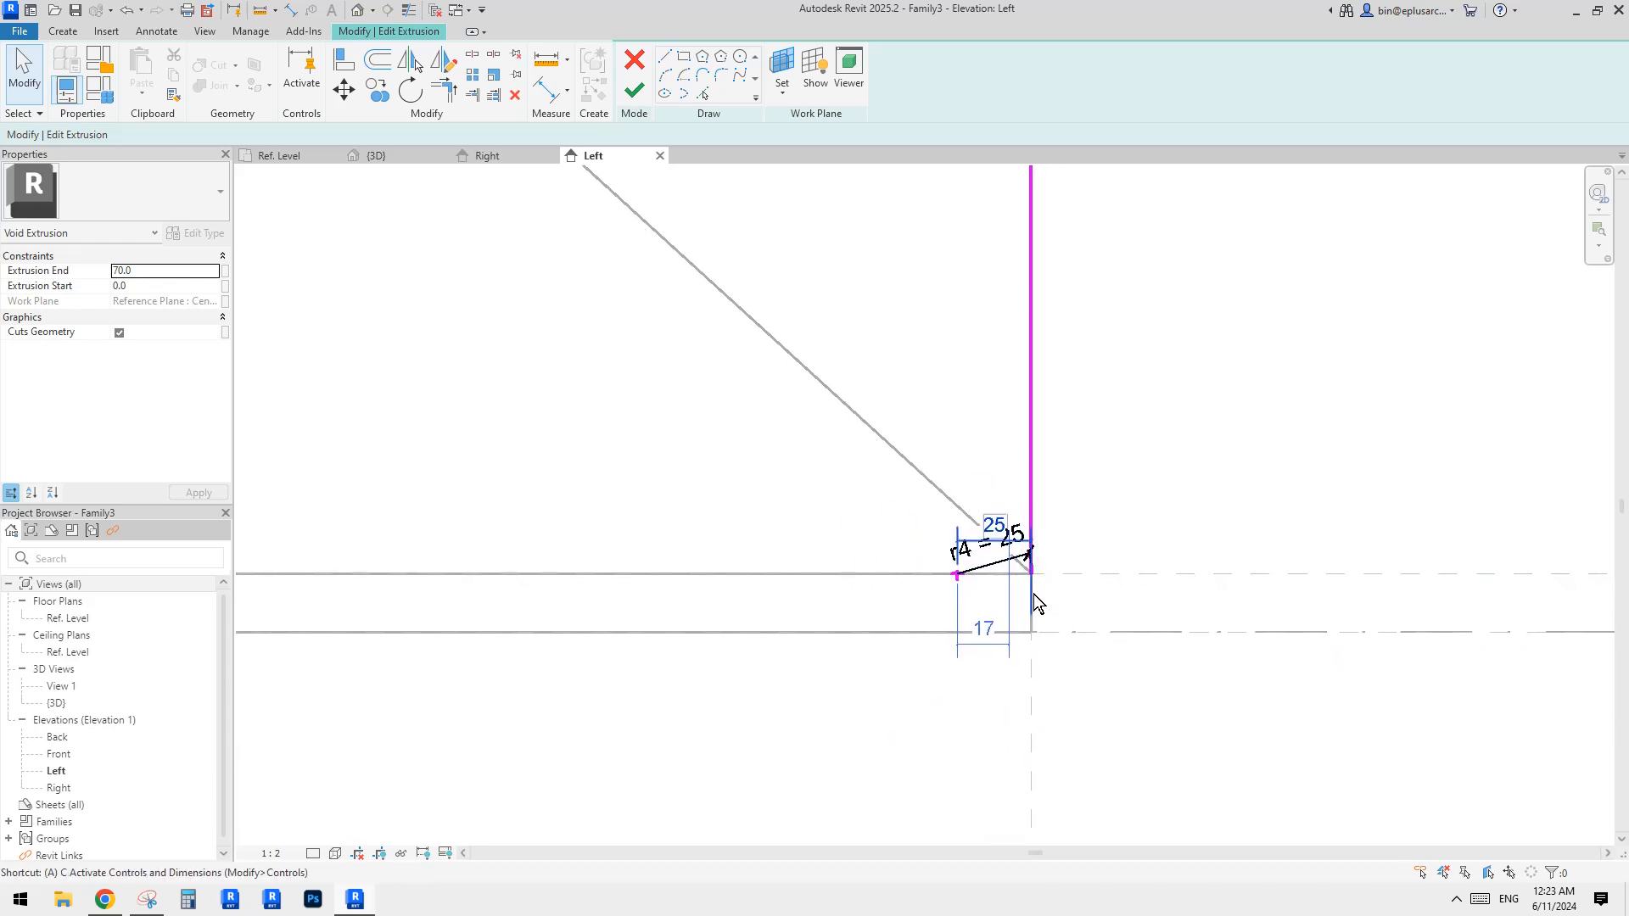
click(1030, 707)
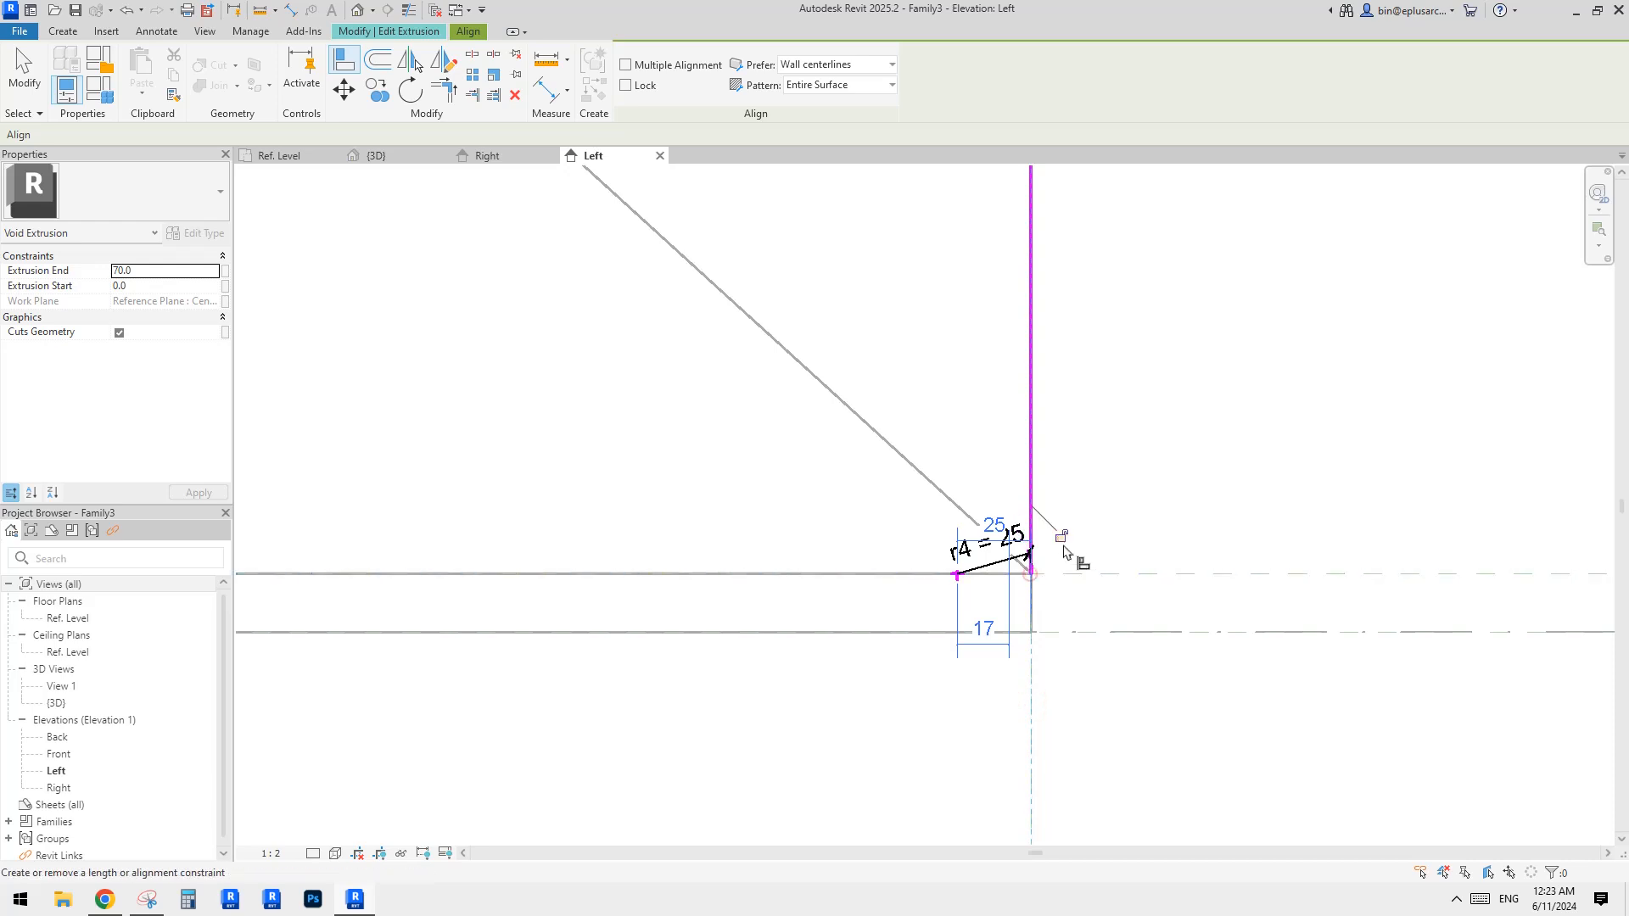
key(Escape)
Try to extend the short sloped line's free end to meet the lower arc.
scroll(933, 530, down, 4)
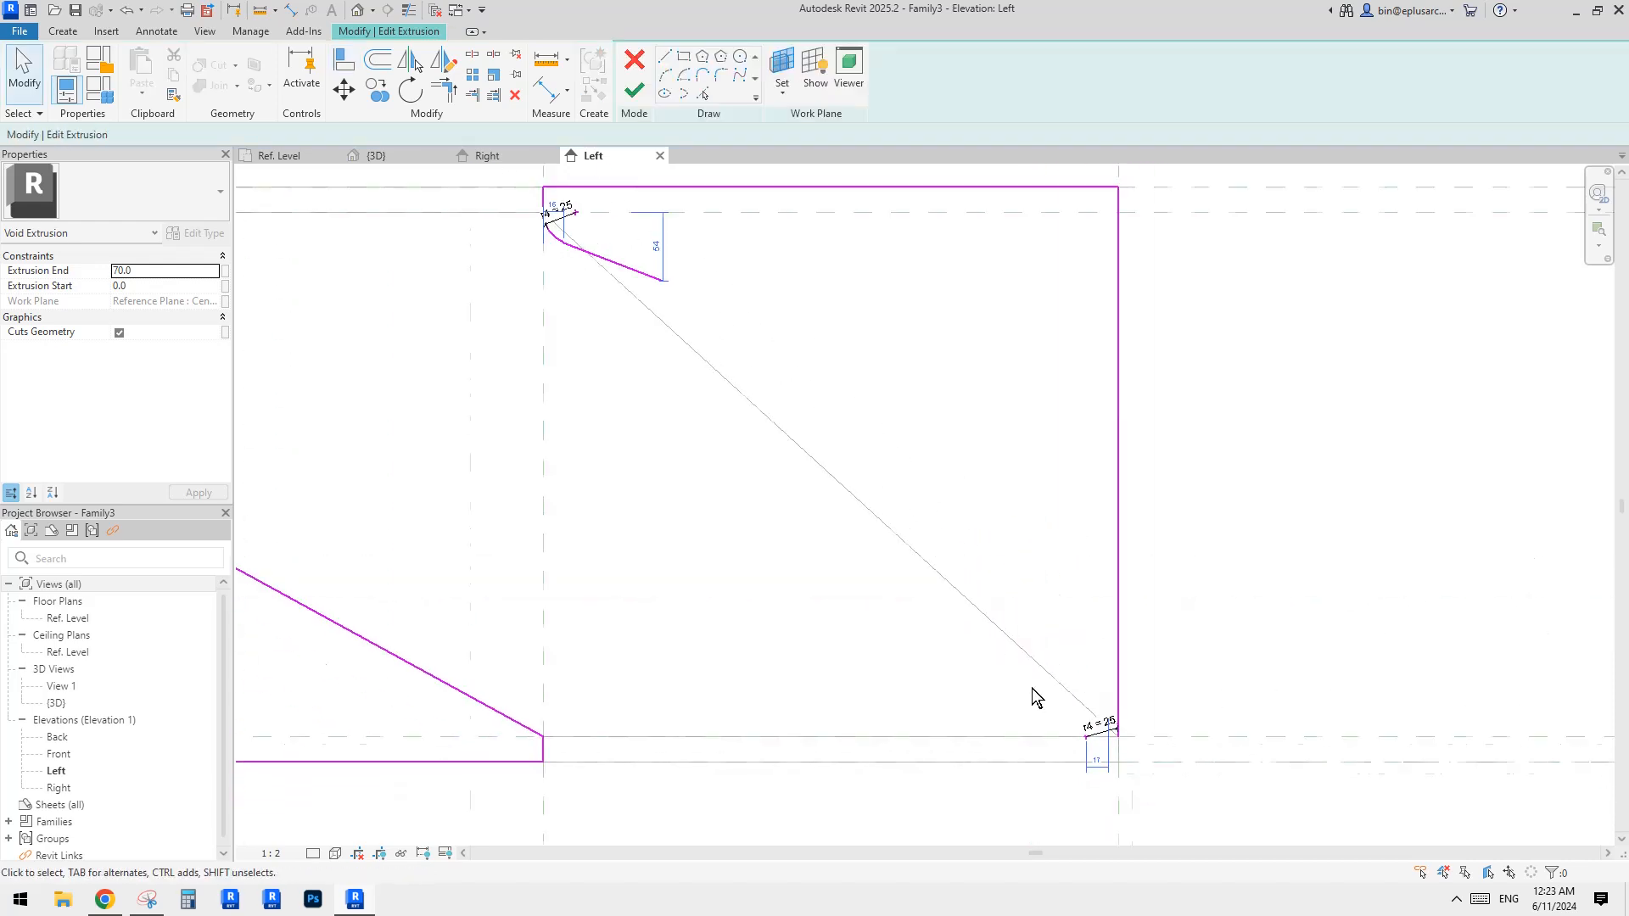
middle_drag(1032, 694, 1032, 681)
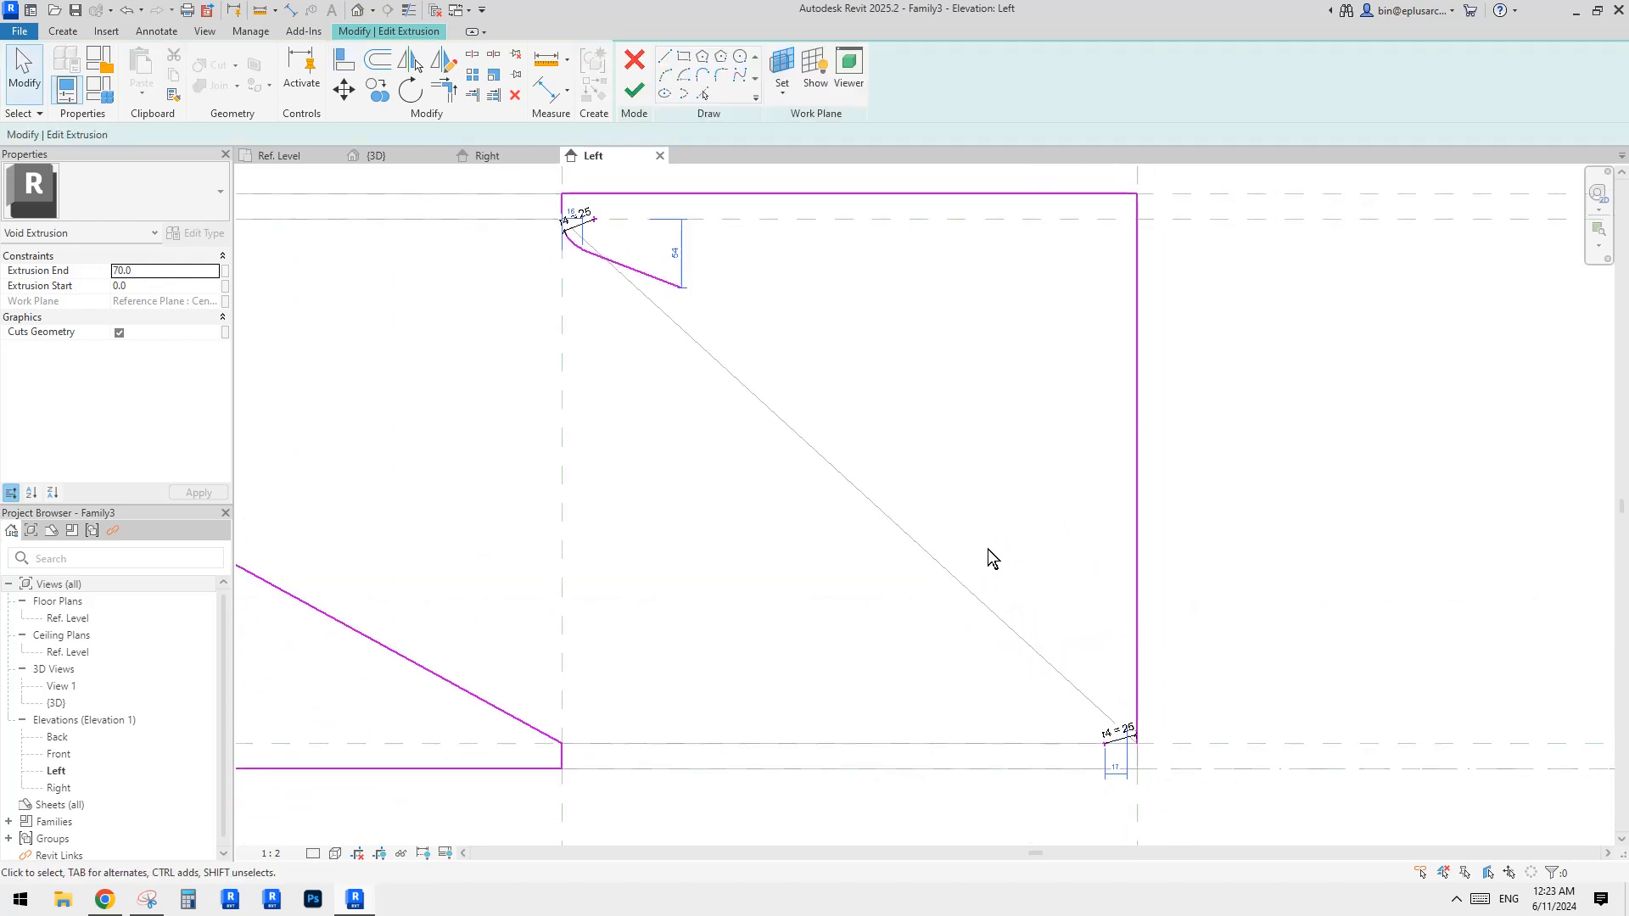
click(659, 290)
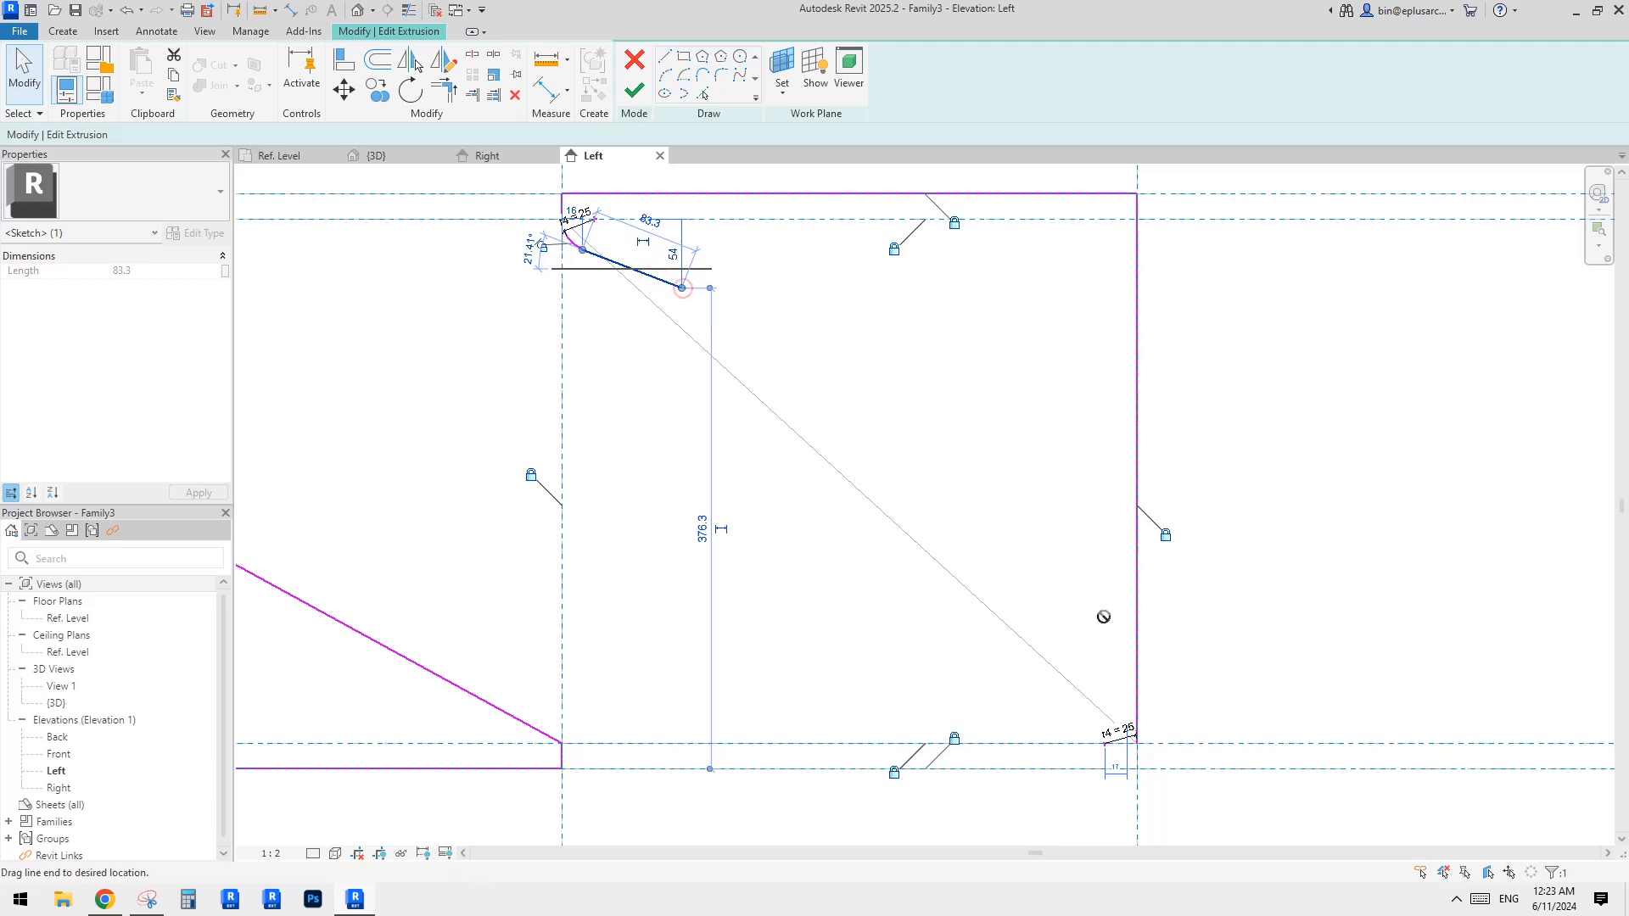
drag(1103, 672, 1117, 717)
scroll(1117, 717, up, 3)
scroll(1129, 714, up, 3)
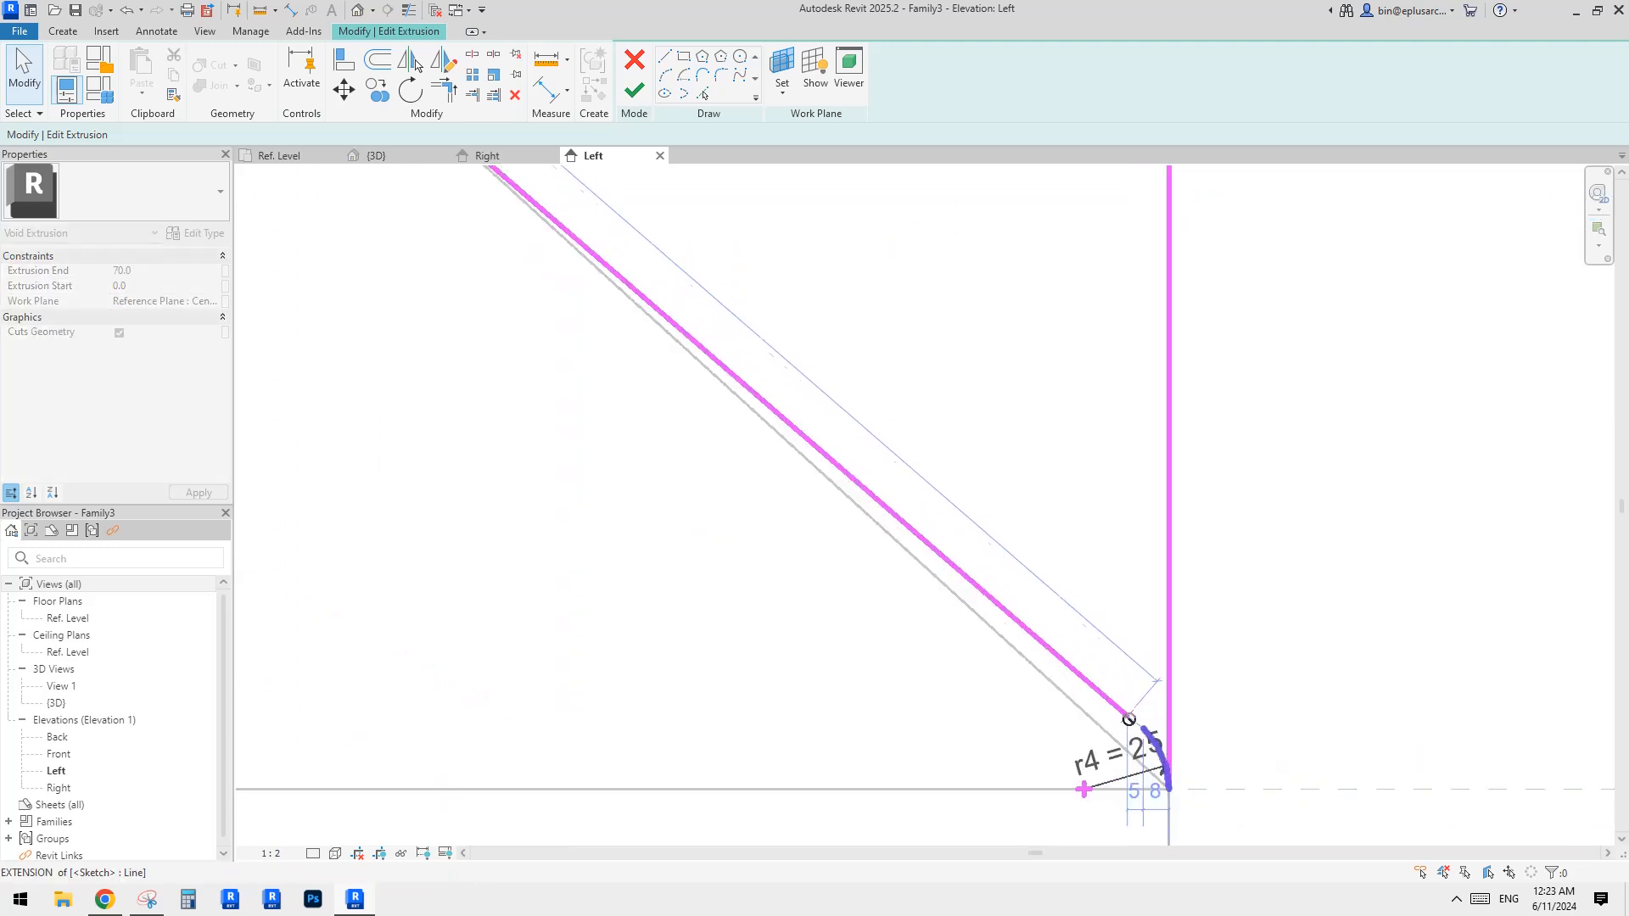
mouse_move(1146, 724)
mouse_down()
mouse_move(1127, 708)
mouse_move(1152, 747)
mouse_move(1037, 613)
mouse_move(1060, 654)
mouse_up()
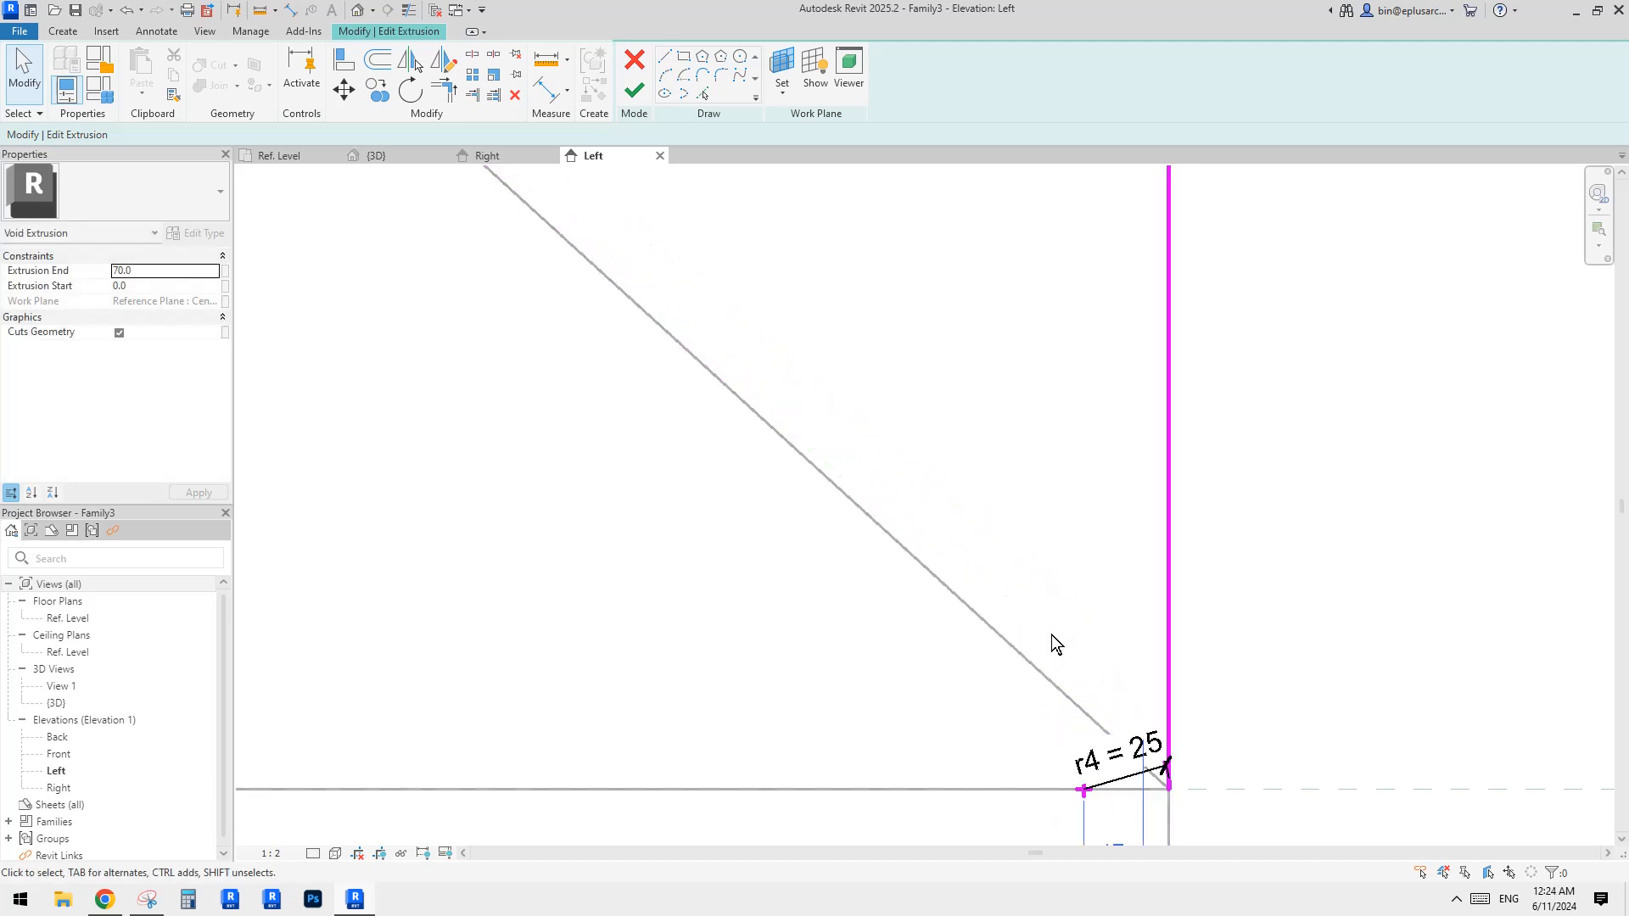
Move the lower arc's r4 radius dimension lower along the arc, near the horizontal reference plane.
scroll(1053, 641, down, 4)
scroll(1060, 675, up, 7)
middle_drag(1131, 722, 1036, 512)
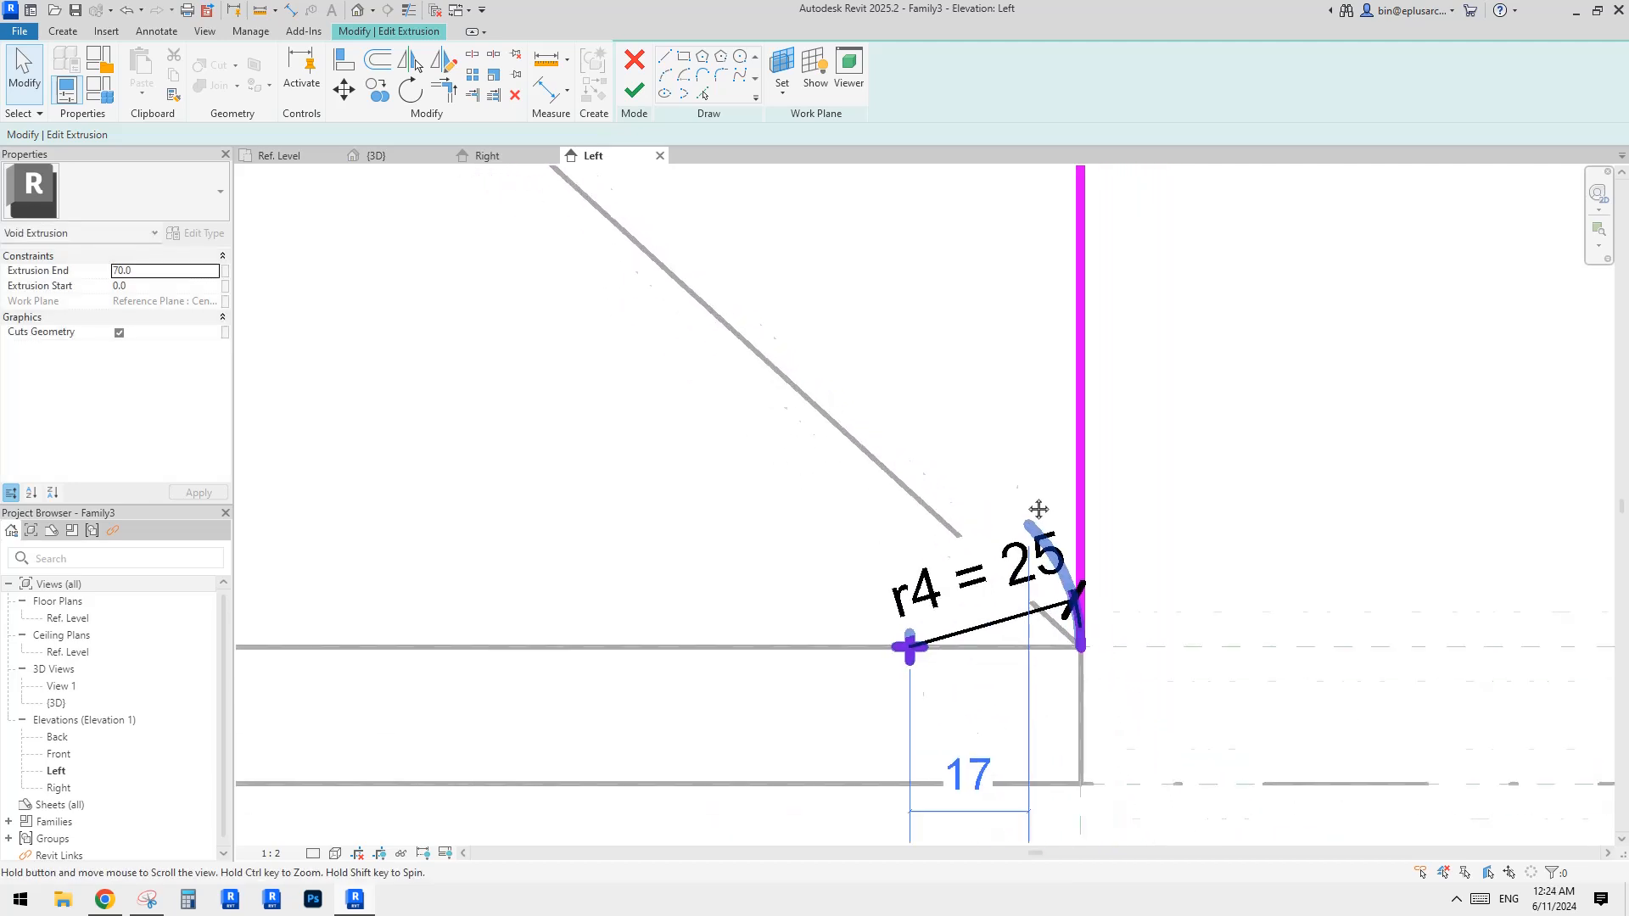
click(1009, 550)
drag(1010, 635, 997, 604)
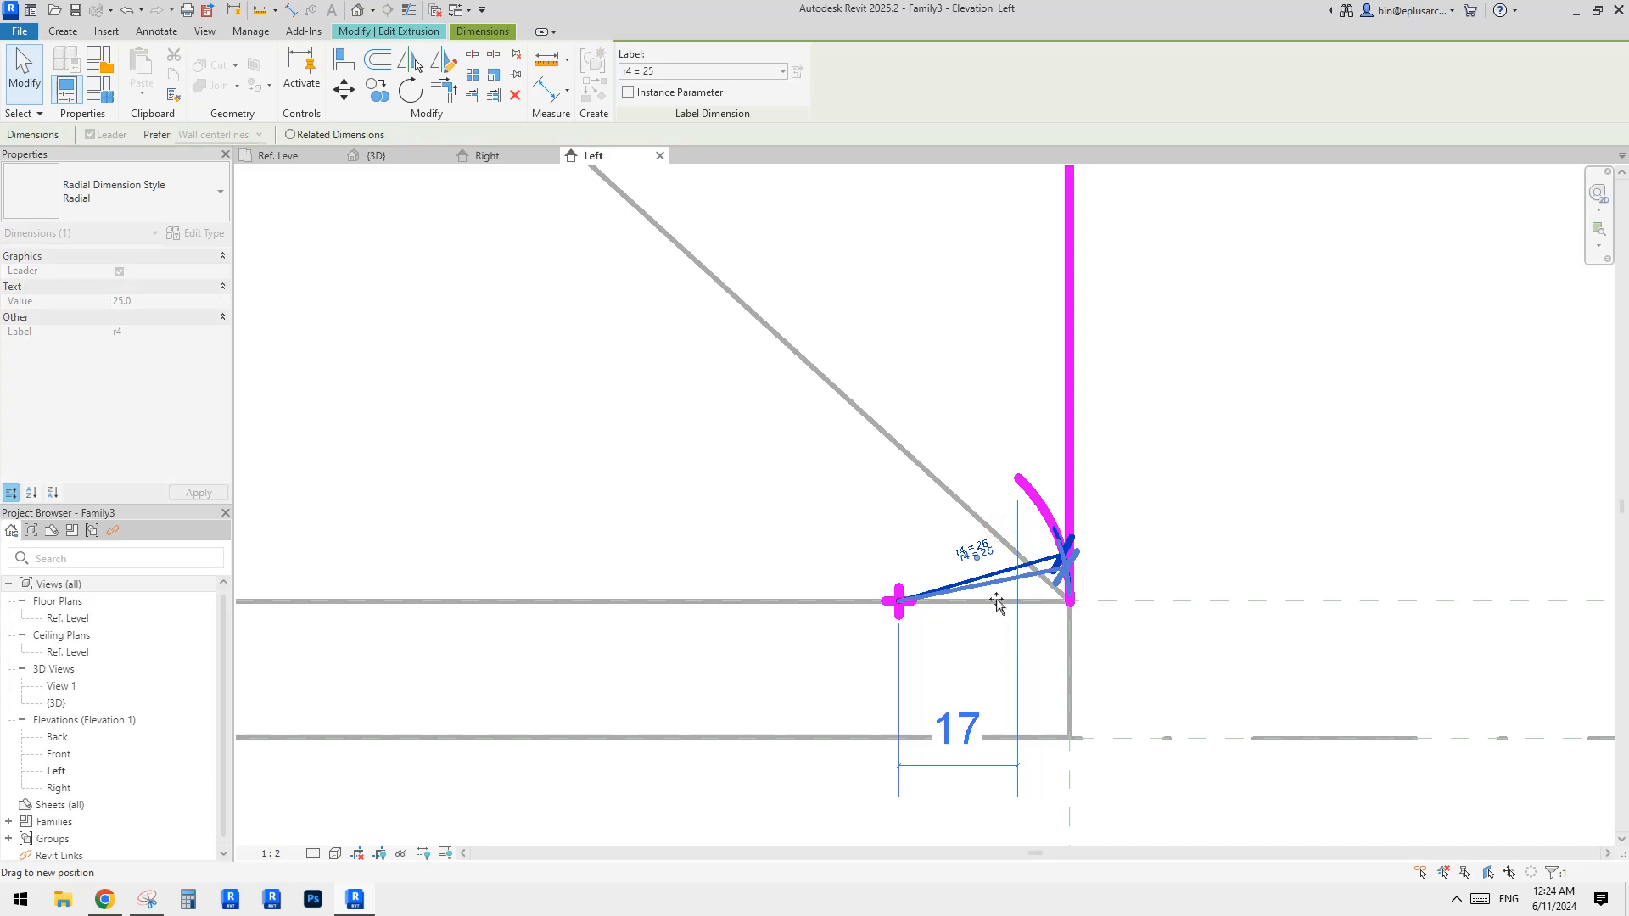
mouse_move(658, 485)
mouse_down()
mouse_move(933, 506)
mouse_move(1061, 579)
mouse_move(981, 566)
mouse_move(1002, 576)
mouse_up()
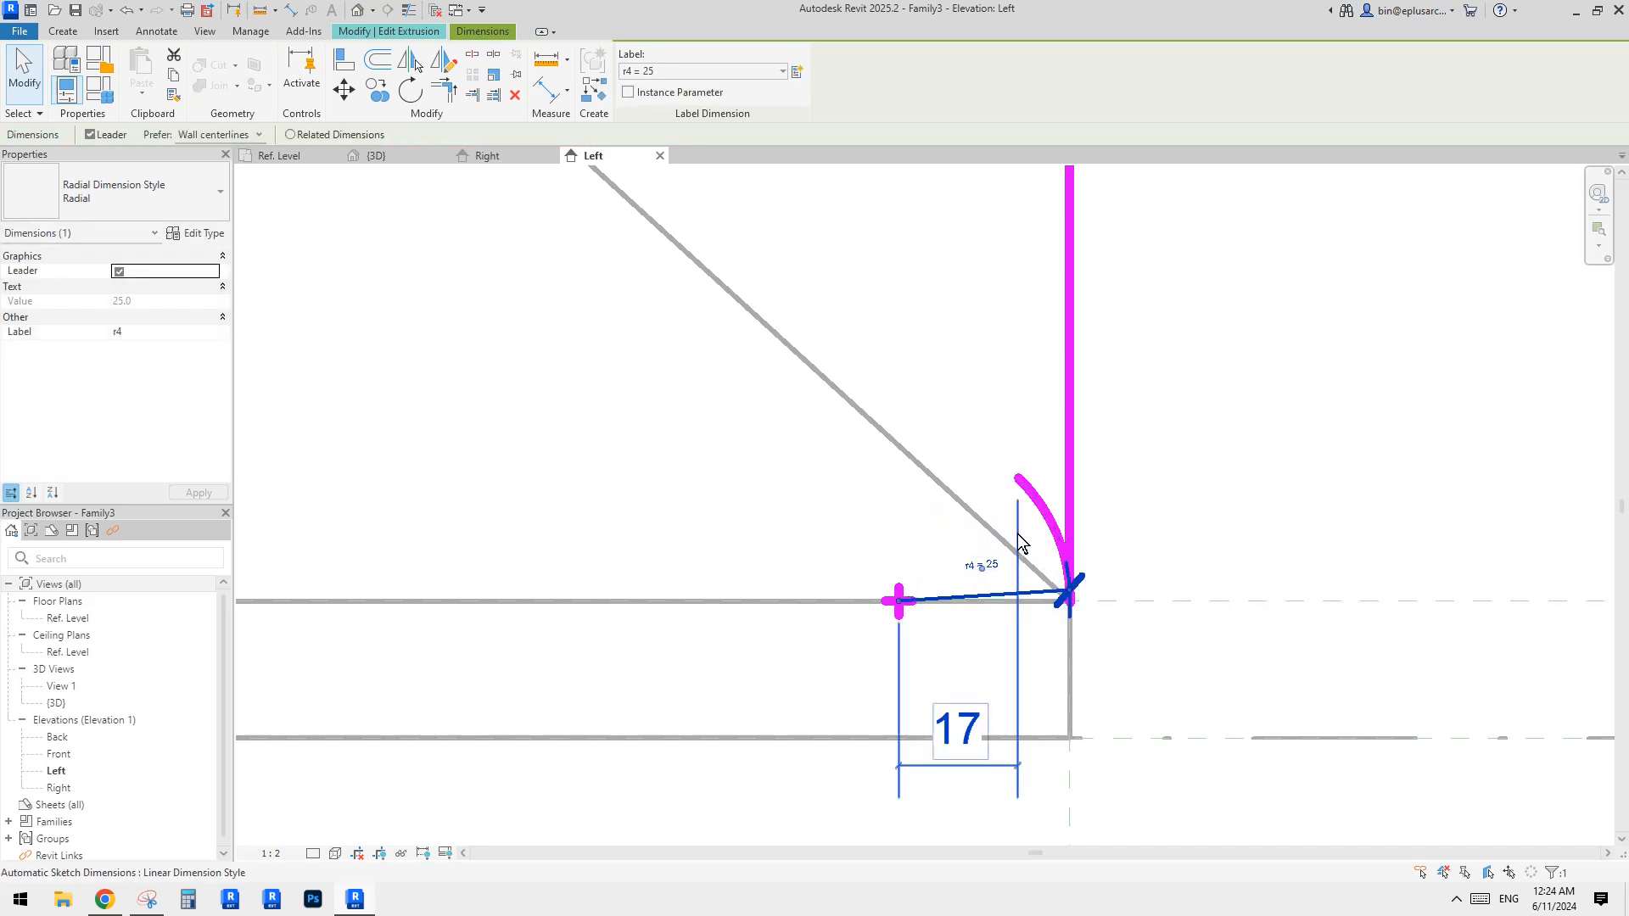
Extend the lower arc's upper end to a sweep of about 71°.
click(1029, 499)
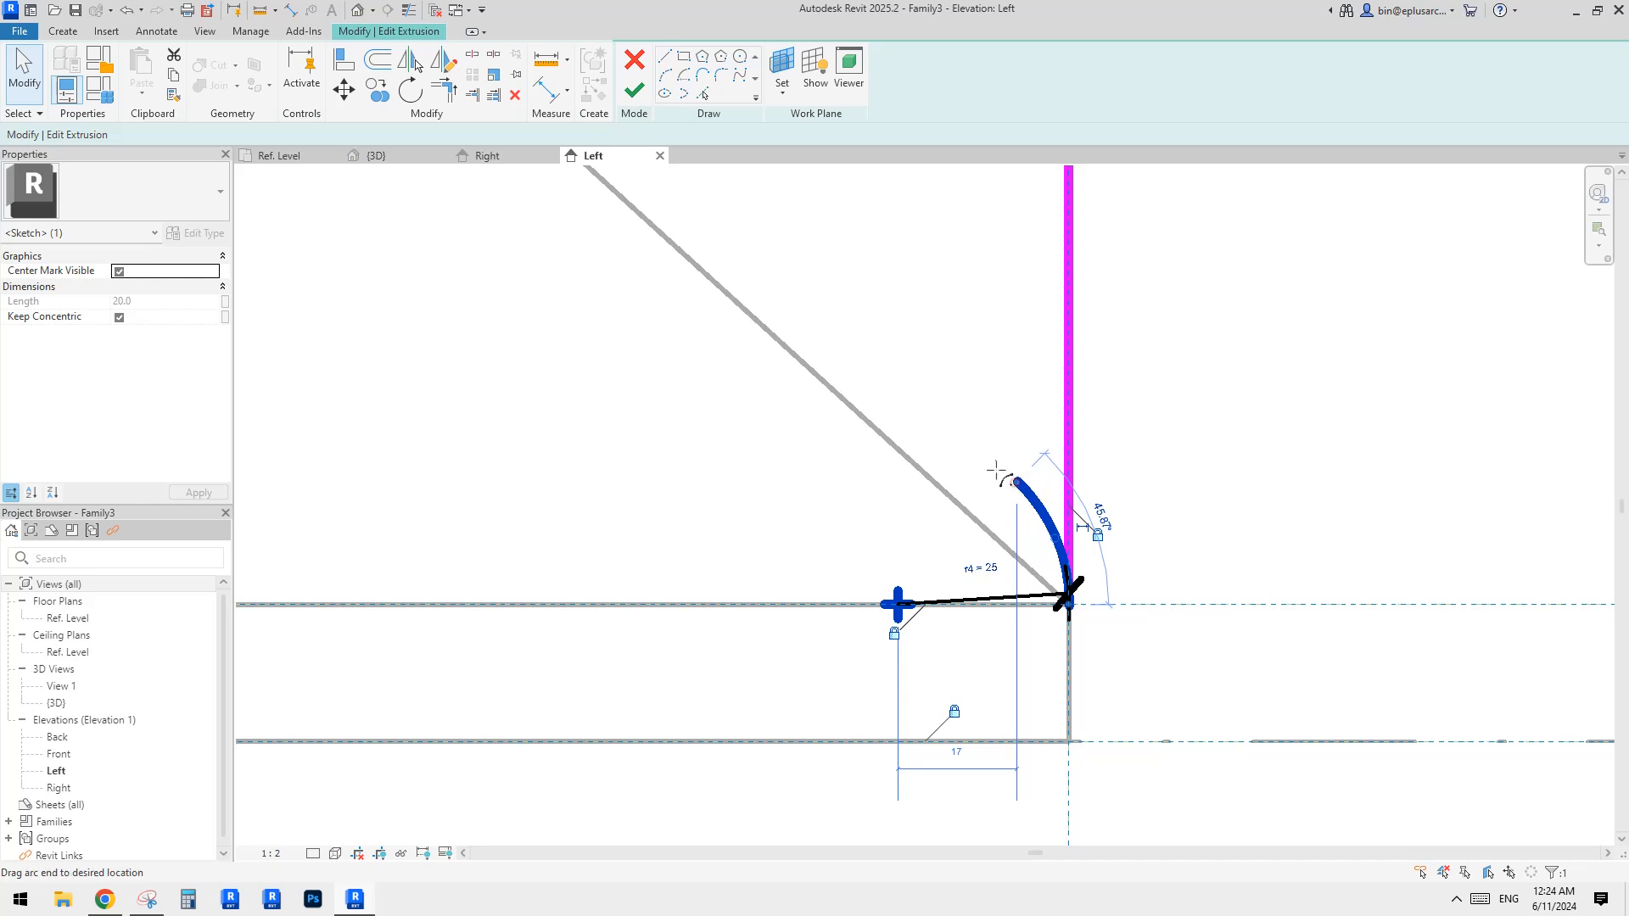
drag(996, 469, 955, 453)
key(Escape)
scroll(922, 439, down, 4)
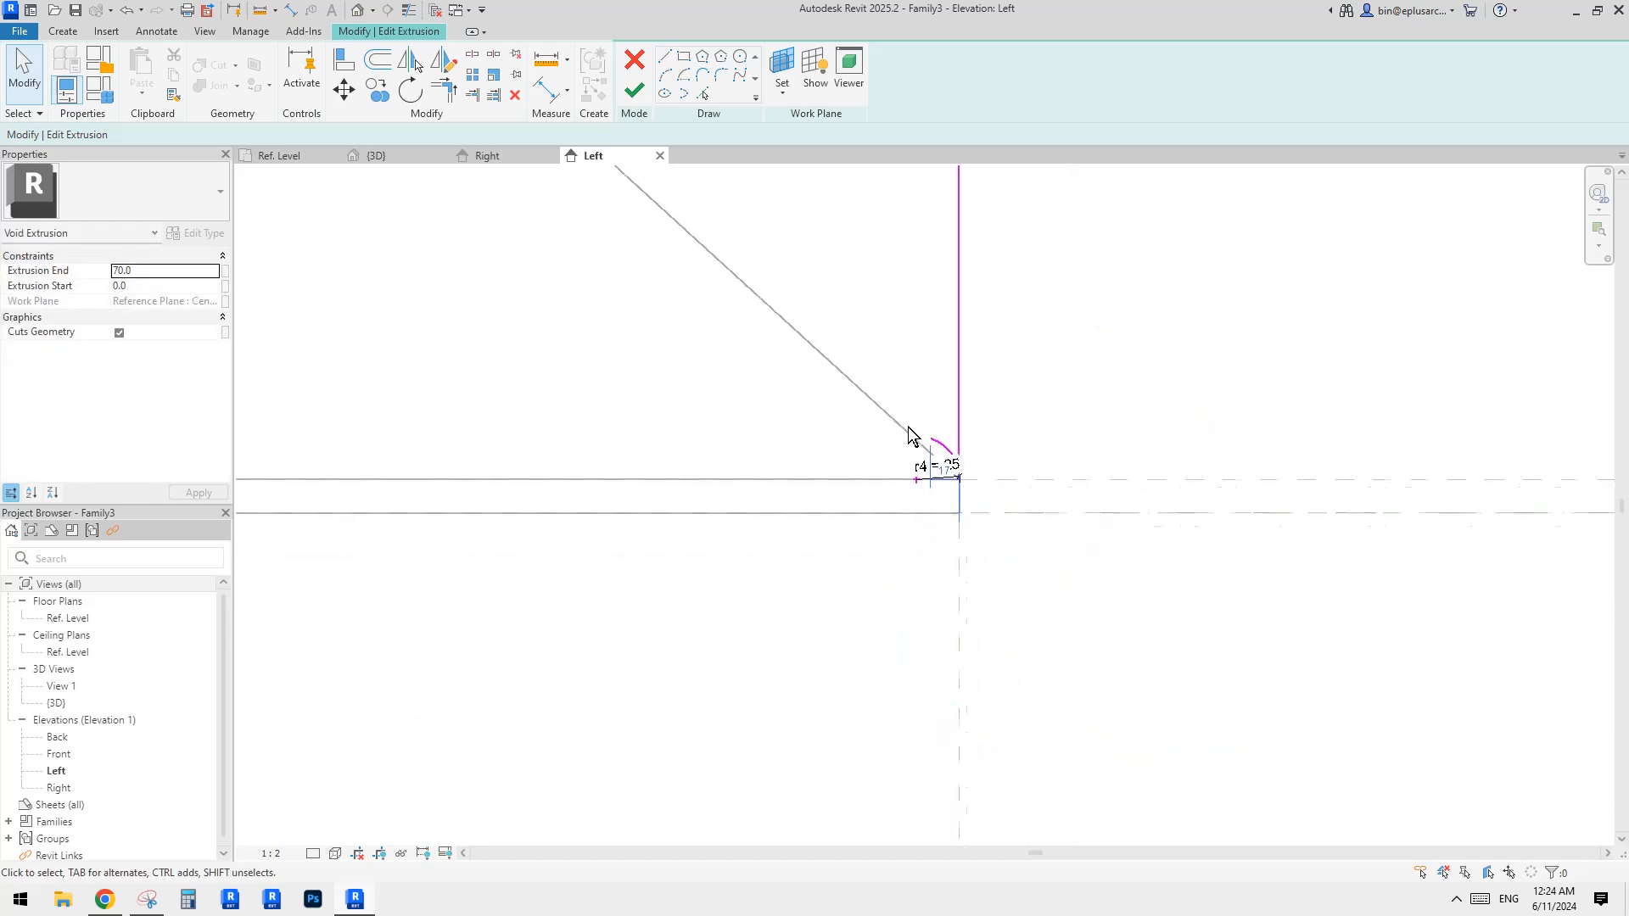
Try again to stretch the short sloped line's free end to the lengthened lower arc.
mouse_move(675, 218)
middle_down()
mouse_move(1112, 614)
mouse_move(997, 563)
middle_up()
scroll(950, 518, down, 2)
click(727, 304)
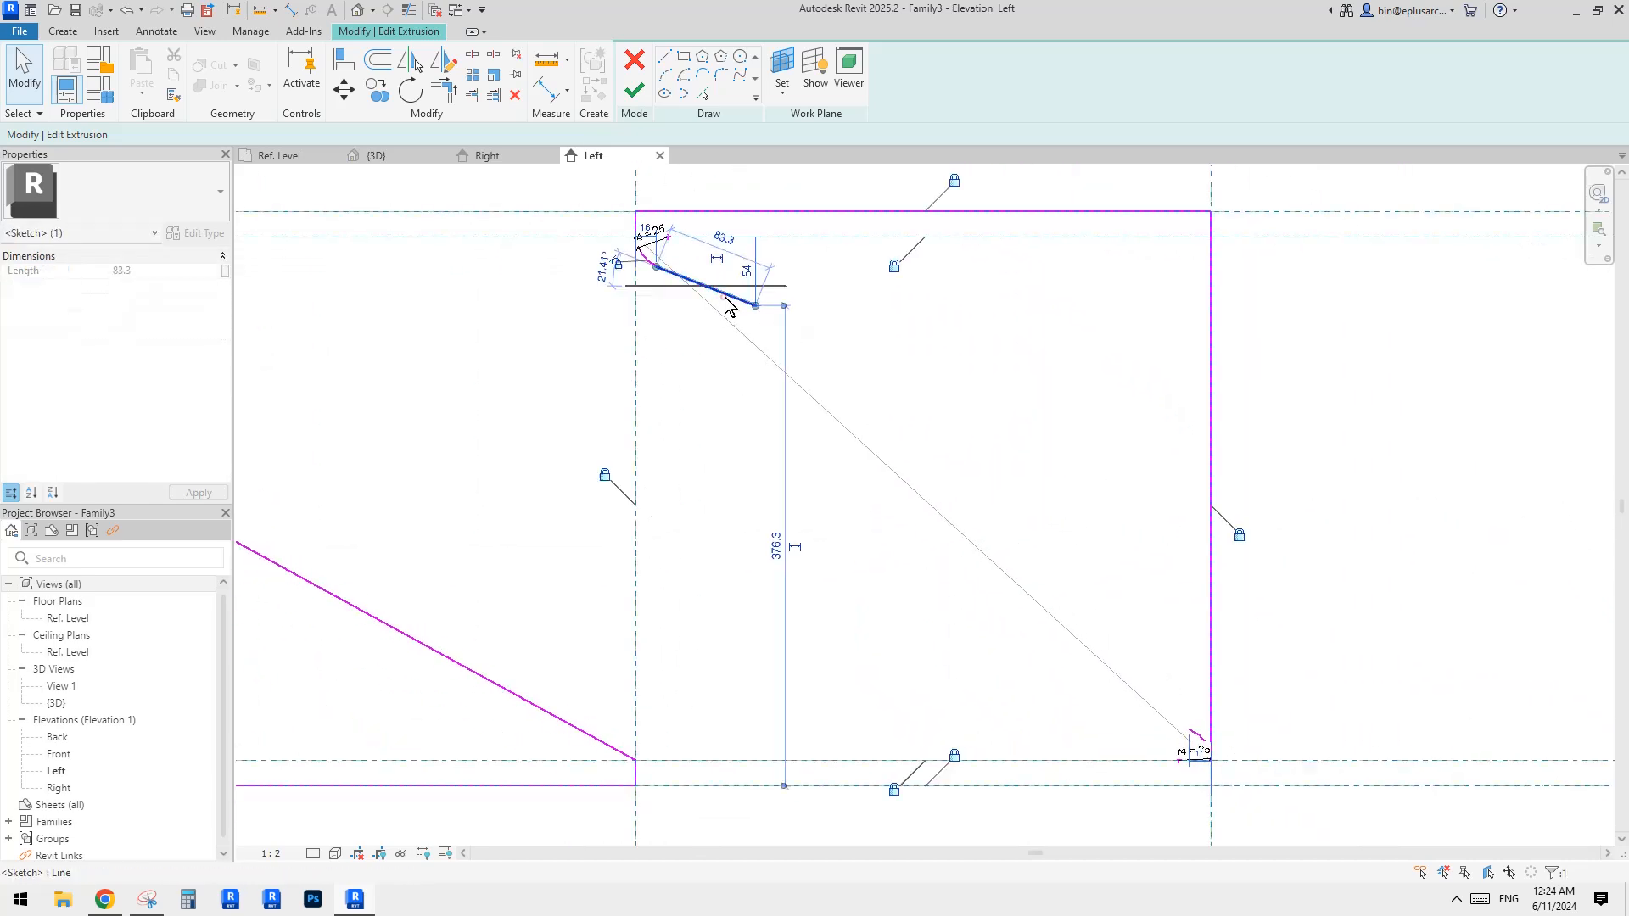
mouse_move(757, 310)
mouse_down()
mouse_move(745, 377)
mouse_move(843, 334)
mouse_move(850, 278)
mouse_move(832, 360)
mouse_move(841, 283)
mouse_move(830, 348)
mouse_move(1196, 735)
mouse_up()
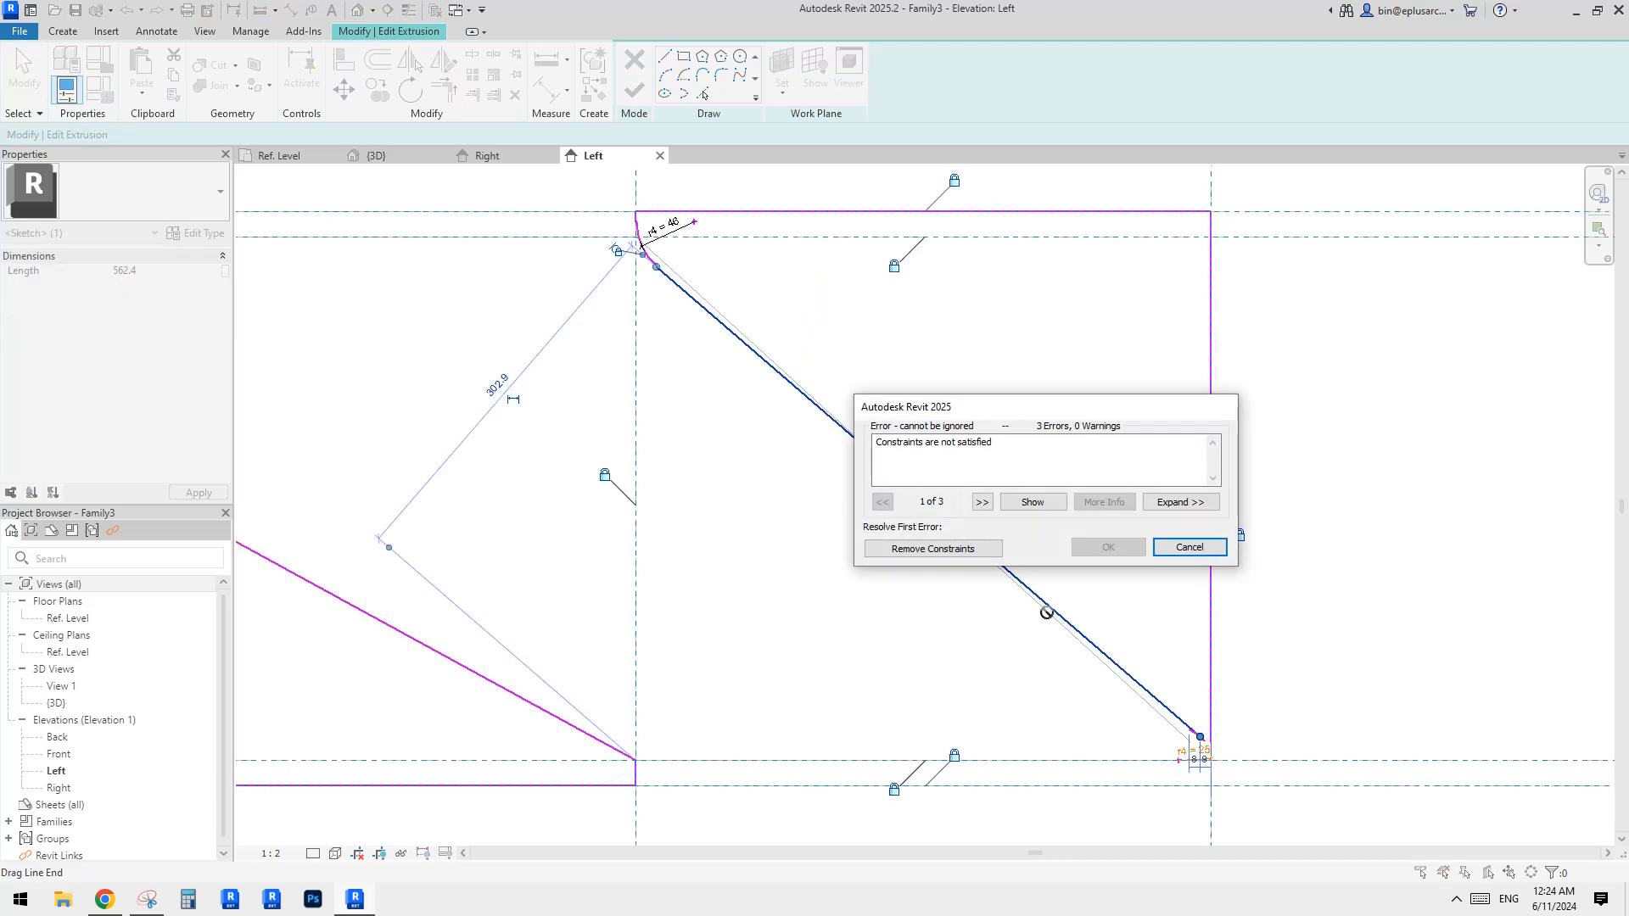
click(1212, 550)
Examine the upper arc's center, end alignments and locked constraints in the sketch.
scroll(1046, 444, up, 5)
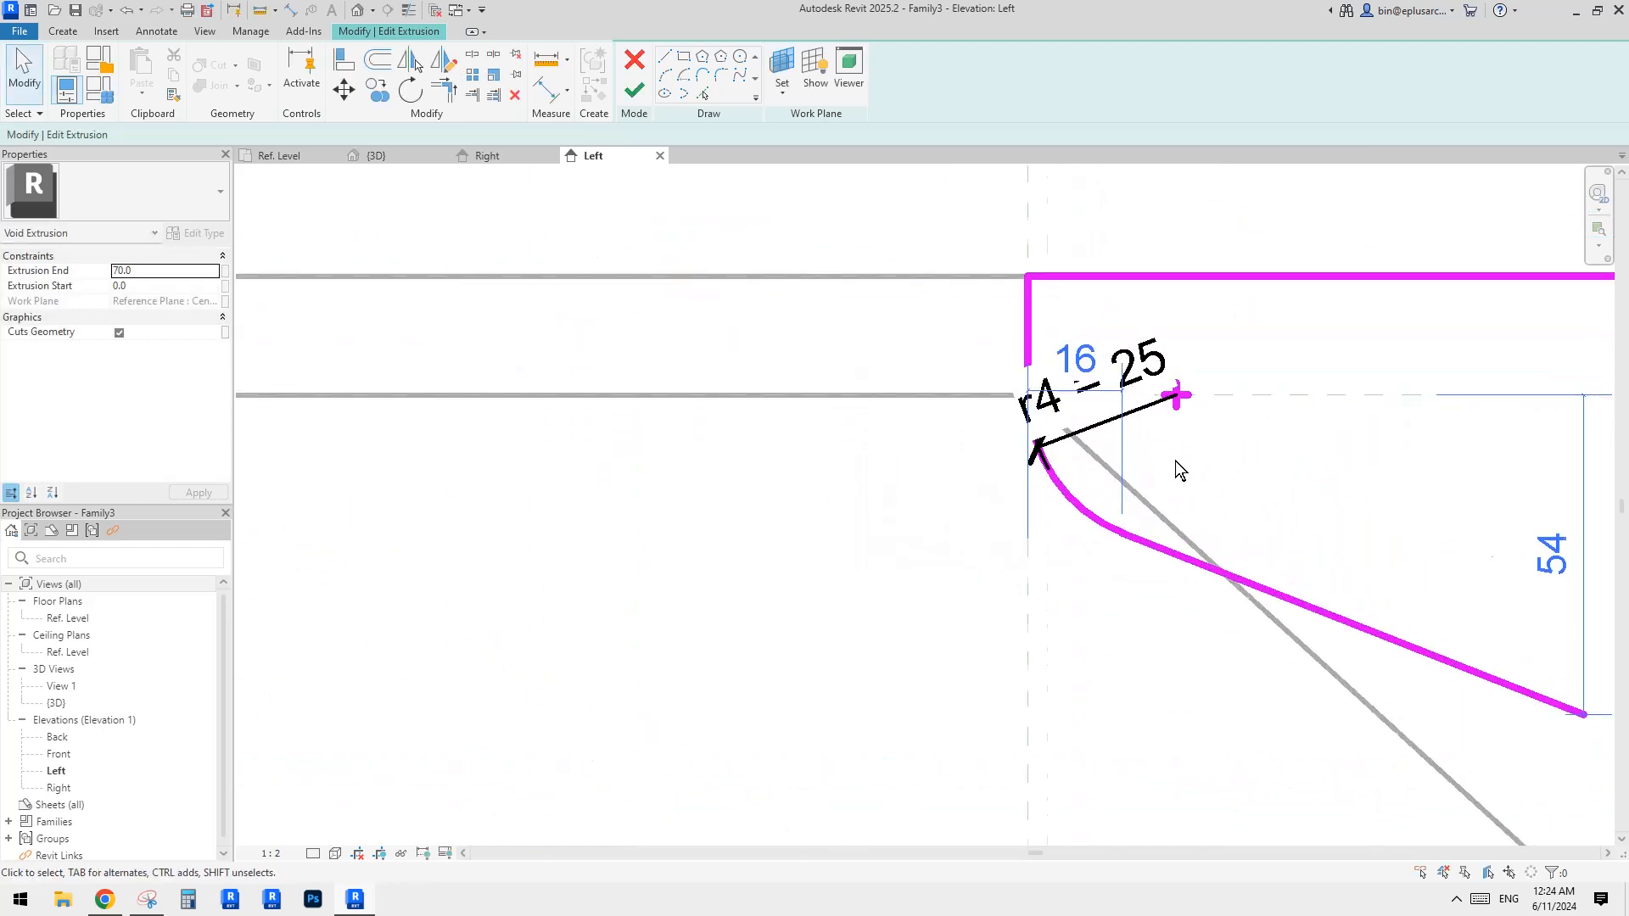
mouse_move(1174, 460)
middle_down()
mouse_move(1021, 429)
mouse_move(954, 390)
mouse_move(985, 411)
middle_up()
click(988, 391)
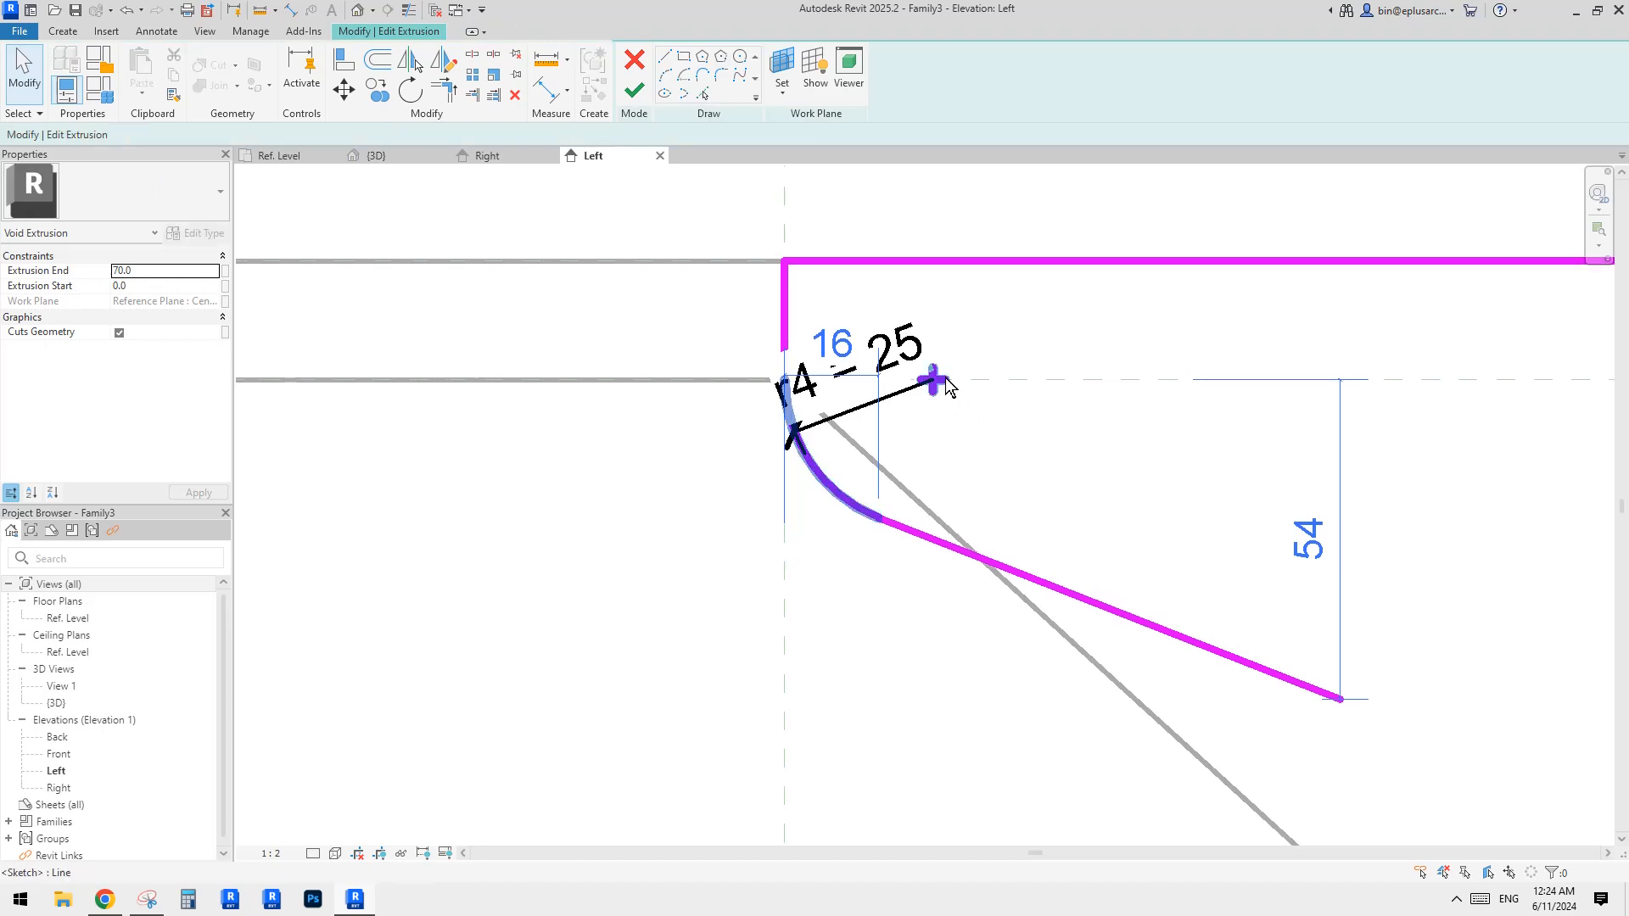
click(821, 471)
click(821, 474)
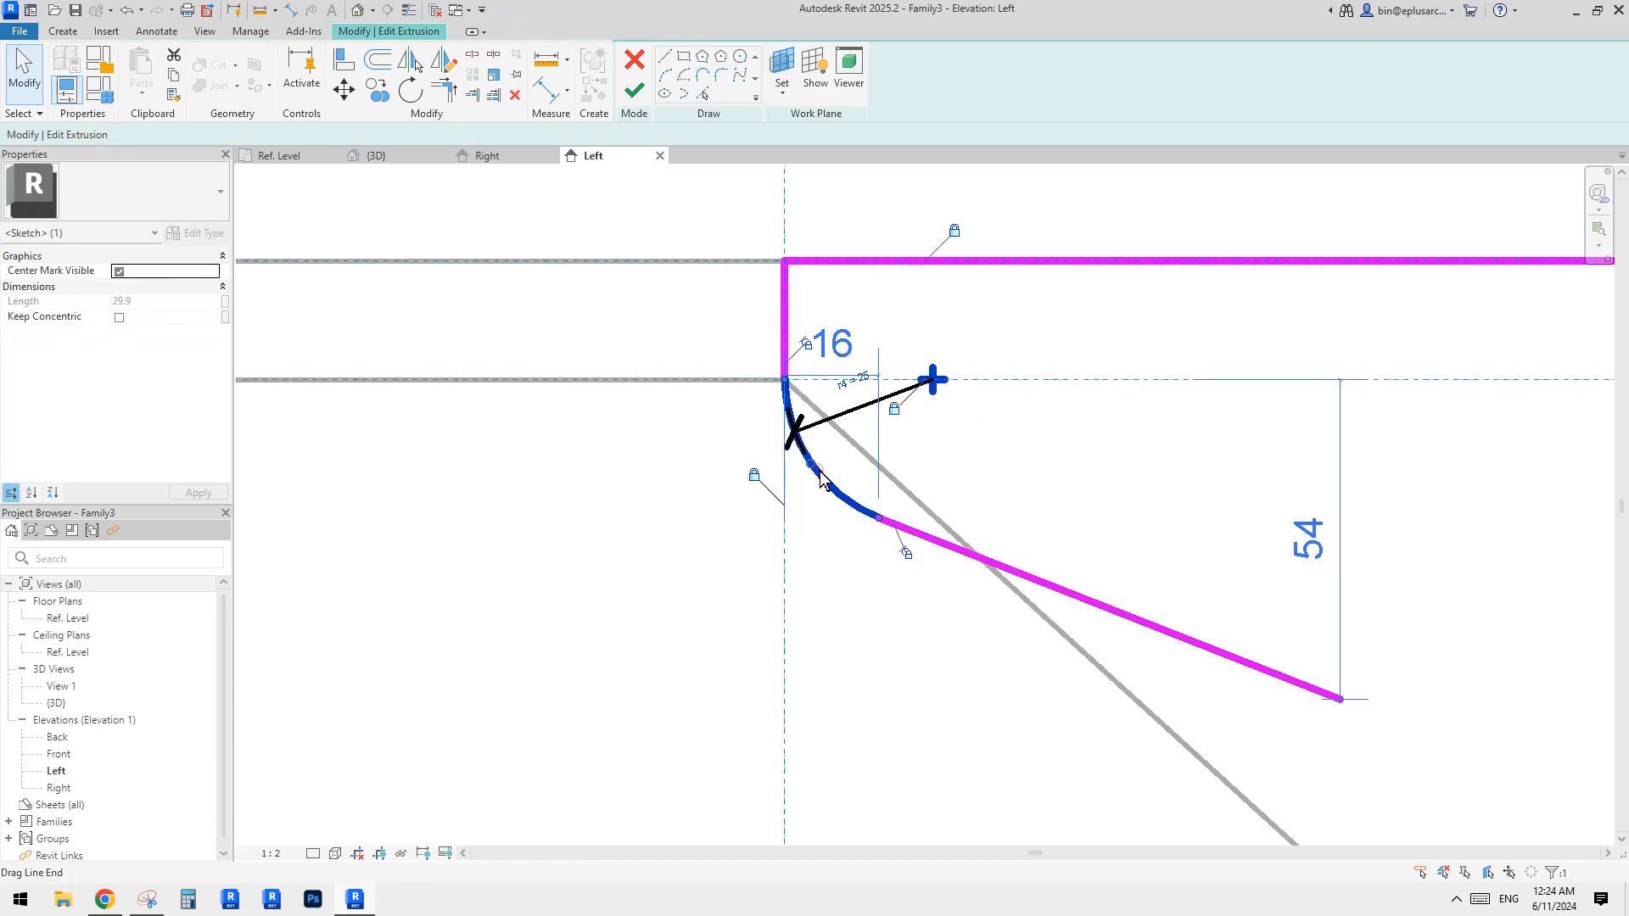
key(Escape)
click(945, 381)
key(Escape)
scroll(942, 433, down, 1)
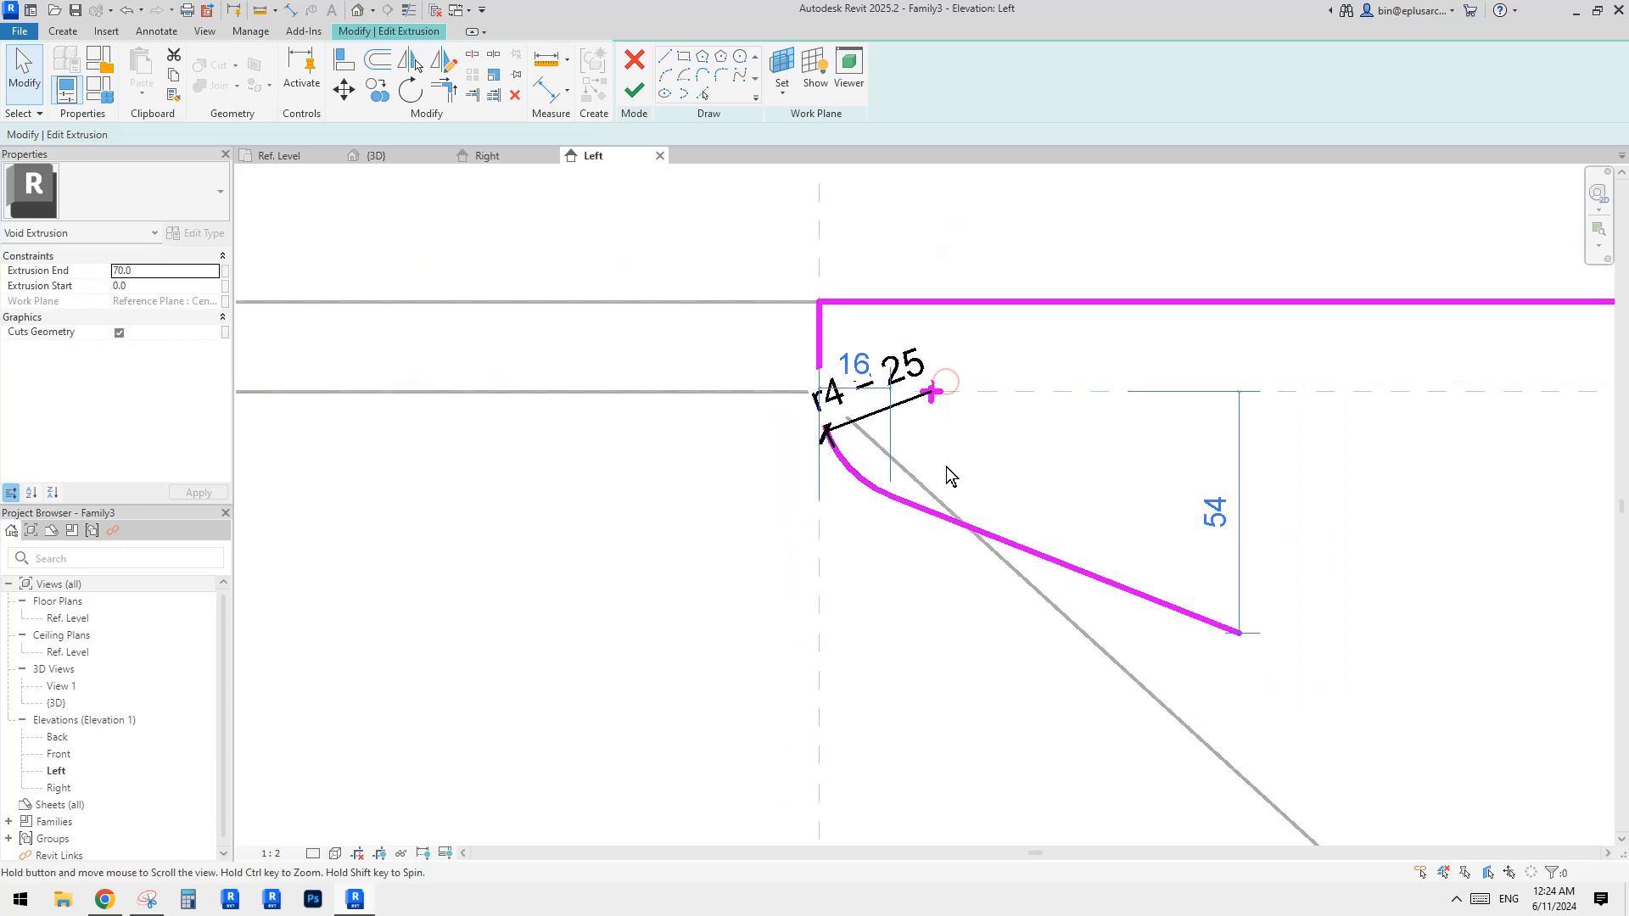
click(923, 509)
key(Escape)
click(876, 482)
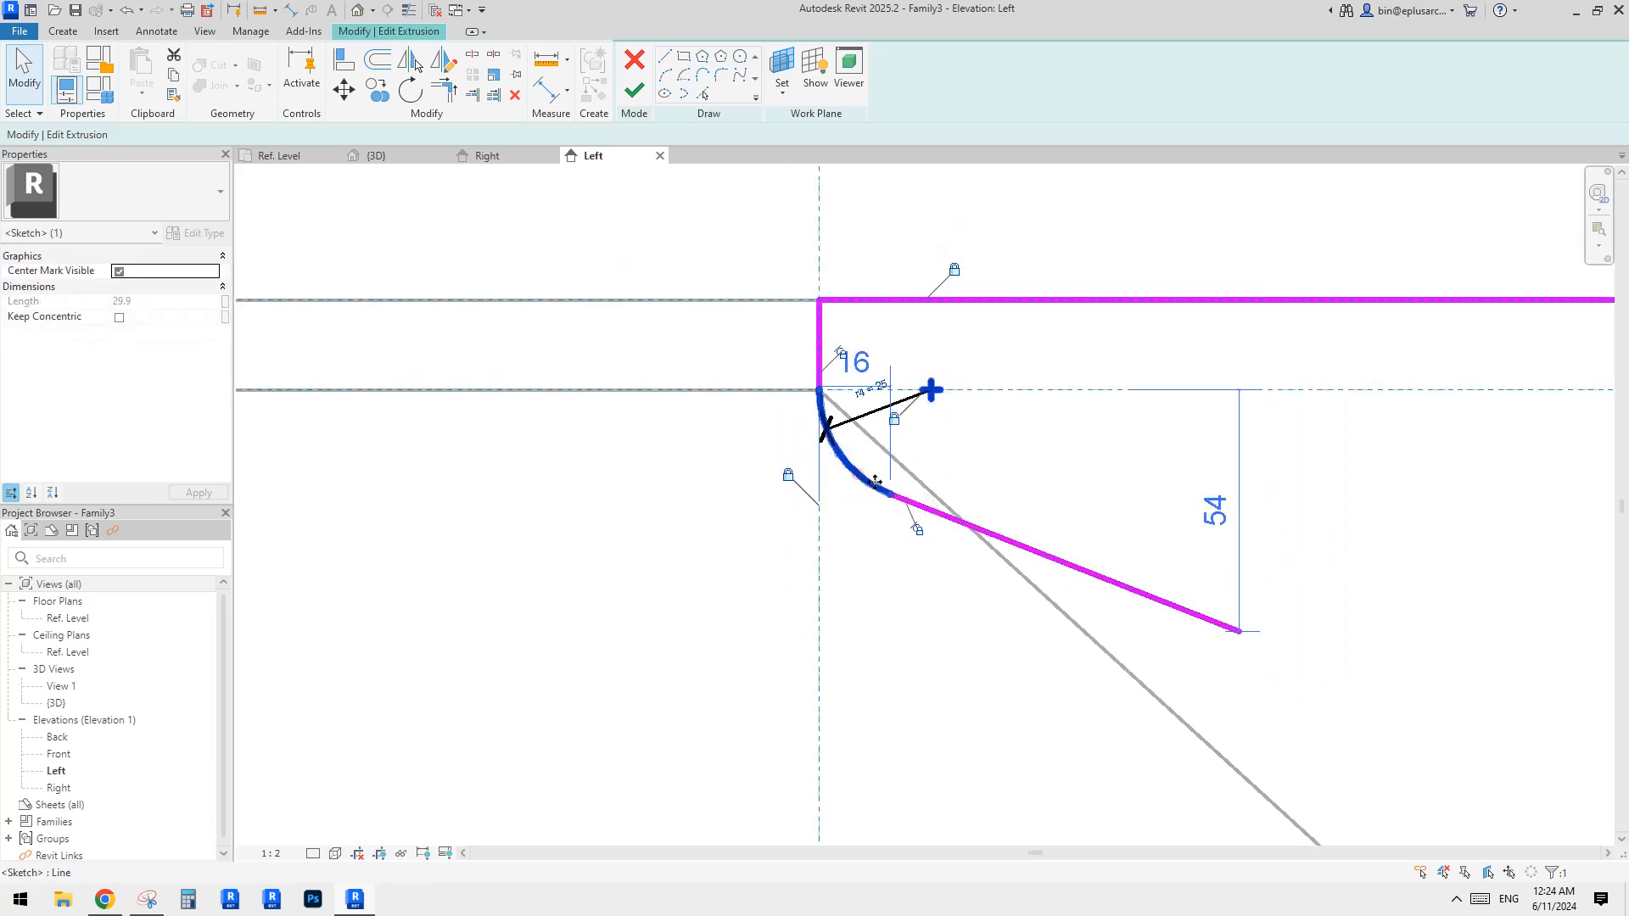
scroll(876, 475, down, 1)
scroll(933, 488, down, 3)
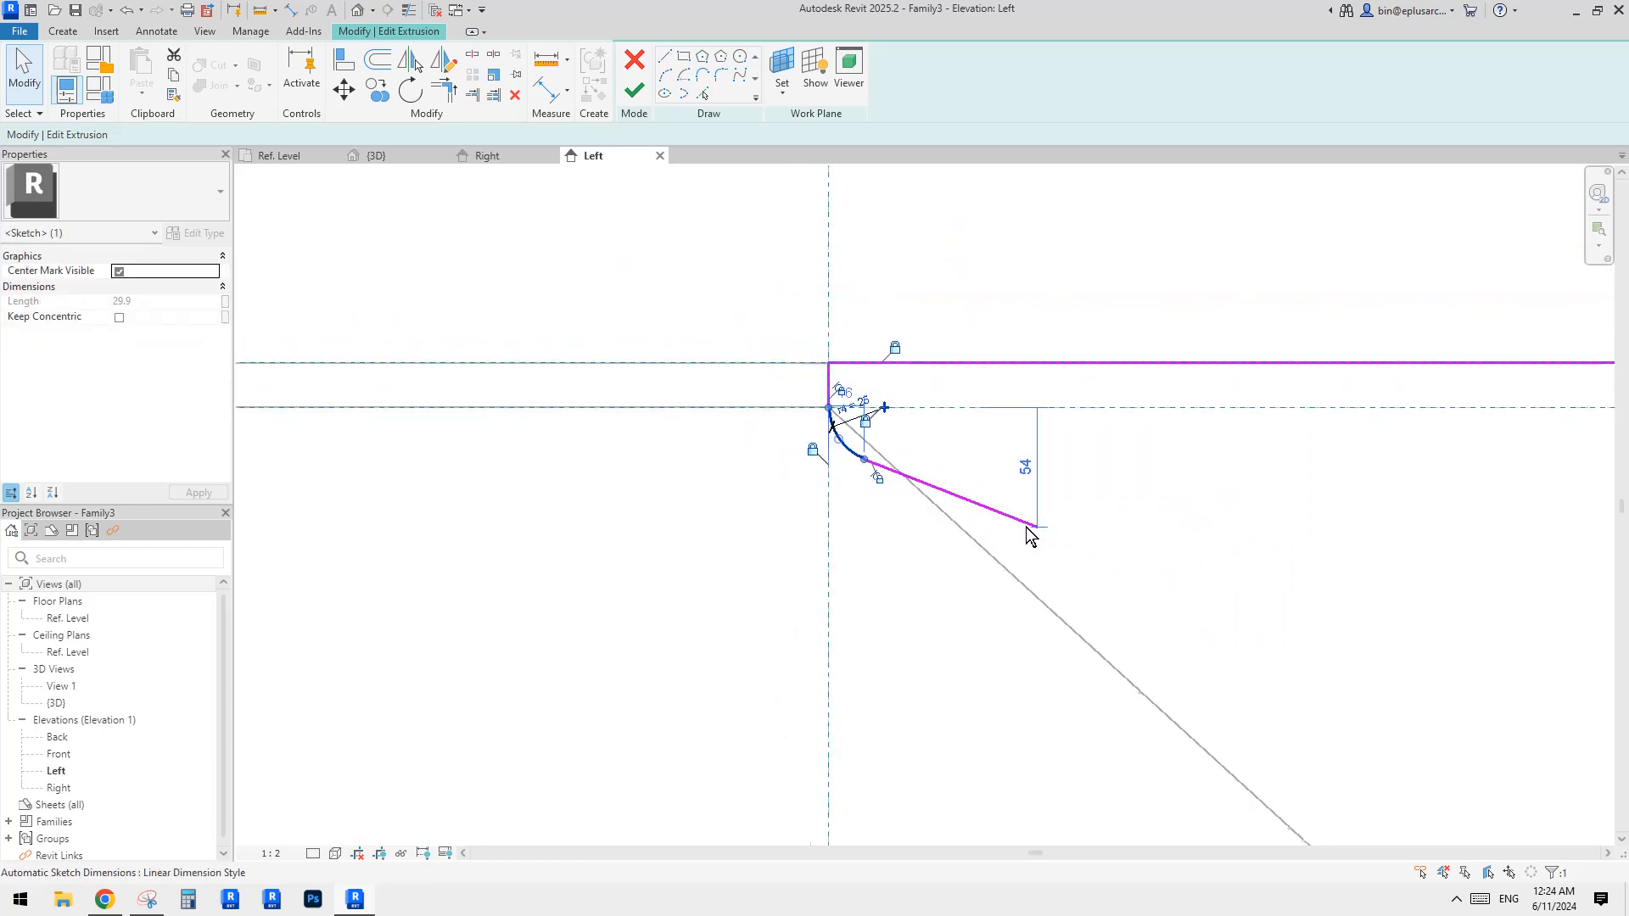
scroll(1026, 524, up, 1)
middle_drag(1022, 499, 919, 385)
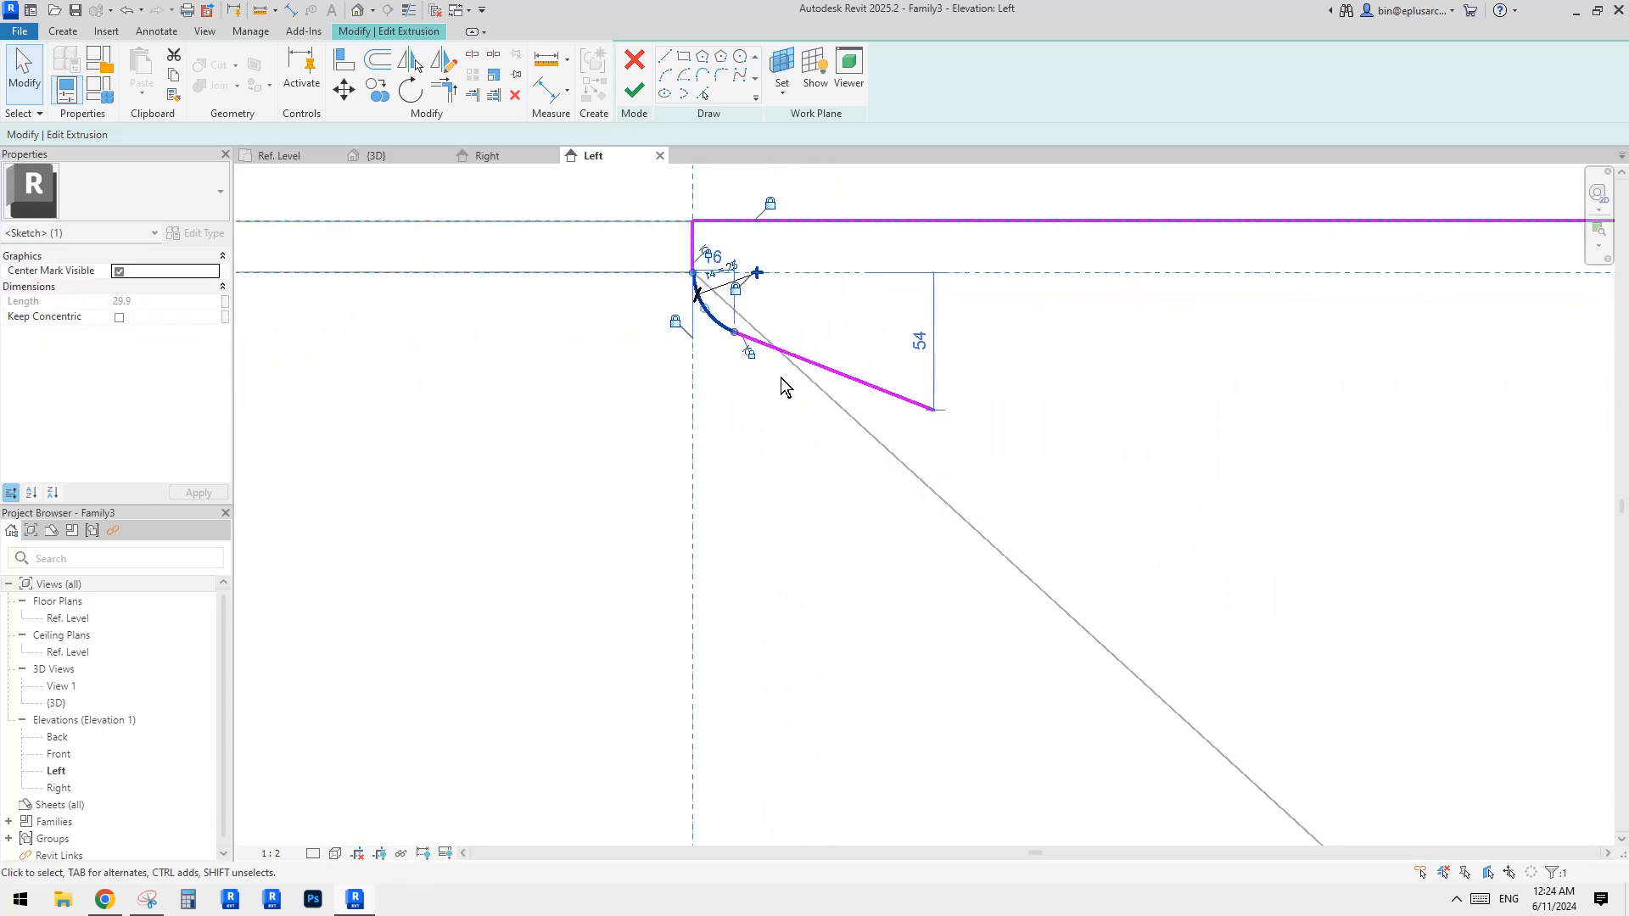
key(Escape)
click(760, 278)
key(Escape)
scroll(1050, 517, down, 2)
middle_drag(1050, 516, 978, 357)
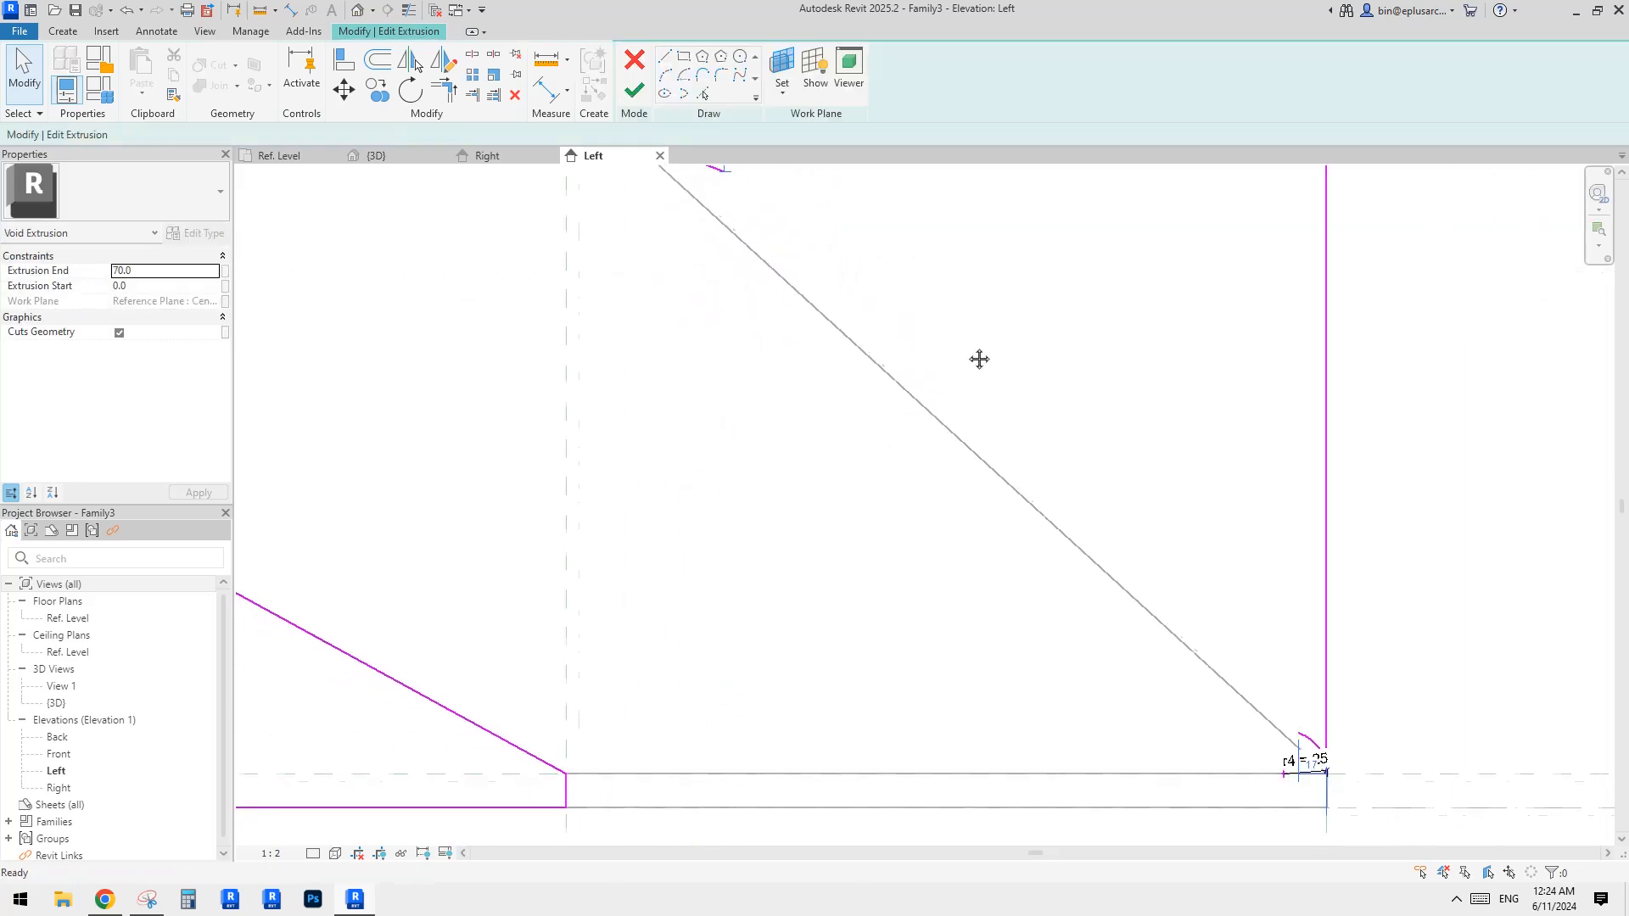
Examine the lower arc's sweep angle, center and lower end against the reference planes.
click(1287, 751)
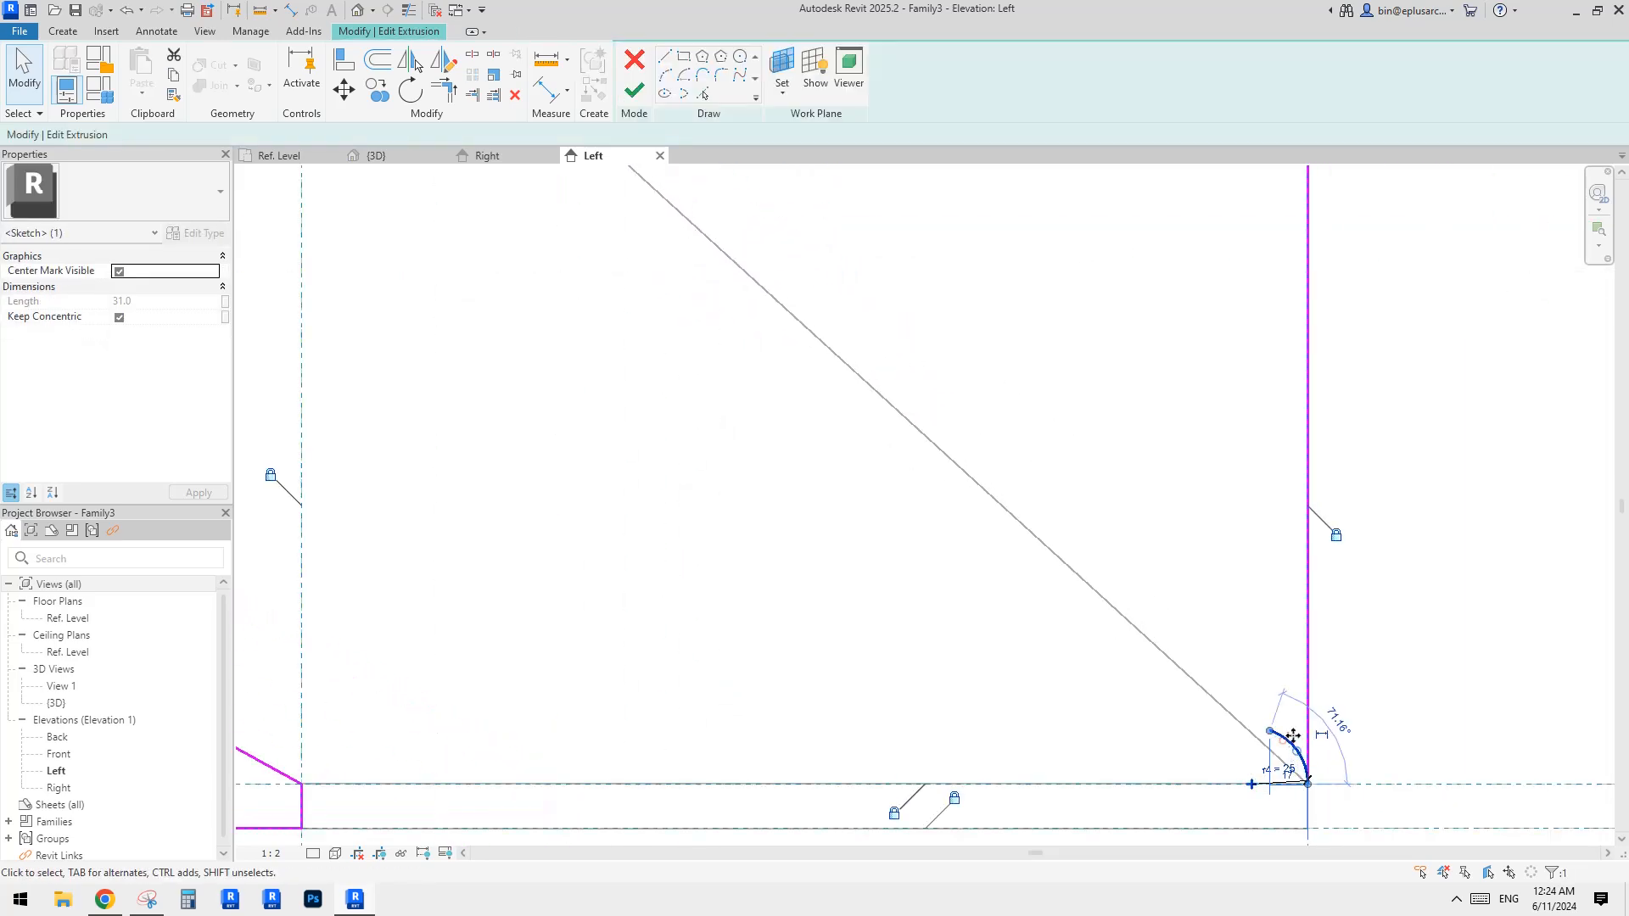
scroll(1288, 755, up, 2)
middle_drag(1361, 813, 1230, 684)
scroll(1229, 684, up, 2)
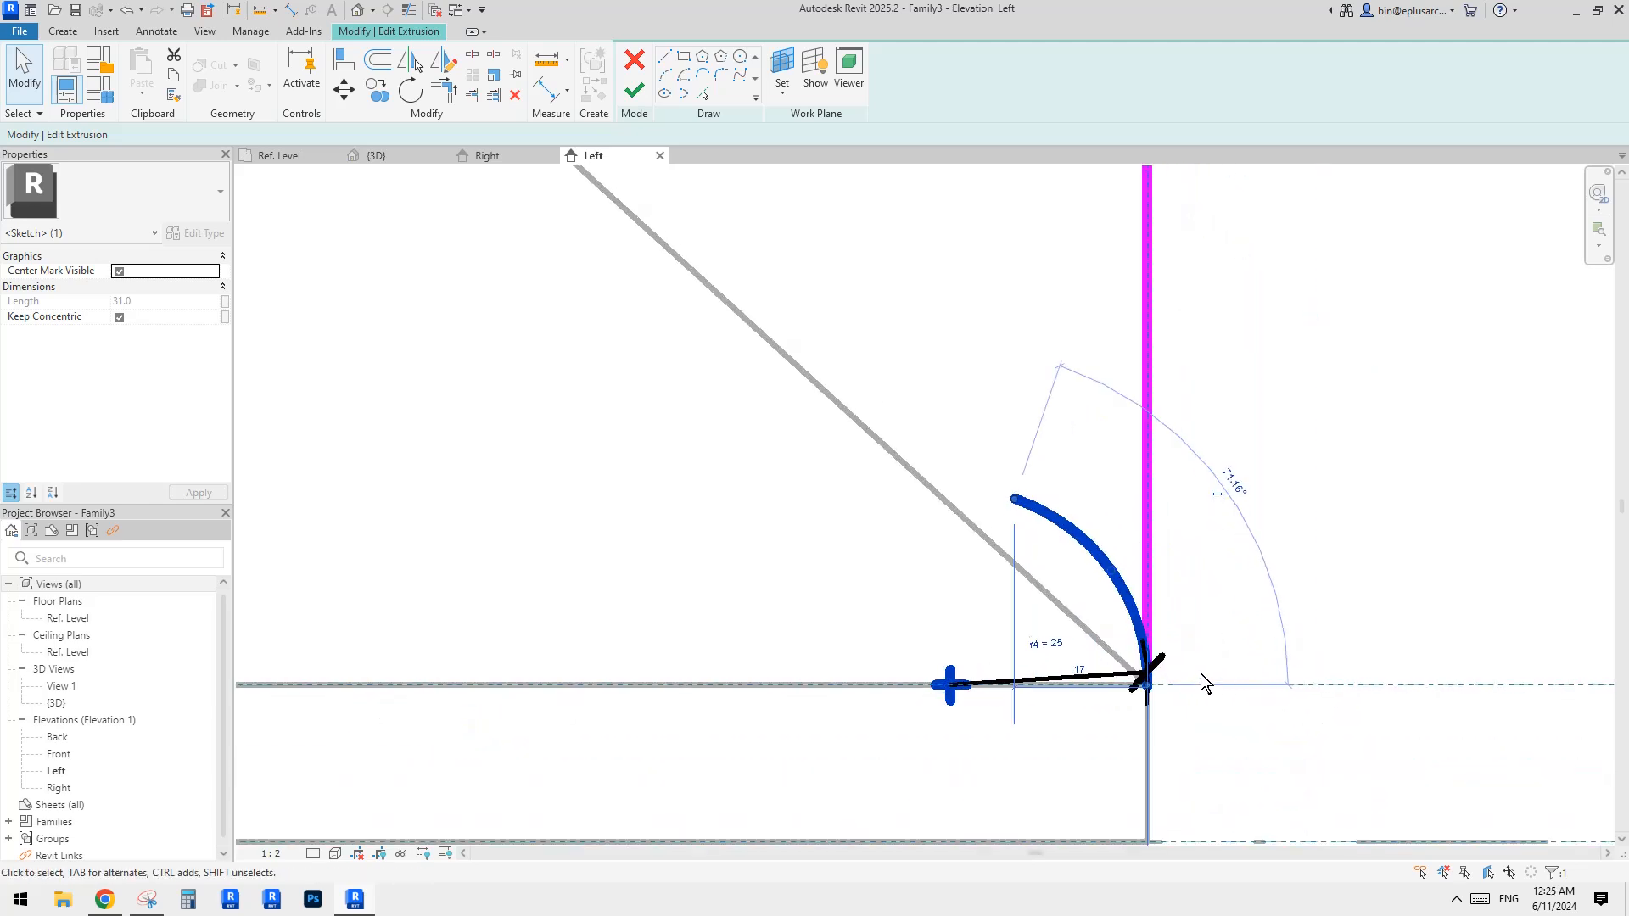
key(Escape)
Delete the short sloped line attached to the upper arc.
scroll(1030, 665, down, 2)
middle_drag(1030, 665, 1015, 609)
scroll(1015, 609, down, 3)
middle_drag(954, 556, 1233, 767)
scroll(1069, 576, down, 1)
click(761, 294)
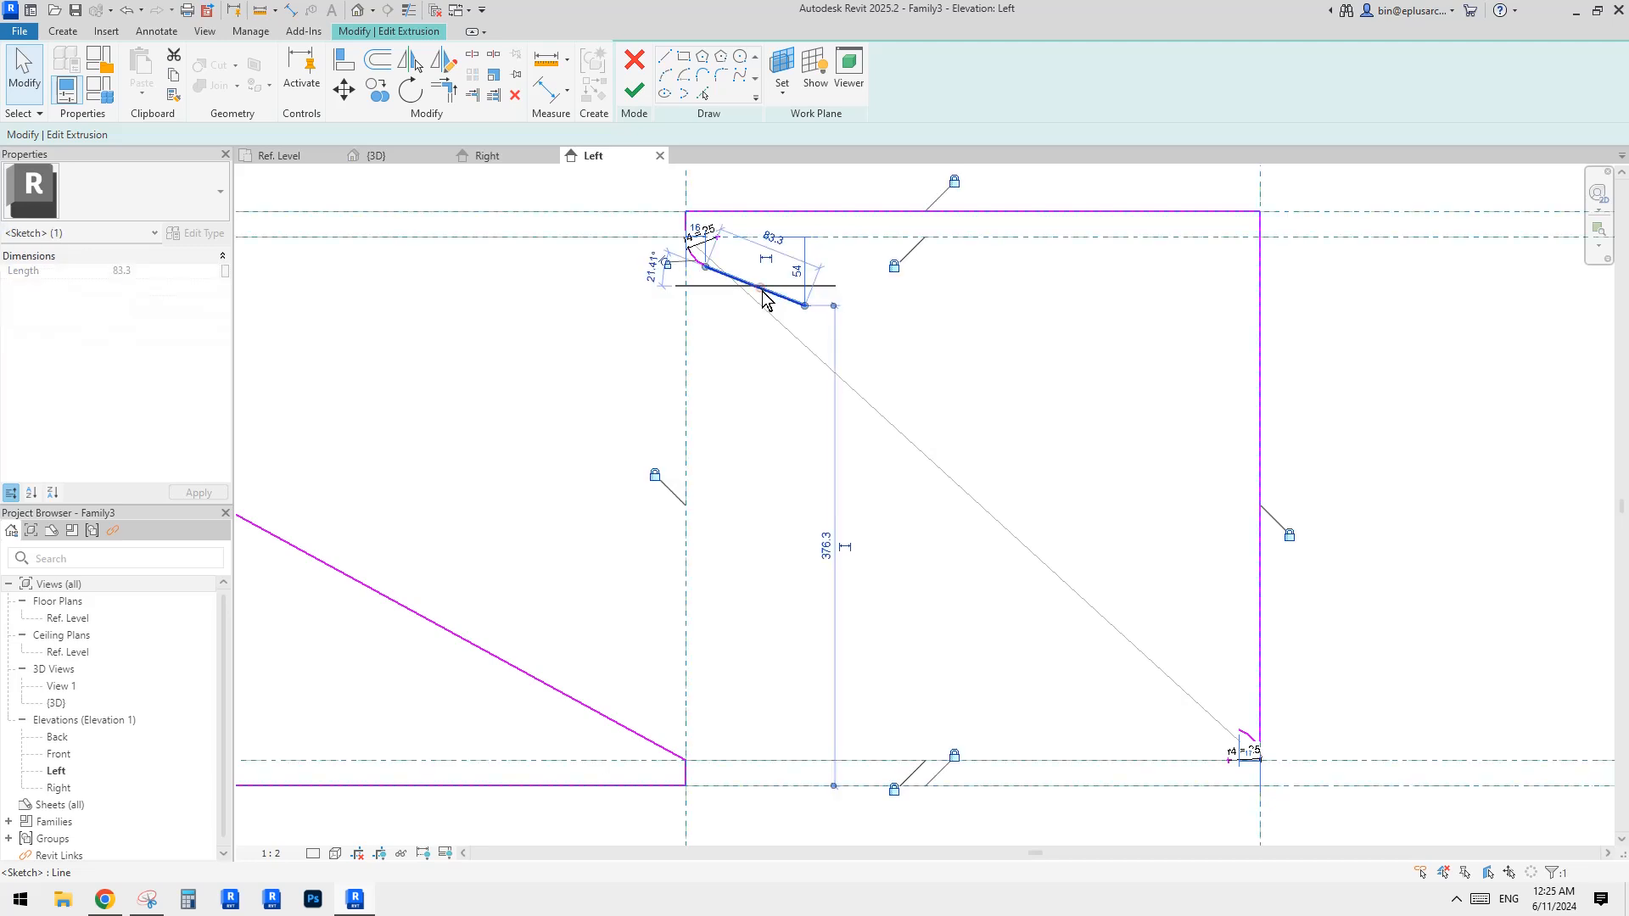
key(Delete)
Draw a sloped line about 562 mm long from the upper arc's lower end to the lower arc.
key(l)
key(i)
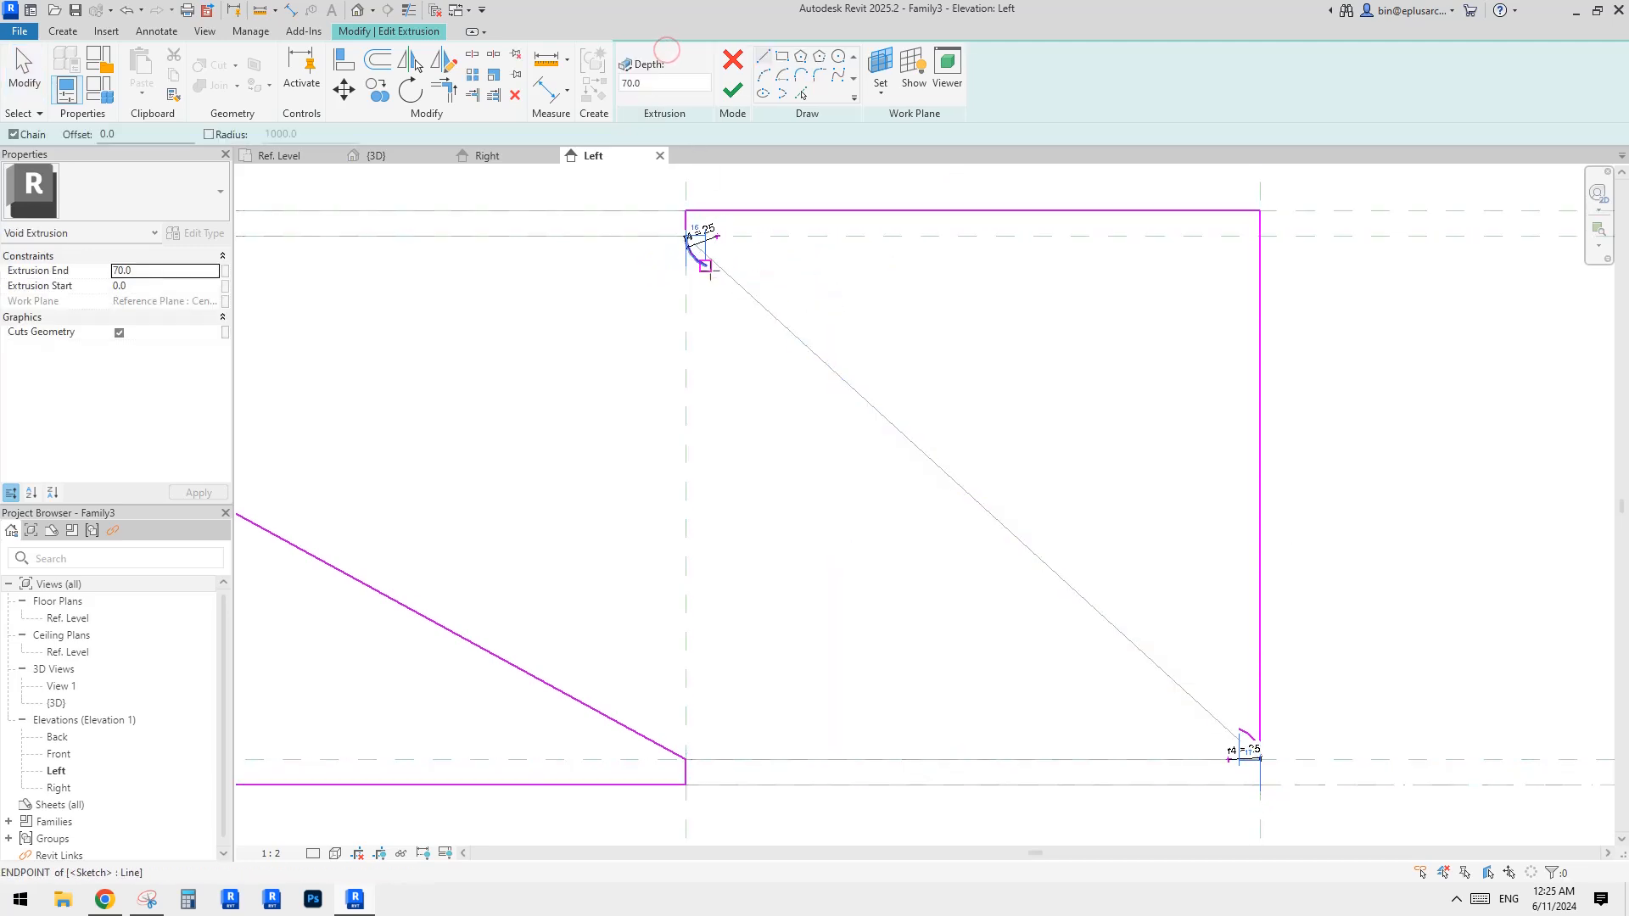
click(690, 236)
scroll(1233, 746, up, 4)
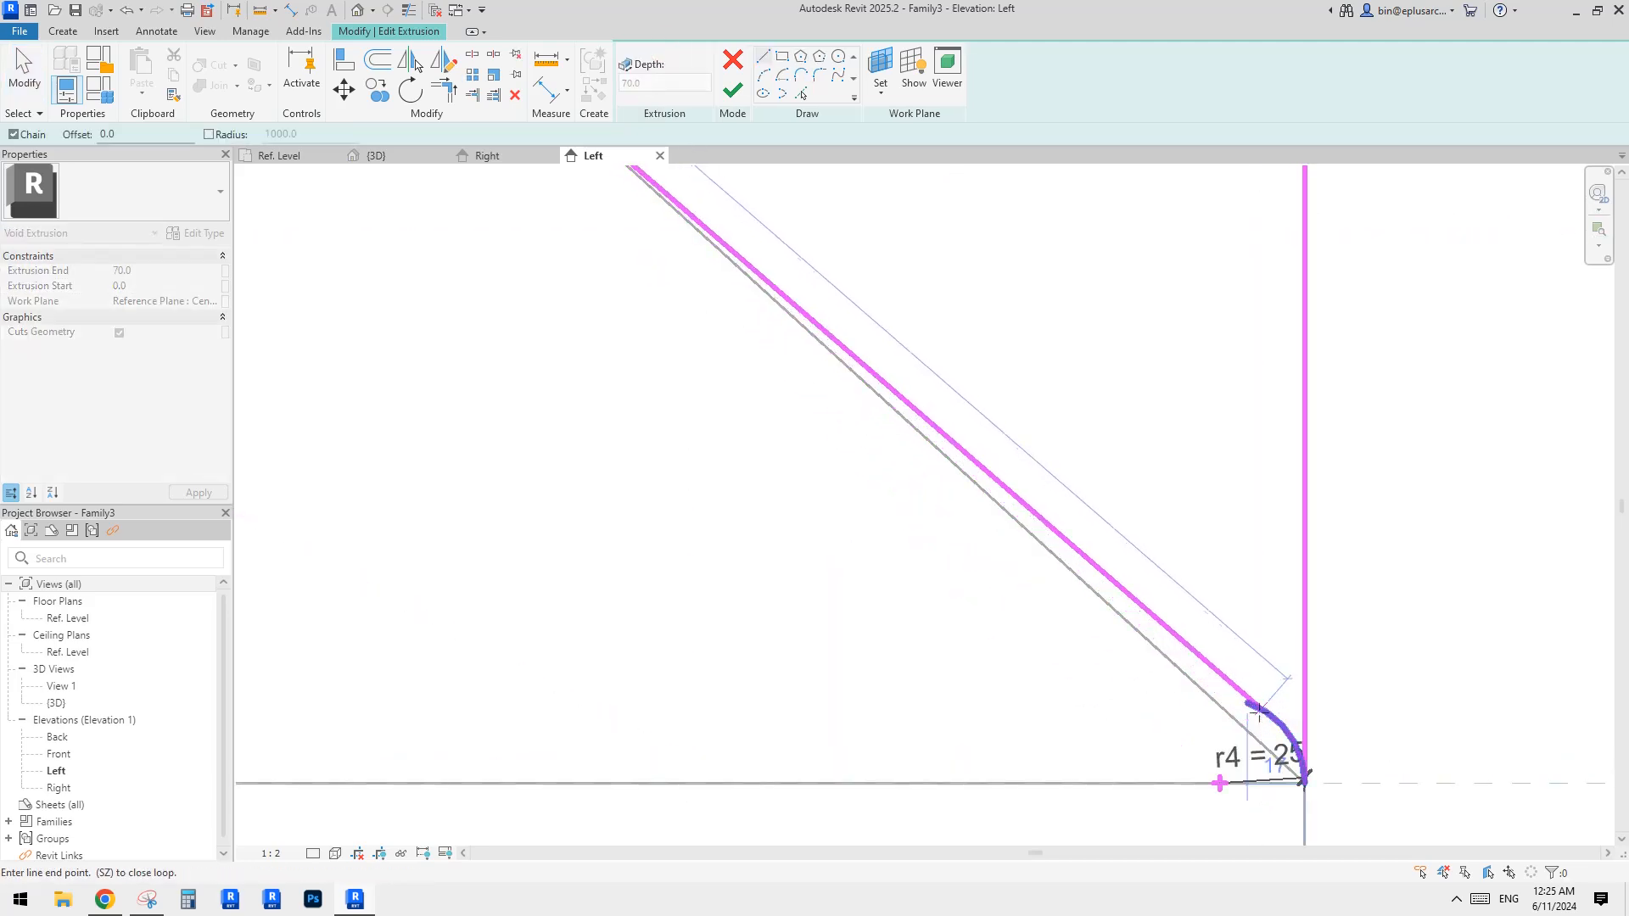
click(1271, 713)
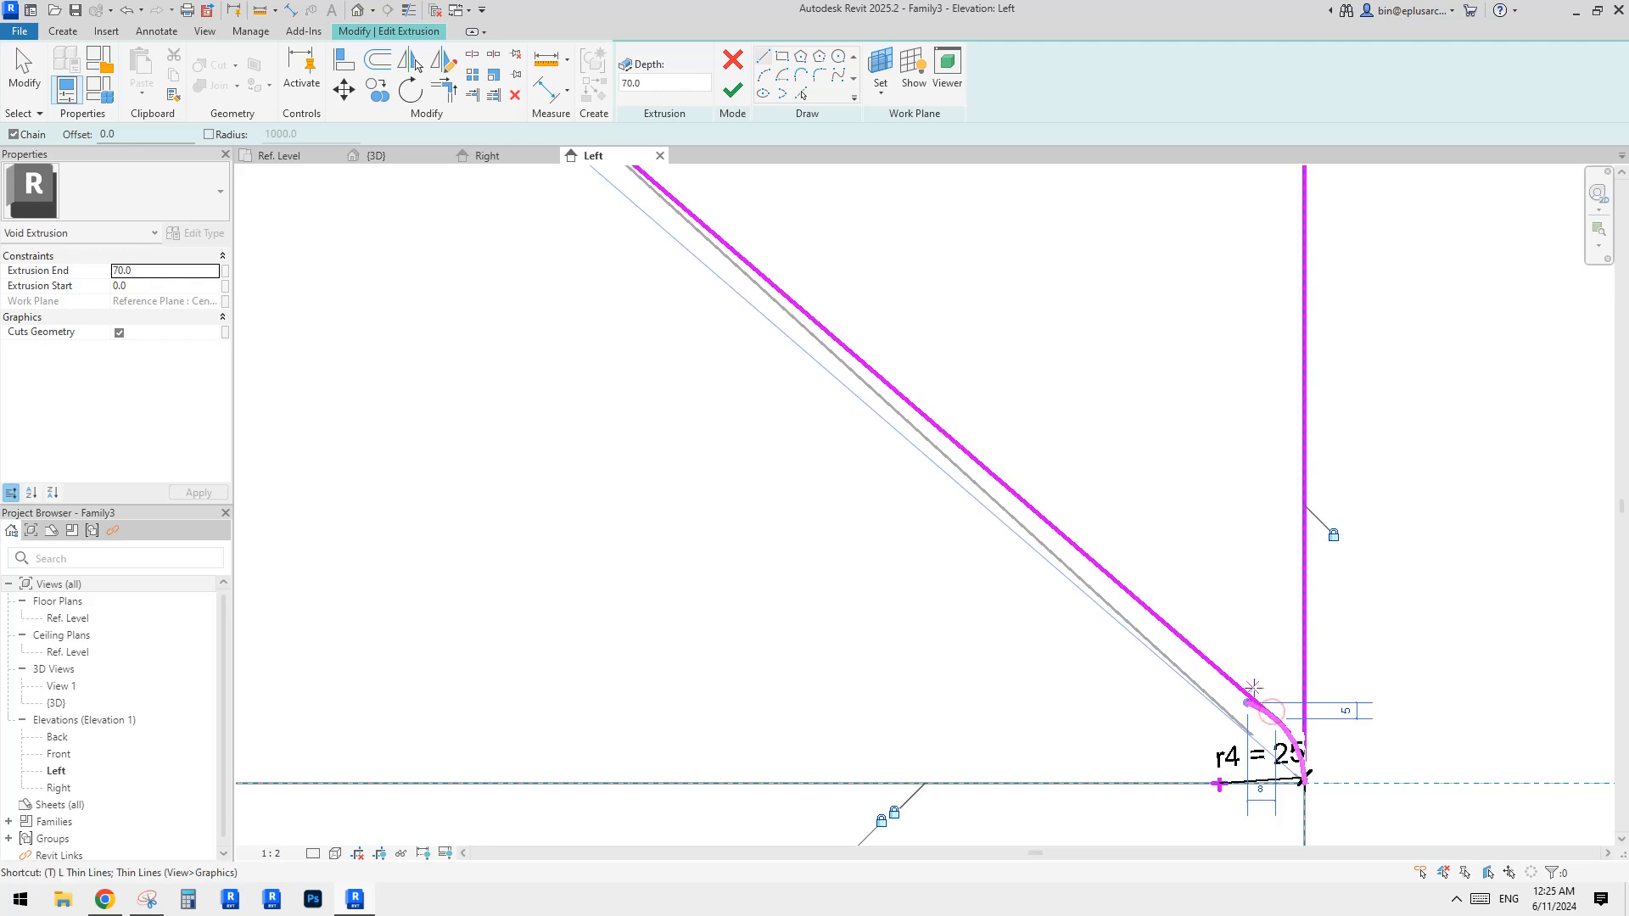
Trim the lower arc and the long sloped line to a common corner.
key(t)
key(r)
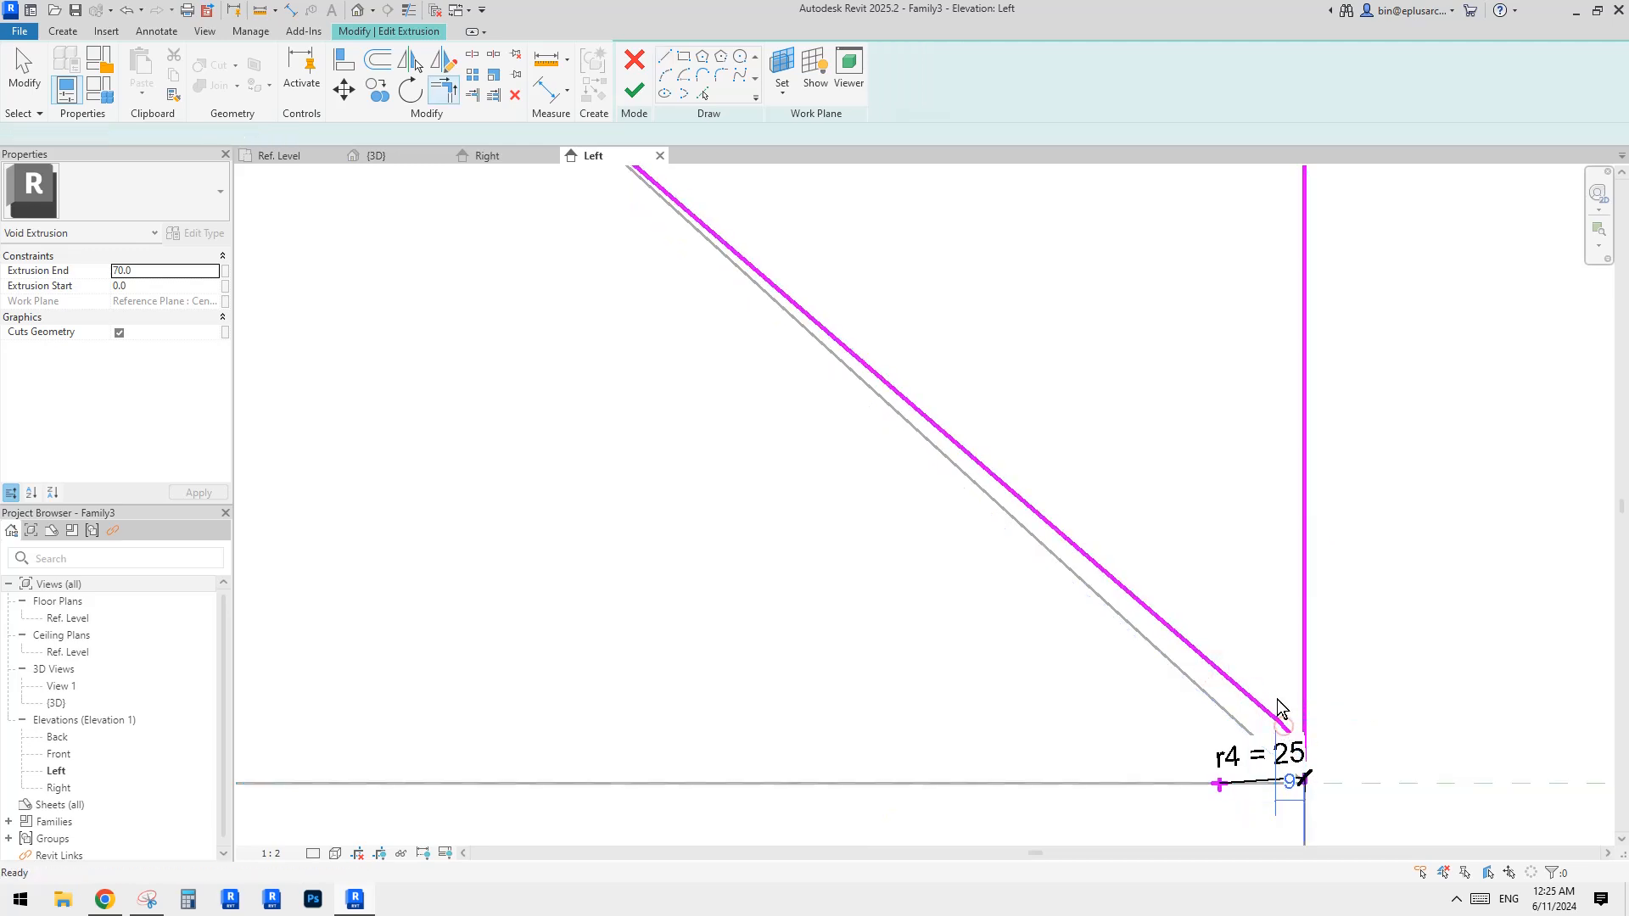
key(Escape)
Lock the join tangency between the long sloped line and the lower arc.
scroll(1273, 709, down, 1)
click(1250, 690)
scroll(1283, 718, up, 4)
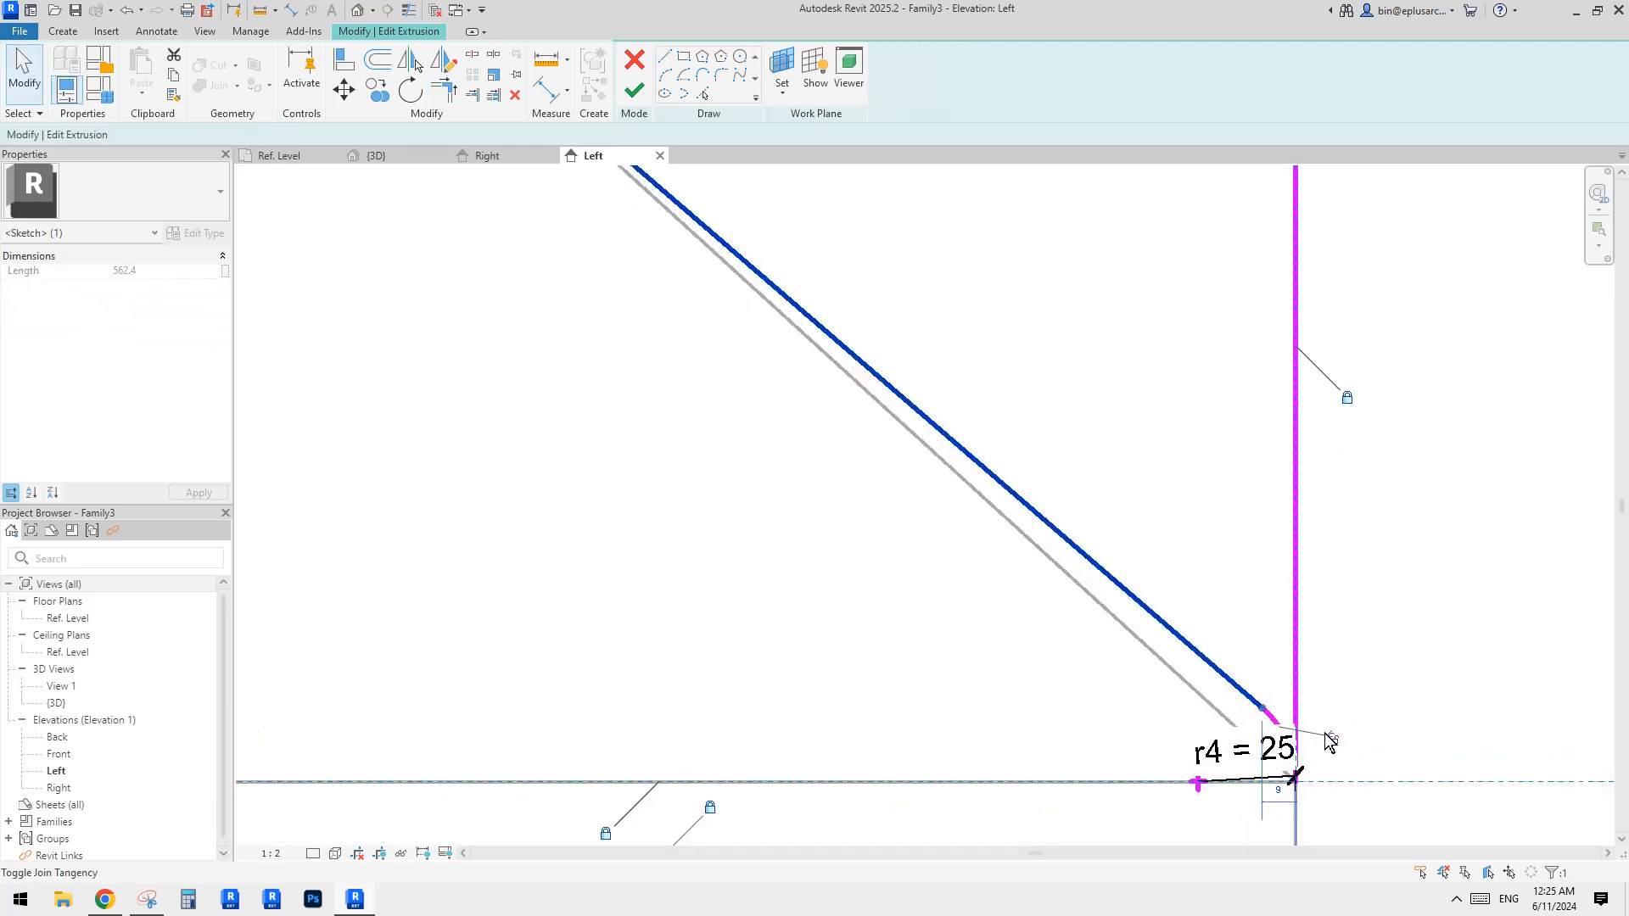
click(1334, 742)
Try to move the long sloped line's upper end to a tangent point on the upper arc.
scroll(1024, 558, down, 3)
middle_drag(591, 272, 970, 543)
mouse_move(763, 309)
middle_down()
mouse_move(933, 441)
mouse_move(1086, 611)
middle_up()
scroll(984, 456, up, 3)
scroll(914, 406, up, 3)
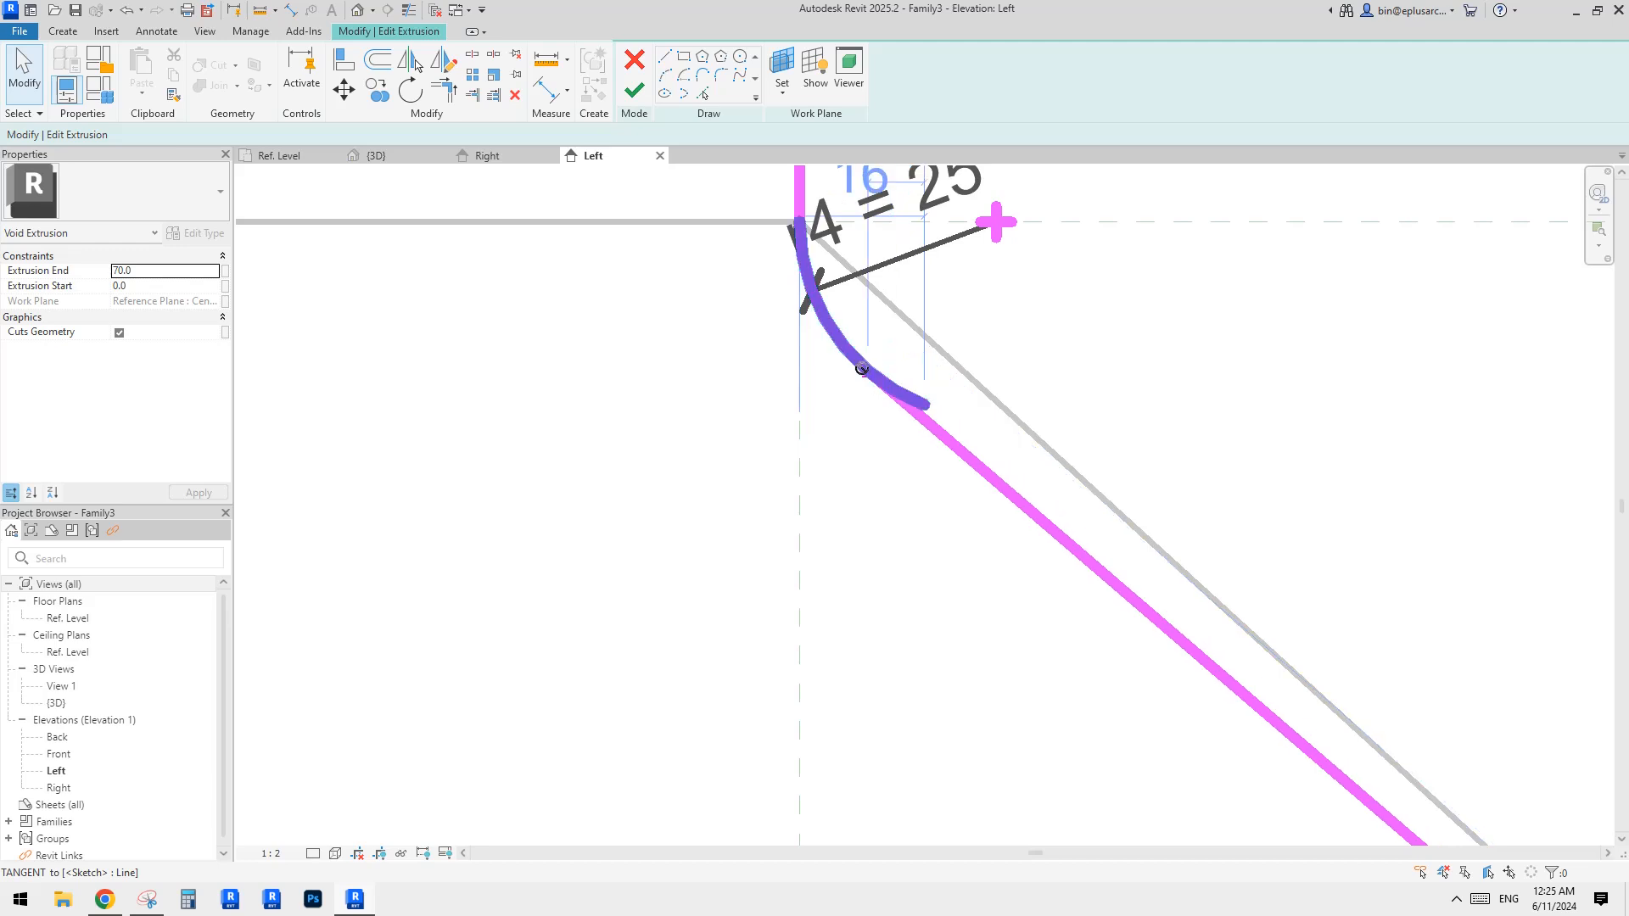
drag(866, 374, 875, 375)
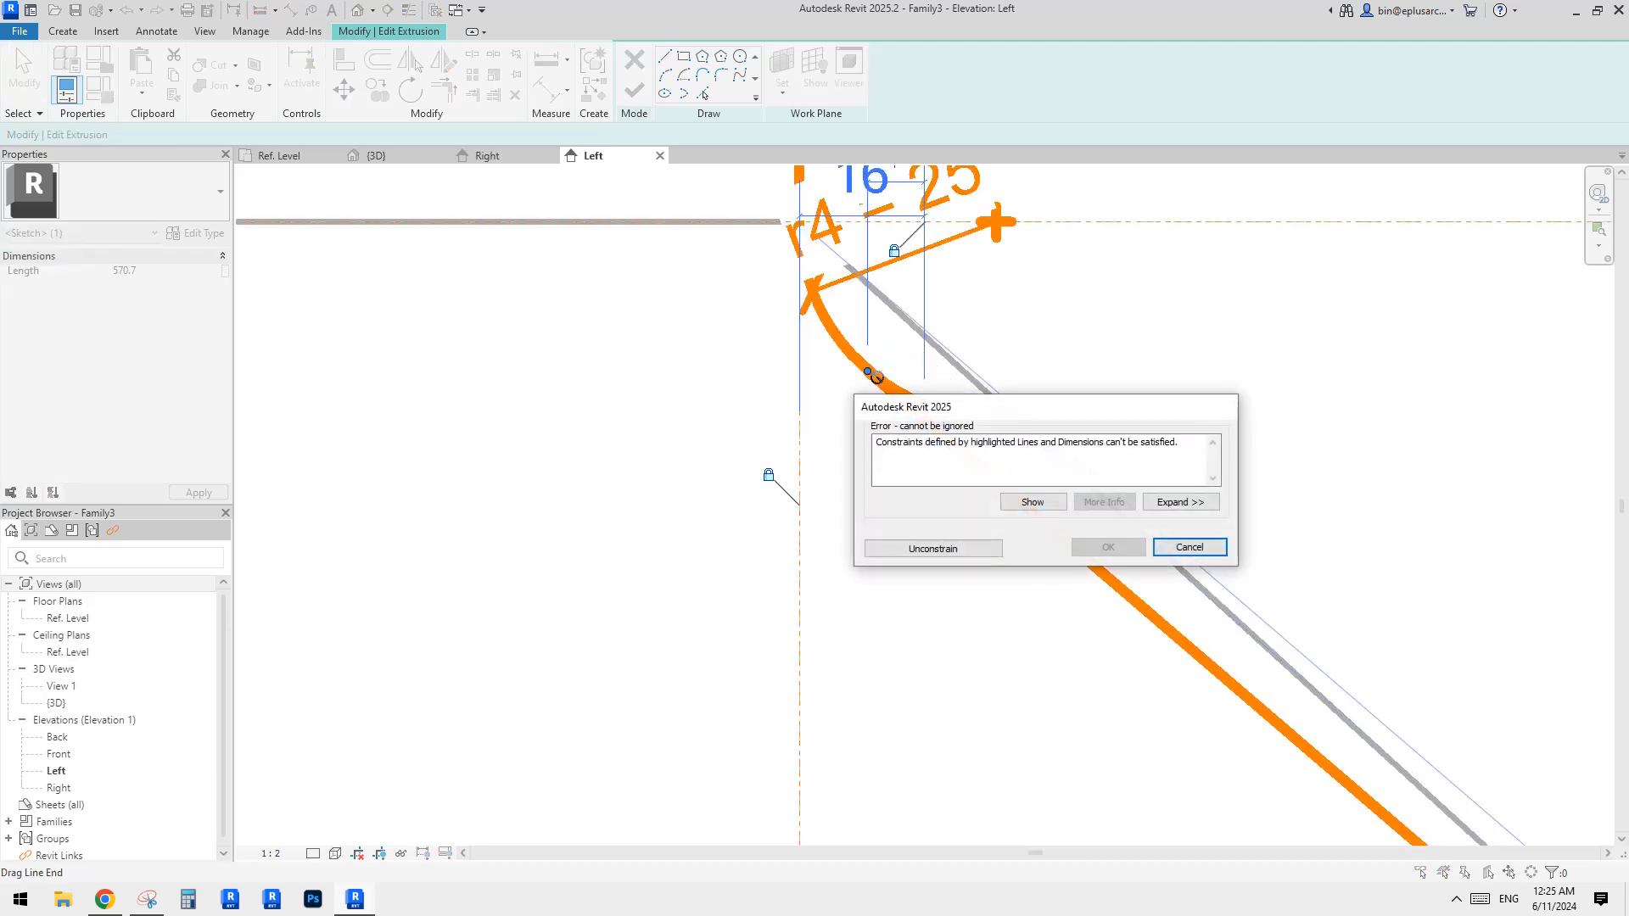
click(1188, 548)
scroll(928, 412, down, 2)
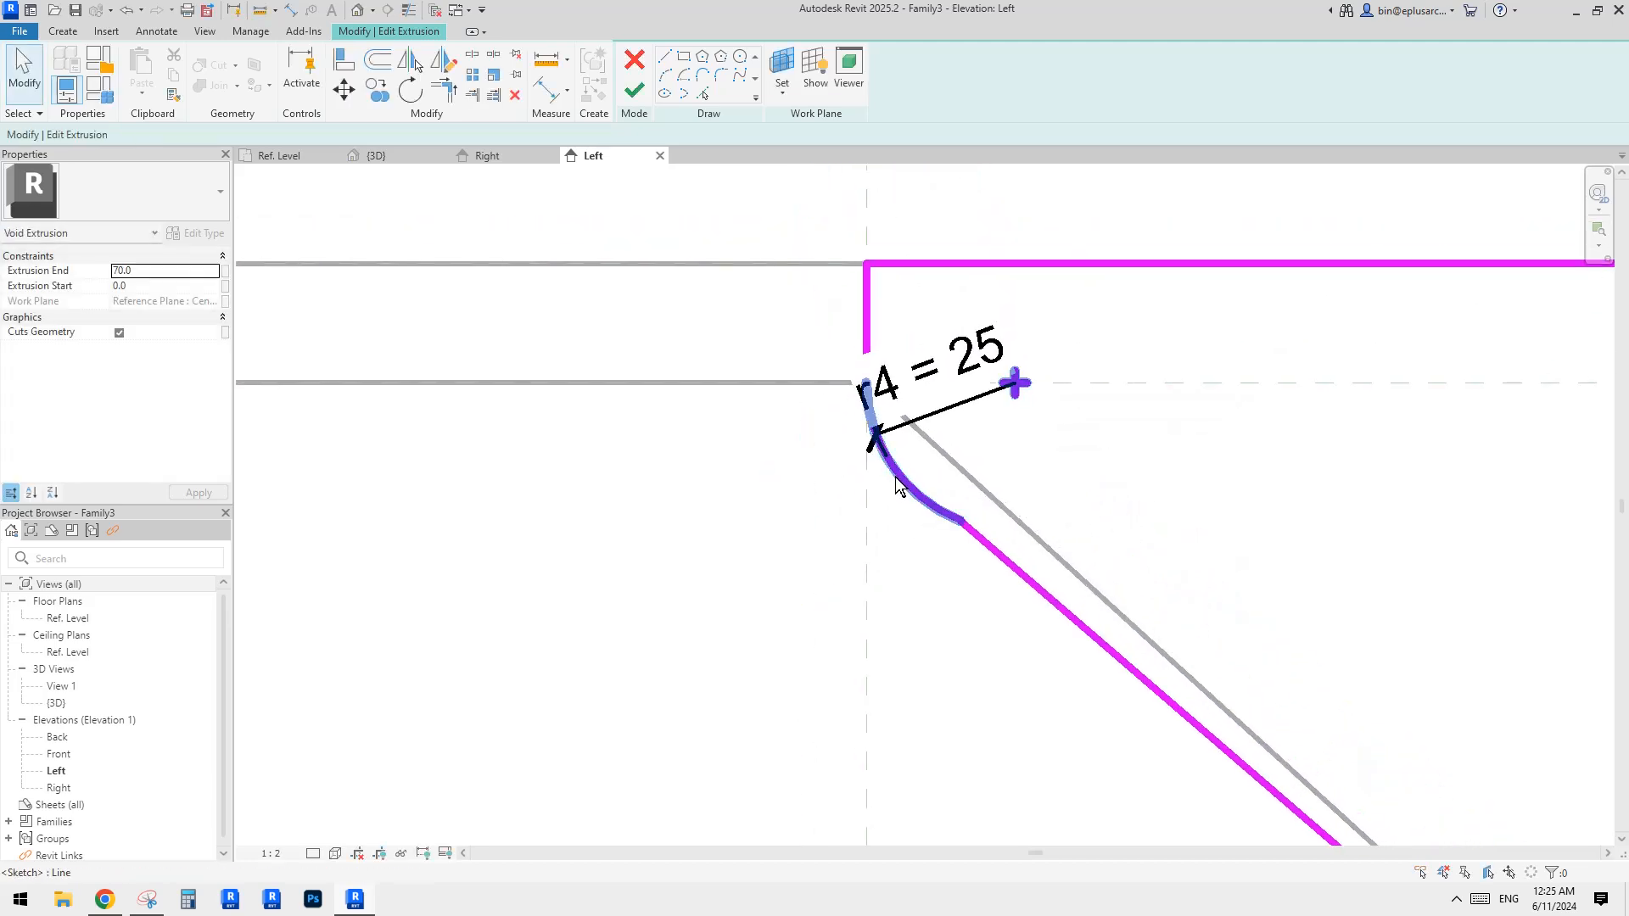
Slide the arc and line junction up along the upper arc to about 9 mm from the vertical reference plane, removing the conflicting constraints.
click(906, 483)
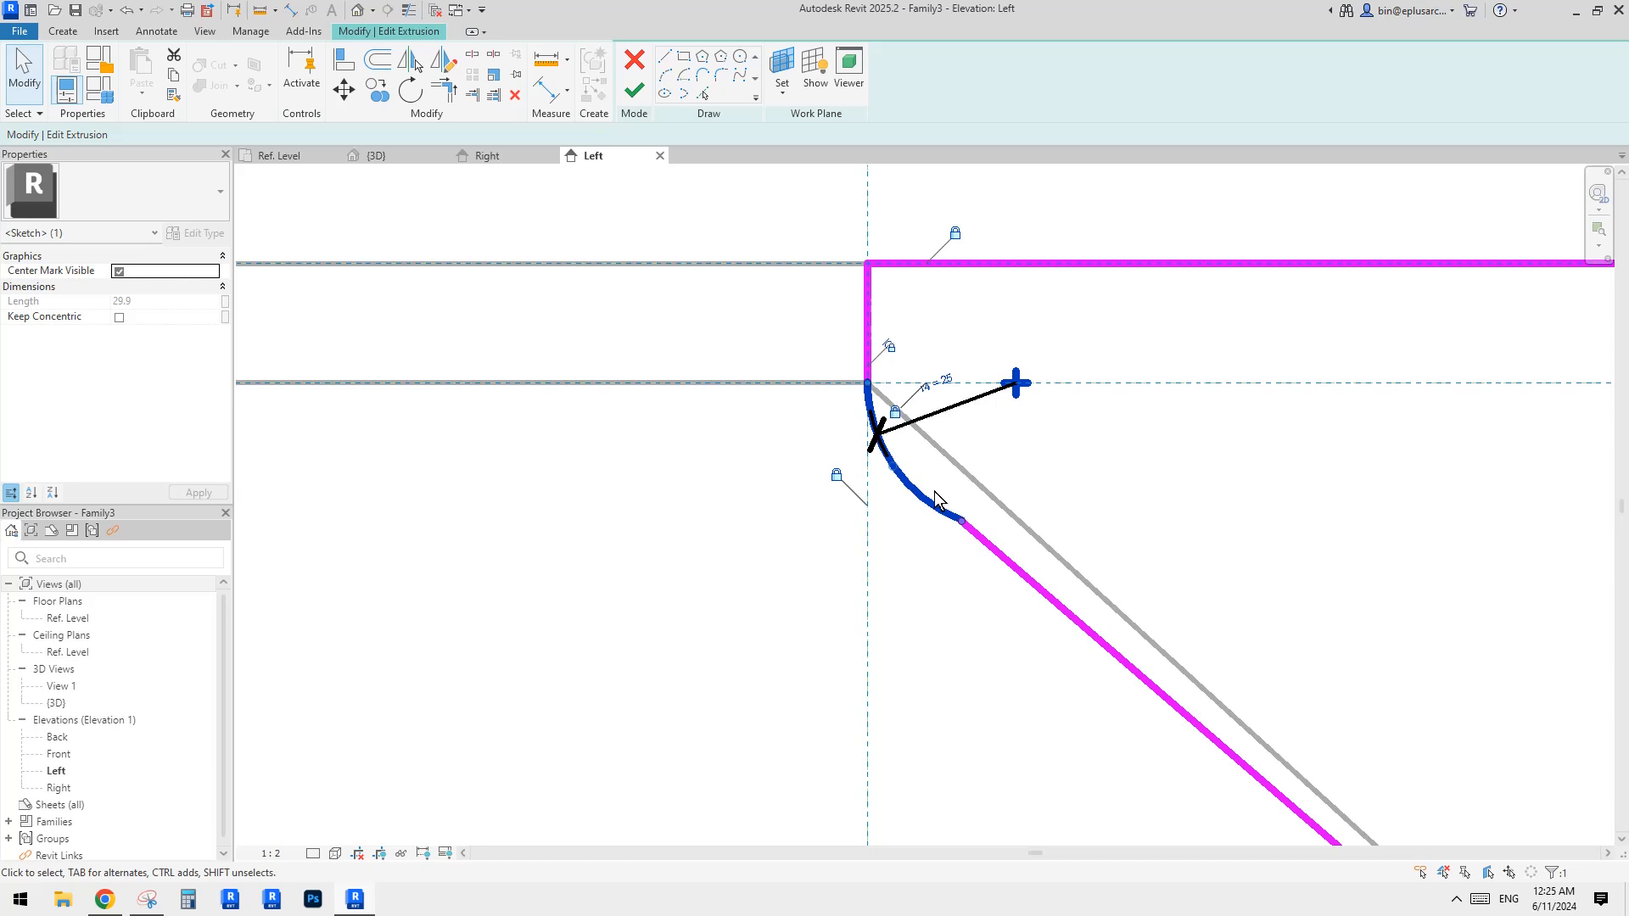
drag(960, 516, 925, 500)
drag(927, 501, 927, 501)
click(966, 525)
drag(927, 501, 933, 503)
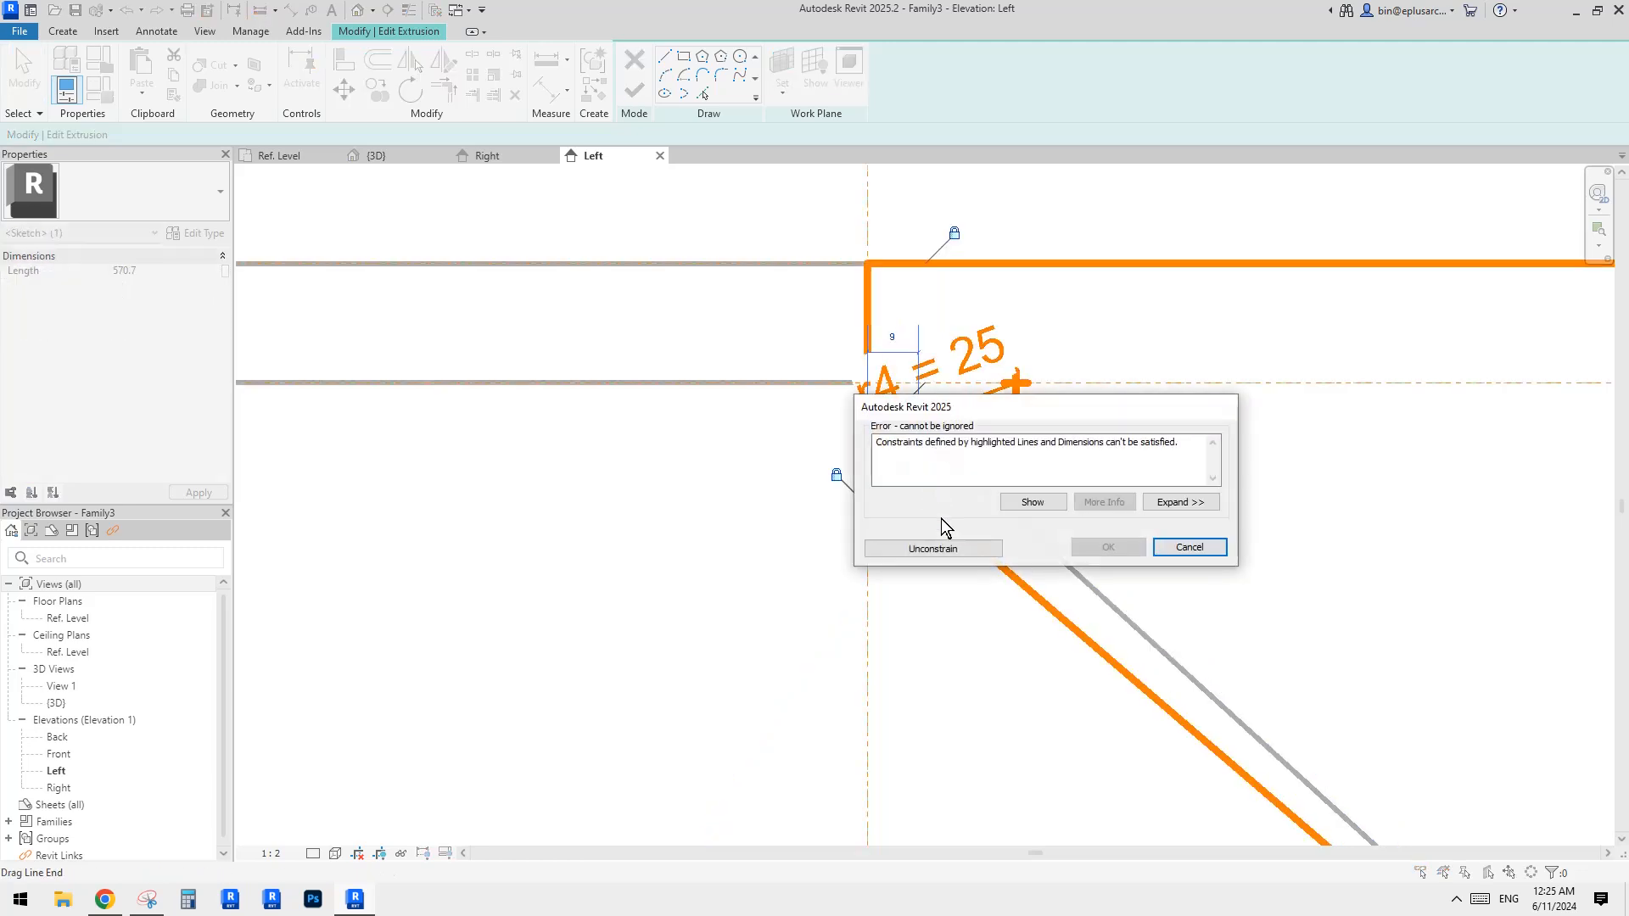
click(962, 551)
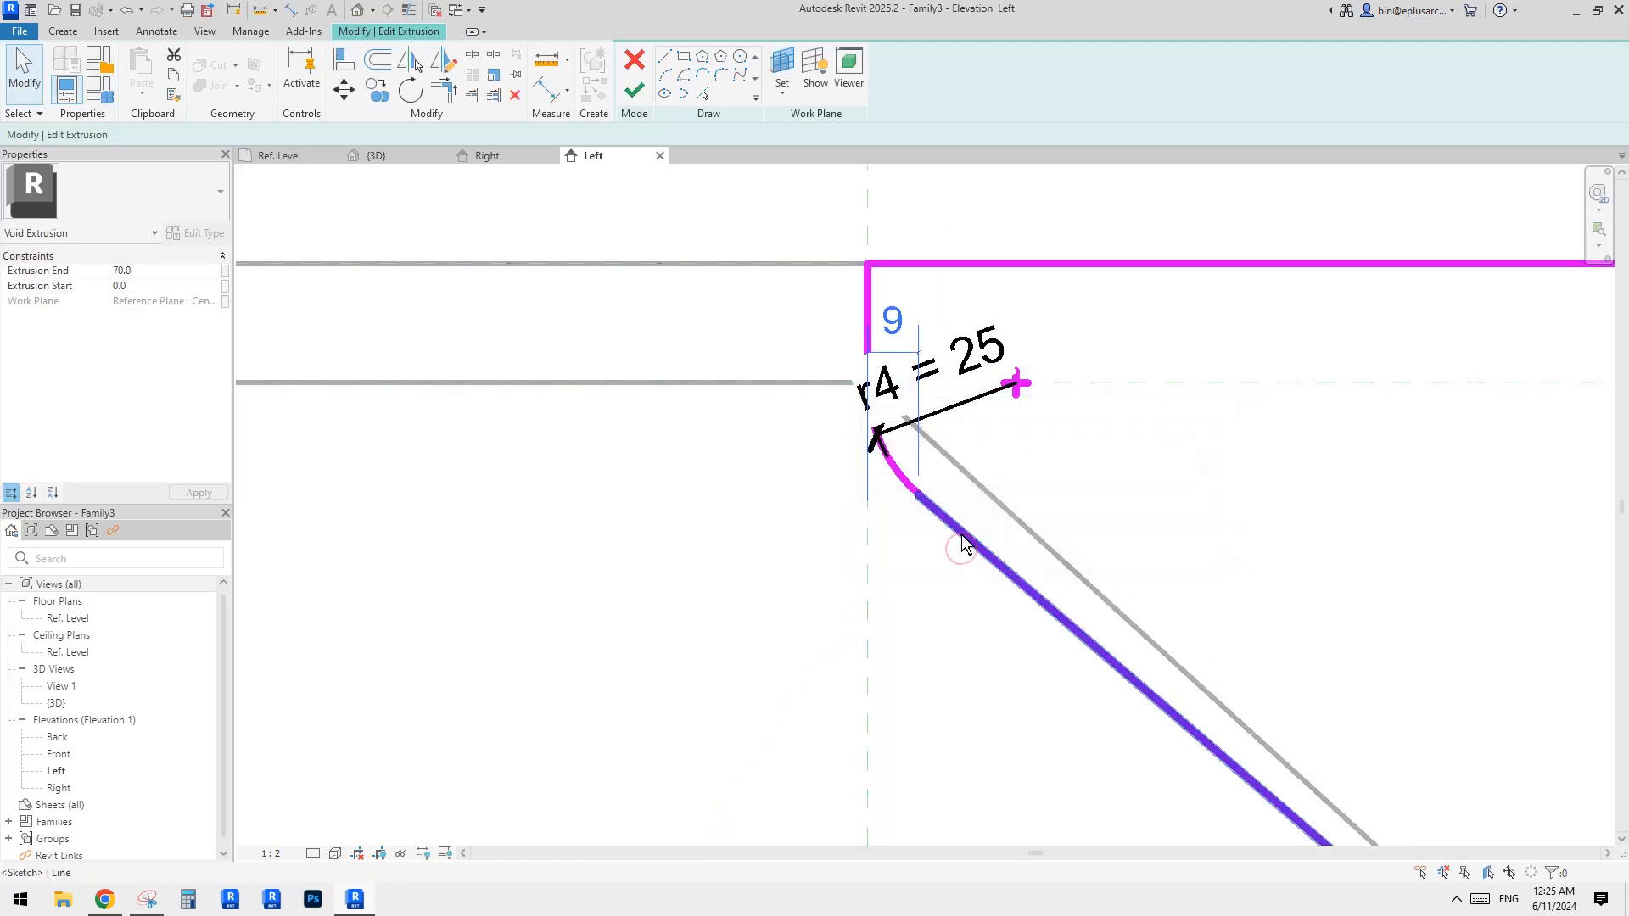
Align the upper arc's end to the horizontal reference plane and lock the alignment.
click(931, 510)
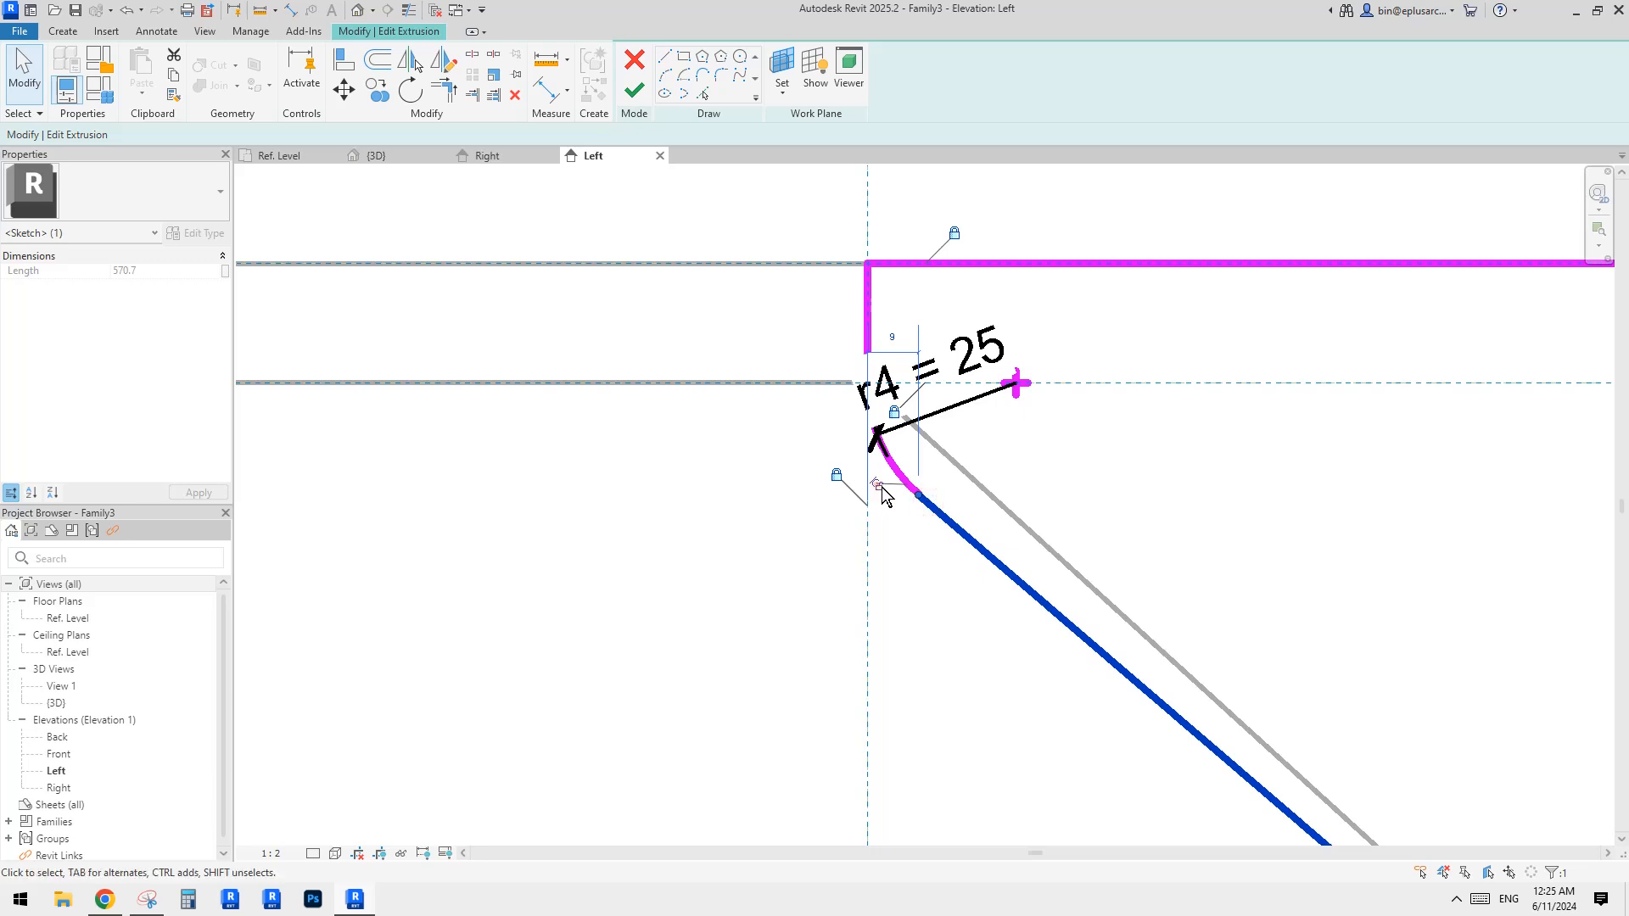
click(952, 493)
key(a)
key(l)
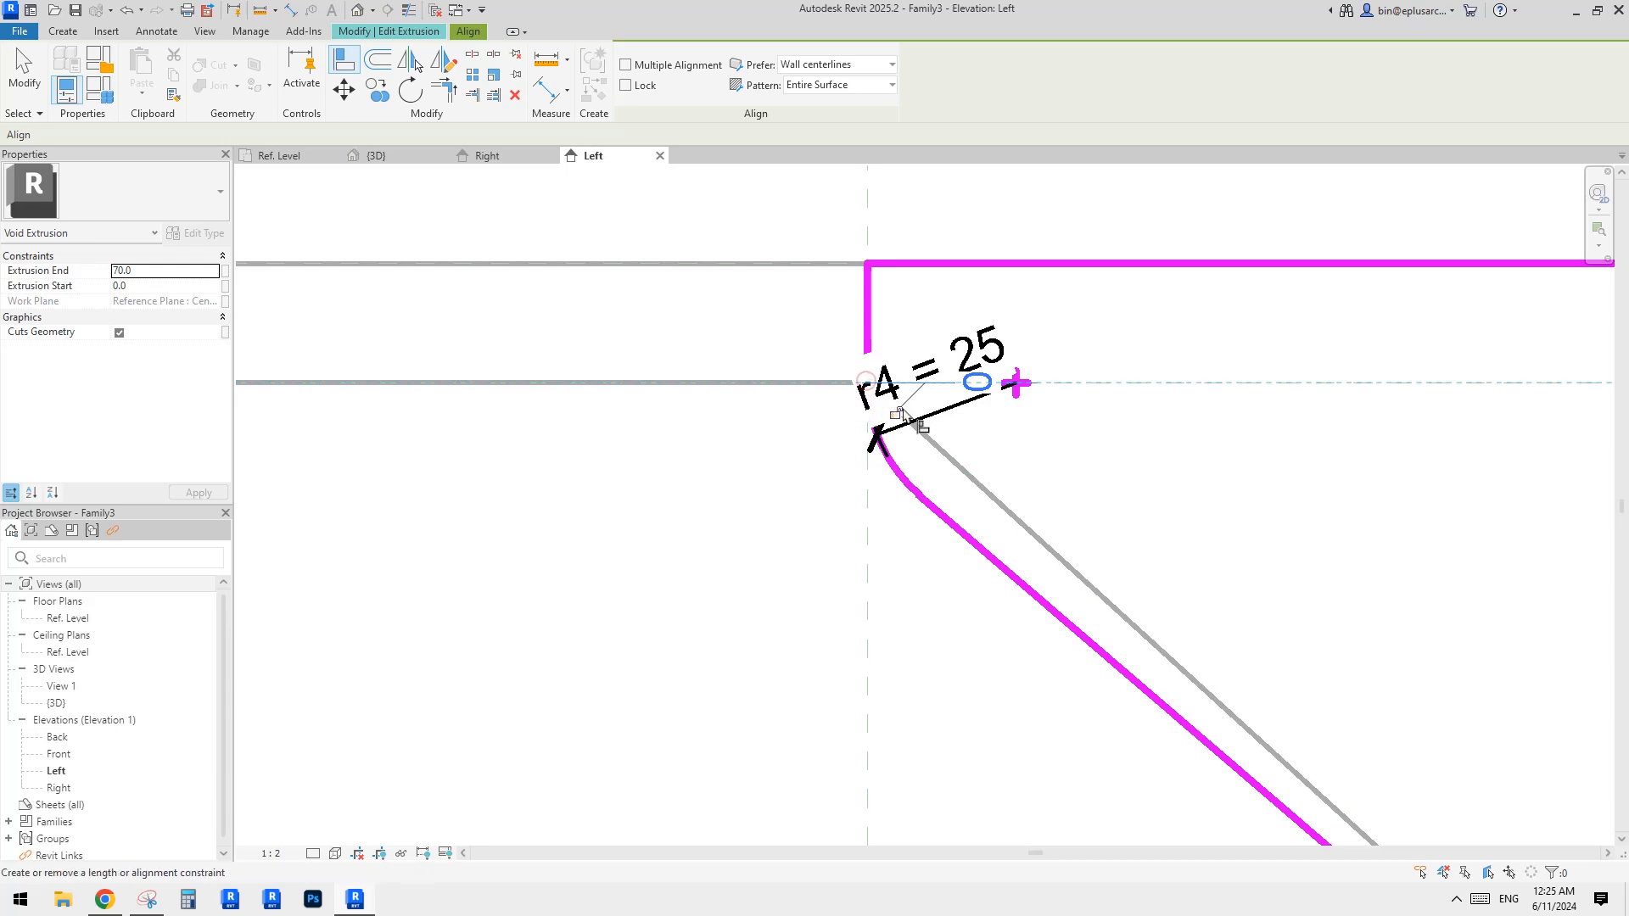
key(Escape)
key(Escape)
Align the lower arc's end to the vertical reference plane at the void profile's lower corner.
scroll(982, 407, down, 3)
middle_drag(976, 403, 874, 355)
scroll(857, 331, down, 2)
mouse_move(1134, 479)
middle_down()
mouse_move(733, 229)
mouse_move(1055, 469)
mouse_move(894, 433)
middle_up()
scroll(1145, 648, up, 4)
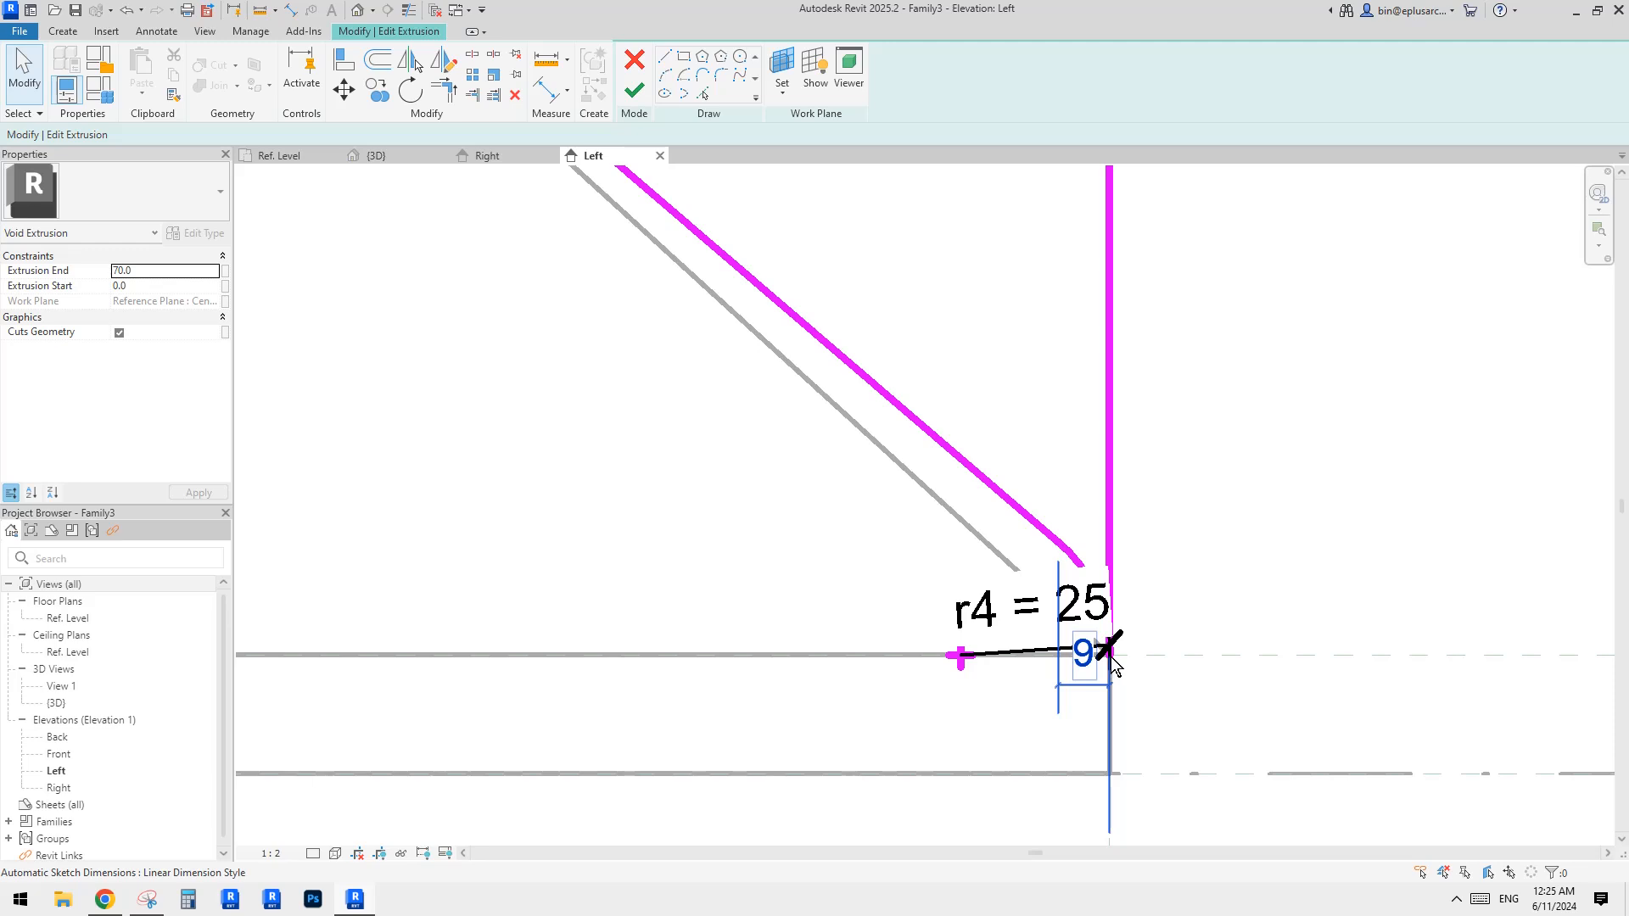
middle_drag(1112, 660, 1075, 555)
scroll(1045, 567, up, 4)
scroll(1018, 543, down, 3)
key(a)
key(l)
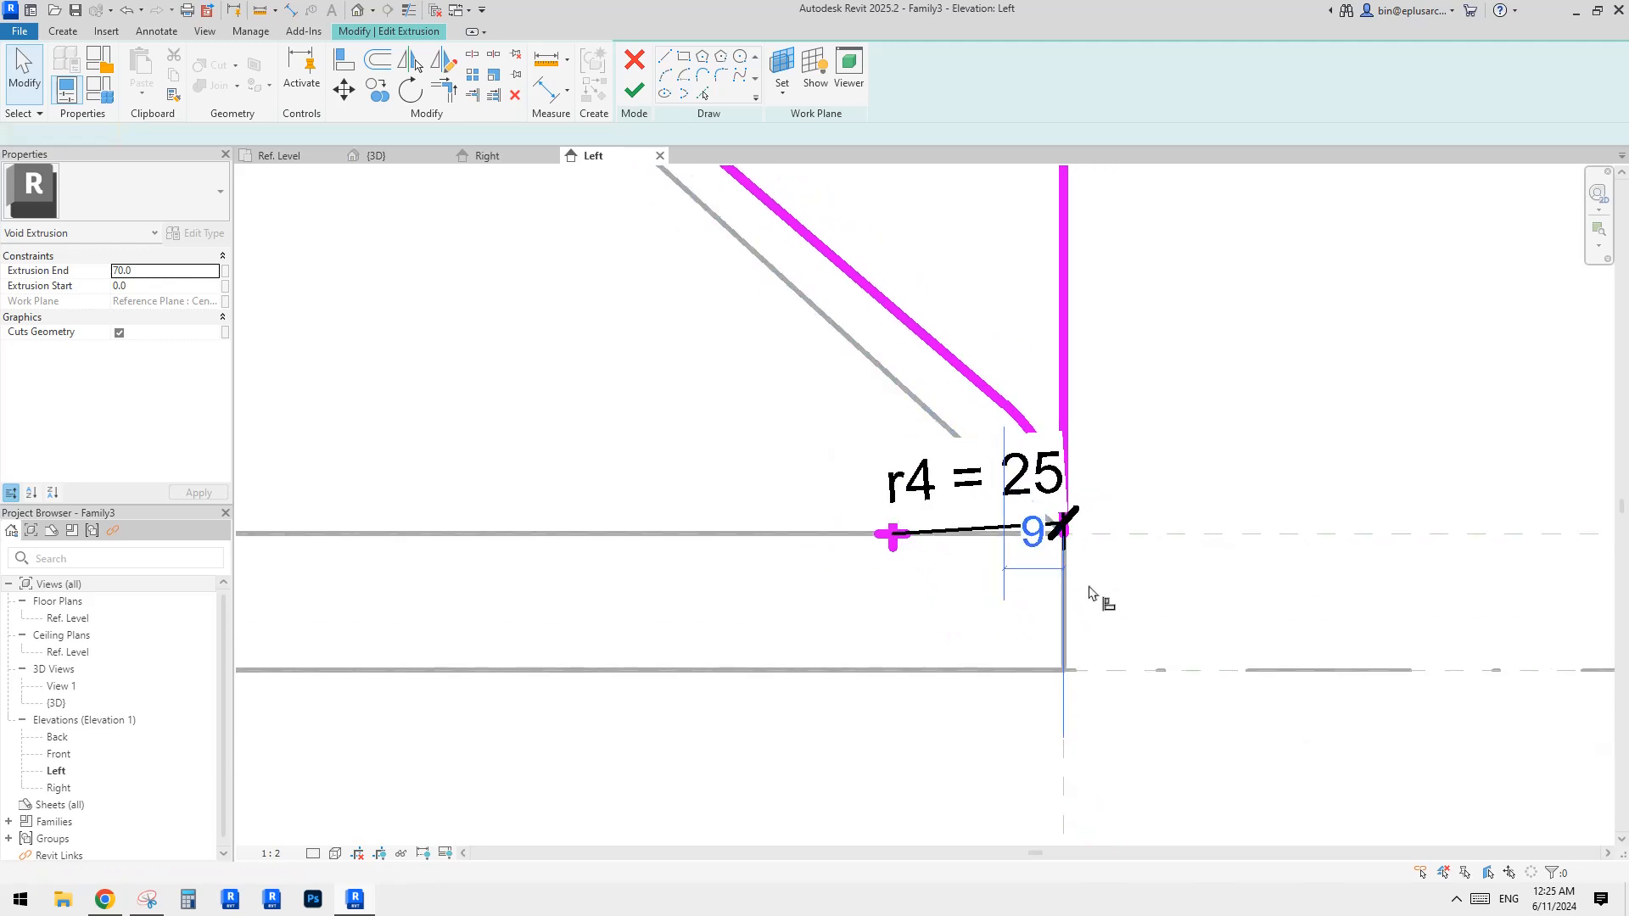
click(1065, 770)
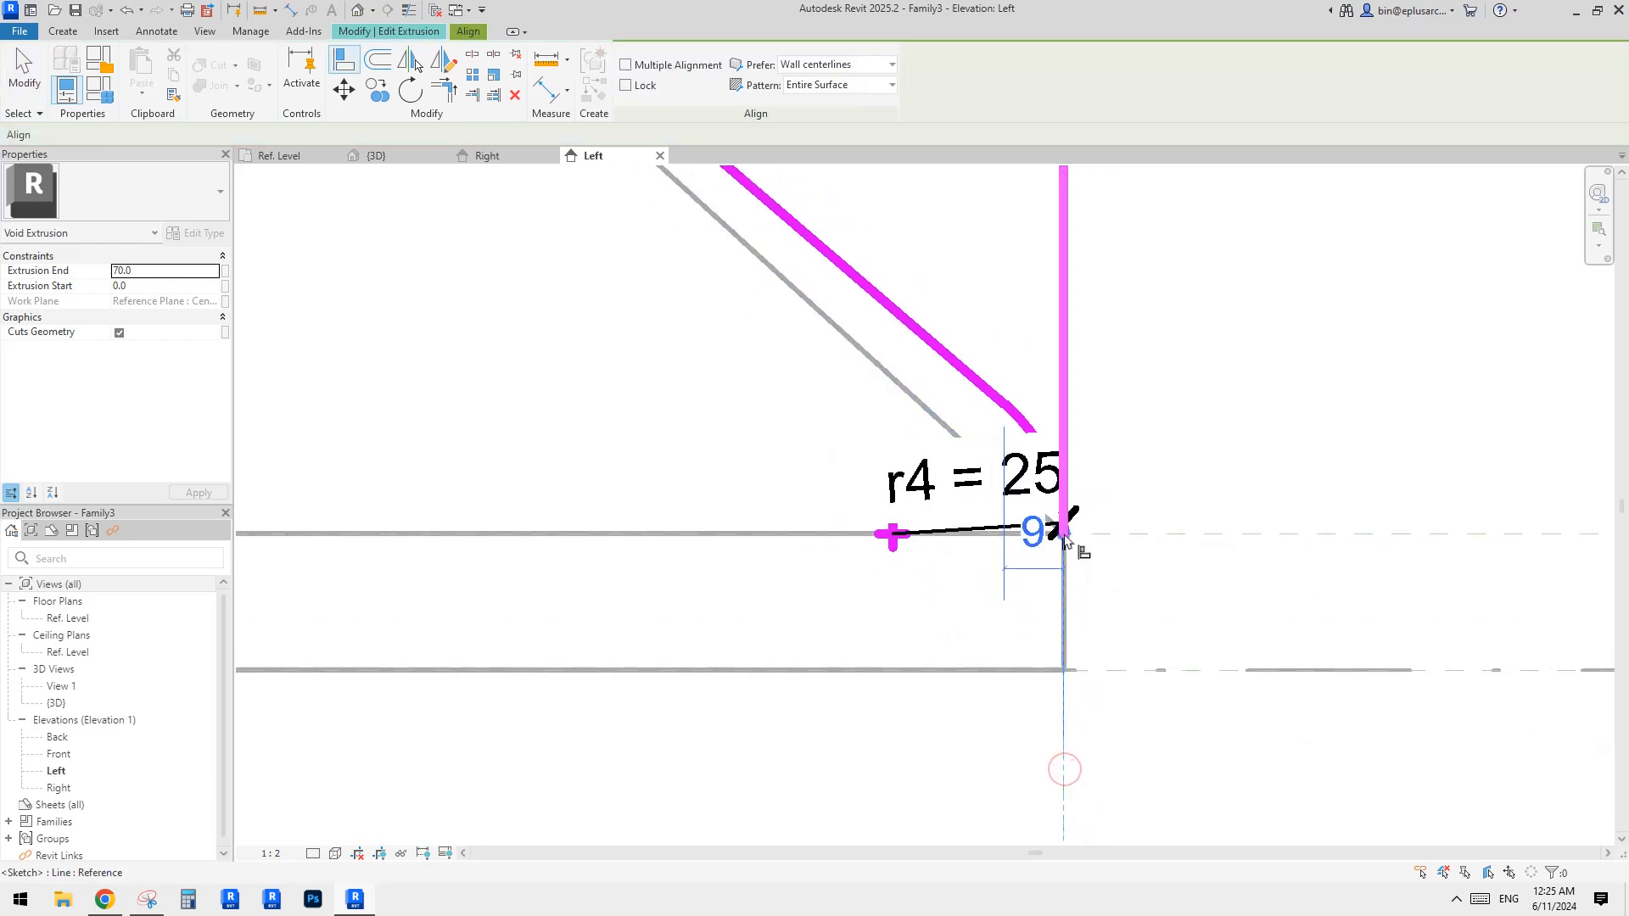
click(1064, 540)
key(Escape)
key(Escape)
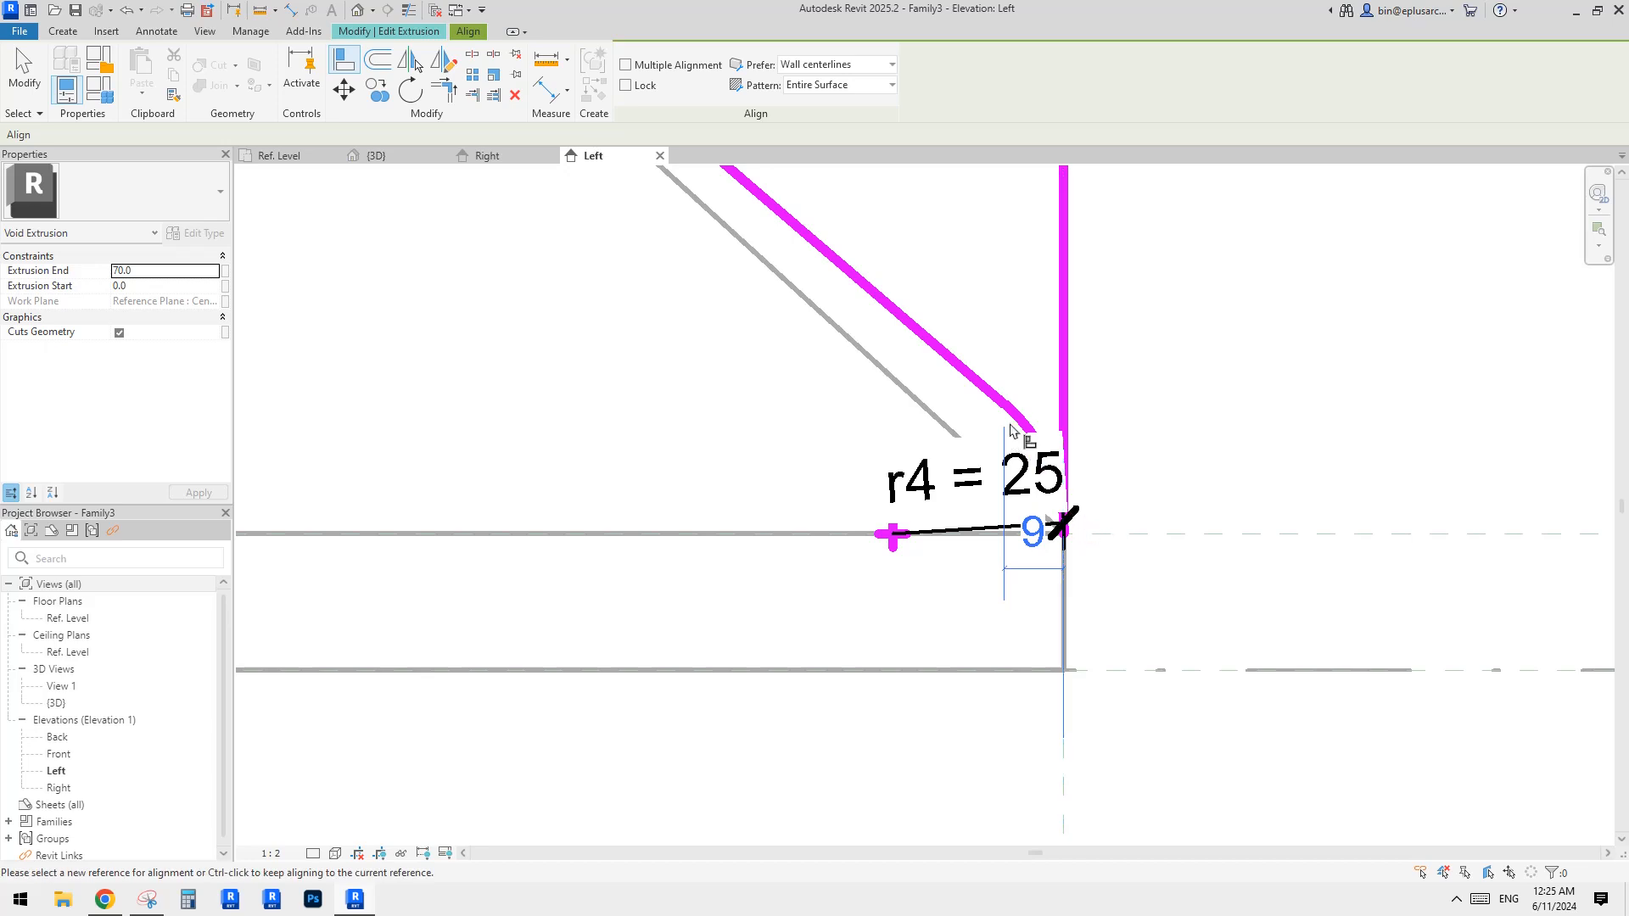
Trim the lower arc and the long sloped line back to a common corner and lock their tangent join.
click(1018, 417)
key(Escape)
click(980, 385)
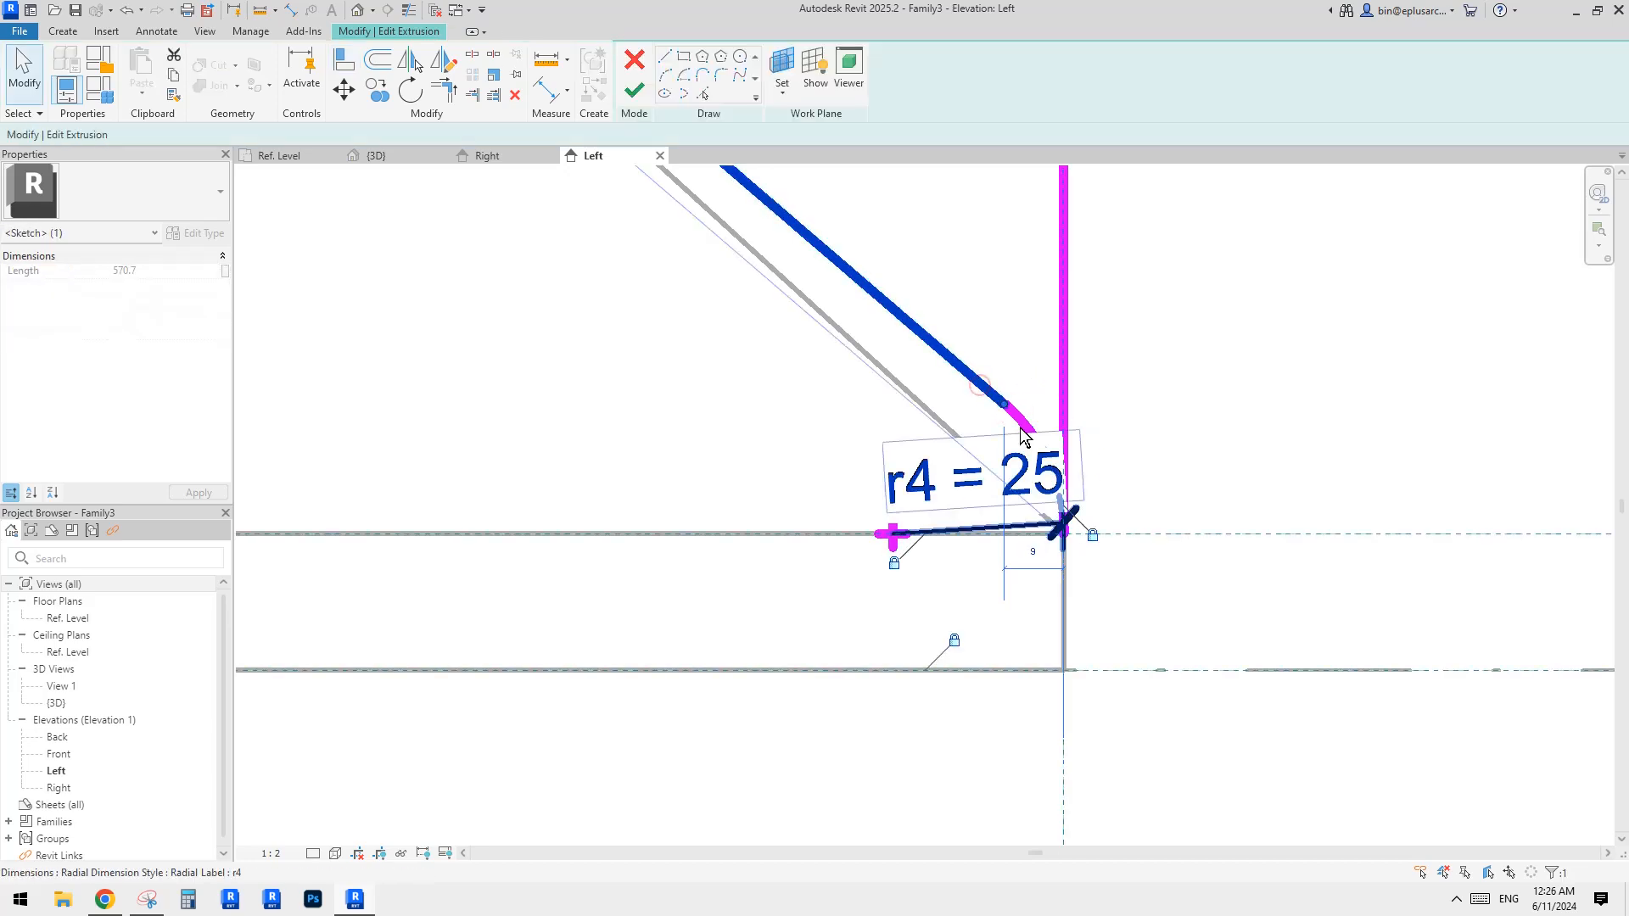
middle_drag(1018, 436, 1023, 483)
mouse_move(1011, 453)
mouse_down()
mouse_move(1007, 441)
mouse_move(1023, 461)
mouse_move(1008, 436)
mouse_move(1014, 447)
mouse_move(976, 433)
mouse_move(1013, 451)
mouse_move(959, 427)
mouse_move(1028, 451)
mouse_move(1028, 469)
mouse_move(968, 426)
mouse_move(1021, 462)
mouse_up()
click(1025, 468)
click(937, 388)
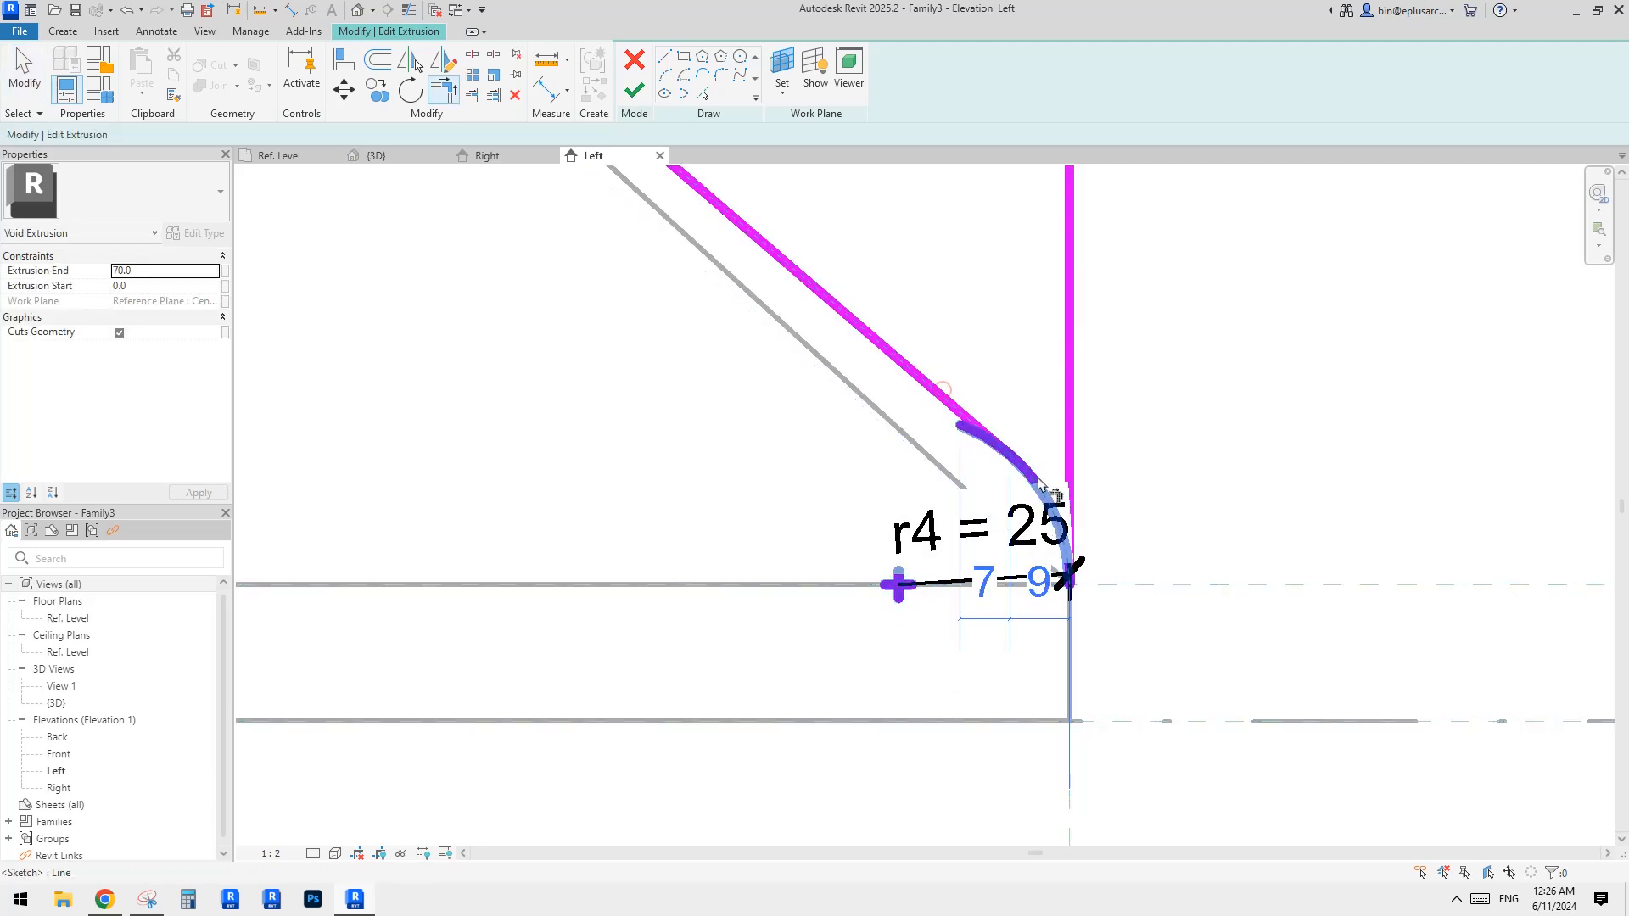
click(1023, 465)
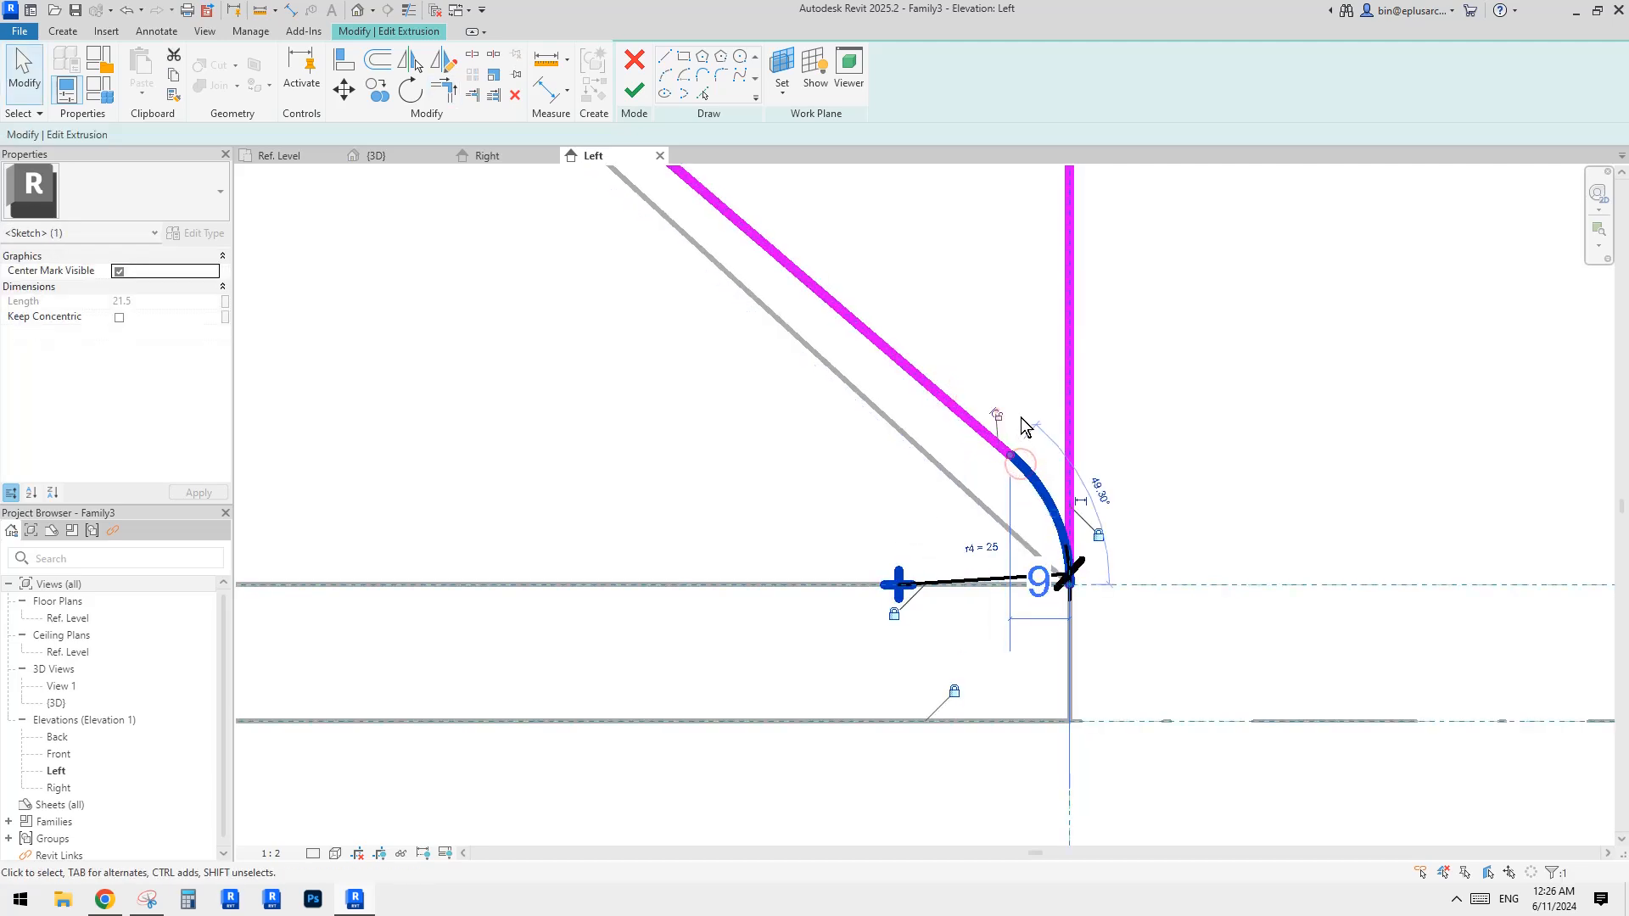
key(Delete)
Align the lower arc's end to the lower horizontal reference plane and lock the alignment.
scroll(1127, 532, down, 2)
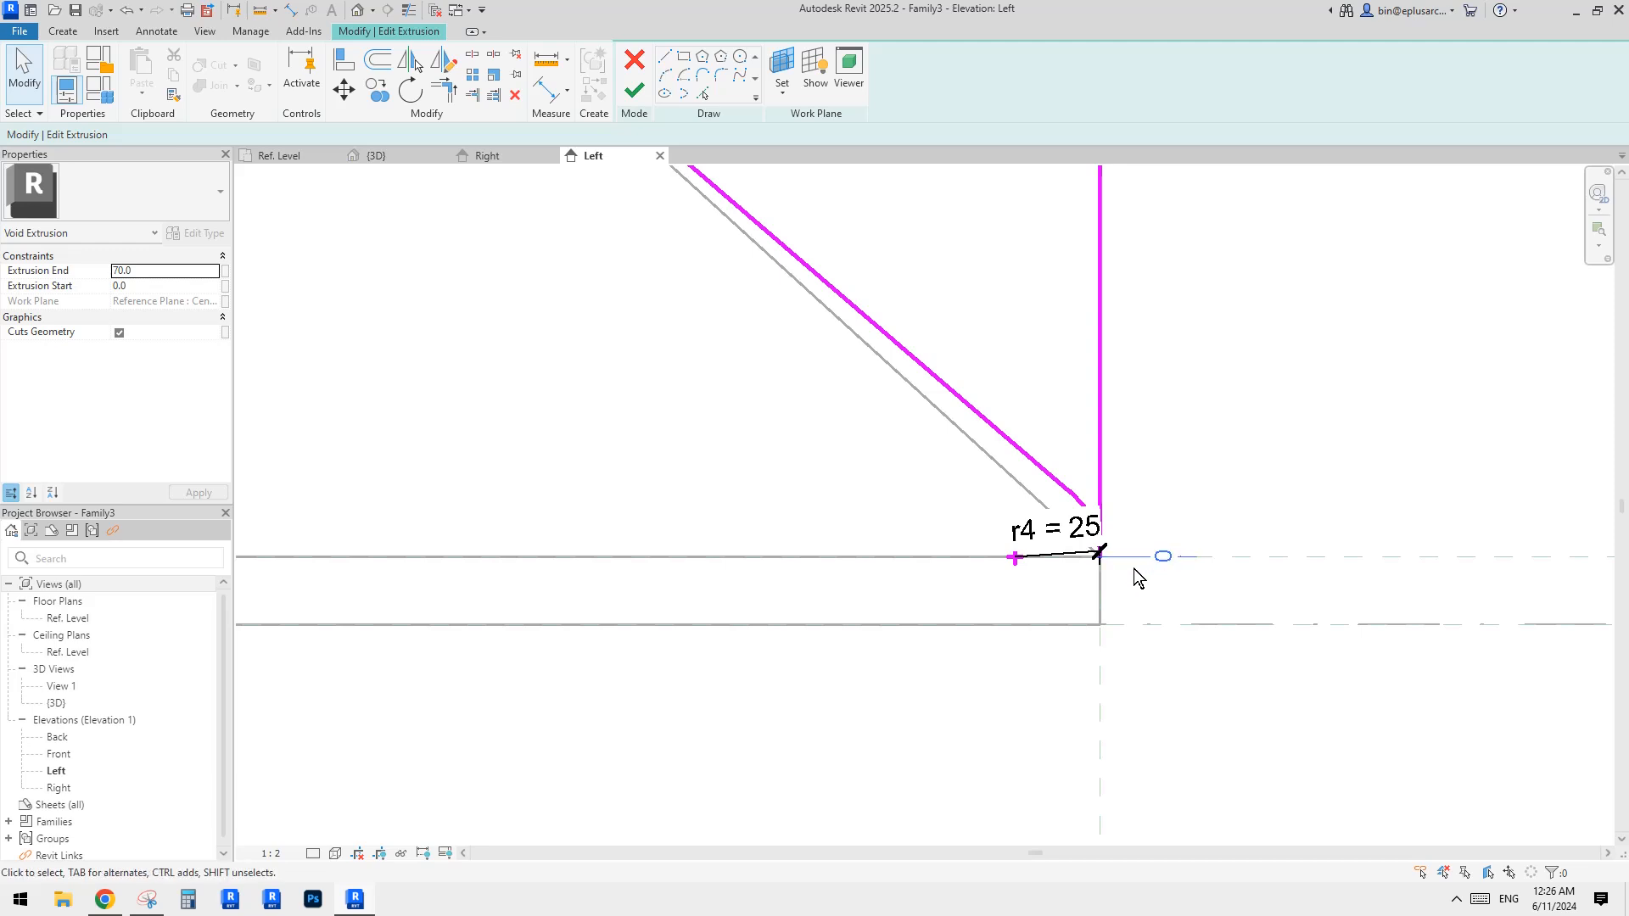
middle_drag(1138, 578, 1029, 557)
key(a)
key(l)
click(1164, 540)
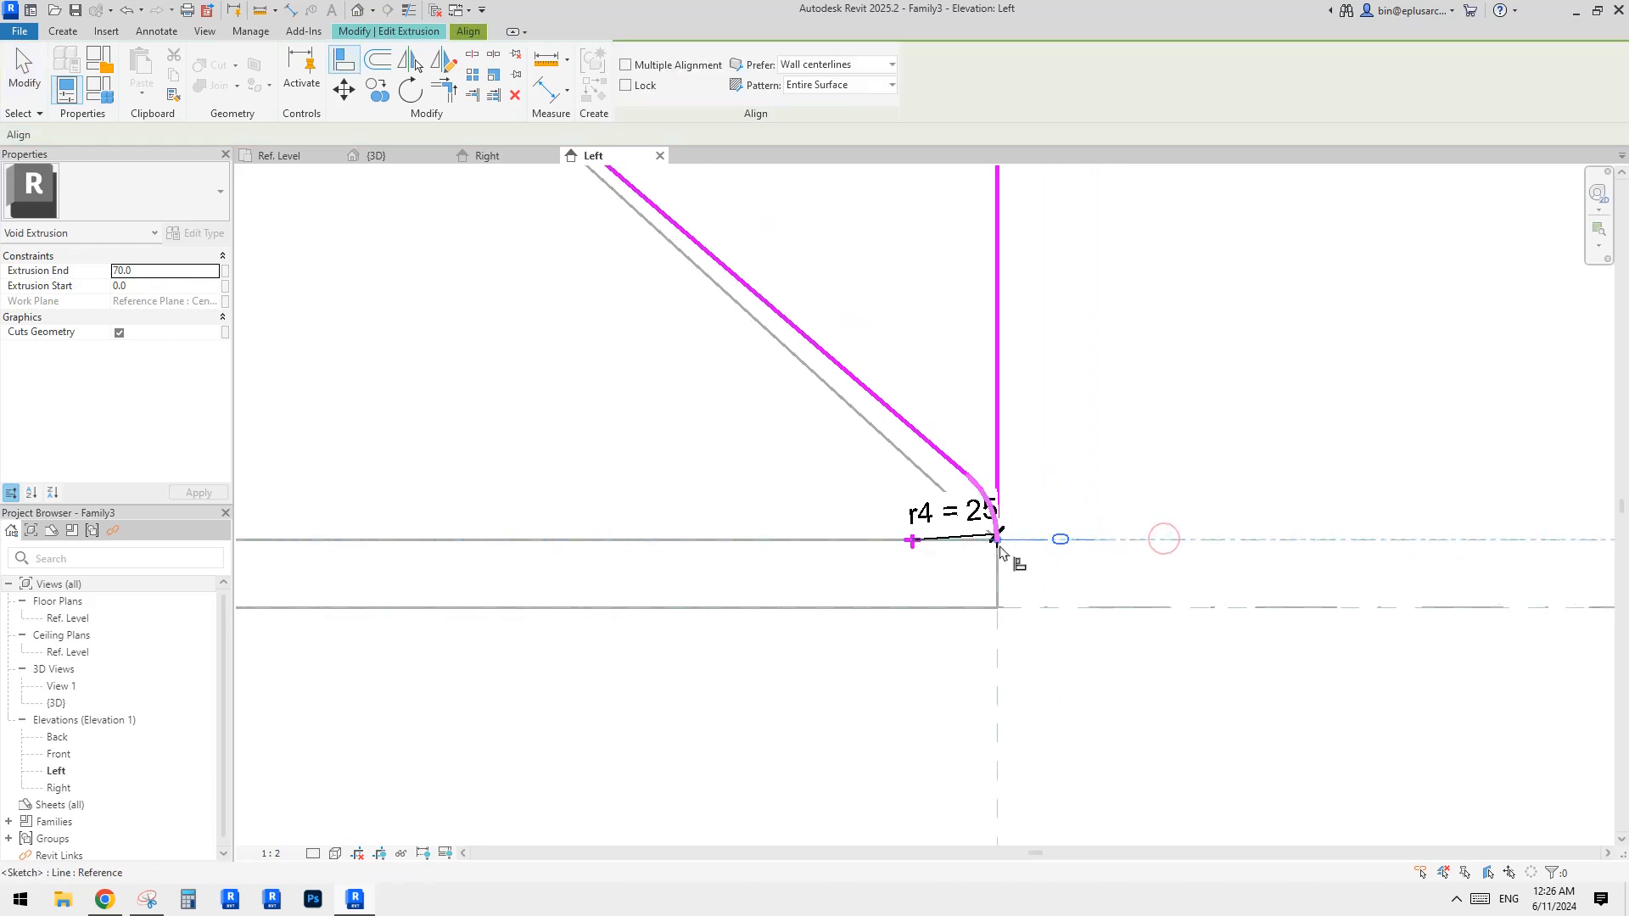
click(896, 569)
scroll(886, 551, down, 2)
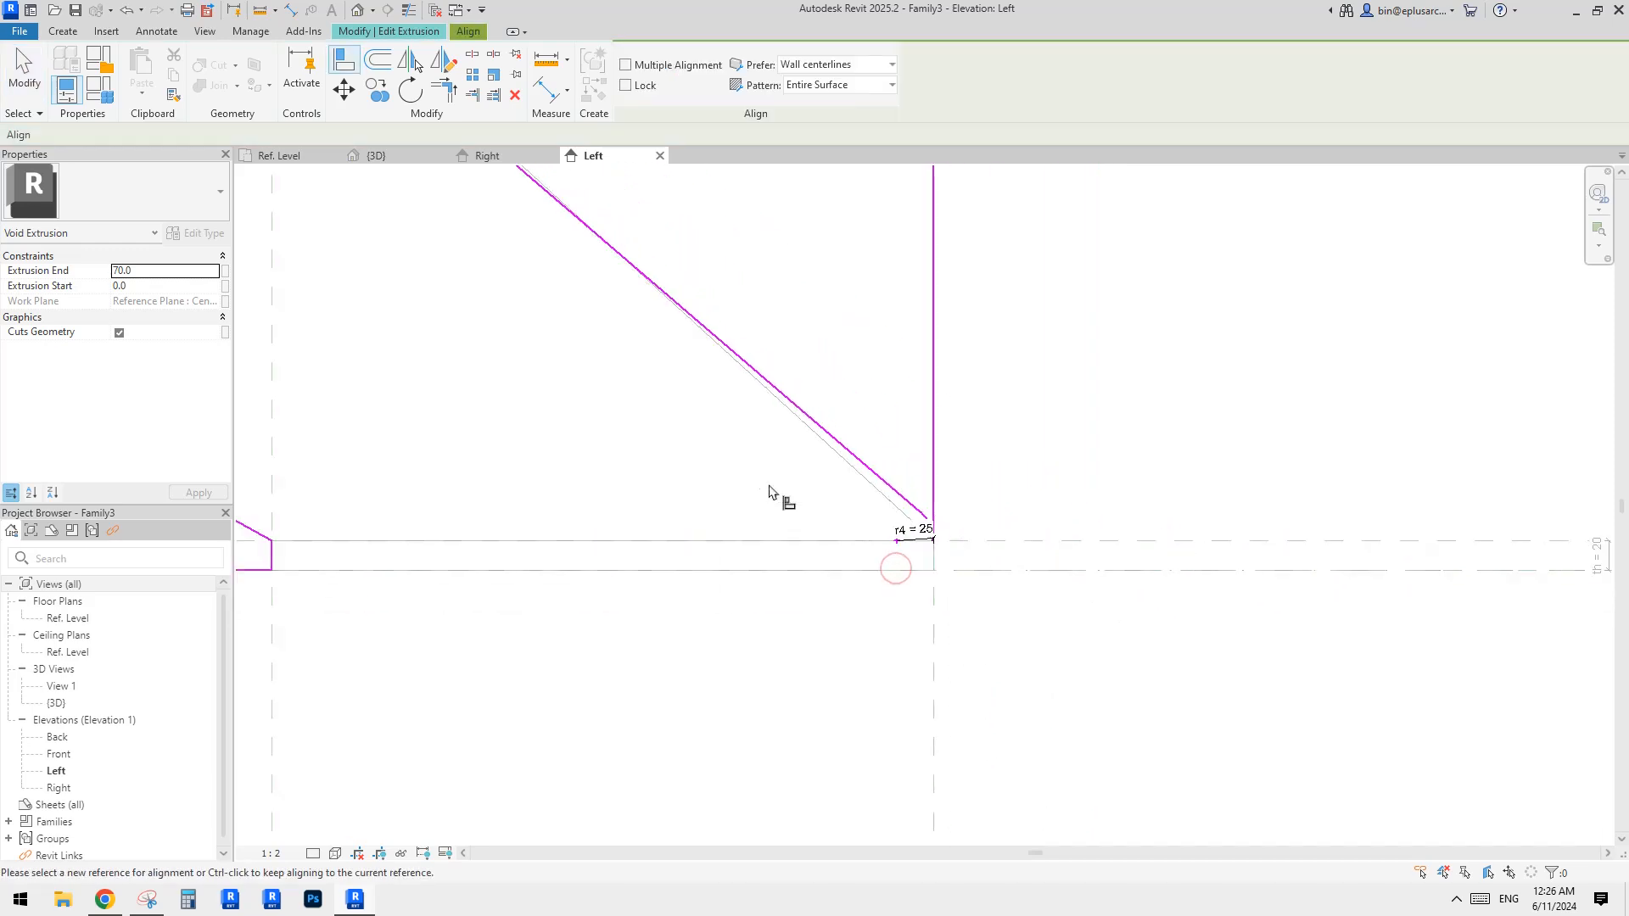
mouse_move(556, 246)
middle_down()
mouse_move(1074, 548)
mouse_move(1101, 590)
middle_up()
scroll(831, 319, up, 5)
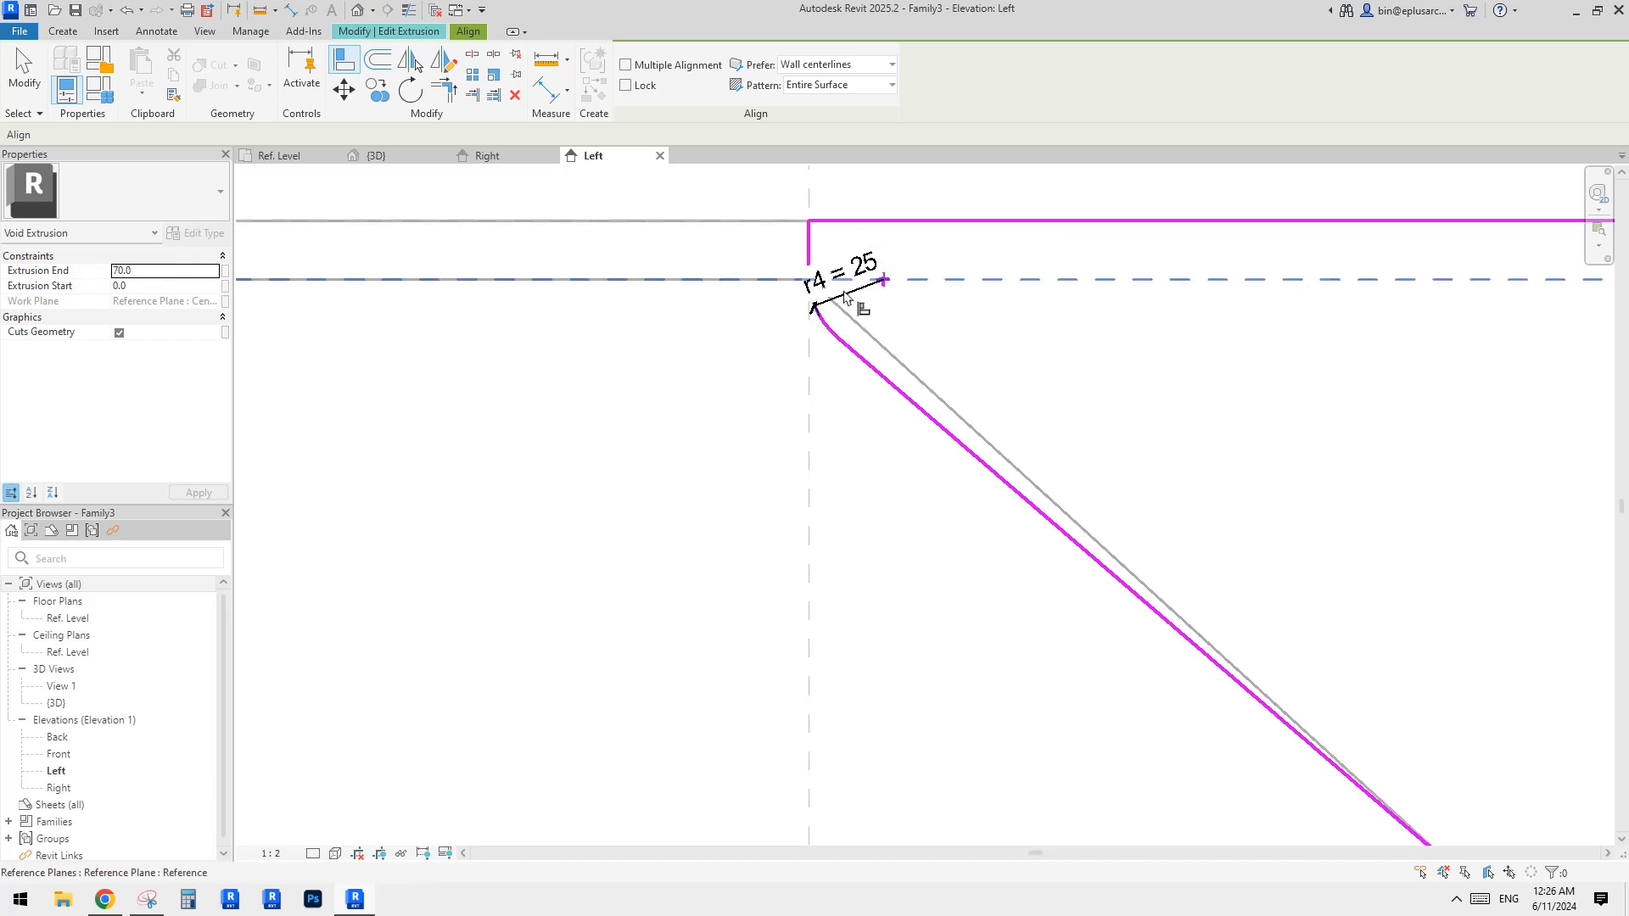
key(Escape)
key(Escape)
Check the whole void profile and finish editing the extrusion sketch.
scroll(868, 309, down, 4)
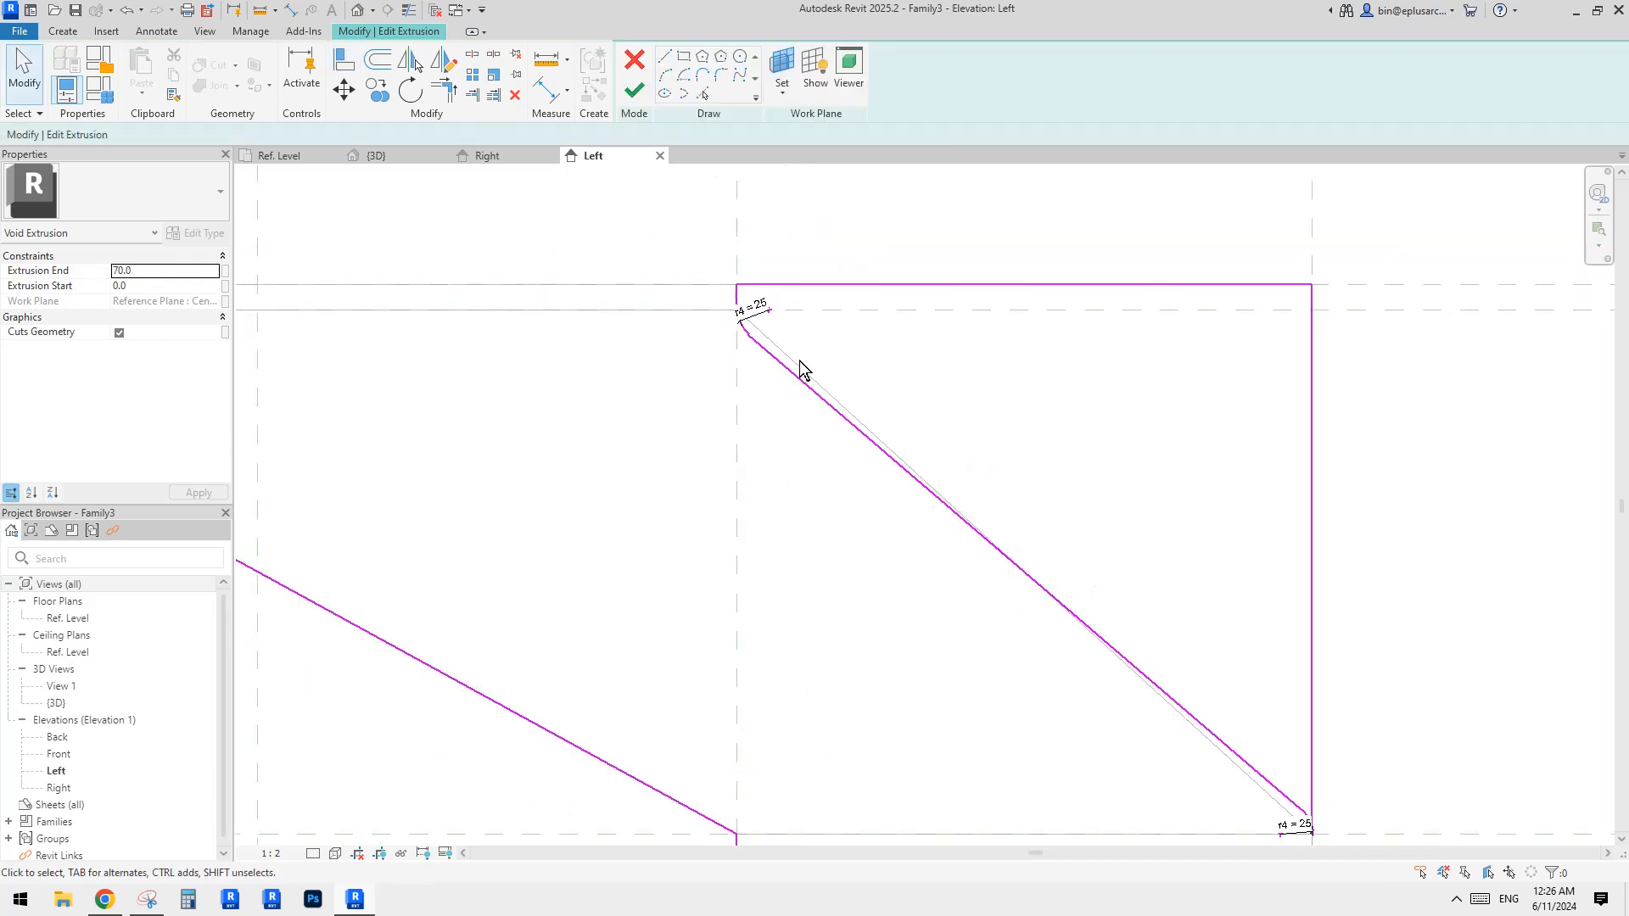
scroll(925, 390, down, 3)
middle_drag(1018, 445, 909, 384)
scroll(851, 370, up, 2)
middle_drag(734, 331, 996, 382)
scroll(929, 382, down, 1)
scroll(874, 358, down, 2)
middle_drag(865, 353, 1068, 400)
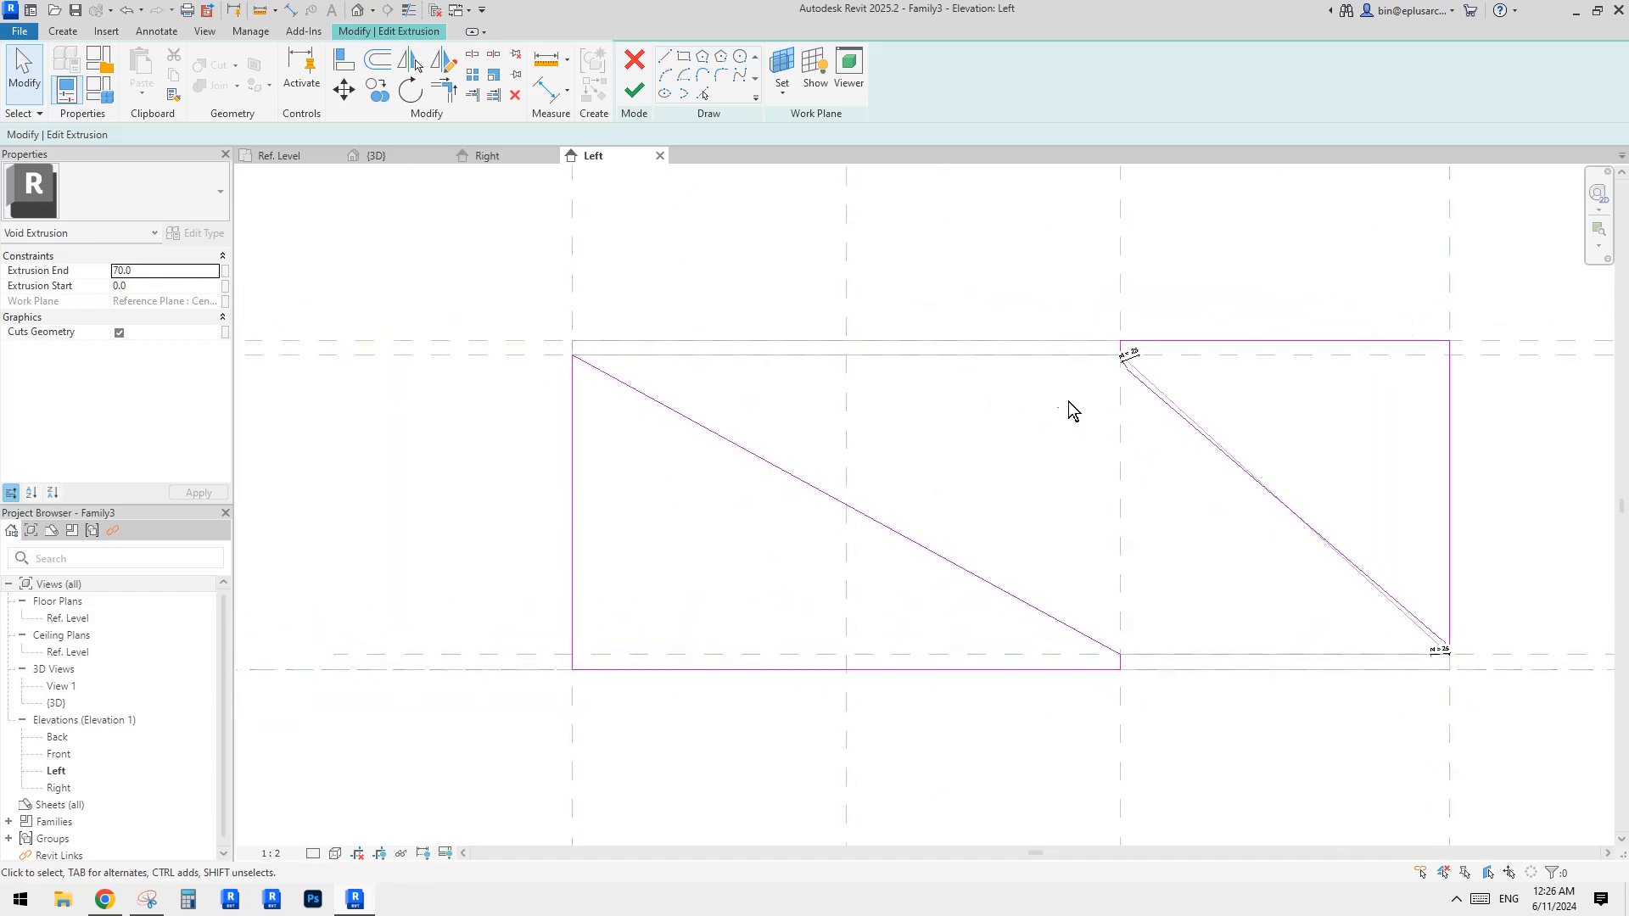
scroll(1019, 376, up, 2)
middle_drag(750, 334, 683, 311)
click(641, 104)
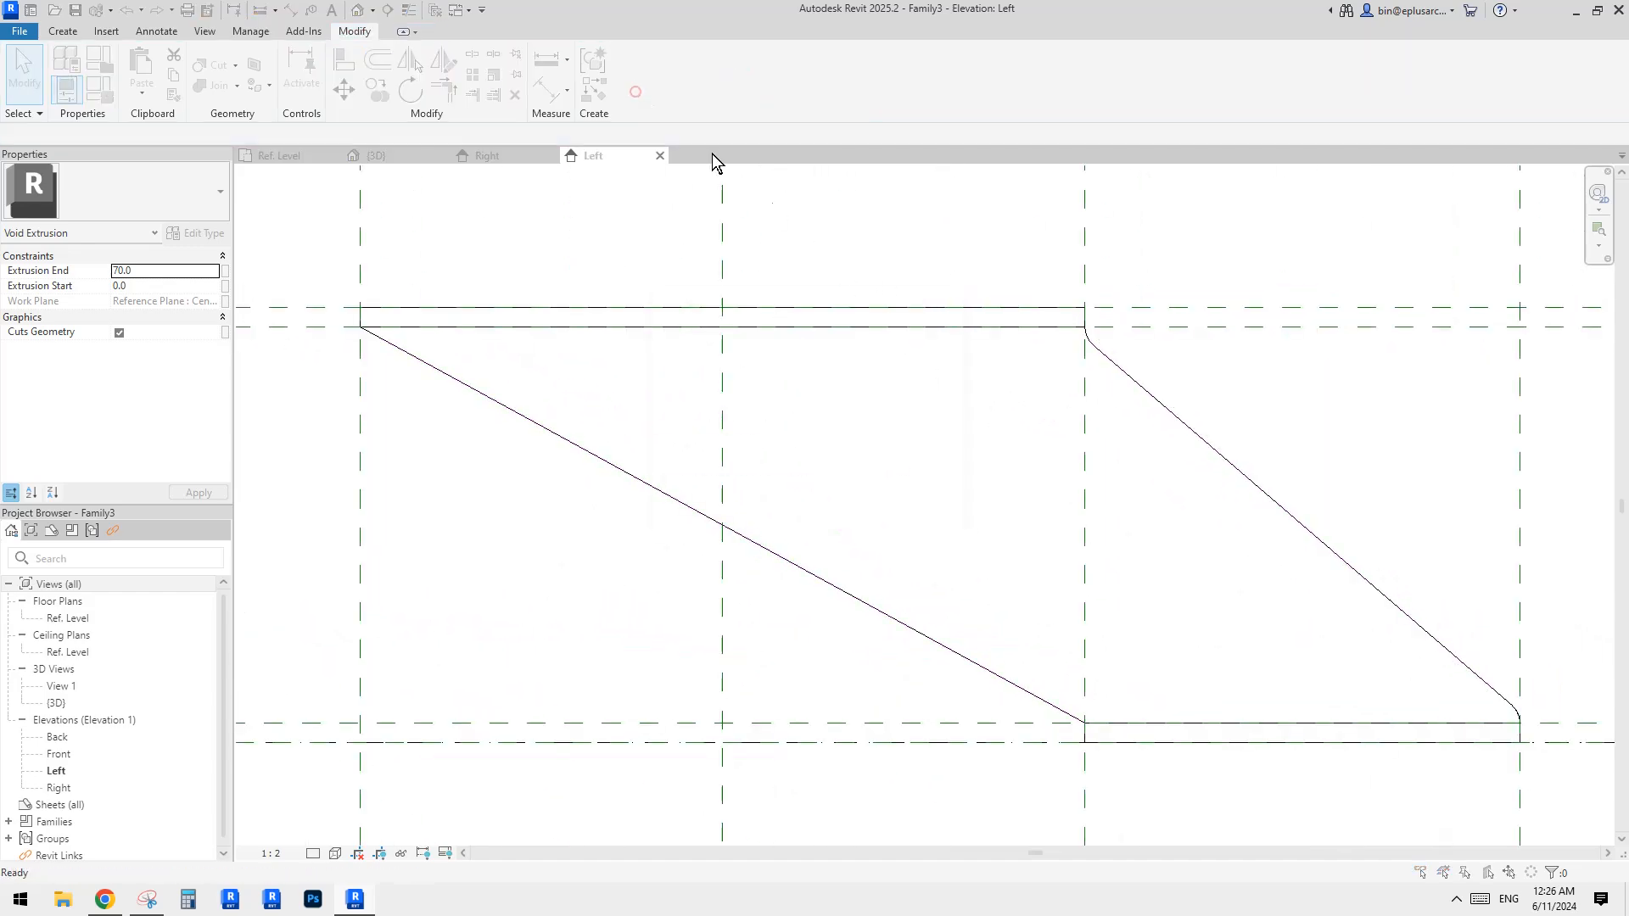
key(Escape)
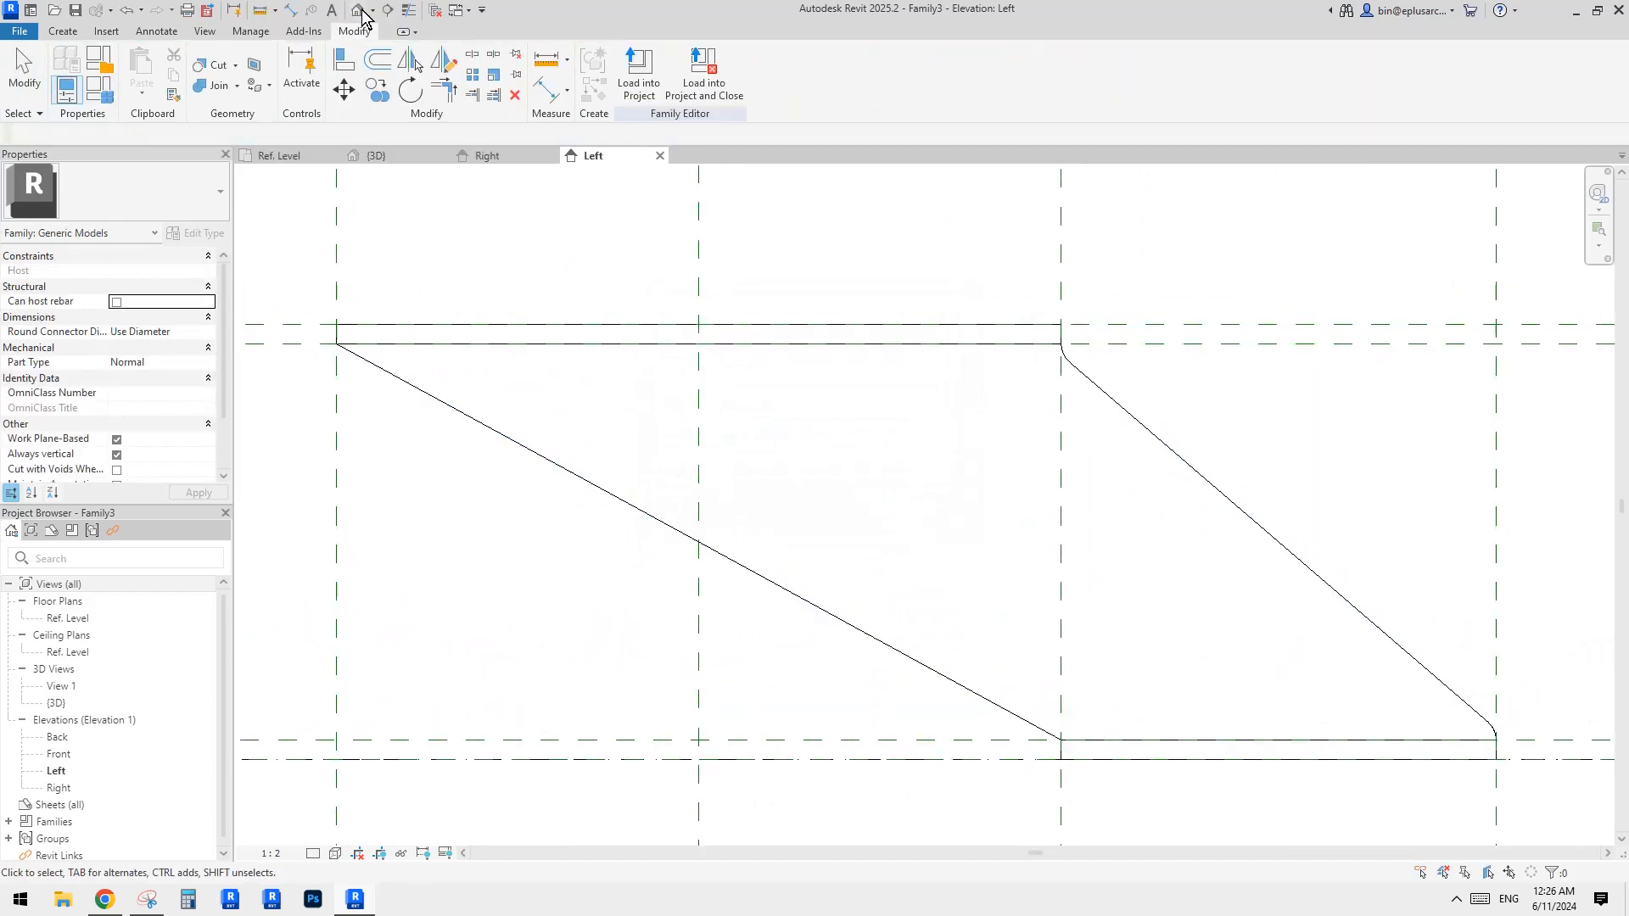
Show the leg in the default 3D view, orbited to its rounded edges, with thin lines switched on.
click(357, 11)
shift+middle_drag(872, 461, 1156, 586)
scroll(1031, 538, up, 3)
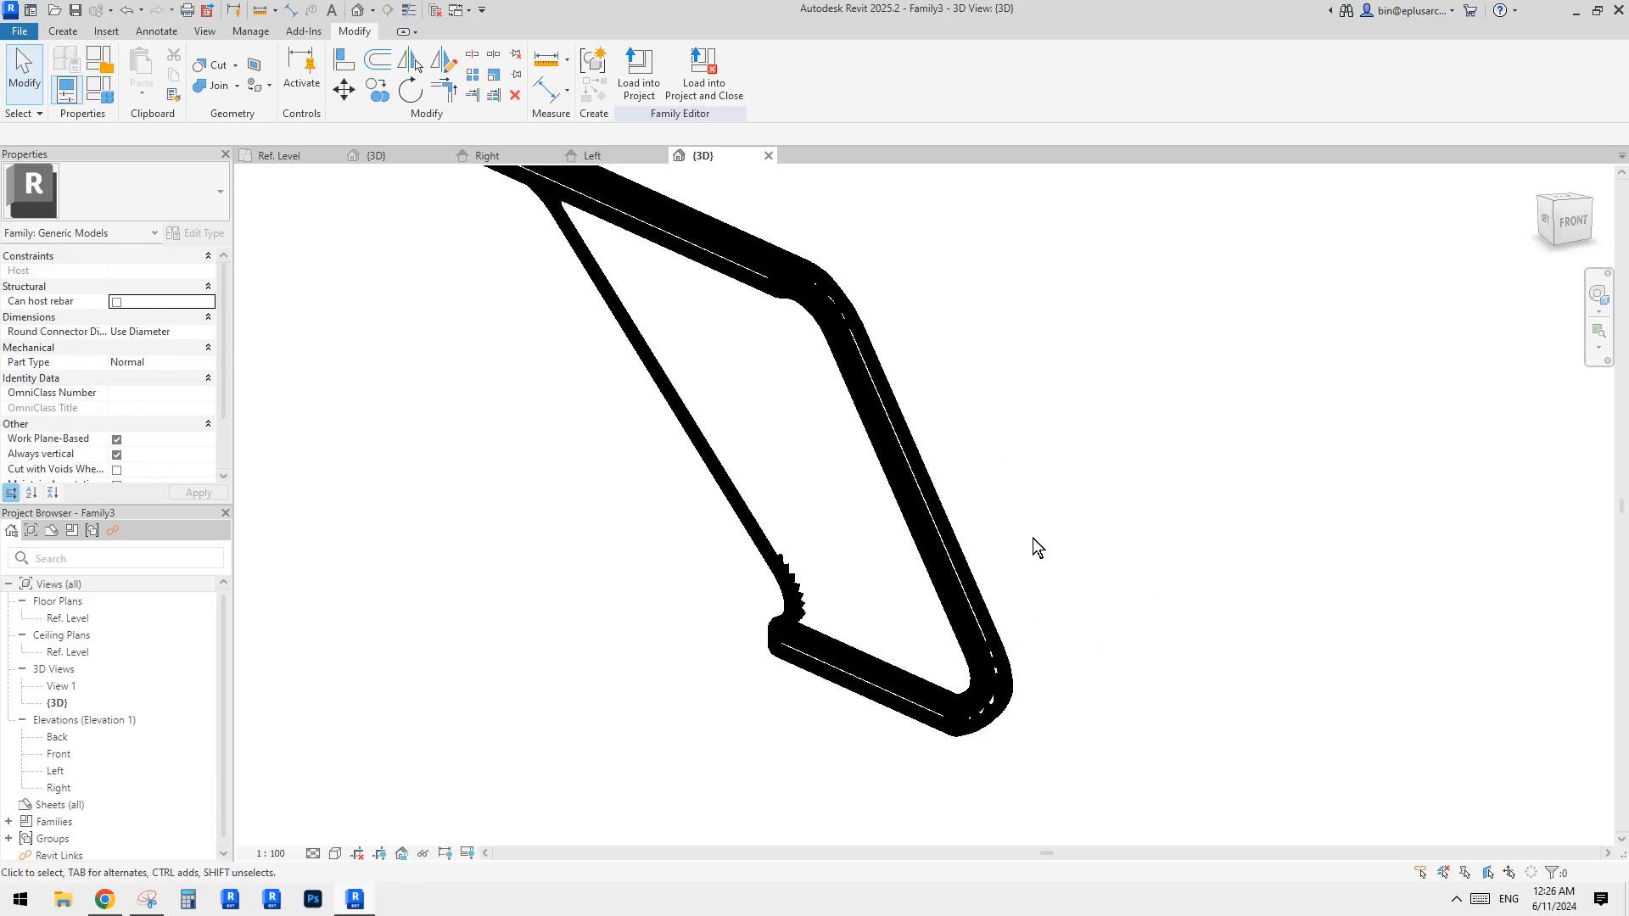
shift+middle_drag(1032, 538, 857, 447)
key(t)
key(l)
Flex the family's r1 parameter at 100 and set it back to 50.
click(101, 90)
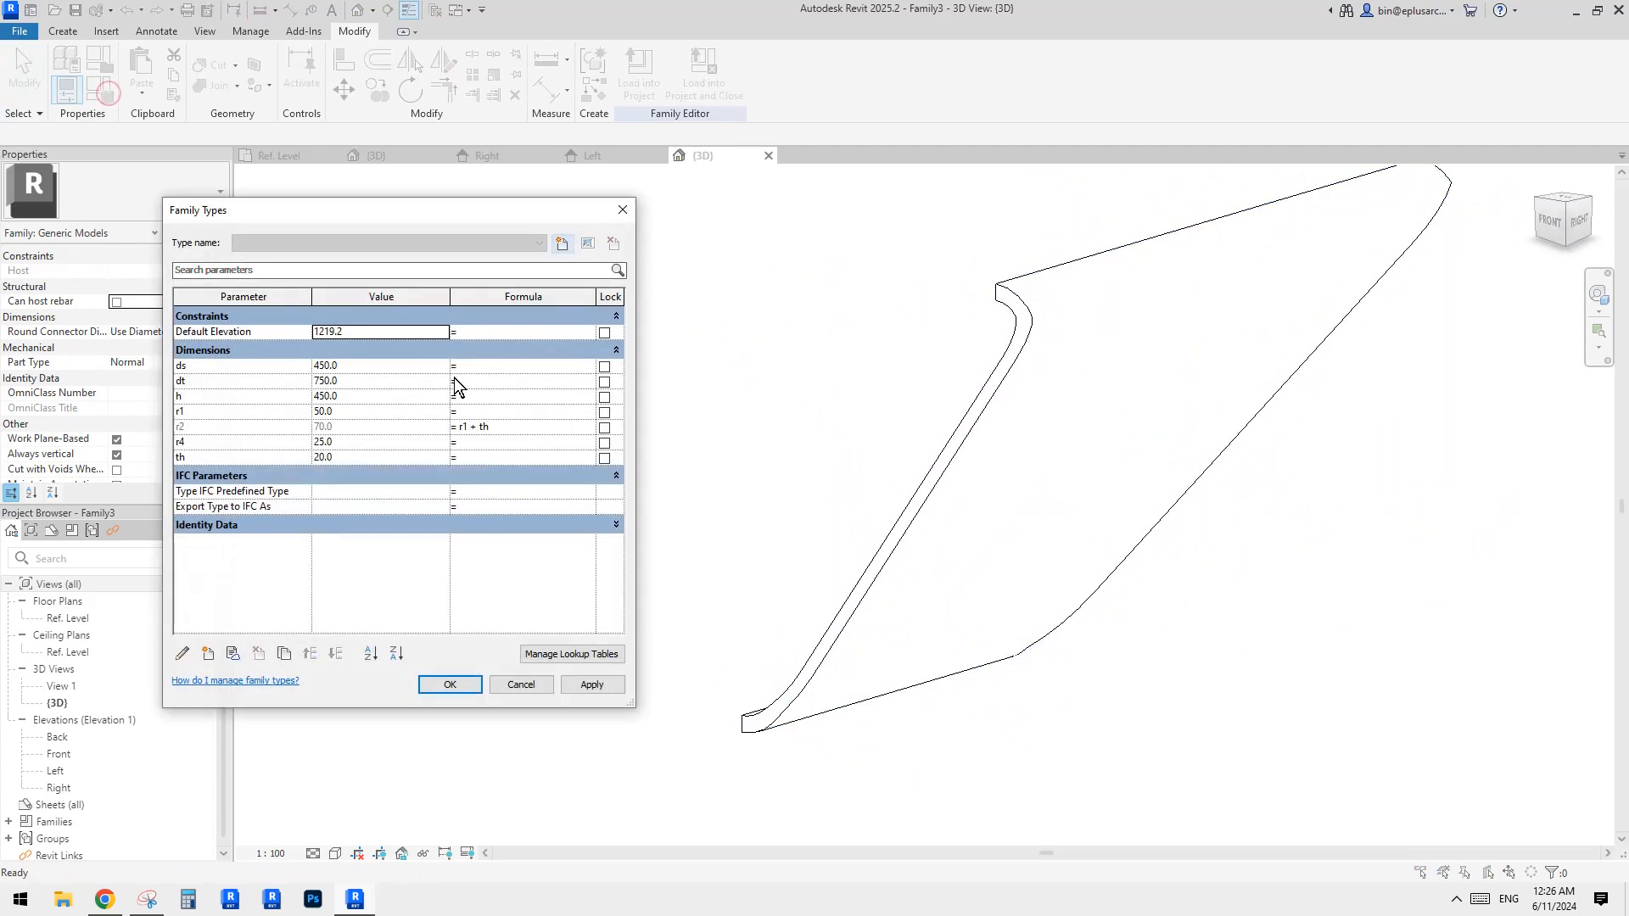
click(360, 412)
text(100)
click(606, 687)
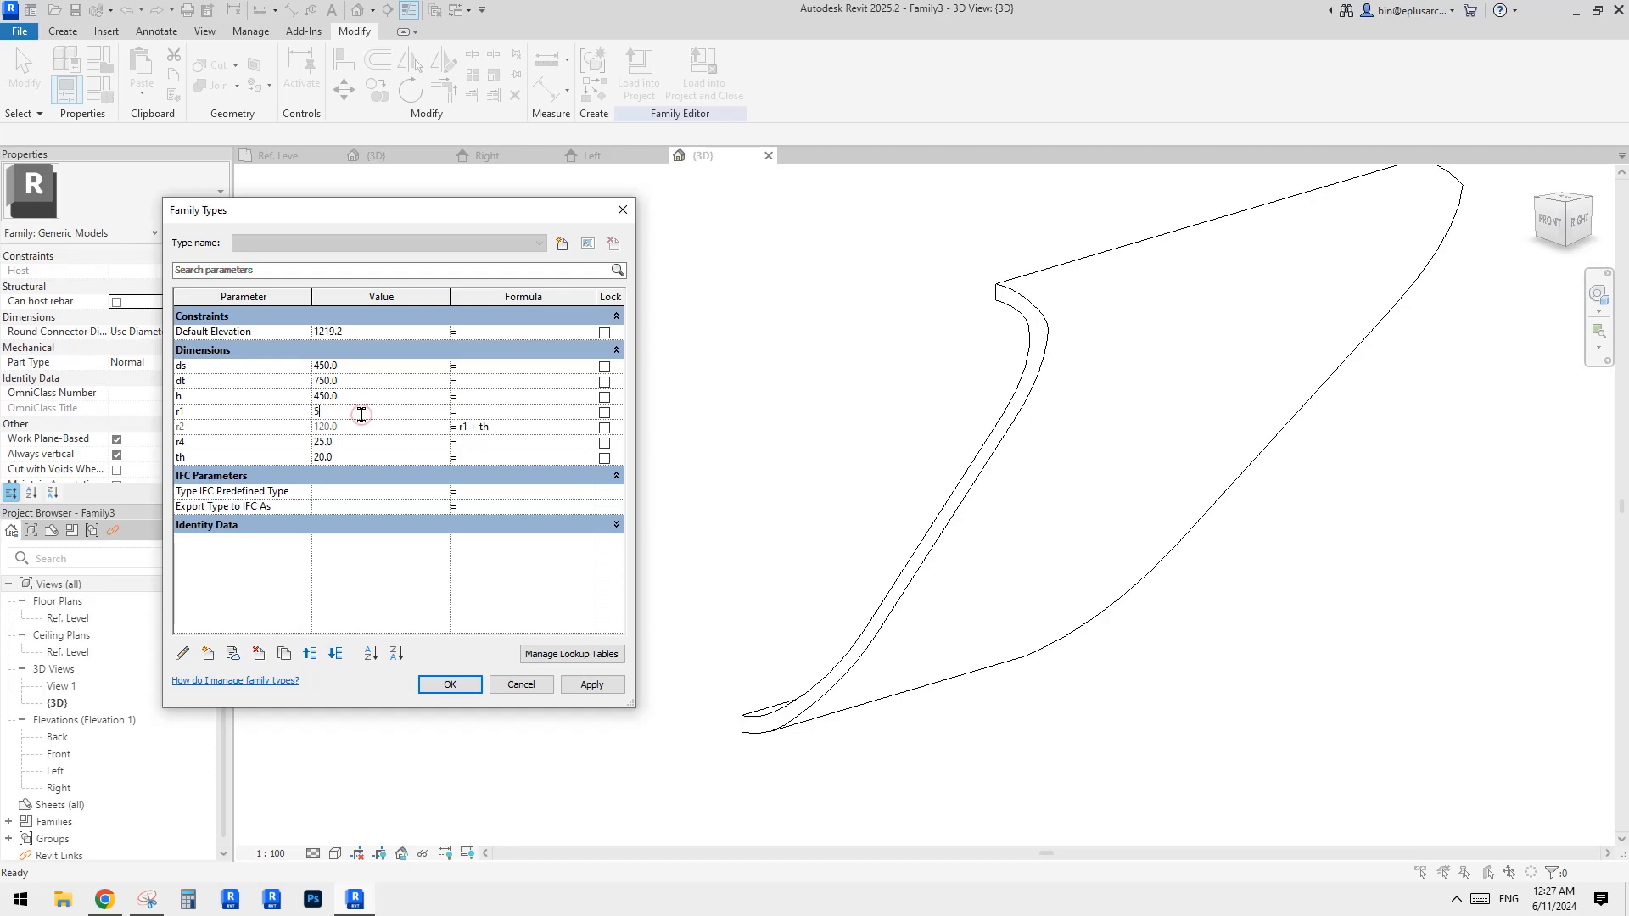
click(585, 684)
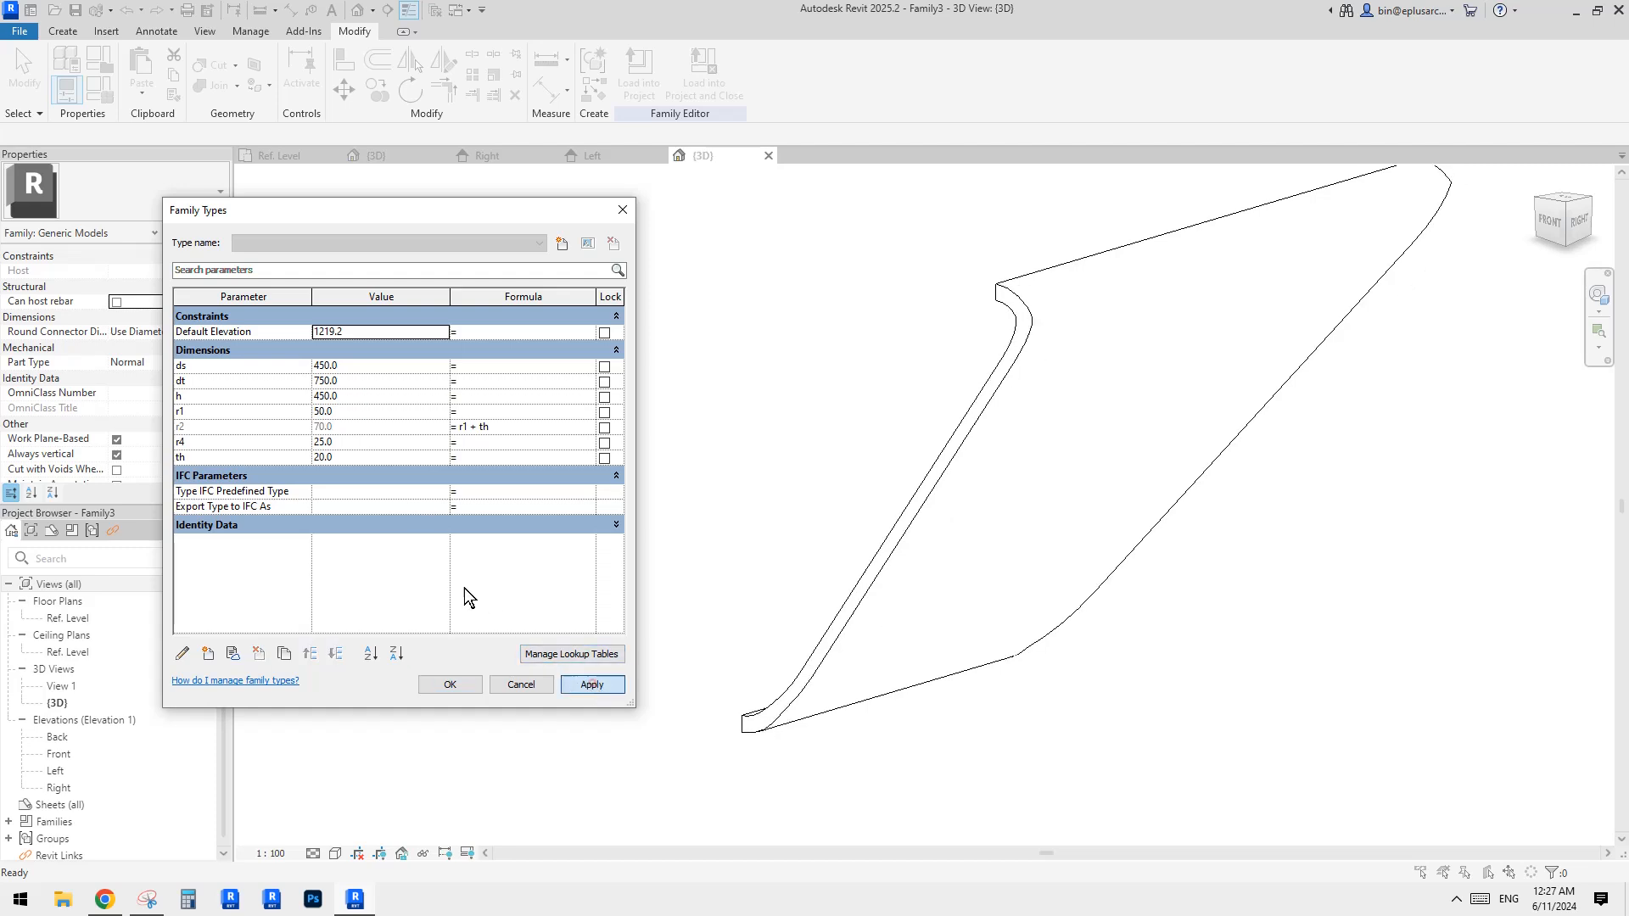
Flex the r4 parameter at 50 and settle on a value of 30.
click(346, 445)
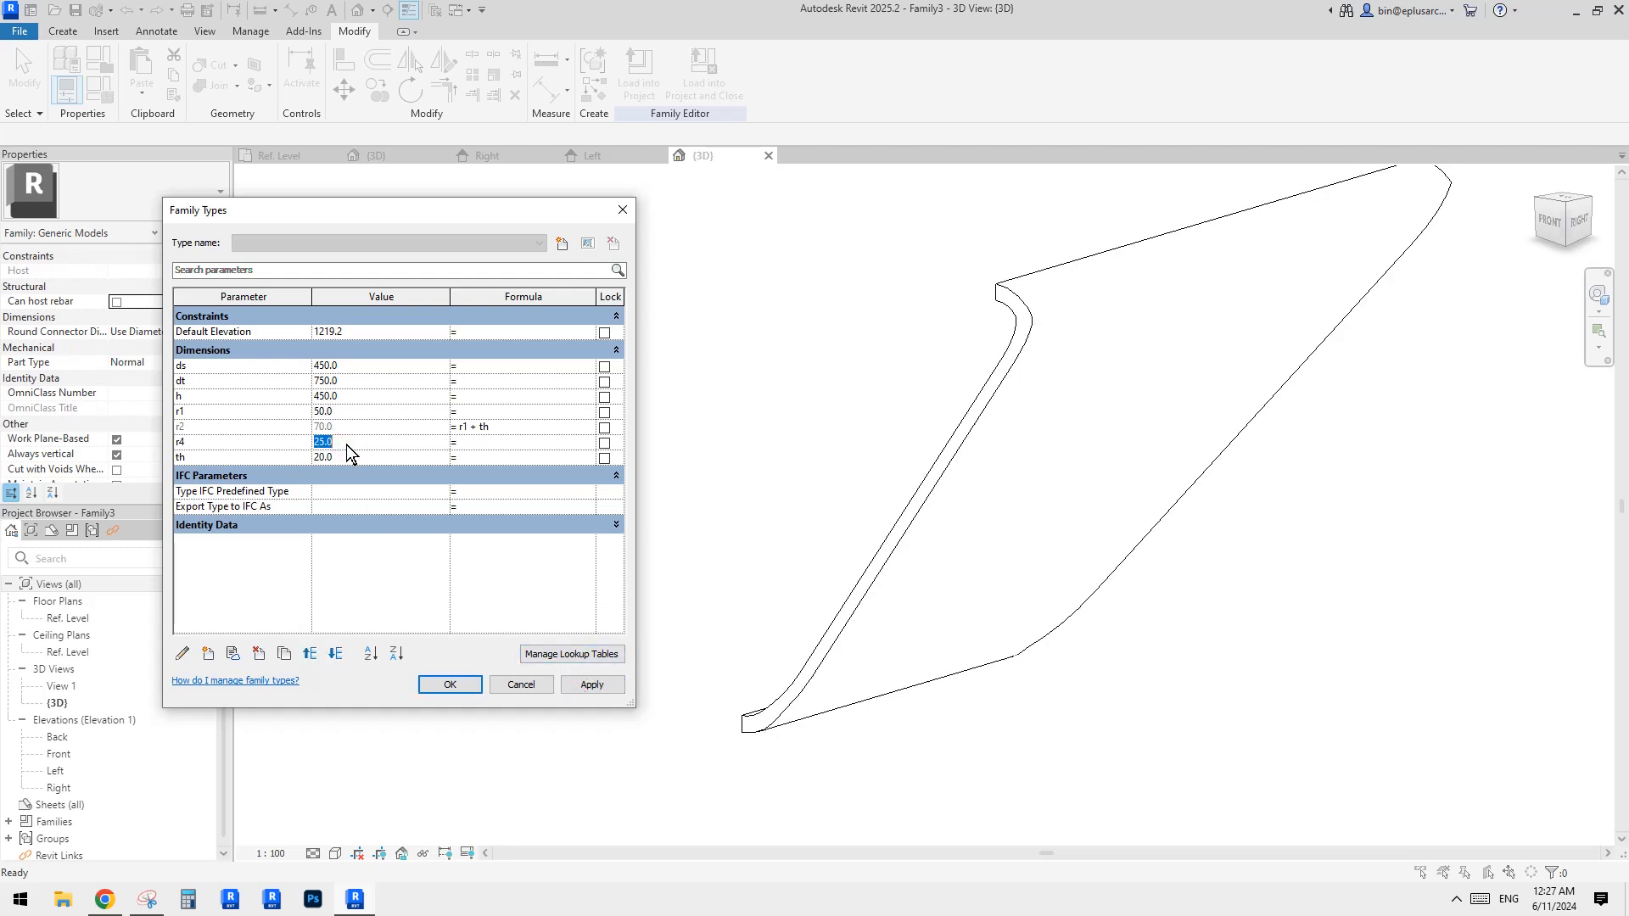
text(50)
click(608, 690)
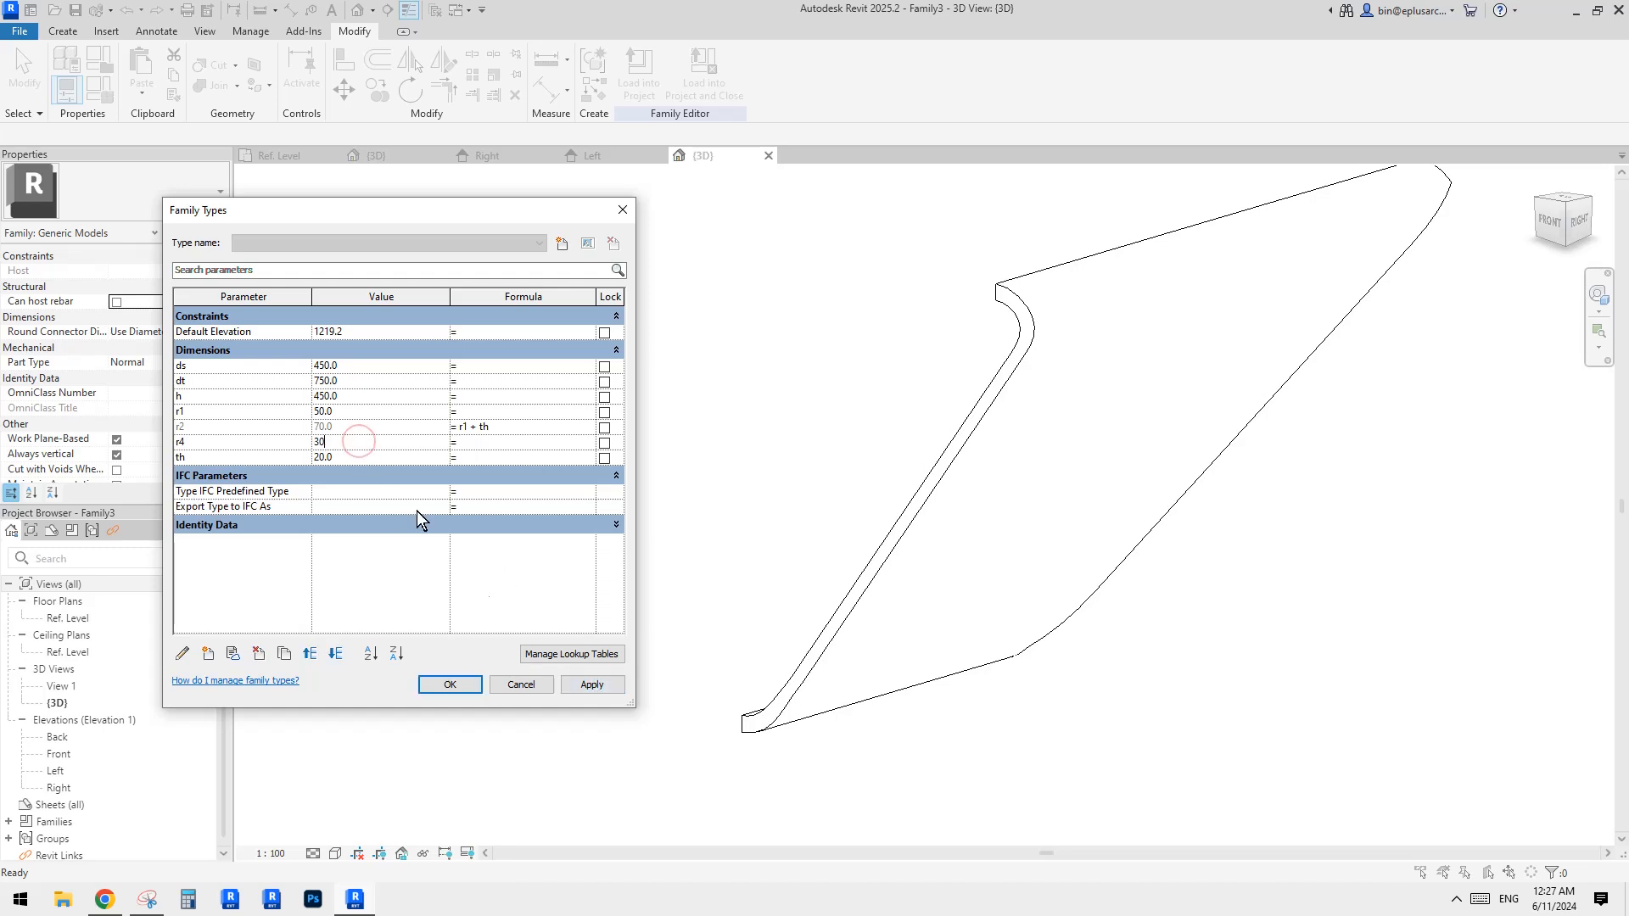
click(592, 685)
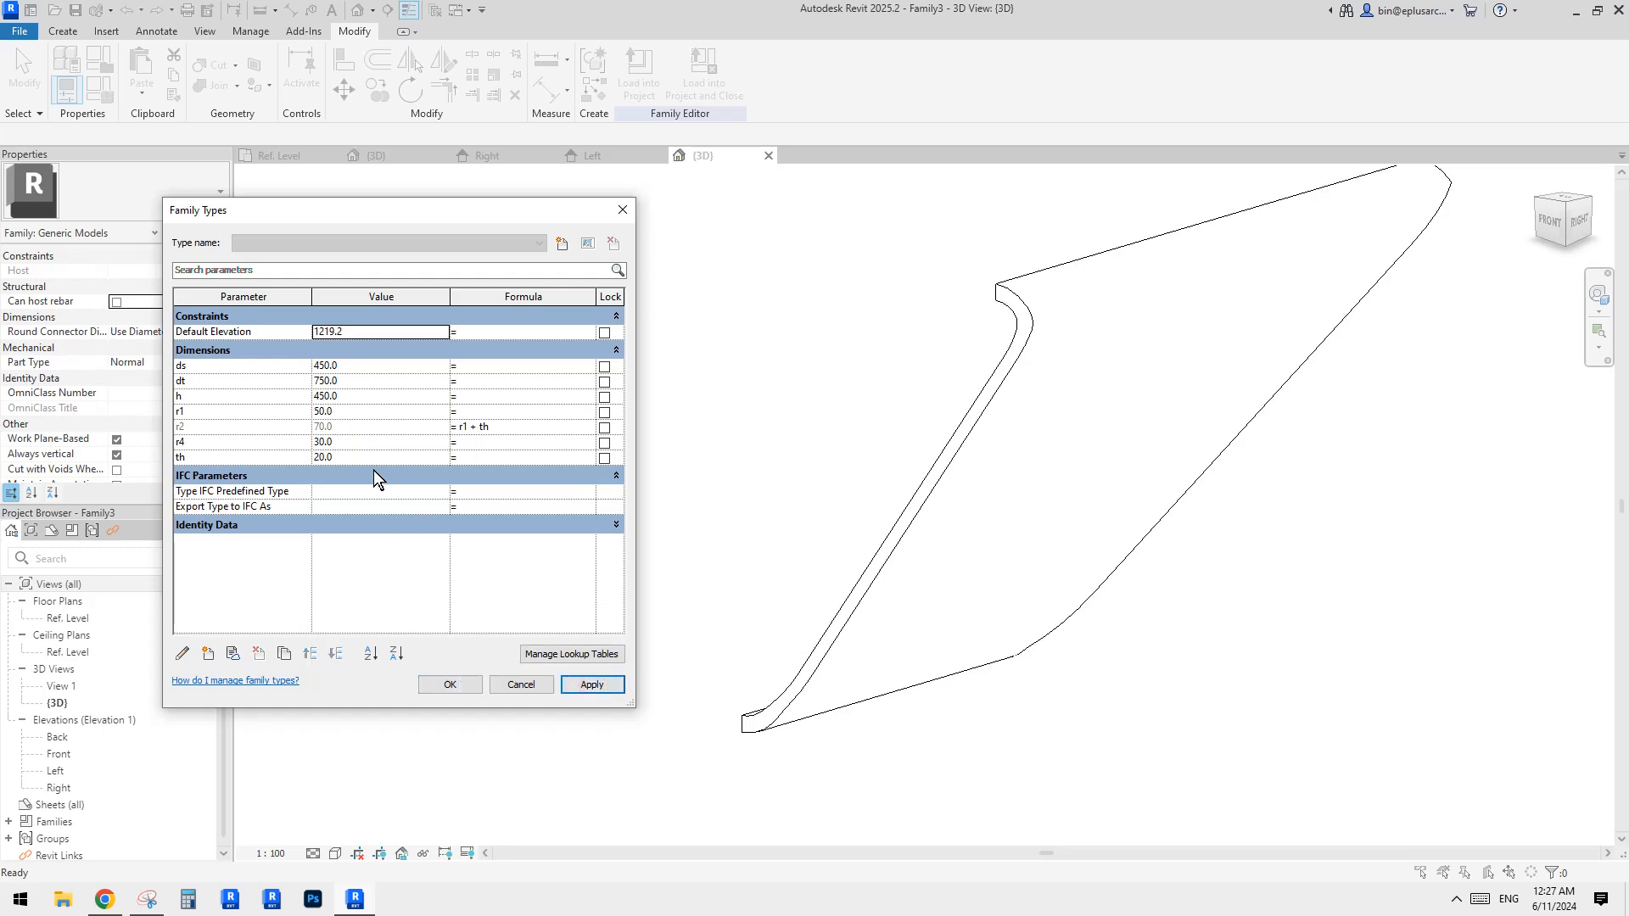
Flex the th thickness parameter at 5, set it back to 20 and close the family types.
click(360, 458)
text(5)
click(592, 685)
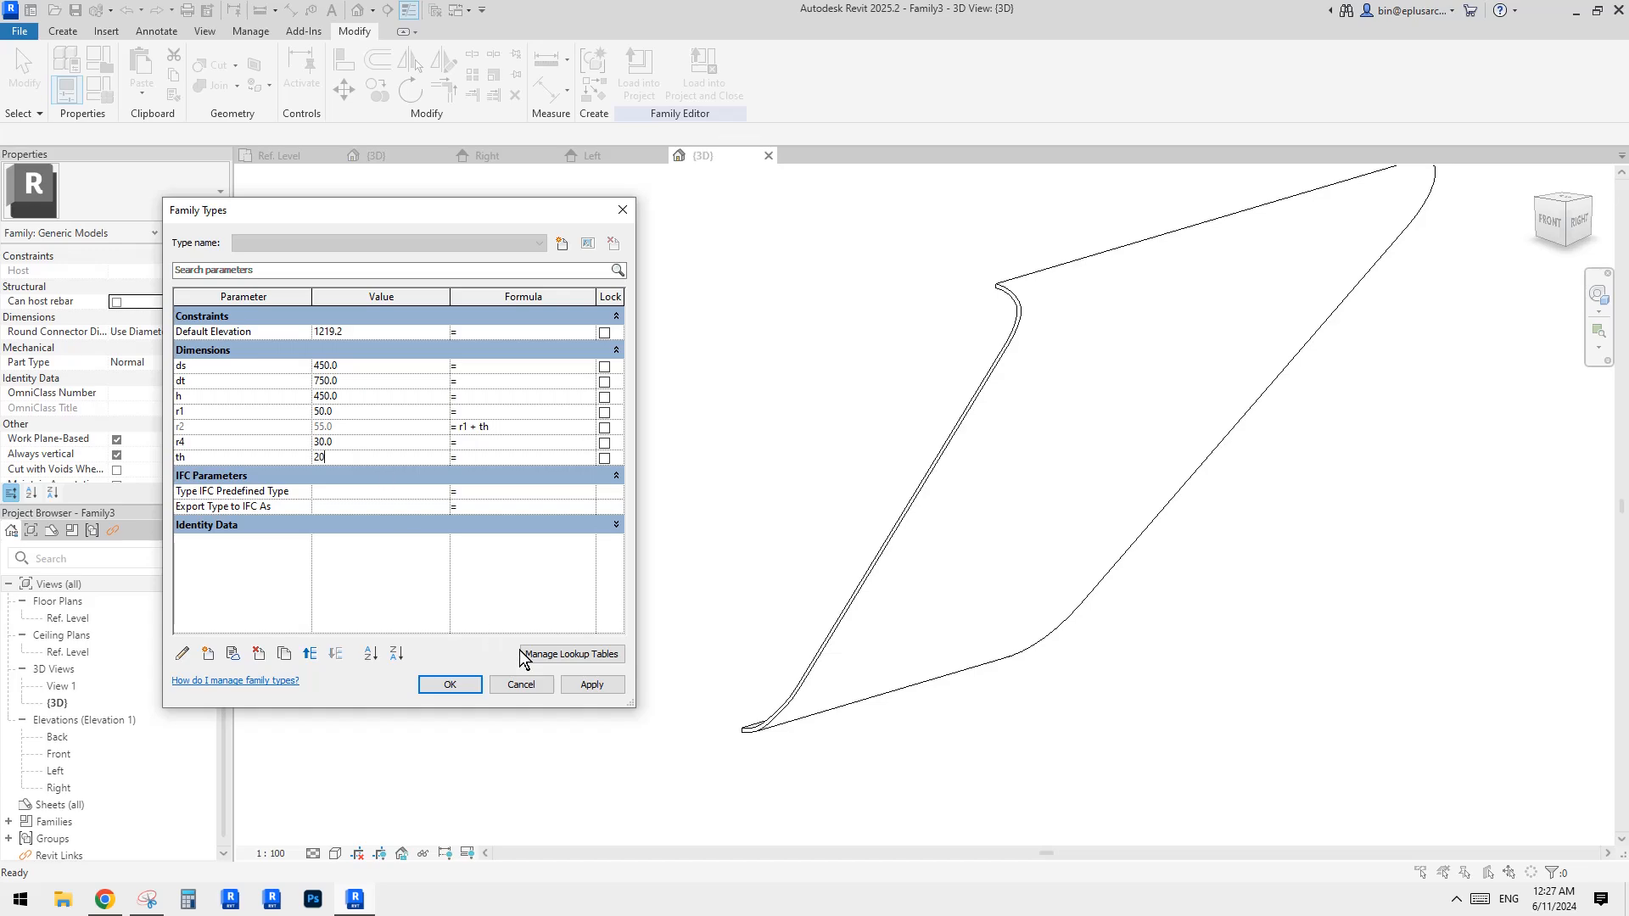
click(586, 691)
click(472, 682)
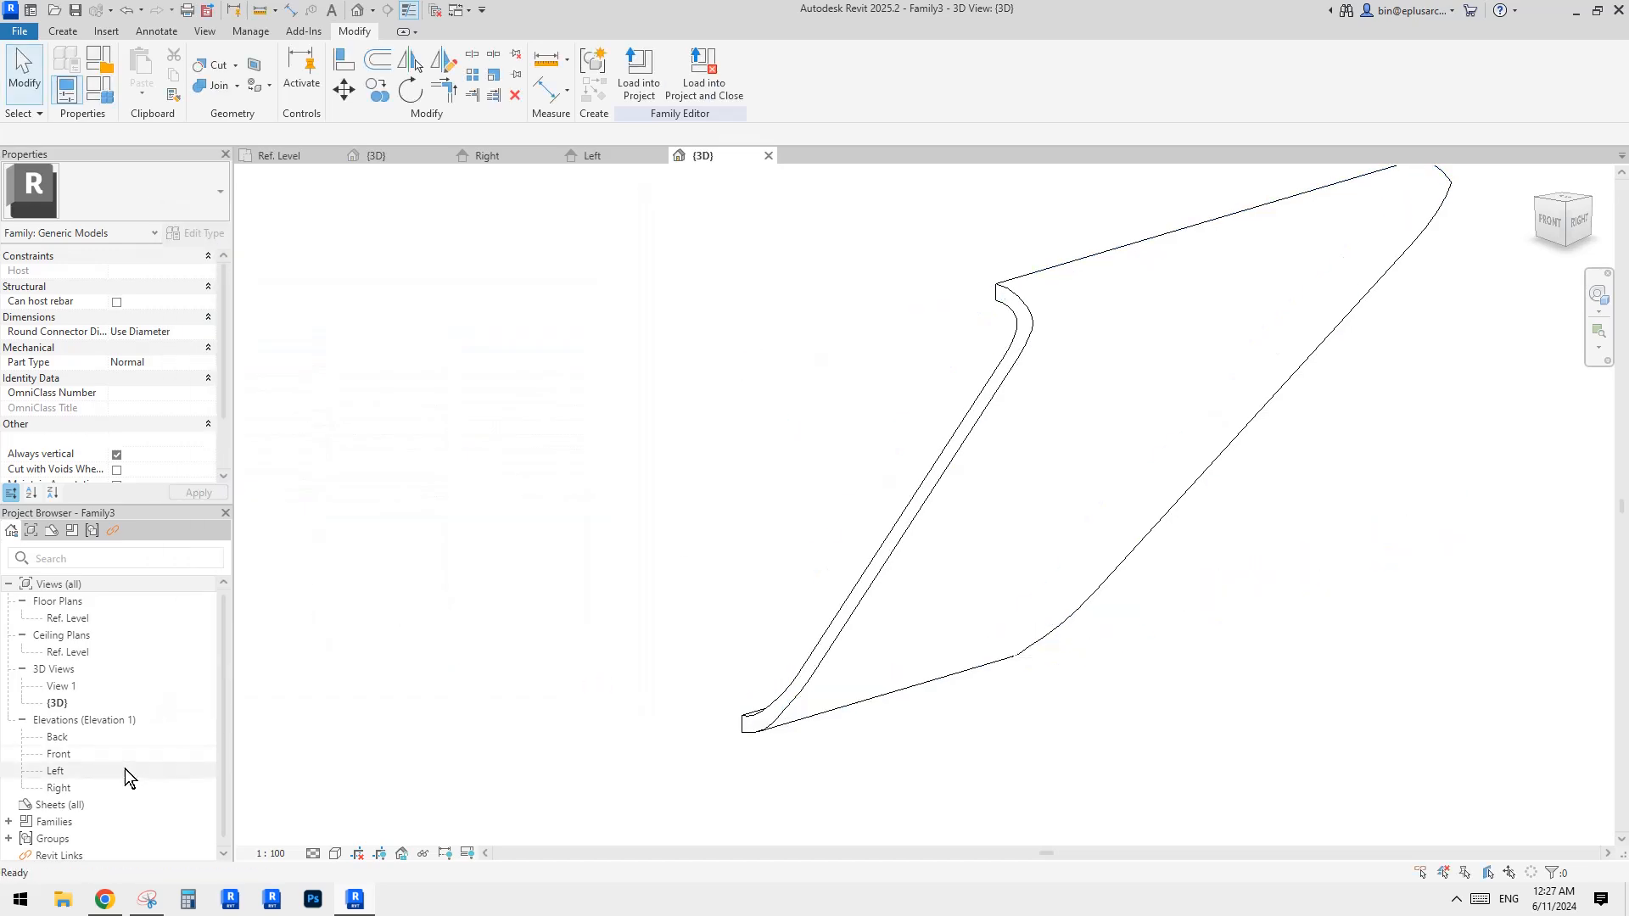
Open the void extrusion's sketch for editing in the Left elevation.
double_click(56, 771)
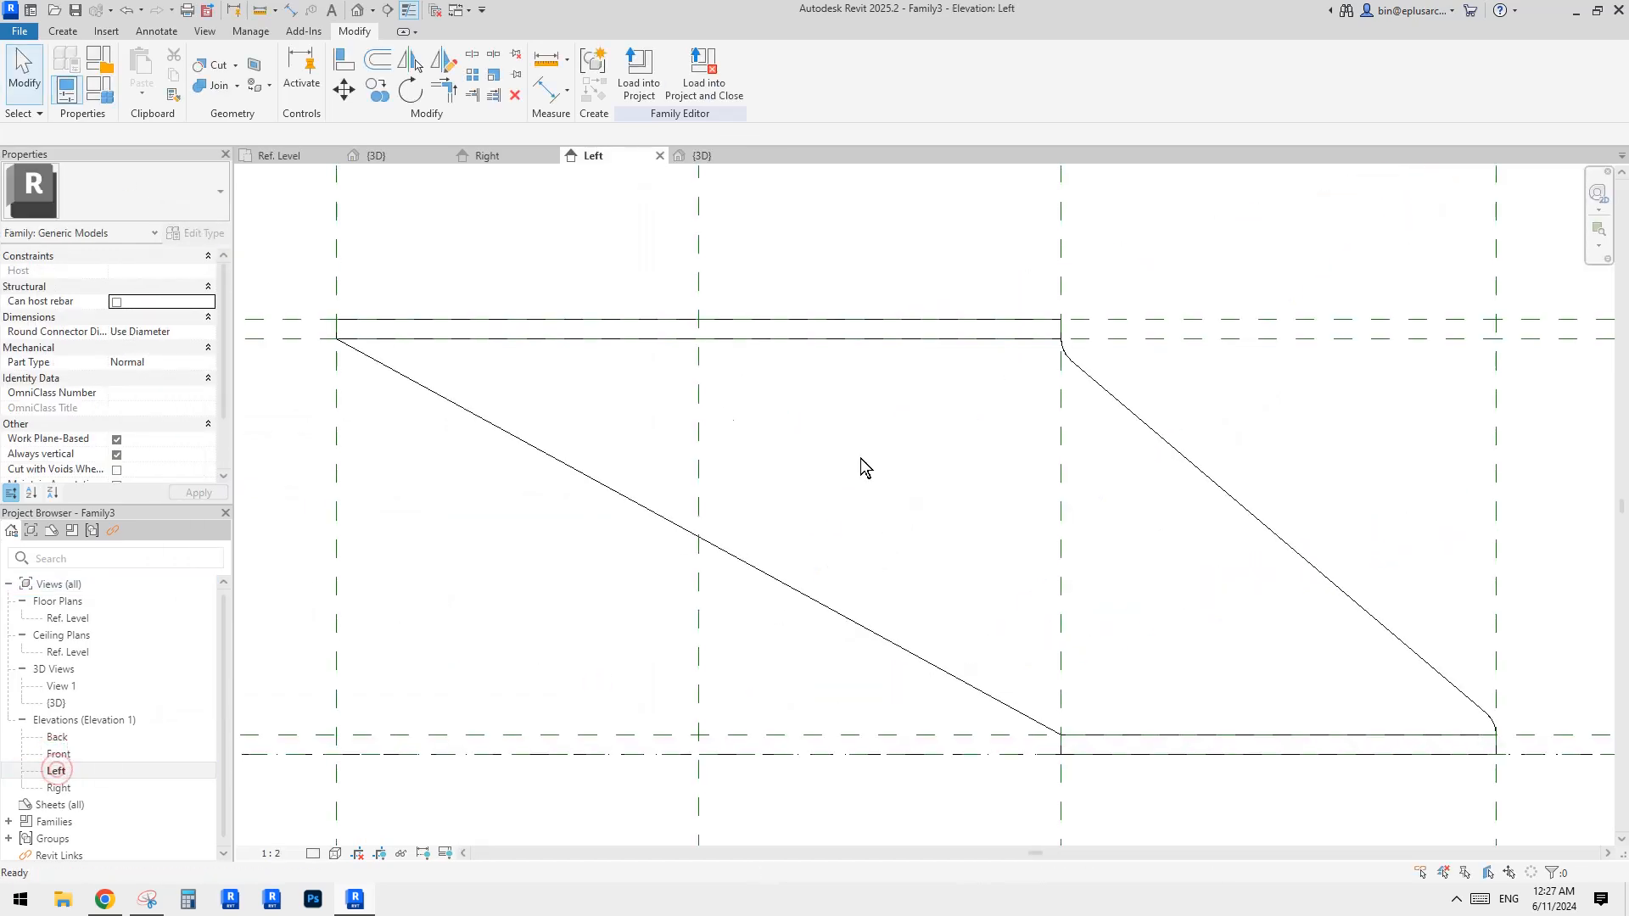
click(724, 348)
middle_drag(727, 350, 547, 271)
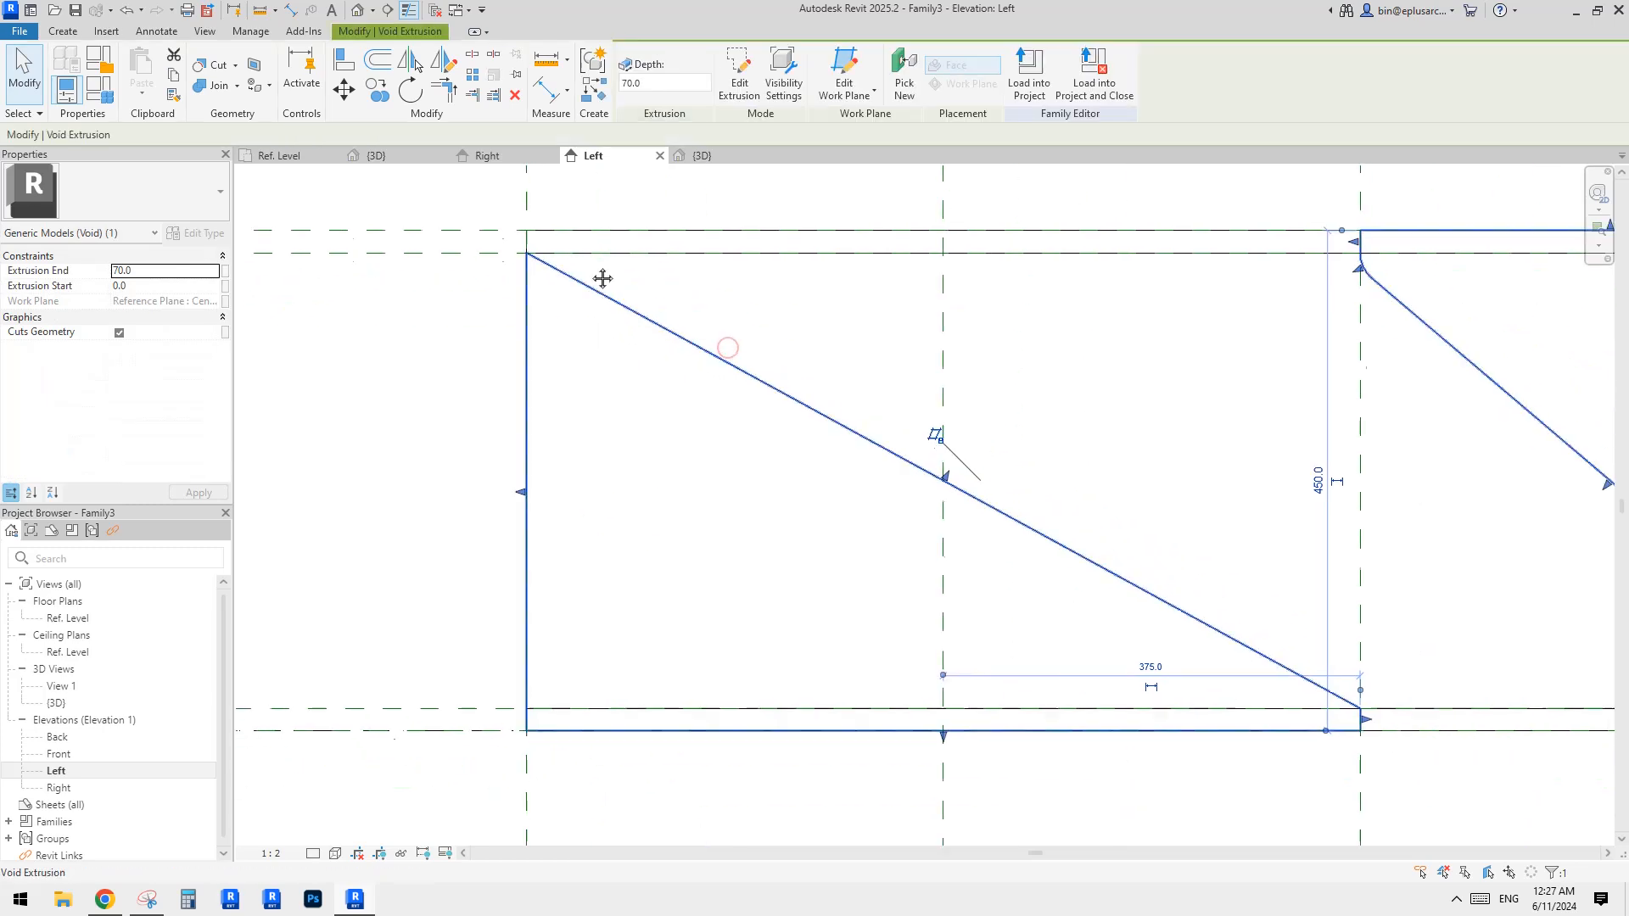
click(738, 88)
scroll(526, 306, down, 2)
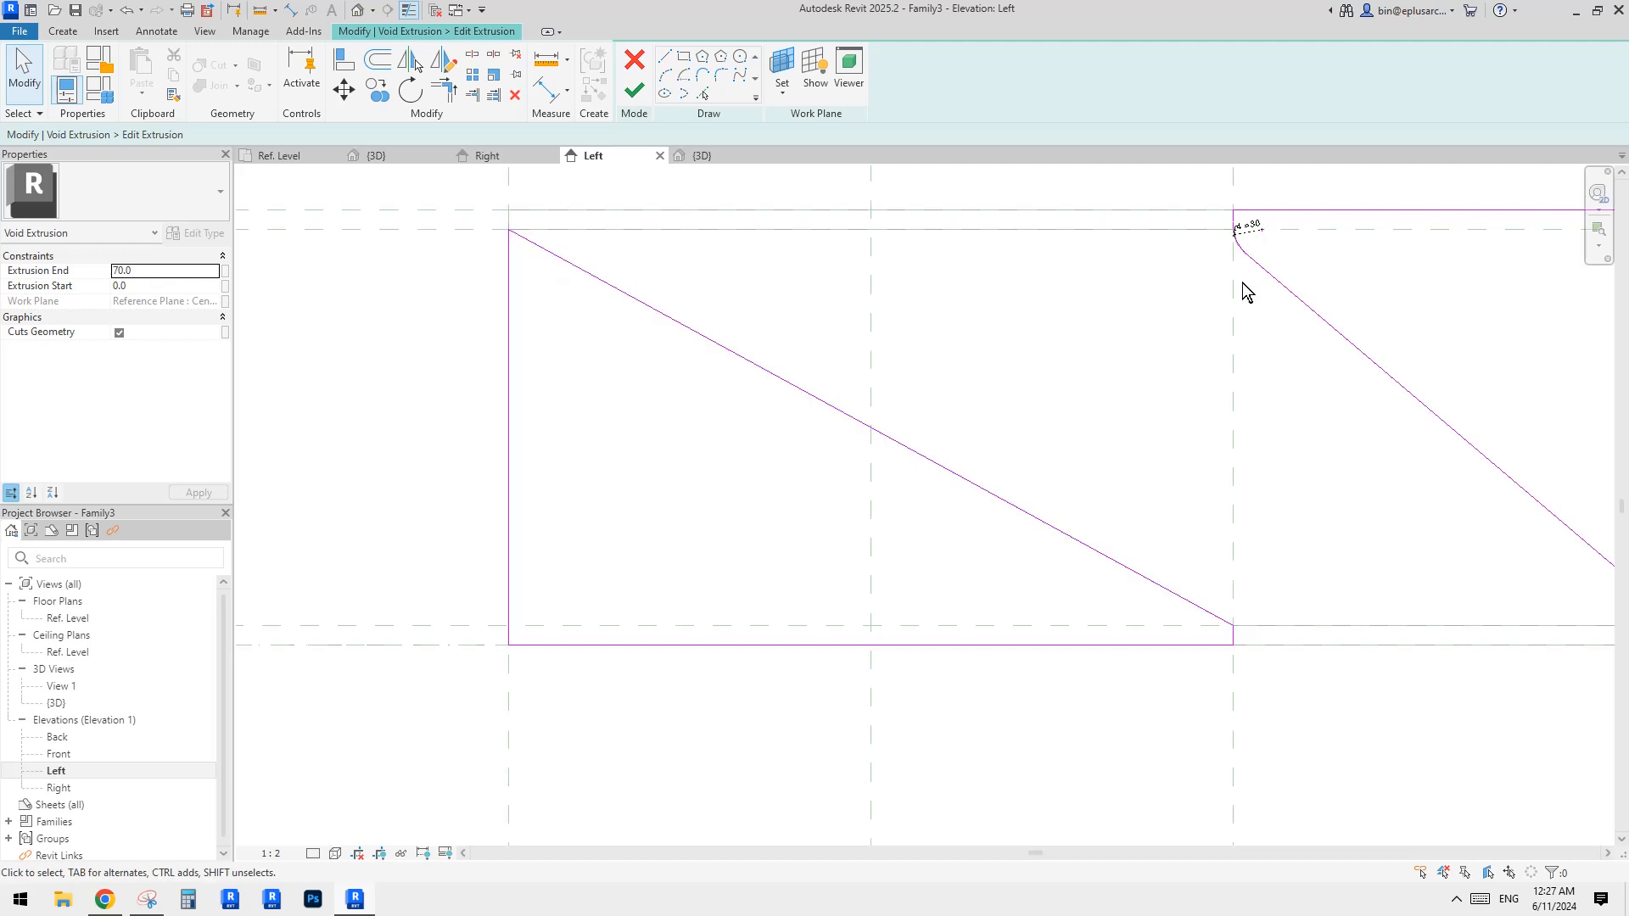
Copy the upper r4 arc with its radius dimension to the upper end of the other long sloped line.
middle_drag(1244, 291, 1113, 295)
scroll(1109, 226, up, 2)
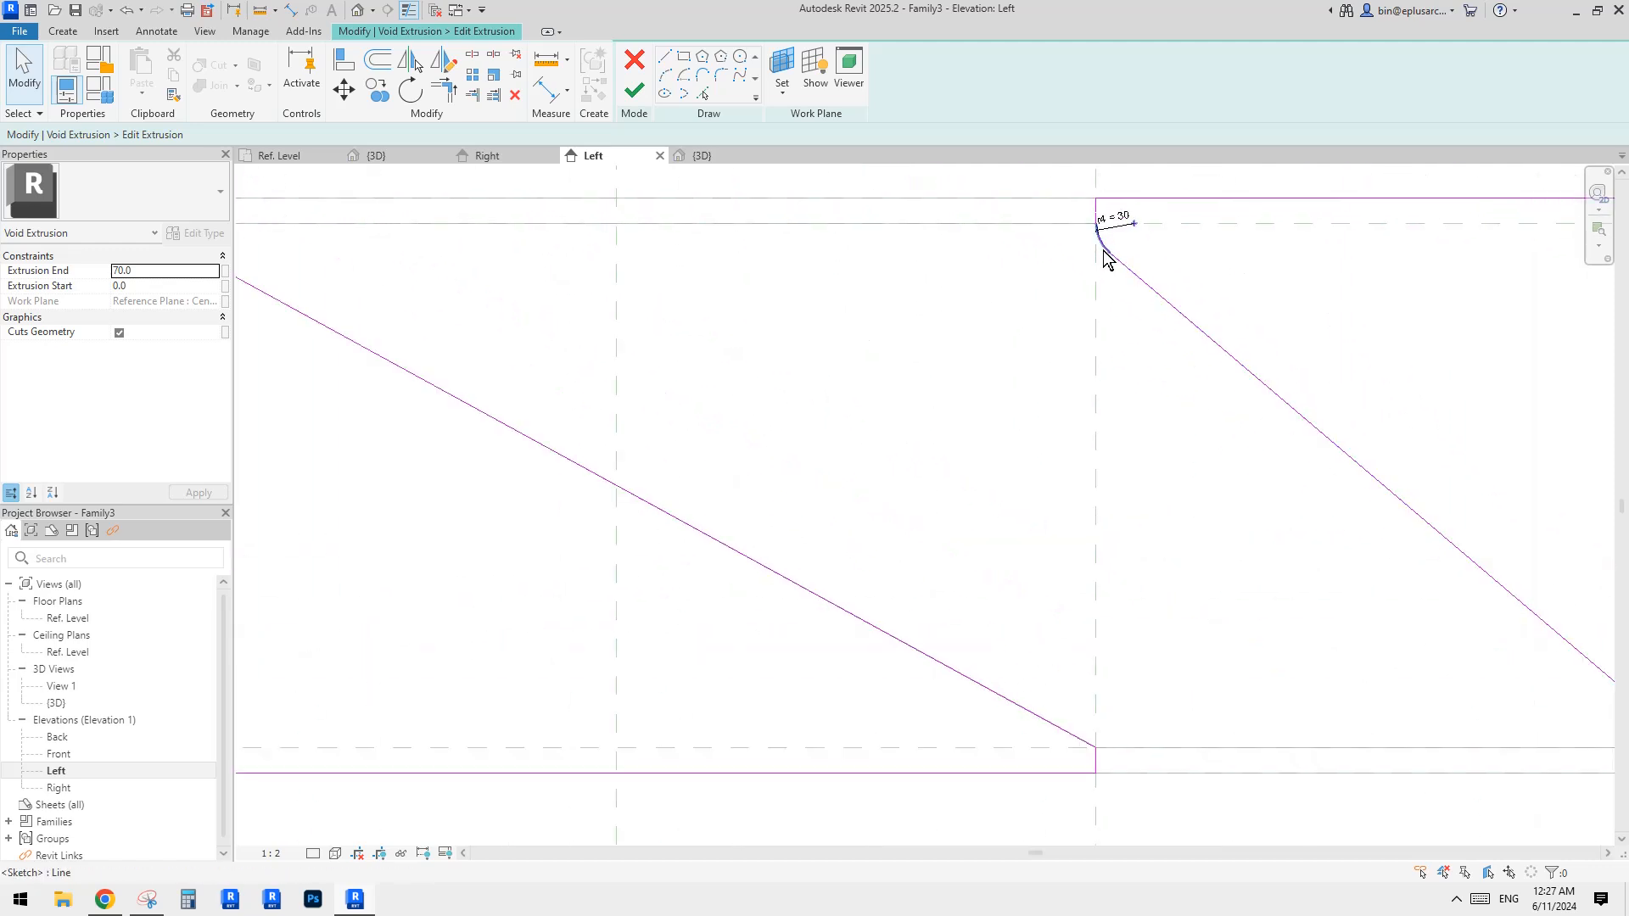
click(1105, 250)
scroll(1098, 304, up, 2)
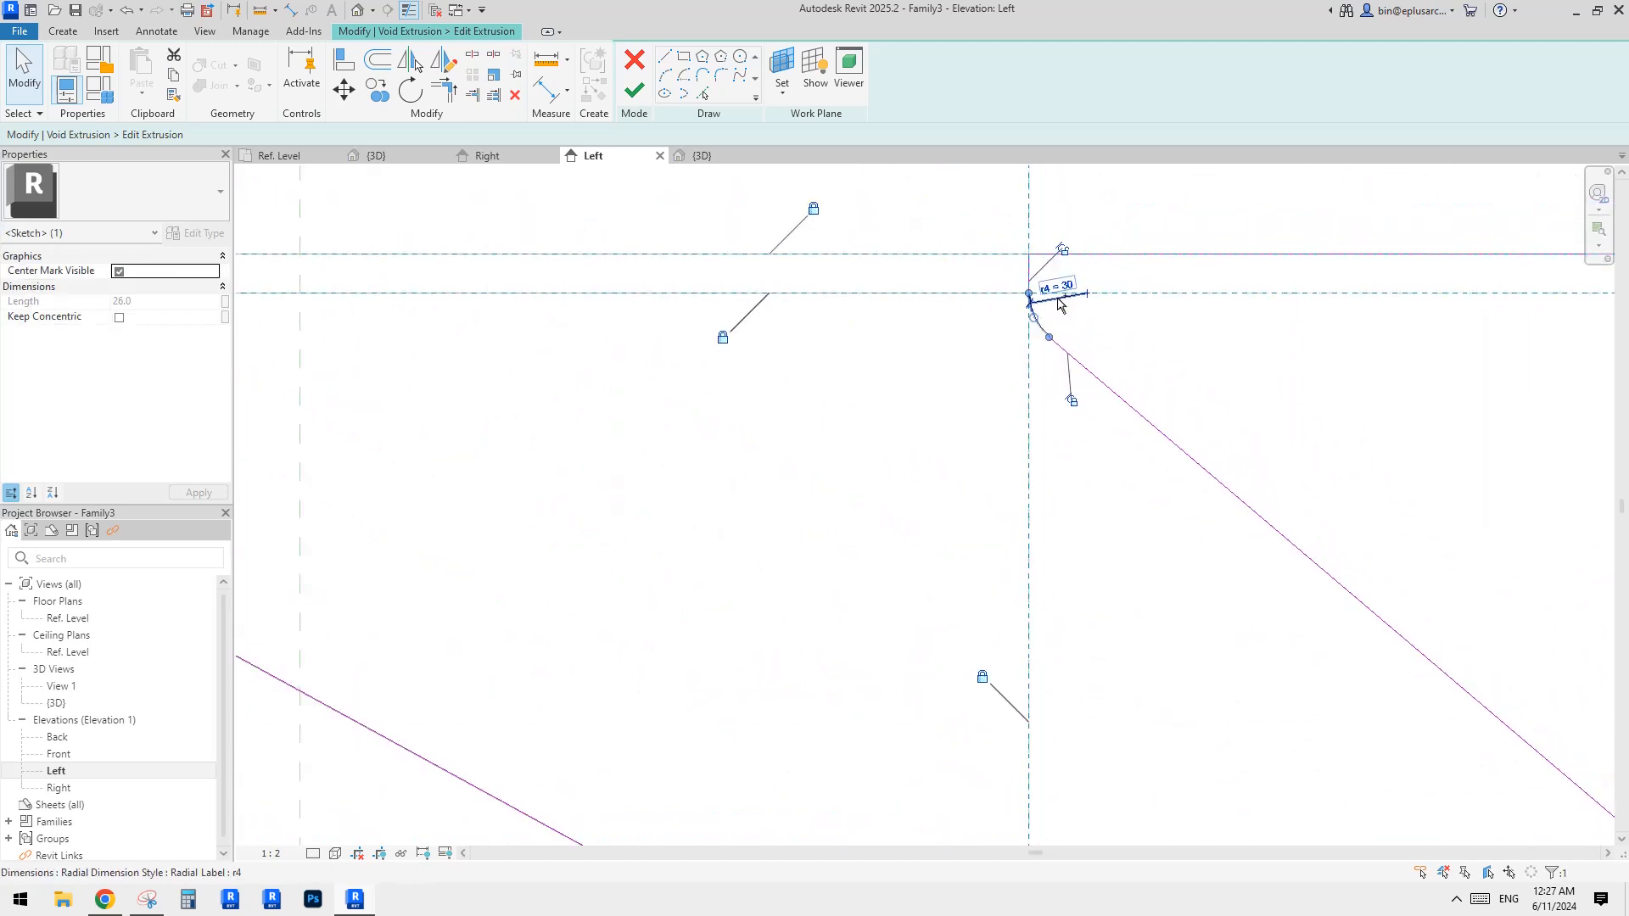
ctrl+click(1061, 305)
key(c)
key(o)
click(1029, 294)
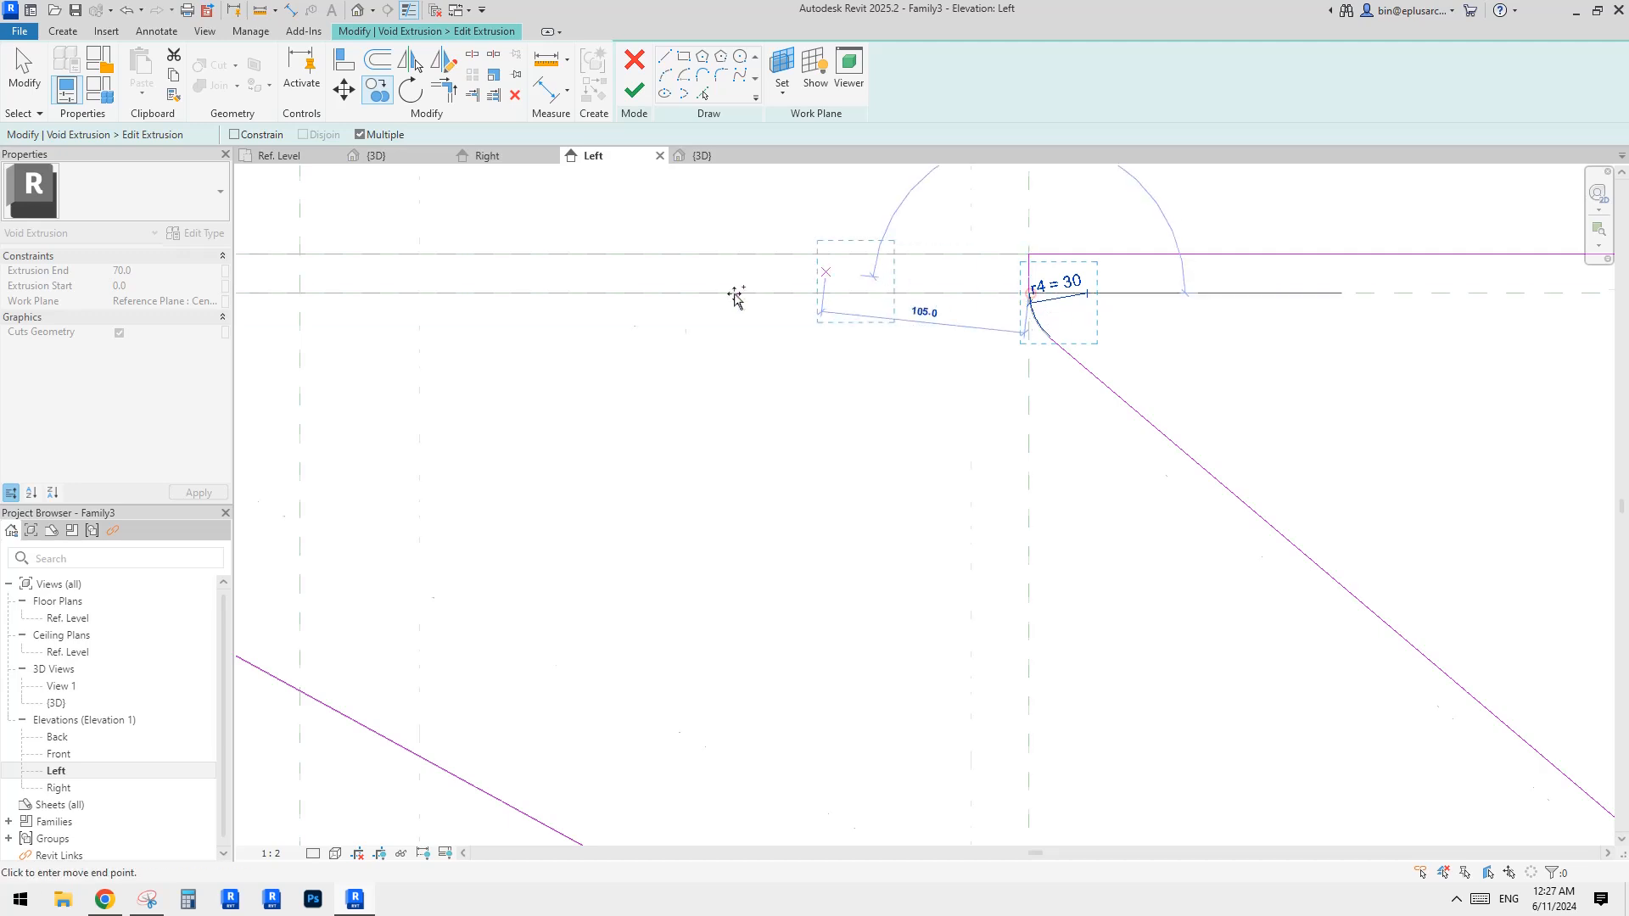
scroll(328, 320, down, 1)
middle_drag(328, 320, 1031, 293)
click(459, 274)
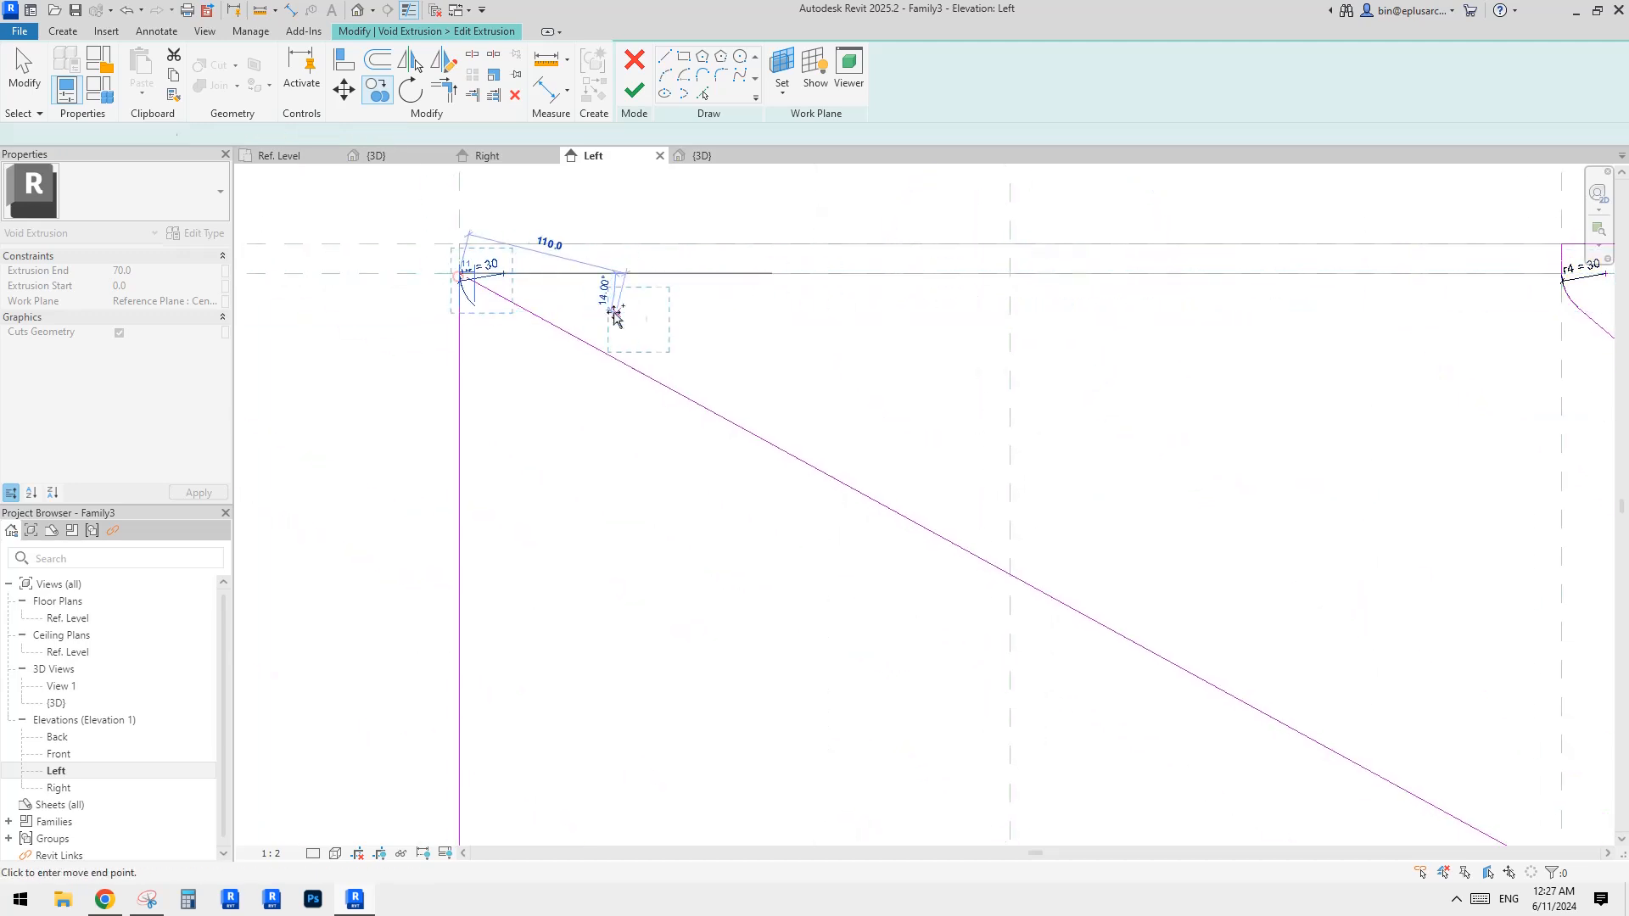
scroll(616, 307, down, 2)
middle_drag(1413, 577, 1050, 409)
key(Escape)
key(Escape)
scroll(1164, 461, up, 2)
scroll(1168, 458, up, 1)
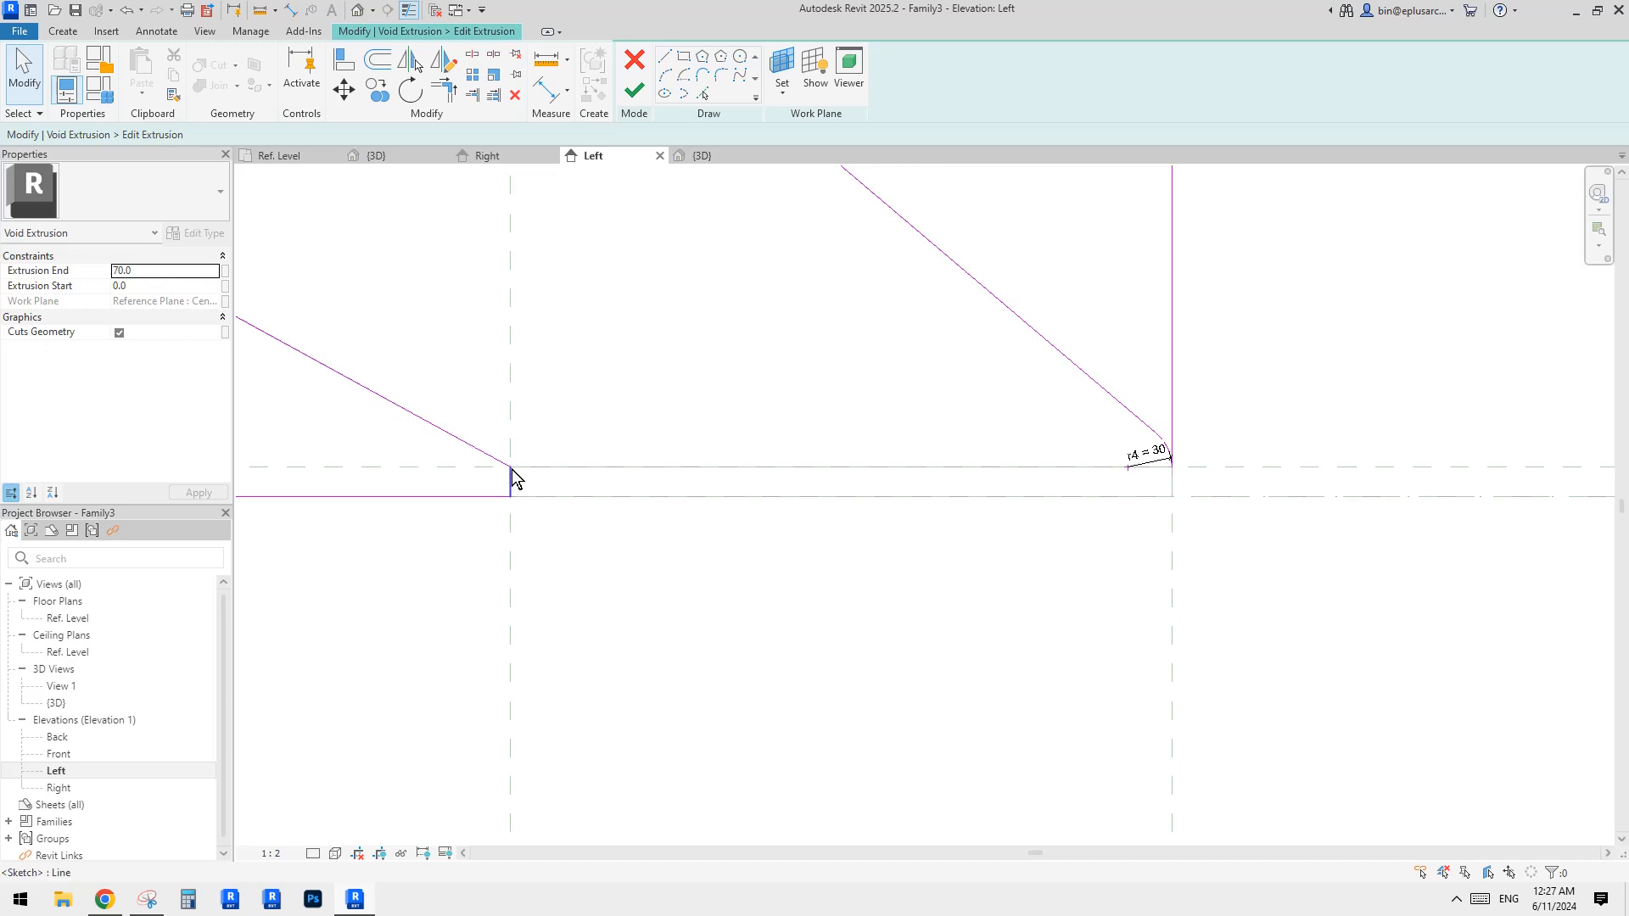
scroll(1065, 422, up, 3)
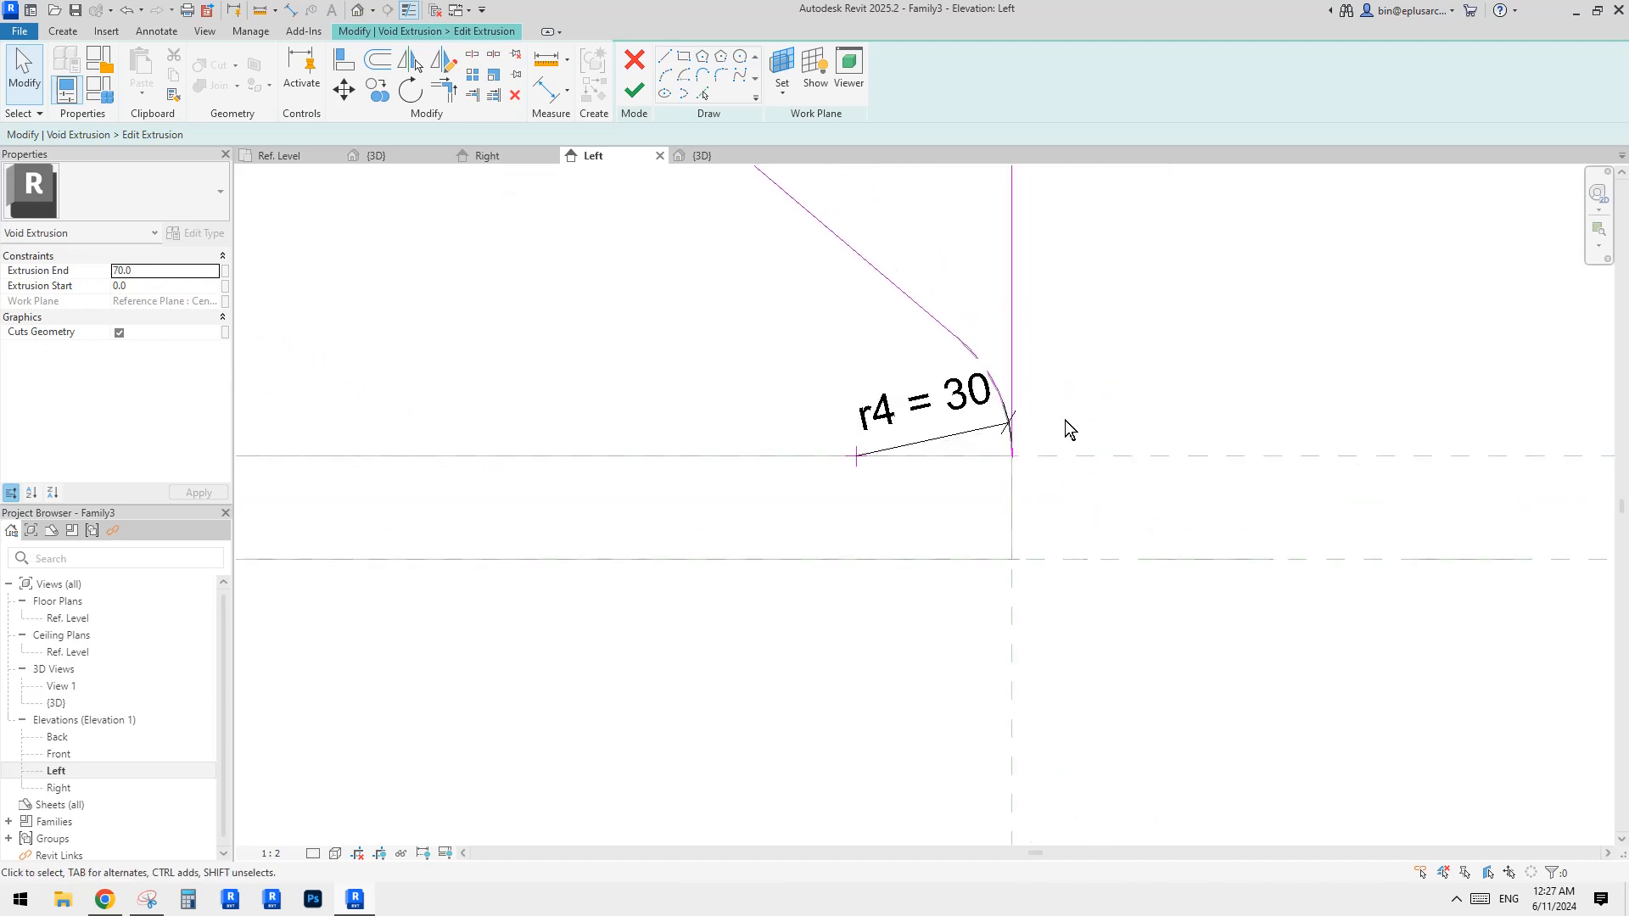
Copy the lower r4 arc with its radius dimension to the lower end of the other long sloped line.
click(983, 364)
middle_drag(1024, 429, 1109, 421)
ctrl+click(971, 460)
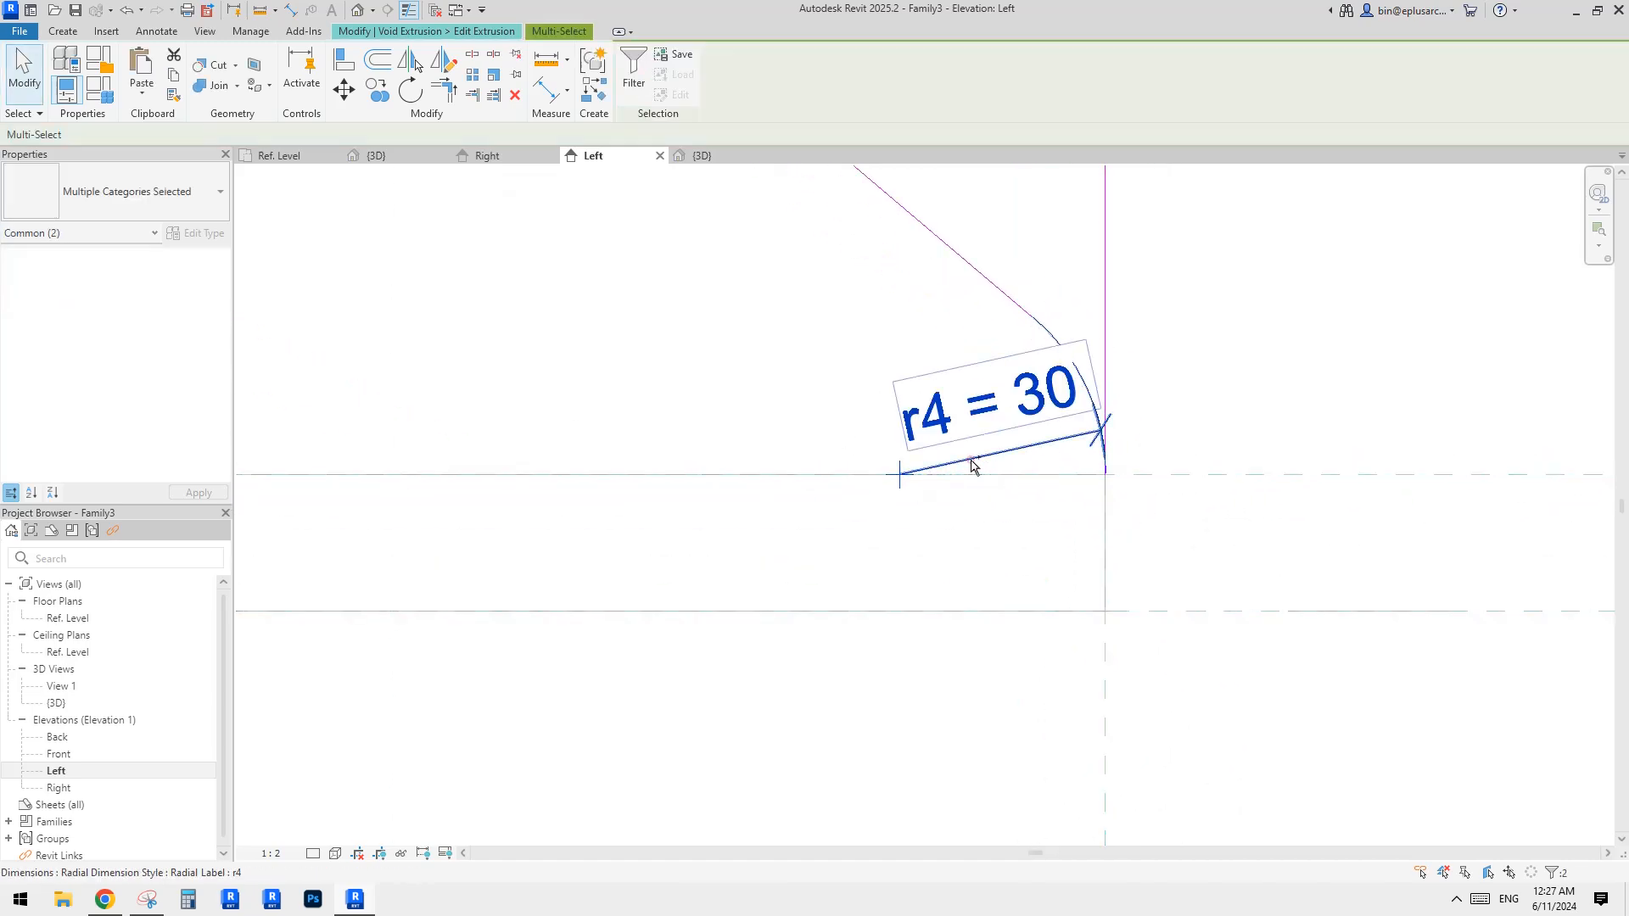
key(Escape)
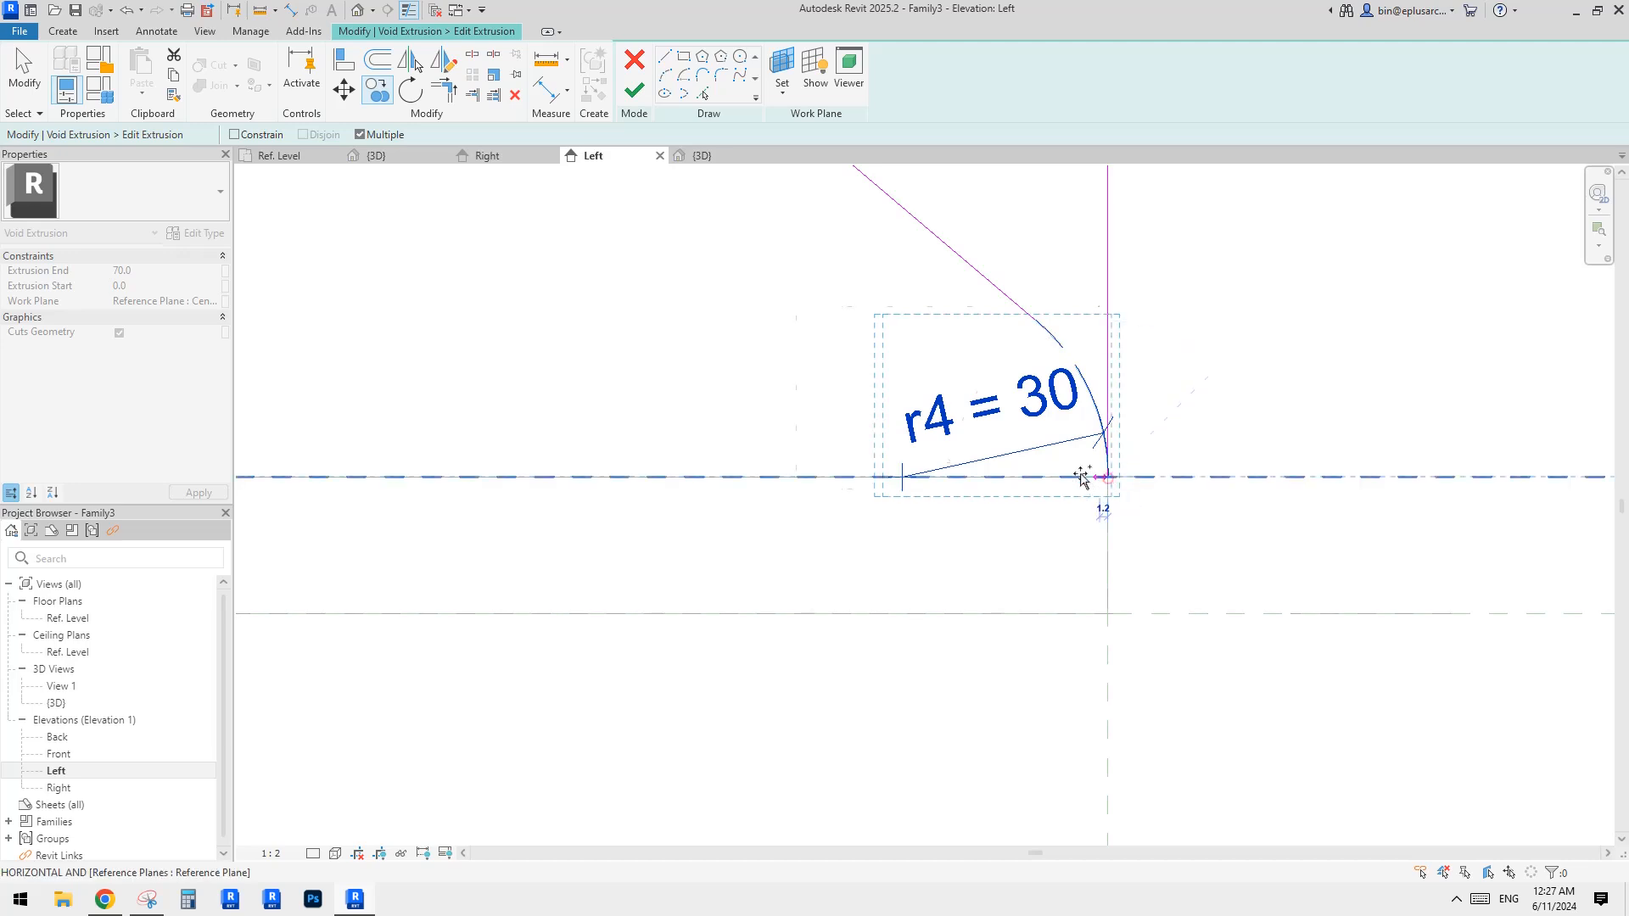
scroll(1082, 476, down, 4)
scroll(721, 495, up, 4)
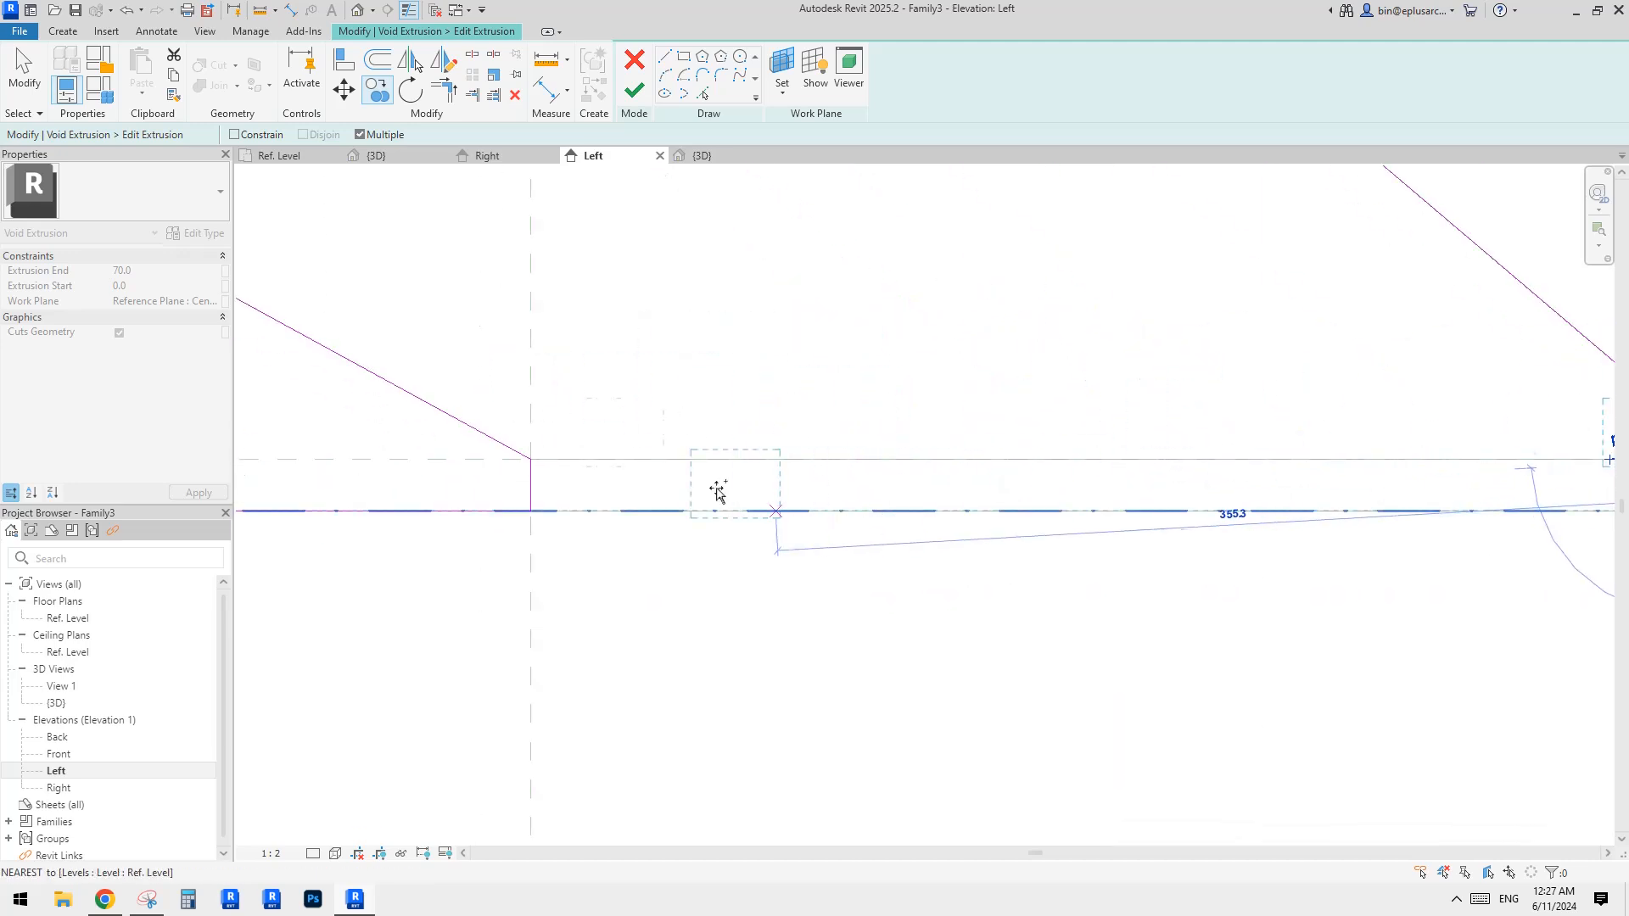
click(531, 459)
key(Escape)
key(Escape)
Extend the copied r4 arc at the sloped line's lower end to a 90° quarter circle.
scroll(624, 422, down, 1)
middle_drag(604, 433, 1142, 550)
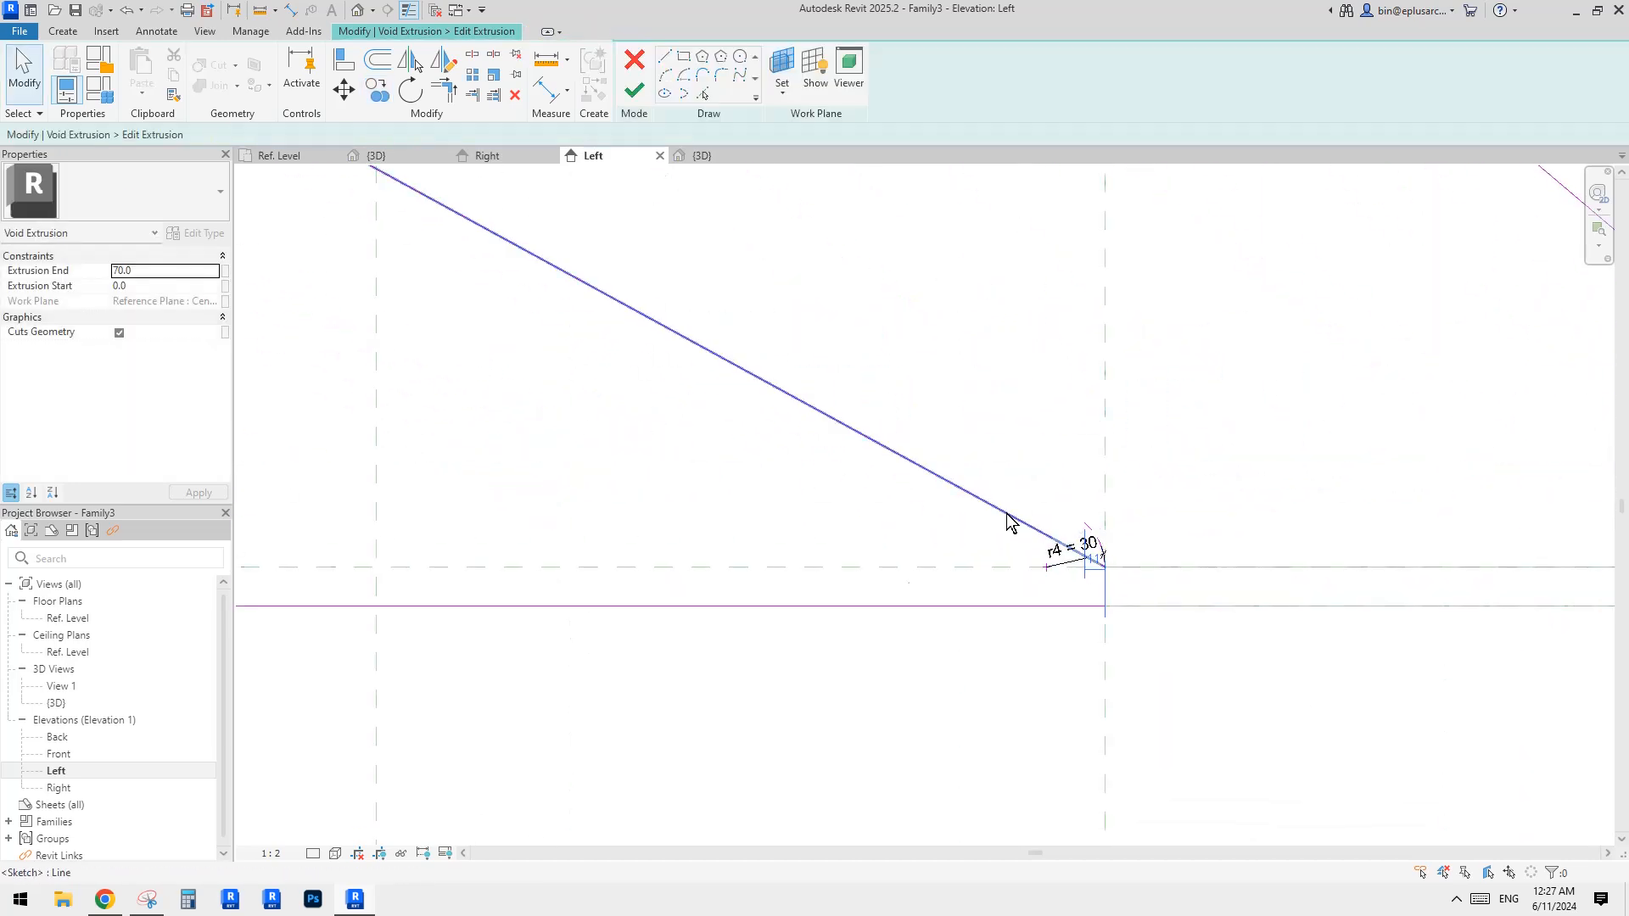
click(1010, 522)
scroll(1043, 509, up, 2)
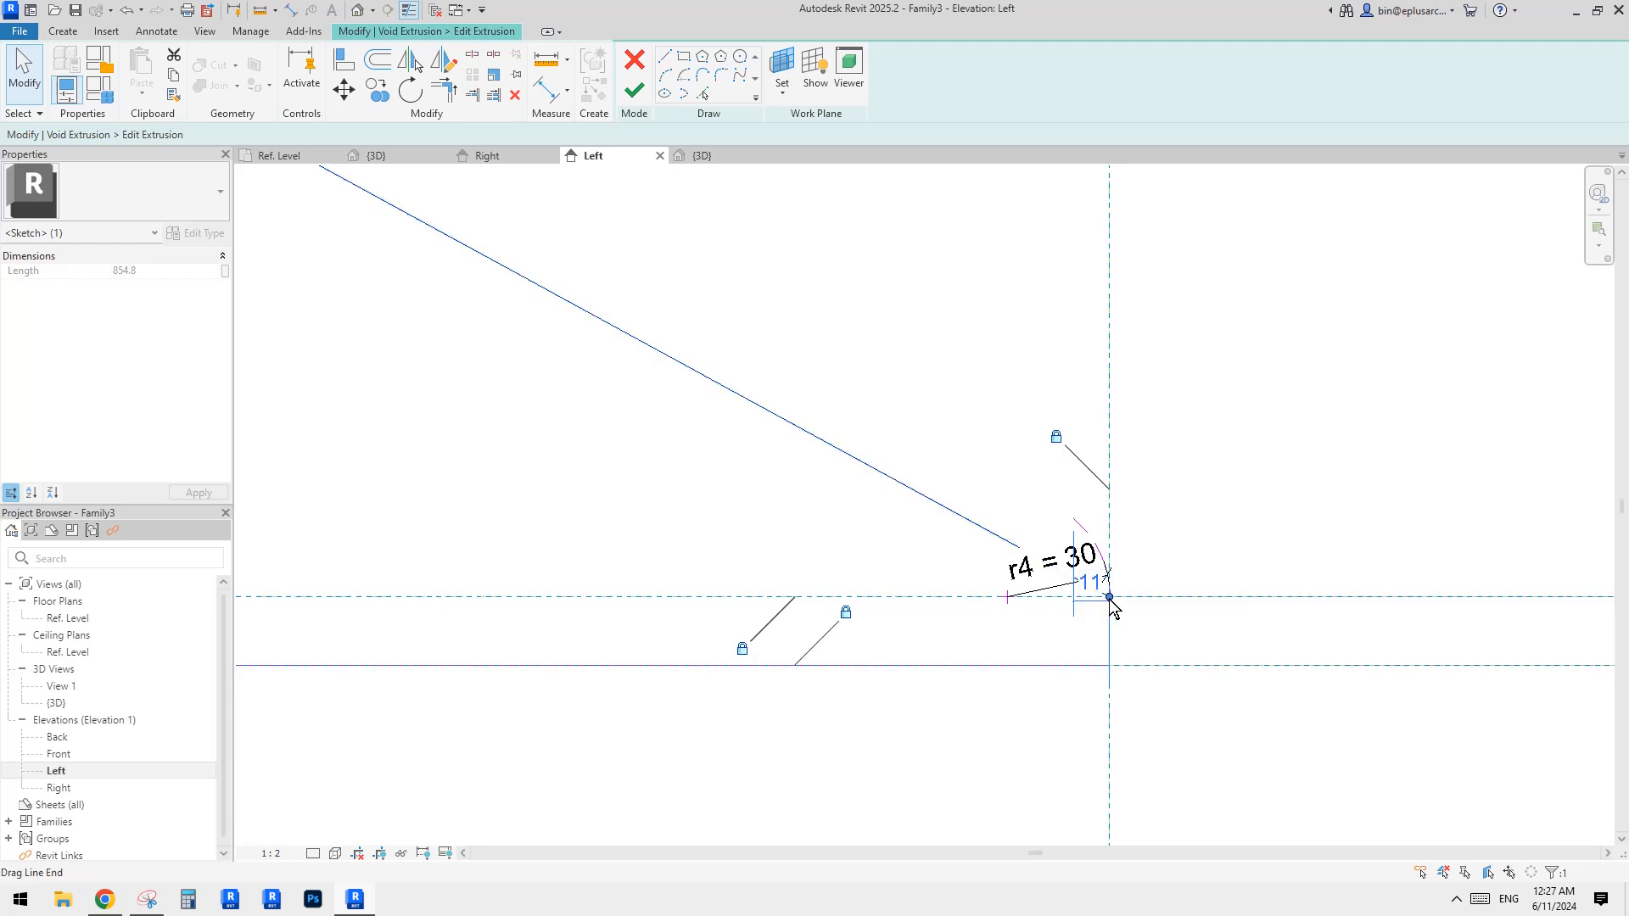
mouse_move(1110, 599)
mouse_down()
mouse_move(1078, 524)
mouse_move(991, 460)
mouse_move(1061, 519)
mouse_move(1008, 498)
mouse_up()
key(Escape)
click(1080, 523)
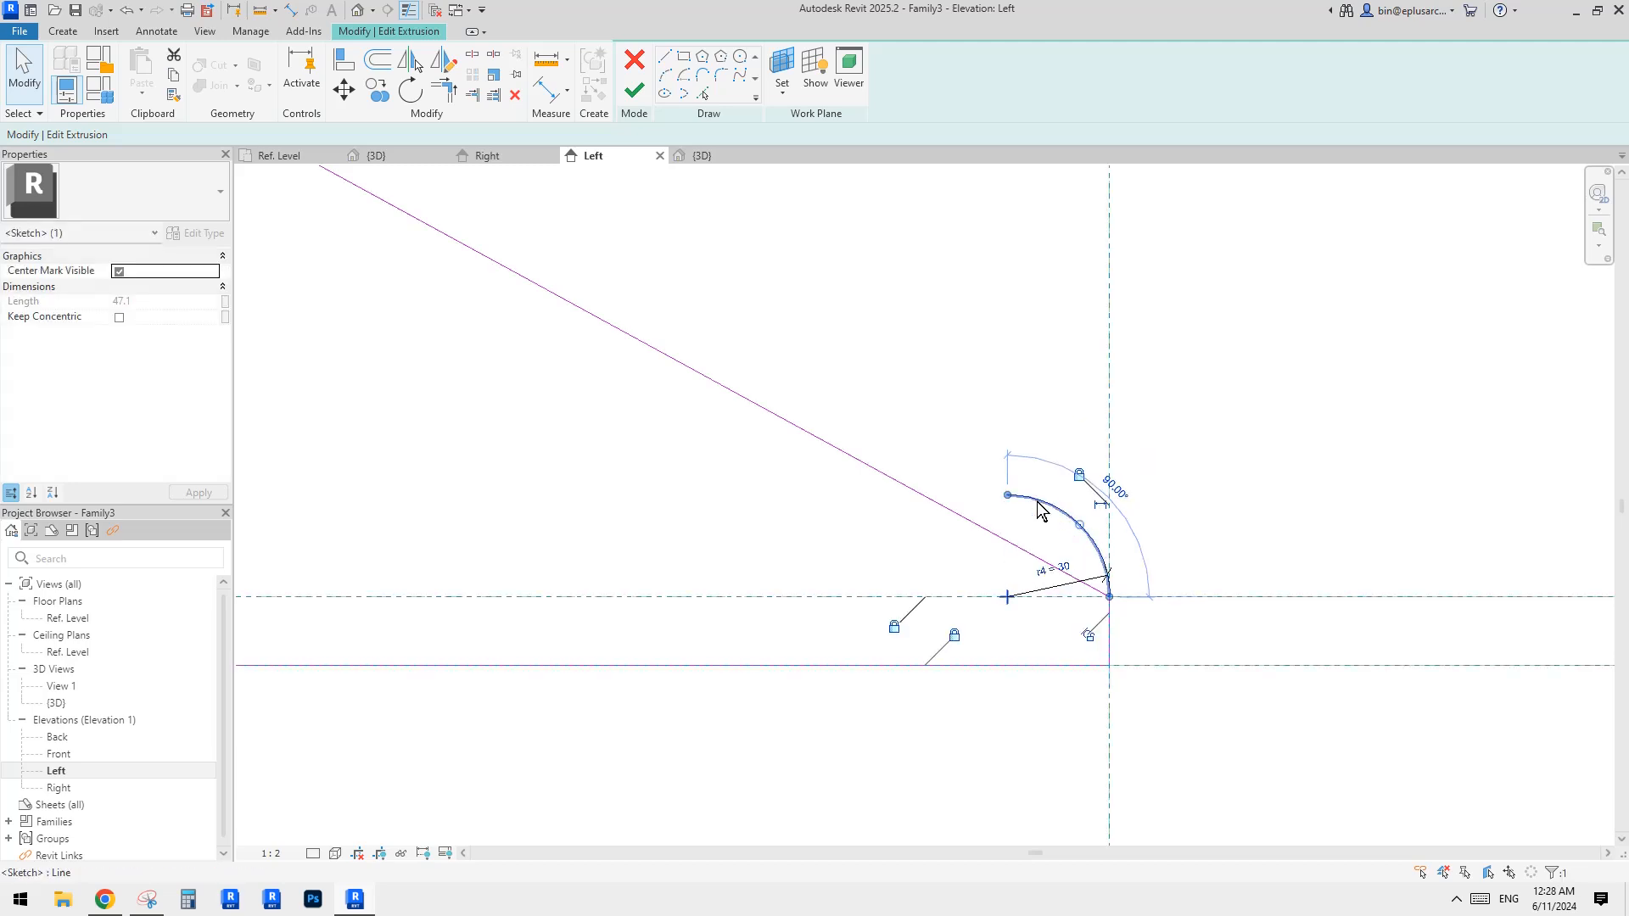
key(Escape)
Extend the copied r4 arc at the sloped line's upper end to a quarter circle.
scroll(1052, 503, down, 2)
middle_drag(386, 174, 1332, 712)
scroll(619, 379, up, 3)
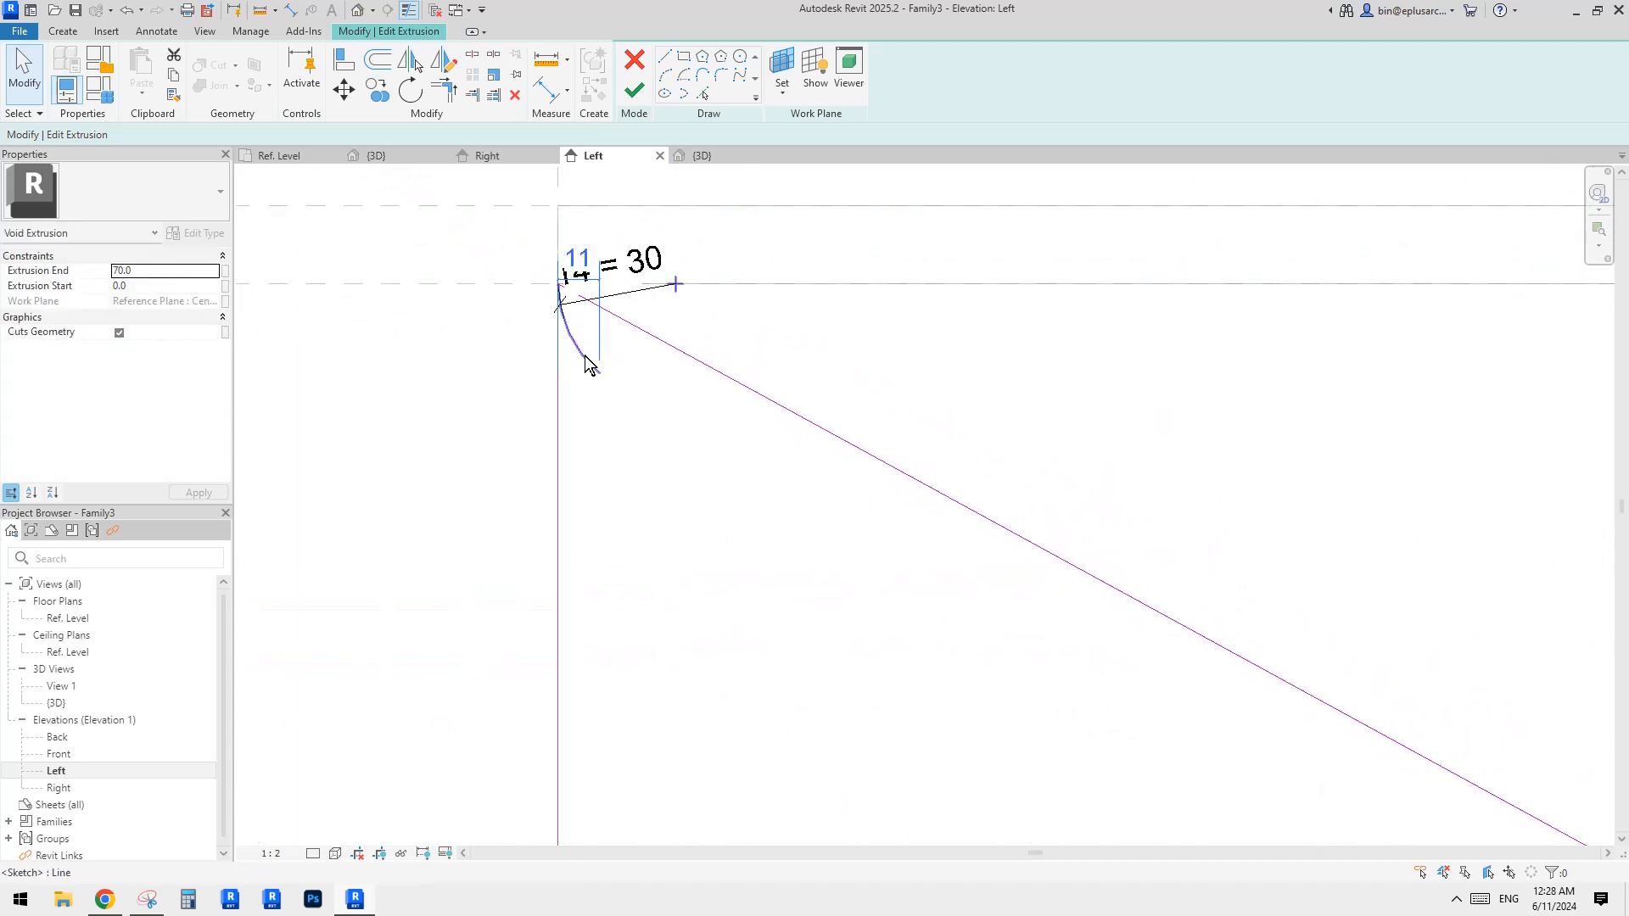
click(585, 356)
drag(670, 388, 675, 402)
click(733, 436)
scroll(764, 448, down, 2)
middle_drag(831, 456, 756, 428)
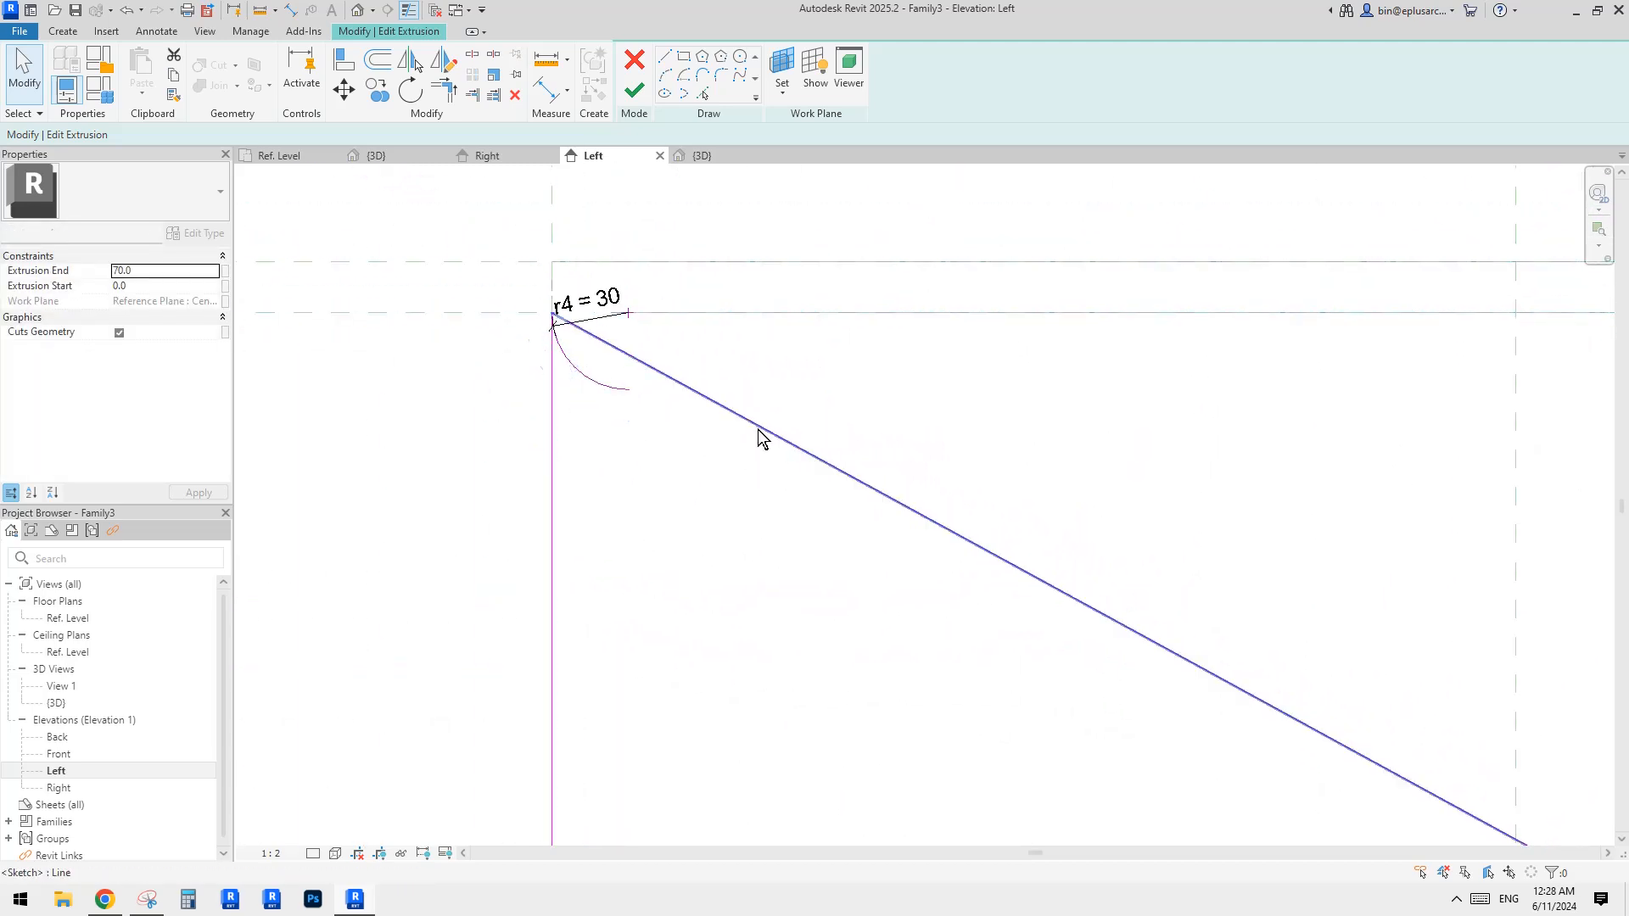
Move the long sloped line's lower end off the corner to its tangent point on the lower arc.
click(758, 428)
scroll(776, 459, down, 1)
middle_drag(1192, 757, 756, 426)
middle_drag(1493, 730, 967, 551)
scroll(1122, 642, up, 3)
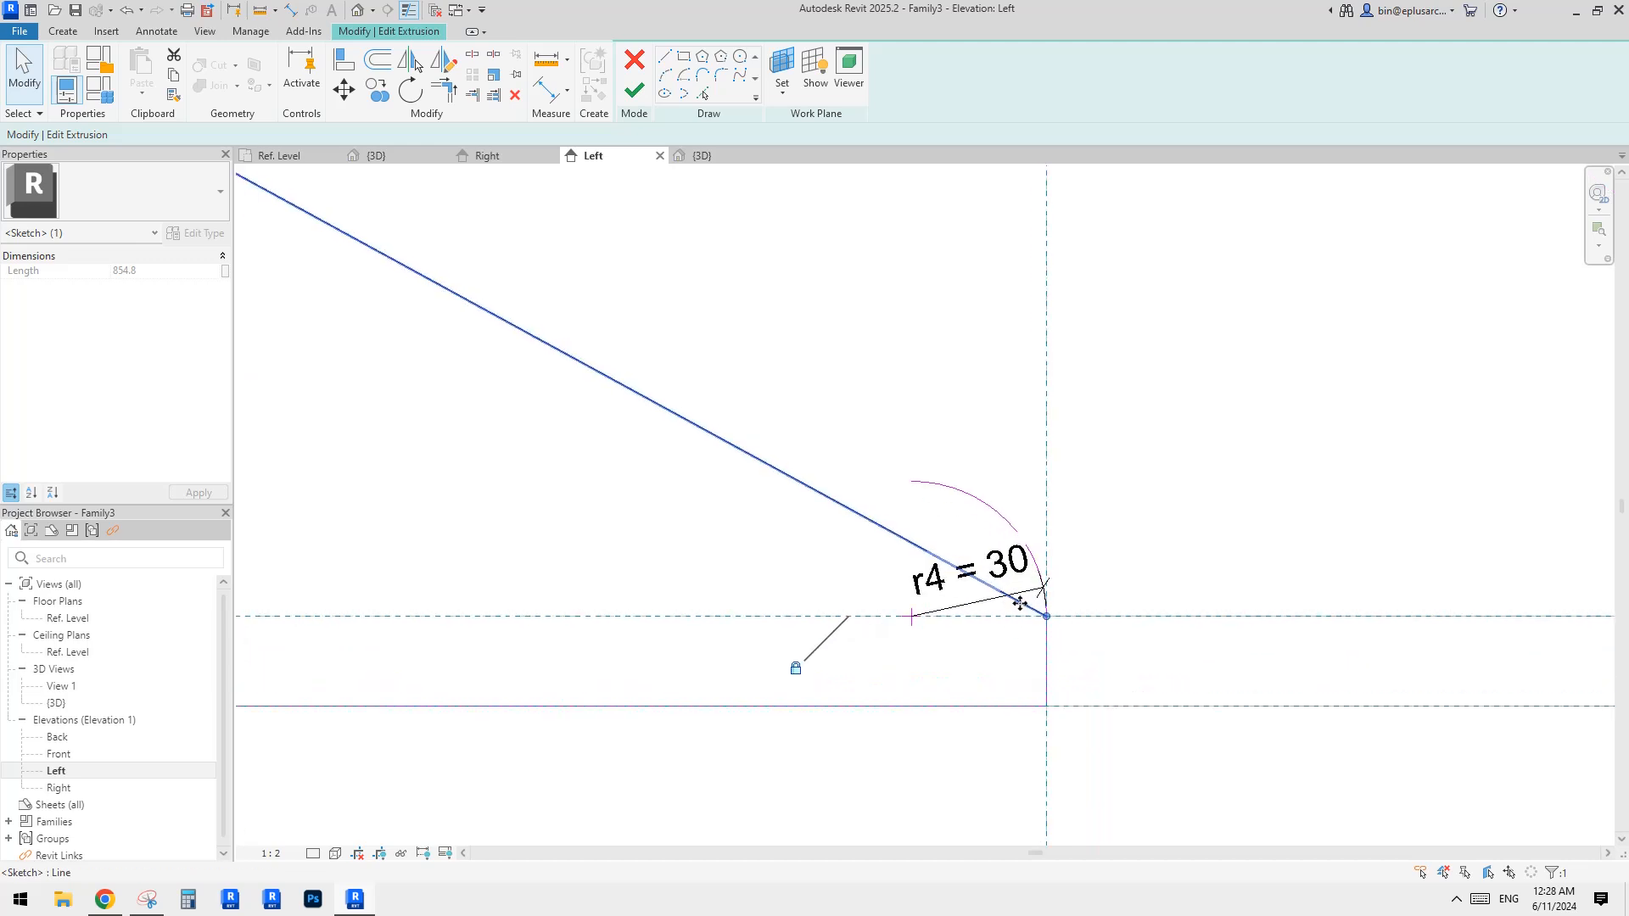
drag(1047, 617, 975, 495)
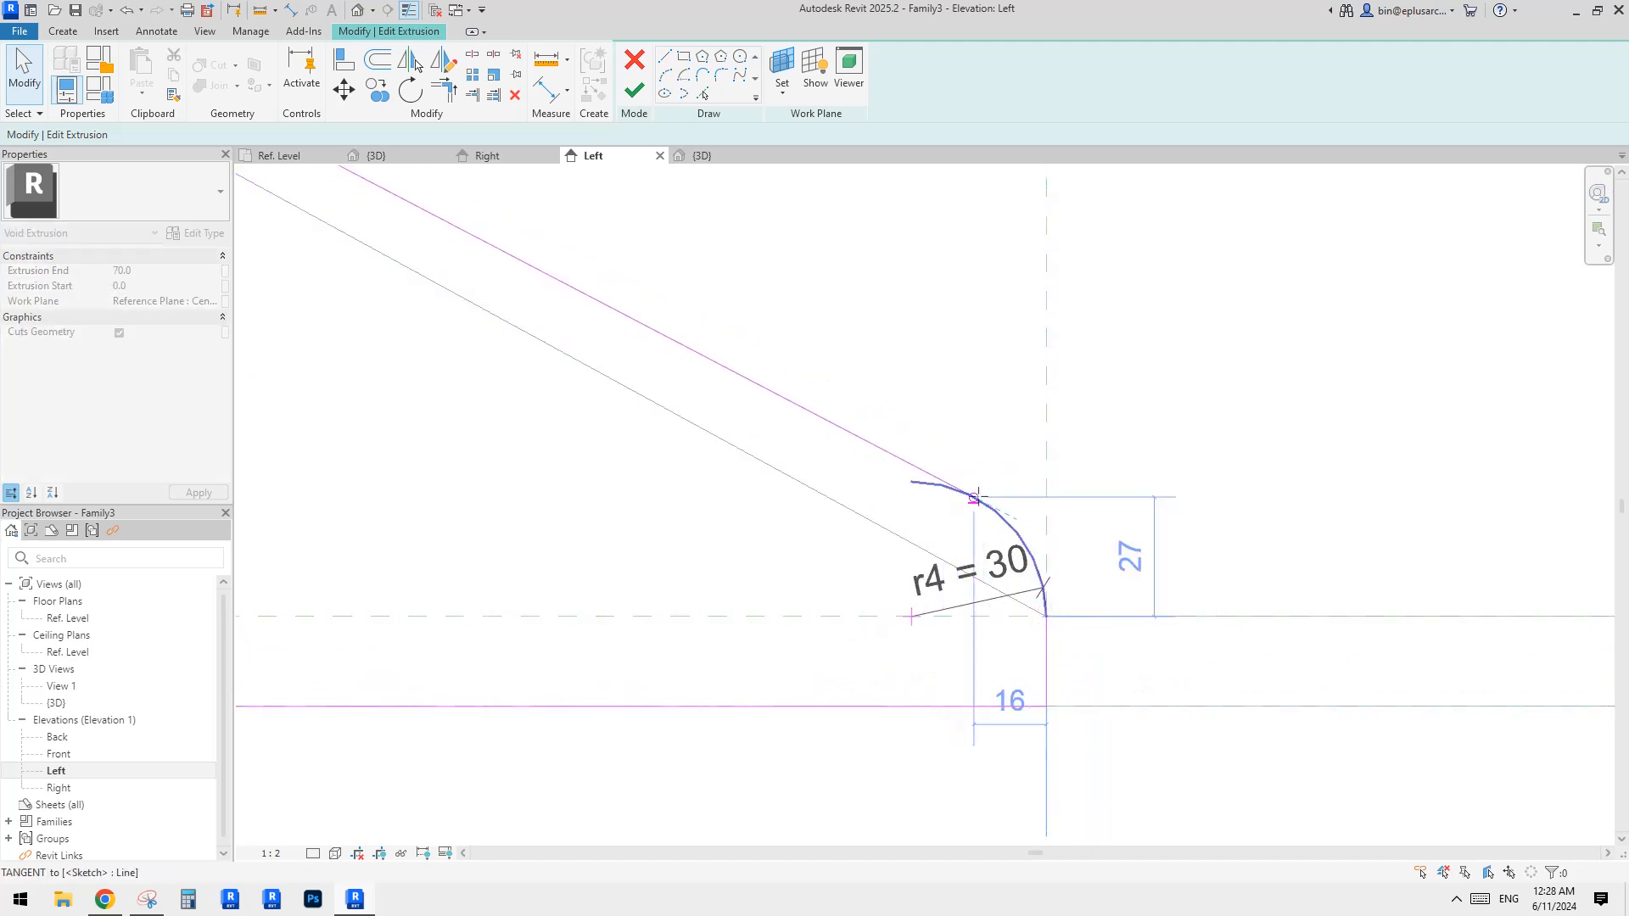
Trim the sloped line and the lower arc to each other, removing the arc's excess beyond the tangent point.
click(924, 464)
key(t)
key(r)
click(904, 460)
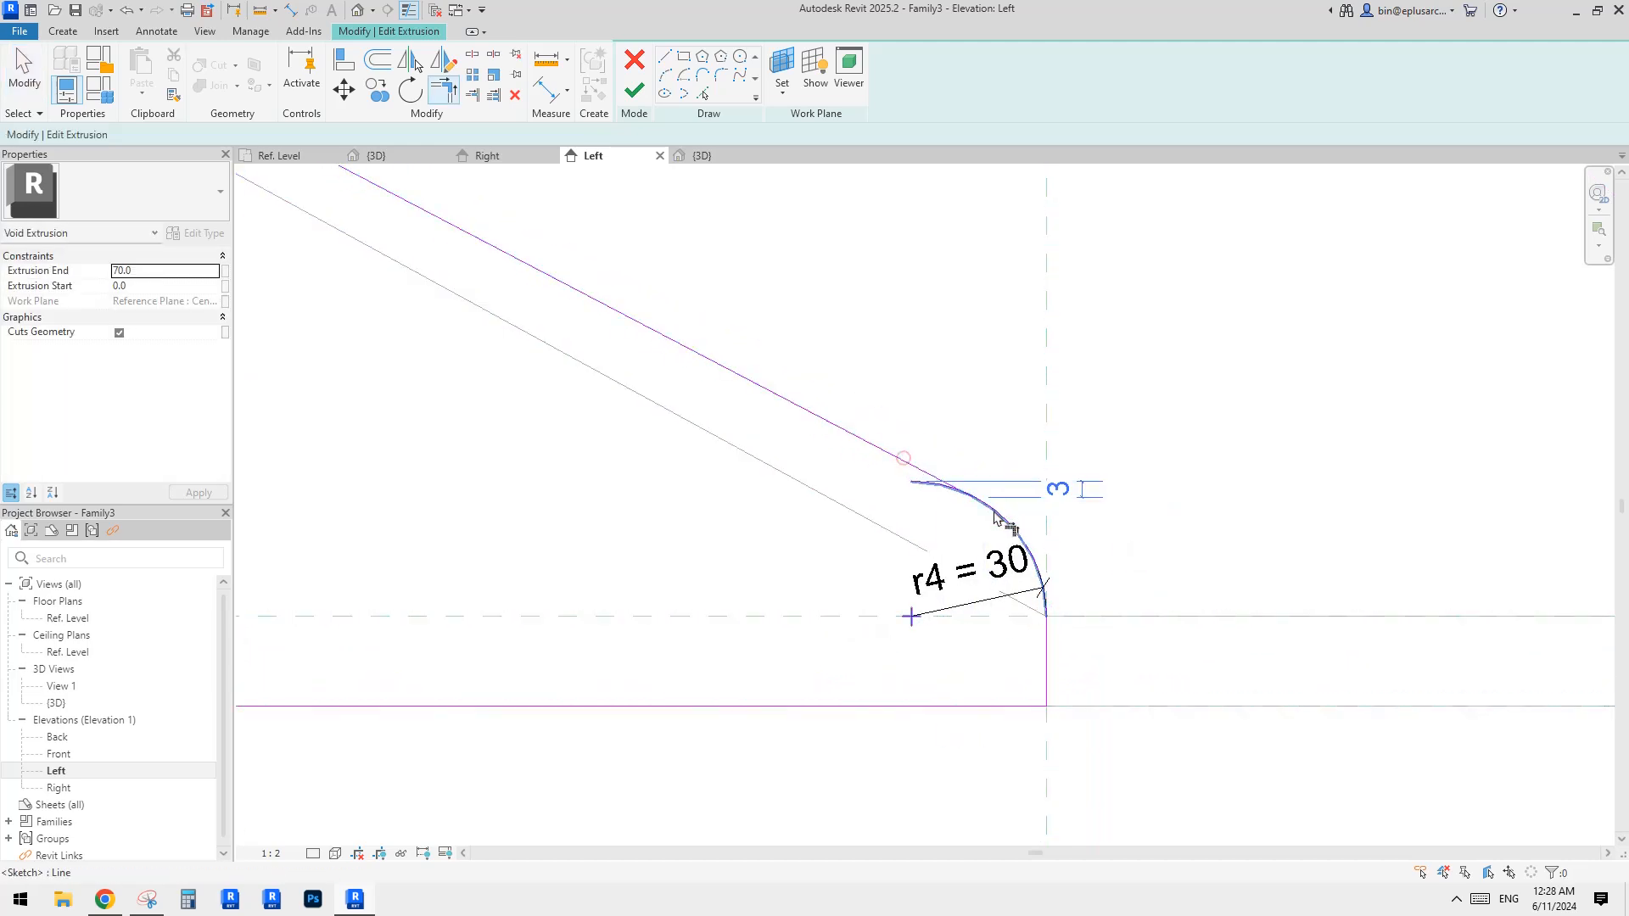
click(995, 510)
key(Escape)
click(948, 482)
key(Escape)
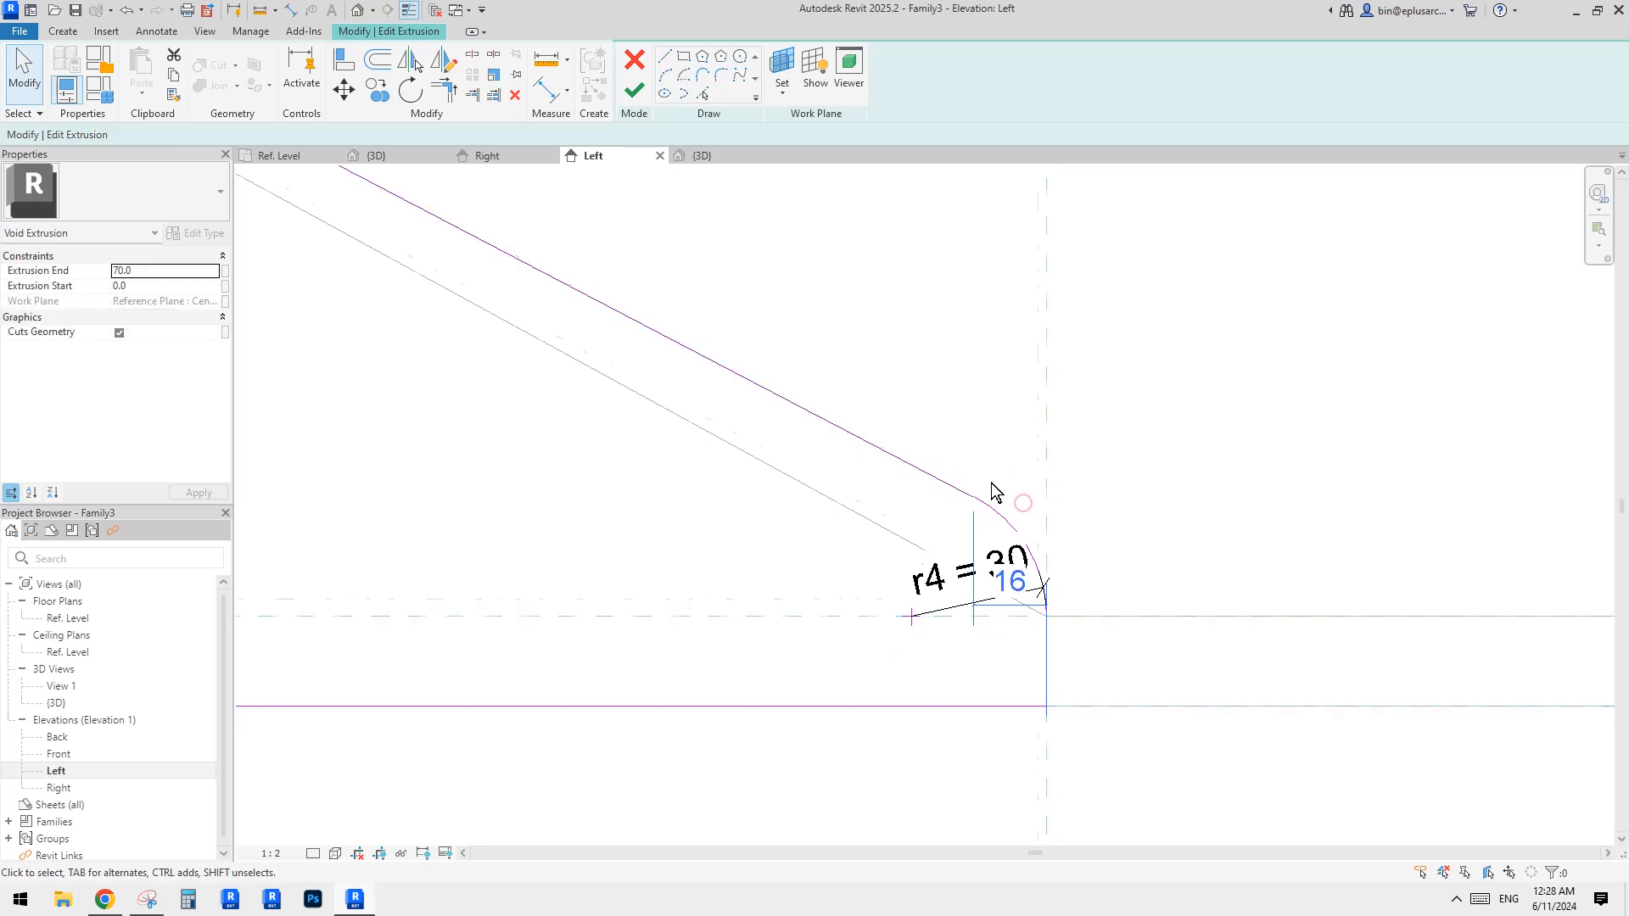
Move the sloped line's upper end tangent to the upper arc, removing the conflicting constraints, and trim off the arc's excess.
scroll(1000, 491, down, 5)
middle_drag(586, 326, 1111, 566)
scroll(835, 365, up, 4)
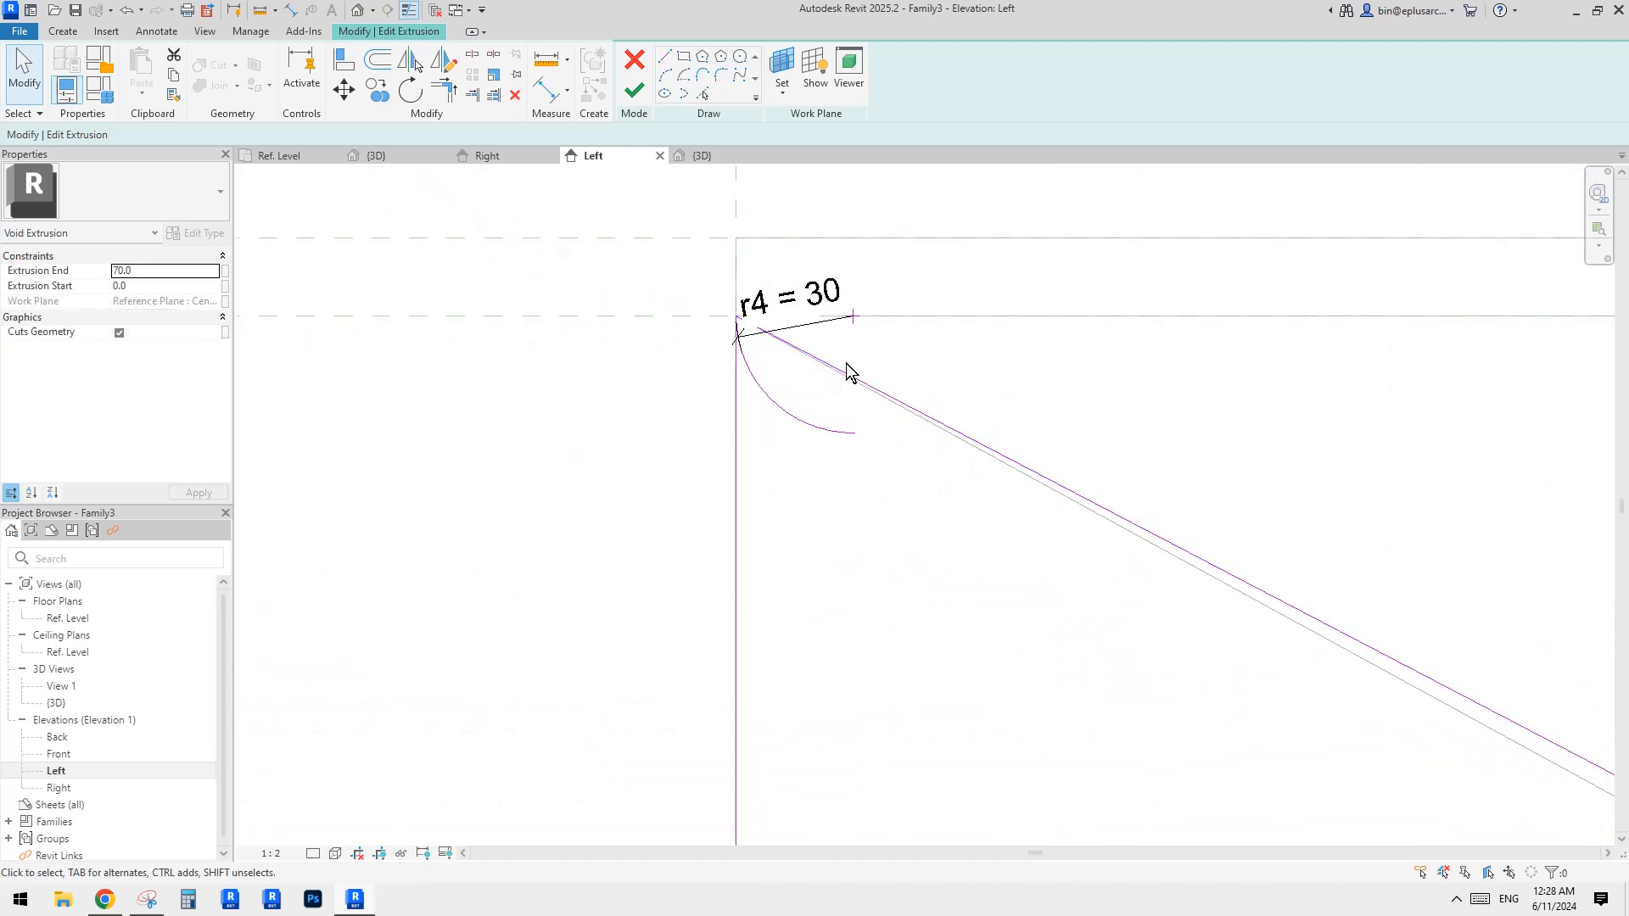
click(835, 365)
mouse_move(743, 325)
mouse_down()
mouse_move(704, 307)
mouse_move(809, 437)
mouse_move(748, 413)
mouse_move(794, 446)
mouse_move(839, 439)
mouse_up()
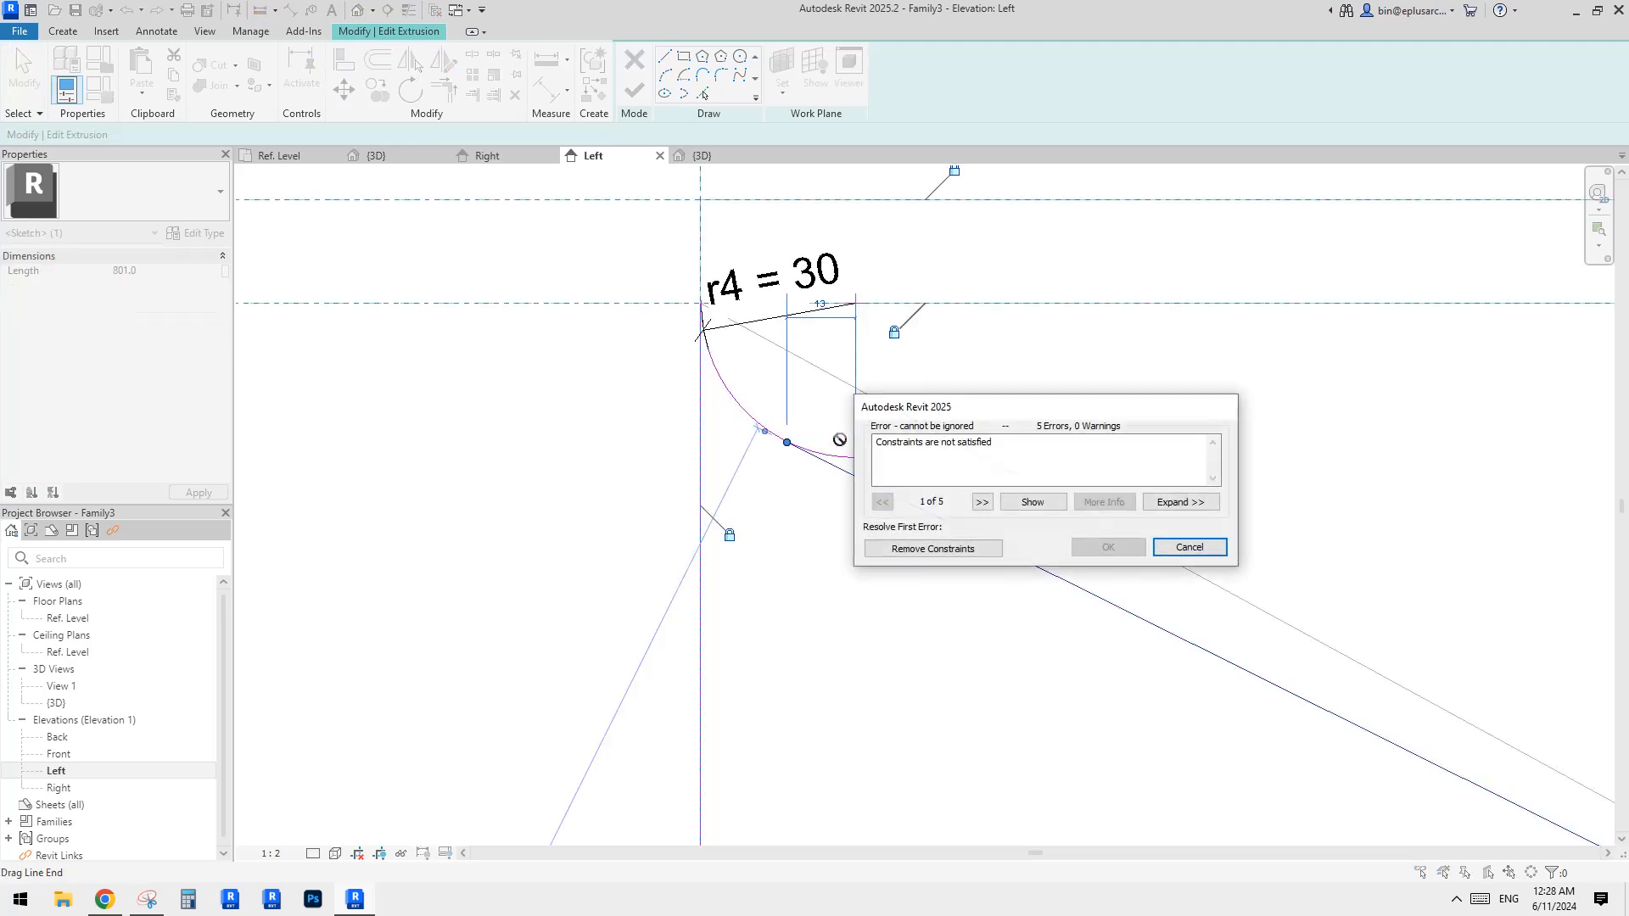
click(933, 548)
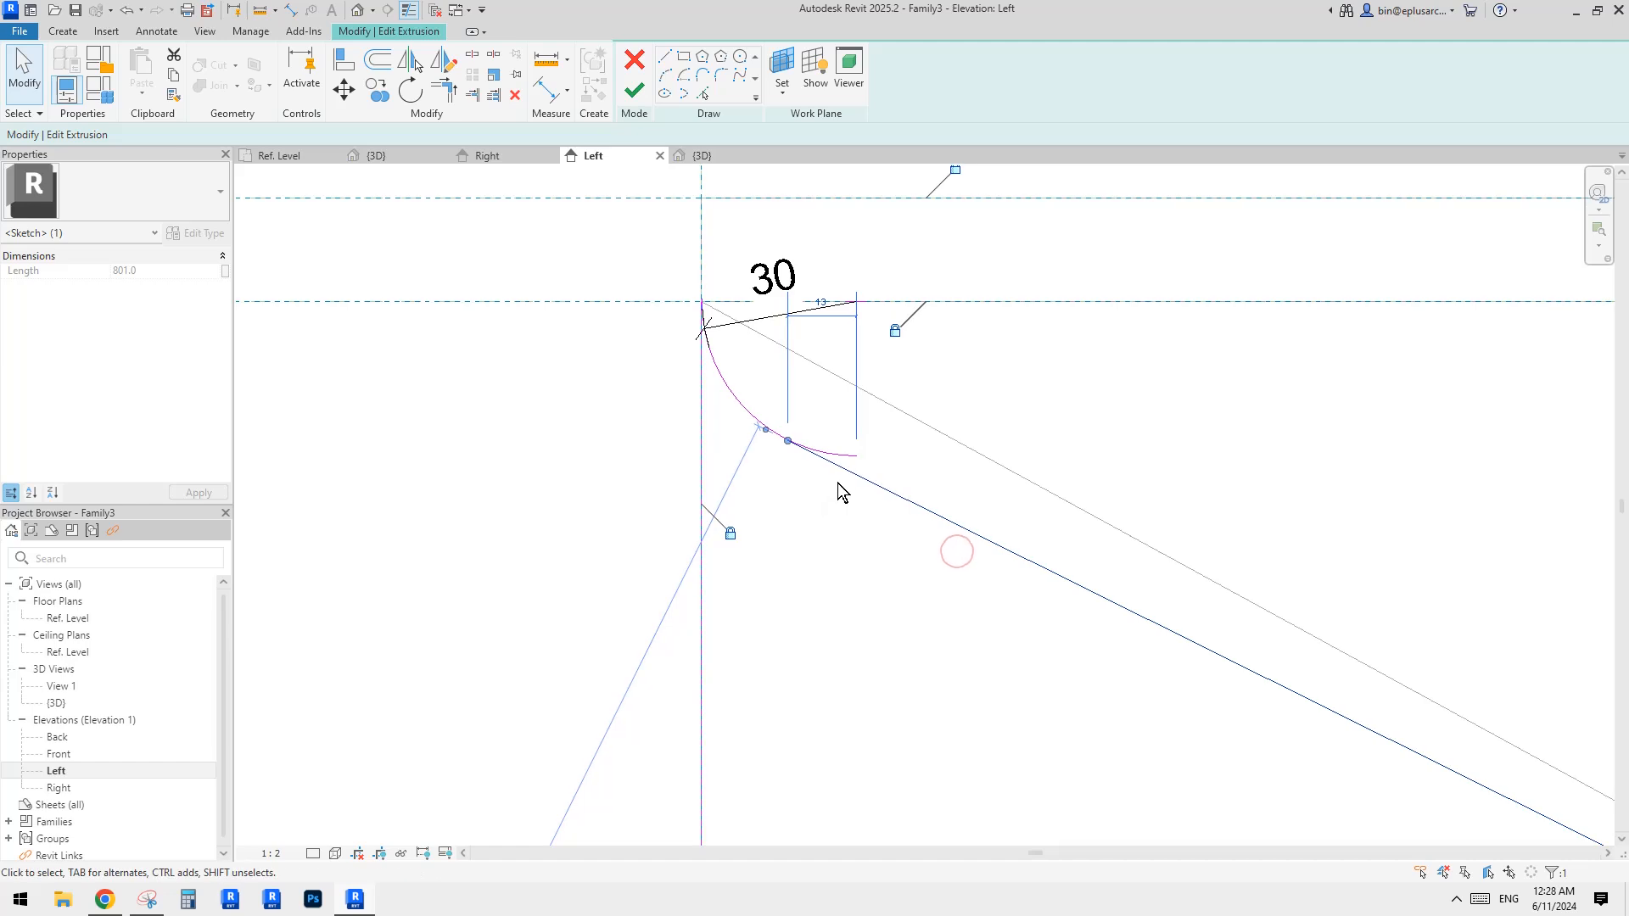
click(835, 480)
click(842, 469)
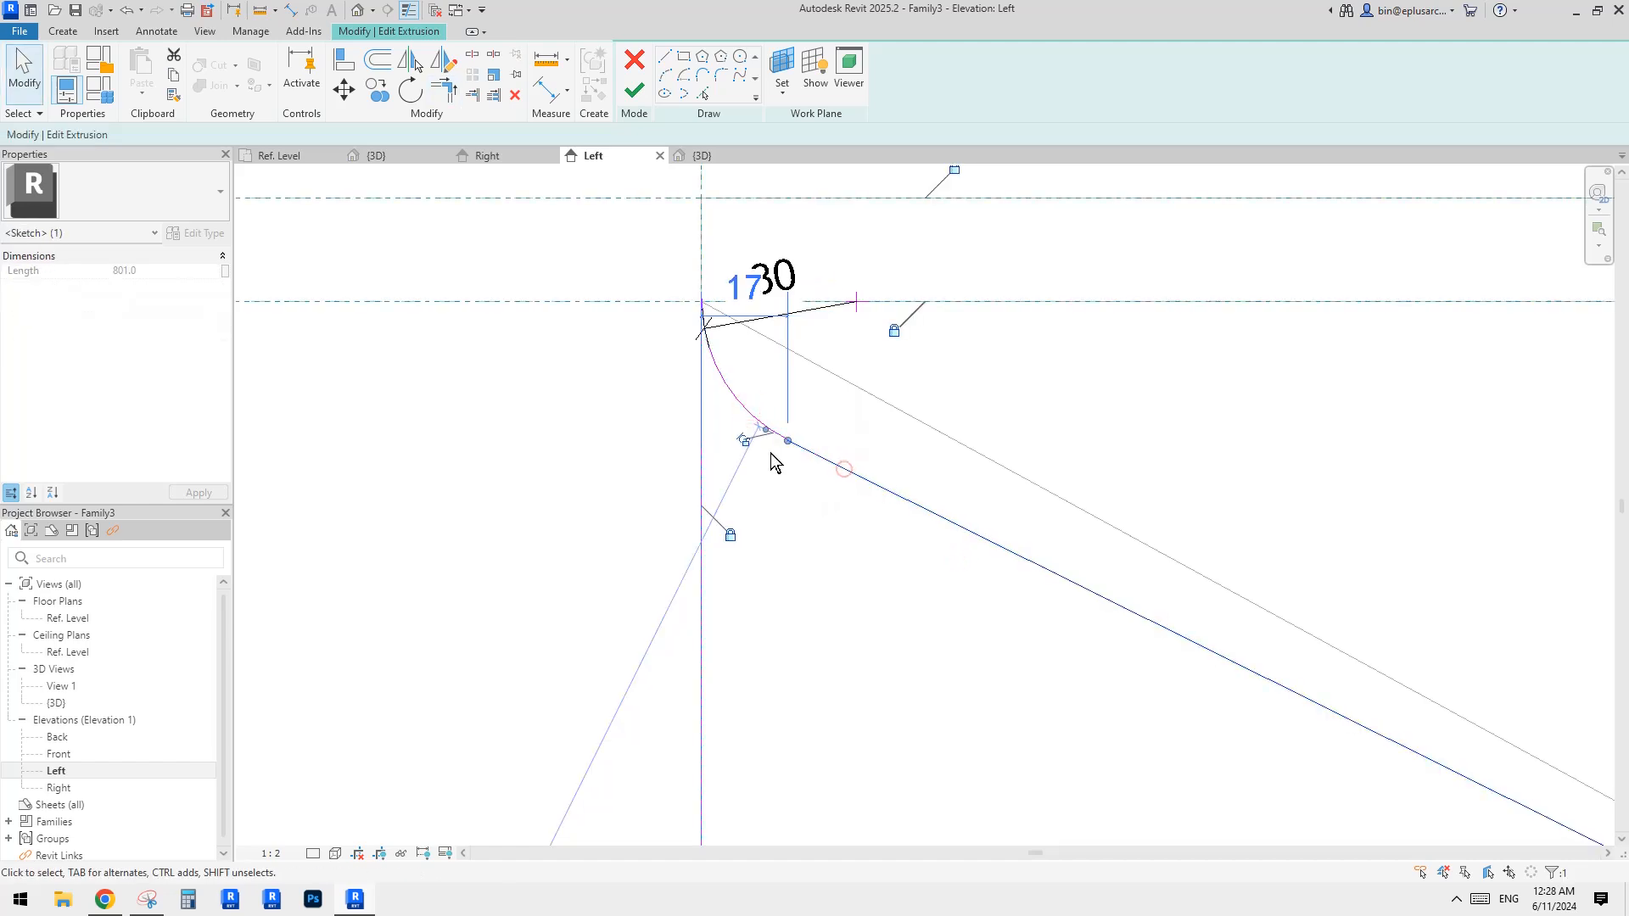
Examine the lower arc's tangent joint, r4 radius dimension and the position of its centre relative to the horizontal reference plane.
scroll(839, 465, down, 5)
middle_drag(1100, 629, 242, 116)
scroll(1088, 434, up, 5)
scroll(934, 508, up, 2)
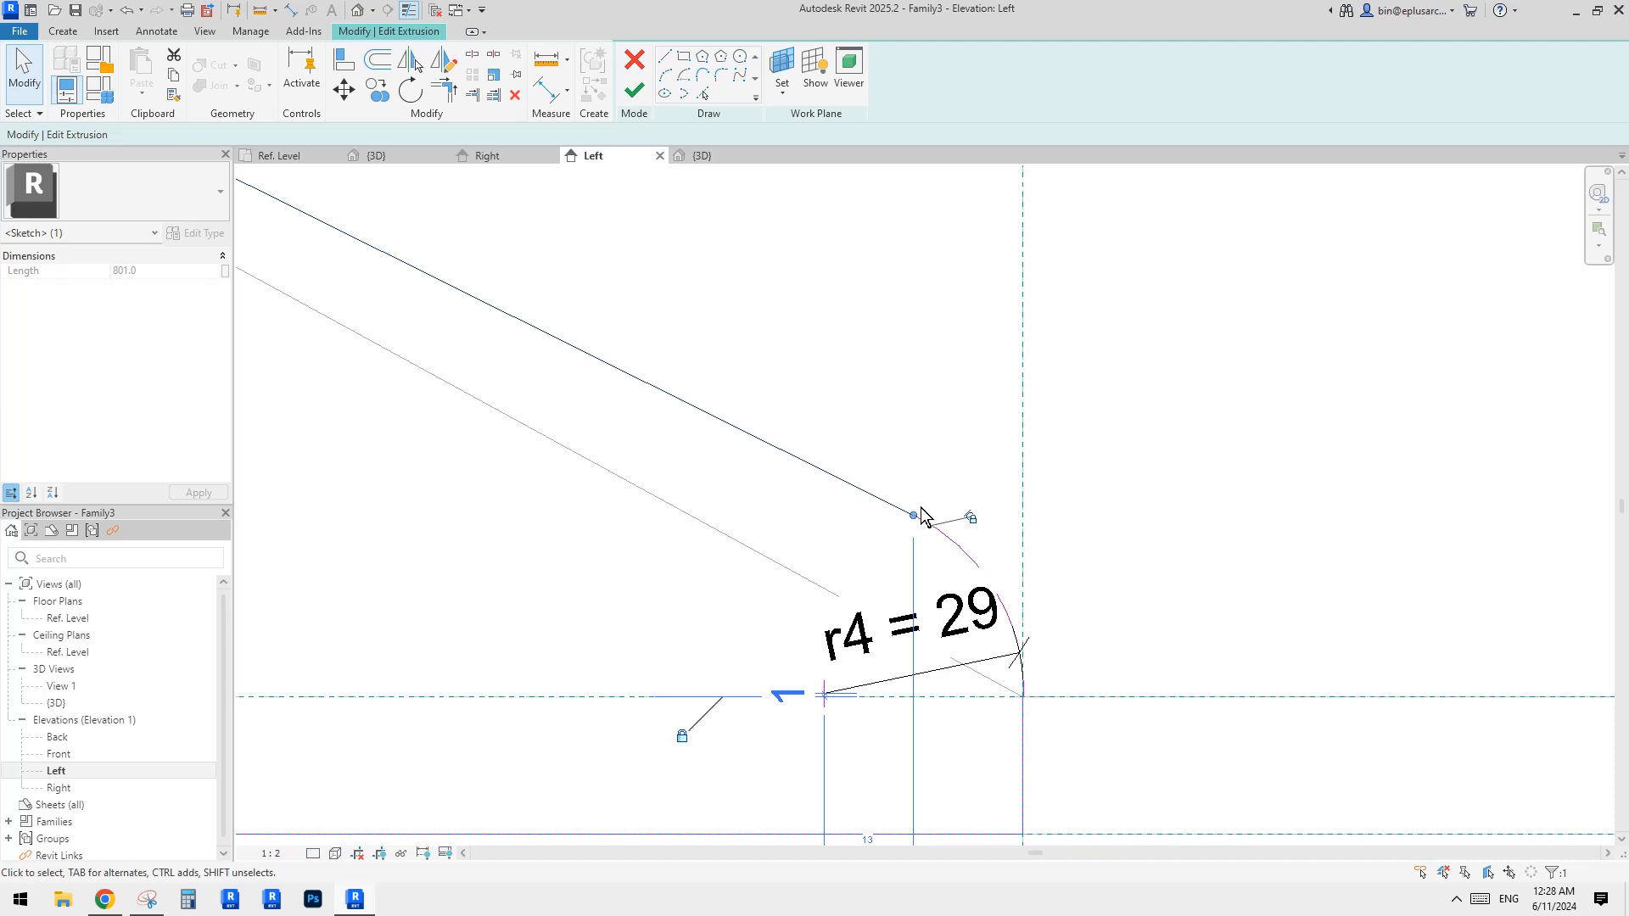
scroll(920, 507, down, 4)
scroll(942, 488, down, 2)
scroll(1061, 509, up, 5)
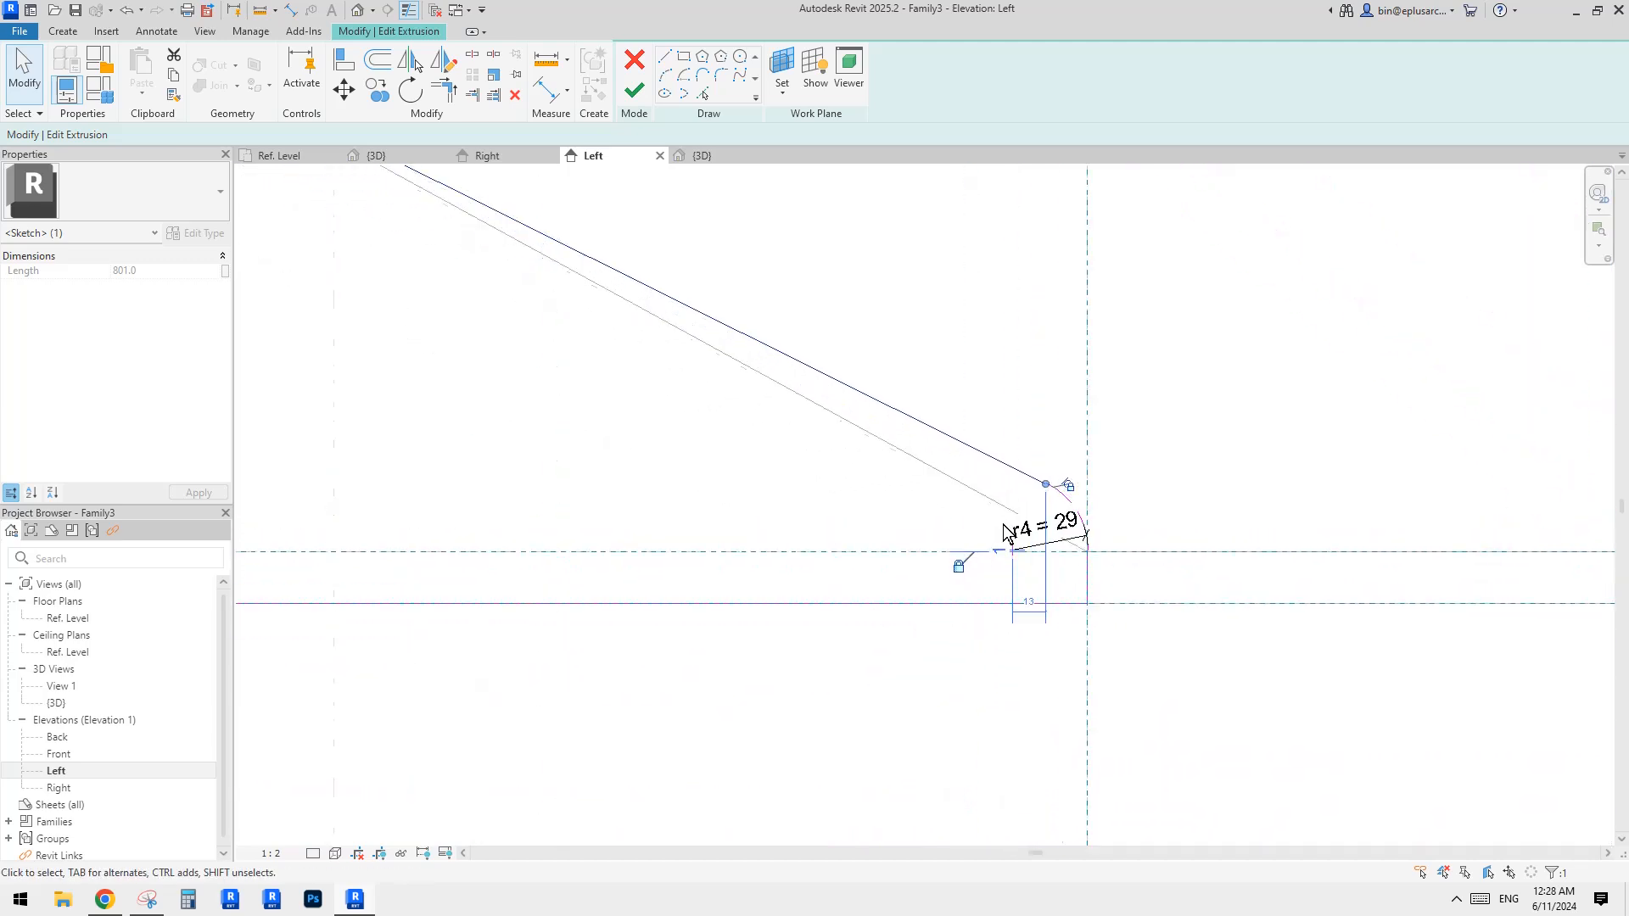
key(Escape)
scroll(972, 554, up, 3)
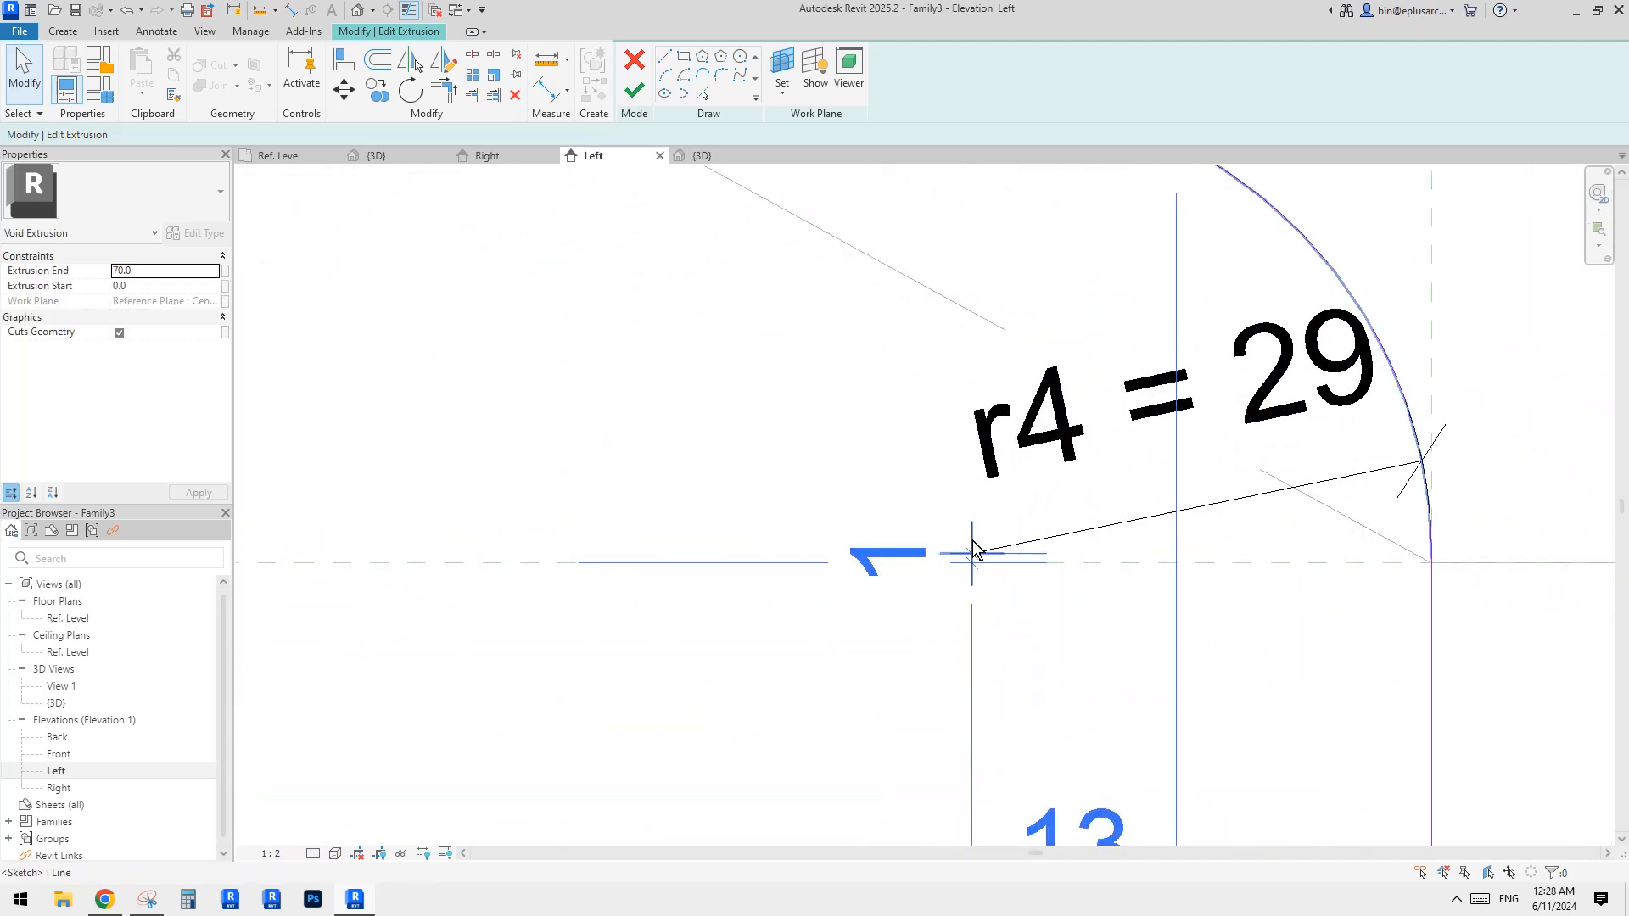
Try to align the lower arc's centre mark with the horizontal reference plane.
click(972, 547)
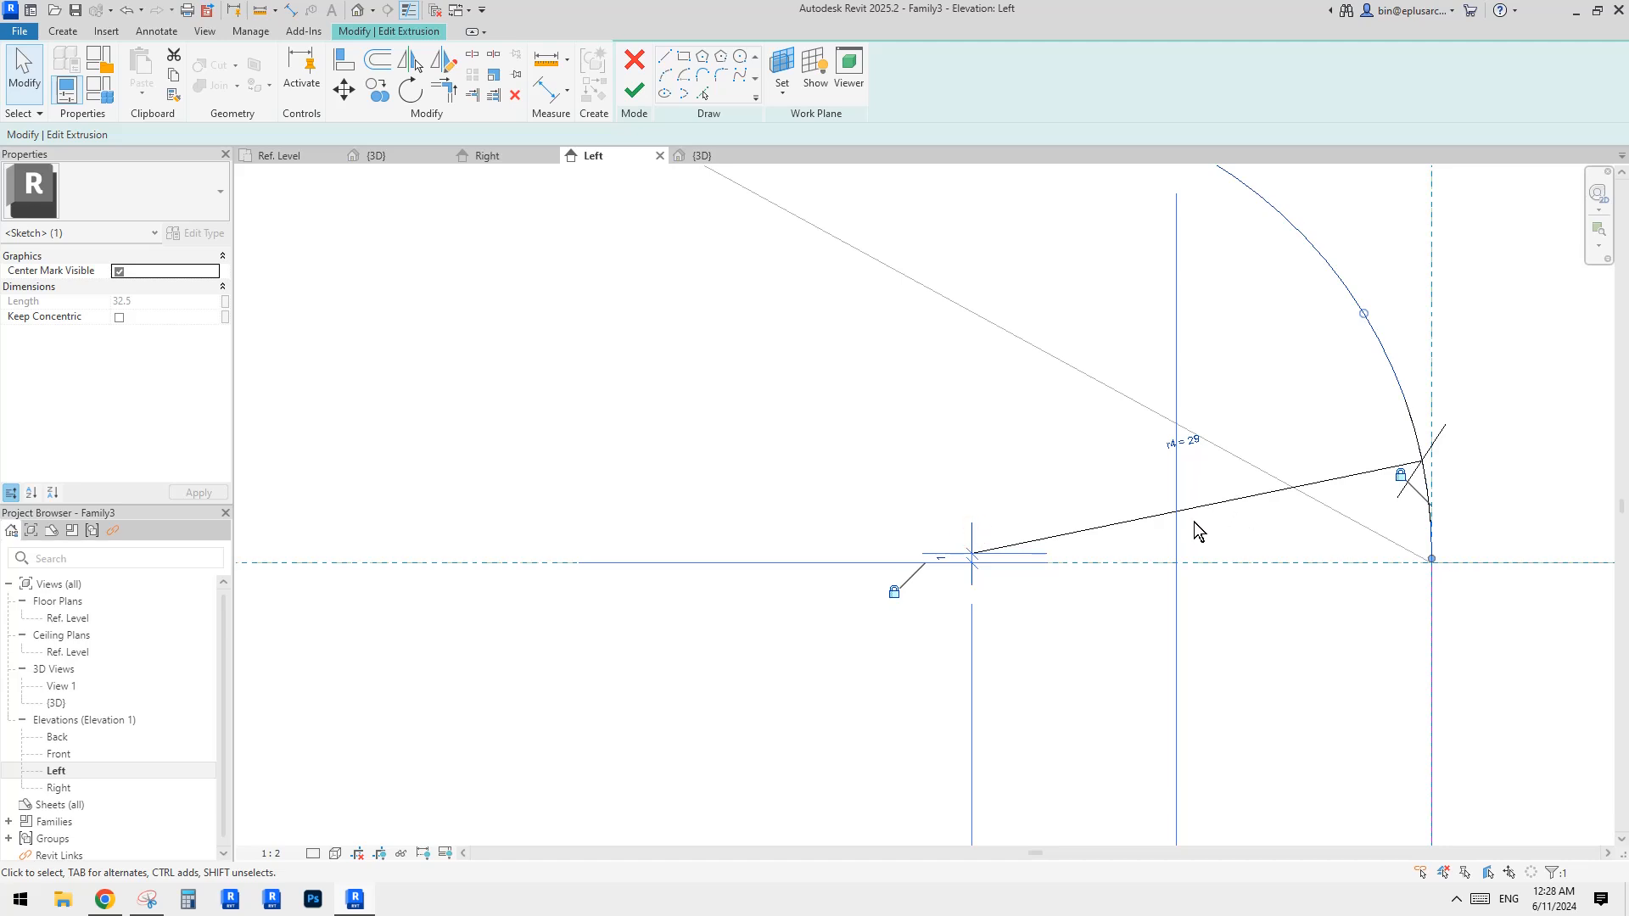
middle_drag(925, 551, 815, 536)
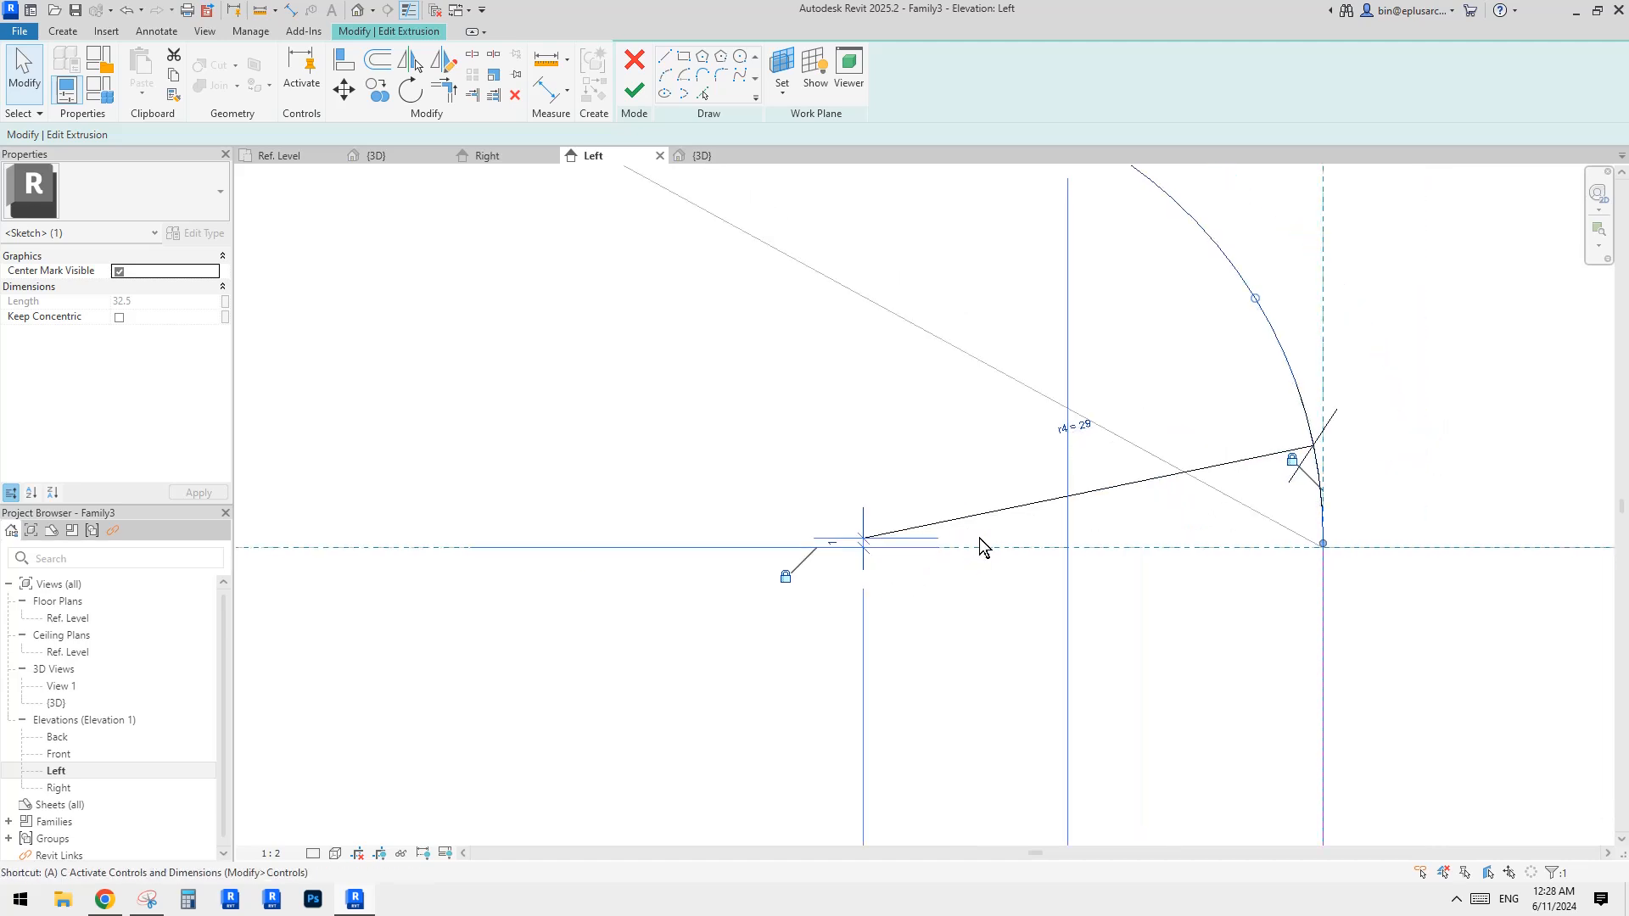
key(a)
key(l)
middle_drag(1148, 574, 999, 580)
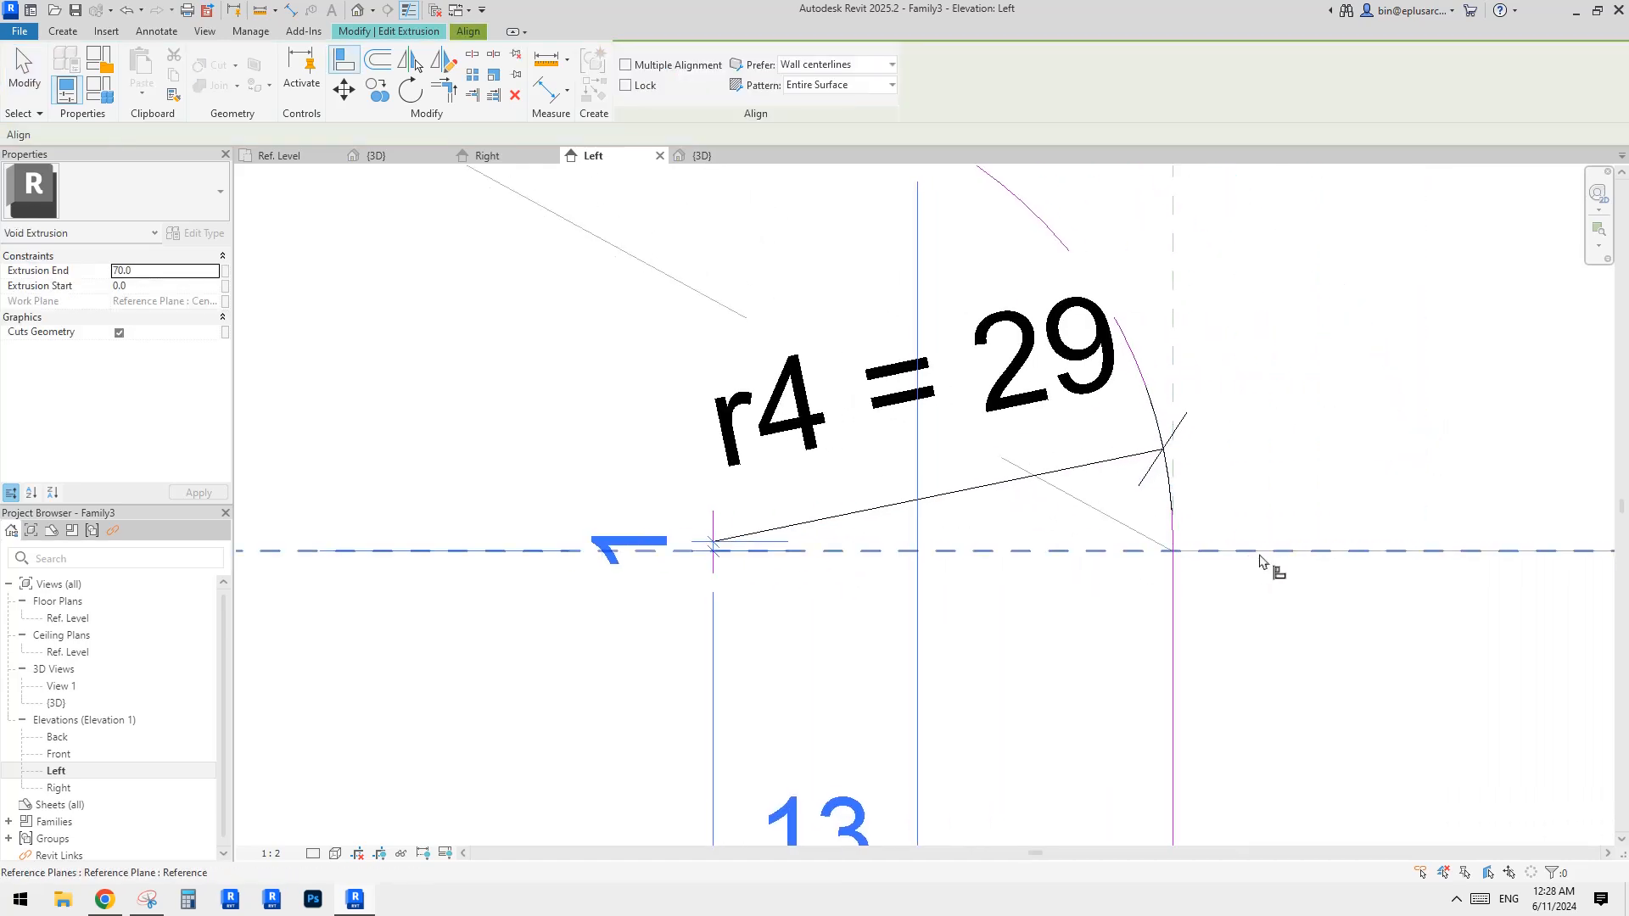
click(750, 546)
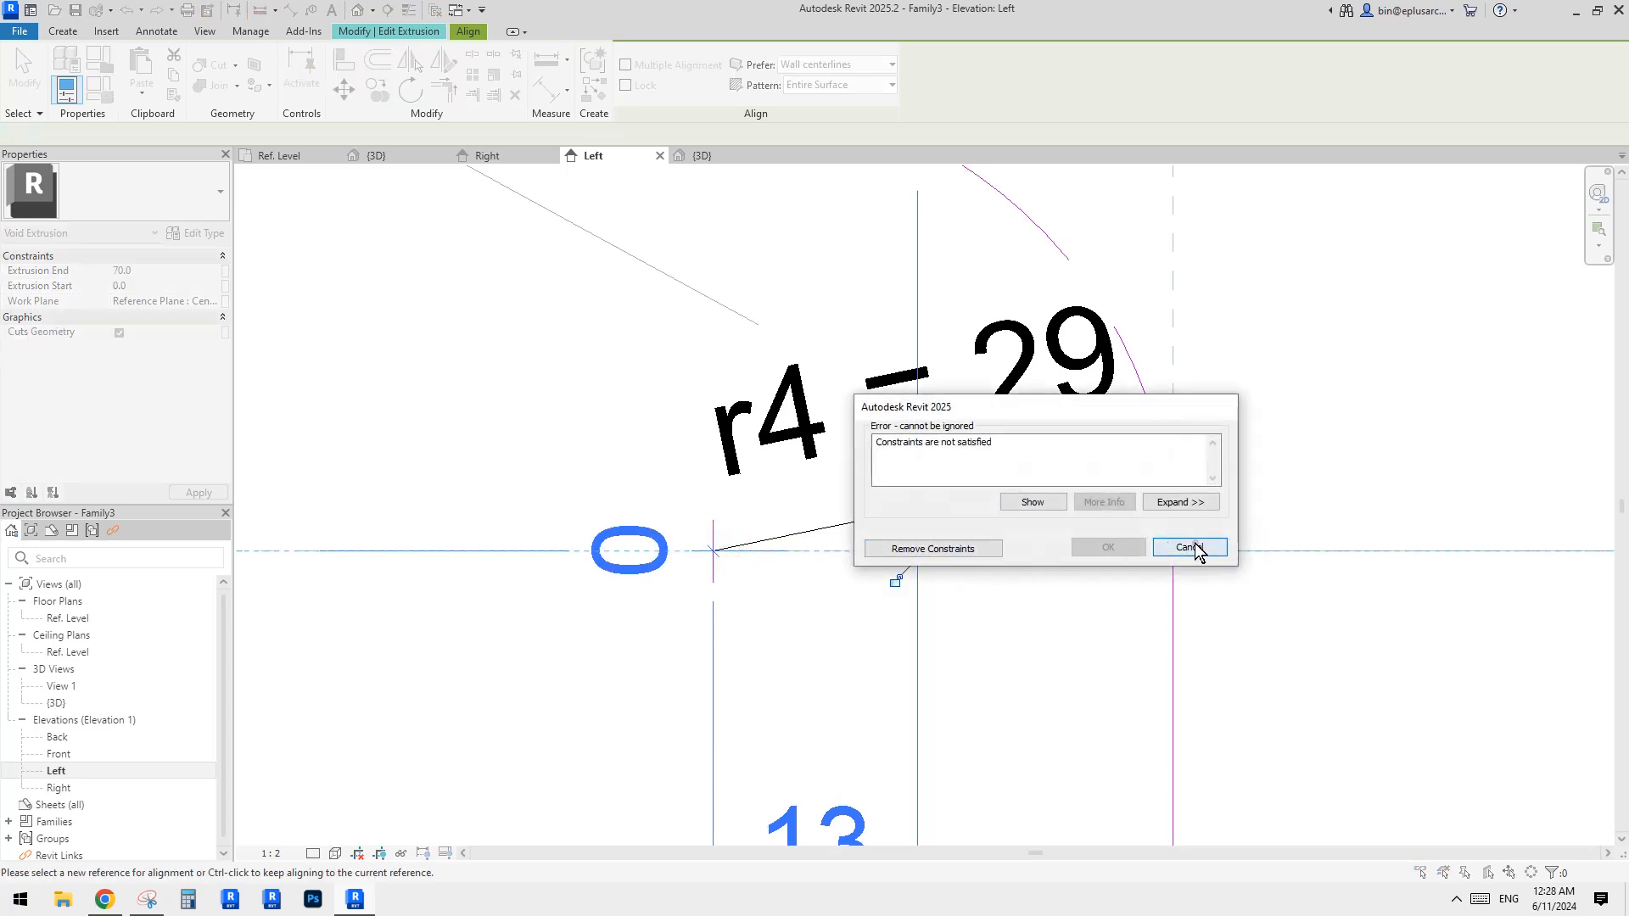
click(1189, 548)
key(Escape)
key(Escape)
scroll(1103, 435, down, 2)
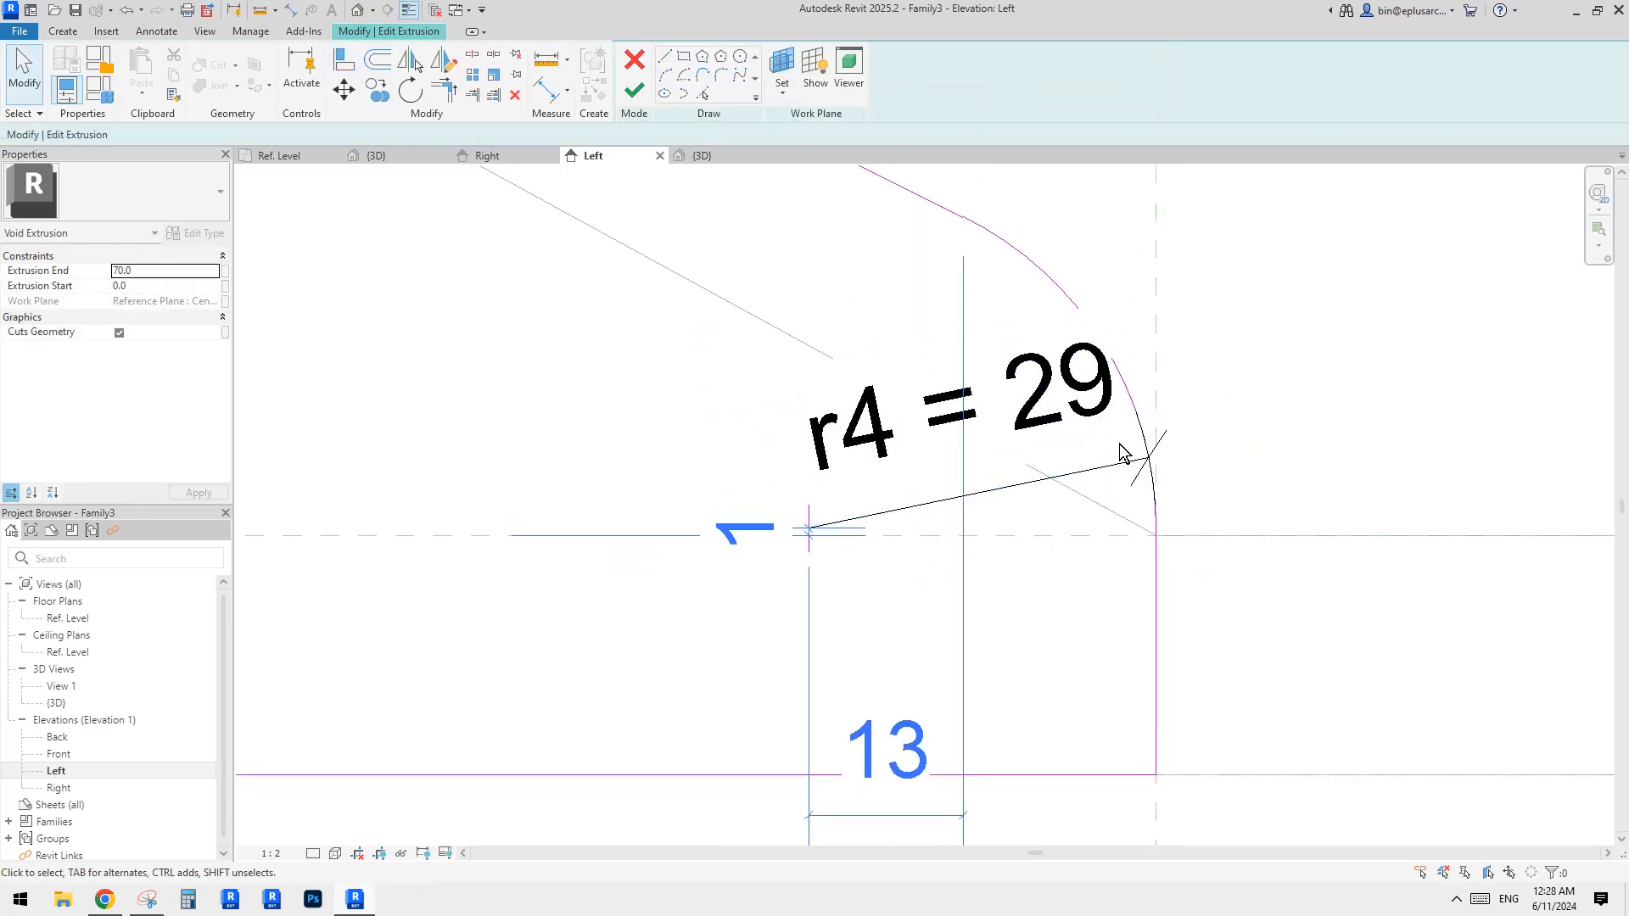
Move the lower arc vertically so its centre mark sits on the horizontal reference plane.
click(1121, 385)
scroll(857, 533, up, 2)
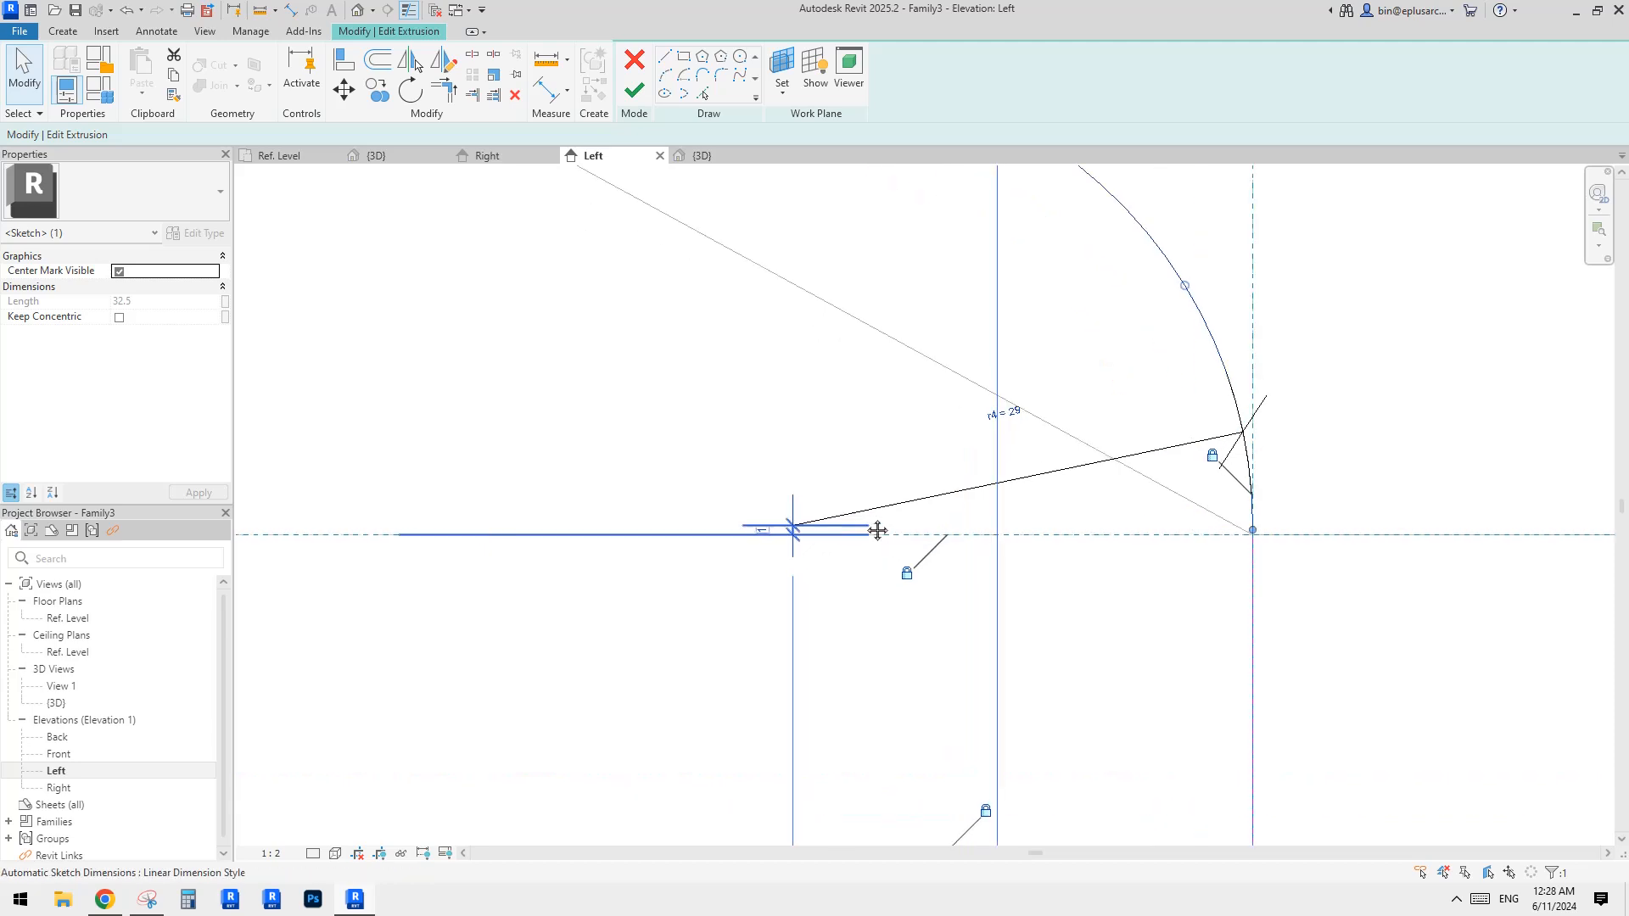
middle_drag(876, 531, 874, 517)
key(m)
key(v)
scroll(800, 523, up, 3)
click(789, 506)
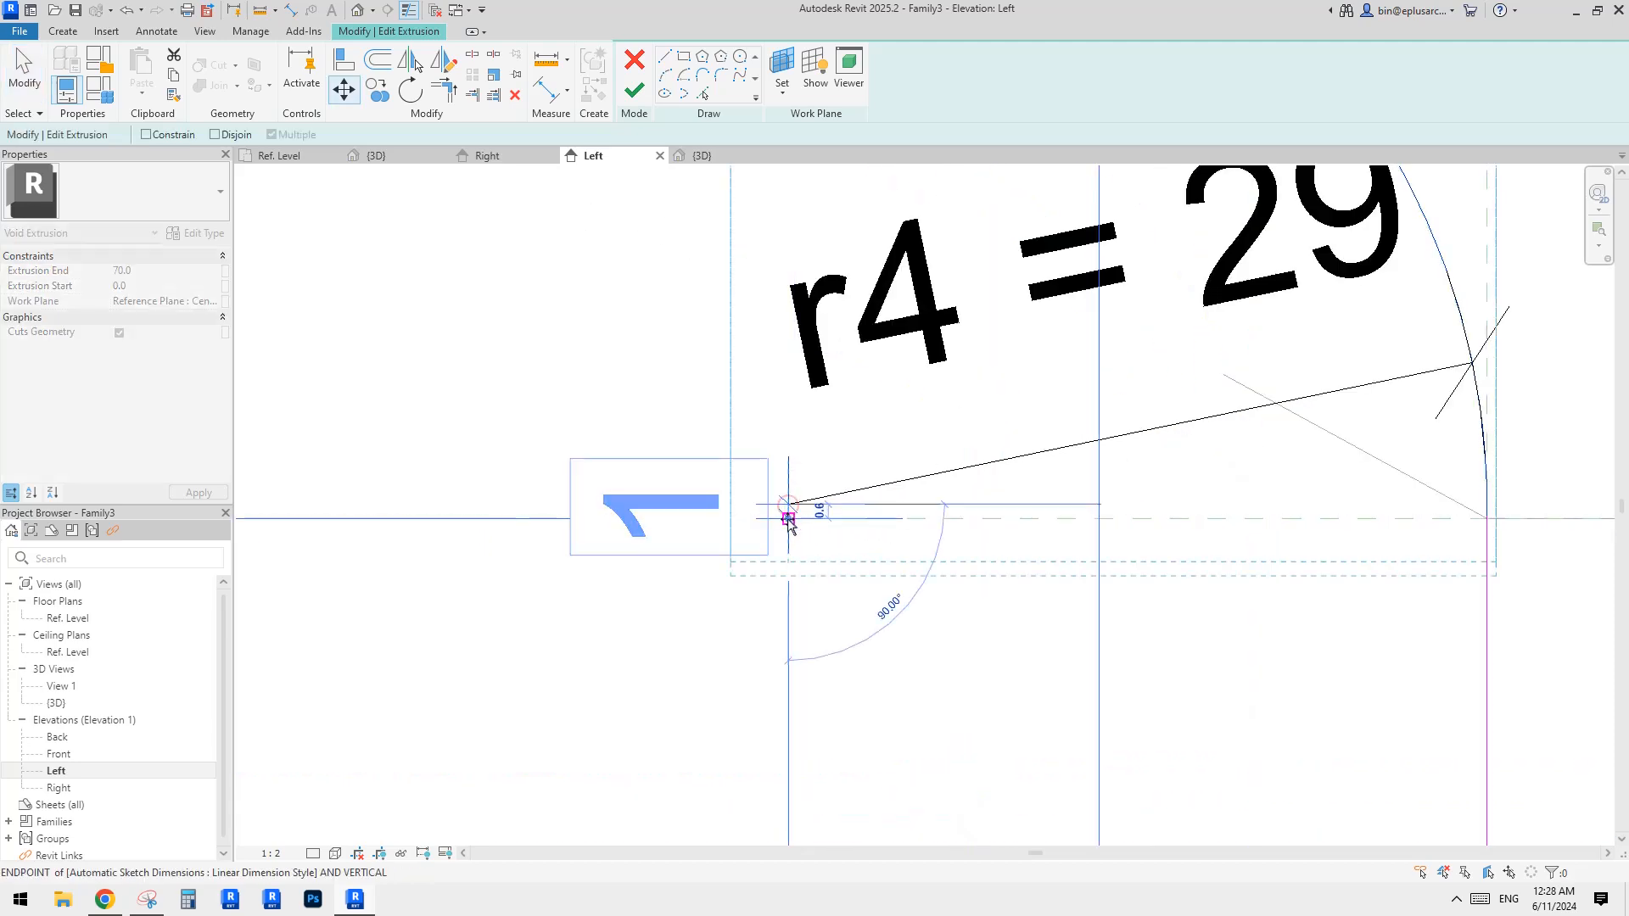
click(790, 518)
click(953, 552)
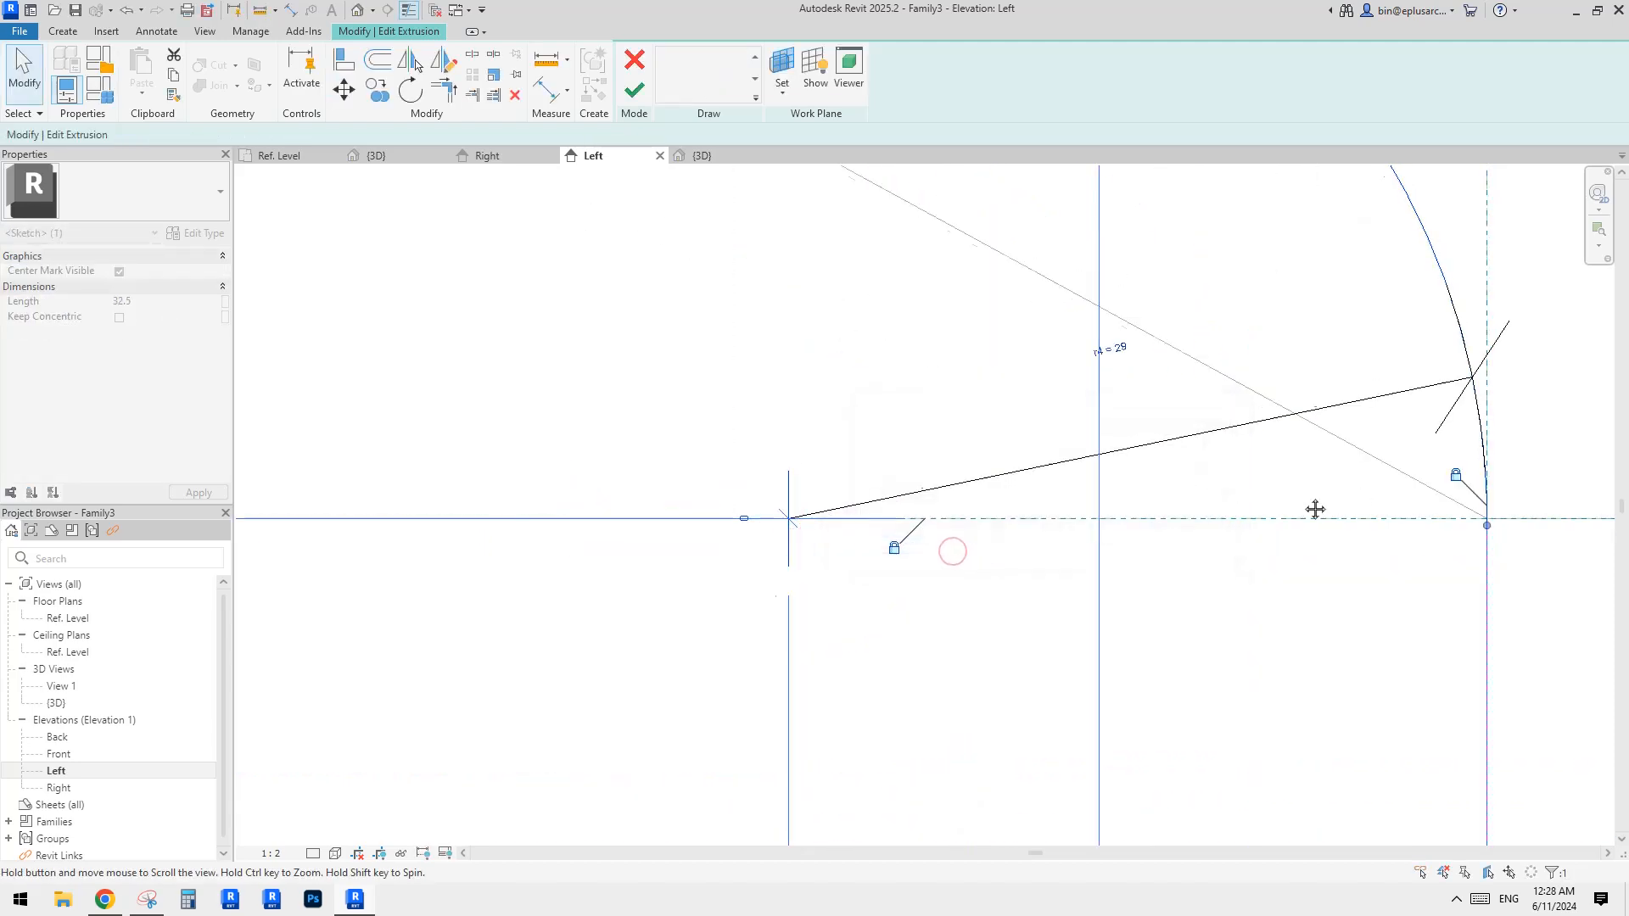
Try to adjust the short vertical line's upper end to the moved arc's endpoint, and undo the changes including the arc move.
middle_drag(1316, 510, 1167, 498)
scroll(1333, 511, up, 1)
drag(1339, 517, 1338, 508)
key(Escape)
click(1338, 547)
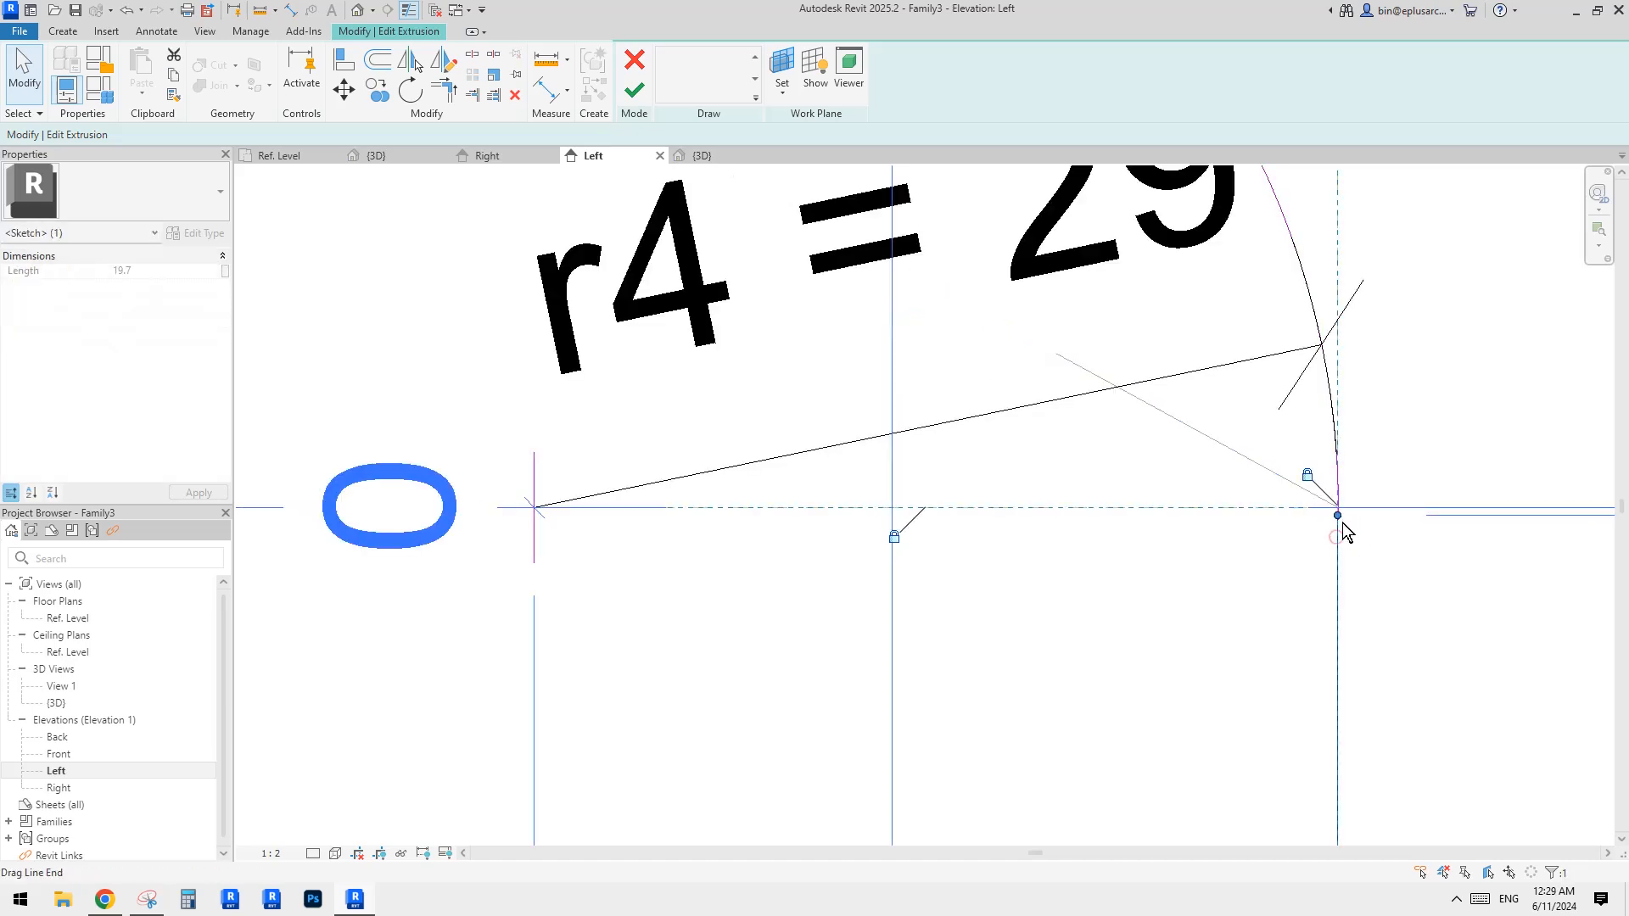
key(Escape)
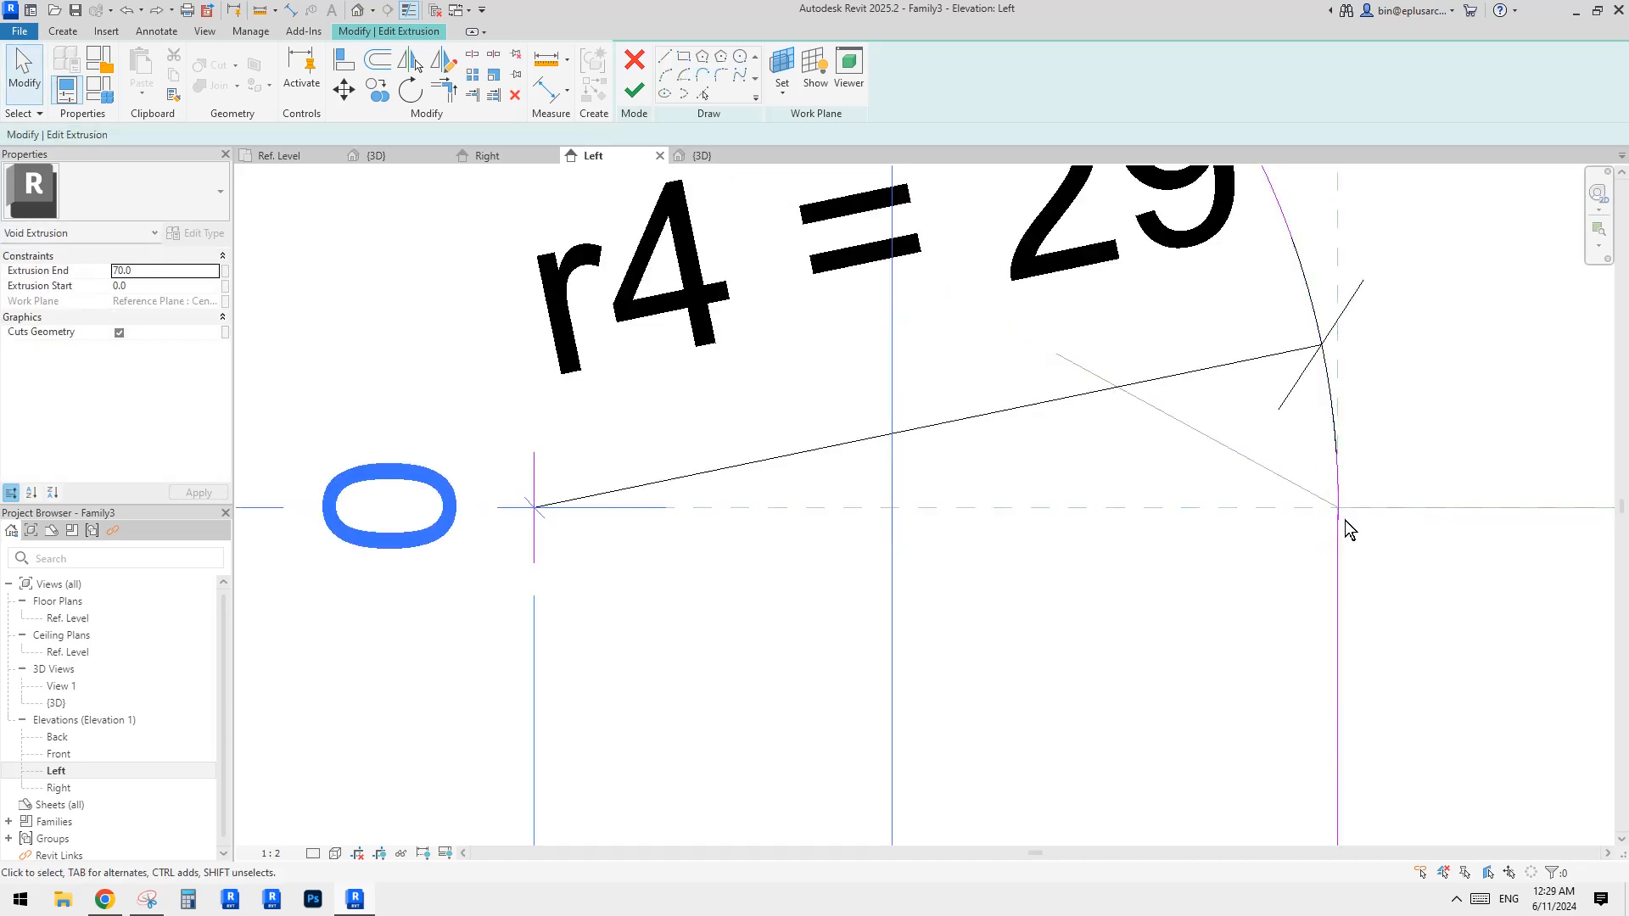
key(ctrl+z)
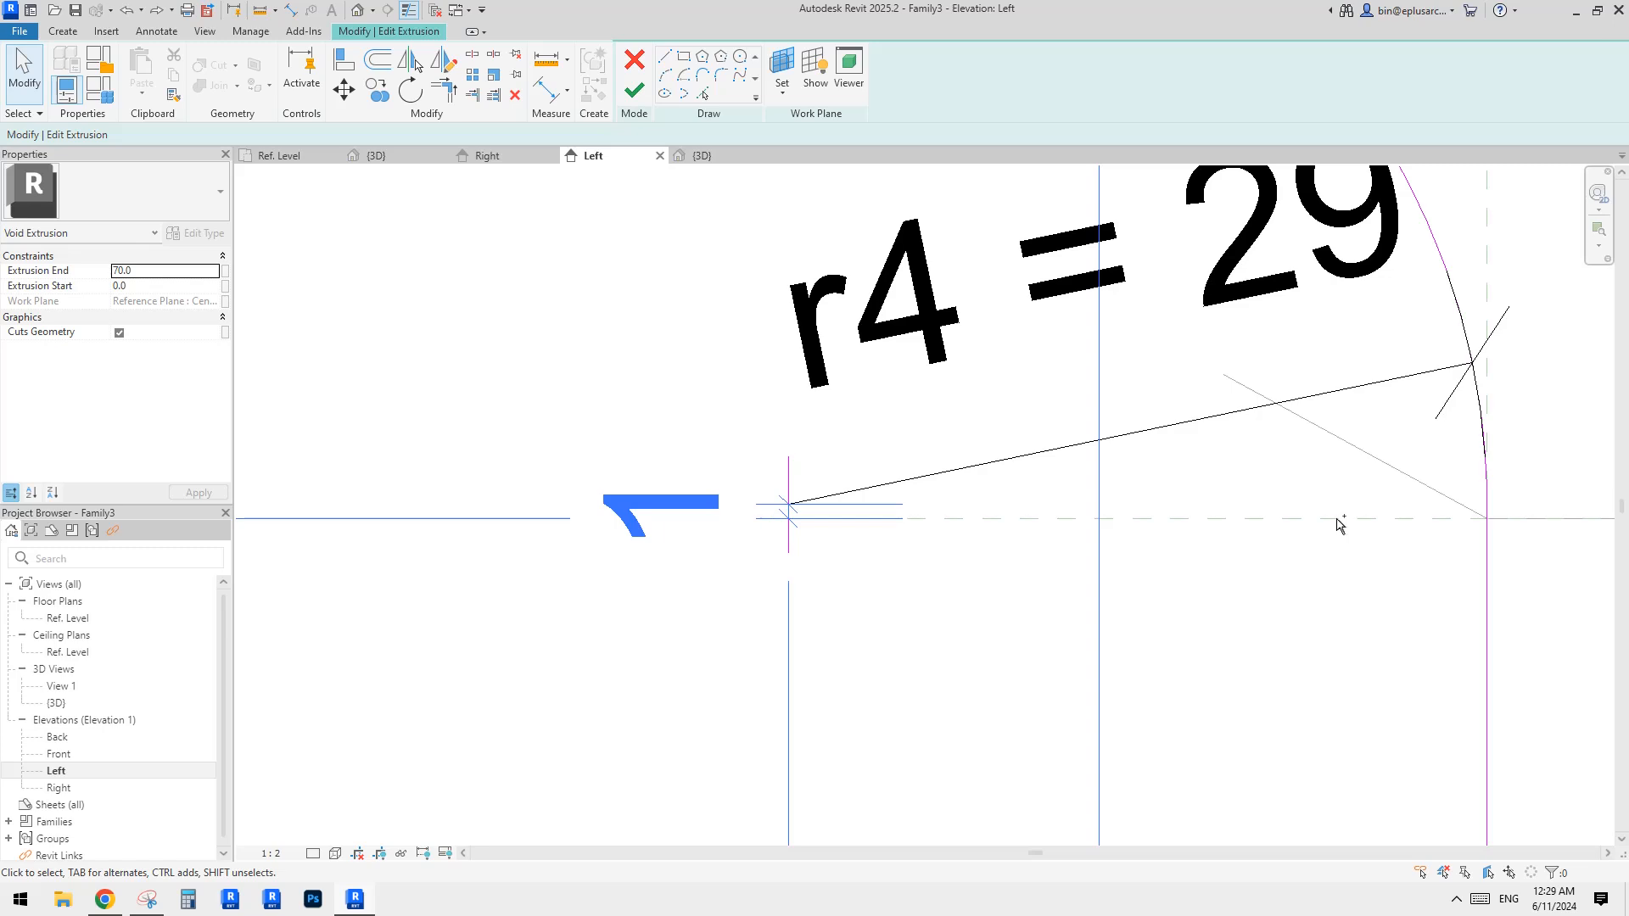
Delete the void sketch's long sloped line that ends at the lower arc.
scroll(1294, 540, down, 8)
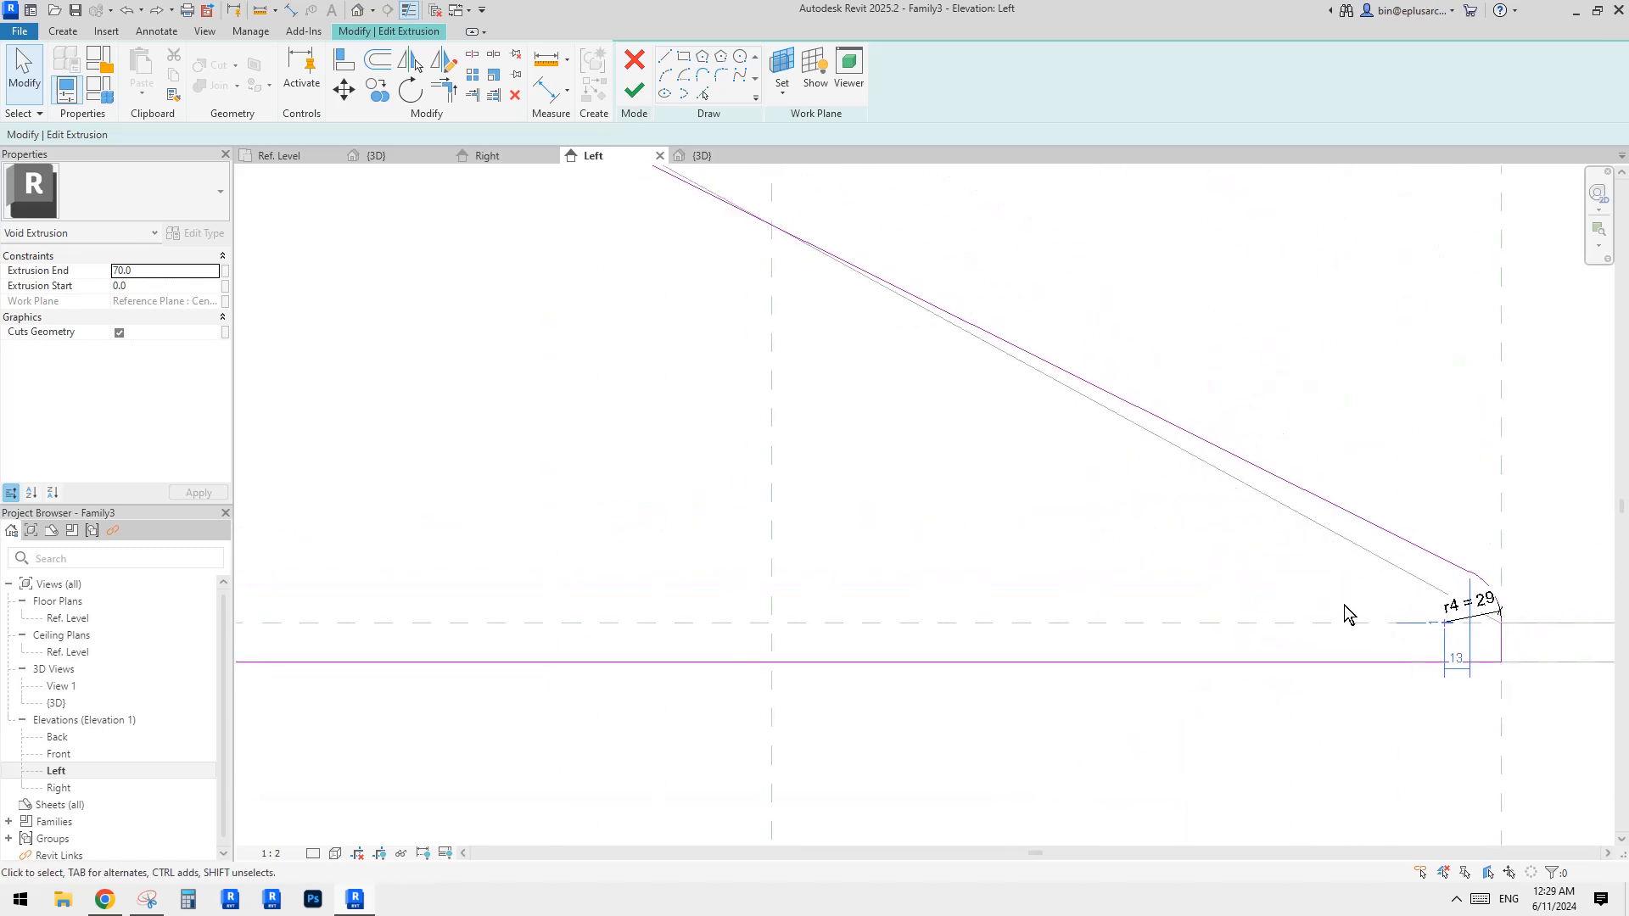
middle_drag(1344, 604, 1118, 553)
click(1262, 552)
middle_drag(1262, 552, 1176, 501)
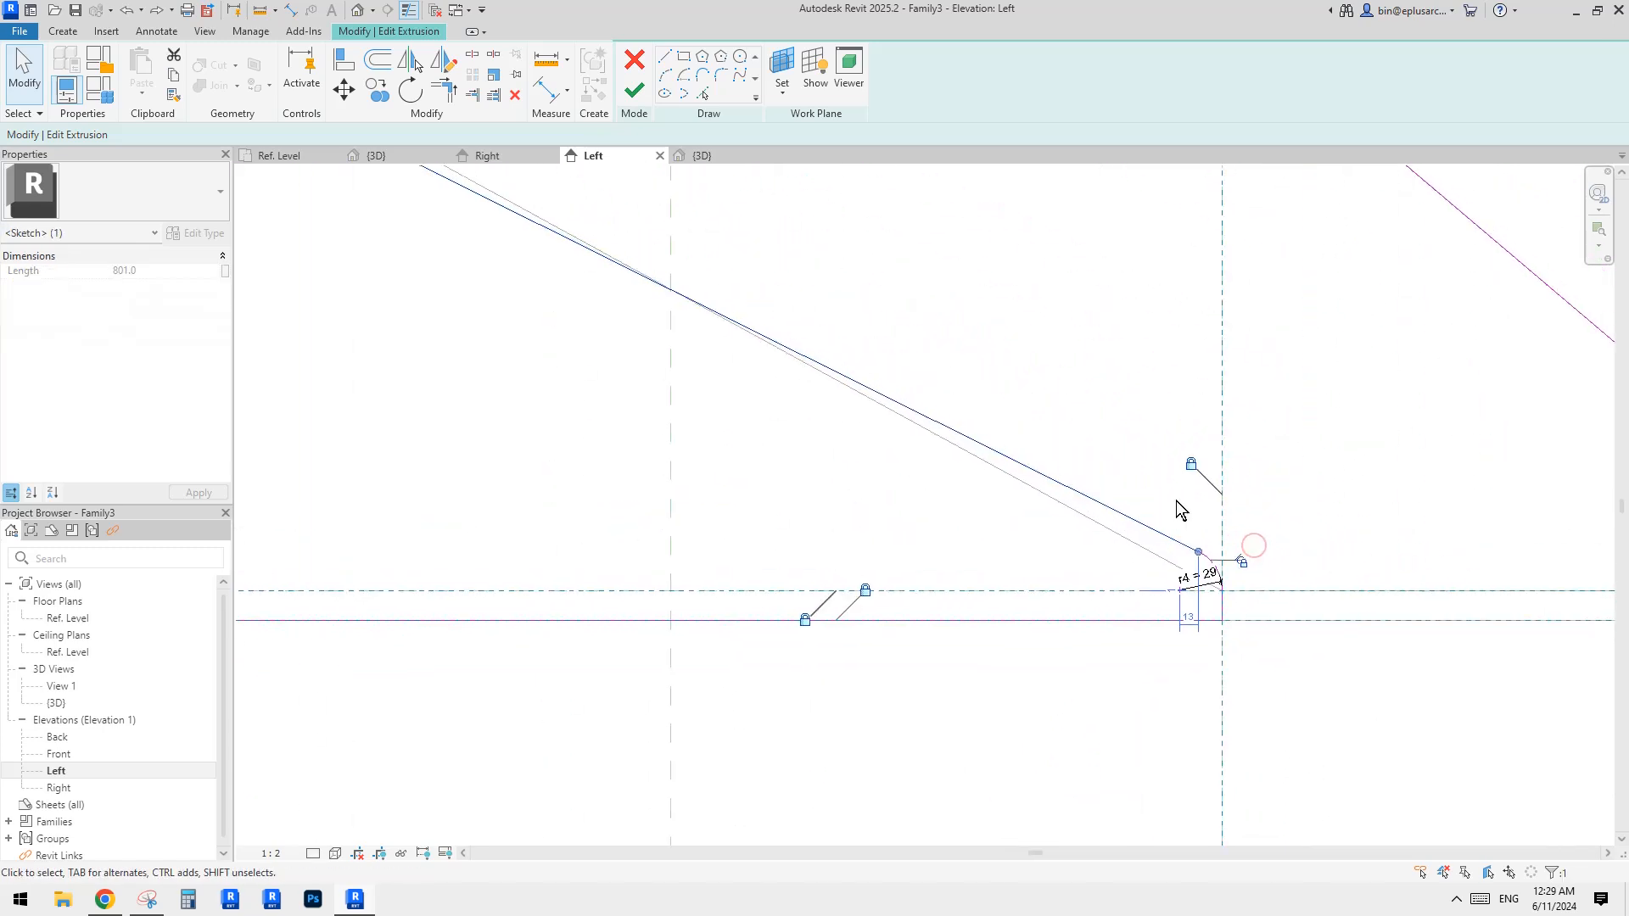
click(1176, 500)
scroll(1163, 563, up, 6)
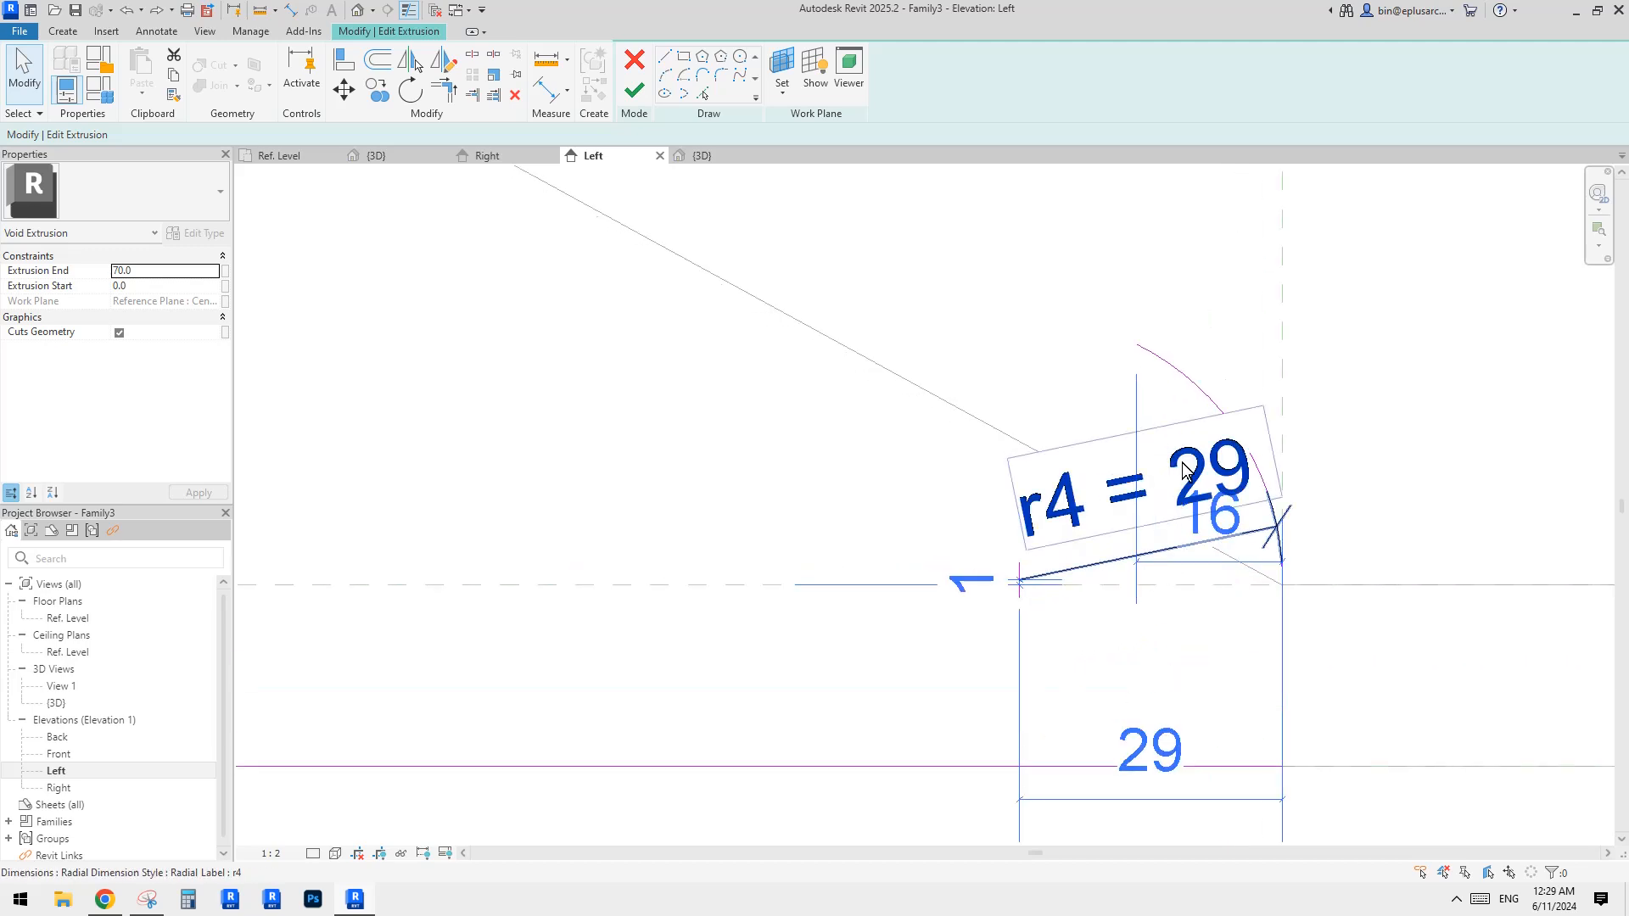
Move the lower arc vertically so its lower end meets the intersection of the horizontal and vertical reference planes.
click(1194, 398)
scroll(1070, 558, up, 1)
key(m)
key(v)
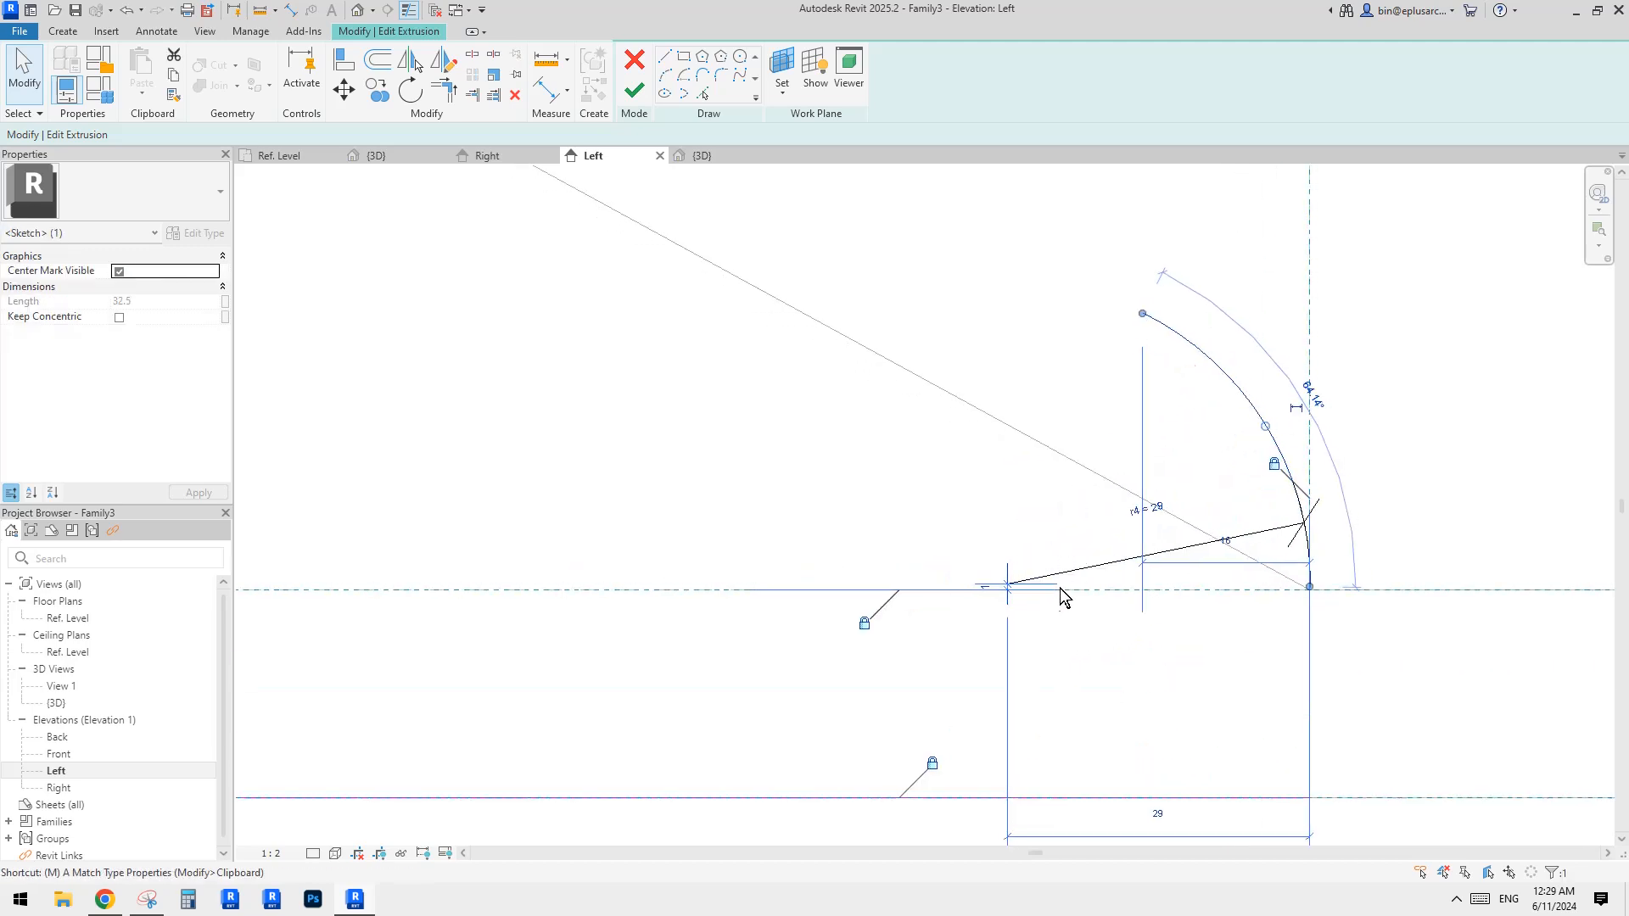
scroll(1309, 586, up, 7)
click(1315, 595)
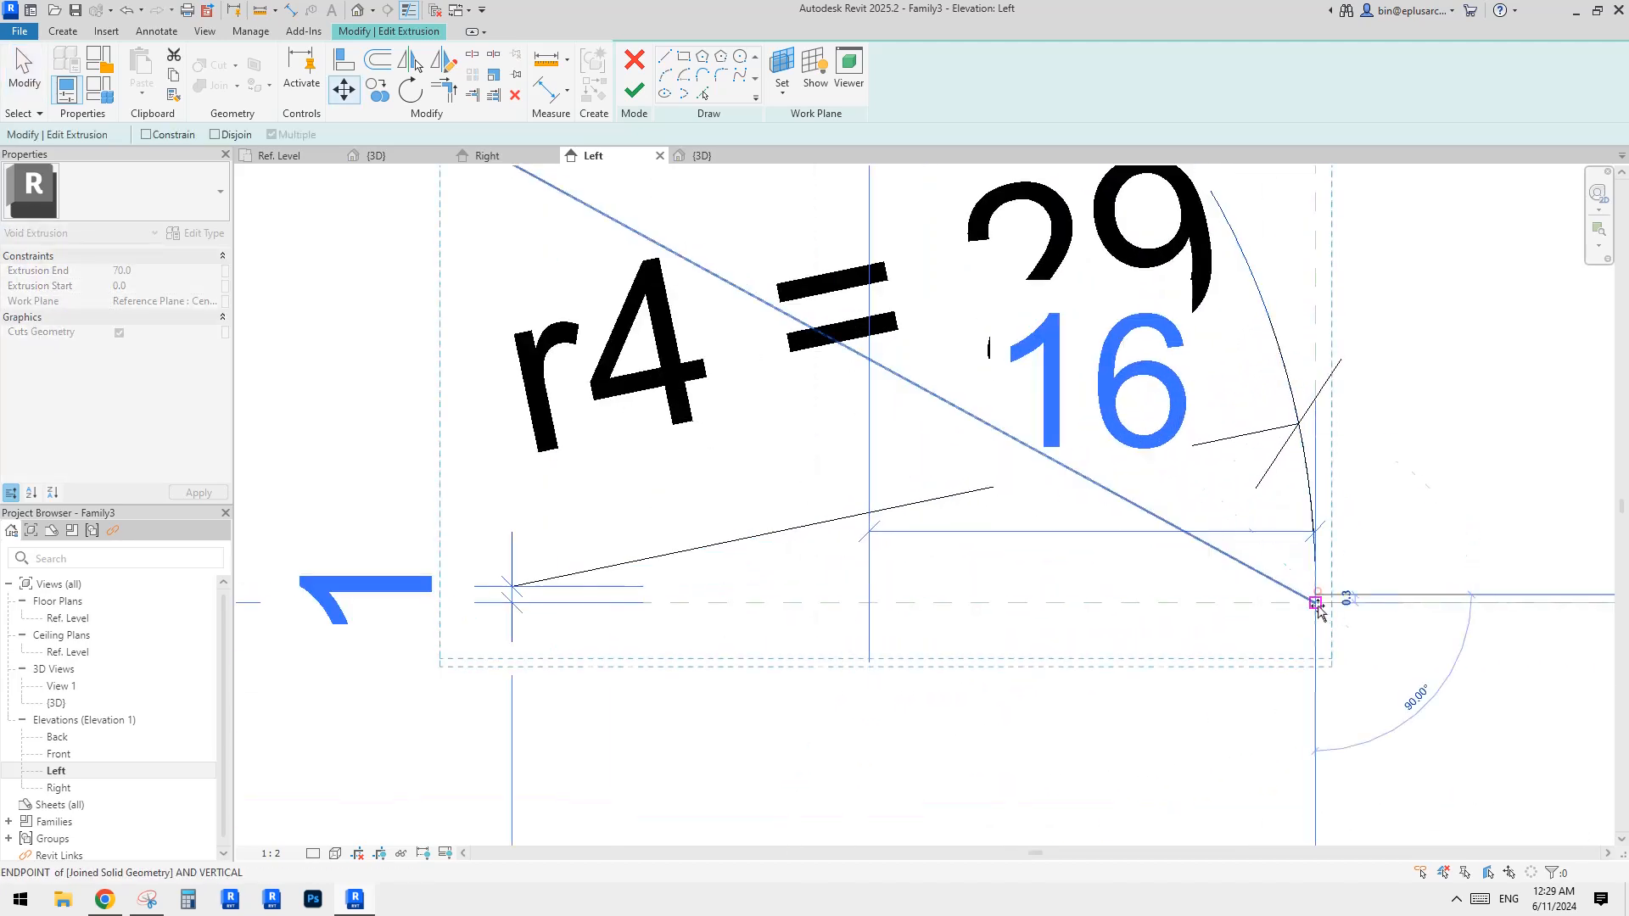
click(1315, 603)
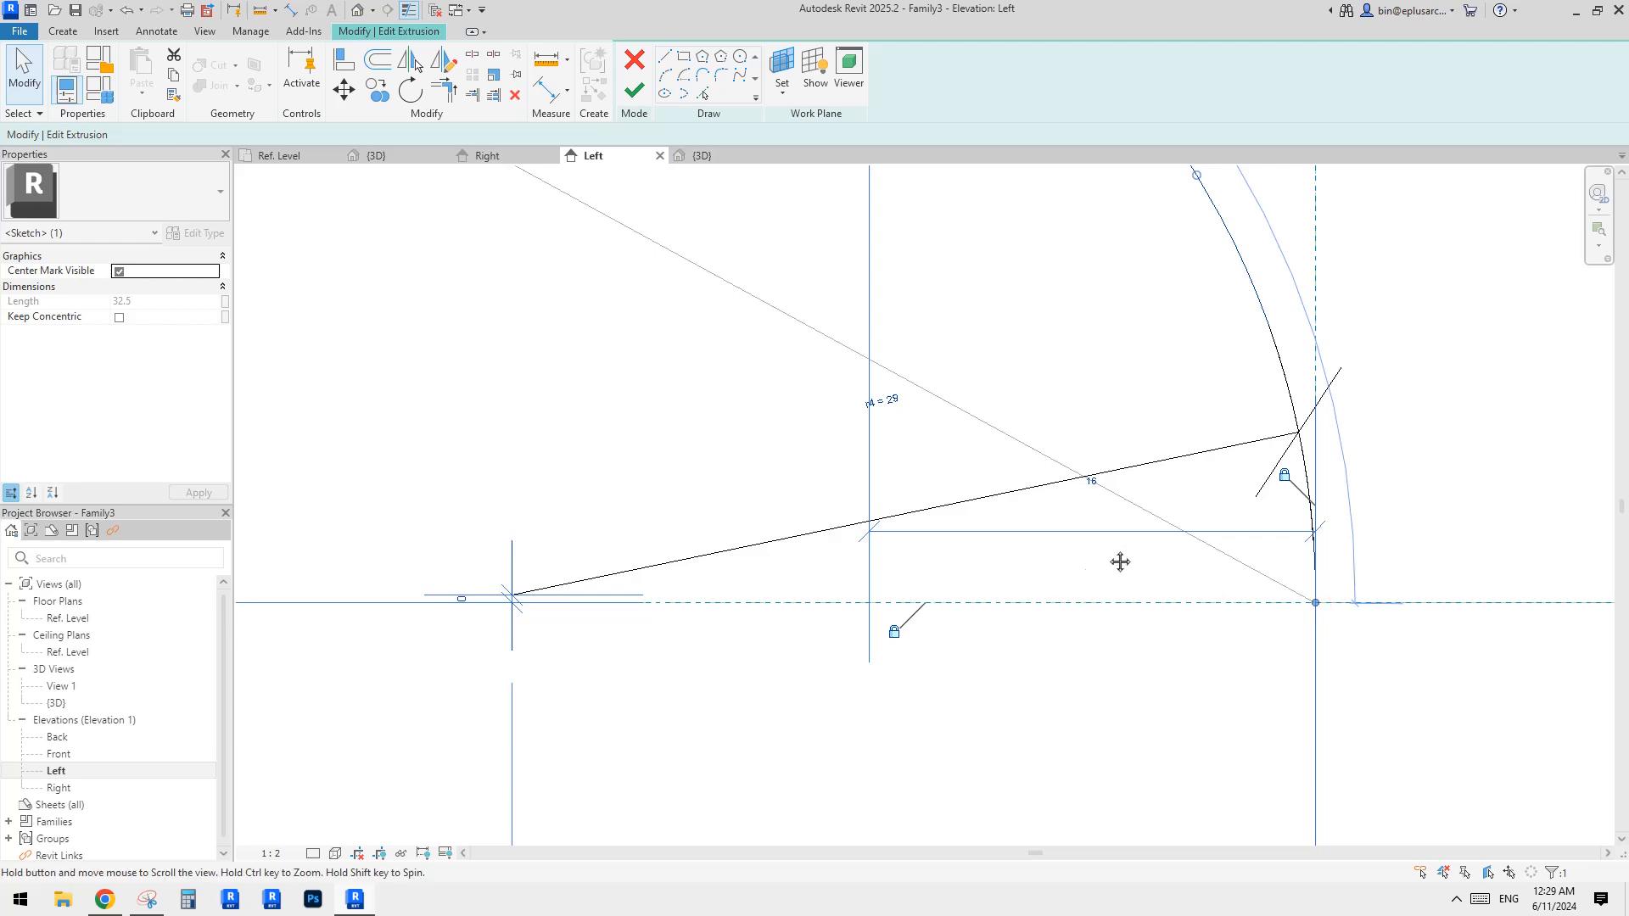
Turn off thin-line display and set the elevation's view scale to 1:1.
middle_drag(1120, 562, 1339, 506)
click(923, 545)
click(883, 509)
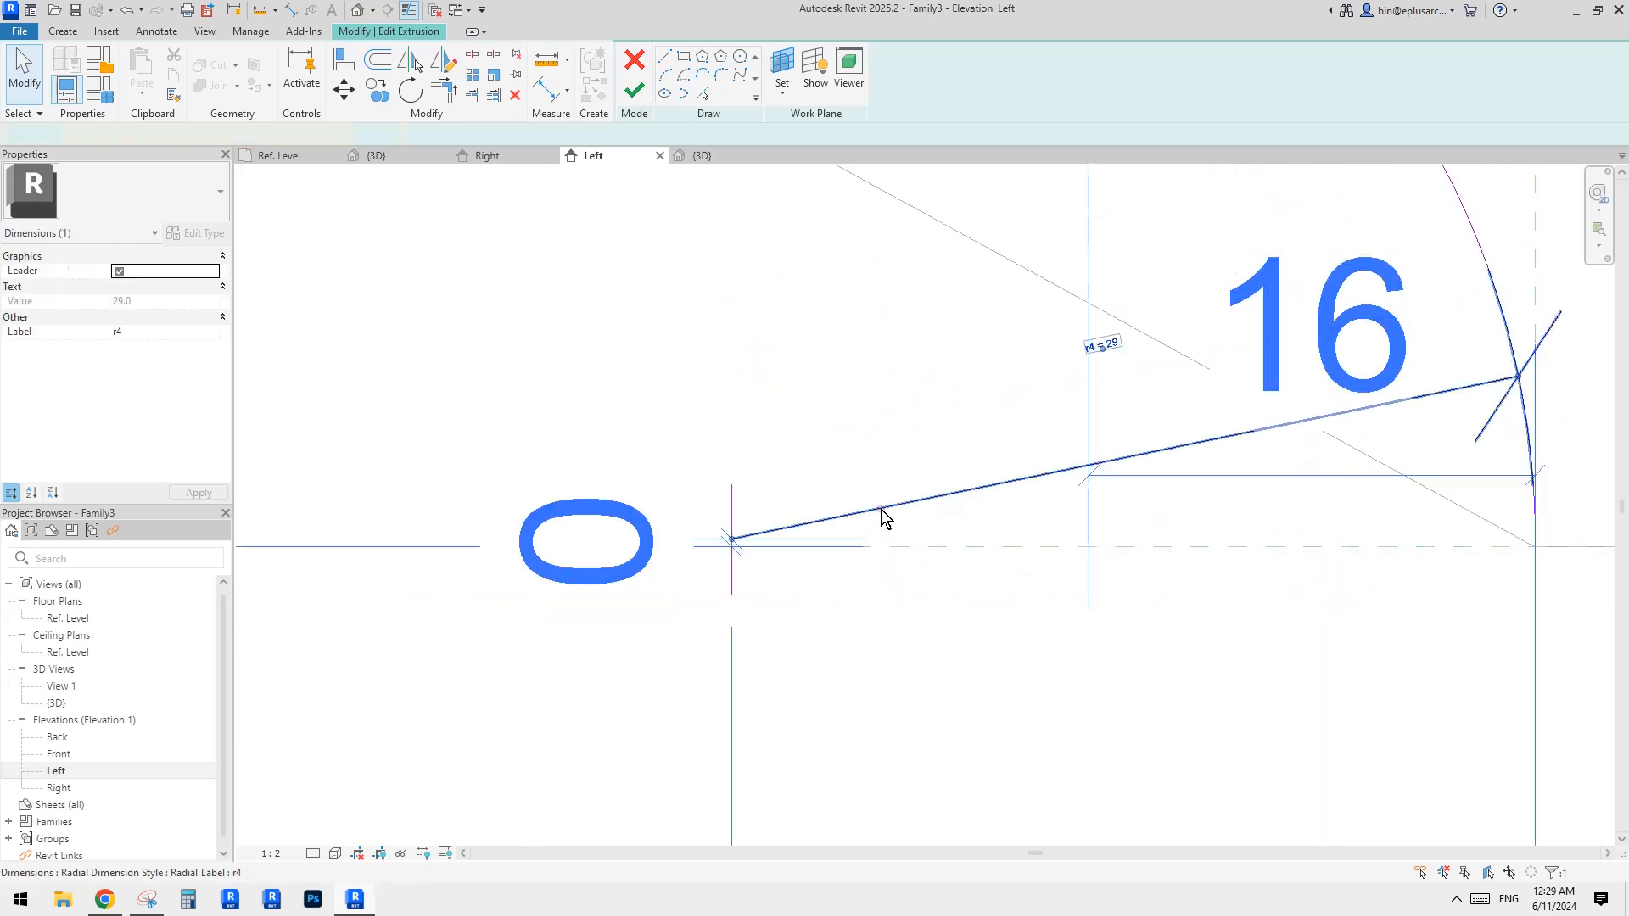
key(Escape)
click(733, 502)
key(Escape)
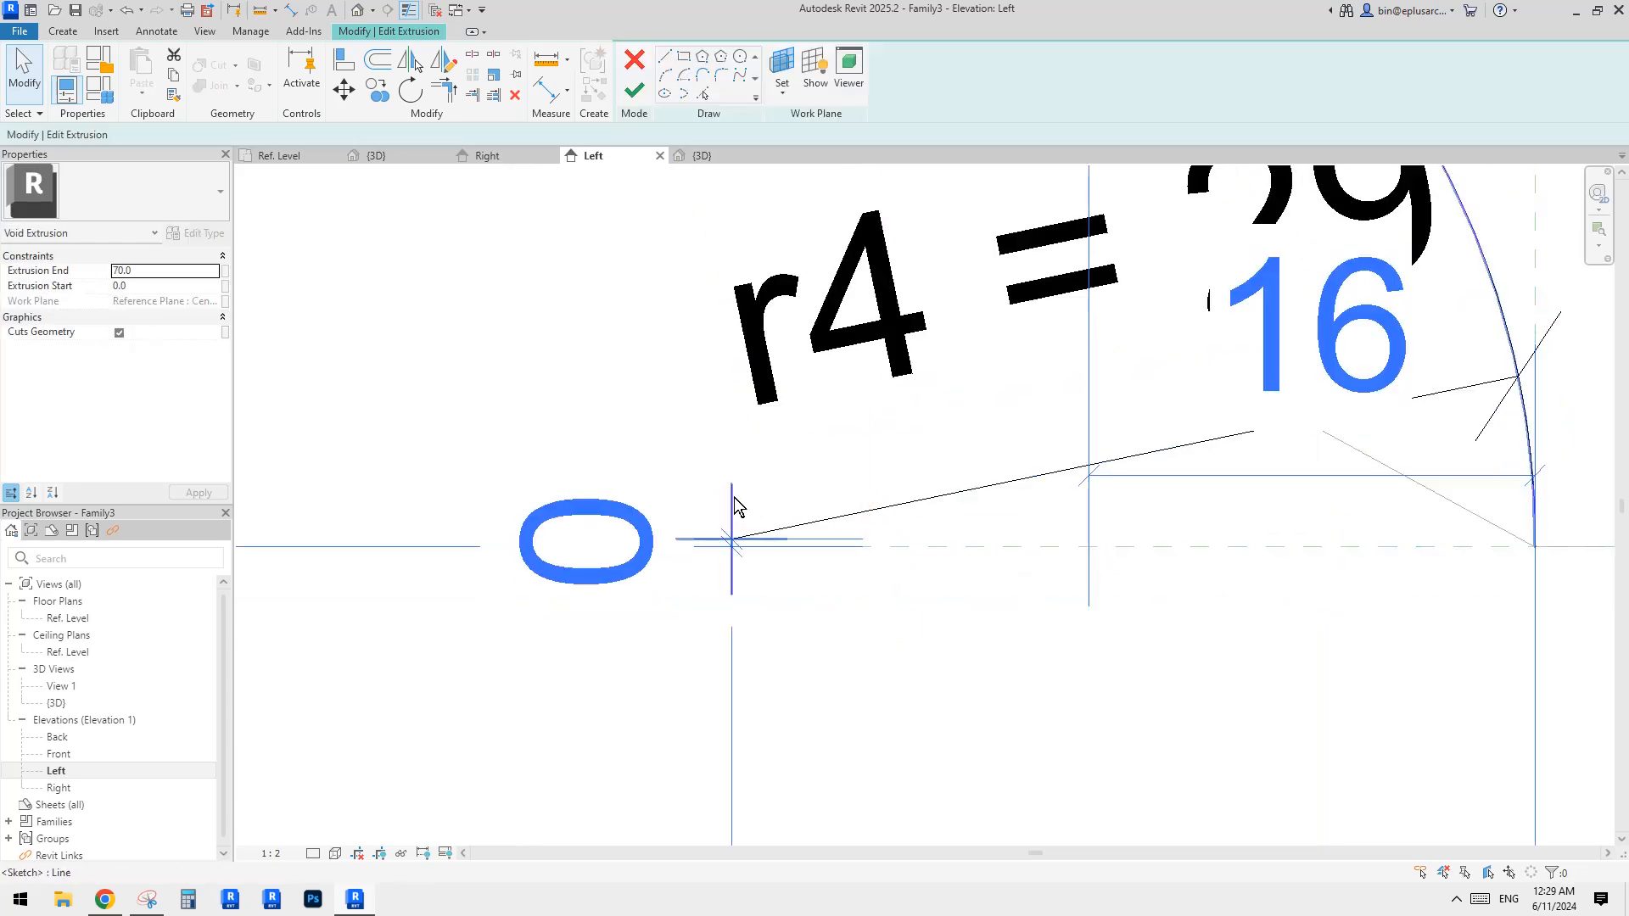
key(l)
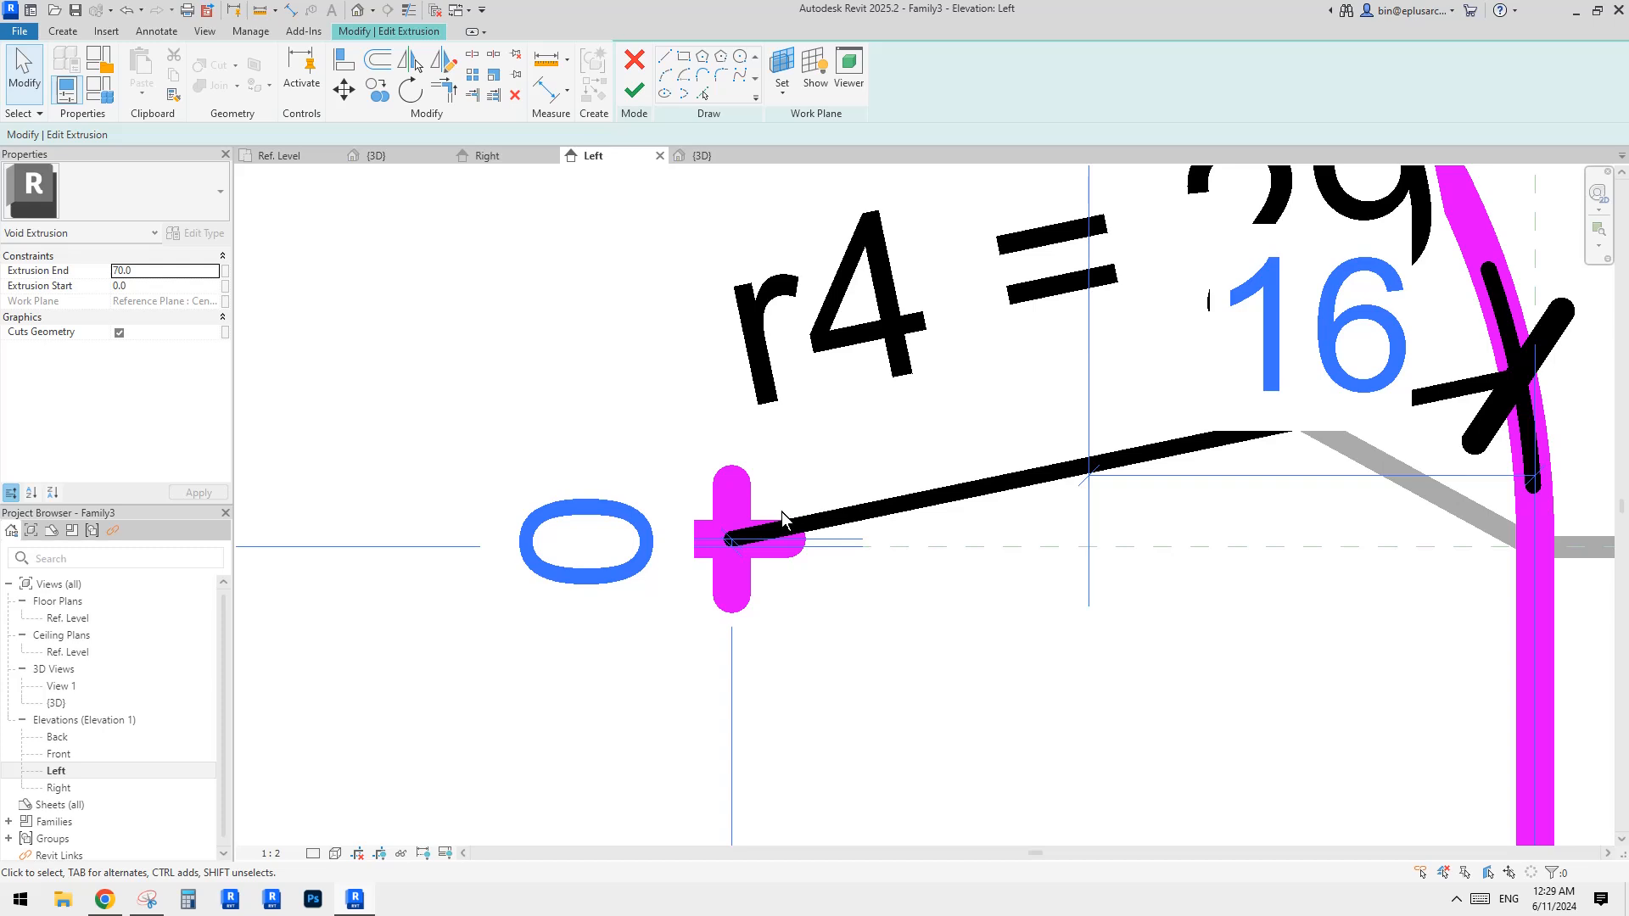
click(270, 853)
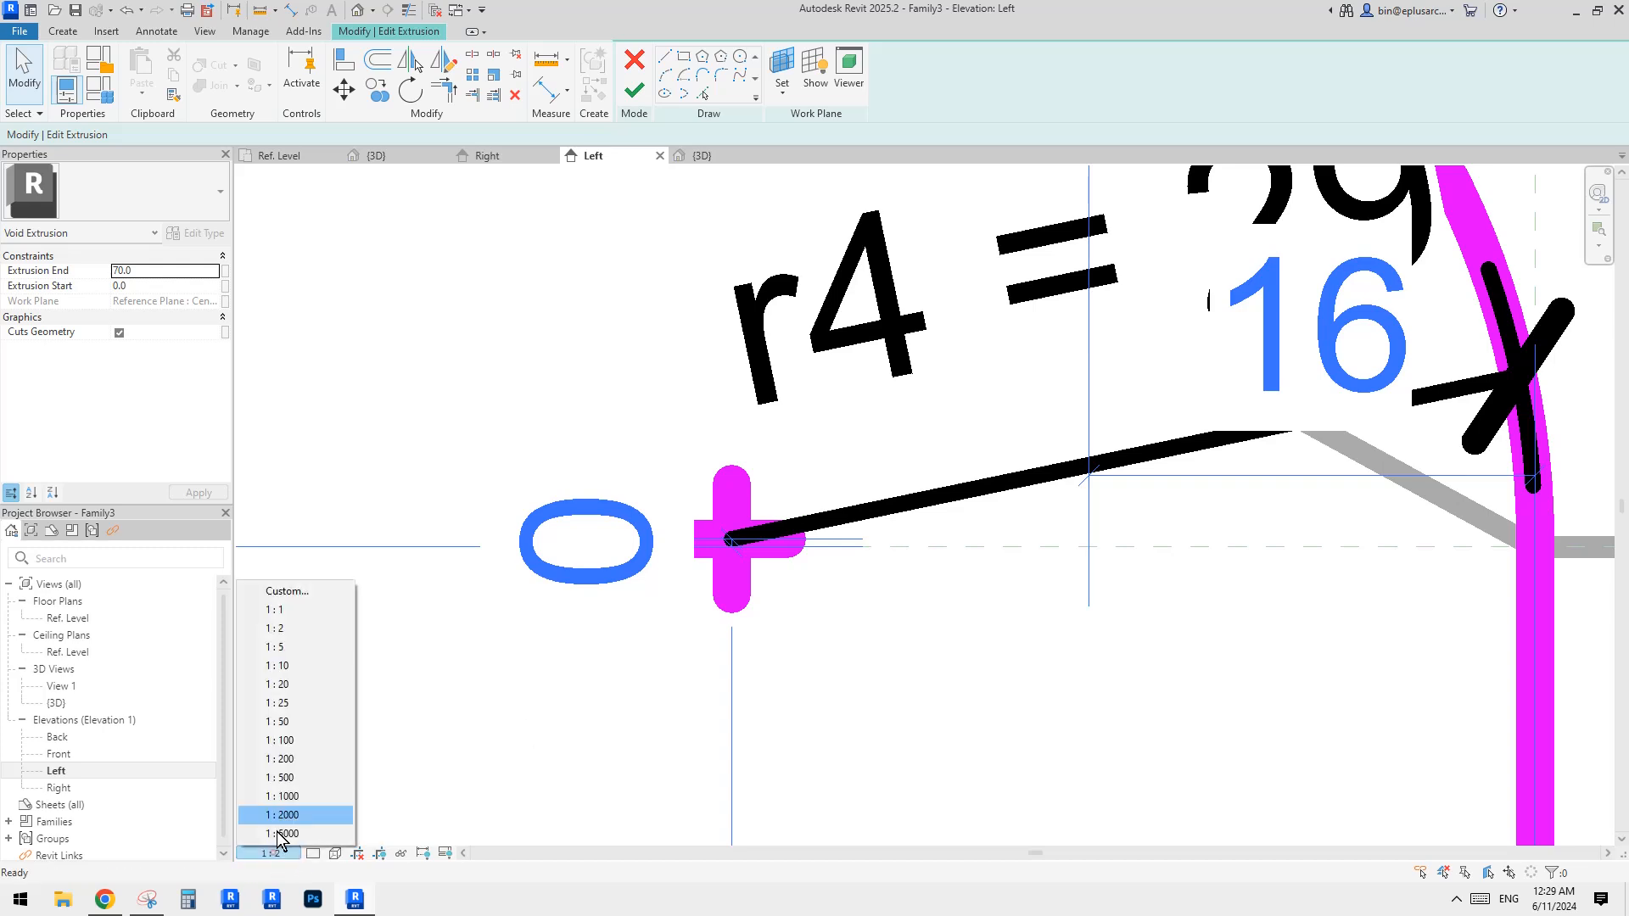
click(286, 614)
Move the lower arc down slightly so its centre mark sits on the horizontal reference plane.
click(733, 543)
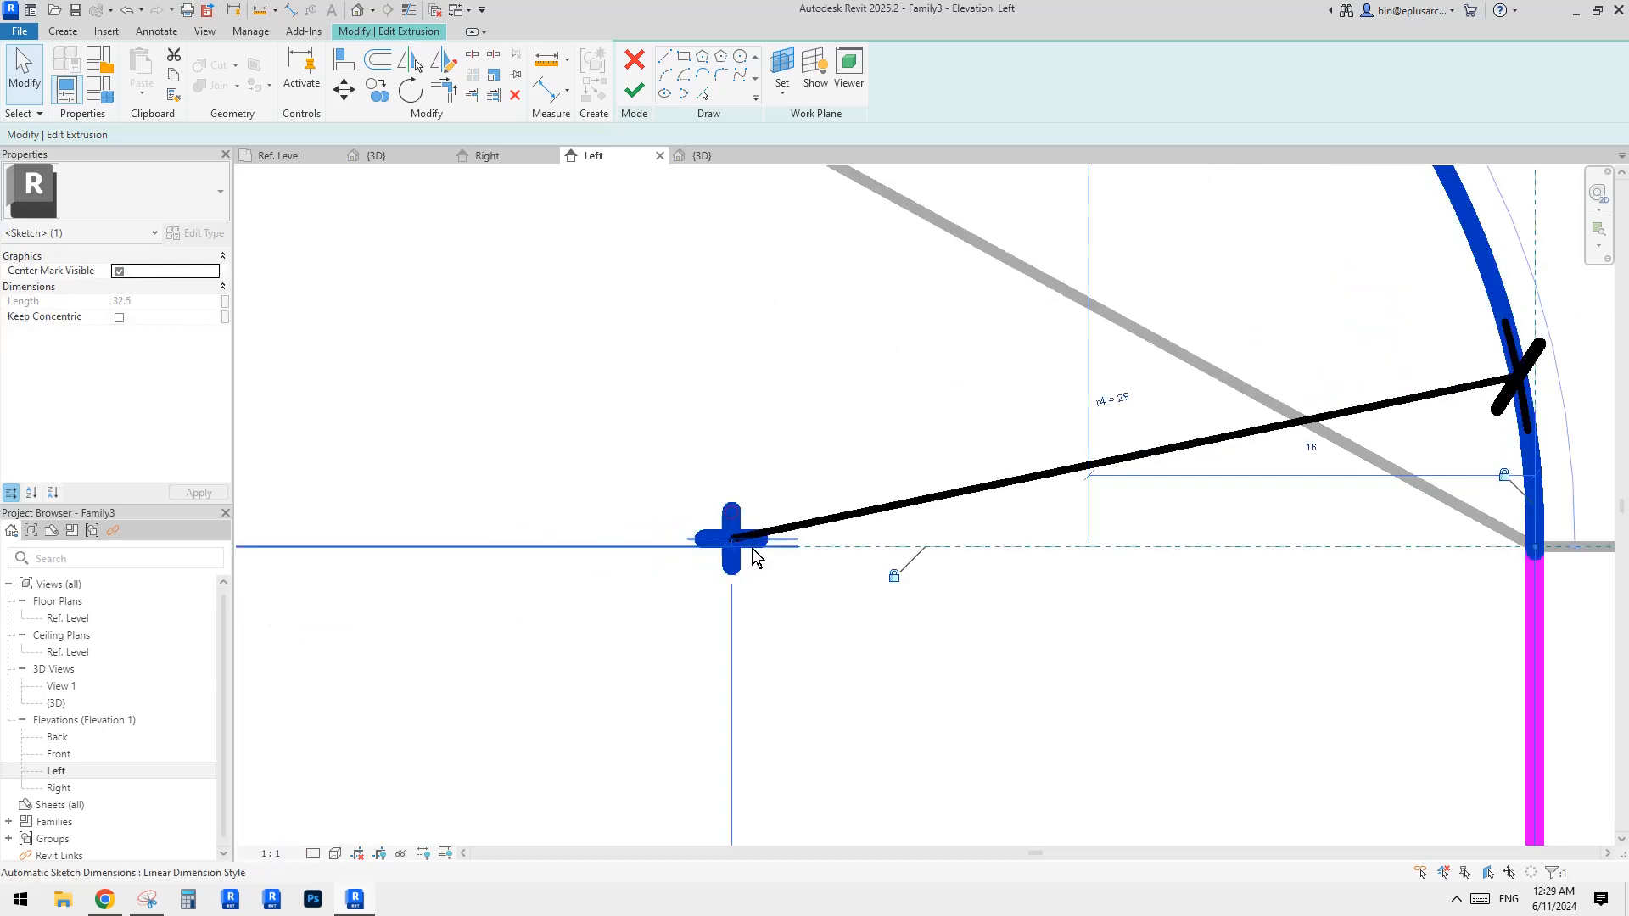
drag(735, 547, 733, 556)
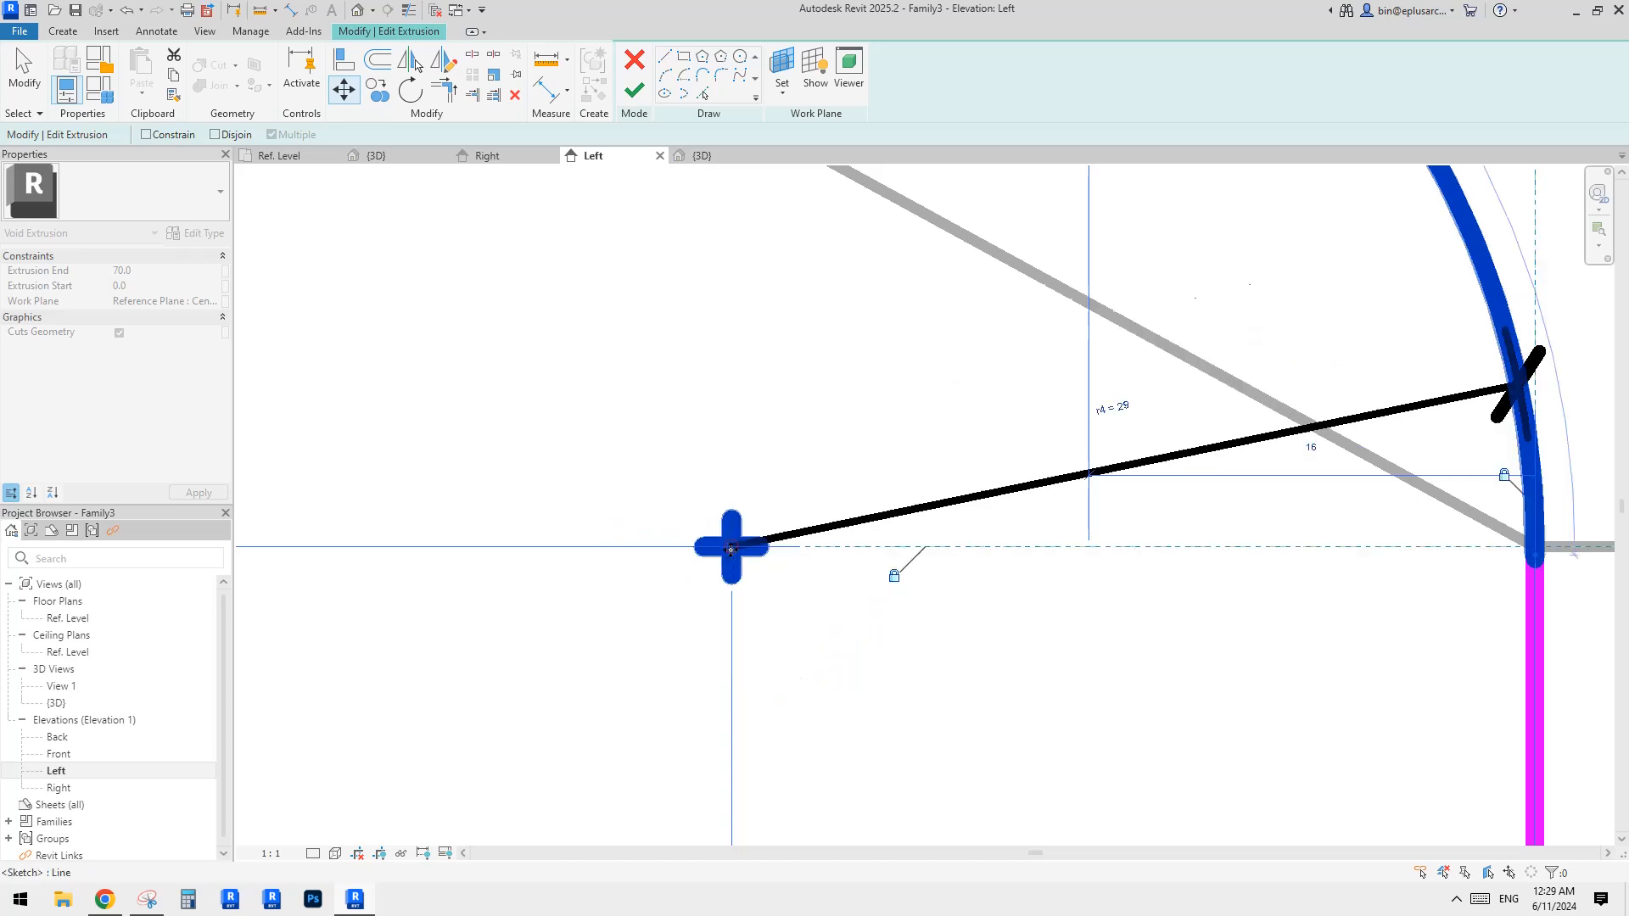
scroll(1010, 560, down, 2)
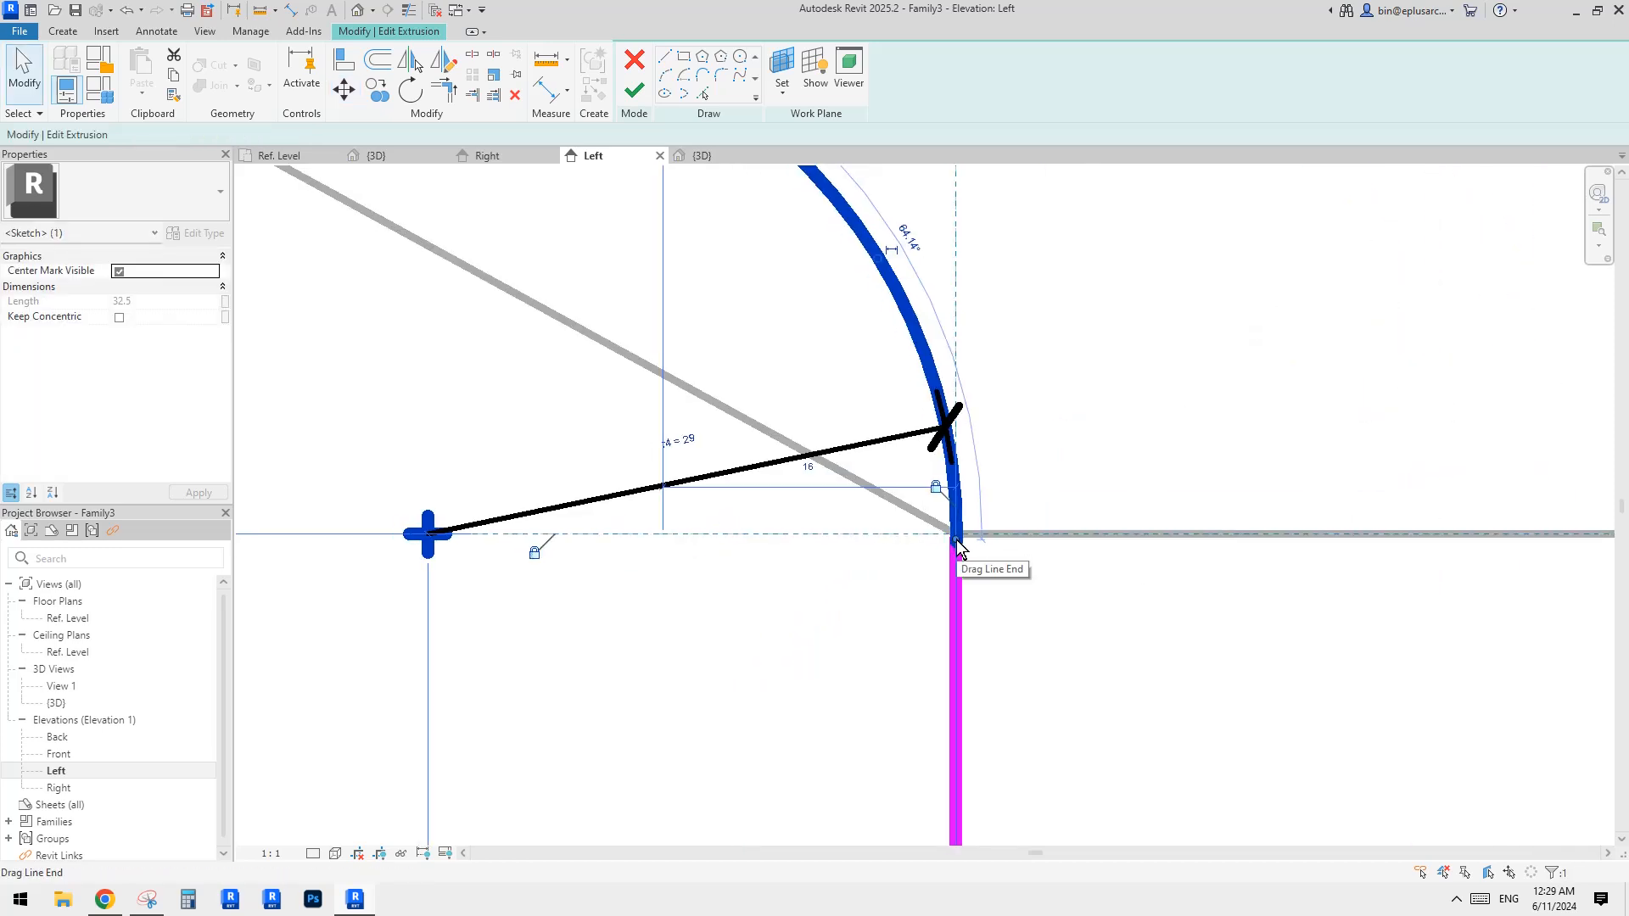
scroll(958, 548, down, 4)
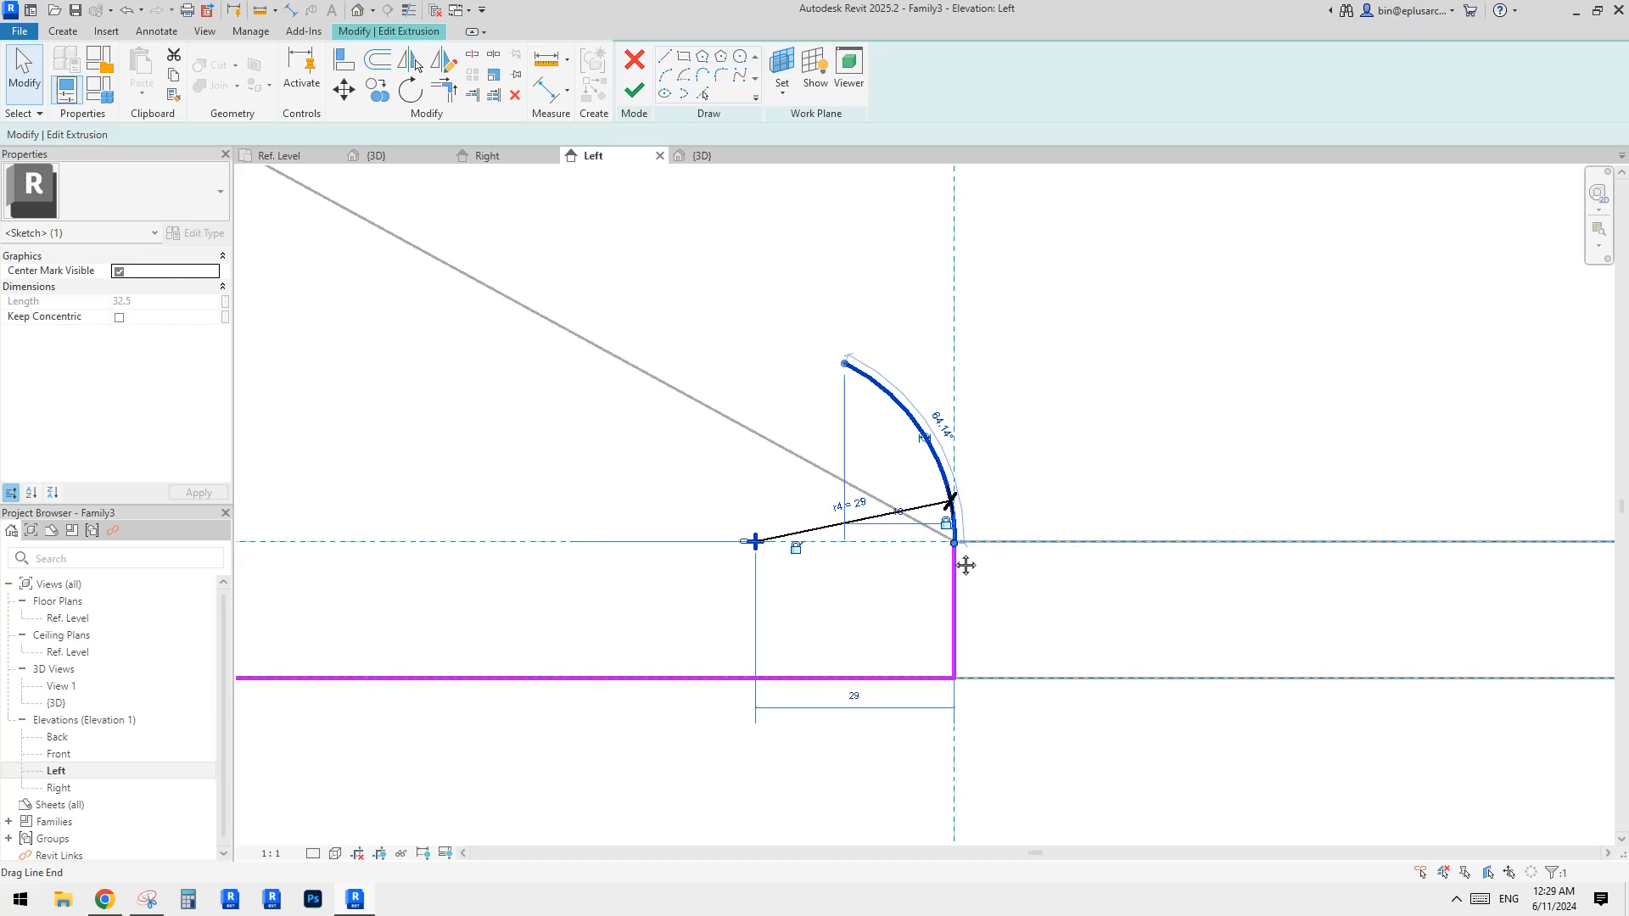
scroll(956, 550, up, 5)
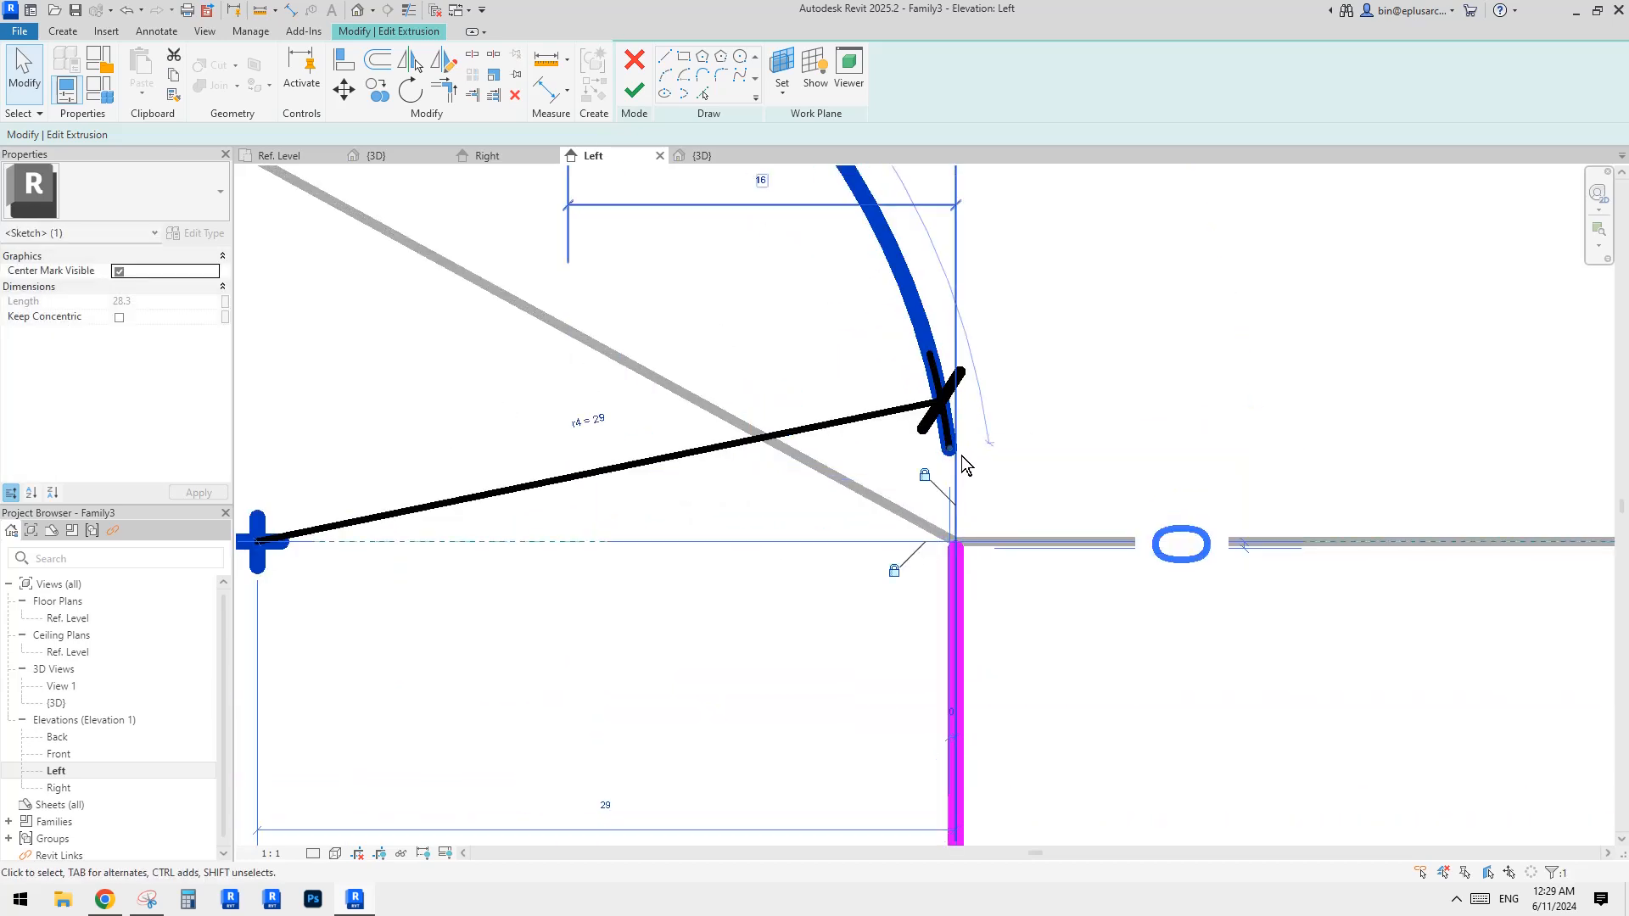
Bring the lower arc's end back to the short vertical line and trim the two into a corner.
drag(950, 447, 953, 539)
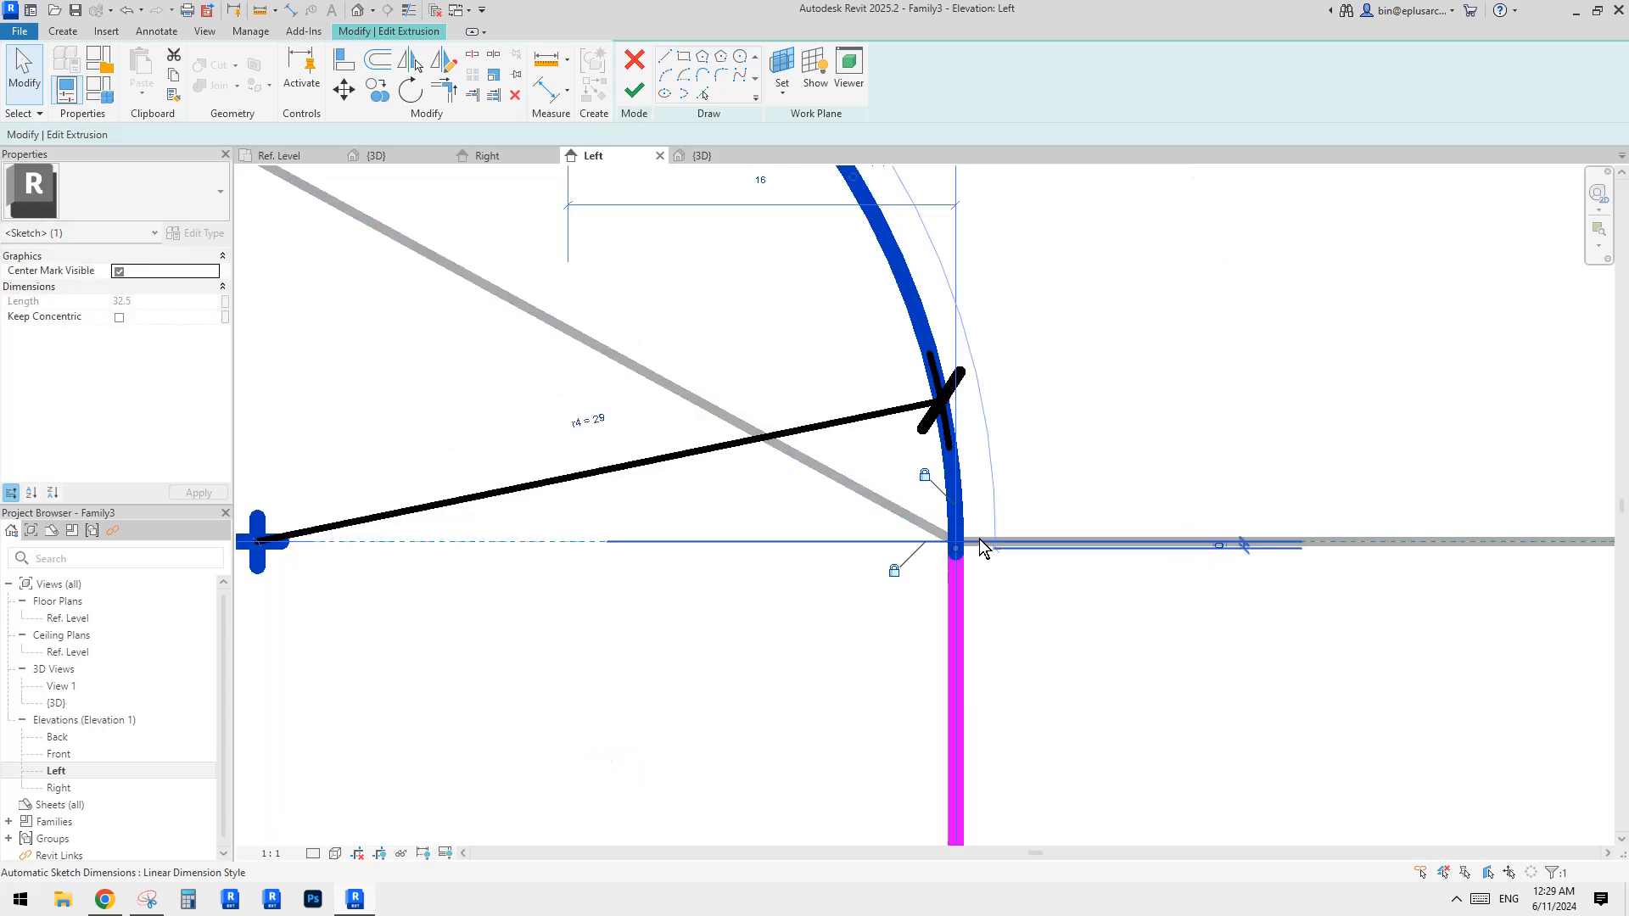
key(t)
key(r)
click(959, 583)
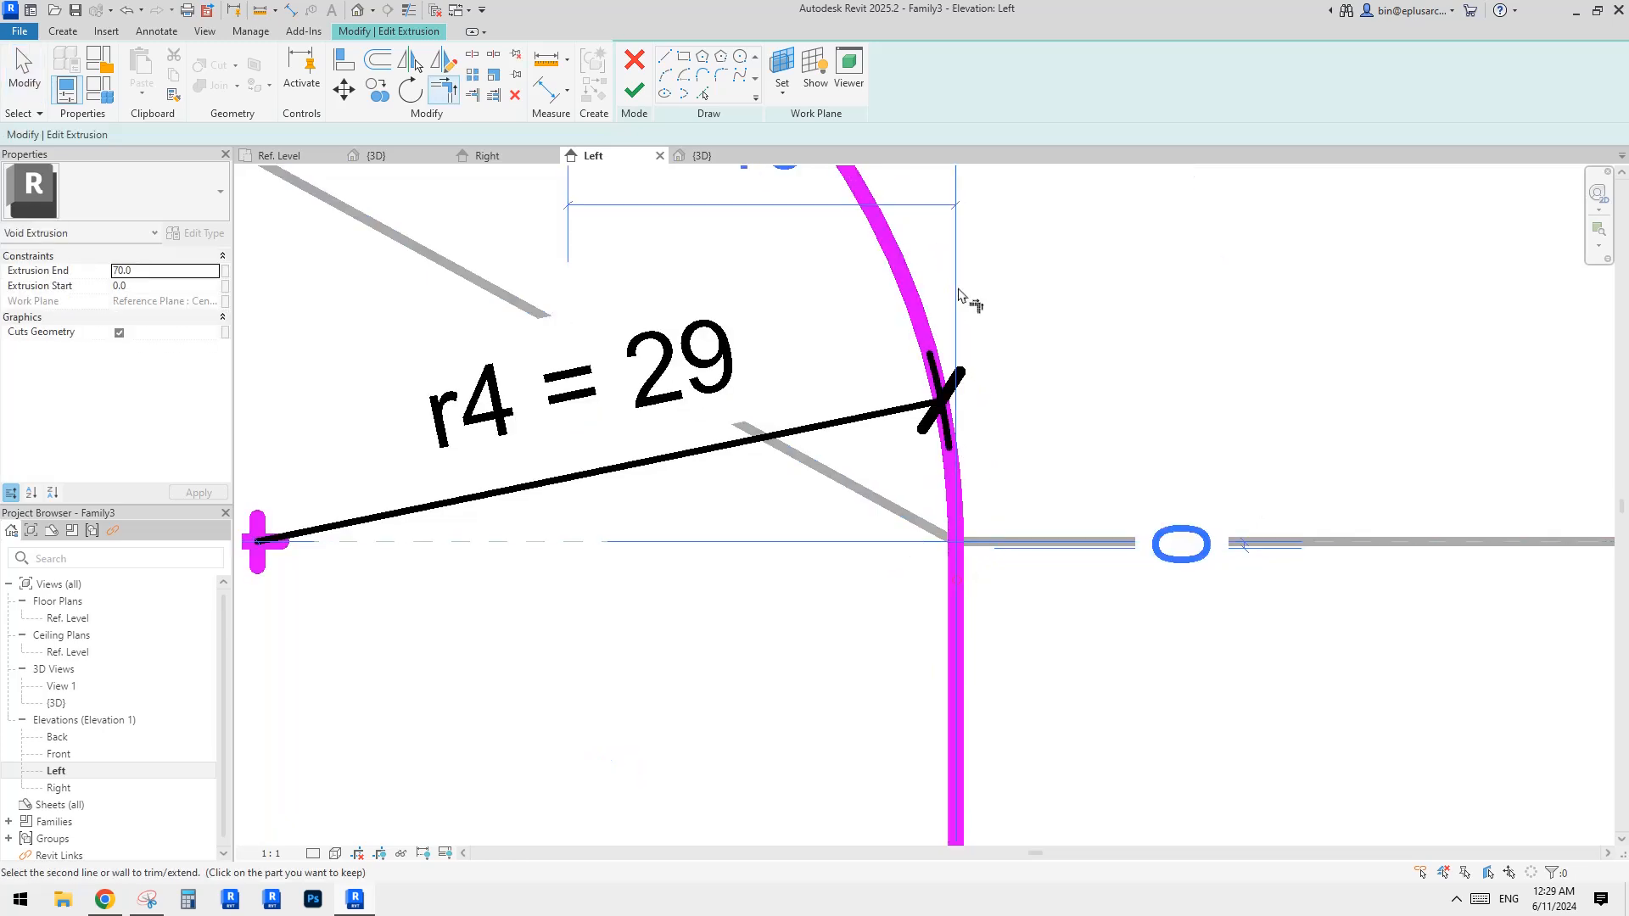
click(912, 293)
key(Escape)
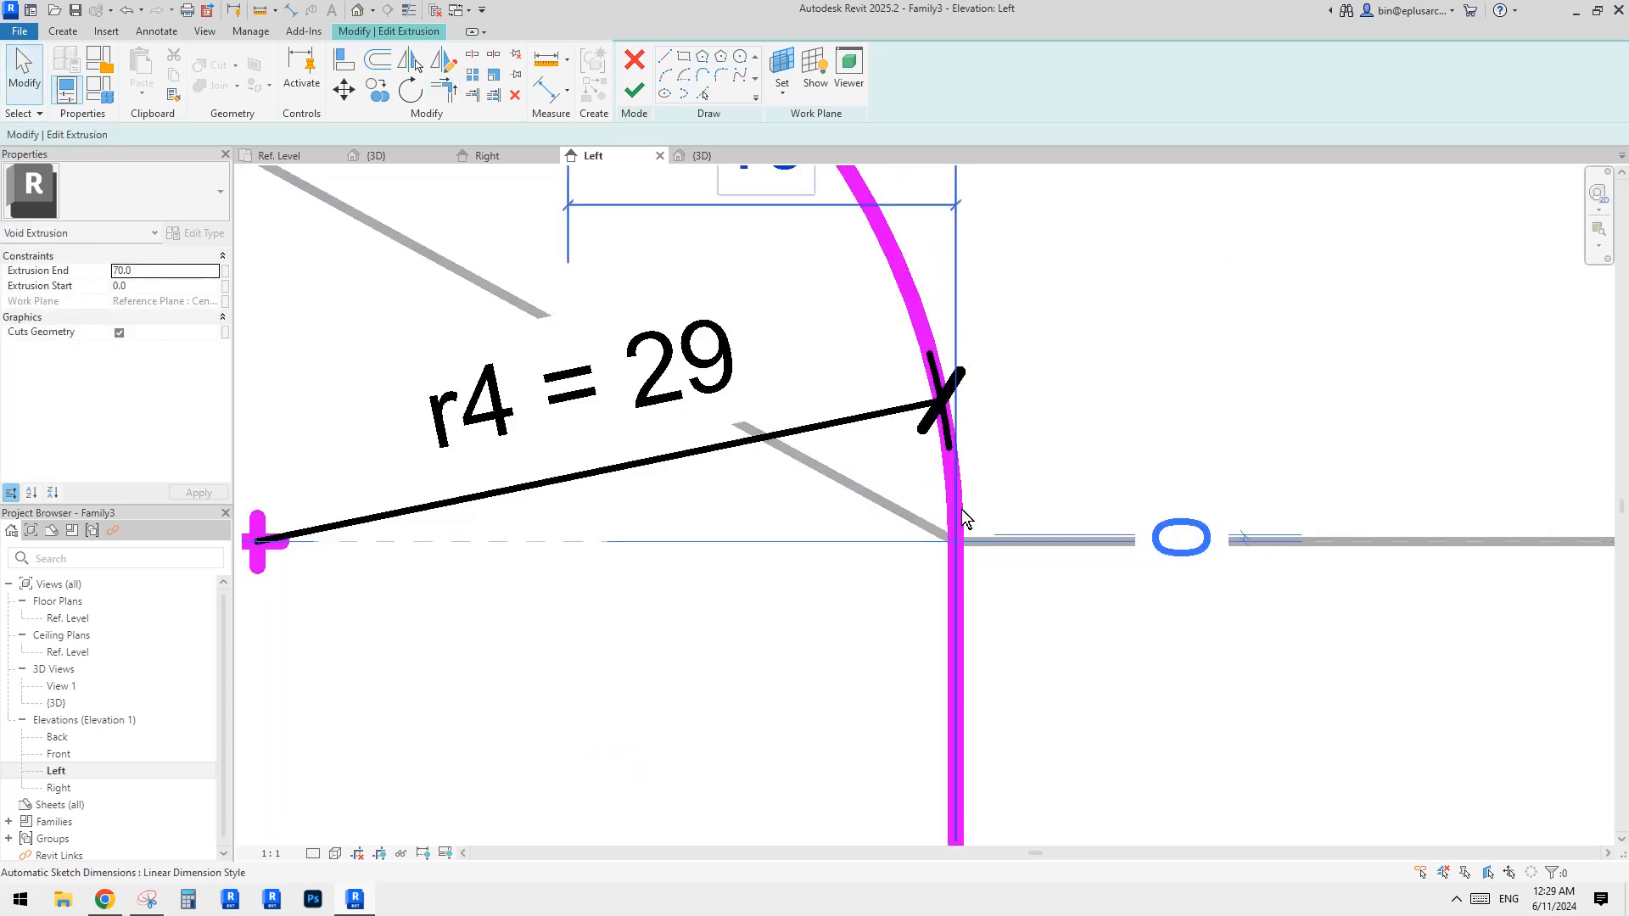
Examine the lower arc's joint and centre position against the reference planes, and compare them with the upper arc.
click(949, 494)
scroll(889, 475, down, 1)
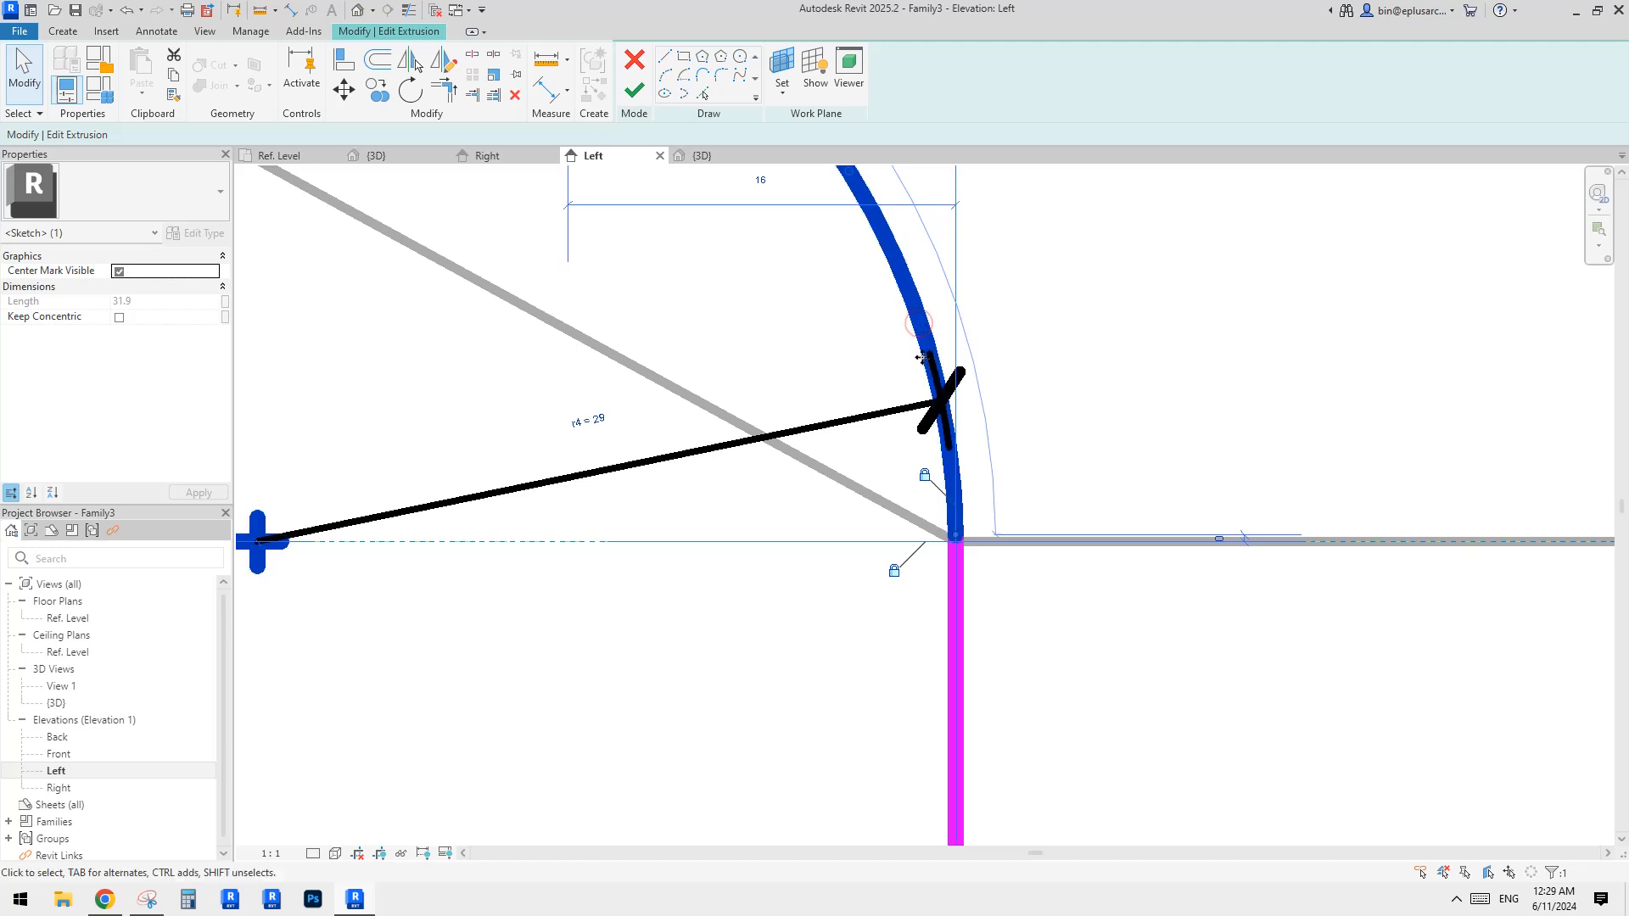
mouse_move(889, 475)
middle_down()
mouse_move(979, 452)
mouse_move(1000, 400)
middle_up()
scroll(1000, 400, down, 1)
click(649, 462)
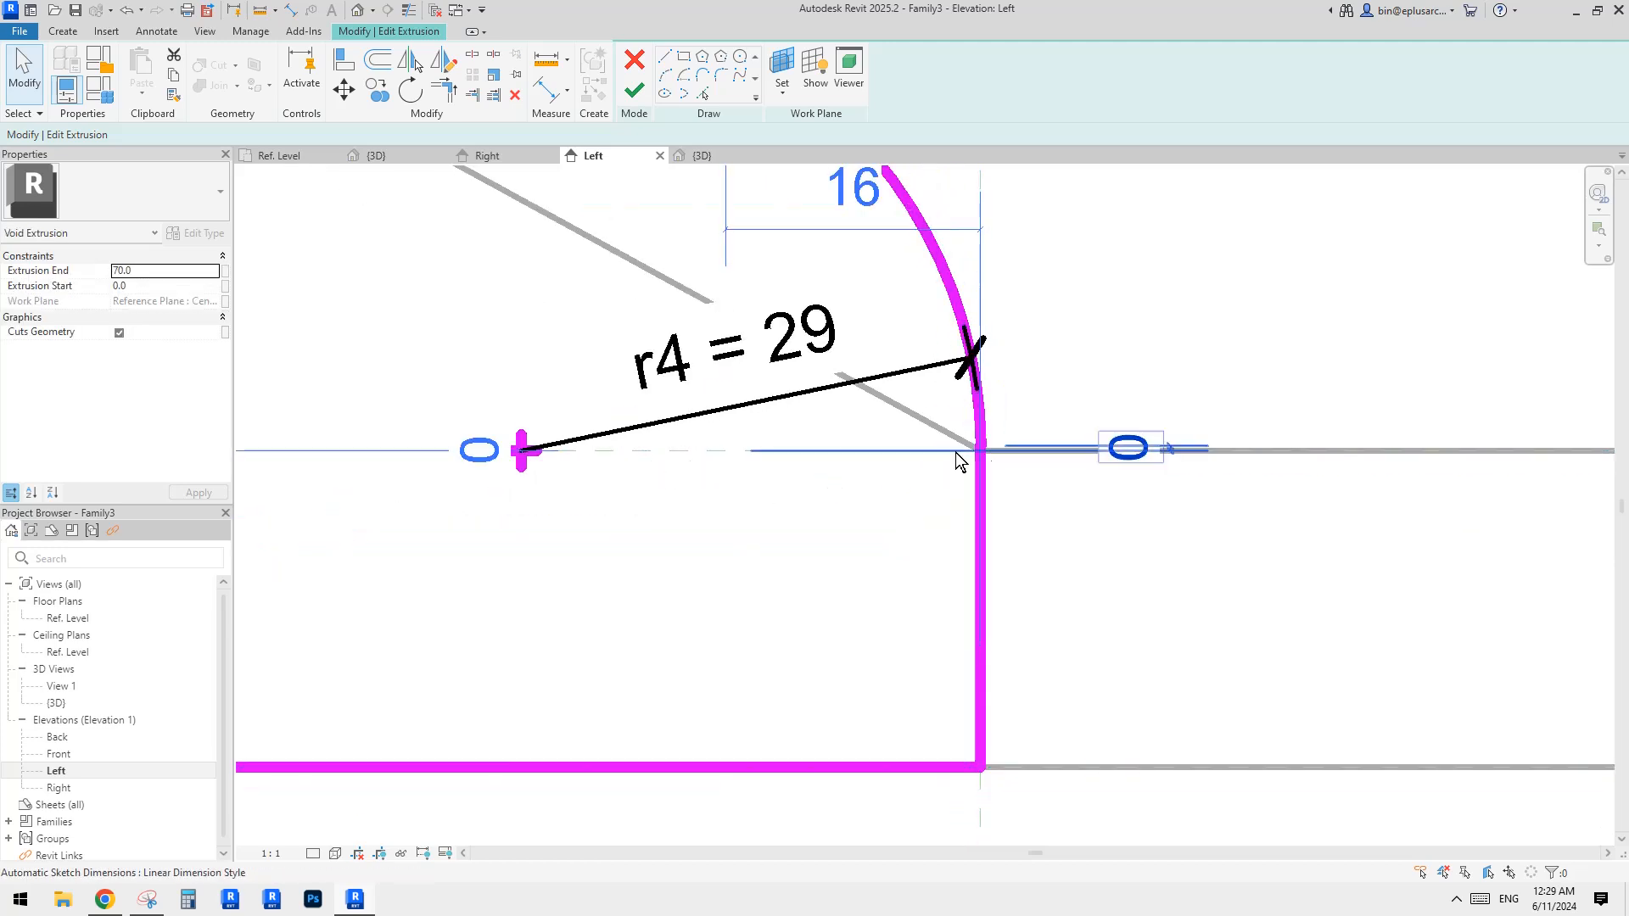
scroll(985, 439, down, 5)
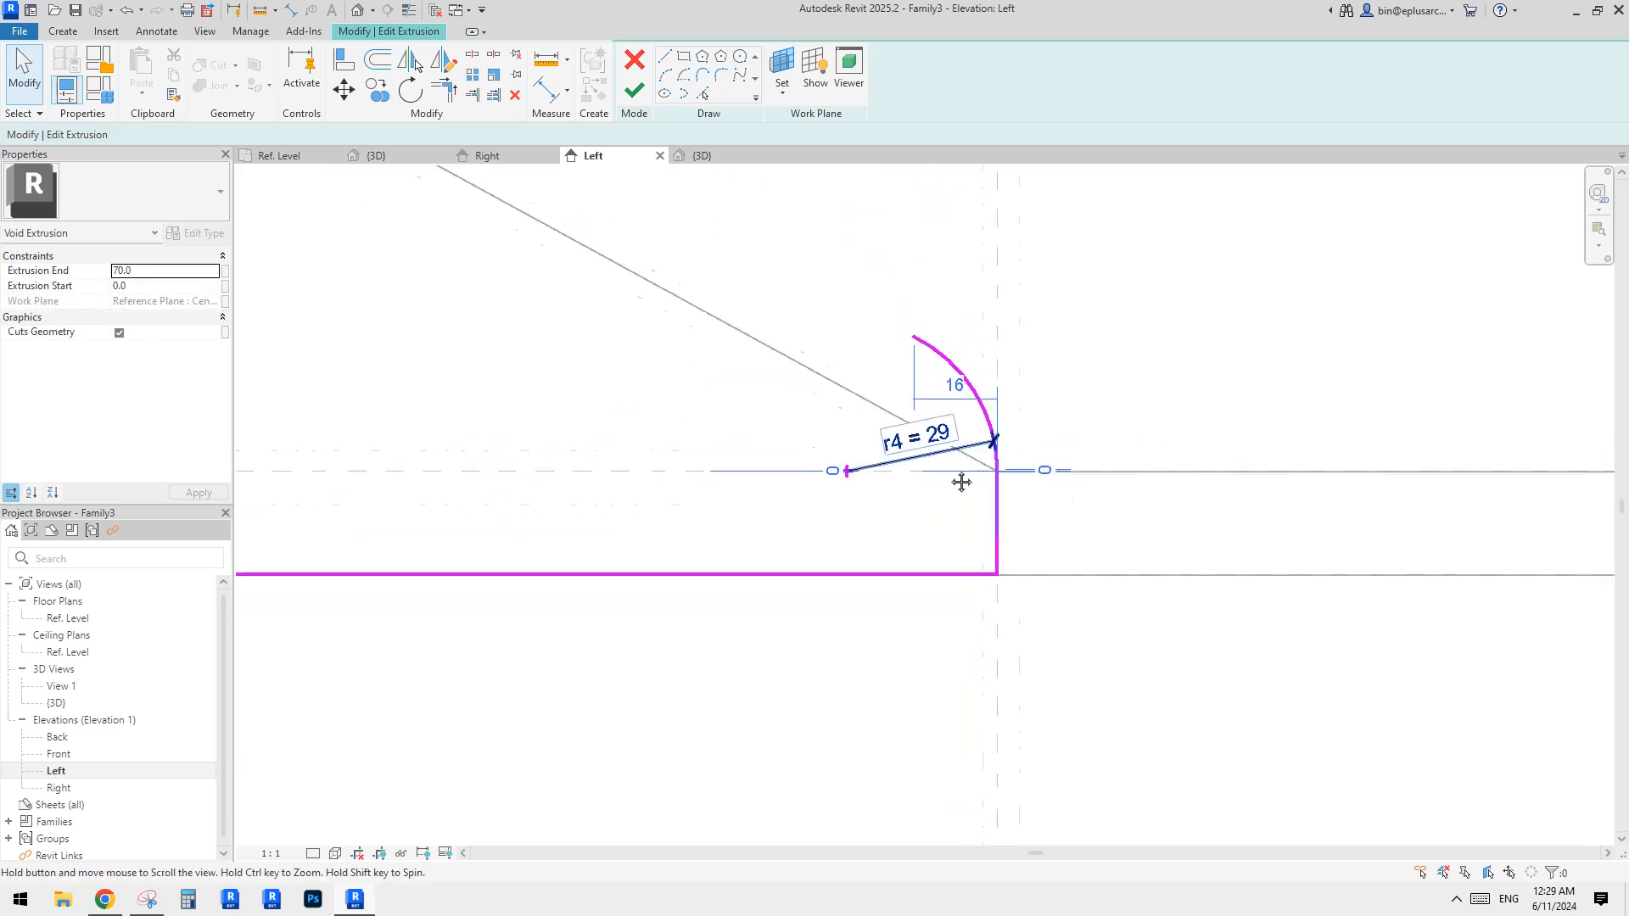
scroll(972, 484, down, 6)
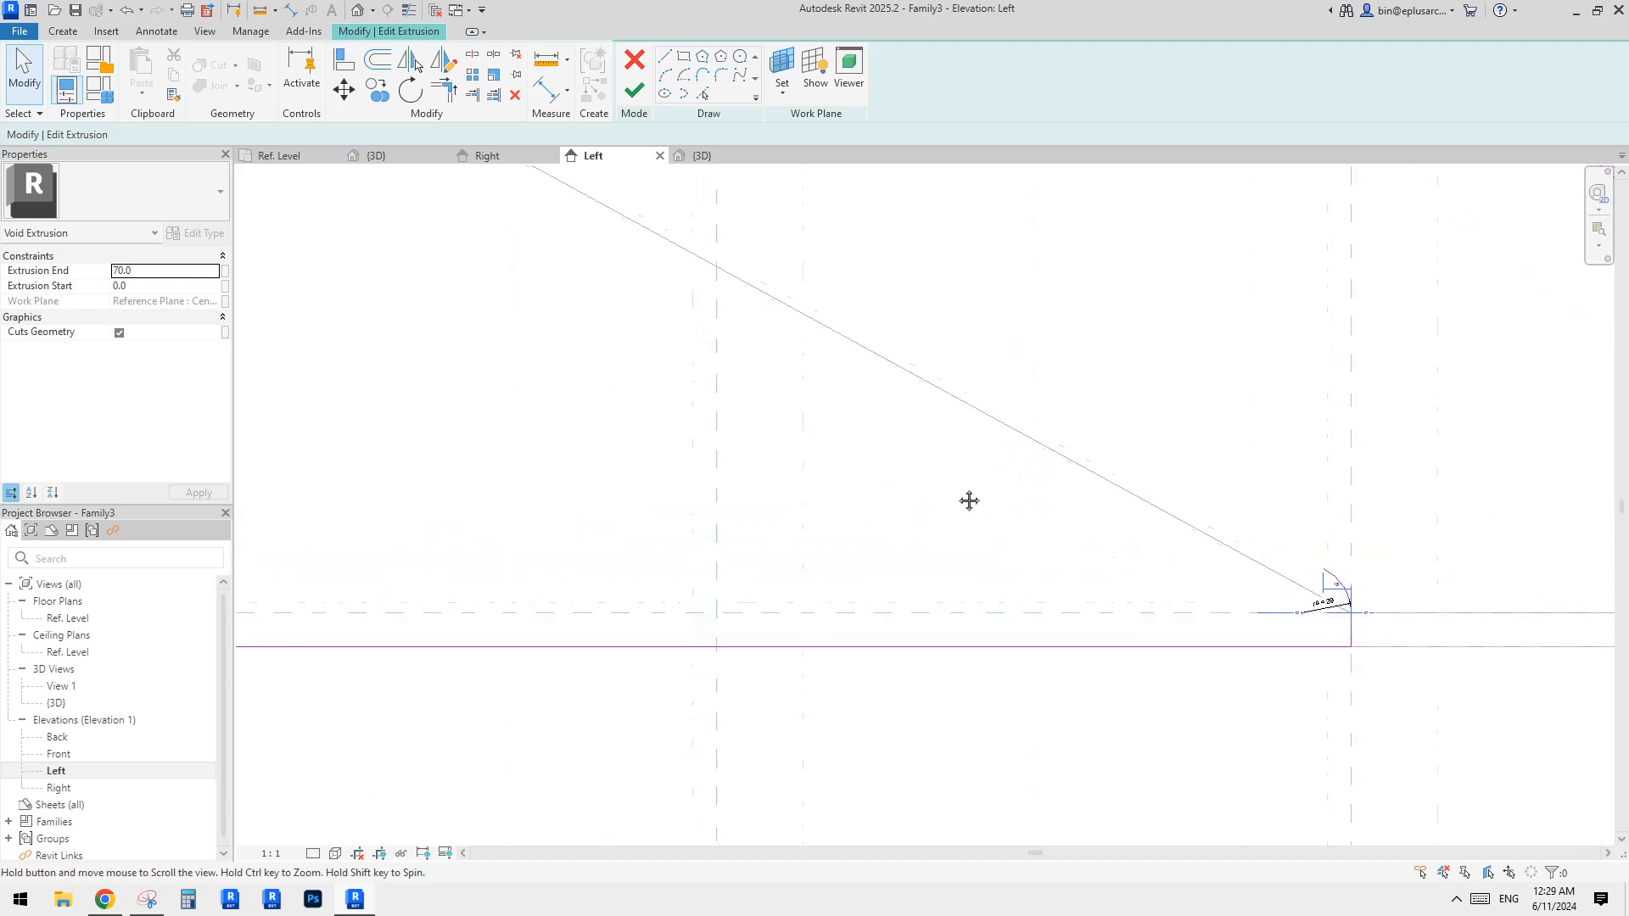
middle_drag(877, 487, 1029, 551)
scroll(835, 332, up, 5)
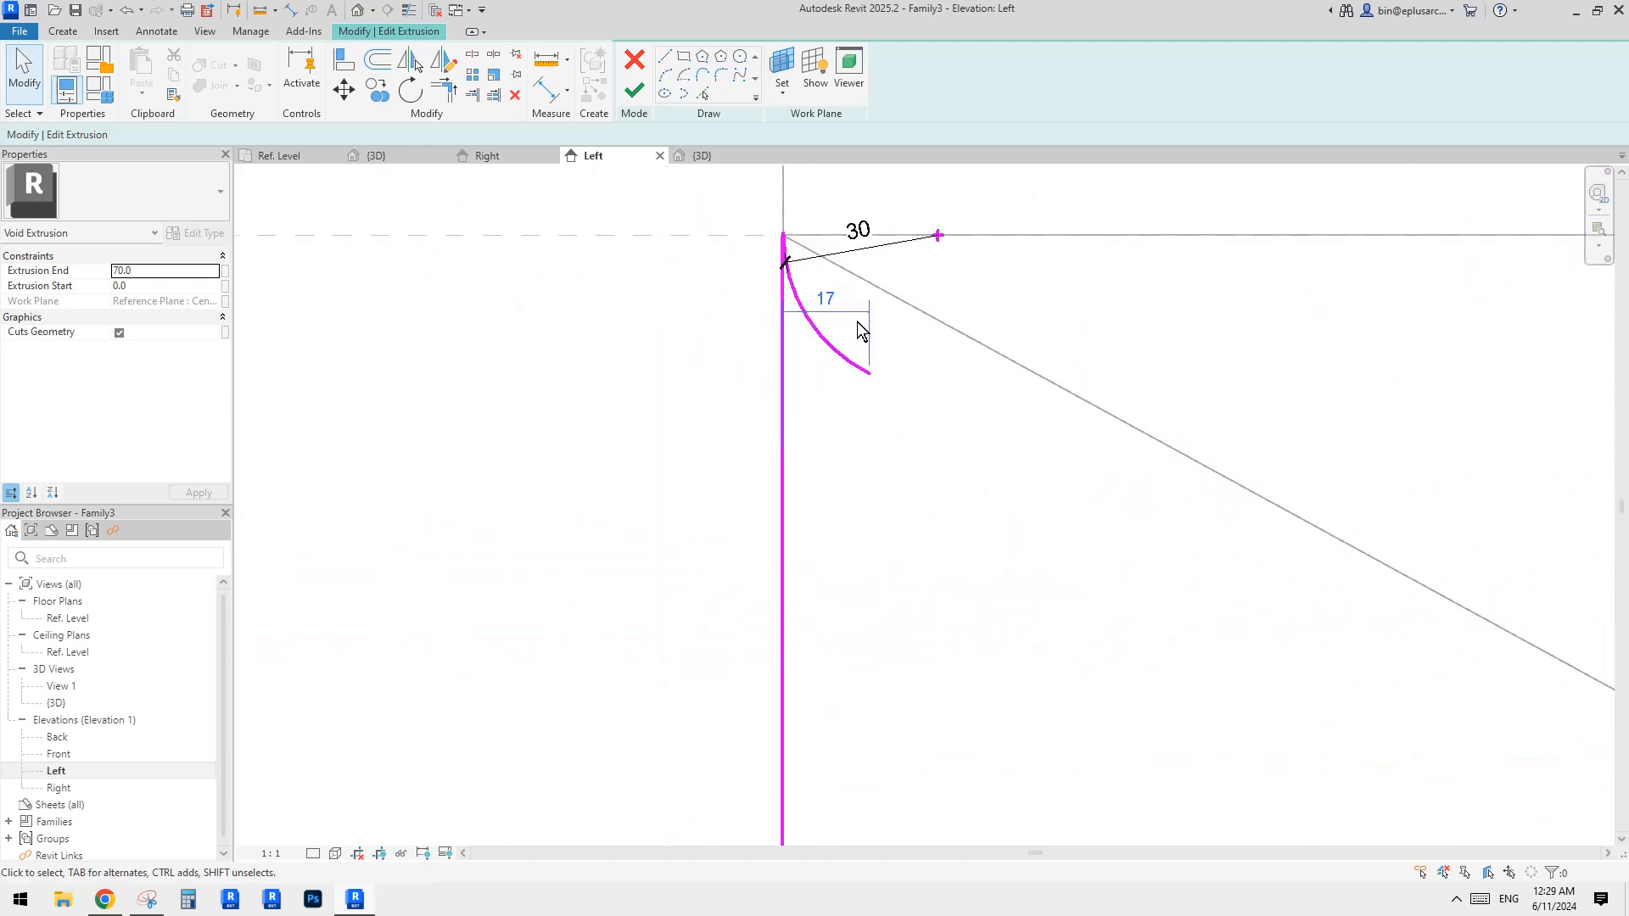
mouse_move(840, 302)
middle_down()
mouse_move(800, 404)
mouse_move(787, 365)
middle_up()
click(748, 380)
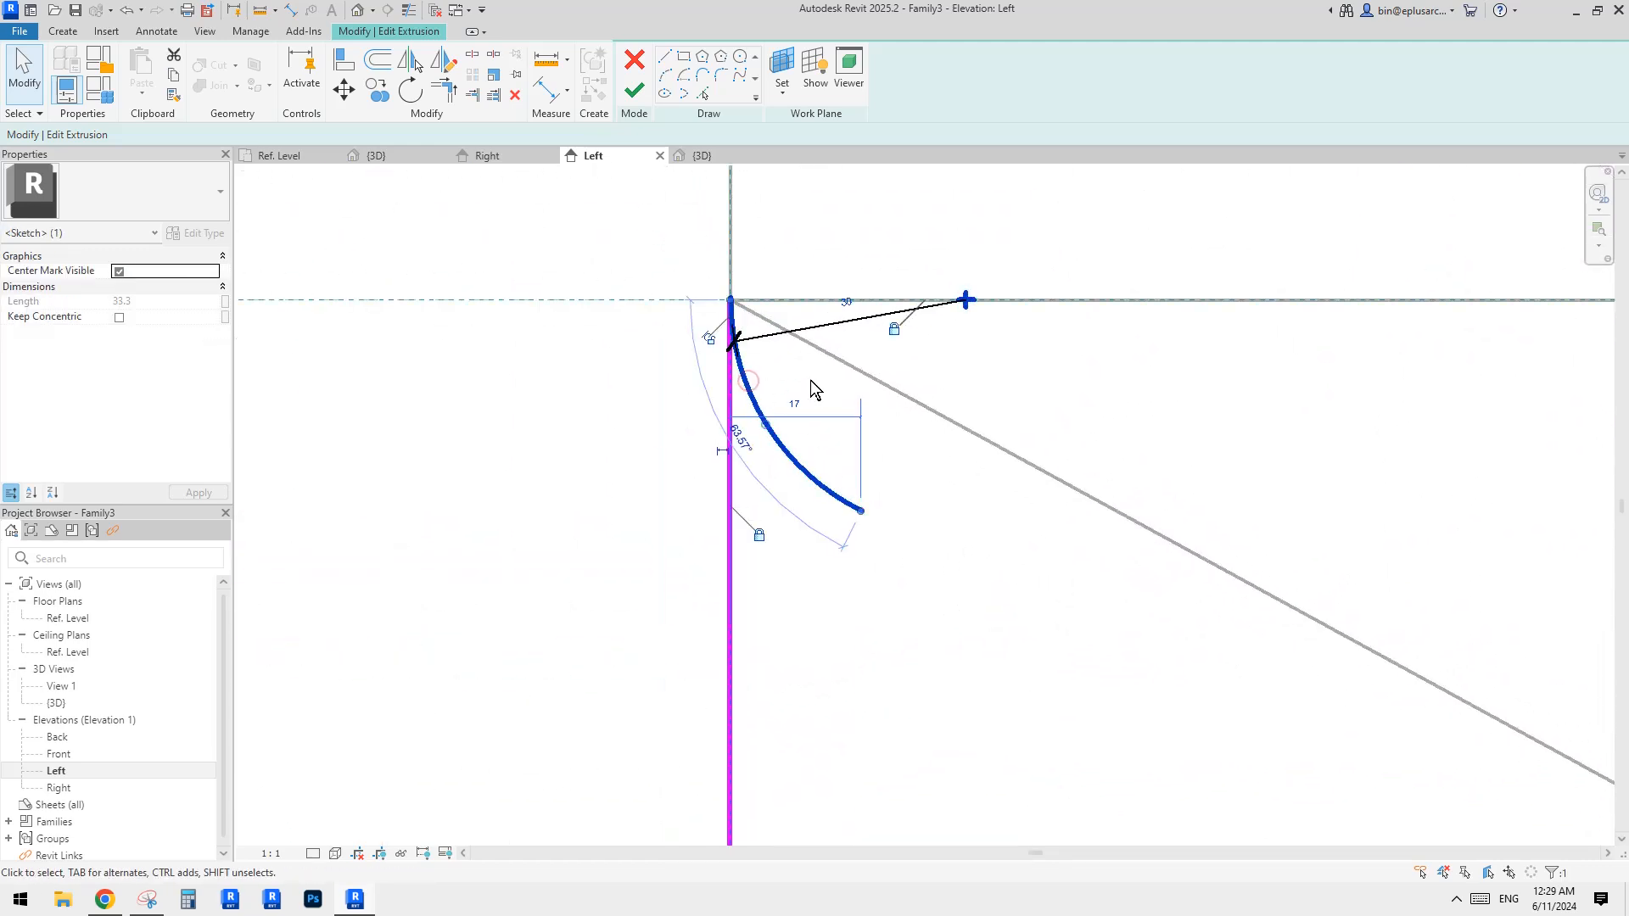
scroll(967, 301, up, 5)
drag(887, 314, 902, 309)
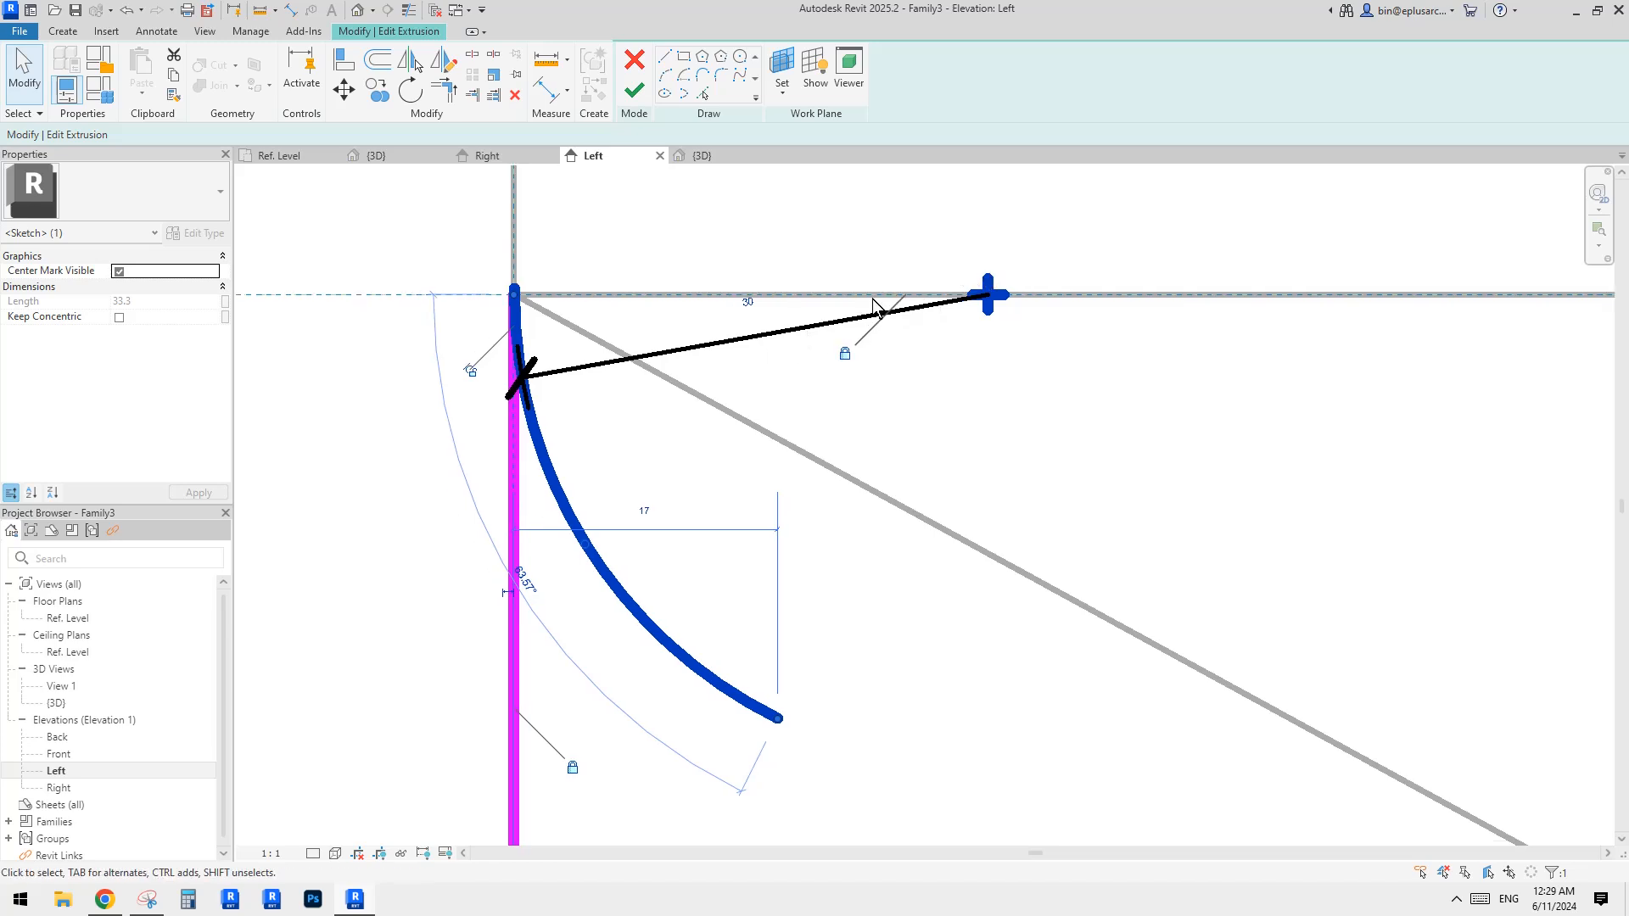
middle_drag(902, 309, 991, 275)
scroll(991, 275, down, 3)
Trim the upper arc and the long vertical line to their shared corner.
click(764, 358)
key(t)
key(r)
click(739, 374)
scroll(775, 371, down, 3)
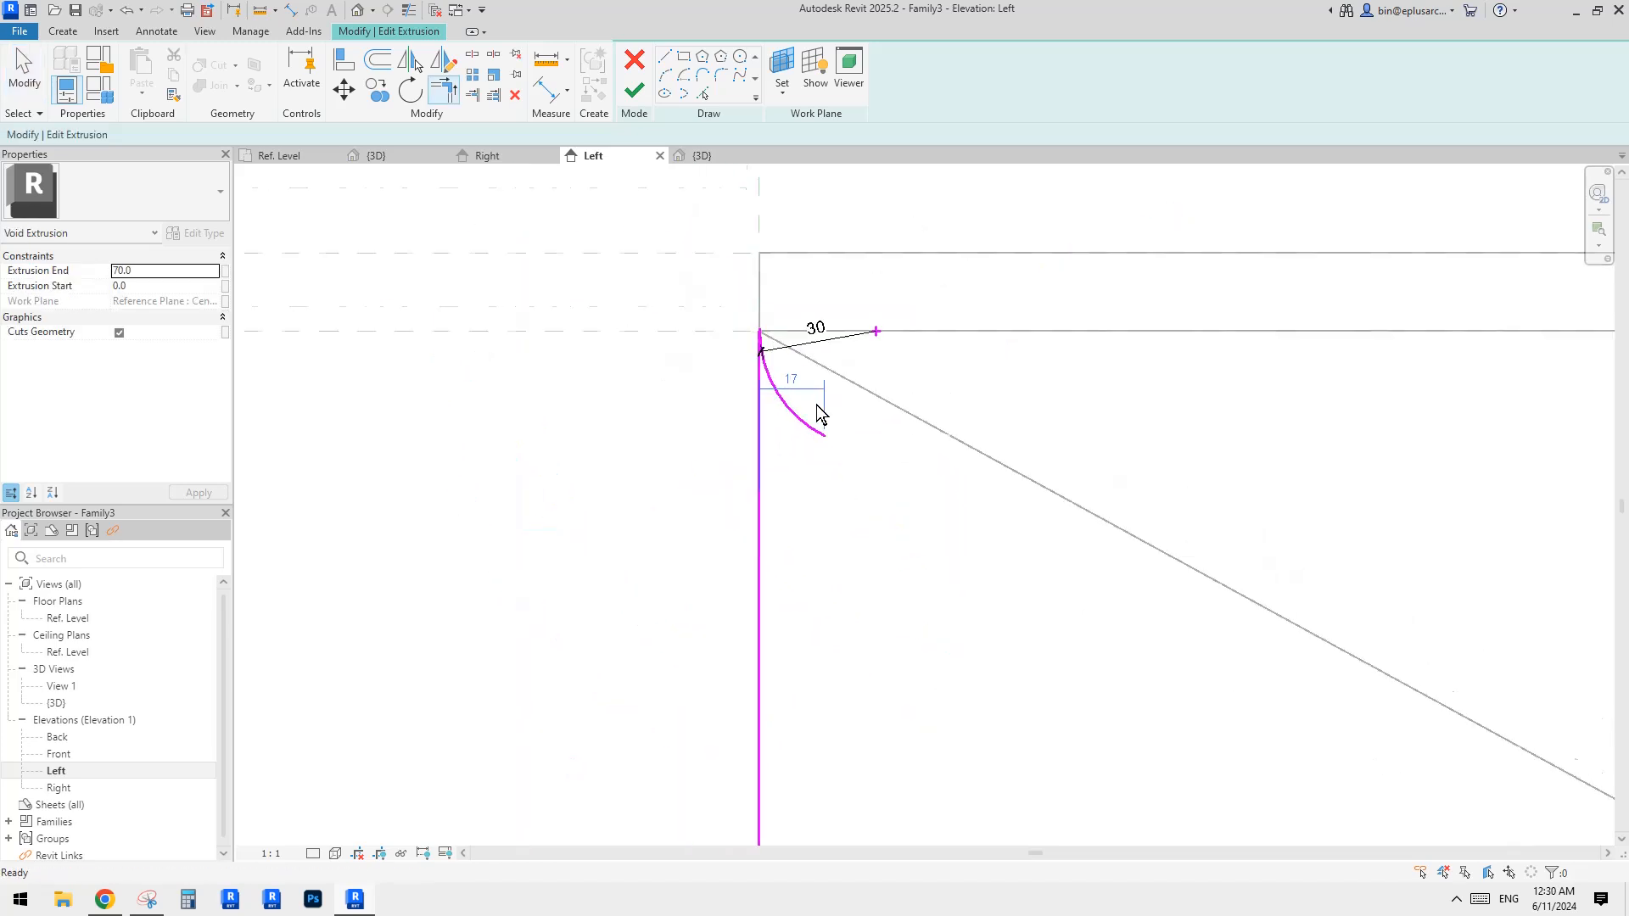
middle_drag(851, 434, 760, 420)
key(Escape)
Extend the lower arc's free end until it lies about 24 mm from the vertical reference plane.
scroll(755, 419, down, 3)
middle_drag(1299, 604, 398, 224)
scroll(615, 318, down, 2)
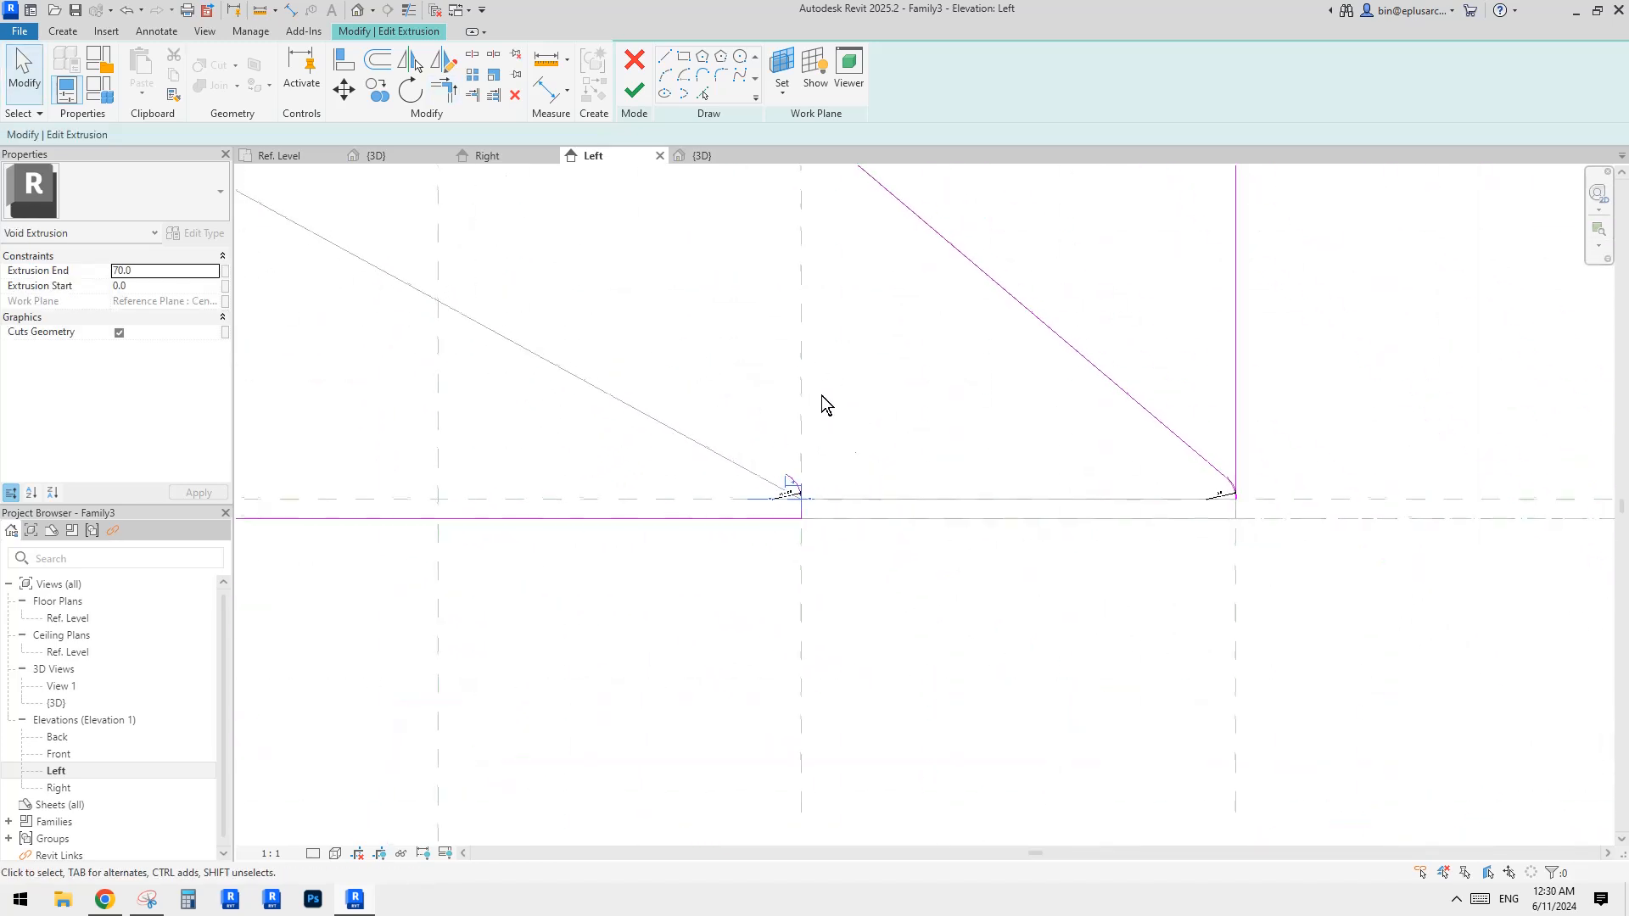
scroll(818, 475, up, 5)
middle_drag(785, 496, 959, 526)
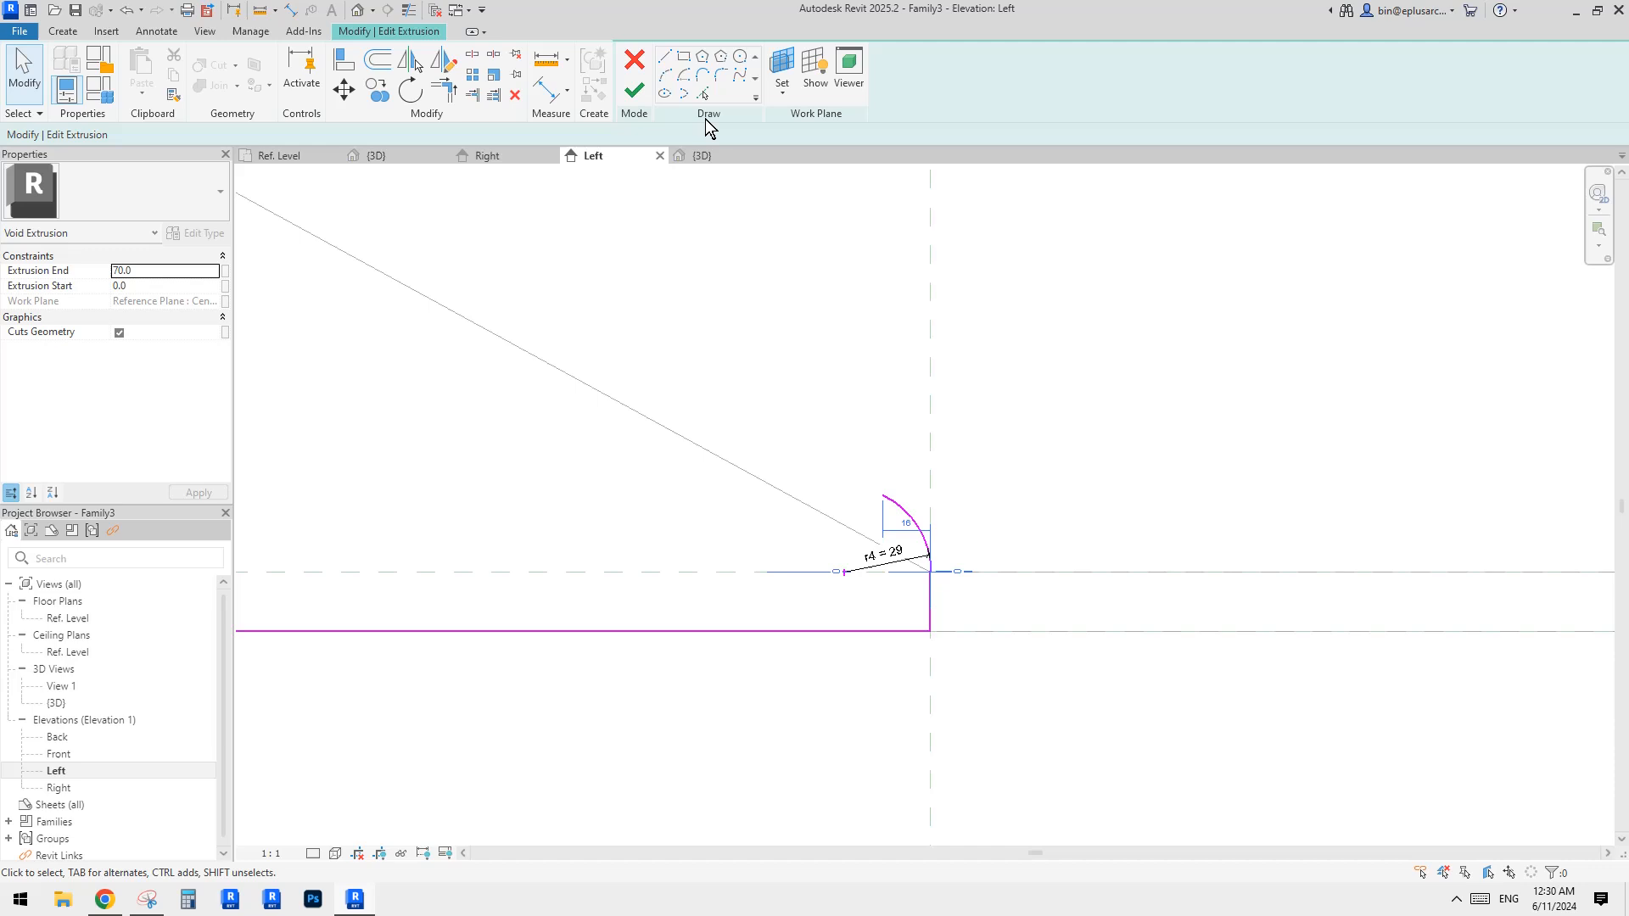
click(666, 60)
key(Escape)
scroll(881, 513, up, 1)
click(900, 505)
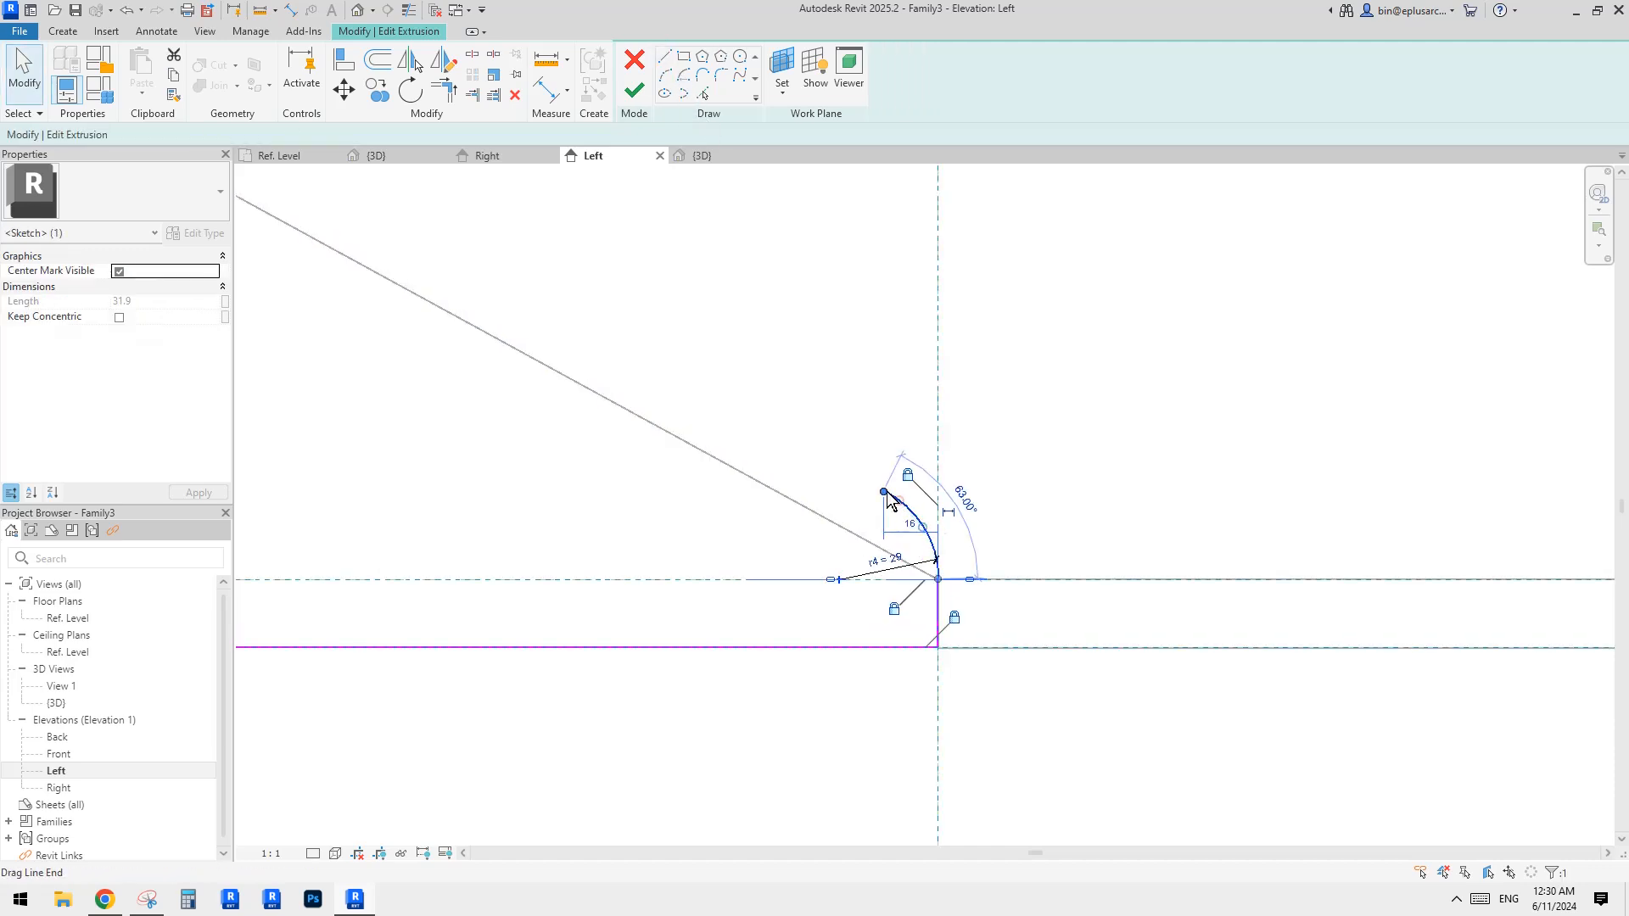
drag(883, 492, 857, 483)
key(Escape)
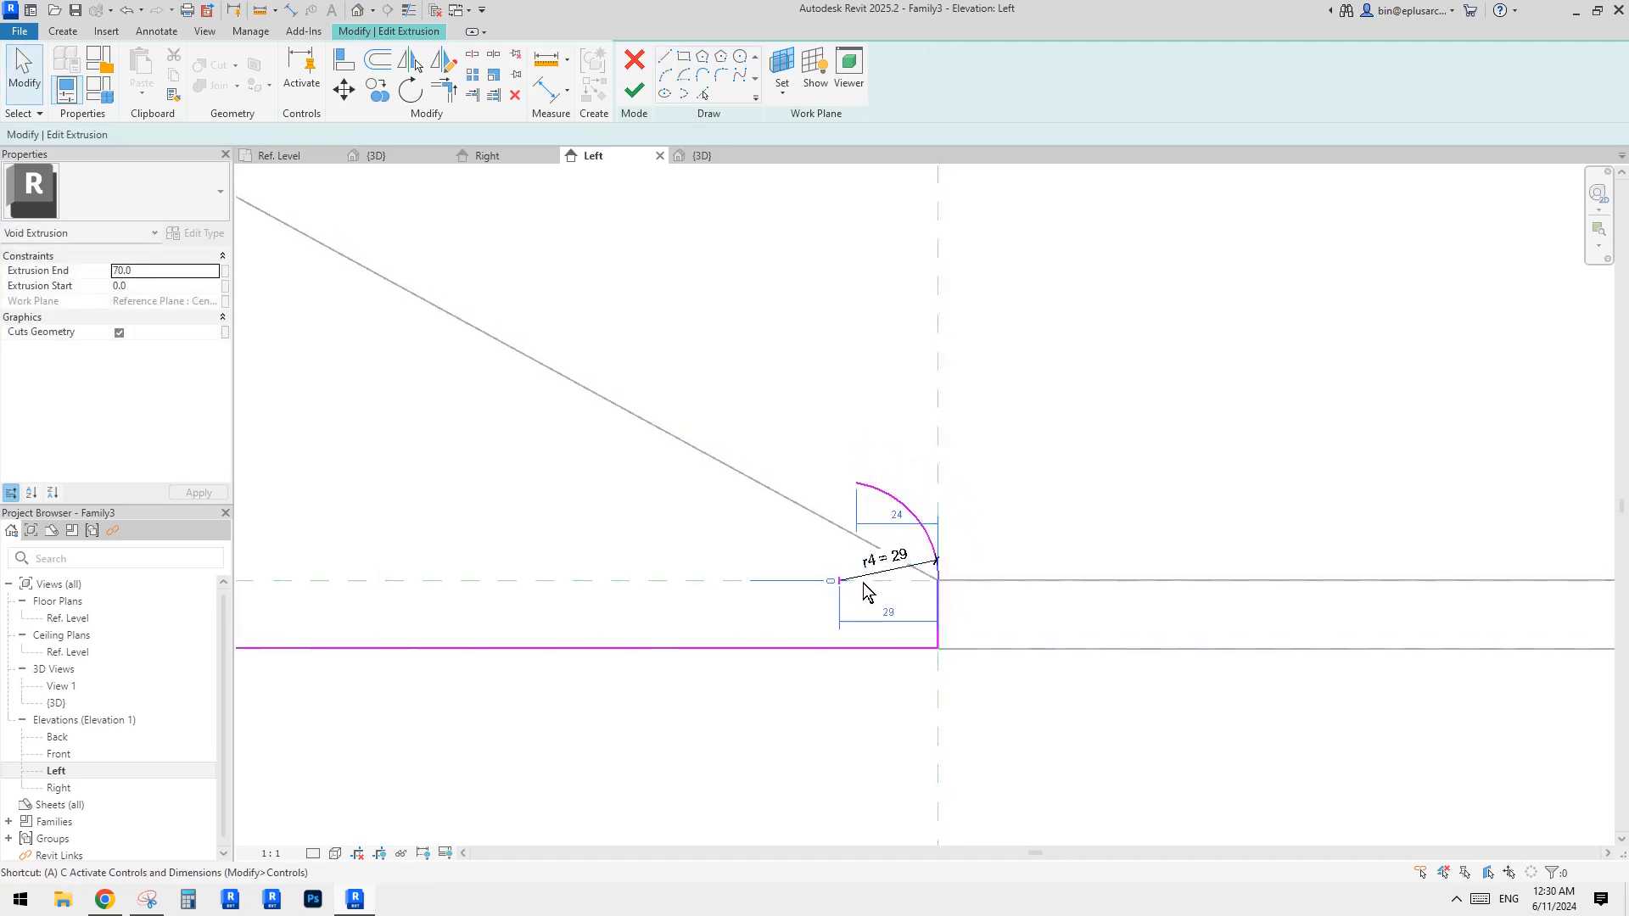
Align the lower arc's centre mark with the horizontal reference plane and lock the alignment.
key(a)
key(l)
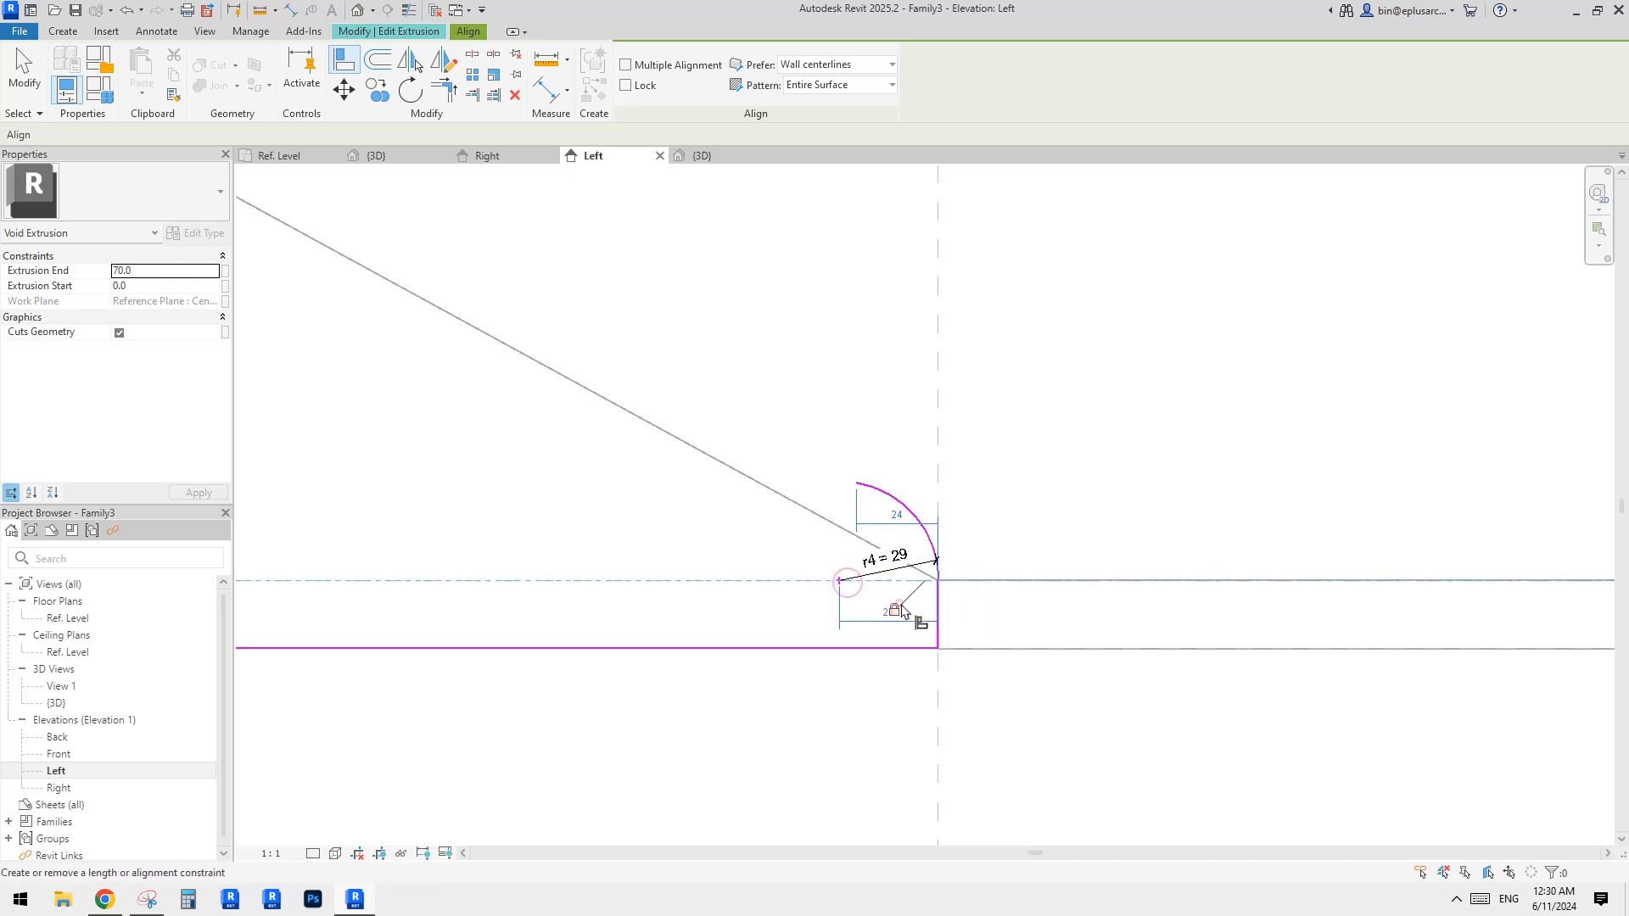
scroll(904, 604, up, 2)
key(Escape)
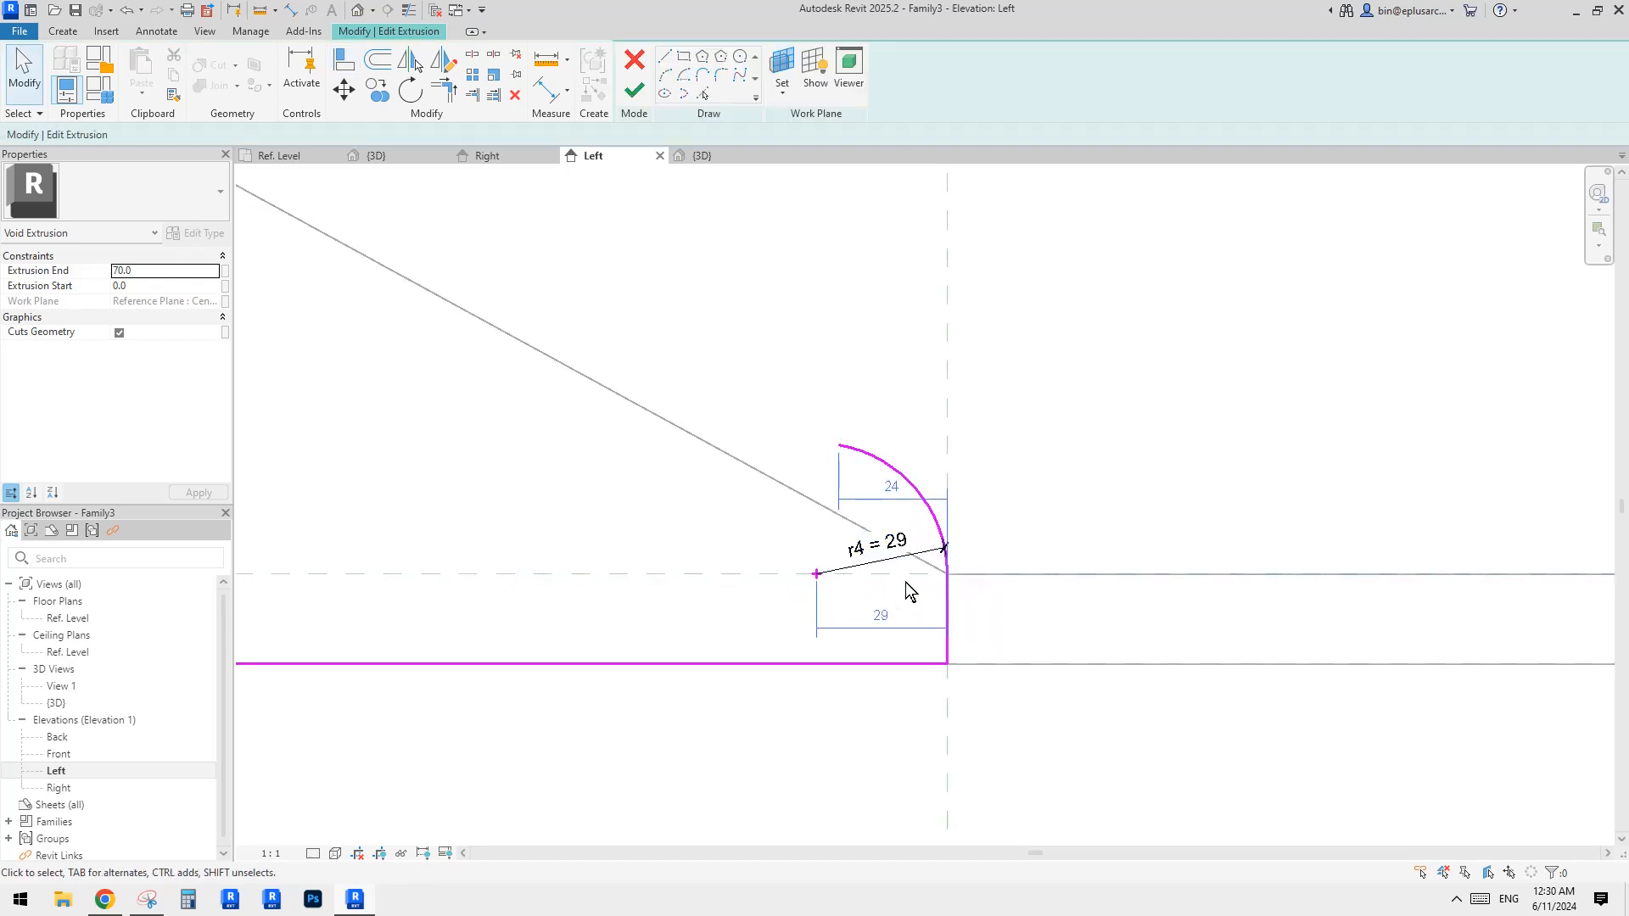
scroll(862, 456, down, 1)
Draw a sloped line from the lower arc's free end to the upper arc's free end.
click(666, 56)
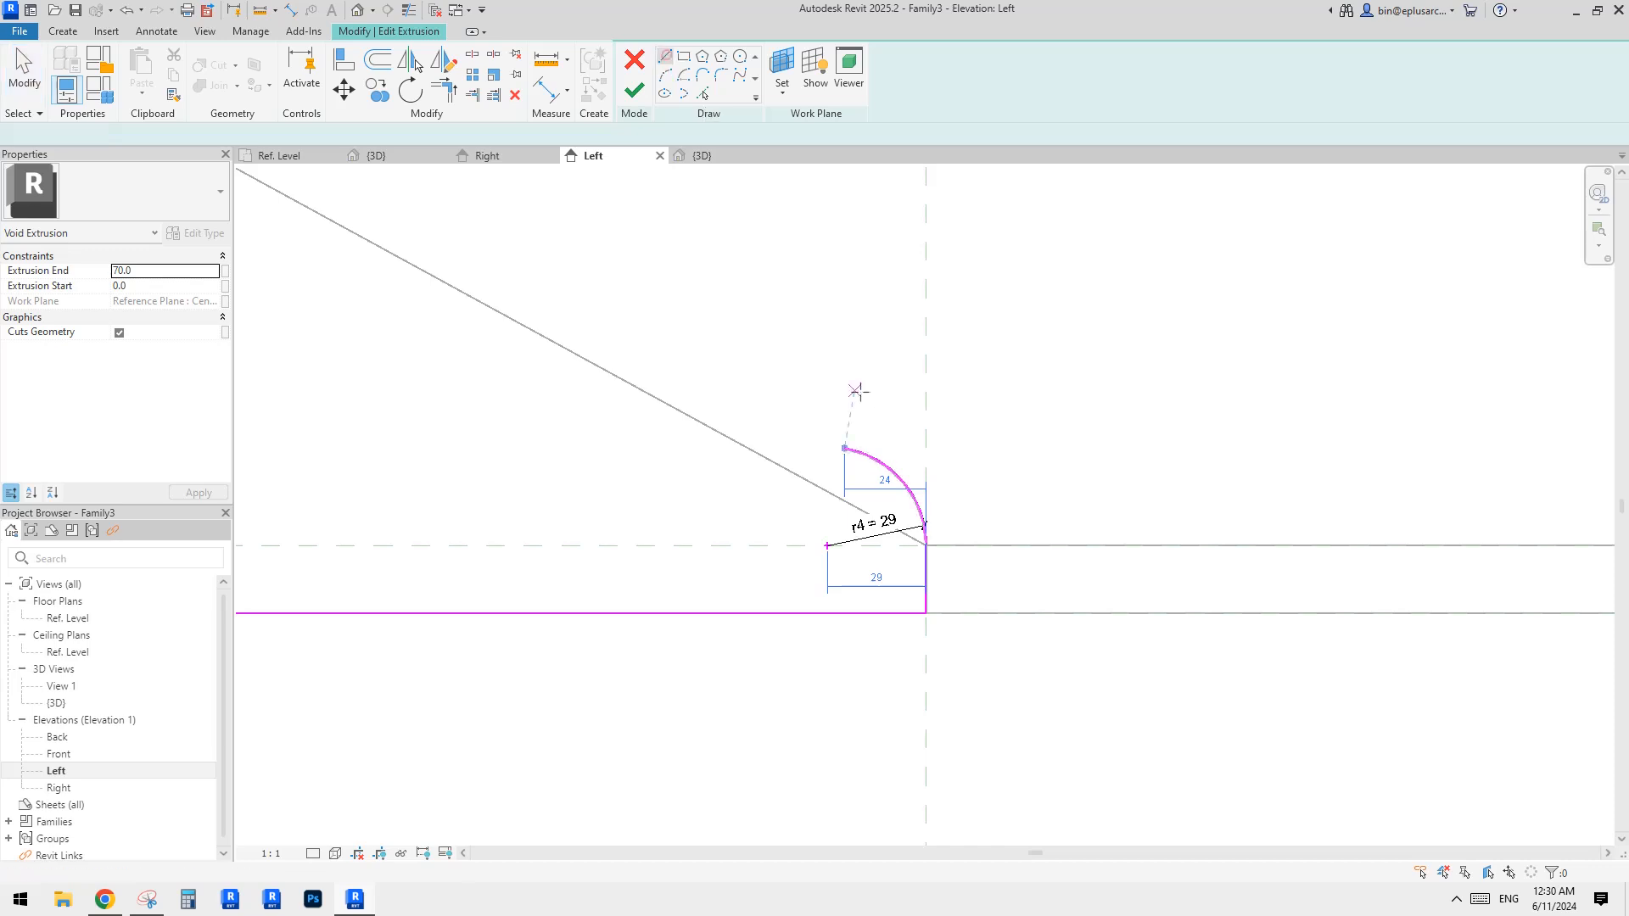
click(847, 448)
scroll(435, 295, down, 2)
mouse_move(434, 296)
middle_down()
mouse_move(880, 448)
mouse_move(1341, 564)
middle_up()
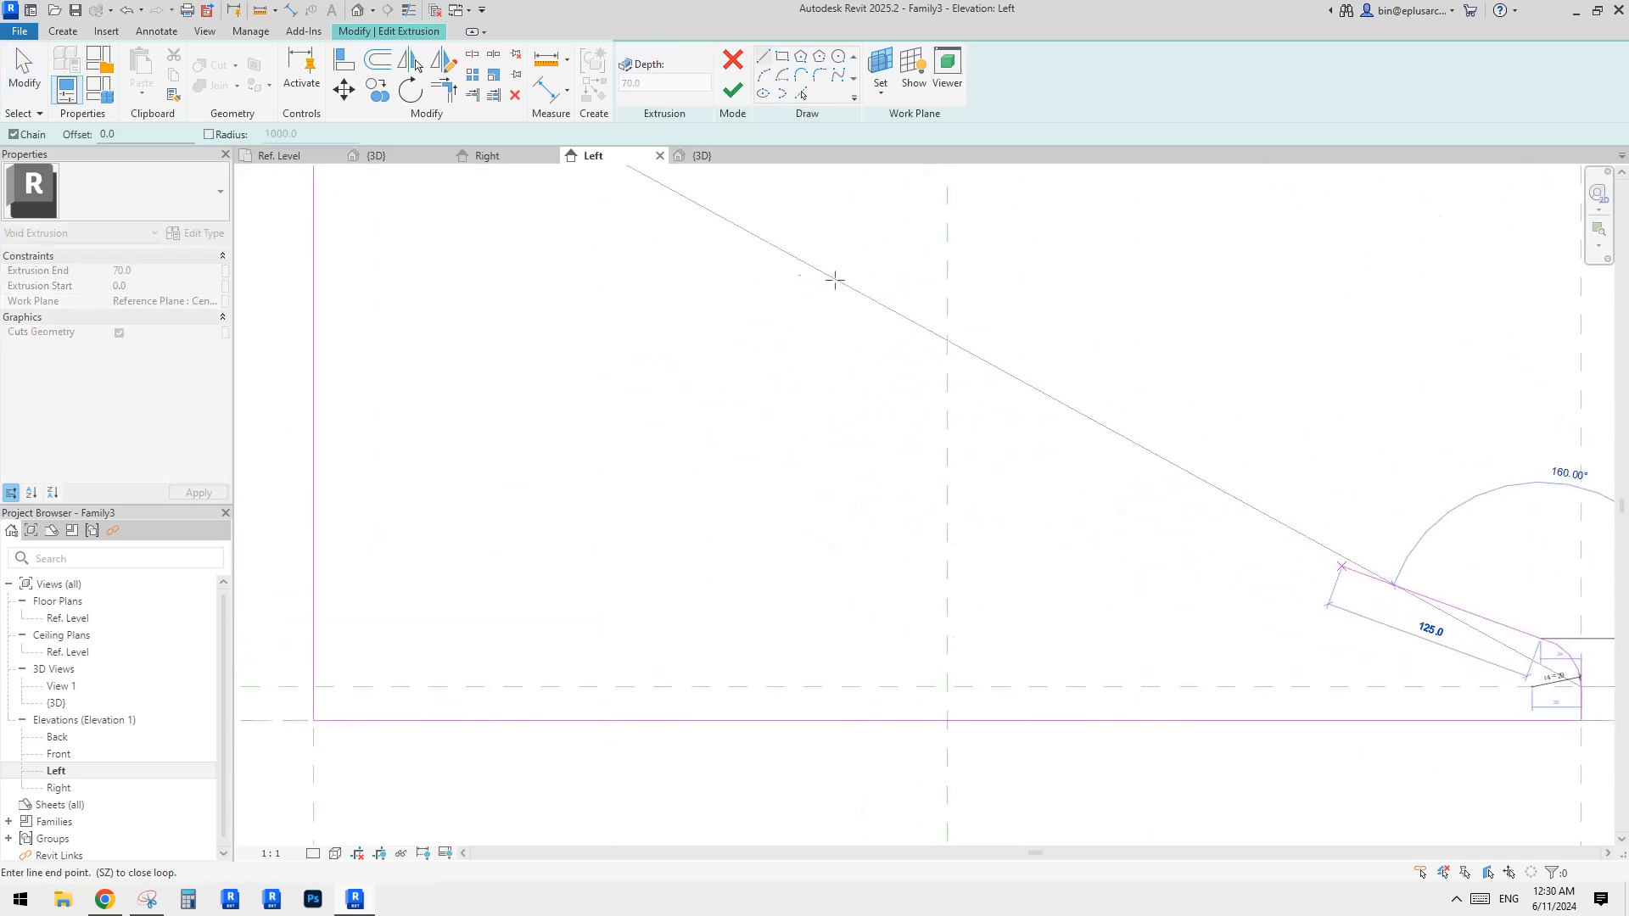
middle_drag(812, 272, 1270, 669)
scroll(814, 364, up, 5)
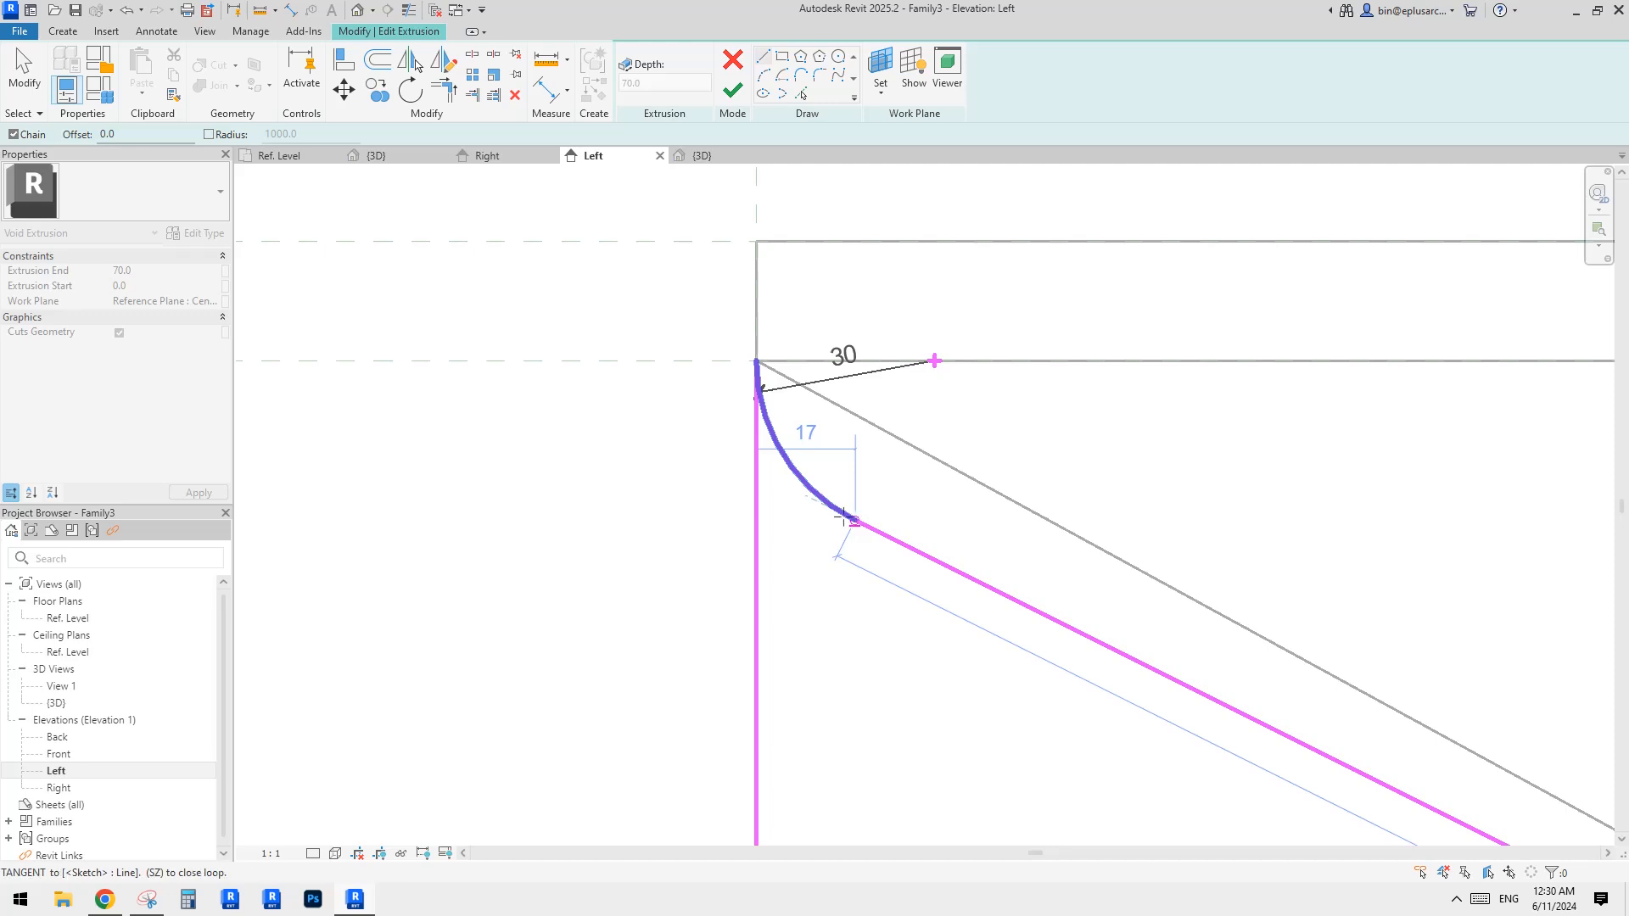
click(847, 520)
key(Escape)
key(Escape)
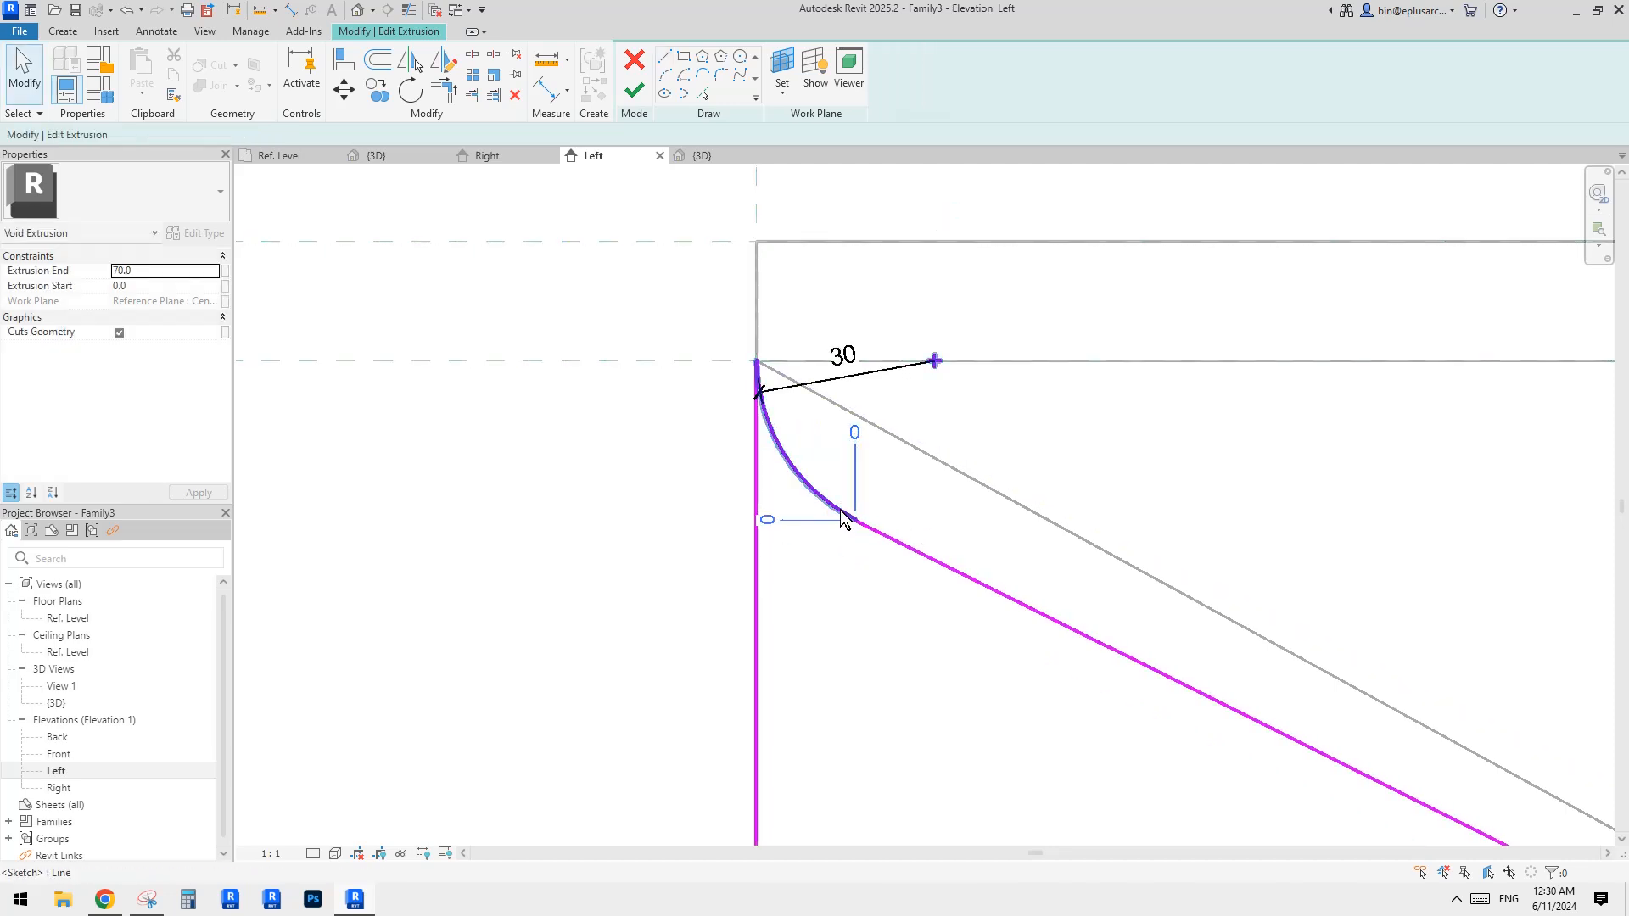
Separate the sloped line from the upper arc and extend the arc's free end past the line.
click(839, 515)
key(Escape)
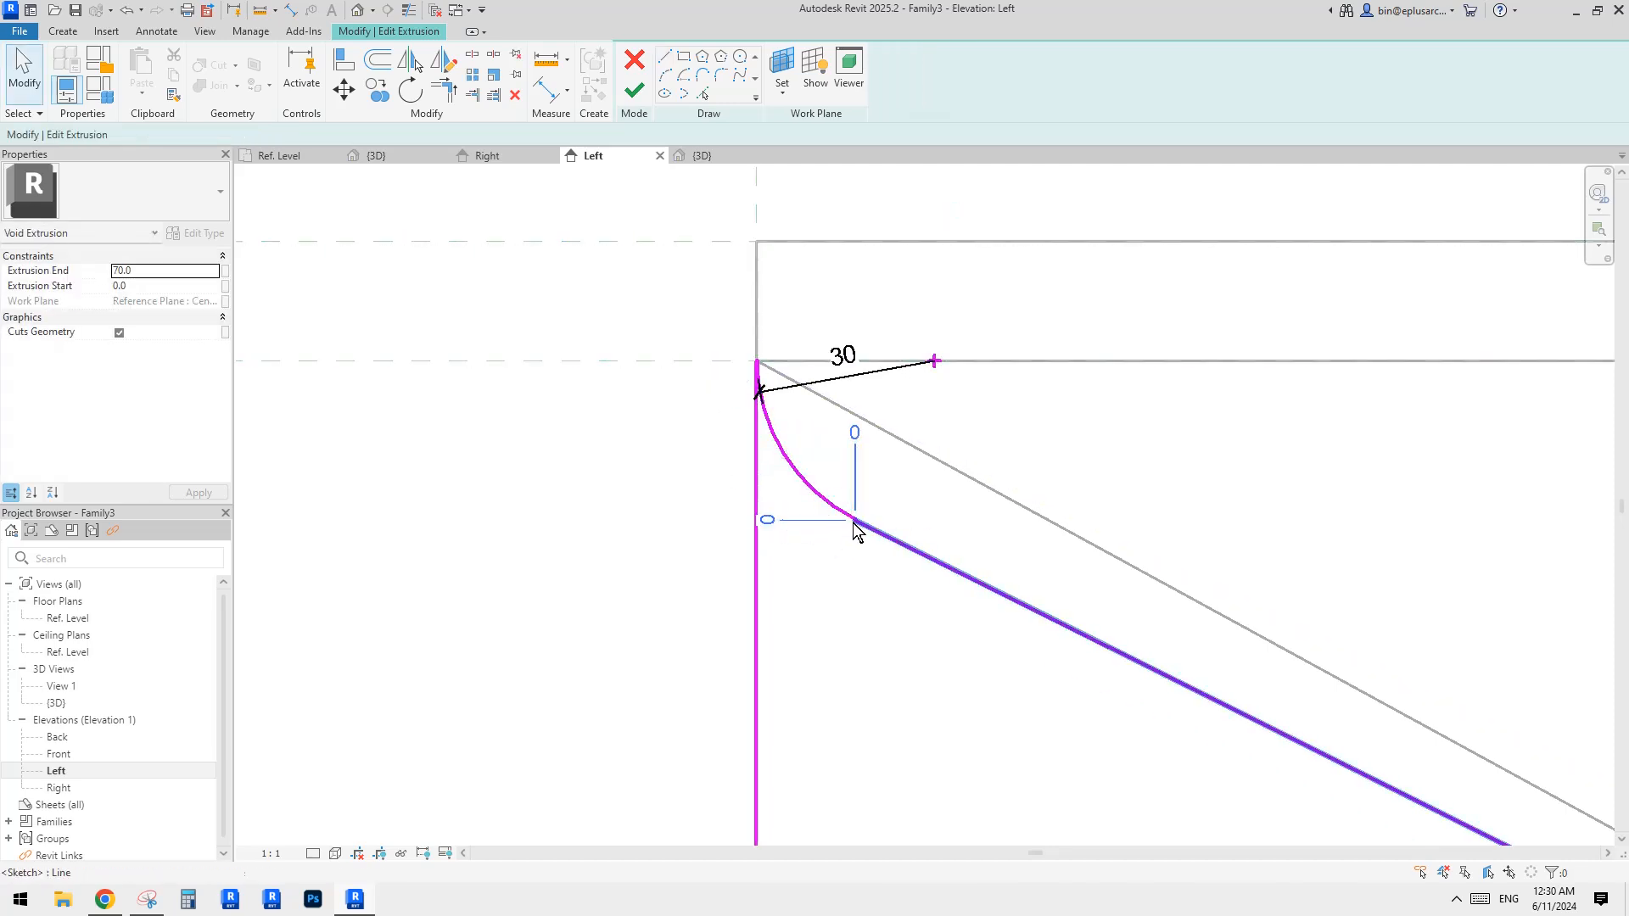
click(883, 535)
mouse_move(857, 521)
mouse_down()
mouse_move(898, 542)
mouse_move(858, 520)
mouse_move(870, 525)
mouse_up()
click(838, 506)
click(915, 551)
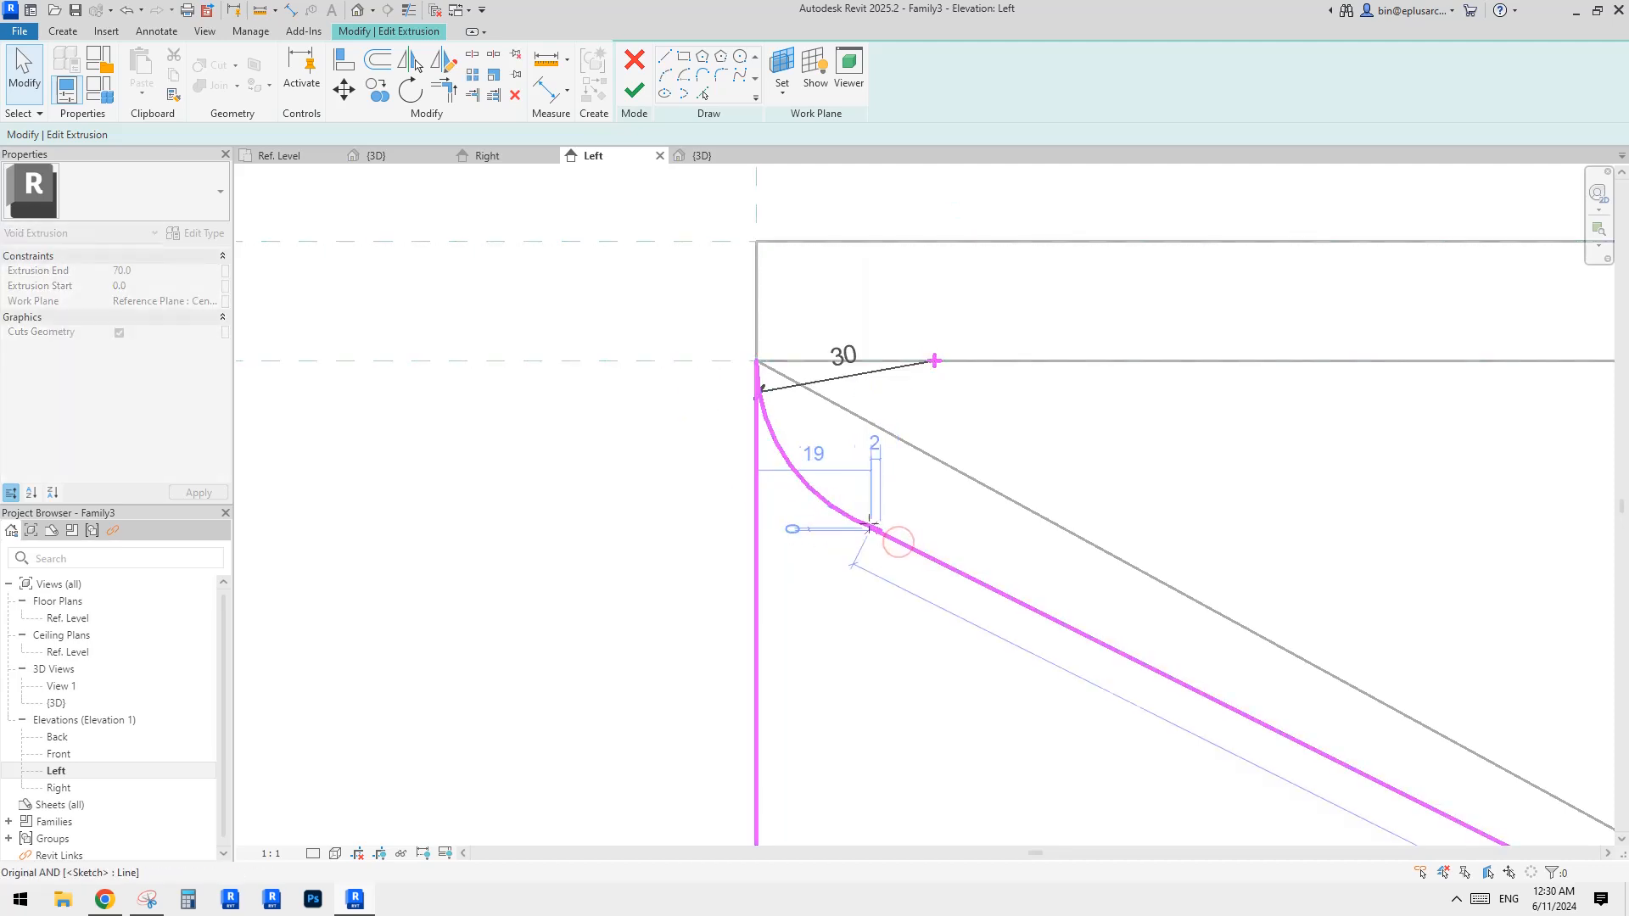
scroll(872, 529, up, 2)
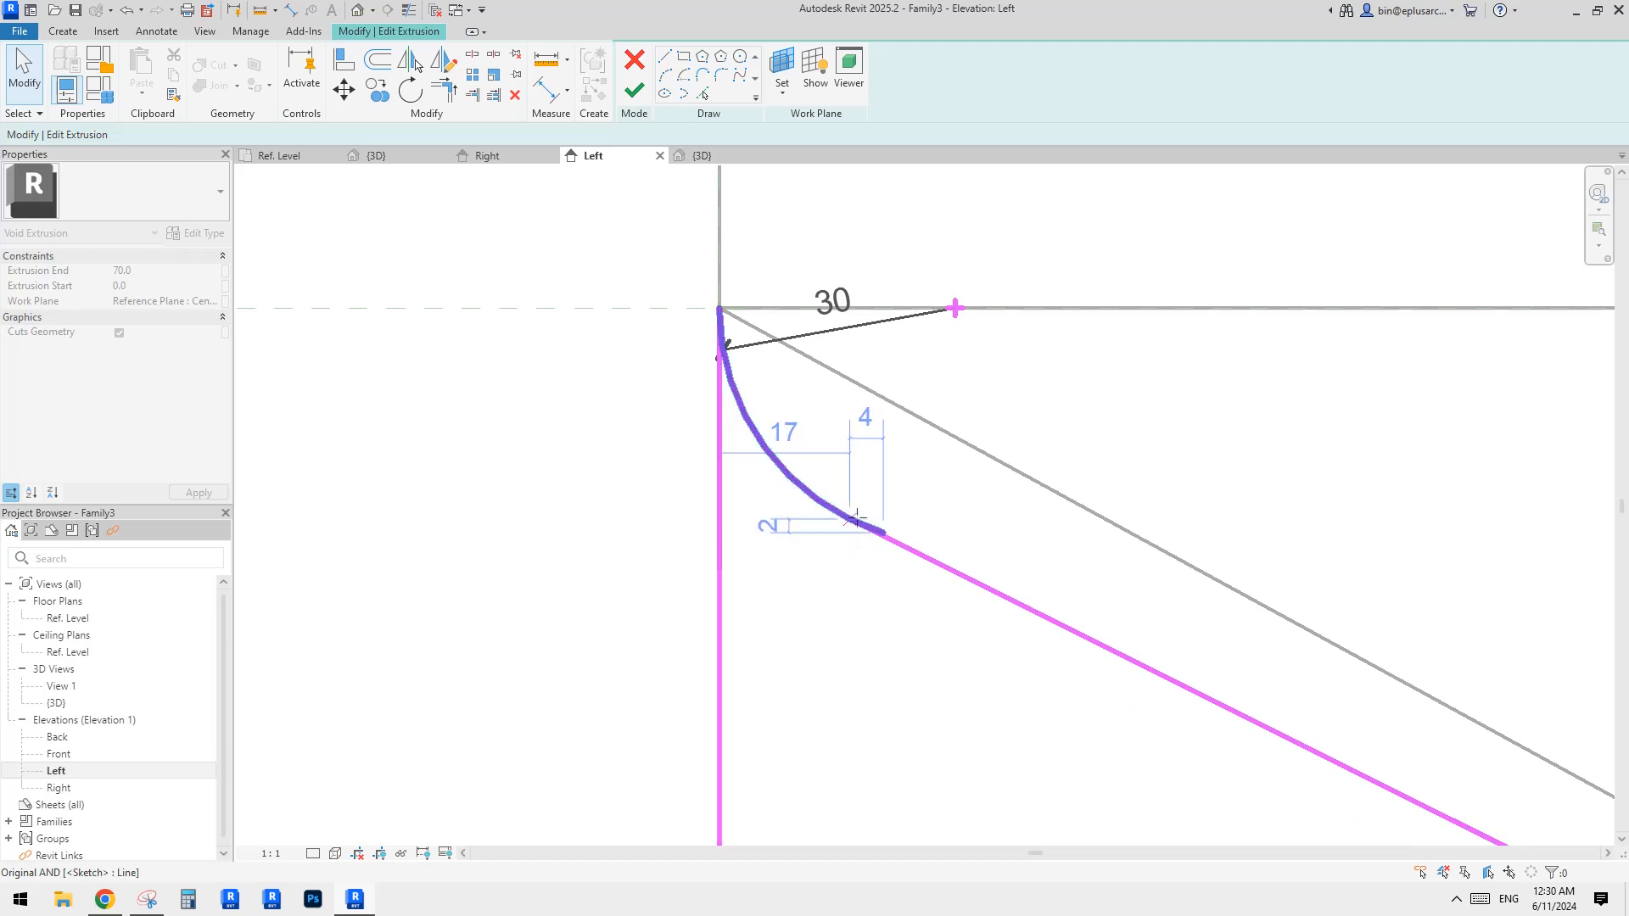
drag(852, 516, 883, 532)
scroll(887, 524, up, 2)
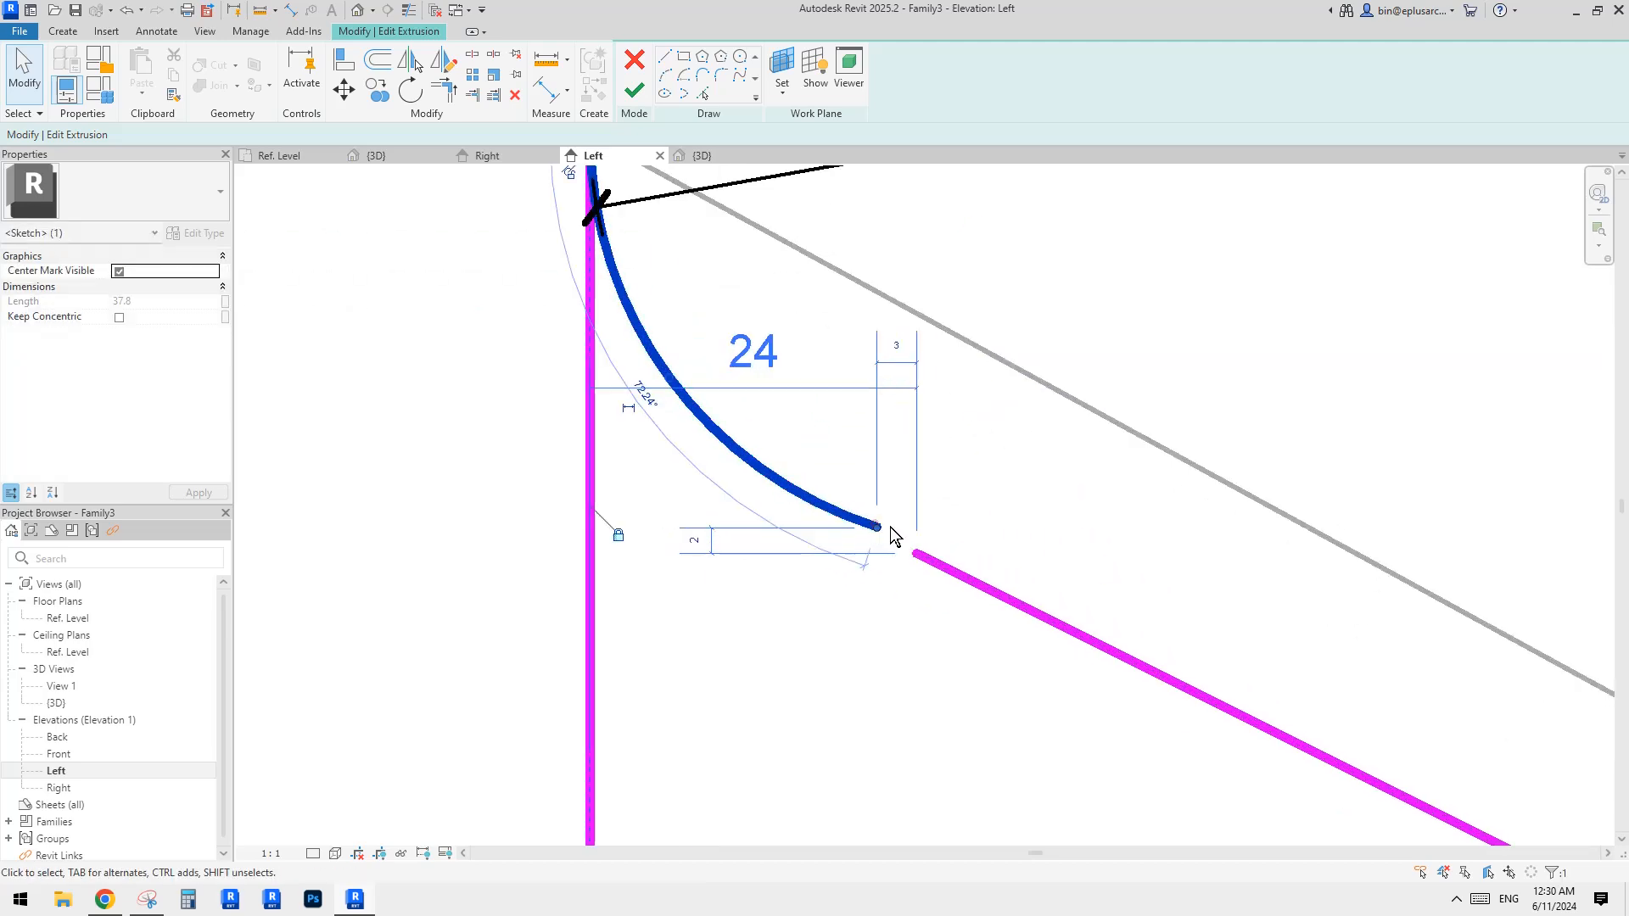
drag(993, 535, 1008, 547)
Show thin lines, adjust the sloped line's upper end and trim it with the upper arc to their meeting point.
click(971, 574)
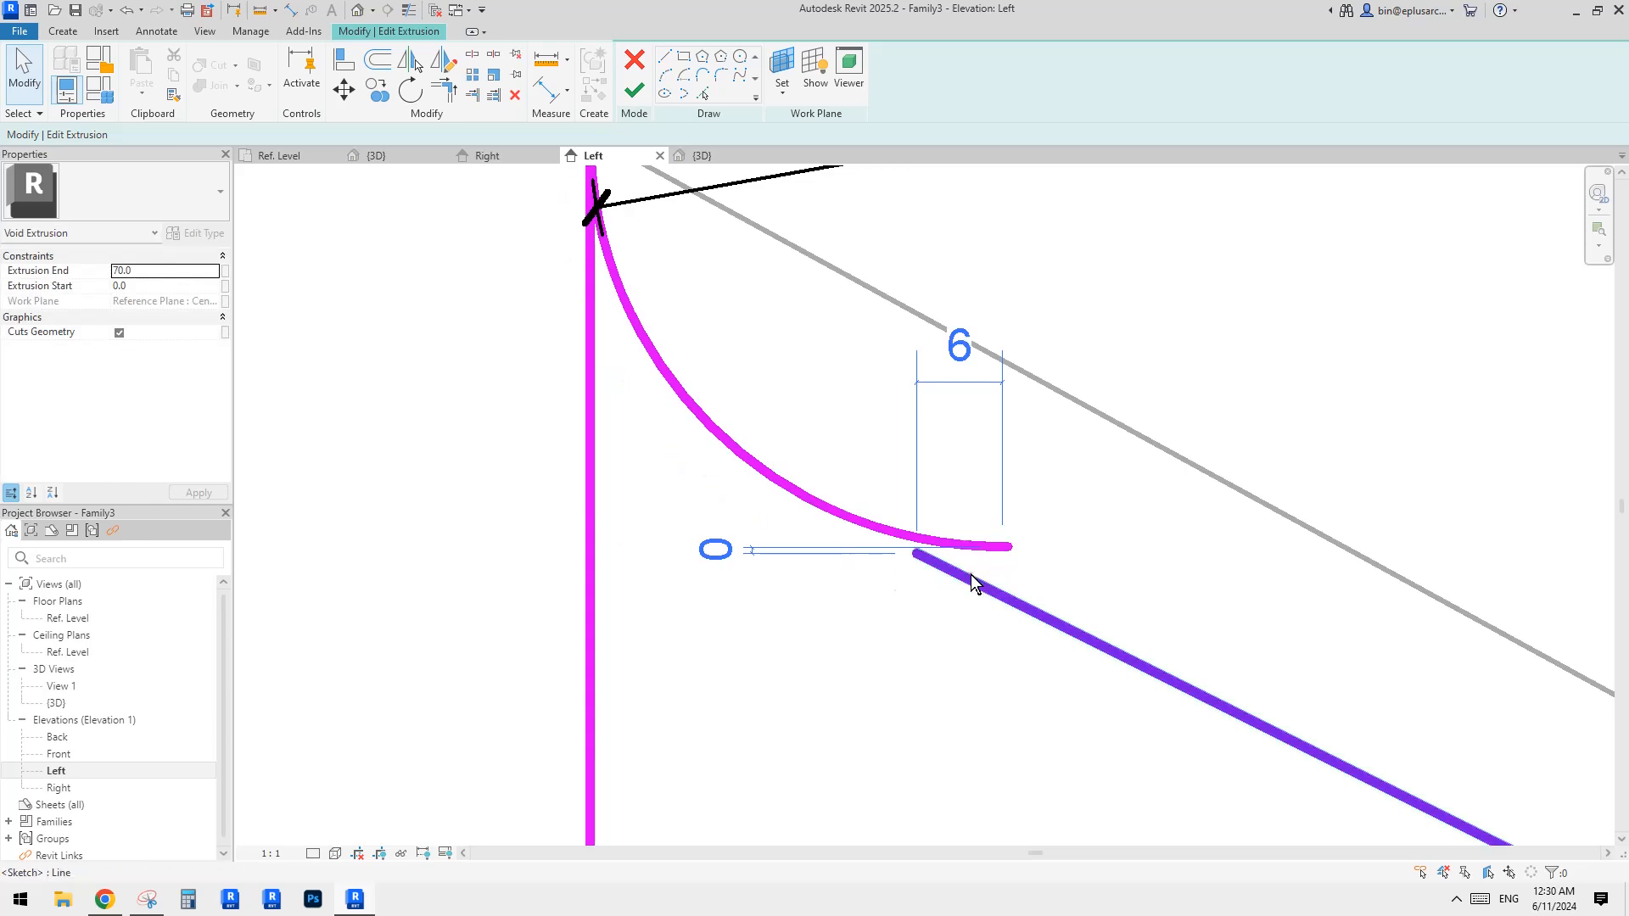
key(Escape)
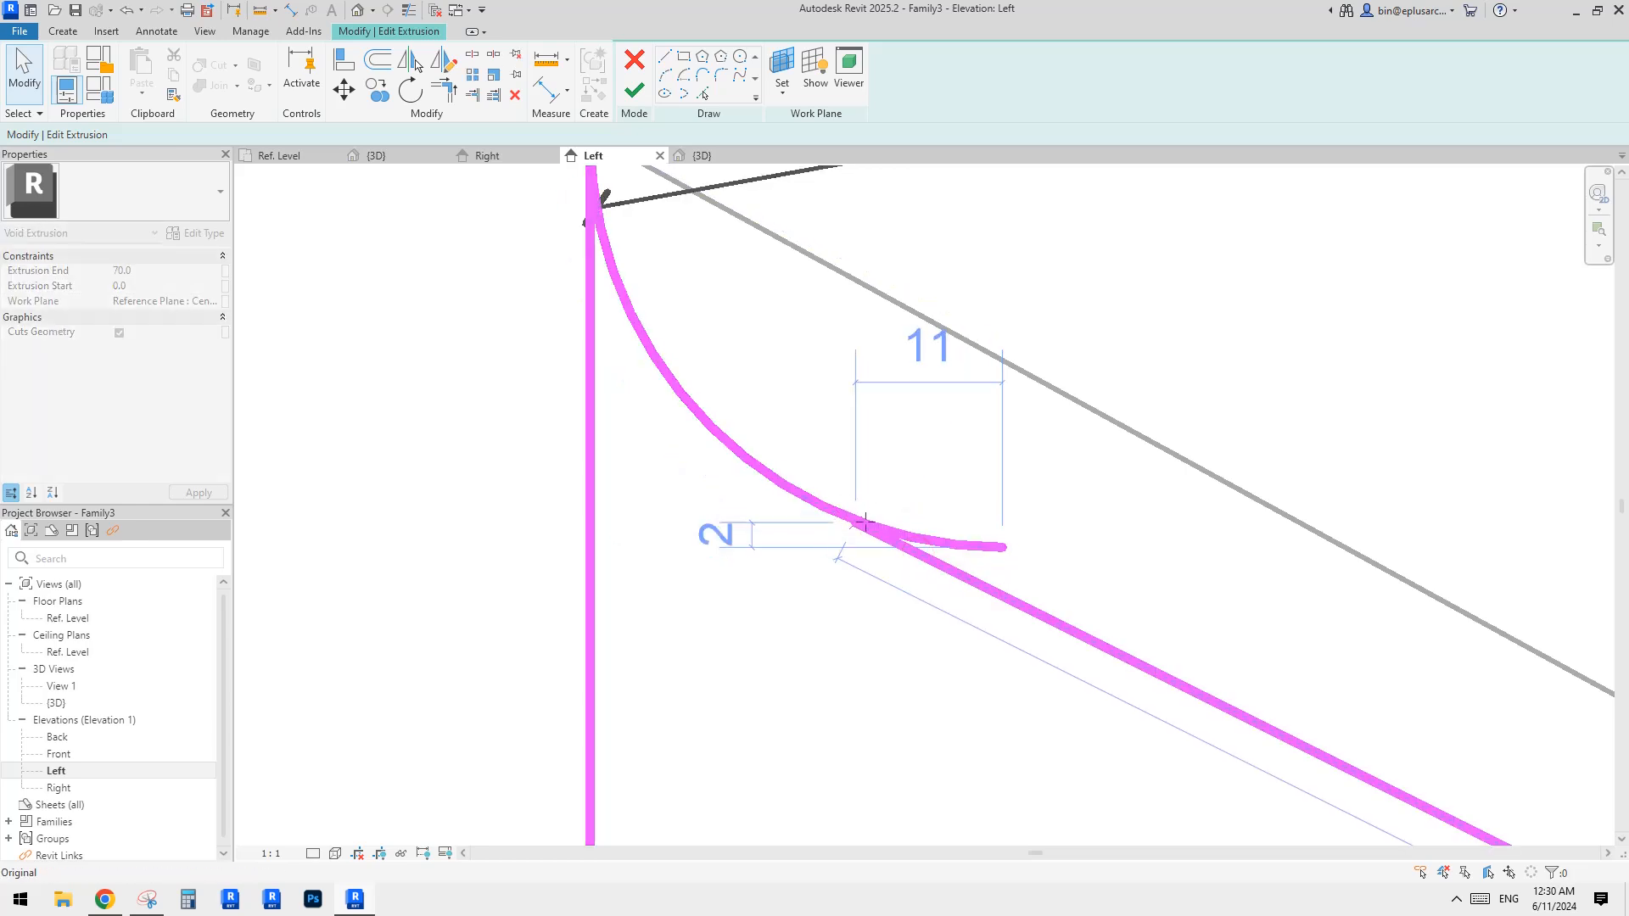
drag(881, 526, 916, 552)
middle_drag(859, 475, 855, 484)
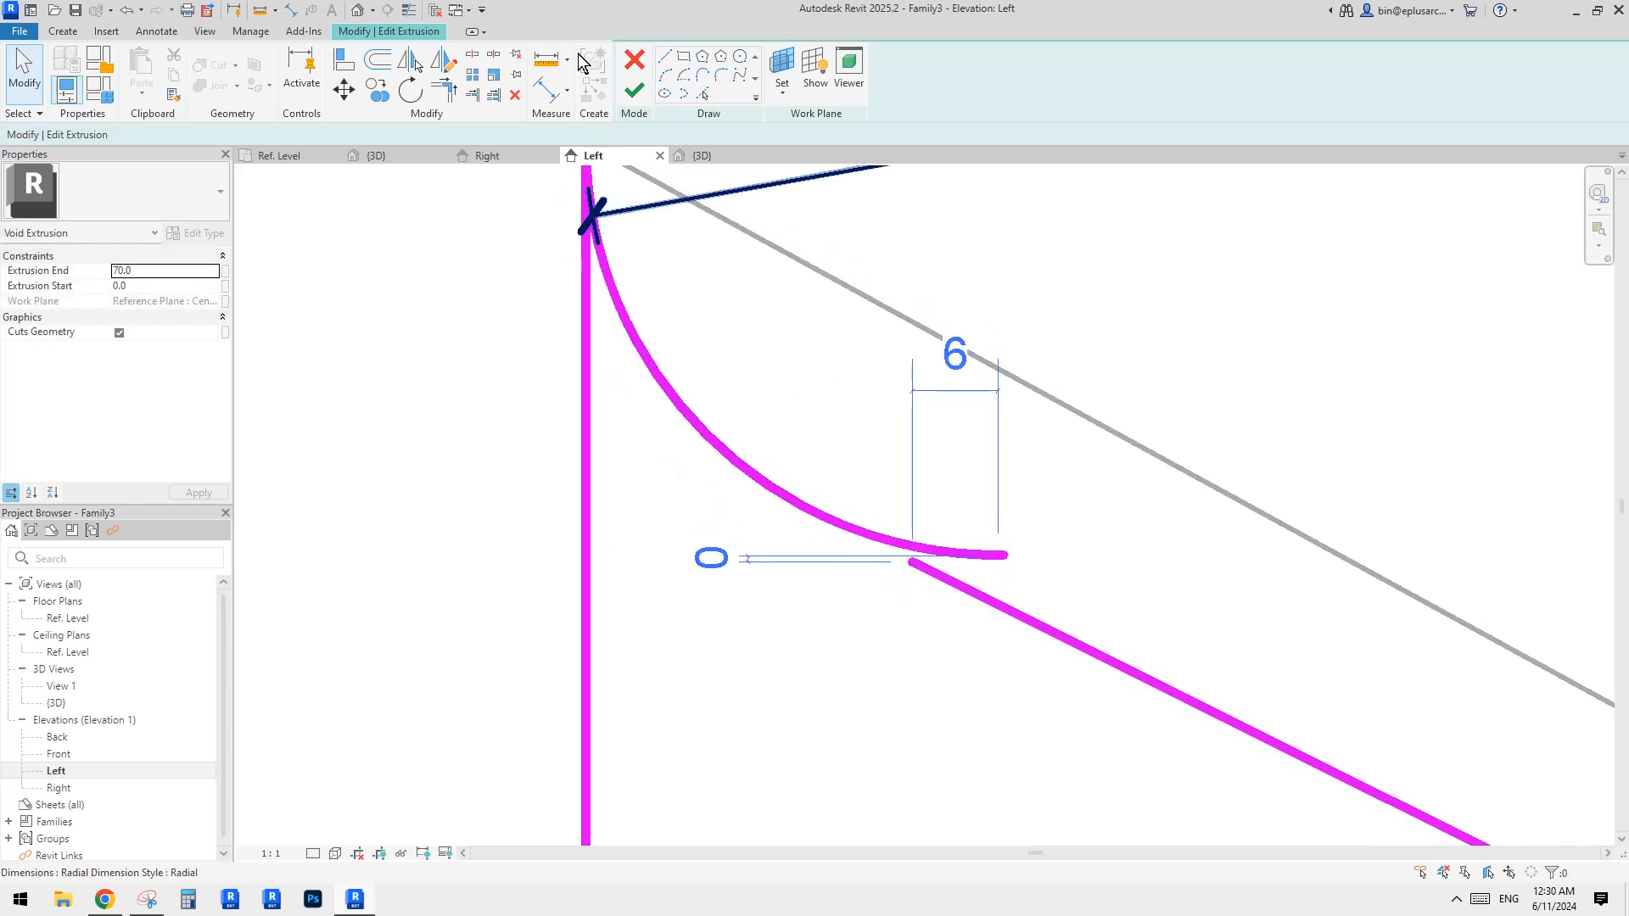
click(408, 10)
click(934, 574)
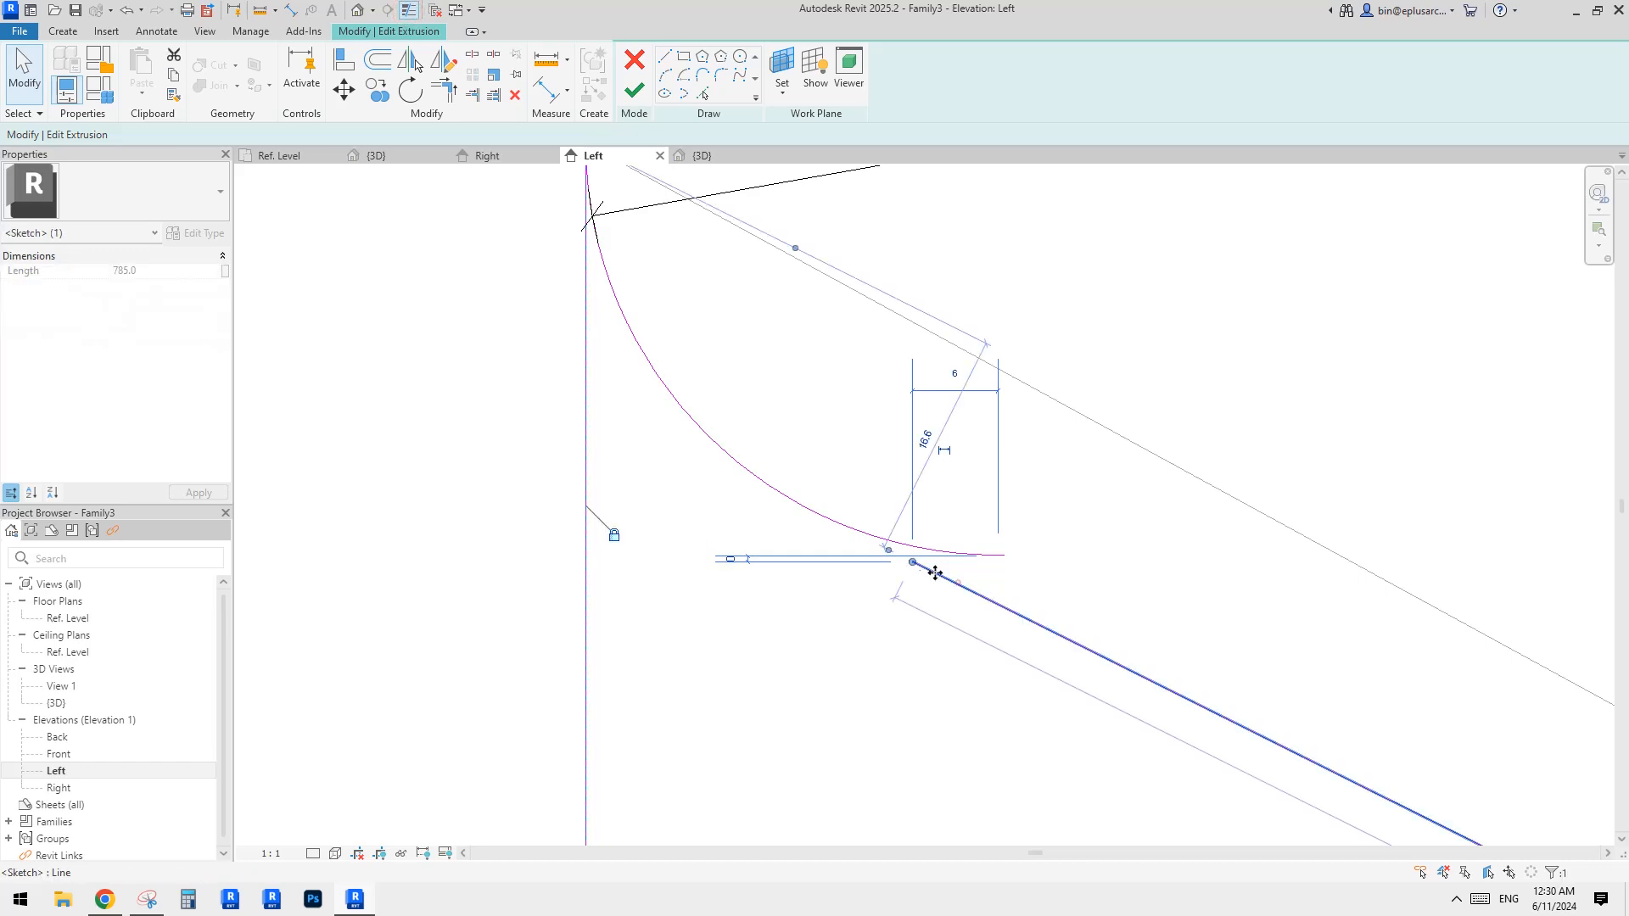
mouse_move(896, 540)
mouse_down()
mouse_move(779, 496)
mouse_move(872, 436)
mouse_move(1157, 557)
mouse_move(909, 553)
mouse_move(813, 512)
mouse_up()
scroll(946, 577, down, 2)
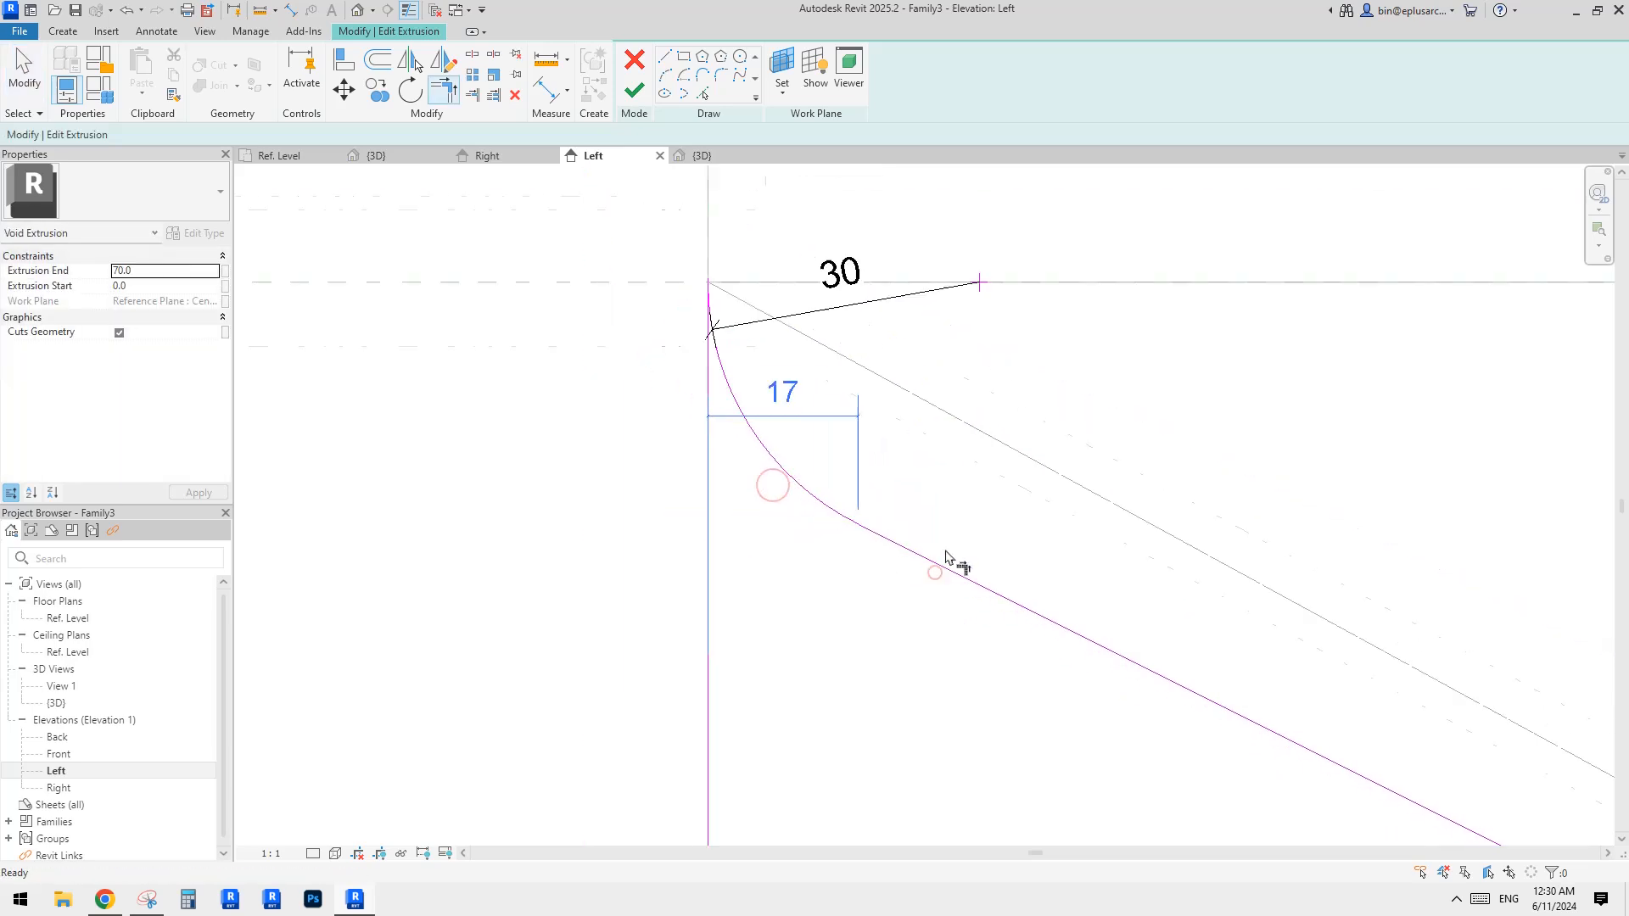
scroll(948, 558, down, 3)
click(893, 529)
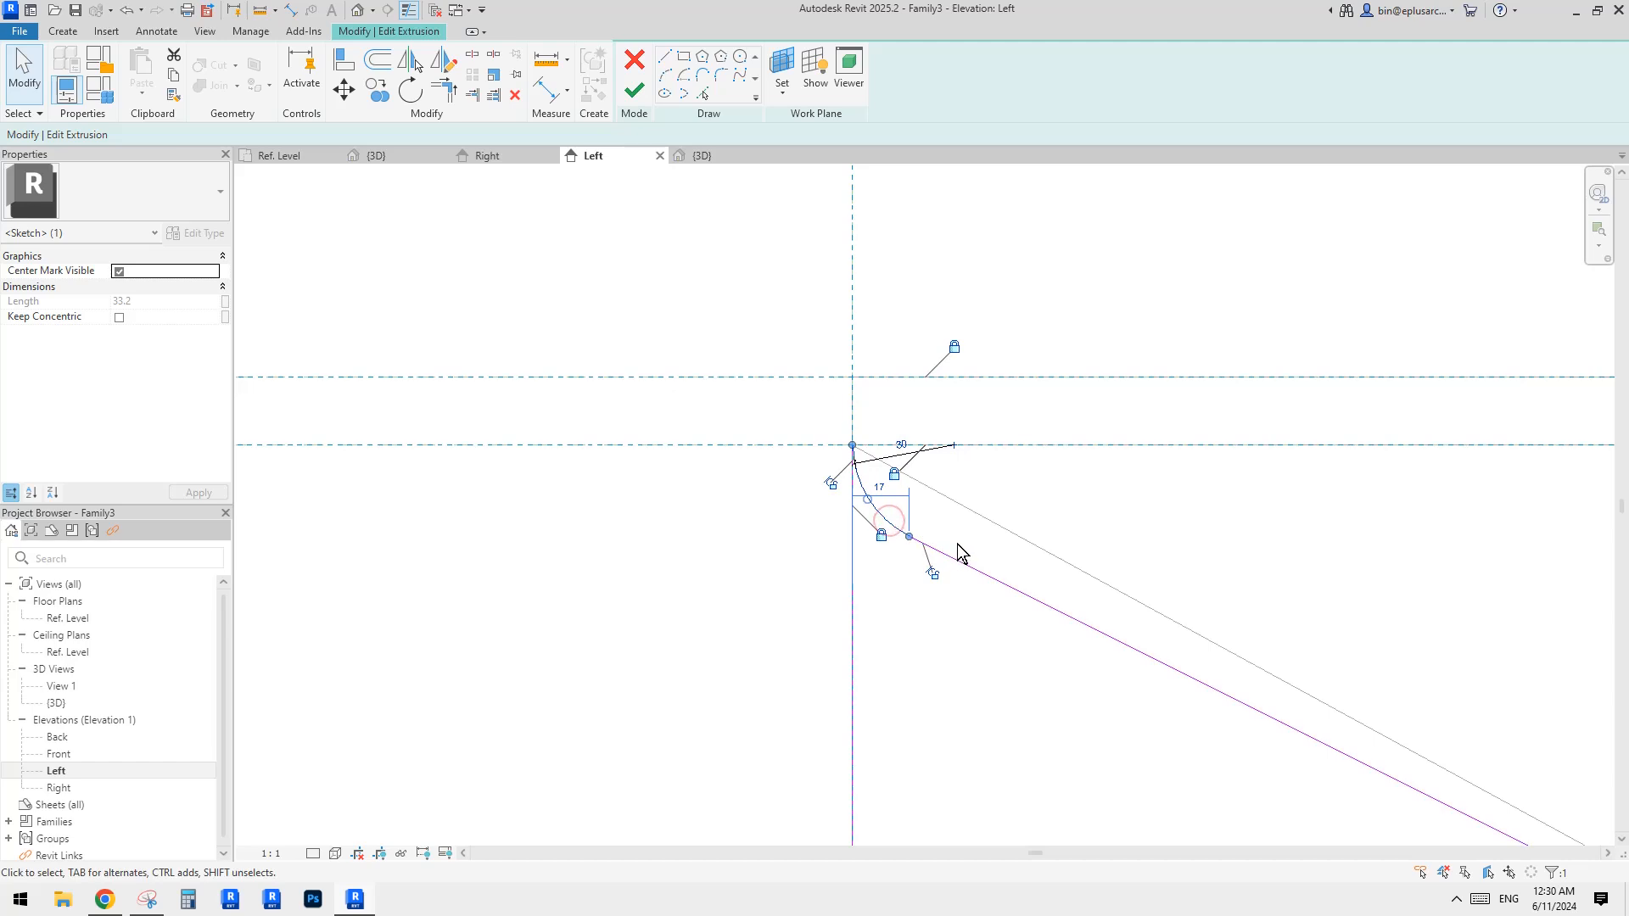
scroll(931, 554, up, 2)
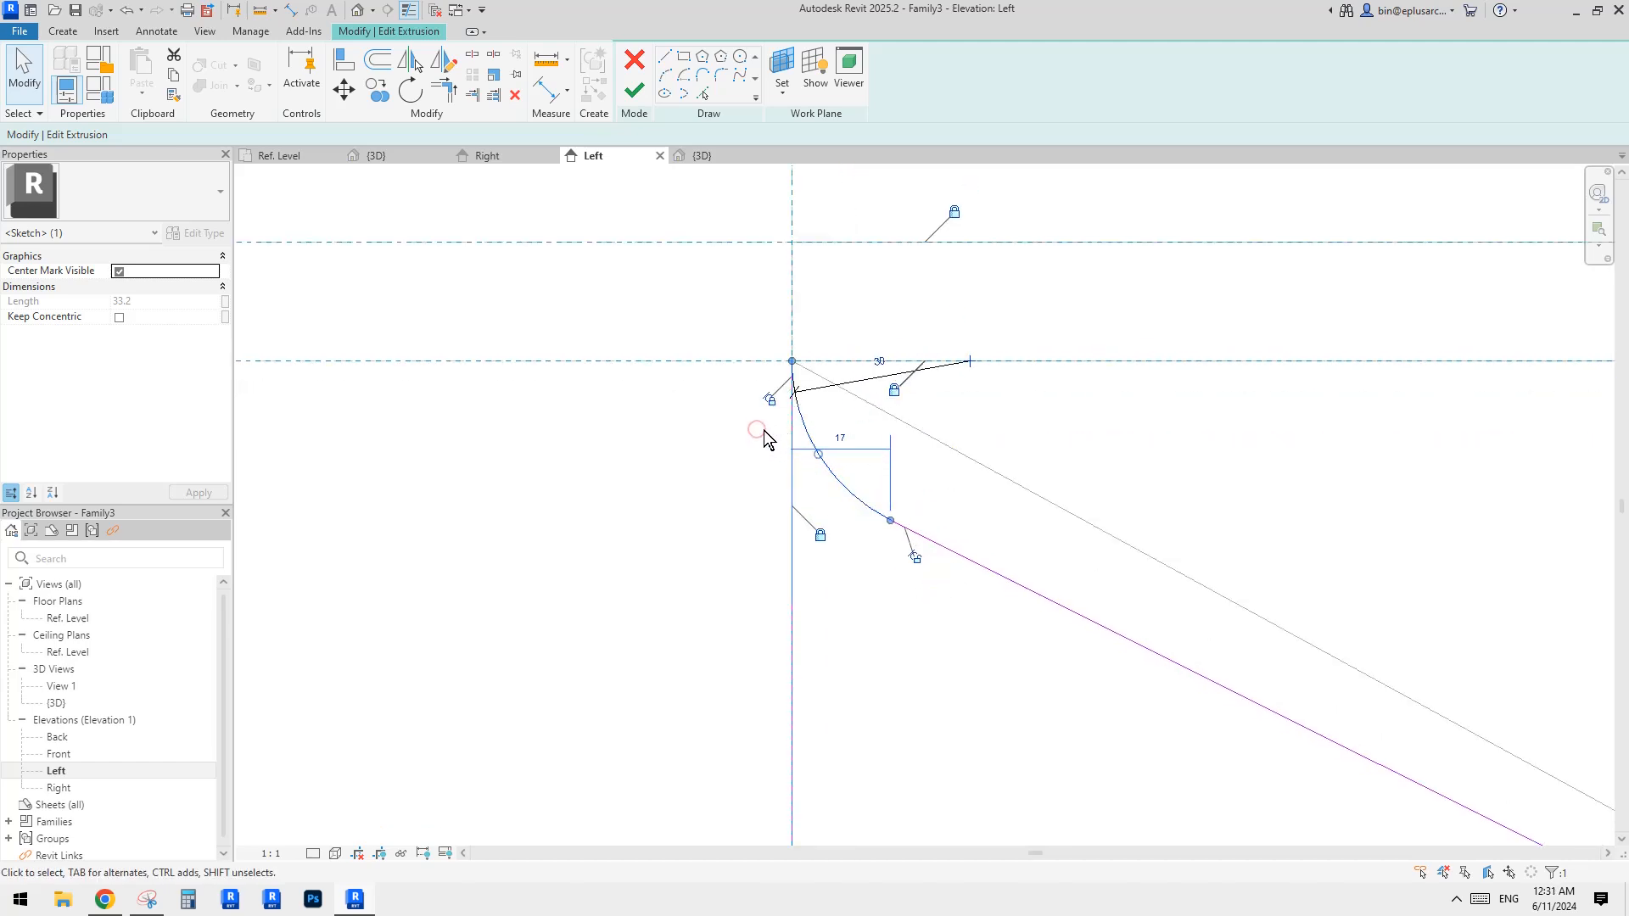
click(756, 430)
click(931, 538)
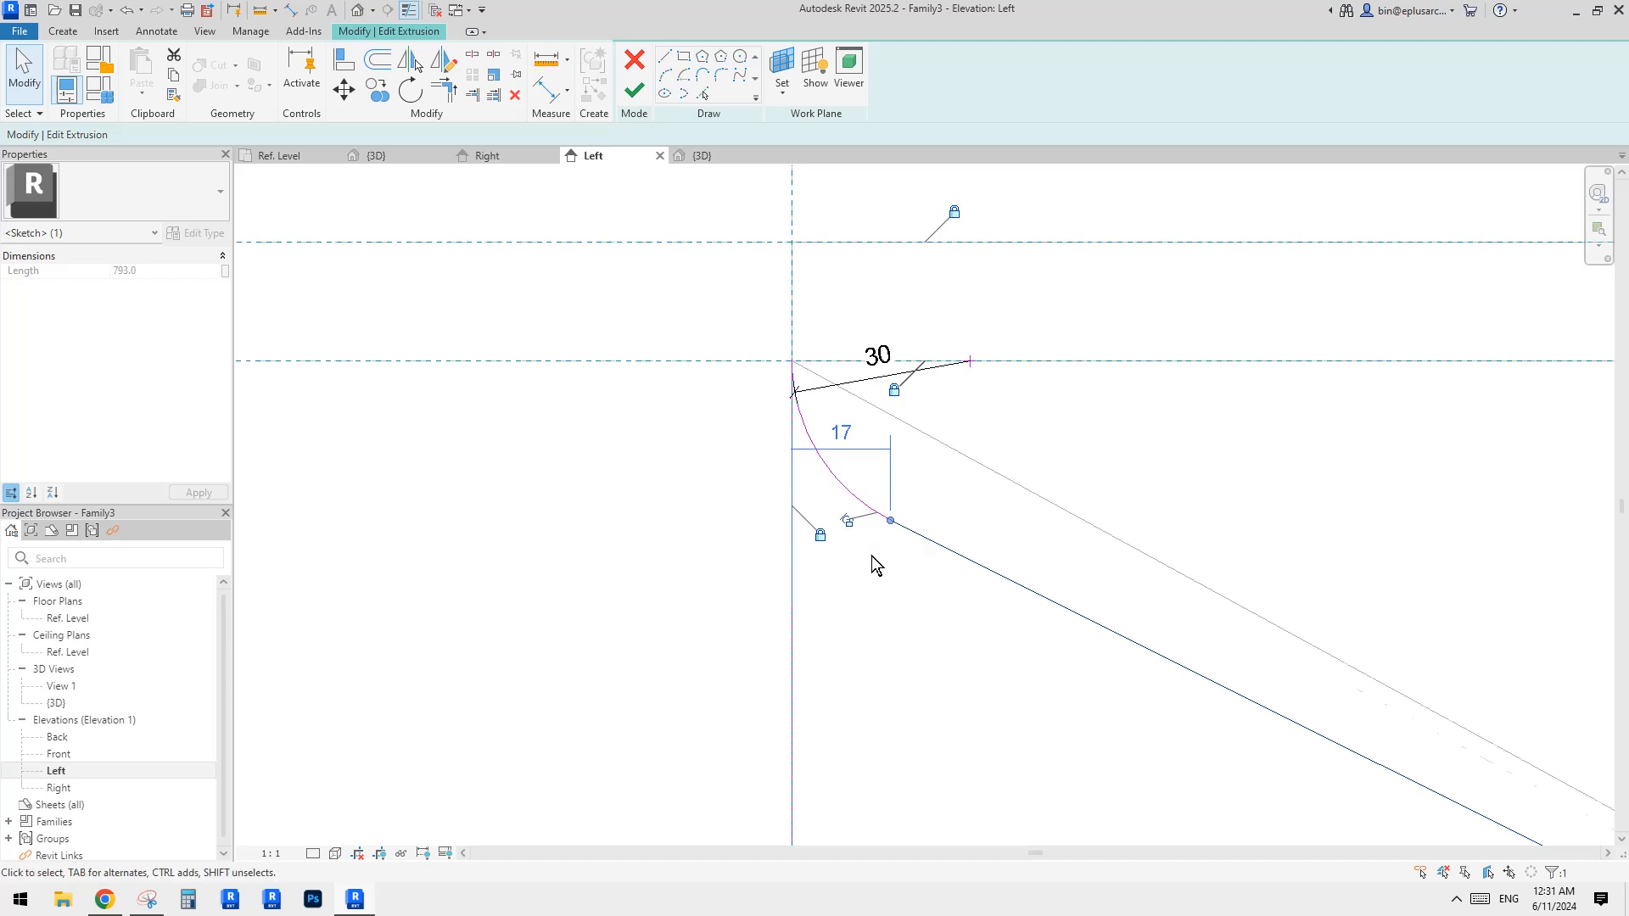
Pull the sloped line's lower end off the lower arc to about 15 mm from the vertical reference plane.
scroll(891, 565, down, 3)
scroll(881, 564, down, 2)
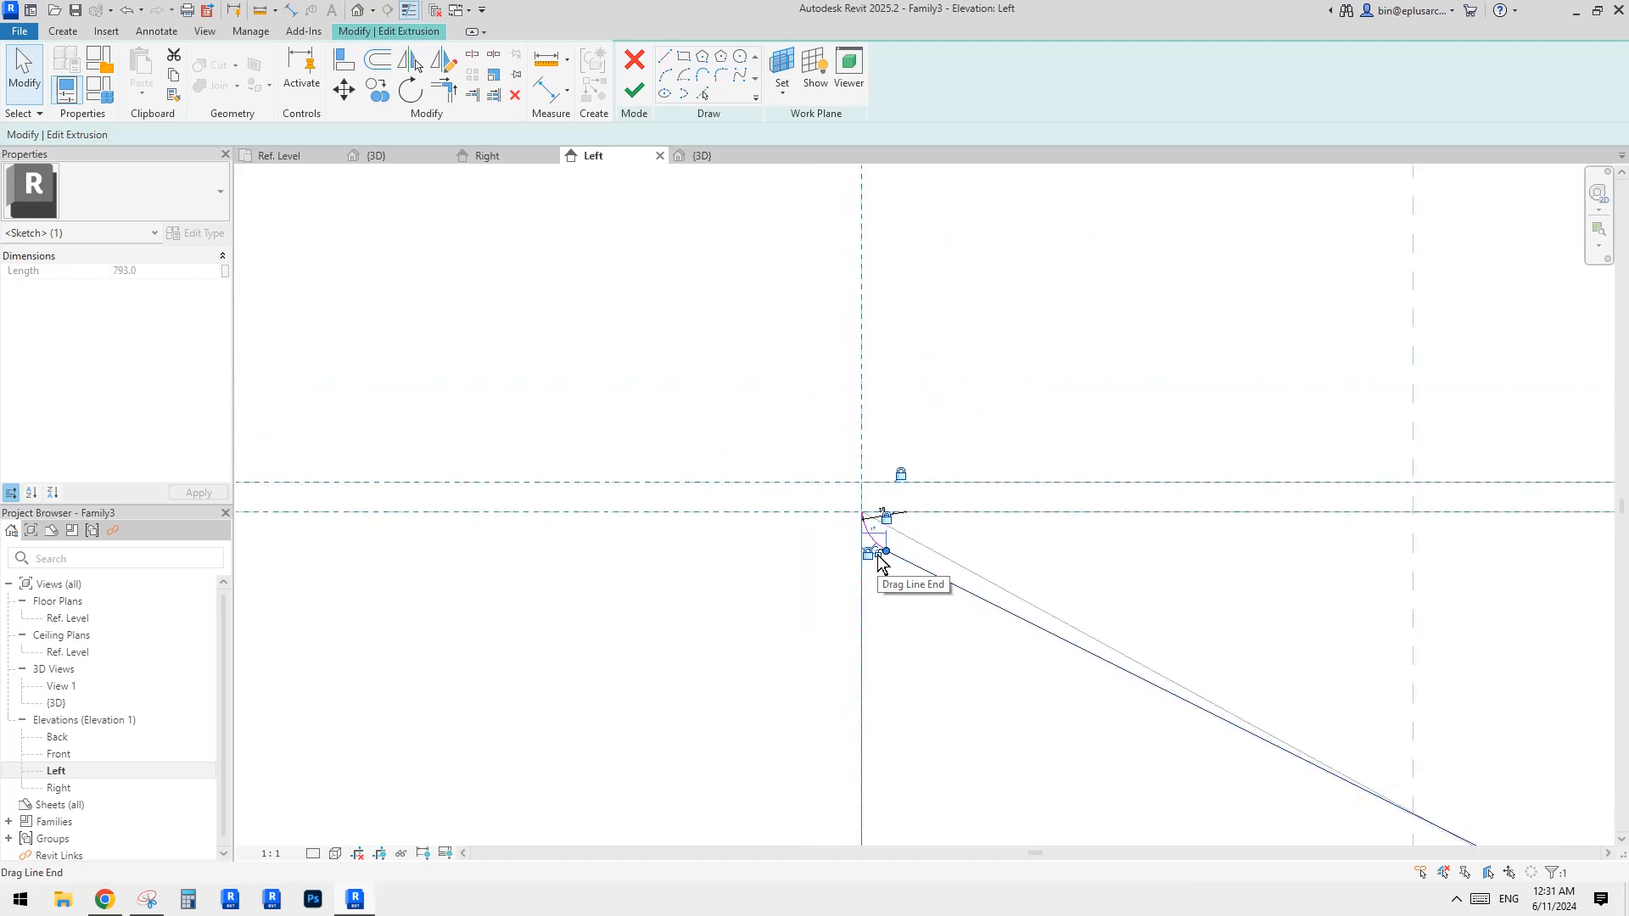
scroll(878, 557, down, 2)
middle_drag(1306, 729, 546, 301)
scroll(804, 457, up, 5)
middle_drag(852, 505, 979, 528)
scroll(945, 513, up, 2)
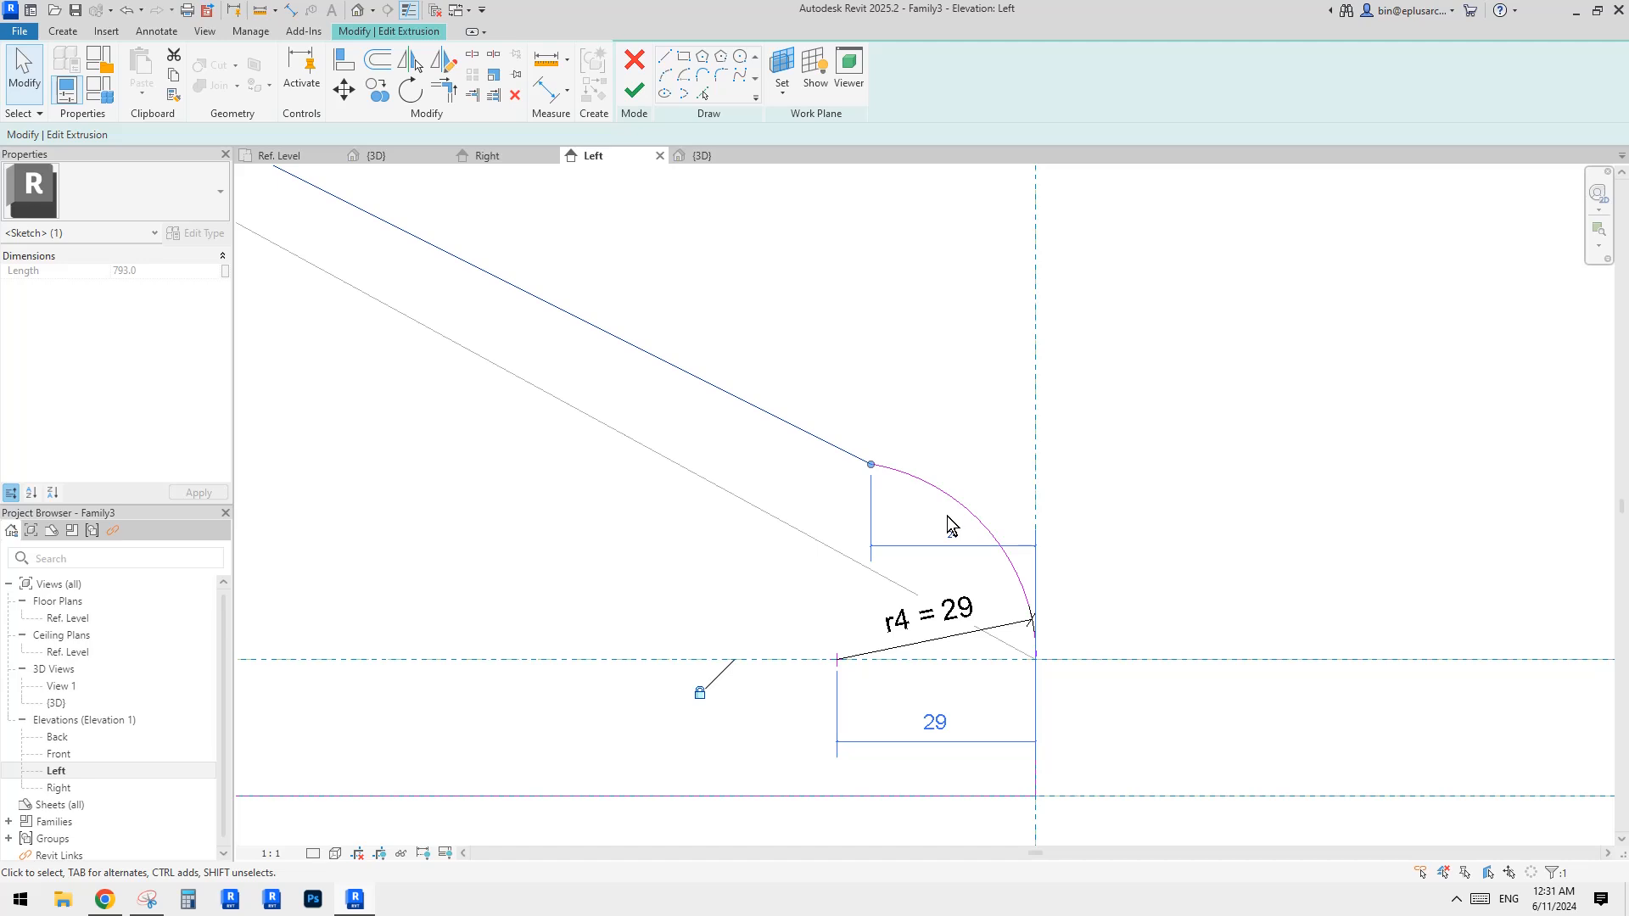
click(947, 512)
click(830, 447)
mouse_move(872, 466)
mouse_down()
mouse_move(950, 498)
mouse_move(948, 438)
mouse_move(934, 445)
mouse_up()
scroll(935, 447, up, 2)
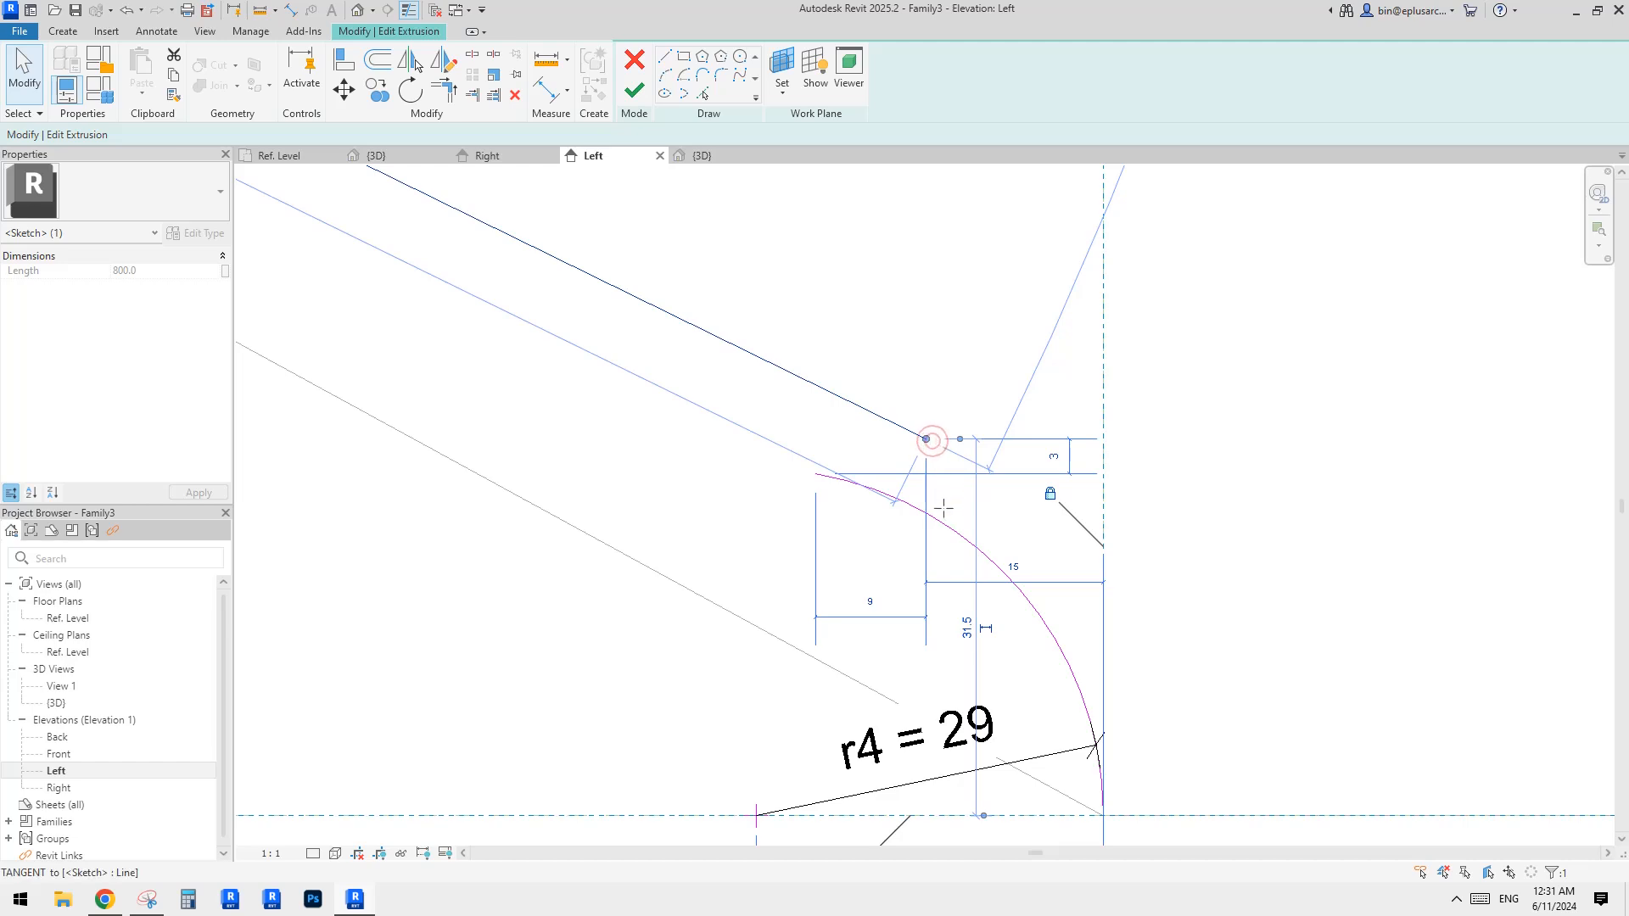
drag(943, 508, 912, 502)
Trim the sloped line and the lower arc to their meeting point.
key(t)
key(r)
click(820, 458)
click(958, 530)
scroll(964, 529, down, 2)
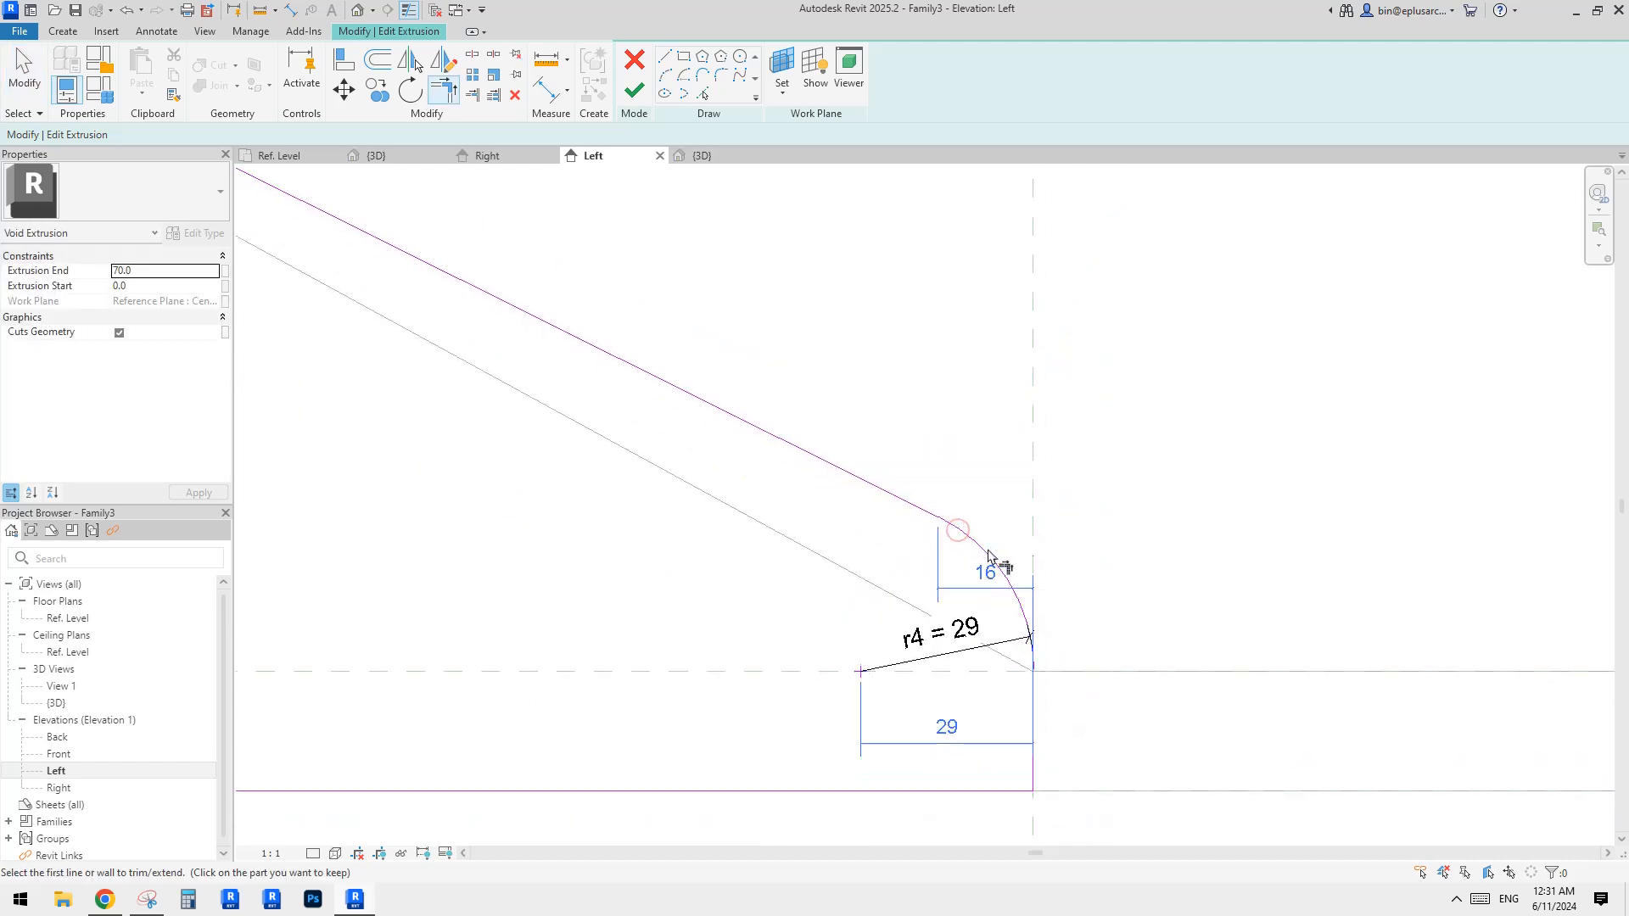
Compare the sloped line's joints and tangency controls at the upper and lower arcs.
click(901, 500)
scroll(899, 498, down, 5)
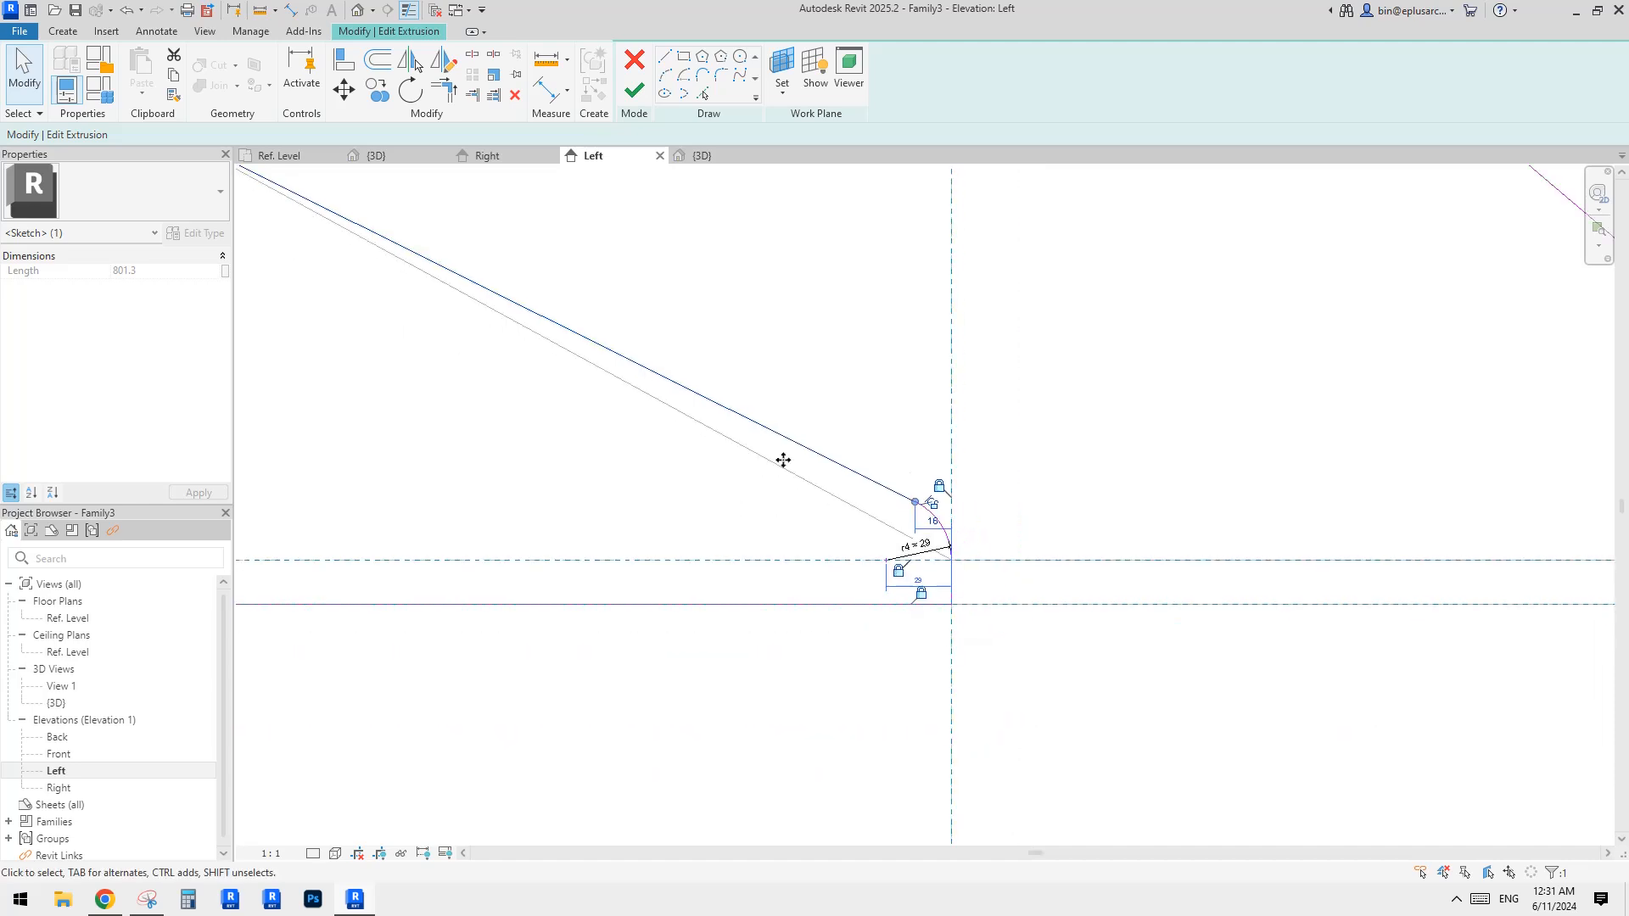
middle_drag(782, 462, 1527, 819)
mouse_move(832, 454)
middle_down()
mouse_move(1538, 806)
mouse_move(843, 469)
middle_up()
scroll(994, 531, up, 2)
scroll(843, 468, up, 1)
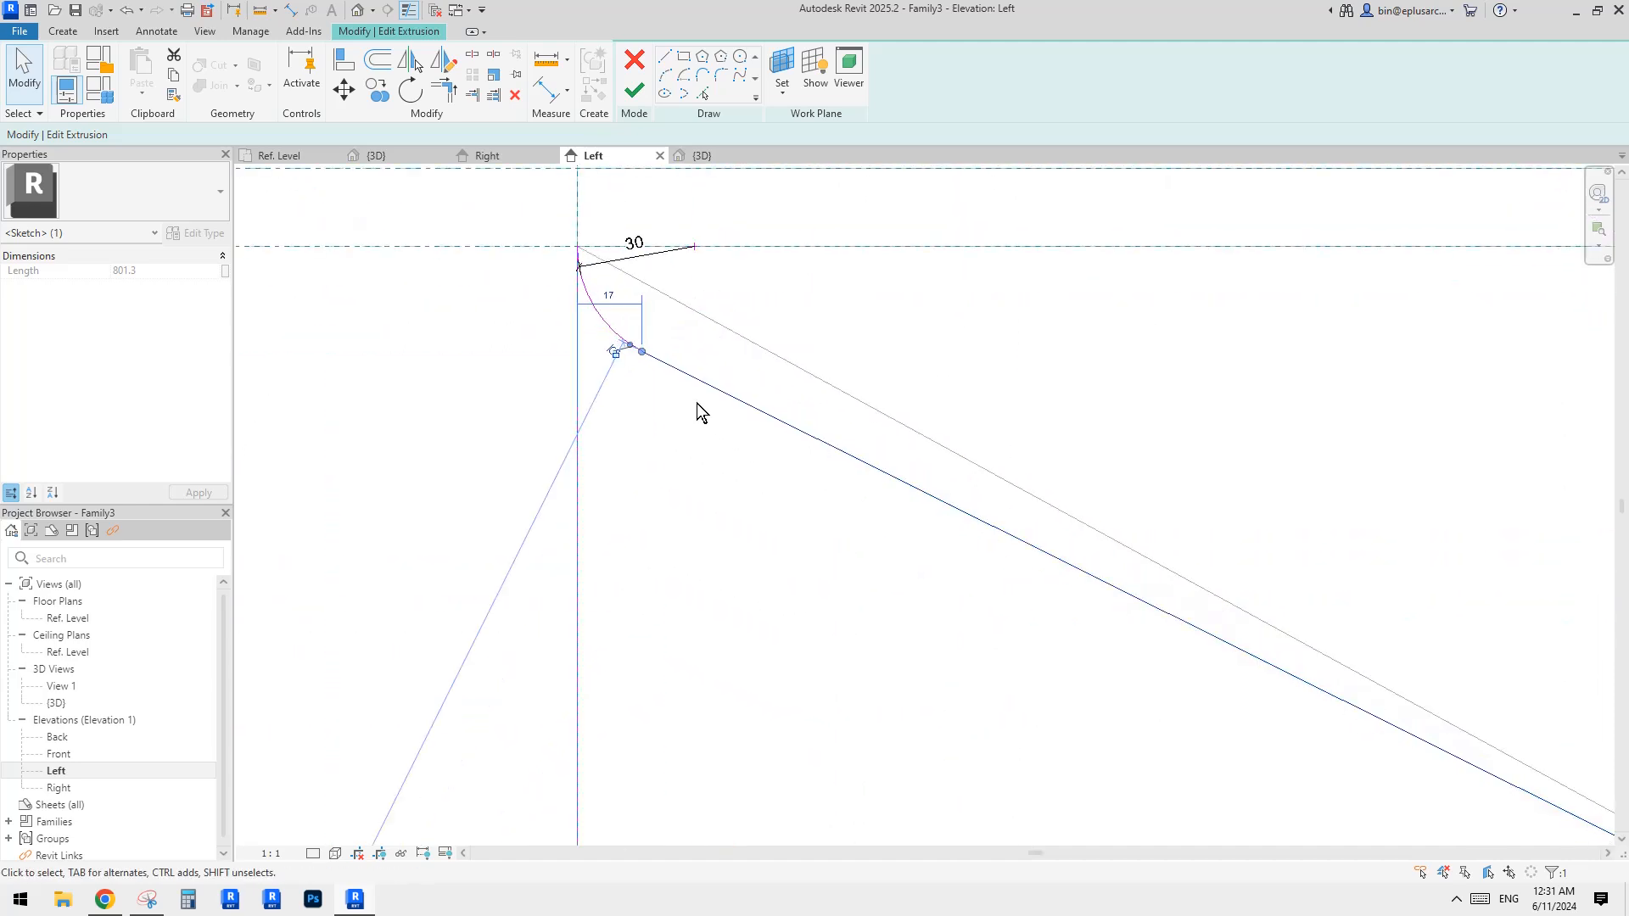
scroll(615, 364, down, 2)
middle_drag(1030, 521, 373, 207)
middle_drag(1369, 670, 652, 333)
scroll(979, 533, up, 1)
scroll(926, 515, up, 2)
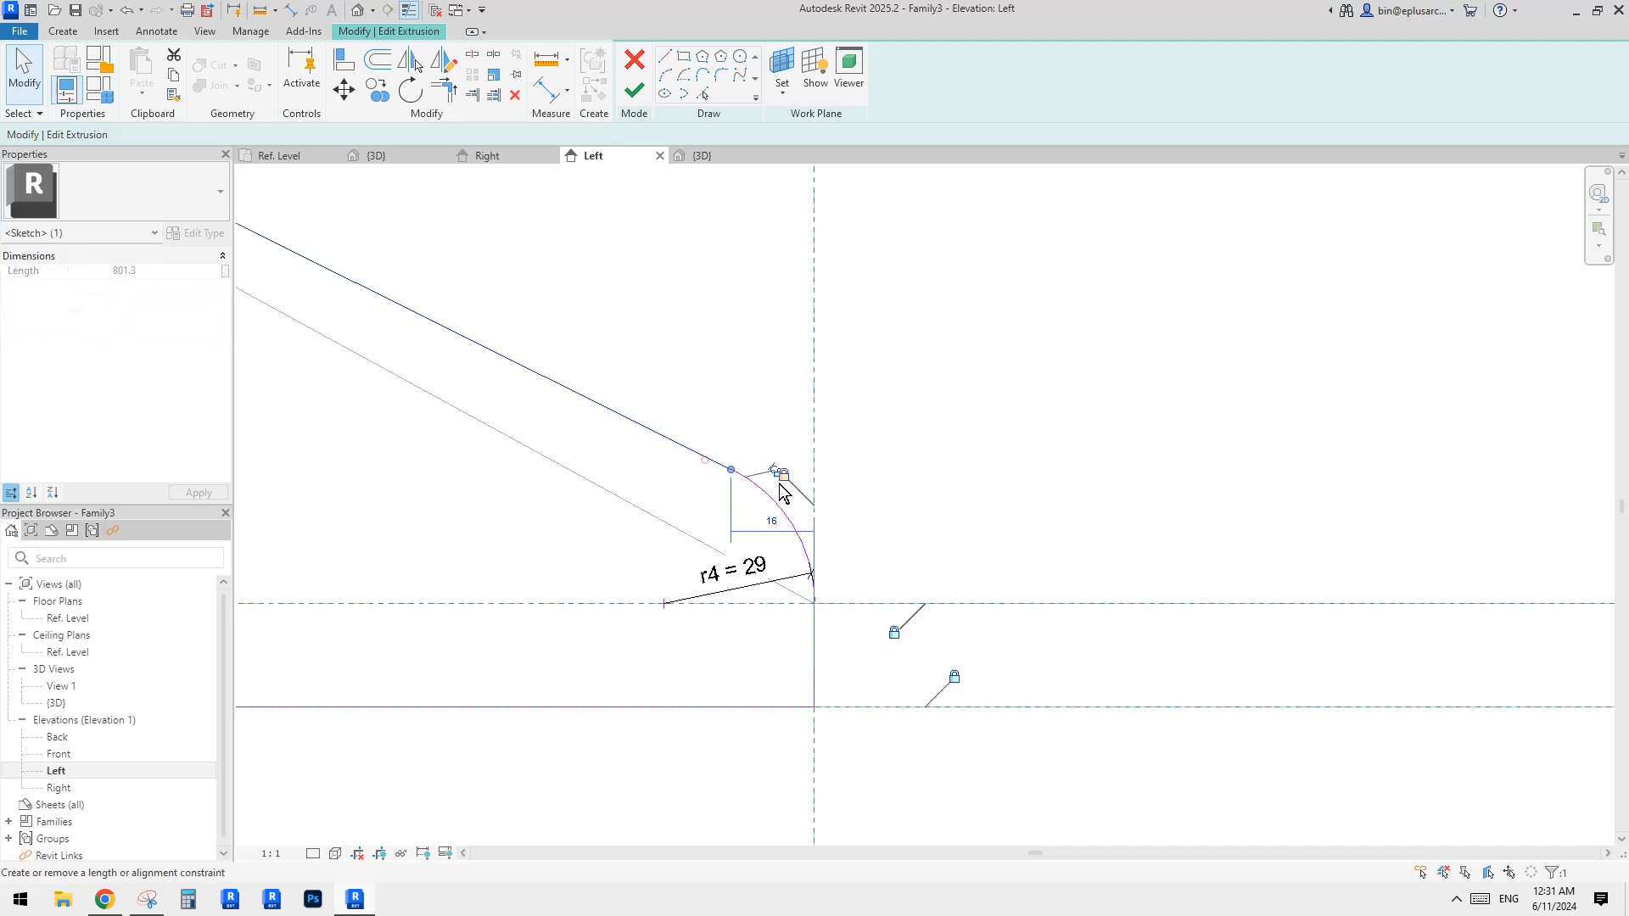
Examine the lower arc's tangency, locks and end point against the vertical reference plane.
key(Escape)
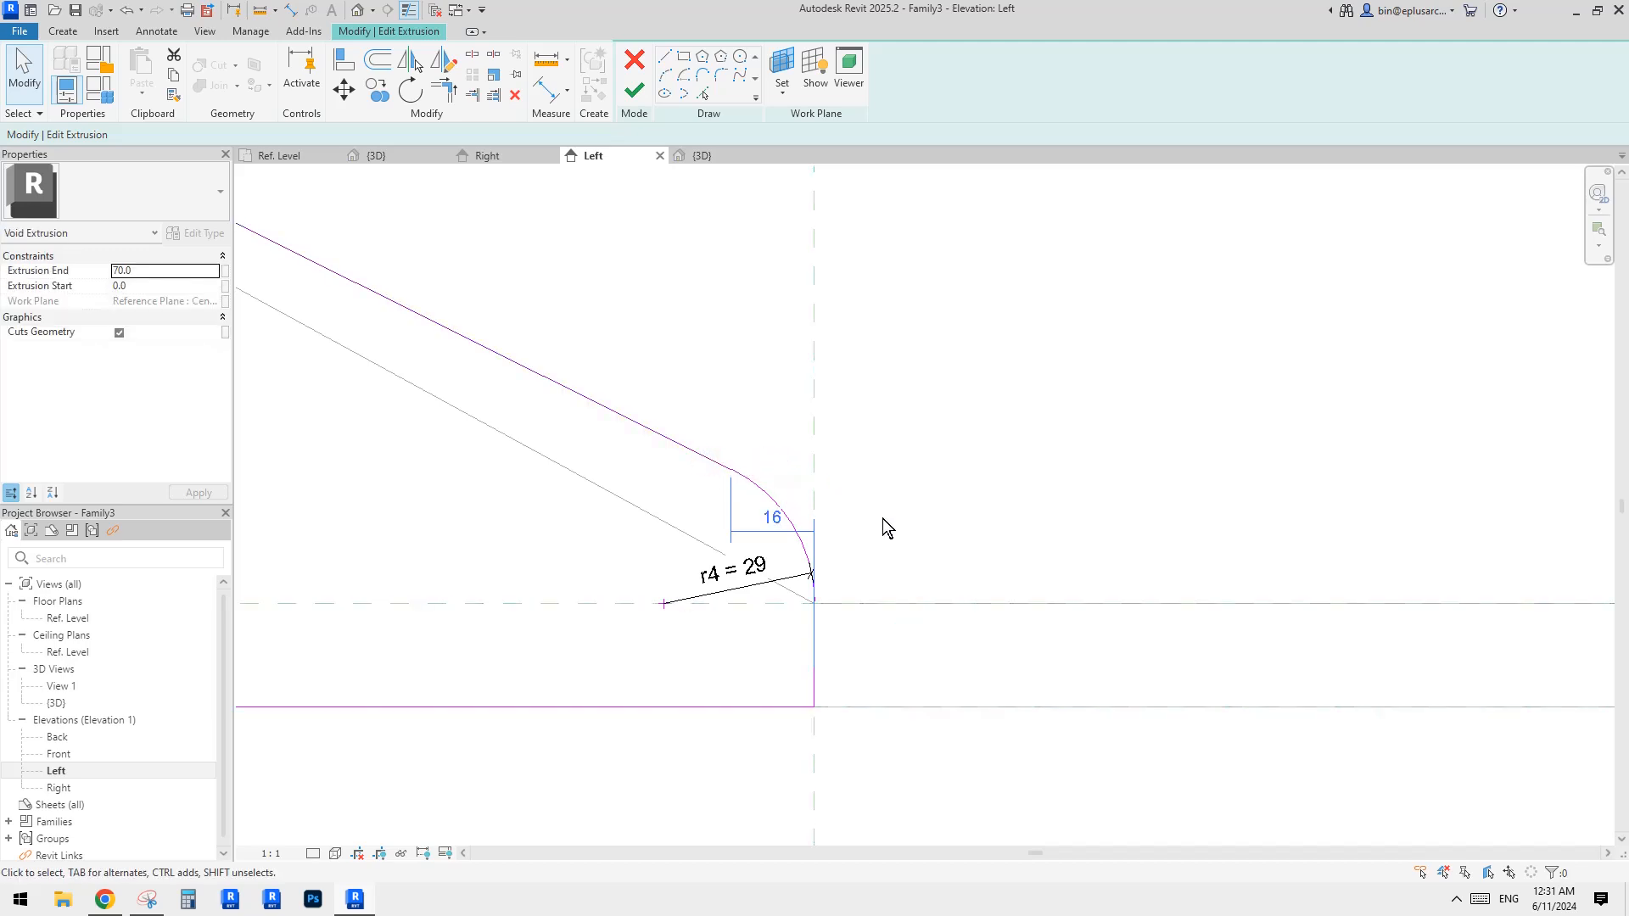
middle_drag(883, 517, 1110, 522)
click(1011, 485)
scroll(1045, 475, up, 2)
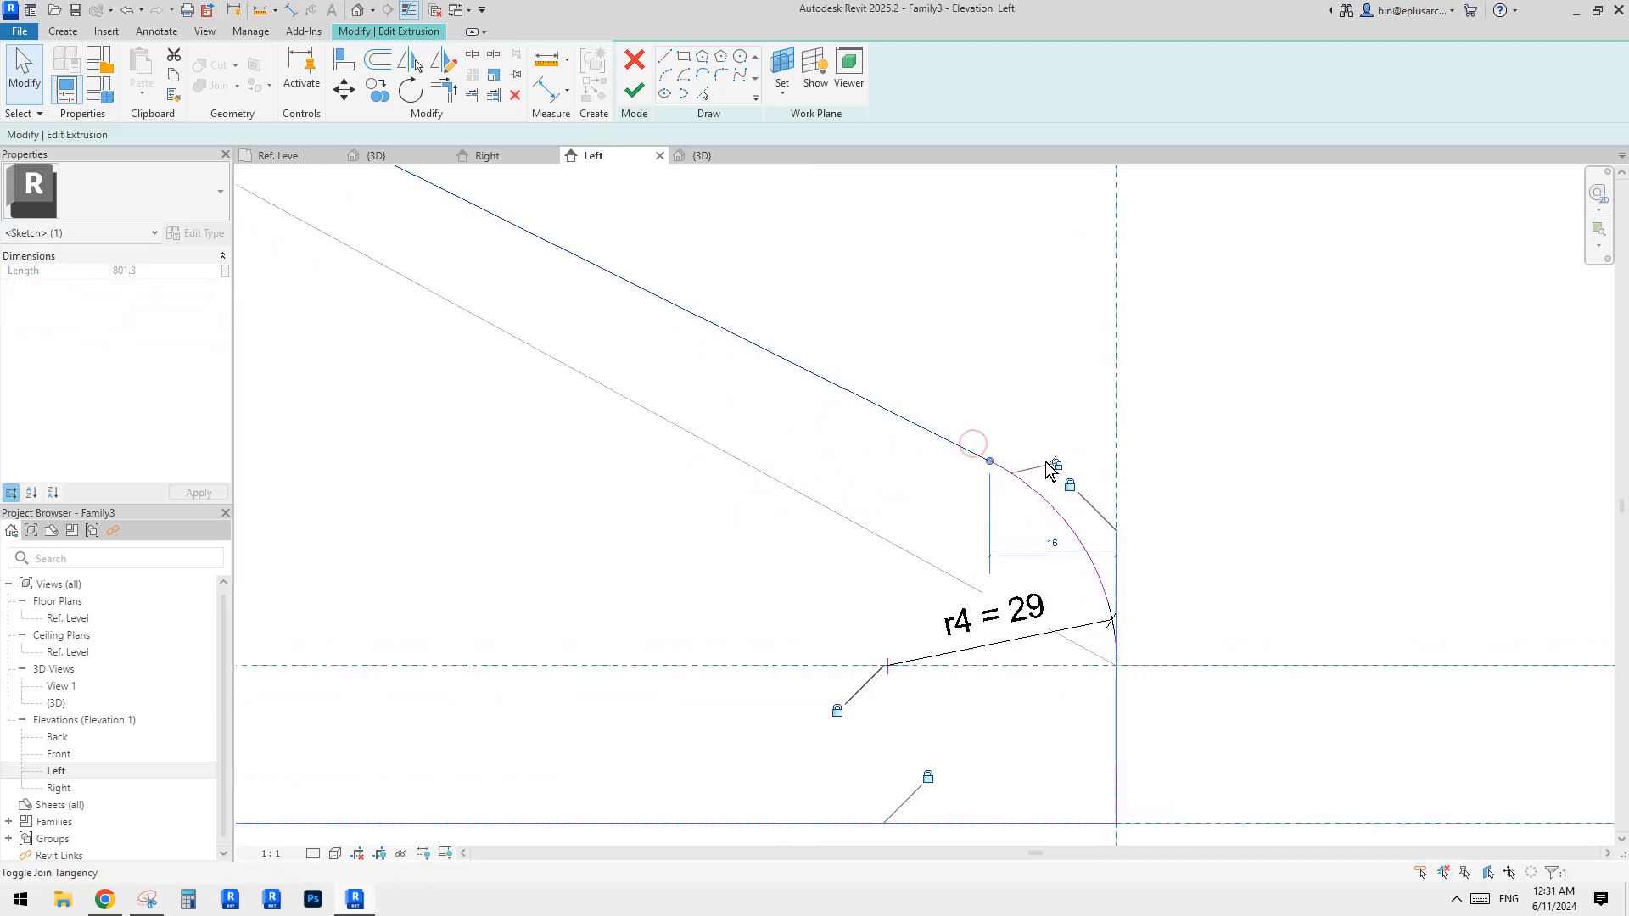
click(1082, 554)
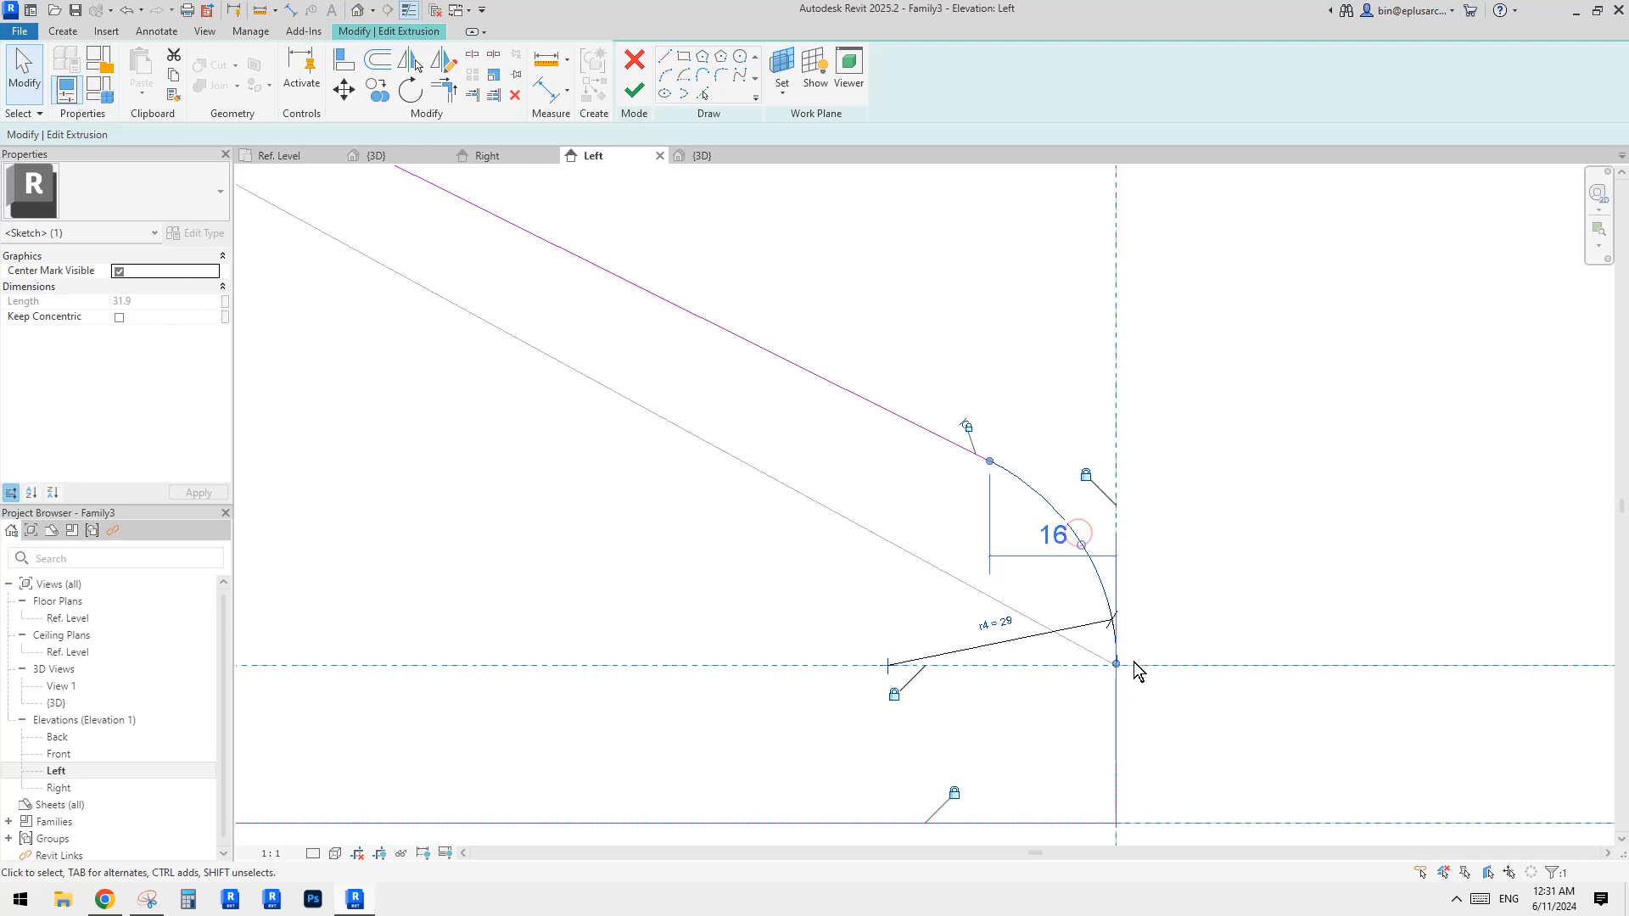
key(Escape)
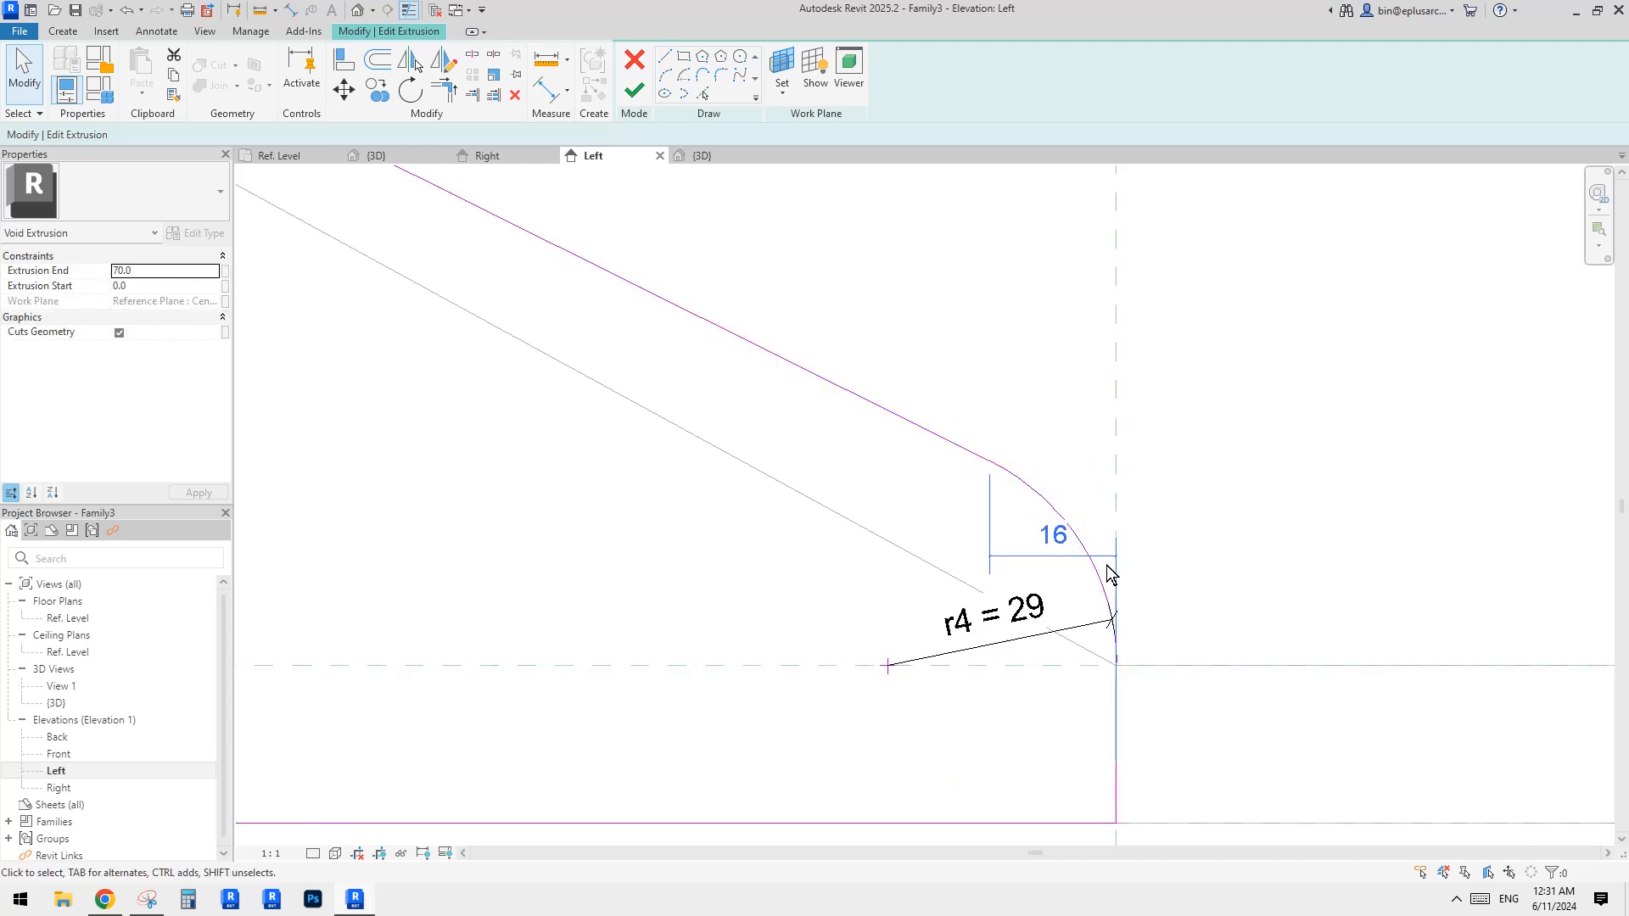
scroll(1127, 694, up, 6)
scroll(1073, 651, down, 6)
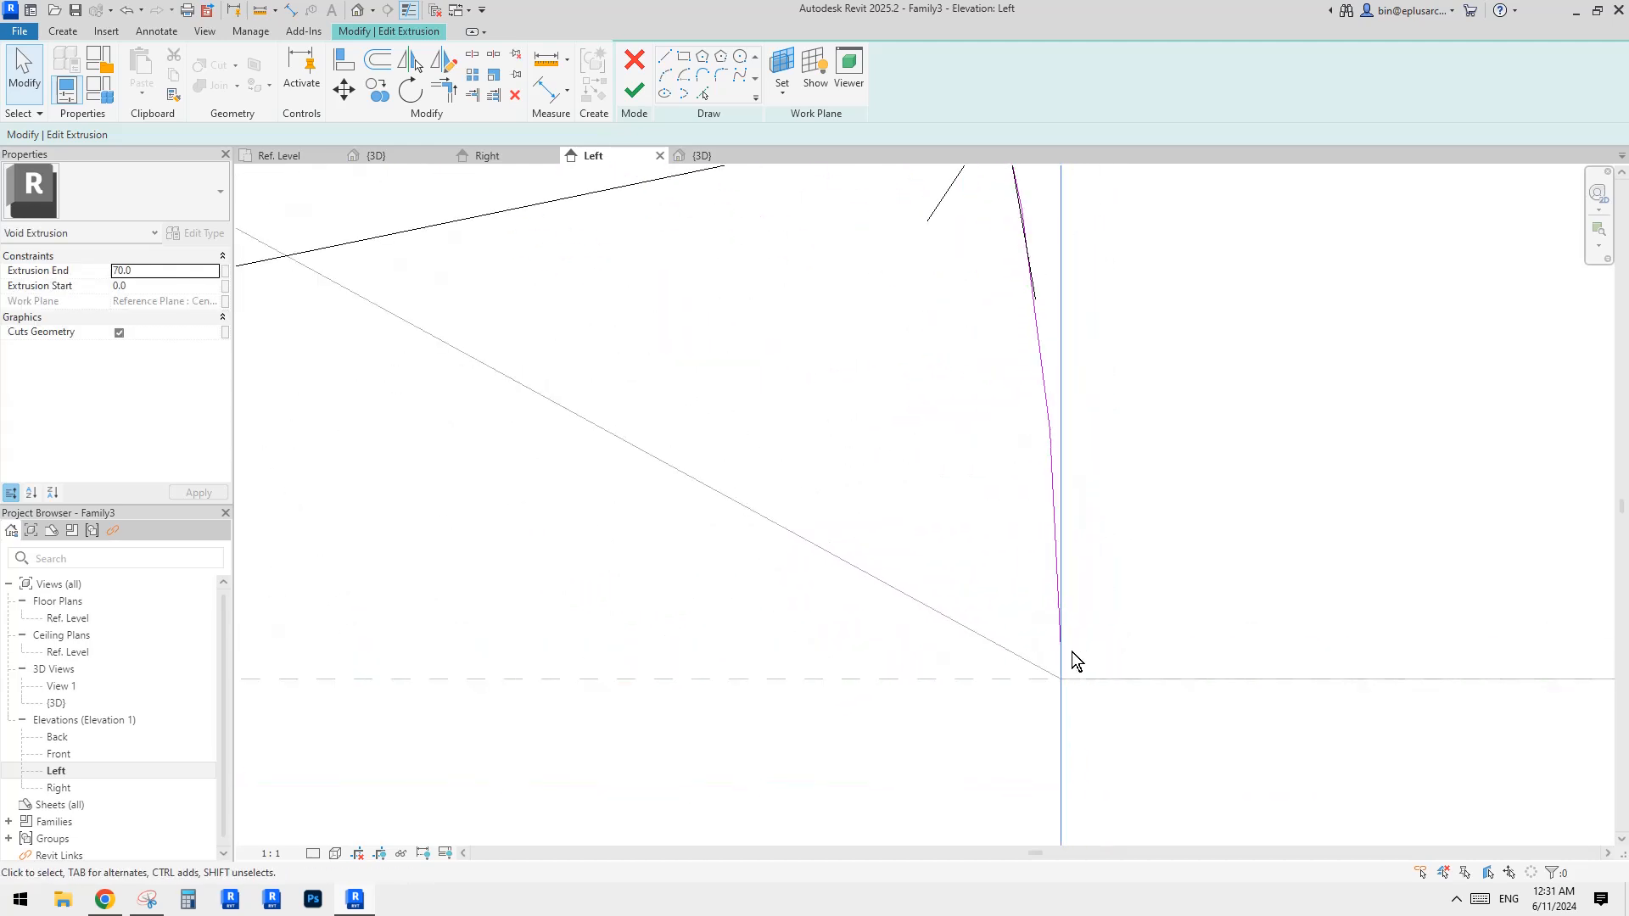
Review the whole void sketch, checking the lower joint's automatic dimension and the upper arc's corner.
scroll(982, 567, down, 5)
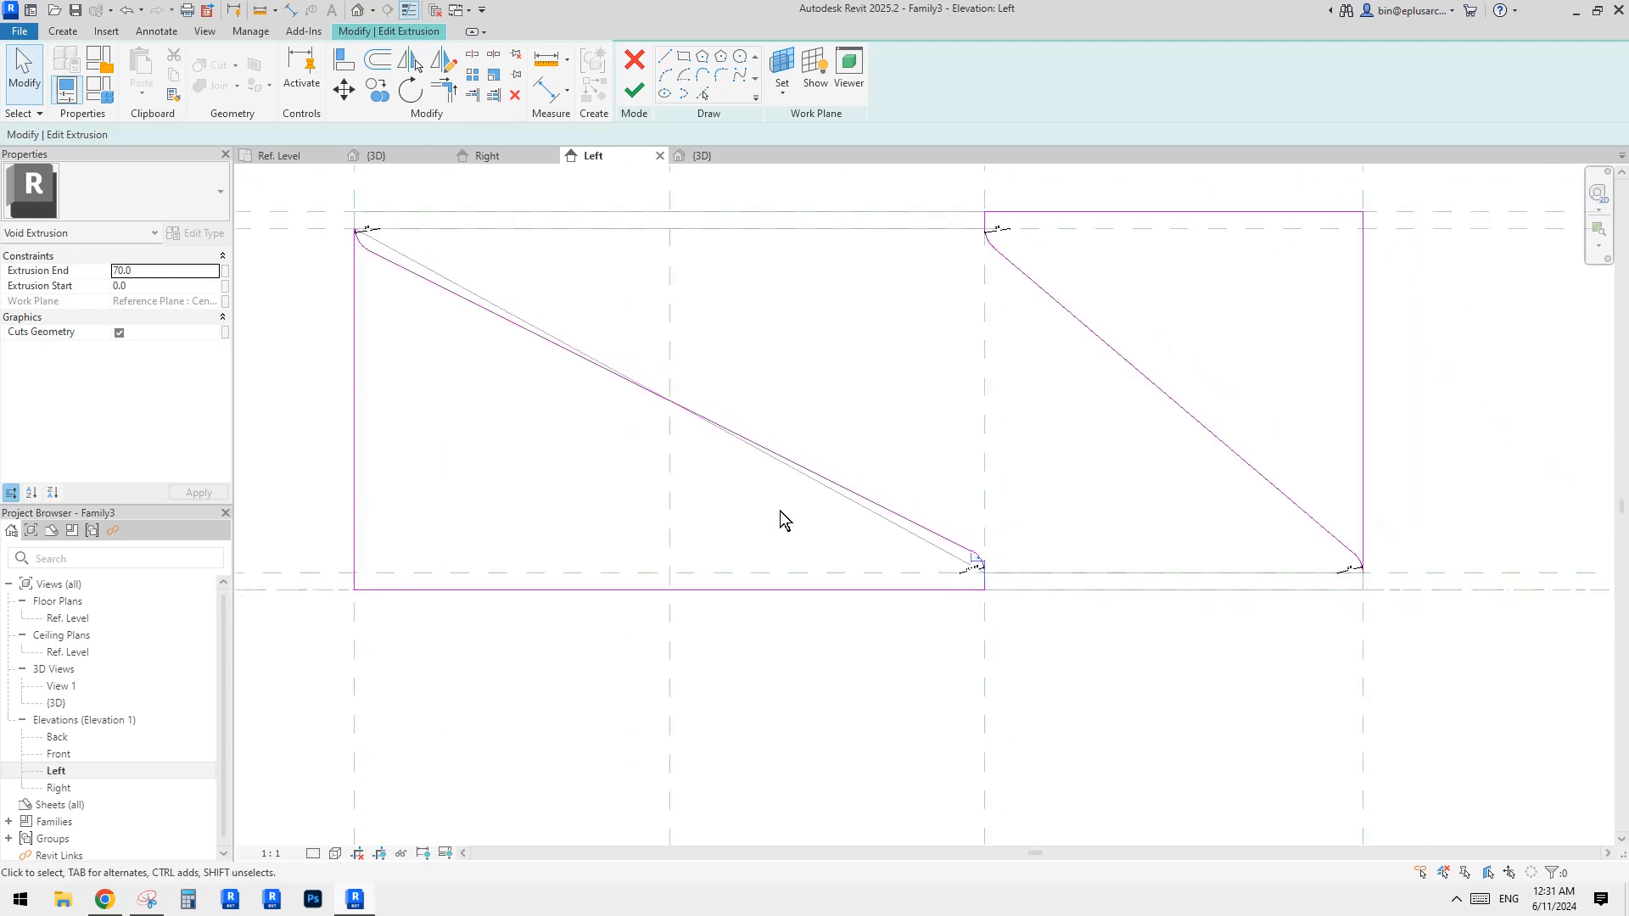
middle_drag(782, 517, 982, 563)
middle_drag(1010, 498, 735, 454)
scroll(883, 619, up, 2)
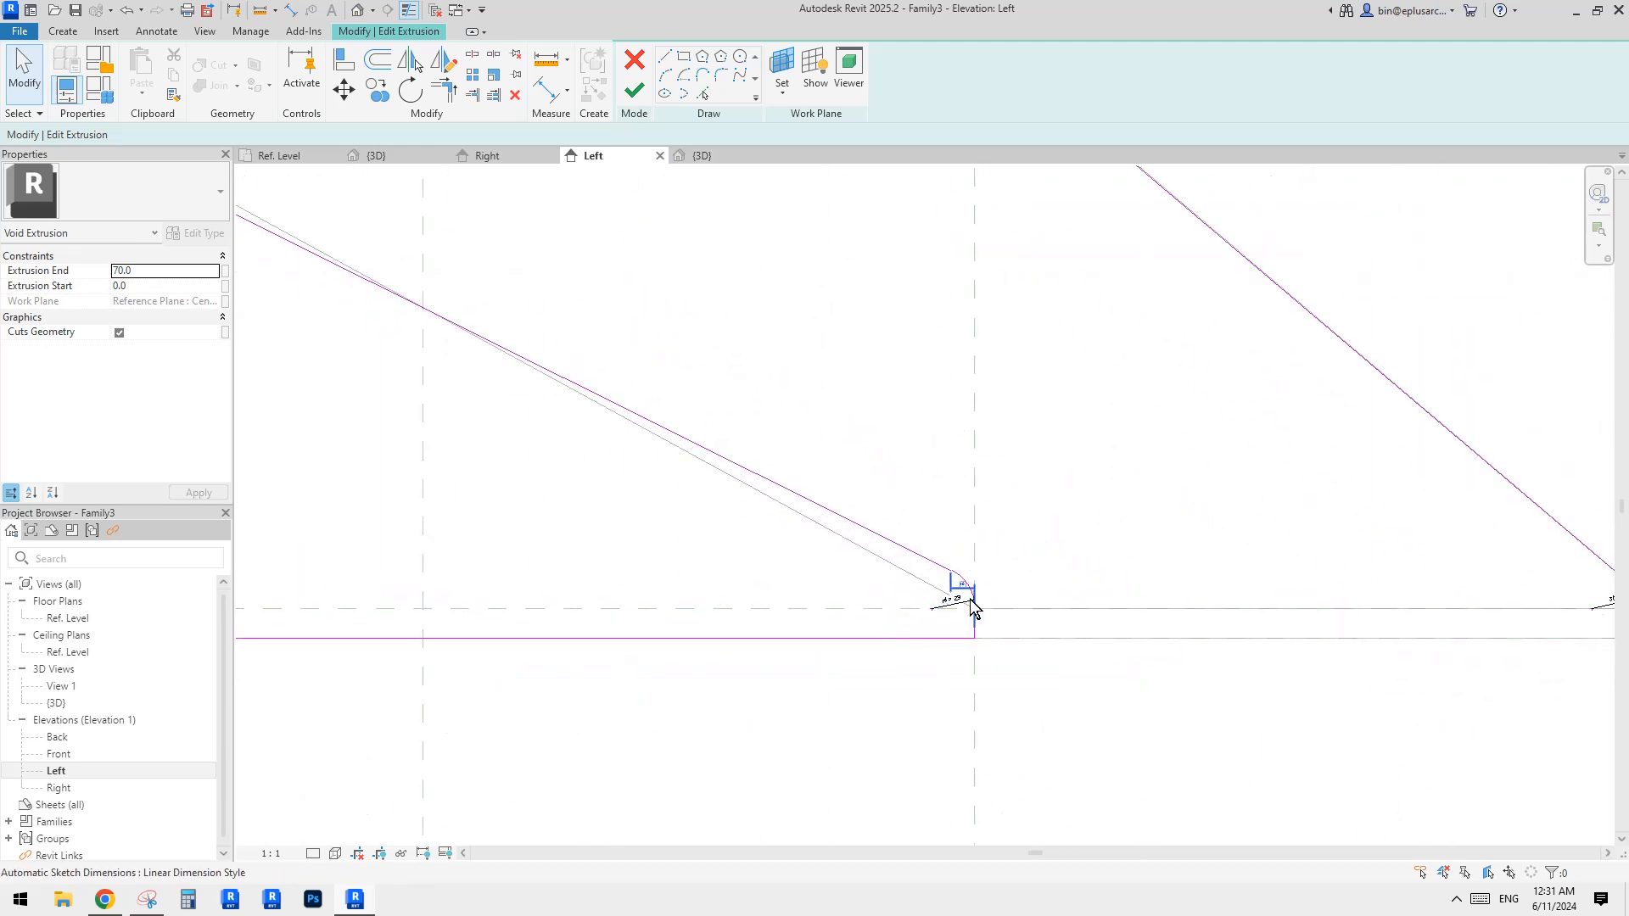
click(961, 591)
middle_drag(733, 544, 1135, 684)
scroll(510, 313, up, 1)
middle_drag(510, 313, 975, 622)
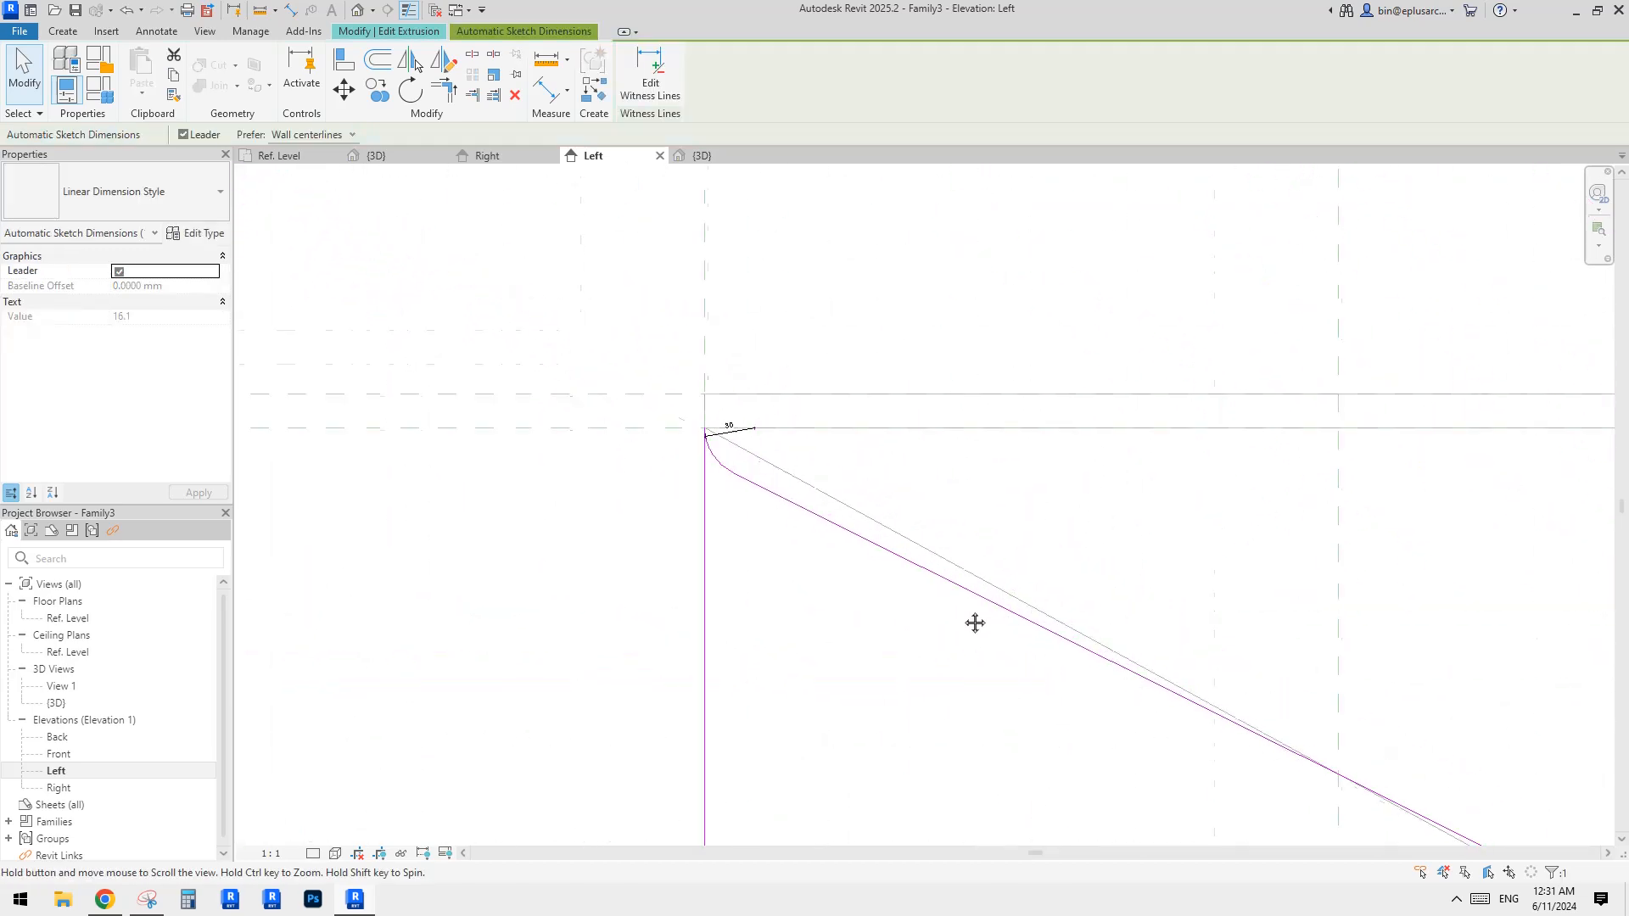
scroll(745, 457, up, 3)
scroll(700, 444, up, 1)
key(Escape)
scroll(740, 488, down, 3)
middle_drag(764, 510, 388, 358)
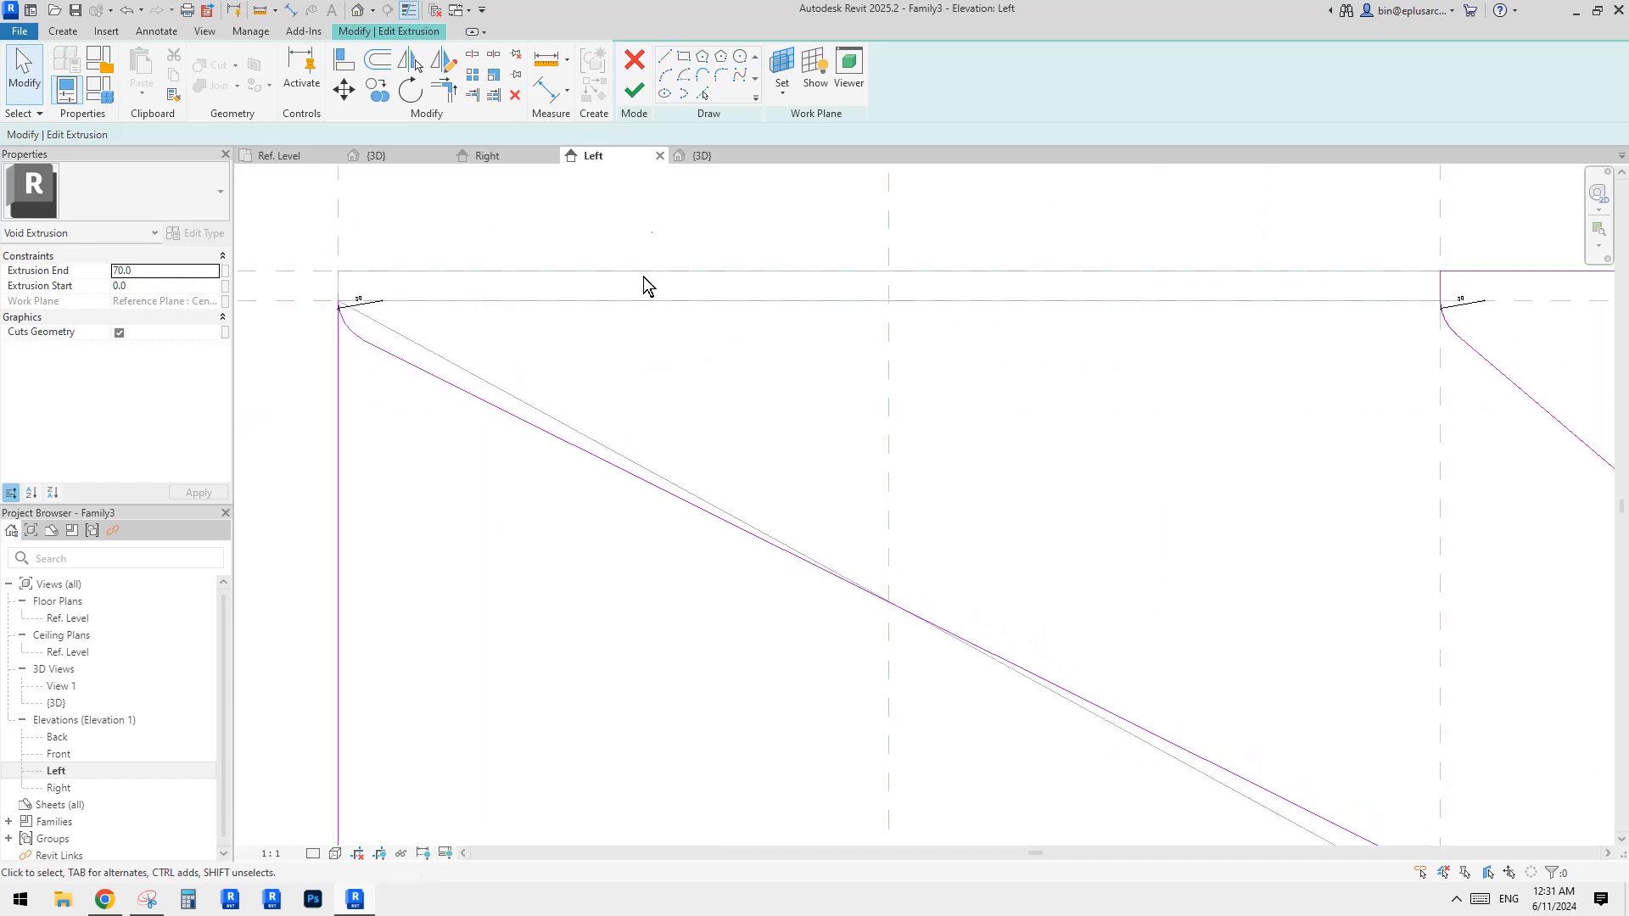
Finish editing the void extrusion's sketch.
click(635, 92)
scroll(705, 323, down, 2)
middle_drag(726, 351, 686, 333)
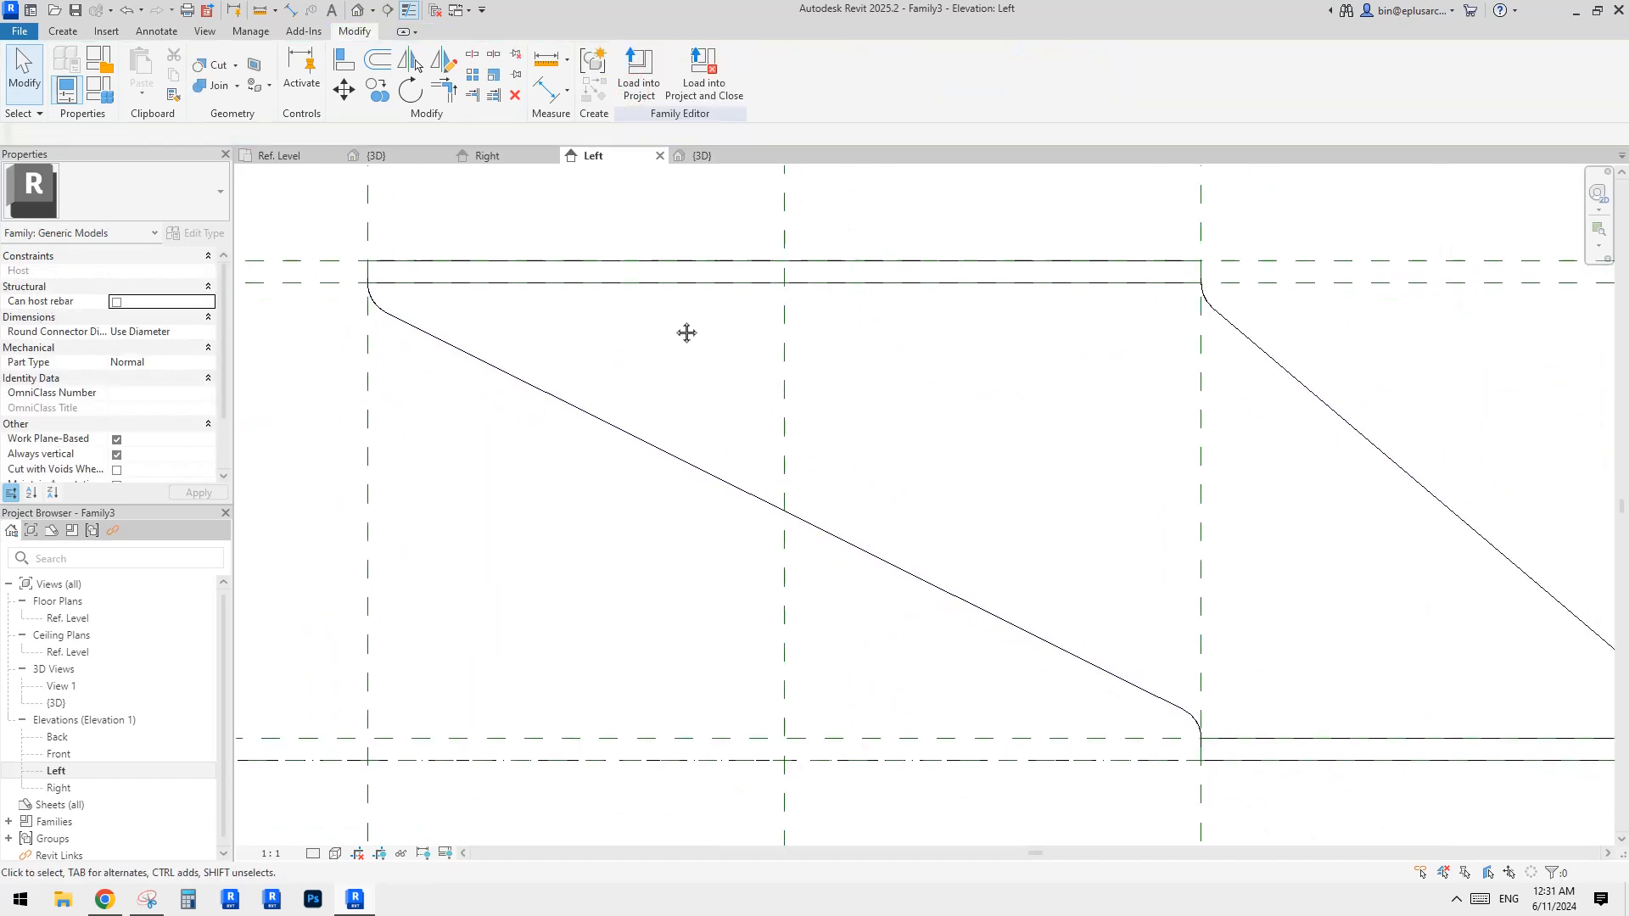
Inspect the leg's rounded corners in the default 3D view, then reopen the Left elevation.
click(358, 10)
shift+middle_drag(1010, 404, 747, 398)
shift+middle_drag(910, 647, 1009, 677)
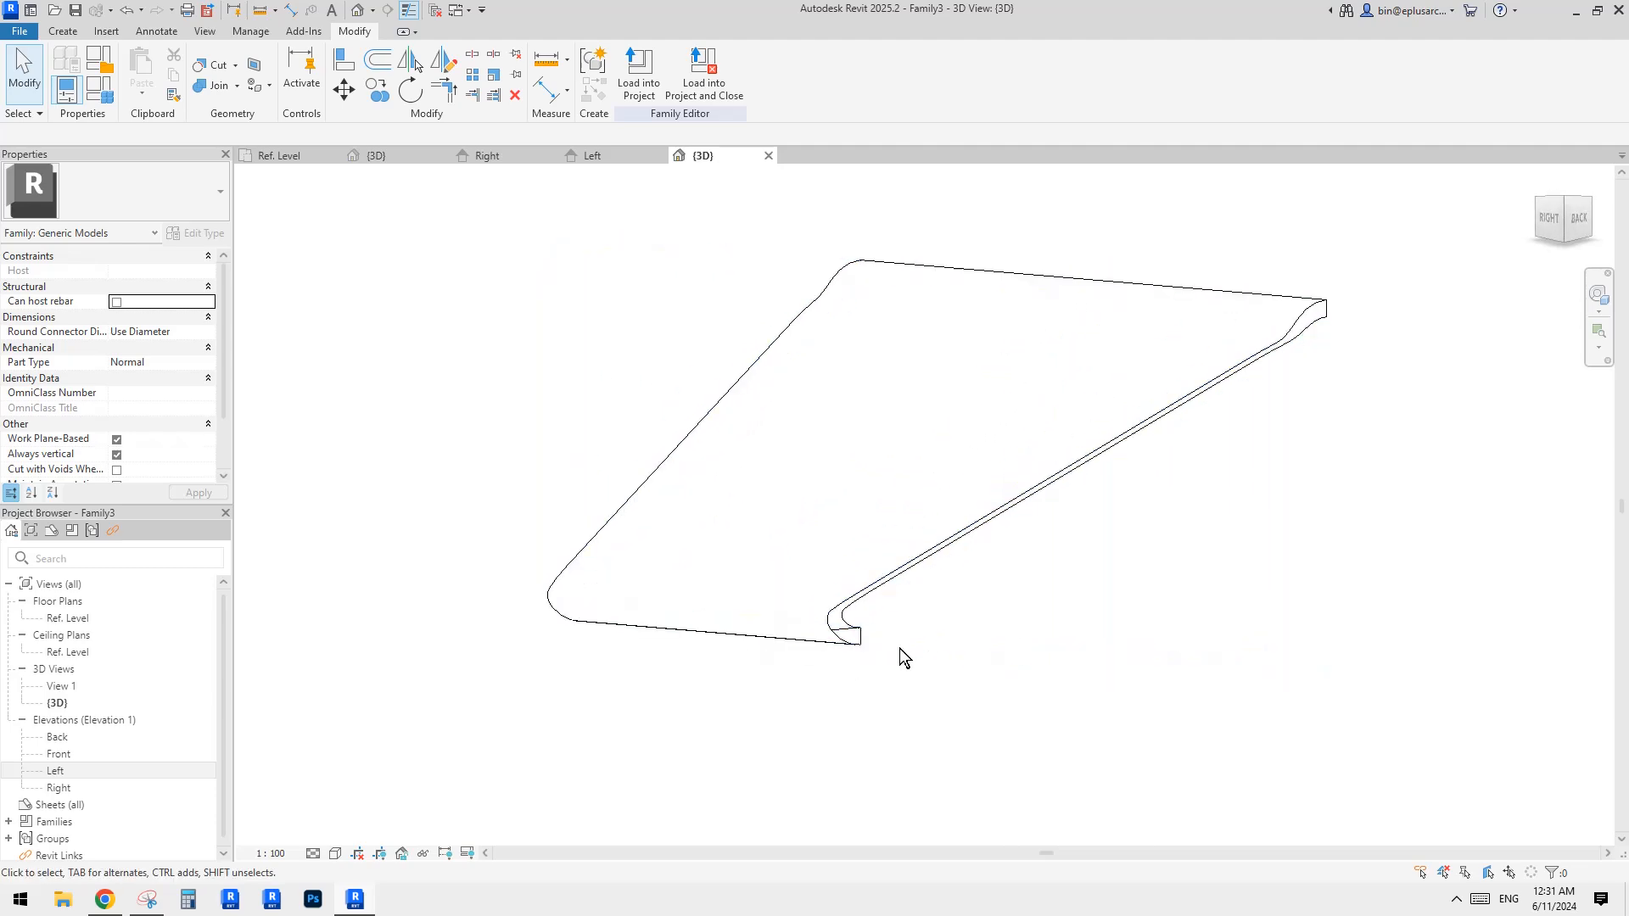
scroll(819, 623, up, 2)
double_click(60, 769)
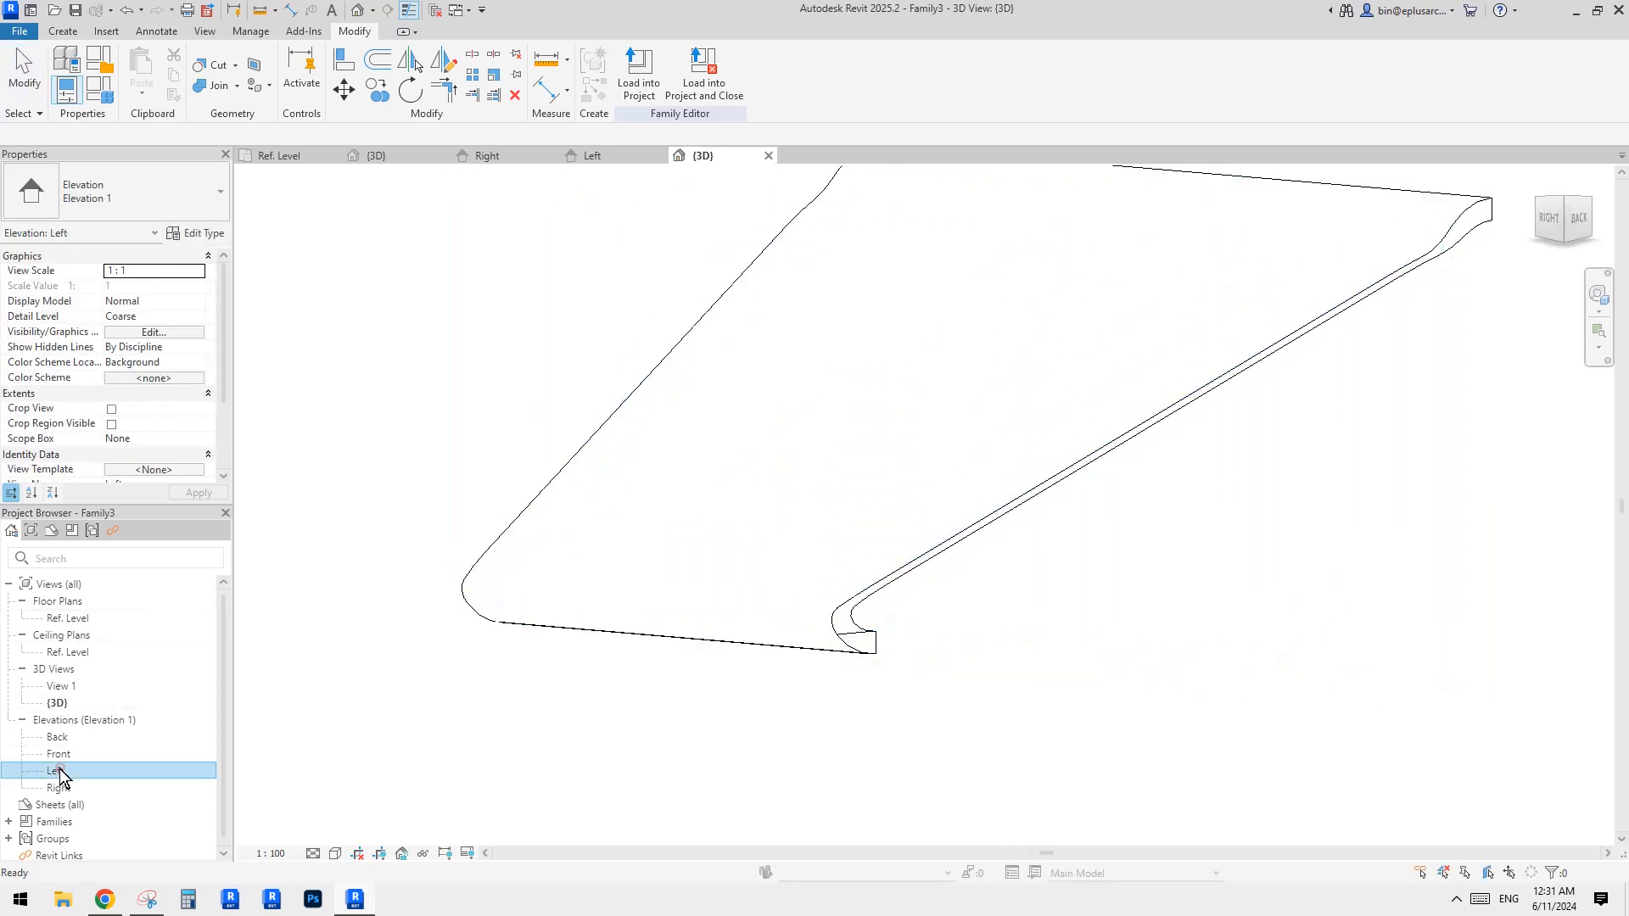
Open the left void extrusion's sketch for editing and delete the r4 arc at its lower corner.
scroll(737, 639, up, 4)
click(727, 582)
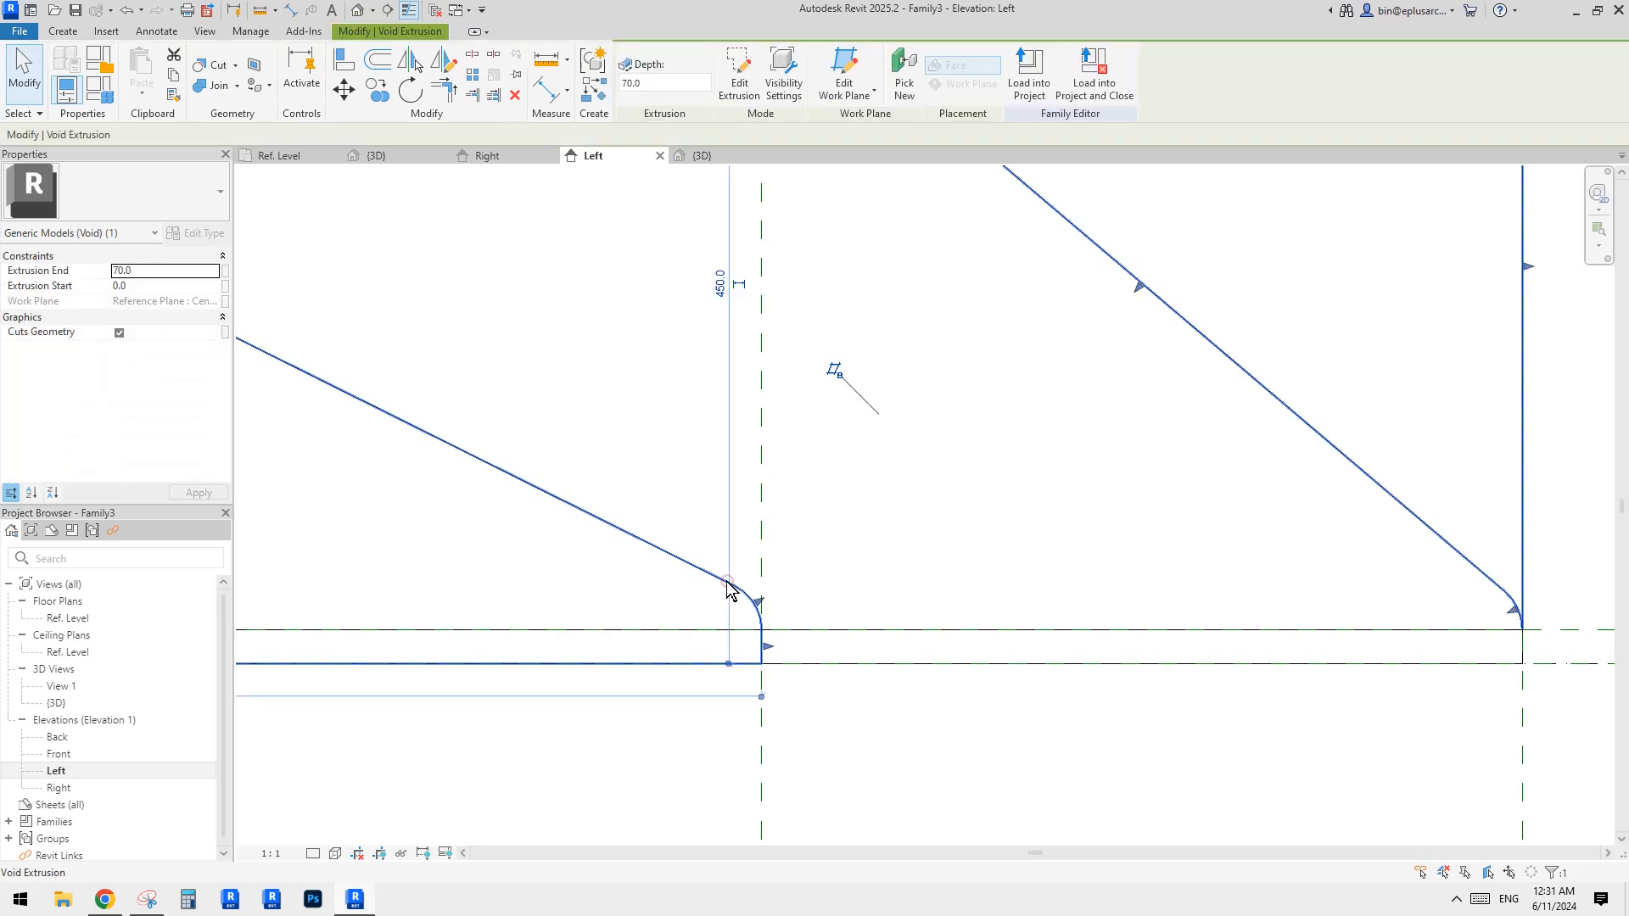
click(715, 95)
scroll(764, 628, up, 4)
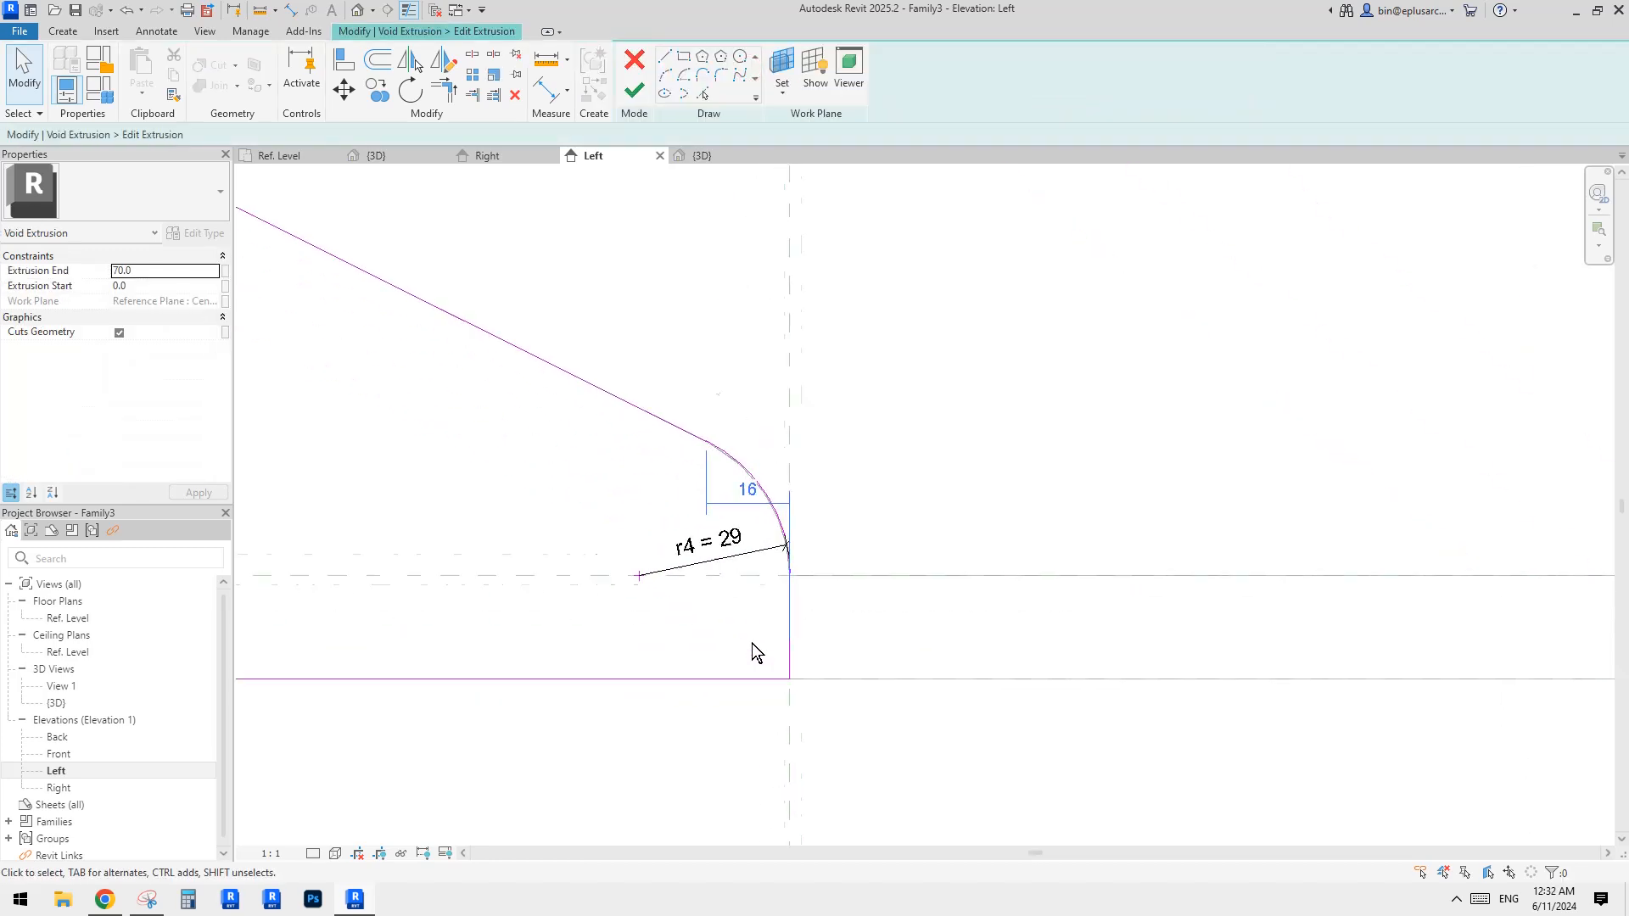
middle_drag(753, 654, 1003, 625)
click(978, 438)
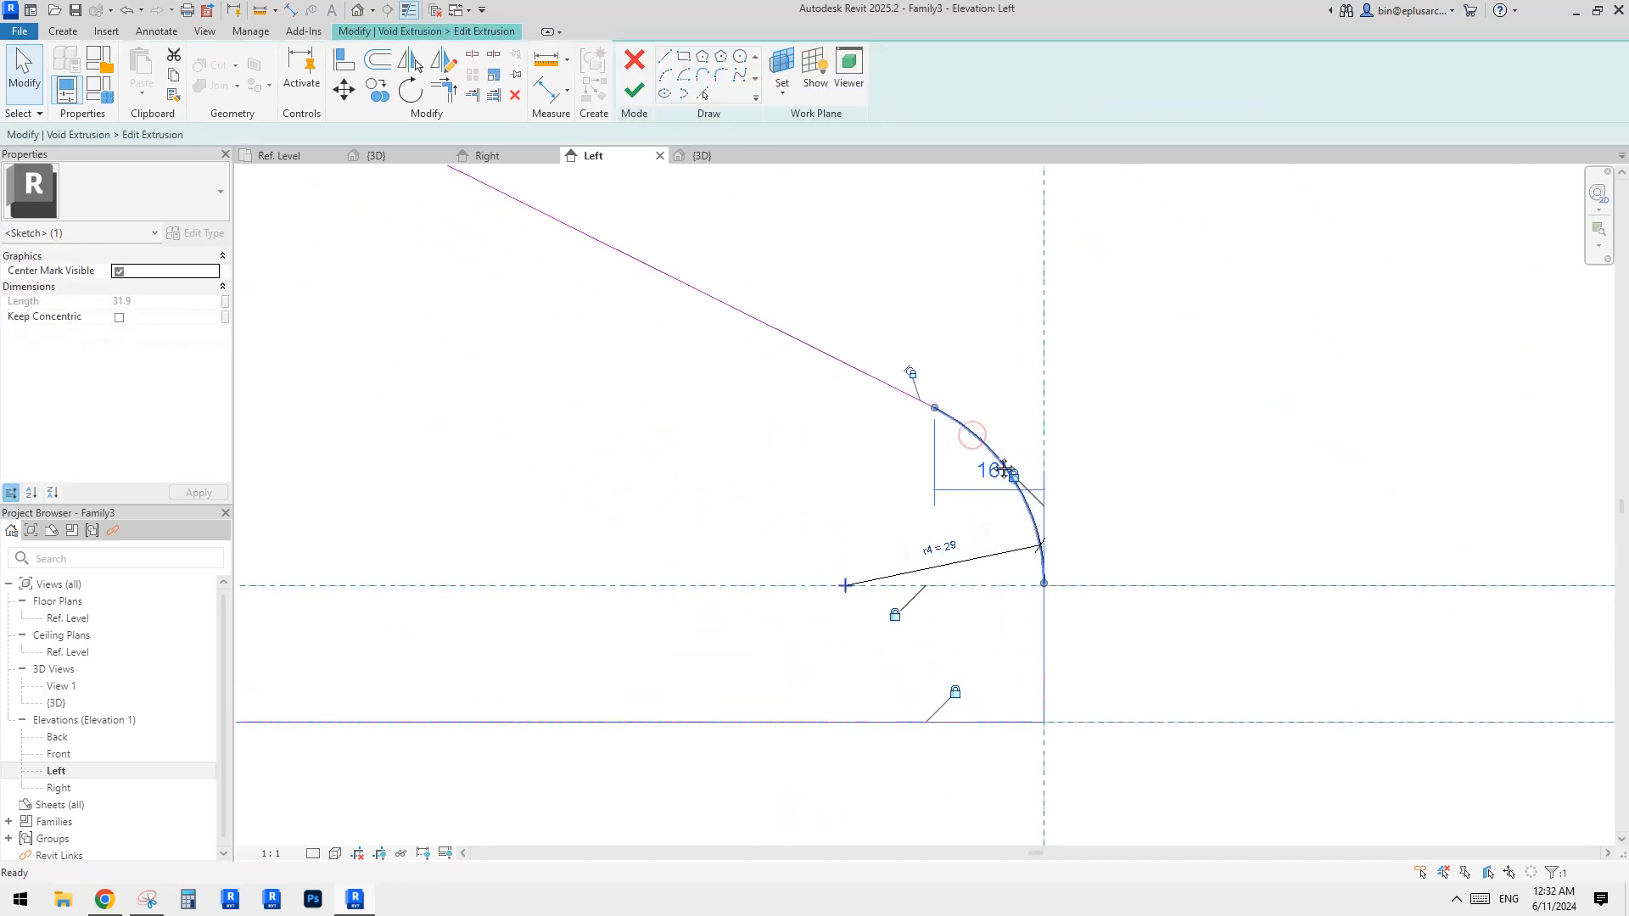
middle_drag(988, 446, 991, 456)
key(Delete)
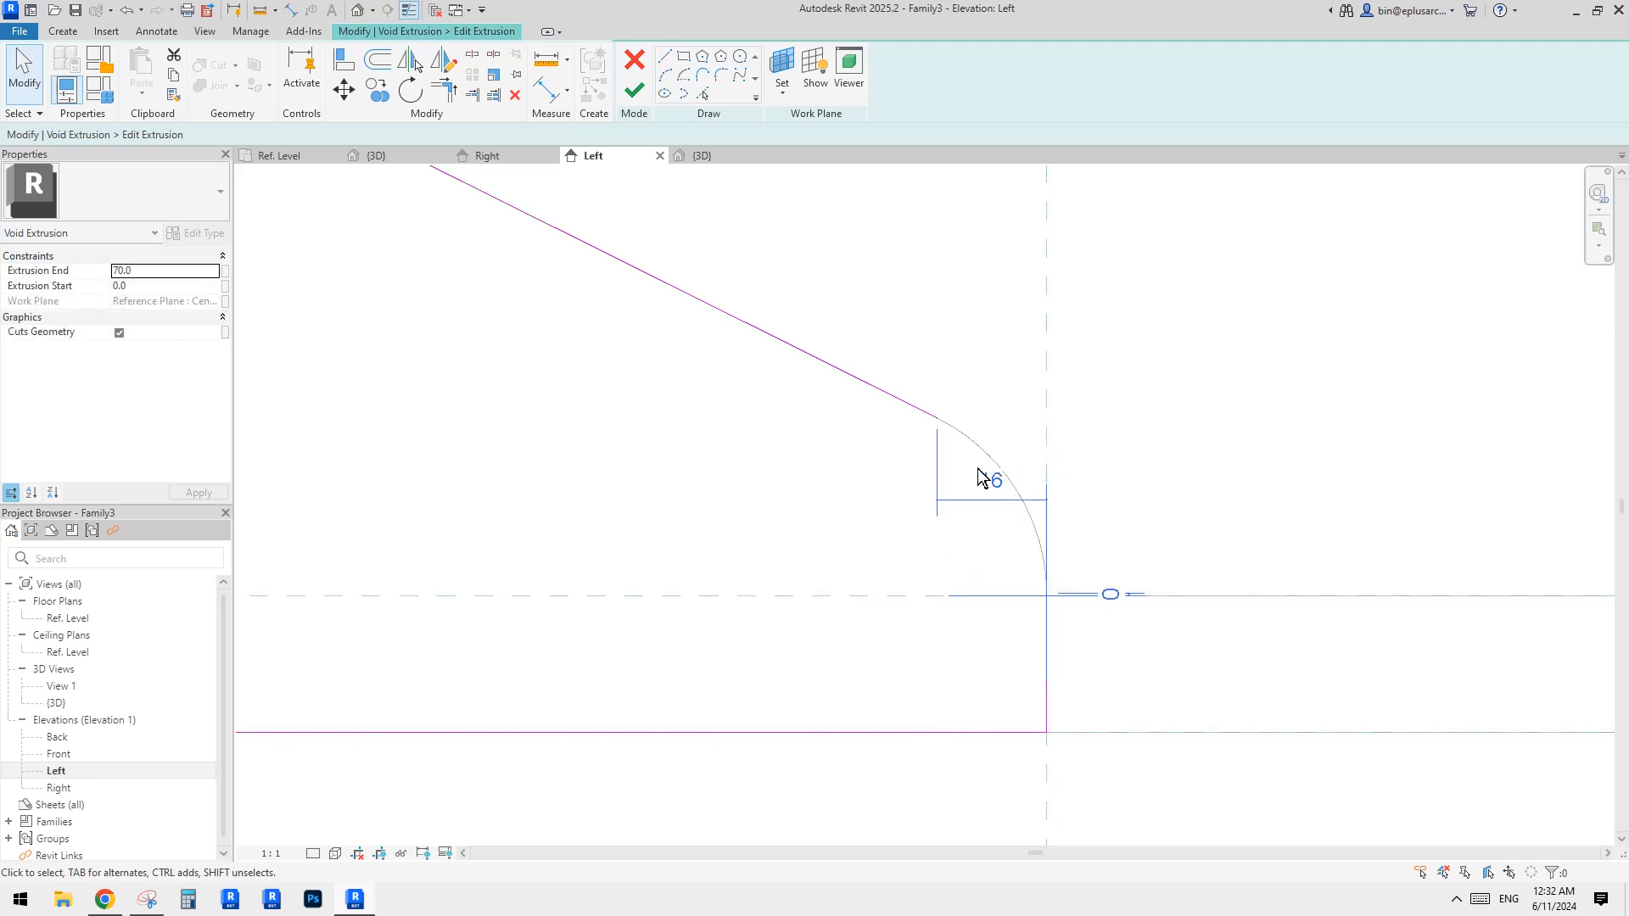
Draw a center-ends arc of about 20 mm radius centred on the lower horizontal reference plane, and show its center mark.
middle_drag(811, 383, 811, 388)
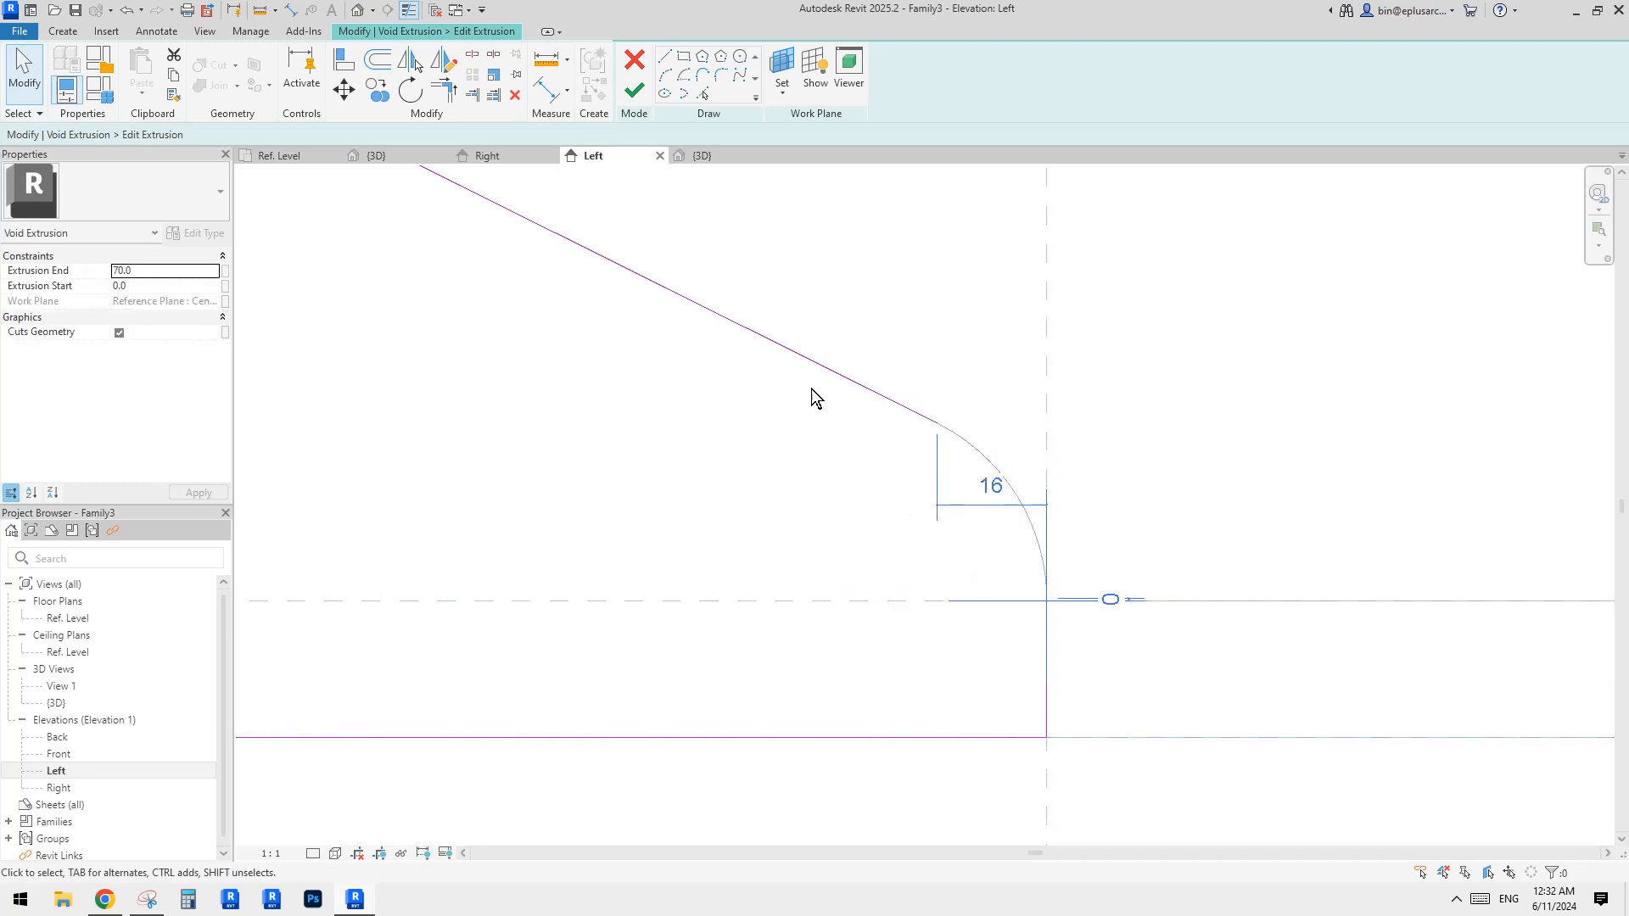
click(687, 76)
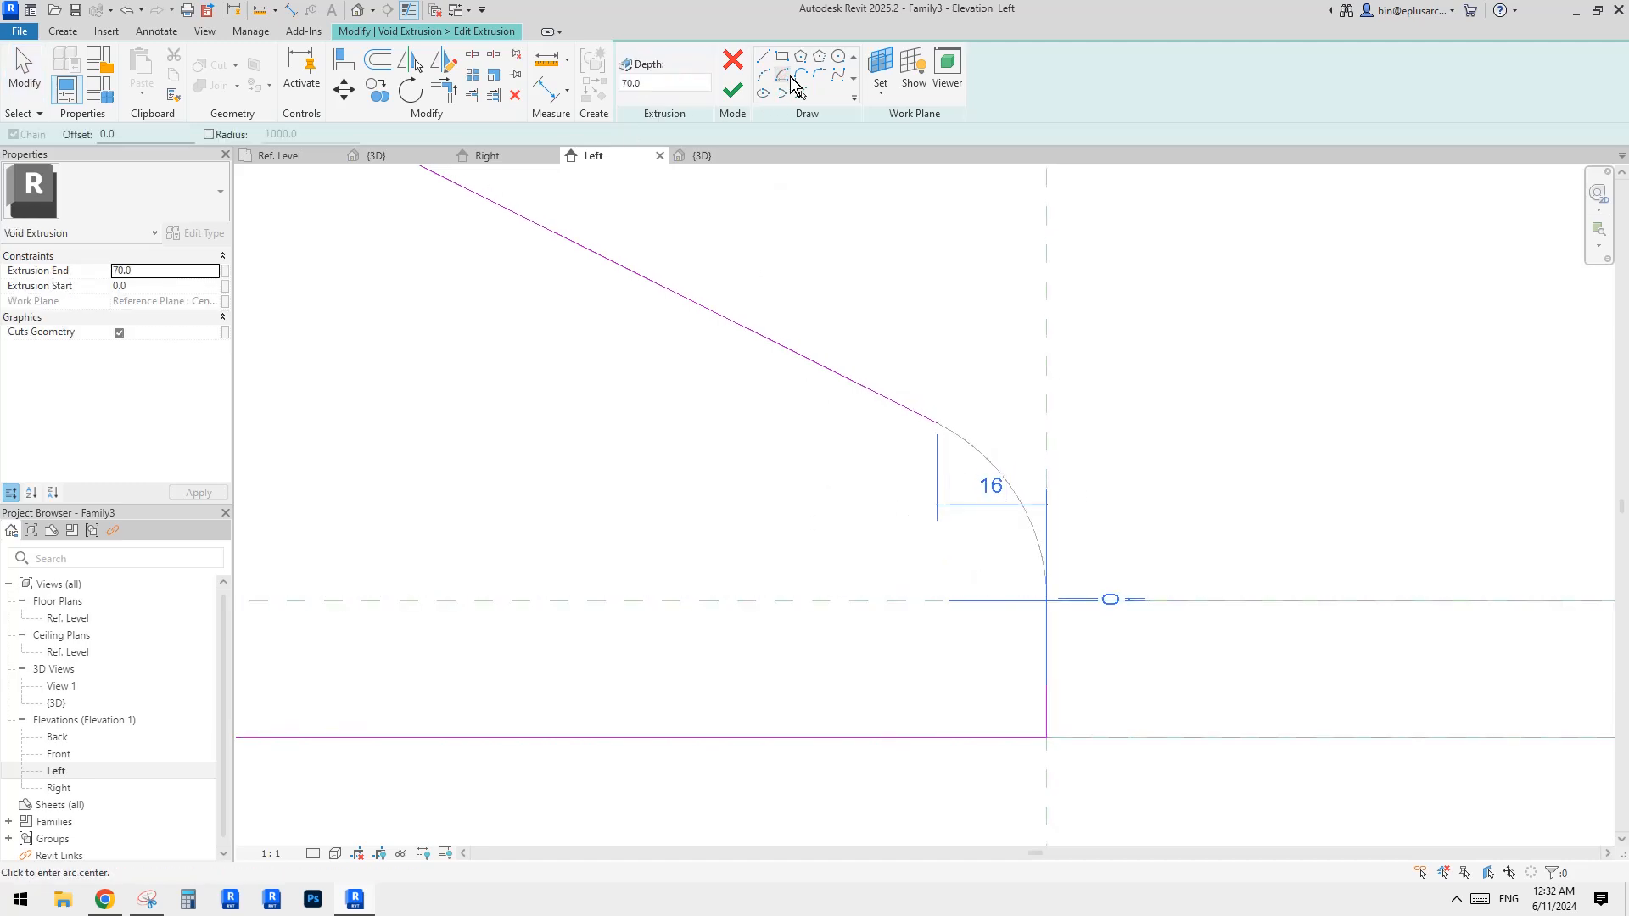
click(774, 601)
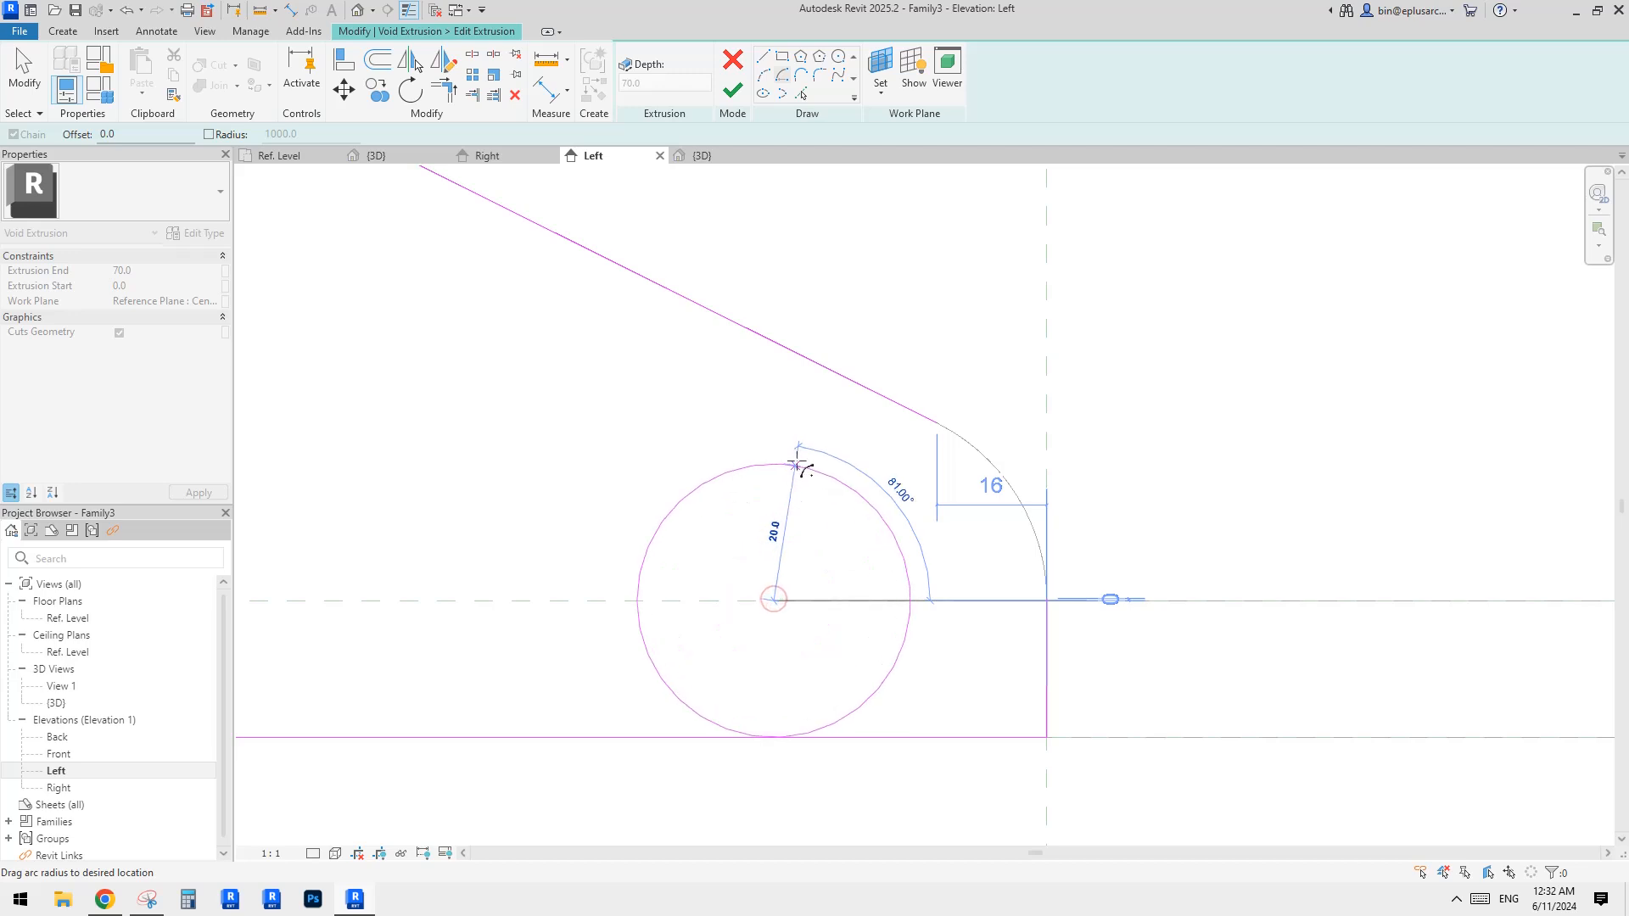
click(796, 461)
click(959, 545)
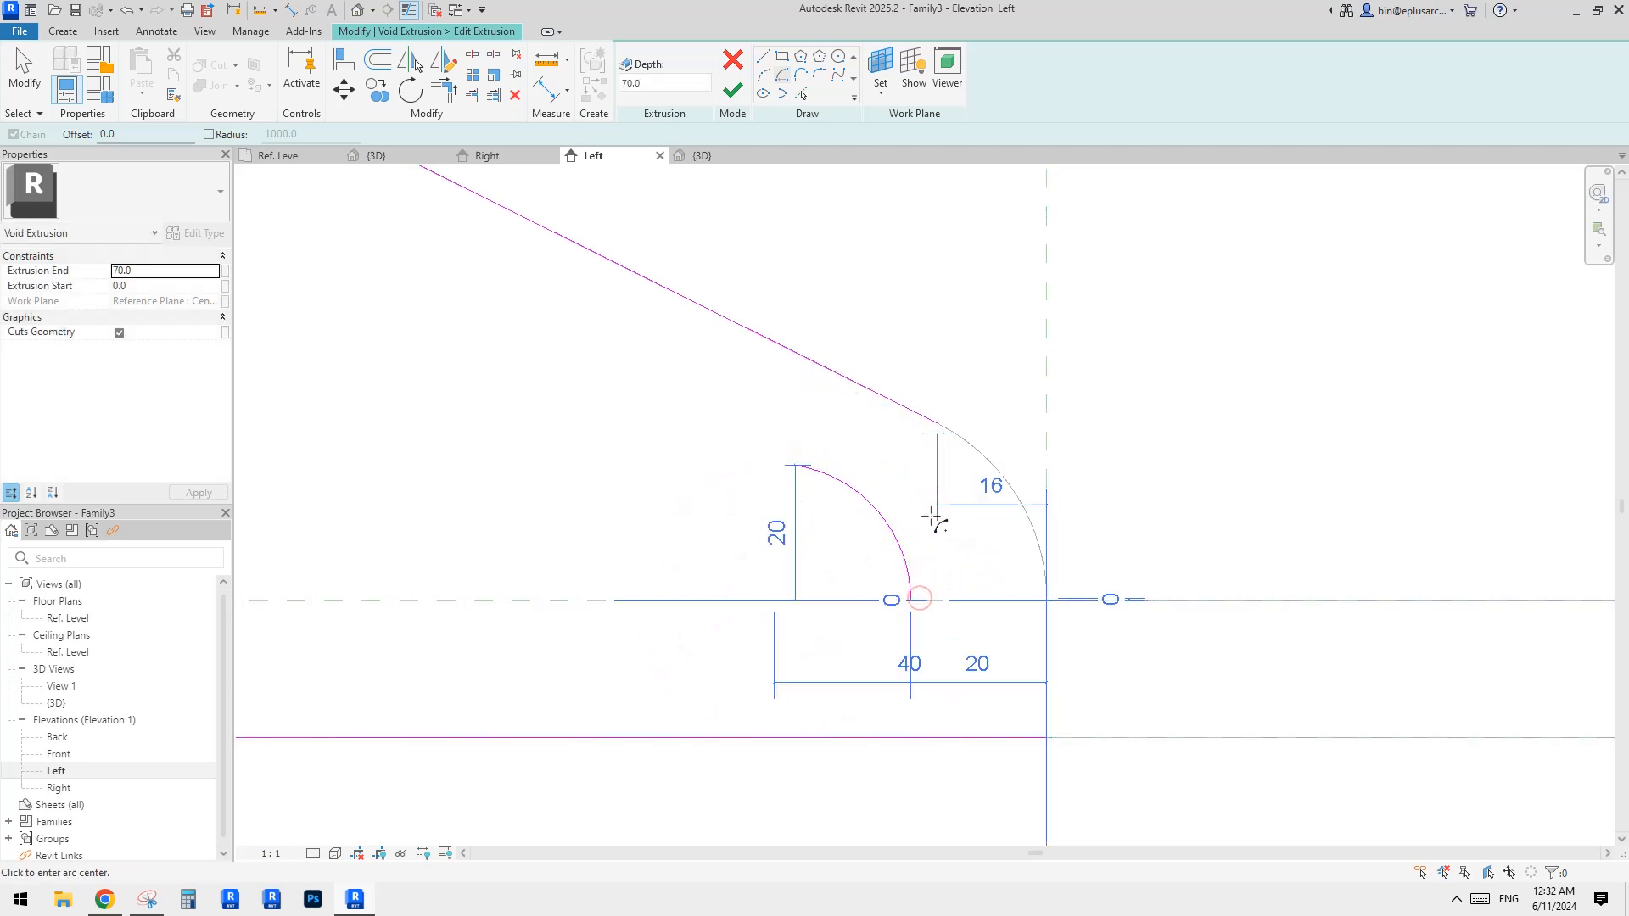
key(Escape)
key(Escape)
click(907, 558)
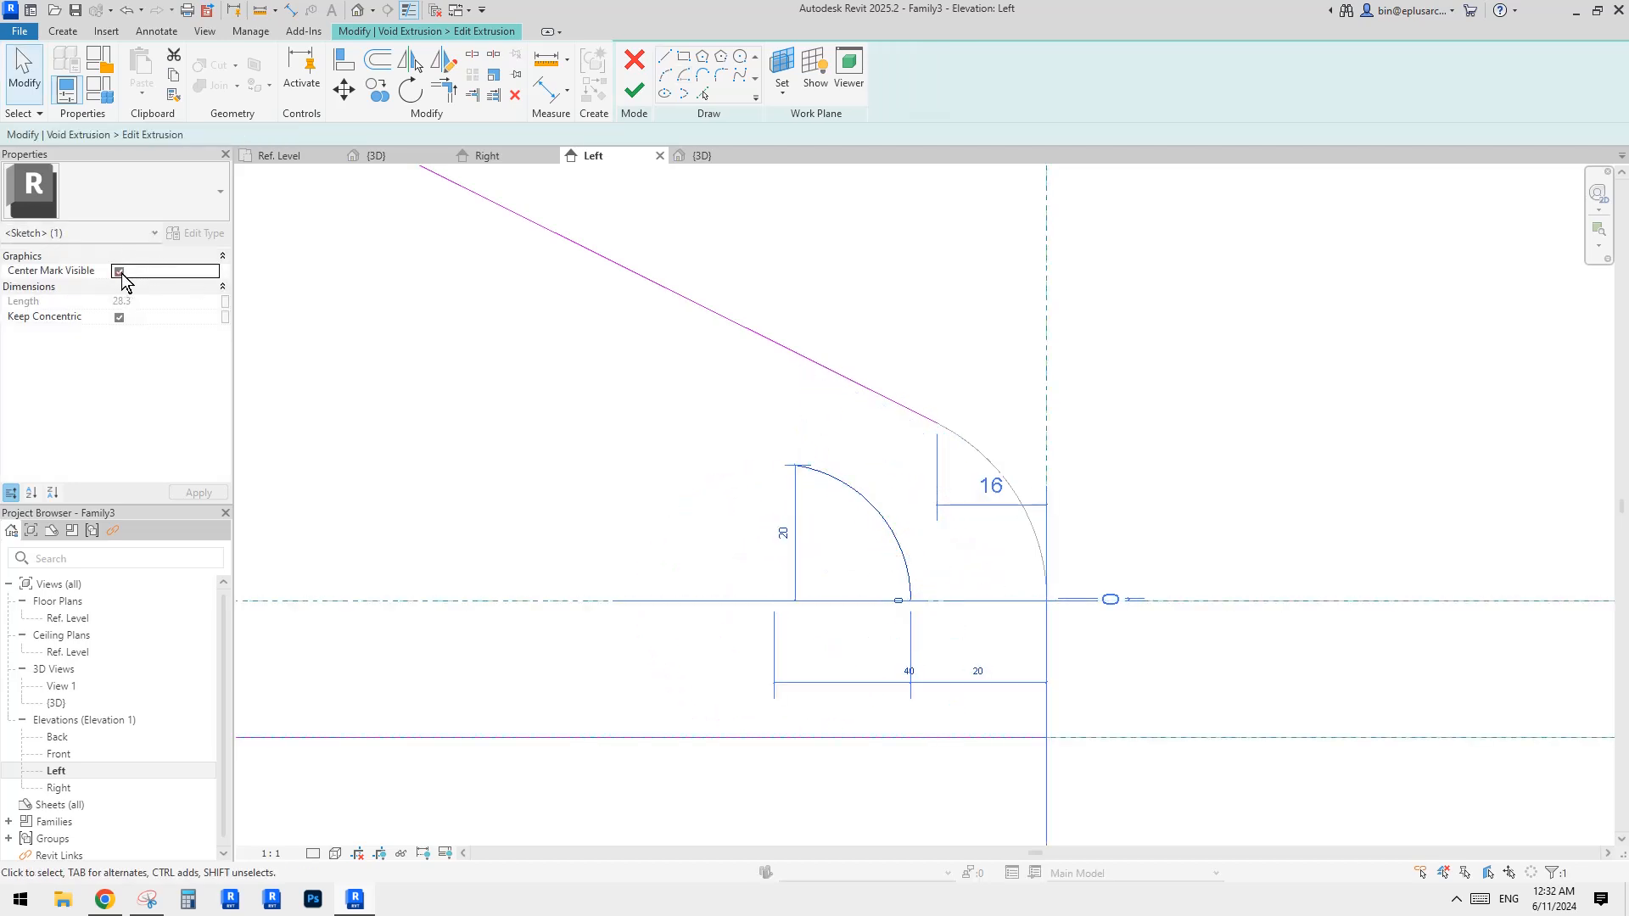
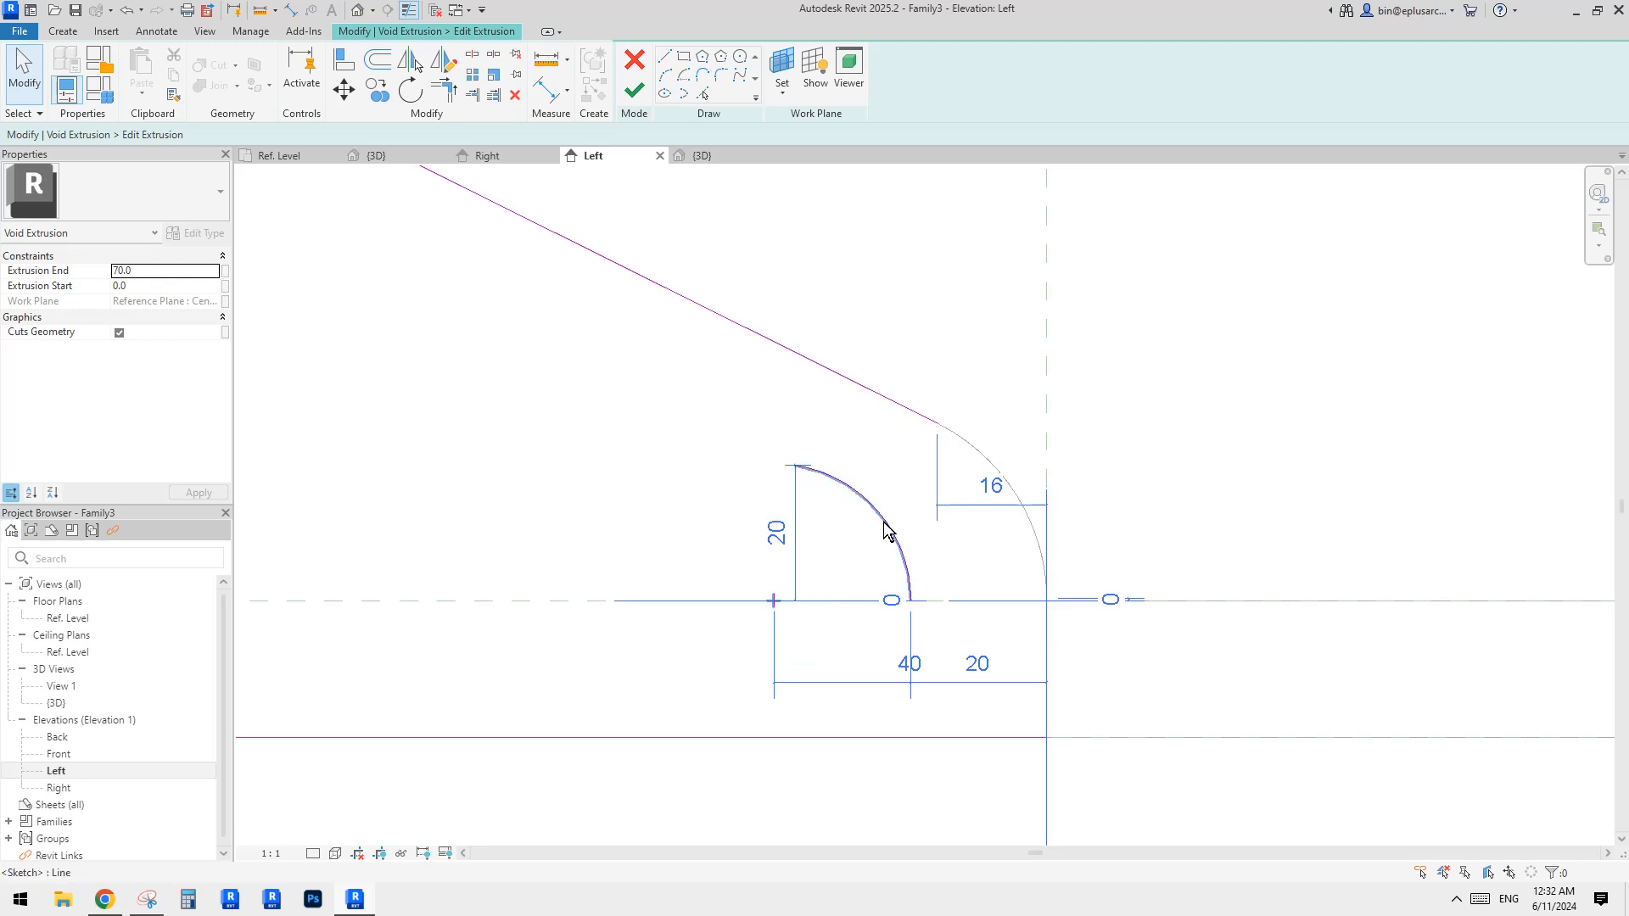
Make the new arc's temporary radius dimension permanent and label it with the r4 parameter.
click(816, 548)
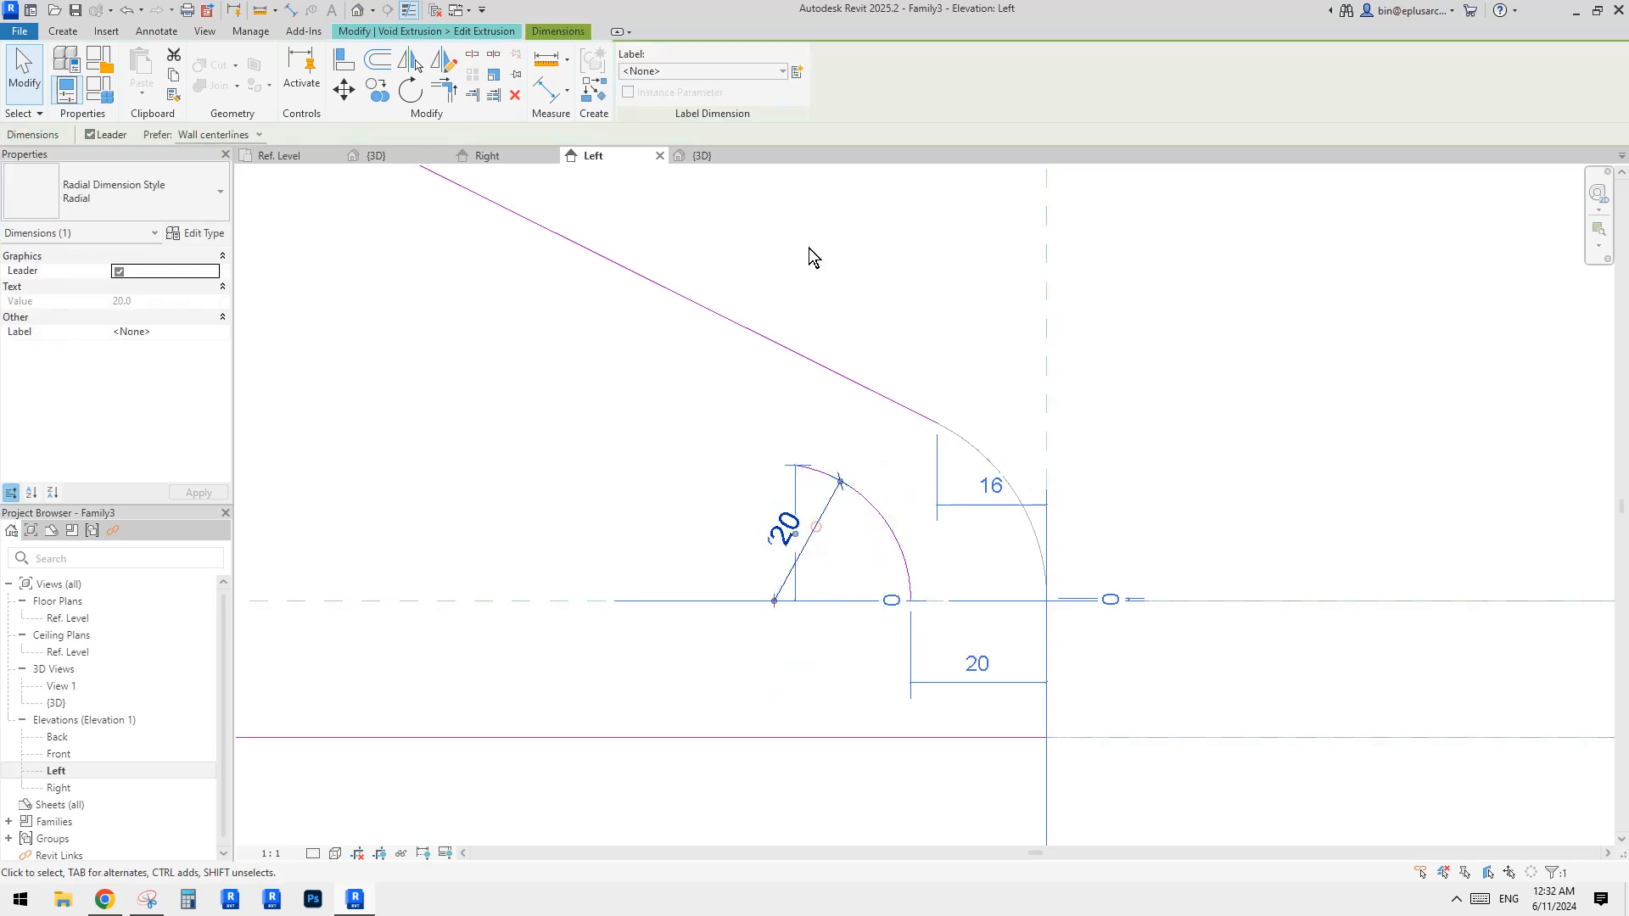
click(748, 71)
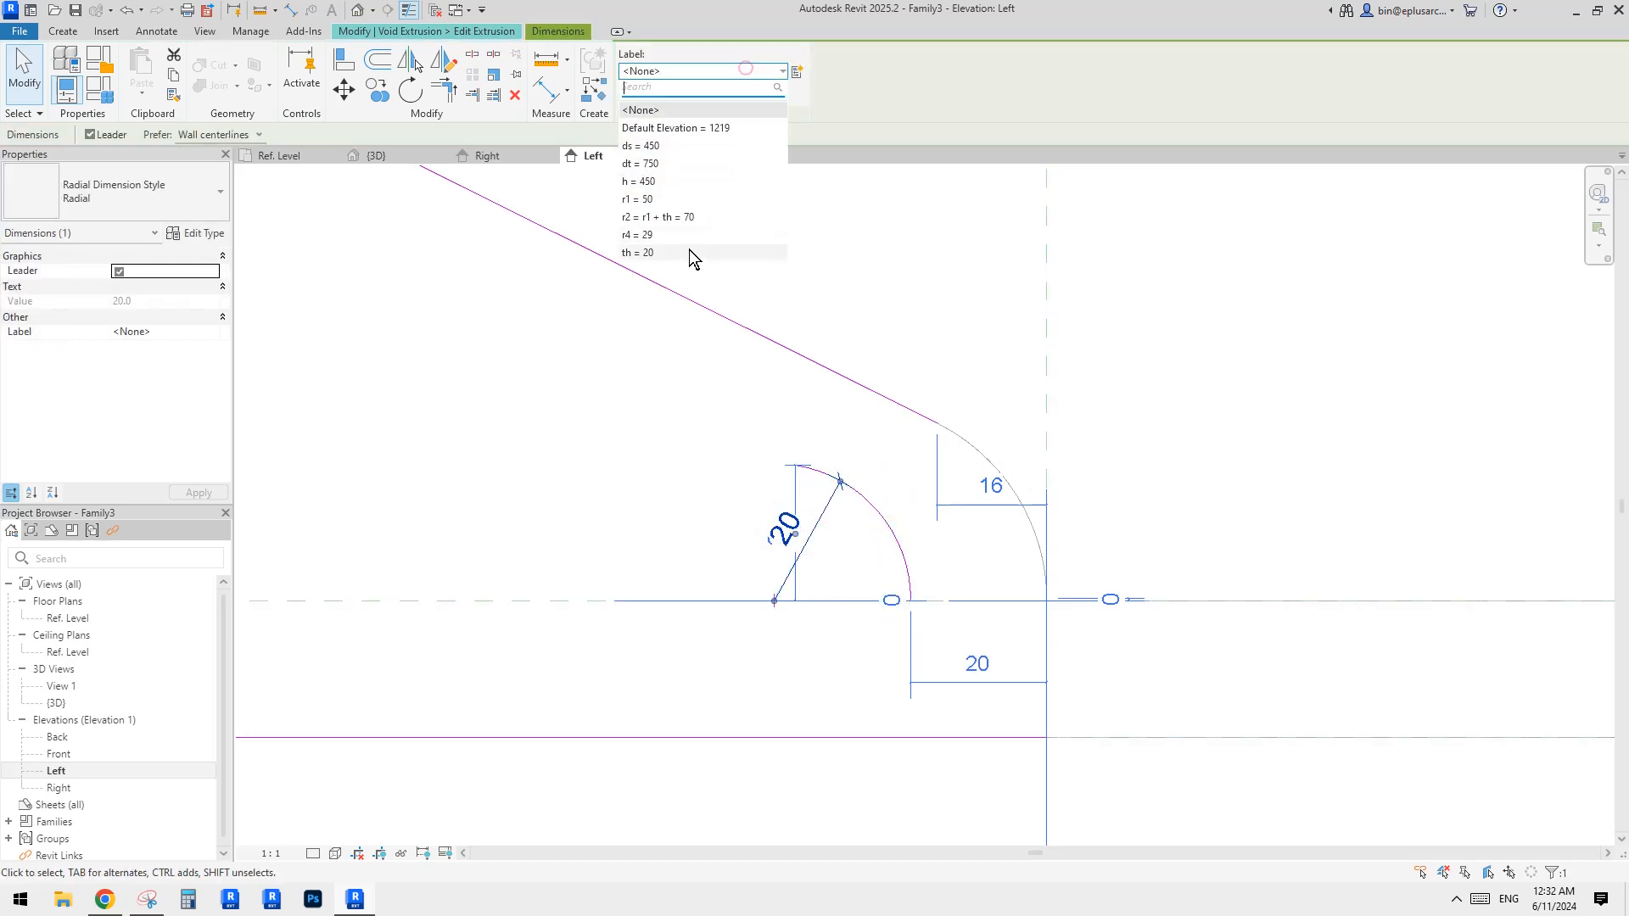
click(638, 235)
key(Escape)
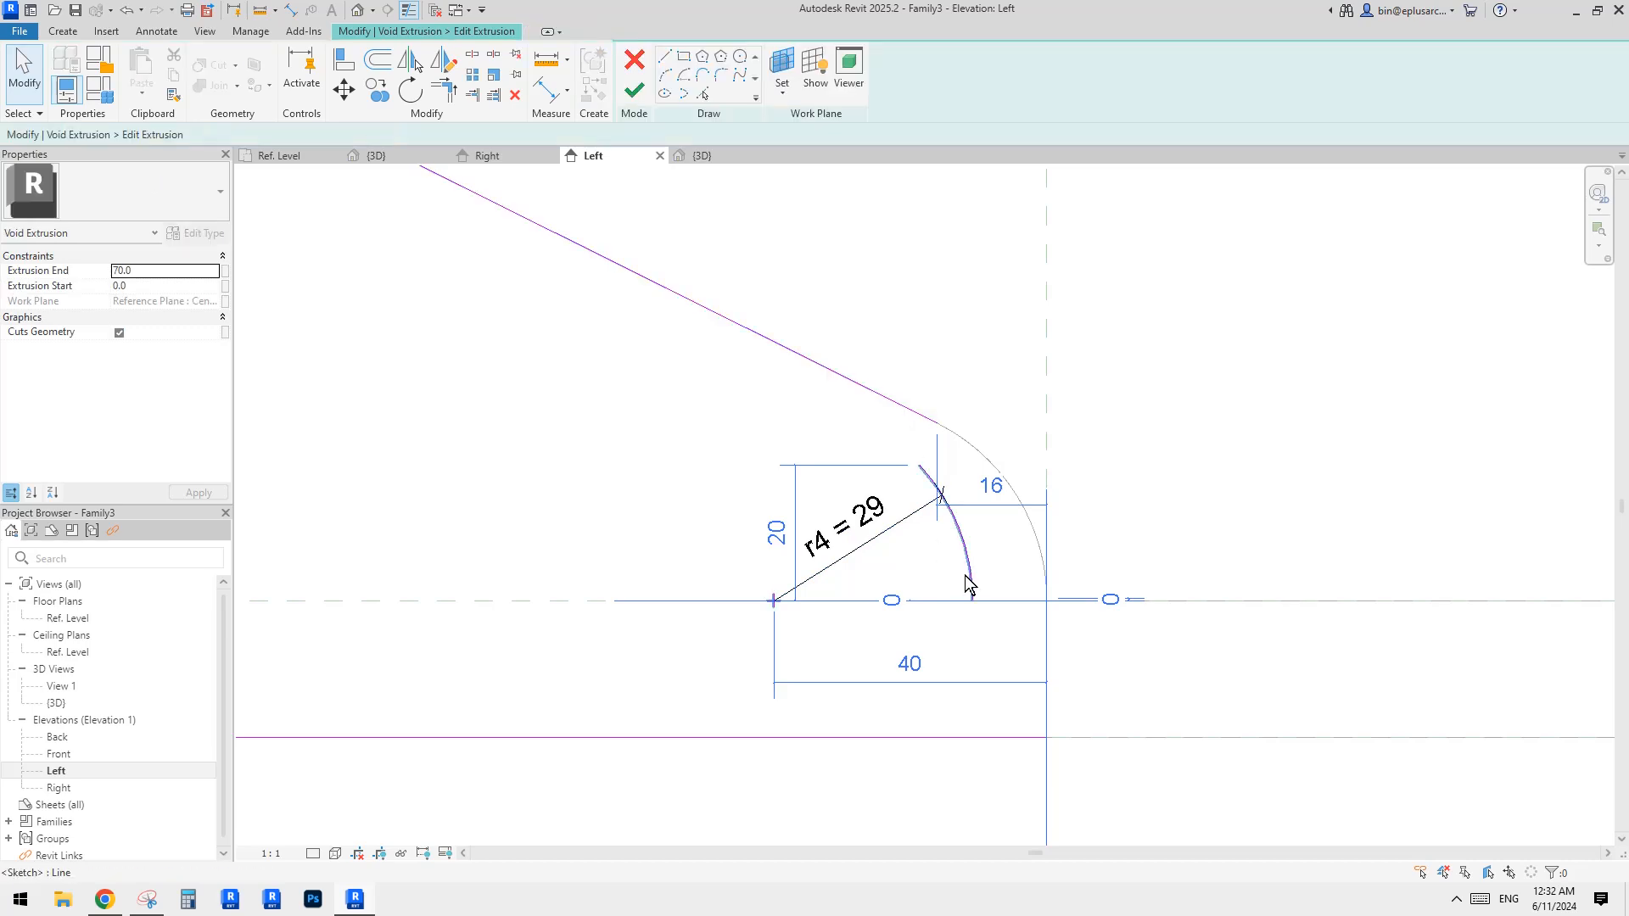
Move the r4 arc horizontally so its lower end meets the intersection of the vertical and lower horizontal reference planes.
click(974, 579)
scroll(1026, 599, up, 10)
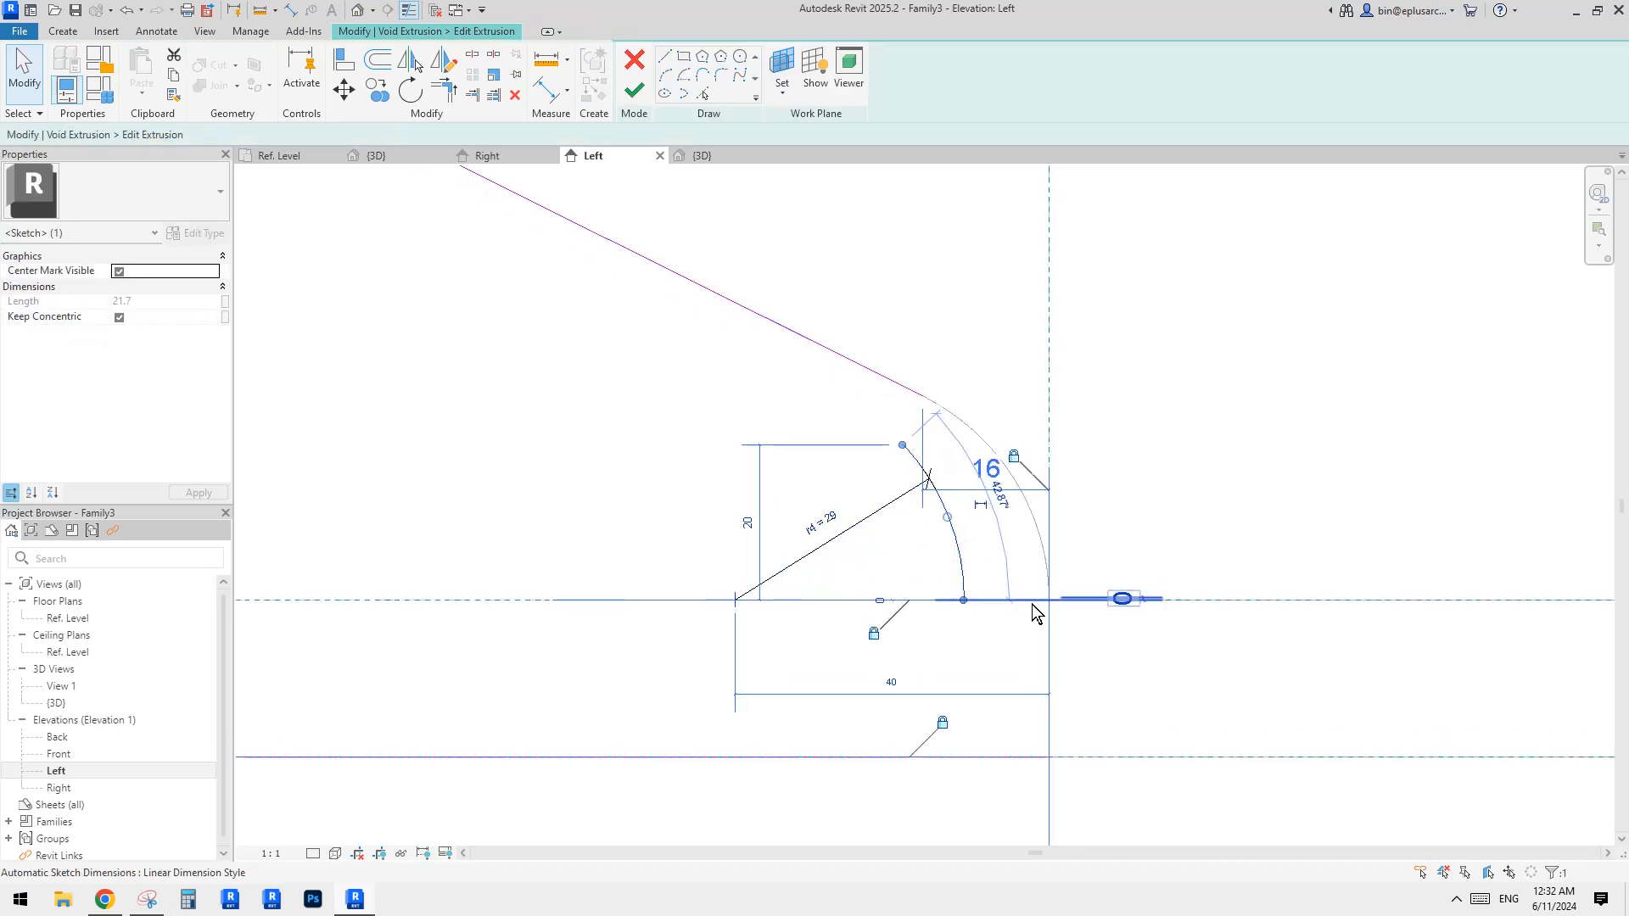
key(Escape)
scroll(927, 608, down, 8)
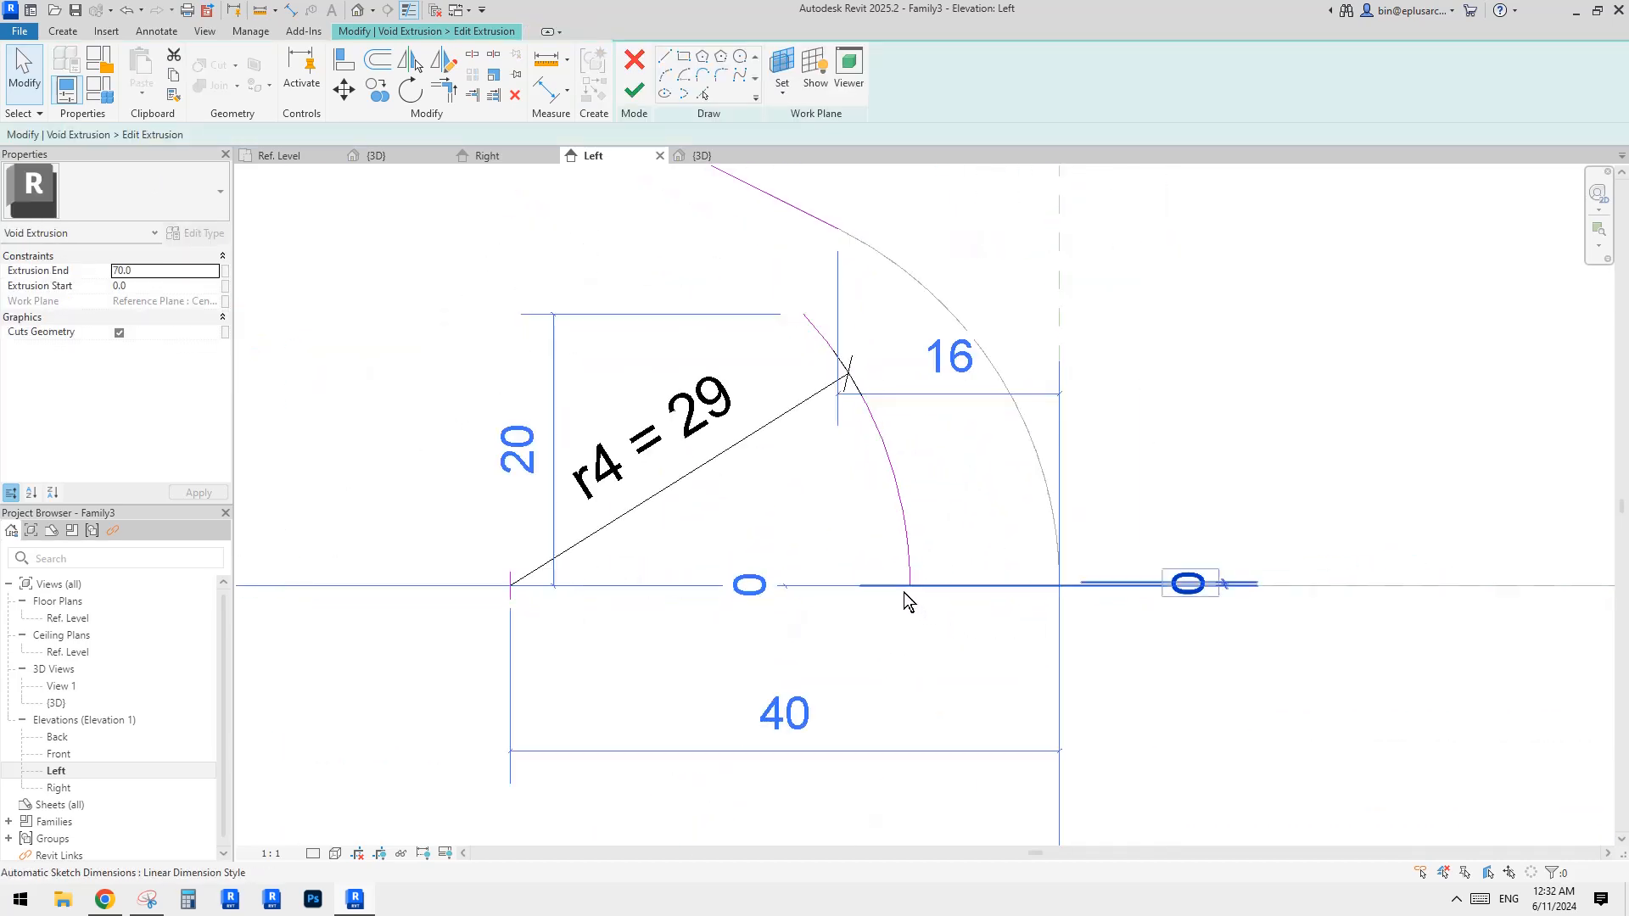
click(906, 565)
key(m)
key(v)
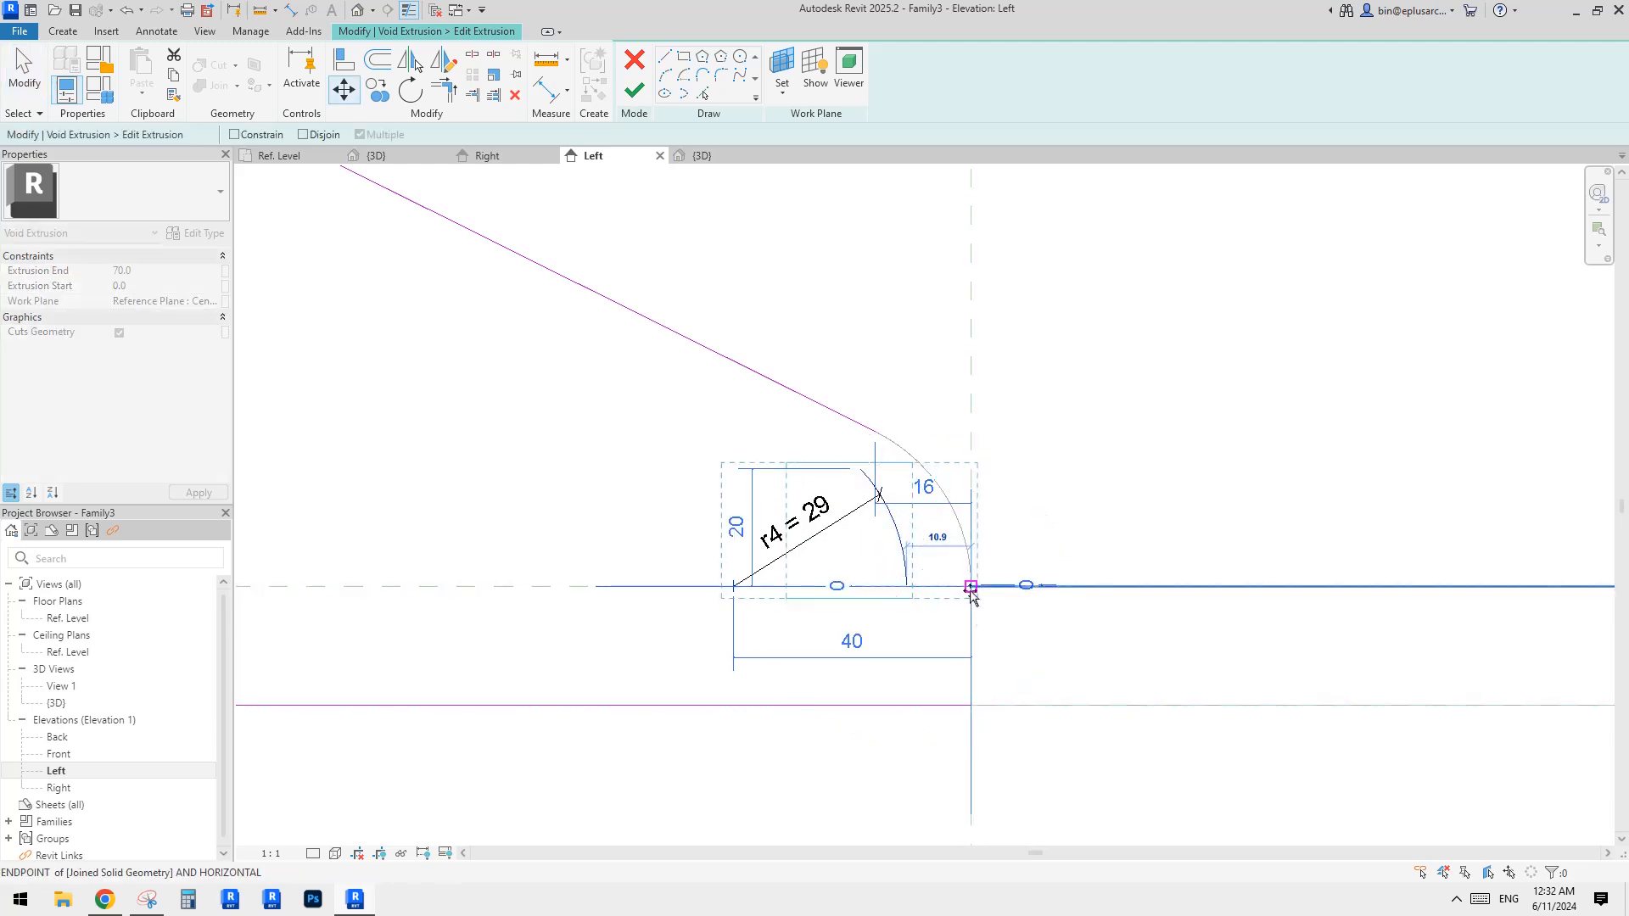
key(Escape)
key(Escape)
scroll(925, 514, up, 2)
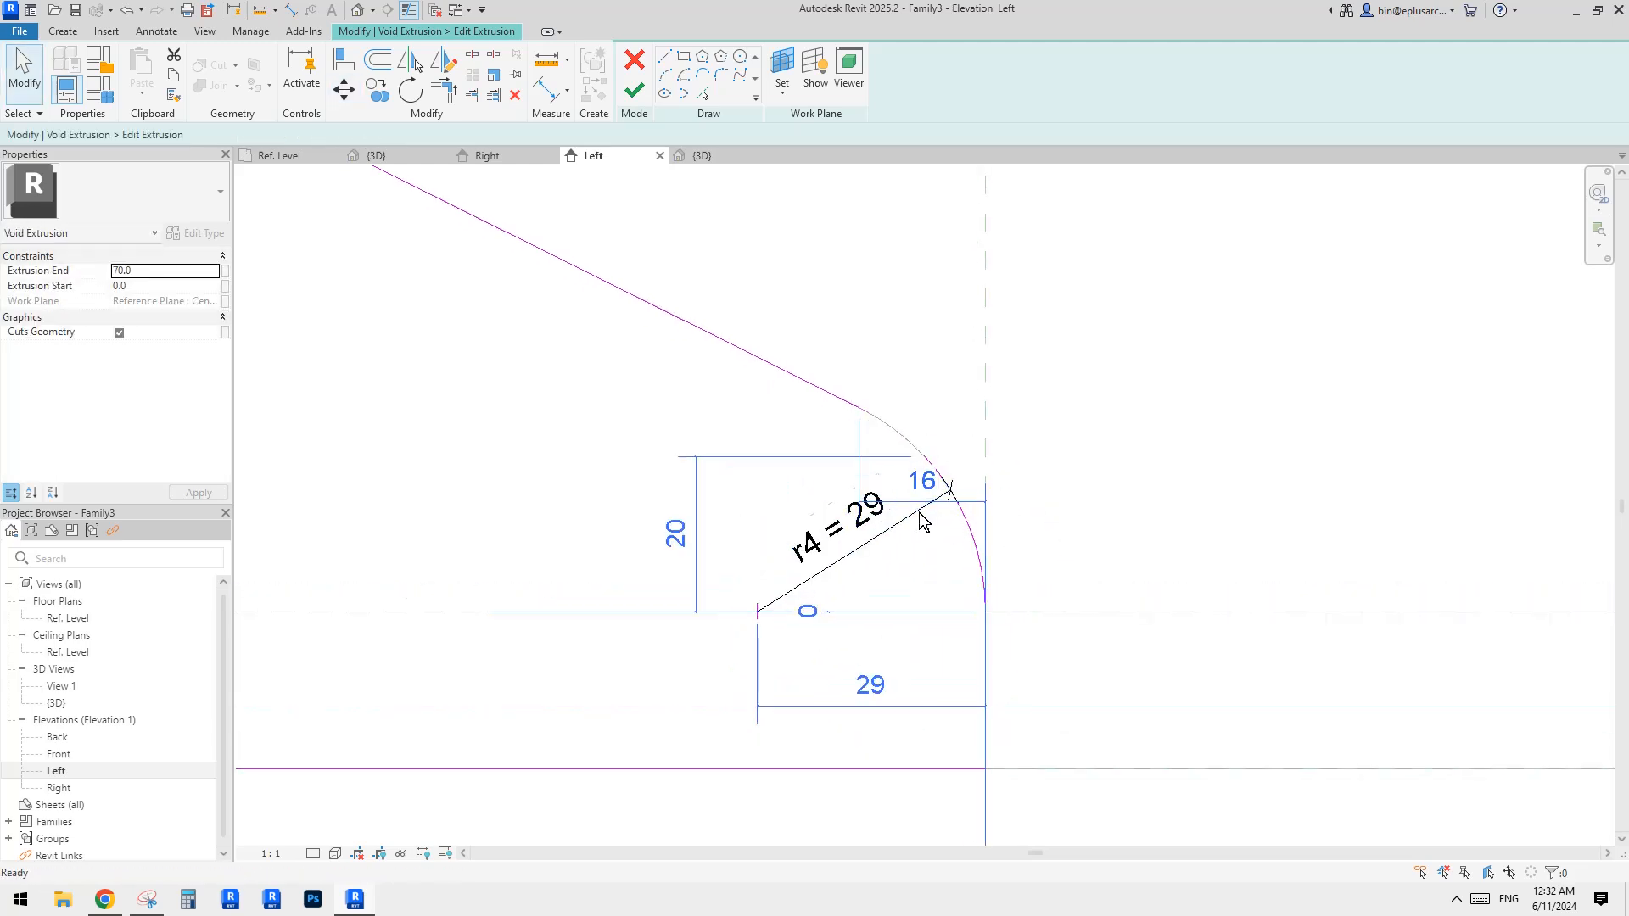
Align the arc's centre with the lower horizontal reference plane and lock the alignment.
key(a)
key(l)
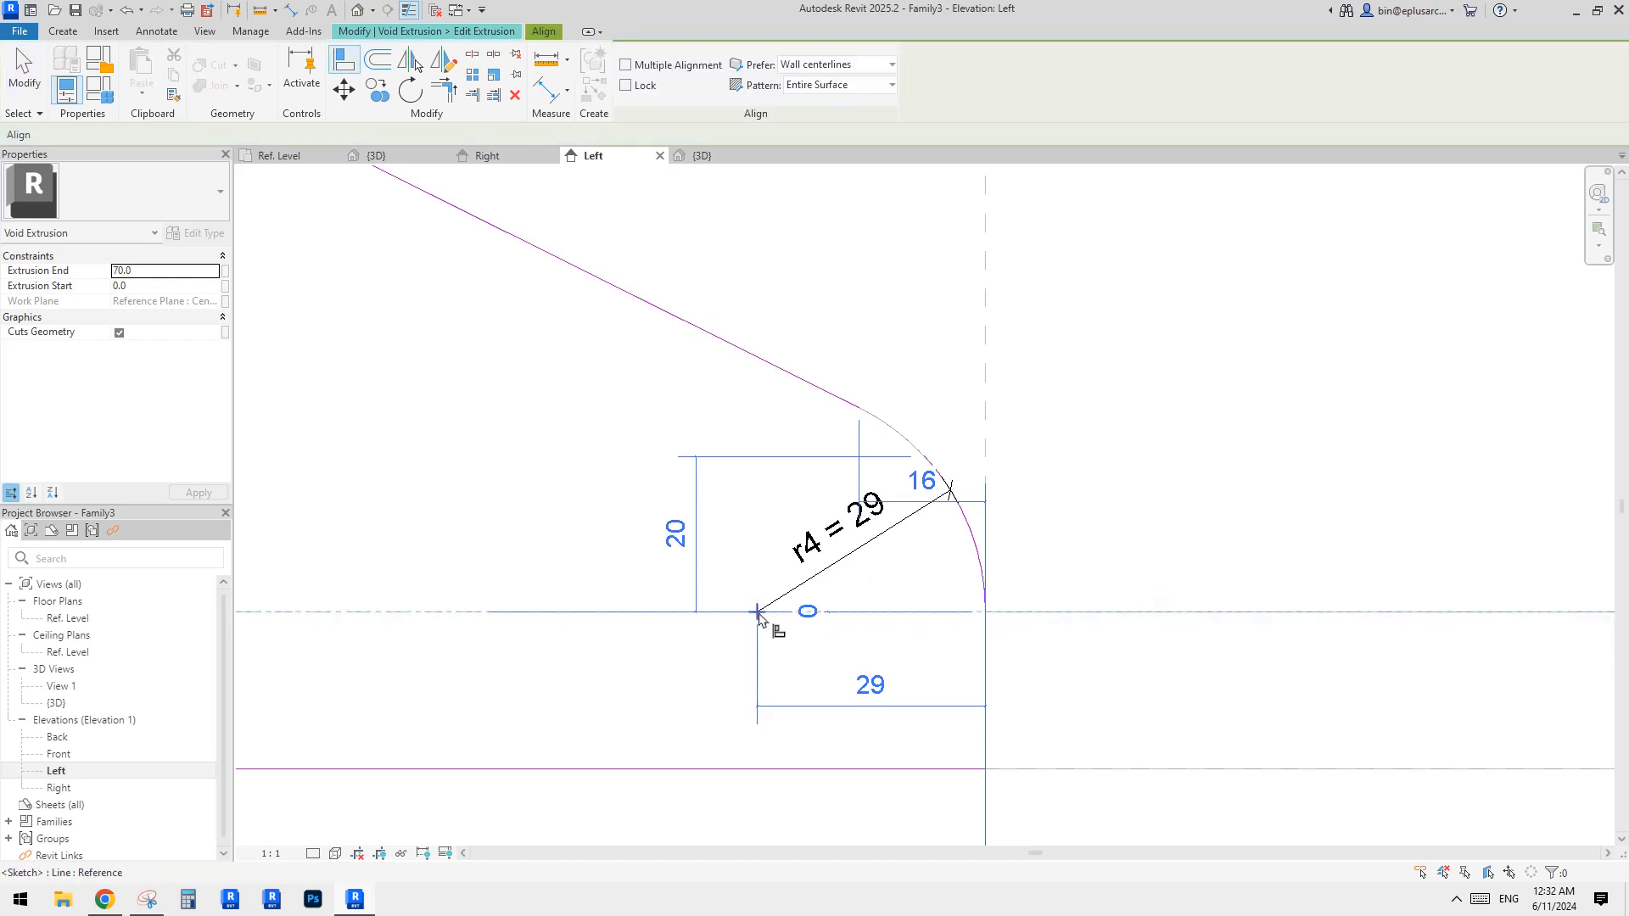
click(899, 645)
middle_drag(788, 592, 811, 593)
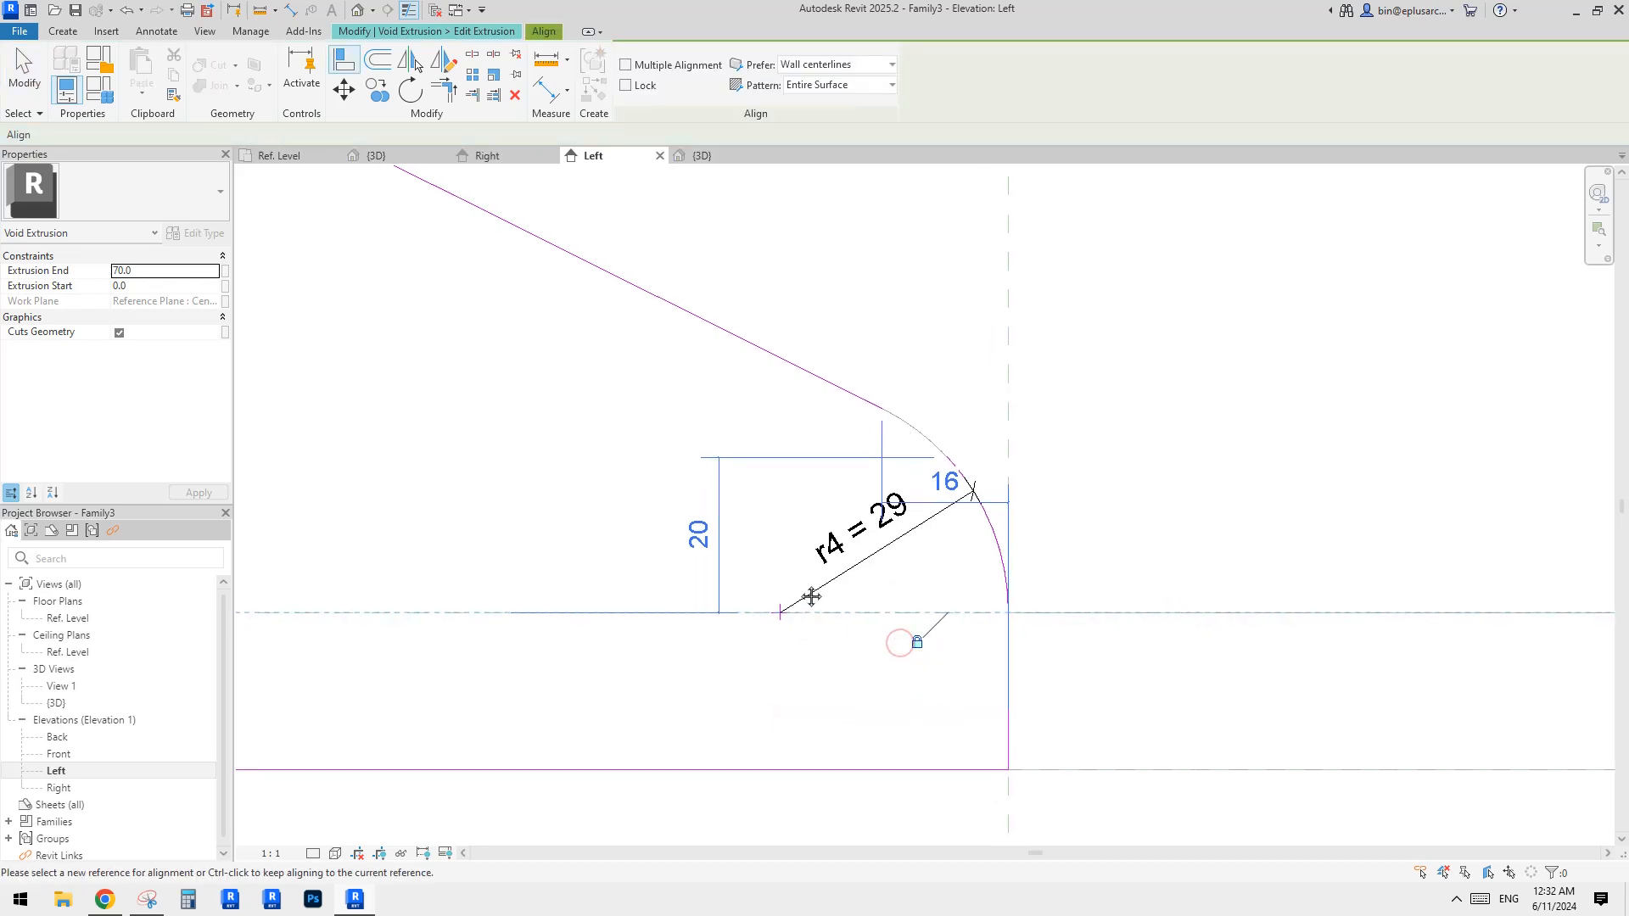
key(Escape)
key(Escape)
Extend the arc's free upper end past the sloped line until it sits directly above the arc's centre.
click(844, 391)
mouse_move(885, 409)
mouse_down()
mouse_move(941, 440)
mouse_move(904, 424)
mouse_up()
key(Escape)
click(929, 442)
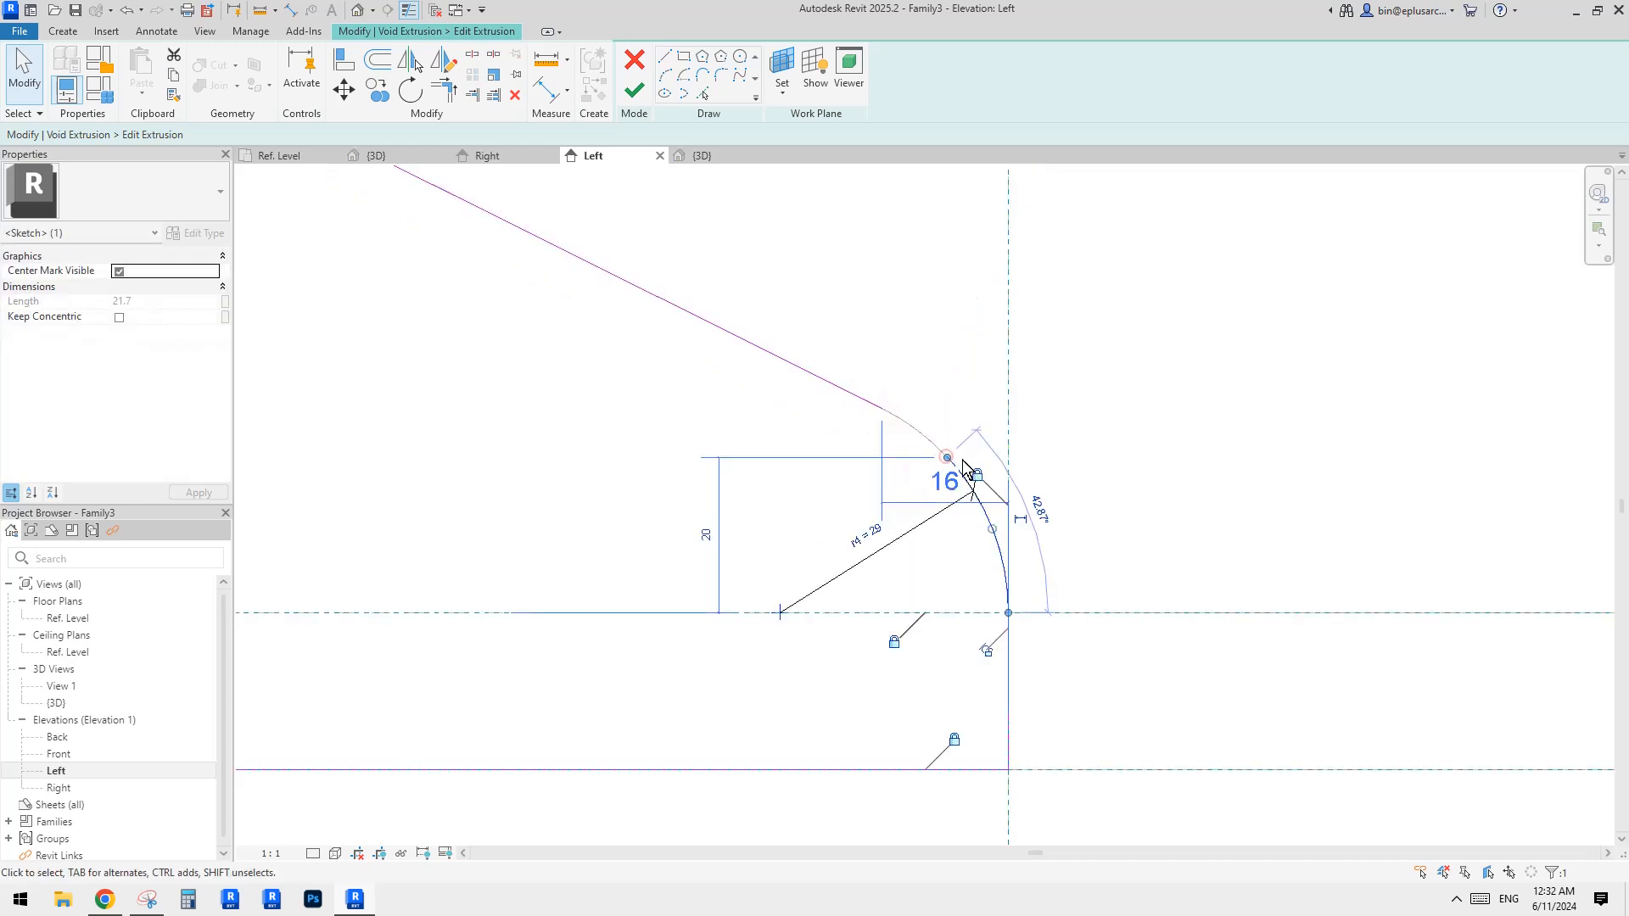
mouse_move(800, 407)
mouse_down()
mouse_move(862, 396)
mouse_move(890, 345)
mouse_move(891, 411)
mouse_up()
click(765, 355)
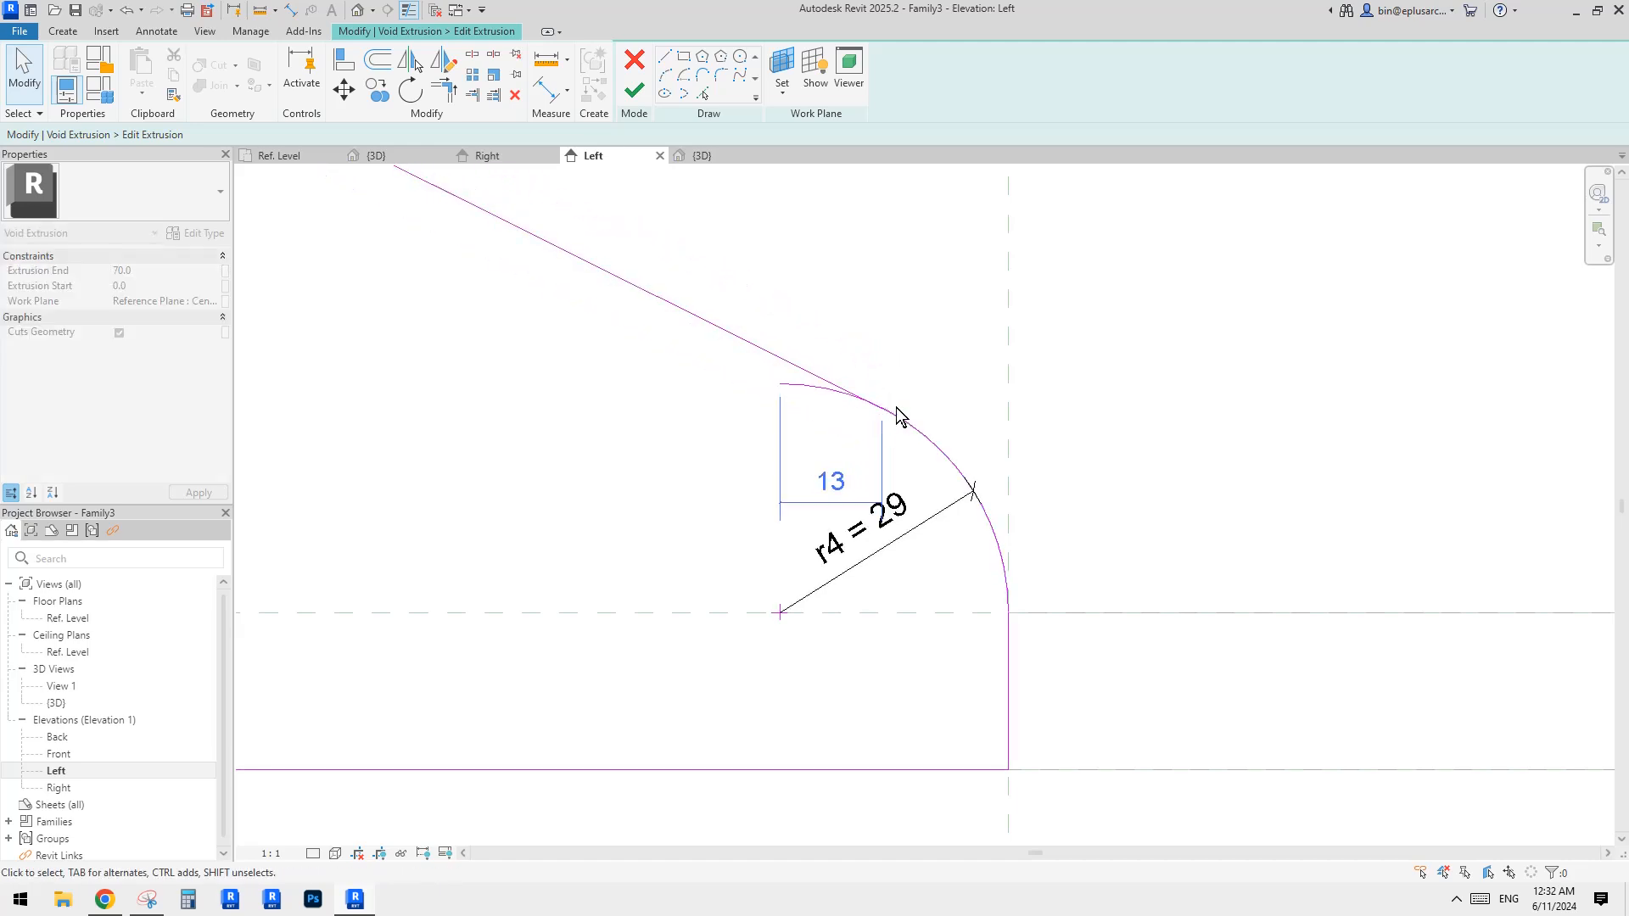
Toggle the join tangency between the sloped line's upper end and the upper corner arc.
scroll(768, 361, down, 5)
middle_drag(631, 327, 1278, 605)
scroll(919, 363, up, 5)
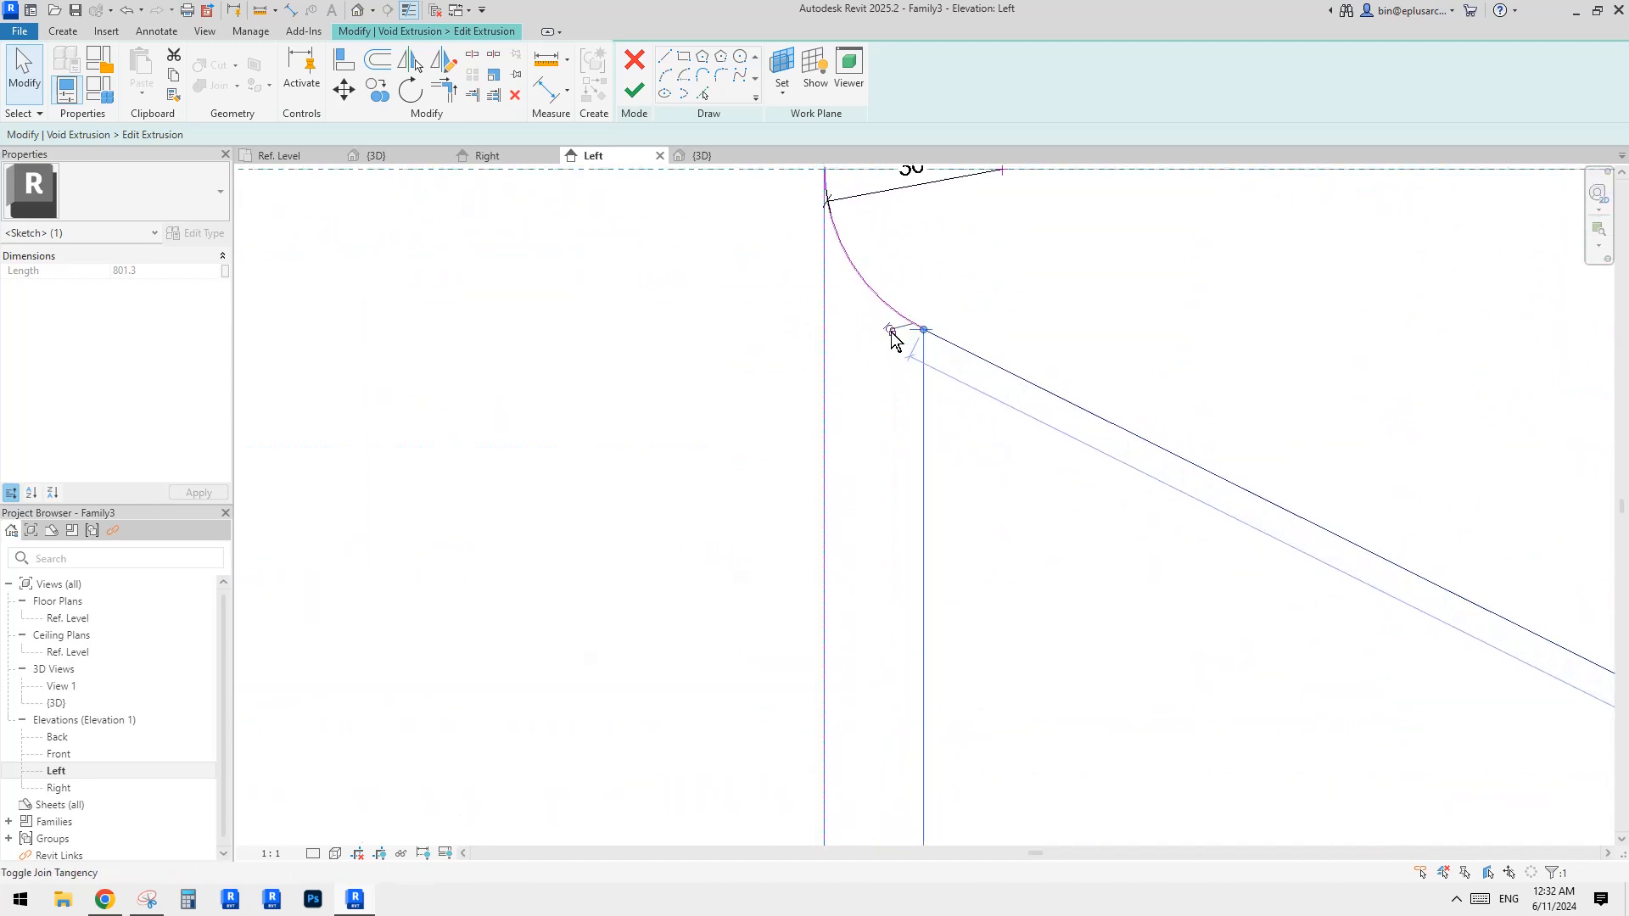
click(890, 333)
Try to snap the sloped line's lower end onto the r4 arc at its tangent point.
scroll(918, 419, down, 5)
middle_drag(1479, 645, 756, 327)
scroll(1005, 500, up, 5)
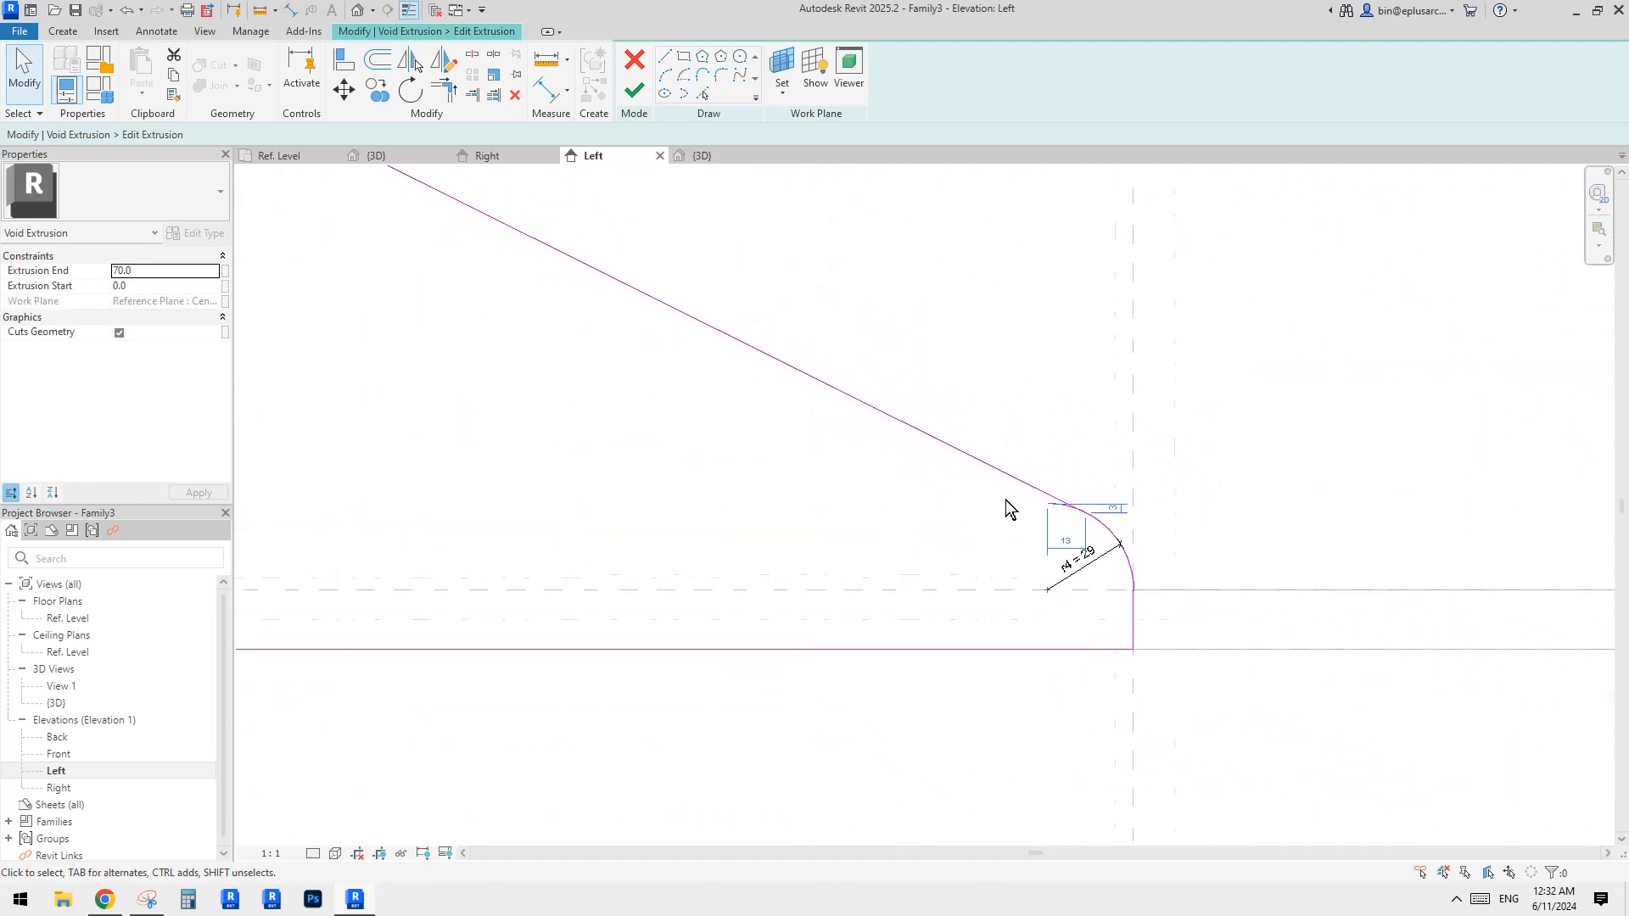
click(1061, 484)
click(1123, 507)
scroll(1149, 518, up, 3)
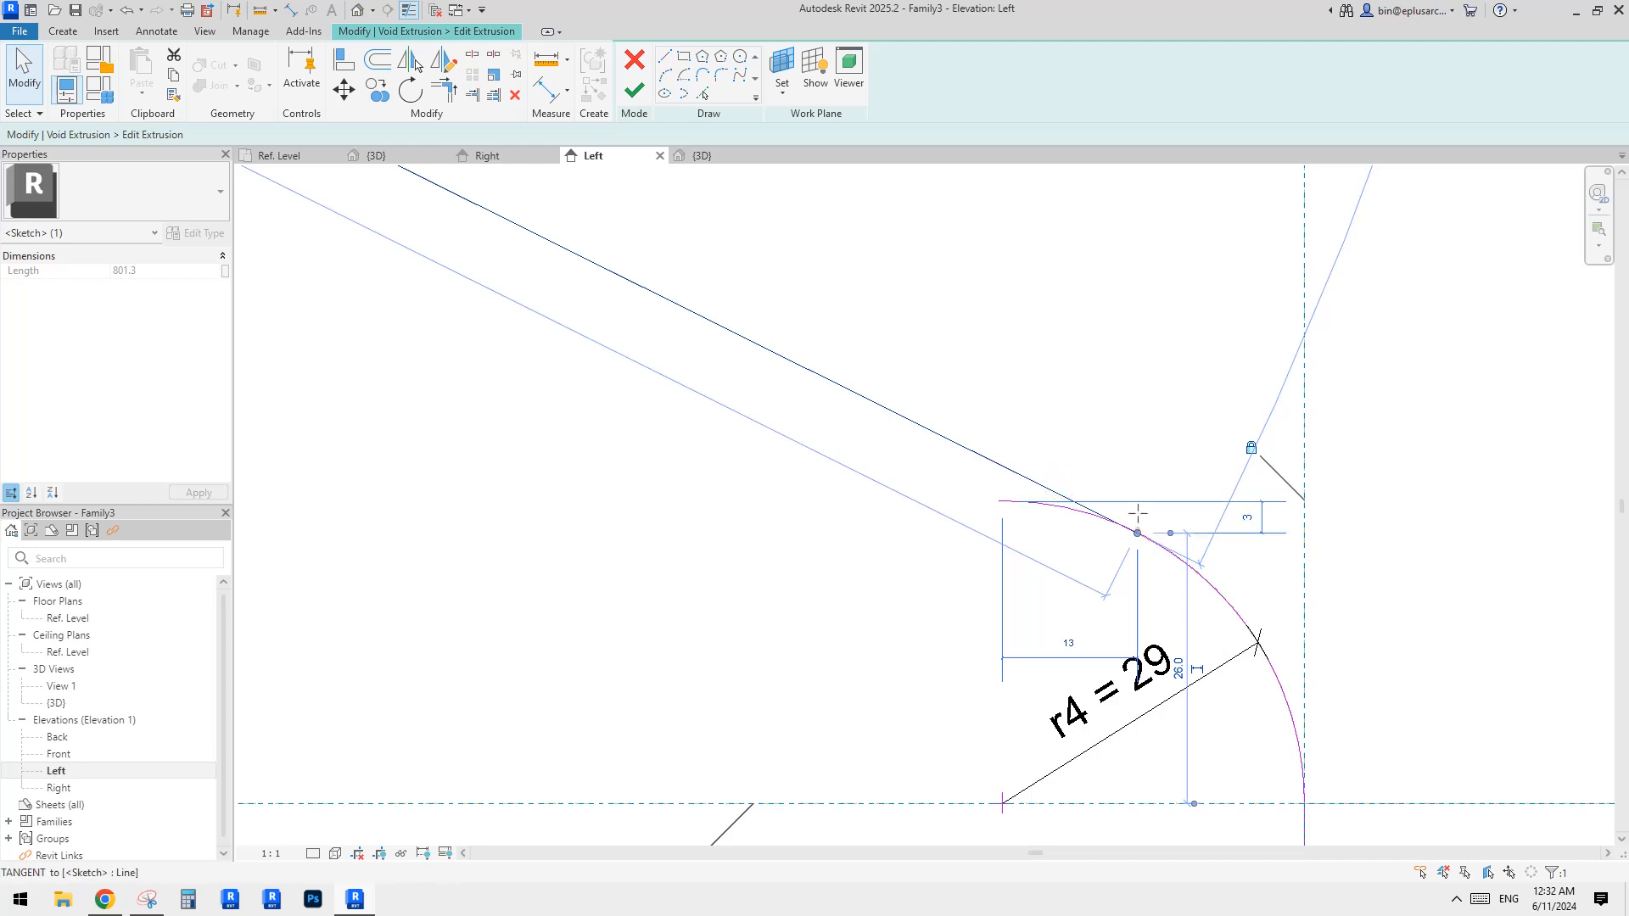
mouse_move(1138, 514)
mouse_down()
mouse_move(1137, 473)
mouse_move(1141, 533)
mouse_up()
Trim the sloped line and the lower r4 arc to a corner, and lock the tangency at their joint.
key(t)
key(r)
click(1048, 488)
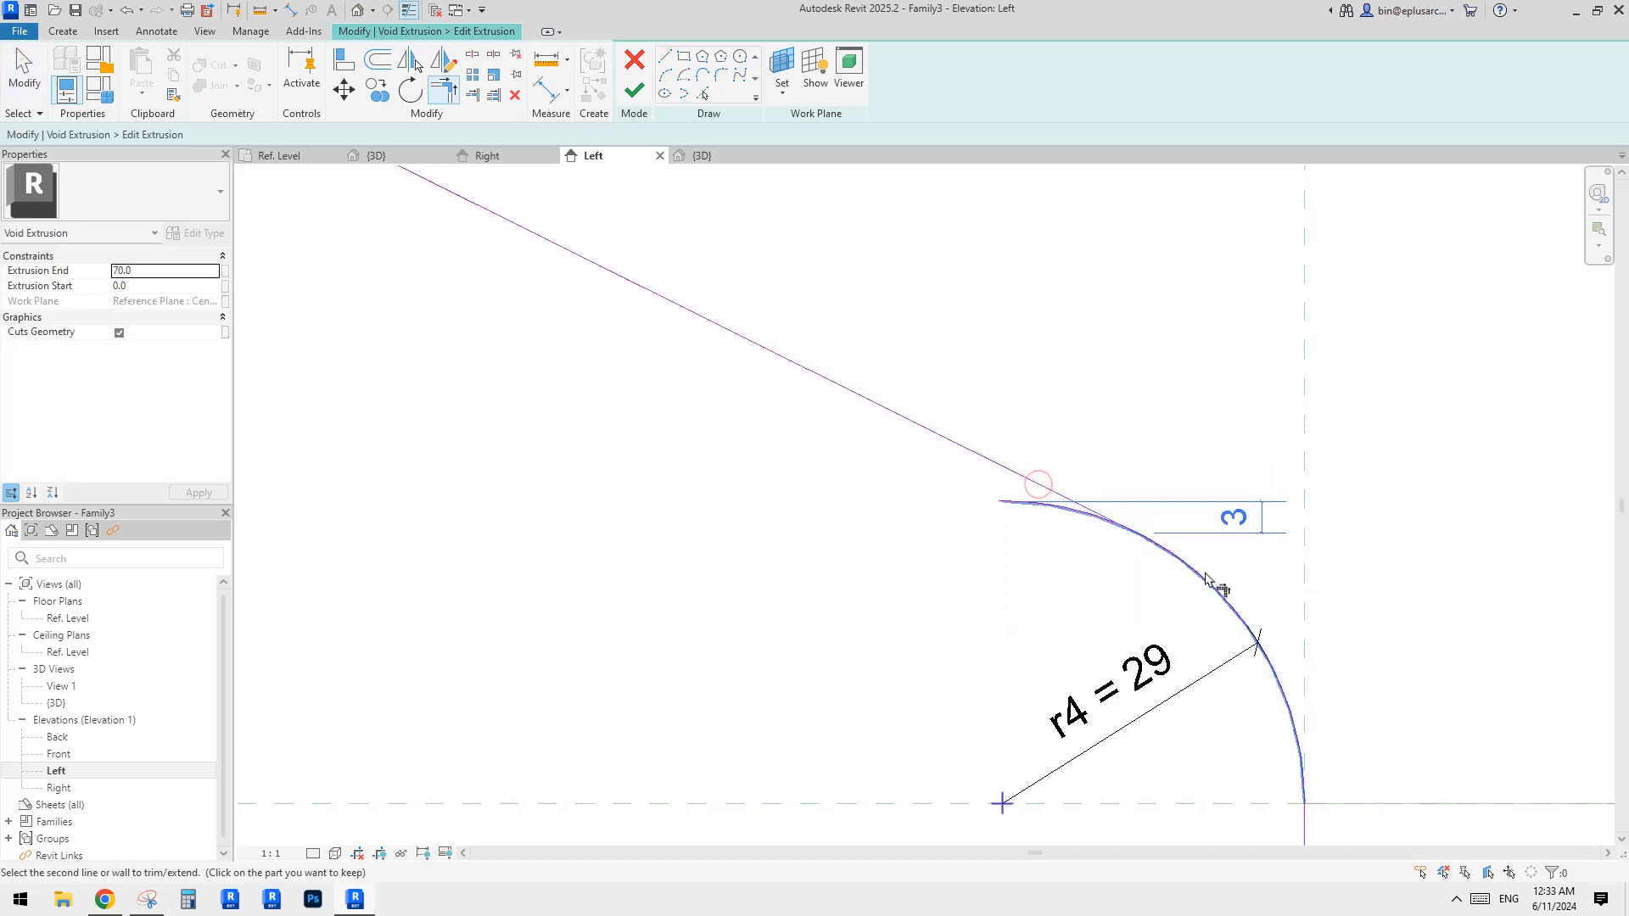
click(1209, 579)
click(1081, 506)
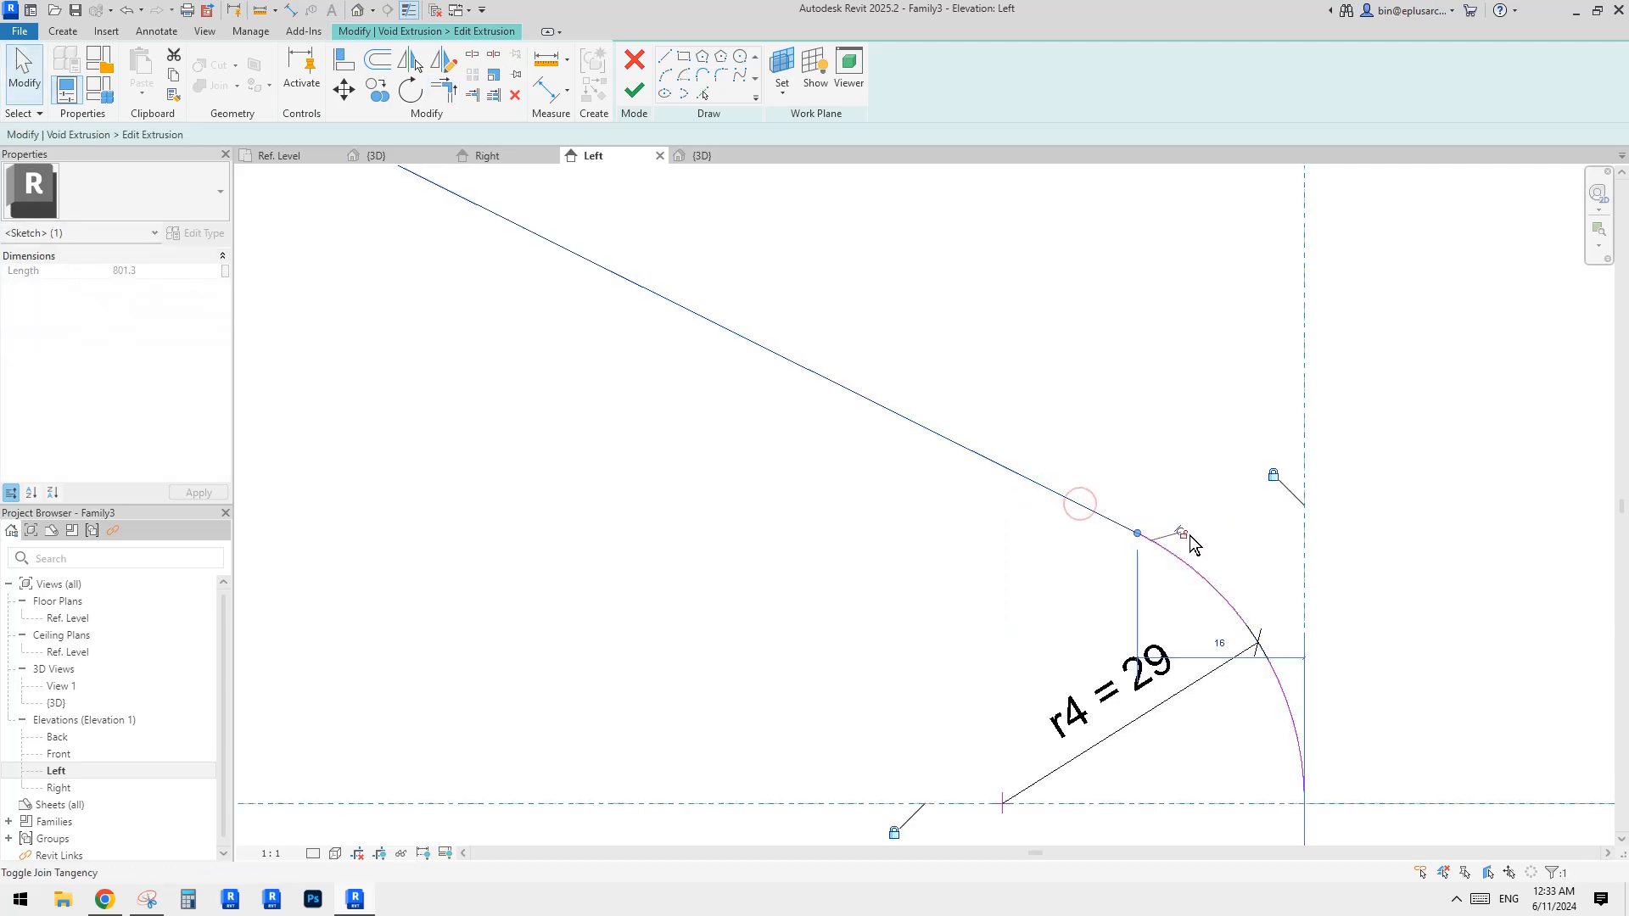
click(1186, 535)
Check the upper corner arc's tangency locks and its joint with the sloped line.
scroll(1137, 545, down, 8)
middle_drag(835, 428, 1327, 673)
scroll(840, 383, up, 4)
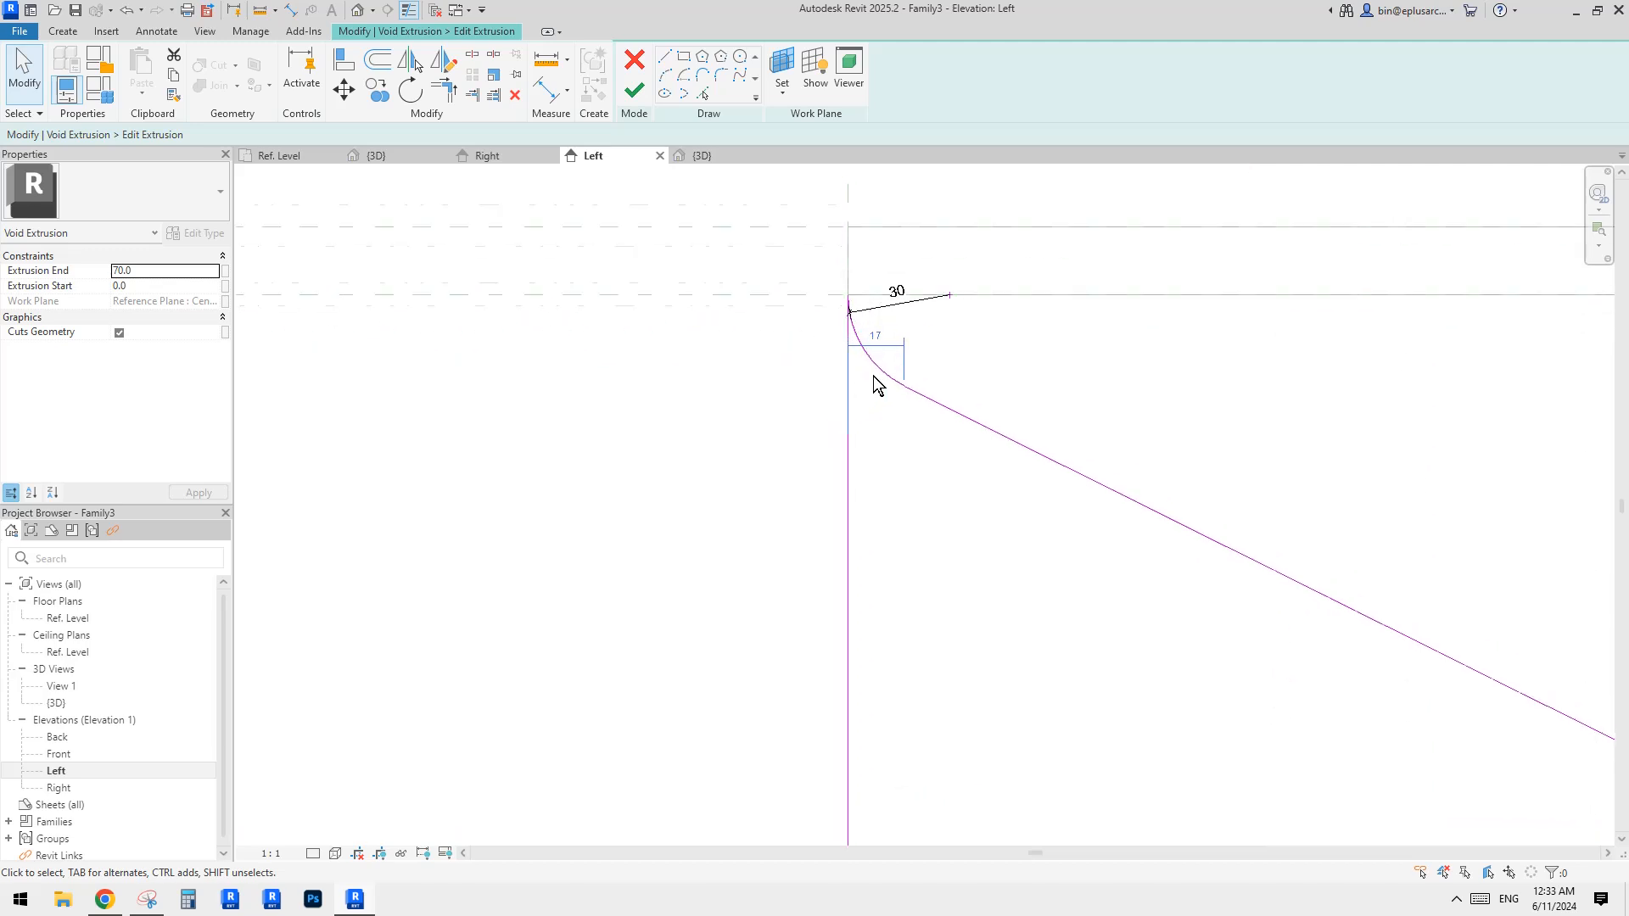
scroll(879, 386, up, 2)
click(882, 371)
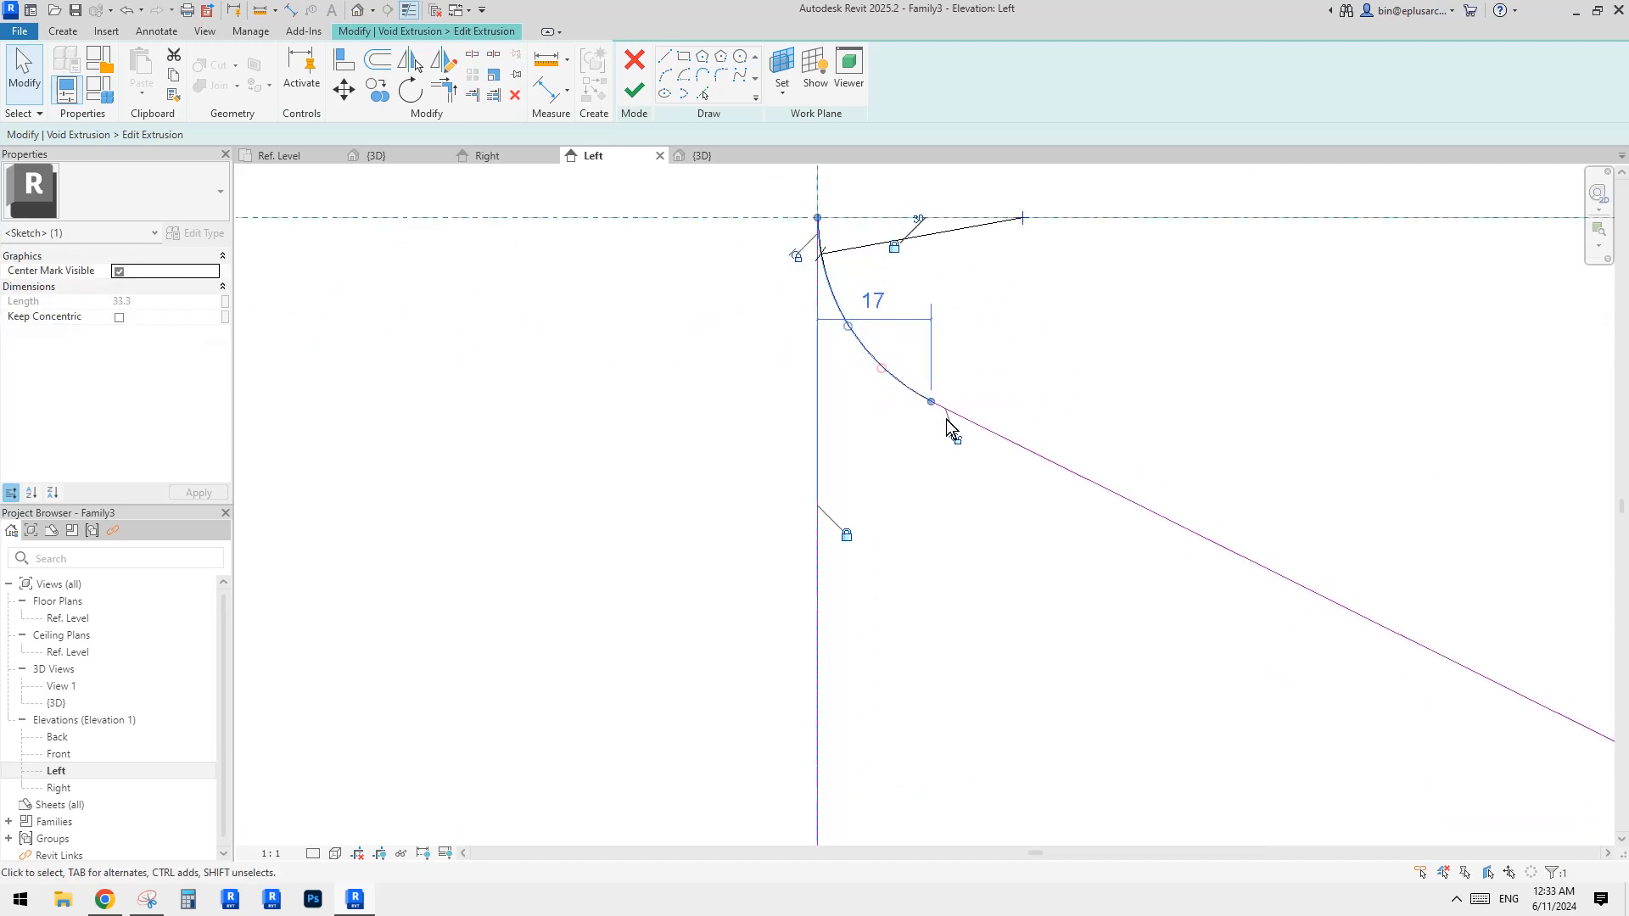
click(998, 457)
Review the whole left void sketch, examining the sloped line's tangency at both ends and the reference plane locks.
scroll(996, 456, down, 3)
middle_drag(967, 424, 648, 367)
scroll(647, 366, down, 2)
middle_drag(775, 397, 682, 346)
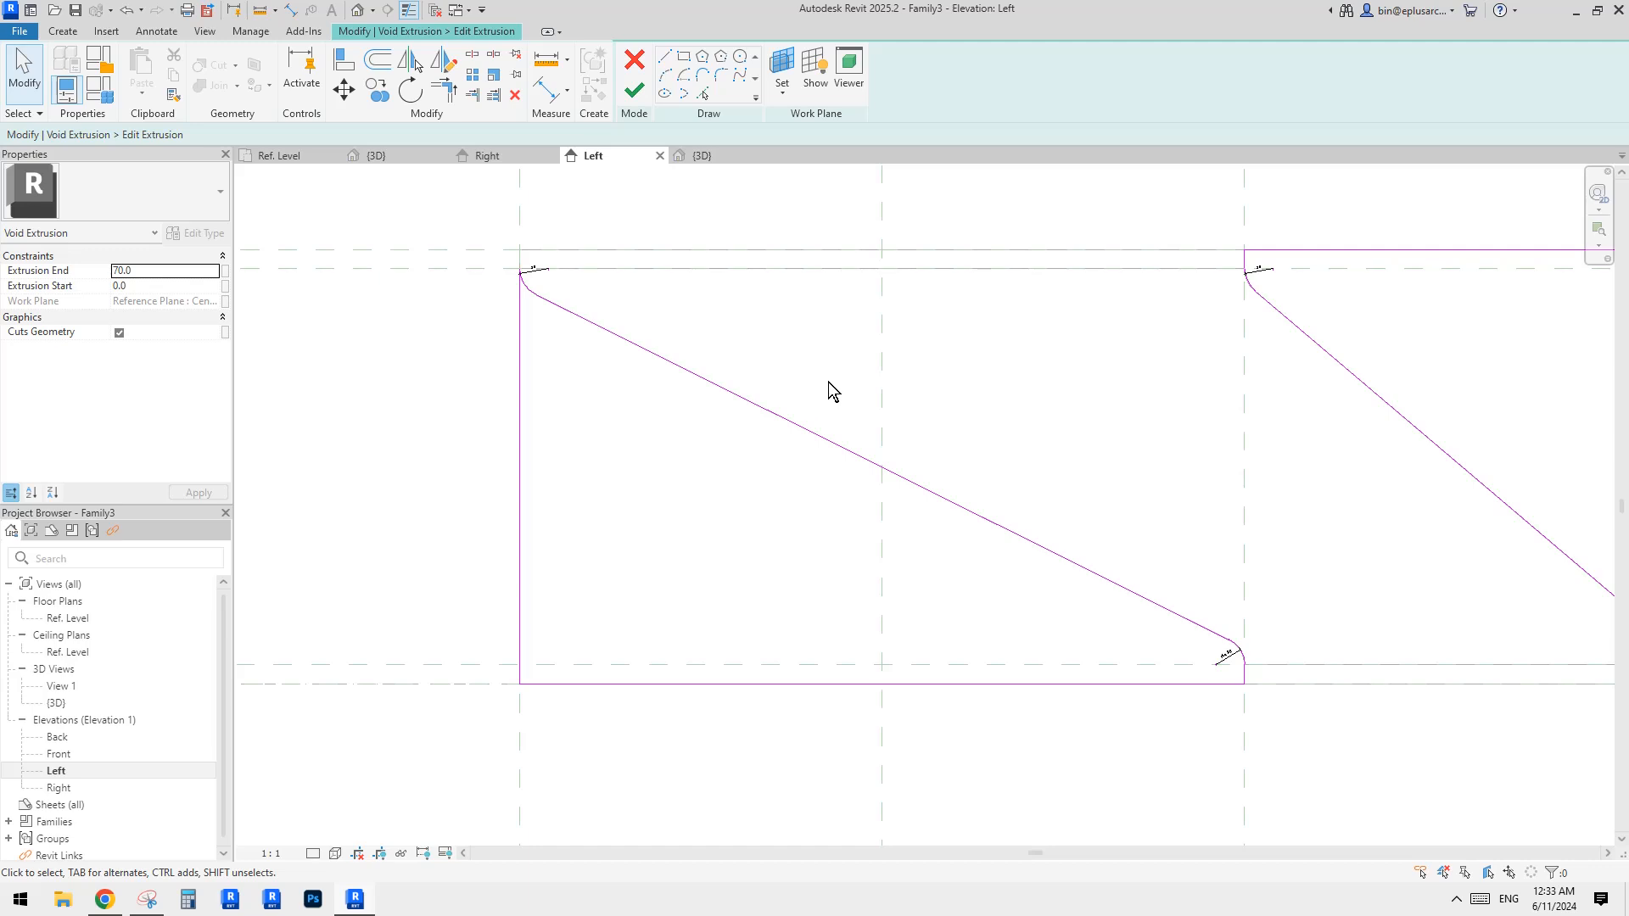
scroll(828, 389, down, 1)
middle_drag(772, 400, 808, 434)
scroll(809, 434, up, 1)
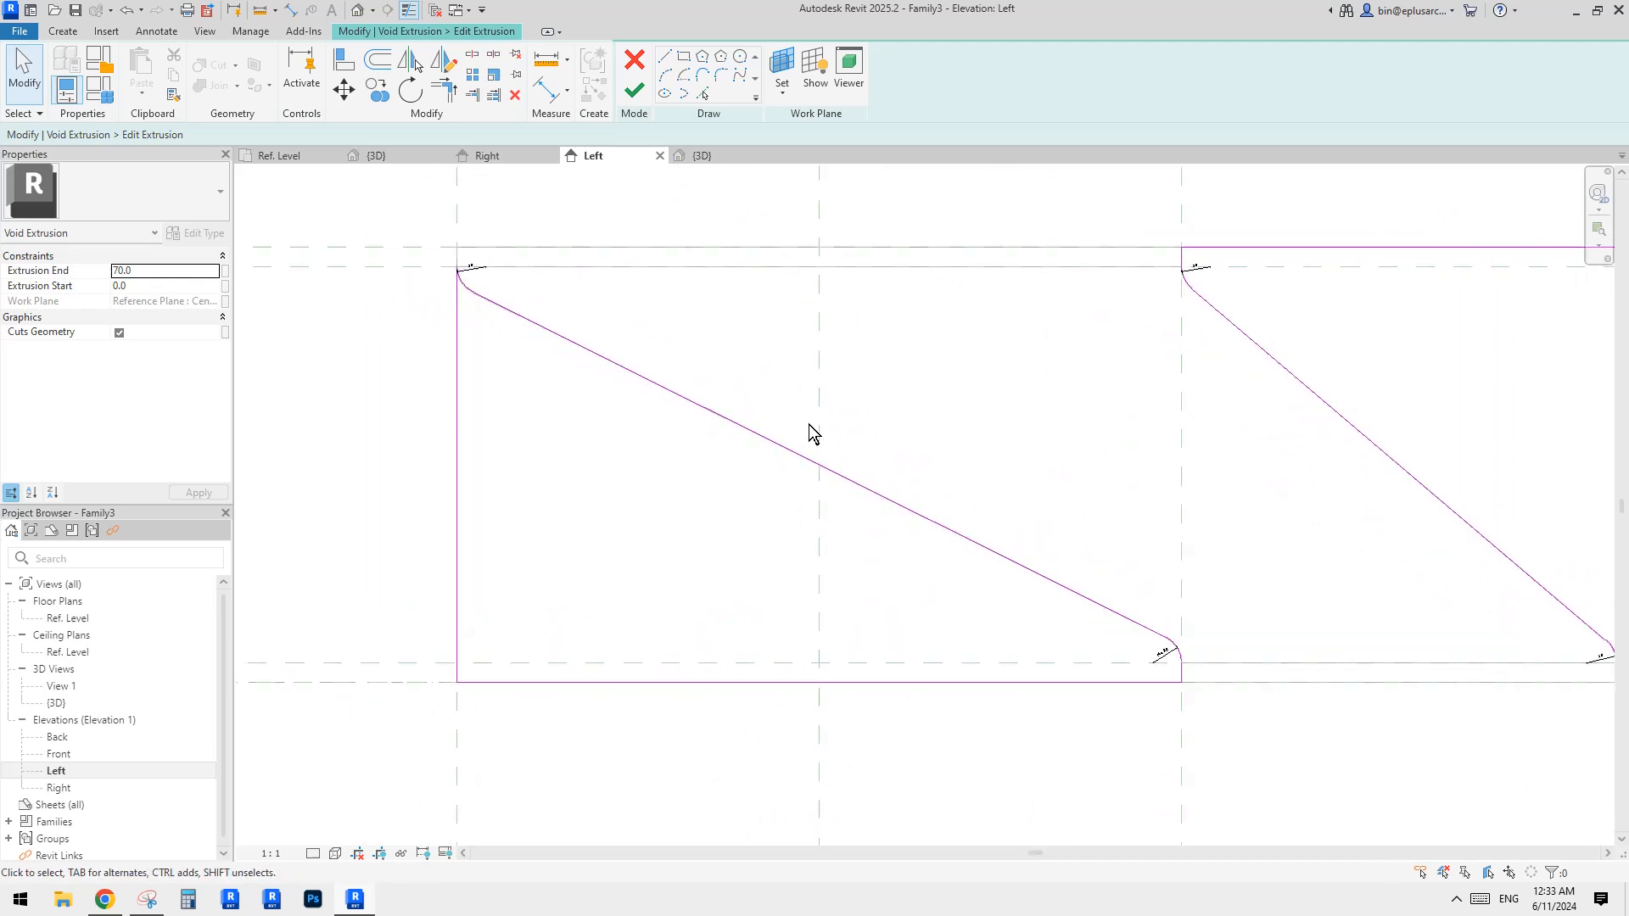
click(485, 300)
scroll(485, 300, up, 3)
scroll(573, 348, down, 2)
middle_drag(652, 374, 593, 364)
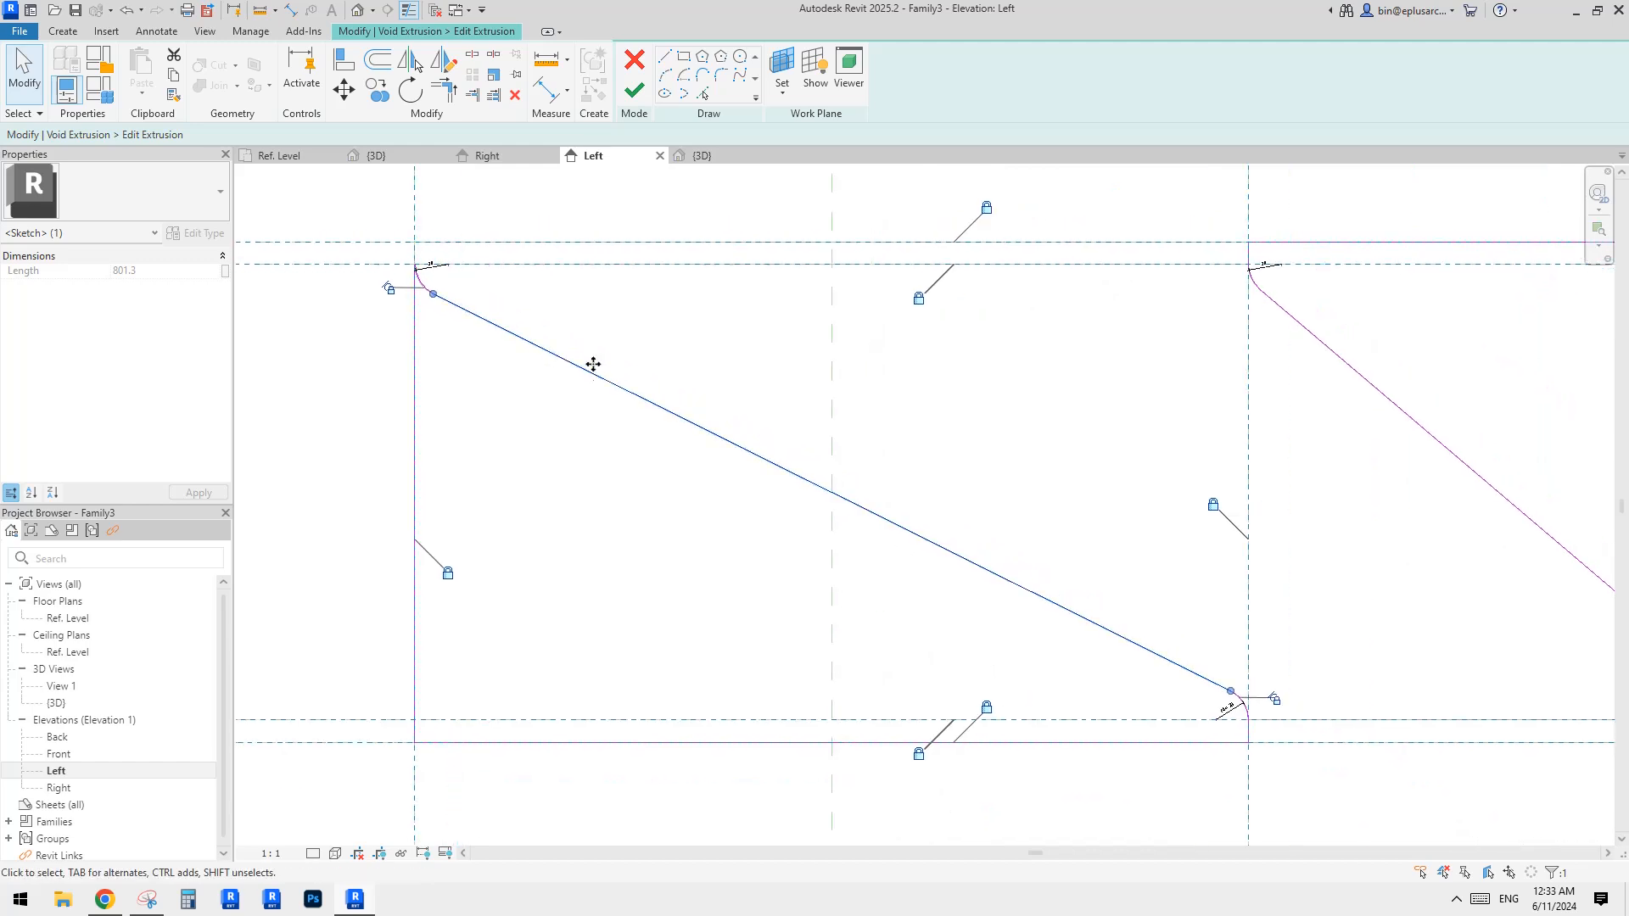
key(Escape)
middle_drag(883, 513, 864, 508)
scroll(858, 495, up, 2)
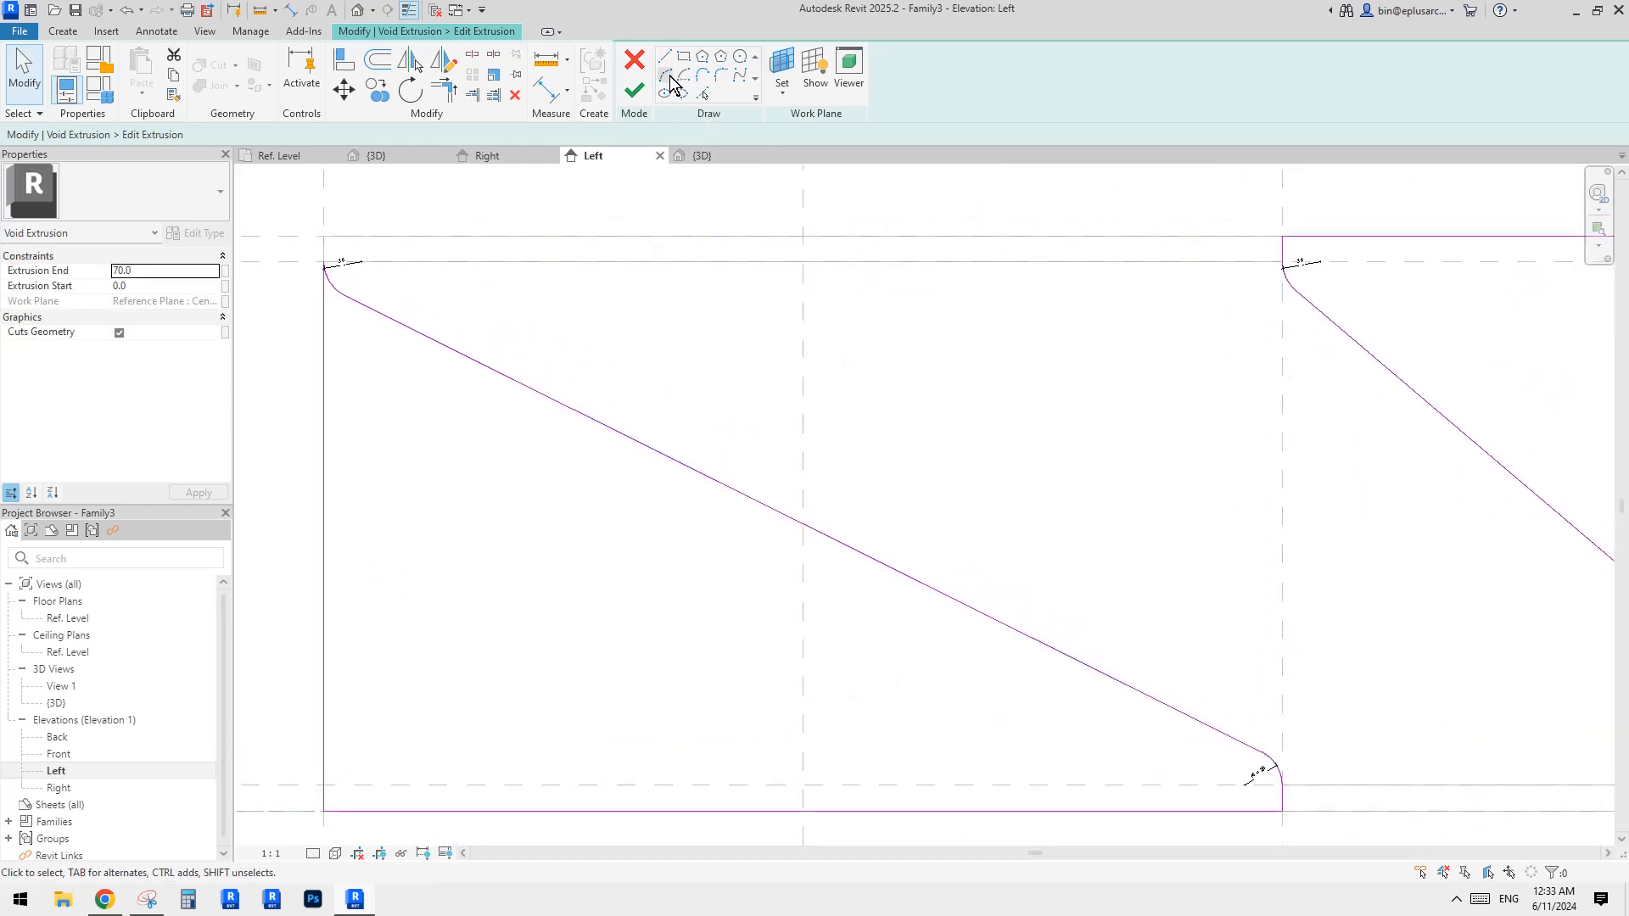
Sketch two loose test arcs above the long sloped line with the start-end-radius arc tool, curving in opposite directions.
click(739, 311)
click(844, 398)
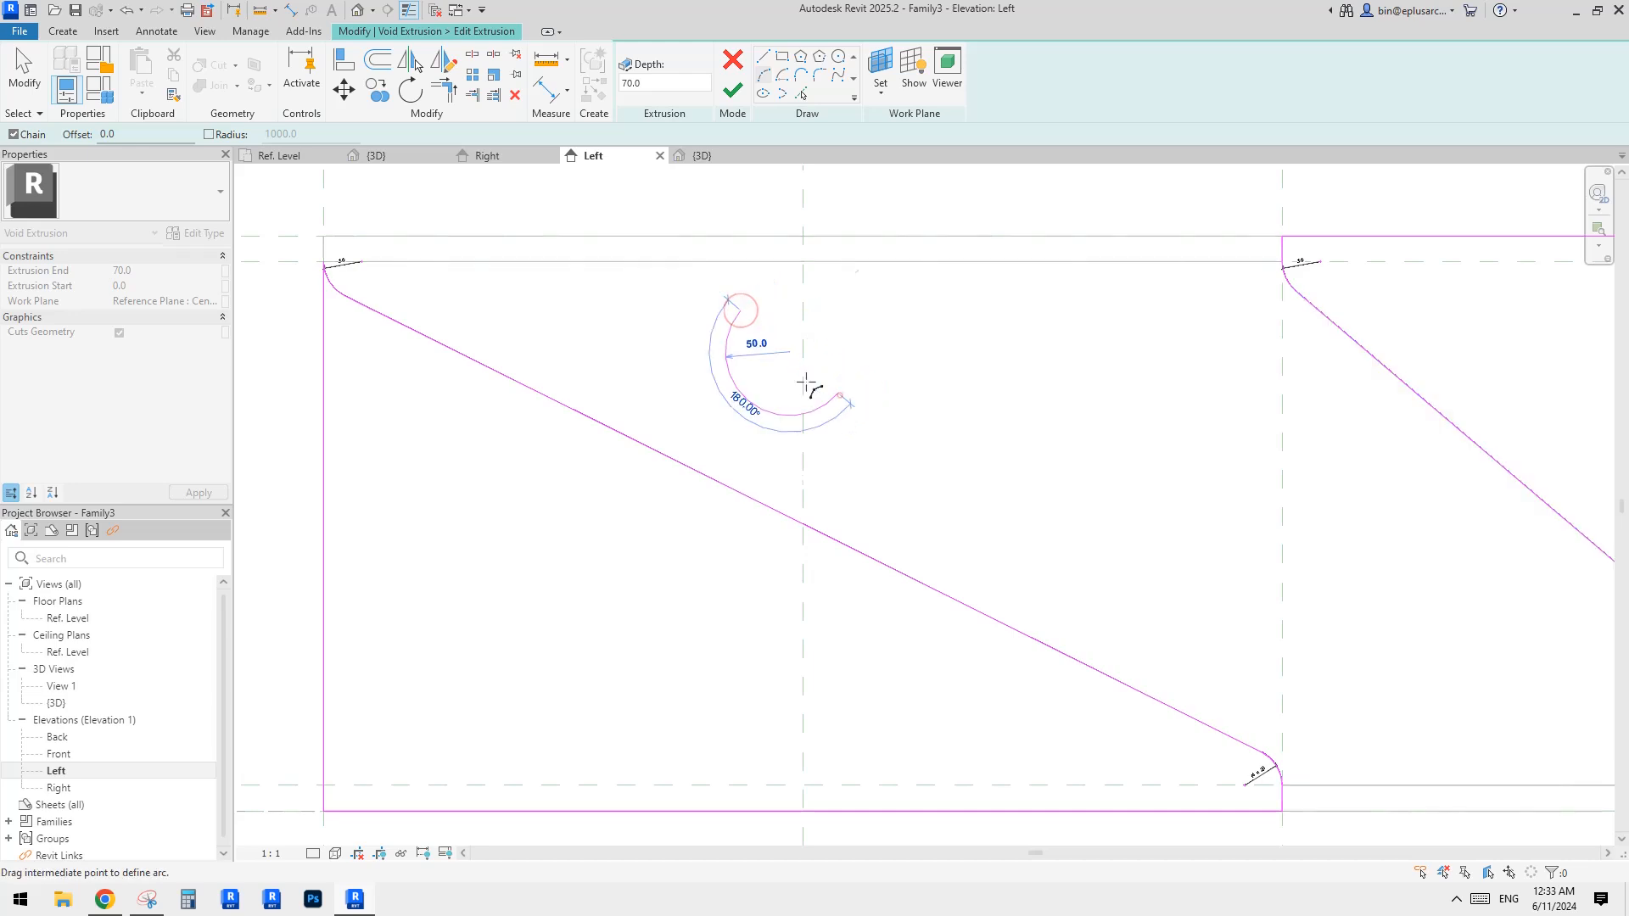
click(770, 367)
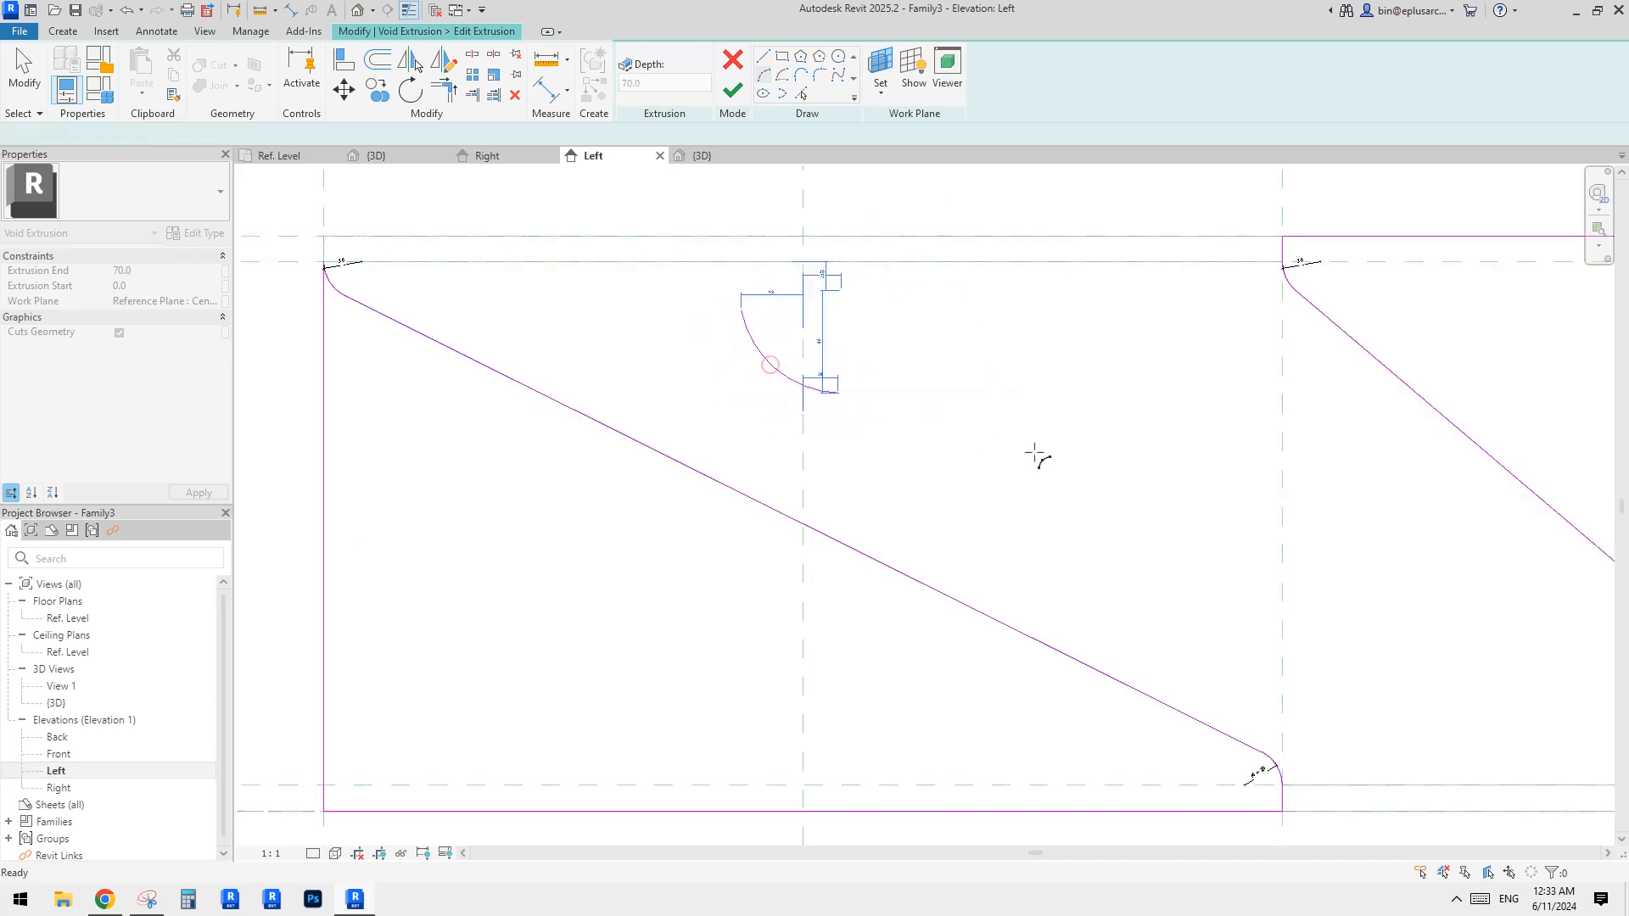
click(1137, 499)
click(1183, 618)
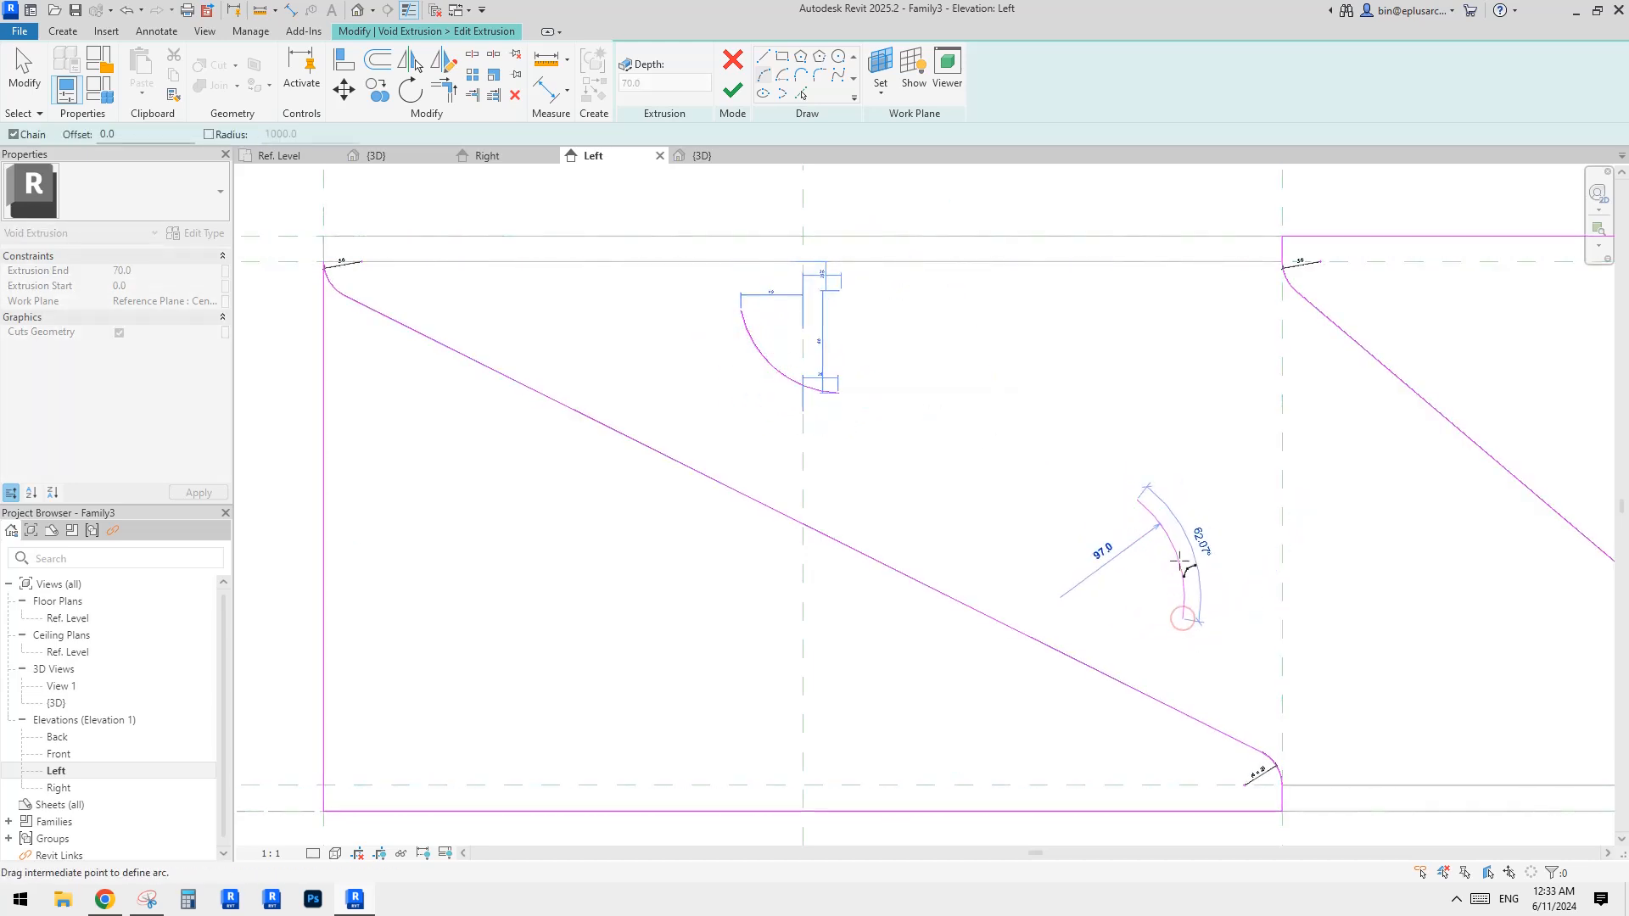
click(1180, 561)
key(Escape)
key(Escape)
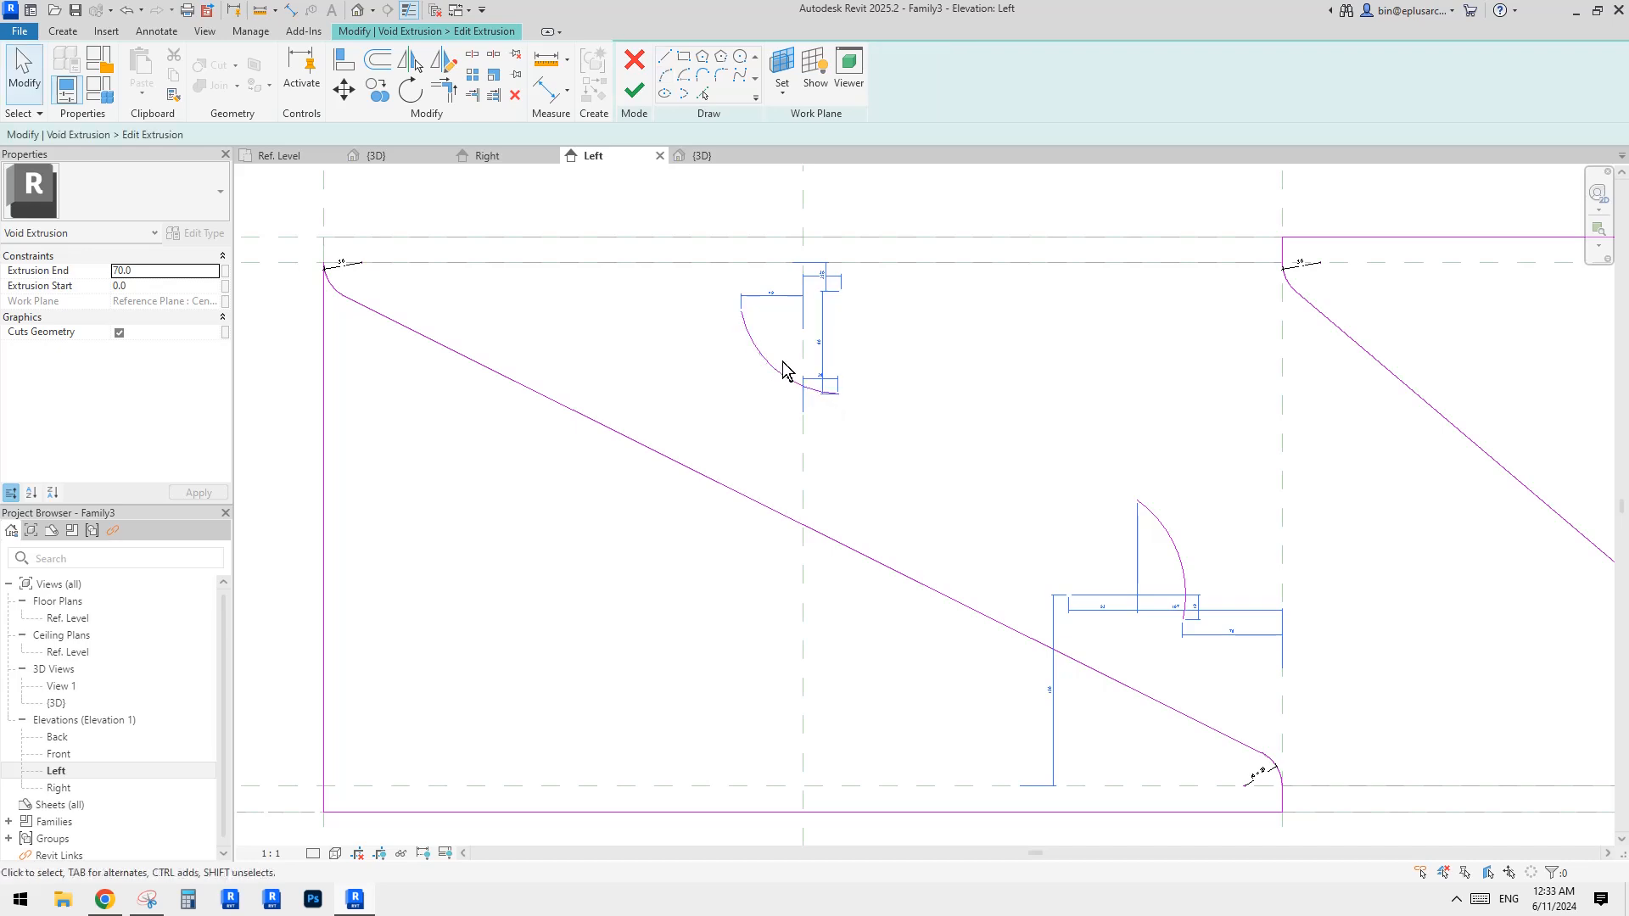
click(1159, 531)
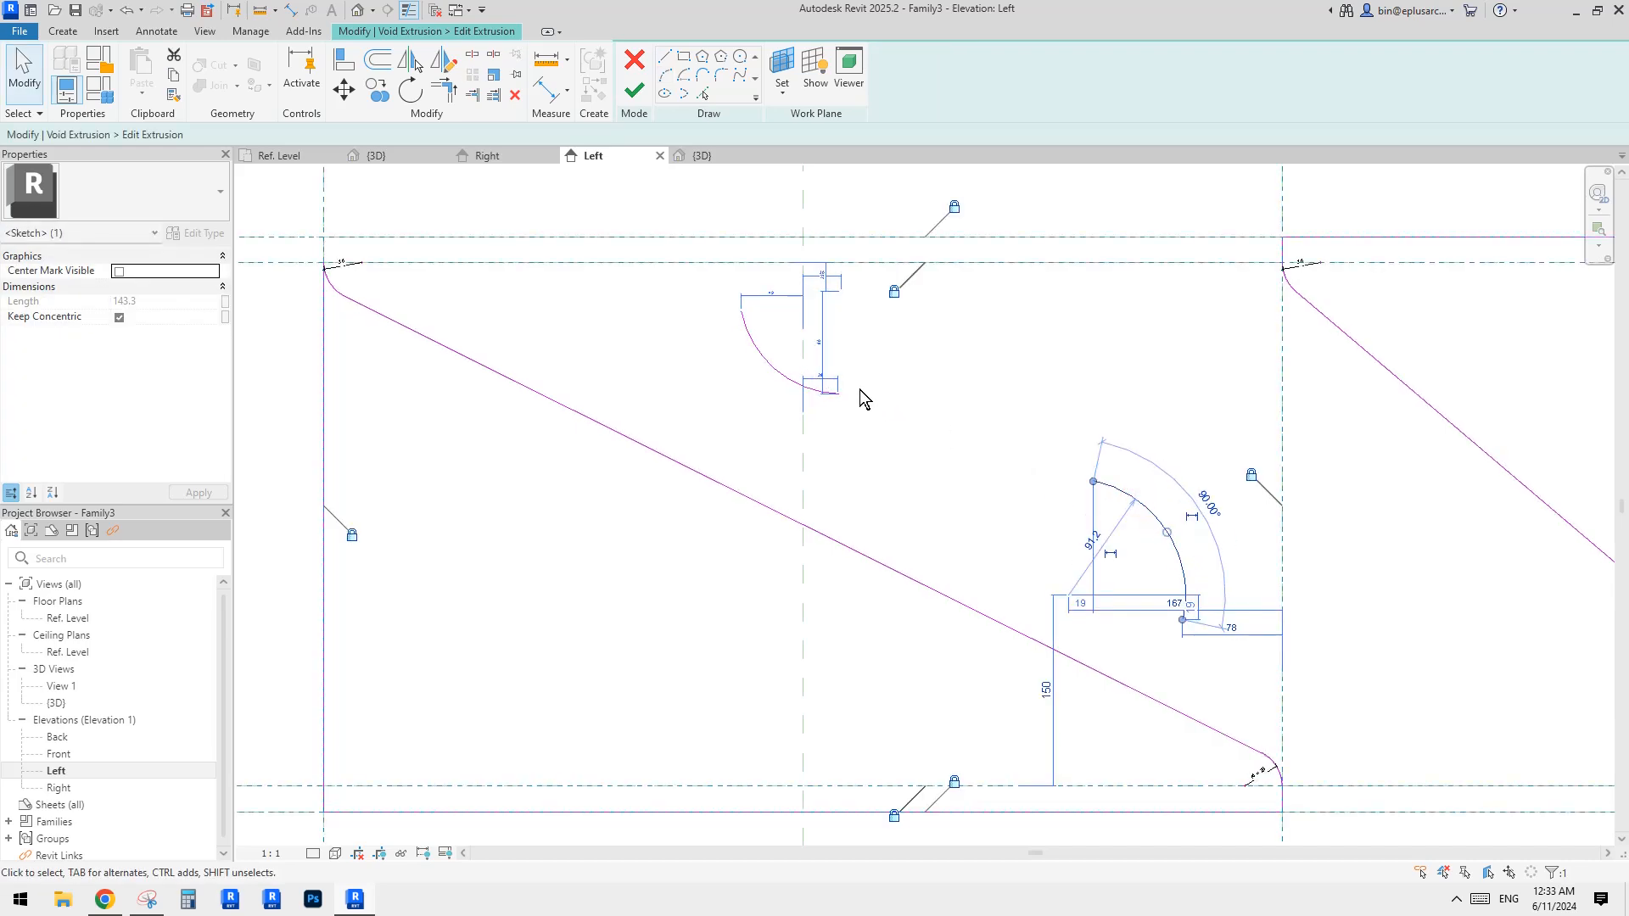
click(804, 389)
scroll(890, 298, up, 2)
click(894, 324)
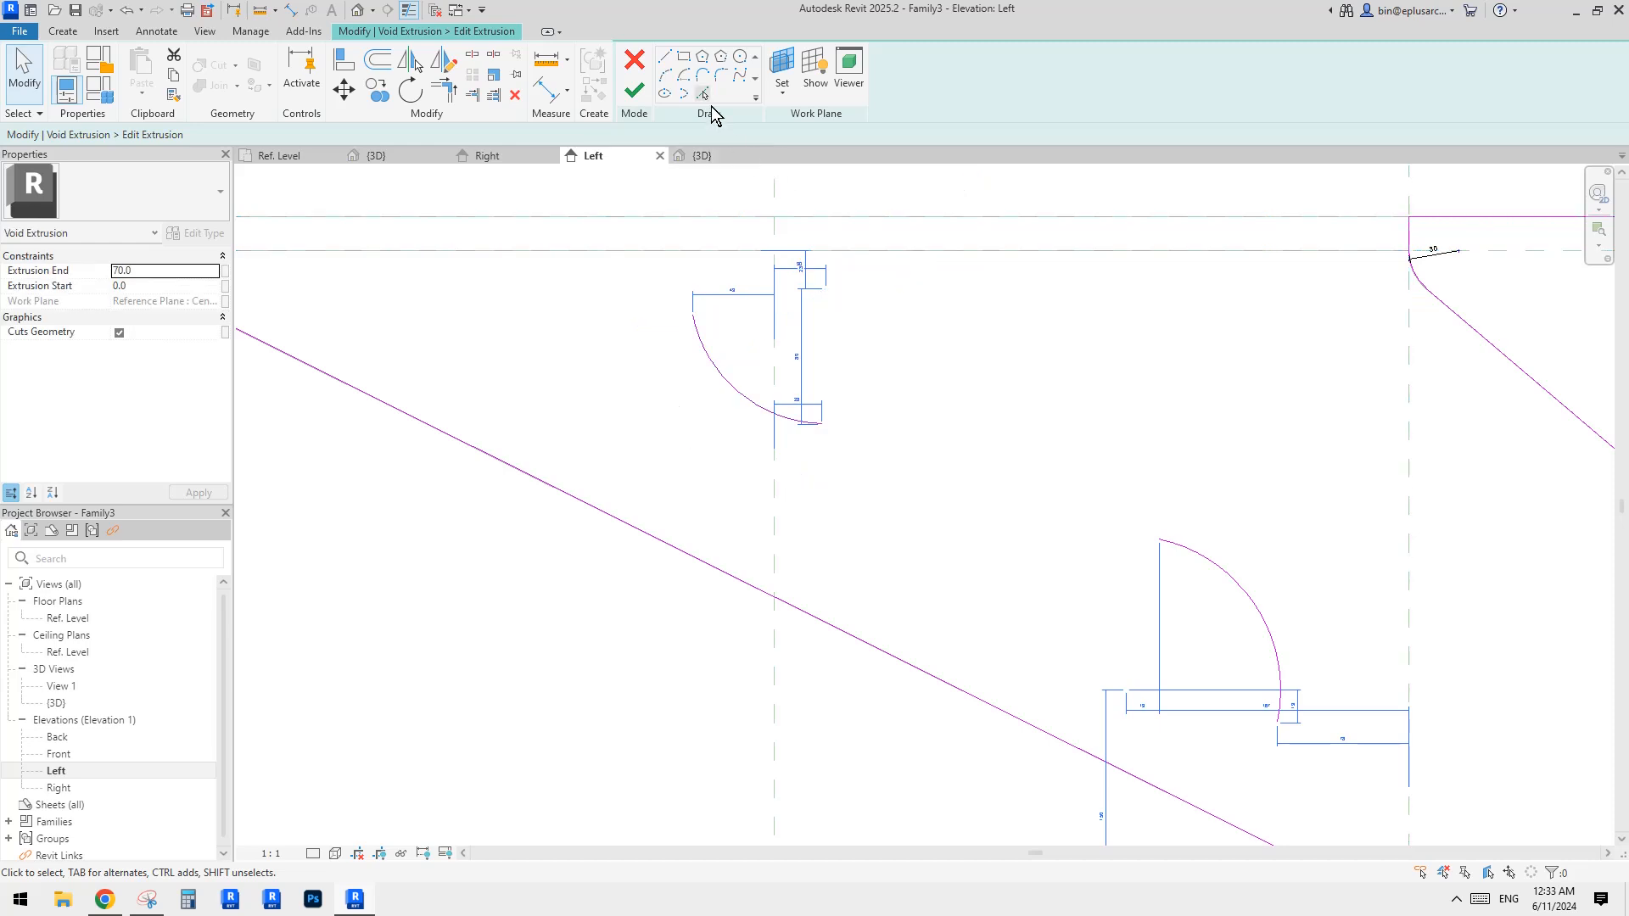
Draw a test line about 141 mm long from the open area to the upper test arc.
click(666, 58)
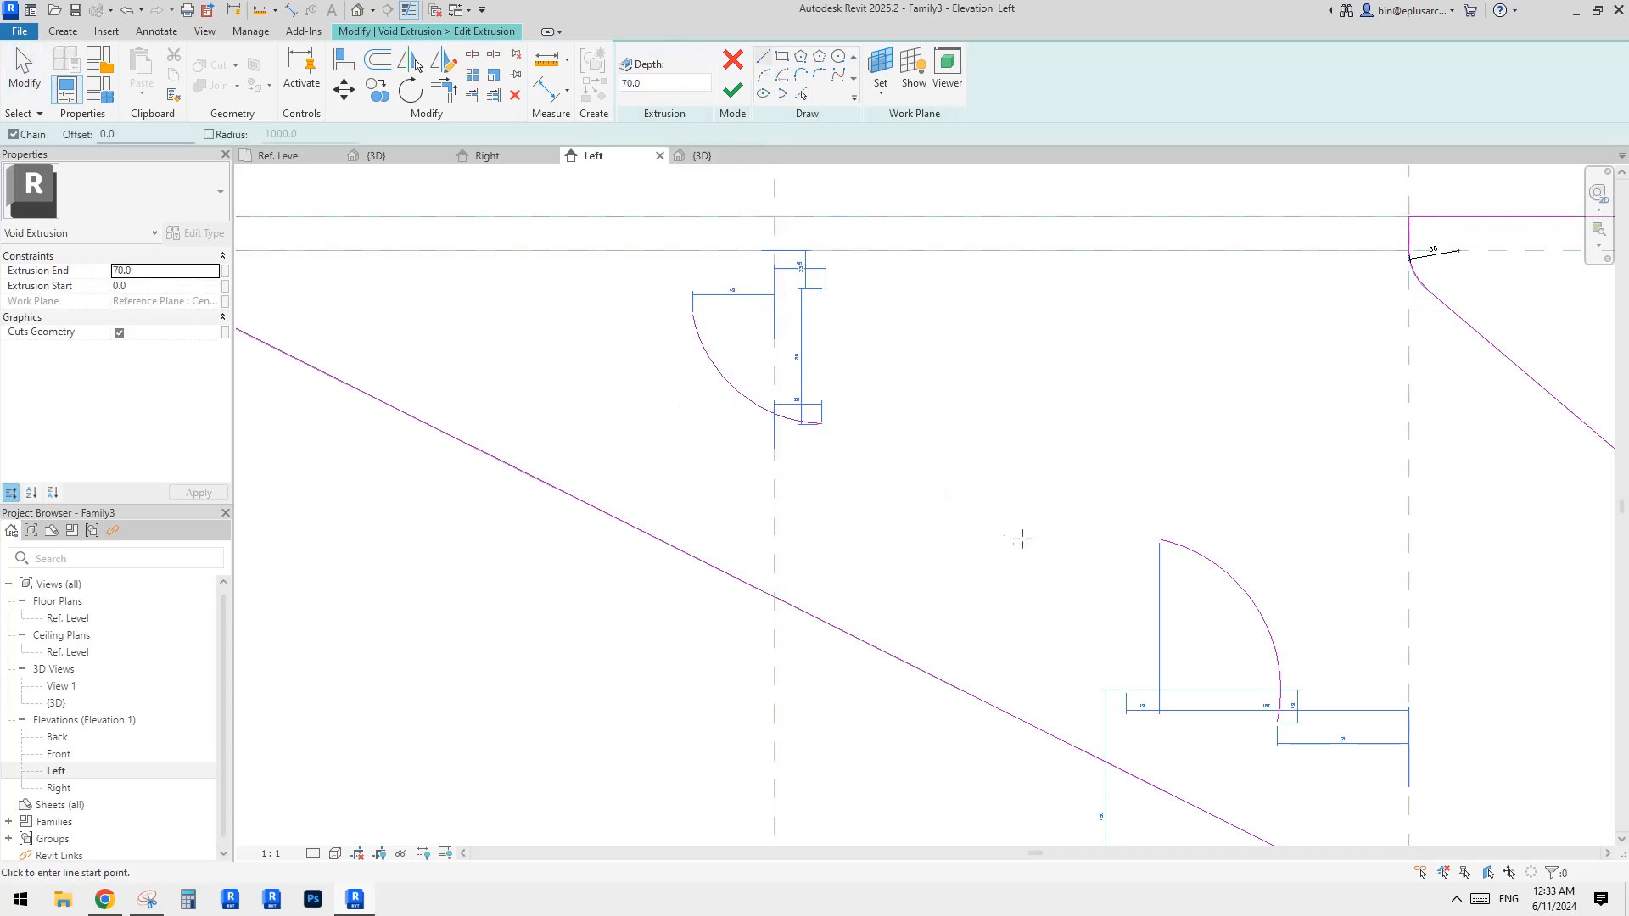
click(968, 523)
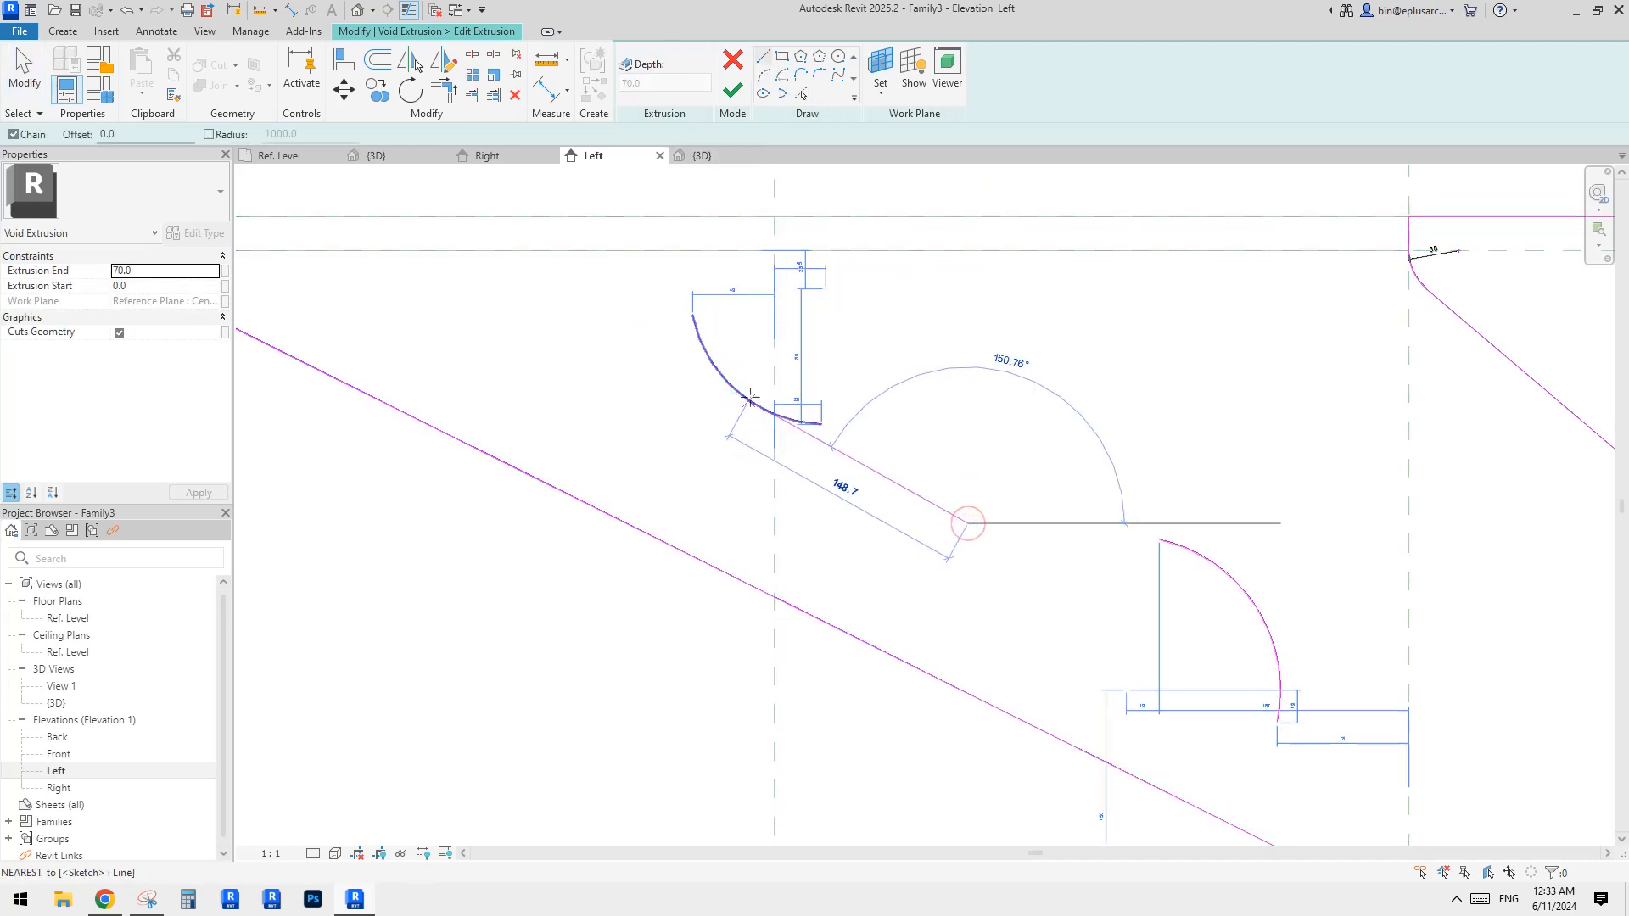
click(756, 406)
key(Escape)
key(Escape)
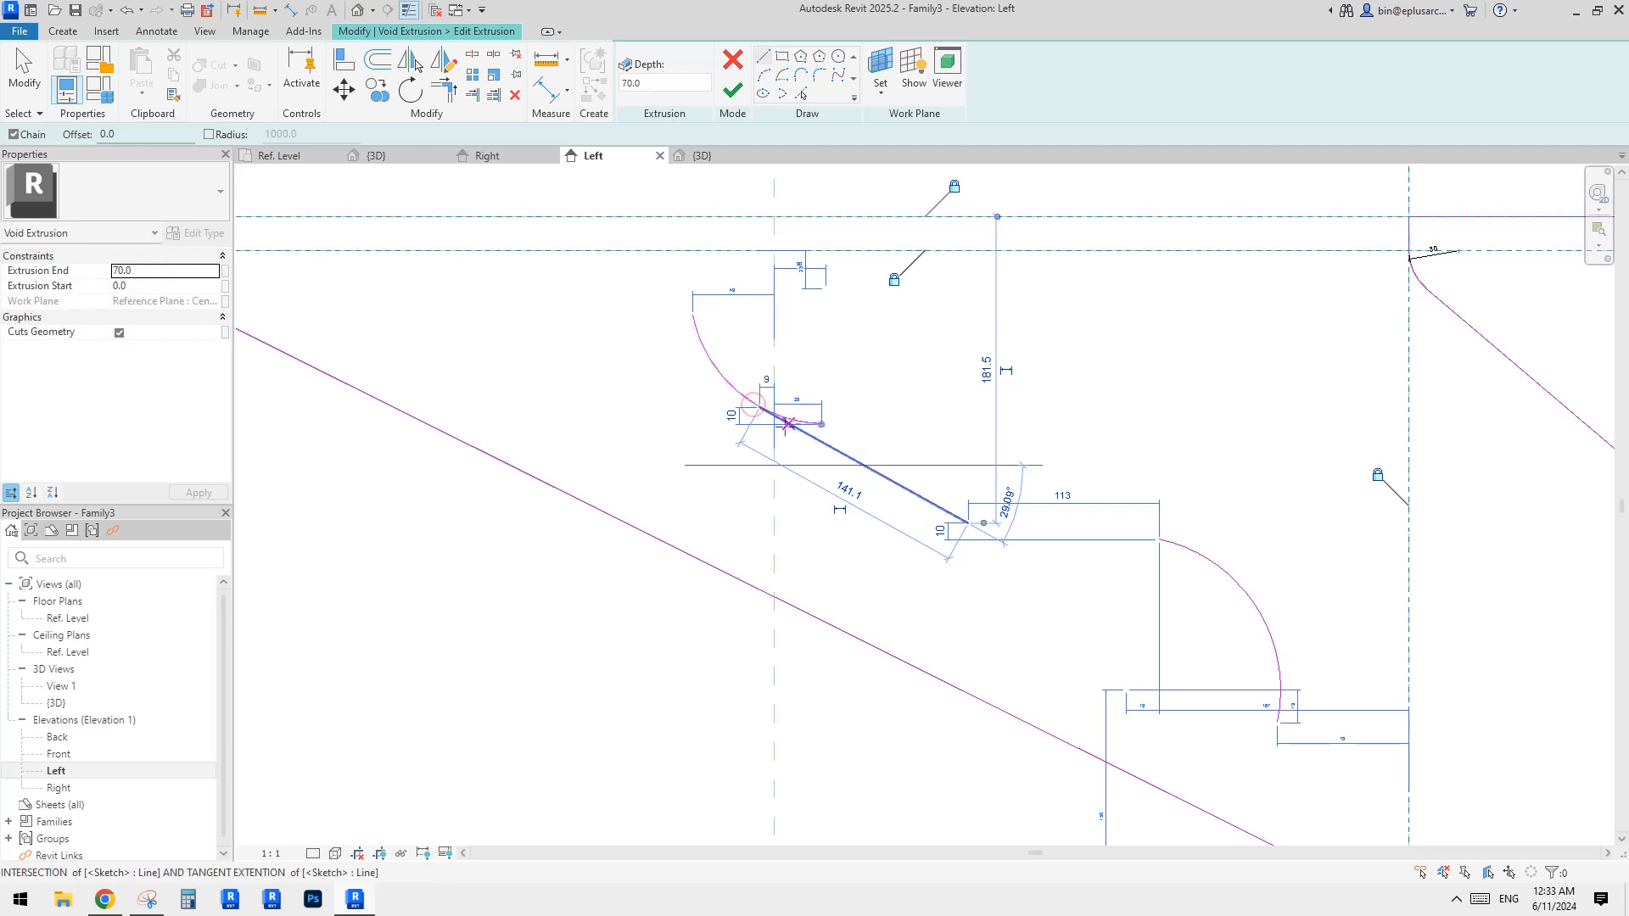
click(818, 450)
click(907, 499)
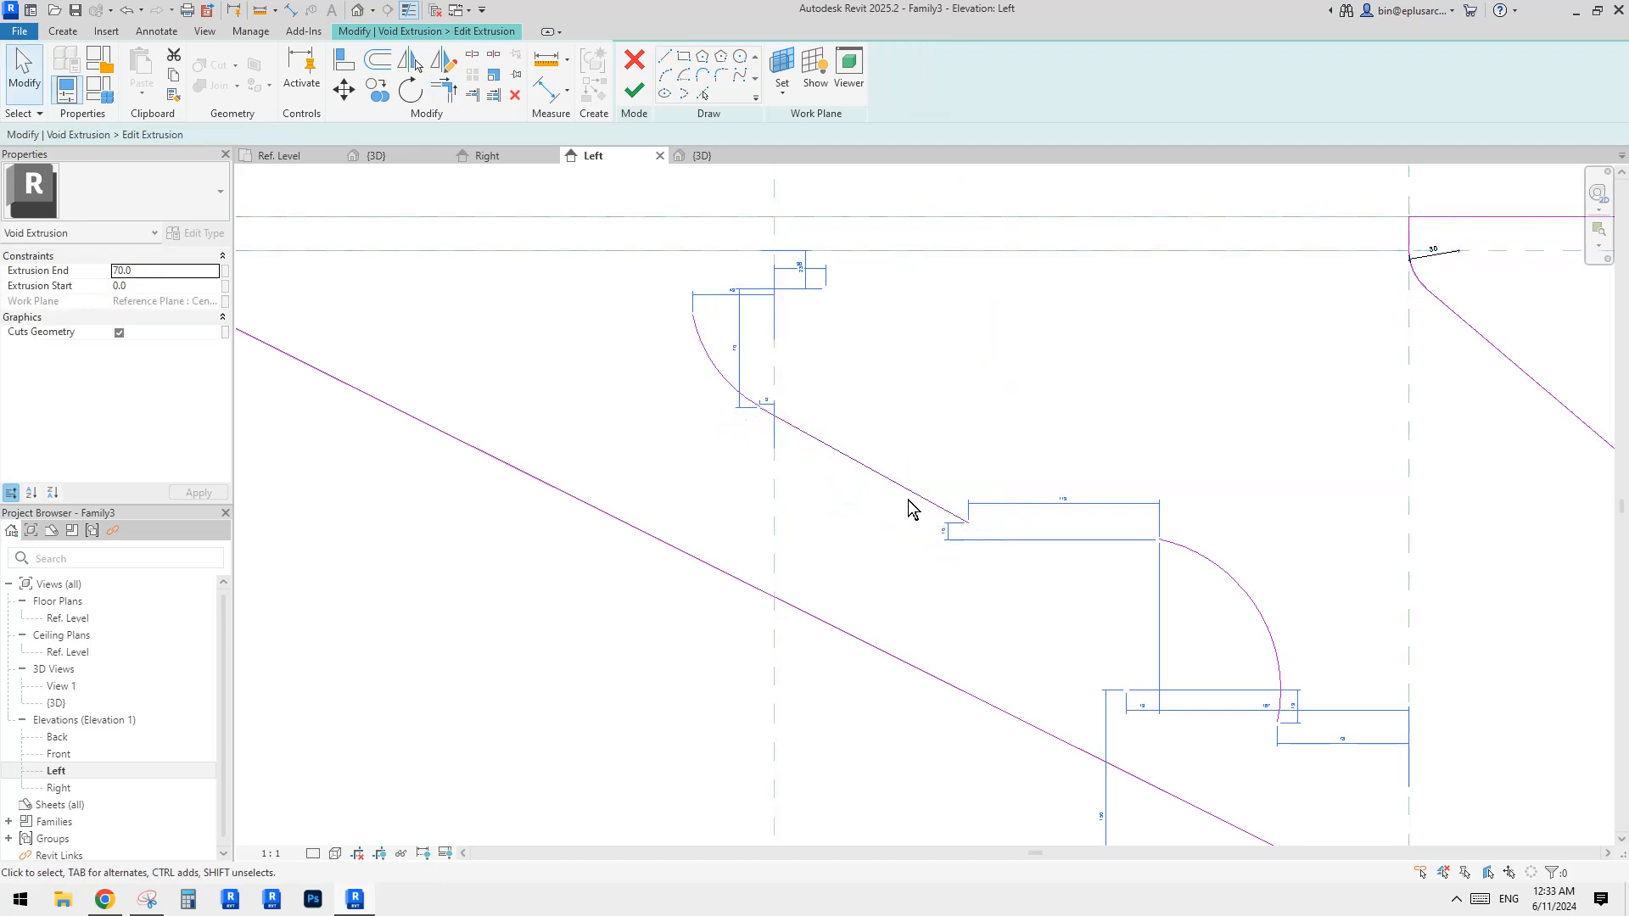
Try to stretch the test line's loose end onto the lower test arc, and undo the stretch.
click(926, 499)
mouse_move(972, 531)
mouse_down()
mouse_move(1112, 606)
mouse_move(1093, 624)
mouse_move(1062, 536)
mouse_move(1040, 562)
mouse_move(1163, 553)
mouse_move(916, 444)
mouse_move(1174, 544)
mouse_up()
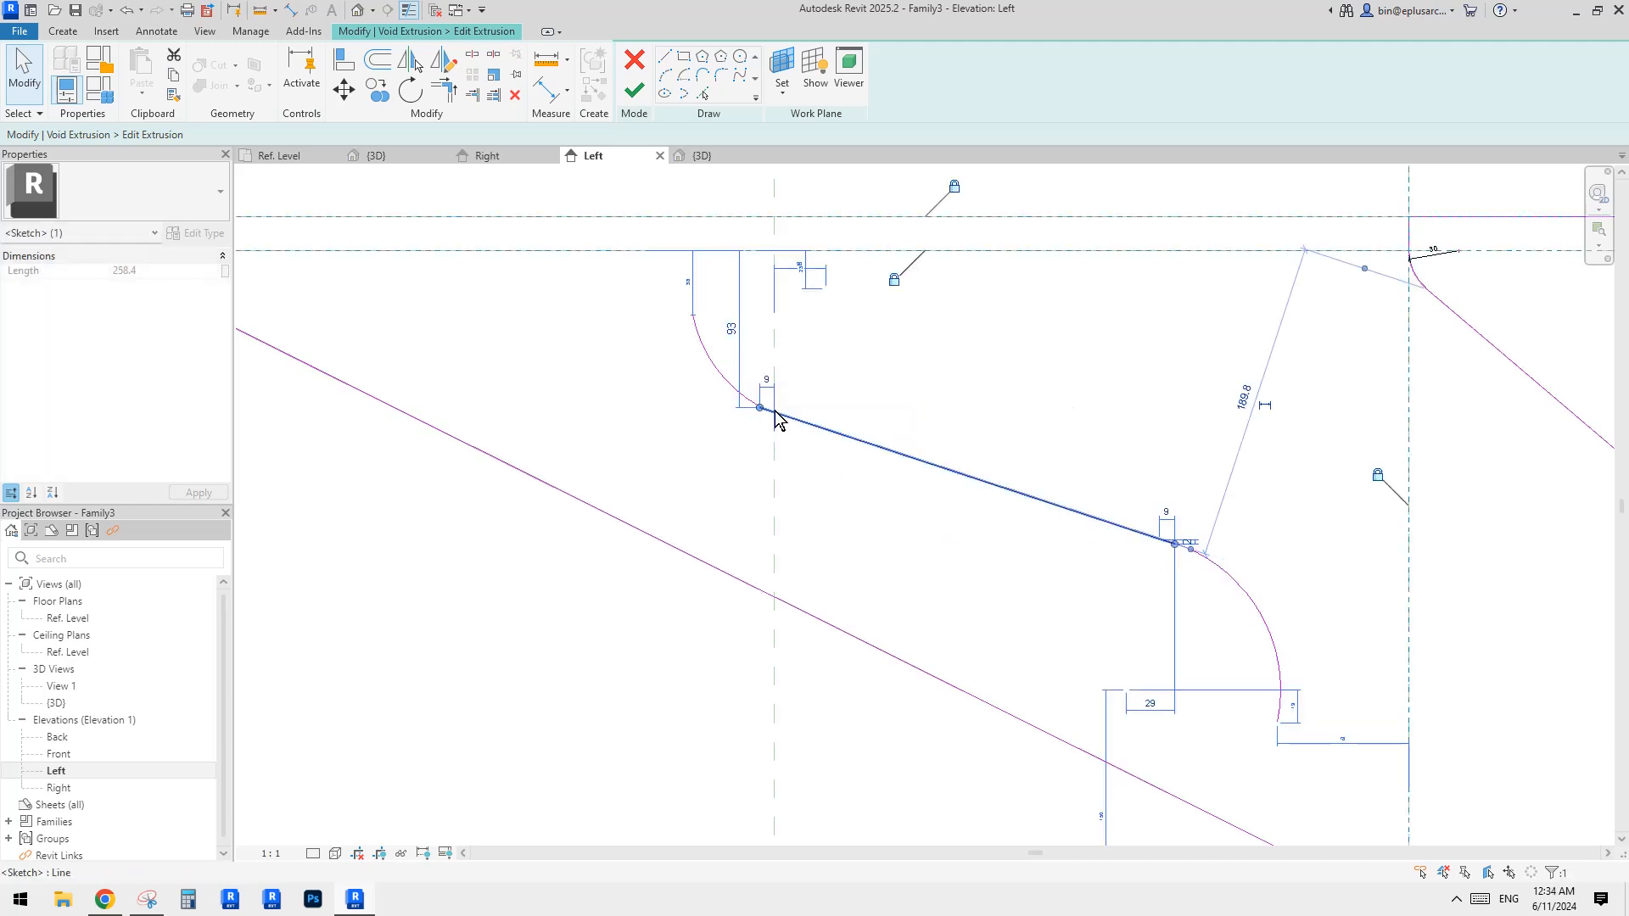
middle_drag(793, 420, 796, 442)
key(ctrl+z)
Lock the tangency between the test line and the upper test arc, and undo the trial drag that follows.
click(807, 435)
scroll(807, 435, up, 1)
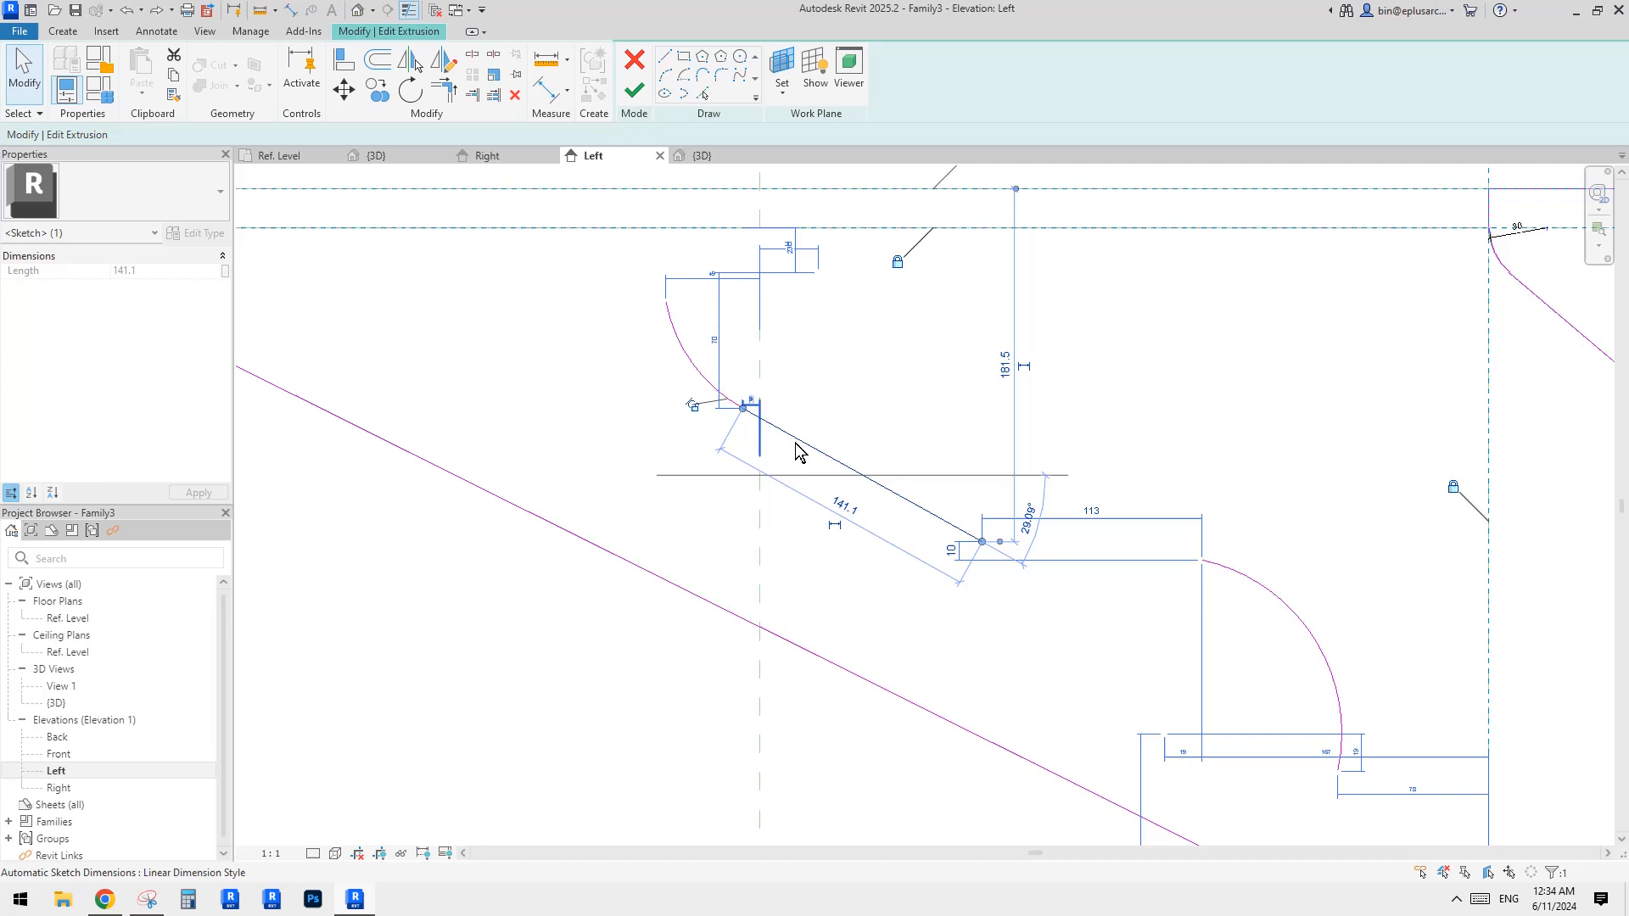
click(692, 406)
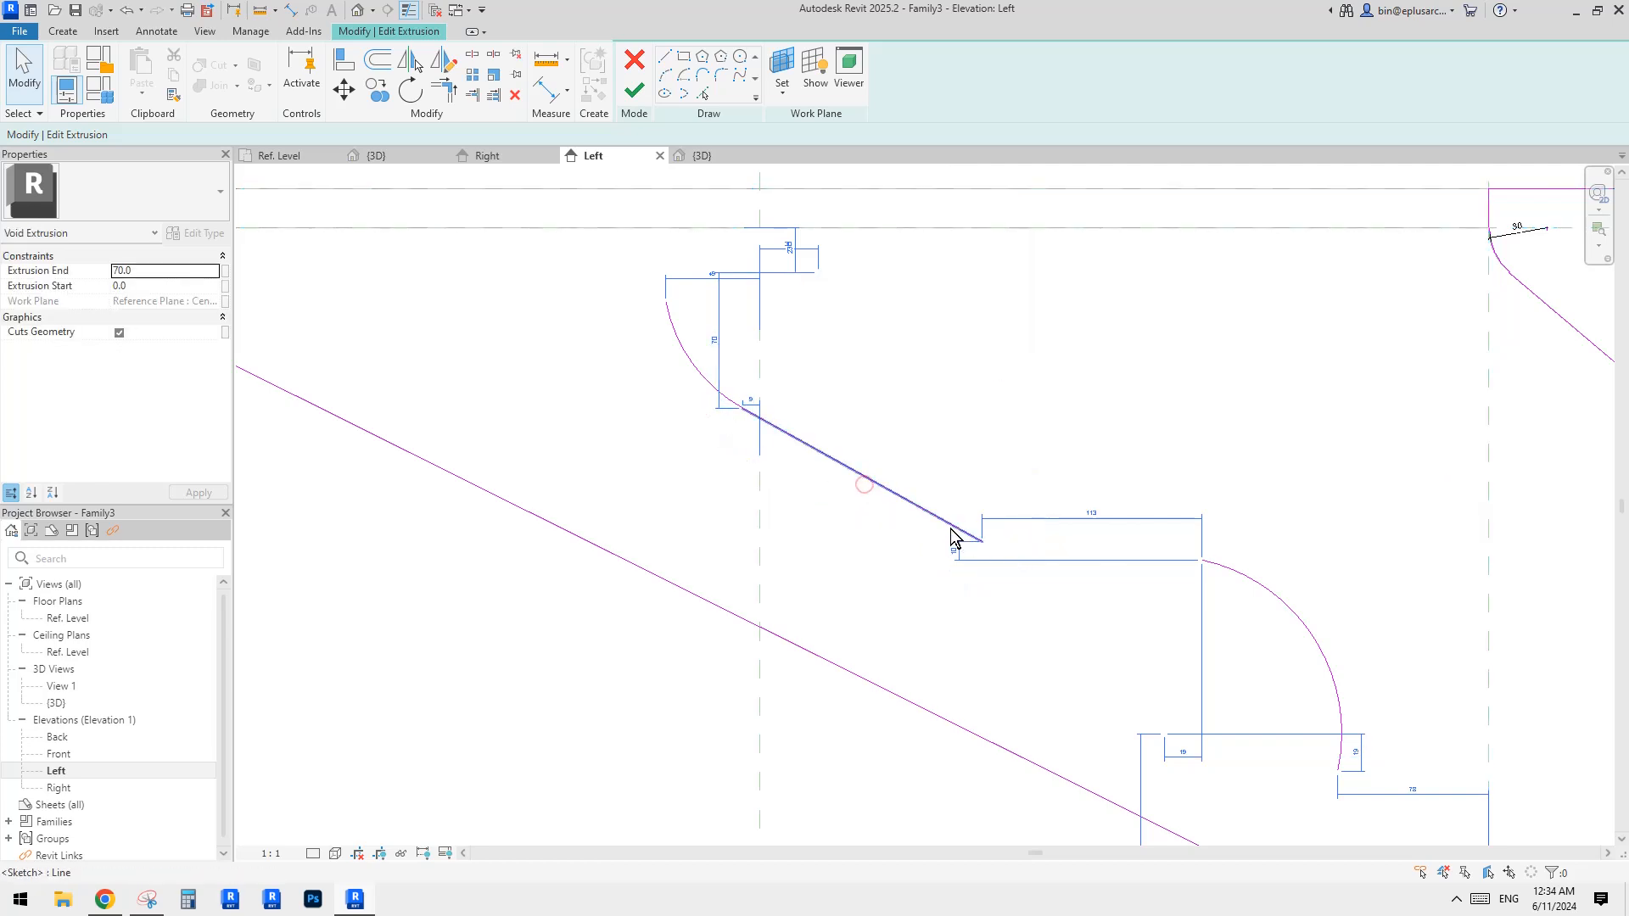
click(951, 528)
mouse_move(1269, 581)
mouse_down()
mouse_move(1248, 577)
mouse_move(1240, 538)
mouse_move(909, 506)
mouse_move(1014, 482)
mouse_move(996, 506)
mouse_up()
key(ctrl+z)
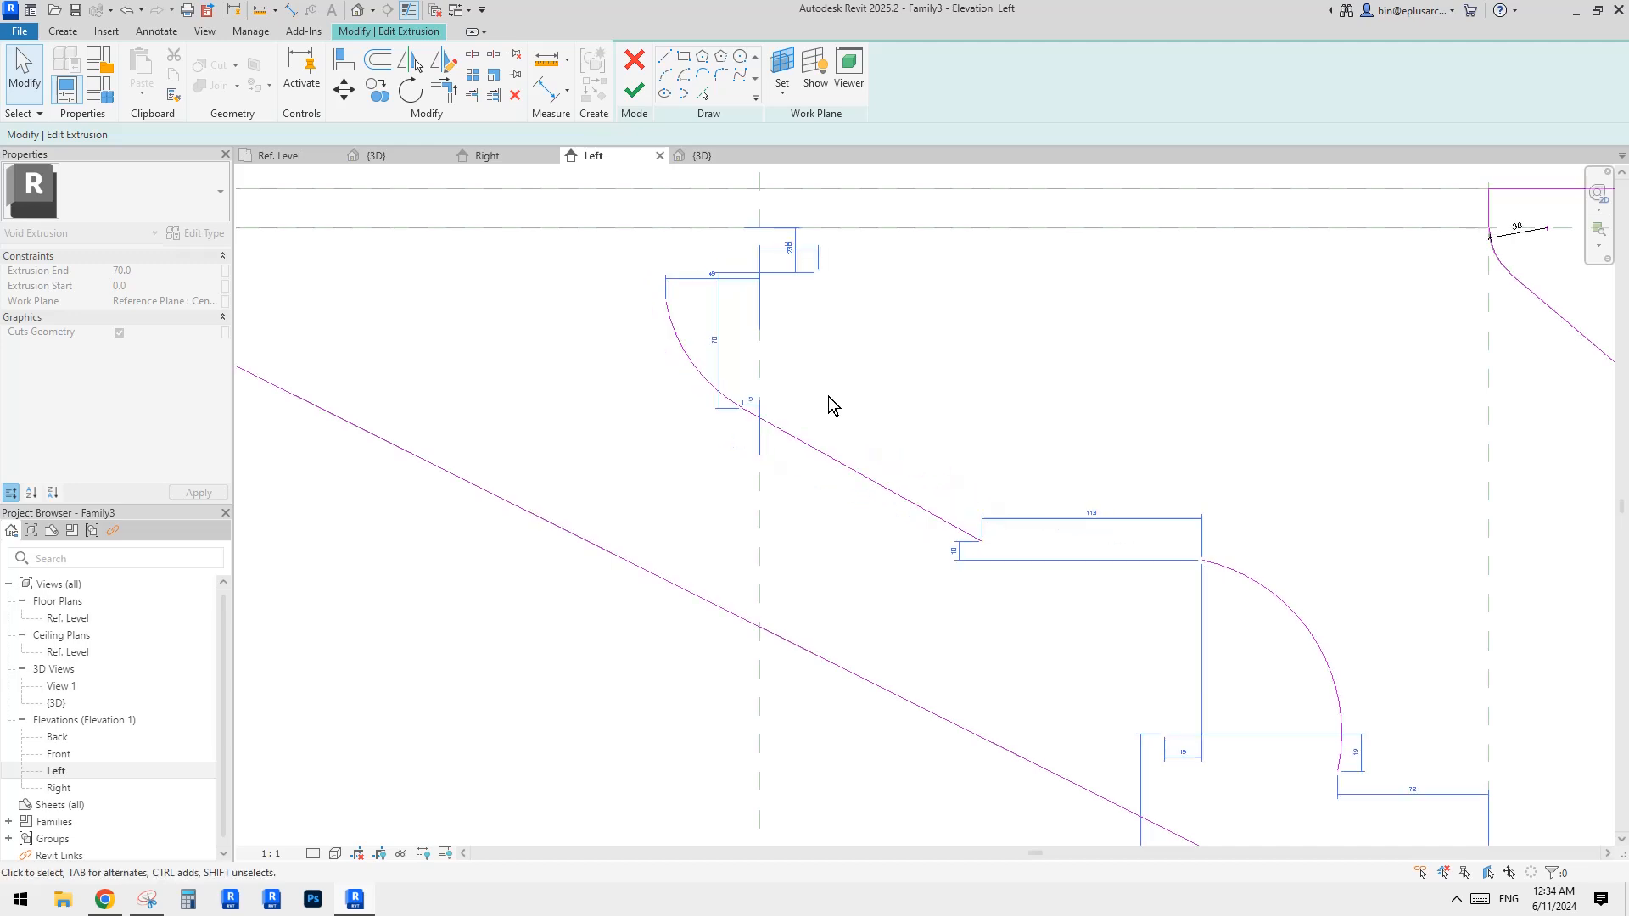
Compare the upper test arc's tangency lock with the locks at both ends of the long sloped line.
click(672, 319)
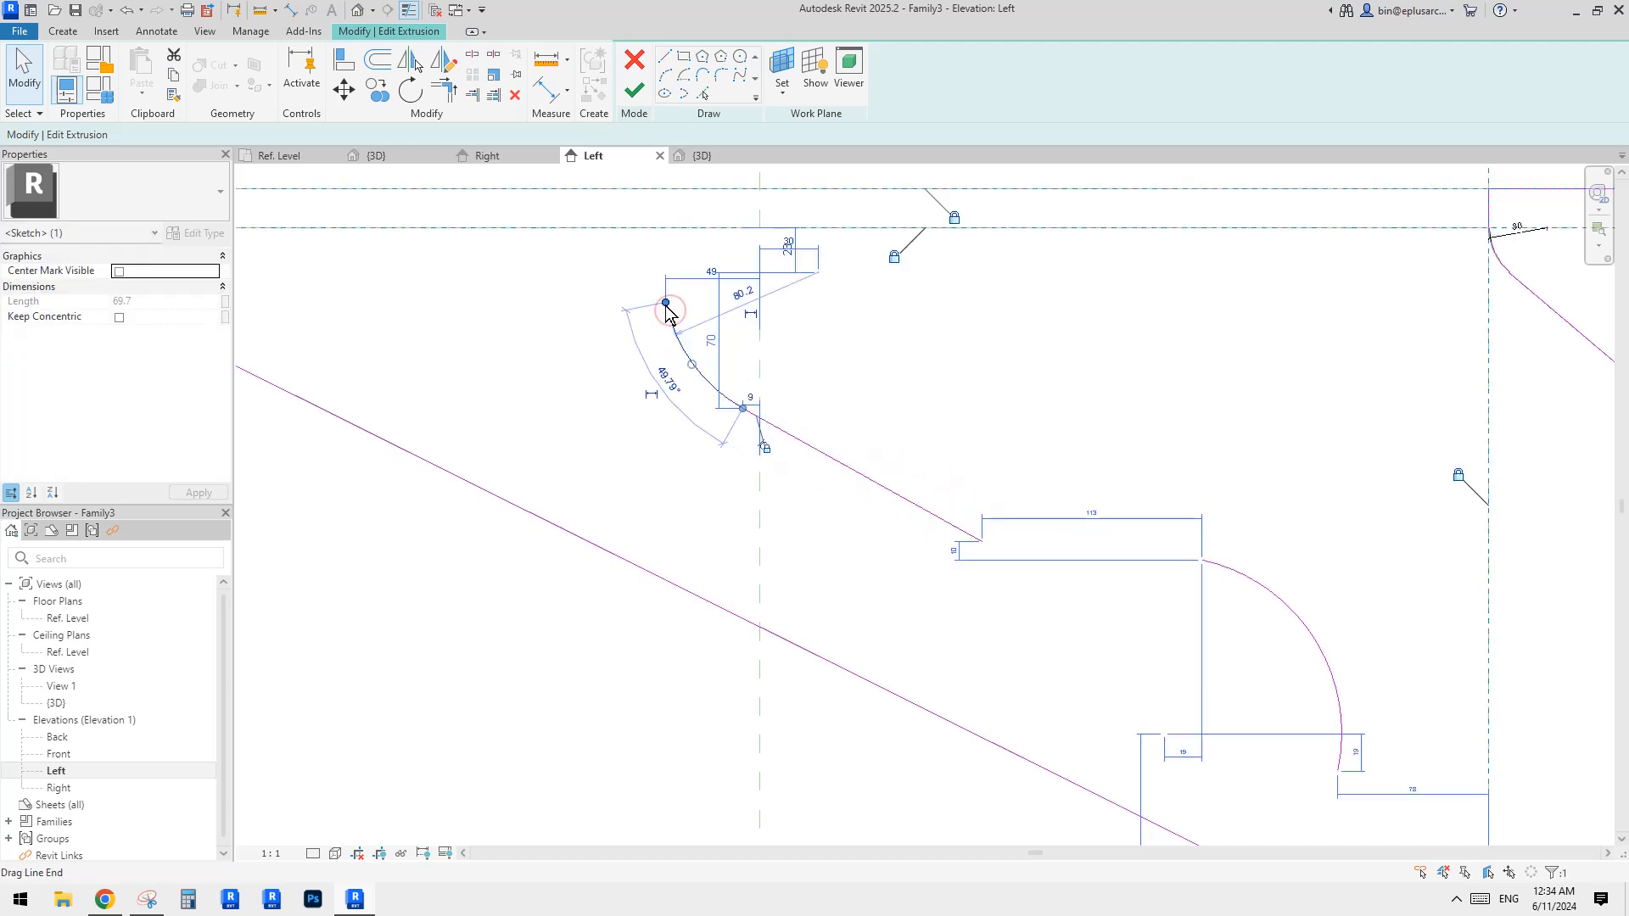
scroll(670, 331, down, 2)
middle_drag(660, 385, 1222, 453)
click(1110, 433)
middle_drag(849, 382, 723, 312)
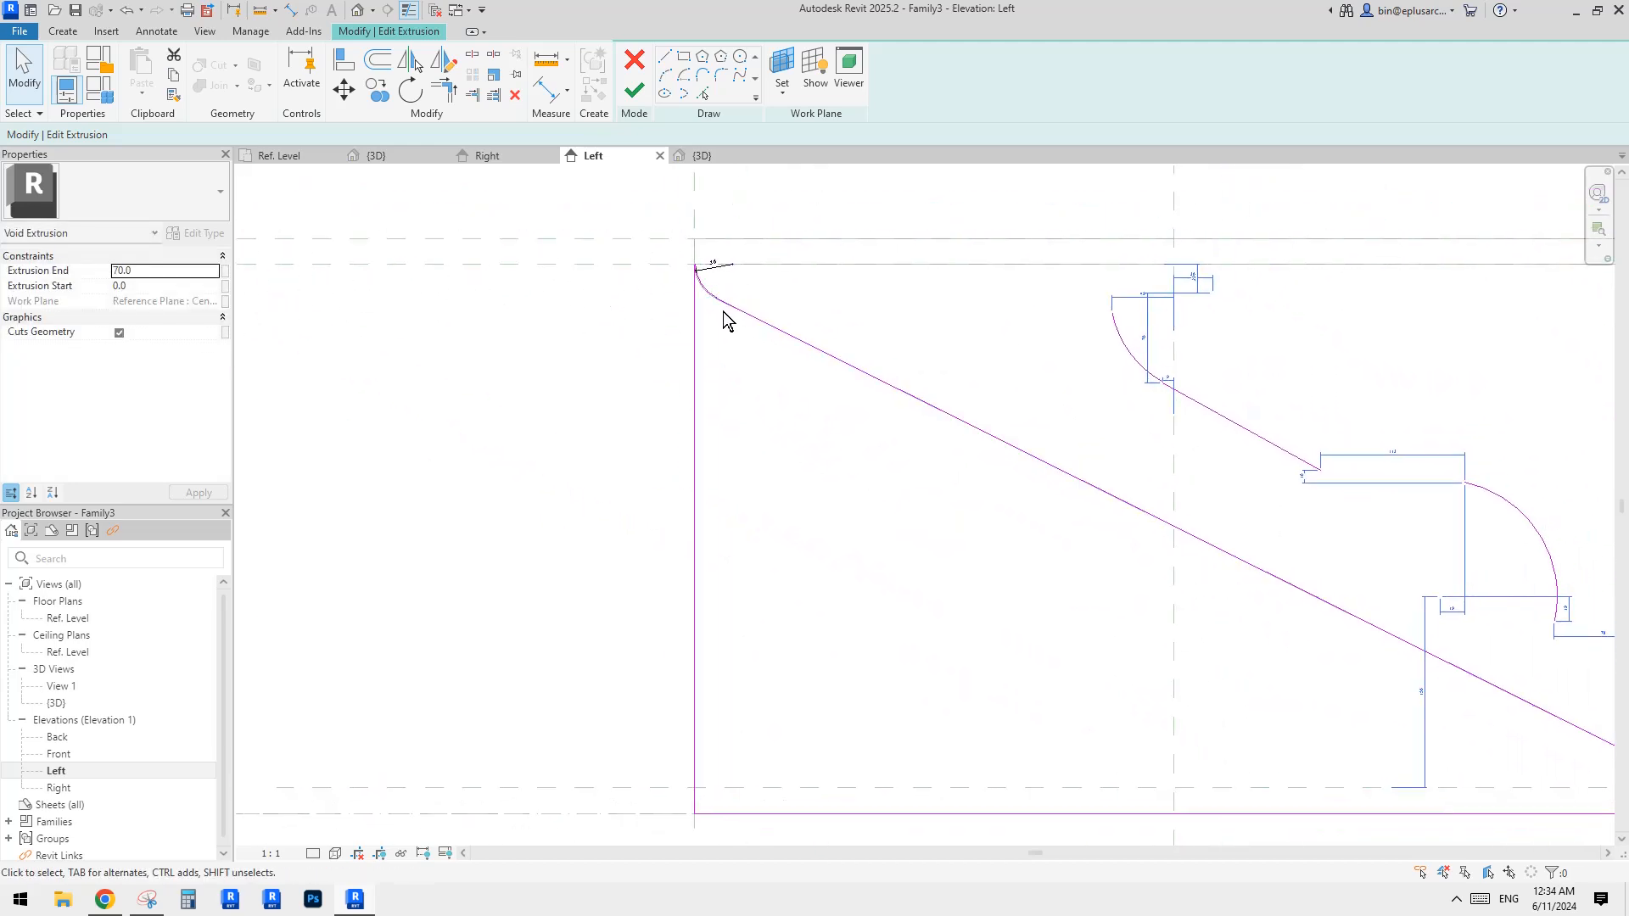
scroll(722, 312, down, 2)
middle_drag(794, 362, 749, 362)
click(674, 318)
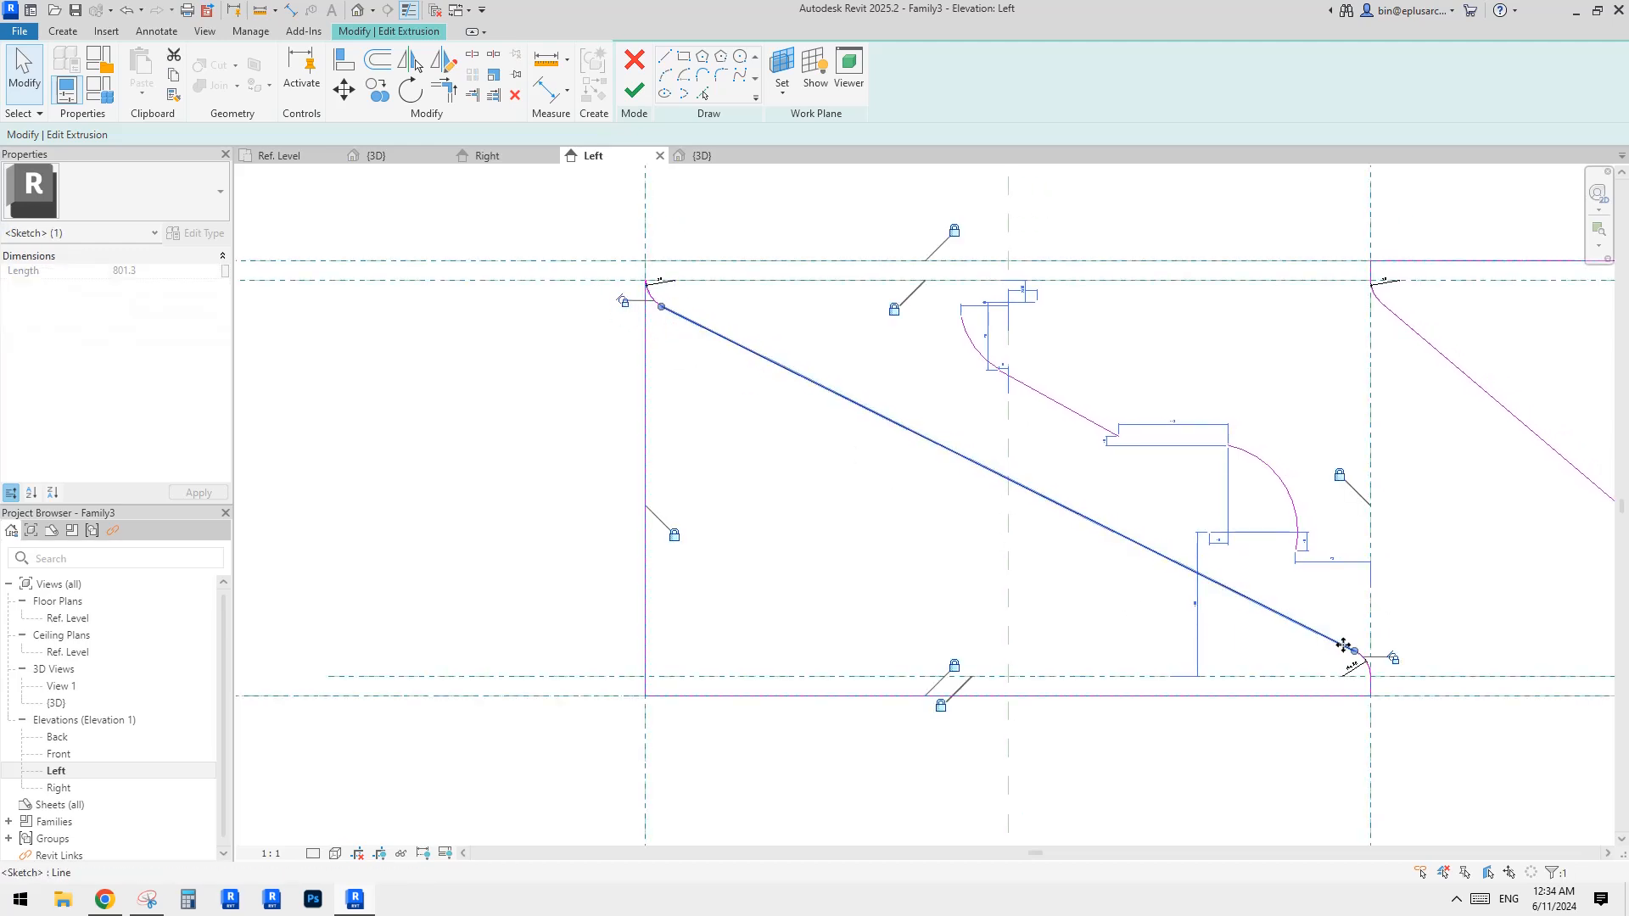
scroll(1069, 393, up, 2)
key(Escape)
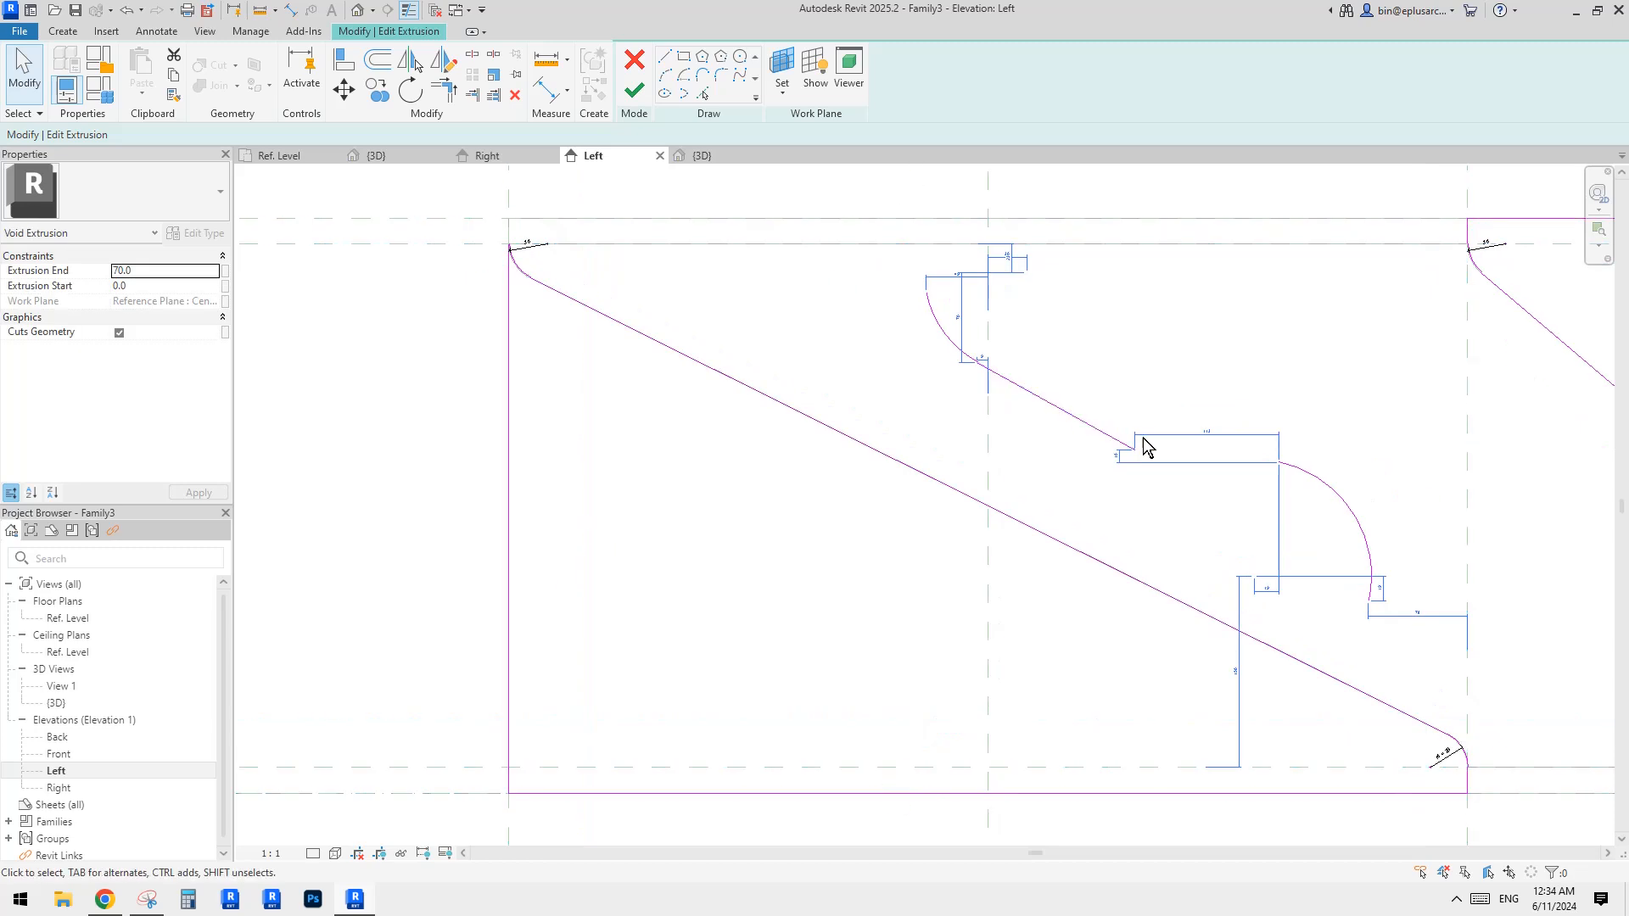
Snap the test line's loose end to the lower test arc at its tangent point and trim the two to a corner.
middle_drag(1147, 444, 962, 379)
click(934, 366)
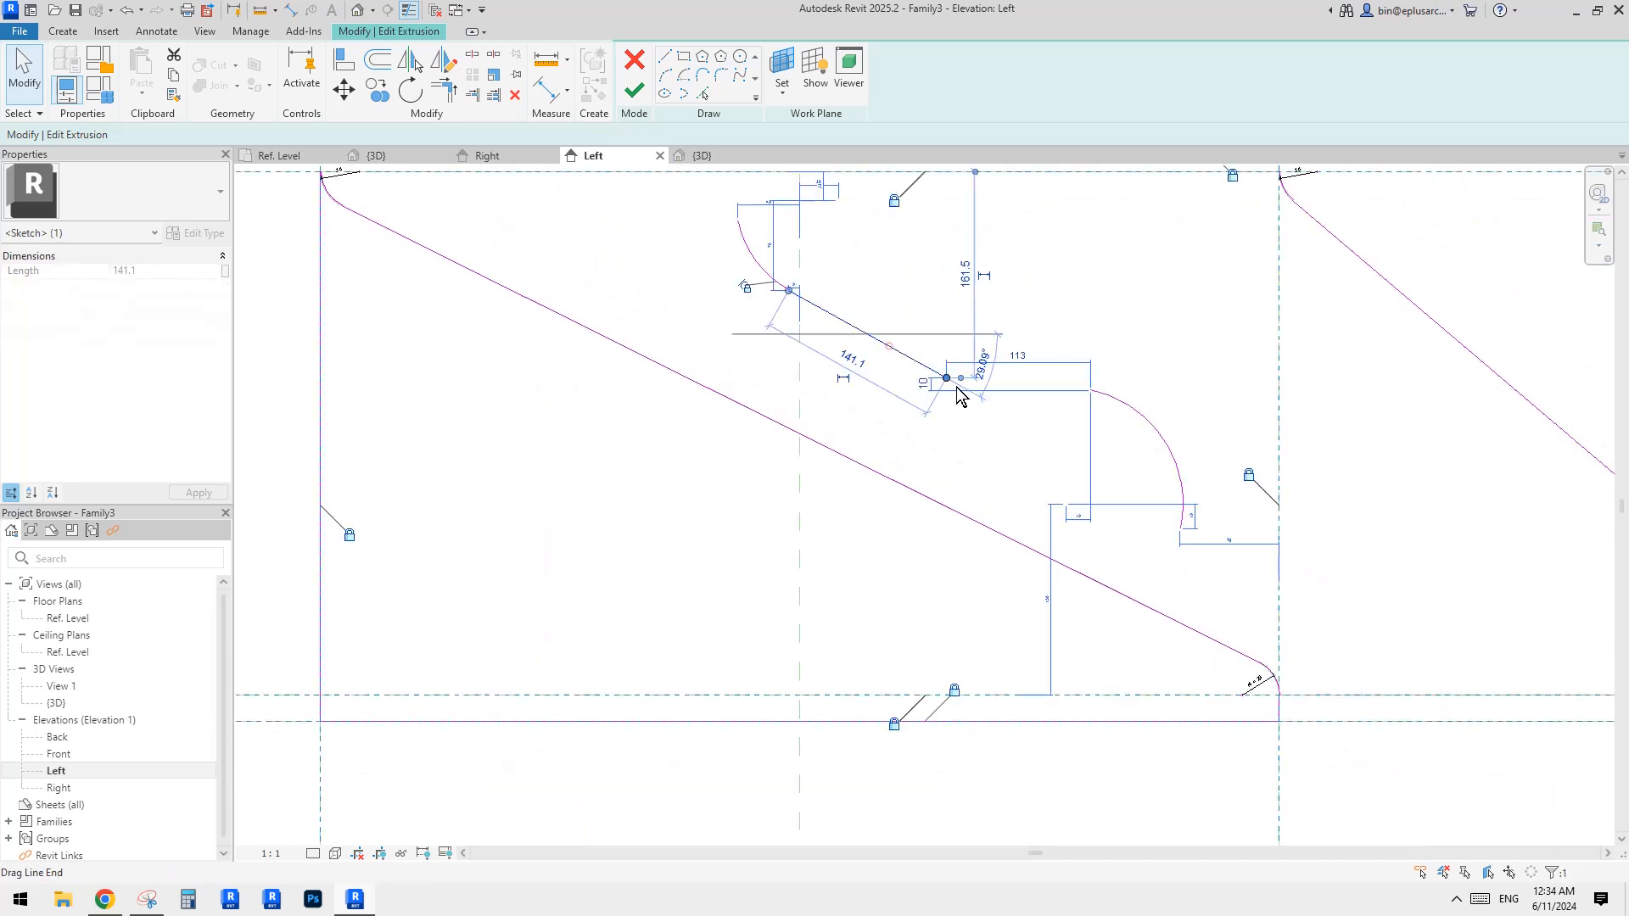
drag(947, 377, 1103, 393)
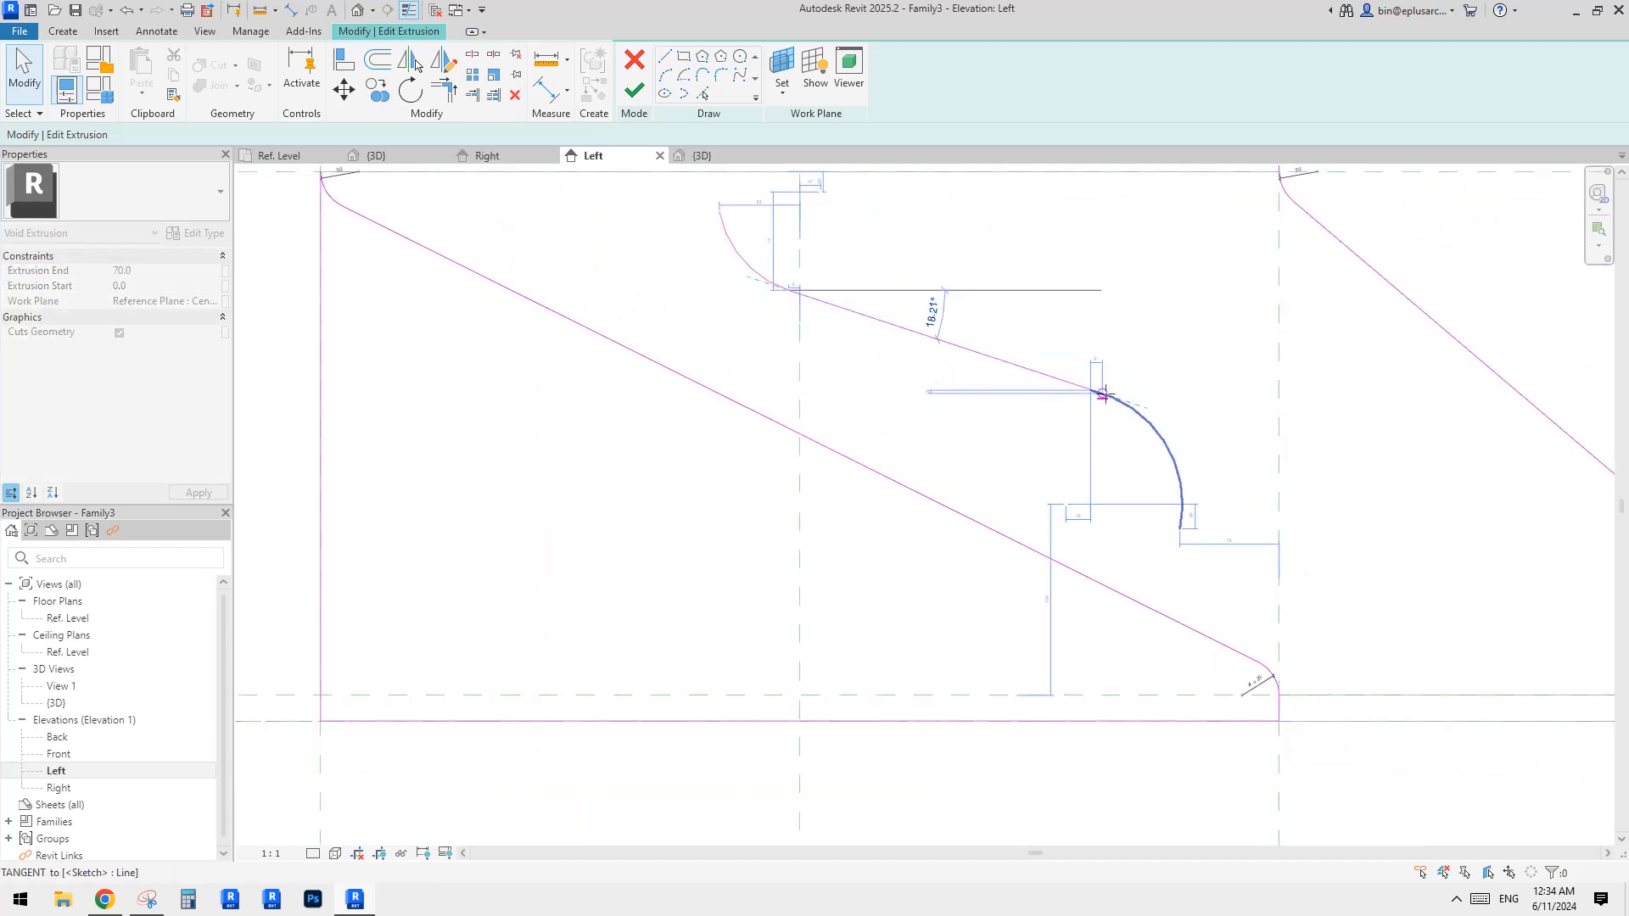
middle_drag(1074, 395, 1061, 405)
key(t)
key(r)
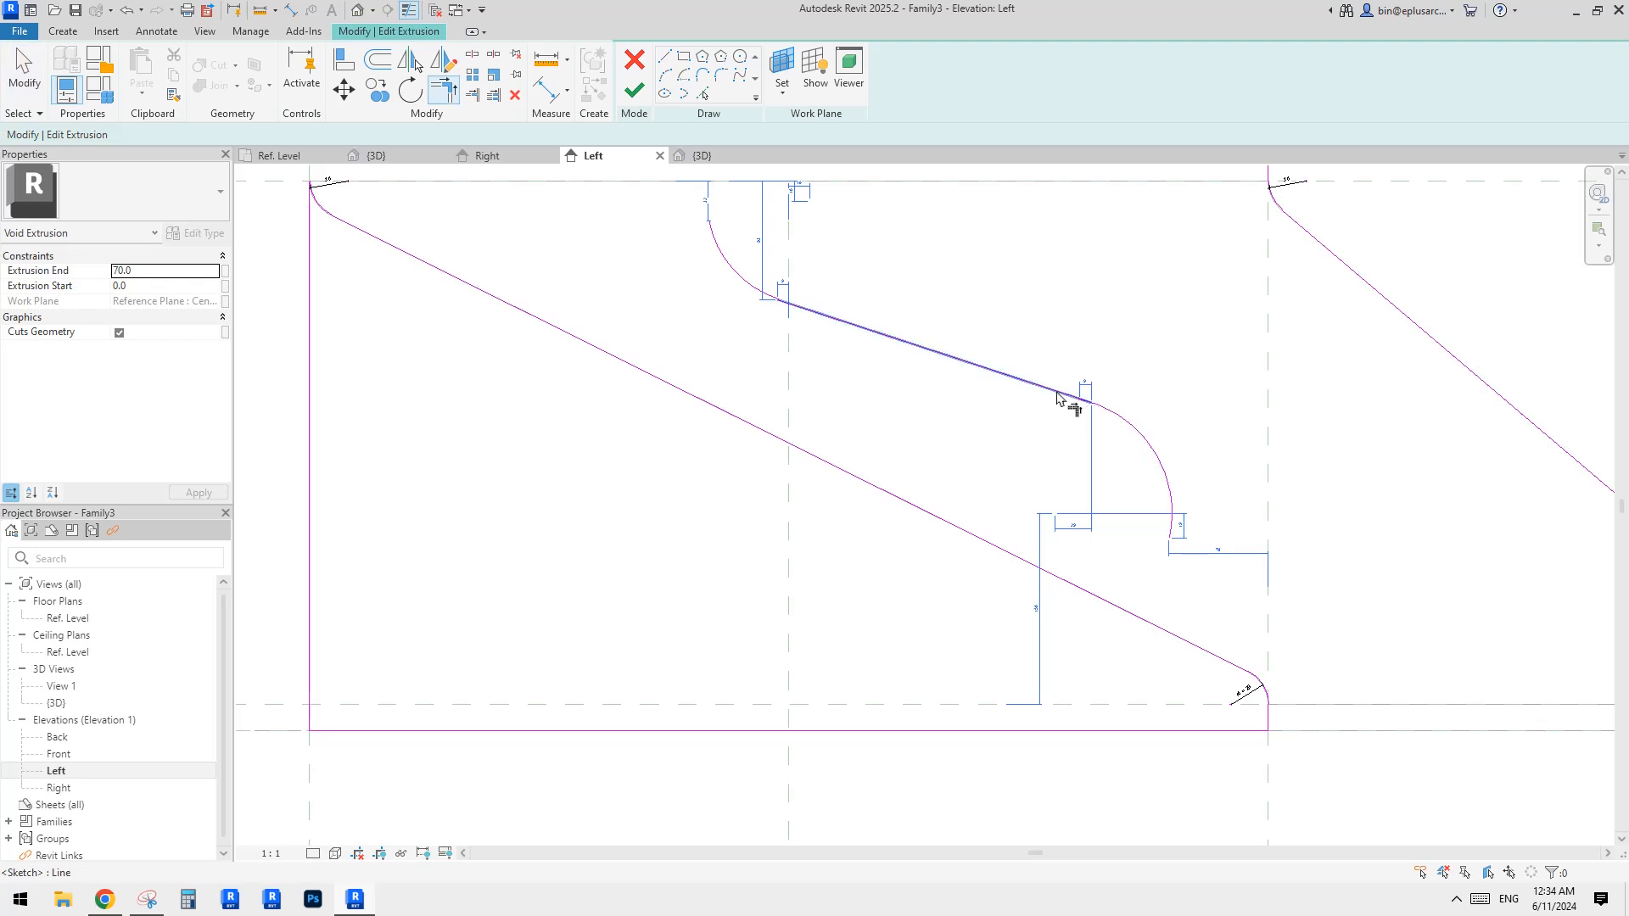
click(1120, 415)
middle_drag(1189, 385, 1211, 376)
key(Escape)
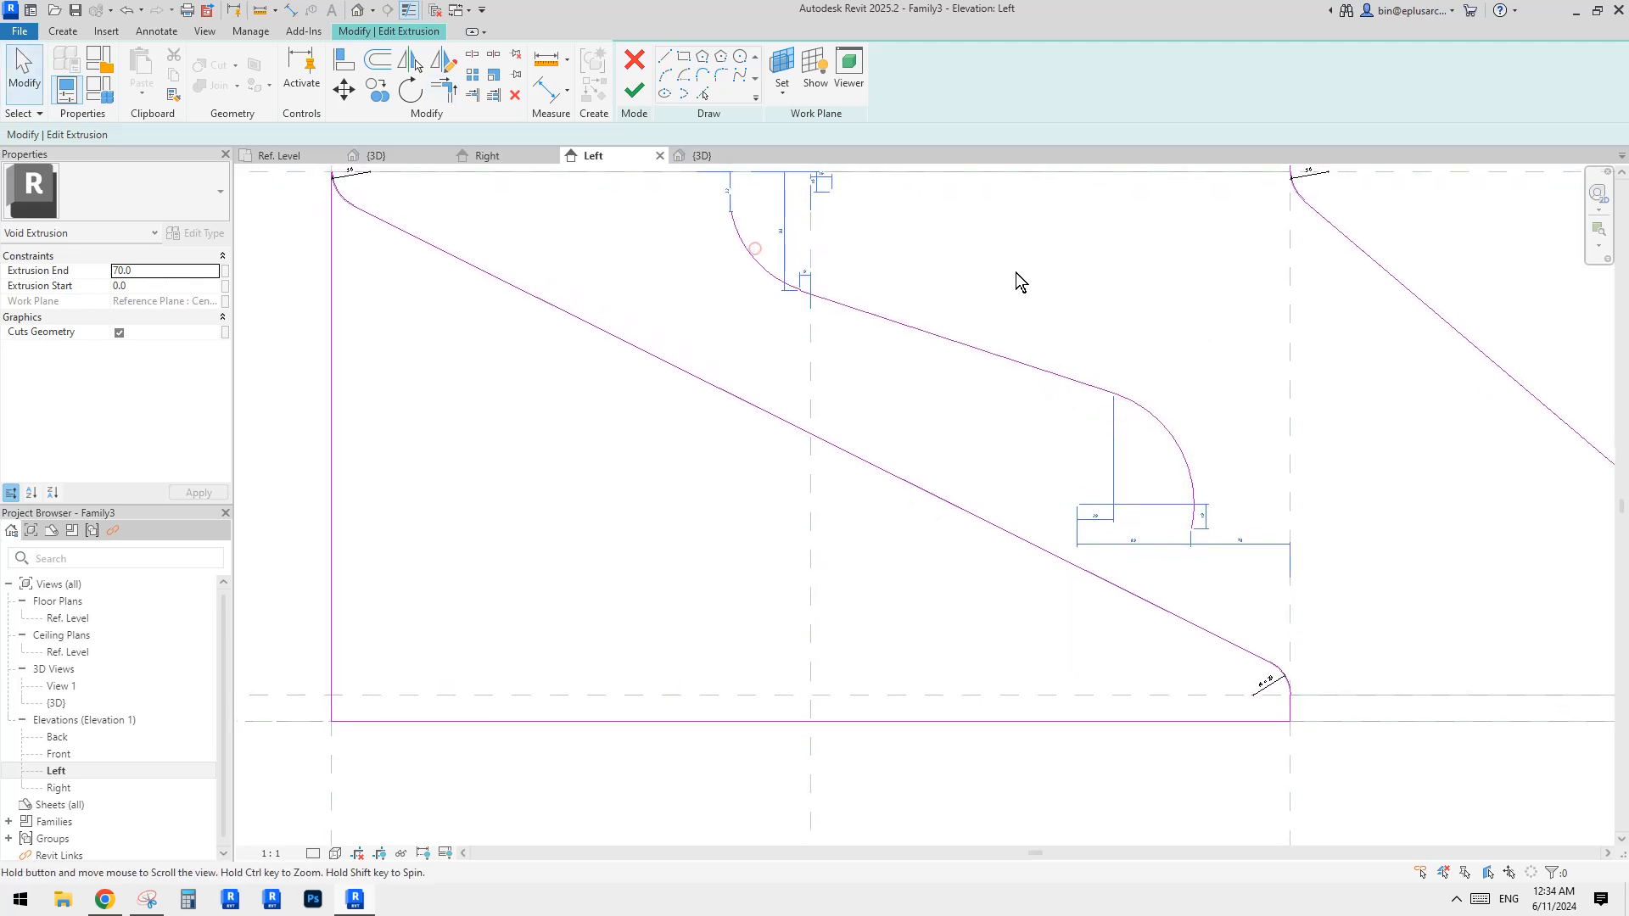
Delete the test arcs and the test line, and finish editing the void extrusion's sketch.
middle_drag(1048, 346, 1036, 370)
click(1137, 434)
key(Delete)
click(1014, 388)
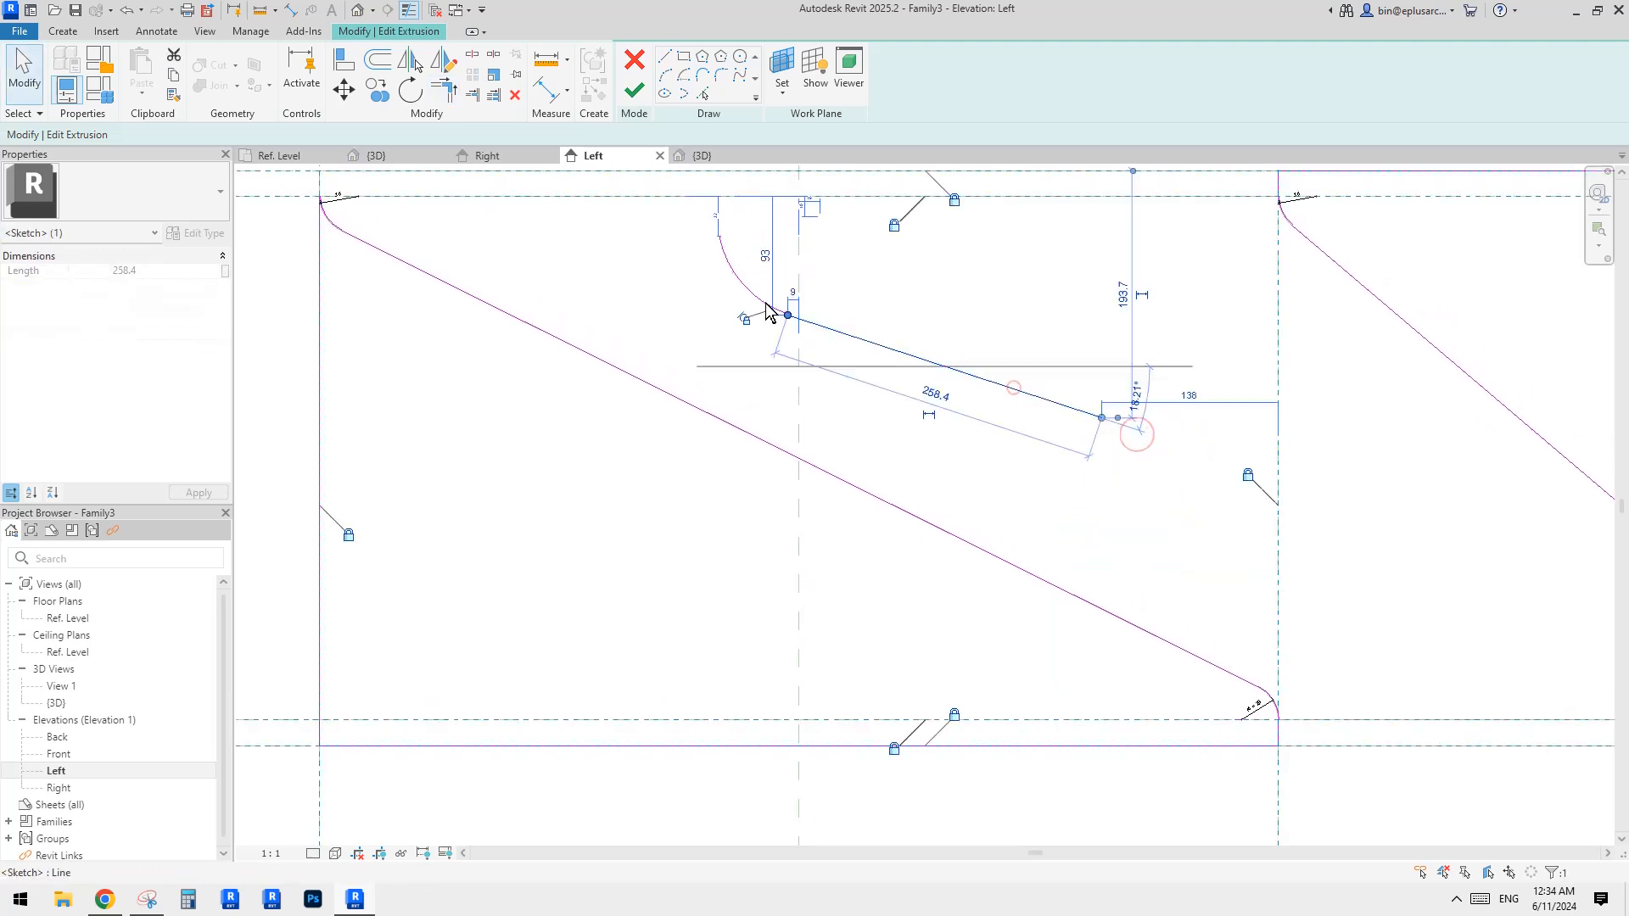
key(Delete)
scroll(792, 385, down, 6)
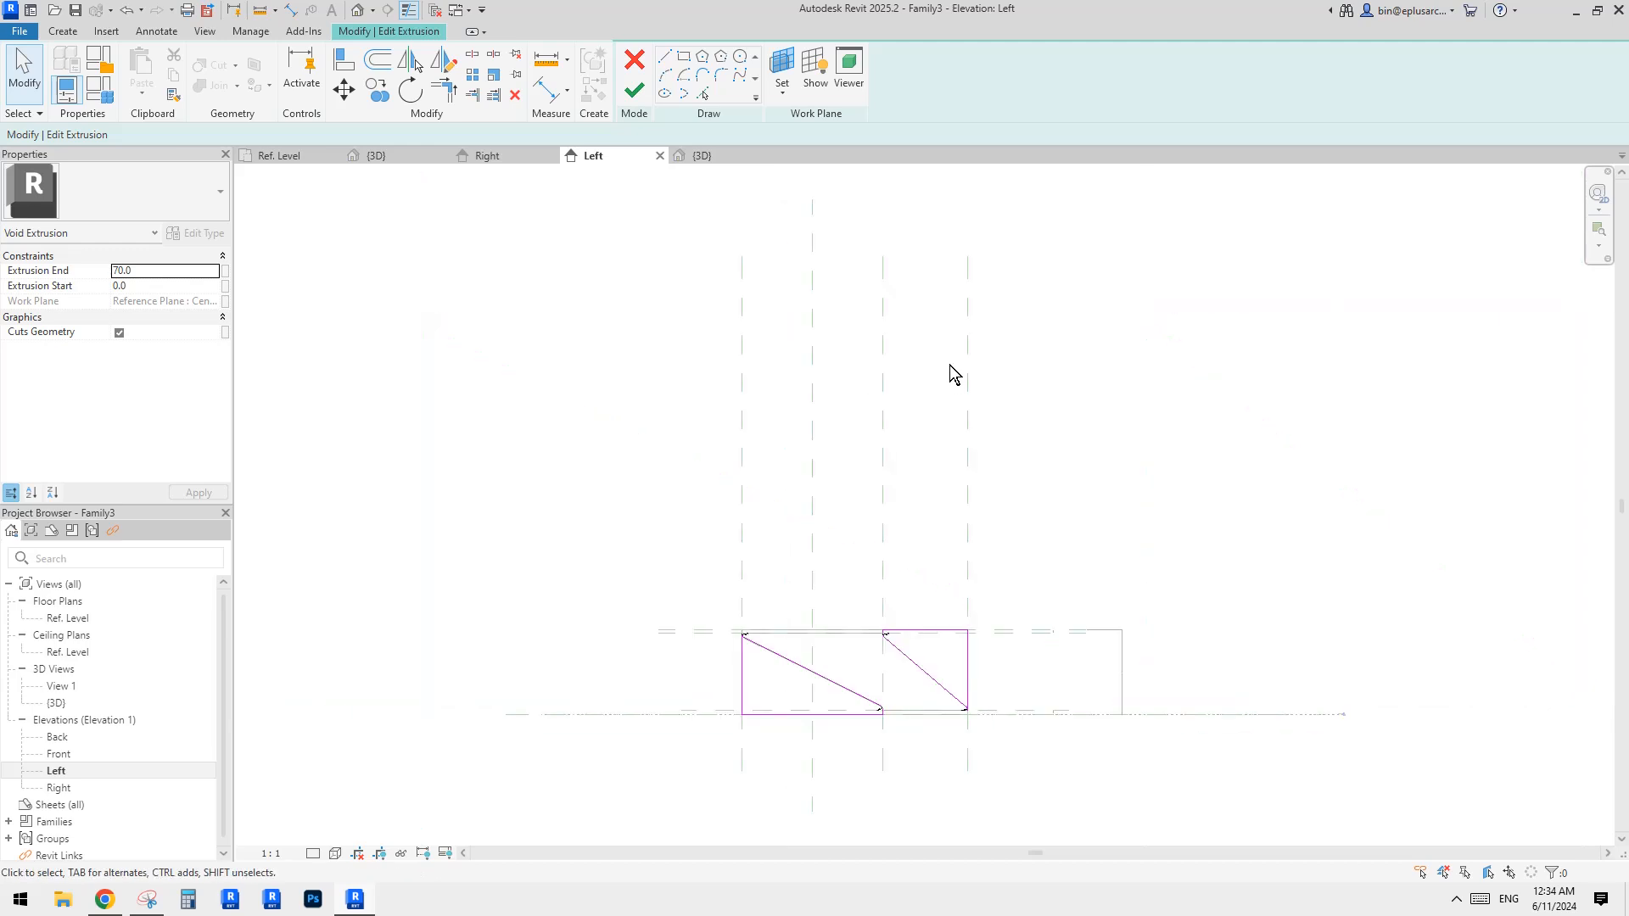
scroll(888, 648, up, 5)
click(635, 89)
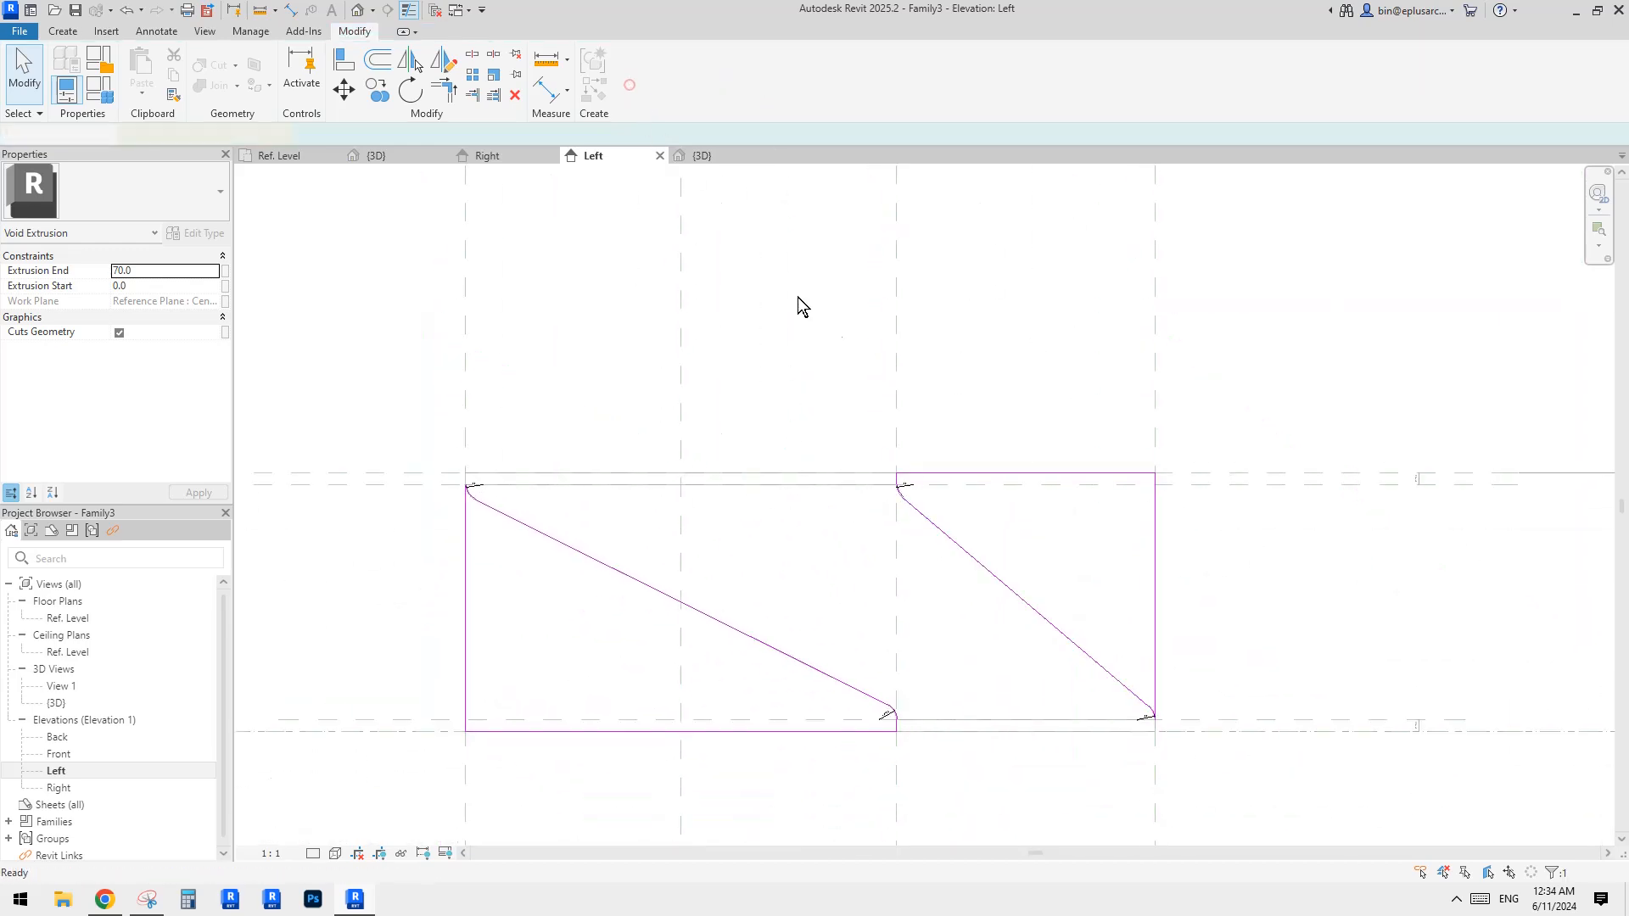
Check the leg family in 3D and load it into Family4, overwriting the existing version and dismissing the save reminder.
click(803, 306)
click(361, 15)
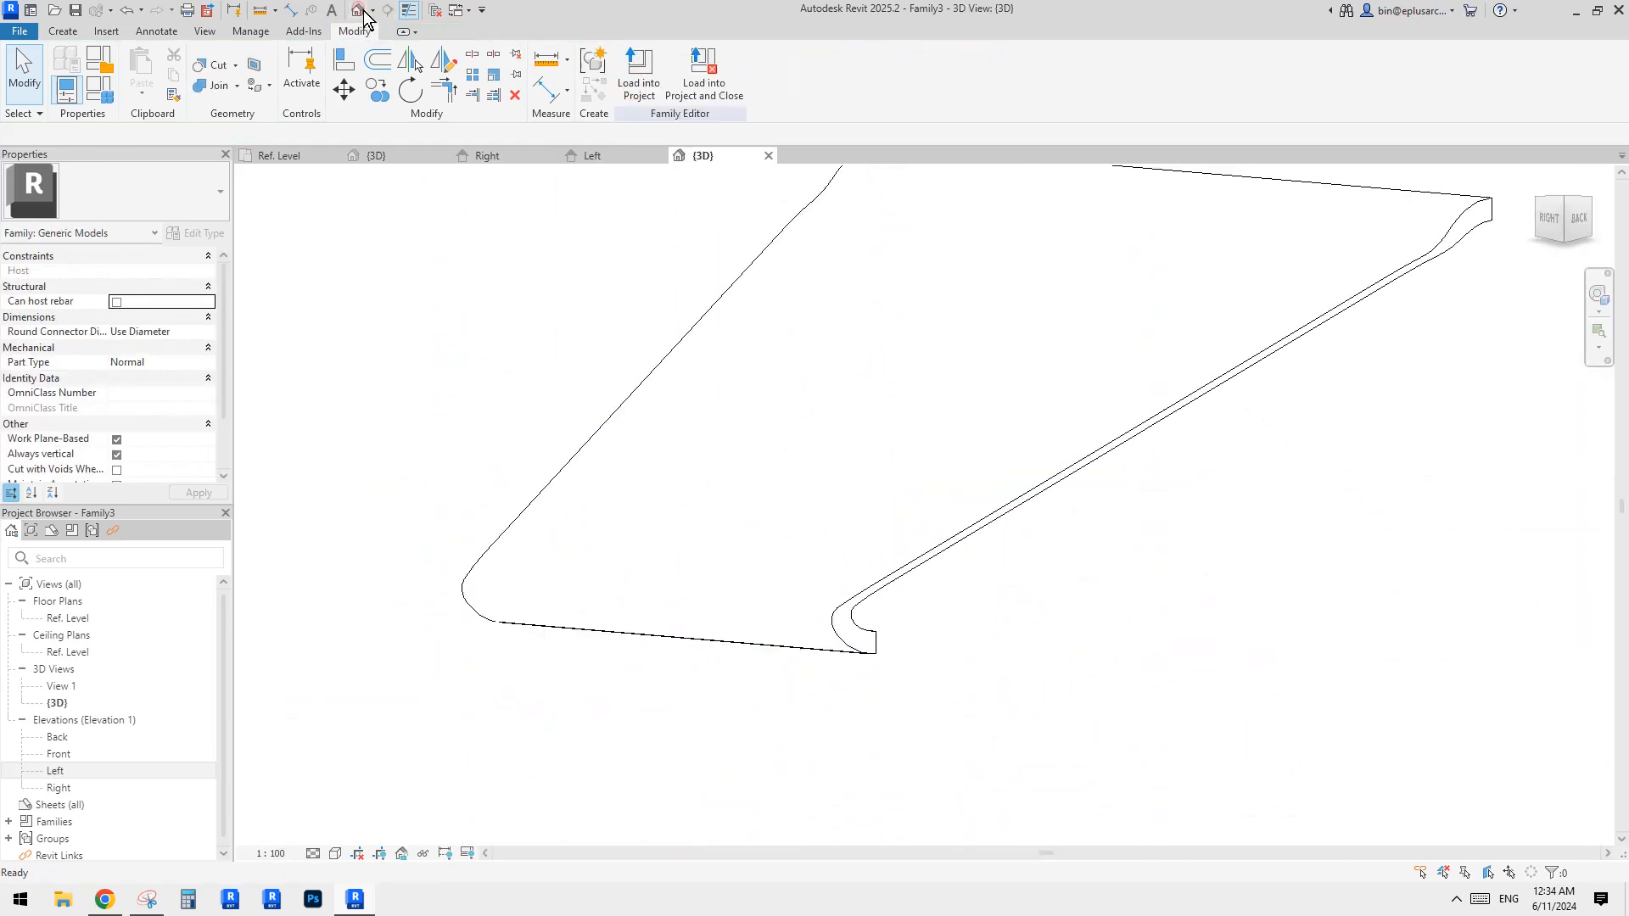
shift+middle_drag(883, 408, 1006, 429)
click(639, 76)
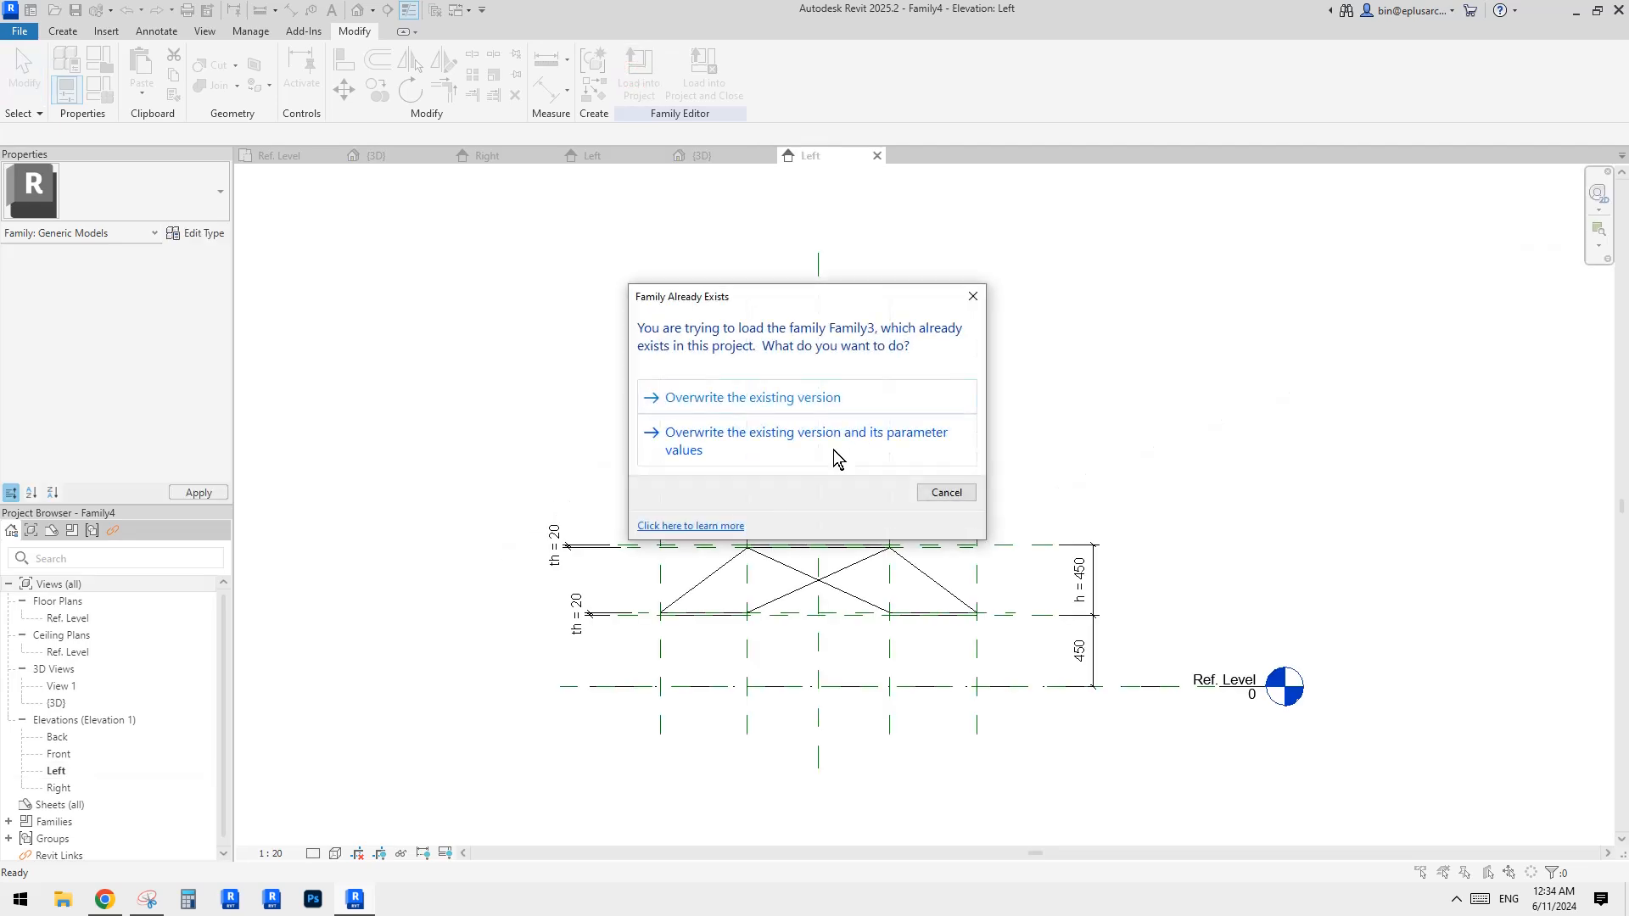
click(777, 398)
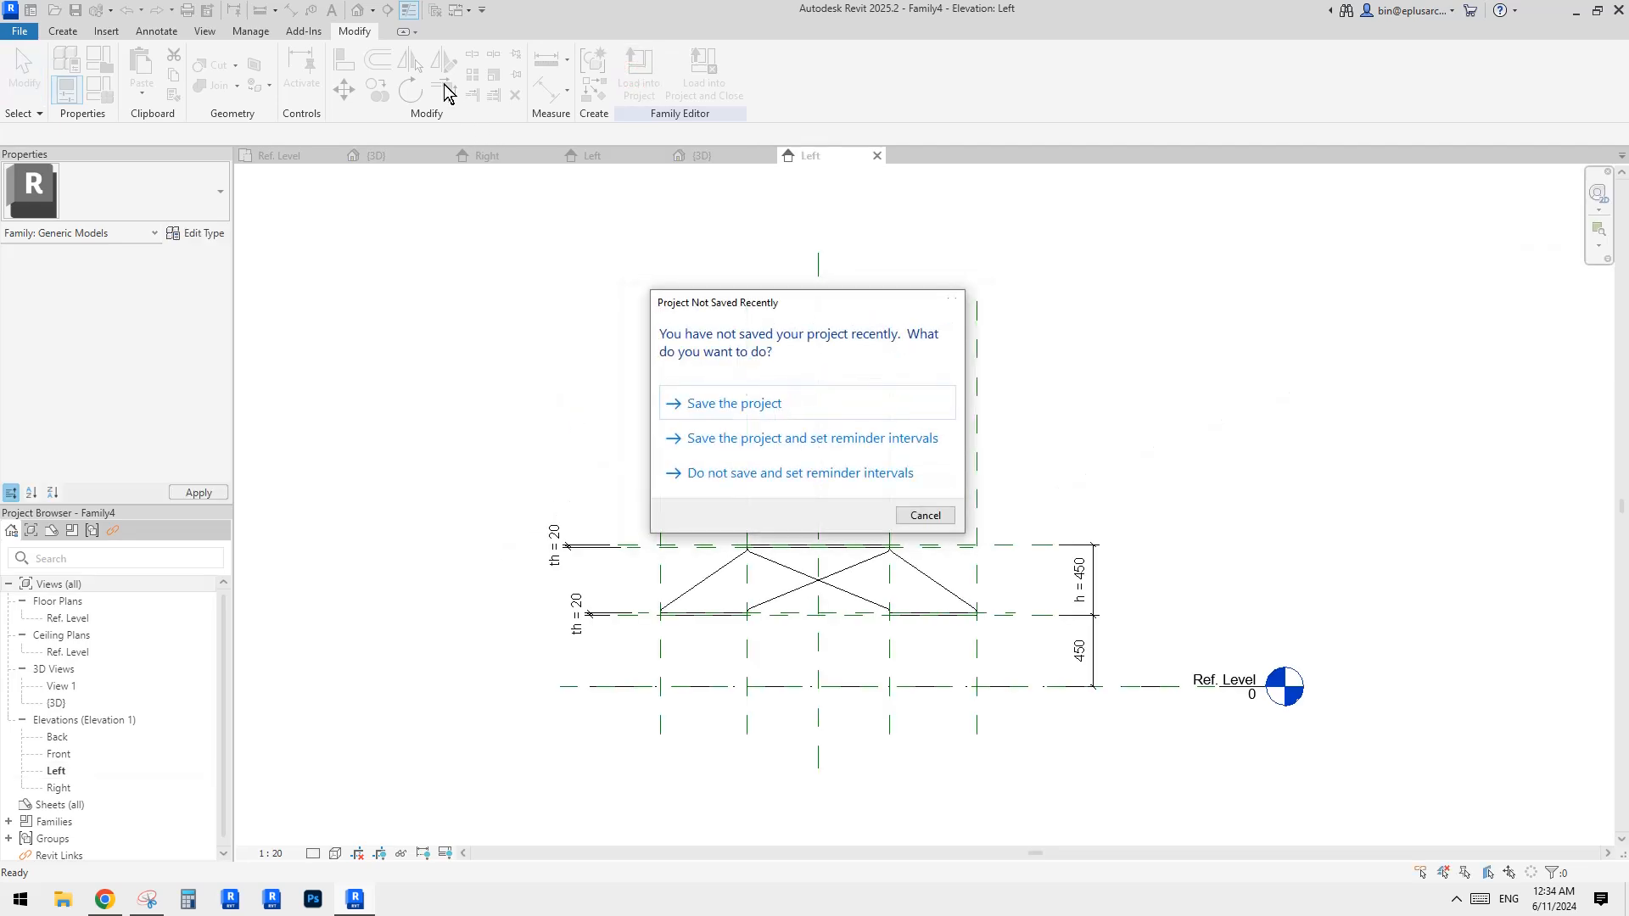
key(Escape)
Examine the assembled table in Family4's 3D view, including its top slab, lower plate and rounded leg.
click(357, 10)
shift+middle_drag(984, 447, 1184, 521)
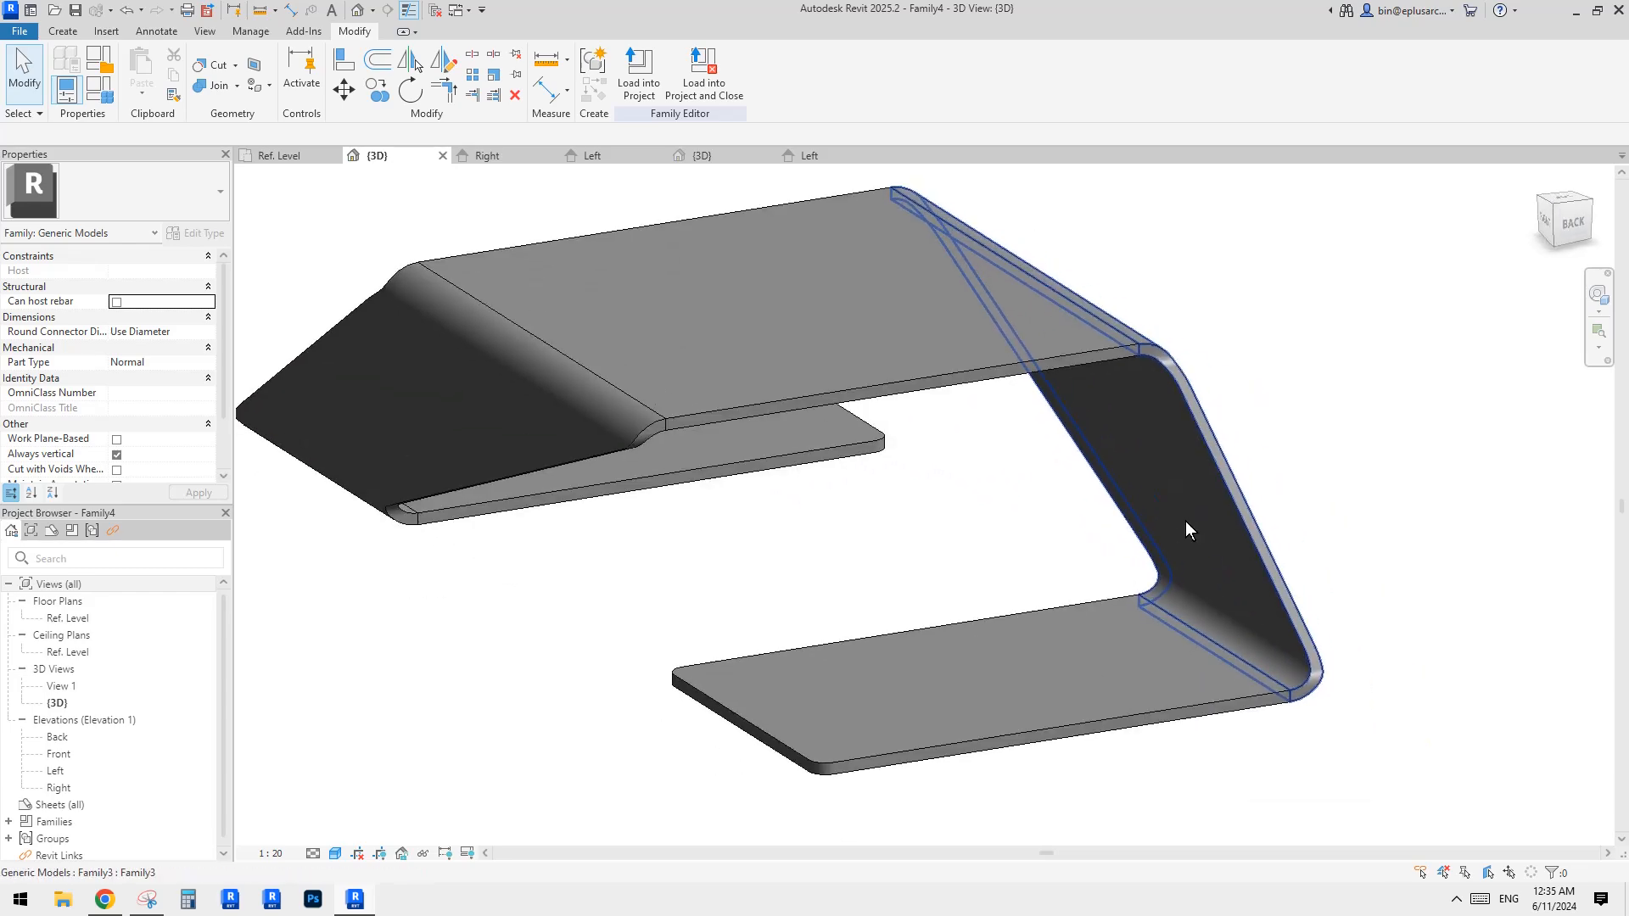
click(745, 382)
shift+middle_drag(745, 382, 989, 391)
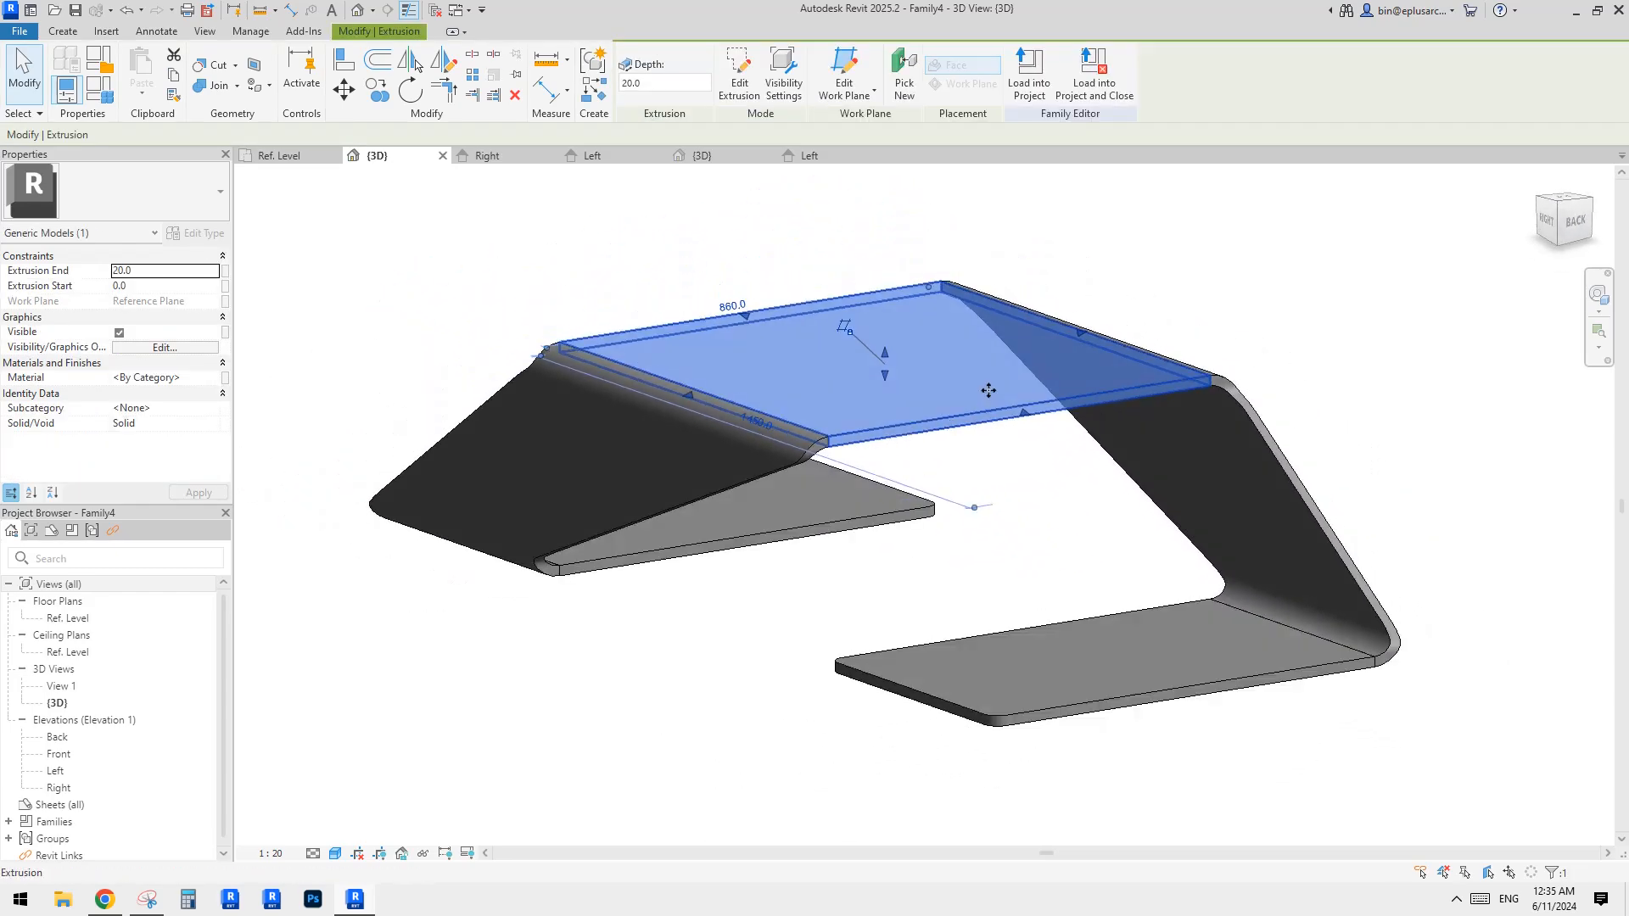
drag(988, 390, 882, 509)
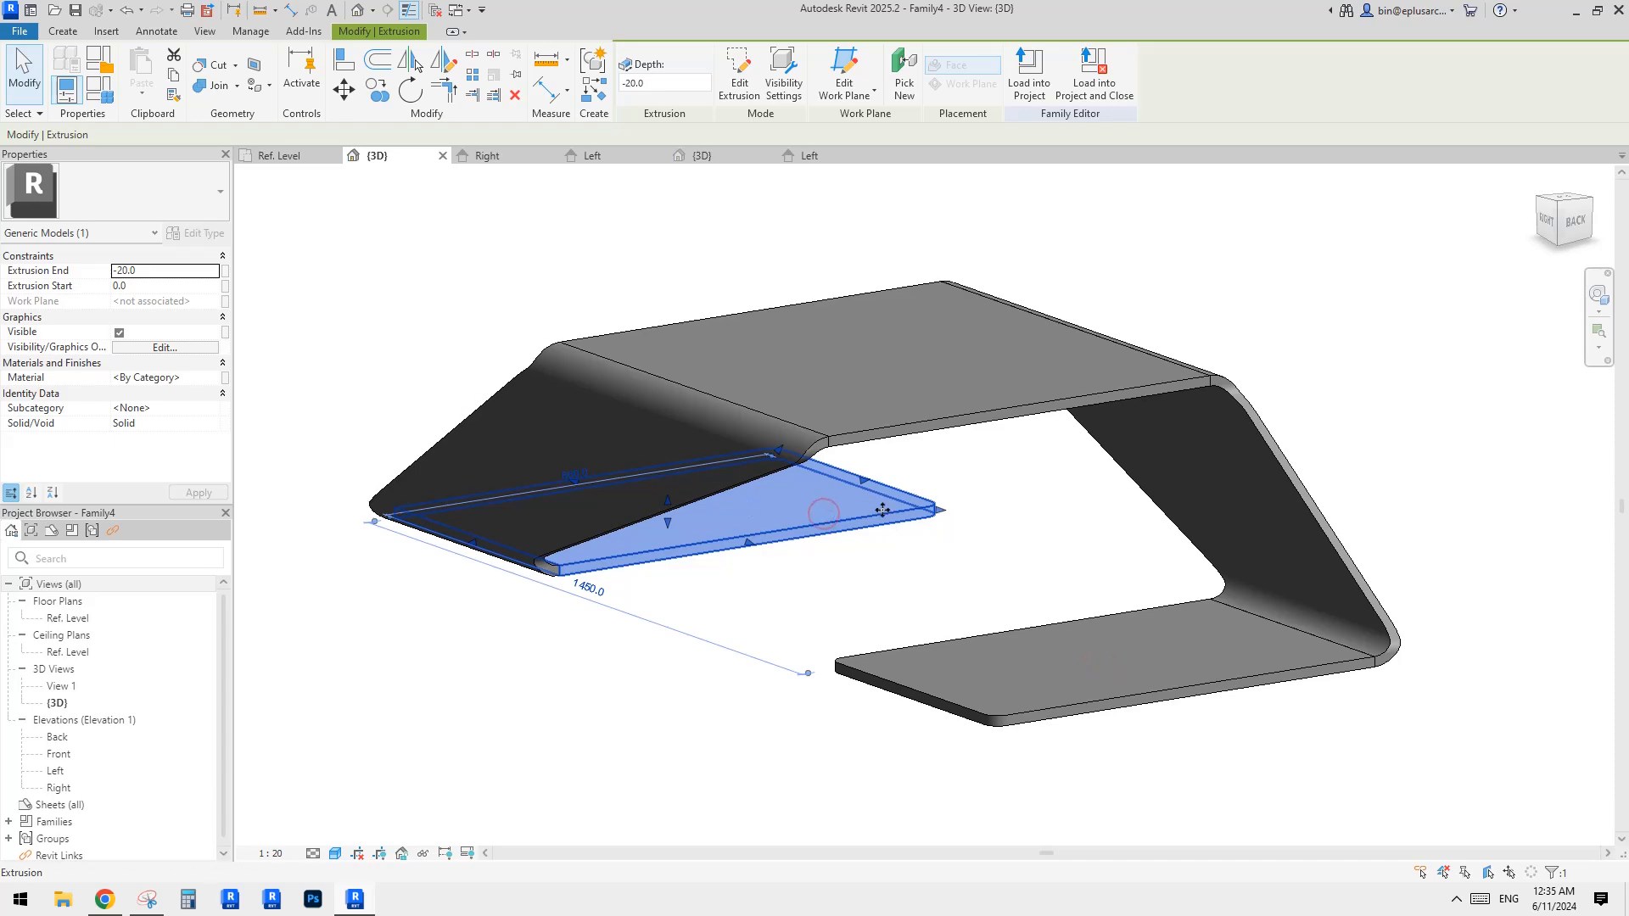
middle_drag(981, 540, 919, 524)
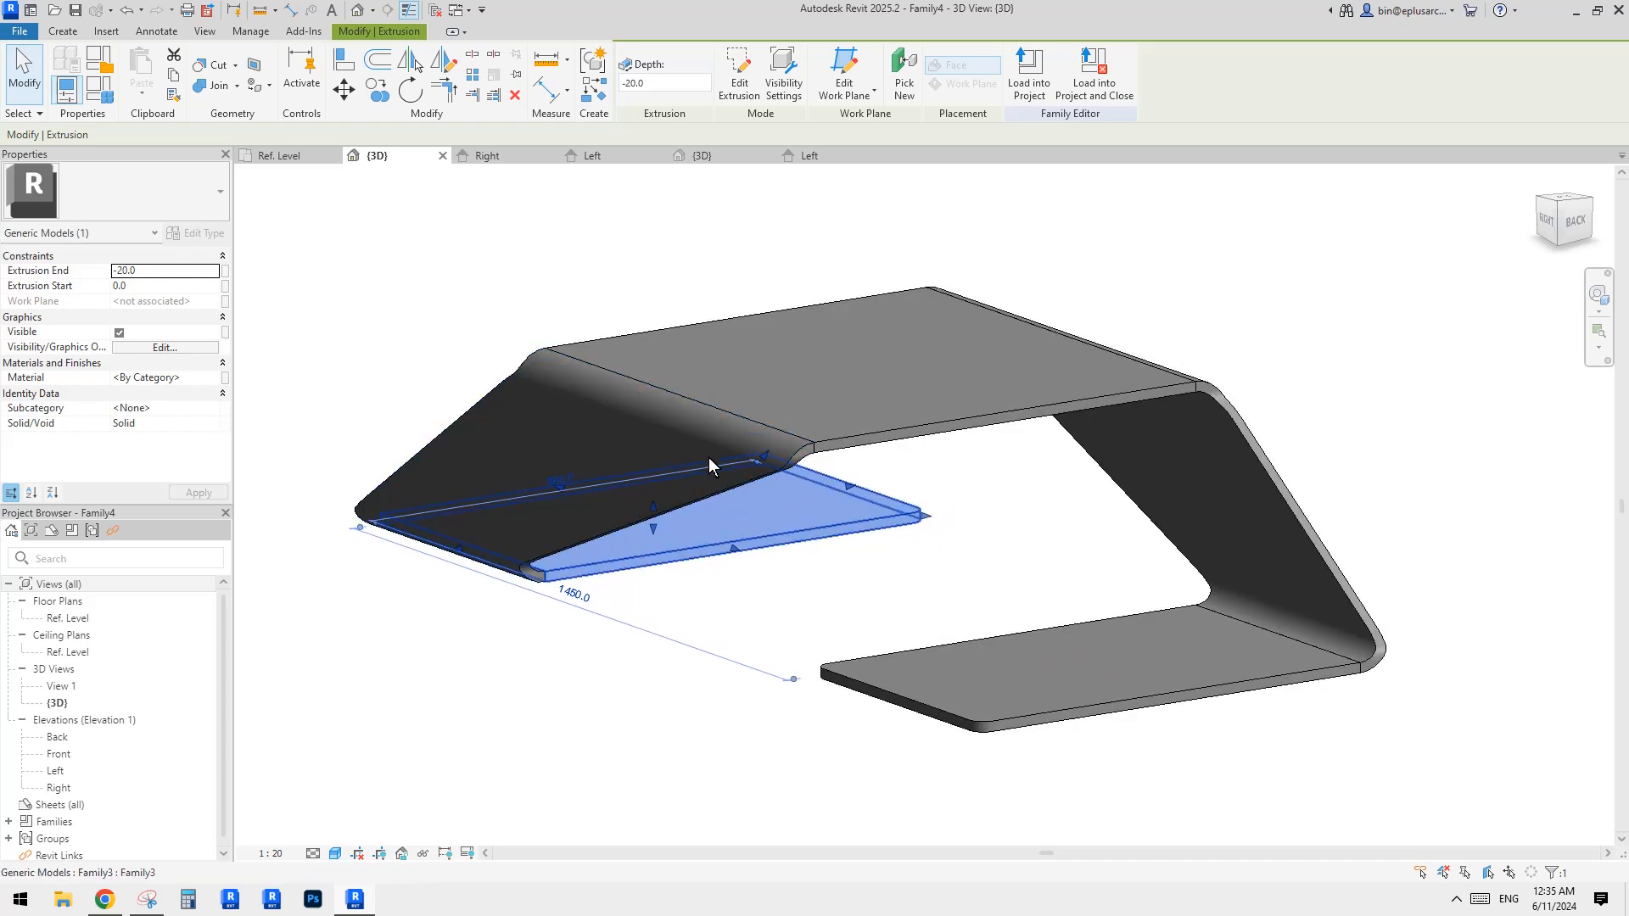
click(642, 434)
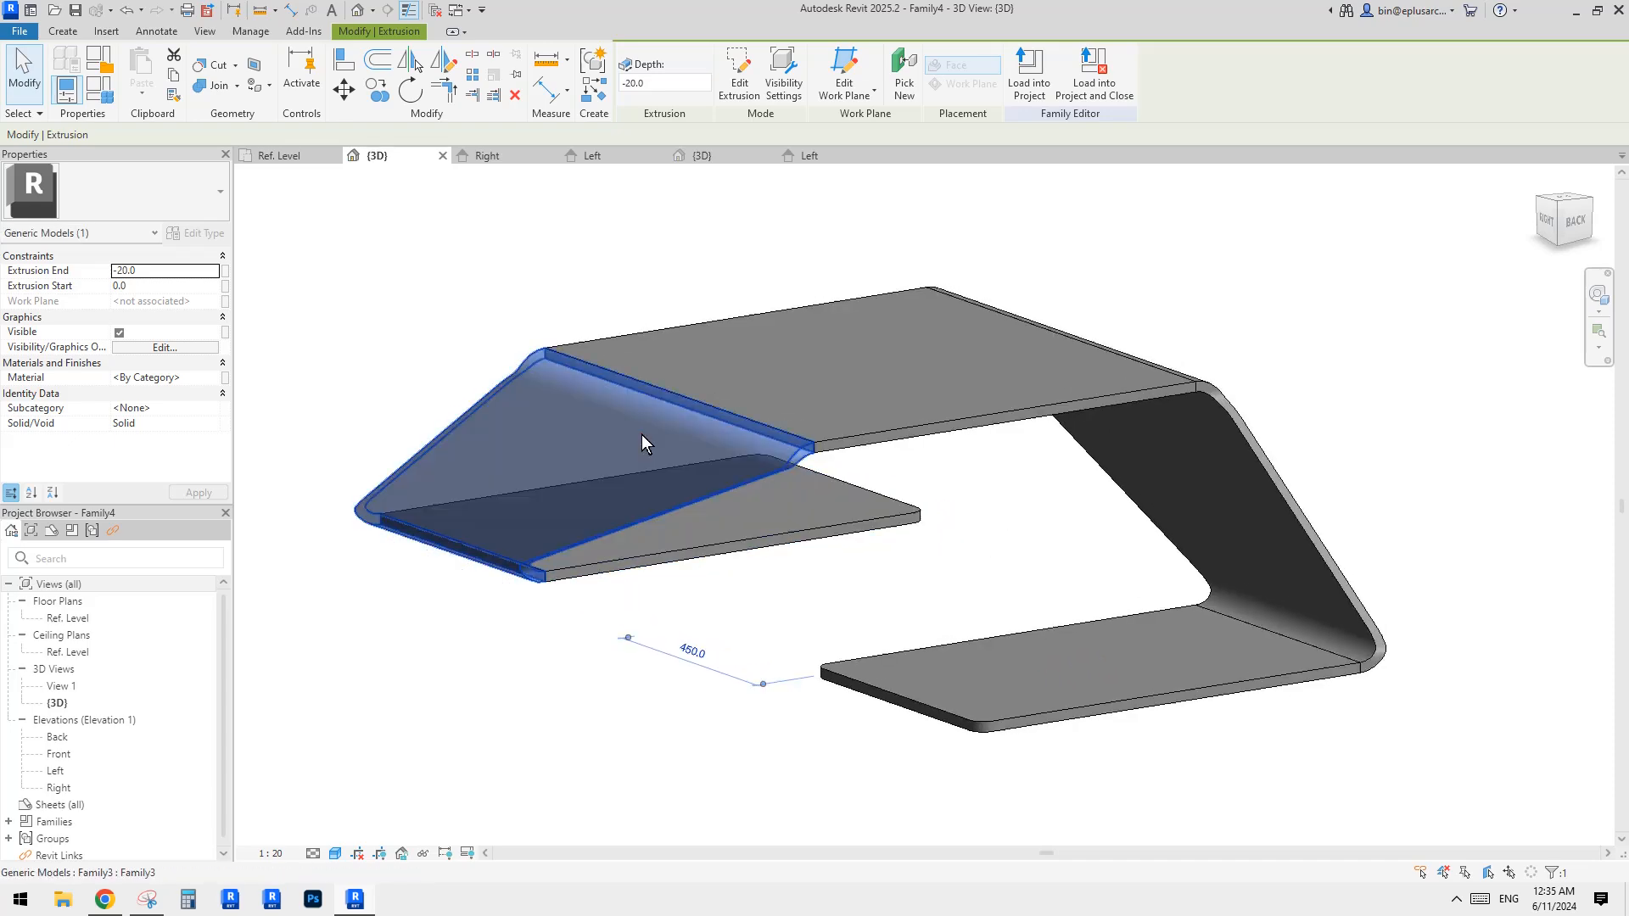
Try to join the geometry of the rounded sloped leg with the table's top slab.
click(219, 86)
middle_drag(781, 291, 764, 302)
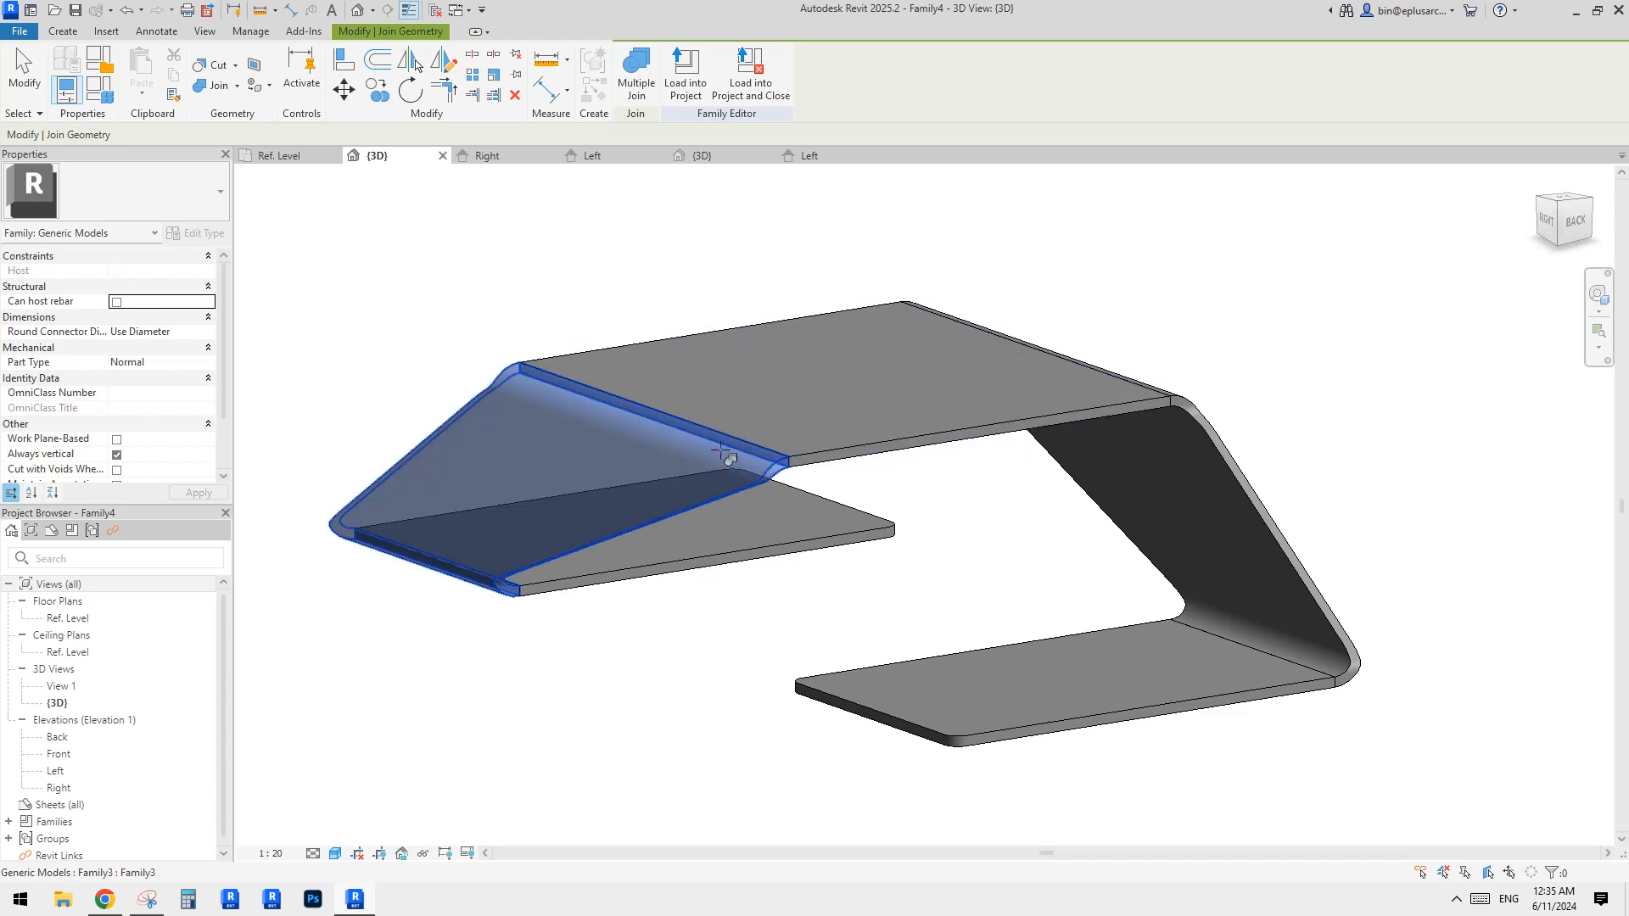
click(720, 450)
click(784, 430)
key(Escape)
click(907, 432)
shift+middle_drag(999, 444, 965, 461)
click(986, 472)
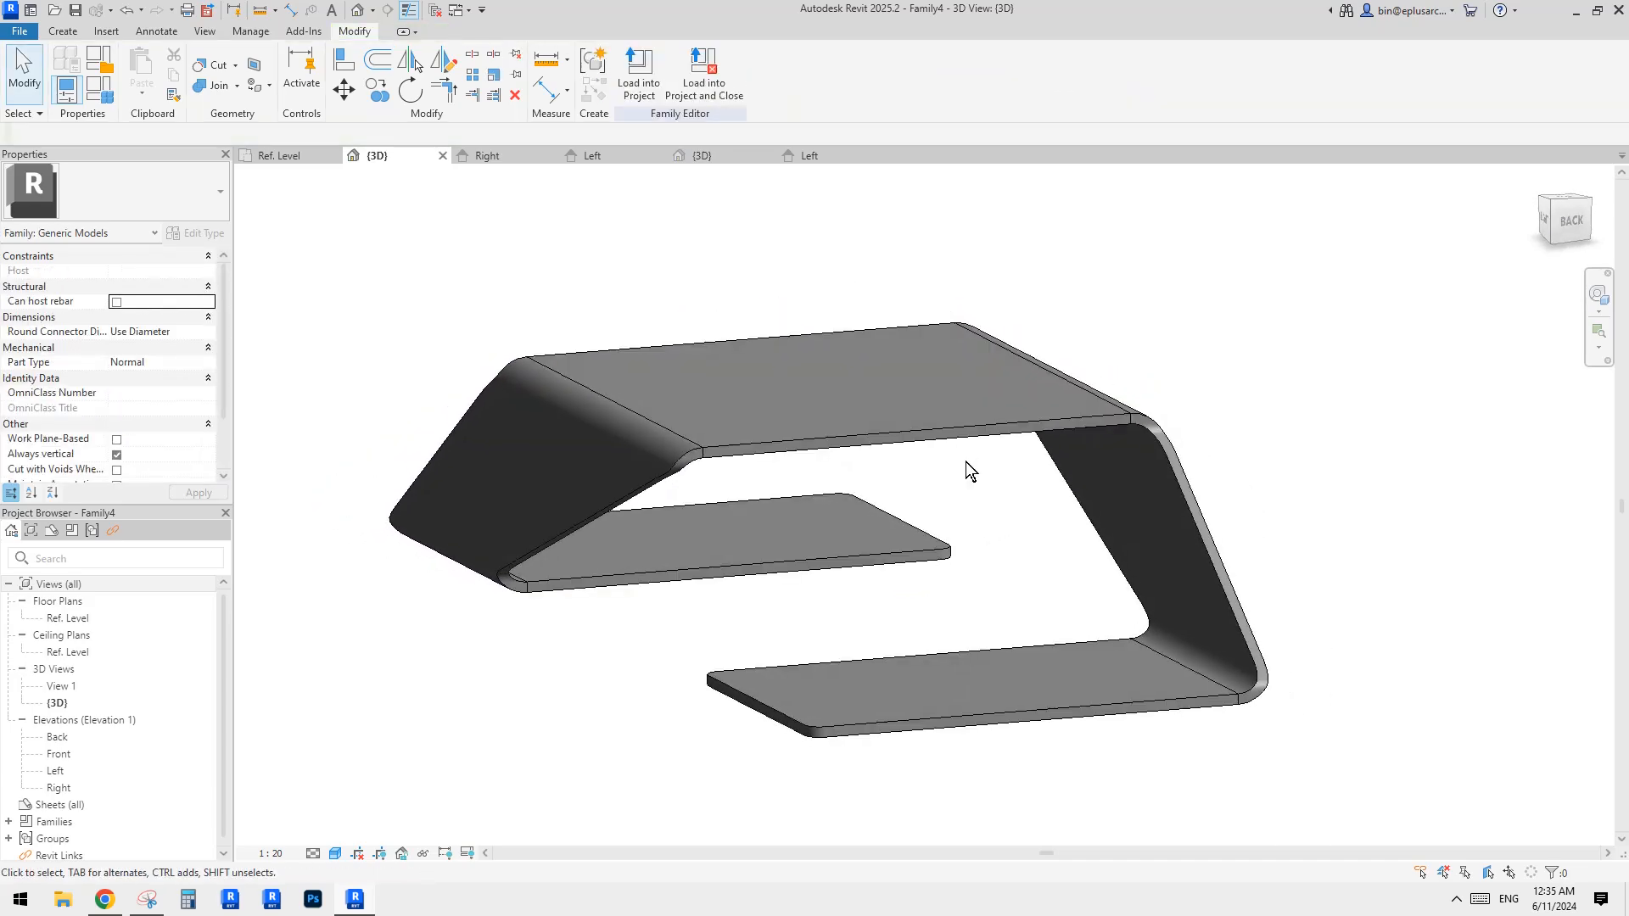
click(840, 378)
click(817, 521)
click(997, 672)
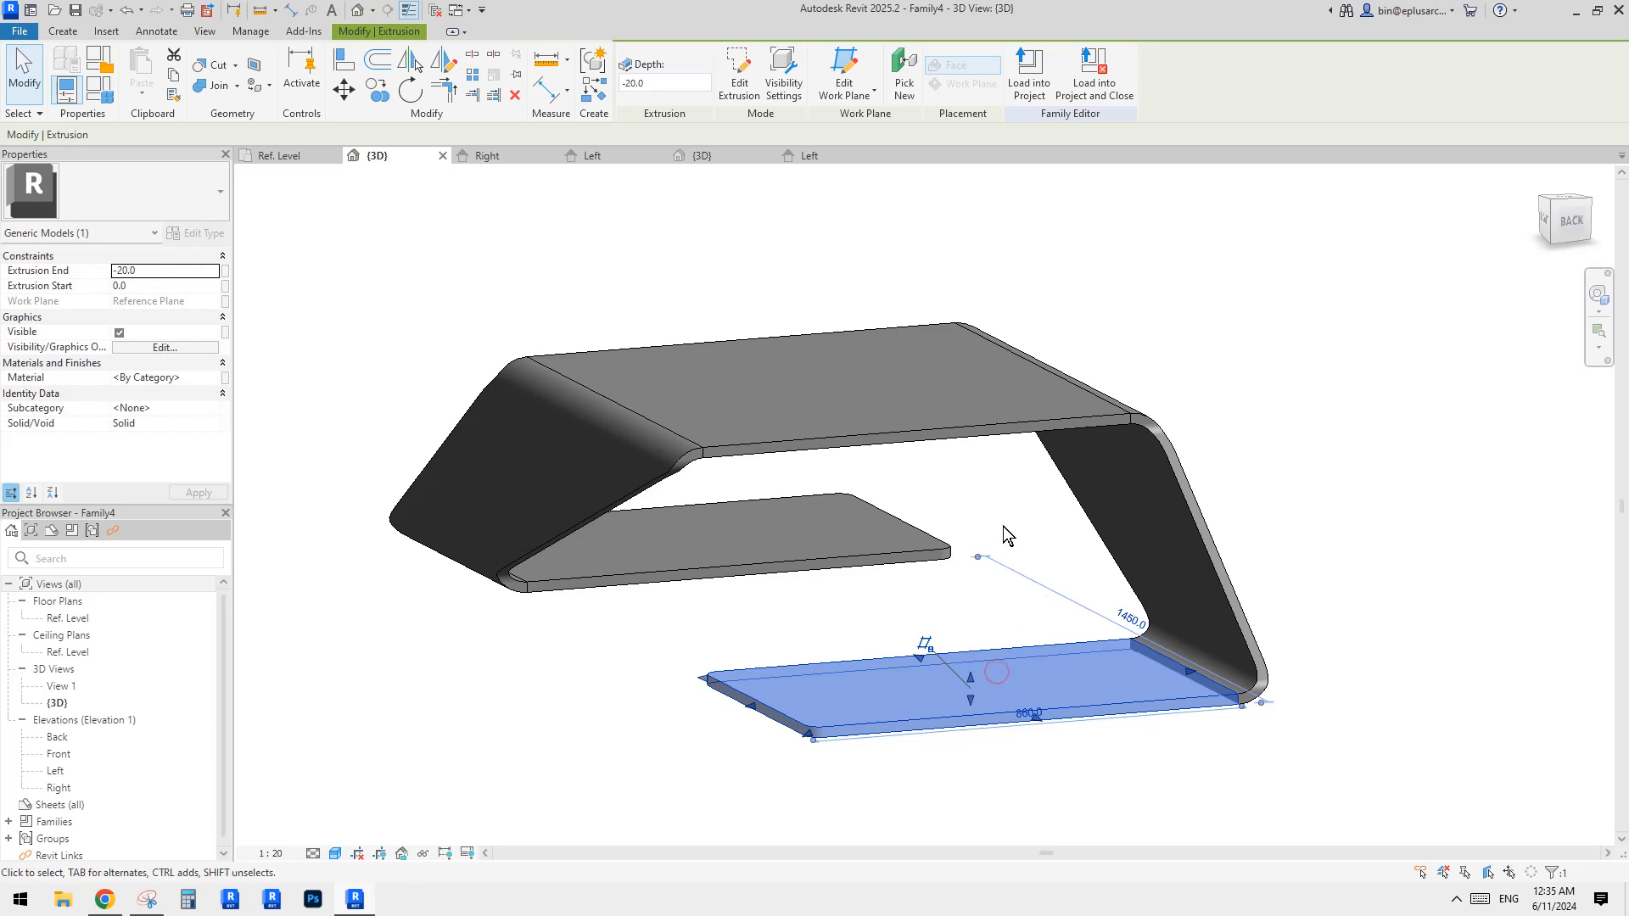
shift+middle_drag(998, 528, 944, 536)
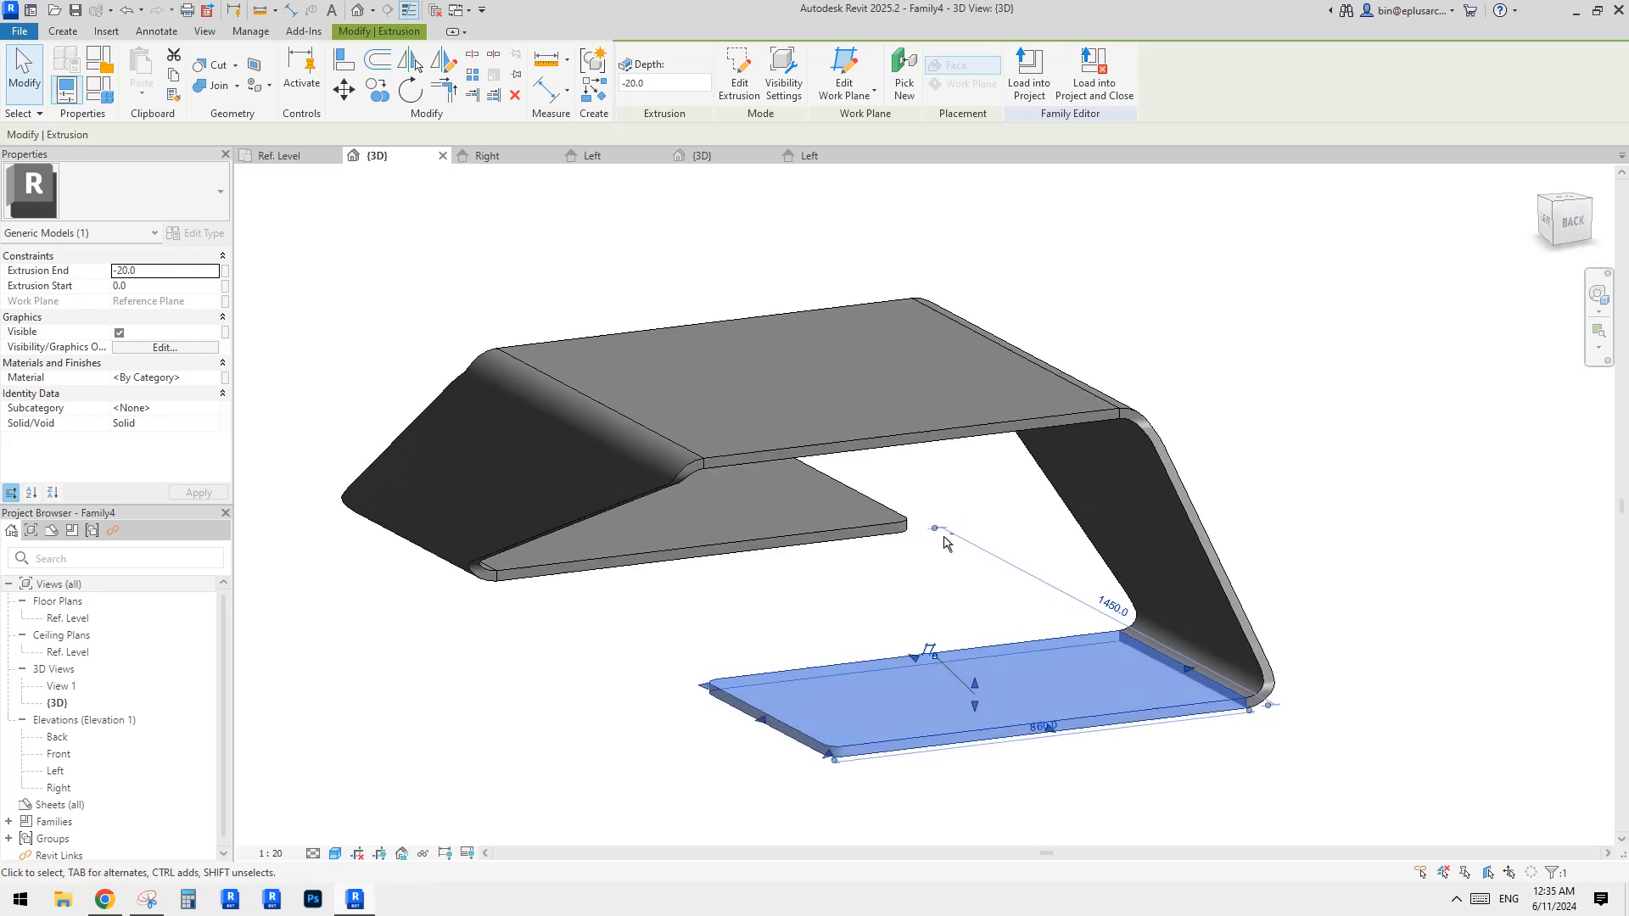
click(205, 87)
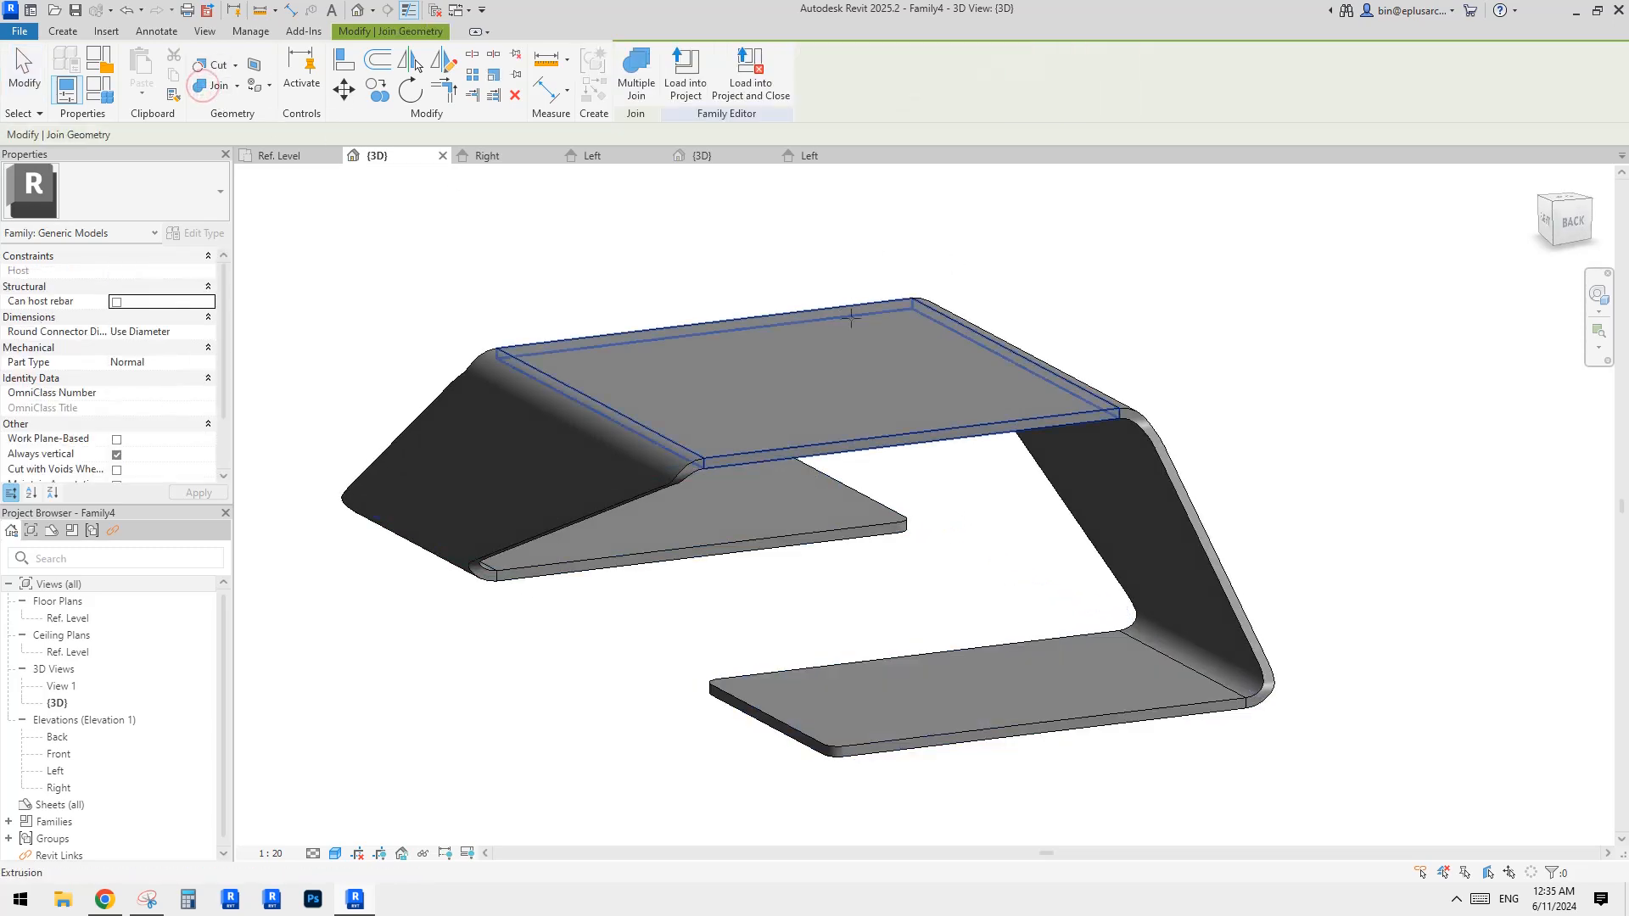
shift+middle_drag(851, 306, 810, 412)
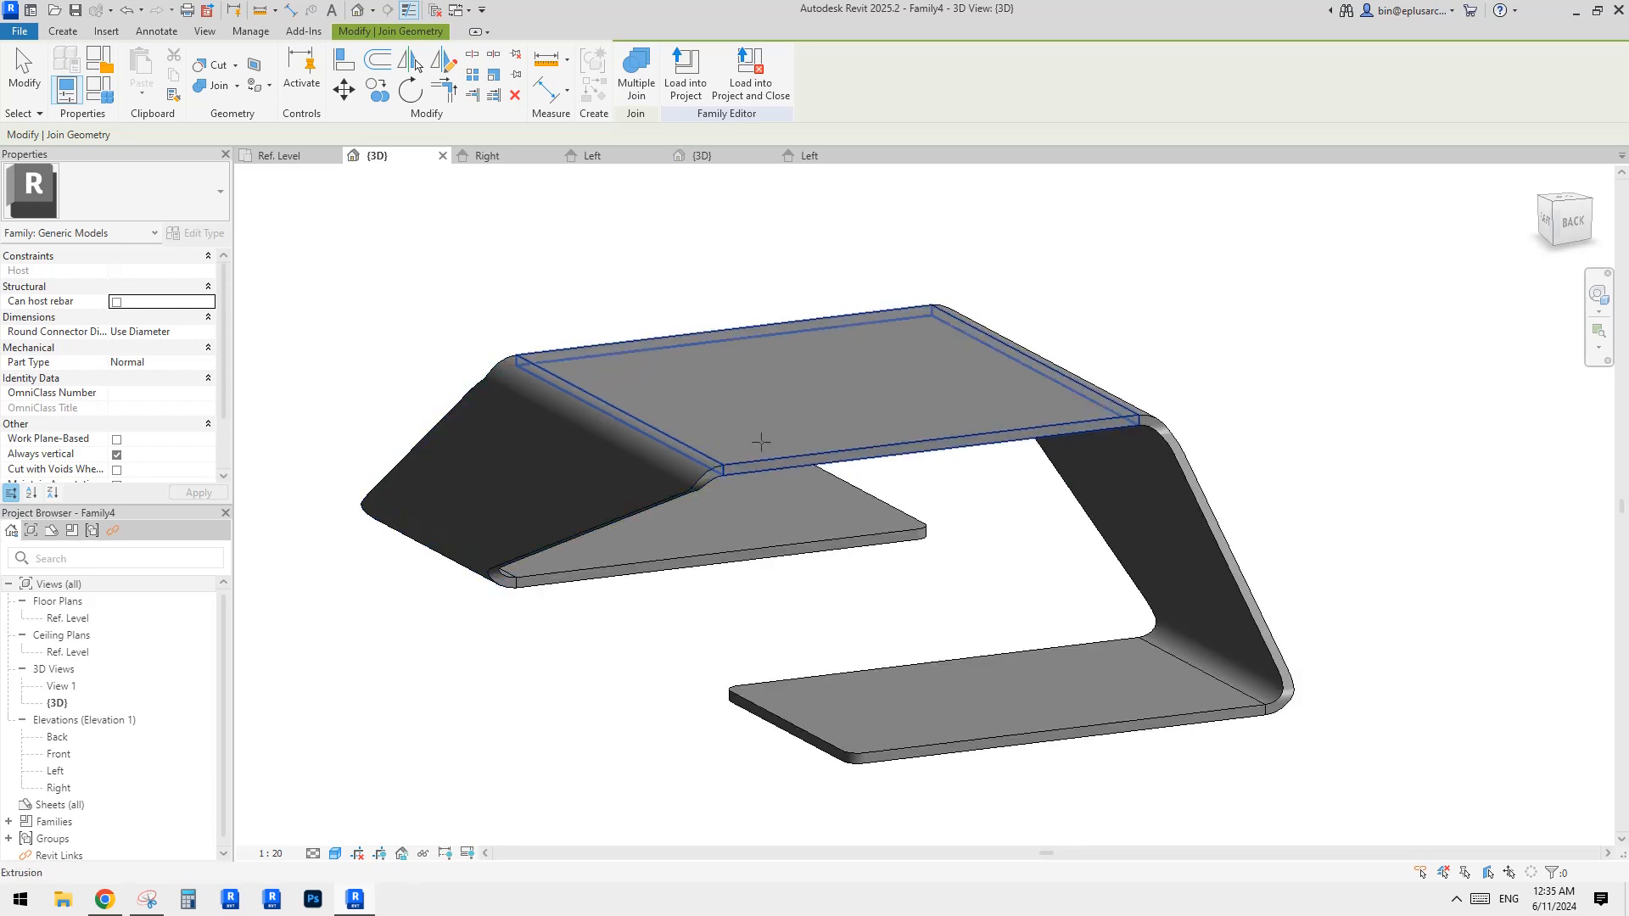
shift+middle_drag(711, 459, 632, 471)
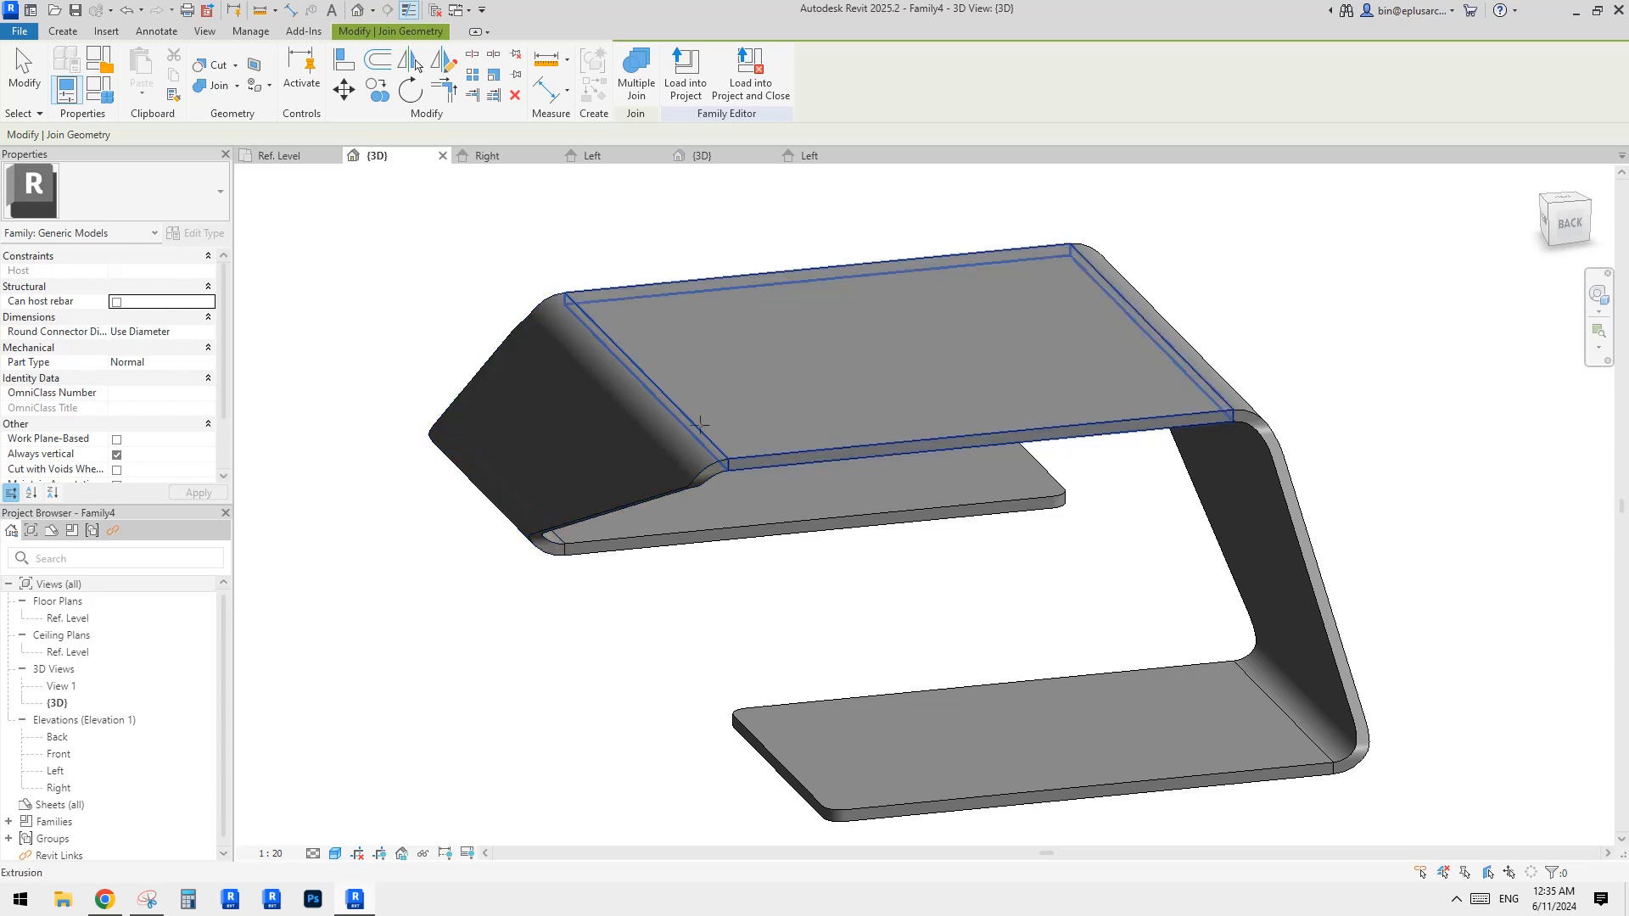
key(Escape)
Turn off the display of model edges in the table family's shaded 3D view and inspect the rounded leg corners.
shift+middle_drag(725, 444, 759, 446)
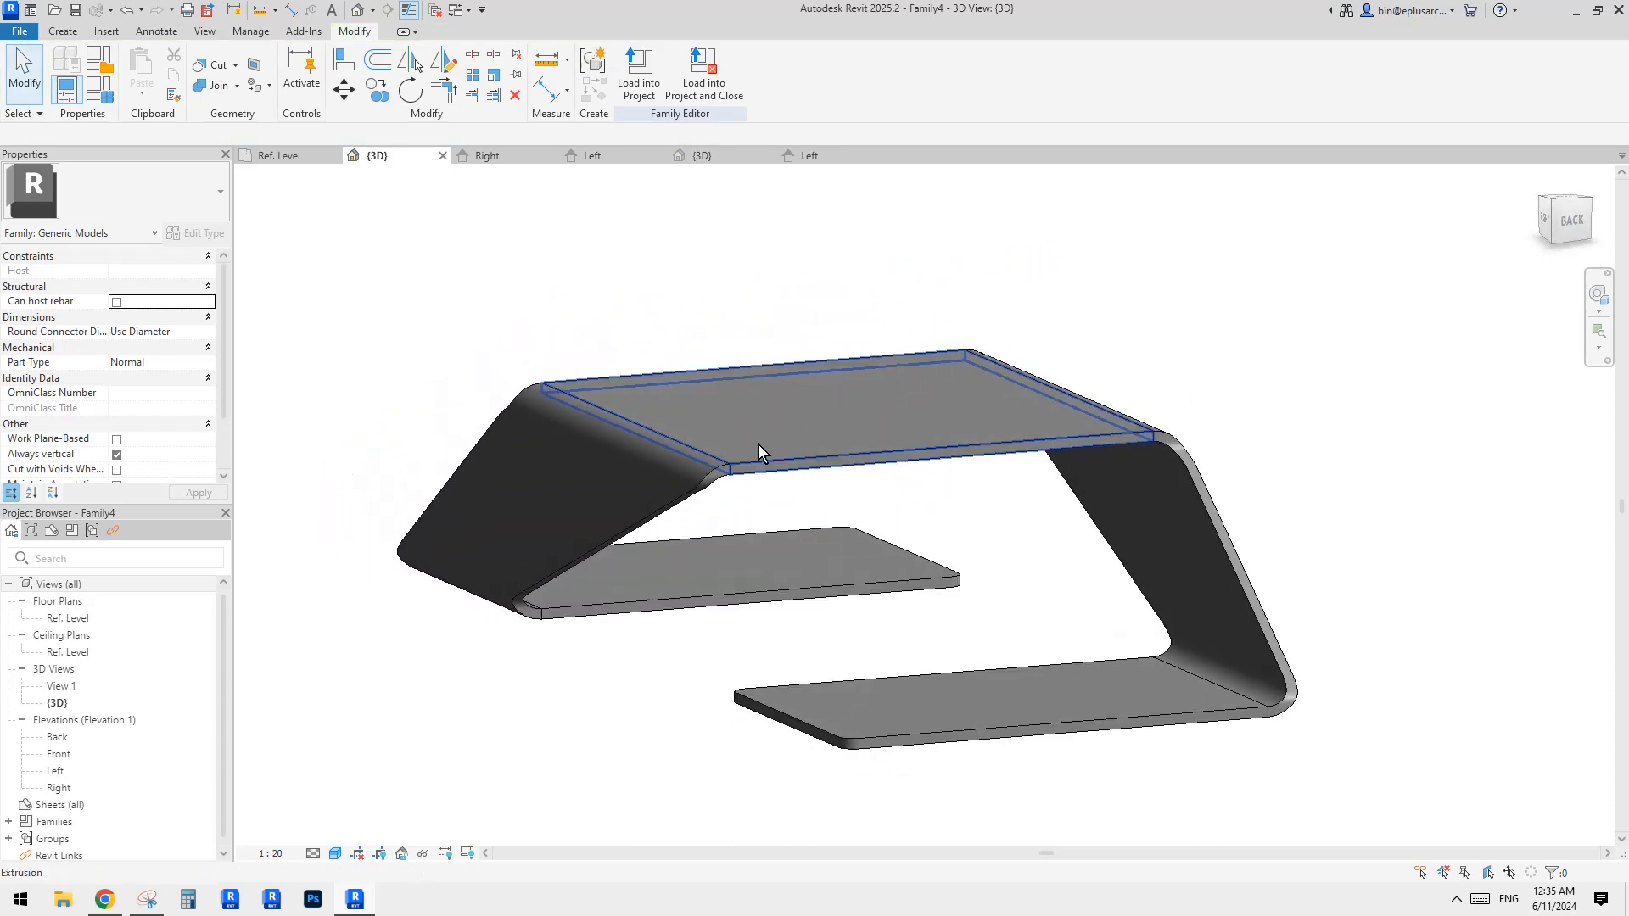
shift+middle_drag(684, 501, 684, 458)
shift+middle_drag(888, 476, 975, 513)
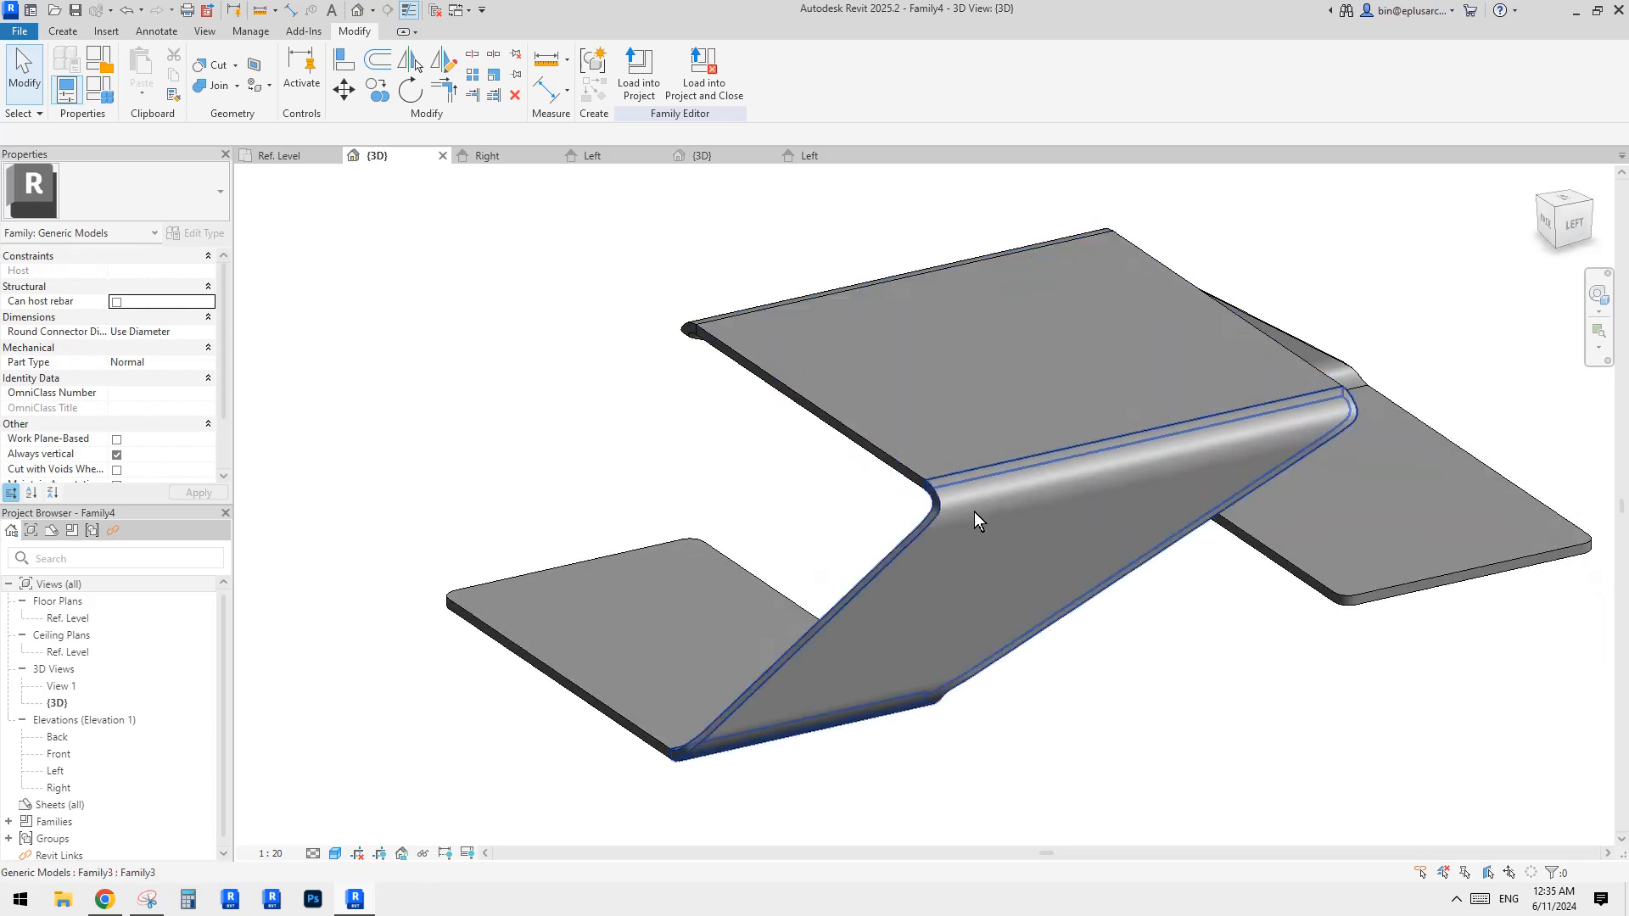
key(g)
key(d)
click(1222, 172)
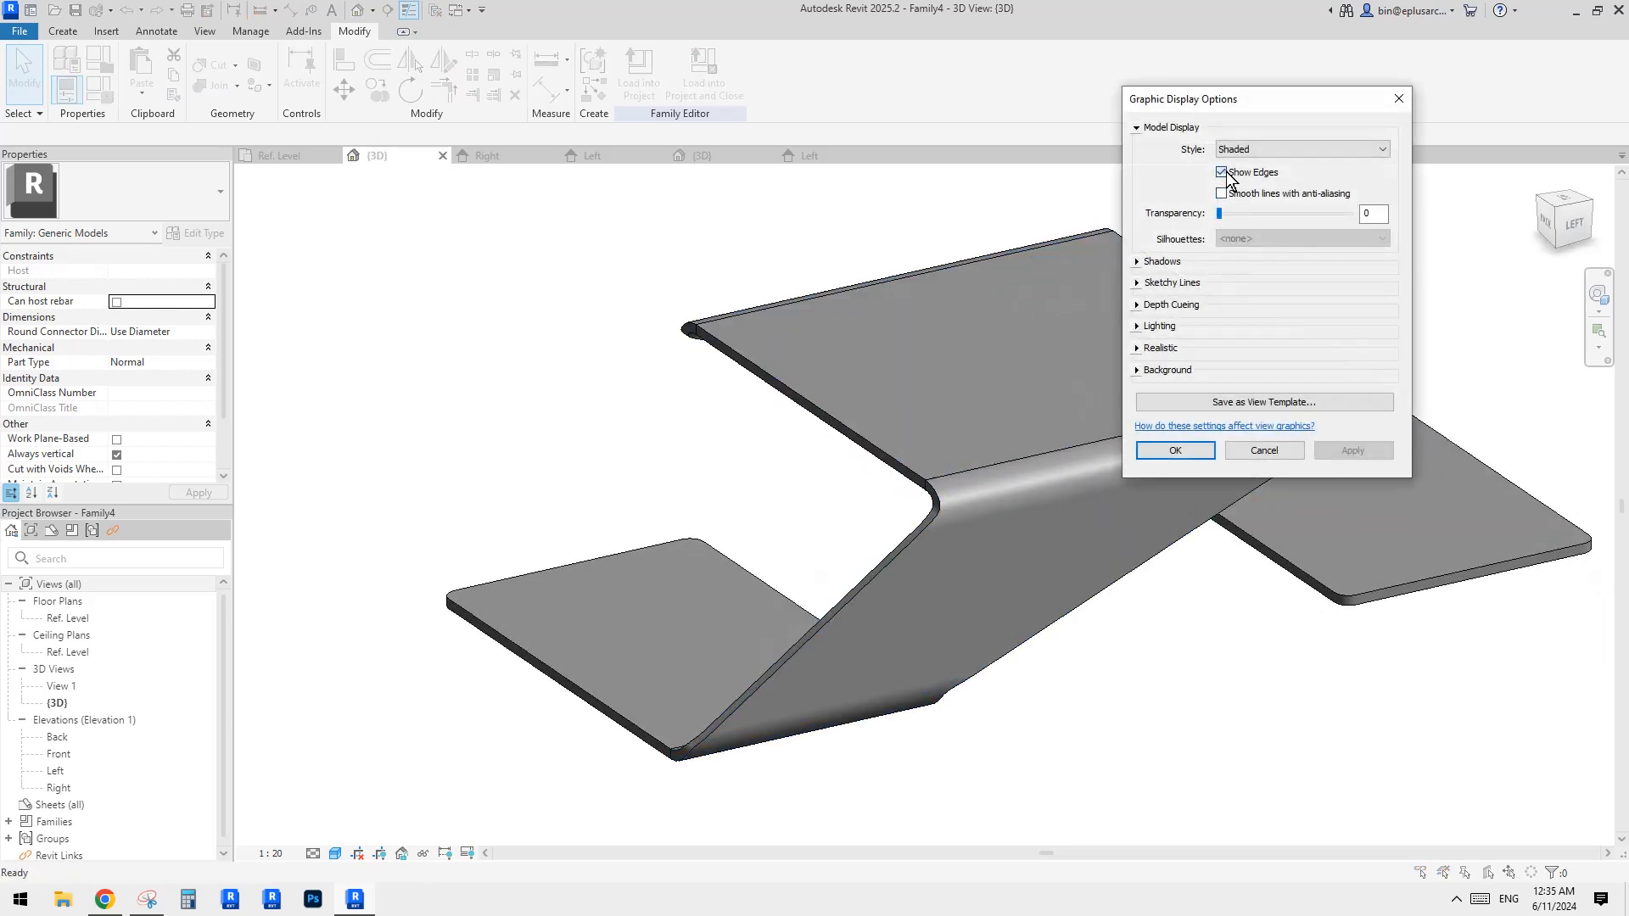
click(1176, 450)
shift+middle_drag(1239, 701, 1183, 702)
scroll(1222, 624, up, 4)
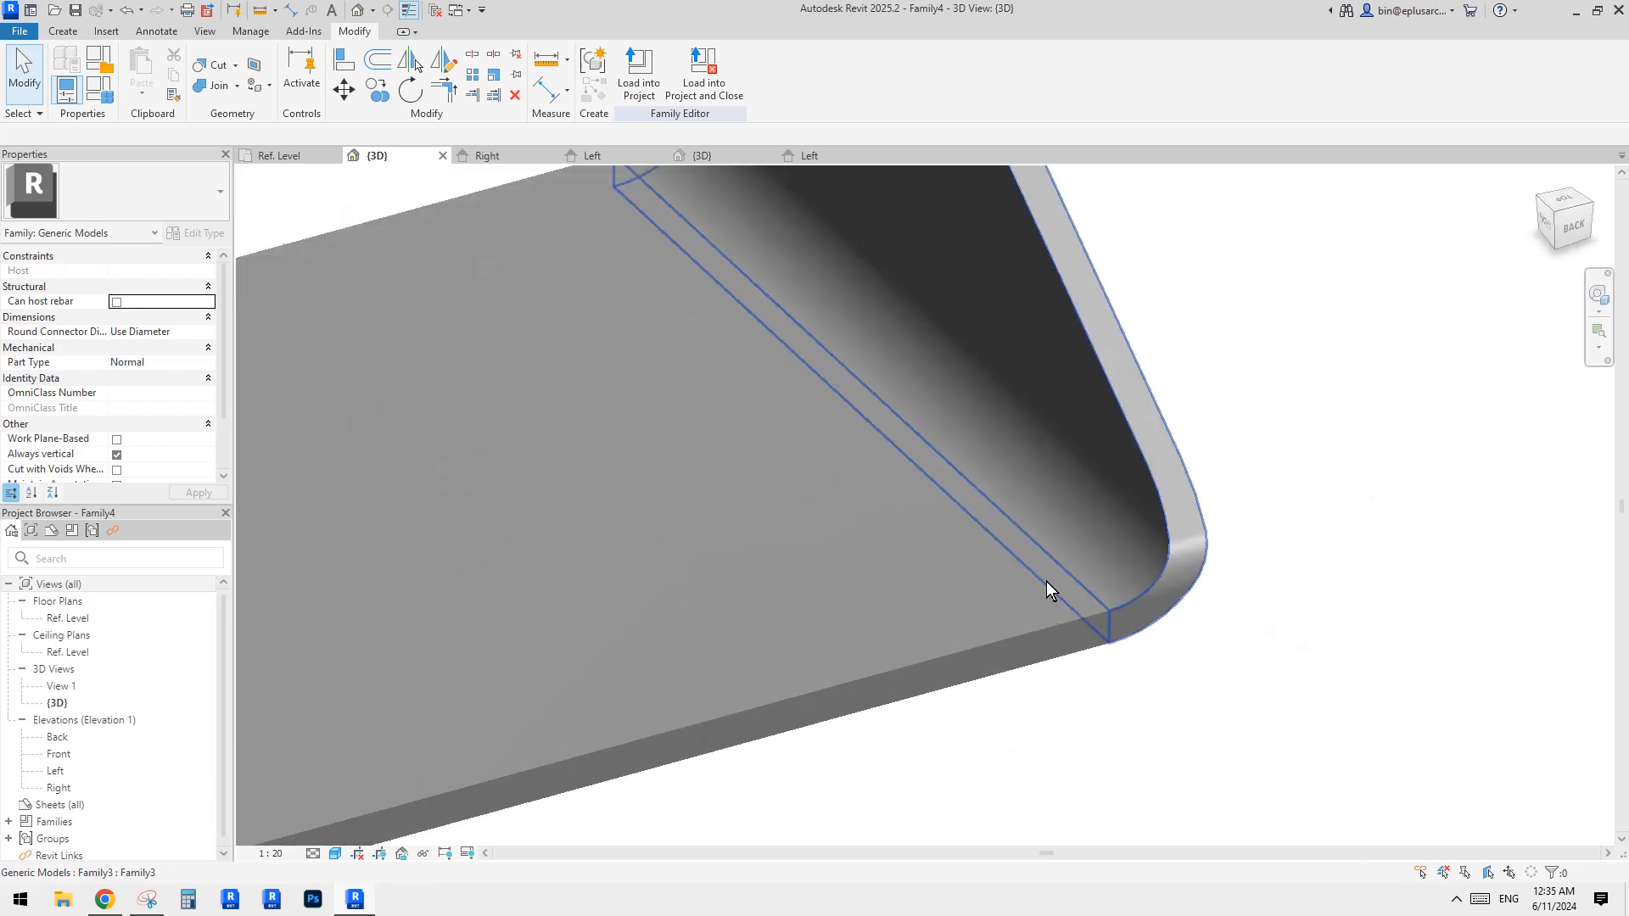
scroll(1052, 590, down, 4)
shift+middle_drag(1043, 626, 891, 475)
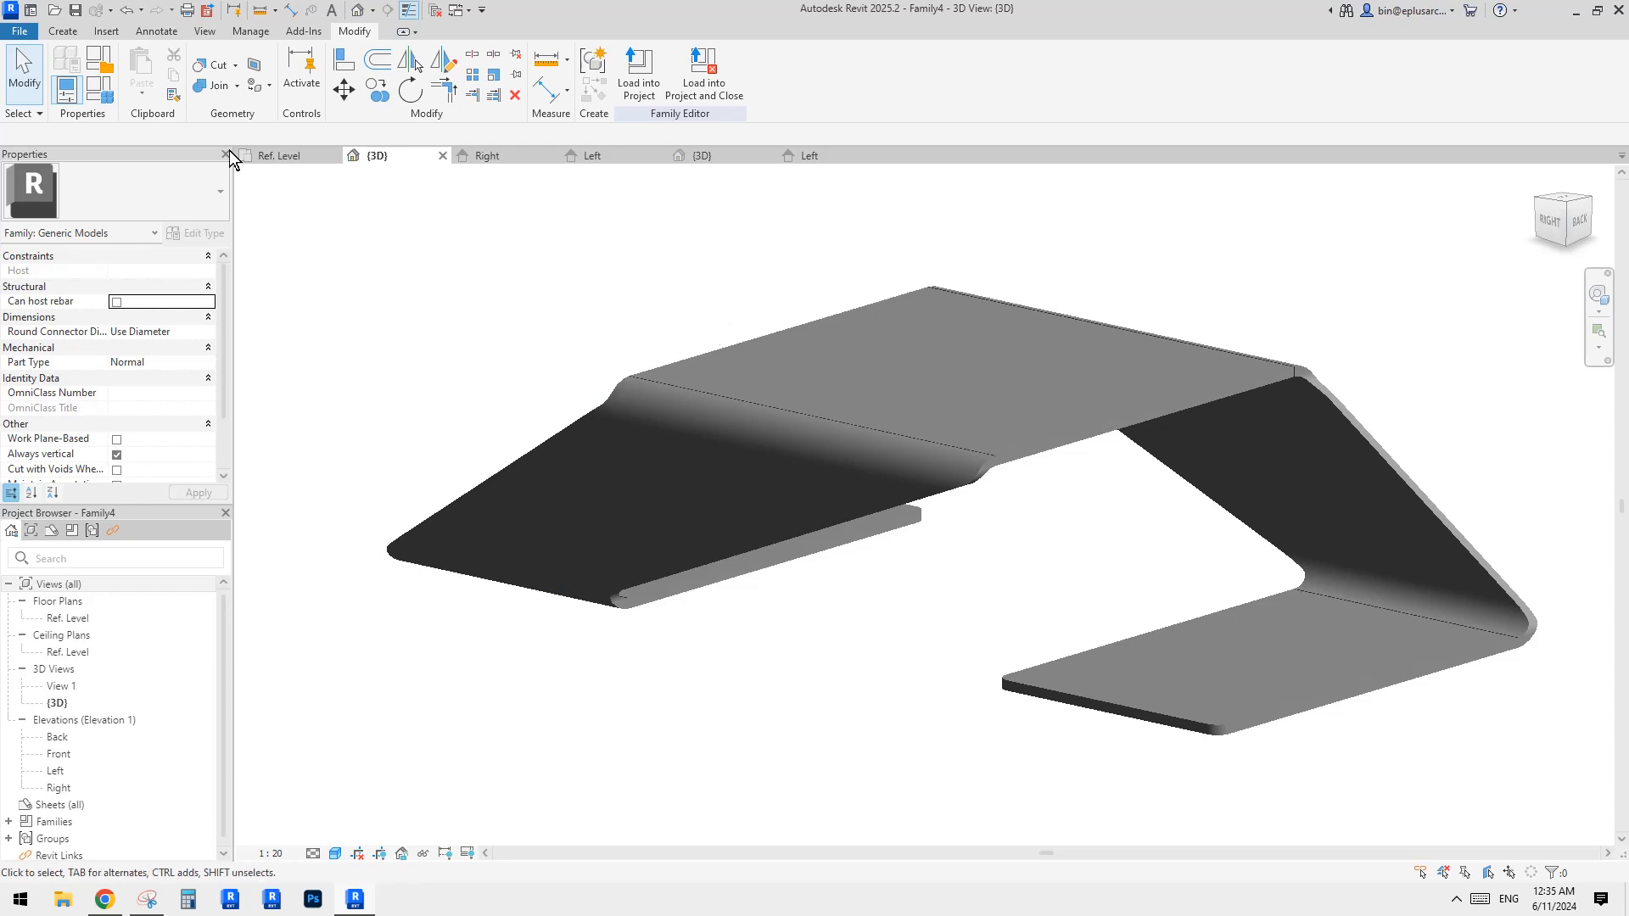
click(98, 87)
drag(426, 214, 352, 216)
key(Escape)
shift+middle_drag(747, 363, 619, 364)
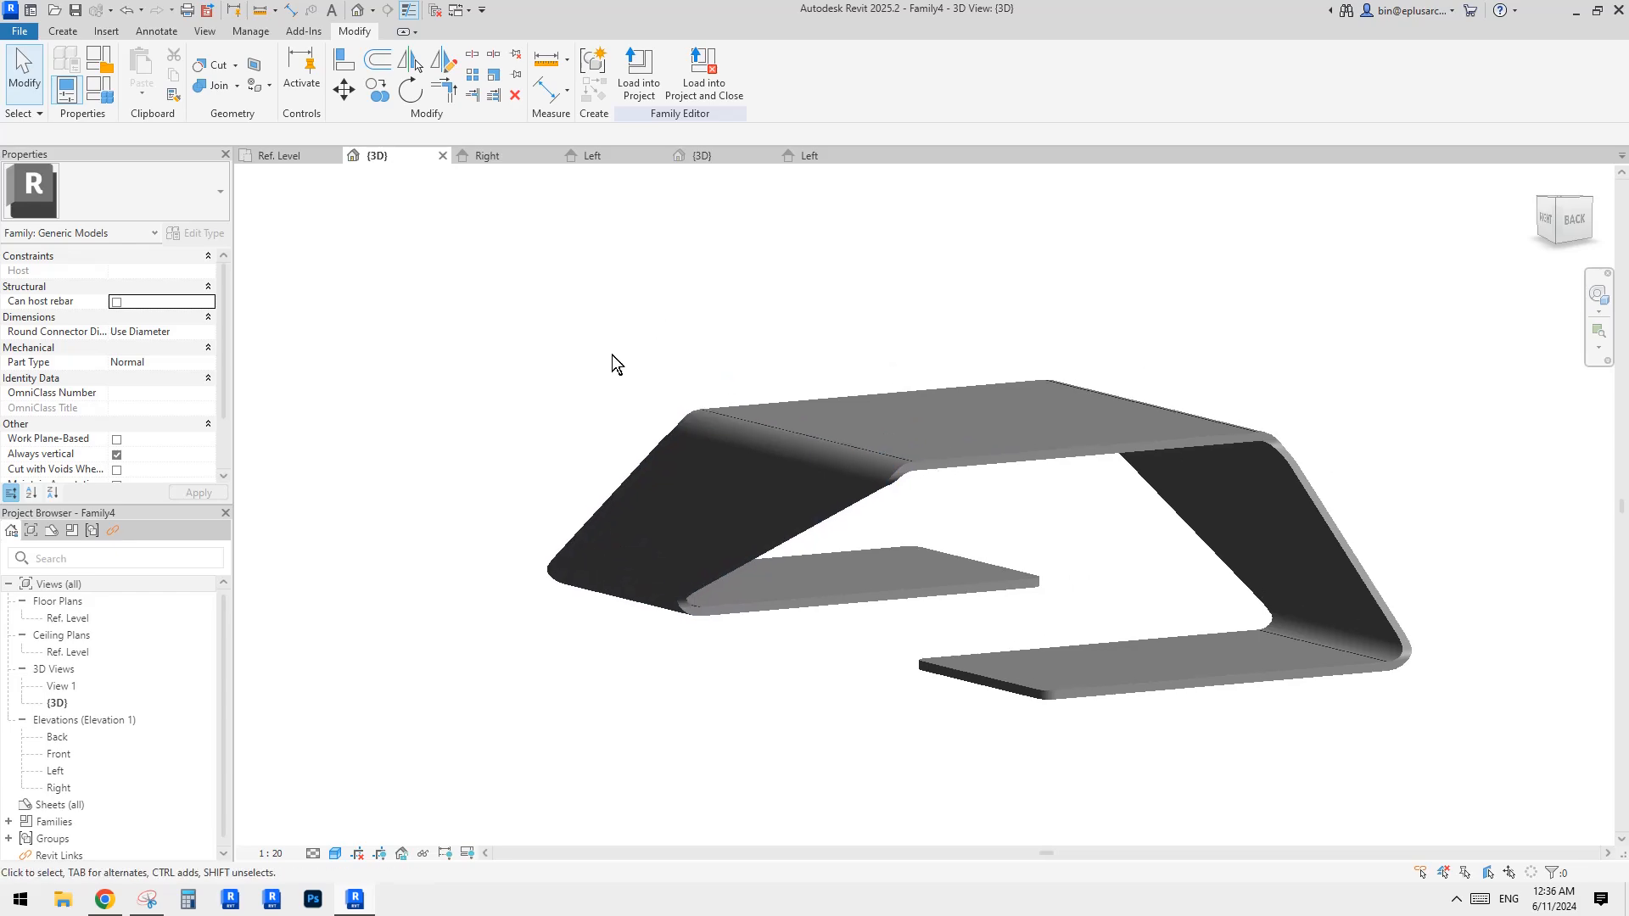
Test the table's parameters by setting ds to 450 in the family types and applying it.
click(85, 93)
click(66, 89)
click(99, 89)
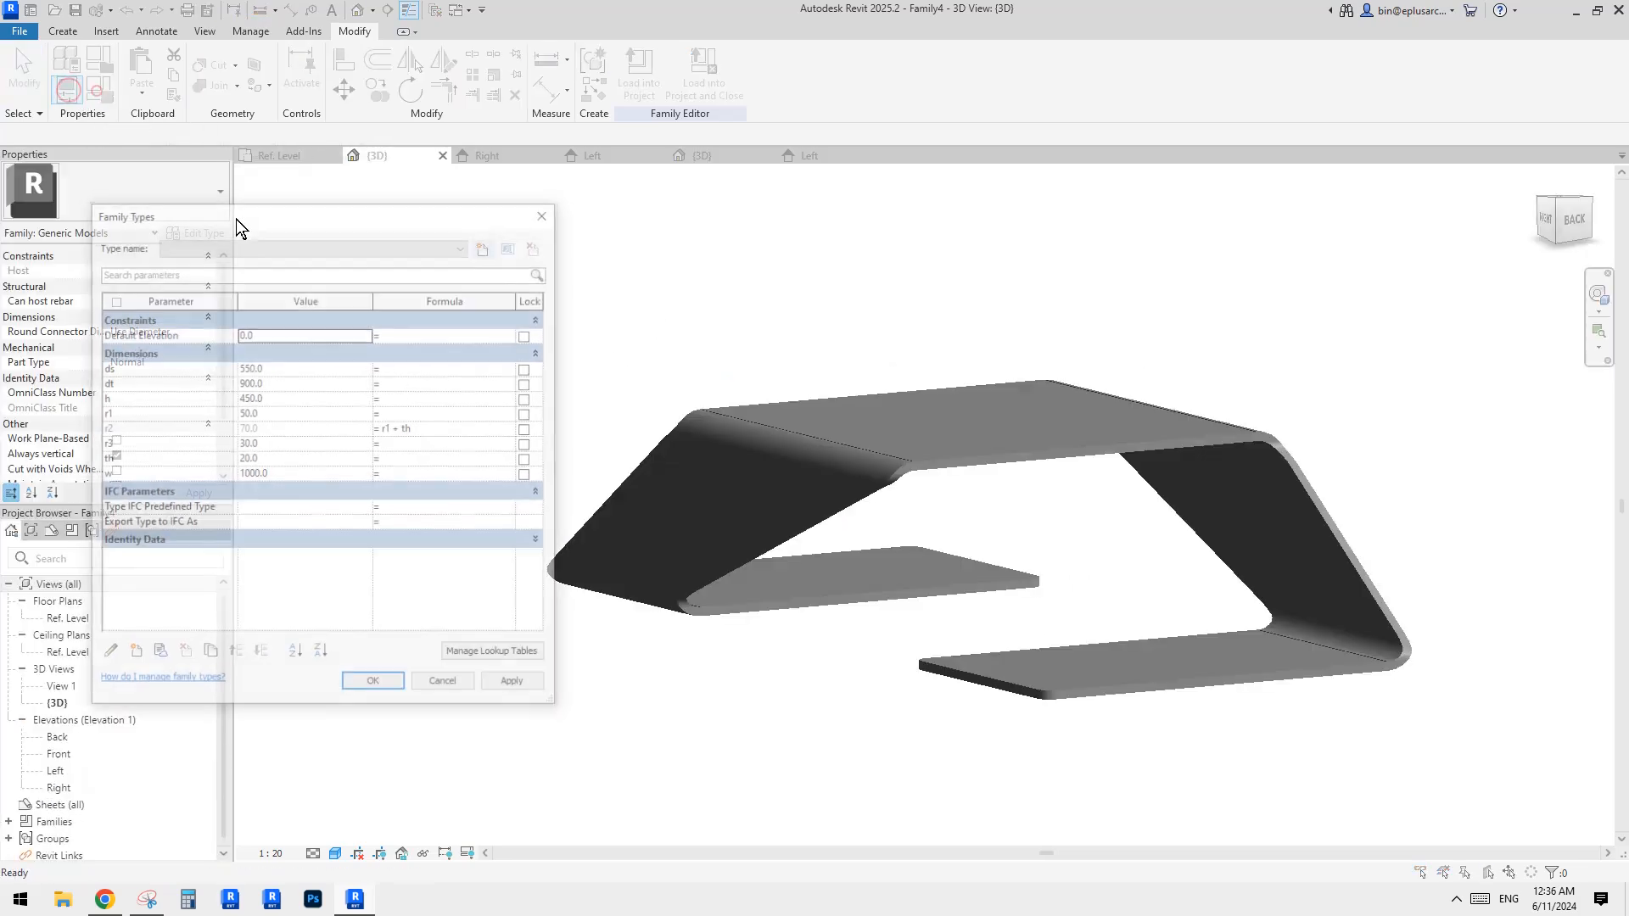
text(450)
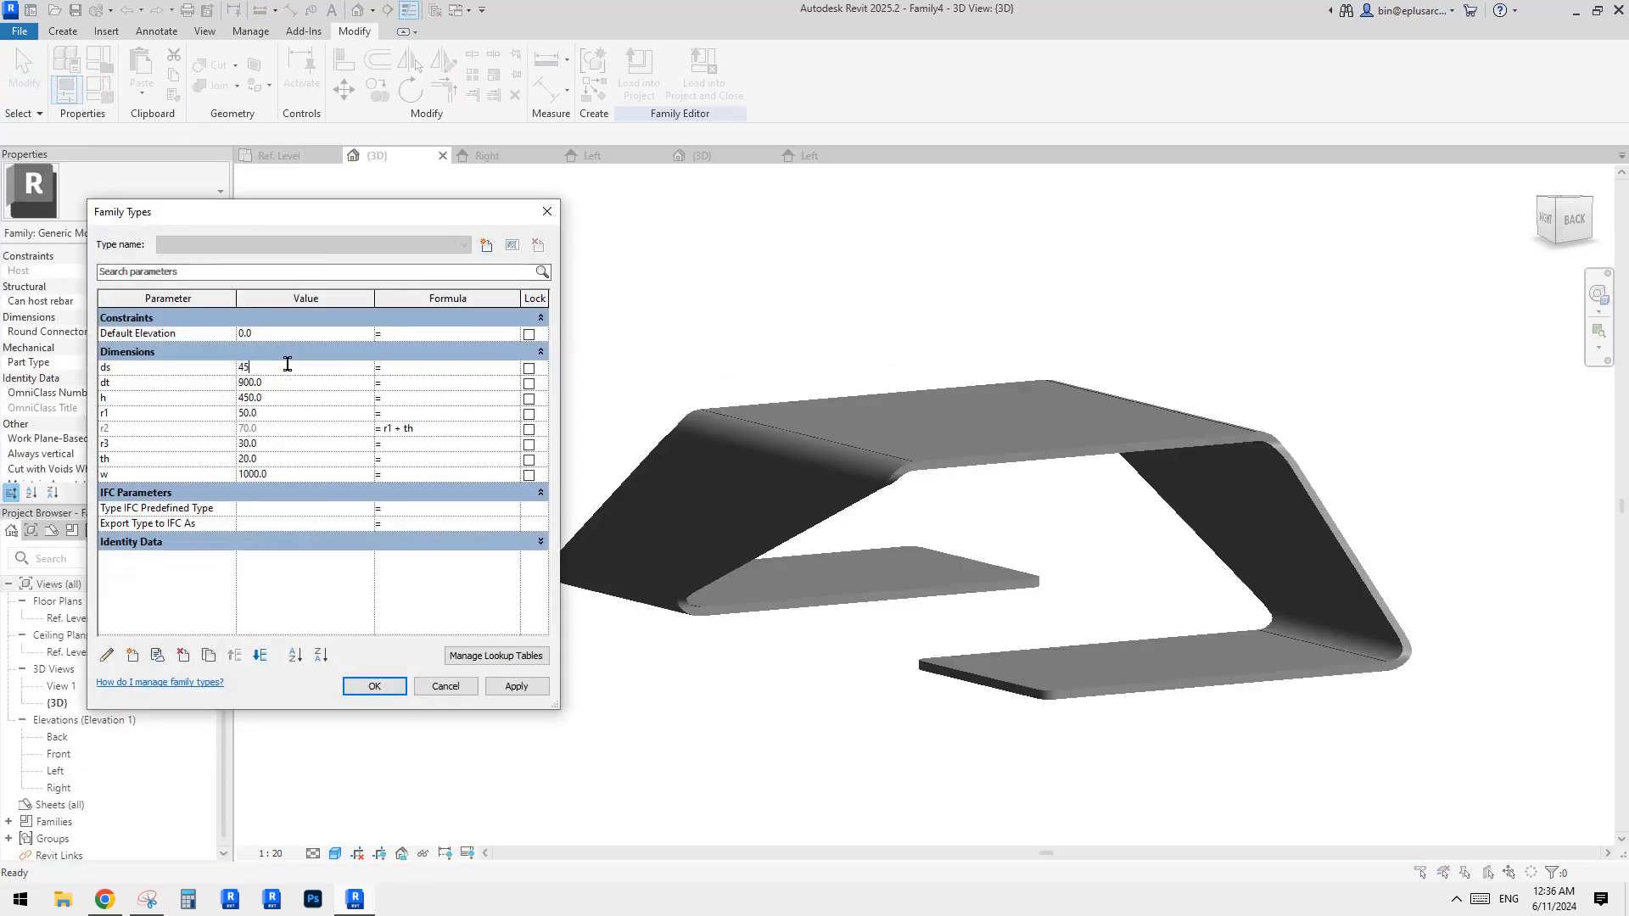
click(514, 688)
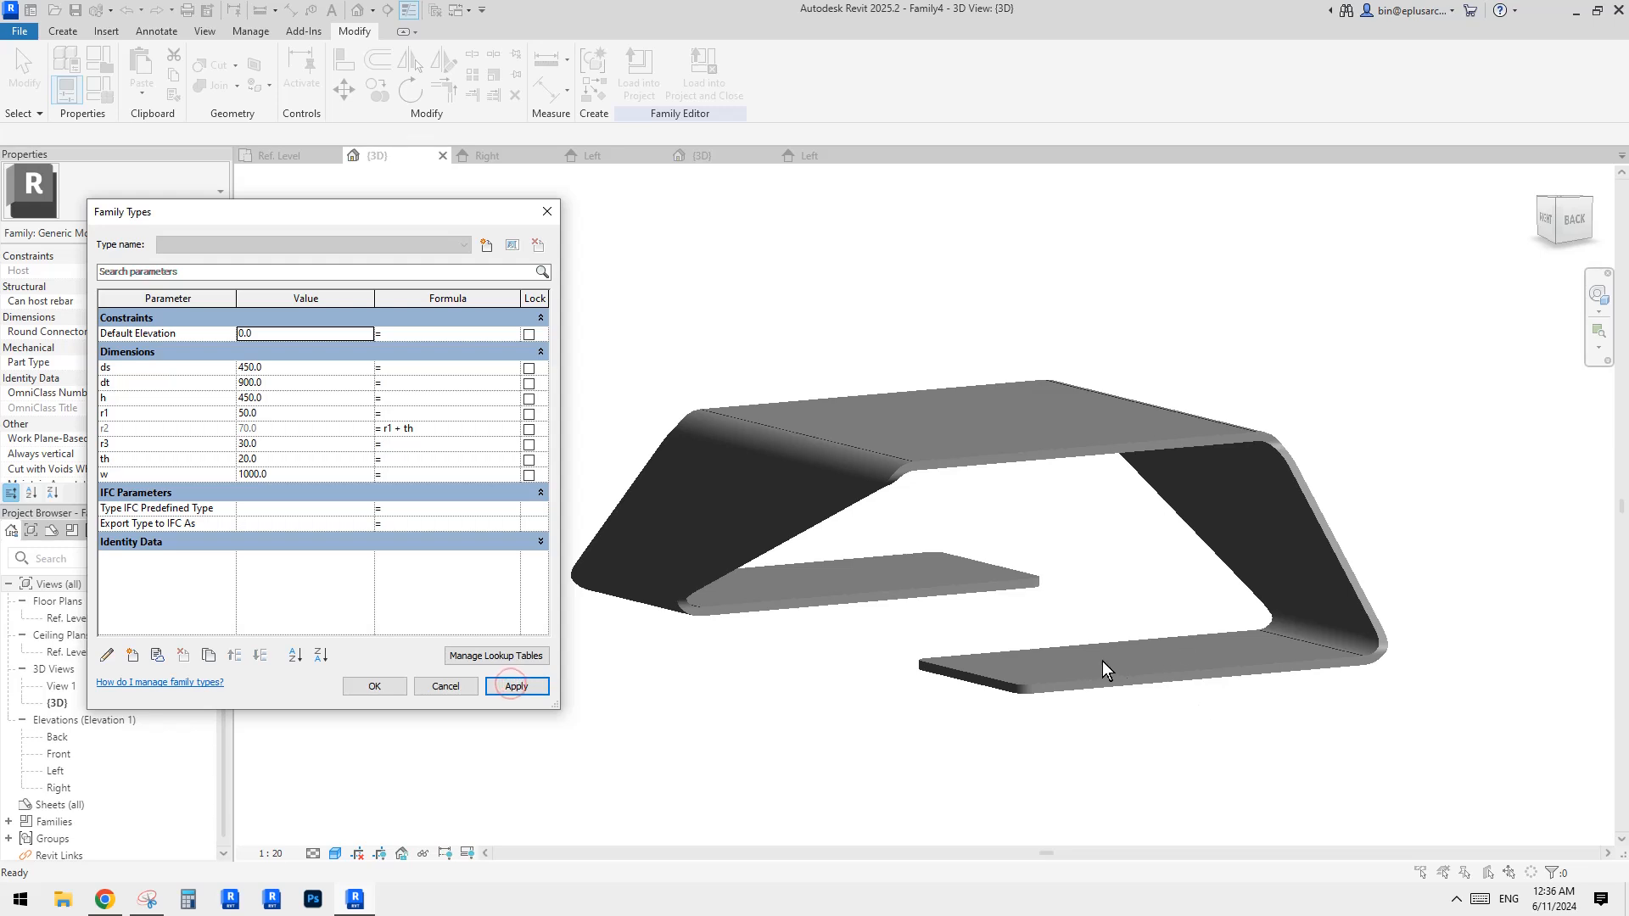
Set the ds parameter to 500 and apply it to the table.
click(309, 367)
text(500)
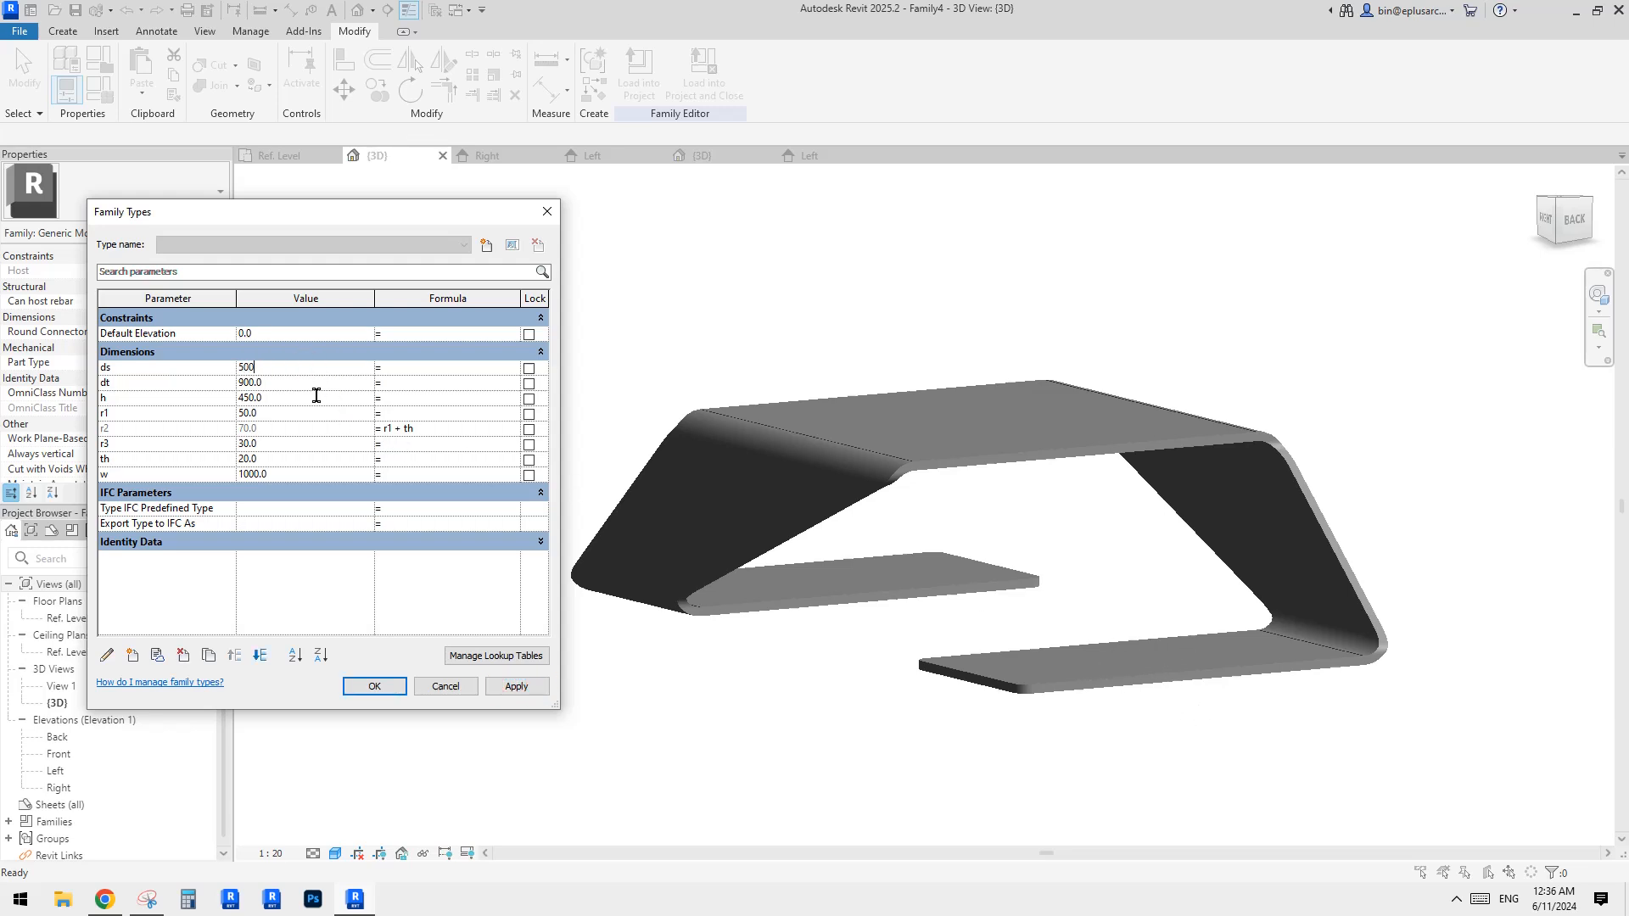
click(515, 688)
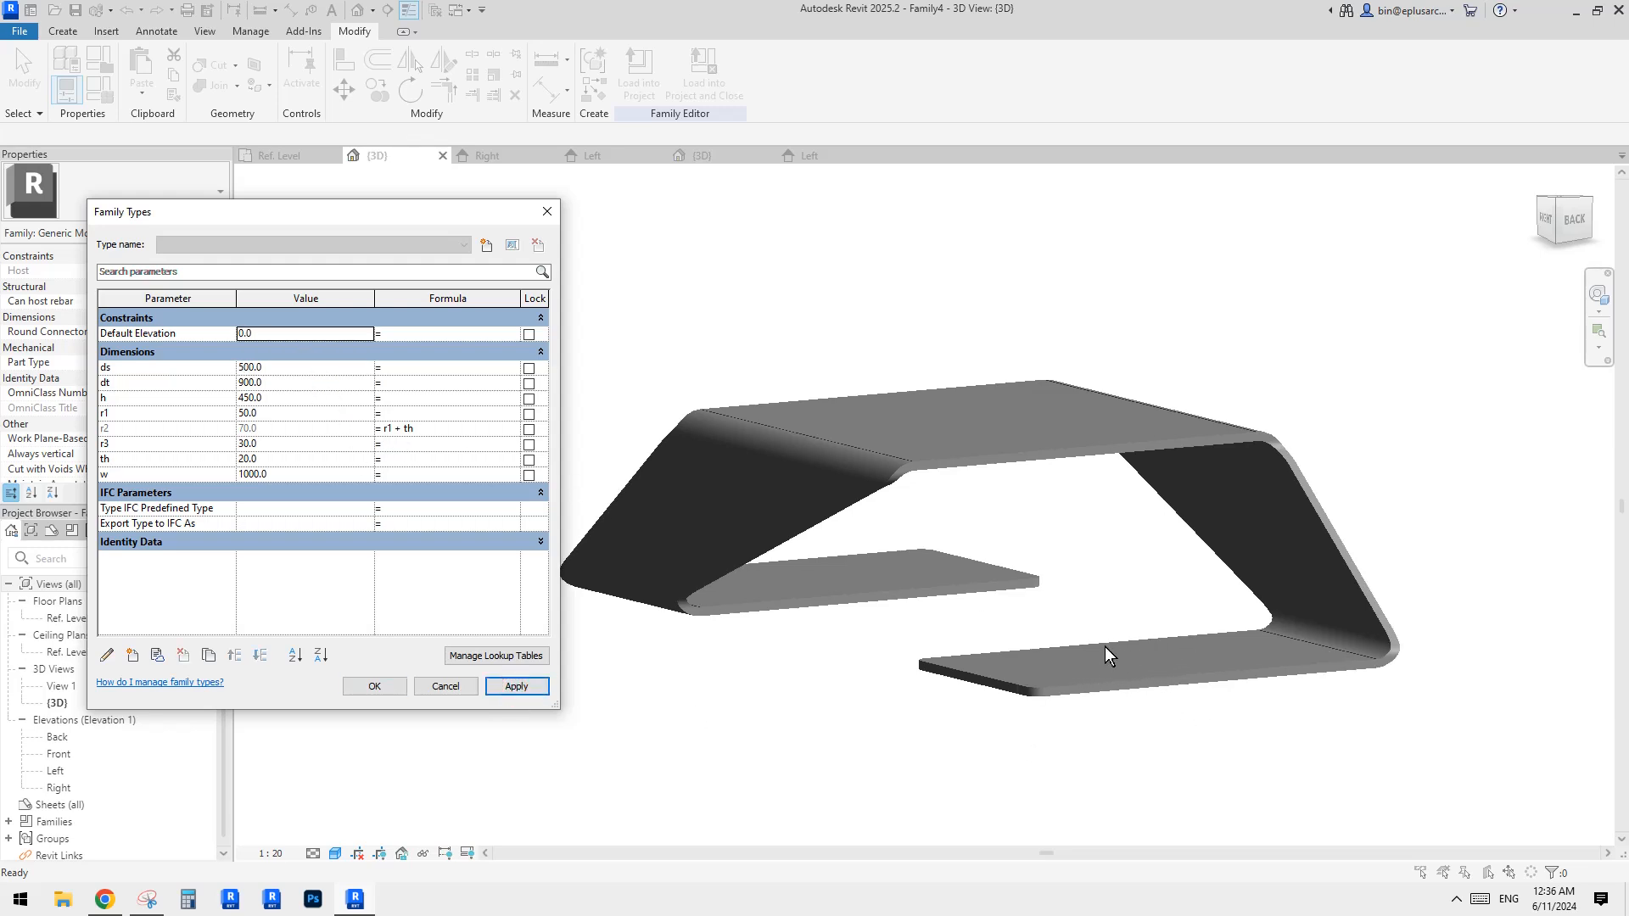
Set the dt parameter to 1000 and the height parameter h to 500, applying each value.
click(303, 383)
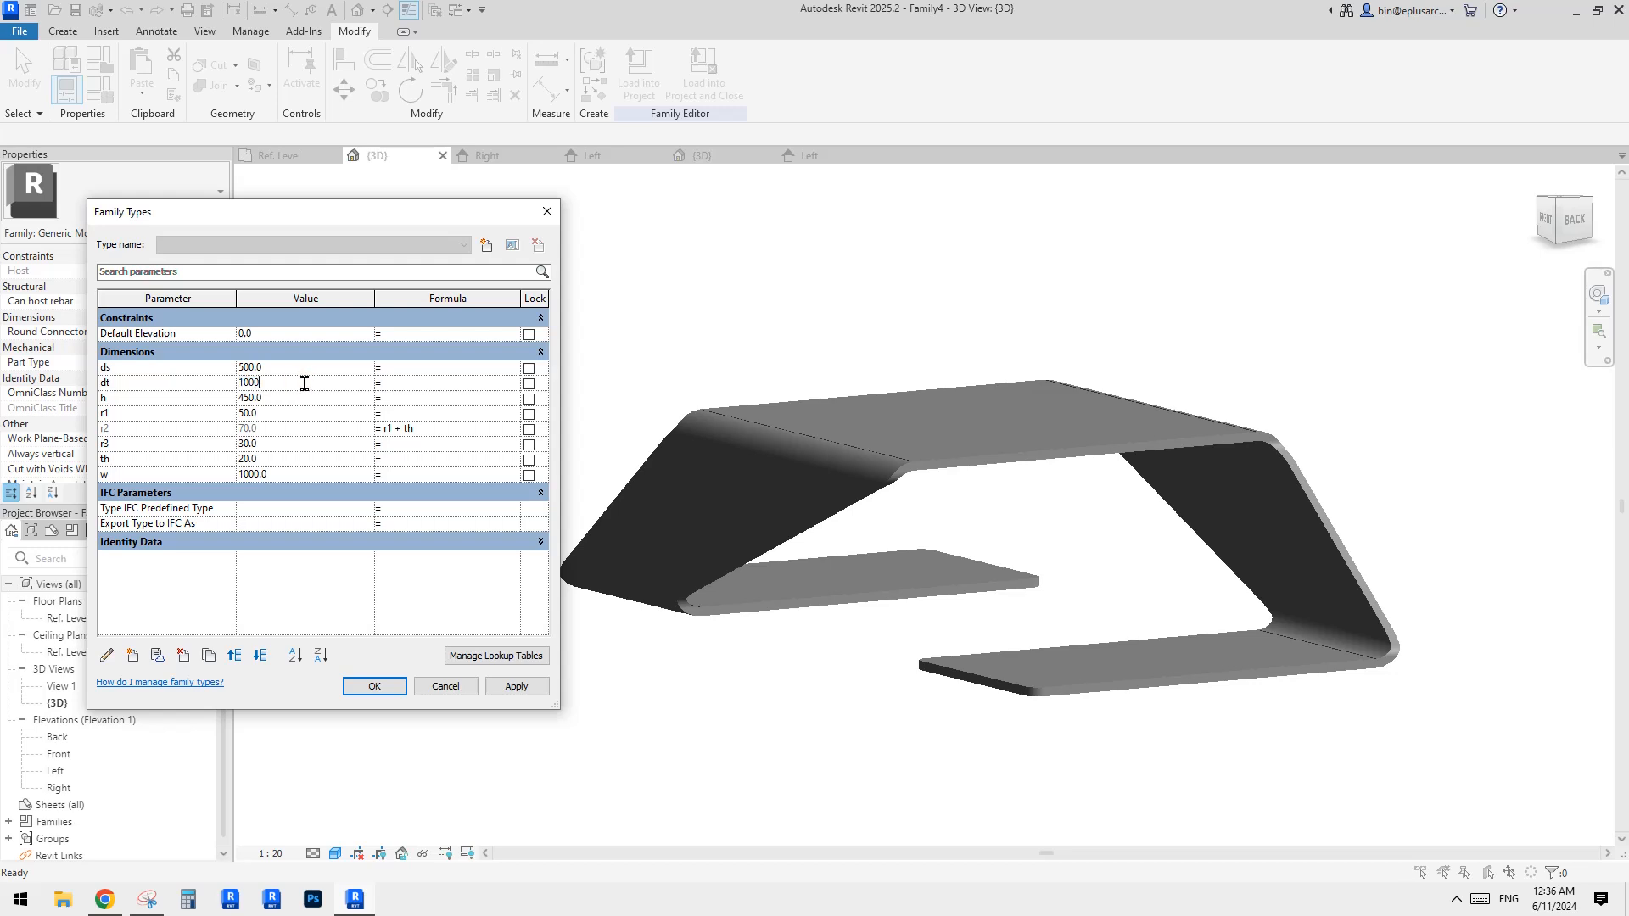
text(1000)
click(519, 686)
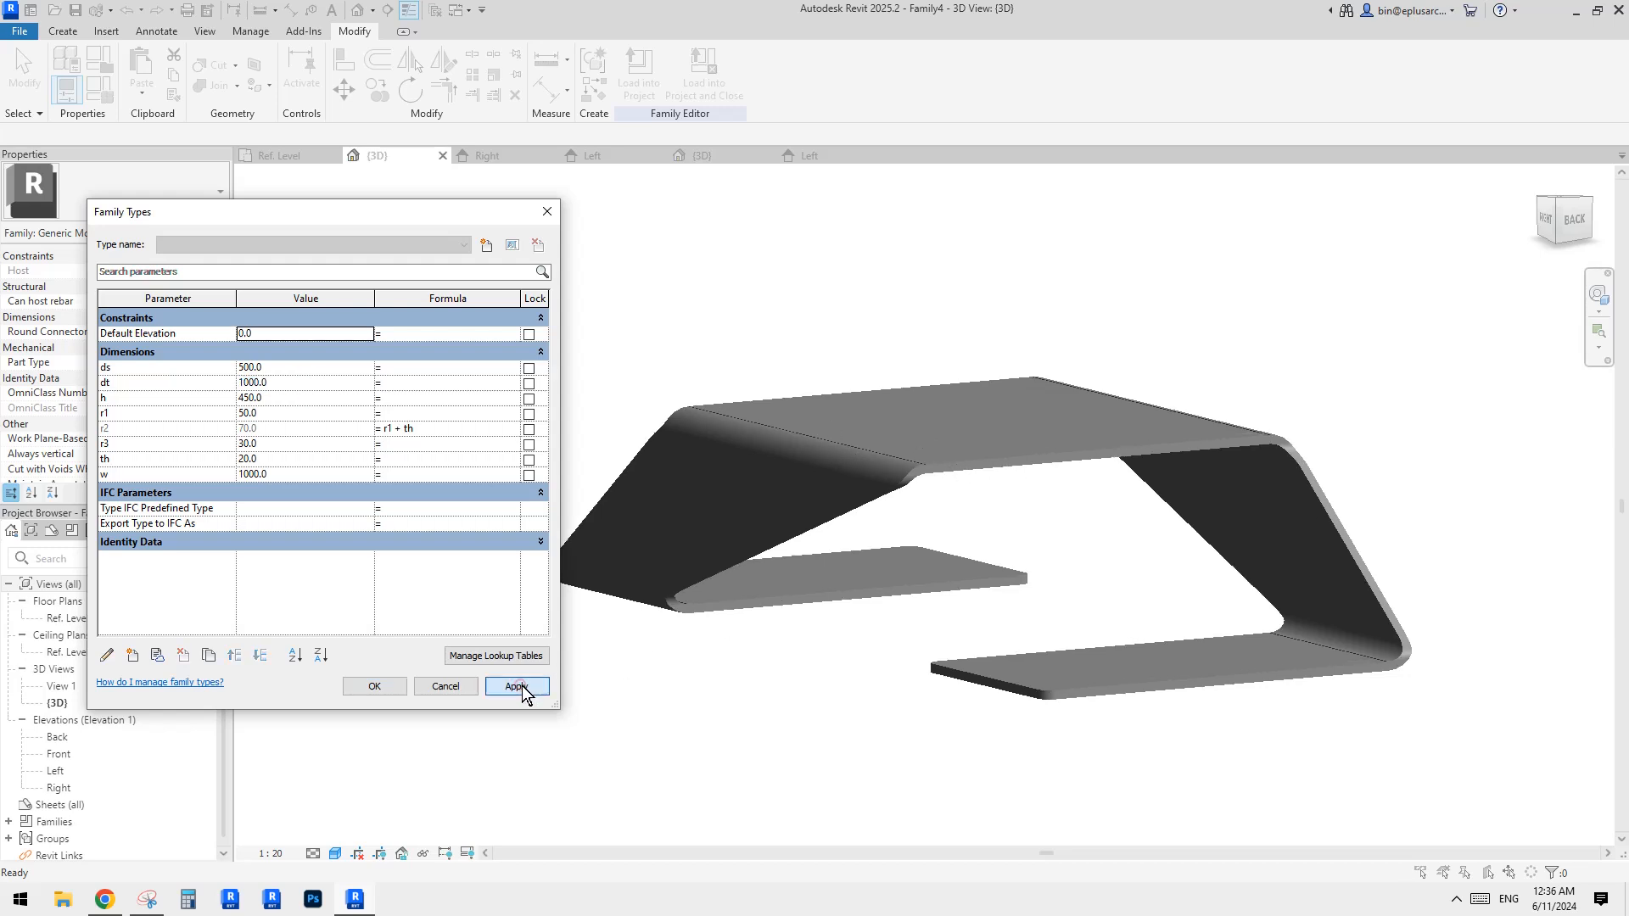
click(289, 397)
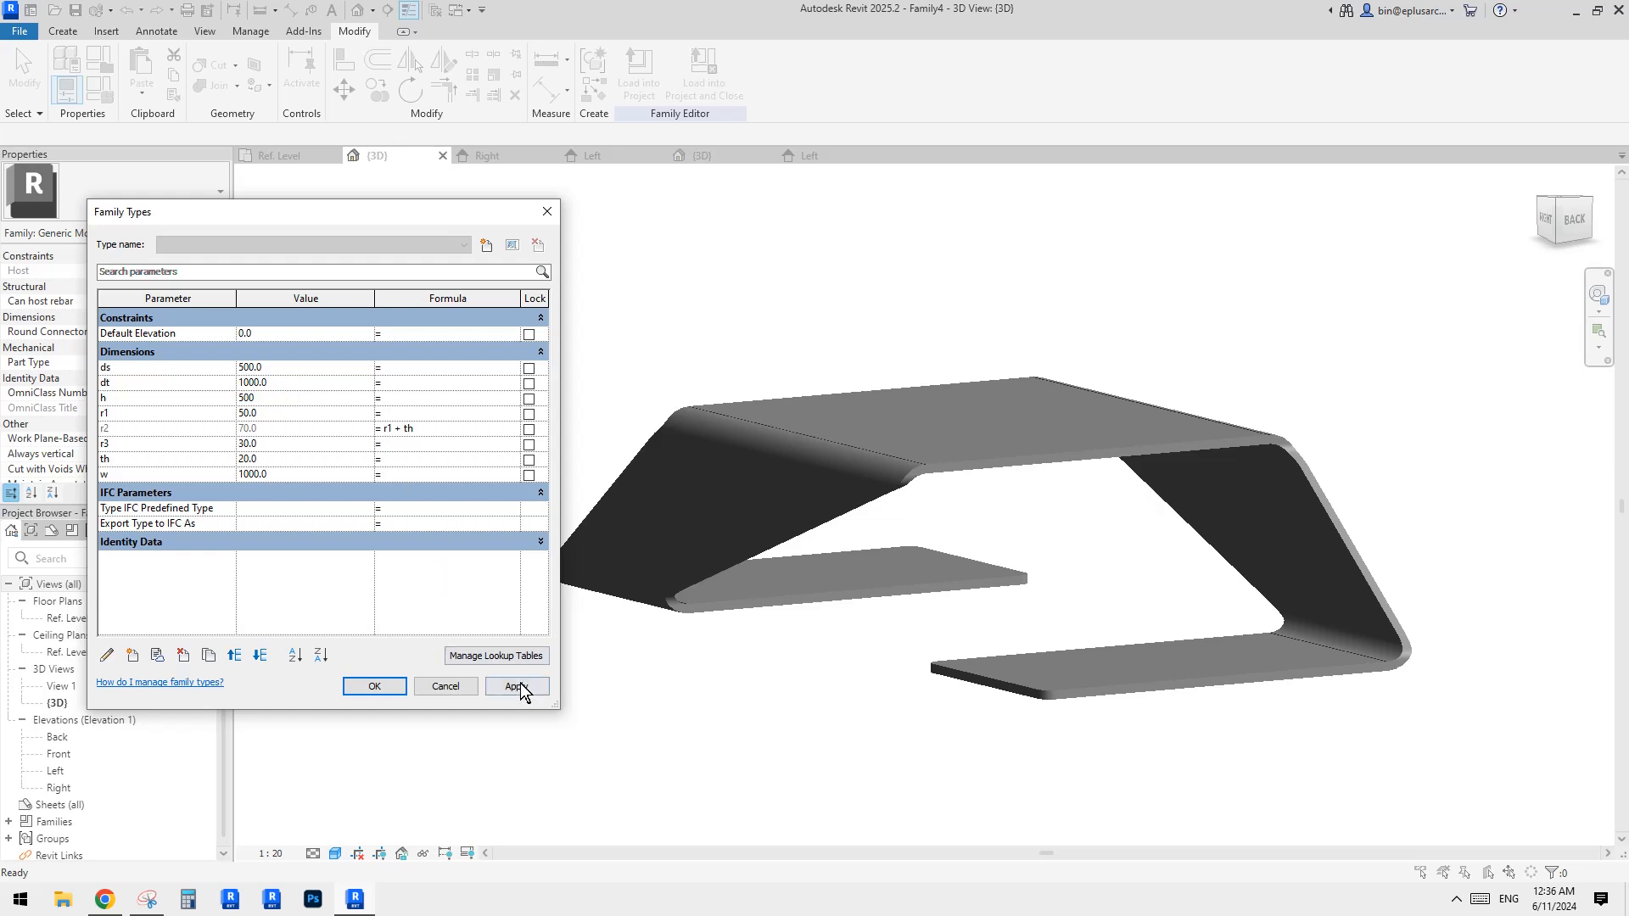
click(520, 687)
Test the radius parameter r1 at 100, and try the height parameter h at 30.
click(311, 418)
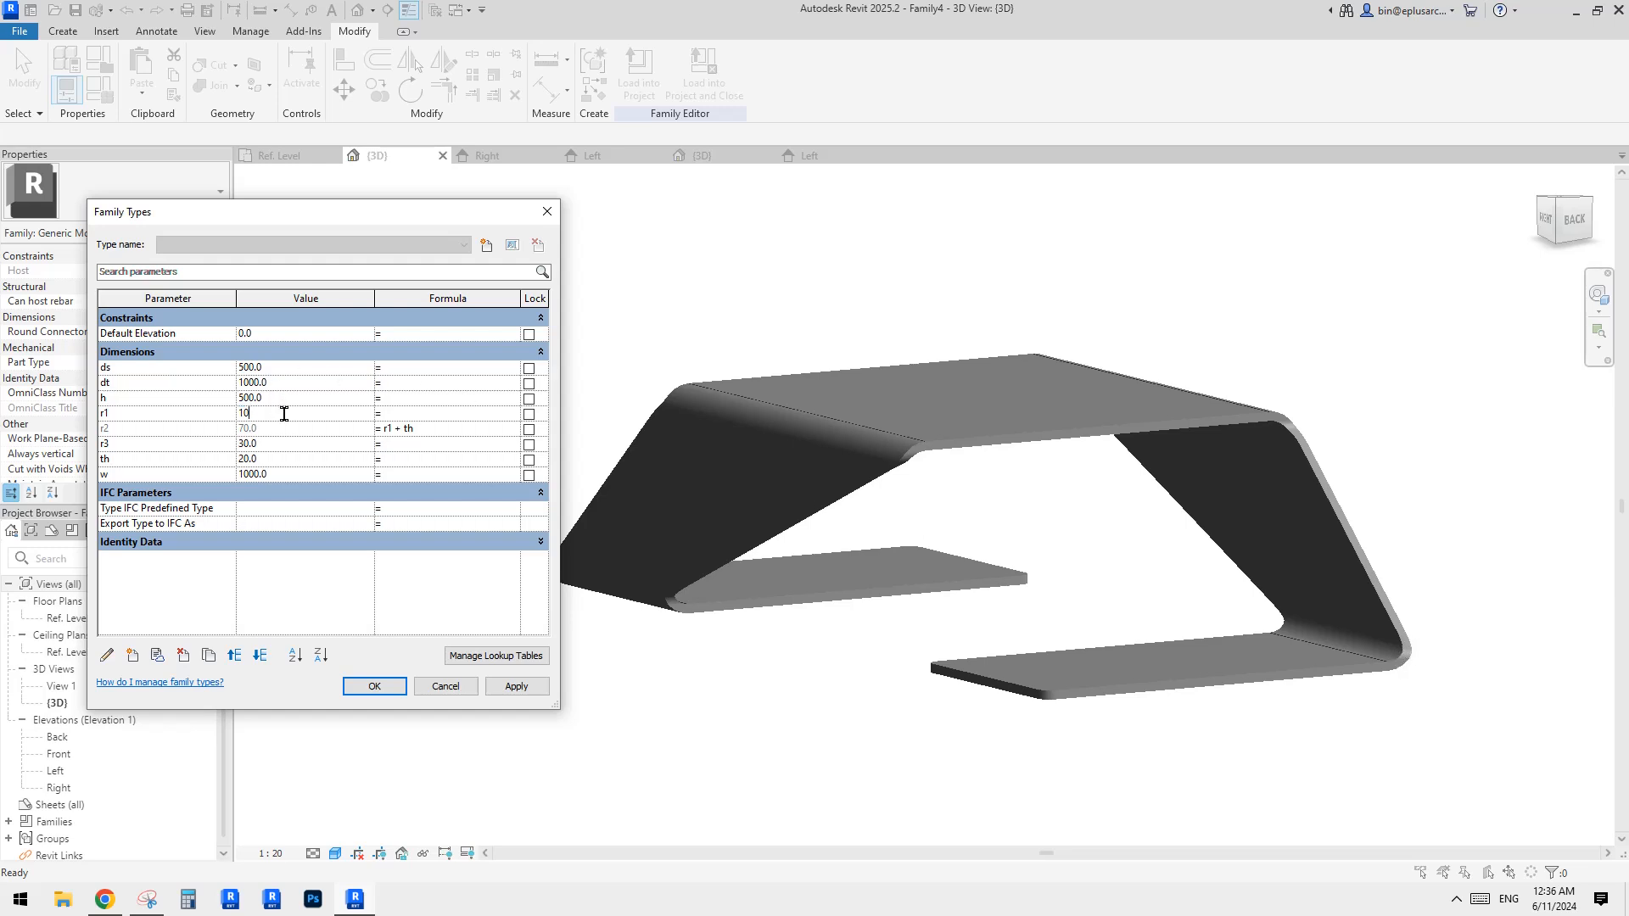
click(546, 687)
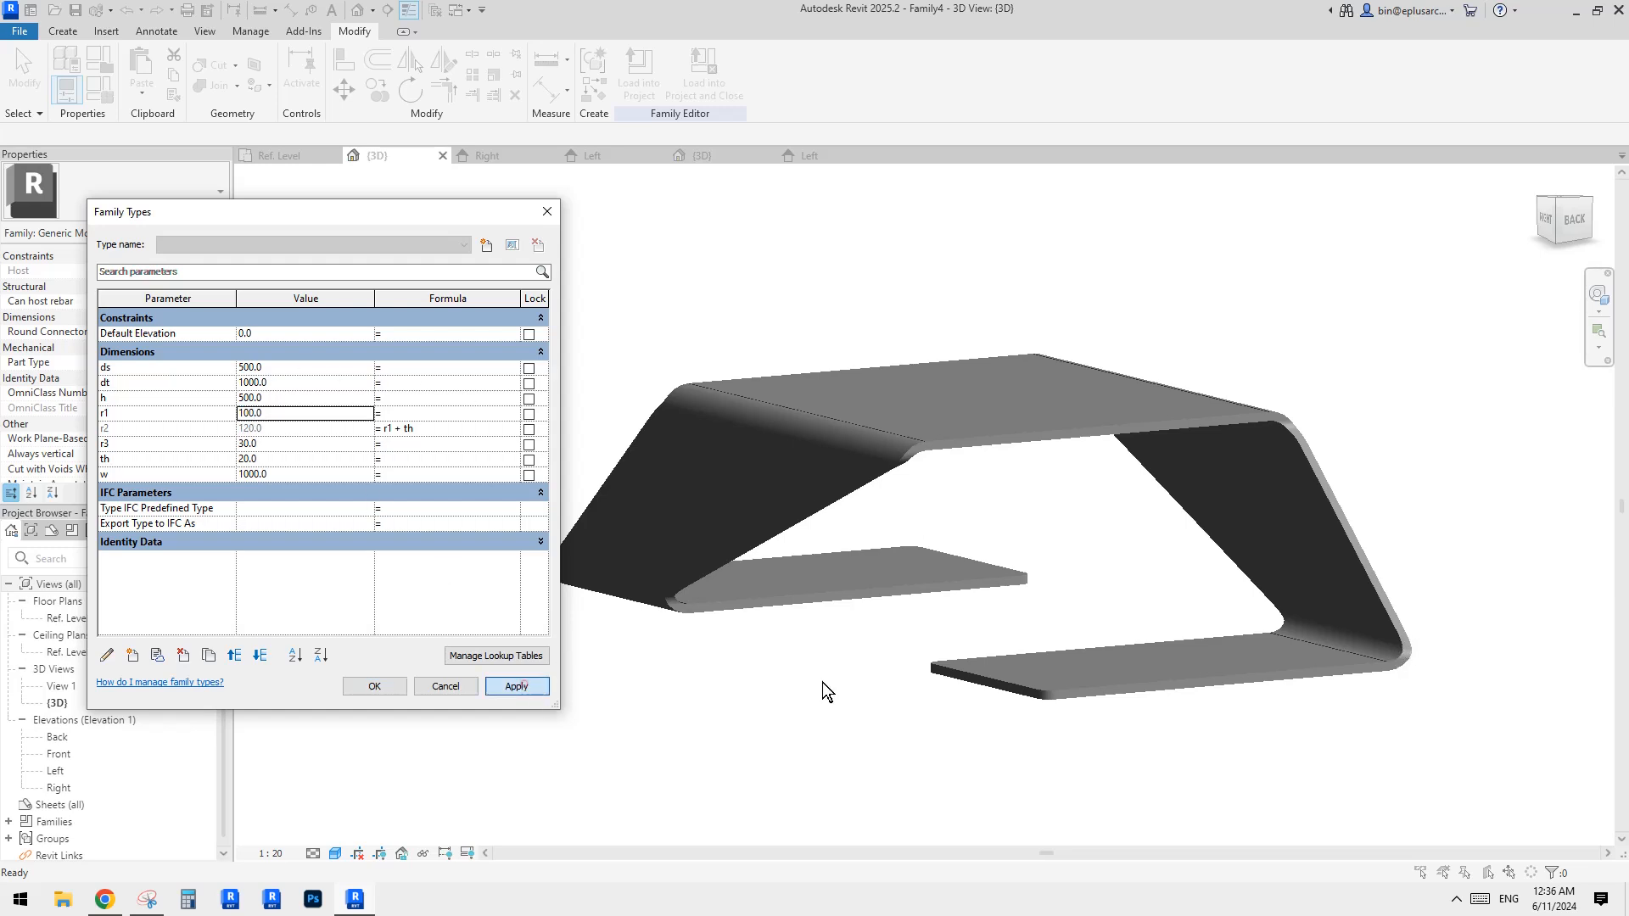
click(281, 399)
text(30)
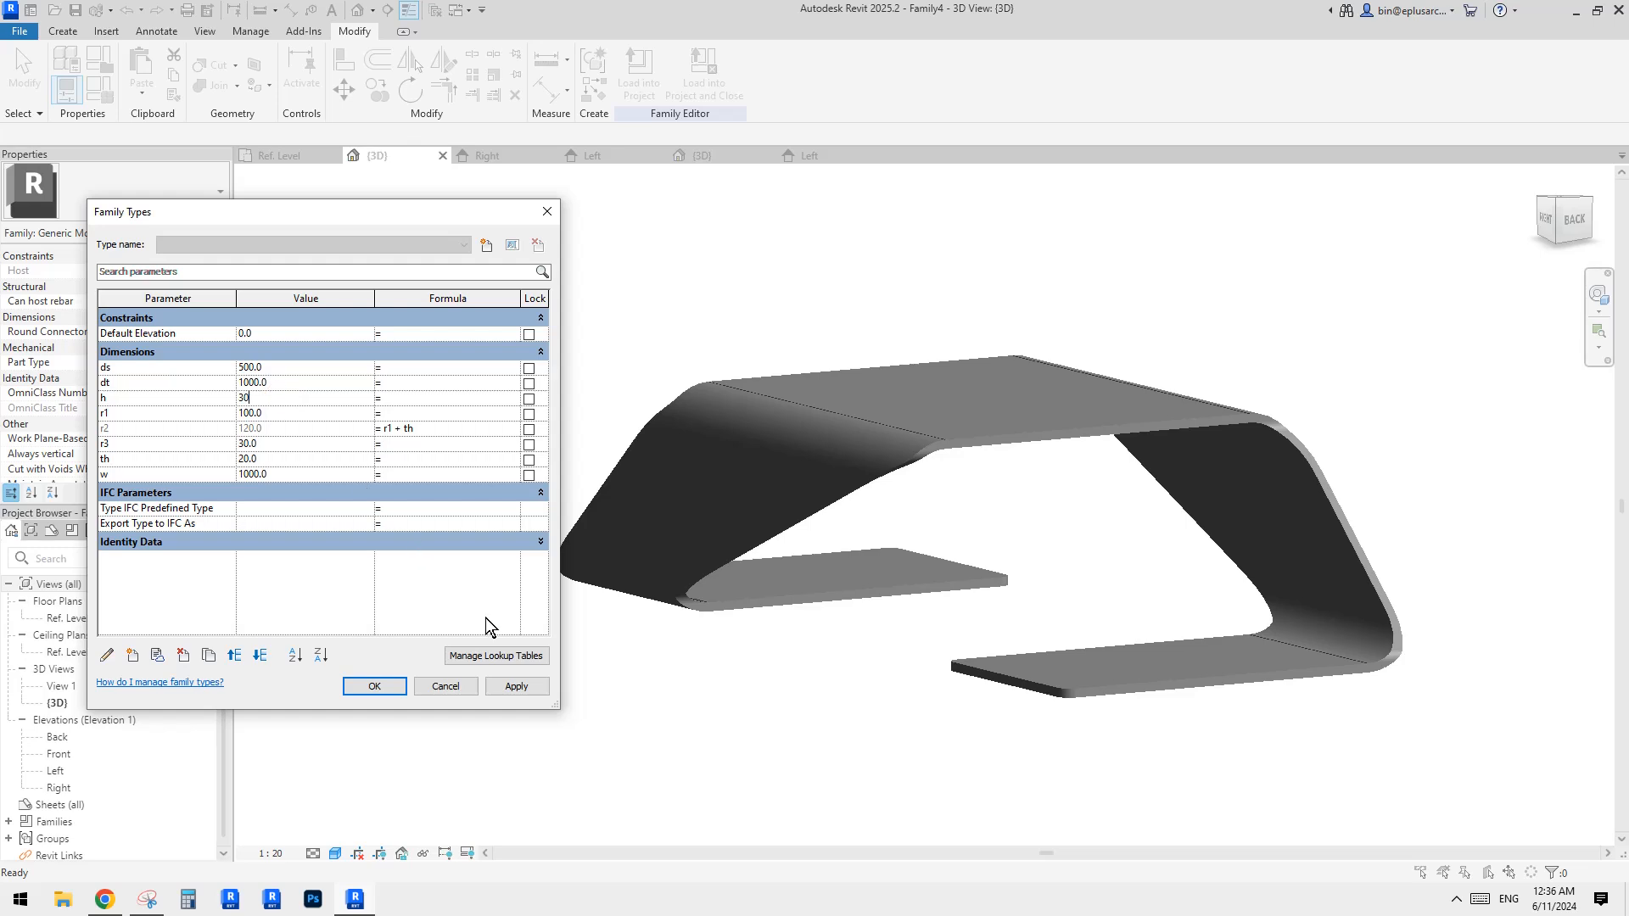
click(537, 690)
key(Escape)
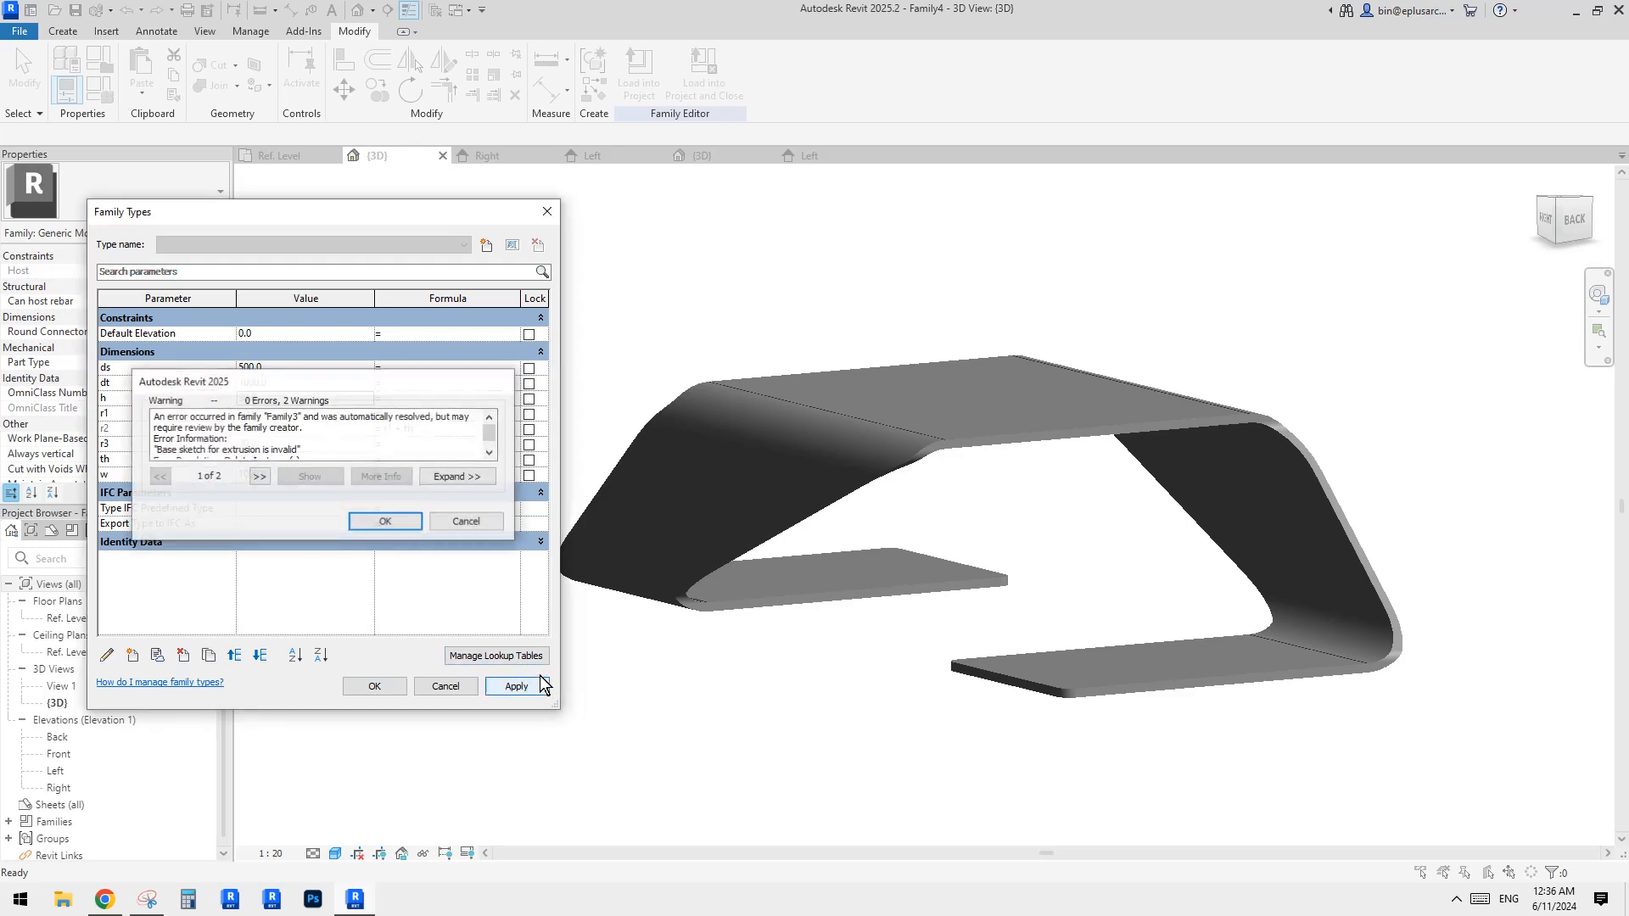
Set the height parameter h to 500 and try the radius parameter r1 at 30.
click(282, 400)
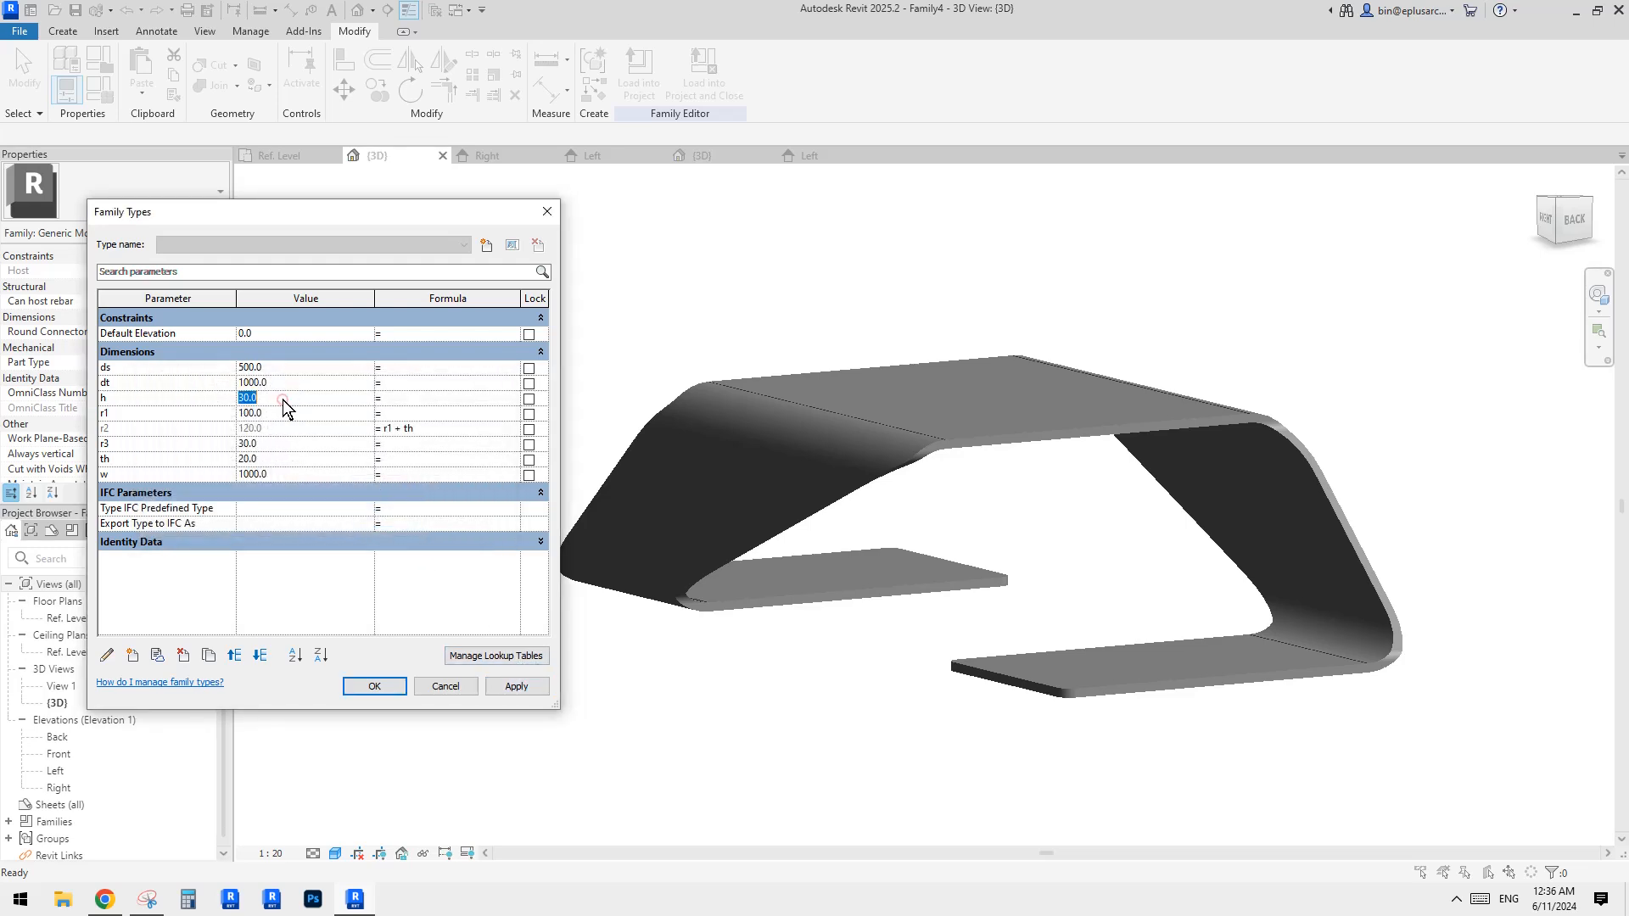
text(500)
click(276, 412)
text(30)
click(519, 687)
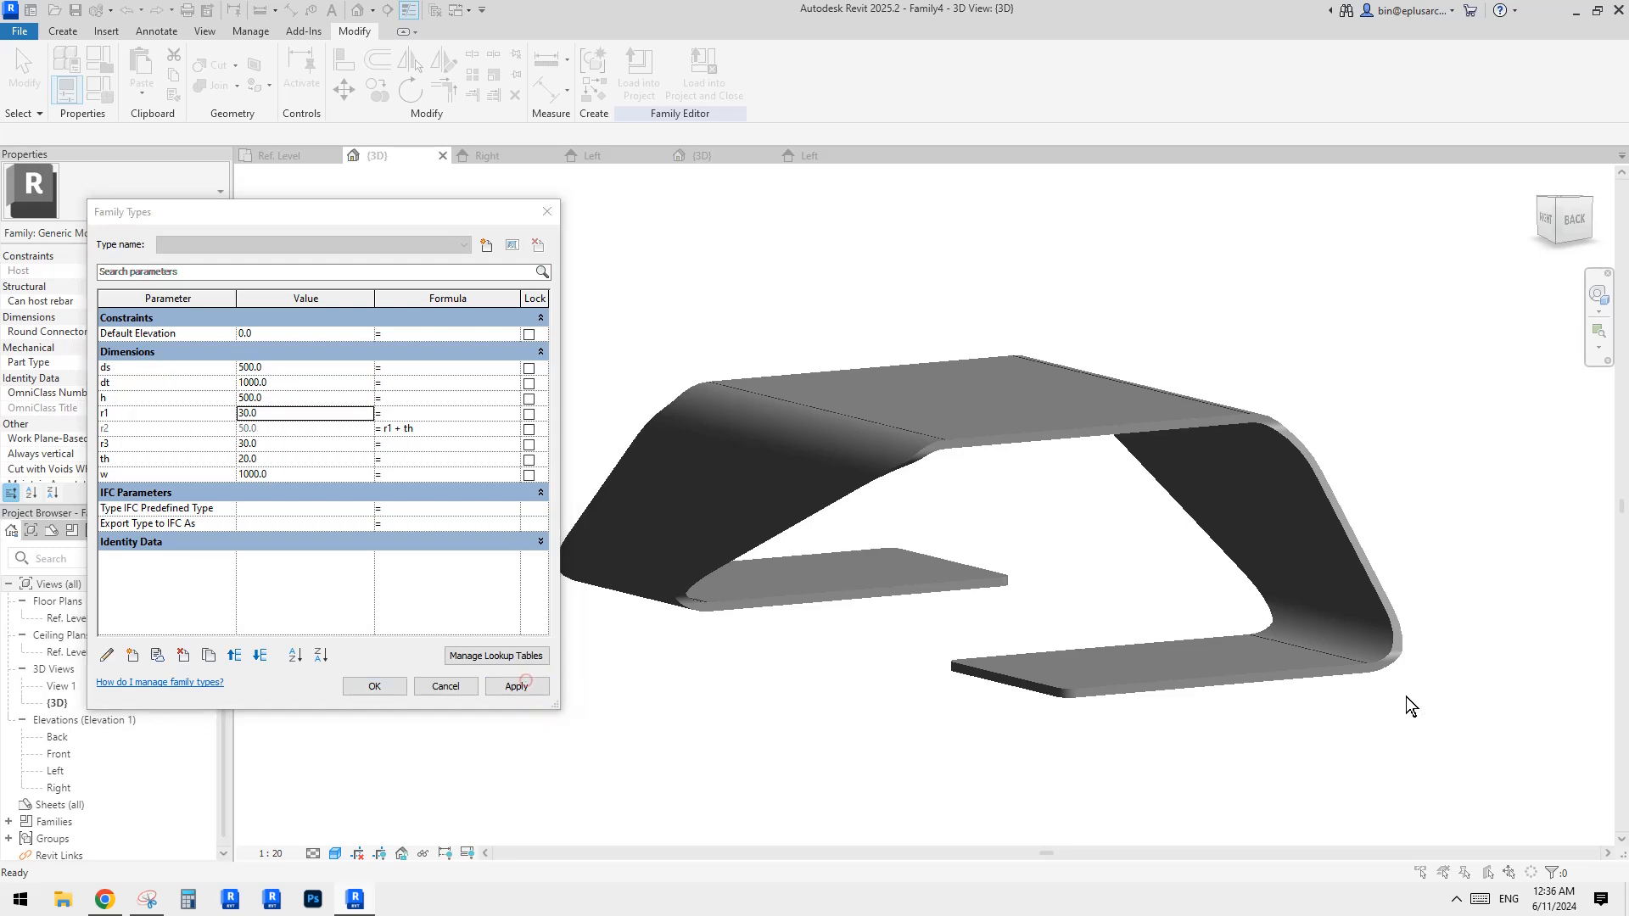
click(385, 521)
Set the radius parameter r1 to 50 and apply it to the table.
click(280, 416)
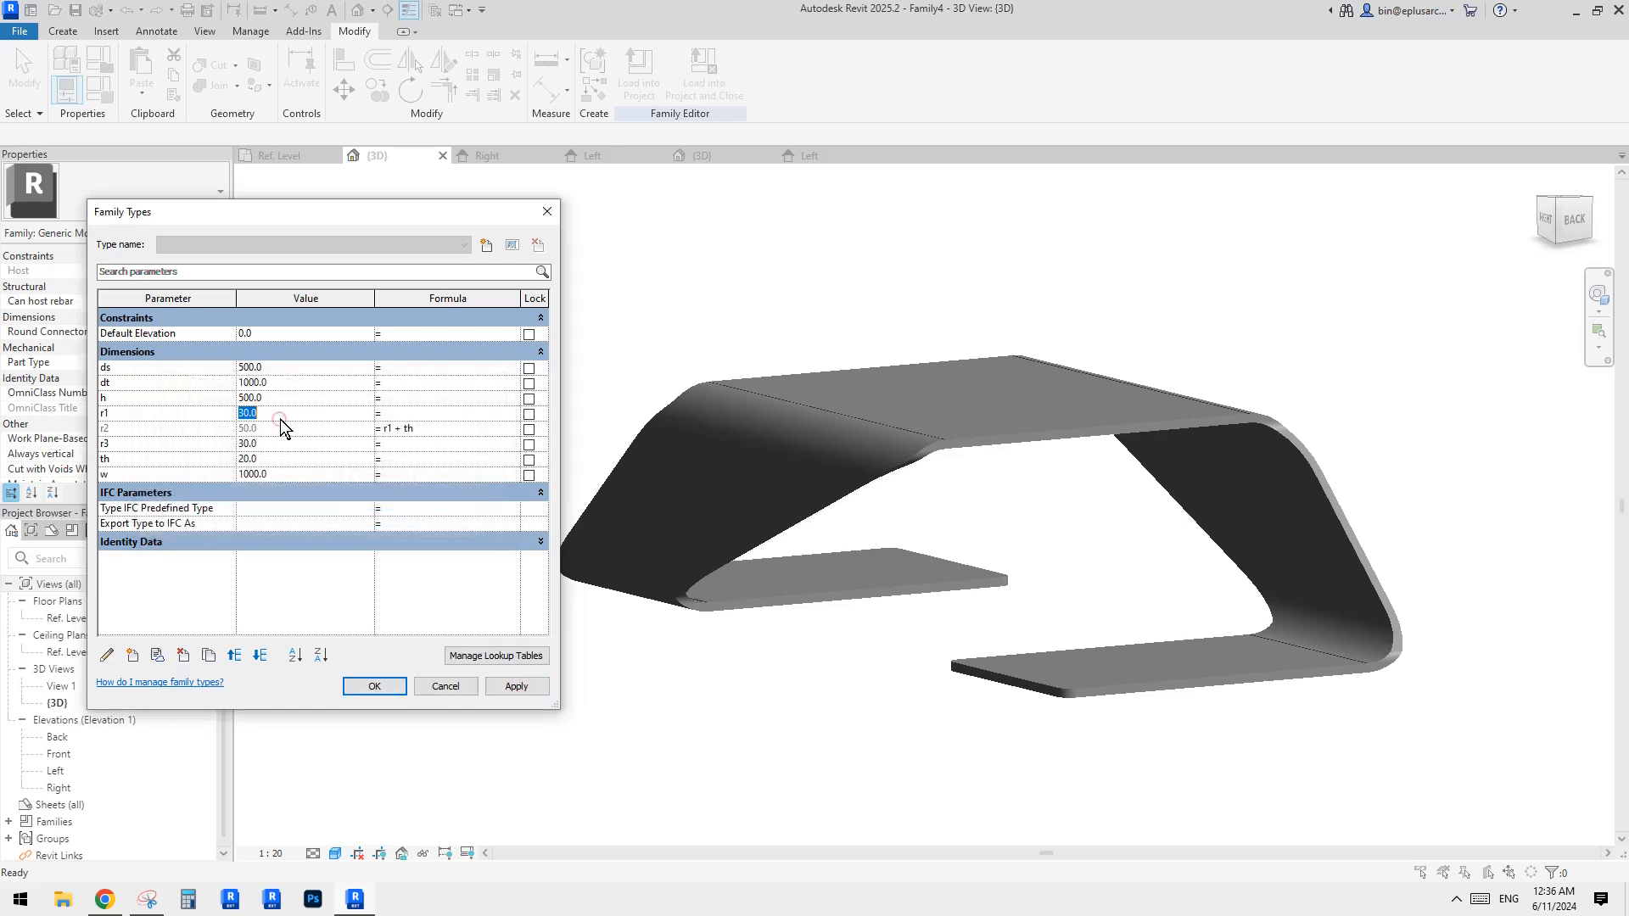
text(50)
click(499, 682)
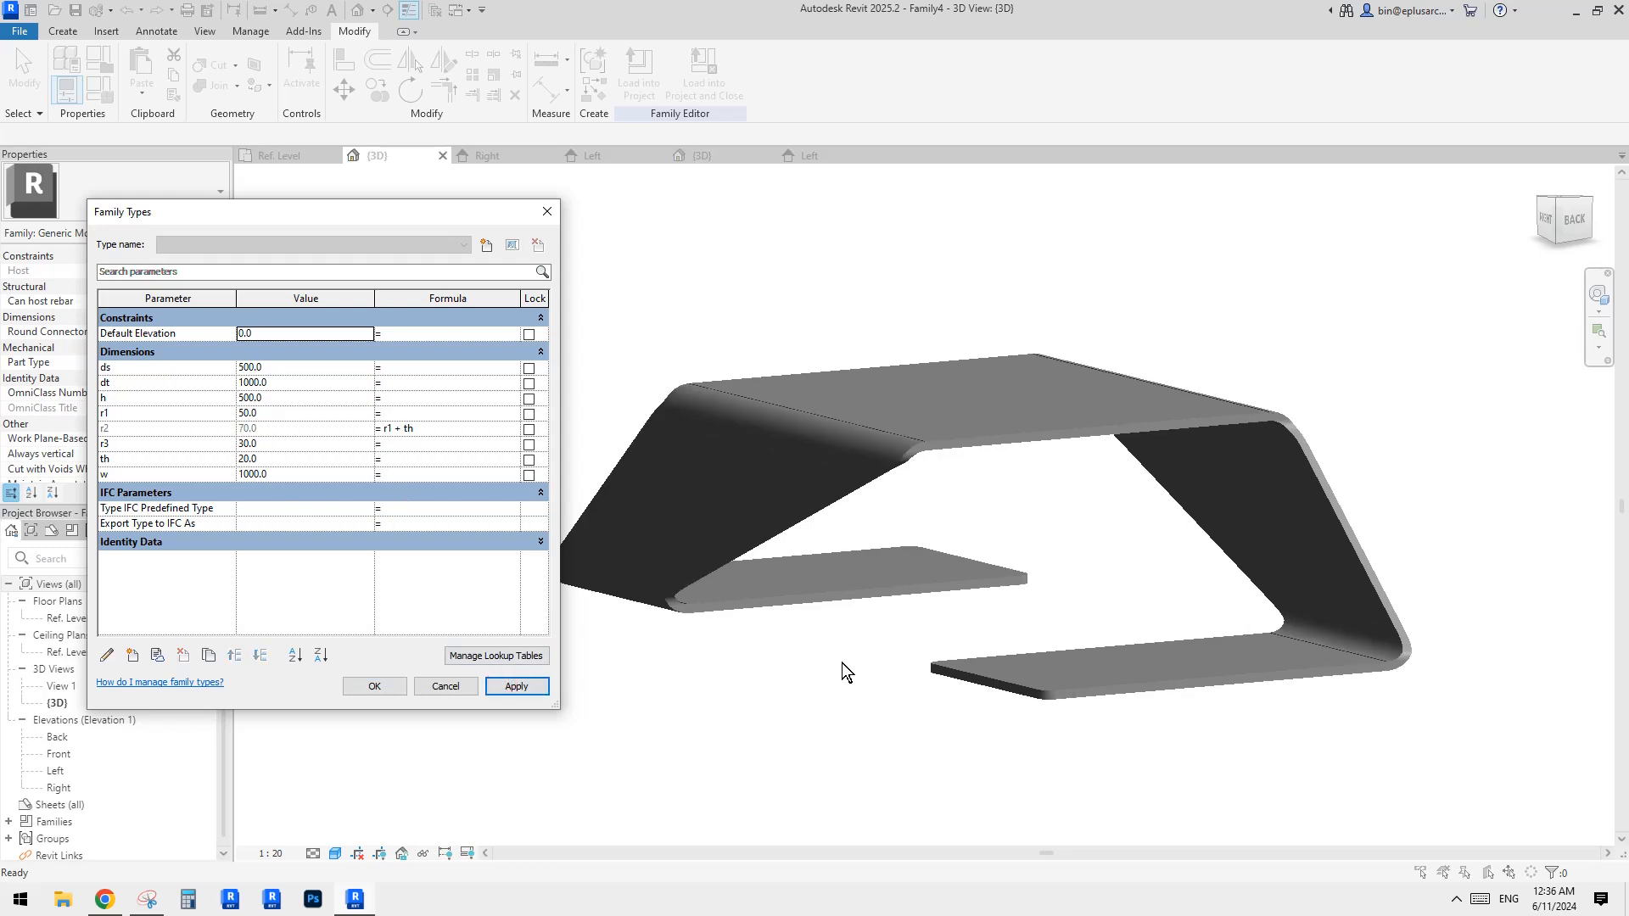
Set the corner radius parameter r3 to 50 and apply it.
click(280, 442)
text(50)
click(517, 685)
Test the thickness parameter th with 5 and with 50, applying each value.
click(302, 462)
text(5)
click(546, 679)
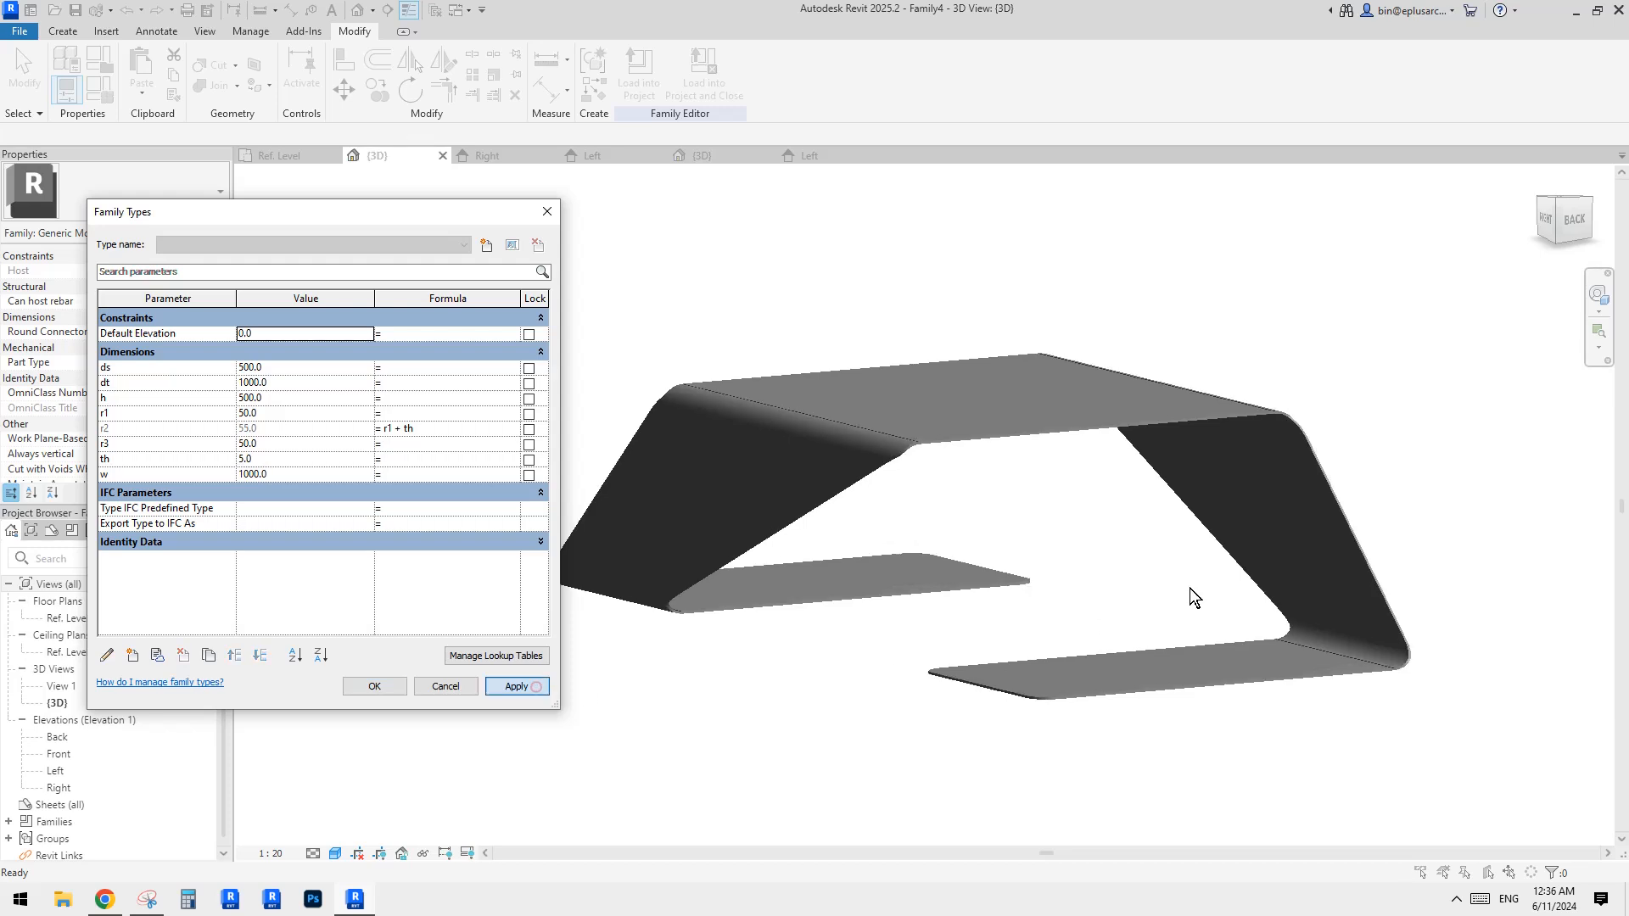
click(281, 460)
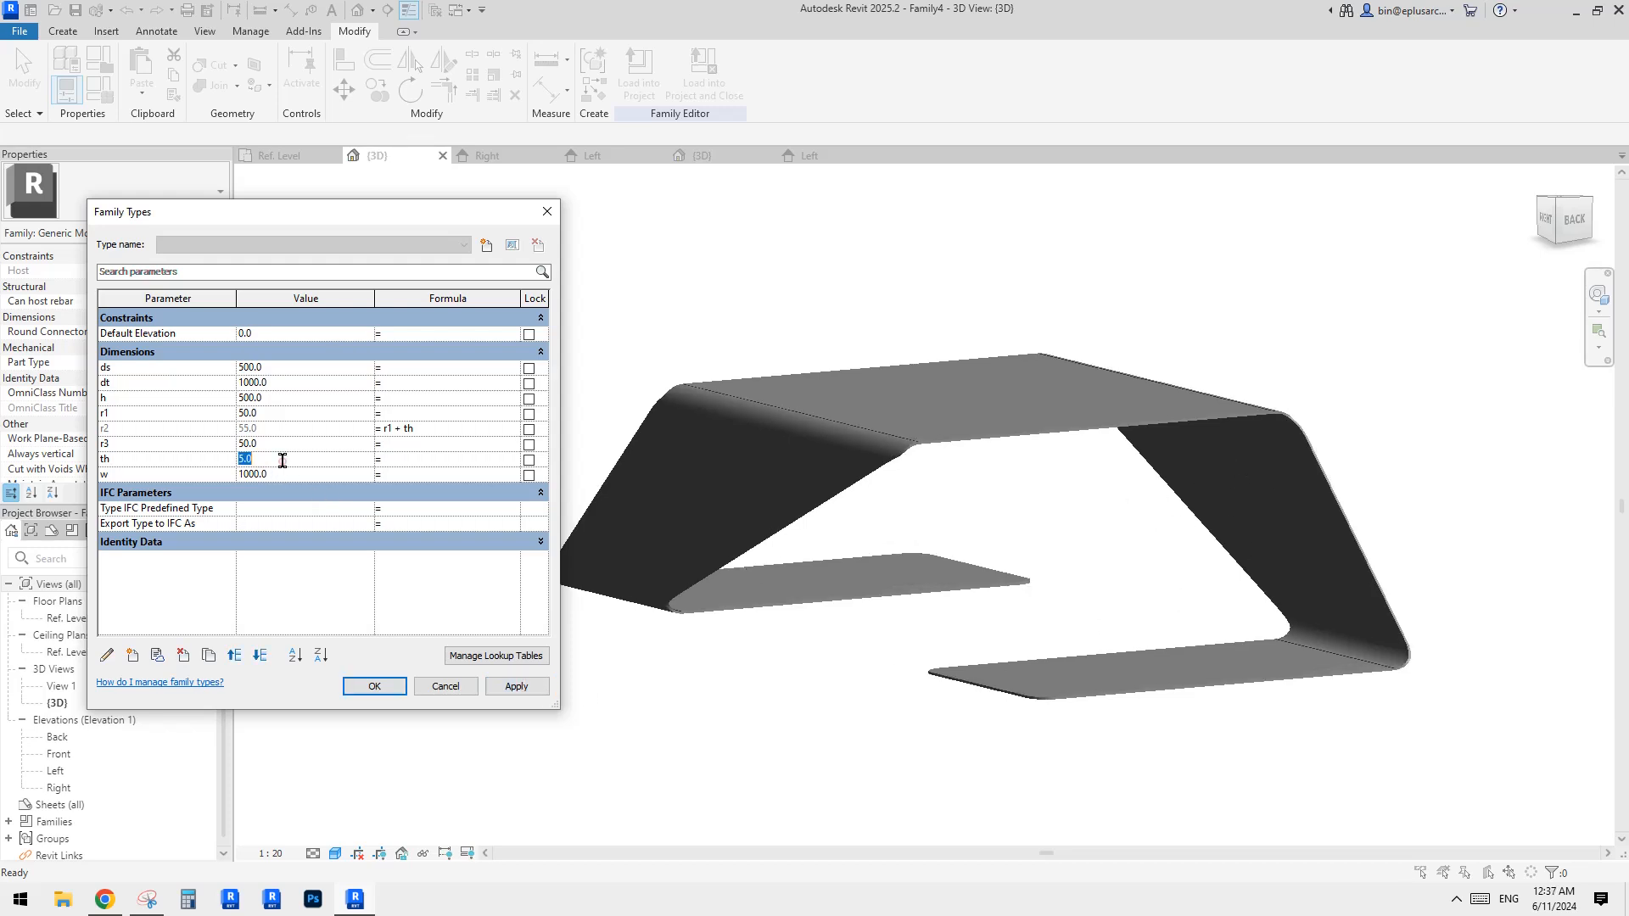
click(515, 684)
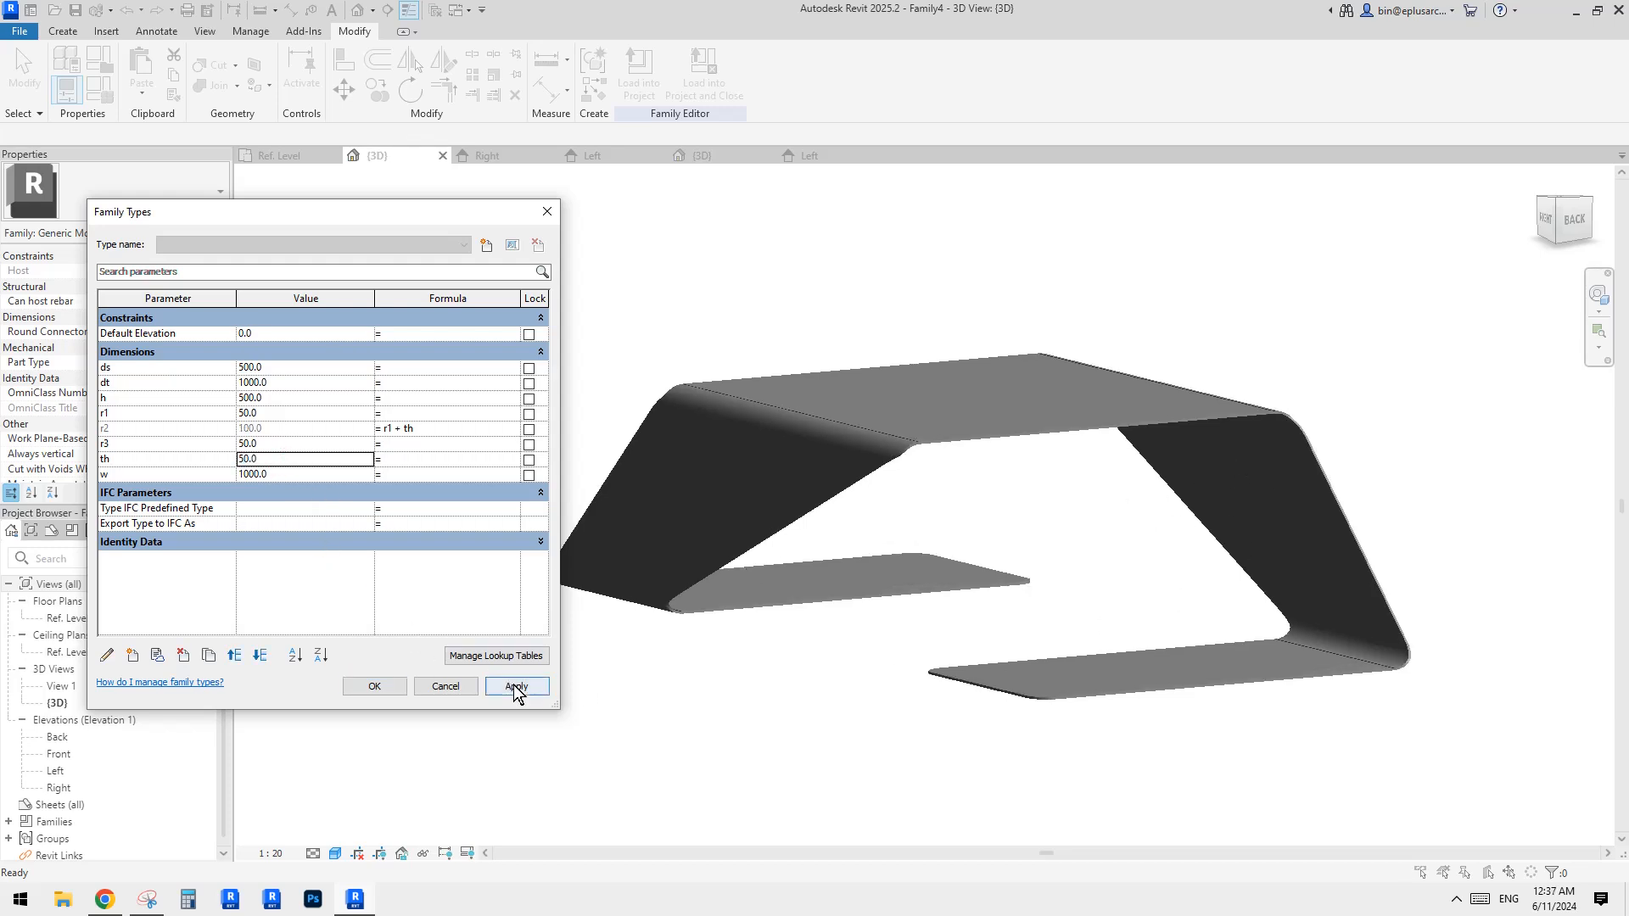
Set the thickness parameter th to 20 and apply it to the table.
click(288, 459)
text(20)
click(530, 688)
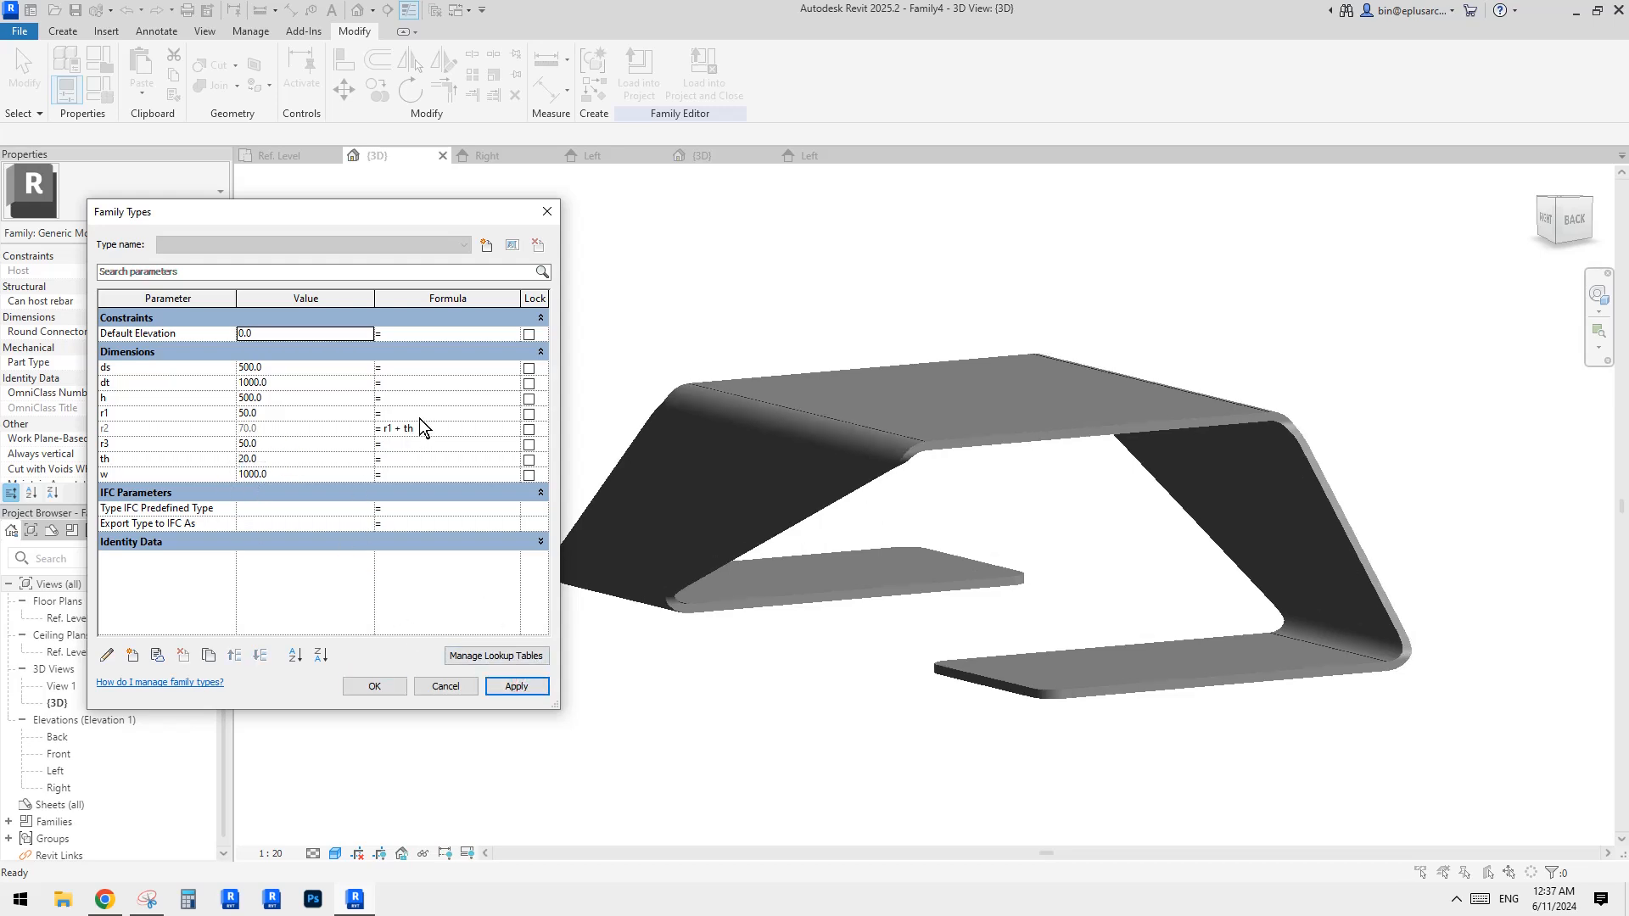
Set the parameter w to 1200, apply it, and accept the family type settings.
click(317, 475)
text(1200)
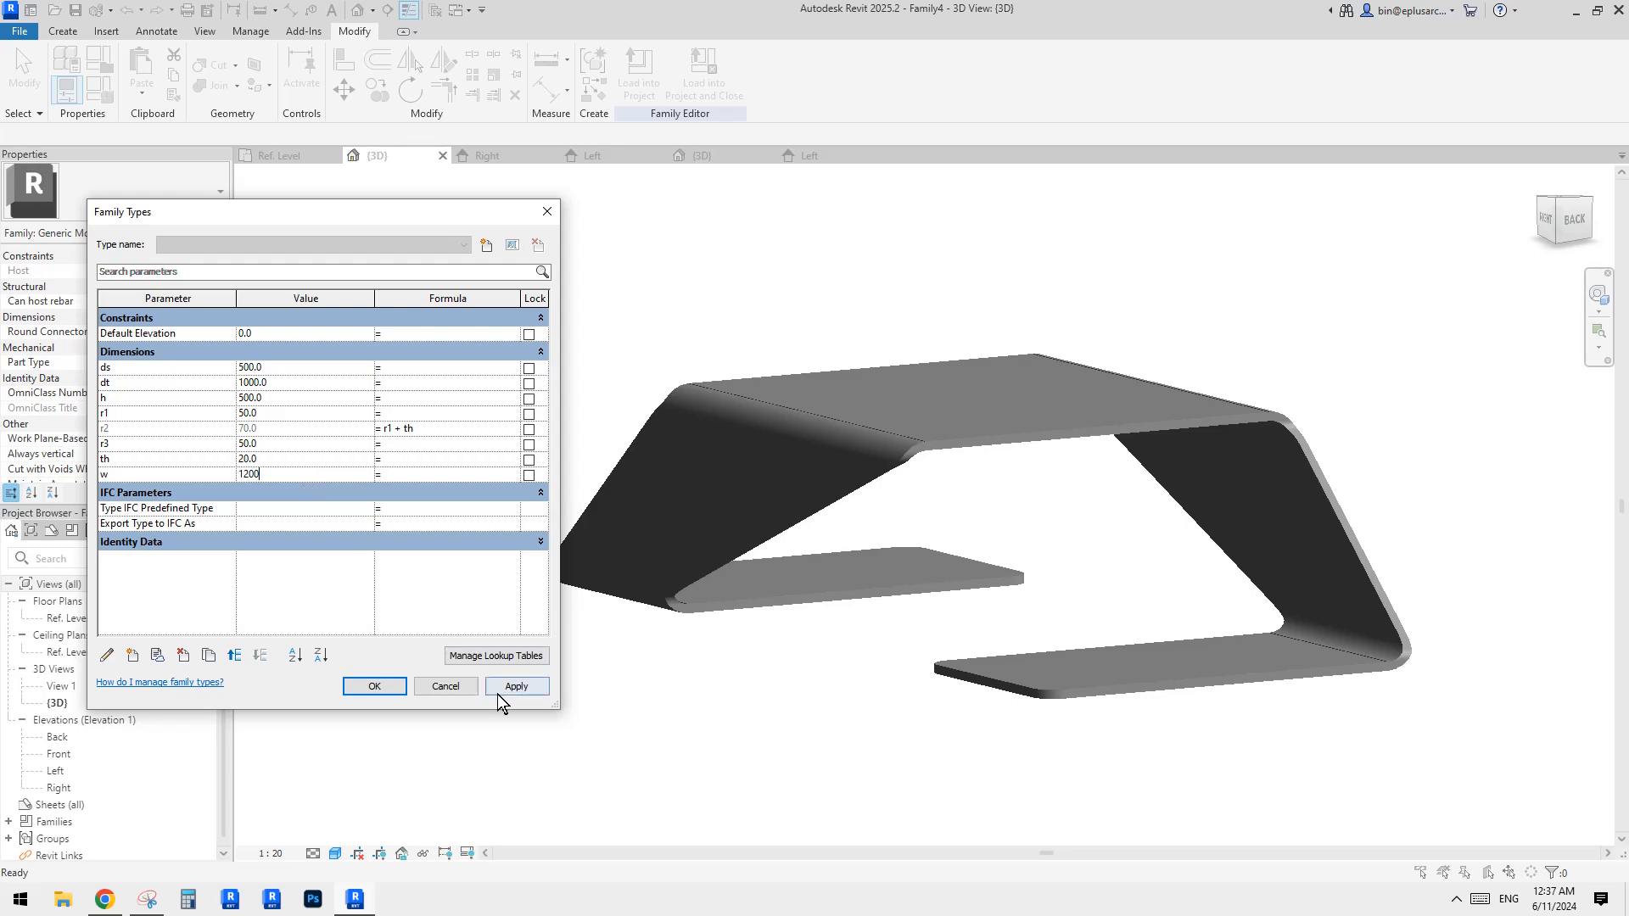
click(499, 690)
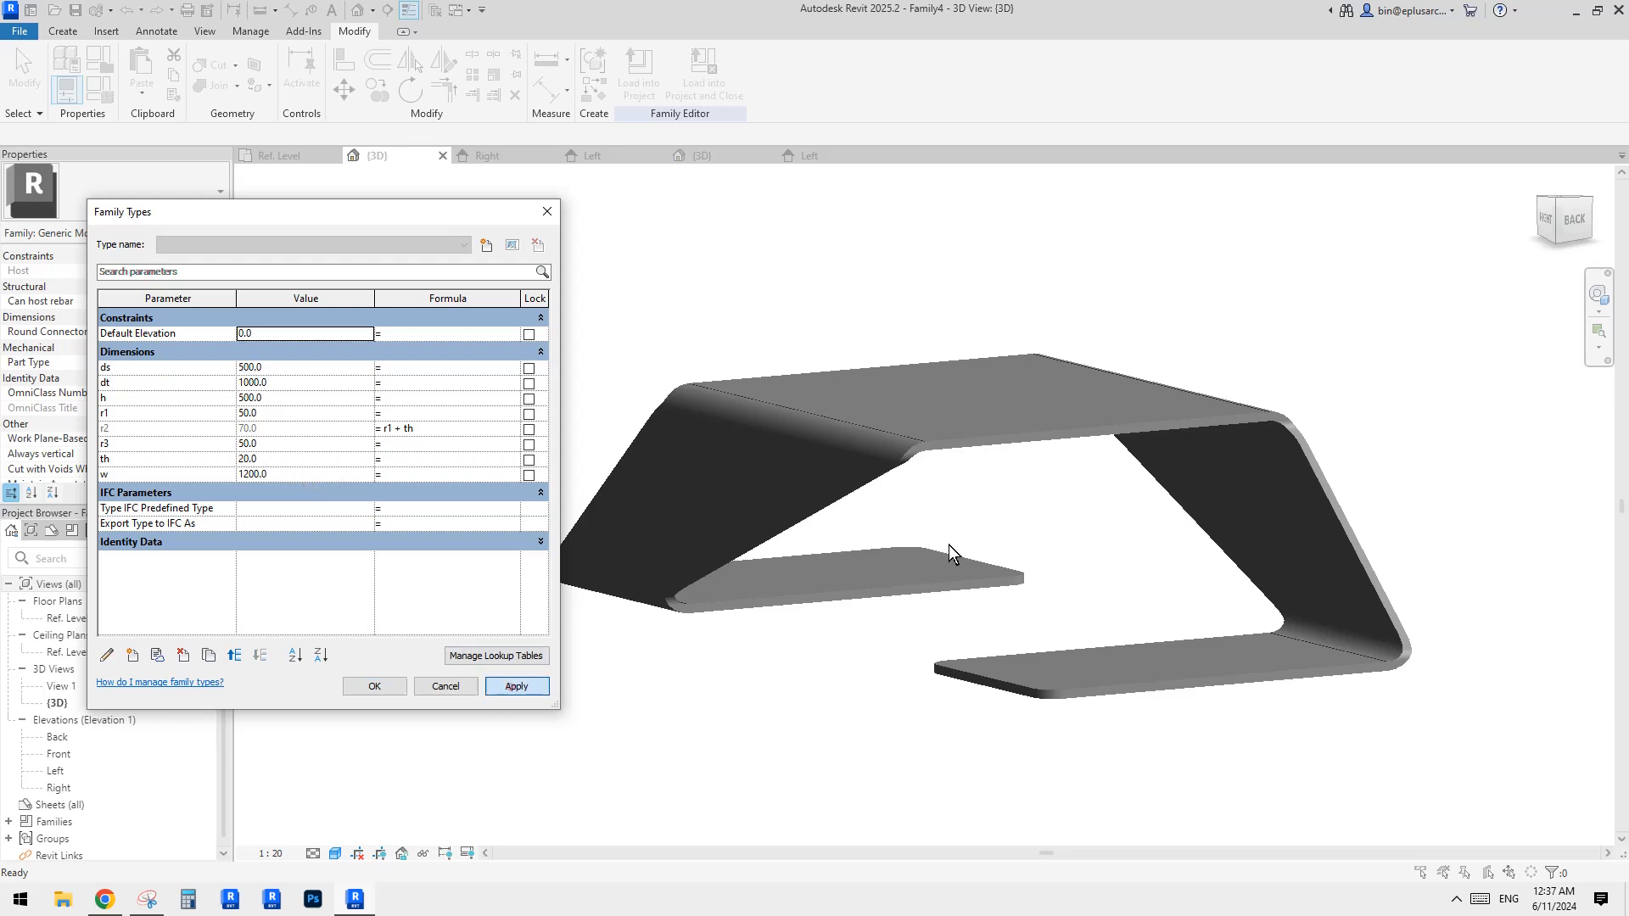
click(374, 687)
Inspect the resized table in 3D and close the inactive views.
shift+middle_drag(789, 534, 852, 566)
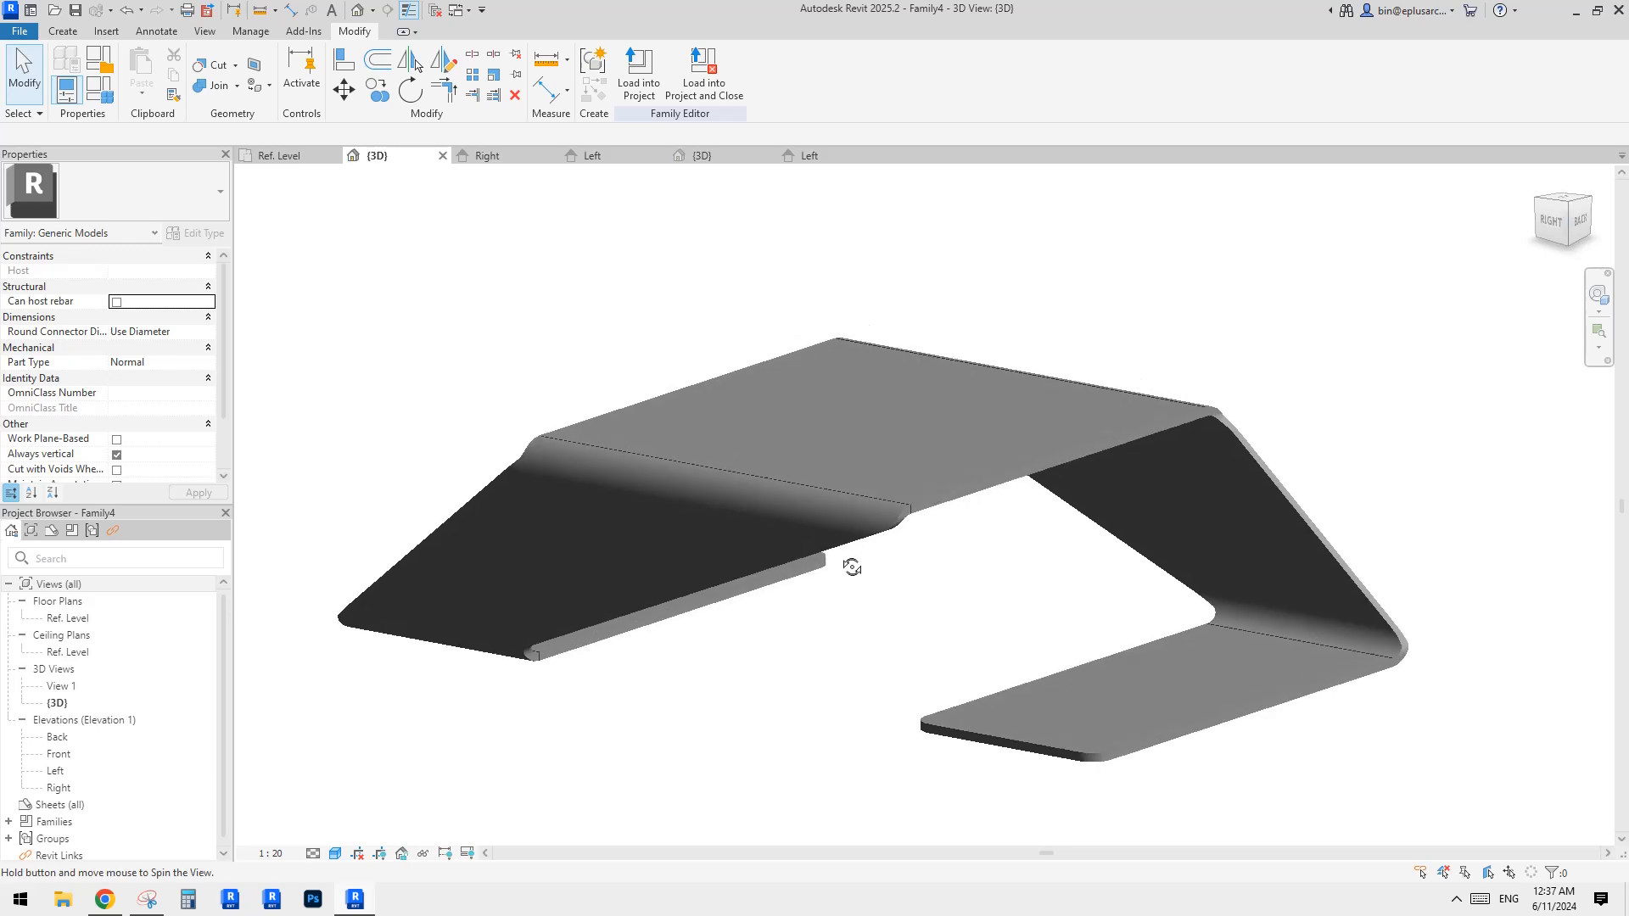
click(434, 9)
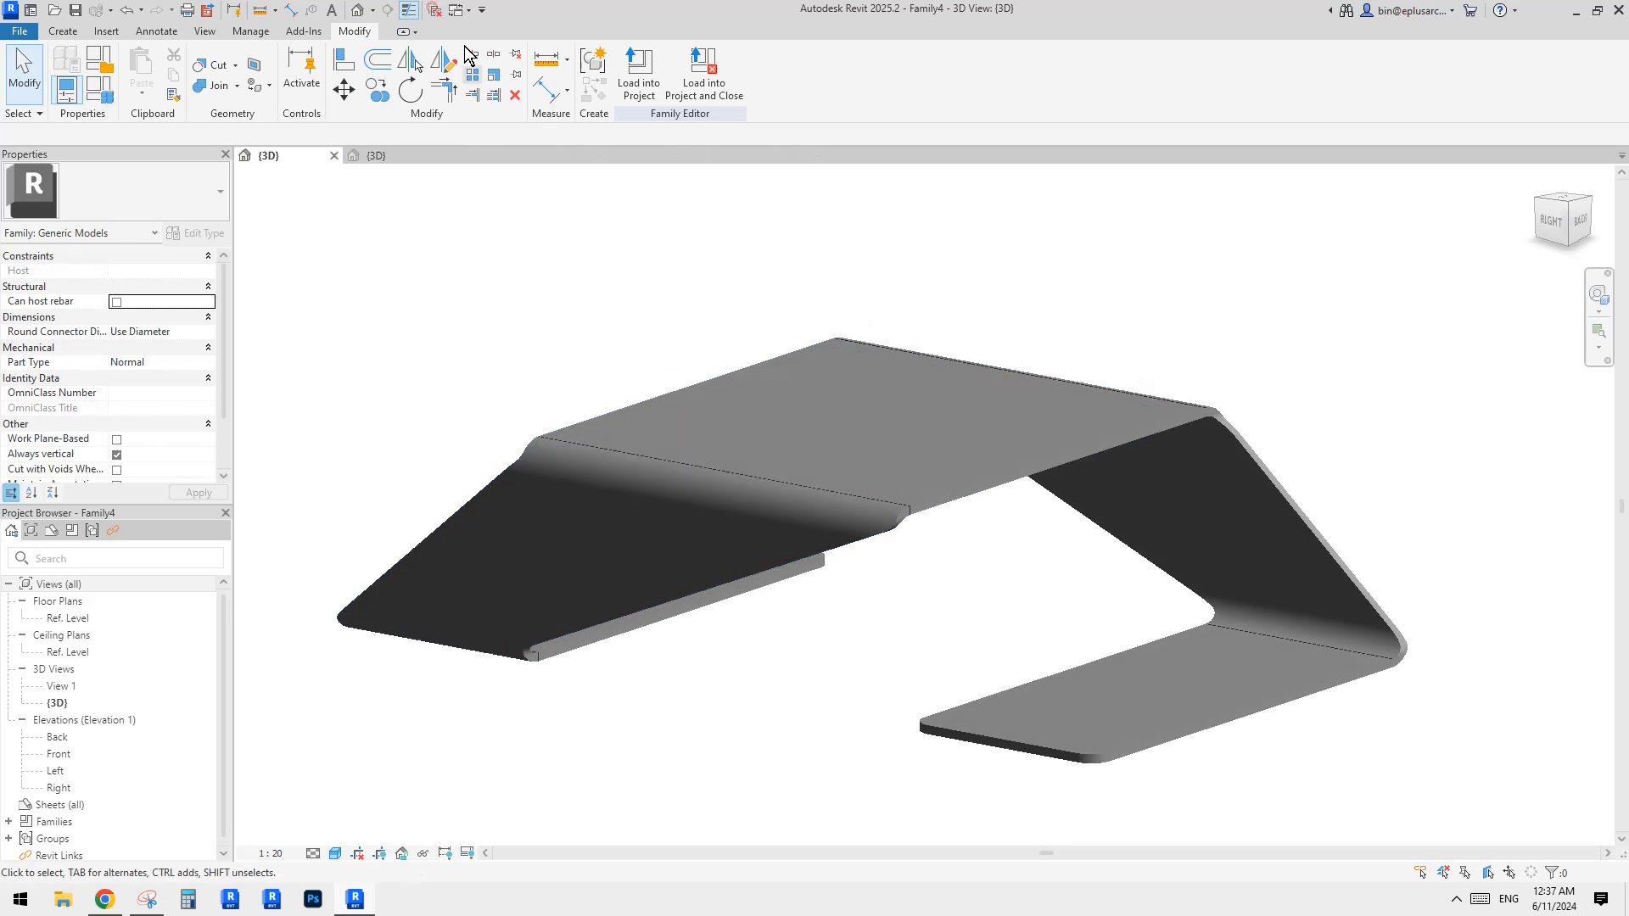
Switch to Chrome and compare the table model with the reference photo in the Reddit post about the curved wooden part.
scroll(916, 489, up, 1)
middle_drag(916, 490, 1007, 448)
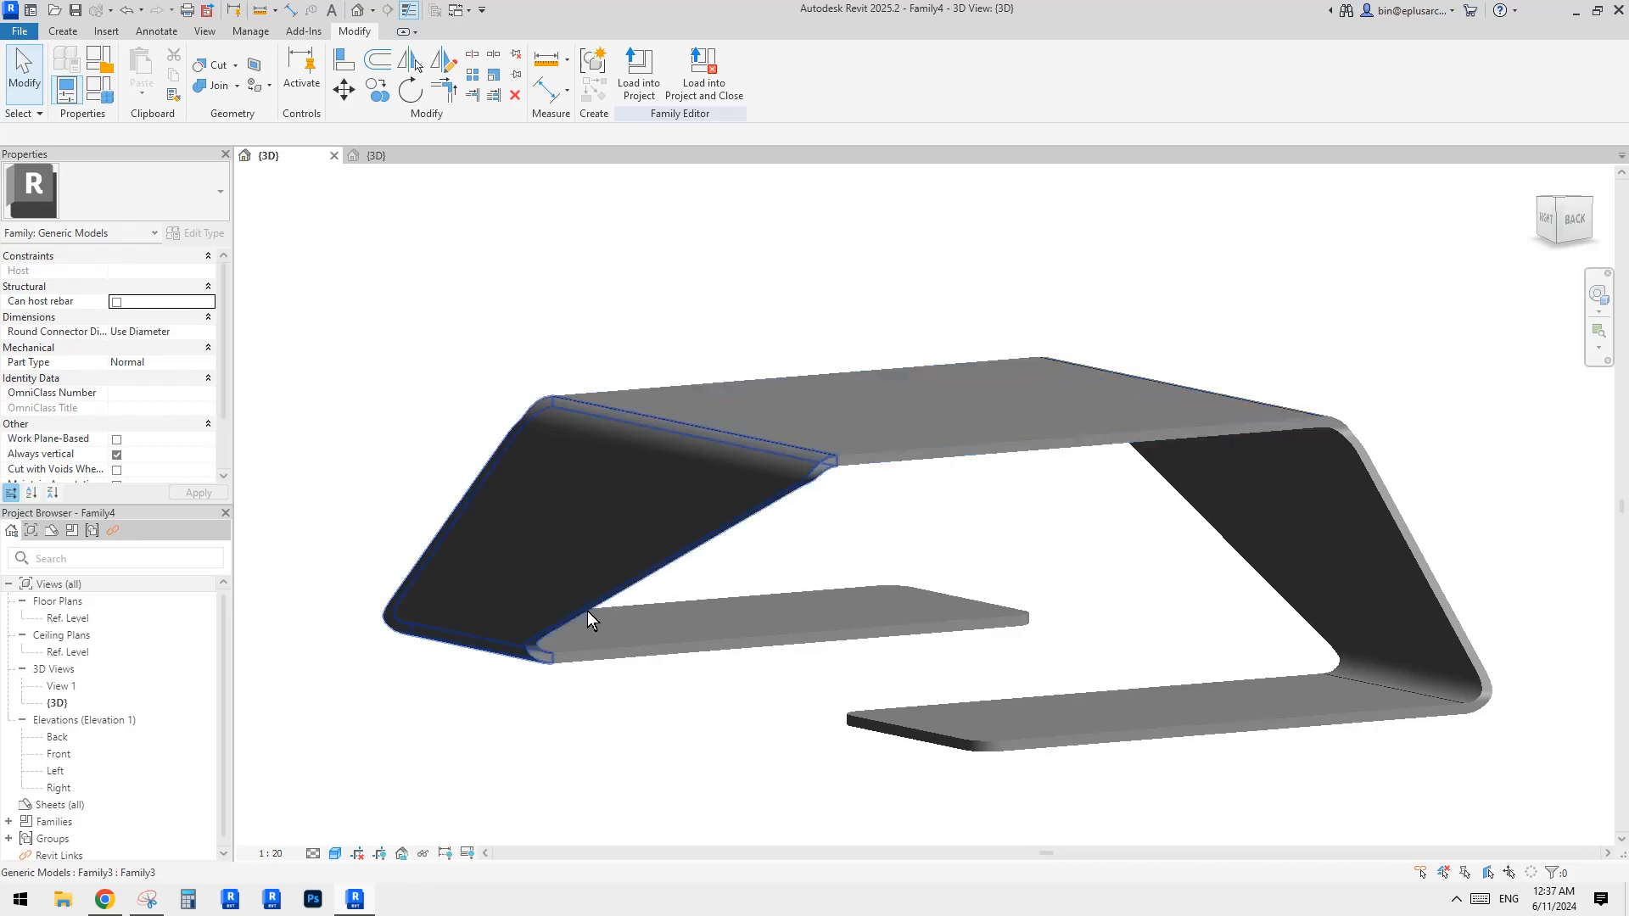
click(104, 900)
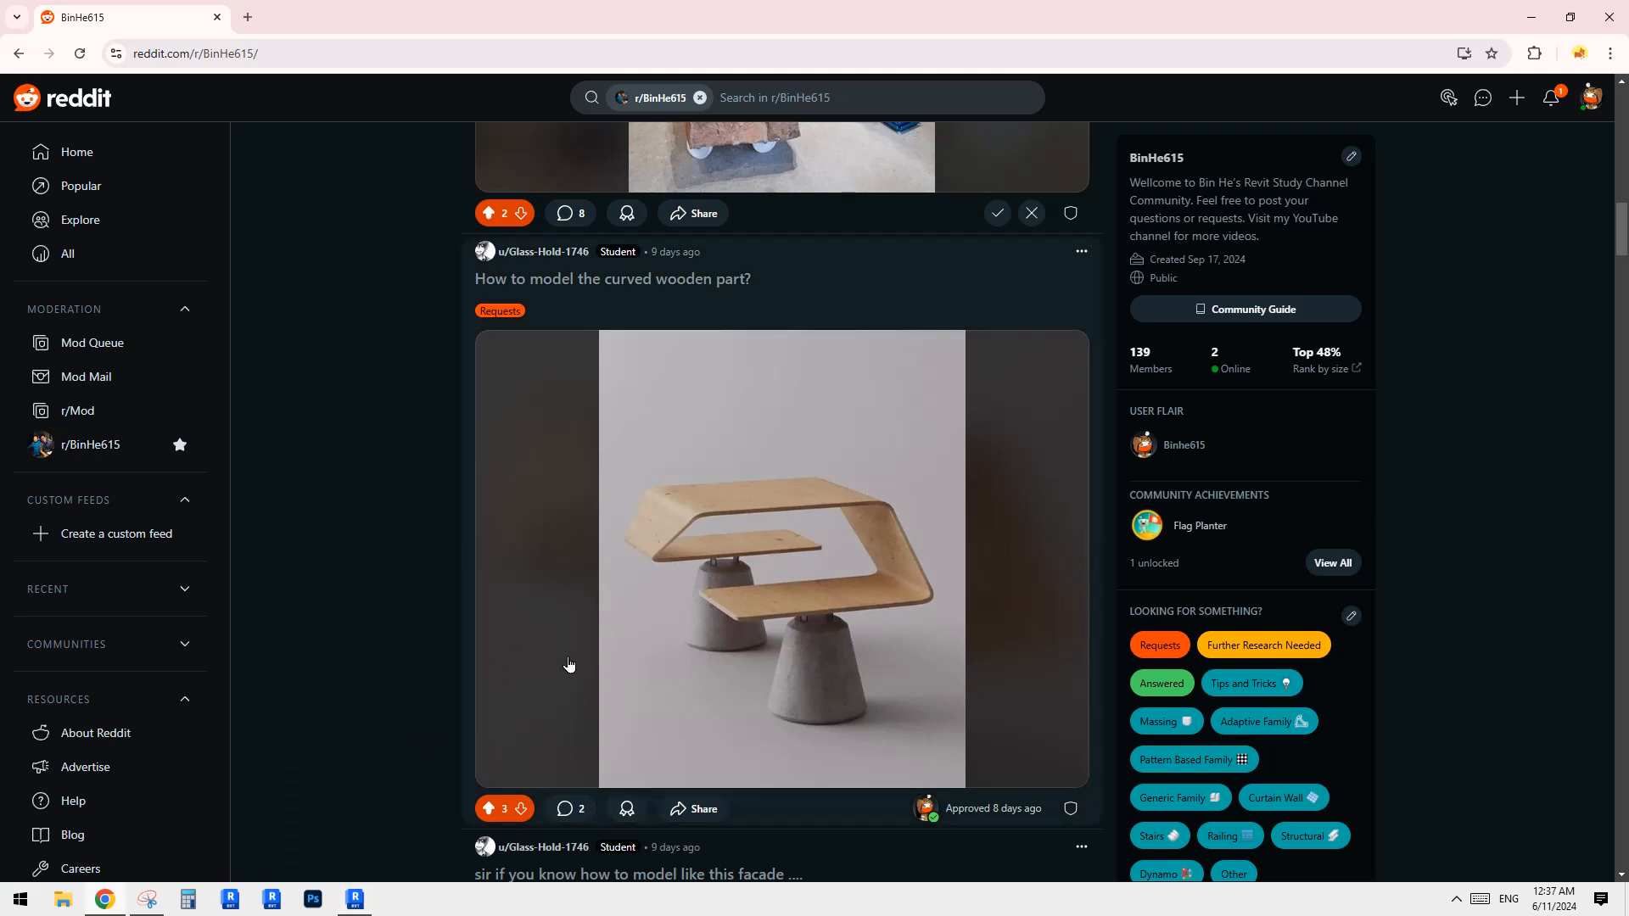
scroll(766, 358, up, 3)
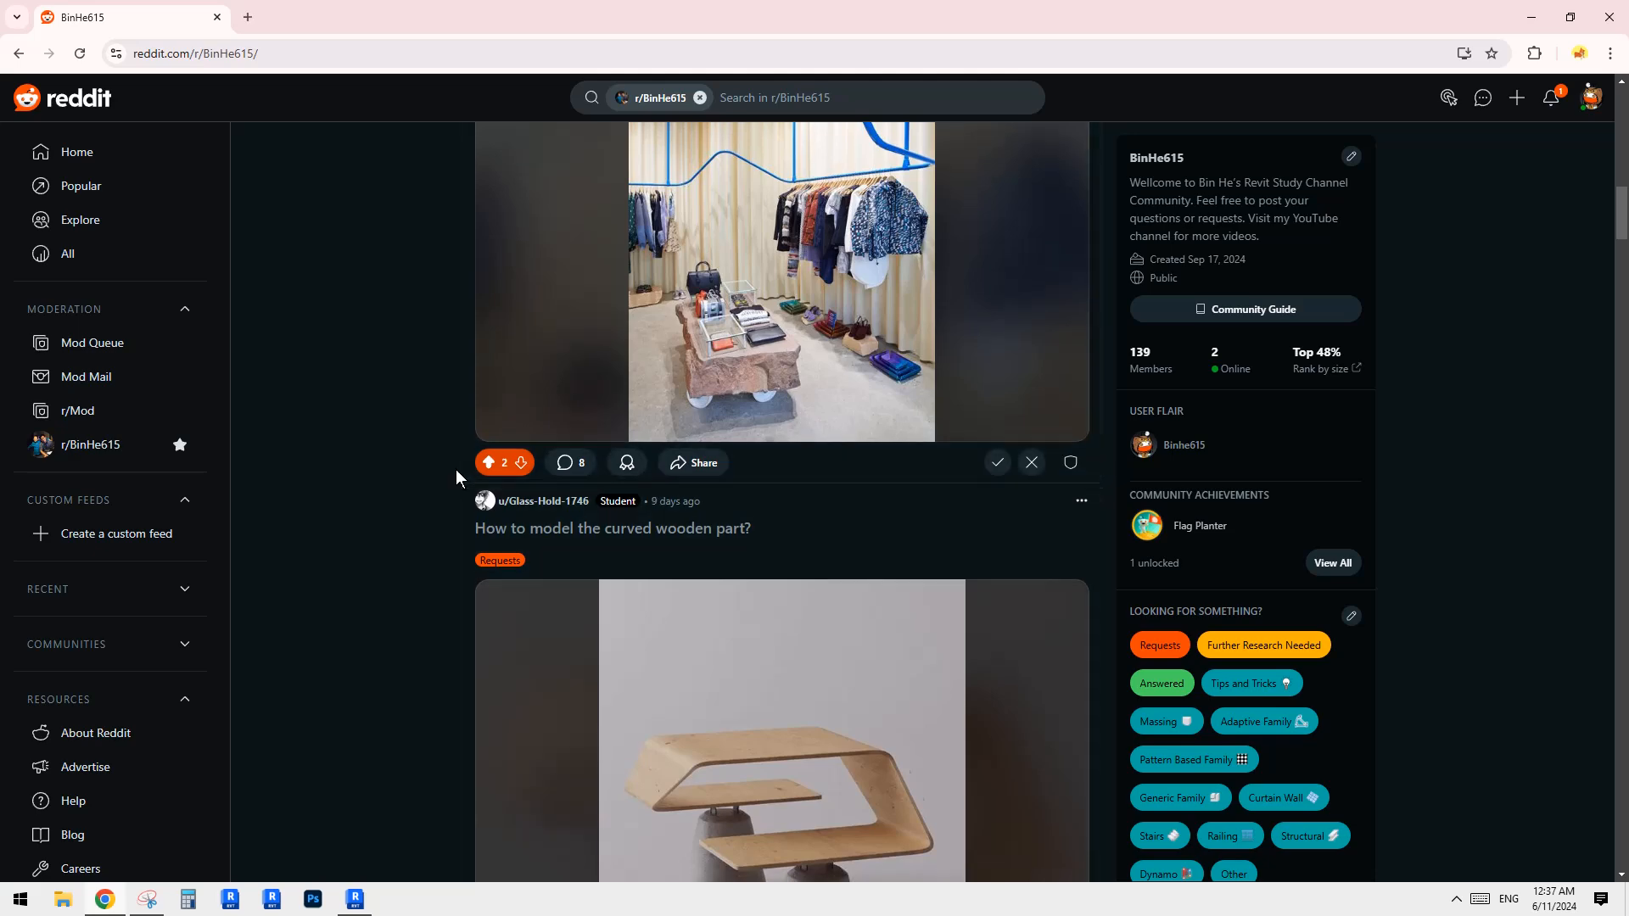
scroll(488, 483, down, 3)
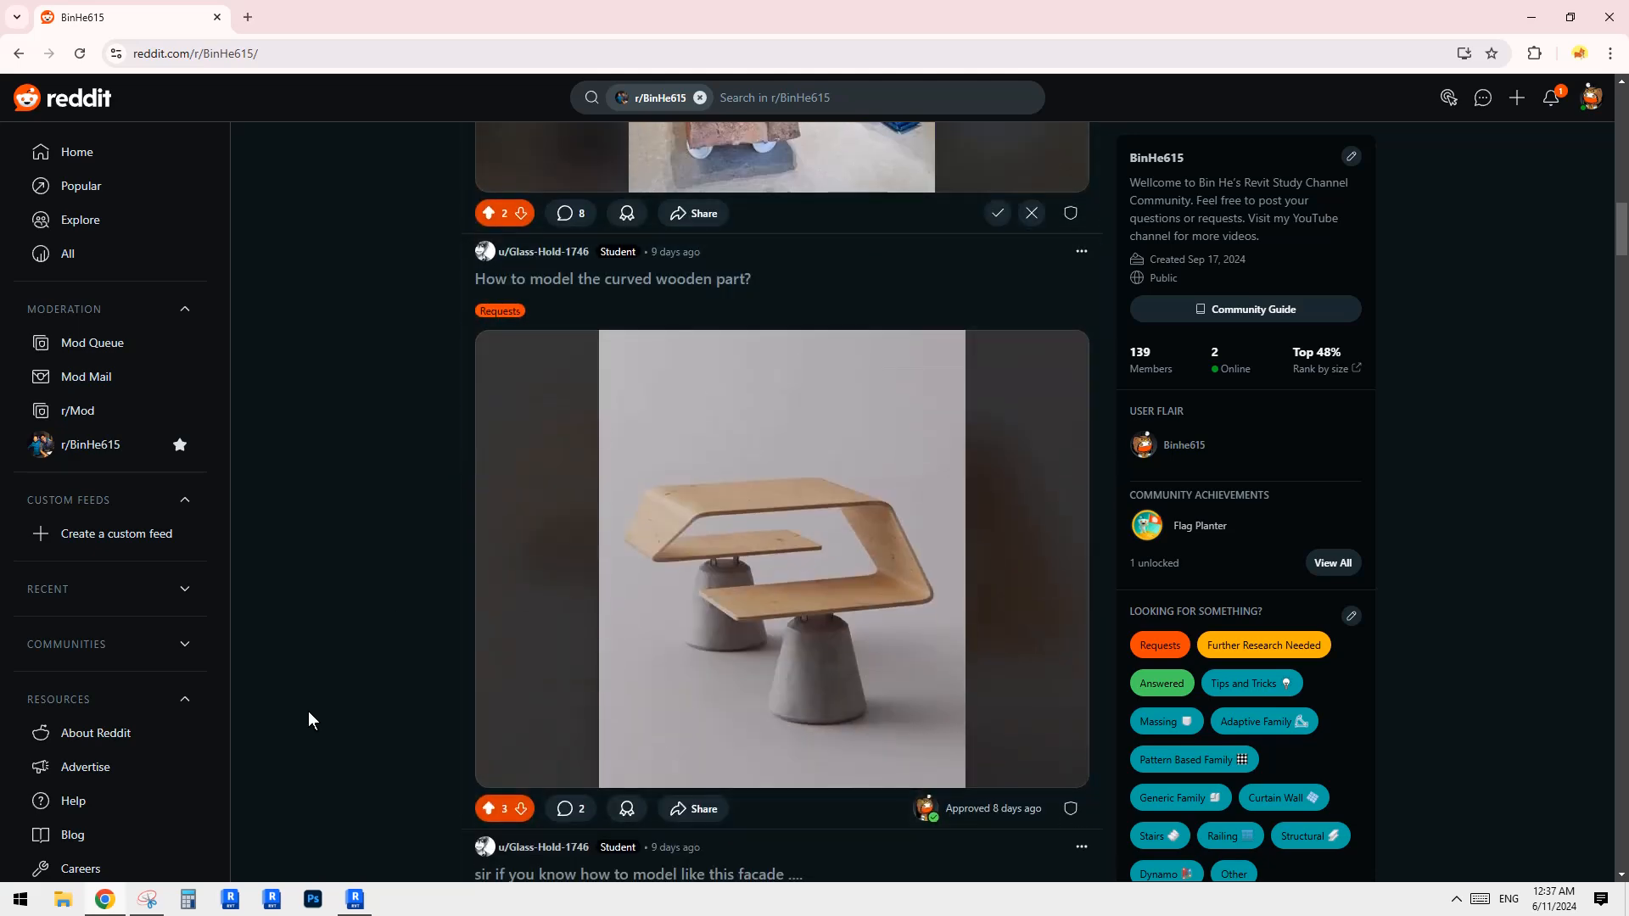
Switch back to Revit and examine the table's bent legs and rounded corners in the 3D view.
click(355, 901)
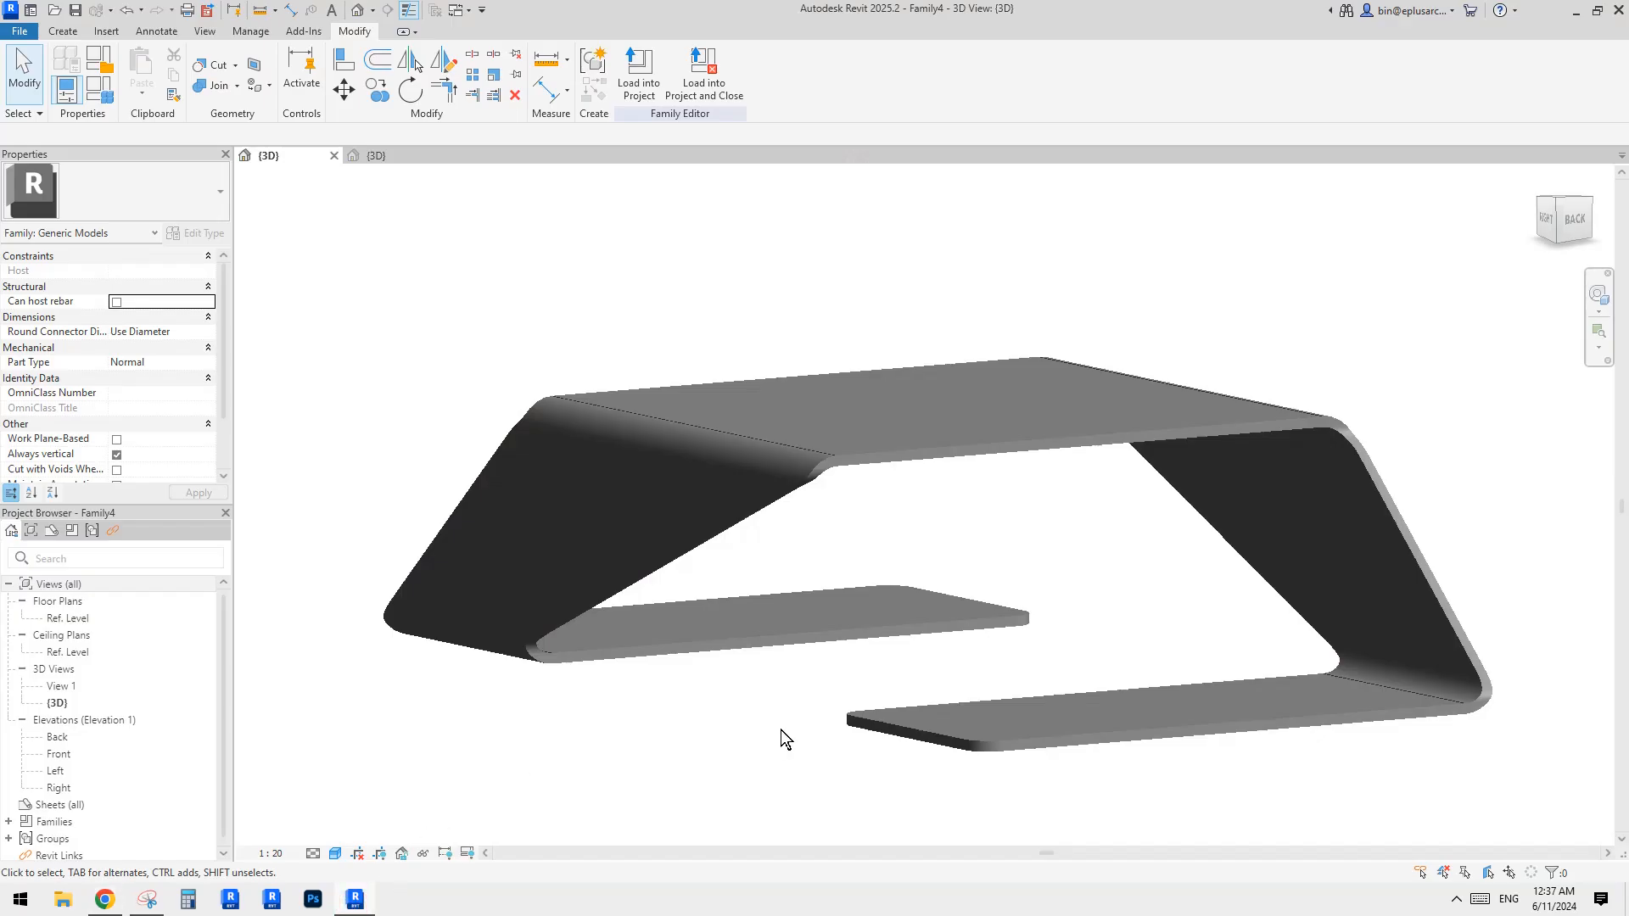
middle_drag(782, 729, 747, 702)
middle_drag(859, 677, 896, 697)
shift+middle_drag(940, 627, 959, 623)
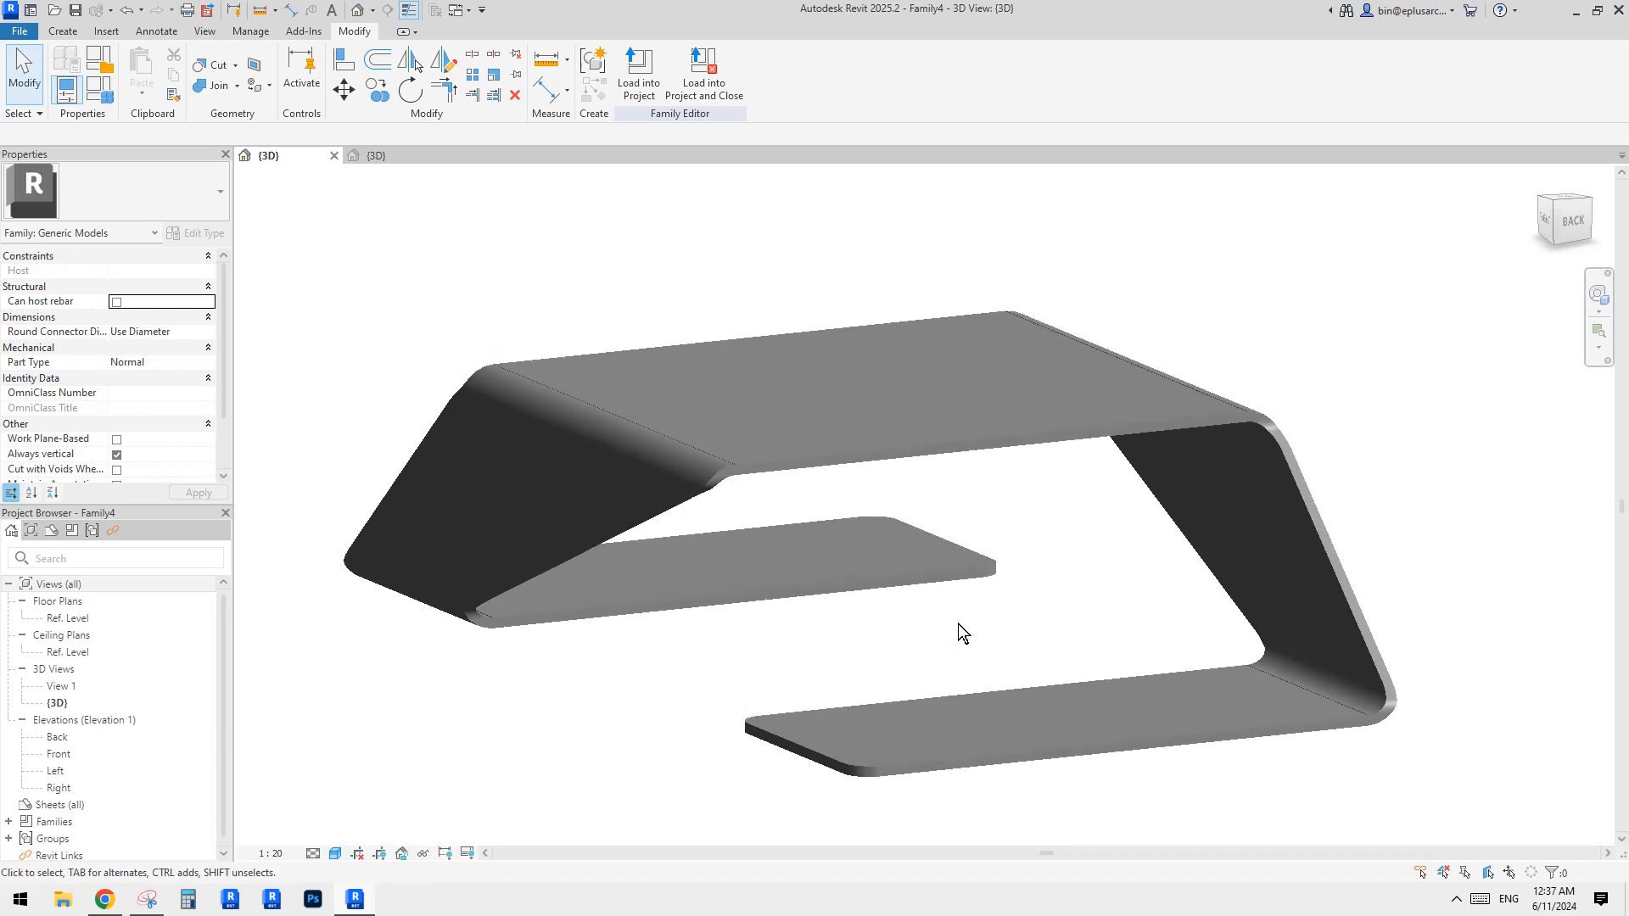
middle_drag(1061, 597, 1056, 599)
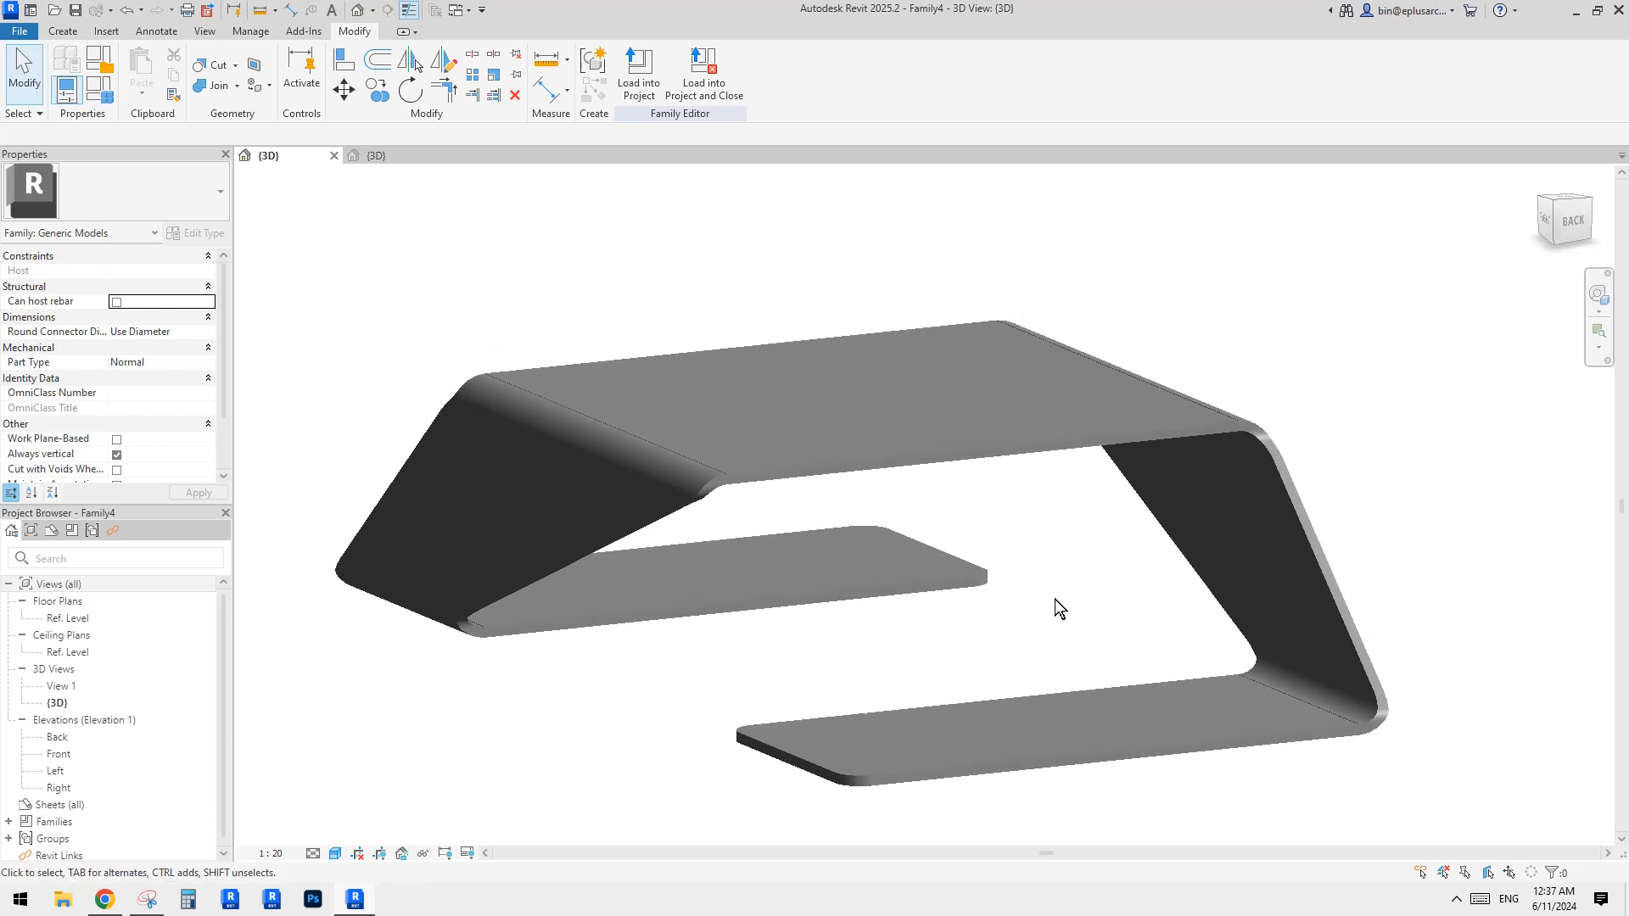